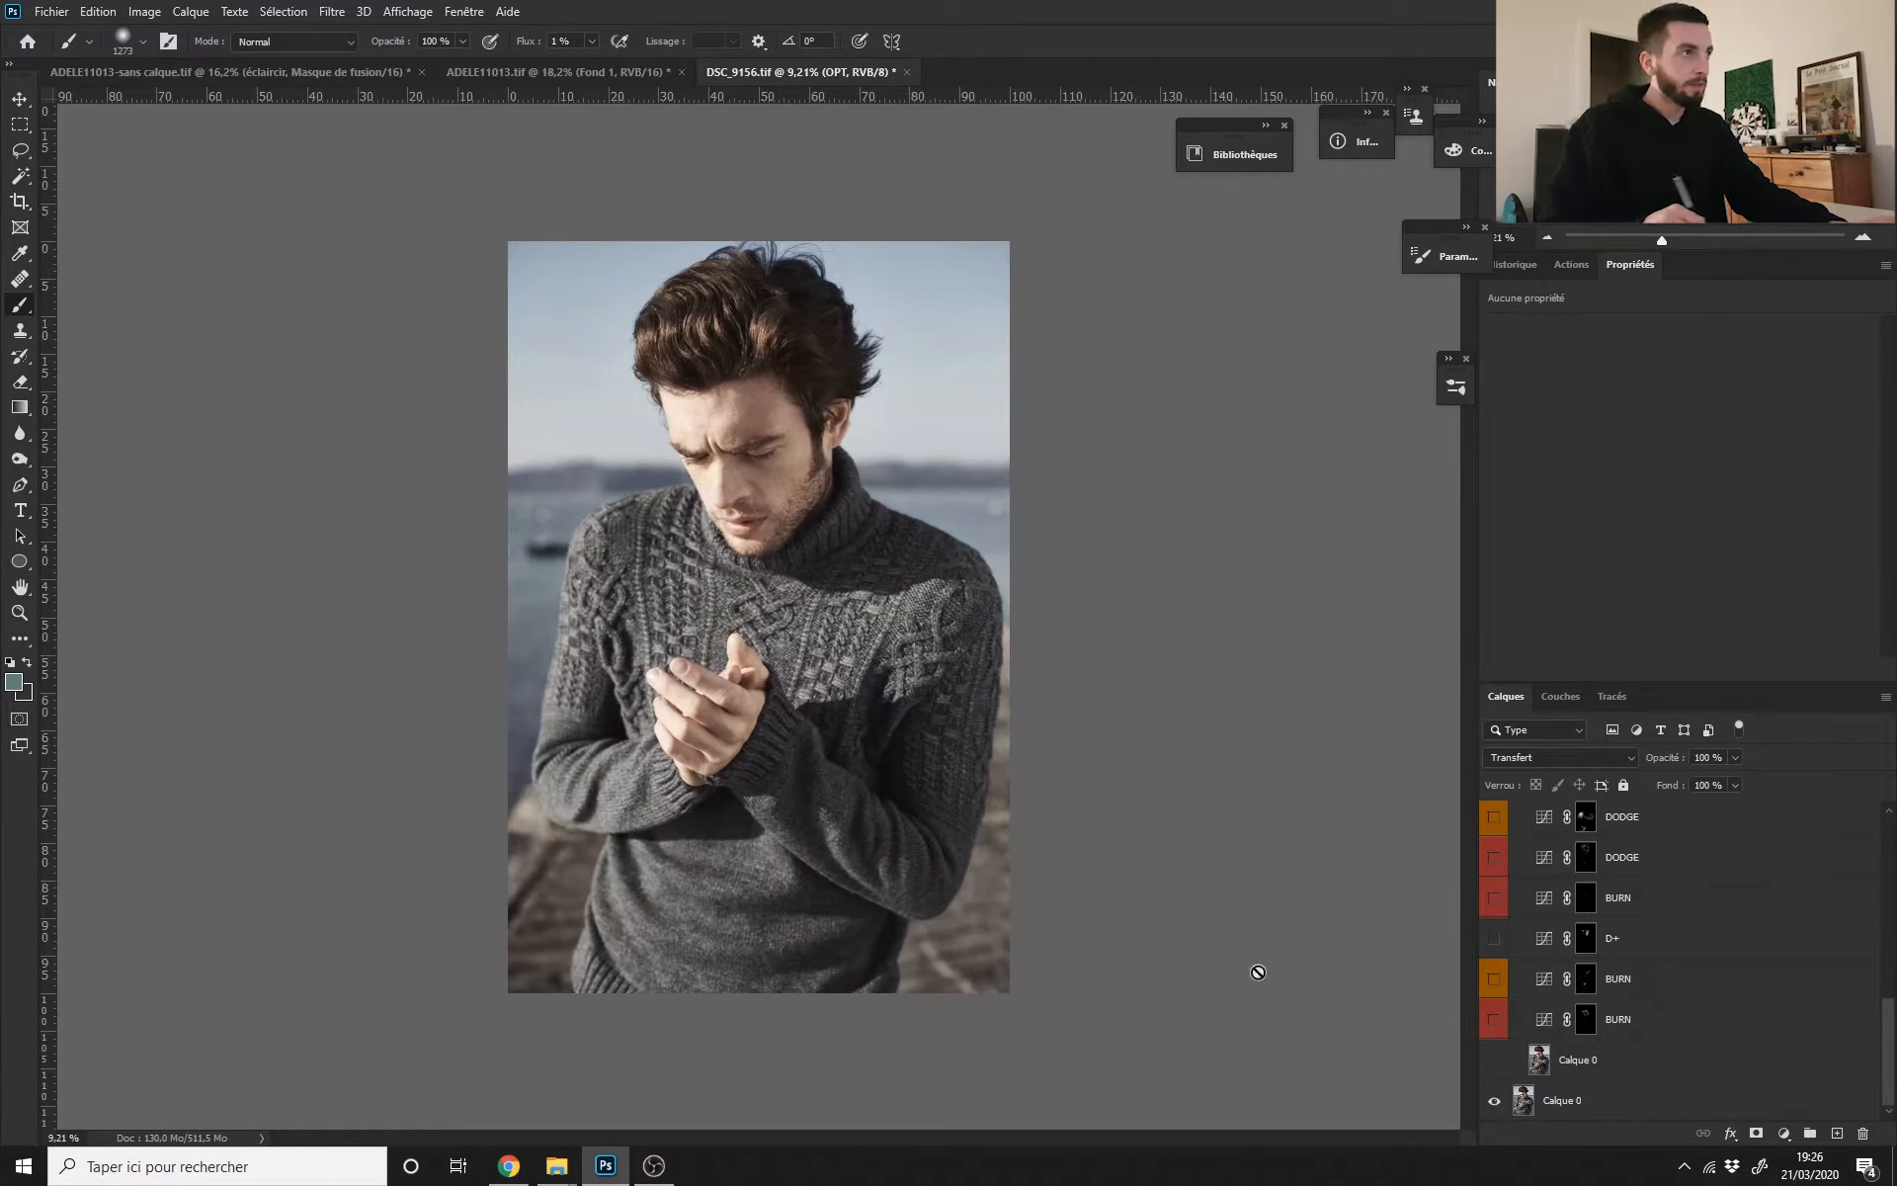
Step: Turn on the upper Calque 0 layer, toggling it to compare the photo with and without that retouch
{"action": "left_click", "coordinate": [1498, 1060]}
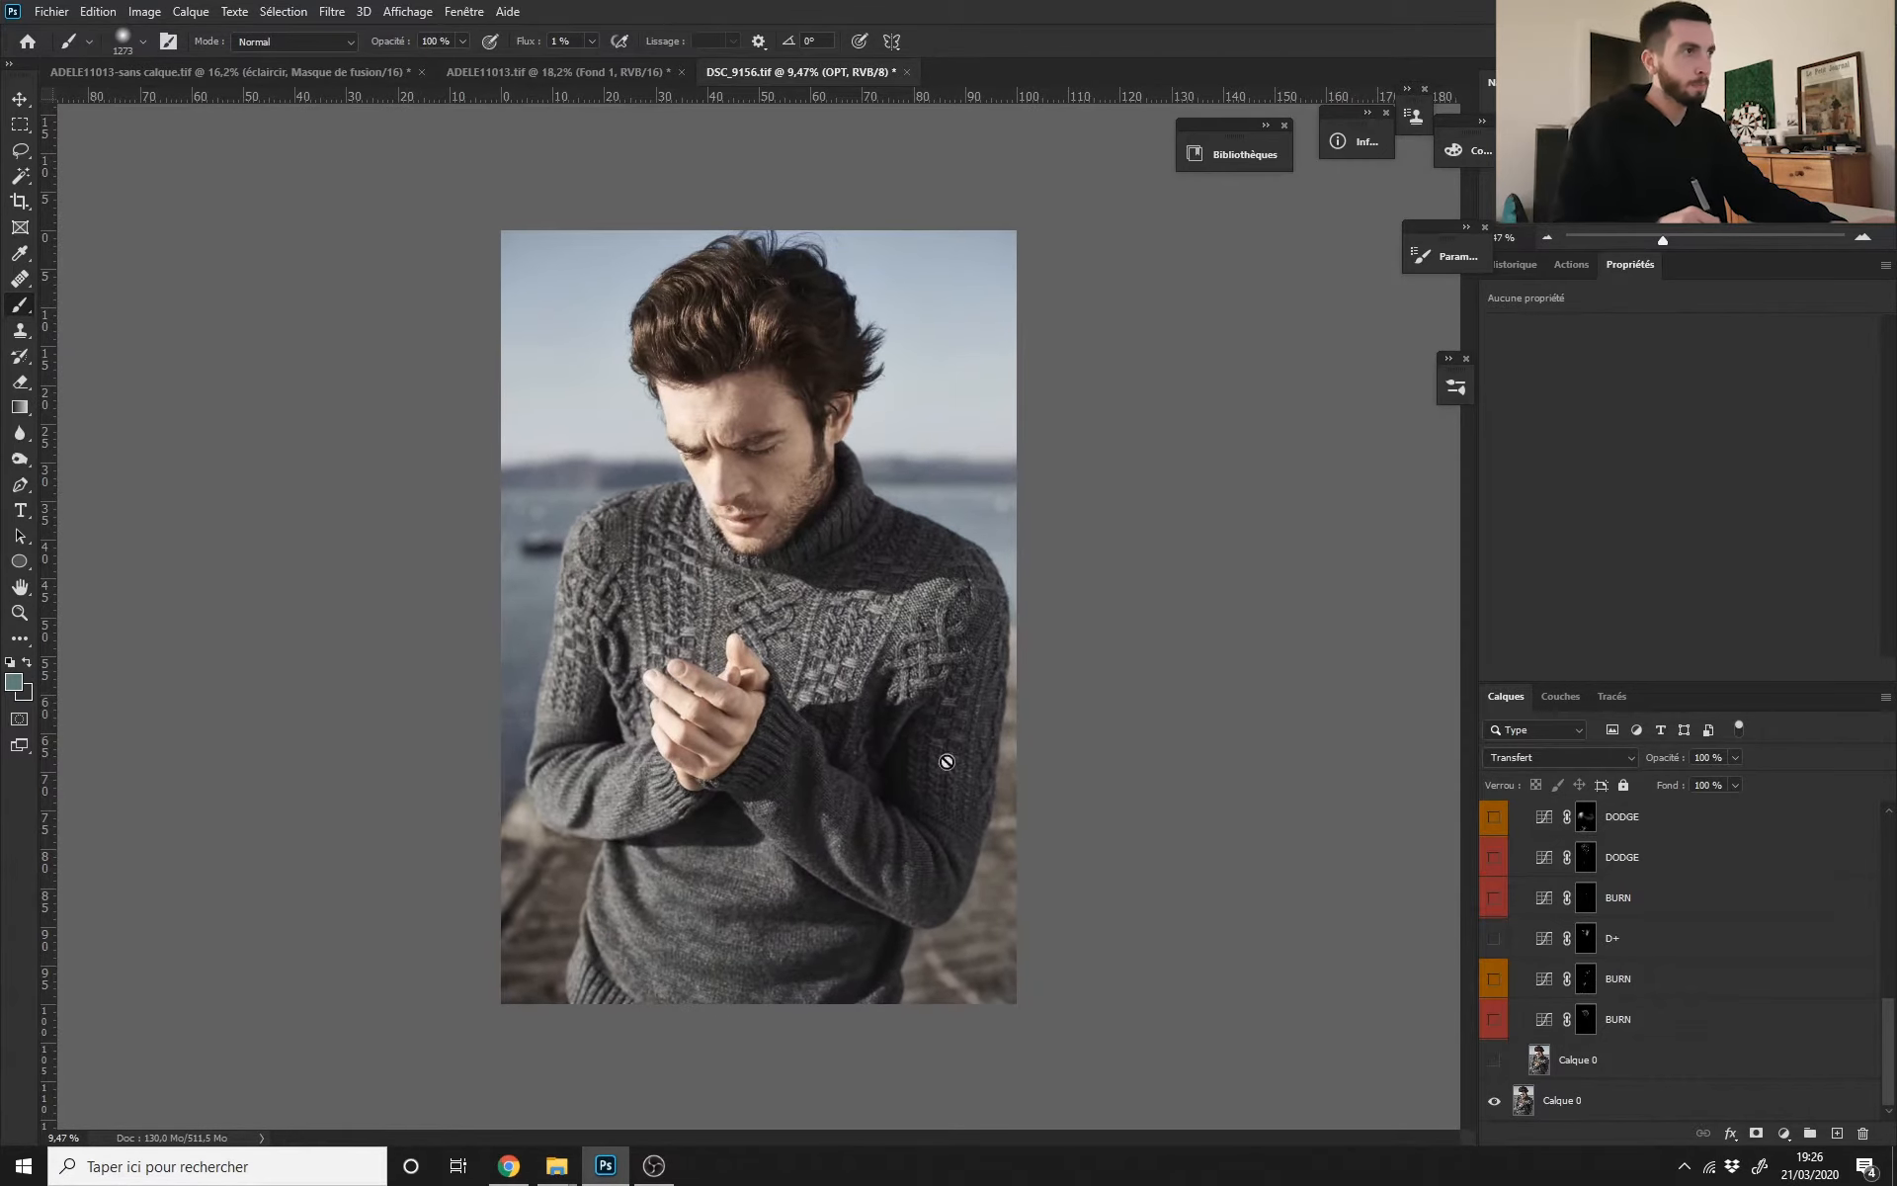
{"action": "scroll", "coordinate": [919, 747], "scroll_direction": "up", "scroll_amount": 5}
{"action": "left_click", "coordinate": [1493, 1062]}
{"action": "left_click", "coordinate": [1493, 1062]}
{"action": "left_click", "coordinate": [1493, 1064]}
{"action": "left_click", "coordinate": [1492, 1069]}
{"action": "left_click", "coordinate": [1493, 1072]}
{"action": "left_click", "coordinate": [1494, 1063]}
{"action": "left_click", "coordinate": [1494, 1065]}
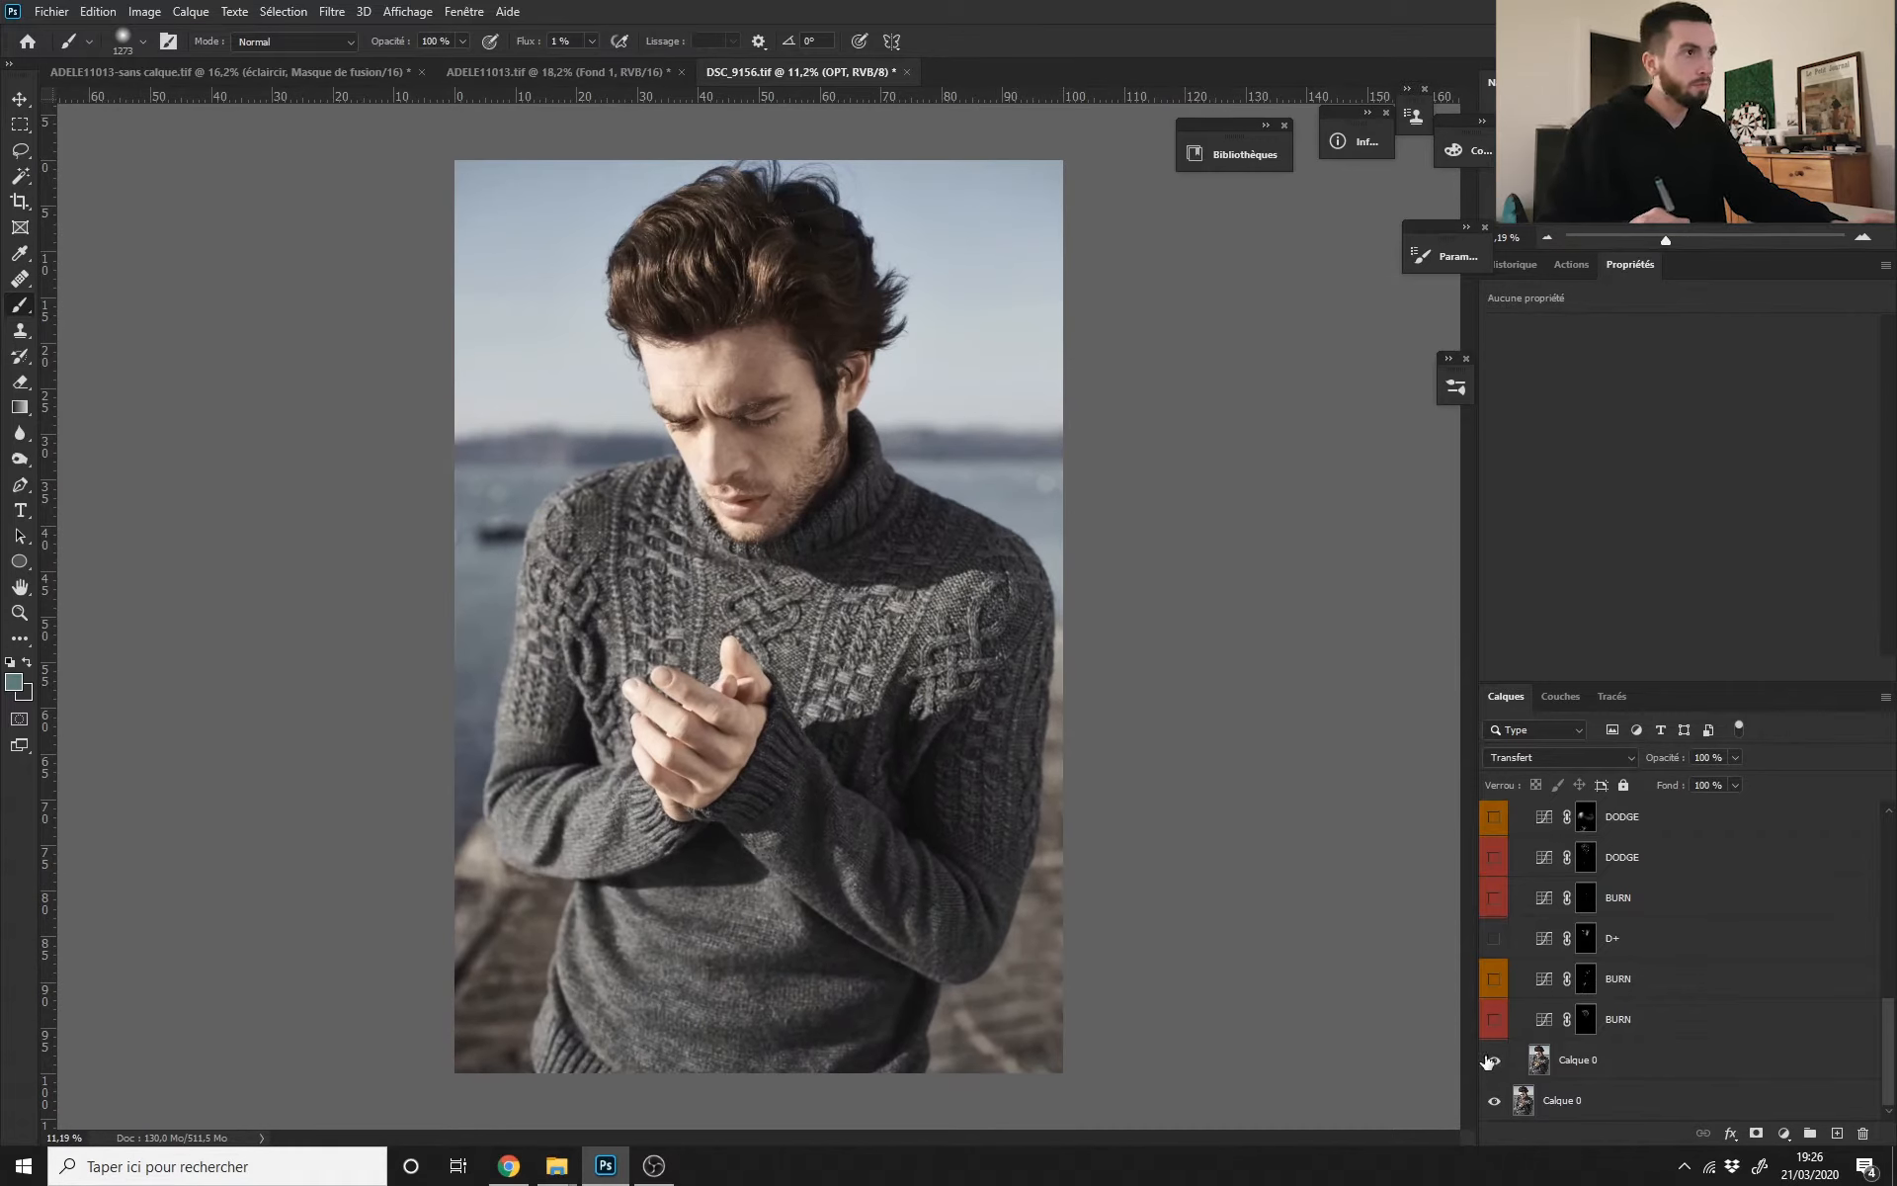
{"action": "left_click", "coordinate": [1495, 1064]}
{"action": "left_click", "coordinate": [1496, 1065]}
{"action": "left_click", "coordinate": [1494, 1066]}
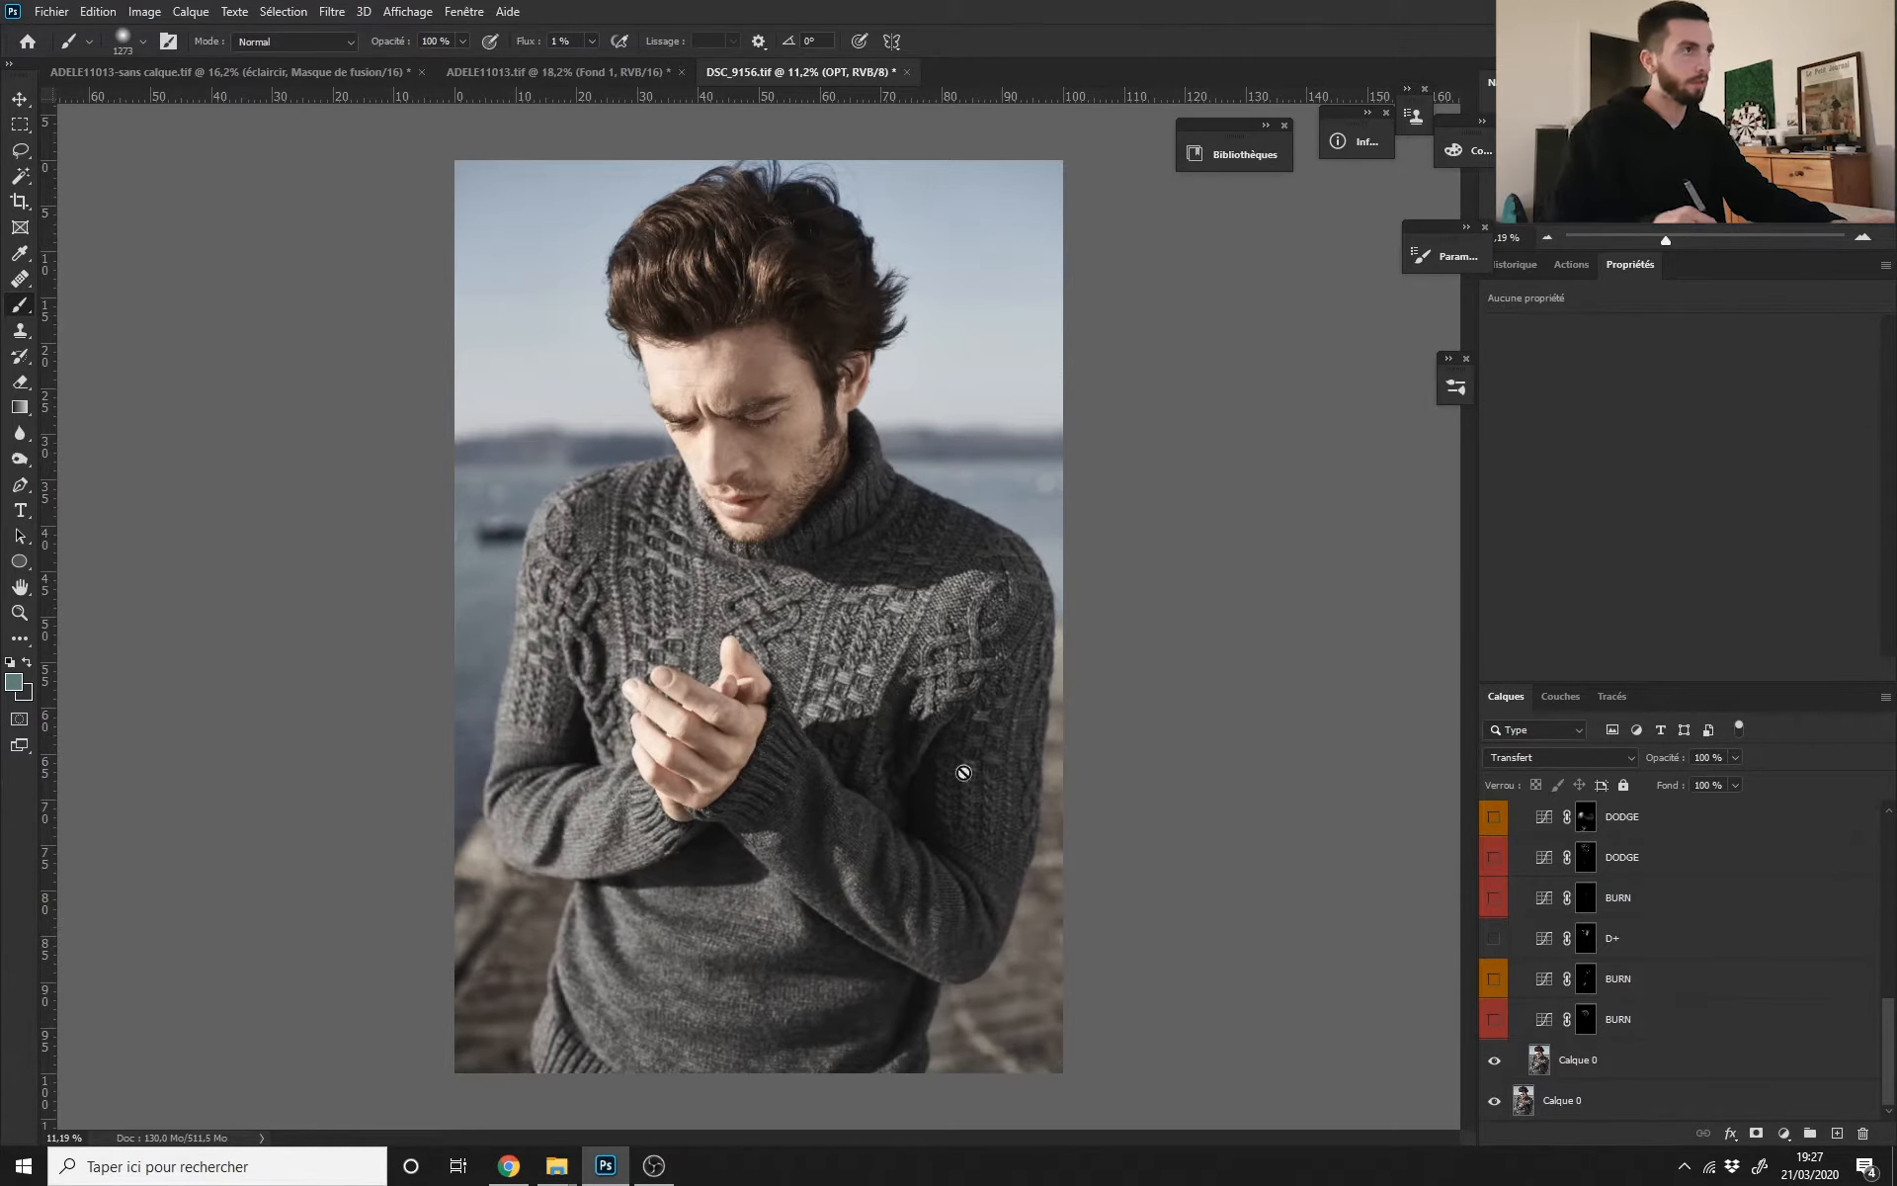
Step: Turn on all the DODGE, BURN and D+ curves layers above Calque 0, comparing the photo with and without them
{"action": "scroll", "coordinate": [898, 682], "scroll_direction": "down", "scroll_amount": 2}
{"action": "left_click_drag", "start_coordinate": [1889, 1030], "coordinate": [1884, 1022]}
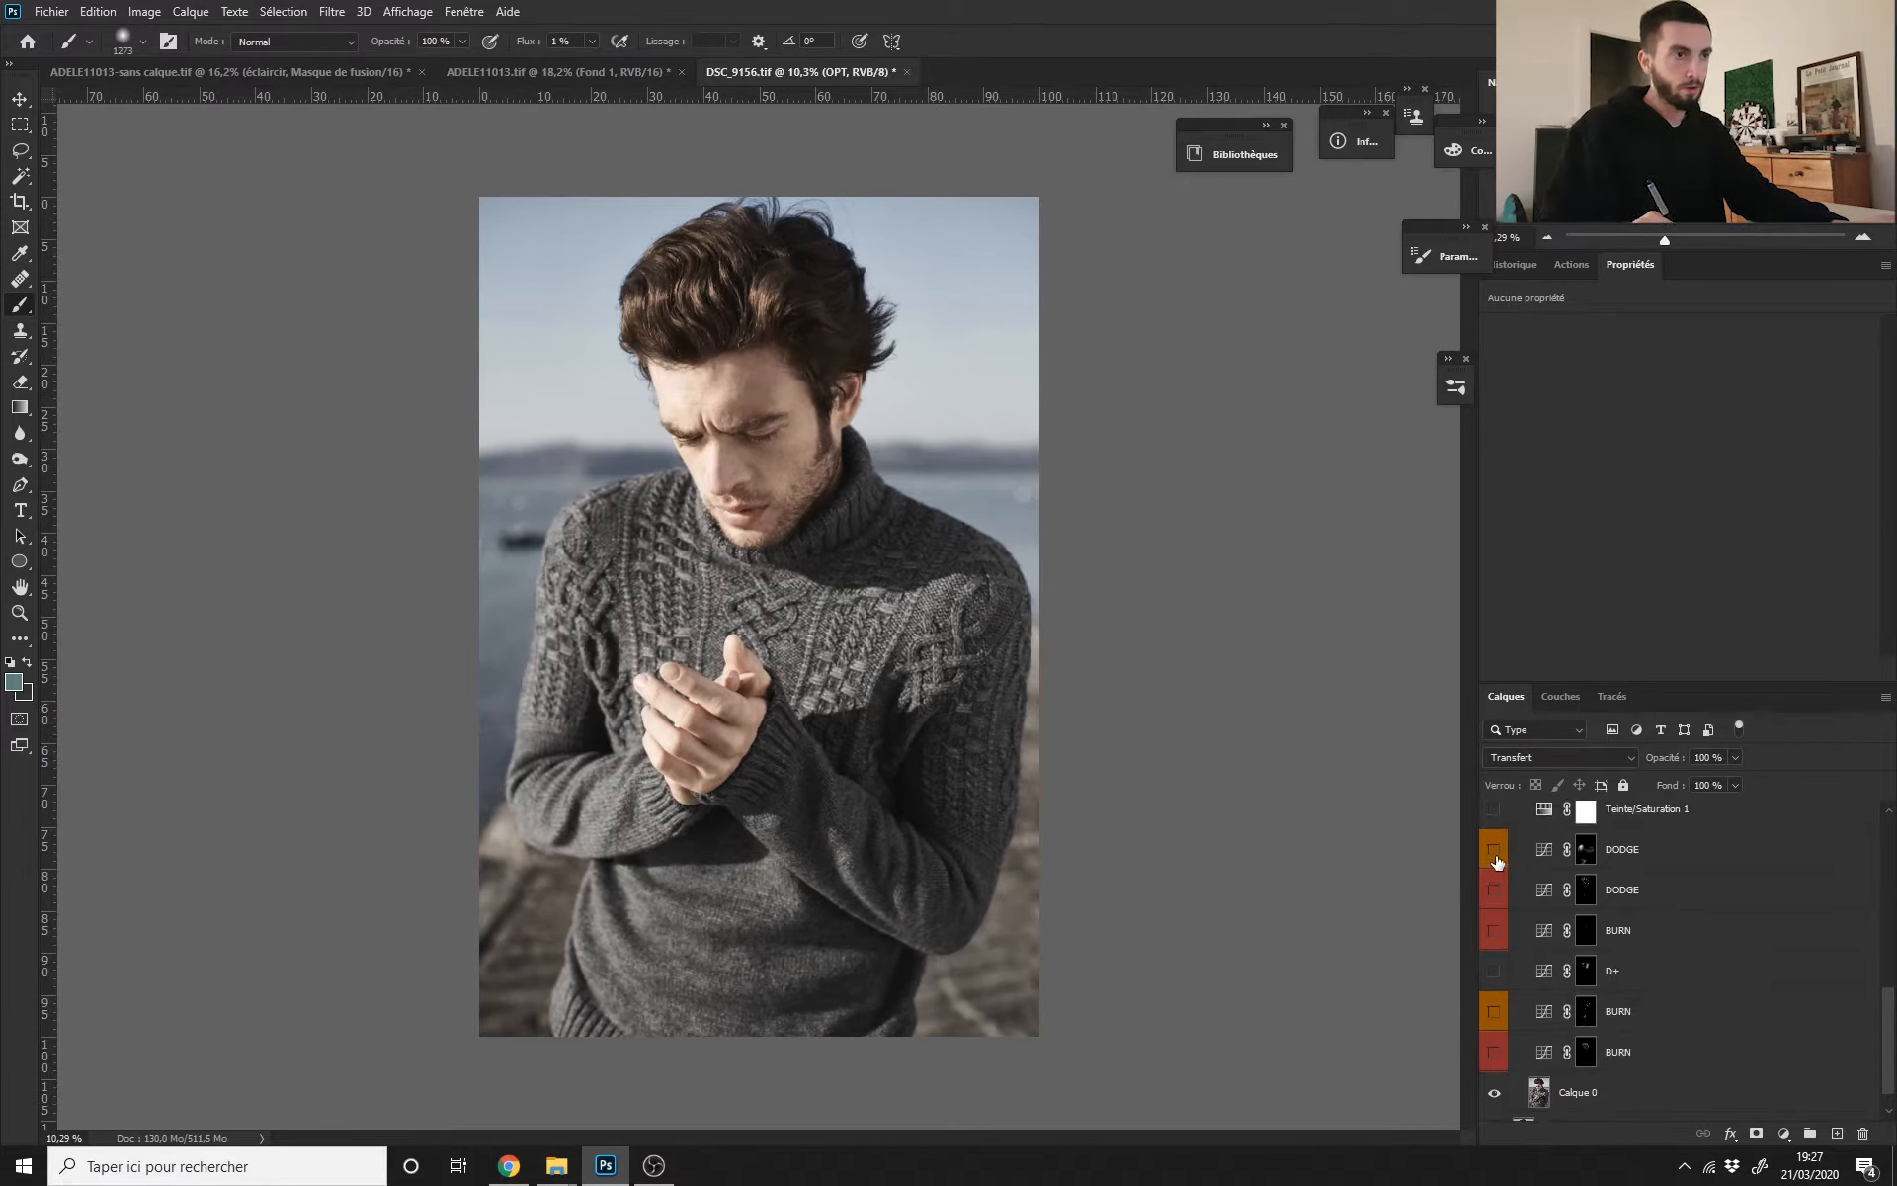
{"action": "left_click_drag", "start_coordinate": [1496, 861], "coordinate": [1490, 1075]}
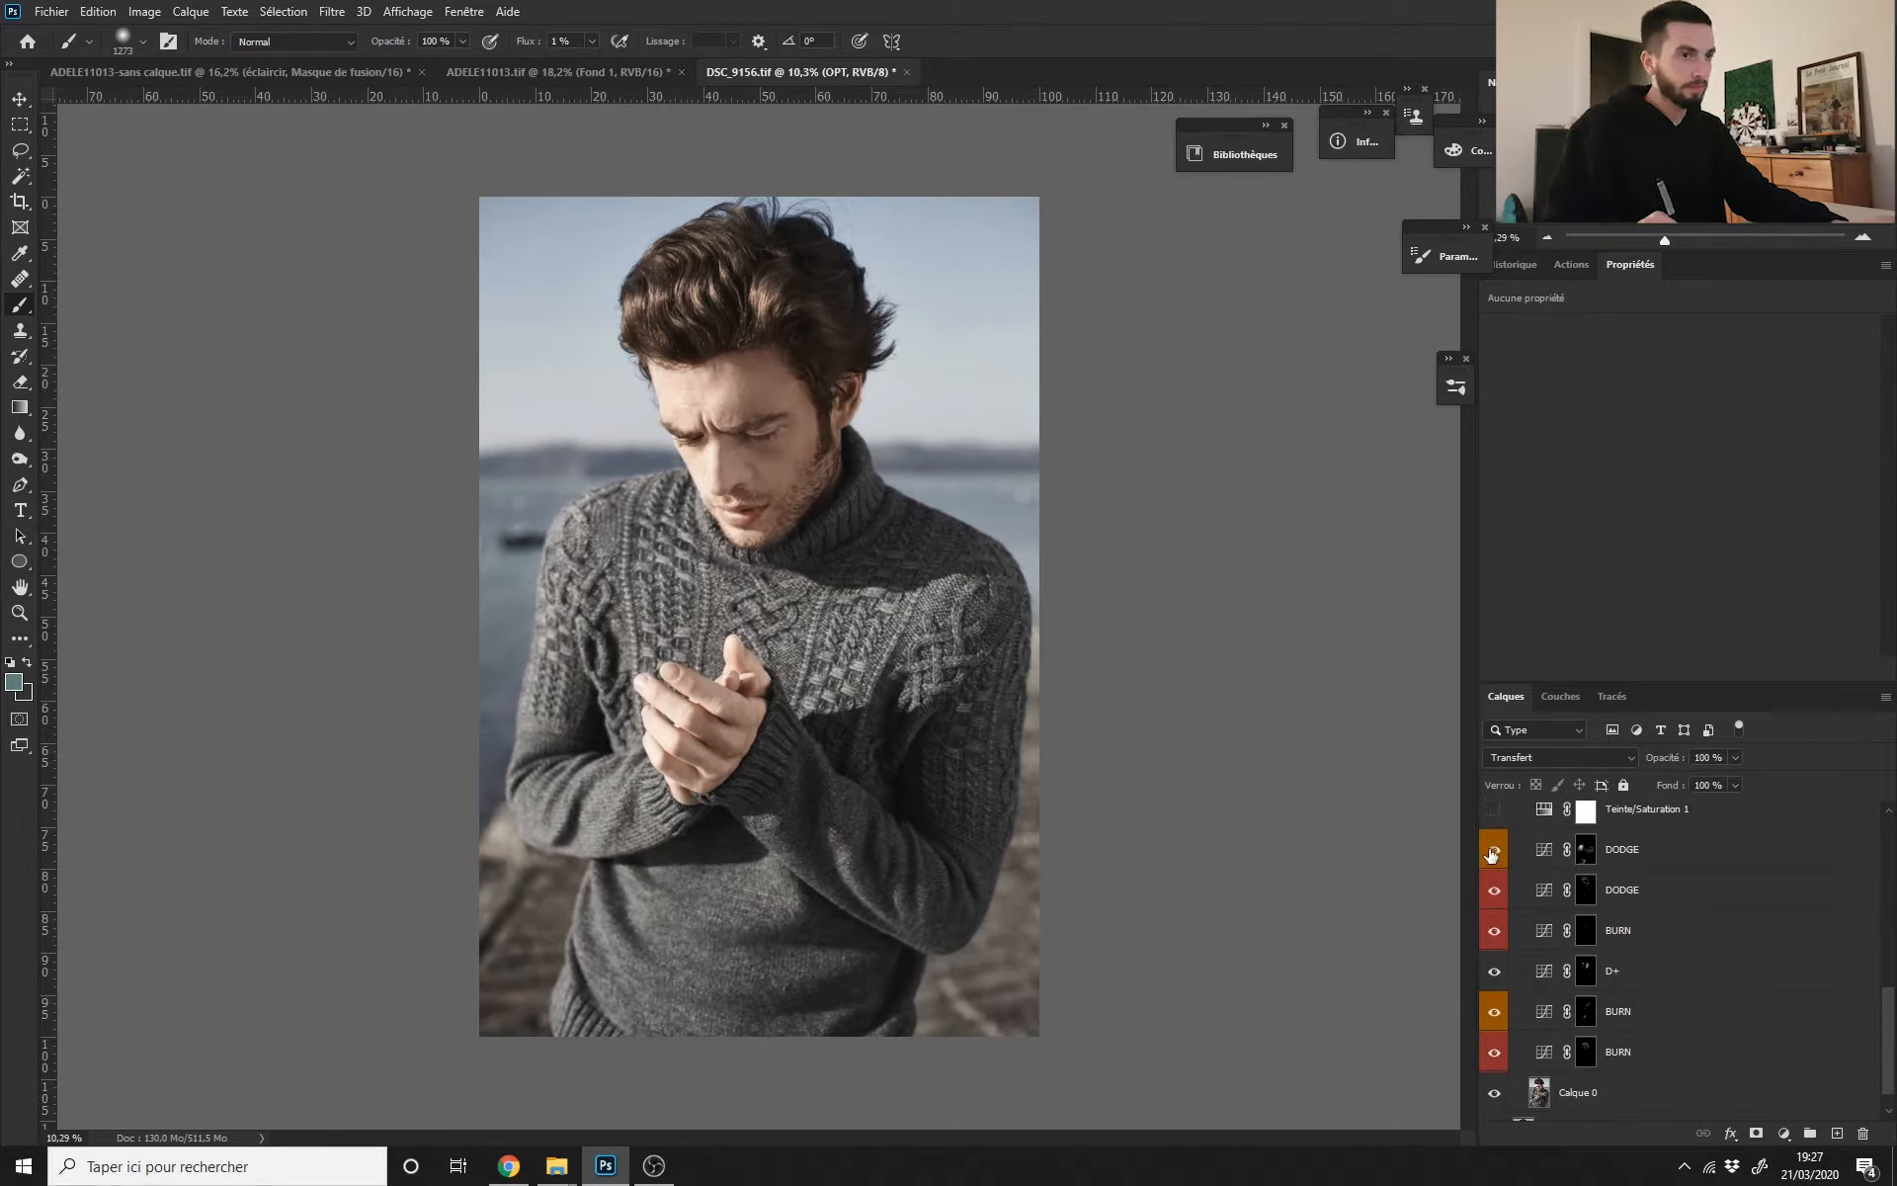
{"action": "left_click_drag", "start_coordinate": [1492, 854], "coordinate": [1497, 1062]}
{"action": "scroll", "coordinate": [1006, 943], "scroll_direction": "down", "scroll_amount": 1}
{"action": "left_click_drag", "start_coordinate": [1493, 850], "coordinate": [1496, 1057]}
{"action": "scroll", "coordinate": [829, 669], "scroll_direction": "up", "scroll_amount": 1}
{"action": "scroll", "coordinate": [829, 669], "scroll_direction": "down", "scroll_amount": 1}
{"action": "left_click_drag", "start_coordinate": [1490, 851], "coordinate": [1494, 1057]}
{"action": "left_click_drag", "start_coordinate": [1493, 854], "coordinate": [1494, 1055]}
{"action": "scroll", "coordinate": [1035, 626], "scroll_direction": "up", "scroll_amount": 1}
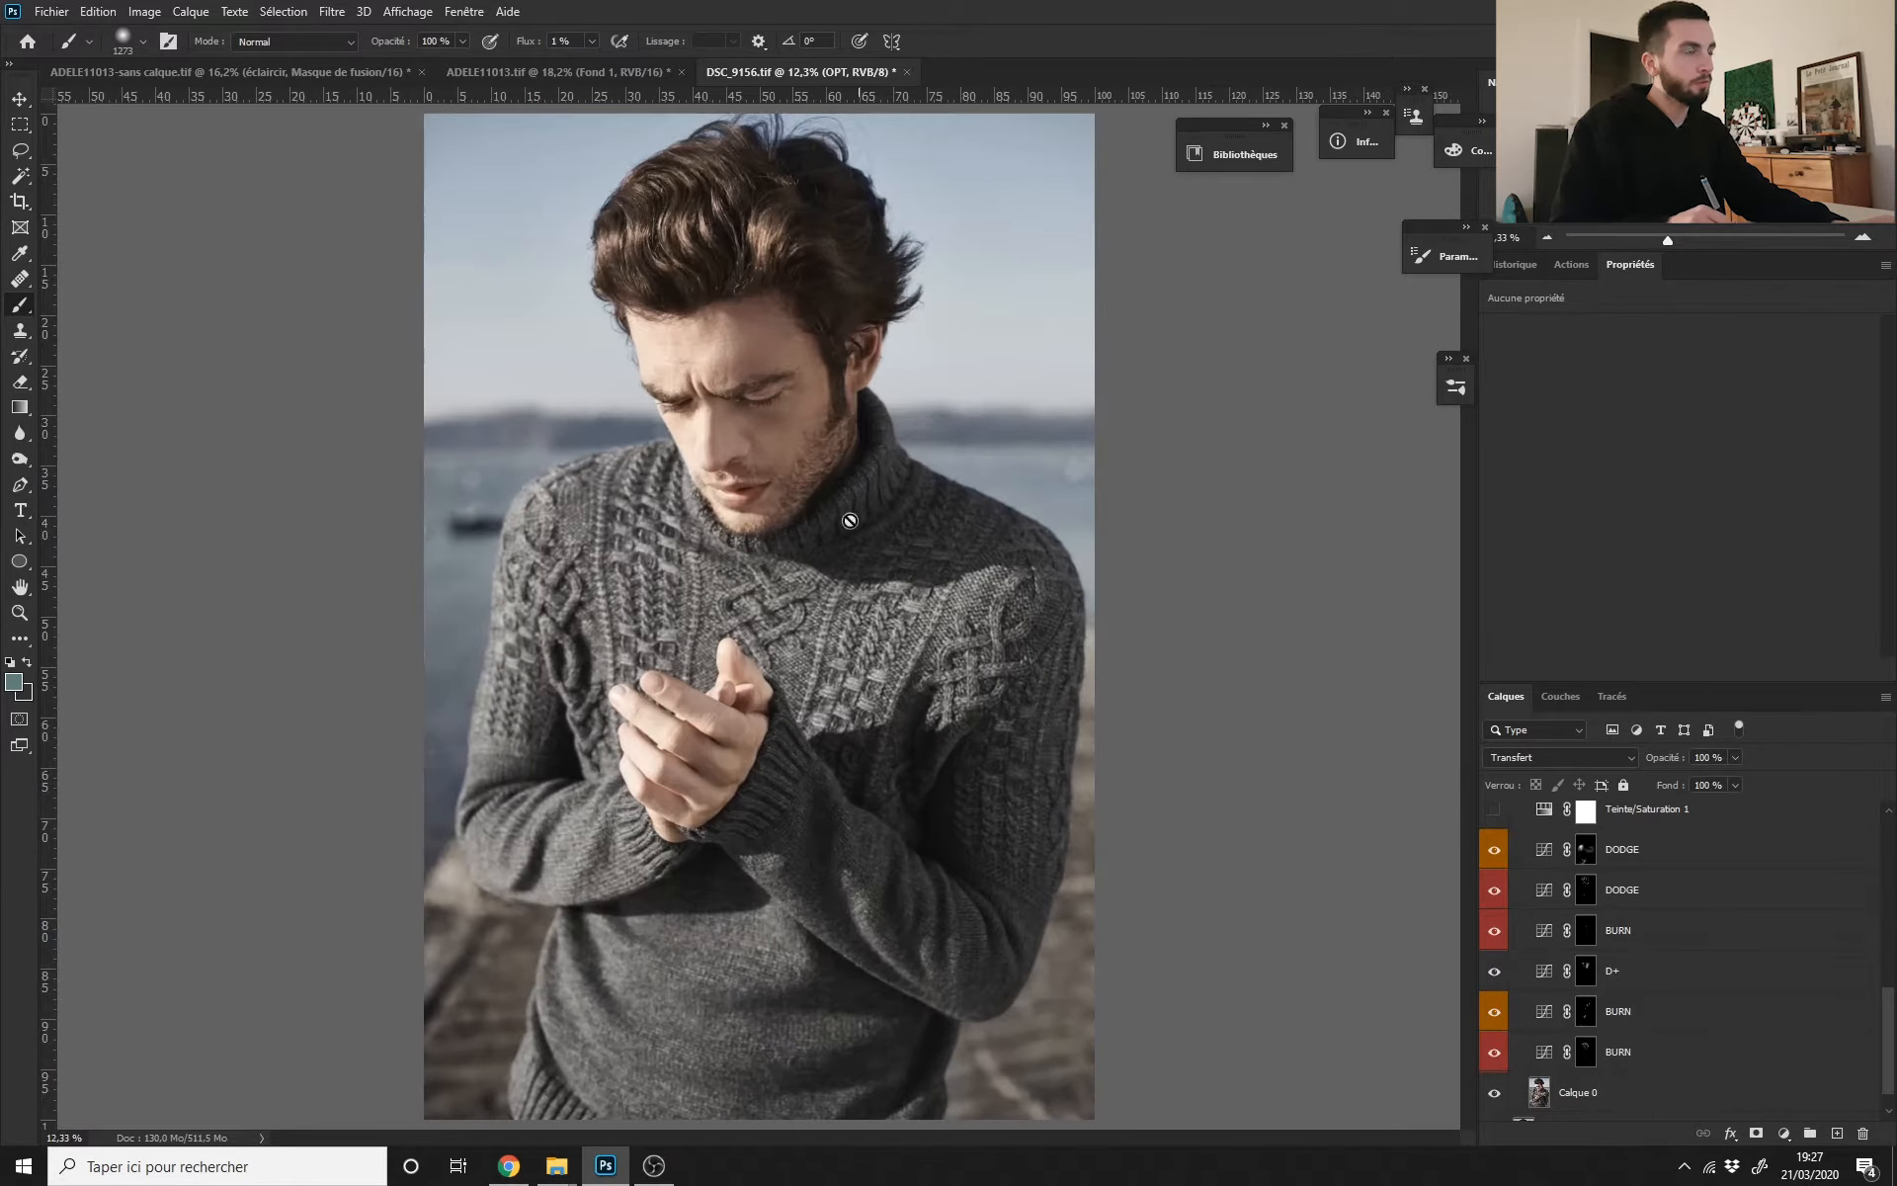
Step: Compare the portrait again with the whole DODGE, BURN and D+ group of layers hidden and shown
{"action": "left_click_drag", "start_coordinate": [1496, 851], "coordinate": [1494, 1057]}
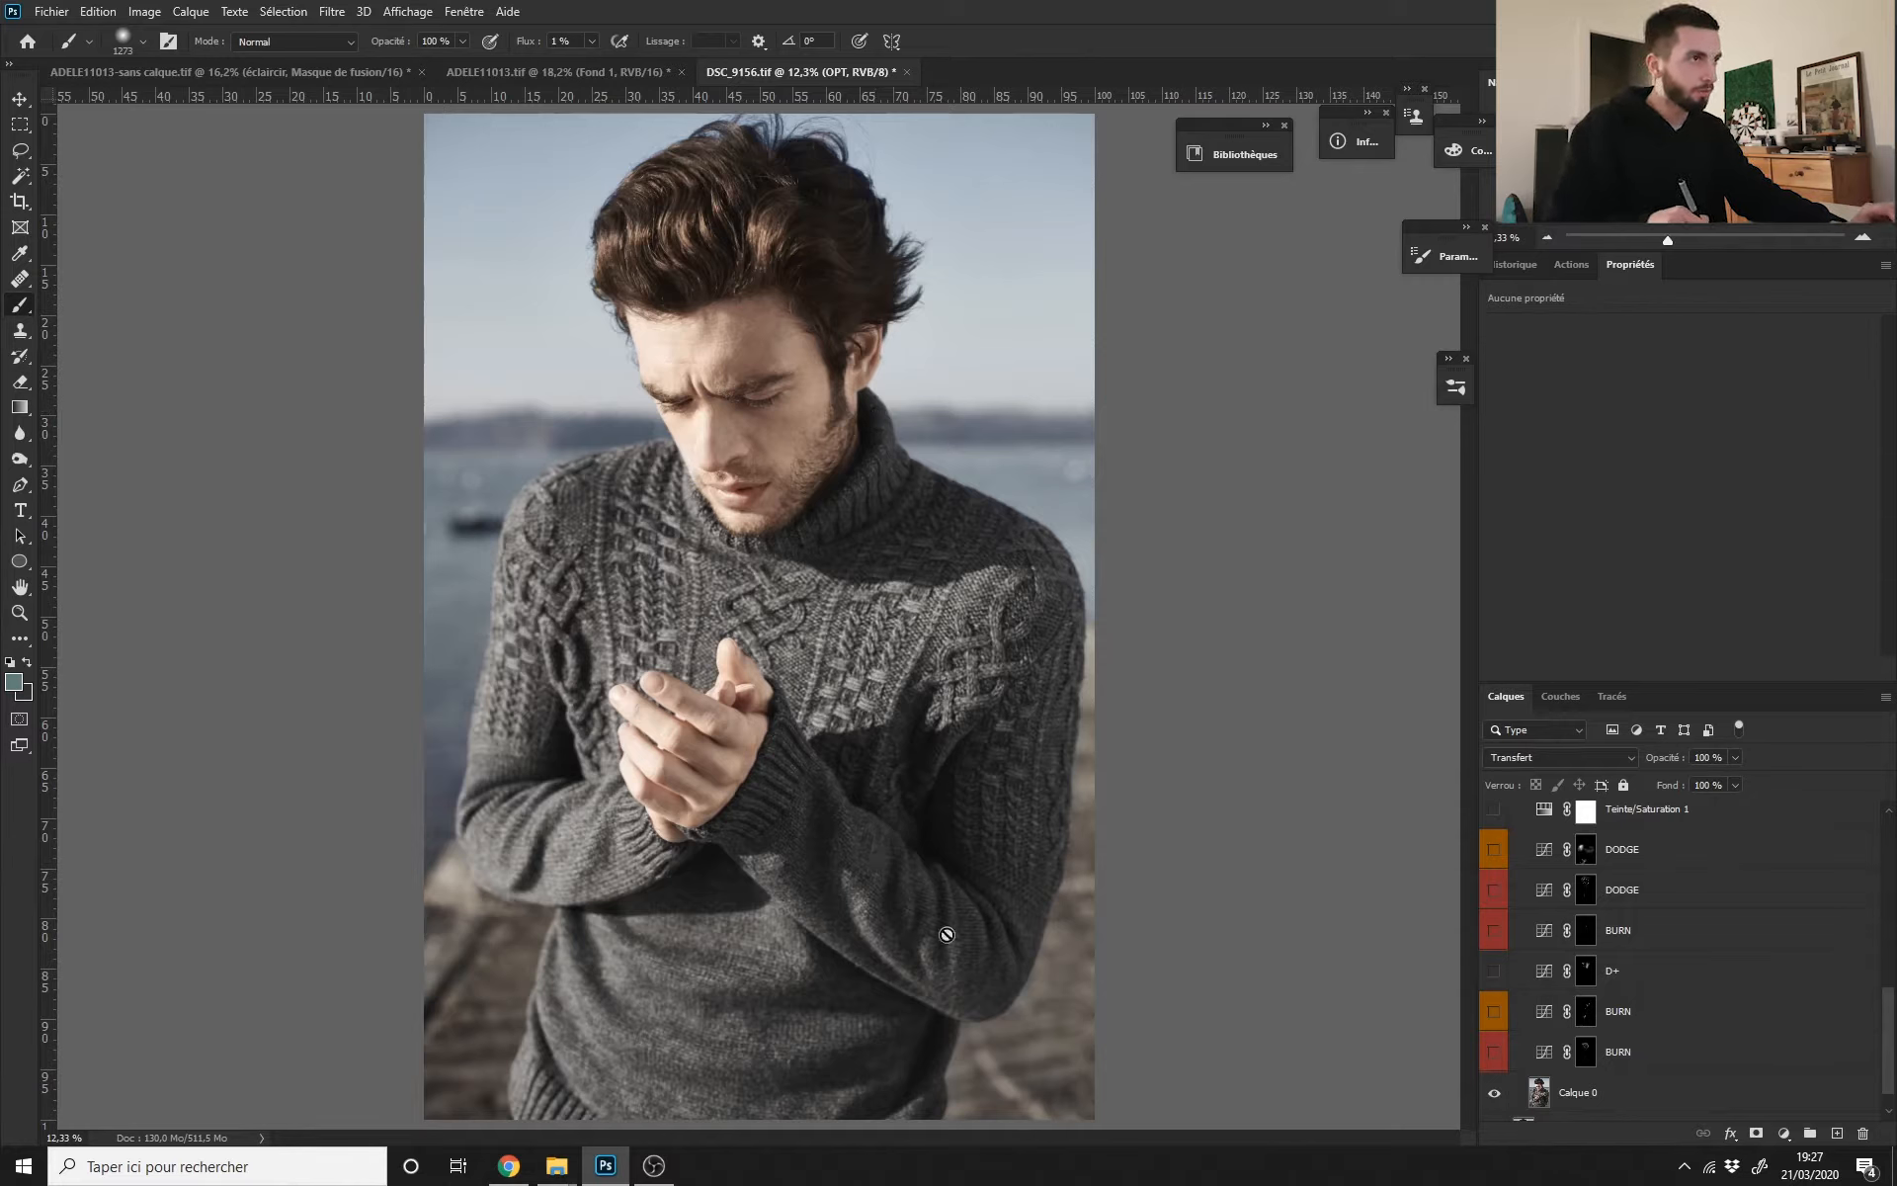
{"action": "left_click_drag", "start_coordinate": [1496, 862], "coordinate": [1479, 1054]}
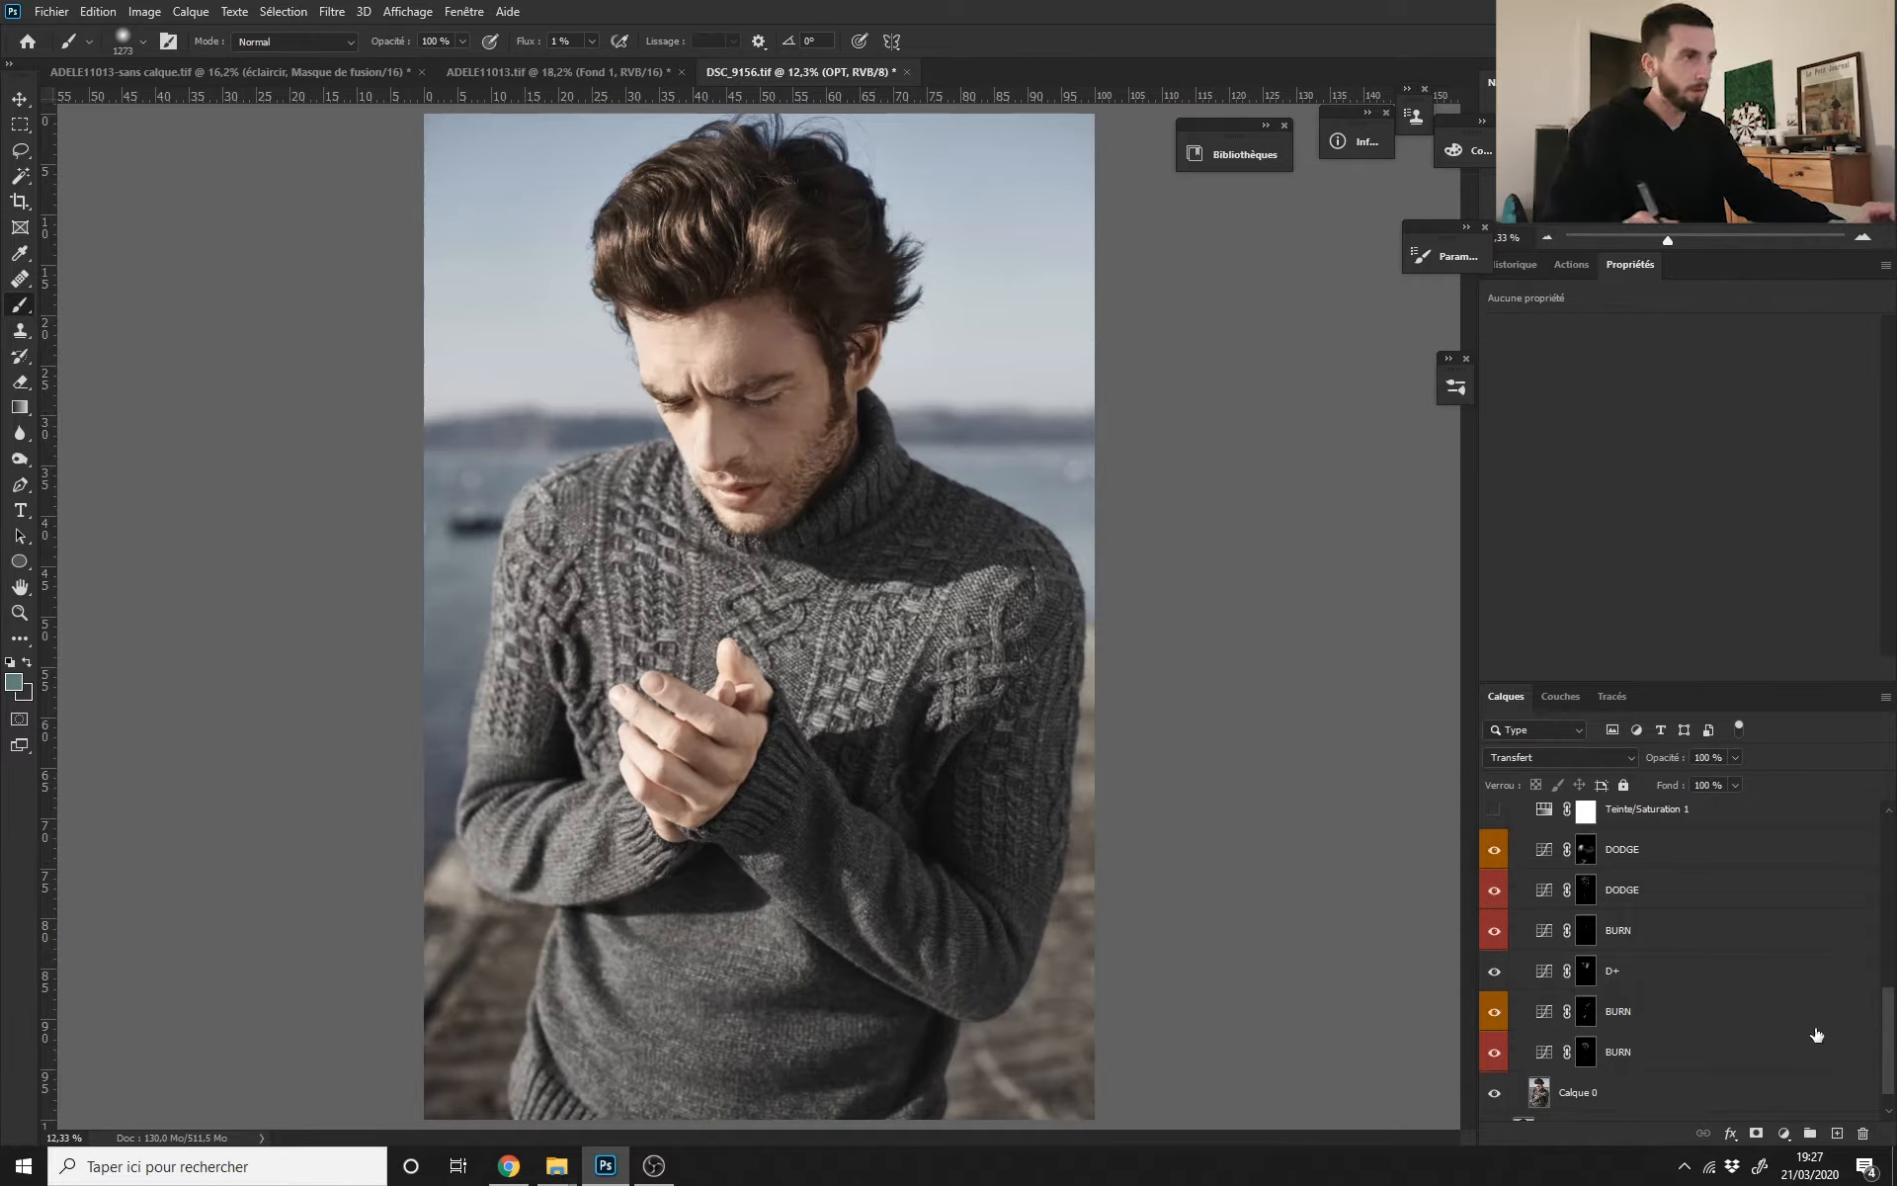
{"action": "scroll", "coordinate": [1893, 1015], "scroll_direction": "up", "scroll_amount": 1}
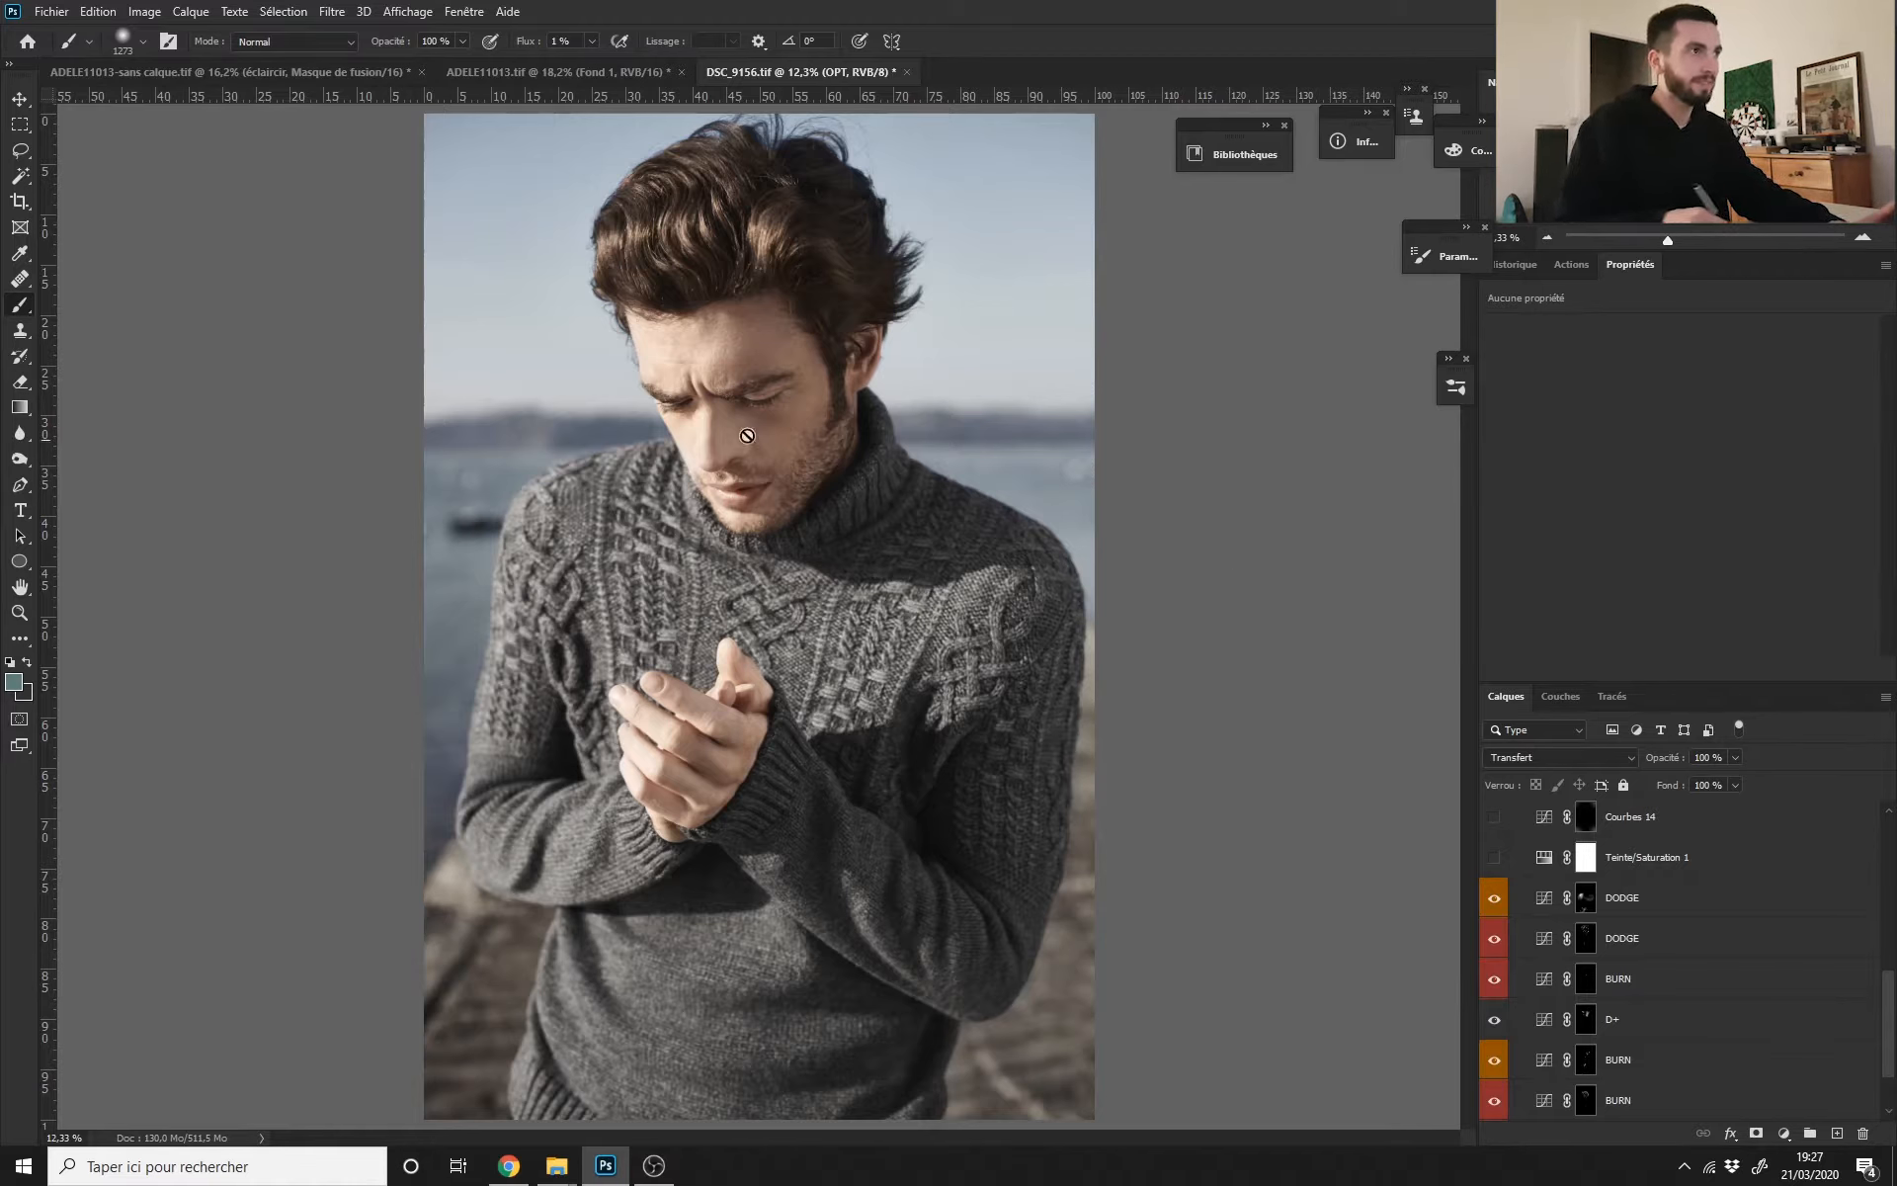
{"action": "scroll", "coordinate": [1887, 1021], "scroll_direction": "down", "scroll_amount": 1}
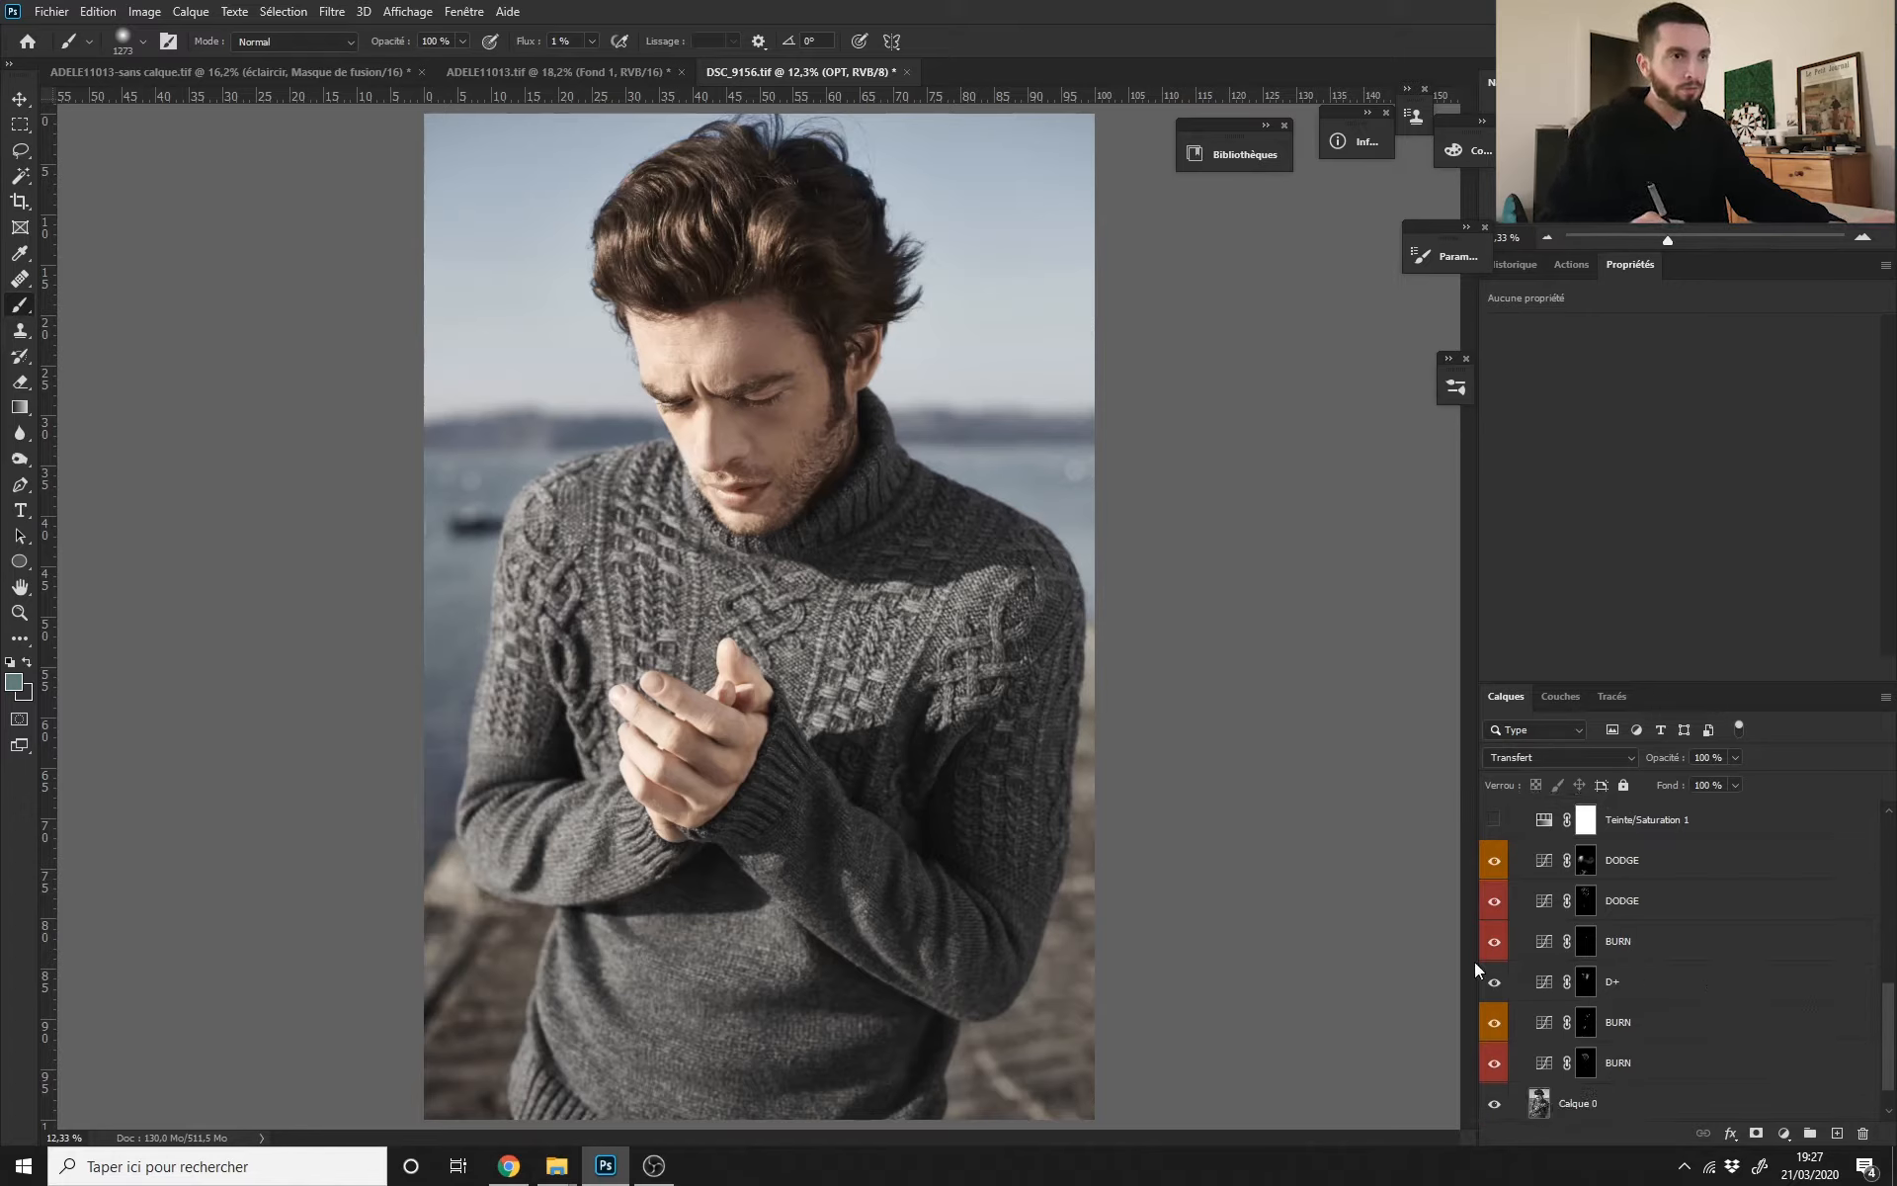
{"action": "left_click_drag", "start_coordinate": [1888, 1010], "coordinate": [1888, 1012]}
{"action": "left_click_drag", "start_coordinate": [1490, 868], "coordinate": [1490, 1060]}
{"action": "left_click_drag", "start_coordinate": [1495, 858], "coordinate": [1496, 1075]}
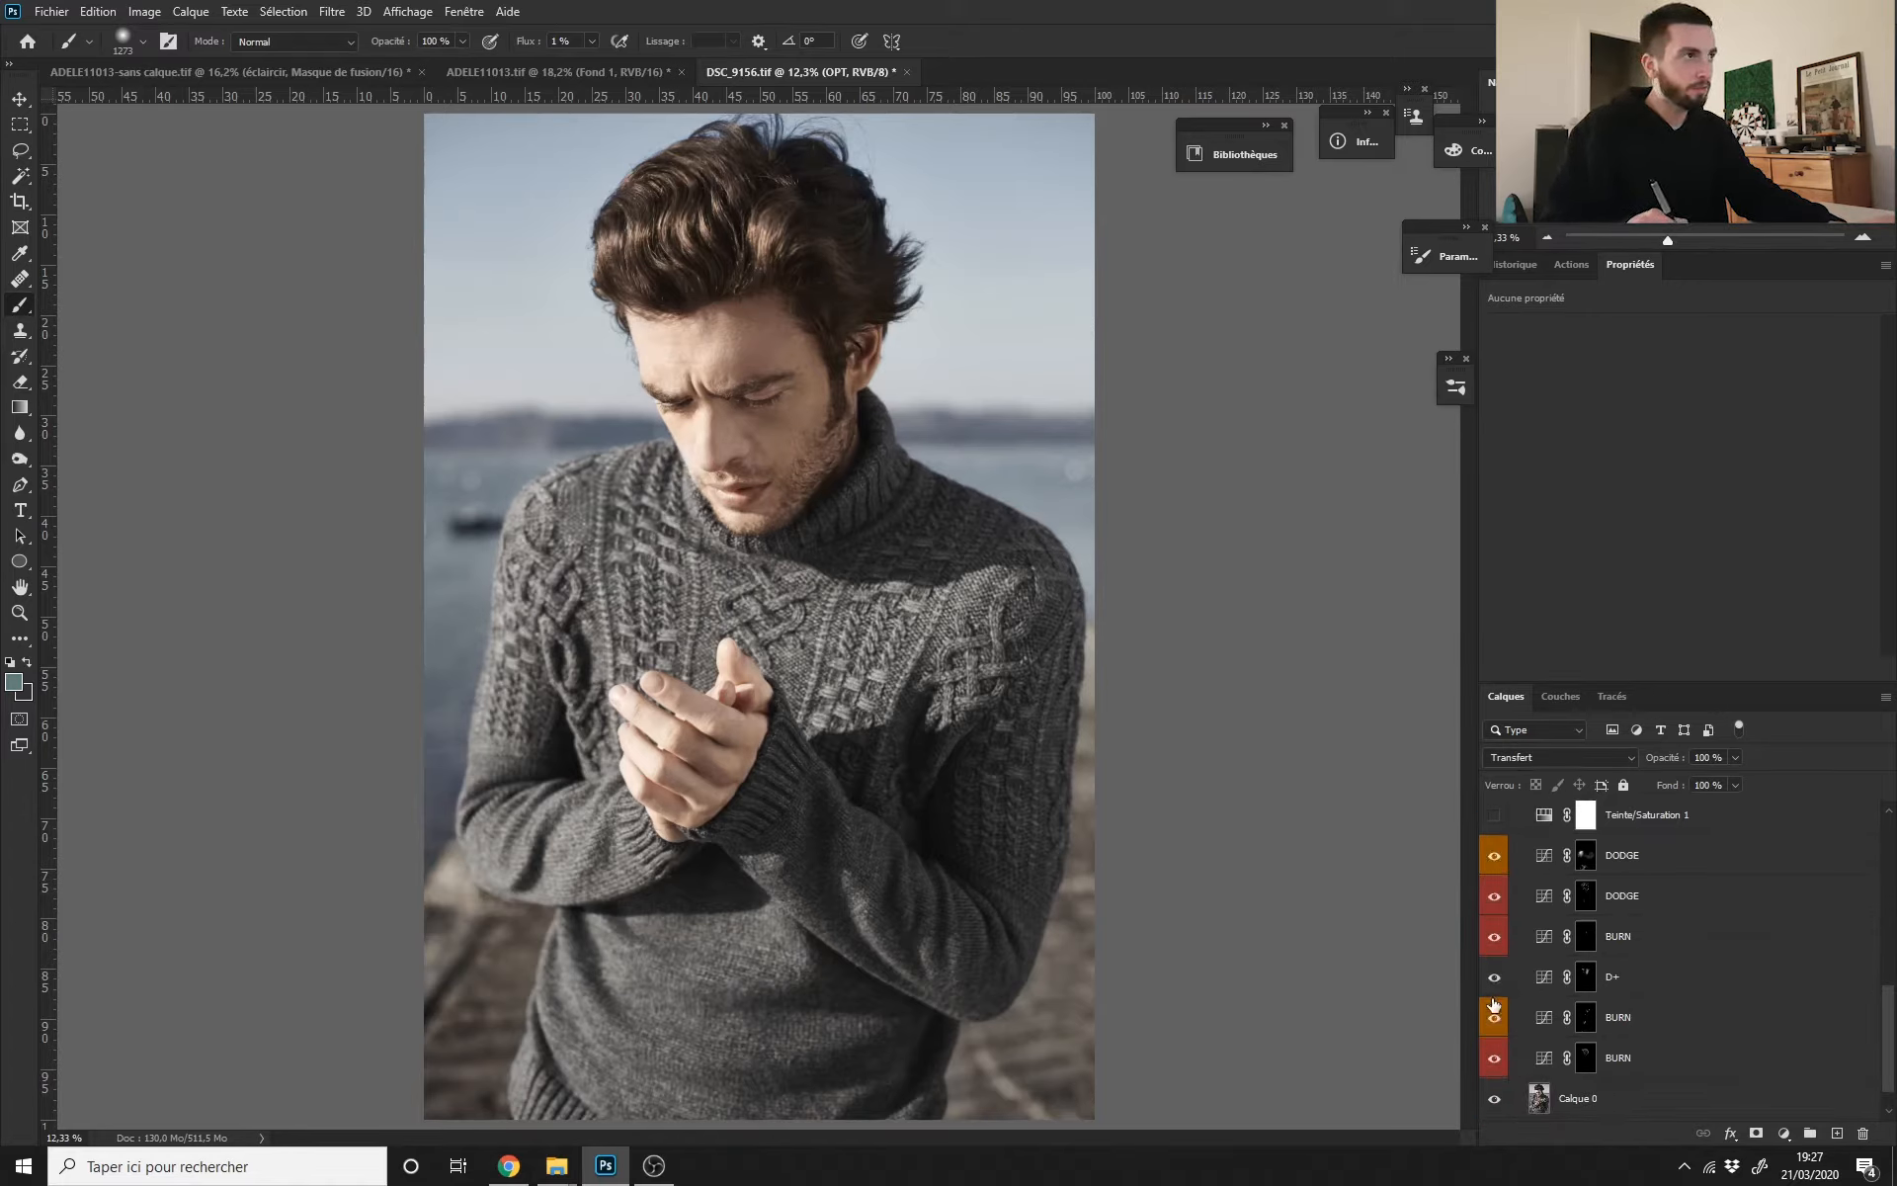
Step: Inspect the painted masks of the two DODGE layers and the BURN layer directly beneath them
{"action": "left_click", "coordinate": [1582, 858]}
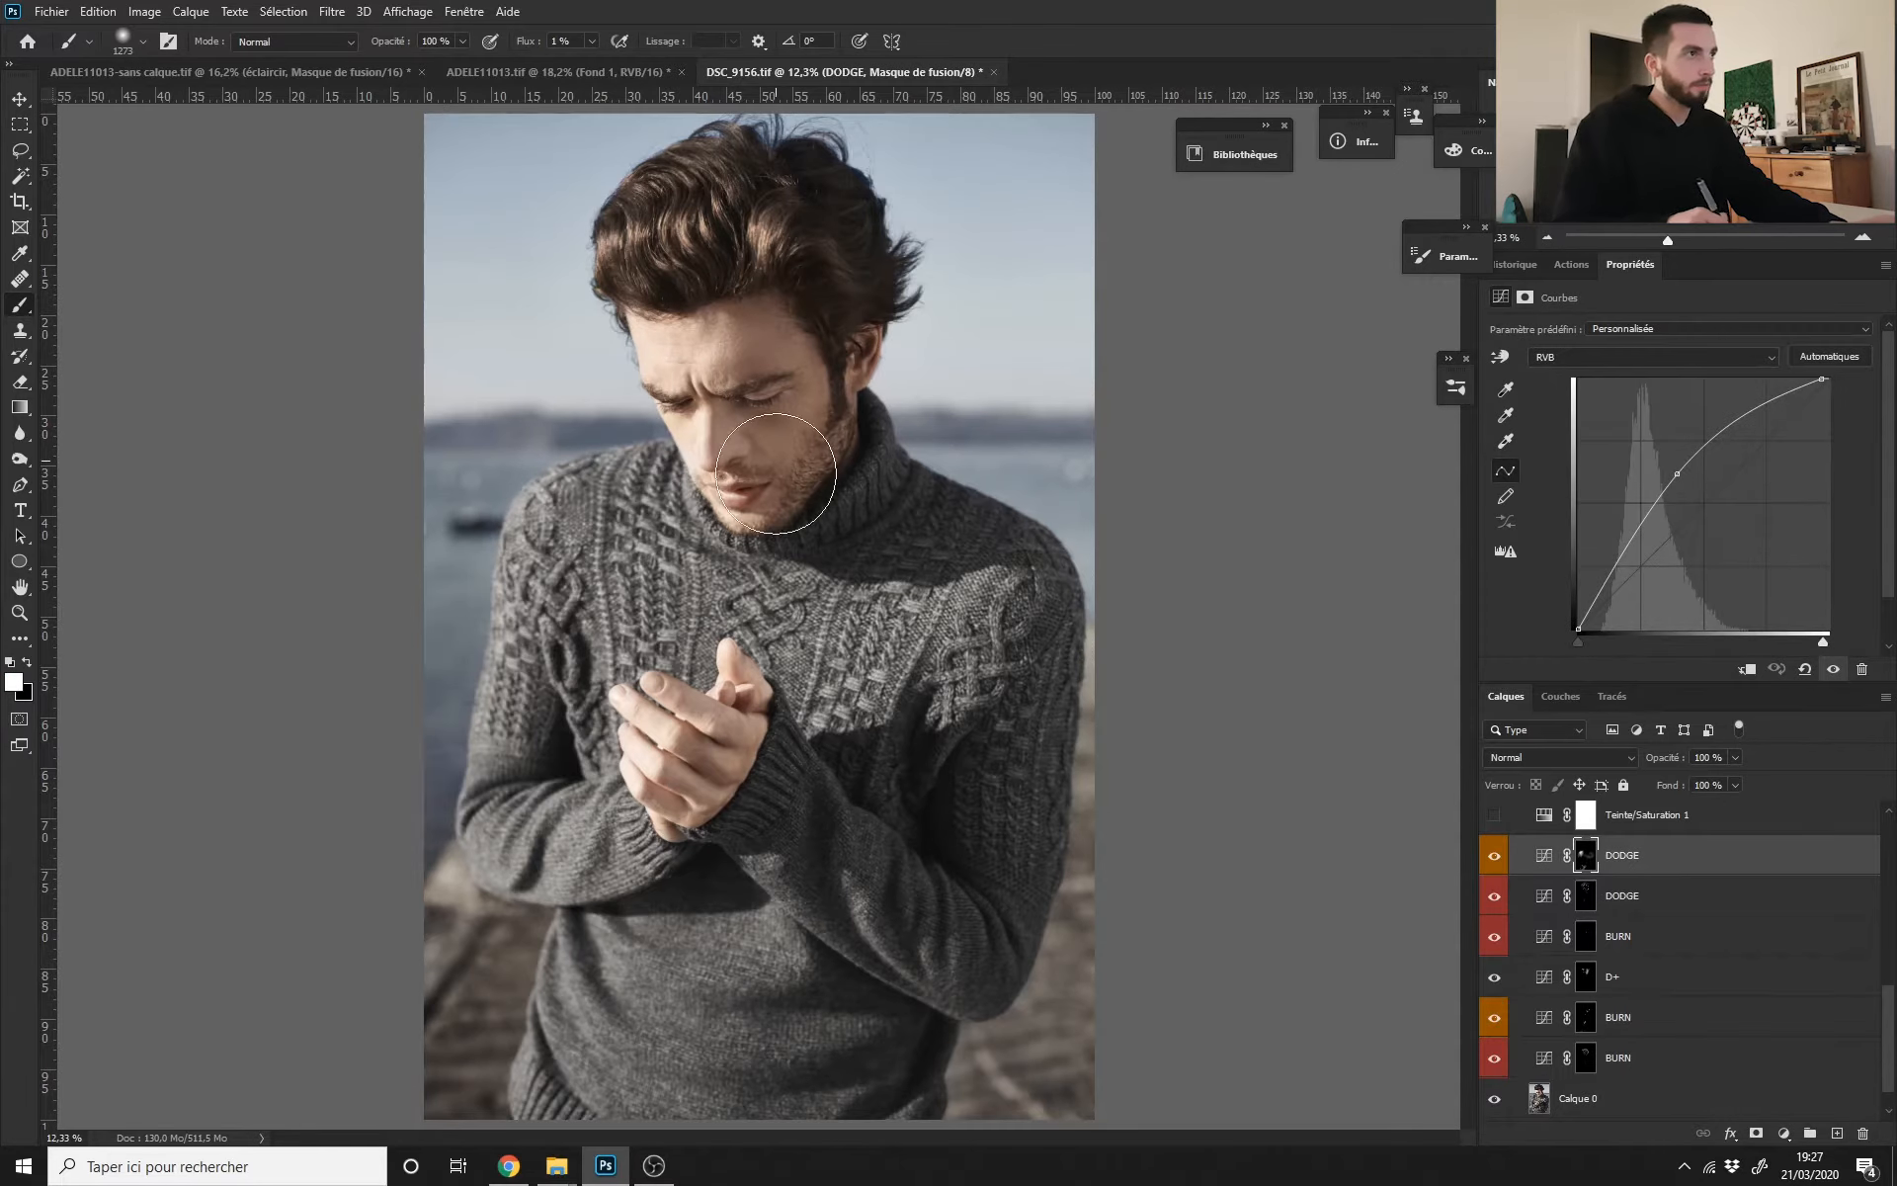
{"action": "scroll", "coordinate": [1778, 1048], "scroll_direction": "down", "scroll_amount": 1}
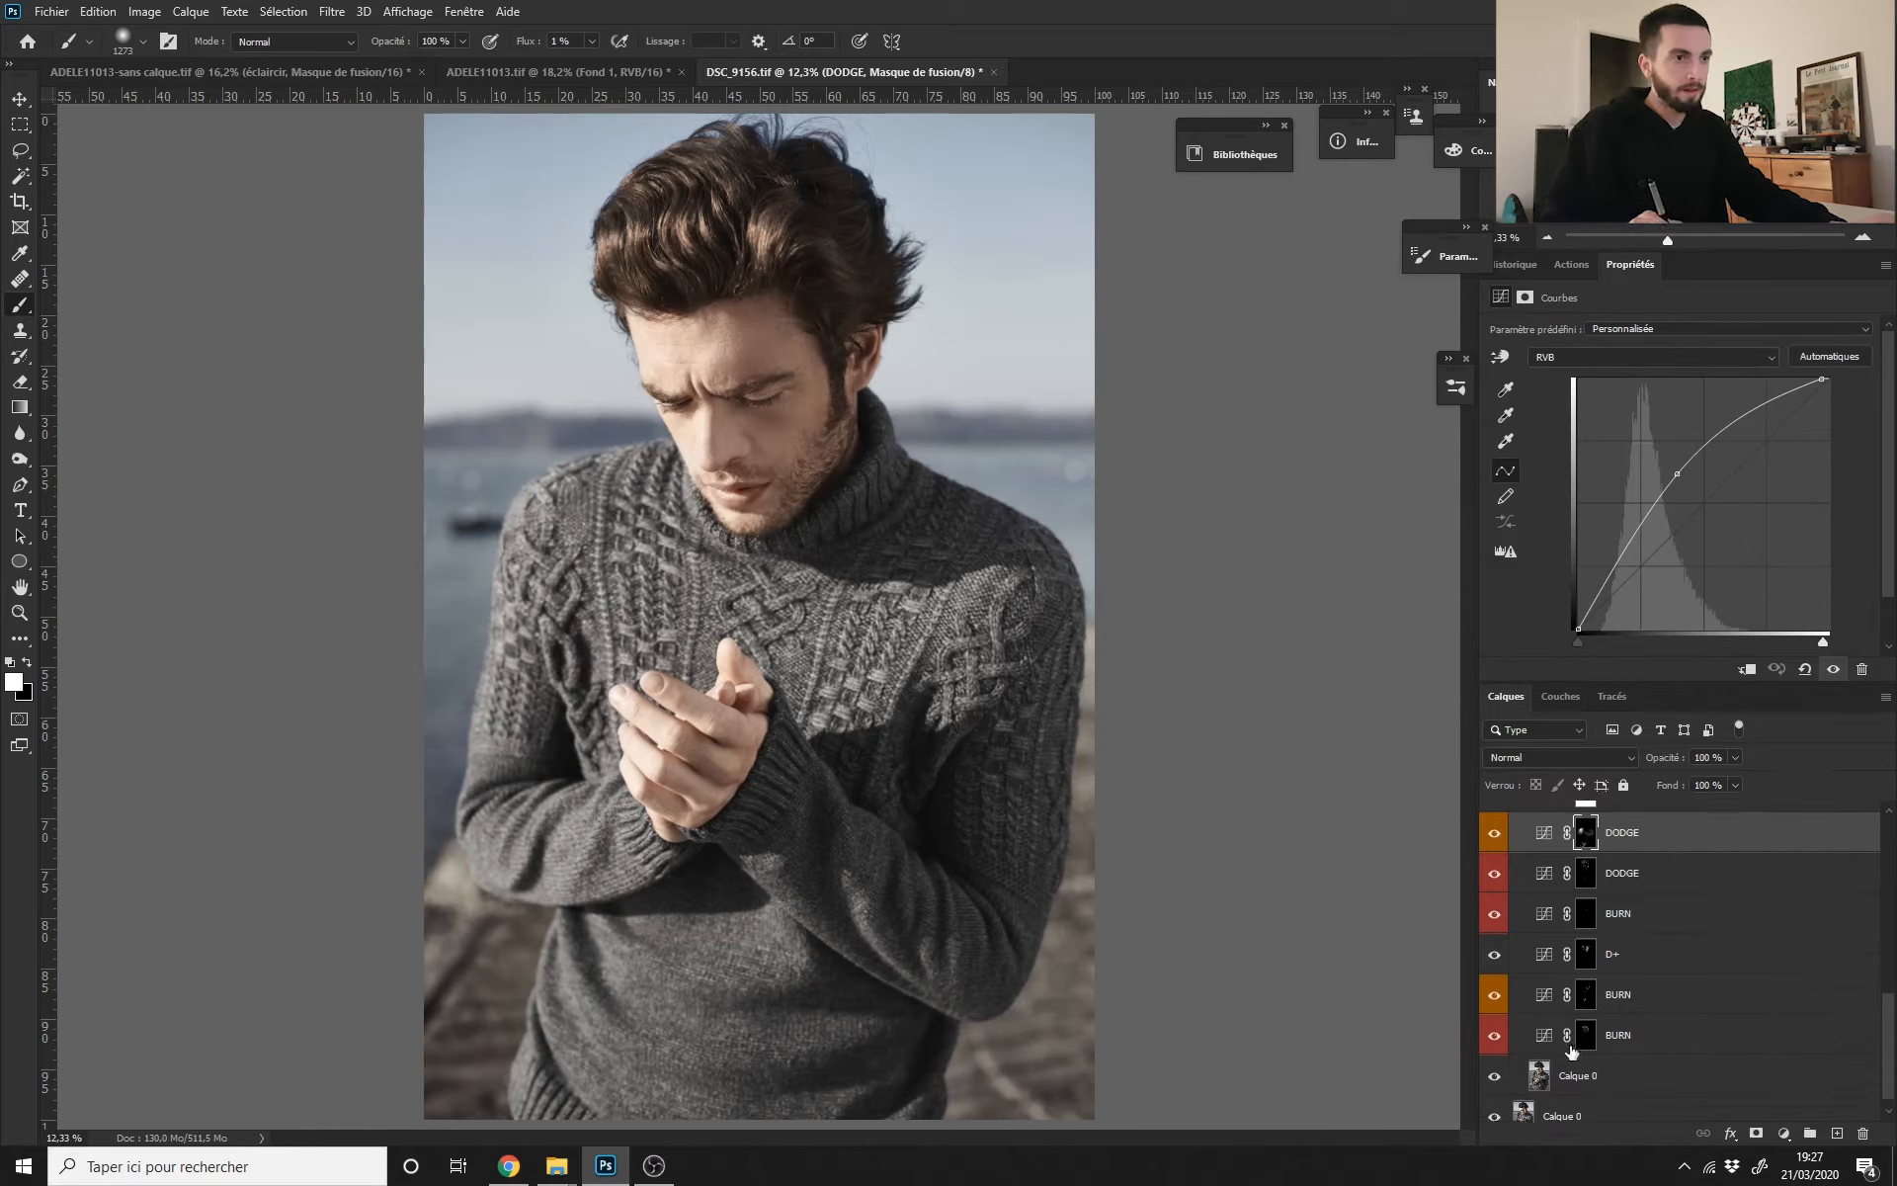
{"action": "left_click", "coordinate": [1587, 914], "text": "alt"}
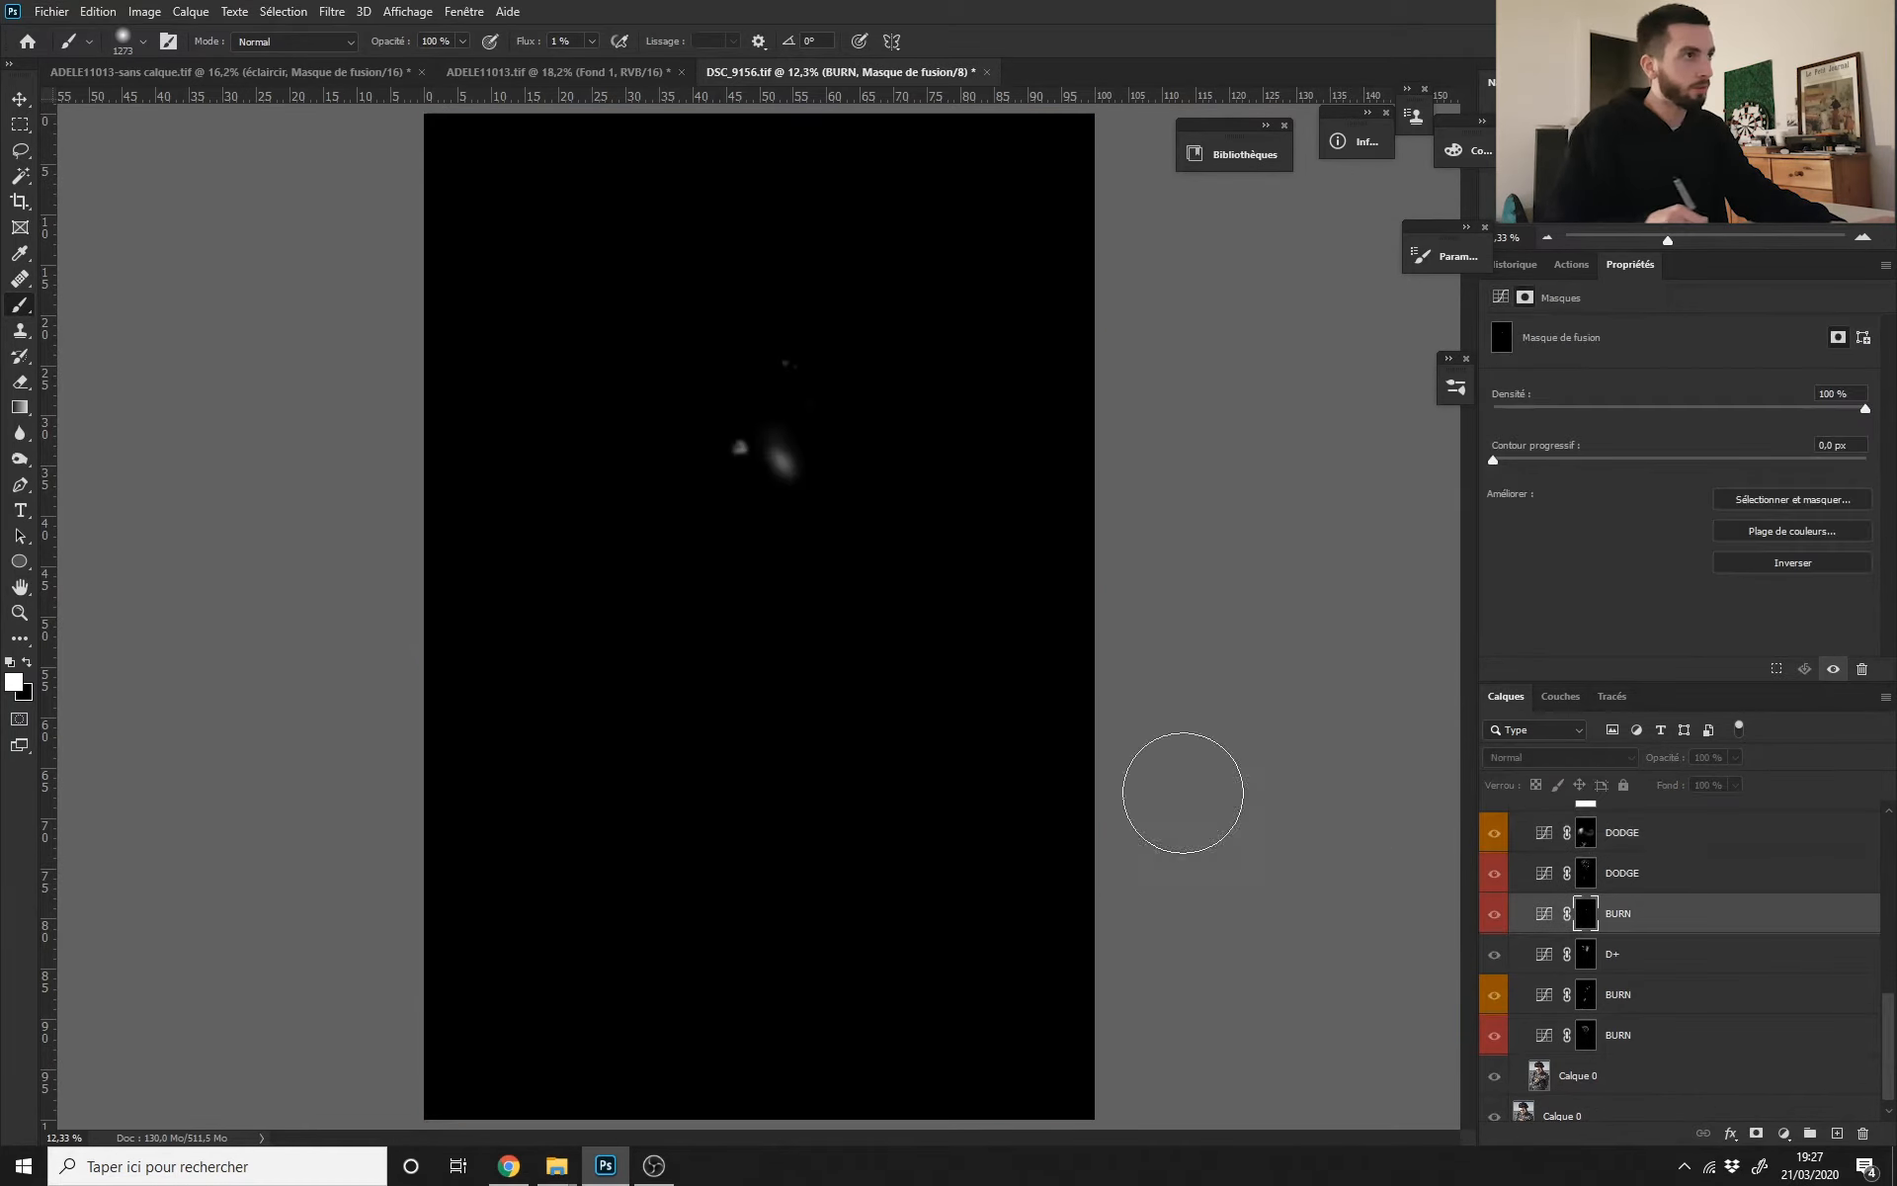
{"action": "left_click", "coordinate": [1585, 873], "text": "alt"}
{"action": "left_click", "coordinate": [1586, 835], "text": "alt"}
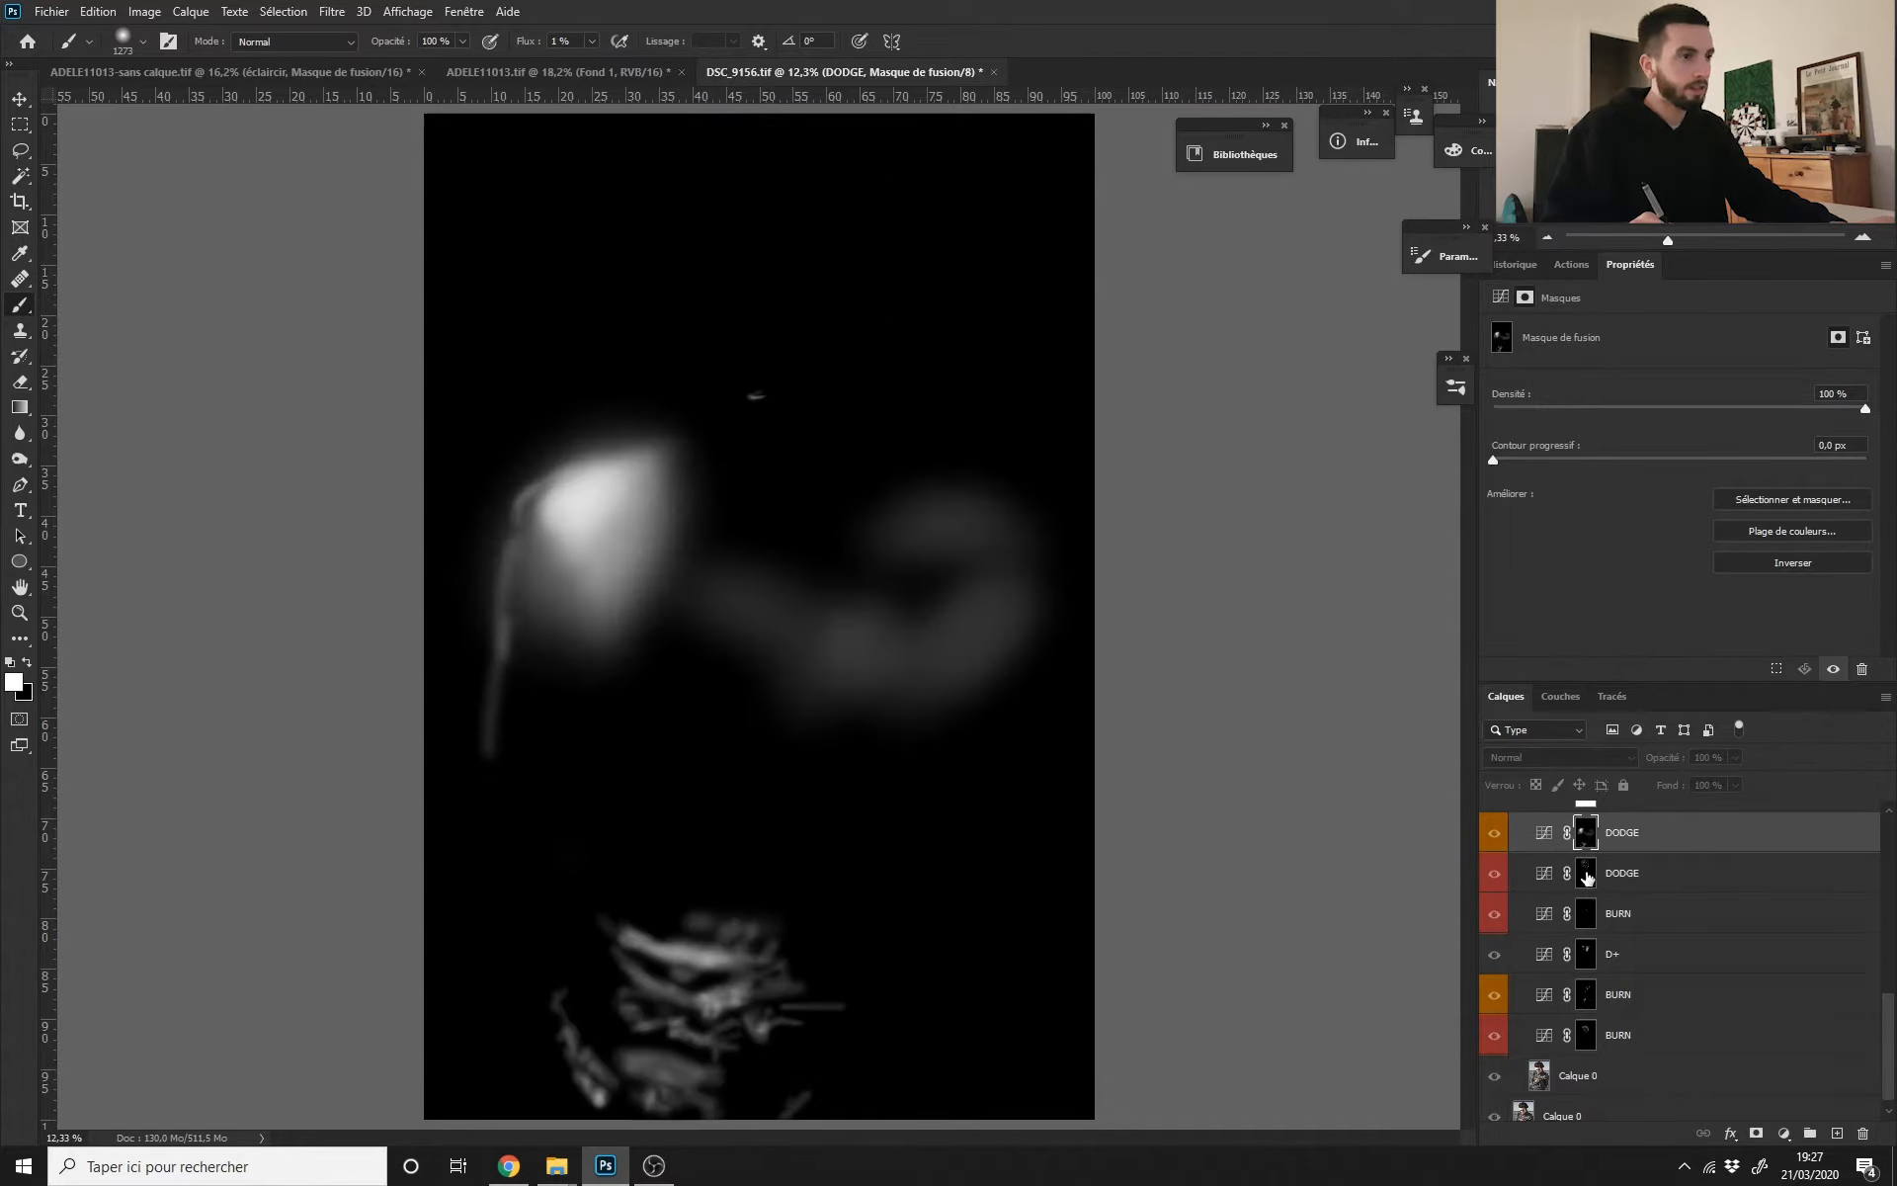
{"action": "left_click", "coordinate": [1586, 874], "text": "alt"}
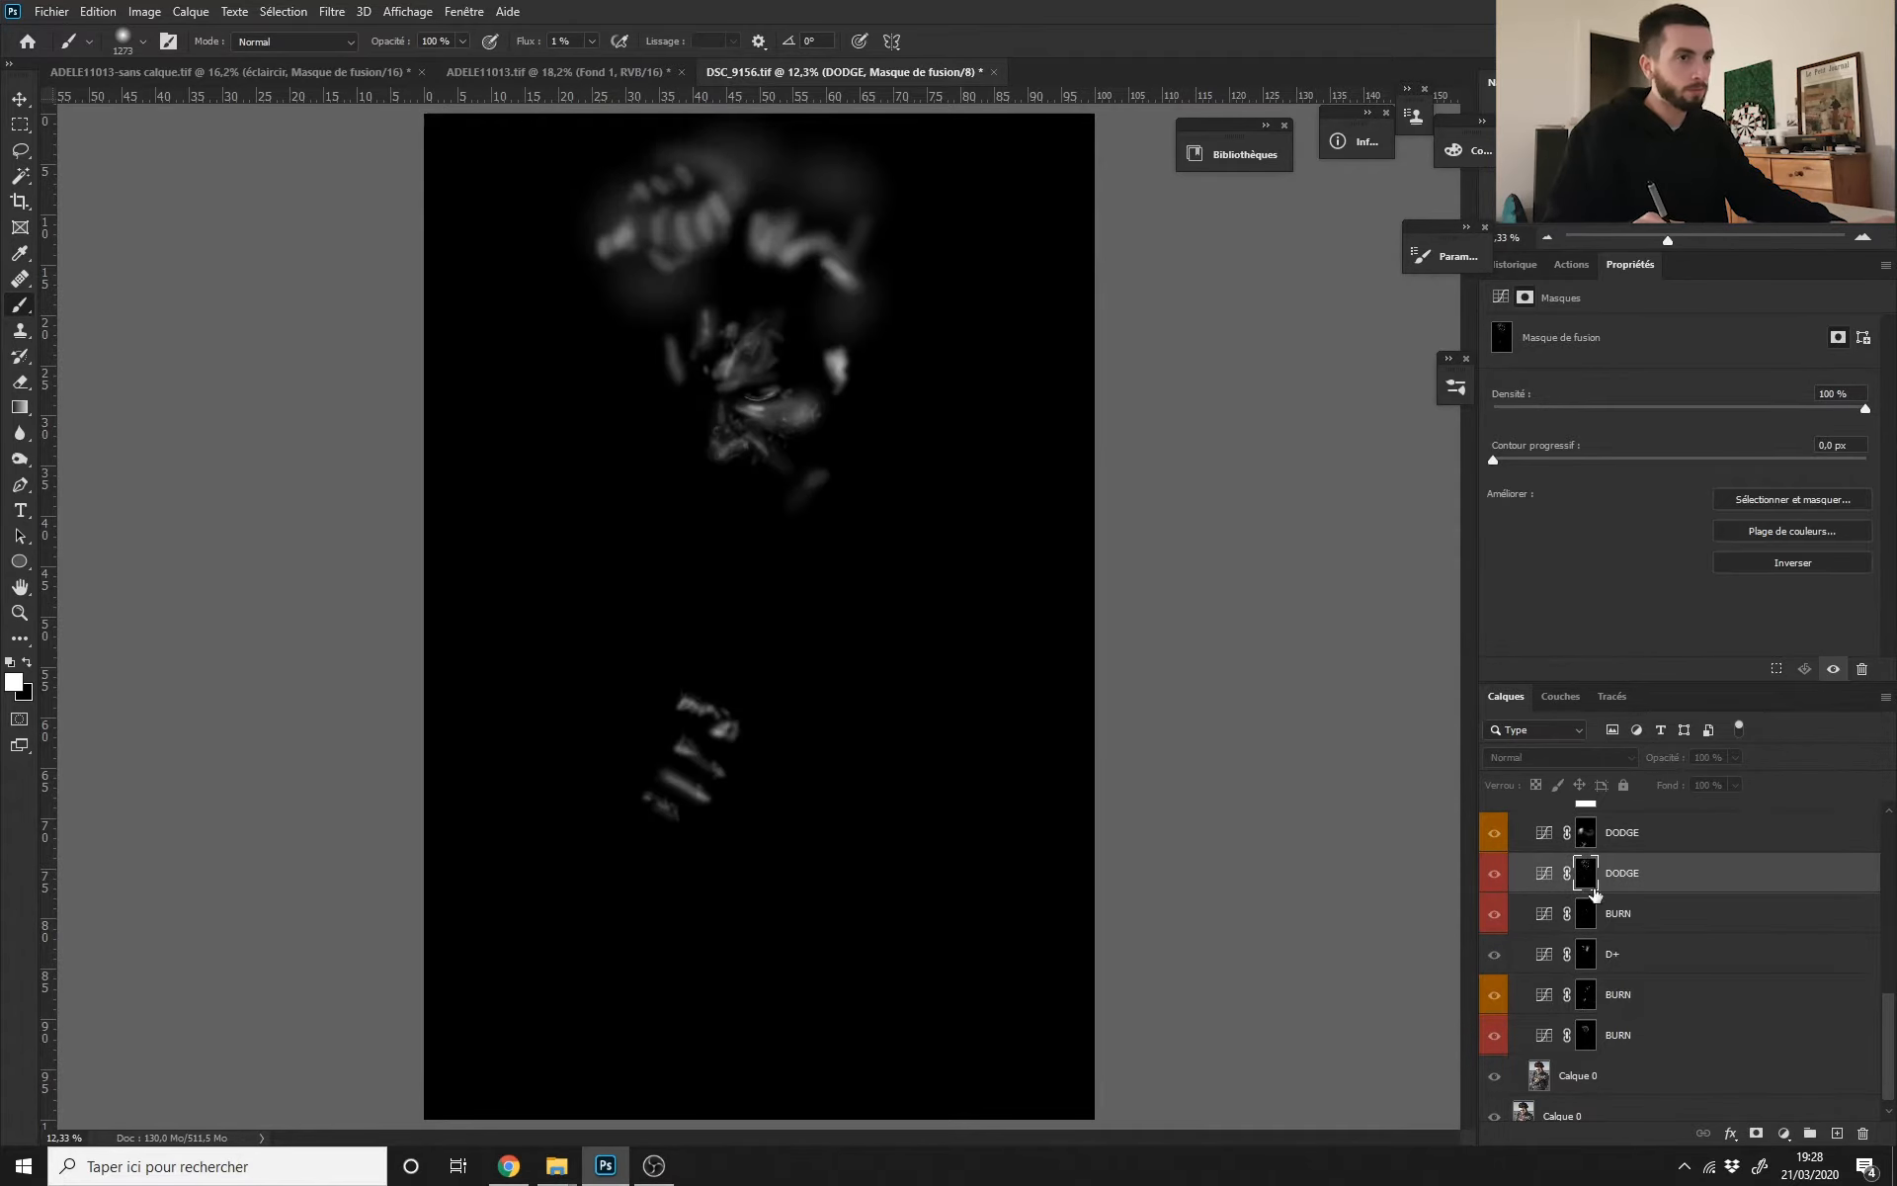
{"action": "left_click", "coordinate": [1586, 873], "text": "alt"}
Step: Examine the face and sweater up close, comparing the dodge and burn result with the bottom Calque 0 layer alone
{"action": "scroll", "coordinate": [749, 629], "scroll_direction": "up", "scroll_amount": 1}
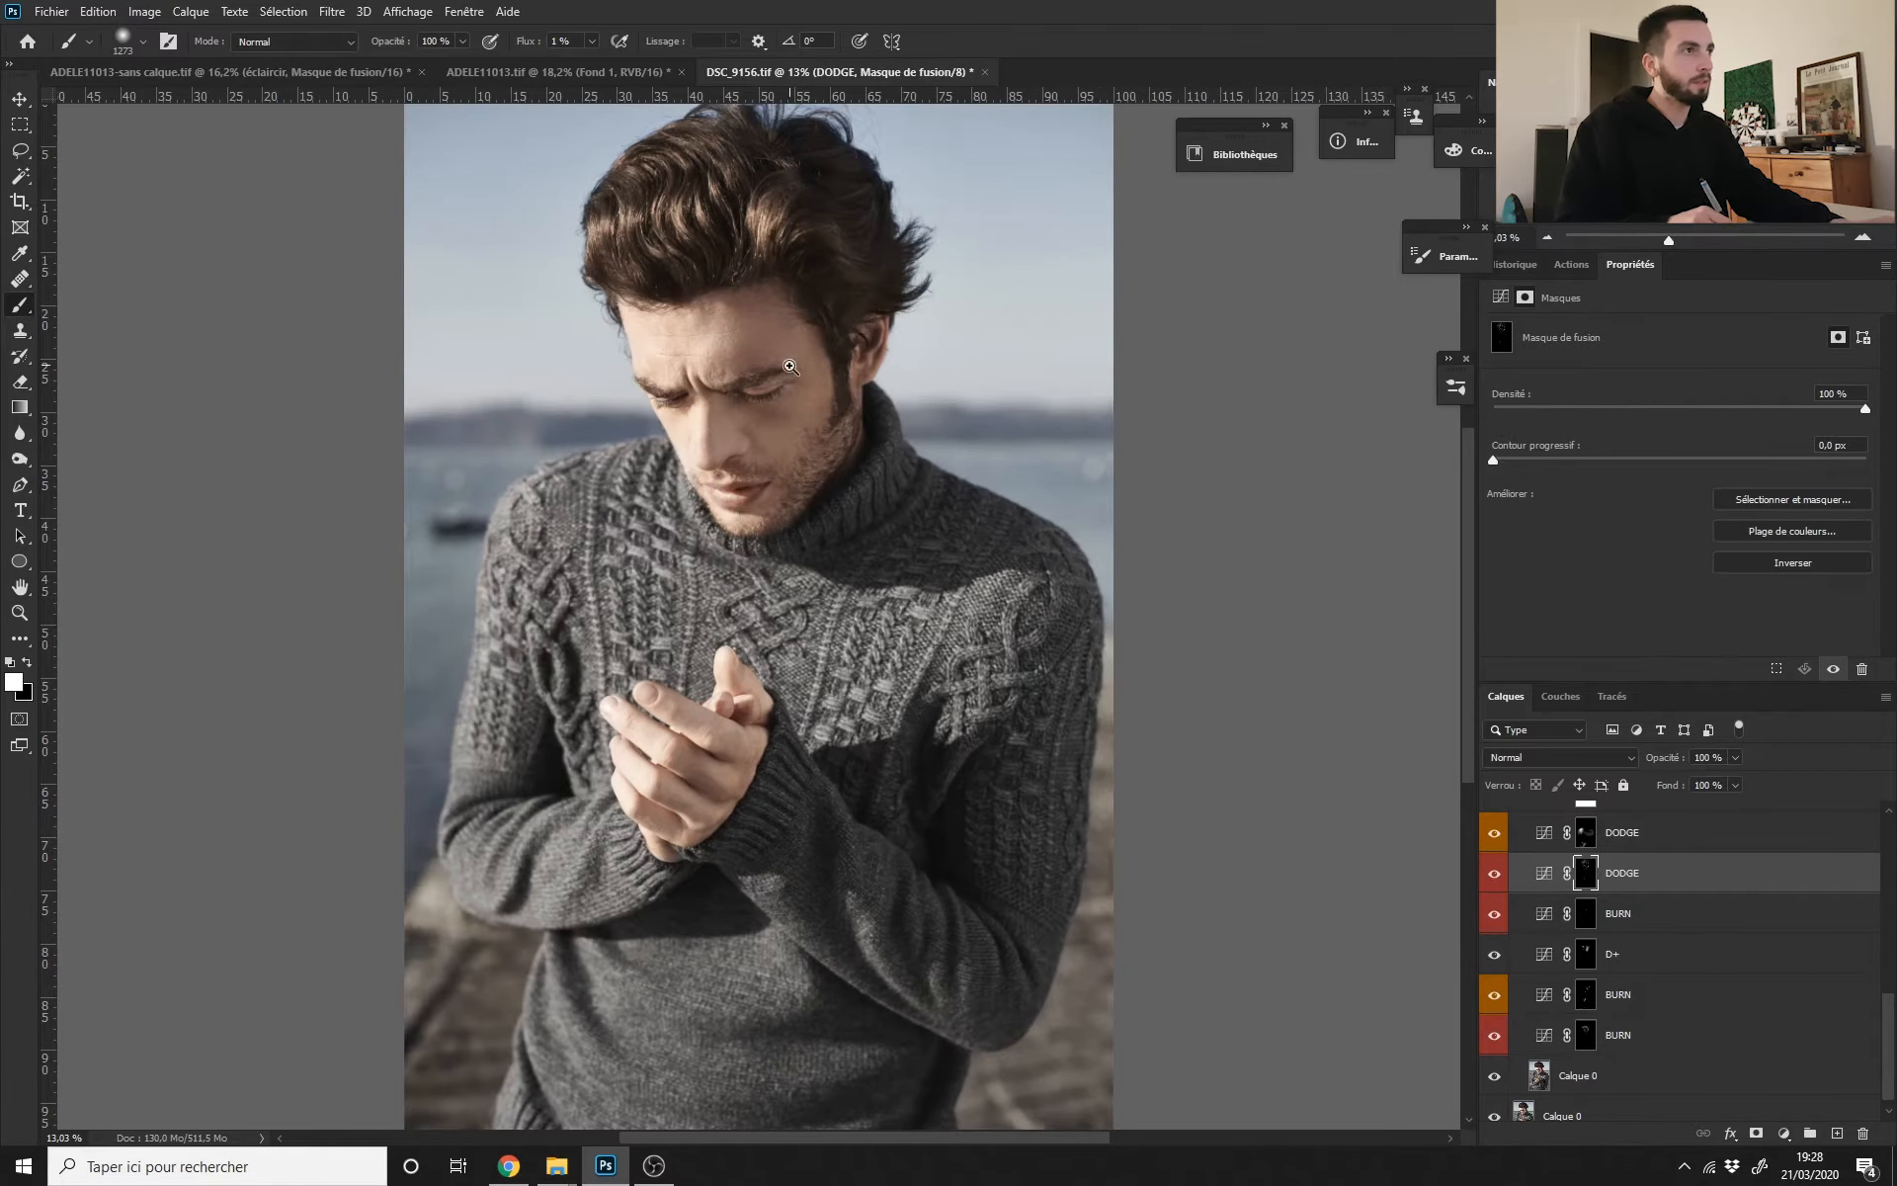
{"action": "scroll", "coordinate": [790, 367], "scroll_direction": "up", "scroll_amount": 2}
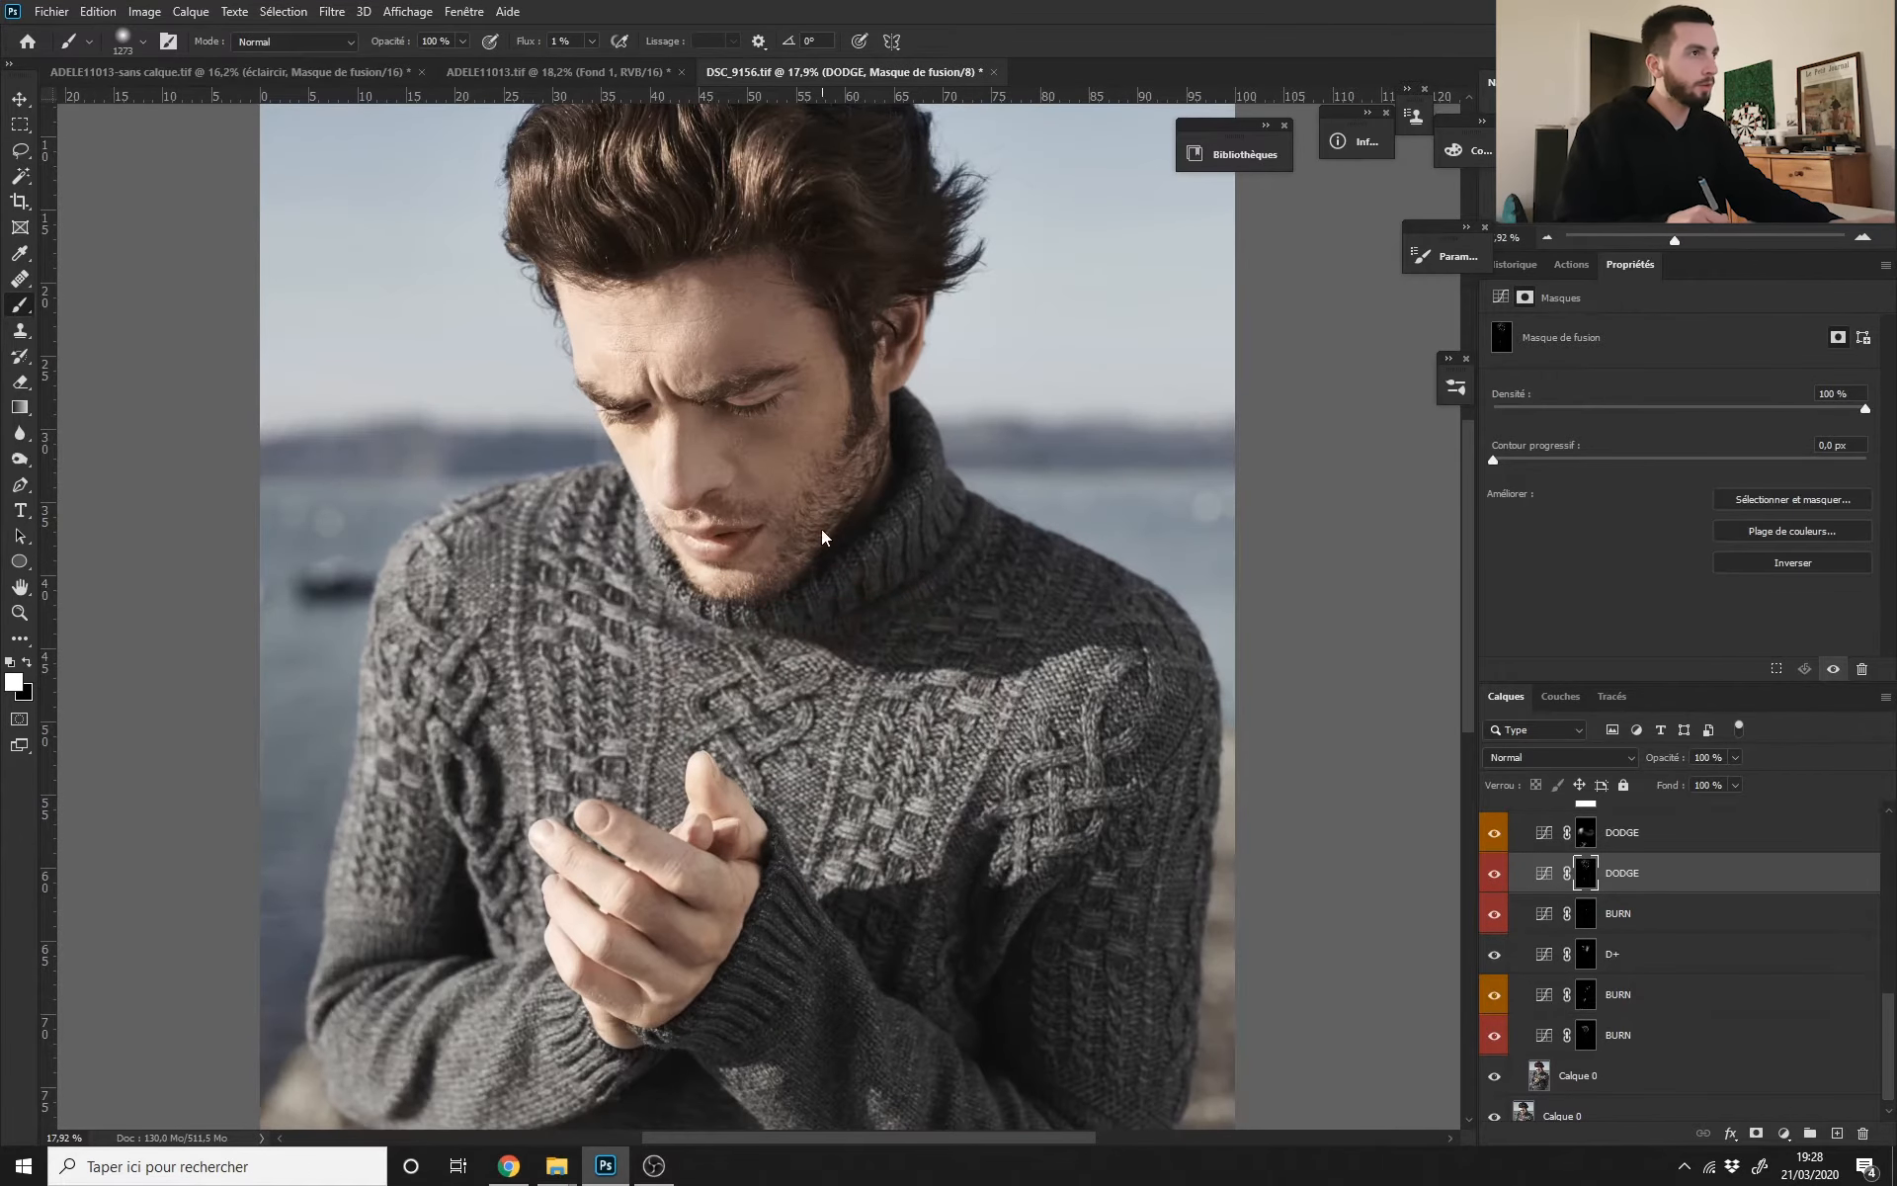
{"action": "scroll", "coordinate": [791, 424], "scroll_direction": "down", "scroll_amount": 2}
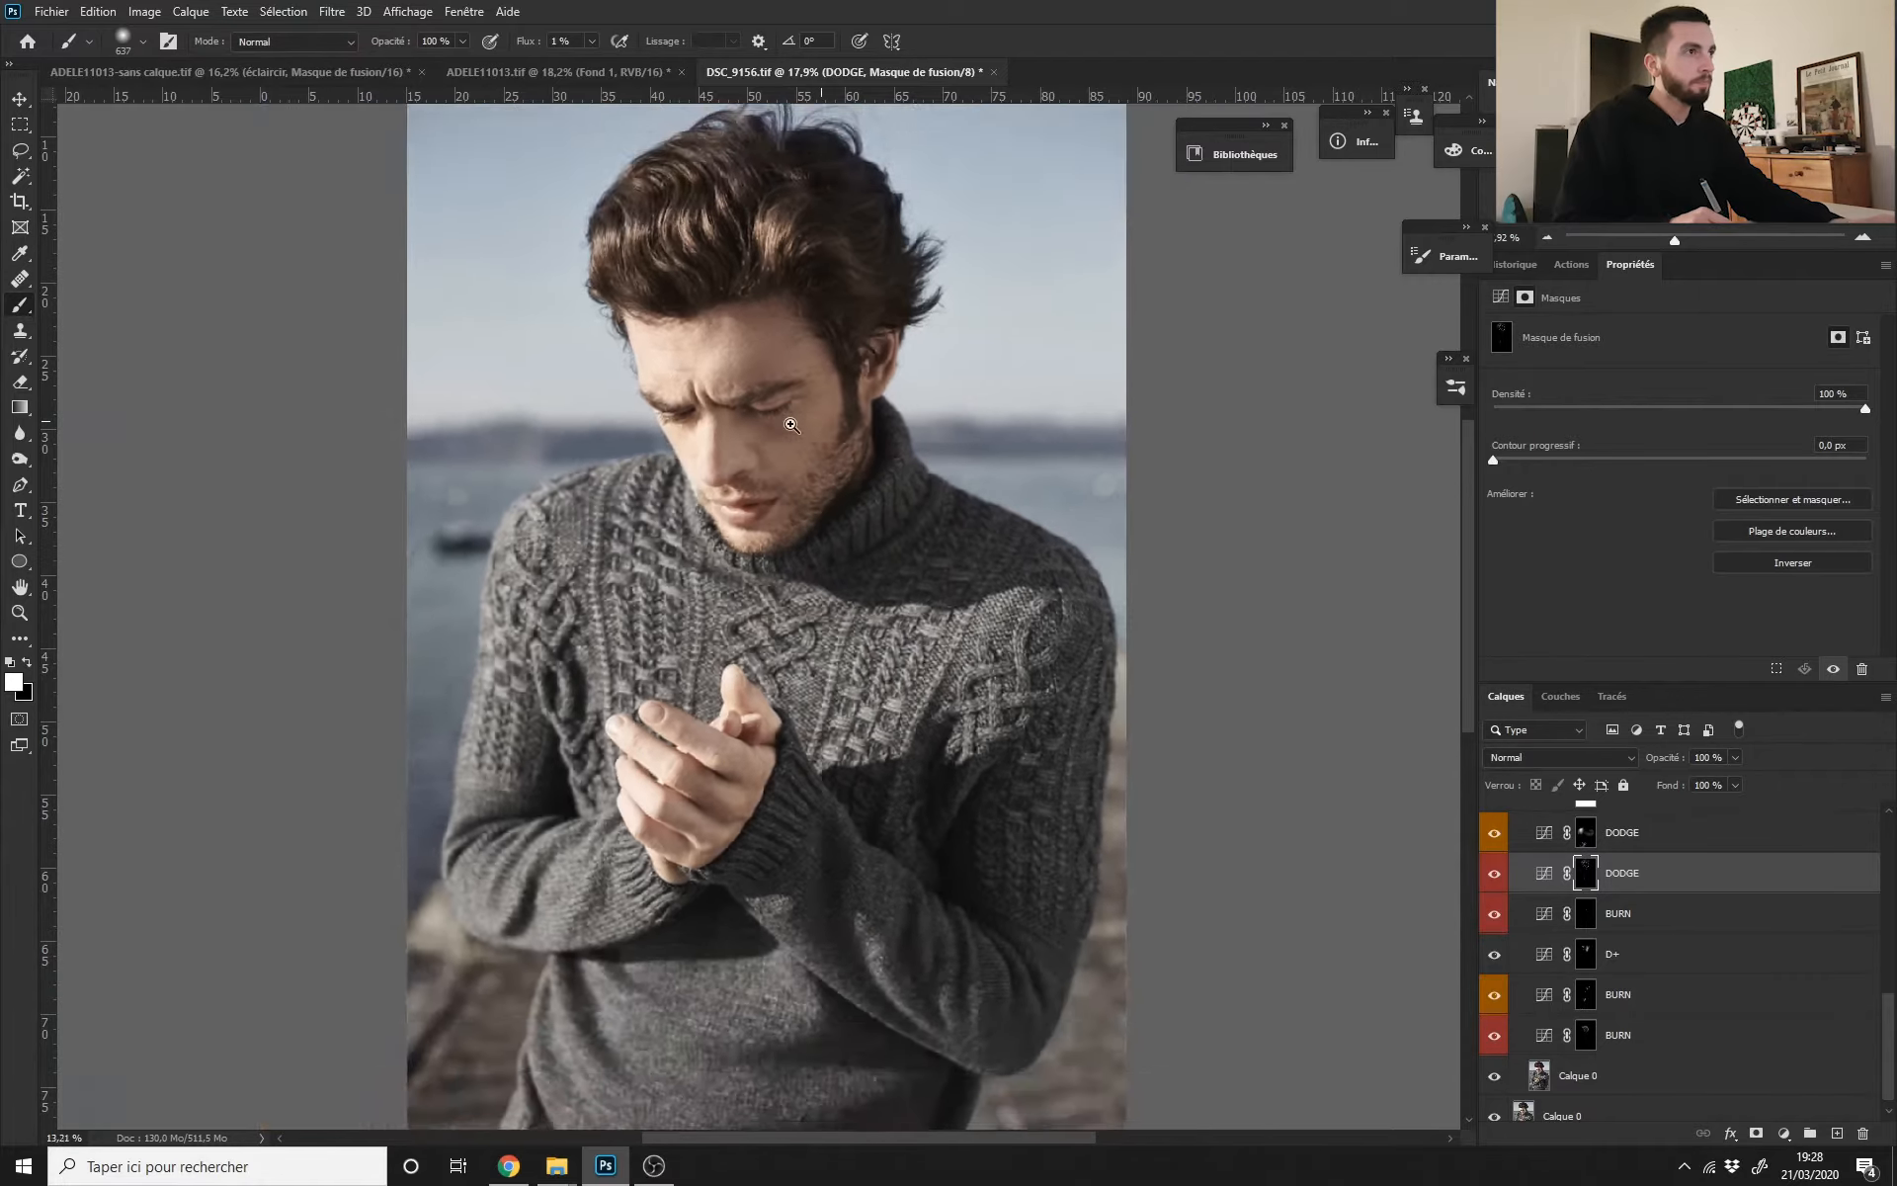
{"action": "scroll", "coordinate": [791, 425], "scroll_direction": "up", "scroll_amount": 3}
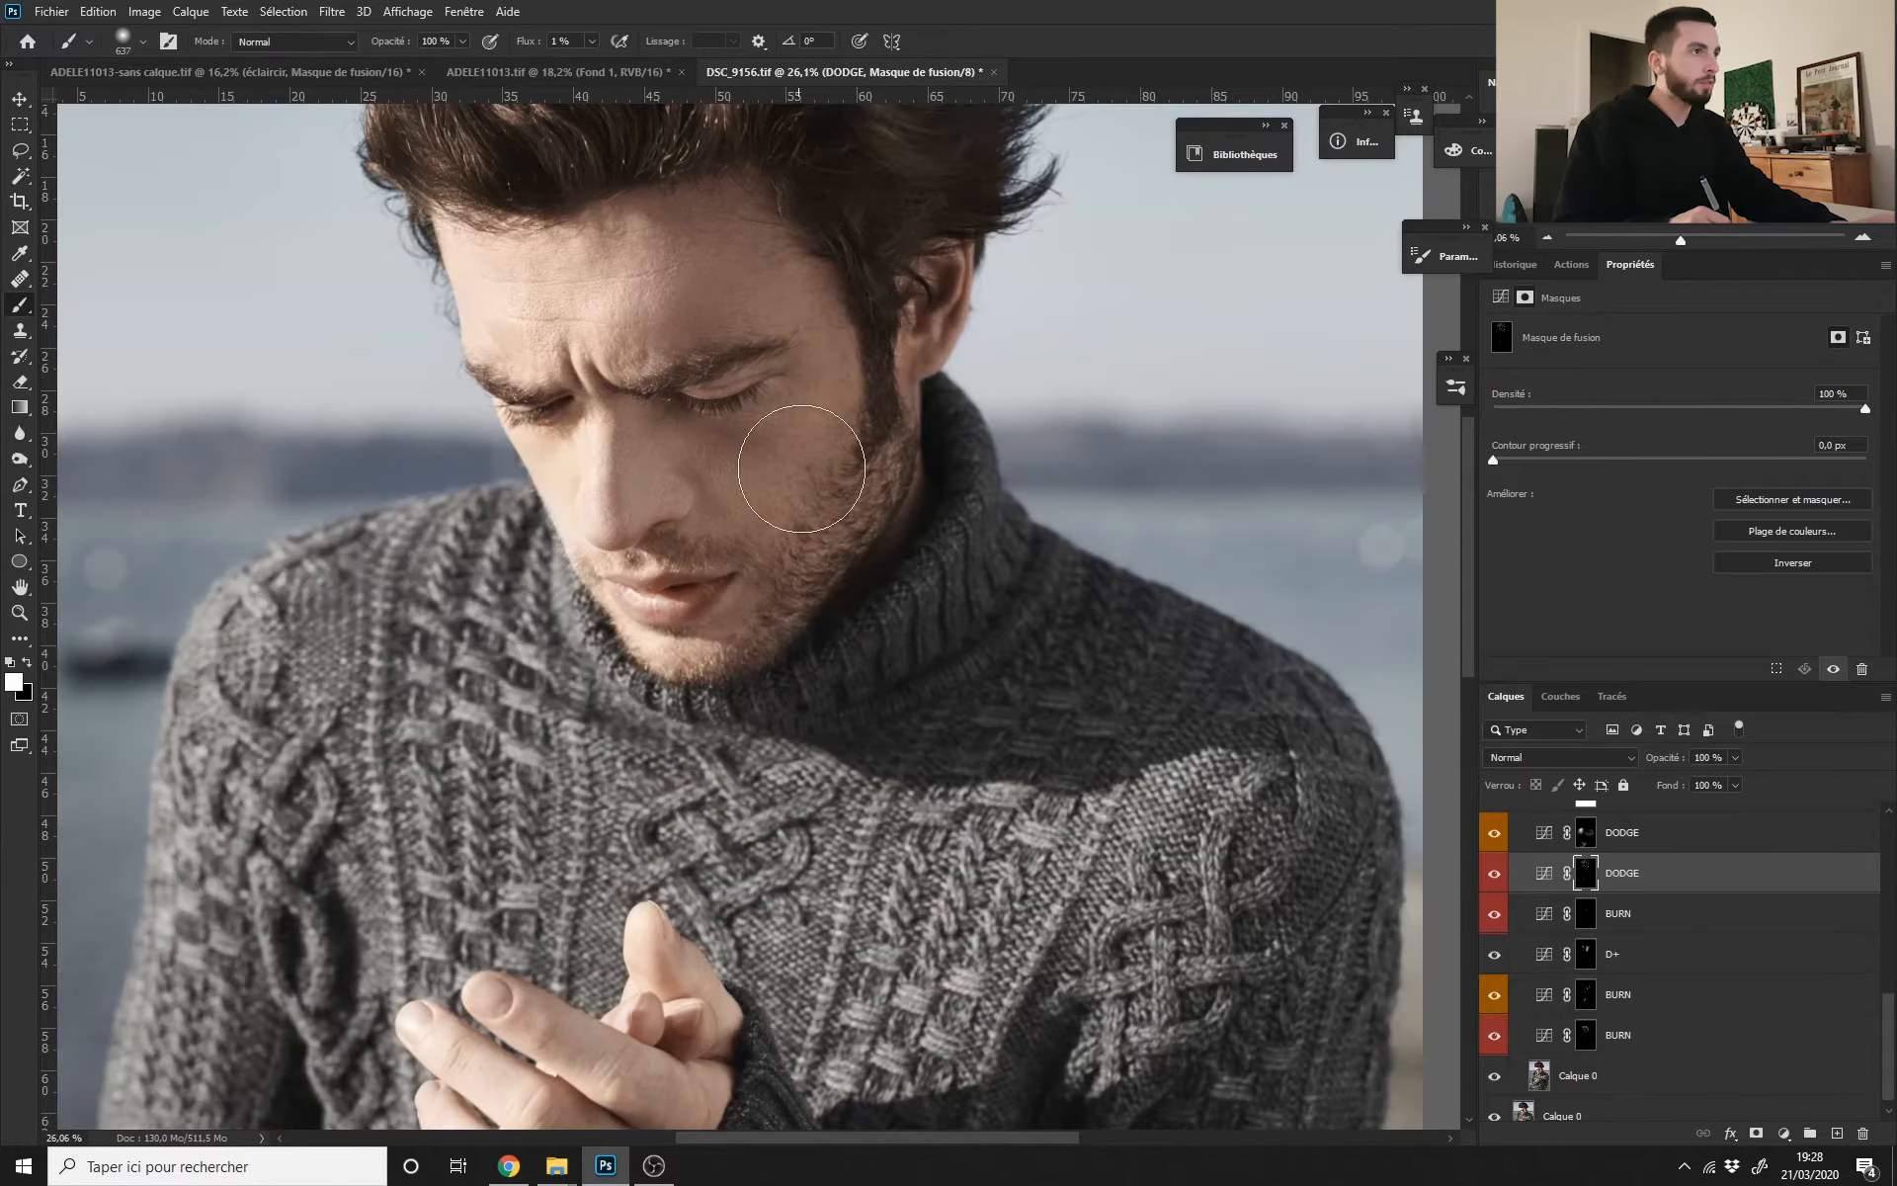
{"action": "scroll", "coordinate": [801, 468], "scroll_direction": "down", "scroll_amount": 2}
{"action": "scroll", "coordinate": [775, 287], "scroll_direction": "up", "scroll_amount": 1}
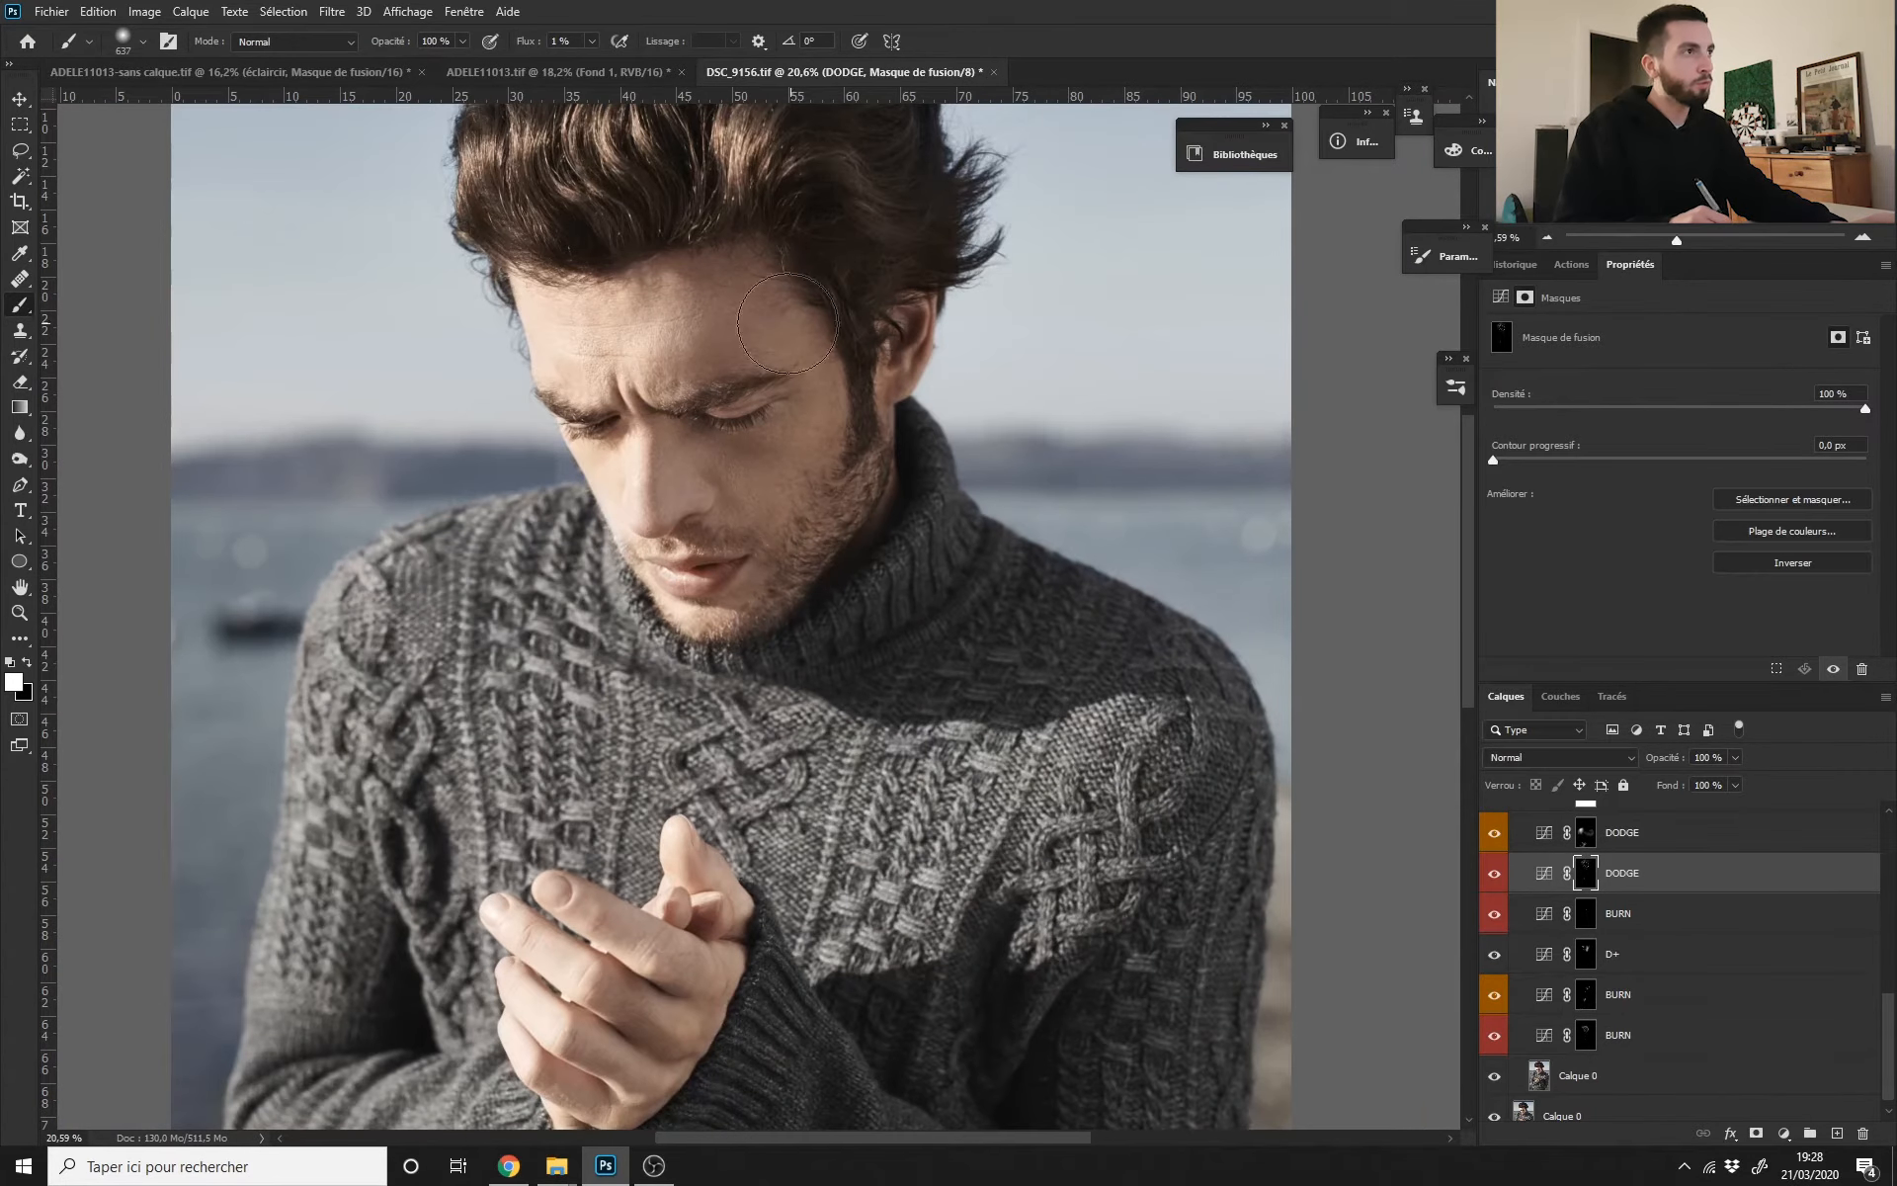
{"action": "left_click", "coordinate": [1496, 1116]}
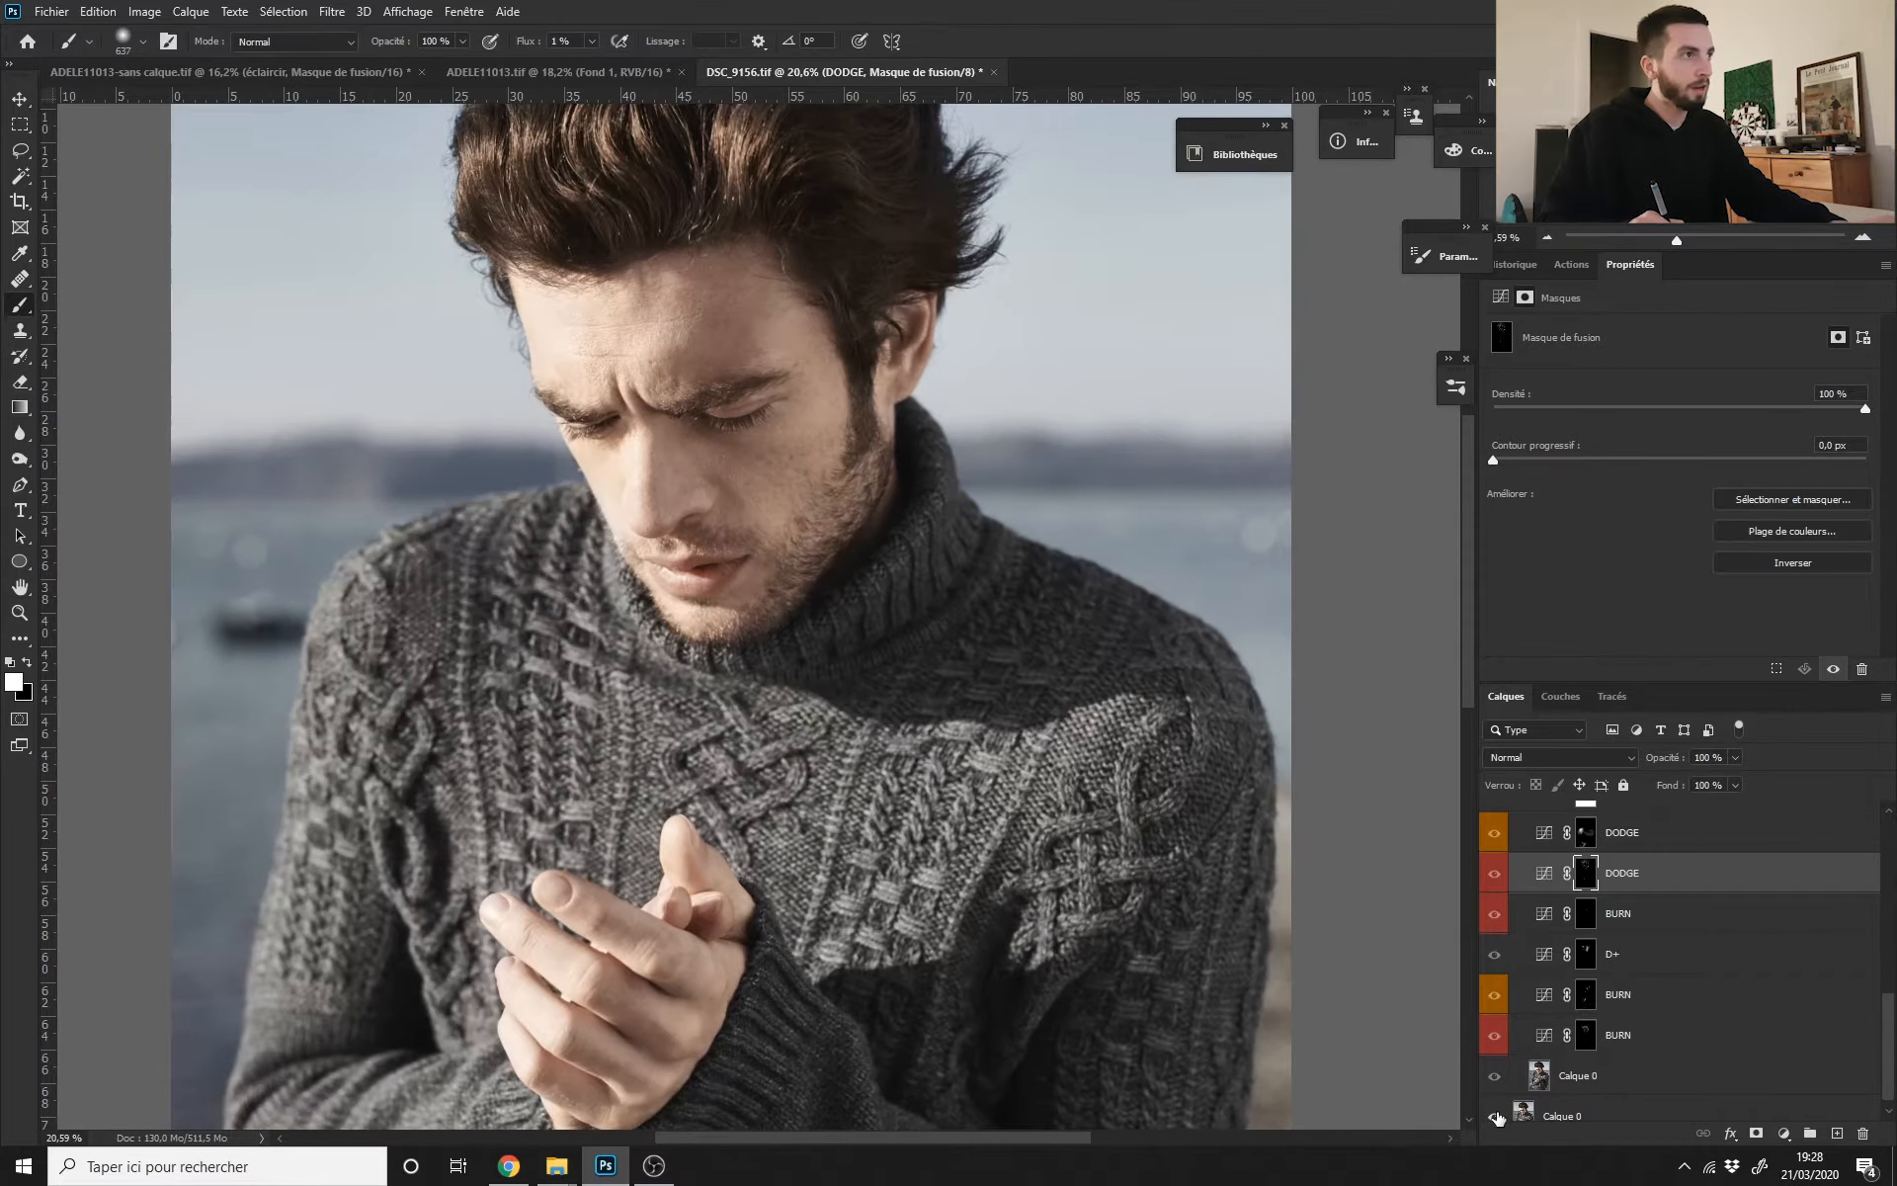
{"action": "left_click", "coordinate": [1496, 1115]}
{"action": "scroll", "coordinate": [762, 543], "scroll_direction": "down", "scroll_amount": 2}
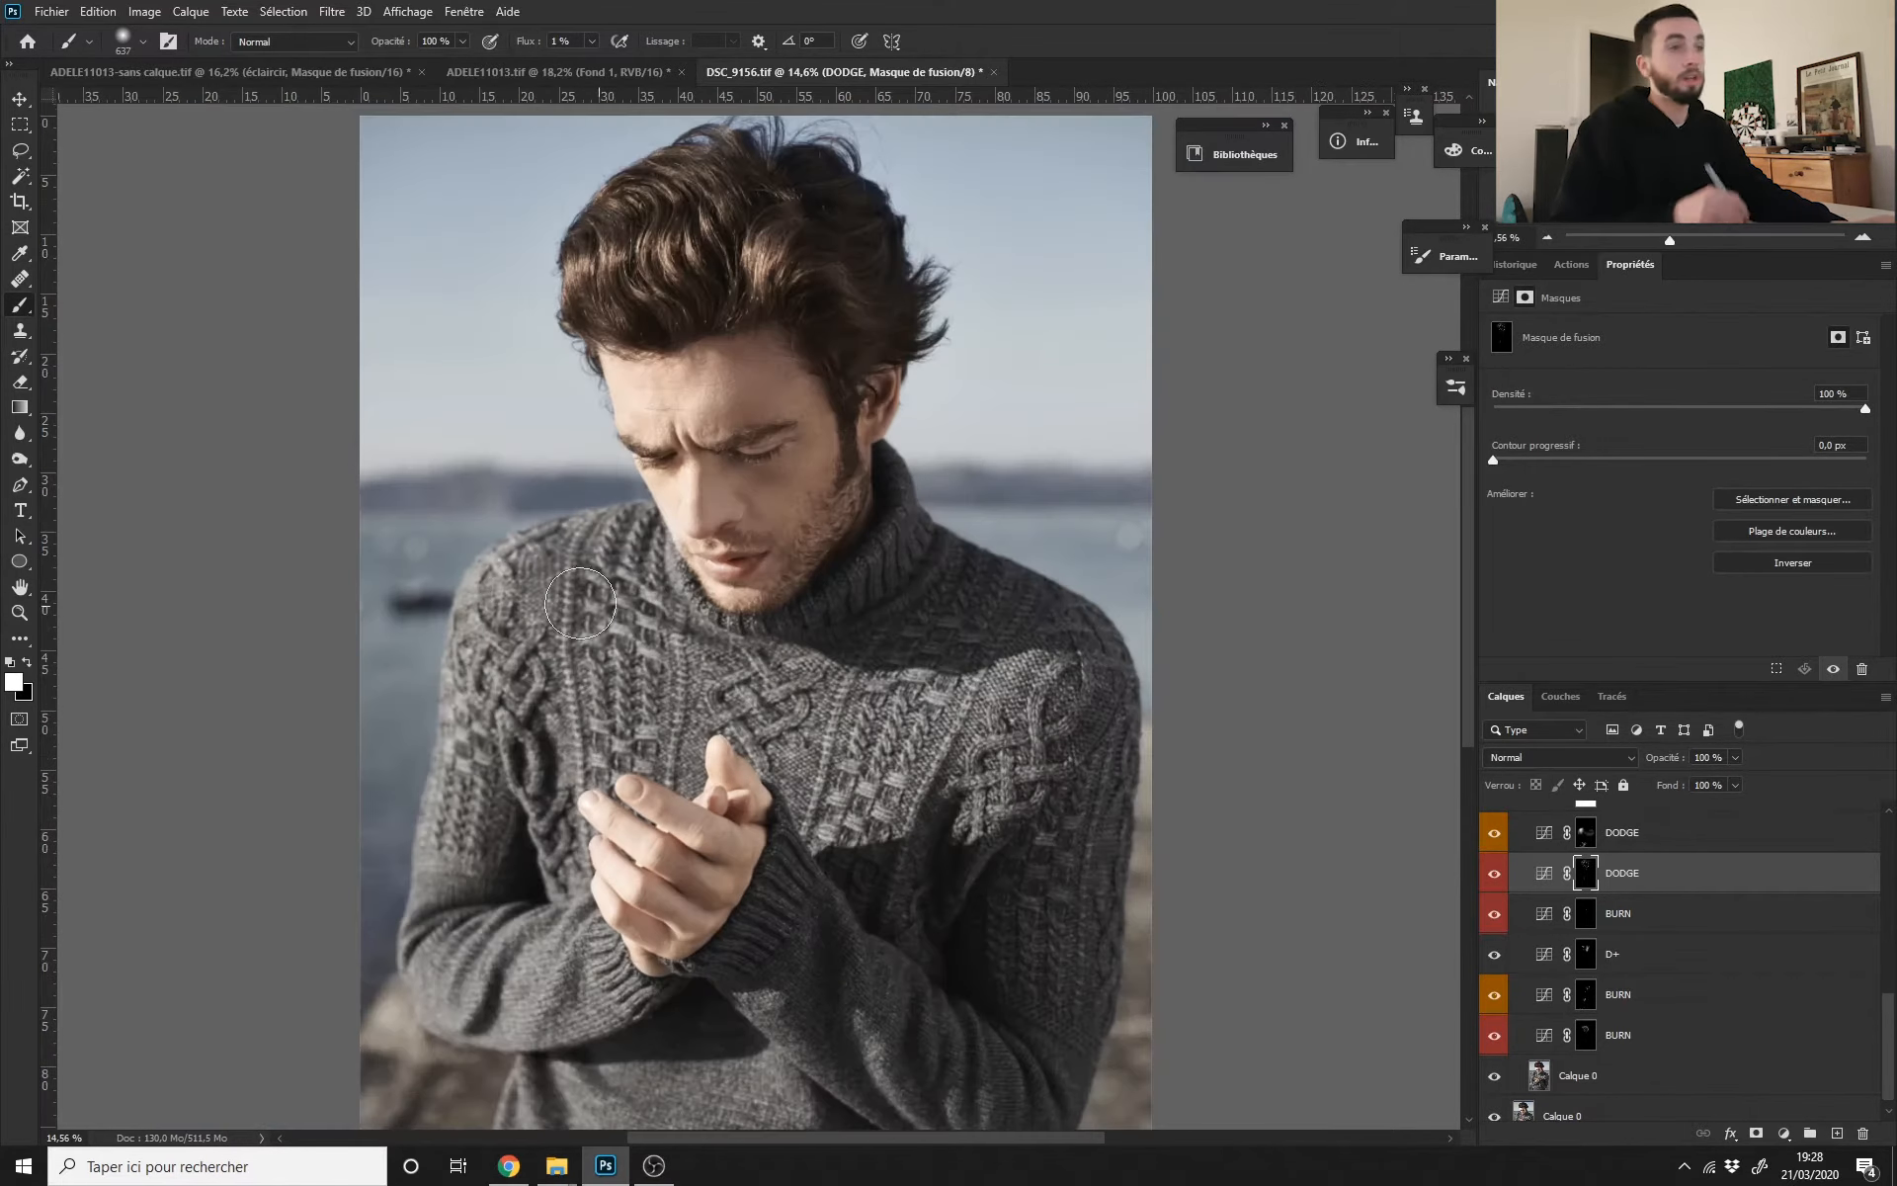
Step: Turn on the Teinte/Saturation 1 layer and compare the full image with and without its adjustment
{"action": "left_click_drag", "start_coordinate": [1891, 1032], "coordinate": [1891, 966]}
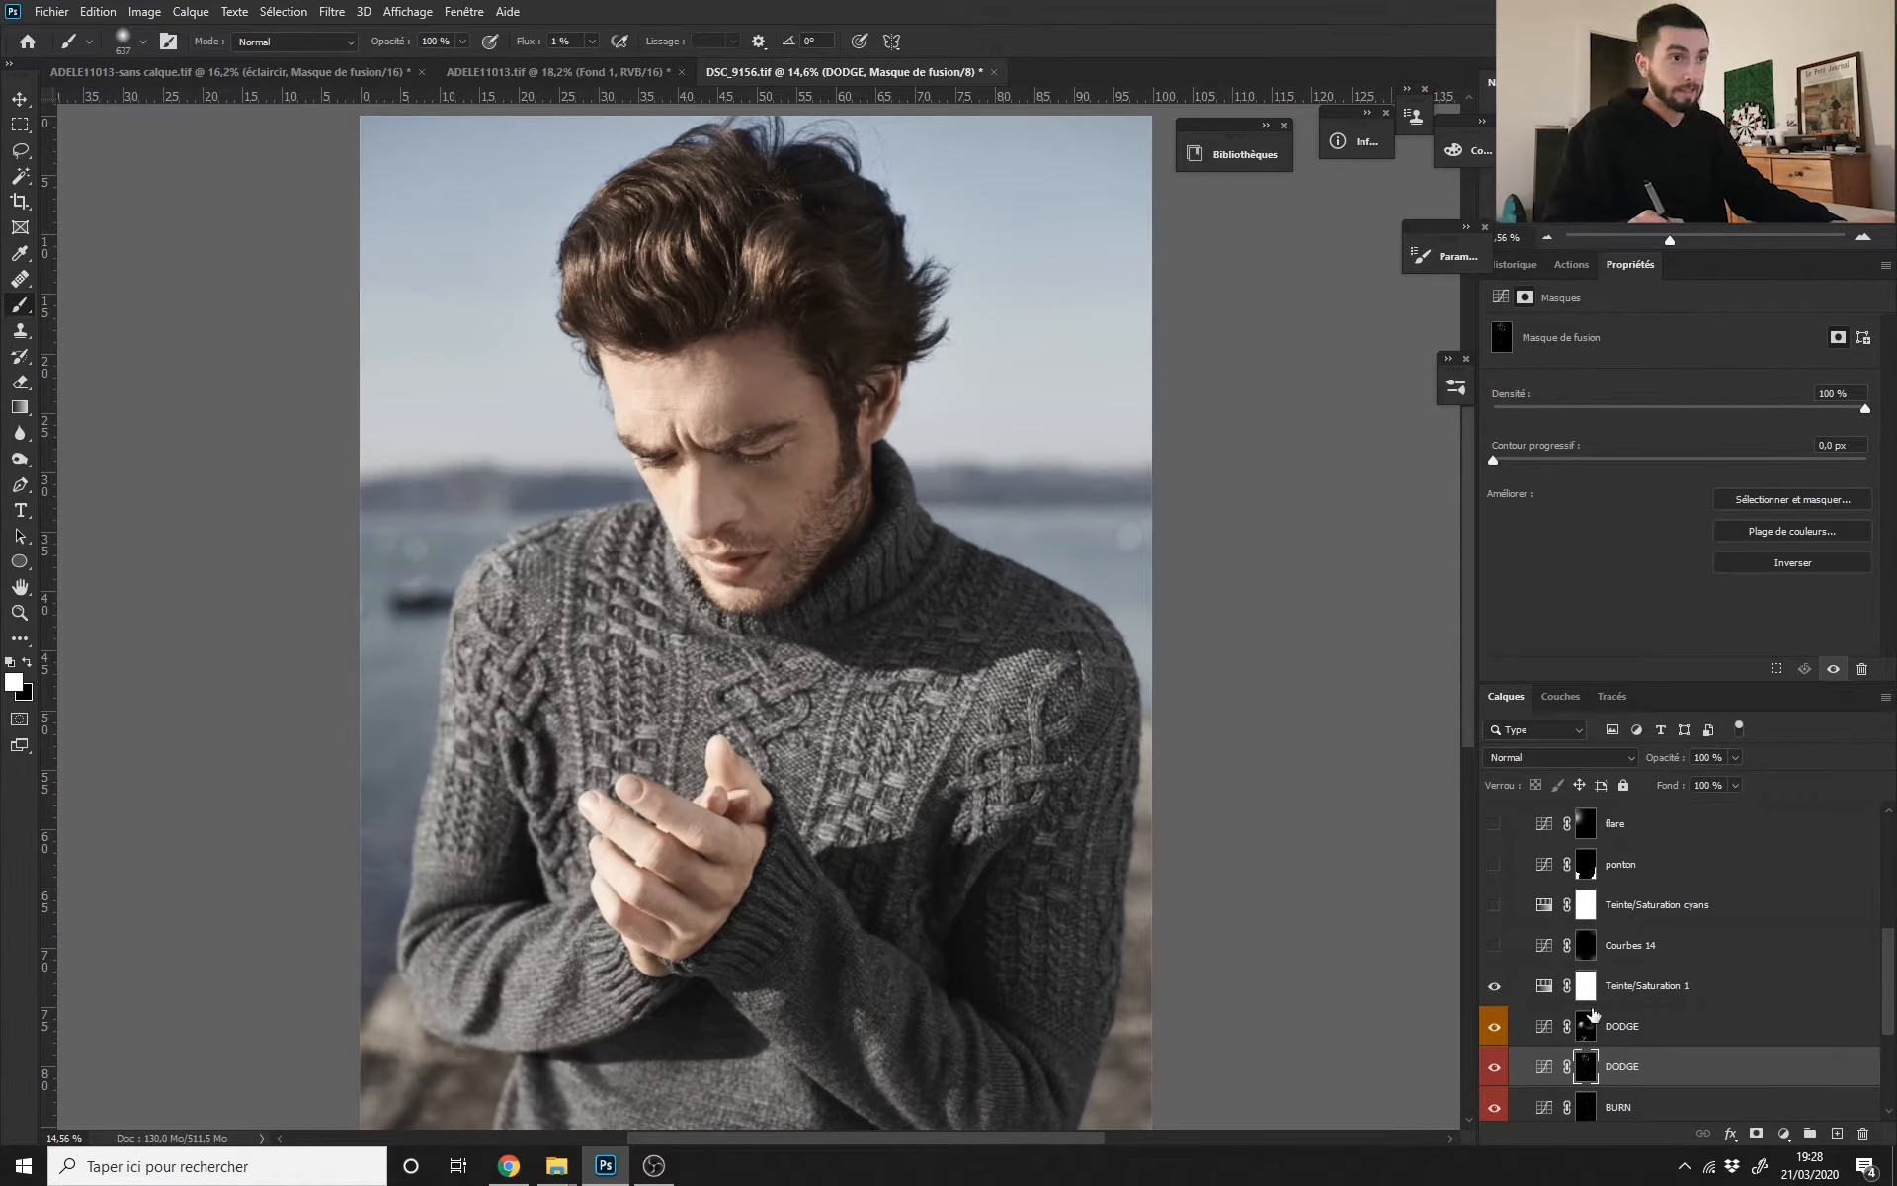
{"action": "left_click_drag", "start_coordinate": [907, 796], "coordinate": [881, 796]}
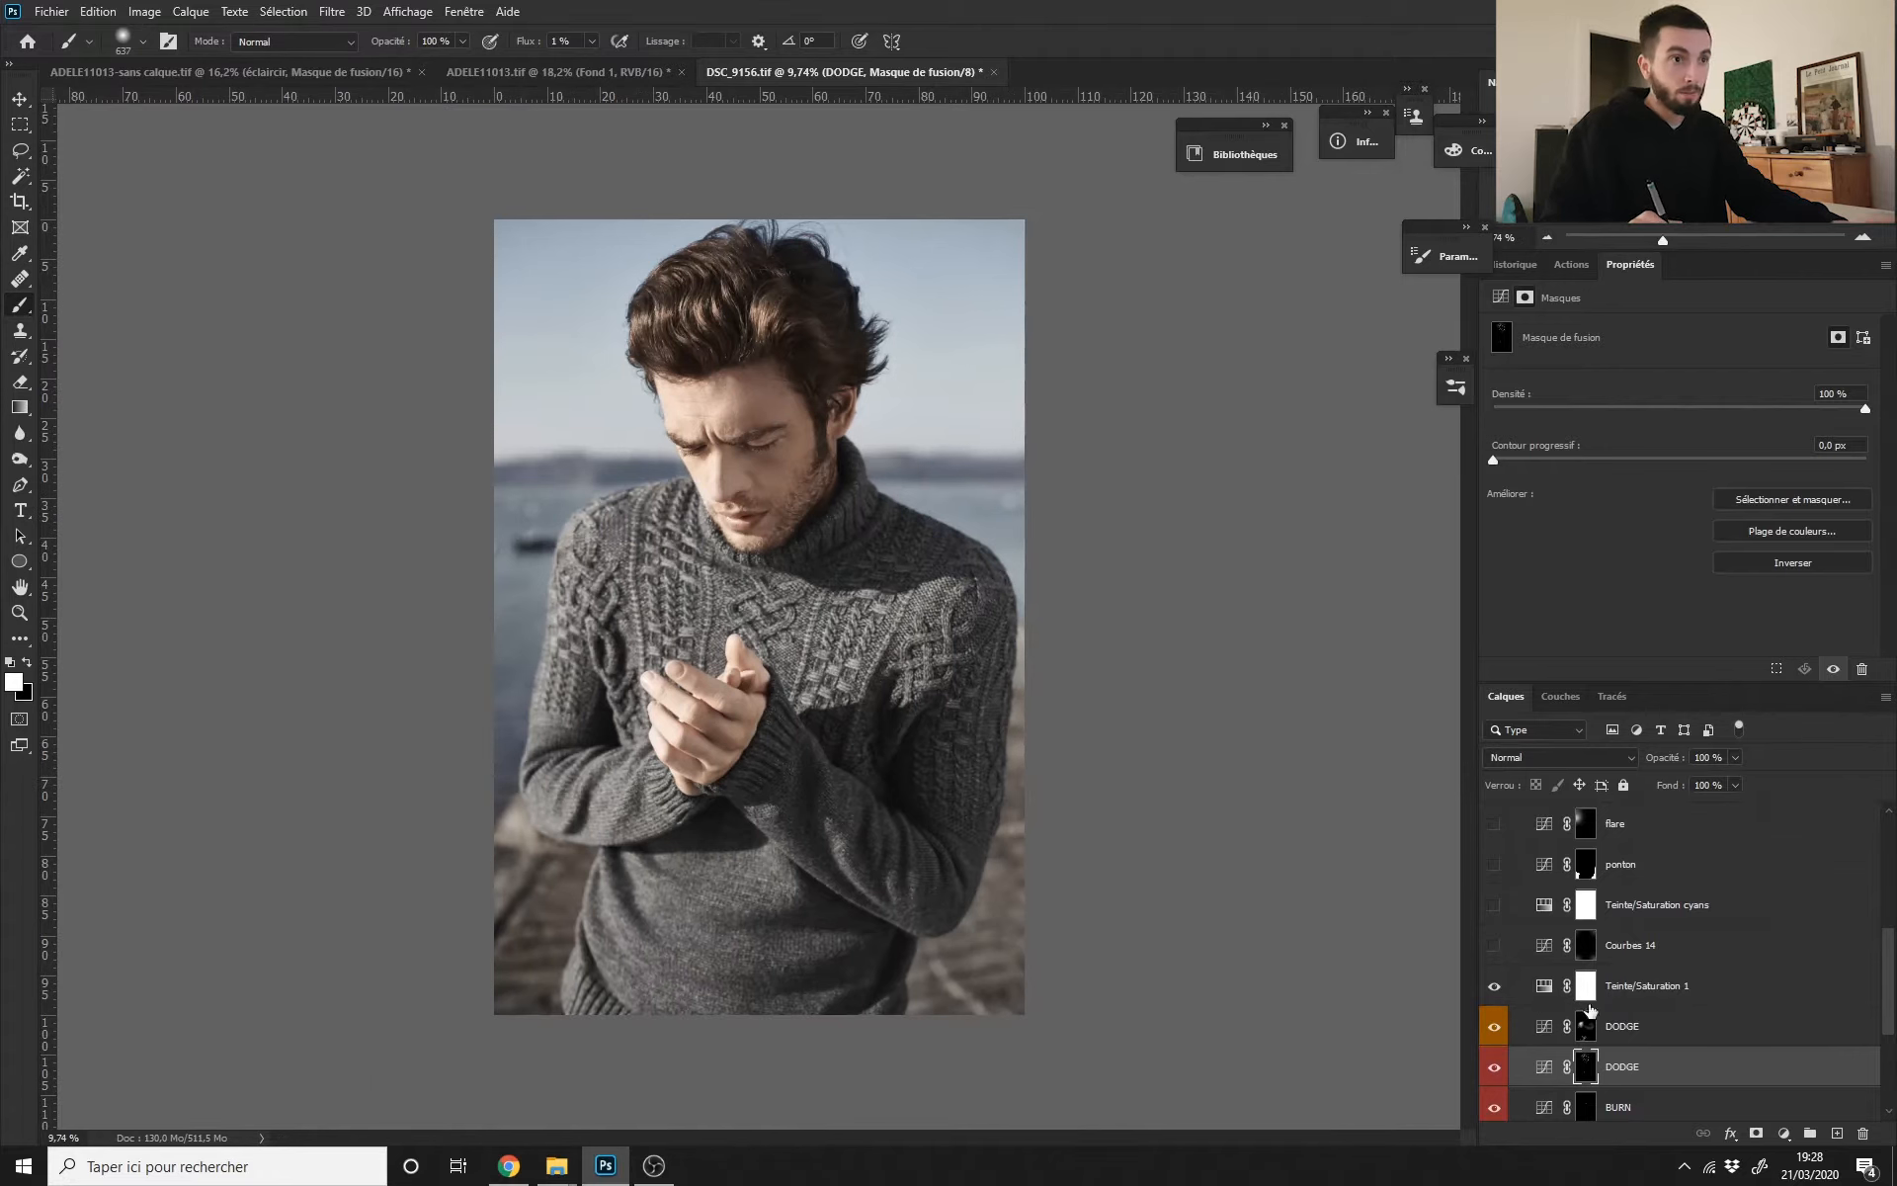
{"action": "left_click", "coordinate": [1588, 1003]}
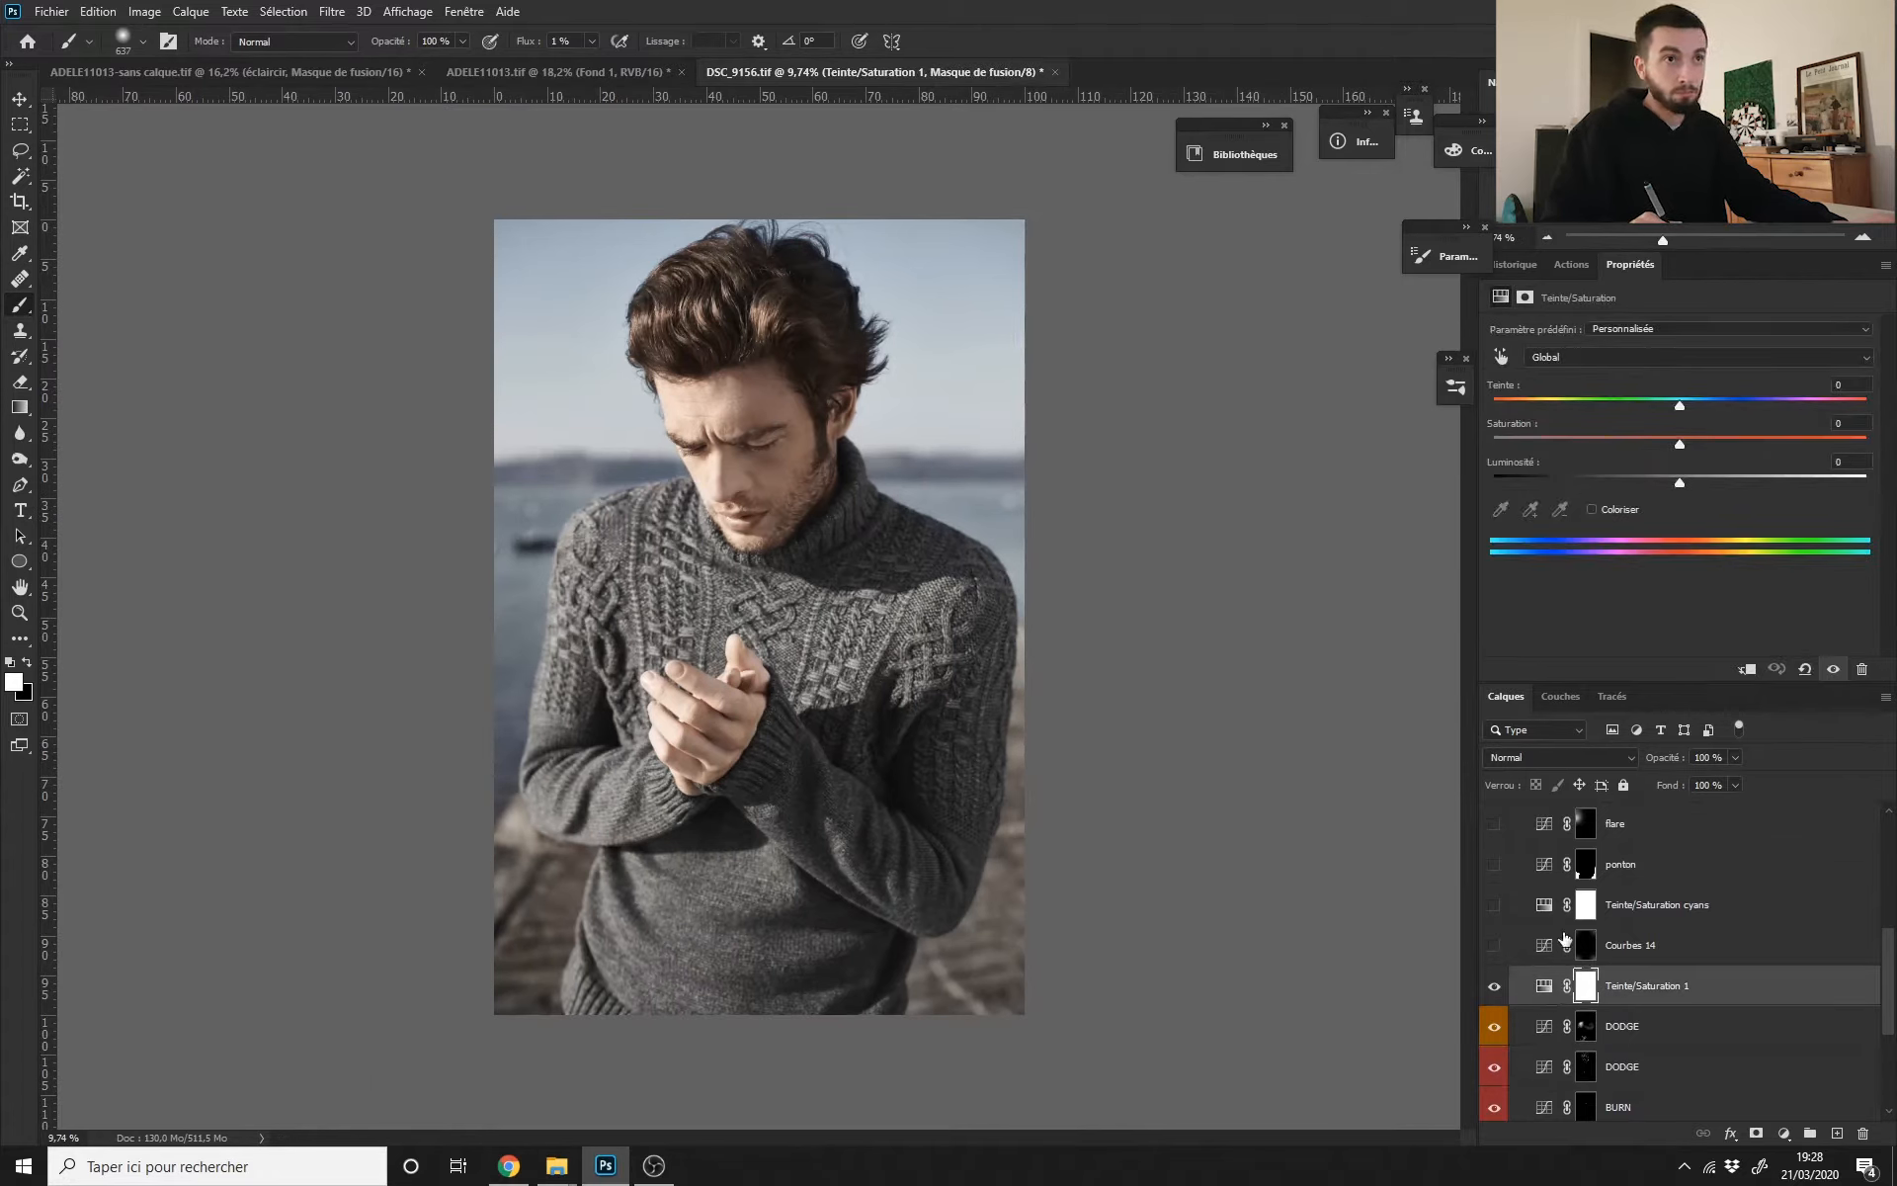
{"action": "left_click", "coordinate": [1497, 991]}
{"action": "left_click", "coordinate": [1496, 996]}
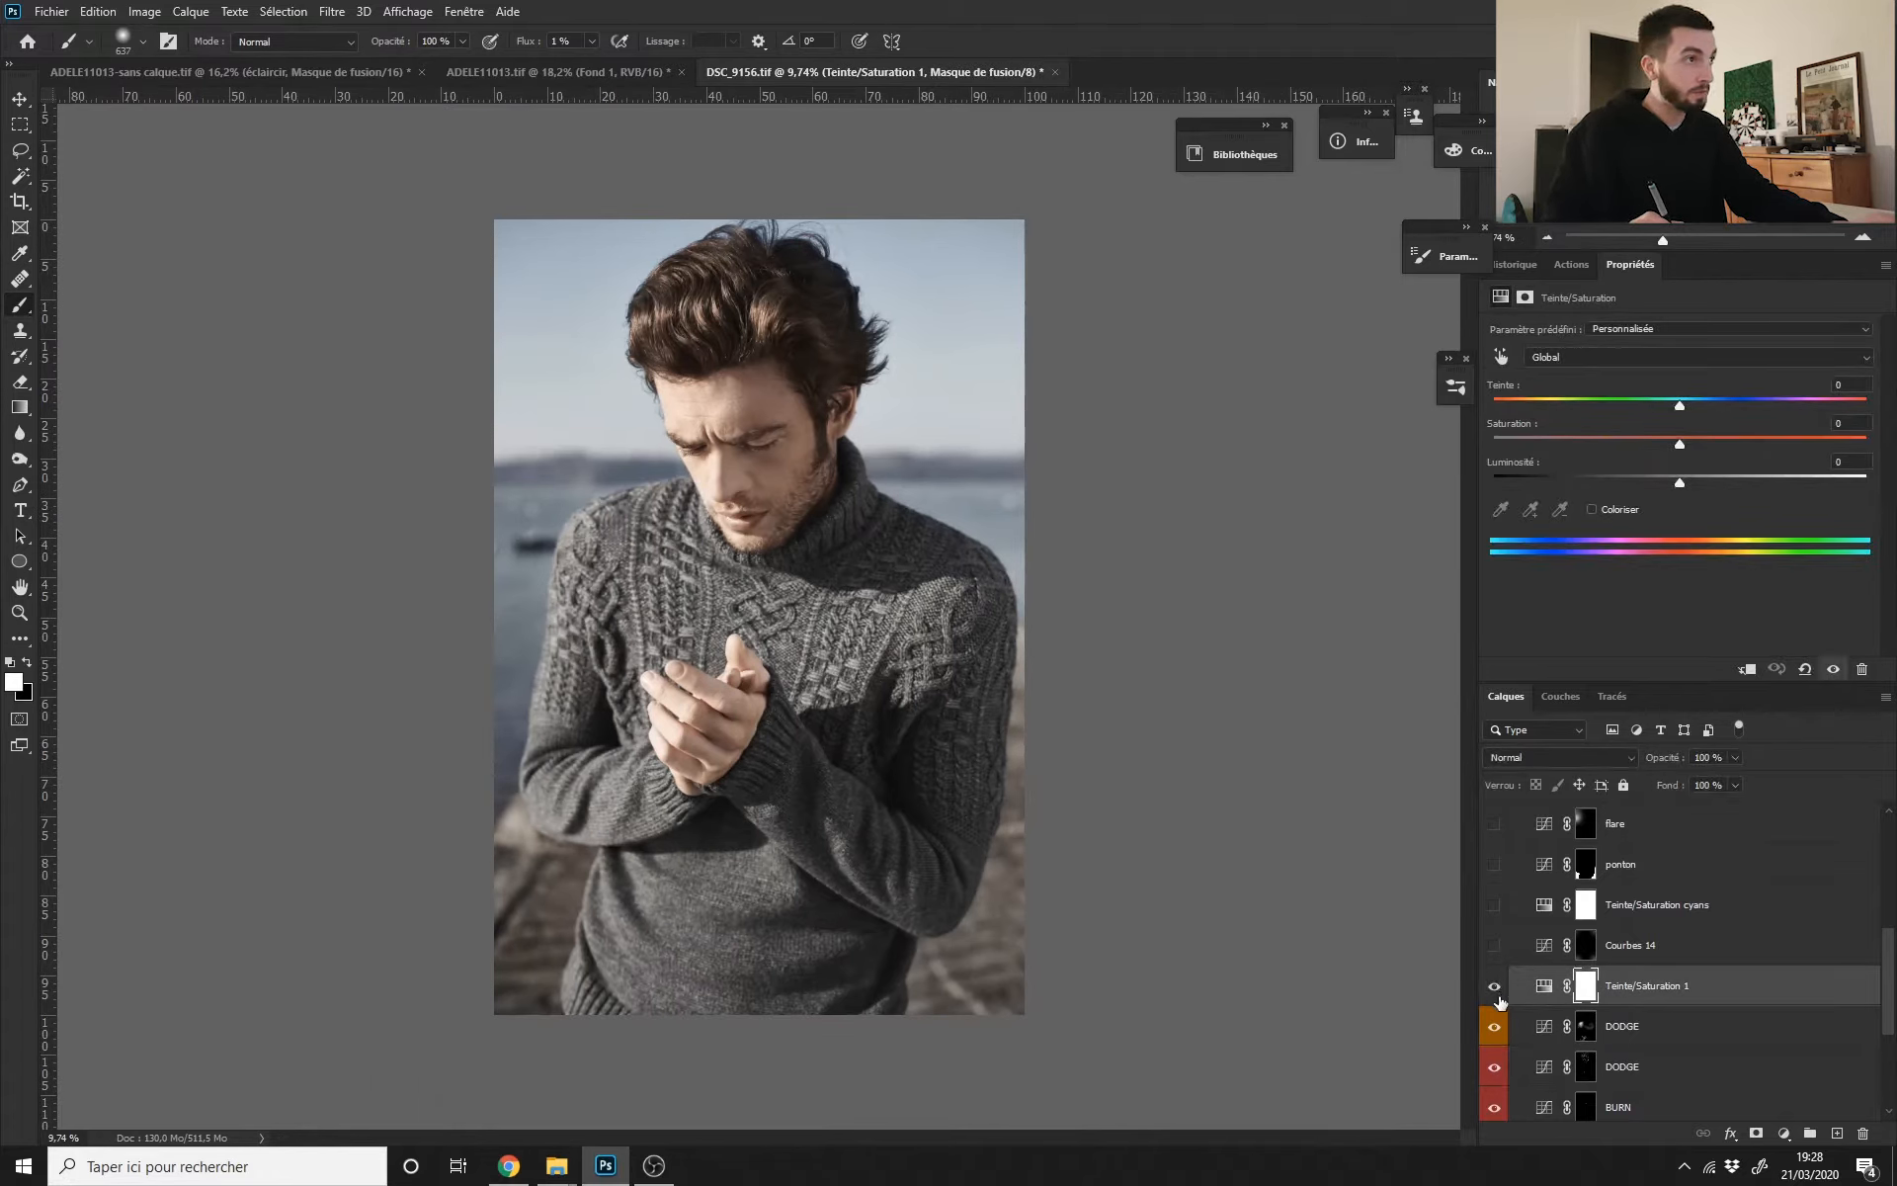
{"action": "left_click", "coordinate": [1494, 997]}
{"action": "left_click", "coordinate": [1494, 996]}
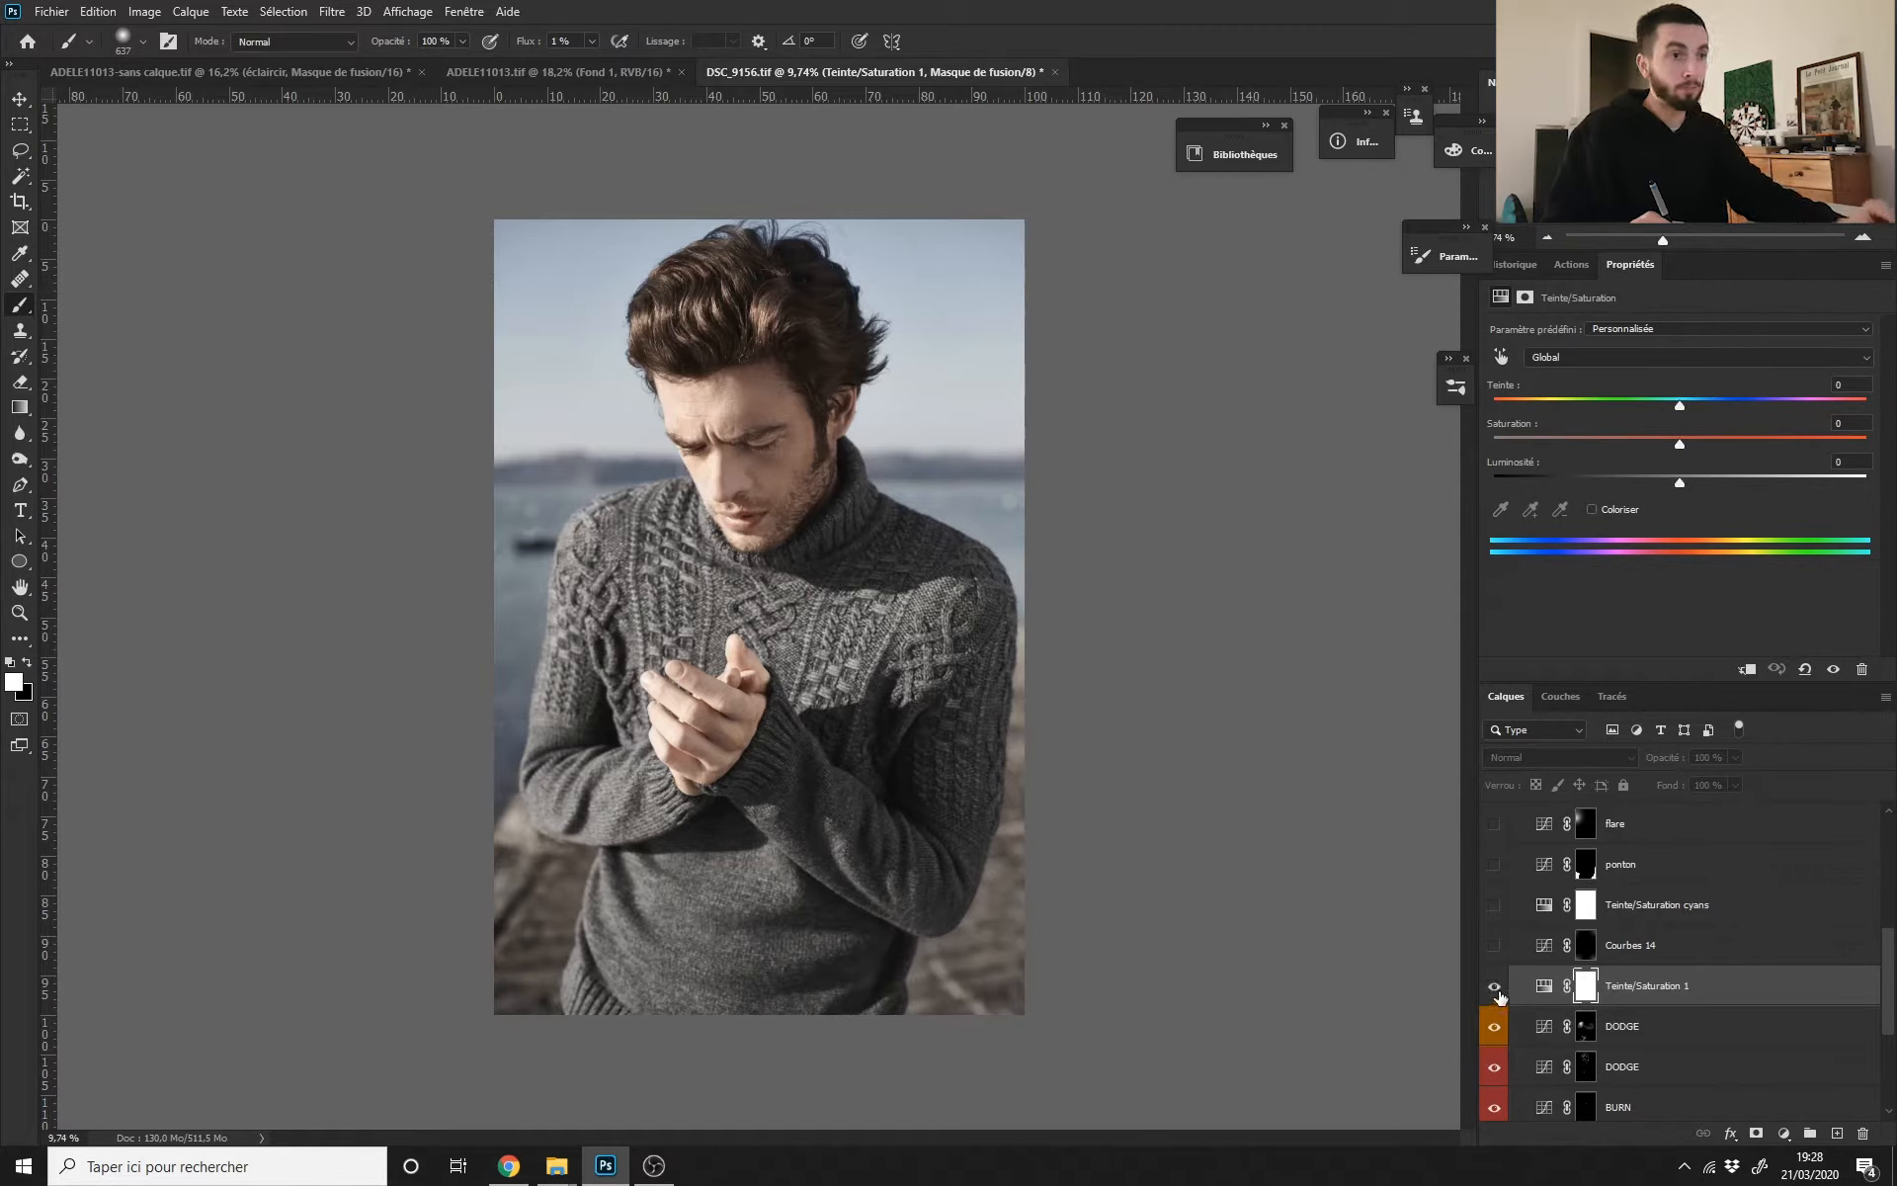
Step: Check the mask of the Courbes 14 layer and turn that layer on, comparing its effect
{"action": "left_click", "coordinate": [1586, 945], "text": "alt"}
{"action": "left_click", "coordinate": [1585, 949], "text": "alt"}
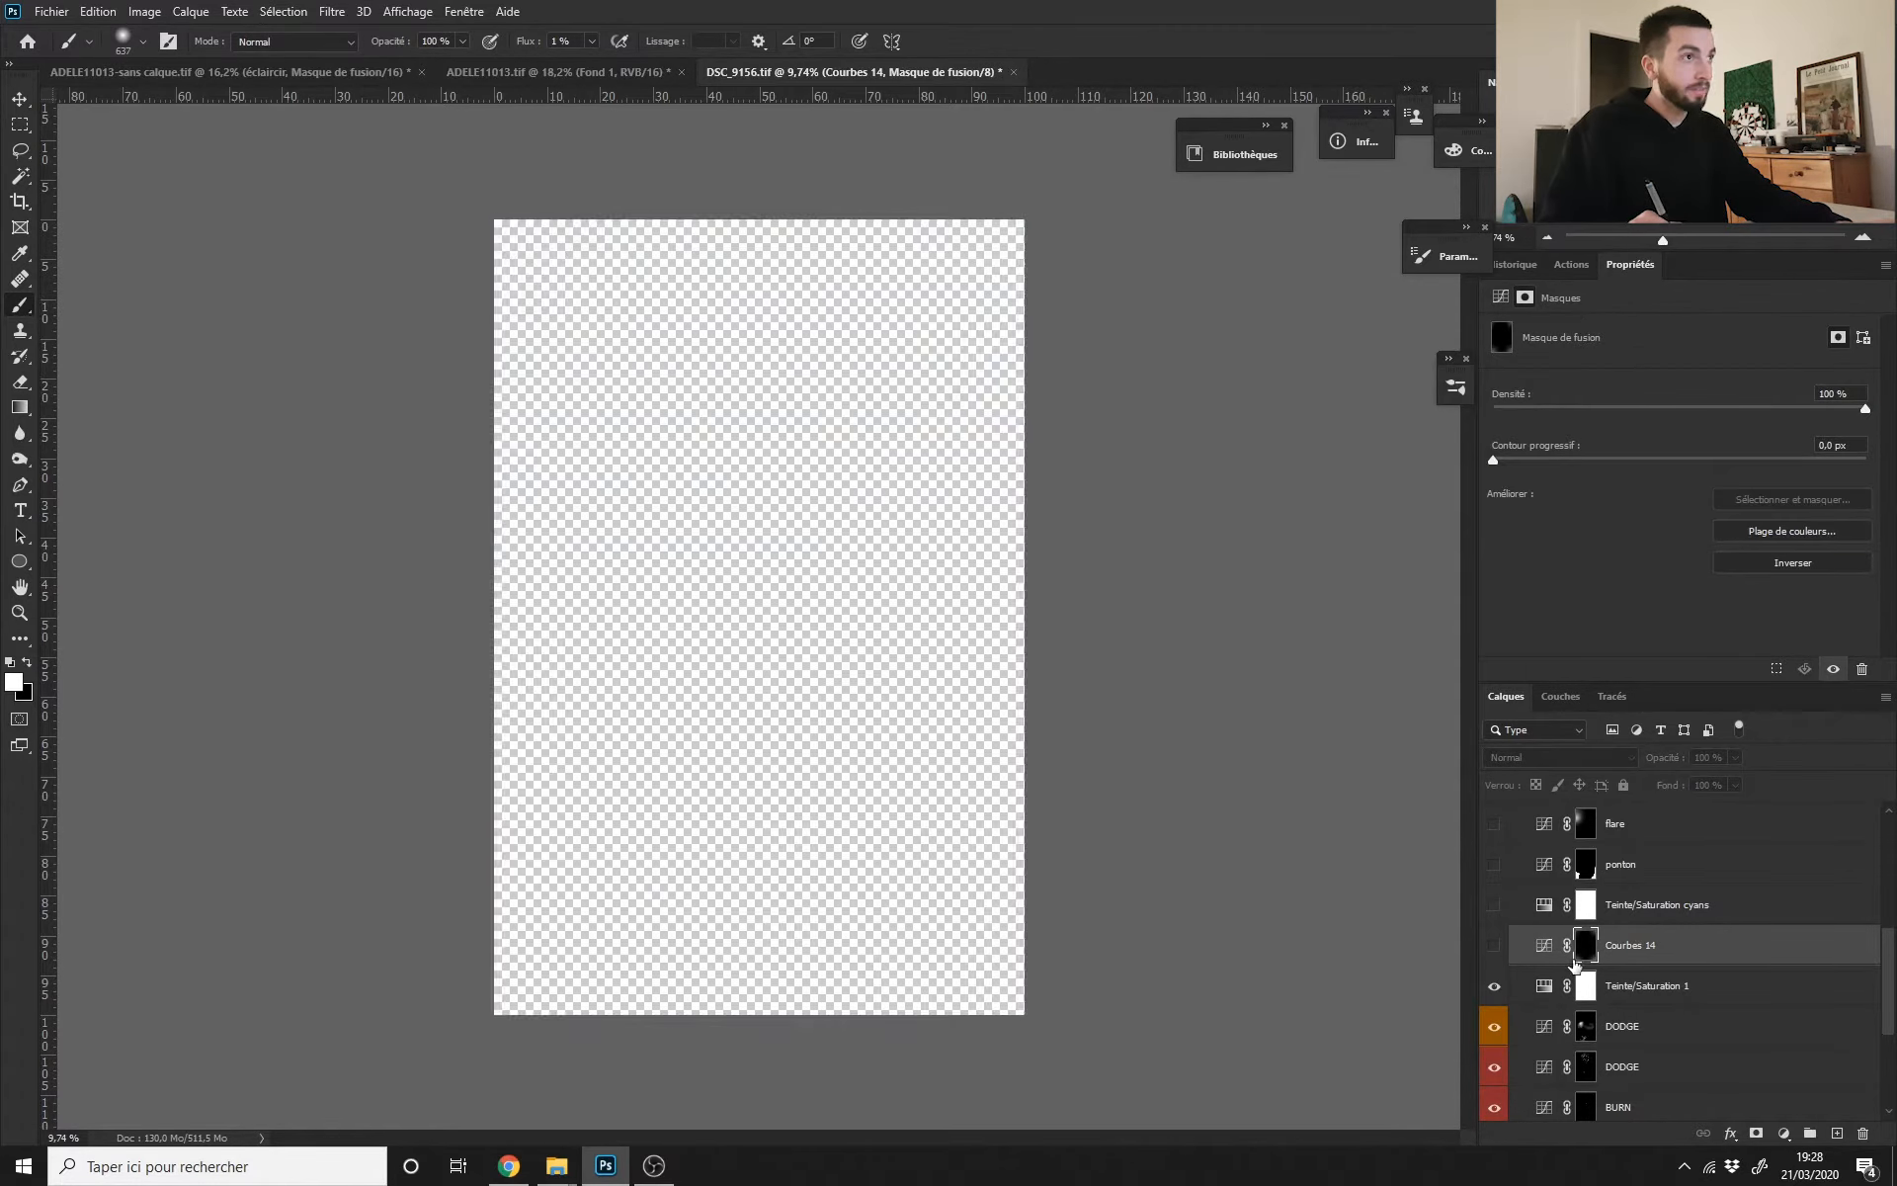
{"action": "left_click", "coordinate": [1494, 945]}
{"action": "left_click", "coordinate": [1495, 947]}
{"action": "left_click", "coordinate": [1495, 947]}
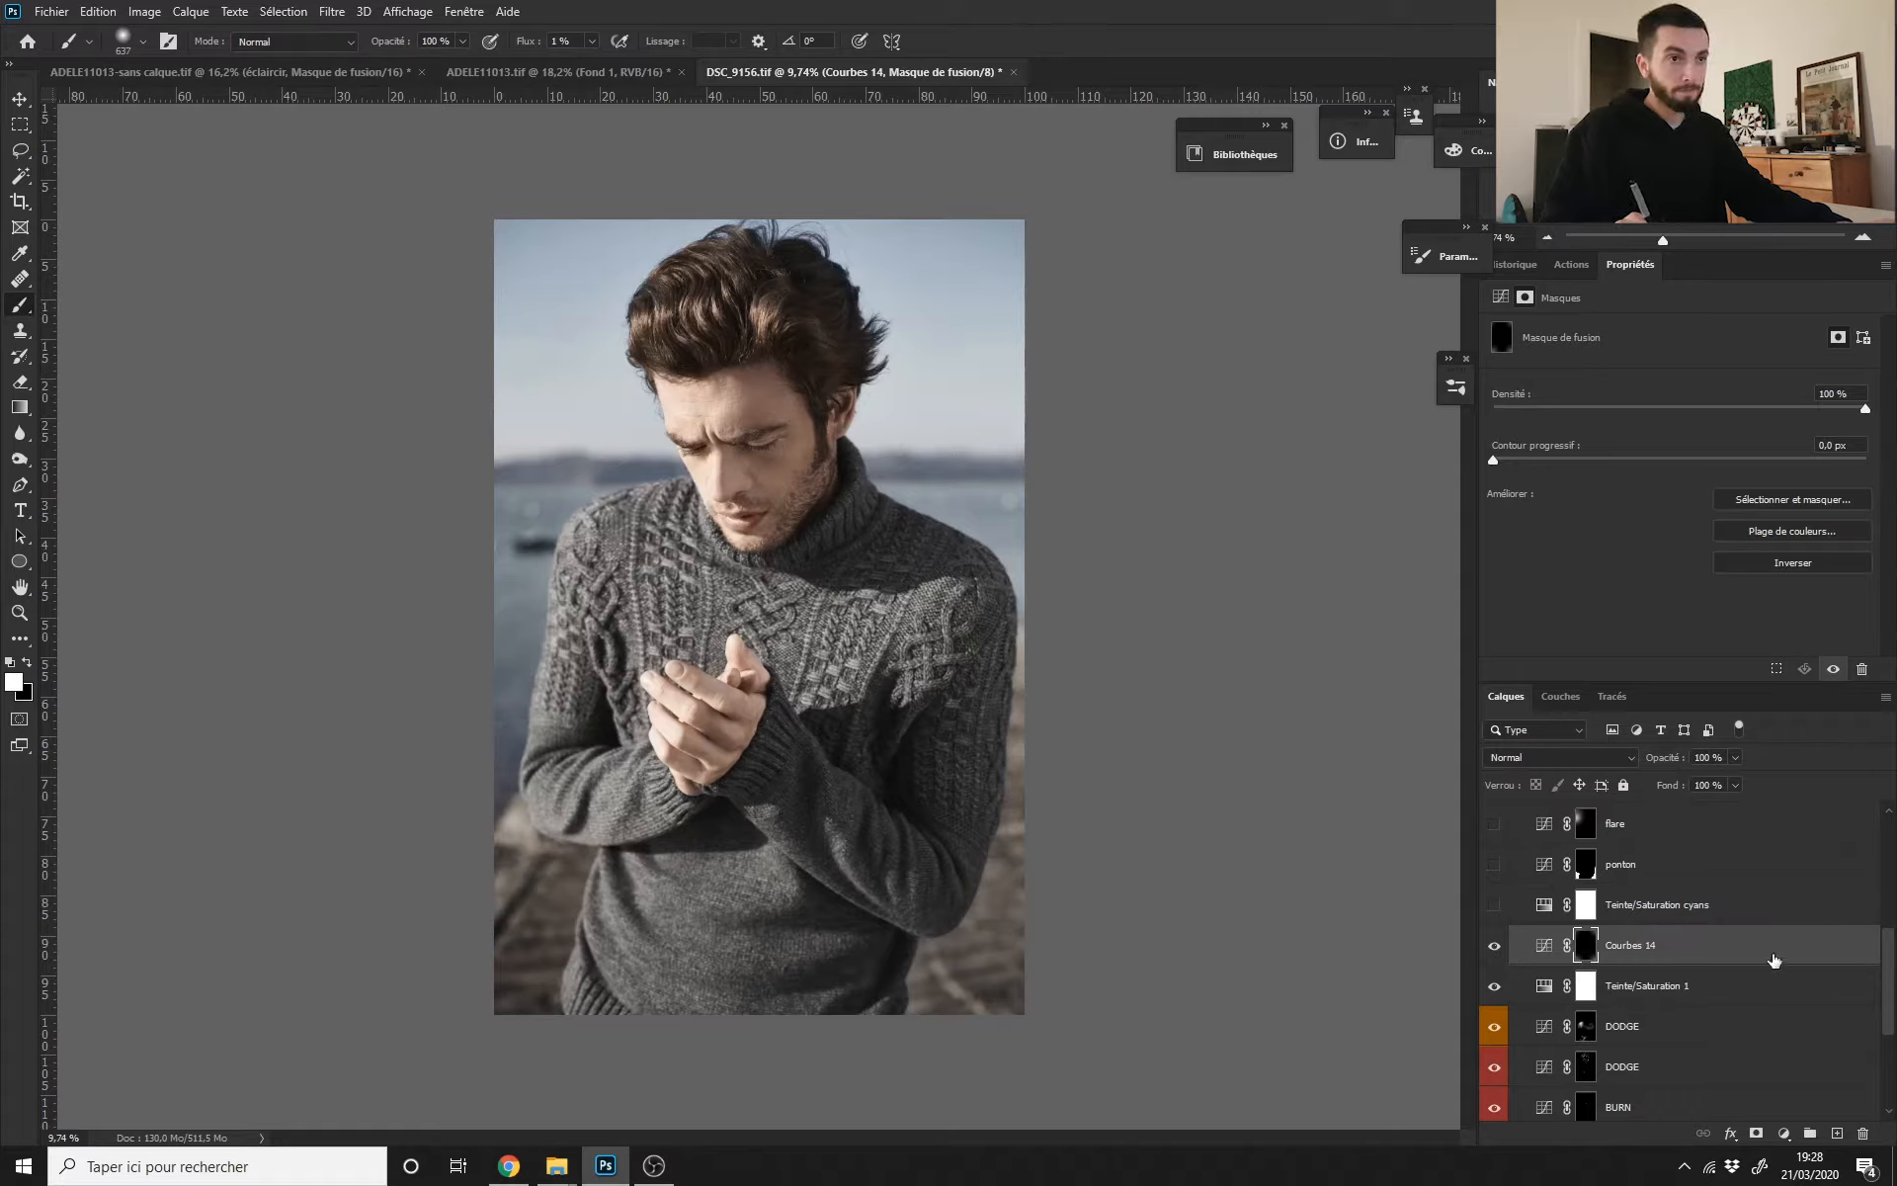
Step: Turn on the Teinte/Saturation cyans layer above Courbes 14
{"action": "scroll", "coordinate": [1736, 963], "scroll_direction": "up", "scroll_amount": 2}
{"action": "left_click", "coordinate": [1495, 1013]}
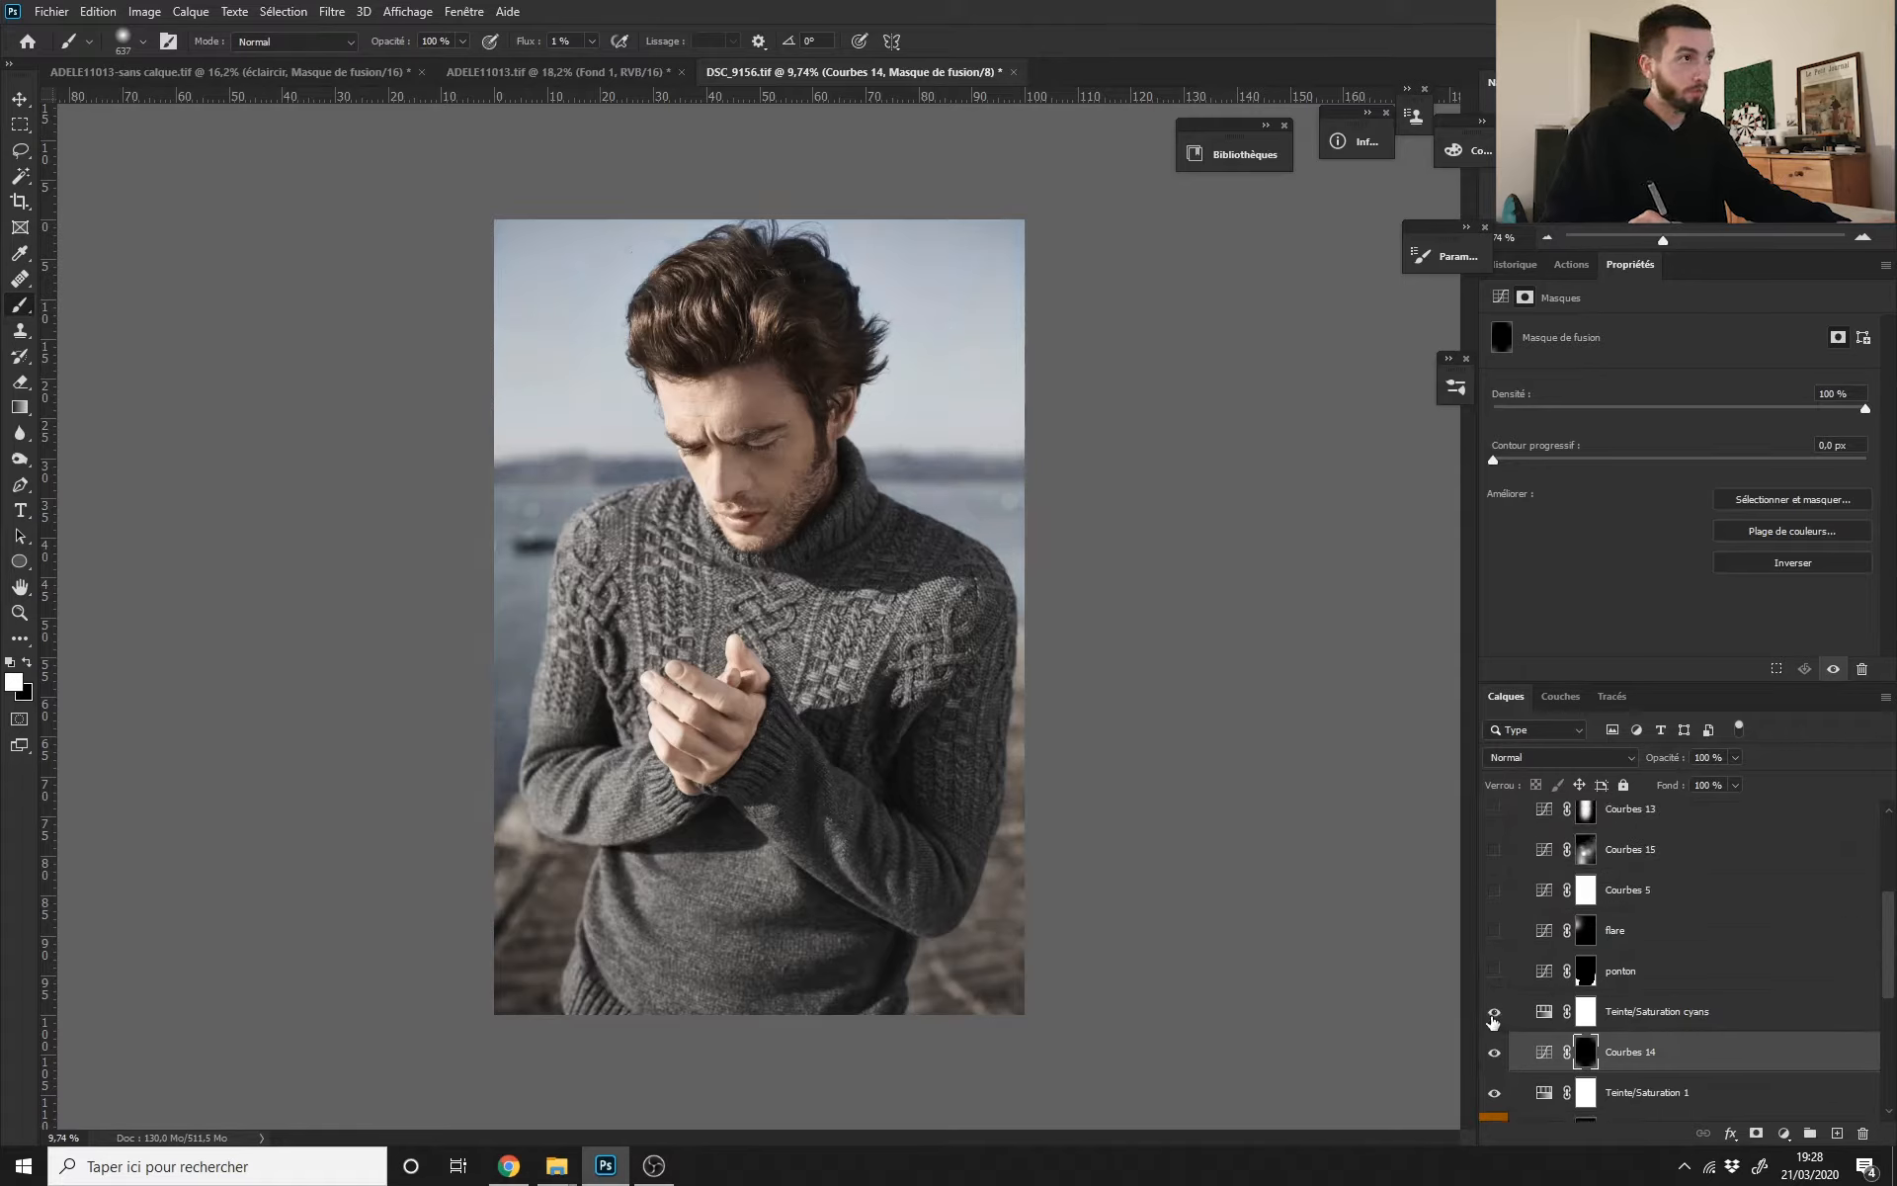
{"action": "left_click", "coordinate": [1494, 1022]}
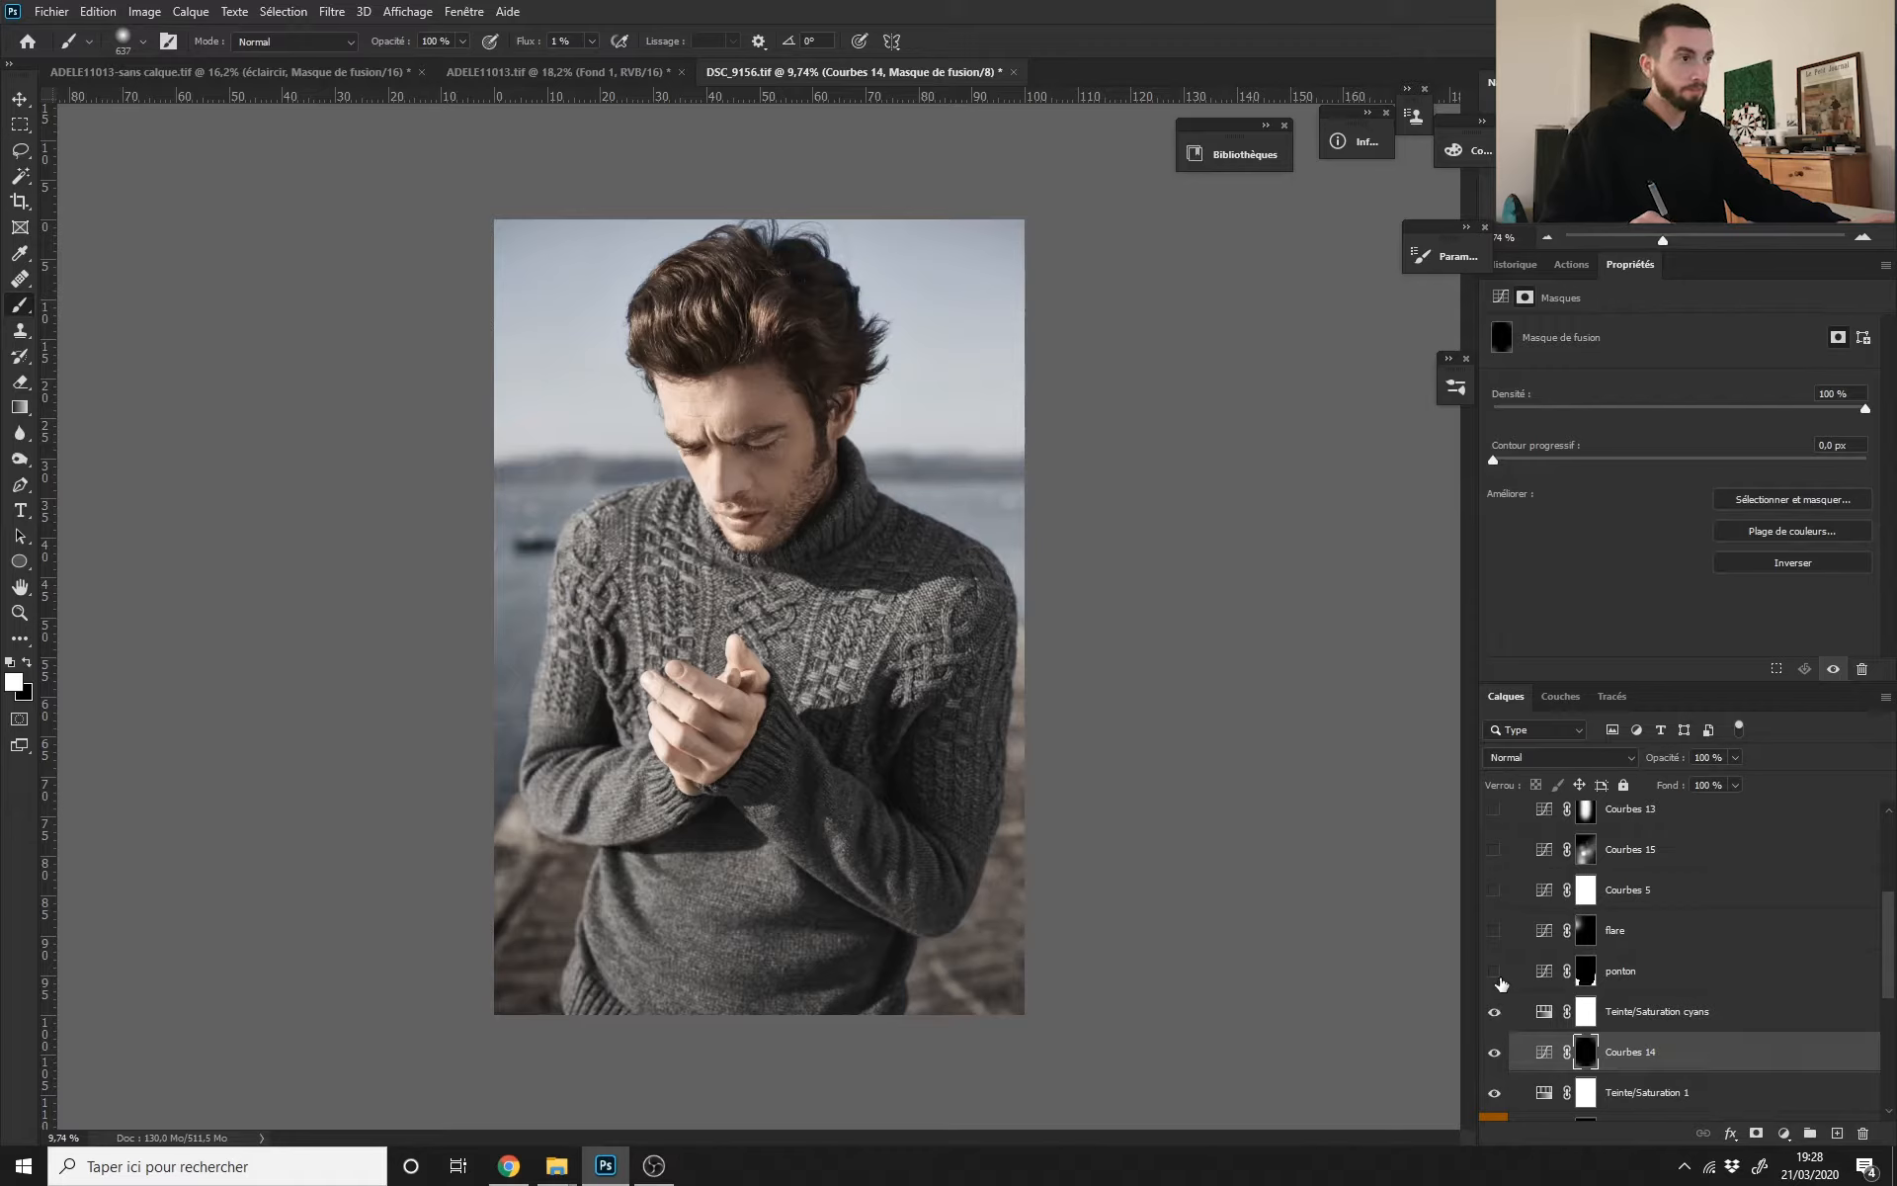
Step: Turn on the ponton and flare curves layers, toggling each to compare its effect on the photo
{"action": "left_click", "coordinate": [1495, 972]}
{"action": "left_click", "coordinate": [1495, 977]}
{"action": "left_click", "coordinate": [1497, 982]}
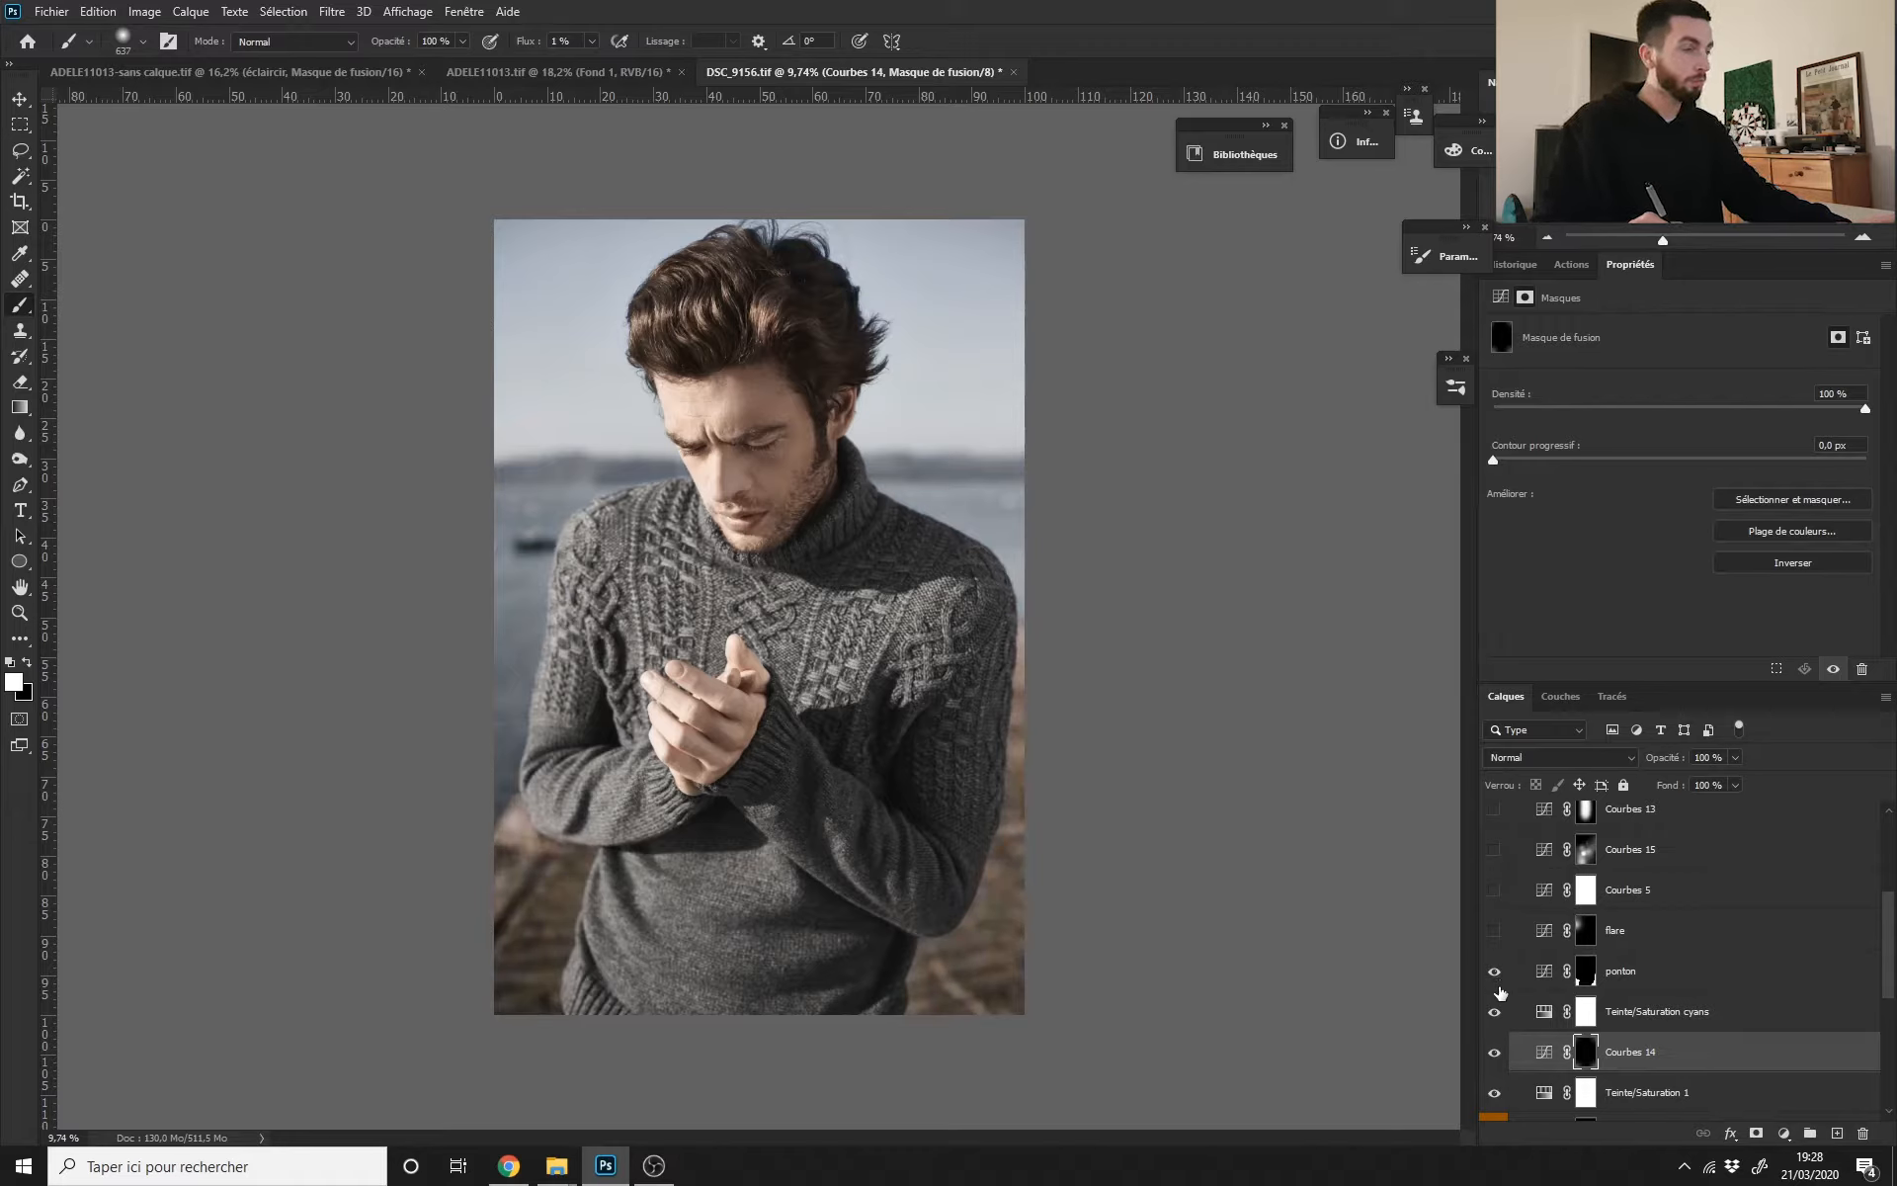
{"action": "left_click", "coordinate": [1495, 931]}
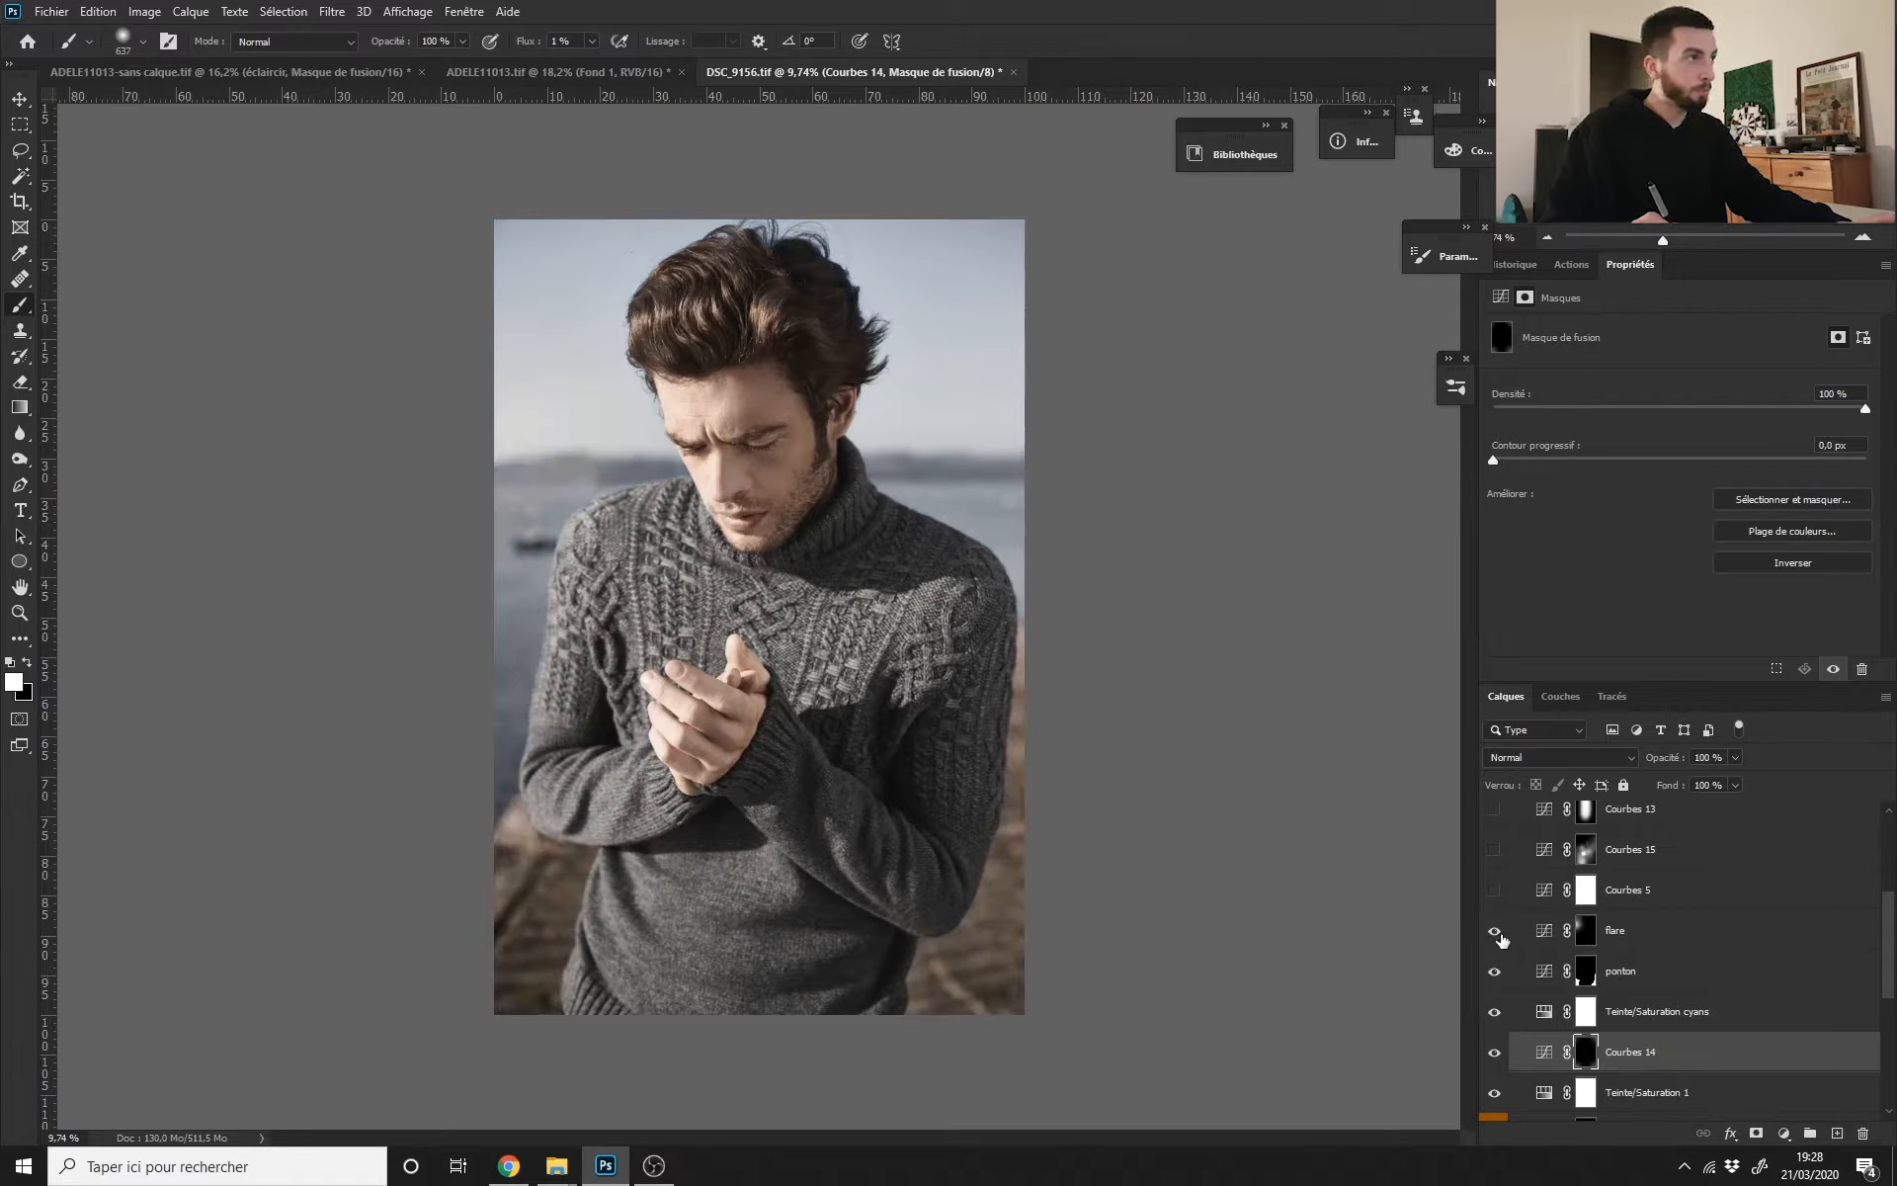
{"action": "left_click", "coordinate": [1500, 939]}
{"action": "left_click", "coordinate": [1499, 947]}
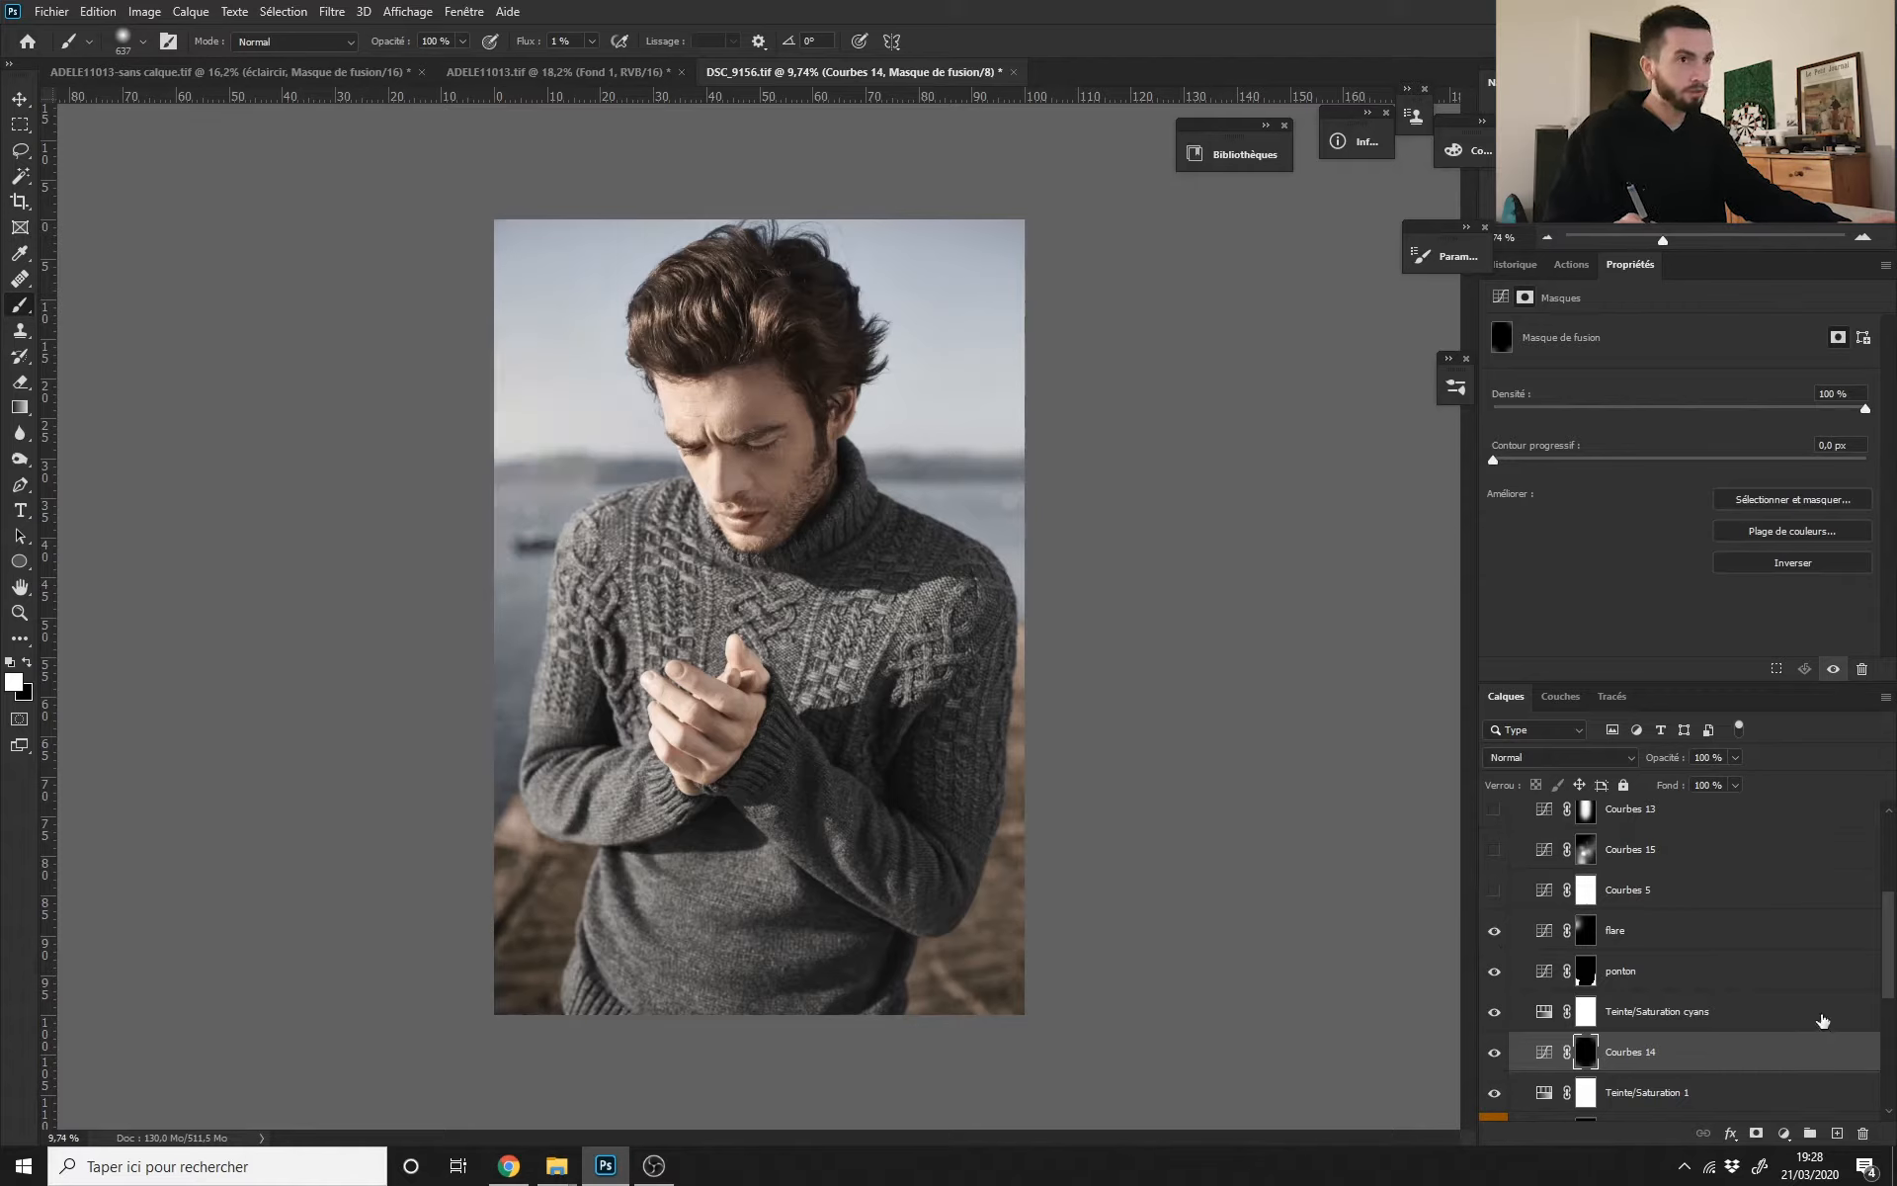
Step: Turn on the Courbes 5 layer above flare and open its curve settings, comparing the effect on the enlarged photo
{"action": "scroll", "coordinate": [1506, 1036], "scroll_direction": "up", "scroll_amount": 3}
{"action": "left_click", "coordinate": [1495, 989]}
{"action": "left_click", "coordinate": [1545, 989]}
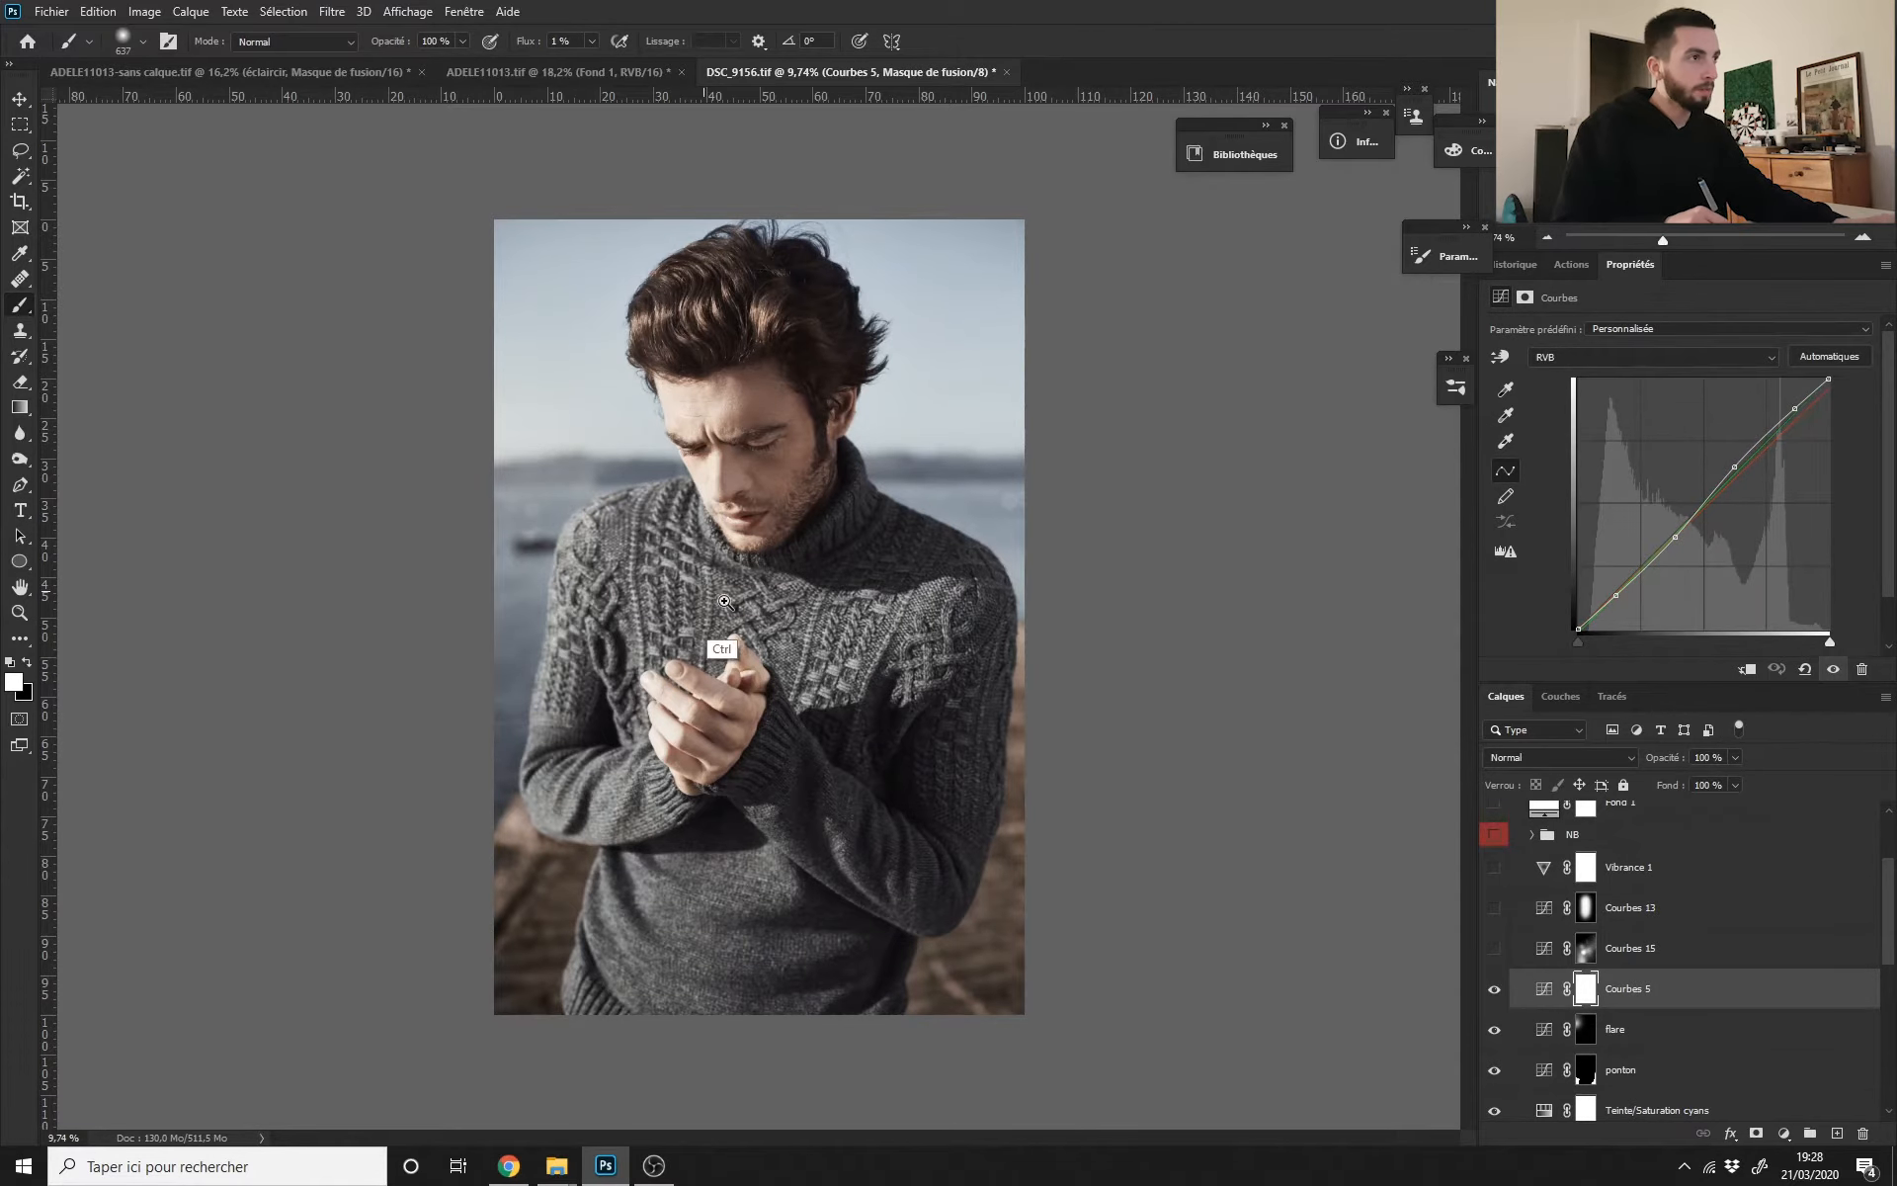
{"action": "left_click_drag", "start_coordinate": [723, 651], "coordinate": [740, 658]}
{"action": "key", "text": "alt+Tab"}
{"action": "left_click", "coordinate": [1550, 996]}
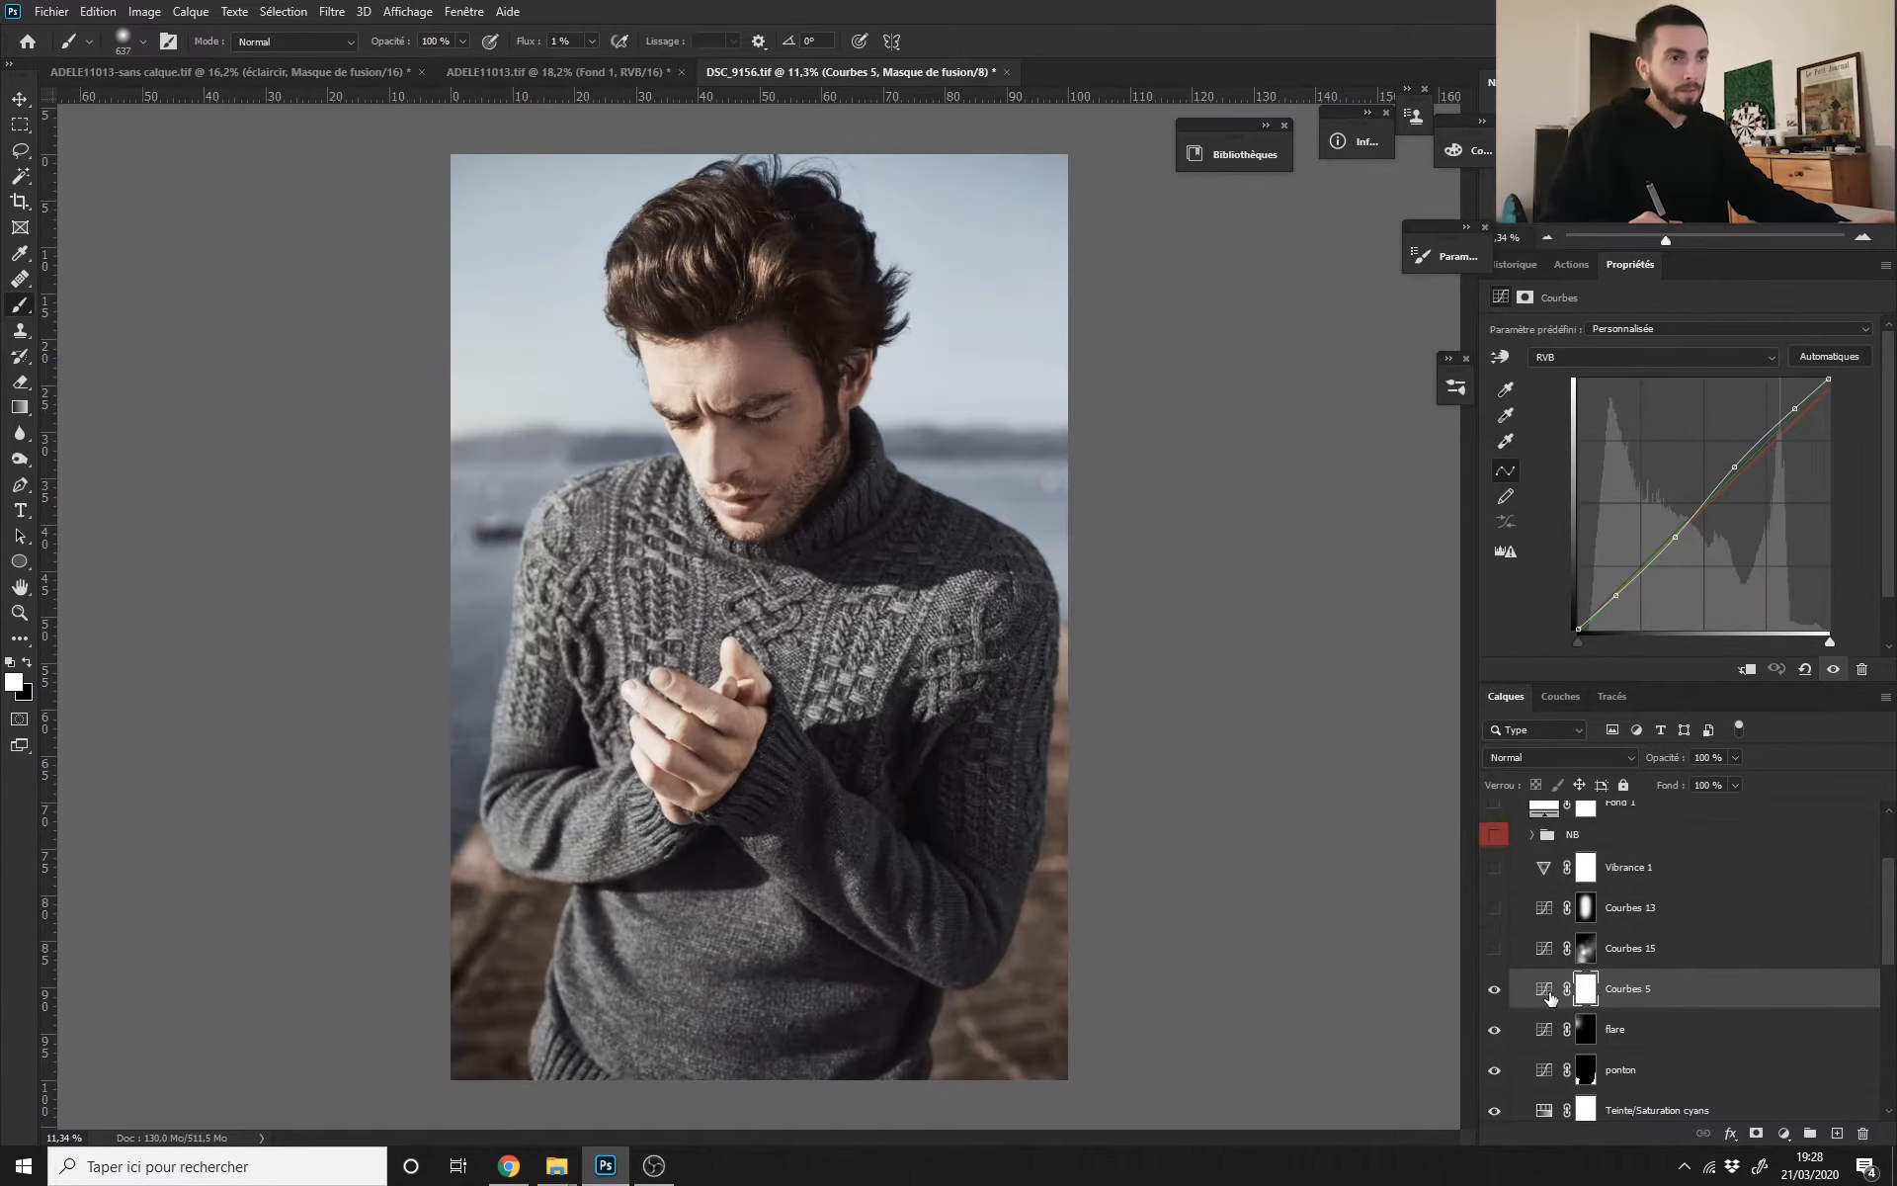
{"action": "left_click", "coordinate": [1496, 991]}
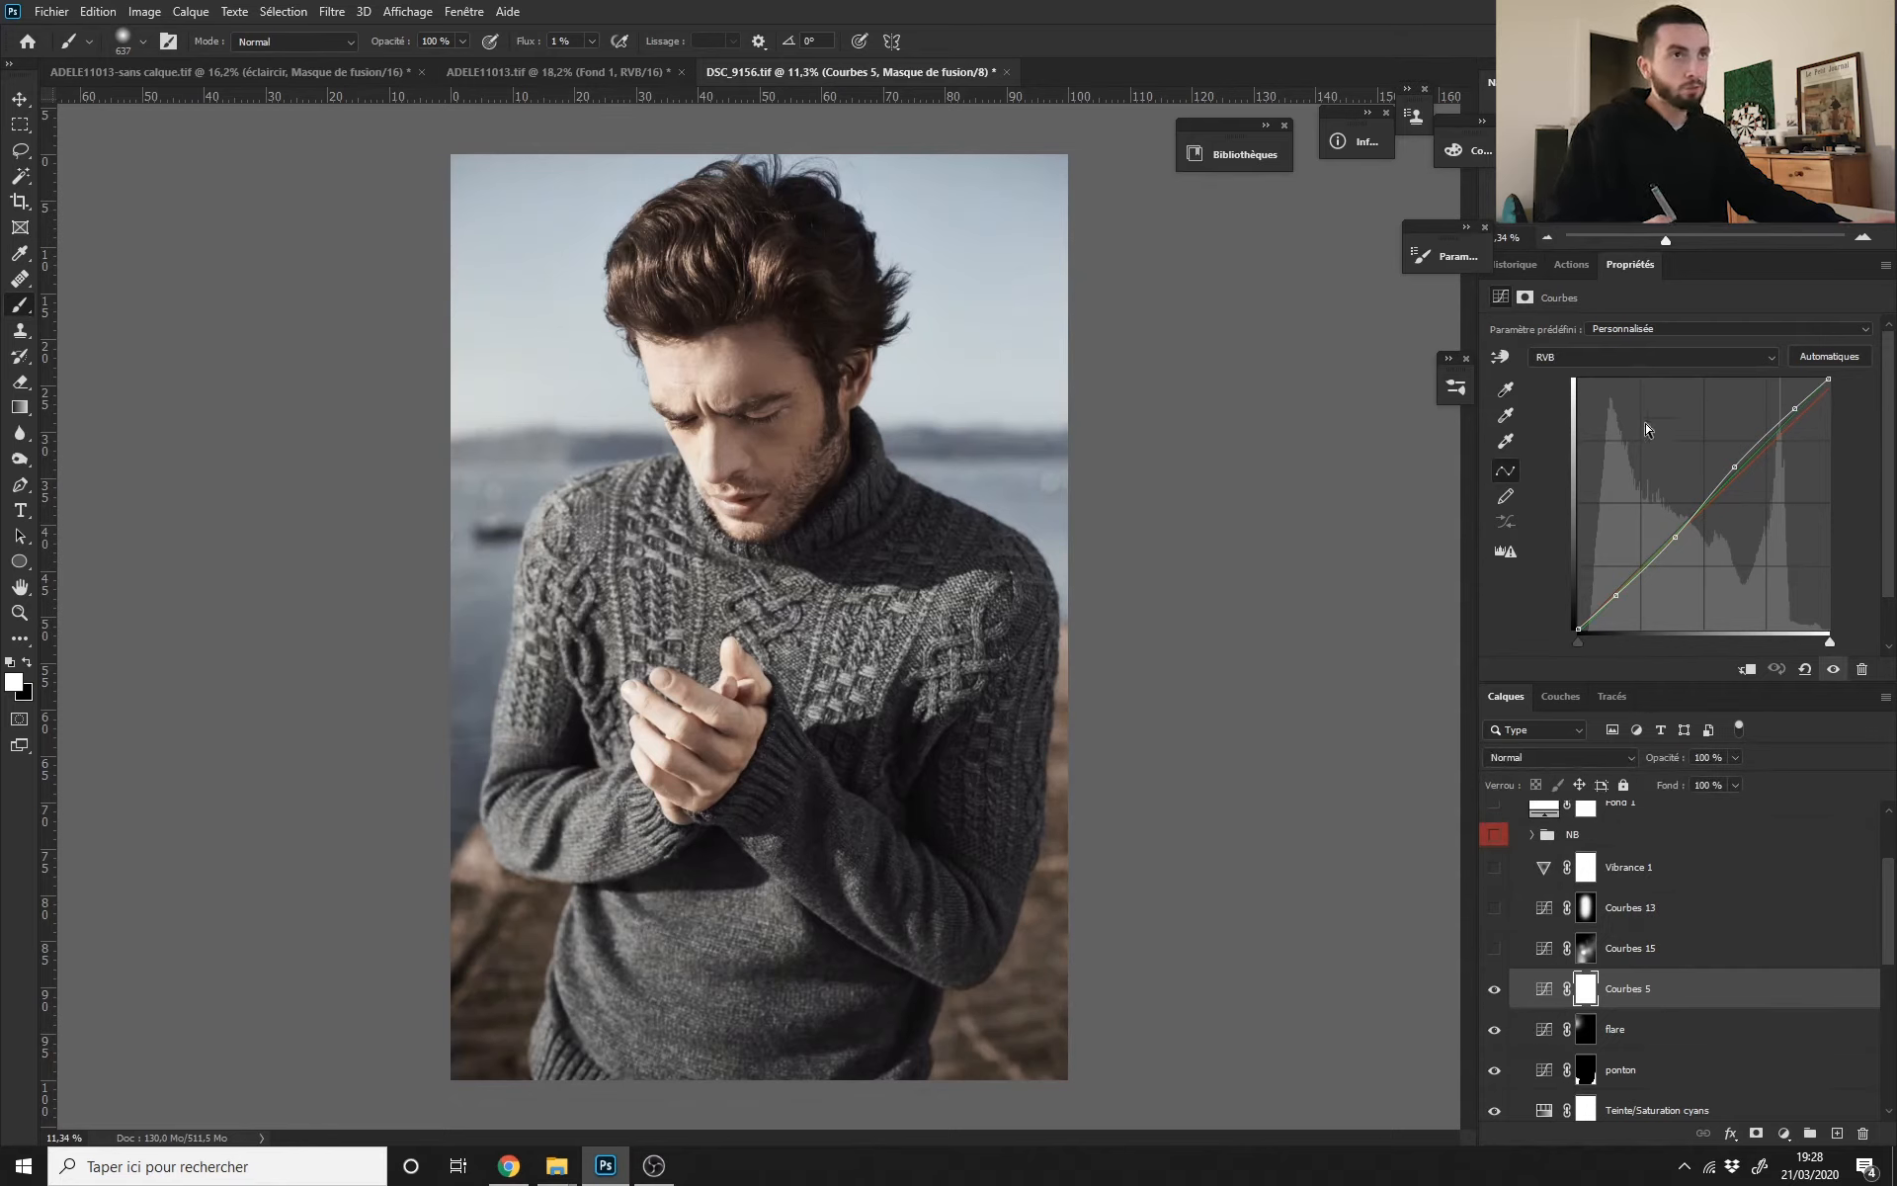
Step: Display the Rouge channel curve of Courbes 5 and toggle the layer to compare its effect
{"action": "left_click", "coordinate": [1640, 357]}
{"action": "left_click", "coordinate": [1625, 393]}
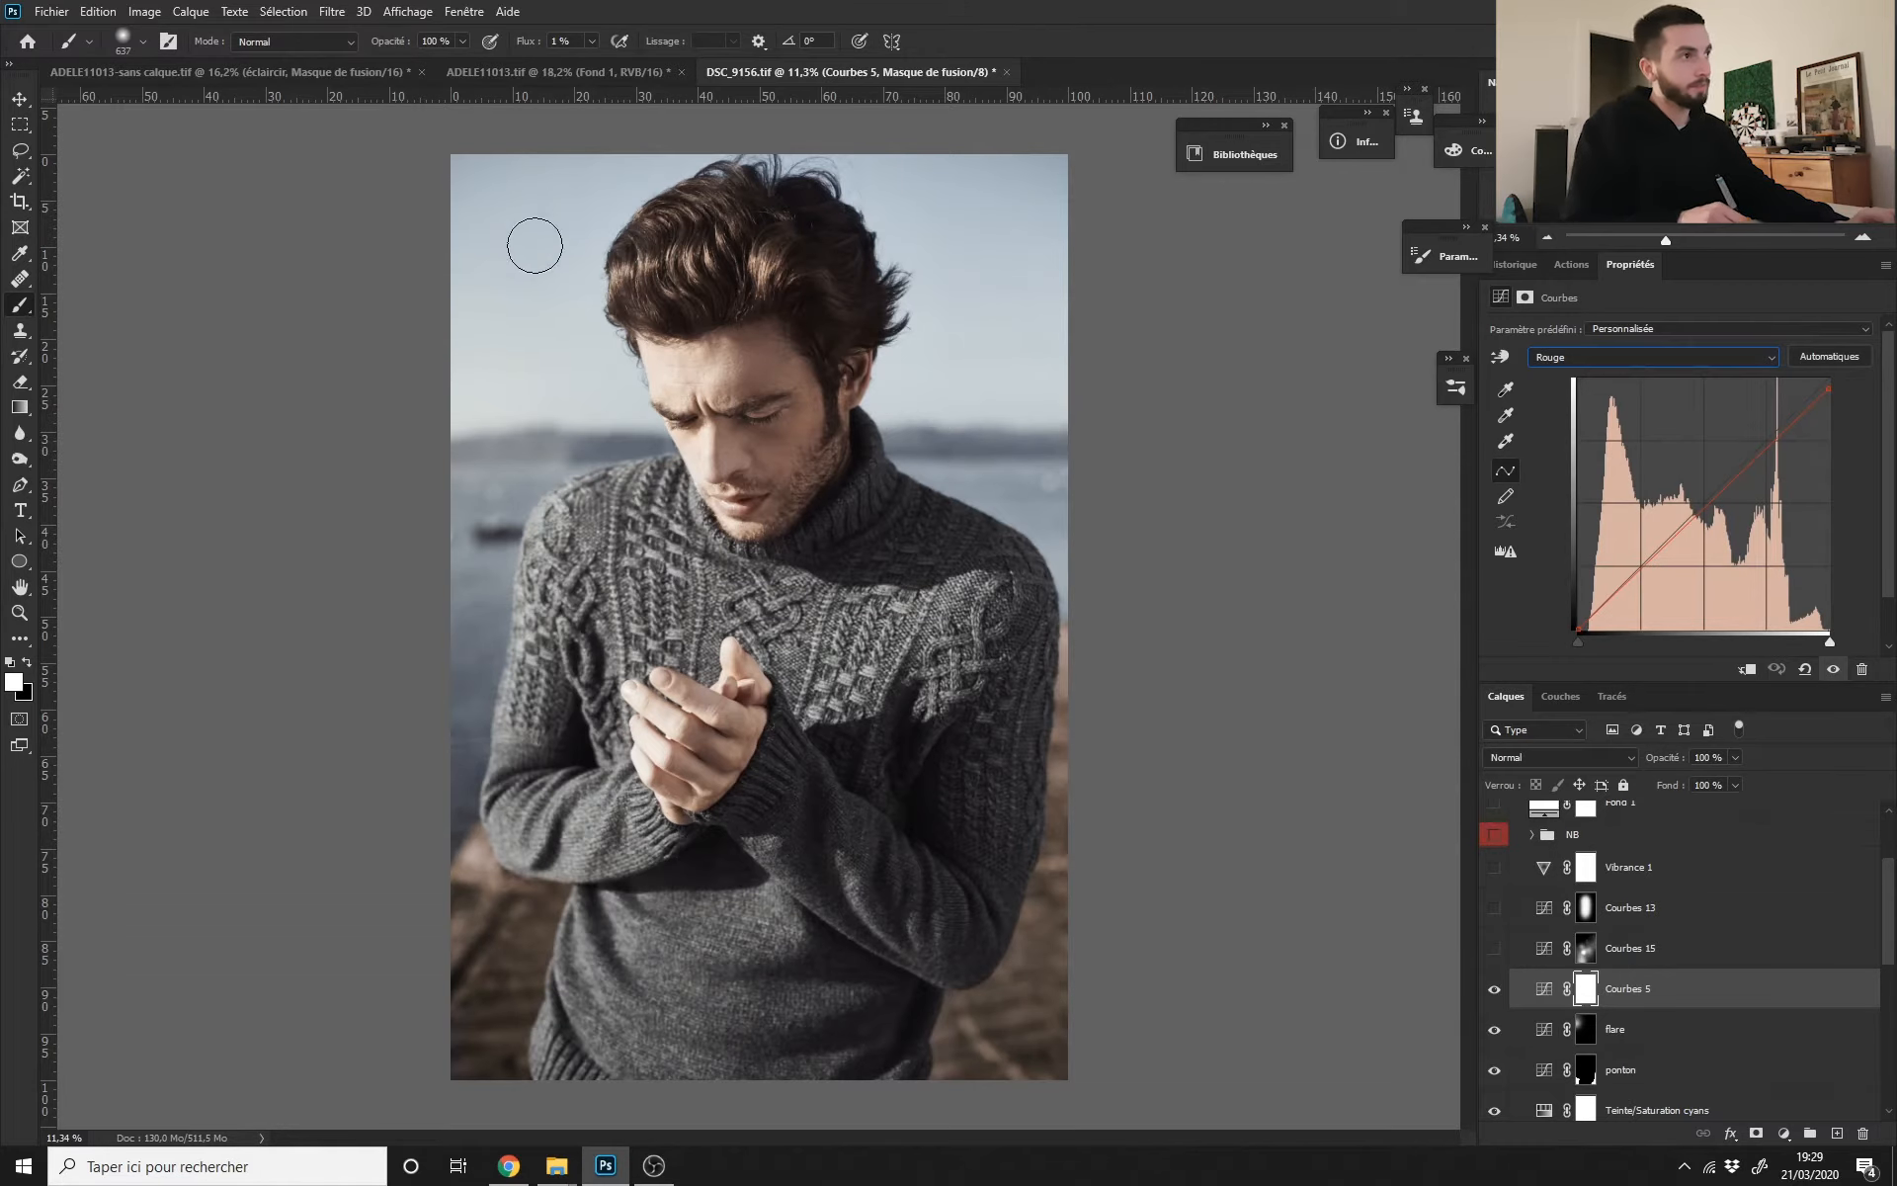
{"action": "left_click", "coordinate": [1493, 987]}
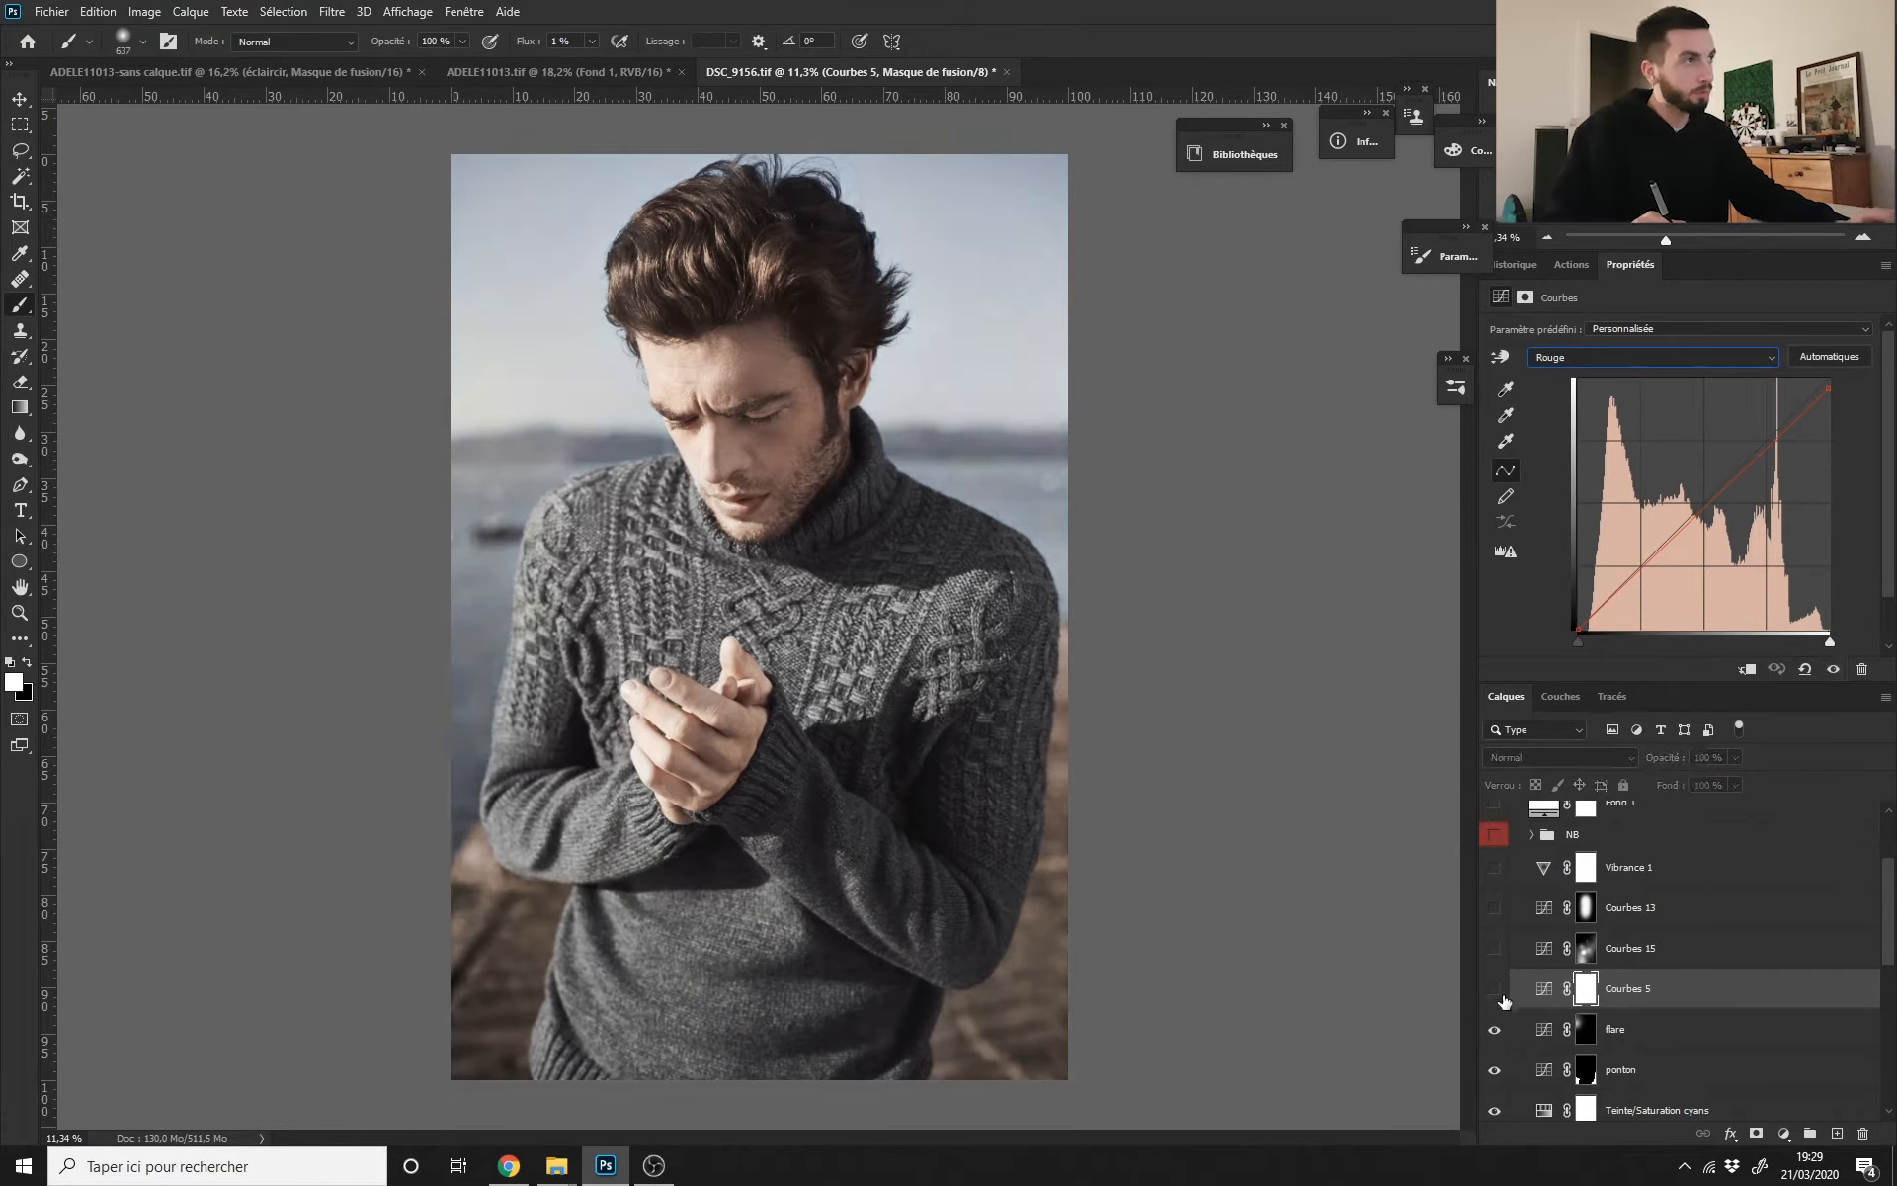
{"action": "left_click", "coordinate": [1496, 992]}
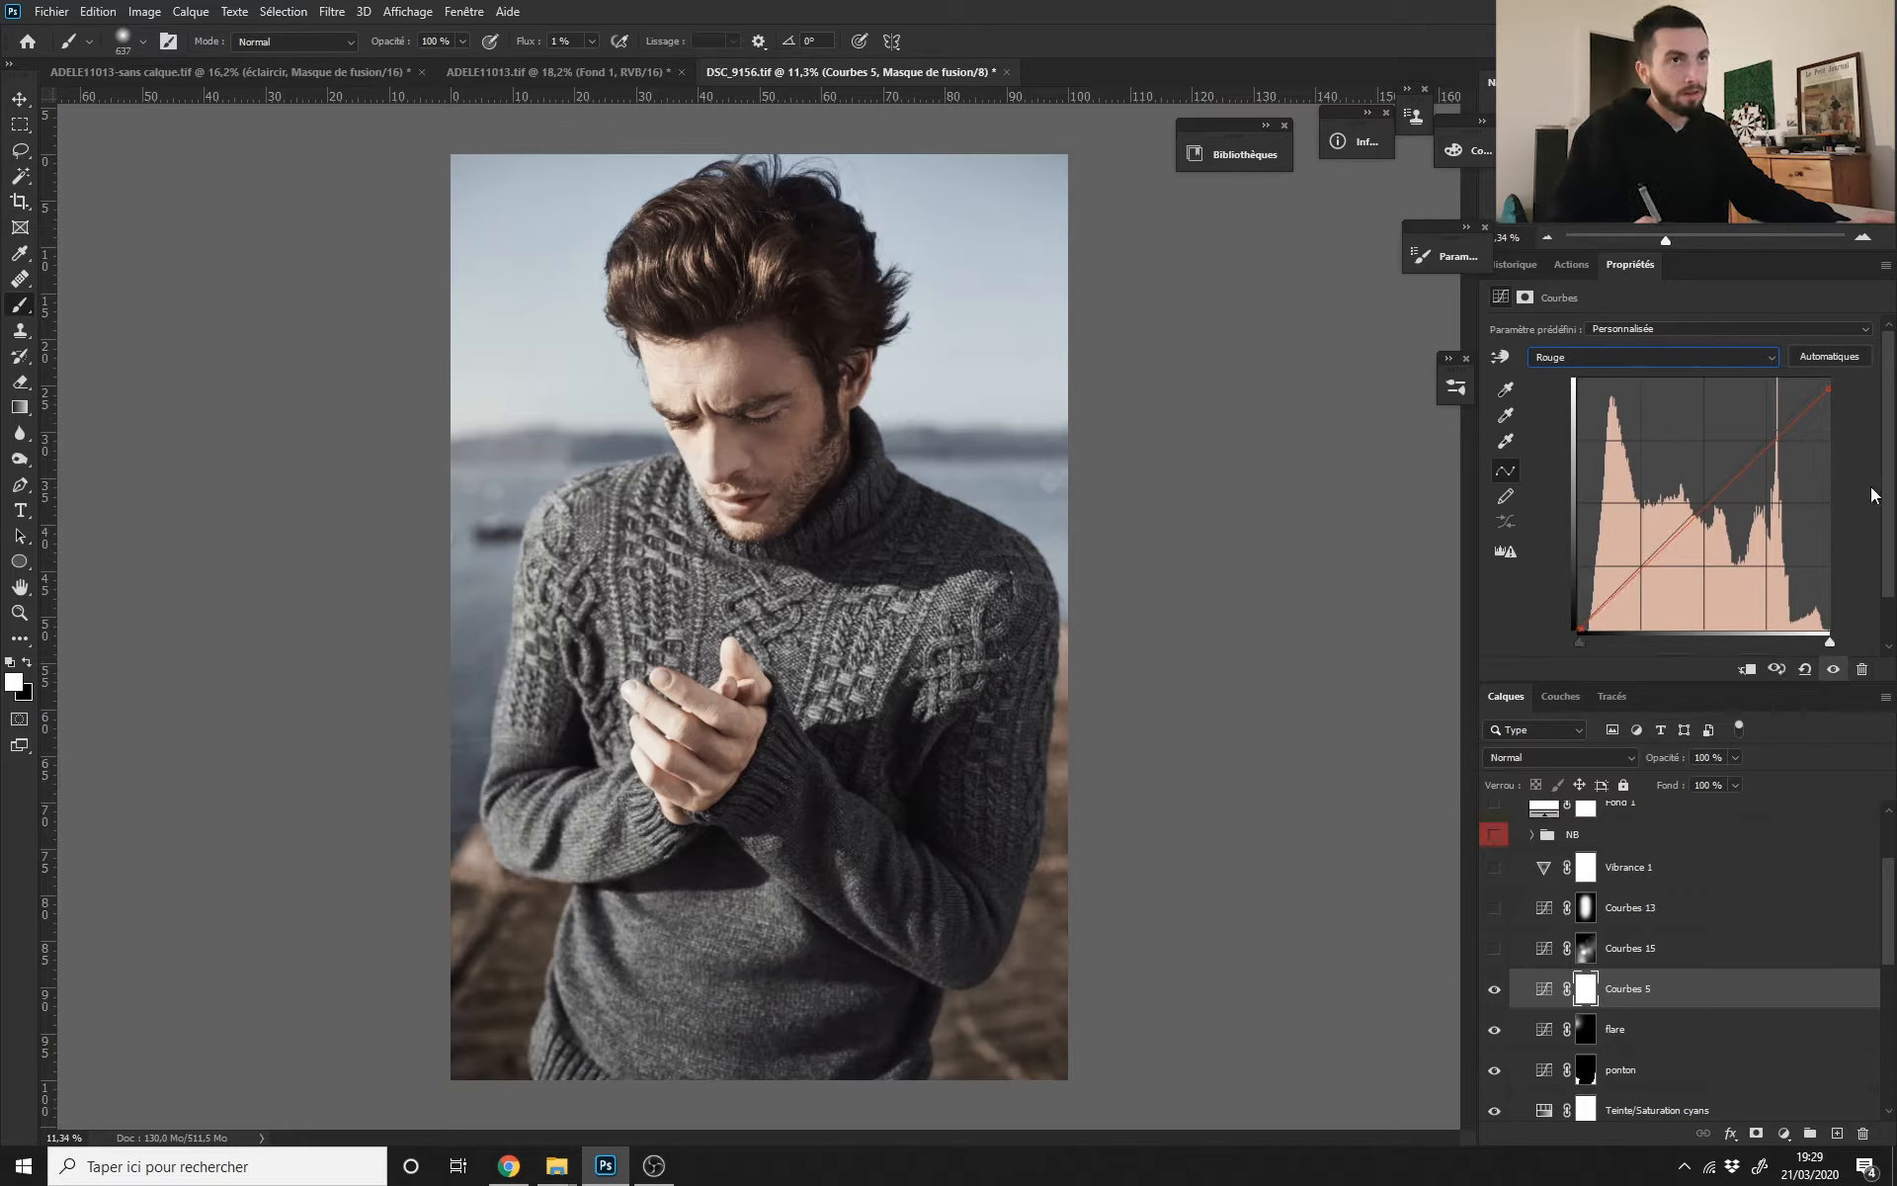
Step: Try the Rouge curve's black point at input 0 and return it to 2
{"action": "left_click_drag", "start_coordinate": [1888, 488], "coordinate": [1890, 525]}
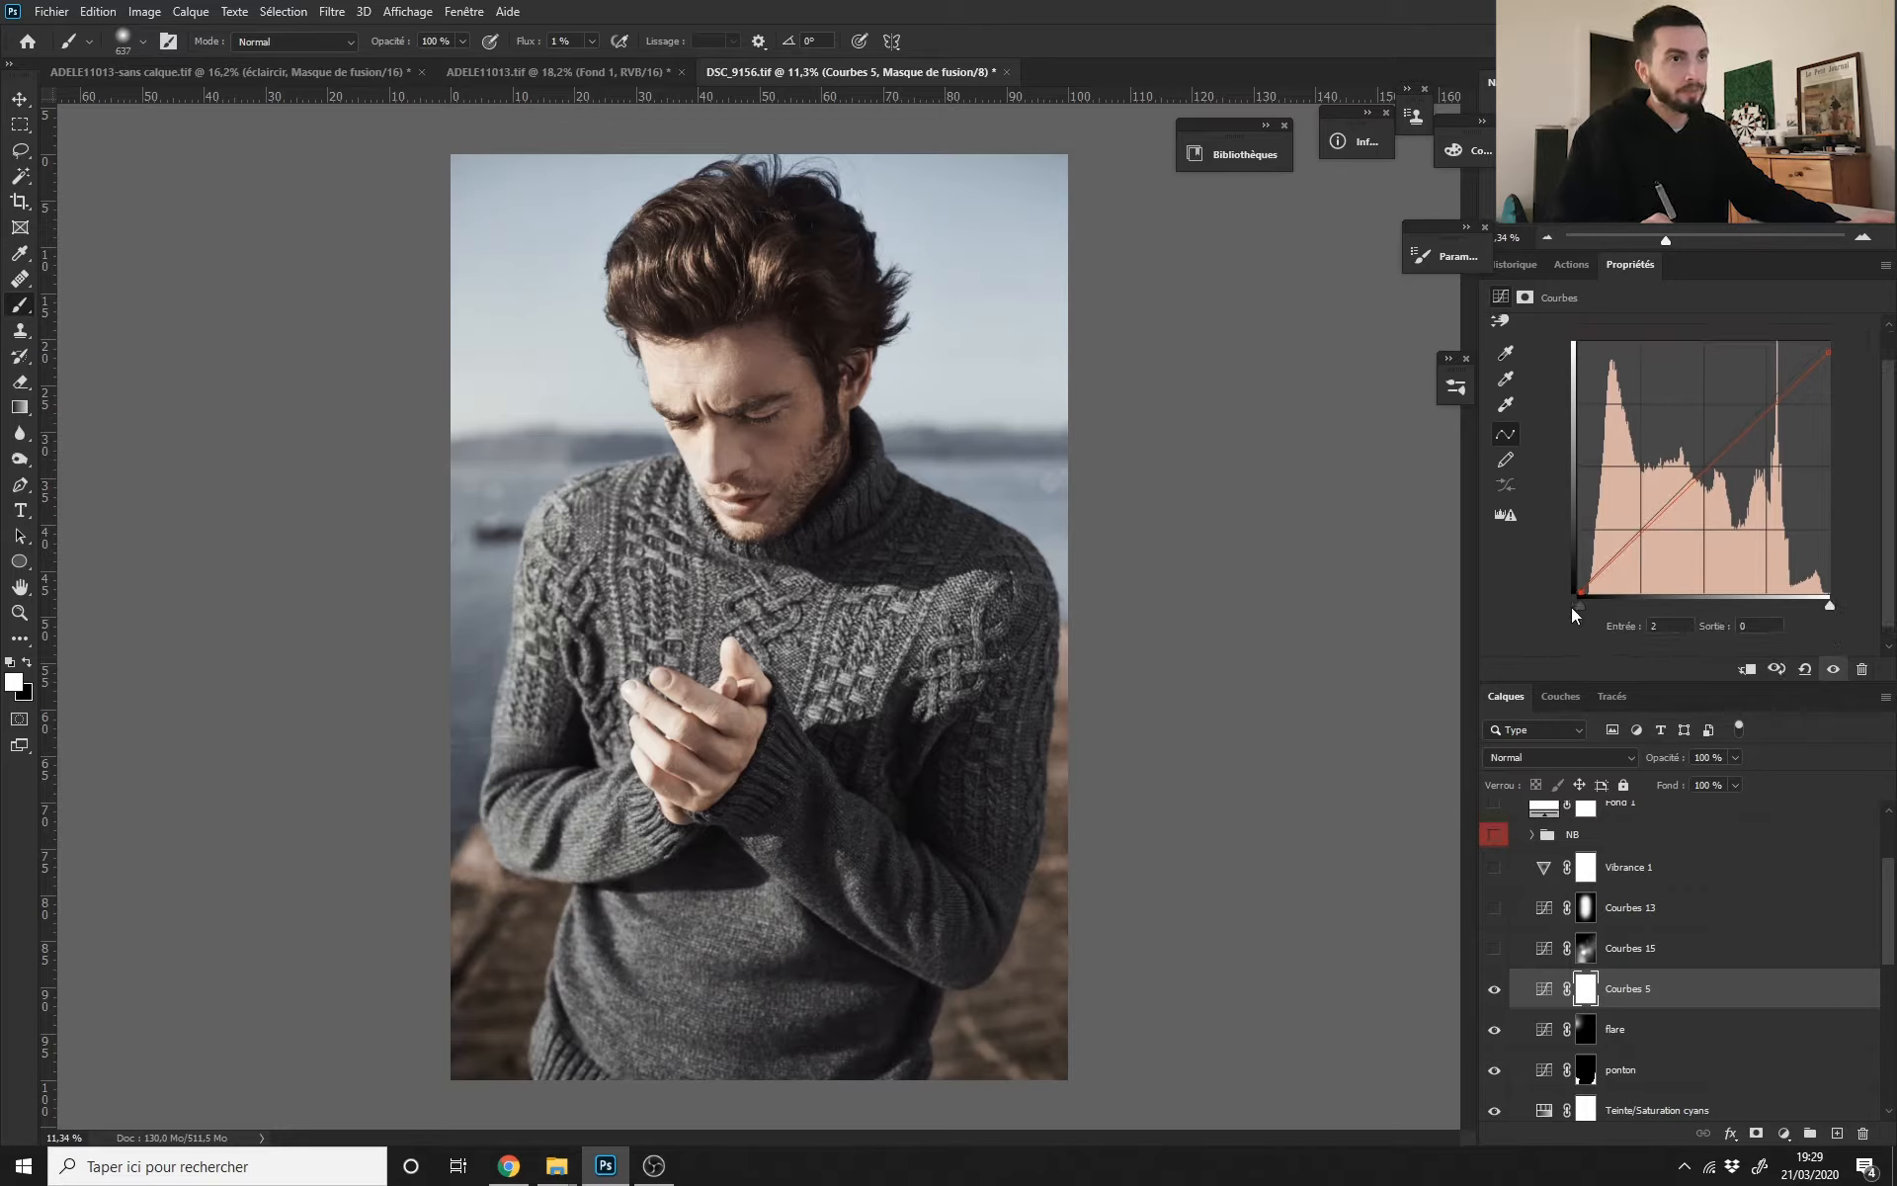
{"action": "left_click_drag", "start_coordinate": [1577, 604], "coordinate": [1492, 670]}
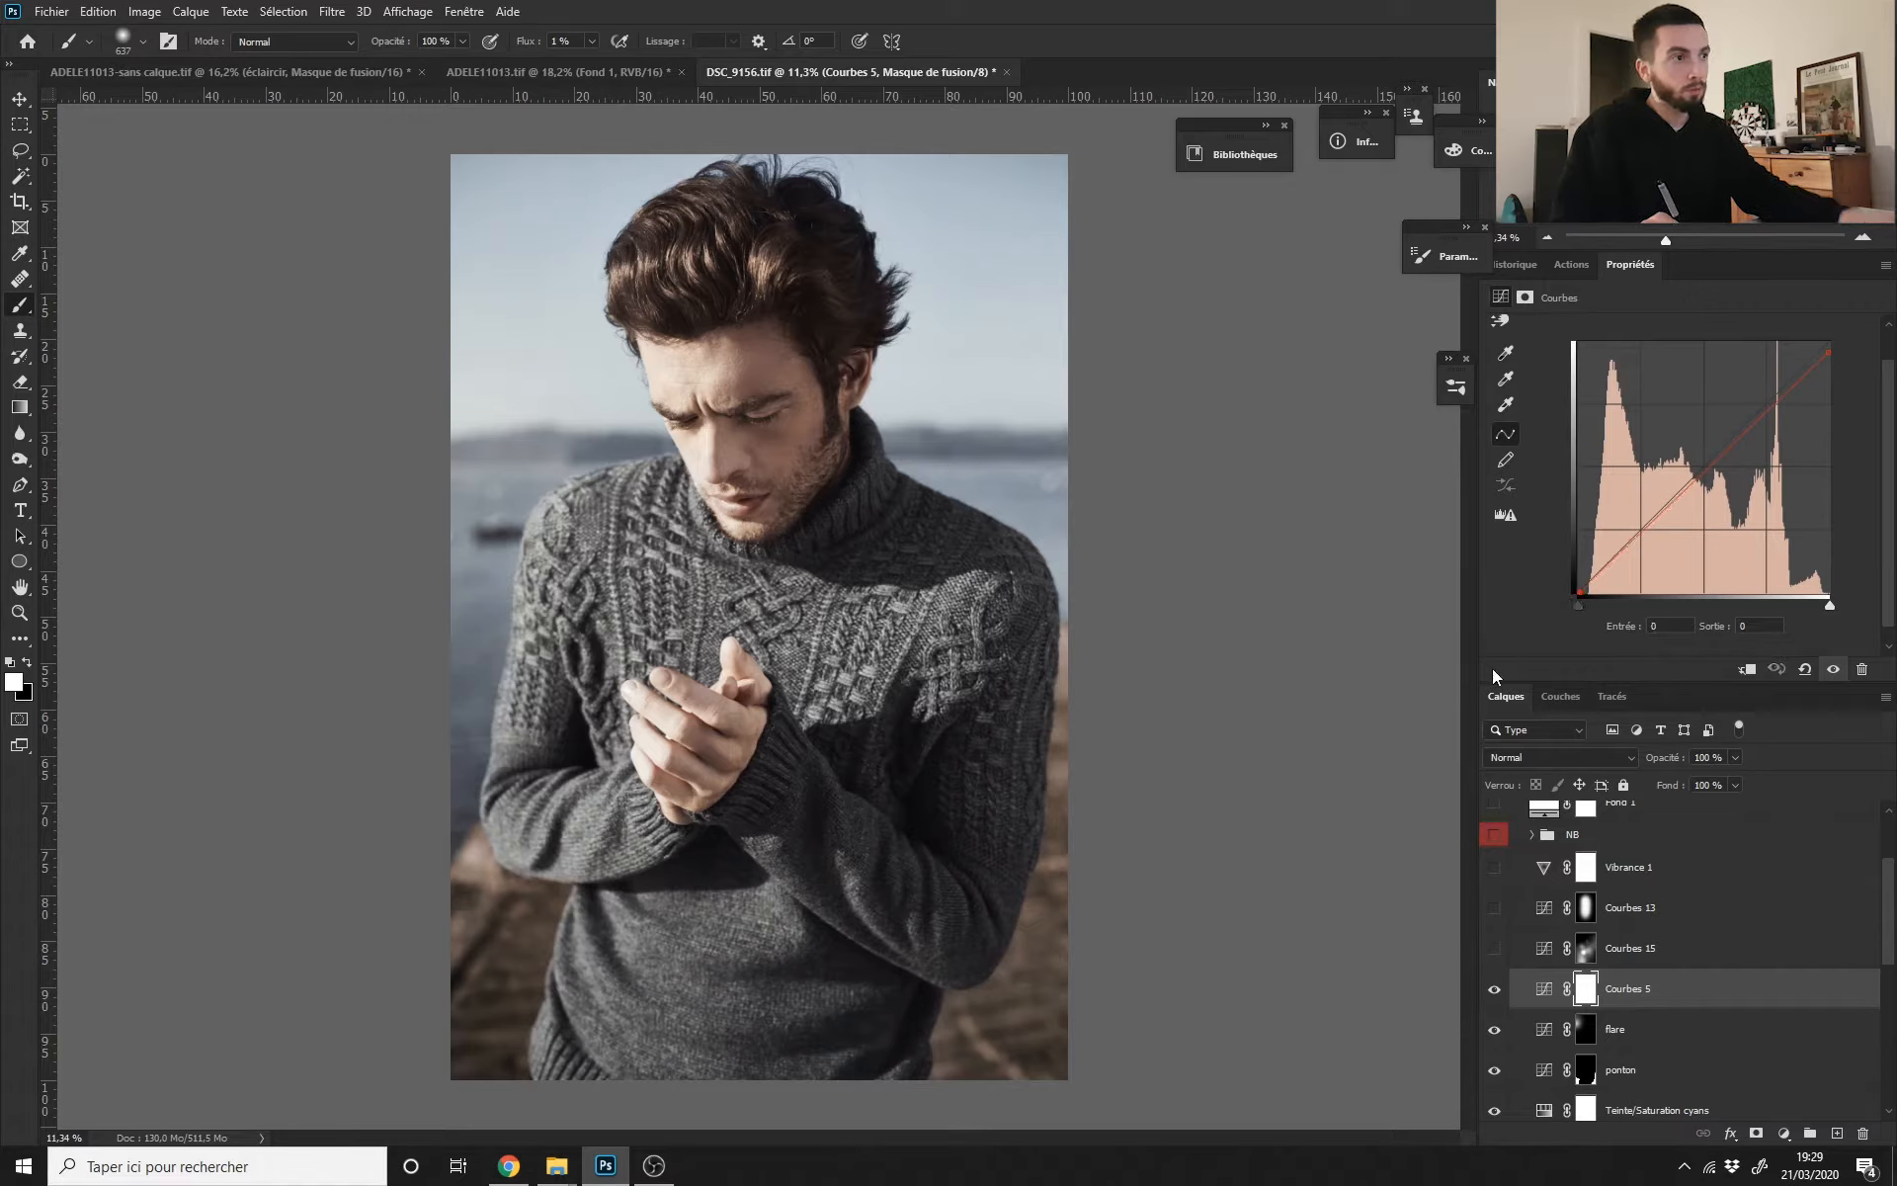
{"action": "left_click_drag", "start_coordinate": [1577, 605], "coordinate": [1581, 610]}
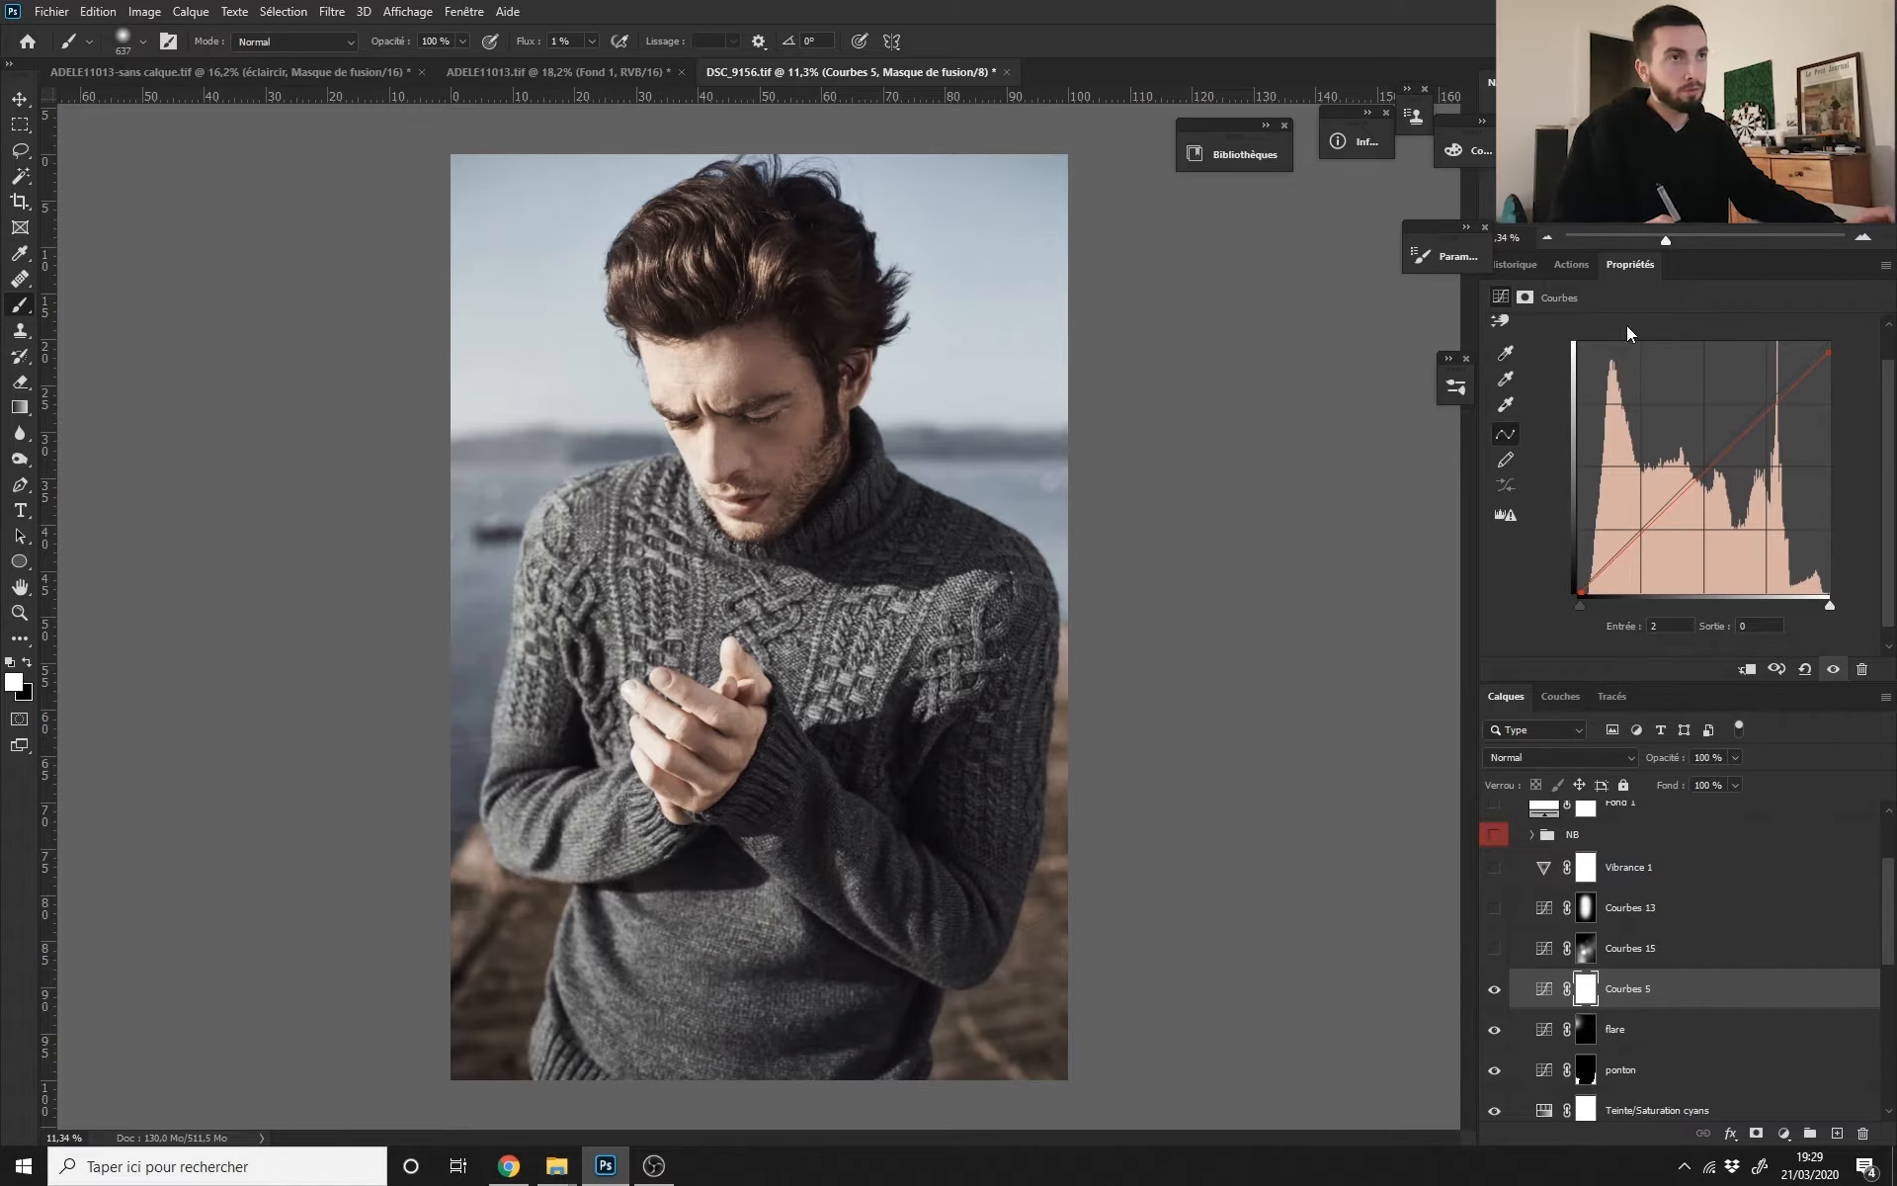
Step: Display the Vert channel curve of Courbes 5 and check the input and output of its white point
{"action": "scroll", "coordinate": [1890, 435], "scroll_direction": "up", "scroll_amount": 1}
{"action": "left_click", "coordinate": [1620, 357]}
{"action": "left_click", "coordinate": [1575, 406]}
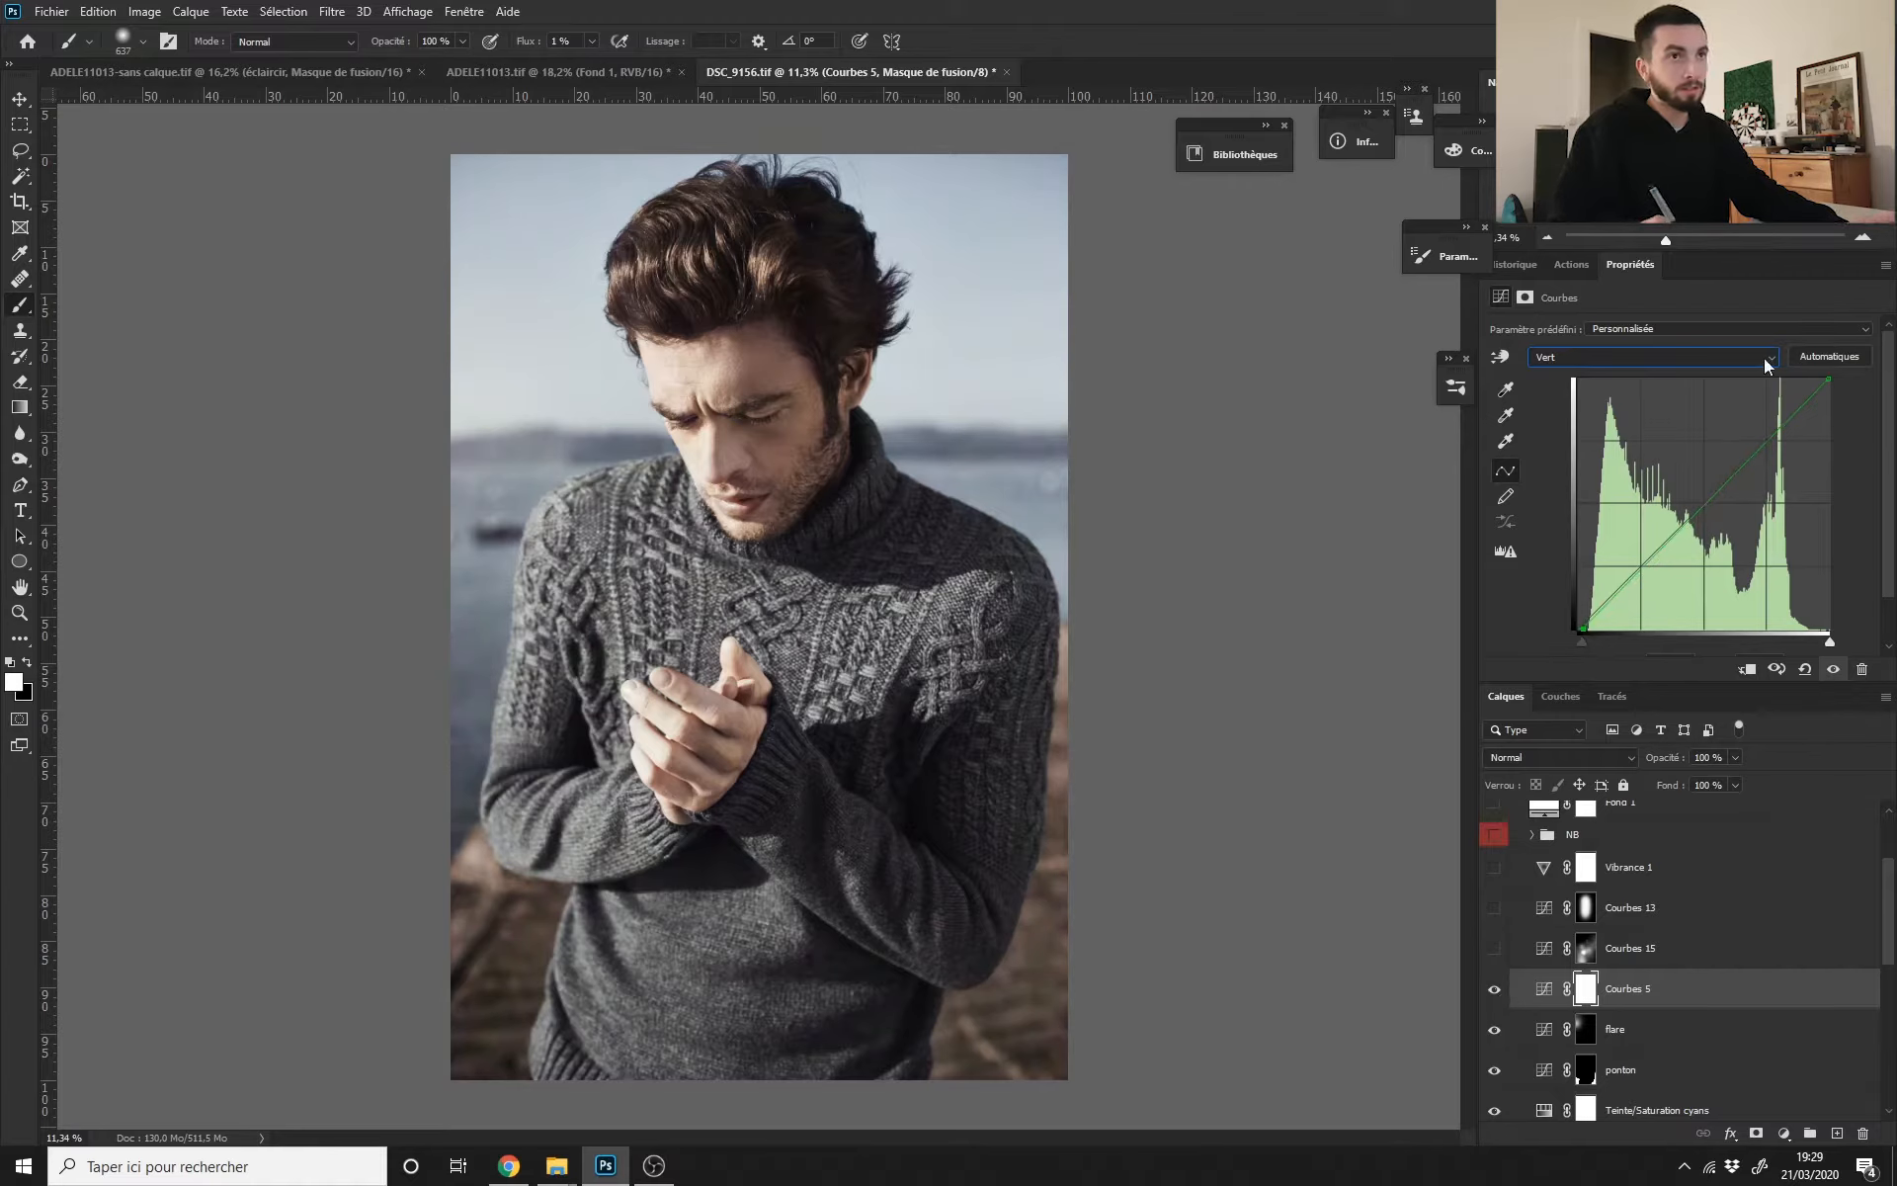
{"action": "left_click", "coordinate": [1829, 378]}
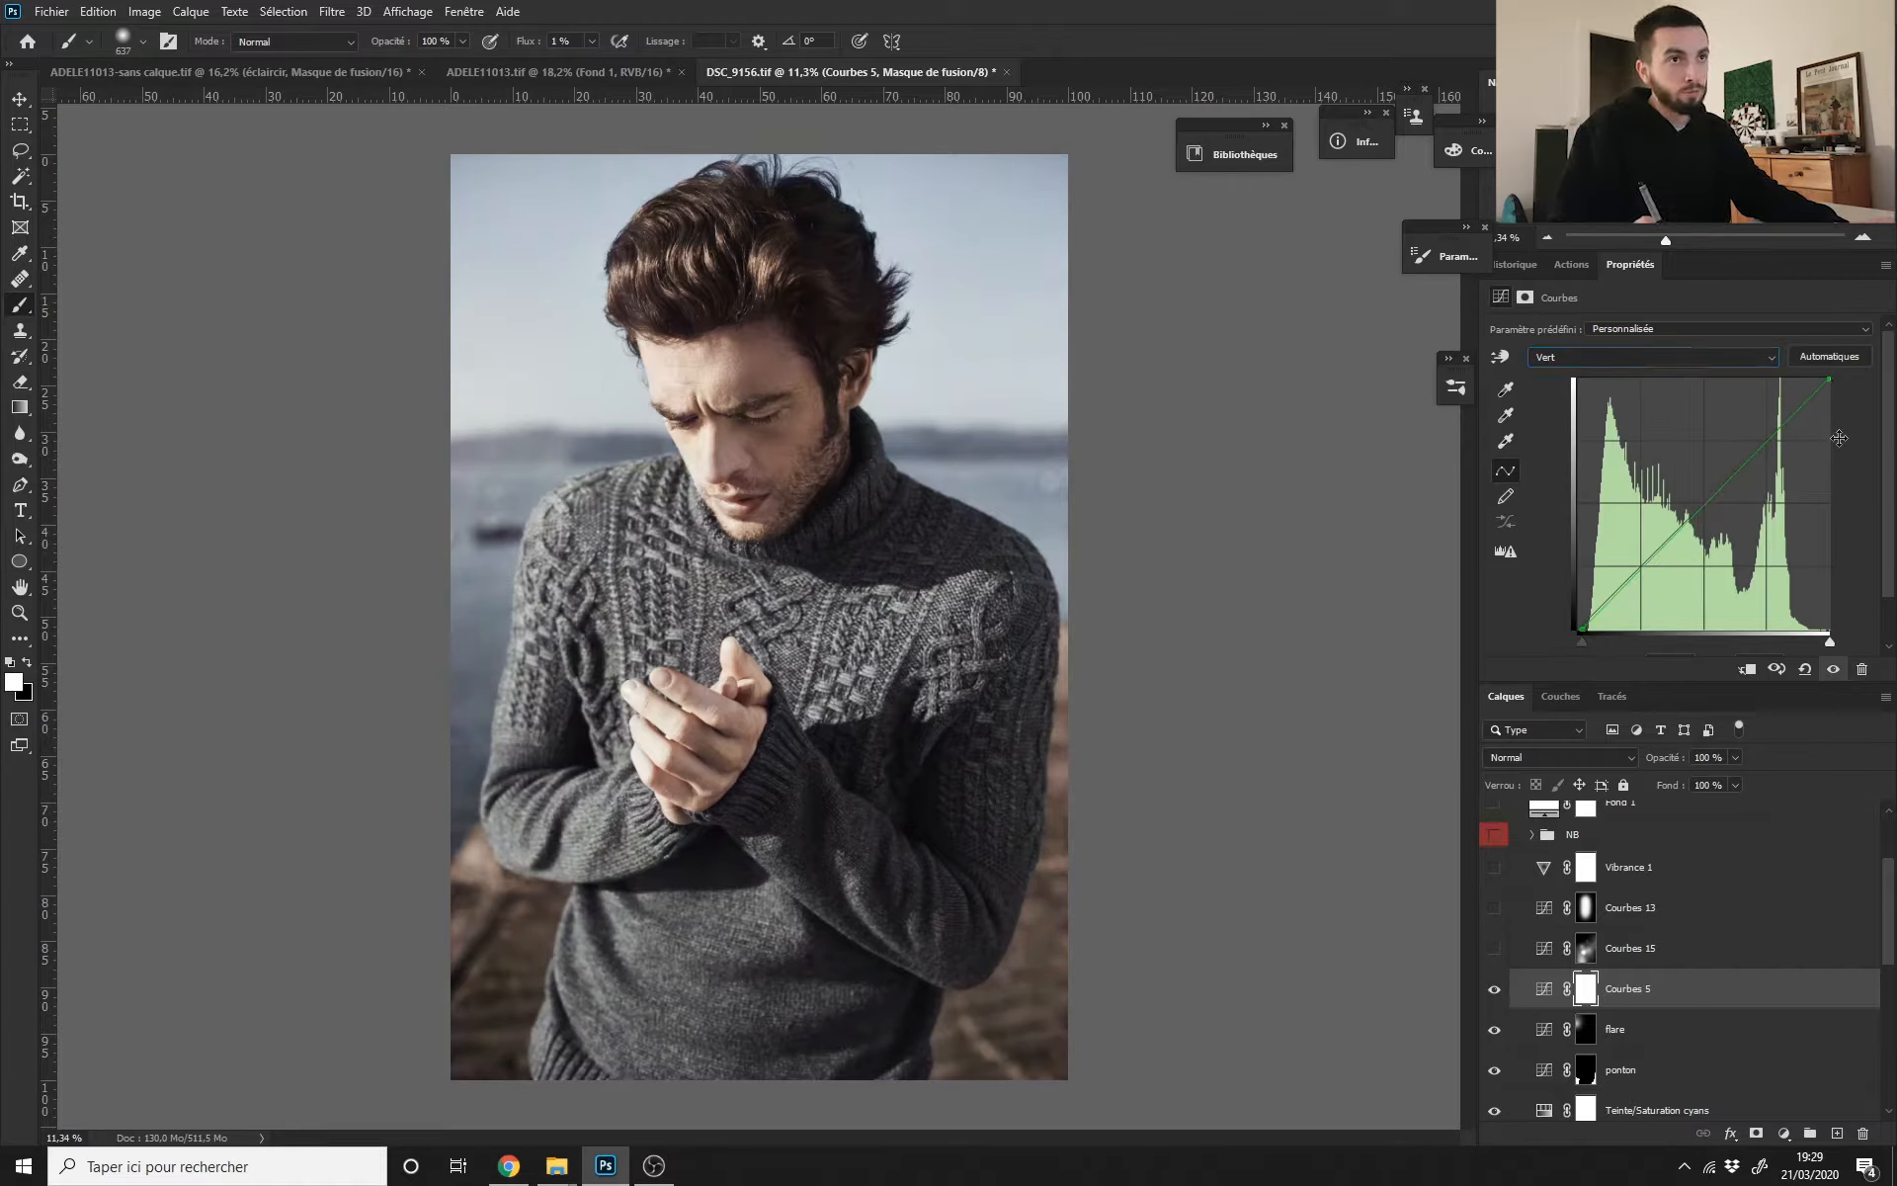
{"action": "scroll", "coordinate": [1875, 639], "scroll_direction": "down", "scroll_amount": 1}
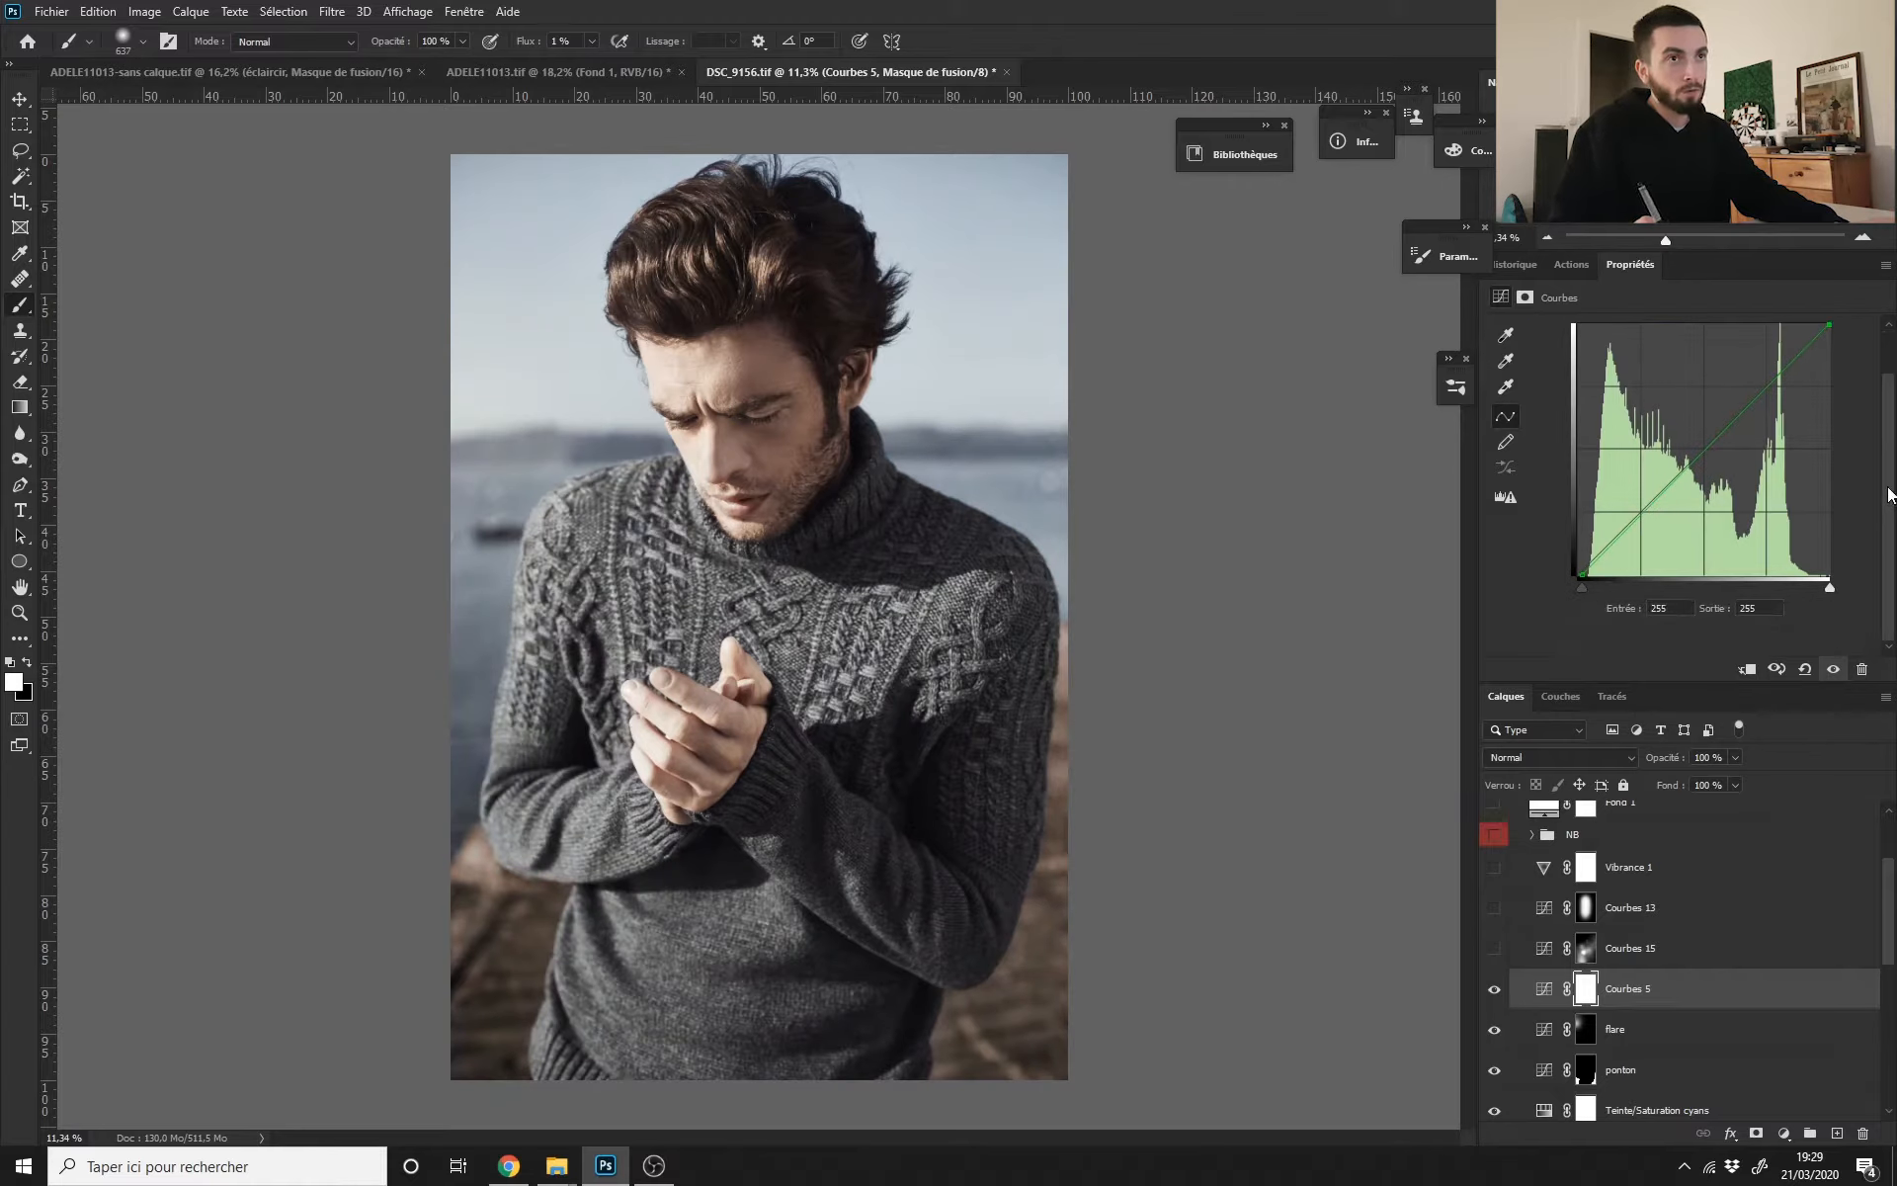
Step: Display the Bleu channel curve of Courbes 5 and return to the composite RVB curve
{"action": "scroll", "coordinate": [1883, 489], "scroll_direction": "up", "scroll_amount": 1}
{"action": "left_click", "coordinate": [1640, 357]}
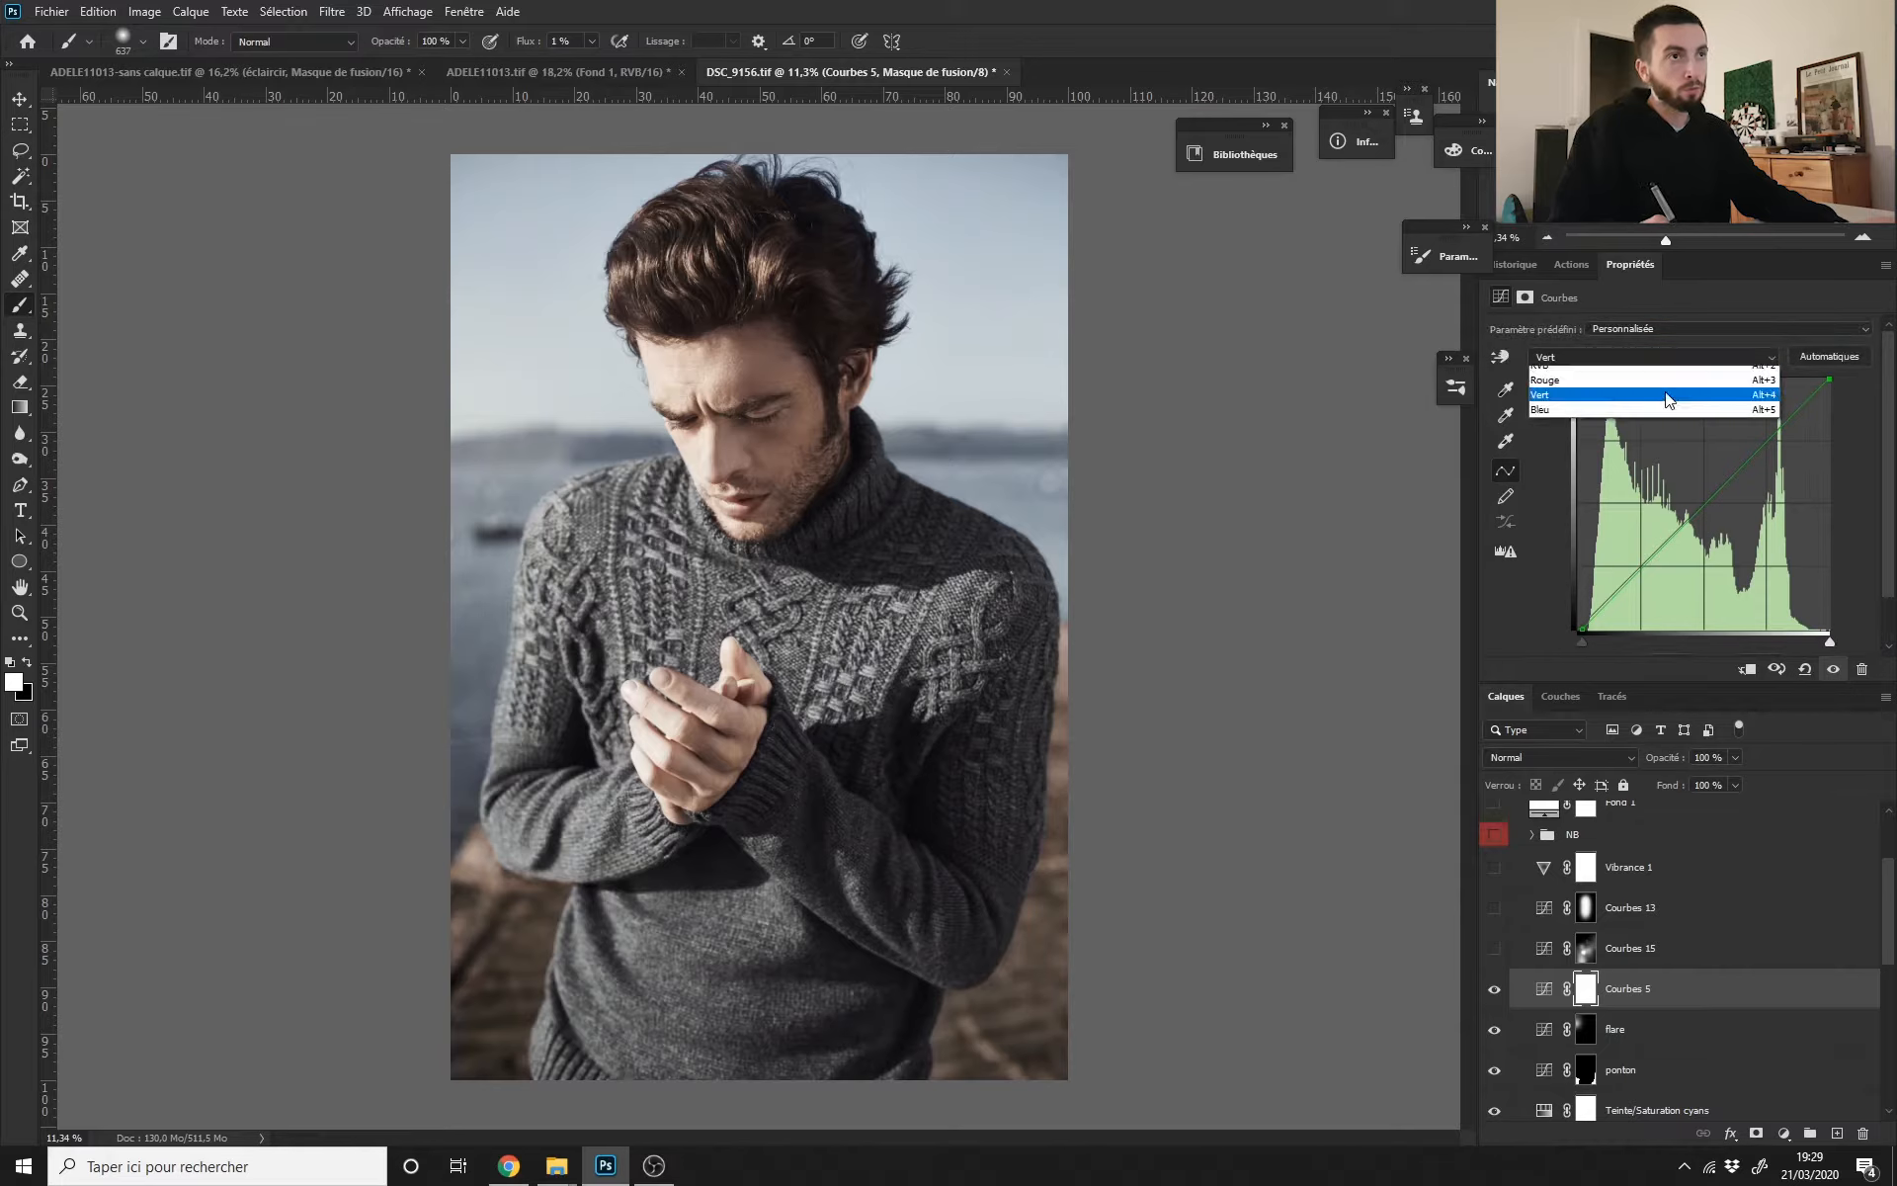
{"action": "left_click", "coordinate": [1585, 420]}
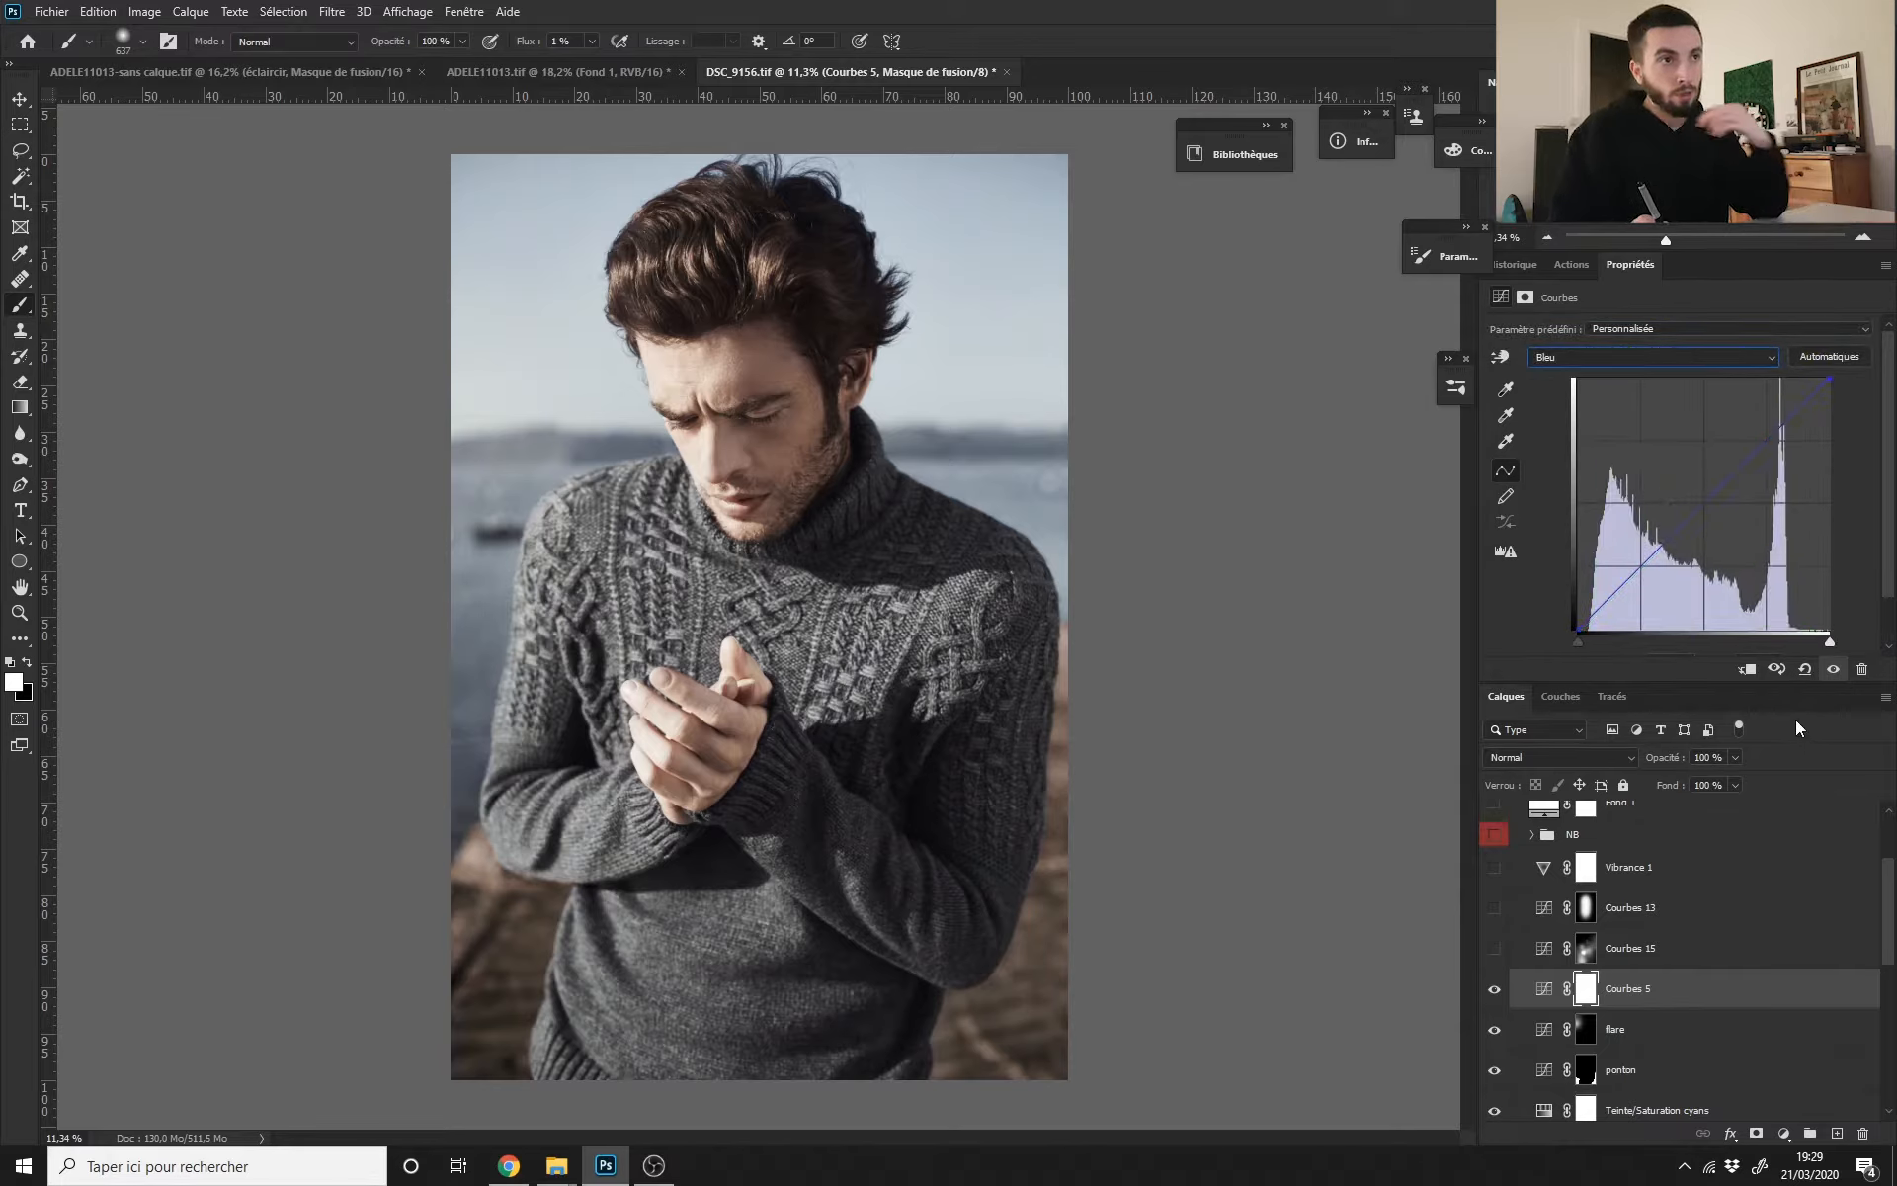
{"action": "left_click", "coordinate": [1614, 356]}
{"action": "left_click", "coordinate": [1522, 633]}
{"action": "left_click", "coordinate": [1614, 360]}
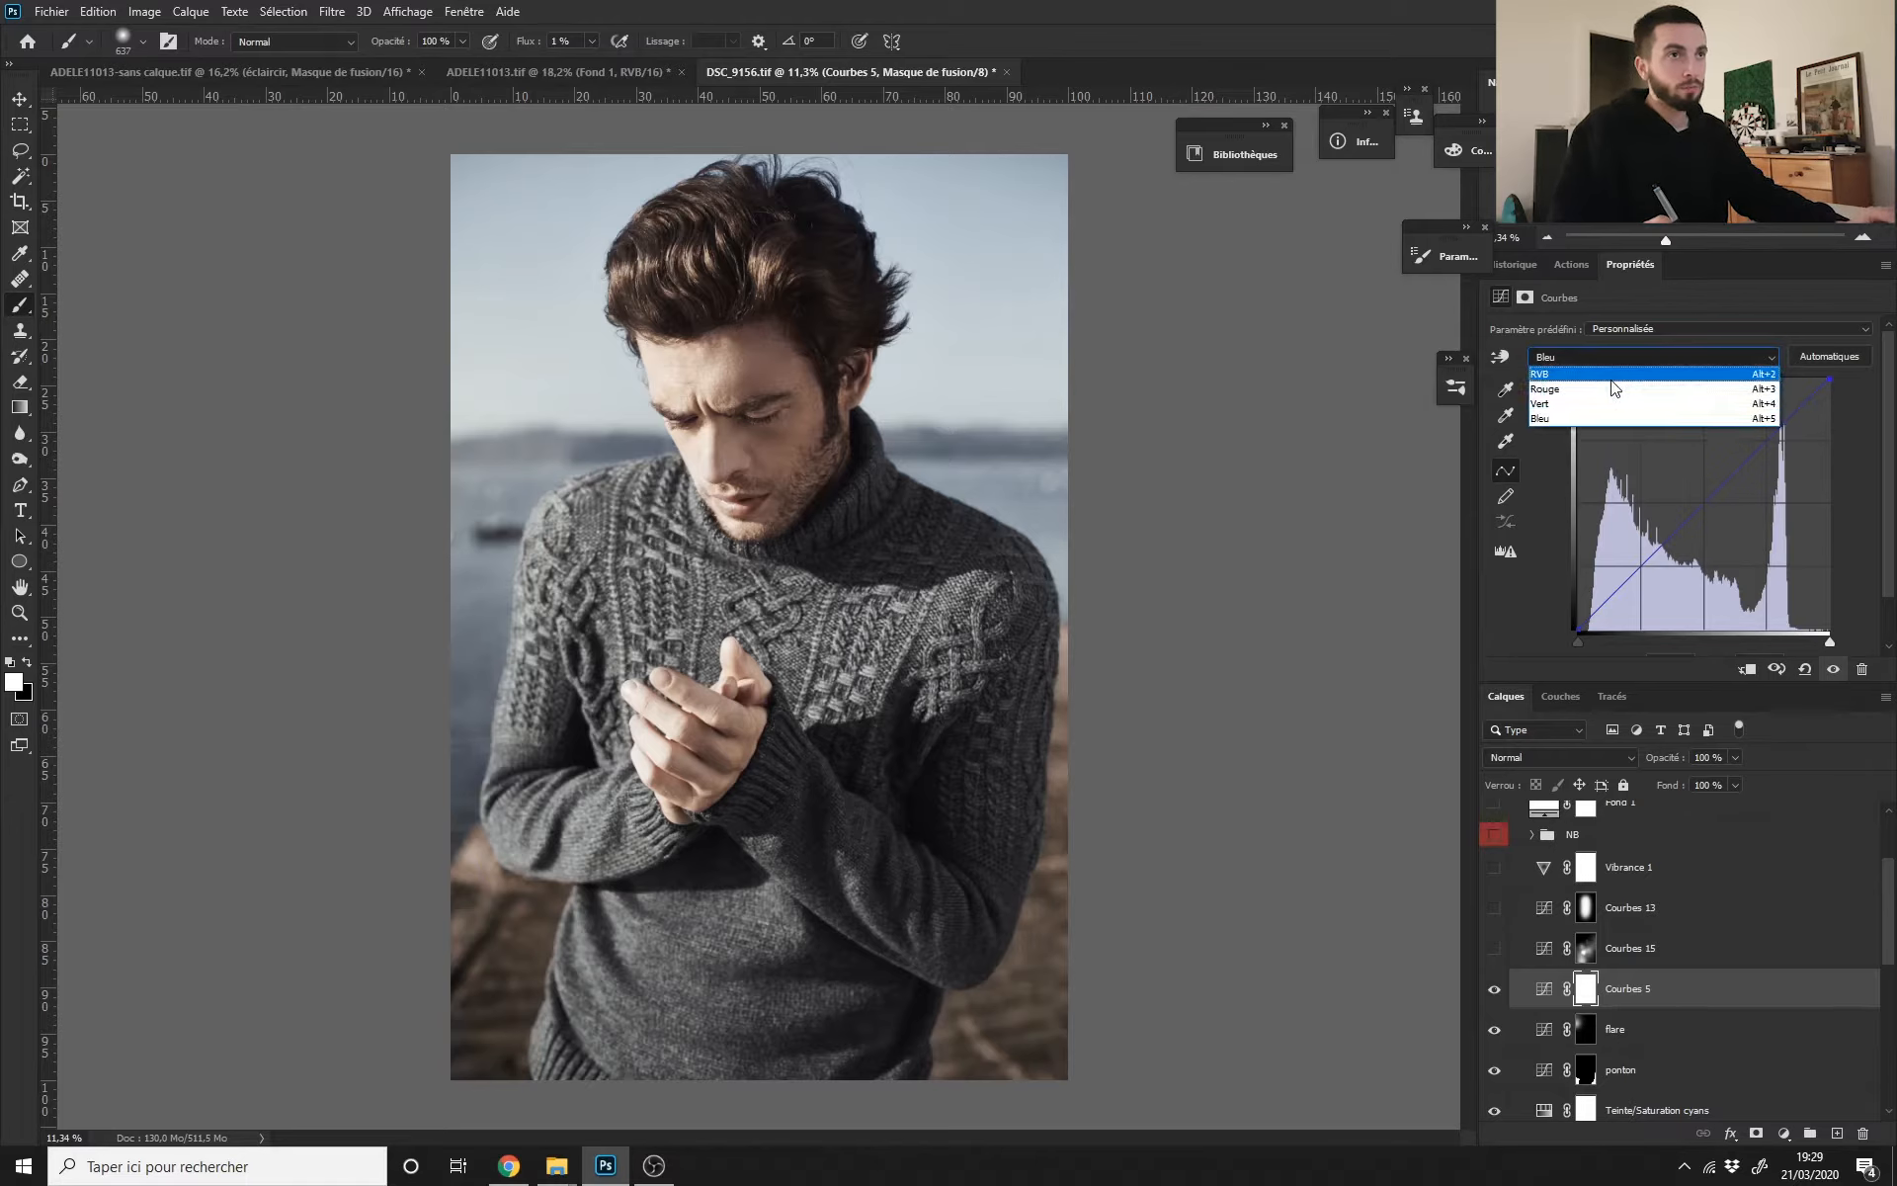
{"action": "left_click", "coordinate": [1611, 377]}
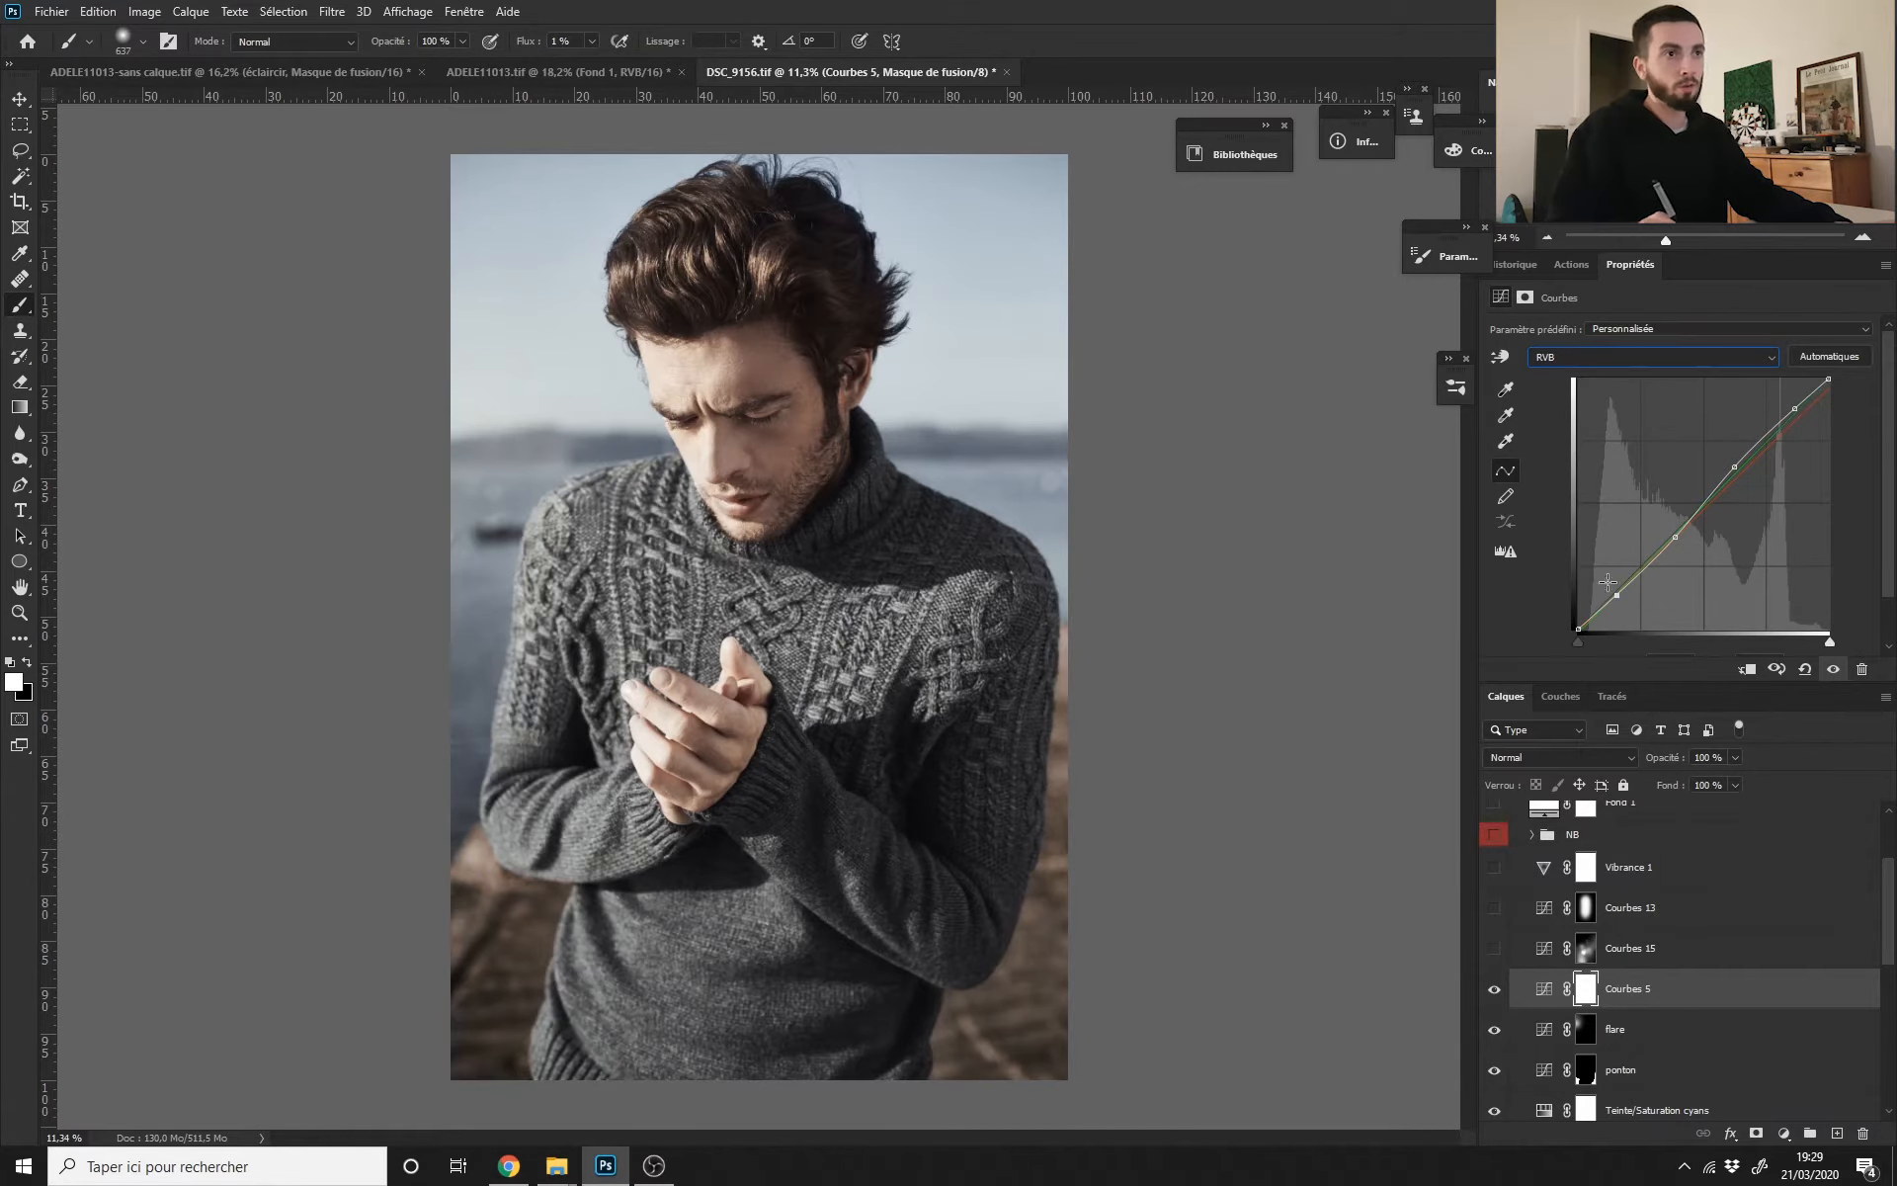
Step: Toggle the whole Courbes 5 layer off and on repeatedly to compare the photo with and without it
{"action": "left_click", "coordinate": [1496, 998]}
{"action": "left_click", "coordinate": [1494, 998]}
{"action": "left_click", "coordinate": [1493, 999]}
{"action": "left_click", "coordinate": [1493, 998]}
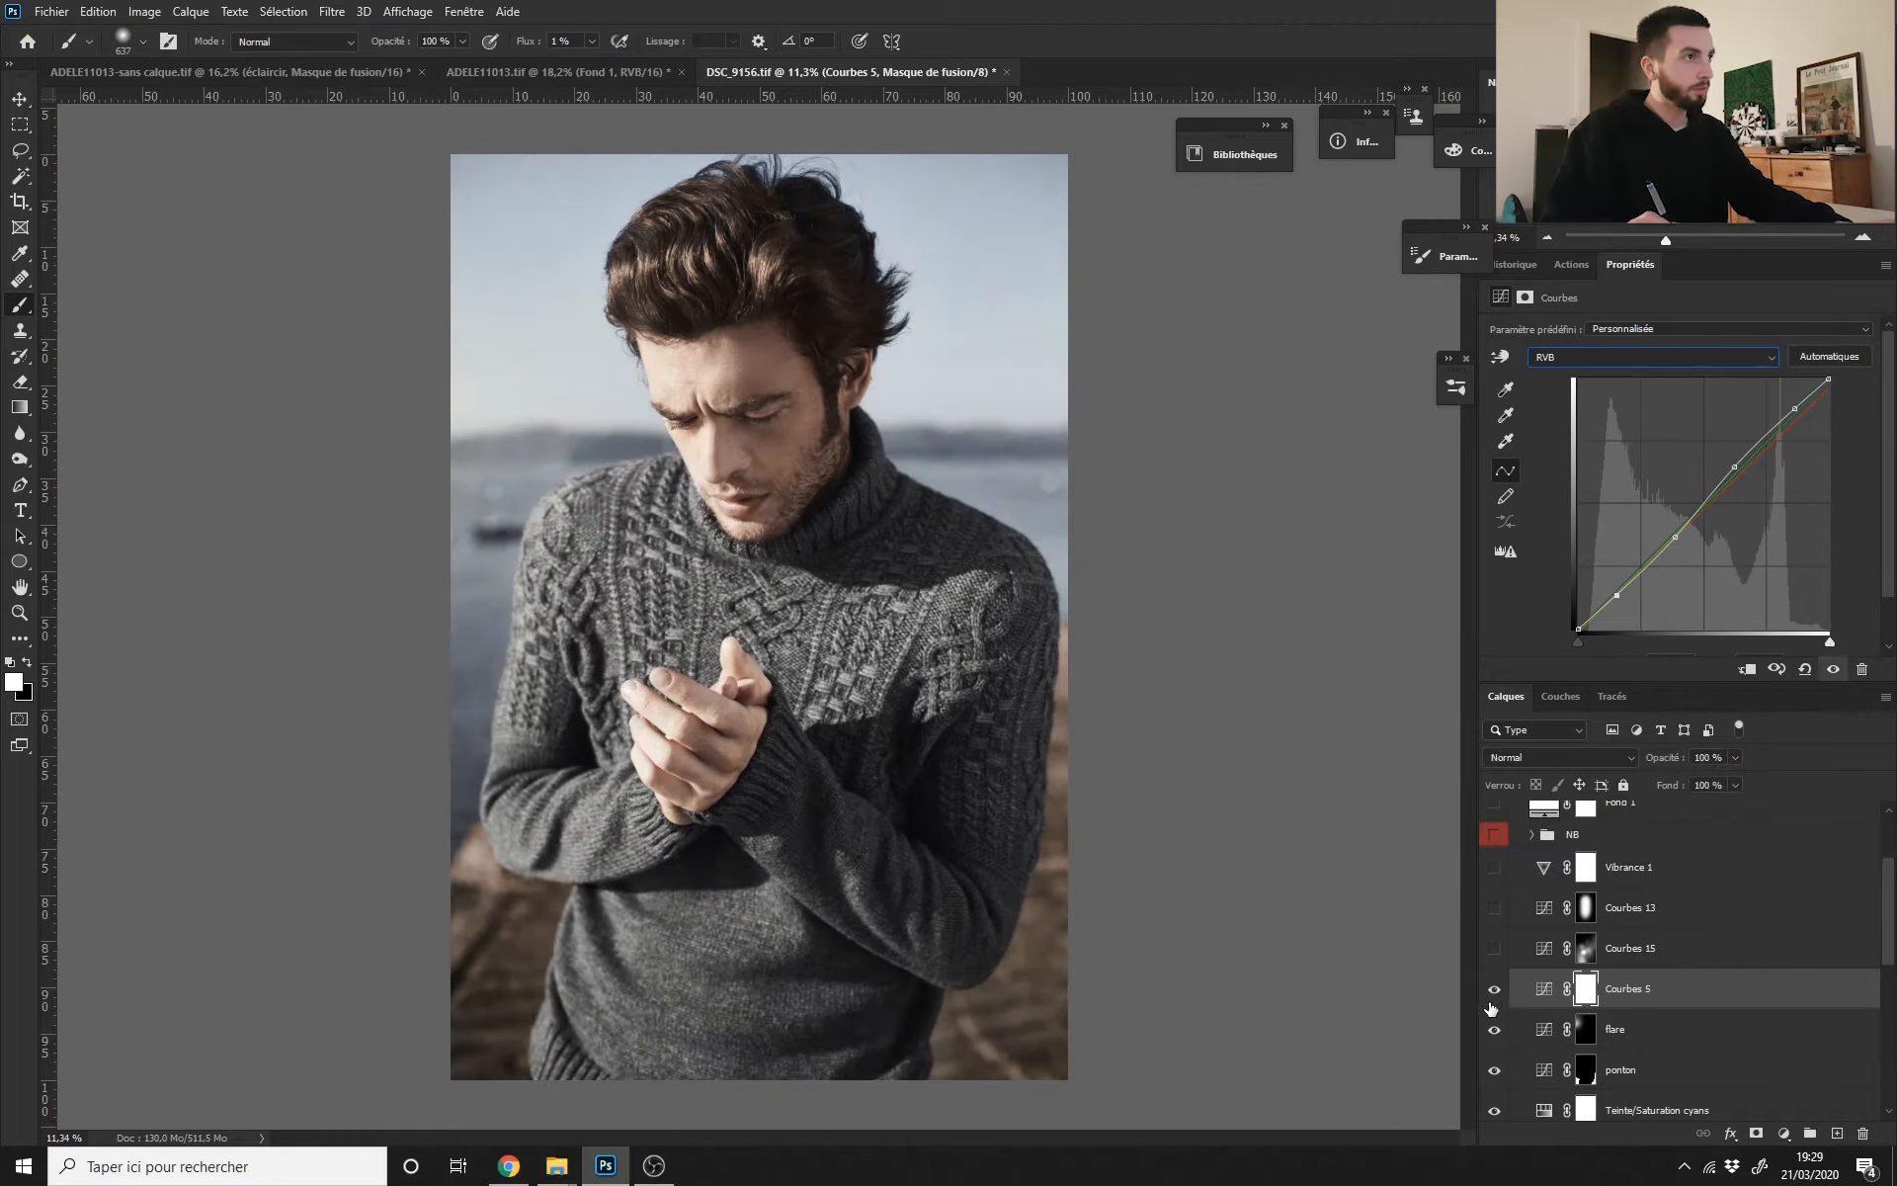
Step: Turn on the Courbes 15, Courbes 13 and Vibrance 1 layers and open the Vibrance 1 settings
{"action": "left_click_drag", "start_coordinate": [1894, 896], "coordinate": [1894, 874]}
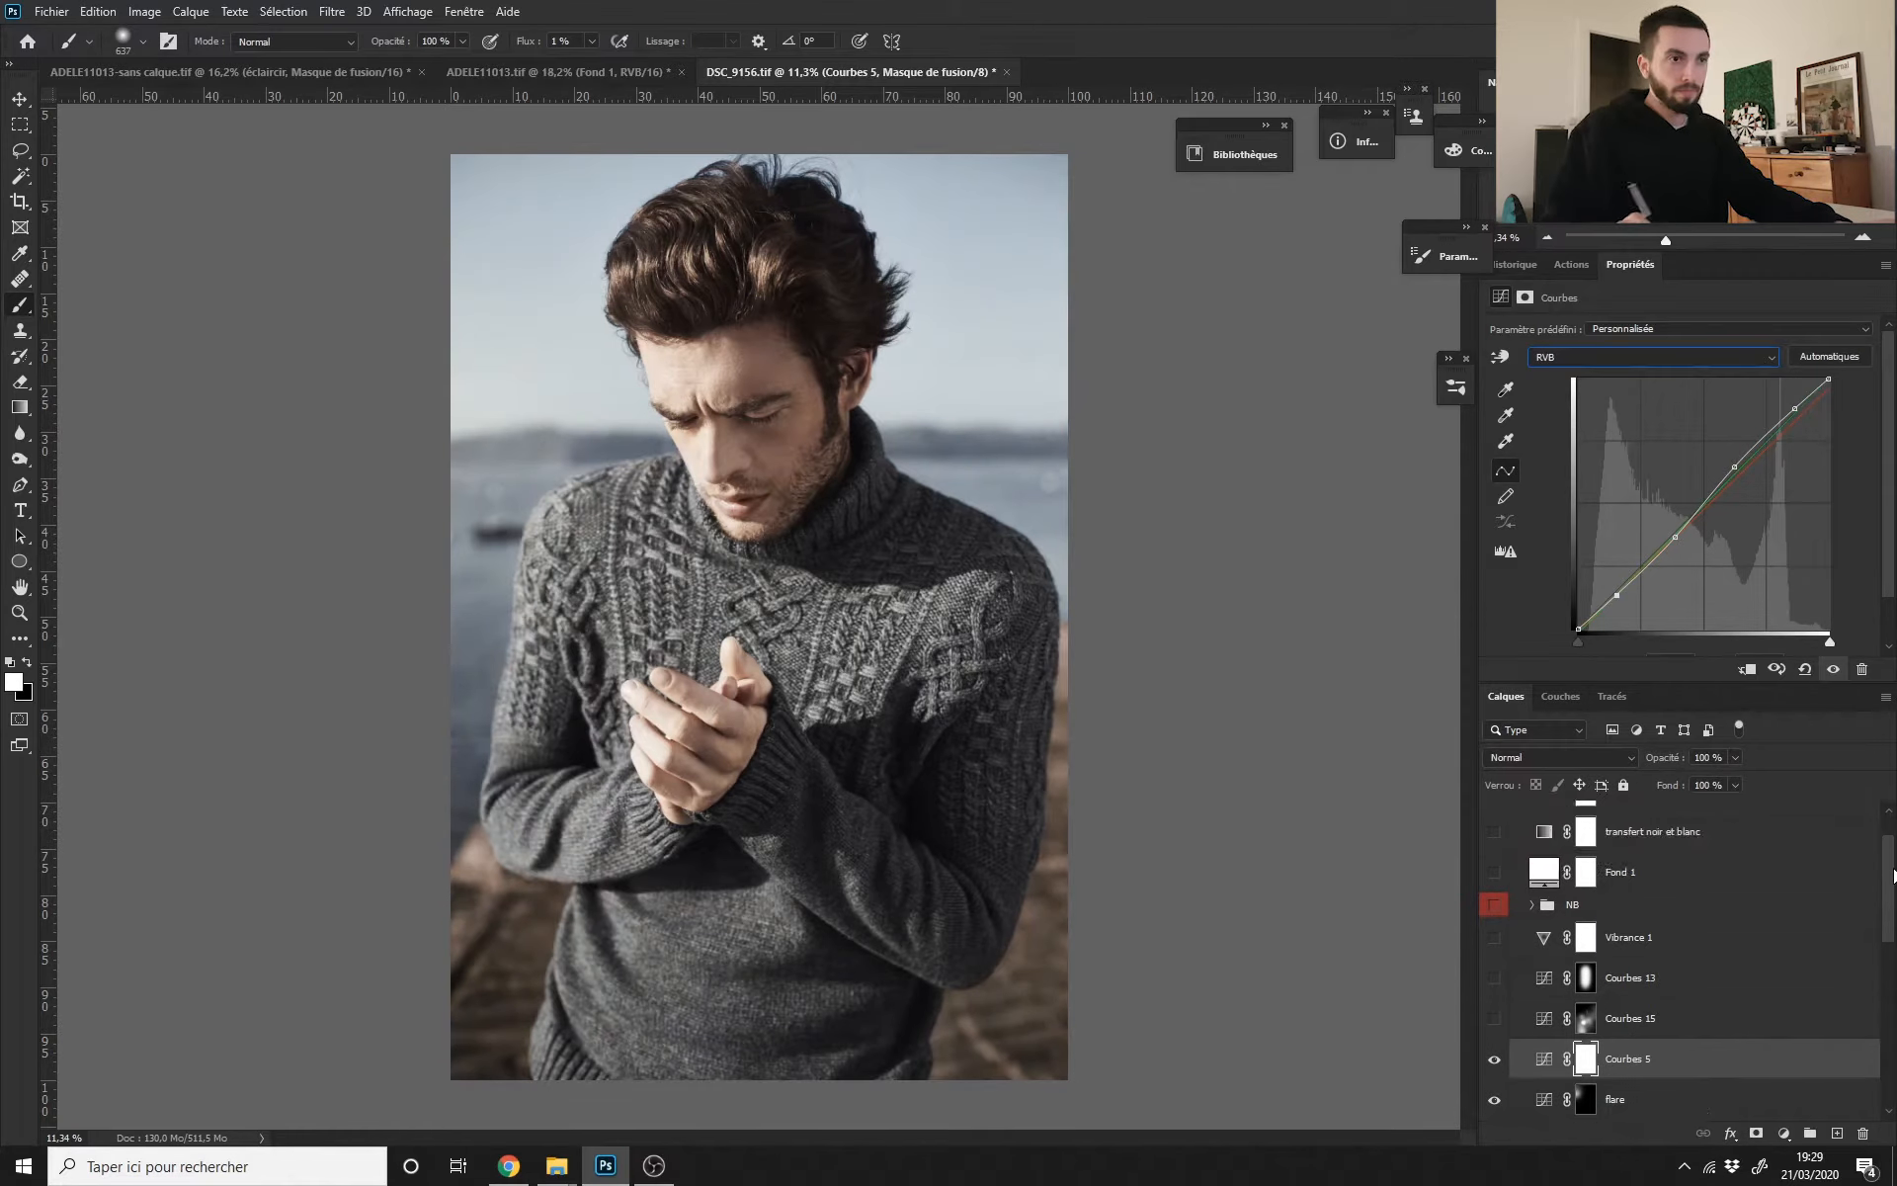
{"action": "left_click", "coordinate": [1495, 1026]}
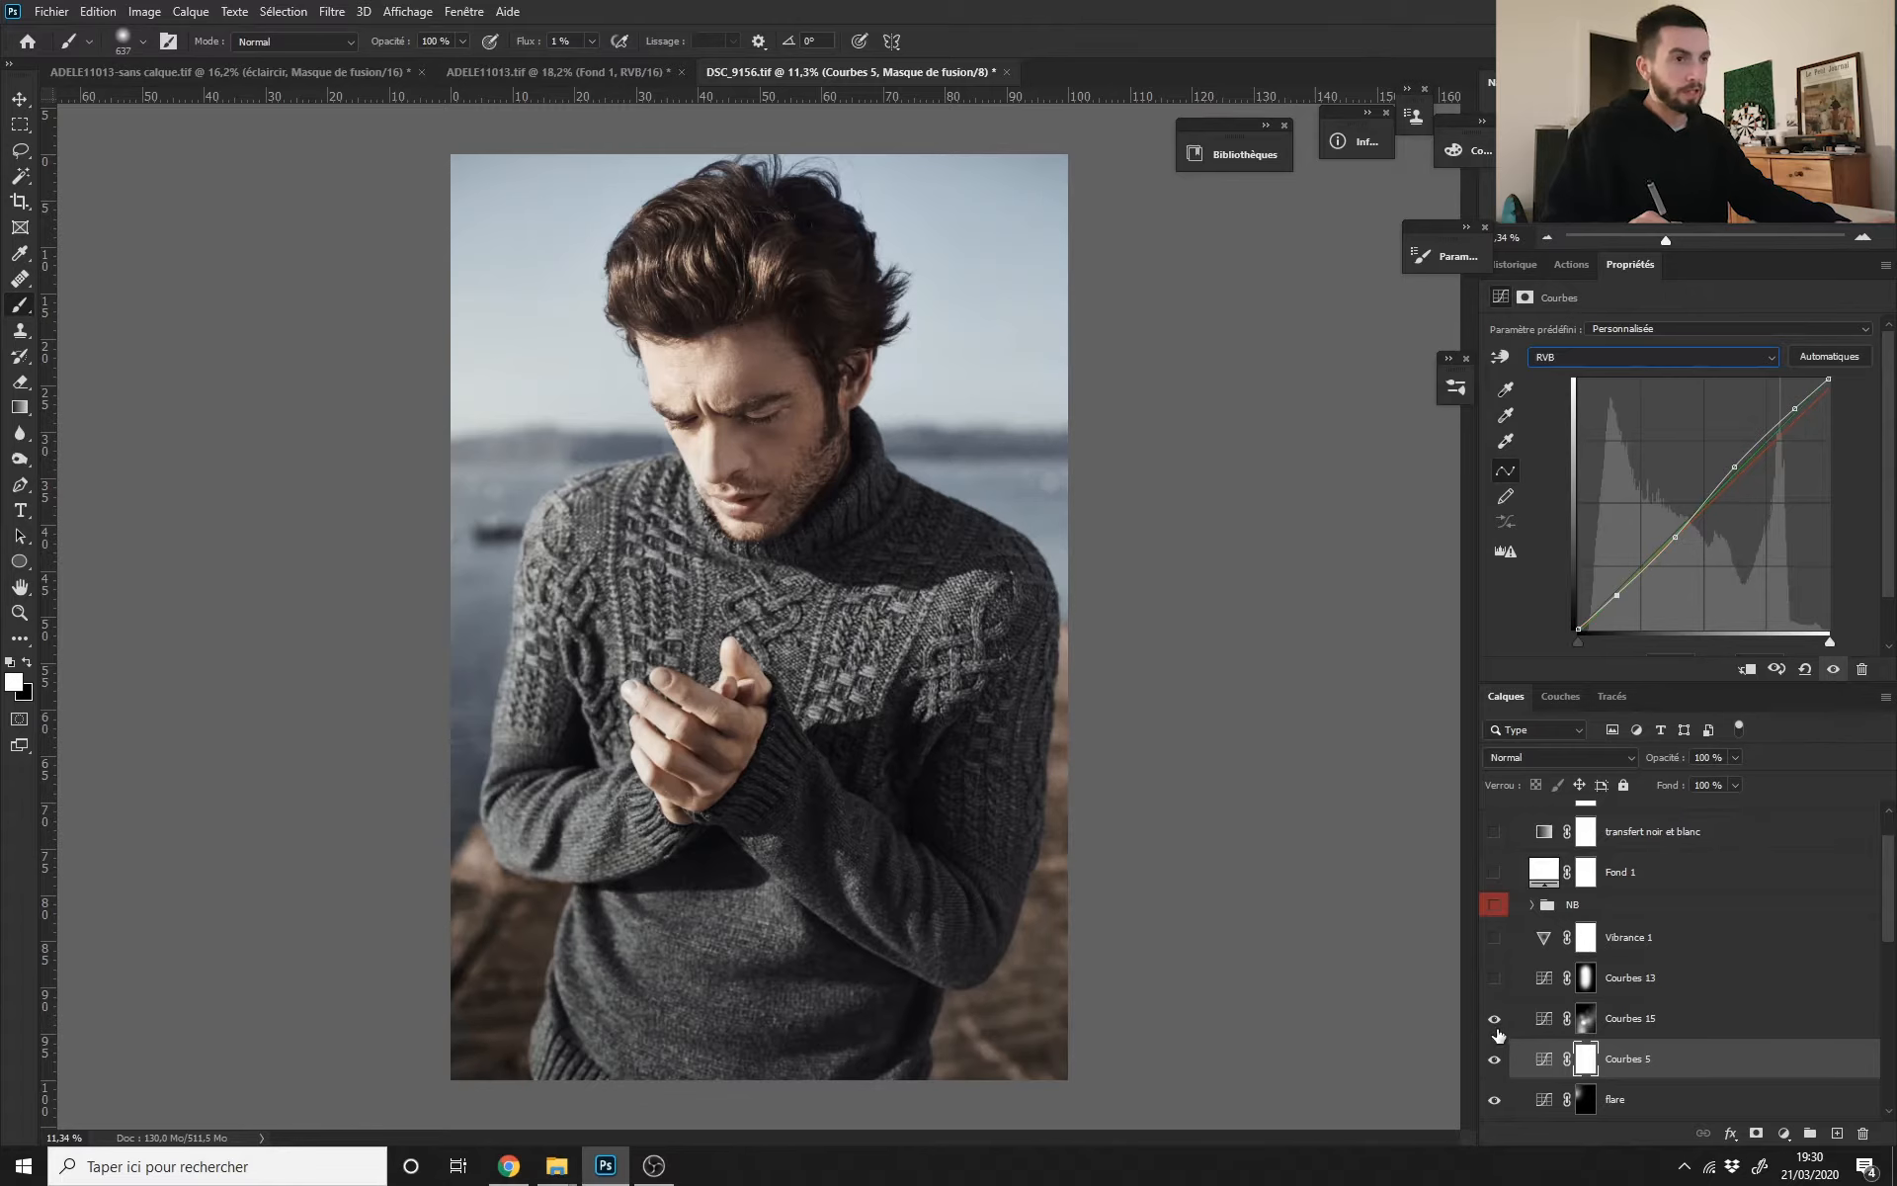
{"action": "left_click", "coordinate": [1494, 1025]}
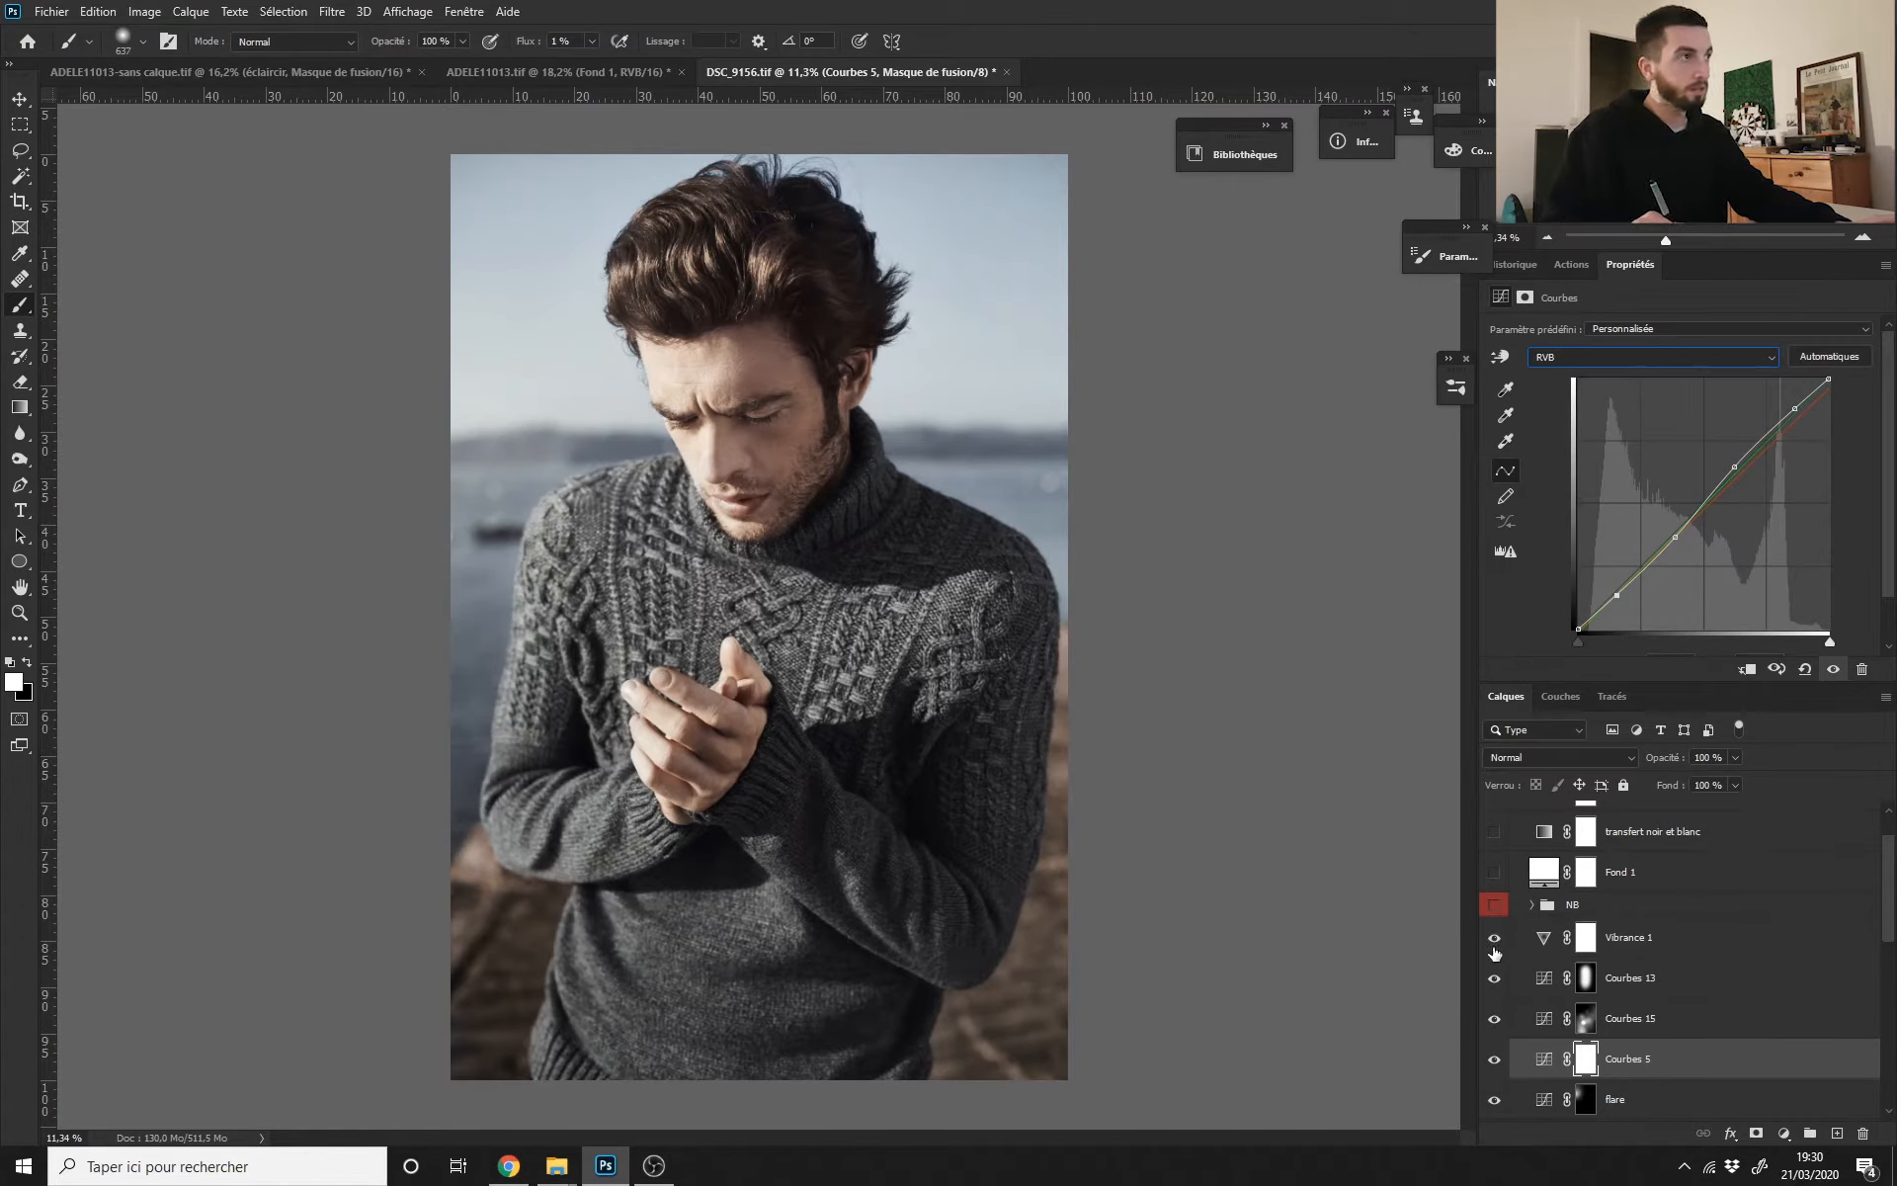
{"action": "left_click", "coordinate": [1549, 941]}
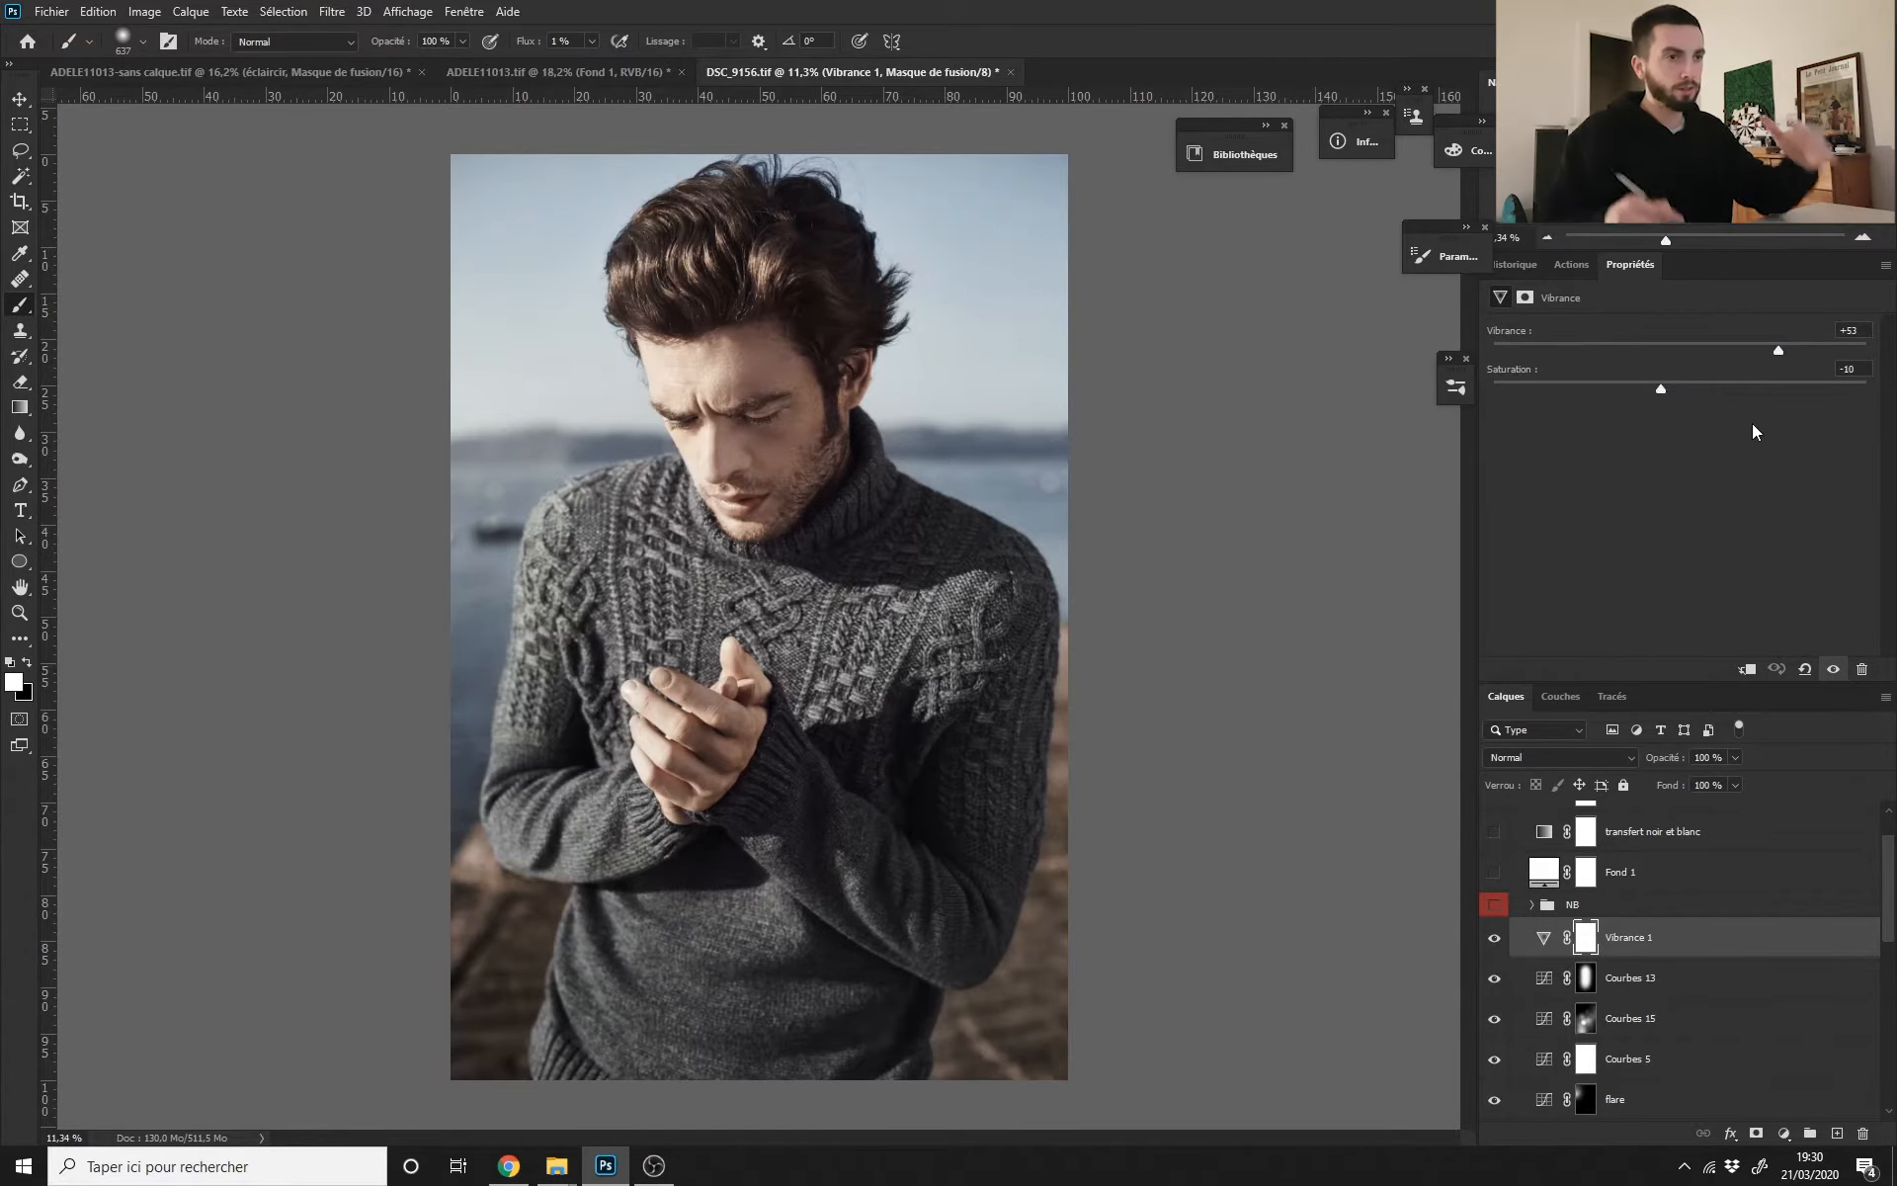
{"action": "scroll", "coordinate": [847, 698], "scroll_direction": "down", "scroll_amount": 1}
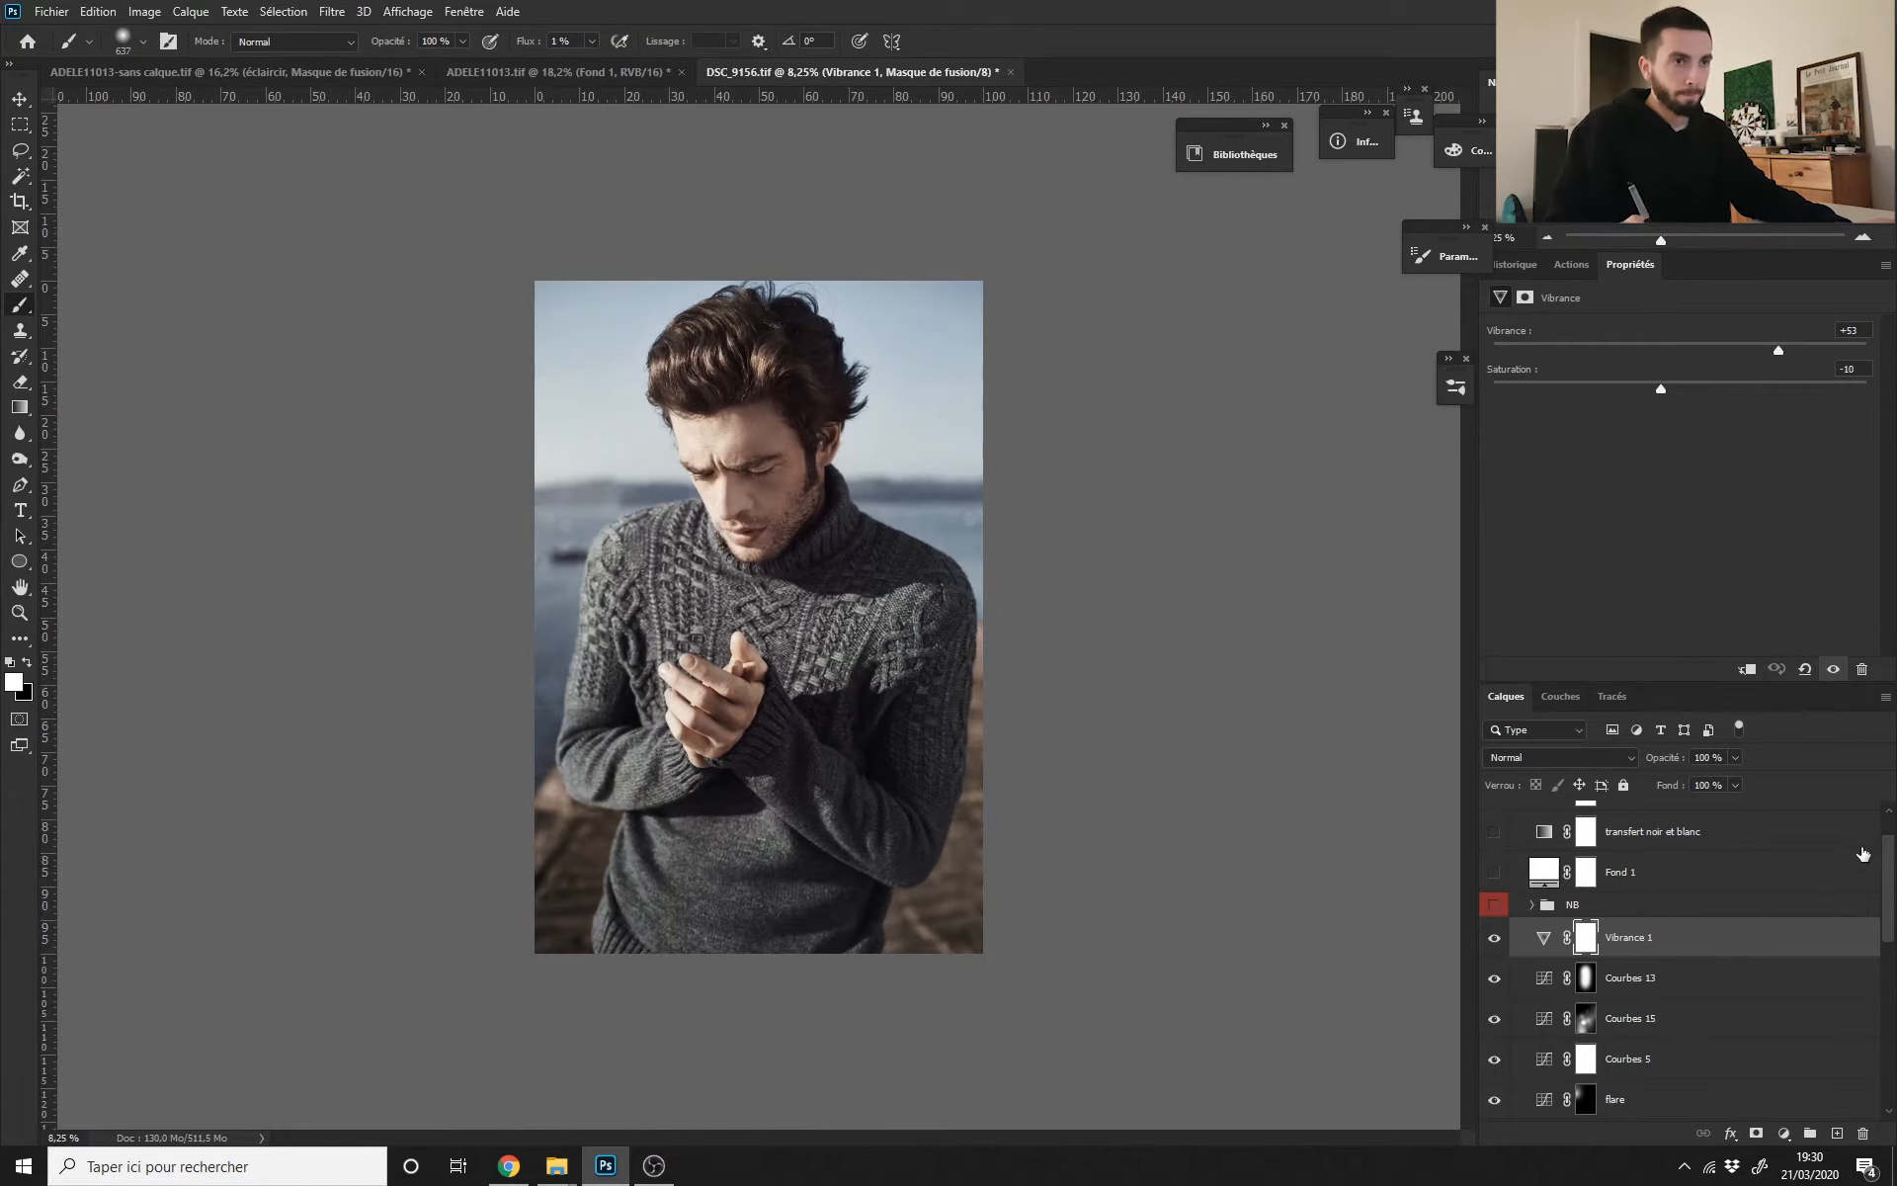
Step: Expand the NB group, preview its black-and-white conversion with different inner layers switched off, and hide and collapse the group again
{"action": "scroll", "coordinate": [1814, 812], "scroll_direction": "up", "scroll_amount": 1}
{"action": "left_click", "coordinate": [1531, 958]}
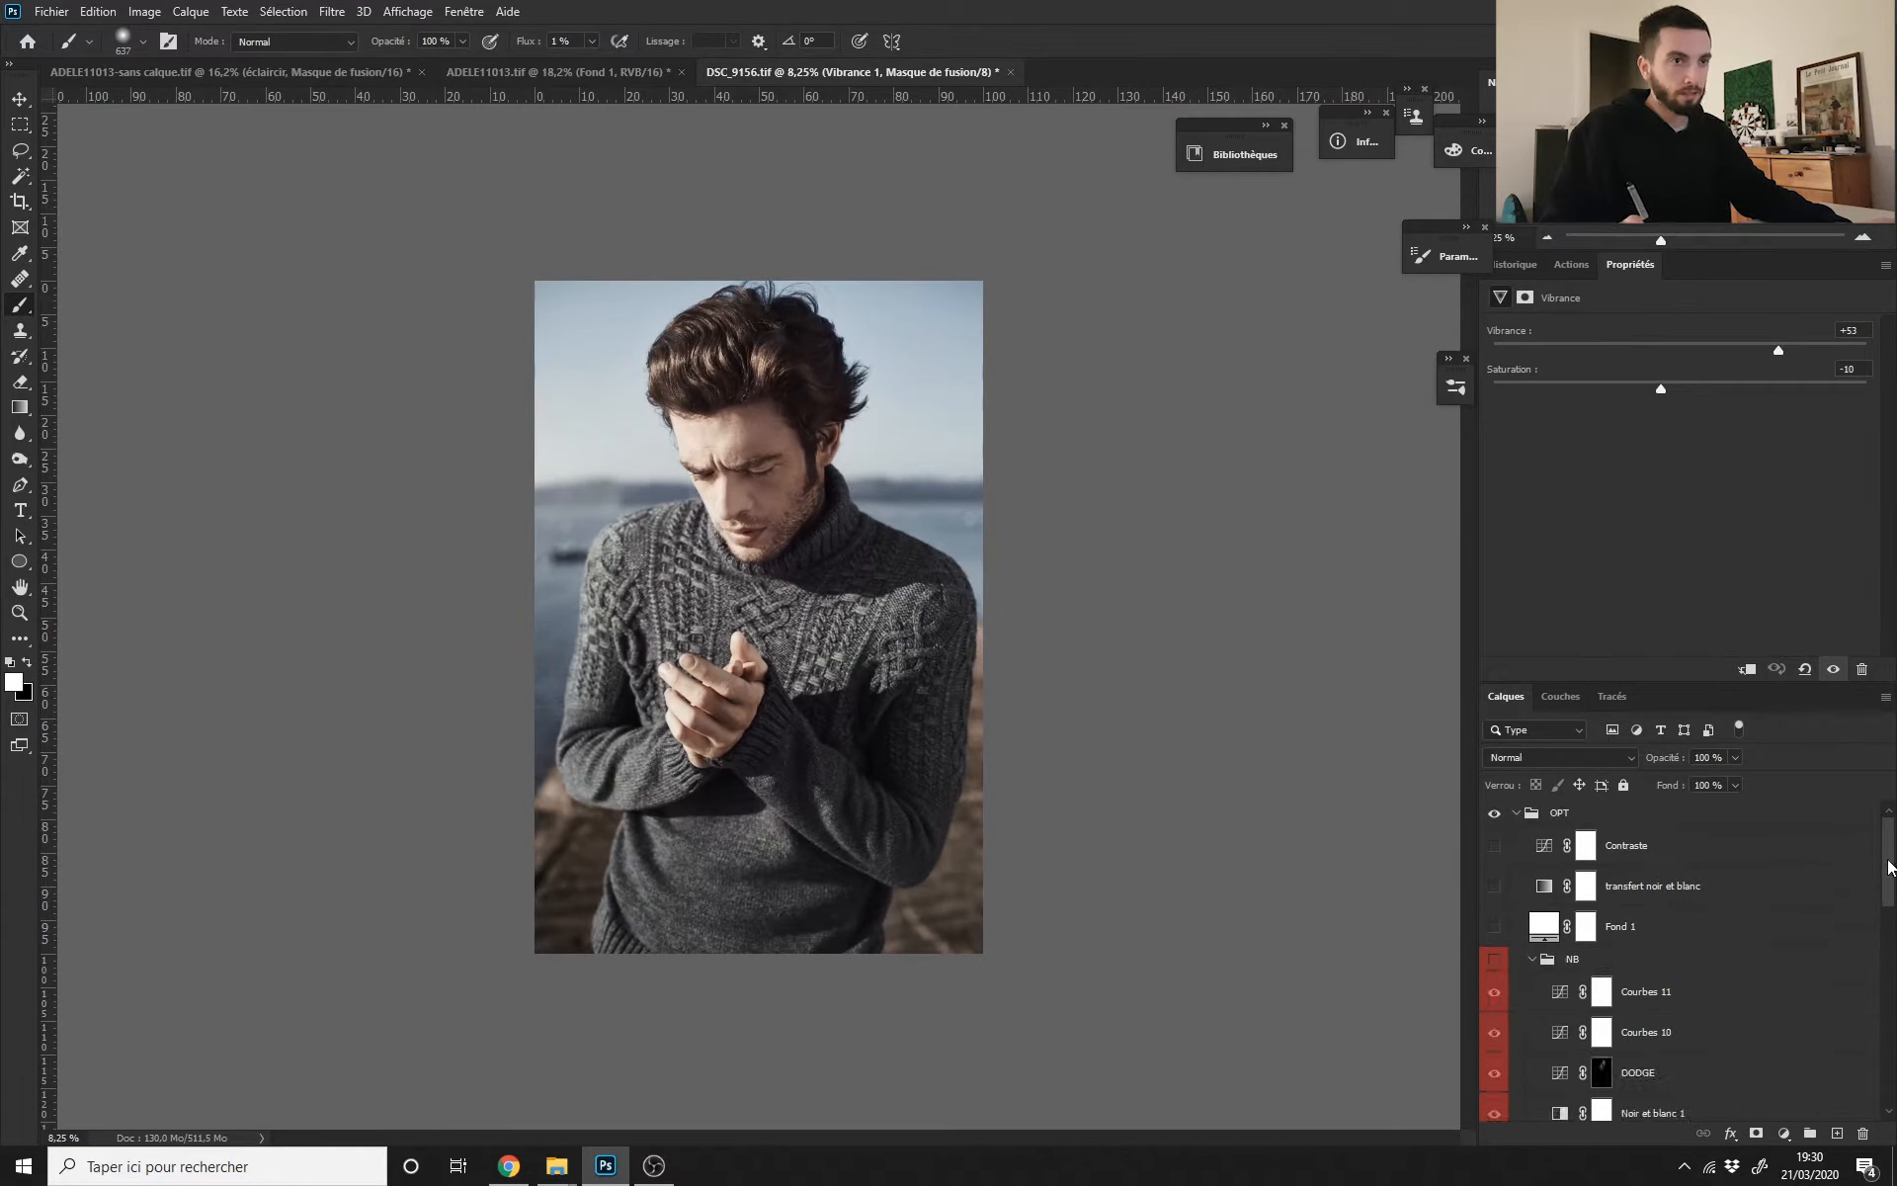
{"action": "scroll", "coordinate": [1857, 950], "scroll_direction": "down", "scroll_amount": 2}
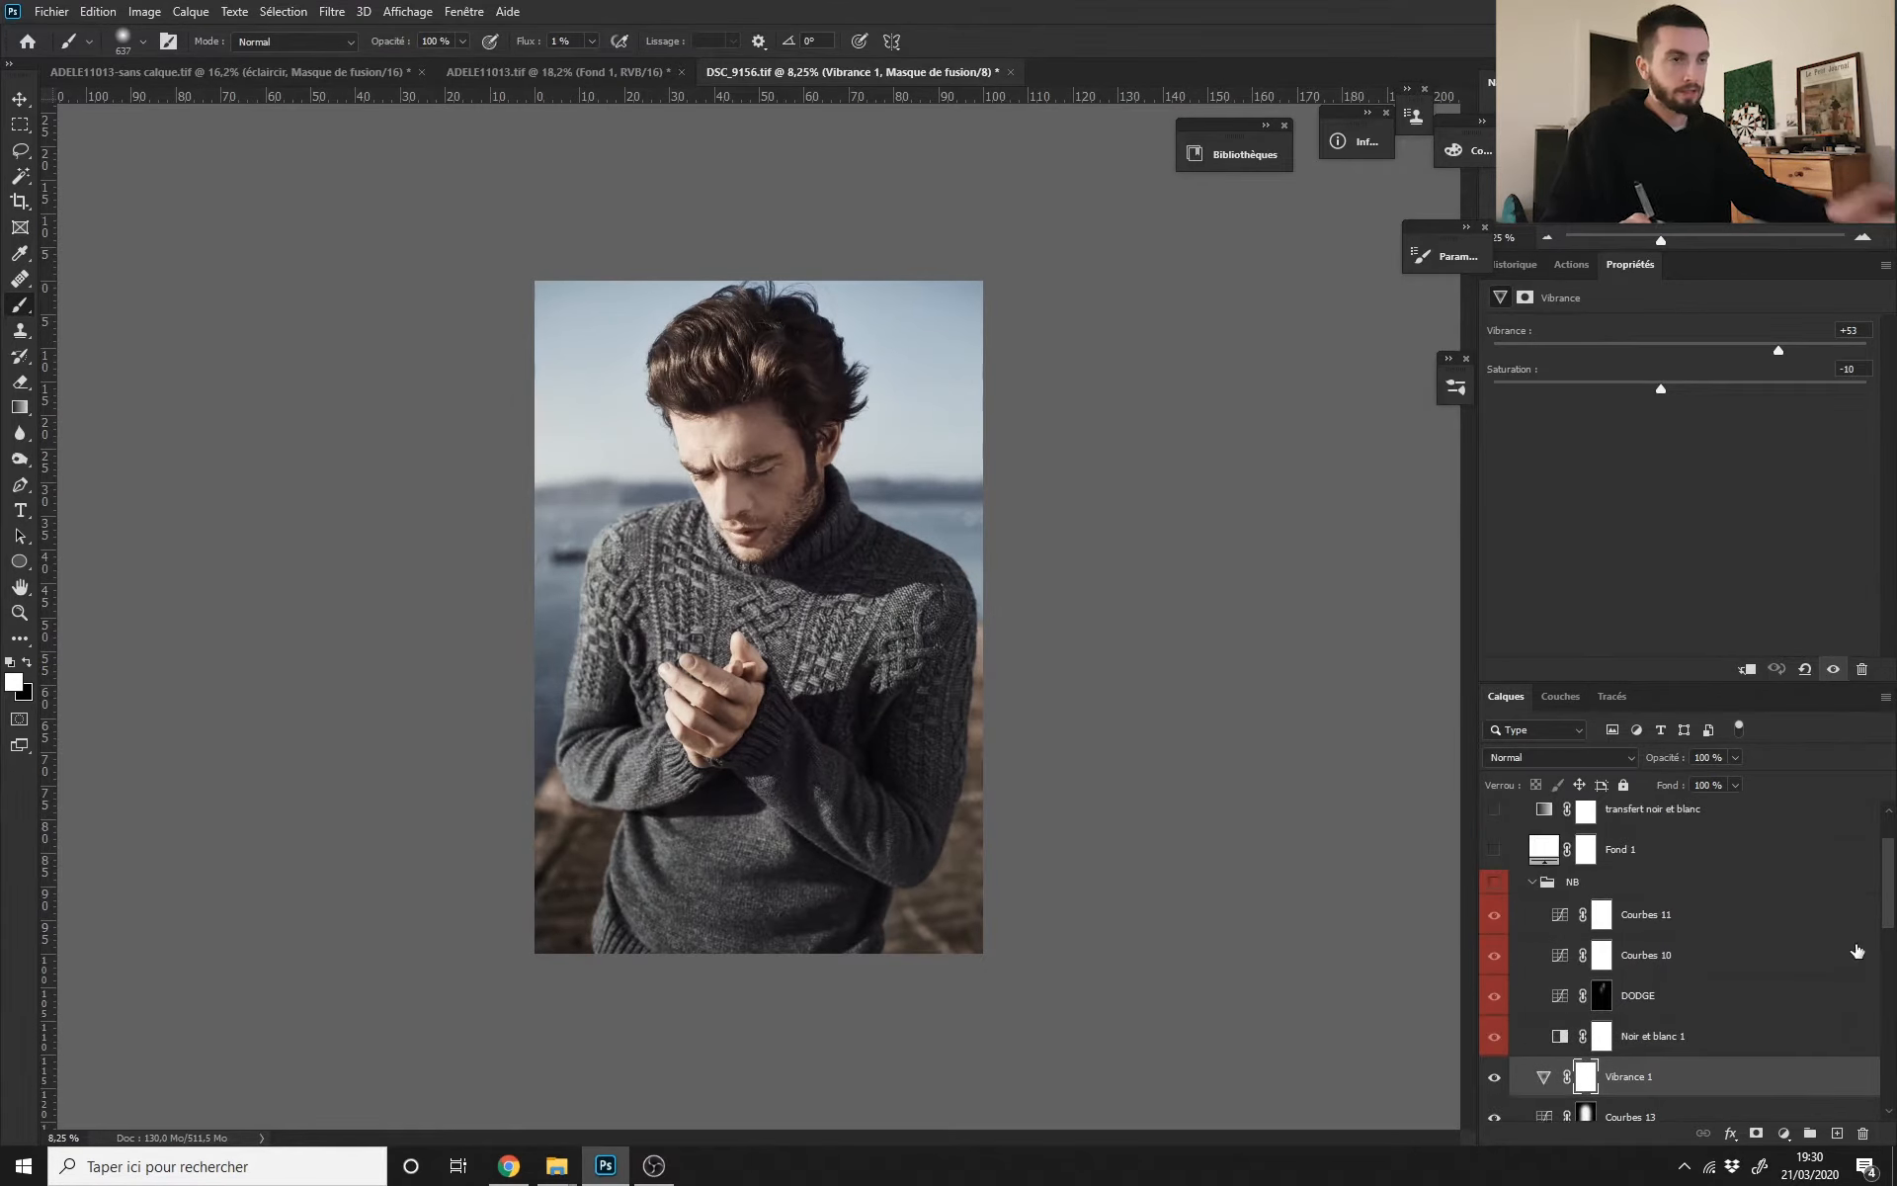
{"action": "left_click", "coordinate": [1496, 917]}
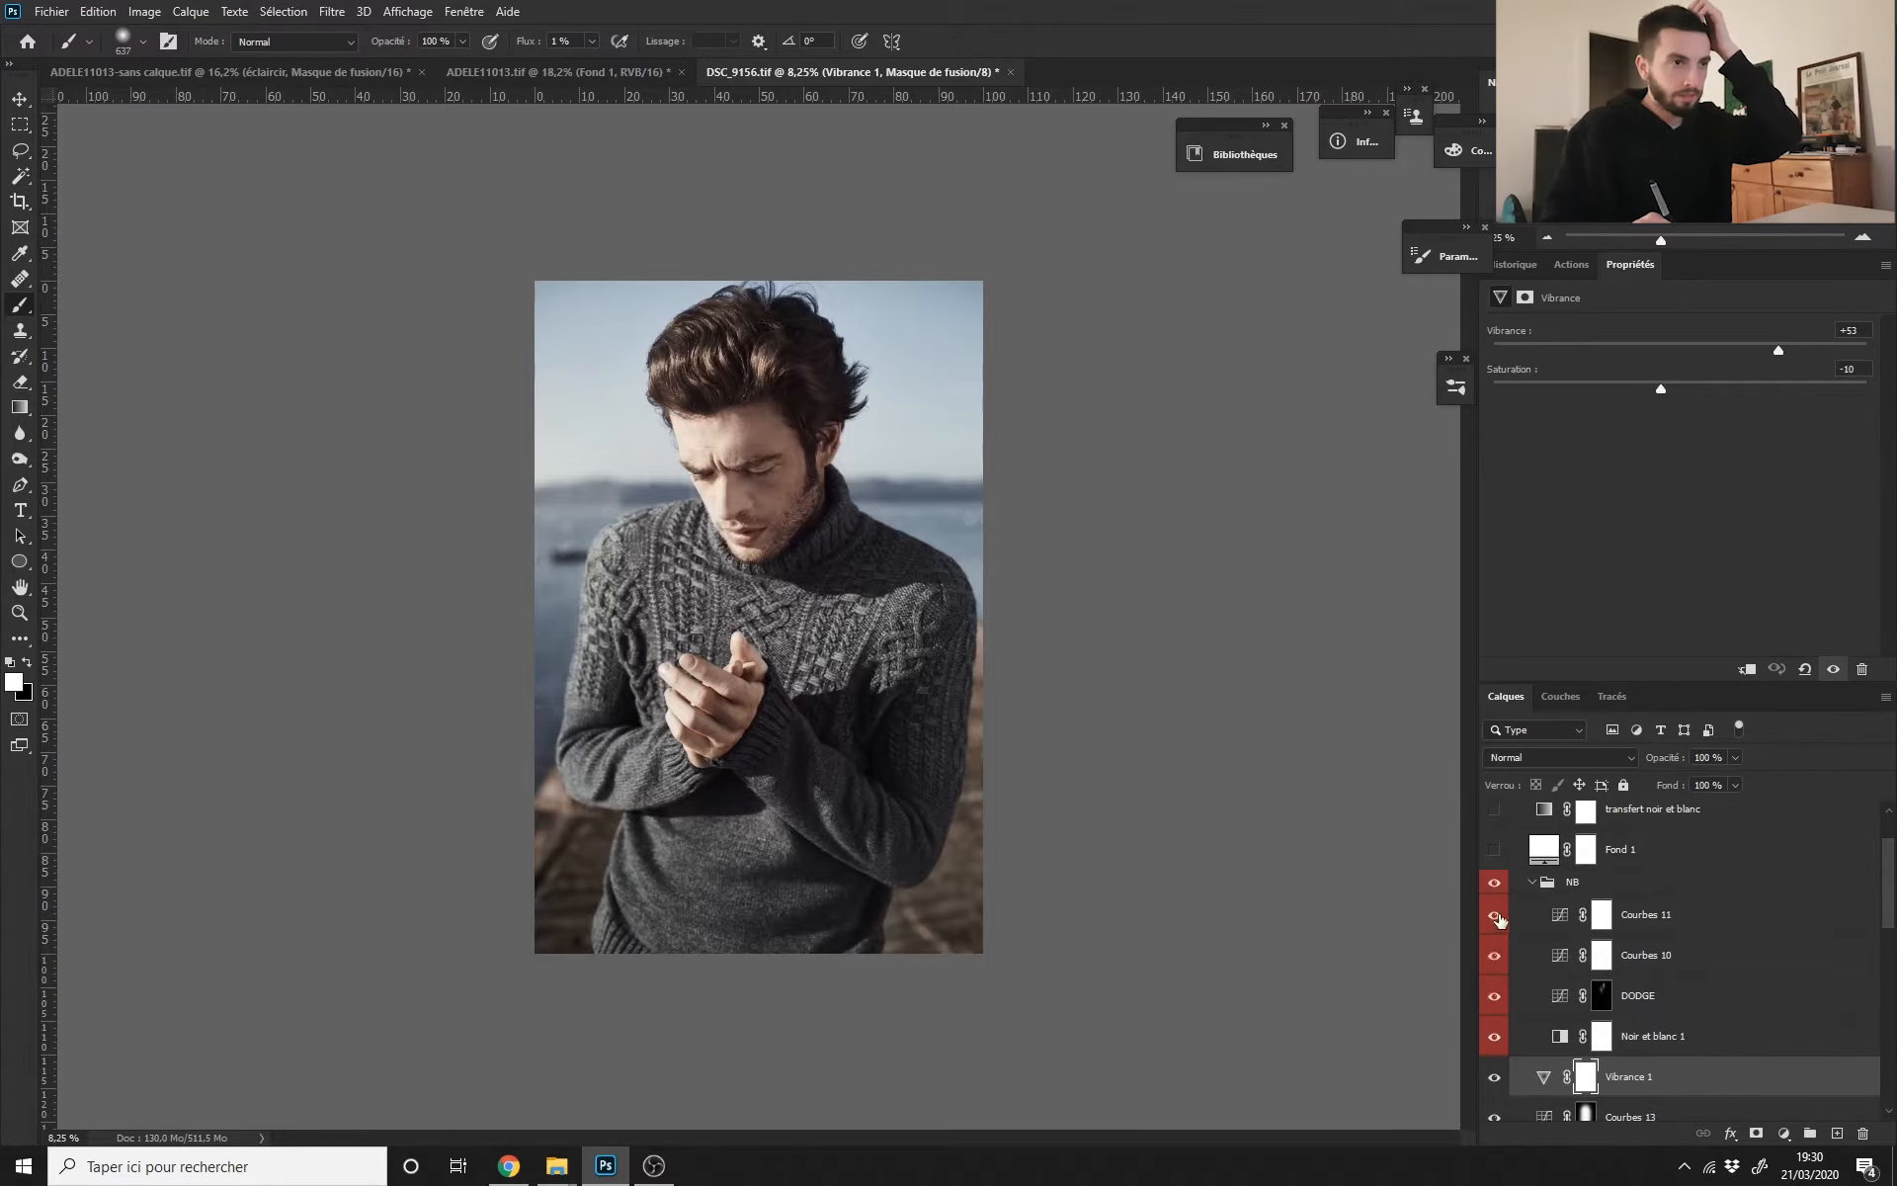
{"action": "left_click_drag", "start_coordinate": [1496, 917], "coordinate": [1493, 1006]}
{"action": "left_click", "coordinate": [1495, 915]}
{"action": "left_click", "coordinate": [1494, 885]}
{"action": "left_click", "coordinate": [1494, 885]}
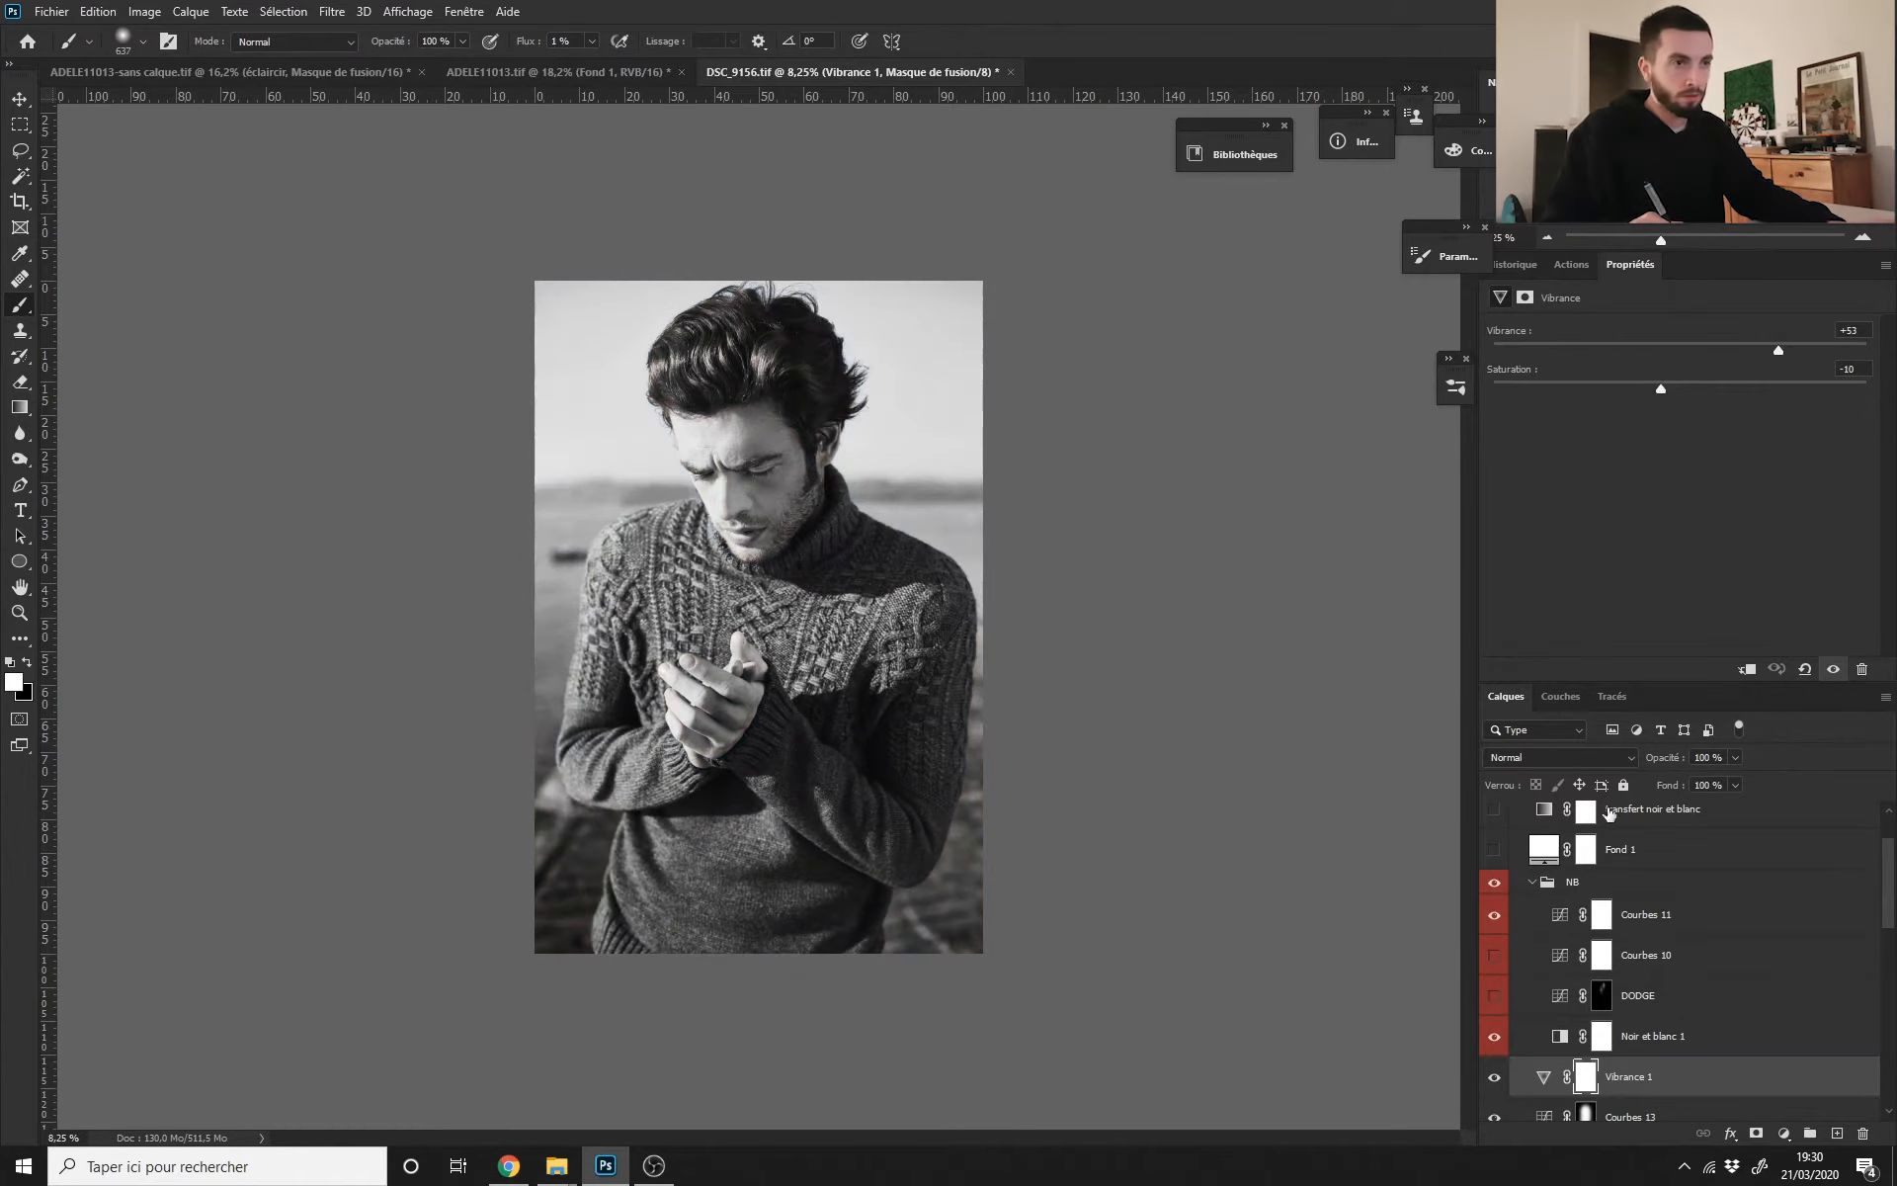
{"action": "left_click", "coordinate": [1496, 887]}
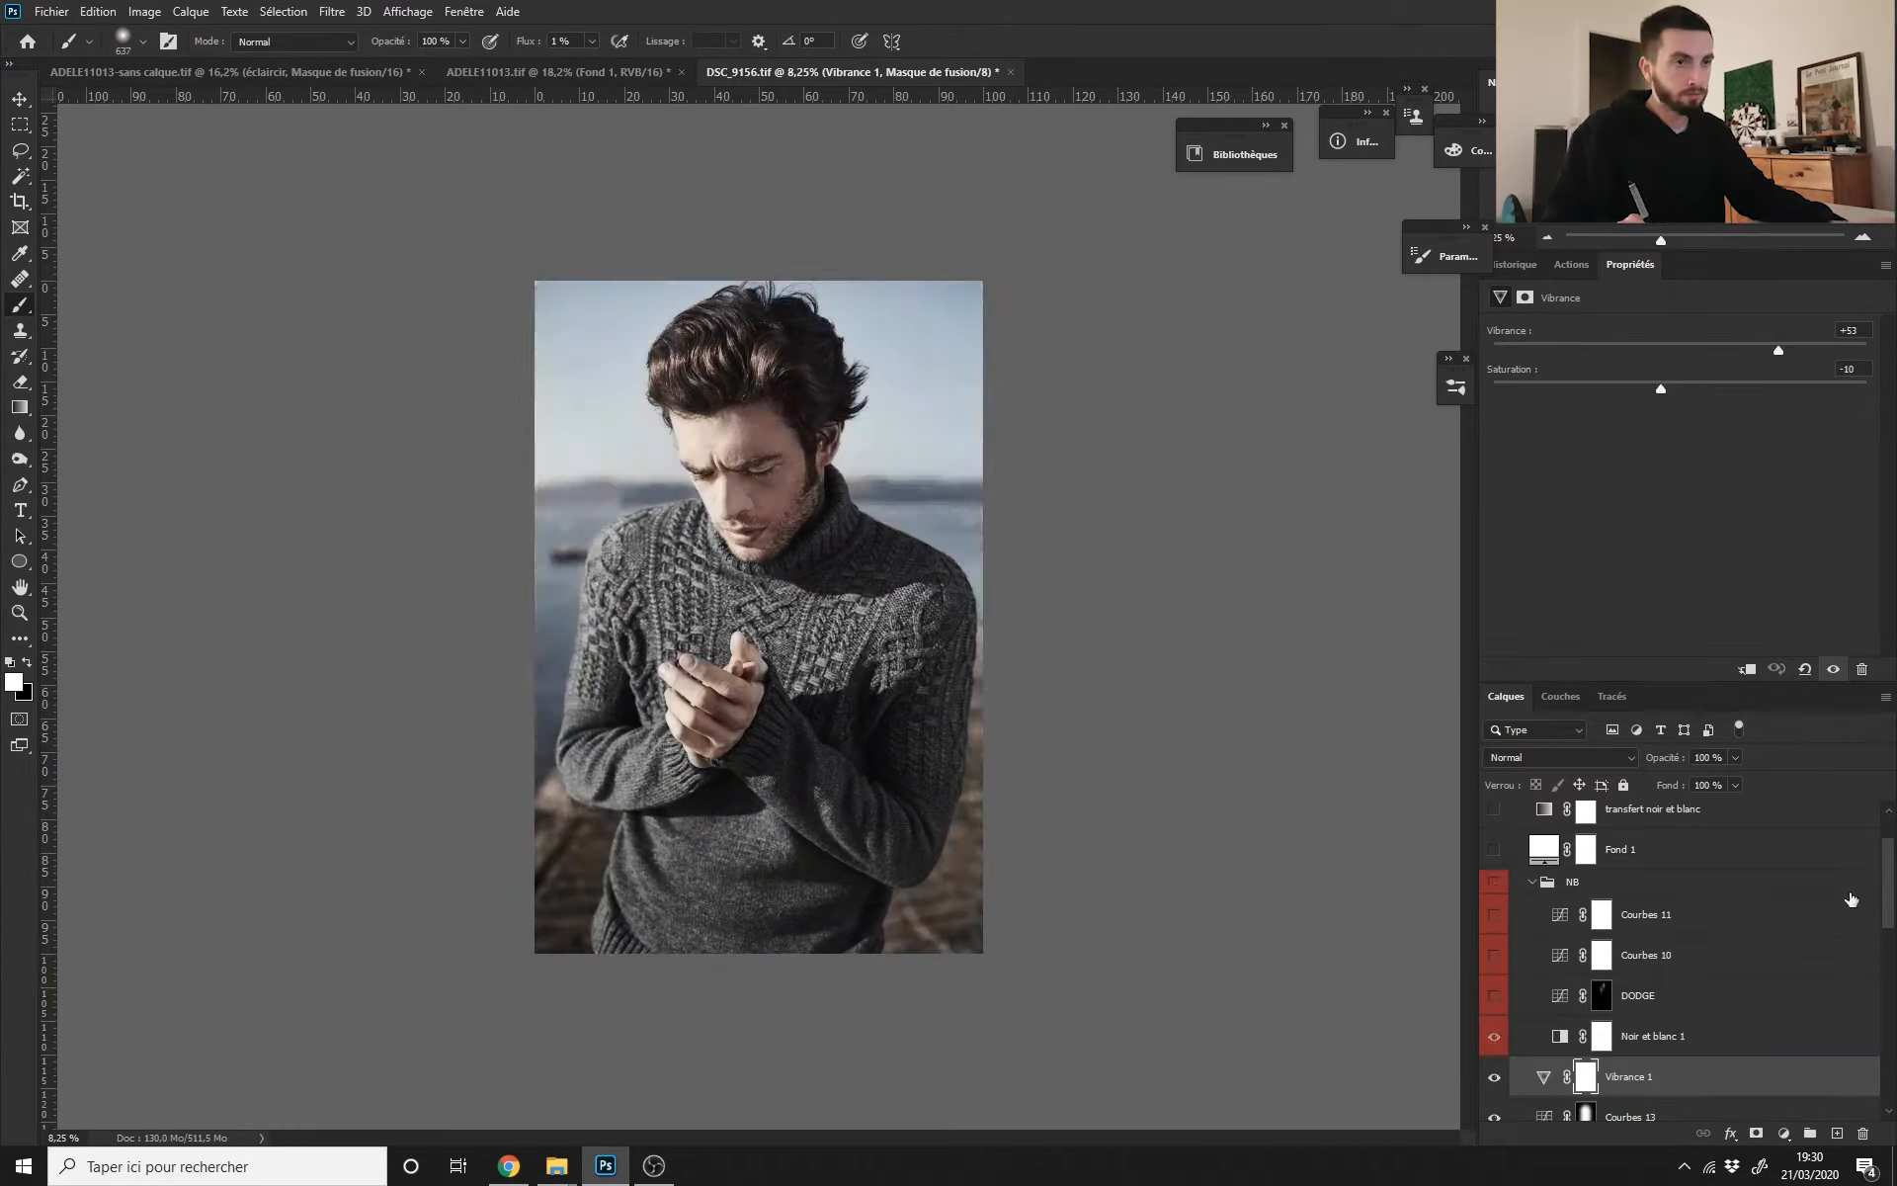
{"action": "left_click_drag", "start_coordinate": [1887, 890], "coordinate": [1875, 835]}
{"action": "left_click", "coordinate": [1530, 961]}
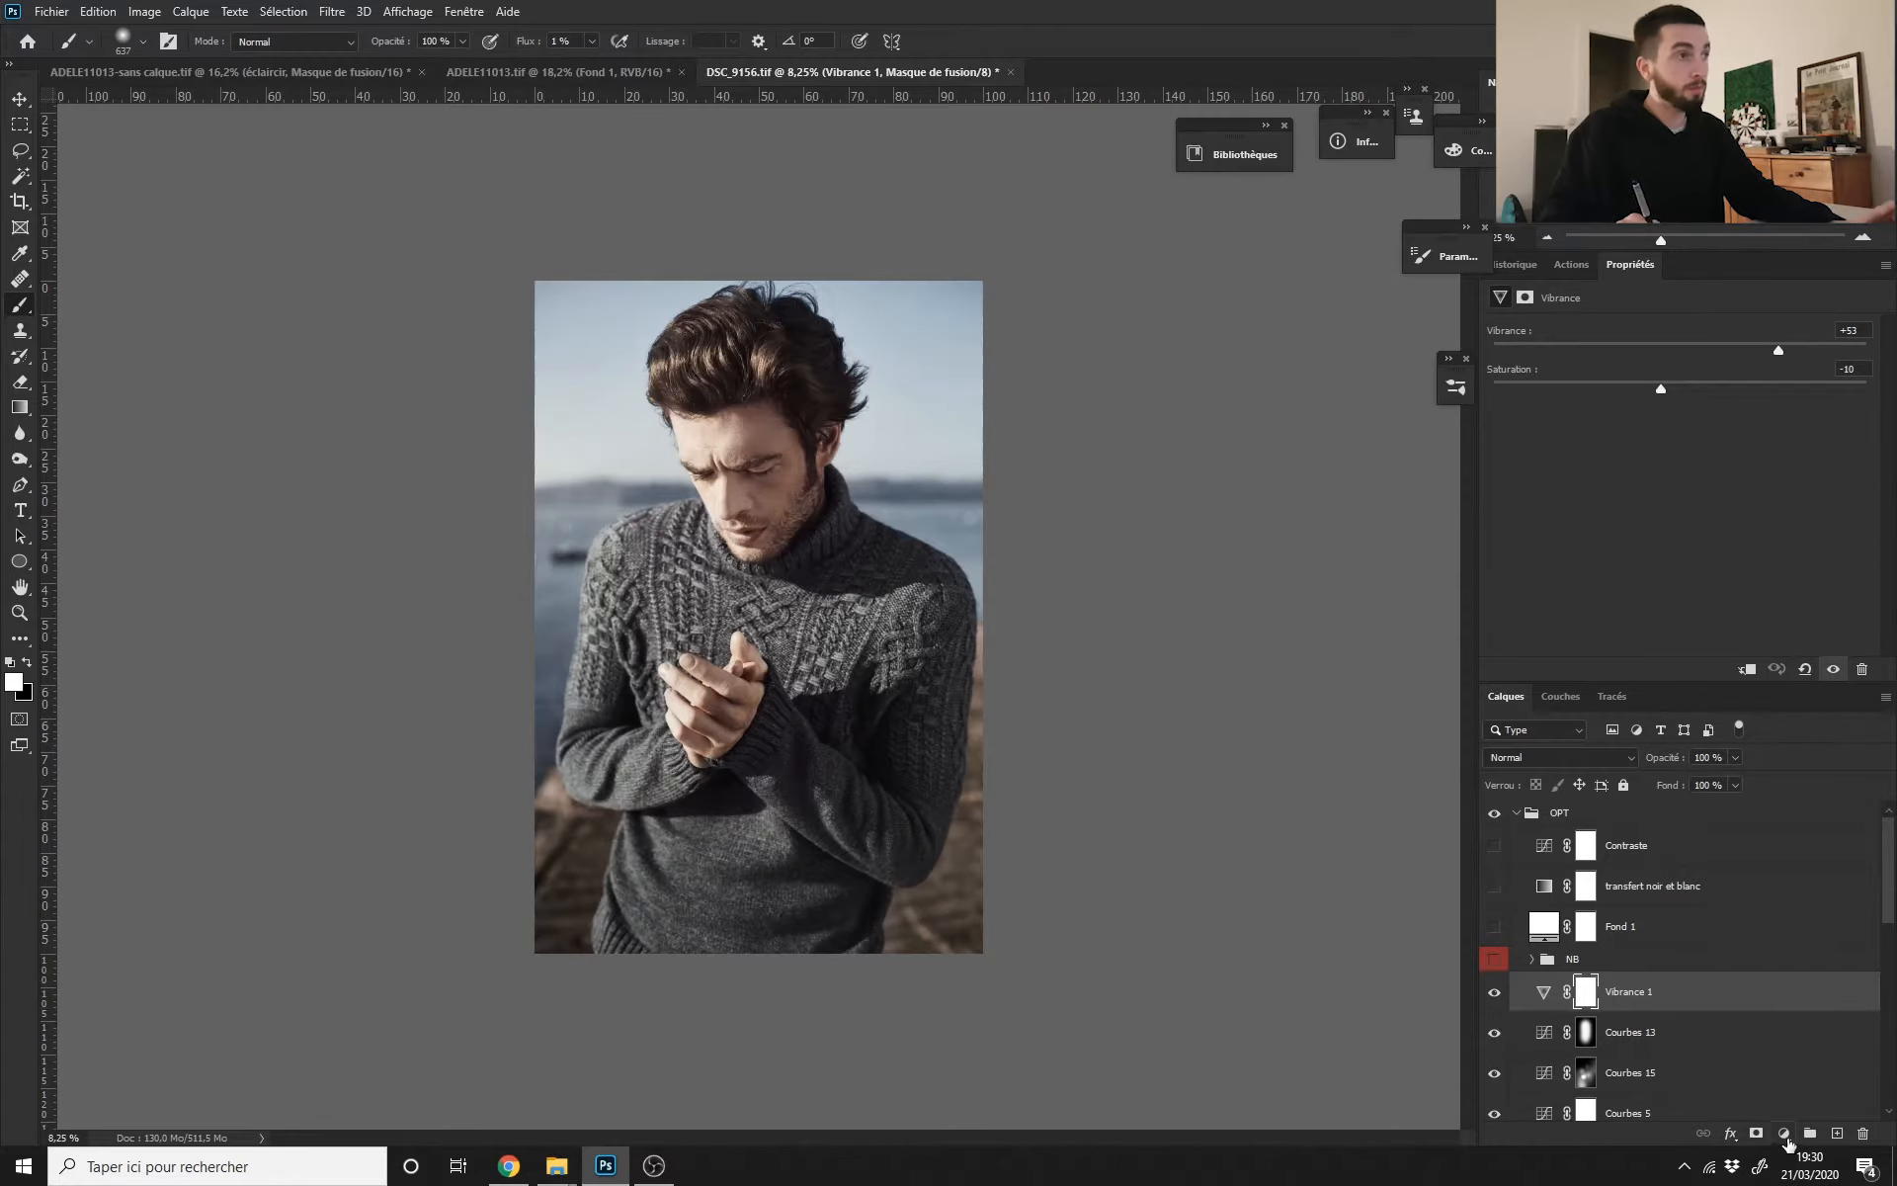
Step: Add a Teinte/Saturation adjustment layer above Vibrance 1 with saturation -100 and give it a green colour label
{"action": "scroll", "coordinate": [1234, 929], "scroll_direction": "up", "scroll_amount": 1}
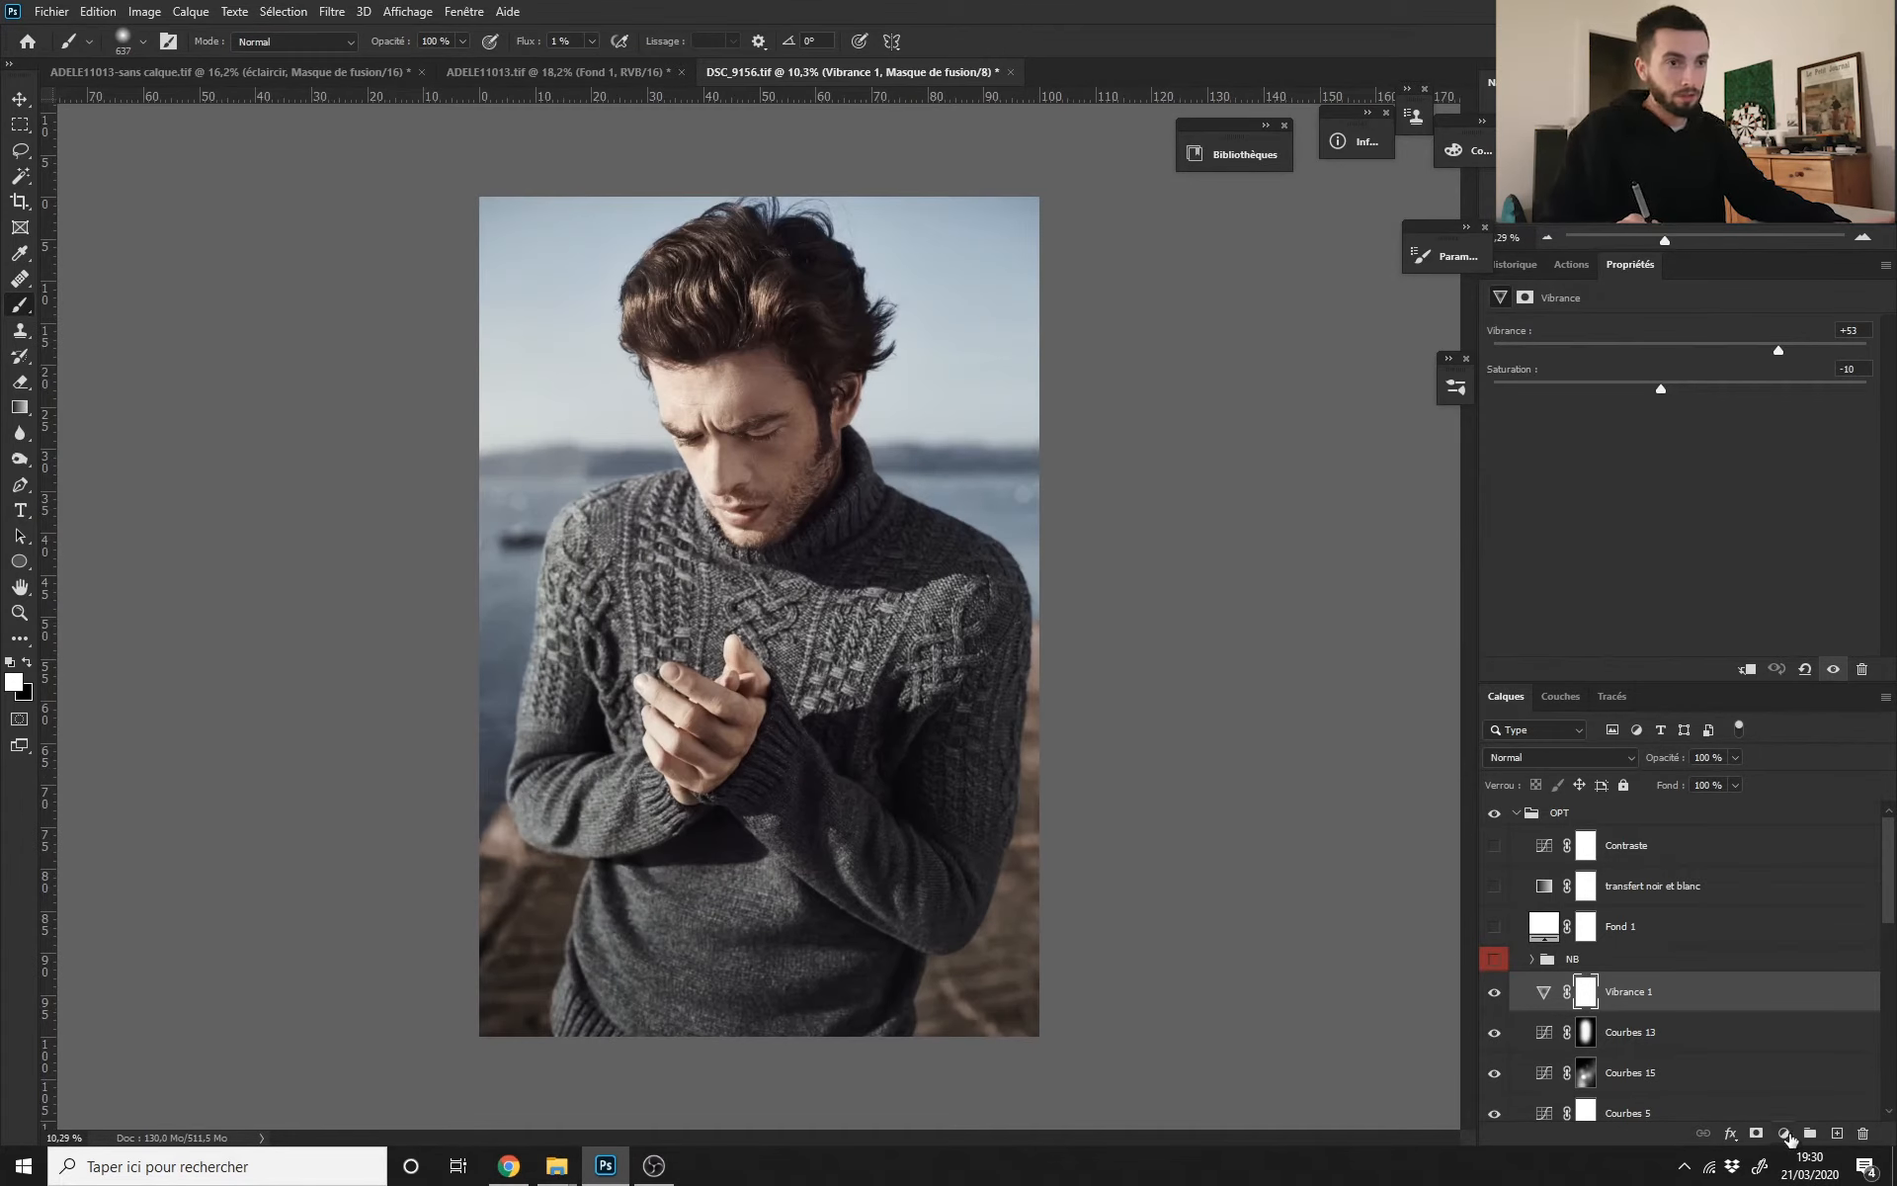
{"action": "left_click", "coordinate": [1783, 1134]}
{"action": "left_click", "coordinate": [1729, 964]}
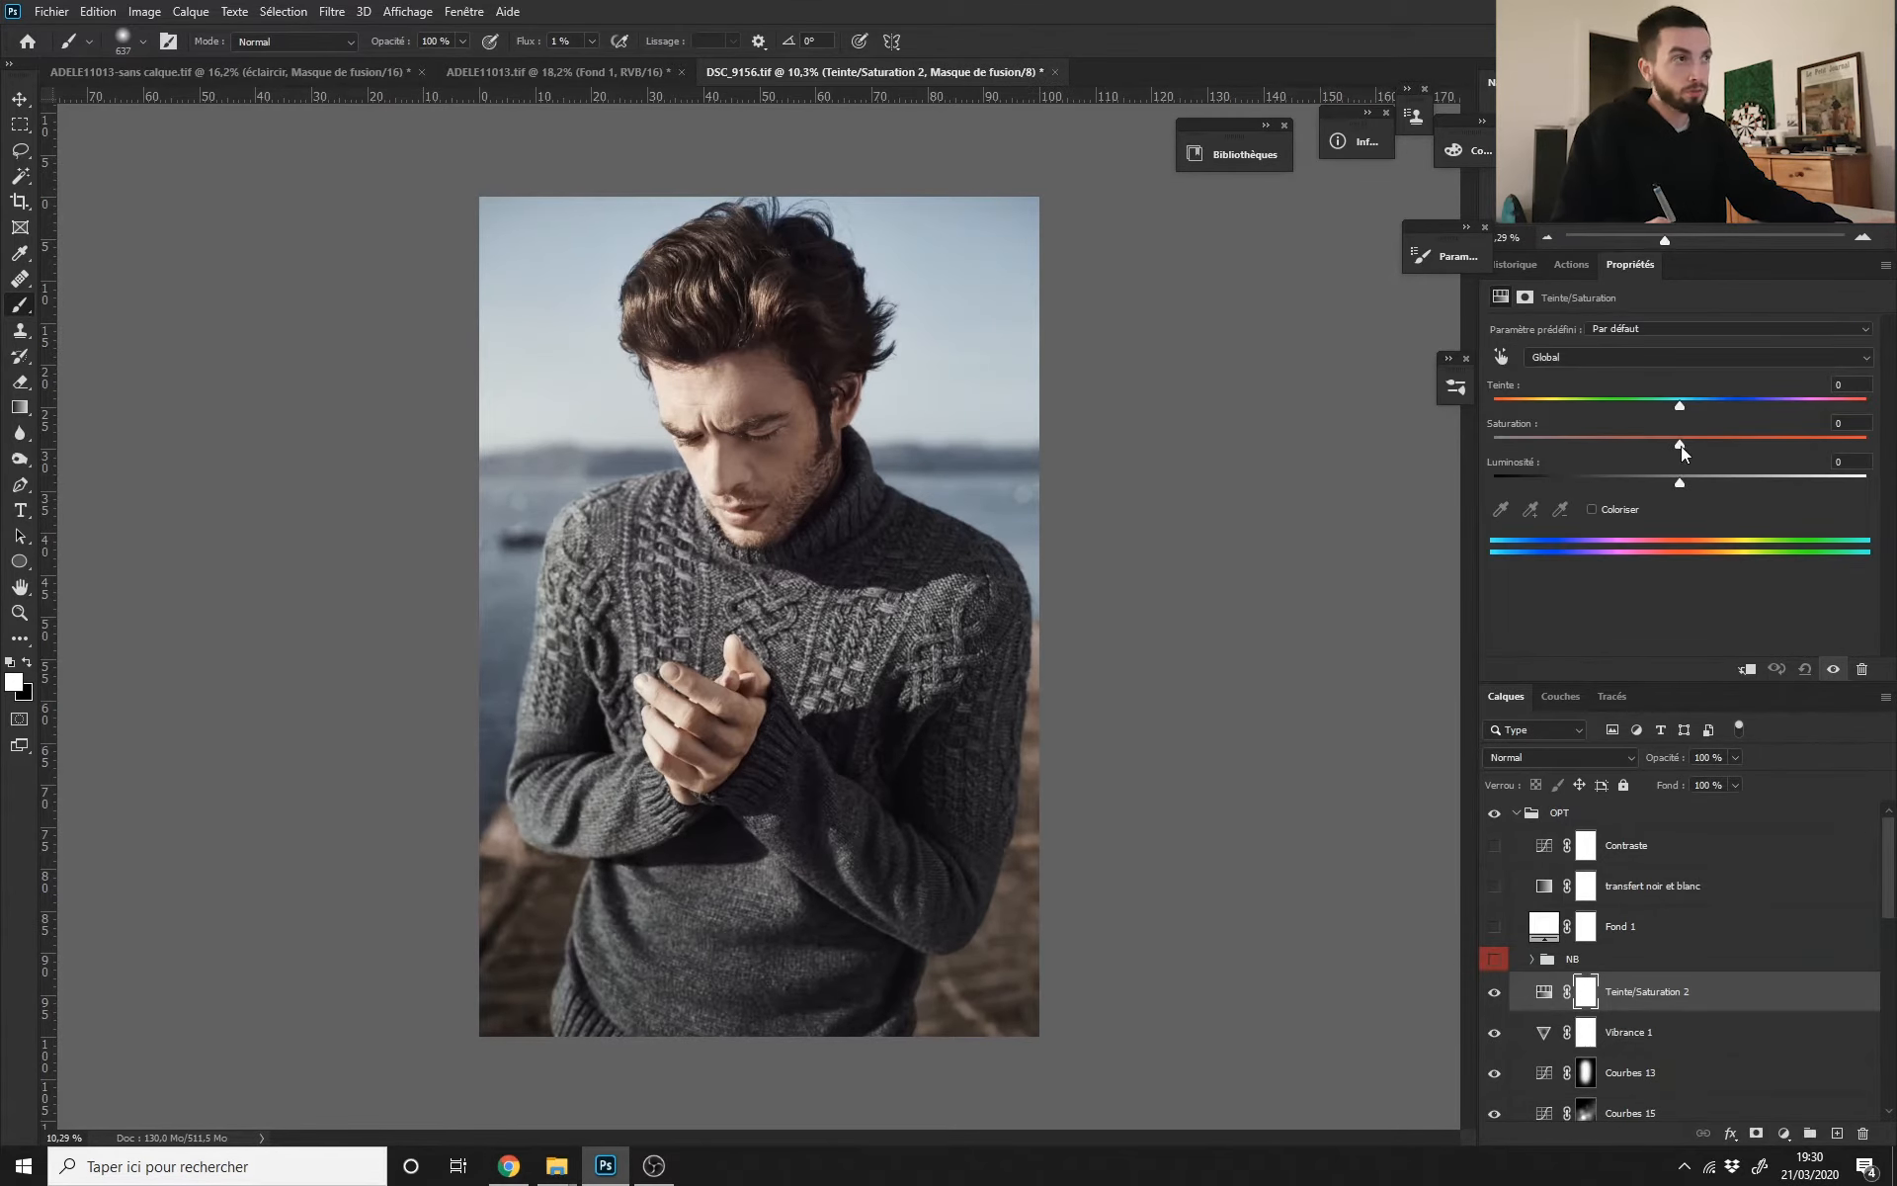
{"action": "left_click_drag", "start_coordinate": [1681, 447], "coordinate": [1493, 444]}
{"action": "scroll", "coordinate": [810, 678], "scroll_direction": "up", "scroll_amount": 1}
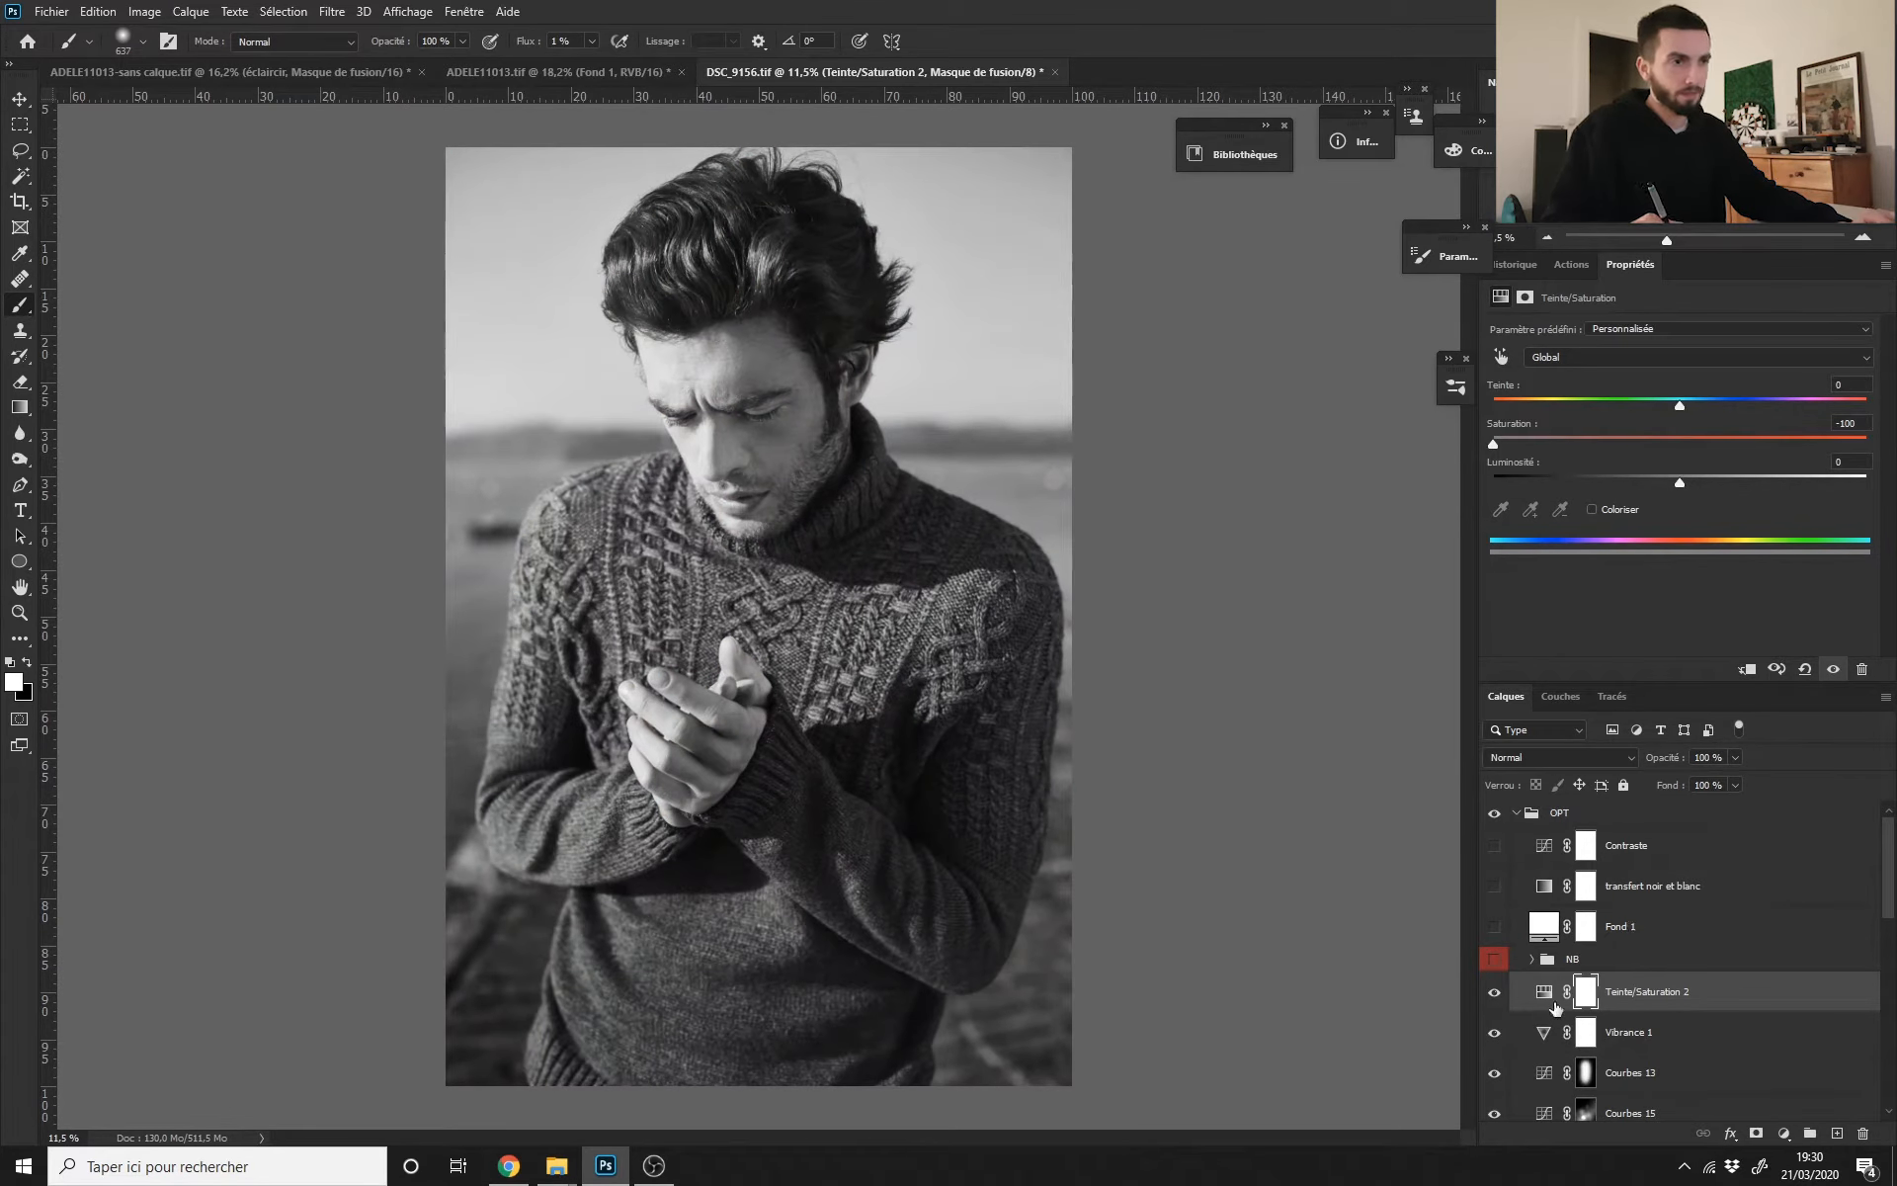
{"action": "right_click", "coordinate": [1649, 998]}
{"action": "left_click", "coordinate": [1726, 1116]}
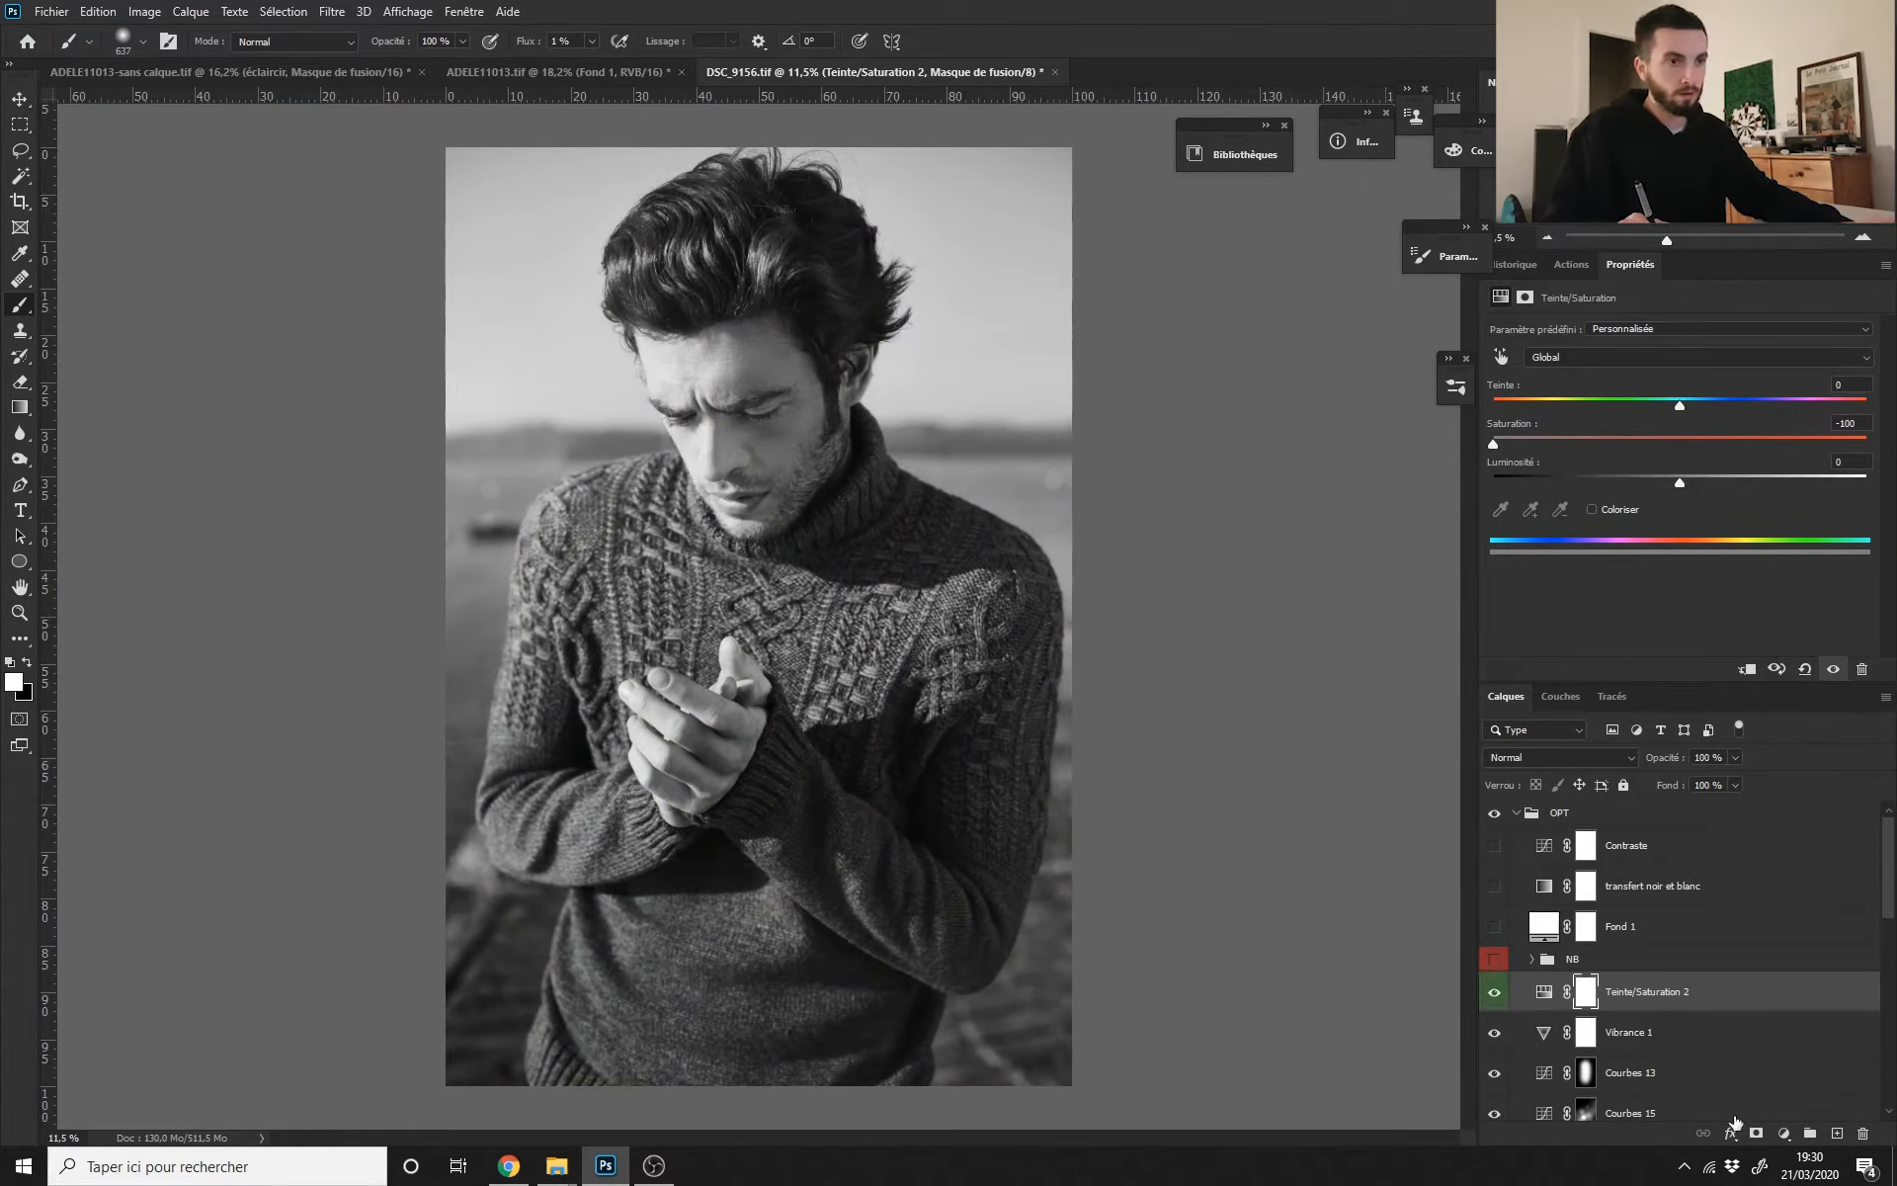
Step: Hide the Teinte/Saturation 2 layer and add a default Noir et blanc adjustment layer above it with a green label
{"action": "left_click", "coordinate": [1494, 992]}
{"action": "left_click", "coordinate": [1784, 1134]}
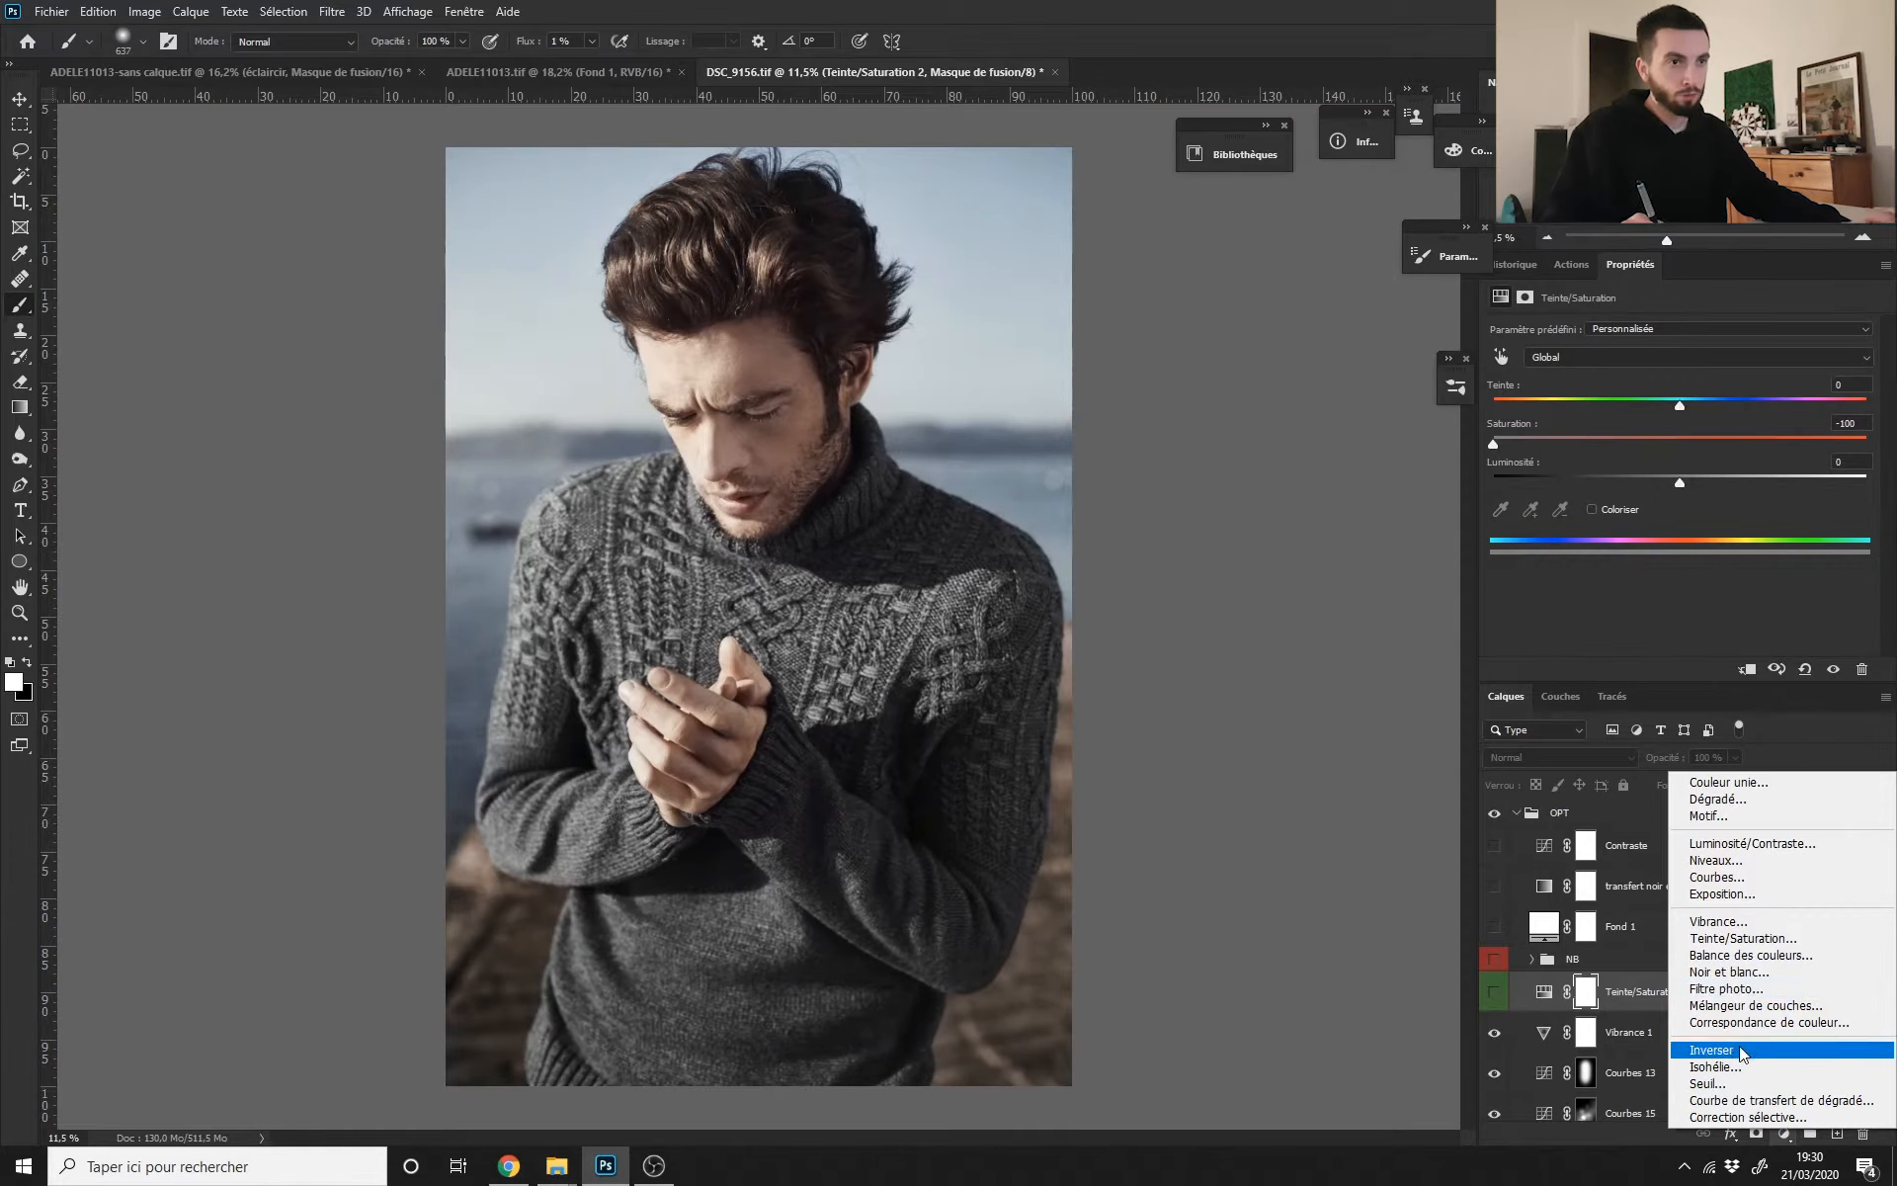
{"action": "left_click", "coordinate": [1732, 973]}
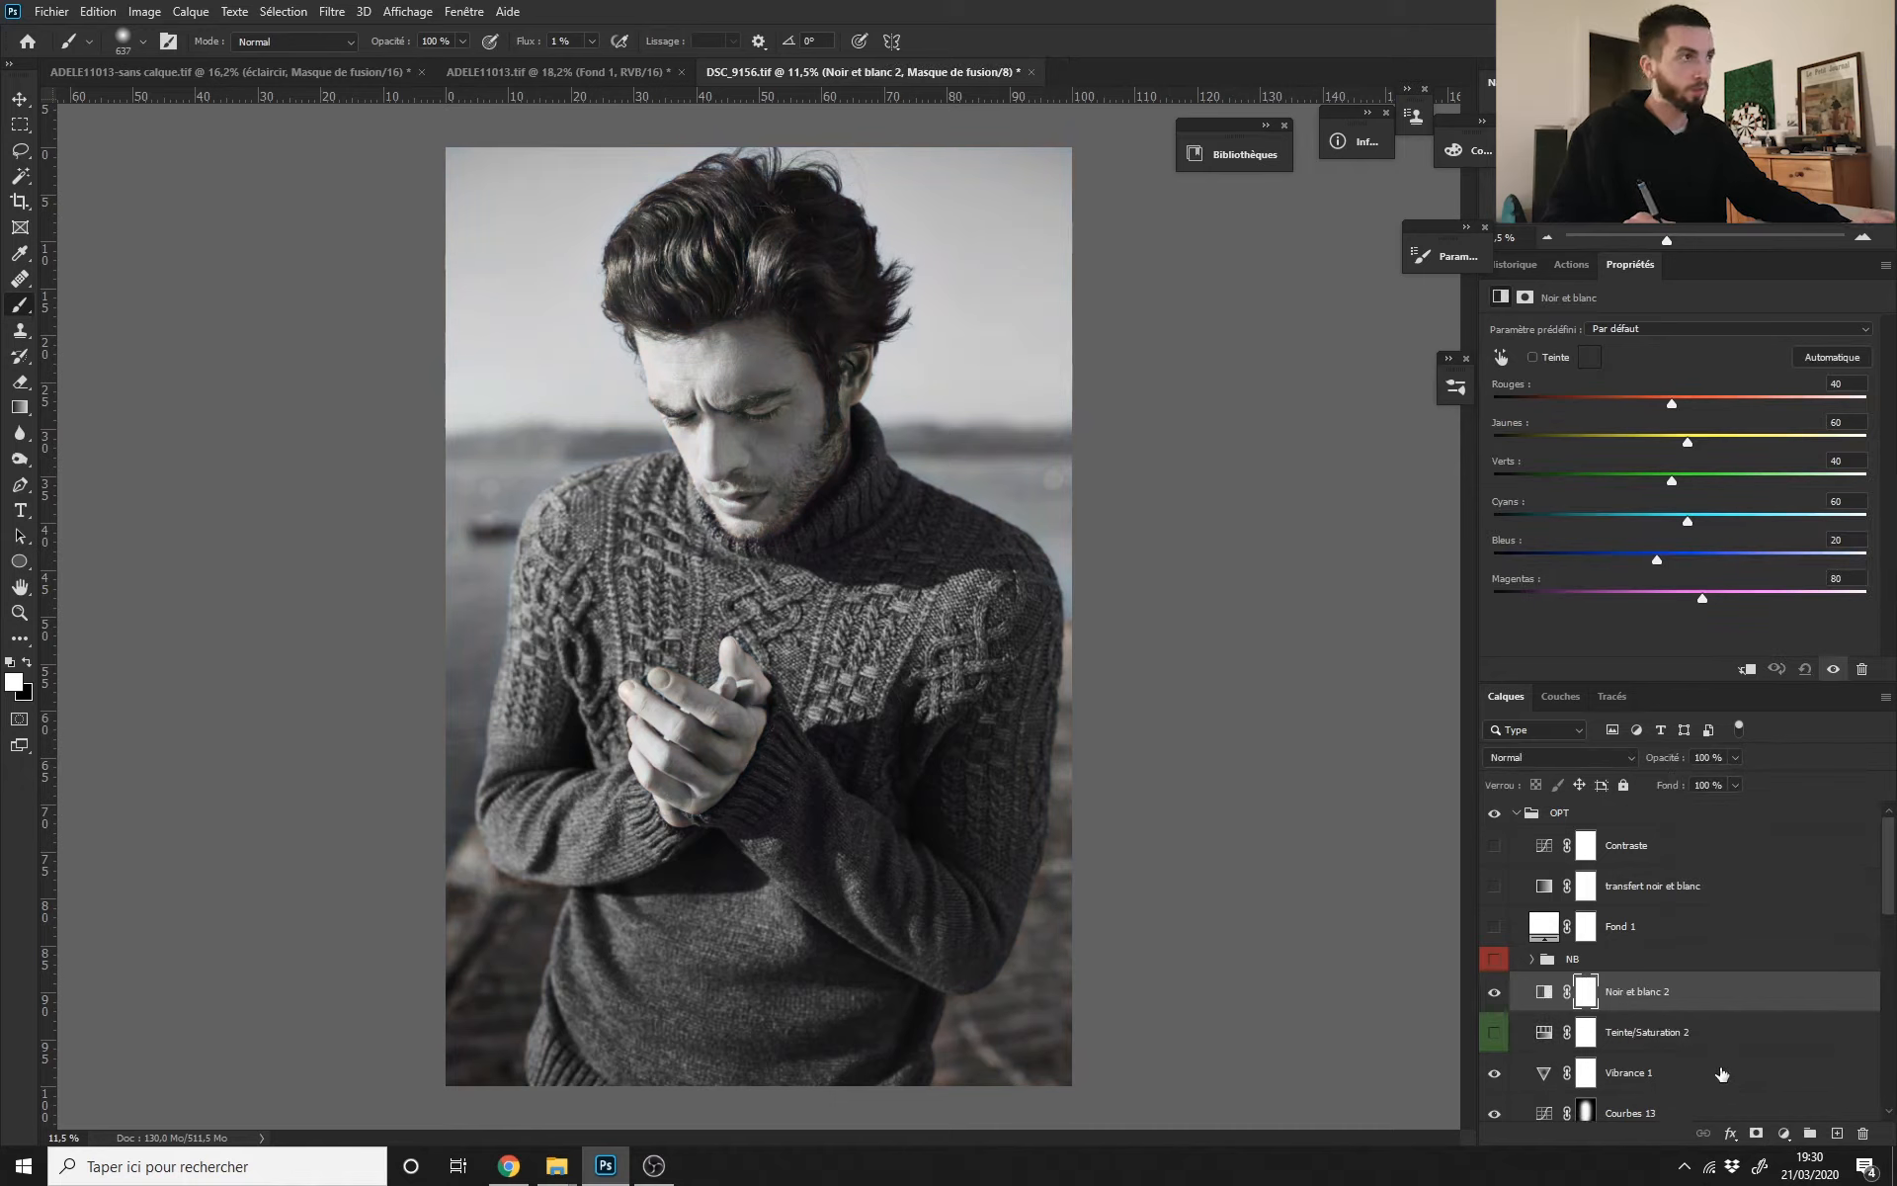
{"action": "left_click", "coordinate": [1494, 1033]}
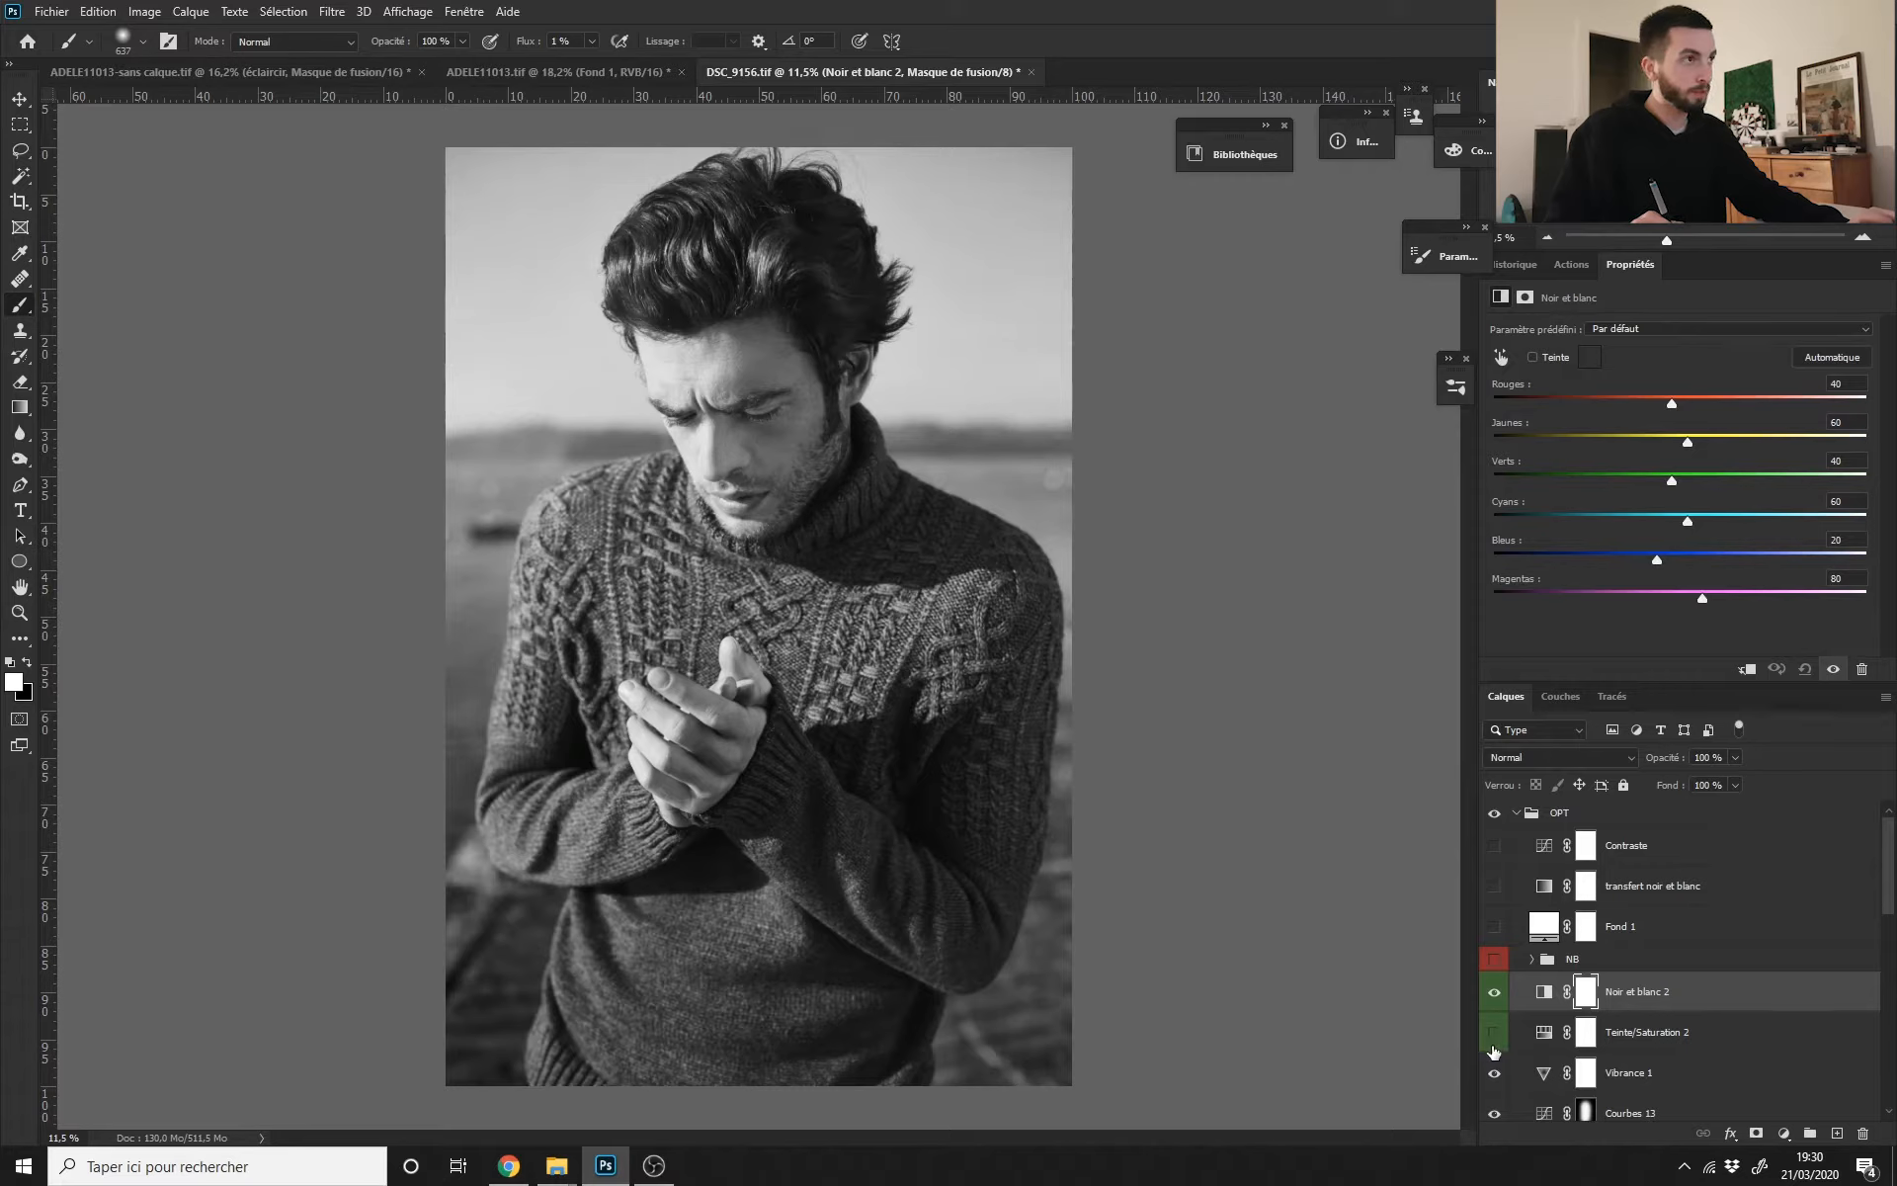
Step: Add a green-labelled Vibrance adjustment layer with saturation -100 above Noir et blanc 2, and hide both layers after previewing the conversion
{"action": "left_click", "coordinate": [1495, 1038]}
{"action": "left_click", "coordinate": [1495, 1045]}
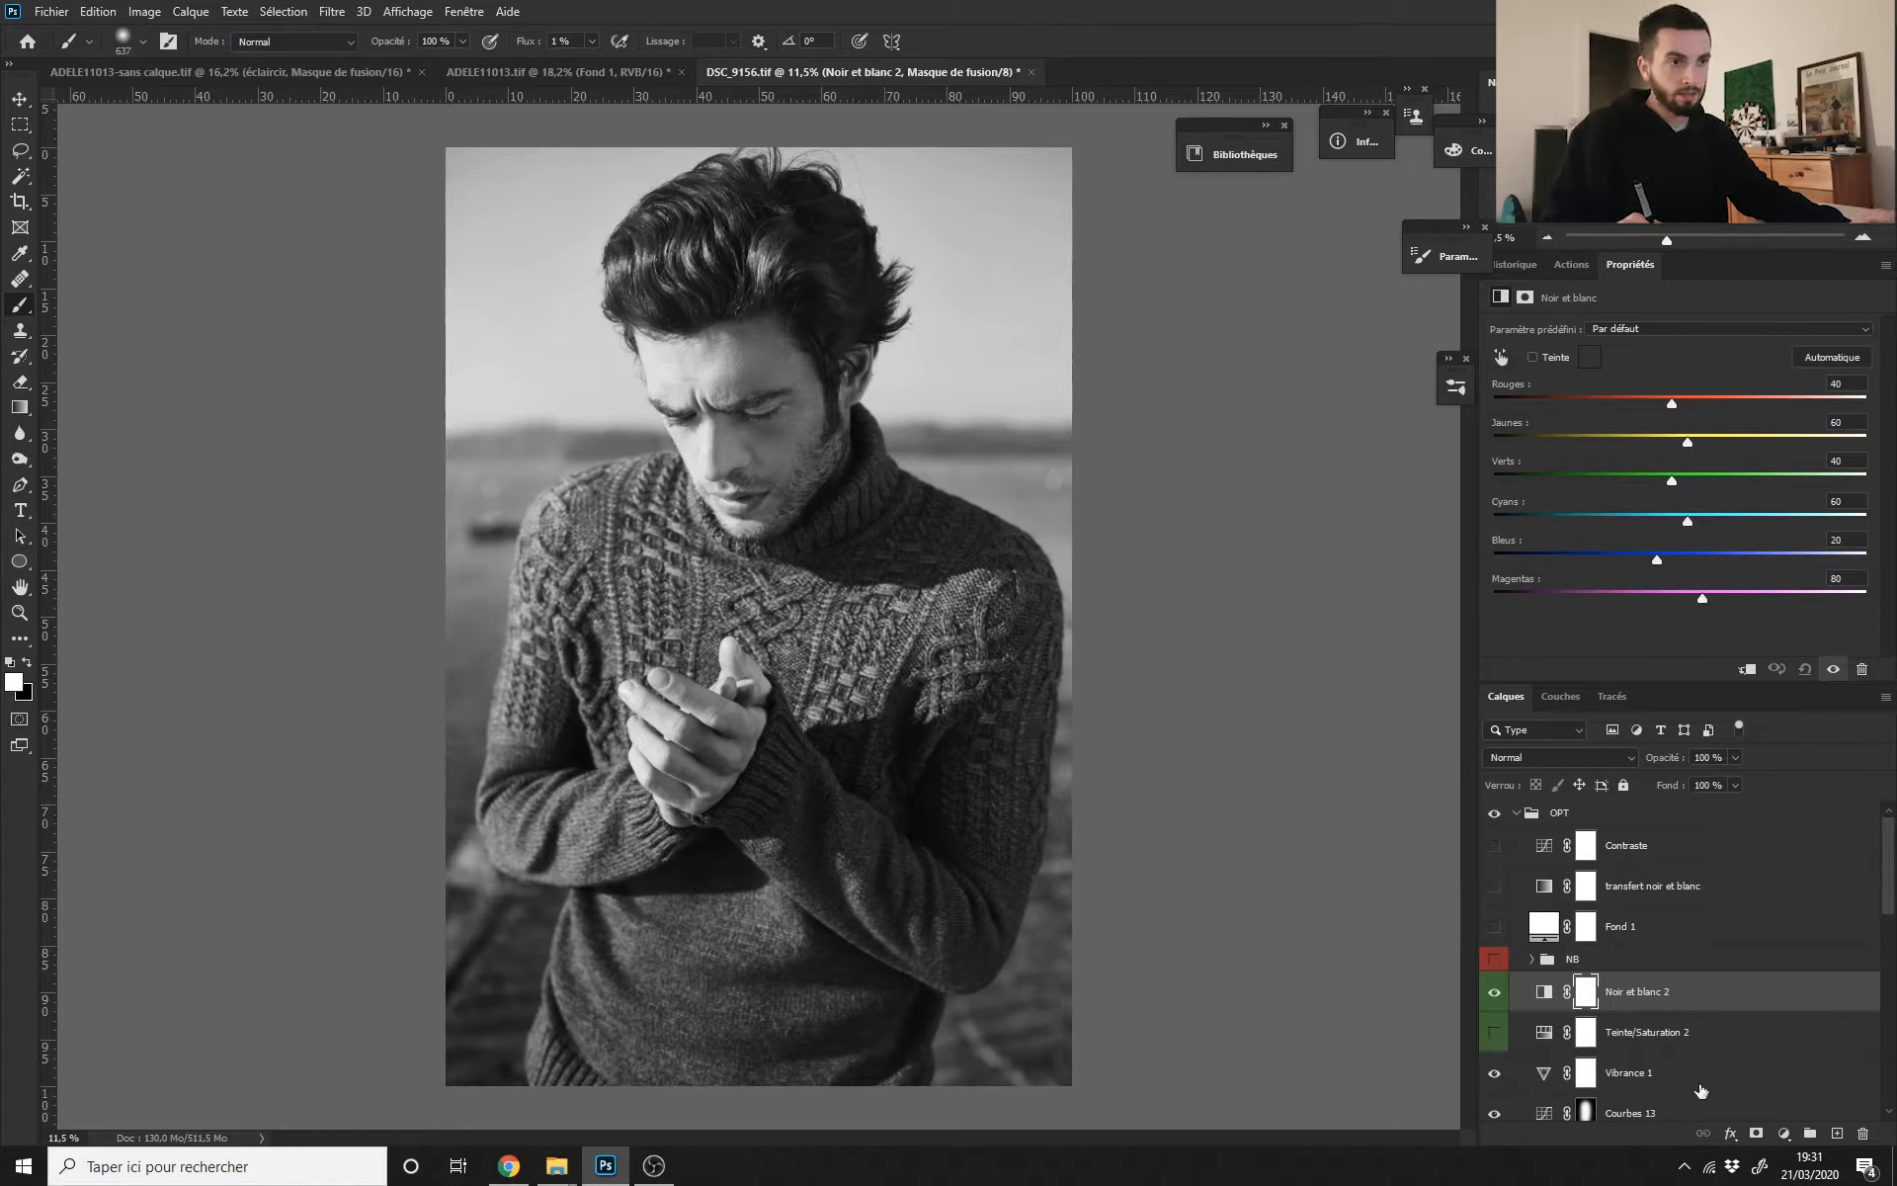
{"action": "left_click", "coordinate": [1778, 1135]}
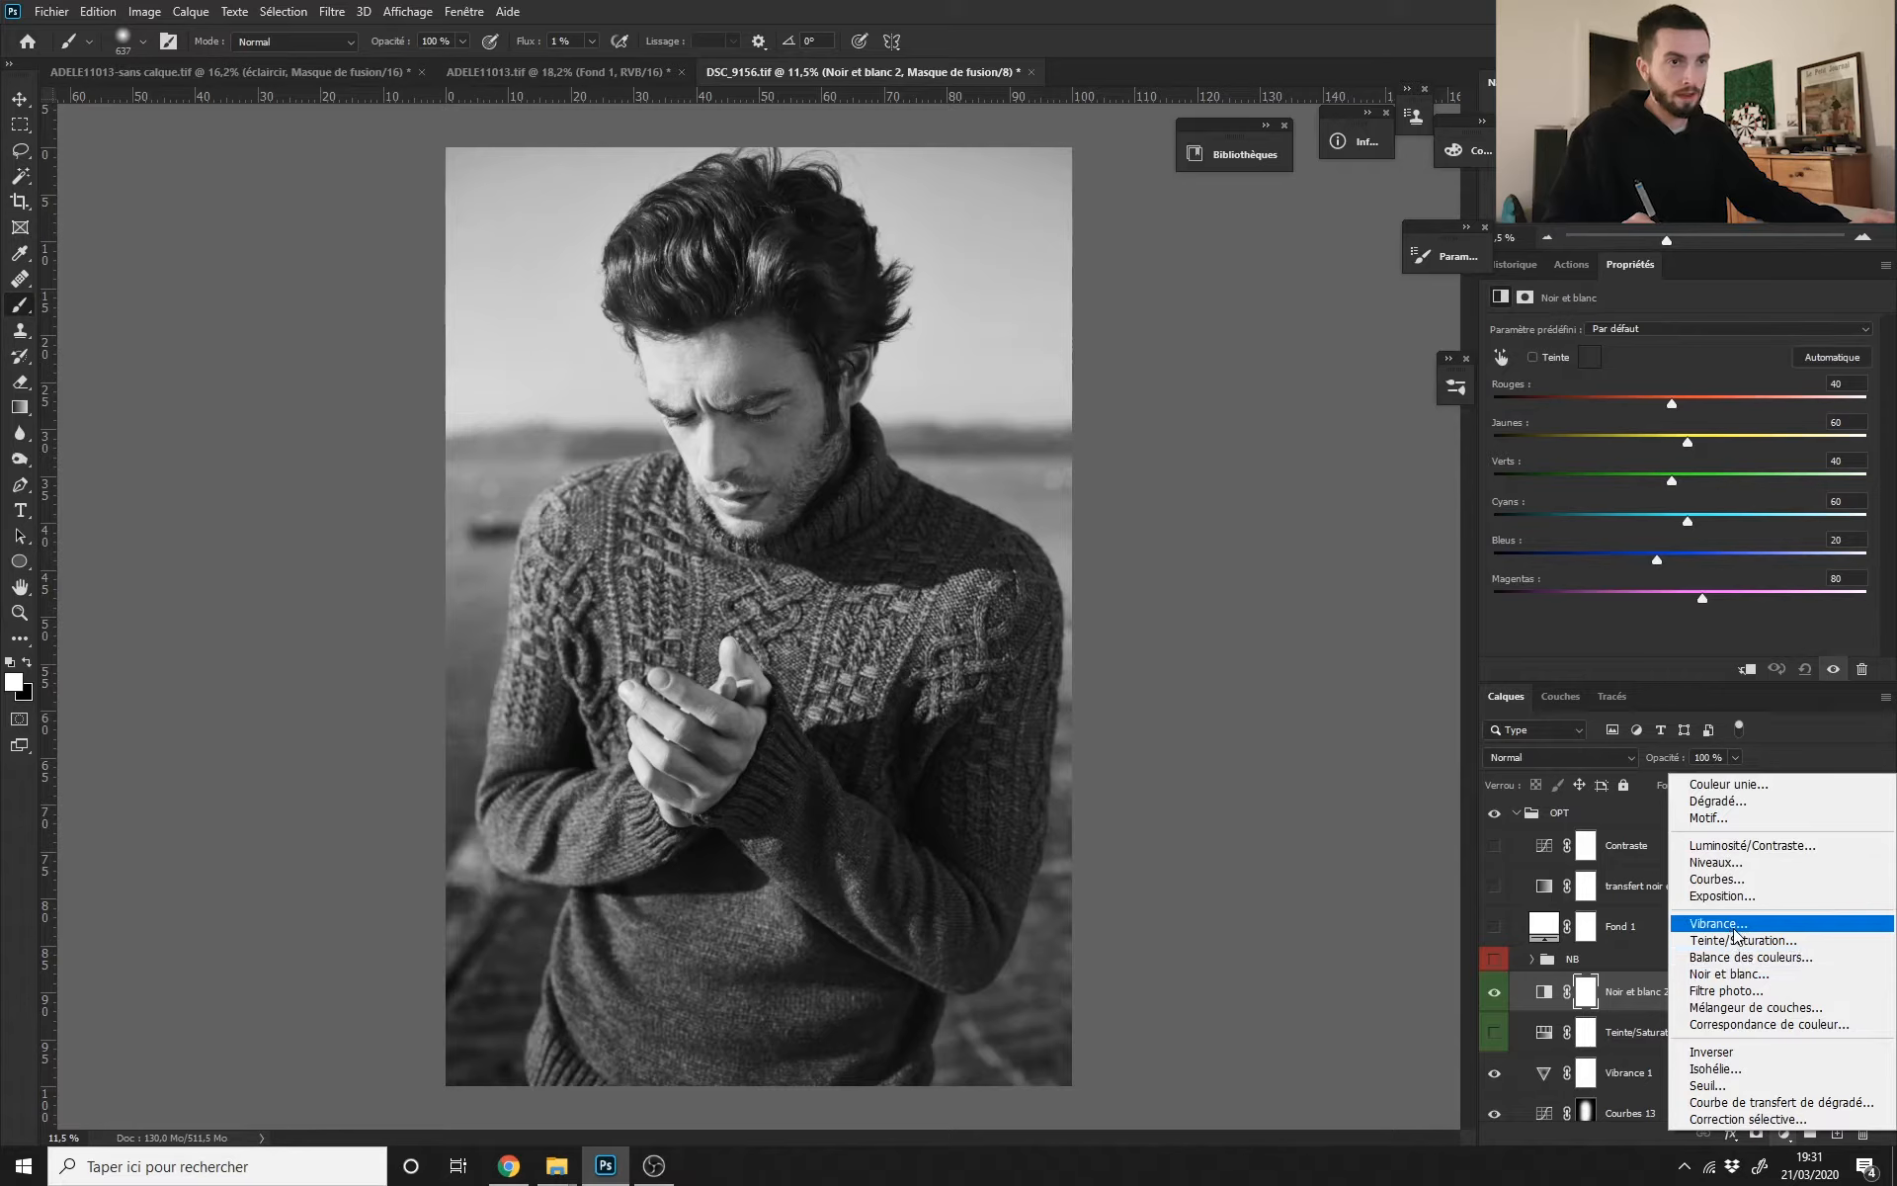
{"action": "left_click", "coordinate": [1729, 924]}
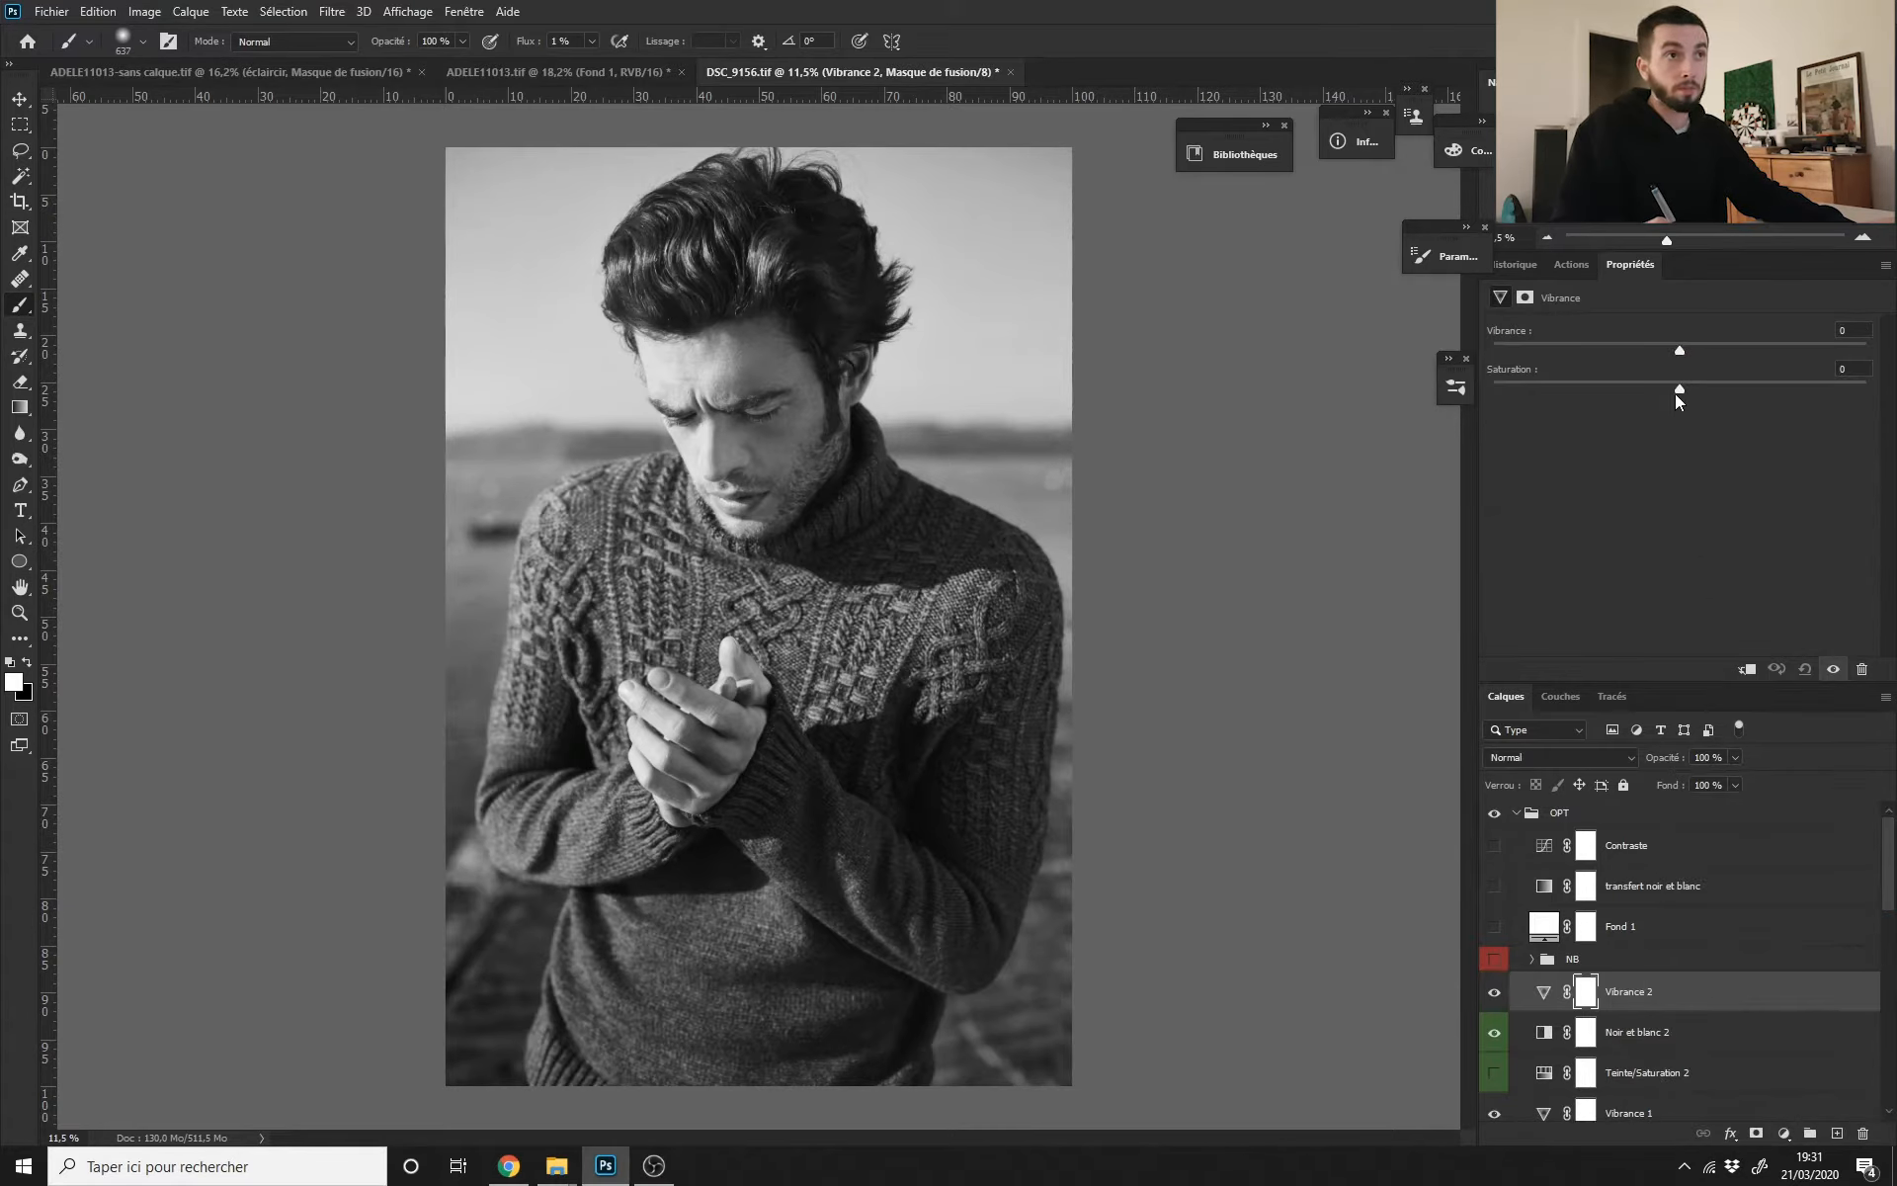
{"action": "left_click_drag", "start_coordinate": [1679, 396], "coordinate": [1490, 389]}
{"action": "left_click", "coordinate": [1494, 1032]}
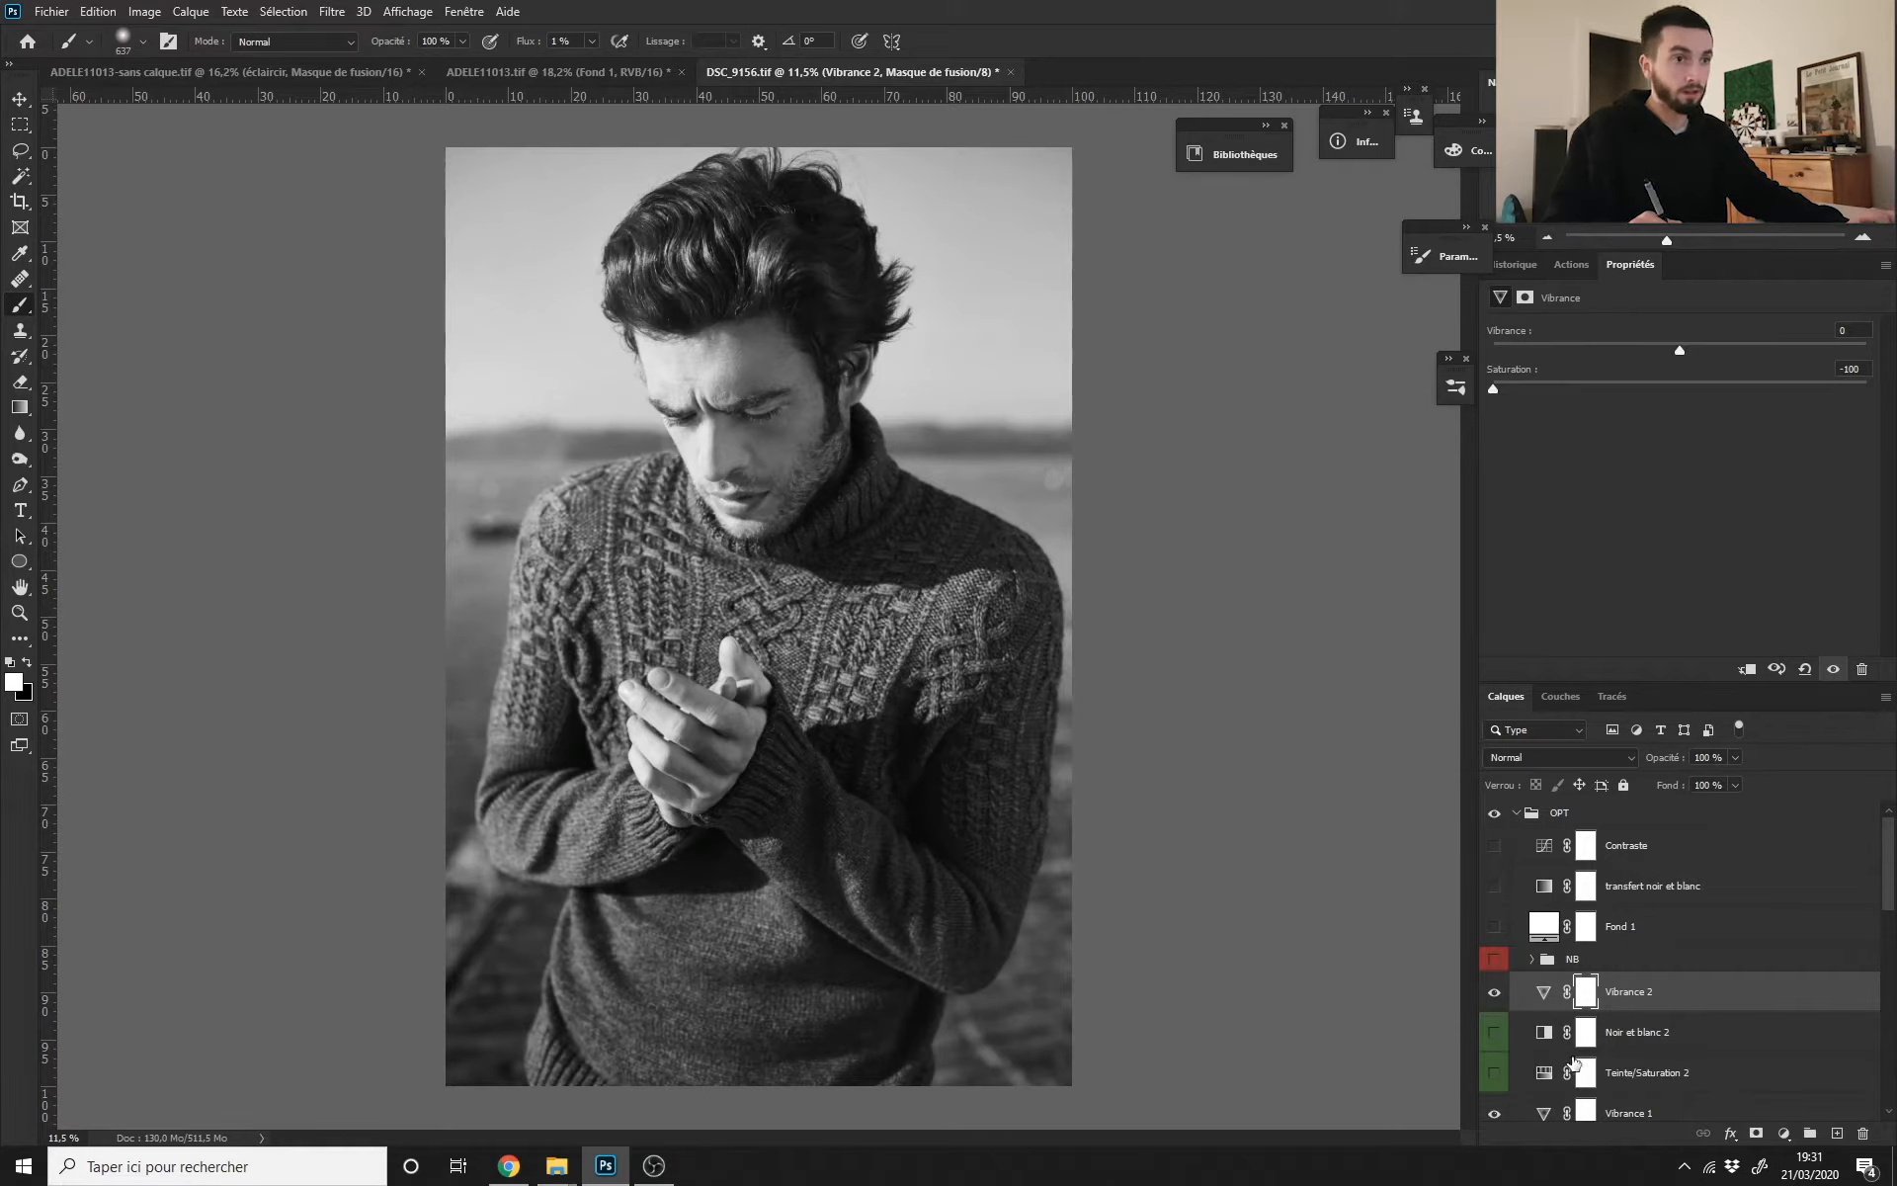
{"action": "left_click", "coordinate": [1495, 993]}
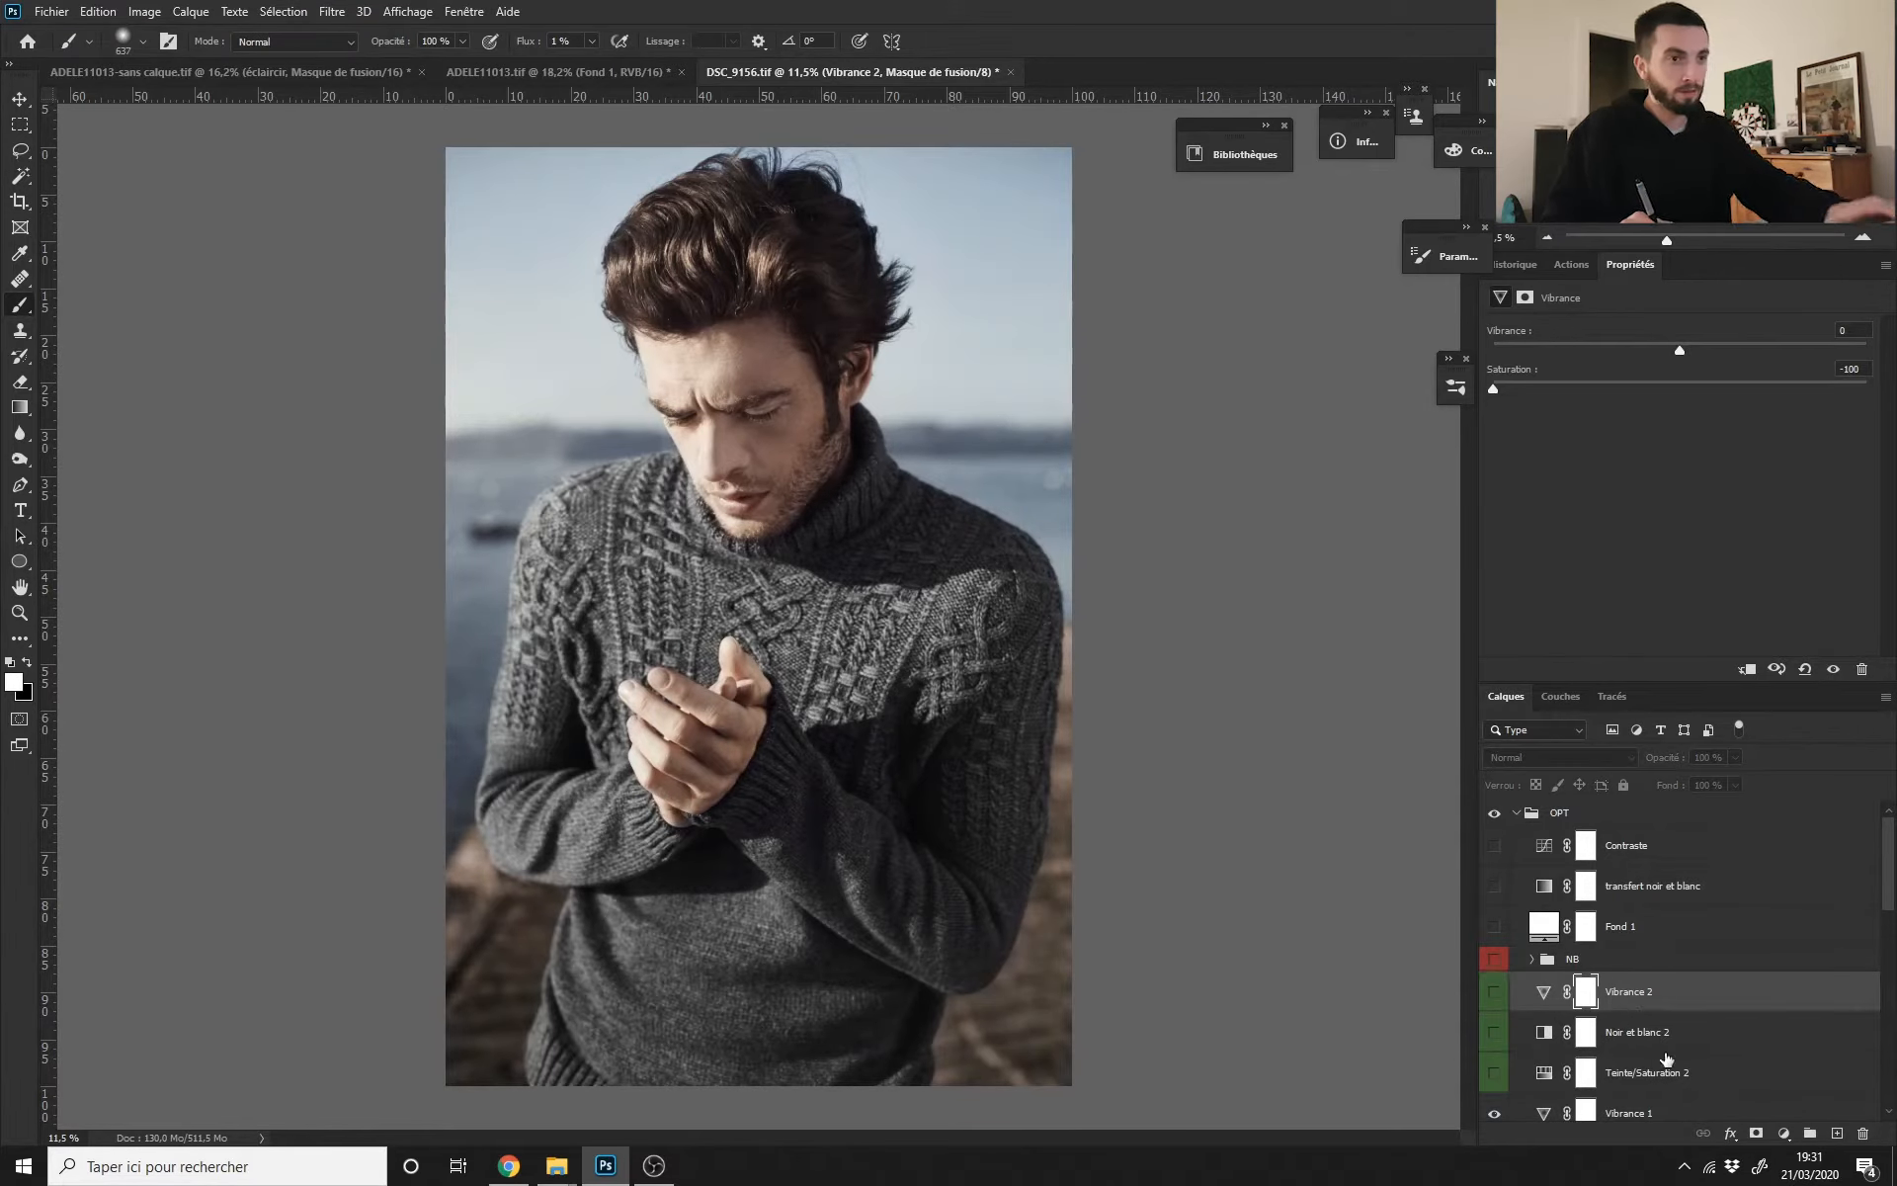
Step: Add a solid colour fill layer in neutral grey 626262 above Vibrance 2 and set its blend mode to Couleur
{"action": "left_click", "coordinate": [1784, 1133]}
{"action": "left_click", "coordinate": [1749, 788]}
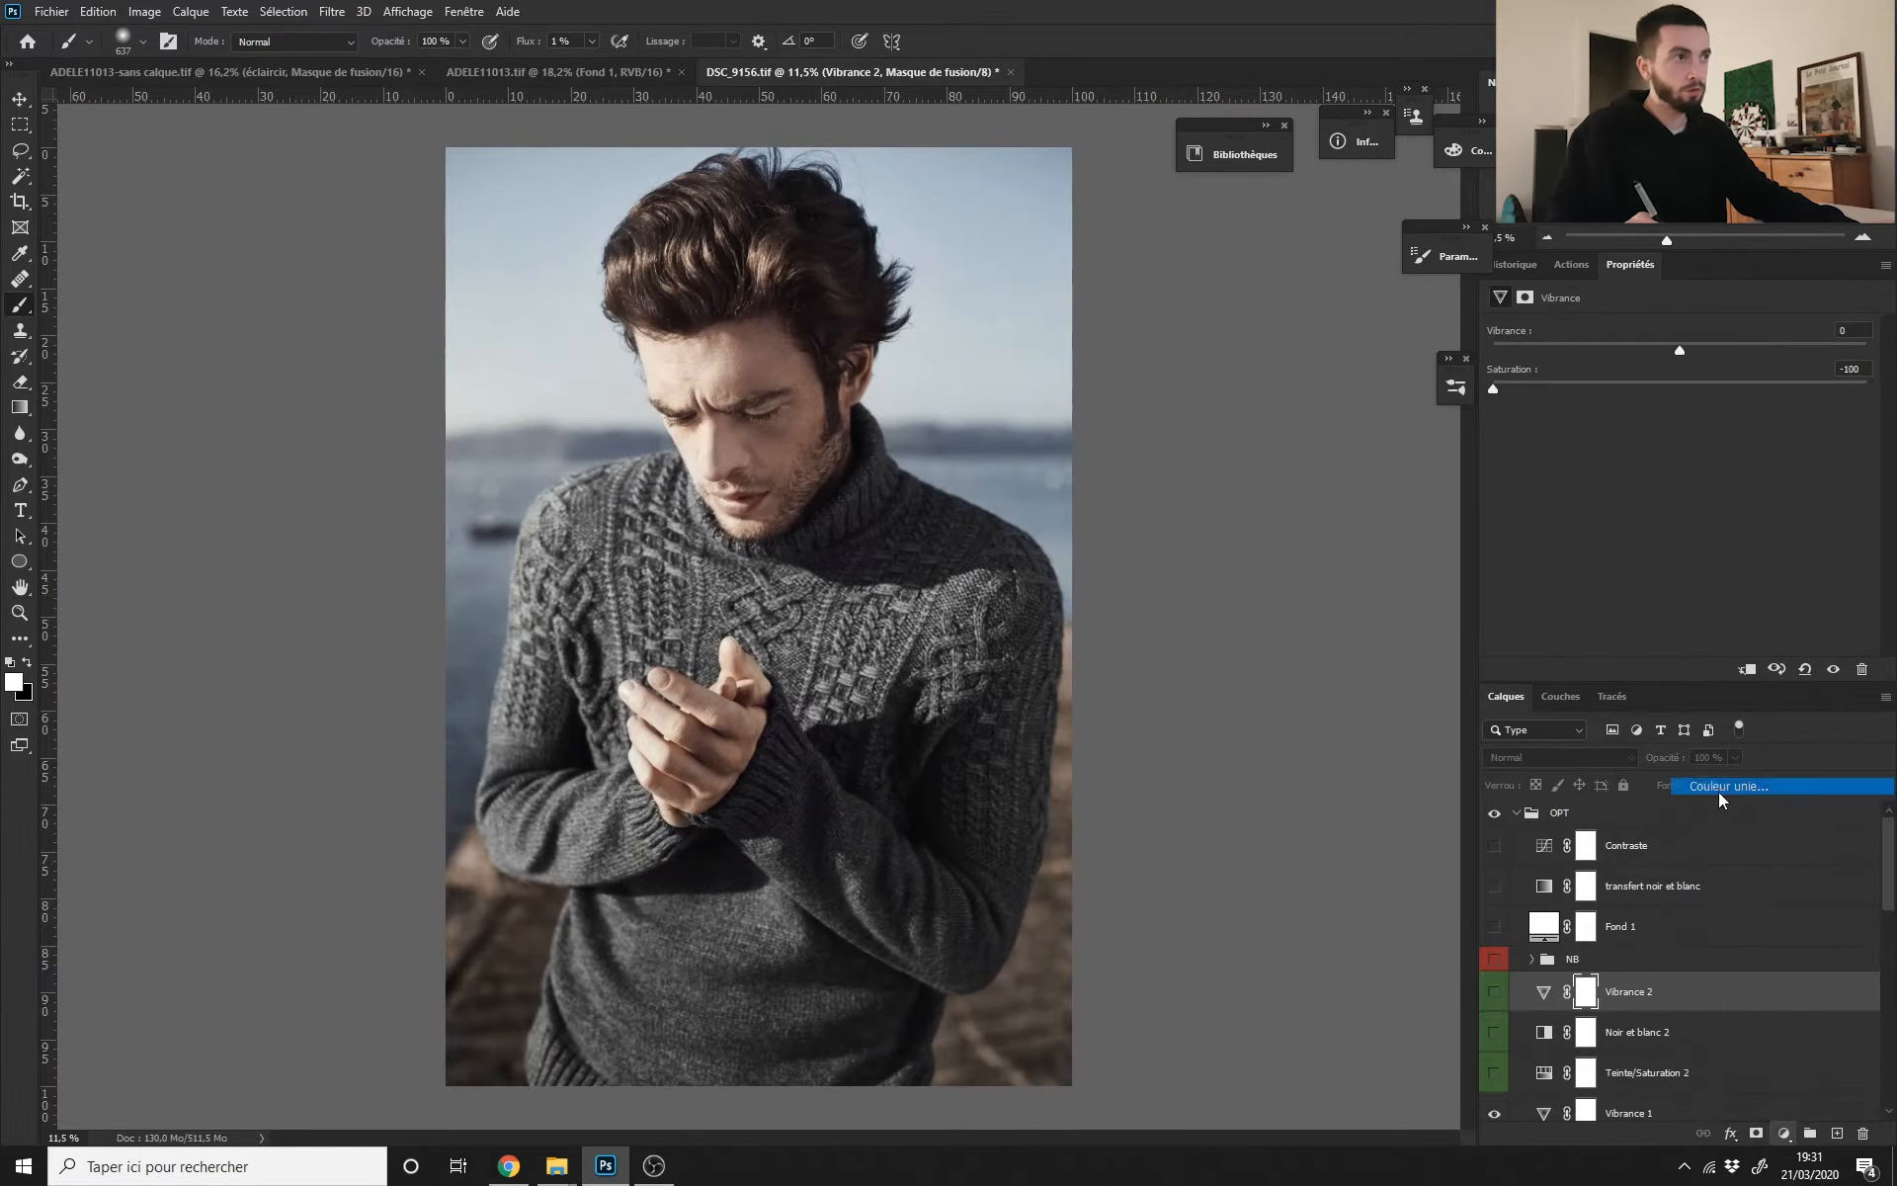
{"action": "left_click", "coordinate": [423, 626]}
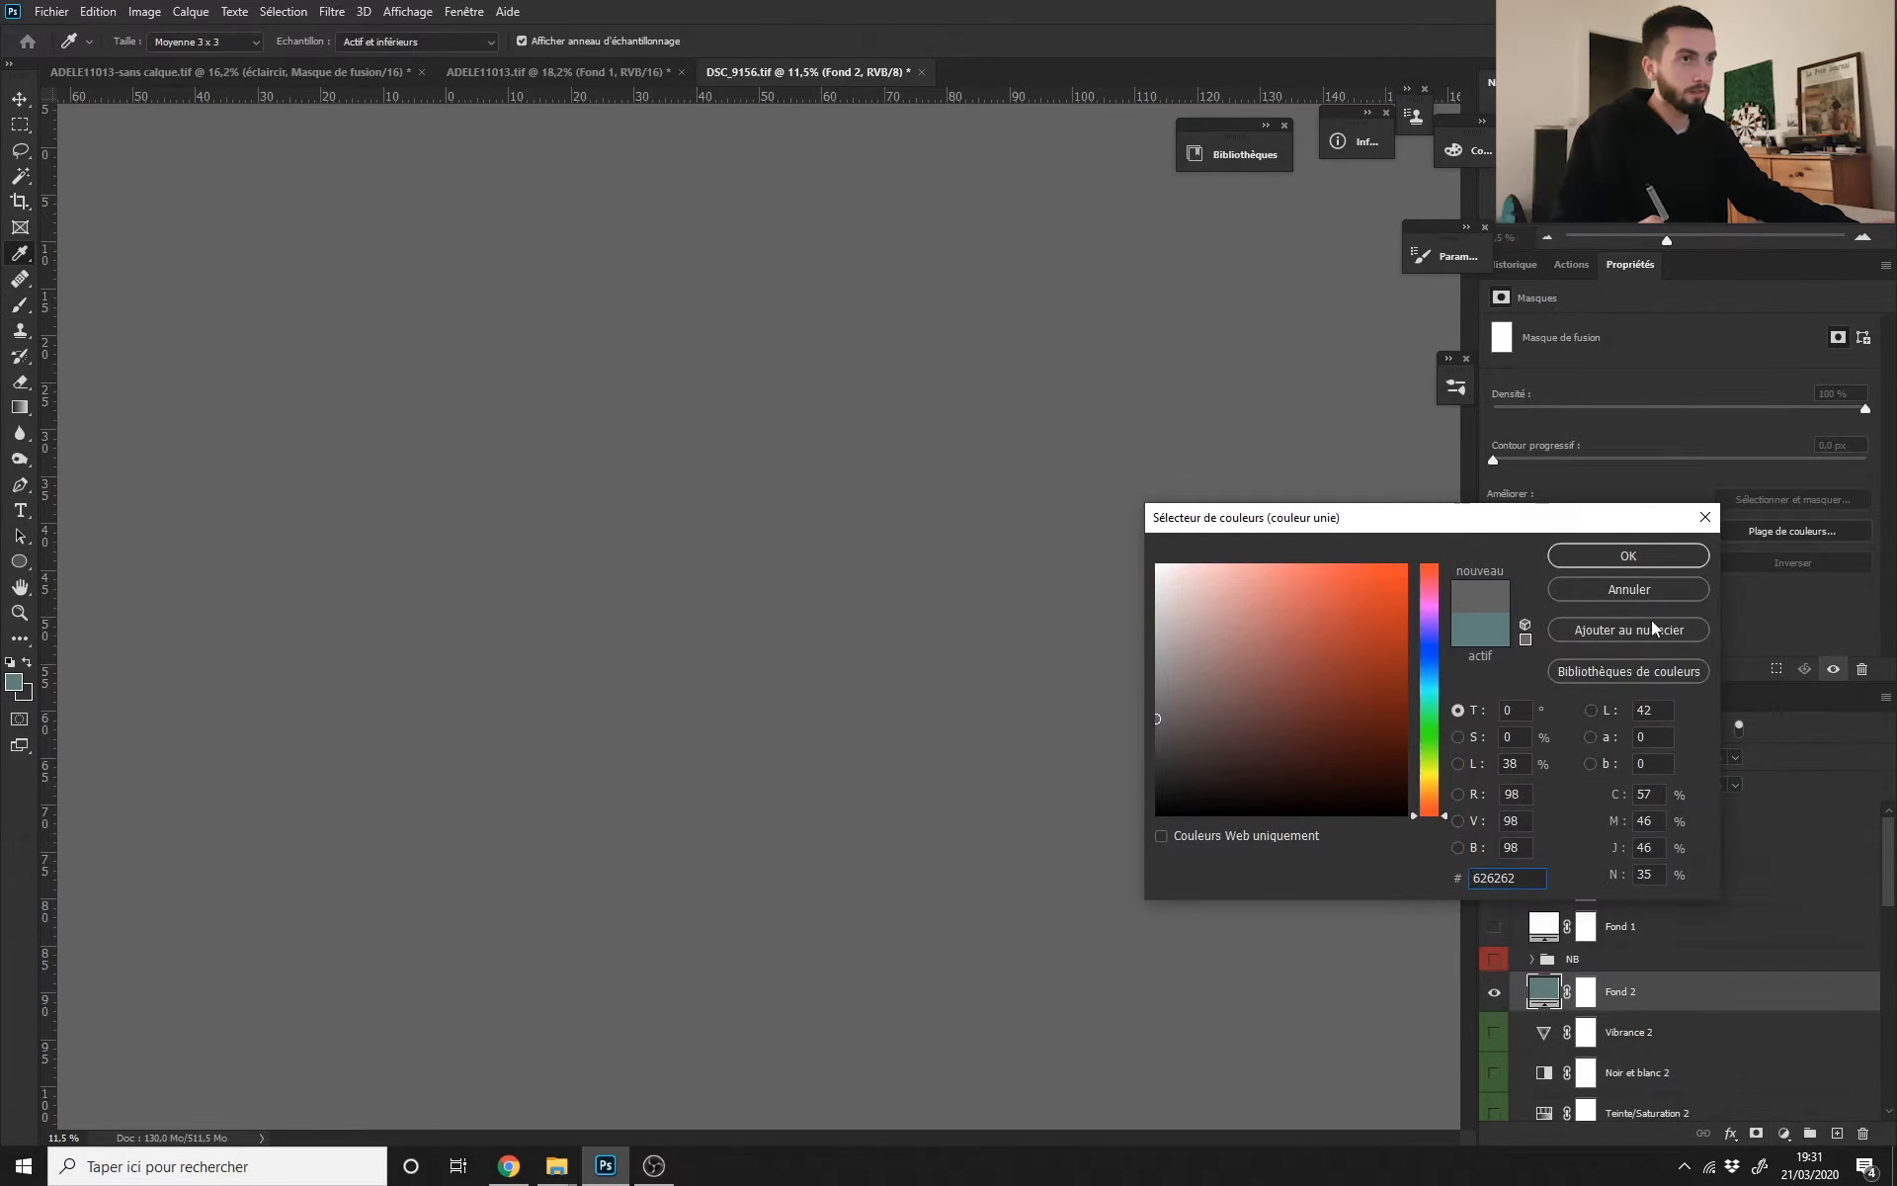
{"action": "left_click", "coordinate": [1628, 555]}
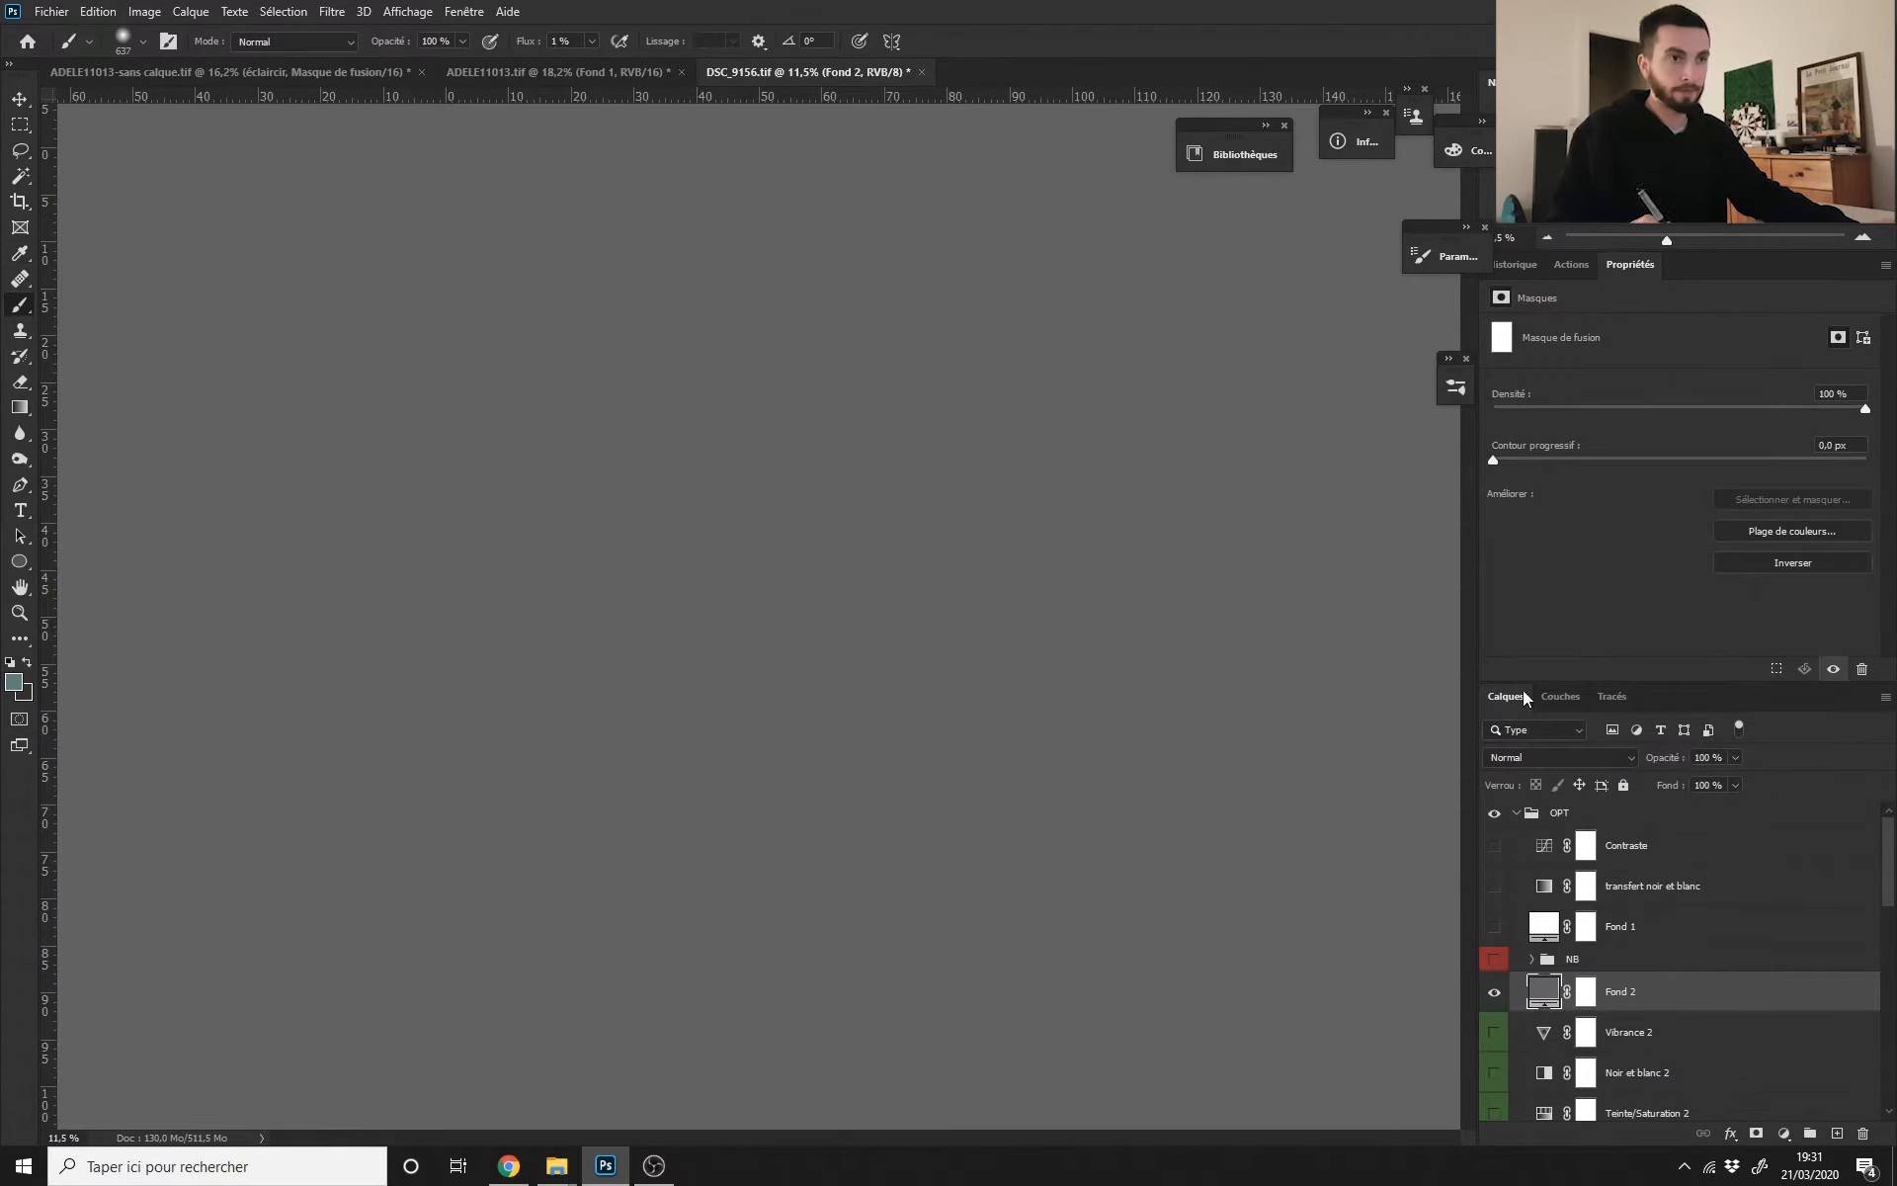
{"action": "left_click", "coordinate": [1559, 757]}
{"action": "left_click", "coordinate": [1544, 1119]}
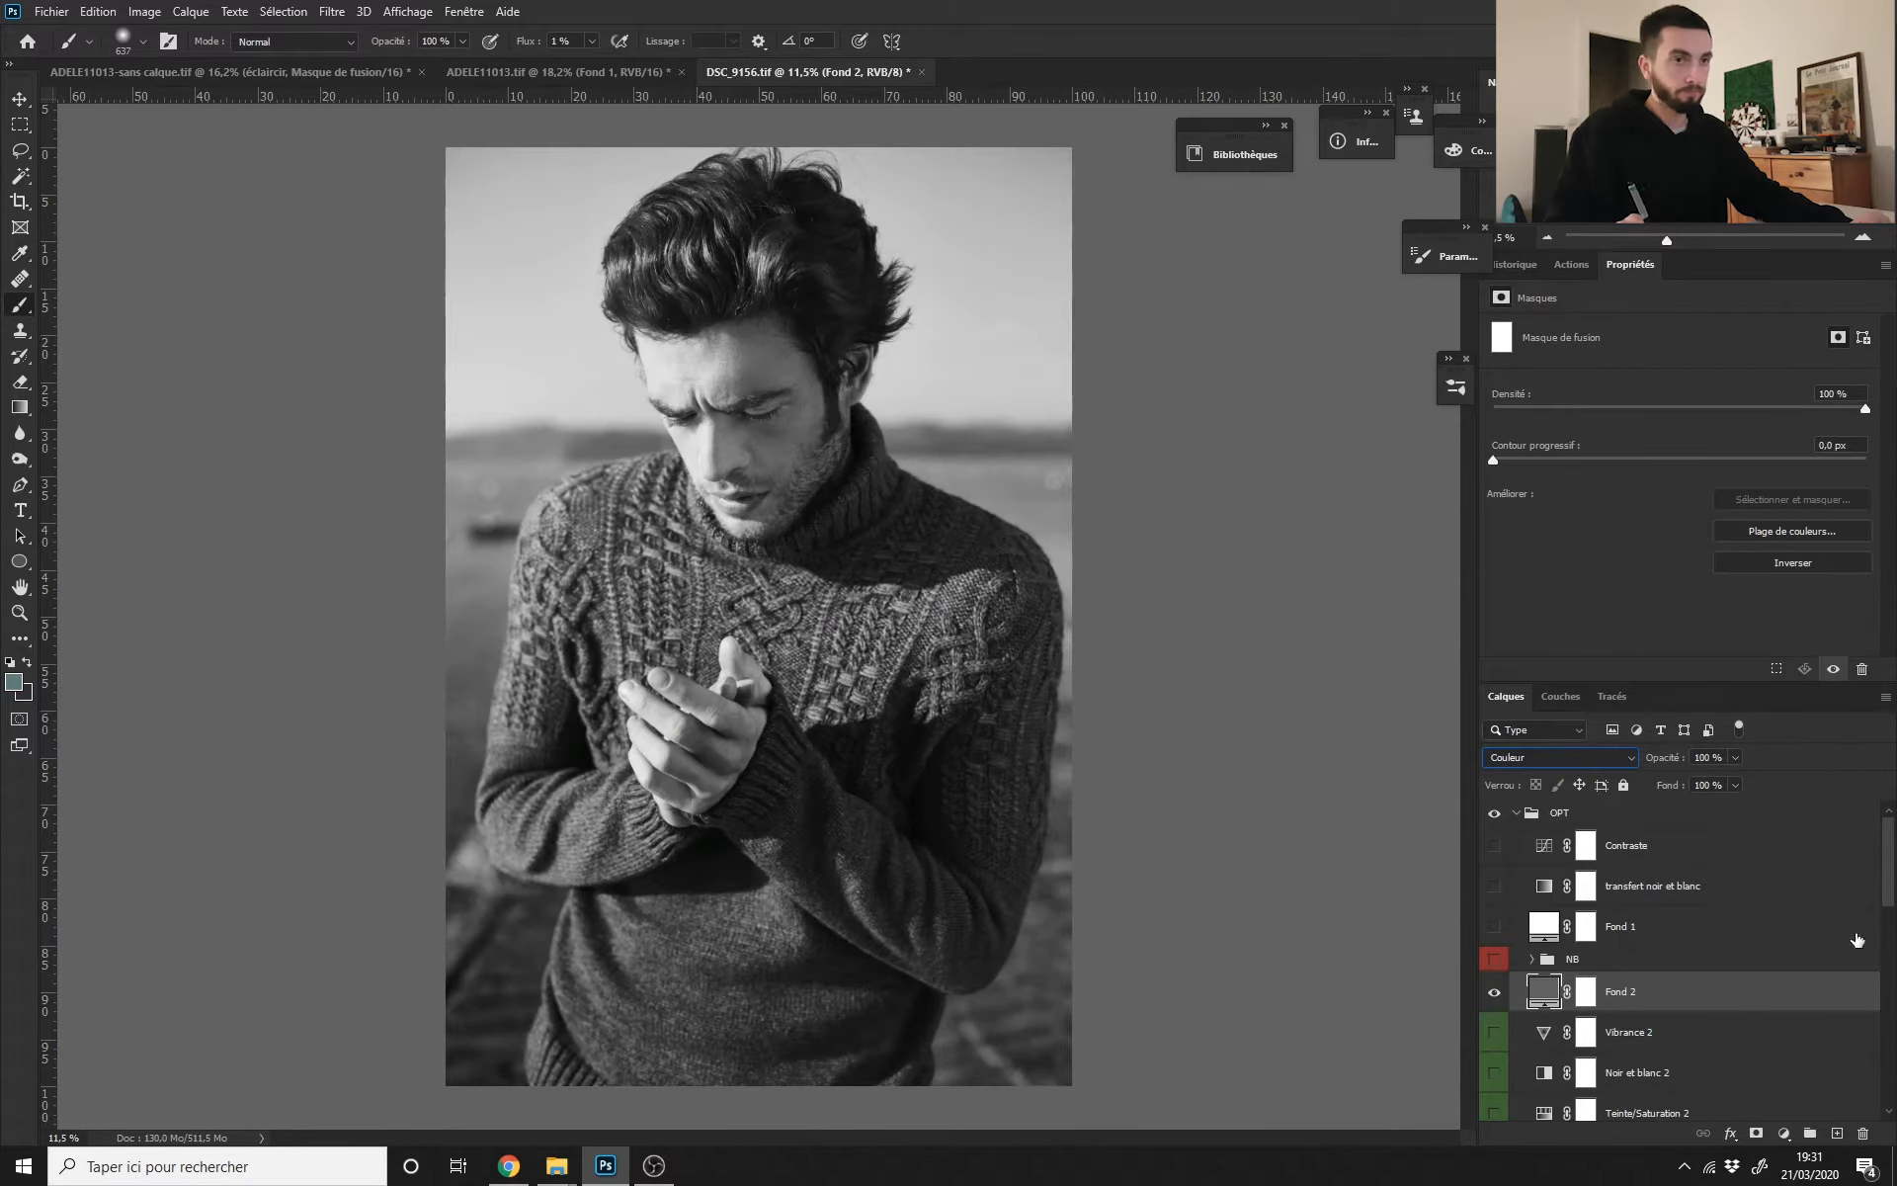
Step: Compare the Fond 2 conversion with the Vibrance 2 and Teinte/Saturation 2 conversions by toggling the layers' visibility
{"action": "scroll", "coordinate": [1892, 898], "scroll_direction": "down", "scroll_amount": 2}
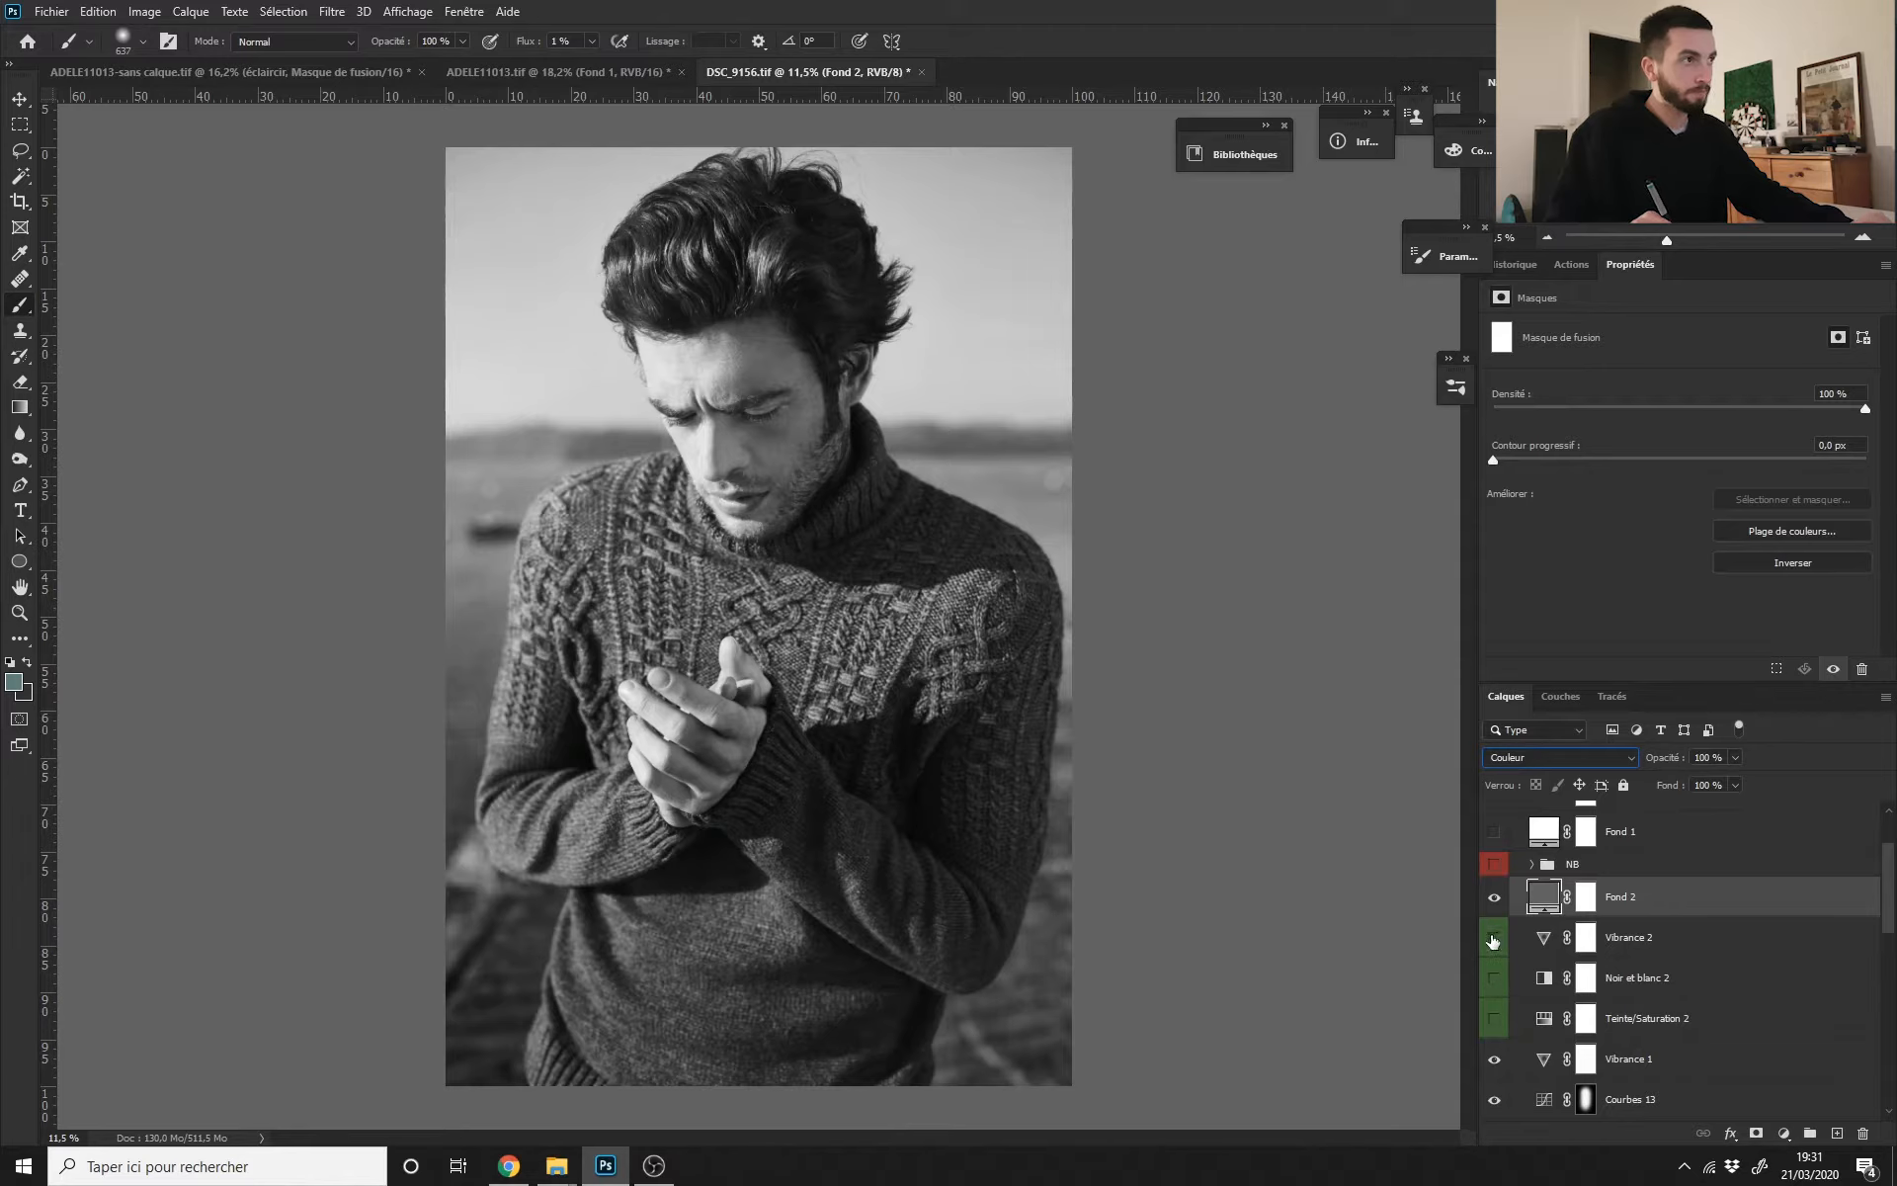
{"action": "left_click", "coordinate": [1495, 941]}
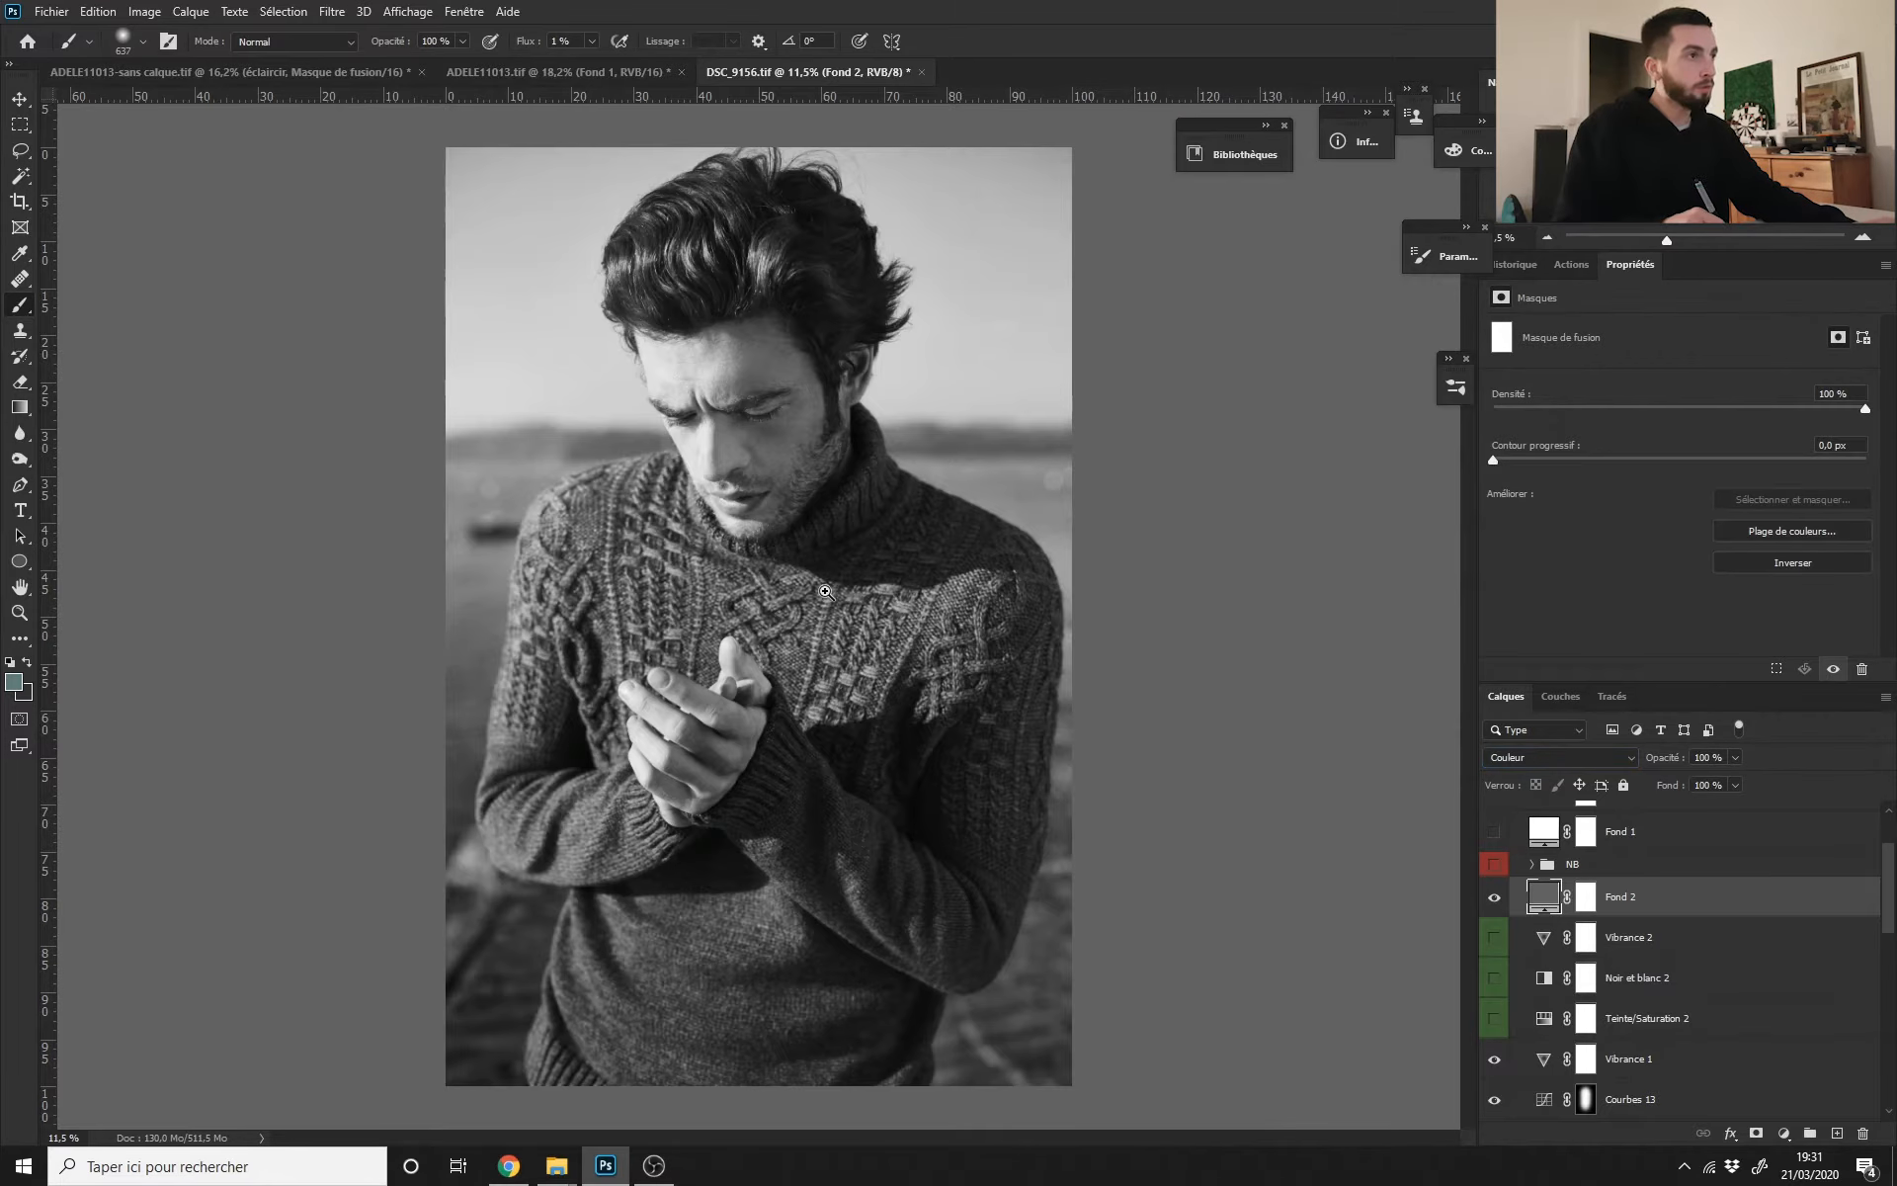
{"action": "scroll", "coordinate": [827, 593], "scroll_direction": "down", "scroll_amount": 2}
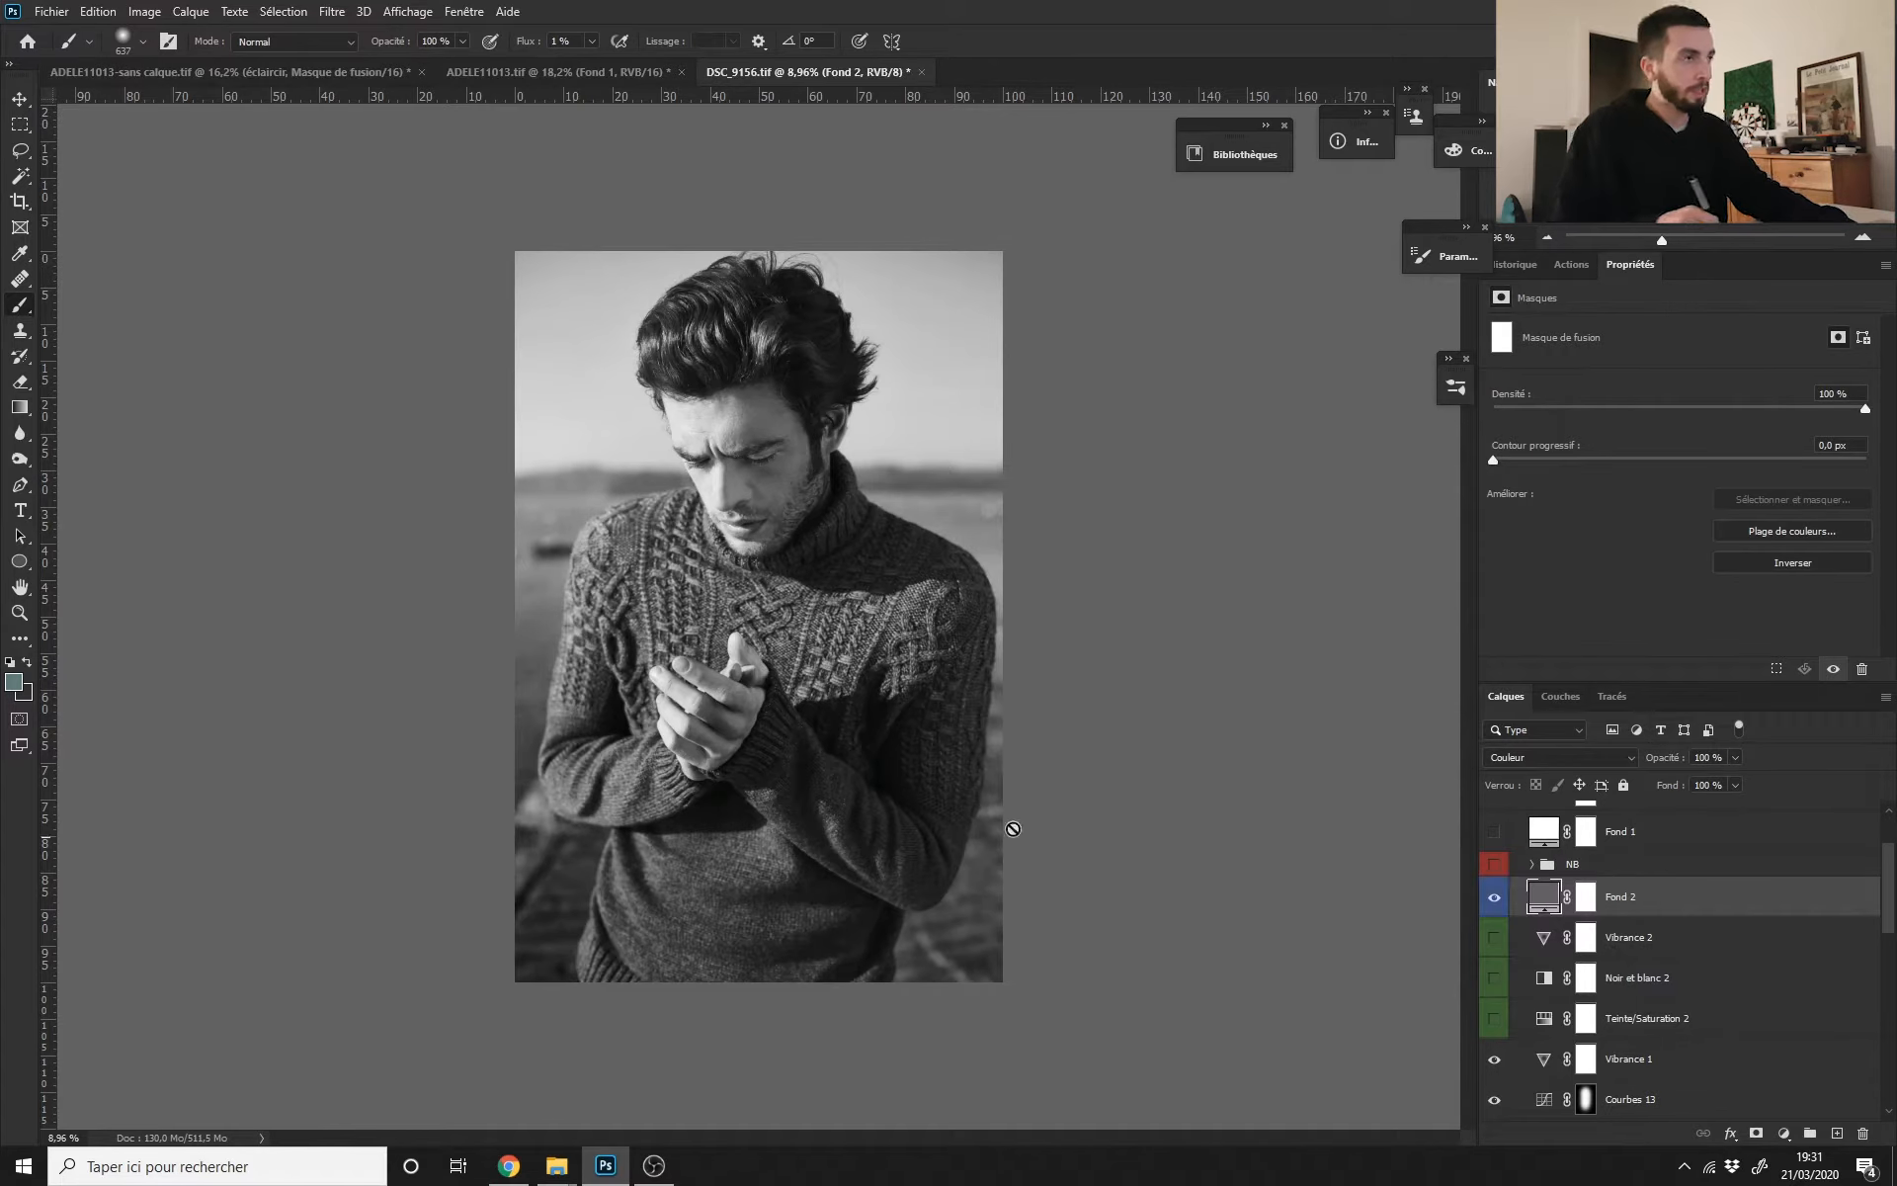
{"action": "scroll", "coordinate": [772, 714], "scroll_direction": "down", "scroll_amount": 3}
{"action": "scroll", "coordinate": [812, 724], "scroll_direction": "up", "scroll_amount": 2}
{"action": "left_click", "coordinate": [1494, 897]}
{"action": "left_click", "coordinate": [1494, 897]}
{"action": "scroll", "coordinate": [1334, 874], "scroll_direction": "up", "scroll_amount": 3}
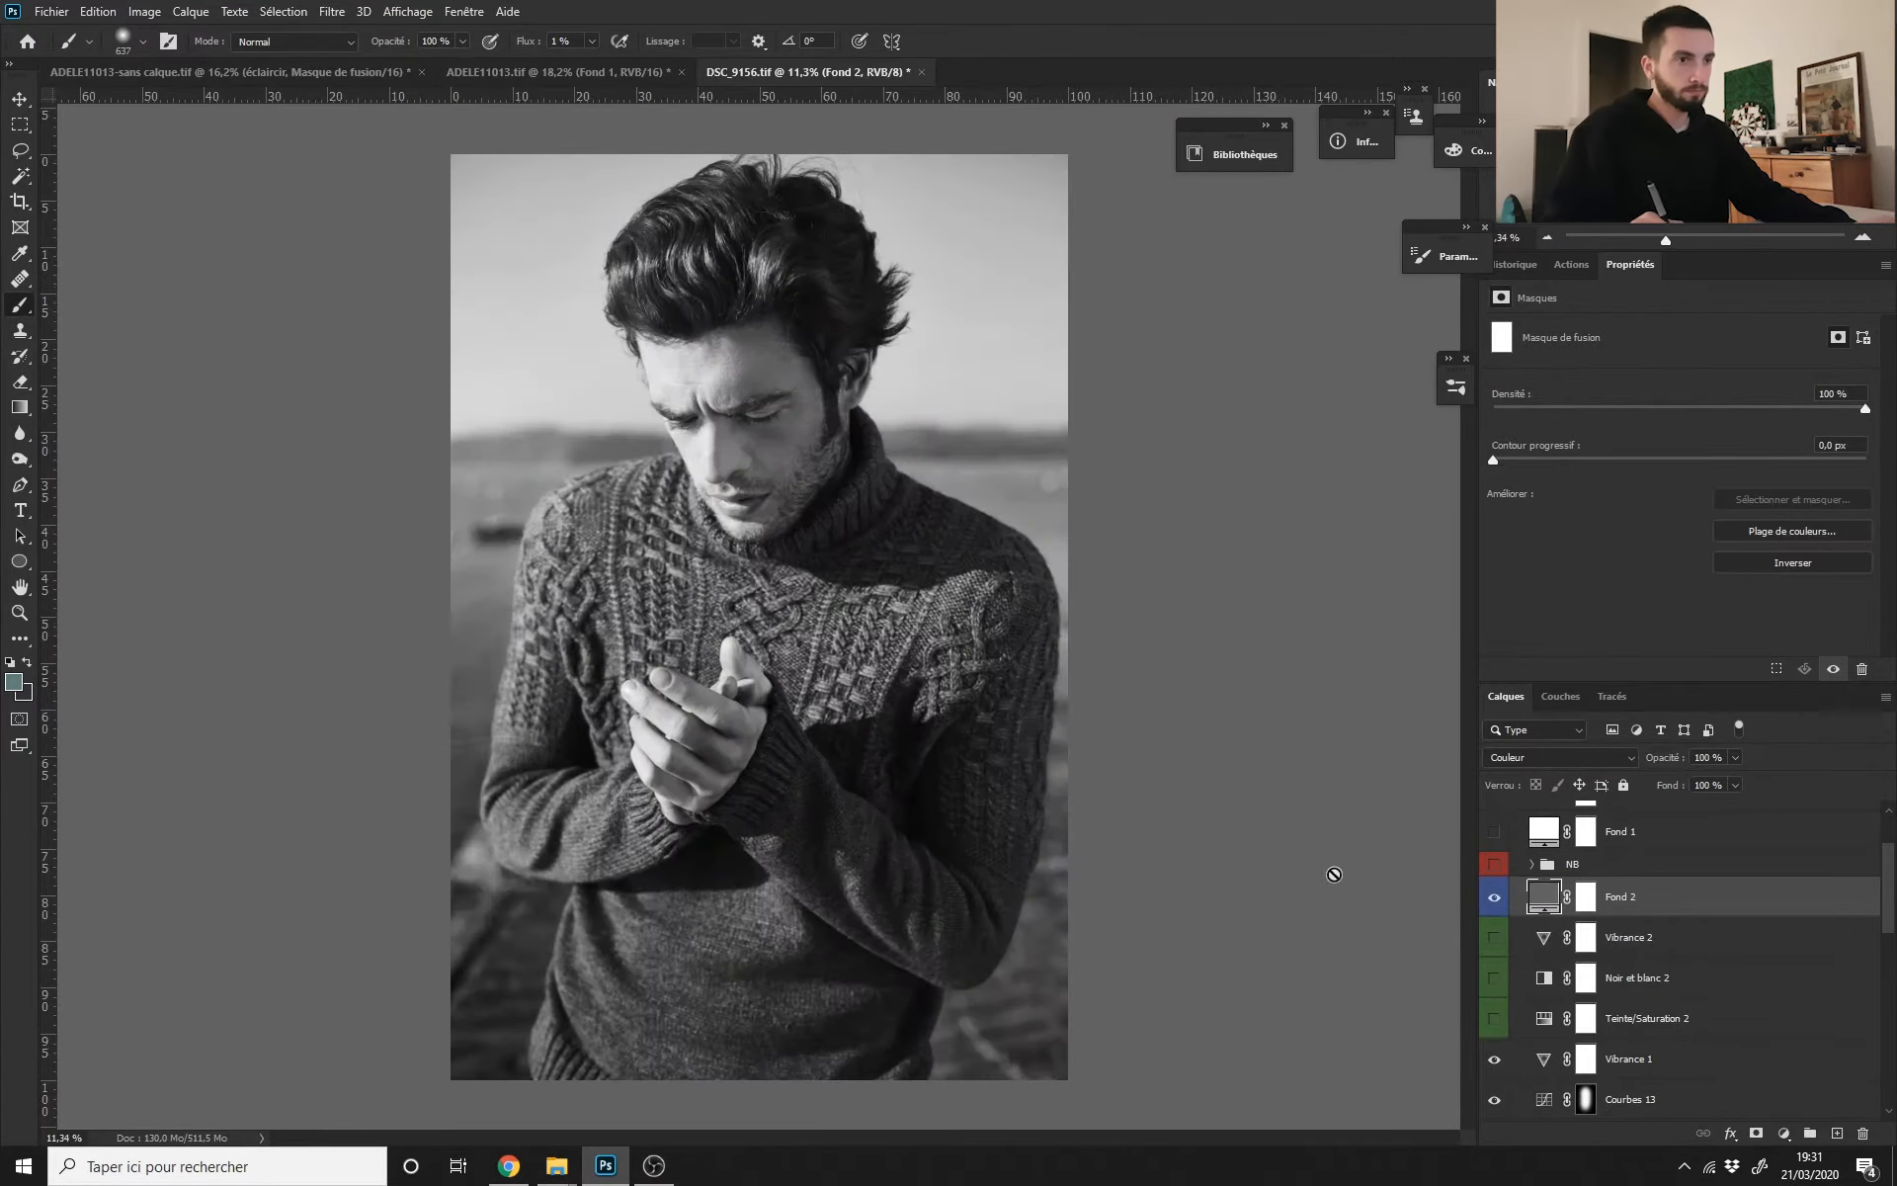
{"action": "left_click", "coordinate": [1495, 1021]}
{"action": "left_click", "coordinate": [1495, 1021]}
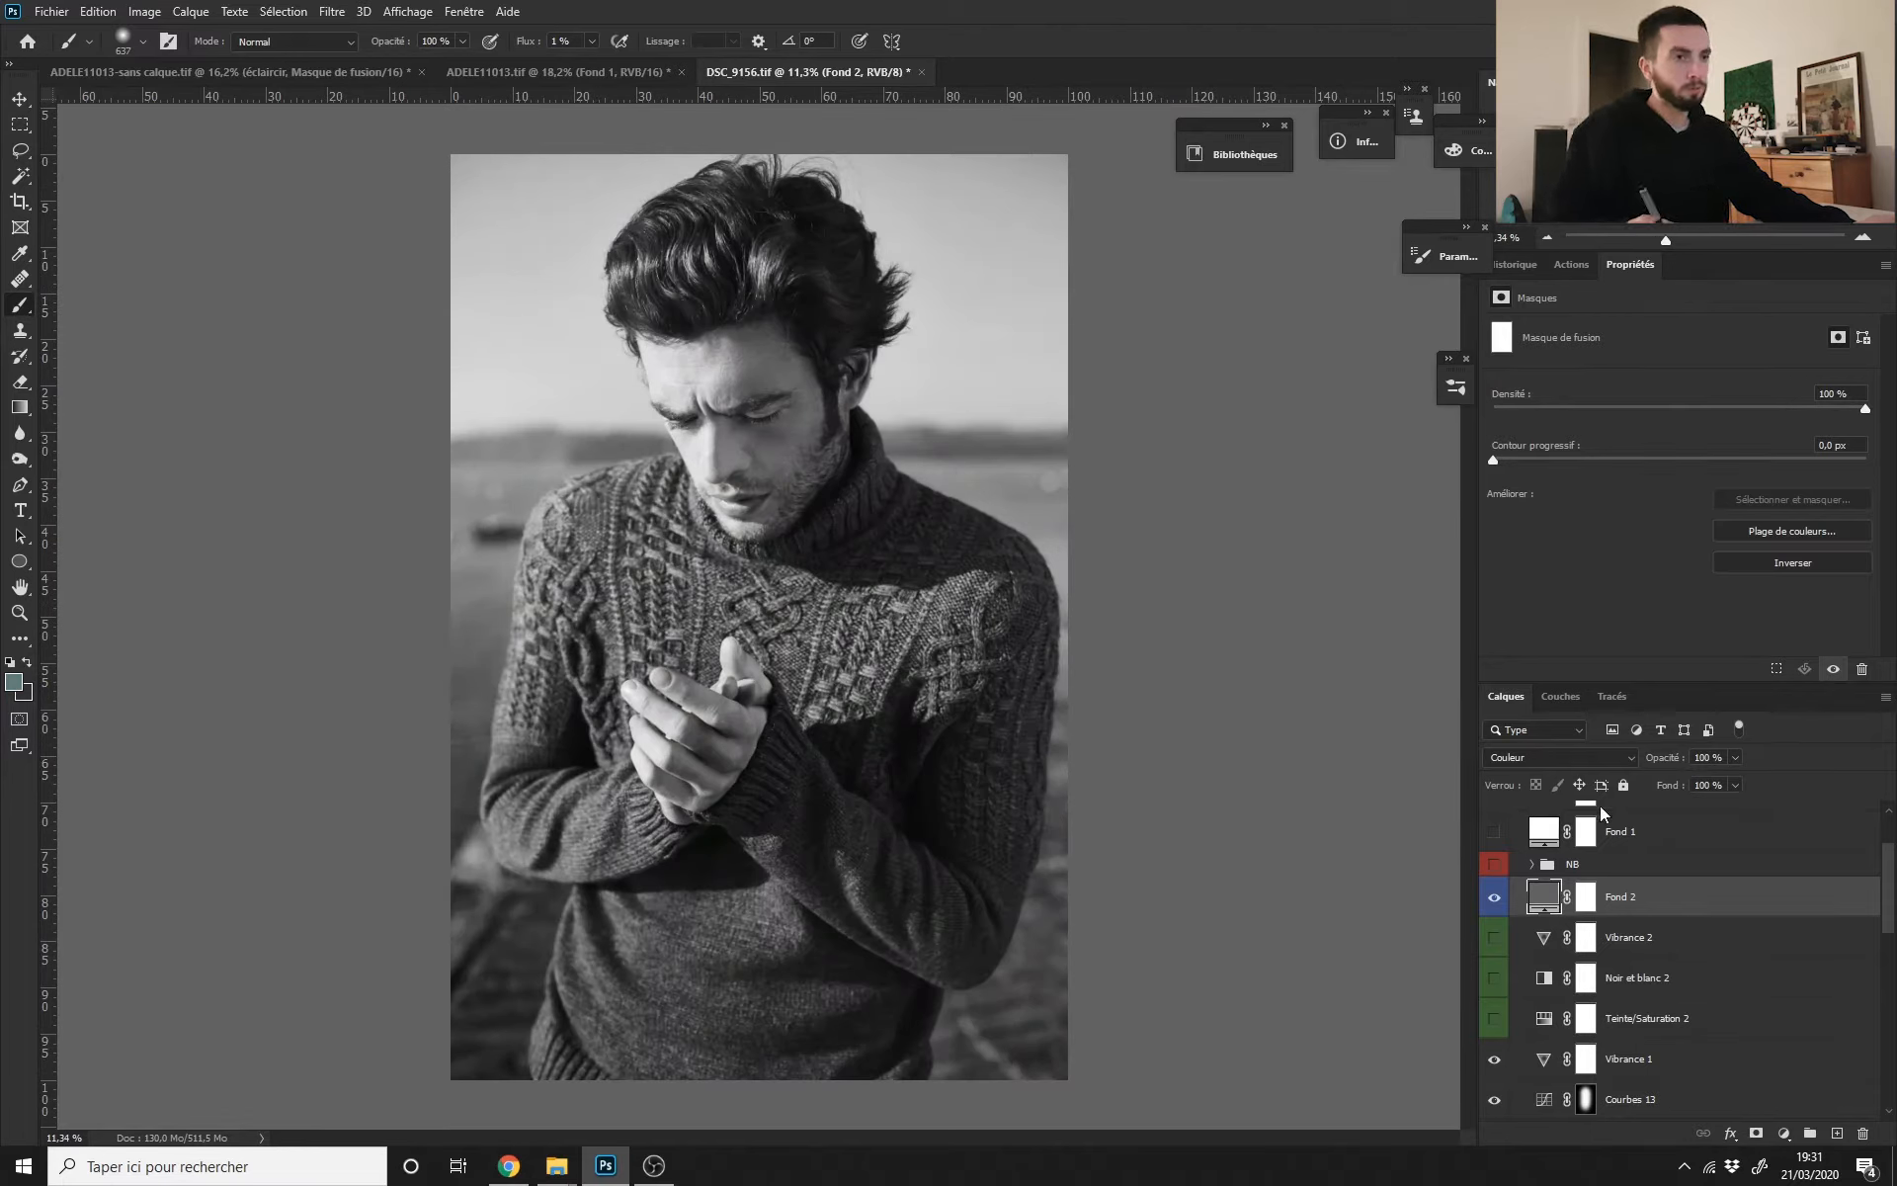
Step: Delete the four test conversion layers from Fond 2 down to Teinte/Saturation 2
{"action": "left_click", "coordinate": [1657, 1028], "text": "shift"}
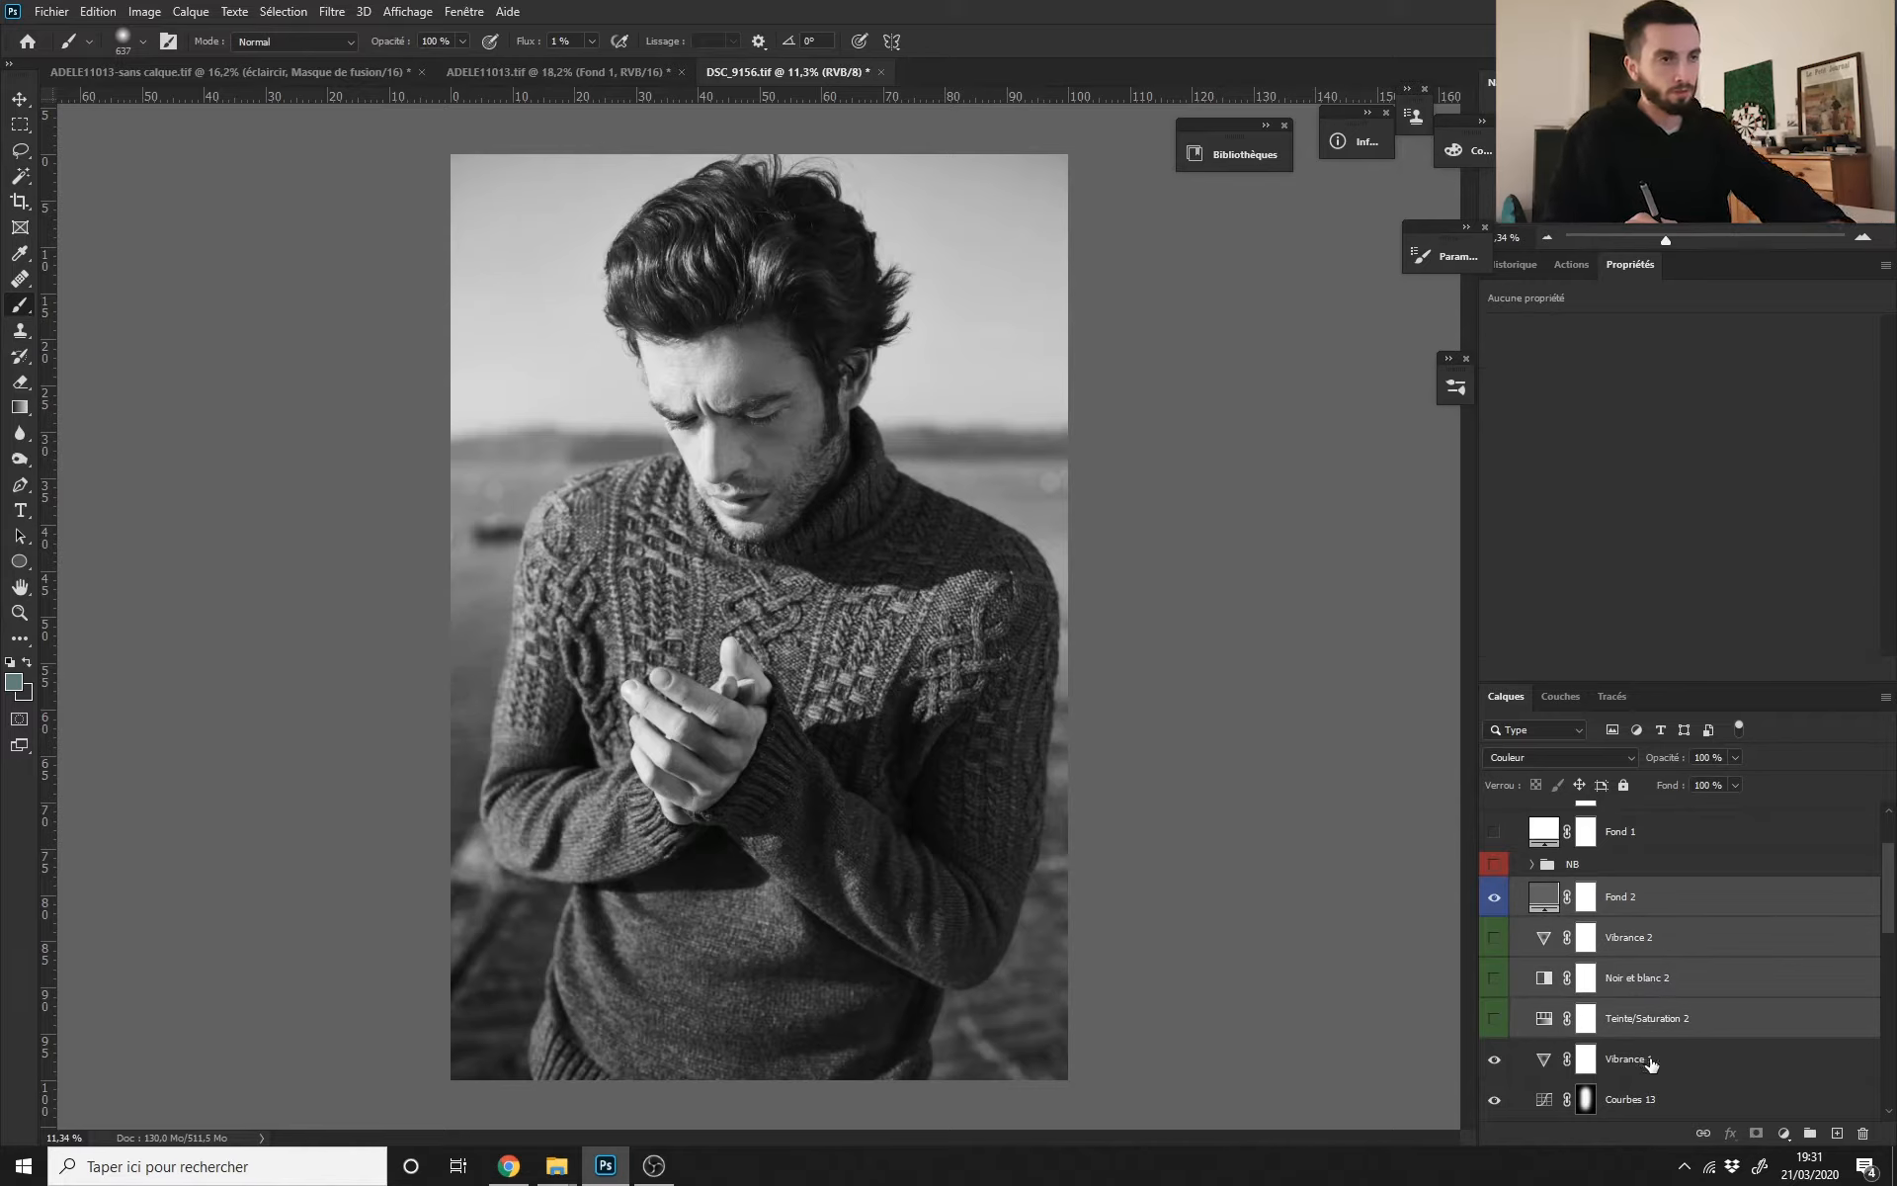
{"action": "key", "text": "Delete"}
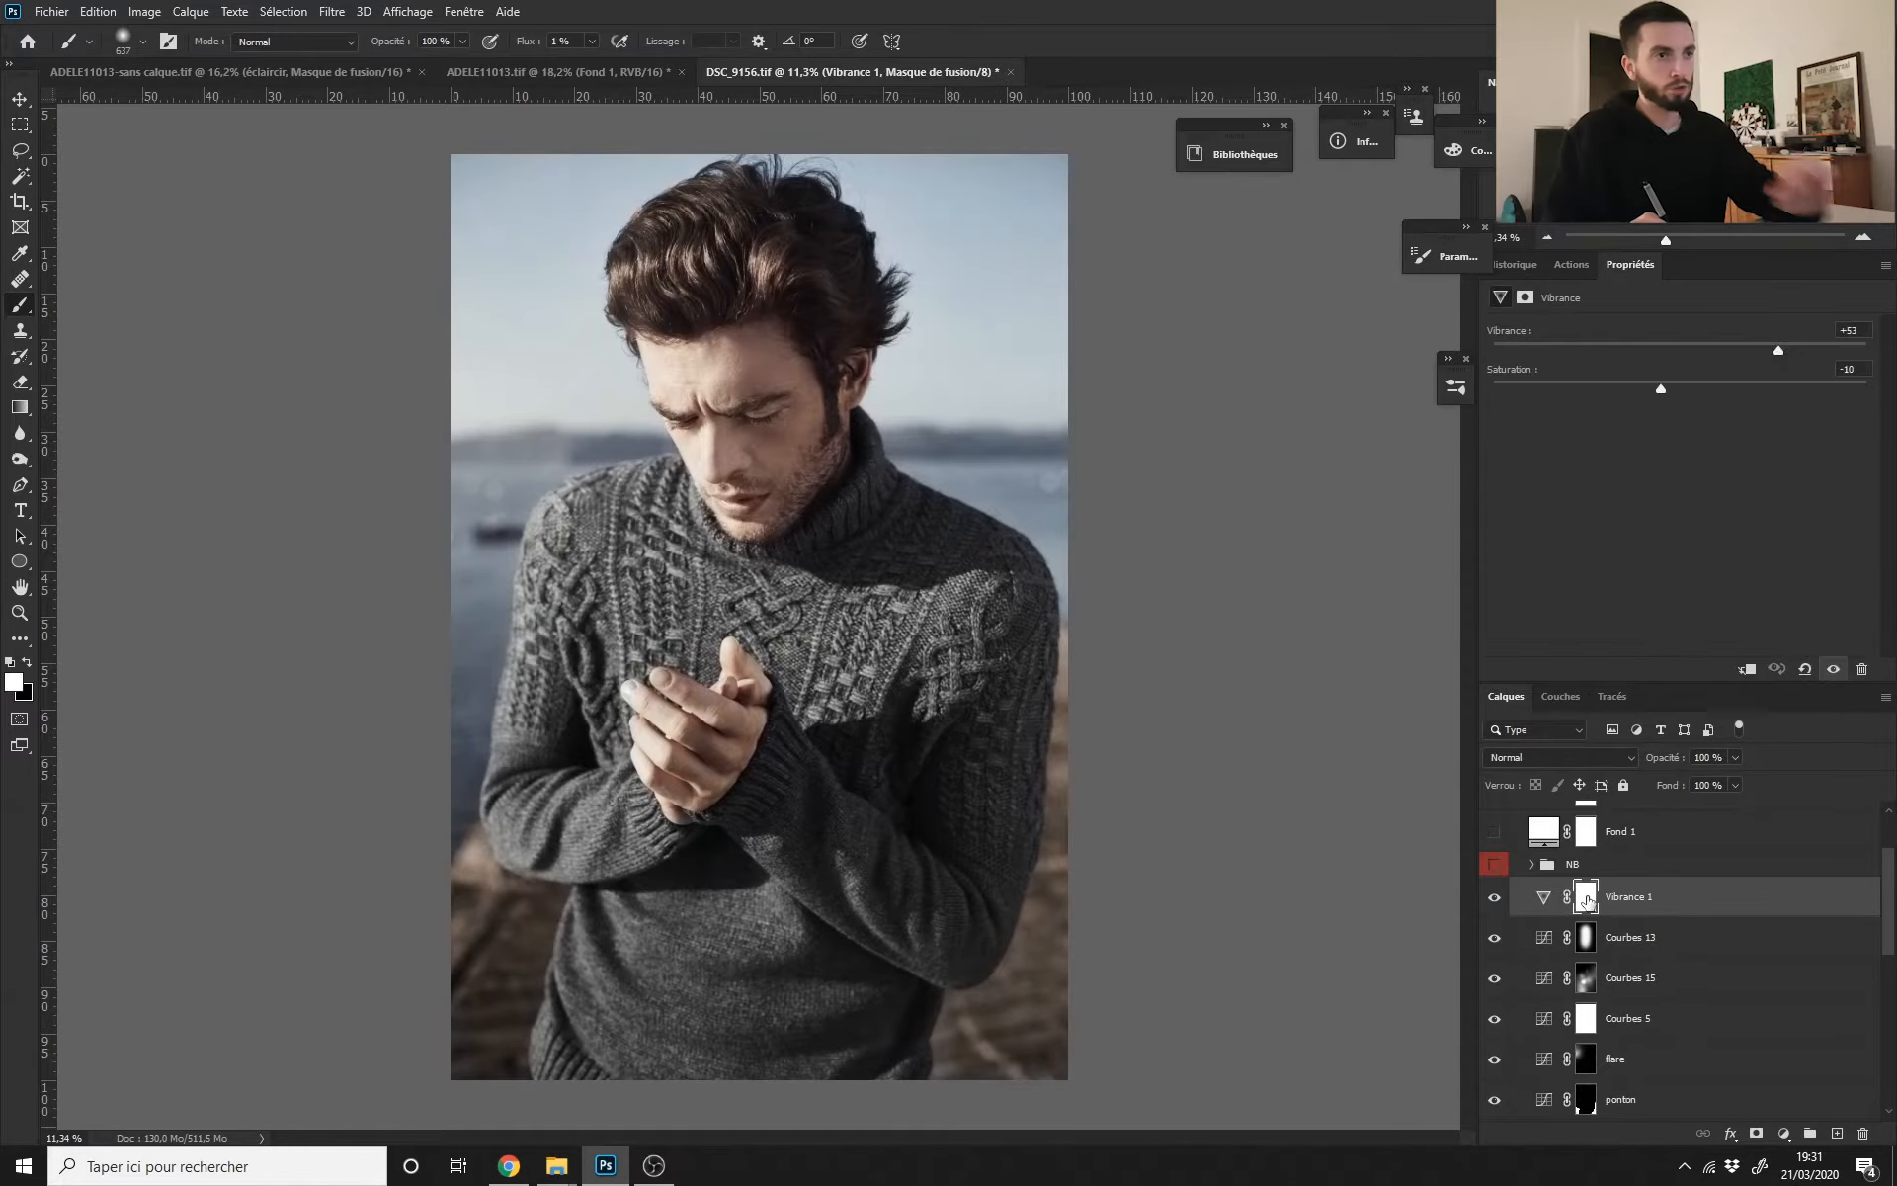
Step: Expand the NB group, open the Noir et blanc 1 settings, and make the group's black-and-white conversion visible
{"action": "left_click_drag", "start_coordinate": [1888, 927], "coordinate": [1888, 925]}
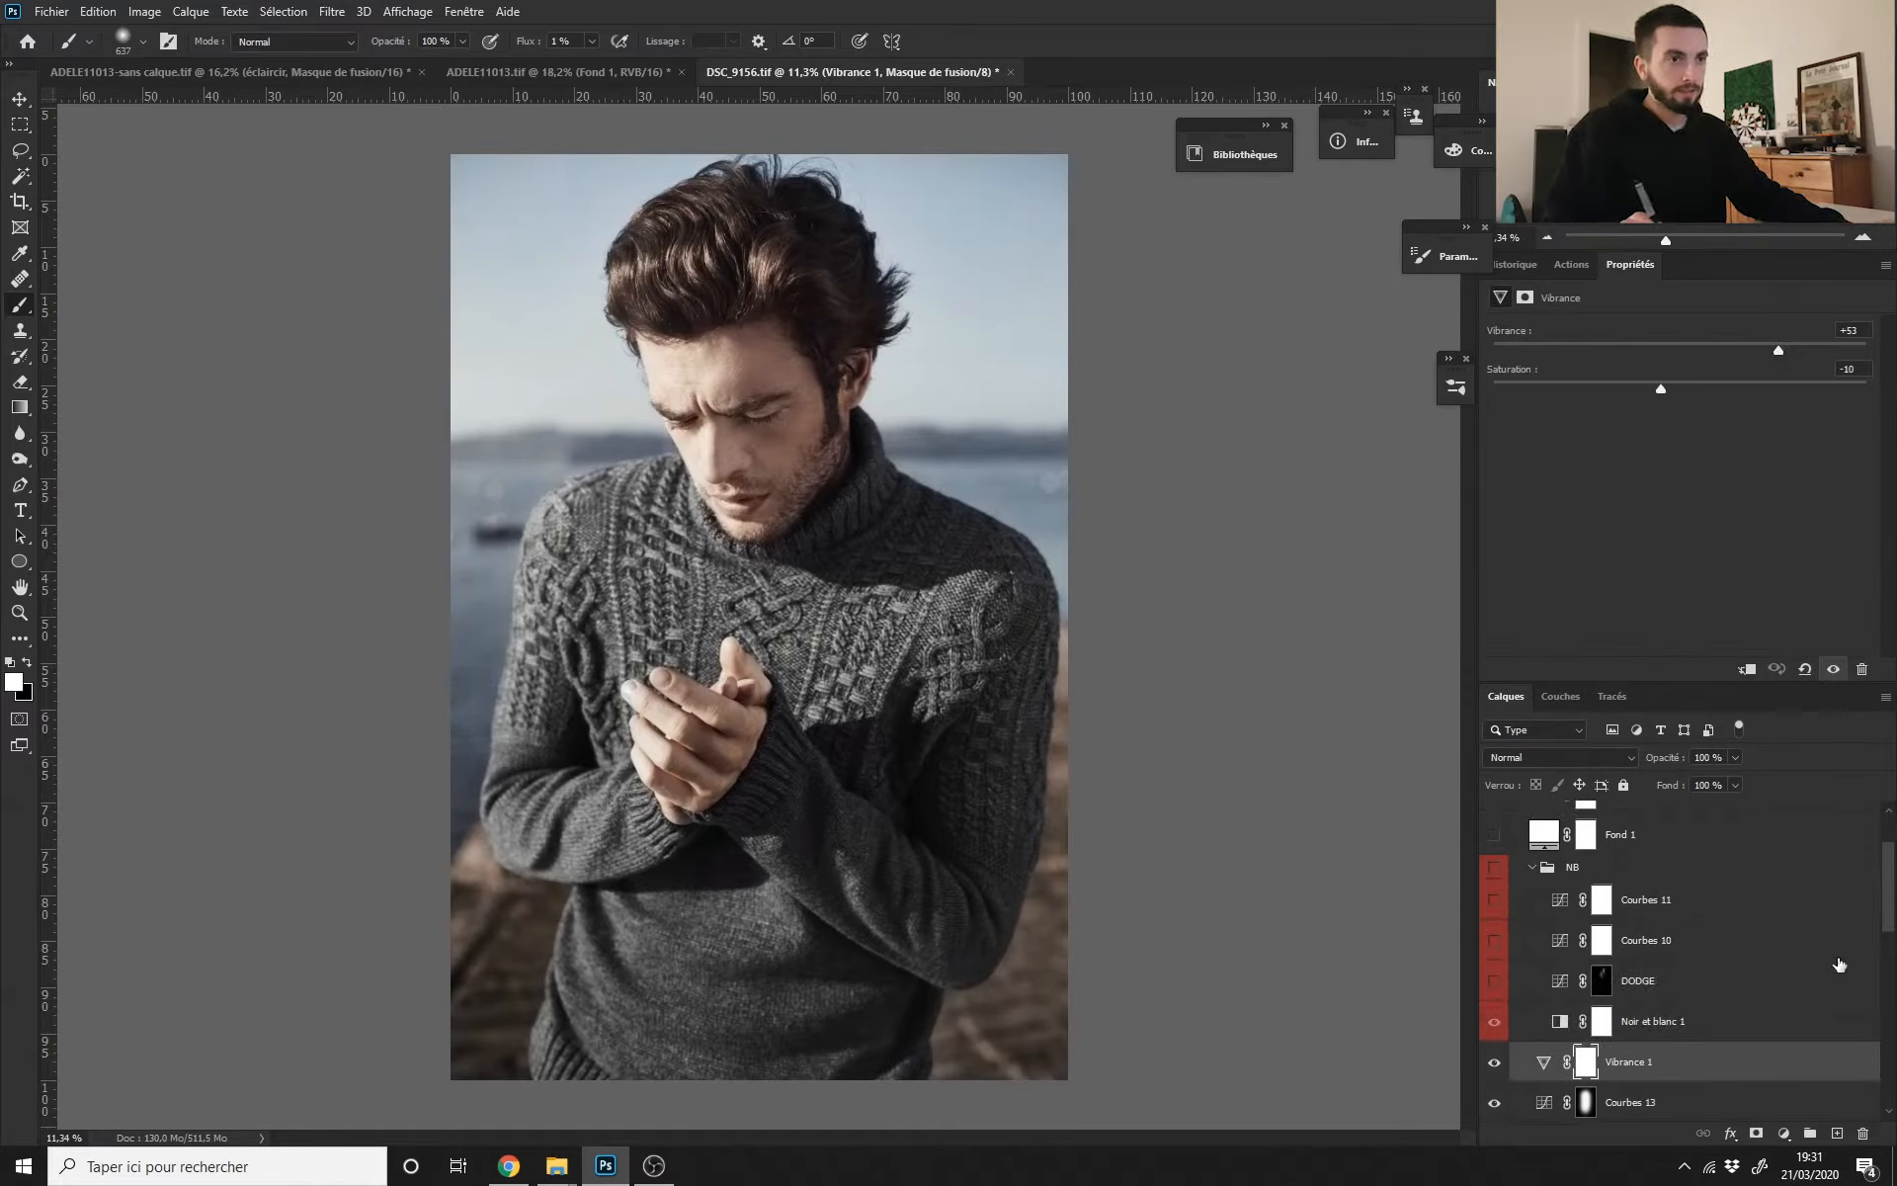
{"action": "left_click", "coordinate": [1648, 1028]}
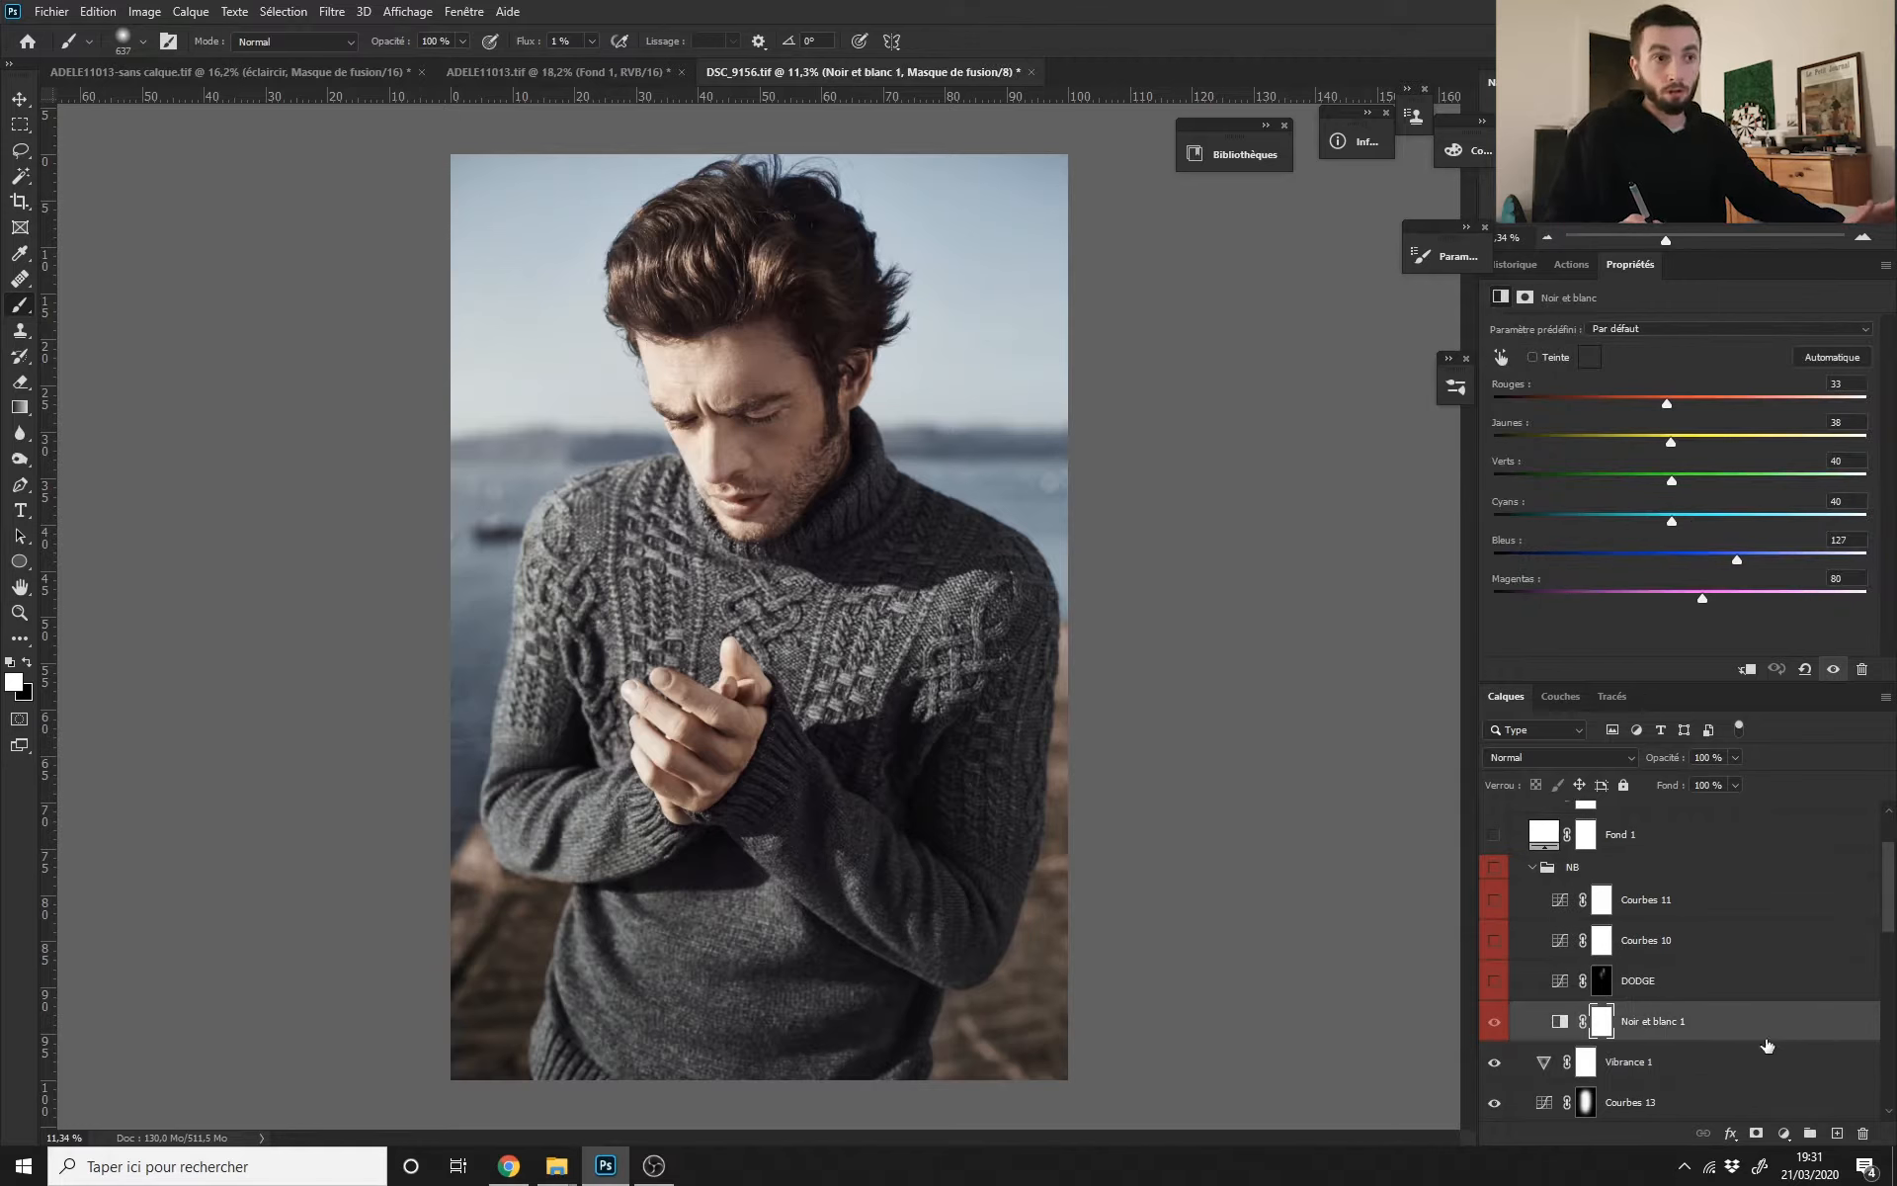
{"action": "left_click", "coordinate": [1493, 1024]}
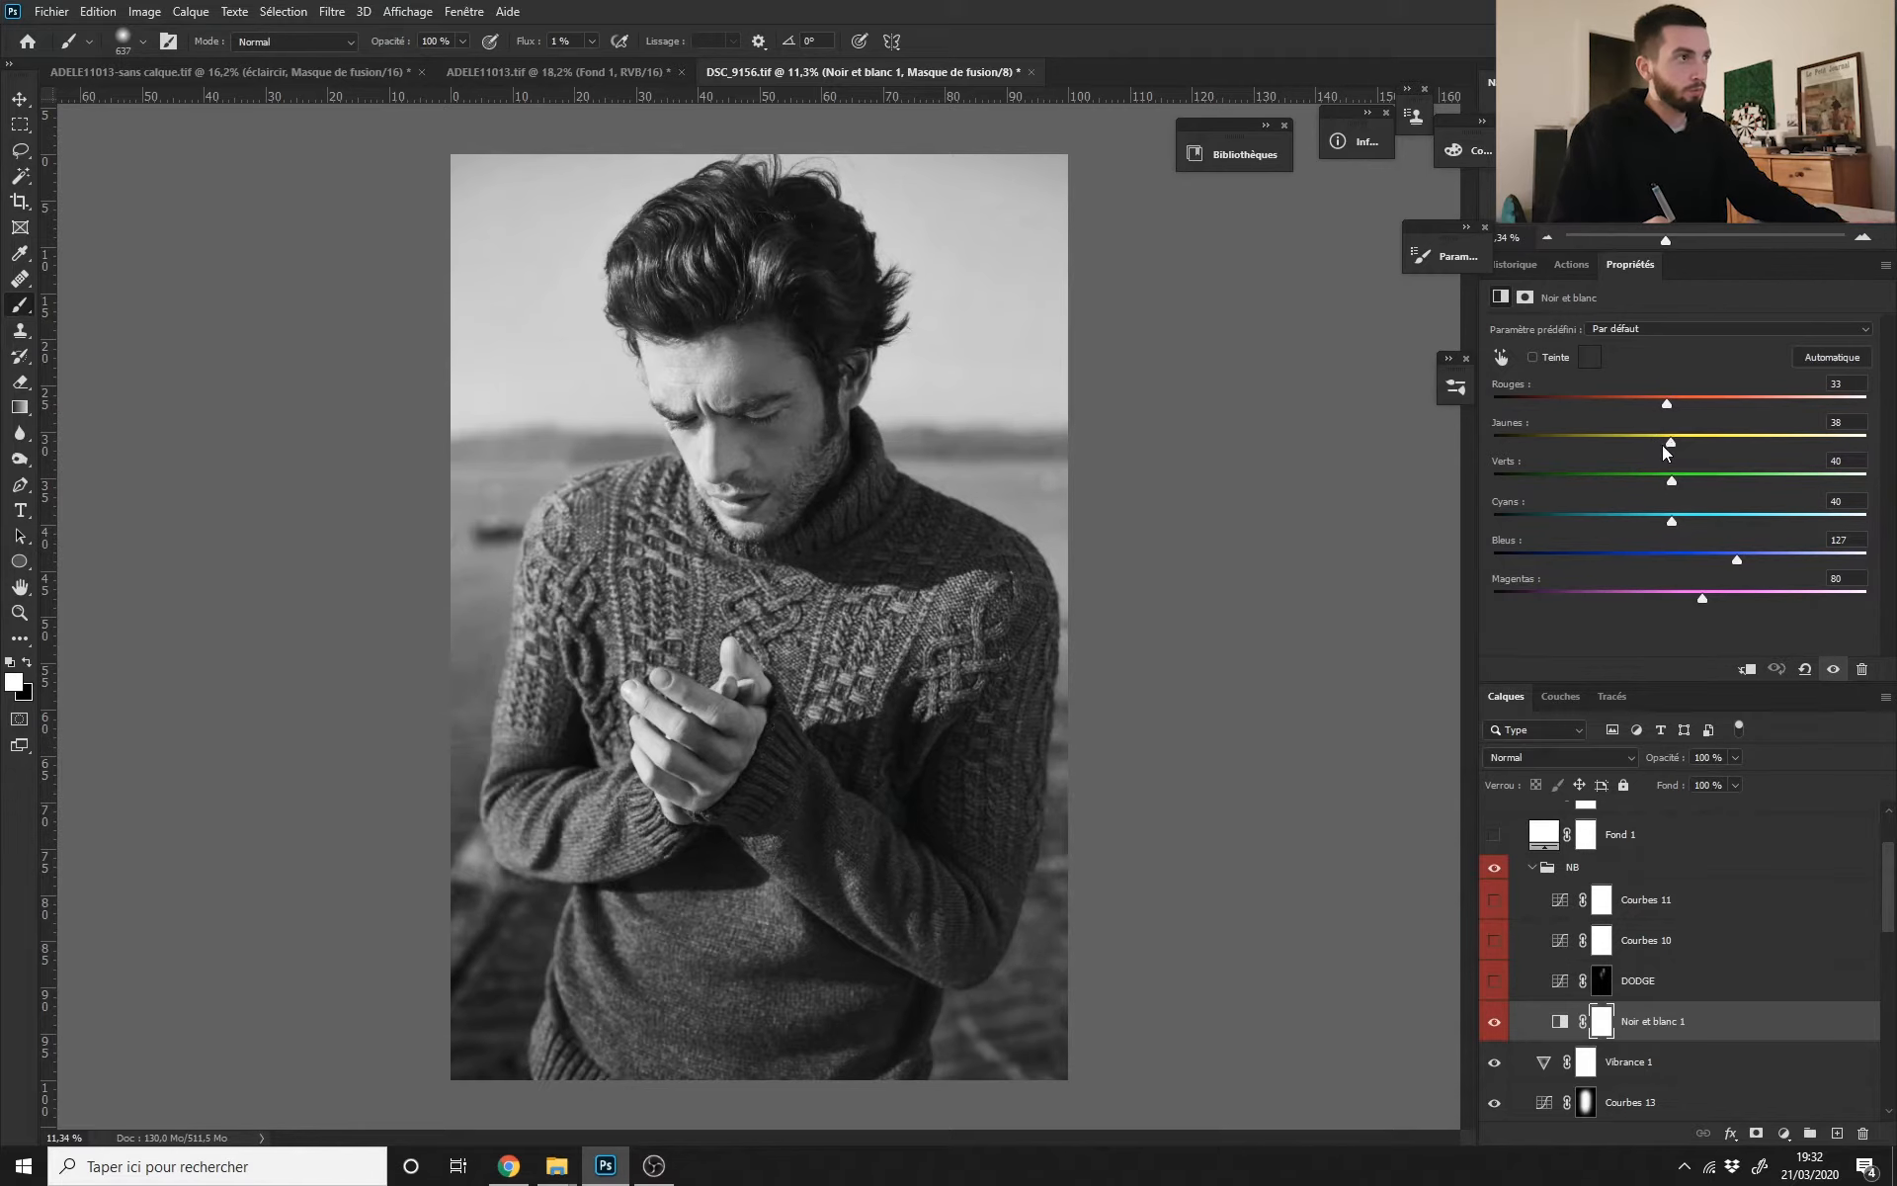
{"action": "key", "text": "alt+Tab"}
{"action": "key", "text": "alt+Tab"}
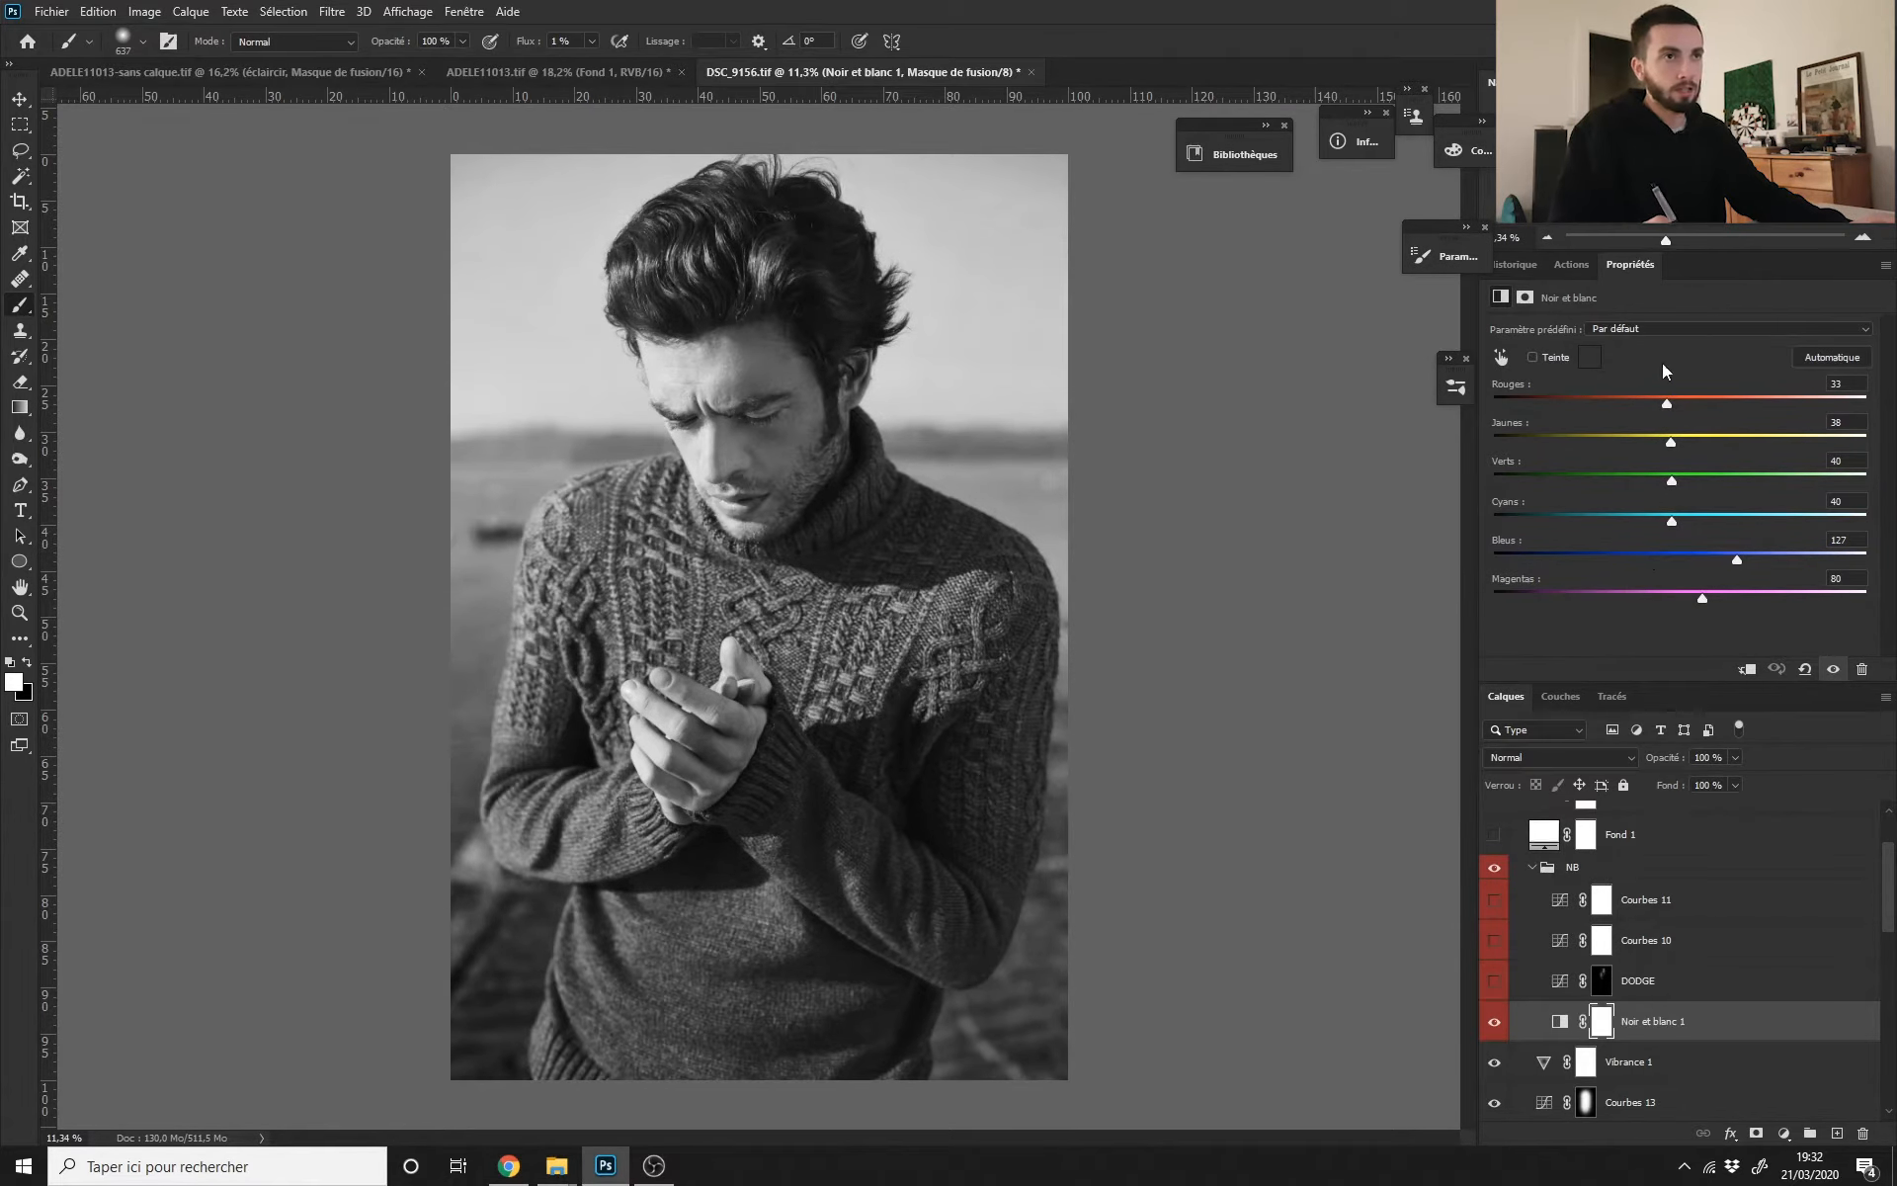
Step: Reset Noir et blanc 1 to its default values and compare them with the custom mix, ending with the reset undone
{"action": "left_click", "coordinate": [1804, 670]}
{"action": "key", "text": "ctrl+z"}
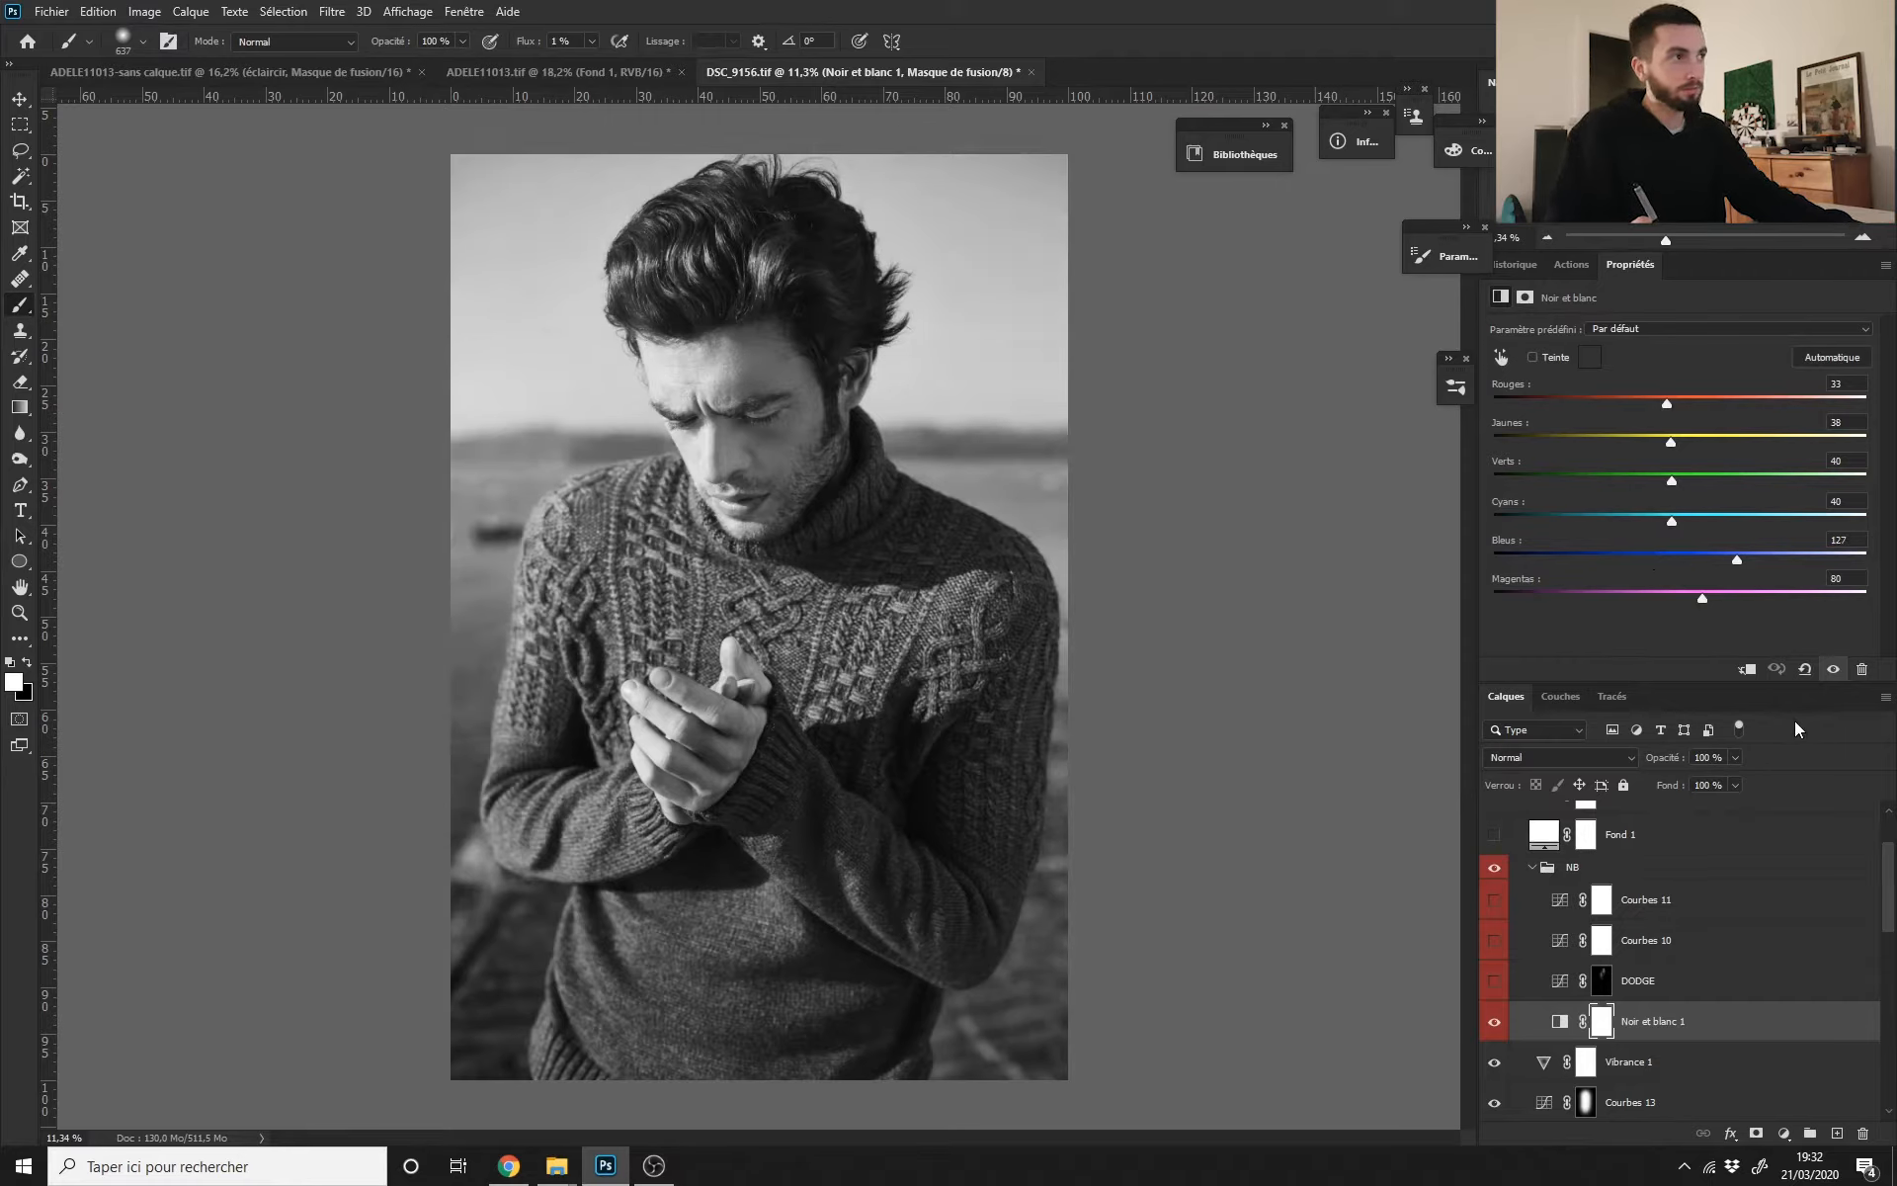
{"action": "key", "text": "ctrl+shift+z"}
{"action": "key", "text": "ctrl+z"}
{"action": "key", "text": "ctrl+shift+z"}
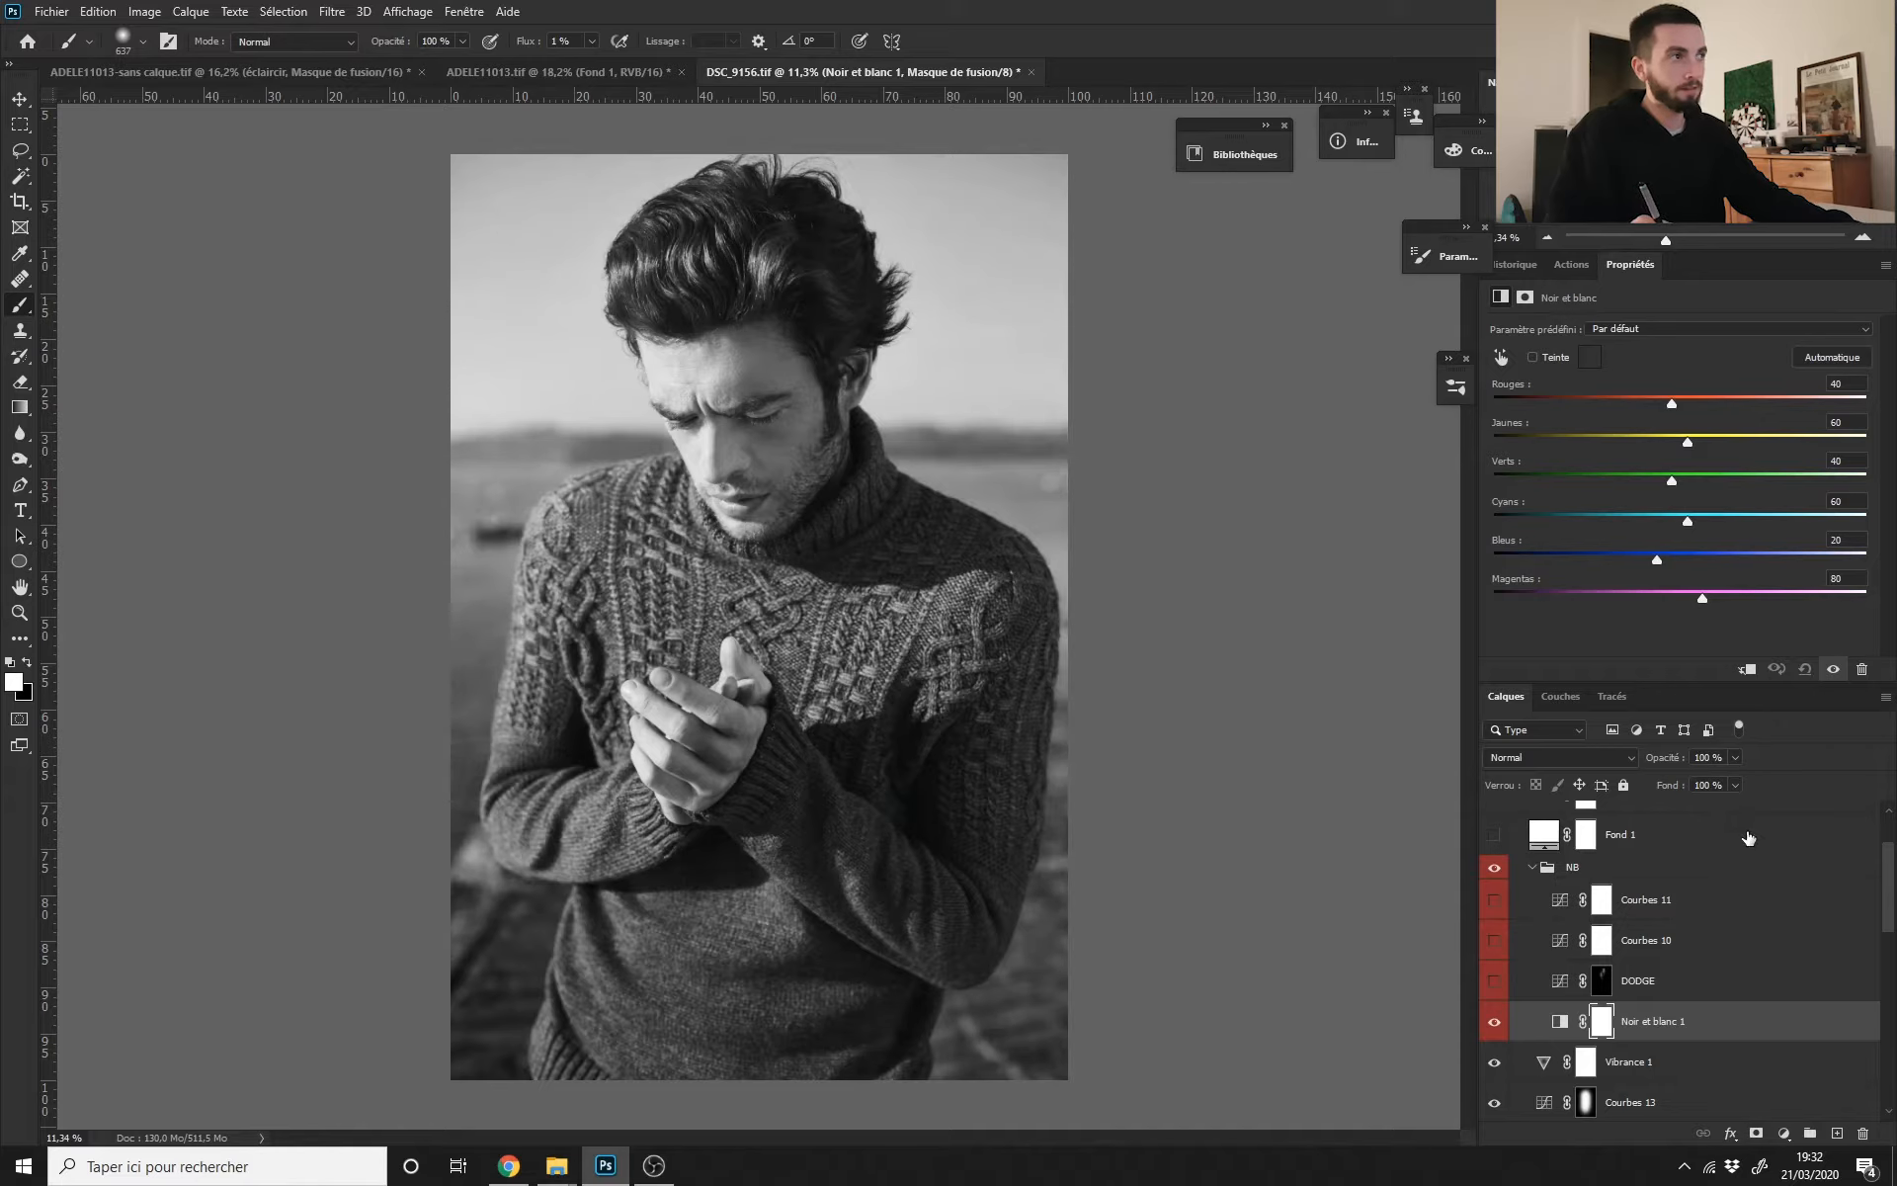
{"action": "key", "text": "ctrl+z"}
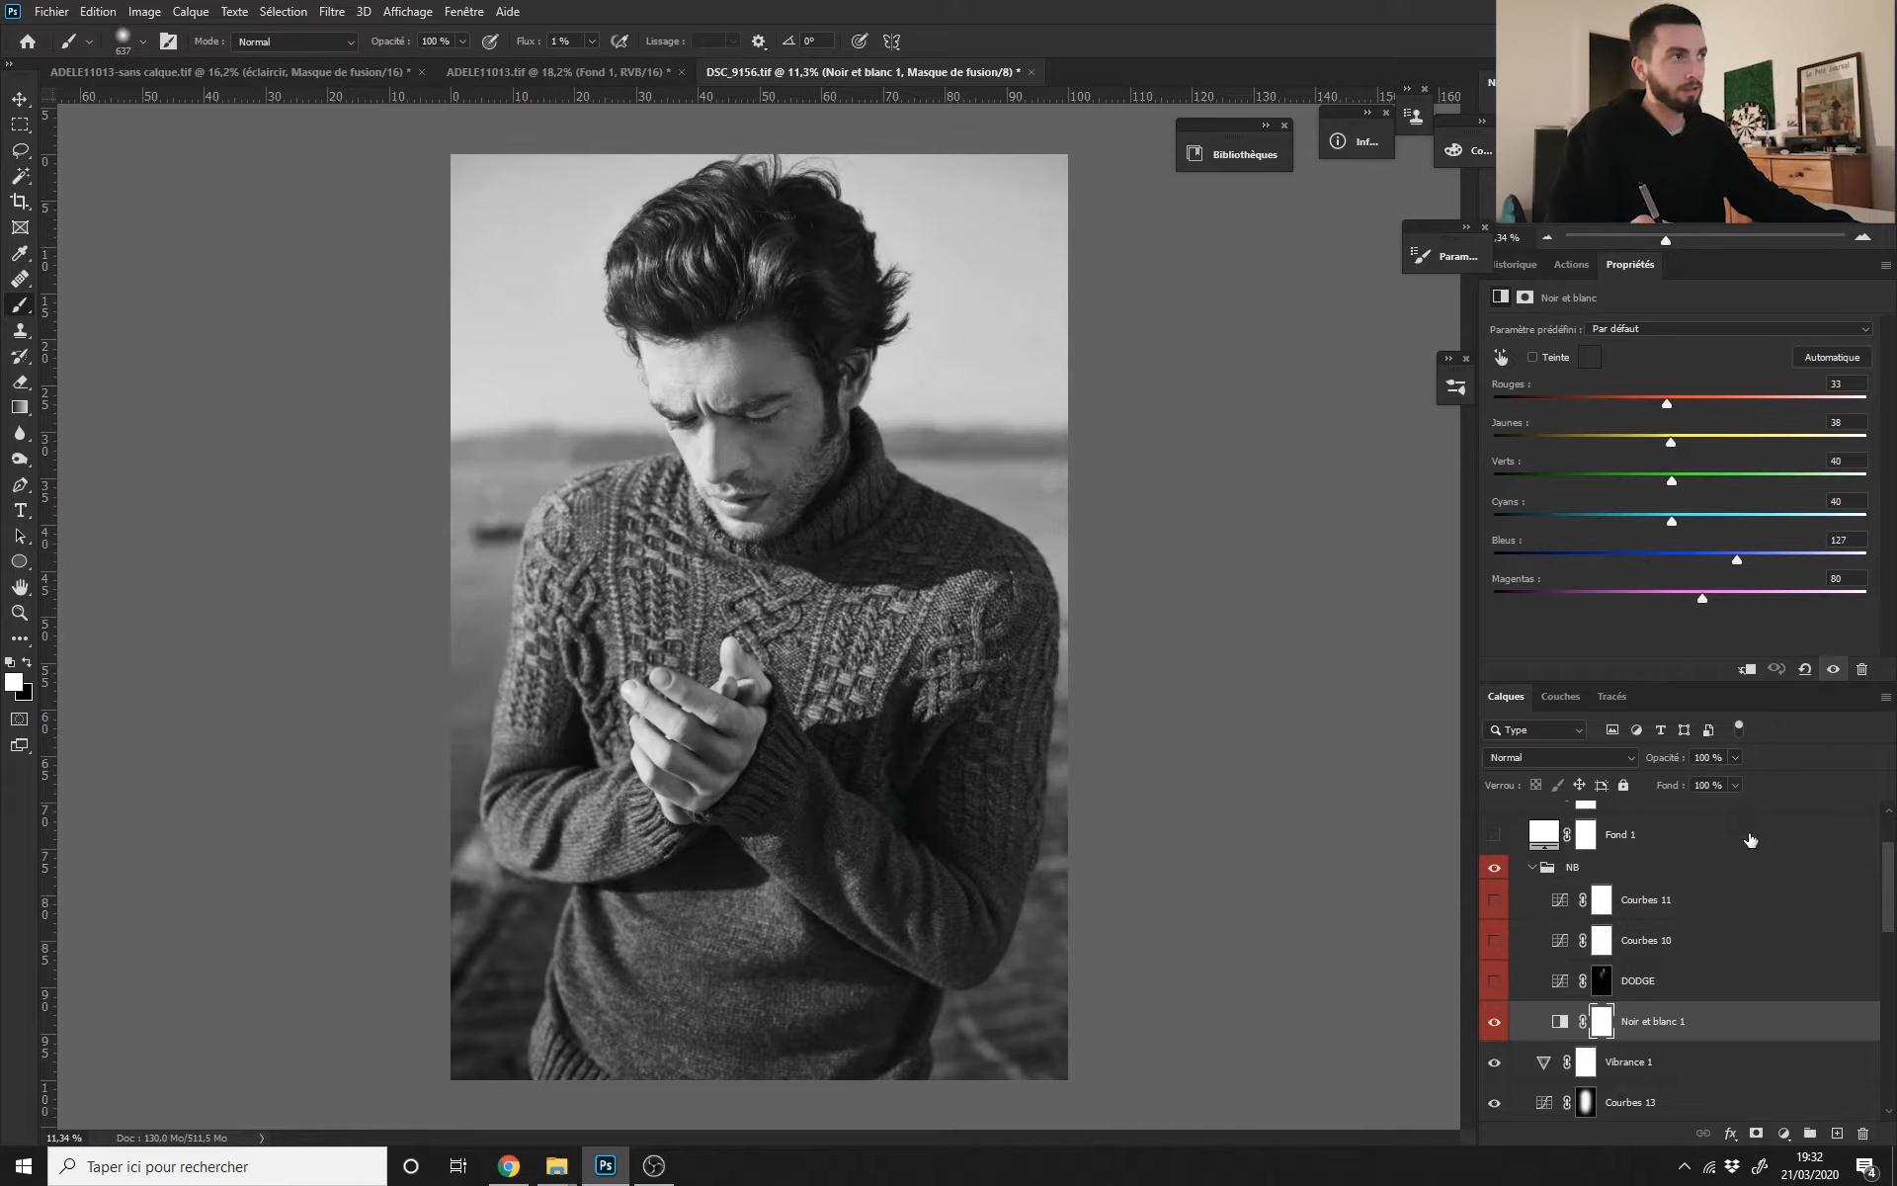
{"action": "key", "text": "ctrl+shift+z"}
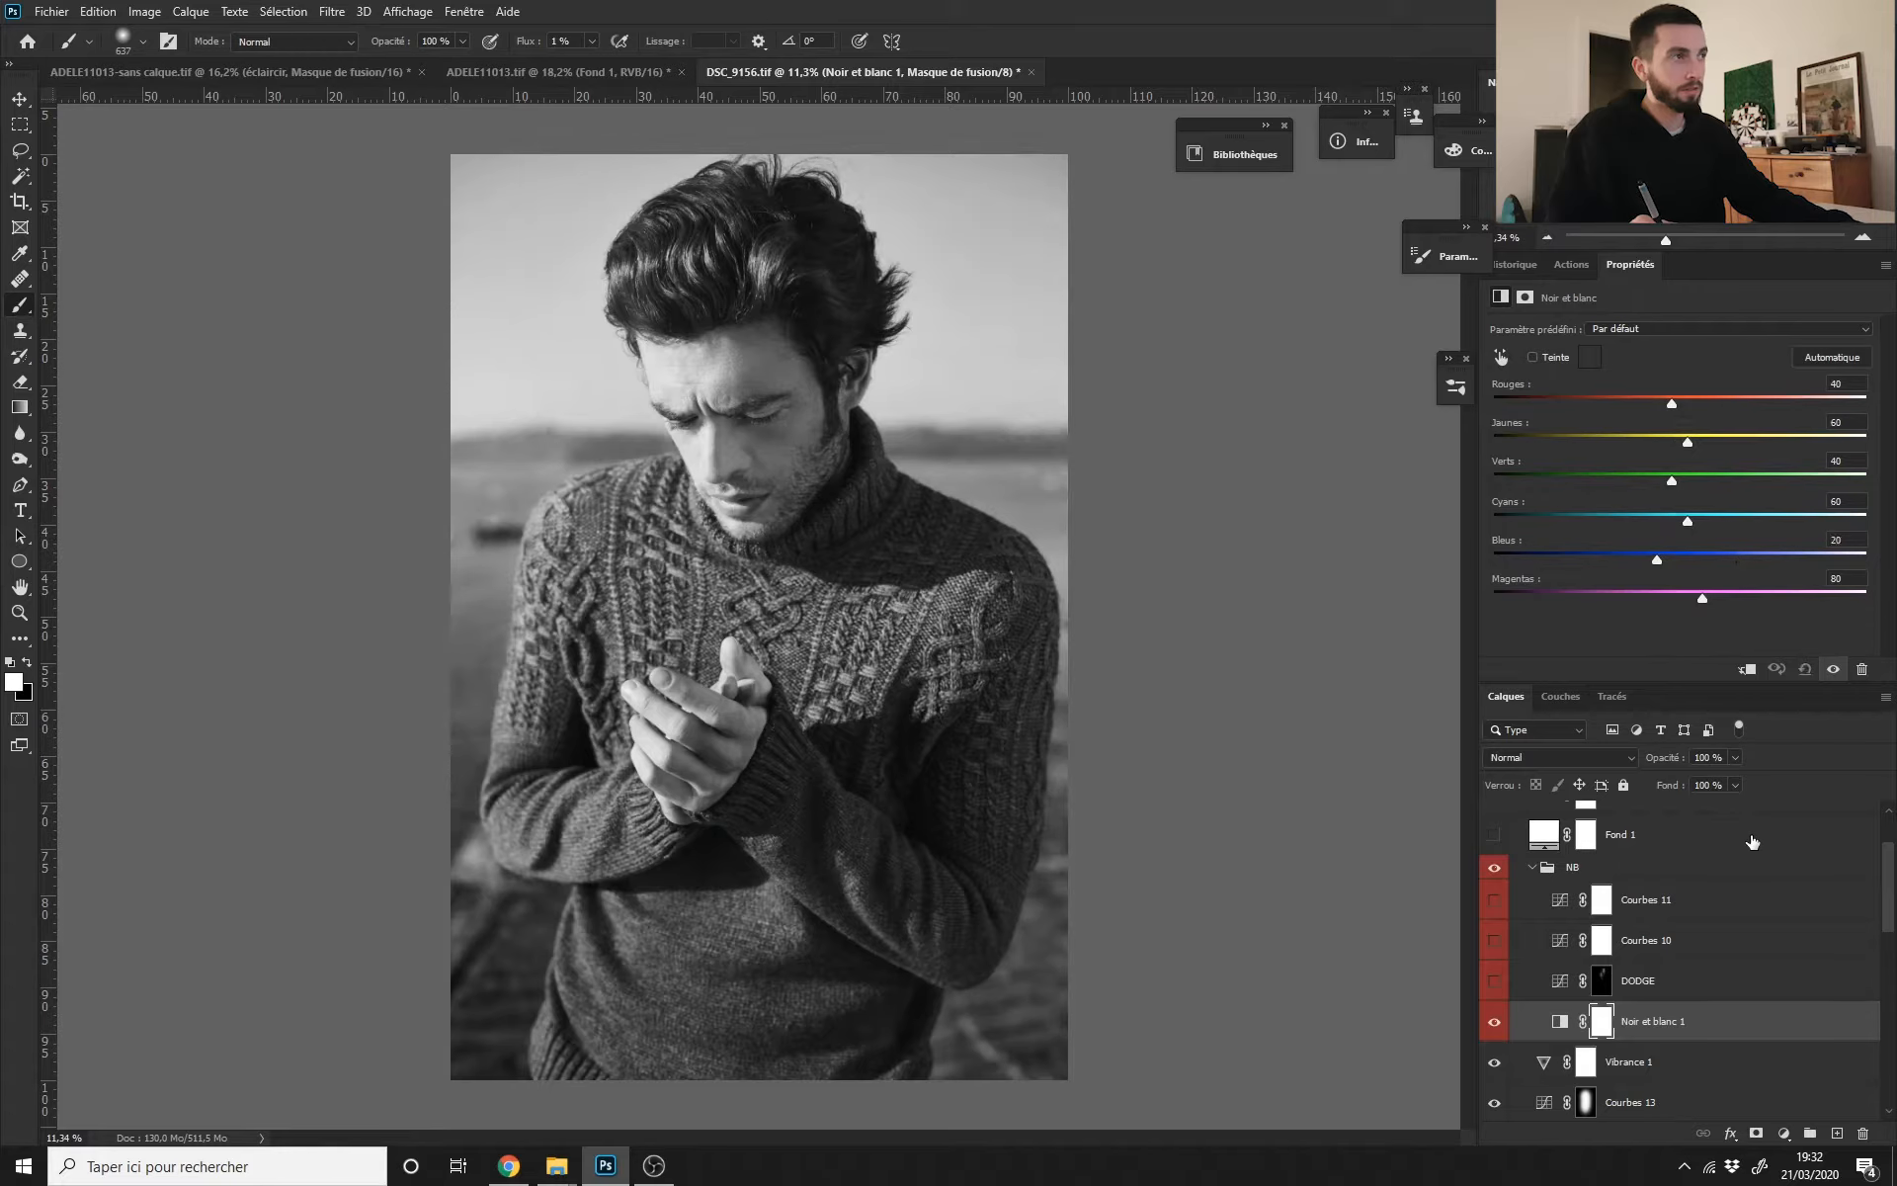
{"action": "key", "text": "ctrl+z"}
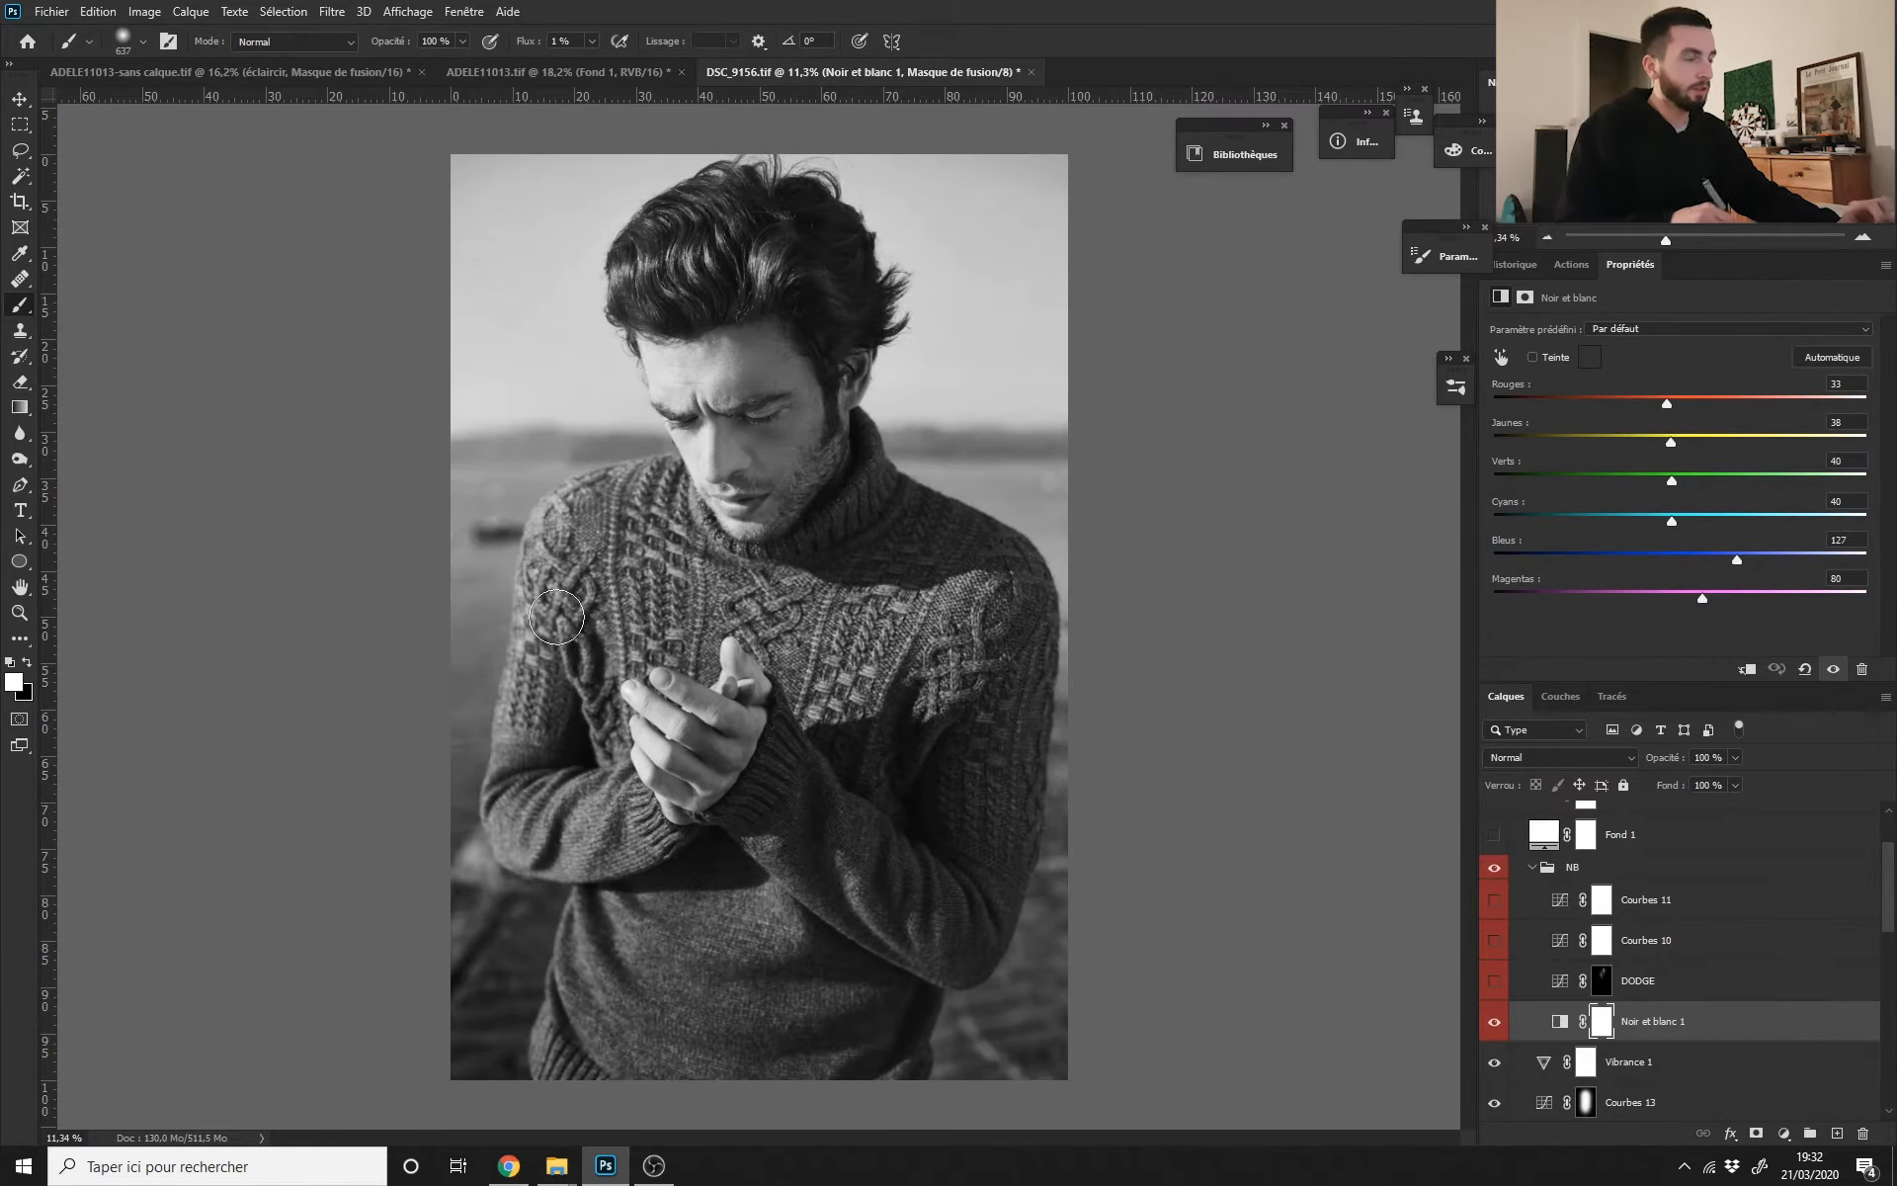
Step: Compare the colour image with the black-and-white conversion by hiding and showing the Noir et blanc 1 layer
{"action": "left_click_drag", "start_coordinate": [858, 628], "coordinate": [790, 652]}
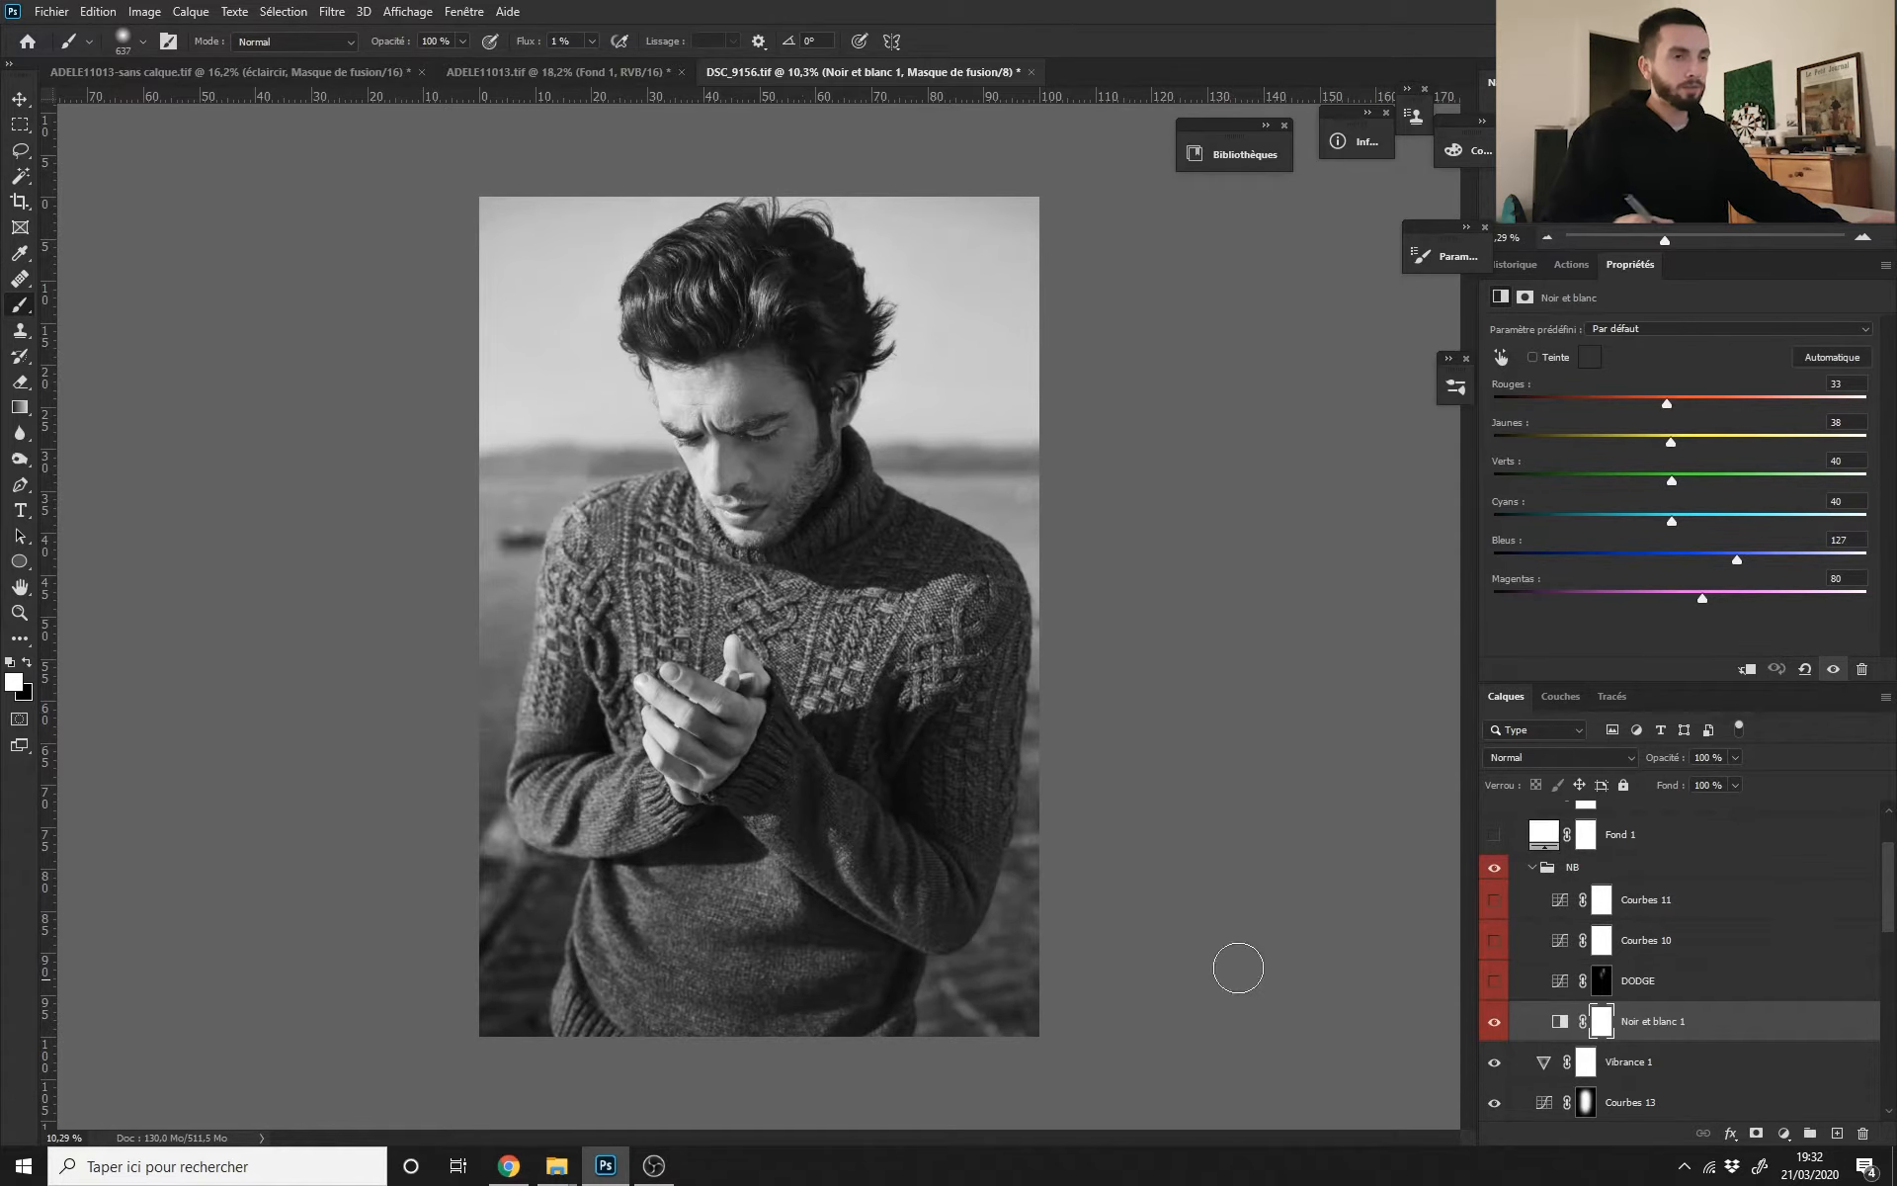
{"action": "left_click", "coordinate": [1494, 1020]}
{"action": "left_click_drag", "start_coordinate": [780, 645], "coordinate": [786, 647]}
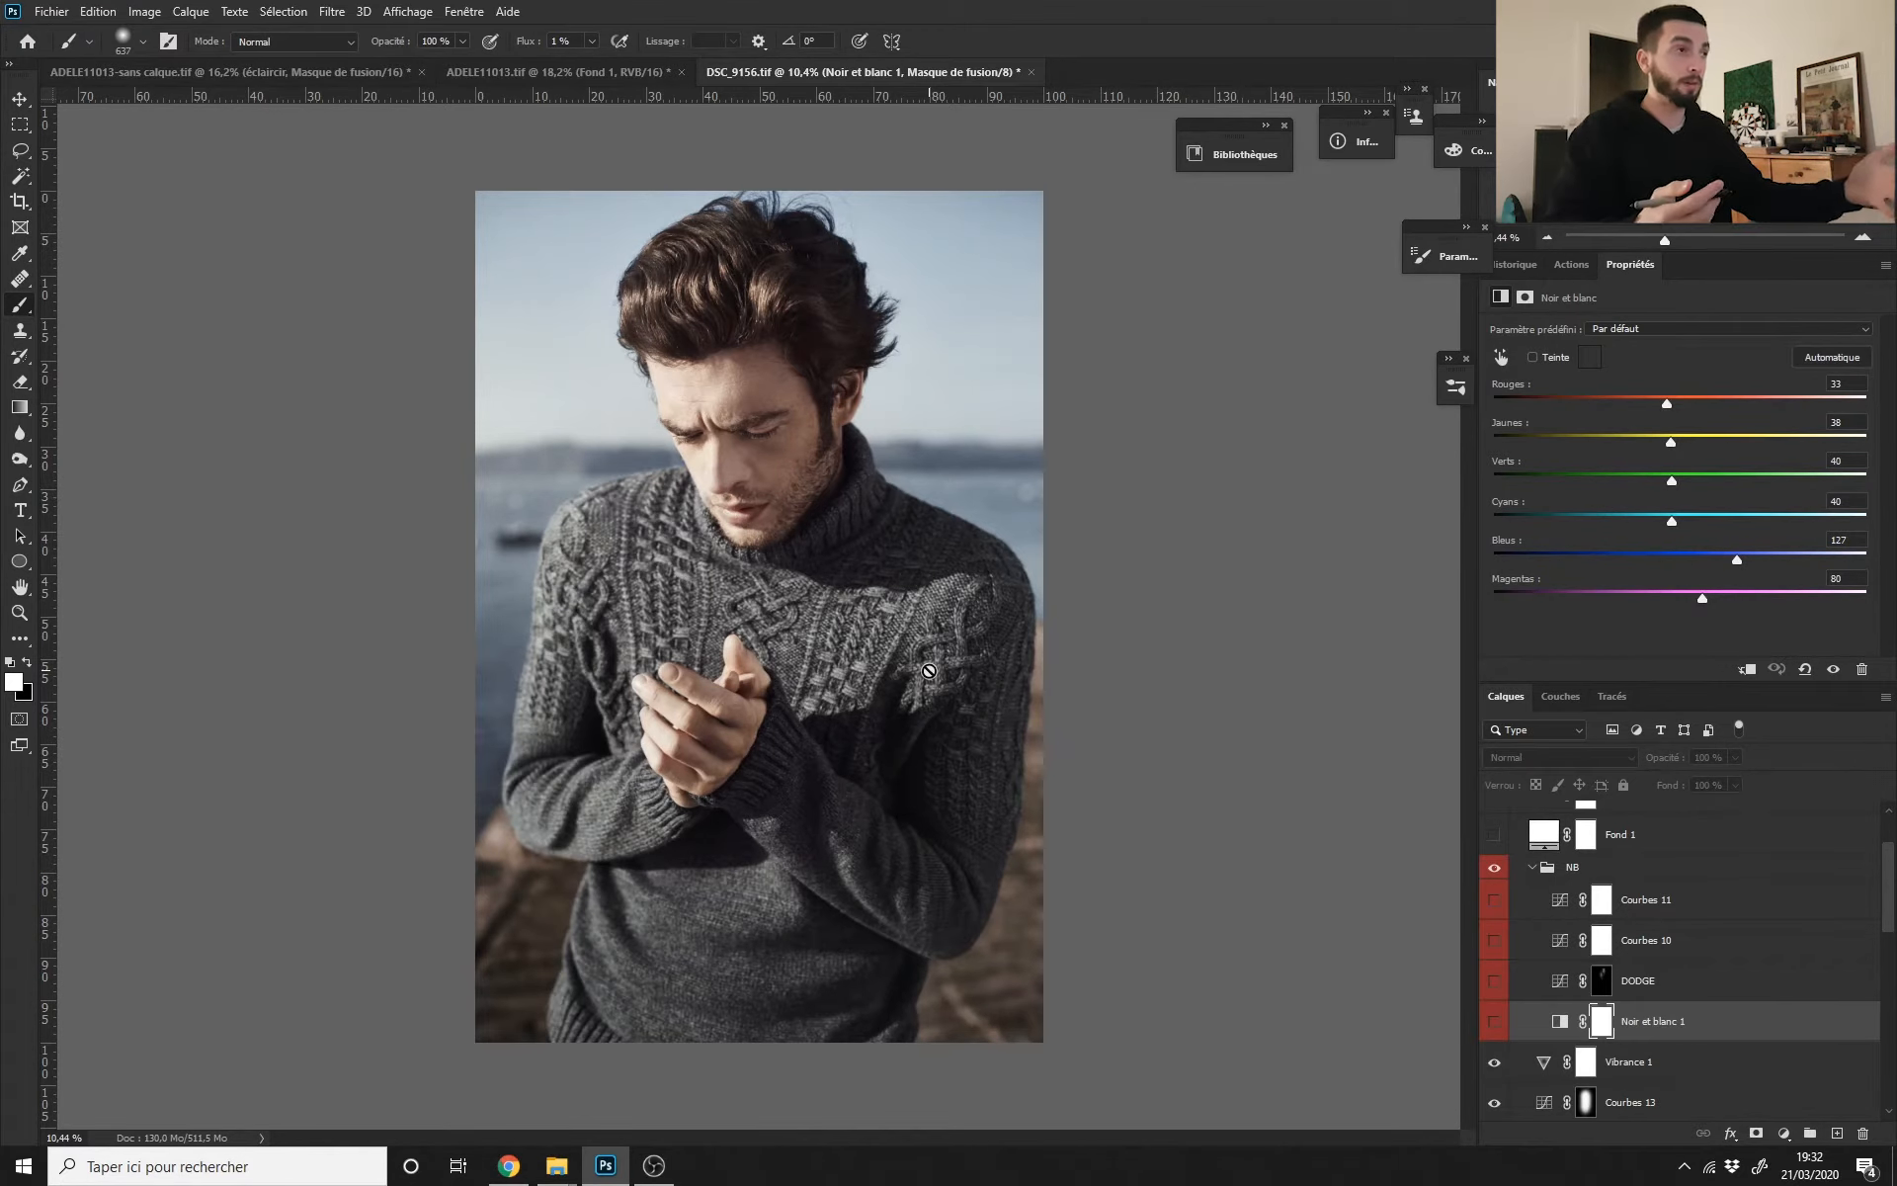
{"action": "left_click", "coordinate": [1495, 1023]}
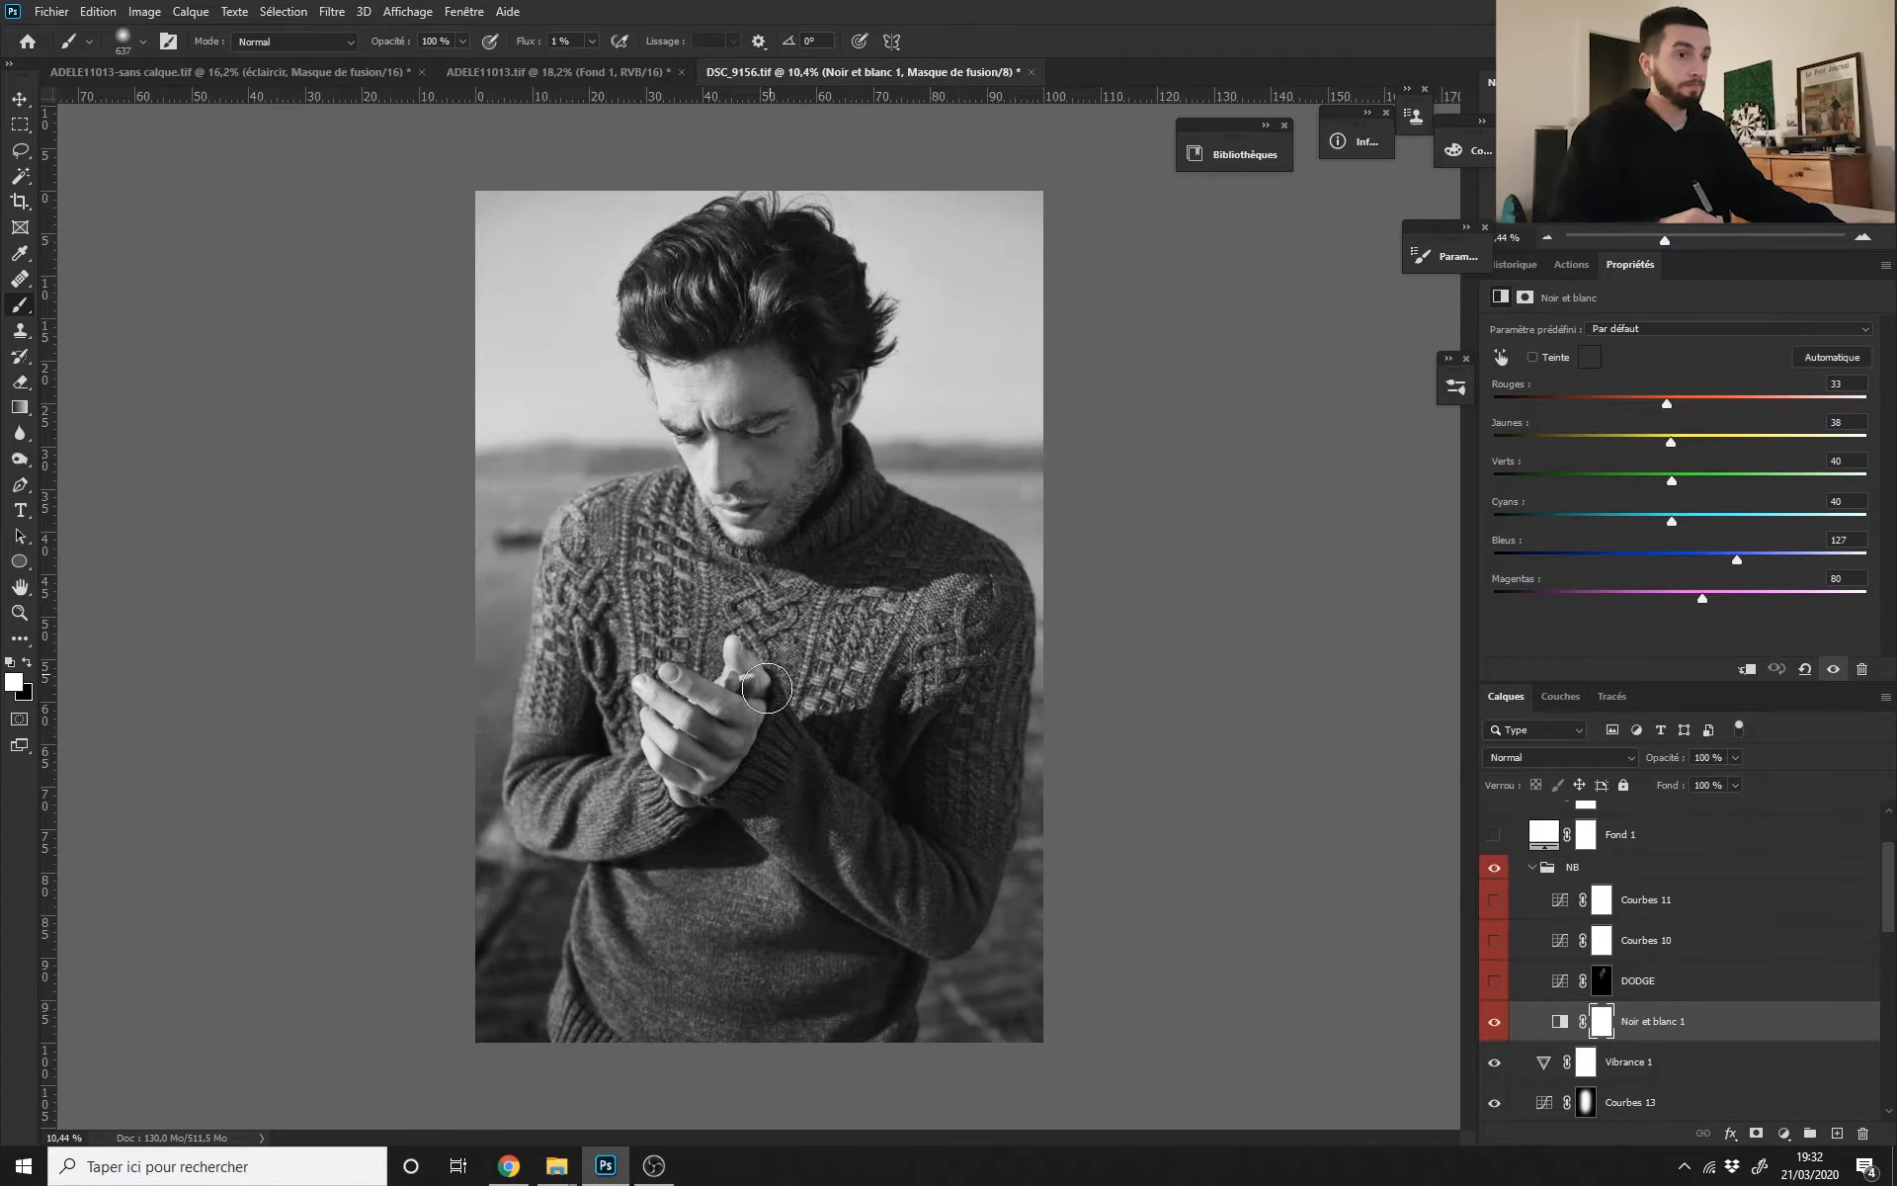
{"action": "scroll", "coordinate": [768, 688], "scroll_direction": "up", "scroll_amount": 2}
{"action": "scroll", "coordinate": [768, 688], "scroll_direction": "down", "scroll_amount": 1}
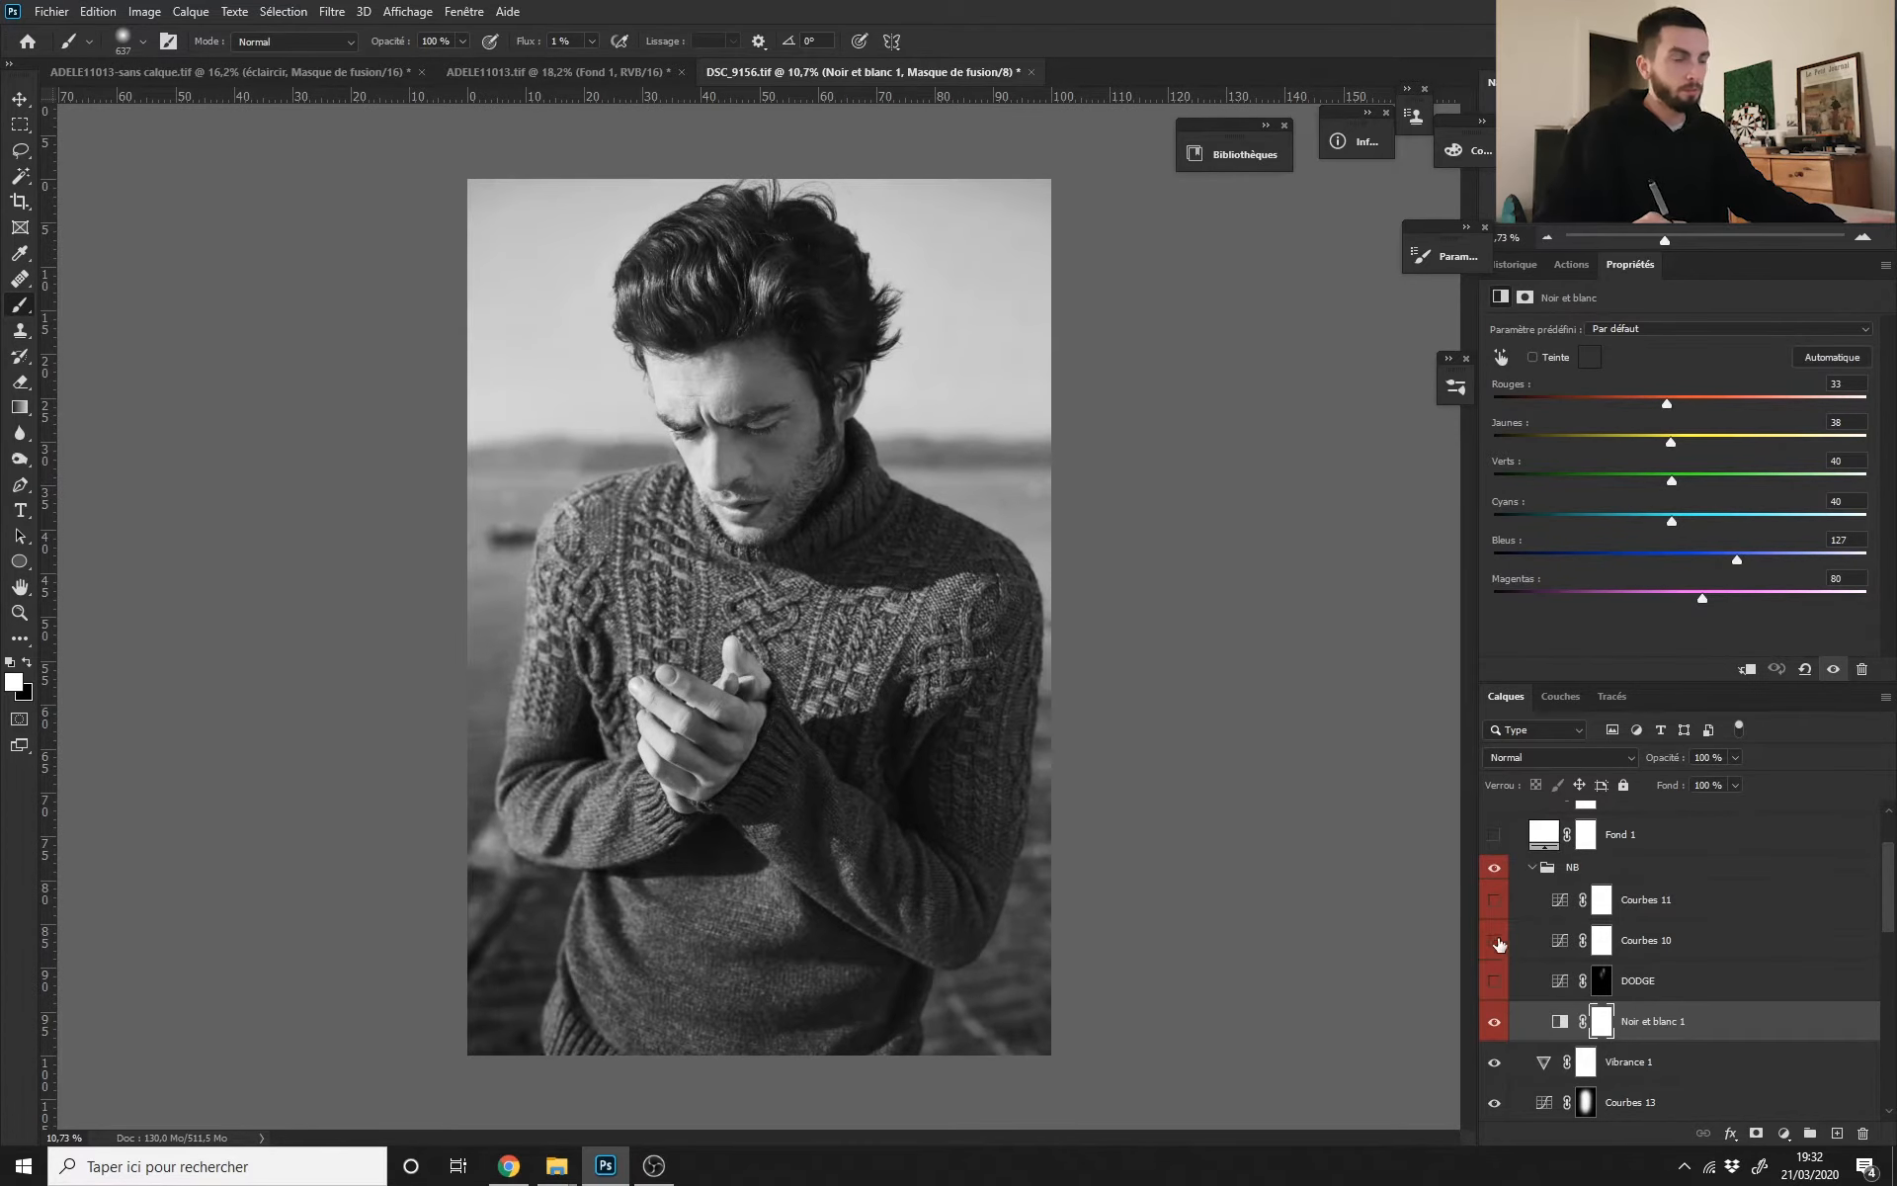
Step: Turn on the DODGE layer in the NB group and compare the portrait with and without it
{"action": "left_click", "coordinate": [1497, 983]}
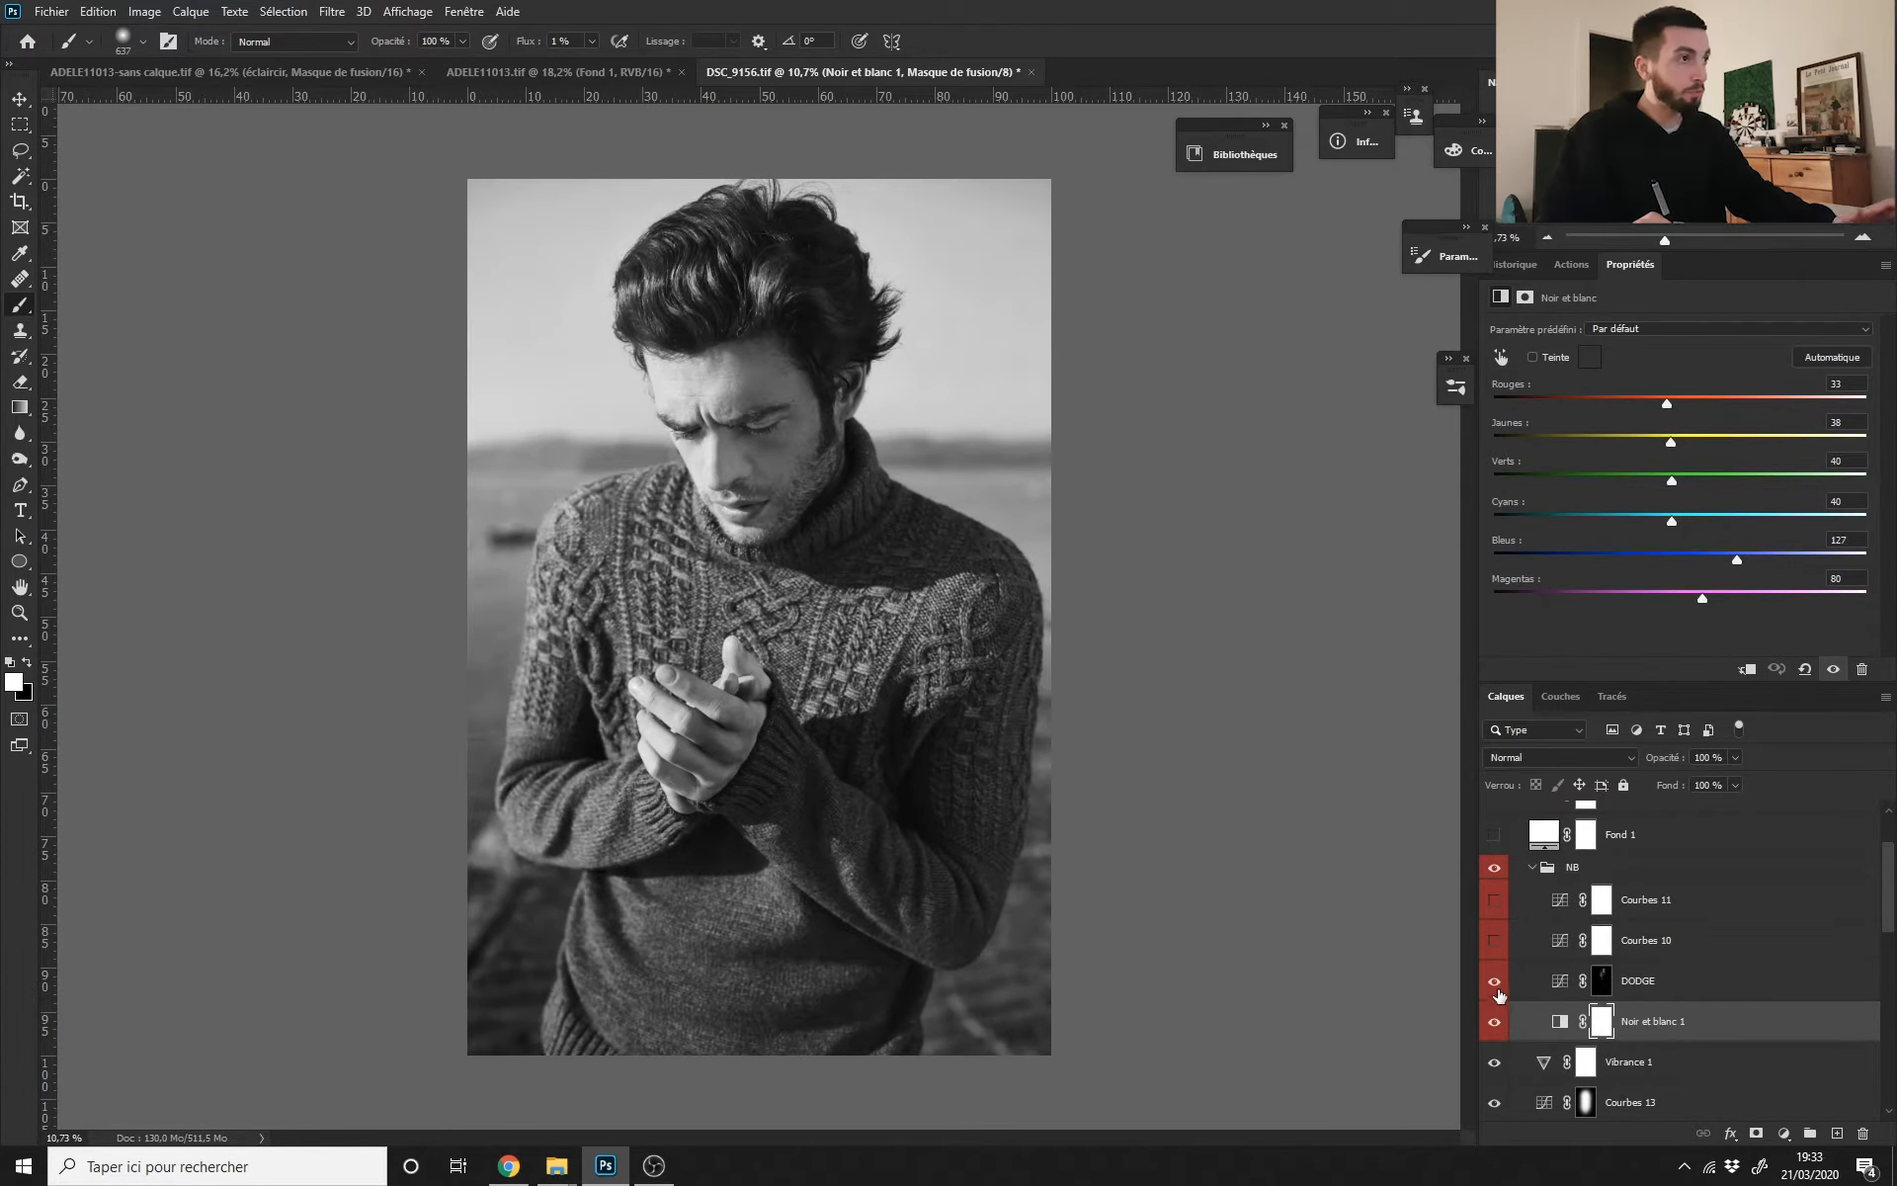
{"action": "left_click", "coordinate": [1502, 986]}
{"action": "left_click", "coordinate": [1502, 986]}
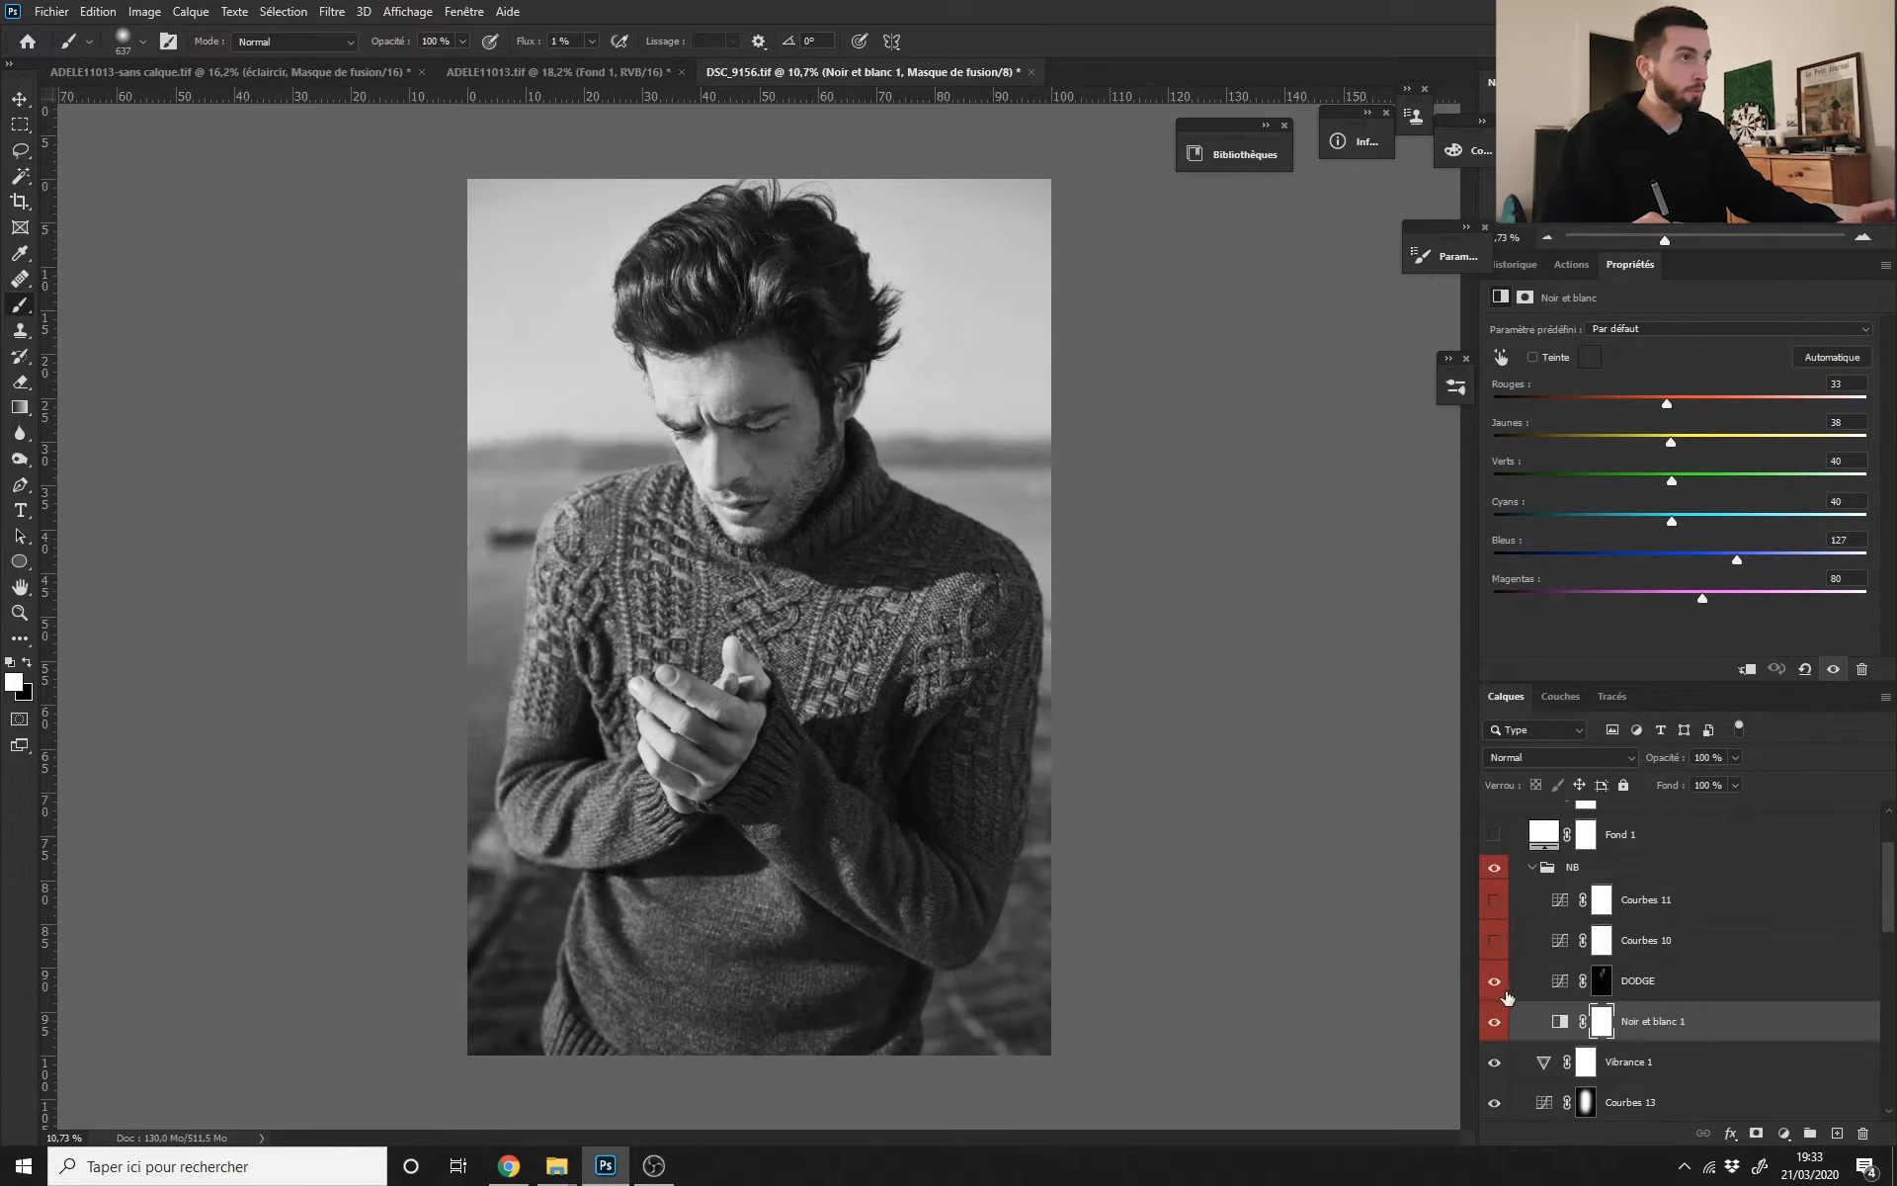
{"action": "left_click_drag", "start_coordinate": [817, 570], "coordinate": [810, 571]}
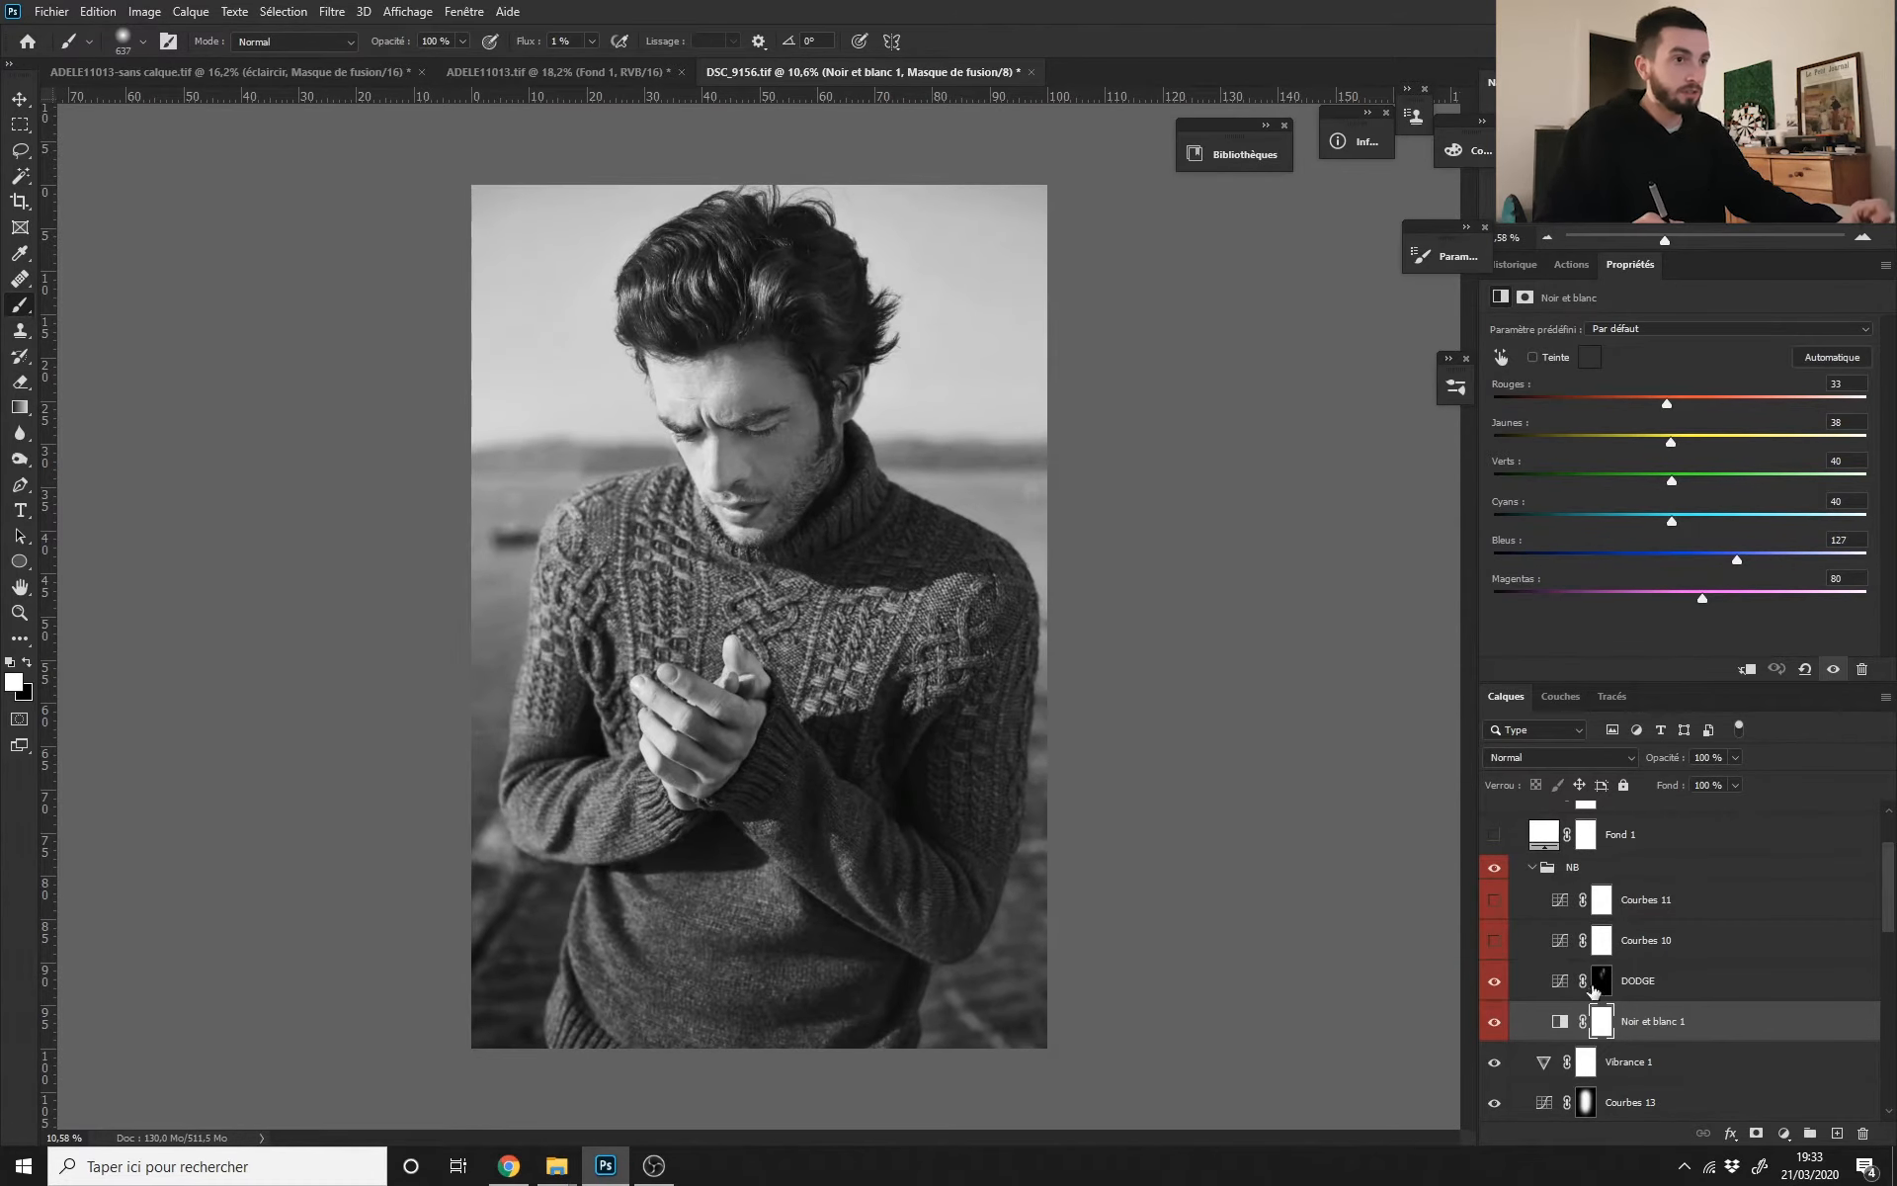
Step: Preview the Courbes 10 and Courbes 11 layers, hide both again, and check the image with DODGE off and on
{"action": "left_click_drag", "start_coordinate": [1502, 943], "coordinate": [1496, 901]}
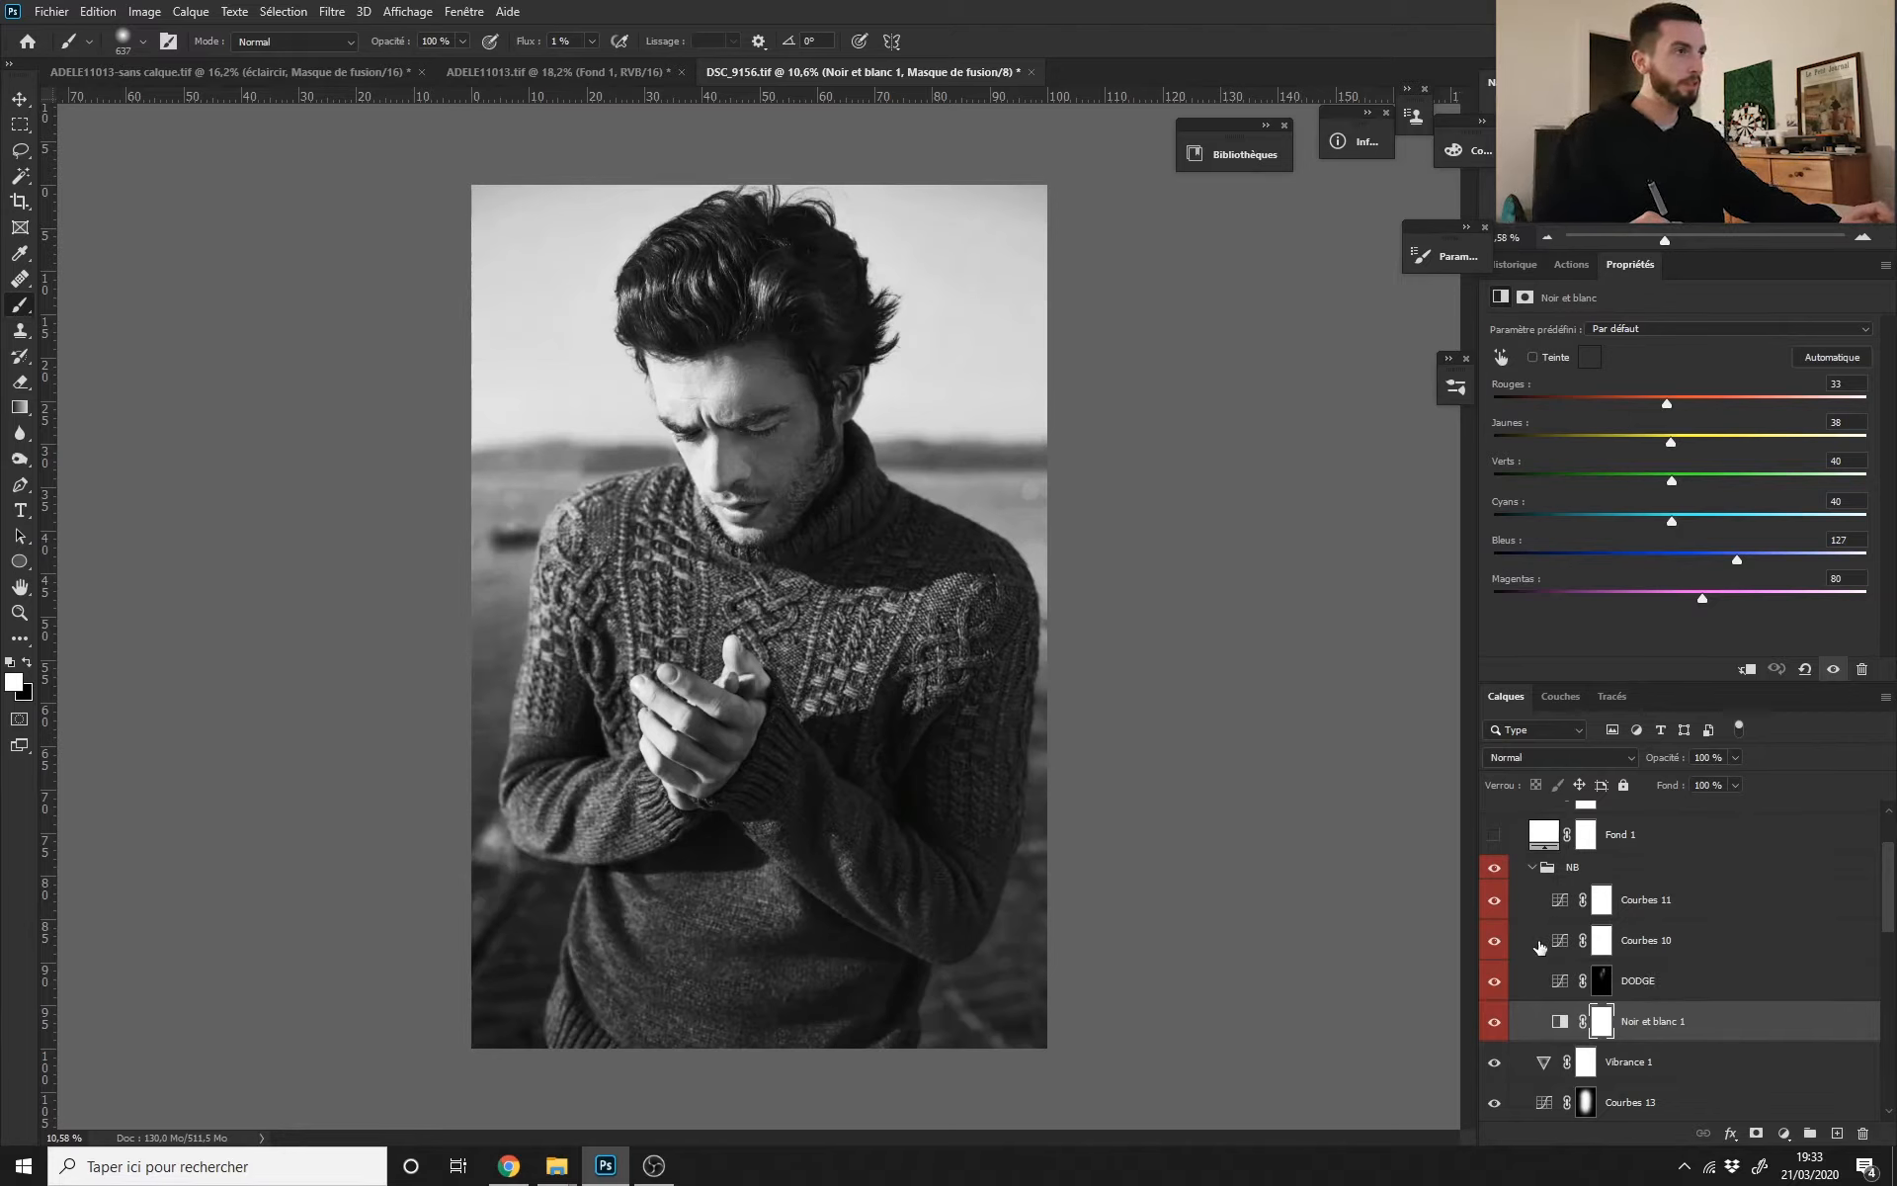
{"action": "left_click", "coordinate": [1494, 901]}
{"action": "left_click", "coordinate": [1494, 940]}
{"action": "left_click", "coordinate": [1493, 983]}
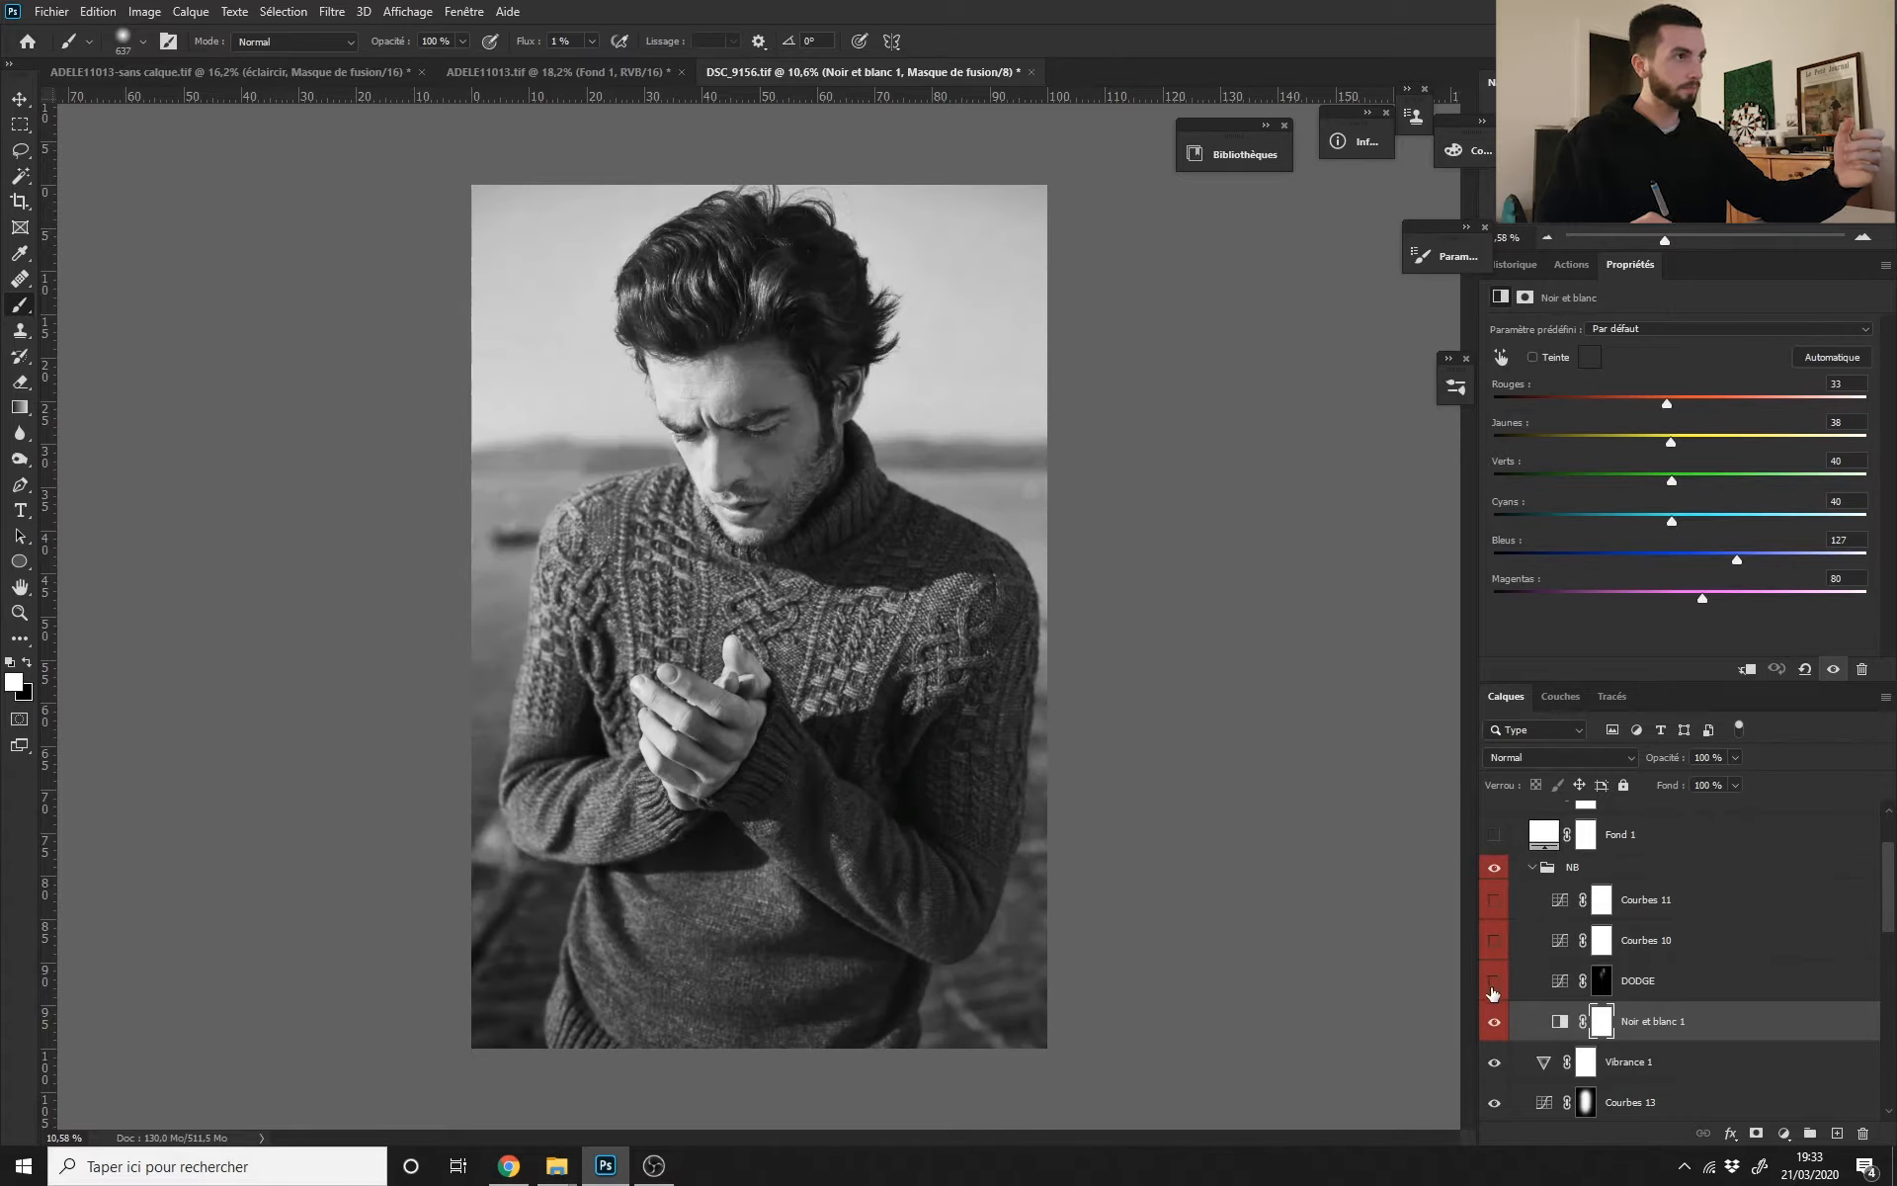
{"action": "left_click", "coordinate": [1493, 988]}
{"action": "left_click", "coordinate": [1492, 994]}
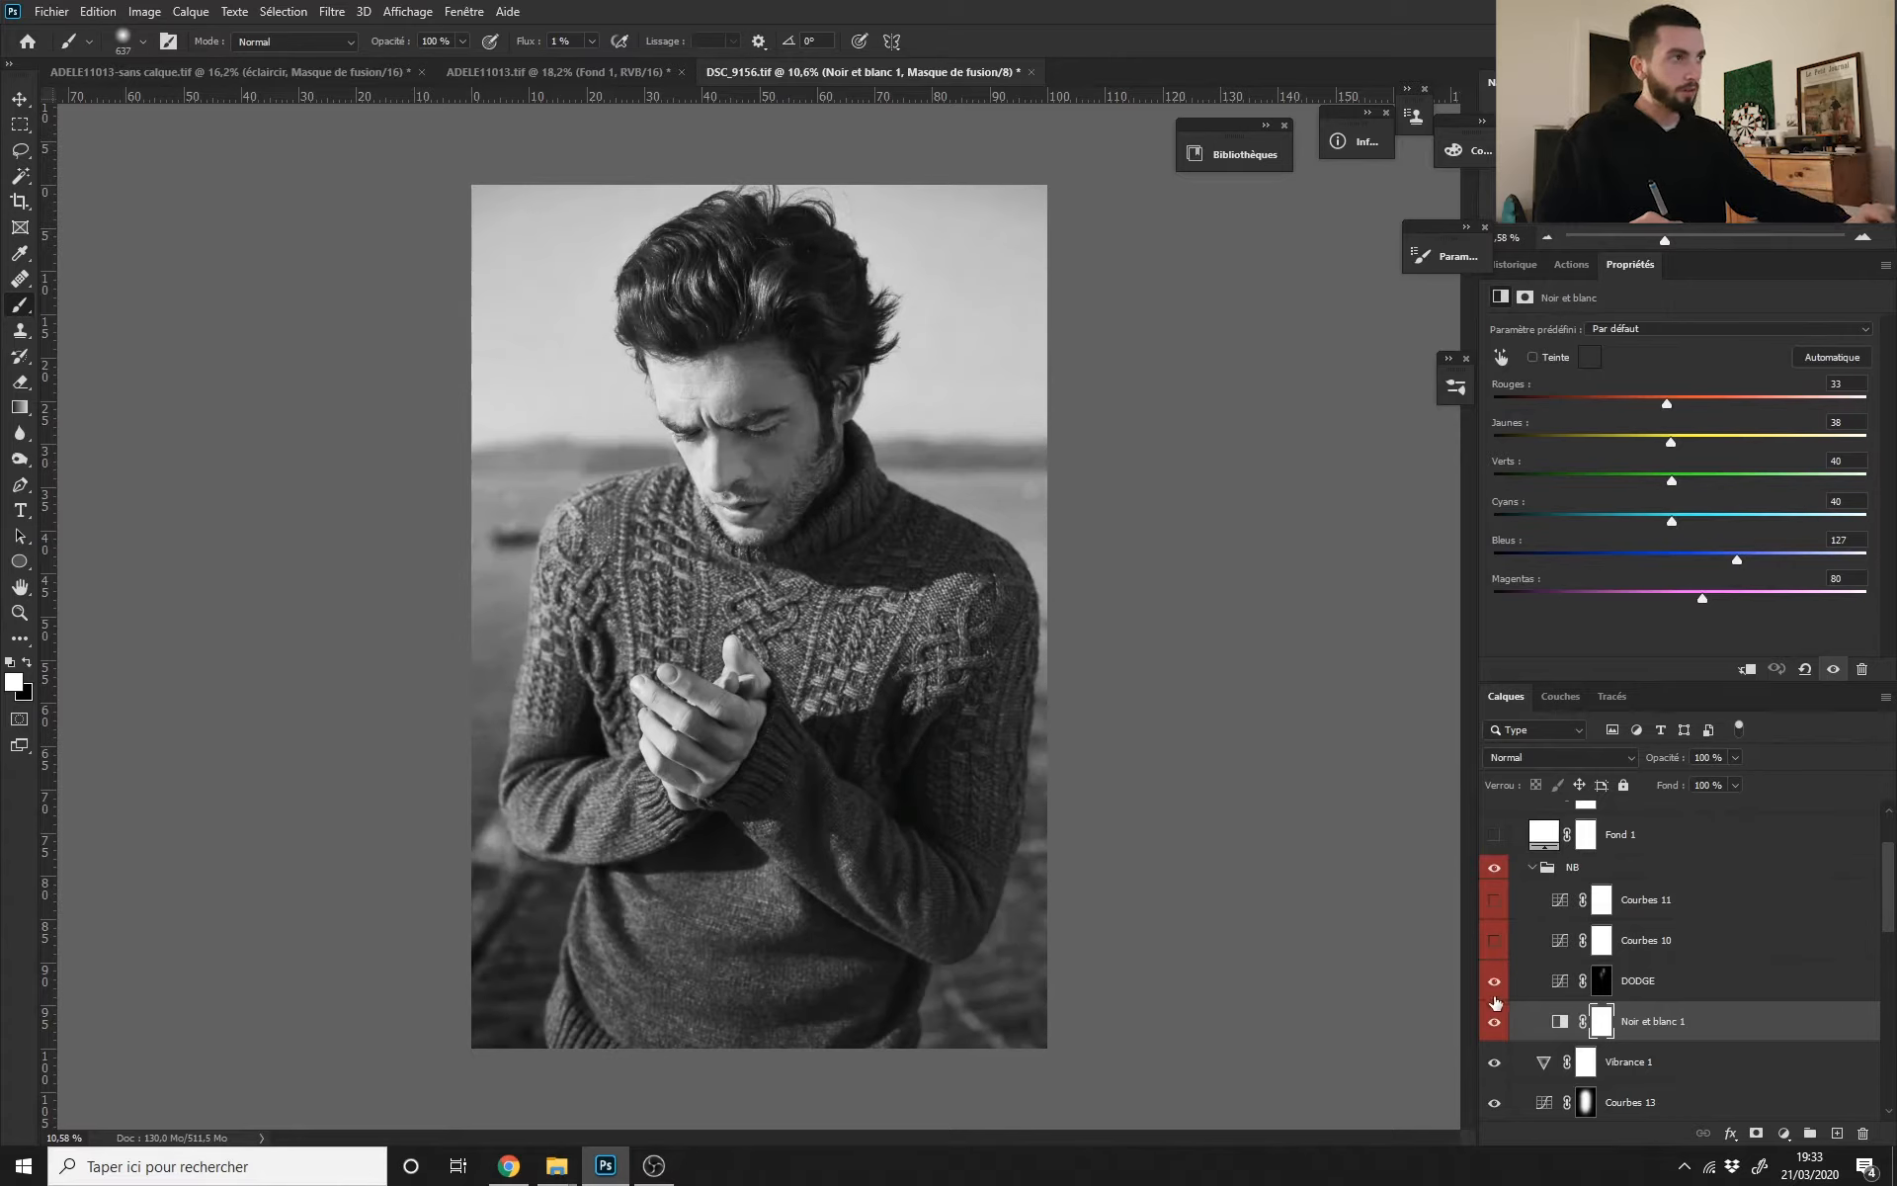
Step: Select the DODGE layer to view its brightening curve and compare the portrait with the layer off and on
{"action": "left_click", "coordinate": [1577, 986]}
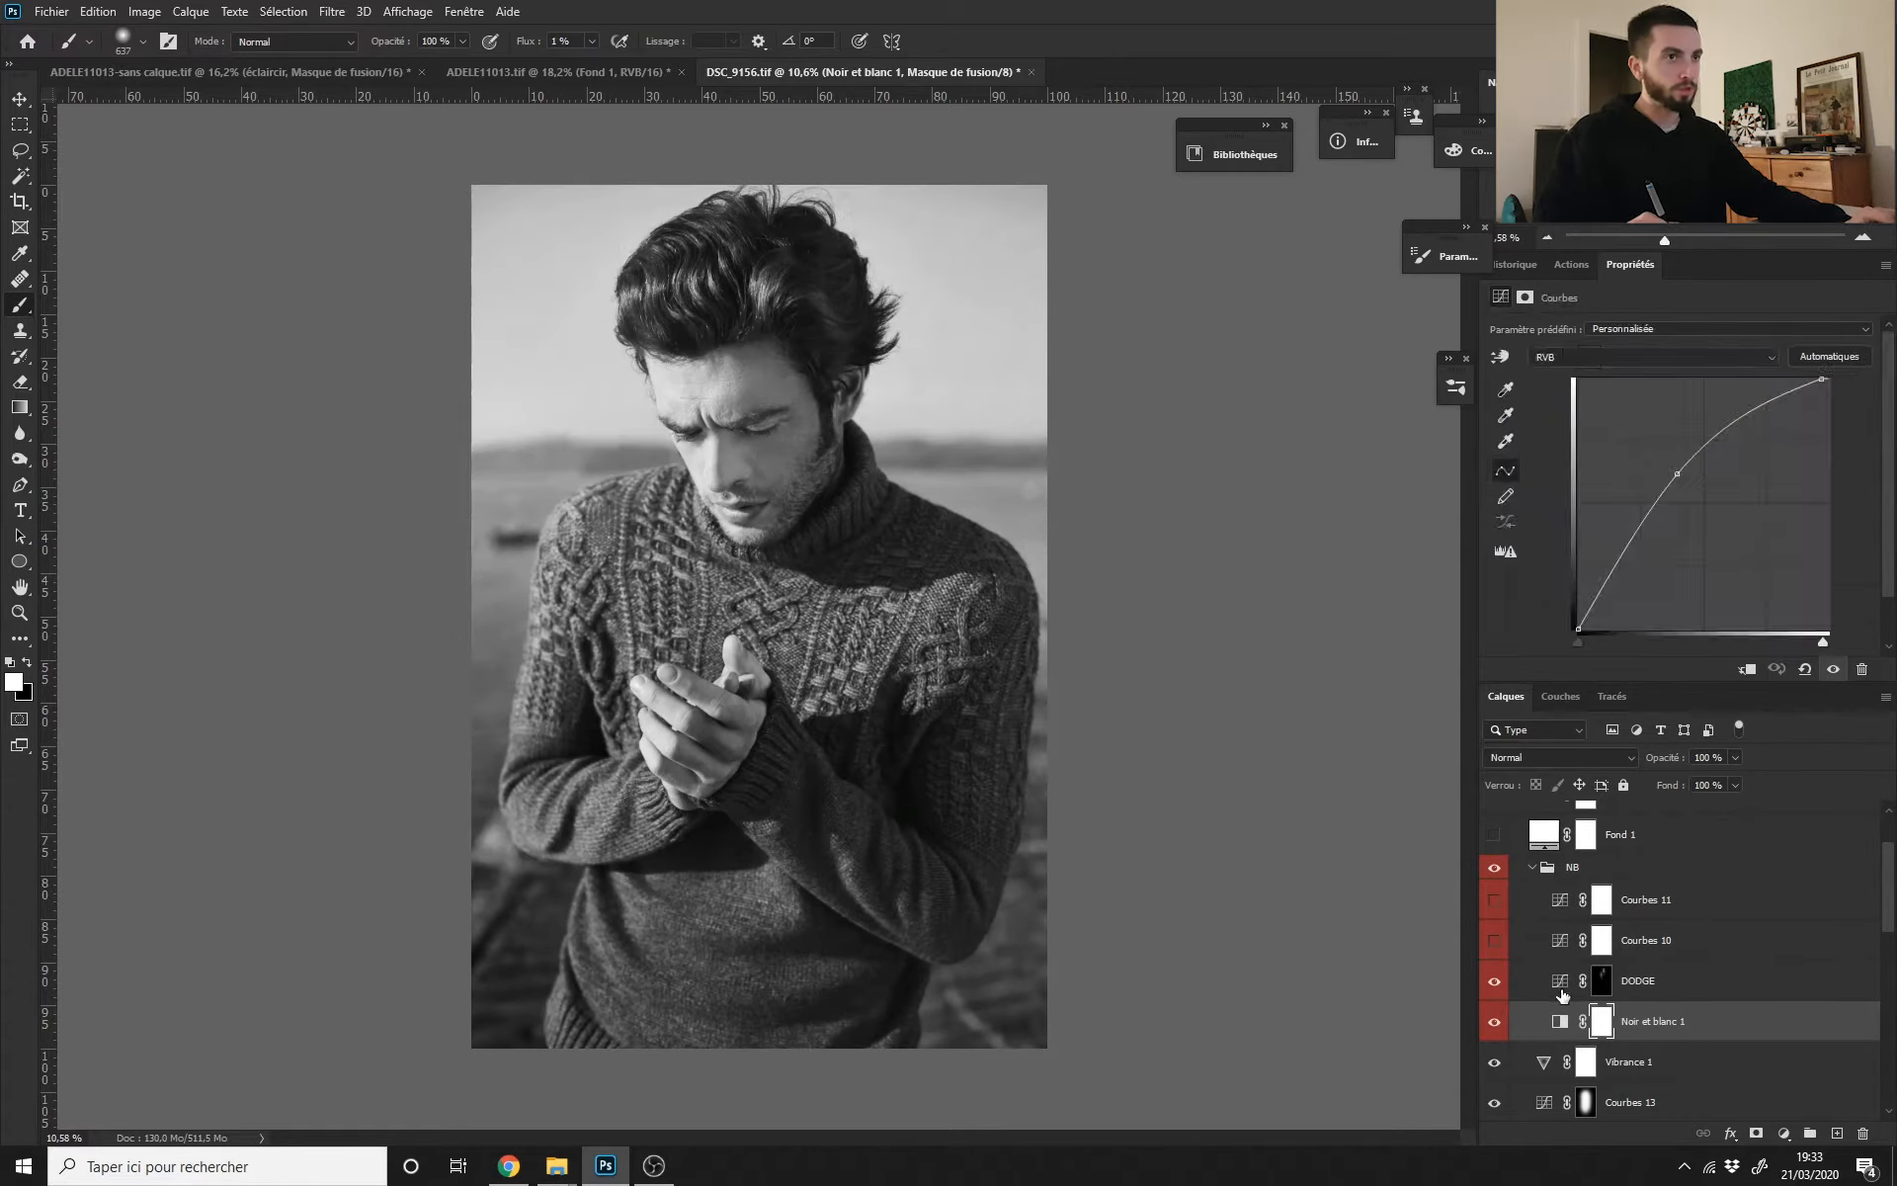
{"action": "left_click", "coordinate": [1495, 990]}
{"action": "left_click", "coordinate": [1497, 994]}
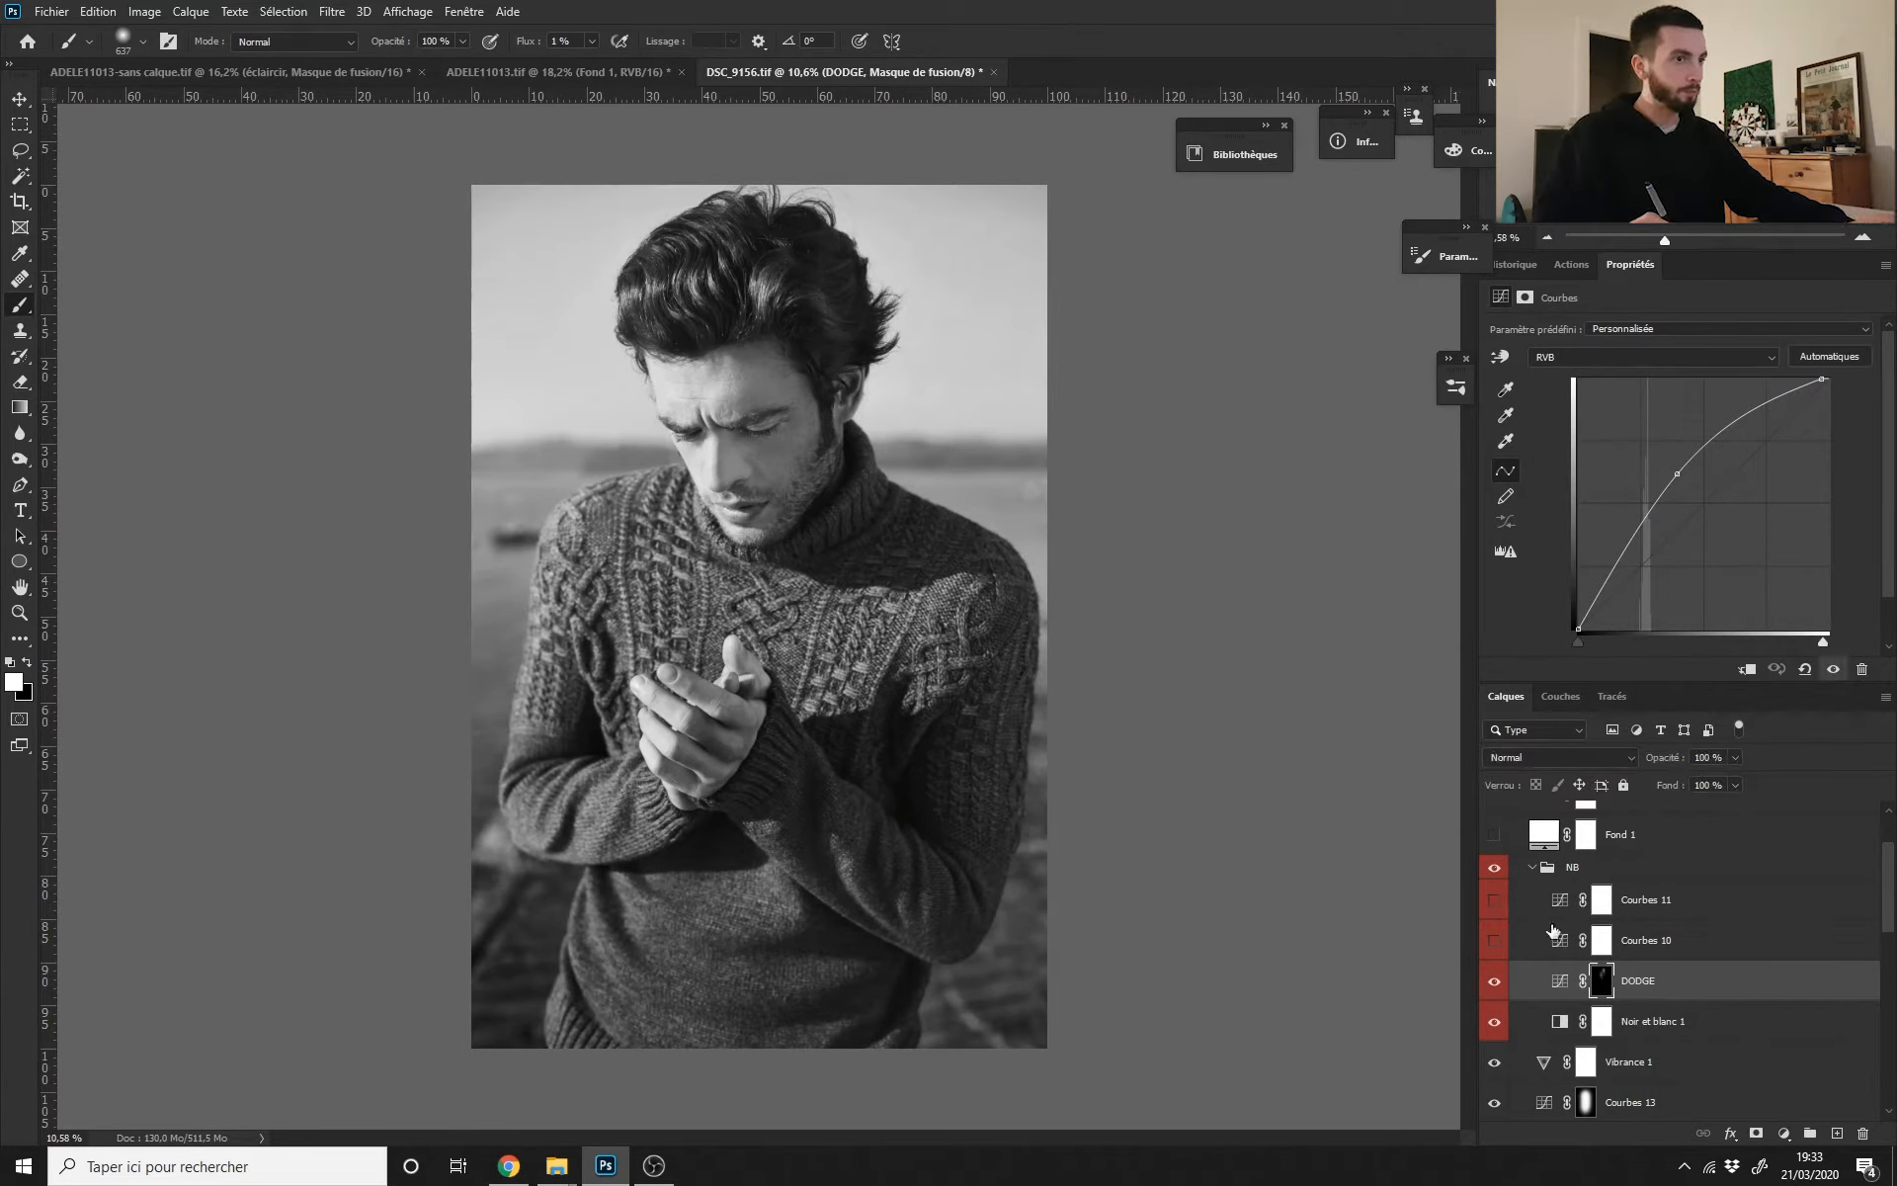
Step: Show the Courbes 10 and Courbes 11 layers and open the Courbes 10 curve for inspection
{"action": "left_click", "coordinate": [1495, 939]}
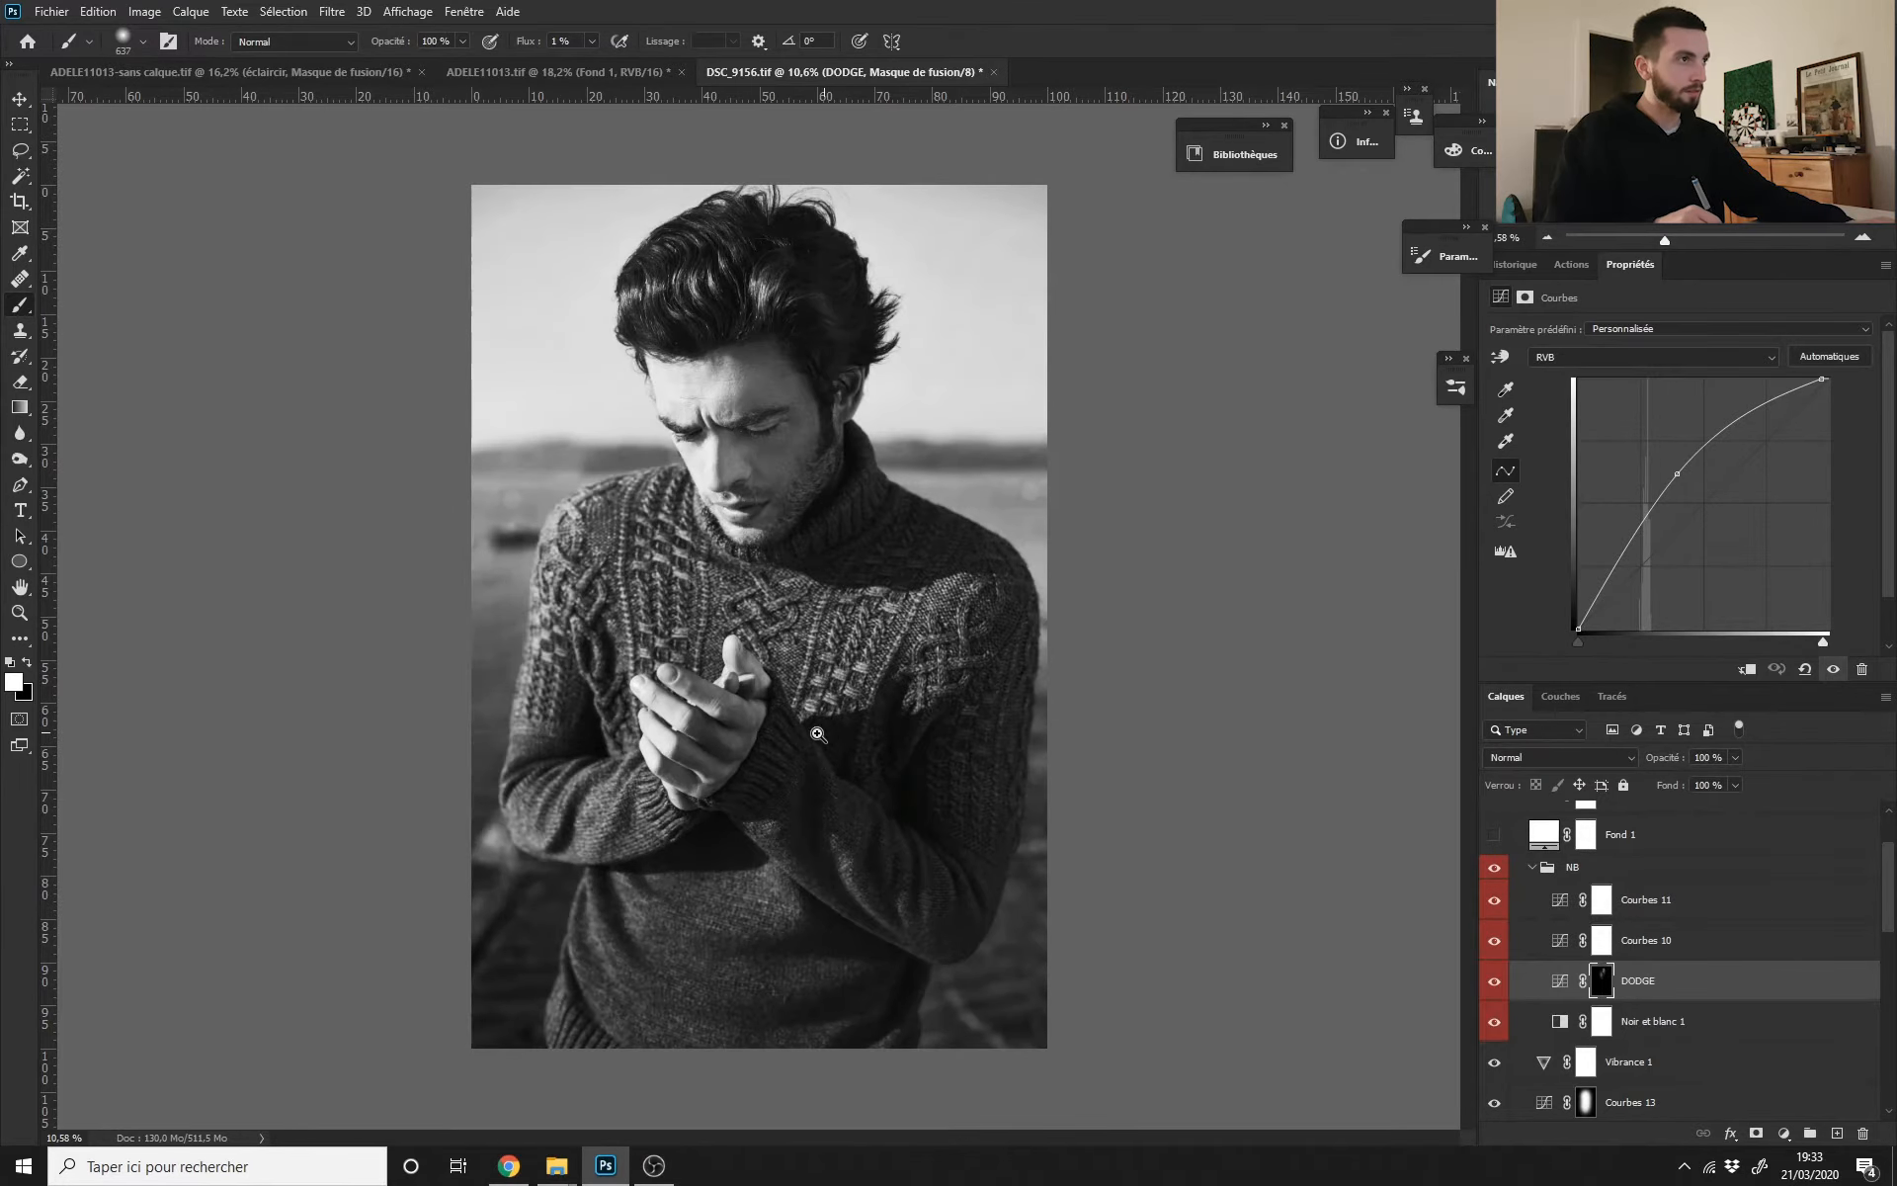
{"action": "left_click", "coordinate": [1494, 899]}
{"action": "scroll", "coordinate": [1383, 929], "scroll_direction": "down", "scroll_amount": 1}
{"action": "left_click", "coordinate": [1559, 946]}
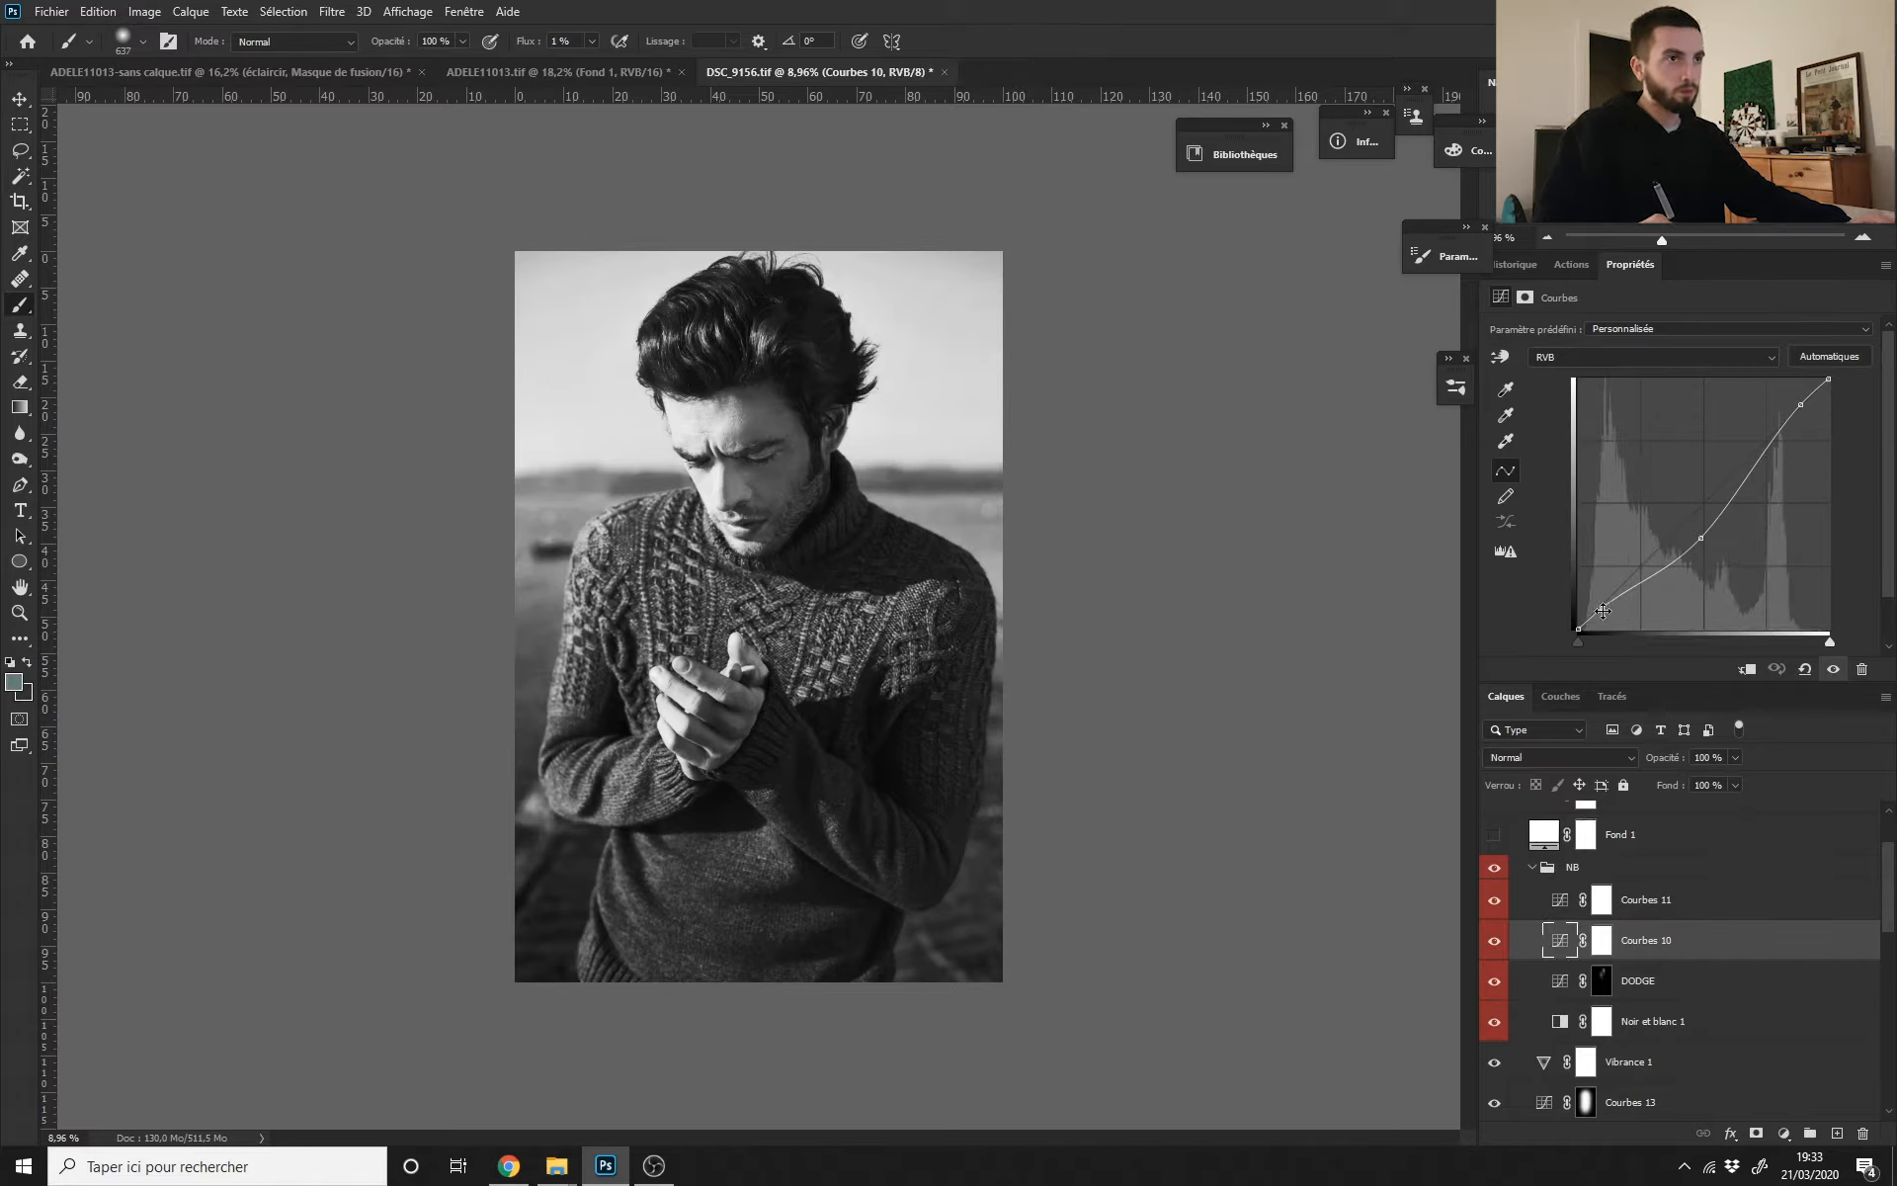
Step: Hide the Courbes 11, Courbes 10 and DODGE layers in turn so that only the Noir et blanc 1 conversion shows in the NB group
{"action": "left_click", "coordinate": [1494, 940]}
{"action": "left_click", "coordinate": [1494, 899]}
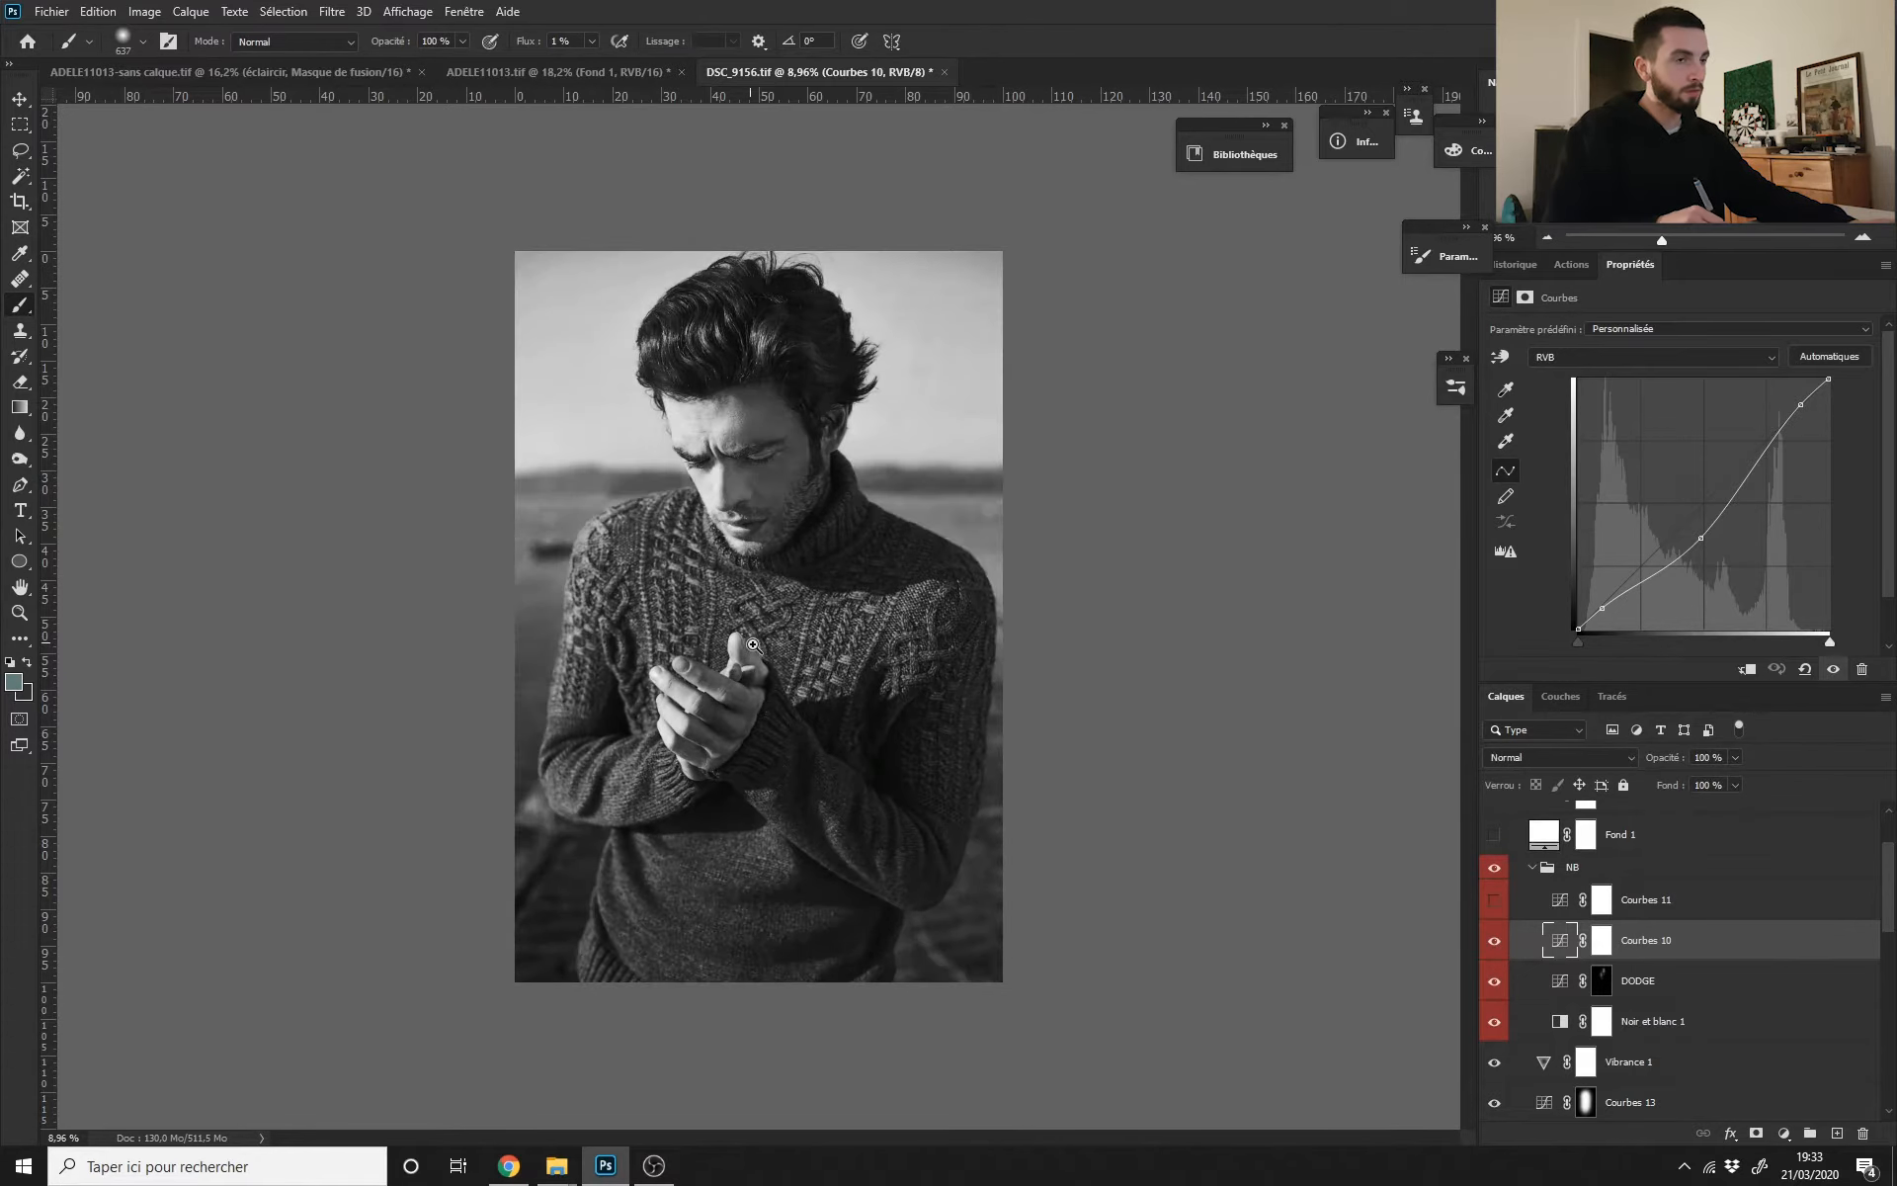
{"action": "left_click_drag", "start_coordinate": [750, 643], "coordinate": [774, 643]}
{"action": "left_click", "coordinate": [1494, 941]}
{"action": "left_click", "coordinate": [1494, 981]}
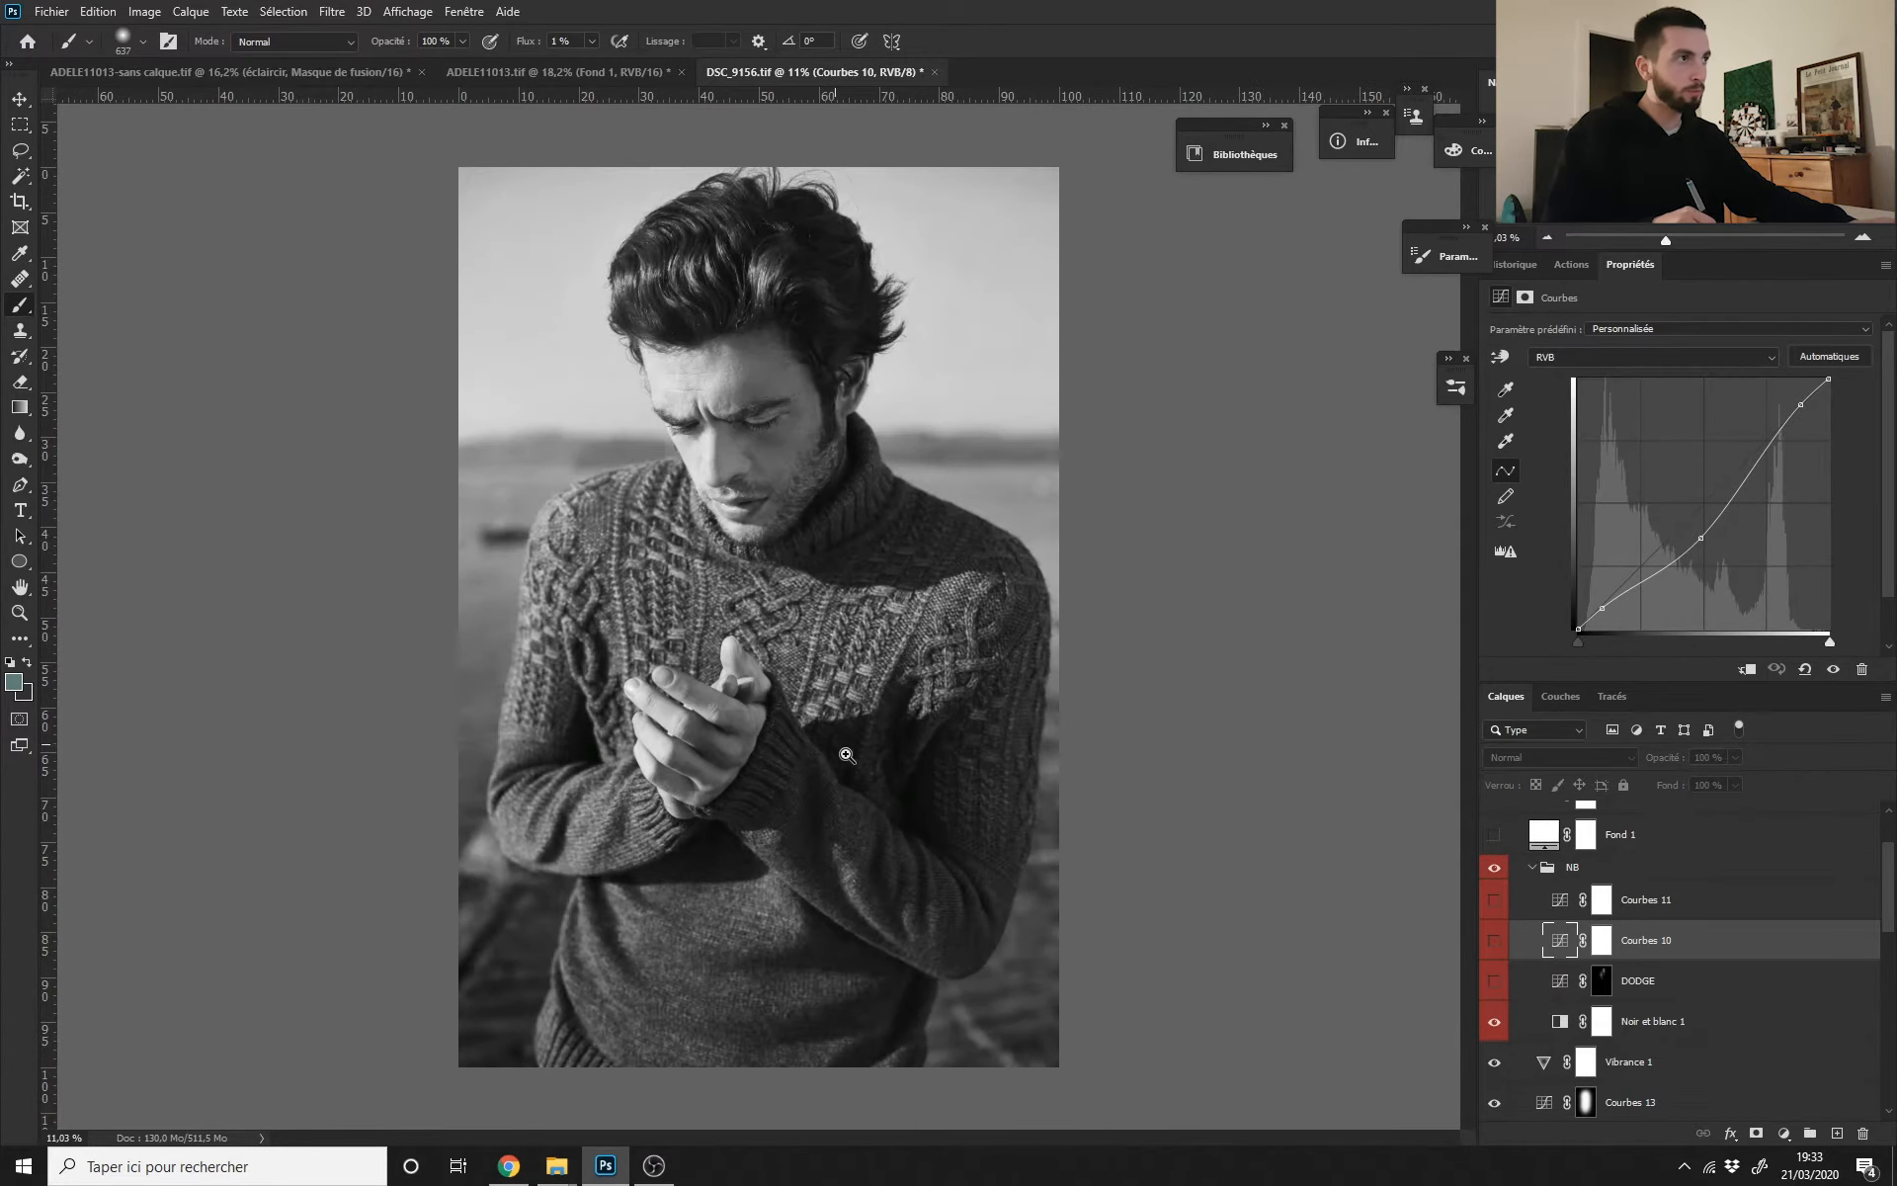
Step: Compare the portrait with and without Courbes 10, leave the layer on, and examine its contrast on the face and sweater
{"action": "left_click_drag", "start_coordinate": [759, 743], "coordinate": [783, 743]}
{"action": "left_click_drag", "start_coordinate": [950, 798], "coordinate": [926, 798]}
{"action": "left_click", "coordinate": [1494, 940]}
{"action": "left_click", "coordinate": [1494, 940]}
{"action": "left_click", "coordinate": [1503, 948]}
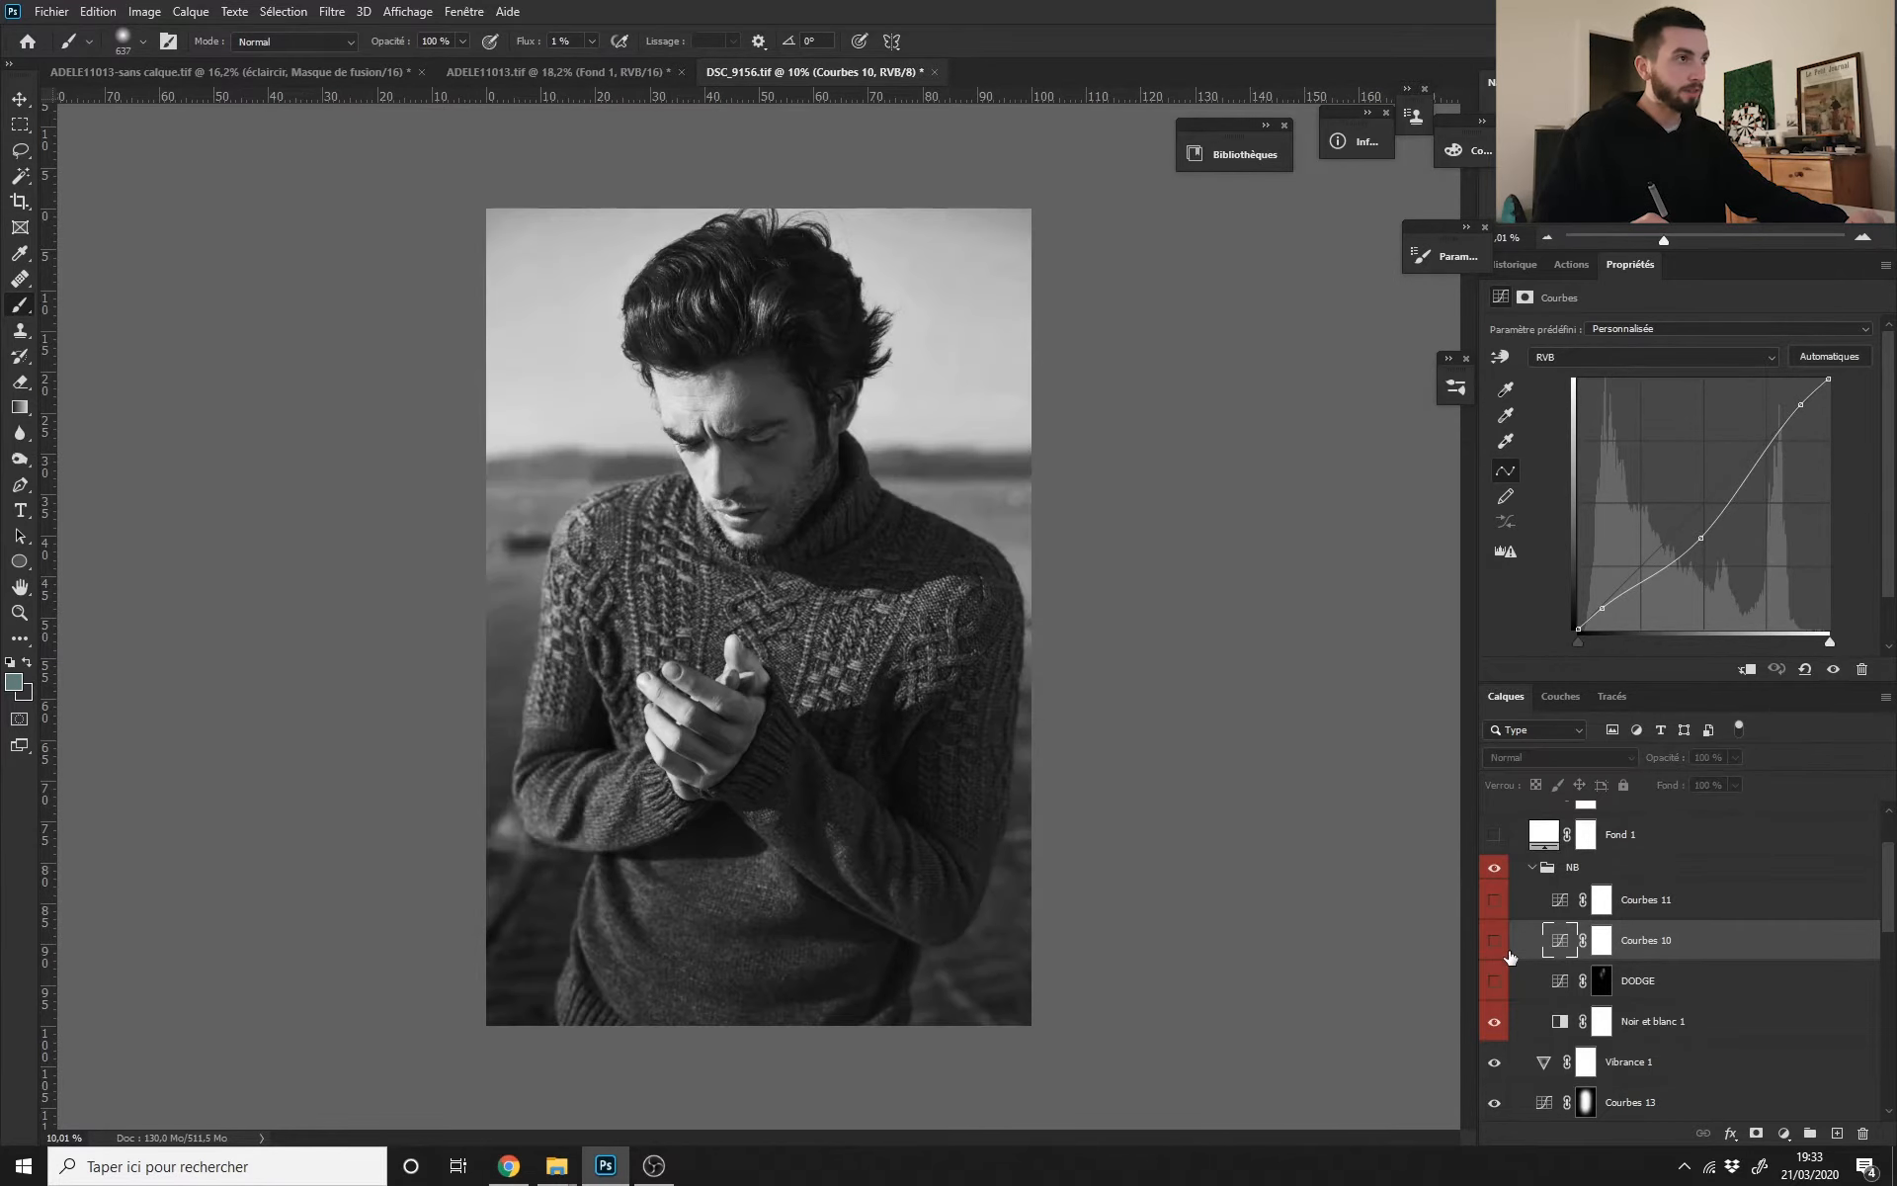
{"action": "left_click", "coordinate": [1501, 952]}
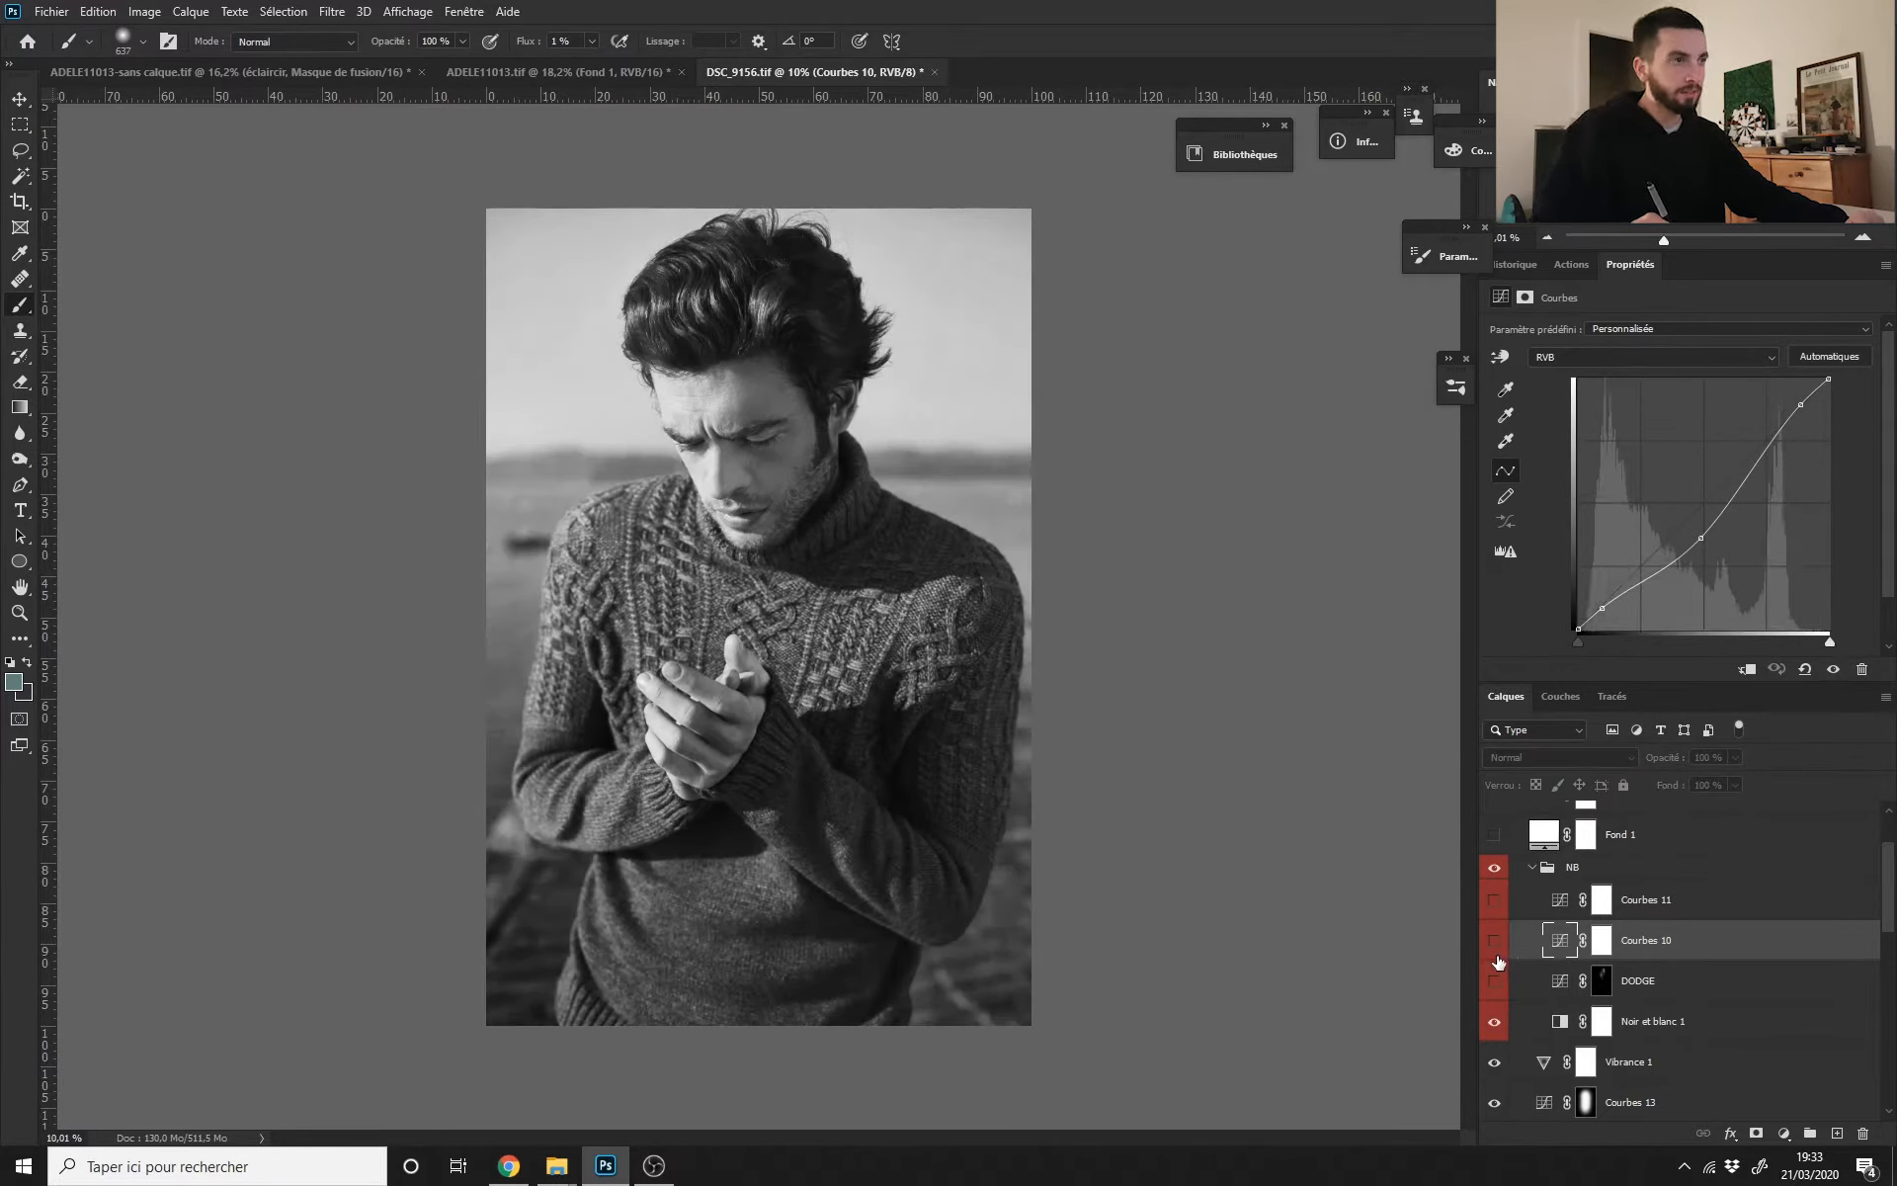
{"action": "left_click", "coordinate": [1496, 953]}
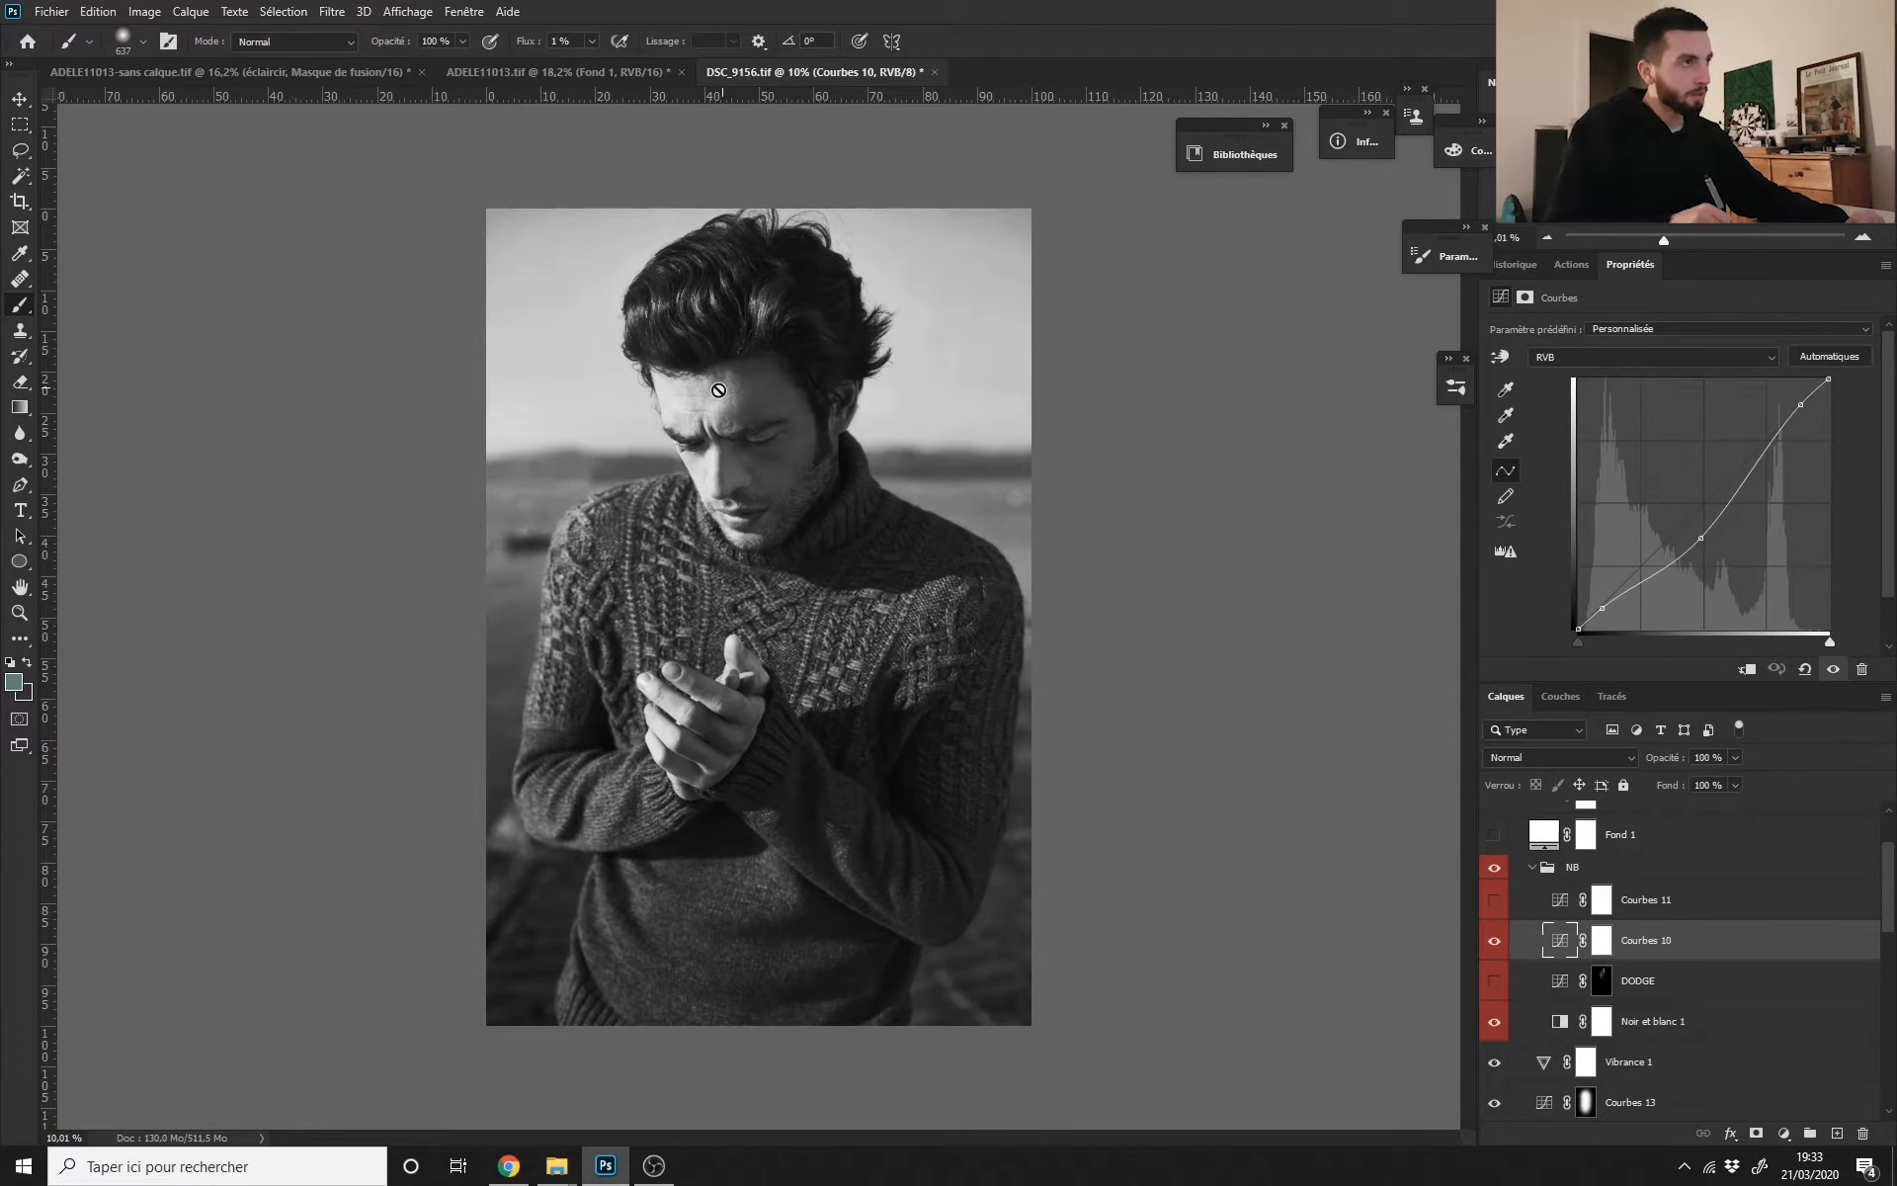
{"action": "scroll", "coordinate": [772, 484], "scroll_direction": "up", "scroll_amount": 3}
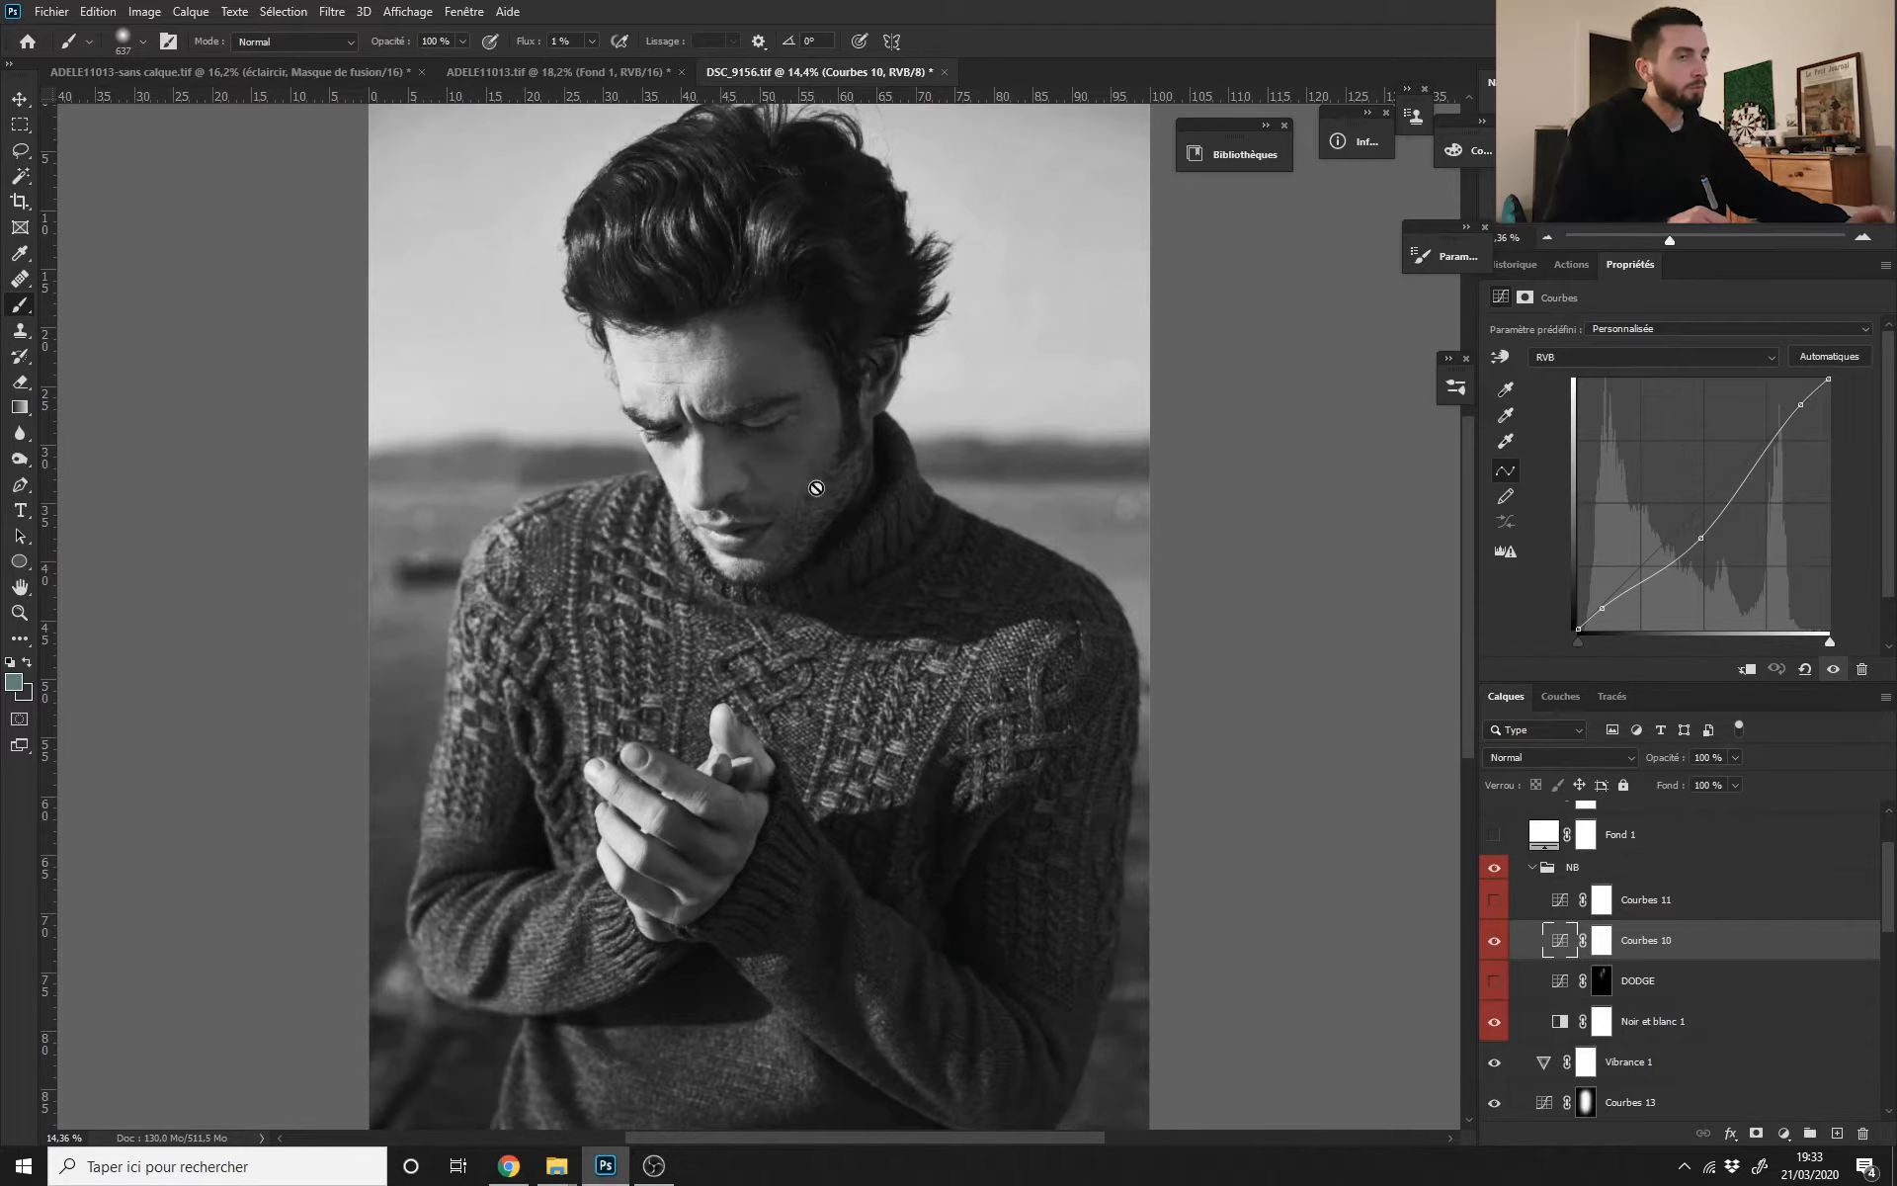
{"action": "scroll", "coordinate": [823, 603], "scroll_direction": "down", "scroll_amount": 1}
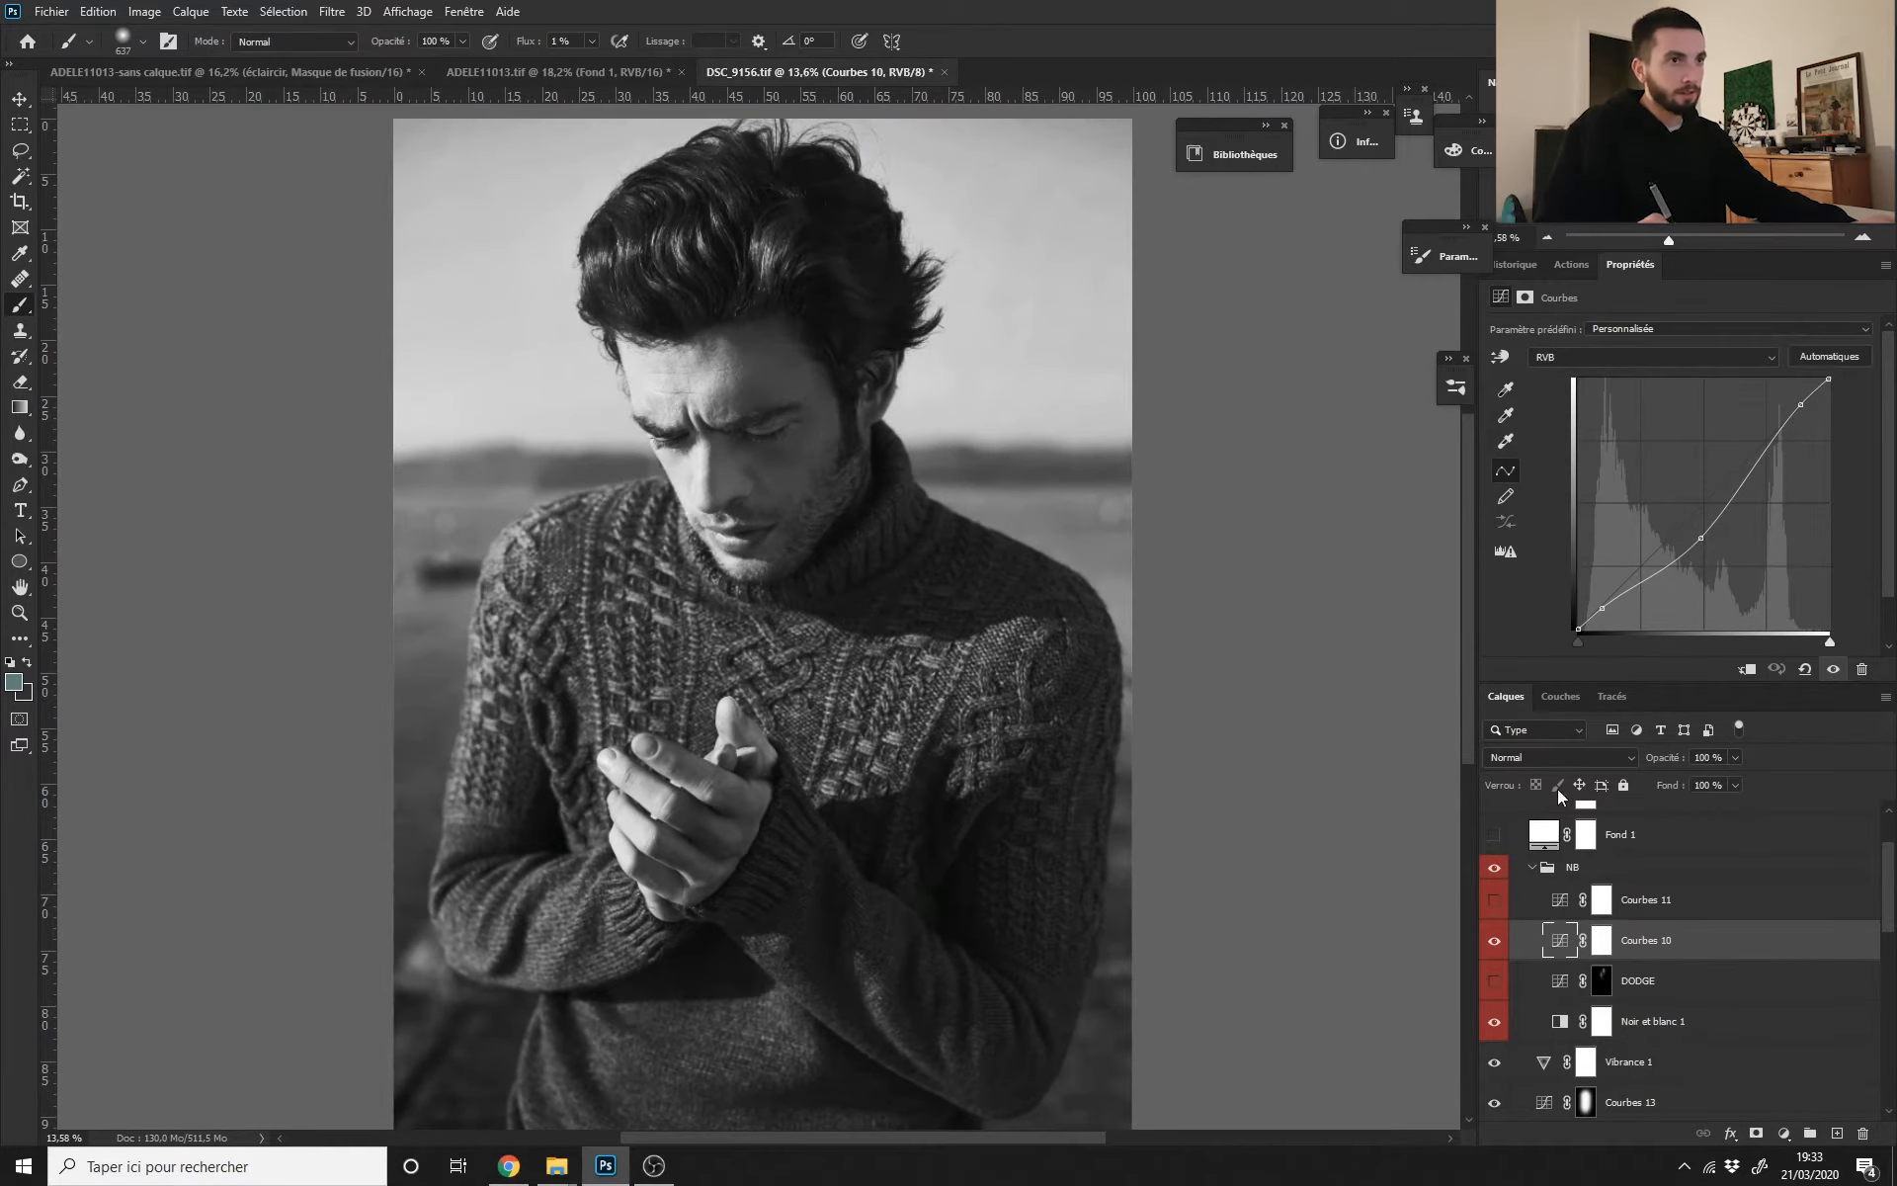
Step: Lower the shadow point of the Courbes 10 curve to preview deeper blacks on the whole portrait, and undo the change
{"action": "left_click_drag", "start_coordinate": [1602, 607], "coordinate": [1606, 622]}
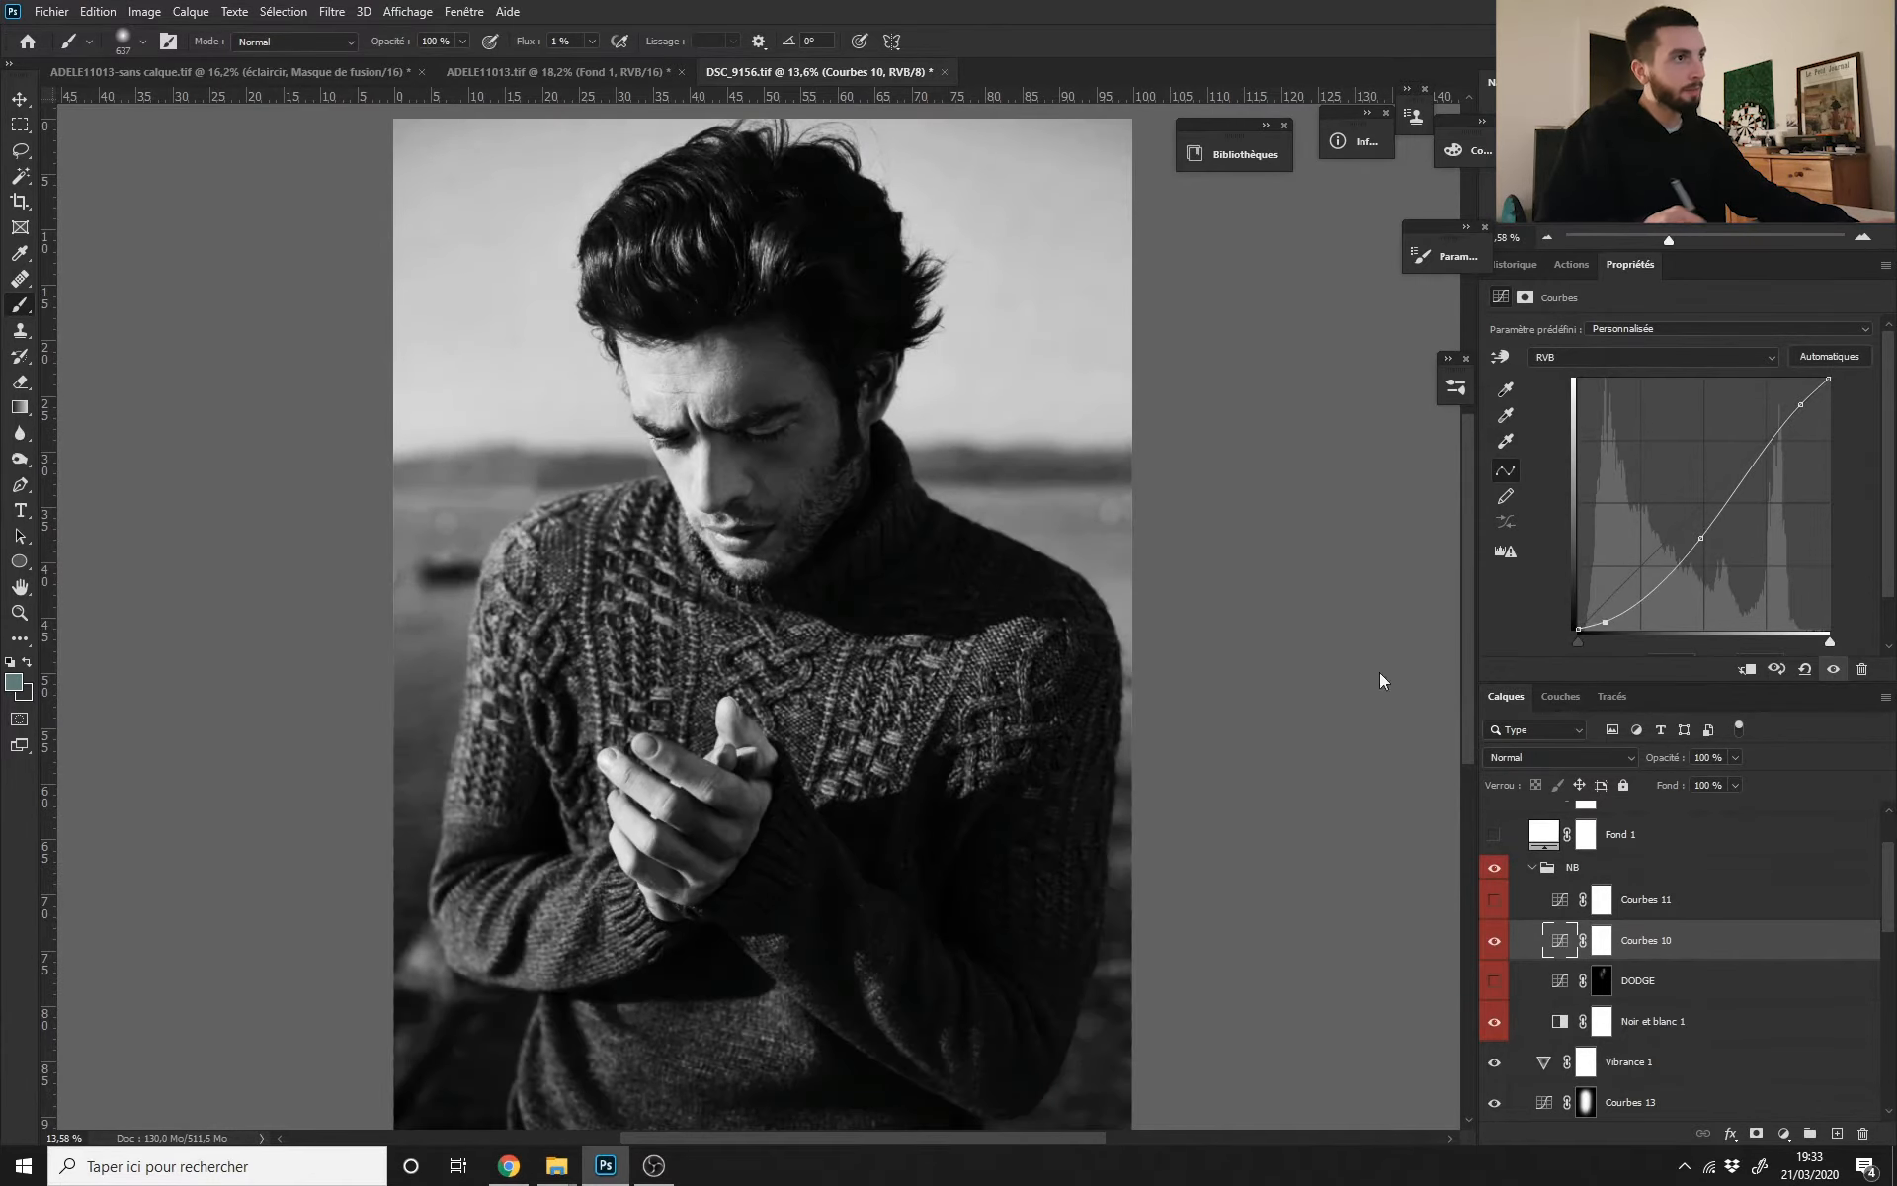
{"action": "left_click_drag", "start_coordinate": [874, 580], "coordinate": [857, 692]}
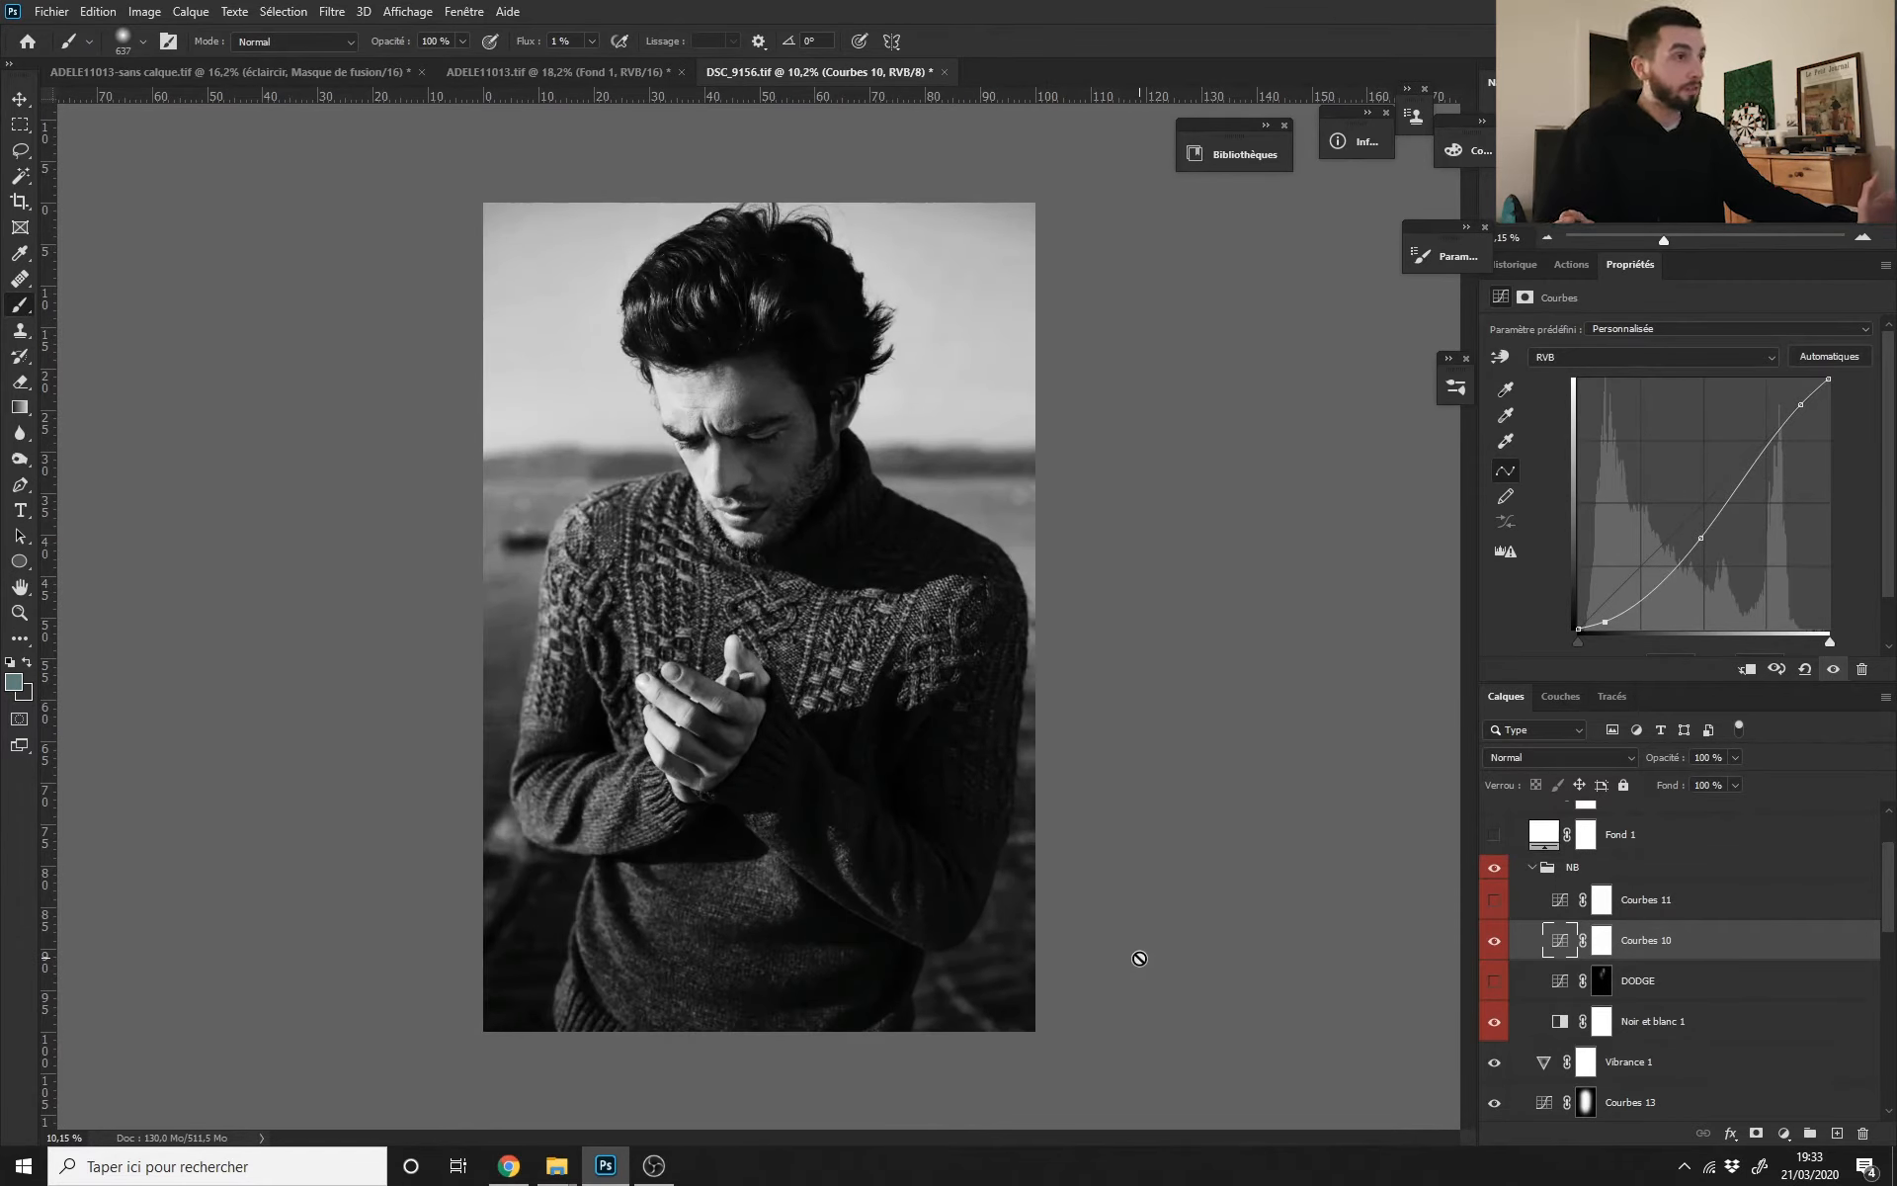
{"action": "left_click_drag", "start_coordinate": [871, 534], "coordinate": [890, 519]}
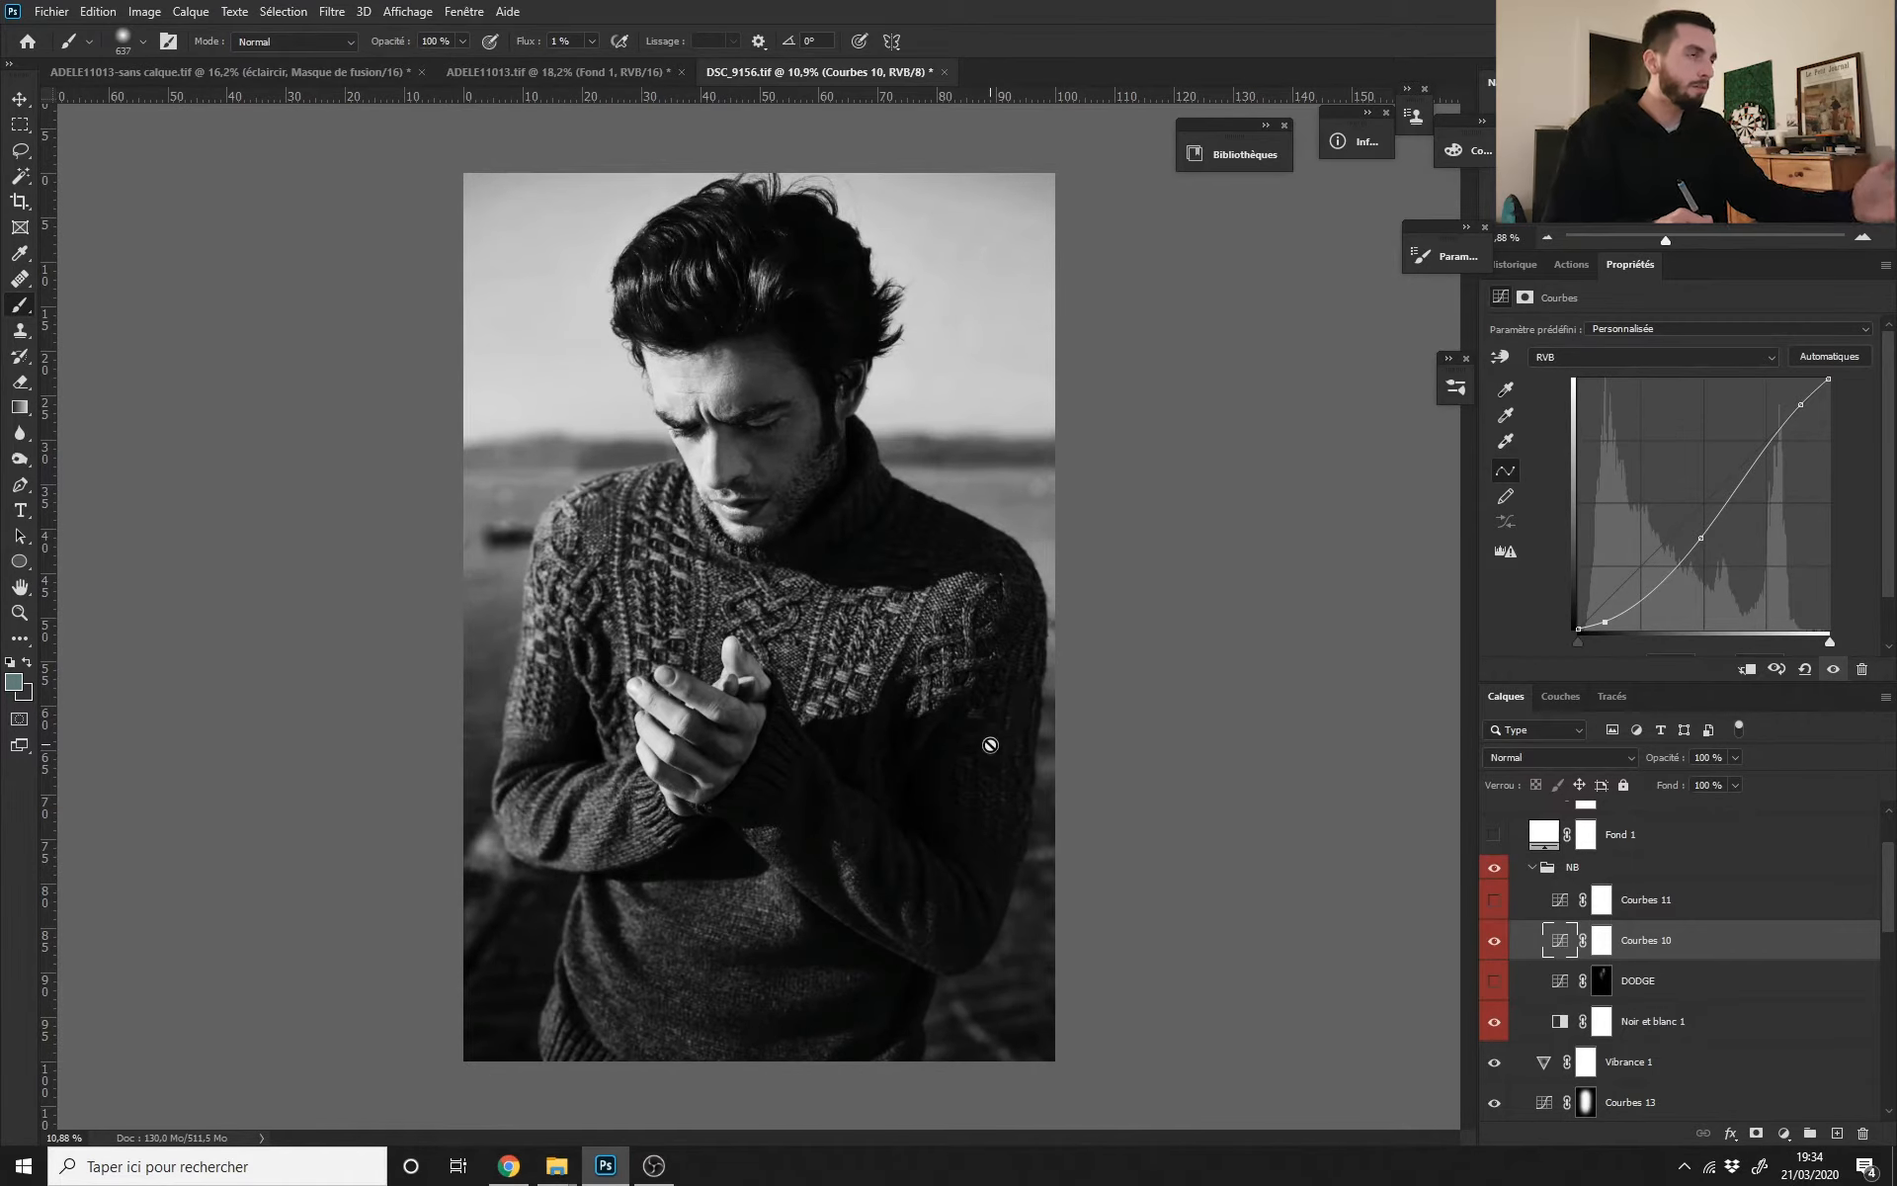
{"action": "left_click_drag", "start_coordinate": [872, 724], "coordinate": [888, 734]}
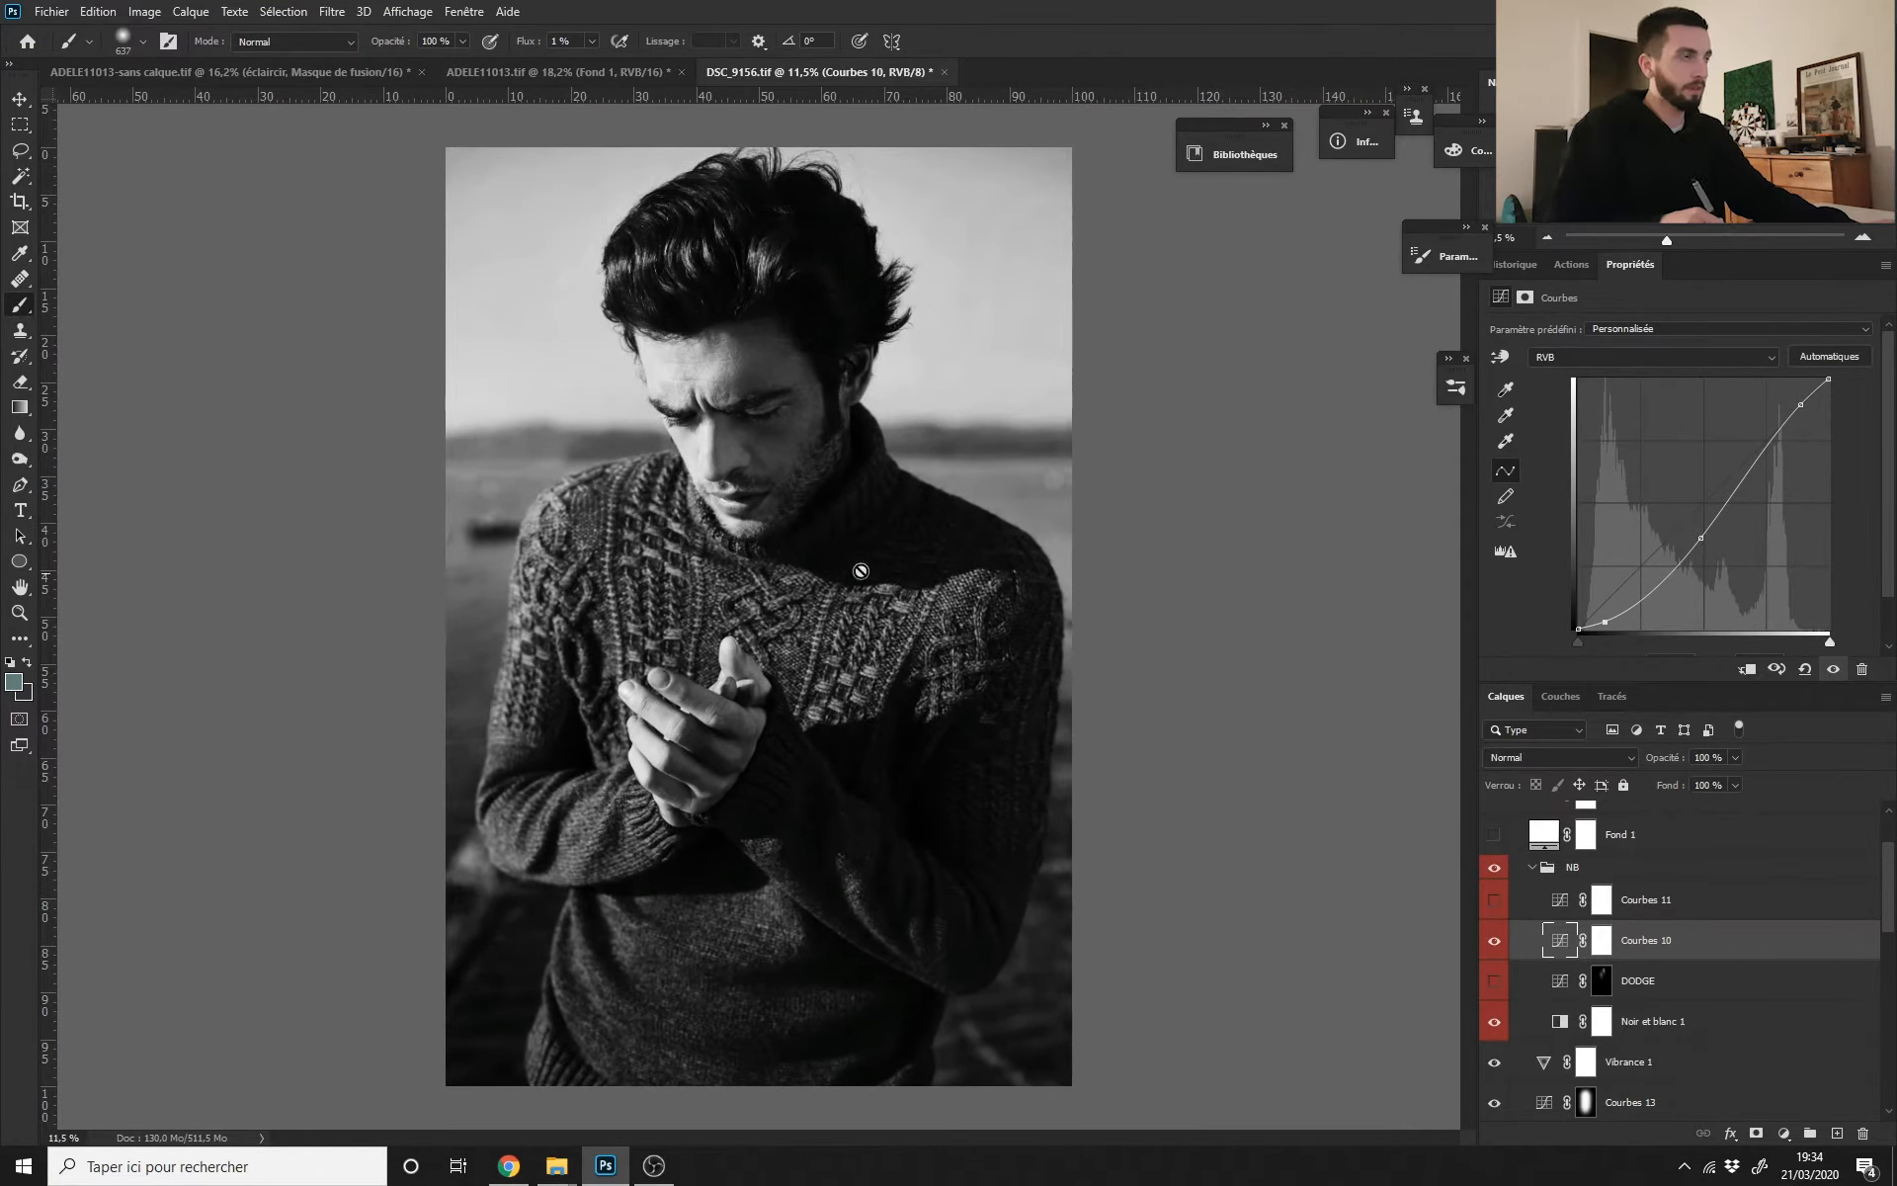
{"action": "key", "text": "ctrl+z"}
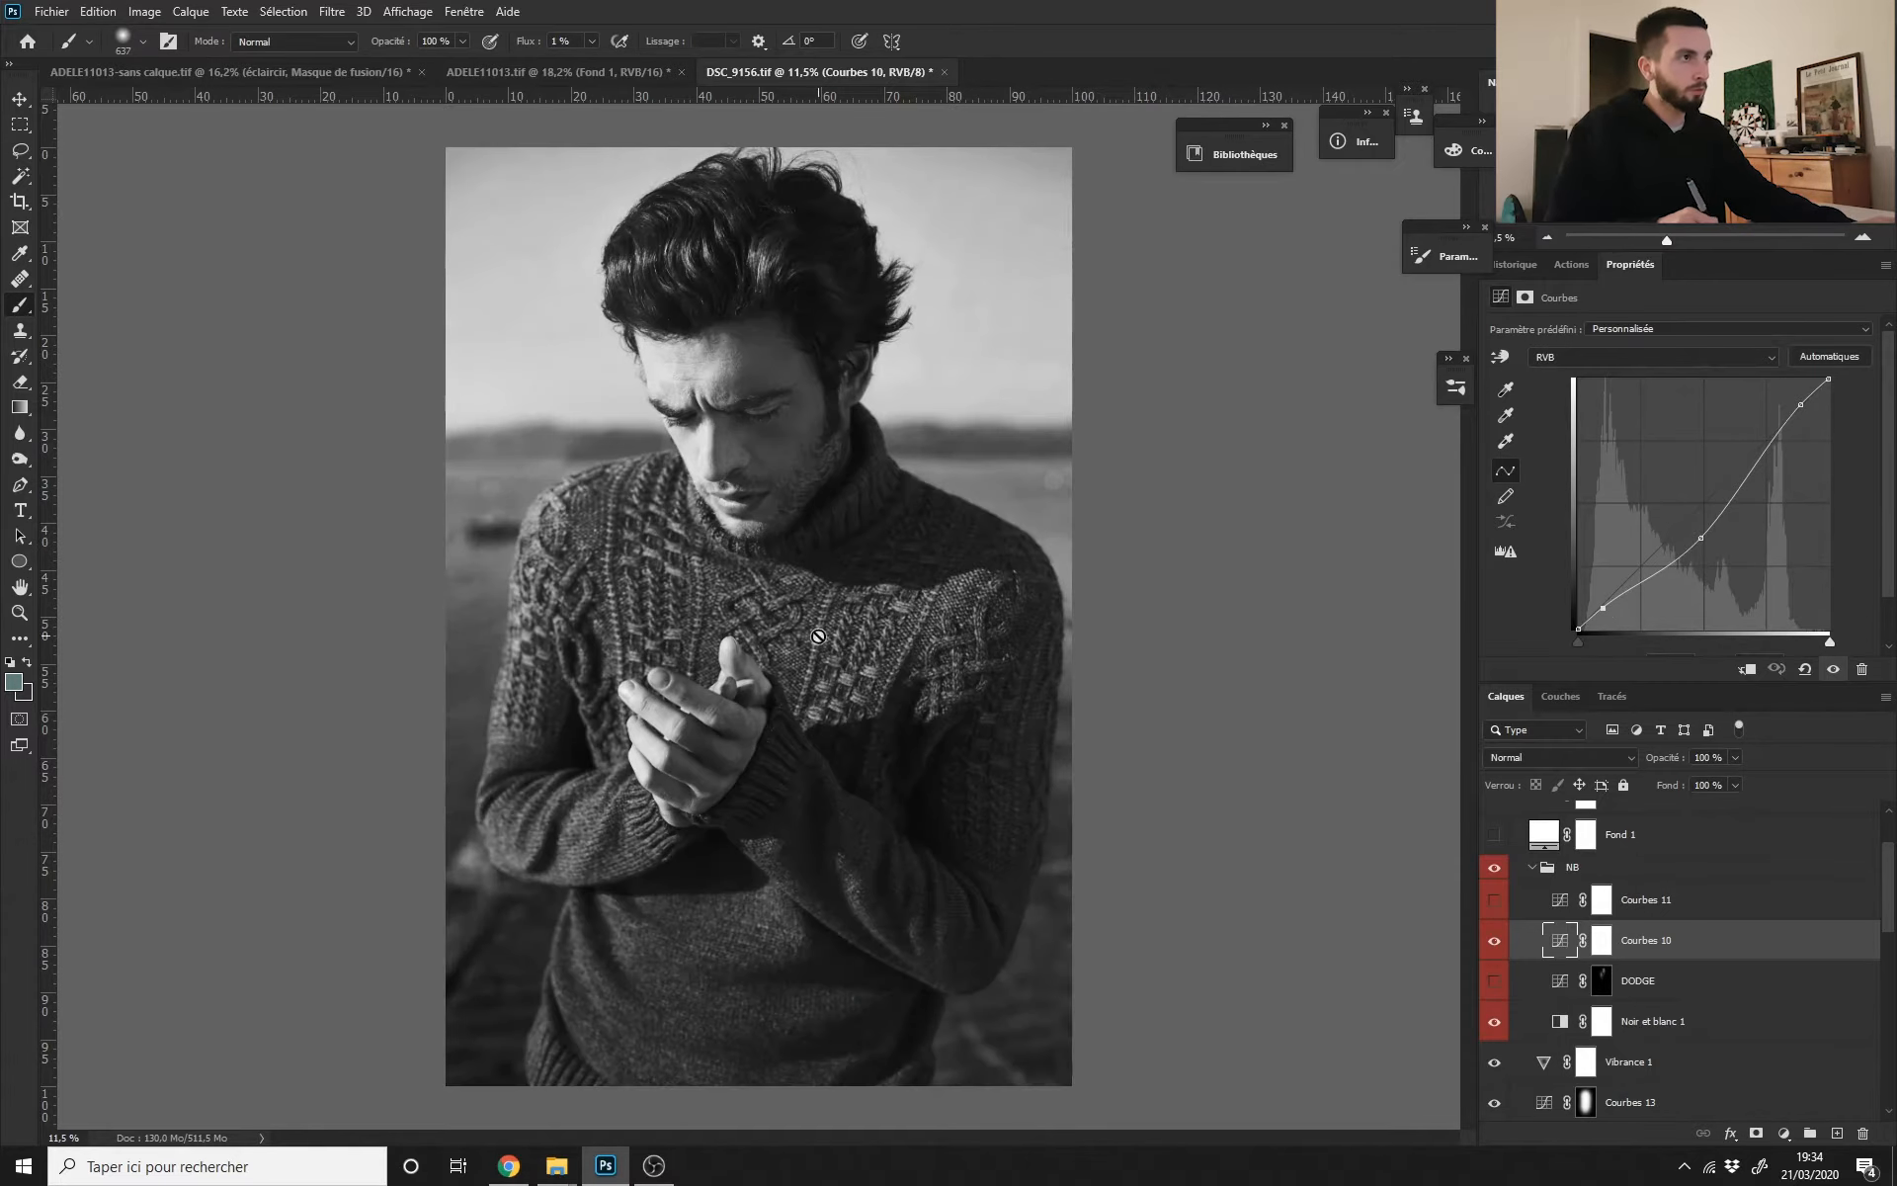
Step: Remove the shadow point from the Courbes 10 curve to preview the contrast without it, and undo the removal
{"action": "left_click", "coordinate": [840, 664]}
{"action": "left_click_drag", "start_coordinate": [970, 692], "coordinate": [924, 698]}
{"action": "left_click_drag", "start_coordinate": [1603, 608], "coordinate": [1663, 676]}
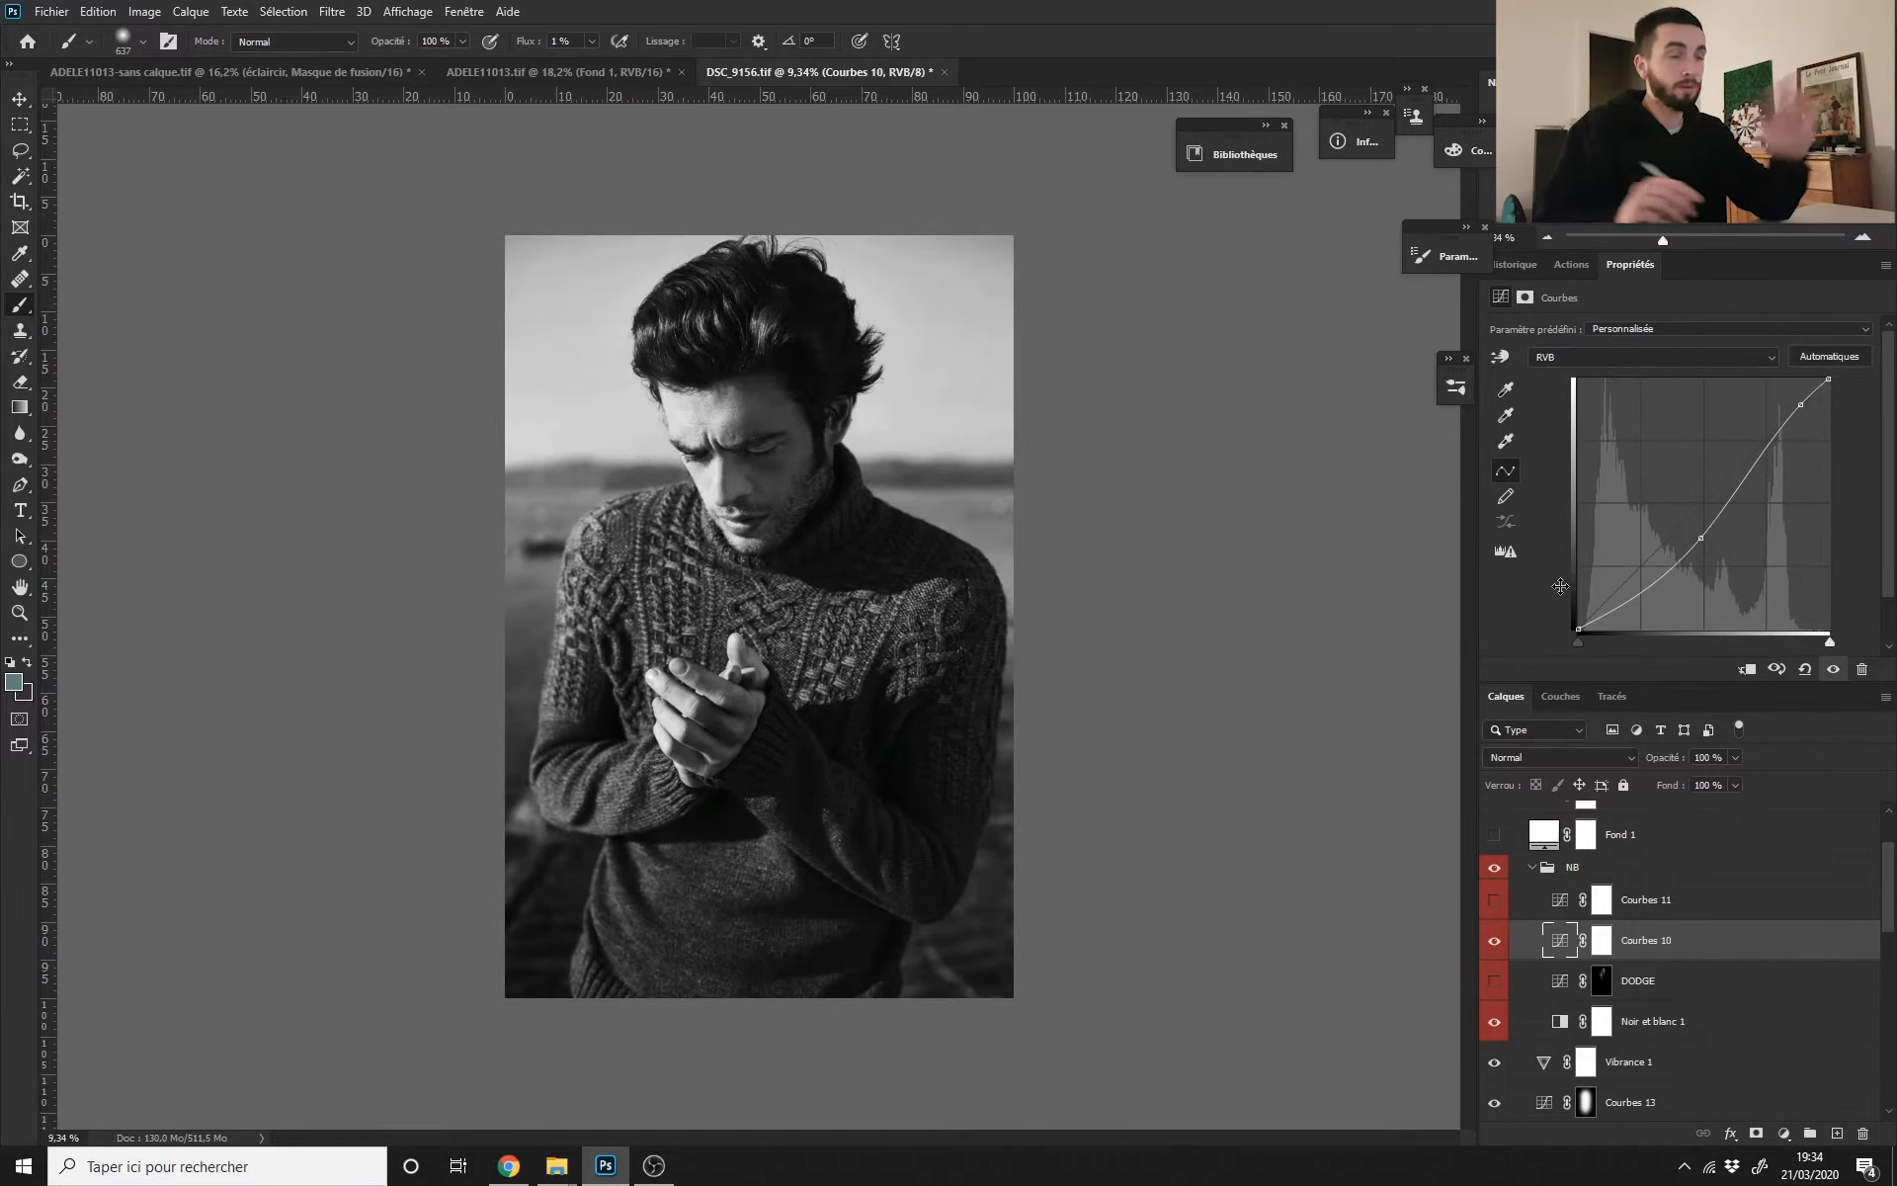
{"action": "key", "text": "ctrl+z"}
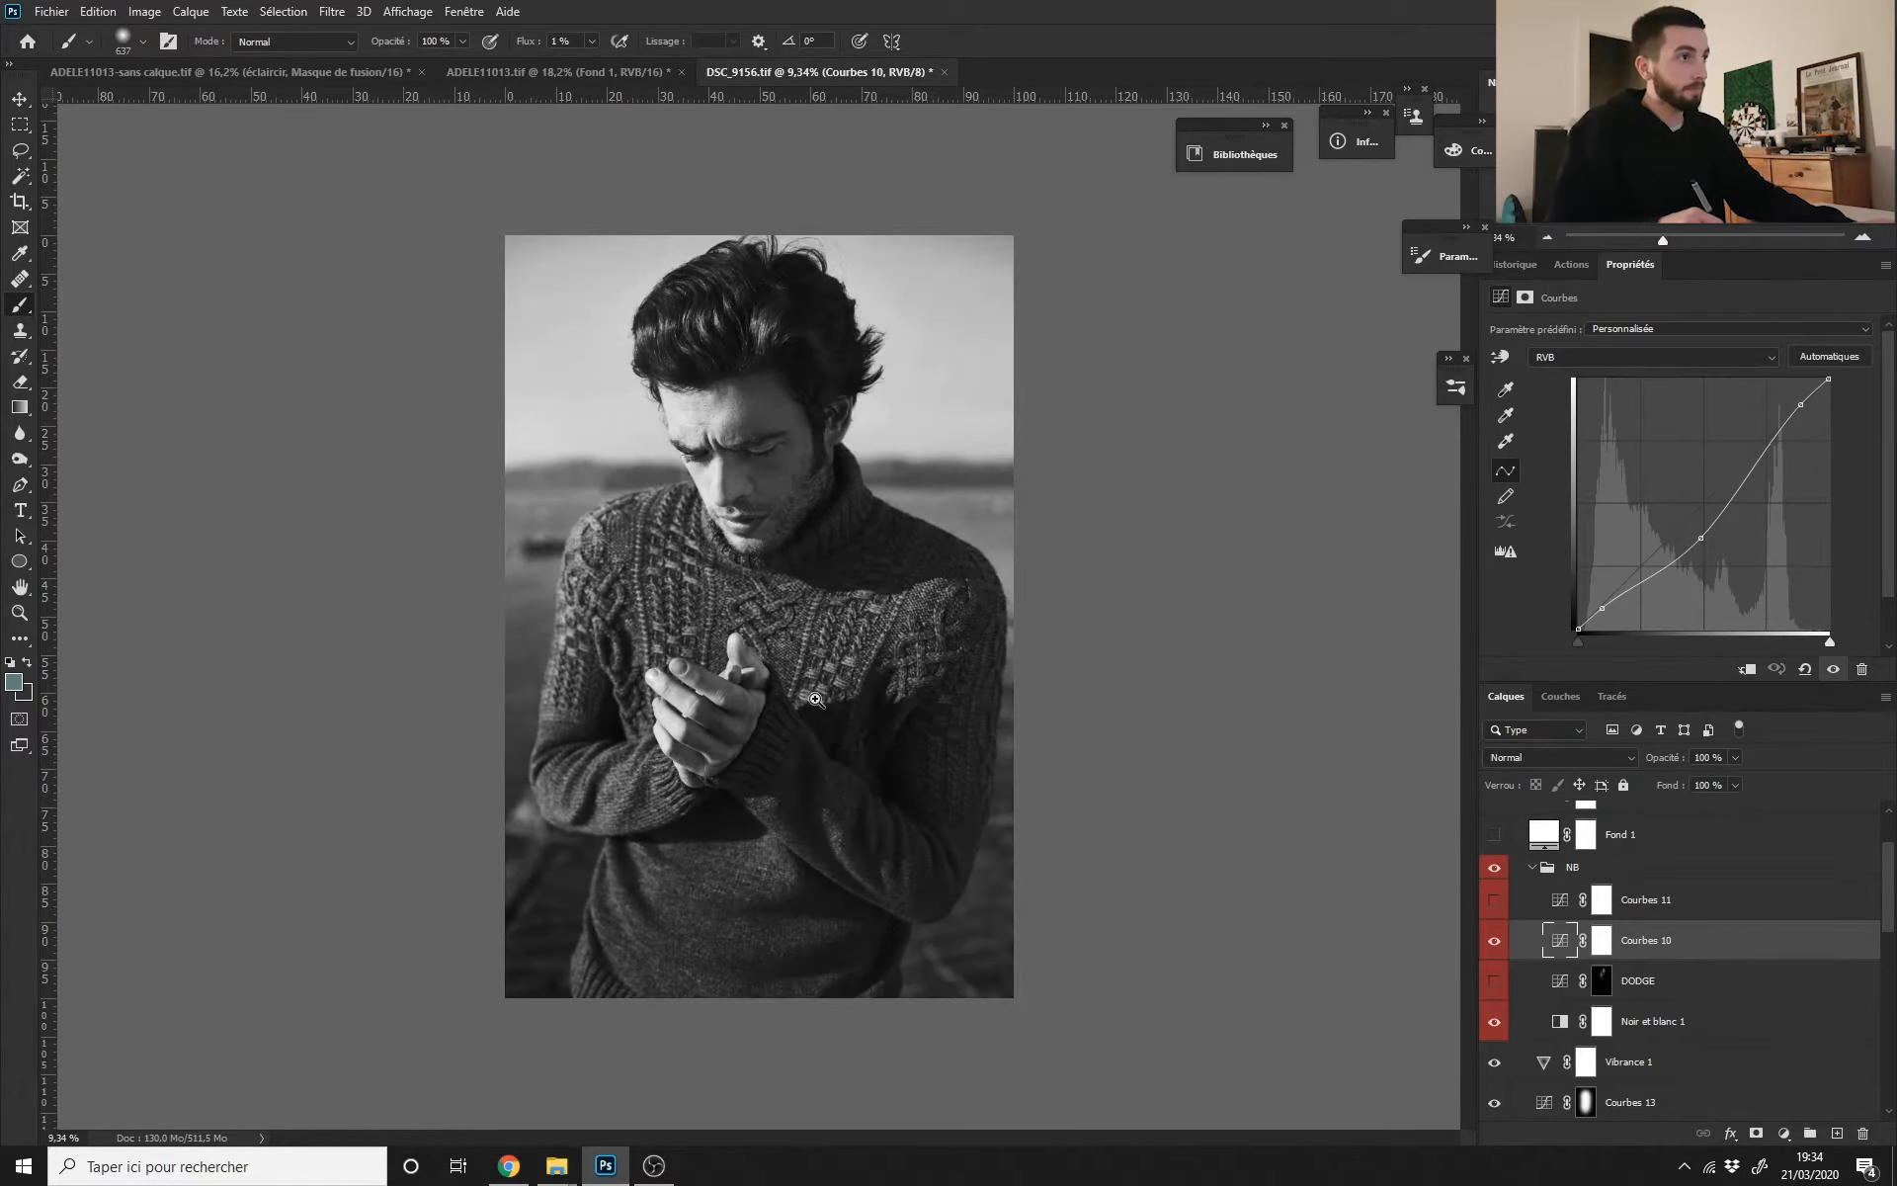
Step: Show the Courbes 11 layer and select it to review its curve and its effect on the portrait
{"action": "left_click_drag", "start_coordinate": [775, 653], "coordinate": [771, 656]}
{"action": "left_click", "coordinate": [1495, 900]}
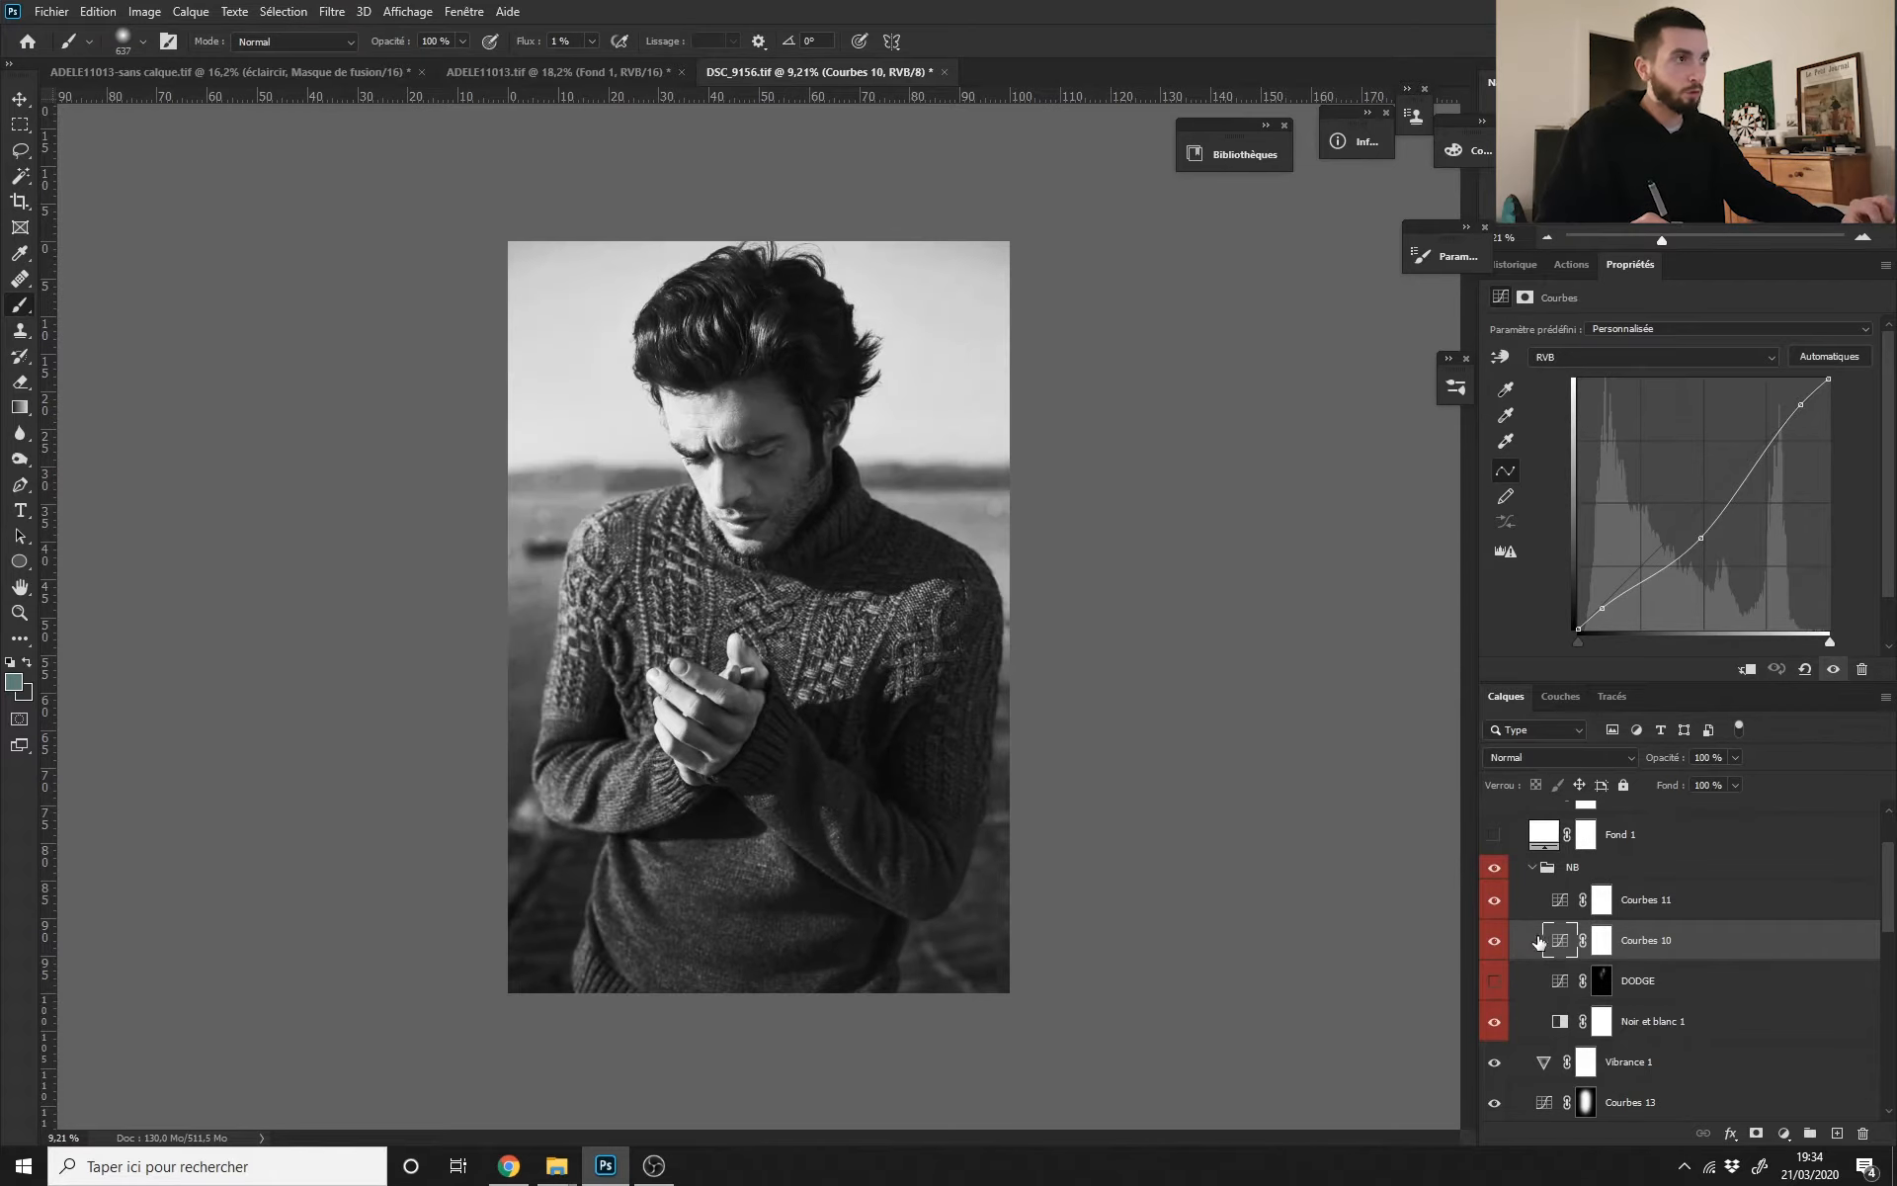
{"action": "left_click", "coordinate": [1601, 901]}
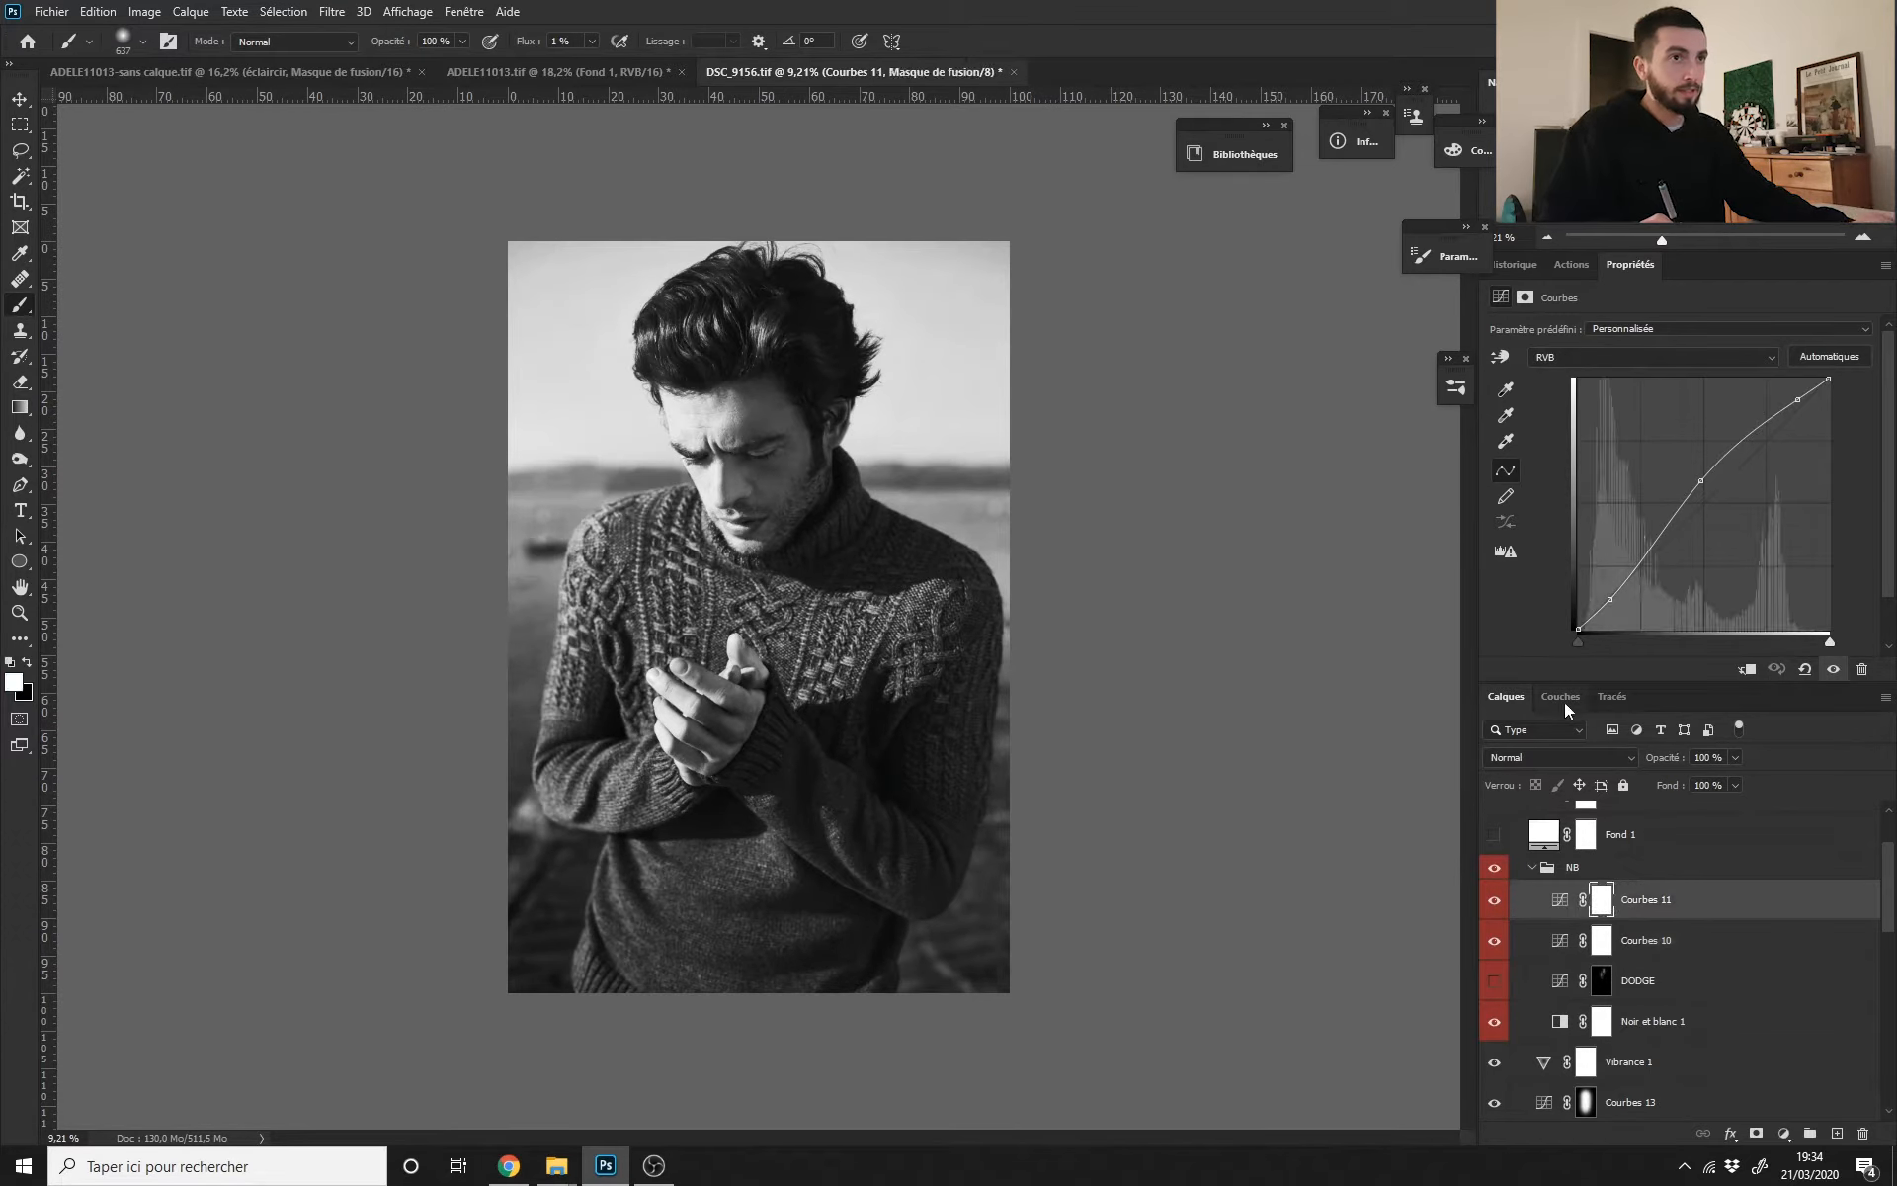
{"action": "left_click_drag", "start_coordinate": [831, 680], "coordinate": [848, 682]}
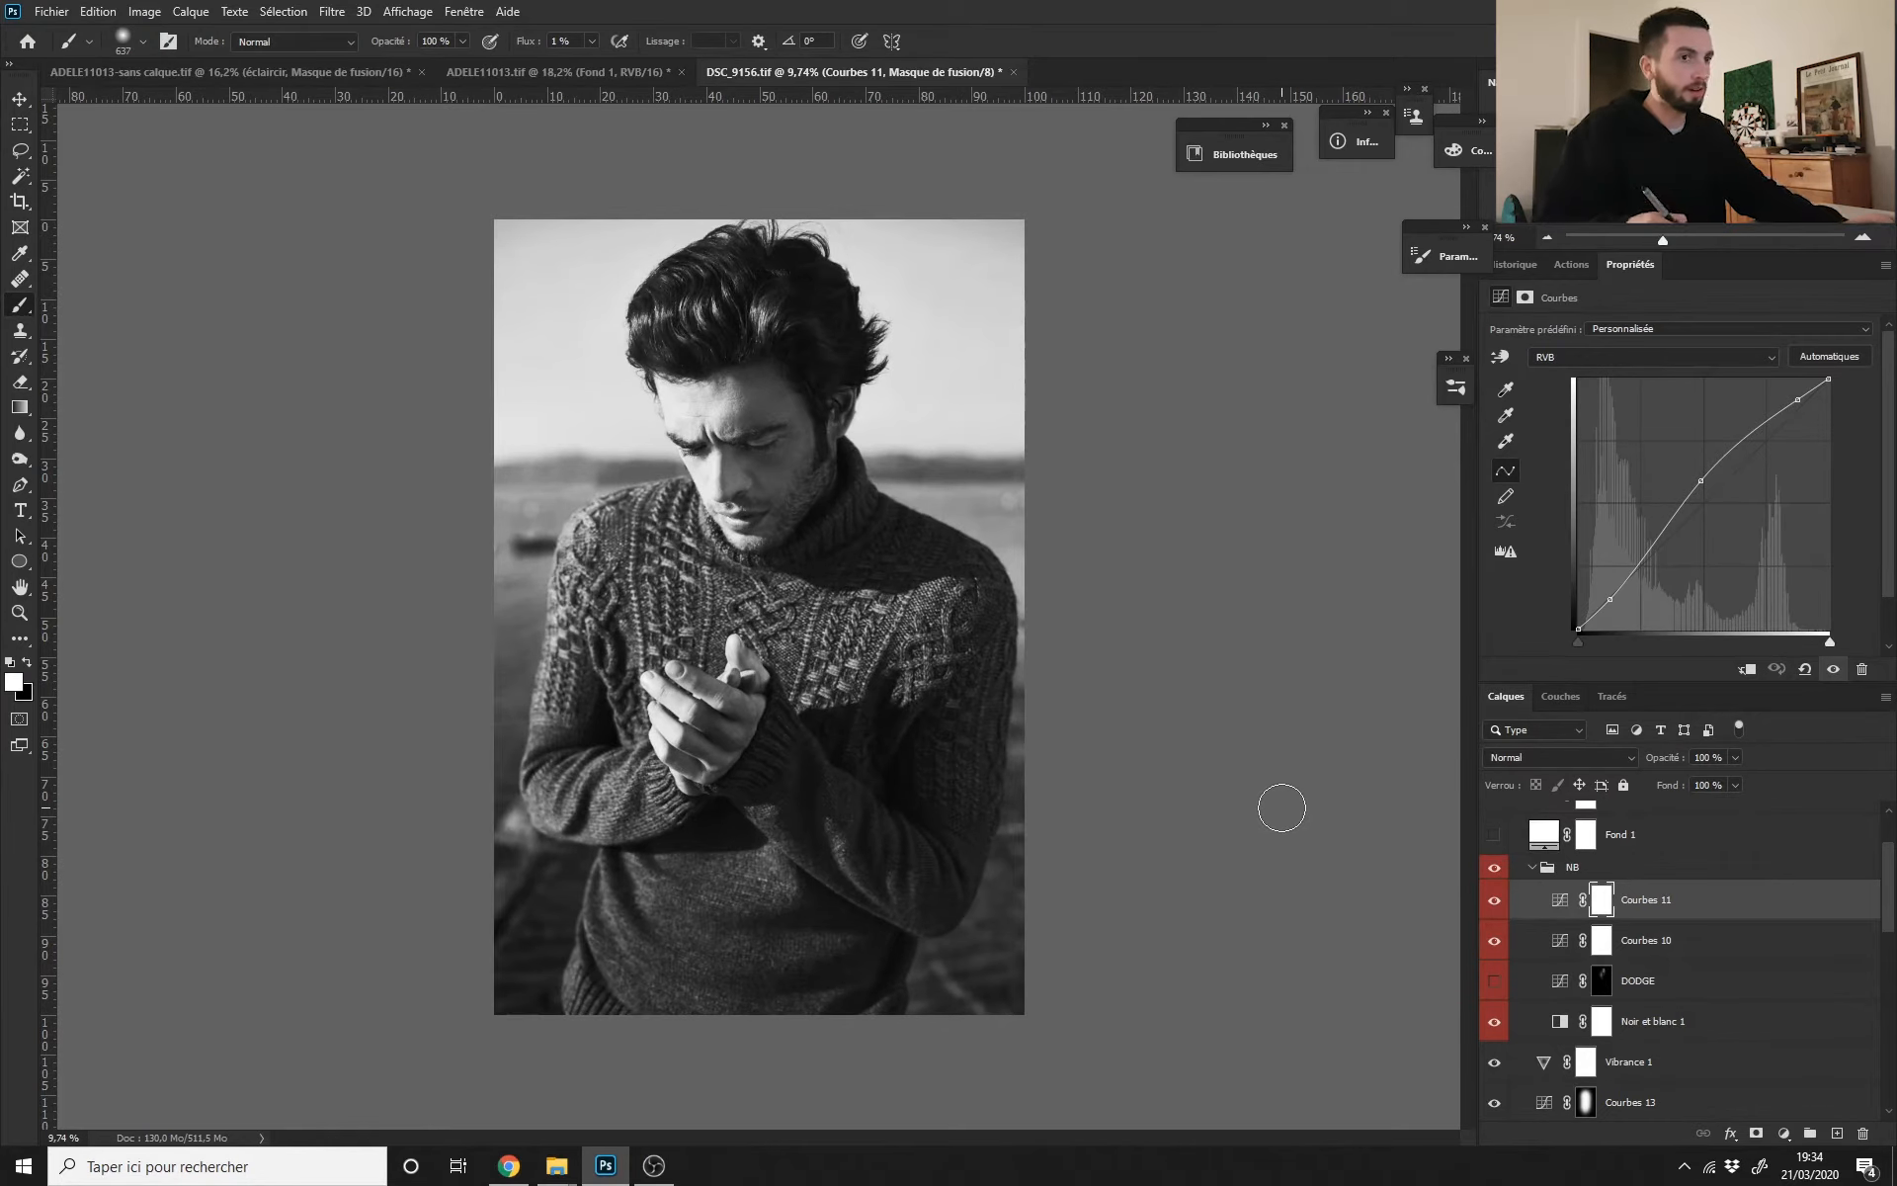
Step: Reselect Courbes 10 and compare the portrait with the DODGE layer on and off, leaving DODGE on
{"action": "left_click", "coordinate": [1561, 947]}
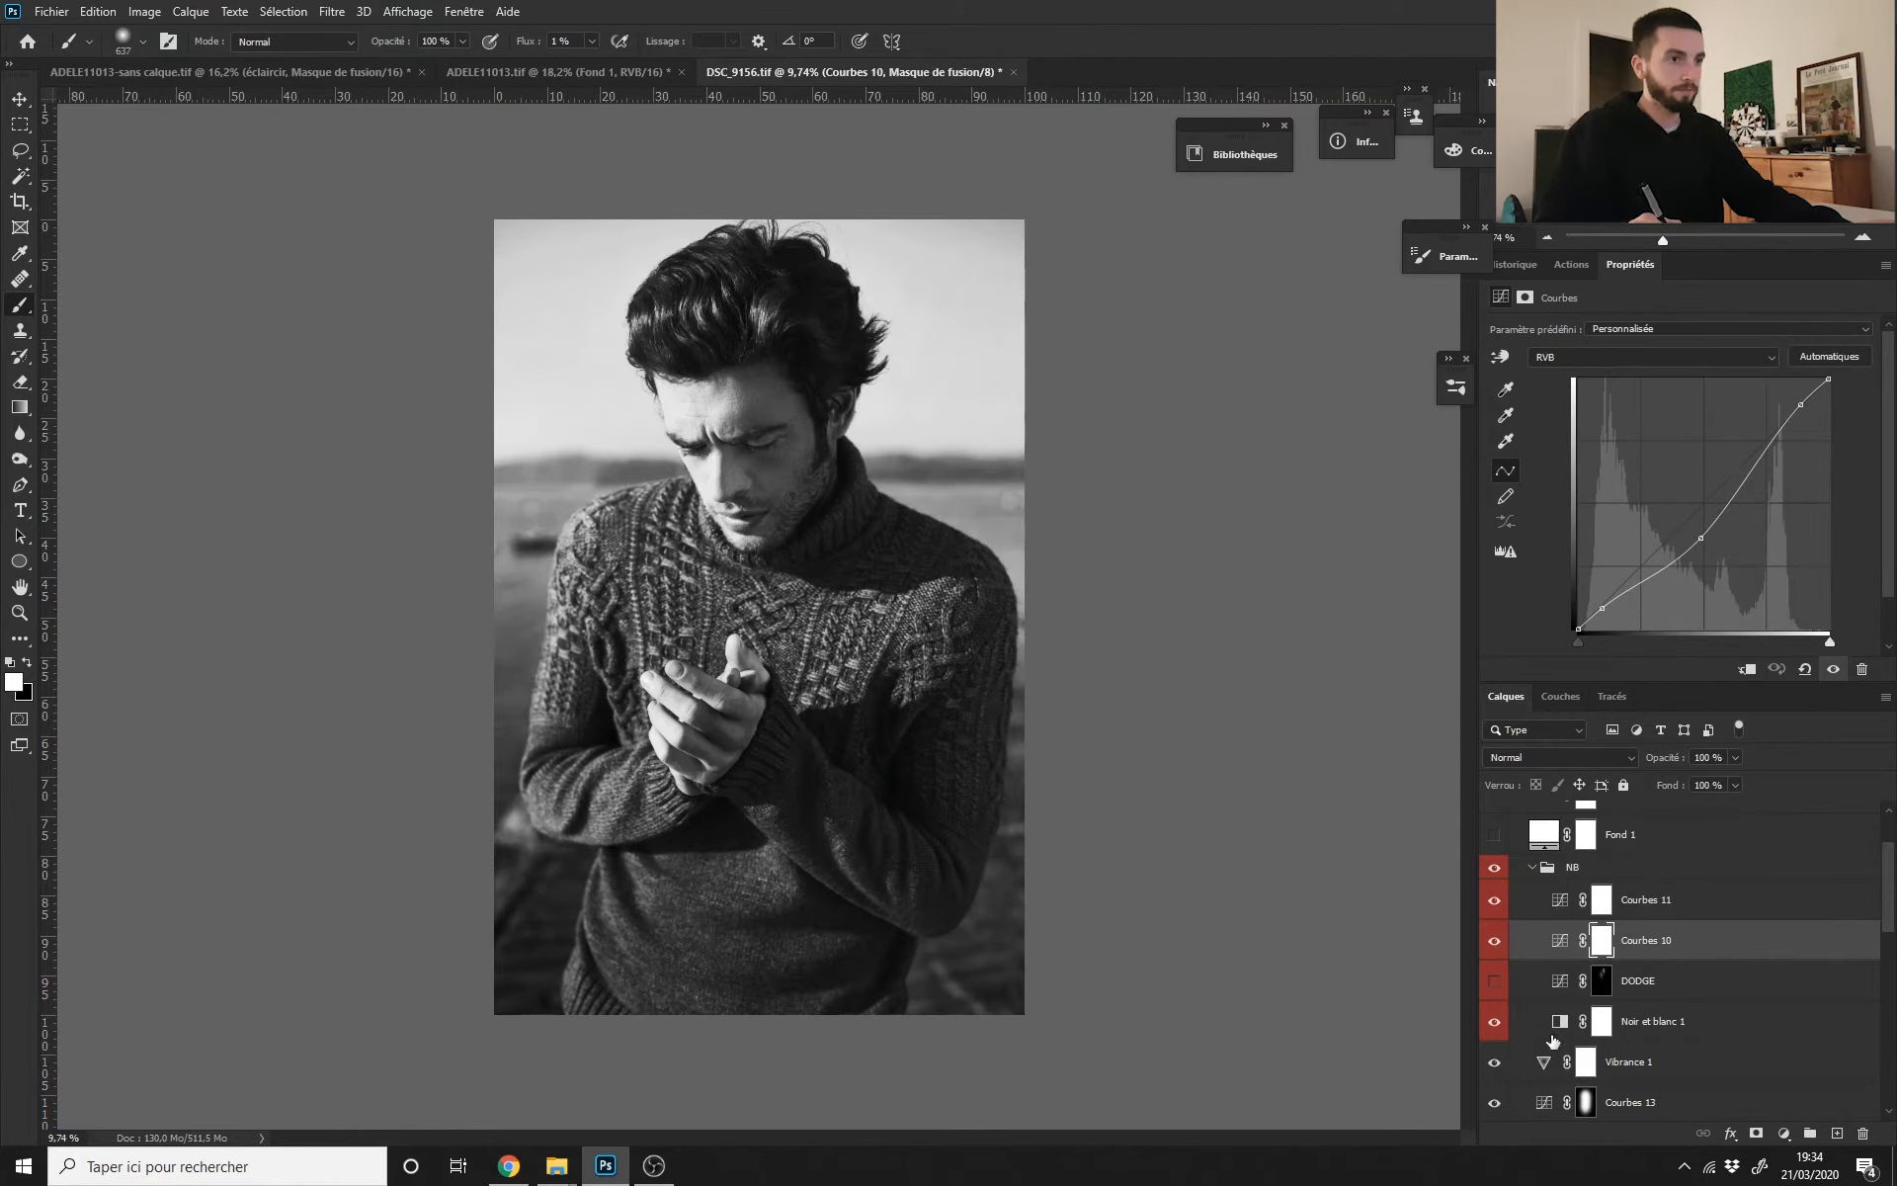
{"action": "left_click", "coordinate": [1494, 981]}
{"action": "left_click", "coordinate": [1496, 981]}
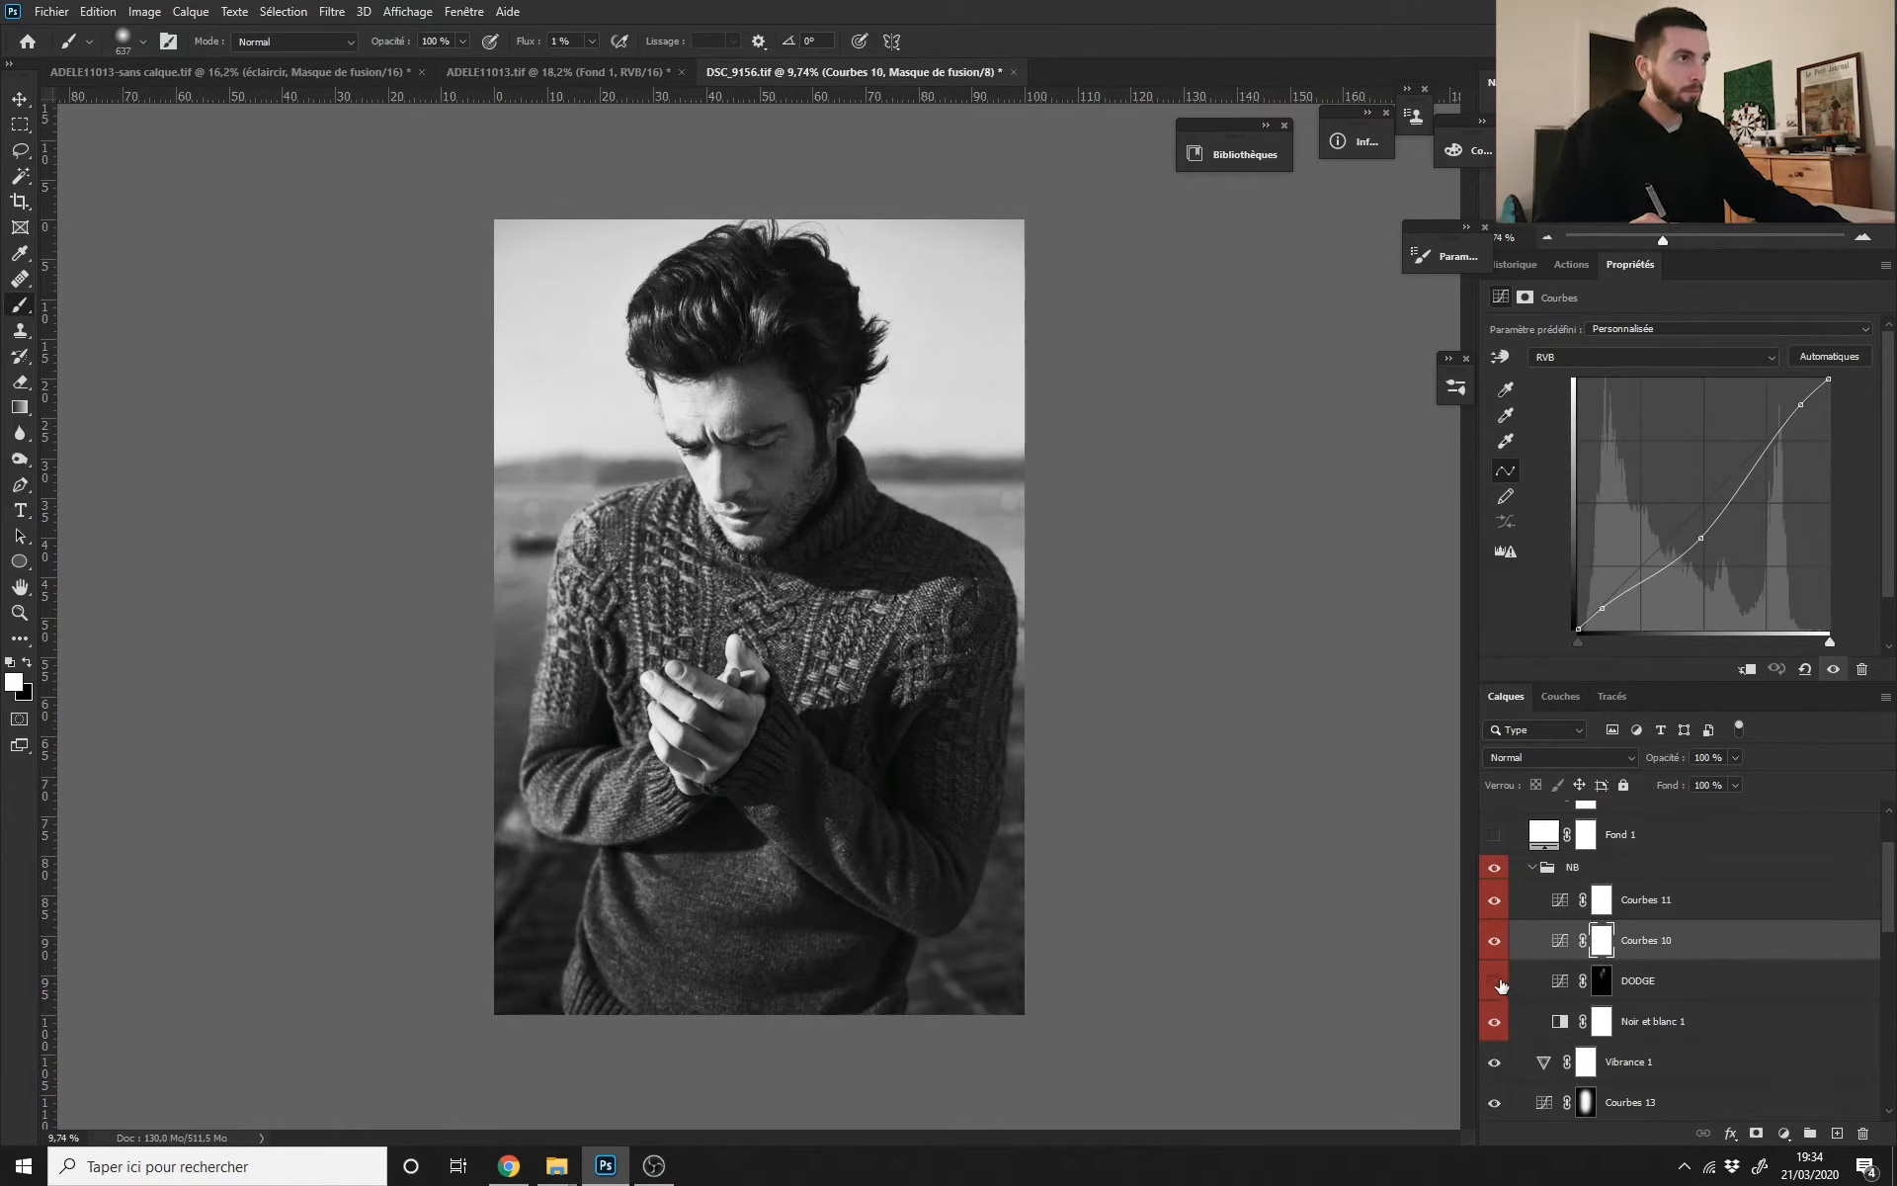
{"action": "left_click", "coordinate": [1496, 985]}
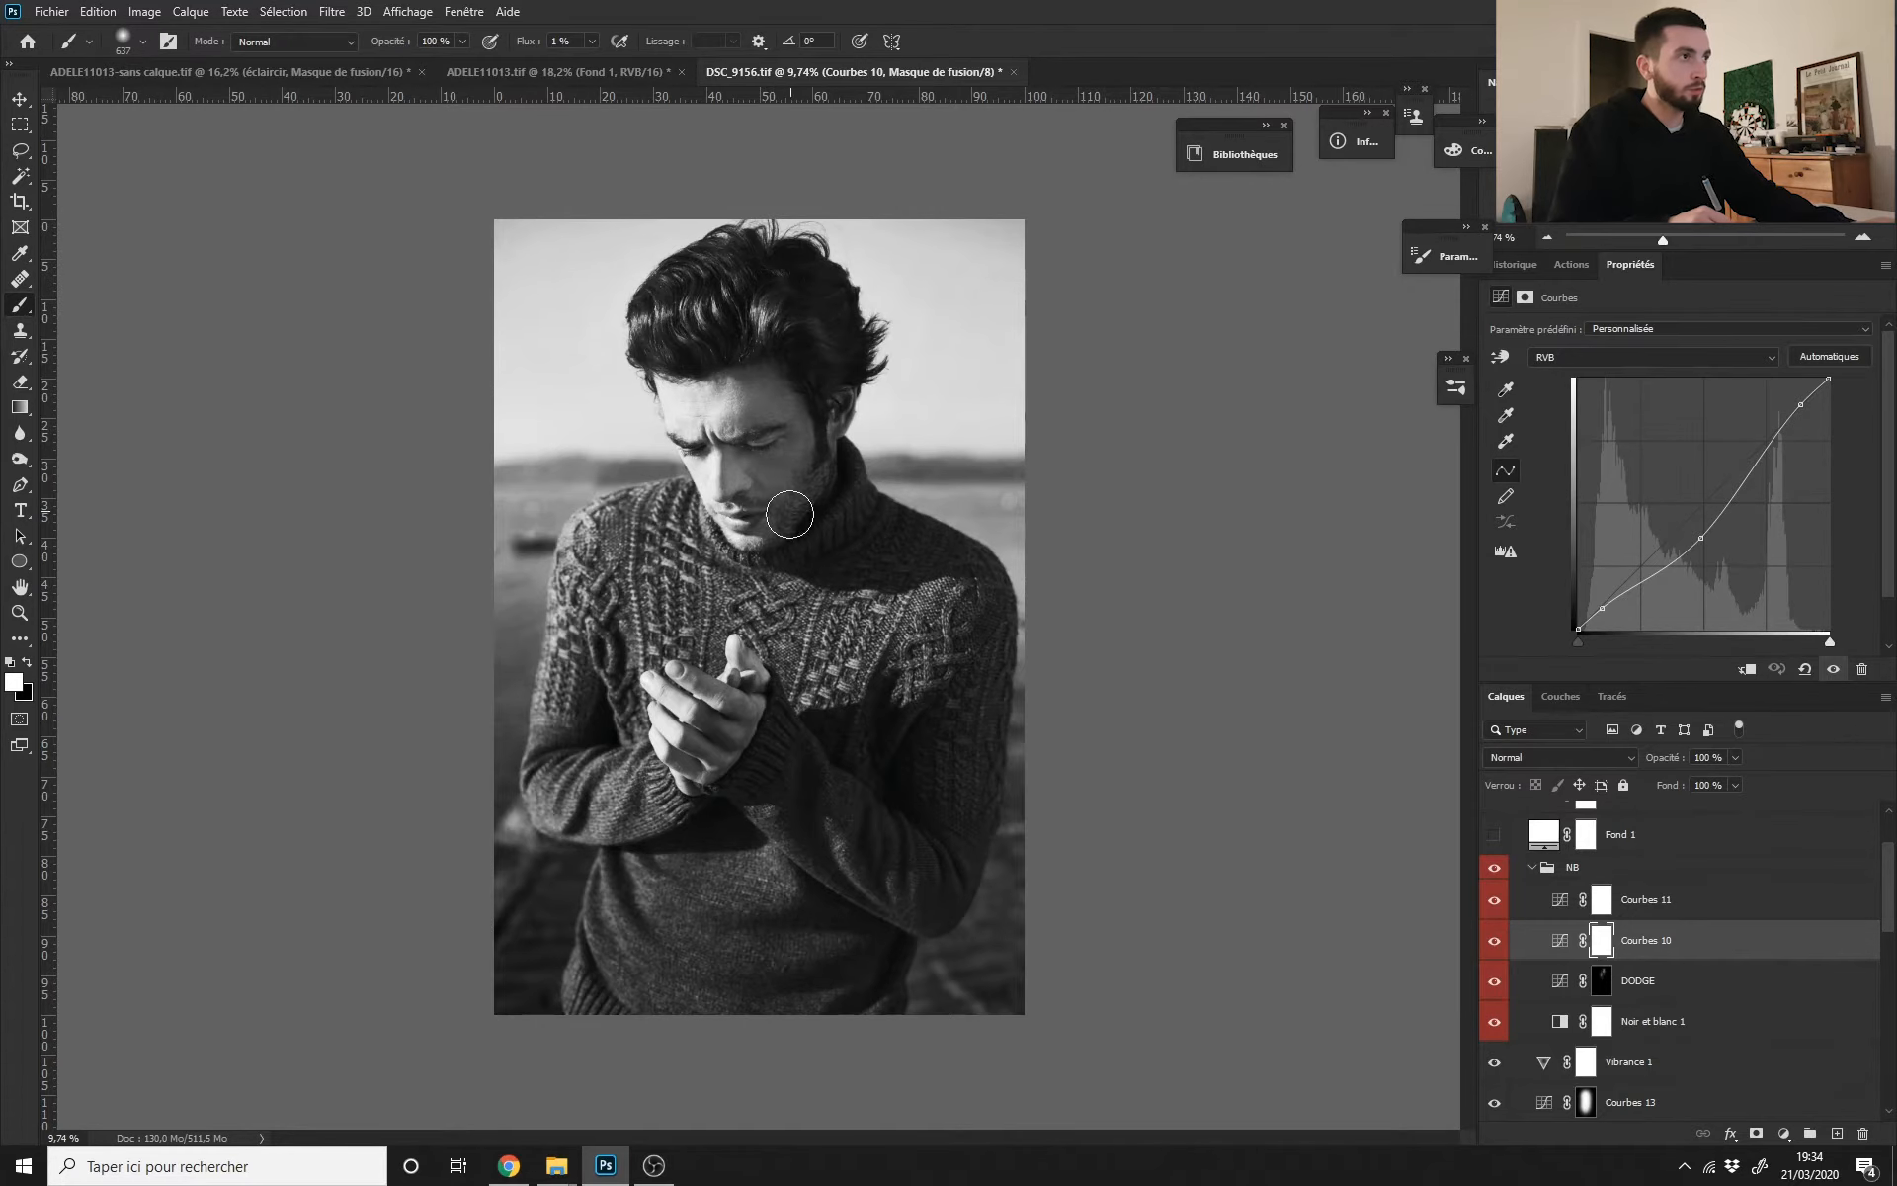
Step: Reduce the brush size to 360 and examine the dodged areas of the face up close
{"action": "scroll", "coordinate": [771, 491], "scroll_direction": "up", "scroll_amount": 2}
{"action": "key", "text": "bracketleft"}
{"action": "key", "text": "bracketleft"}
{"action": "key", "text": "bracketleft"}
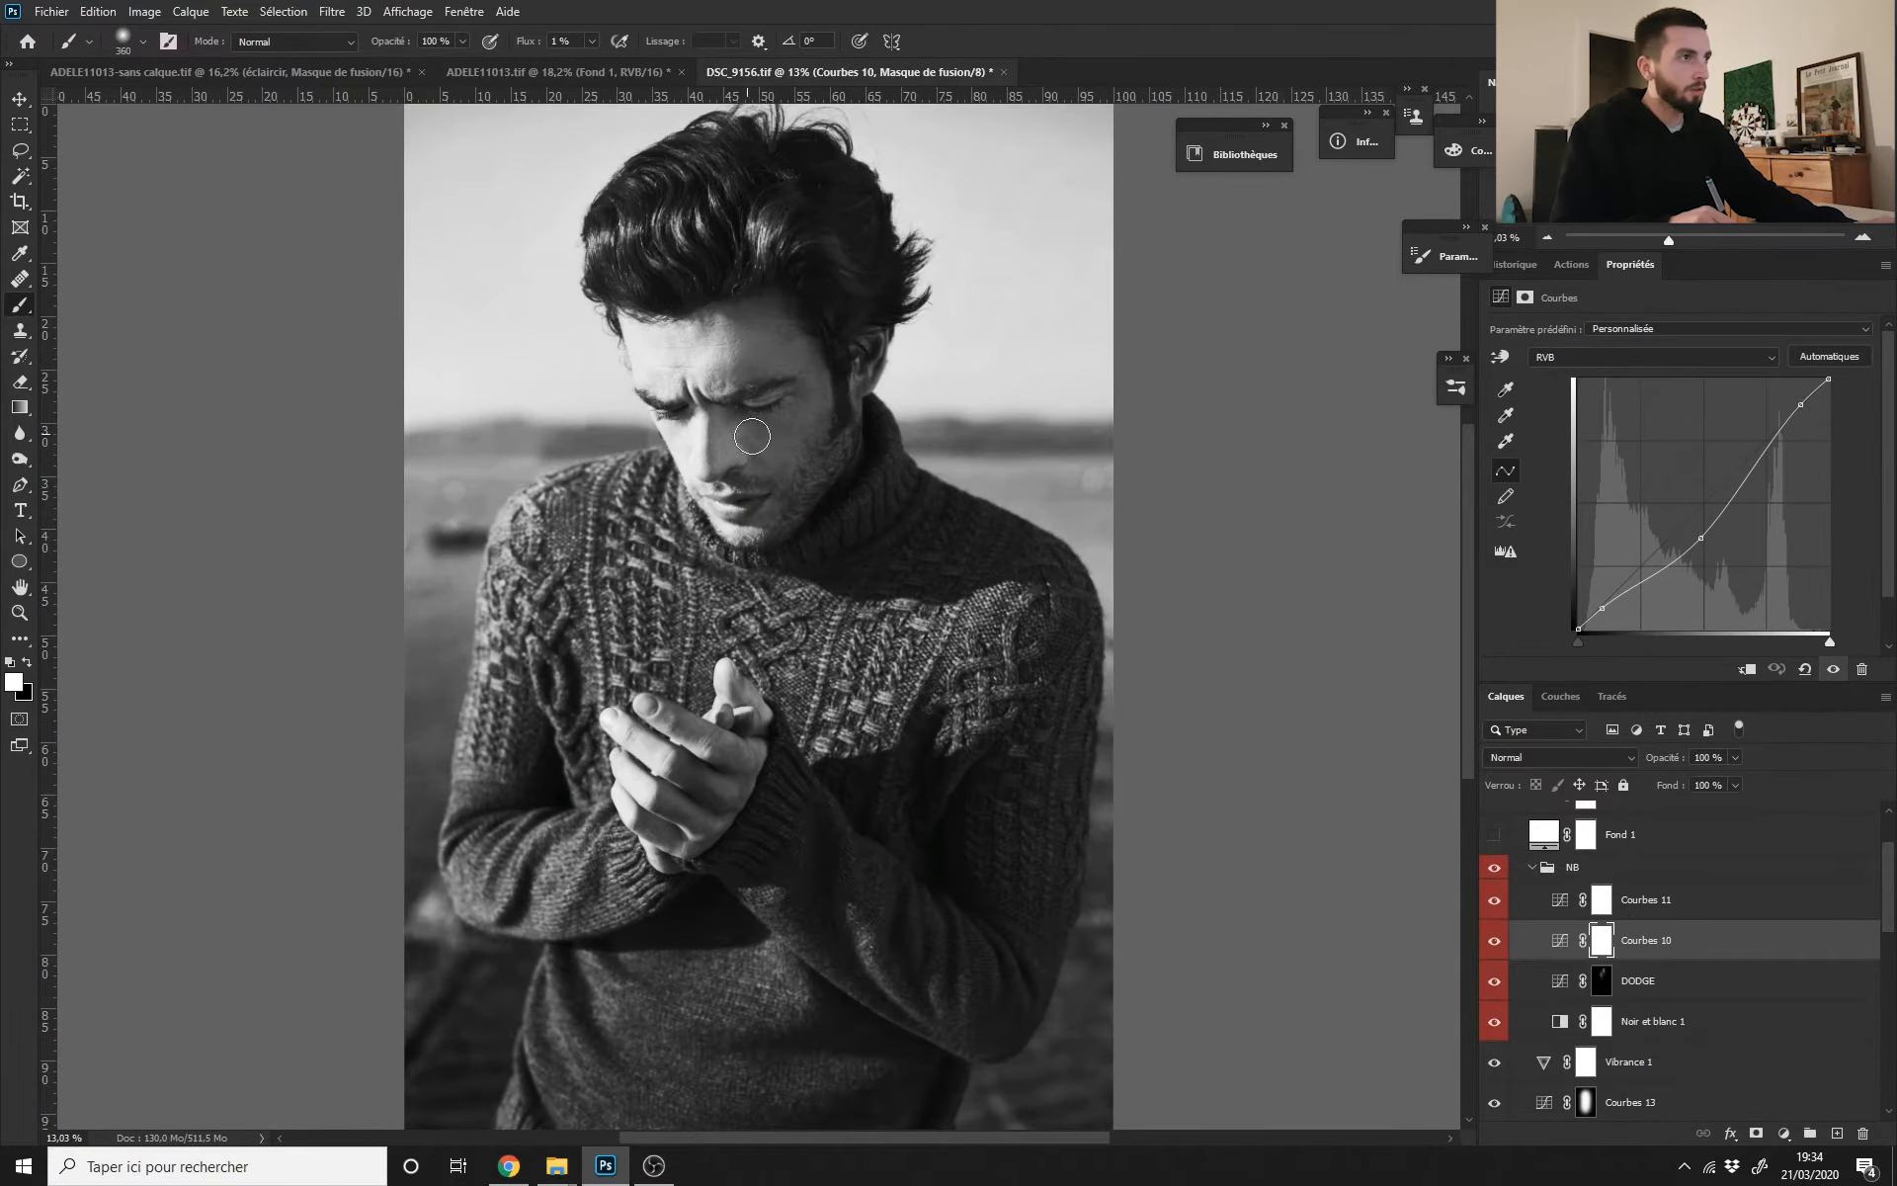
{"action": "scroll", "coordinate": [759, 494], "scroll_direction": "down", "scroll_amount": 1}
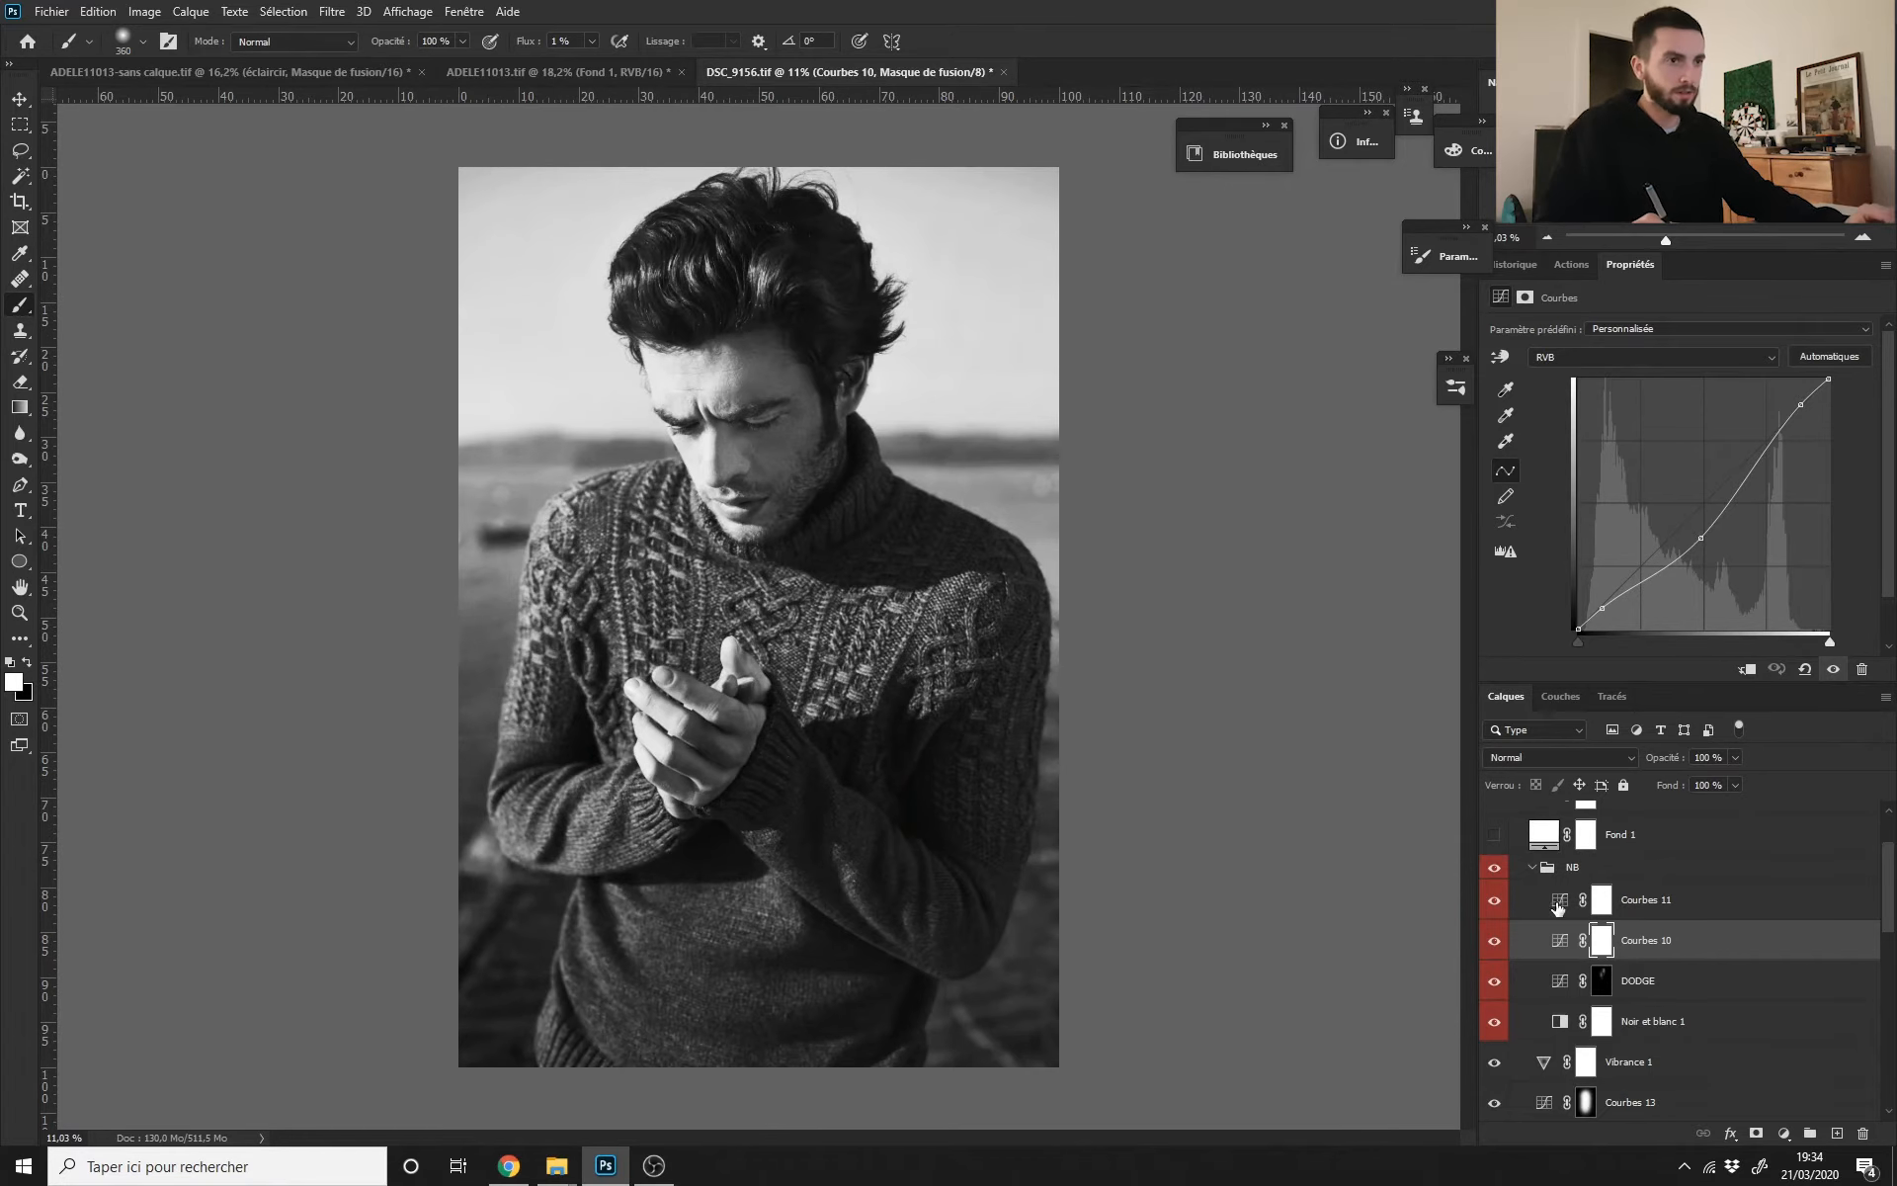
Step: Hide Courbes 11, Courbes 10 and DODGE, review the Noir et blanc 1 settings, and show the three layers again
{"action": "left_click_drag", "start_coordinate": [1494, 937], "coordinate": [1494, 900]}
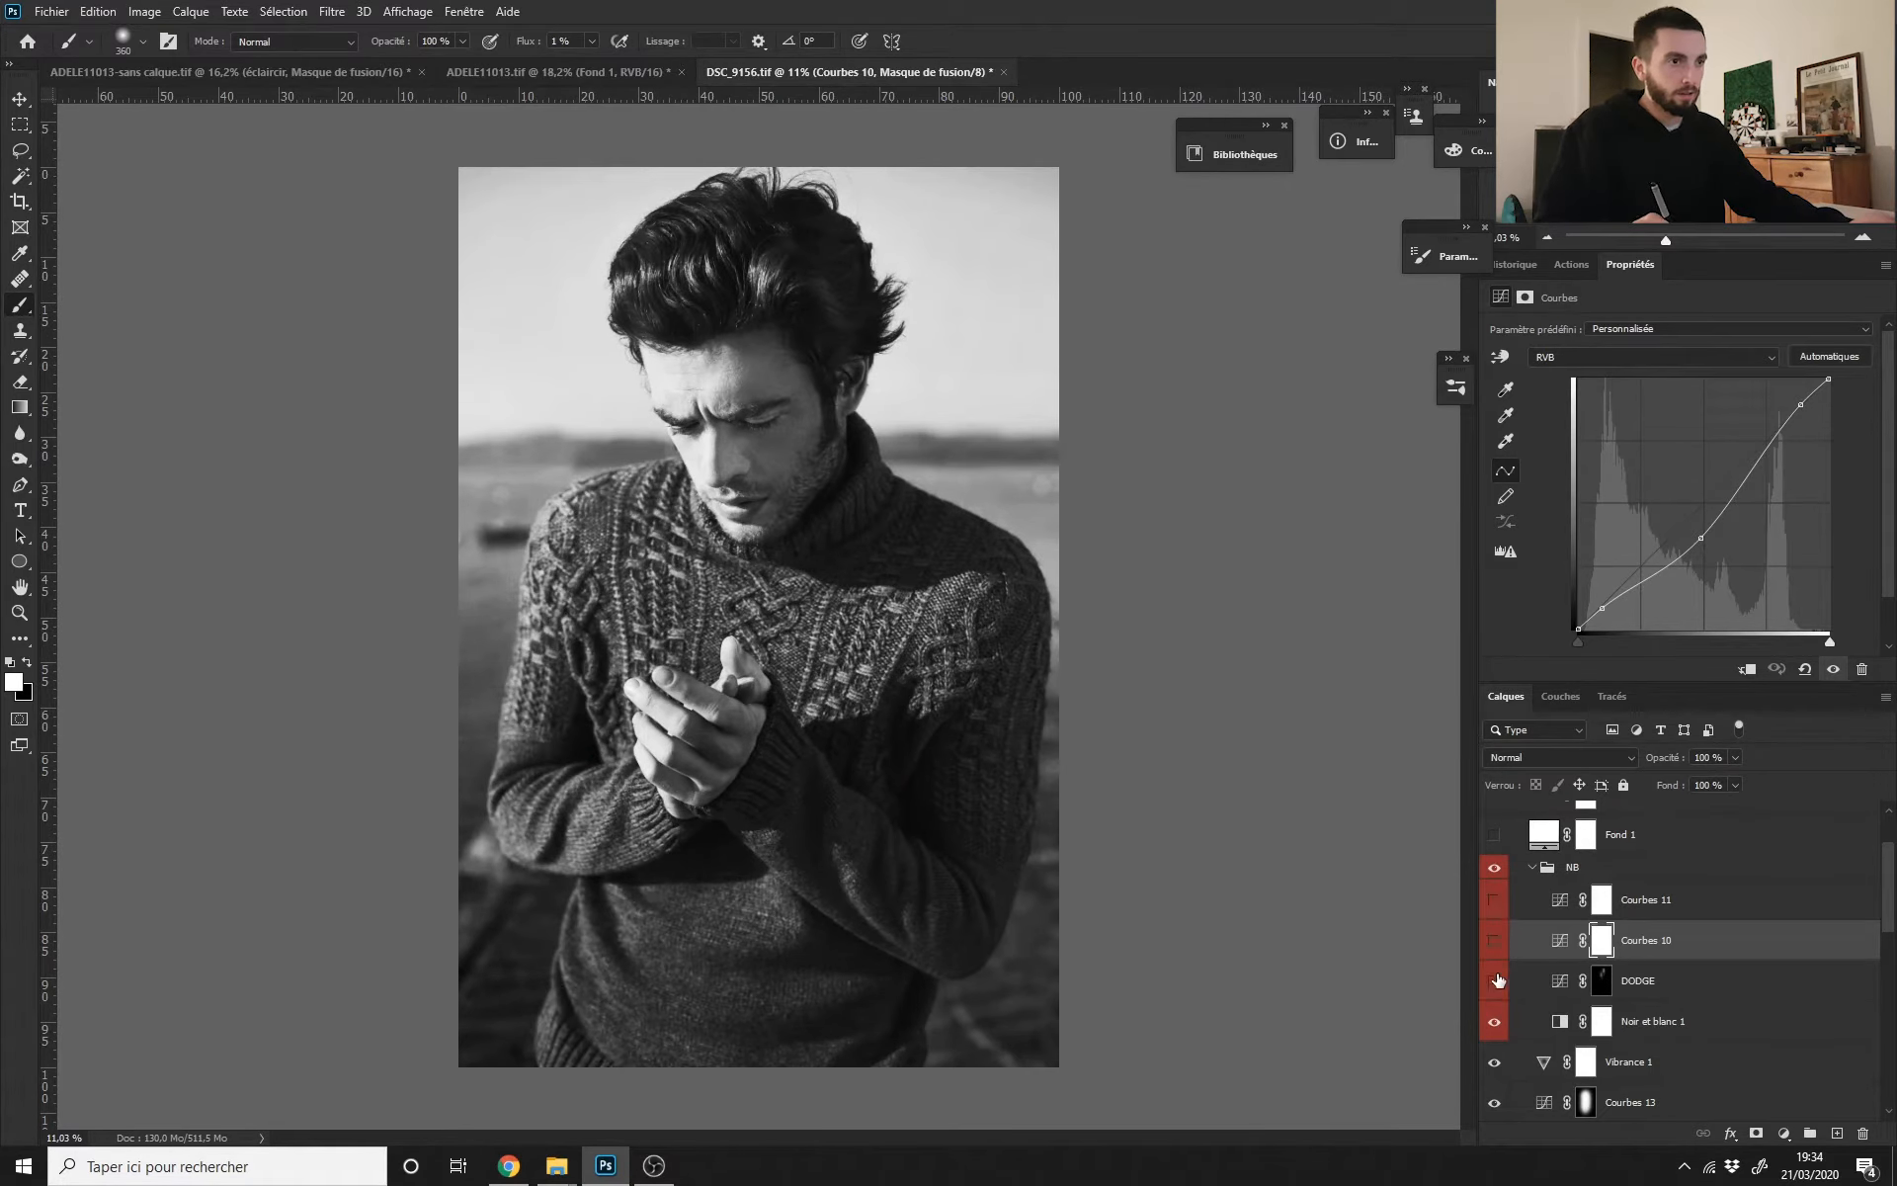
{"action": "left_click", "coordinate": [1494, 979]}
{"action": "scroll", "coordinate": [1136, 887], "scroll_direction": "down", "scroll_amount": 1}
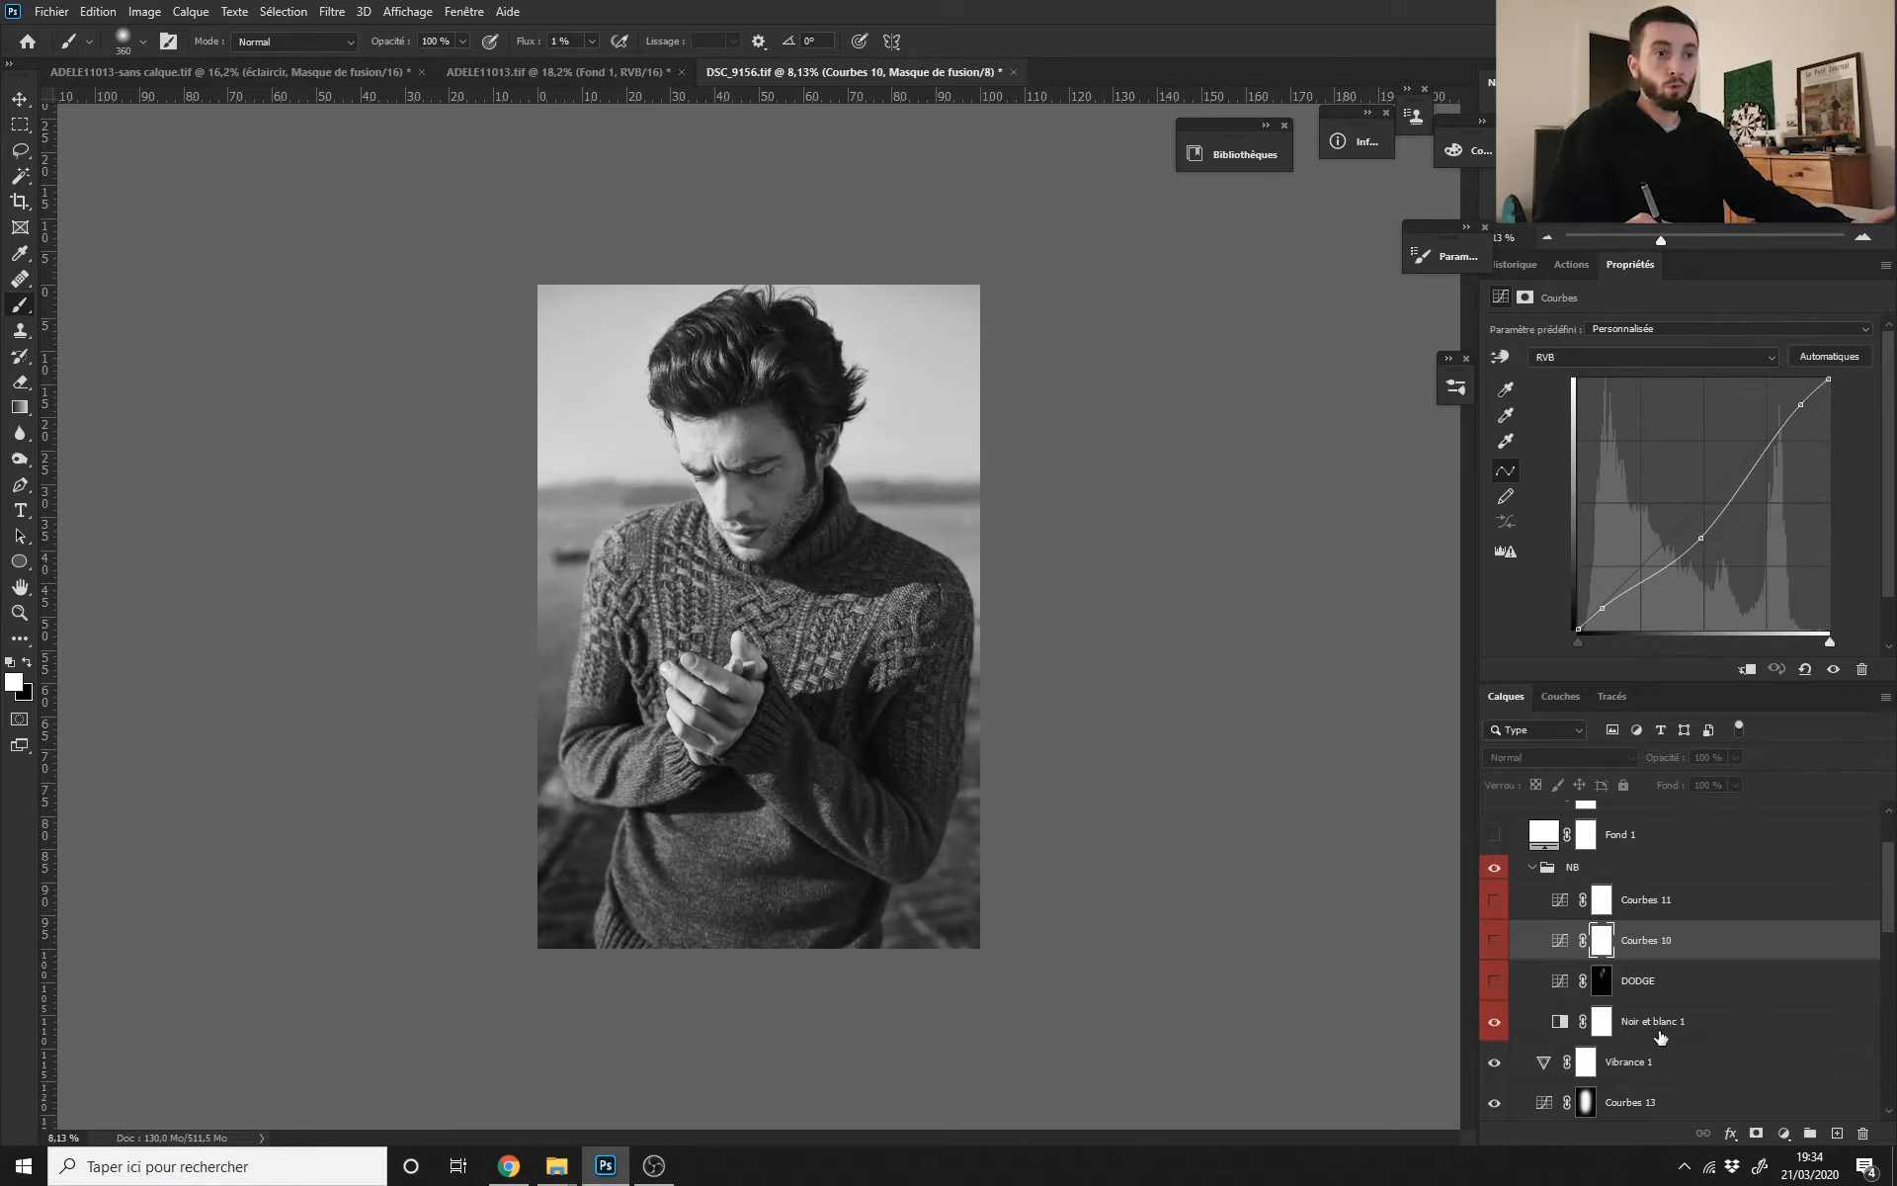
{"action": "left_click", "coordinate": [1662, 1028]}
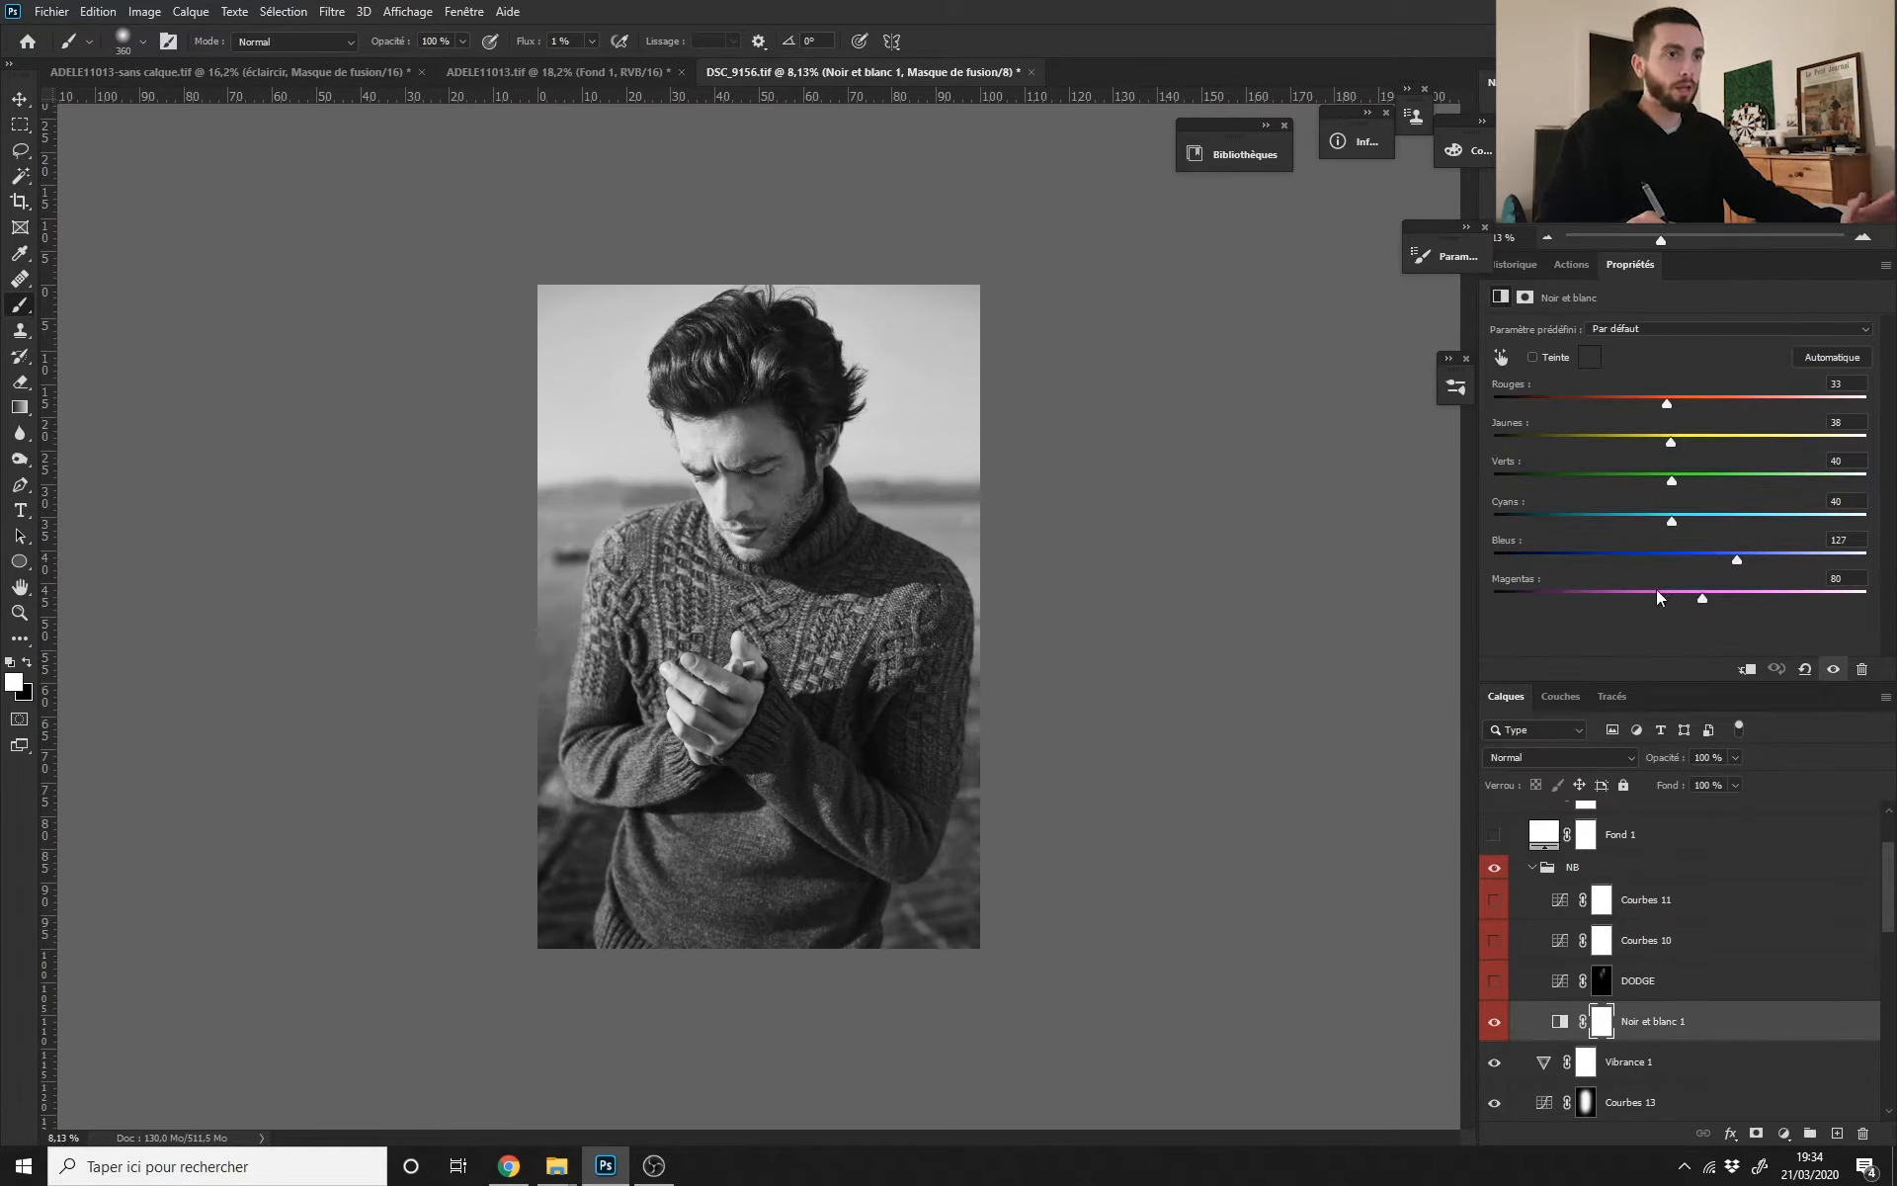
{"action": "left_click_drag", "start_coordinate": [1494, 980], "coordinate": [1494, 899]}
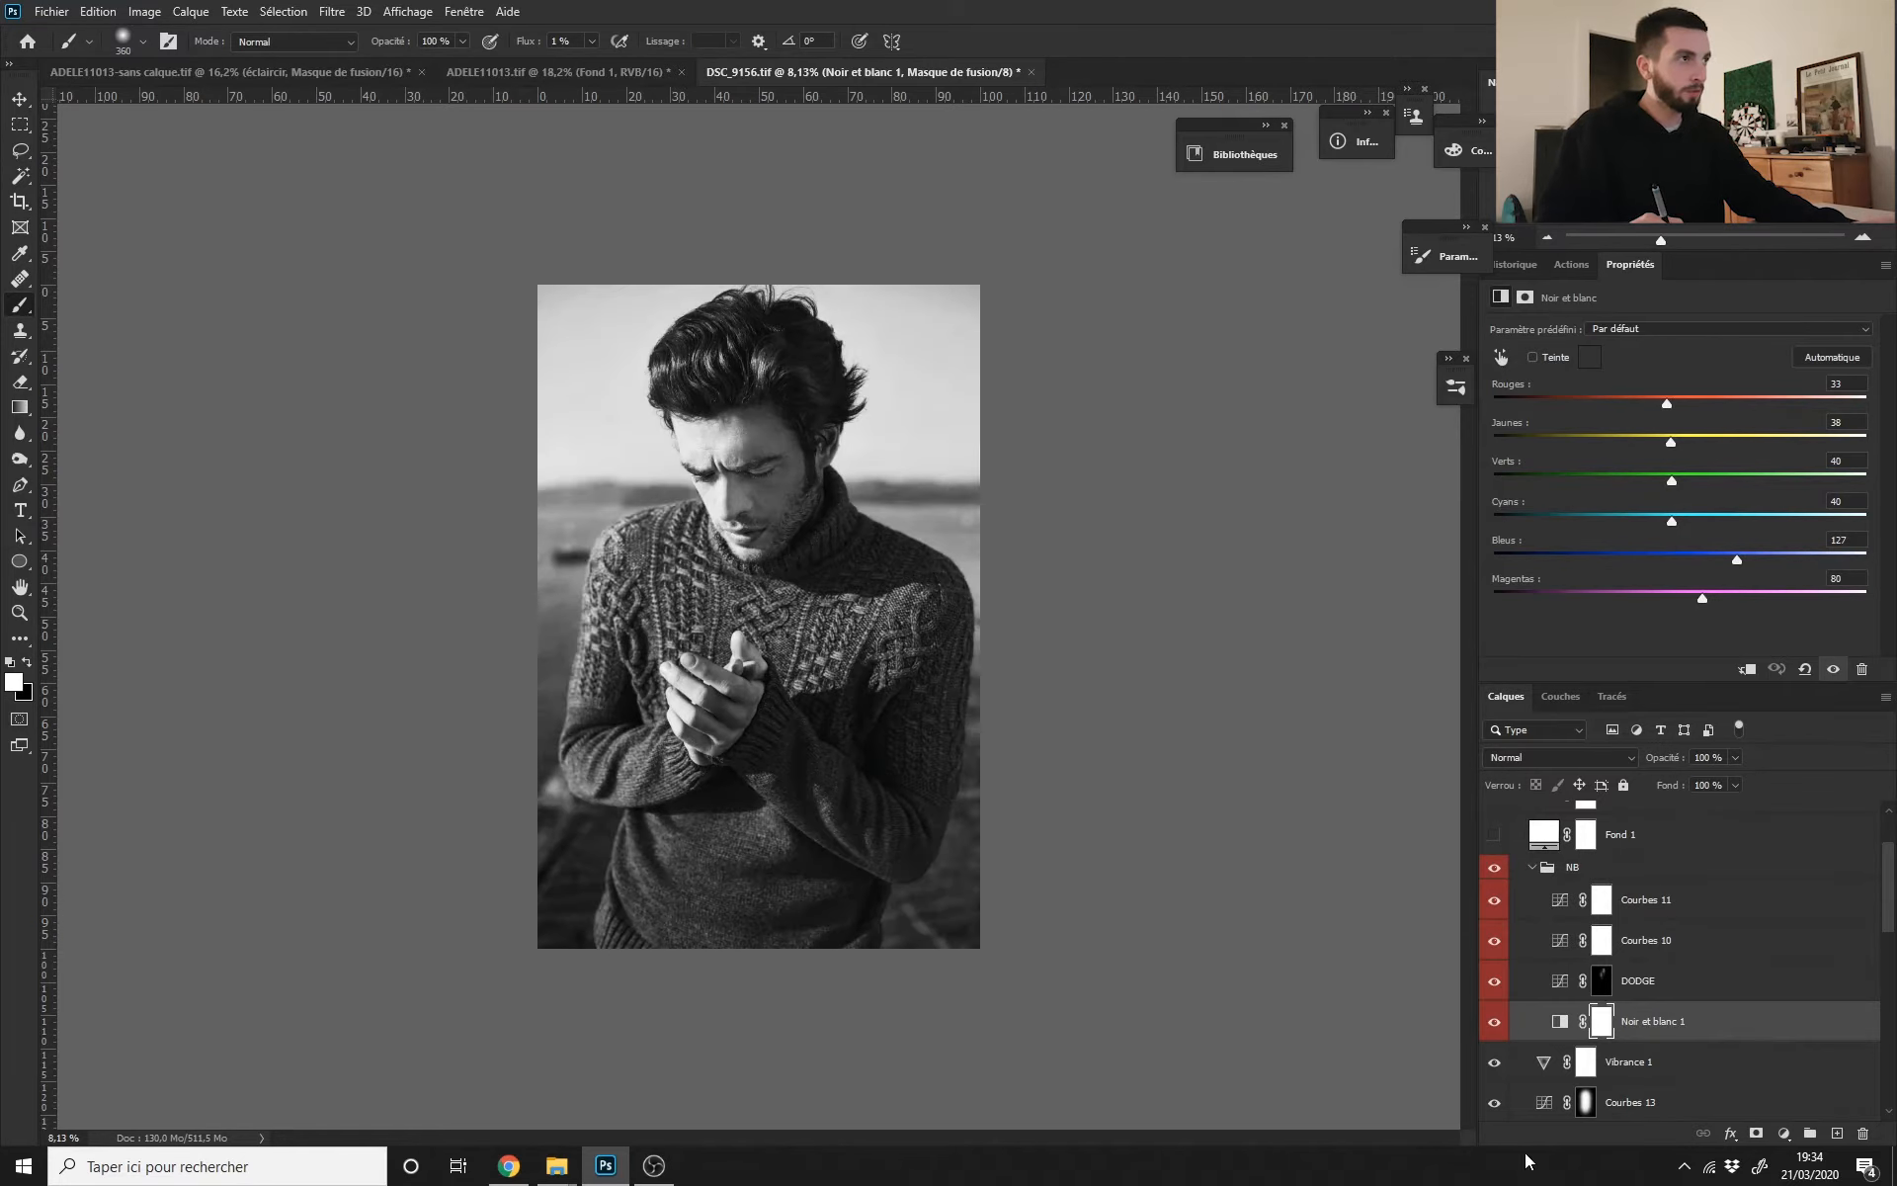
Step: Switch to File Explorer and open DSC_9983_HD.jpg from the Royal Mer folder as a new document in Photoshop
{"action": "key", "text": "alt+Tab"}
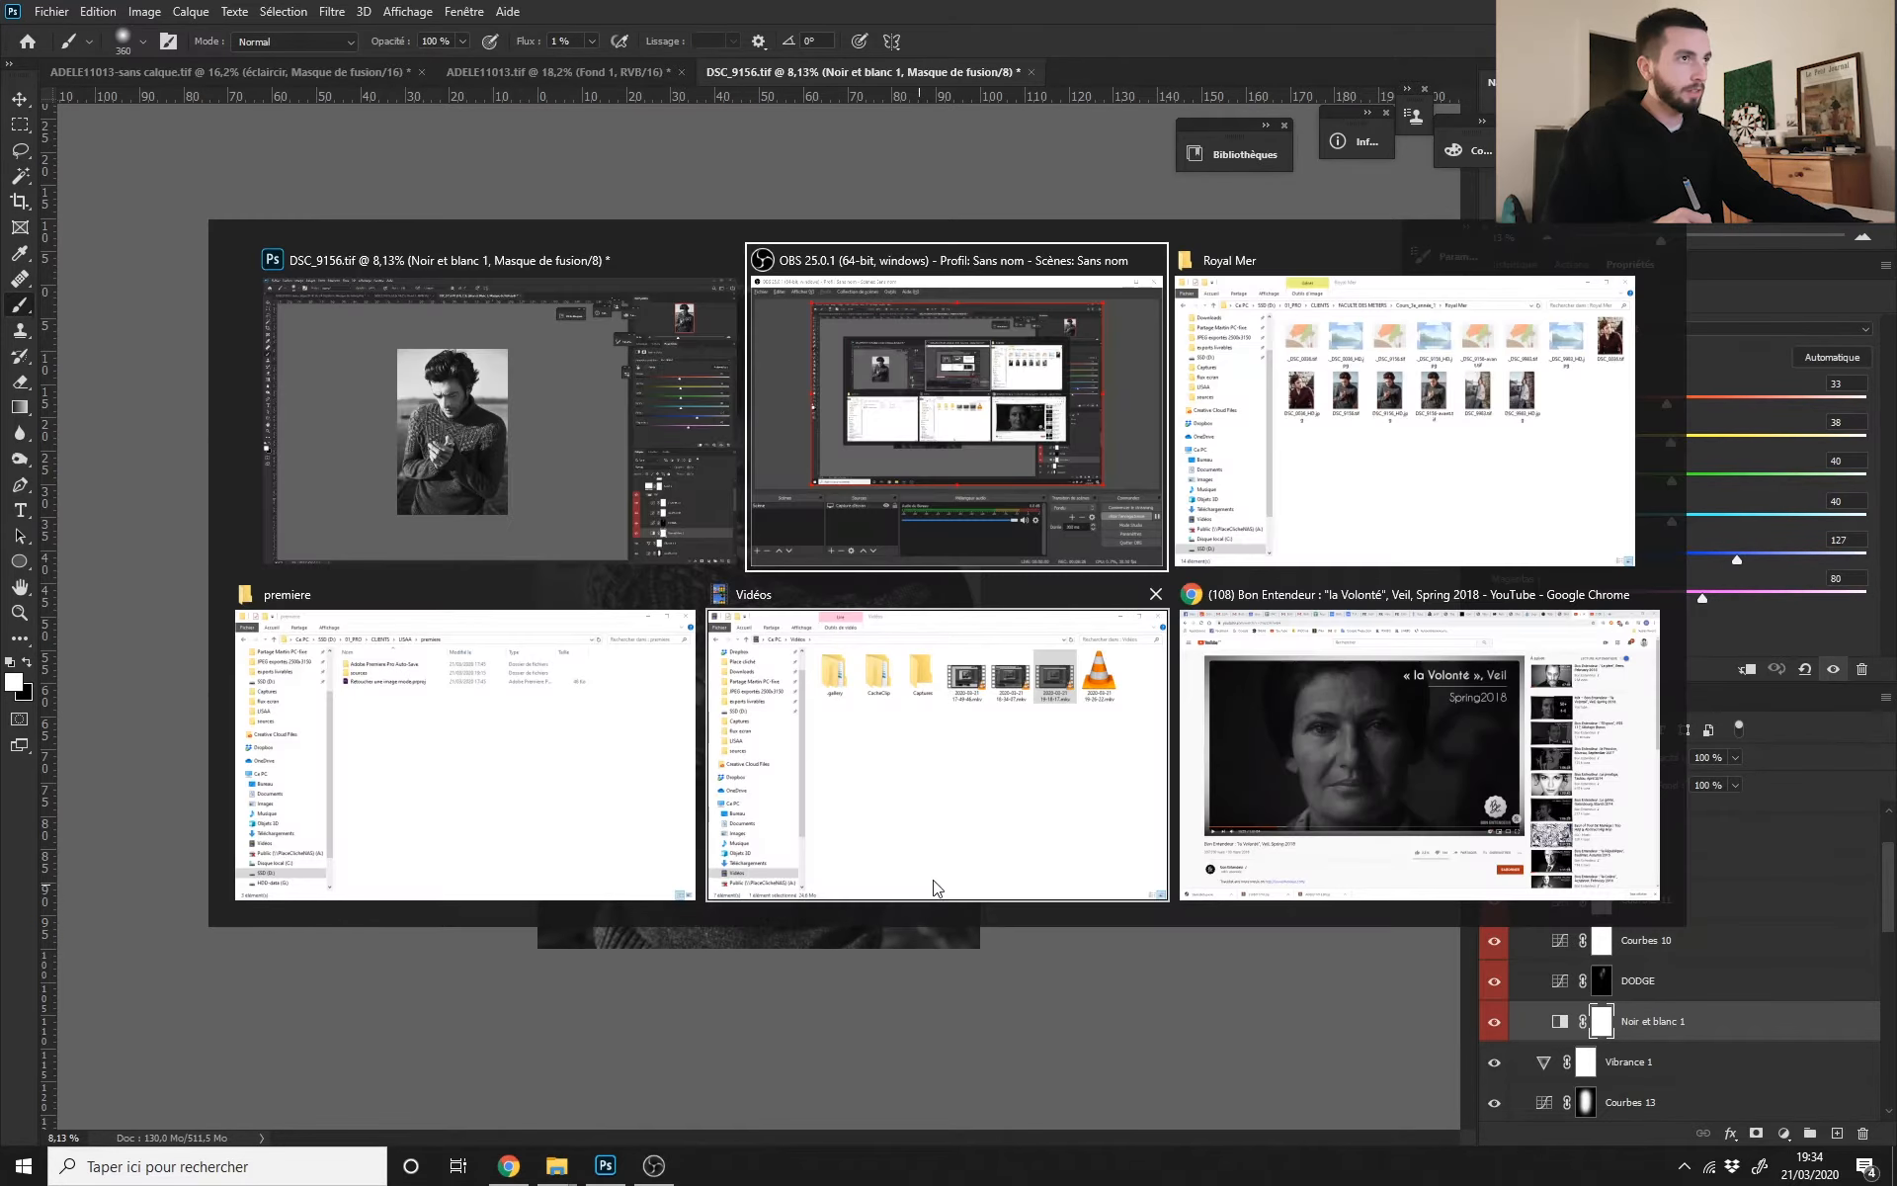
{"action": "key", "text": "alt+Tab"}
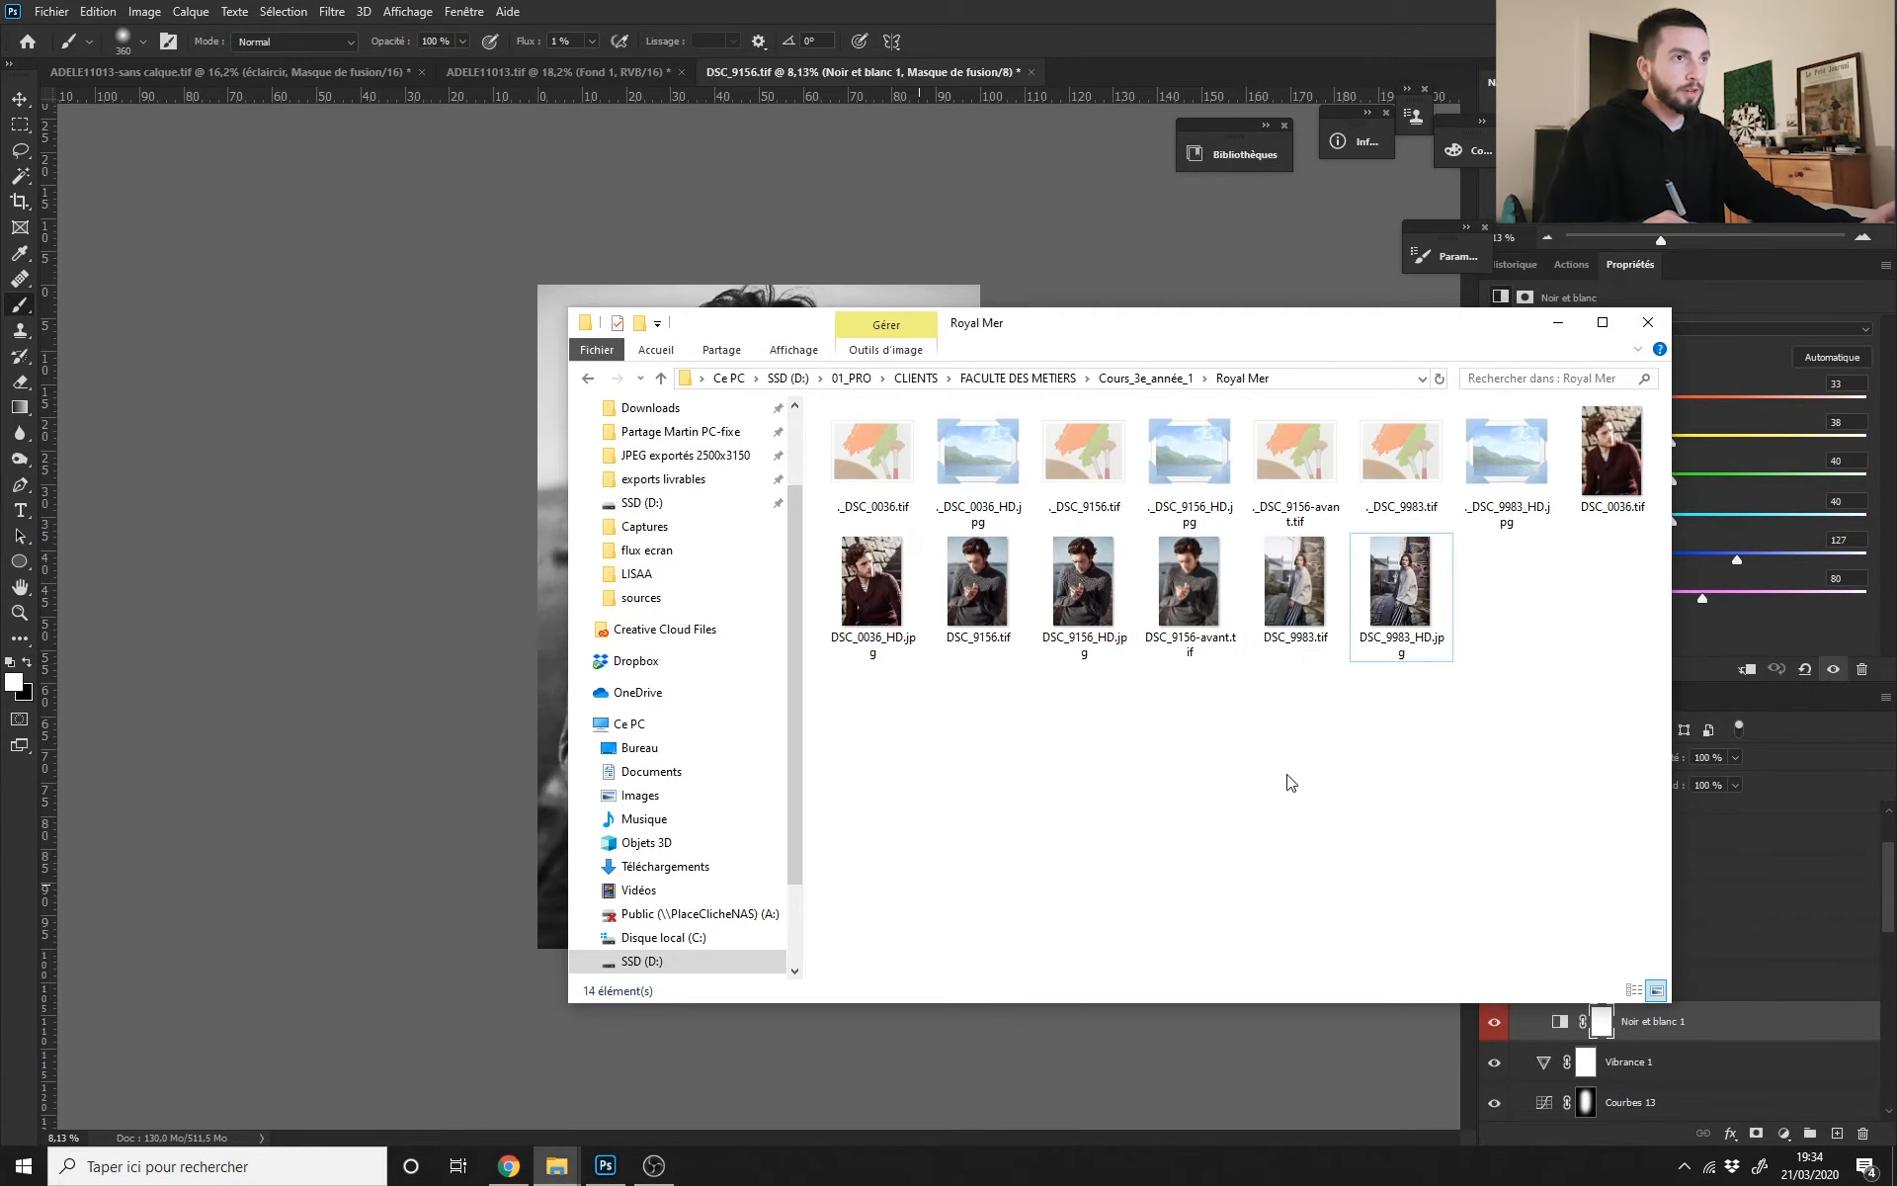
{"action": "left_click", "coordinate": [1420, 610]}
{"action": "left_click", "coordinate": [1395, 45]}
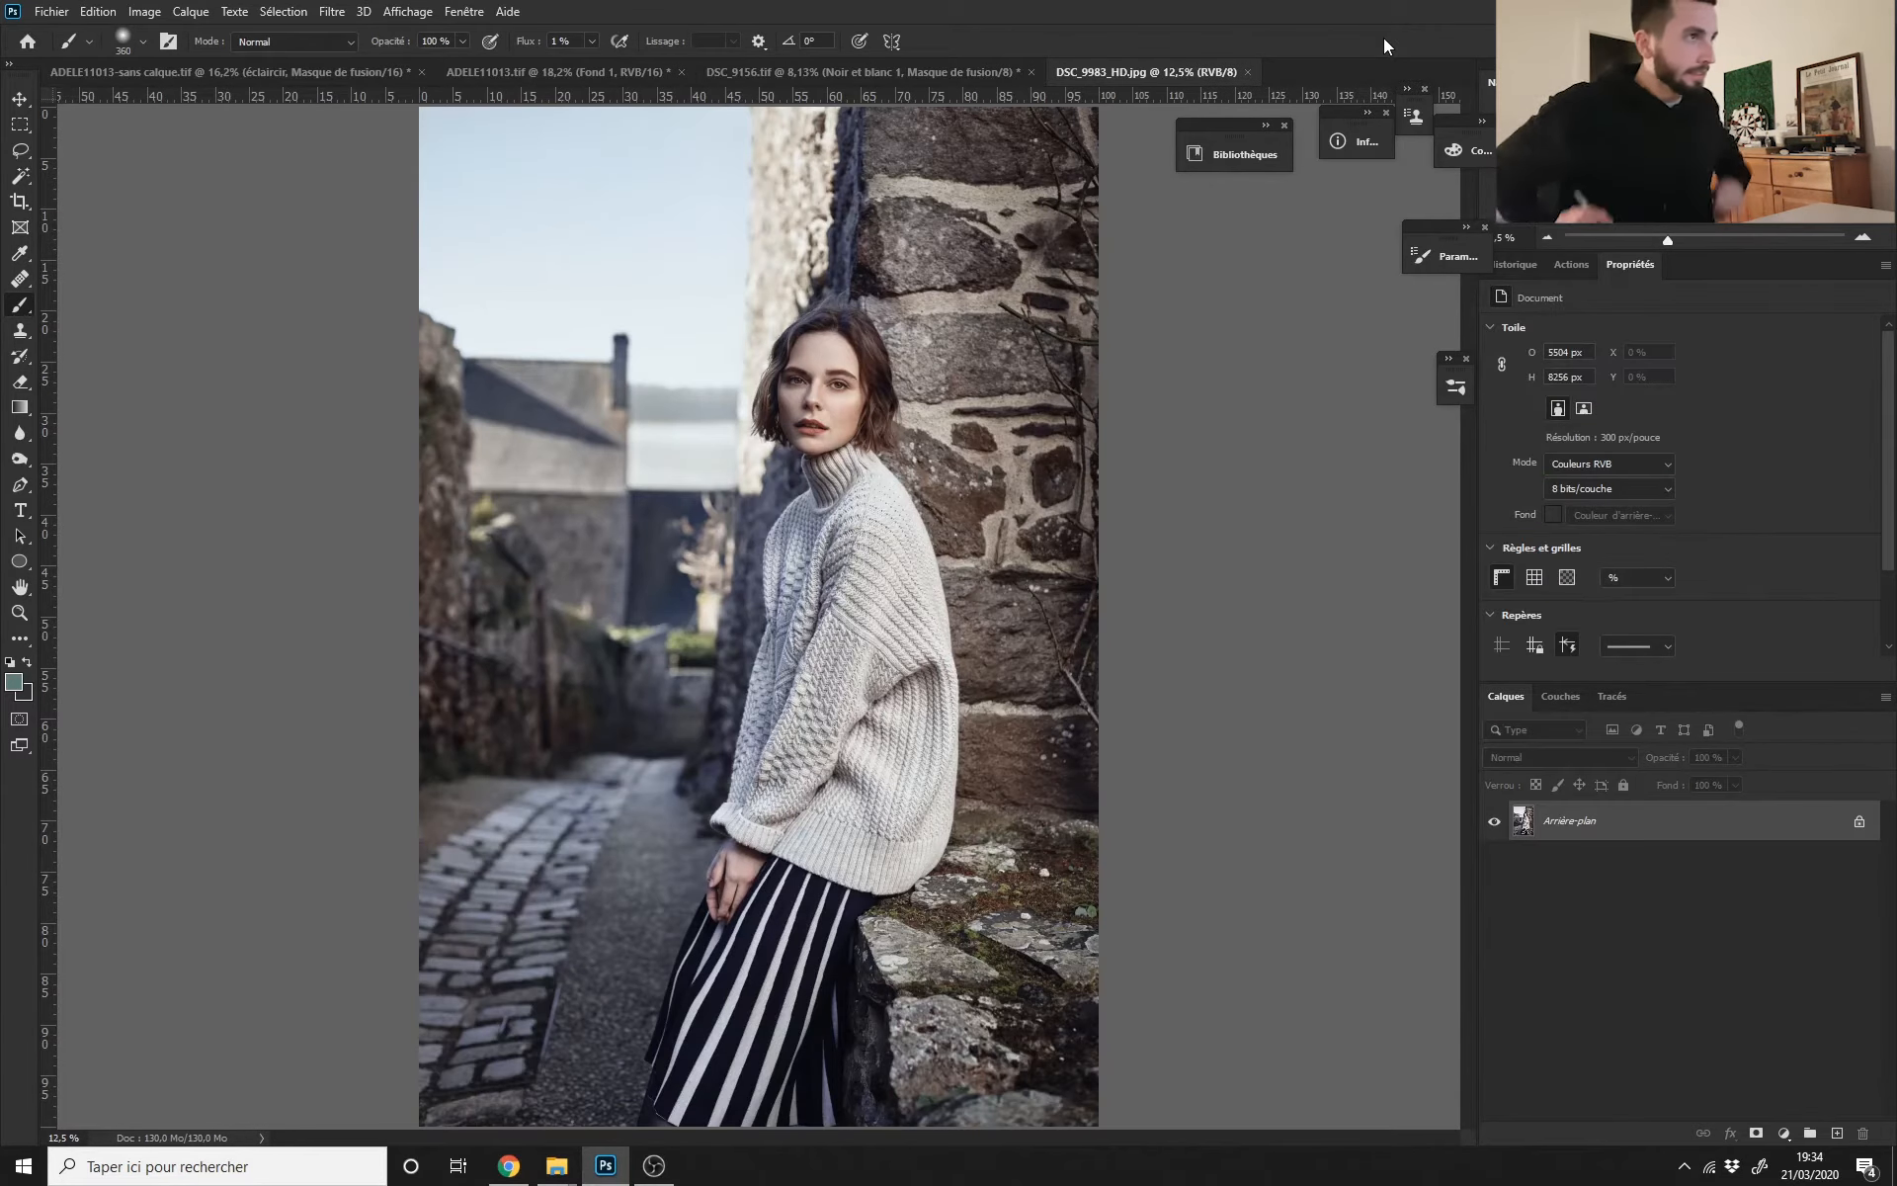
Step: Place DSC_9983.tif from the Royal Mer folder in File Explorer as an embedded layer above the background of DSC_9983_HD.jpg
{"action": "key", "text": "alt+Tab"}
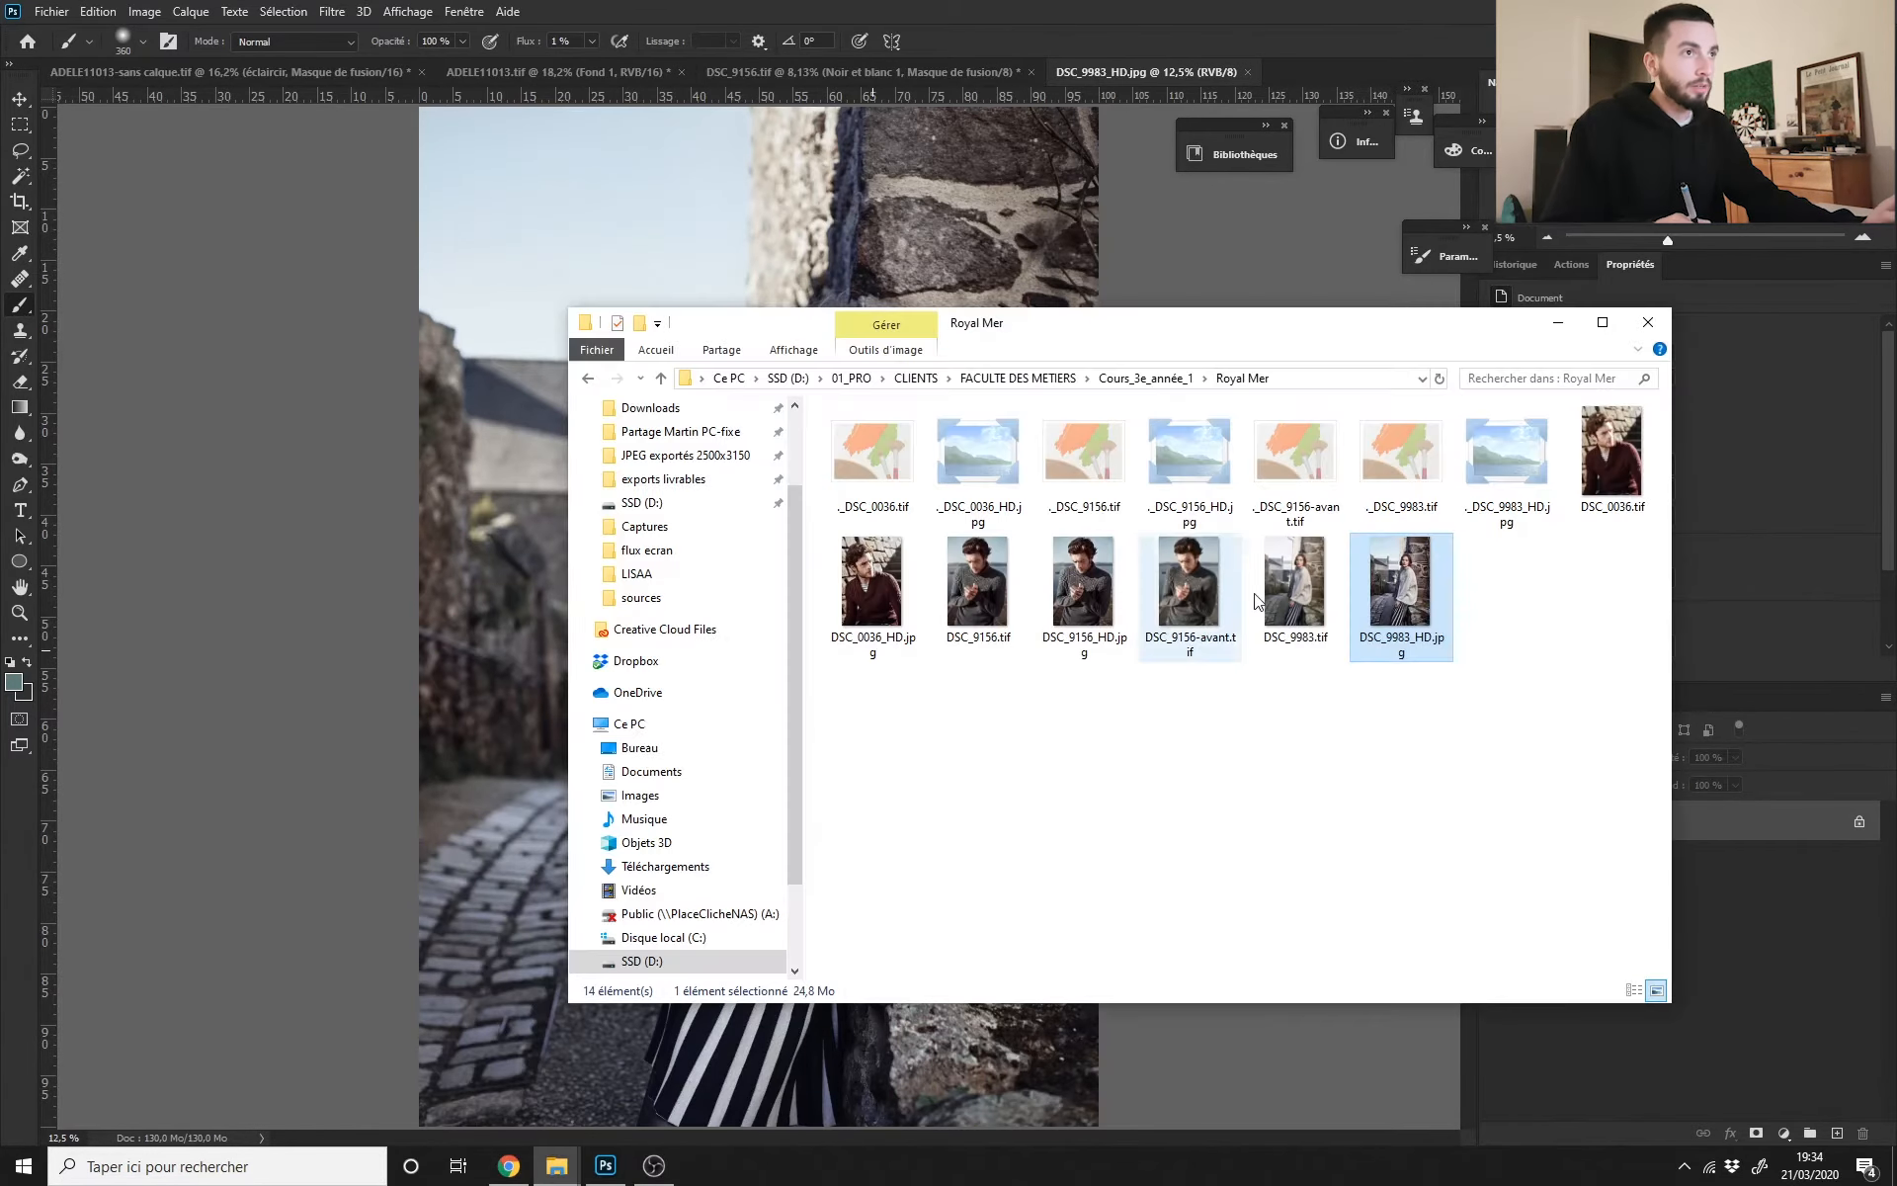
{"action": "left_click_drag", "start_coordinate": [1307, 610], "coordinate": [856, 707]}
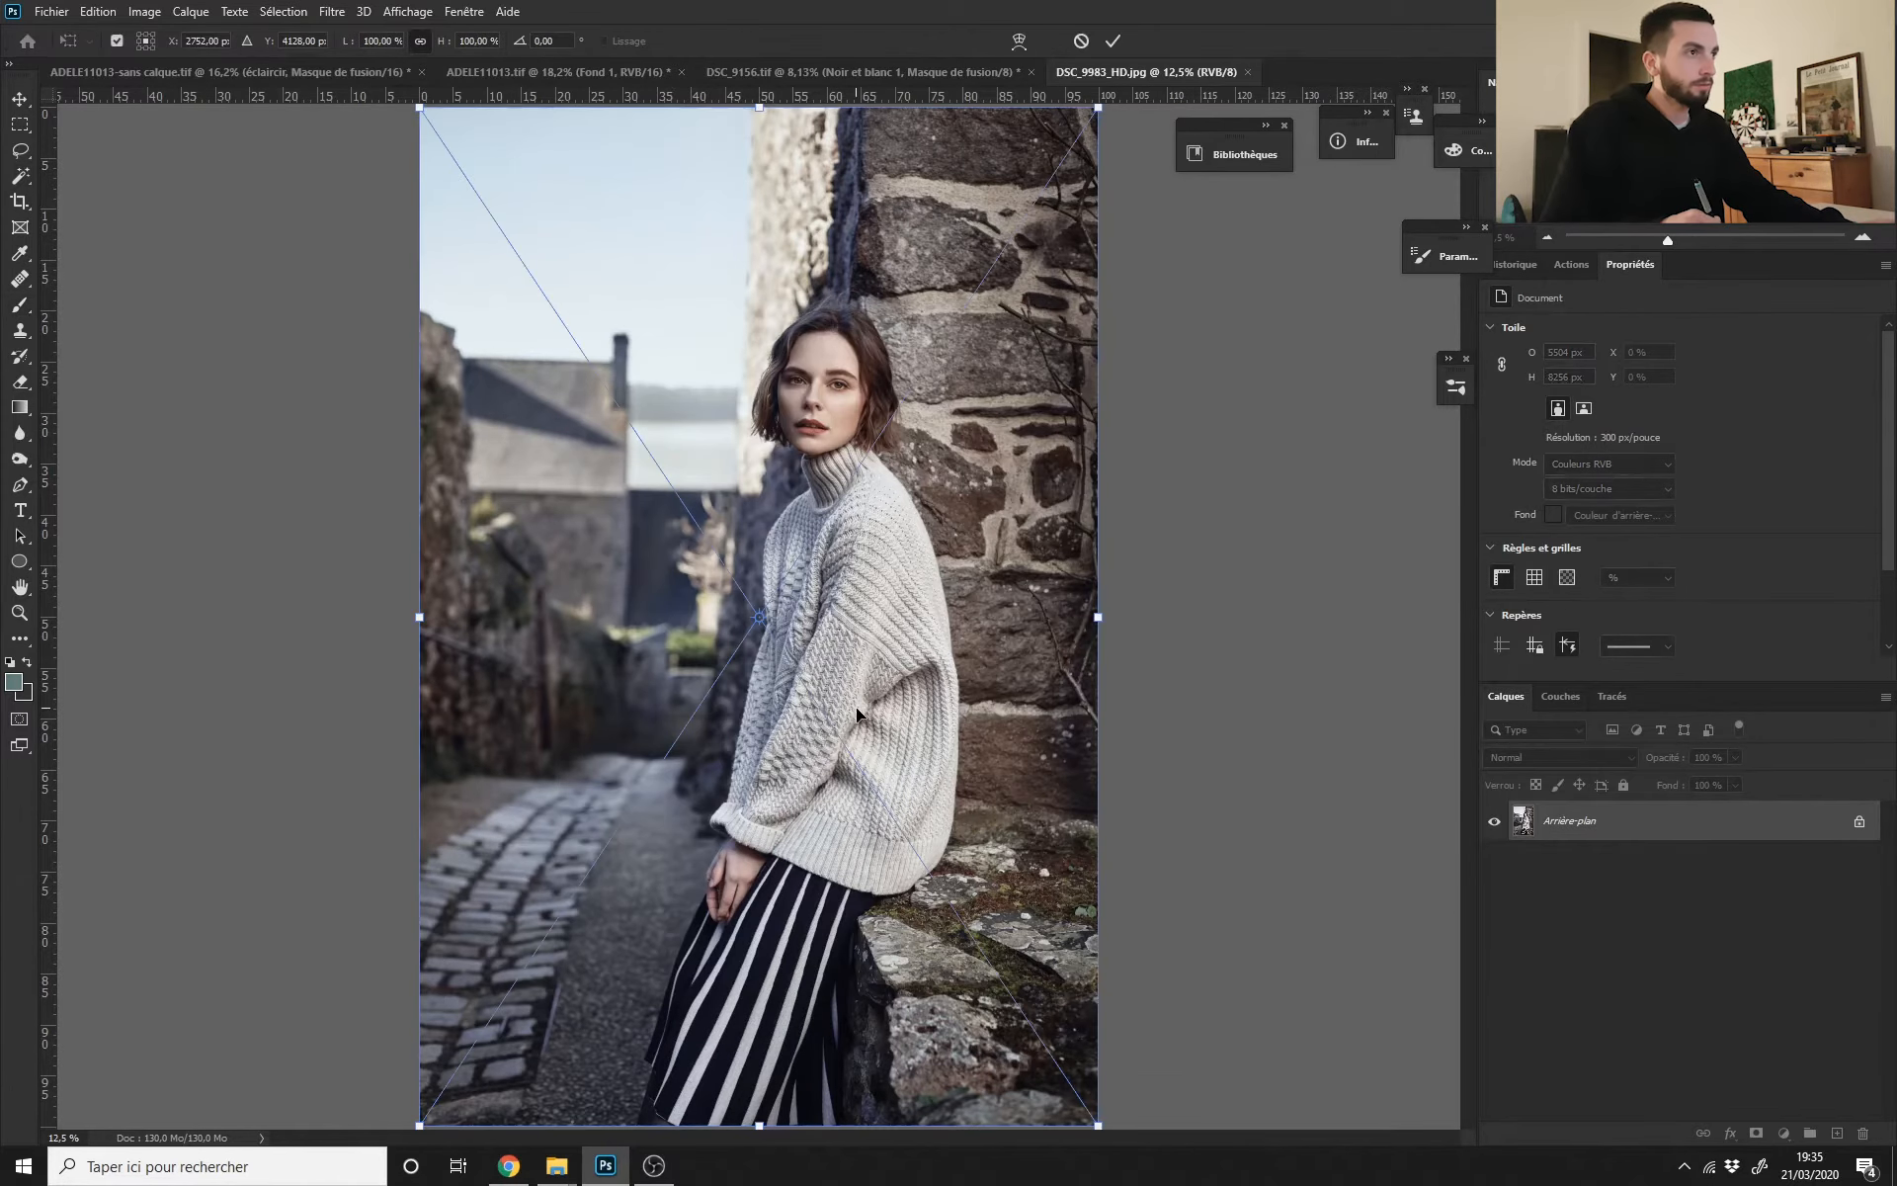
{"action": "key", "text": "Return"}
Step: Compare the full photo with the unretouched DSC_9983 layer shown and hidden
{"action": "scroll", "coordinate": [858, 690], "scroll_direction": "down", "scroll_amount": 2}
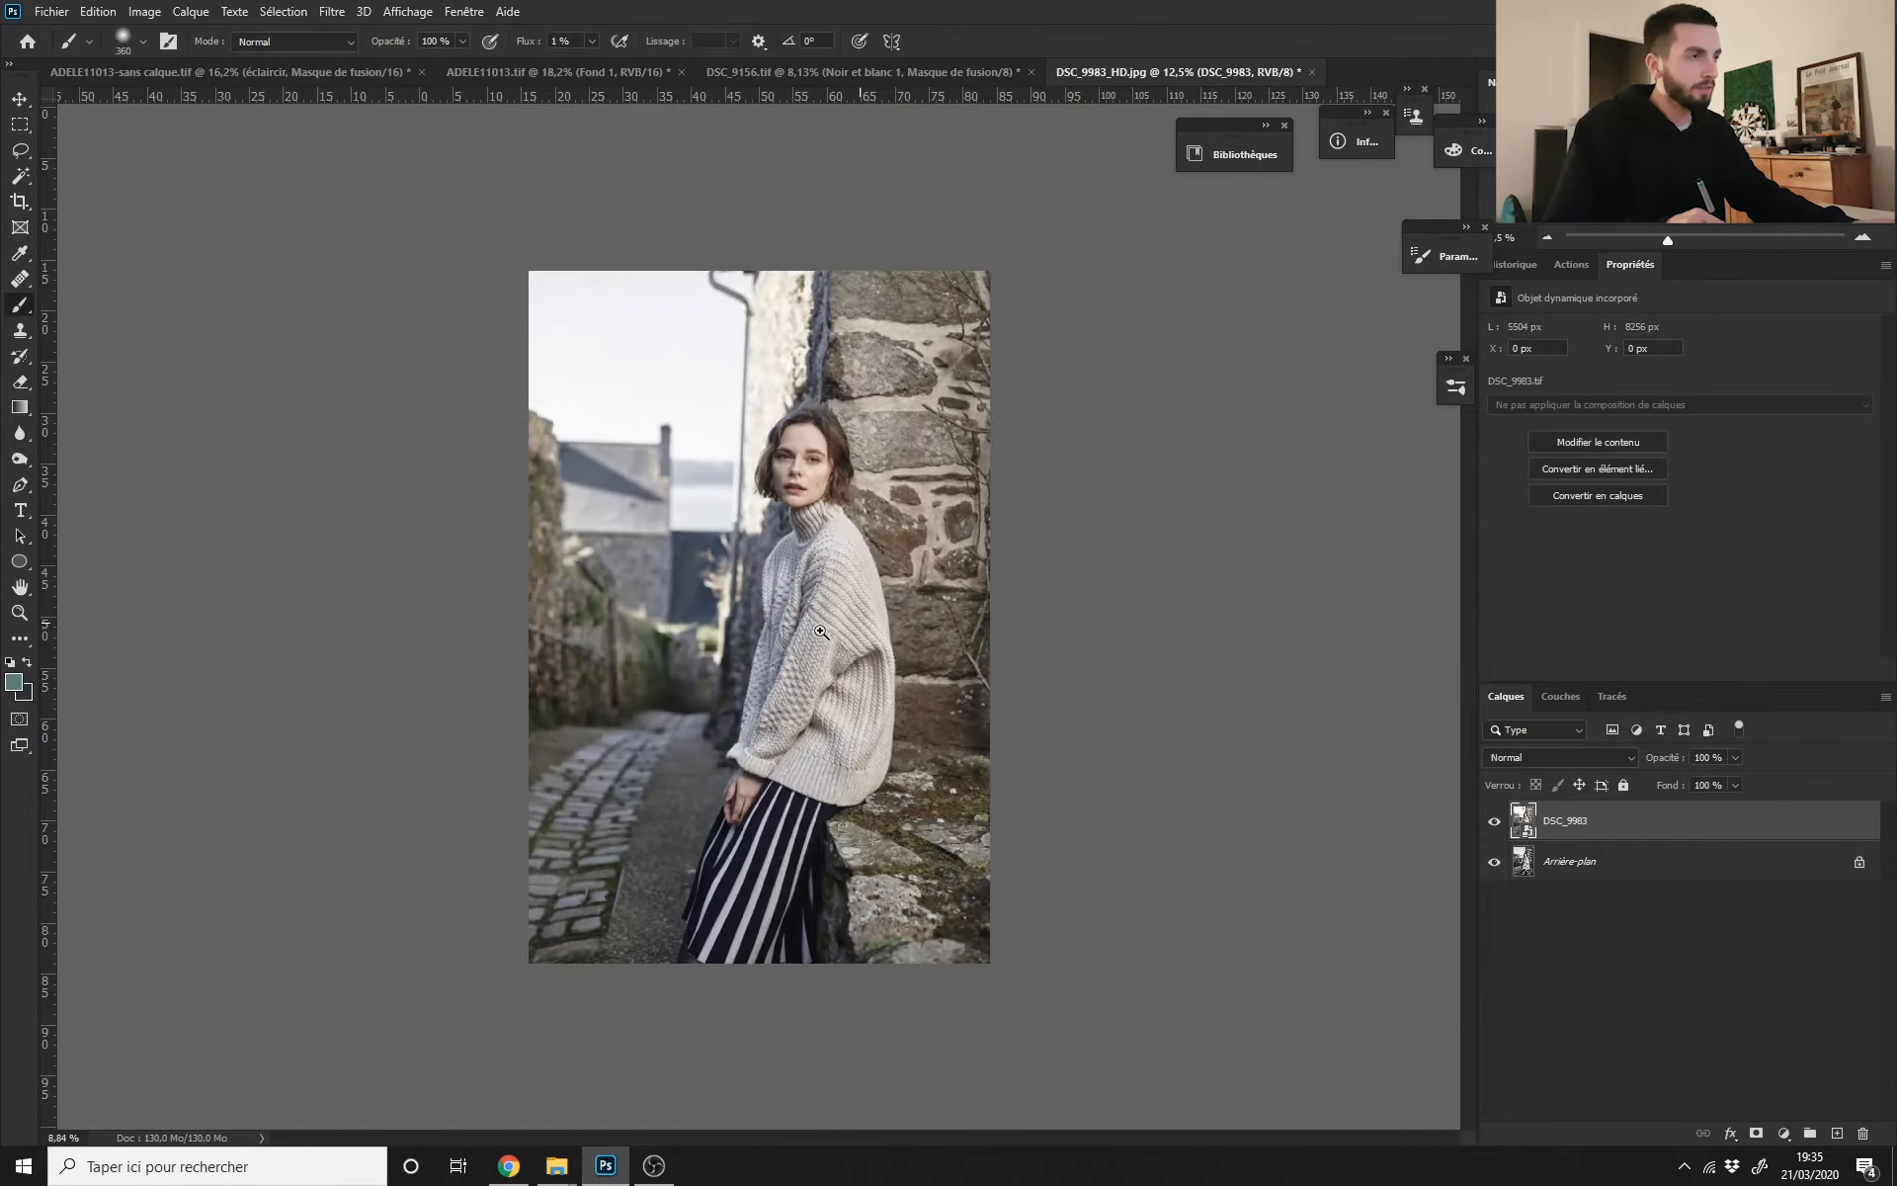
{"action": "left_click", "coordinate": [1495, 825]}
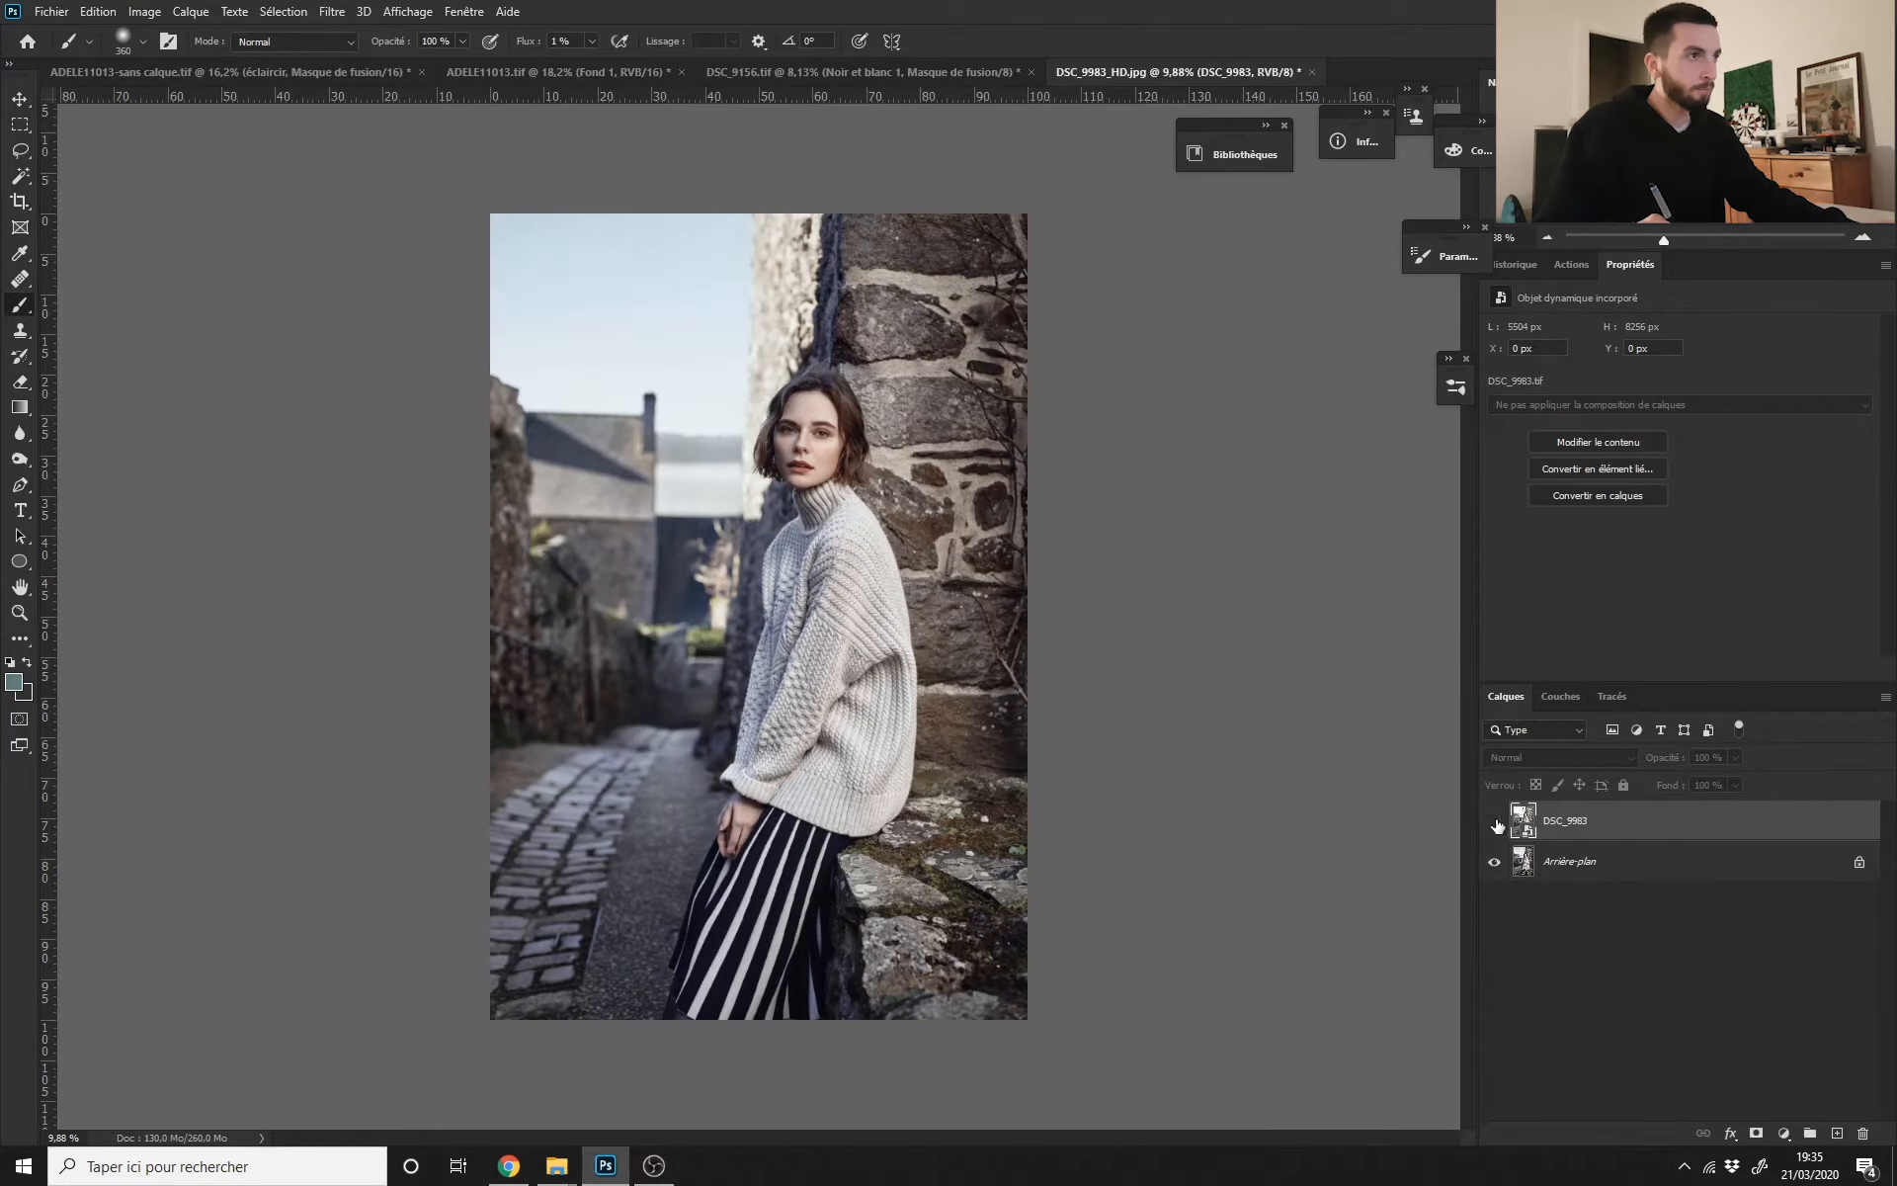
{"action": "left_click", "coordinate": [1495, 825]}
{"action": "left_click", "coordinate": [1494, 825]}
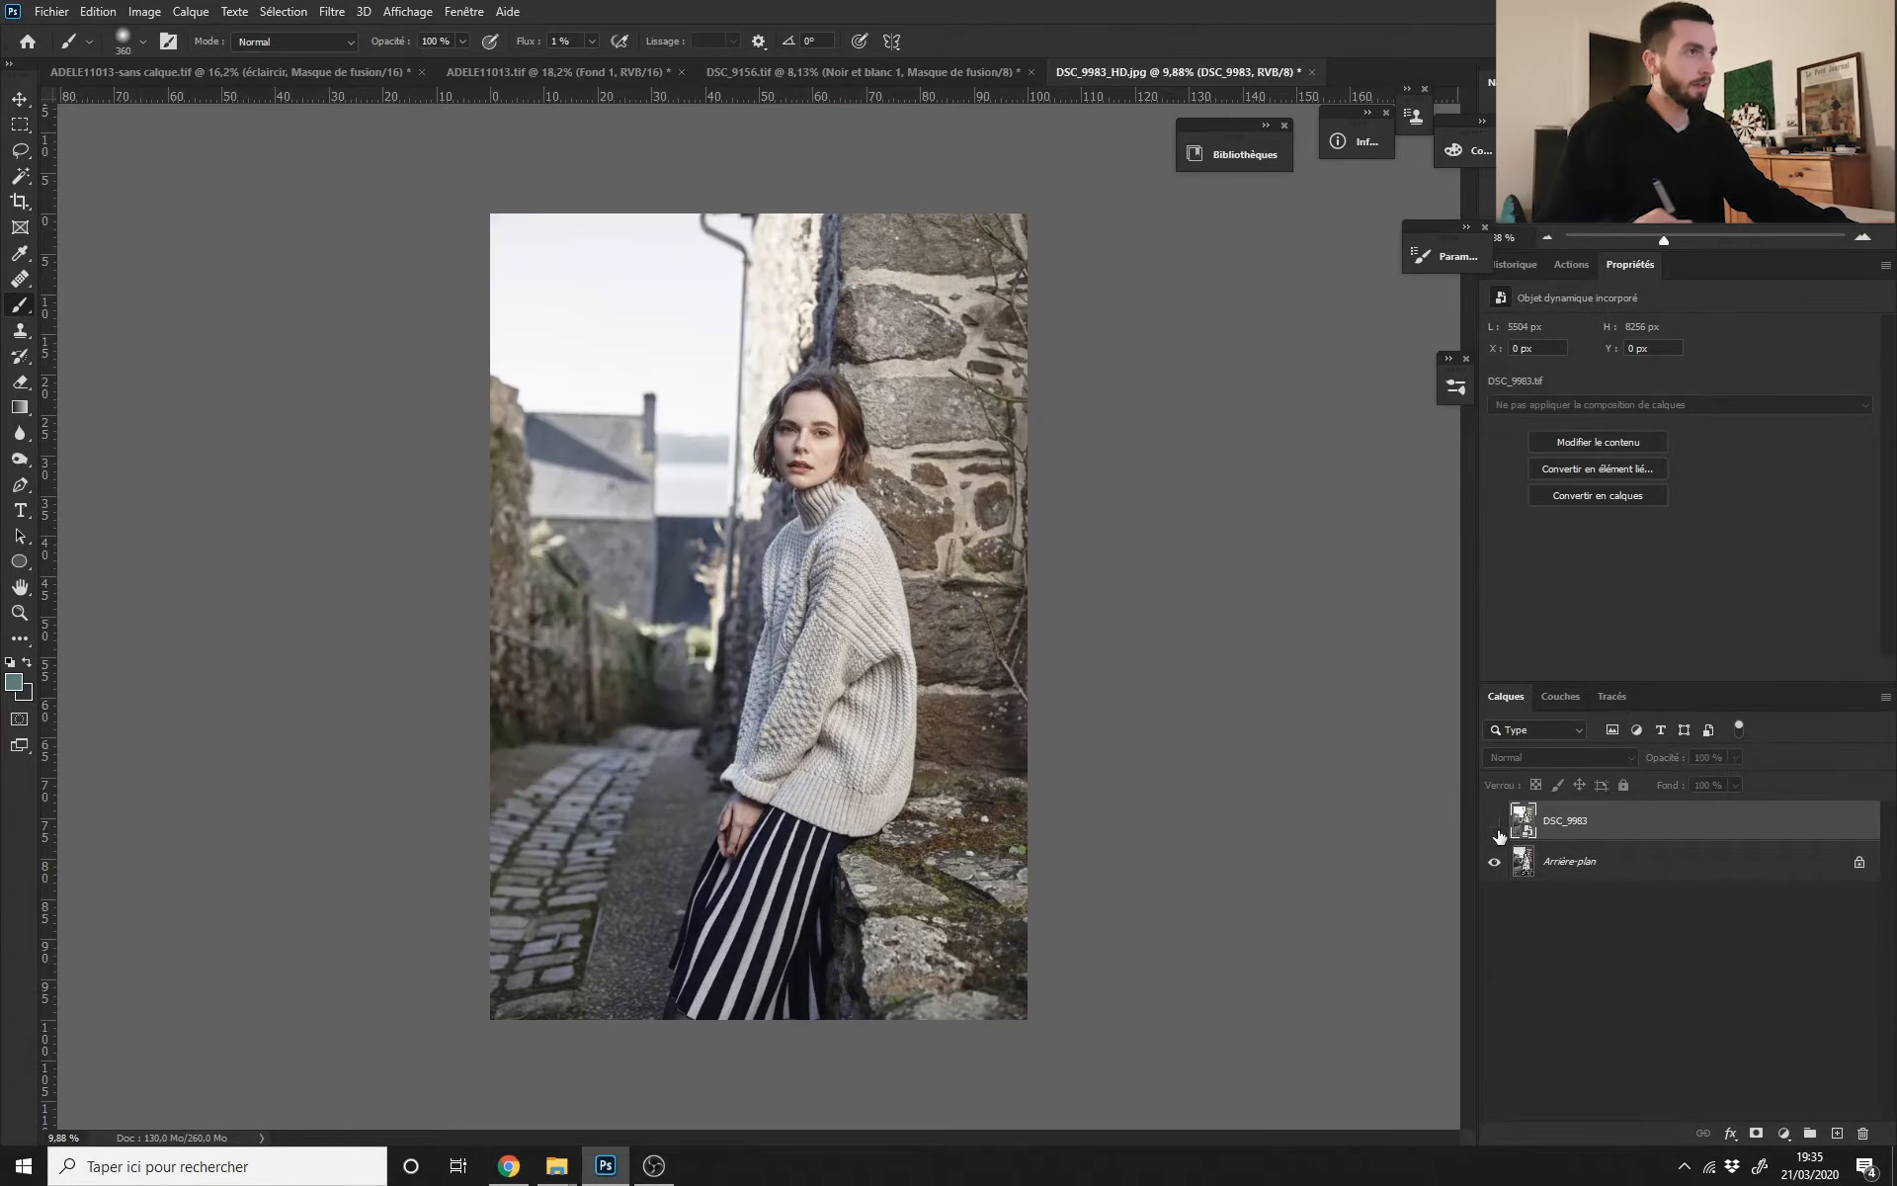
Step: Examine the woman's face up close with the DSC_9983 layer on and off to compare the skin and hair retouching
{"action": "left_click_drag", "start_coordinate": [808, 407], "coordinate": [953, 538]}
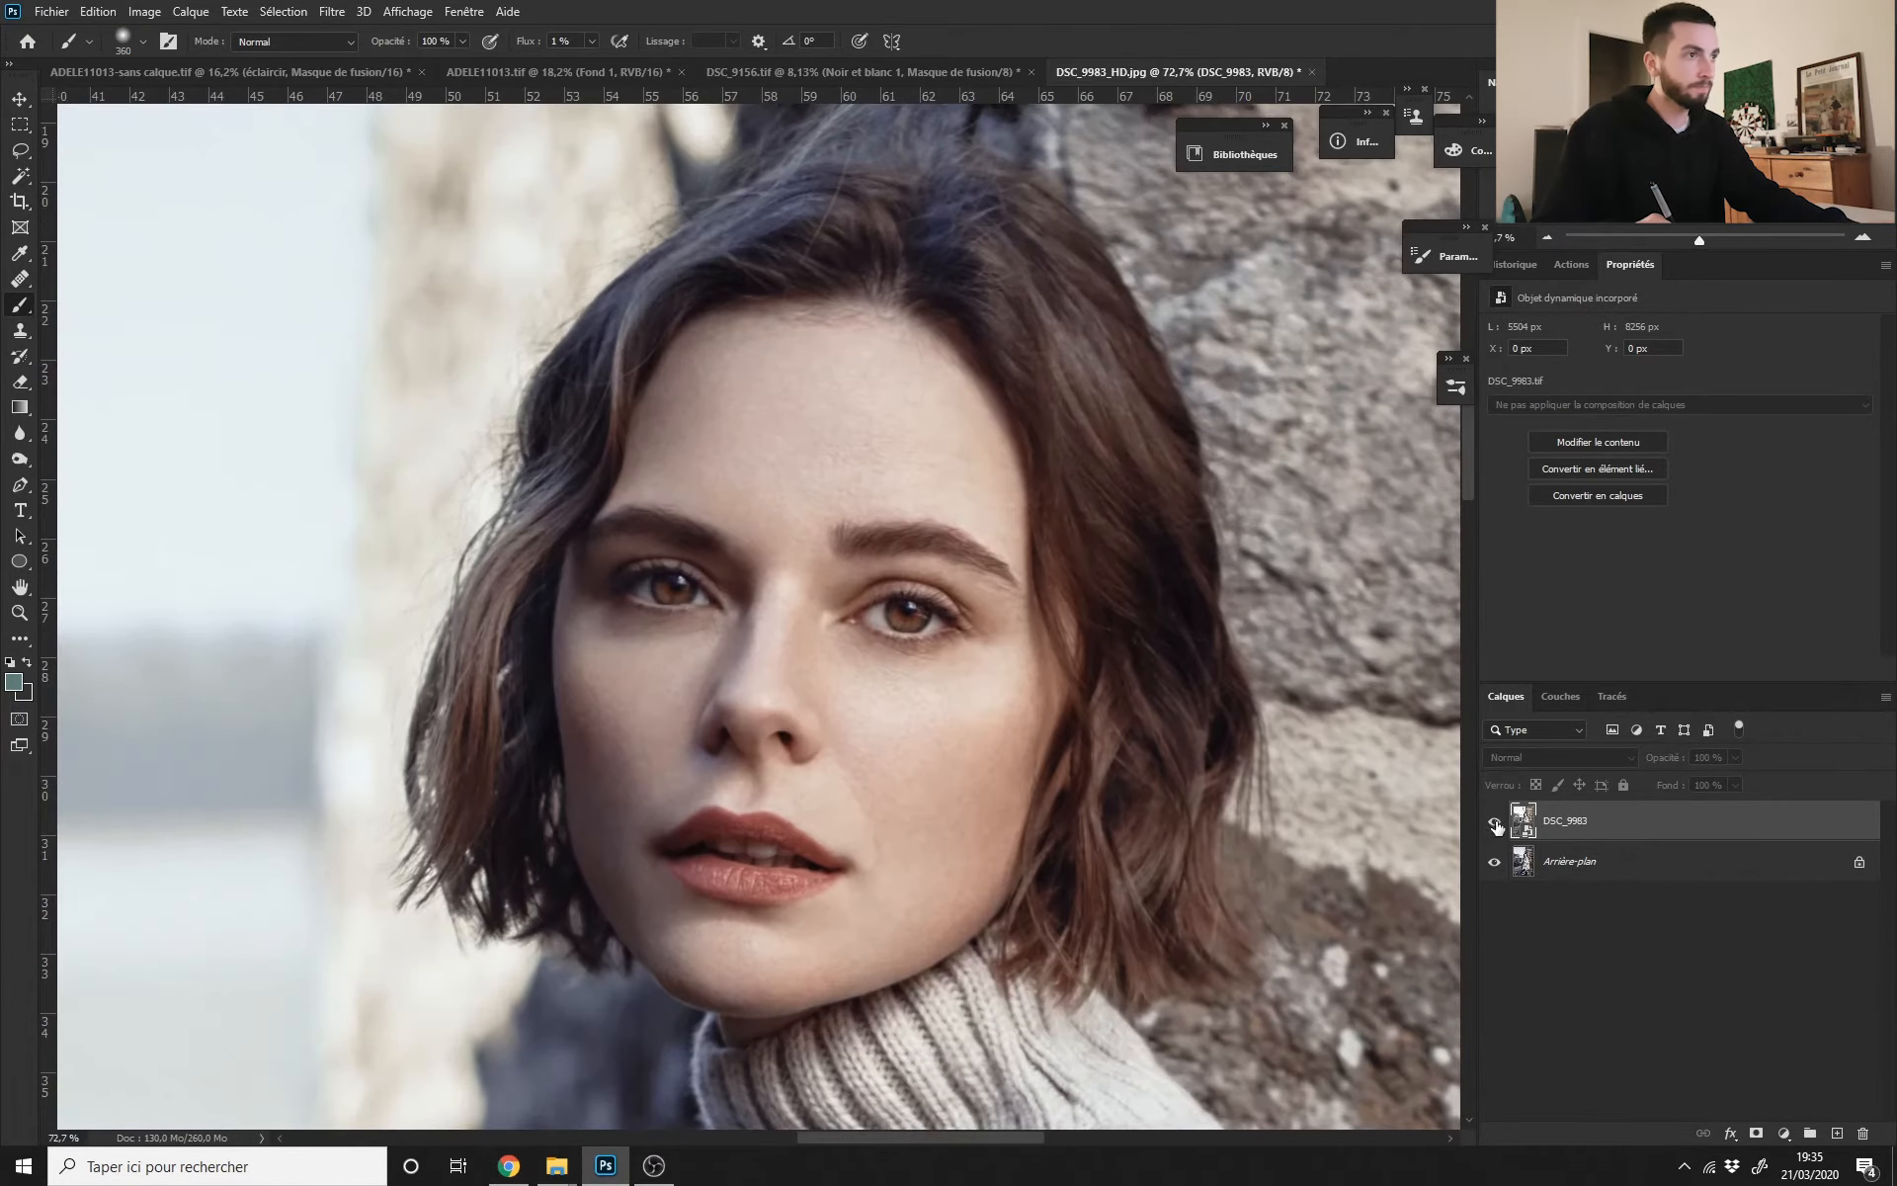
{"action": "left_click", "coordinate": [1495, 825]}
{"action": "left_click", "coordinate": [1495, 825]}
{"action": "left_click", "coordinate": [1495, 825]}
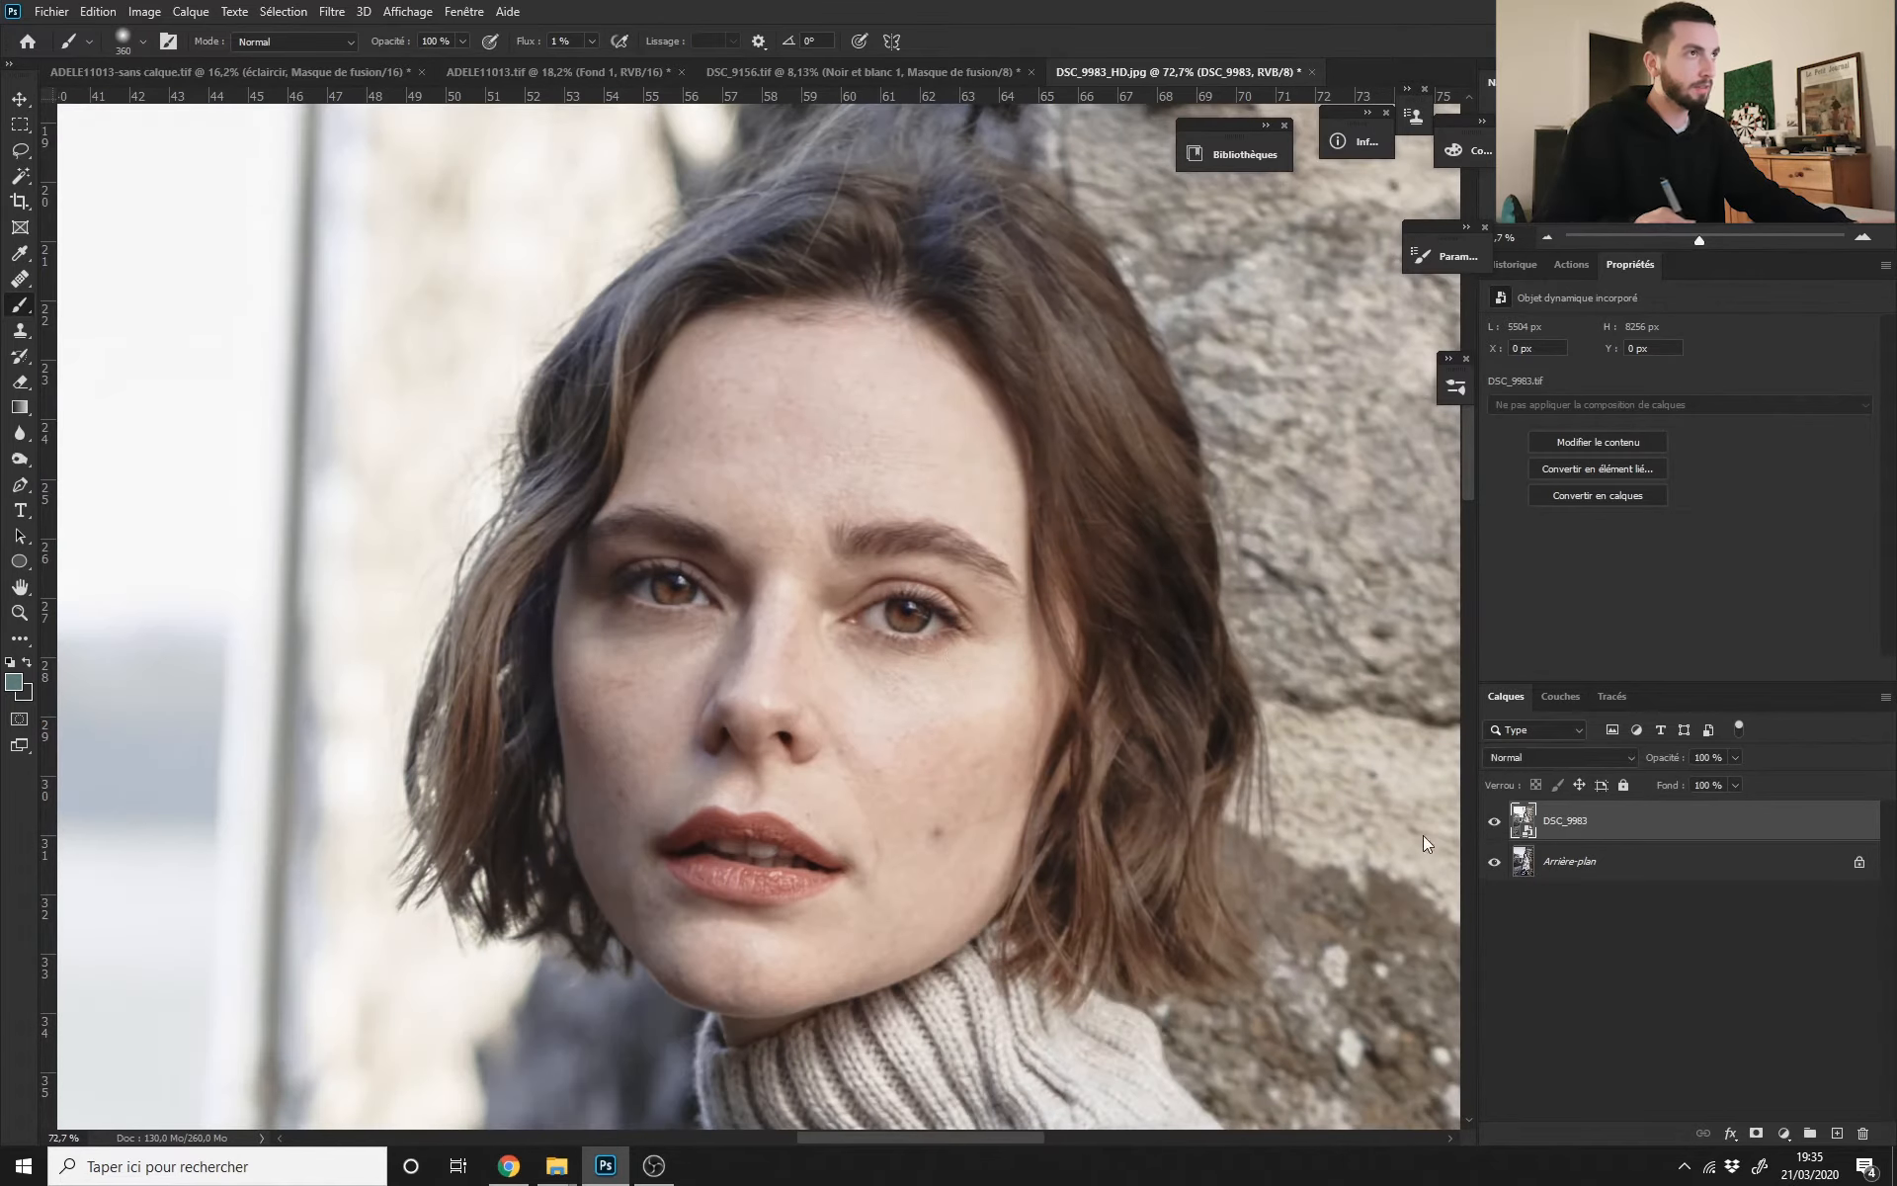
{"action": "left_click_drag", "start_coordinate": [1091, 629], "coordinate": [1020, 737]}
{"action": "left_click_drag", "start_coordinate": [832, 649], "coordinate": [880, 677]}
{"action": "left_click", "coordinate": [1495, 822]}
{"action": "left_click_drag", "start_coordinate": [782, 771], "coordinate": [749, 781]}
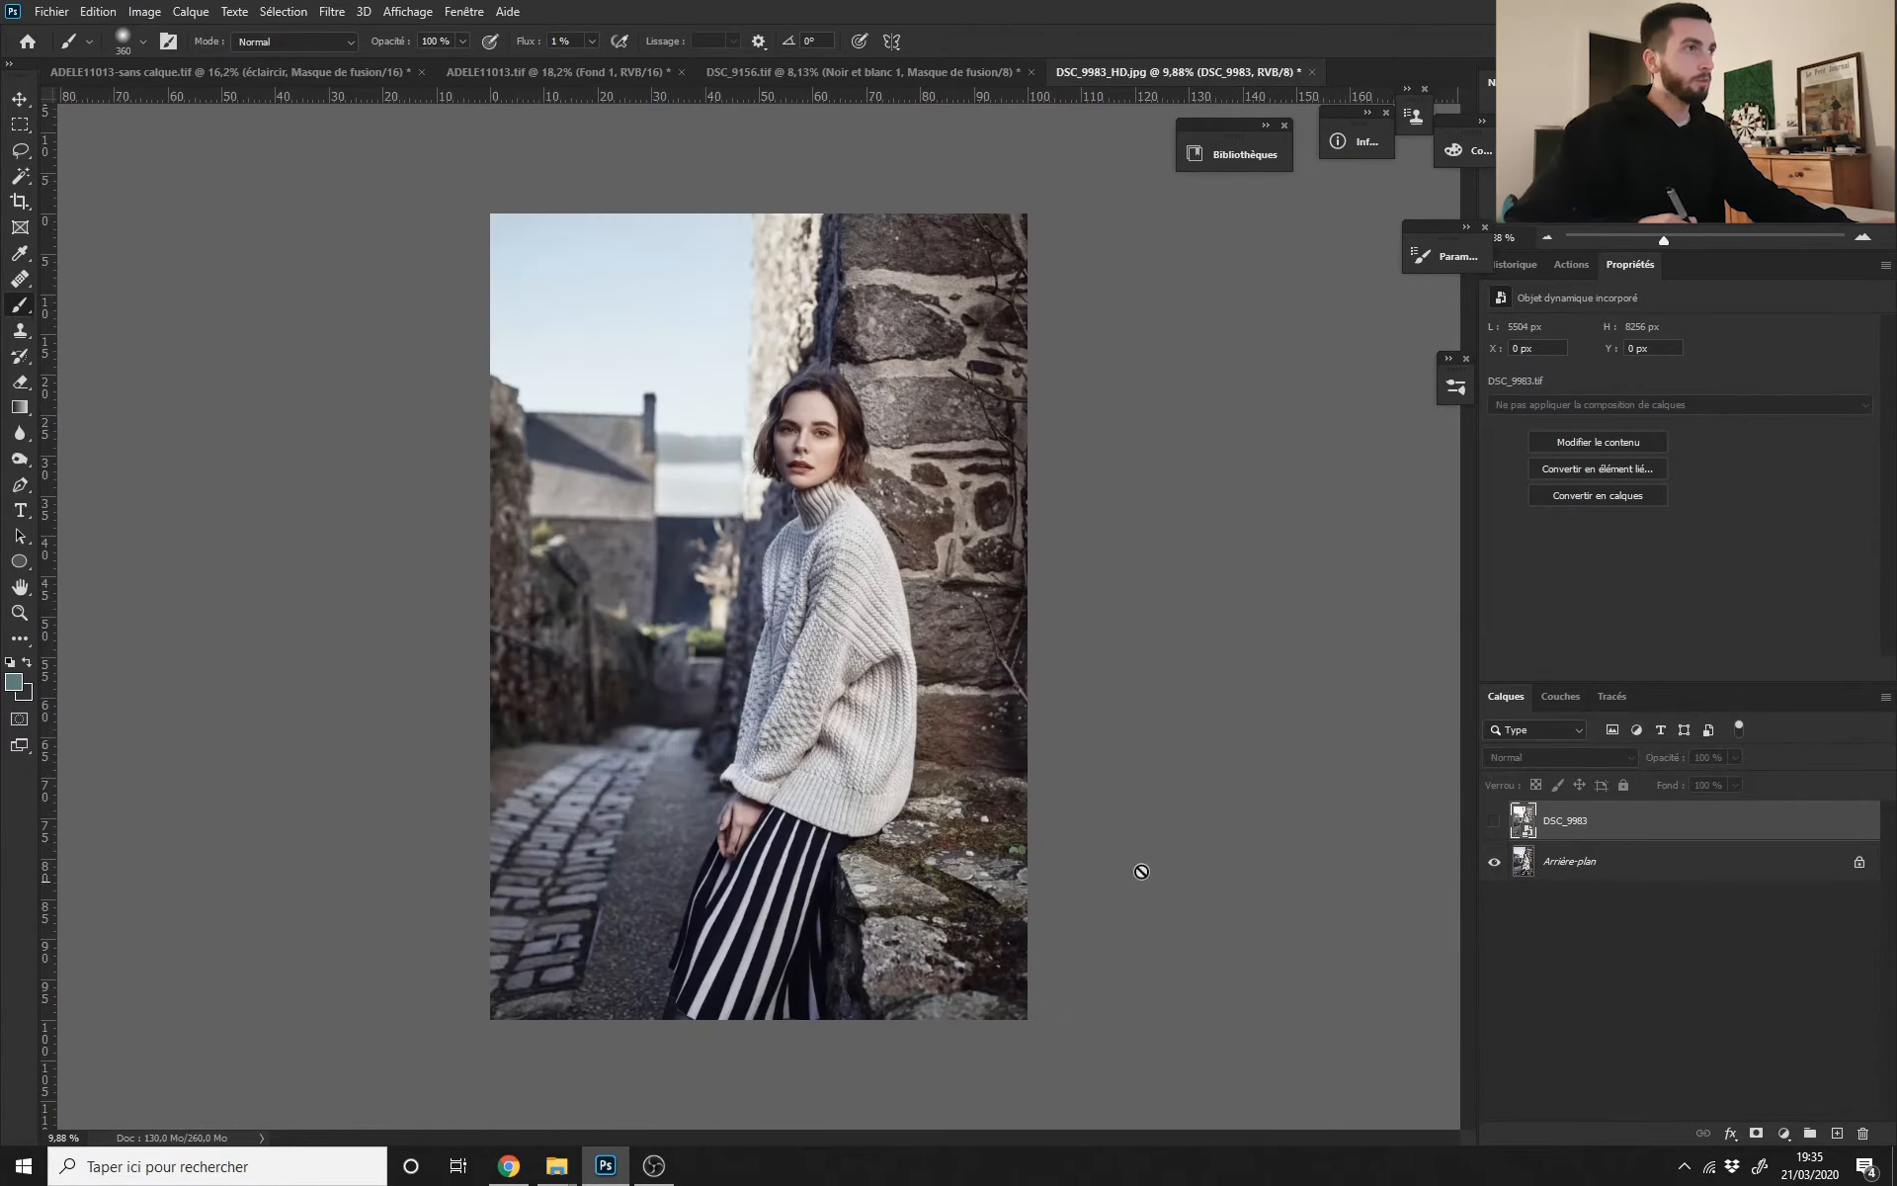
Step: Toggle the DSC_9983 layer repeatedly to review the colour and contrast changes in the sky, cobbled street and stone wall
{"action": "left_click", "coordinate": [1495, 823]}
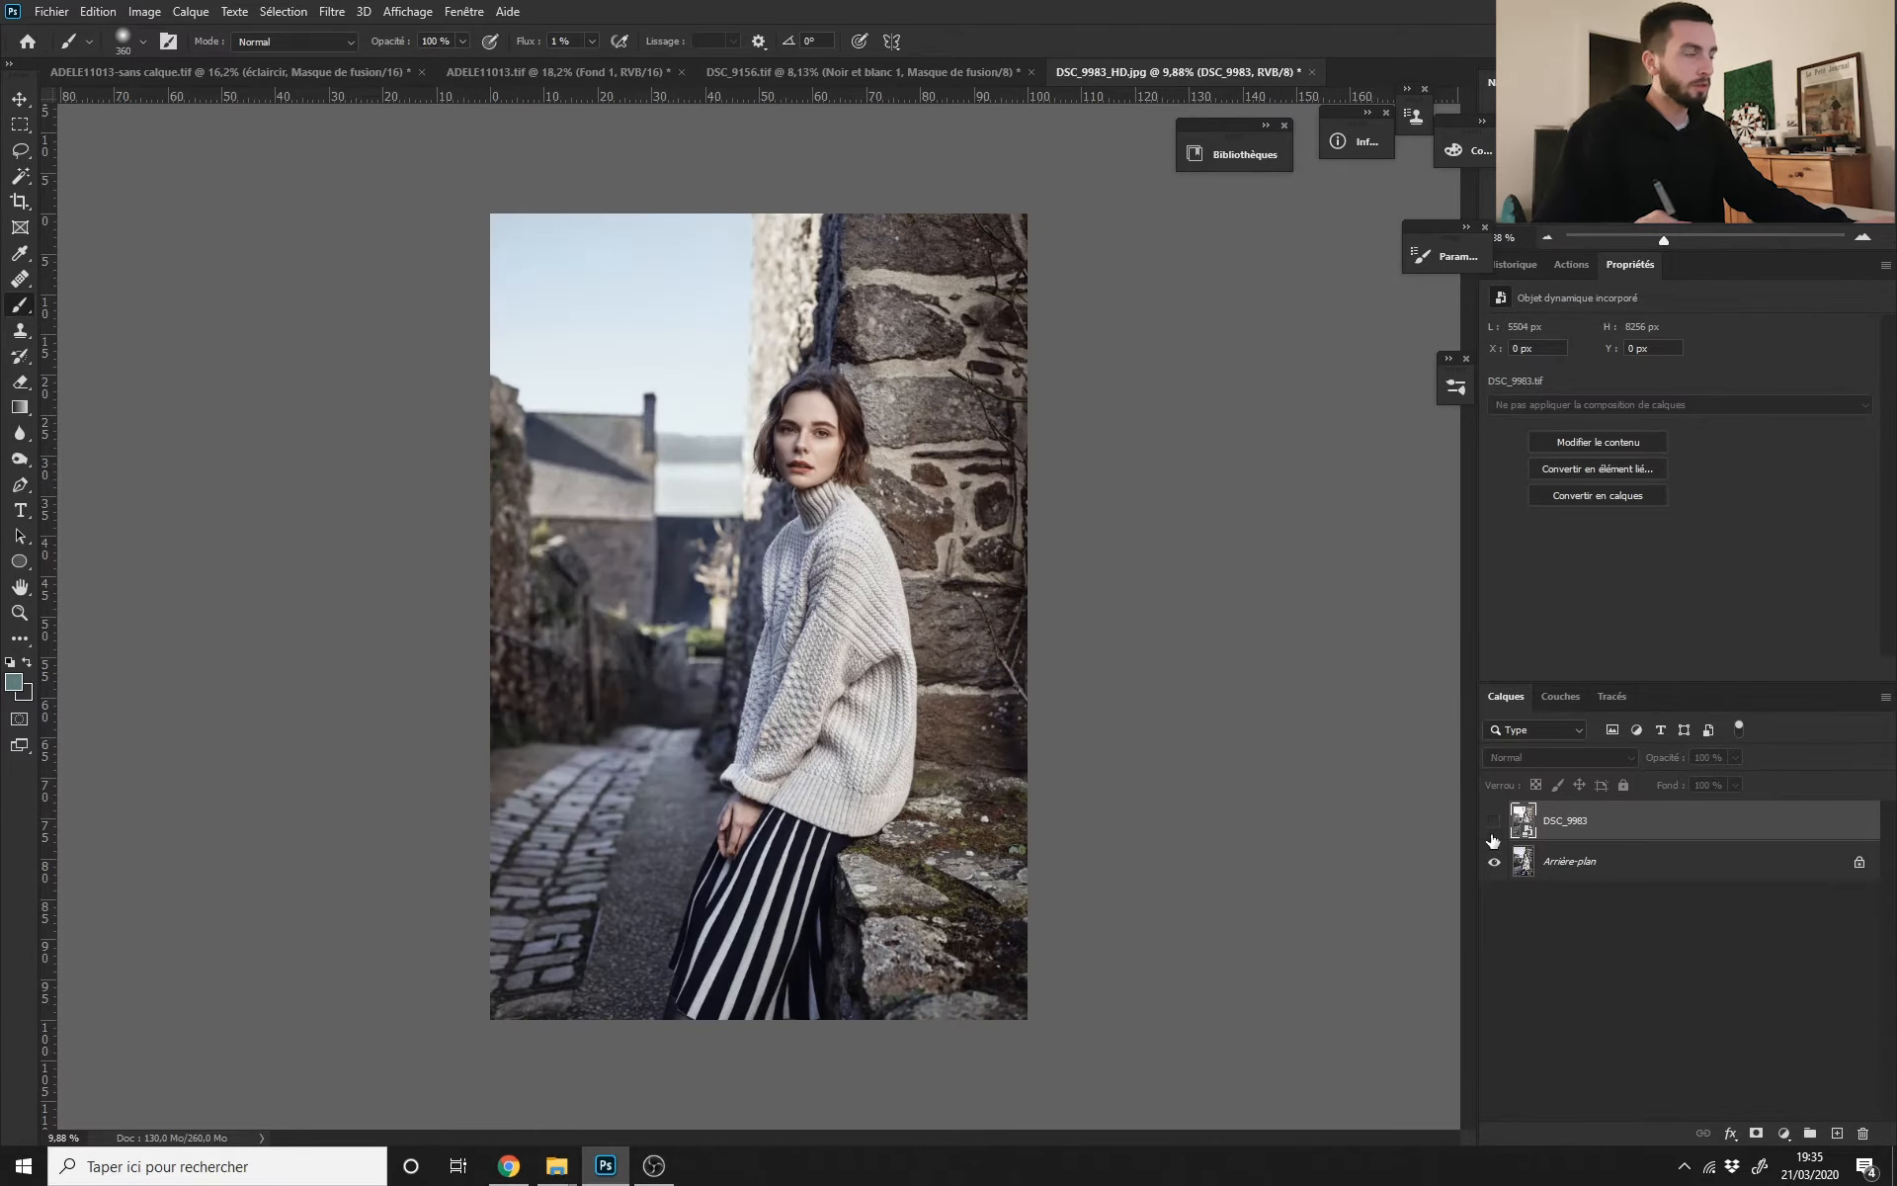
{"action": "left_click", "coordinate": [1495, 823]}
{"action": "left_click", "coordinate": [1495, 823]}
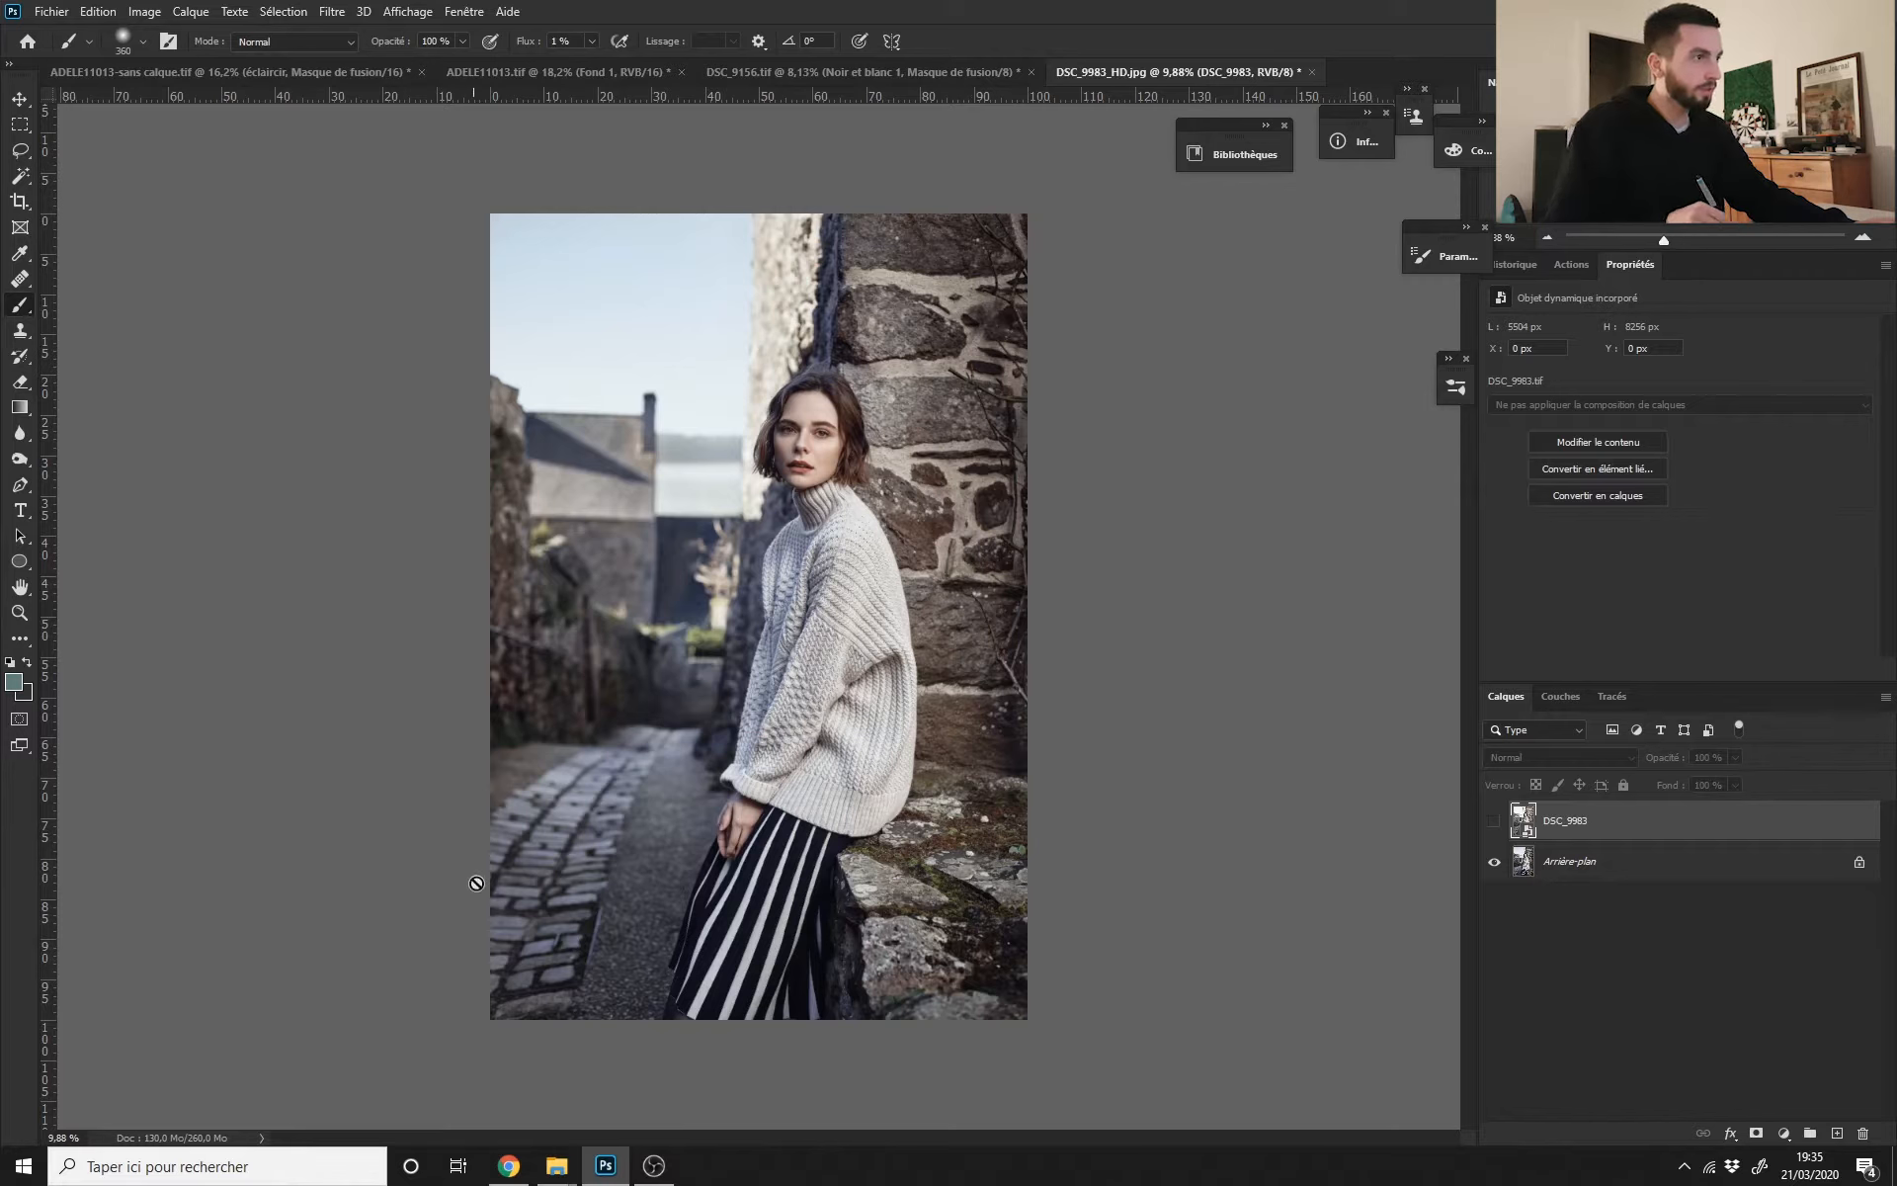
{"action": "left_click", "coordinate": [1495, 823]}
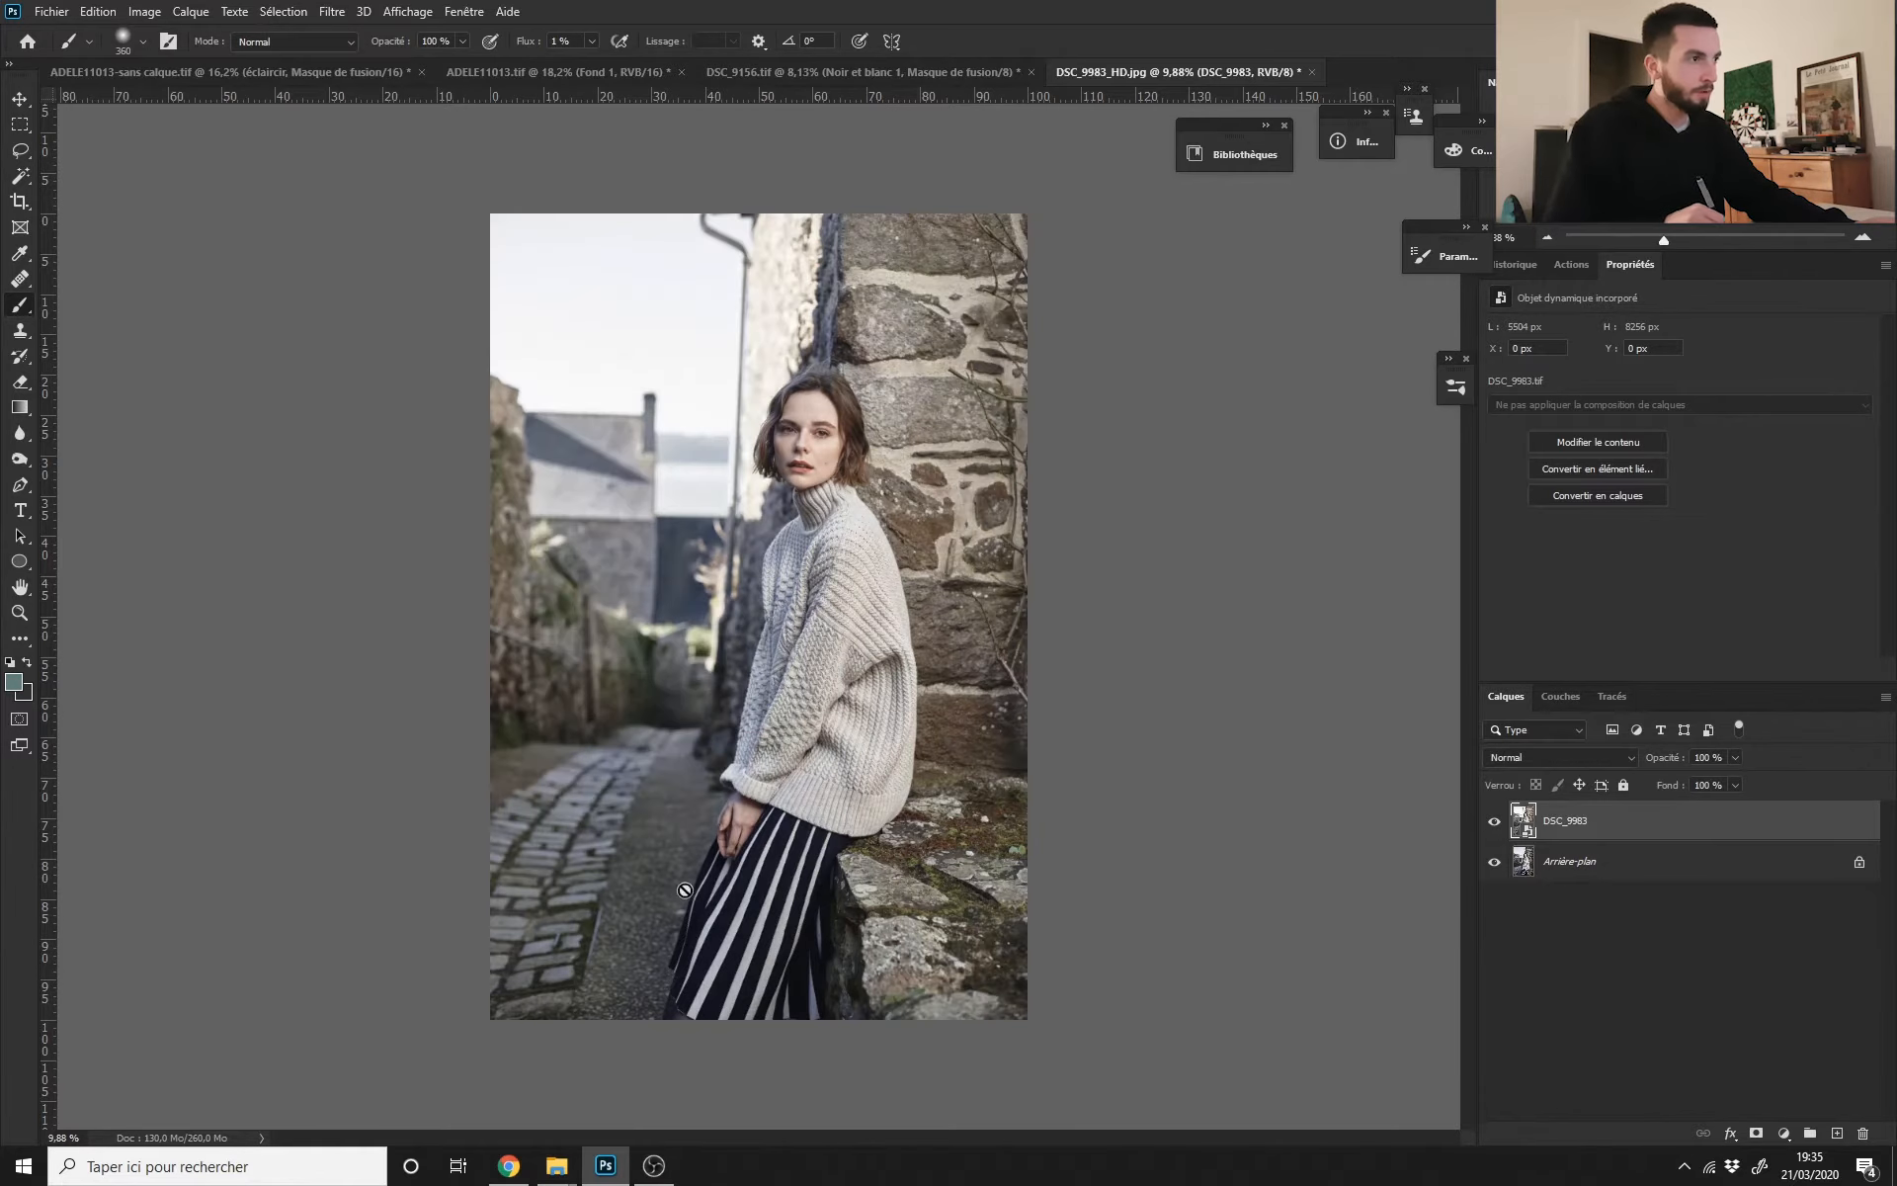
{"action": "left_click", "coordinate": [1495, 821]}
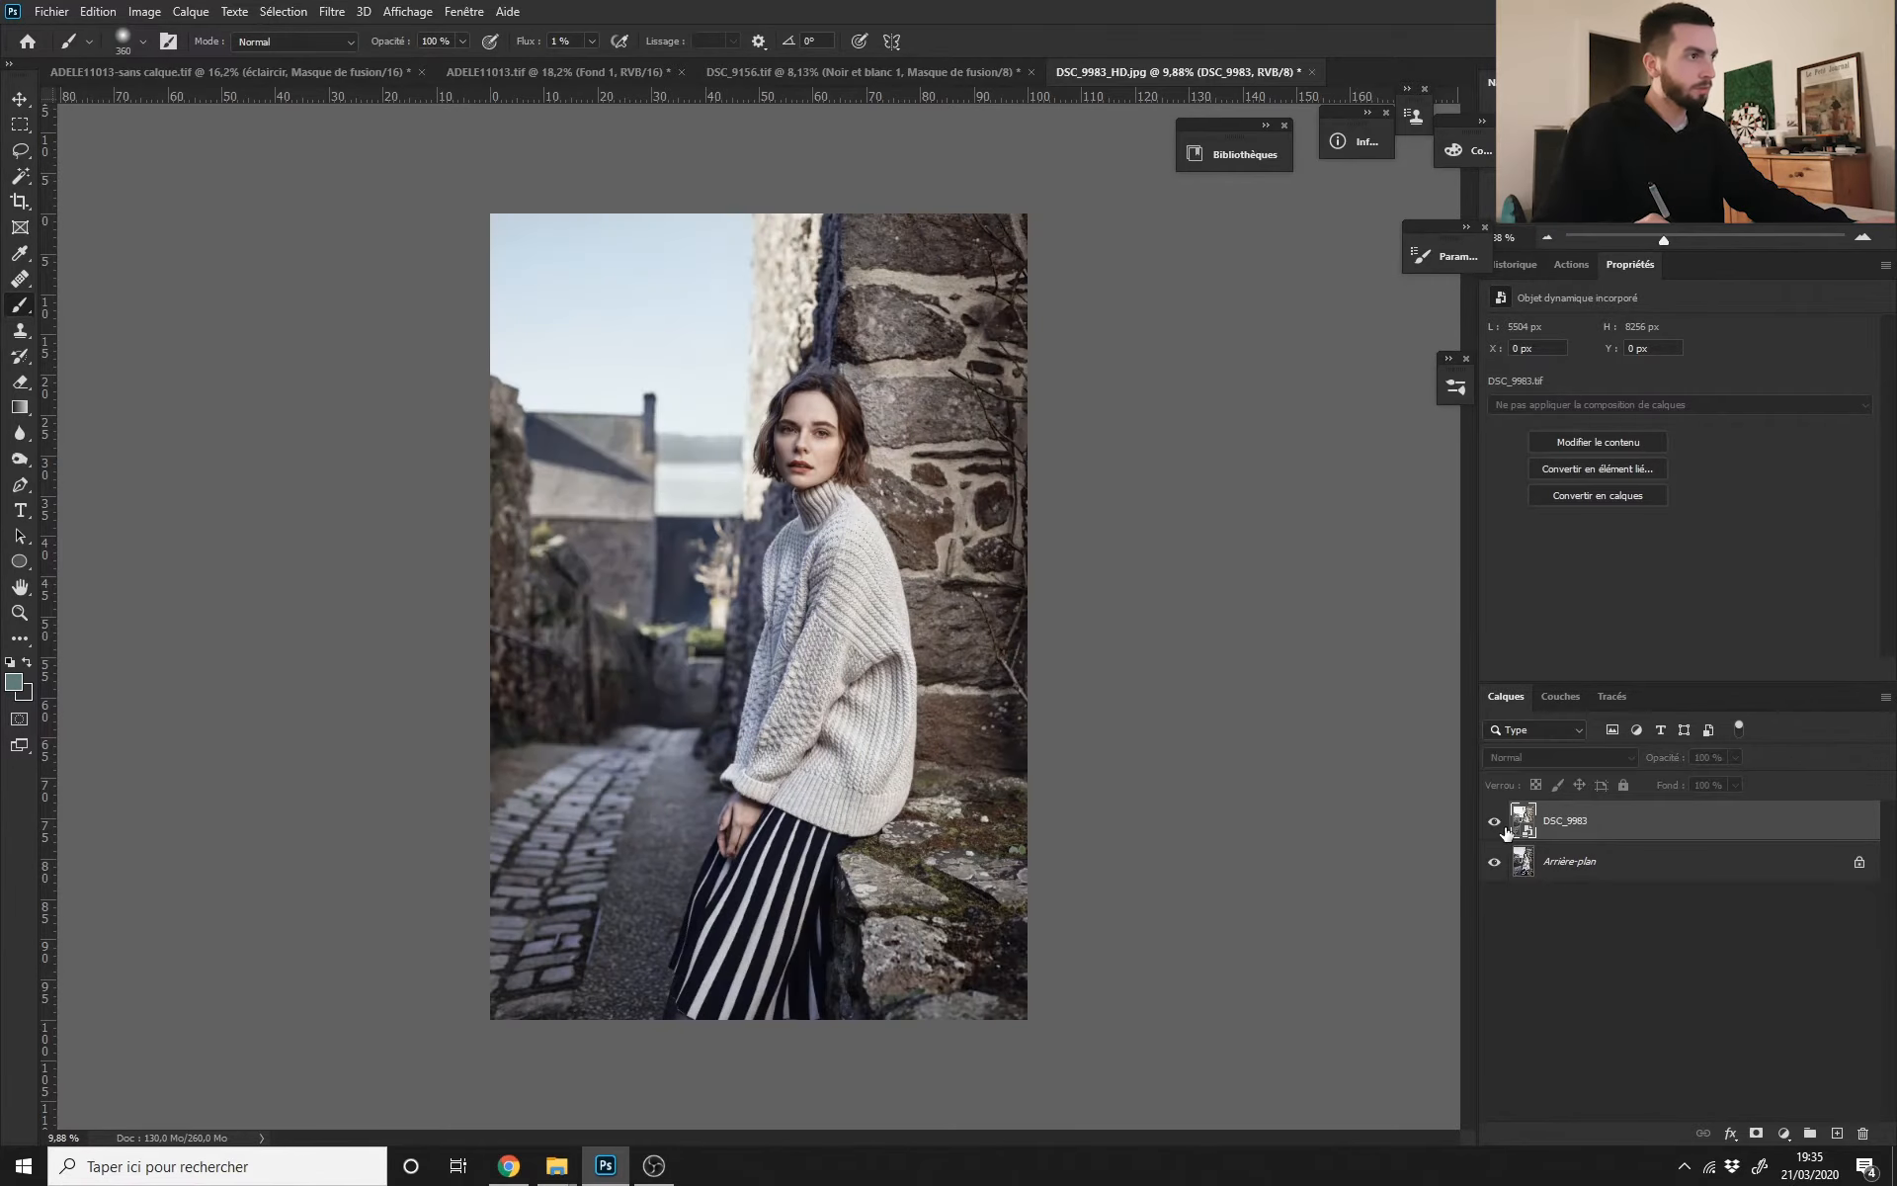
{"action": "left_click", "coordinate": [1495, 821]}
{"action": "left_click", "coordinate": [1495, 821]}
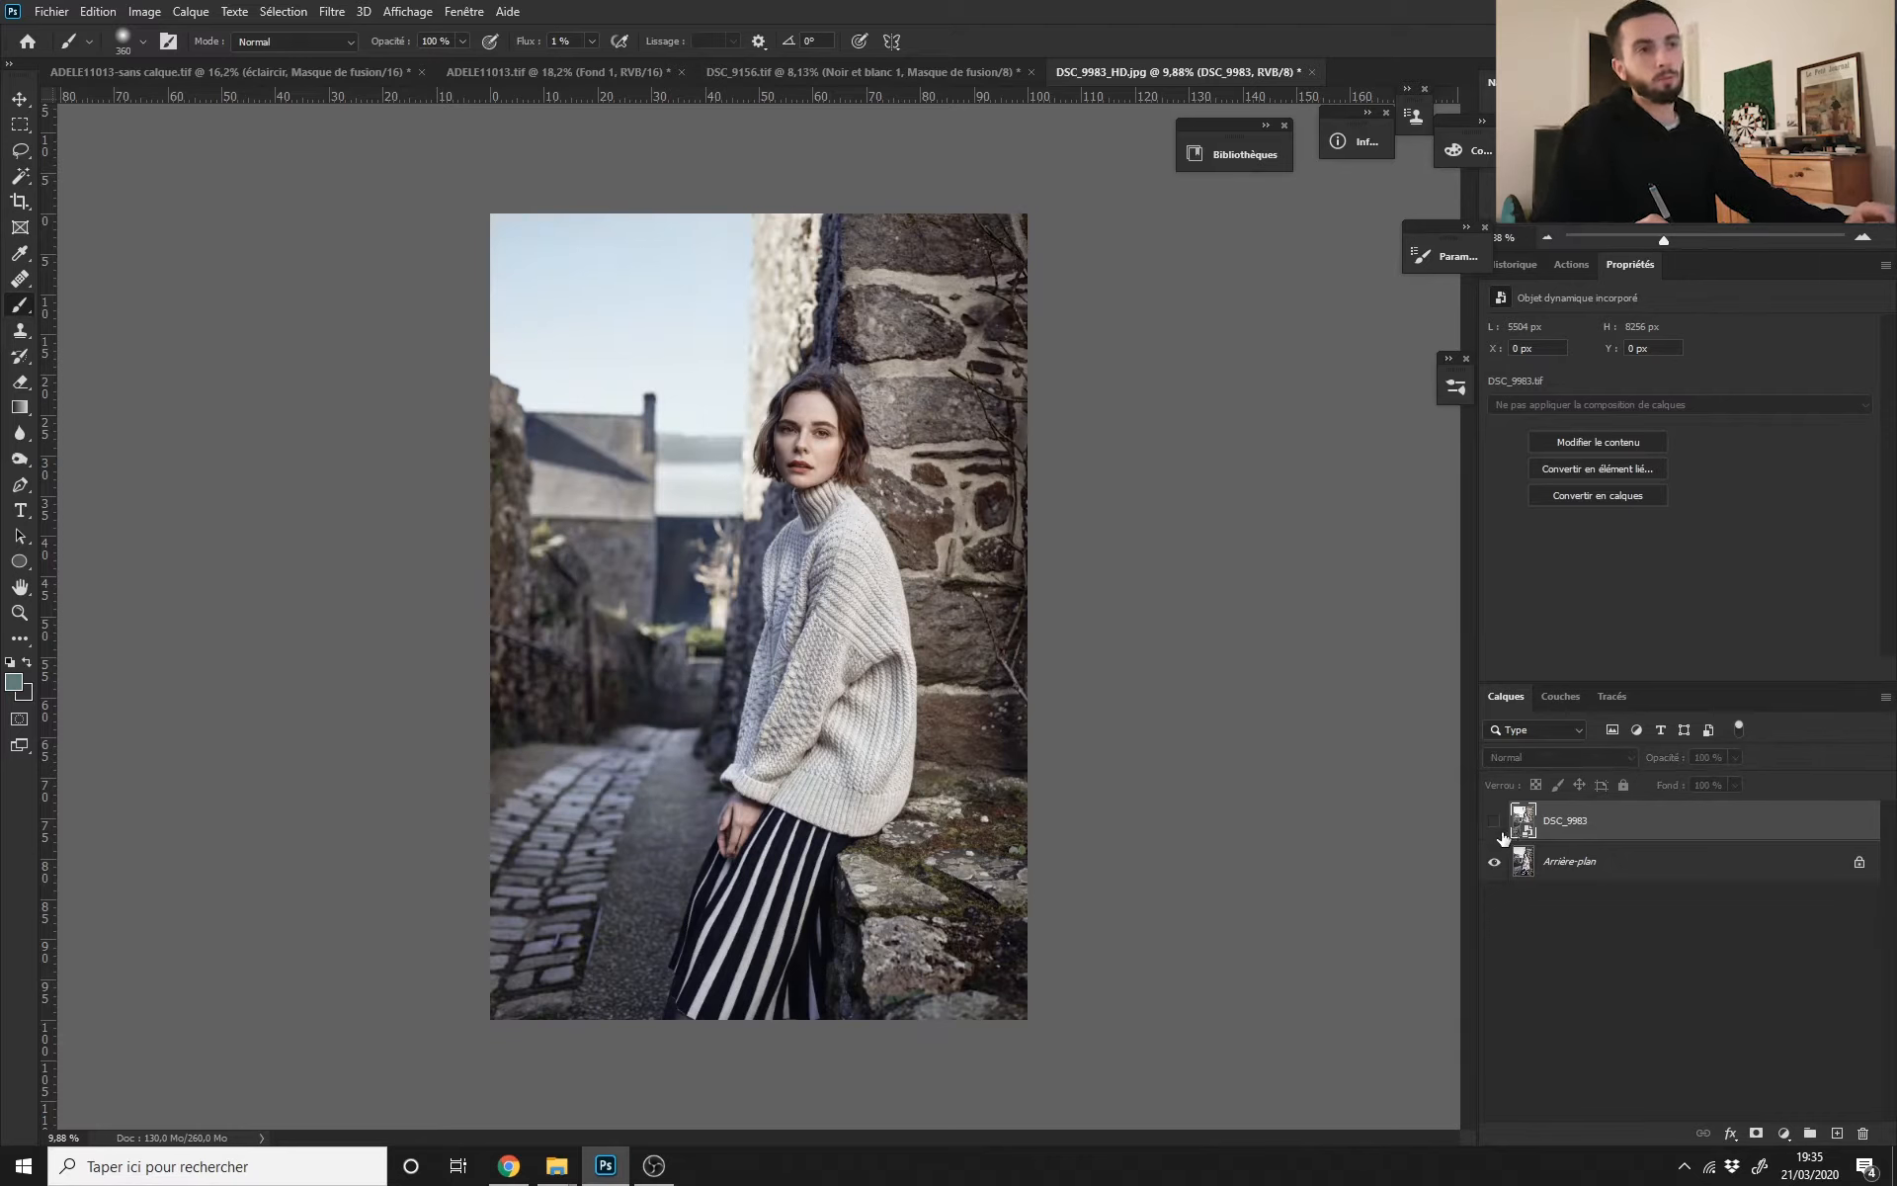
{"action": "left_click", "coordinate": [1495, 828]}
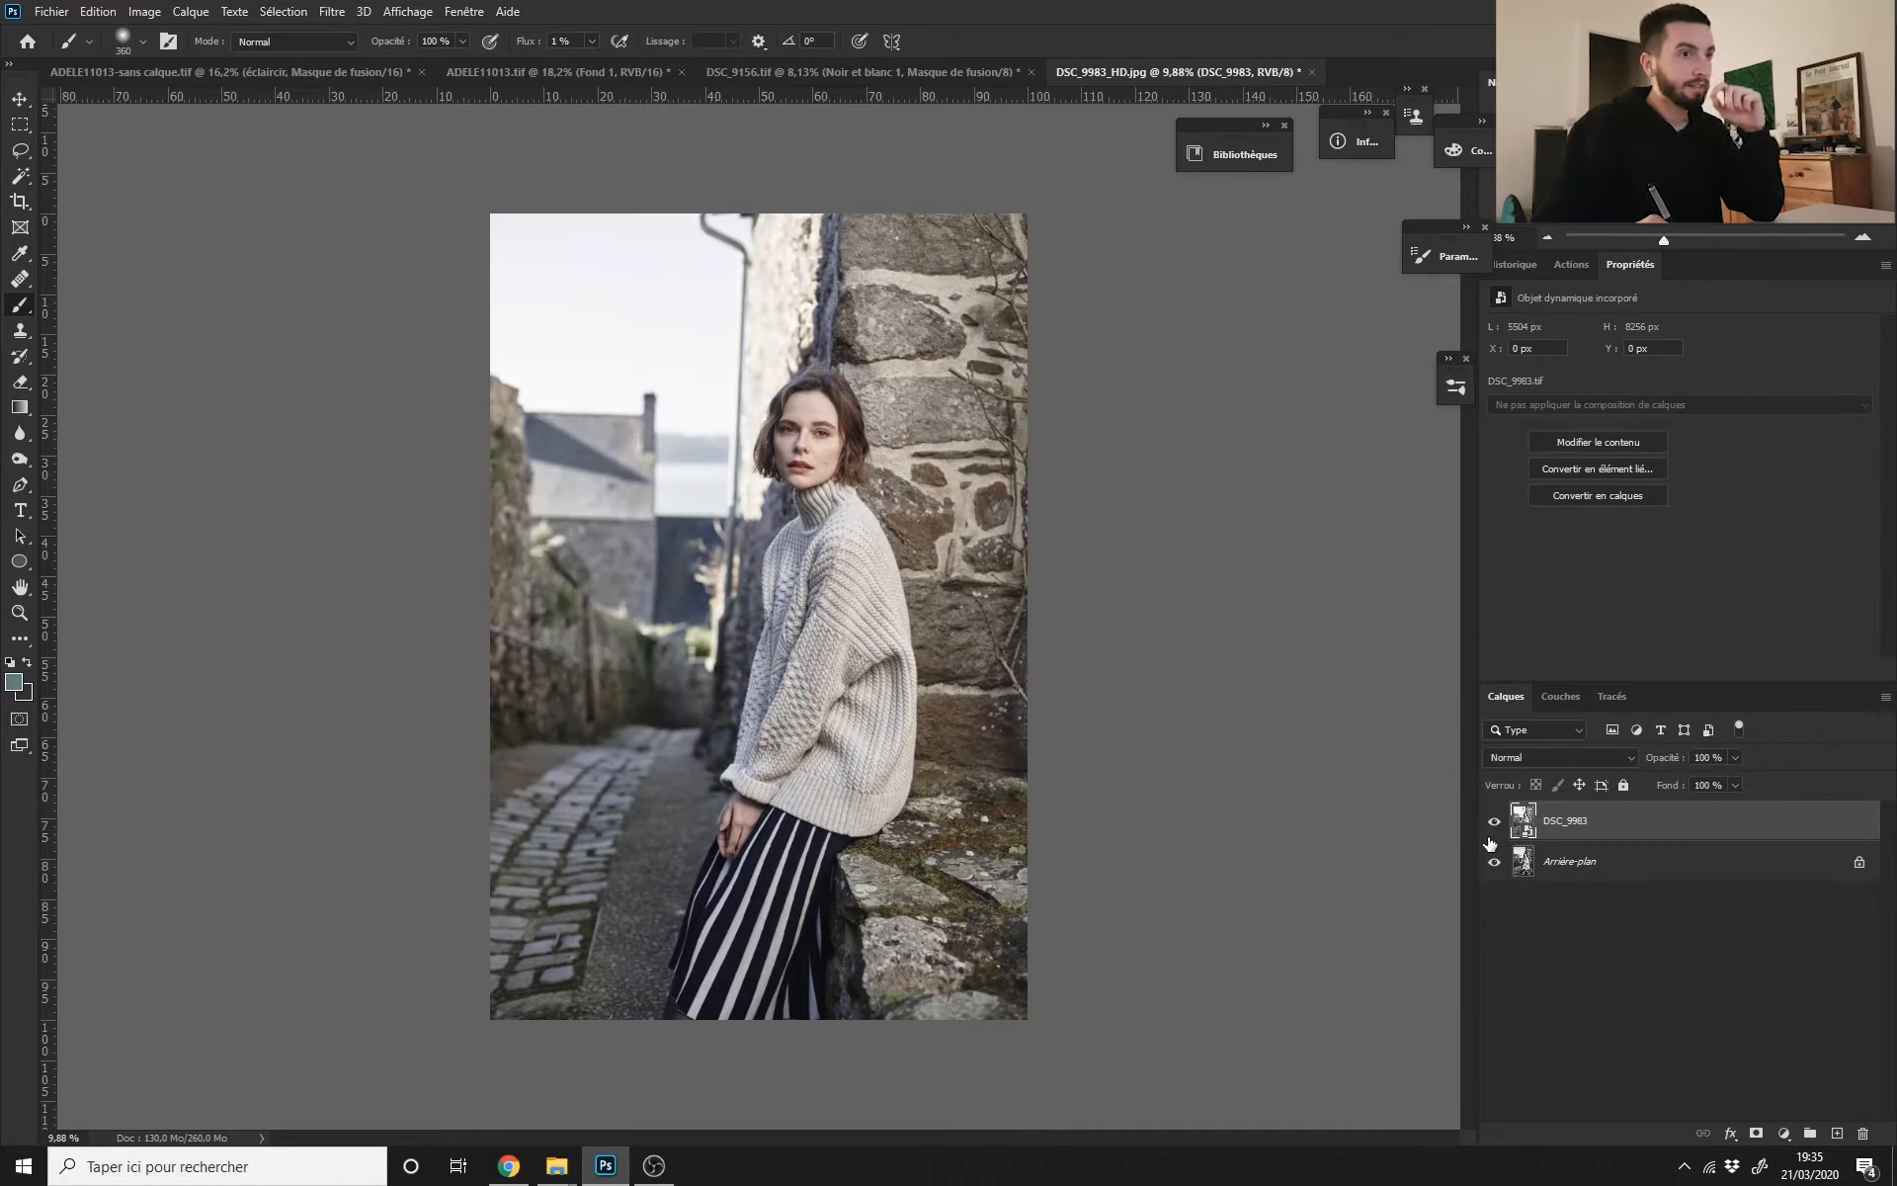
Step: Hide the DSC_9983 layer and delete it, leaving only the retouched background layer
{"action": "left_click", "coordinate": [1494, 821]}
{"action": "left_click", "coordinate": [1495, 823]}
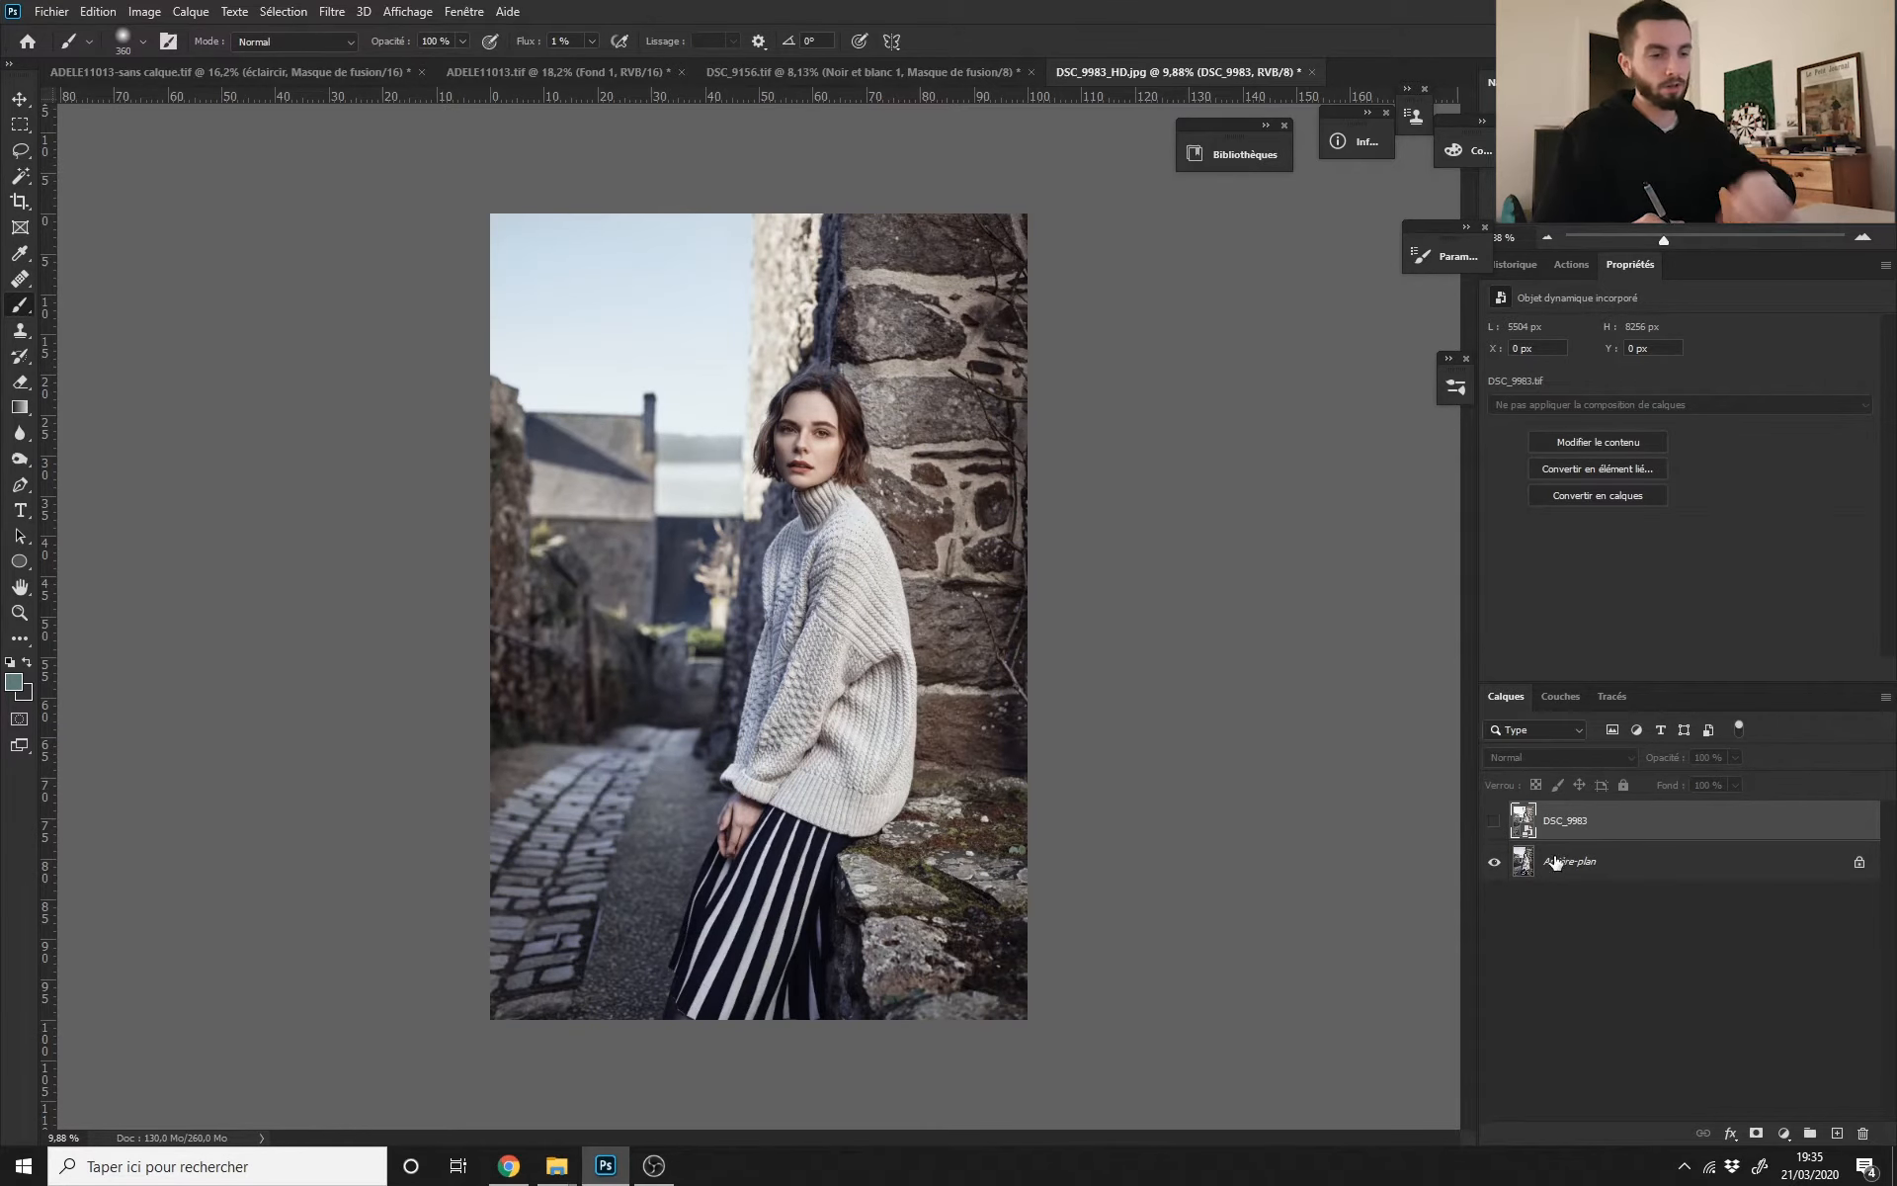
{"action": "key", "text": "Delete"}
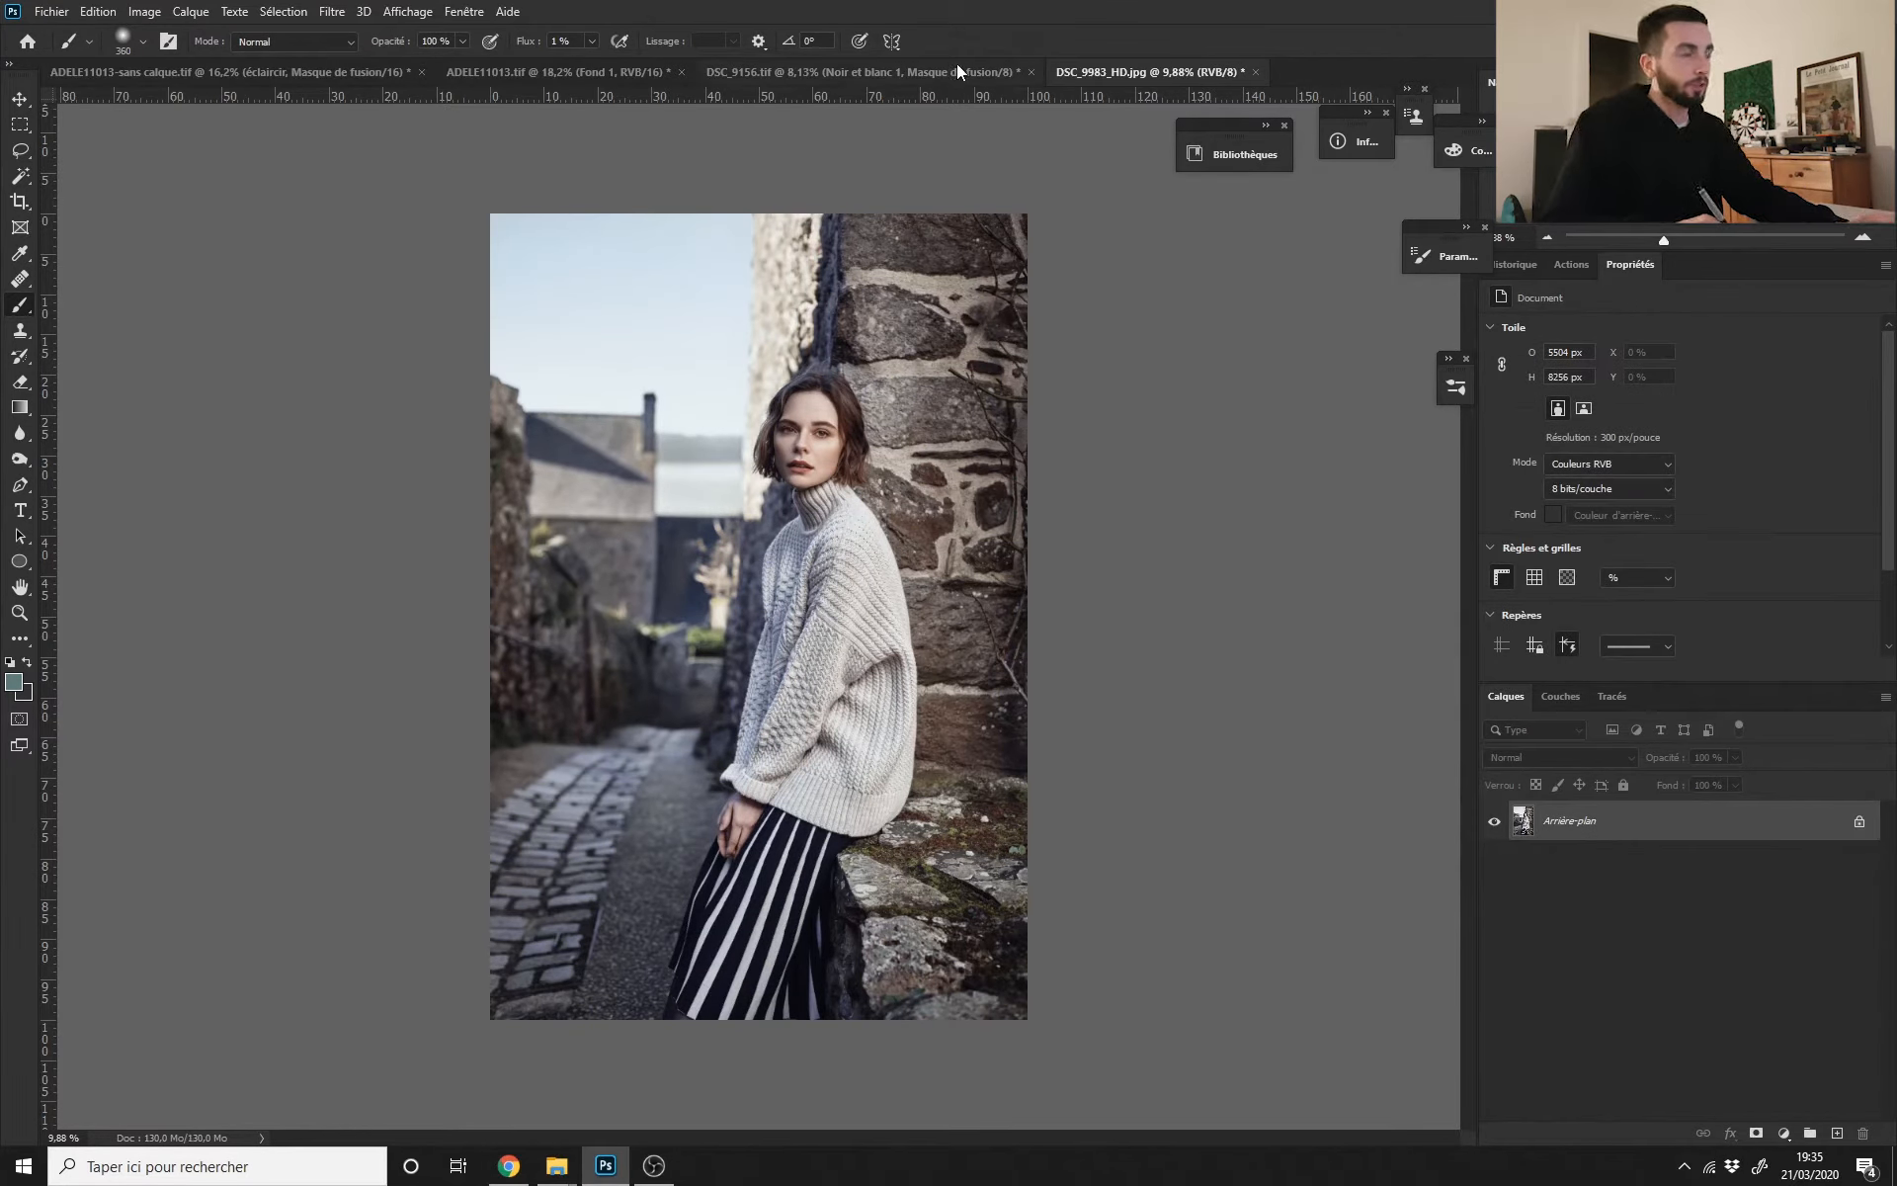
Step: Switch to the DSC_9156.tif document, review its black-and-white layers and select the NB group
{"action": "left_click", "coordinate": [956, 67]}
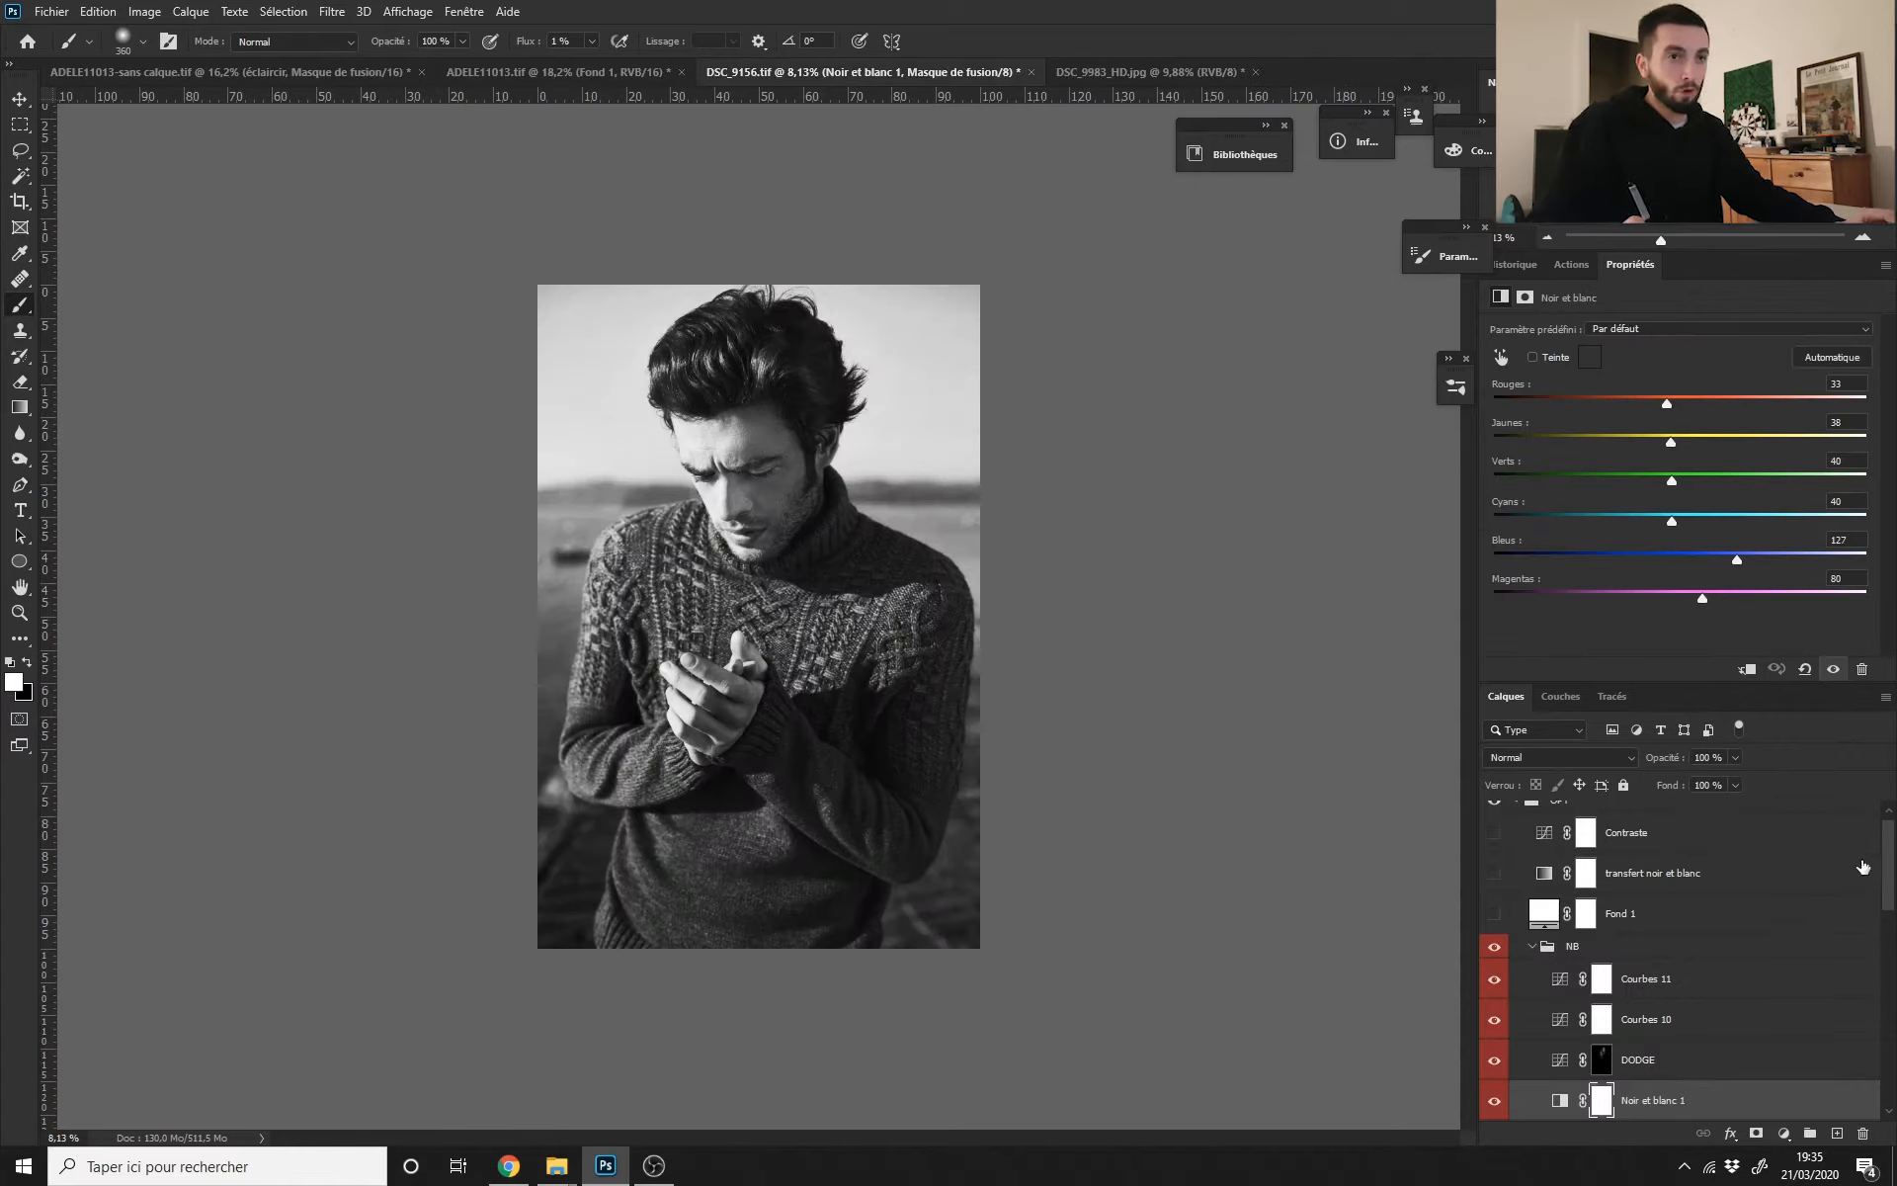
{"action": "scroll", "coordinate": [1891, 847], "scroll_direction": "up", "scroll_amount": 1}
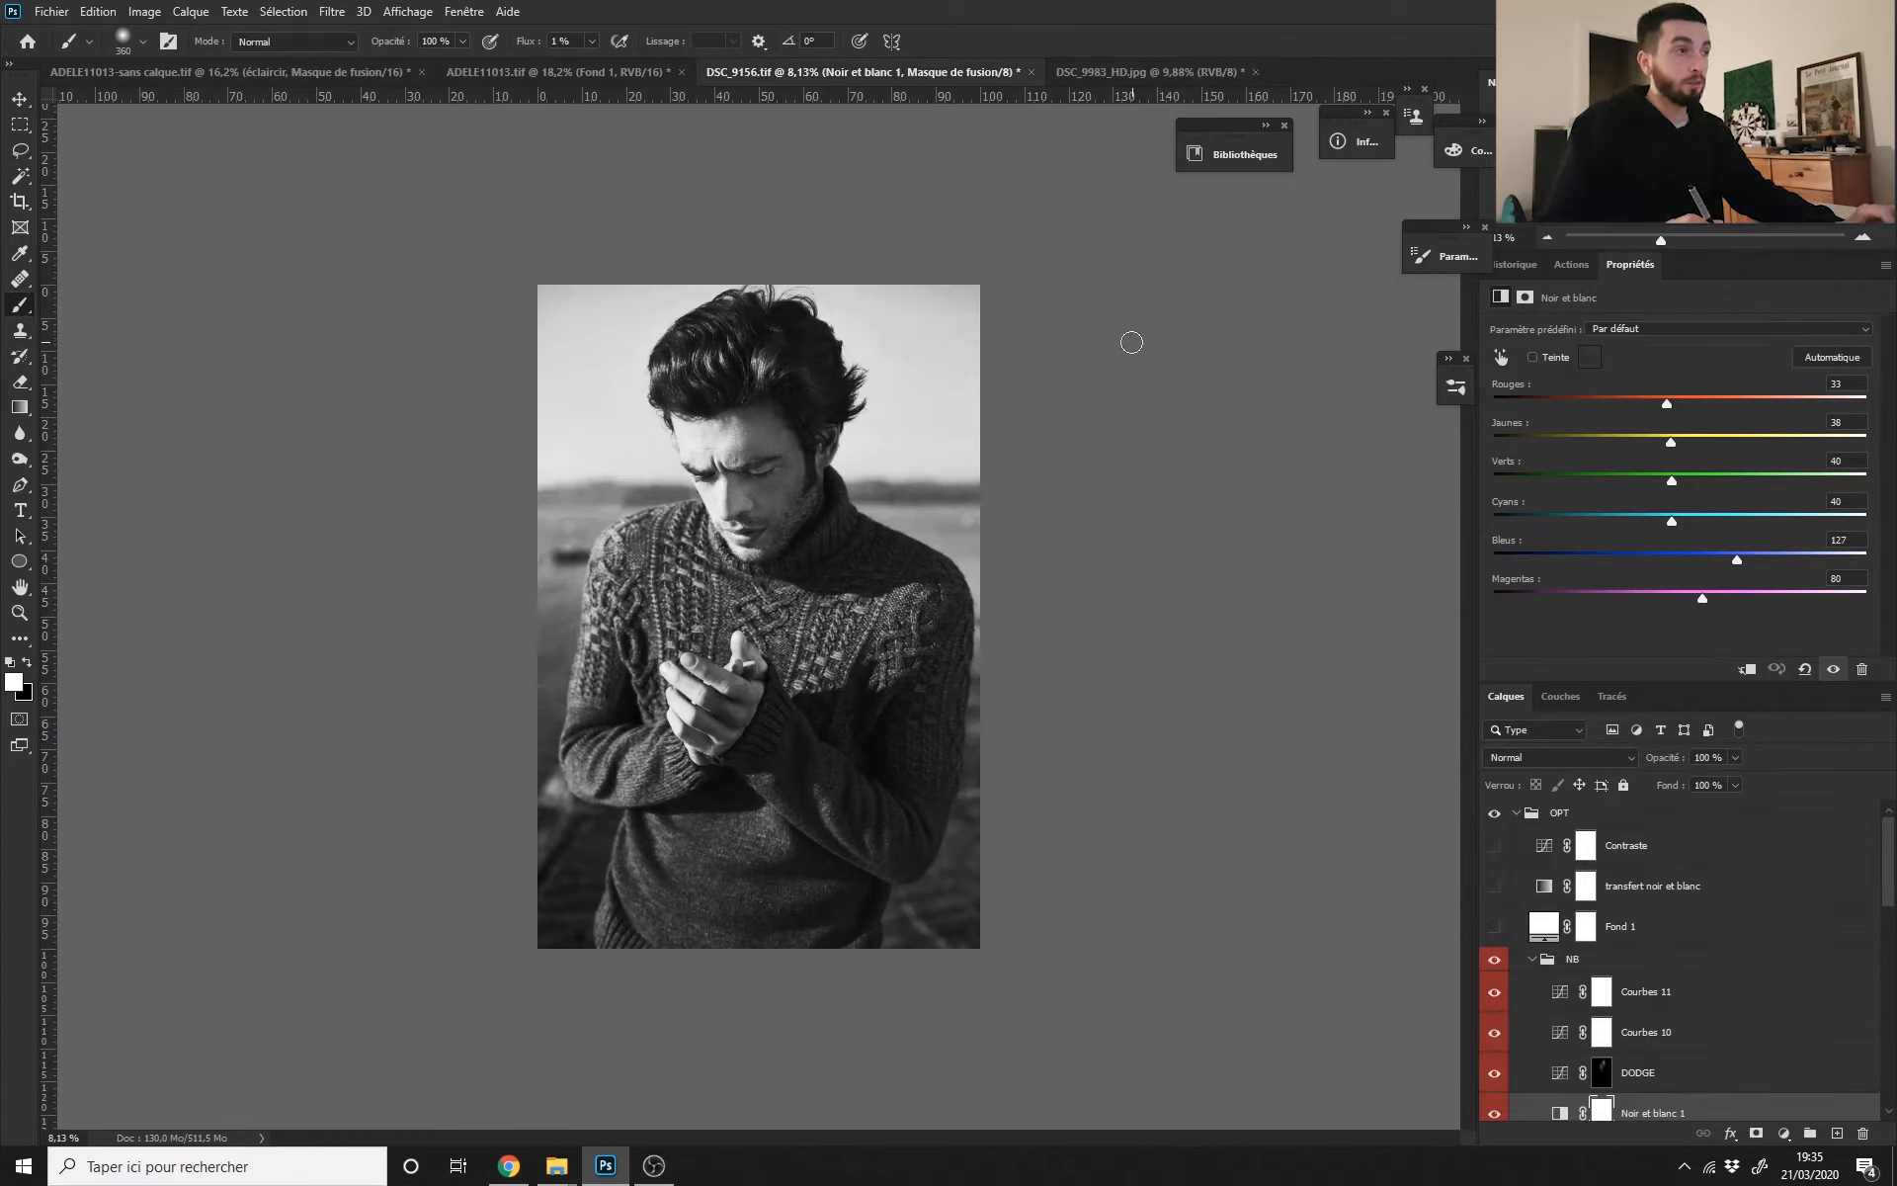
{"action": "left_click", "coordinate": [1632, 961]}
Step: Return to the DSC_9983_HD.jpg document and duplicate its background layer
{"action": "left_click", "coordinate": [1048, 72]}
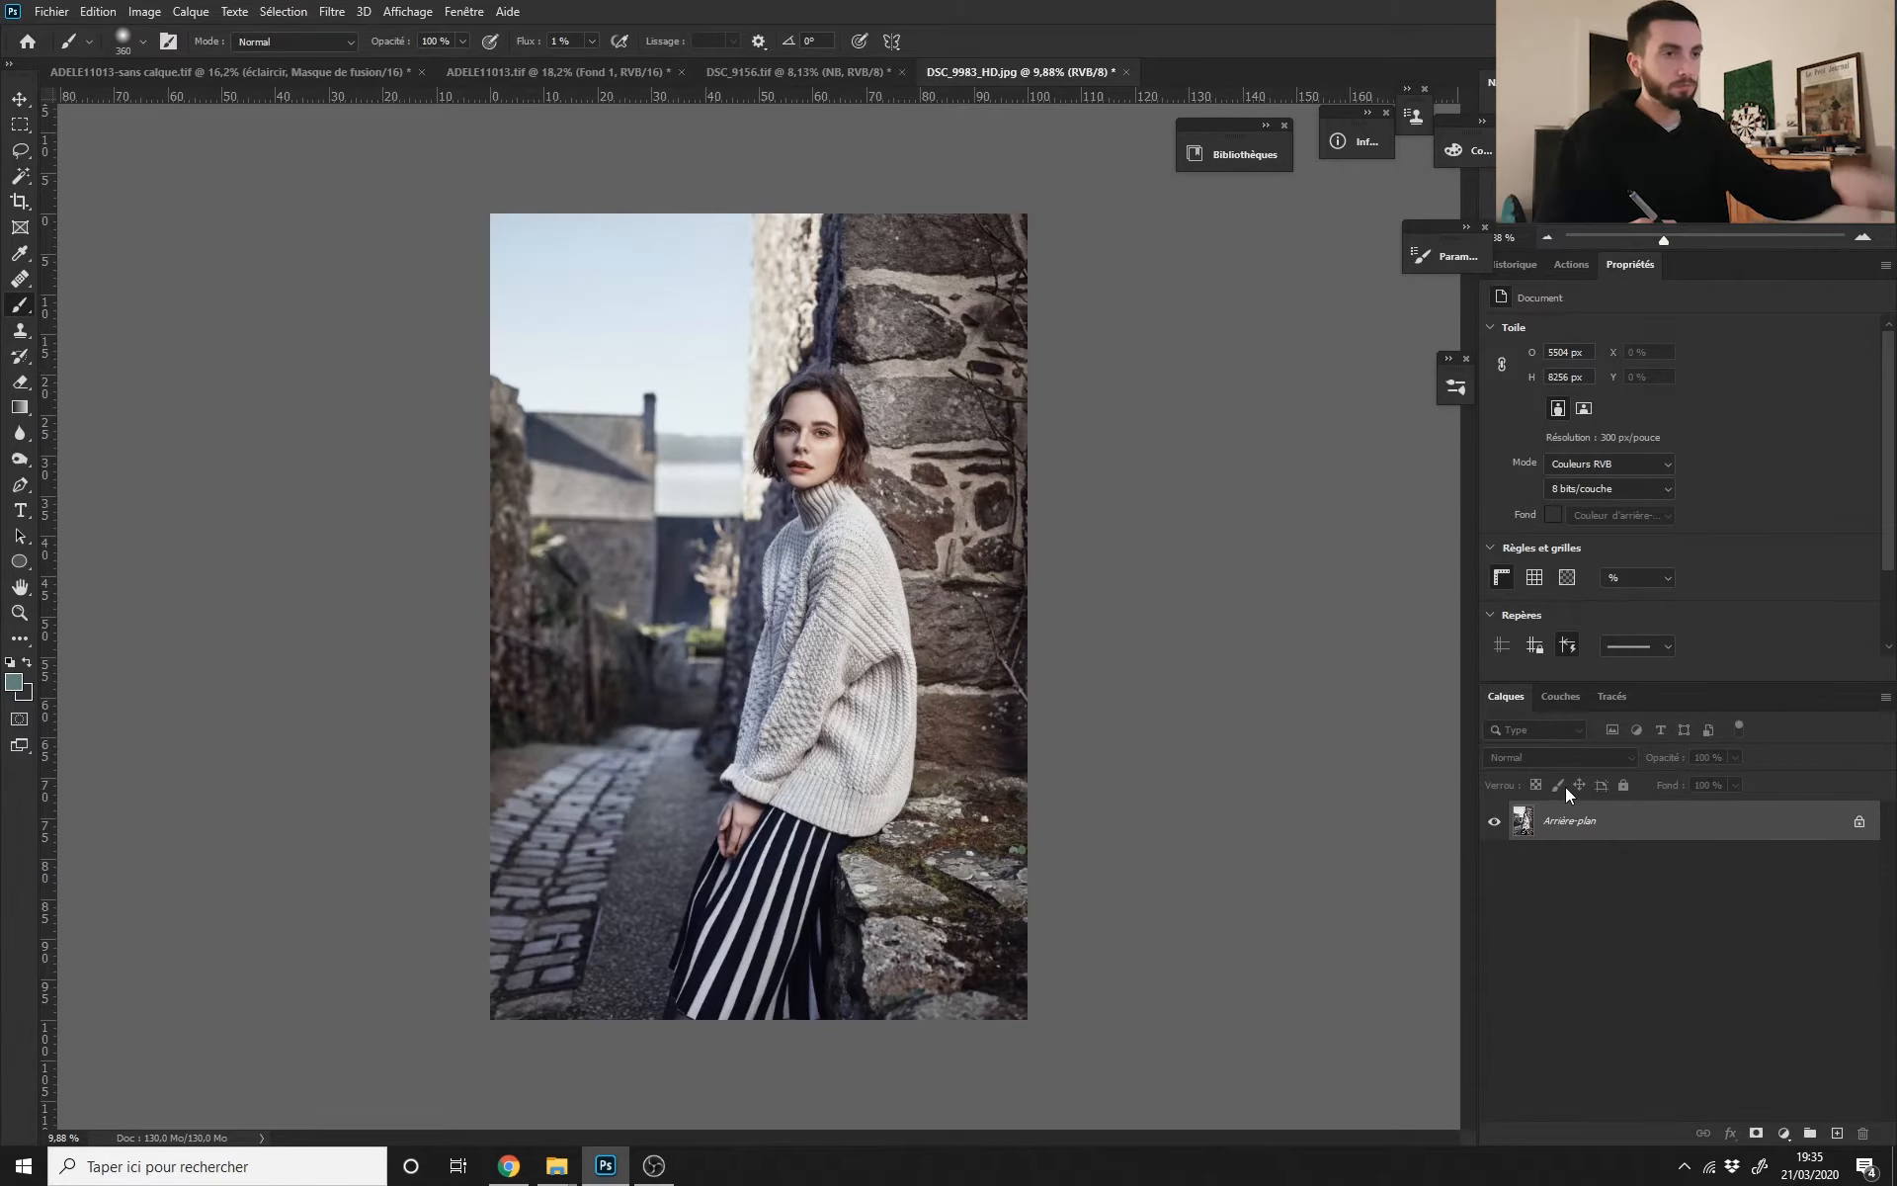
{"action": "key", "text": "ctrl+j"}
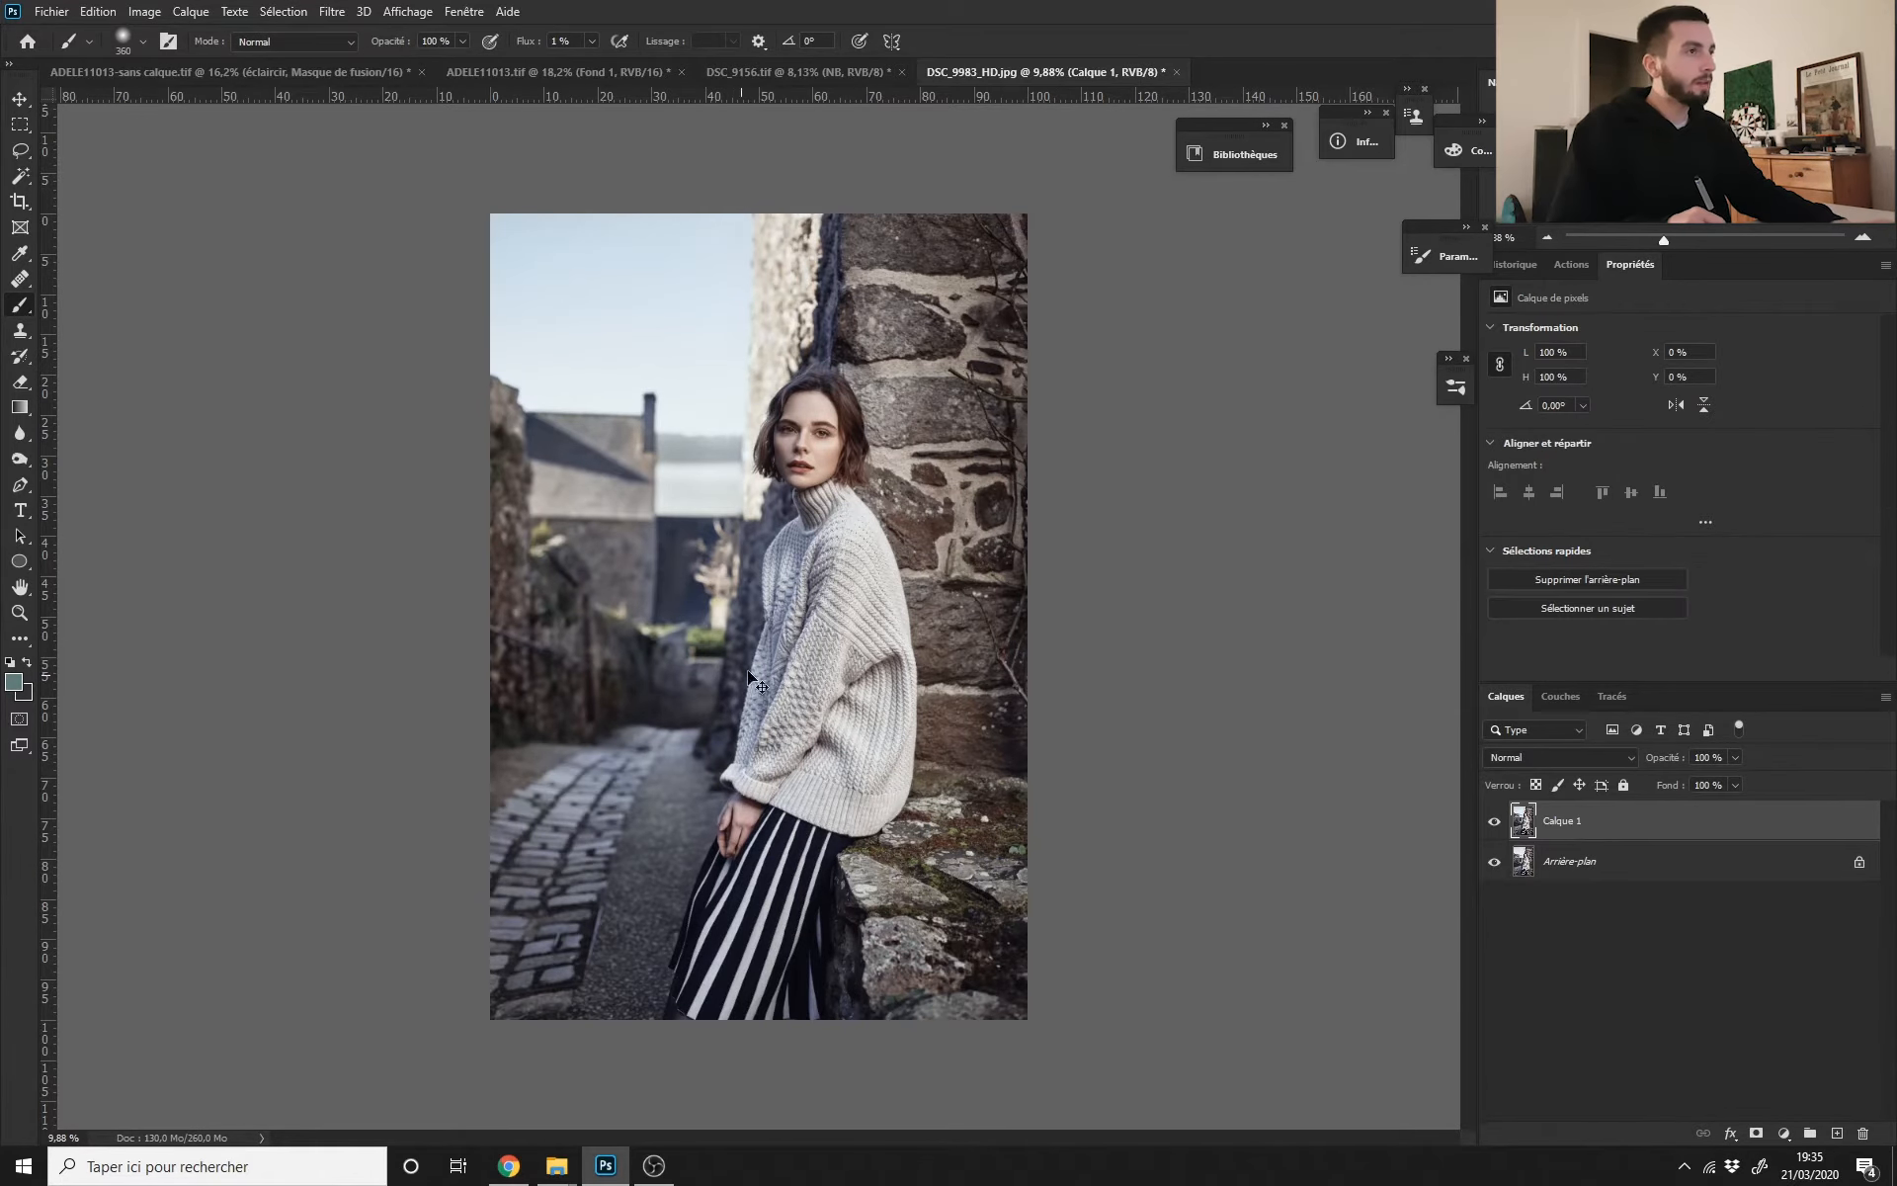
{"action": "scroll", "coordinate": [791, 635], "scroll_direction": "up", "scroll_amount": 1}
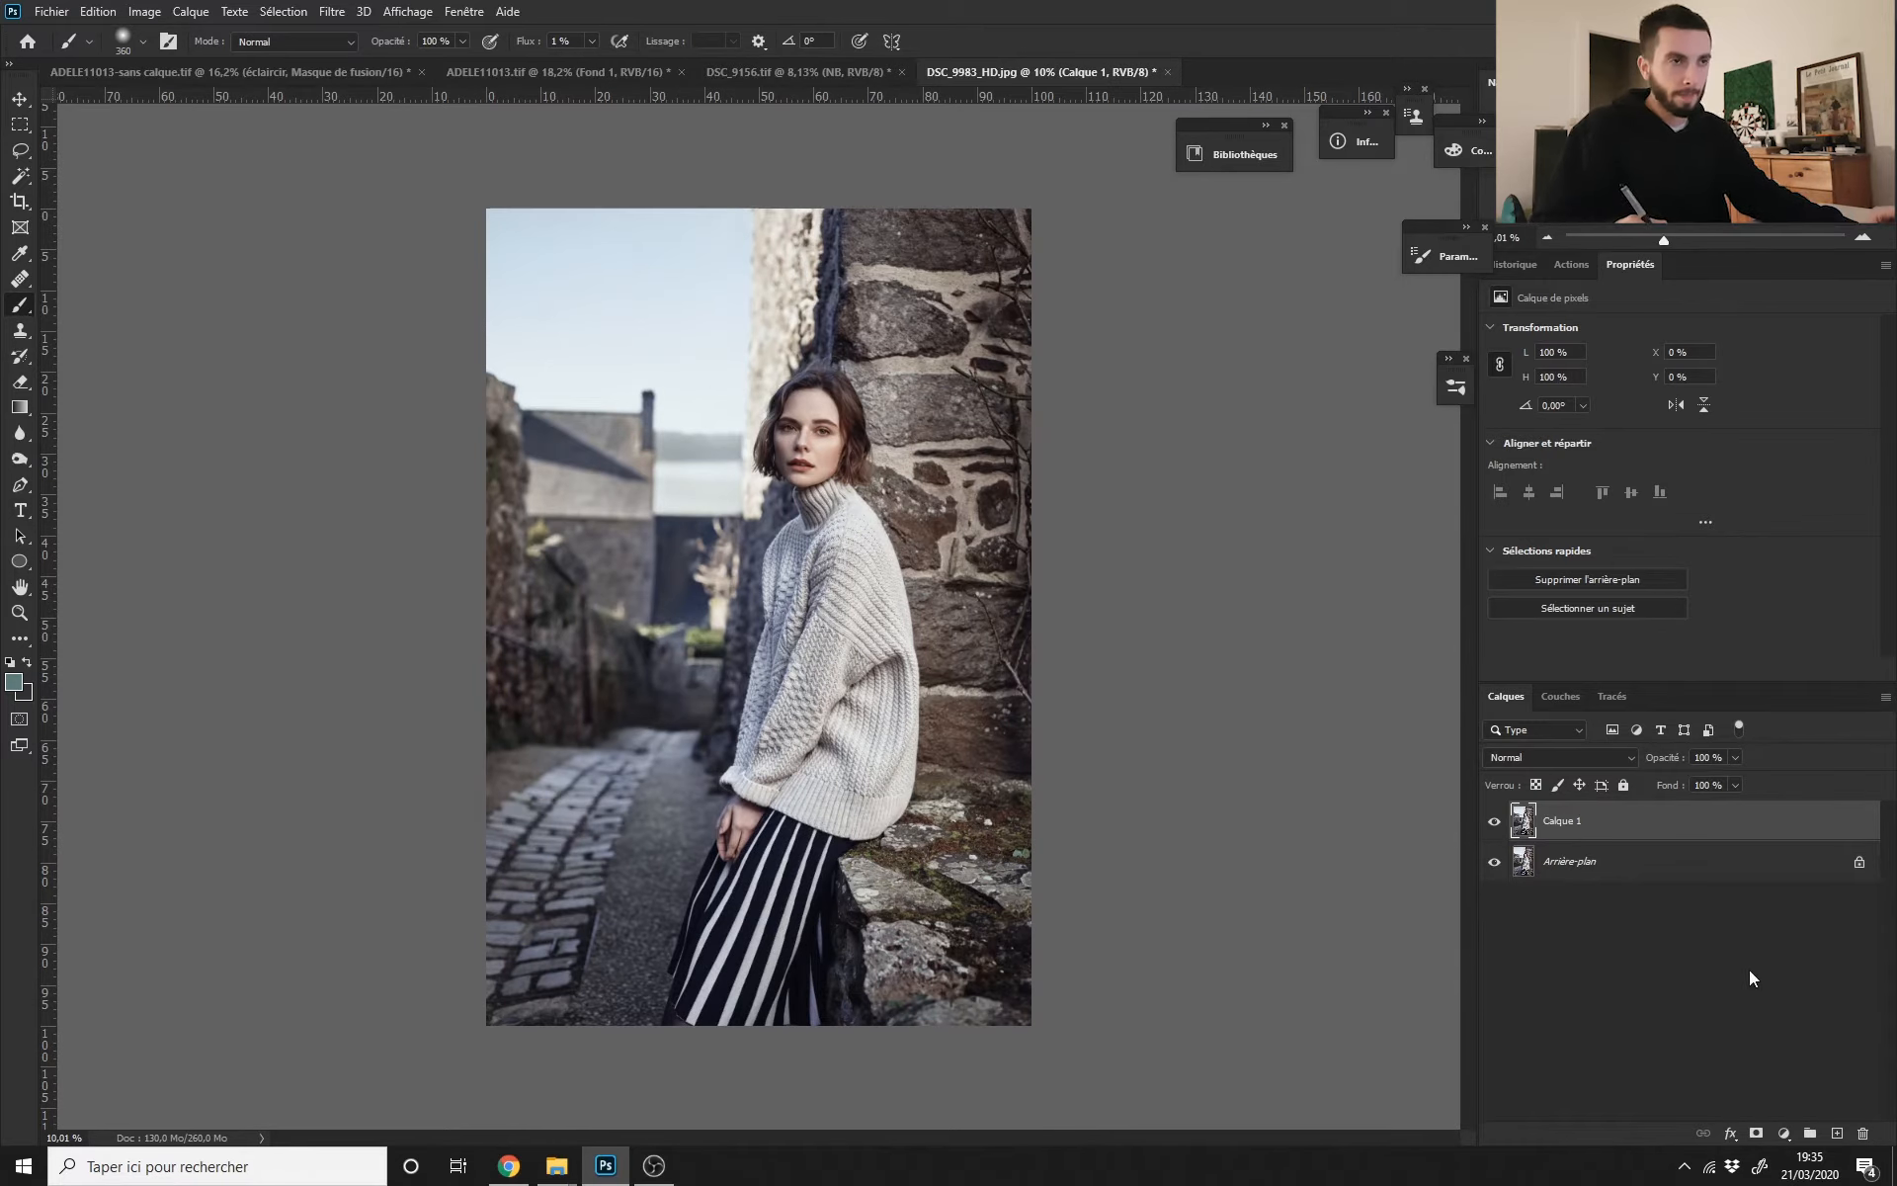
Step: Add a solid colour fill layer in neutral grey 808080 above the duplicated photo layer
{"action": "left_click", "coordinate": [1785, 1134]}
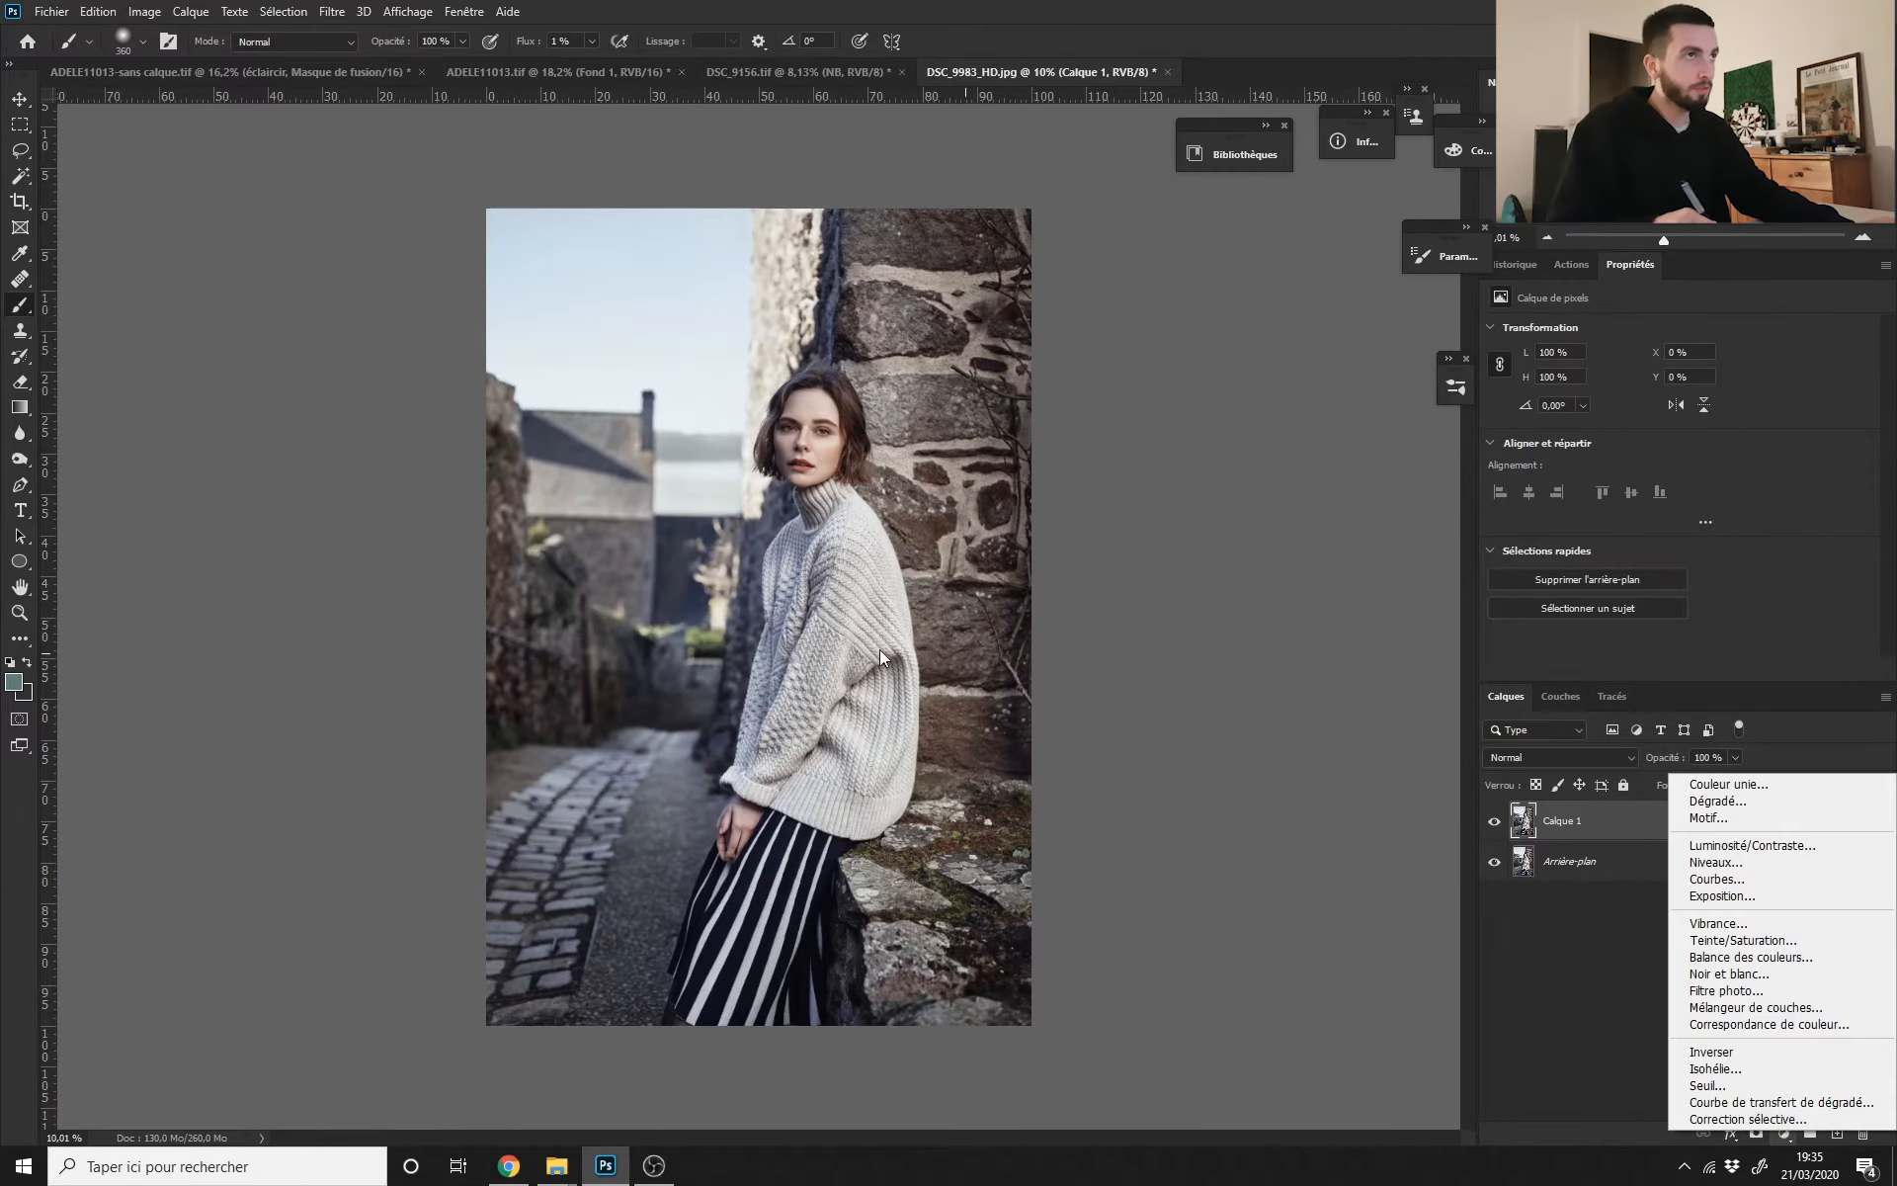
{"action": "scroll", "coordinate": [839, 587], "scroll_direction": "up", "scroll_amount": 2}
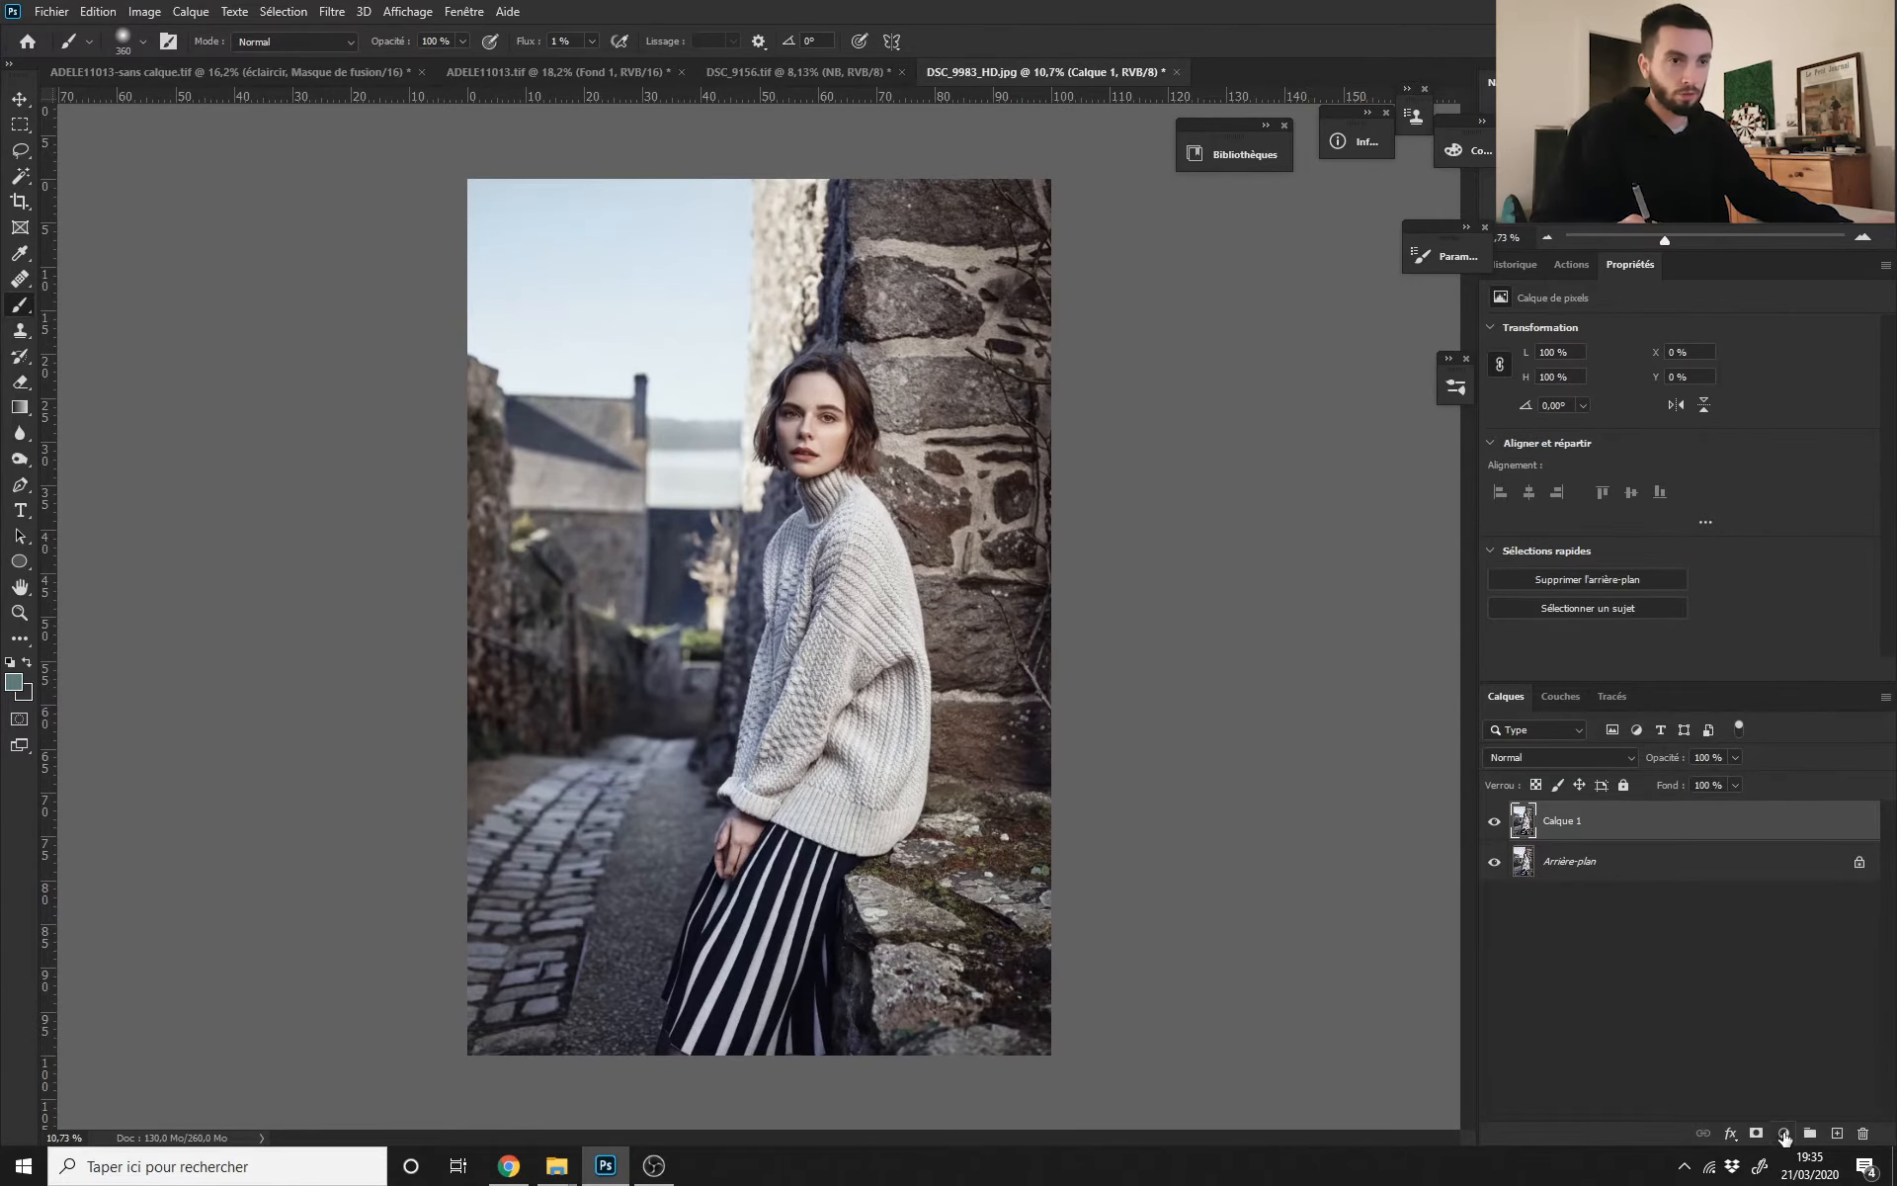
{"action": "left_click", "coordinate": [1784, 1133]}
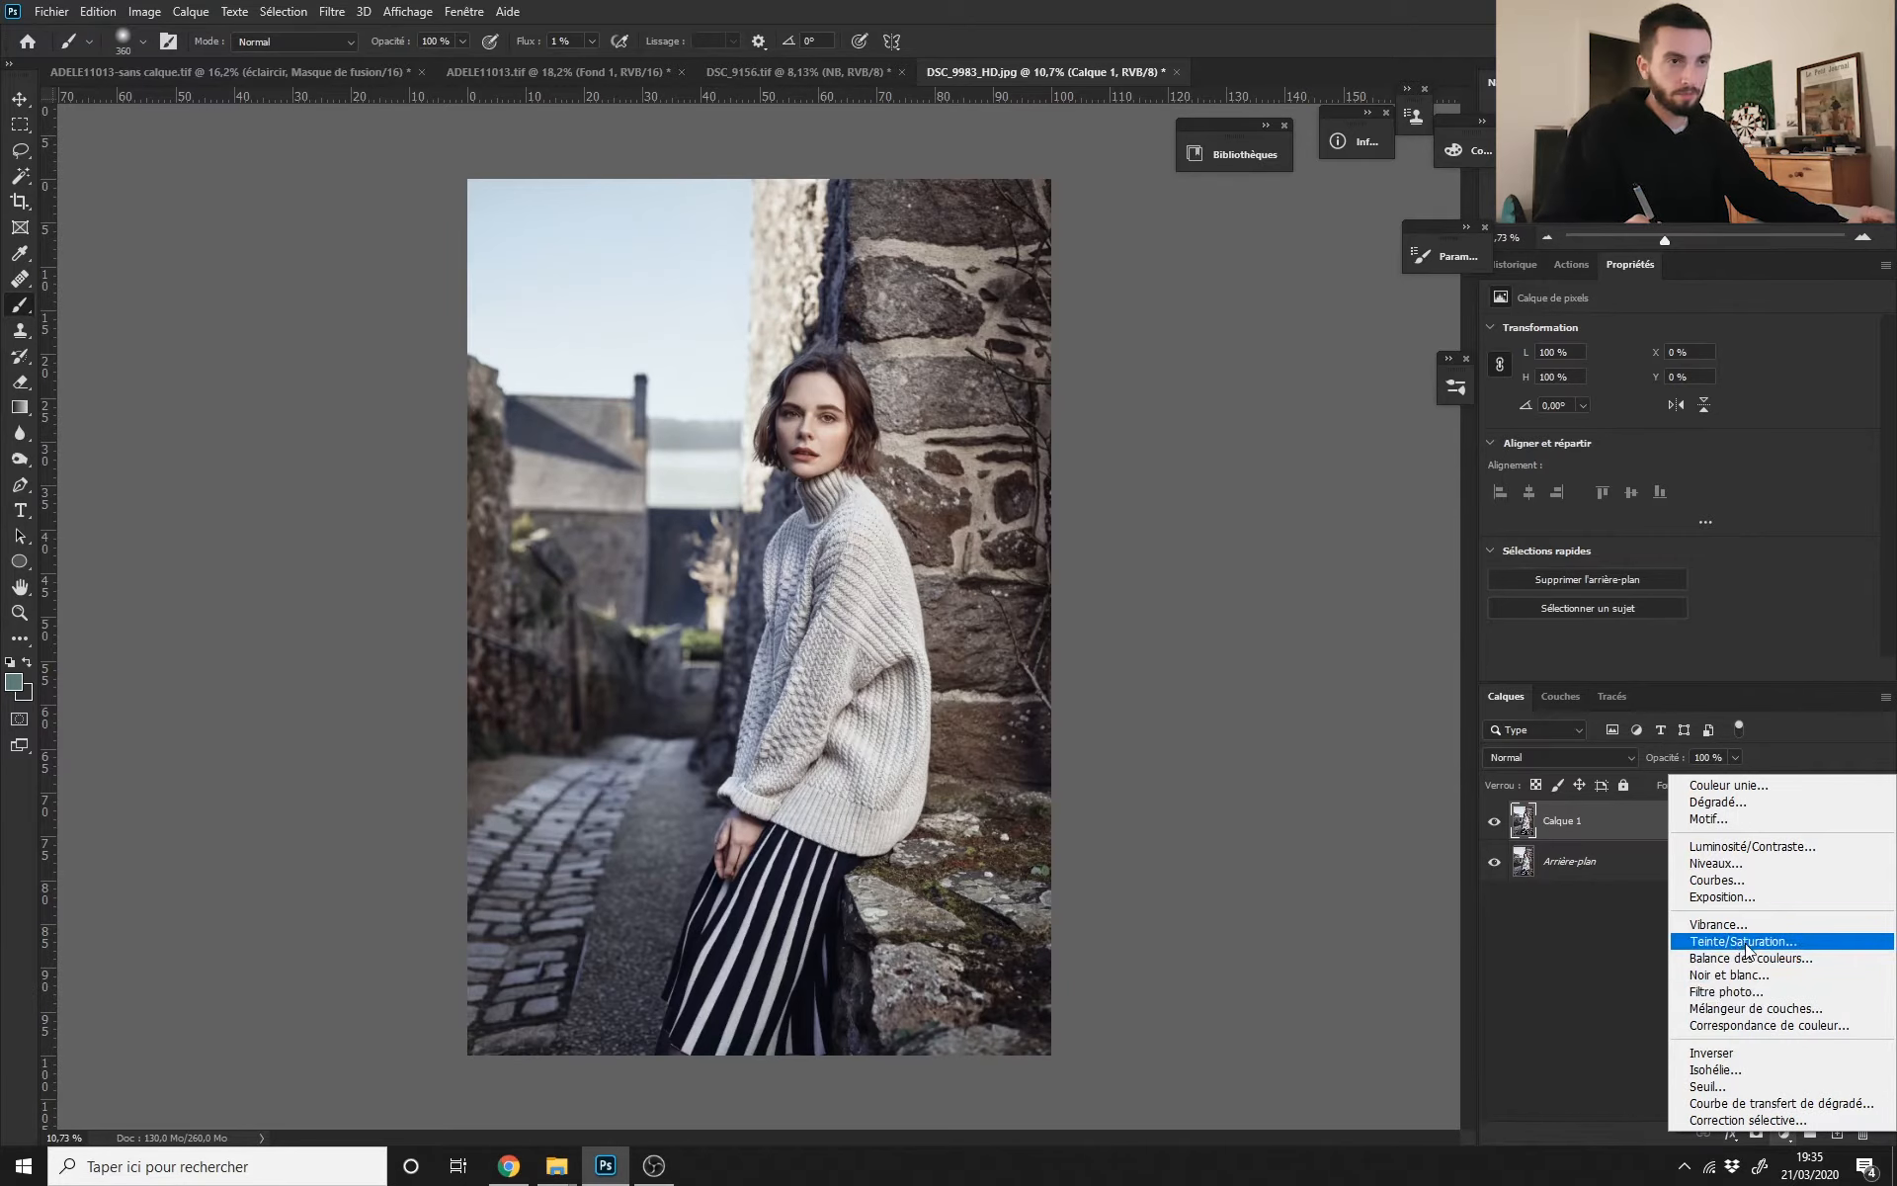
{"action": "left_click", "coordinate": [1729, 791]}
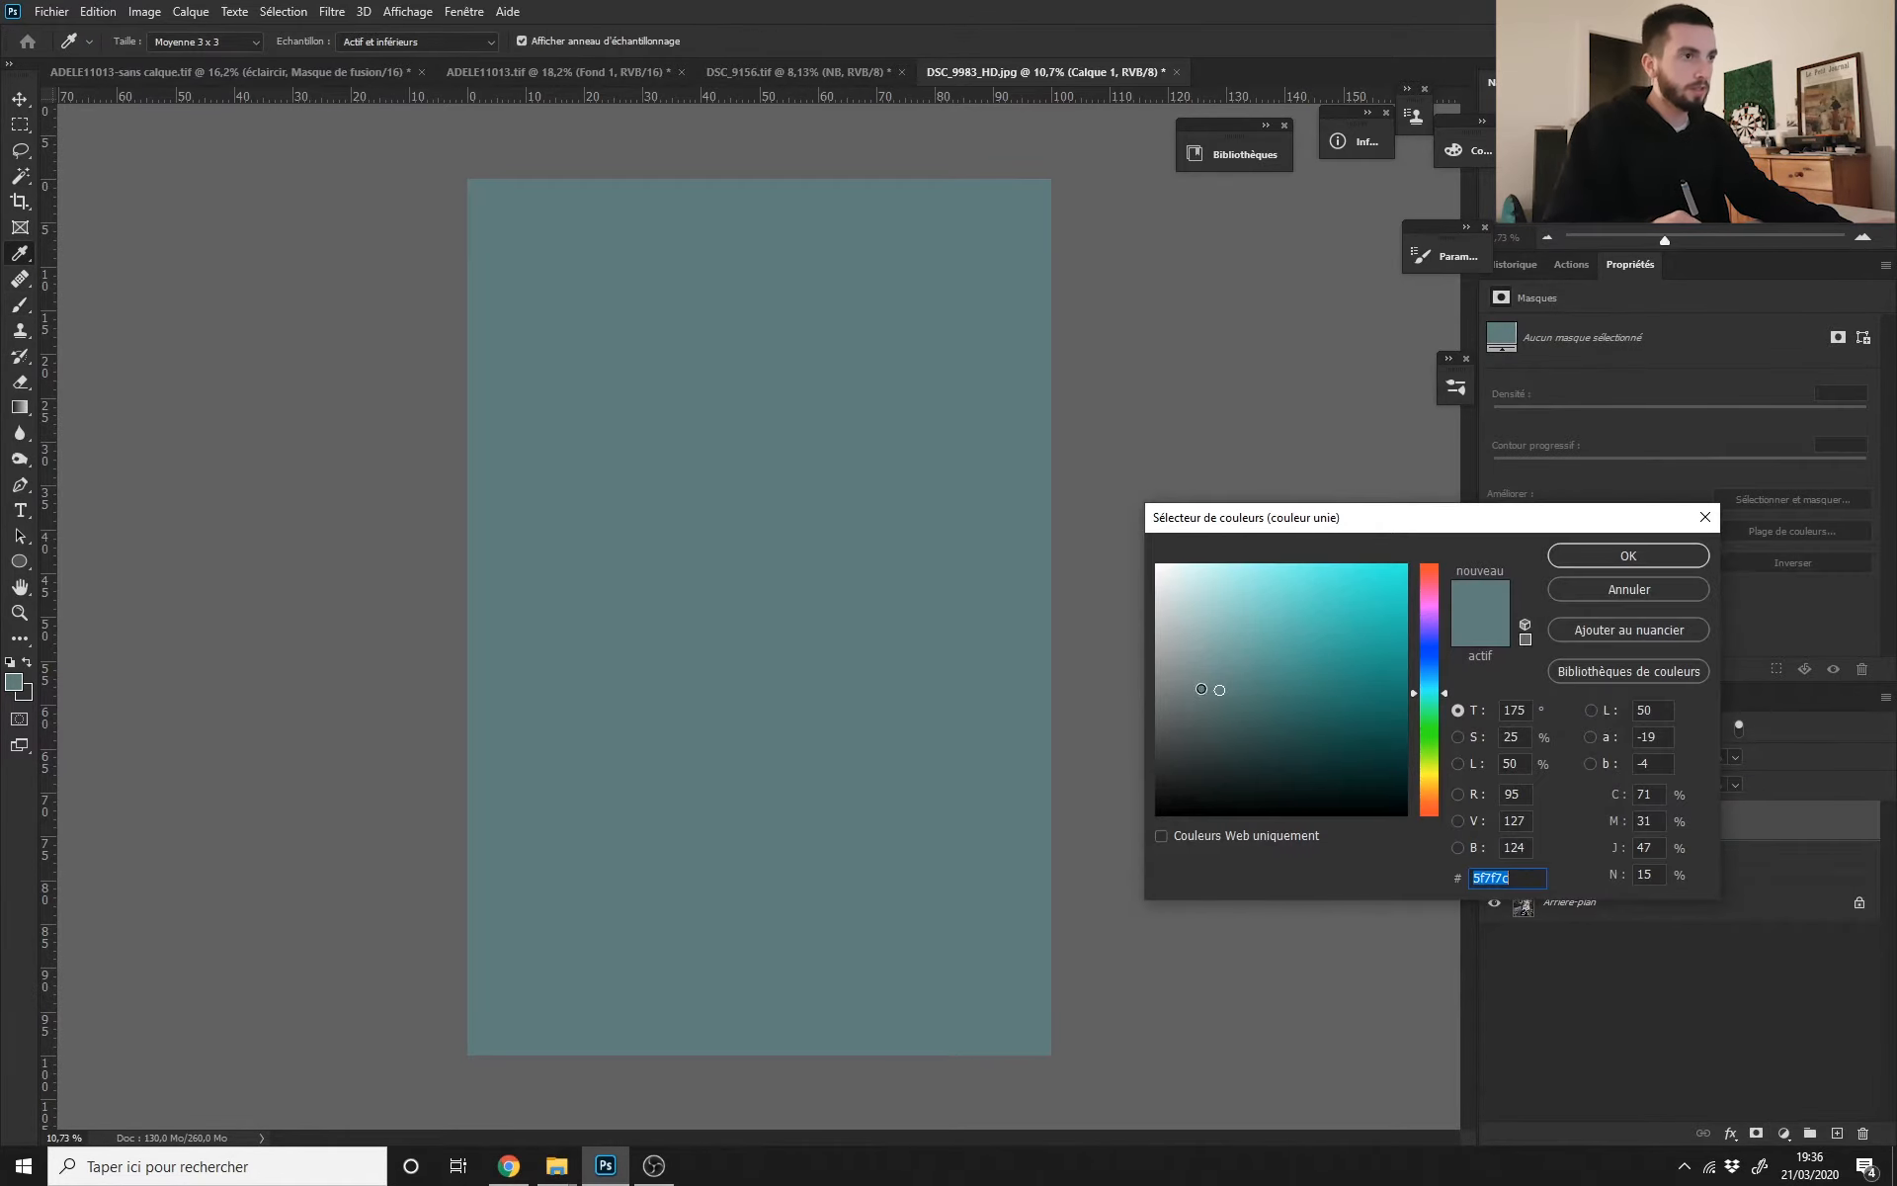
{"action": "type", "text": "808080"}
{"action": "left_click", "coordinate": [1581, 558]}
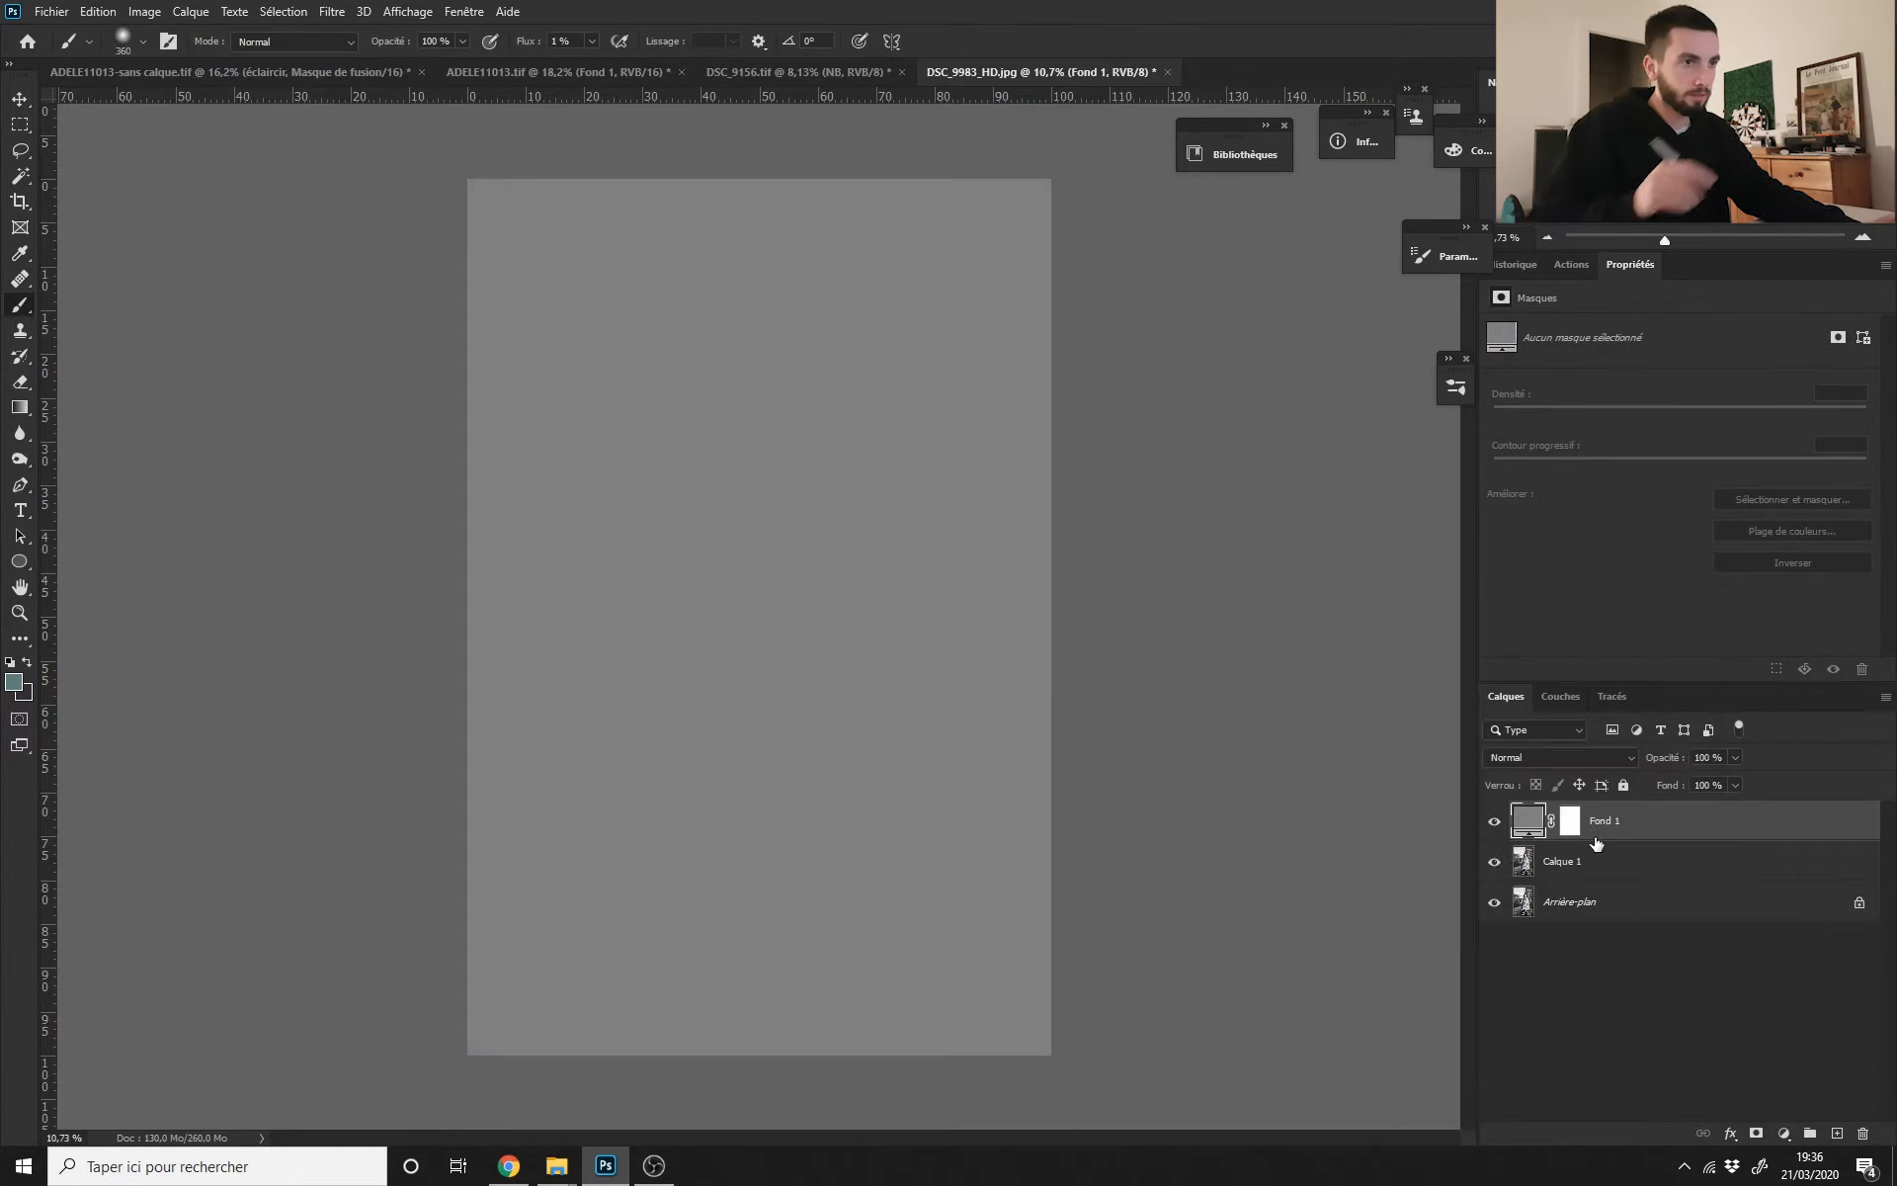
Step: Delete the grey fill layer's mask and rename the layer "mode couleur"
{"action": "right_click", "coordinate": [1573, 821]}
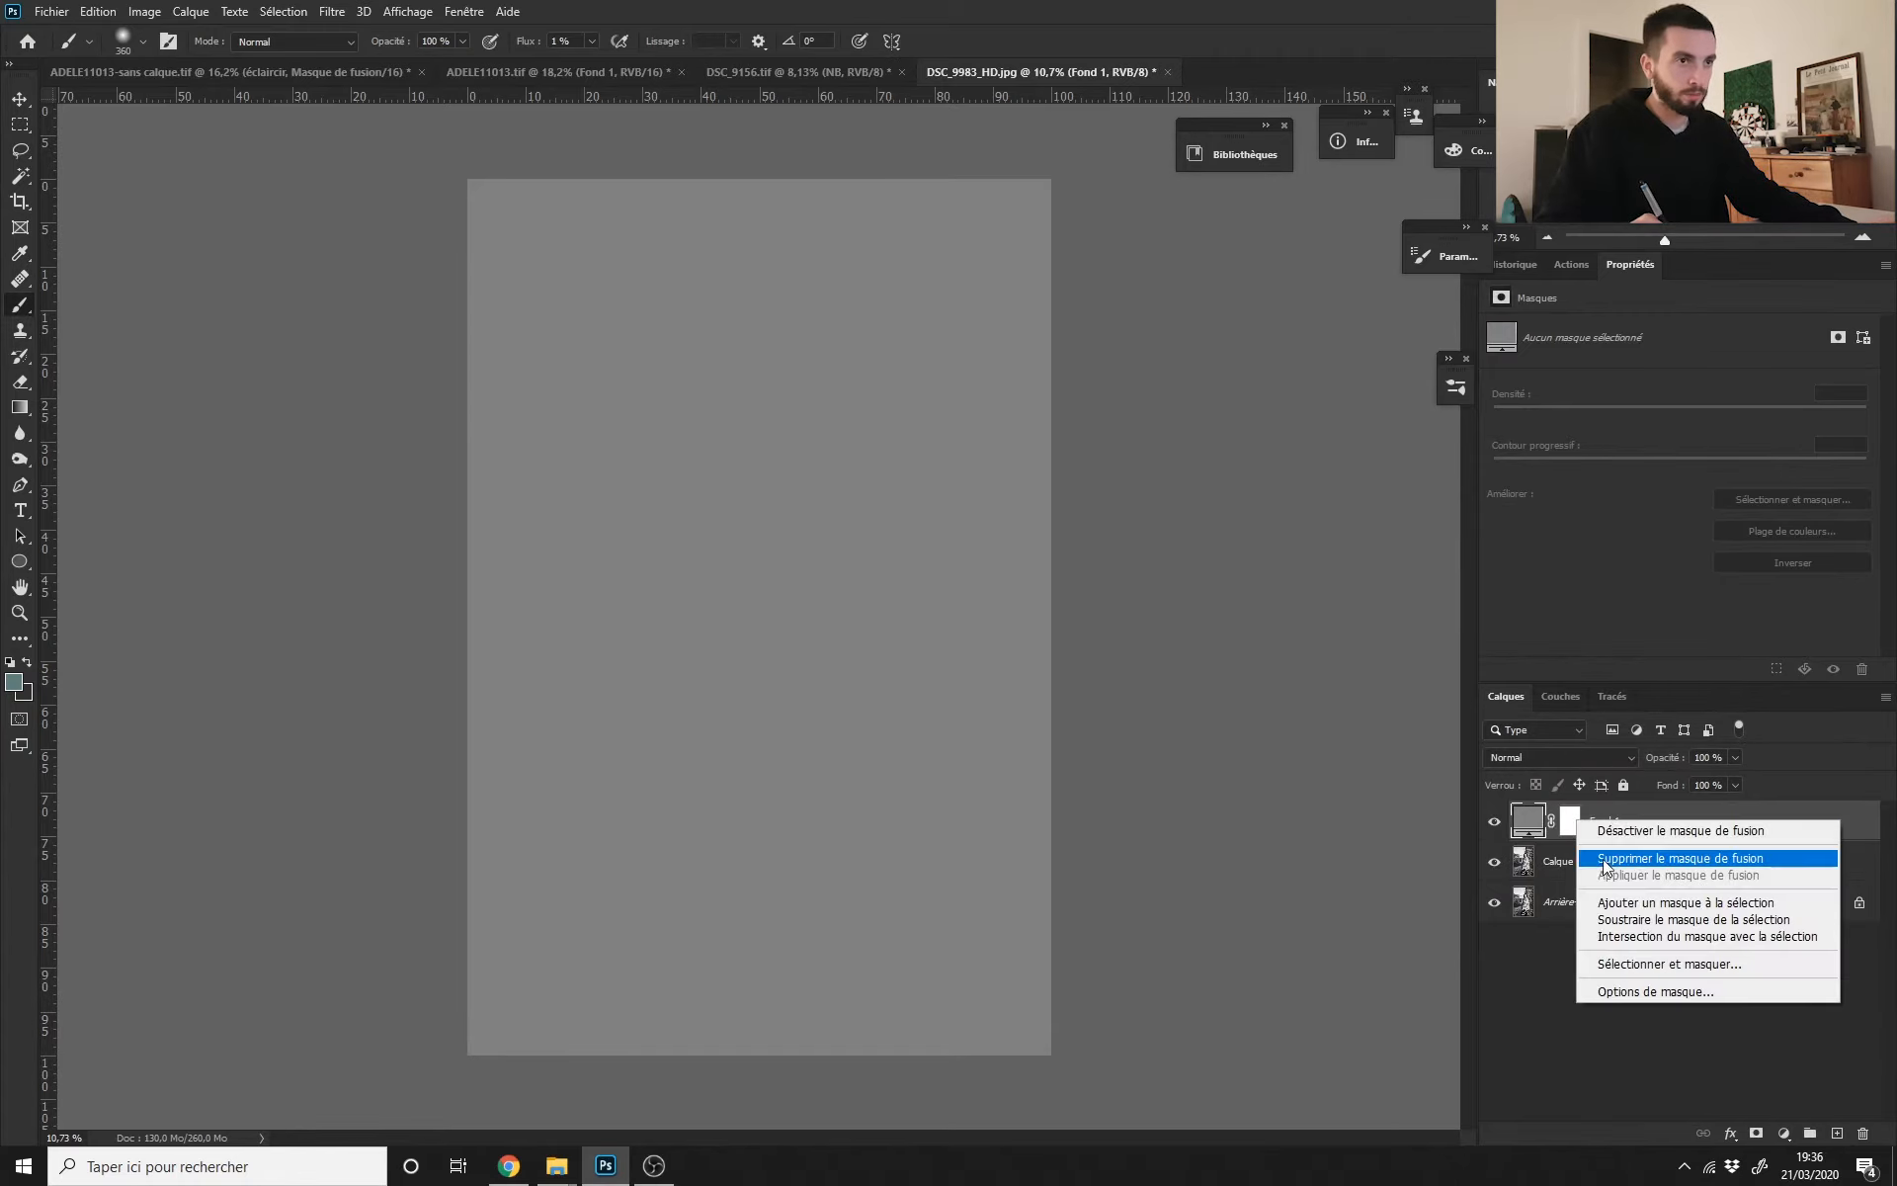
{"action": "left_click", "coordinate": [1593, 858]}
{"action": "double_click", "coordinate": [1575, 822]}
{"action": "type", "text": "mod"}
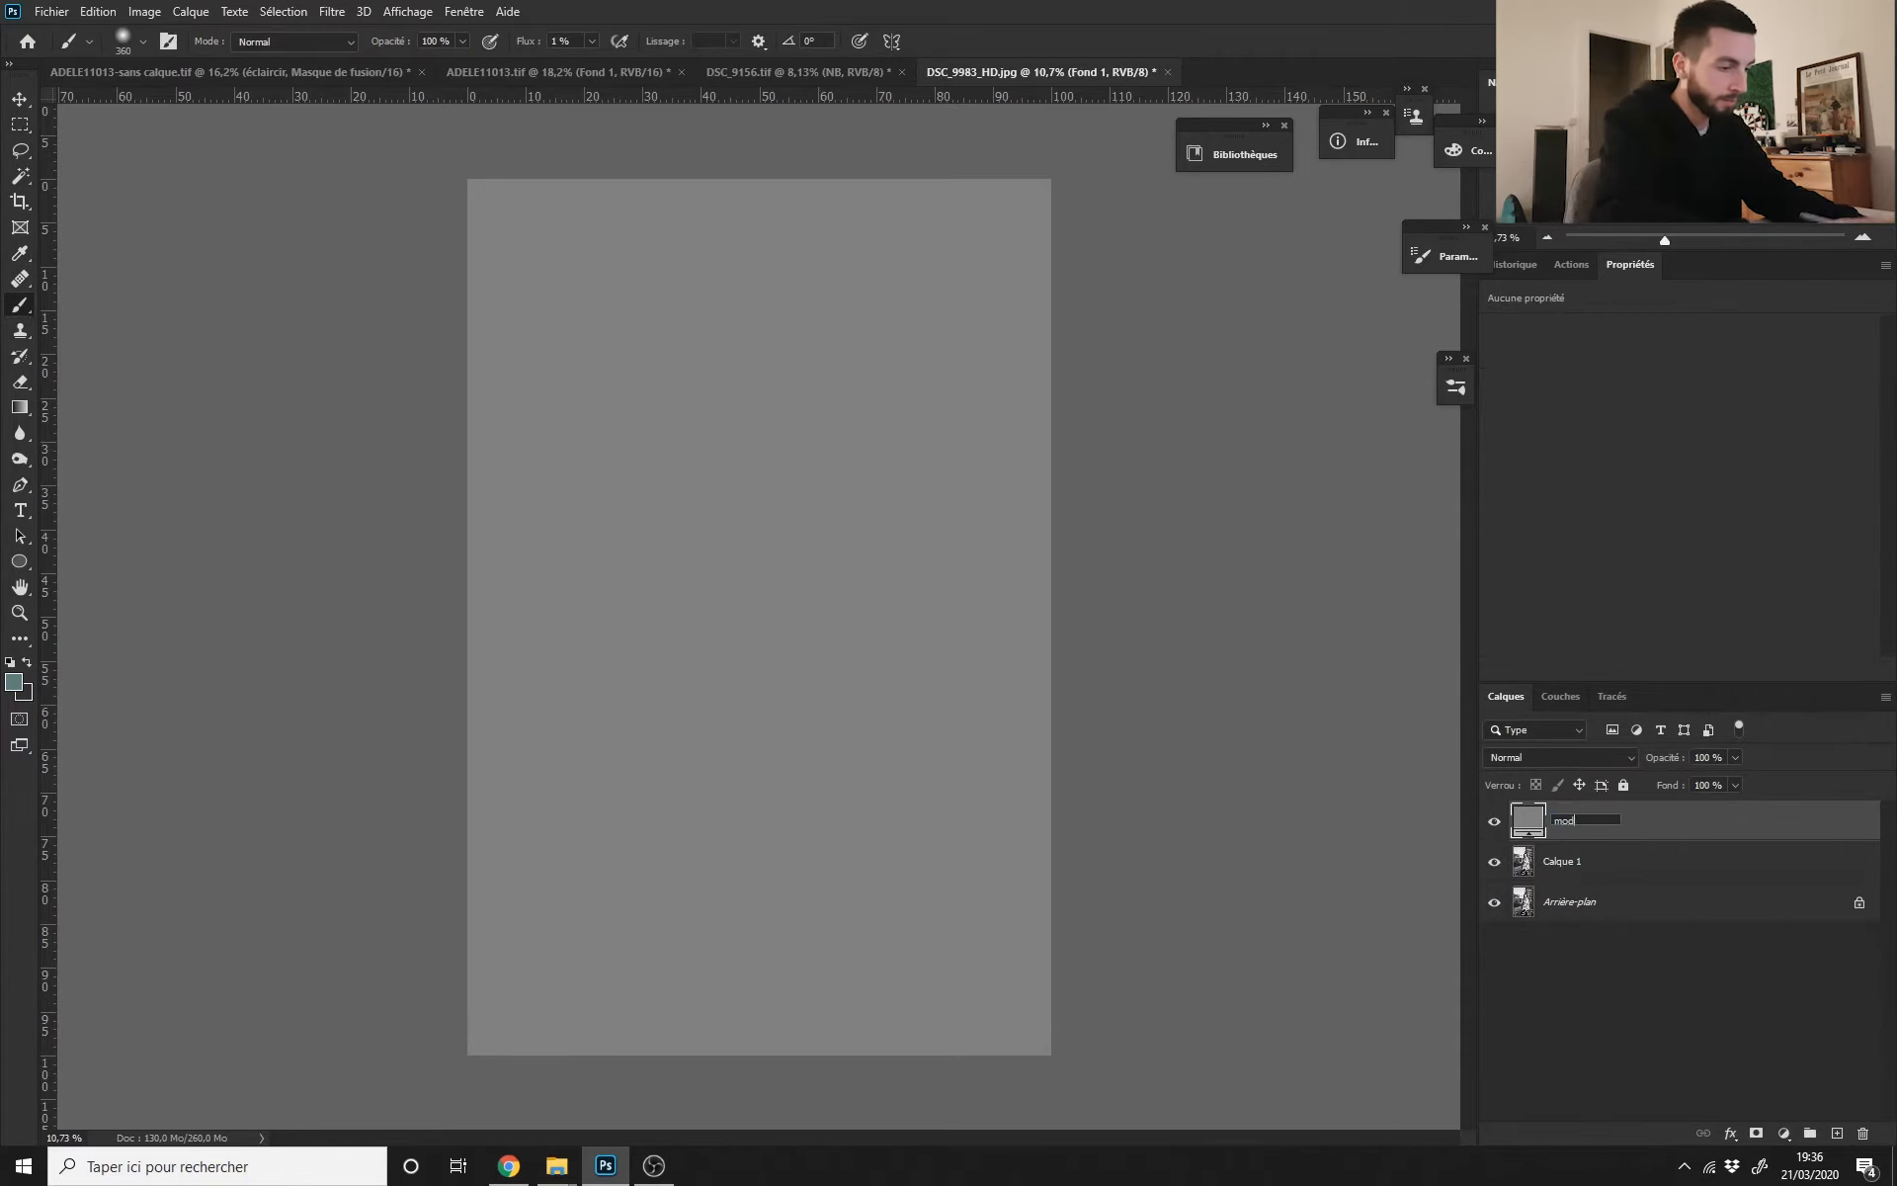
{"action": "type", "text": "e couleur"}
{"action": "key", "text": "Return"}
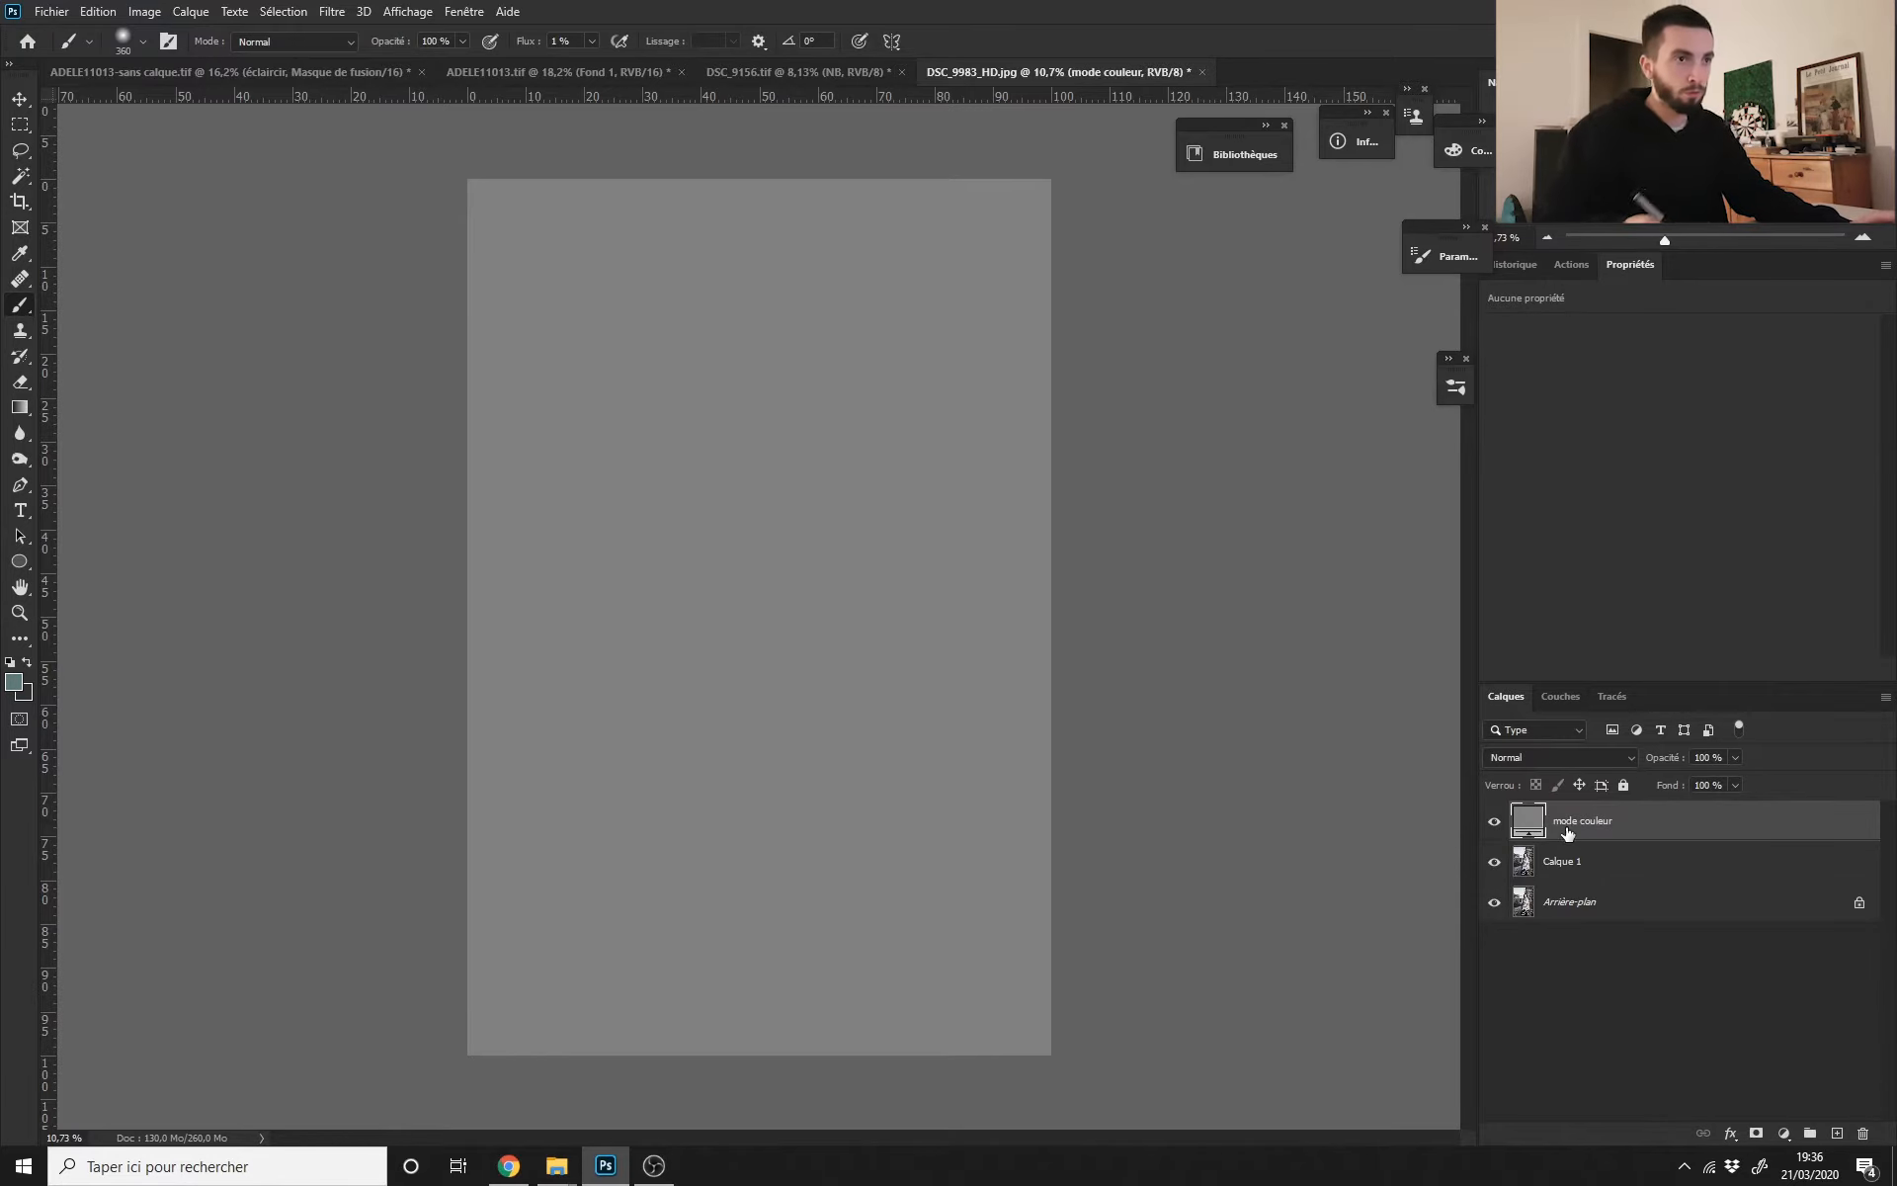
Step: Set the "mode couleur" layer's blending mode to Couleur and compare the photo with the layer off and on
{"action": "left_click", "coordinate": [1585, 759]}
{"action": "left_click", "coordinate": [1527, 1114]}
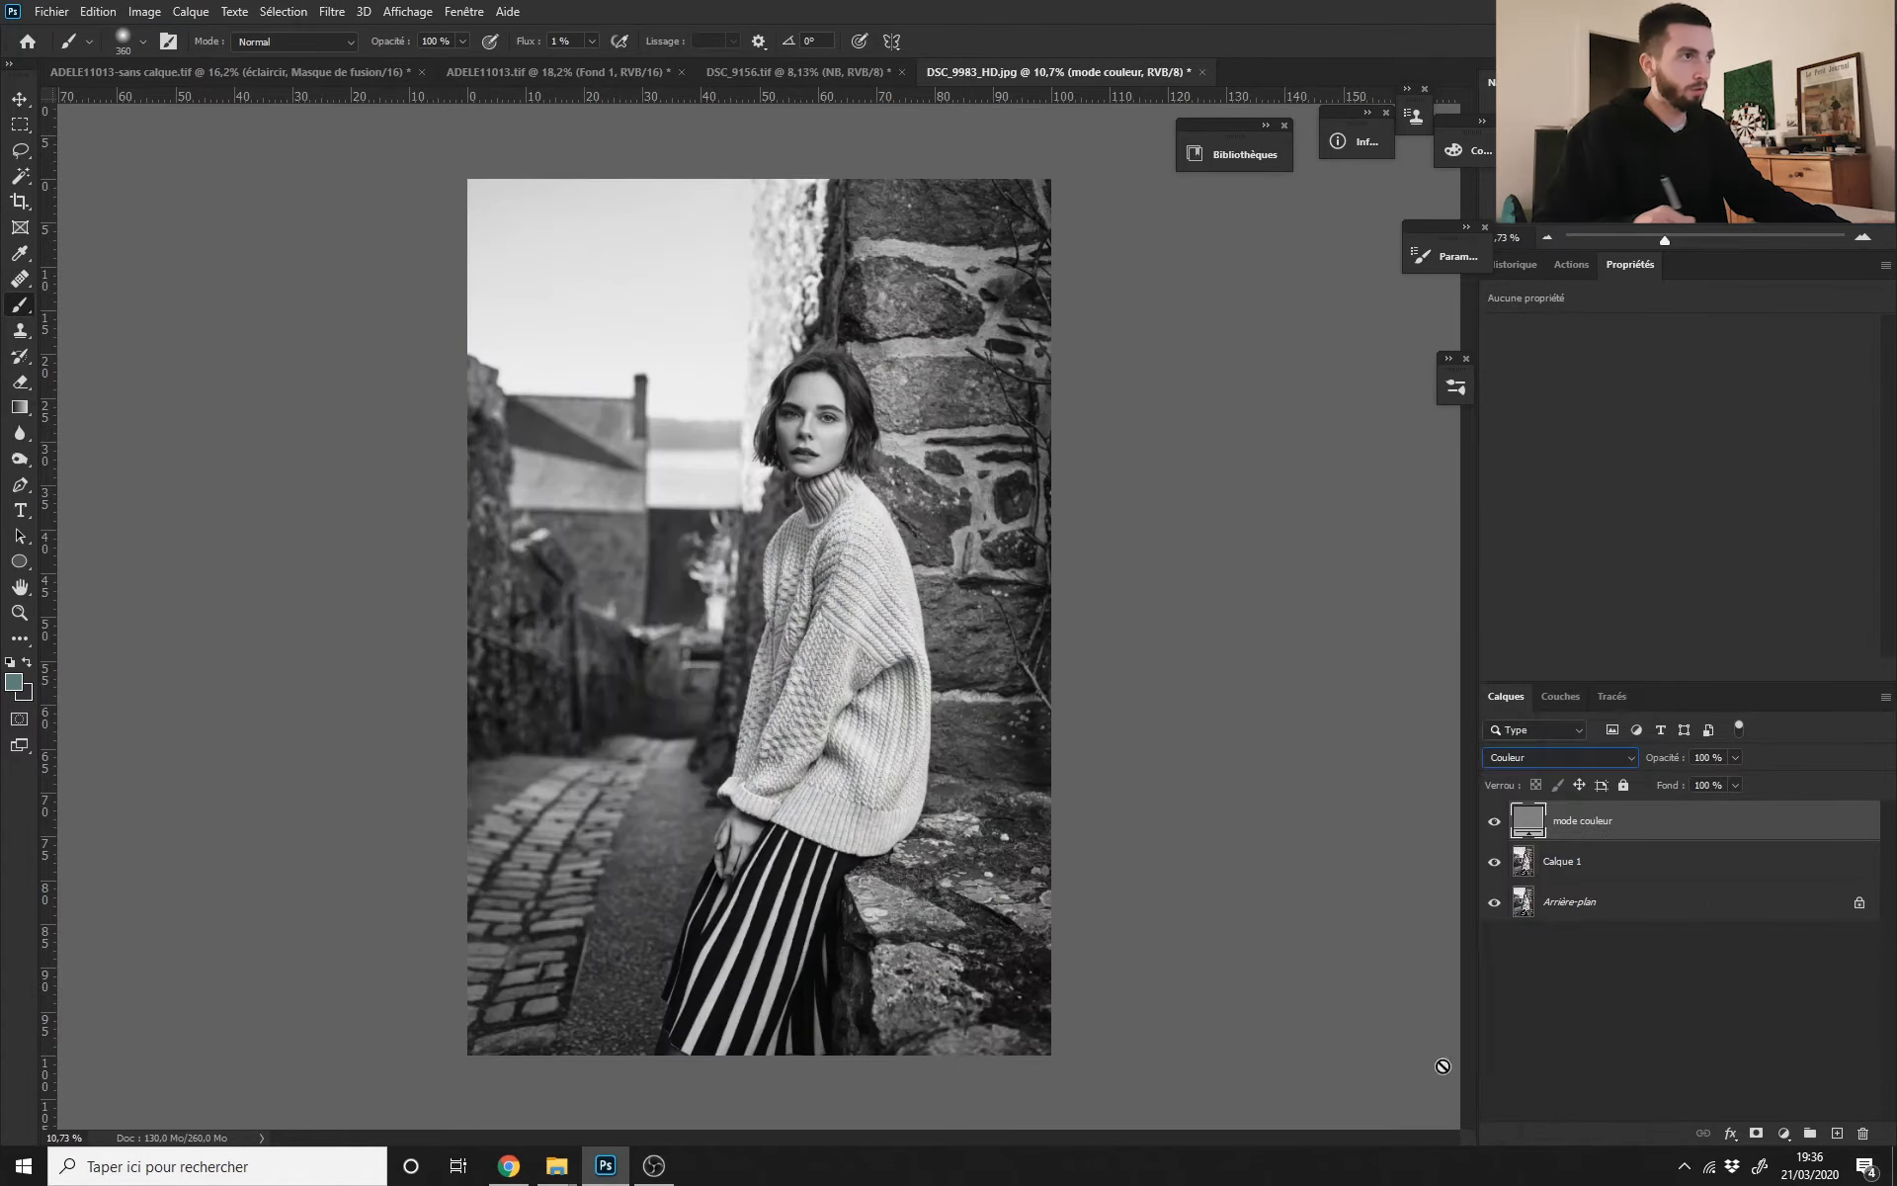
{"action": "key", "text": "ctrl+minus"}
{"action": "key", "text": "ctrl+0"}
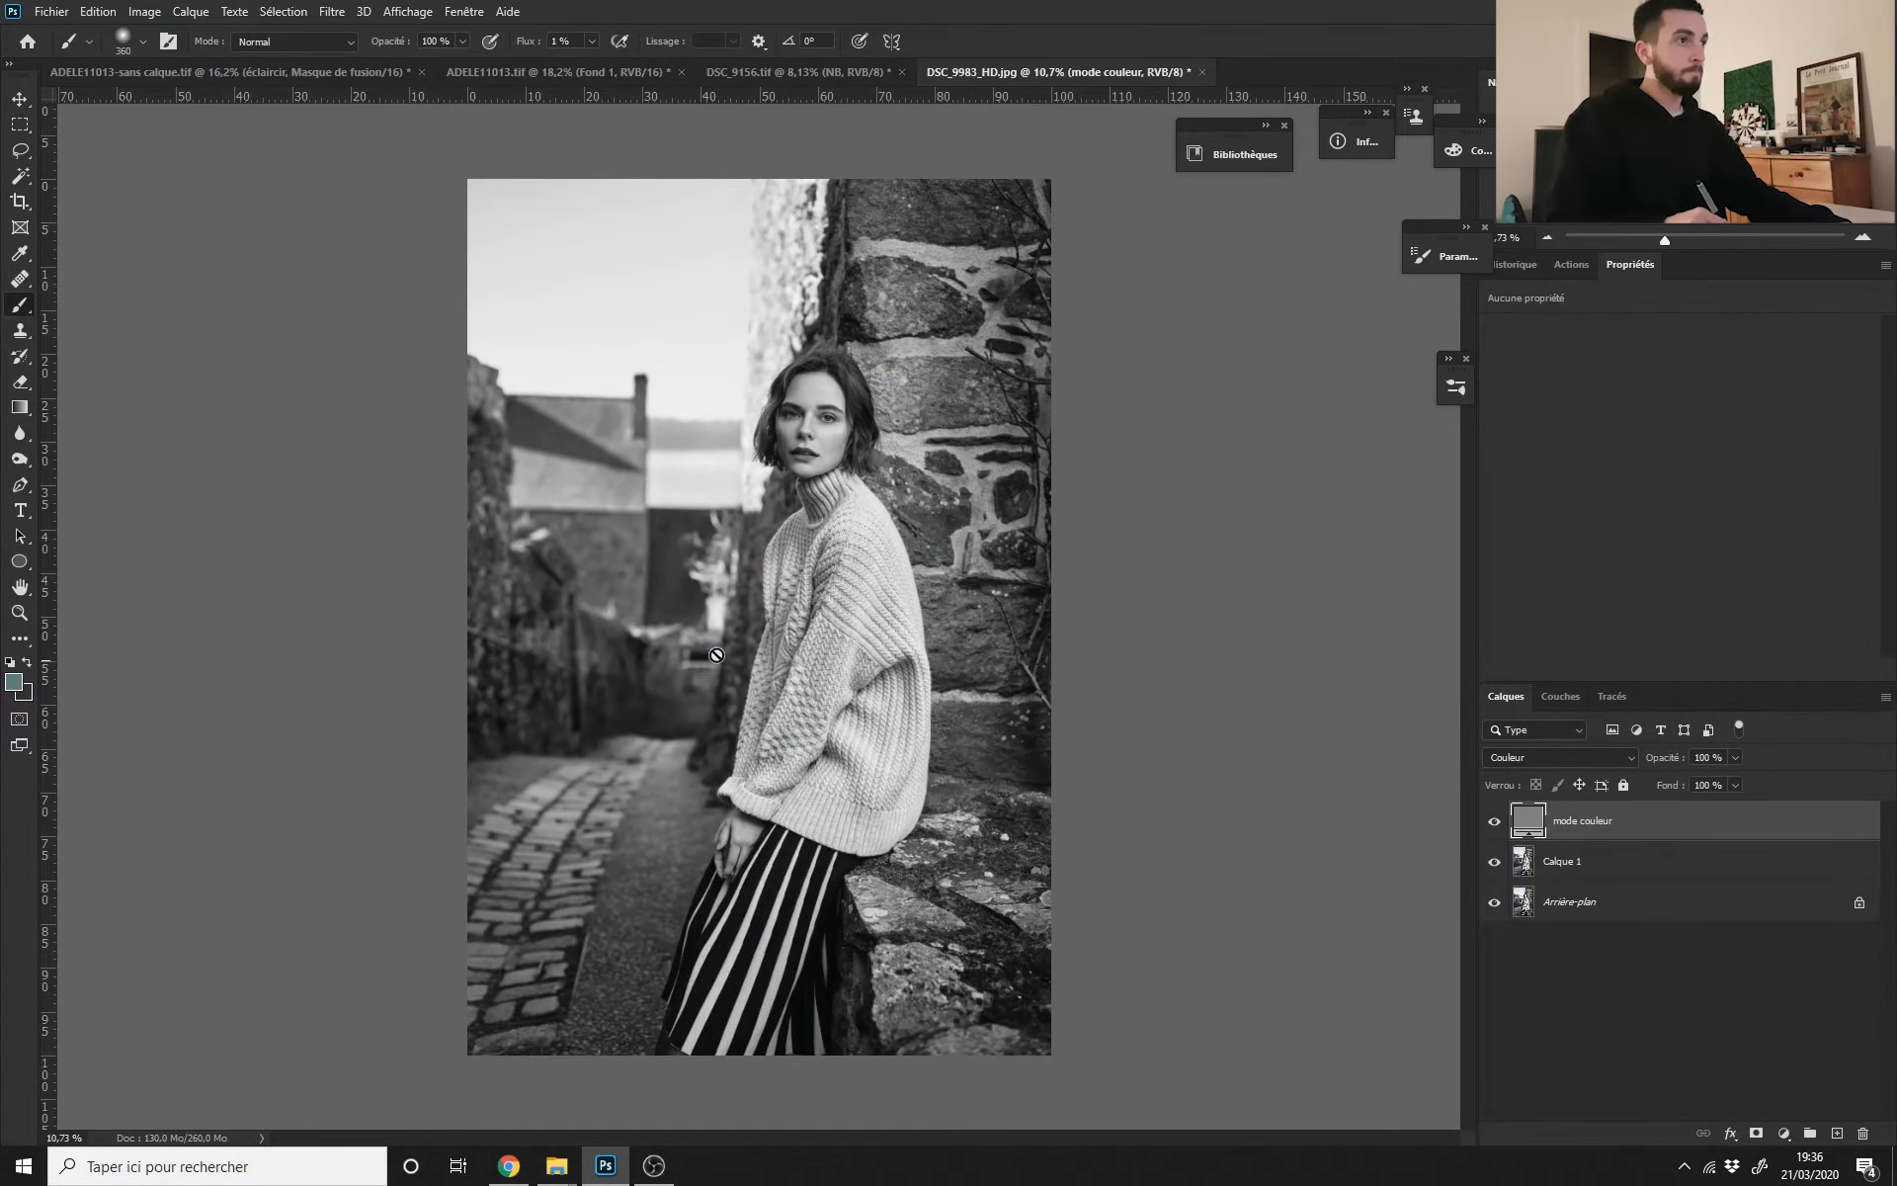
{"action": "scroll", "coordinate": [721, 568], "scroll_direction": "up", "scroll_amount": 2}
{"action": "scroll", "coordinate": [597, 550], "scroll_direction": "down", "scroll_amount": 1}
{"action": "left_click", "coordinate": [1496, 822]}
{"action": "left_click", "coordinate": [1494, 823]}
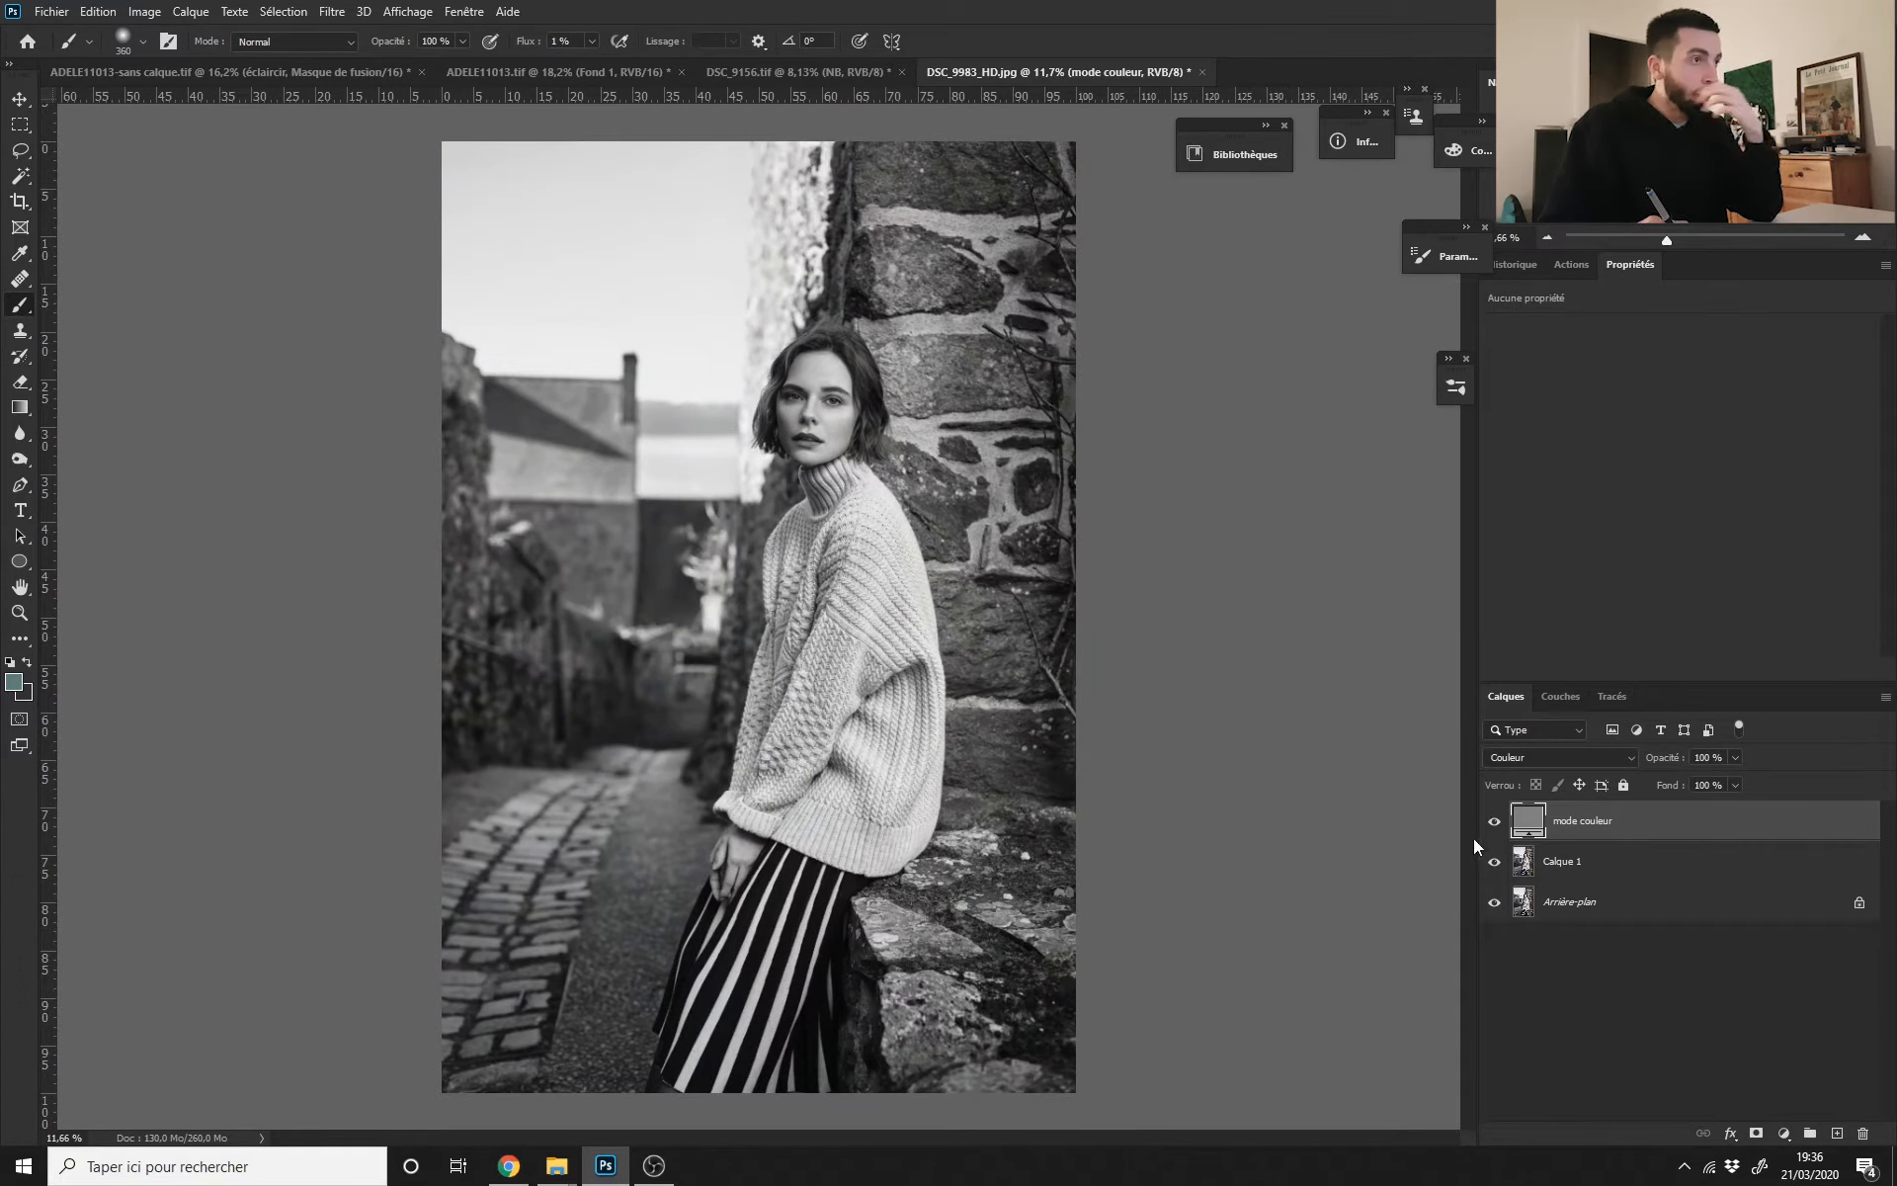
{"action": "scroll", "coordinate": [924, 967], "scroll_direction": "down", "scroll_amount": 2}
{"action": "scroll", "coordinate": [924, 968], "scroll_direction": "up", "scroll_amount": 1}
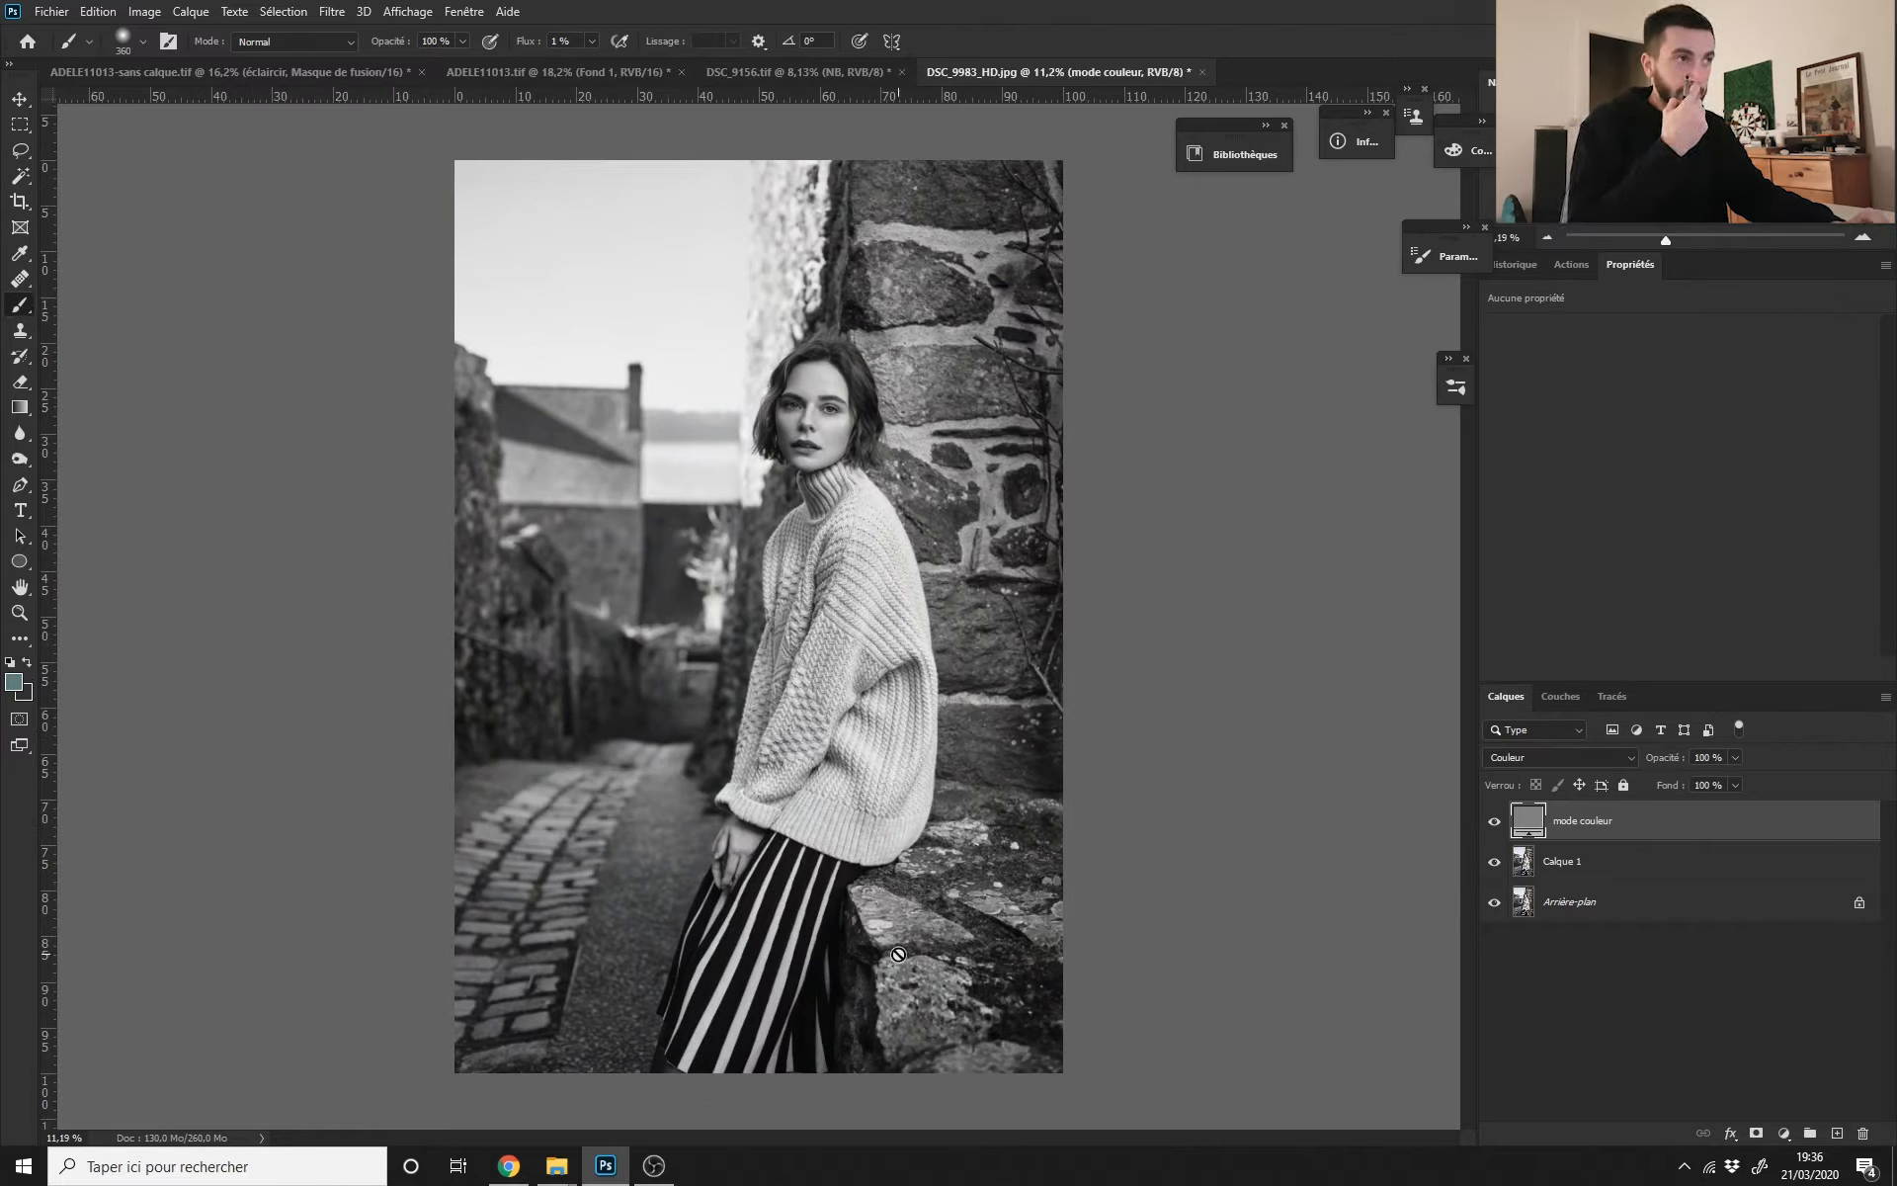
Step: Add a Curves adjustment layer above "mode couleur", lowering the shadows and slightly raising the highlights for a gentle contrast boost
{"action": "left_click", "coordinate": [1783, 1133]}
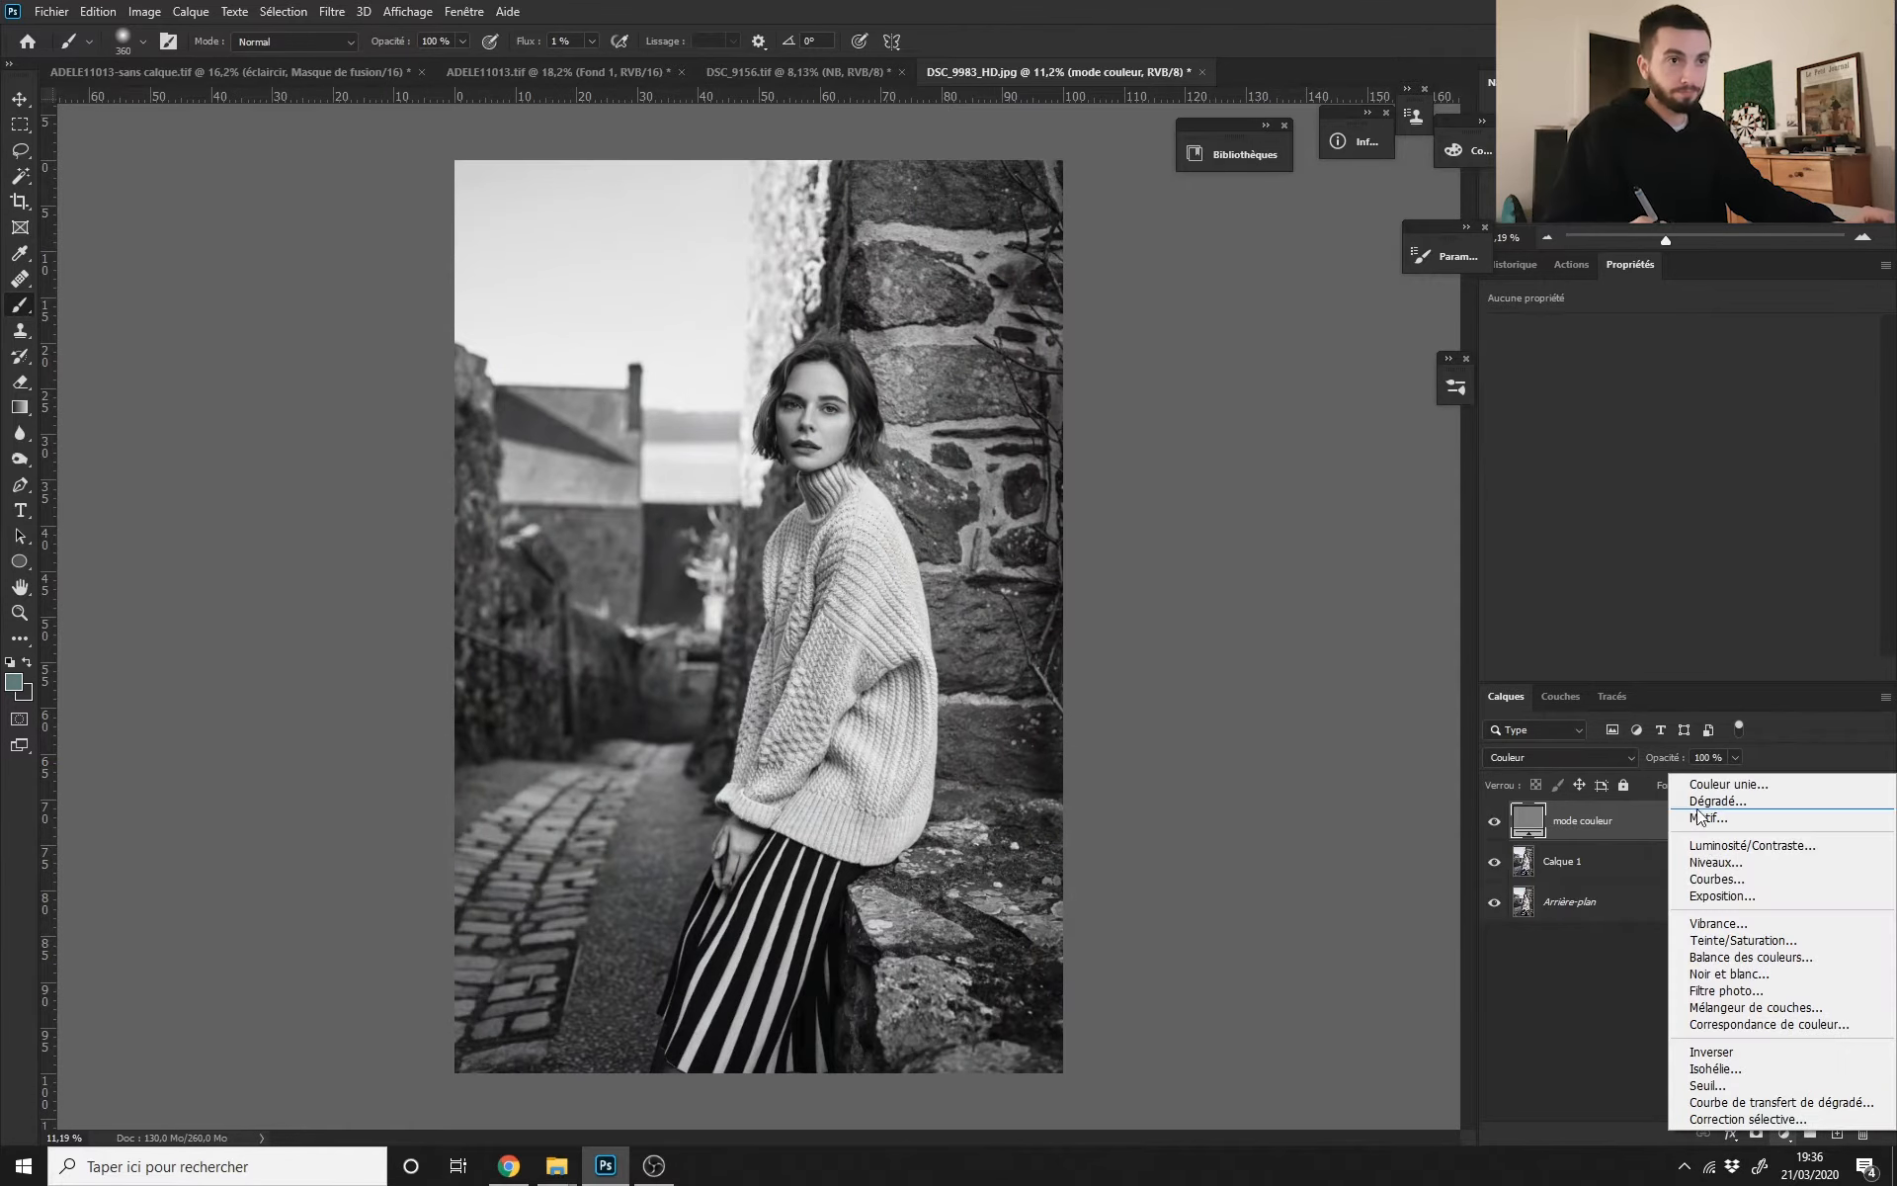
{"action": "left_click", "coordinate": [1696, 885]}
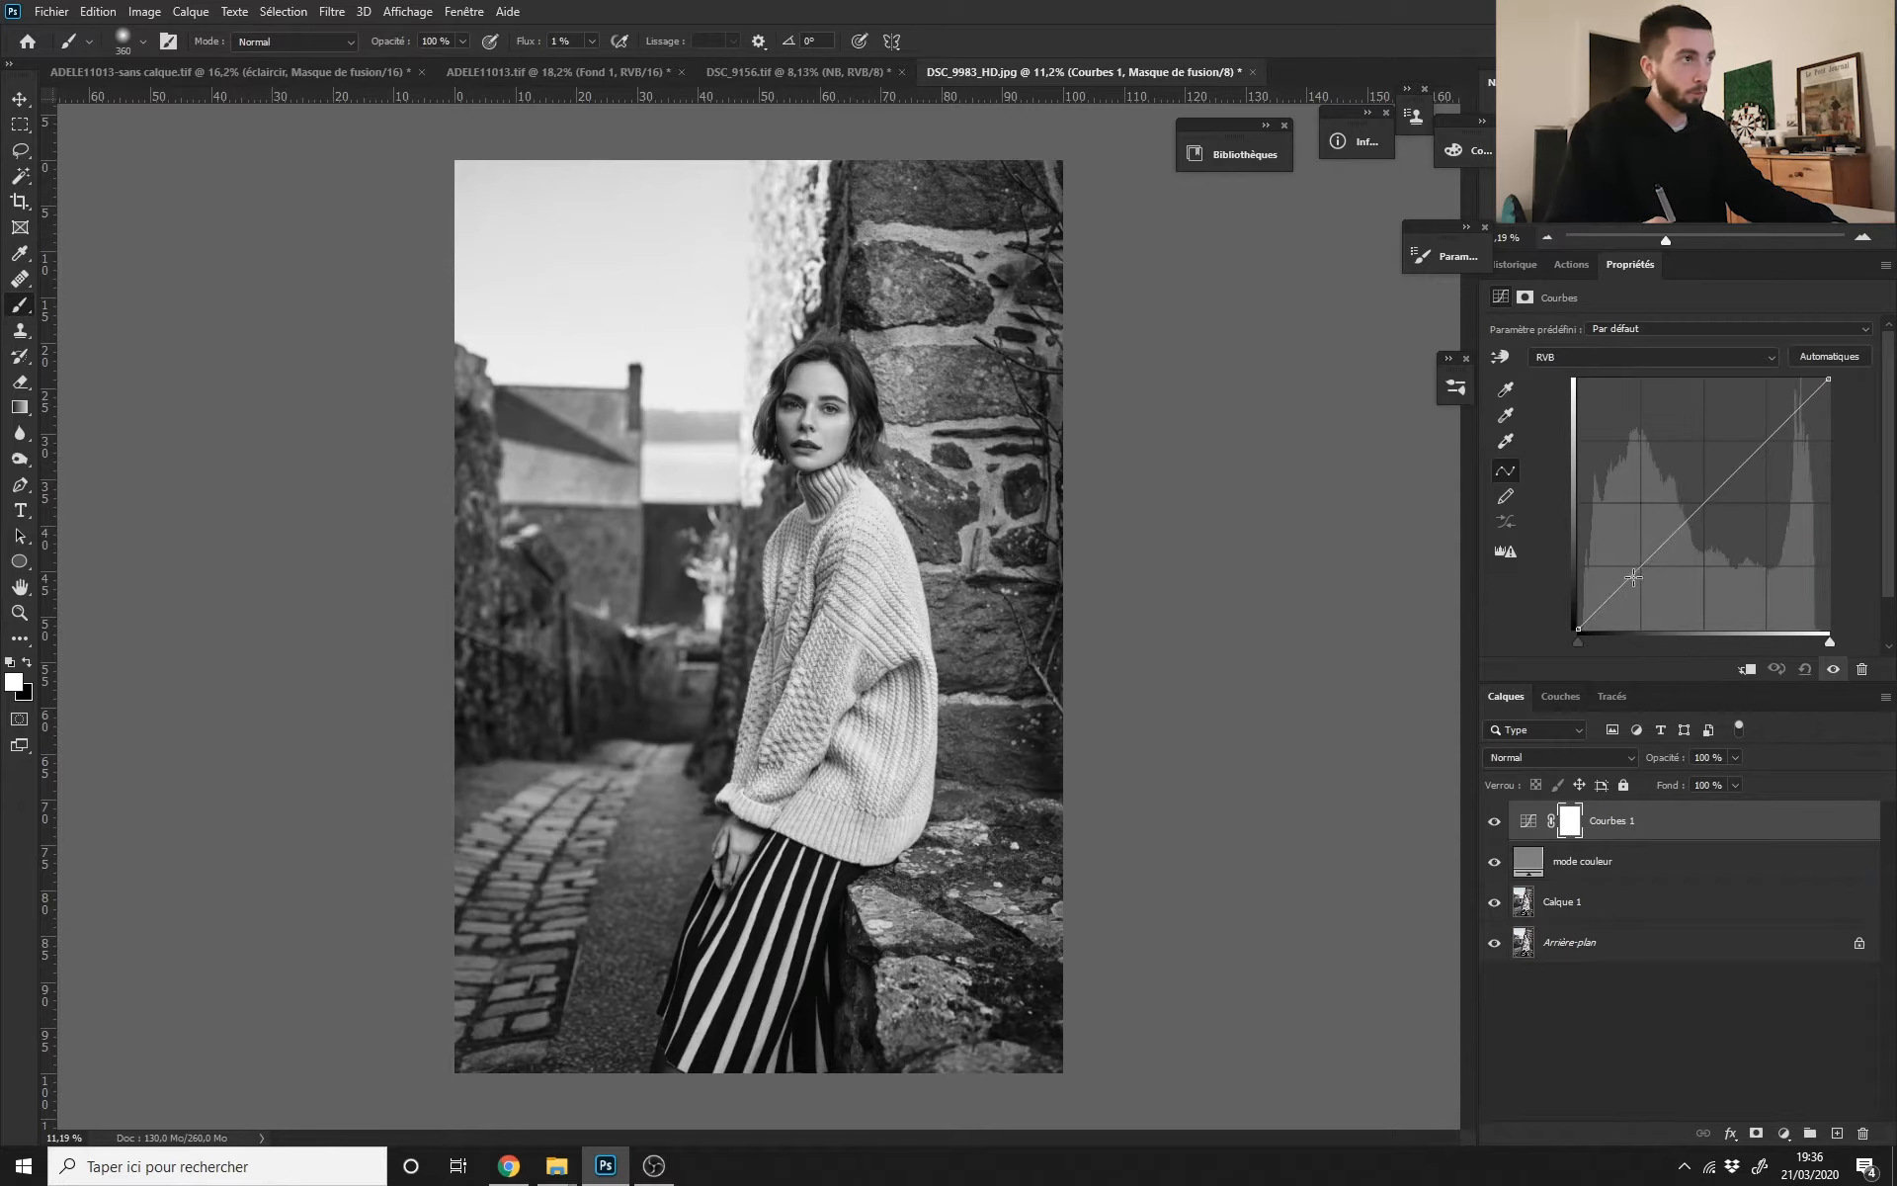
{"action": "left_click_drag", "start_coordinate": [1633, 578], "coordinate": [1637, 584]}
{"action": "left_click_drag", "start_coordinate": [1775, 444], "coordinate": [1770, 439]}
Step: Compare the black-and-white photo with the Courbes 1 layer hidden and shown
{"action": "scroll", "coordinate": [759, 616], "scroll_direction": "down", "scroll_amount": 2}
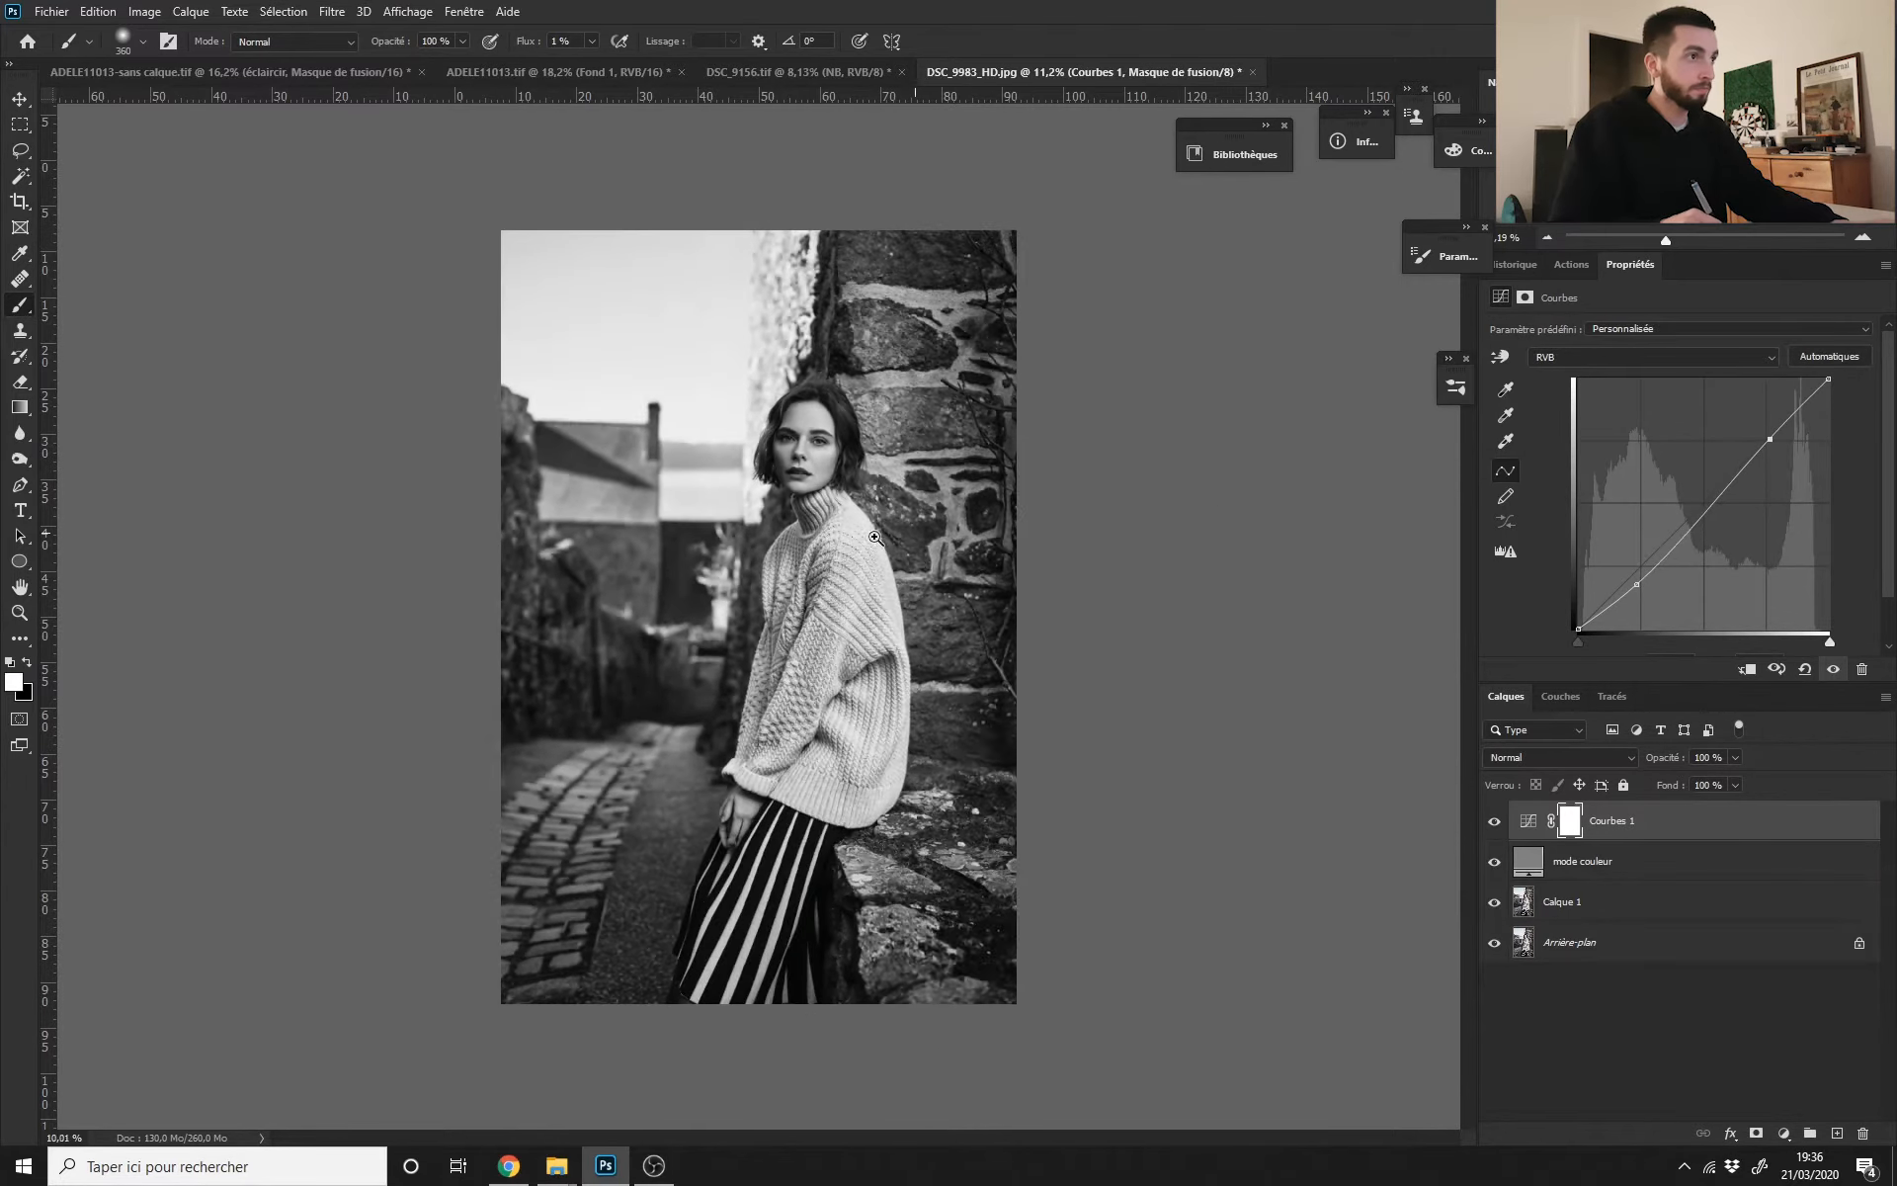
{"action": "scroll", "coordinate": [759, 617], "scroll_direction": "up", "scroll_amount": 1}
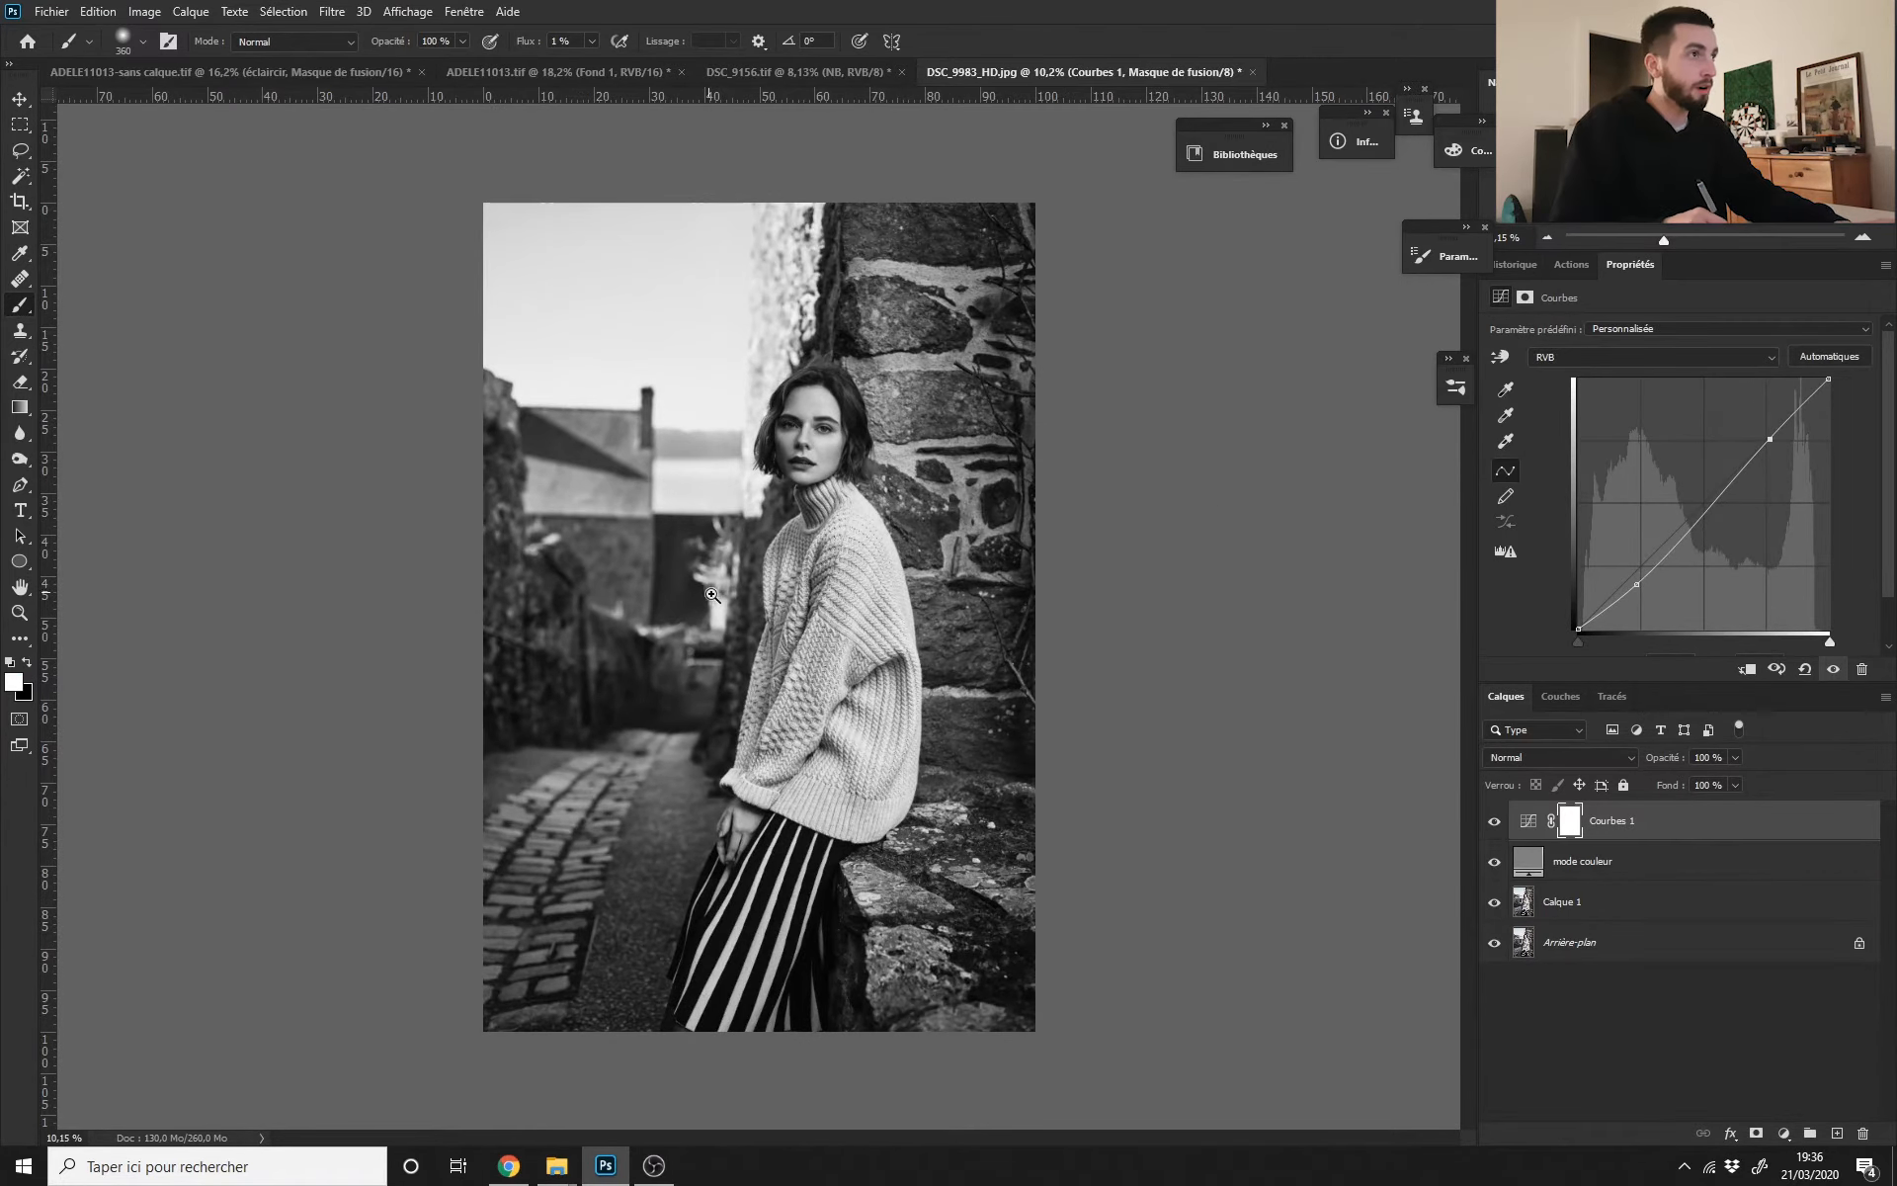
{"action": "scroll", "coordinate": [744, 642], "scroll_direction": "up", "scroll_amount": 1}
{"action": "scroll", "coordinate": [830, 674], "scroll_direction": "up", "scroll_amount": 1}
{"action": "scroll", "coordinate": [747, 401], "scroll_direction": "down", "scroll_amount": 2}
{"action": "scroll", "coordinate": [711, 345], "scroll_direction": "up", "scroll_amount": 1}
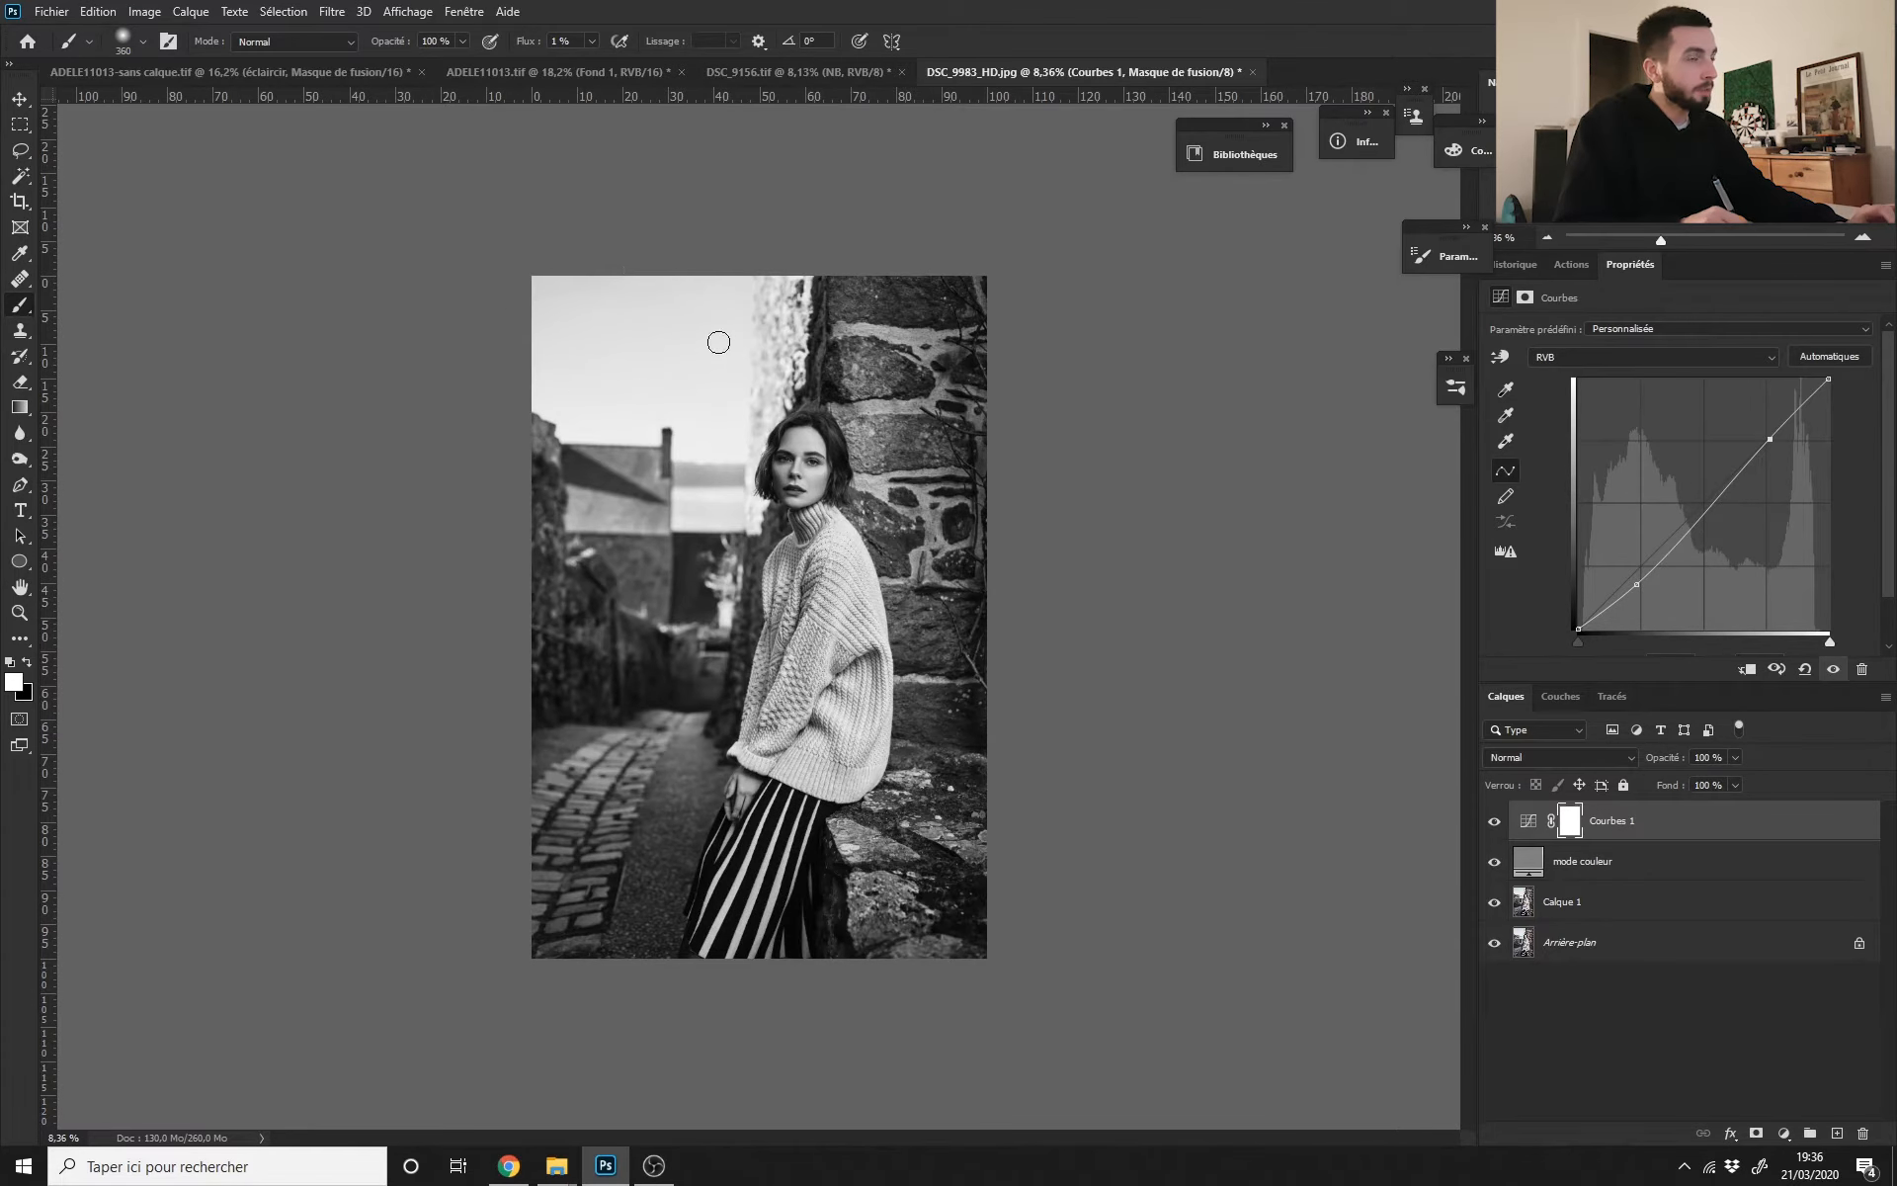
{"action": "left_click", "coordinate": [1495, 824]}
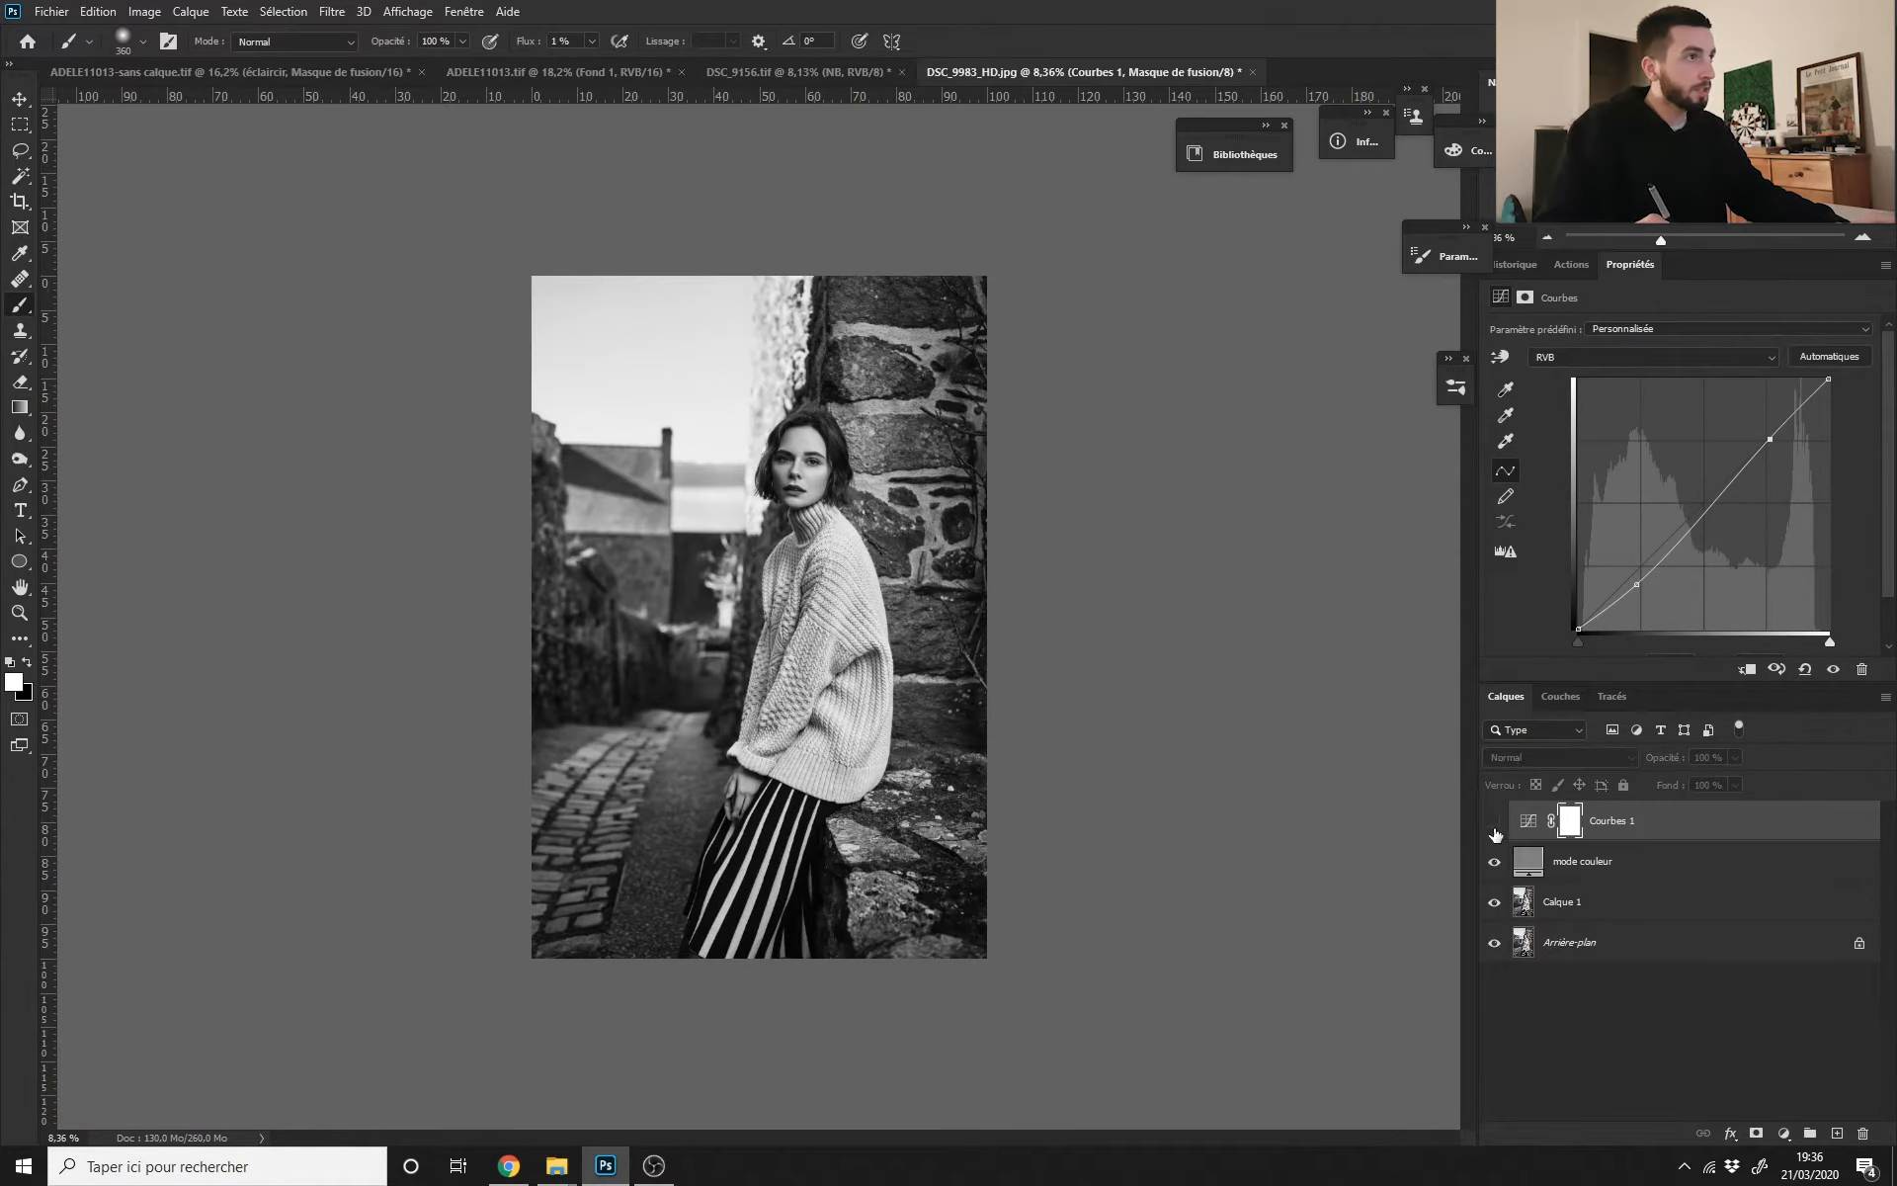
{"action": "left_click", "coordinate": [1496, 825]}
{"action": "scroll", "coordinate": [731, 557], "scroll_direction": "up", "scroll_amount": 1}
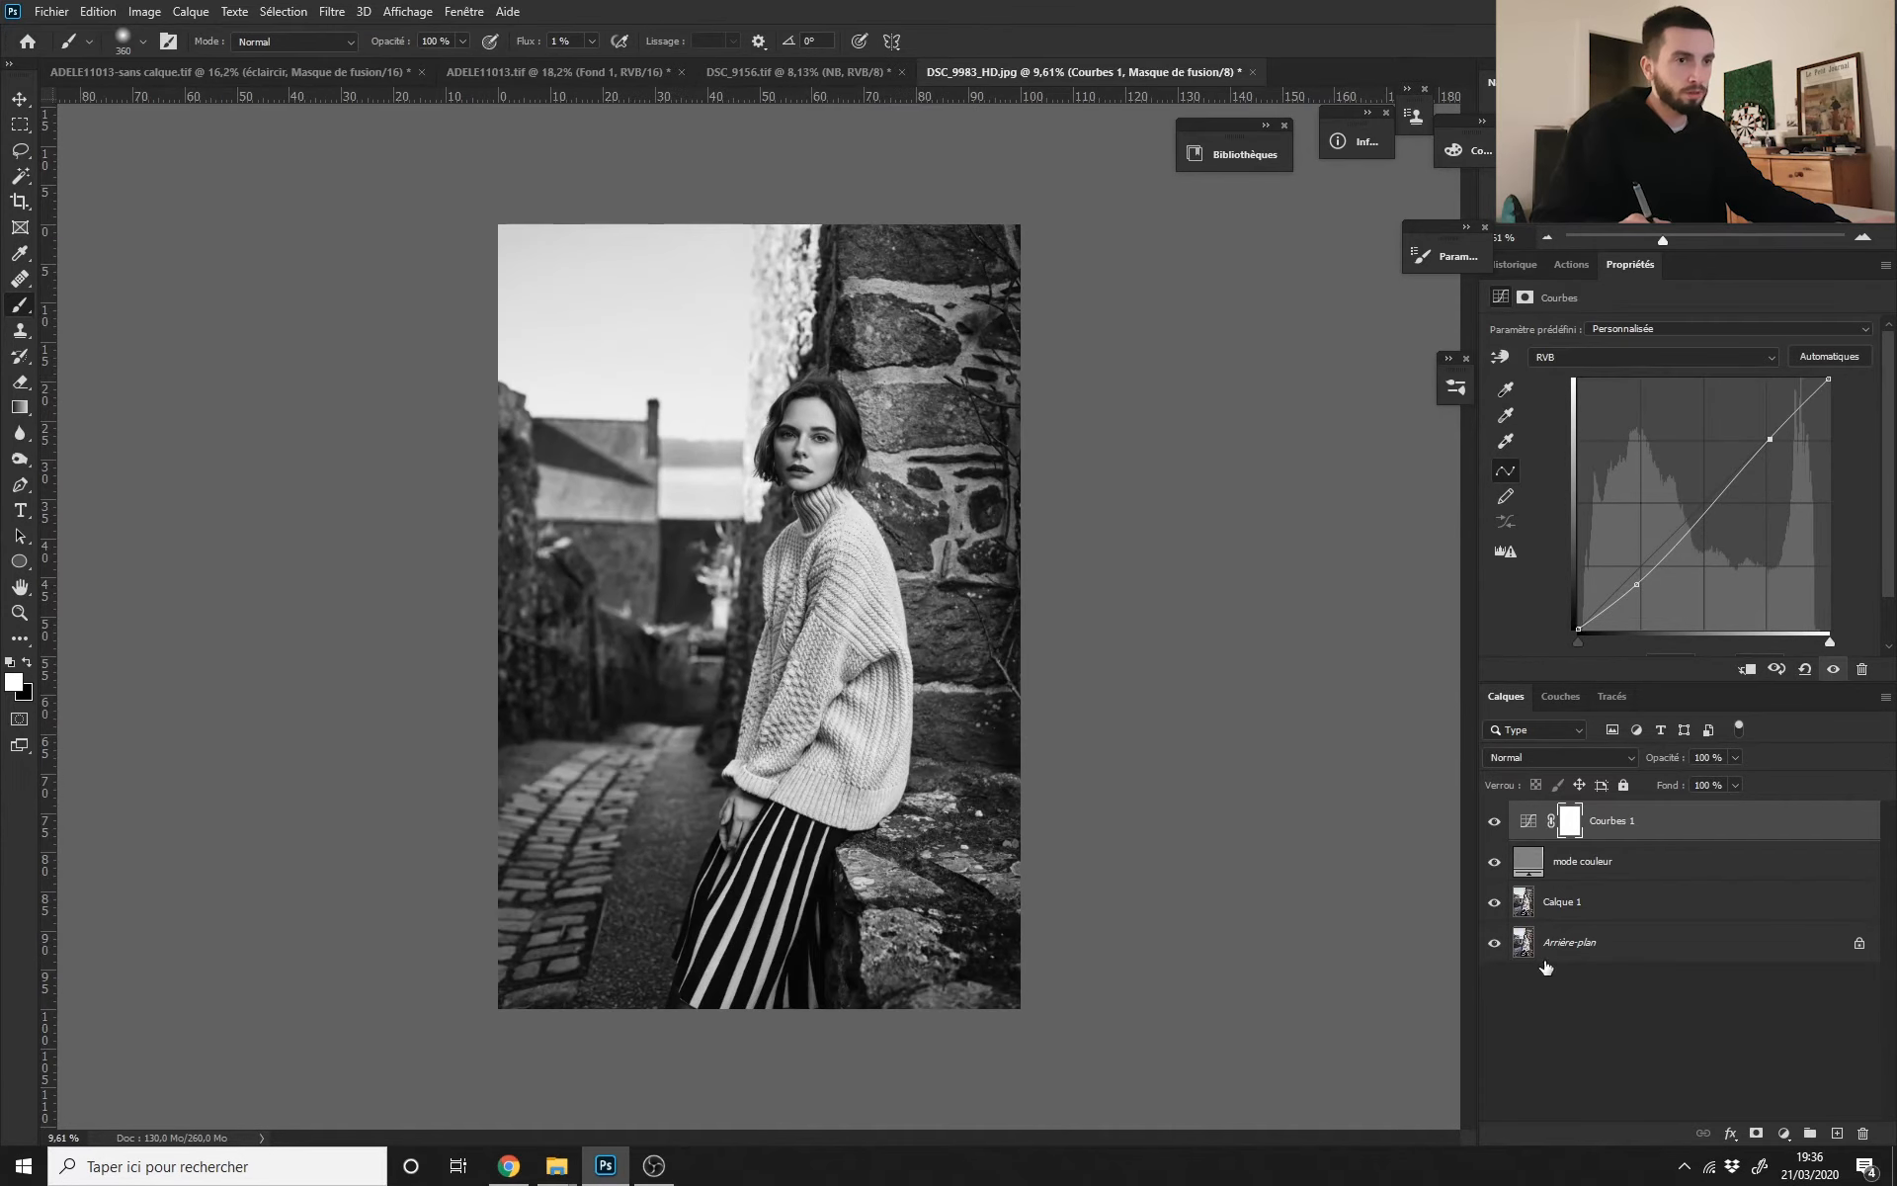
Step: Add a second Curves adjustment layer and move it directly below Courbes 1
{"action": "left_click", "coordinate": [1786, 1133]}
{"action": "left_click", "coordinate": [1729, 882]}
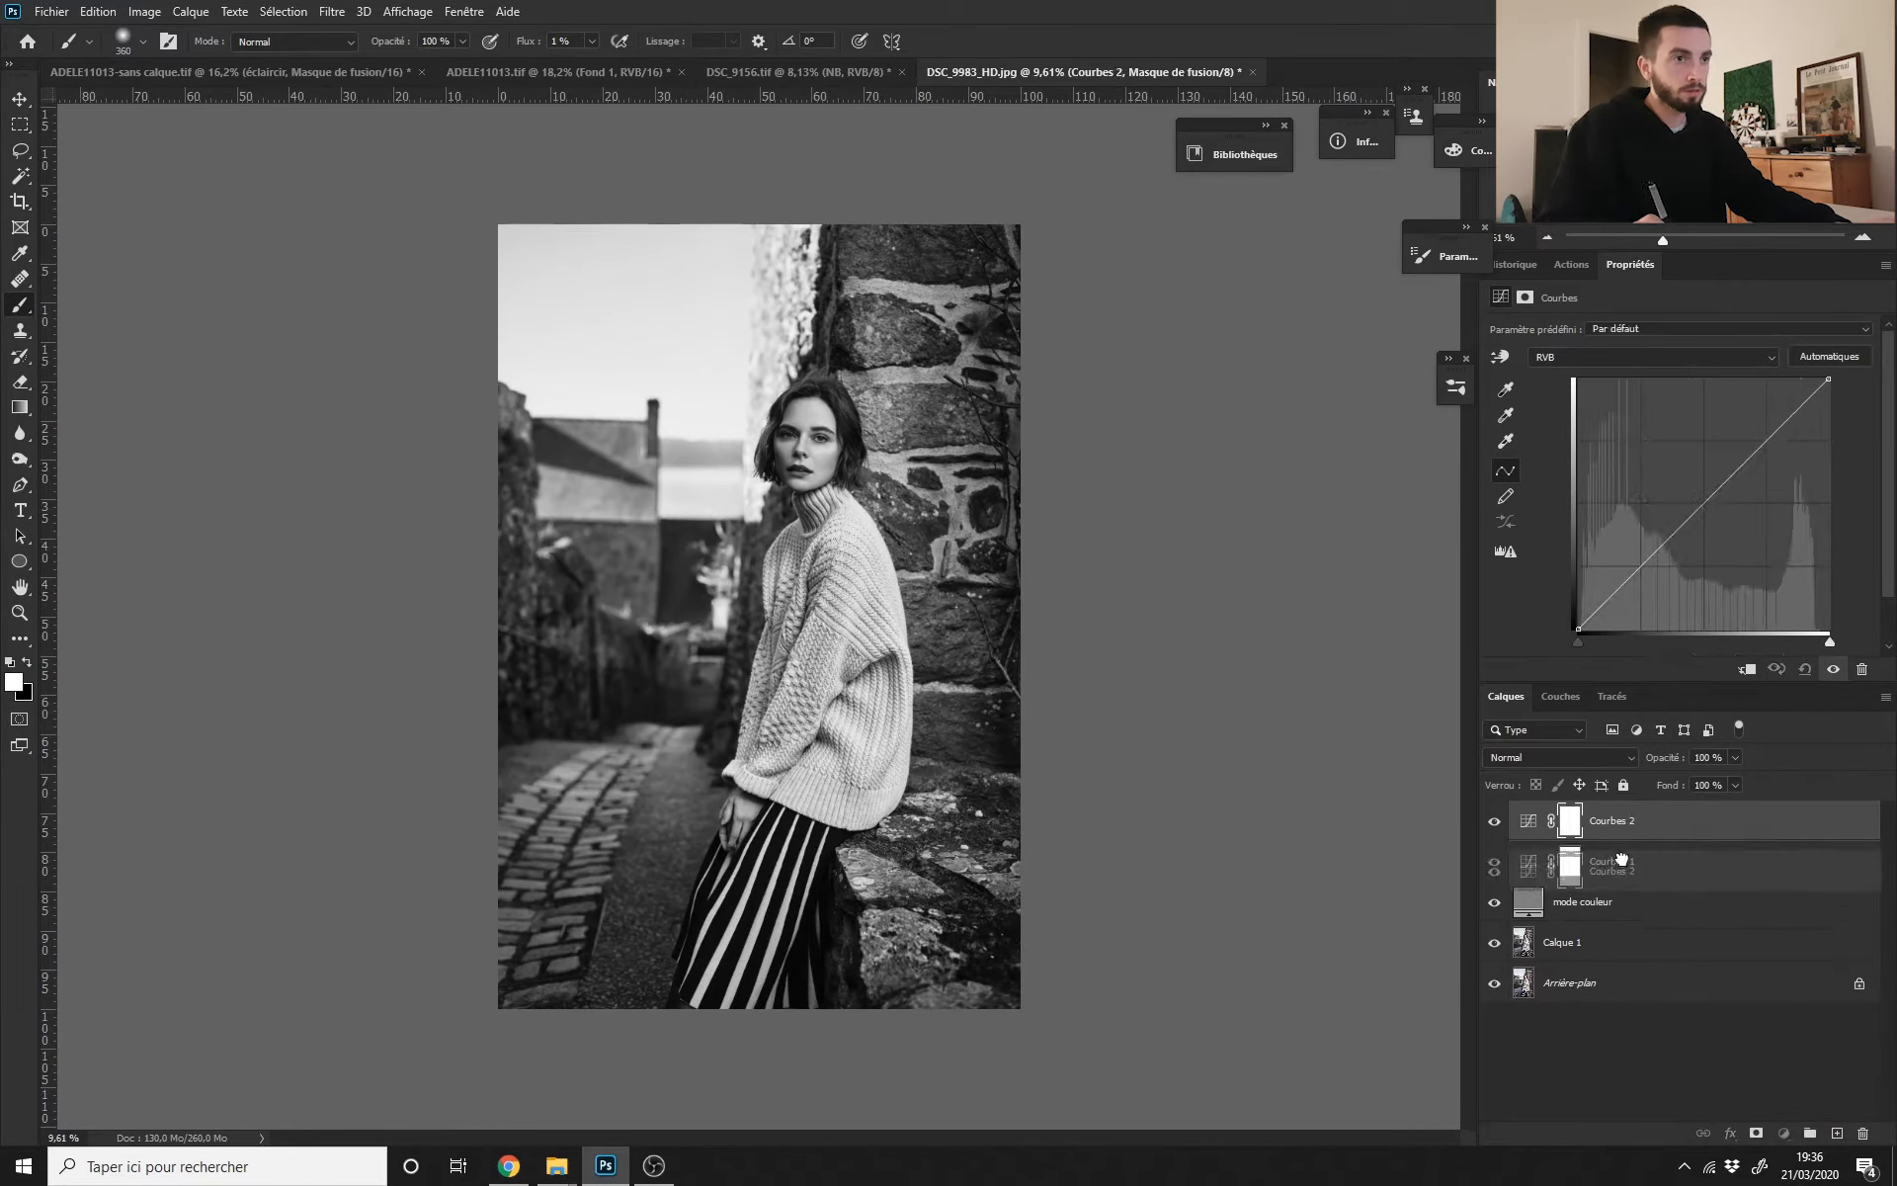
{"action": "left_click_drag", "start_coordinate": [1632, 826], "coordinate": [1627, 881]}
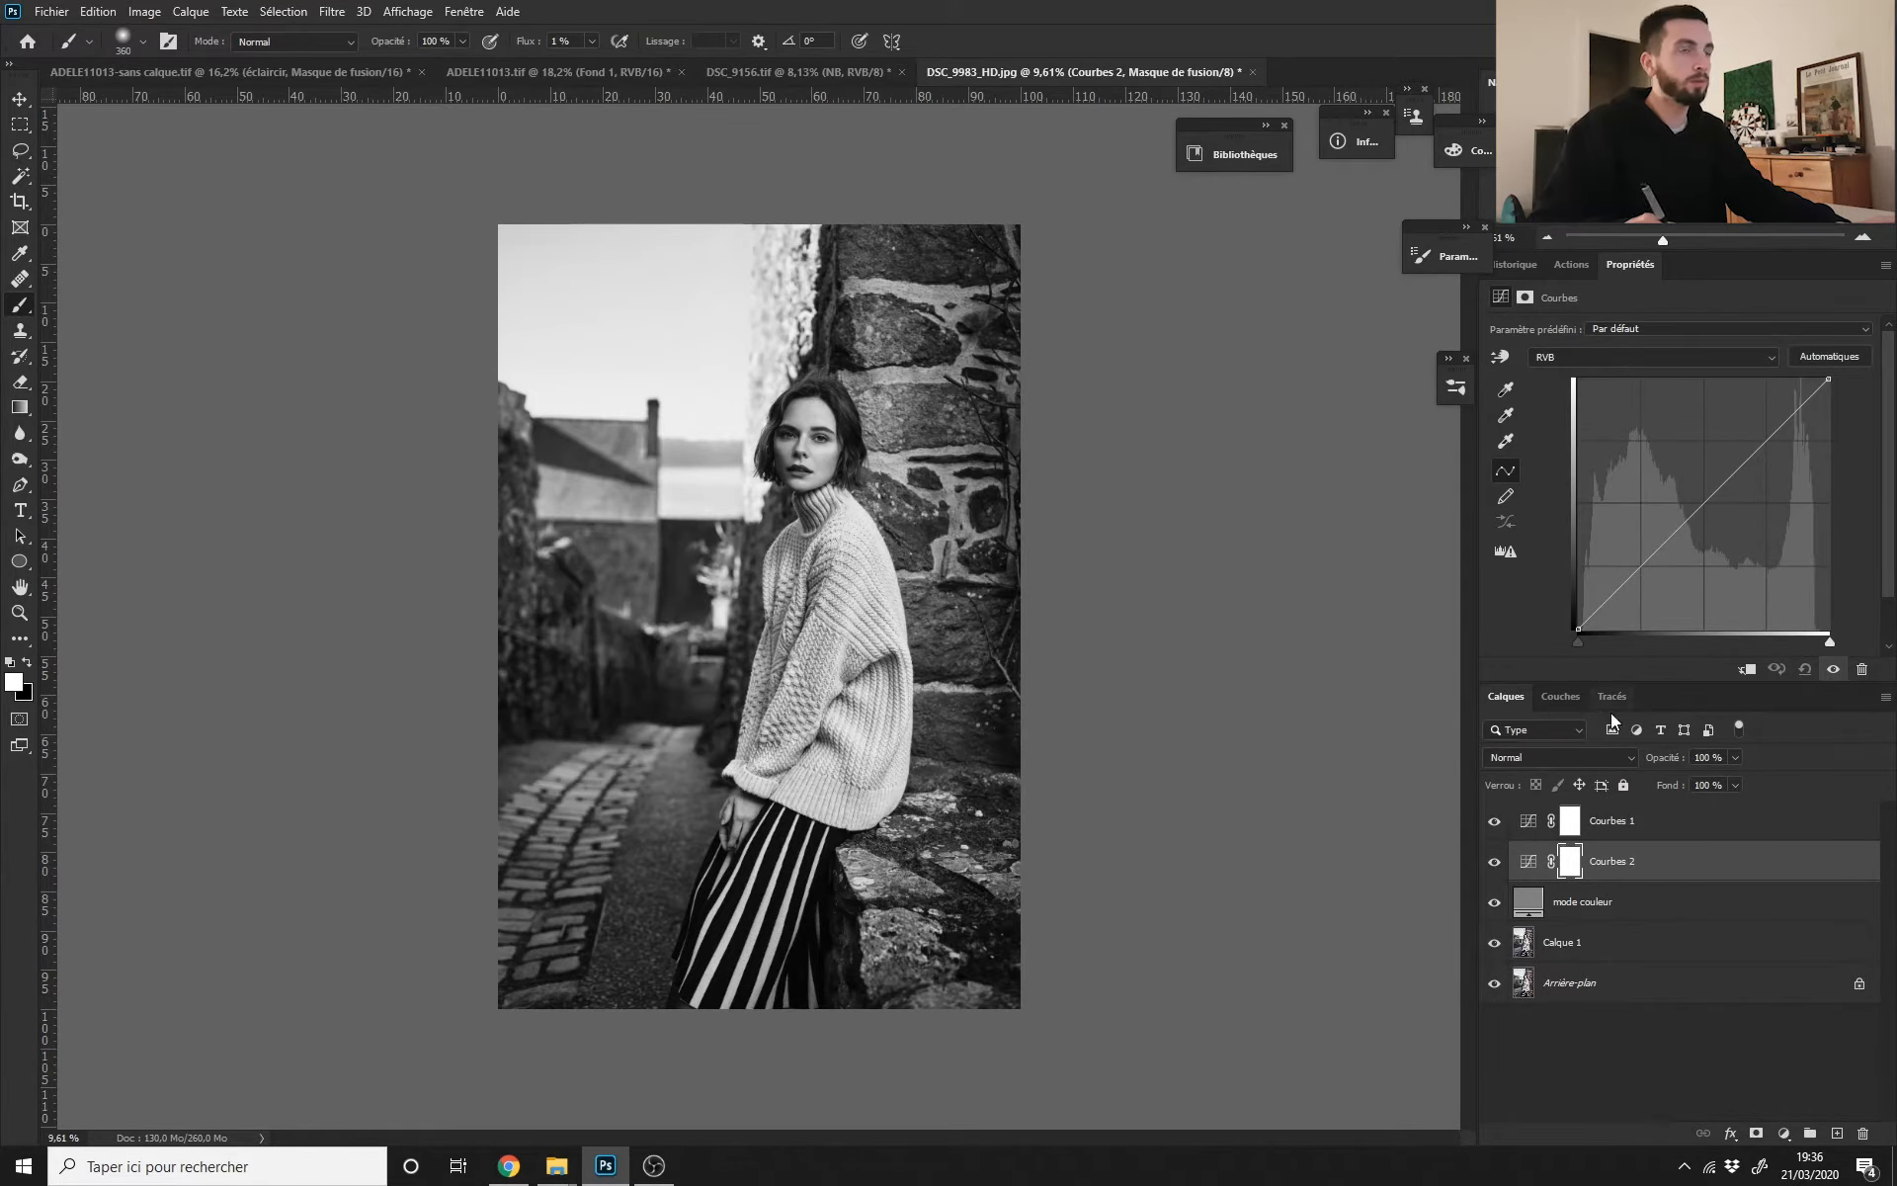
Step: Darken the Courbes 2 curve by pulling its upper midtones down and lowering the white point's output
{"action": "scroll", "coordinate": [1141, 502], "scroll_direction": "up", "scroll_amount": 1}
{"action": "left_click_drag", "start_coordinate": [1738, 469], "coordinate": [1747, 487]}
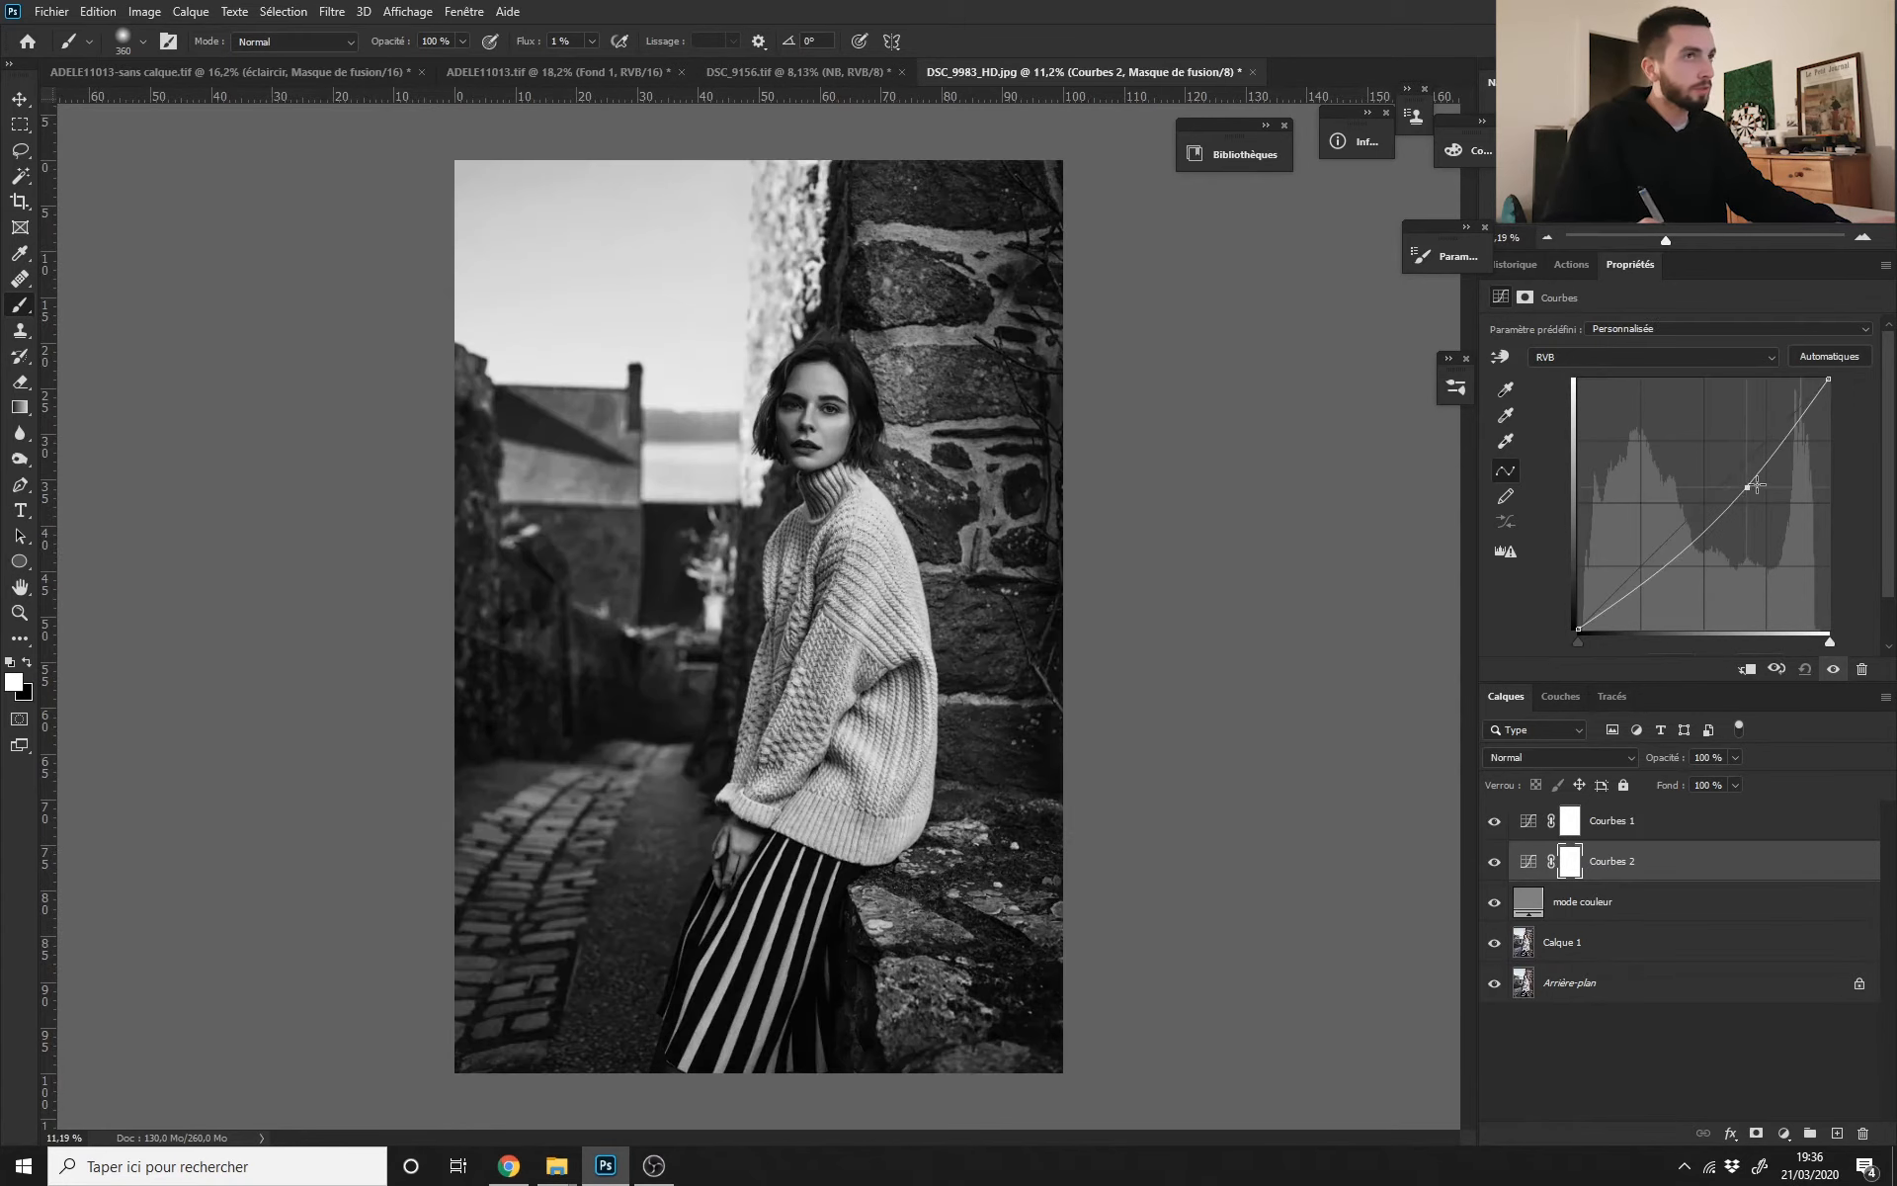
{"action": "left_click_drag", "start_coordinate": [1829, 380], "coordinate": [1833, 403]}
{"action": "left_click_drag", "start_coordinate": [1763, 496], "coordinate": [1753, 497]}
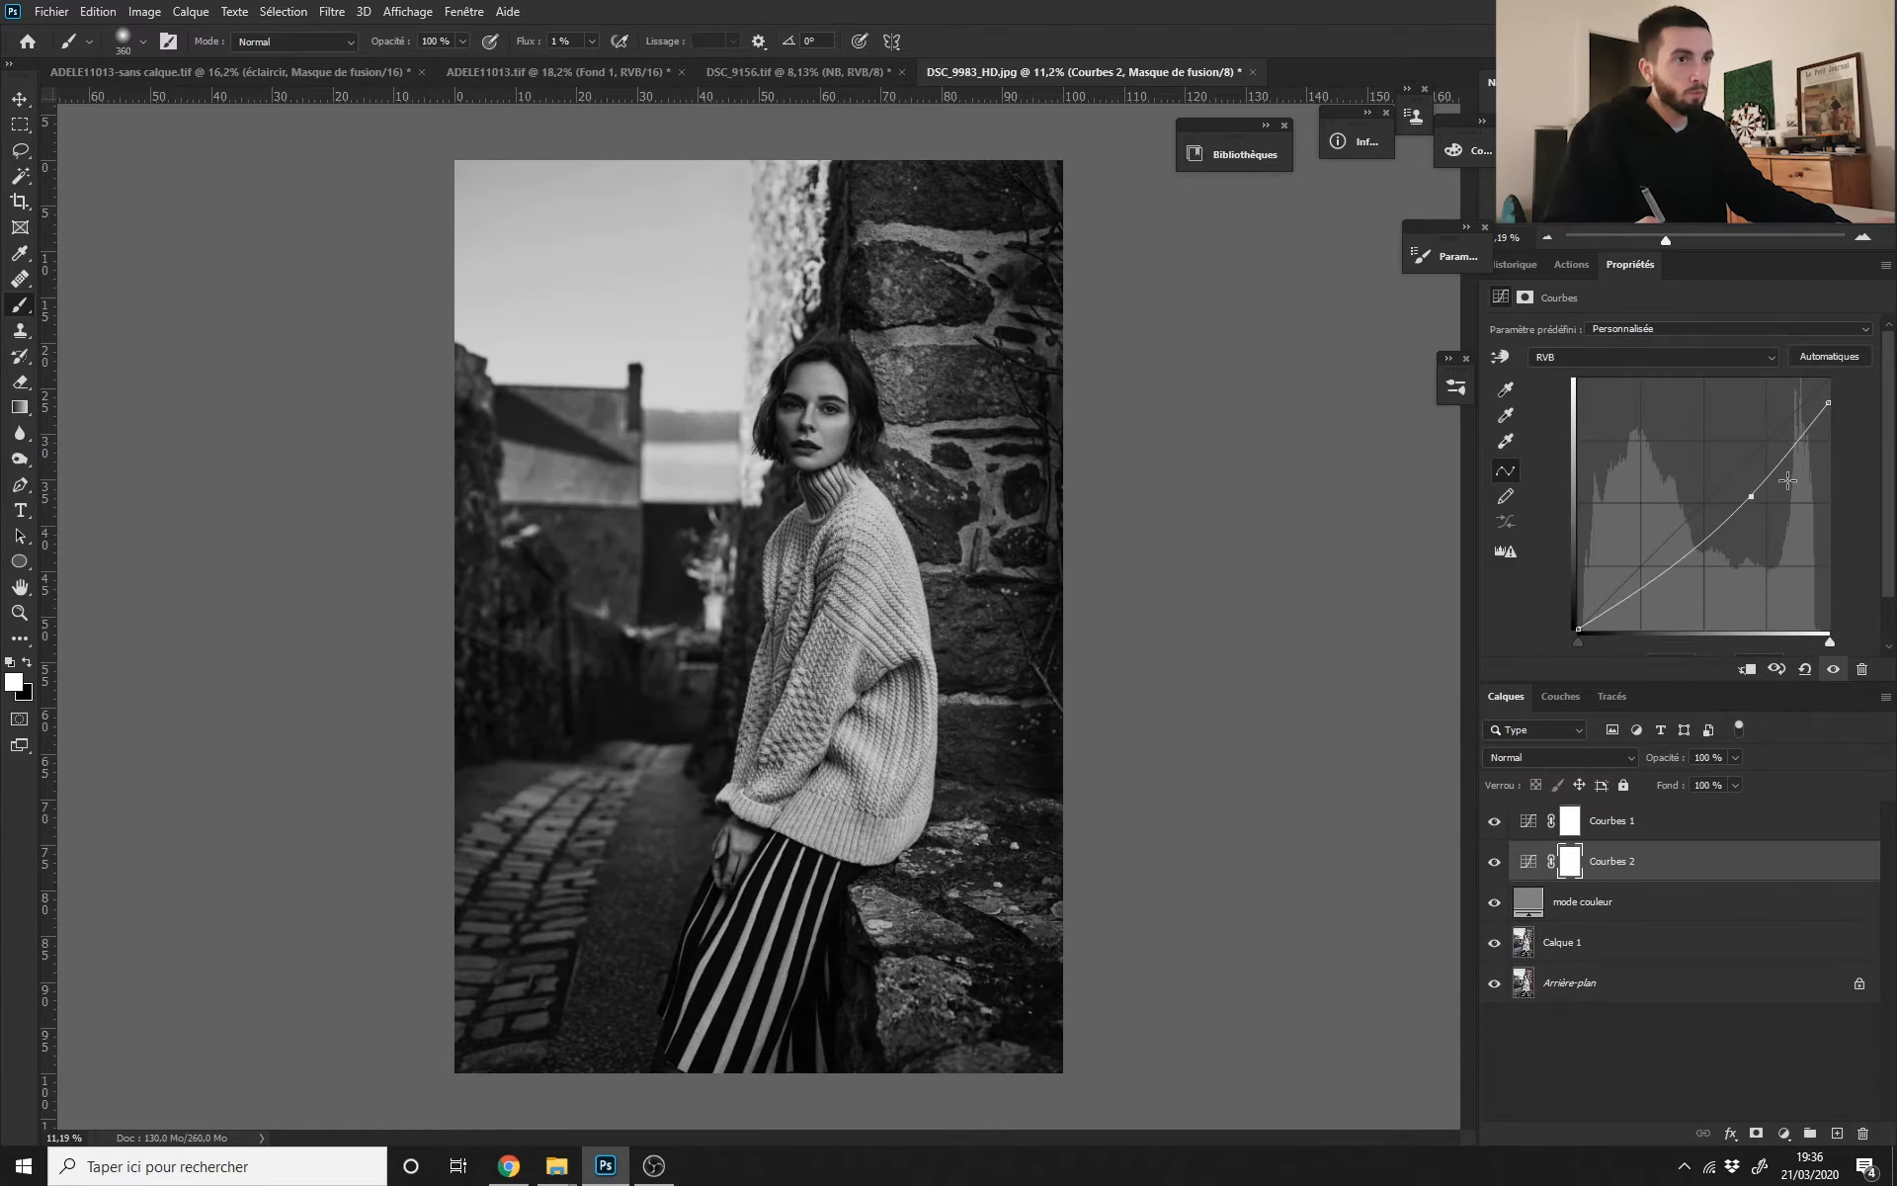
Step: Draw a linear gradient over the sky on the Courbes 2 mask and invert the mask to limit the darkening to the sky
{"action": "left_click", "coordinate": [1571, 866]}
{"action": "key", "text": "g"}
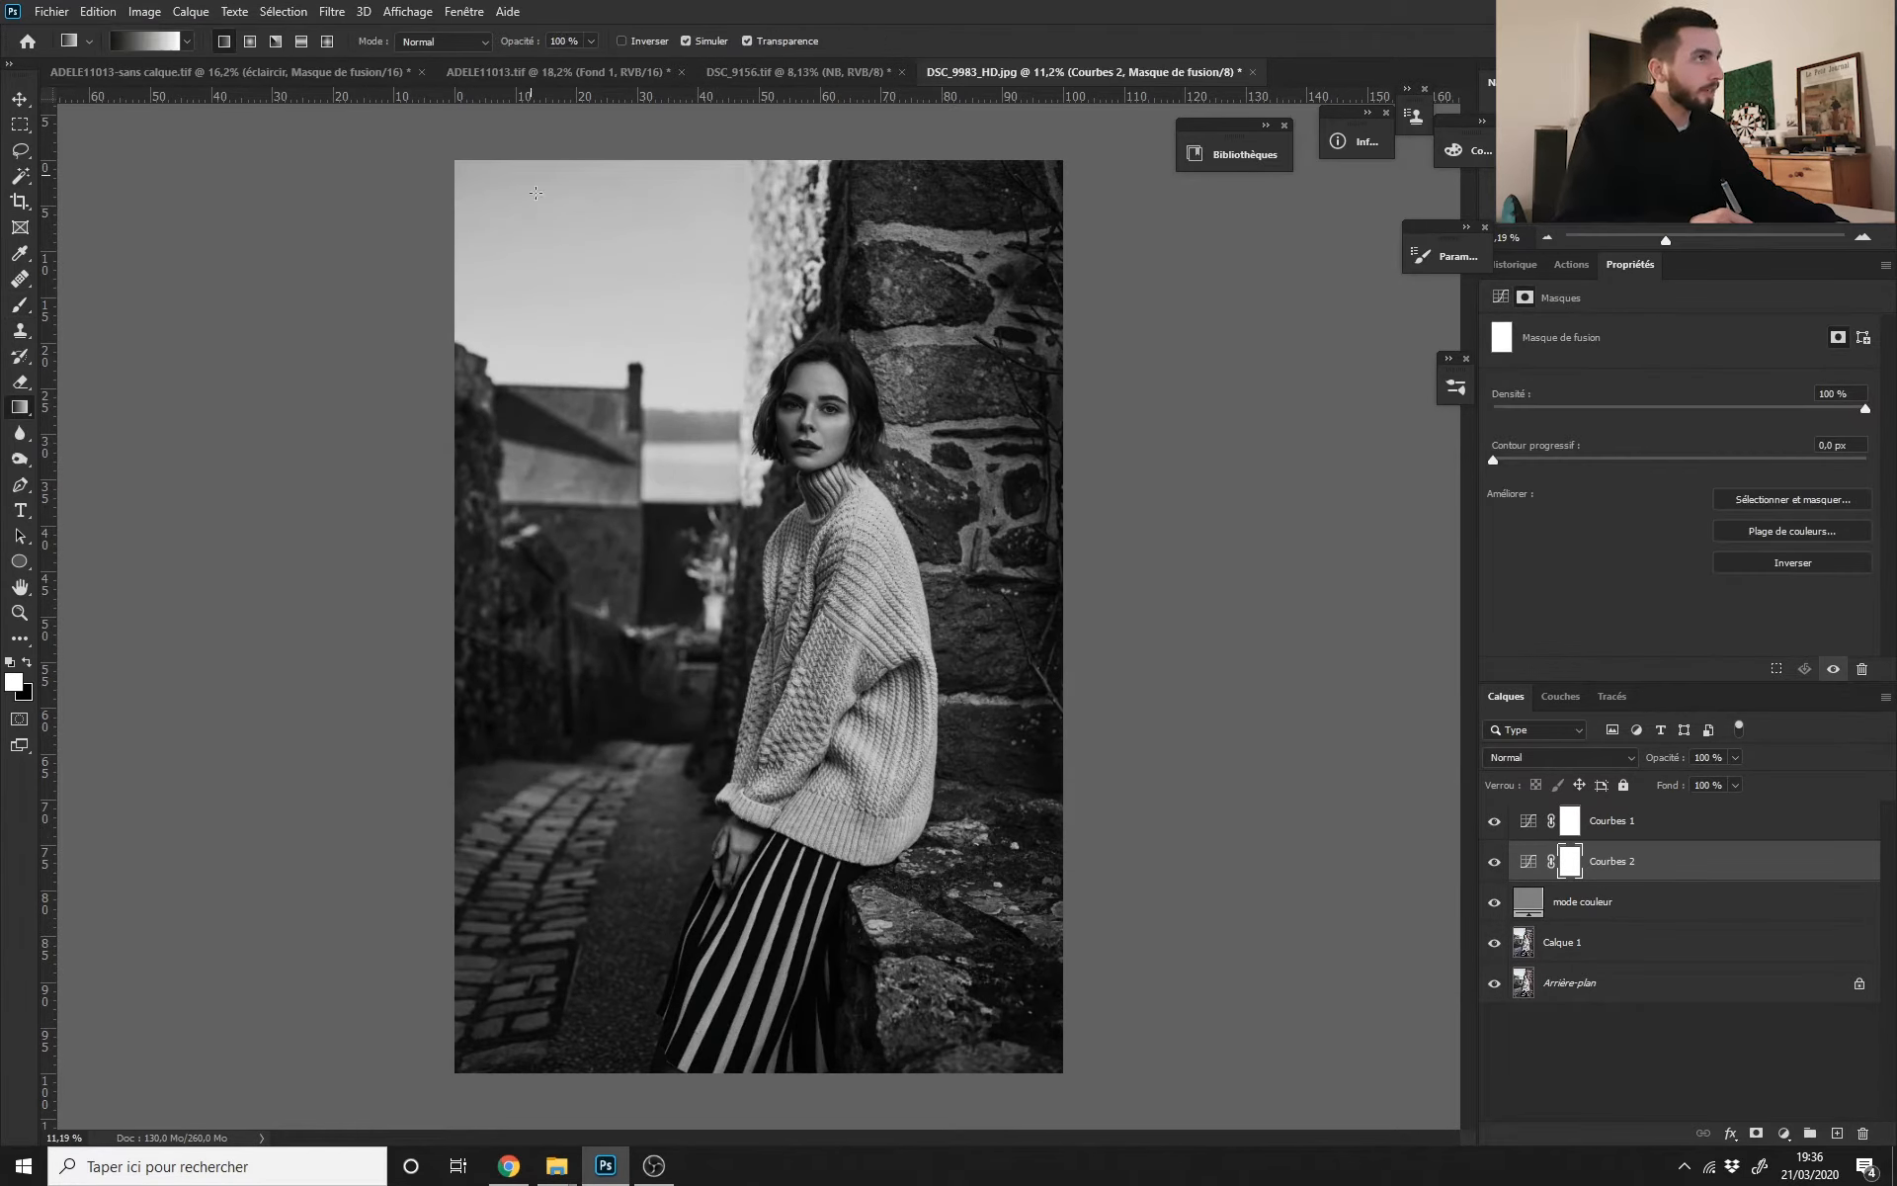
{"action": "left_click_drag", "start_coordinate": [567, 341], "coordinate": [568, 350]}
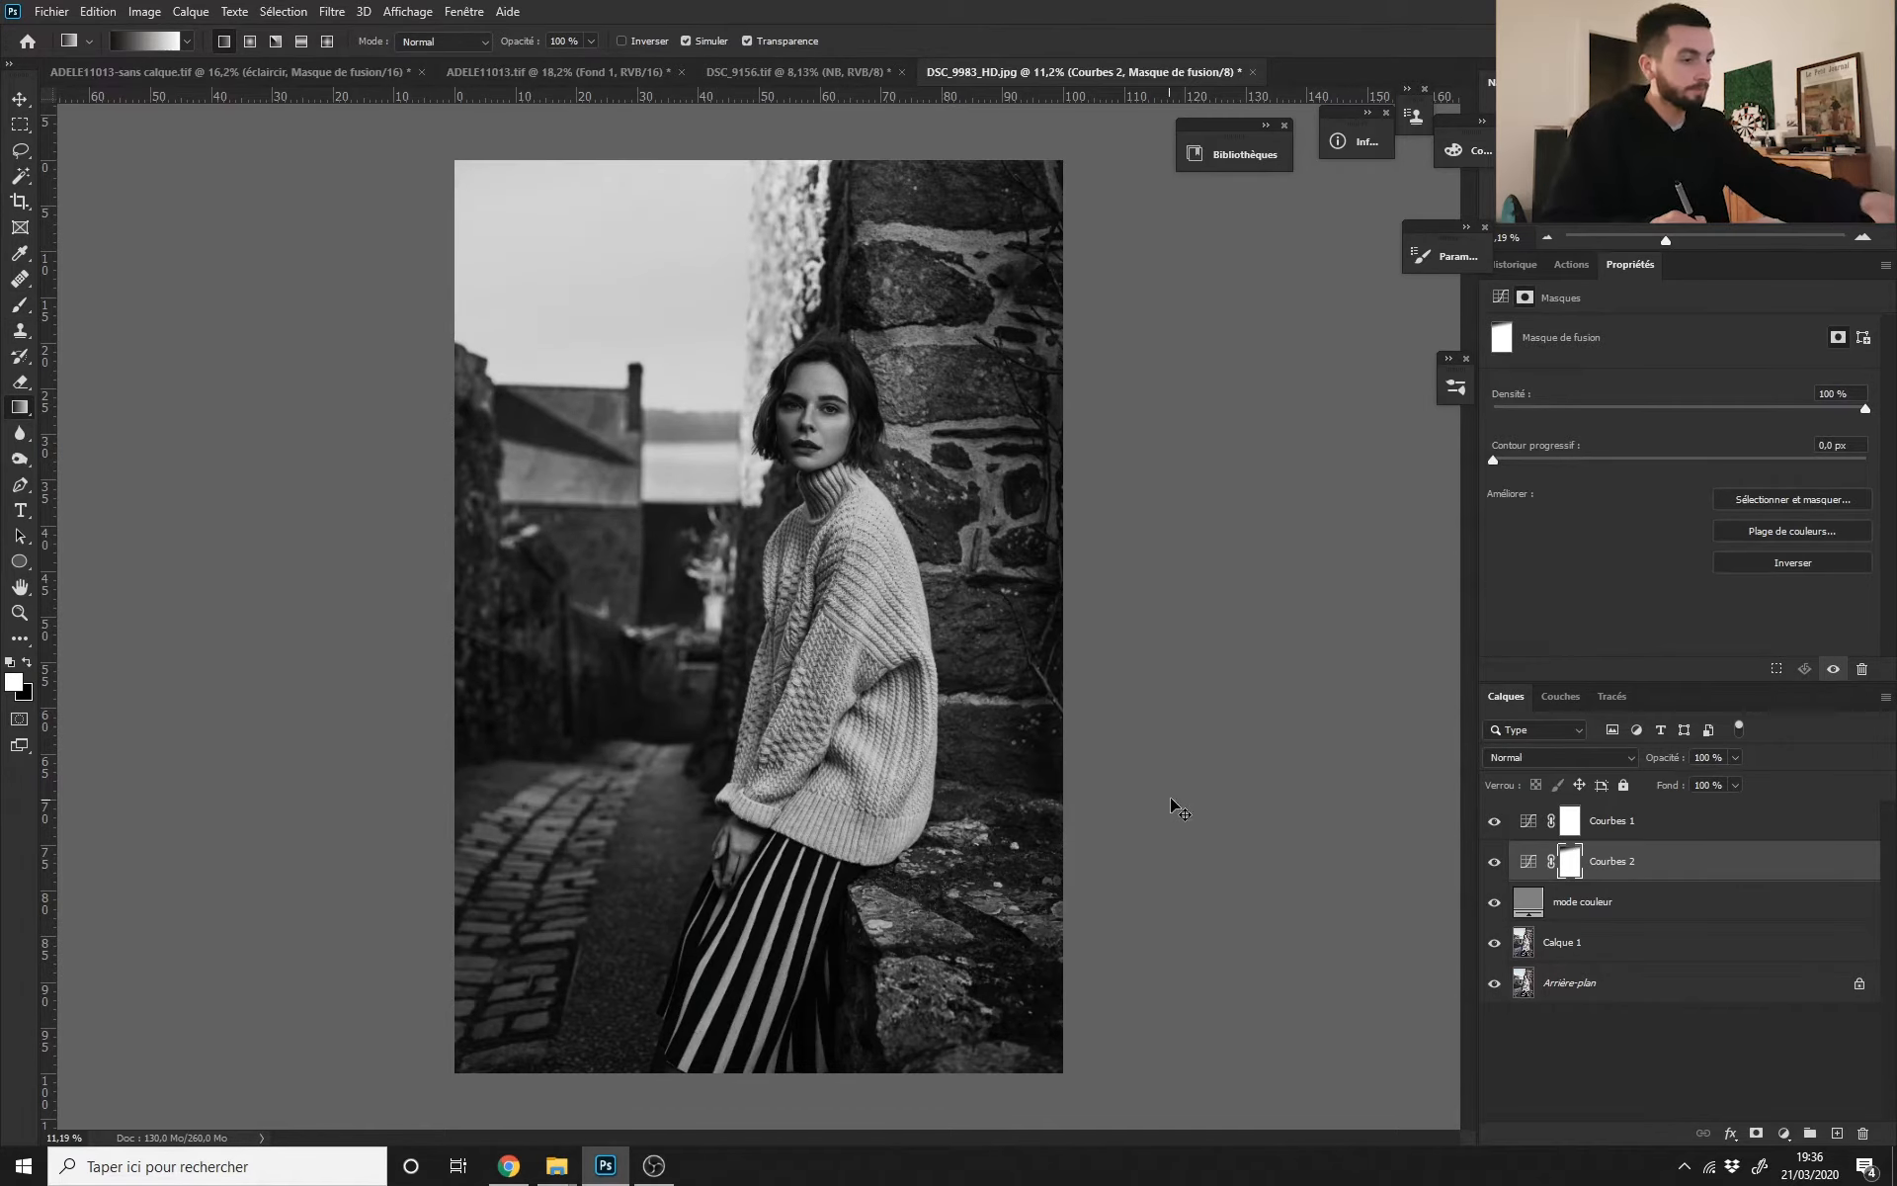
{"action": "key", "text": "ctrl+i"}
Step: Compare the sky with the Courbes 2 layer hidden and shown
{"action": "key", "text": "ctrl+minus"}
{"action": "key", "text": "ctrl+minus"}
{"action": "key", "text": "ctrl+minus"}
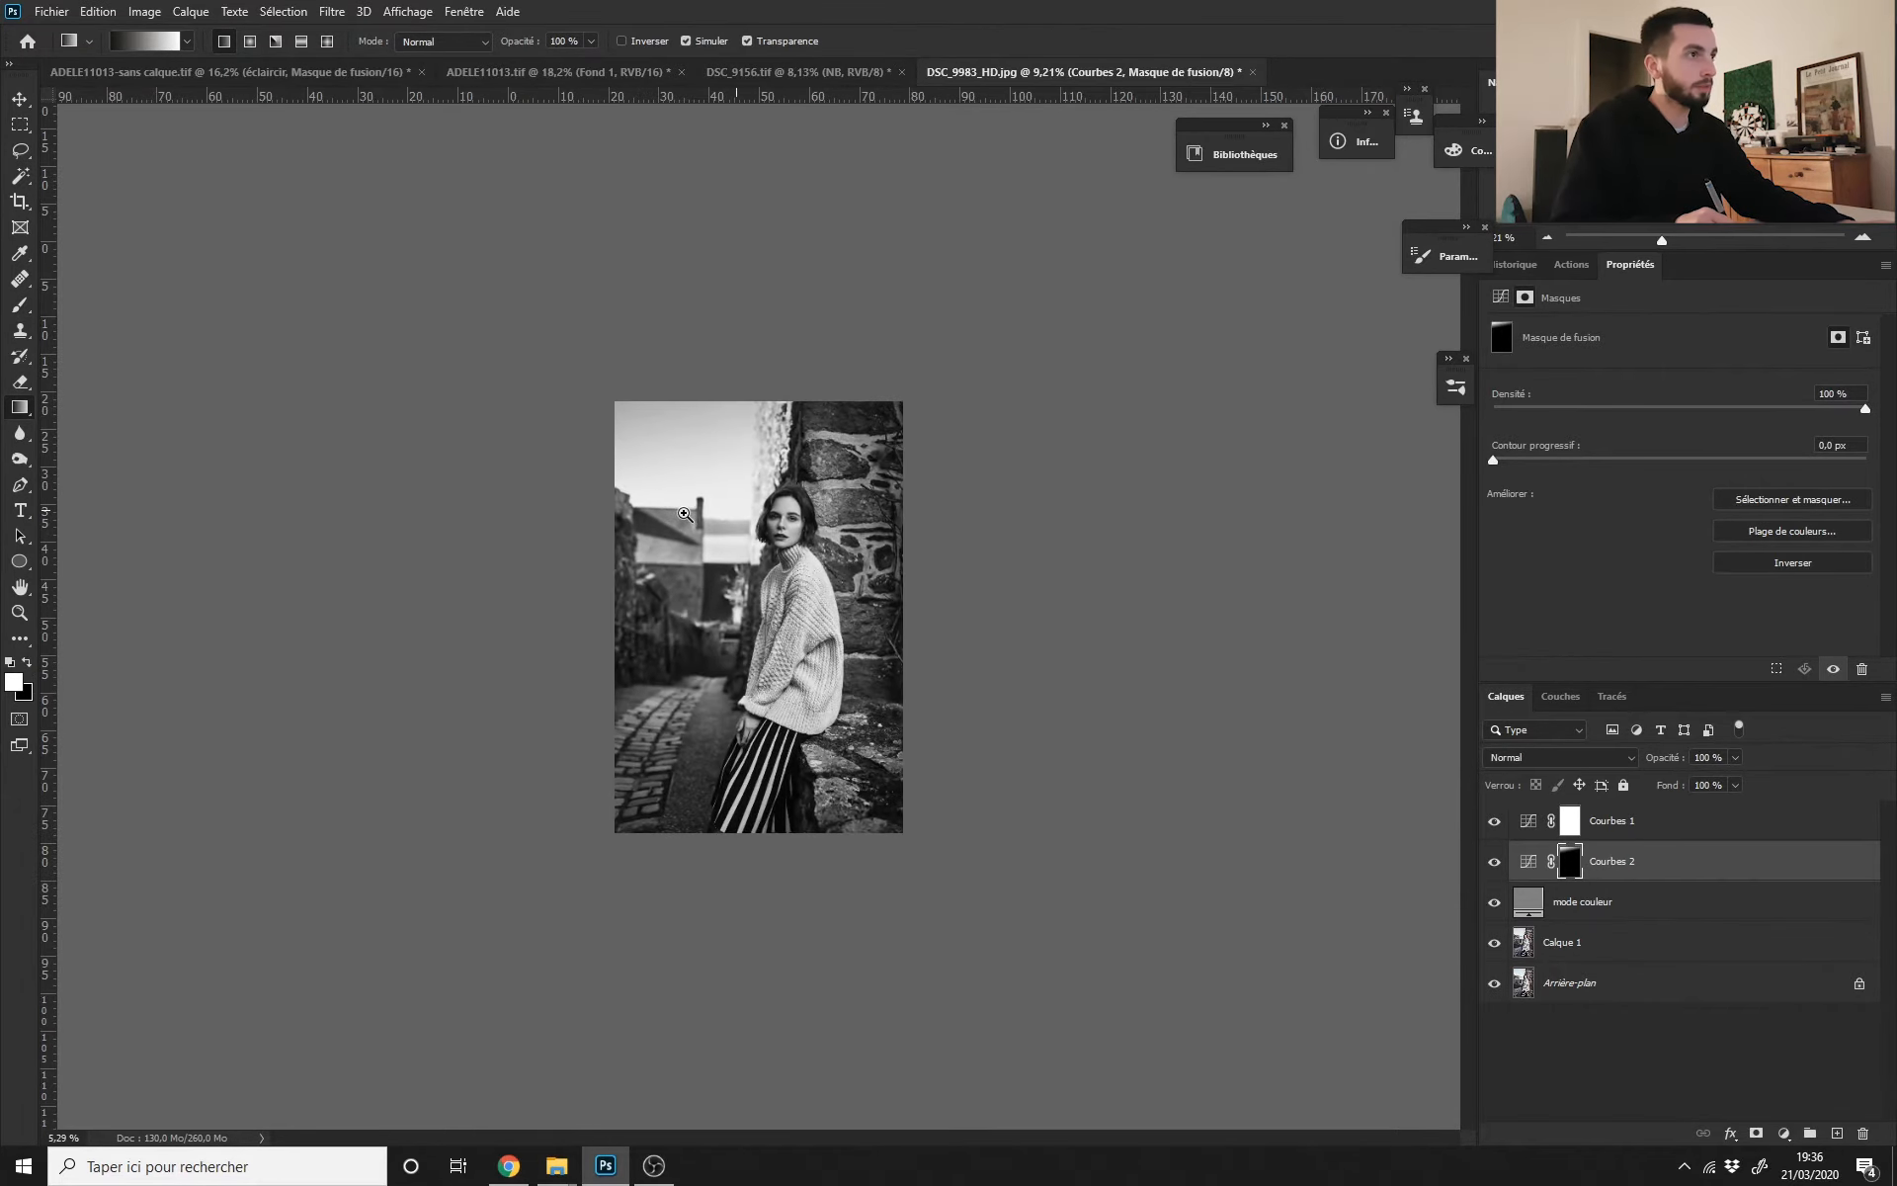
{"action": "left_click_drag", "start_coordinate": [684, 513], "coordinate": [764, 597]}
{"action": "left_click", "coordinate": [1496, 864]}
{"action": "left_click", "coordinate": [1494, 868]}
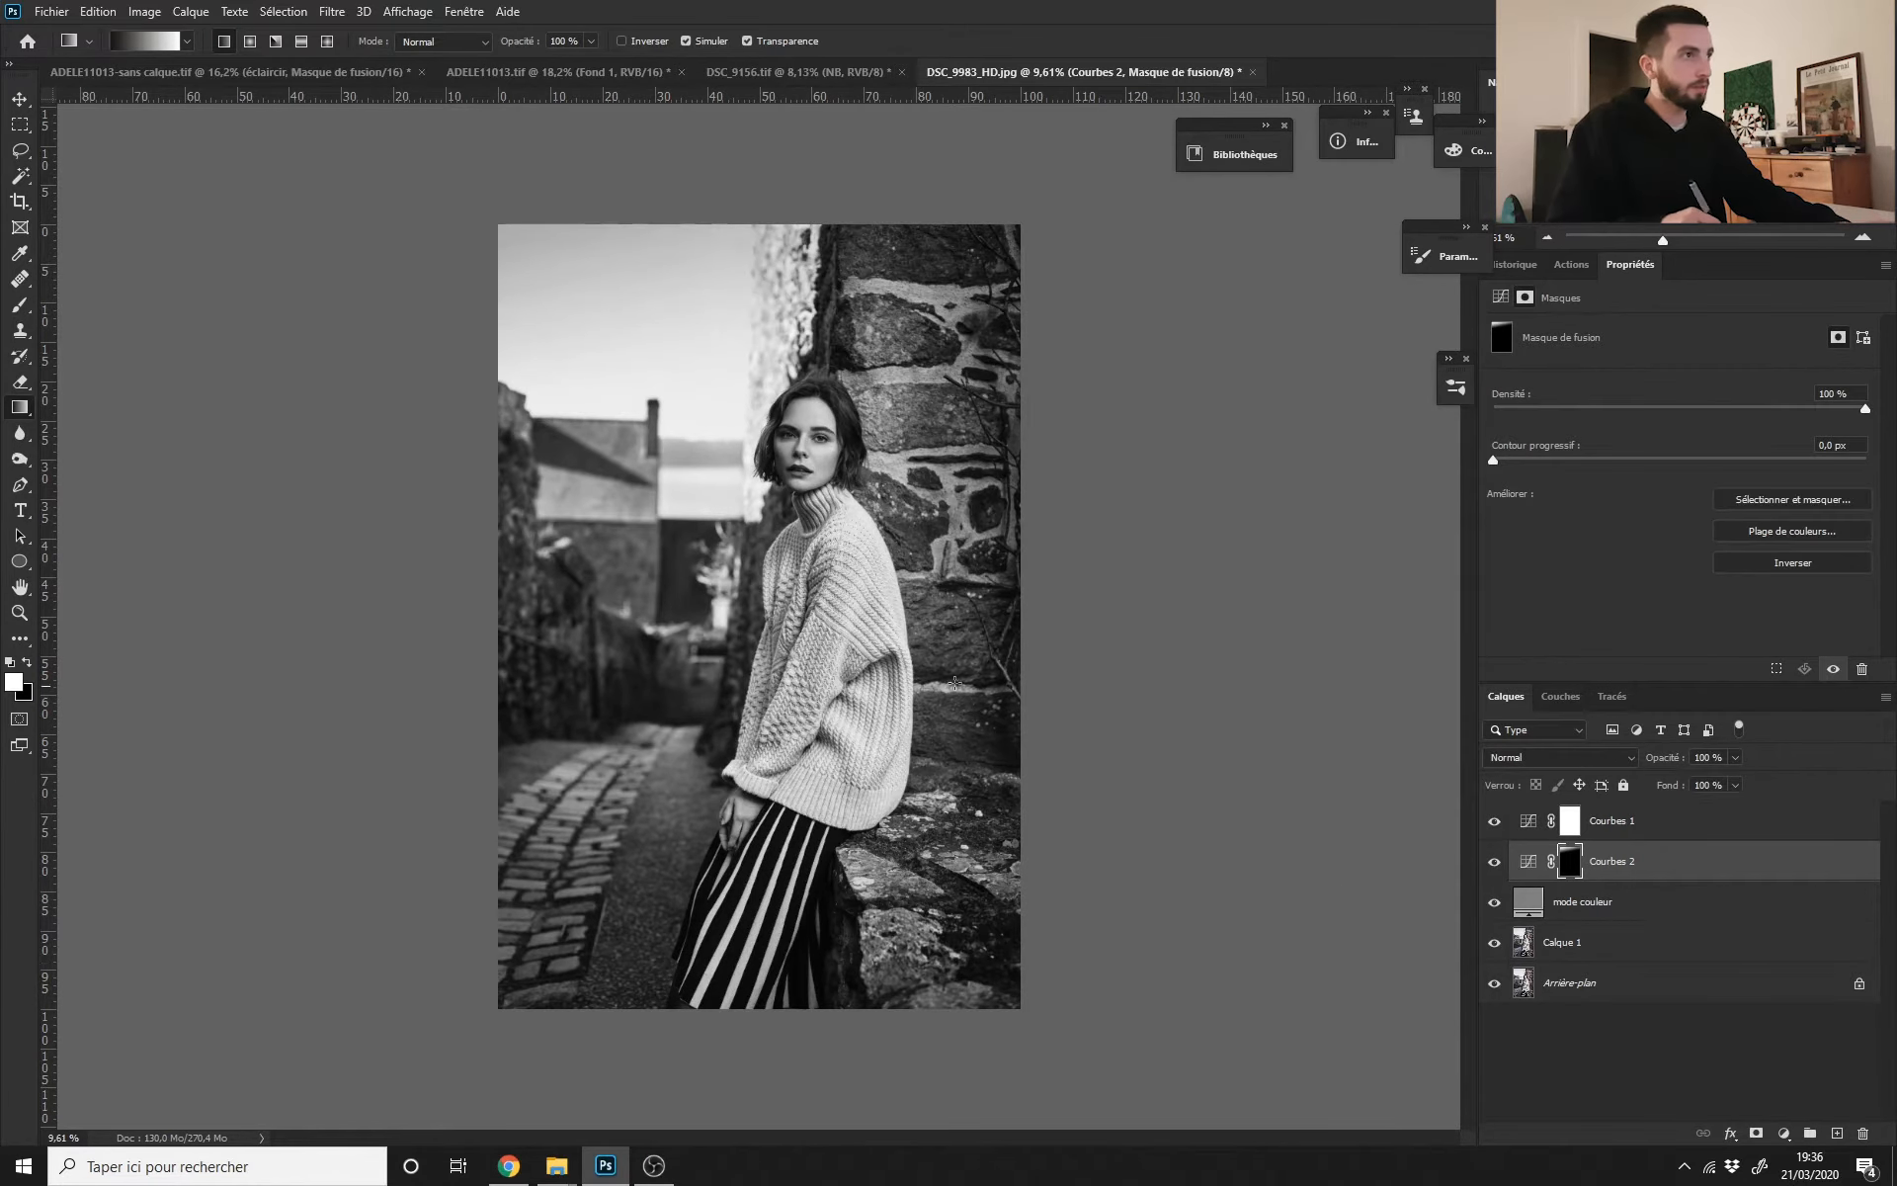
{"action": "left_click_drag", "start_coordinate": [838, 634], "coordinate": [875, 645]}
Step: Rename the Courbes 2 layer "ciel" and move it below the "mode couleur" layer
{"action": "double_click", "coordinate": [1615, 861]}
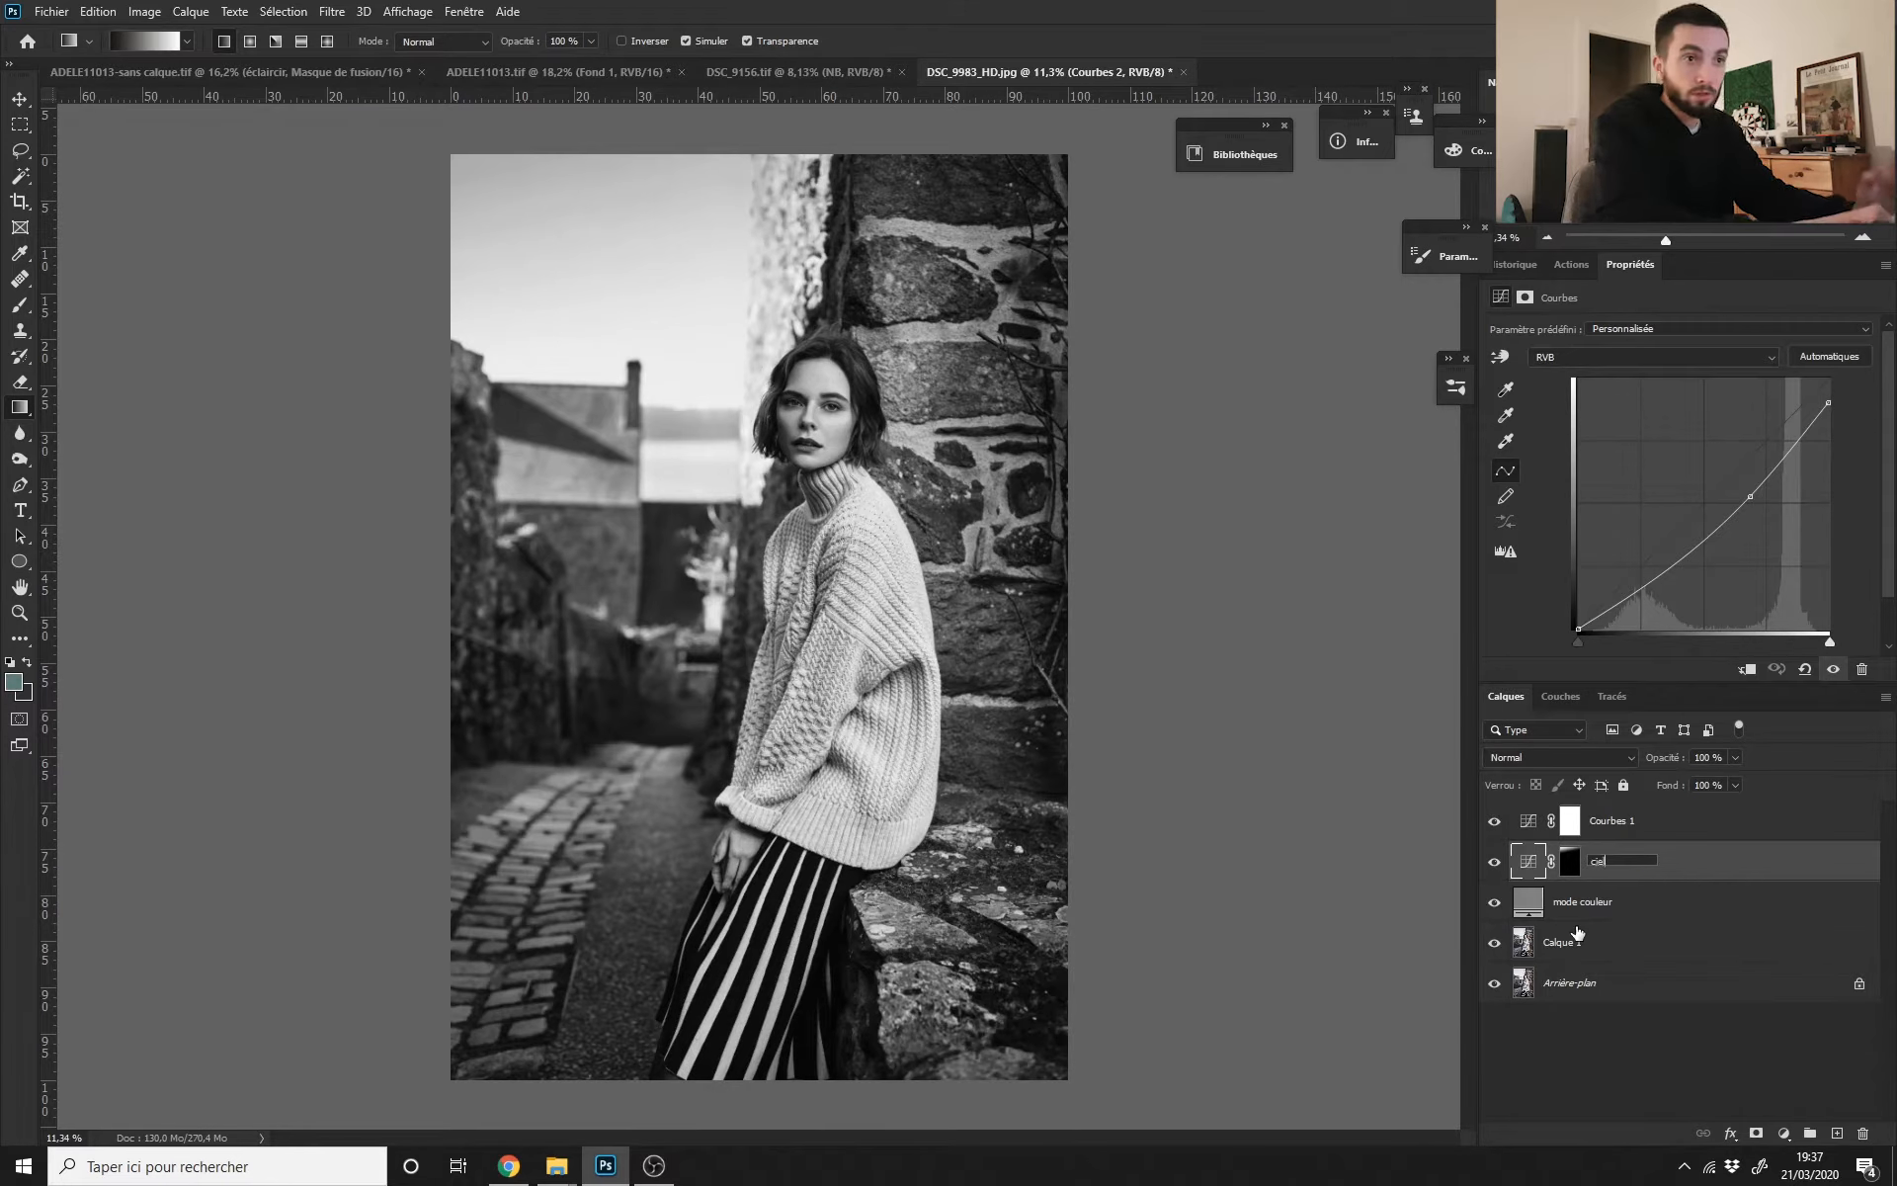
{"action": "key", "text": "Return"}
{"action": "left_click_drag", "start_coordinate": [757, 621], "coordinate": [711, 702]}
{"action": "left_click_drag", "start_coordinate": [1624, 875], "coordinate": [1621, 919]}
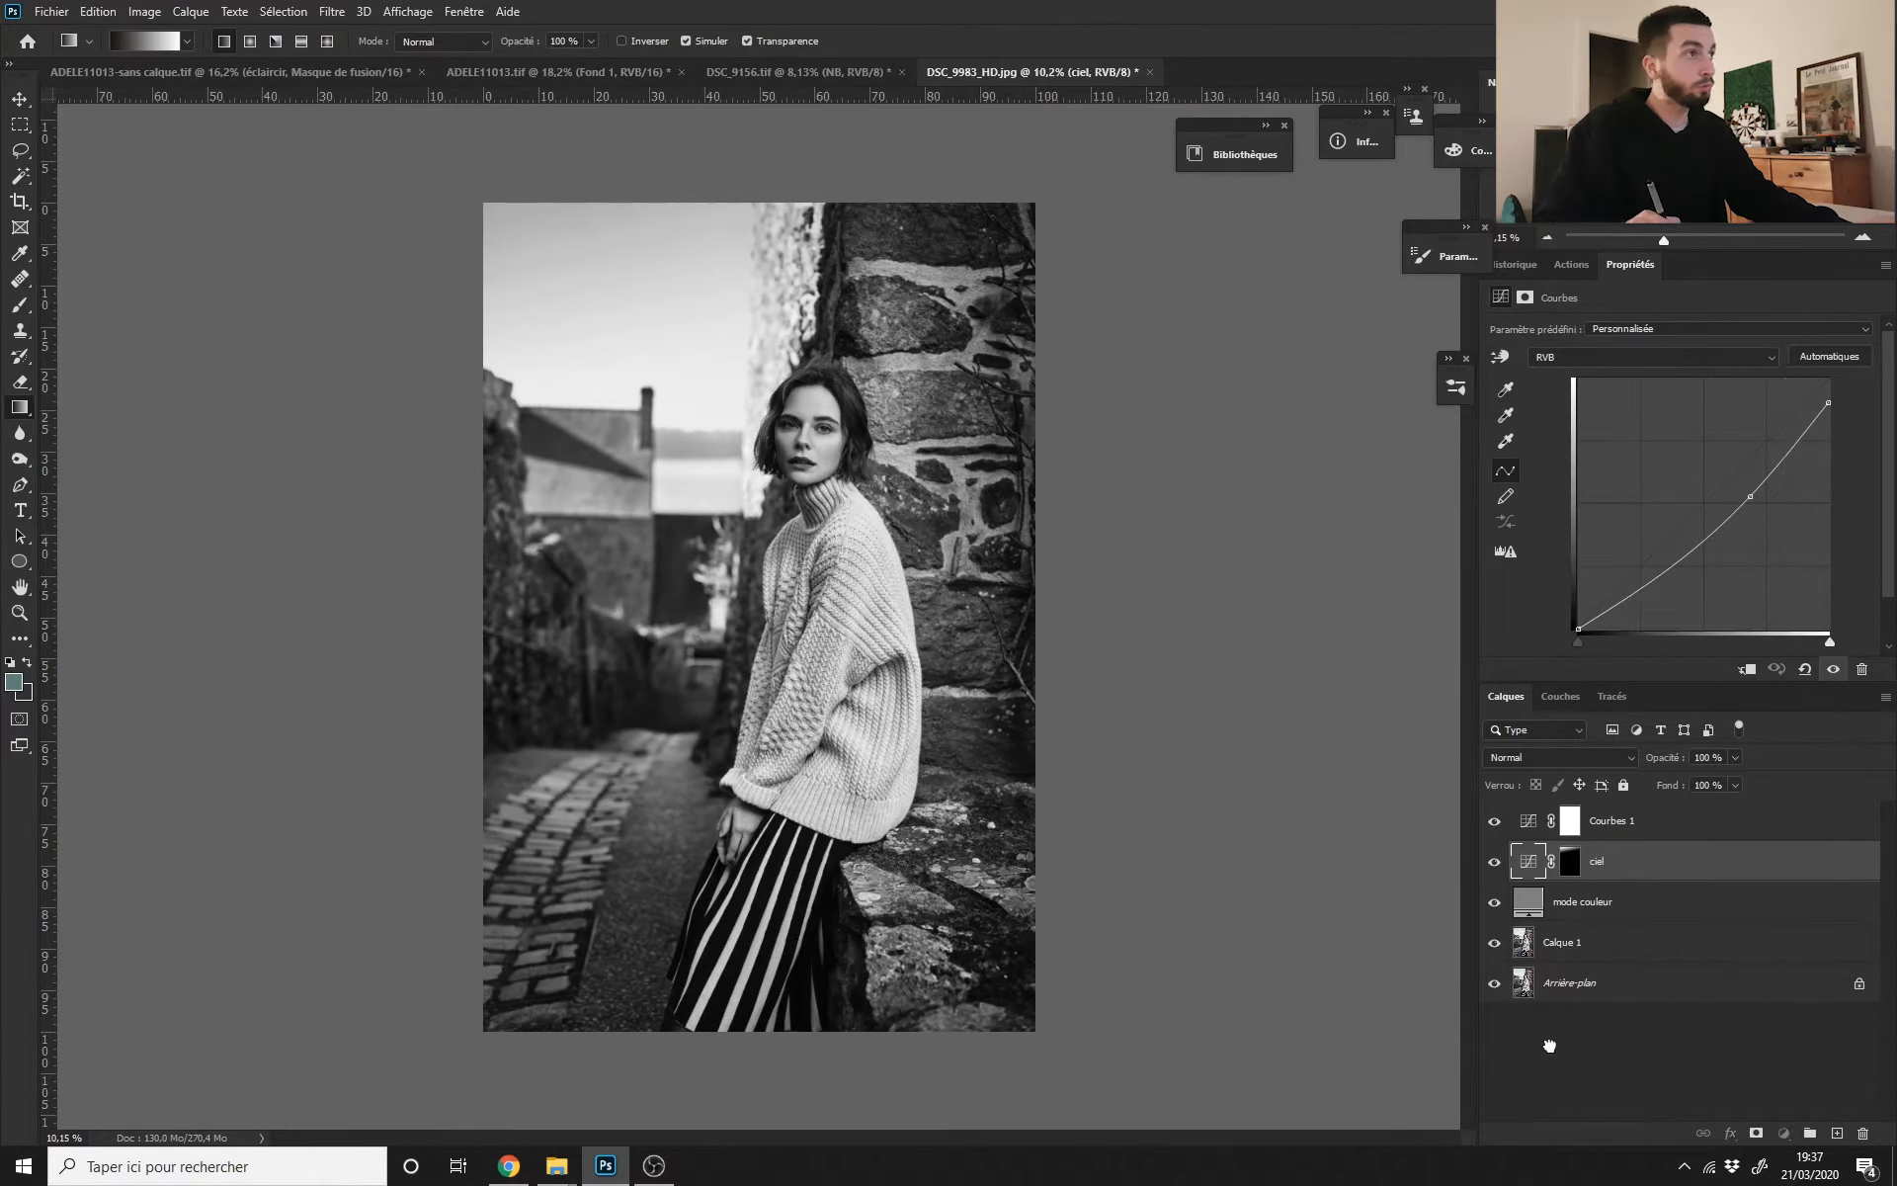
Step: Examine the Courbes 1 curve and its effect on the photo's overall contrast at several magnifications
{"action": "mouse_move", "coordinate": [875, 581]}
{"action": "left_mouse_down"}
{"action": "mouse_move", "coordinate": [802, 579]}
{"action": "mouse_move", "coordinate": [881, 620]}
{"action": "left_mouse_up"}
{"action": "left_click", "coordinate": [1526, 832]}
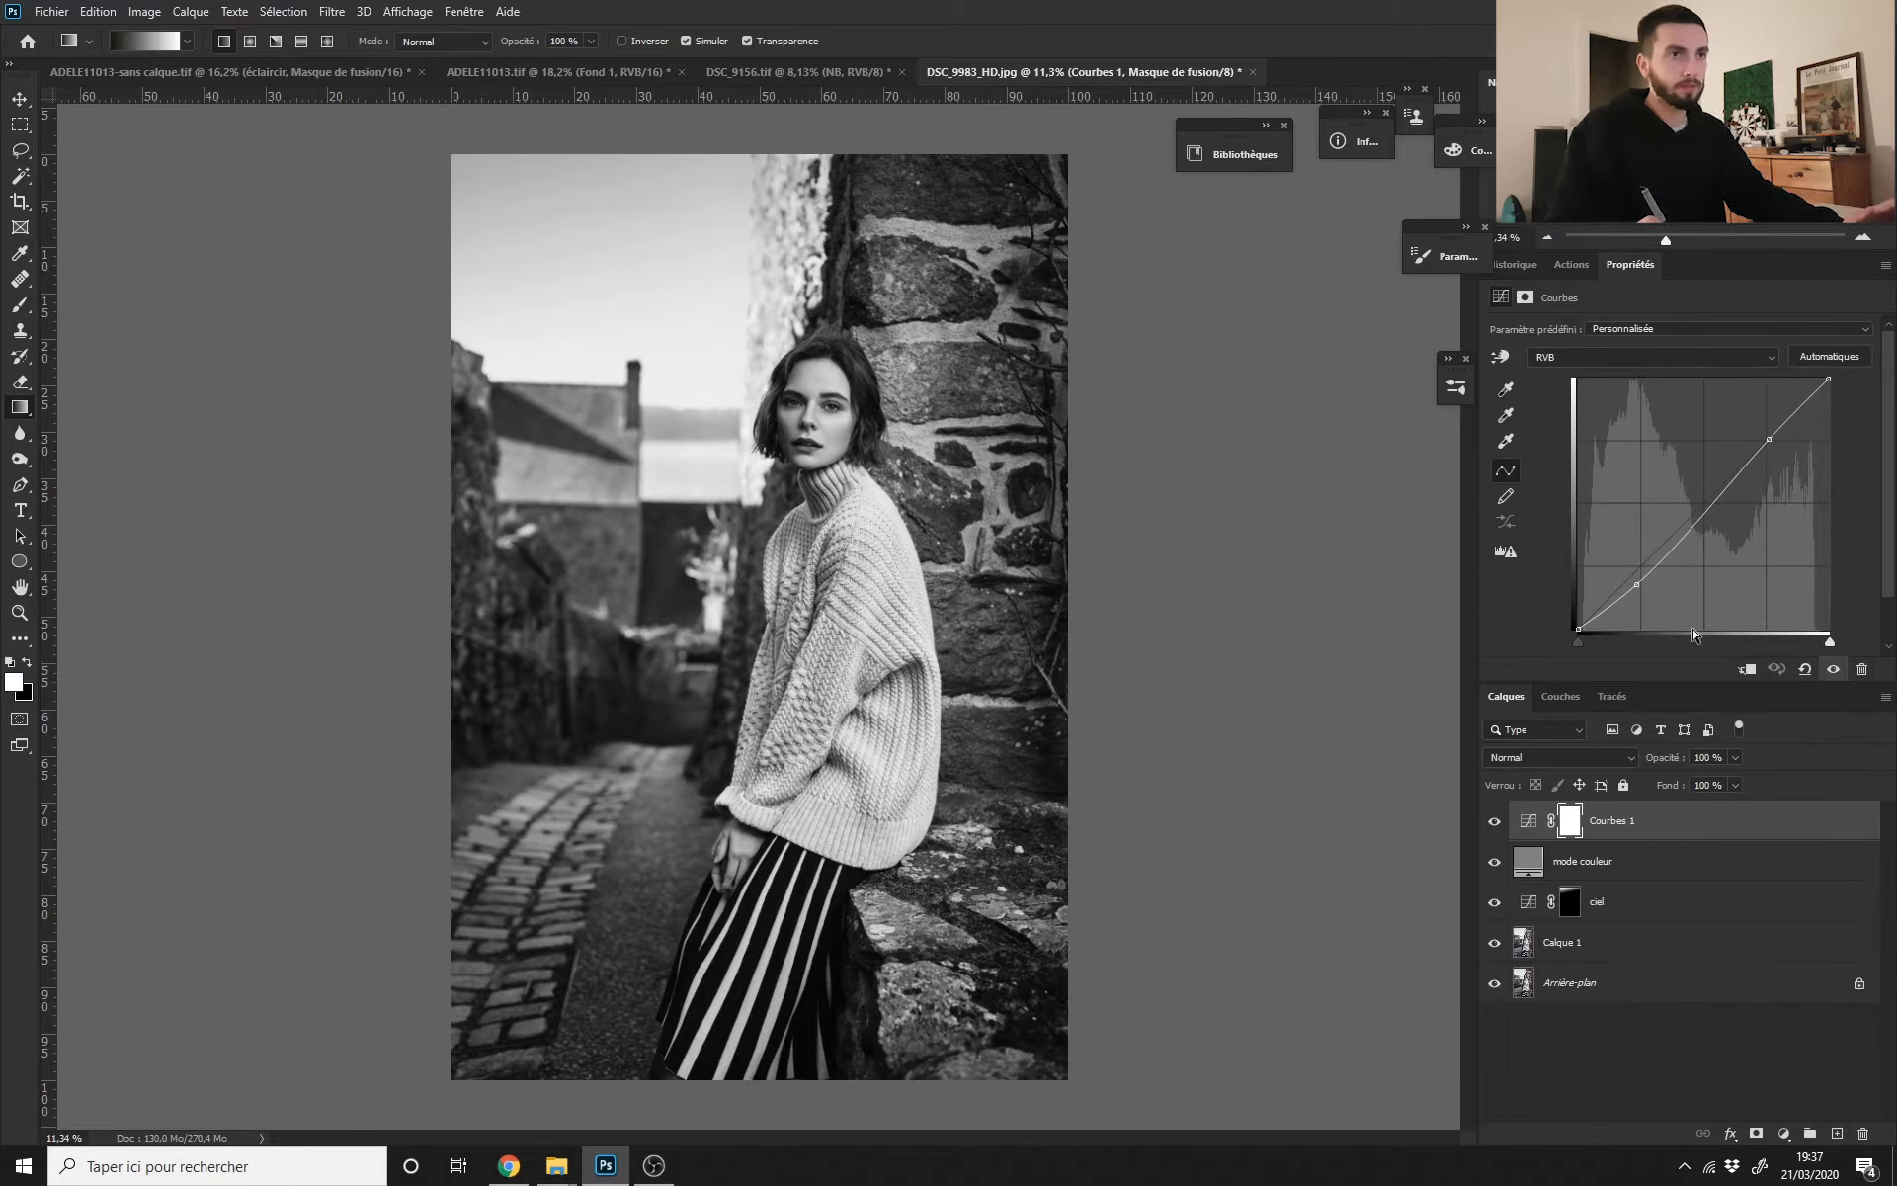
{"action": "left_click", "coordinate": [1771, 437]}
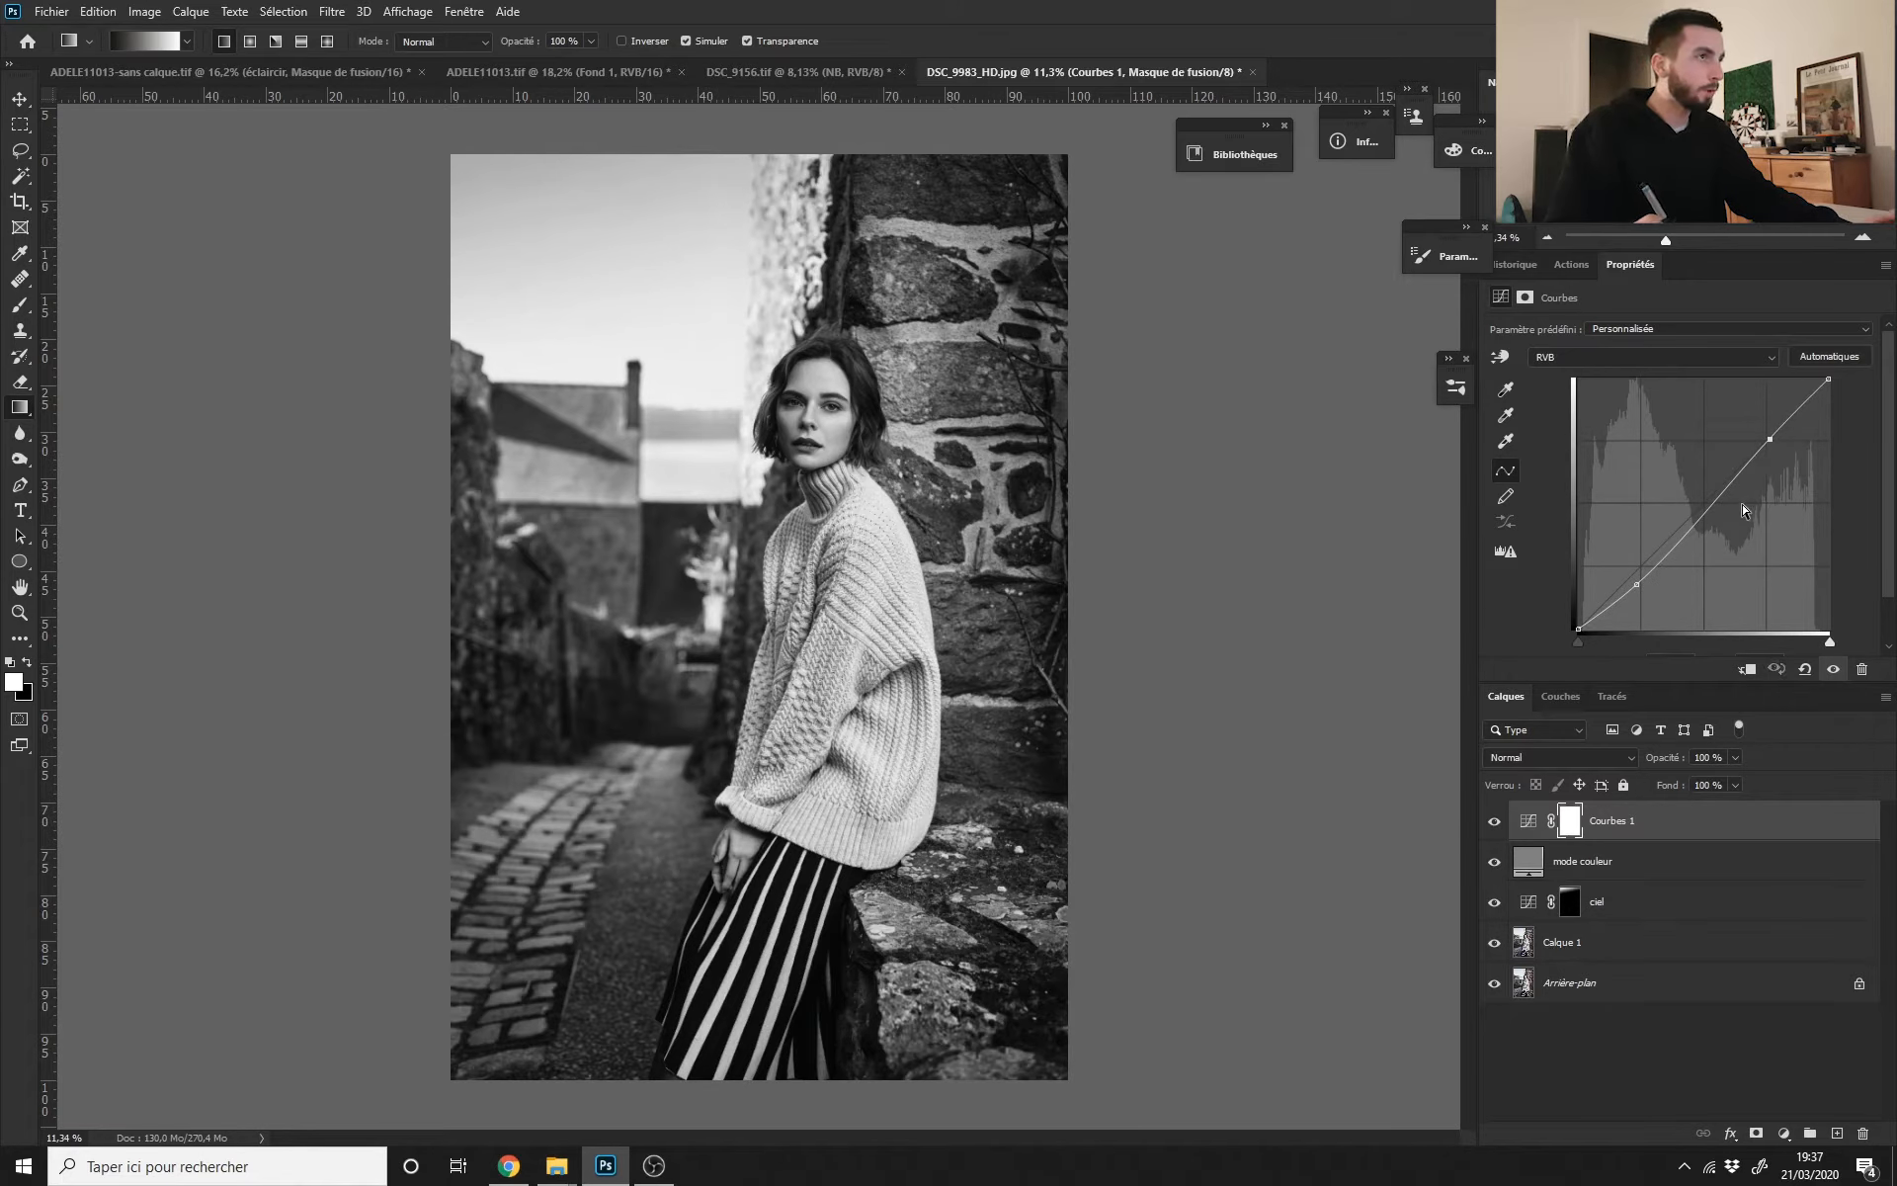
{"action": "left_click_drag", "start_coordinate": [812, 383], "coordinate": [791, 425]}
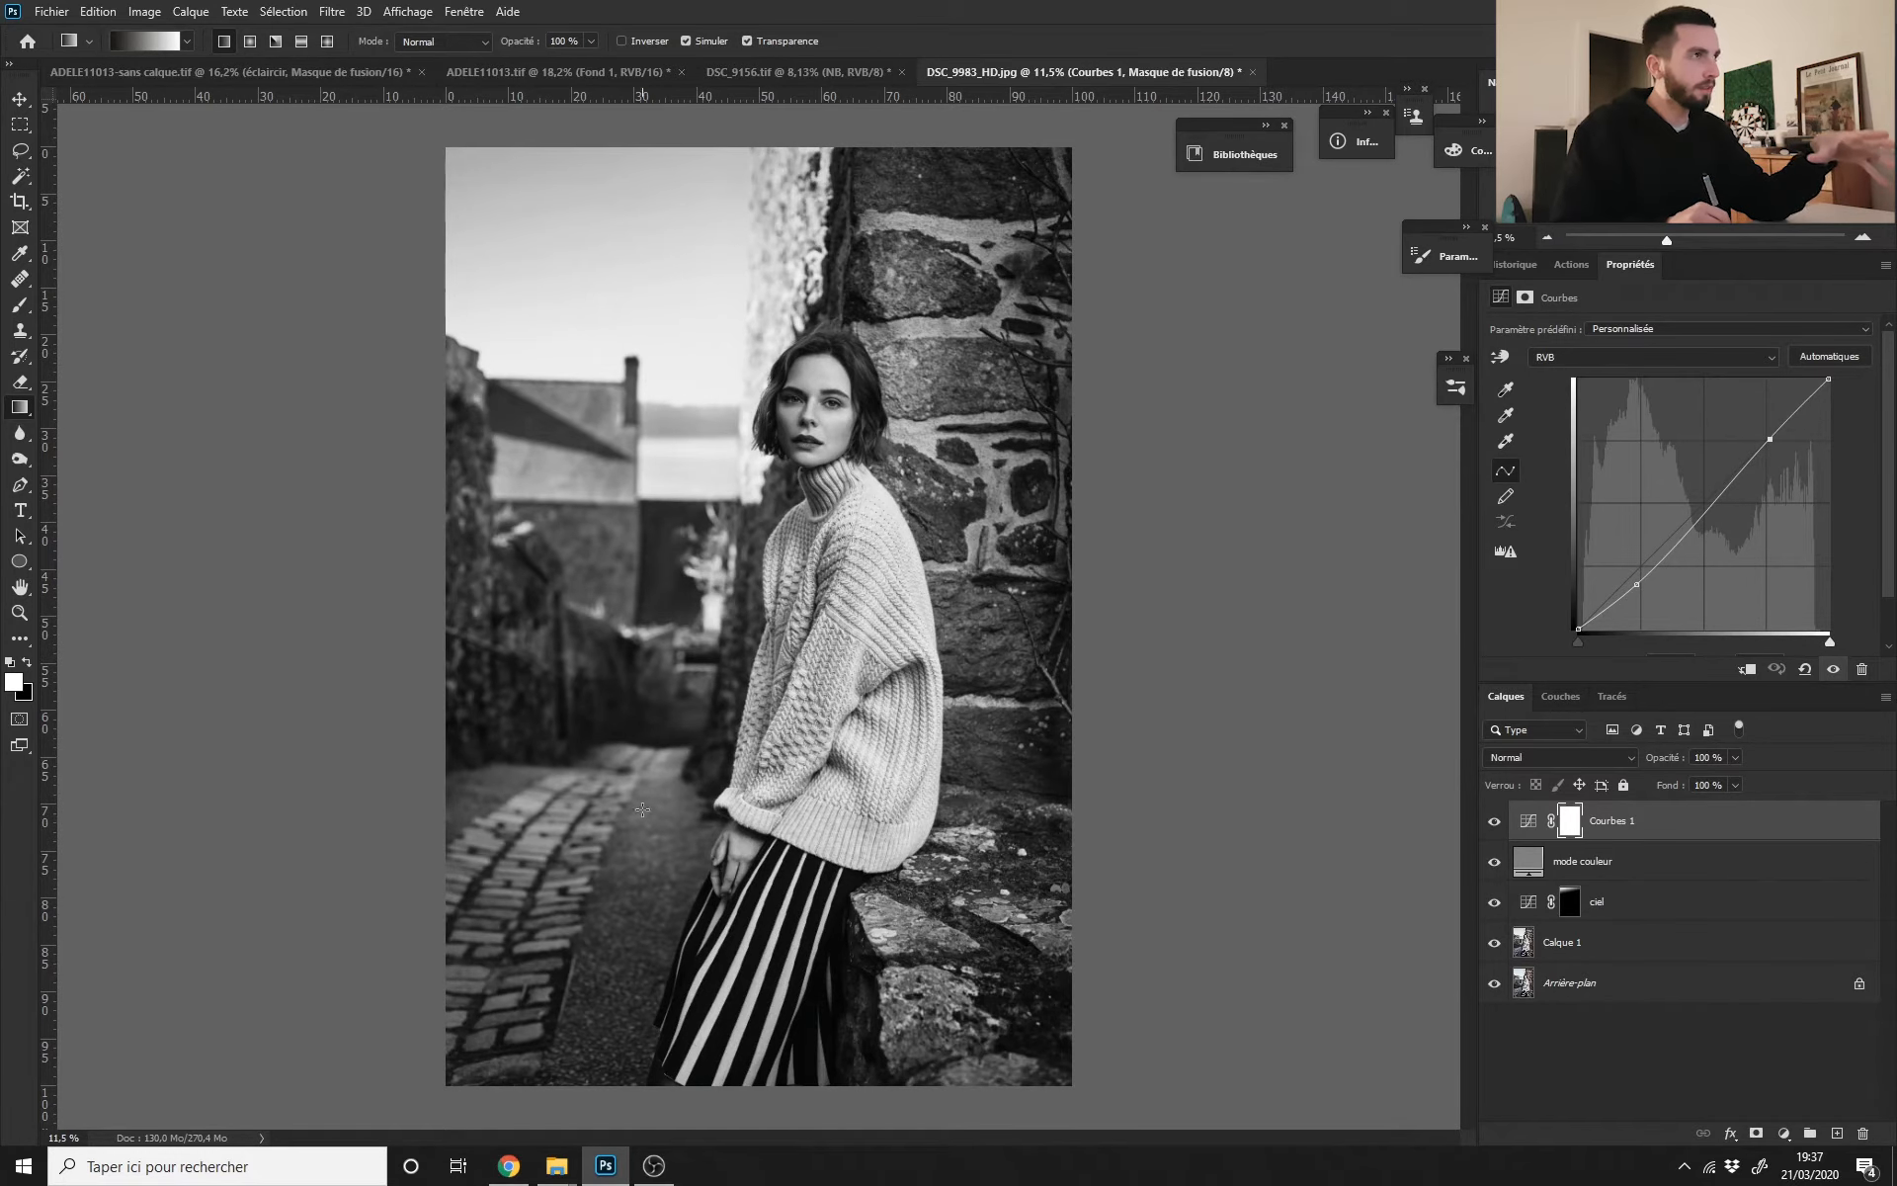
{"action": "left_click_drag", "start_coordinate": [846, 729], "coordinate": [839, 732]}
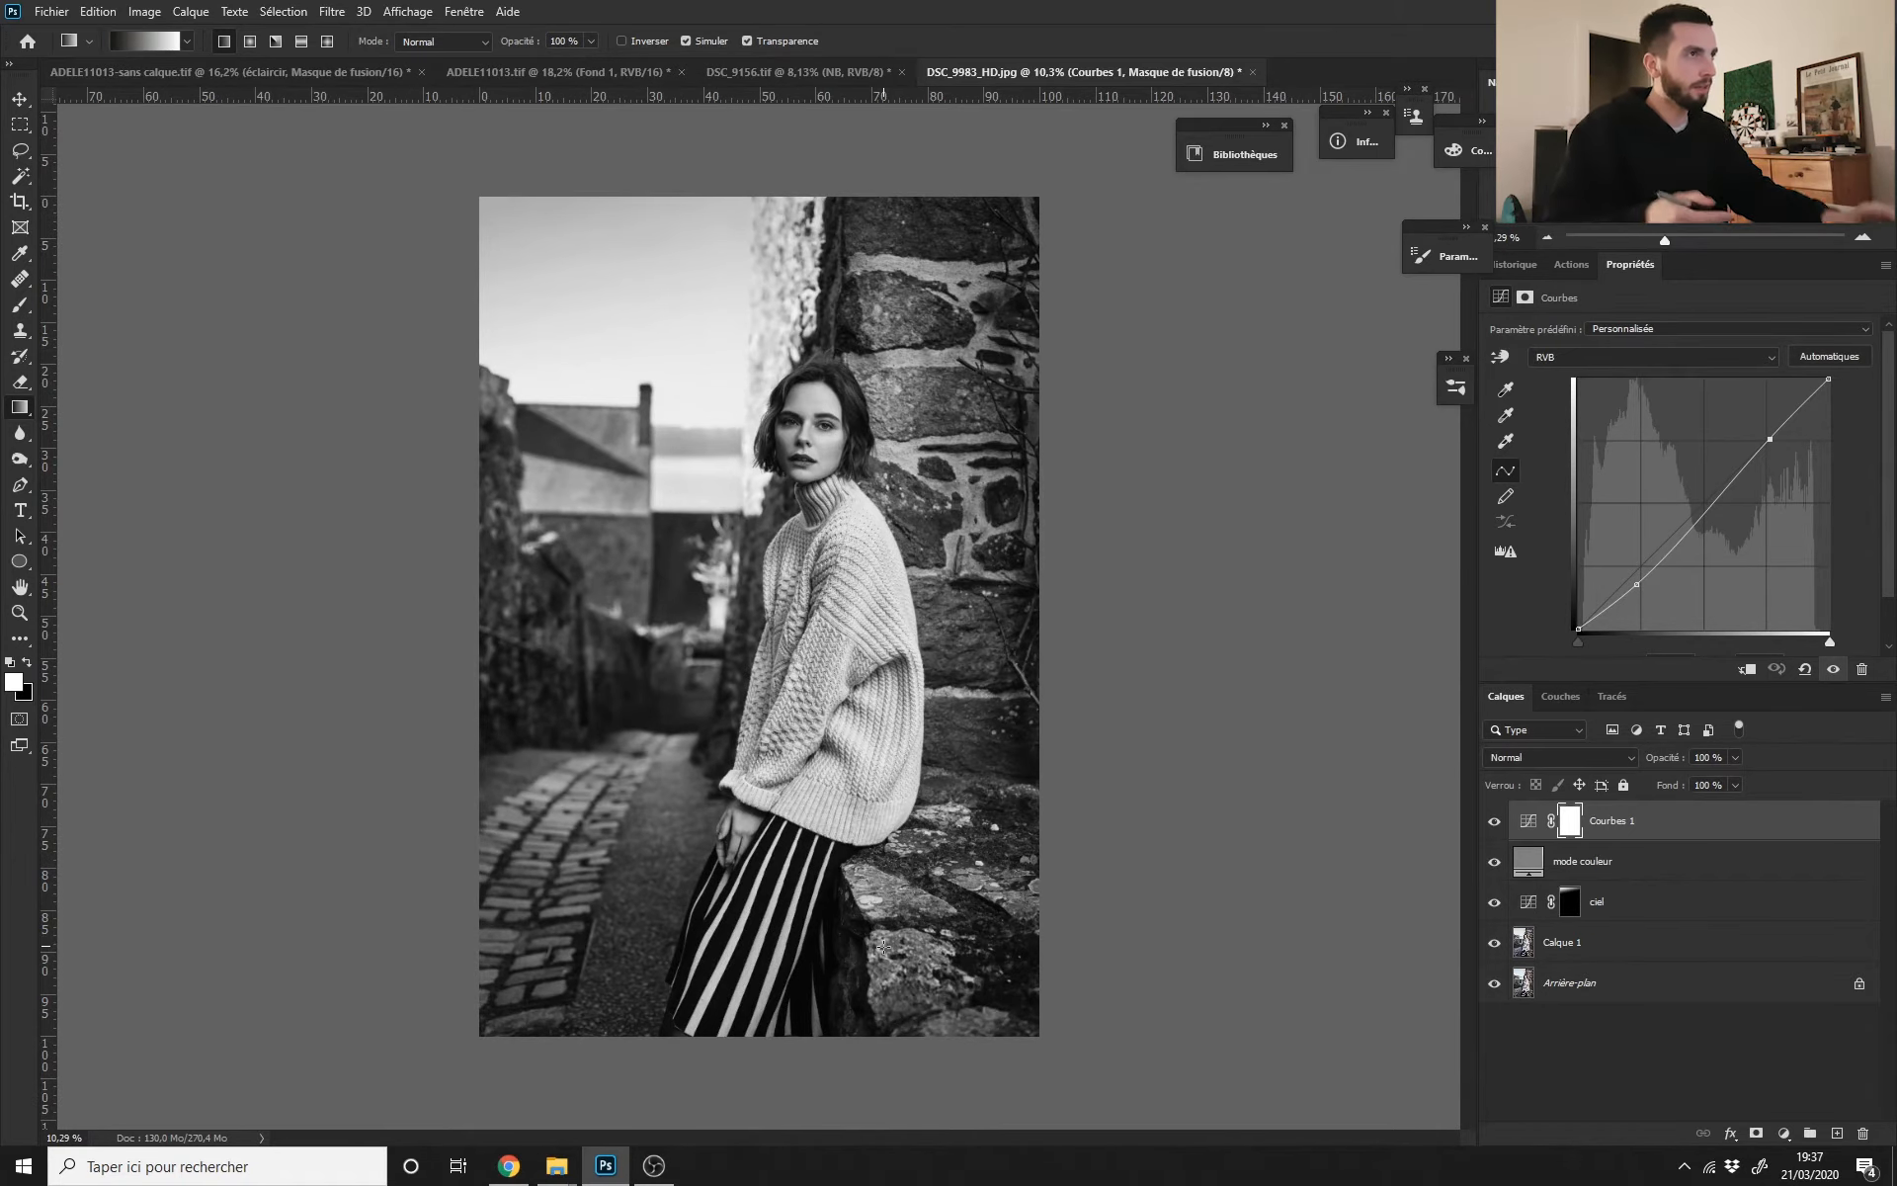
{"action": "left_click_drag", "start_coordinate": [851, 616], "coordinate": [830, 617]}
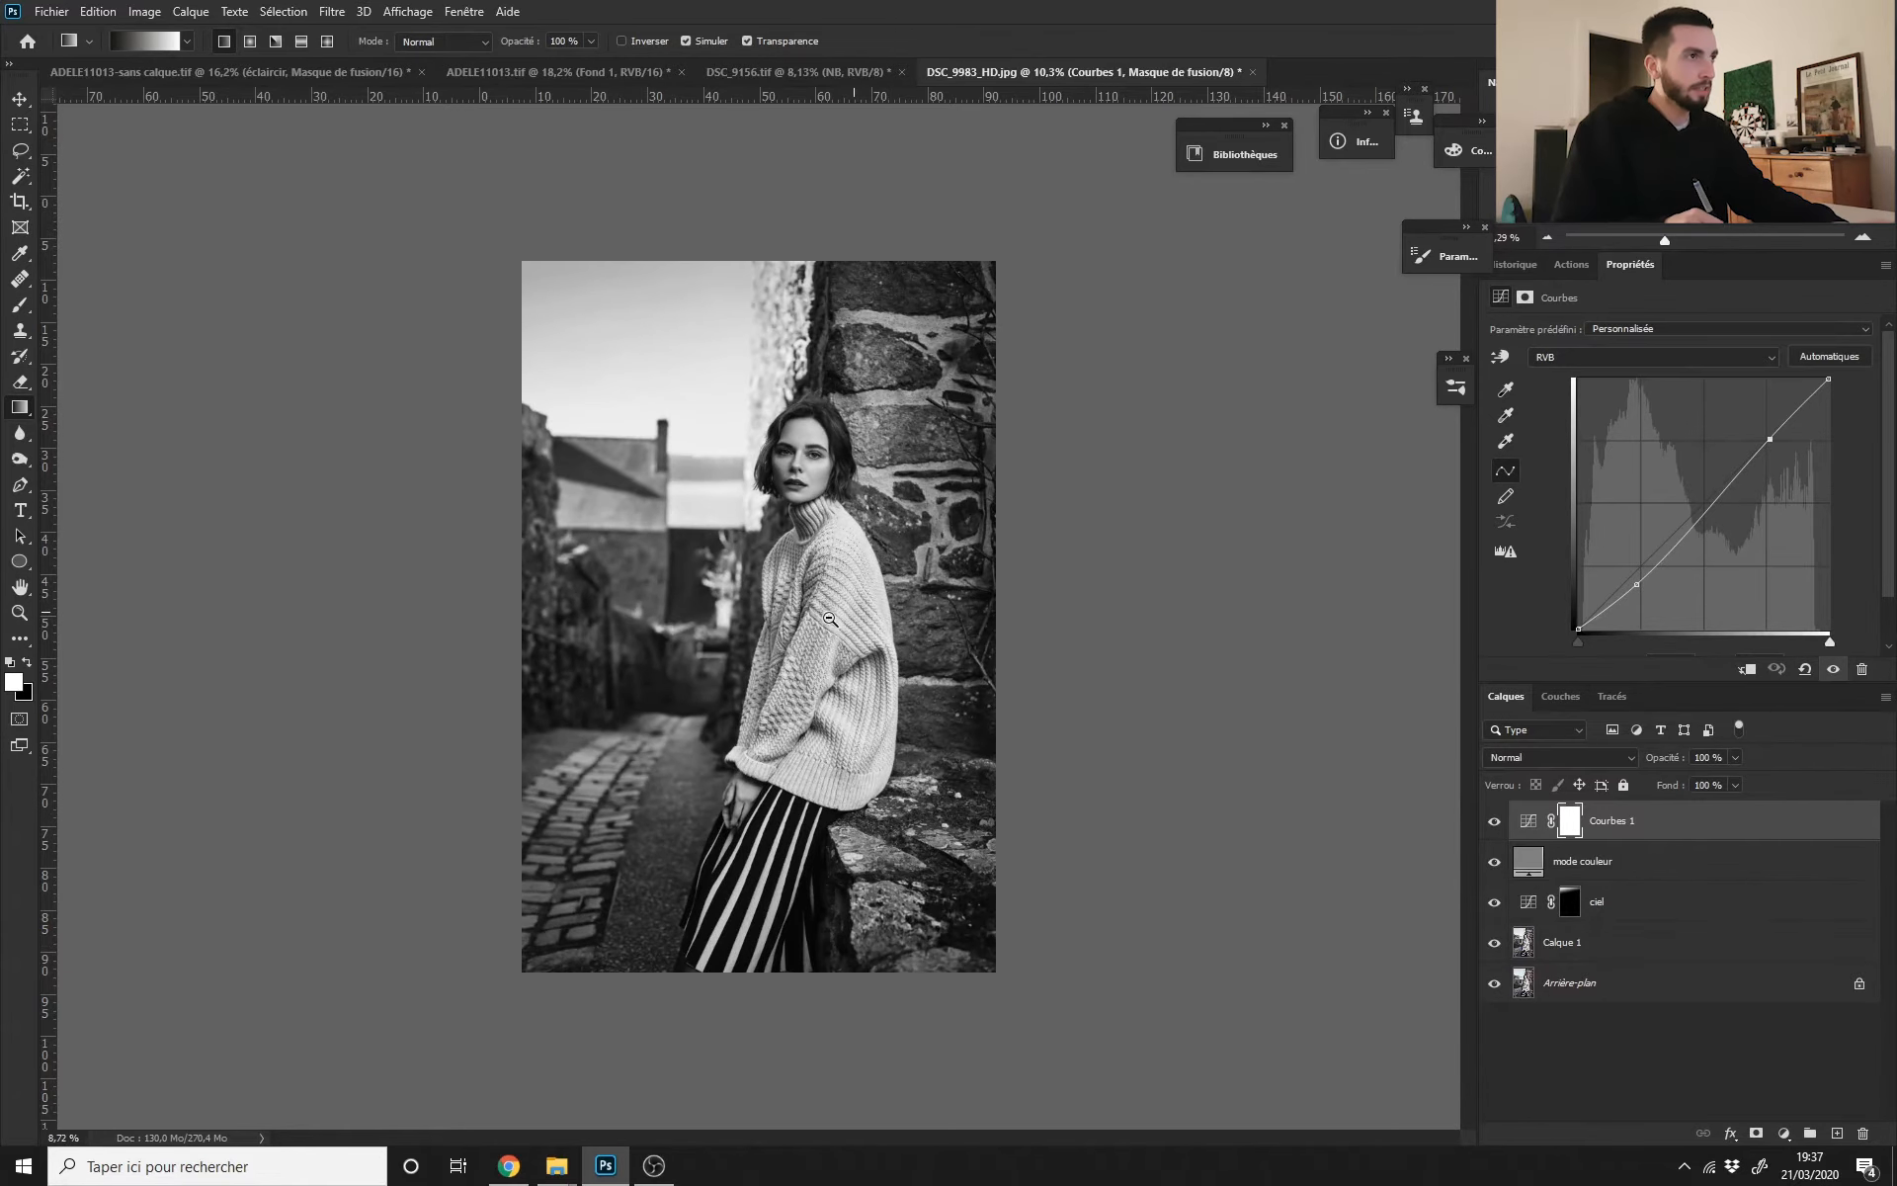
{"action": "left_click", "coordinate": [801, 683]}
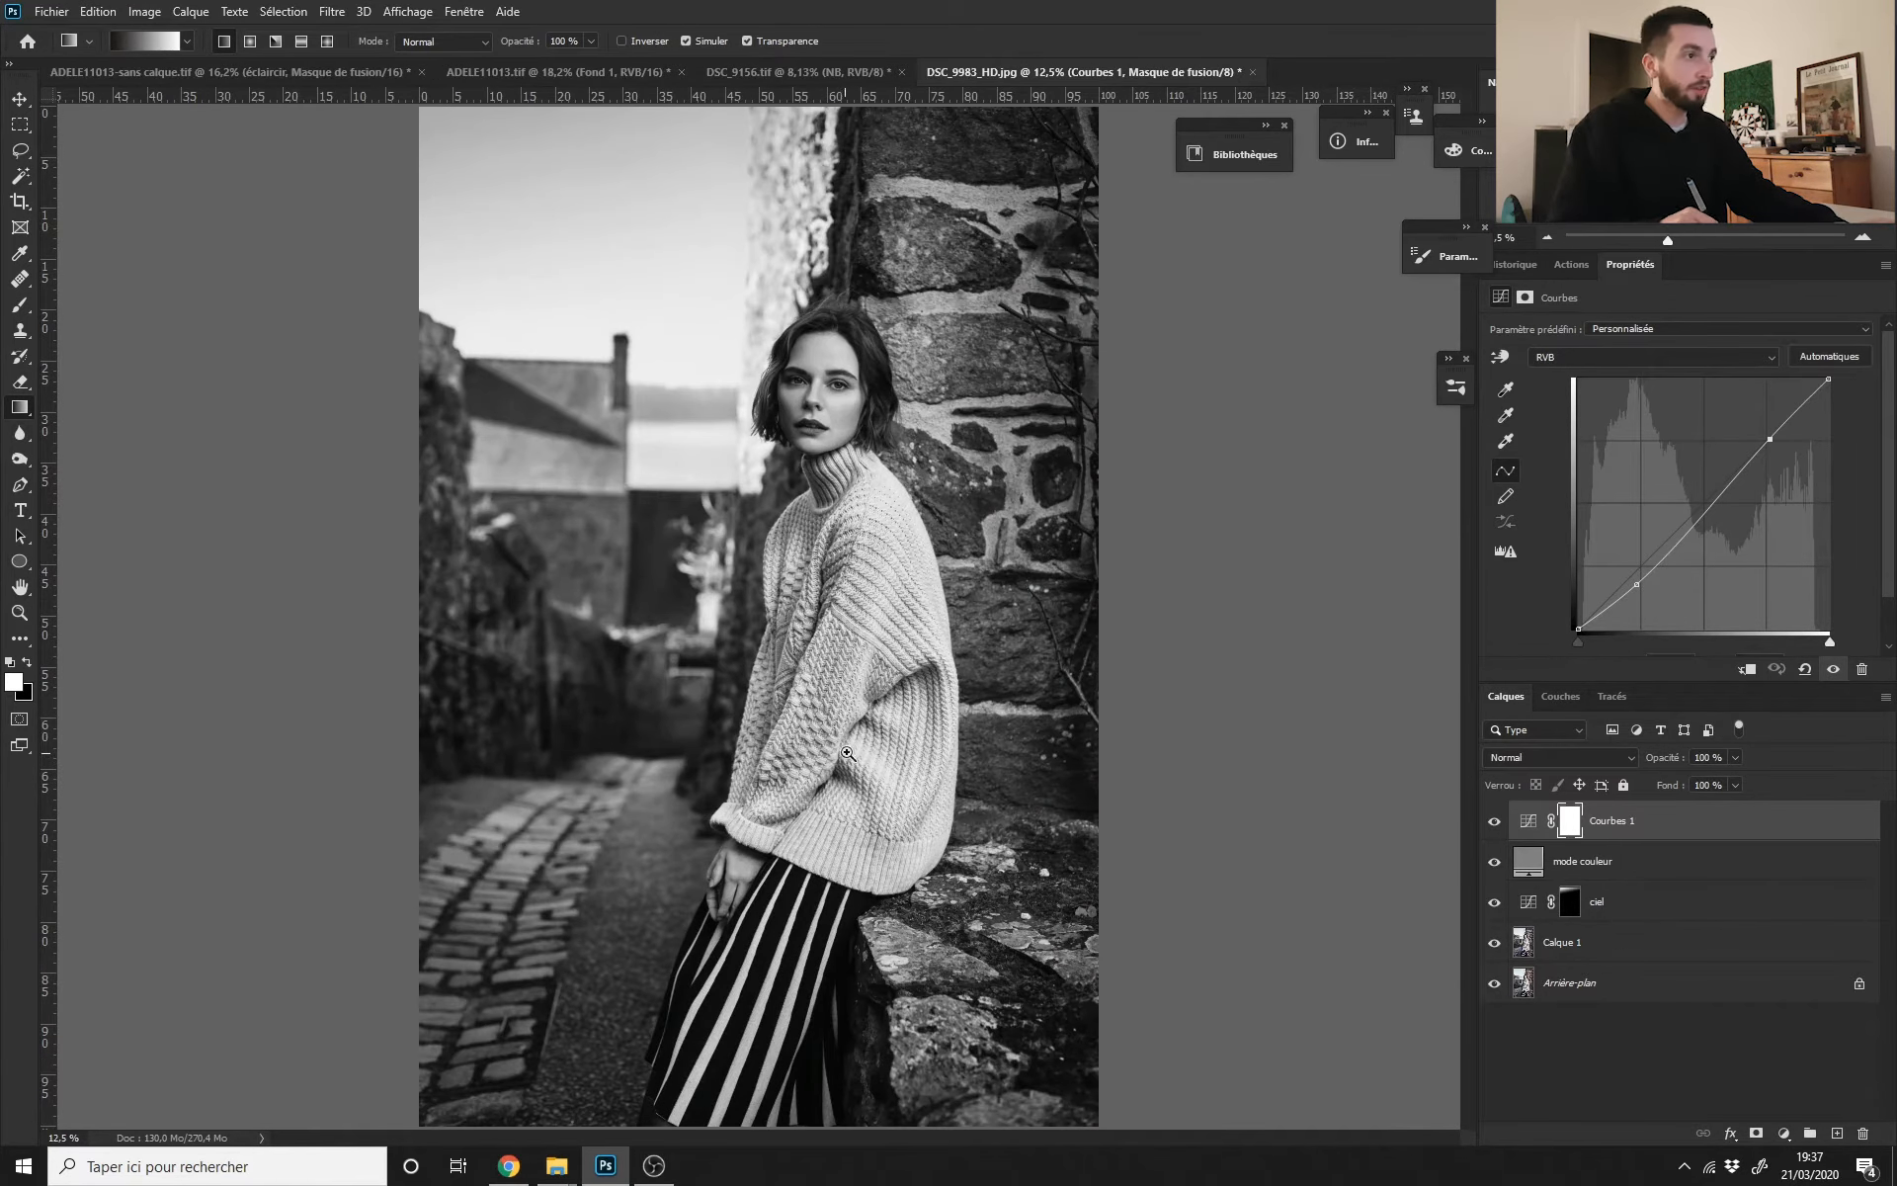
{"action": "left_click_drag", "start_coordinate": [847, 753], "coordinate": [805, 840]}
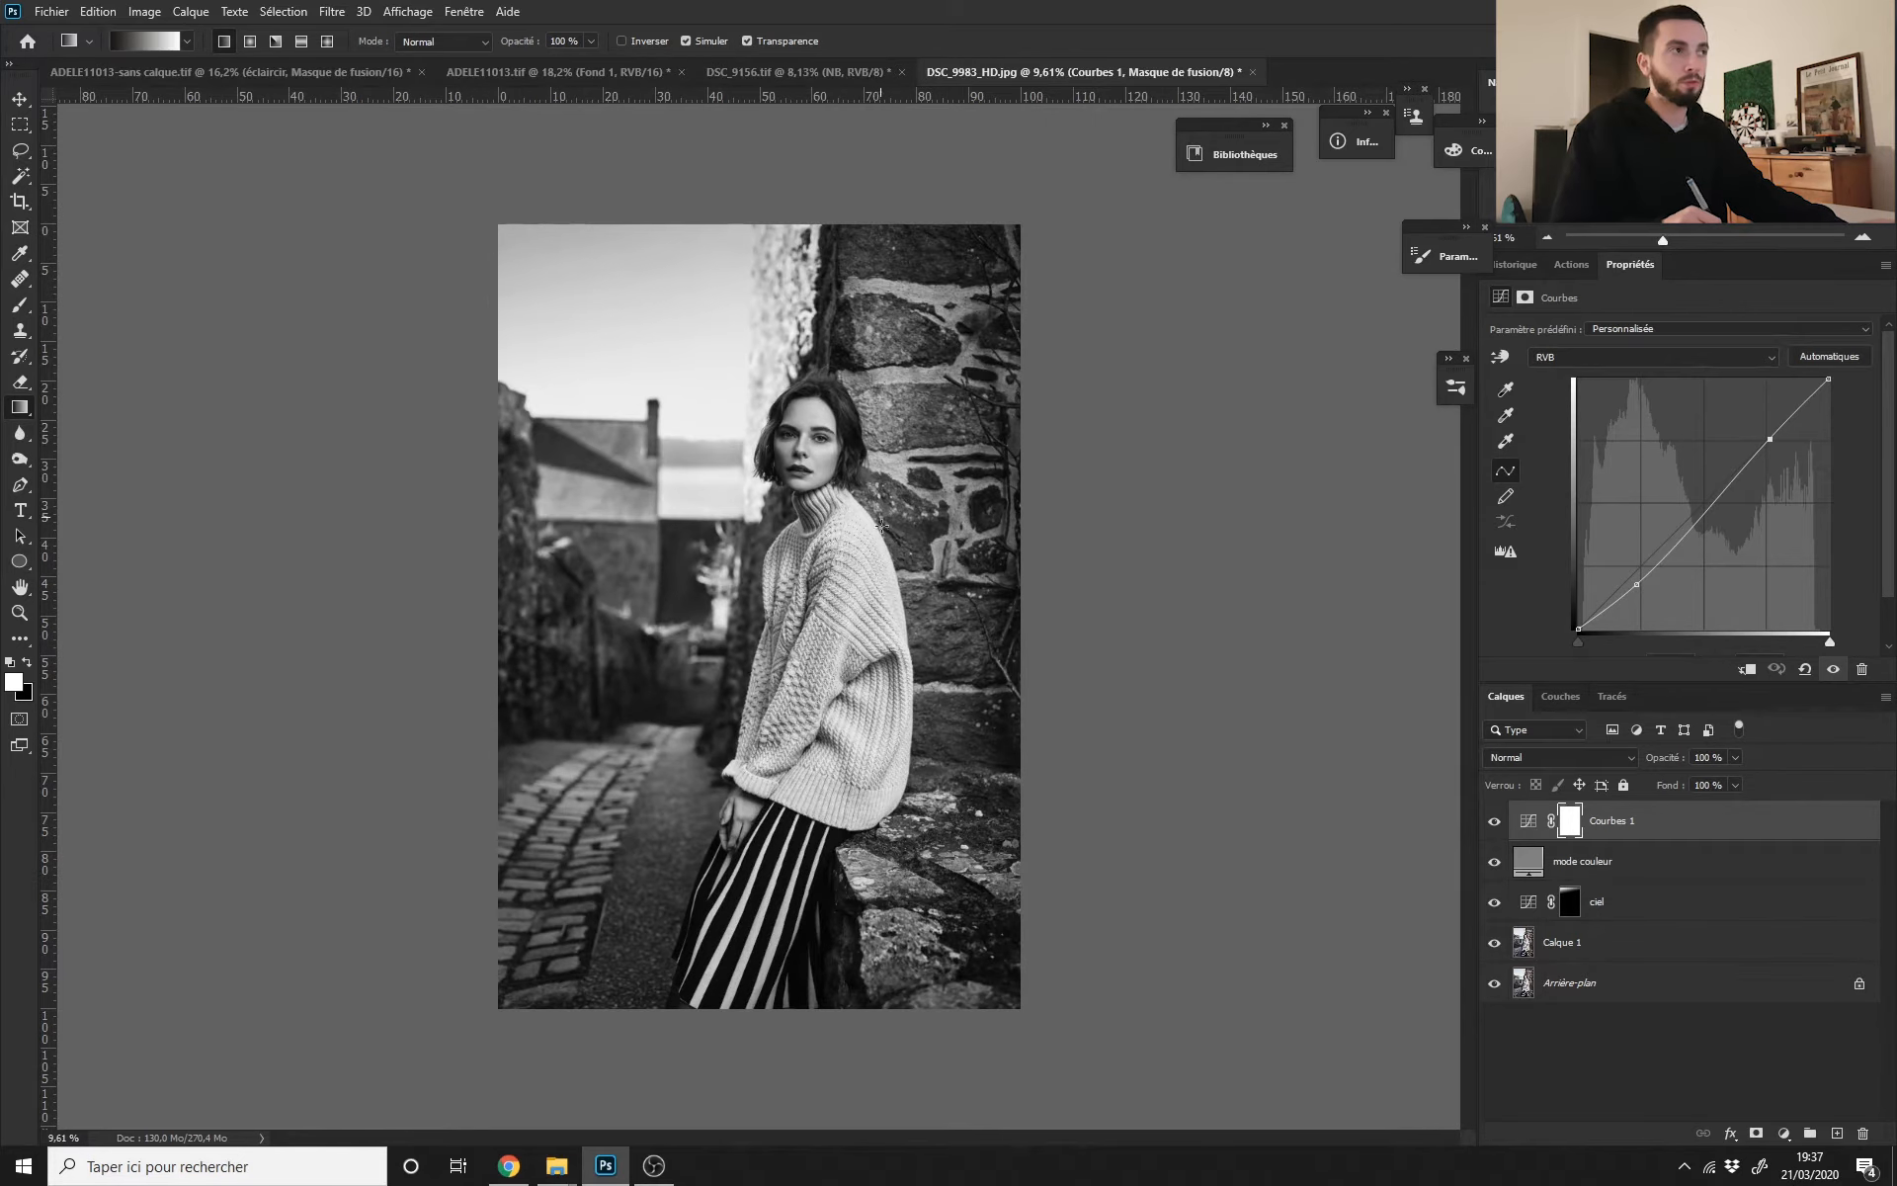
{"action": "left_click_drag", "start_coordinate": [813, 477], "coordinate": [838, 523]}
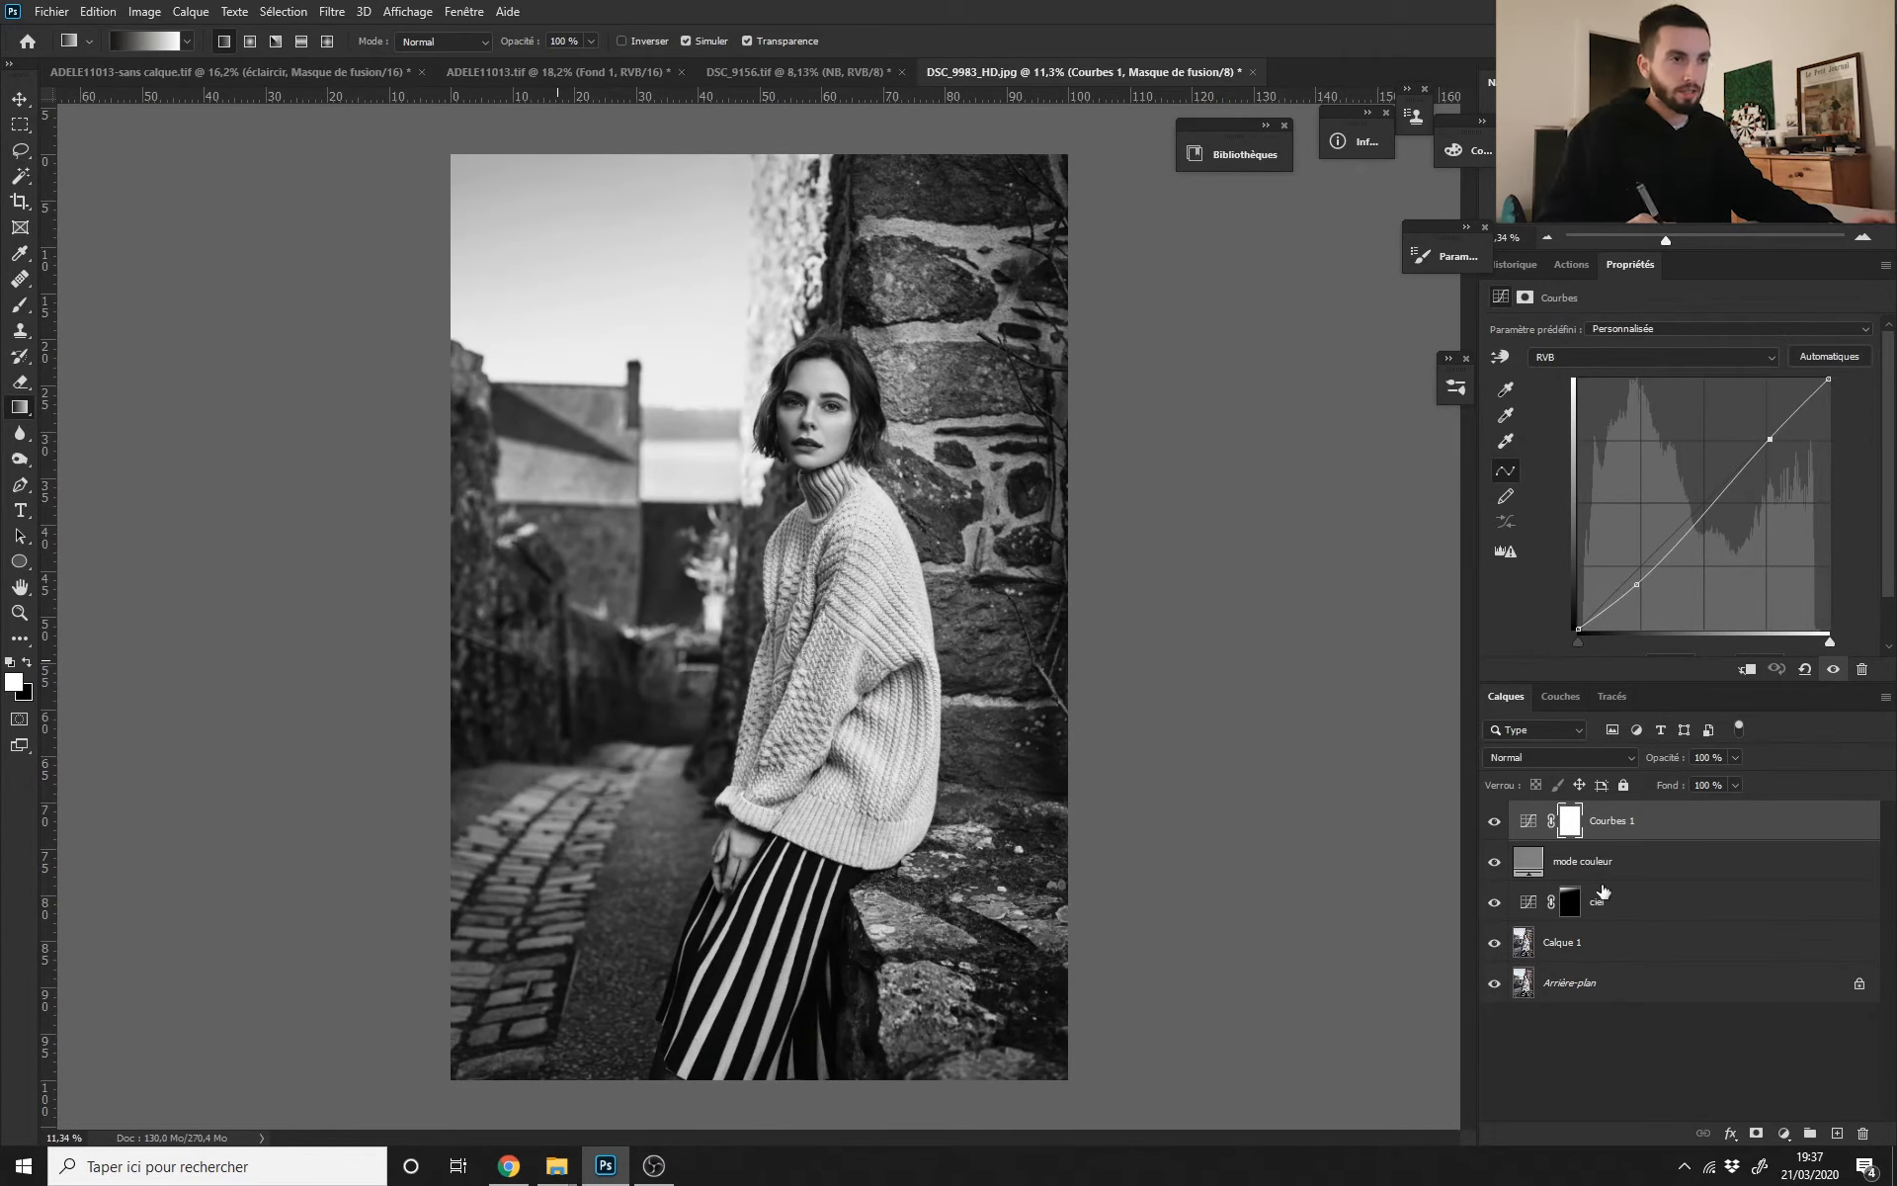
Step: Add a Curves adjustment layer directly above Calque 1 and raise its midtones to brighten the photo
{"action": "left_click", "coordinate": [1647, 909]}
{"action": "left_click", "coordinate": [1646, 948]}
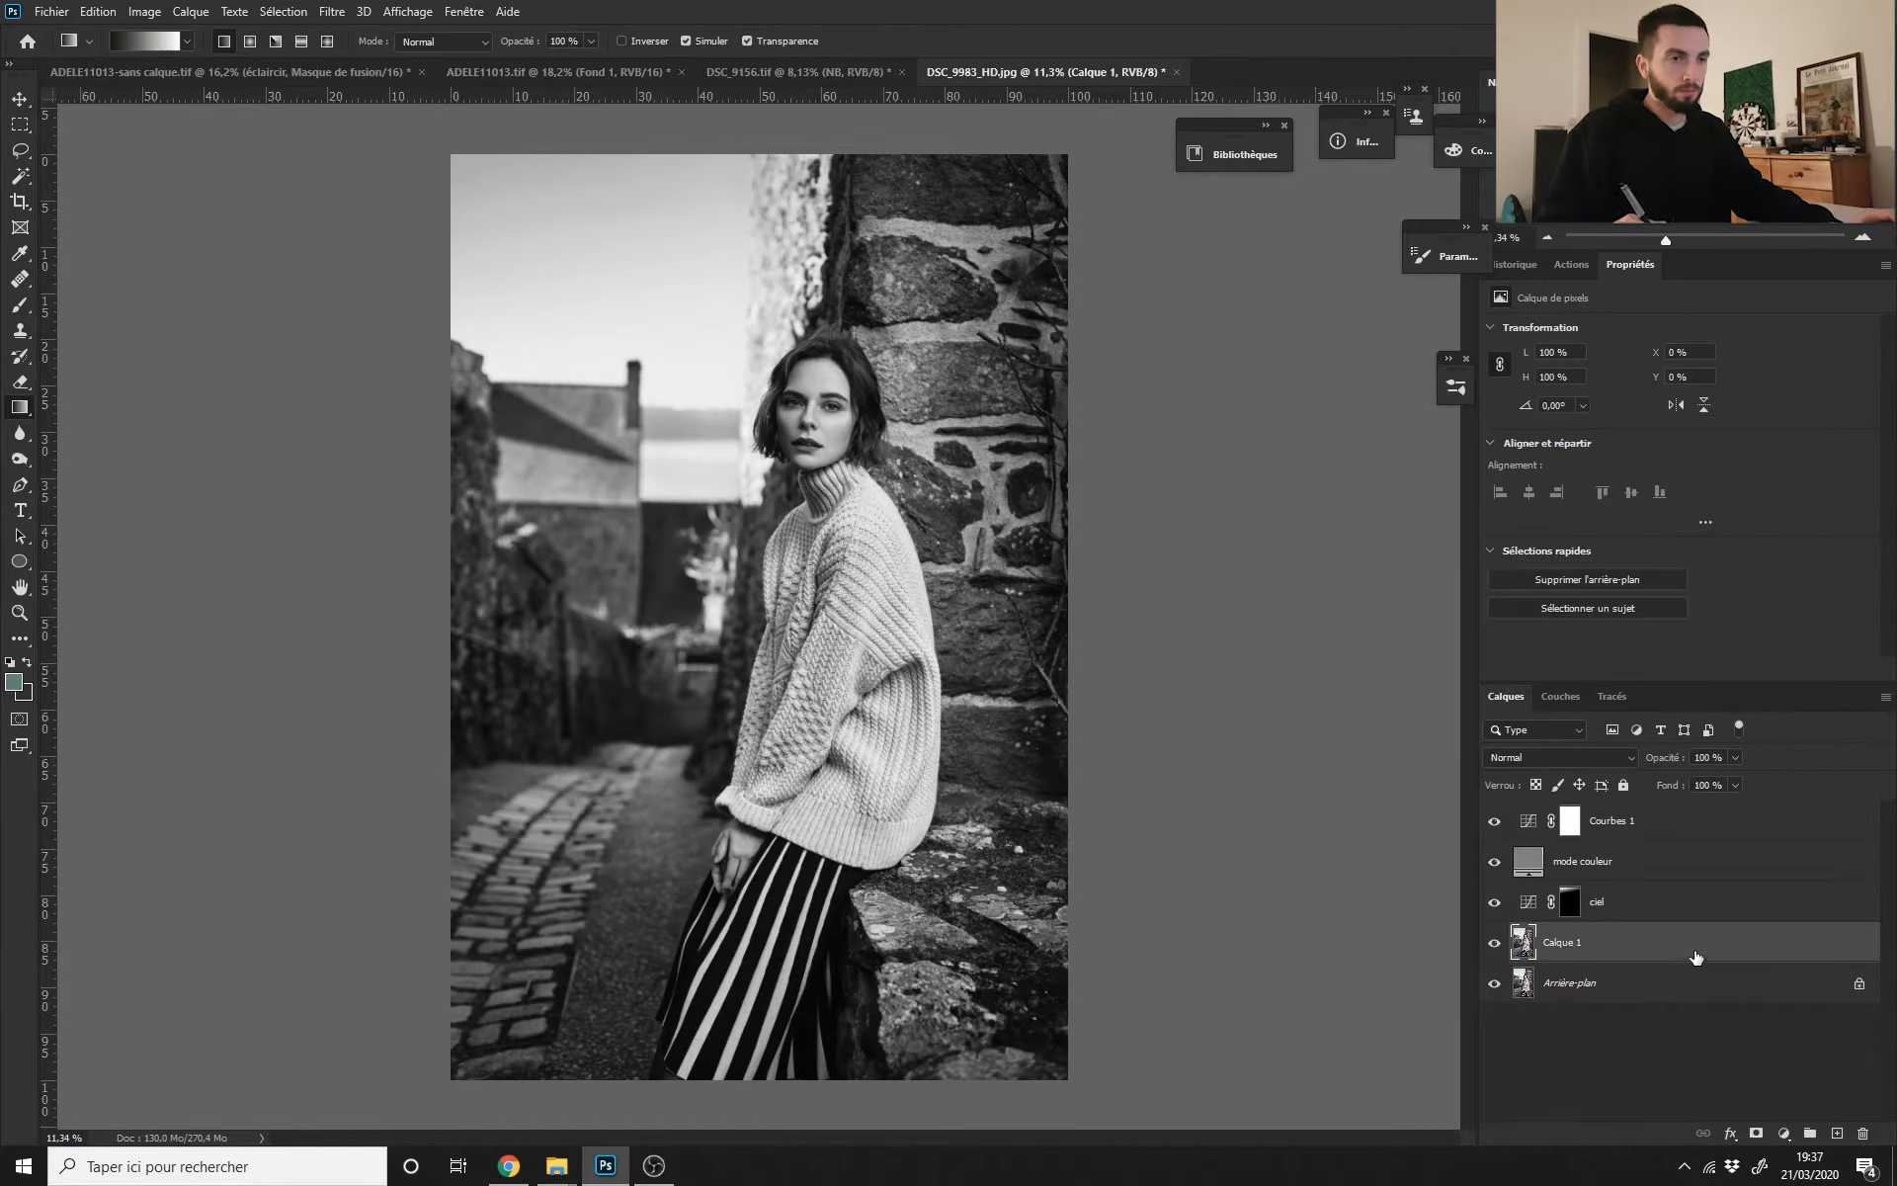
{"action": "left_click", "coordinate": [1781, 1130]}
{"action": "left_click", "coordinate": [1729, 889]}
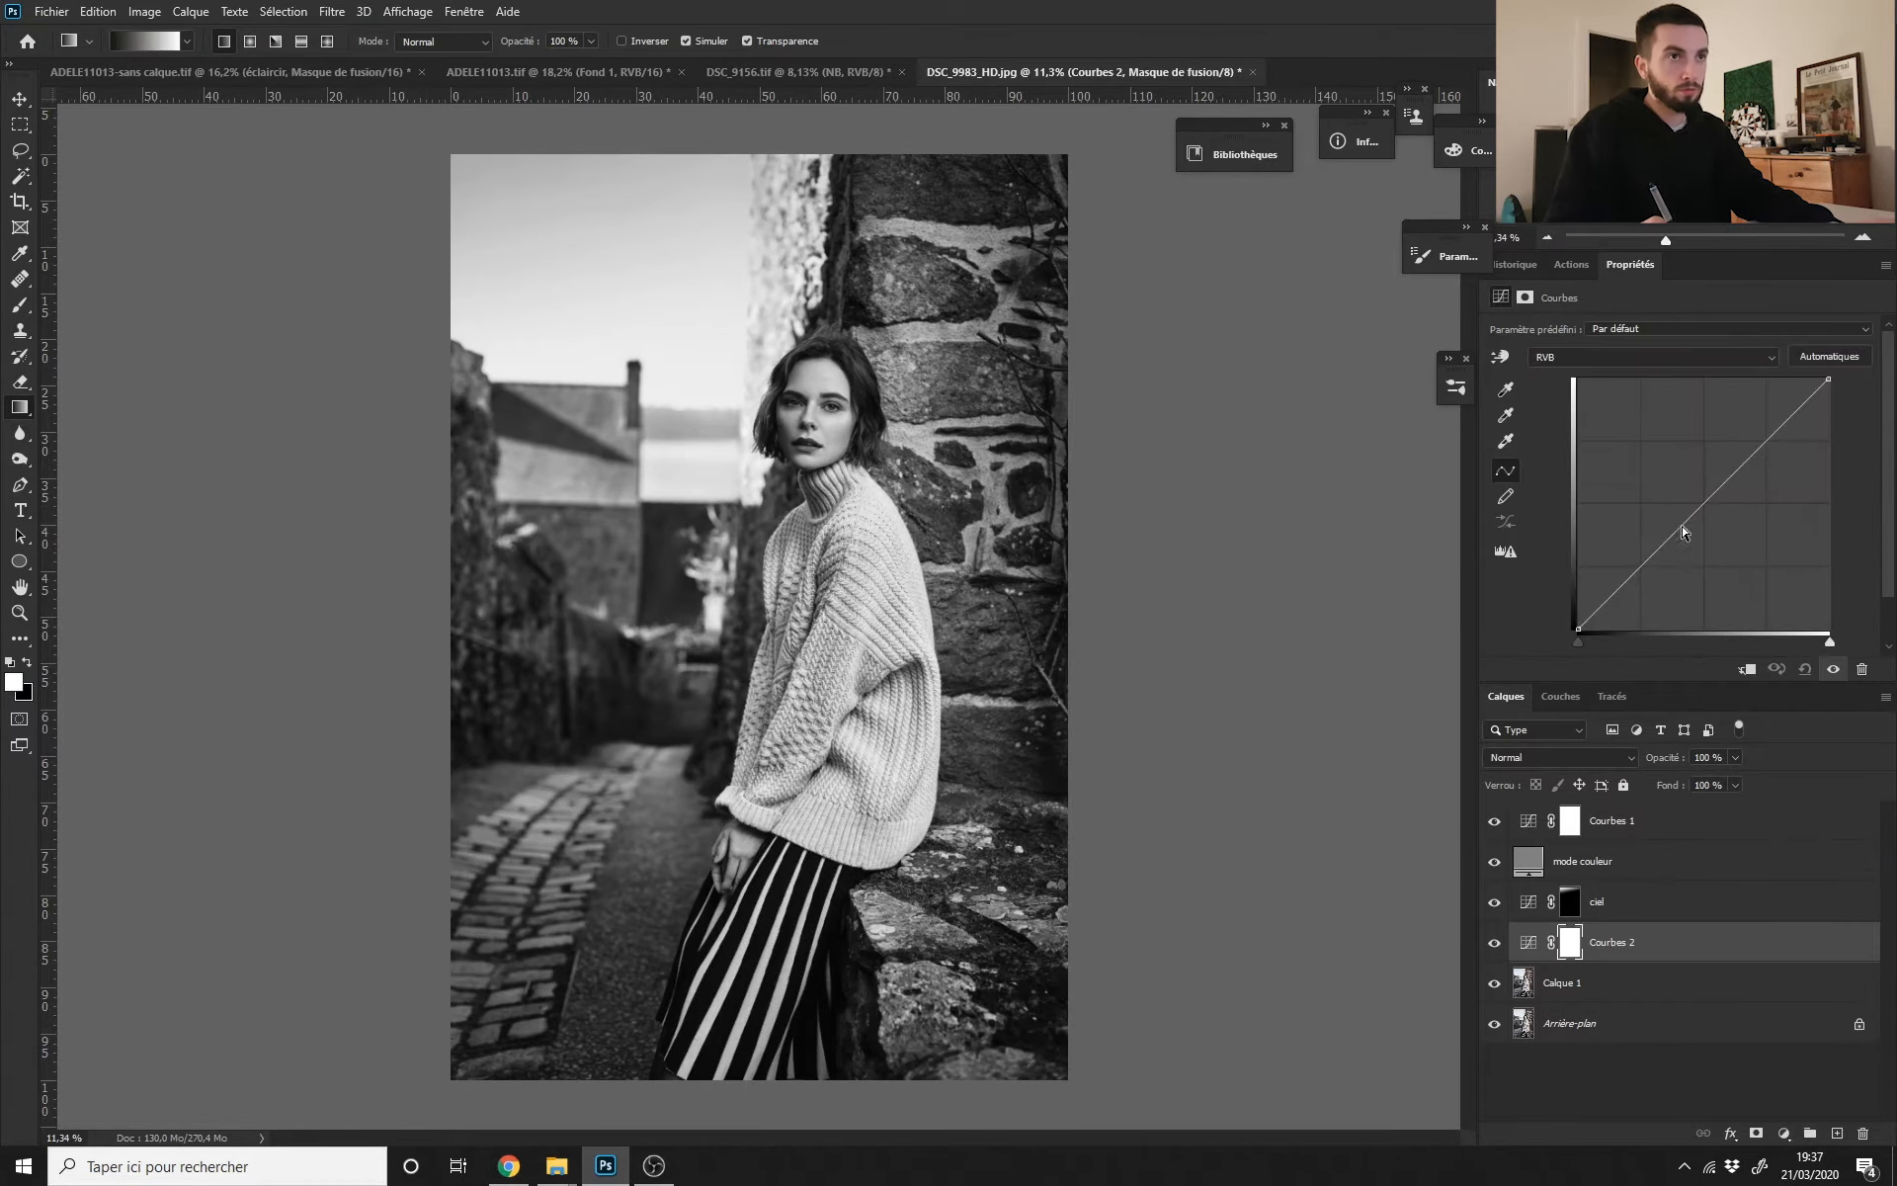
{"action": "left_click_drag", "start_coordinate": [1703, 456], "coordinate": [1704, 441]}
Step: Rename the brightening Curves layer "éclaircir" and invert its mask to black
{"action": "left_click", "coordinate": [1588, 950]}
{"action": "double_click", "coordinate": [1621, 941]}
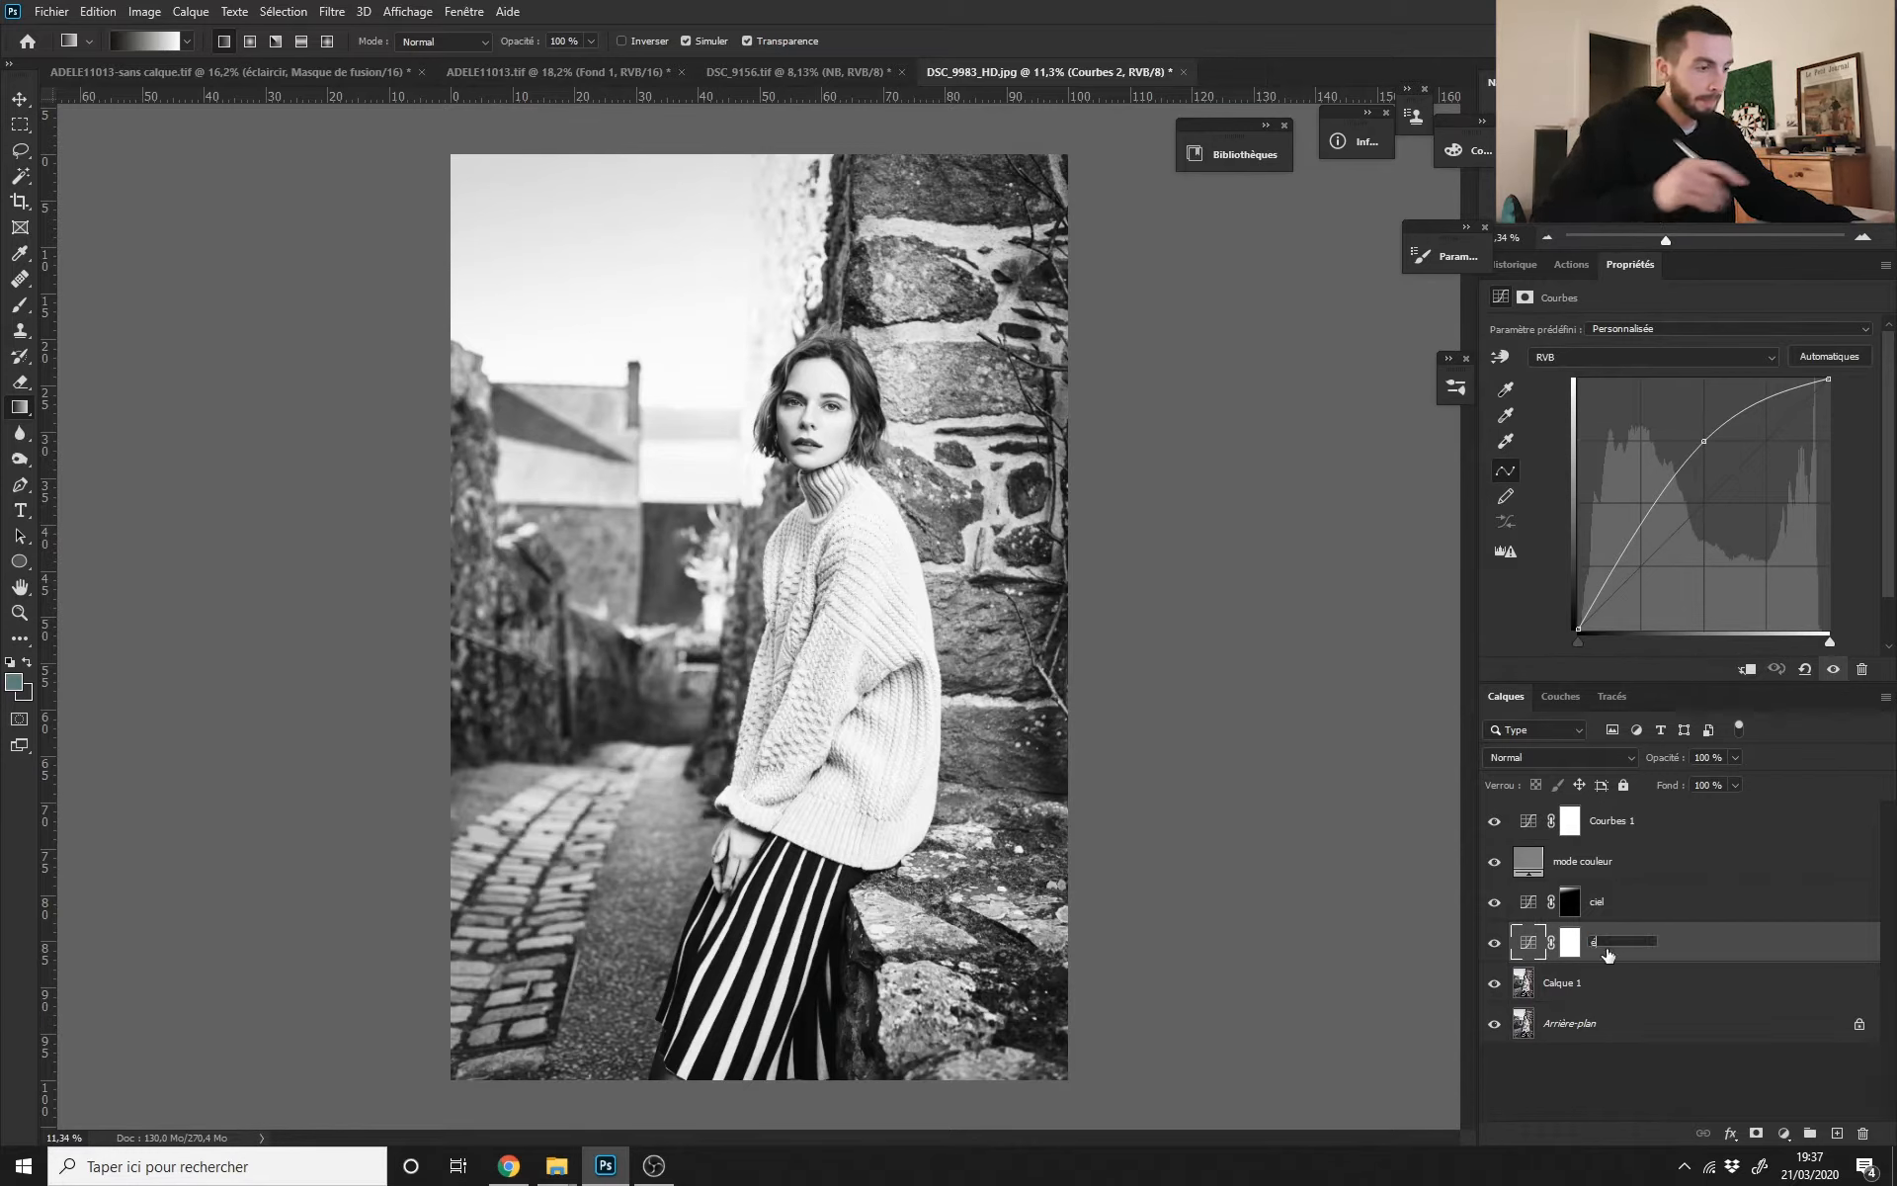
{"action": "key", "text": "Return"}
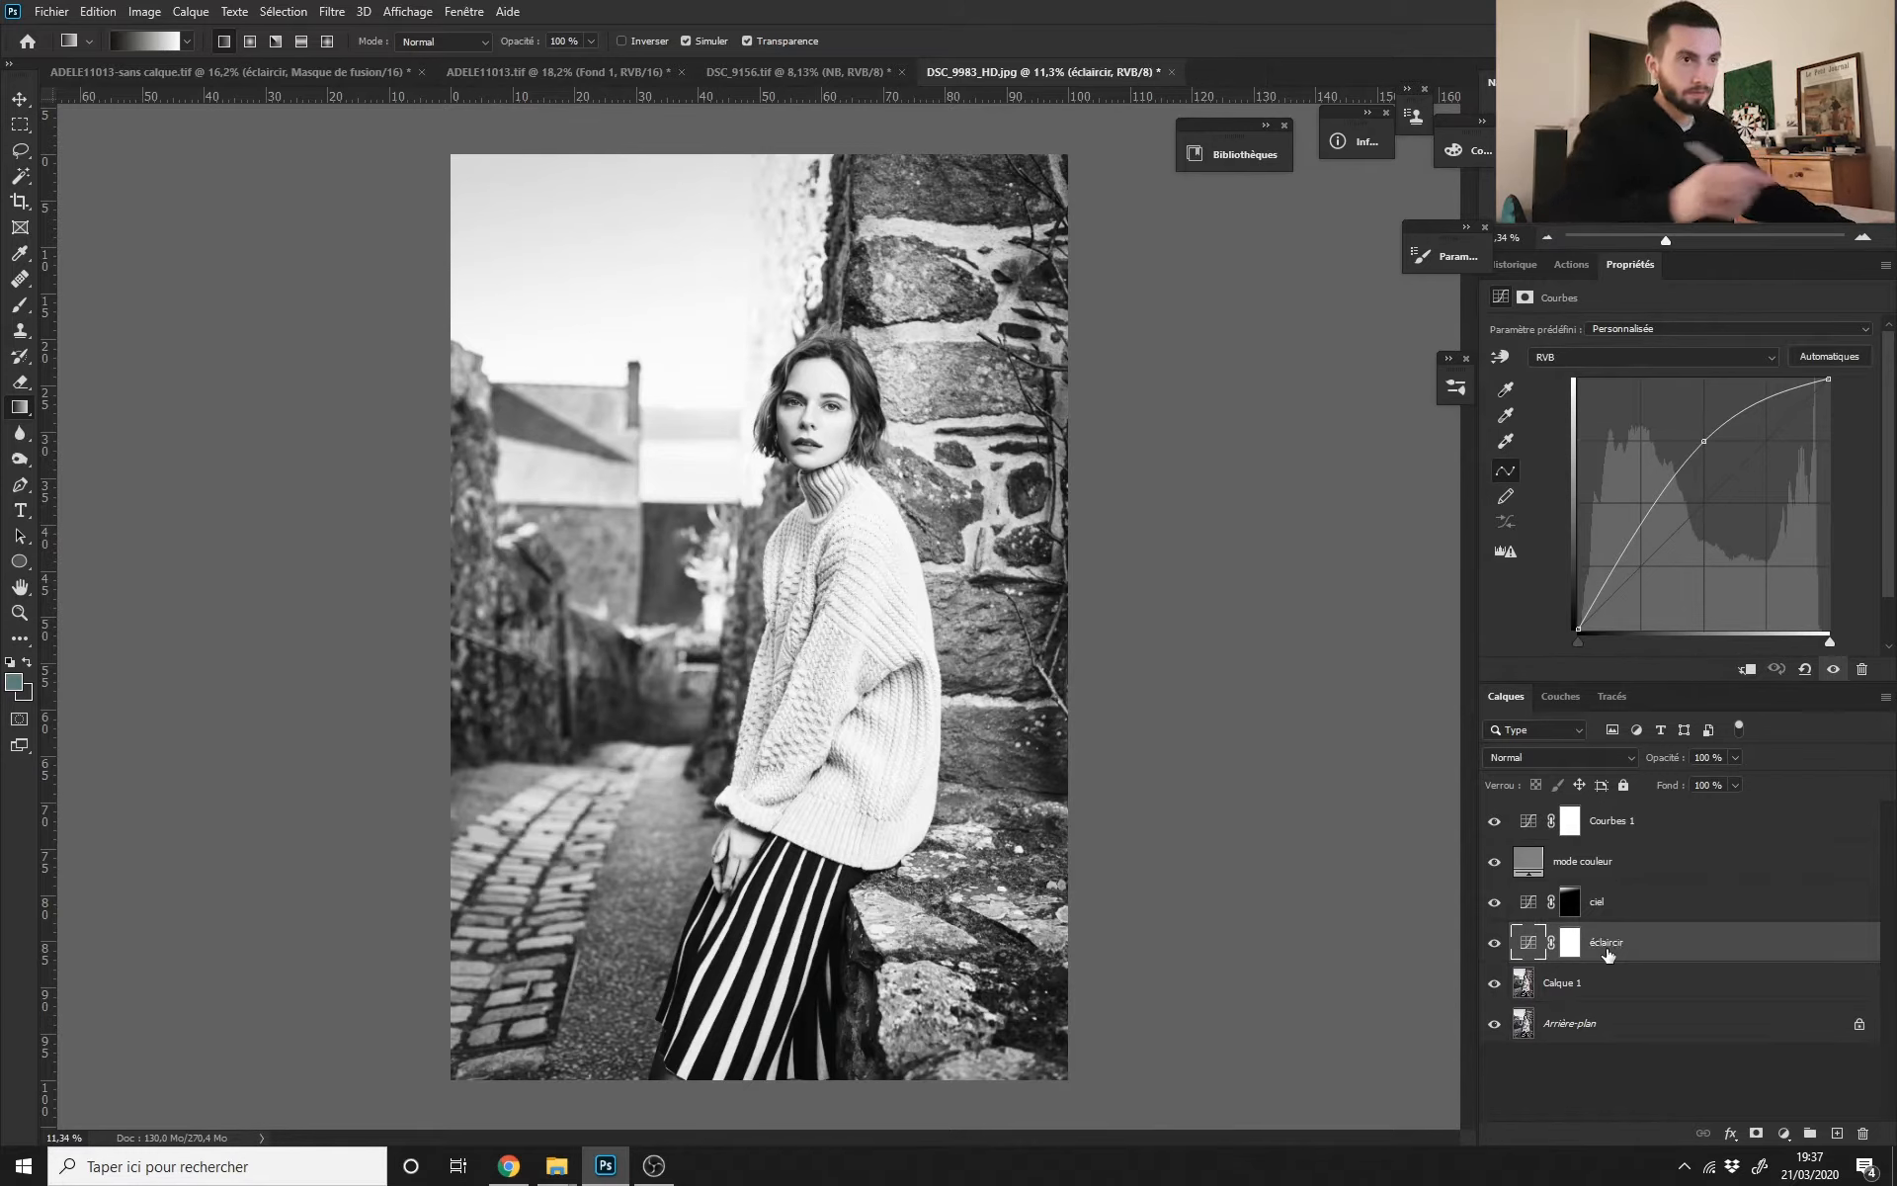
{"action": "left_click", "coordinate": [1566, 949]}
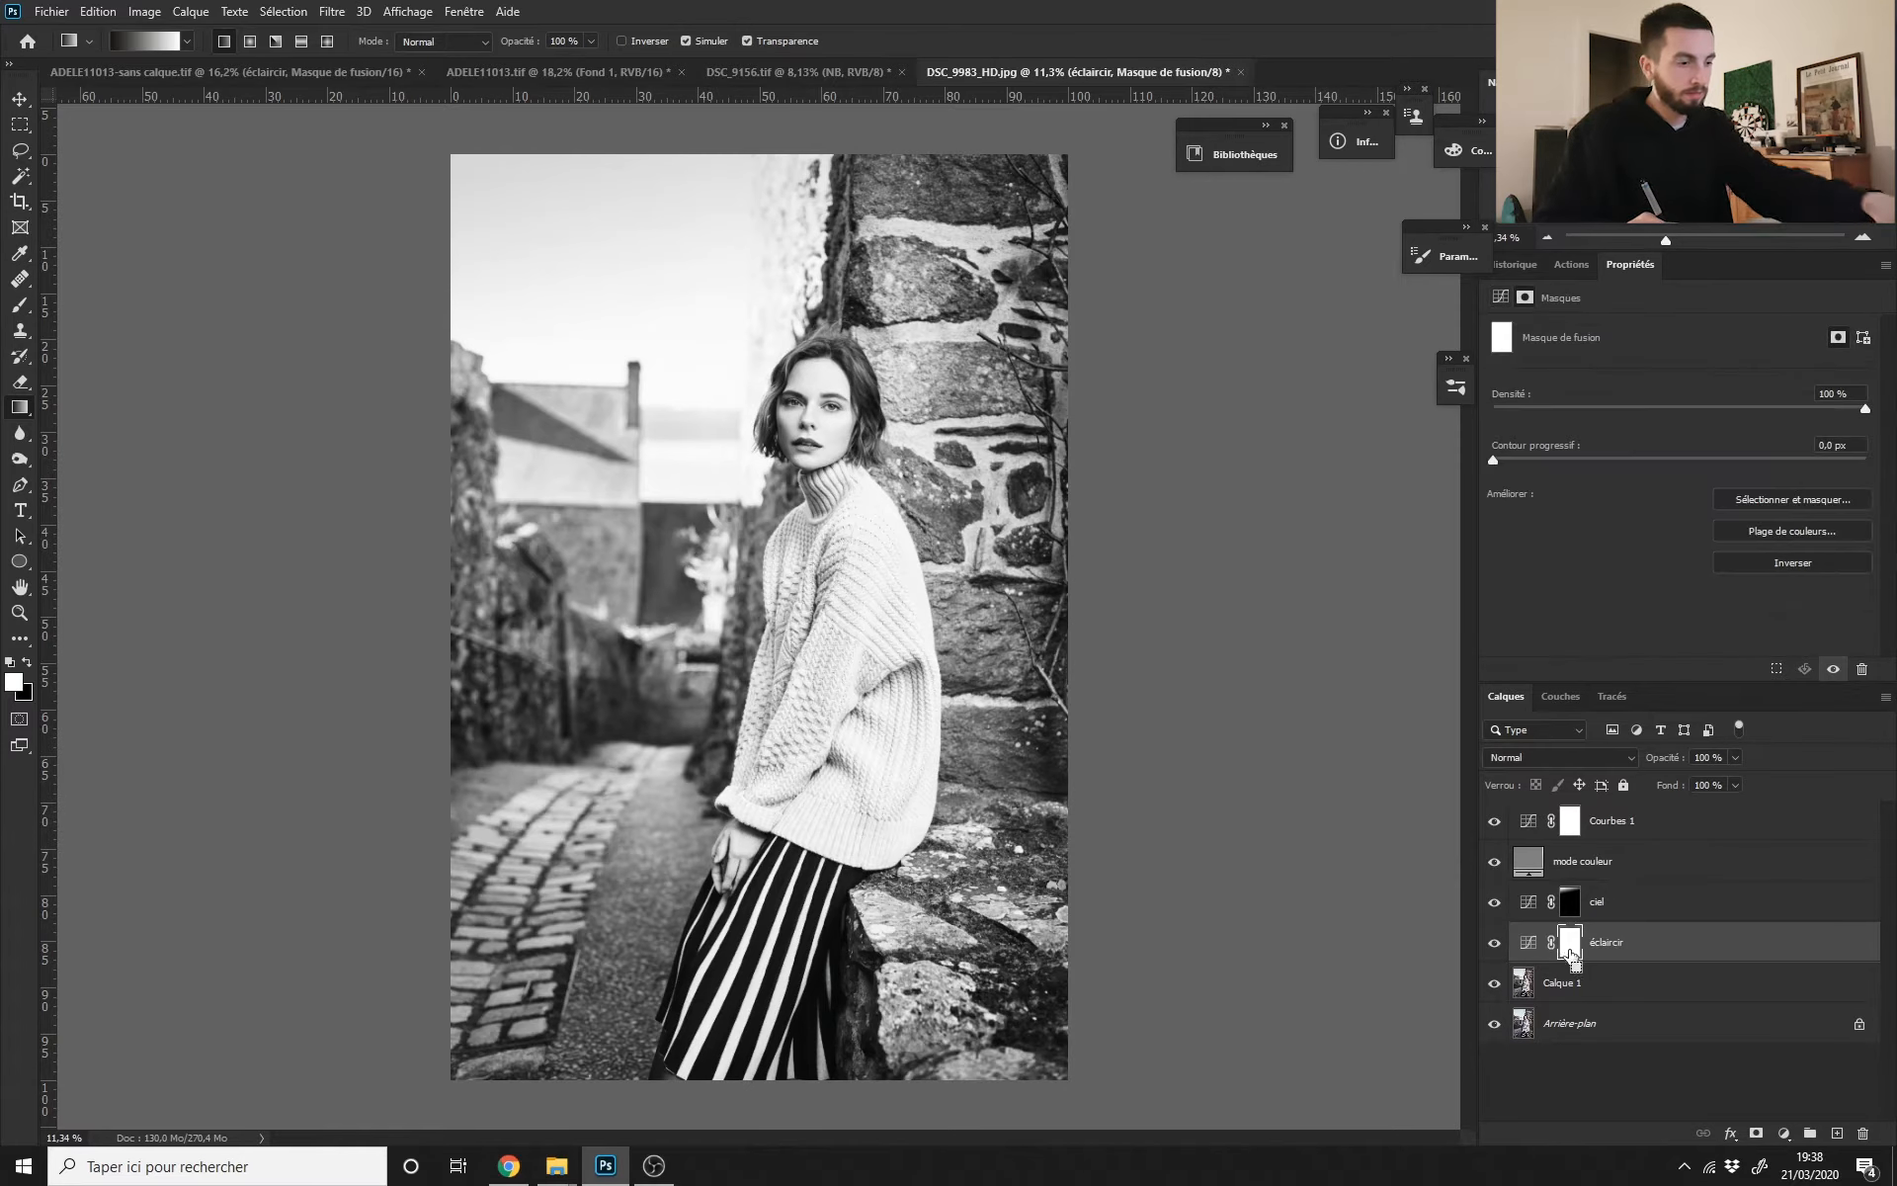
{"action": "key", "text": "ctrl+i"}
Step: Add another Curves layer with raised midtones directly above Calque 1 and name it "foncer"
{"action": "left_click", "coordinate": [1669, 982]}
{"action": "left_click", "coordinate": [1782, 1134]}
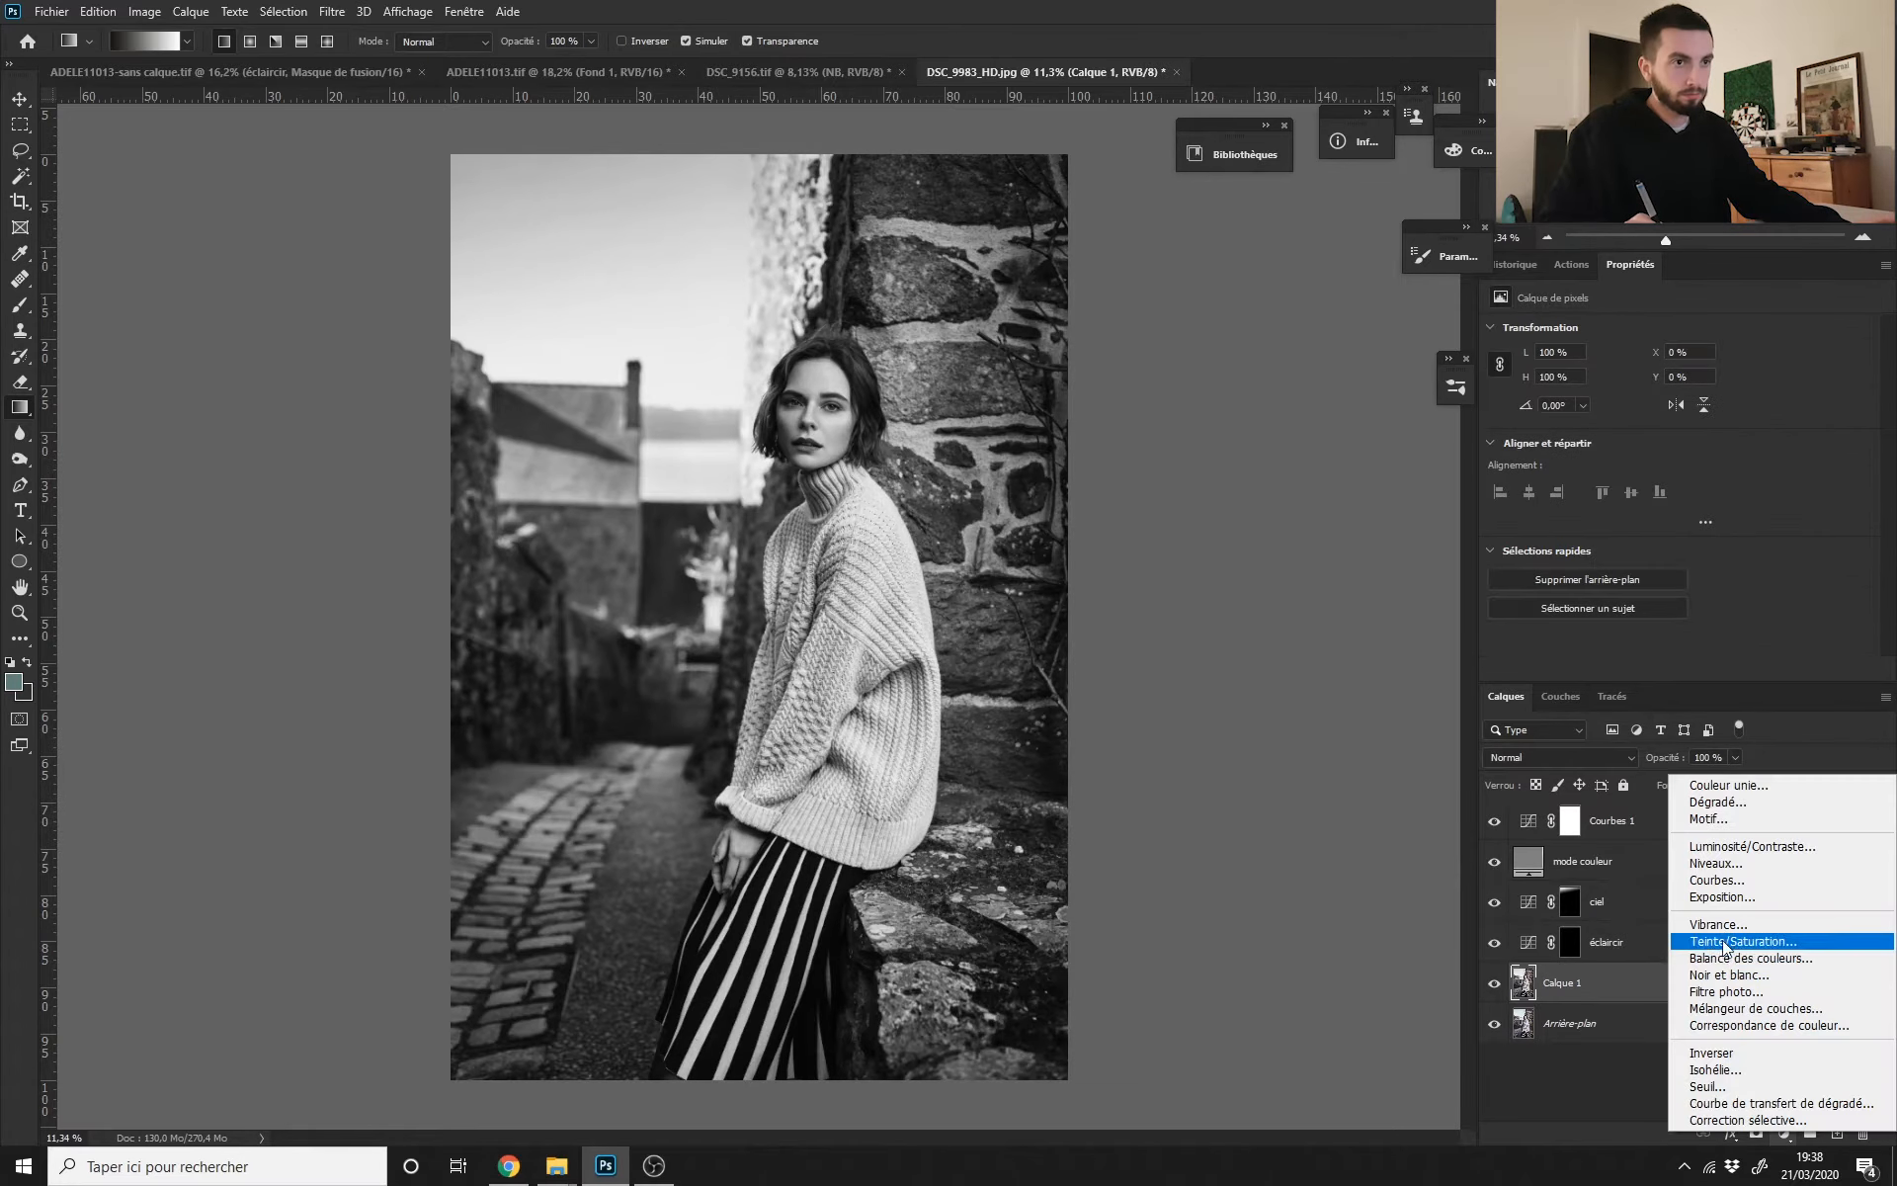
{"action": "left_click", "coordinate": [1709, 881]}
{"action": "left_click_drag", "start_coordinate": [1702, 491], "coordinate": [1705, 444]}
{"action": "double_click", "coordinate": [1599, 987]}
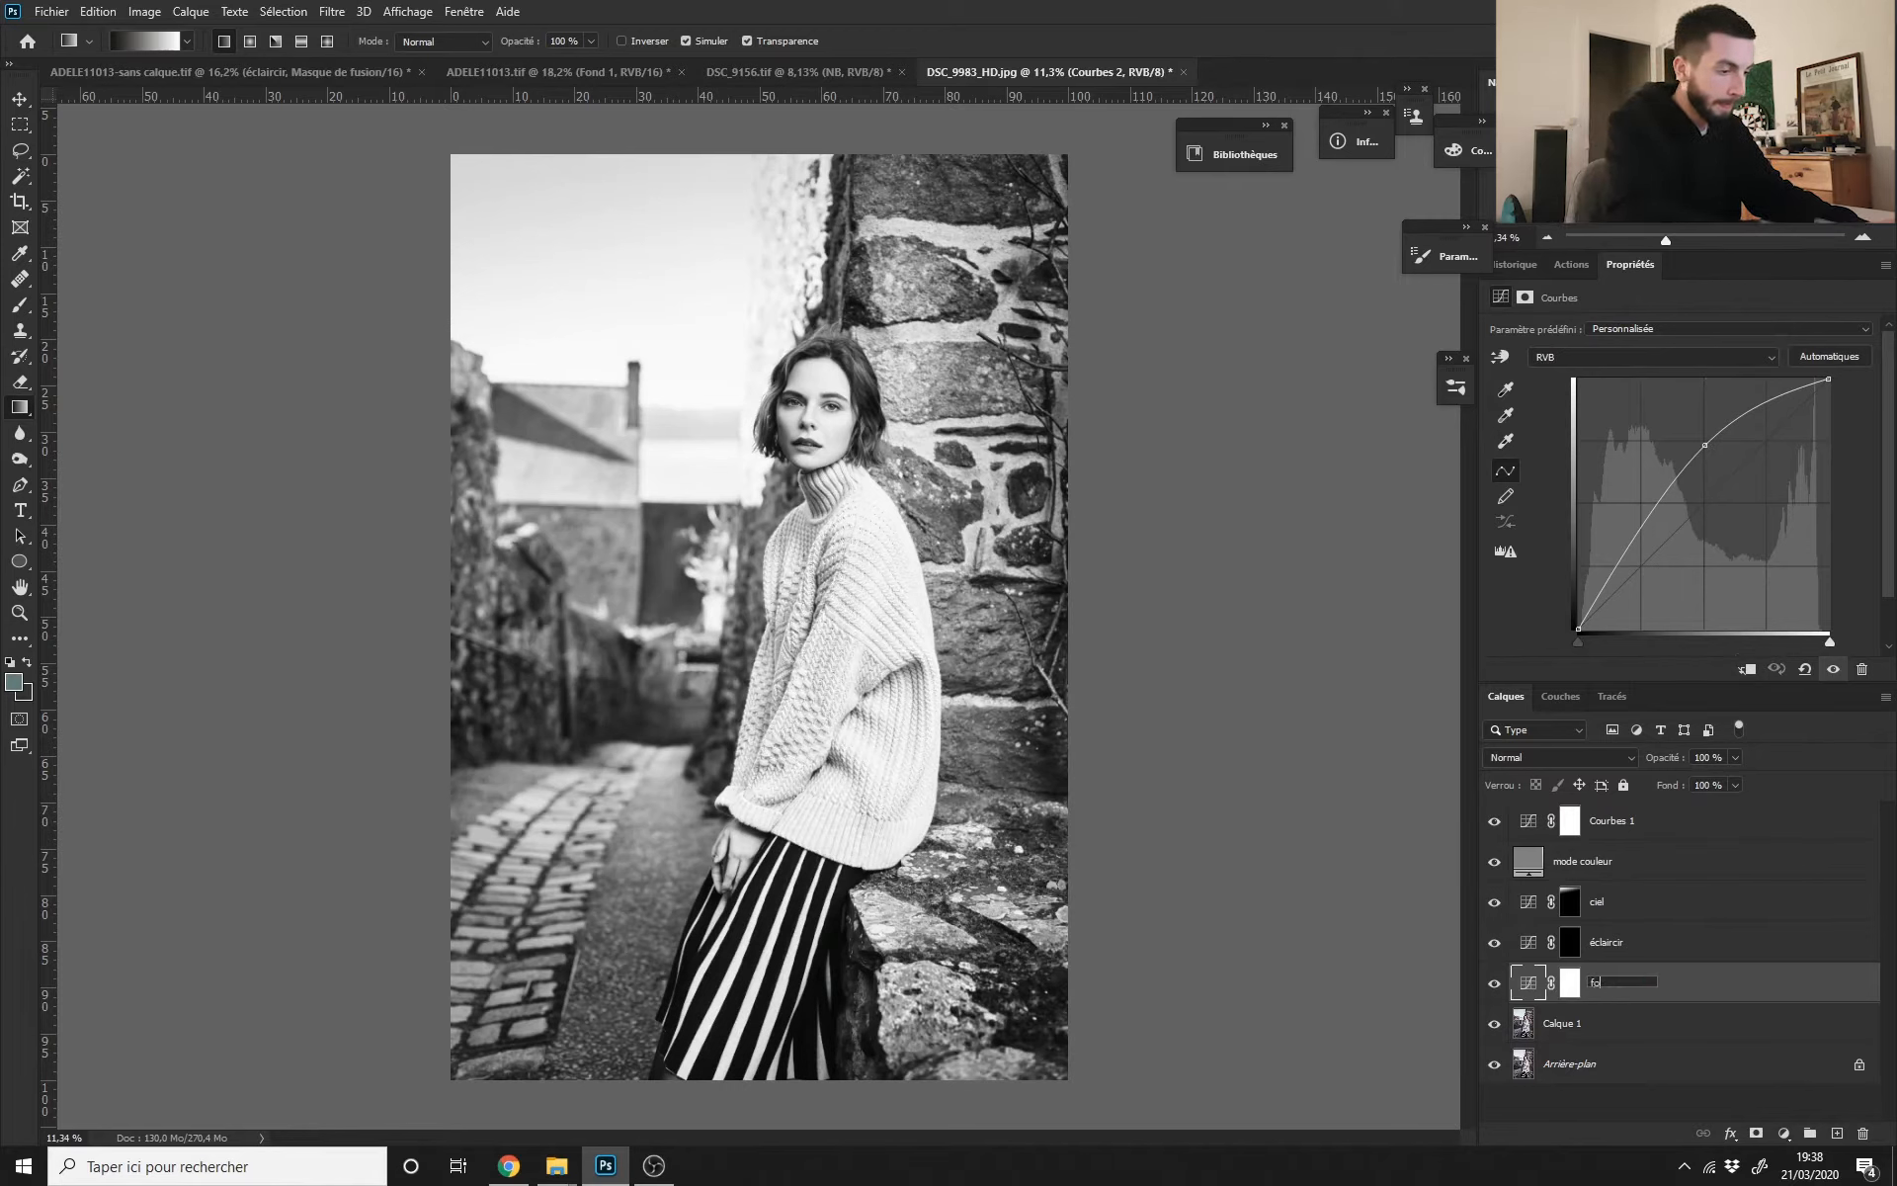
{"action": "key", "text": "Return"}
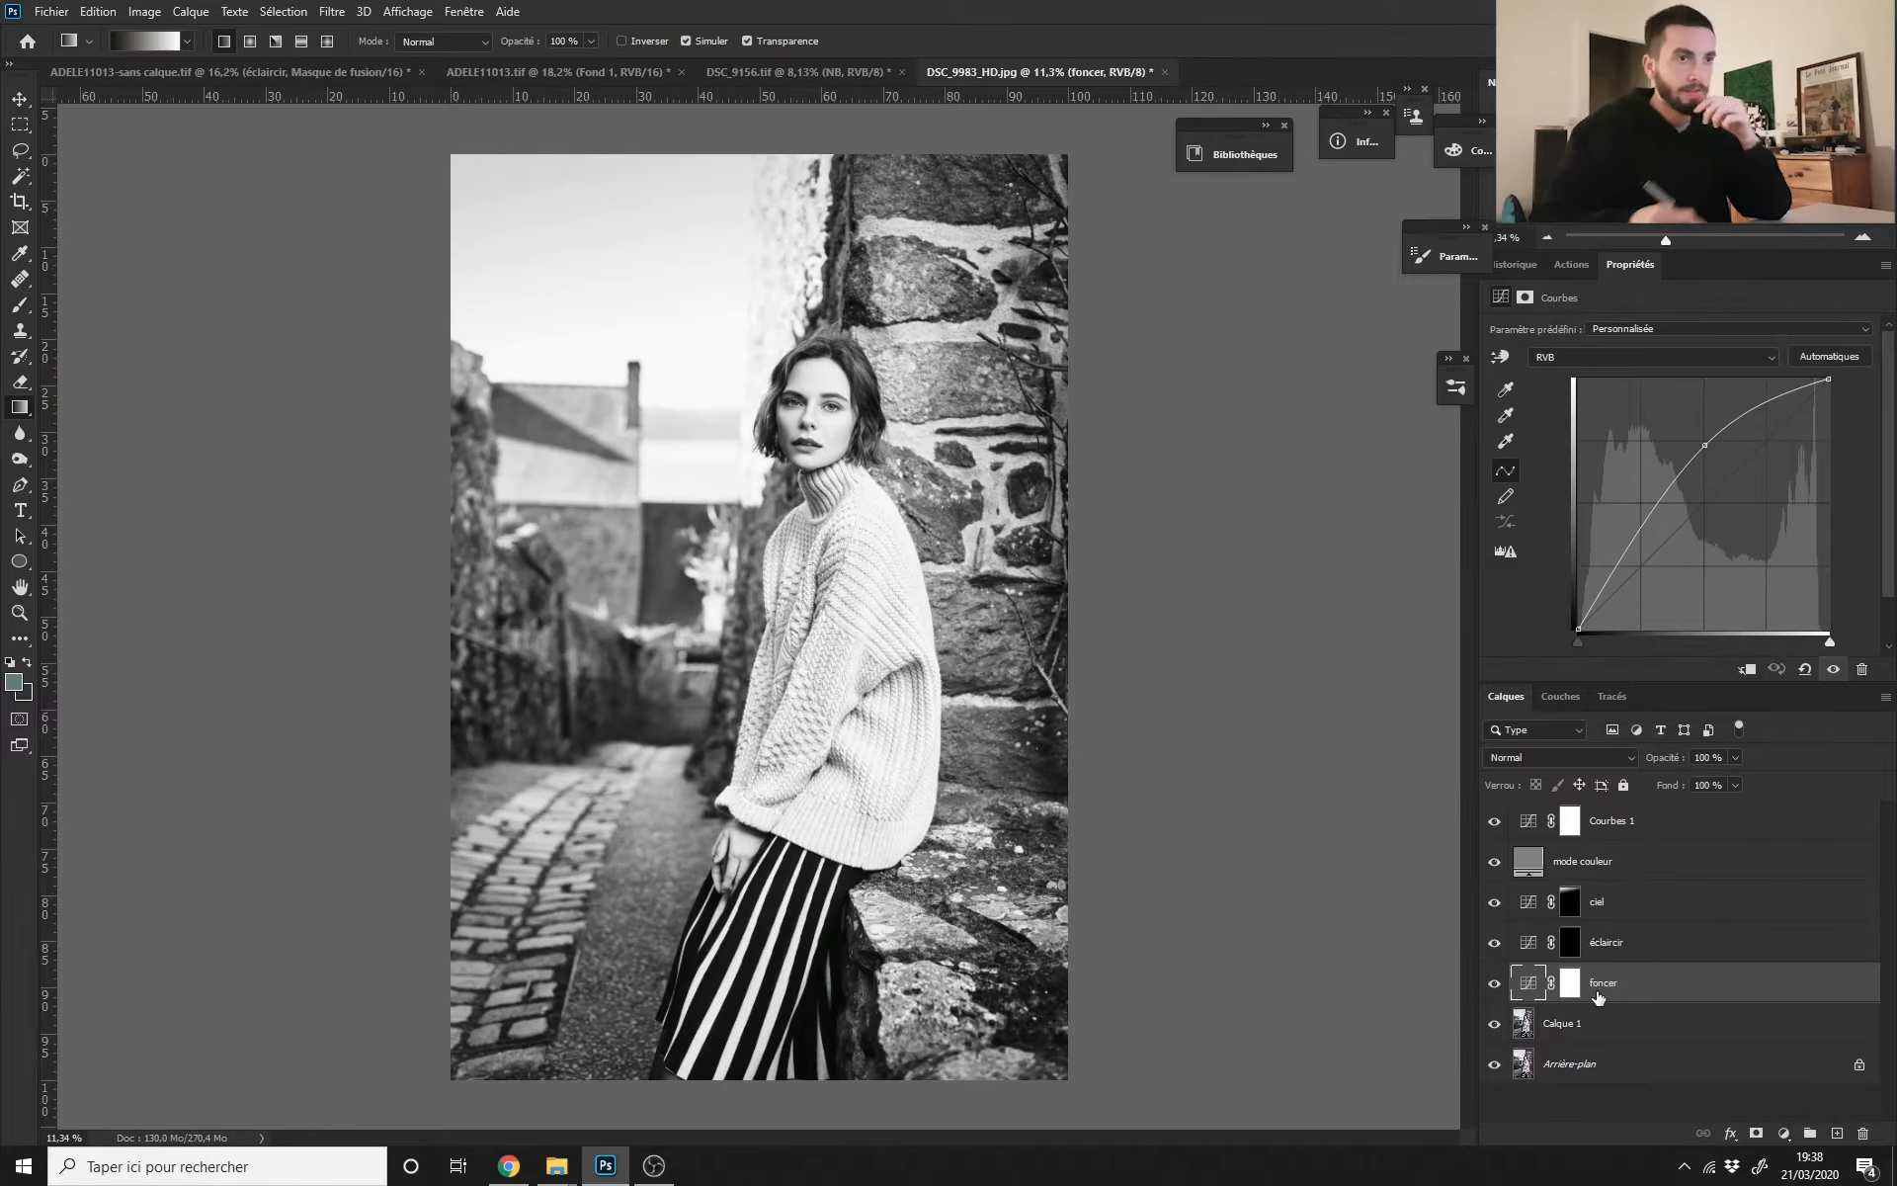
Step: Invert the "foncer" layer's mask to black and pull its curve's midtones well below the diagonal for darkening
{"action": "left_click", "coordinate": [1611, 987]}
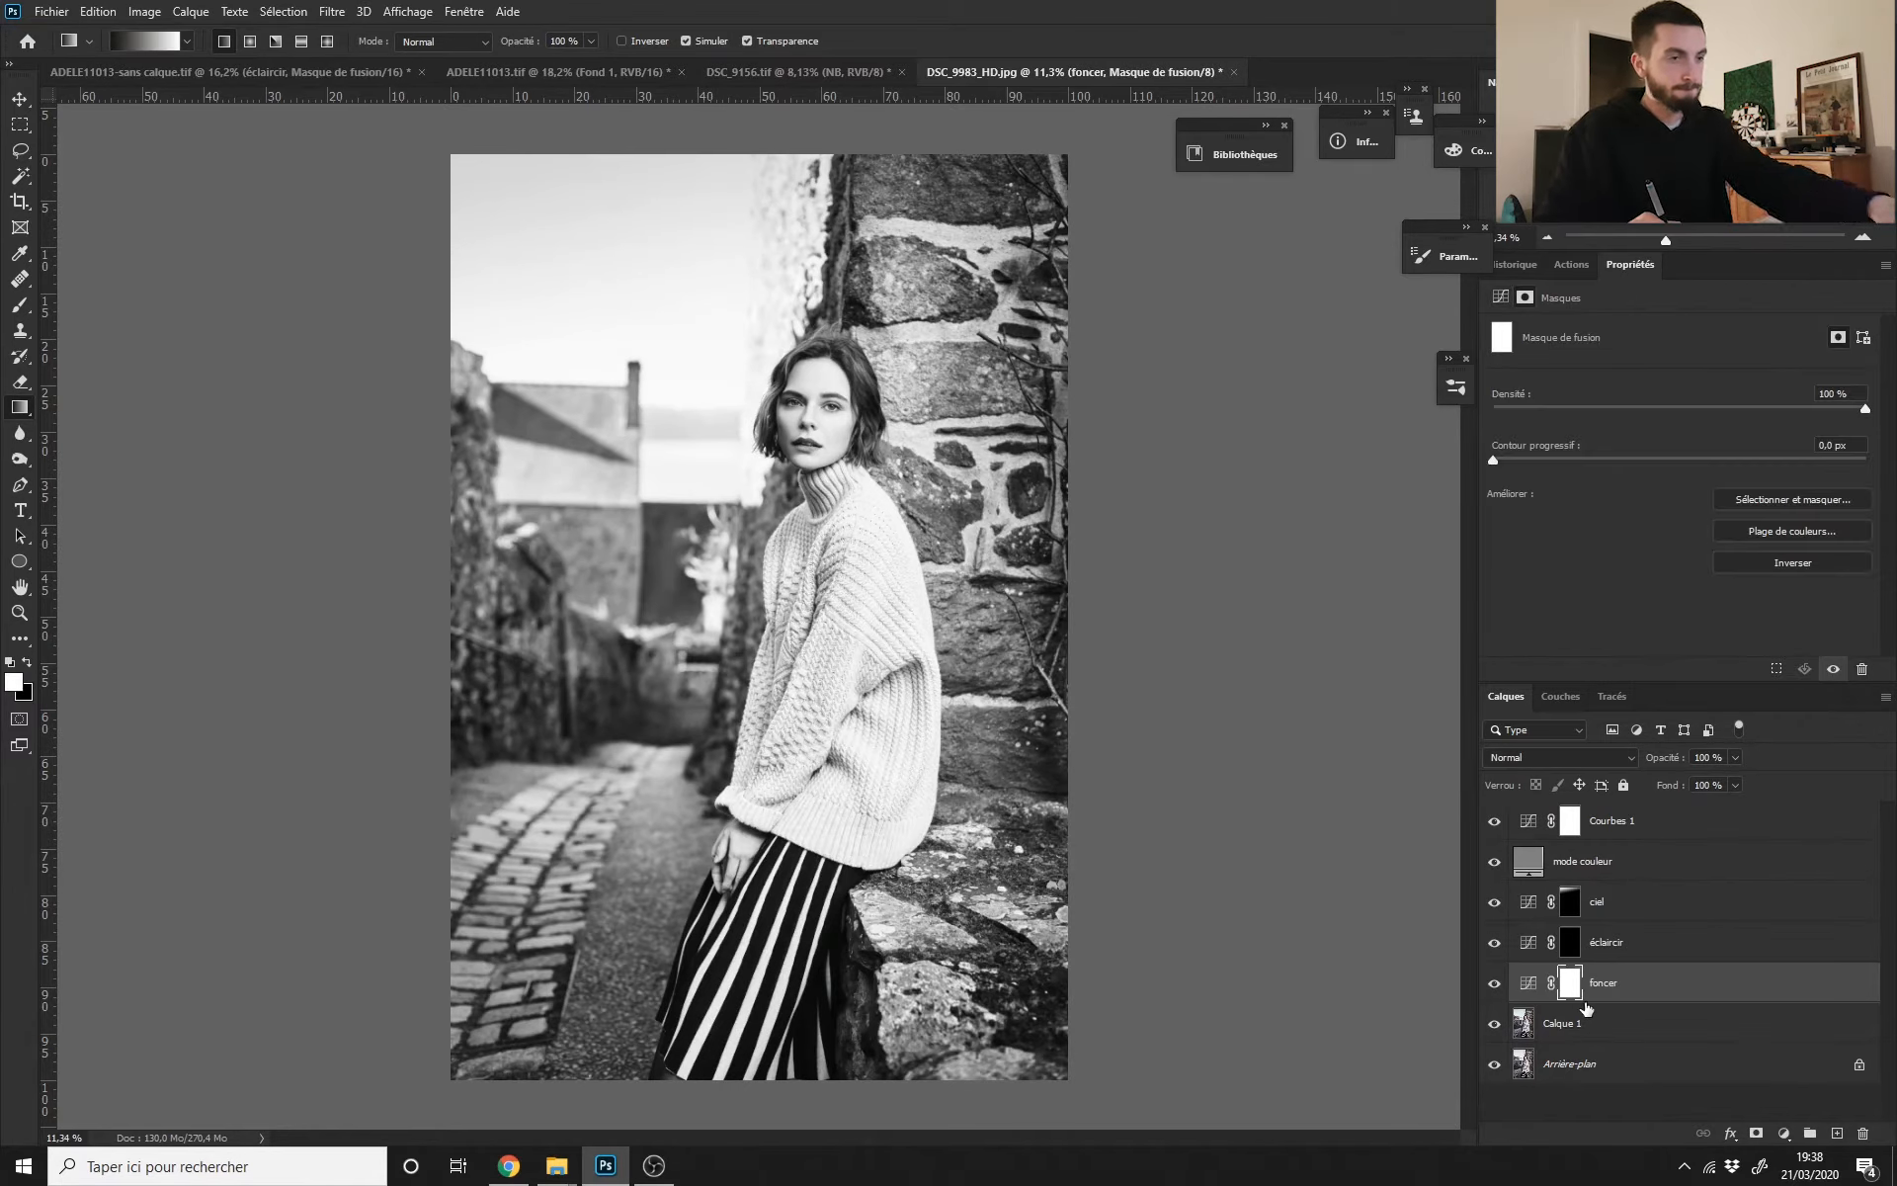
{"action": "key", "text": "ctrl+i"}
{"action": "left_click", "coordinate": [1529, 982]}
{"action": "left_click_drag", "start_coordinate": [1704, 447], "coordinate": [1701, 567]}
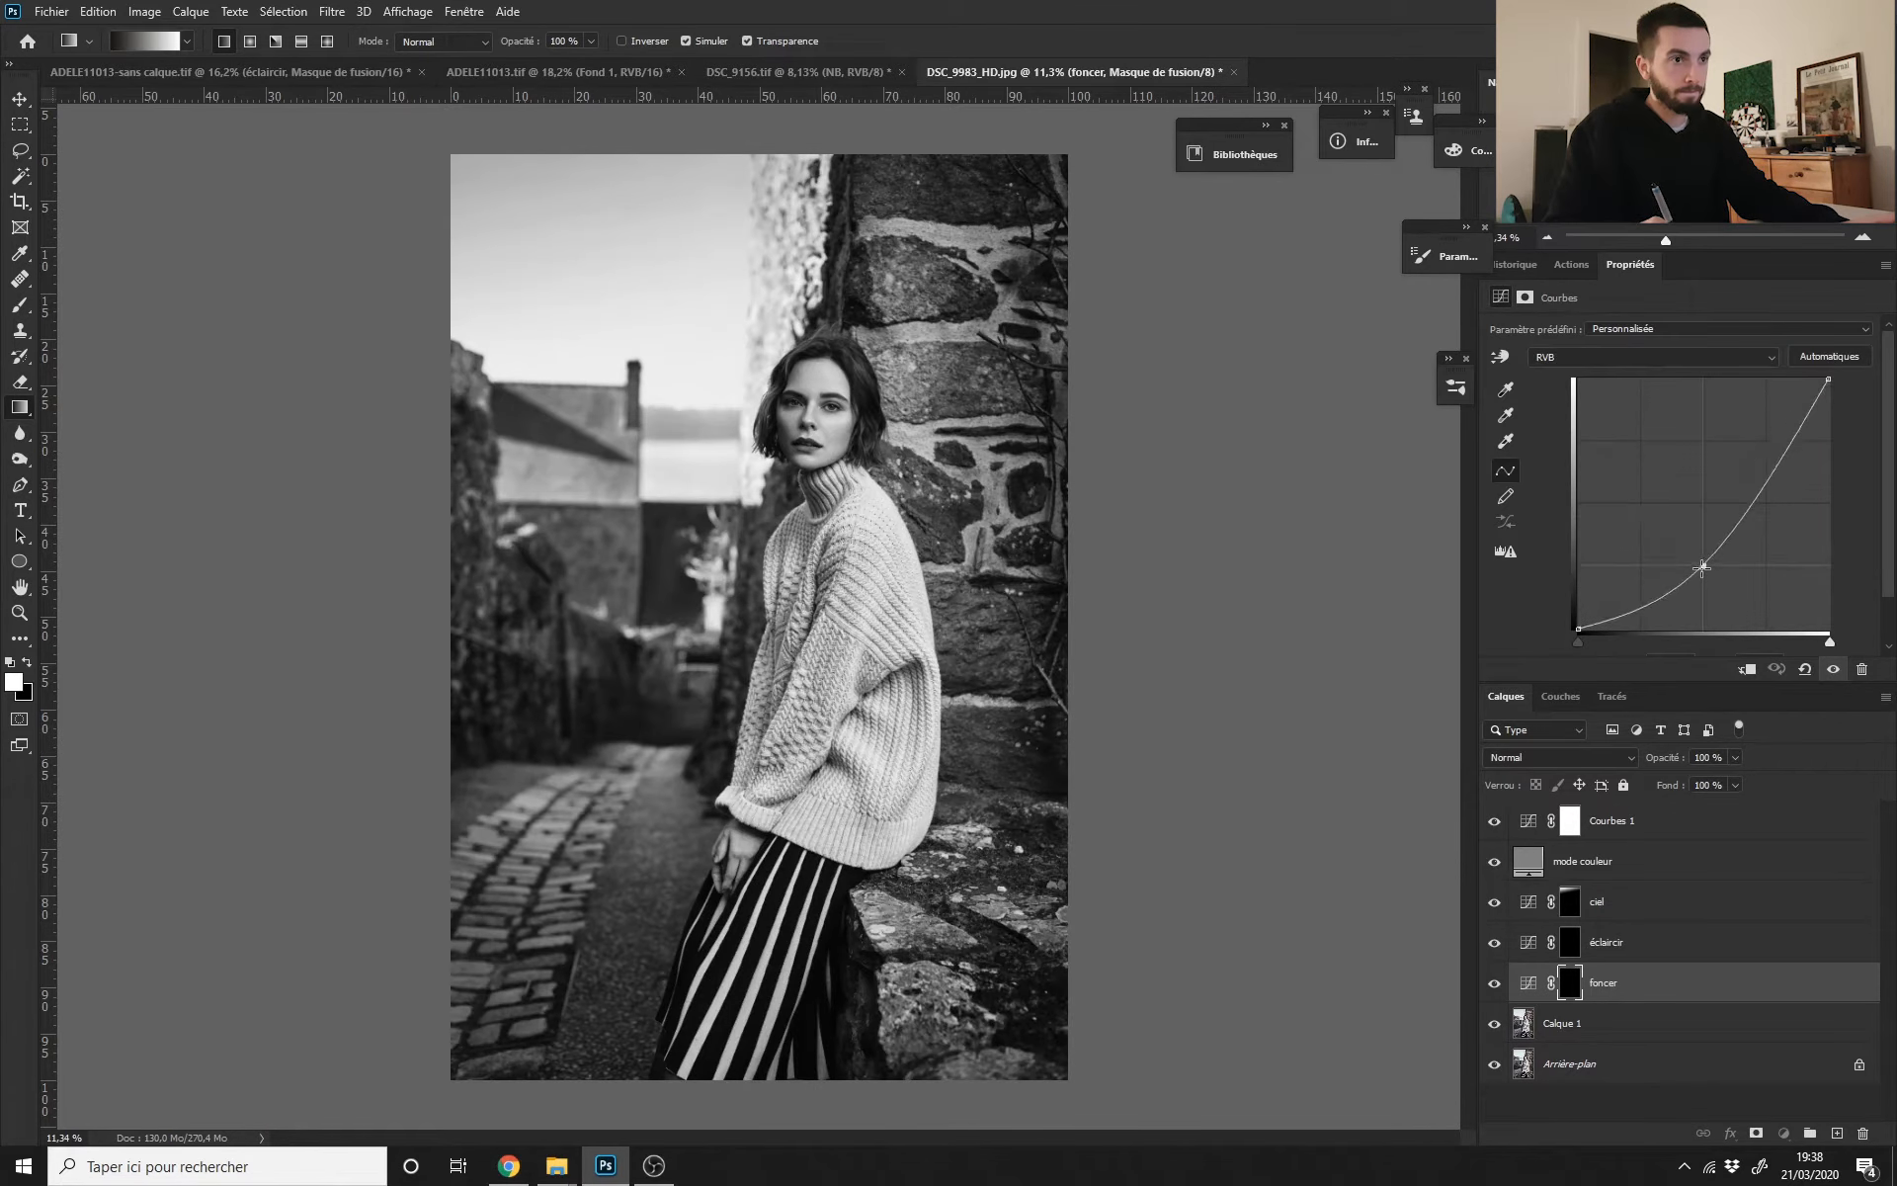
Step: Target the "éclaircir" layer's mask and ready a white Brush at 1 % flow, about 128 px in size
{"action": "left_click", "coordinate": [1529, 950]}
{"action": "left_click", "coordinate": [1530, 988]}
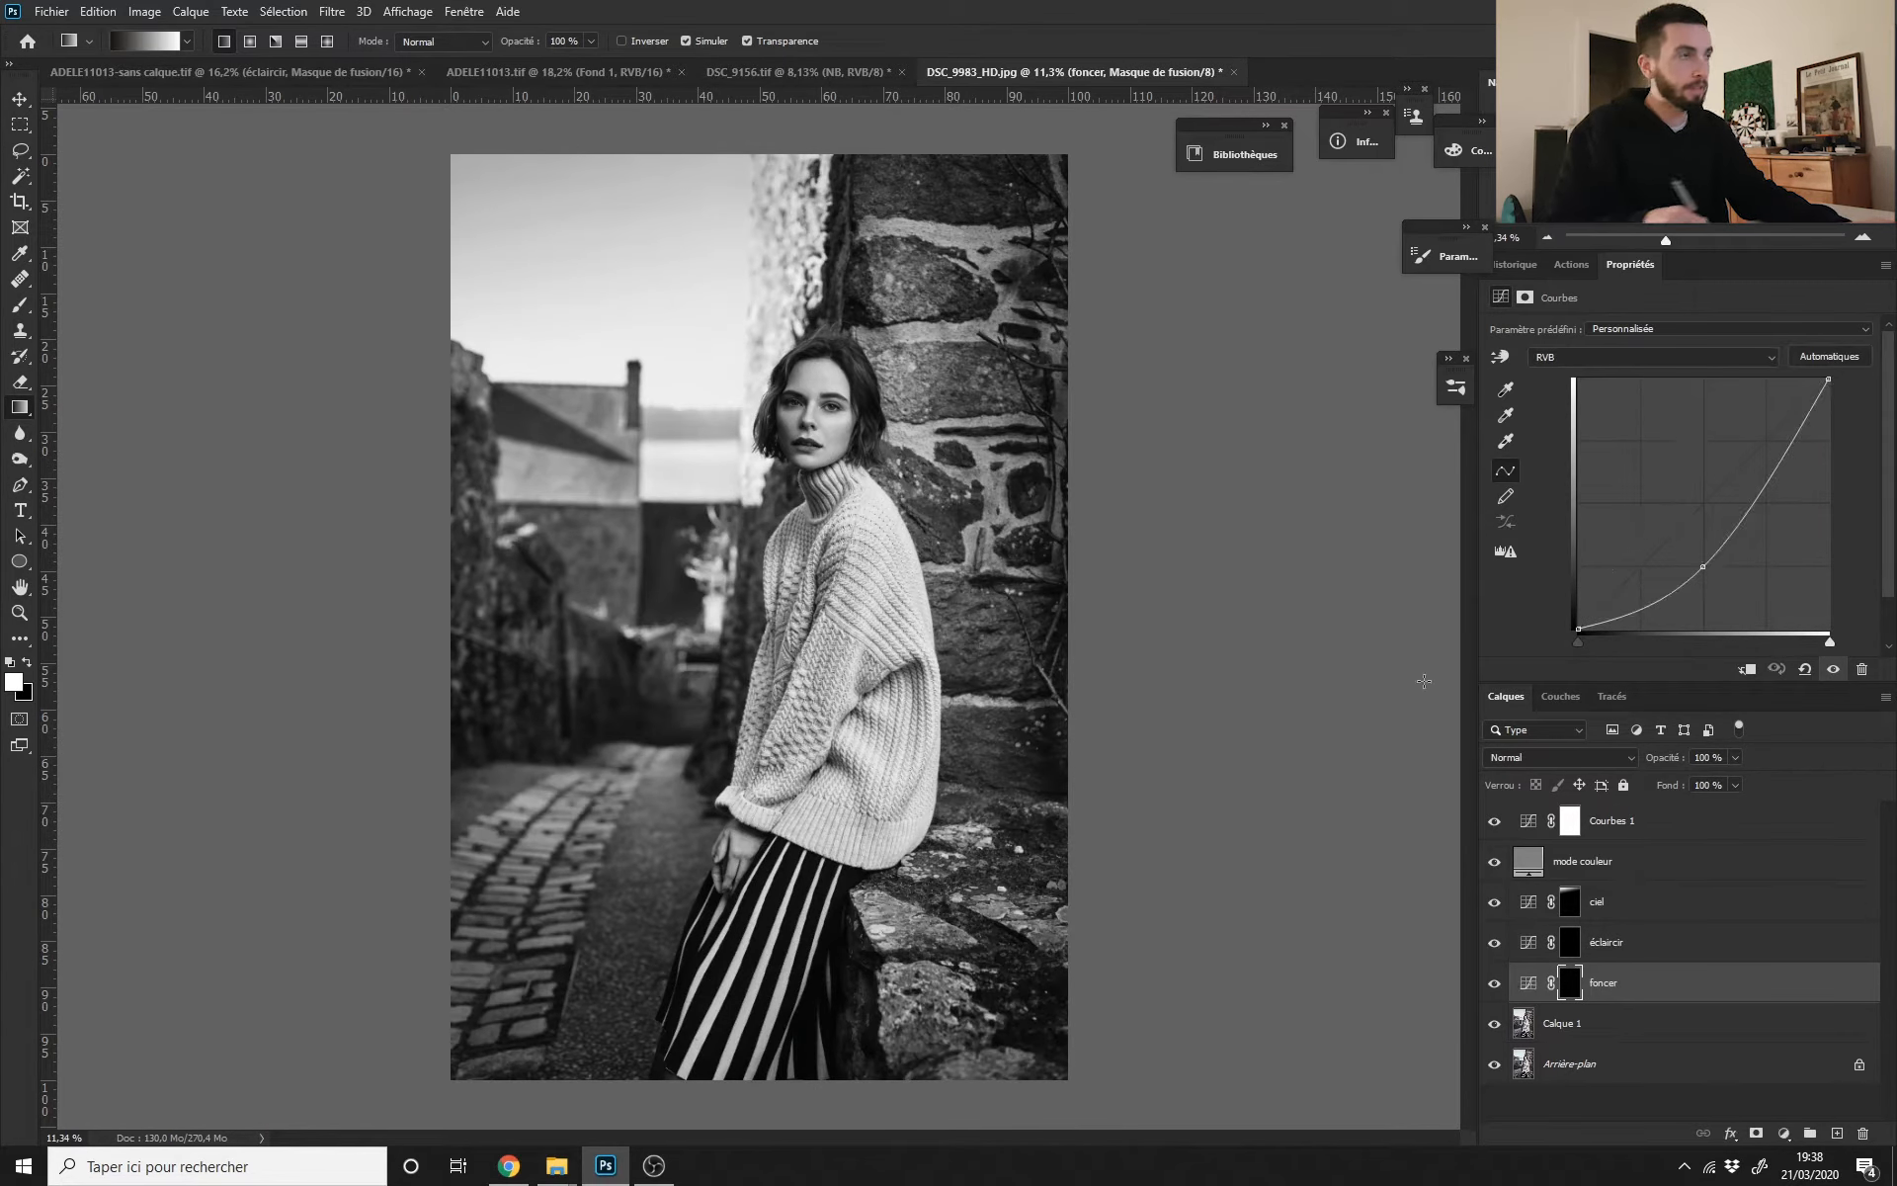
{"action": "scroll", "coordinate": [1424, 681], "scroll_direction": "down", "scroll_amount": 2}
{"action": "left_click", "coordinate": [1570, 944]}
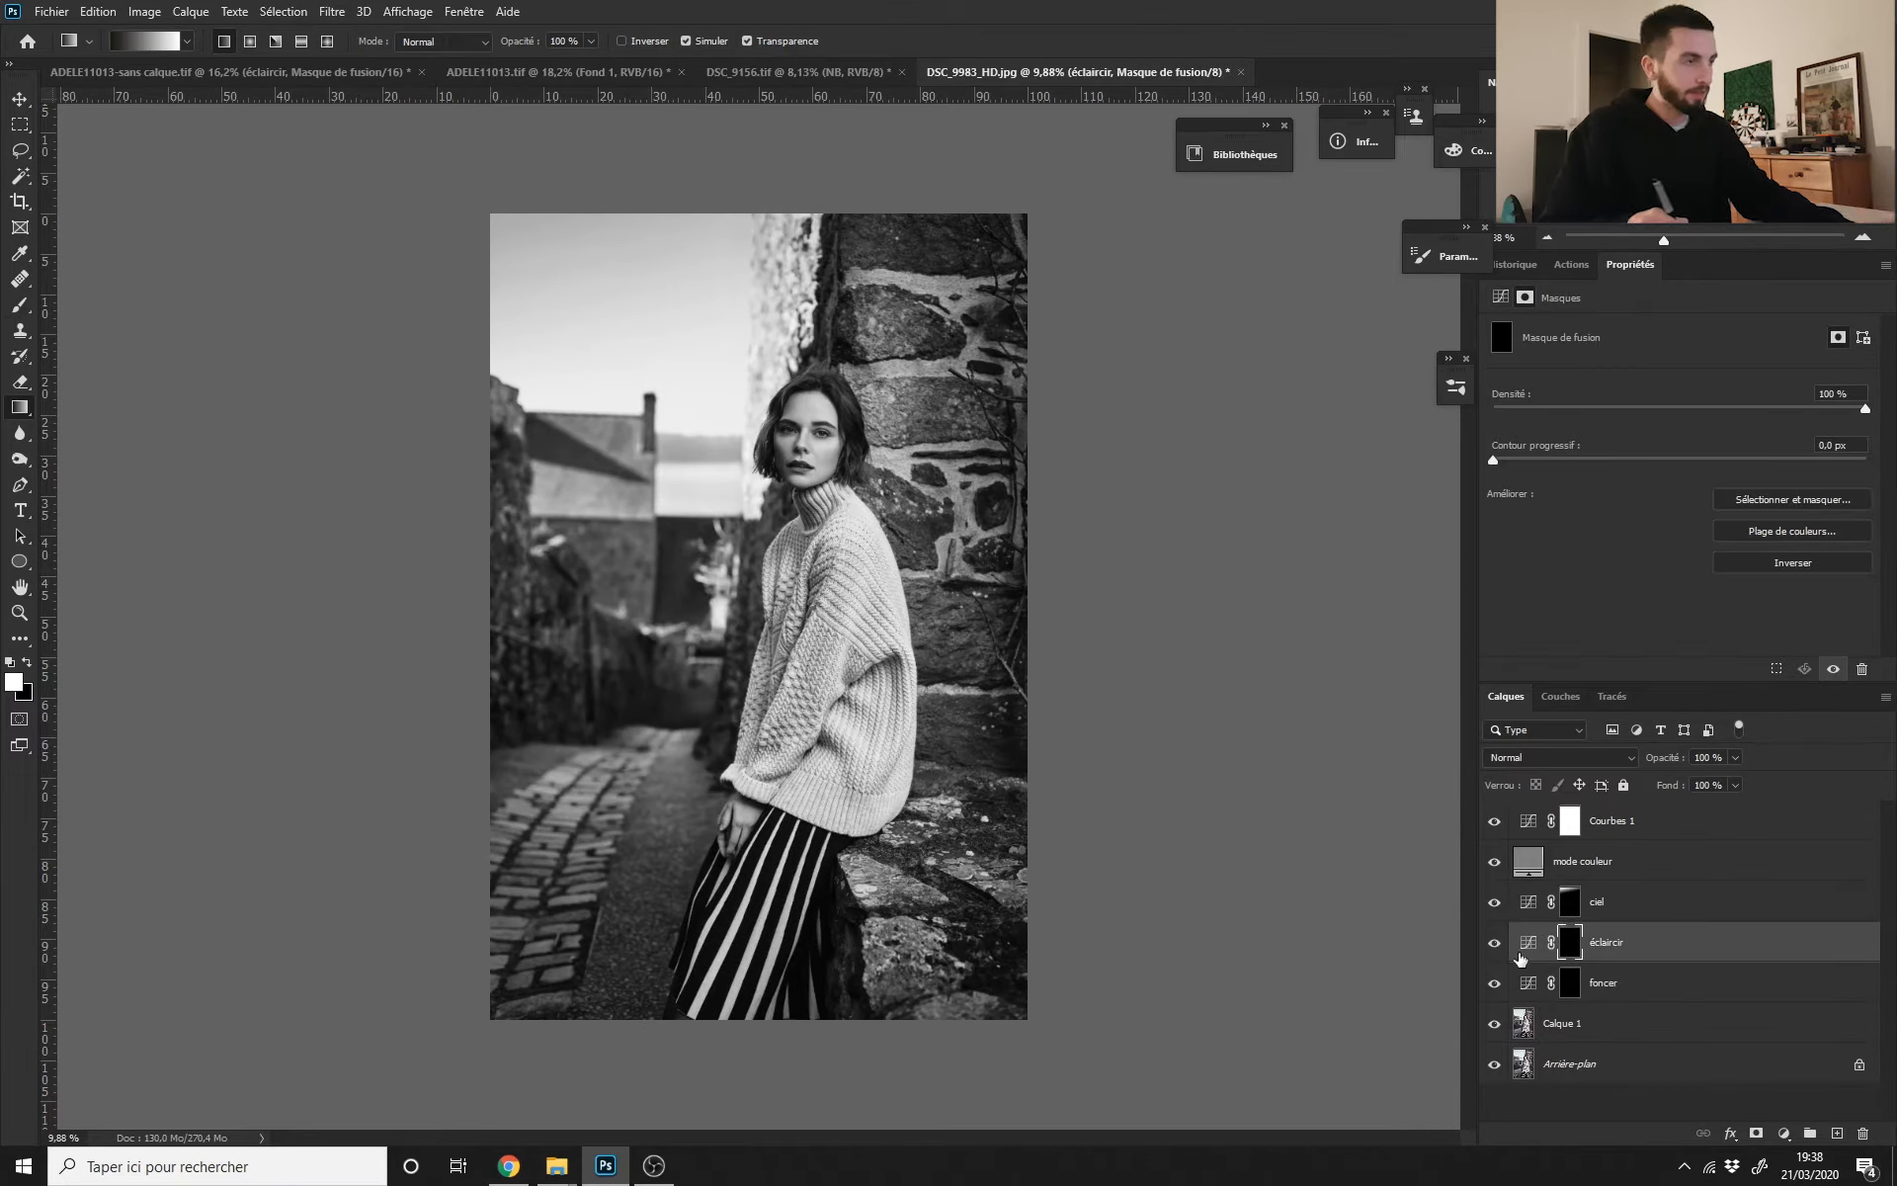
{"action": "key", "text": "b"}
{"action": "scroll", "coordinate": [830, 593], "scroll_direction": "up", "scroll_amount": 1}
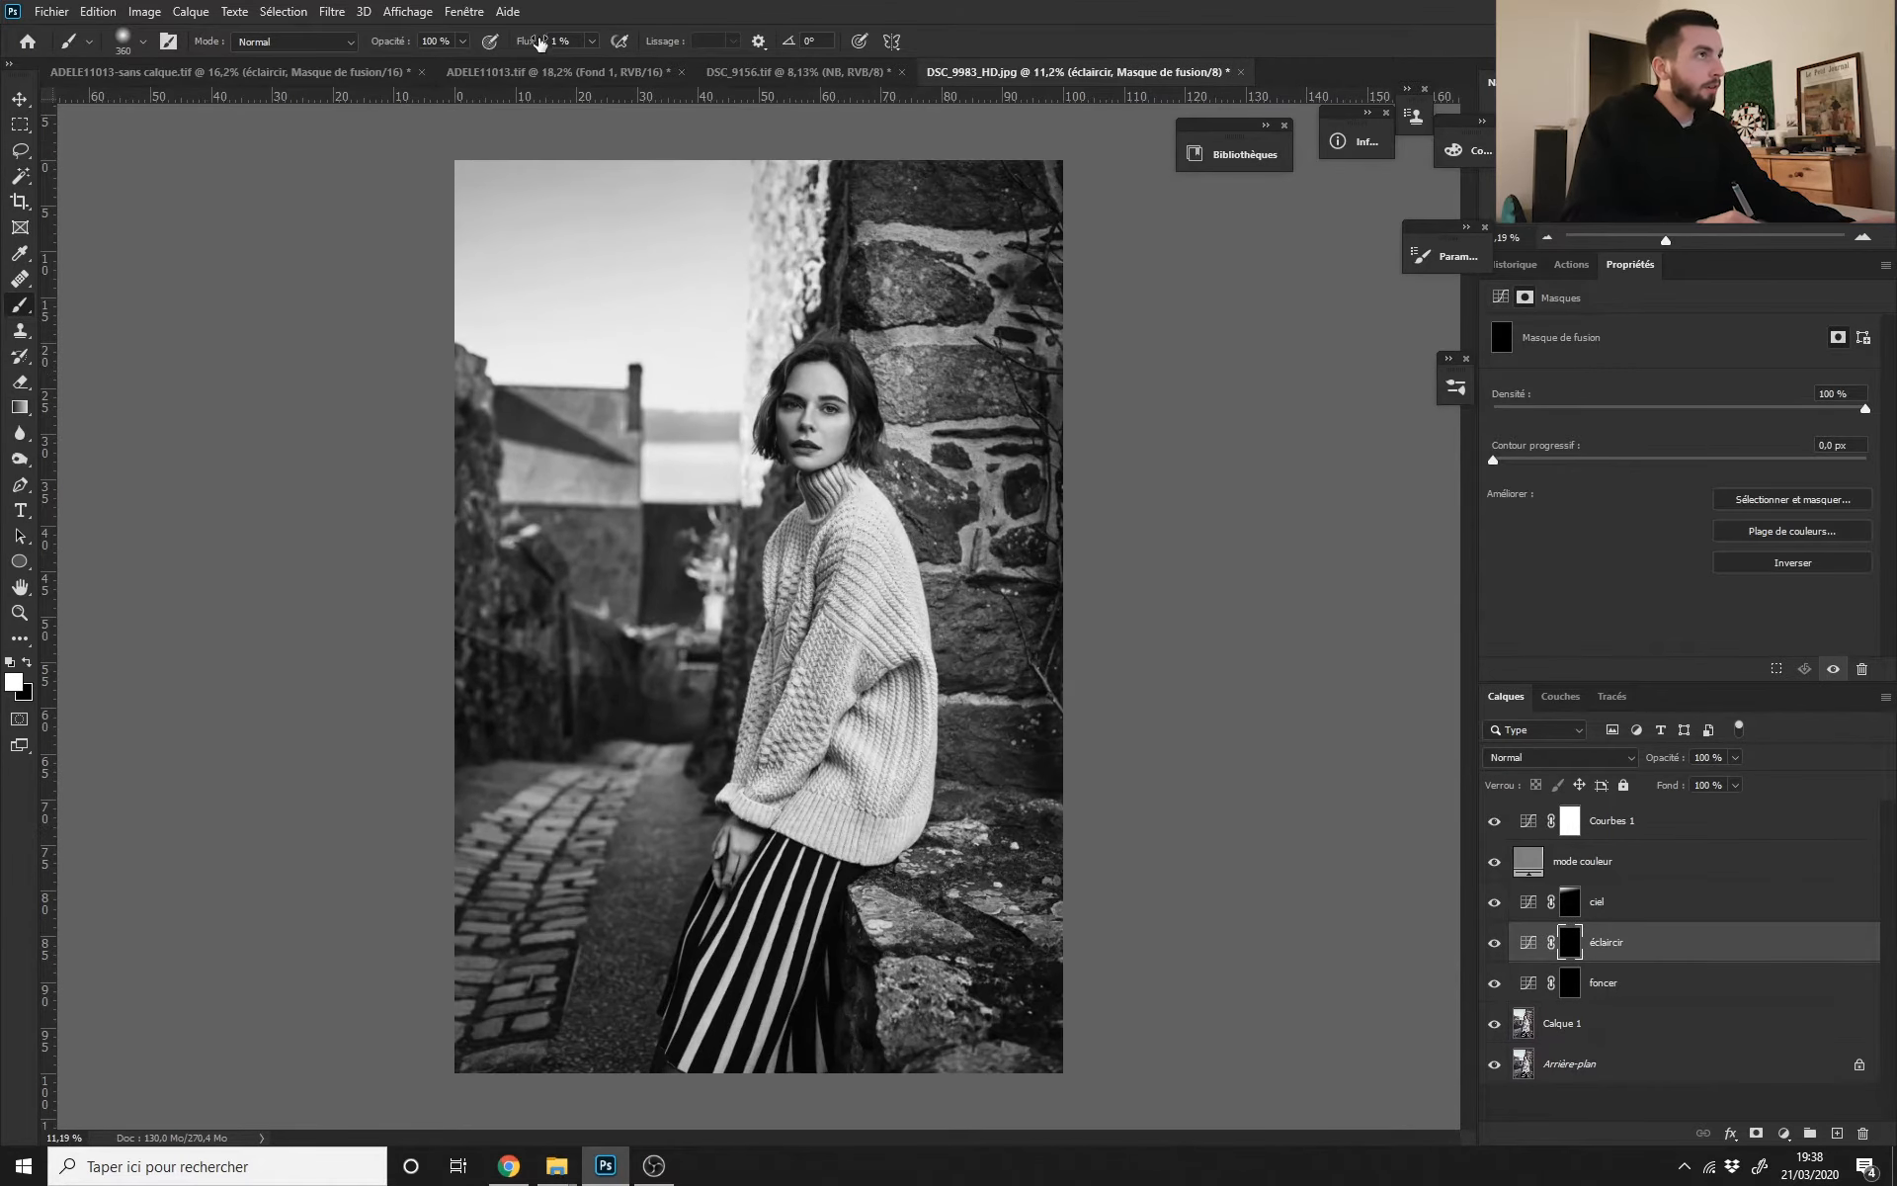
{"action": "left_click", "coordinate": [539, 41]}
{"action": "left_click_drag", "start_coordinate": [785, 524], "coordinate": [761, 524]}
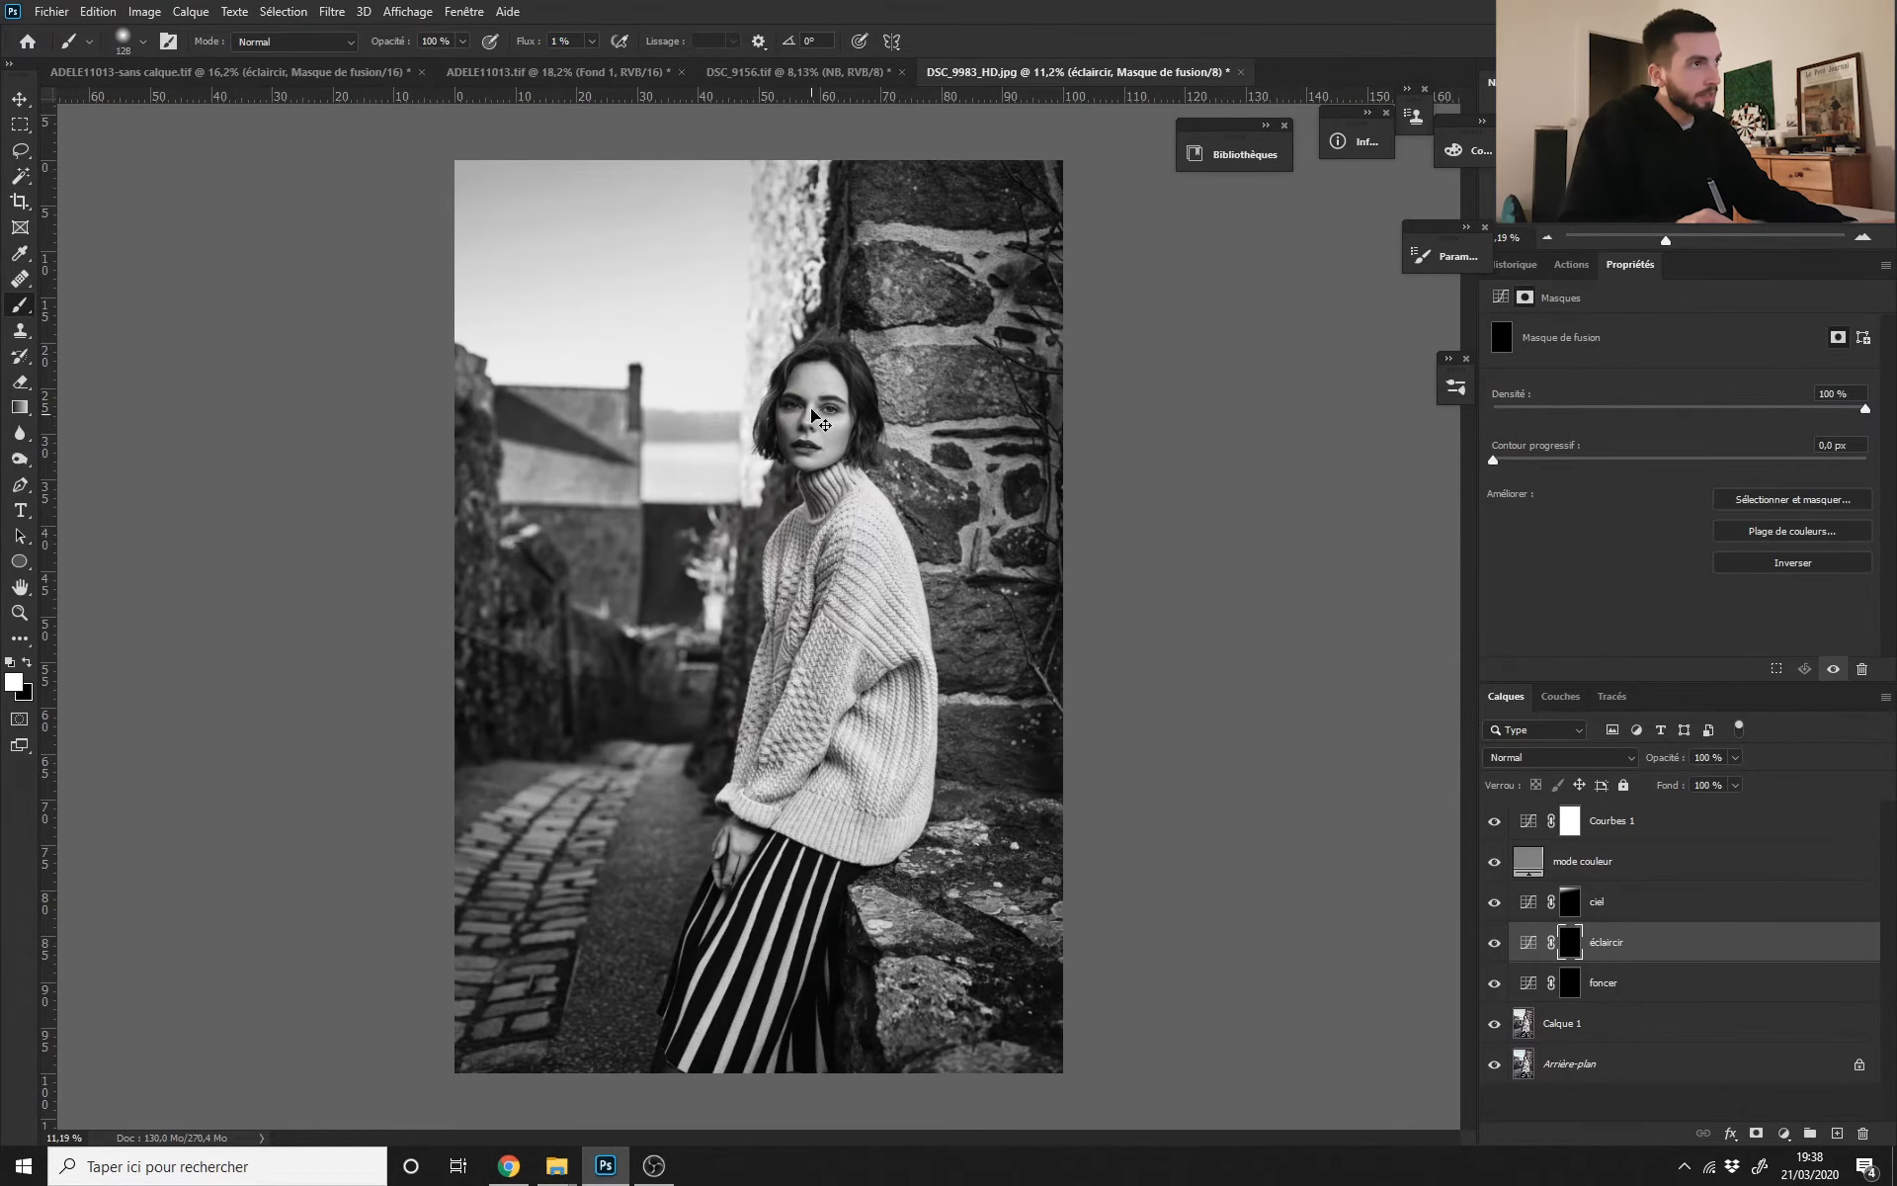
Step: Brighten fine details of the model's face on the "éclaircir" mask with a brush reduced to about 19 px
{"action": "scroll", "coordinate": [812, 406], "scroll_direction": "up", "scroll_amount": 4}
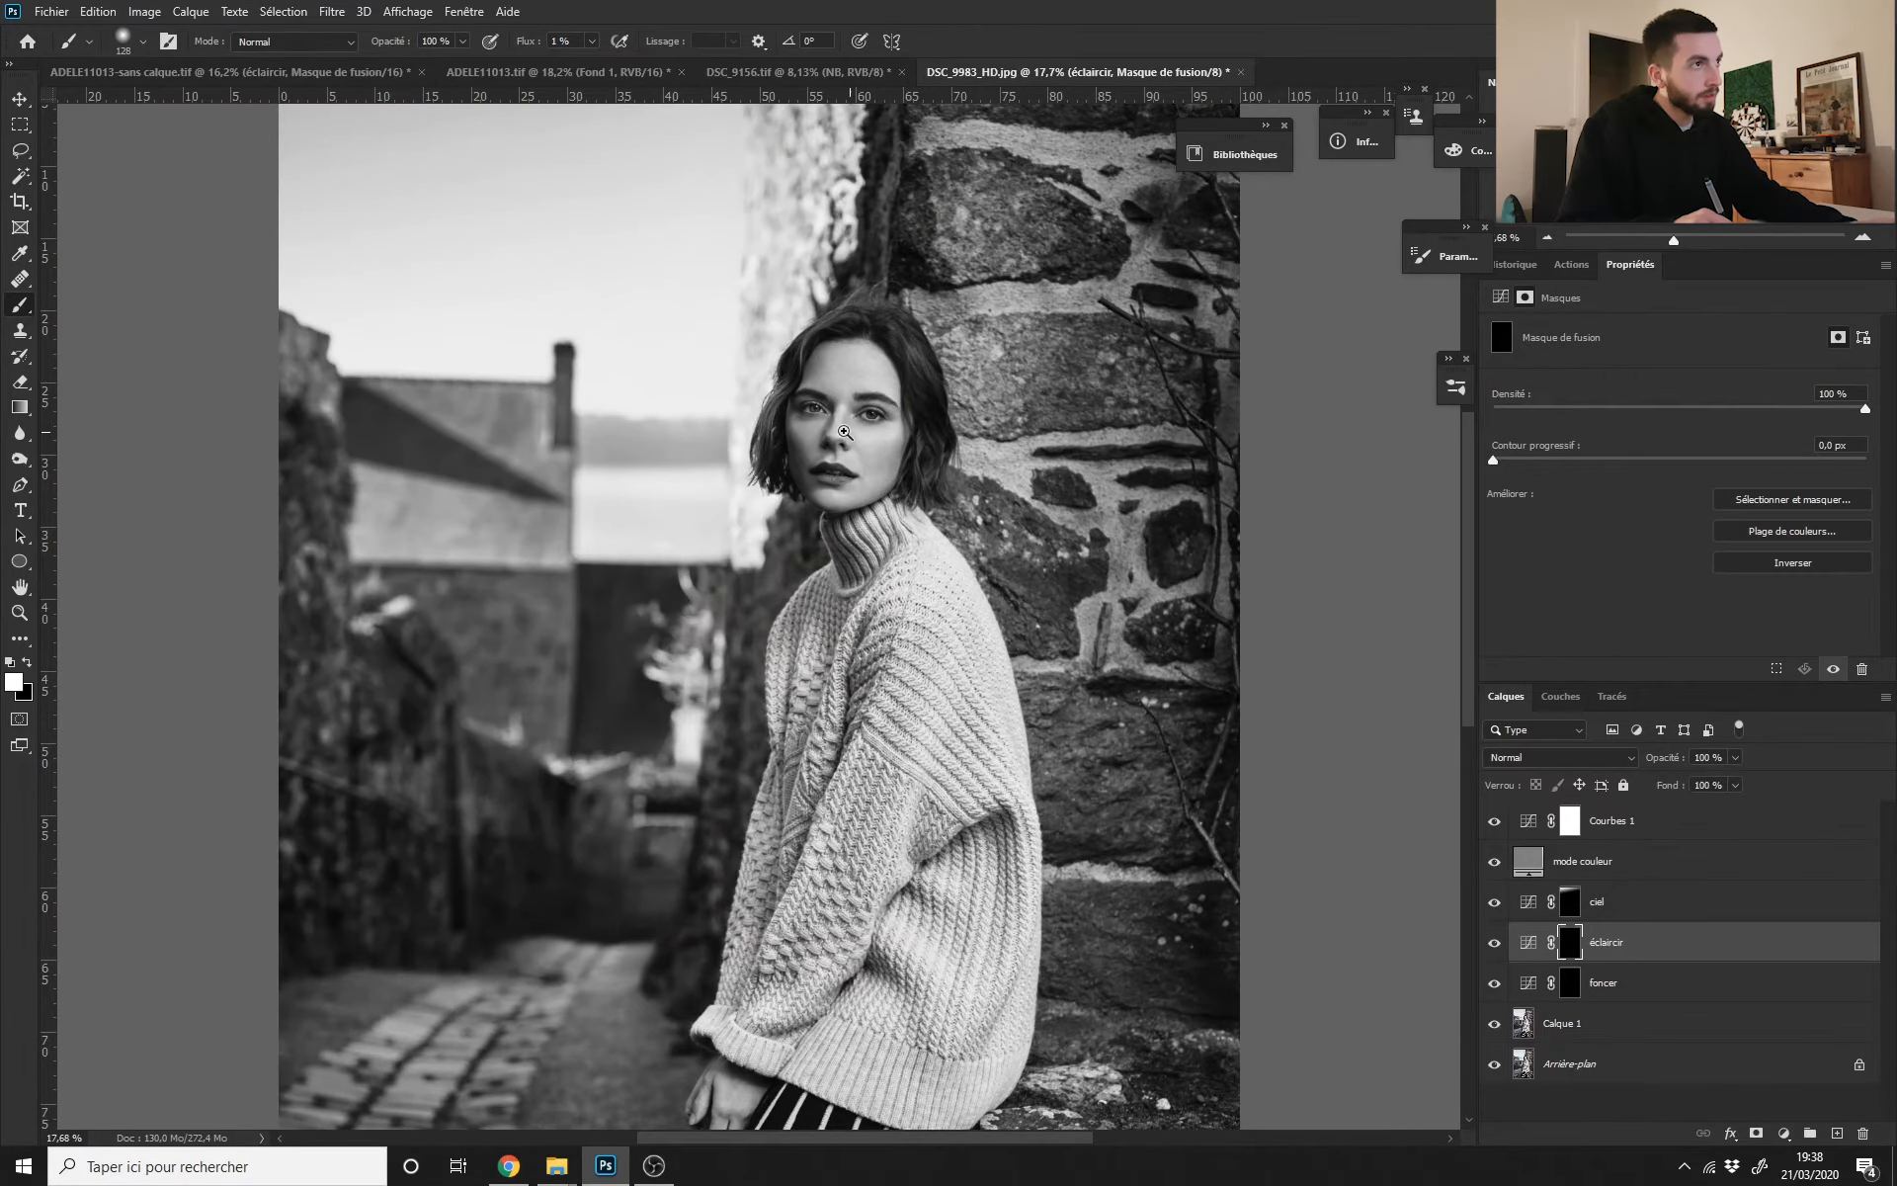
{"action": "scroll", "coordinate": [857, 435], "scroll_direction": "down", "scroll_amount": 3}
{"action": "scroll", "coordinate": [880, 430], "scroll_direction": "up", "scroll_amount": 3}
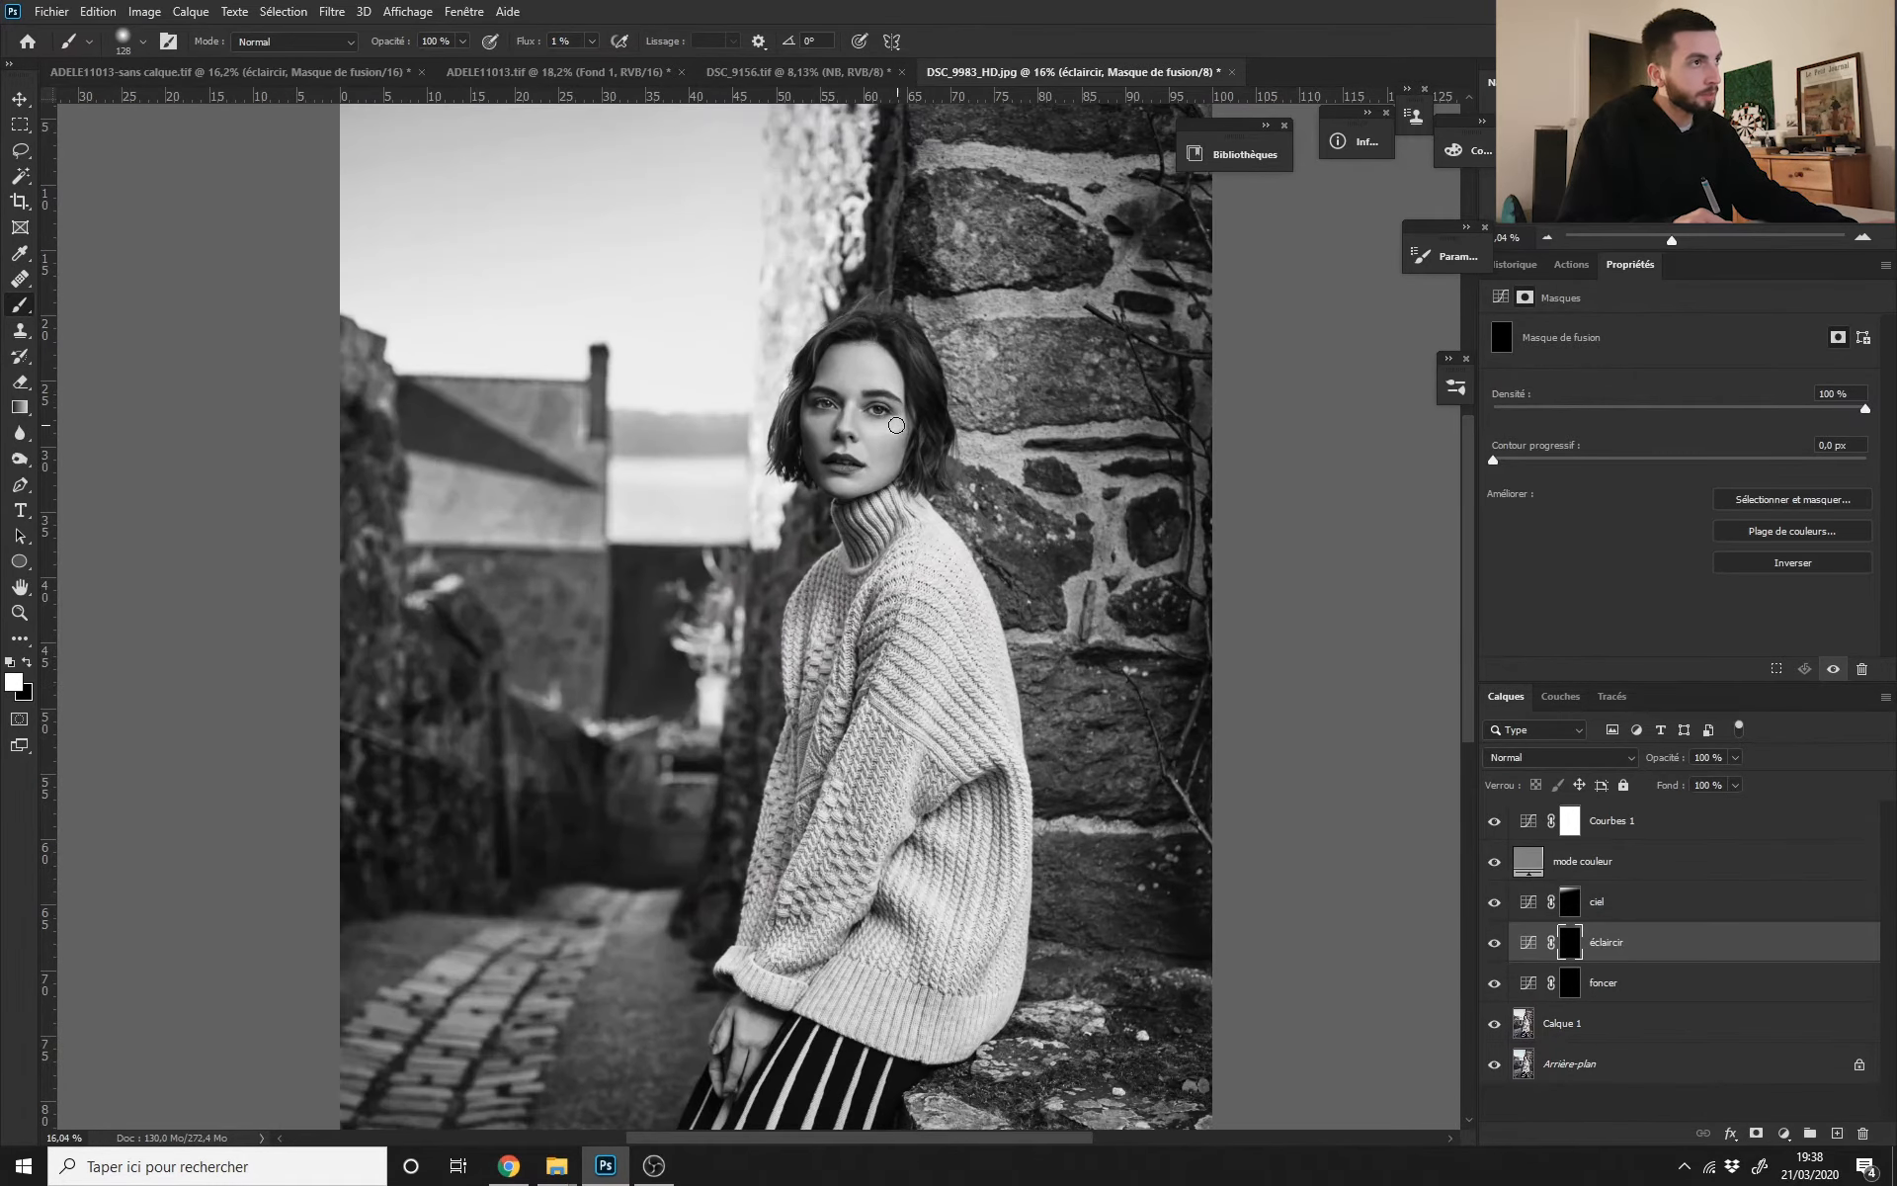
{"action": "scroll", "coordinate": [899, 424], "scroll_direction": "up", "scroll_amount": 6}
{"action": "left_click_drag", "start_coordinate": [951, 441], "coordinate": [928, 439]}
{"action": "scroll", "coordinate": [953, 445], "scroll_direction": "down", "scroll_amount": 6}
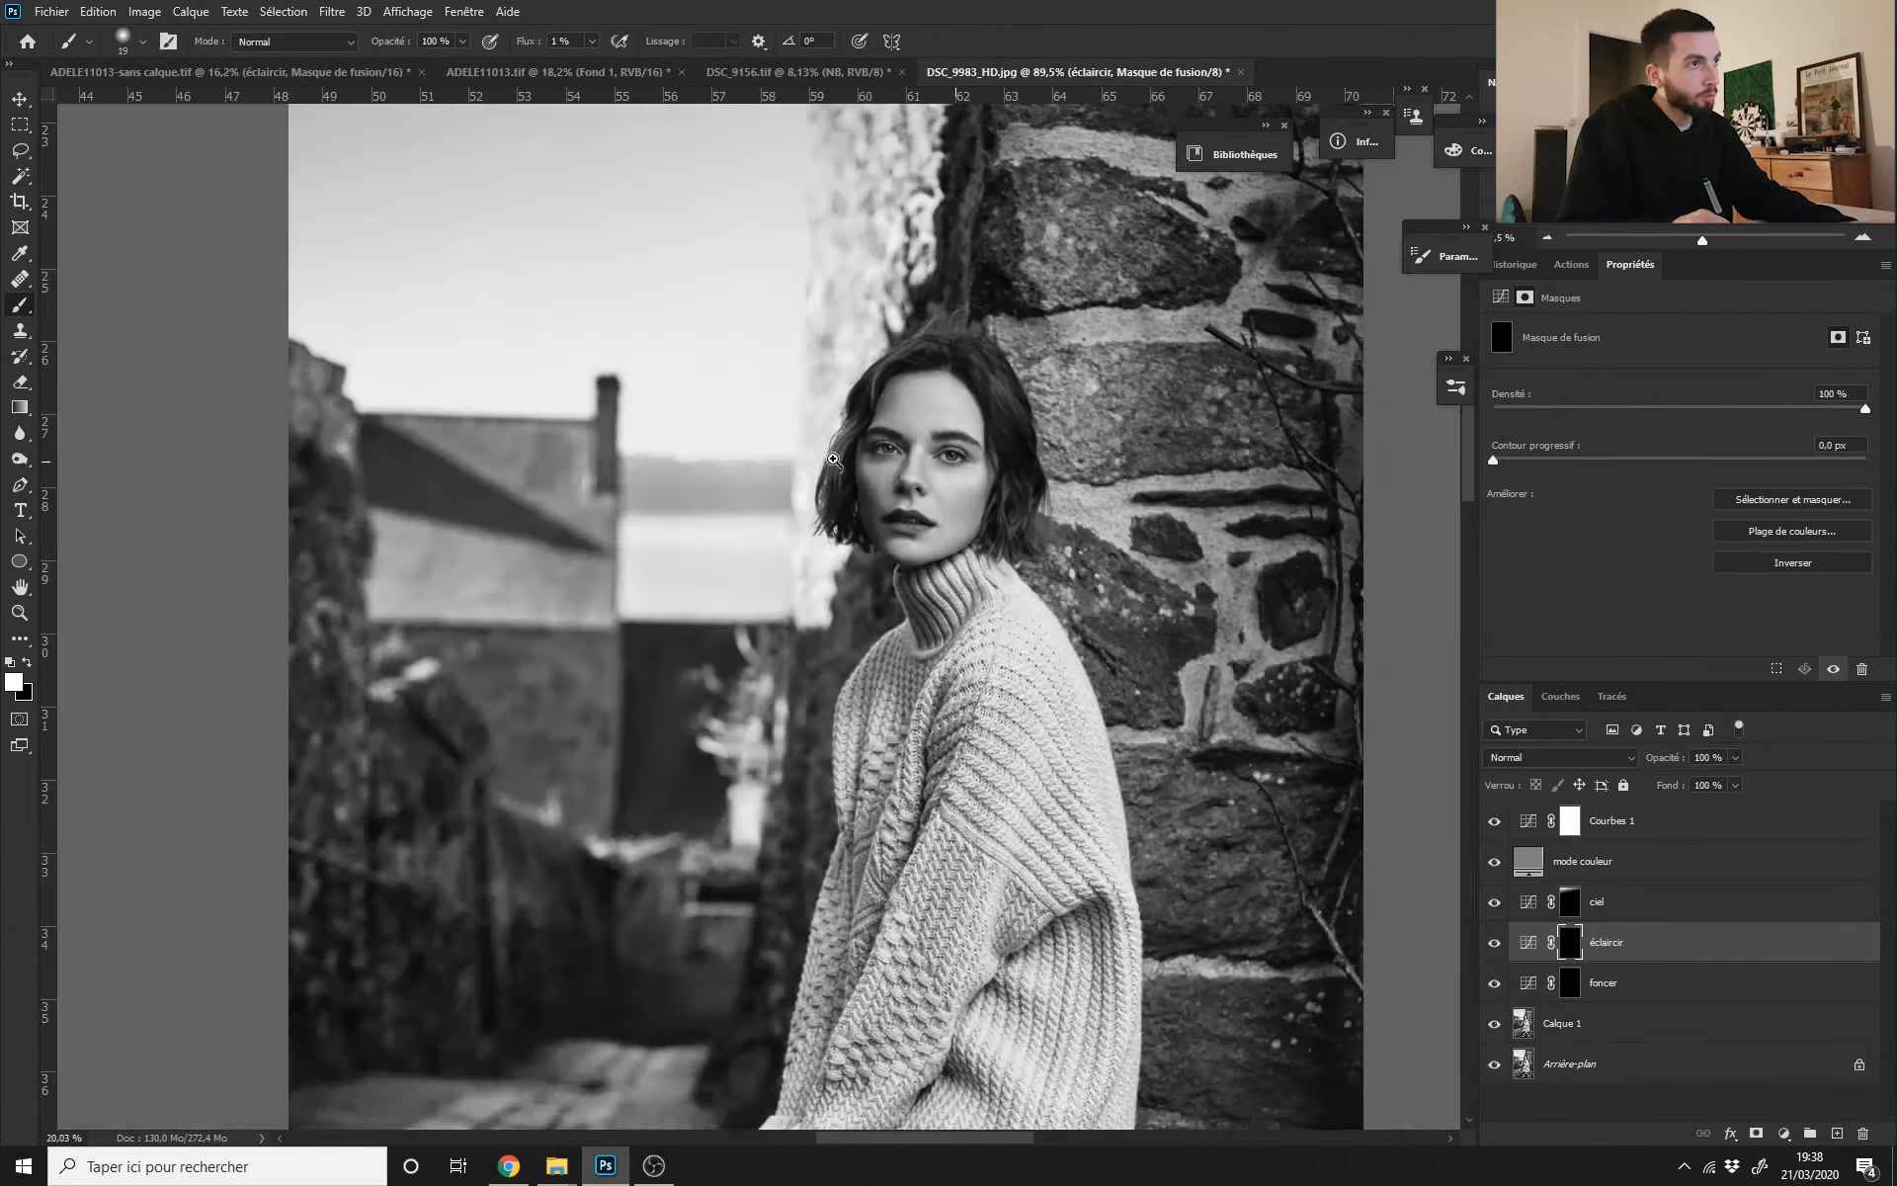
{"action": "scroll", "coordinate": [944, 593], "scroll_direction": "up", "scroll_amount": 2}
{"action": "scroll", "coordinate": [940, 670], "scroll_direction": "down", "scroll_amount": 3}
{"action": "scroll", "coordinate": [941, 672], "scroll_direction": "down", "scroll_amount": 1}
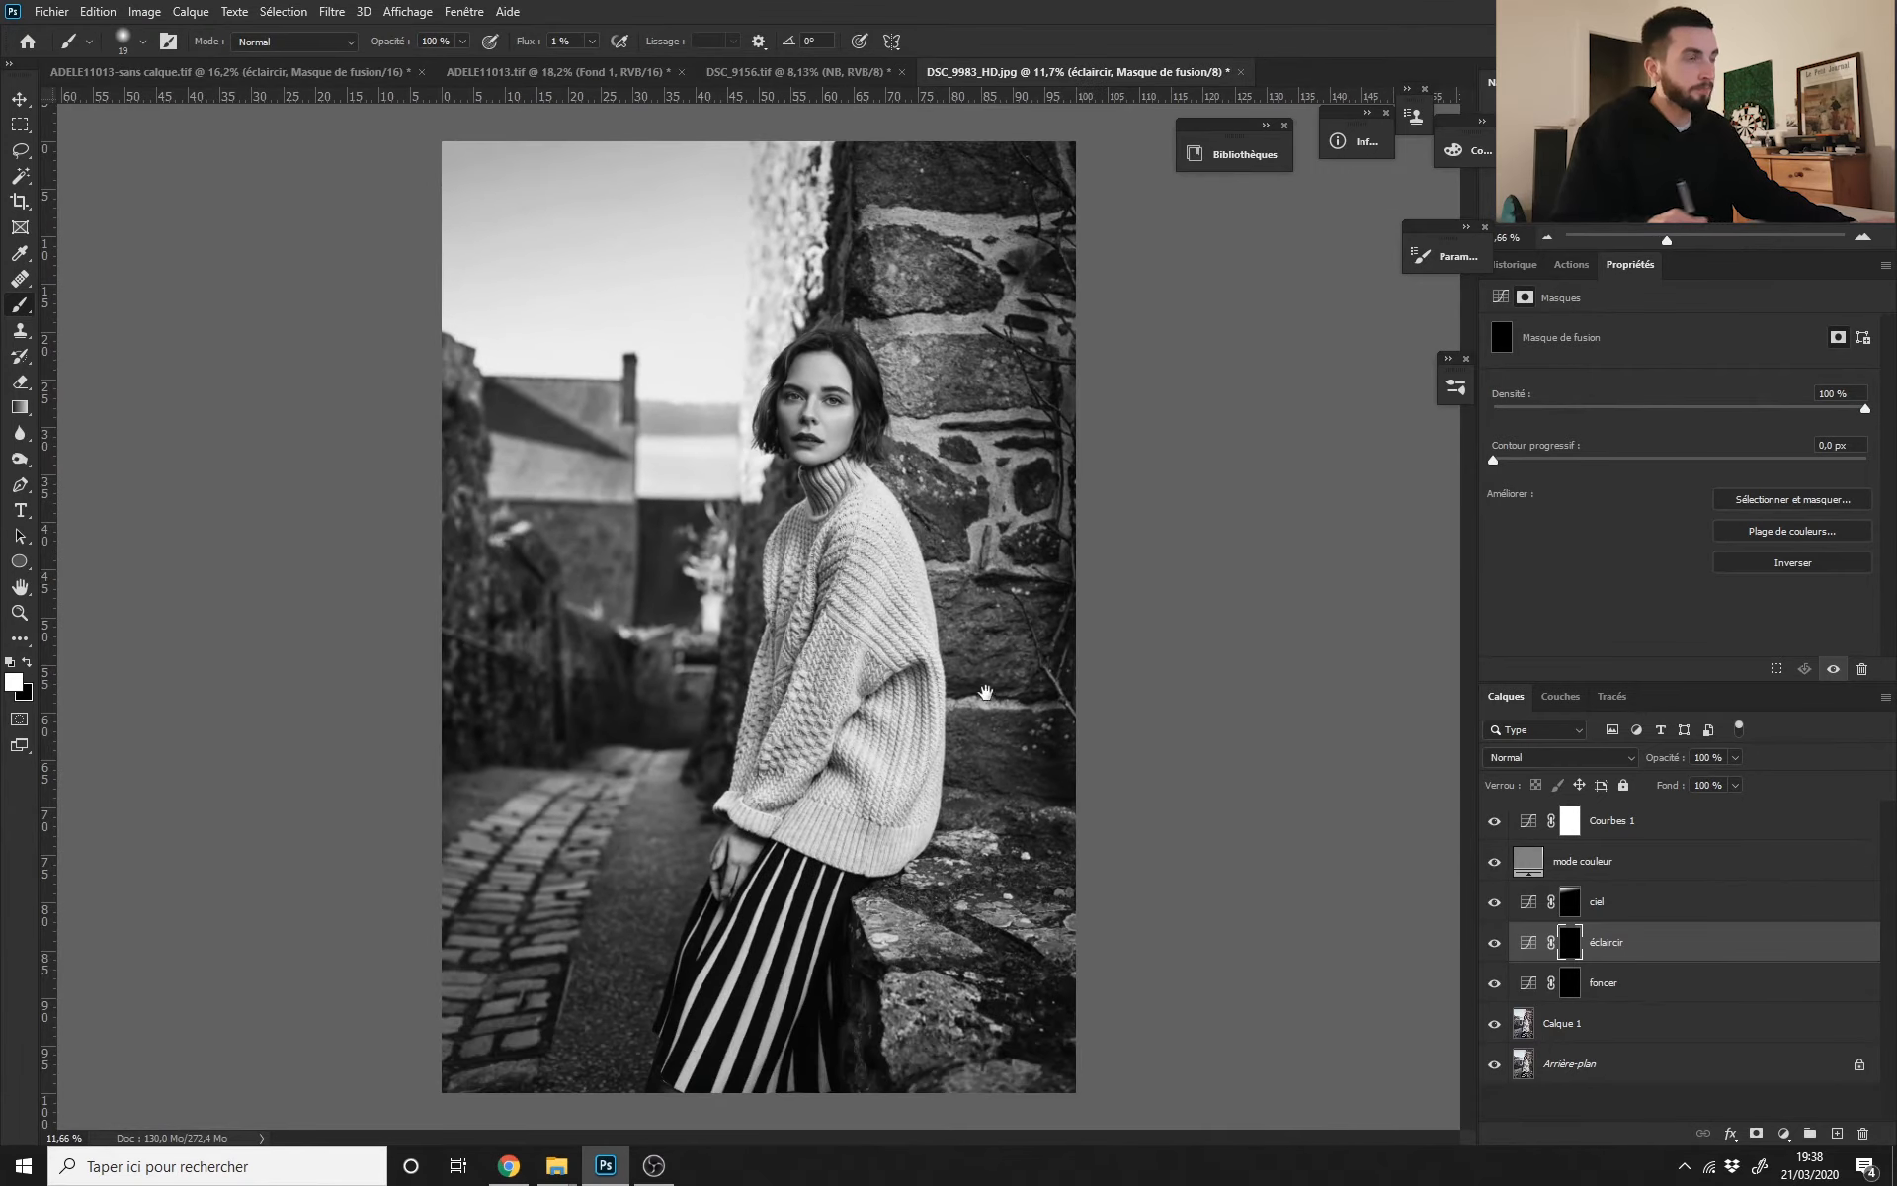
Step: Darken the shadowed side of the face on the "foncer" mask with a brush of about 258 px
{"action": "left_click", "coordinate": [1568, 989]}
{"action": "scroll", "coordinate": [812, 411], "scroll_direction": "up", "scroll_amount": 2}
{"action": "mouse_move", "coordinate": [867, 465]}
{"action": "left_mouse_down"}
{"action": "mouse_move", "coordinate": [891, 464]}
{"action": "mouse_move", "coordinate": [894, 511]}
{"action": "mouse_move", "coordinate": [886, 467]}
{"action": "left_mouse_up"}
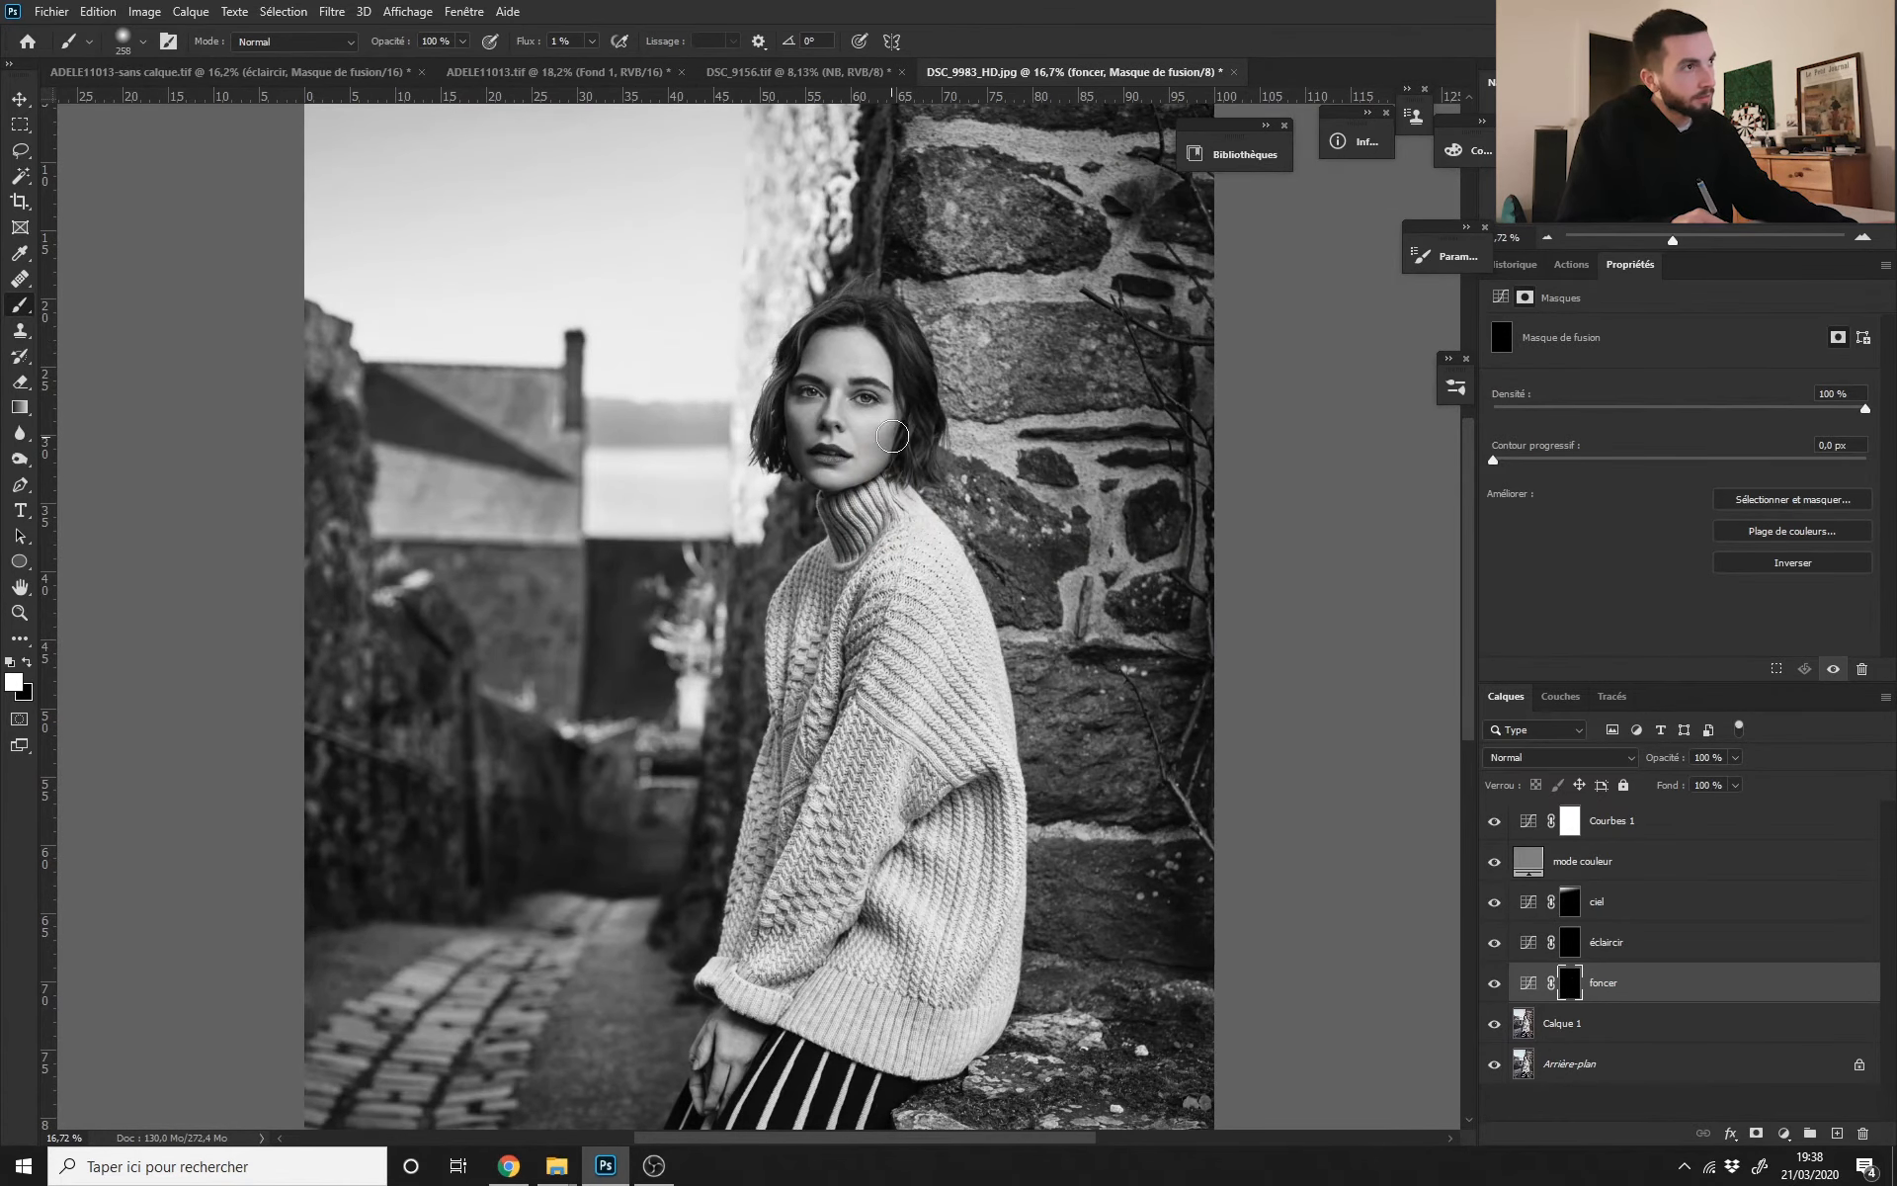
{"action": "scroll", "coordinate": [839, 468], "scroll_direction": "down", "scroll_amount": 2}
{"action": "scroll", "coordinate": [829, 715], "scroll_direction": "up", "scroll_amount": 1}
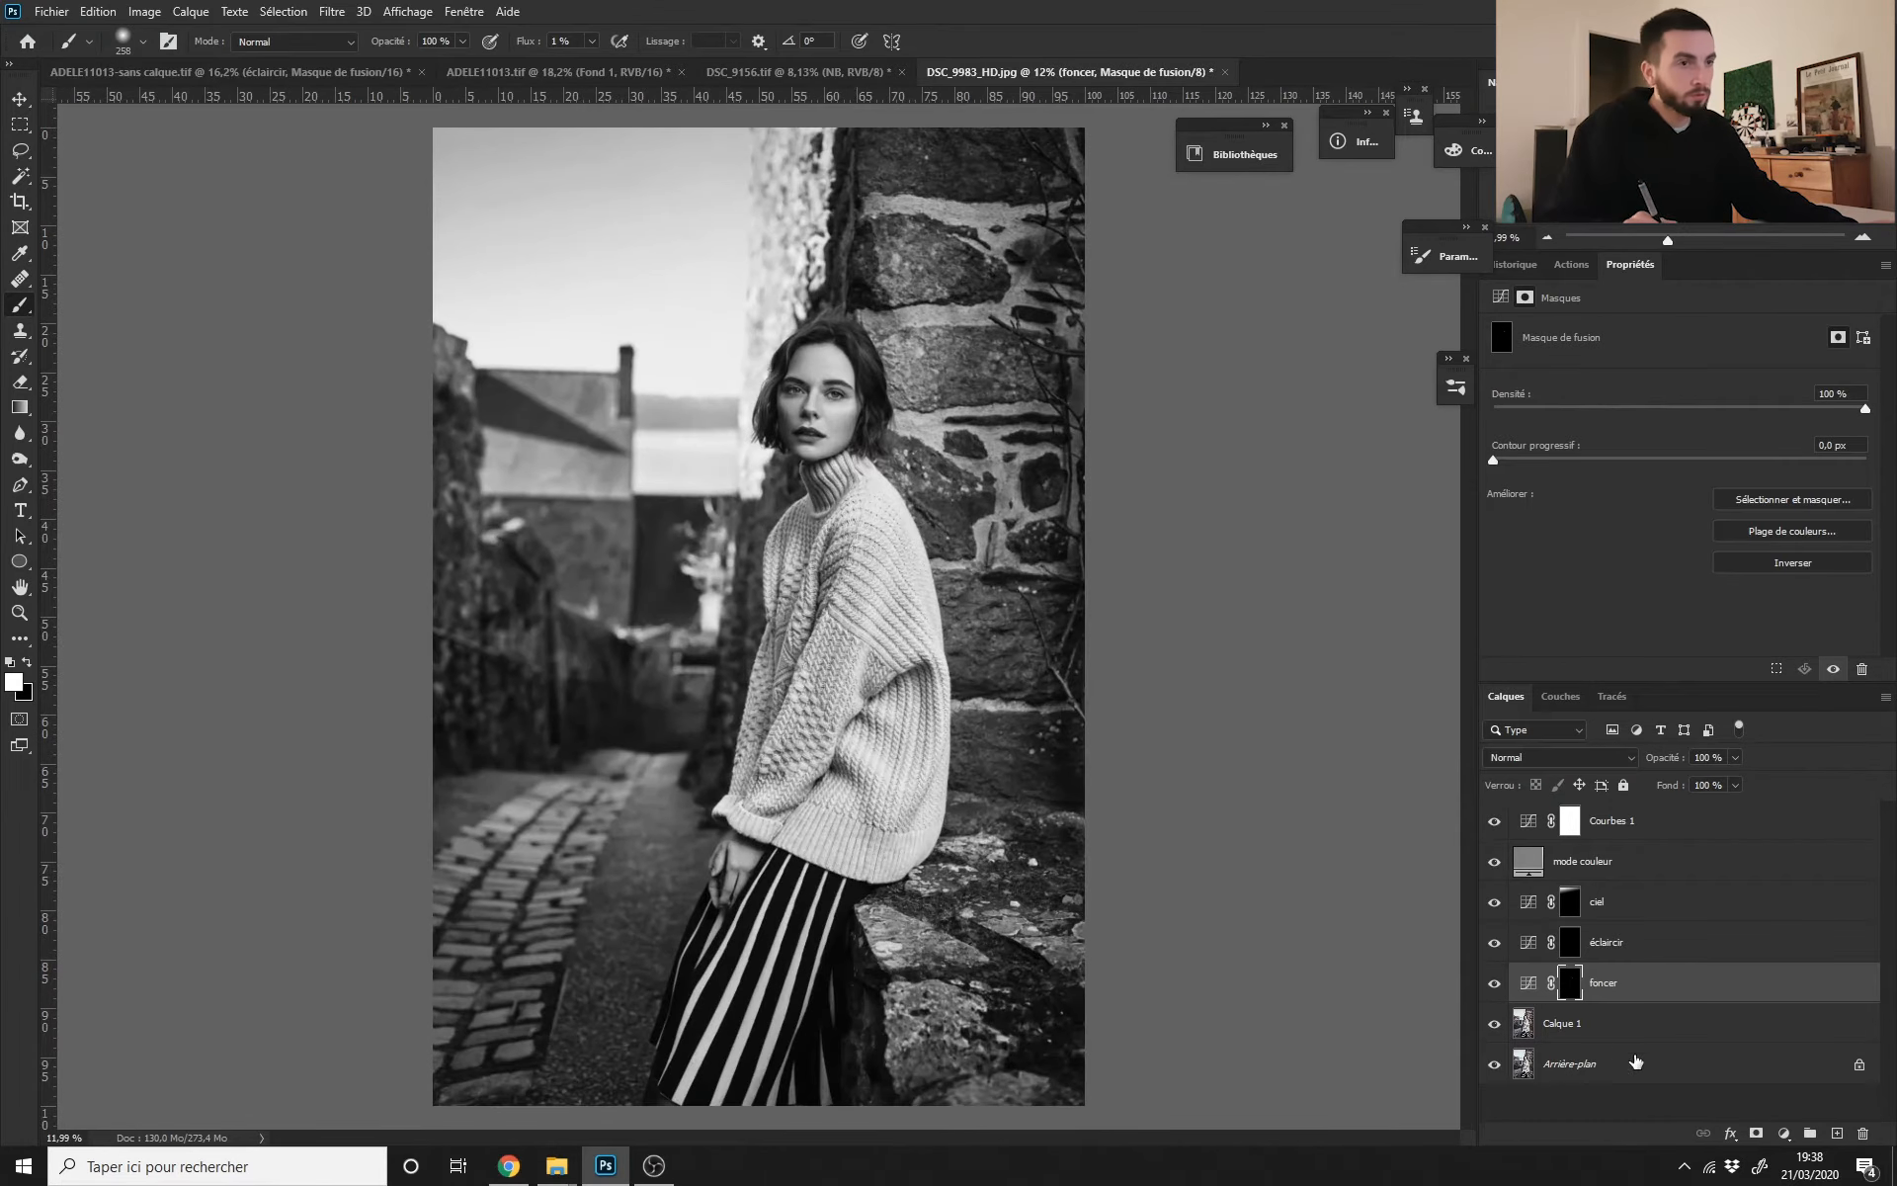
Step: Brighten the light side of the face and hair on the "éclaircir" mask with a brush of about 183 px
{"action": "left_click", "coordinate": [1570, 941]}
{"action": "scroll", "coordinate": [801, 430], "scroll_direction": "up", "scroll_amount": 2}
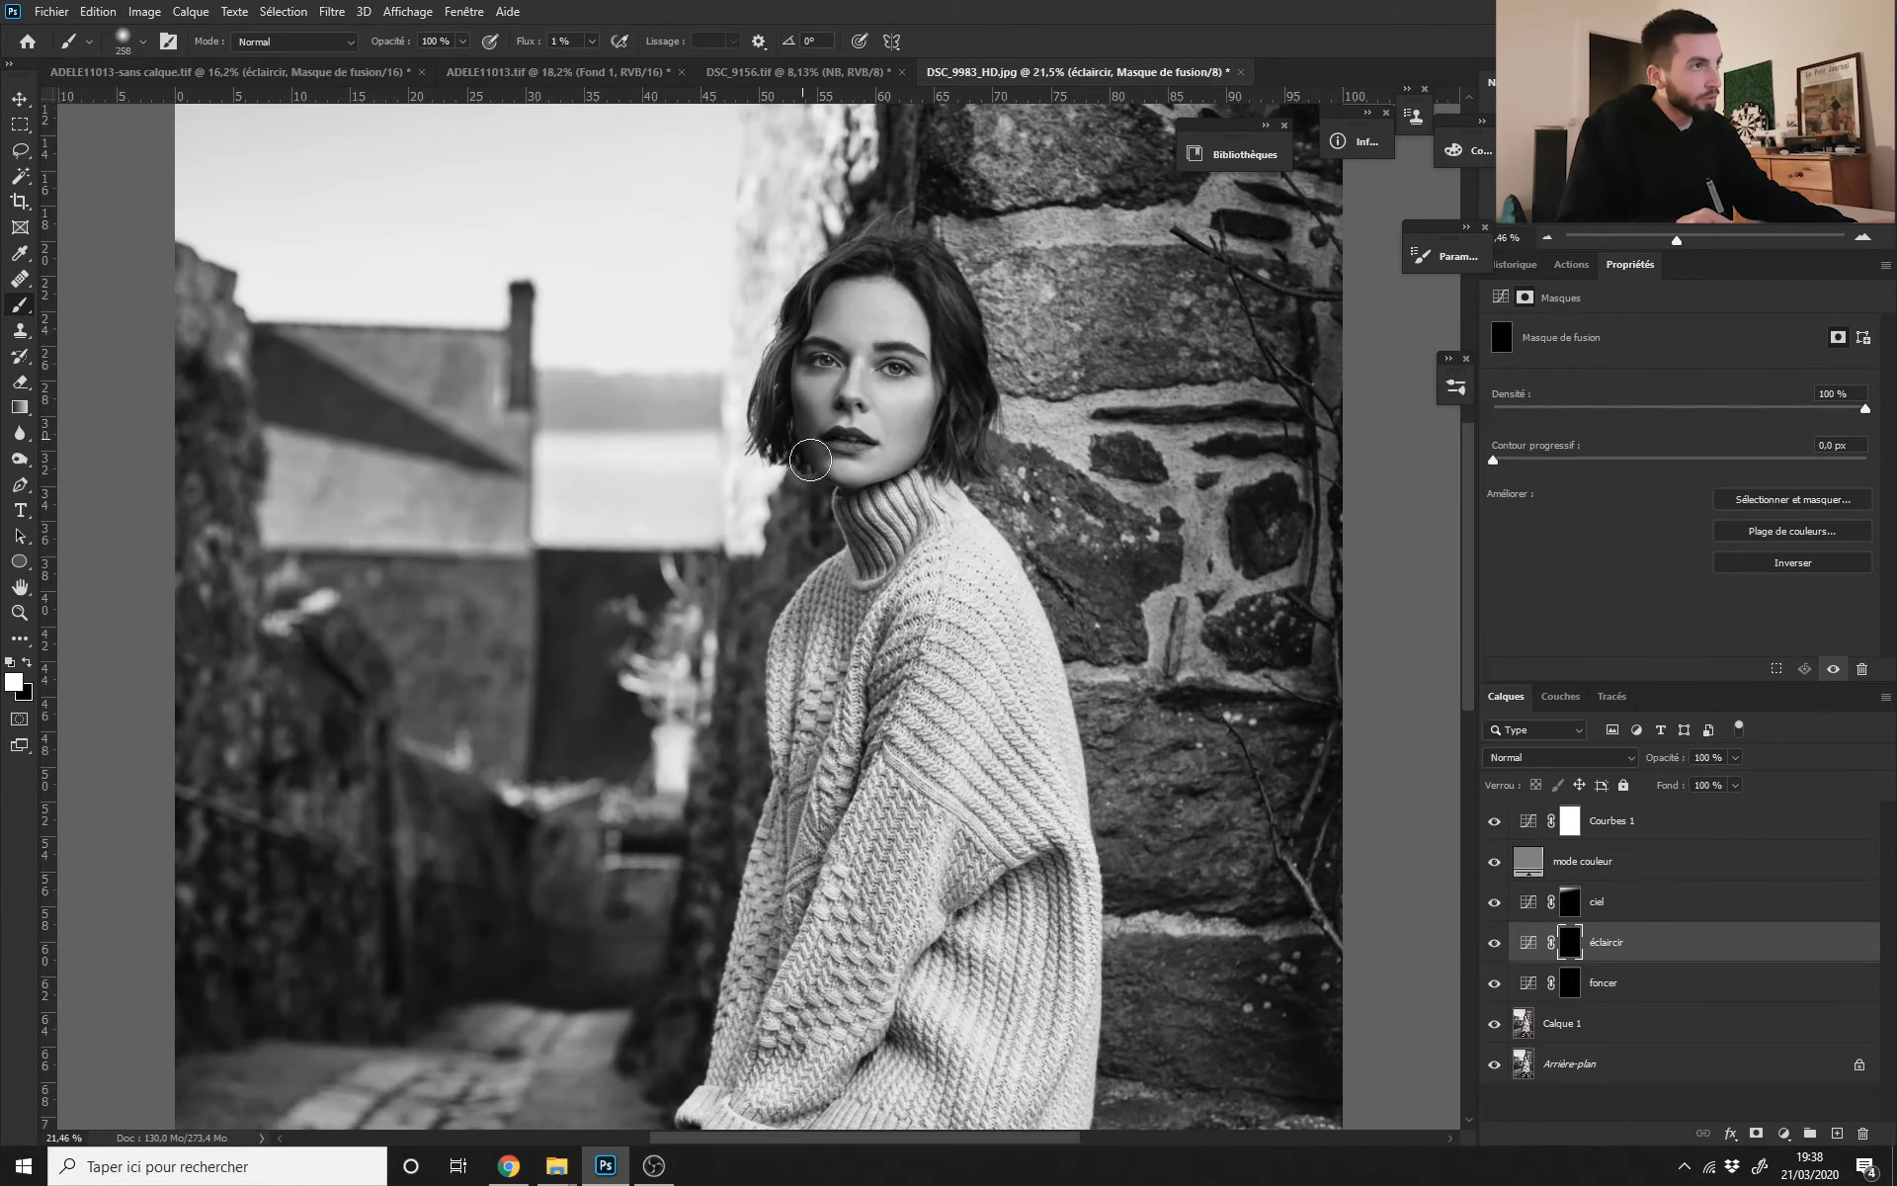
{"action": "left_click_drag", "start_coordinate": [809, 460], "coordinate": [802, 459]}
{"action": "scroll", "coordinate": [823, 520], "scroll_direction": "down", "scroll_amount": 3}
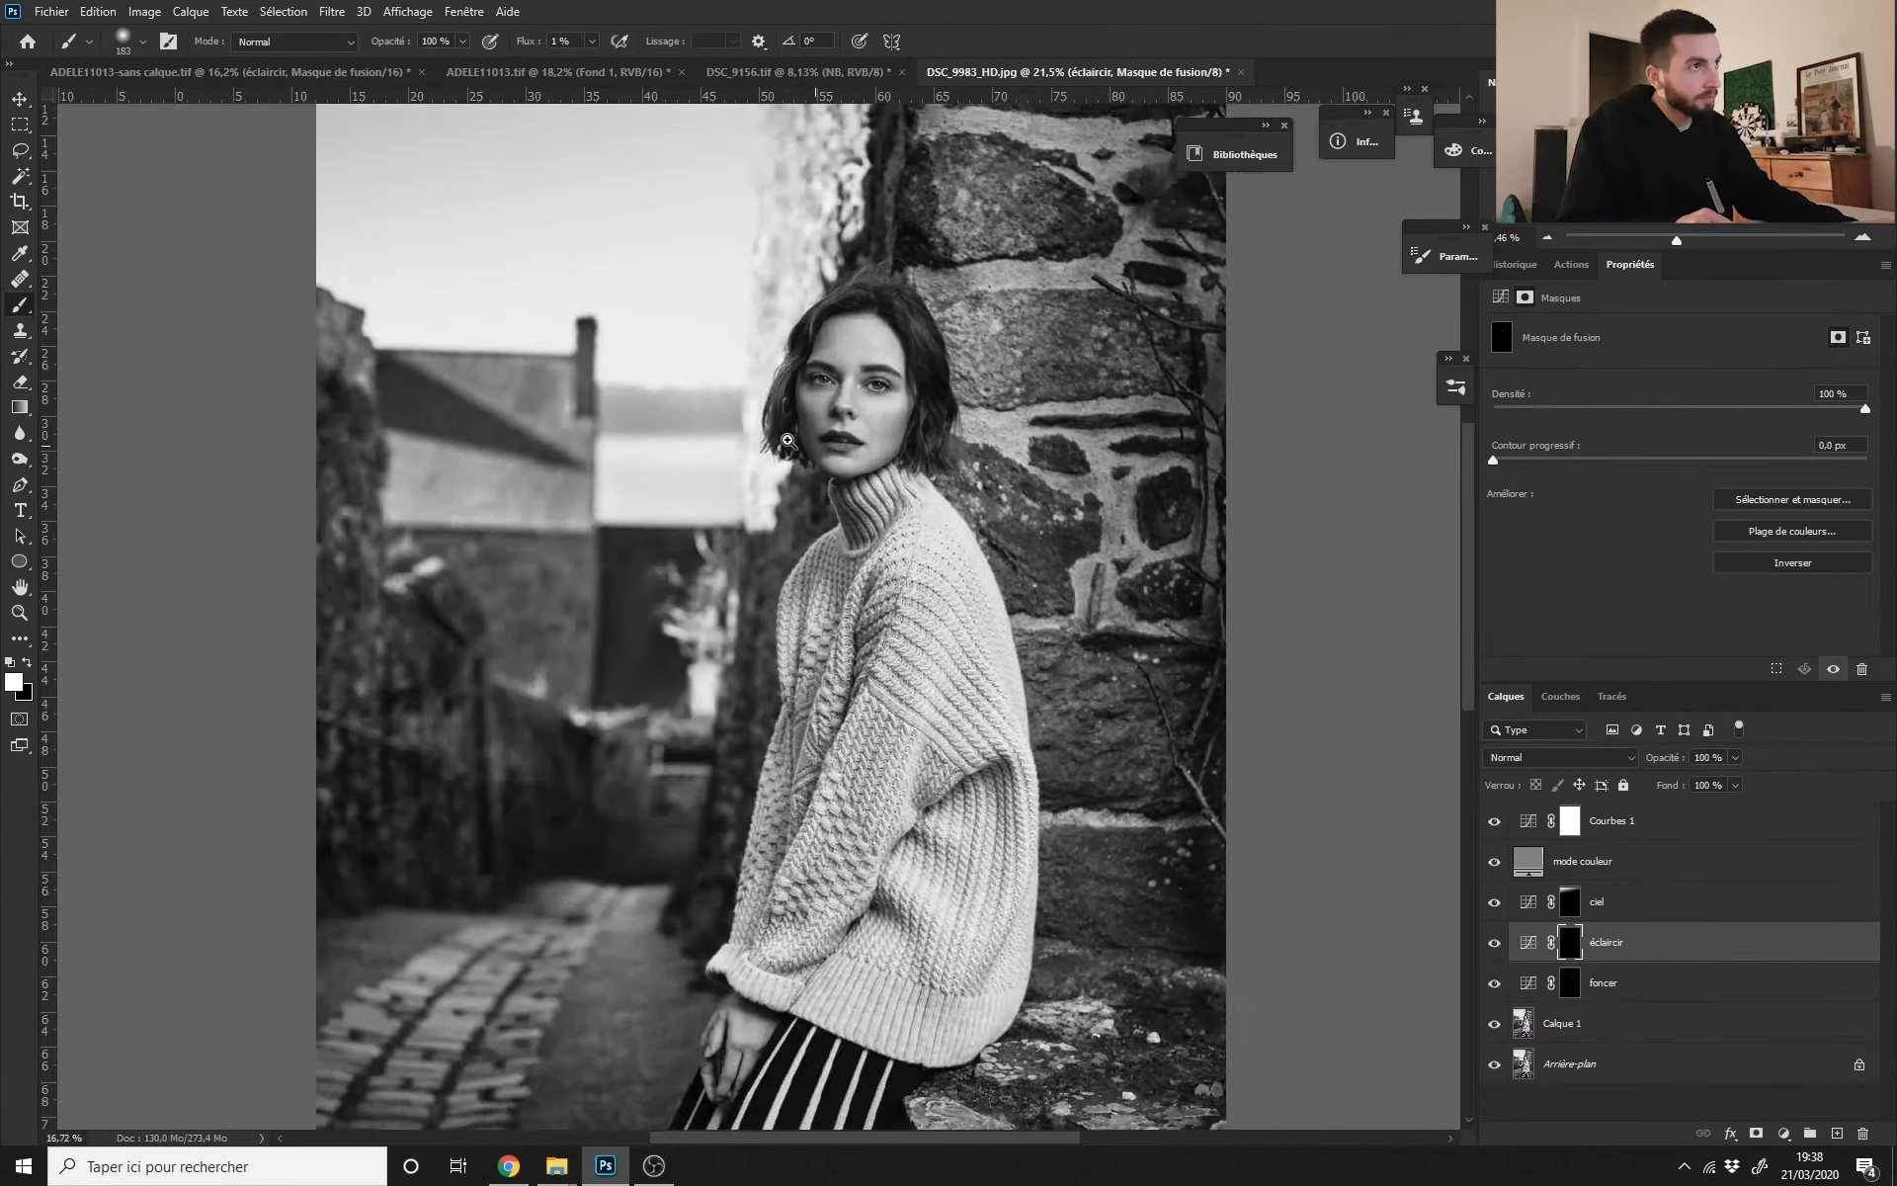
{"action": "scroll", "coordinate": [759, 432], "scroll_direction": "up", "scroll_amount": 1}
{"action": "scroll", "coordinate": [759, 431], "scroll_direction": "up", "scroll_amount": 1}
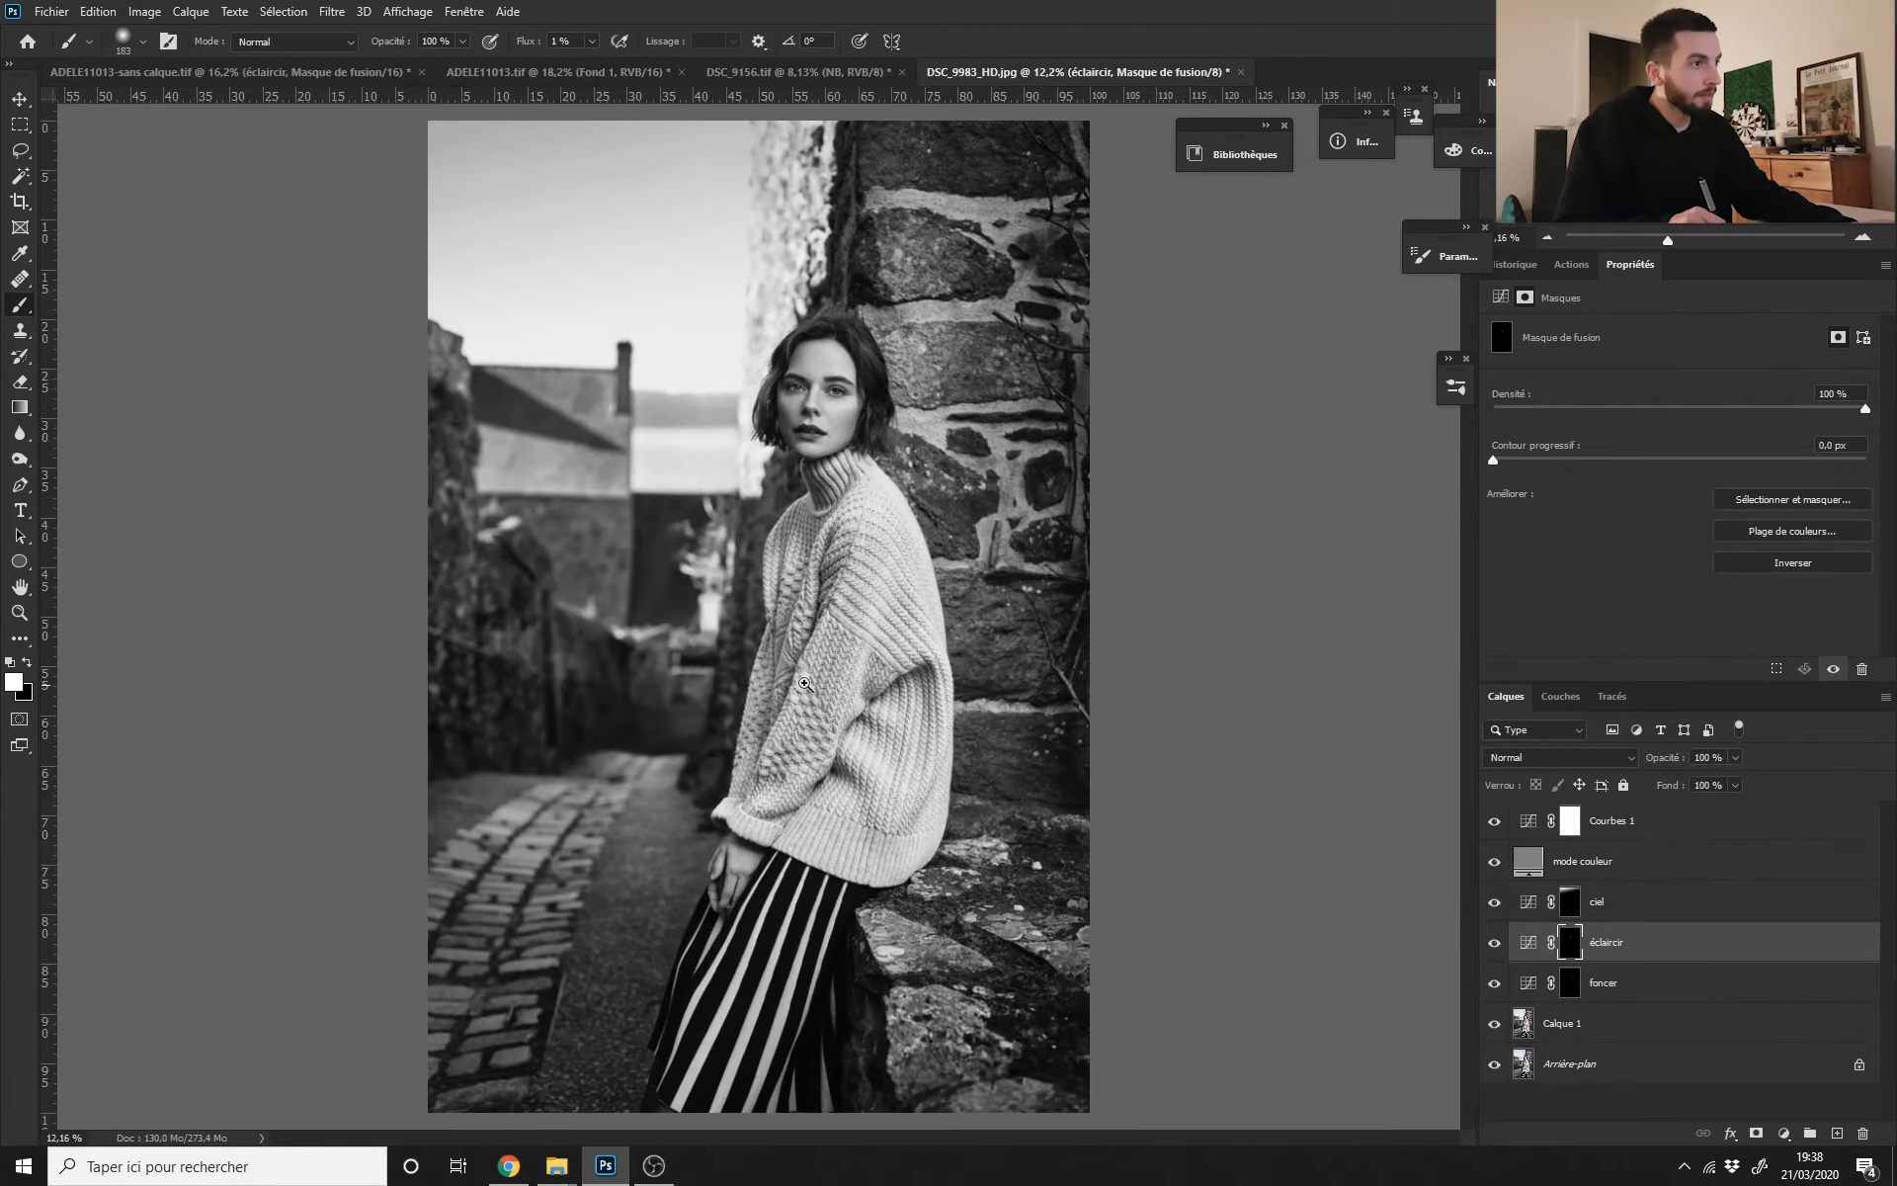
Step: Brighten the cobbled path and parts of the stone walls on the "éclaircir" mask with a very large brush, about 2330 px
{"action": "scroll", "coordinate": [801, 888], "scroll_direction": "down", "scroll_amount": 2}
{"action": "left_click_drag", "start_coordinate": [508, 826], "coordinate": [598, 826]}
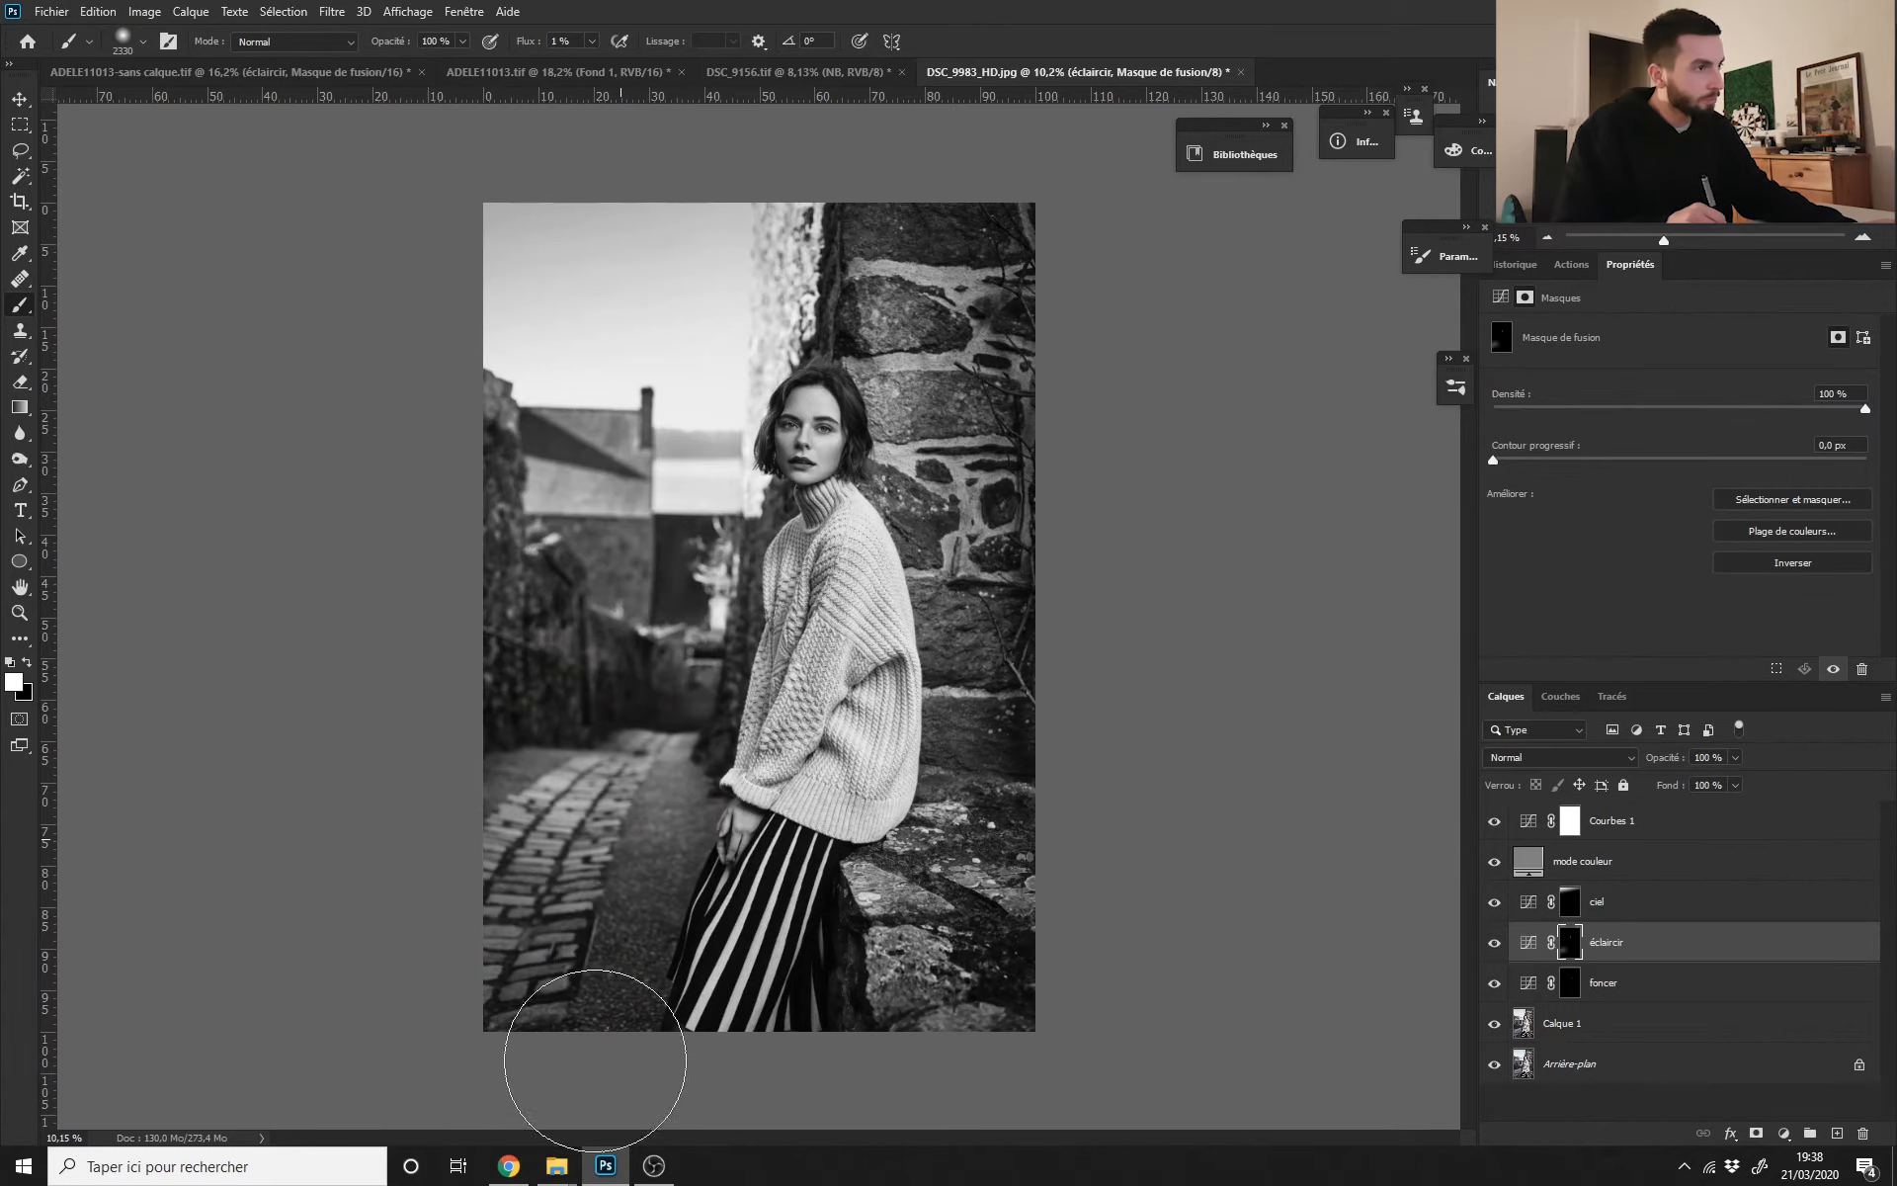
{"action": "left_click_drag", "start_coordinate": [725, 952], "coordinate": [627, 825]}
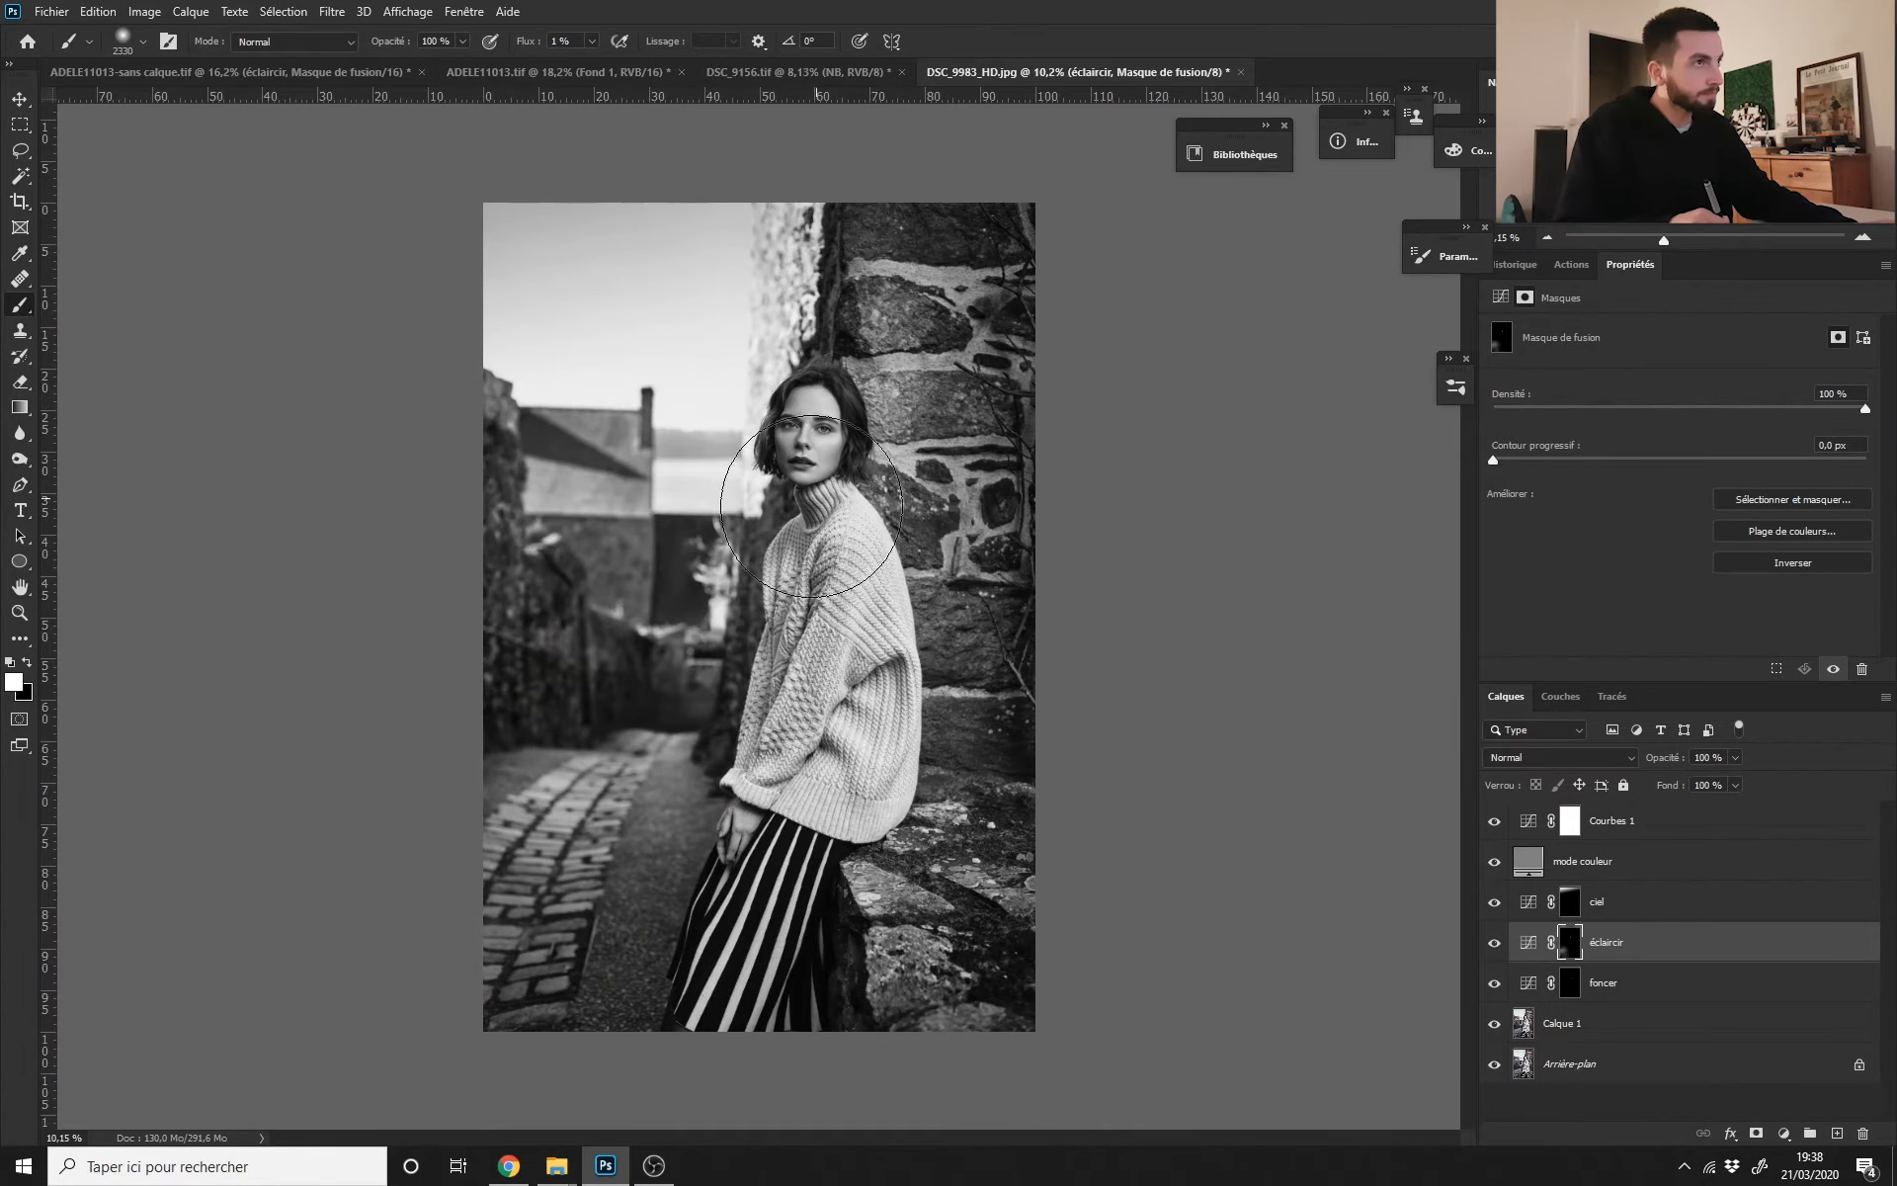
{"action": "left_click_drag", "start_coordinate": [904, 424], "coordinate": [919, 432]}
{"action": "mouse_move", "coordinate": [945, 913]}
{"action": "left_mouse_down"}
{"action": "mouse_move", "coordinate": [884, 898]}
{"action": "mouse_move", "coordinate": [944, 935]}
{"action": "left_mouse_up"}
{"action": "left_click_drag", "start_coordinate": [632, 699], "coordinate": [538, 757]}
{"action": "left_click_drag", "start_coordinate": [654, 789], "coordinate": [684, 788]}
{"action": "mouse_move", "coordinate": [568, 792]}
{"action": "left_mouse_down"}
{"action": "mouse_move", "coordinate": [700, 798]}
{"action": "mouse_move", "coordinate": [507, 845]}
{"action": "left_mouse_up"}
{"action": "mouse_move", "coordinate": [628, 792]}
{"action": "left_mouse_down"}
{"action": "mouse_move", "coordinate": [547, 796]}
{"action": "mouse_move", "coordinate": [610, 840]}
{"action": "mouse_move", "coordinate": [664, 836]}
{"action": "mouse_move", "coordinate": [649, 840]}
{"action": "left_mouse_up"}
{"action": "mouse_move", "coordinate": [638, 861]}
{"action": "left_mouse_down"}
{"action": "mouse_move", "coordinate": [672, 830]}
{"action": "mouse_move", "coordinate": [686, 768]}
{"action": "left_mouse_up"}
Step: Paint black on the "éclaircir" mask around the model's head to reduce the brightening there, and return to white
{"action": "key", "text": "x"}
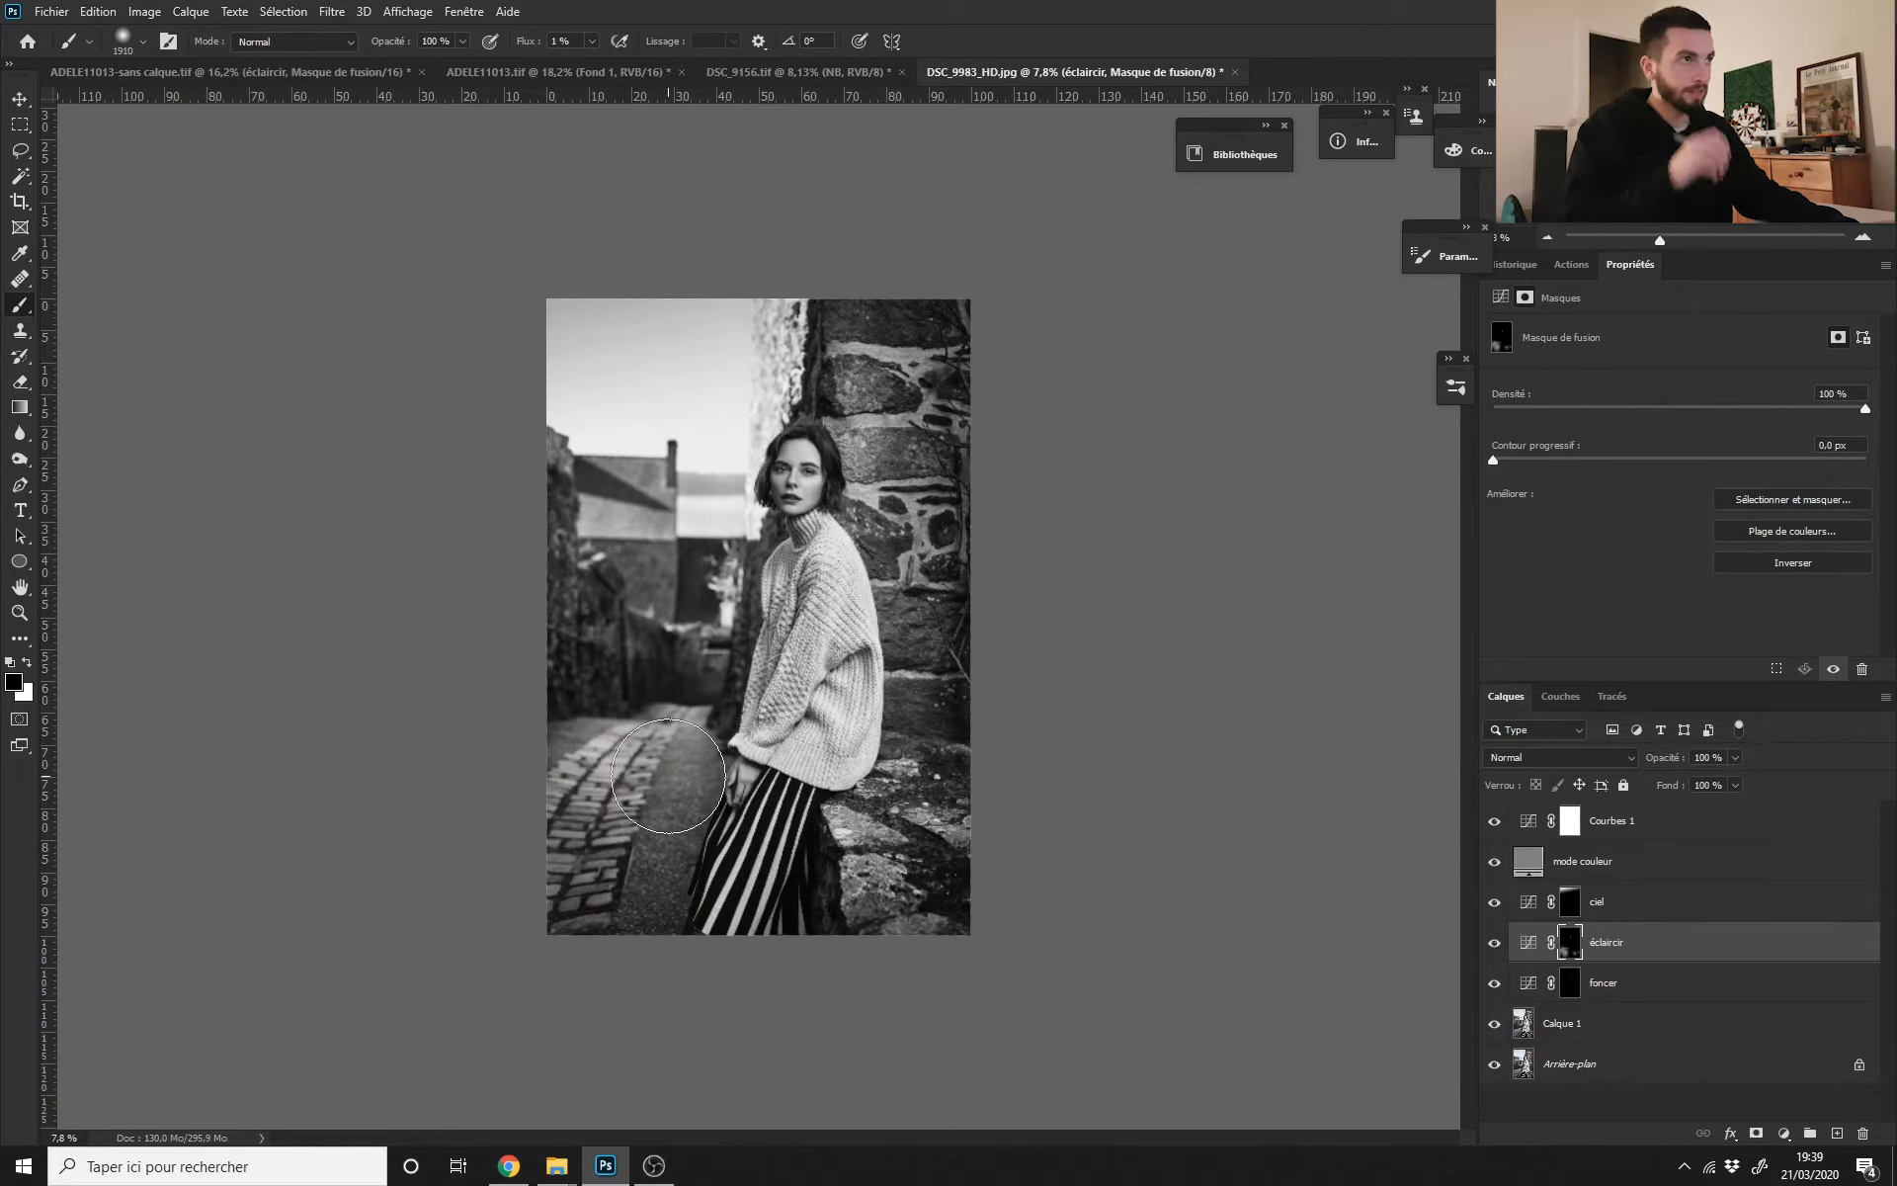
{"action": "mouse_move", "coordinate": [854, 425]}
{"action": "left_mouse_down"}
{"action": "mouse_move", "coordinate": [815, 409]}
{"action": "mouse_move", "coordinate": [820, 361]}
{"action": "left_mouse_up"}
{"action": "key", "text": "x"}
Step: Brighten the highlights in the model's hair on the "éclaircir" mask using a small brush
{"action": "mouse_move", "coordinate": [831, 438]}
{"action": "left_mouse_down"}
{"action": "mouse_move", "coordinate": [985, 520]}
{"action": "mouse_move", "coordinate": [945, 527]}
{"action": "left_mouse_up"}
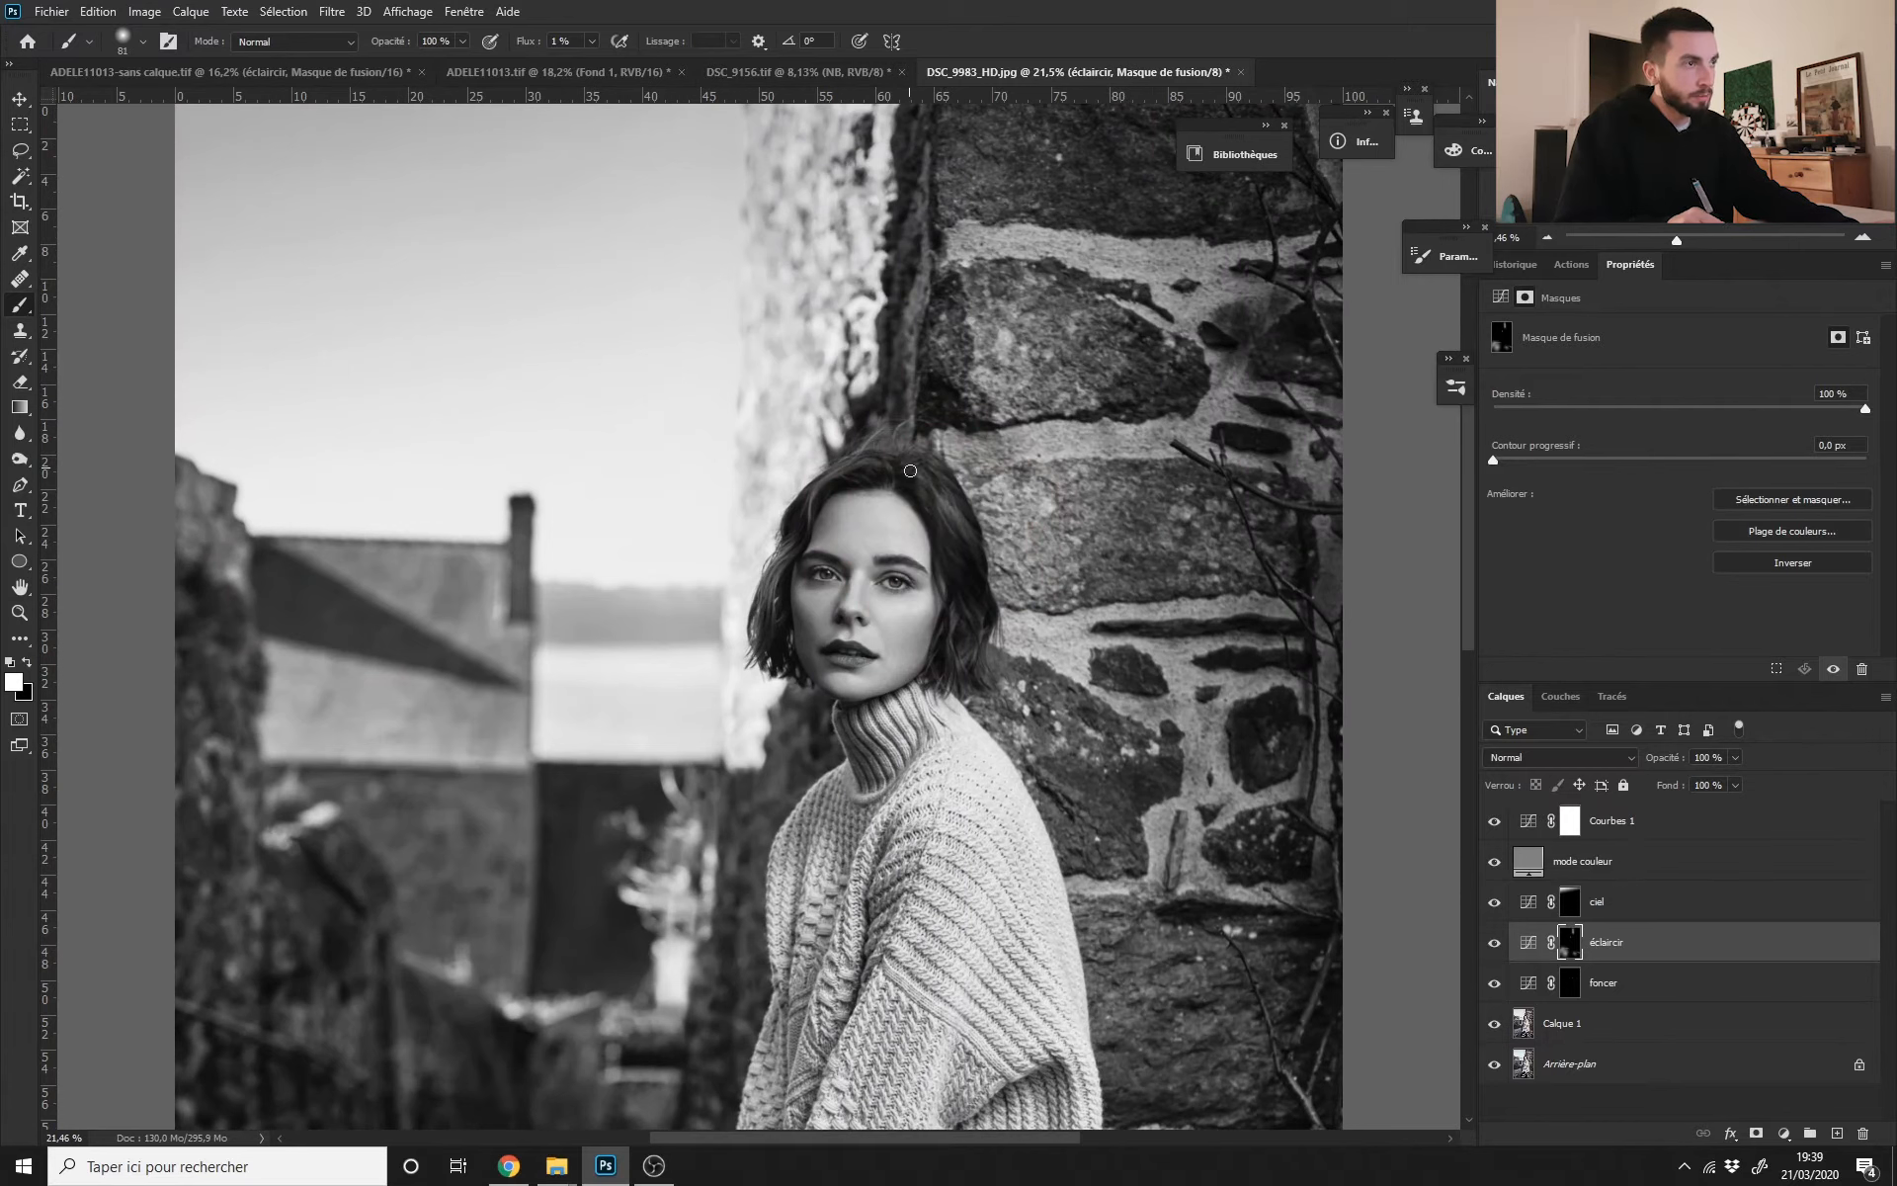
{"action": "left_click_drag", "start_coordinate": [943, 500], "coordinate": [944, 502]}
{"action": "key", "text": "x"}
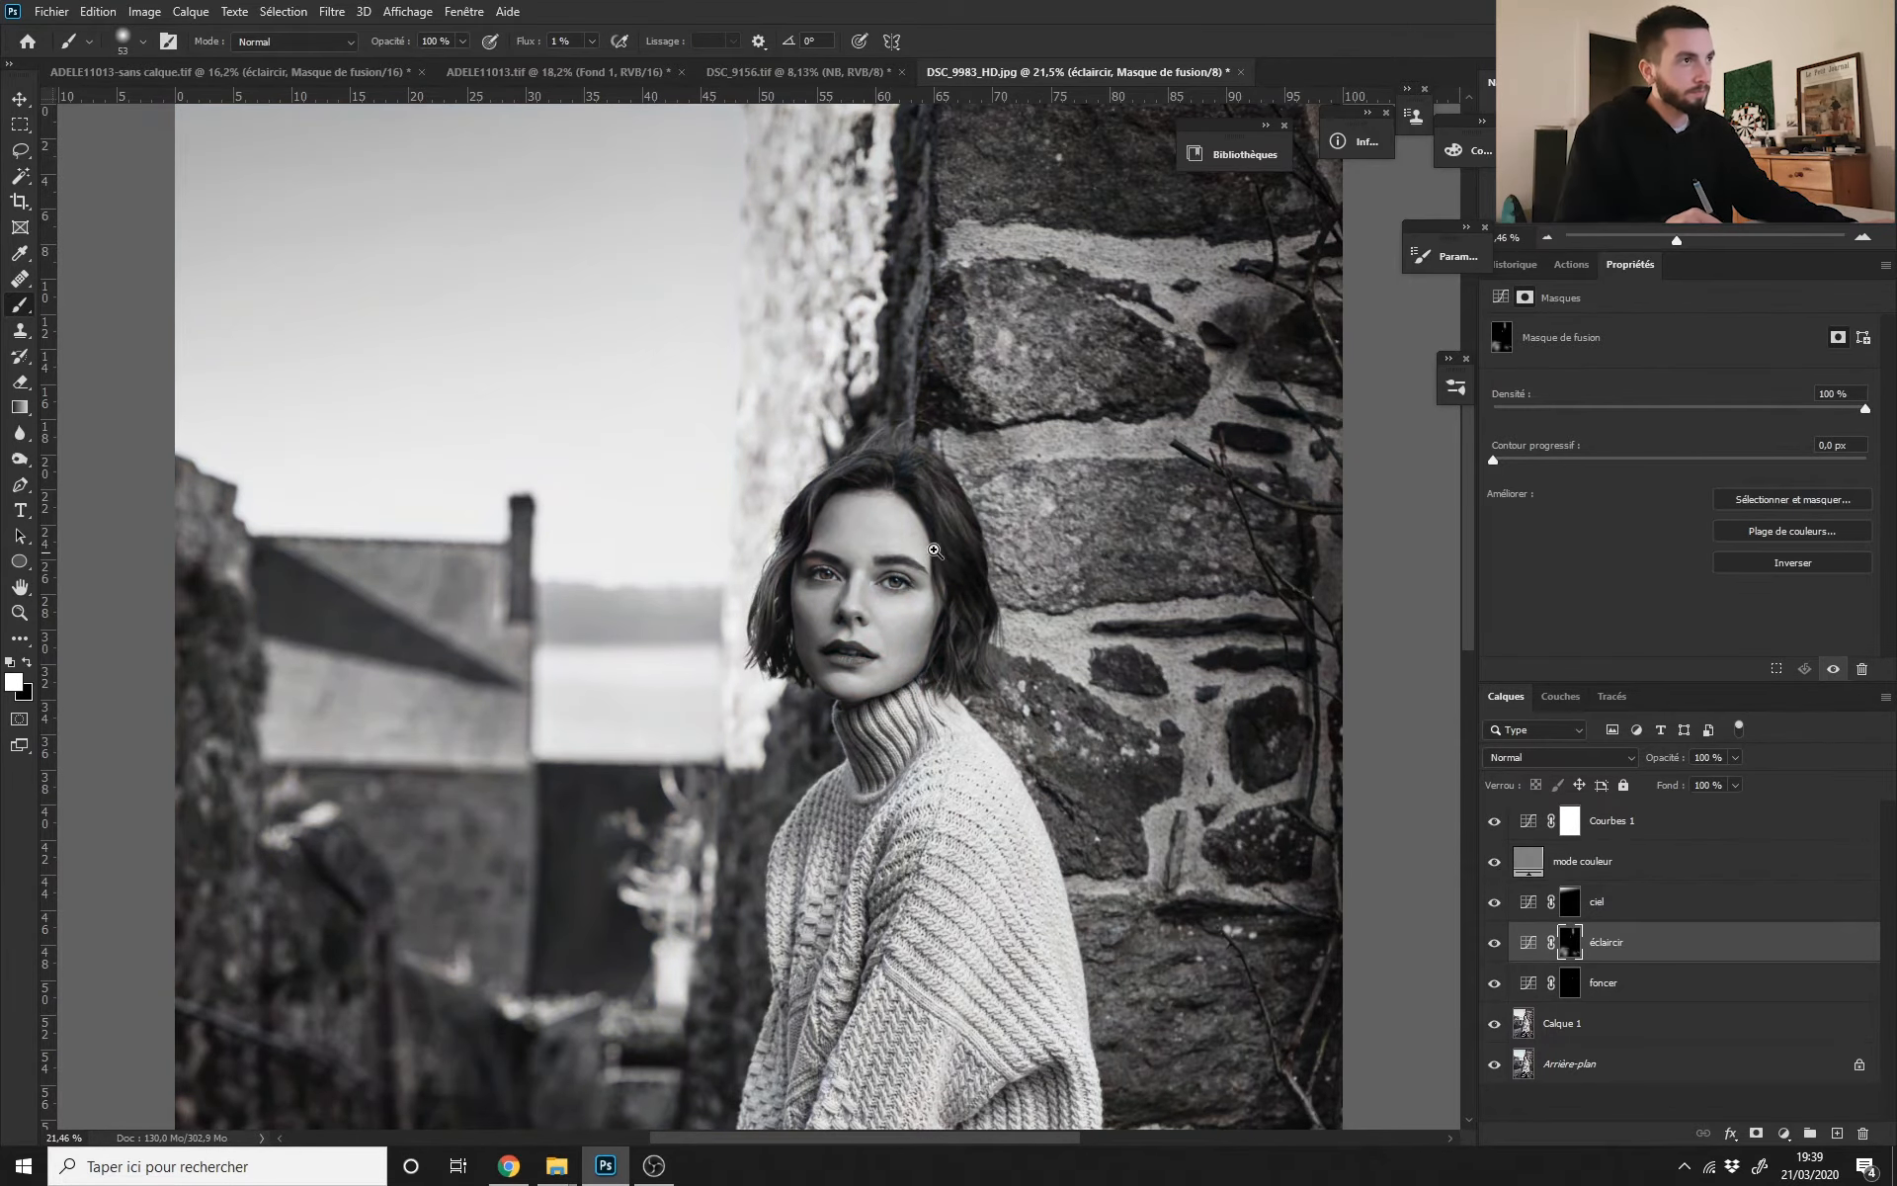
{"action": "left_click_drag", "start_coordinate": [934, 550], "coordinate": [926, 509]}
{"action": "left_click_drag", "start_coordinate": [949, 603], "coordinate": [948, 773]}
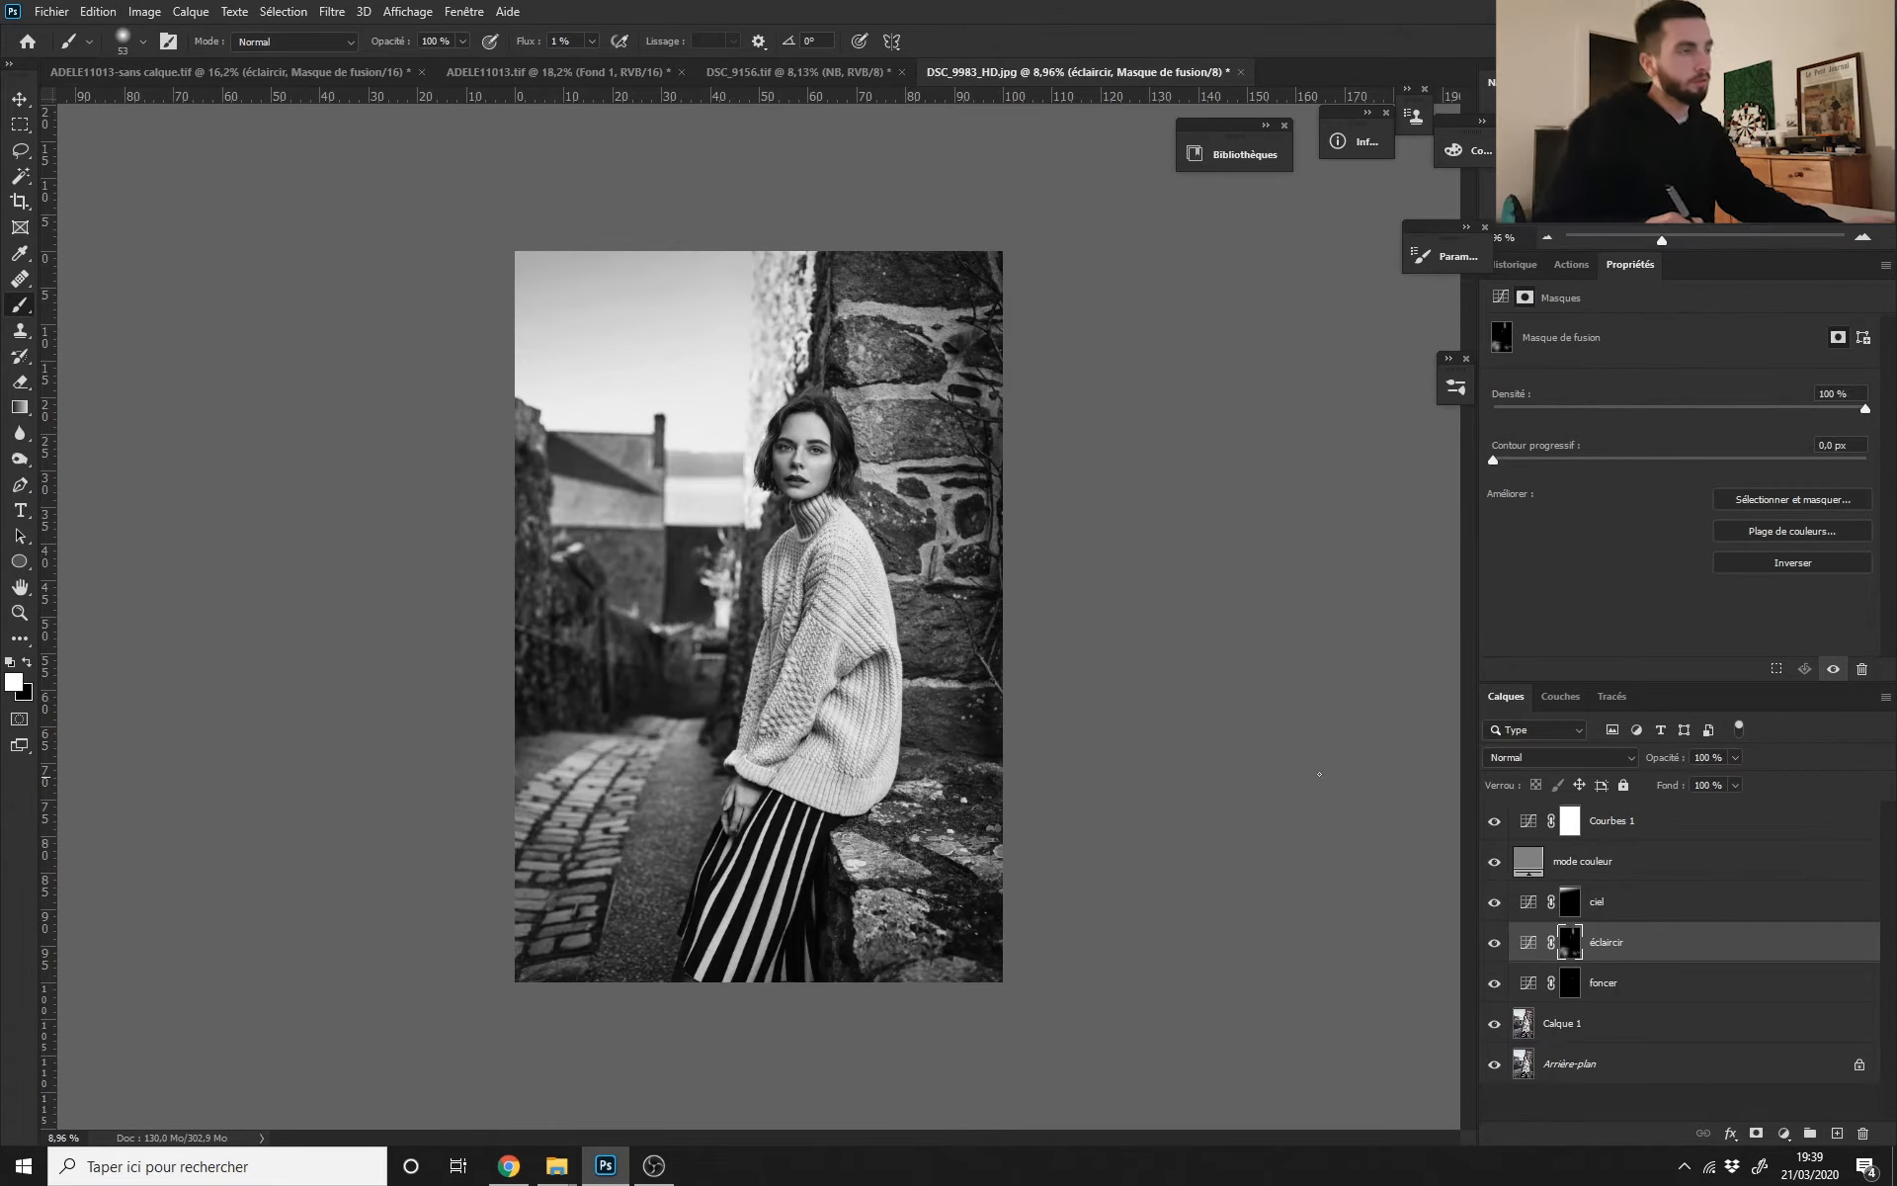
Step: Brighten the blurred wall beside the alley on the "éclaircir" mask with a brush of about 811 px
{"action": "left_click_drag", "start_coordinate": [576, 602], "coordinate": [619, 605]}
{"action": "left_click_drag", "start_coordinate": [541, 542], "coordinate": [531, 539]}
{"action": "mouse_move", "coordinate": [604, 723]}
{"action": "left_mouse_down"}
{"action": "mouse_move", "coordinate": [669, 769]}
{"action": "mouse_move", "coordinate": [627, 670]}
{"action": "left_mouse_up"}
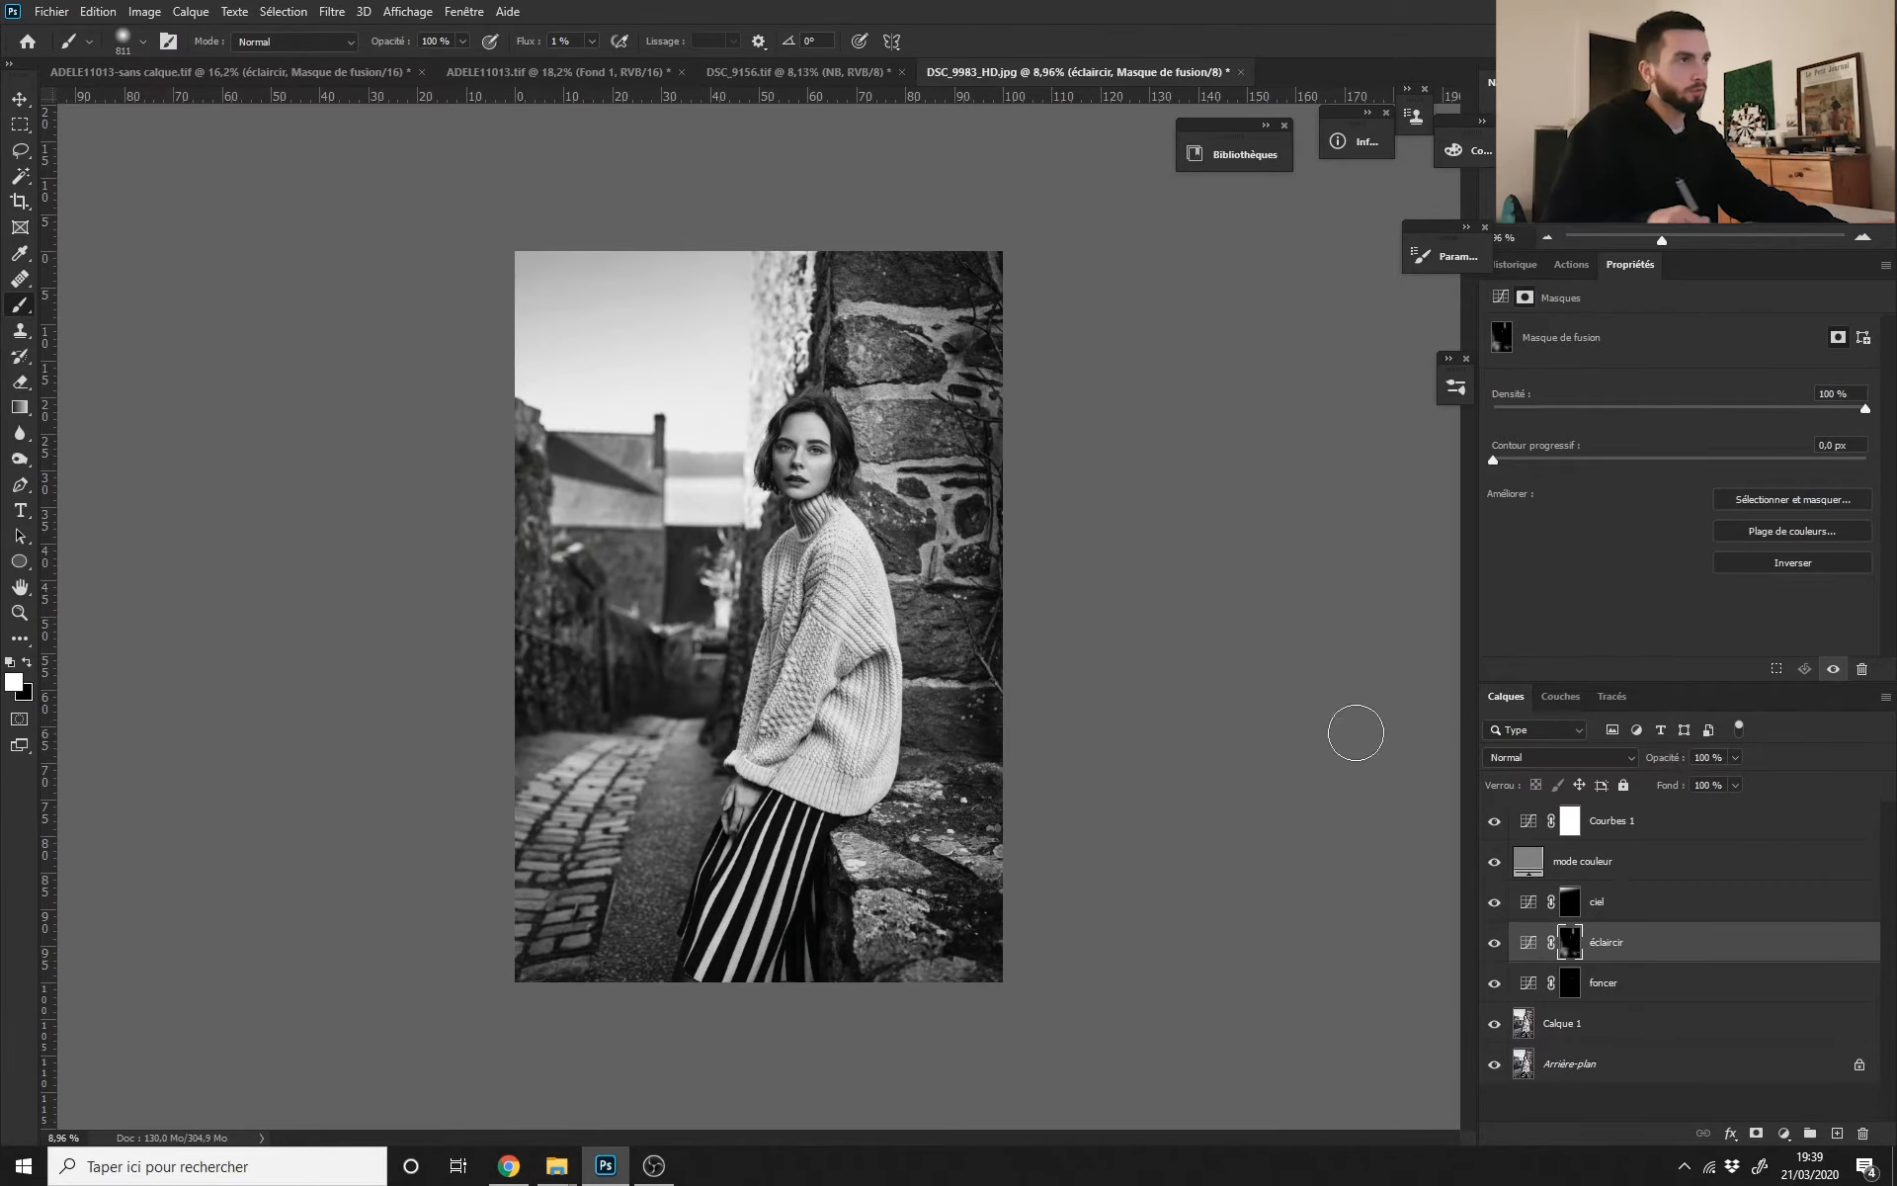
{"action": "scroll", "coordinate": [916, 530], "scroll_direction": "down", "scroll_amount": 2}
{"action": "scroll", "coordinate": [917, 530], "scroll_direction": "up", "scroll_amount": 2}
Step: Darken the area around the neck and the hair's edge on the "foncer" mask with a brush of about 521 px
{"action": "left_click", "coordinate": [1578, 988]}
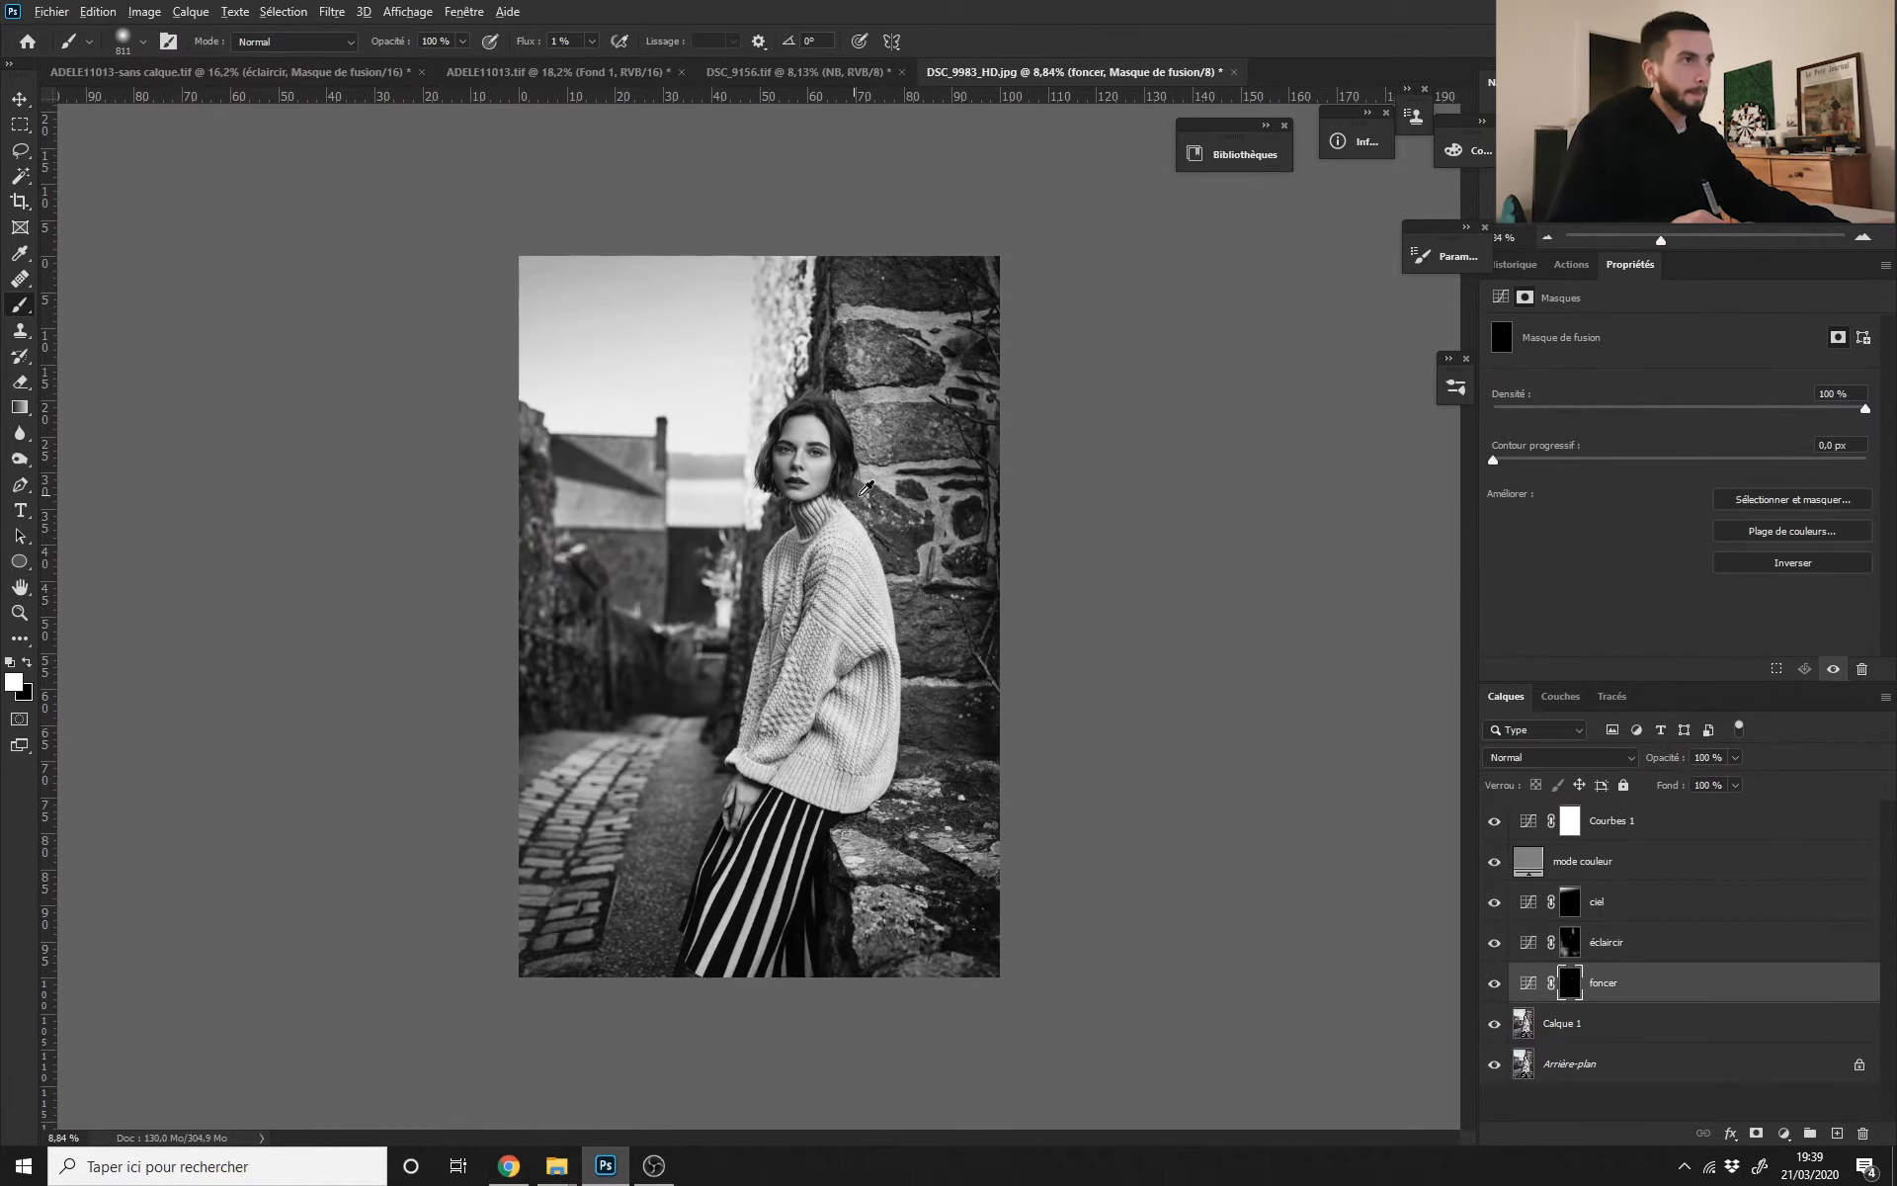
{"action": "key", "text": "bracketright"}
{"action": "key", "text": "bracketright"}
{"action": "key", "text": "bracketright"}
{"action": "key", "text": "bracketright"}
{"action": "key", "text": "bracketright"}
{"action": "scroll", "coordinate": [882, 546], "scroll_direction": "down", "scroll_amount": 1}
{"action": "mouse_move", "coordinate": [883, 546]}
{"action": "left_mouse_down"}
{"action": "mouse_move", "coordinate": [855, 534]}
{"action": "mouse_move", "coordinate": [934, 529]}
{"action": "left_mouse_up"}
{"action": "left_click_drag", "start_coordinate": [860, 529], "coordinate": [807, 533]}
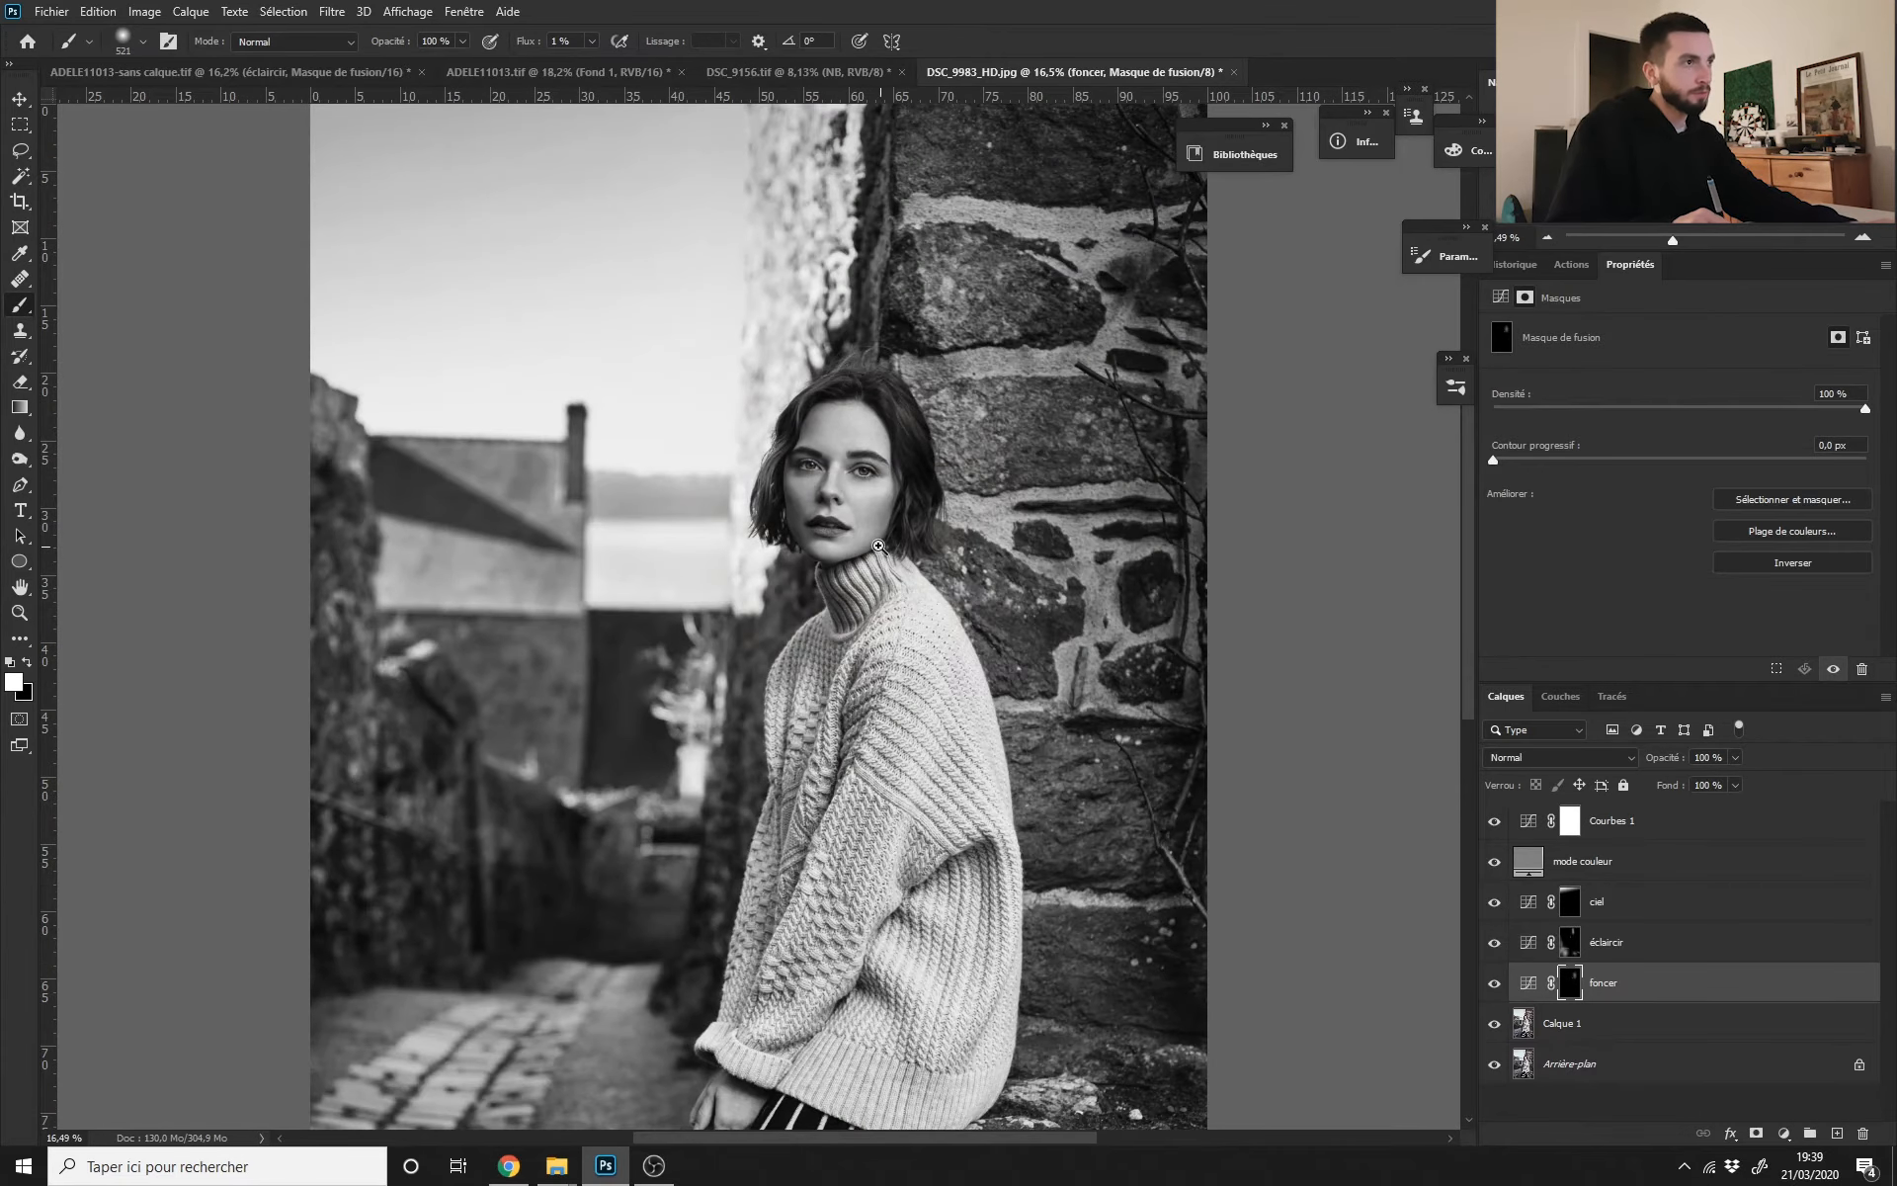
{"action": "scroll", "coordinate": [854, 577], "scroll_direction": "down", "scroll_amount": 2}
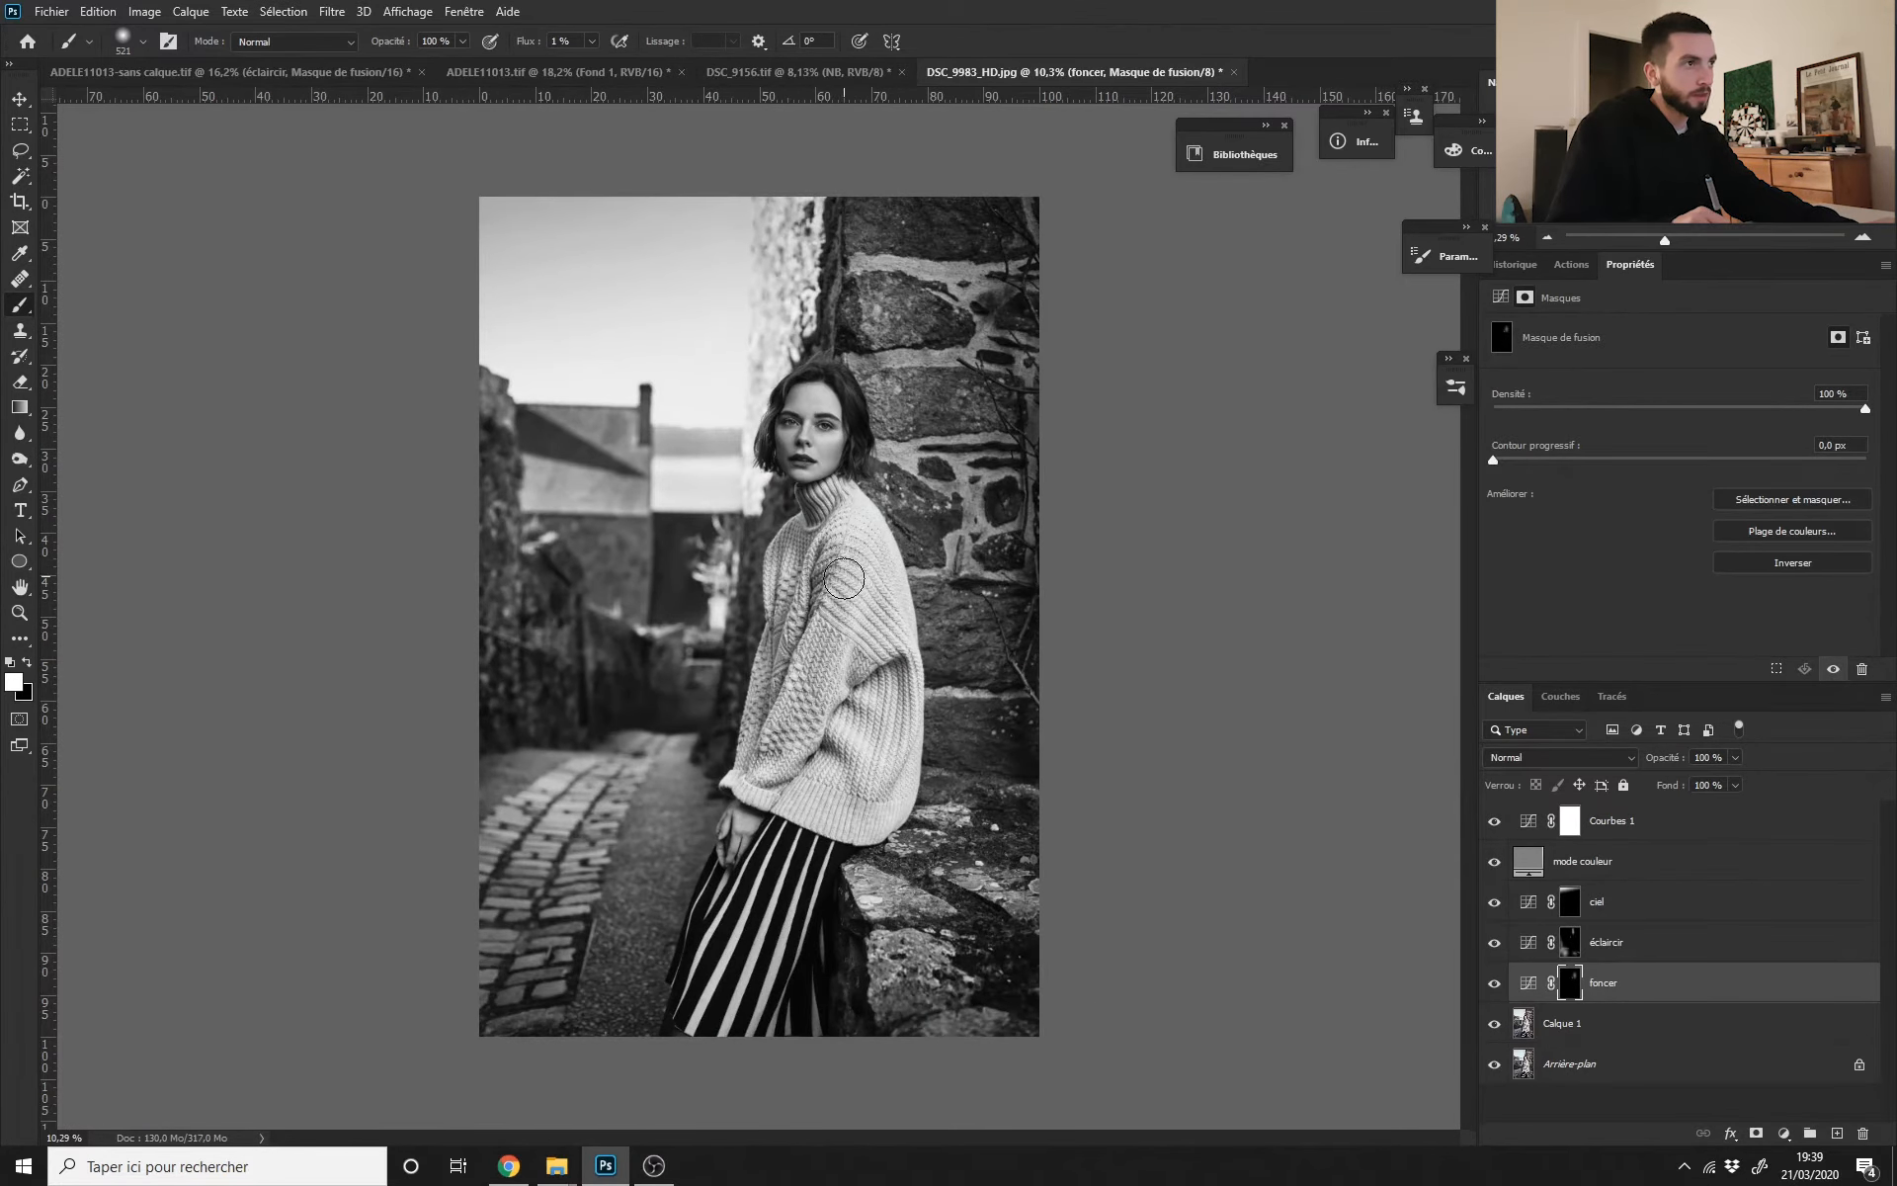
{"action": "scroll", "coordinate": [805, 469], "scroll_direction": "up", "scroll_amount": 3}
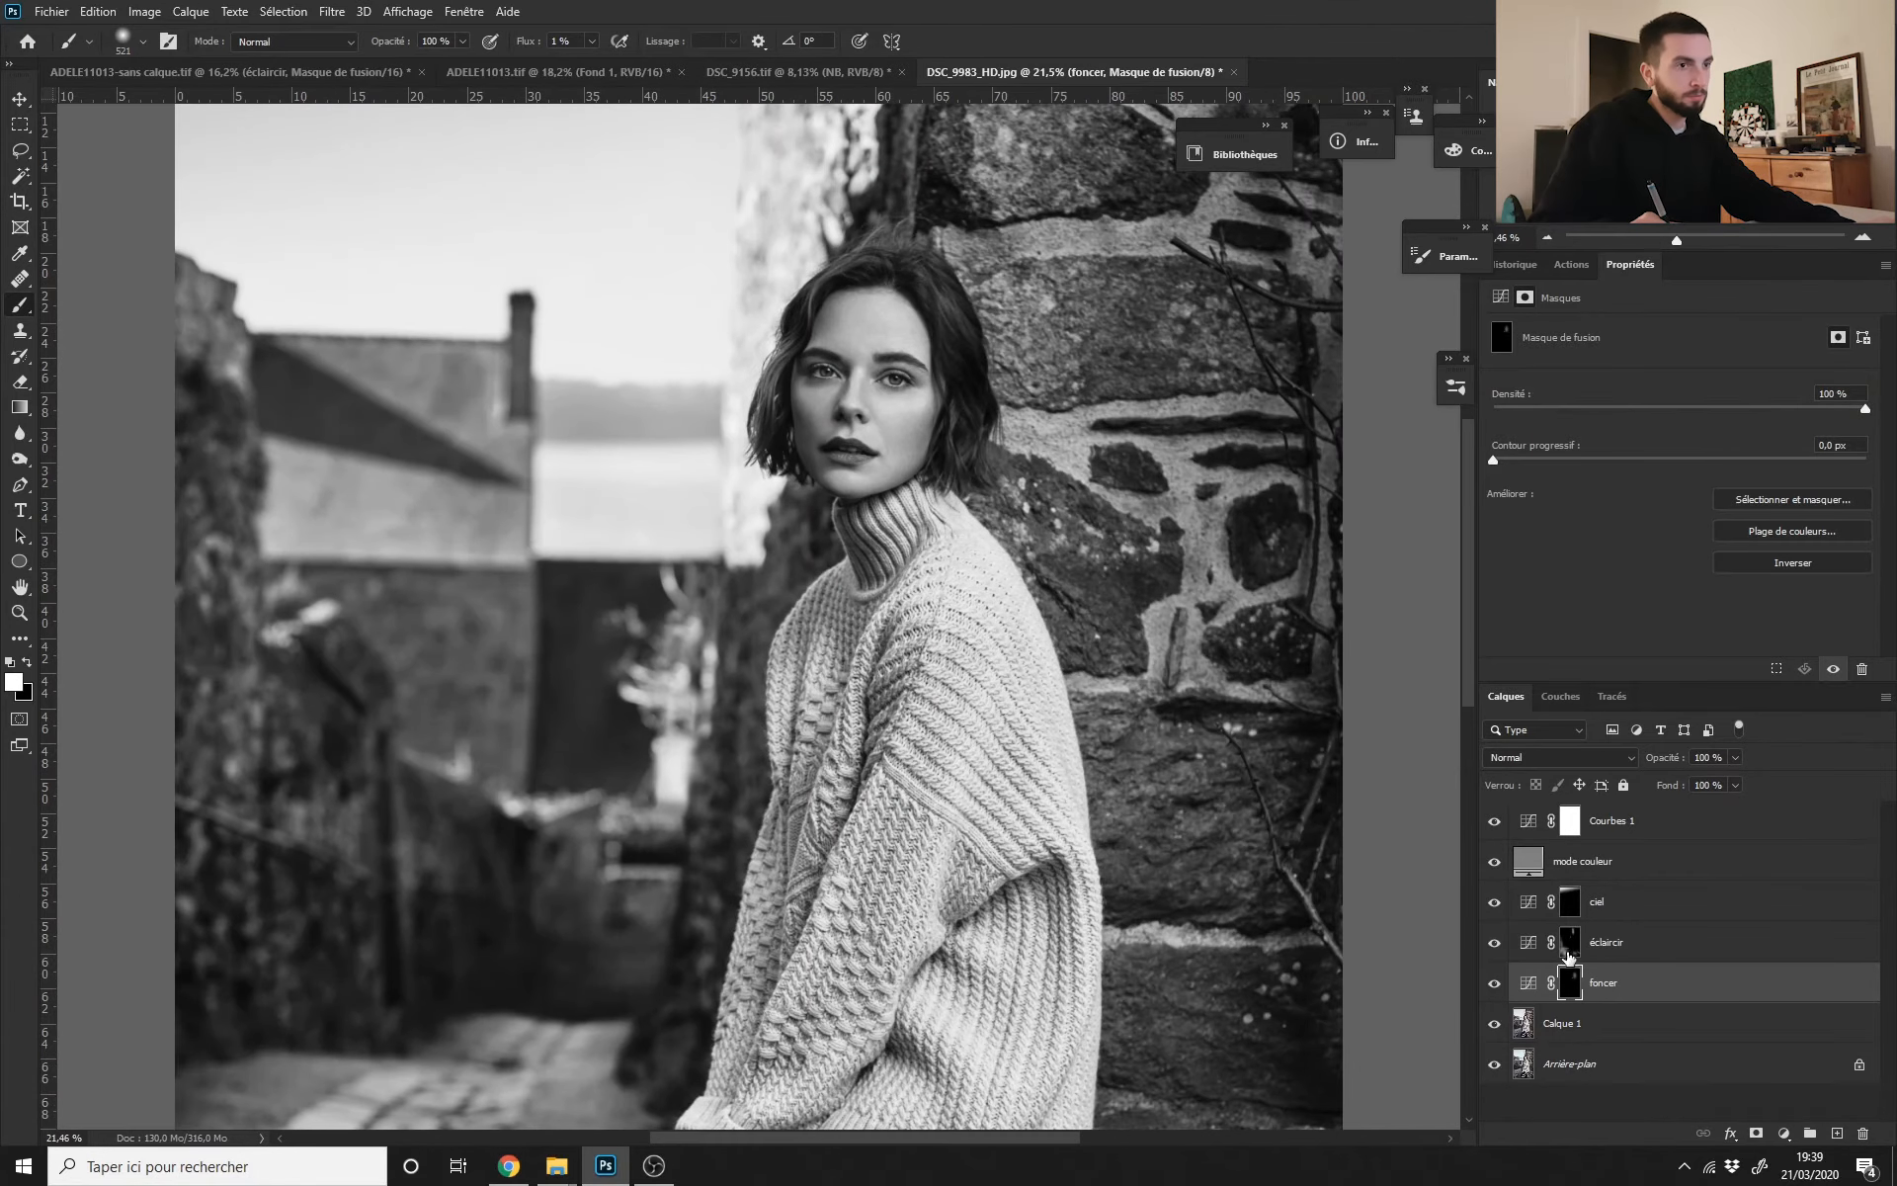
Step: Brighten the model's lips on the "éclaircir" mask with a brush of about 83 px
{"action": "left_click", "coordinate": [1577, 949]}
{"action": "scroll", "coordinate": [842, 415], "scroll_direction": "up", "scroll_amount": 3}
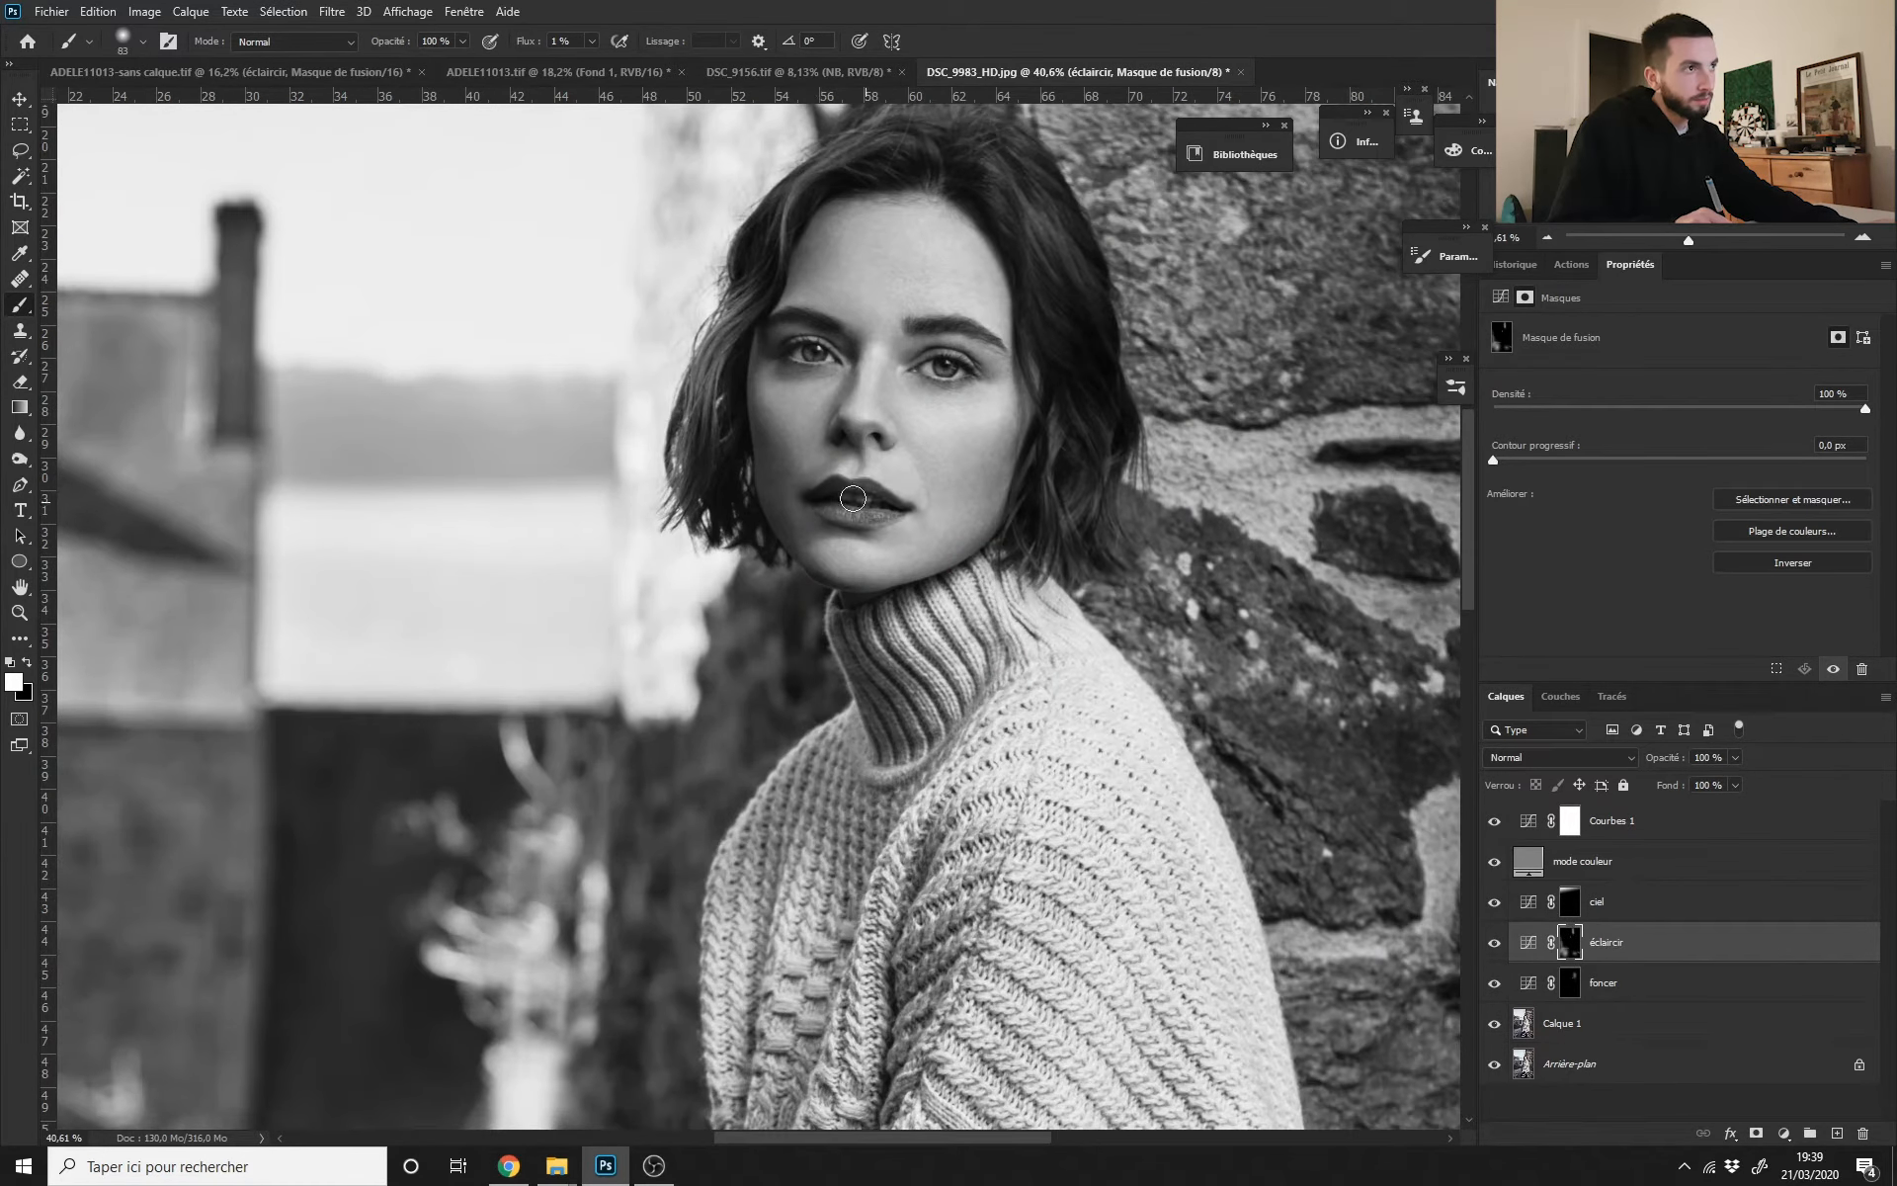
{"action": "scroll", "coordinate": [813, 497], "scroll_direction": "down", "scroll_amount": 6}
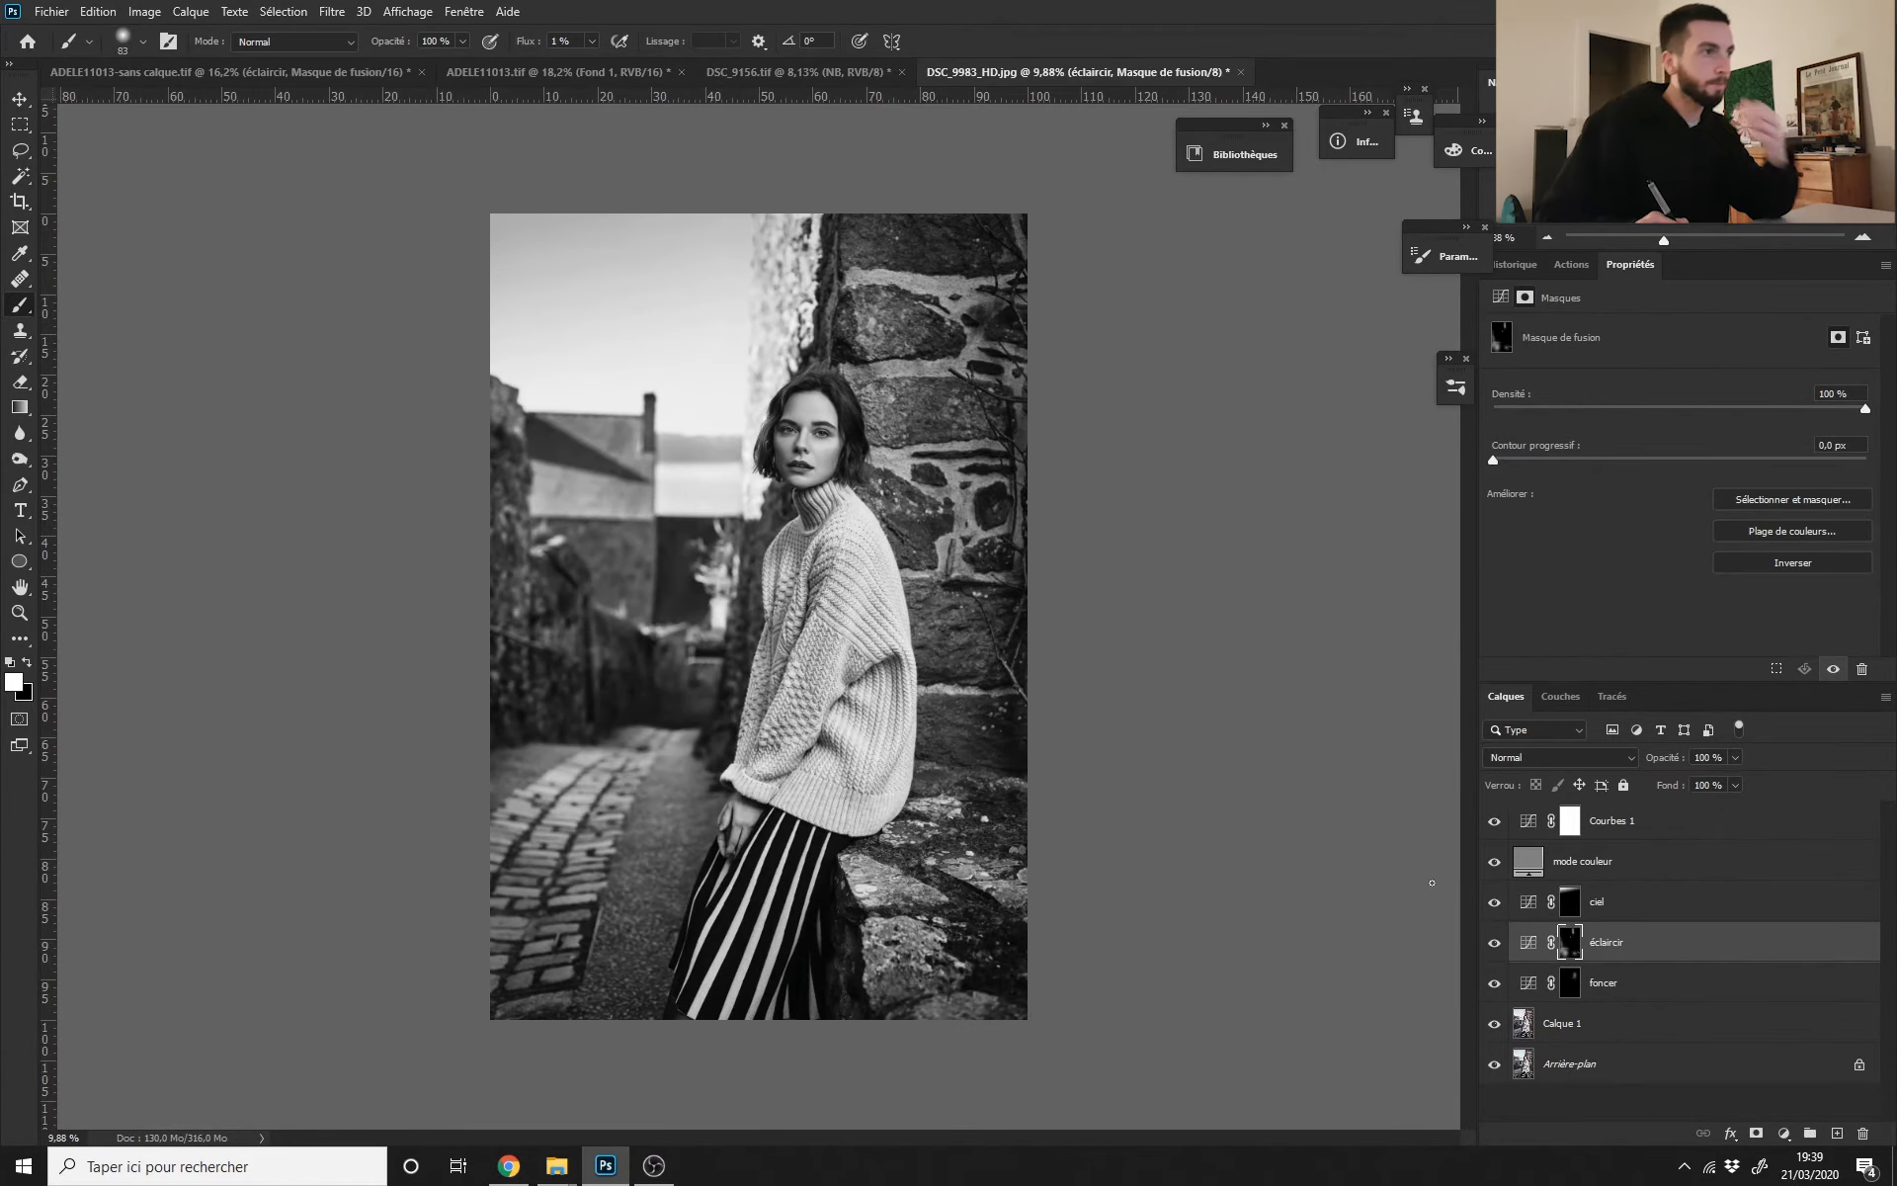
Step: Darken the sweater's sleeve and body on the "foncer" mask with a 500 px brush, and compare against the Arrière-plan layer alone
{"action": "left_click", "coordinate": [1573, 987]}
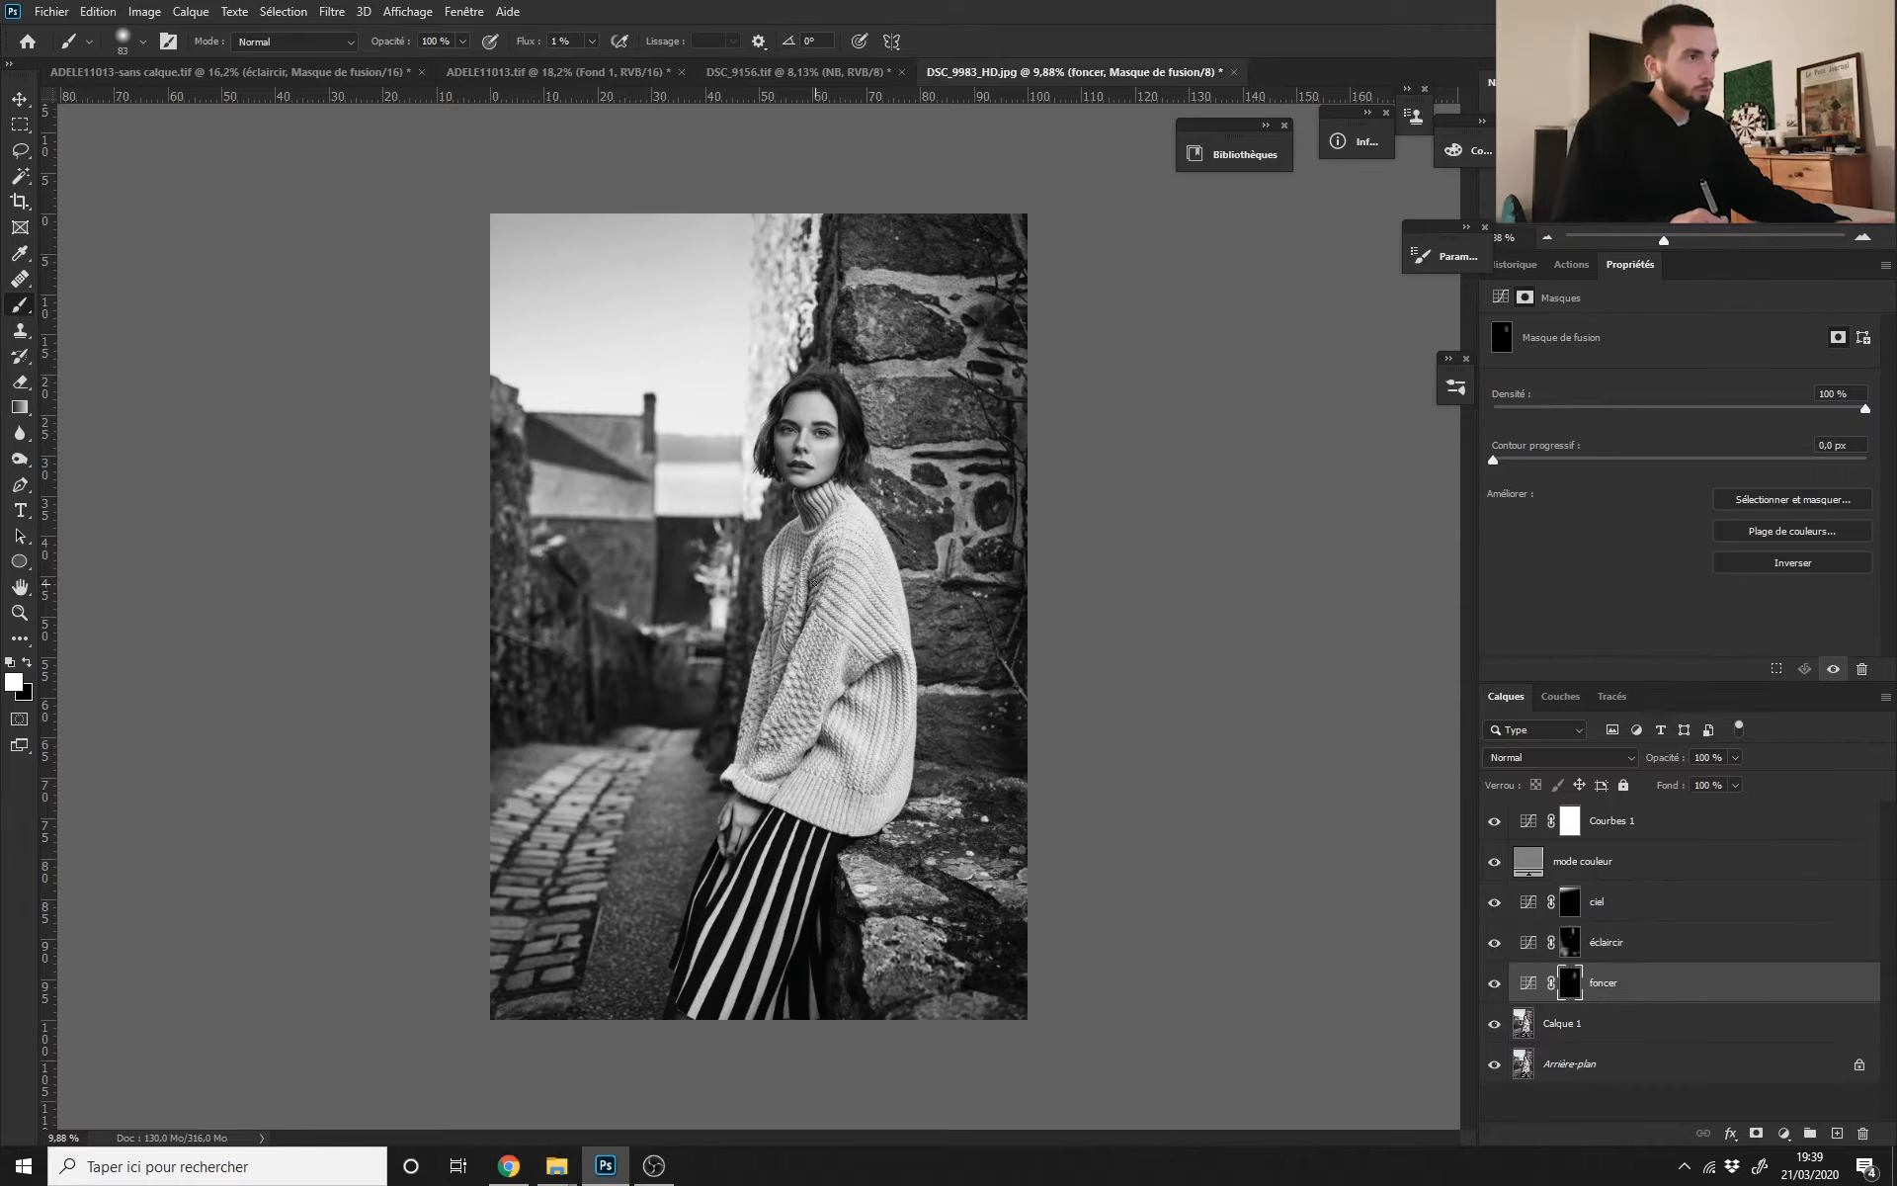
{"action": "key", "text": "bracketright"}
{"action": "key", "text": "bracketright"}
{"action": "key", "text": "bracketright"}
{"action": "key", "text": "bracketright"}
{"action": "key", "text": "bracketright"}
{"action": "key", "text": "bracketright"}
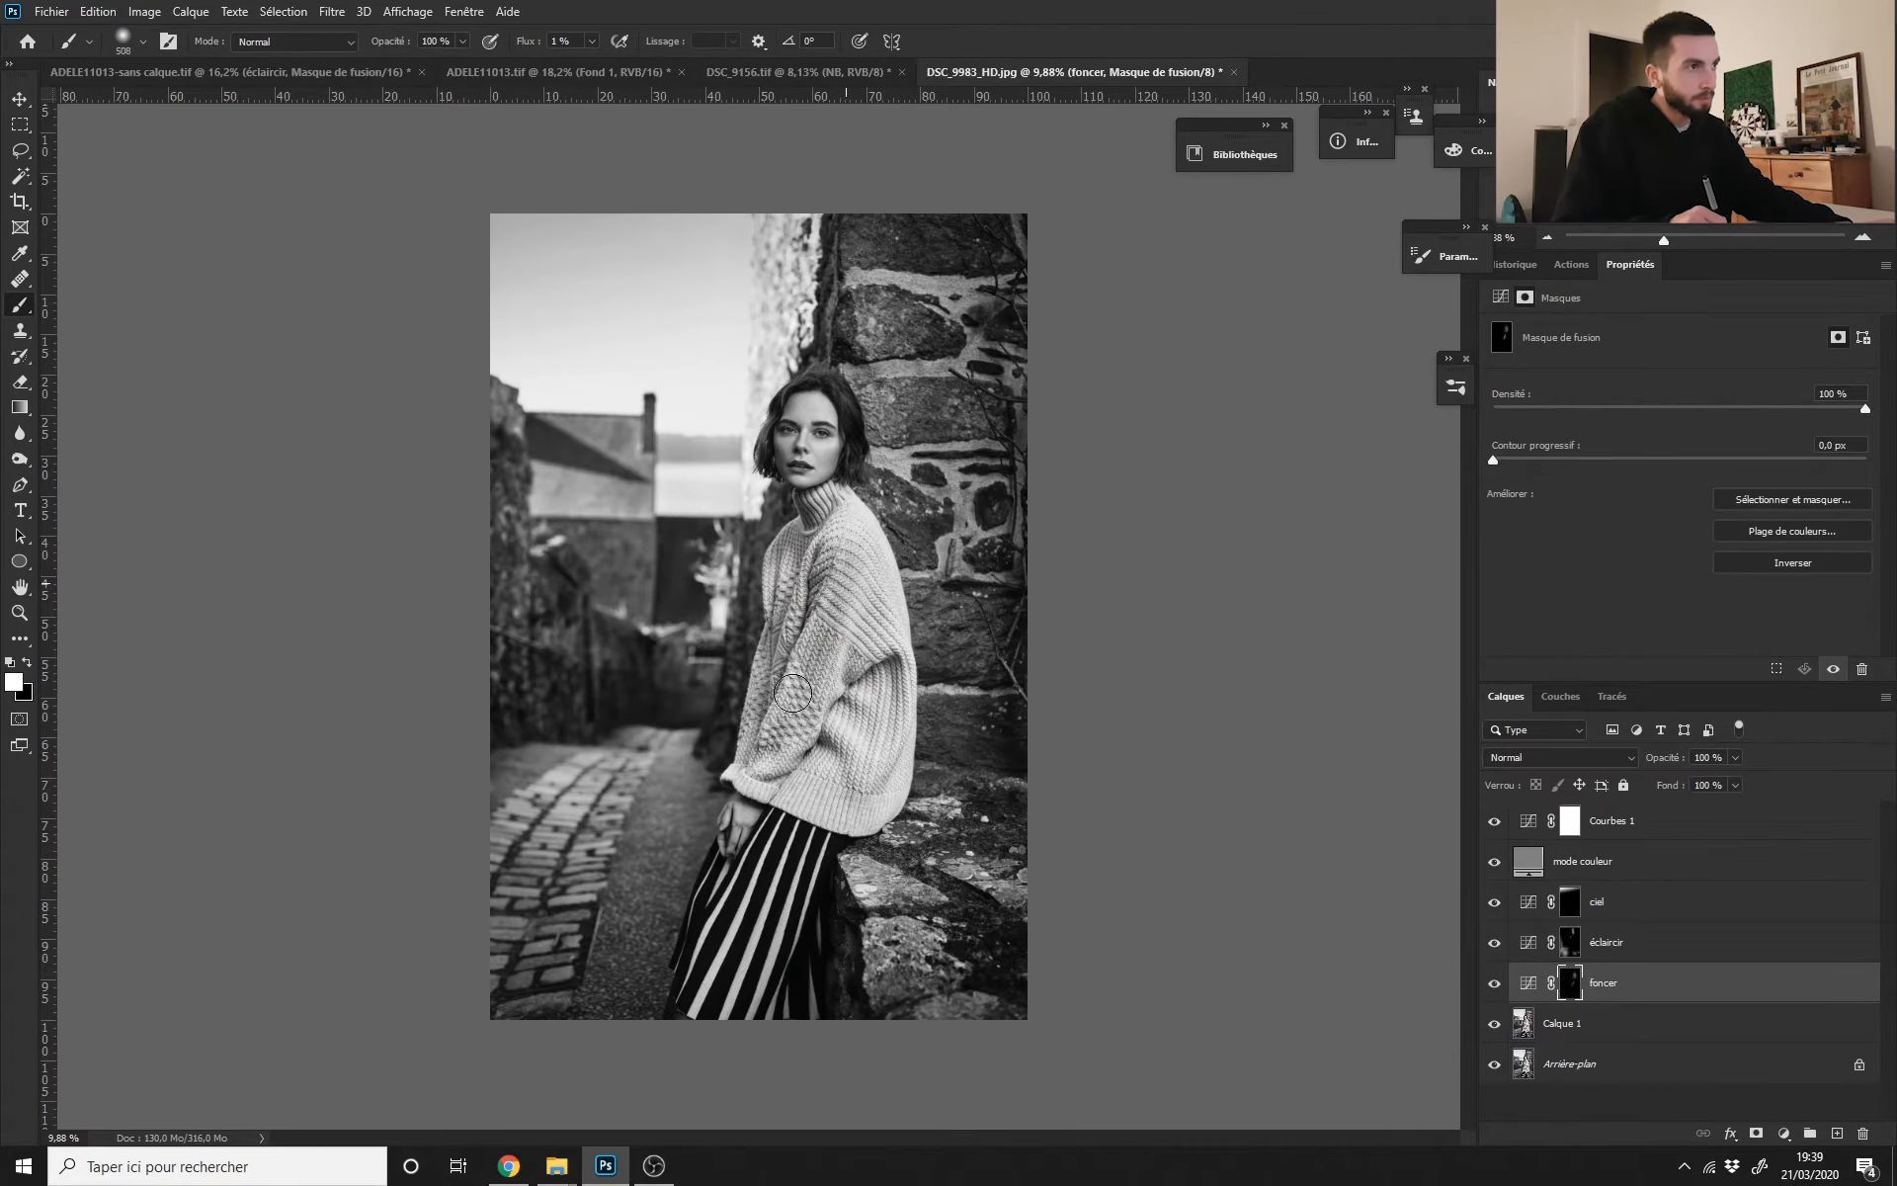
{"action": "mouse_move", "coordinate": [862, 558]}
{"action": "left_mouse_down"}
{"action": "mouse_move", "coordinate": [877, 776]}
{"action": "mouse_move", "coordinate": [732, 794]}
{"action": "left_mouse_up"}
{"action": "key", "text": "x"}
{"action": "key", "text": "x"}
{"action": "left_click", "coordinate": [1495, 1066], "text": "alt"}
{"action": "left_click", "coordinate": [1495, 1066], "text": "alt"}
Step: Touch up the darkening around the head on the "foncer" mask and brighten the face on the "éclaircir" mask
{"action": "mouse_move", "coordinate": [787, 519]}
{"action": "left_mouse_down"}
{"action": "mouse_move", "coordinate": [805, 516]}
{"action": "mouse_move", "coordinate": [765, 473]}
{"action": "left_mouse_up"}
{"action": "left_click_drag", "start_coordinate": [812, 388], "coordinate": [835, 387]}
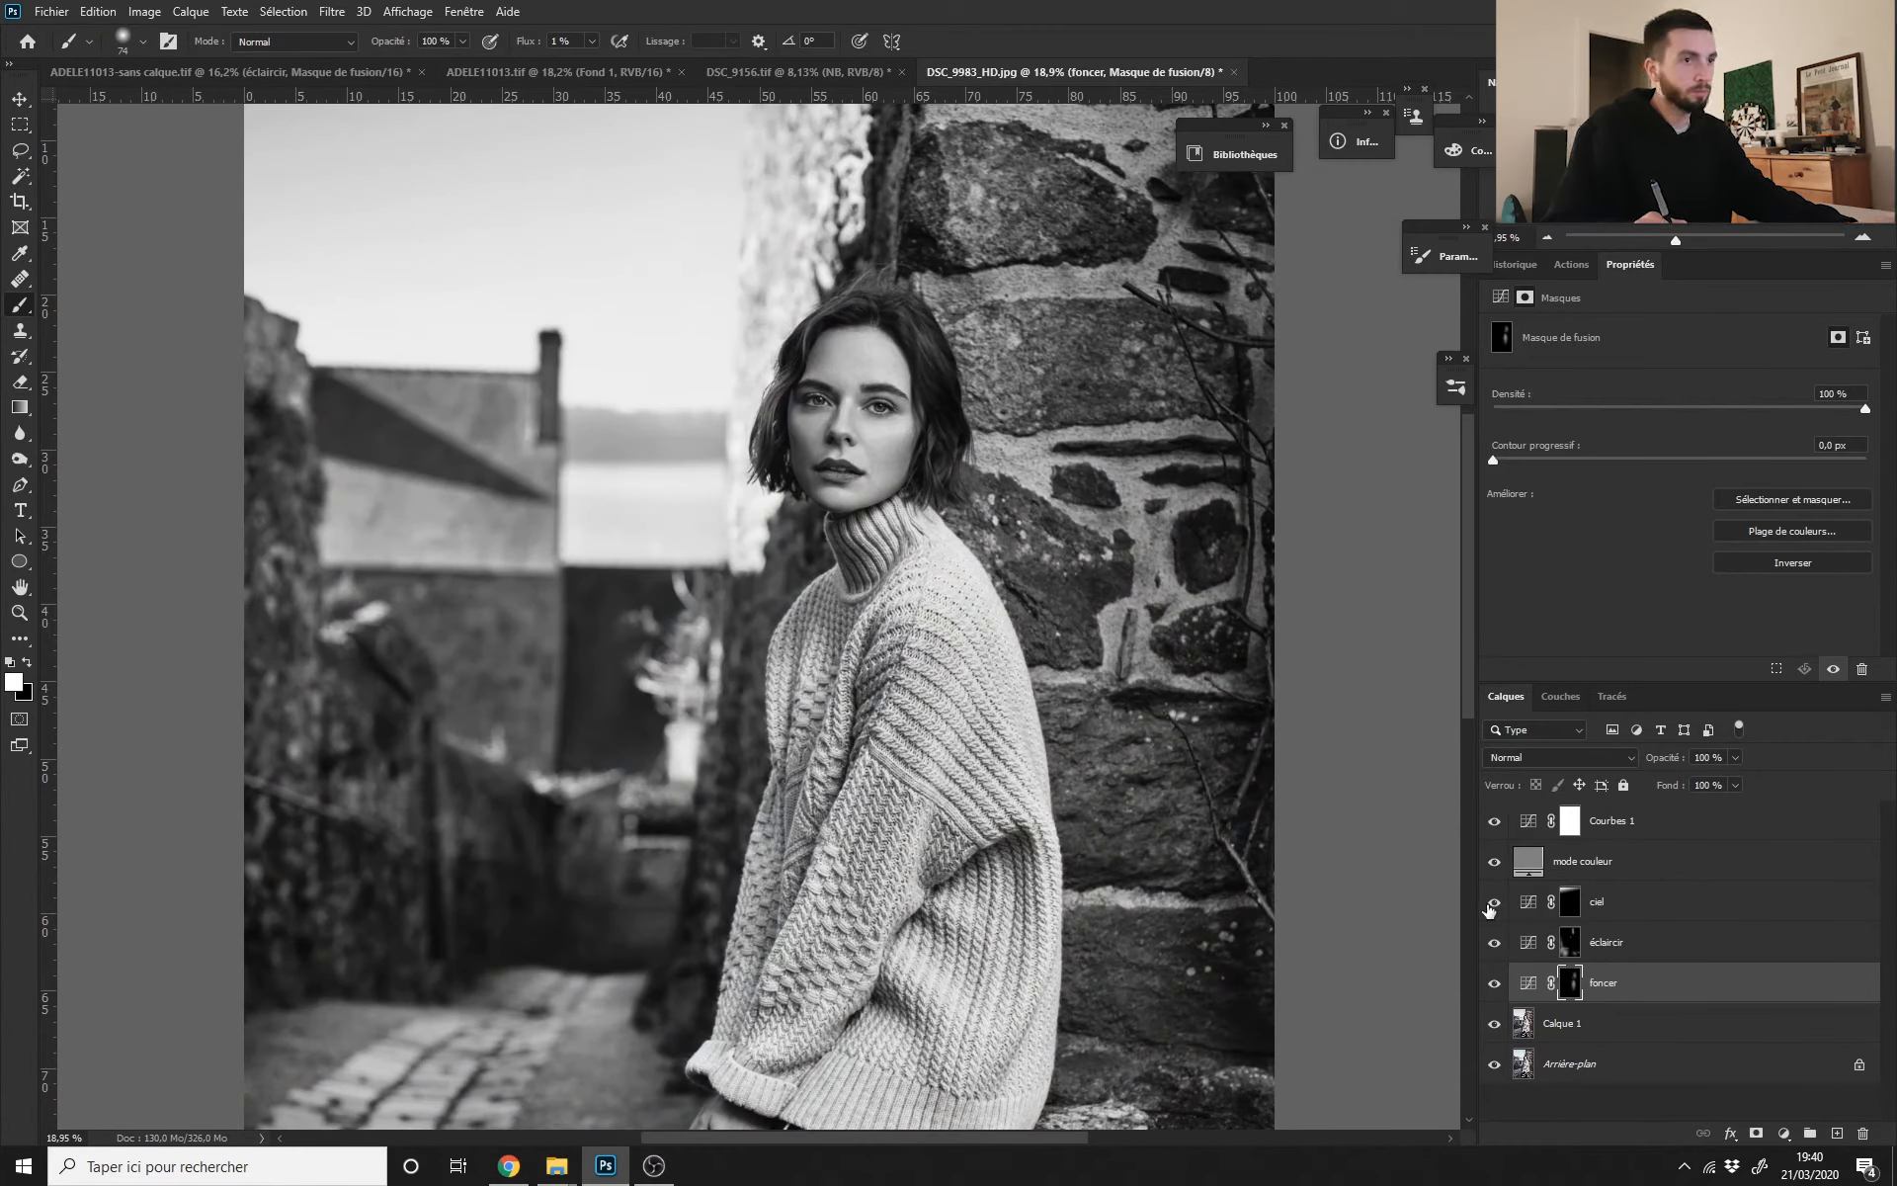
{"action": "left_click", "coordinate": [1570, 944]}
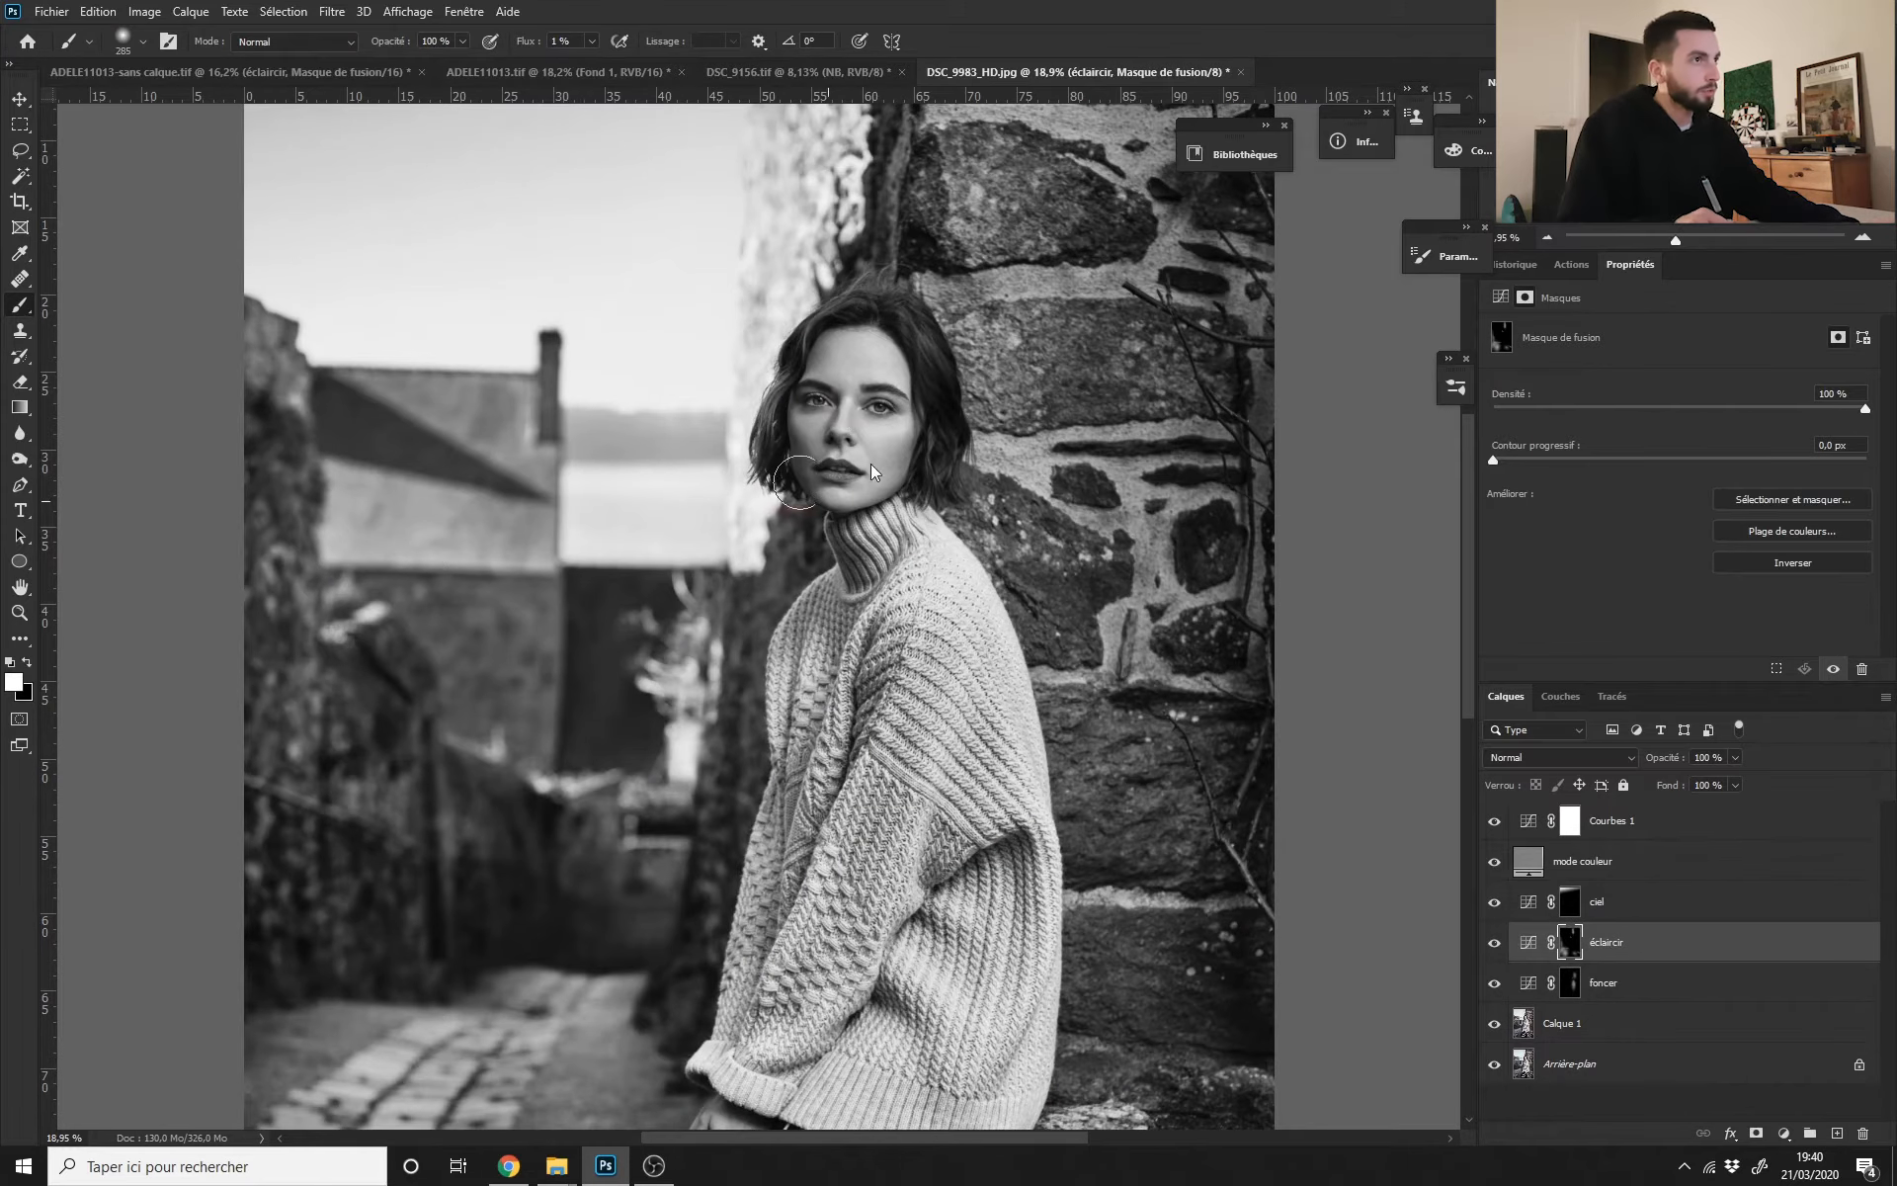
{"action": "scroll", "coordinate": [919, 554], "scroll_direction": "down", "scroll_amount": 4}
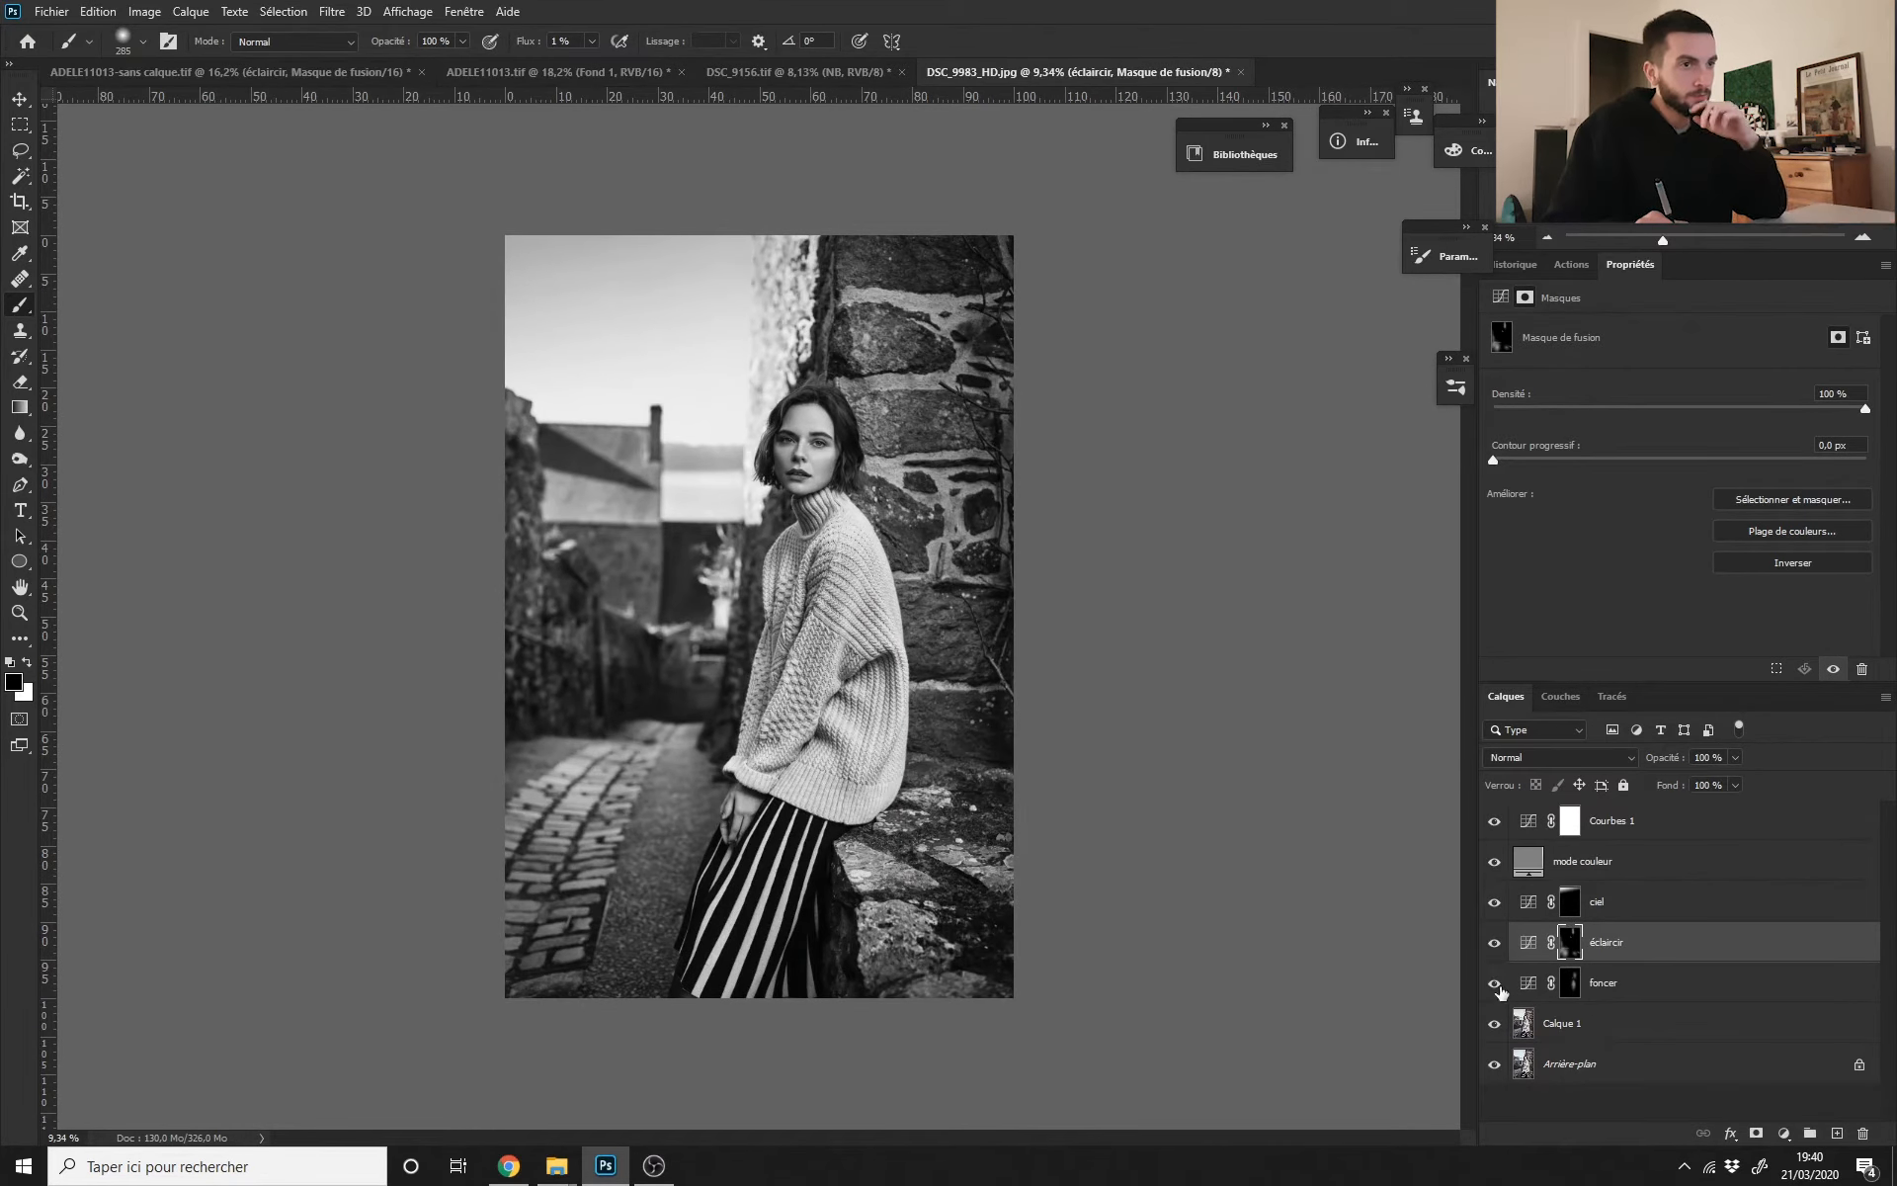
Step: Toggle the "foncer", "éclaircir" and "ciel" layers' visibility to compare the photo before and after the local adjustments
{"action": "left_click_drag", "start_coordinate": [1500, 981], "coordinate": [1497, 909]}
{"action": "mouse_move", "coordinate": [1497, 981]}
{"action": "left_mouse_down"}
{"action": "mouse_move", "coordinate": [1494, 899]}
{"action": "mouse_move", "coordinate": [1516, 1005]}
{"action": "left_mouse_up"}
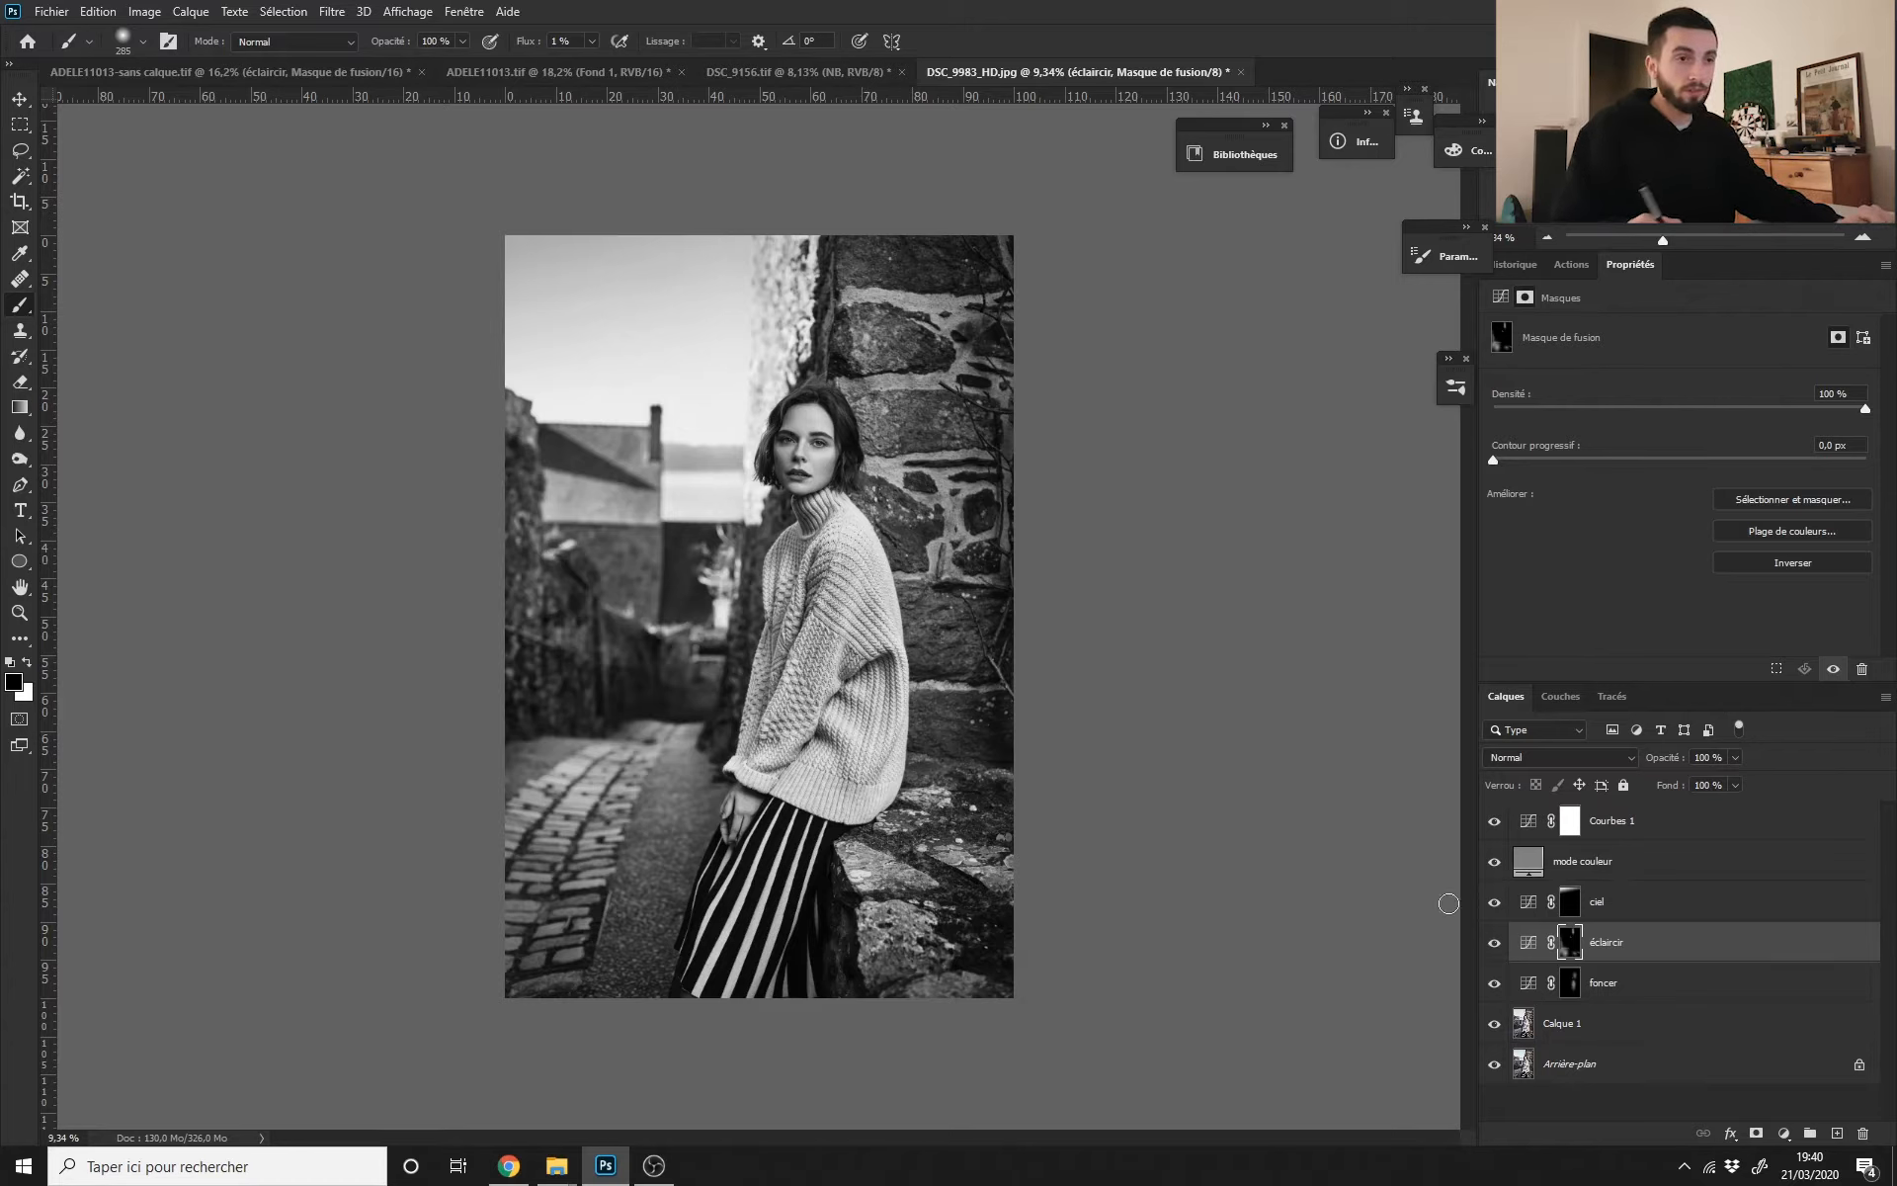
Step: Add a Curves adjustment layer directly above "ciel" and pull its midtones below the diagonal to darken the whole photo
{"action": "left_click", "coordinate": [1626, 913]}
{"action": "left_click", "coordinate": [1783, 1133]}
{"action": "left_click", "coordinate": [1707, 892]}
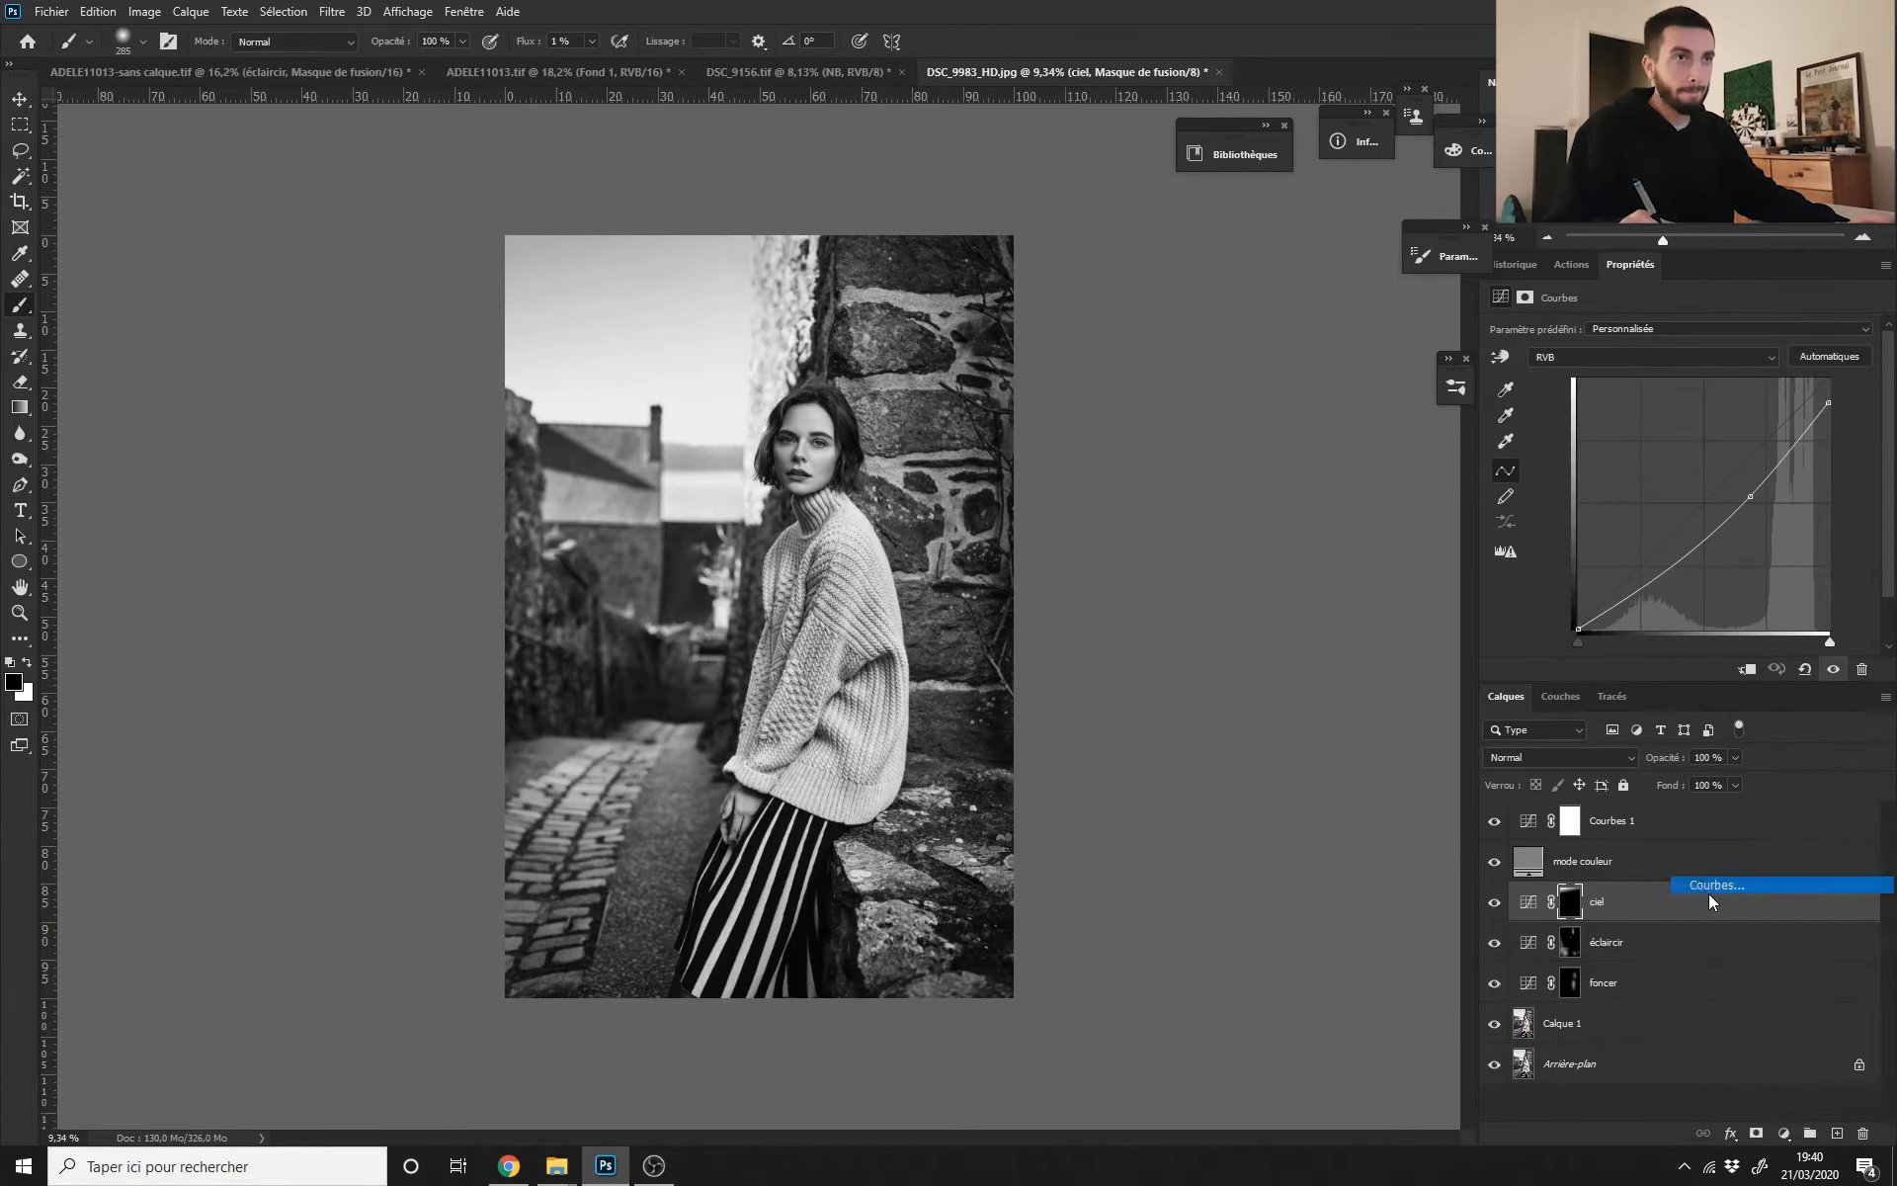
{"action": "left_click_drag", "start_coordinate": [1701, 502], "coordinate": [1707, 551]}
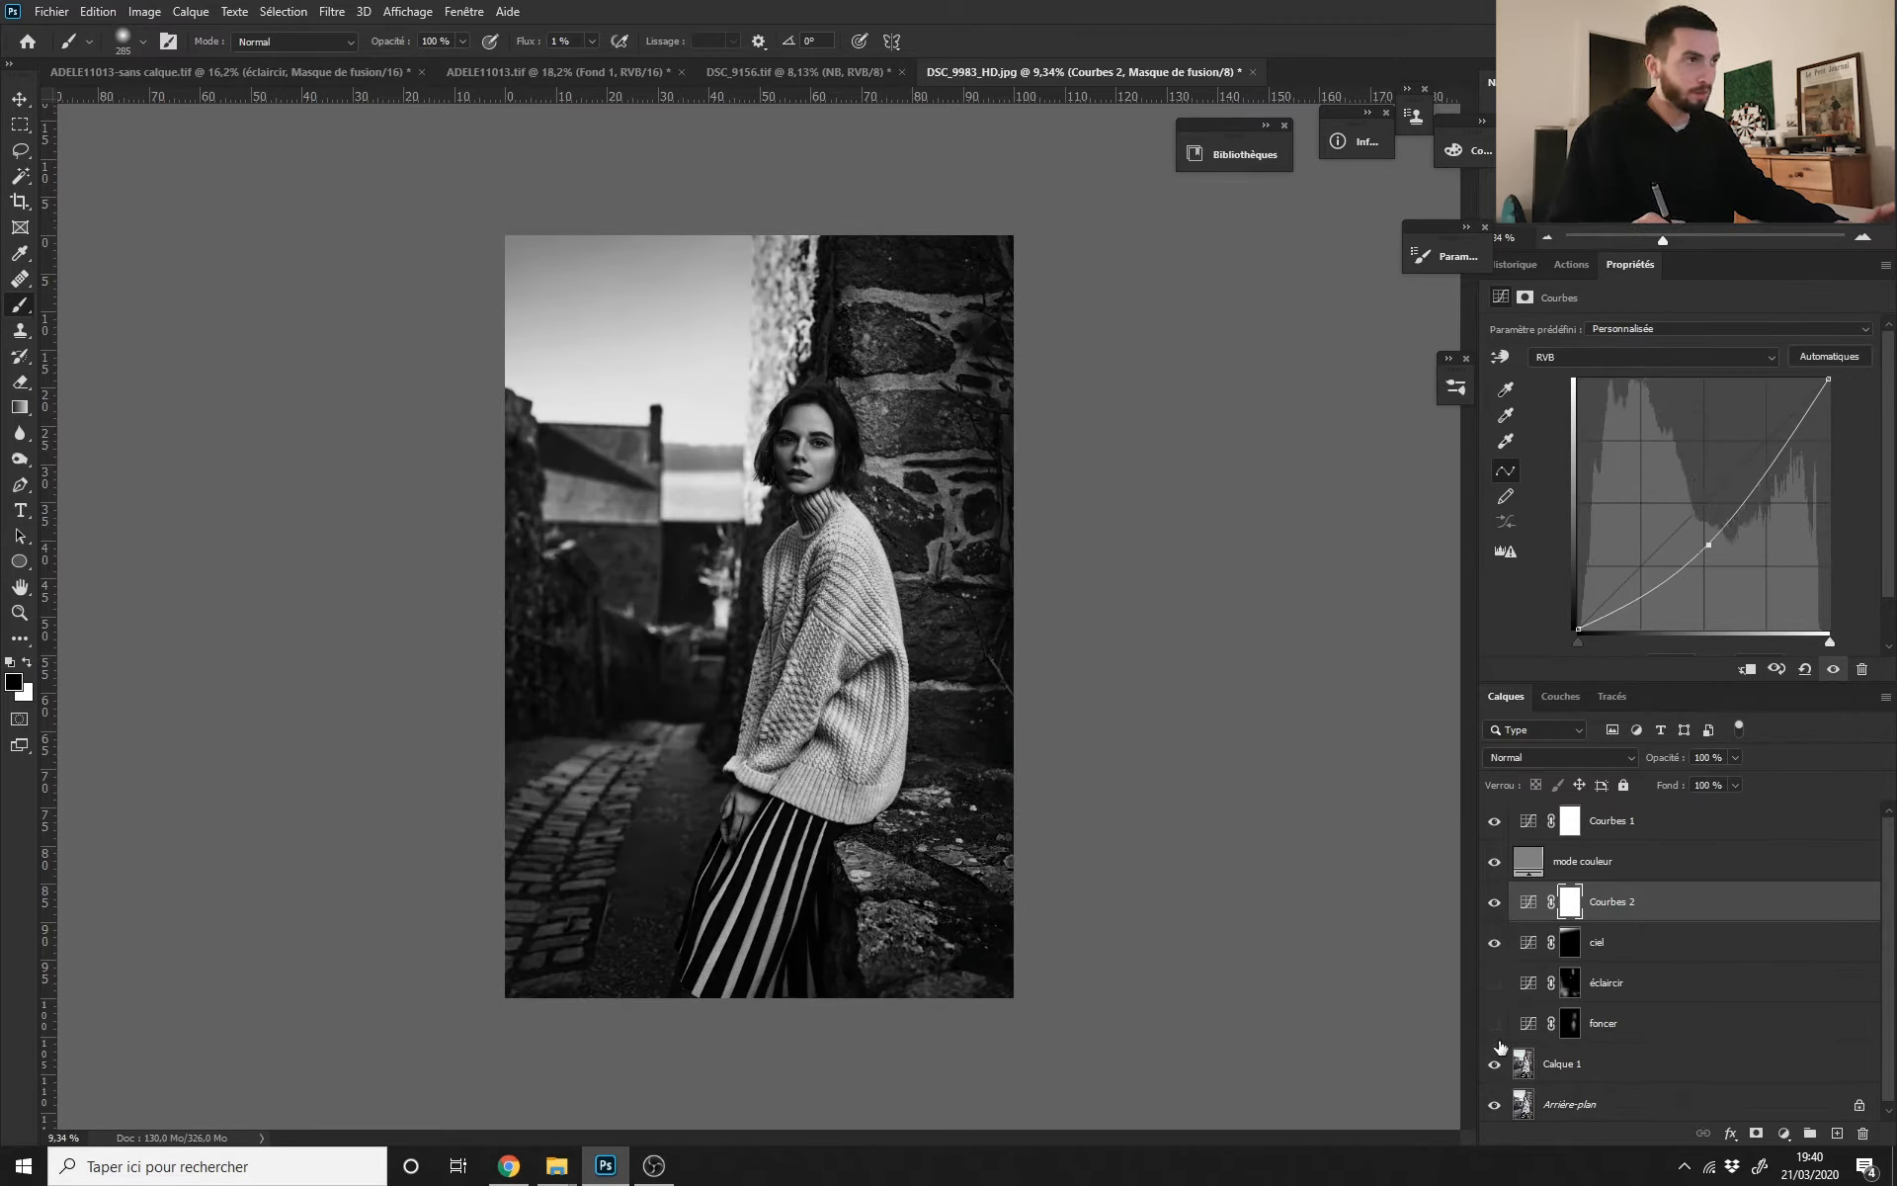
Step: Mark the "éclaircir" and "foncer" layers with a blue colour label
{"action": "left_click", "coordinate": [1628, 1021], "text": "shift"}
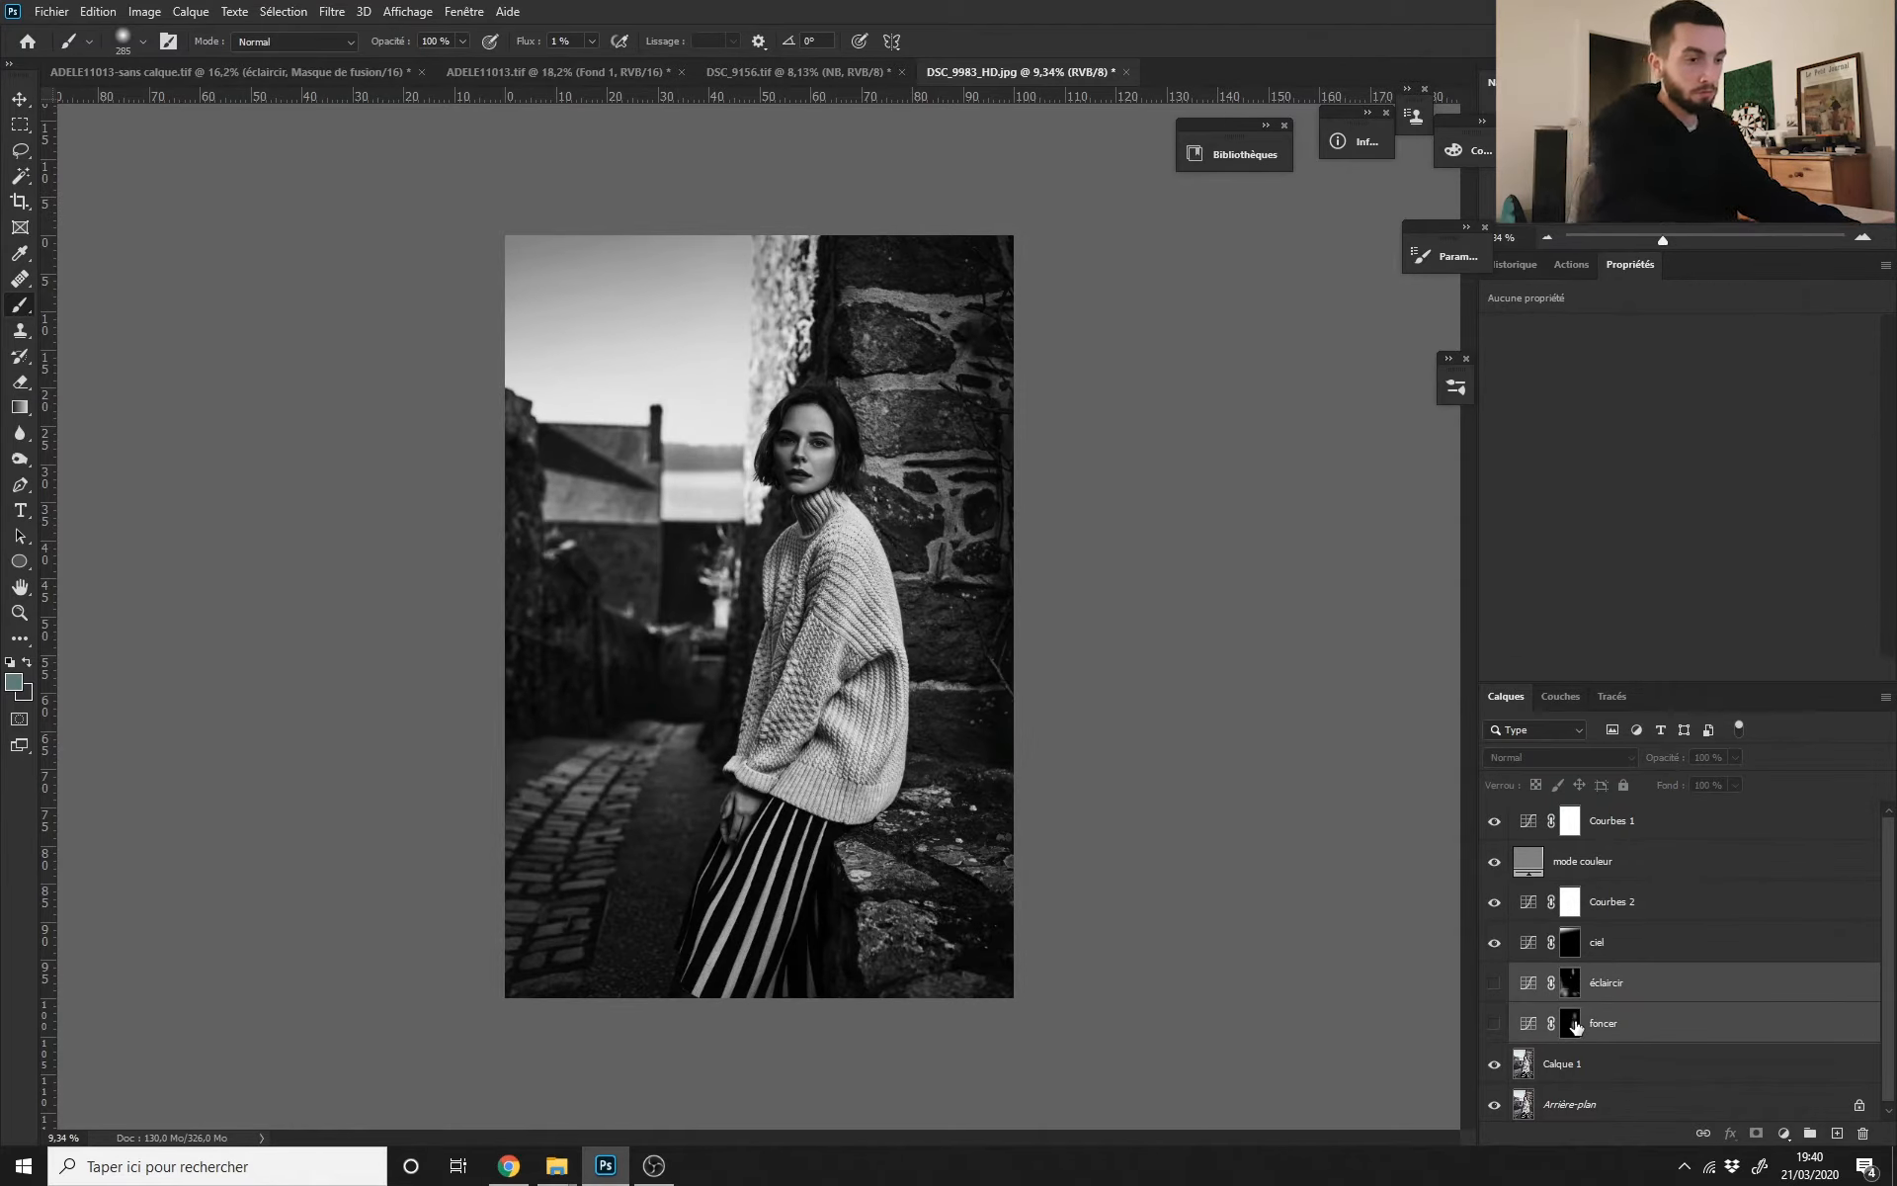
{"action": "key", "text": "F2"}
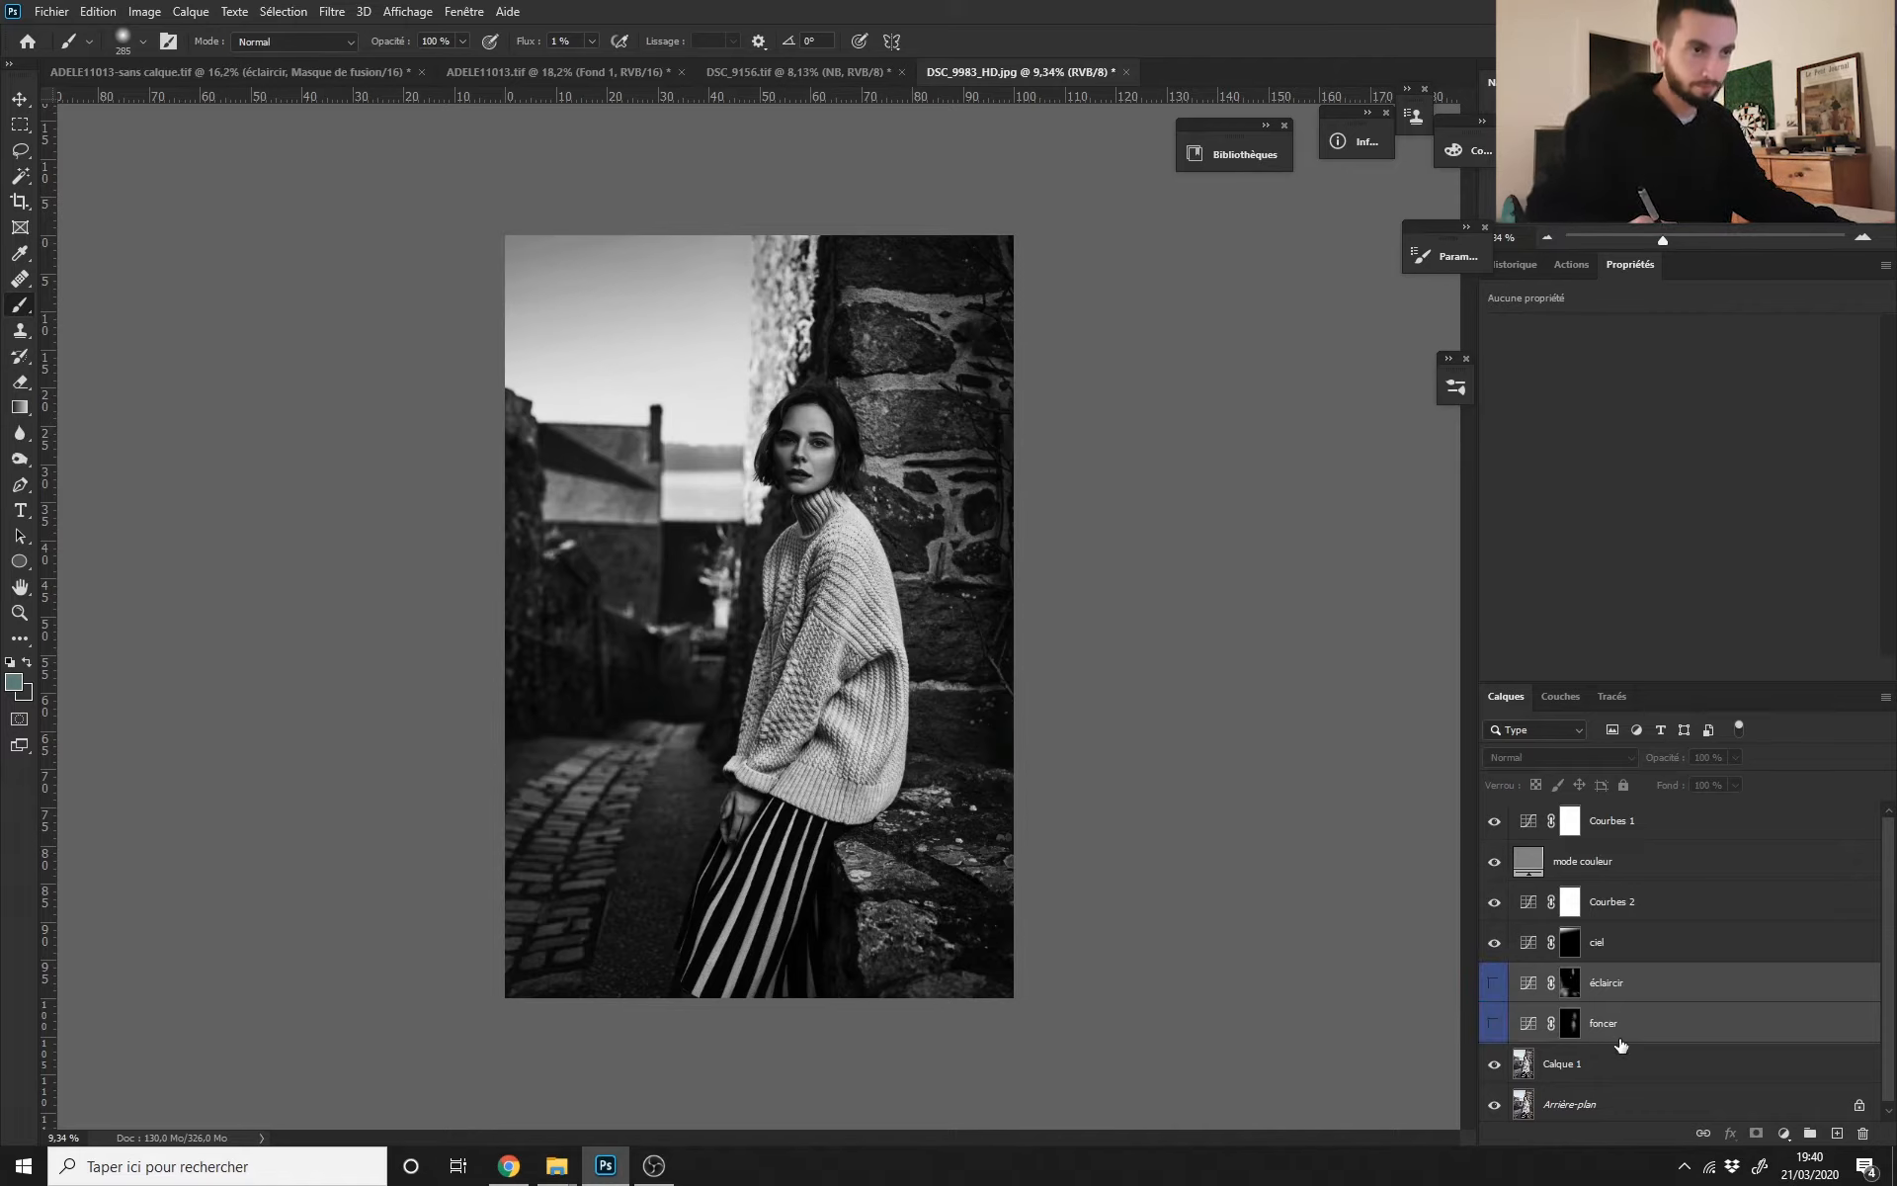
{"action": "left_click", "coordinate": [1655, 991]}
{"action": "left_click", "coordinate": [1570, 941]}
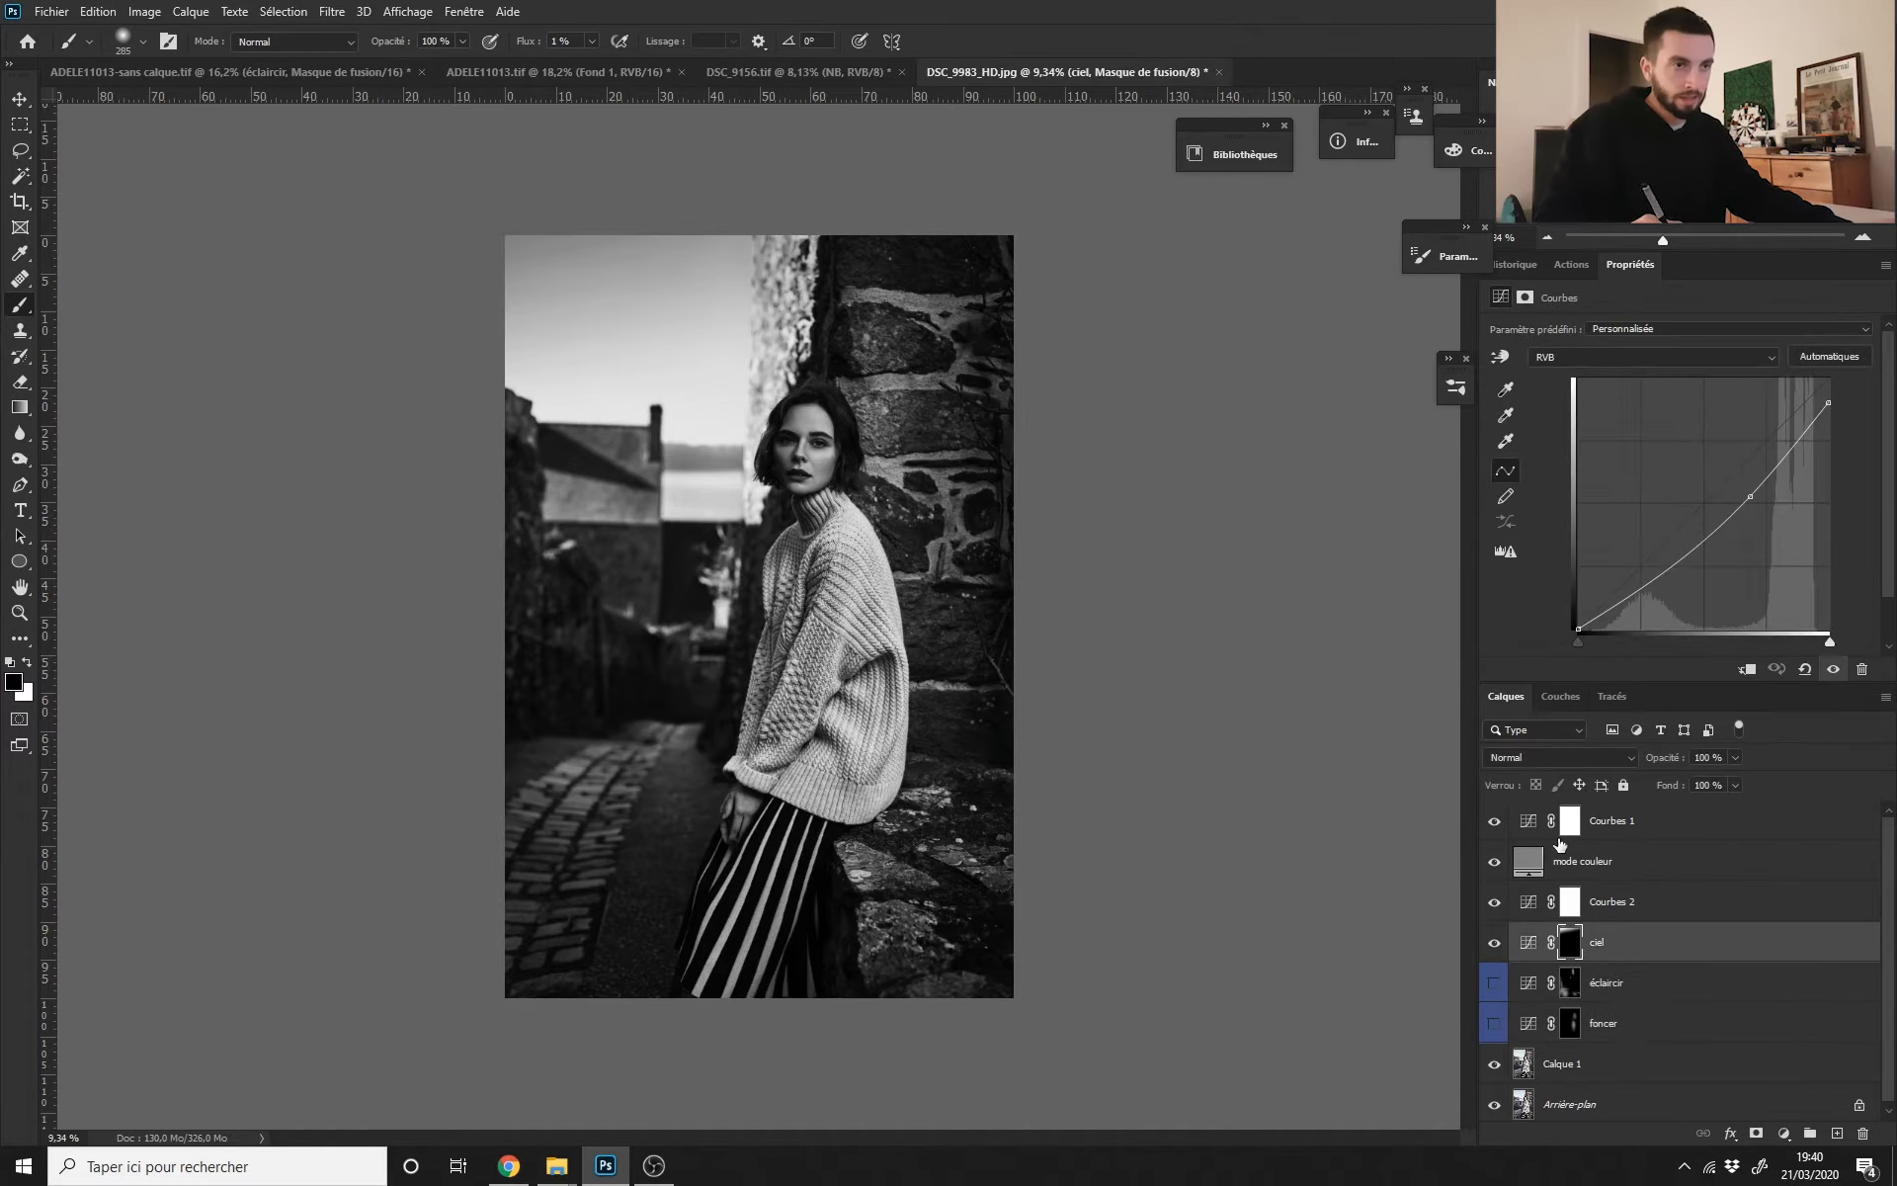
Step: Rename the darkening Curves layer as D+ and invert its mask to black
{"action": "left_click", "coordinate": [1608, 905]}
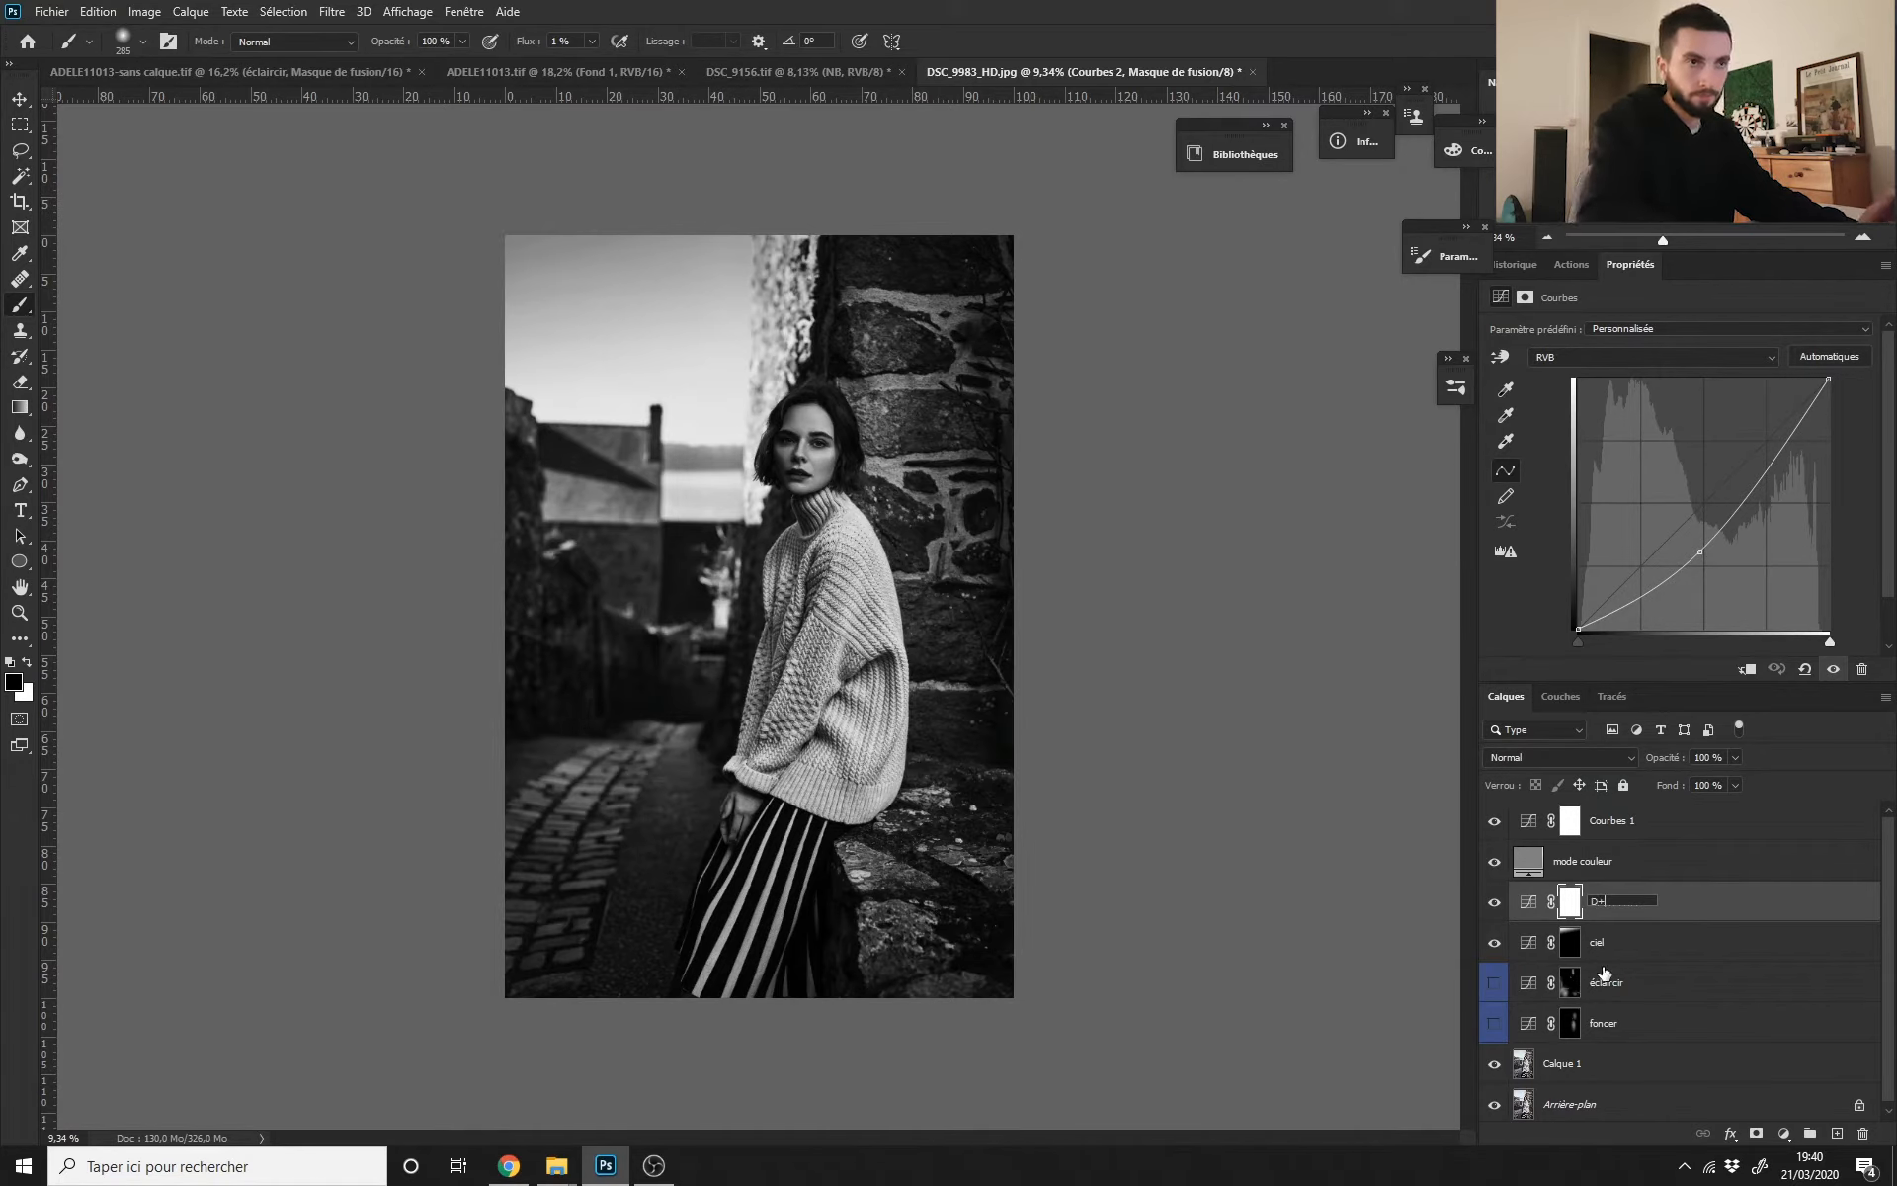
{"action": "key", "text": "Return"}
{"action": "scroll", "coordinate": [805, 627], "scroll_direction": "up", "scroll_amount": 2}
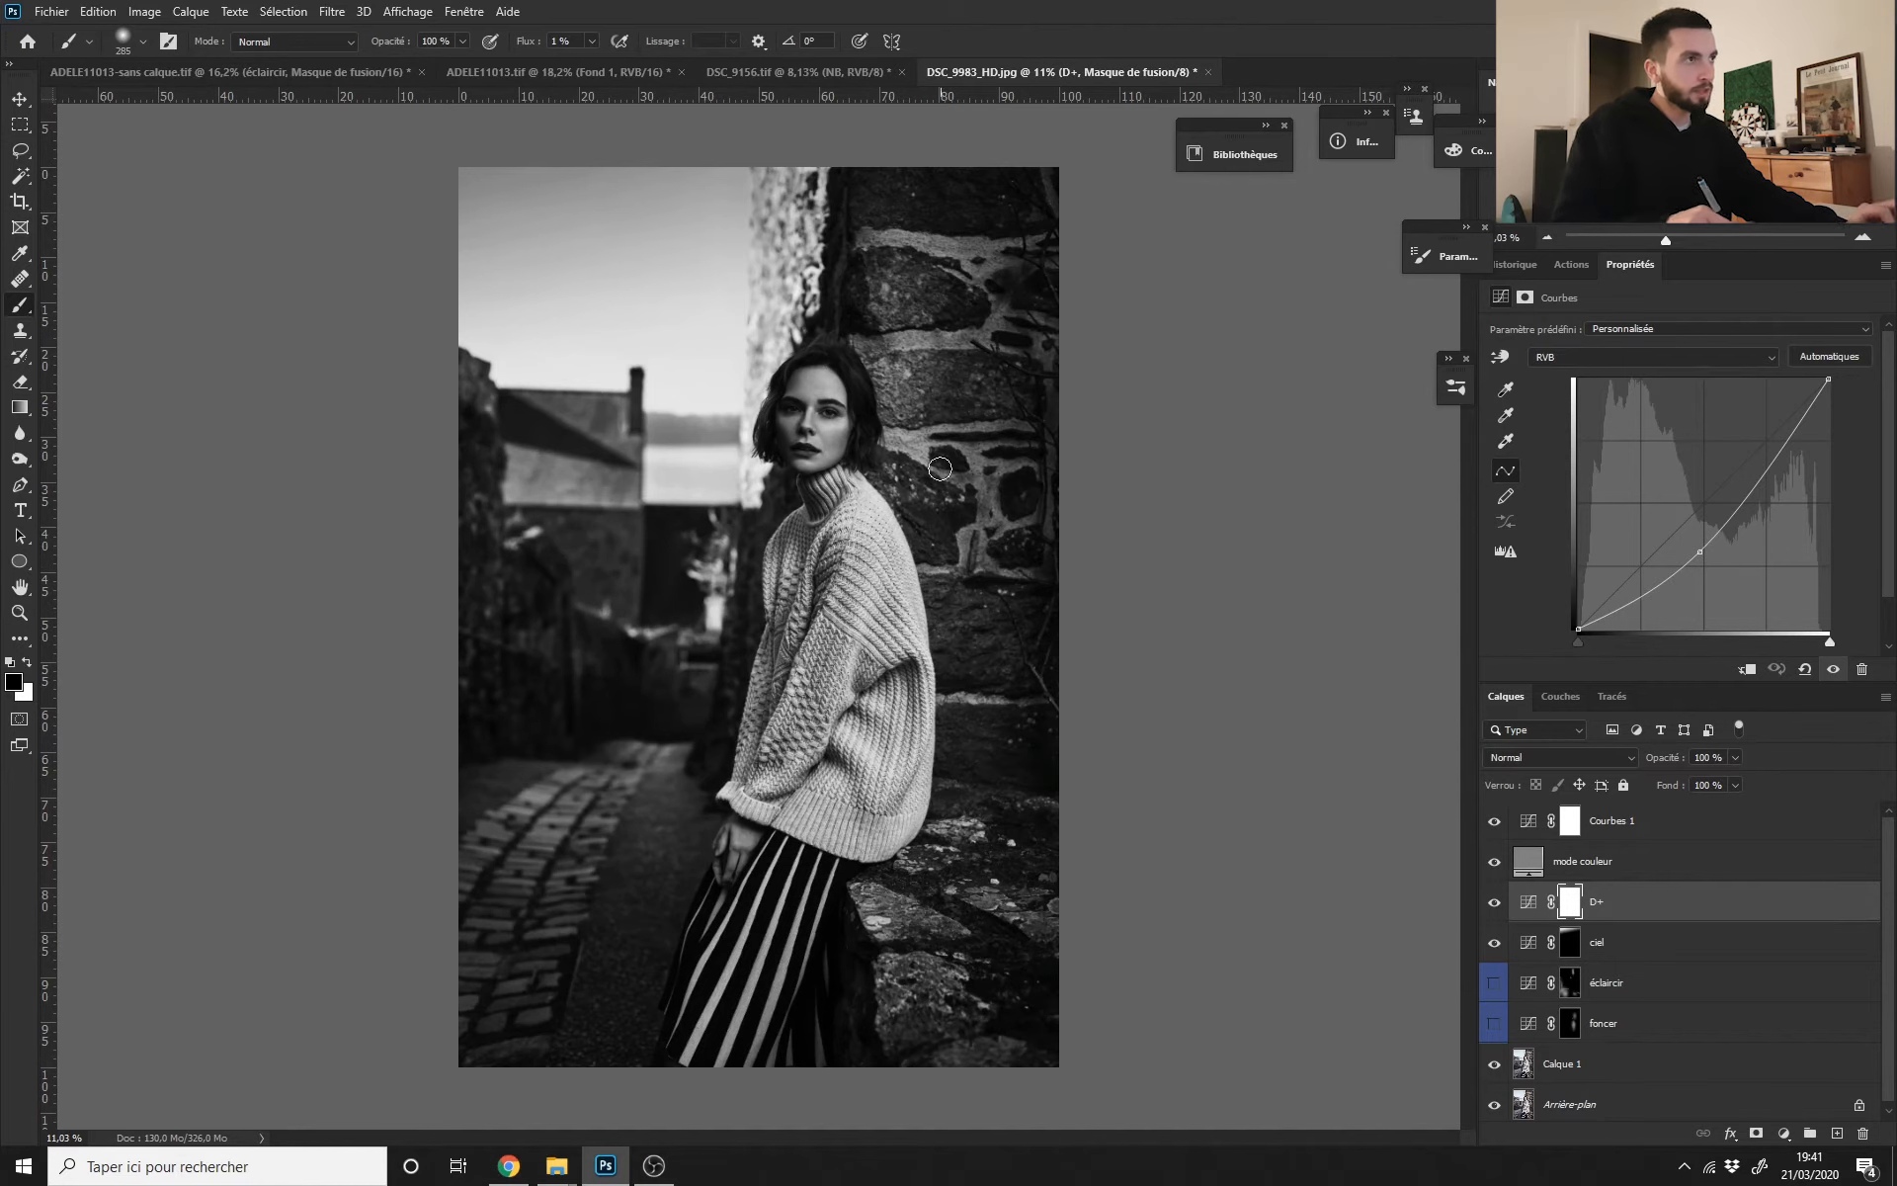
{"action": "key", "text": "ctrl+i"}
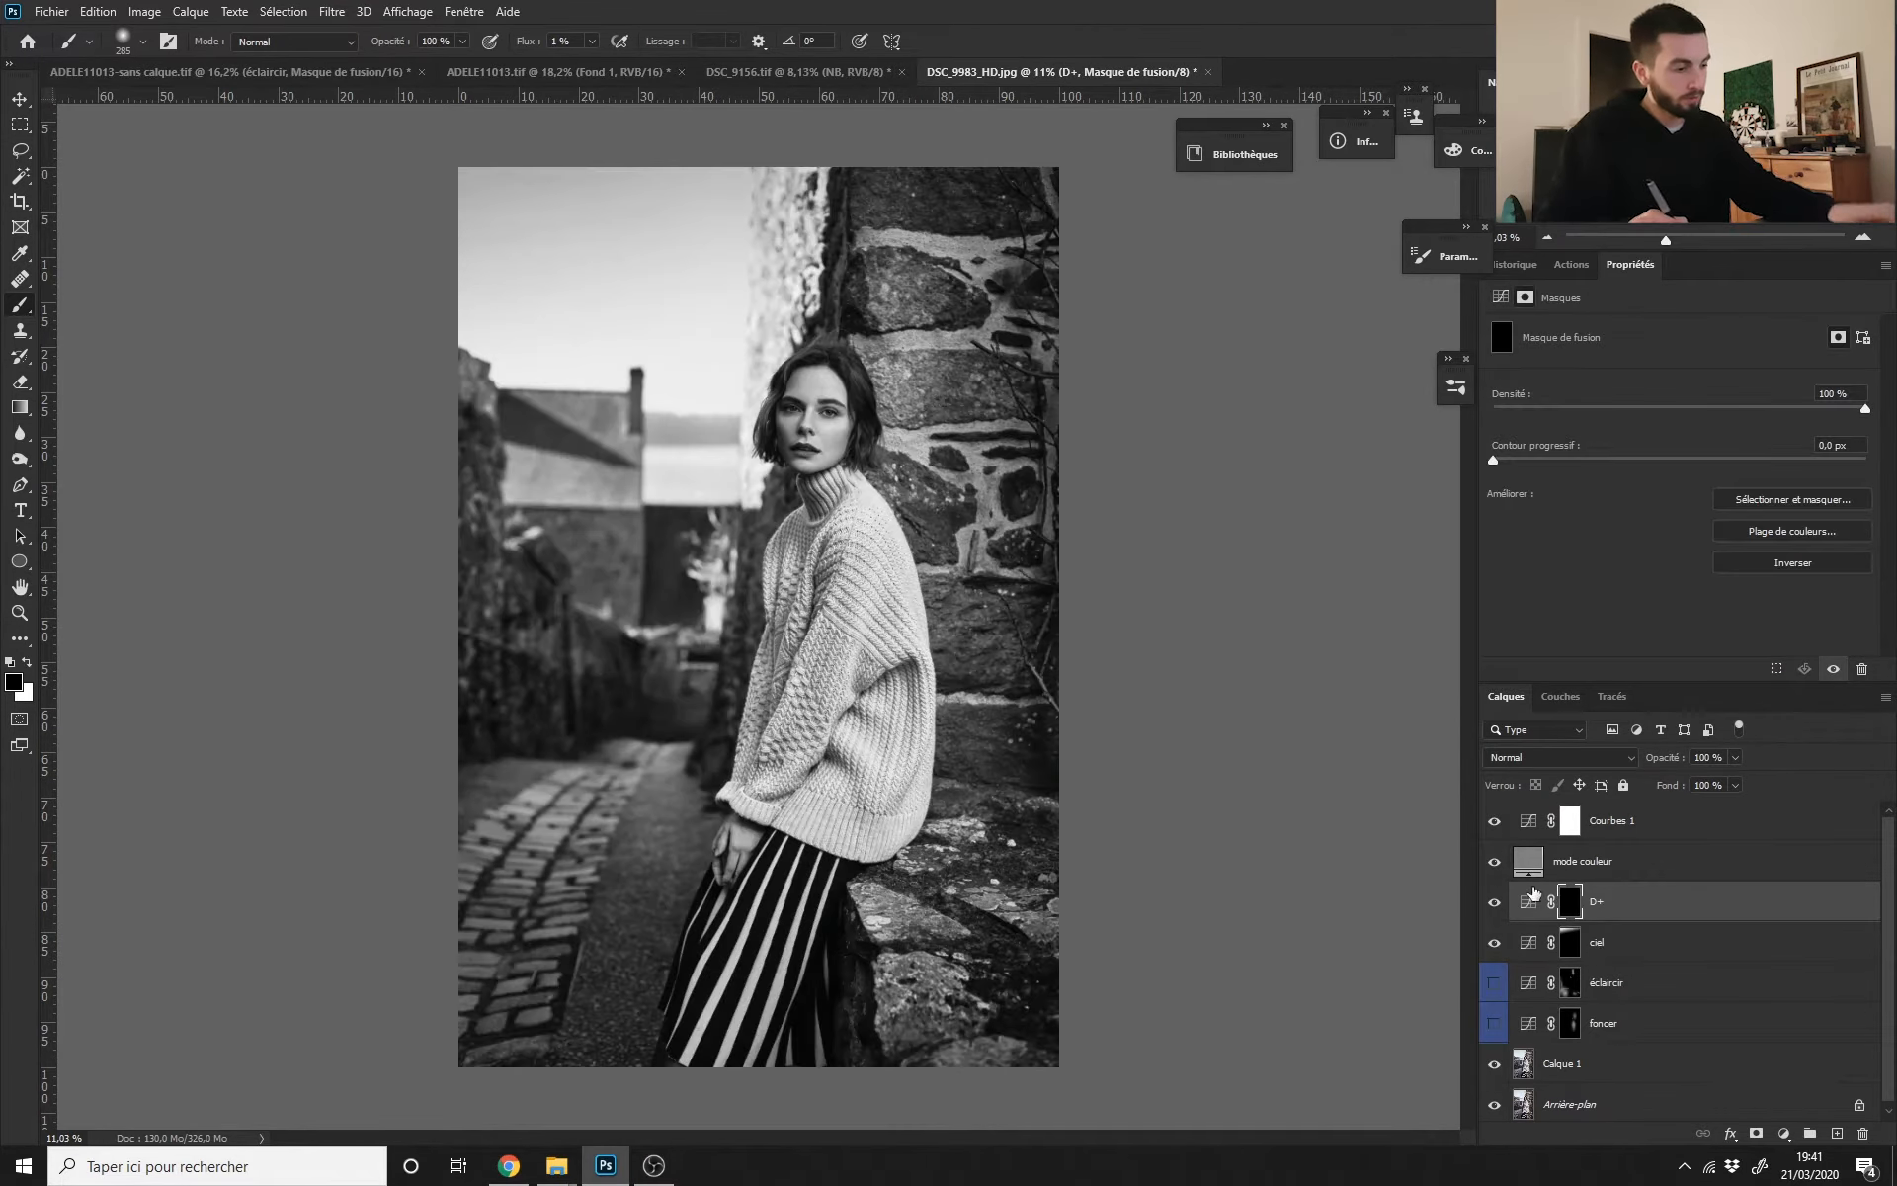
Step: Paint white on the D+ mask at 100 % flow to darken the stone wall behind the woman, down to the photo's lower edge
{"action": "left_click_drag", "start_coordinate": [763, 333], "coordinate": [819, 321]}
{"action": "left_click_drag", "start_coordinate": [949, 584], "coordinate": [940, 584]}
{"action": "key", "text": "x"}
{"action": "mouse_move", "coordinate": [1060, 232]}
{"action": "left_mouse_down"}
{"action": "mouse_move", "coordinate": [1054, 546]}
{"action": "mouse_move", "coordinate": [1010, 207]}
{"action": "left_mouse_up"}
{"action": "scroll", "coordinate": [927, 374], "scroll_direction": "up", "scroll_amount": 4}
{"action": "left_click_drag", "start_coordinate": [927, 374], "coordinate": [925, 259]}
{"action": "left_click_drag", "start_coordinate": [1019, 350], "coordinate": [906, 474]}
{"action": "mouse_move", "coordinate": [963, 331]}
{"action": "left_mouse_down"}
{"action": "mouse_move", "coordinate": [883, 250]}
{"action": "mouse_move", "coordinate": [869, 485]}
{"action": "mouse_move", "coordinate": [891, 723]}
{"action": "left_mouse_up"}
{"action": "mouse_move", "coordinate": [954, 790]}
{"action": "left_mouse_down"}
{"action": "mouse_move", "coordinate": [887, 505]}
{"action": "mouse_move", "coordinate": [861, 534]}
{"action": "left_mouse_up"}
{"action": "mouse_move", "coordinate": [819, 413]}
{"action": "left_mouse_down"}
{"action": "mouse_move", "coordinate": [909, 587]}
{"action": "mouse_move", "coordinate": [892, 608]}
{"action": "mouse_move", "coordinate": [822, 427]}
{"action": "mouse_move", "coordinate": [903, 617]}
{"action": "mouse_move", "coordinate": [930, 849]}
{"action": "left_mouse_up"}
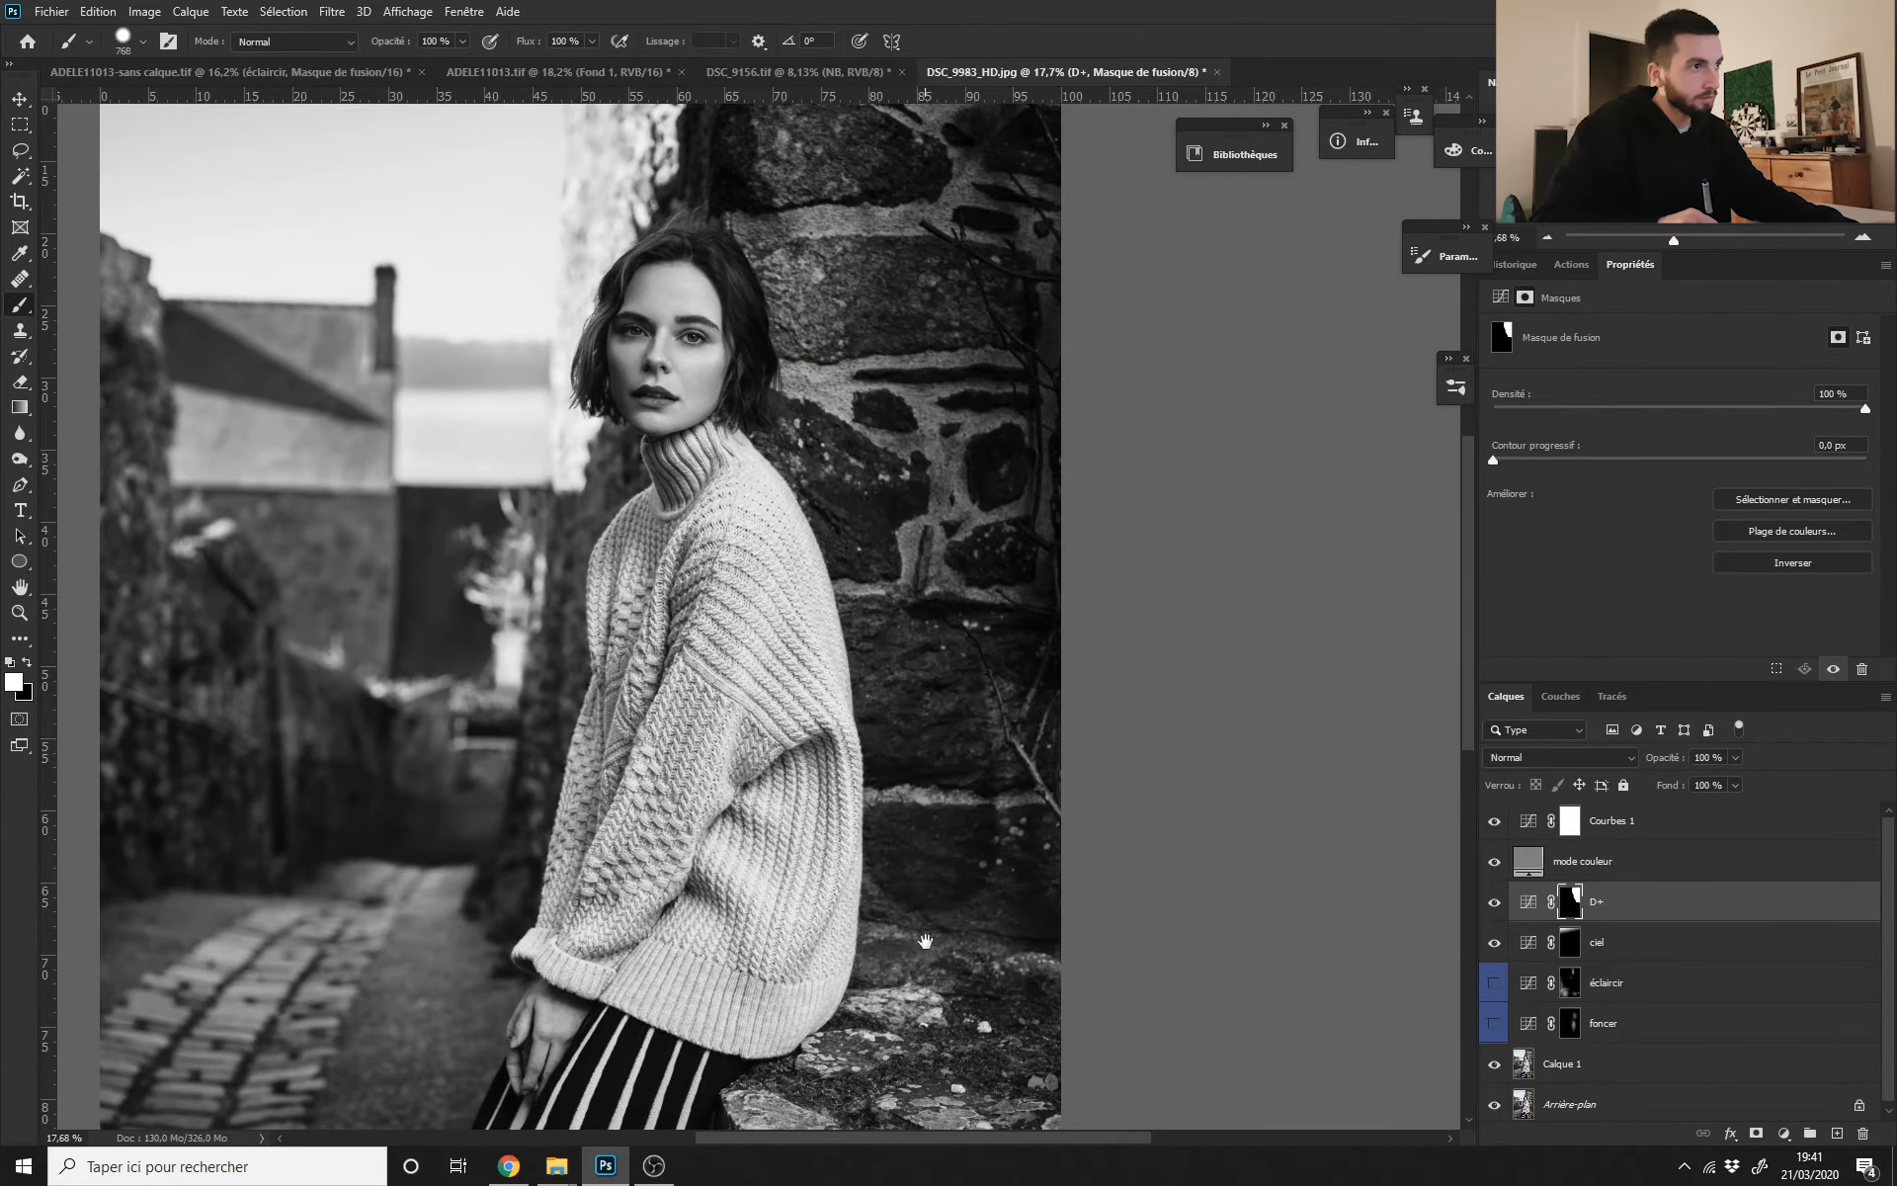
{"action": "left_click_drag", "start_coordinate": [925, 940], "coordinate": [914, 668]}
{"action": "mouse_move", "coordinate": [936, 550]}
{"action": "left_mouse_down"}
{"action": "mouse_move", "coordinate": [931, 691]}
{"action": "mouse_move", "coordinate": [953, 592]}
{"action": "mouse_move", "coordinate": [925, 561]}
{"action": "mouse_move", "coordinate": [935, 633]}
{"action": "mouse_move", "coordinate": [847, 816]}
{"action": "mouse_move", "coordinate": [785, 844]}
{"action": "left_mouse_up"}
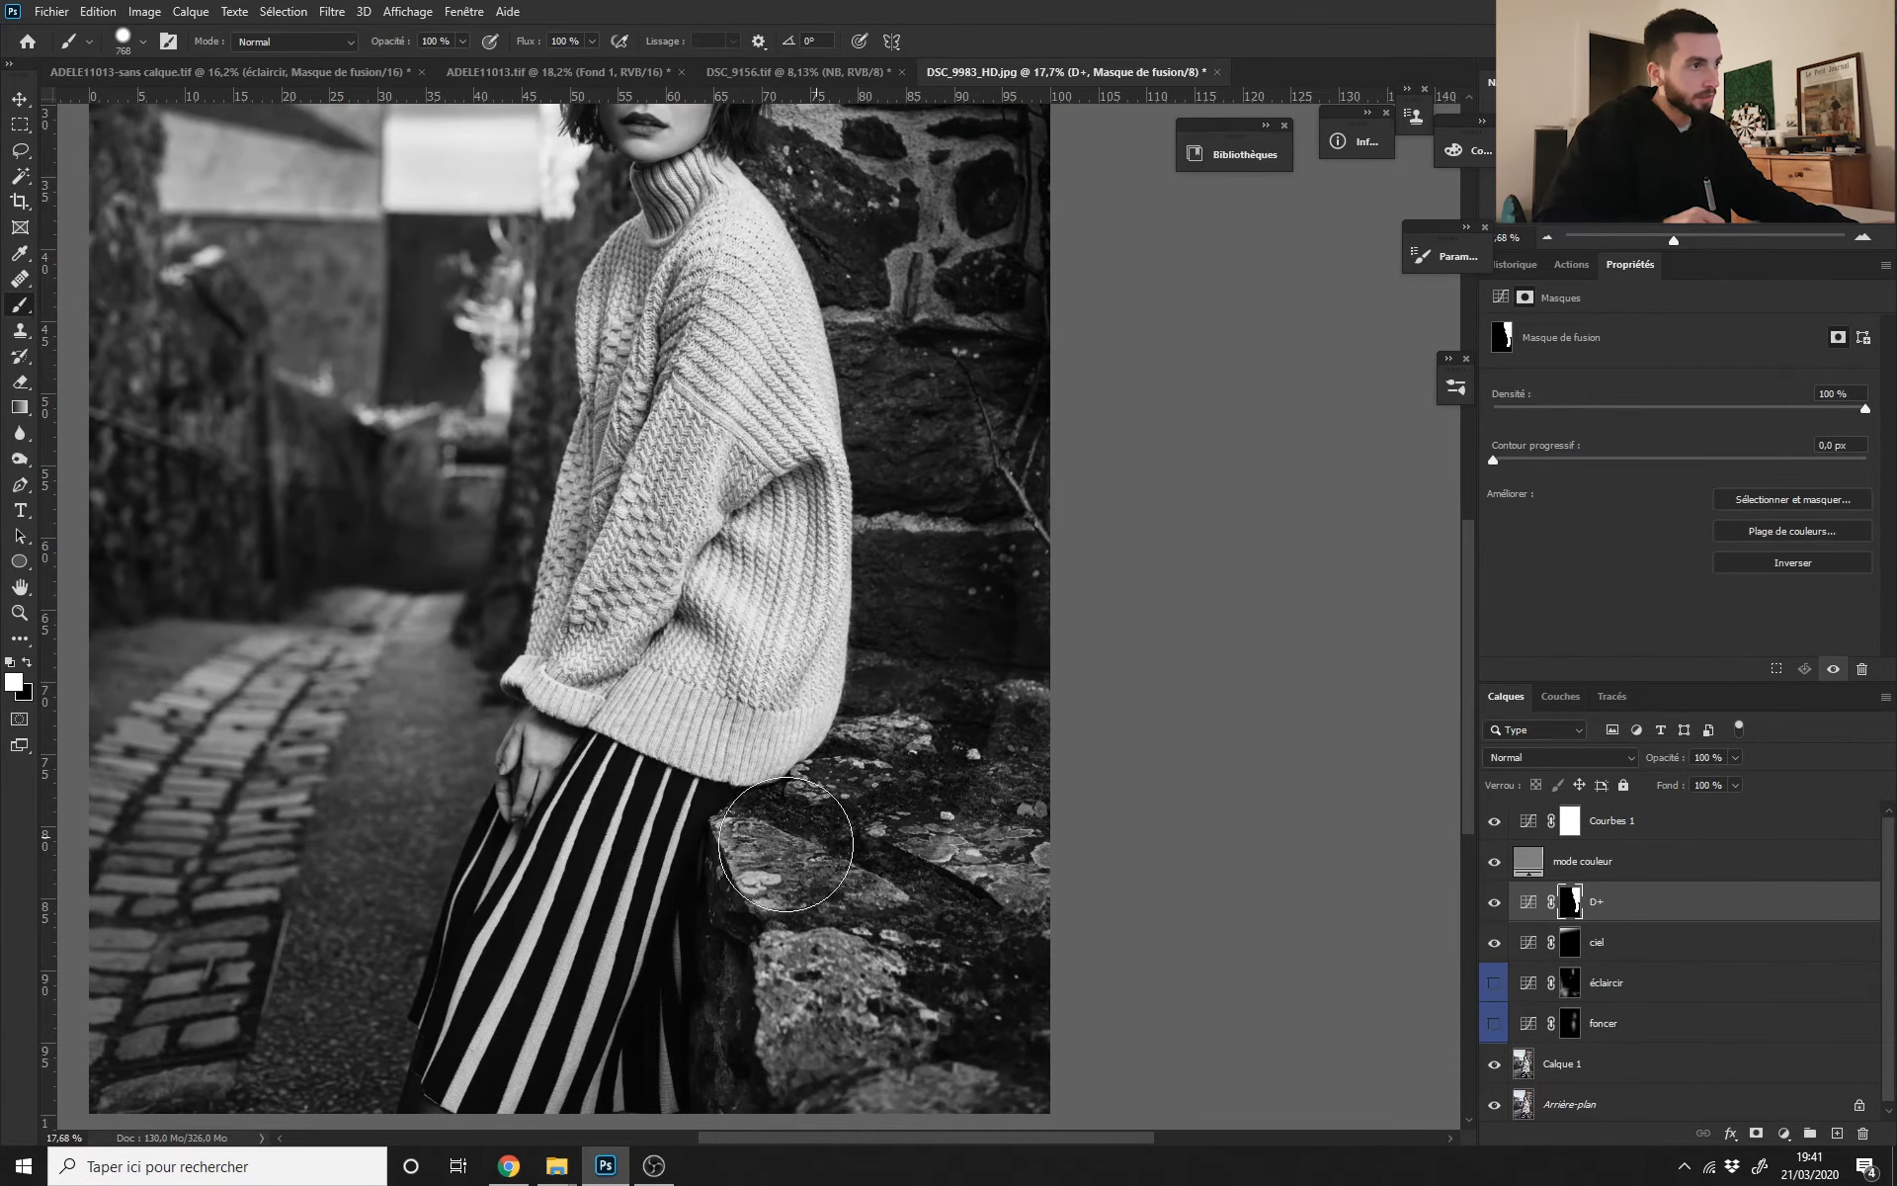
{"action": "scroll", "coordinate": [833, 886], "scroll_direction": "down", "scroll_amount": 1}
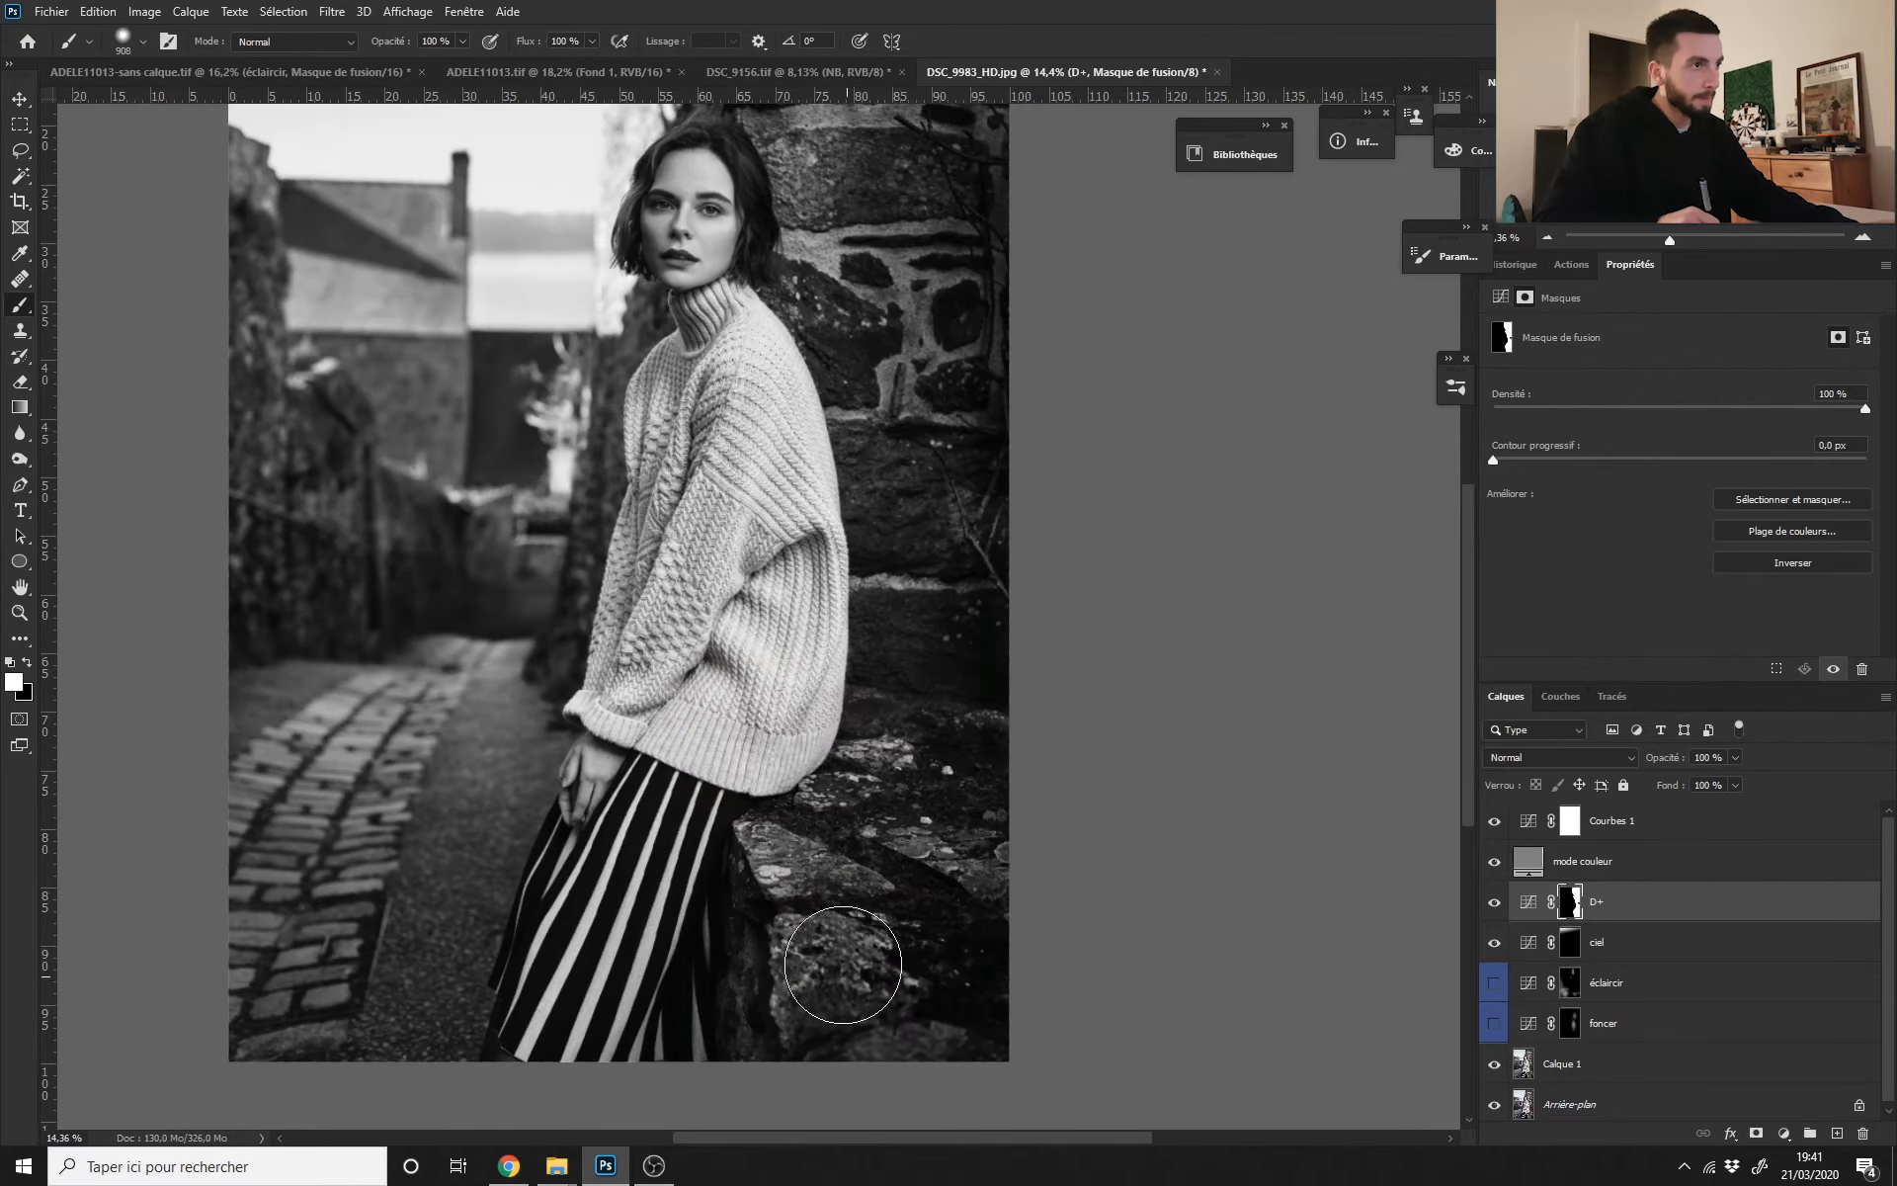
Step: Darken the cobbled path and the ground beside the striped skirt on the D+ mask, using a smaller brush of about 418 px near the skirt
{"action": "scroll", "coordinate": [850, 872], "scroll_direction": "down", "scroll_amount": 3}
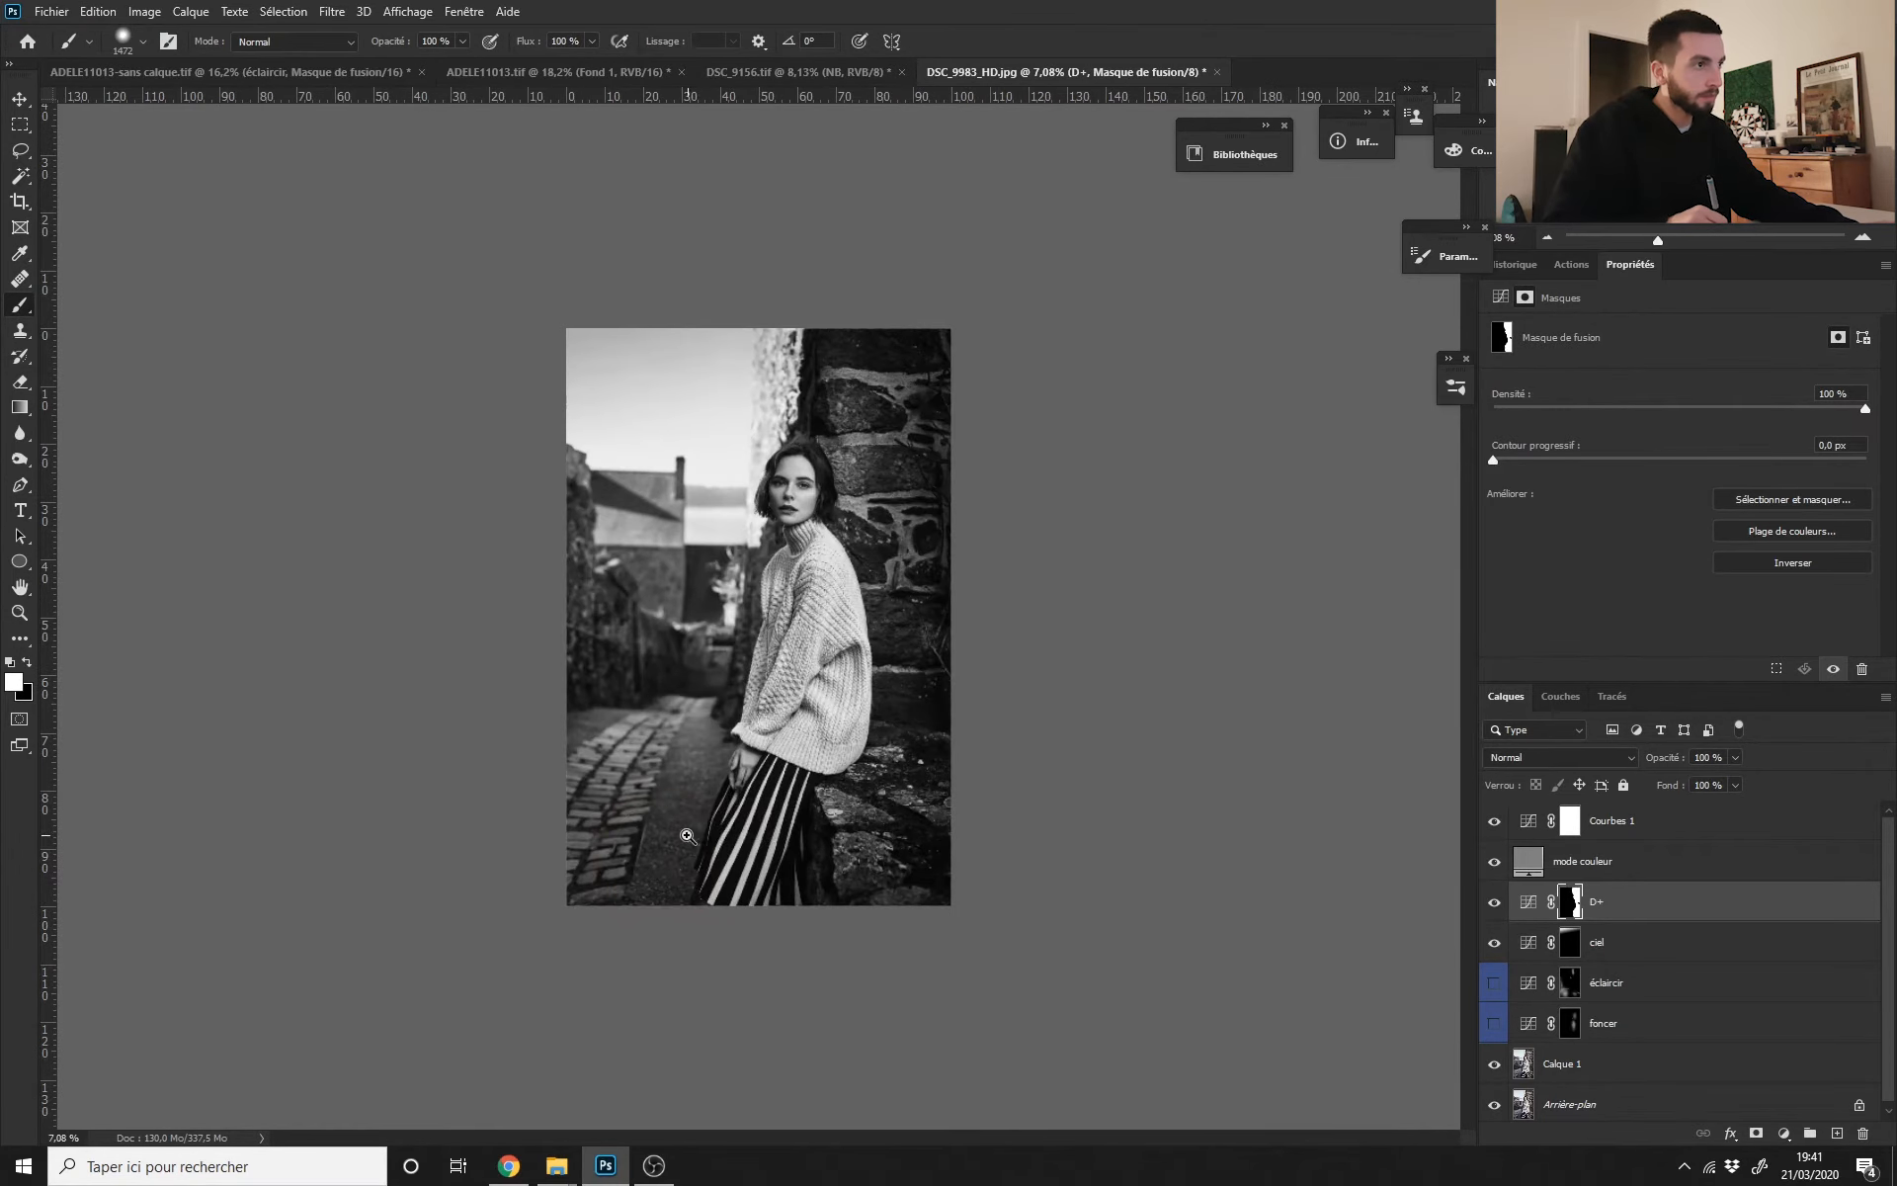
{"action": "scroll", "coordinate": [668, 831], "scroll_direction": "up", "scroll_amount": 1}
{"action": "mouse_move", "coordinate": [510, 976]}
{"action": "left_mouse_down"}
{"action": "mouse_move", "coordinate": [597, 910]}
{"action": "mouse_move", "coordinate": [585, 989]}
{"action": "mouse_move", "coordinate": [636, 583]}
{"action": "left_mouse_up"}
{"action": "scroll", "coordinate": [632, 958], "scroll_direction": "up", "scroll_amount": 4}
{"action": "left_click_drag", "start_coordinate": [896, 503], "coordinate": [894, 583]}
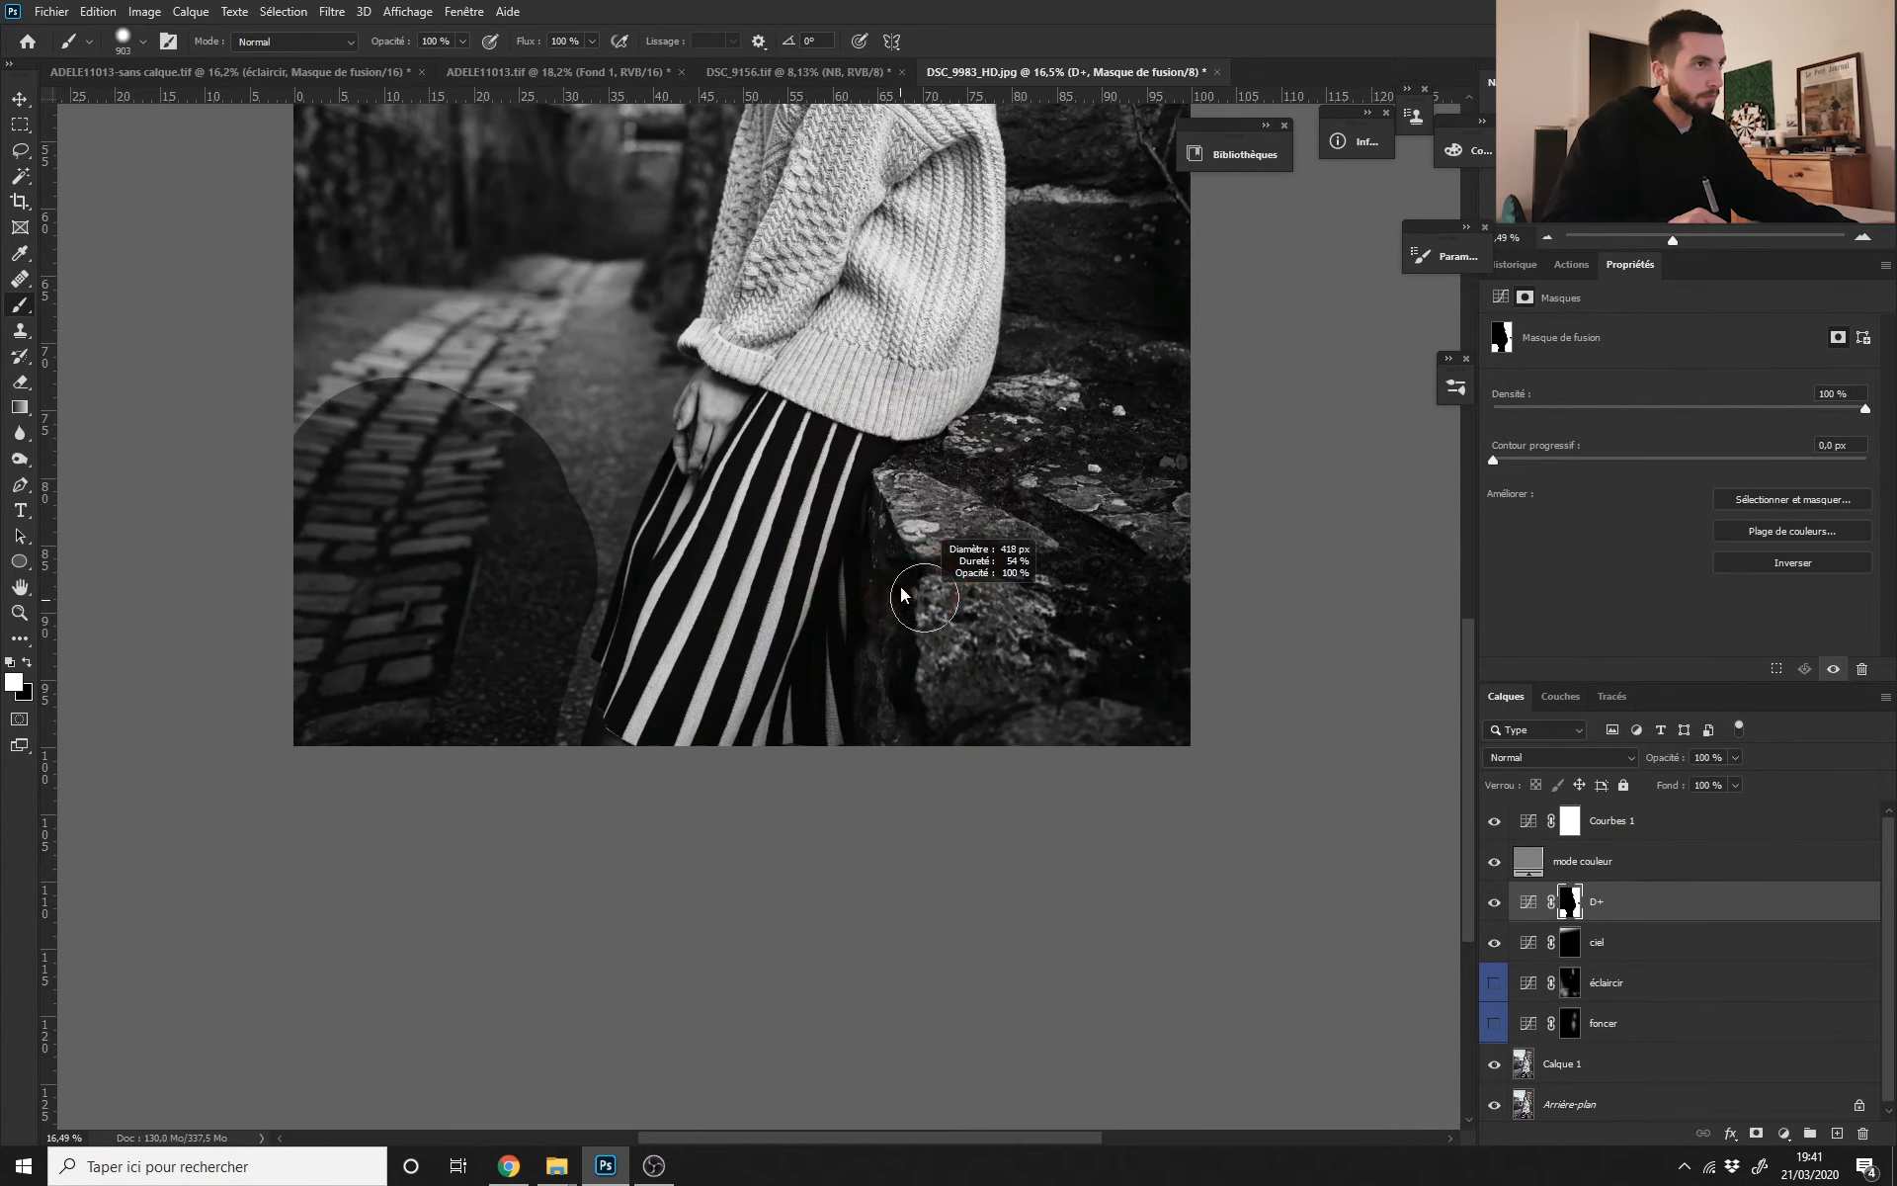
{"action": "mouse_move", "coordinate": [627, 365]}
{"action": "left_mouse_down"}
{"action": "mouse_move", "coordinate": [613, 410]}
{"action": "mouse_move", "coordinate": [672, 346]}
{"action": "left_mouse_up"}
{"action": "left_click_drag", "start_coordinate": [642, 418], "coordinate": [590, 885]}
{"action": "left_click_drag", "start_coordinate": [626, 568], "coordinate": [535, 571]}
Step: Enlarge the brush and extend the D+ darkening over the shadowed wall and the back of the alley
{"action": "left_click_drag", "start_coordinate": [504, 618], "coordinate": [469, 308]}
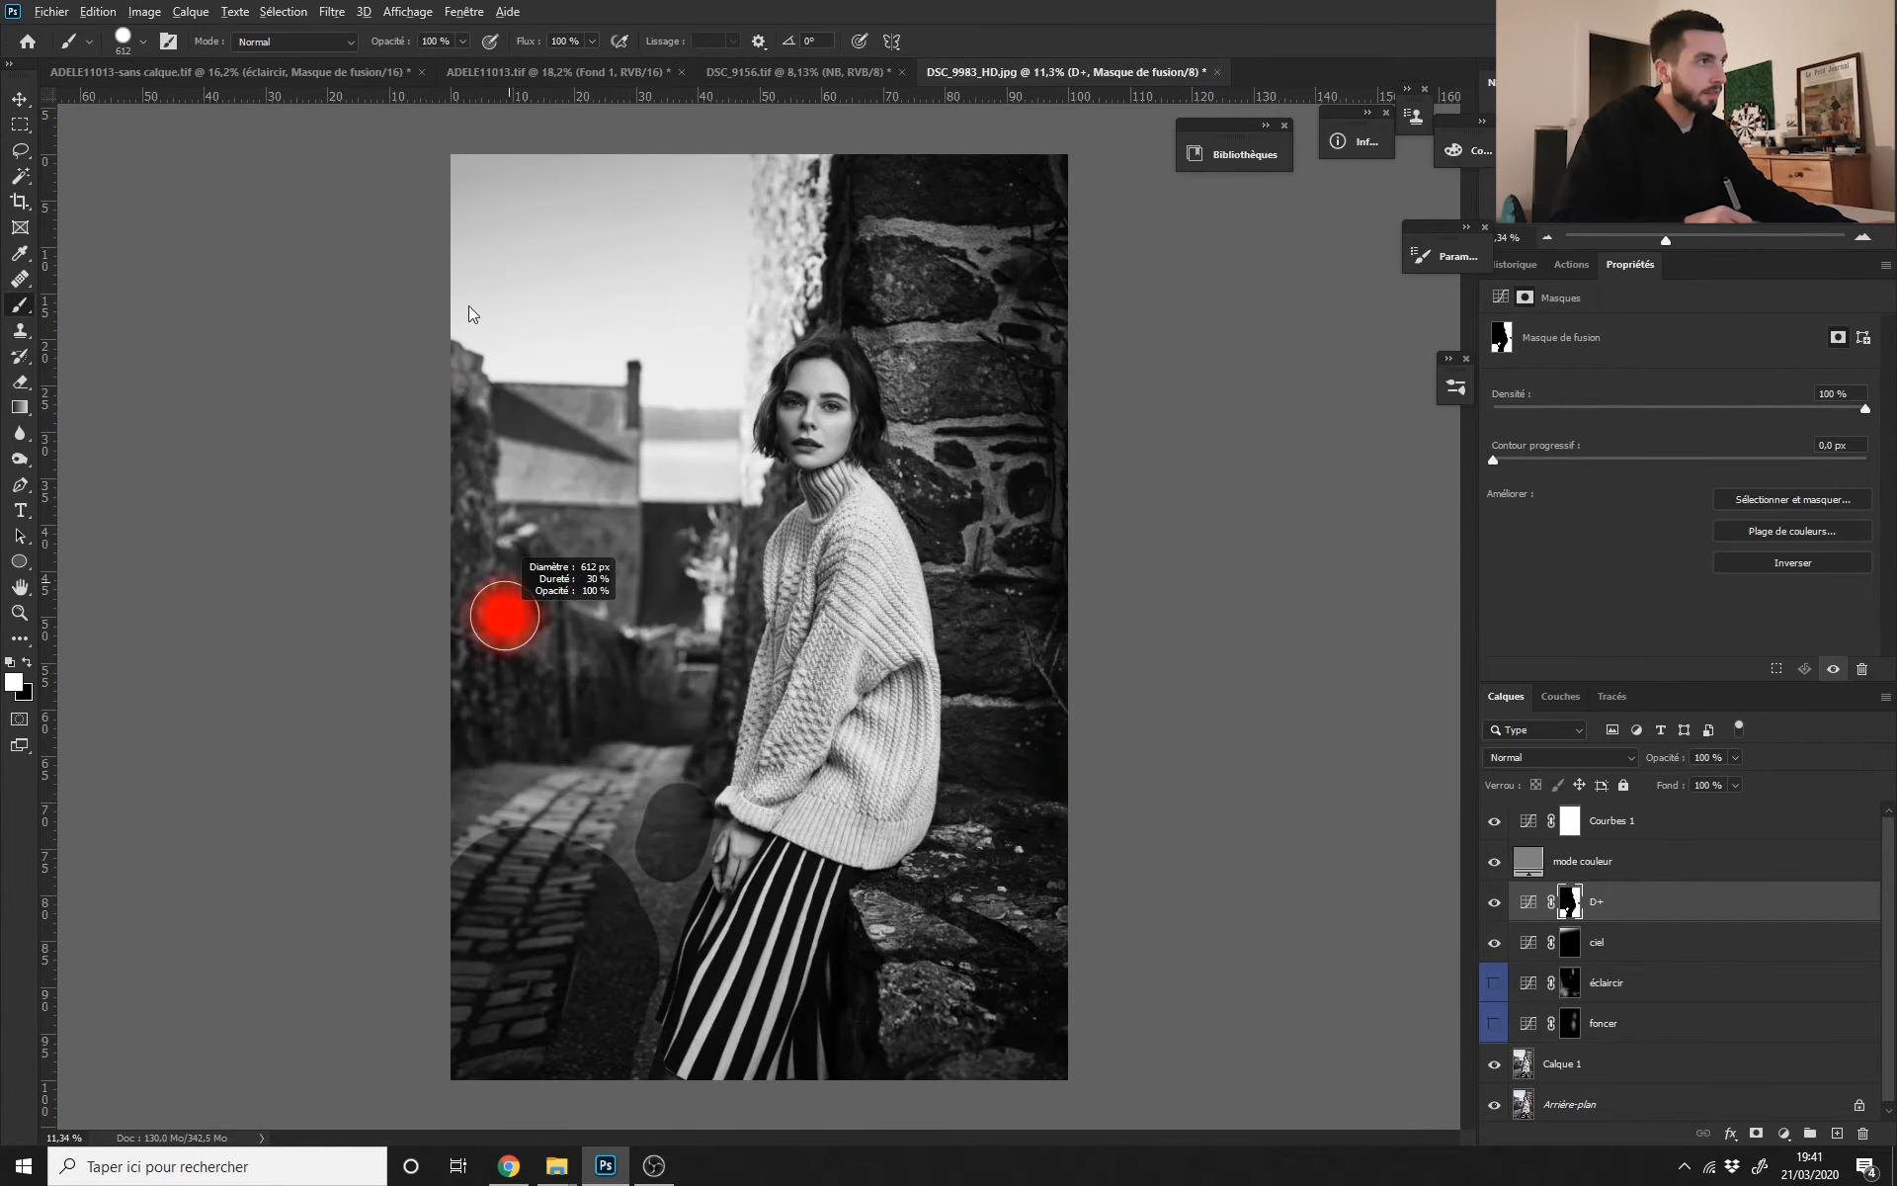
{"action": "mouse_move", "coordinate": [460, 478]}
{"action": "left_mouse_down"}
{"action": "mouse_move", "coordinate": [492, 478]}
{"action": "mouse_move", "coordinate": [488, 655]}
{"action": "left_mouse_up"}
{"action": "key", "text": "ctrl+z"}
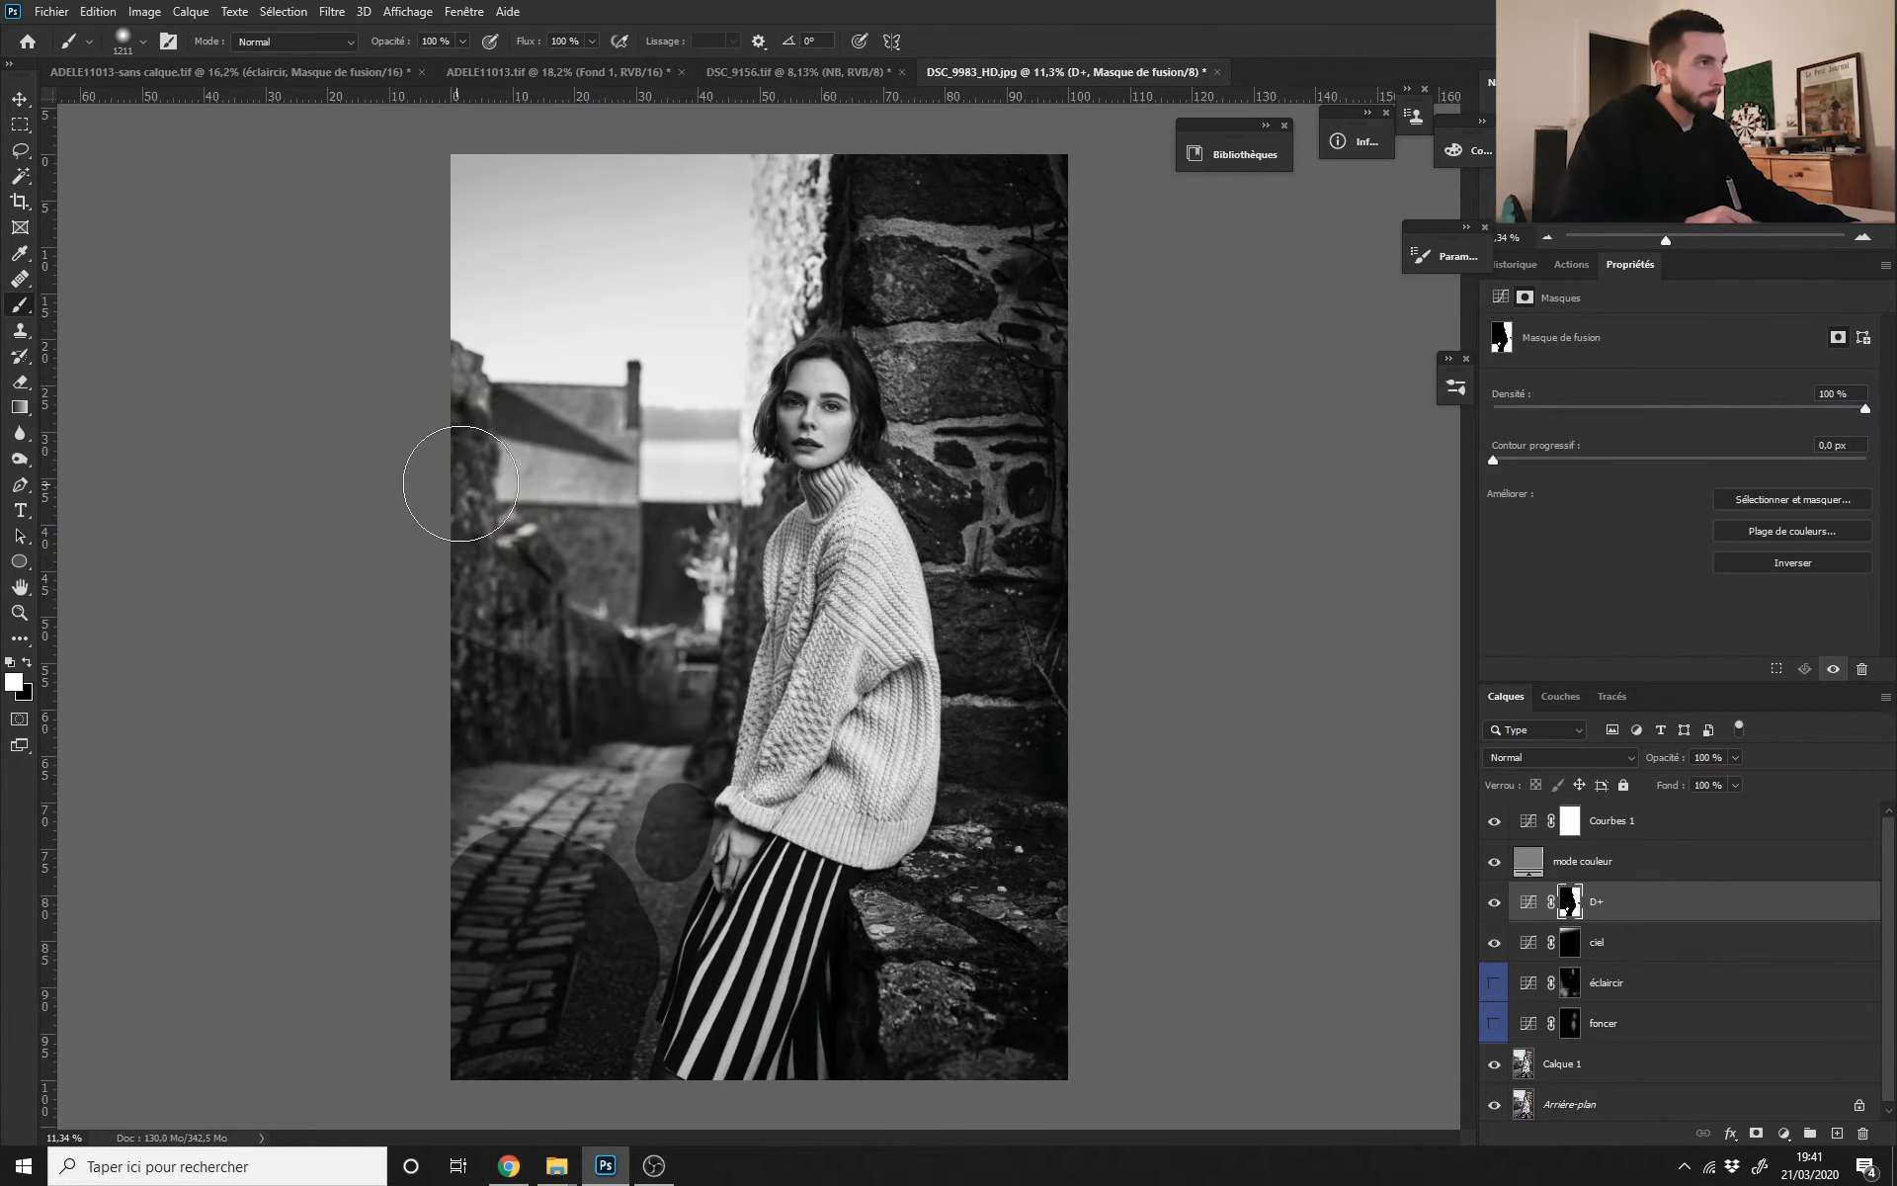
{"action": "left_click_drag", "start_coordinate": [461, 482], "coordinate": [432, 482]}
{"action": "mouse_move", "coordinate": [457, 389]}
{"action": "left_mouse_down"}
{"action": "mouse_move", "coordinate": [477, 807]}
{"action": "mouse_move", "coordinate": [525, 582]}
{"action": "mouse_move", "coordinate": [589, 661]}
{"action": "mouse_move", "coordinate": [656, 656]}
{"action": "mouse_move", "coordinate": [573, 885]}
{"action": "mouse_move", "coordinate": [726, 840]}
{"action": "left_mouse_up"}
{"action": "left_click_drag", "start_coordinate": [631, 753], "coordinate": [607, 585]}
{"action": "mouse_move", "coordinate": [605, 583]}
{"action": "left_mouse_down"}
{"action": "mouse_move", "coordinate": [563, 591]}
{"action": "mouse_move", "coordinate": [675, 623]}
{"action": "mouse_move", "coordinate": [640, 613]}
{"action": "left_mouse_up"}
Step: Refine the D+ mask's edge around the hand, sleeve and skirt, filling the undarkened gaps with white and clearing overspill with black
{"action": "key", "text": "x"}
{"action": "left_click_drag", "start_coordinate": [781, 658], "coordinate": [719, 761]}
{"action": "key", "text": "x"}
{"action": "mouse_move", "coordinate": [644, 643]}
{"action": "left_mouse_down"}
{"action": "mouse_move", "coordinate": [593, 737]}
{"action": "mouse_move", "coordinate": [627, 711]}
{"action": "mouse_move", "coordinate": [617, 830]}
{"action": "left_mouse_up"}
{"action": "left_click_drag", "start_coordinate": [580, 792], "coordinate": [658, 494]}
{"action": "mouse_move", "coordinate": [753, 548]}
{"action": "left_mouse_down"}
{"action": "mouse_move", "coordinate": [727, 539]}
{"action": "mouse_move", "coordinate": [868, 435]}
{"action": "mouse_move", "coordinate": [809, 425]}
{"action": "left_mouse_up"}
{"action": "key", "text": "ctrl+z"}
{"action": "key", "text": "ctrl+z"}
{"action": "key", "text": "x"}
{"action": "key", "text": "x"}
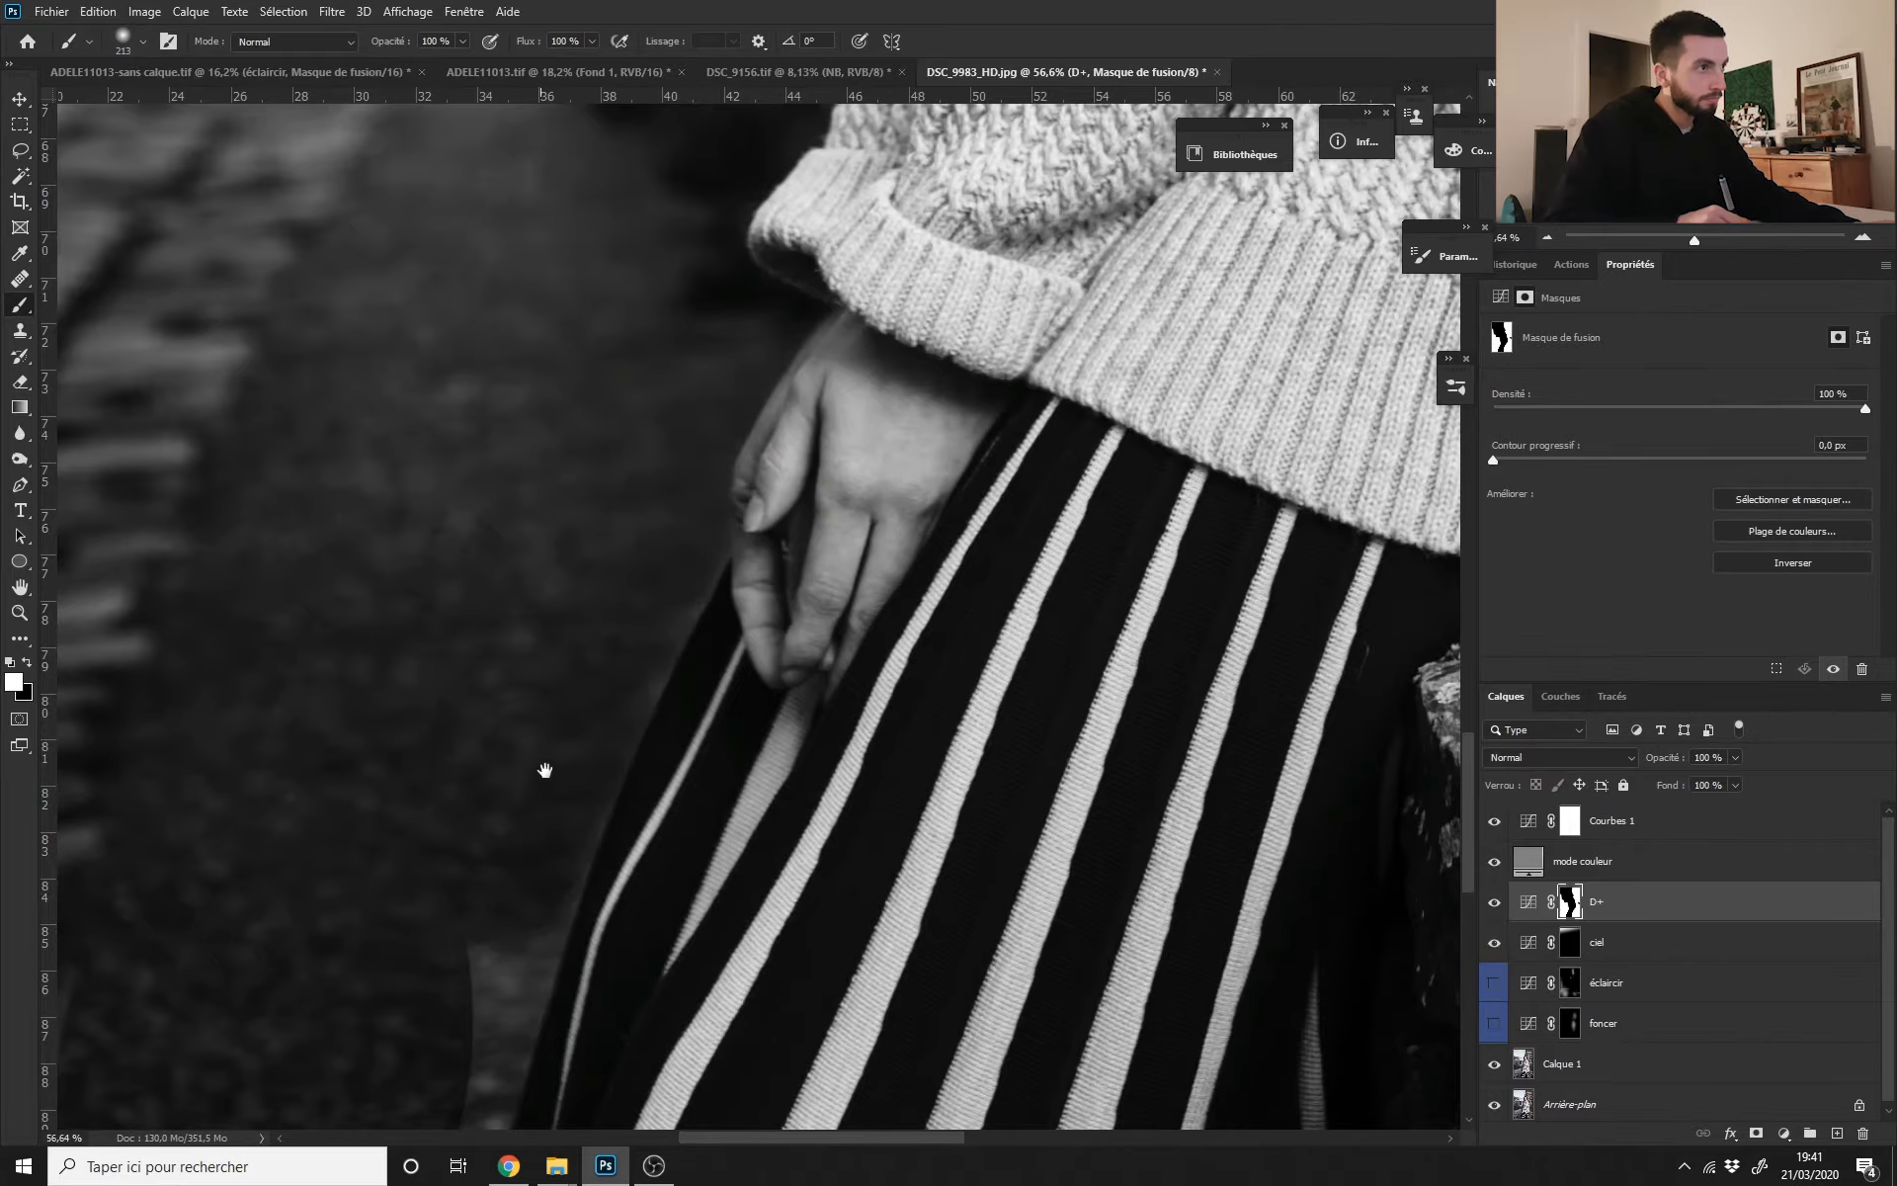
{"action": "left_click_drag", "start_coordinate": [542, 771], "coordinate": [698, 301]}
{"action": "mouse_move", "coordinate": [568, 648]}
{"action": "left_mouse_down"}
{"action": "mouse_move", "coordinate": [611, 448]}
{"action": "mouse_move", "coordinate": [549, 857]}
{"action": "left_mouse_up"}
{"action": "left_click_drag", "start_coordinate": [642, 606], "coordinate": [539, 554]}
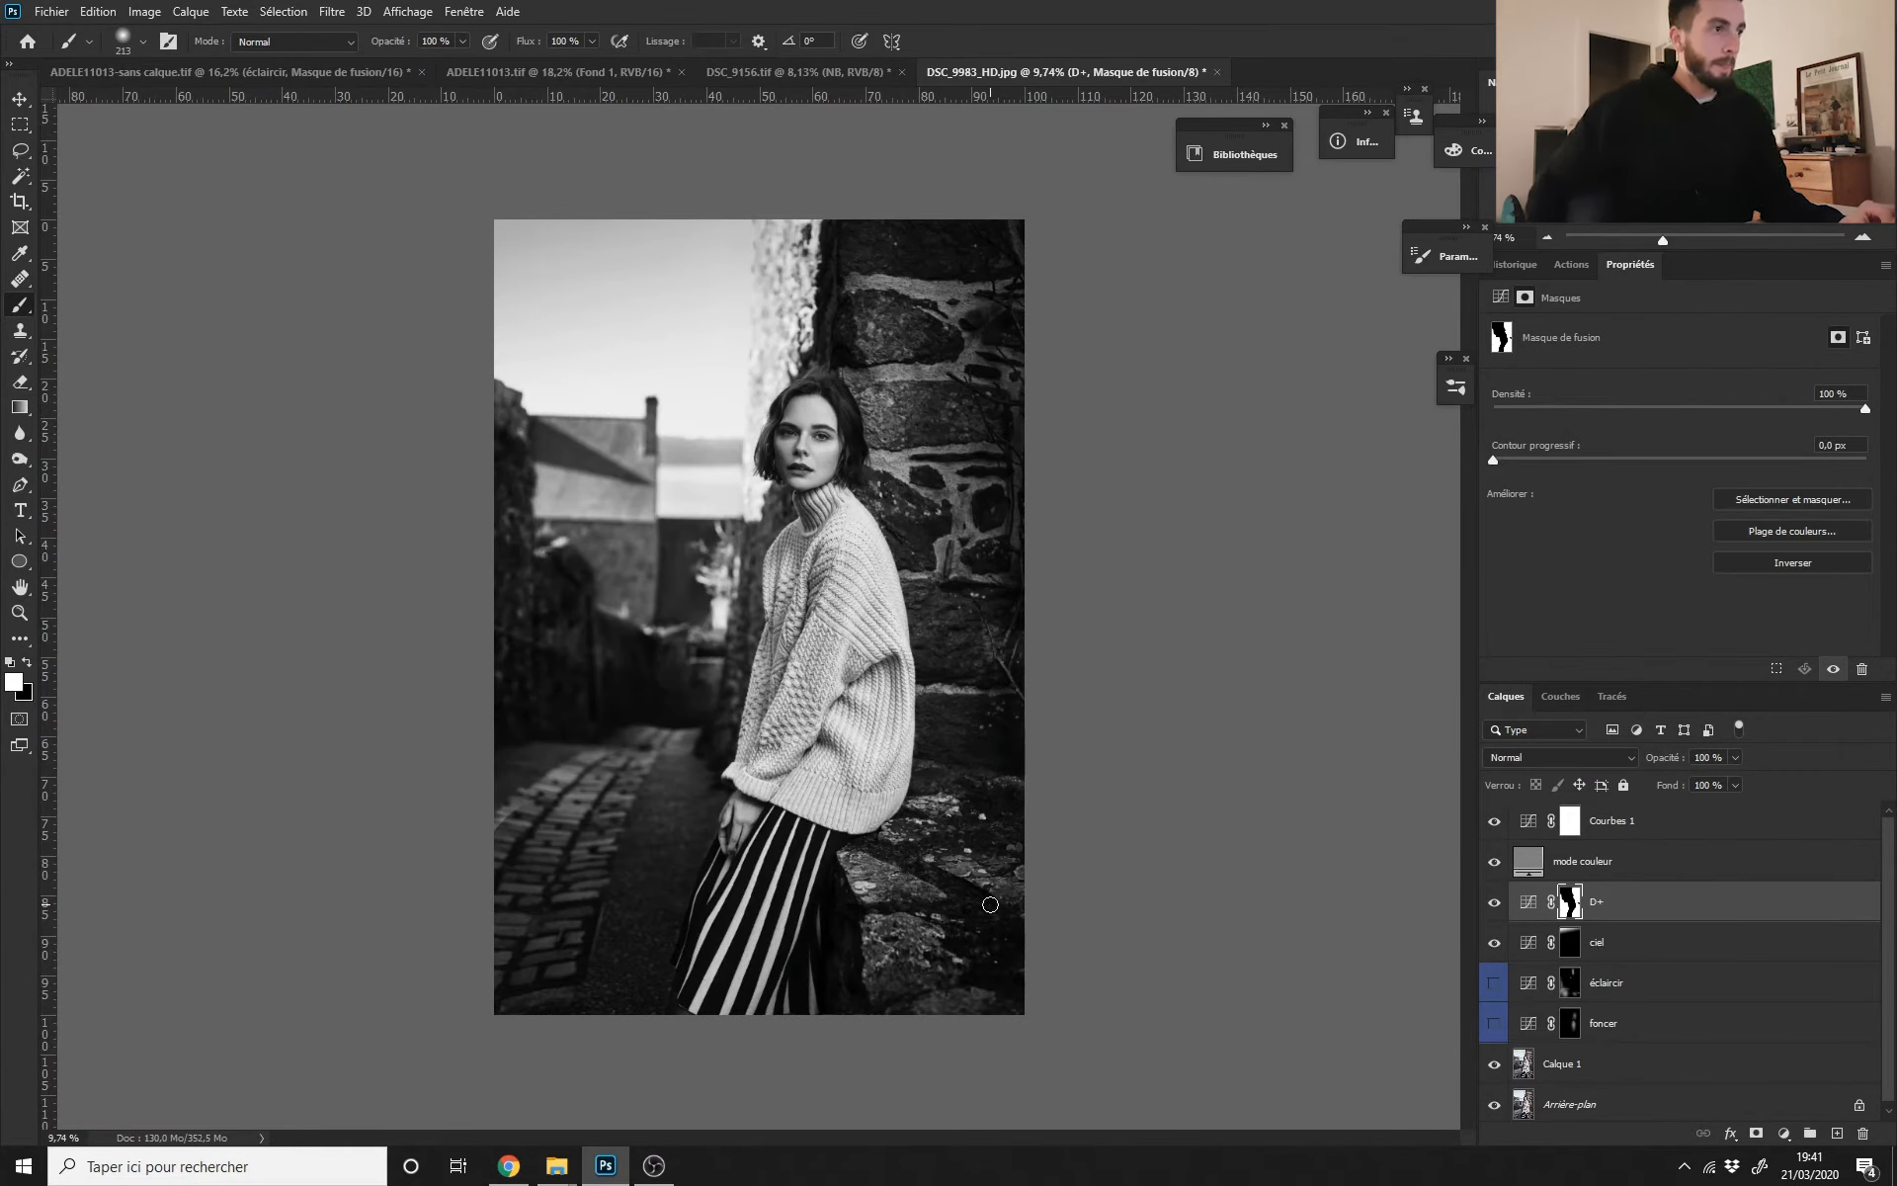
Step: Darken the bright wall strip behind the head on the D+ mask, and clear the effect from the face with black
{"action": "left_click_drag", "start_coordinate": [794, 540], "coordinate": [803, 541]}
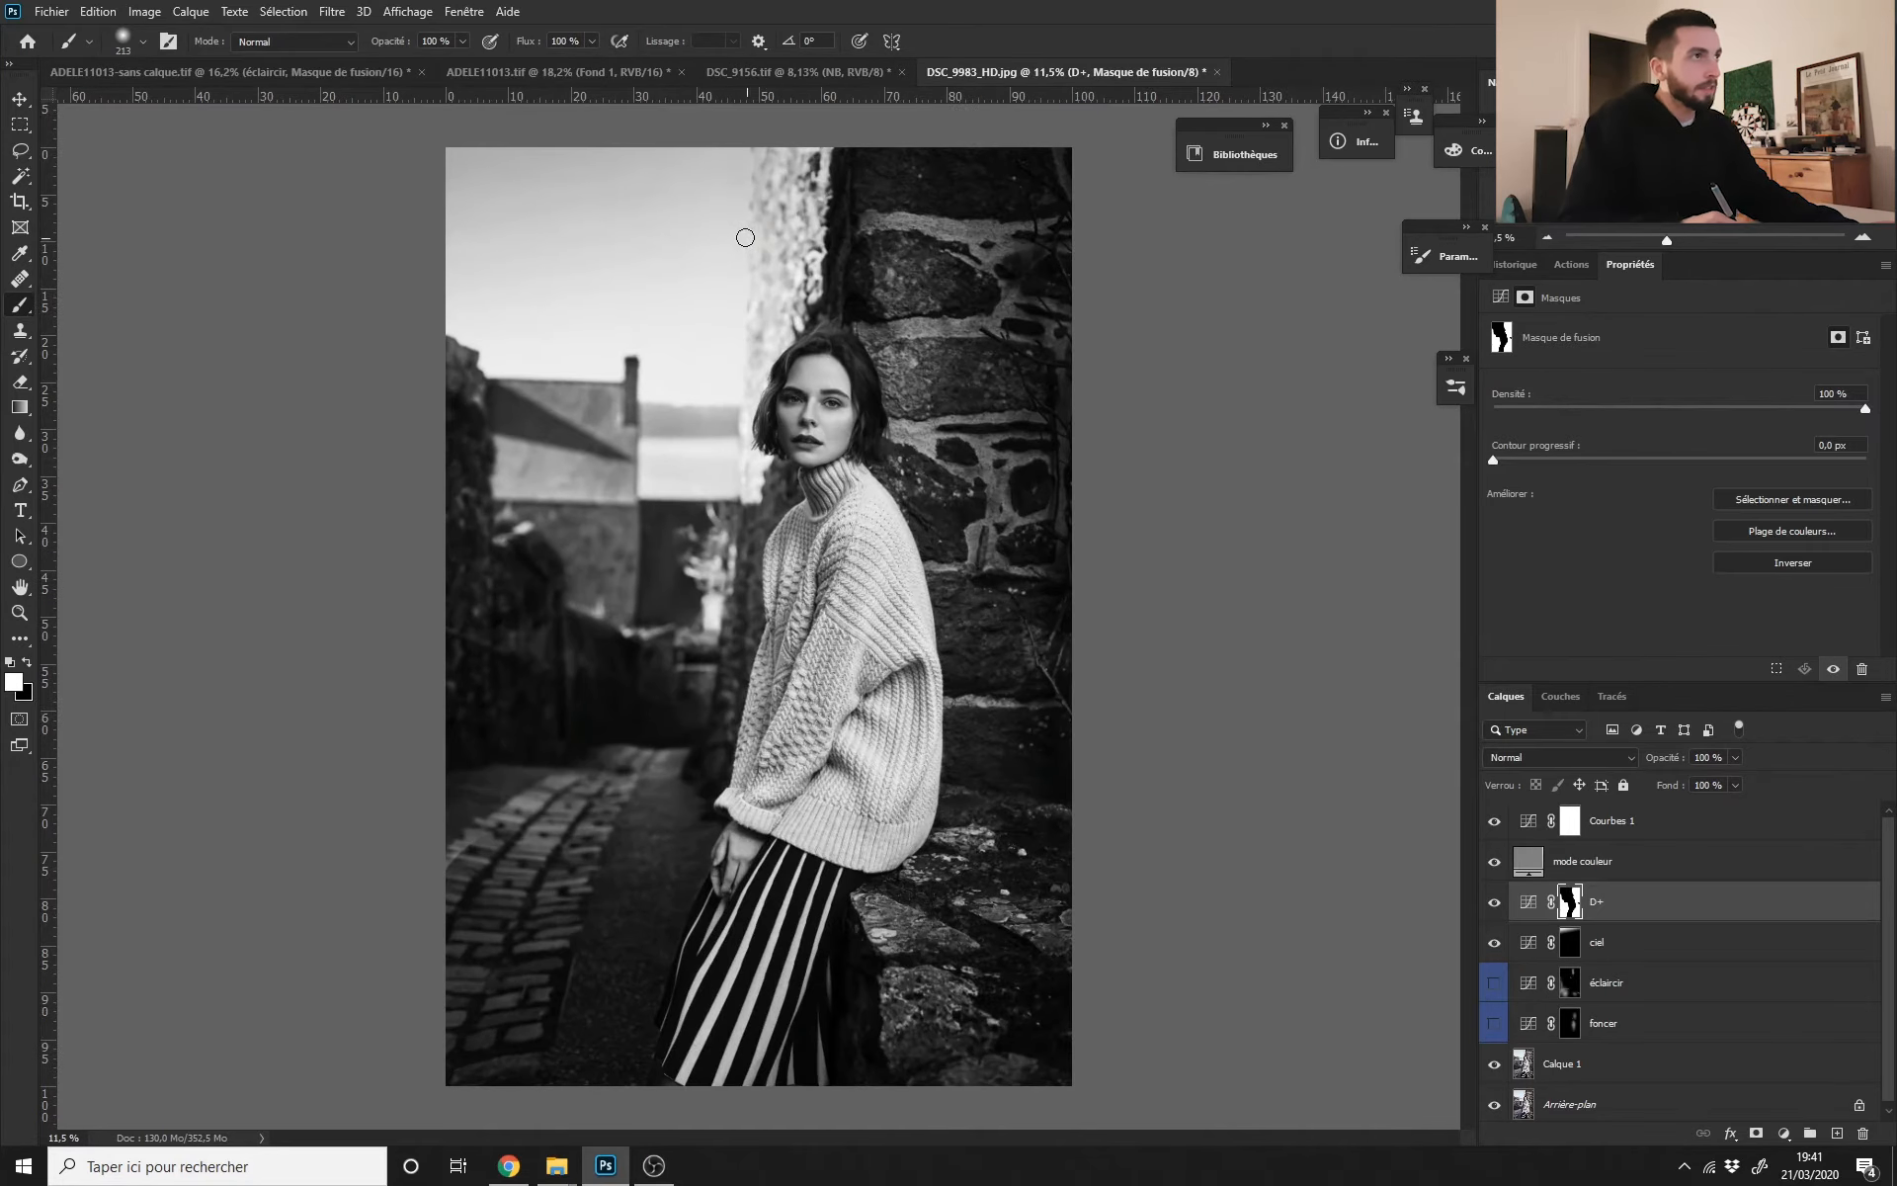
{"action": "left_click_drag", "start_coordinate": [794, 211], "coordinate": [802, 212]}
{"action": "mouse_move", "coordinate": [775, 242]}
{"action": "left_mouse_down"}
{"action": "mouse_move", "coordinate": [793, 243]}
{"action": "mouse_move", "coordinate": [795, 173]}
{"action": "mouse_move", "coordinate": [828, 211]}
{"action": "left_mouse_up"}
{"action": "key", "text": "ctrl+z"}
{"action": "mouse_move", "coordinate": [778, 120]}
{"action": "left_mouse_down"}
{"action": "mouse_move", "coordinate": [756, 568]}
{"action": "mouse_move", "coordinate": [773, 581]}
{"action": "left_mouse_up"}
{"action": "left_click_drag", "start_coordinate": [785, 403], "coordinate": [832, 306]}
{"action": "left_click_drag", "start_coordinate": [832, 306], "coordinate": [819, 439]}
{"action": "key", "text": "x"}
{"action": "left_click_drag", "start_coordinate": [769, 647], "coordinate": [783, 604]}
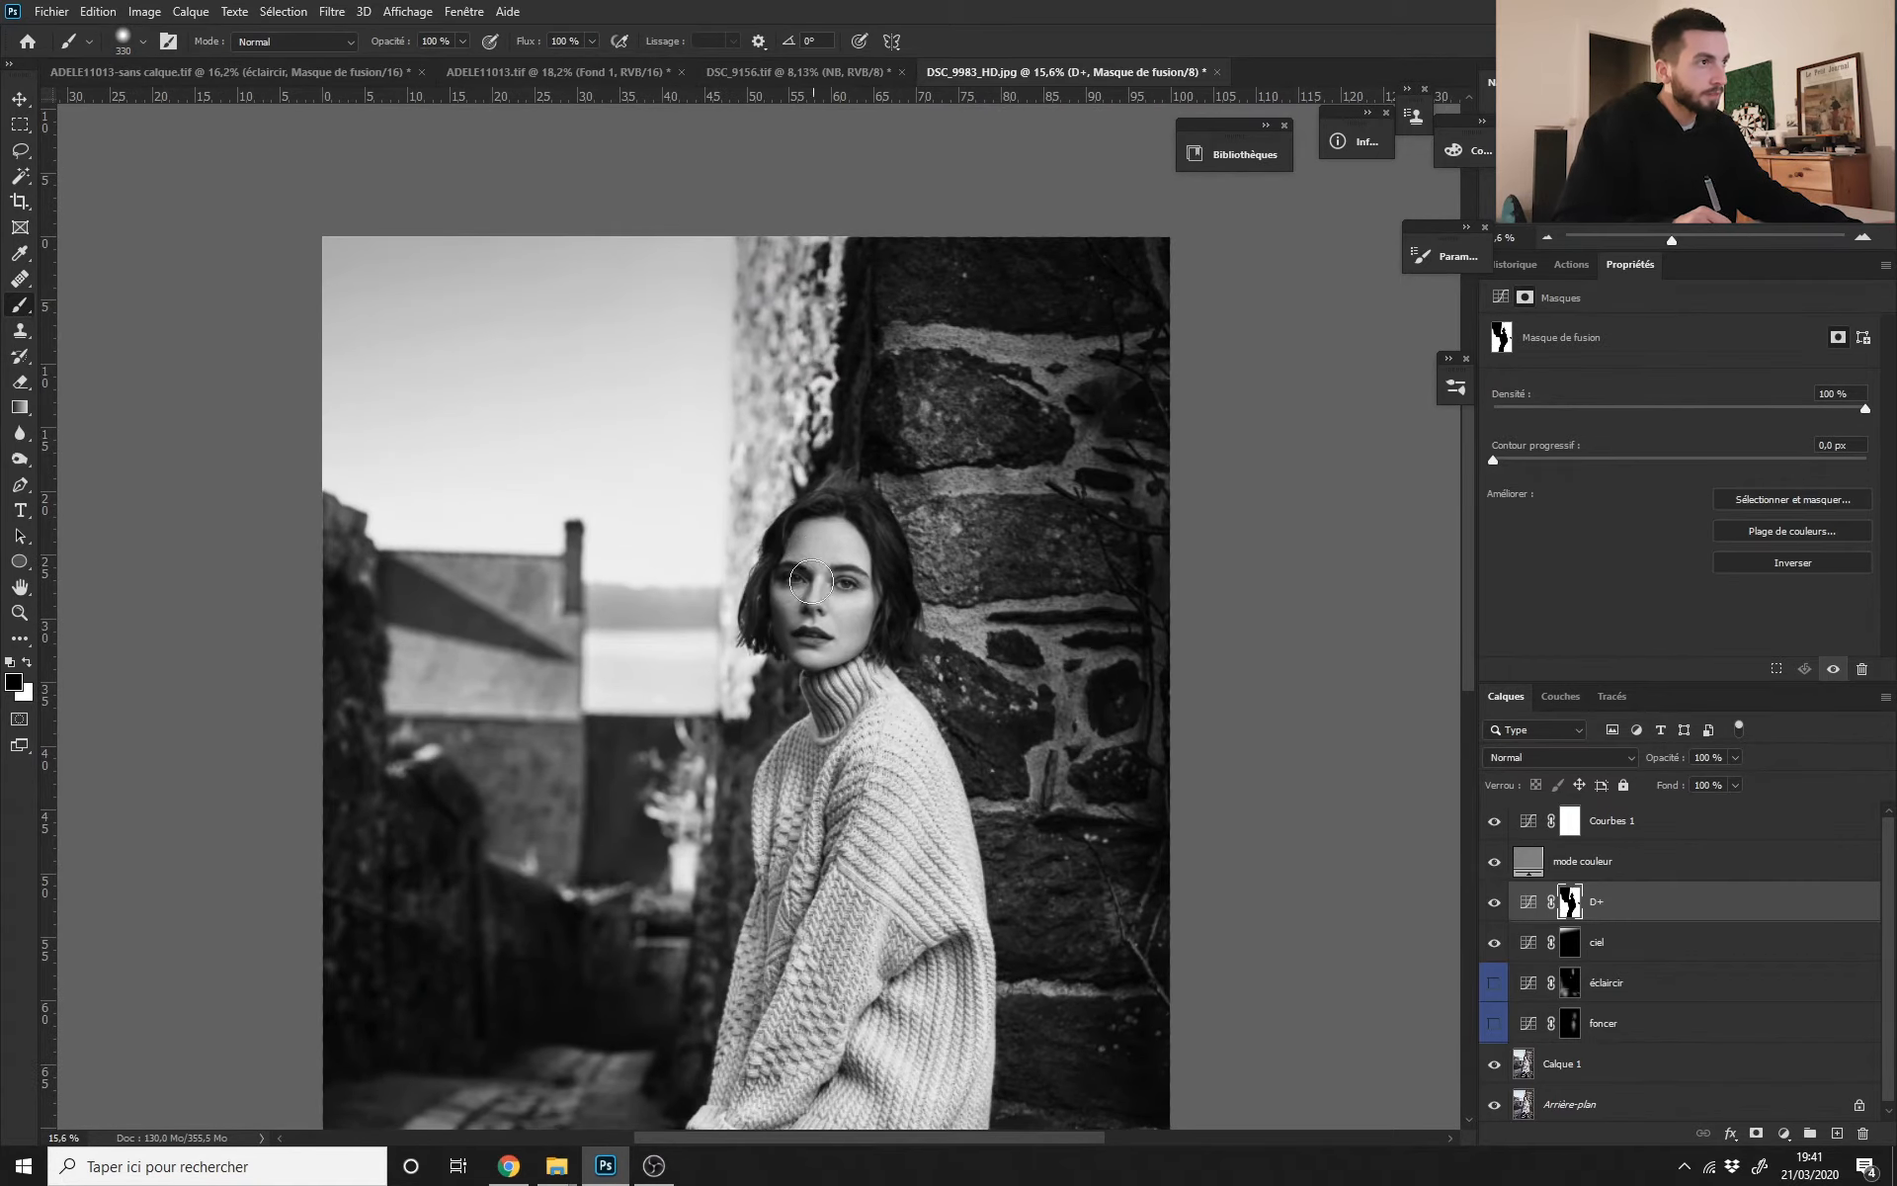
Step: Blend the D+ mask between the sky and the alley with a very large soft brush, clearing with black and restoring with white
{"action": "scroll", "coordinate": [863, 546], "scroll_direction": "down", "scroll_amount": 5}
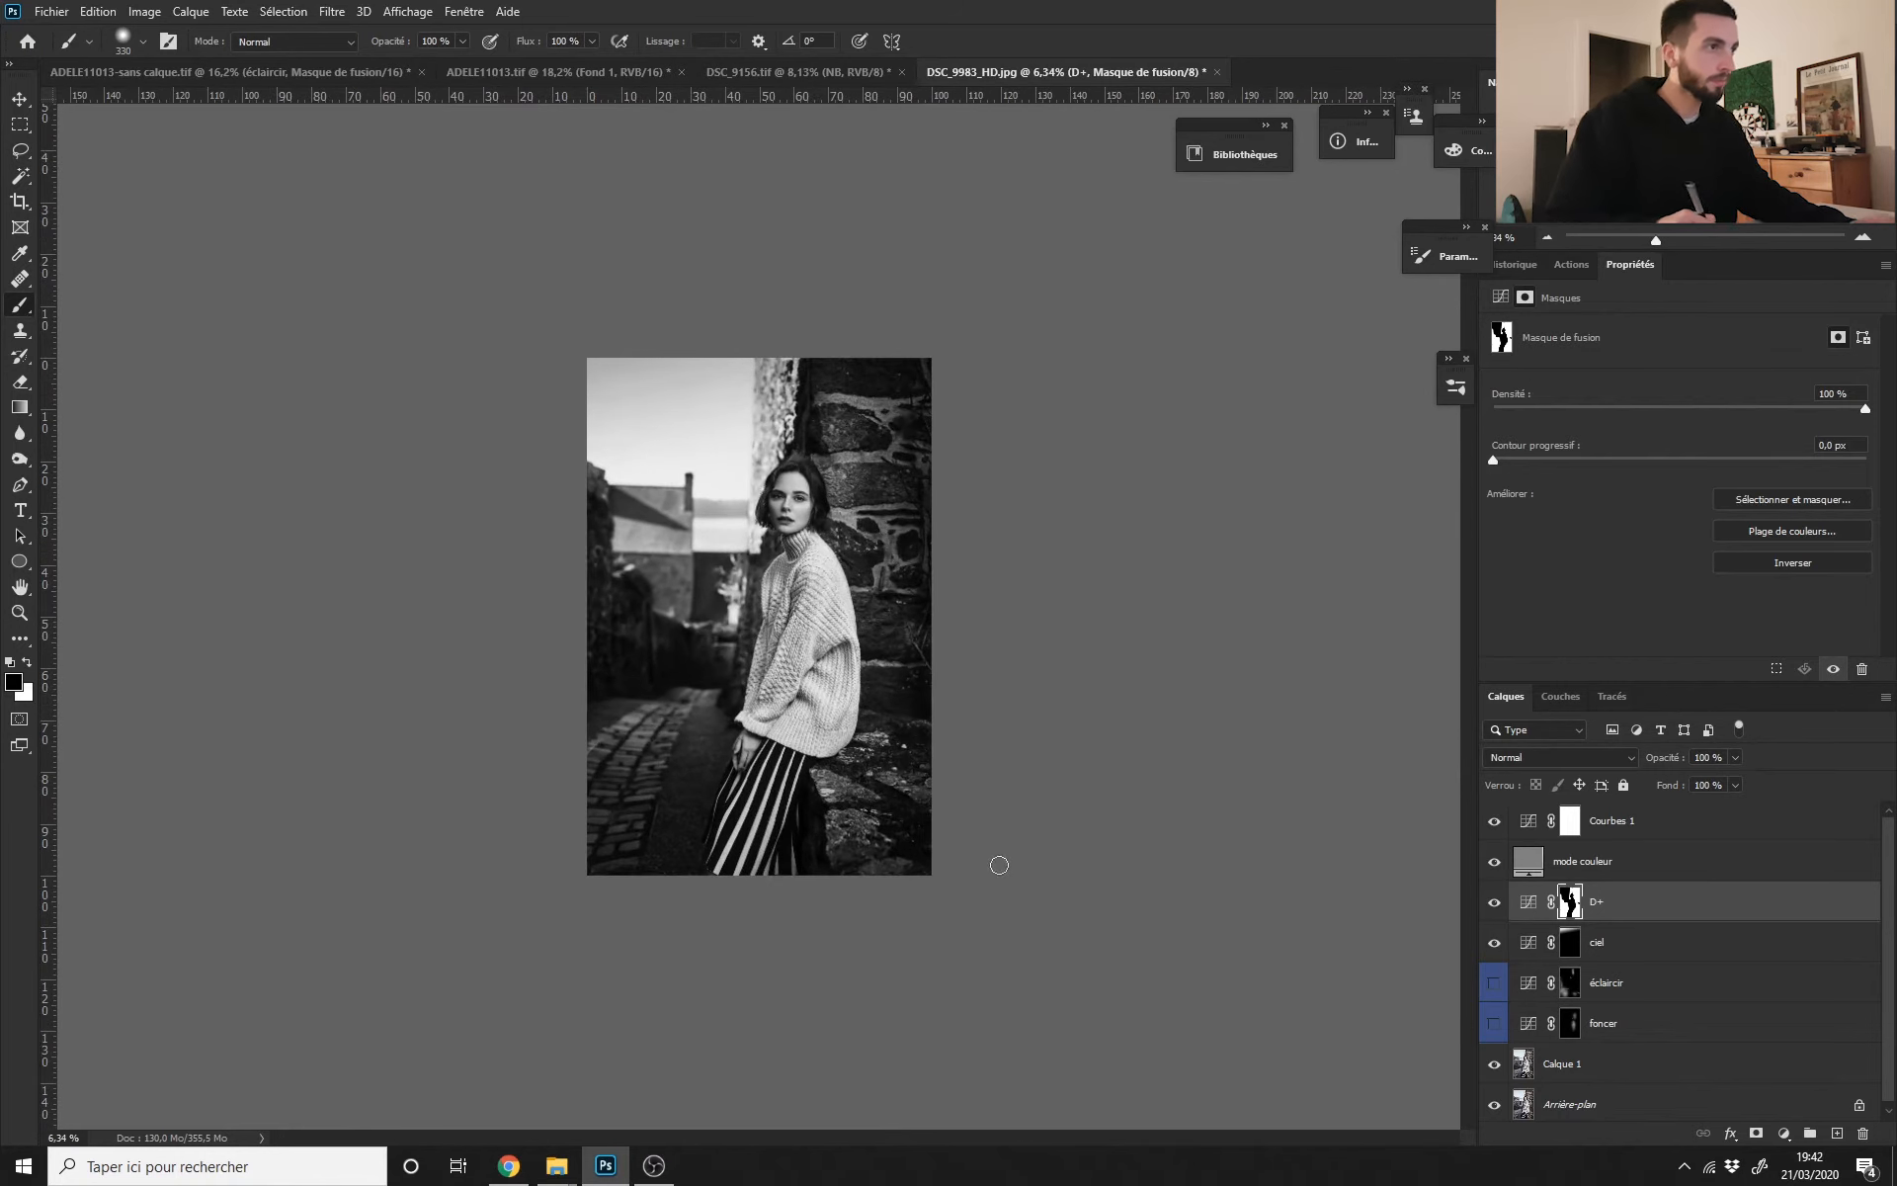
{"action": "scroll", "coordinate": [790, 638], "scroll_direction": "up", "scroll_amount": 2}
{"action": "left_click_drag", "start_coordinate": [664, 507], "coordinate": [694, 507]}
{"action": "left_click_drag", "start_coordinate": [620, 560], "coordinate": [639, 224]}
{"action": "key", "text": "x"}
{"action": "mouse_move", "coordinate": [637, 485]}
{"action": "left_mouse_down"}
{"action": "mouse_move", "coordinate": [647, 544]}
{"action": "mouse_move", "coordinate": [623, 606]}
{"action": "left_mouse_up"}
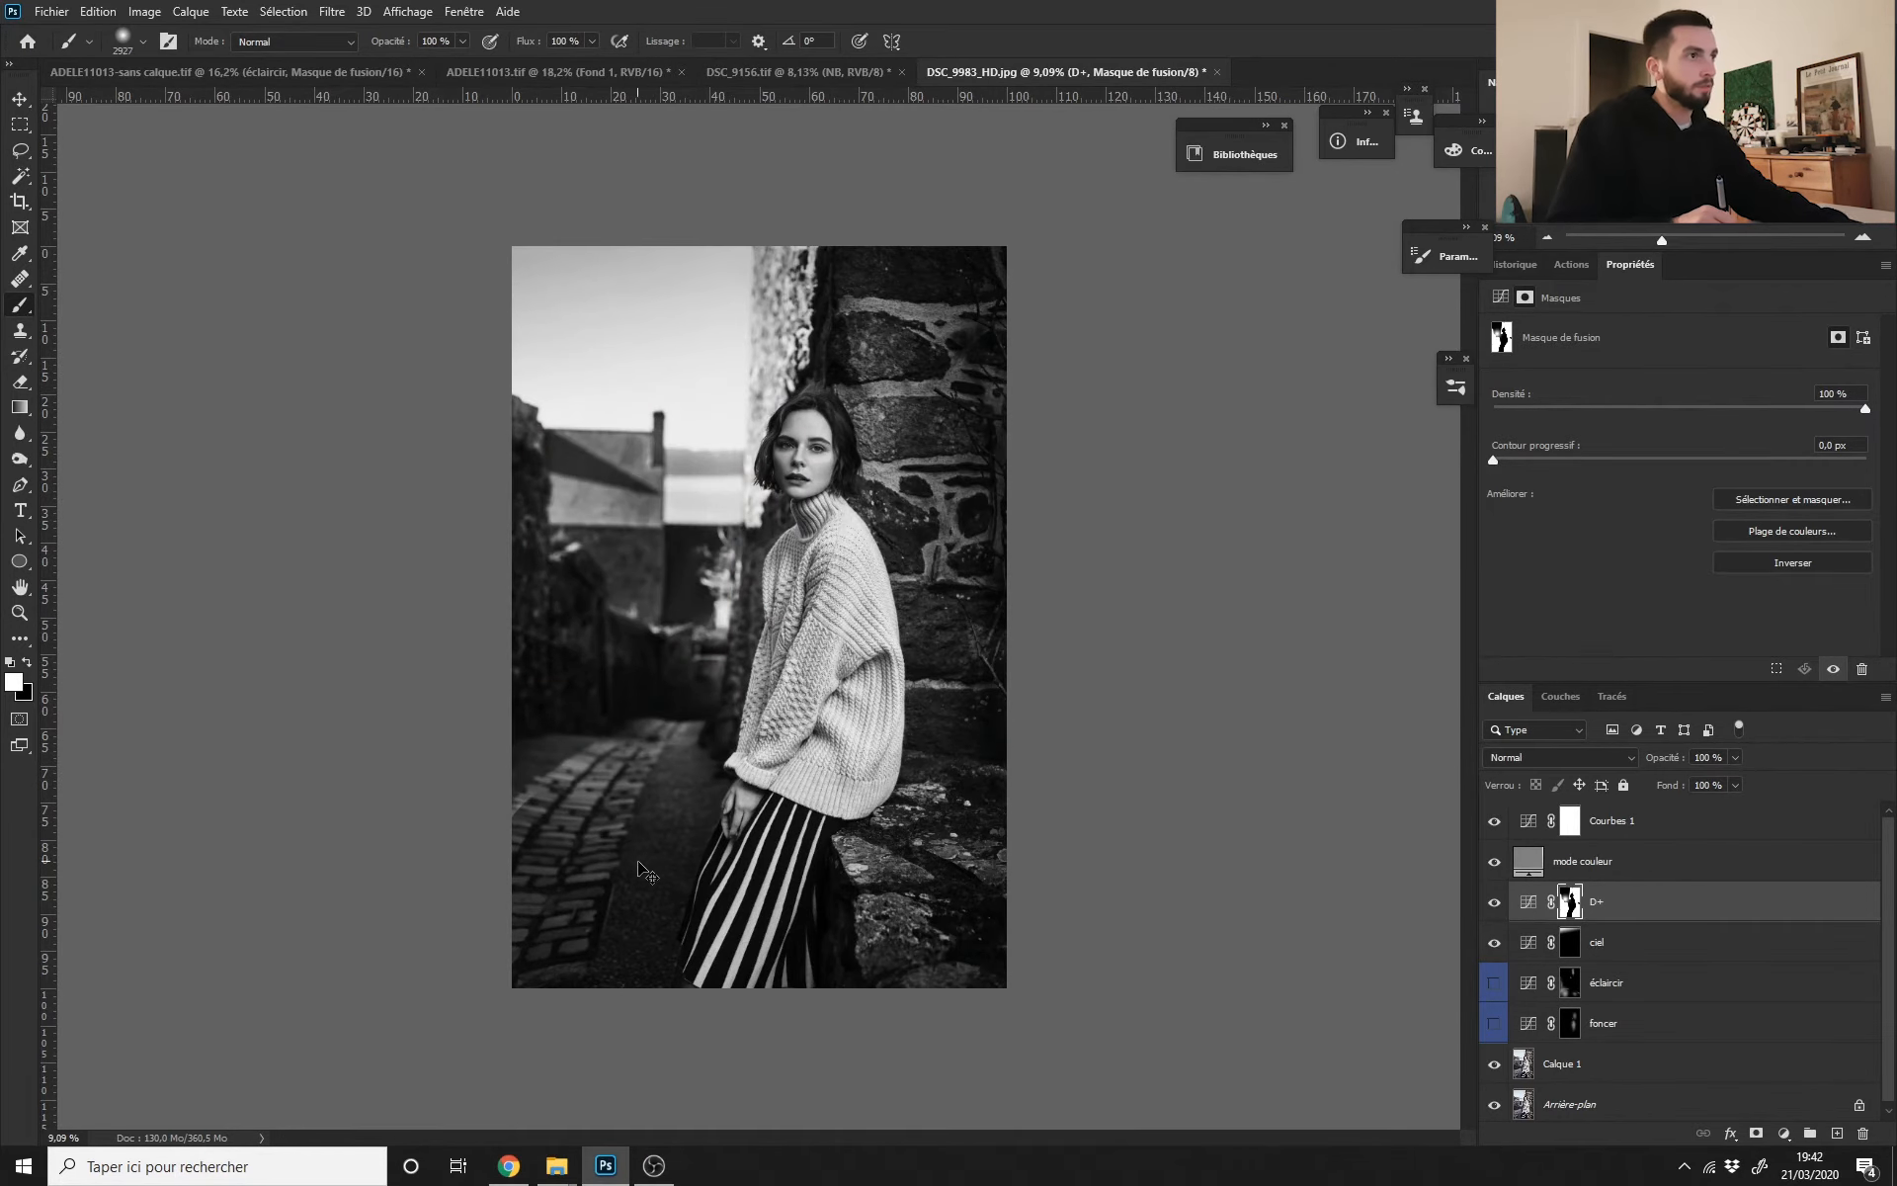
Step: Raise the D+ curve's midpoint slightly to soften the darkening, and toggle the layer's visibility to compare
{"action": "left_click", "coordinate": [1528, 901]}
{"action": "left_click_drag", "start_coordinate": [1699, 551], "coordinate": [1699, 545]}
{"action": "scroll", "coordinate": [1353, 771], "scroll_direction": "down", "scroll_amount": 2}
{"action": "scroll", "coordinate": [1340, 813], "scroll_direction": "up", "scroll_amount": 2}
{"action": "left_click", "coordinate": [1495, 904]}
{"action": "left_click", "coordinate": [1496, 906]}
{"action": "left_click", "coordinate": [1498, 909]}
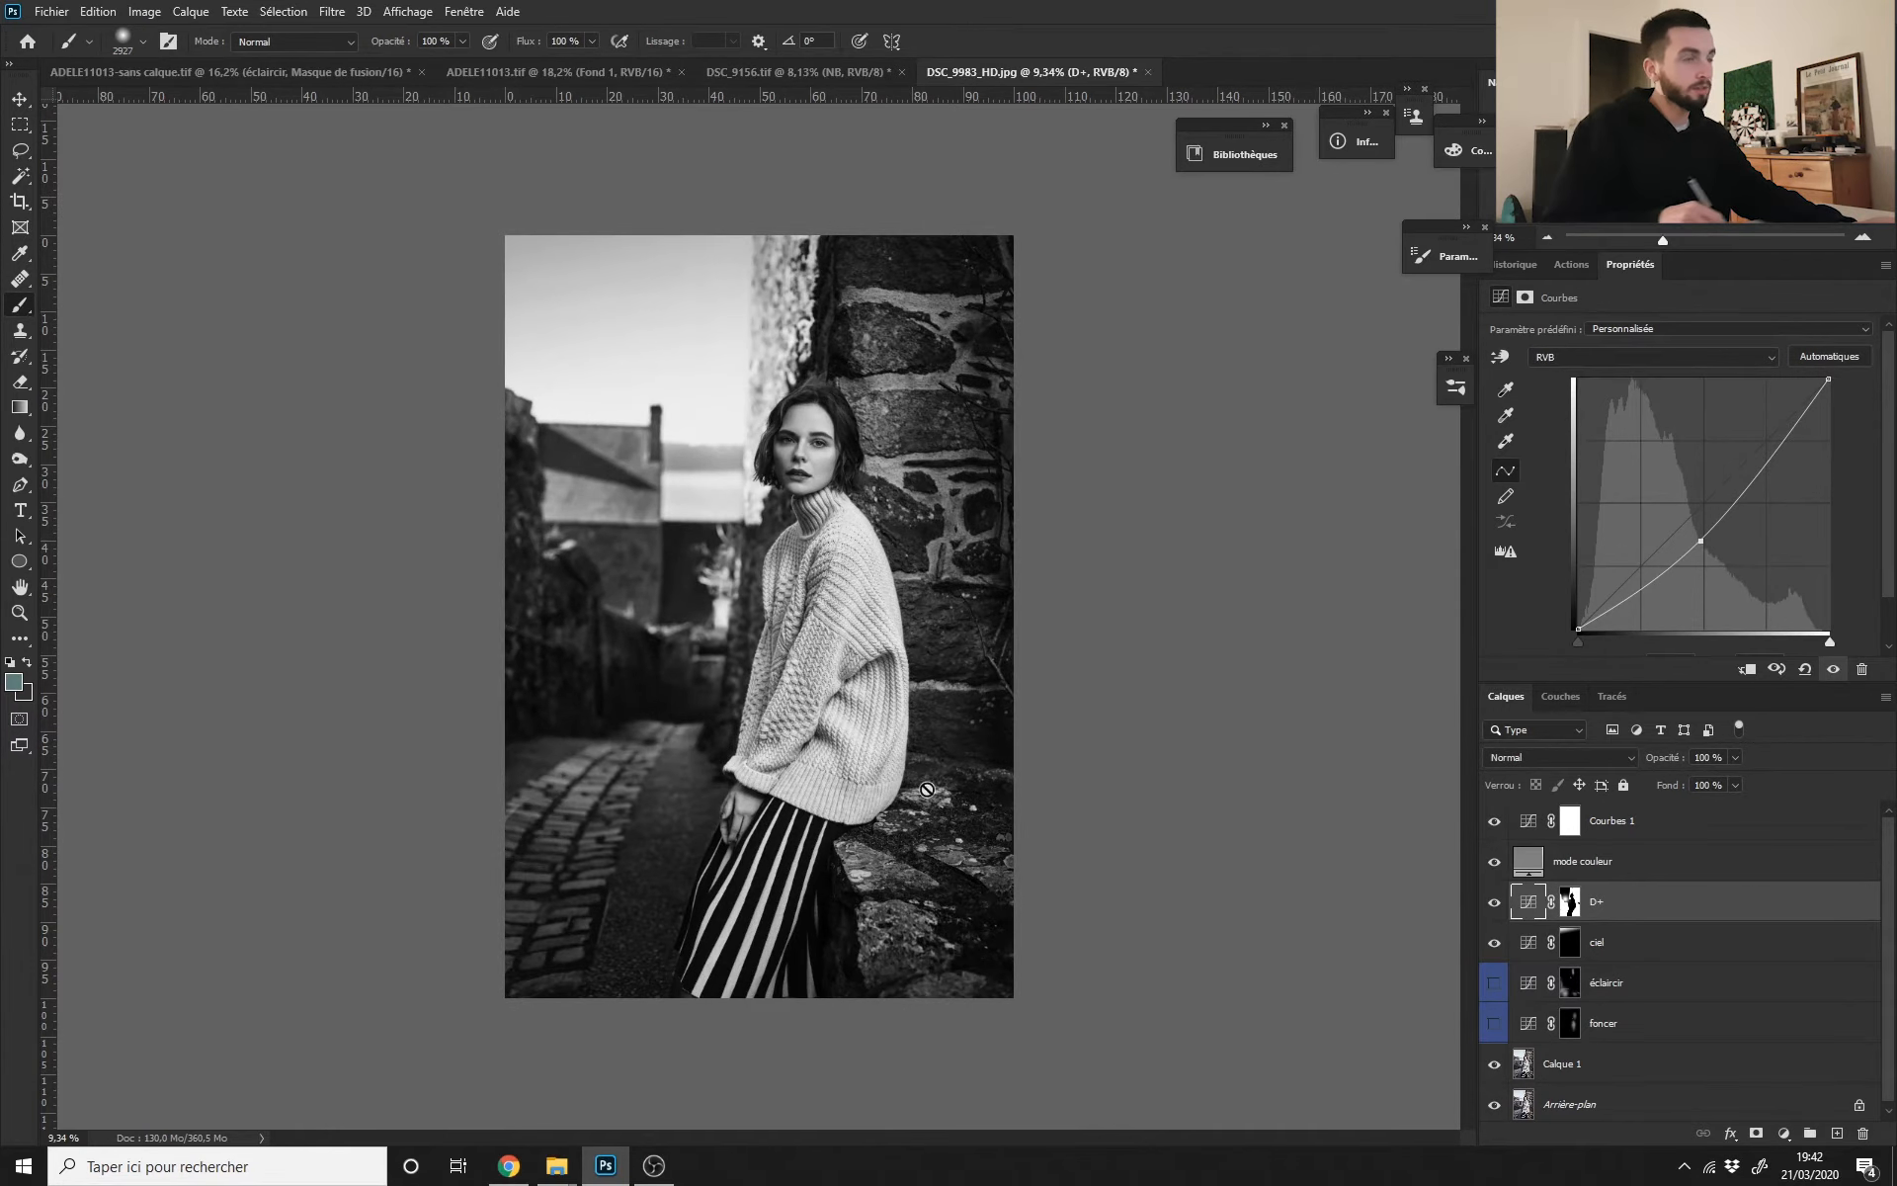
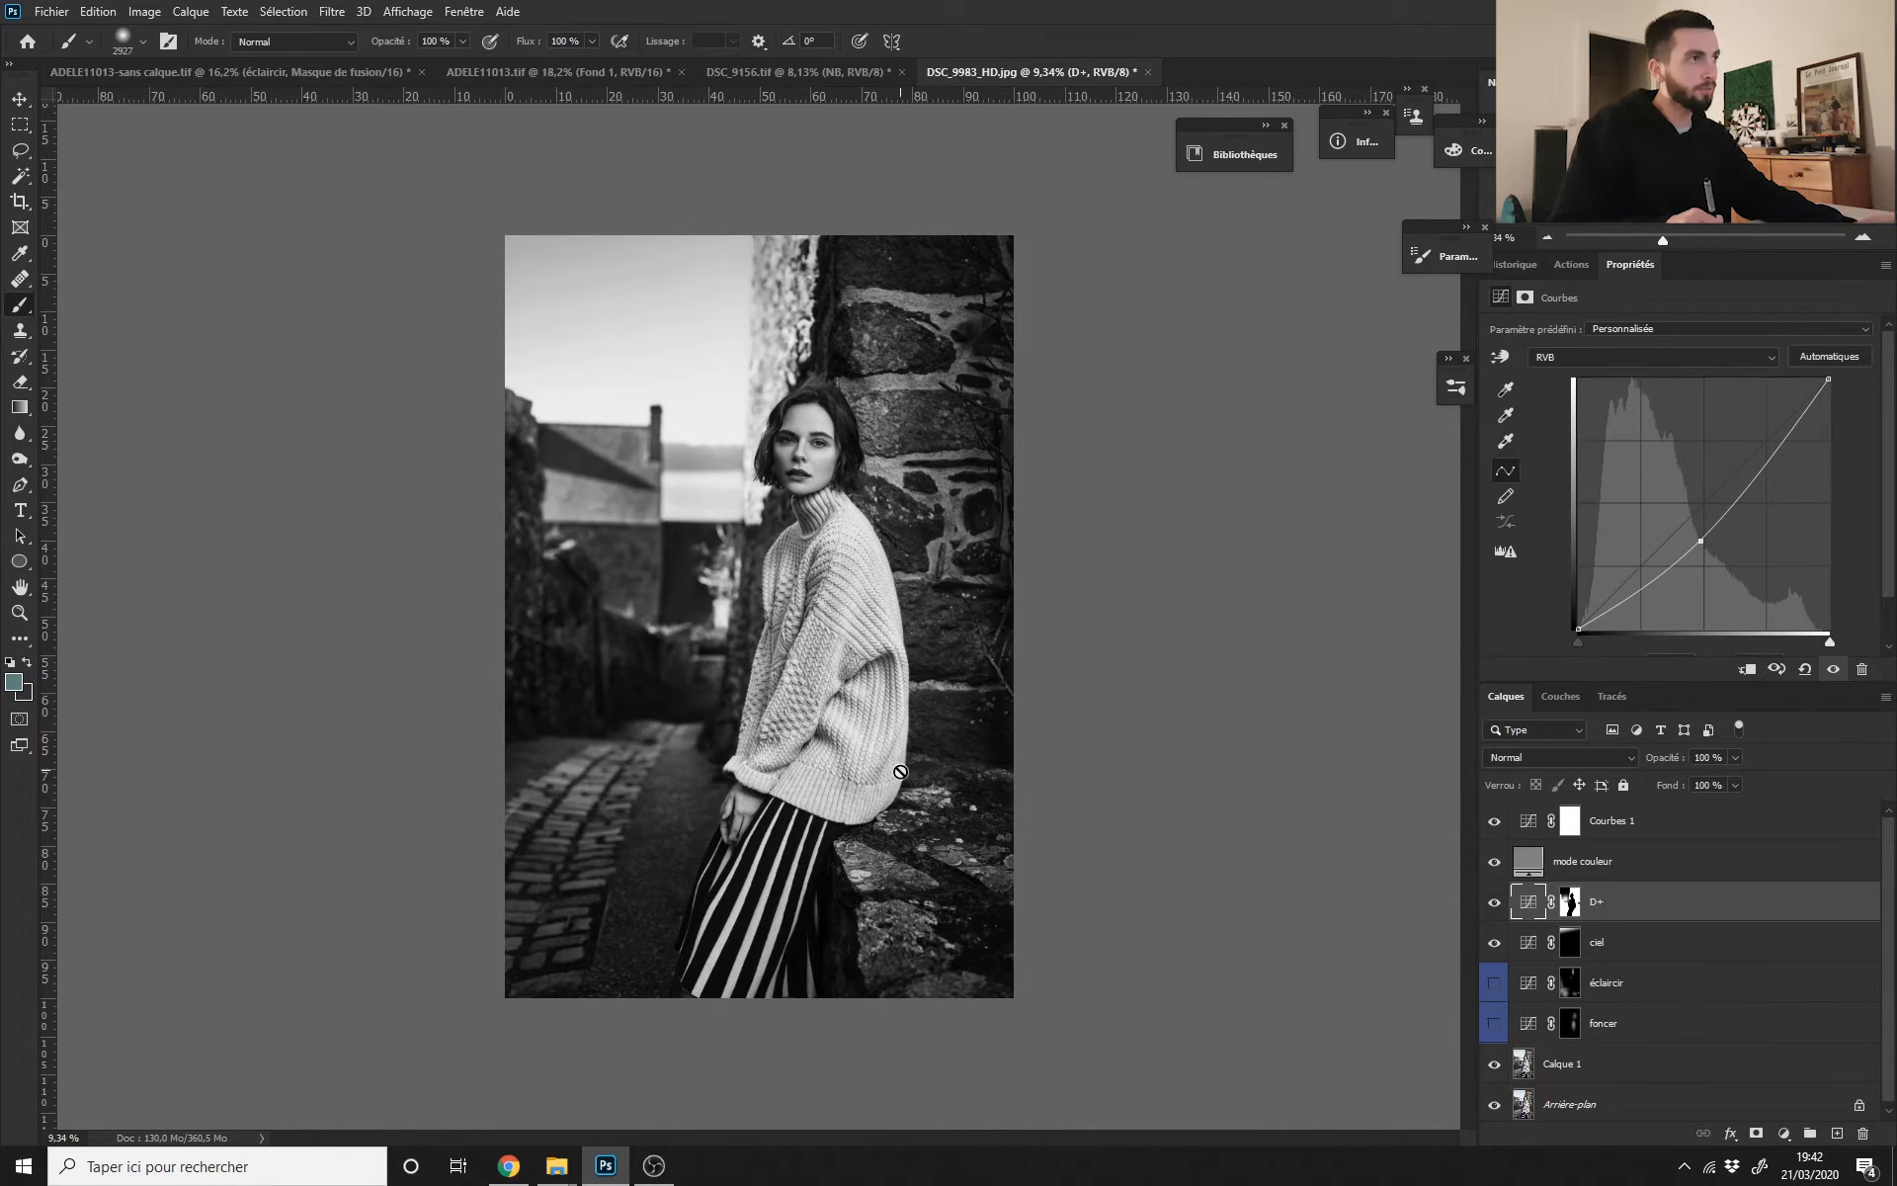
Step: Hide the "ciel" layer and compare the photo with D+ off and on
{"action": "left_click", "coordinate": [1494, 944]}
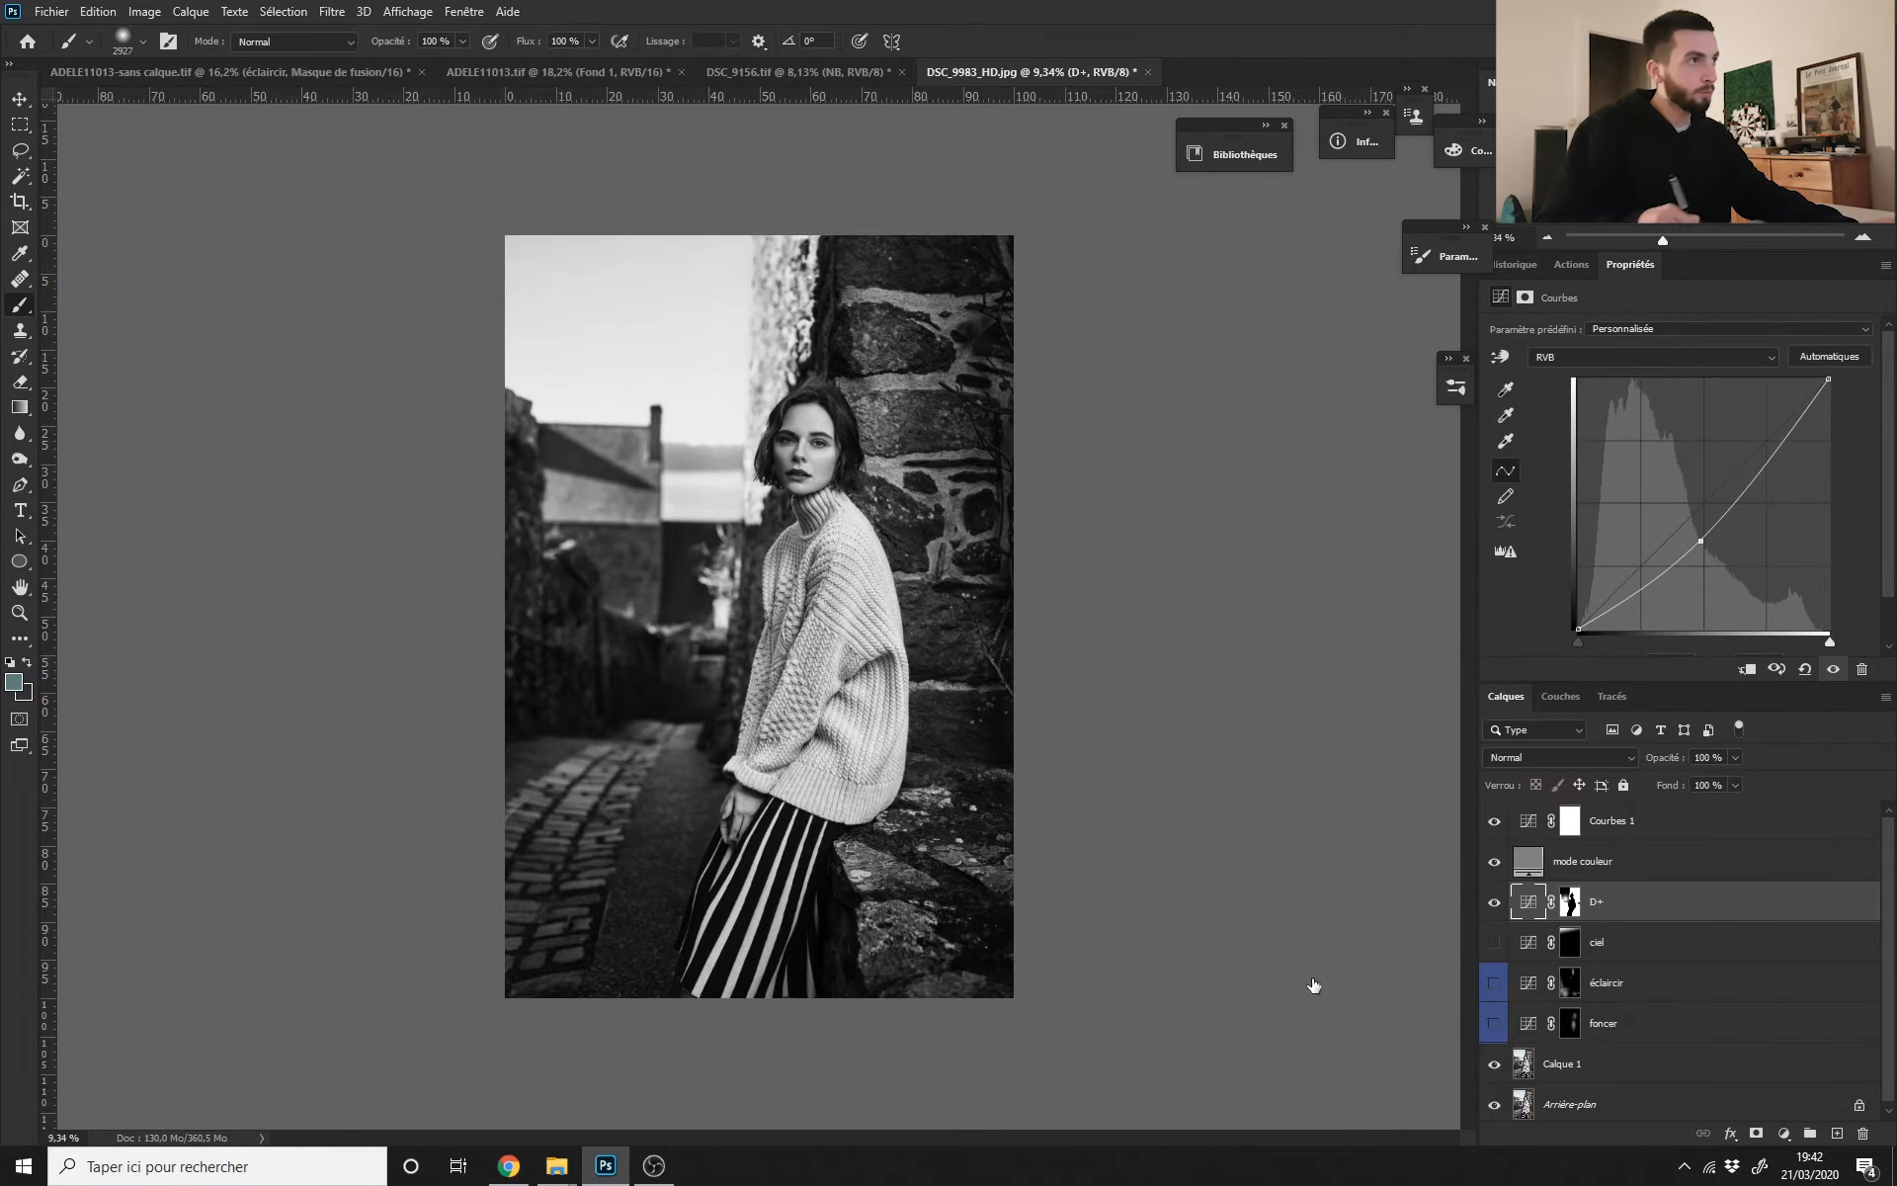
{"action": "scroll", "coordinate": [1389, 995], "scroll_direction": "up", "scroll_amount": 1}
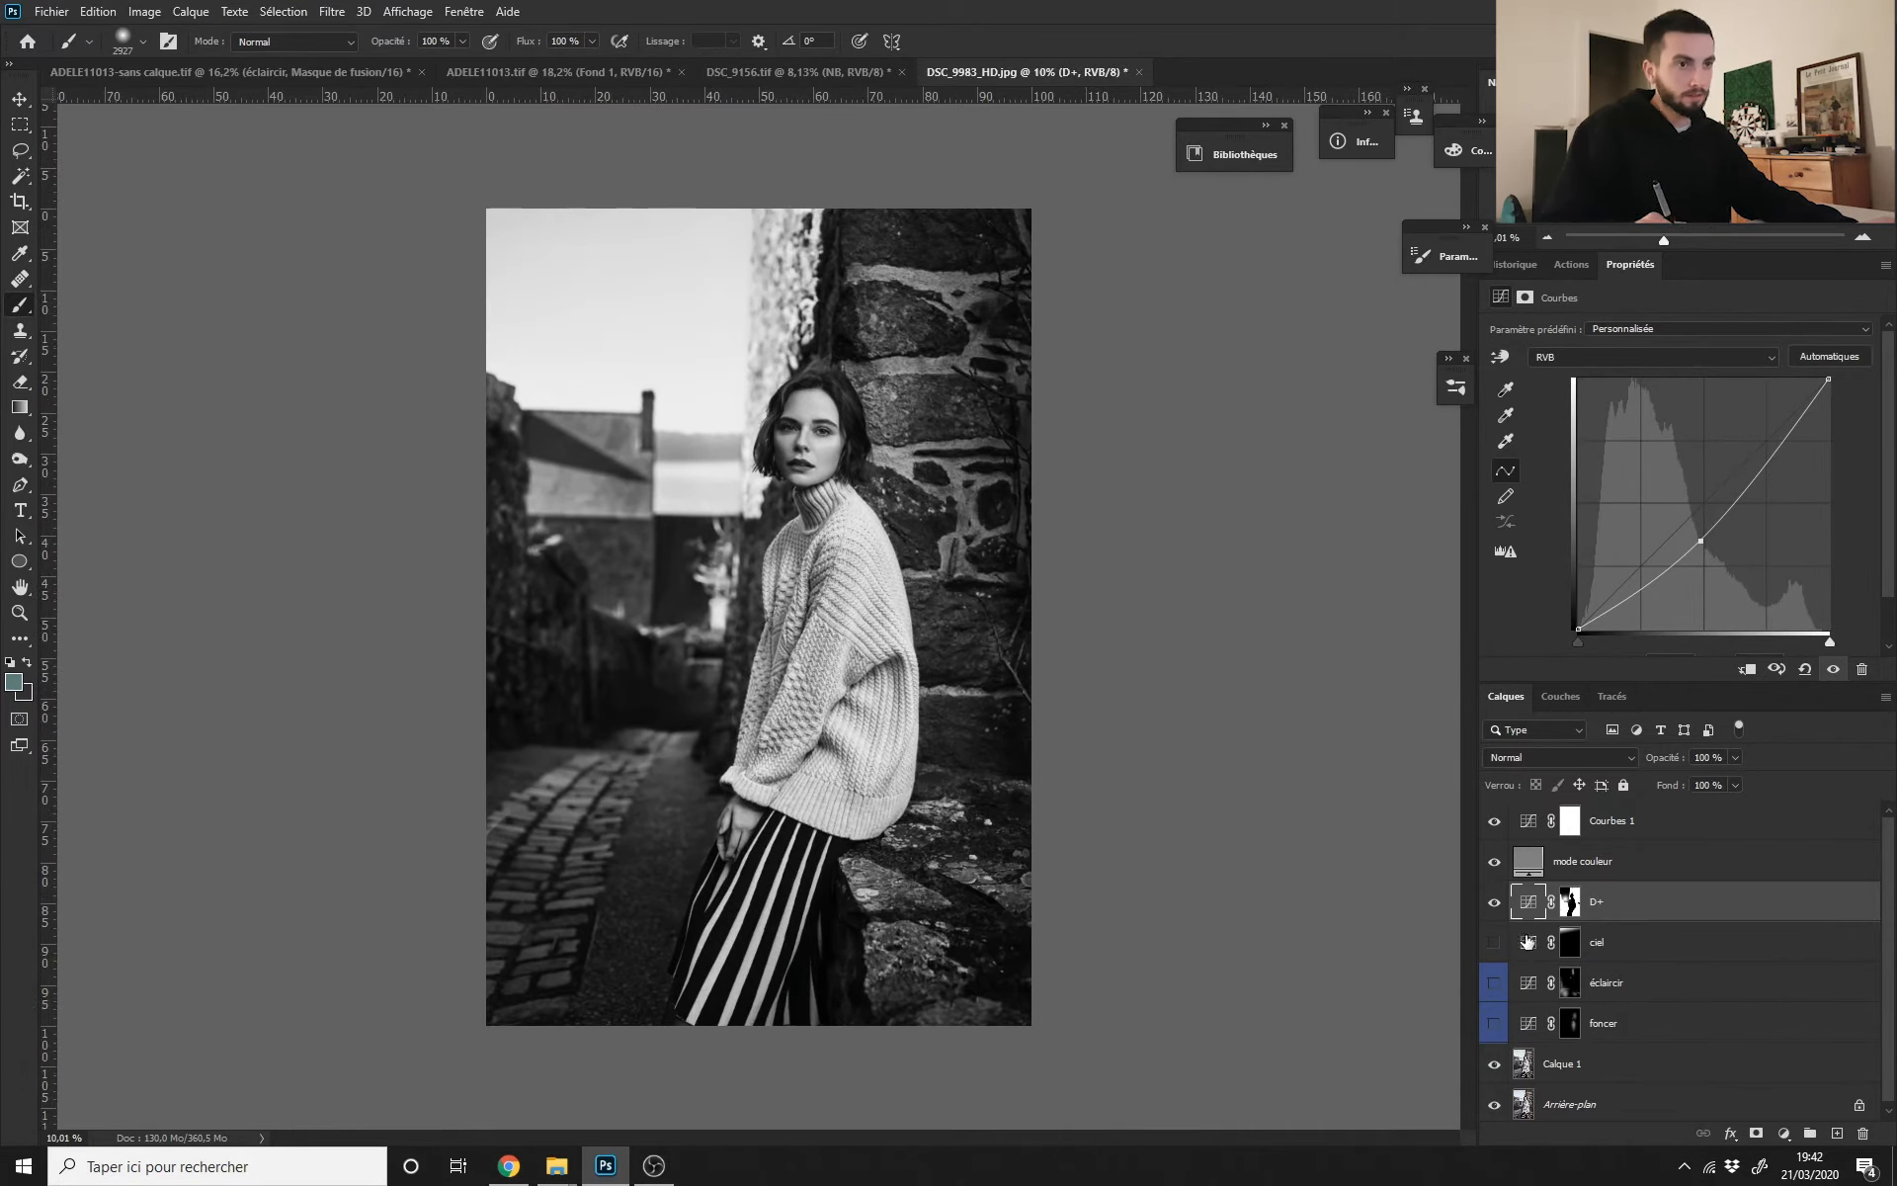
{"action": "left_click", "coordinate": [1493, 904]}
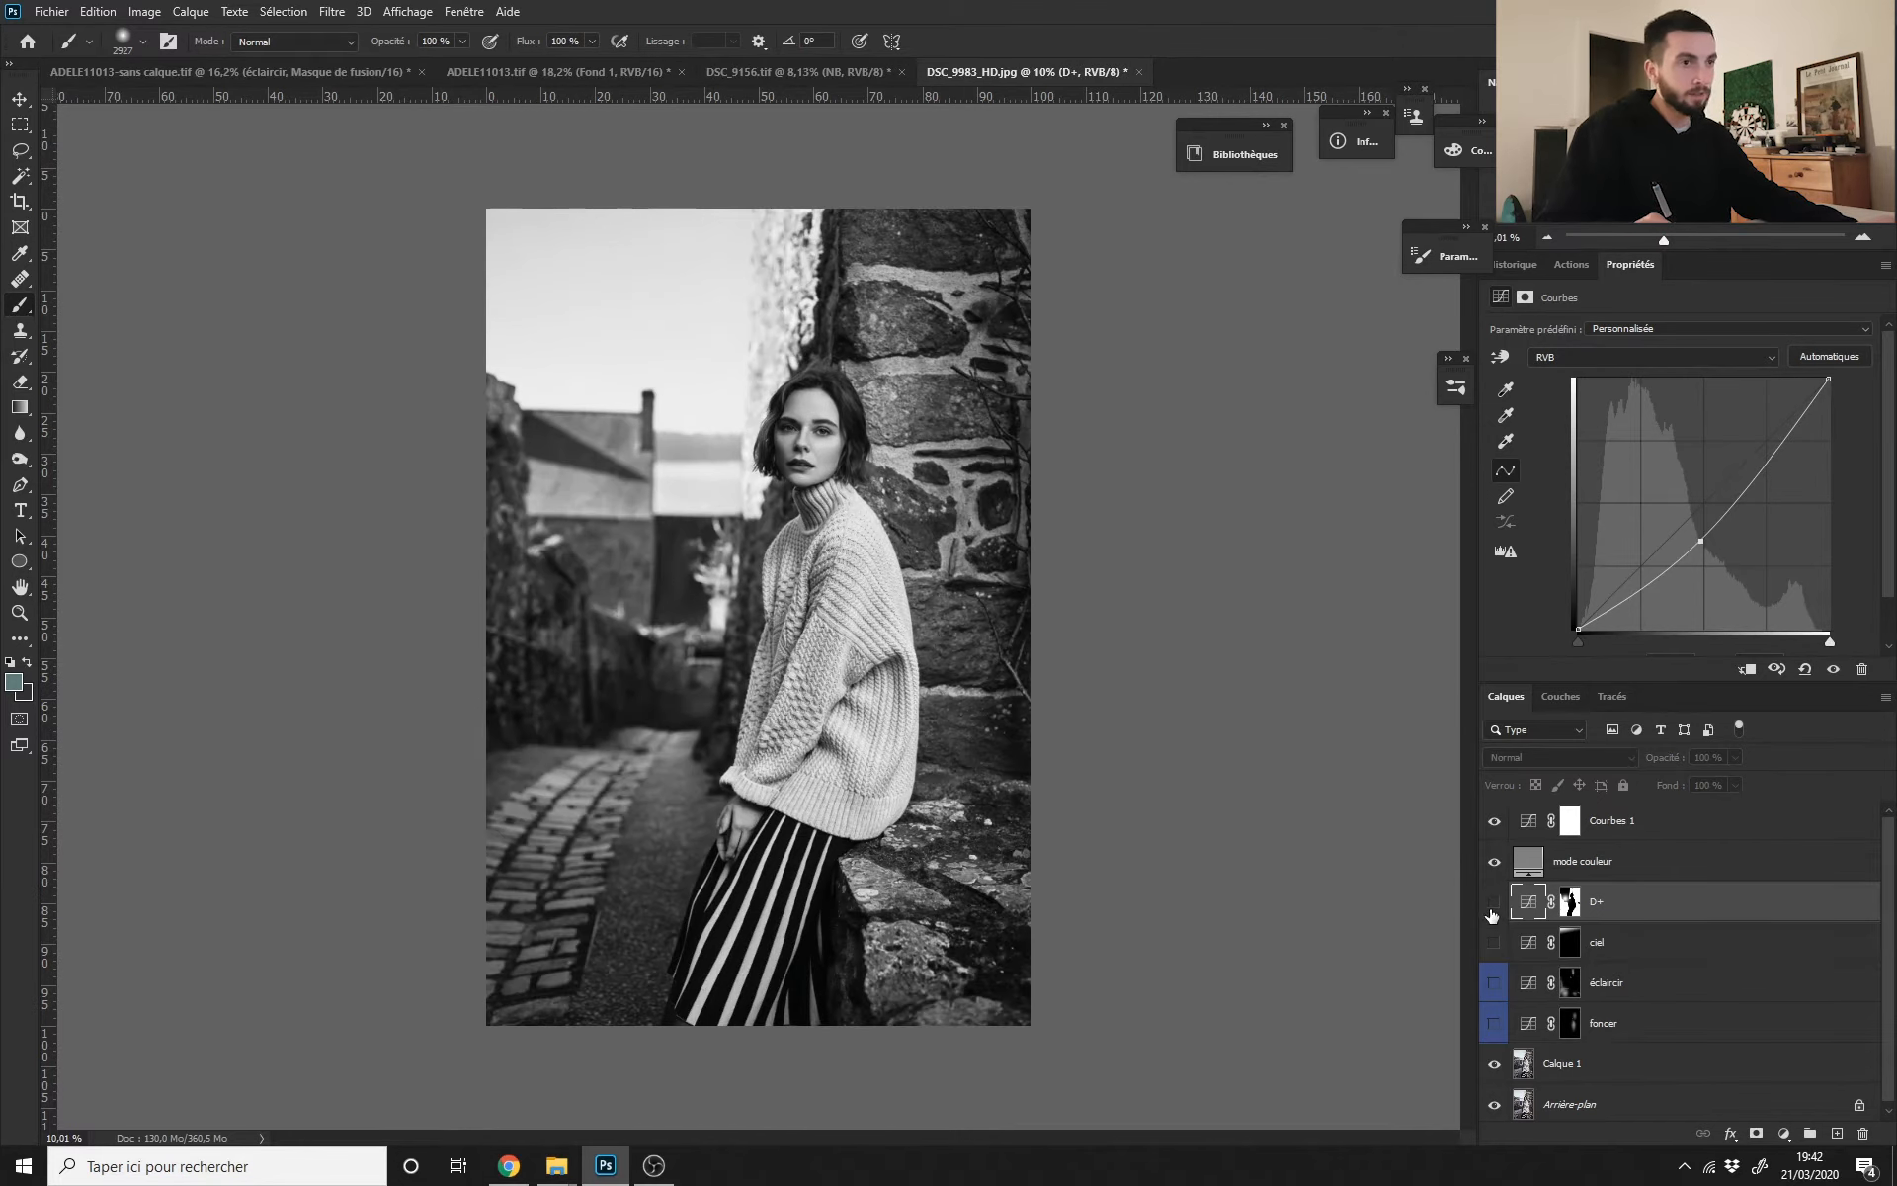
{"action": "left_click", "coordinate": [1493, 903]}
Step: Add a Curves adjustment layer directly above D+, lift its midtones above the diagonal, and invert its mask to black
{"action": "left_click", "coordinate": [1784, 1134]}
{"action": "left_click", "coordinate": [1716, 880]}
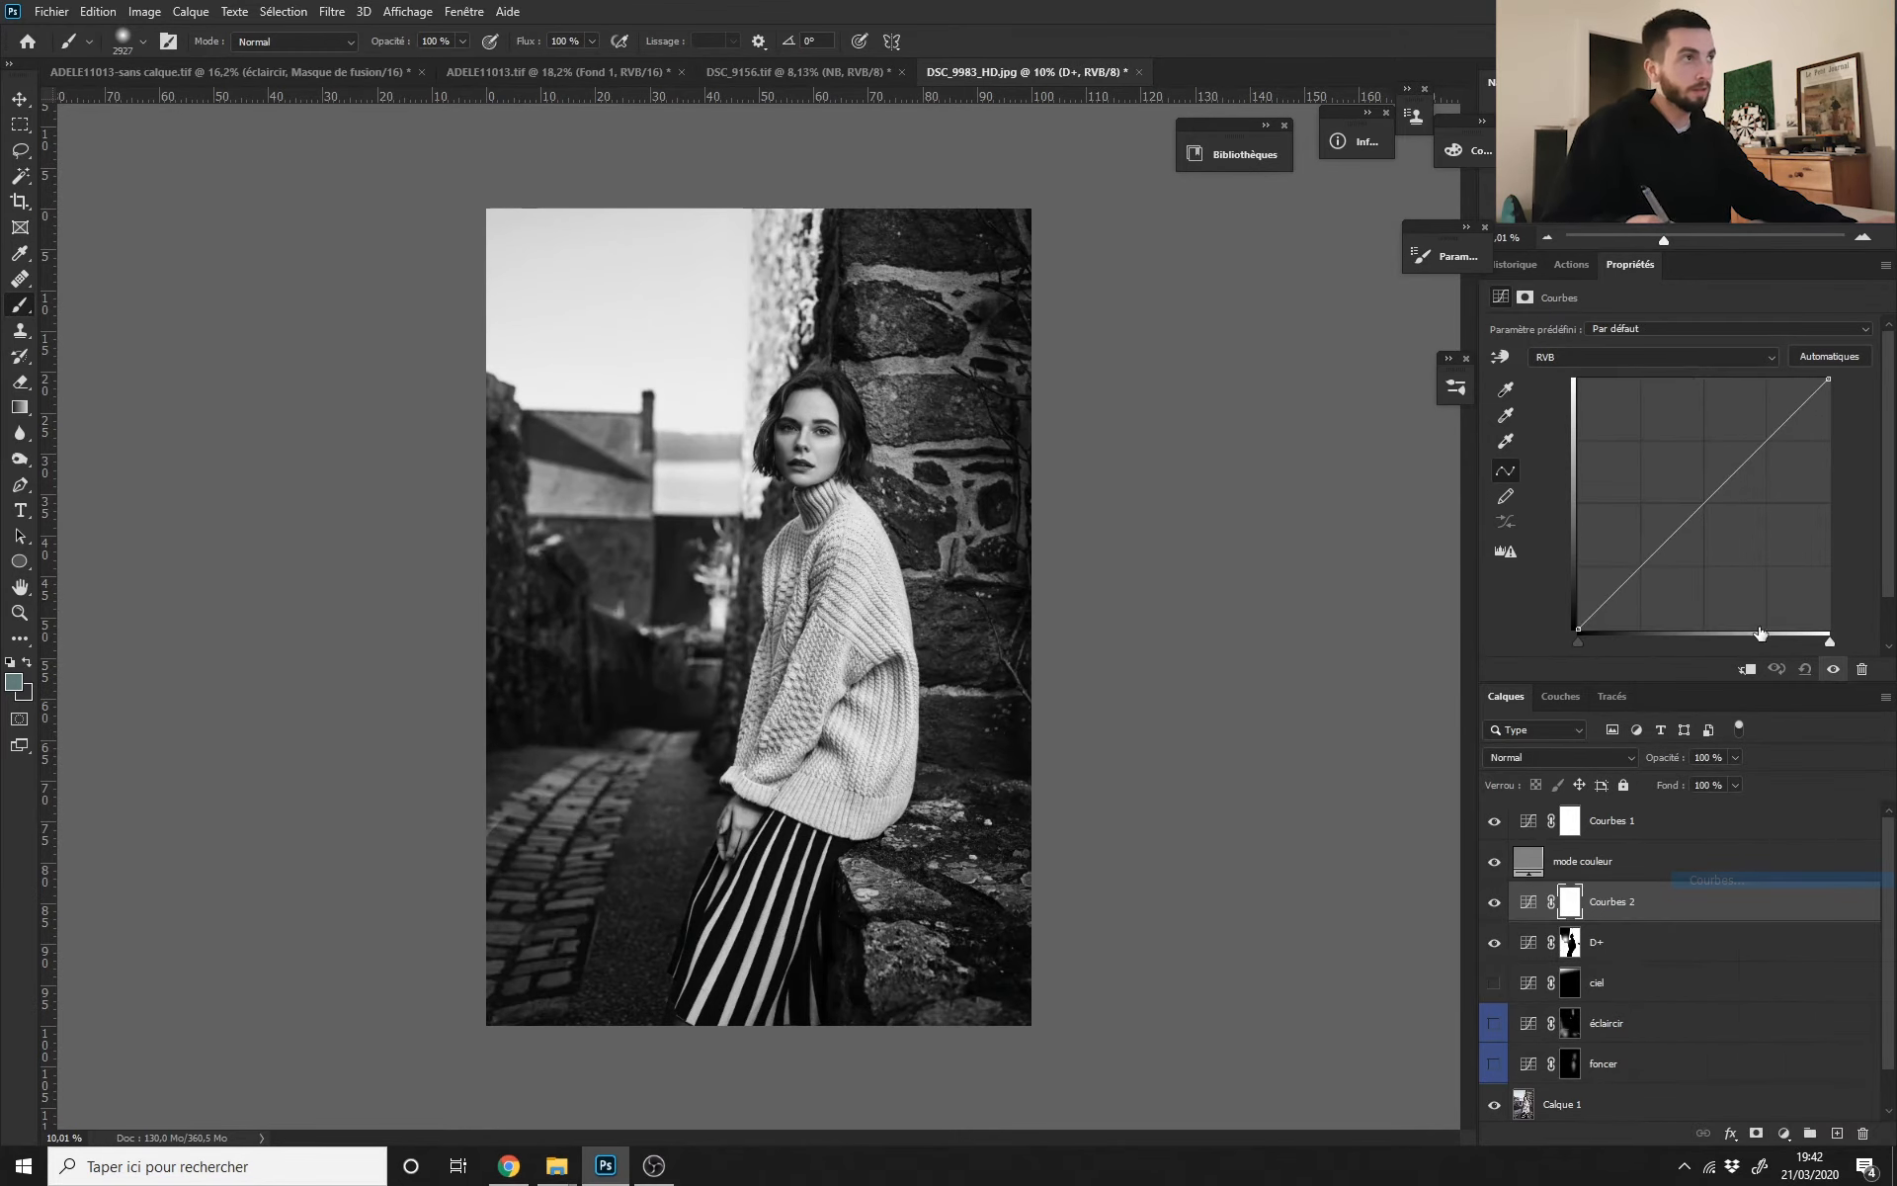
{"action": "left_click_drag", "start_coordinate": [1700, 526], "coordinate": [1695, 457]}
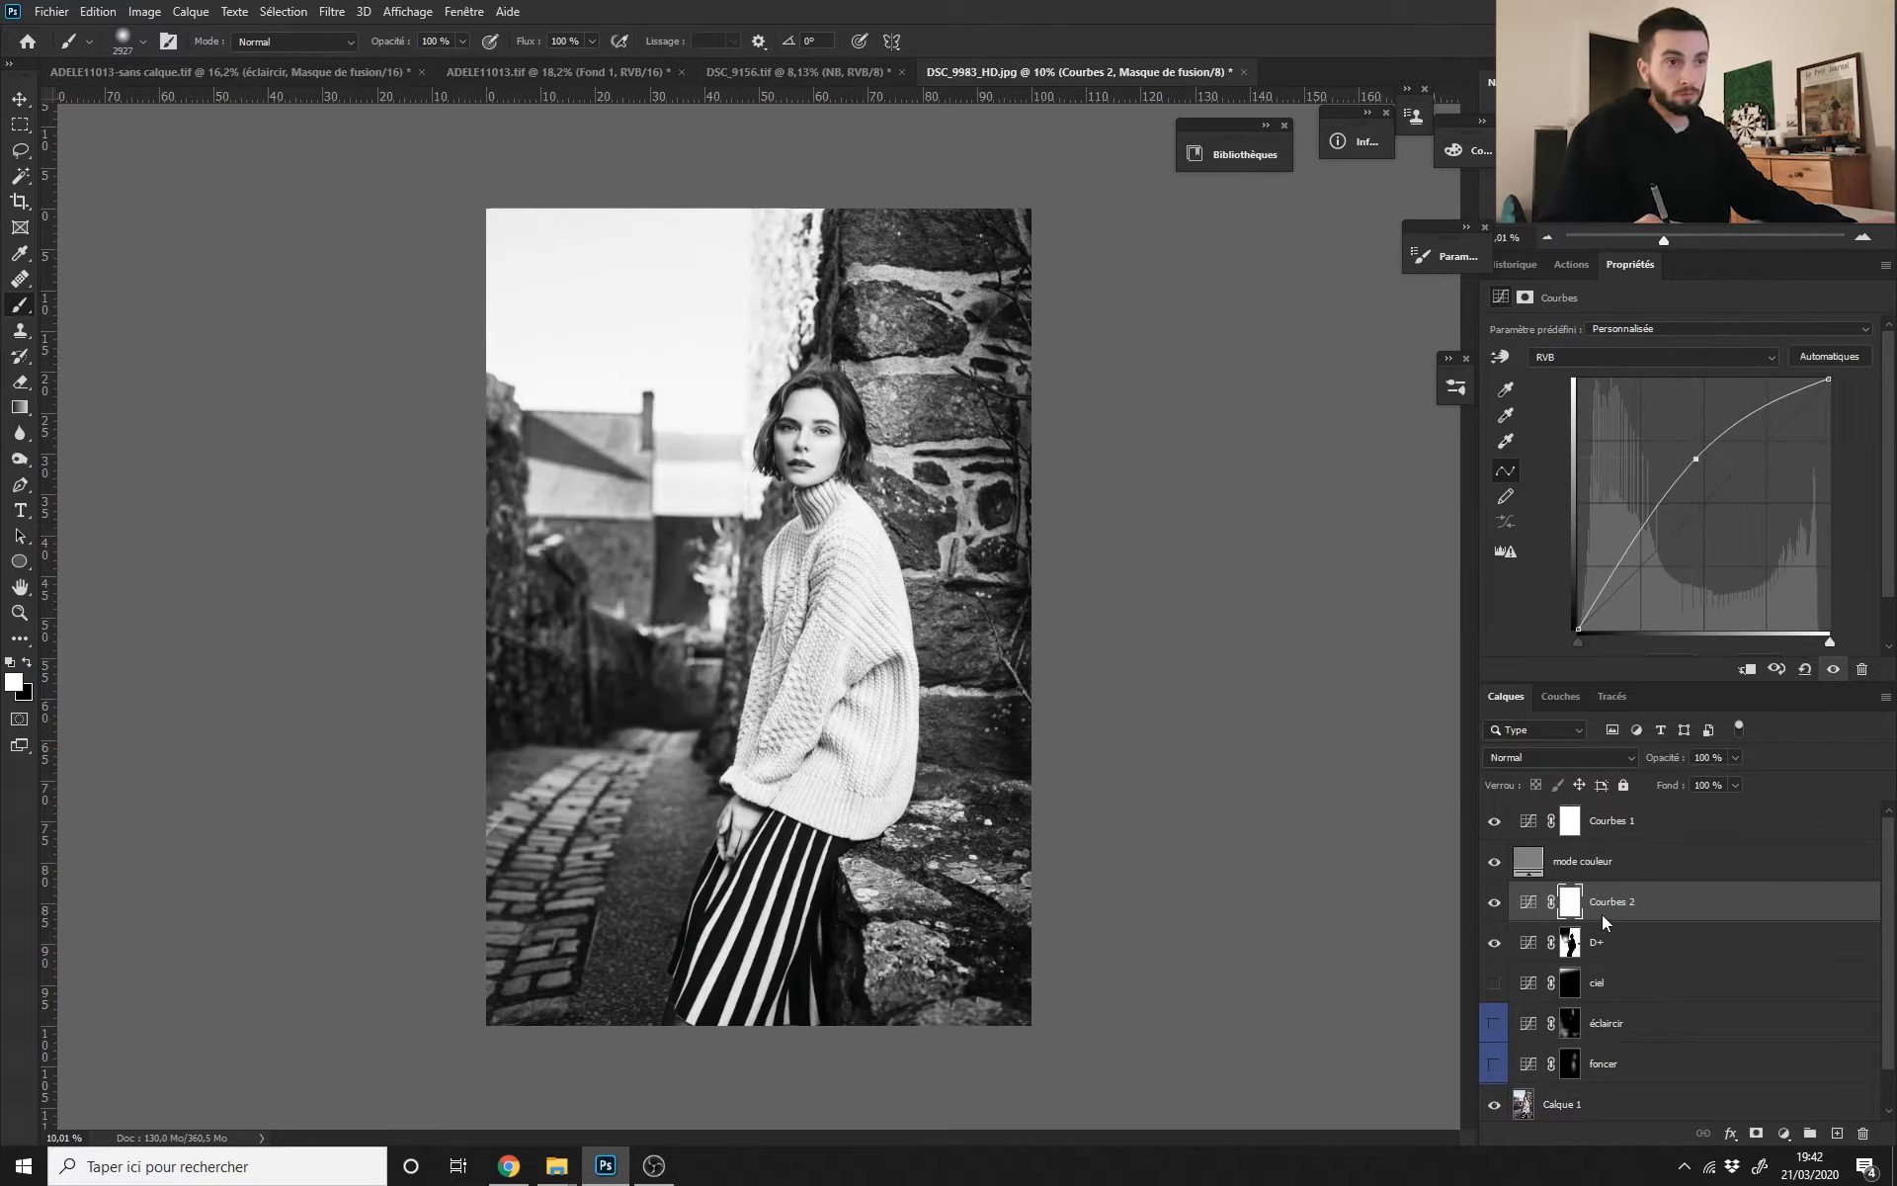
{"action": "left_click", "coordinate": [1570, 902]}
{"action": "key", "text": "ctrl+i"}
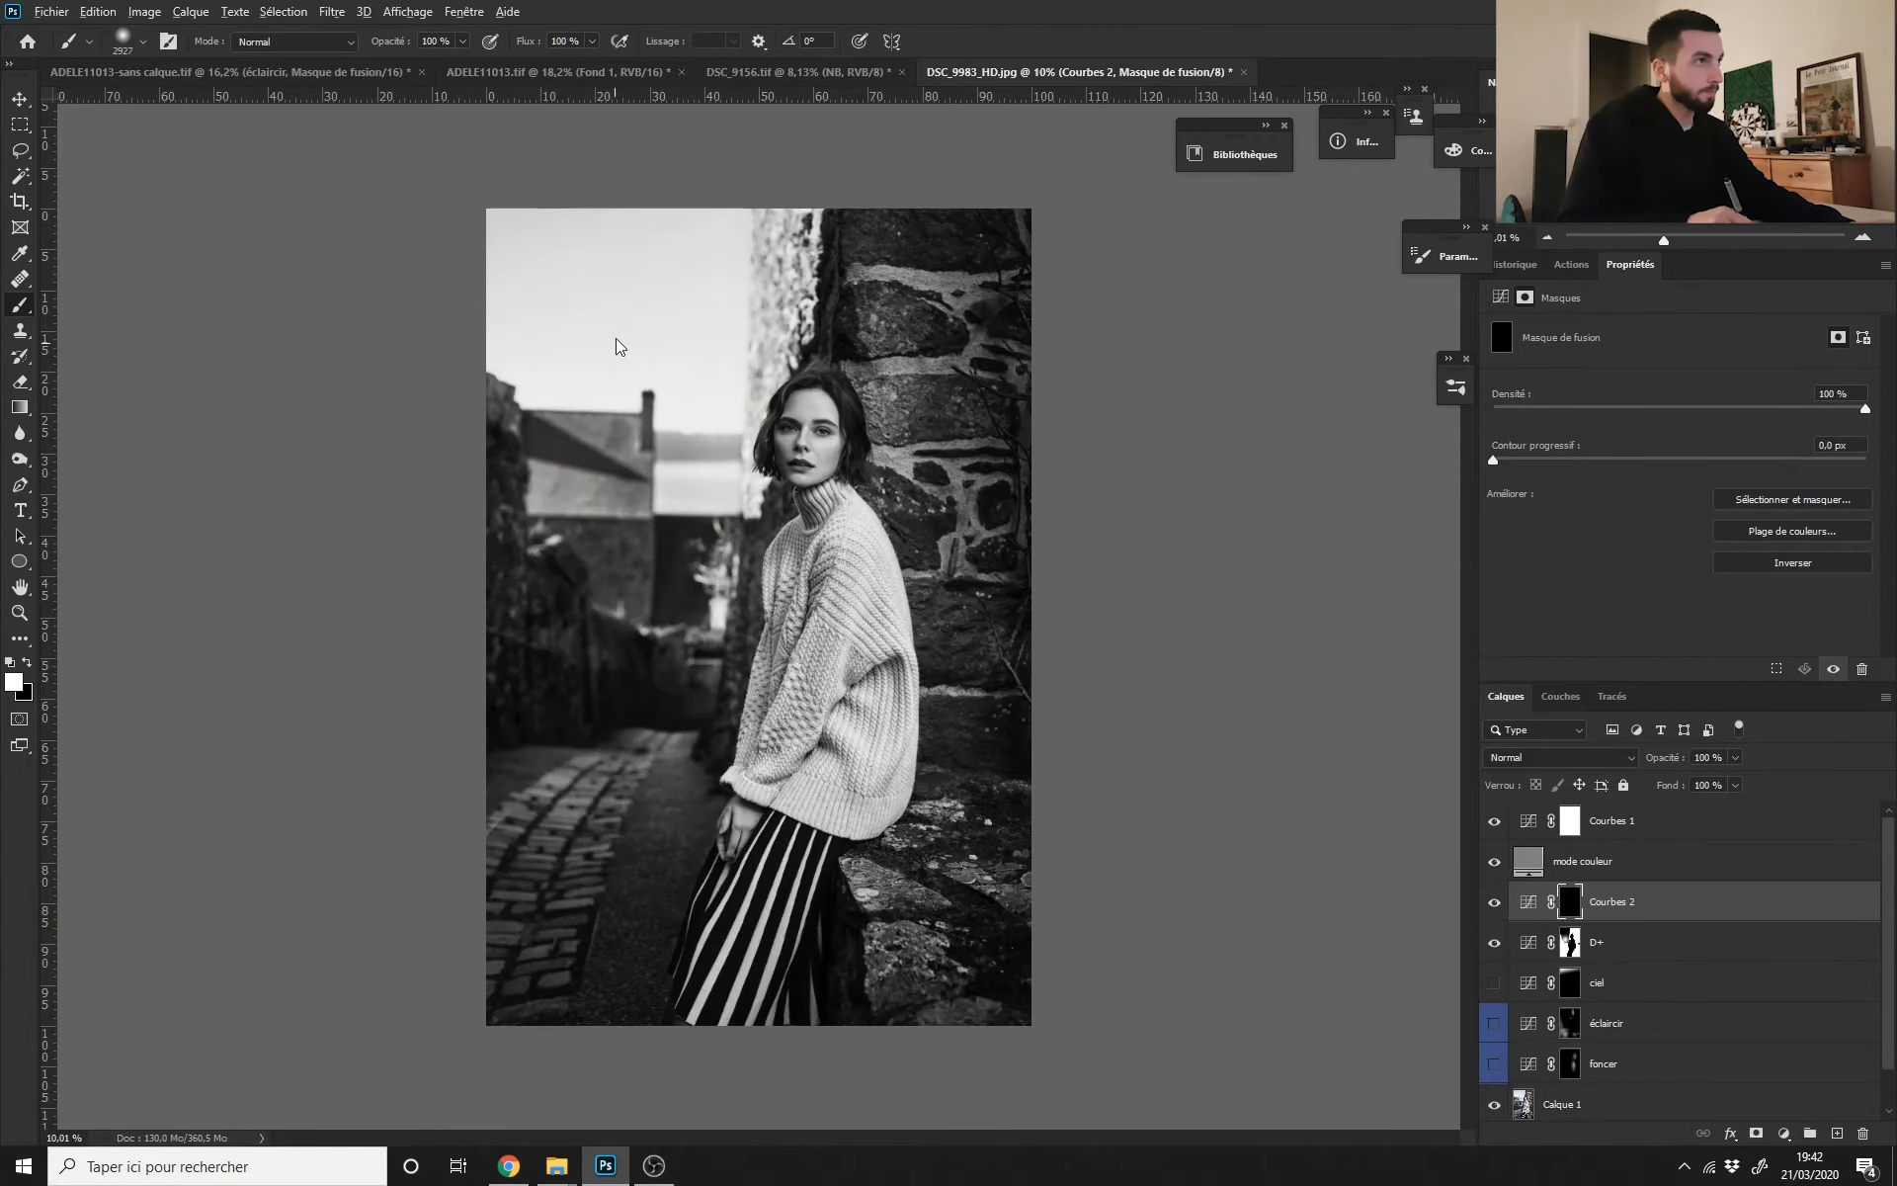
Step: Select the sky with the Magic Wand at tolerance 10, brighten it by painting white on the new Curves mask, and deselect
{"action": "key", "text": "w"}
{"action": "left_click", "coordinate": [581, 375]}
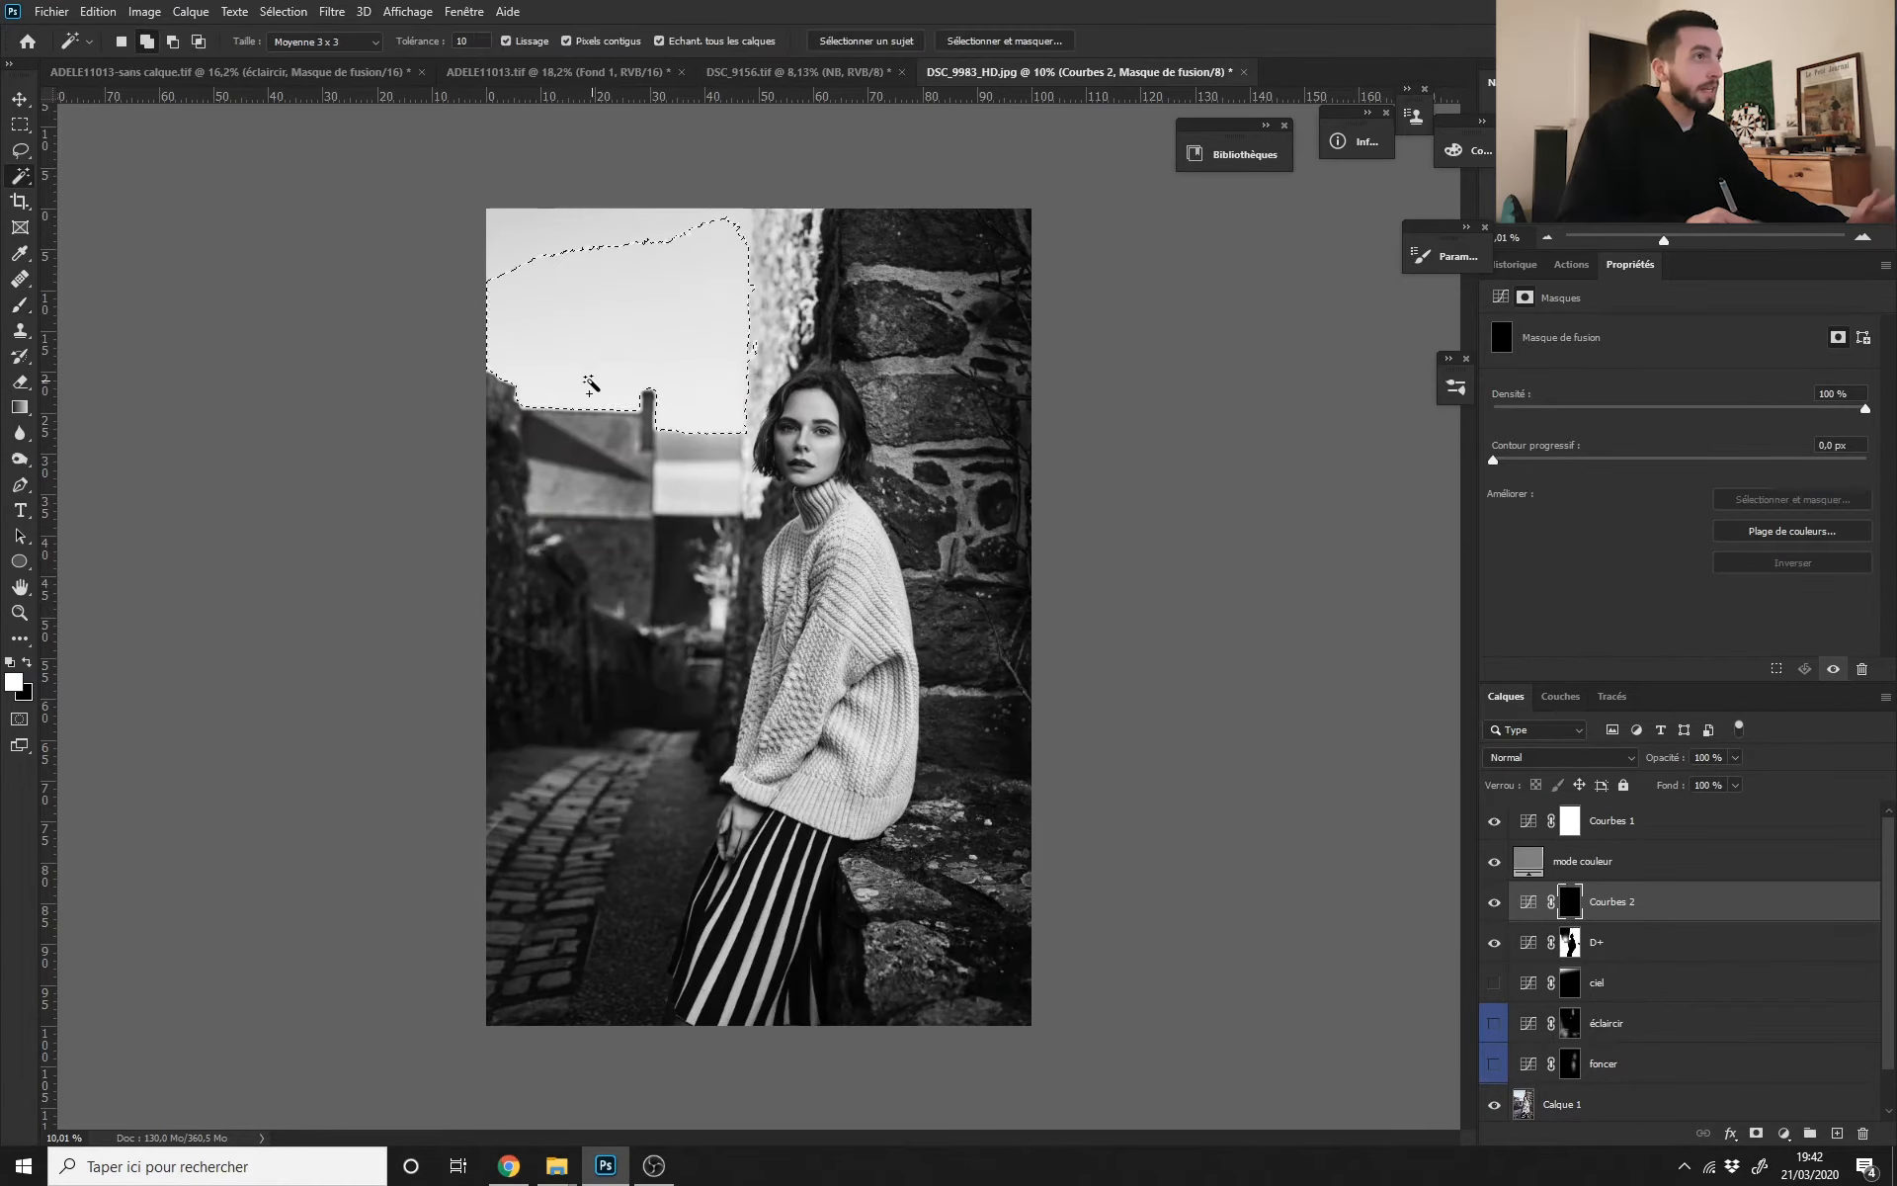
{"action": "left_click", "coordinate": [550, 260]}
{"action": "key", "text": "b"}
{"action": "left_click_drag", "start_coordinate": [531, 324], "coordinate": [568, 336]}
{"action": "mouse_move", "coordinate": [549, 271]}
{"action": "left_mouse_down"}
{"action": "mouse_move", "coordinate": [564, 374]}
{"action": "mouse_move", "coordinate": [661, 347]}
{"action": "mouse_move", "coordinate": [673, 292]}
{"action": "mouse_move", "coordinate": [679, 417]}
{"action": "left_mouse_up"}
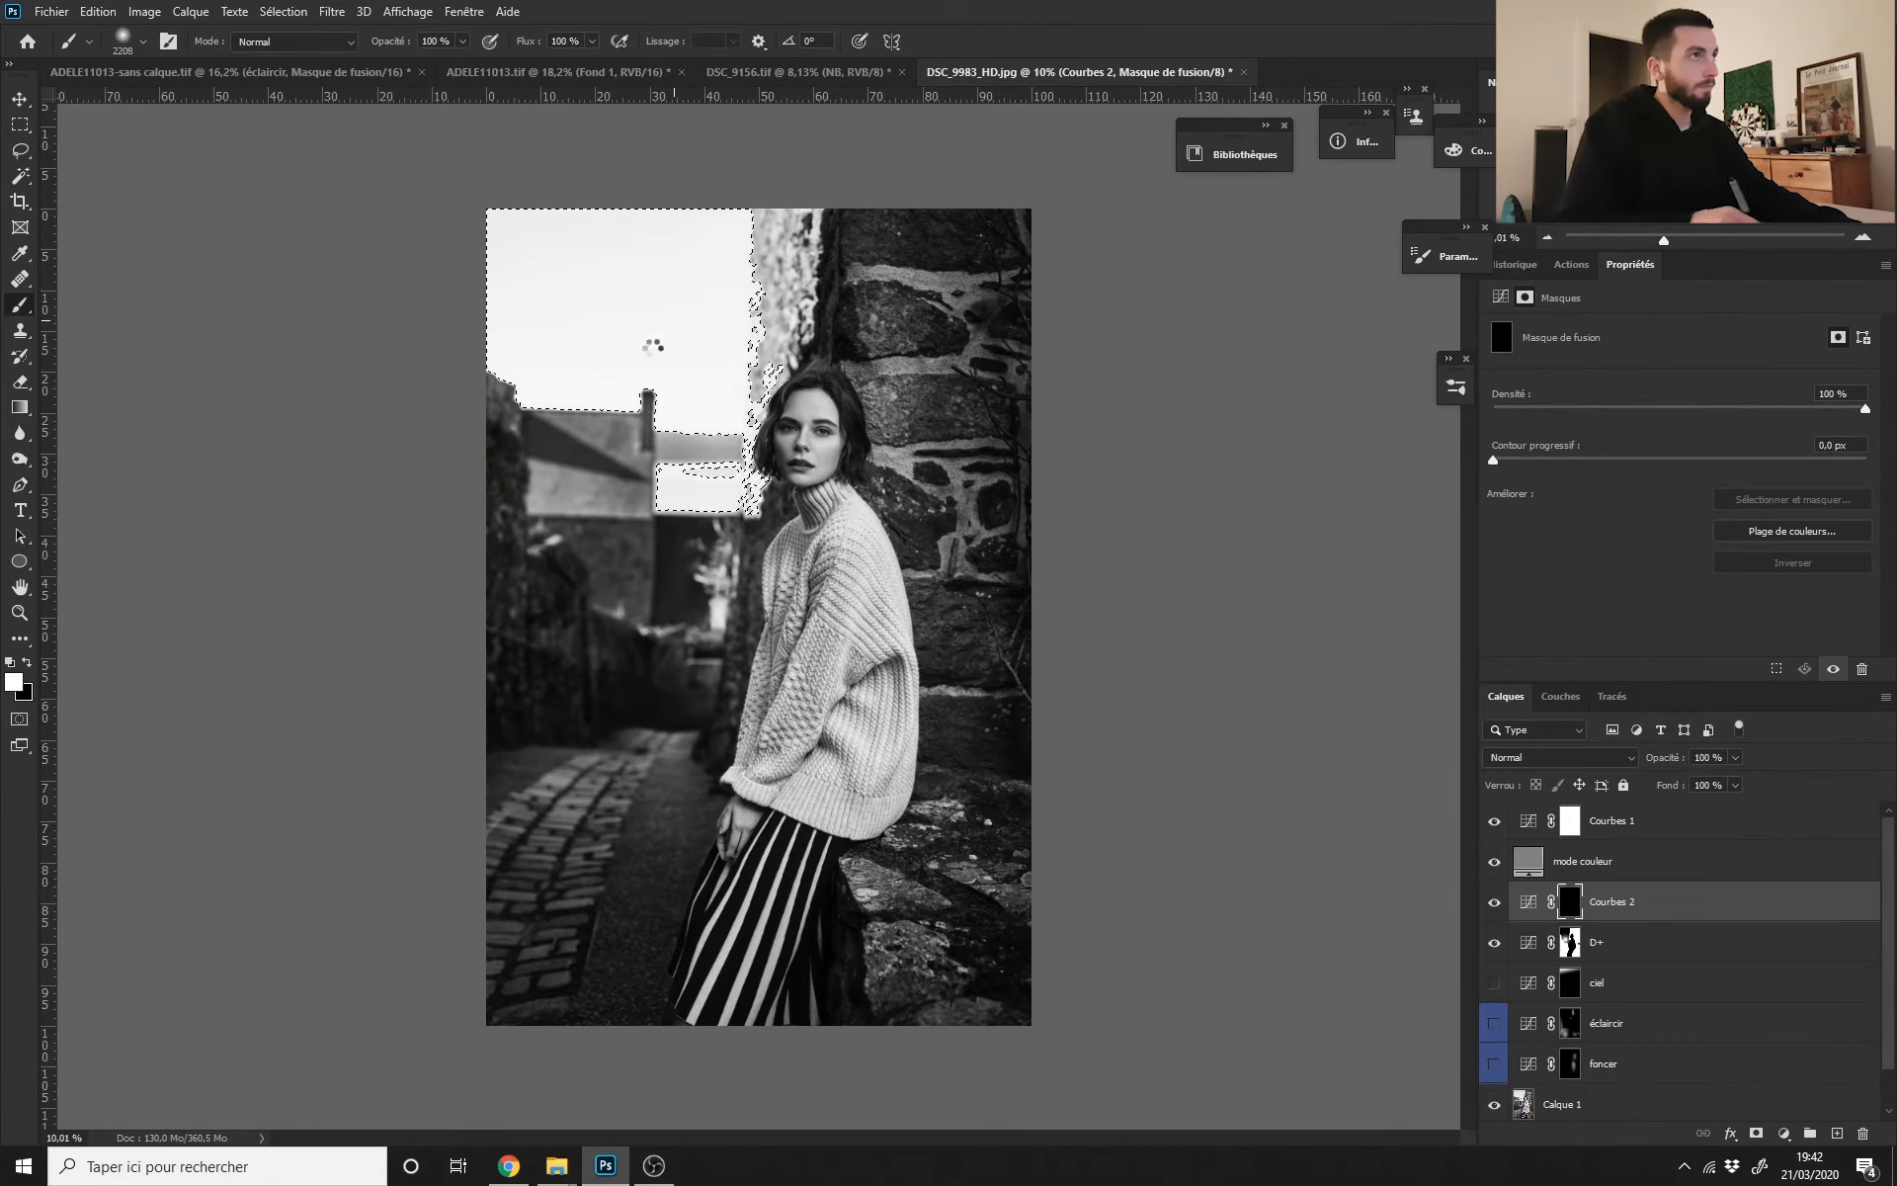
{"action": "key", "text": "ctrl+Menu"}
{"action": "left_click", "coordinate": [701, 409]}
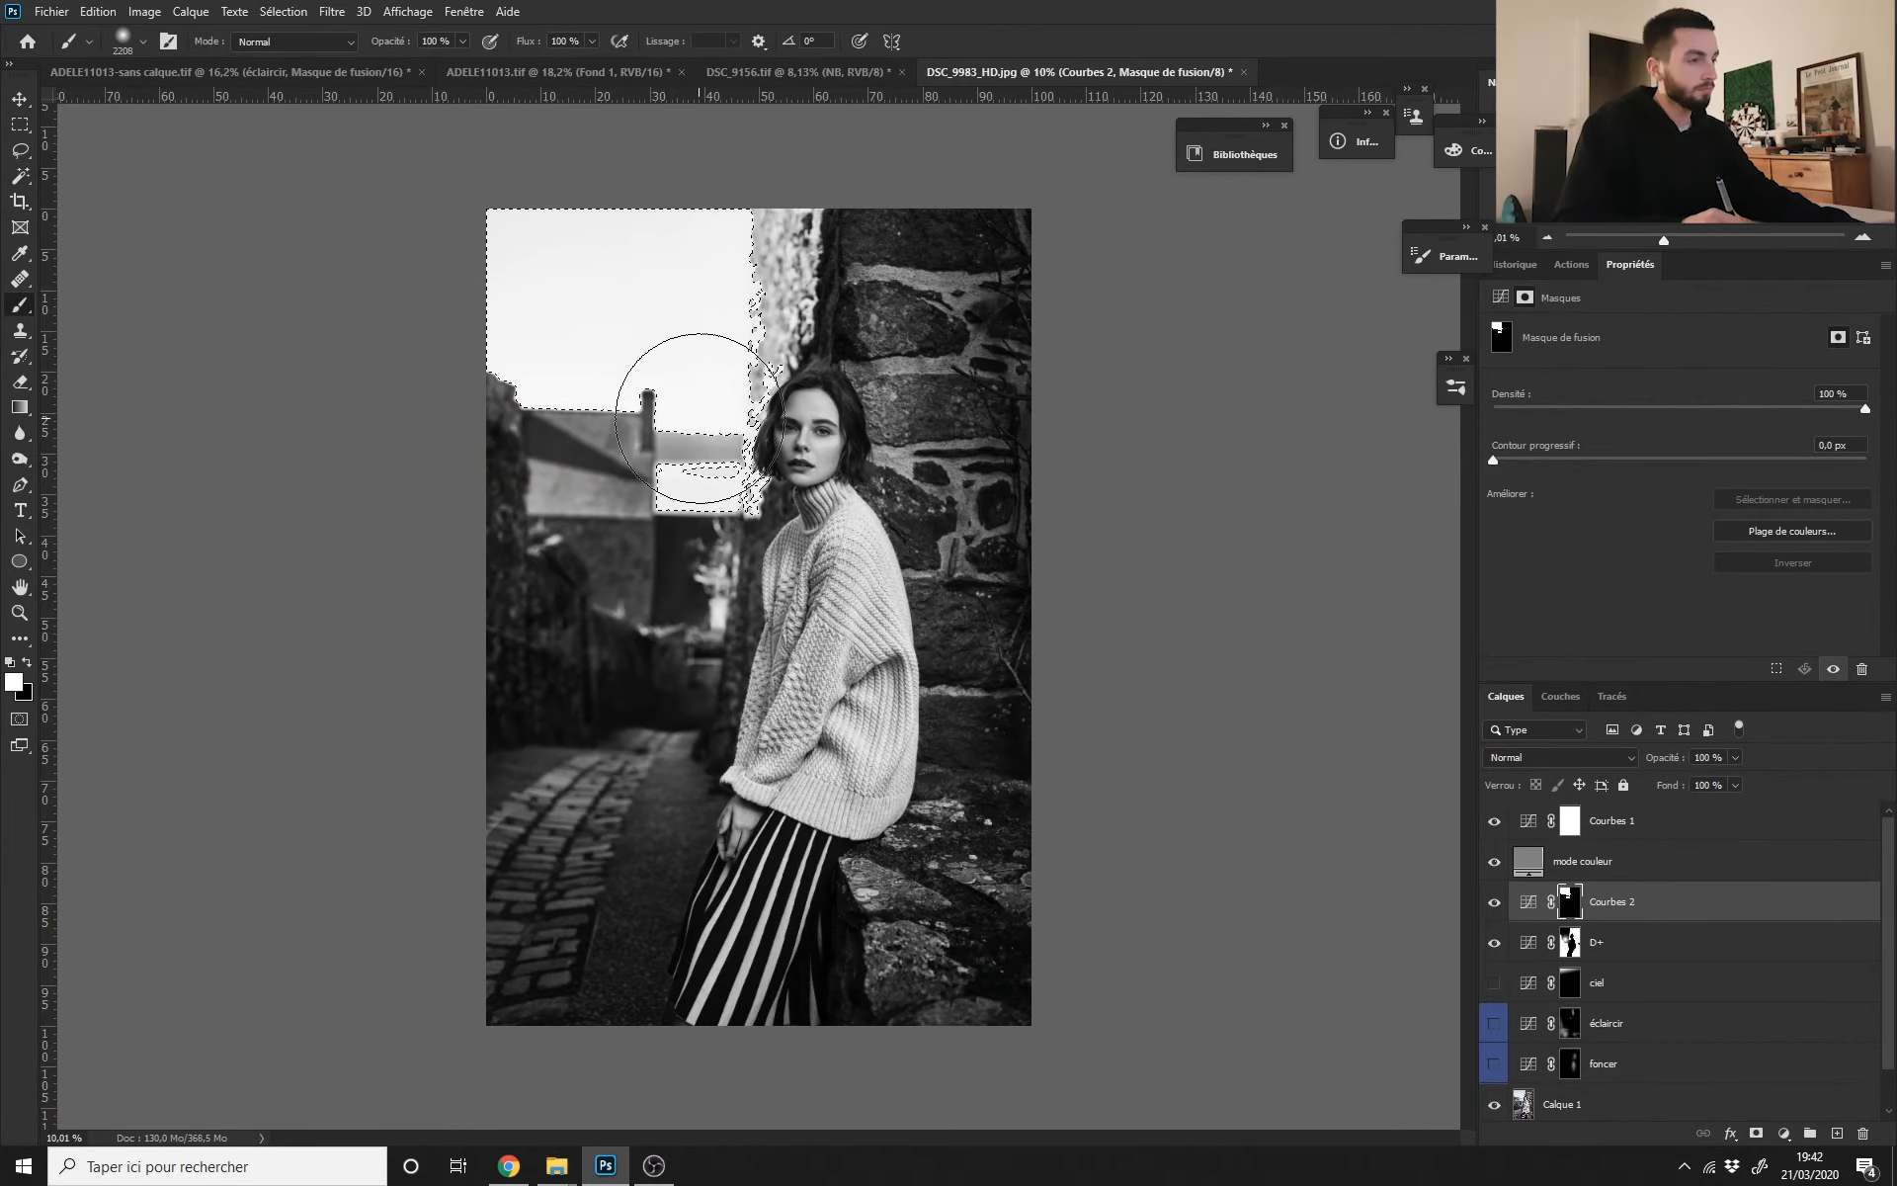
{"action": "key", "text": "ctrl+d"}
Step: Try brightening the lit wall strip on the new Curves mask, and clear the brightening from the strip and the horizon with black
{"action": "left_click_drag", "start_coordinate": [745, 326], "coordinate": [779, 564]}
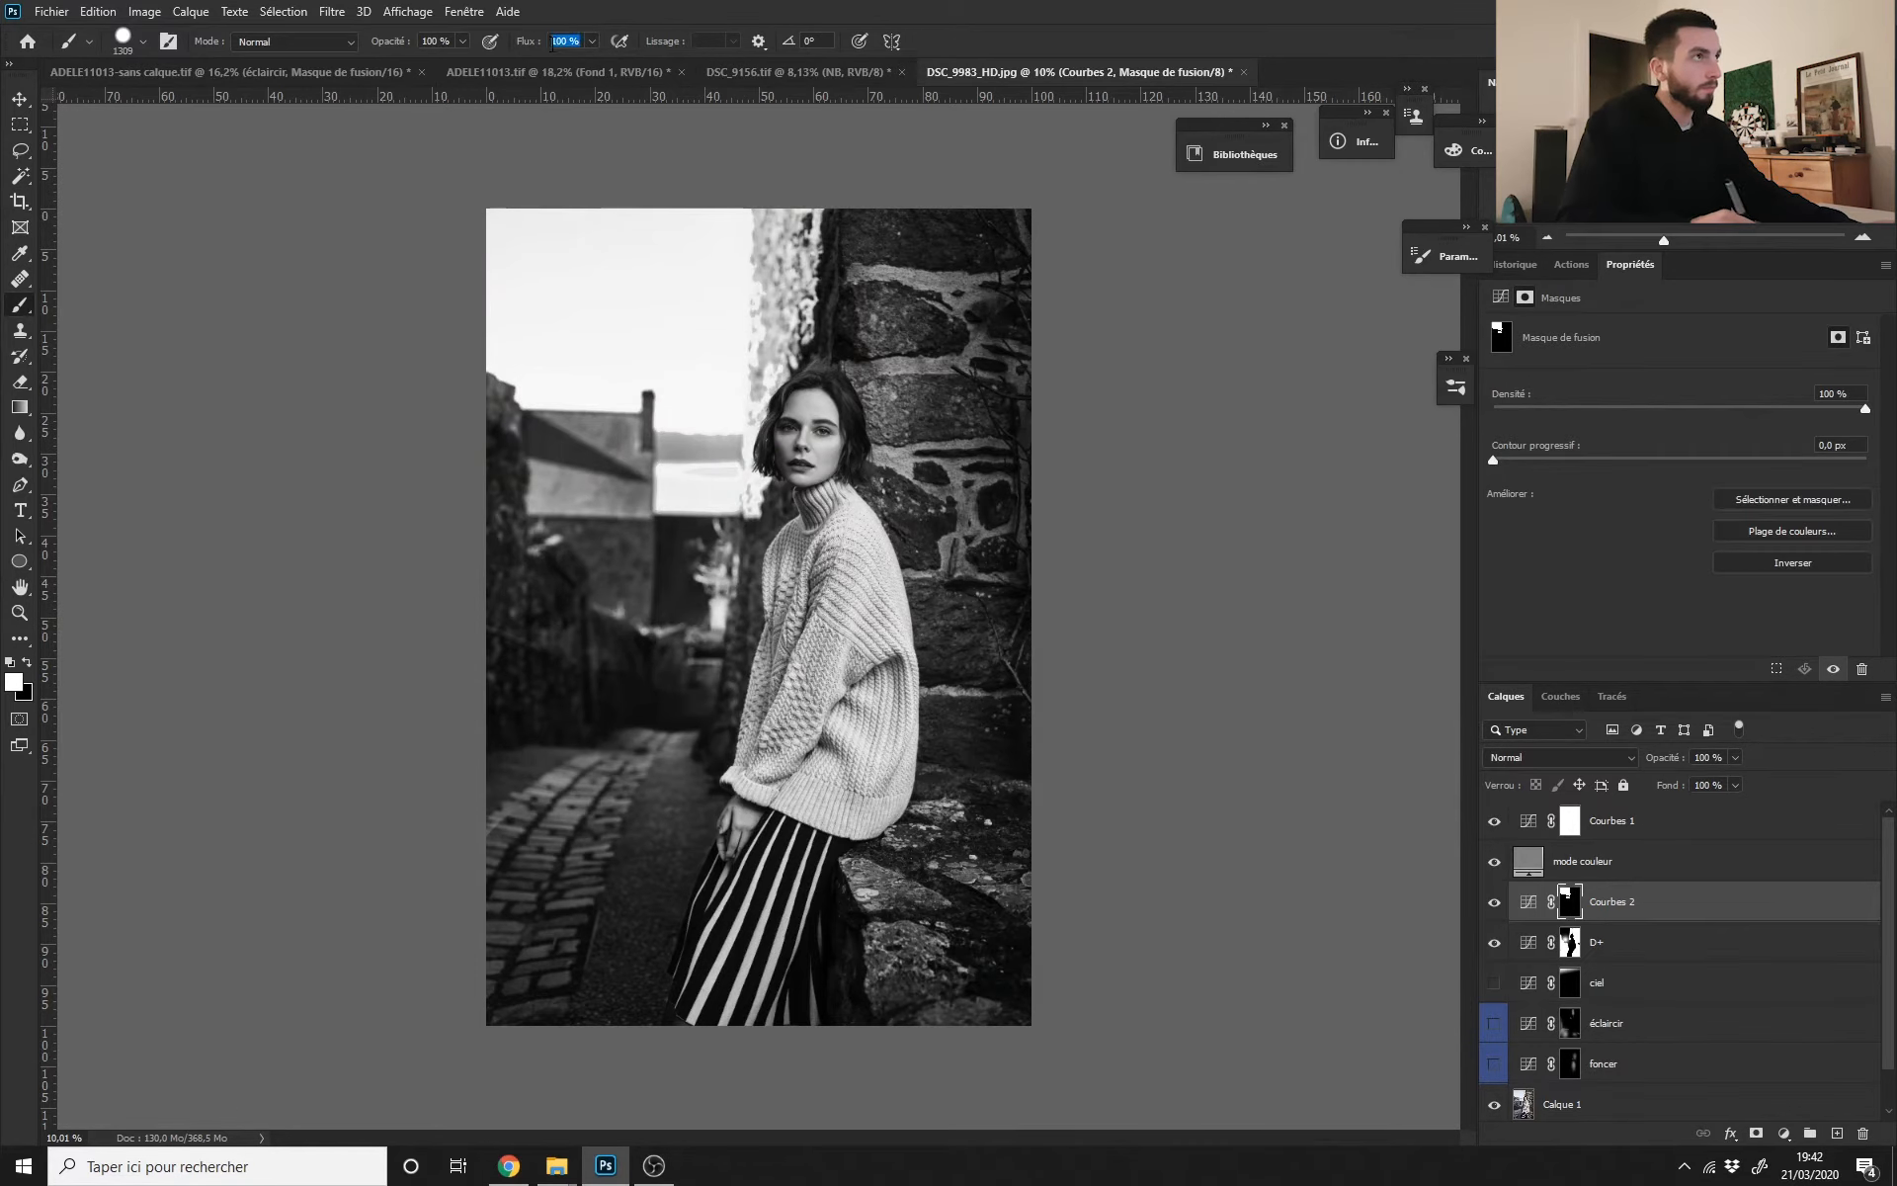
{"action": "left_click_drag", "start_coordinate": [776, 407], "coordinate": [760, 407]}
{"action": "key", "text": "x"}
{"action": "left_click_drag", "start_coordinate": [790, 242], "coordinate": [788, 440]}
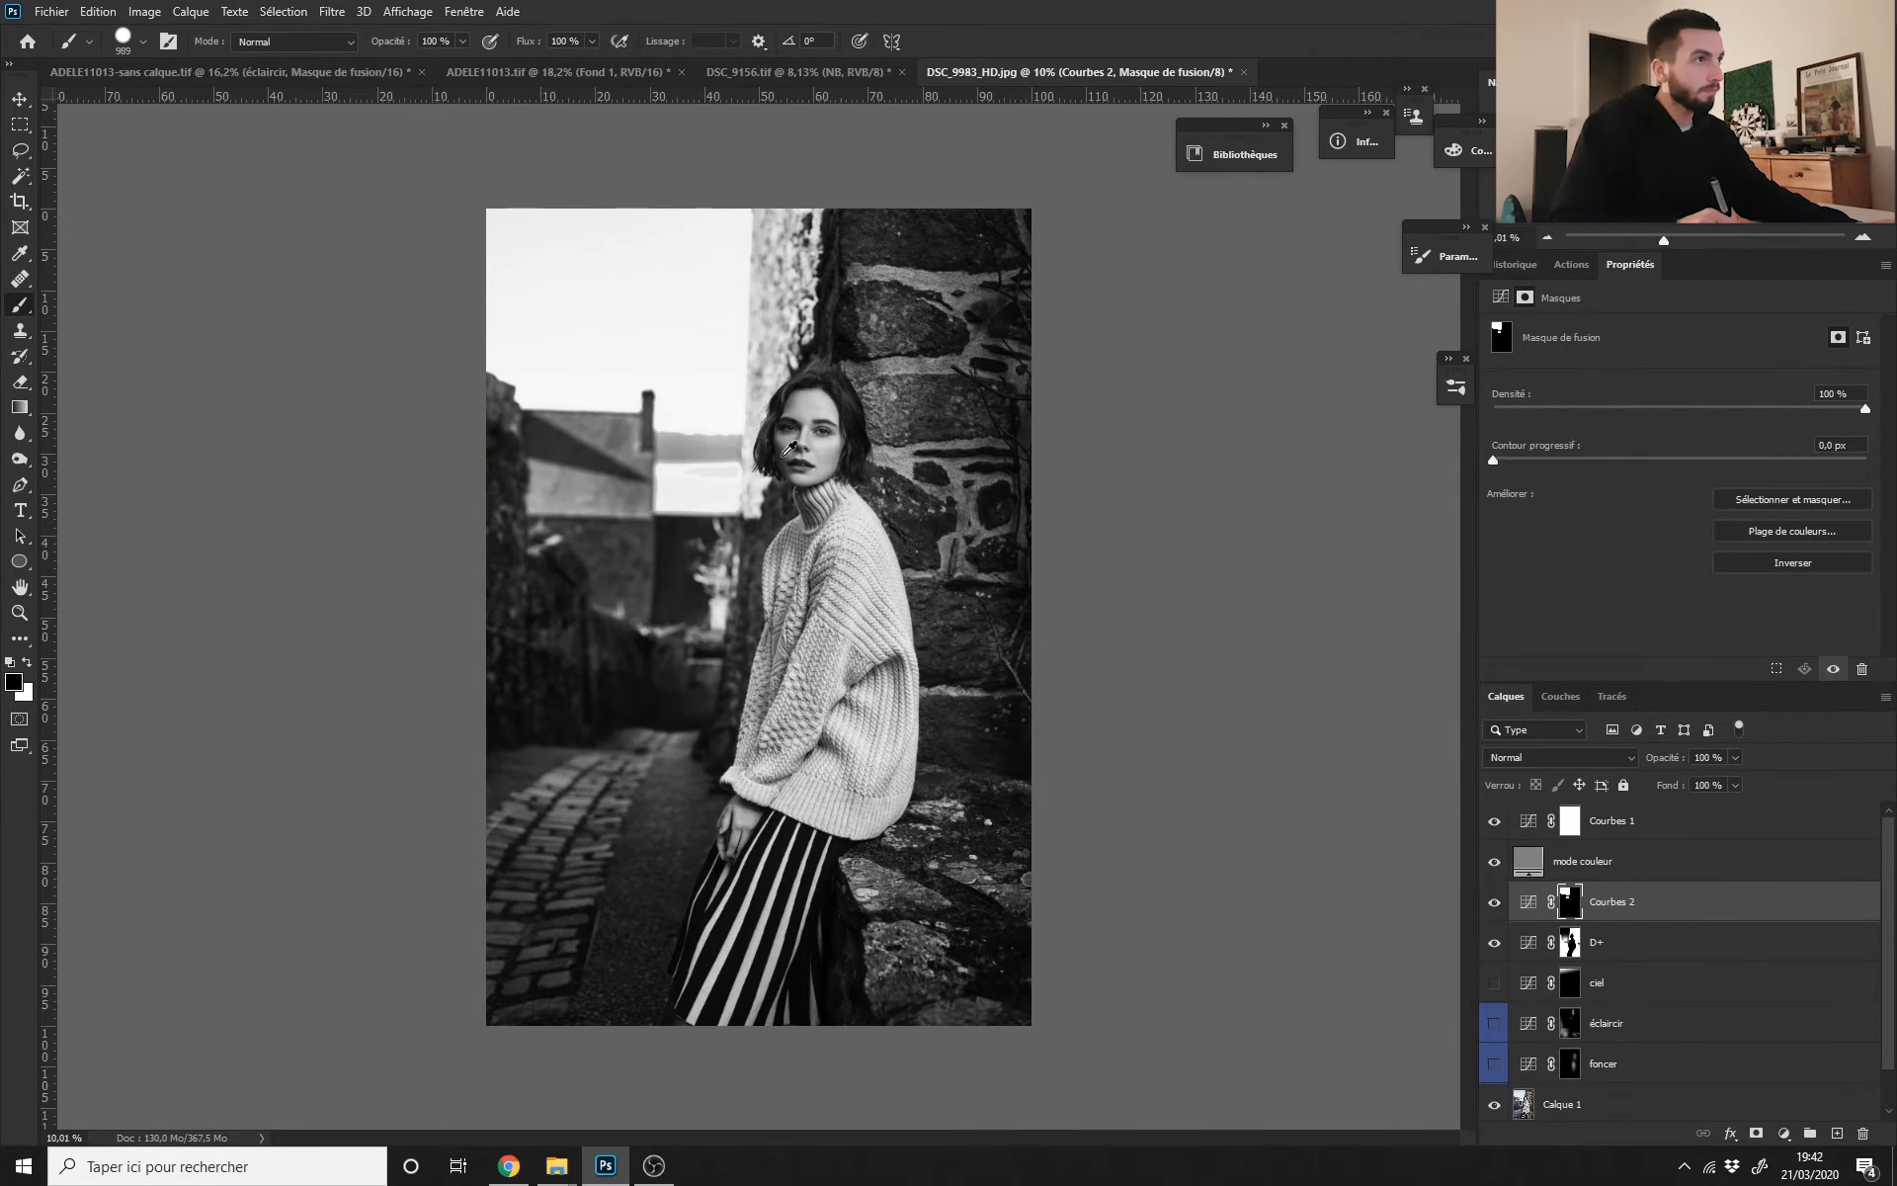
{"action": "left_click_drag", "start_coordinate": [768, 563], "coordinate": [726, 483]}
{"action": "left_click_drag", "start_coordinate": [695, 491], "coordinate": [772, 506]}
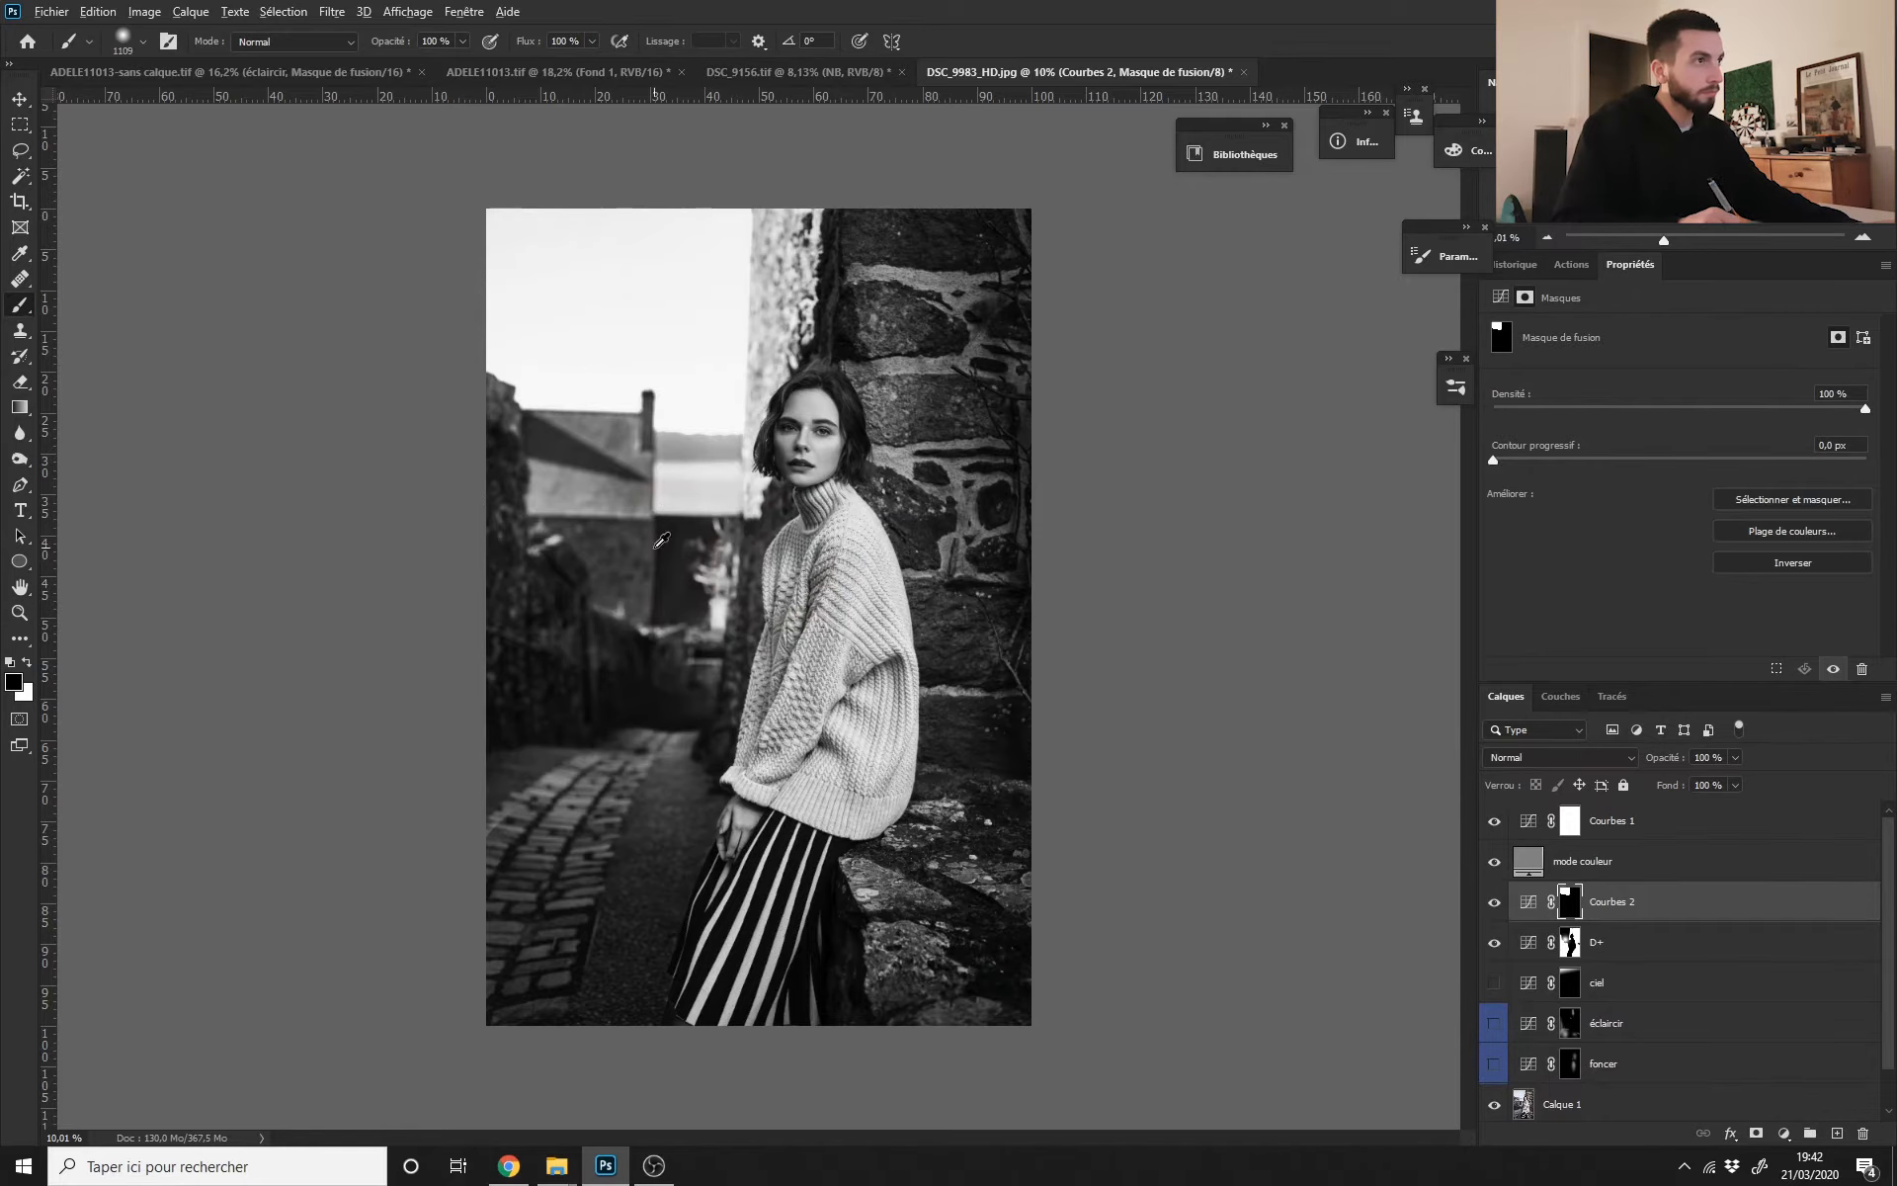
{"action": "left_click_drag", "start_coordinate": [720, 402], "coordinate": [756, 402]}
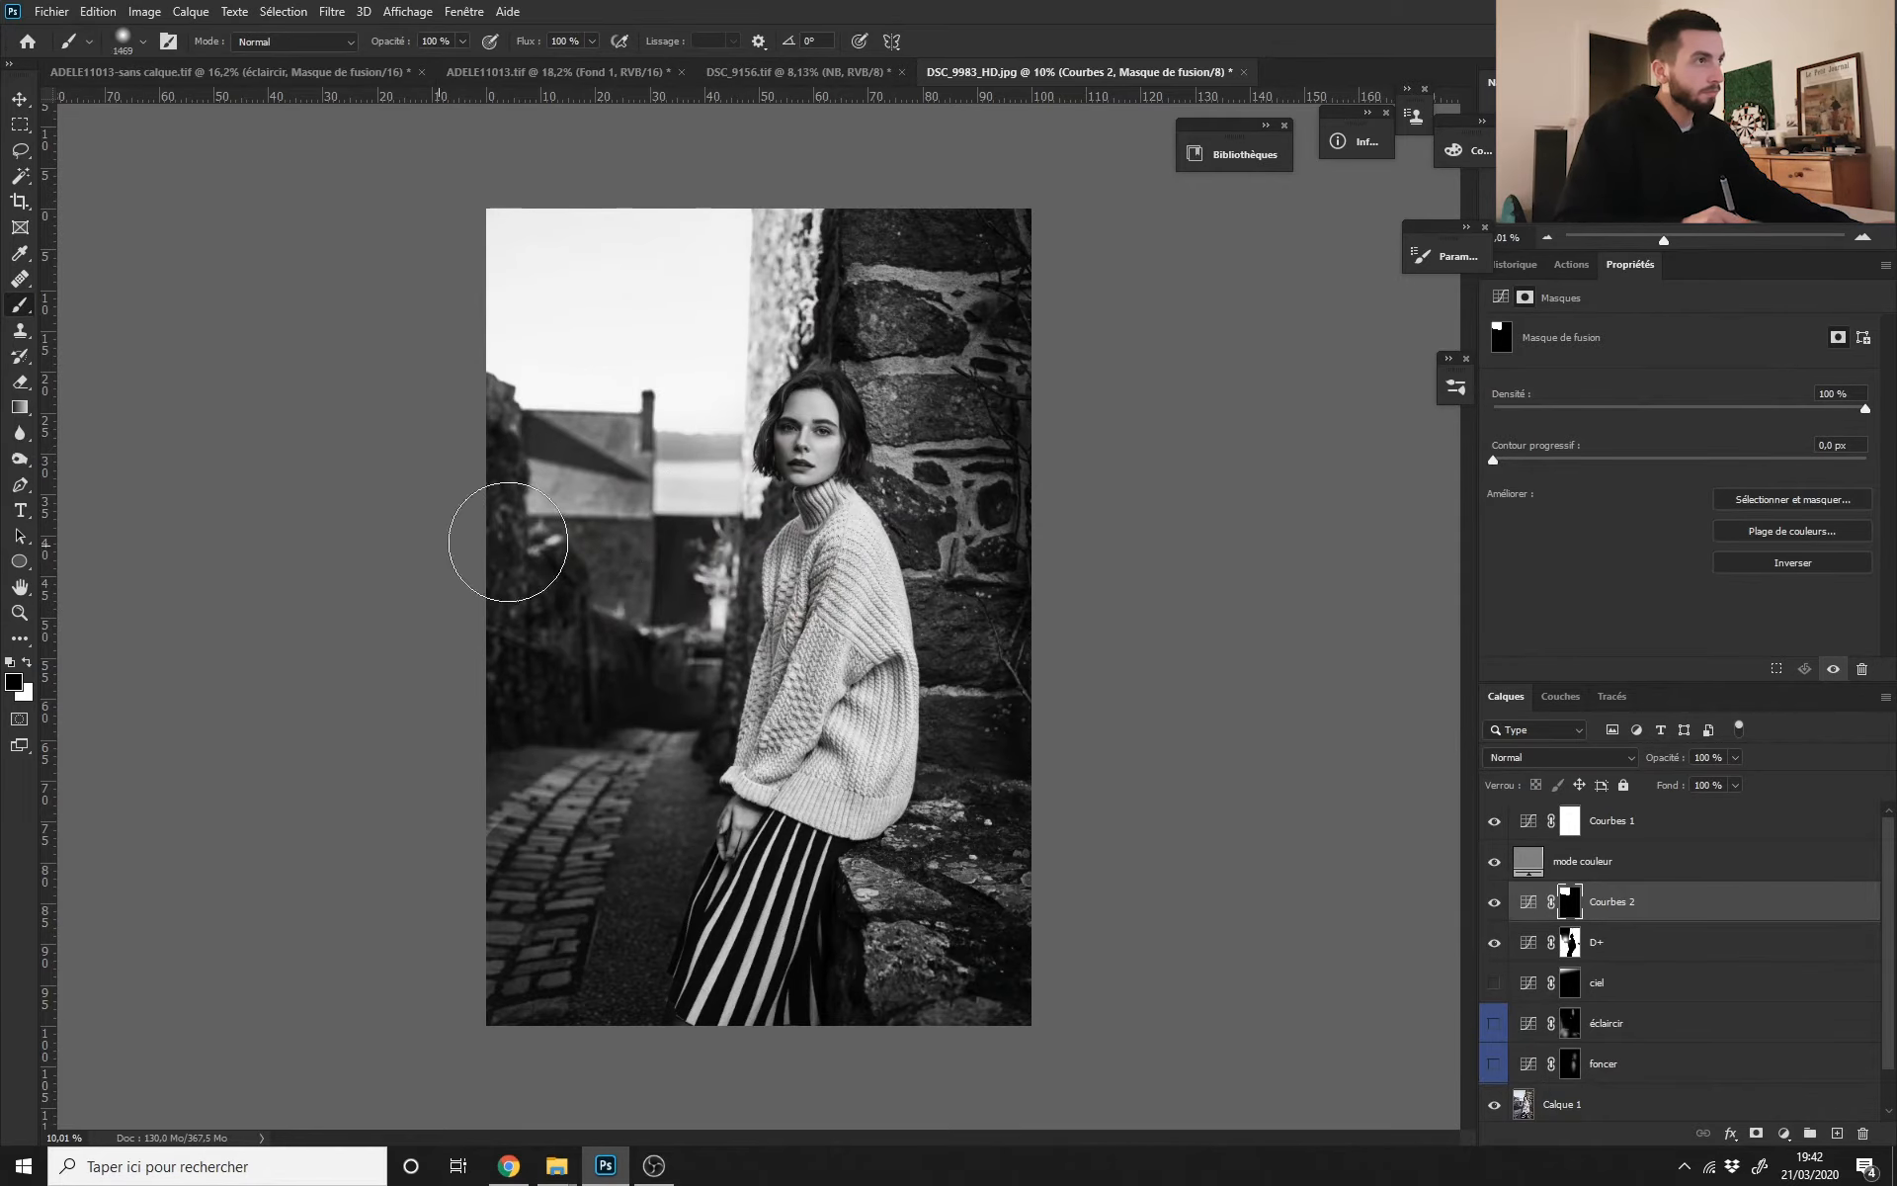
{"action": "left_click_drag", "start_coordinate": [654, 482], "coordinate": [735, 481]}
{"action": "left_click_drag", "start_coordinate": [735, 481], "coordinate": [674, 492]}
{"action": "left_click_drag", "start_coordinate": [857, 583], "coordinate": [920, 647]}
{"action": "left_click_drag", "start_coordinate": [843, 700], "coordinate": [927, 928]}
{"action": "left_click_drag", "start_coordinate": [725, 587], "coordinate": [654, 618]}
{"action": "mouse_move", "coordinate": [595, 360]}
{"action": "left_mouse_down"}
{"action": "mouse_move", "coordinate": [556, 360]}
{"action": "mouse_move", "coordinate": [563, 288]}
{"action": "left_mouse_up"}
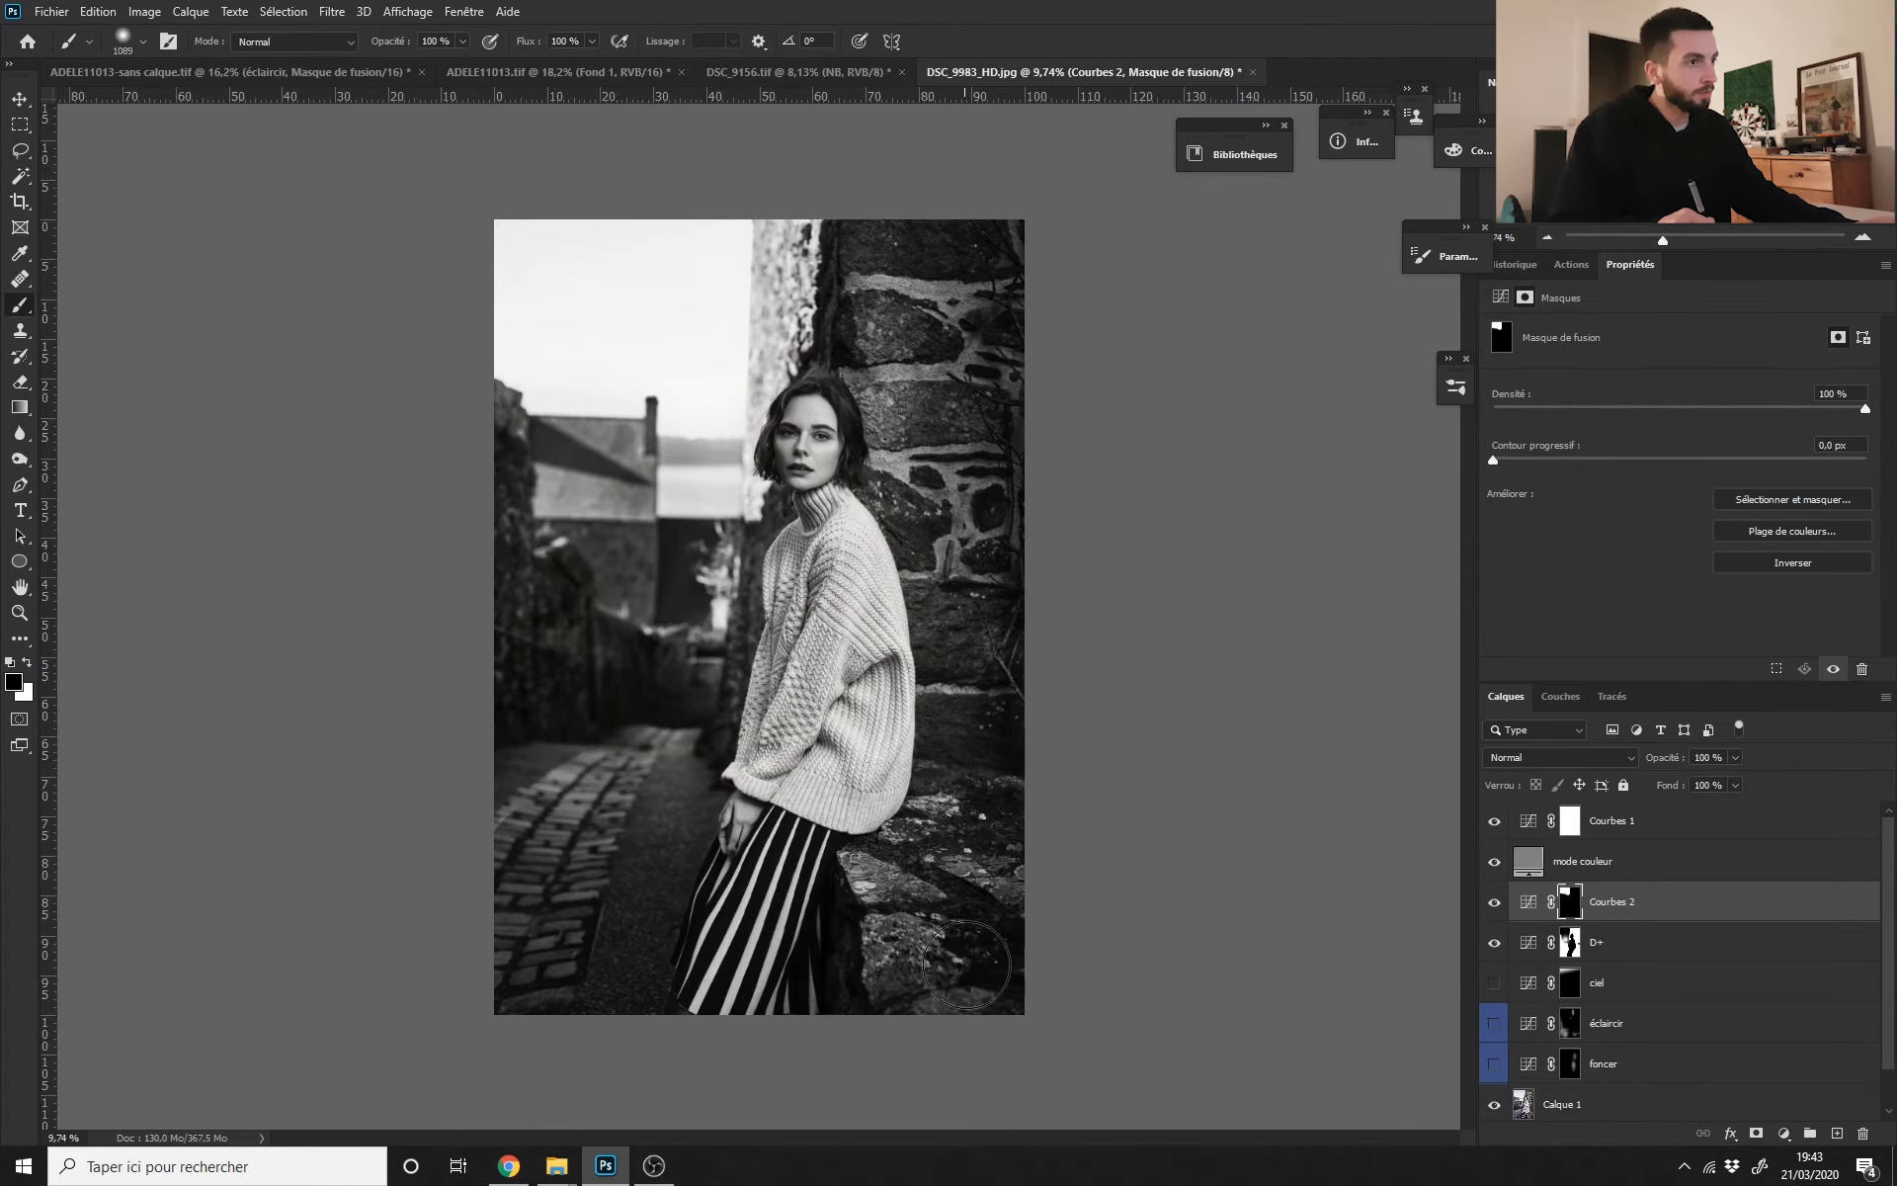
Step: Compare the photo with and without the Courbes 2 and D+ curves layers, examining the sky and the stone wall
{"action": "left_click", "coordinate": [1493, 903]}
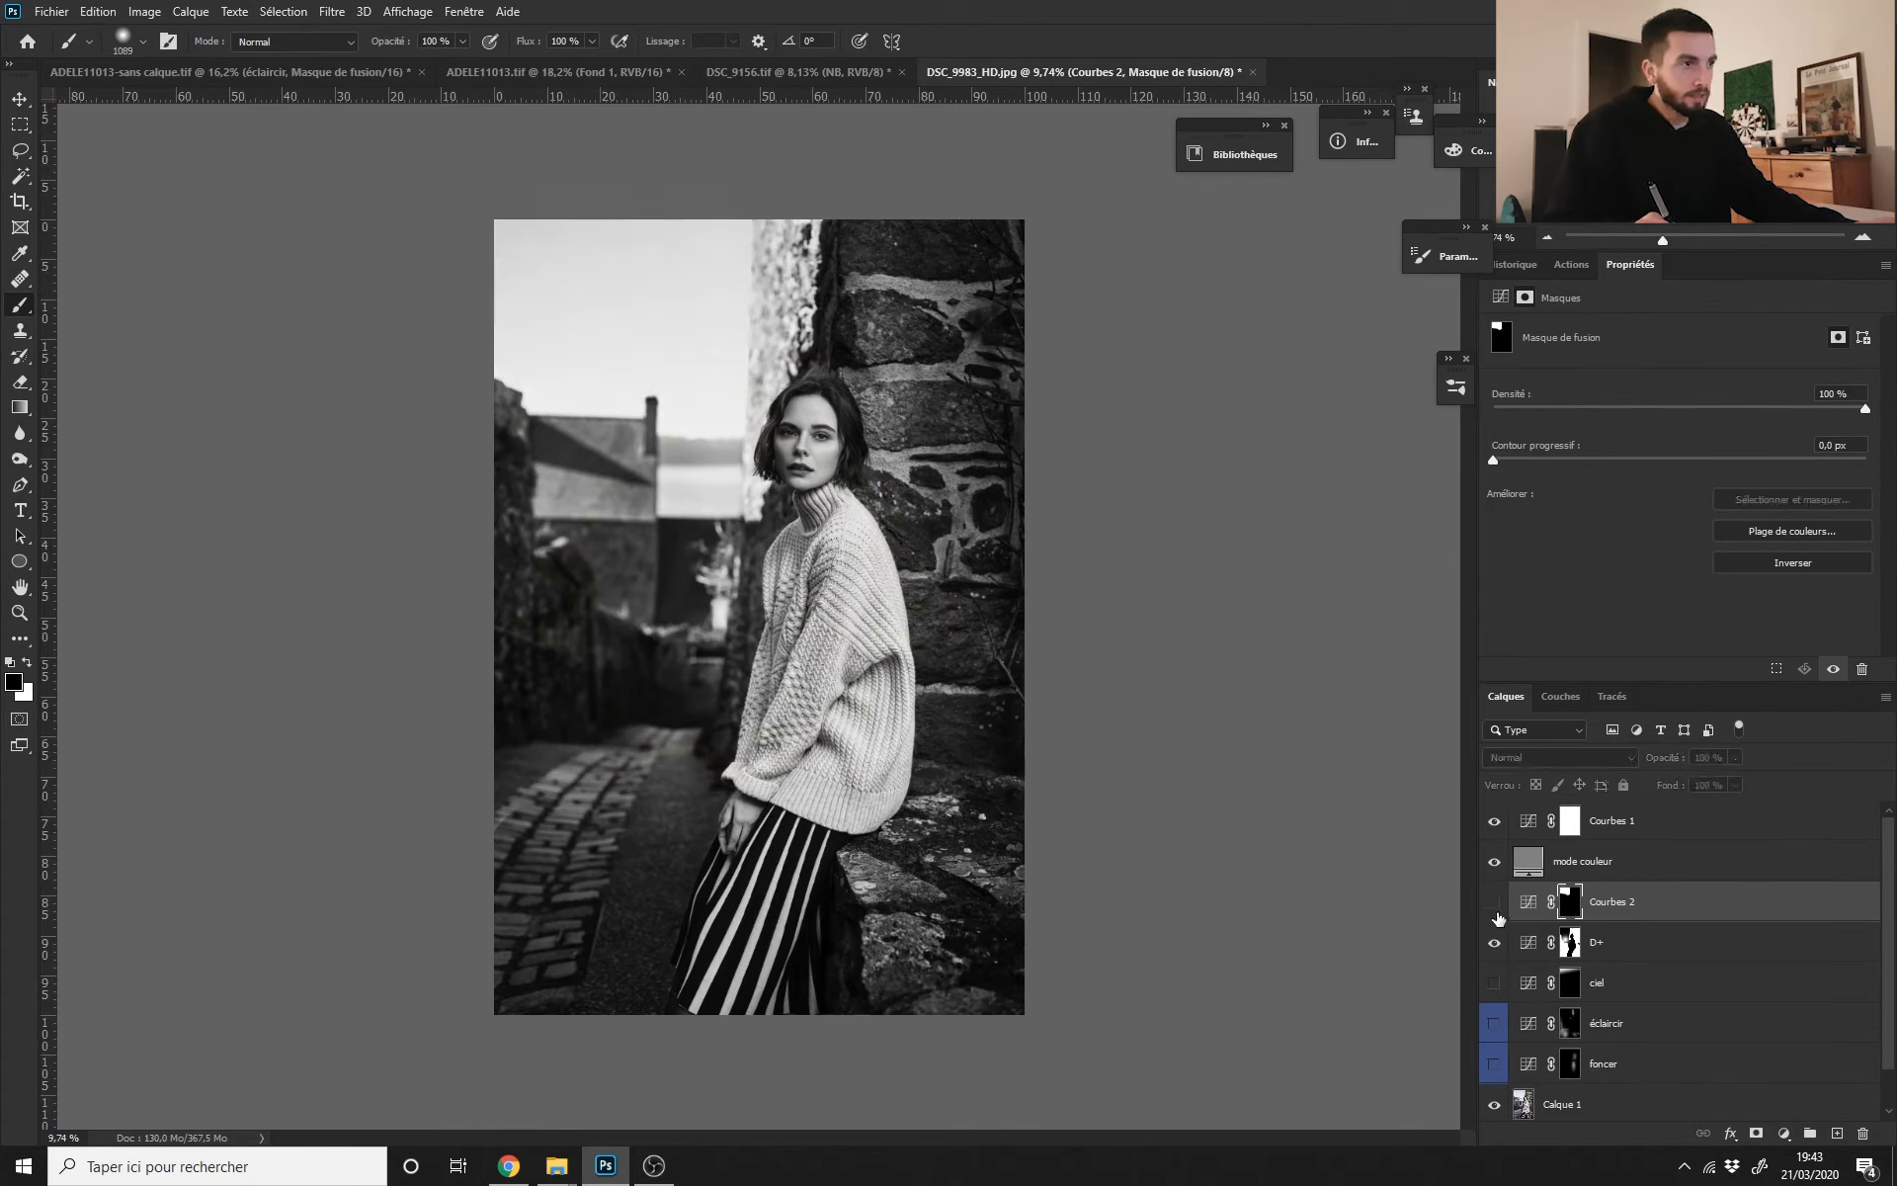
{"action": "left_click", "coordinate": [1494, 902]}
{"action": "left_click", "coordinate": [1494, 944]}
{"action": "left_click", "coordinate": [1494, 944]}
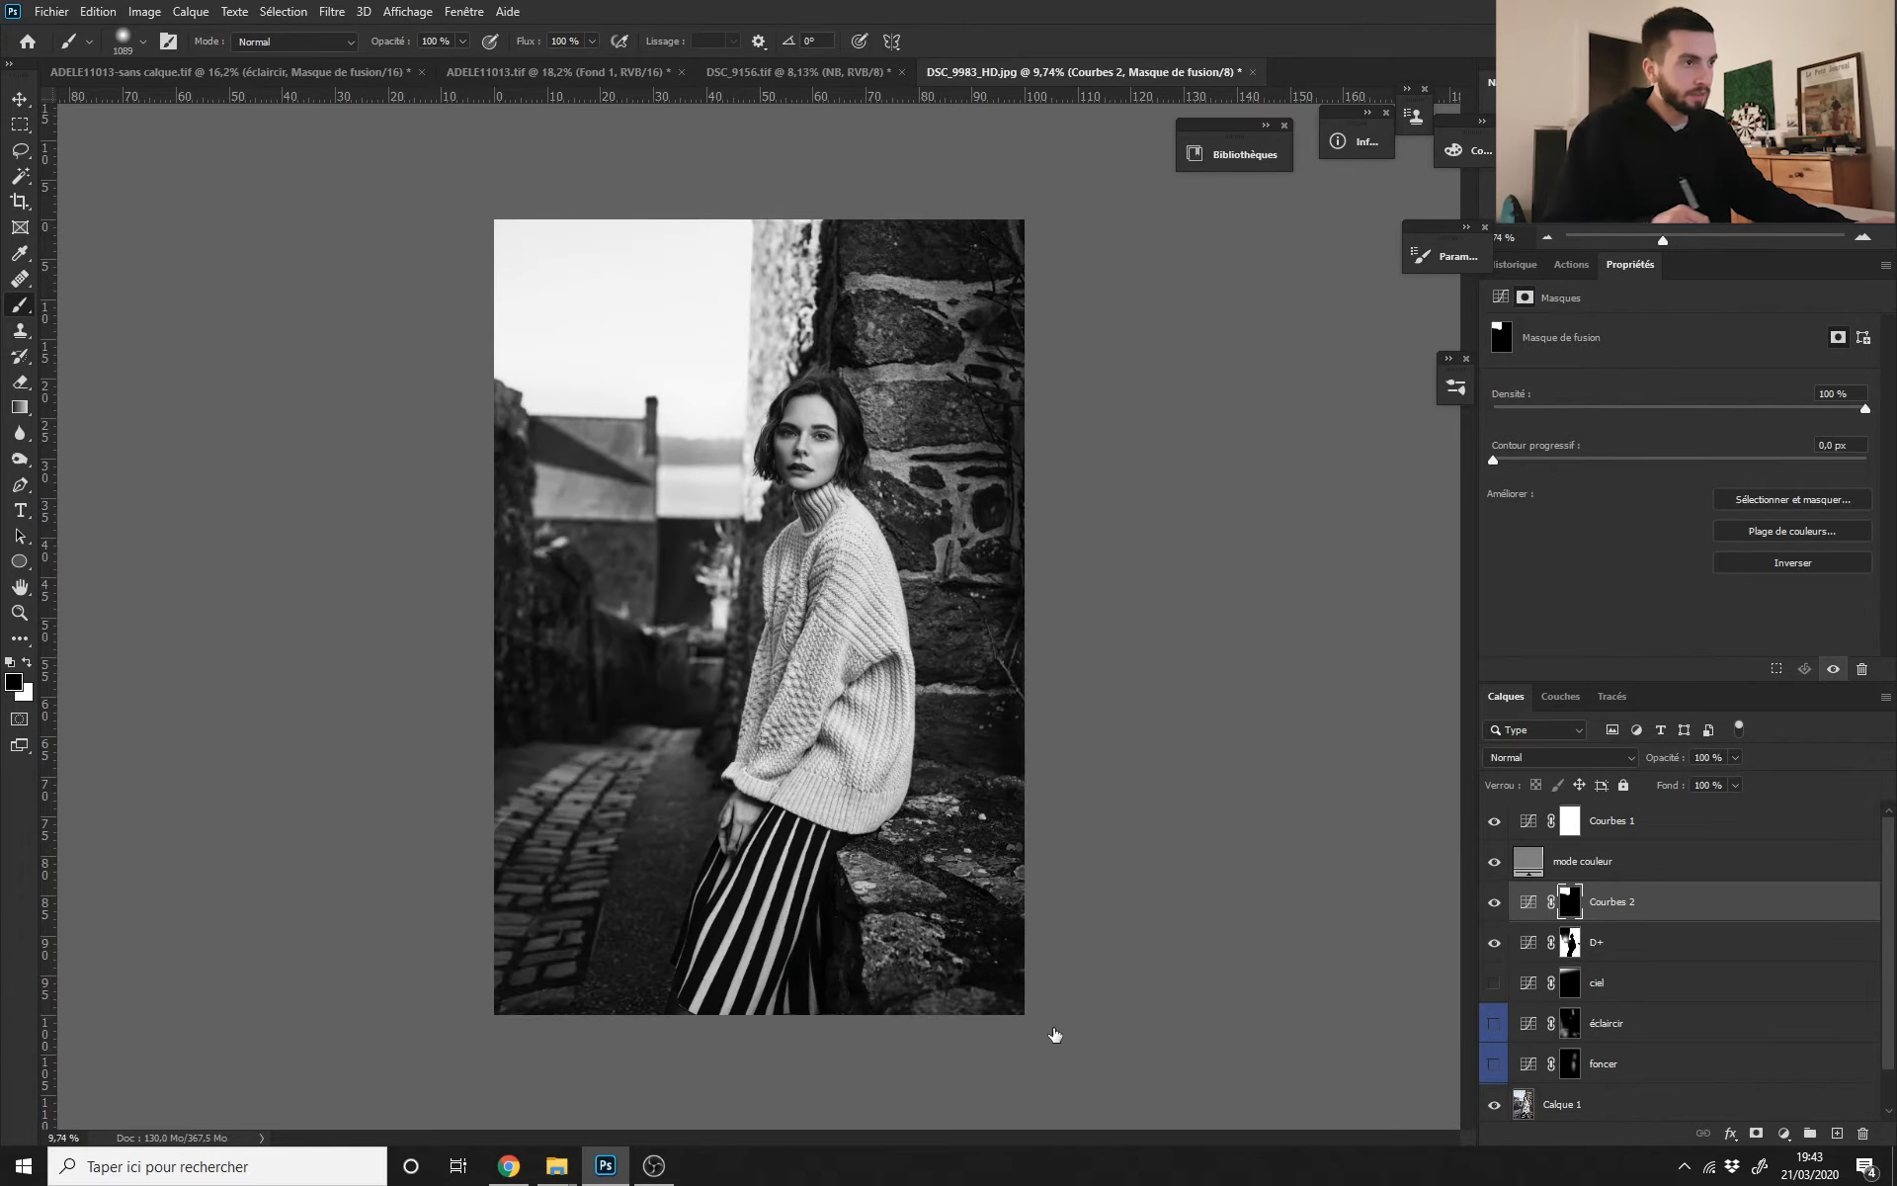
{"action": "mouse_move", "coordinate": [945, 921]}
{"action": "left_mouse_down"}
{"action": "mouse_move", "coordinate": [826, 904]}
{"action": "mouse_move", "coordinate": [906, 929]}
{"action": "mouse_move", "coordinate": [992, 921]}
{"action": "left_mouse_up"}
{"action": "mouse_move", "coordinate": [992, 921]}
{"action": "left_mouse_down"}
{"action": "mouse_move", "coordinate": [892, 797]}
{"action": "mouse_move", "coordinate": [941, 798]}
{"action": "left_mouse_up"}
{"action": "left_click_drag", "start_coordinate": [929, 1009], "coordinate": [1049, 981]}
{"action": "left_click_drag", "start_coordinate": [951, 878], "coordinate": [899, 890]}
{"action": "left_click_drag", "start_coordinate": [1049, 931], "coordinate": [917, 913]}
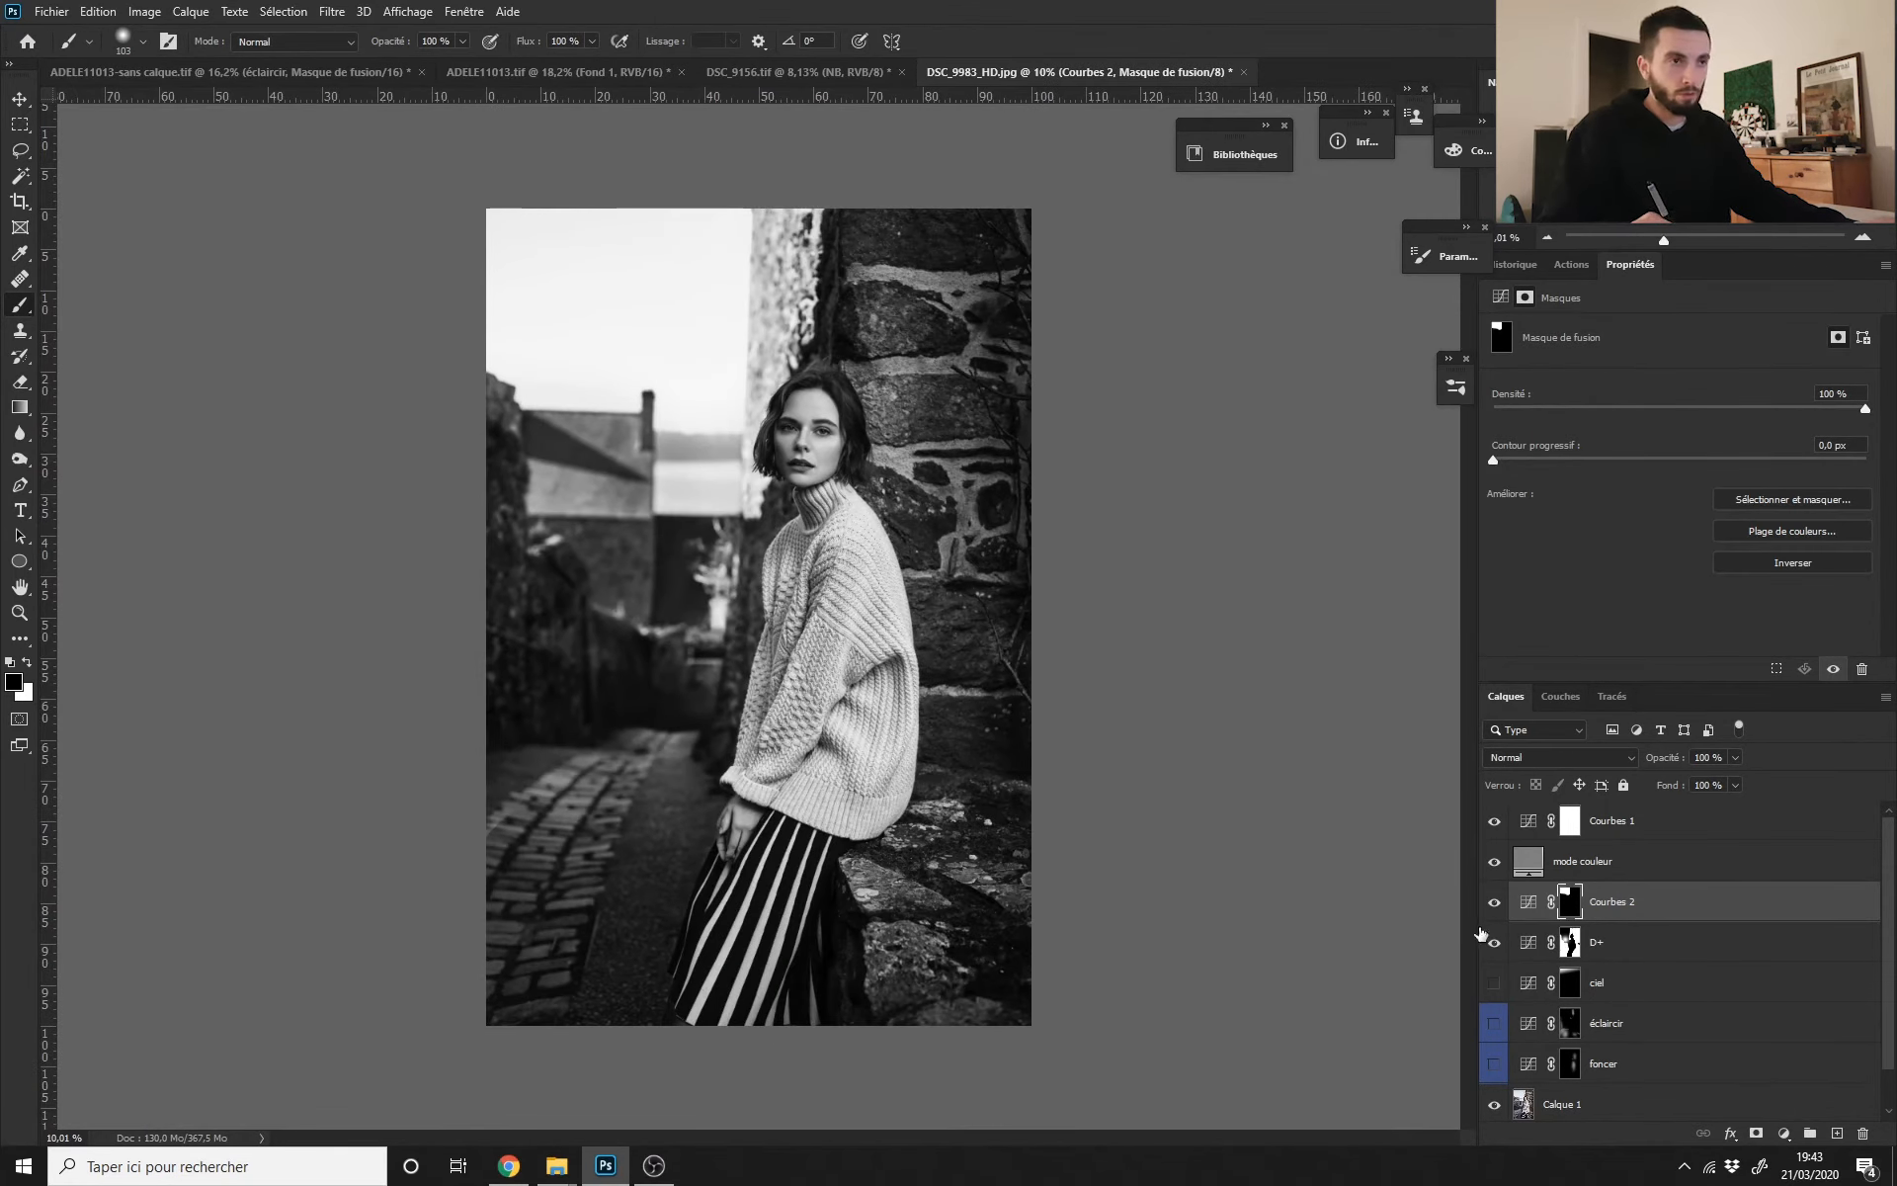
{"action": "left_click", "coordinate": [1494, 902]}
{"action": "left_click", "coordinate": [1494, 903]}
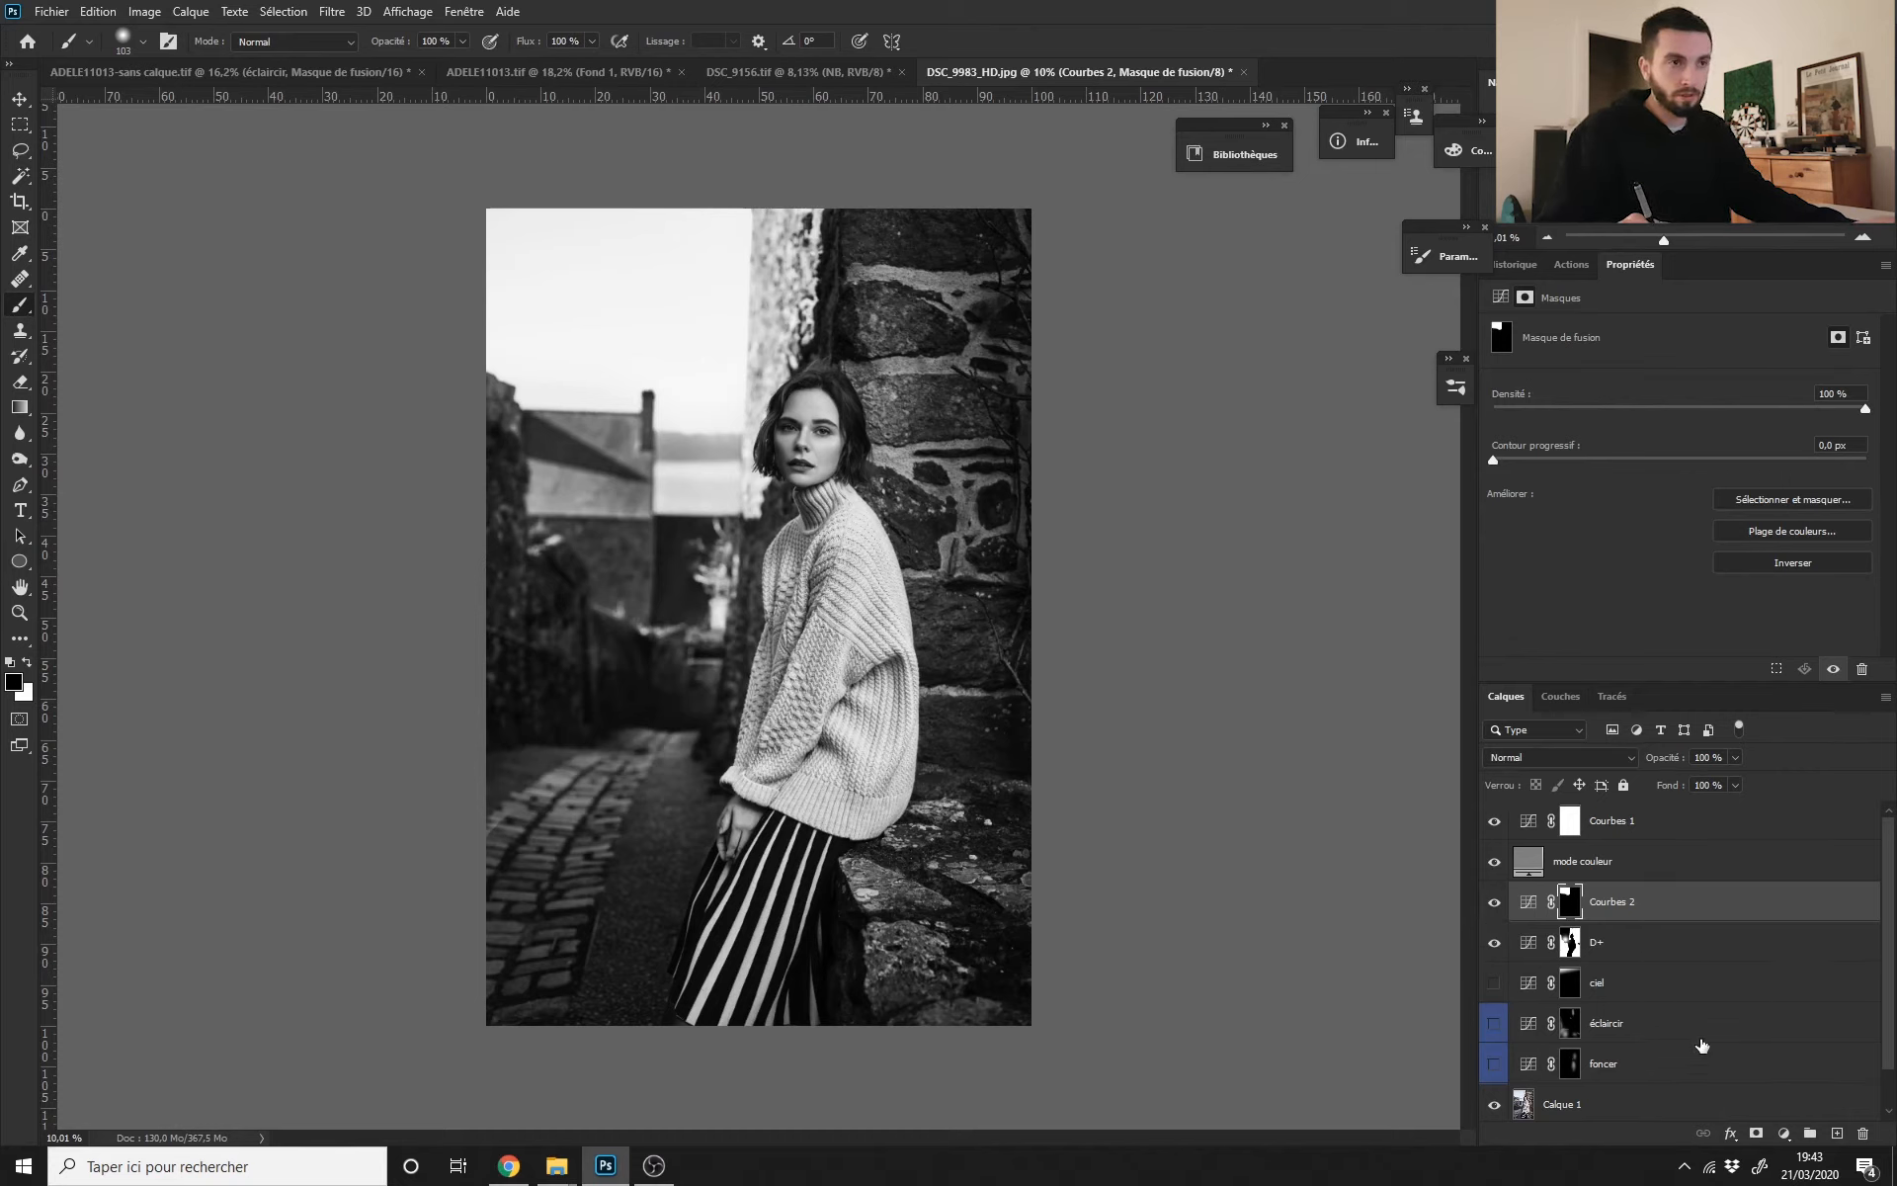
Step: Add a Curves adjustment layer above Courbes 2 and move its white point inward to brighten the highlights strongly
{"action": "left_click", "coordinate": [1784, 1133]}
{"action": "left_click", "coordinate": [1719, 876]}
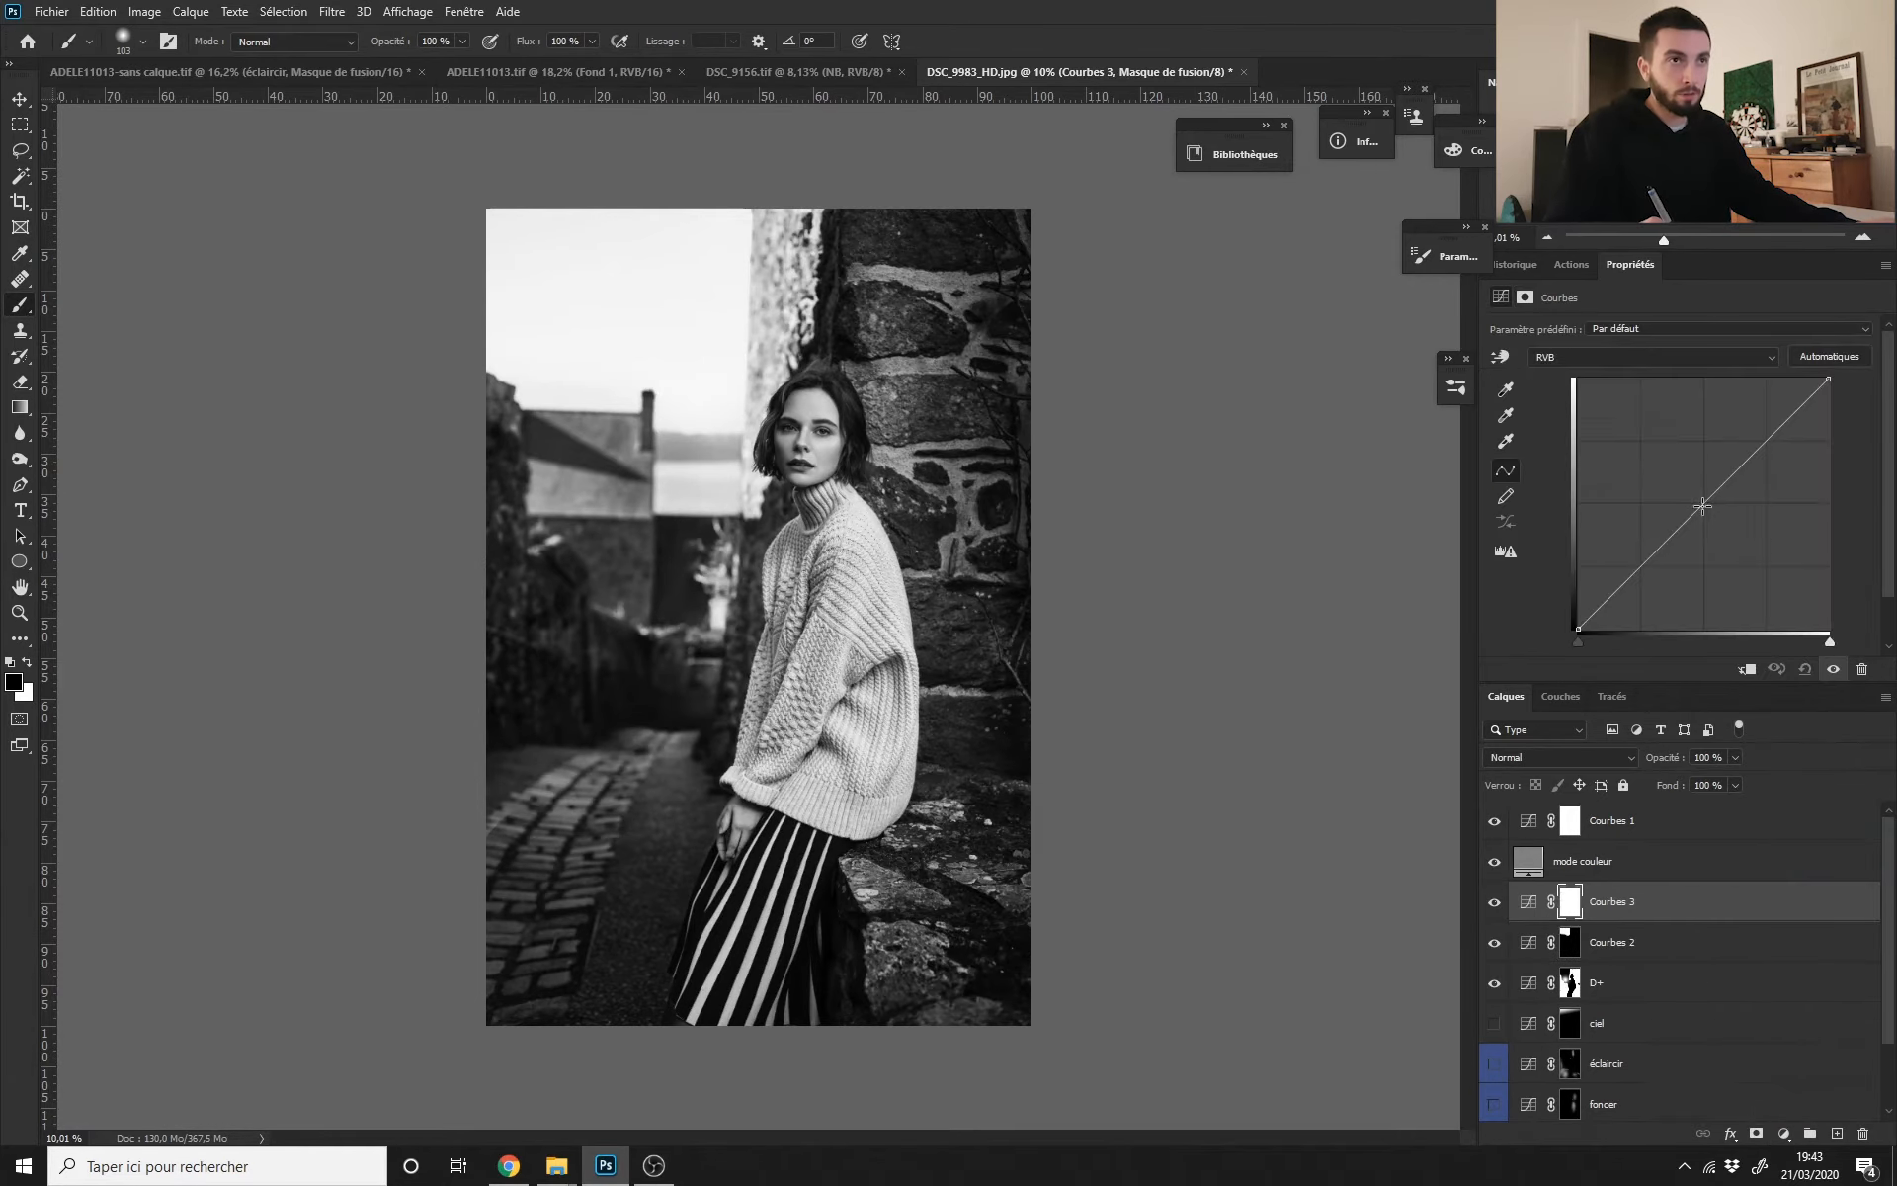
{"action": "left_click_drag", "start_coordinate": [1703, 506], "coordinate": [1764, 638]}
Step: Rename the new curves layer as D- and the Courbes 2 layer as ciel d-
{"action": "double_click", "coordinate": [1590, 907]}
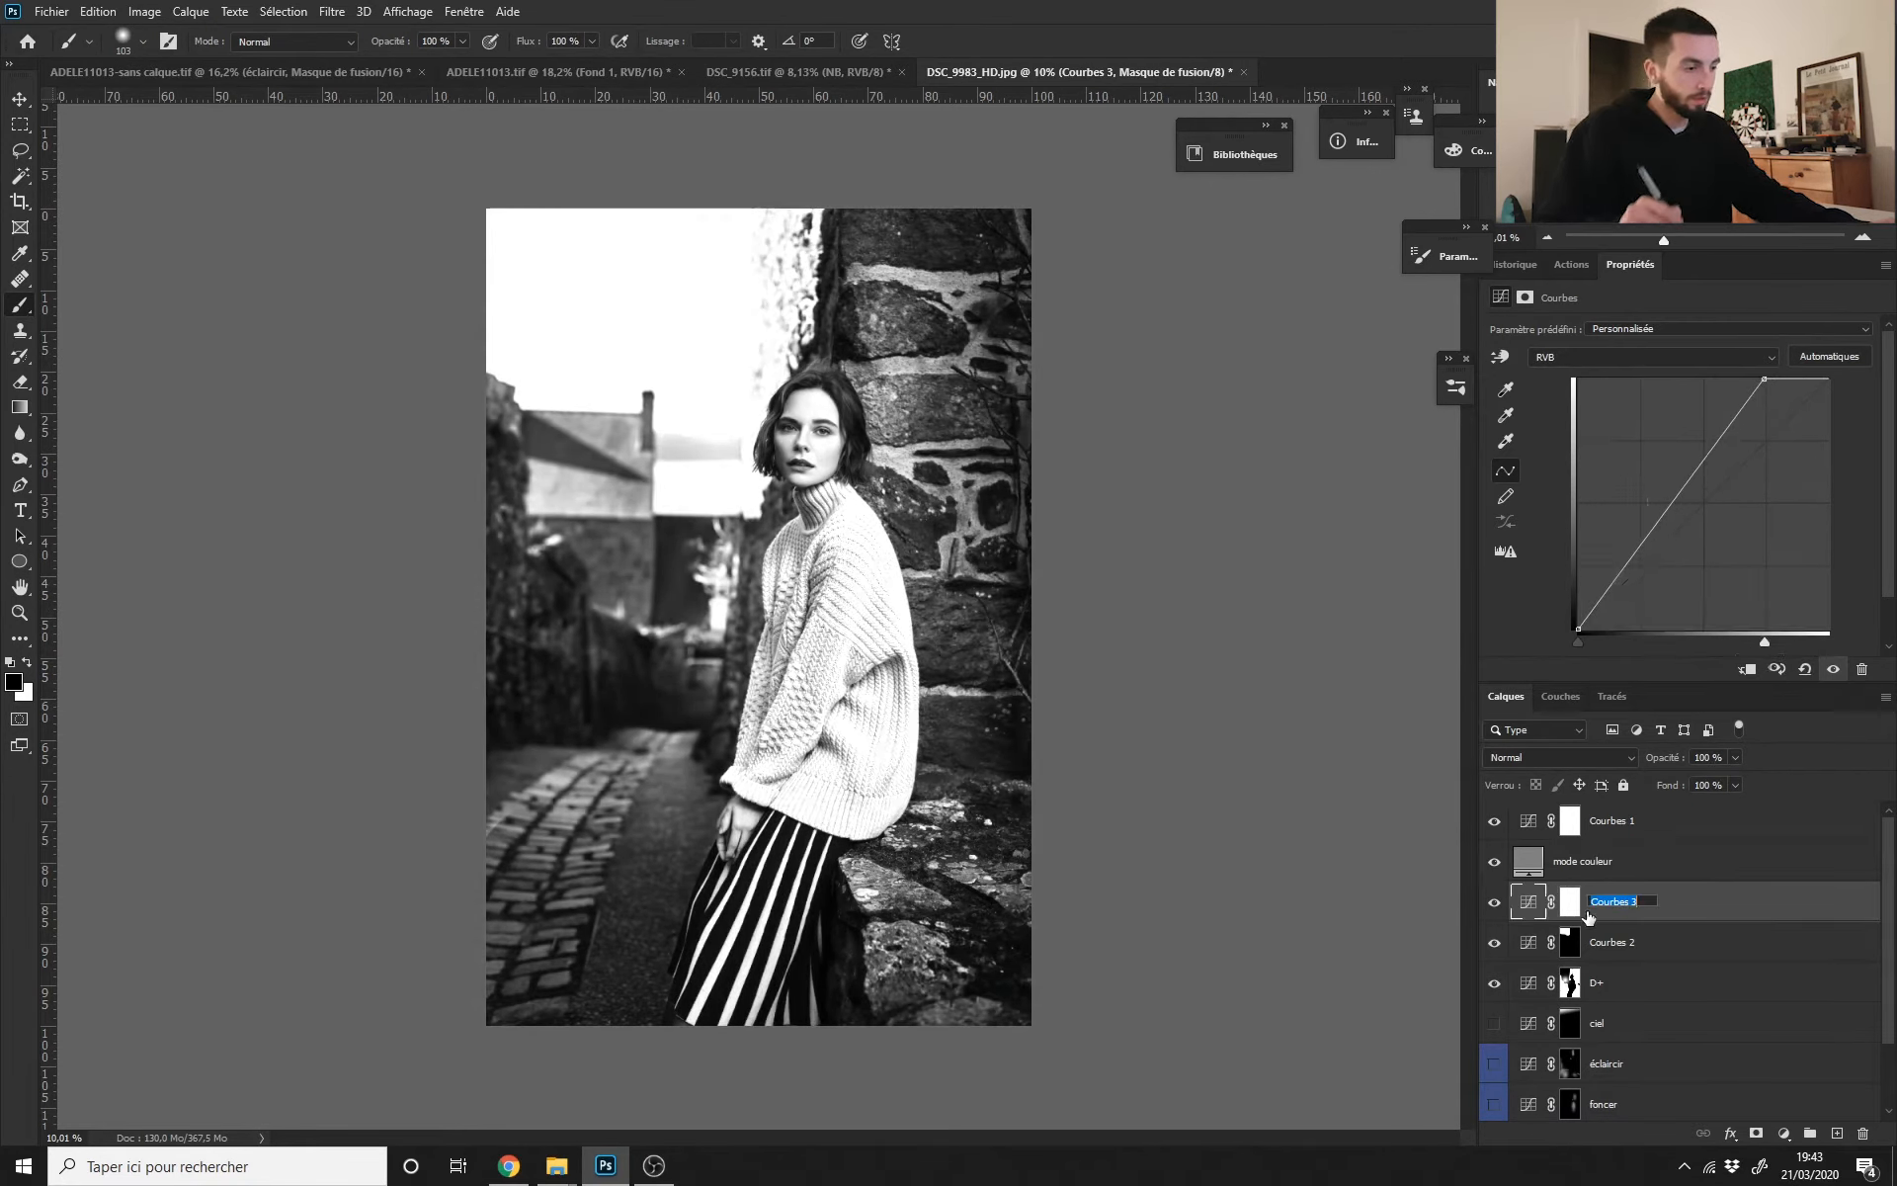
{"action": "type", "text": "D-"}
{"action": "key", "text": "Return"}
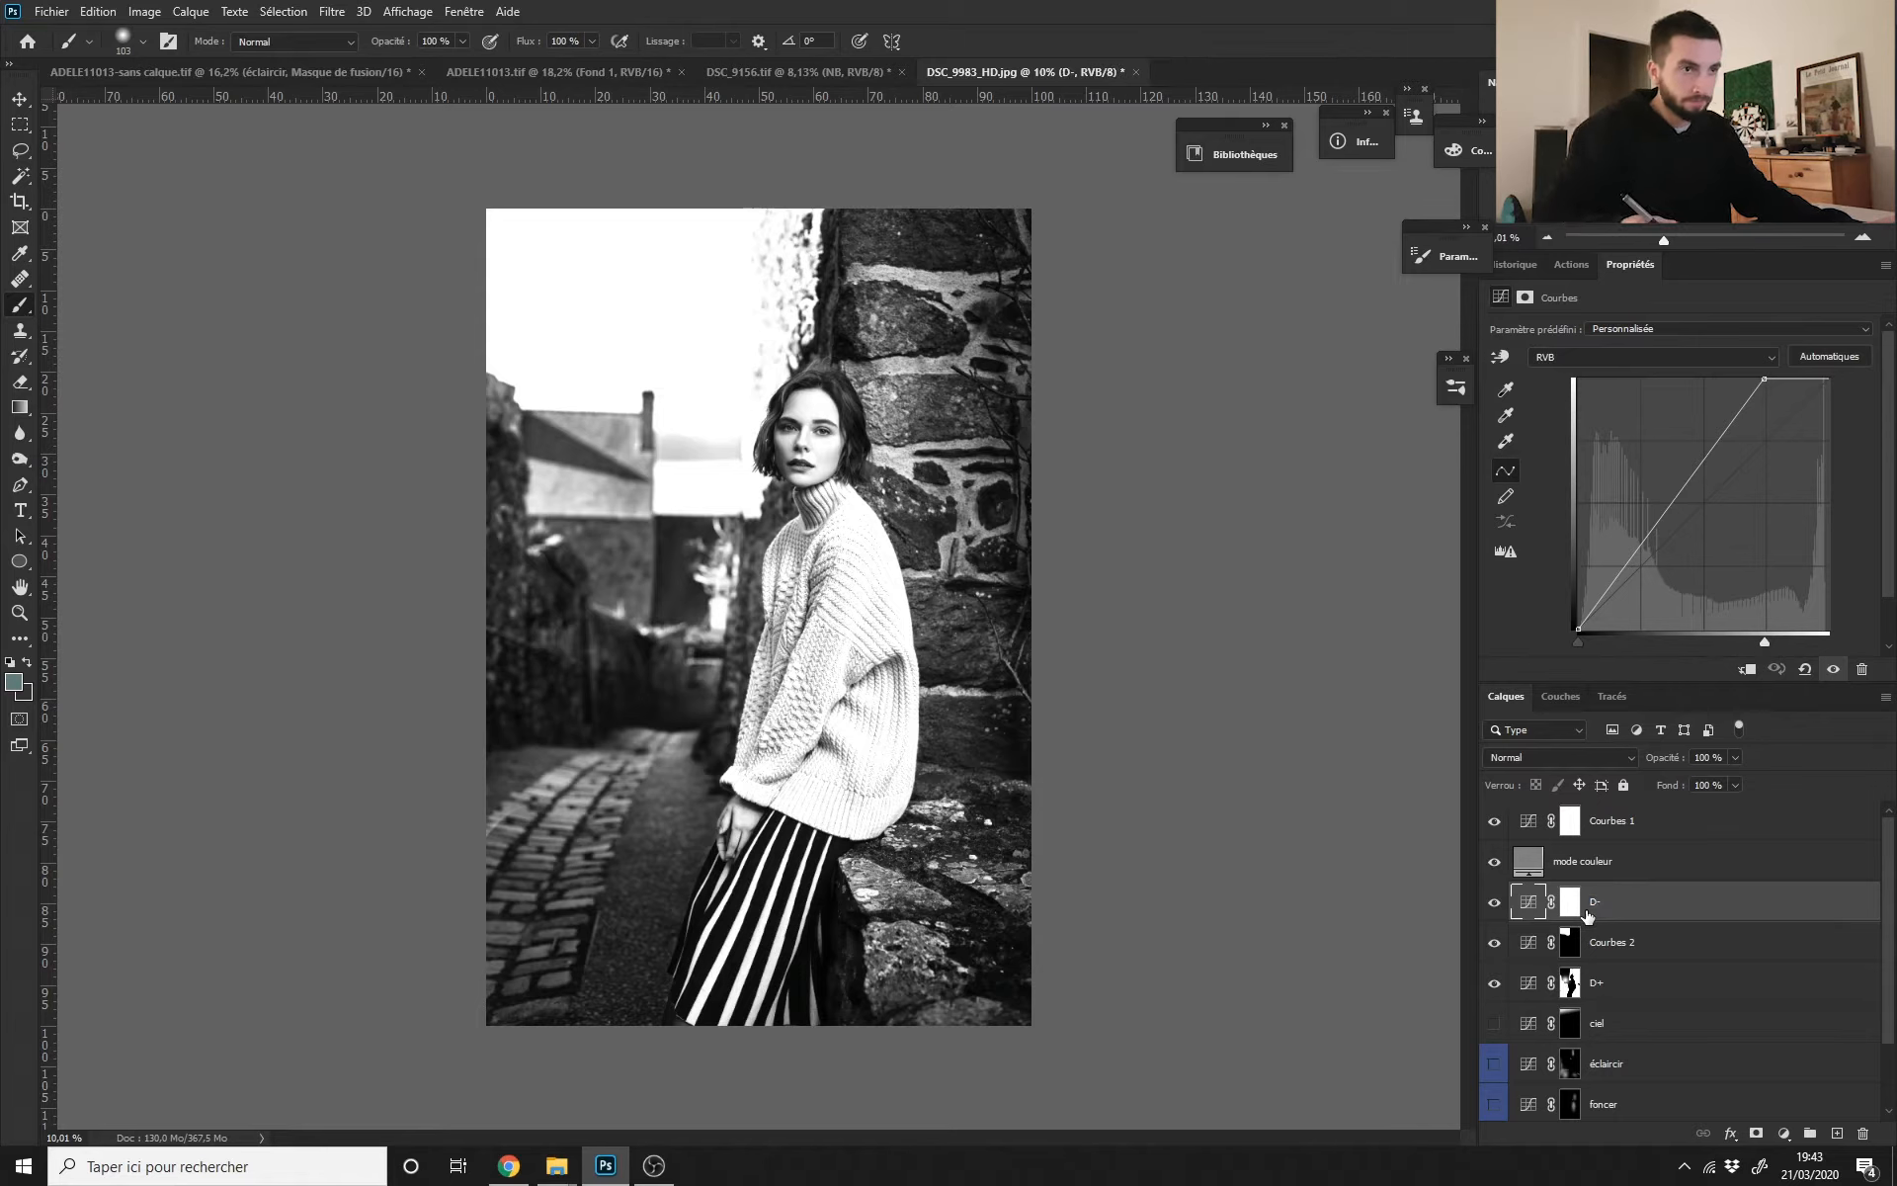
{"action": "double_click", "coordinate": [1624, 944]}
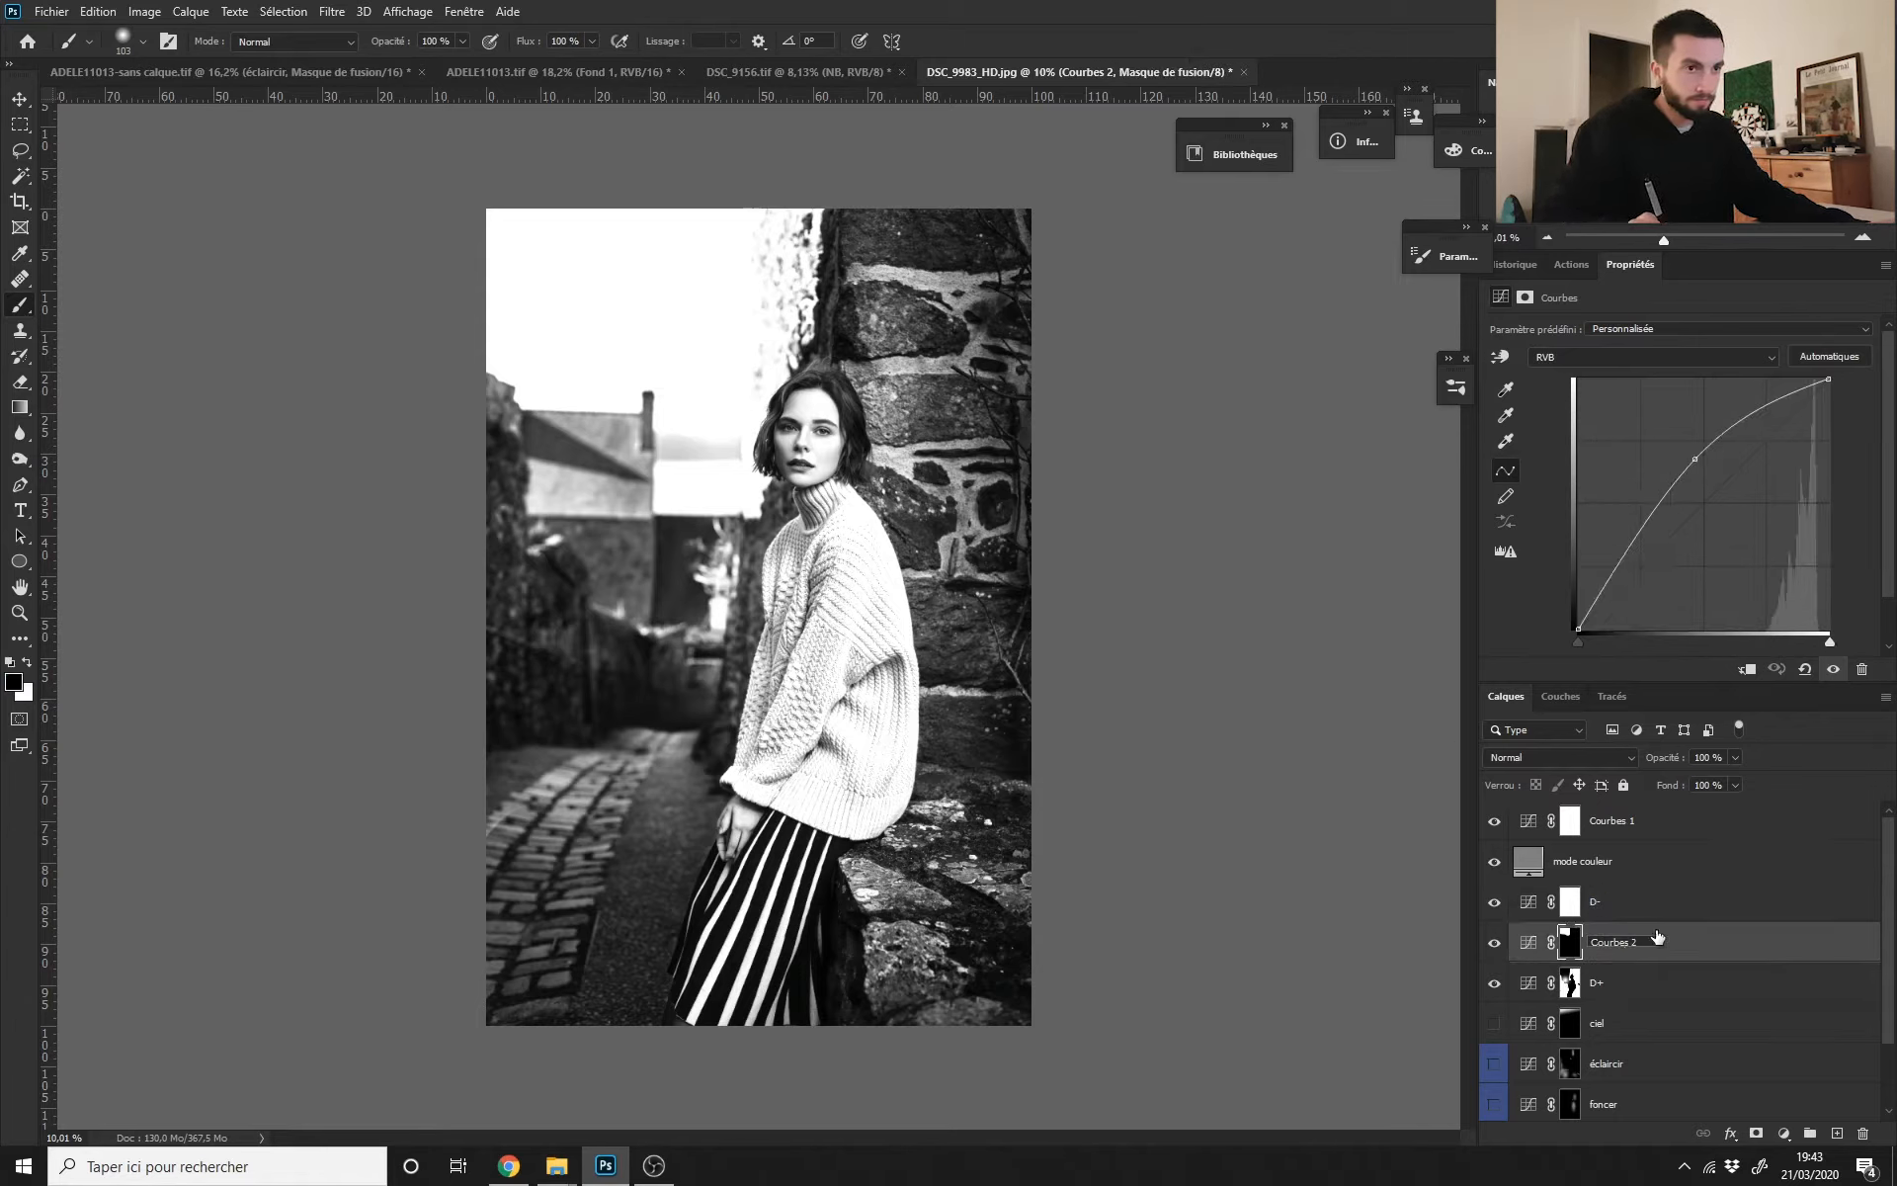
{"action": "type", "text": "ciel d-"}
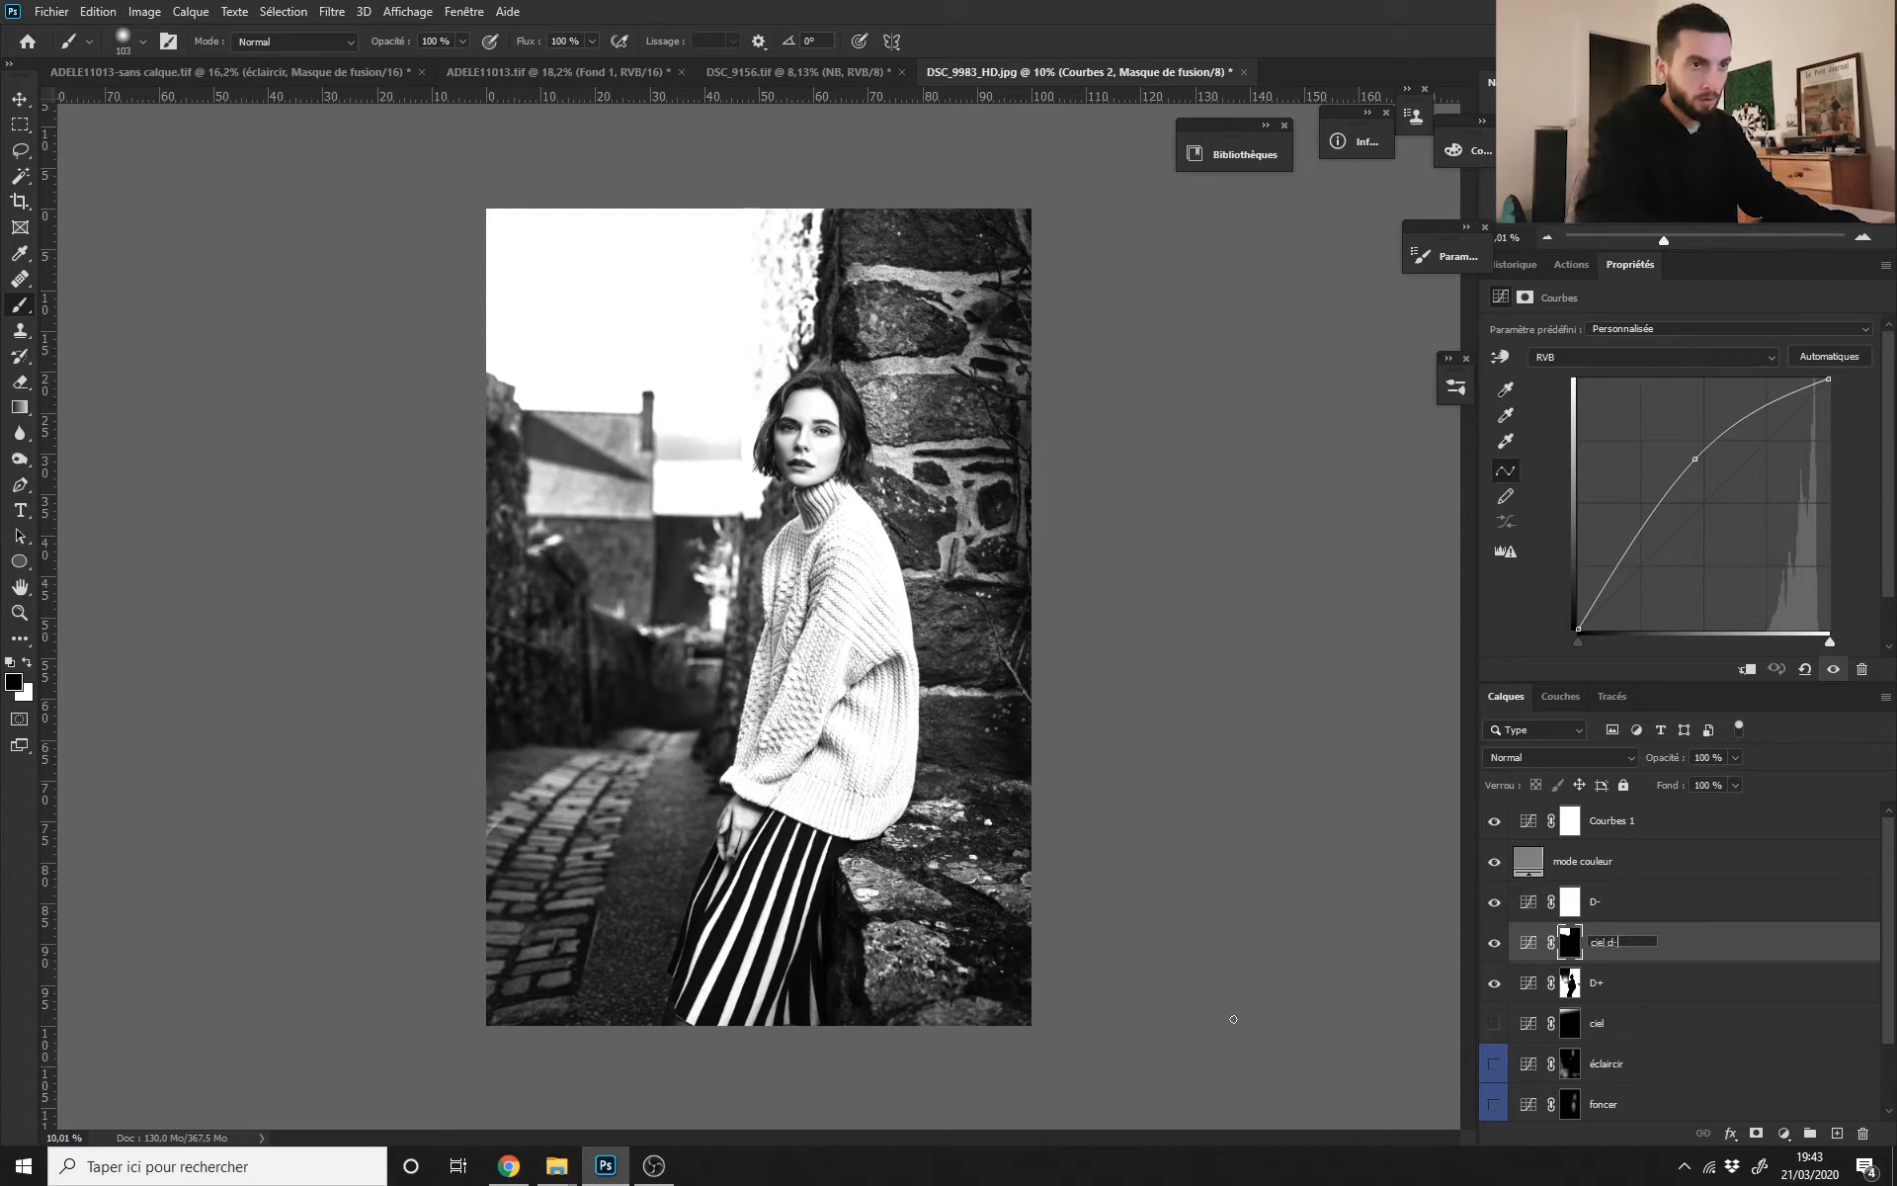
{"action": "key", "text": "Return"}
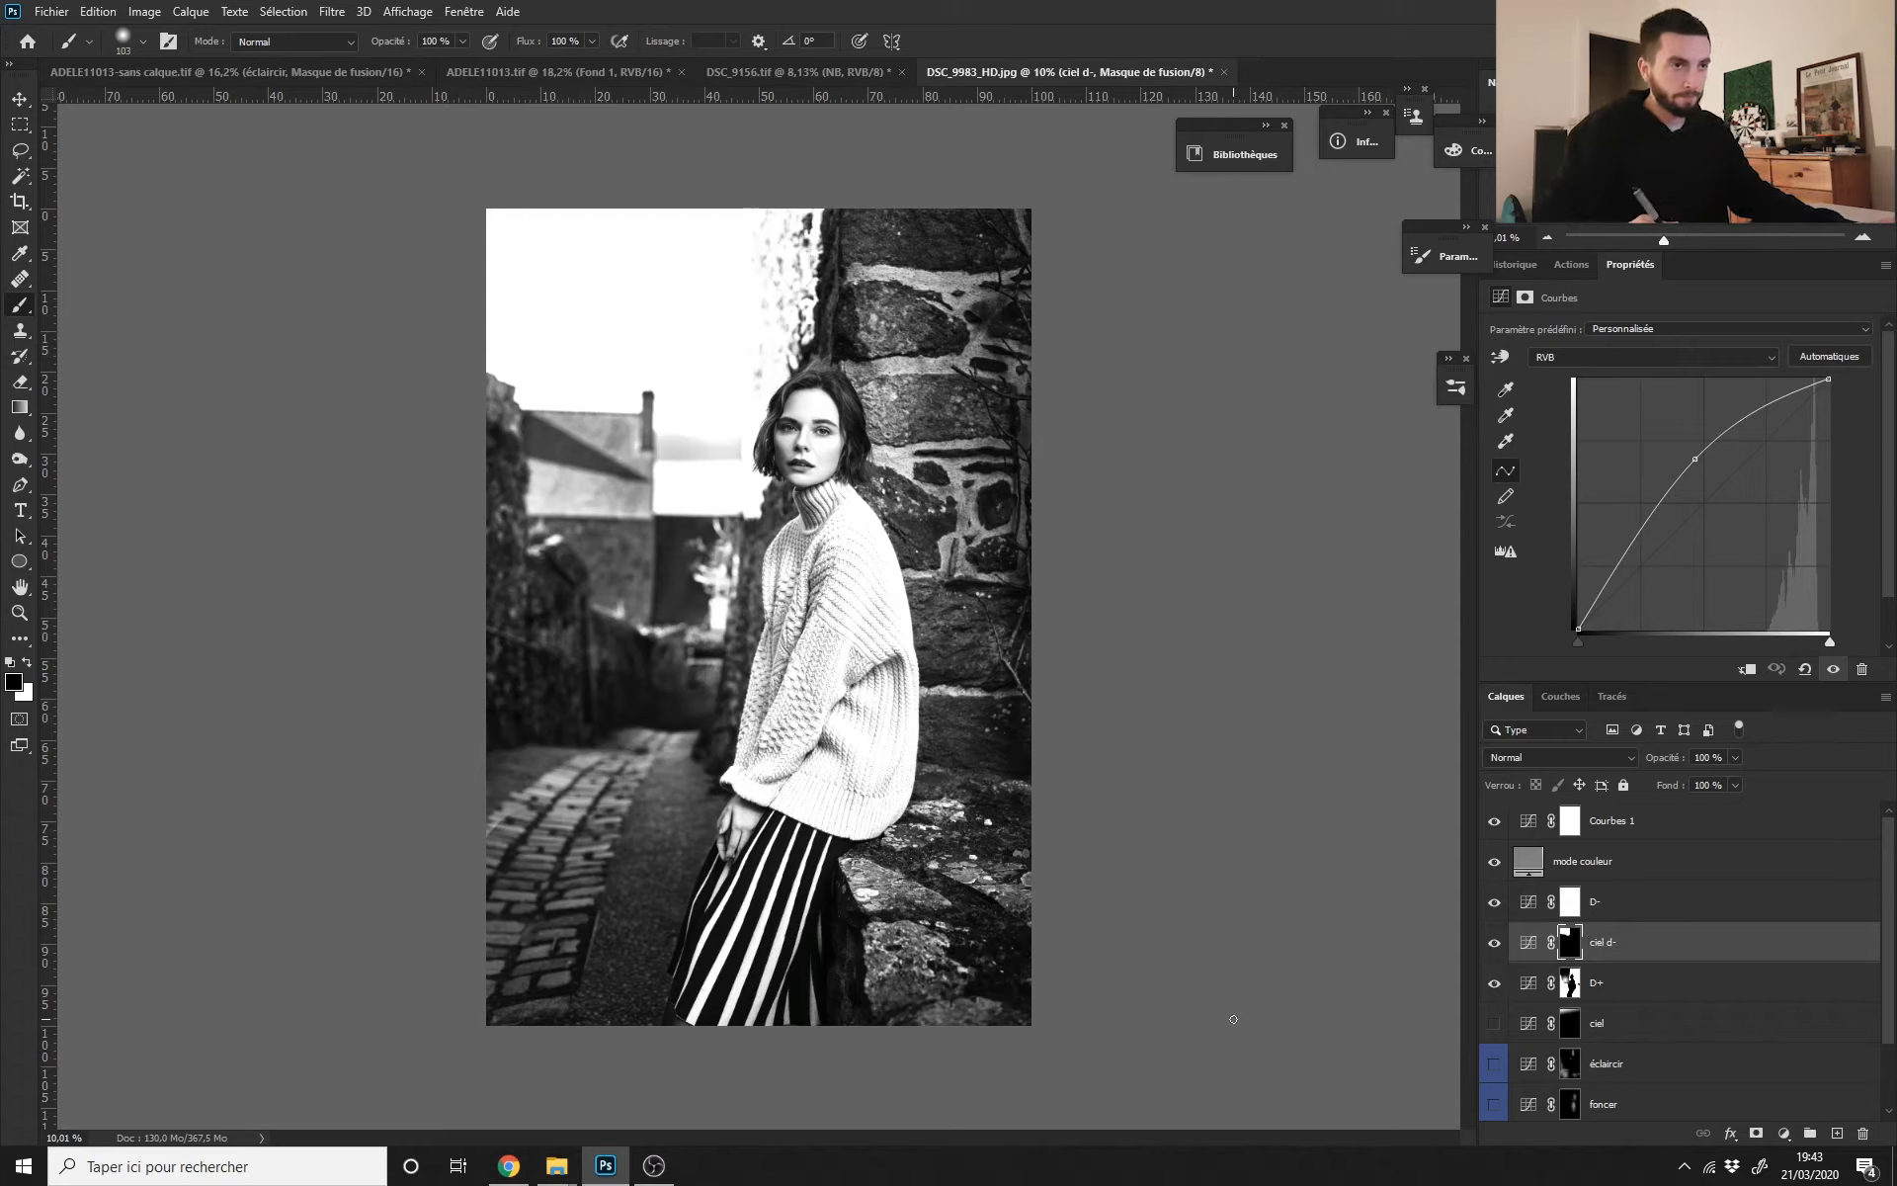
Step: Invert the D- mask to black, paint white over the stones beside the skirt, and clean the sweater and skirt edges with black
{"action": "left_click", "coordinate": [1576, 904]}
{"action": "key", "text": "ctrl+i"}
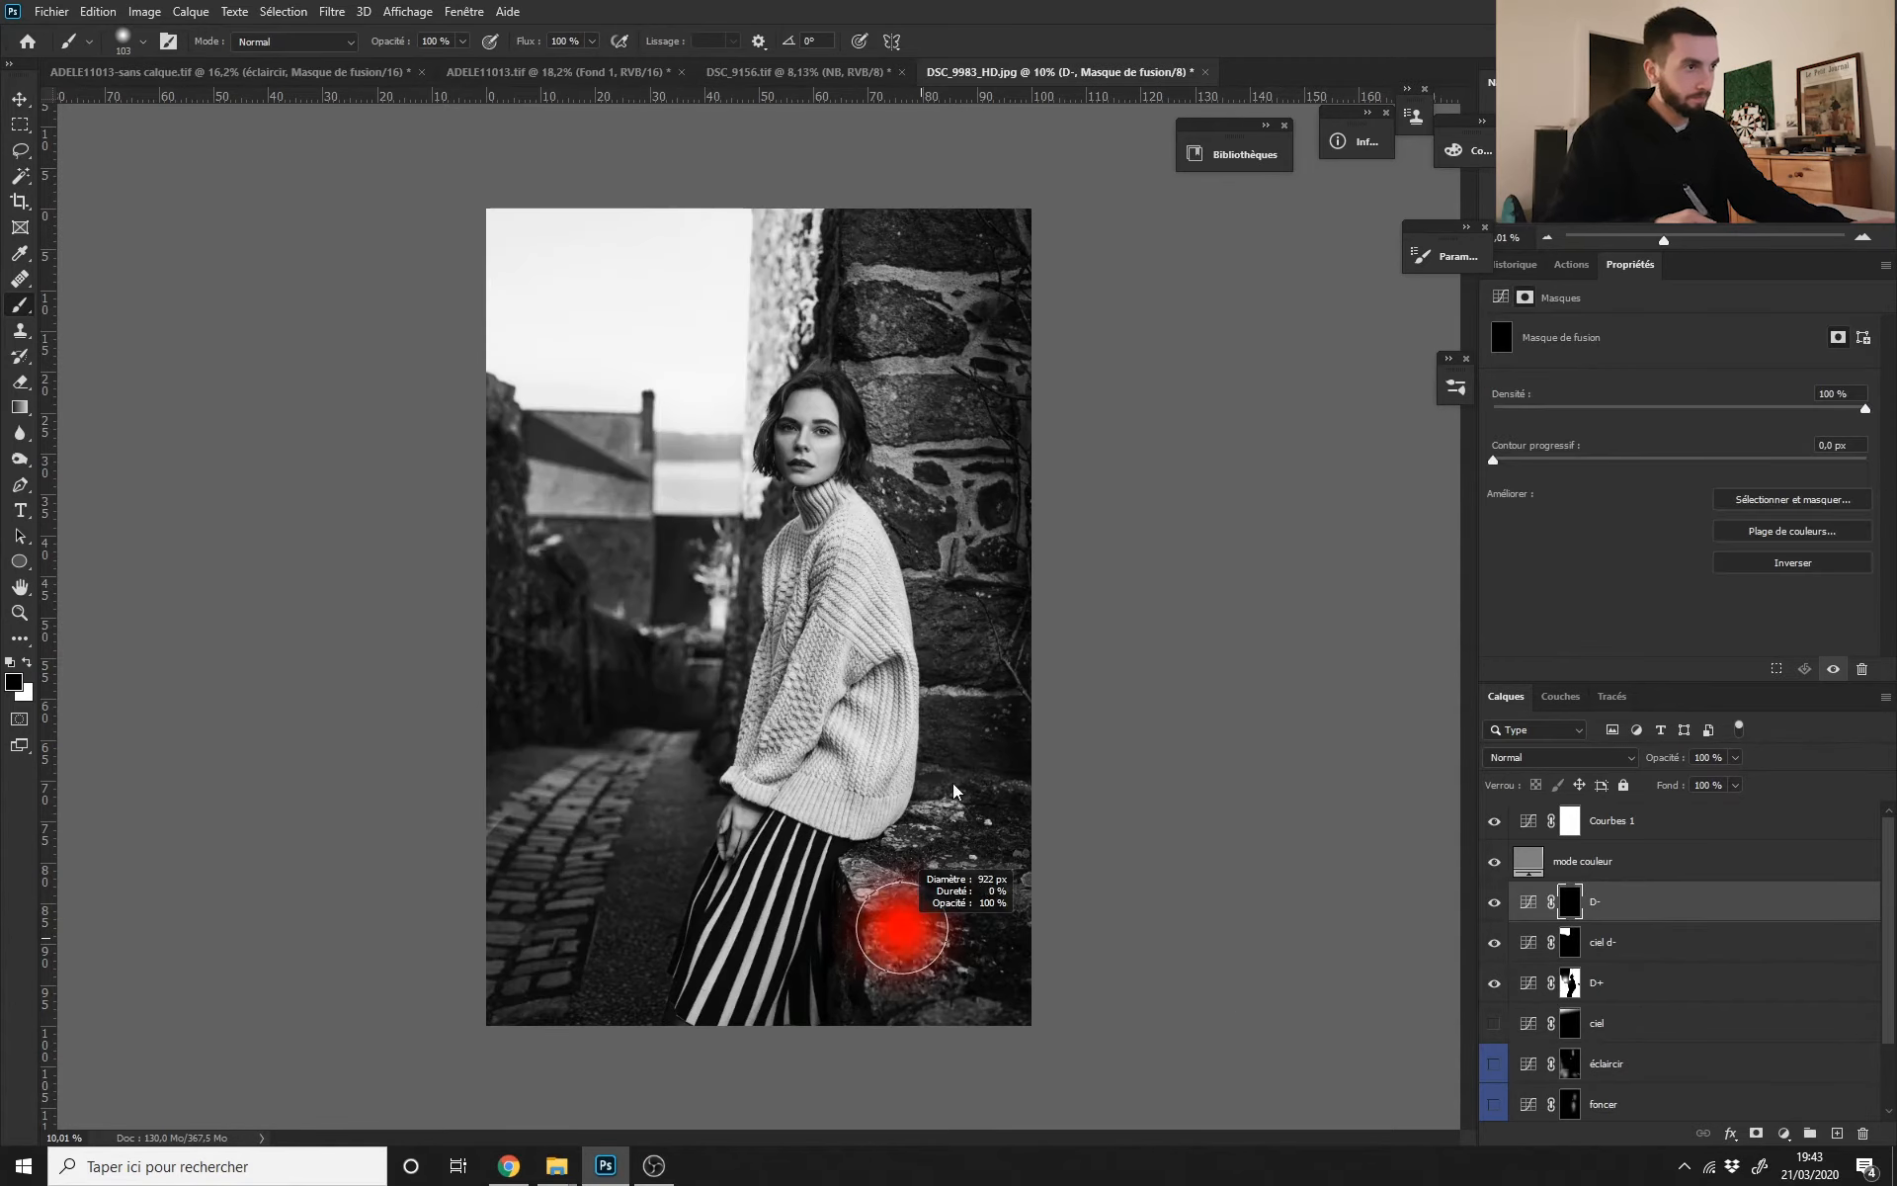
{"action": "key", "text": "x"}
{"action": "mouse_move", "coordinate": [915, 896]}
{"action": "left_mouse_down"}
{"action": "mouse_move", "coordinate": [957, 897]}
{"action": "mouse_move", "coordinate": [986, 950]}
{"action": "left_mouse_up"}
{"action": "key", "text": "x"}
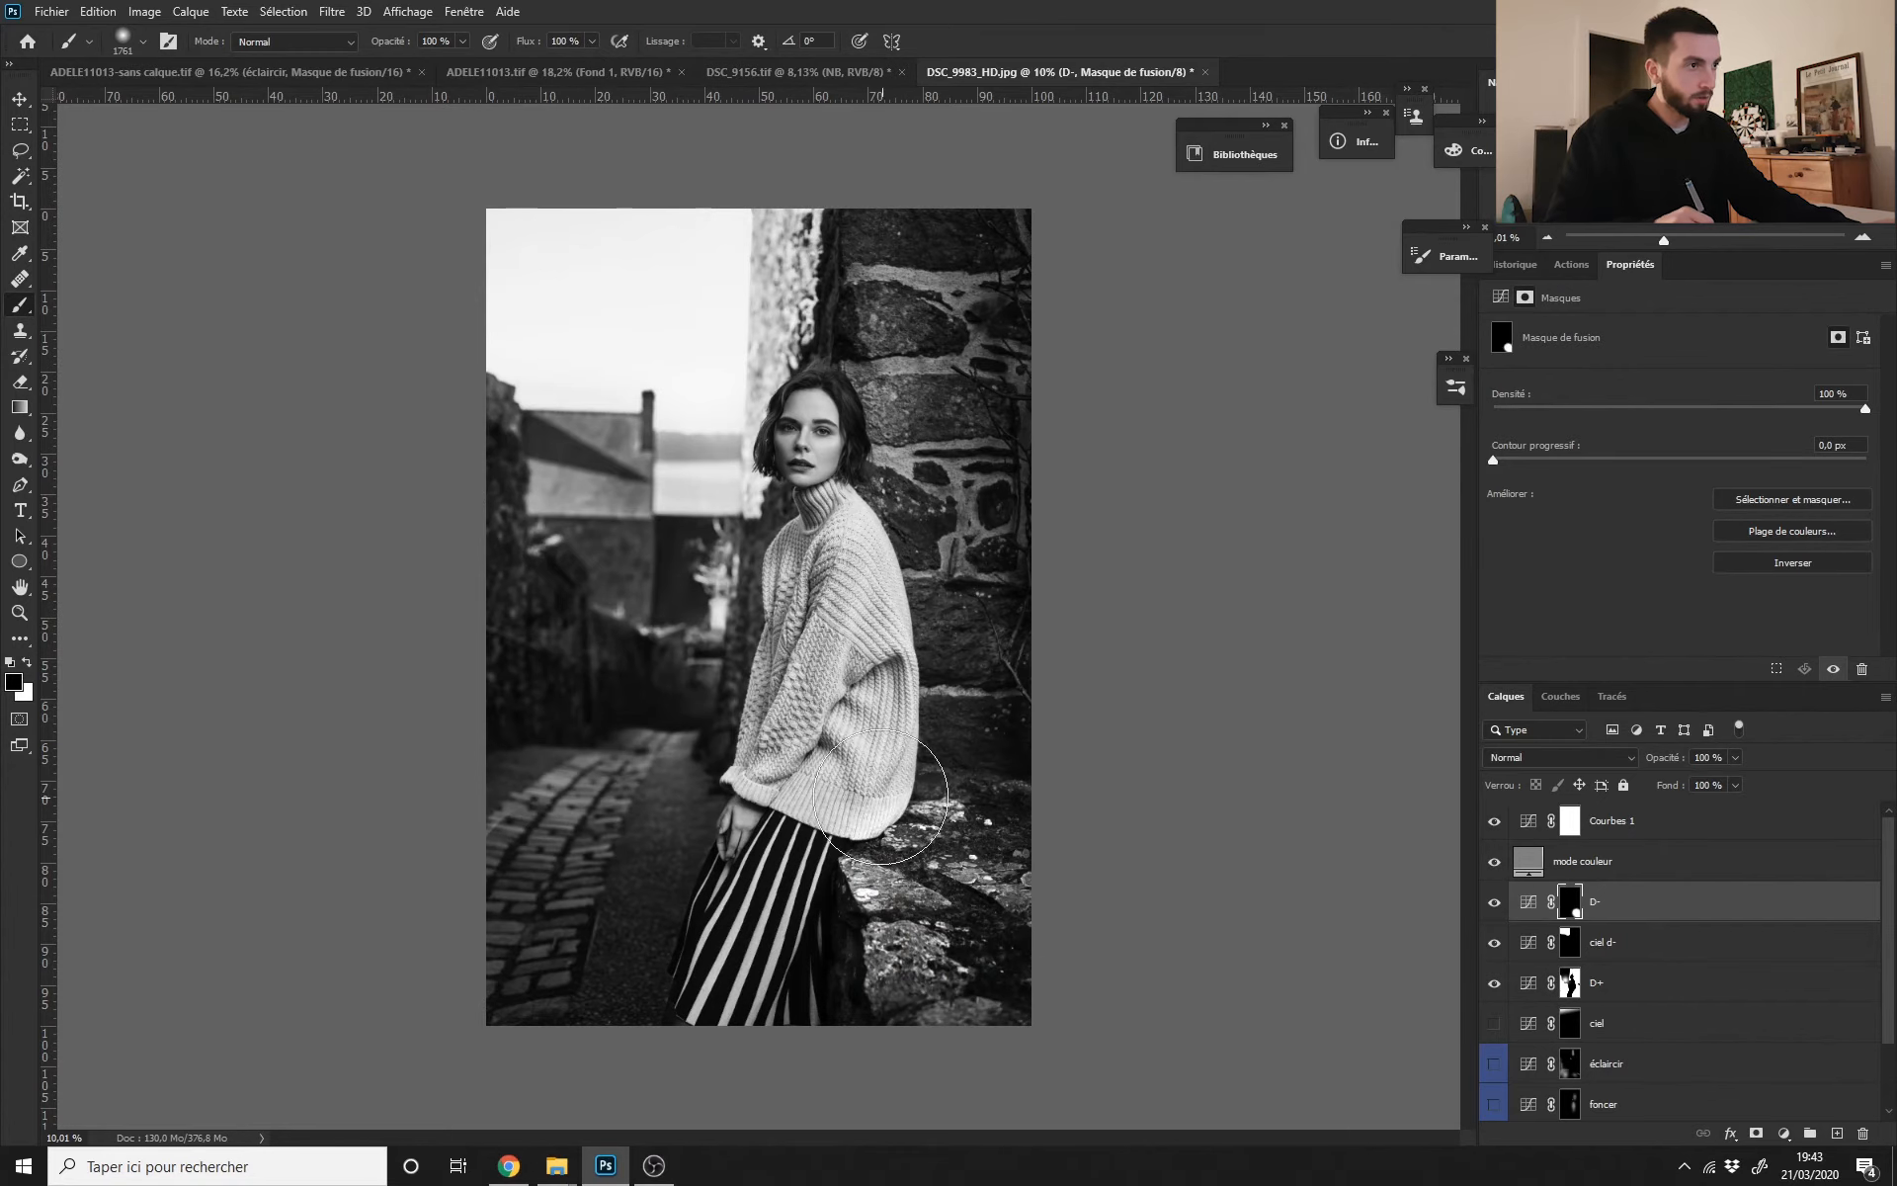
{"action": "left_click_drag", "start_coordinate": [889, 808], "coordinate": [846, 835]}
{"action": "left_click_drag", "start_coordinate": [842, 871], "coordinate": [882, 891]}
{"action": "left_click_drag", "start_coordinate": [560, 323], "coordinate": [503, 344]}
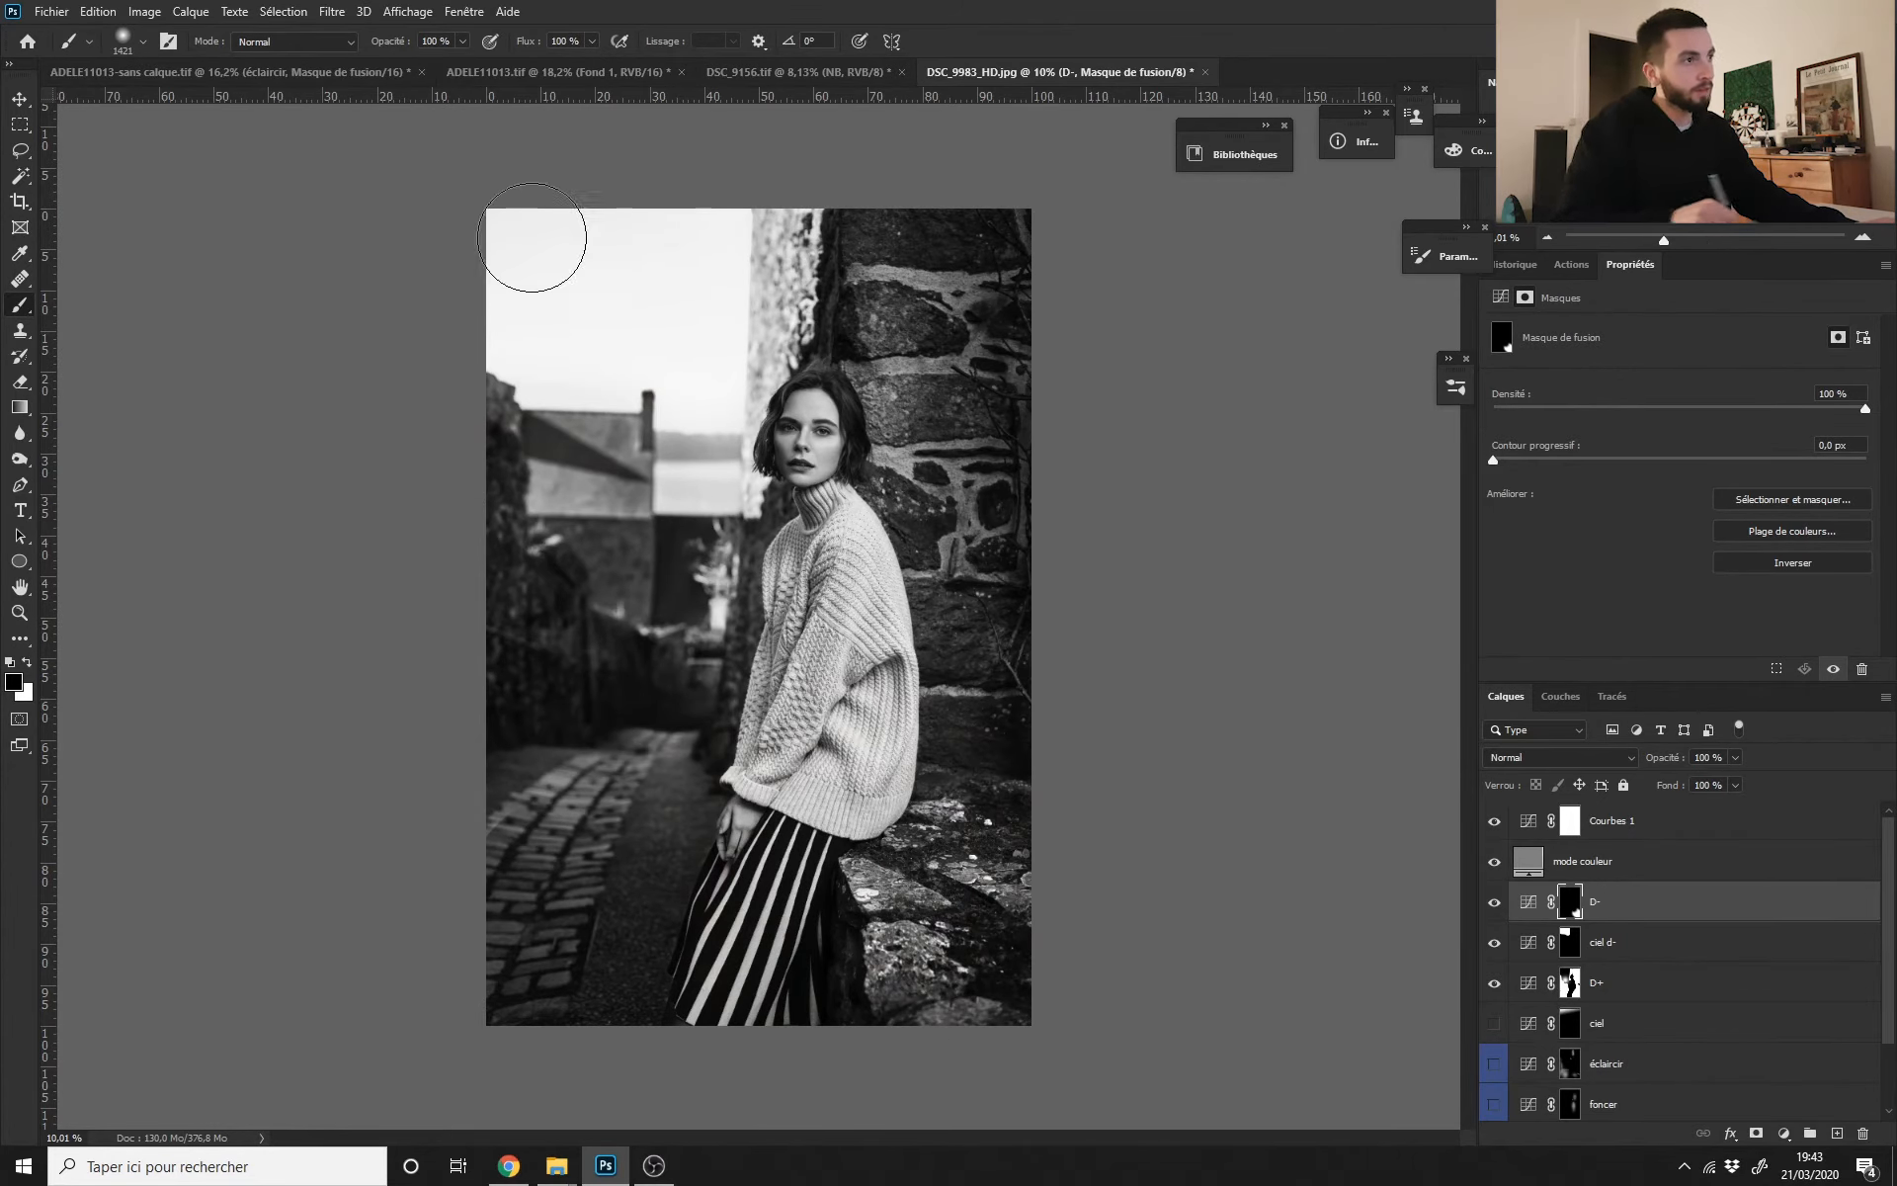
{"action": "left_click_drag", "start_coordinate": [805, 726], "coordinate": [773, 727]}
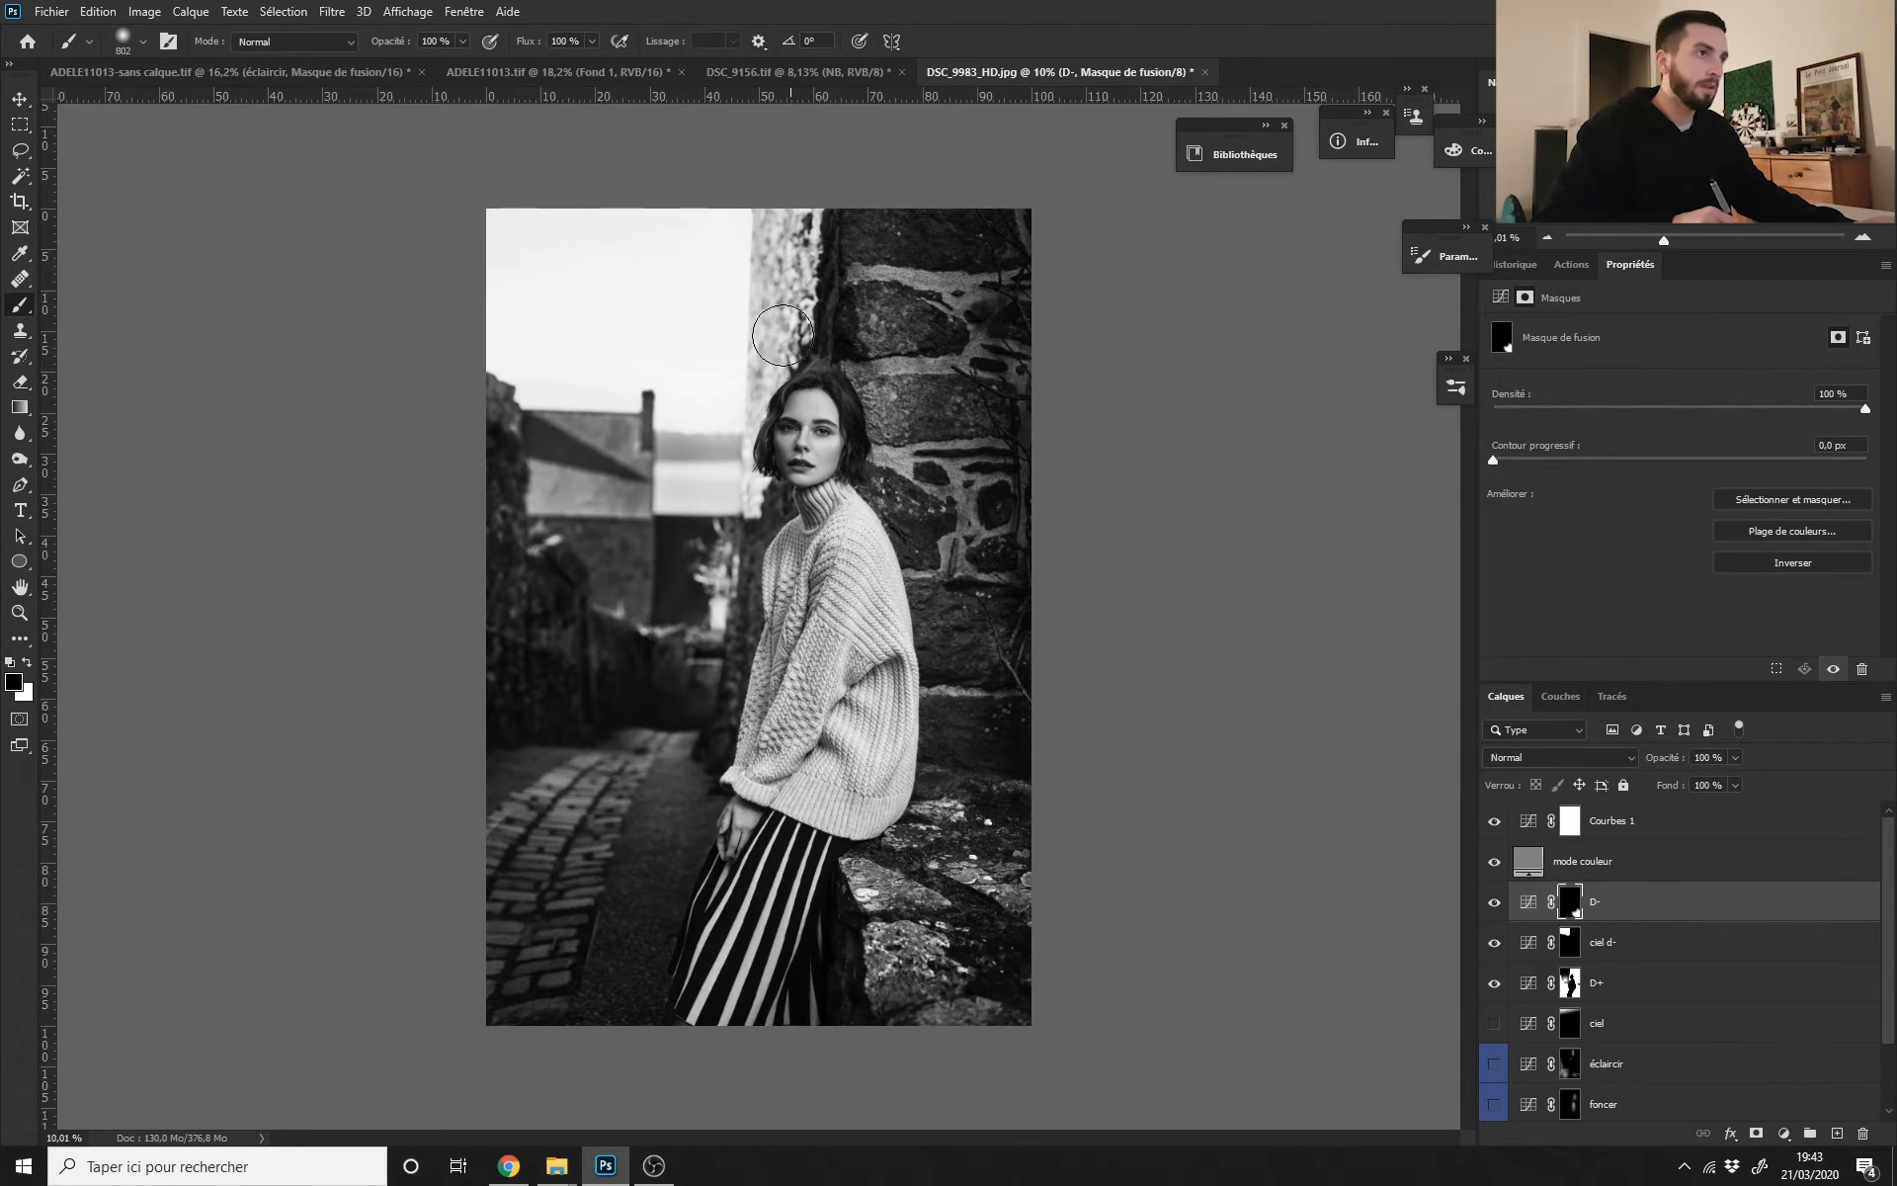
{"action": "mouse_move", "coordinate": [846, 639]}
{"action": "left_mouse_down"}
{"action": "mouse_move", "coordinate": [828, 643]}
{"action": "mouse_move", "coordinate": [844, 644]}
{"action": "left_mouse_up"}
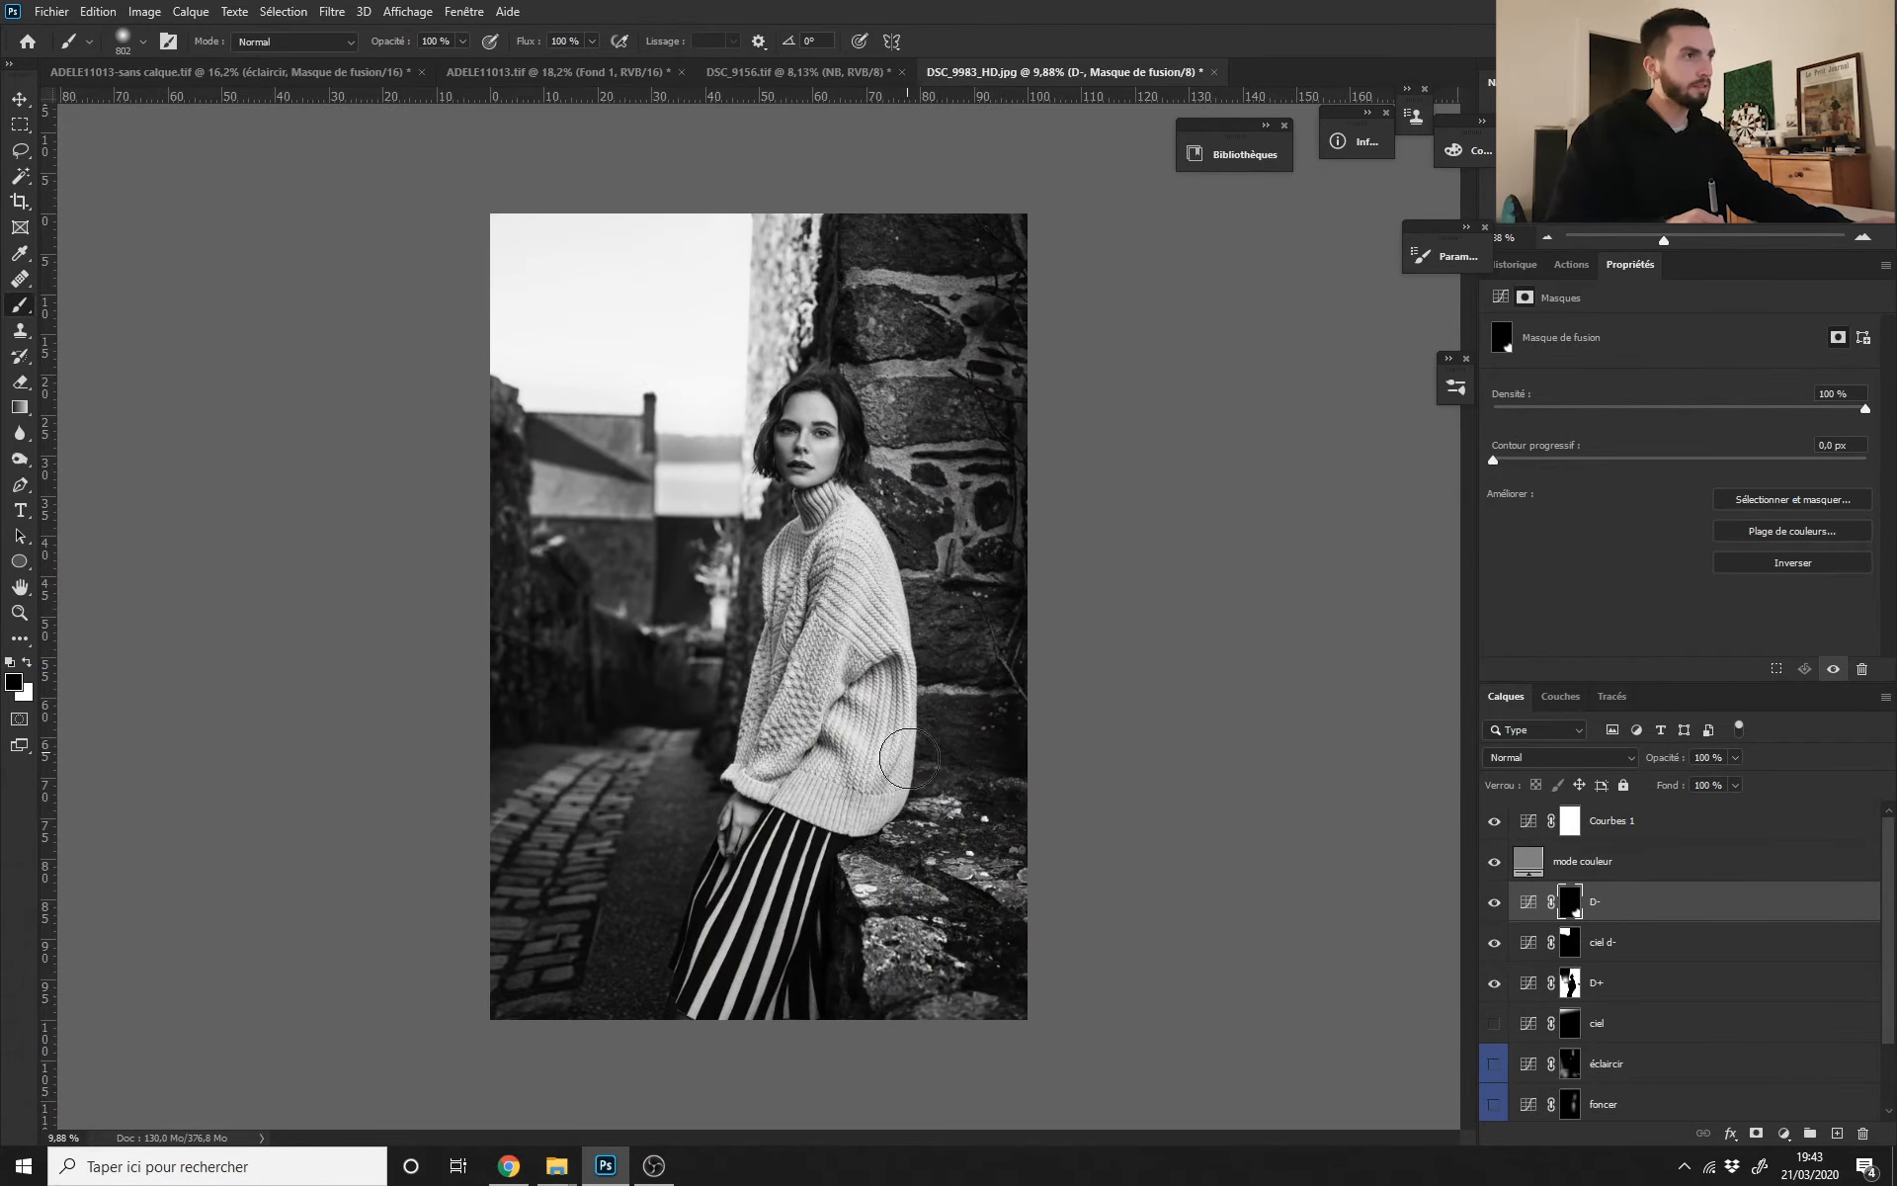
{"action": "mouse_move", "coordinate": [729, 615]}
{"action": "left_mouse_down"}
{"action": "mouse_move", "coordinate": [717, 628]}
{"action": "mouse_move", "coordinate": [840, 619]}
{"action": "left_mouse_up"}
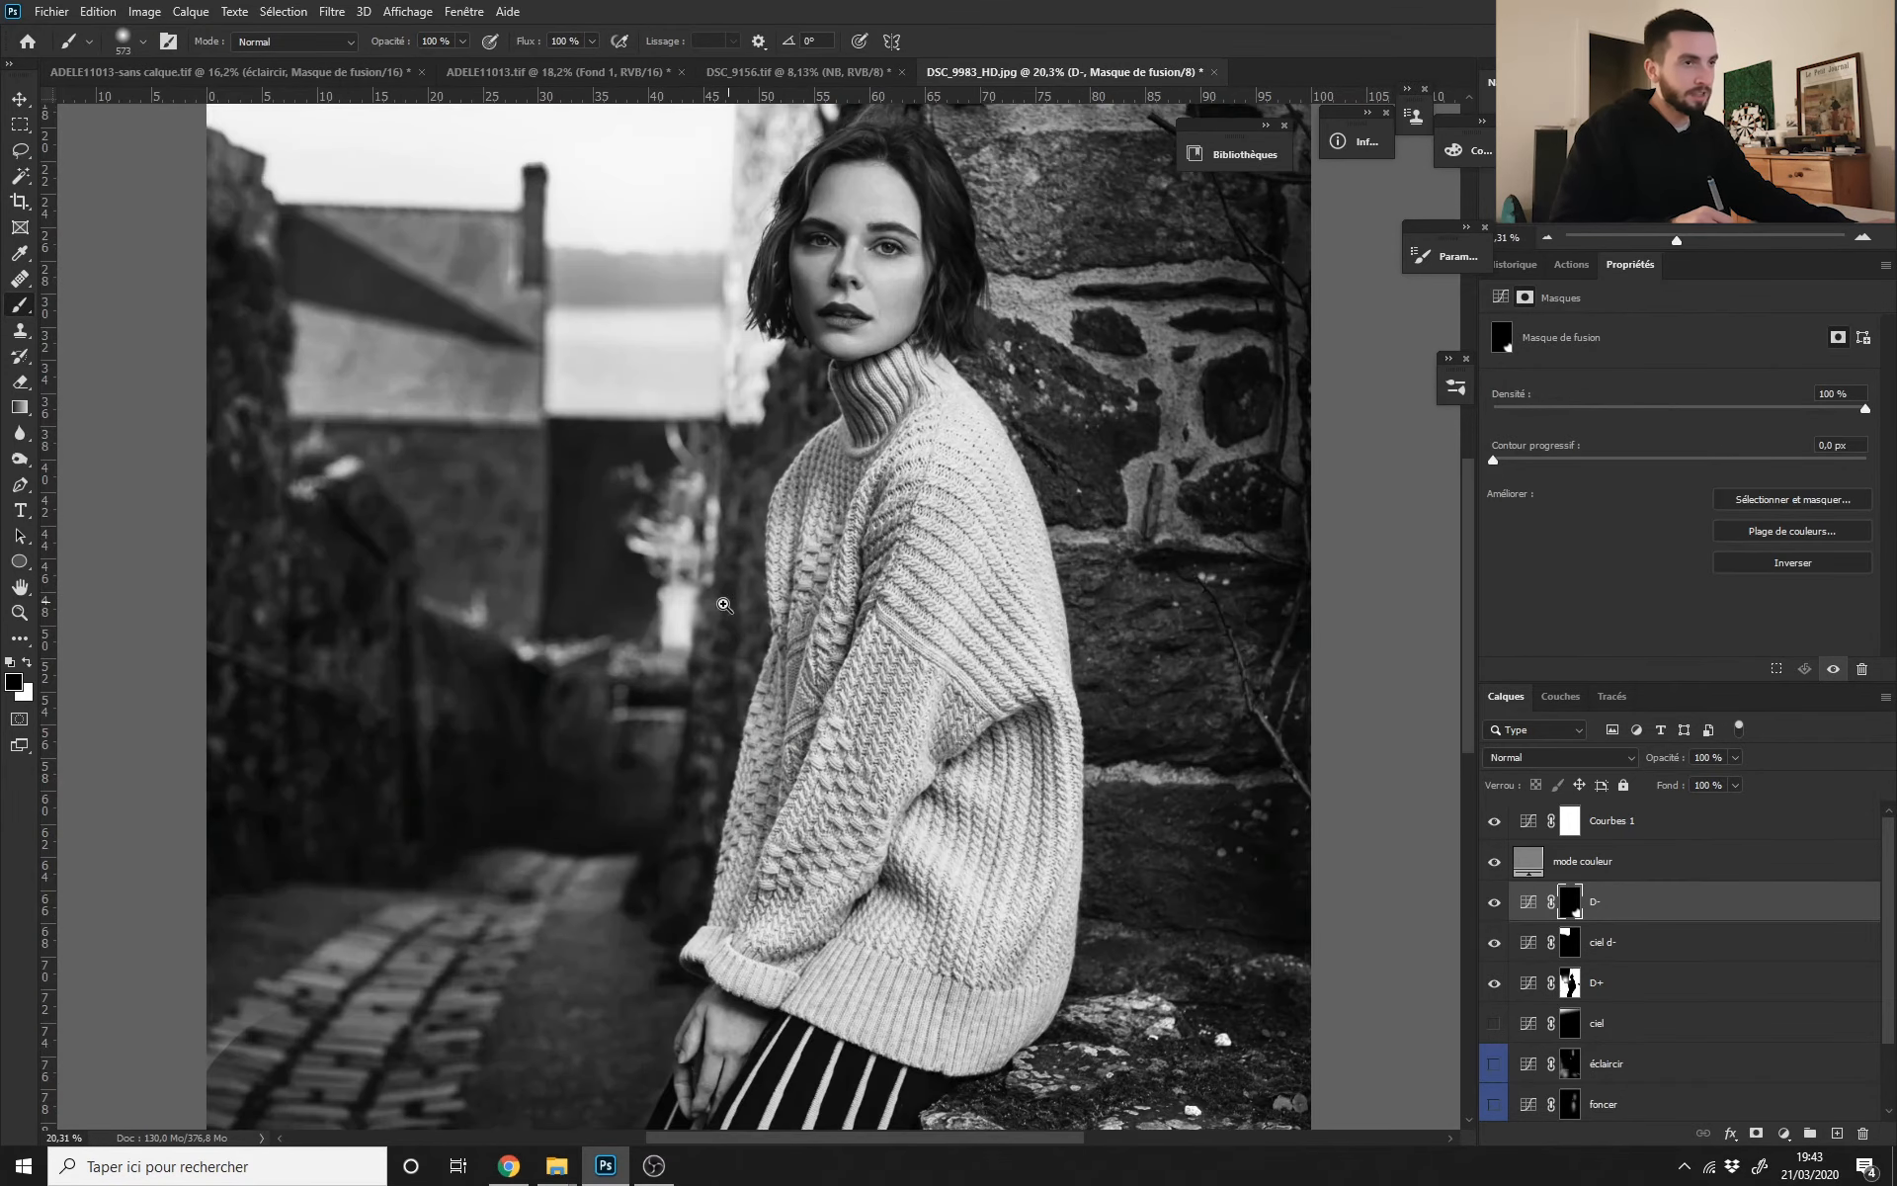
{"action": "mouse_move", "coordinate": [719, 601]}
{"action": "left_mouse_down"}
{"action": "mouse_move", "coordinate": [638, 605]}
{"action": "mouse_move", "coordinate": [788, 616]}
{"action": "mouse_move", "coordinate": [689, 617]}
{"action": "left_mouse_up"}
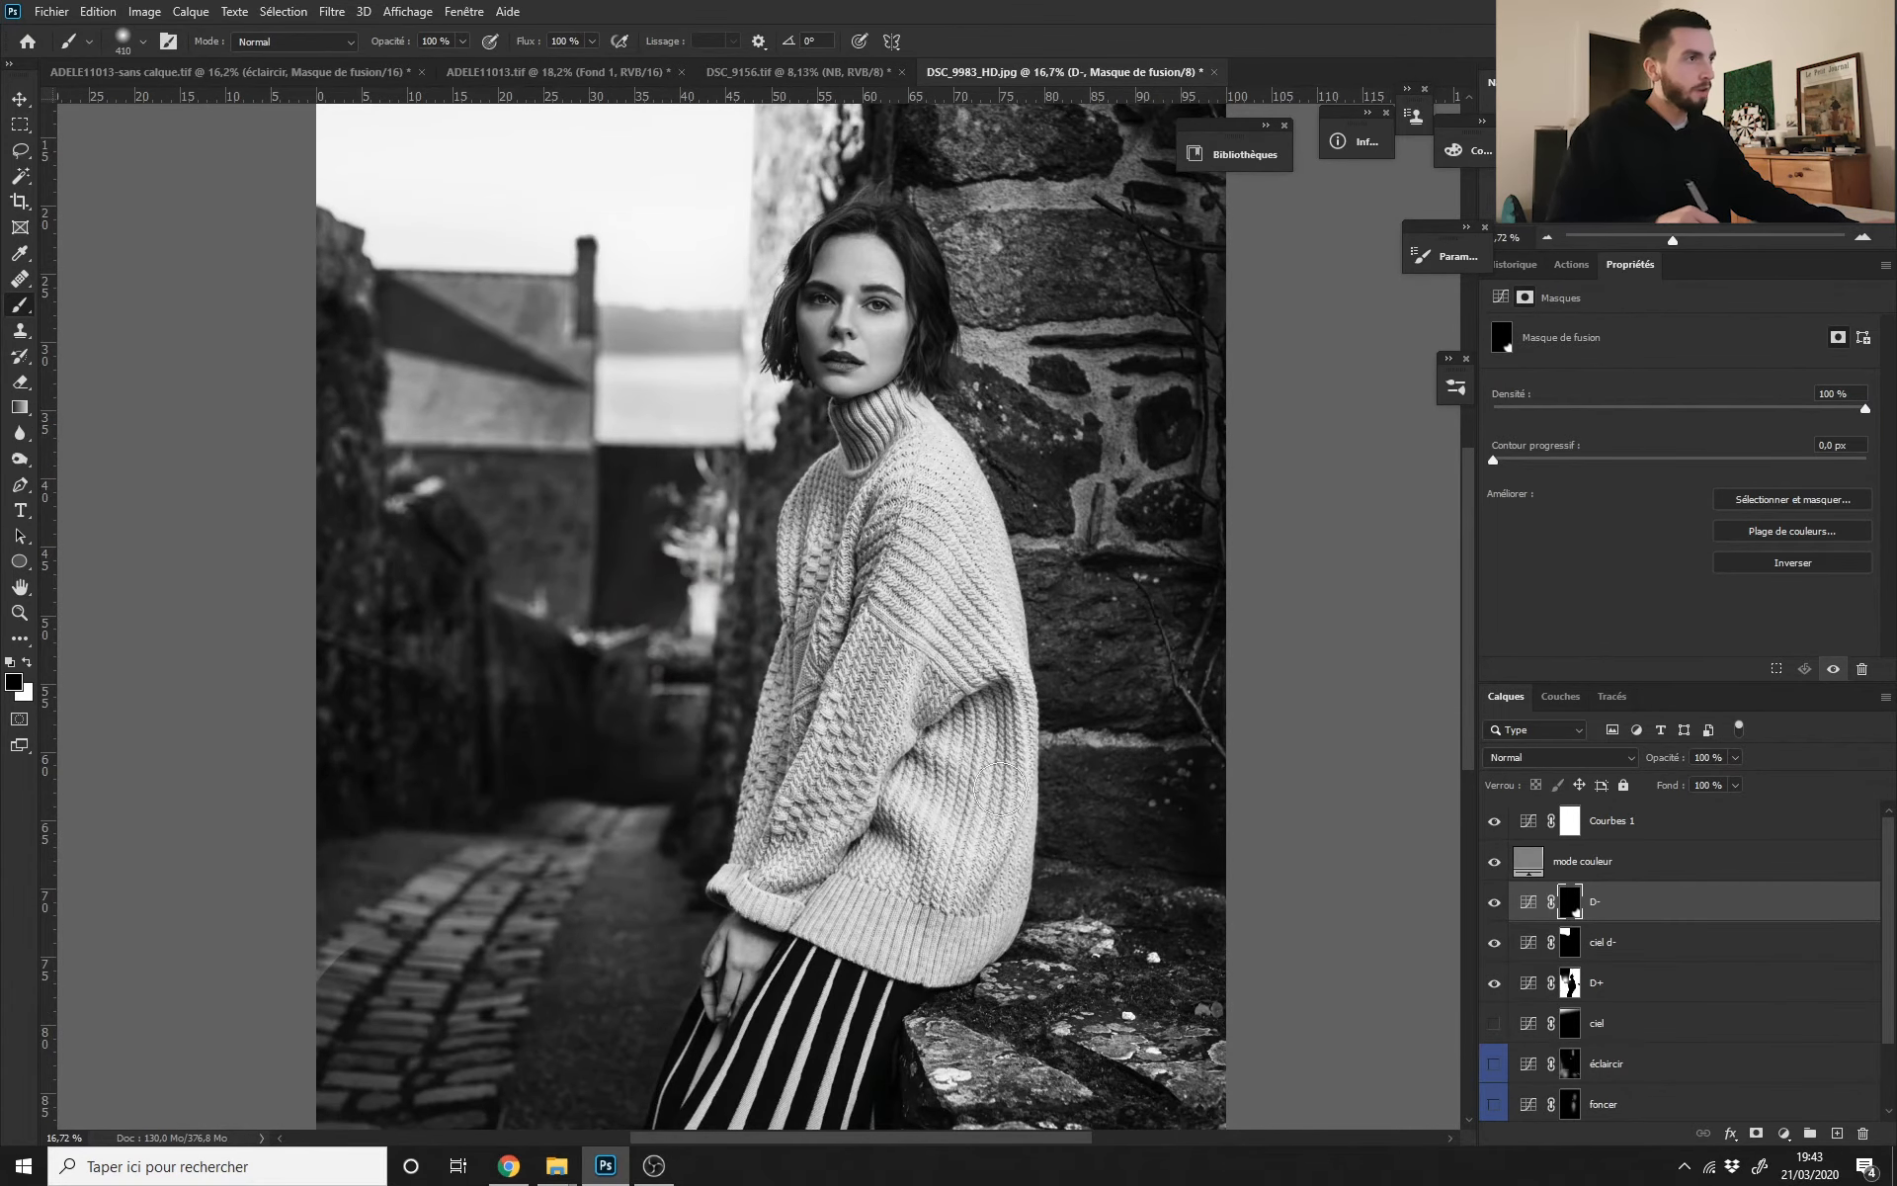
{"action": "left_click_drag", "start_coordinate": [789, 640], "coordinate": [792, 640]}
Step: Show only the Calque 1 layer, hiding all the other layers
{"action": "scroll", "coordinate": [1889, 959], "scroll_direction": "down", "scroll_amount": 2}
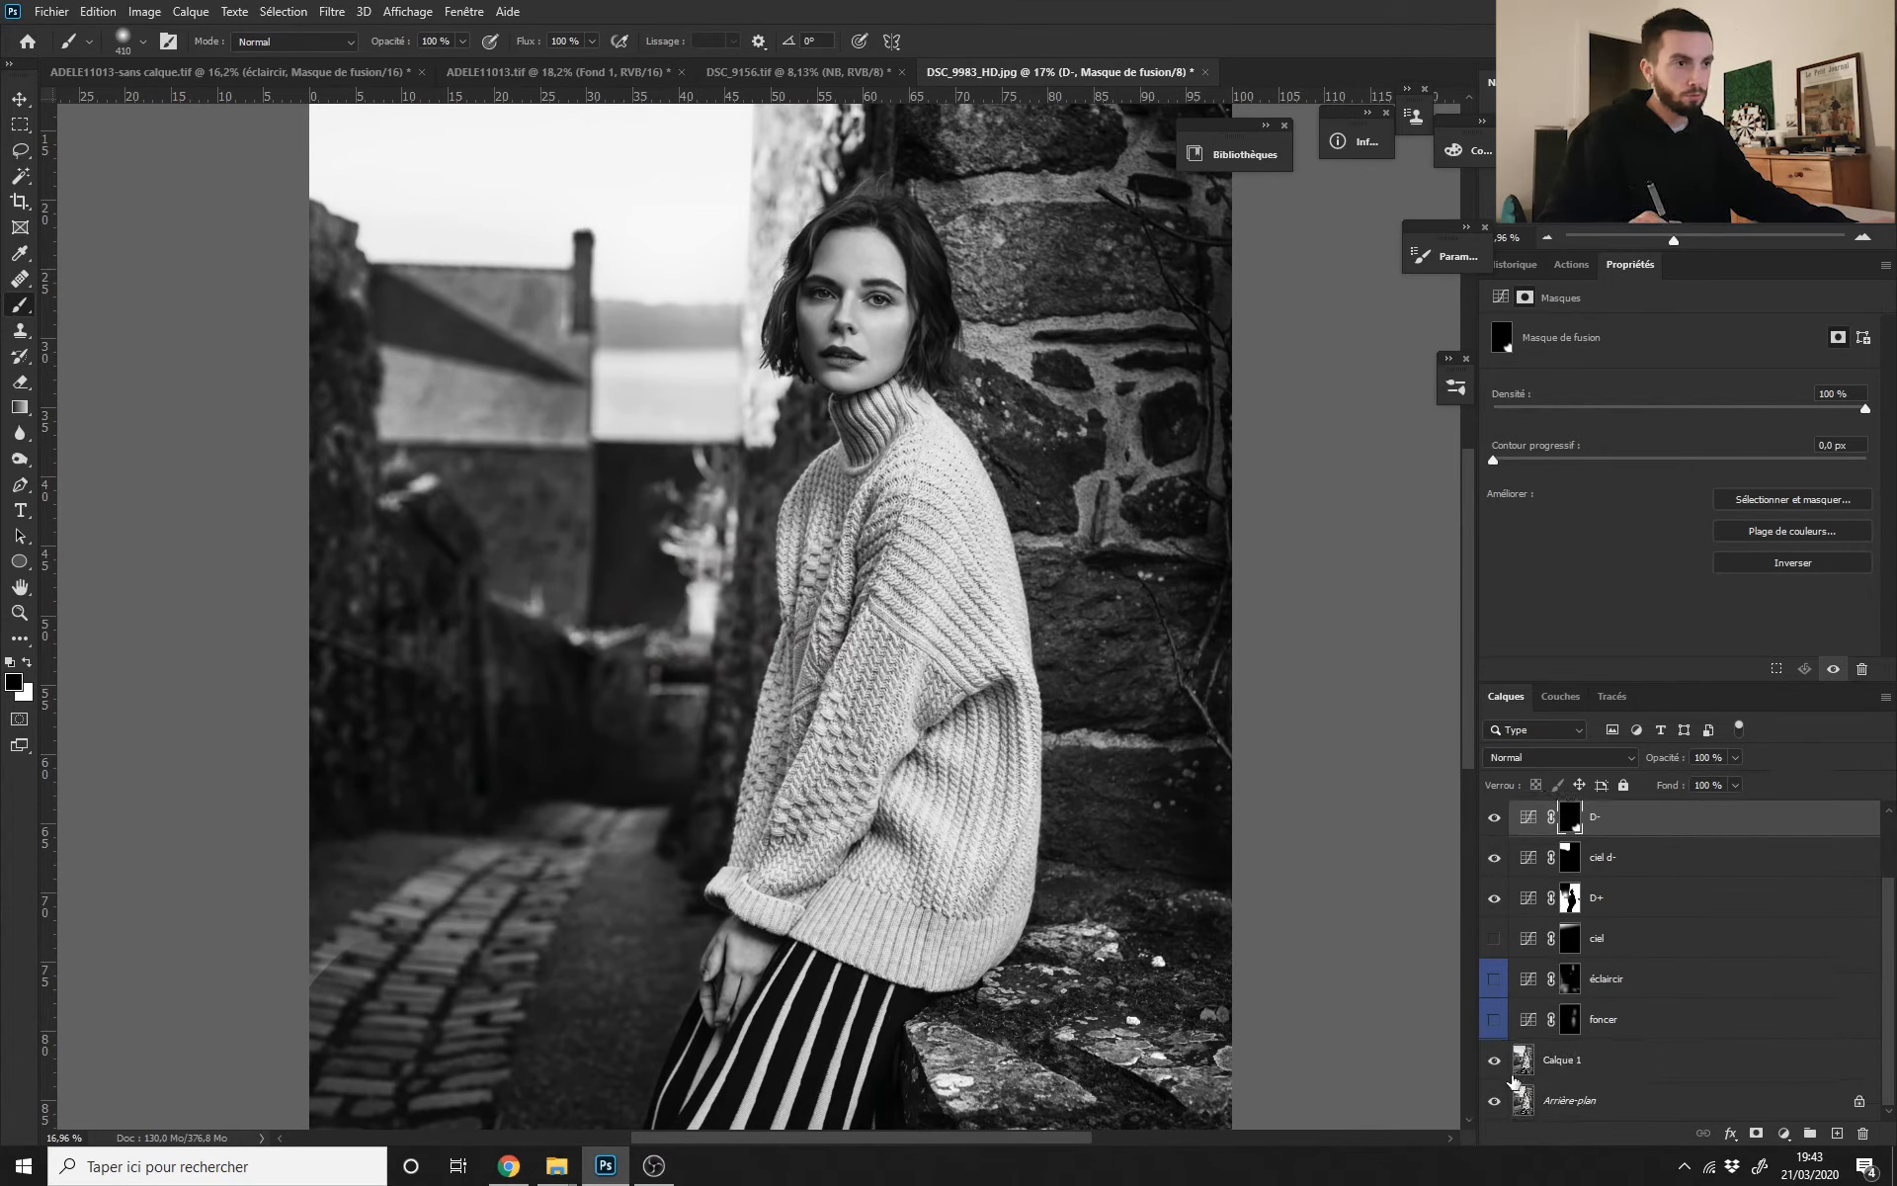
{"action": "left_click", "coordinate": [1494, 1060], "text": "alt"}
{"action": "left_click_drag", "start_coordinate": [707, 652], "coordinate": [765, 655]}
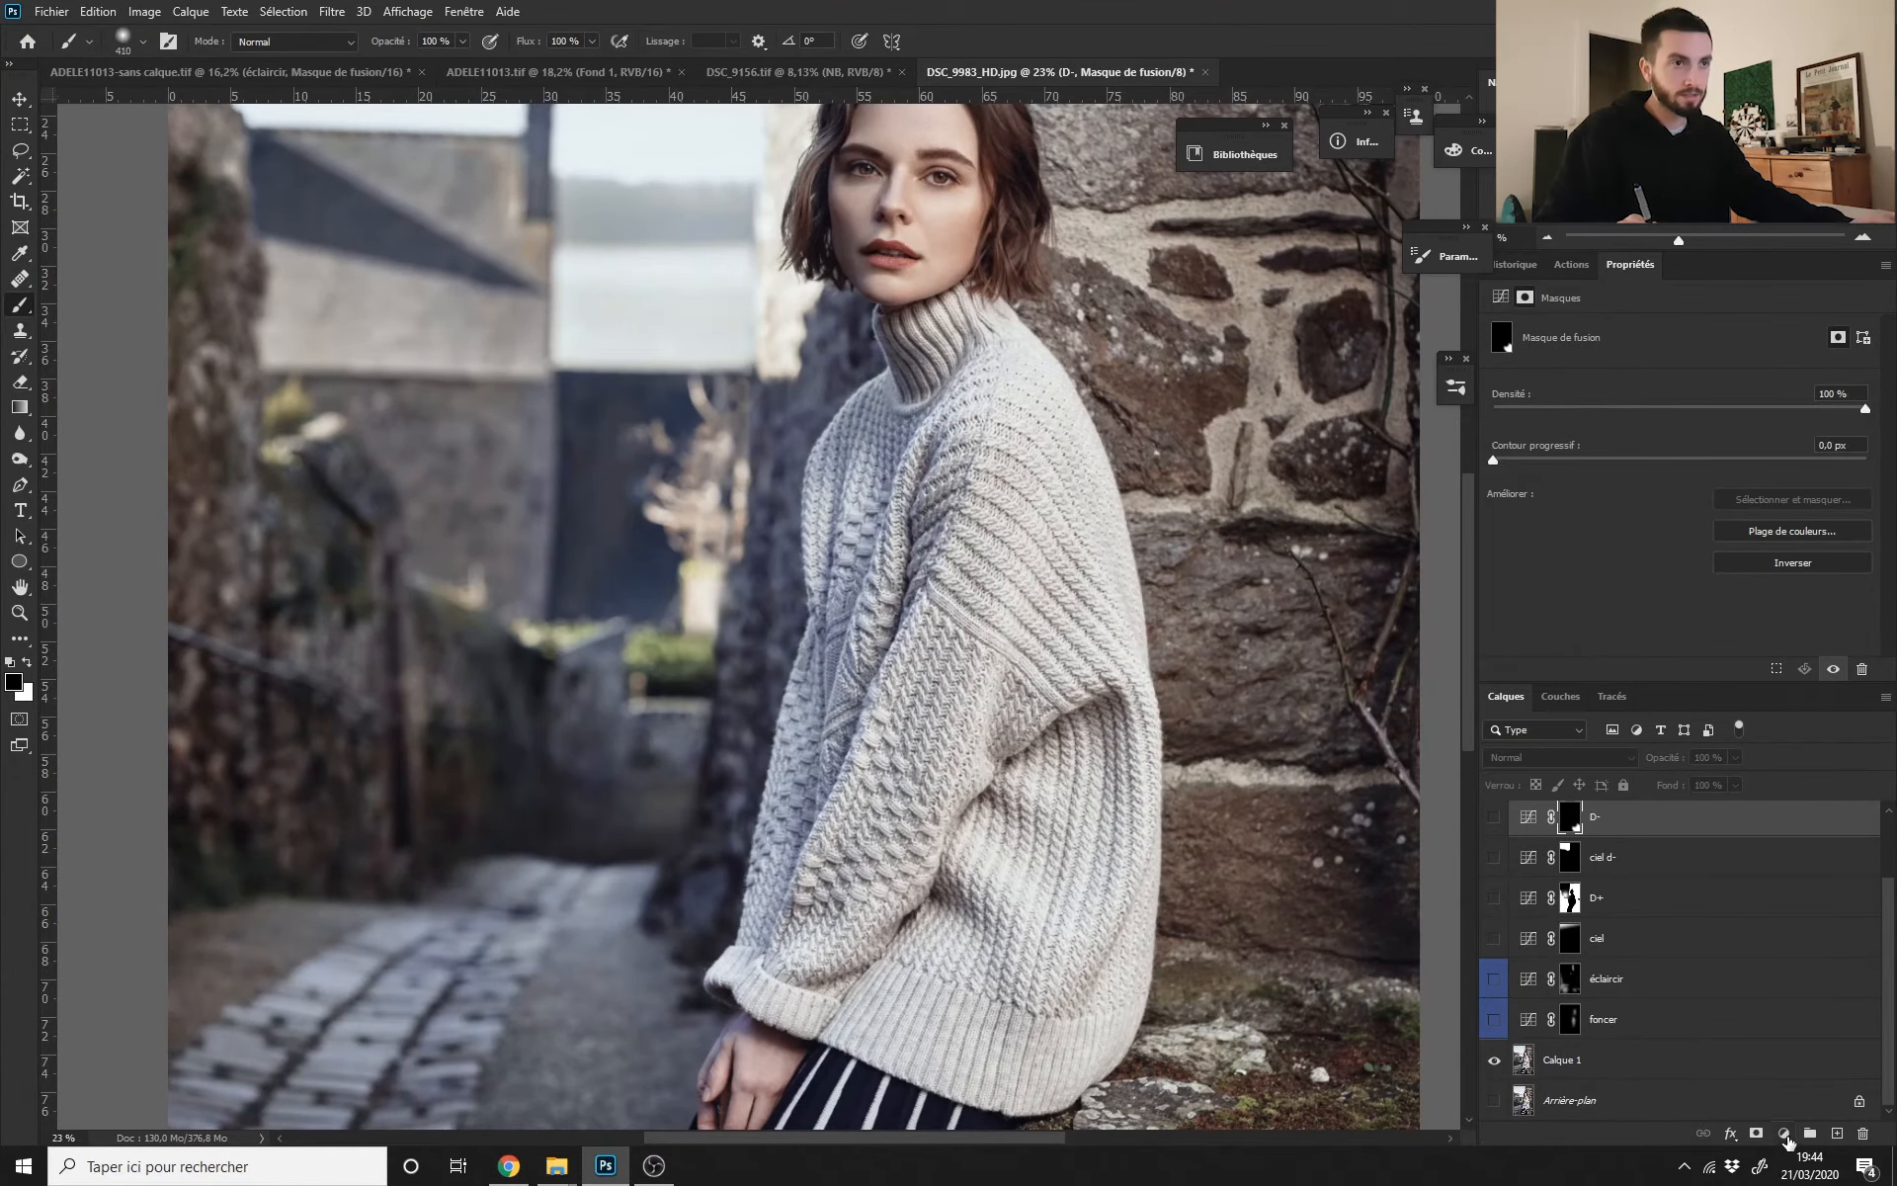
Step: Add a Curves adjustment layer above D- and name it d+
{"action": "left_click", "coordinate": [1785, 1133]}
{"action": "left_click", "coordinate": [1670, 886]}
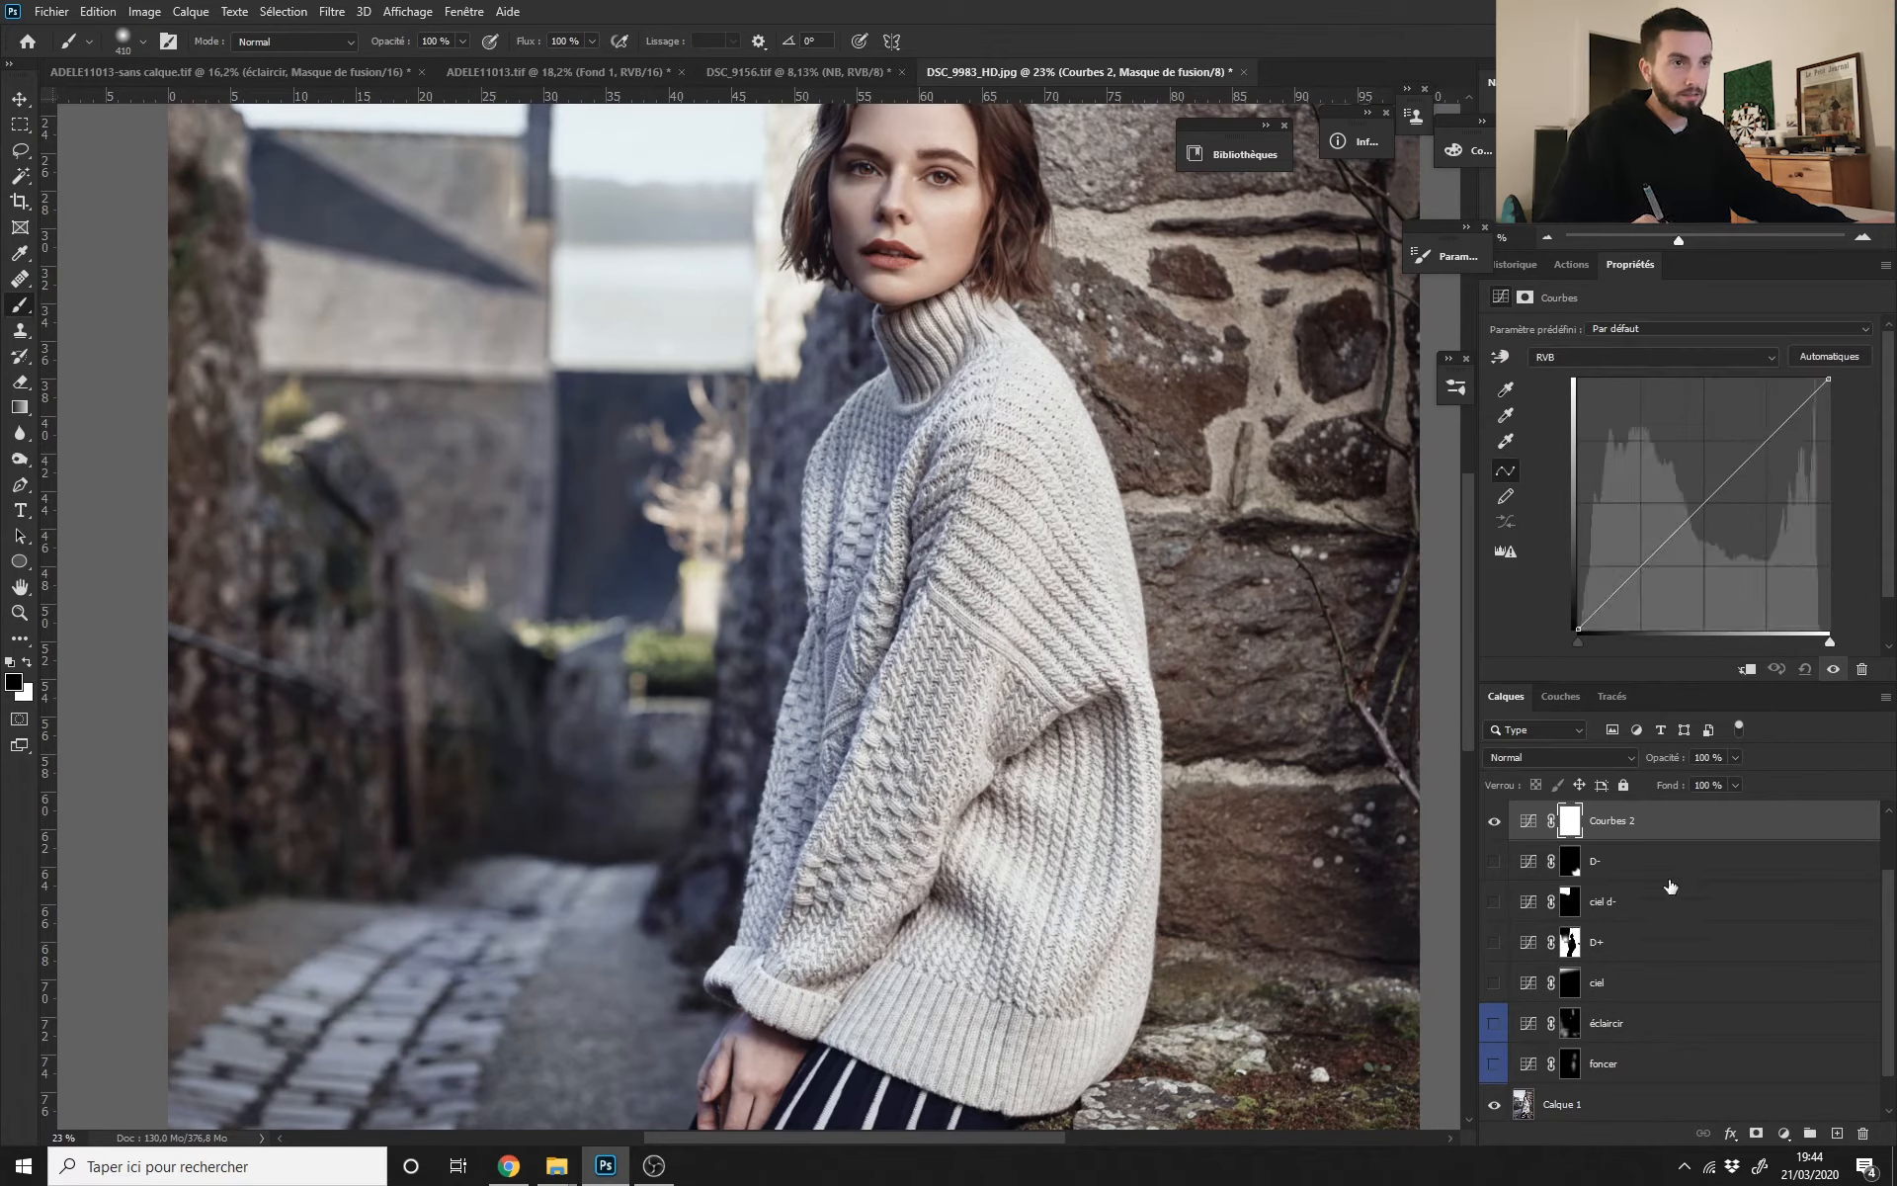
{"action": "double_click", "coordinate": [1620, 822]}
{"action": "type", "text": "d+"}
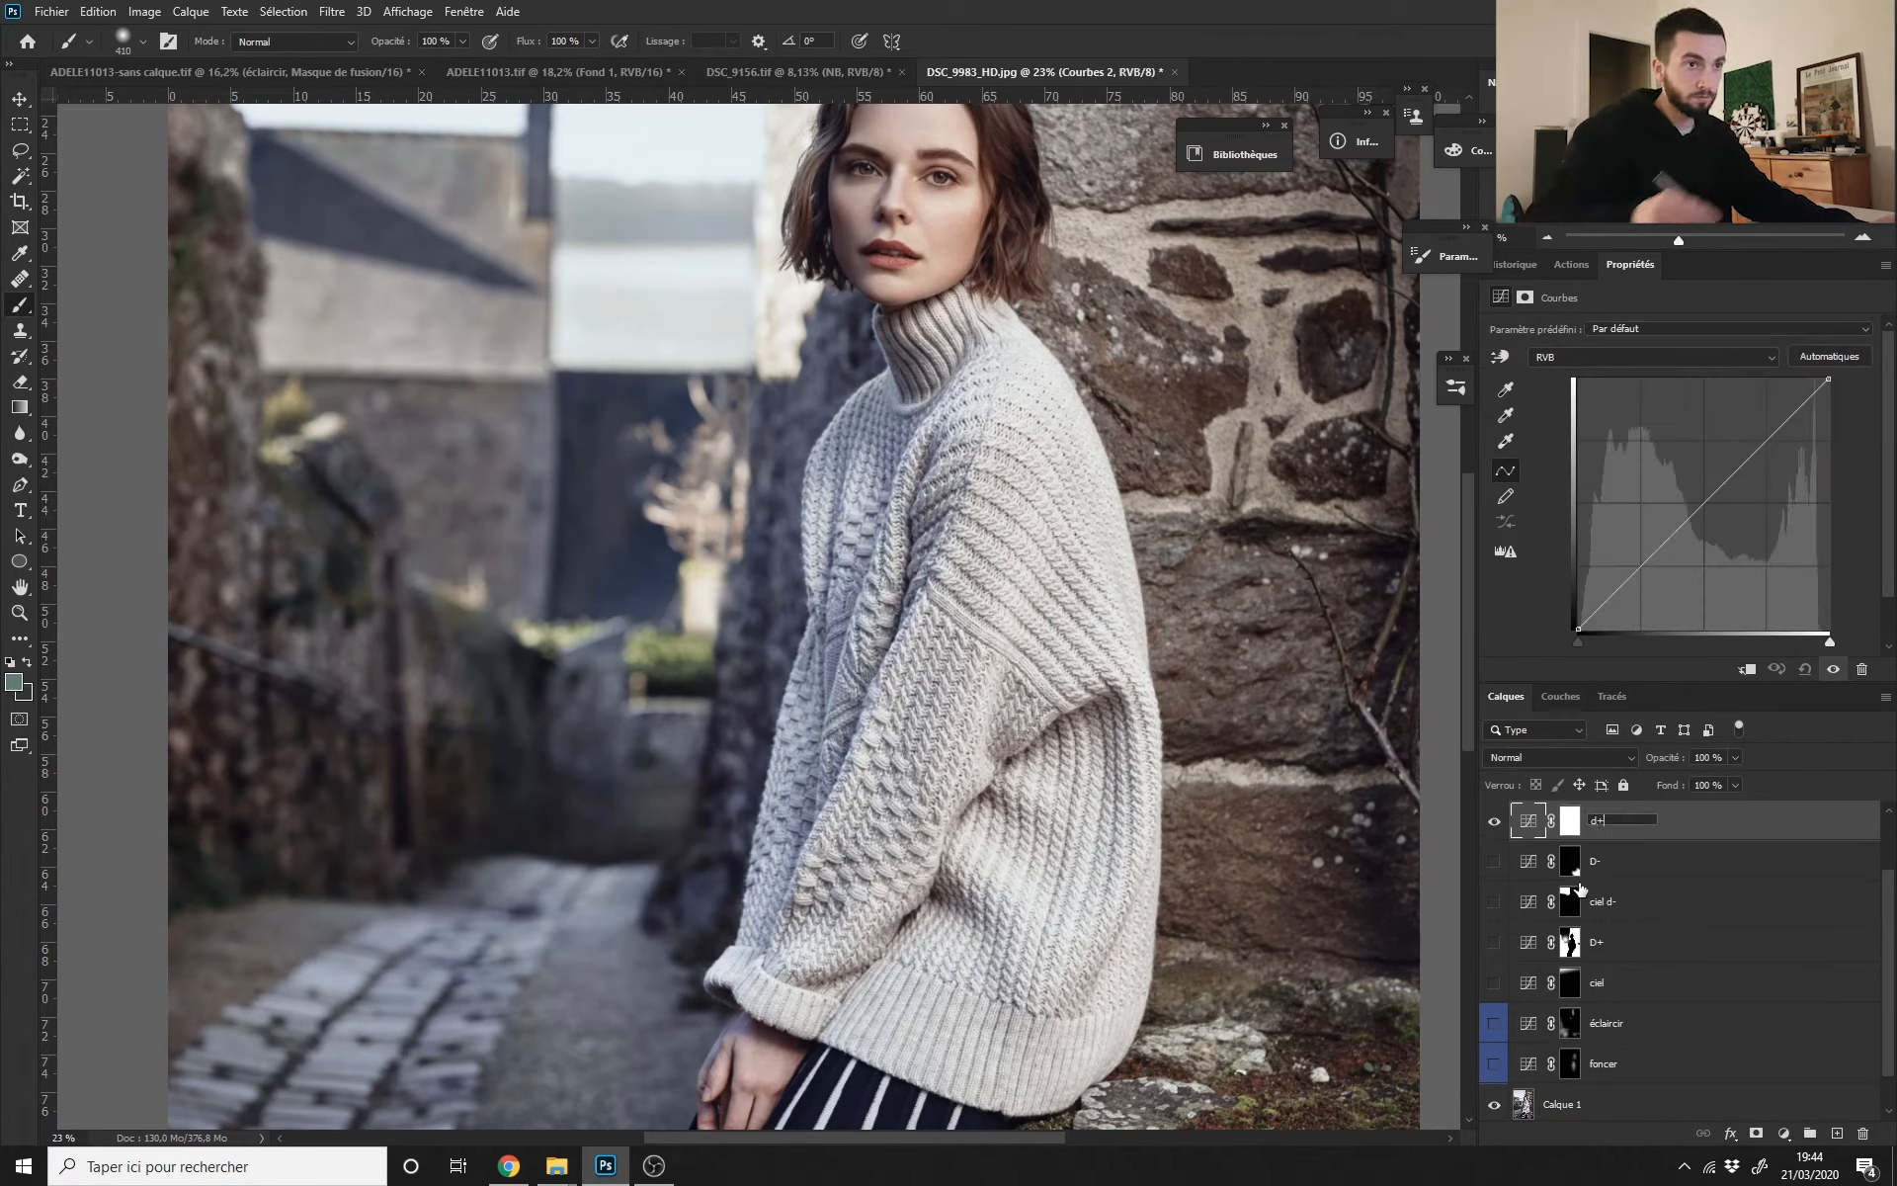
{"action": "key", "text": "Return"}
Step: Pull the midtones of the d+ curve down to darken the photo, and invert its mask to black
{"action": "left_click", "coordinate": [1571, 831]}
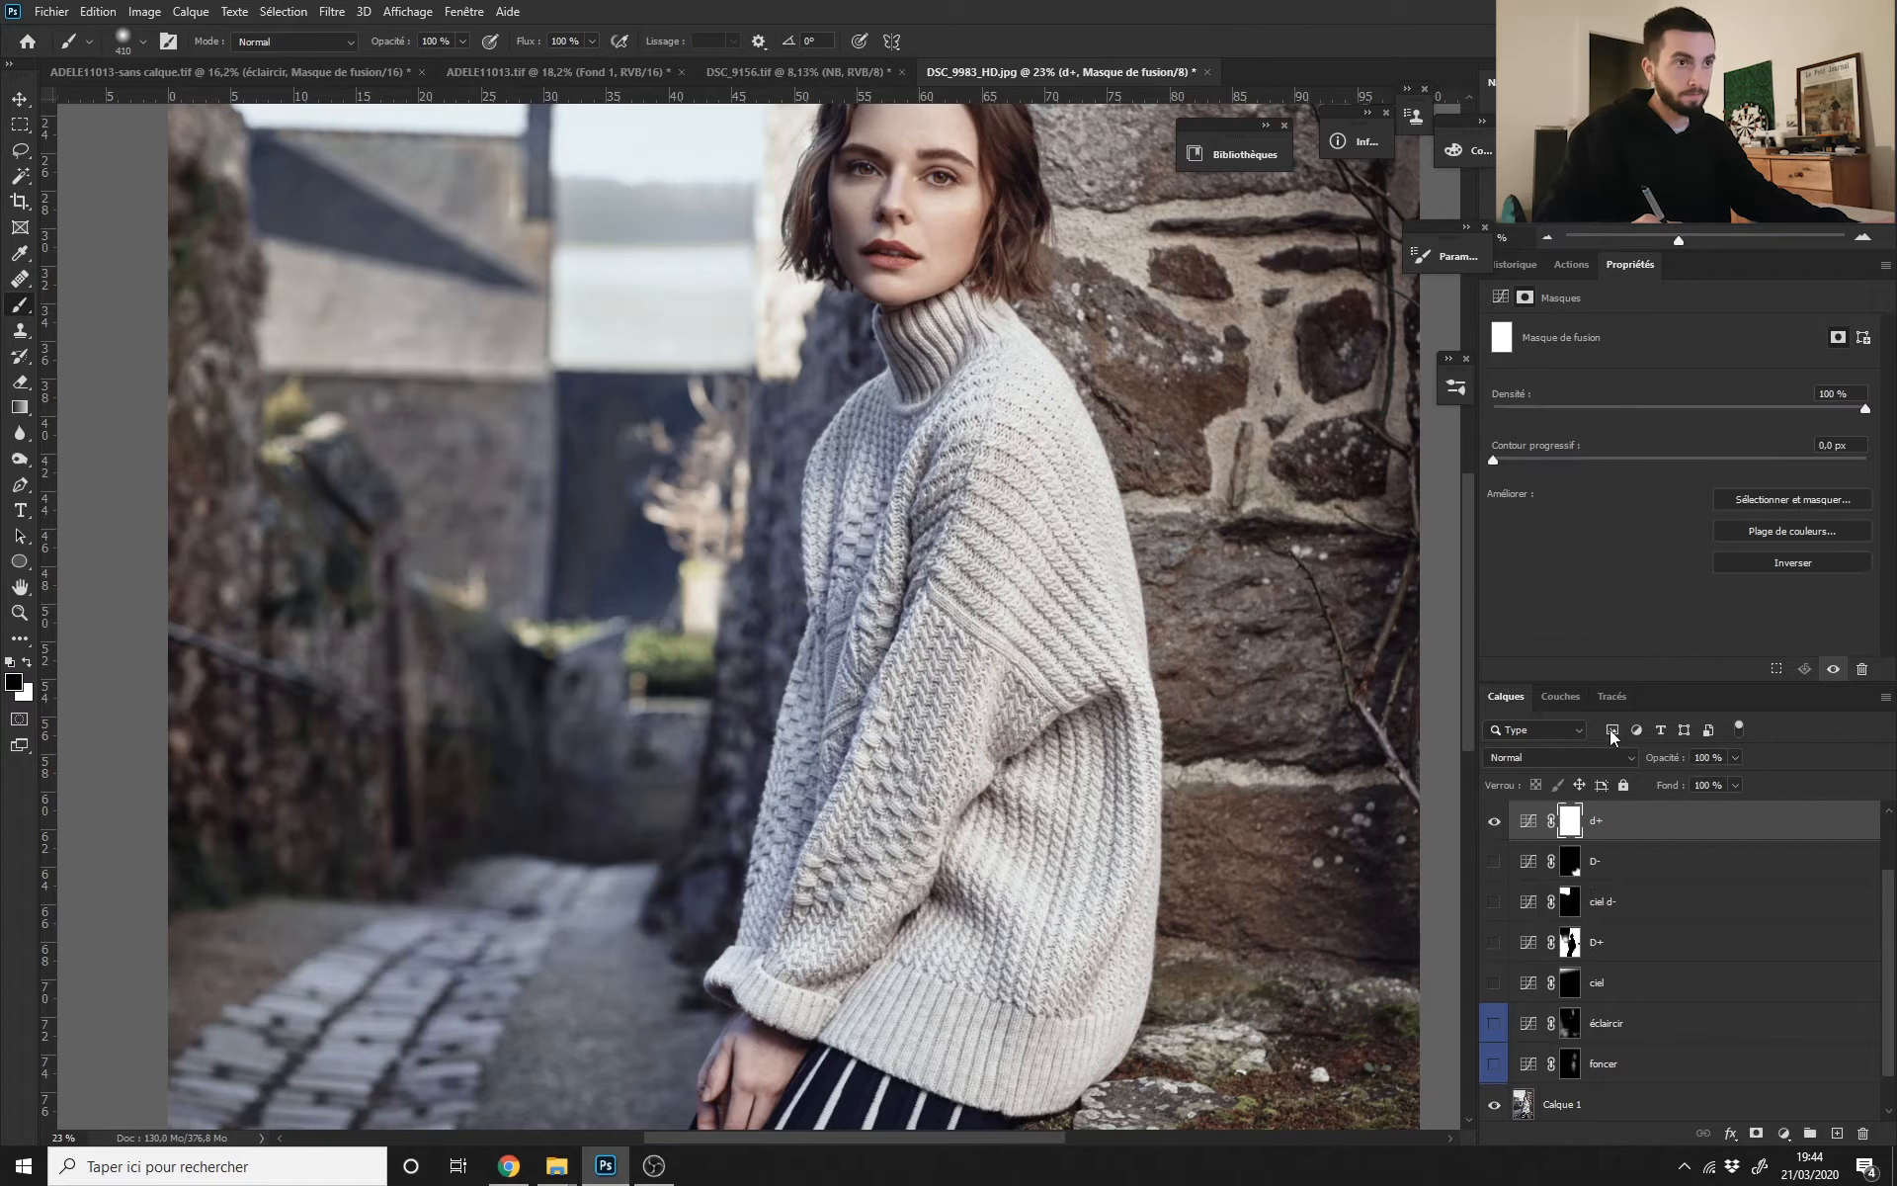
{"action": "left_click", "coordinate": [1531, 822]}
{"action": "left_click_drag", "start_coordinate": [1706, 500], "coordinate": [1708, 548]}
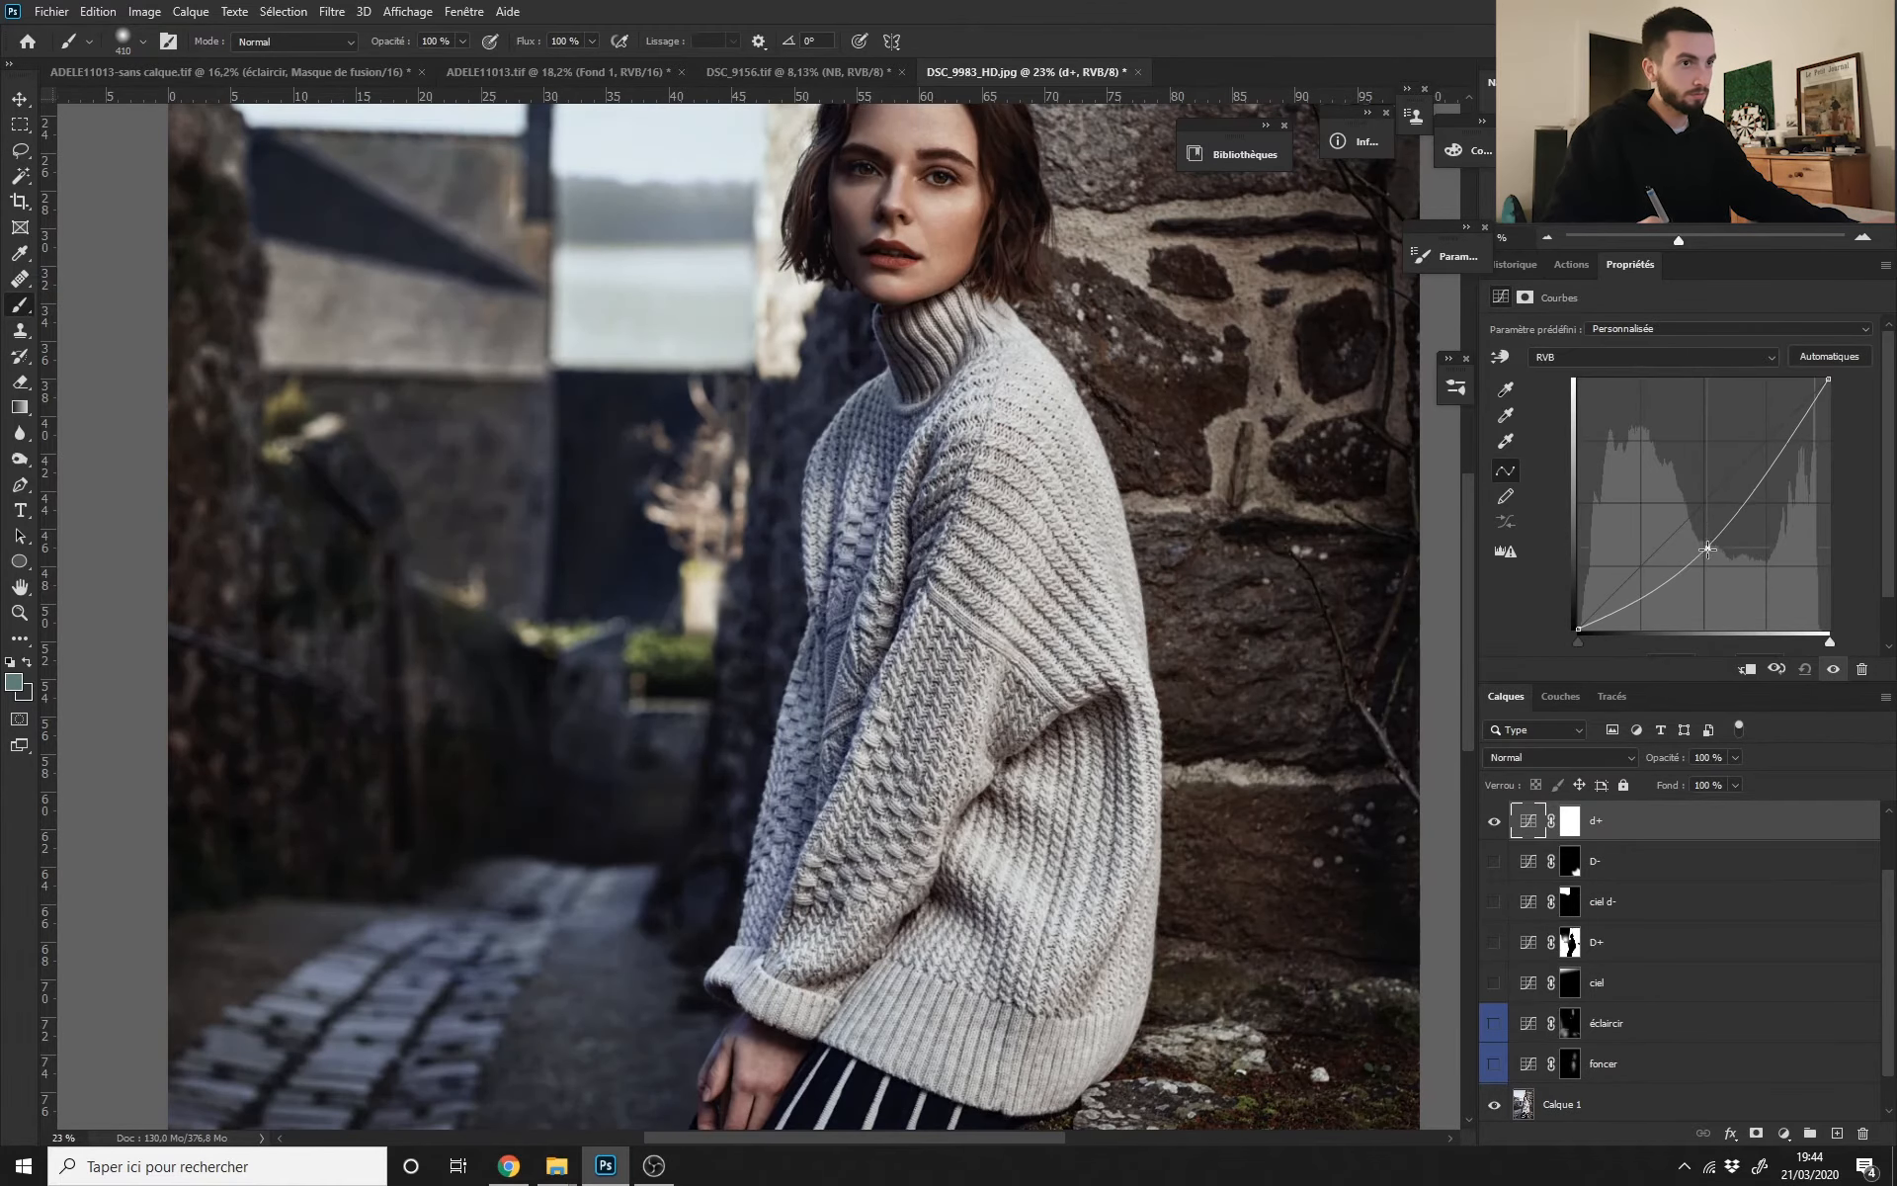
{"action": "left_click", "coordinate": [1571, 822]}
{"action": "key", "text": "ctrl+i"}
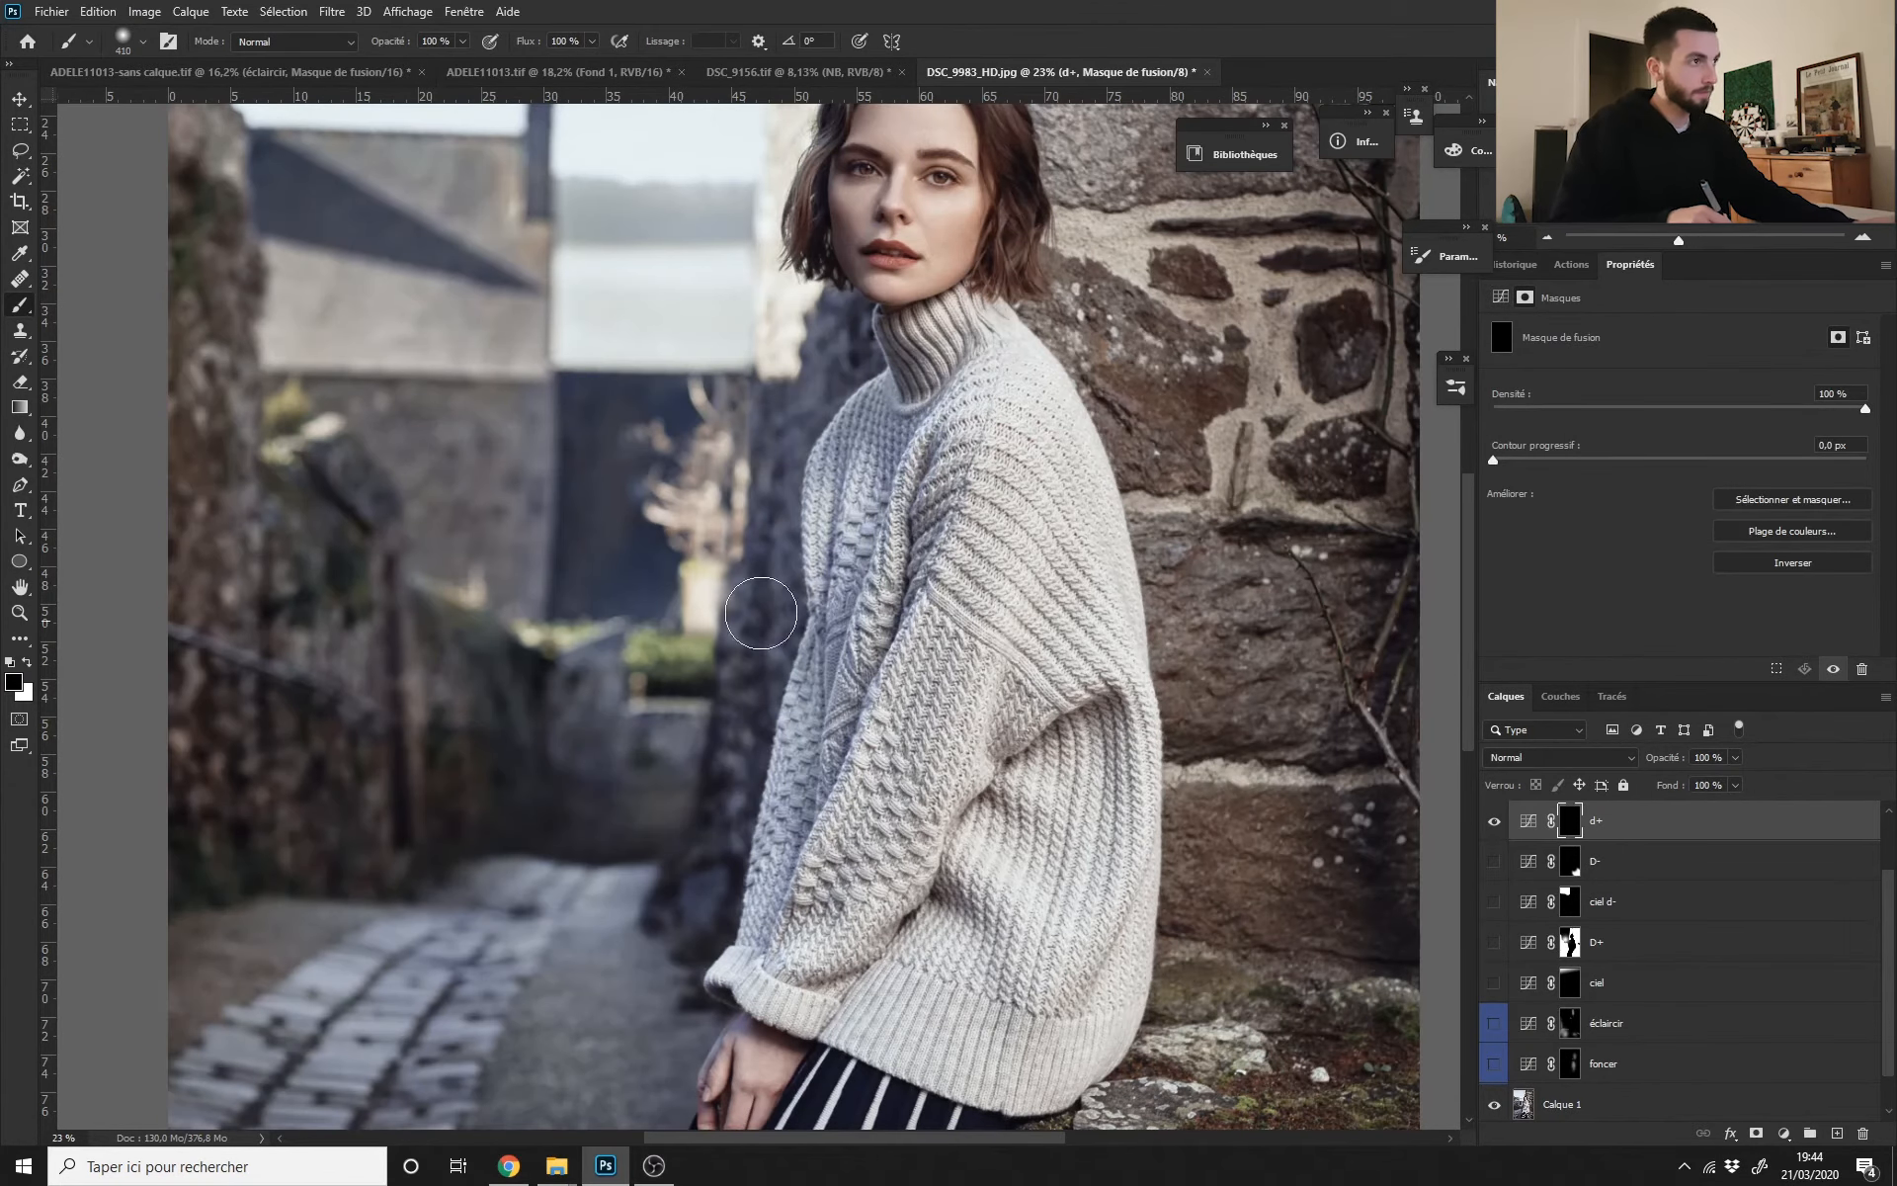
Step: Set the brush flow to 15 % and paint white on the d+ mask over the bright plant behind the woman
{"action": "mouse_move", "coordinate": [687, 640]}
{"action": "left_mouse_down"}
{"action": "mouse_move", "coordinate": [669, 640]}
{"action": "mouse_move", "coordinate": [699, 611]}
{"action": "mouse_move", "coordinate": [702, 549]}
{"action": "left_mouse_up"}
{"action": "key", "text": "x"}
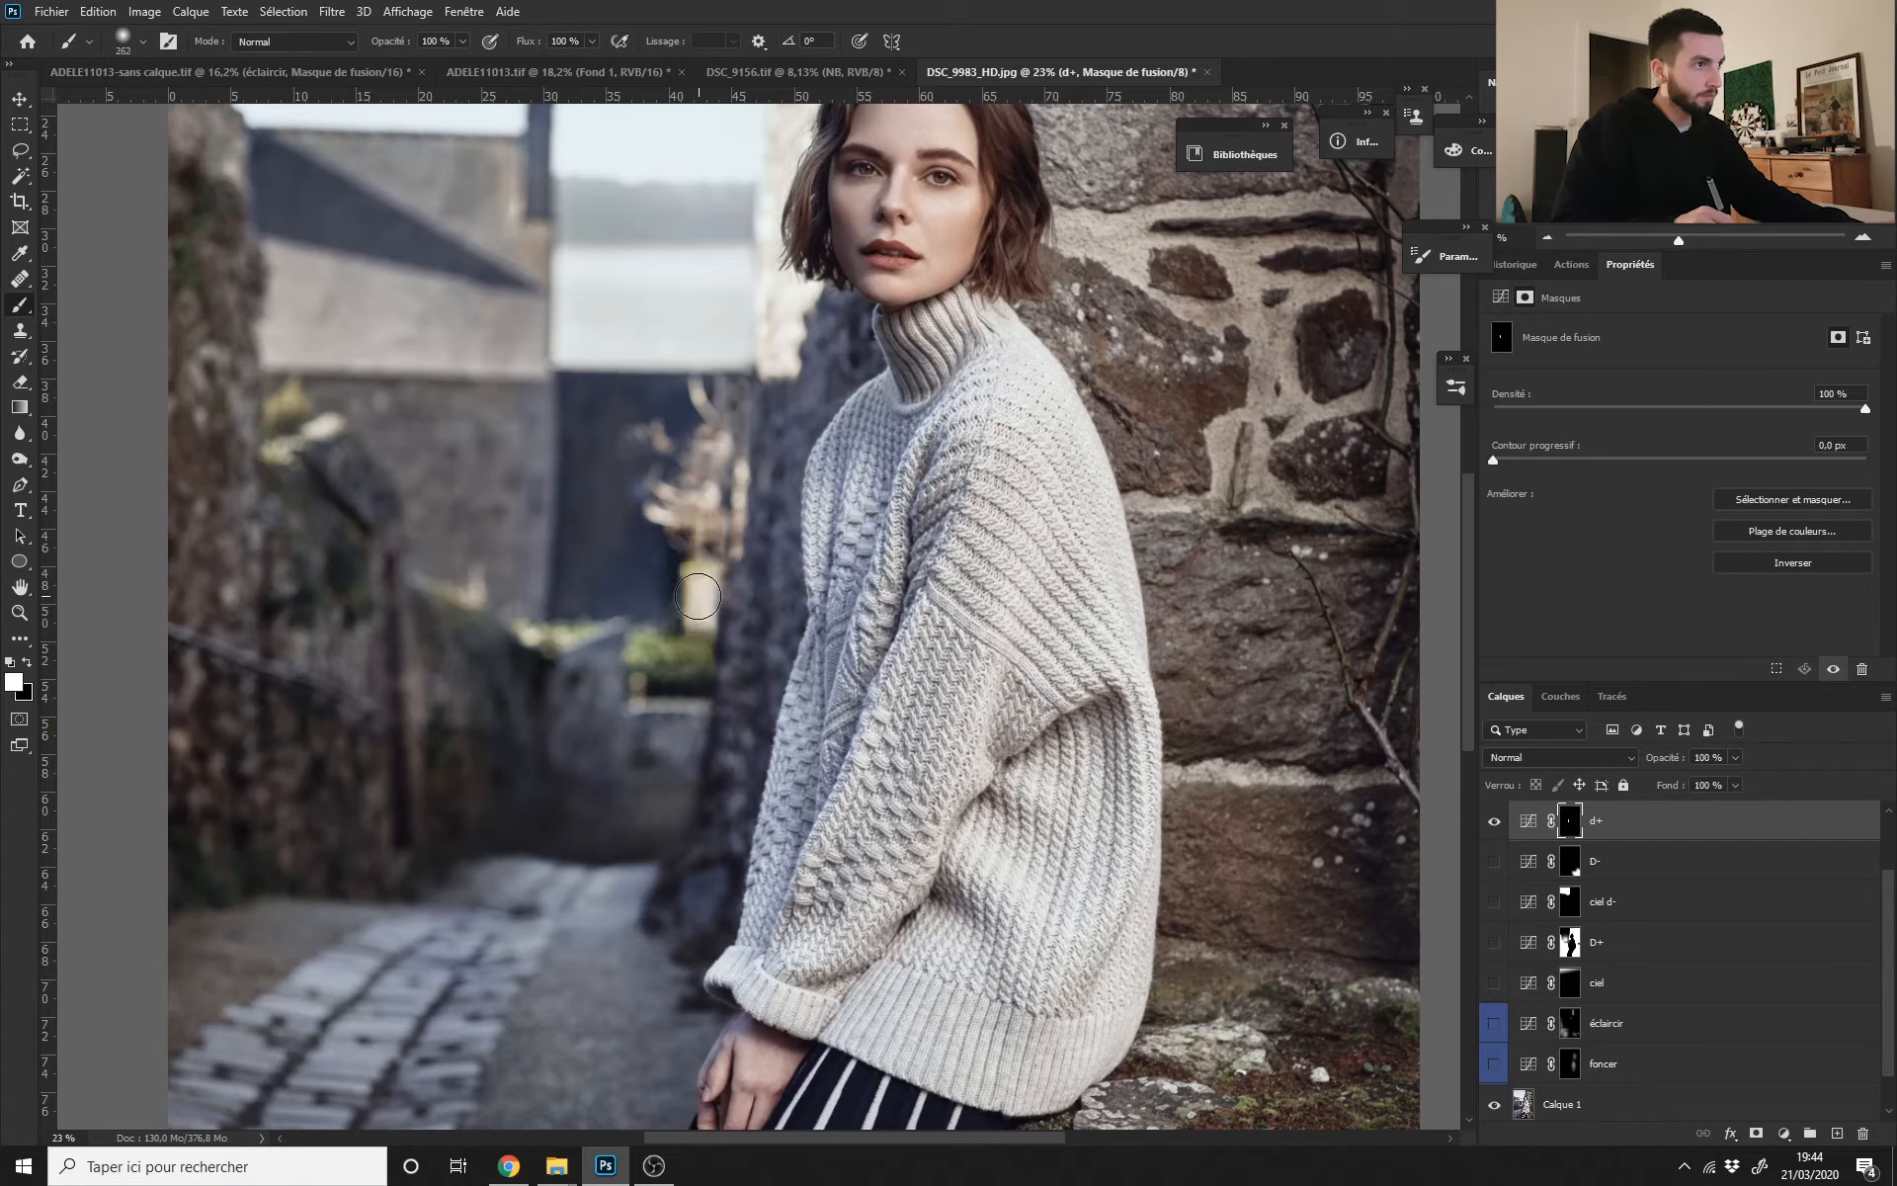
{"action": "key", "text": "ctrl+z"}
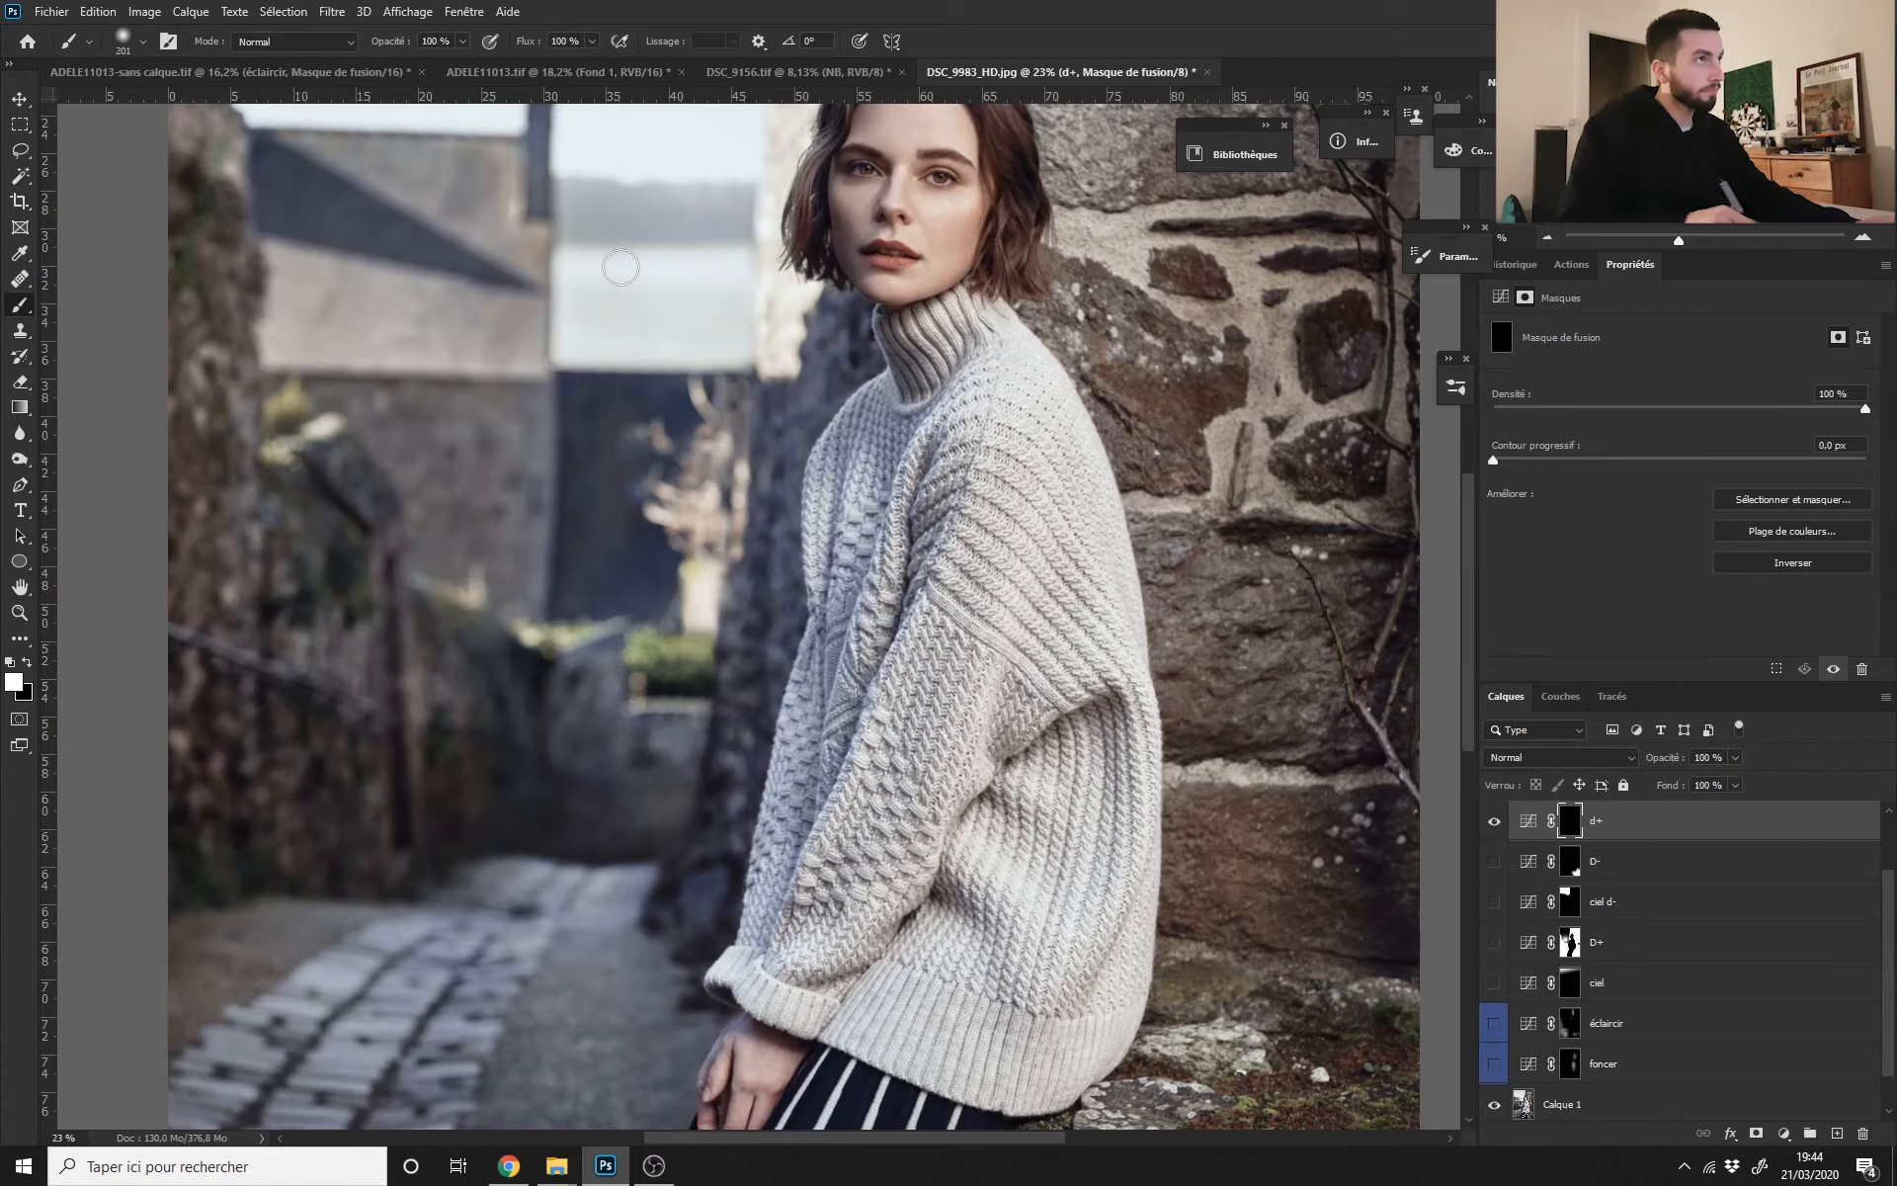
{"action": "left_click_drag", "start_coordinate": [534, 44], "coordinate": [442, 164]}
{"action": "mouse_move", "coordinate": [724, 613]}
{"action": "left_mouse_down"}
{"action": "mouse_move", "coordinate": [703, 574]}
{"action": "mouse_move", "coordinate": [694, 610]}
{"action": "mouse_move", "coordinate": [702, 497]}
{"action": "mouse_move", "coordinate": [703, 563]}
{"action": "left_mouse_up"}
{"action": "left_click_drag", "start_coordinate": [522, 44], "coordinate": [537, 45]}
{"action": "left_click_drag", "start_coordinate": [712, 616], "coordinate": [723, 617]}
{"action": "mouse_move", "coordinate": [709, 605]}
{"action": "left_mouse_down"}
{"action": "mouse_move", "coordinate": [710, 484]}
{"action": "mouse_move", "coordinate": [690, 618]}
{"action": "left_mouse_up"}
{"action": "right_click", "coordinate": [698, 620]}
{"action": "scroll", "coordinate": [761, 691], "scroll_direction": "down", "scroll_amount": 2}
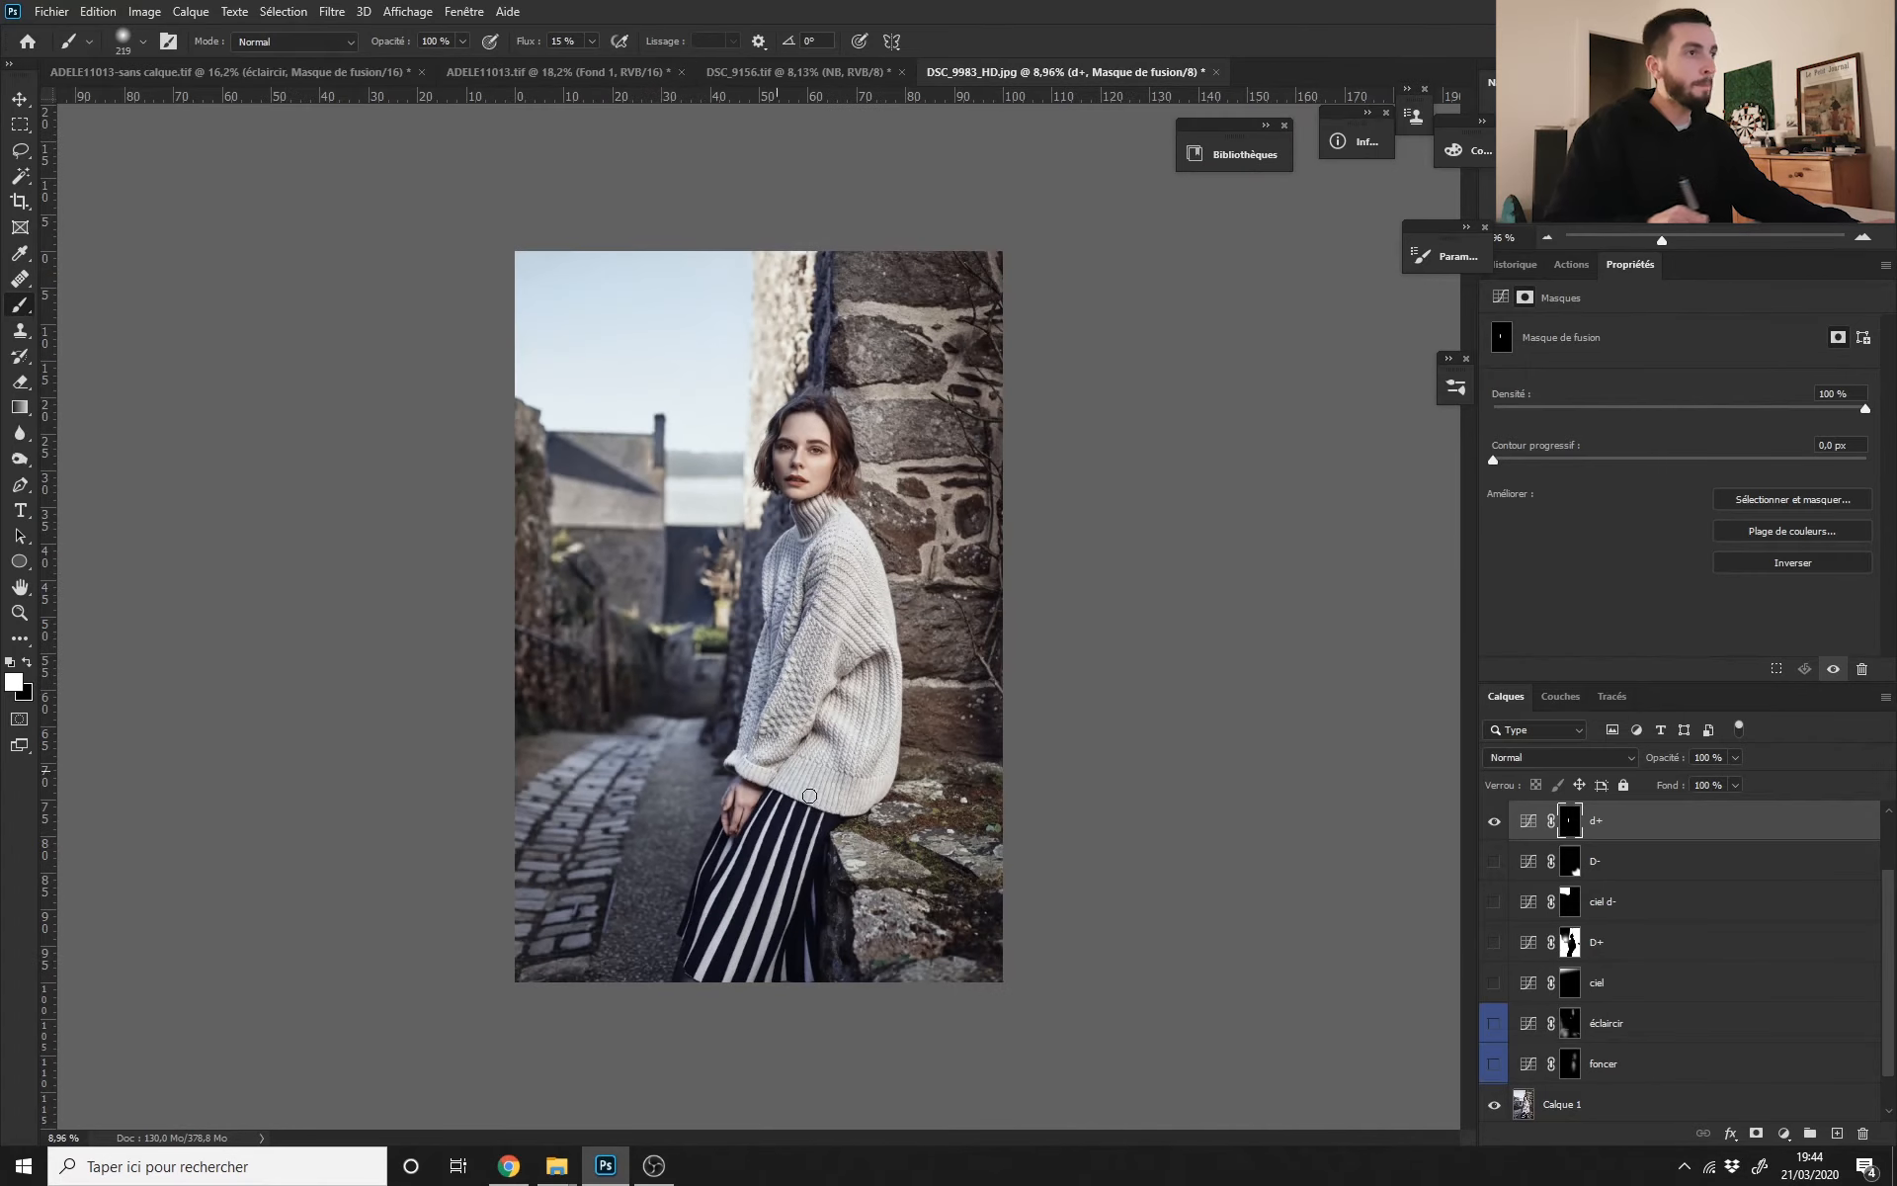
Step: Add a second point to the d+ curve and lower its highlights to darken the plant further
{"action": "left_click", "coordinate": [1529, 821]}
{"action": "left_click_drag", "start_coordinate": [1775, 464], "coordinate": [1779, 479]}
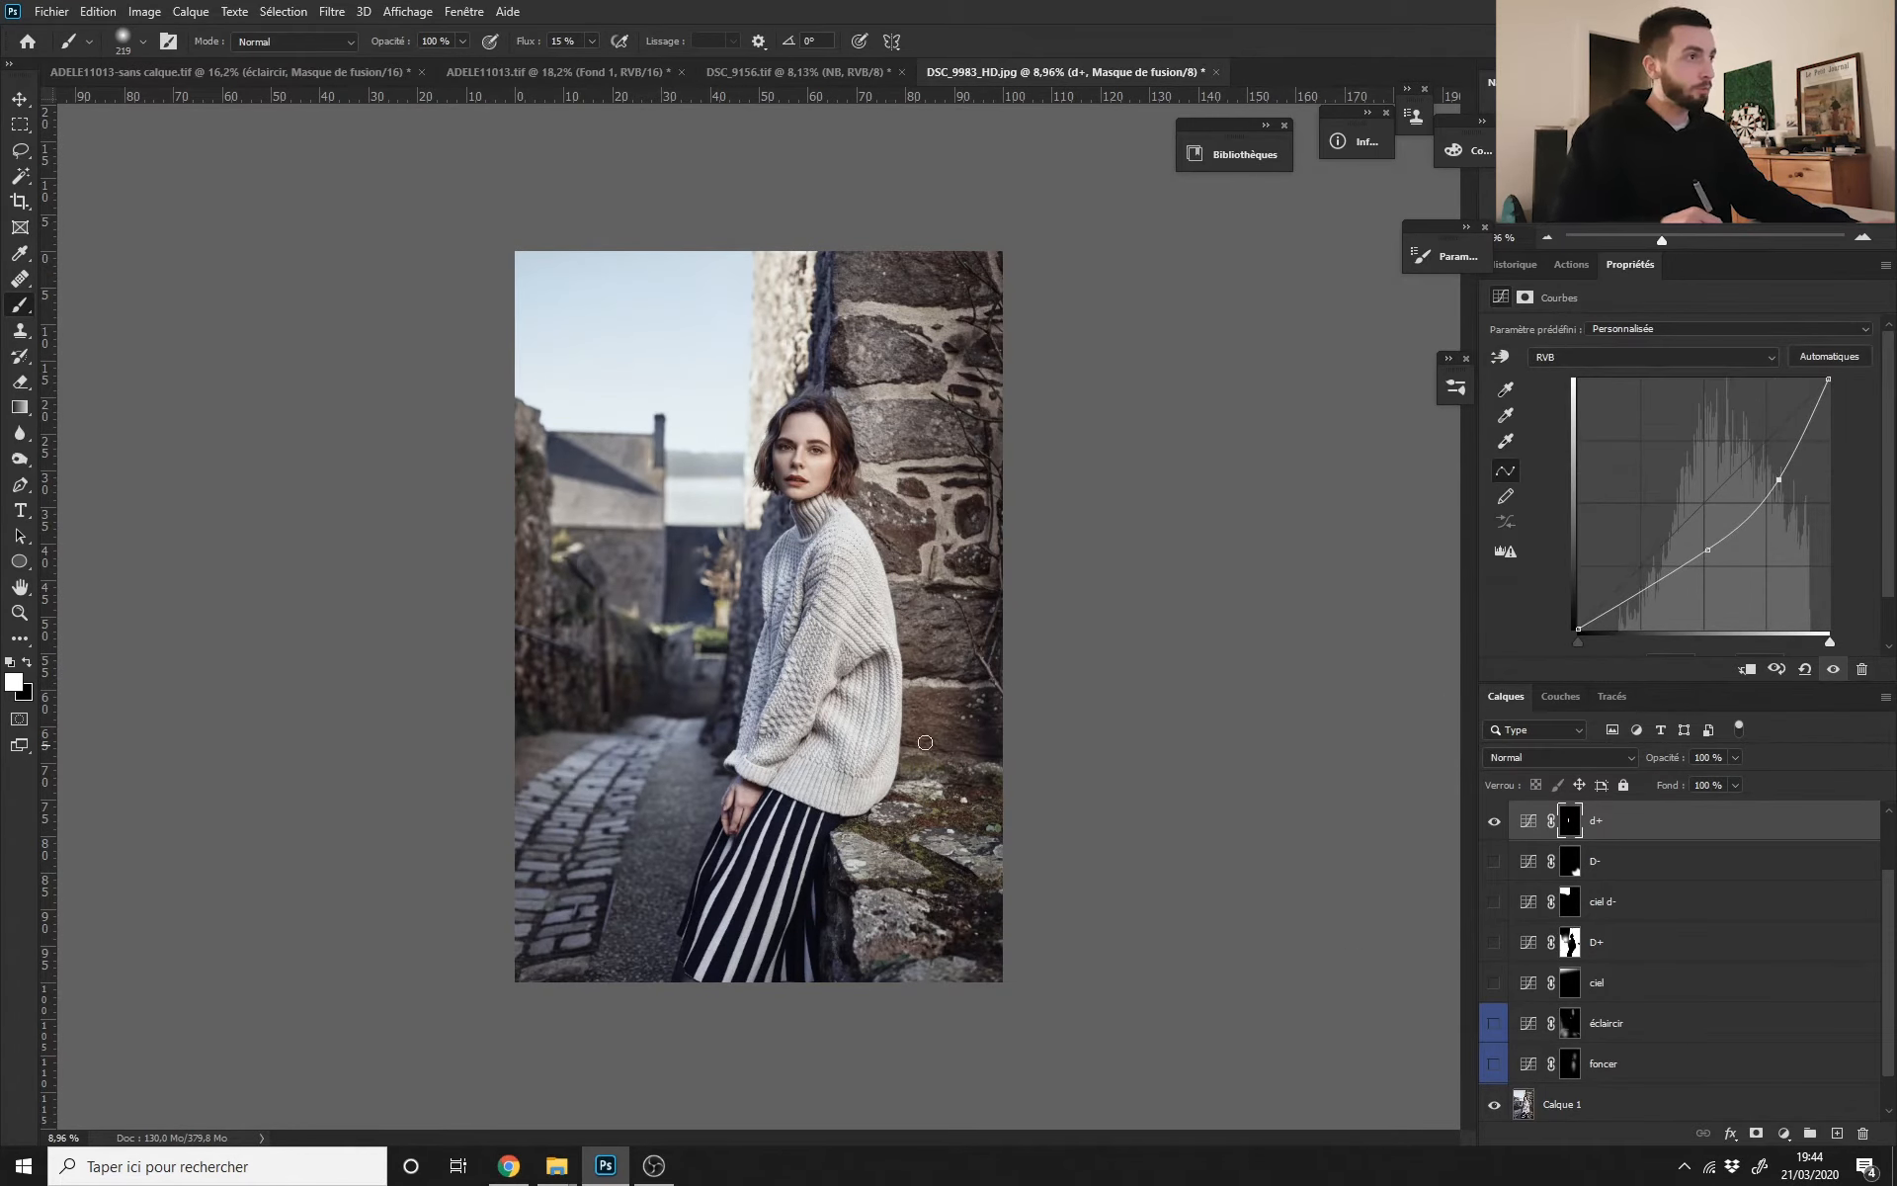
{"action": "scroll", "coordinate": [1068, 805], "scroll_direction": "down", "scroll_amount": 1}
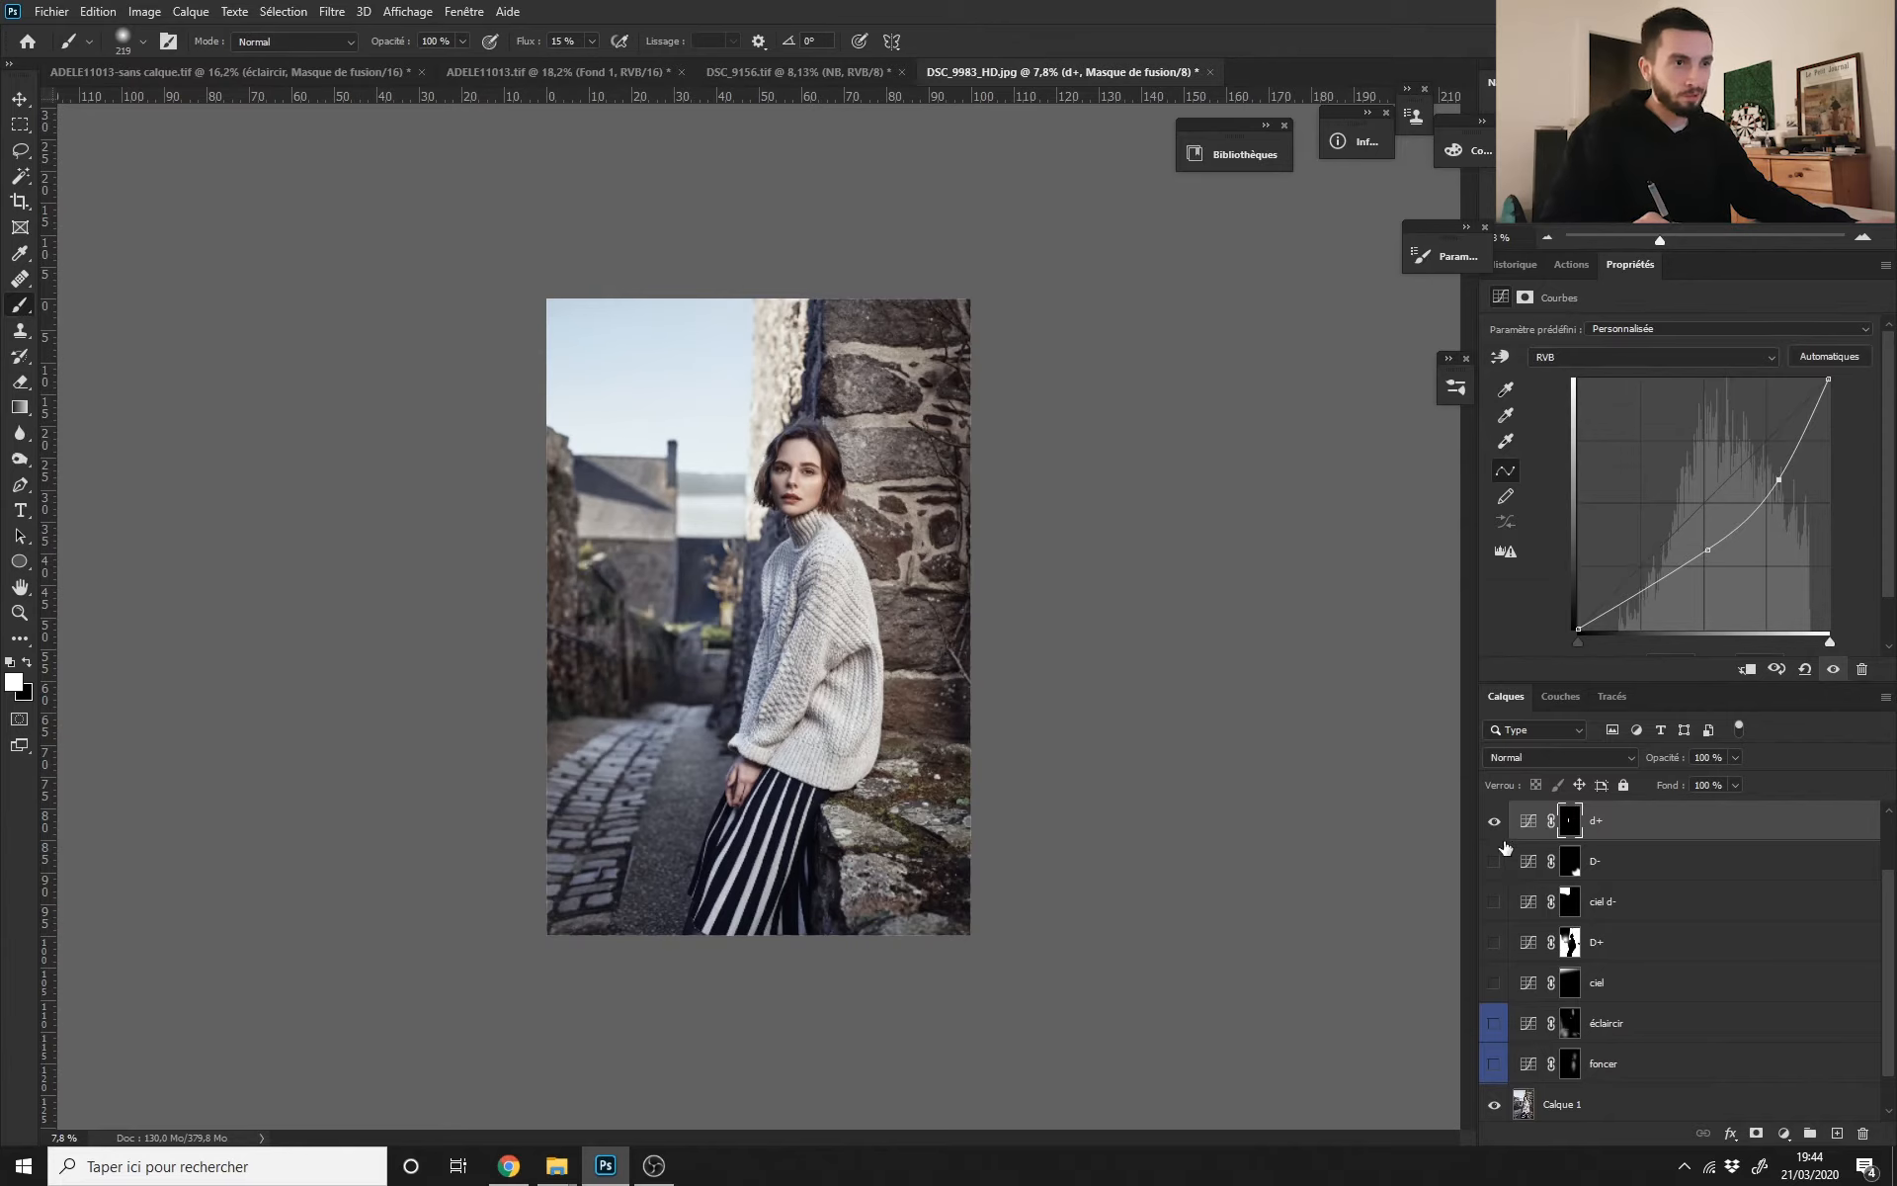
Step: Remove both added points from the d+ curve to return it to a straight line
{"action": "left_click_drag", "start_coordinate": [1887, 889], "coordinate": [1888, 828]}
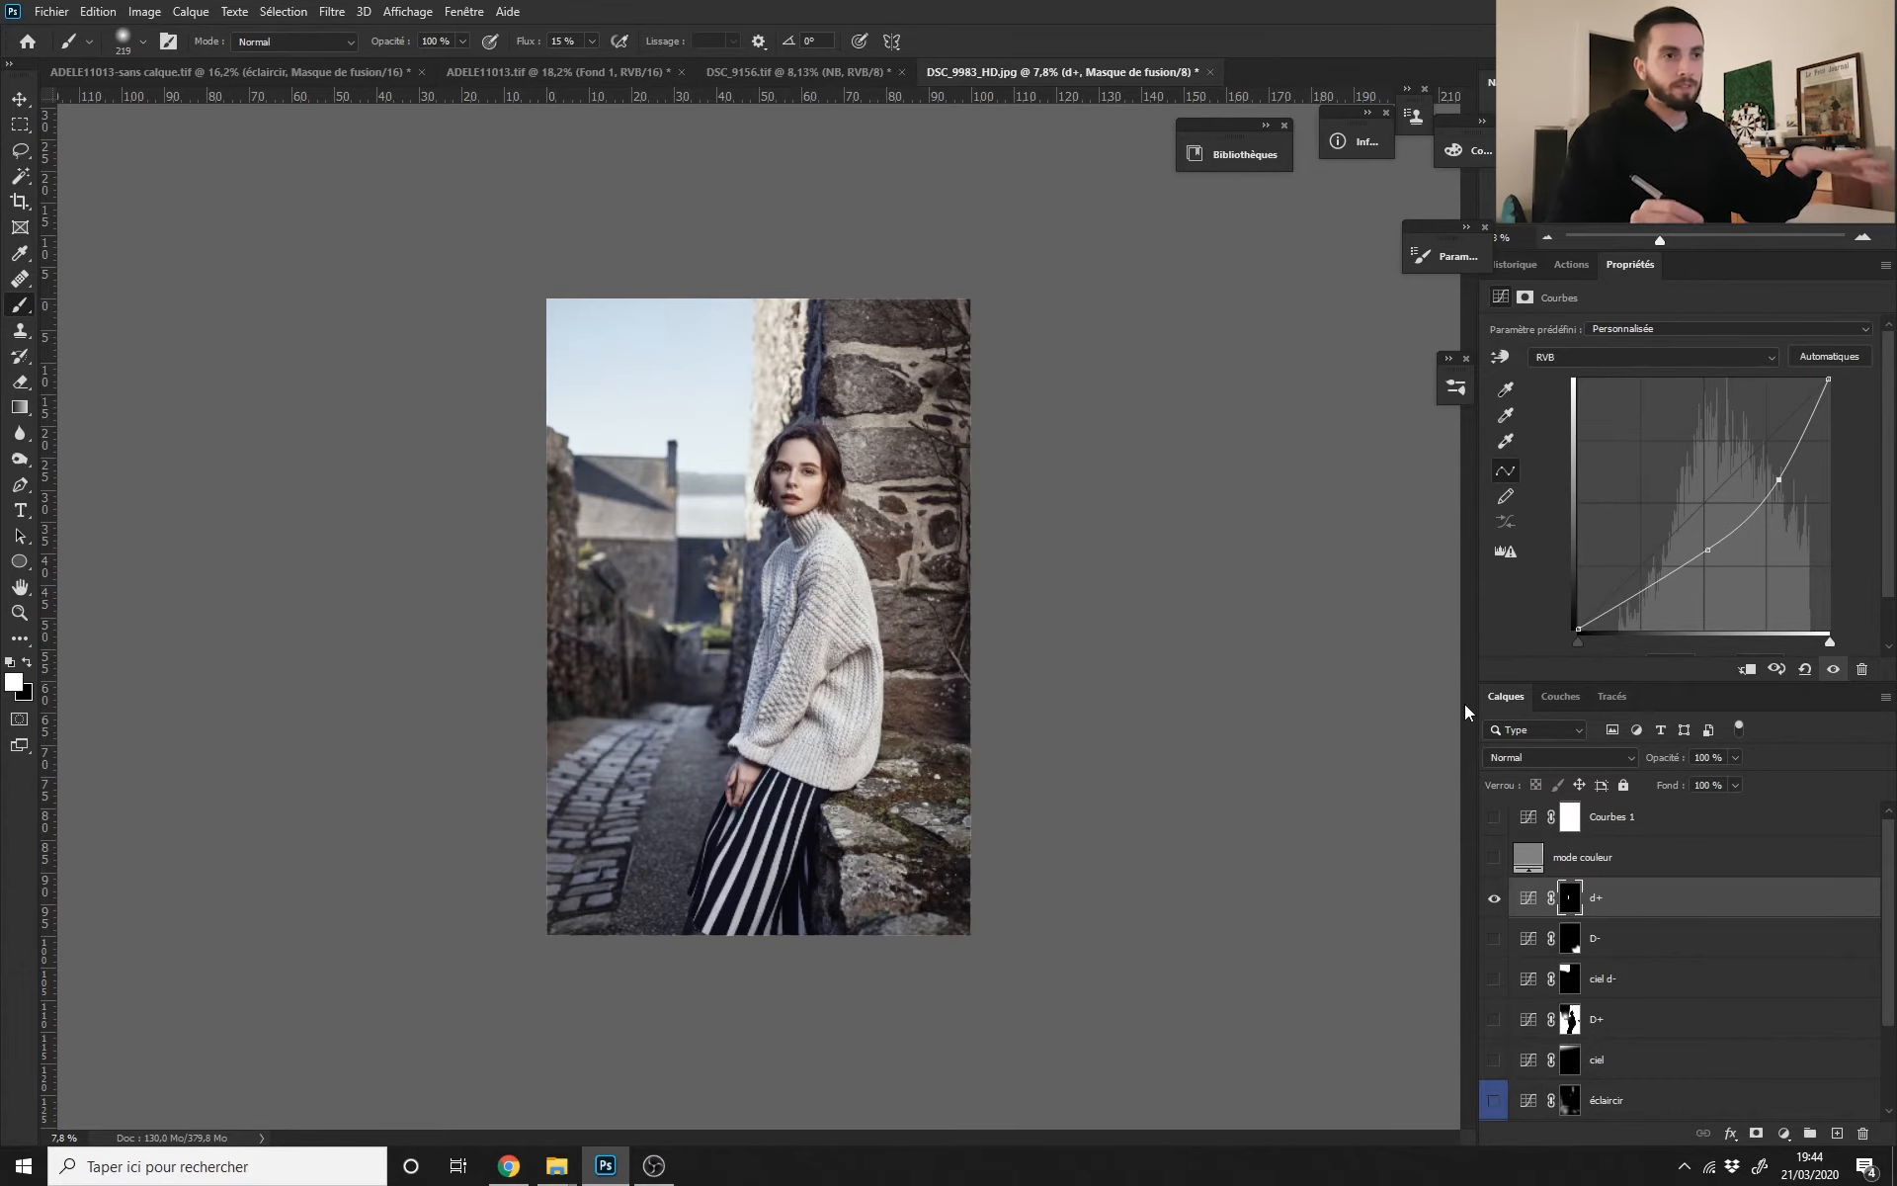
{"action": "scroll", "coordinate": [754, 631], "scroll_direction": "up", "scroll_amount": 3}
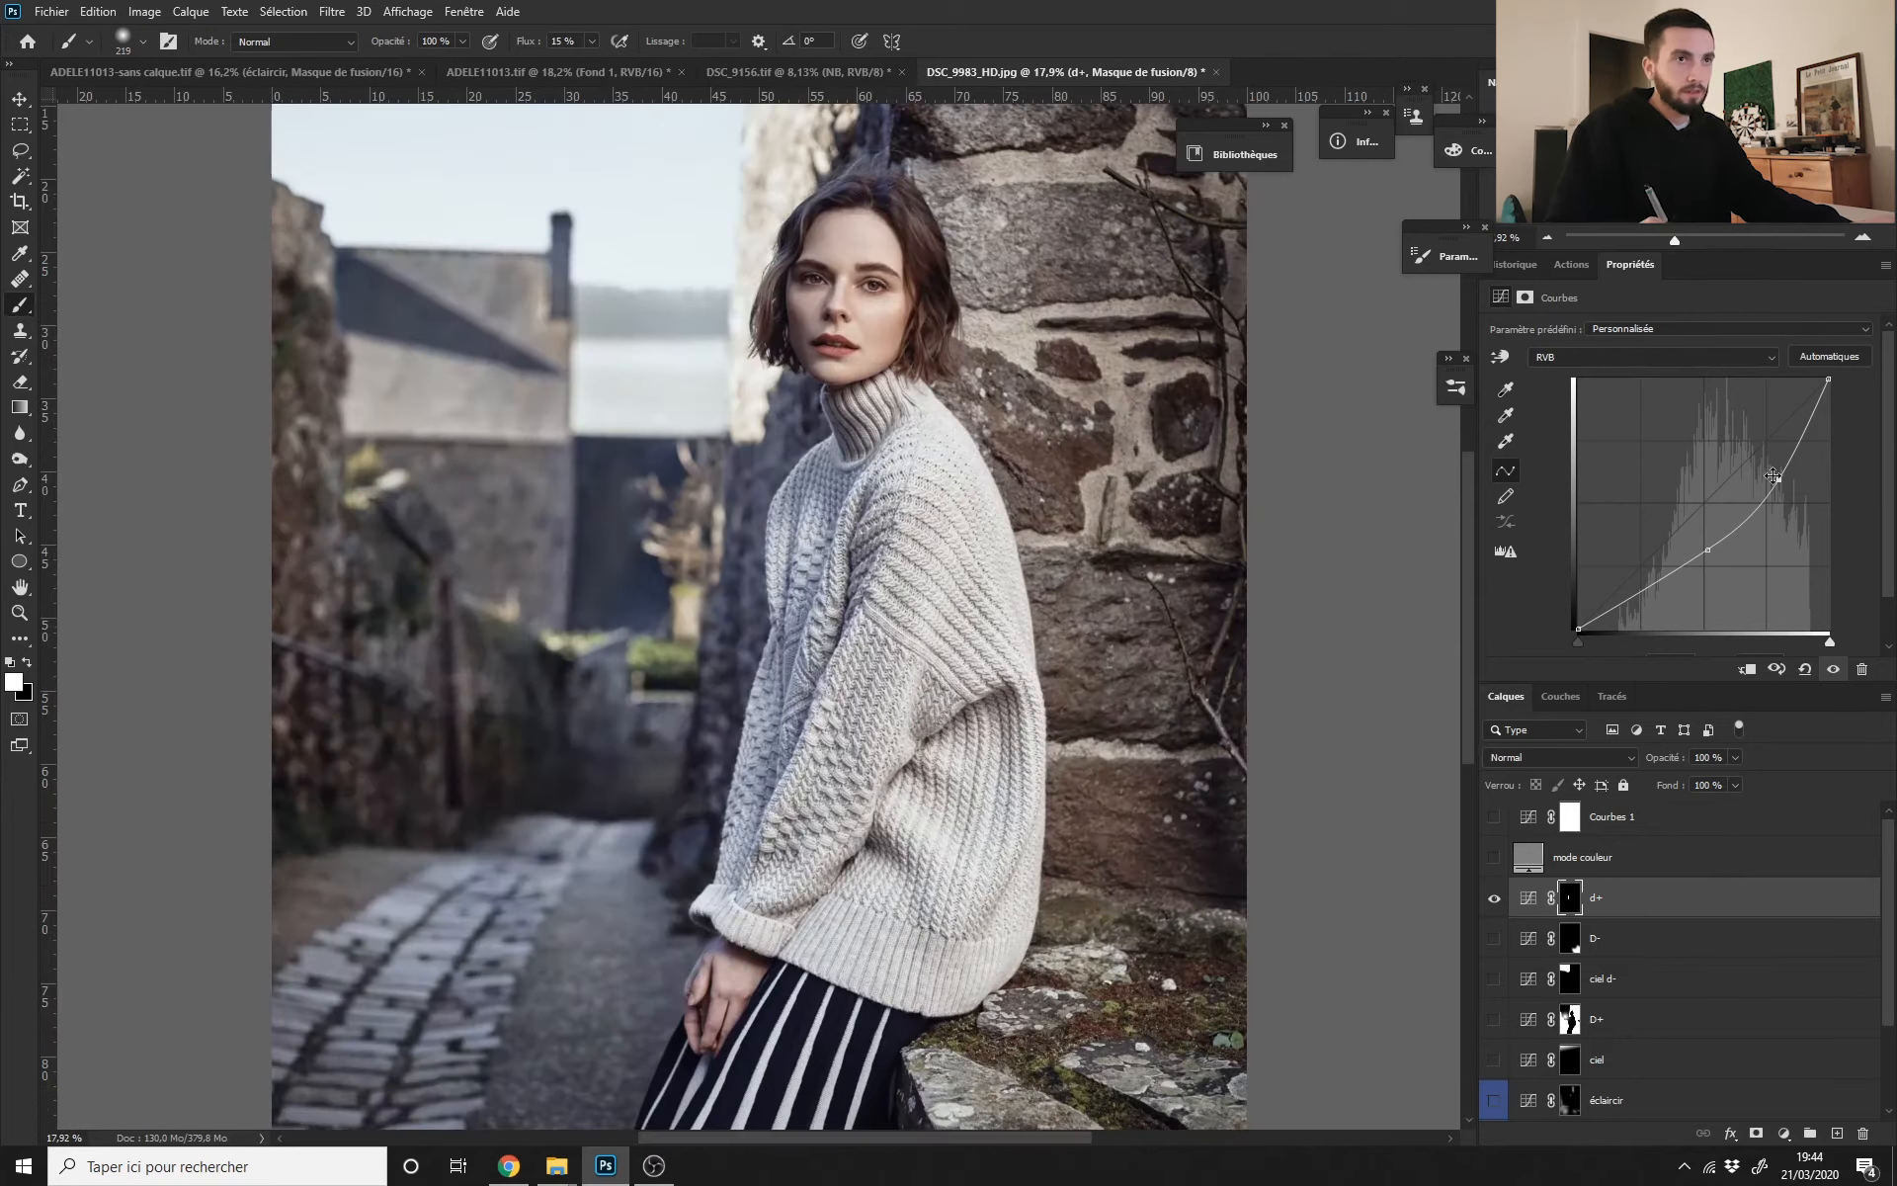
{"action": "left_click_drag", "start_coordinate": [1774, 476], "coordinate": [1864, 599]}
{"action": "left_click_drag", "start_coordinate": [1708, 550], "coordinate": [1821, 608]}
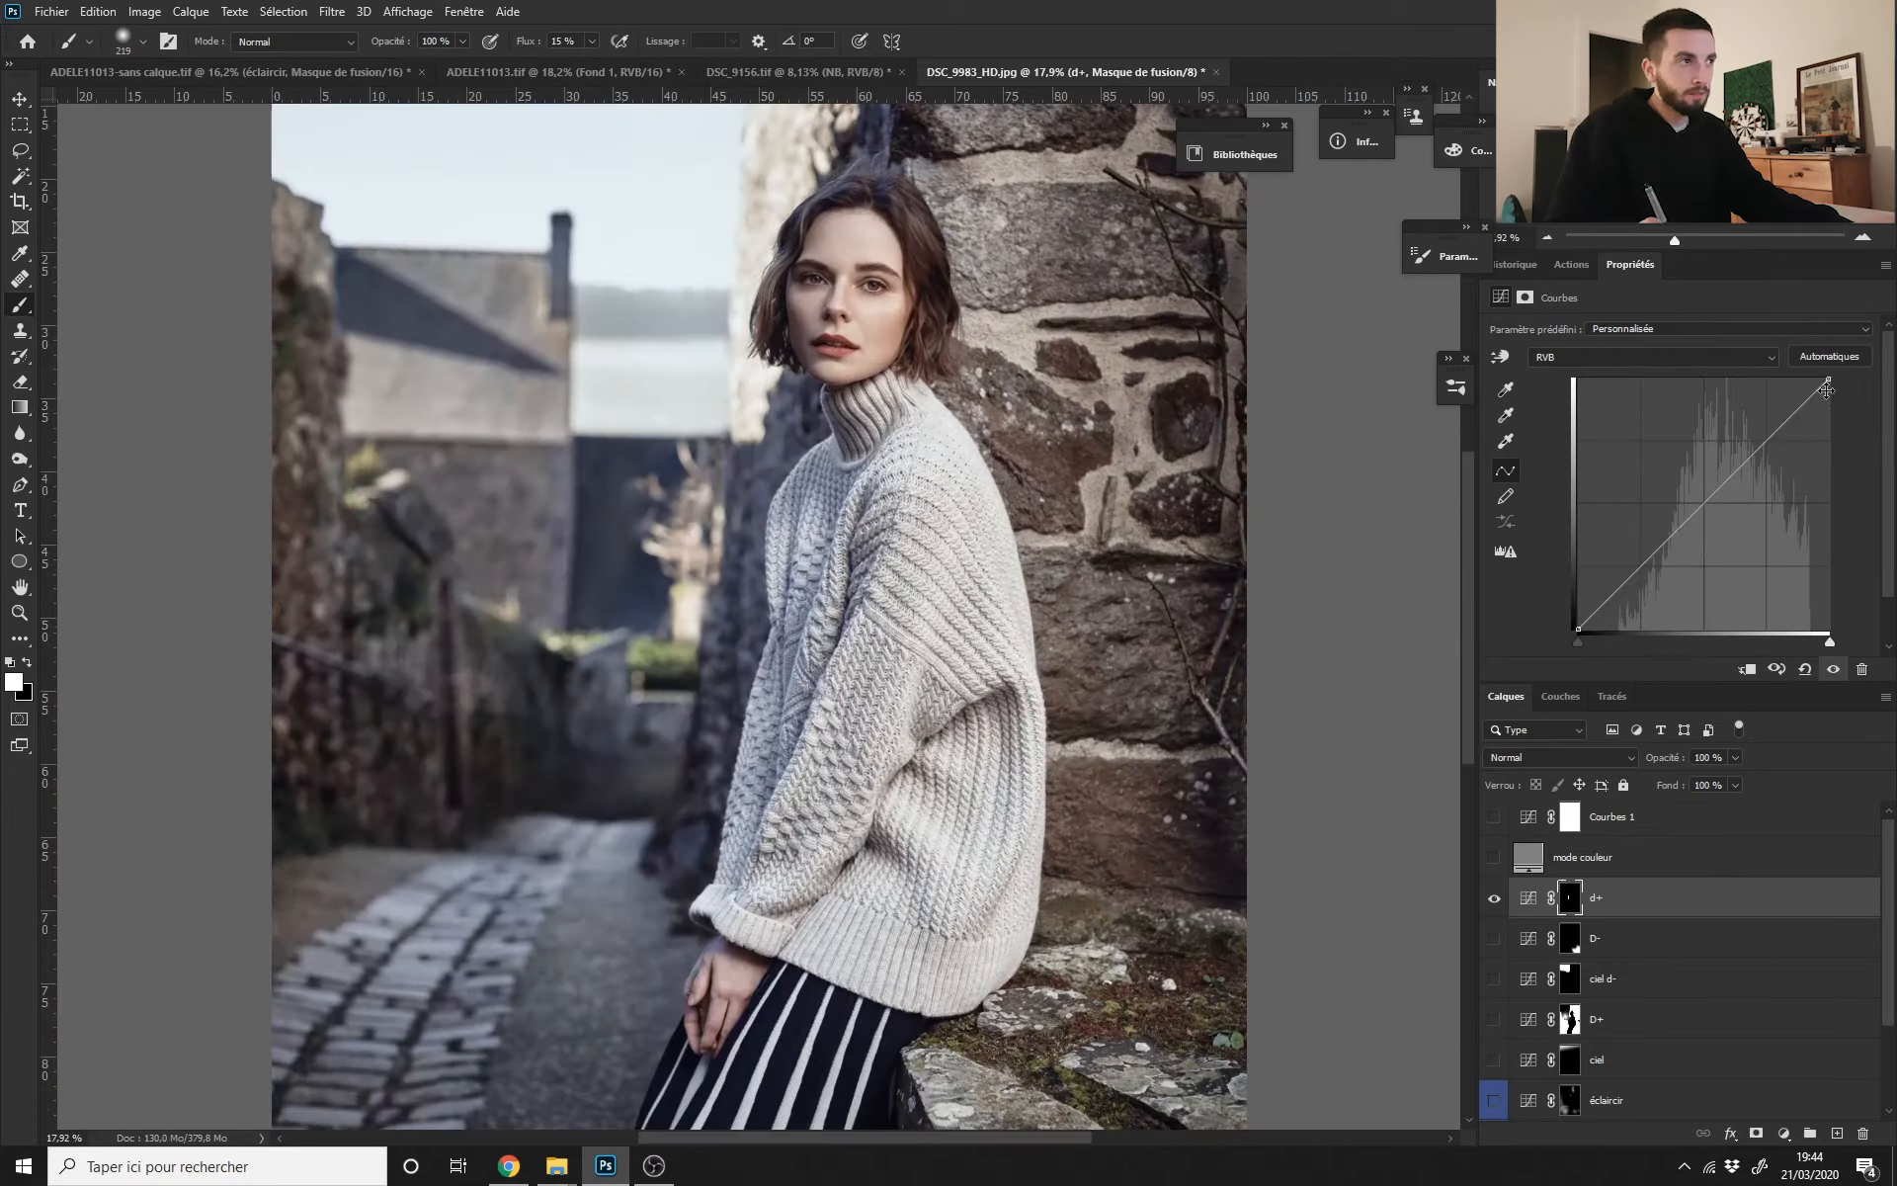
{"action": "left_click_drag", "start_coordinate": [1827, 386], "coordinate": [1859, 551]}
{"action": "key", "text": "ctrl+z"}
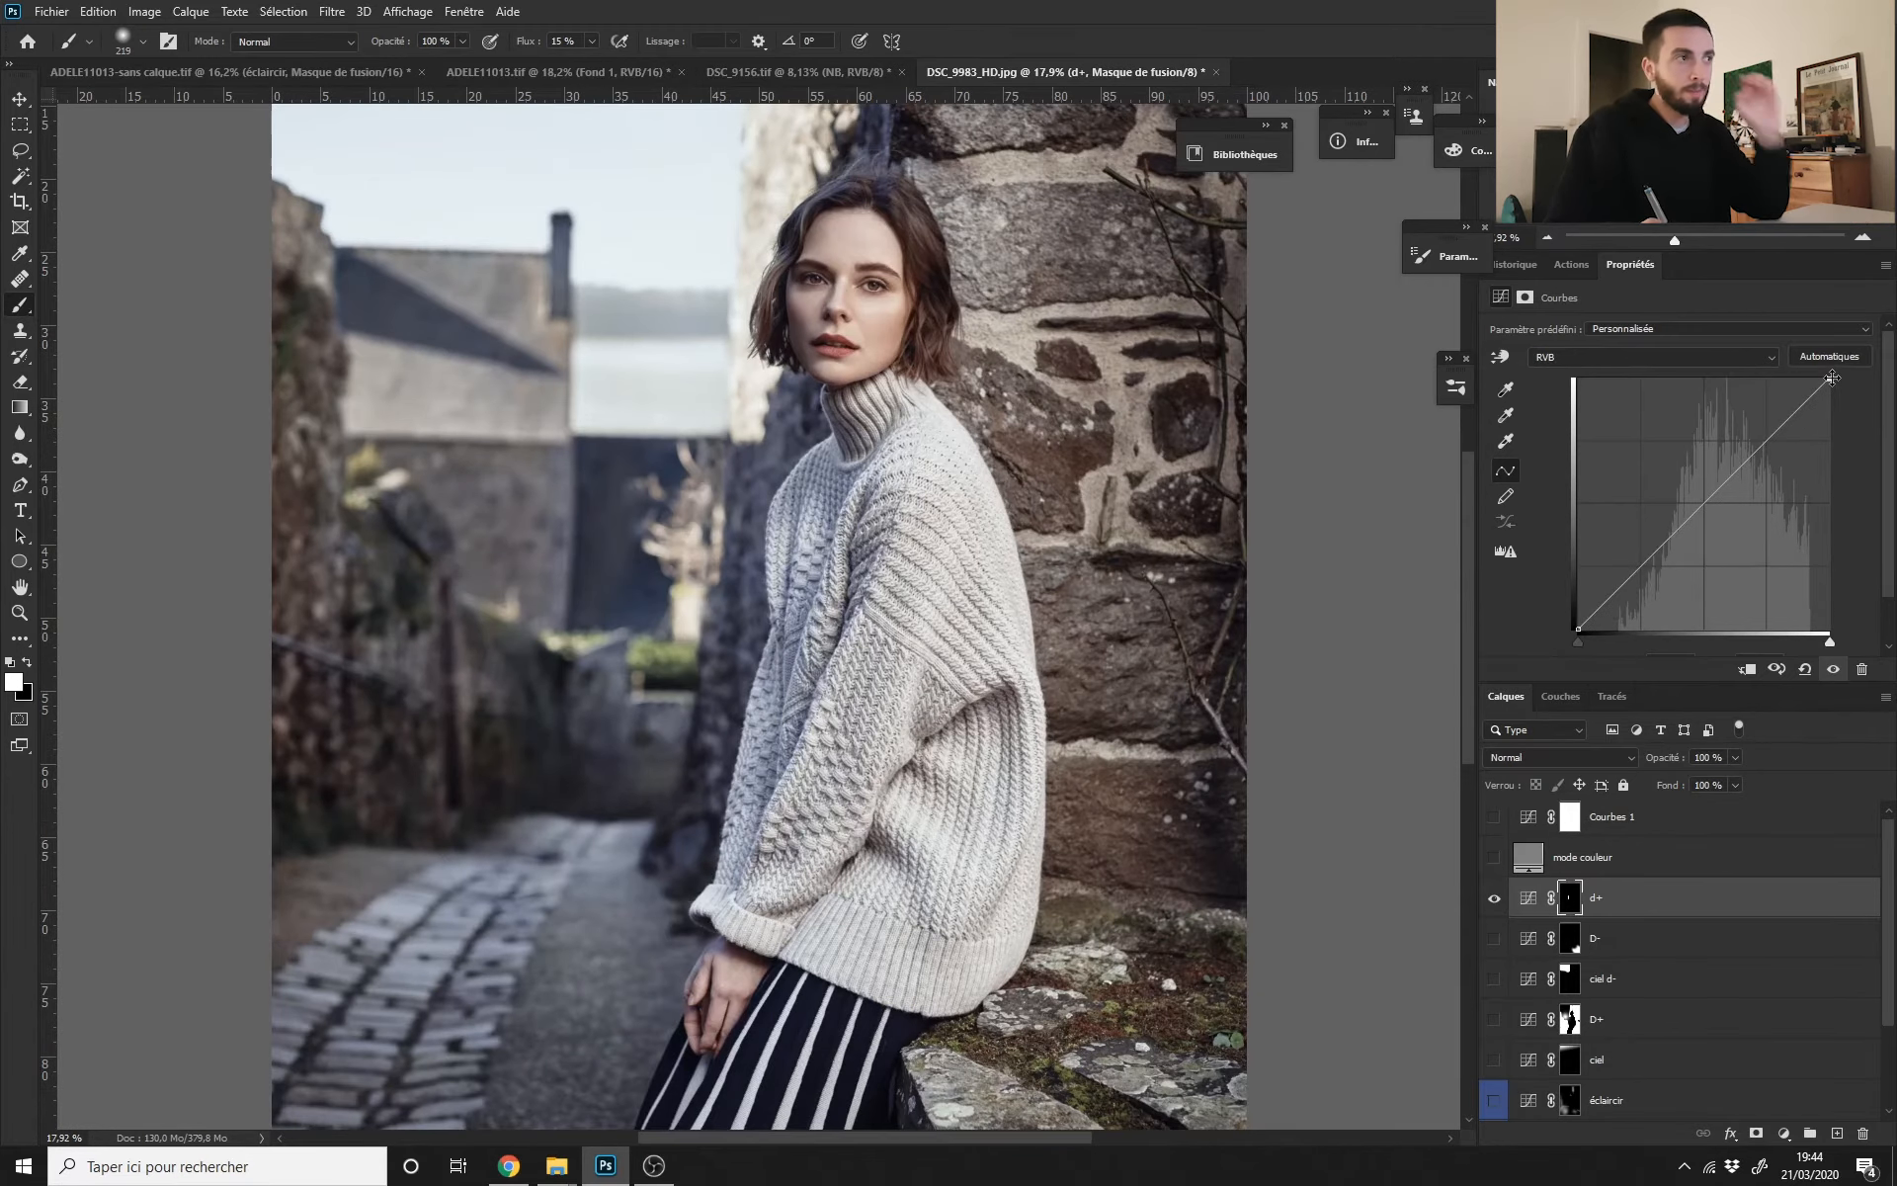
{"action": "left_click_drag", "start_coordinate": [1832, 377], "coordinate": [1855, 490]}
{"action": "key", "text": "ctrl+z"}
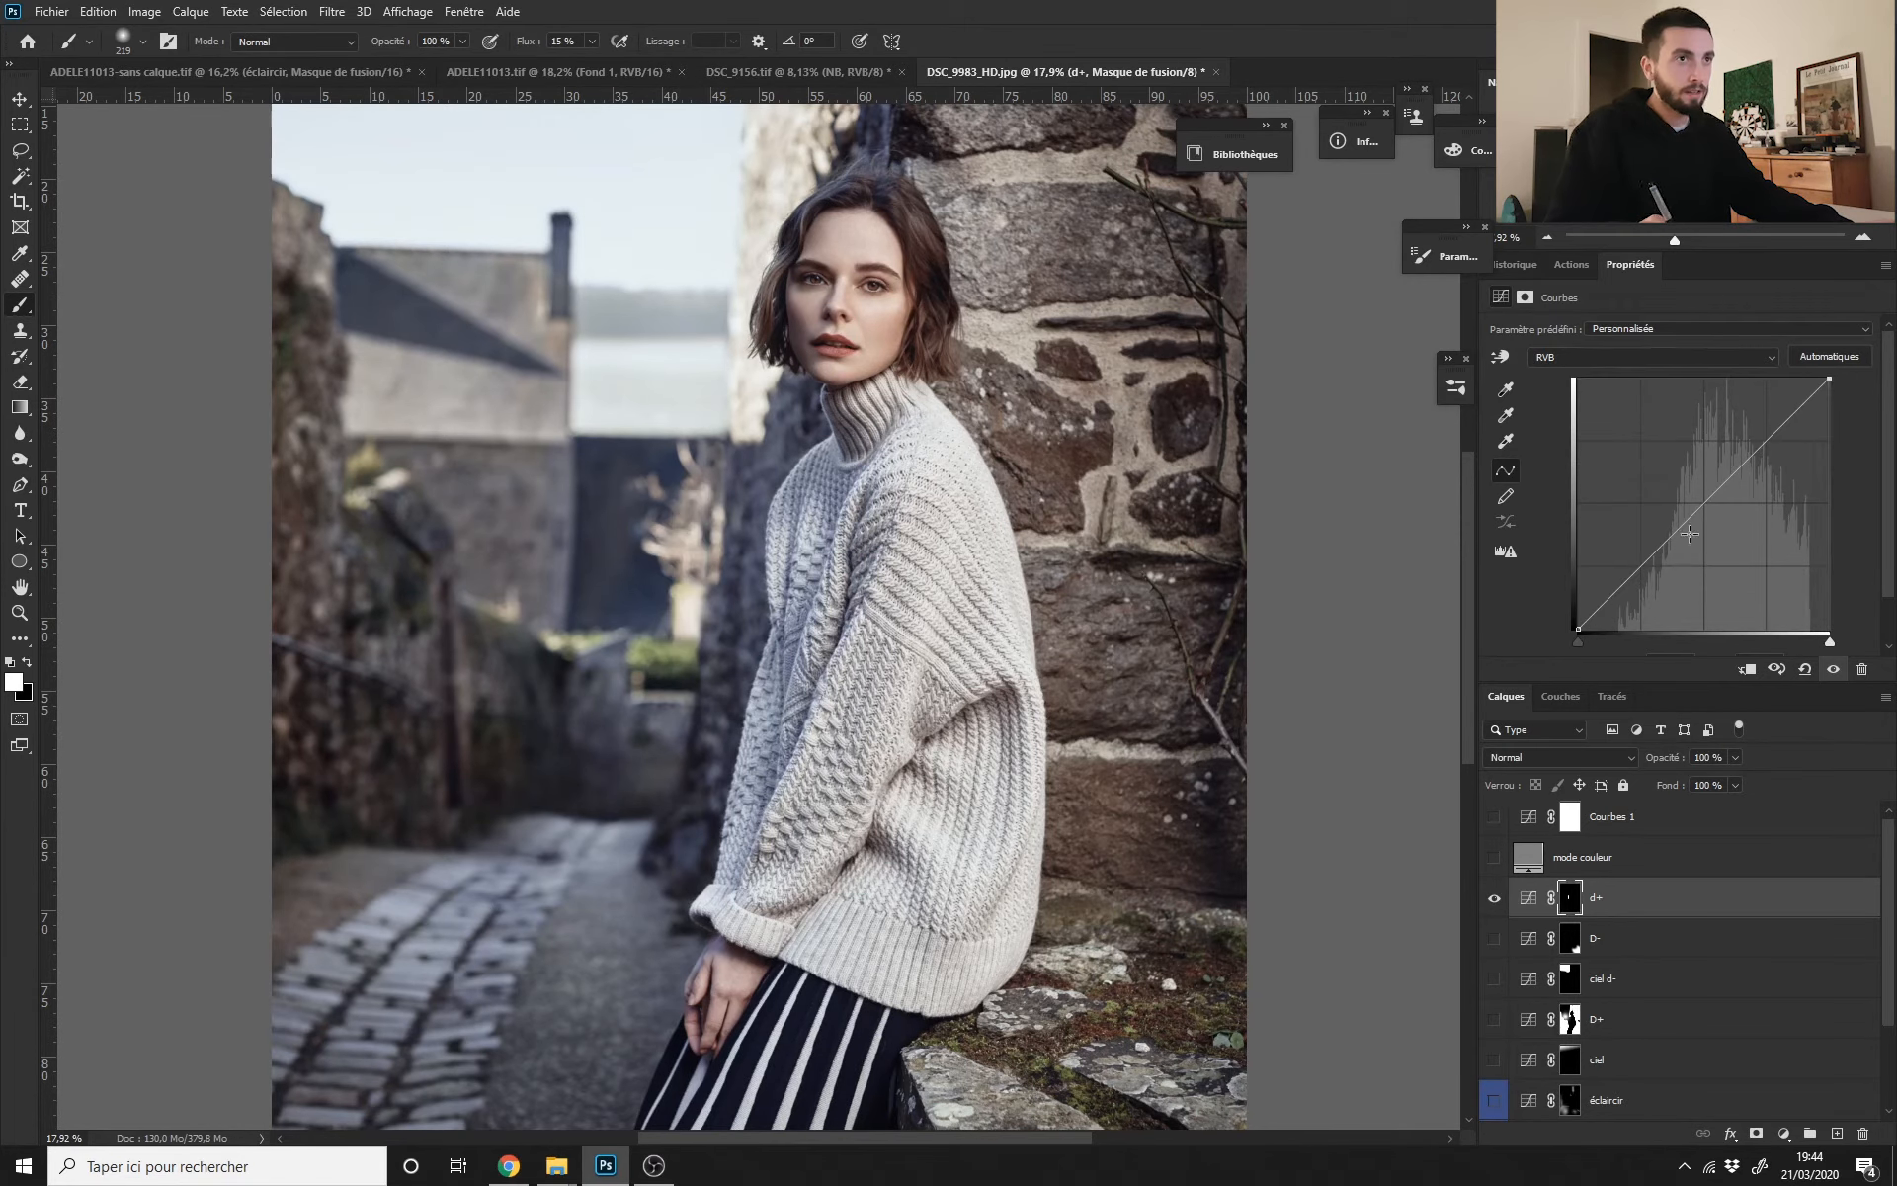
Step: Try shifting the d+ curve's black point inward to darken the plant, and return it to the corner
{"action": "left_click_drag", "start_coordinate": [1583, 638], "coordinate": [1696, 636]}
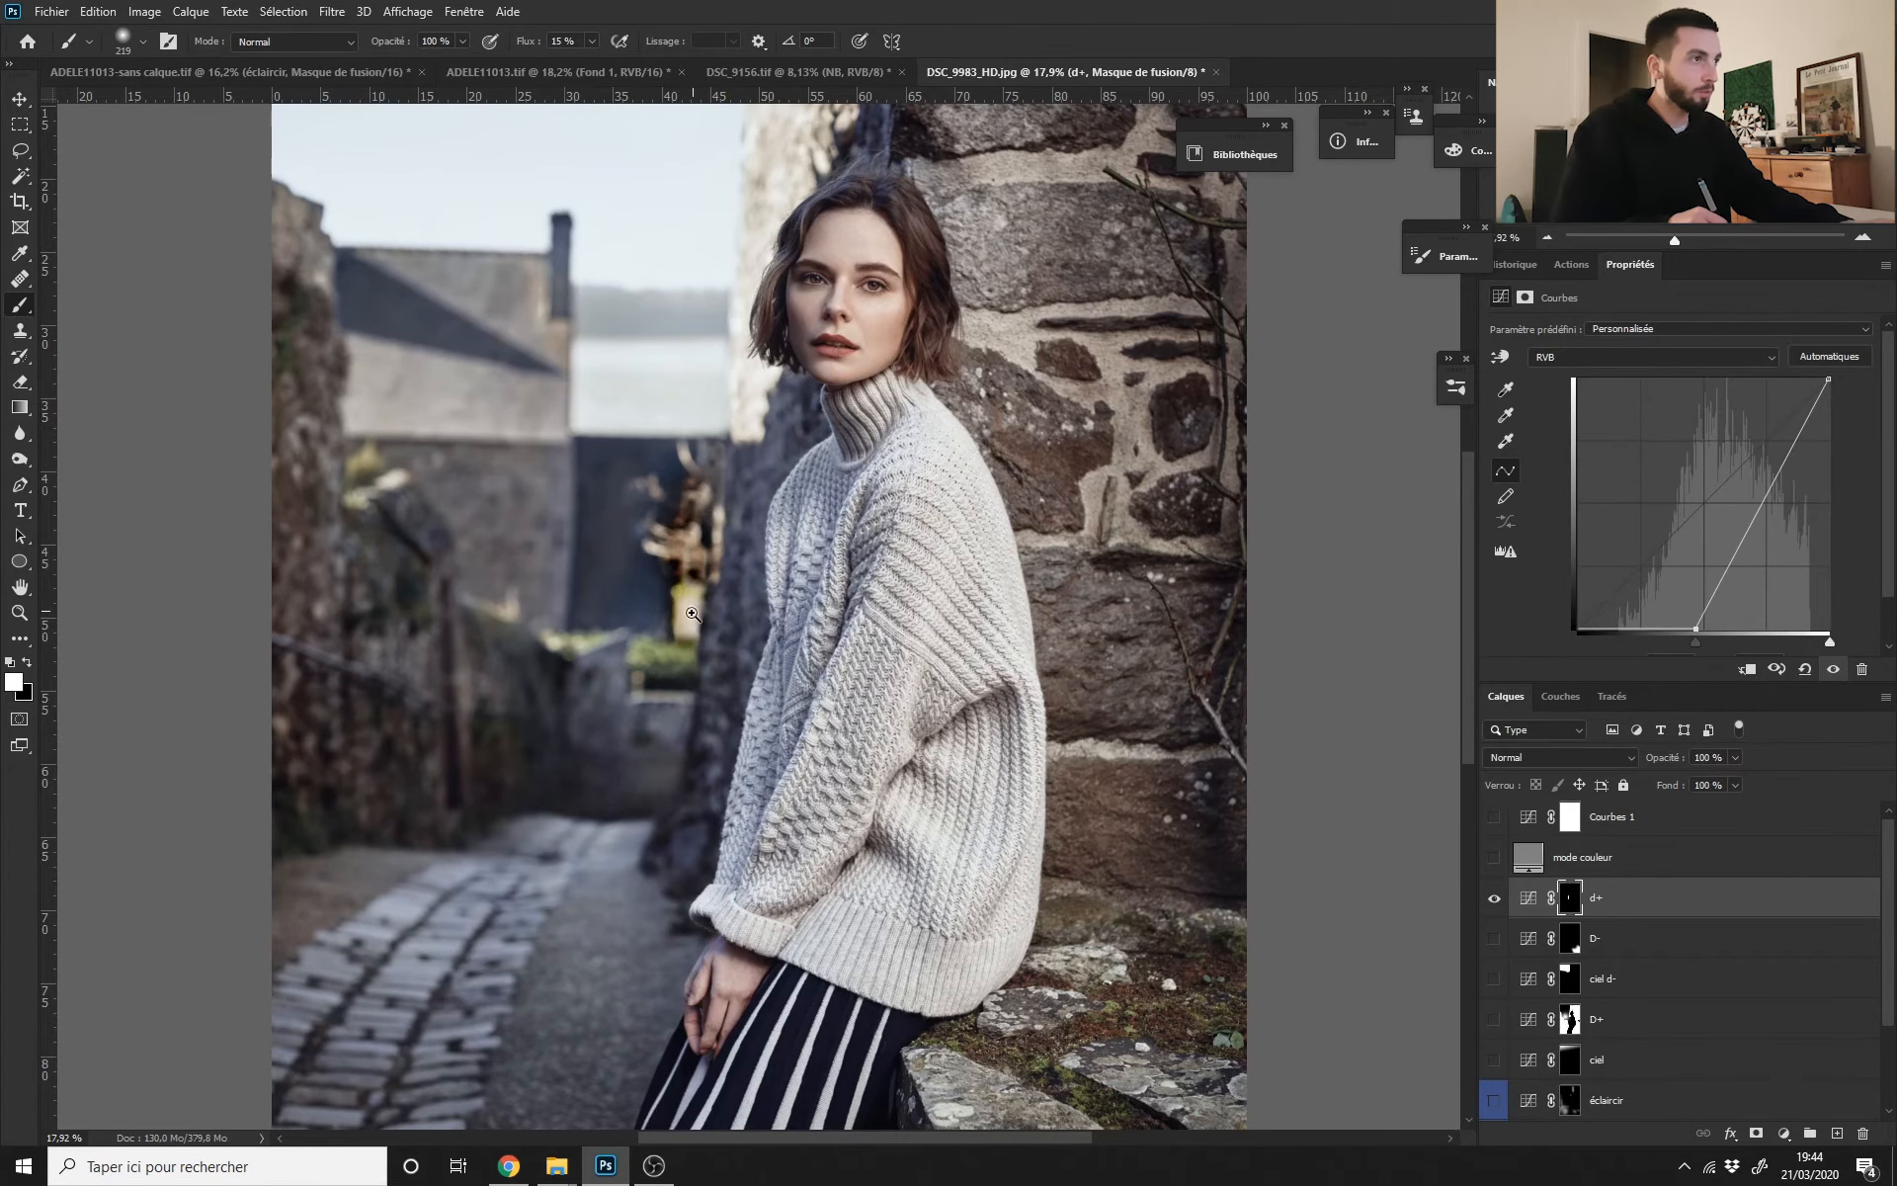
{"action": "scroll", "coordinate": [639, 487], "scroll_direction": "up", "scroll_amount": 5}
{"action": "left_click_drag", "start_coordinate": [1690, 640], "coordinate": [1430, 657]}
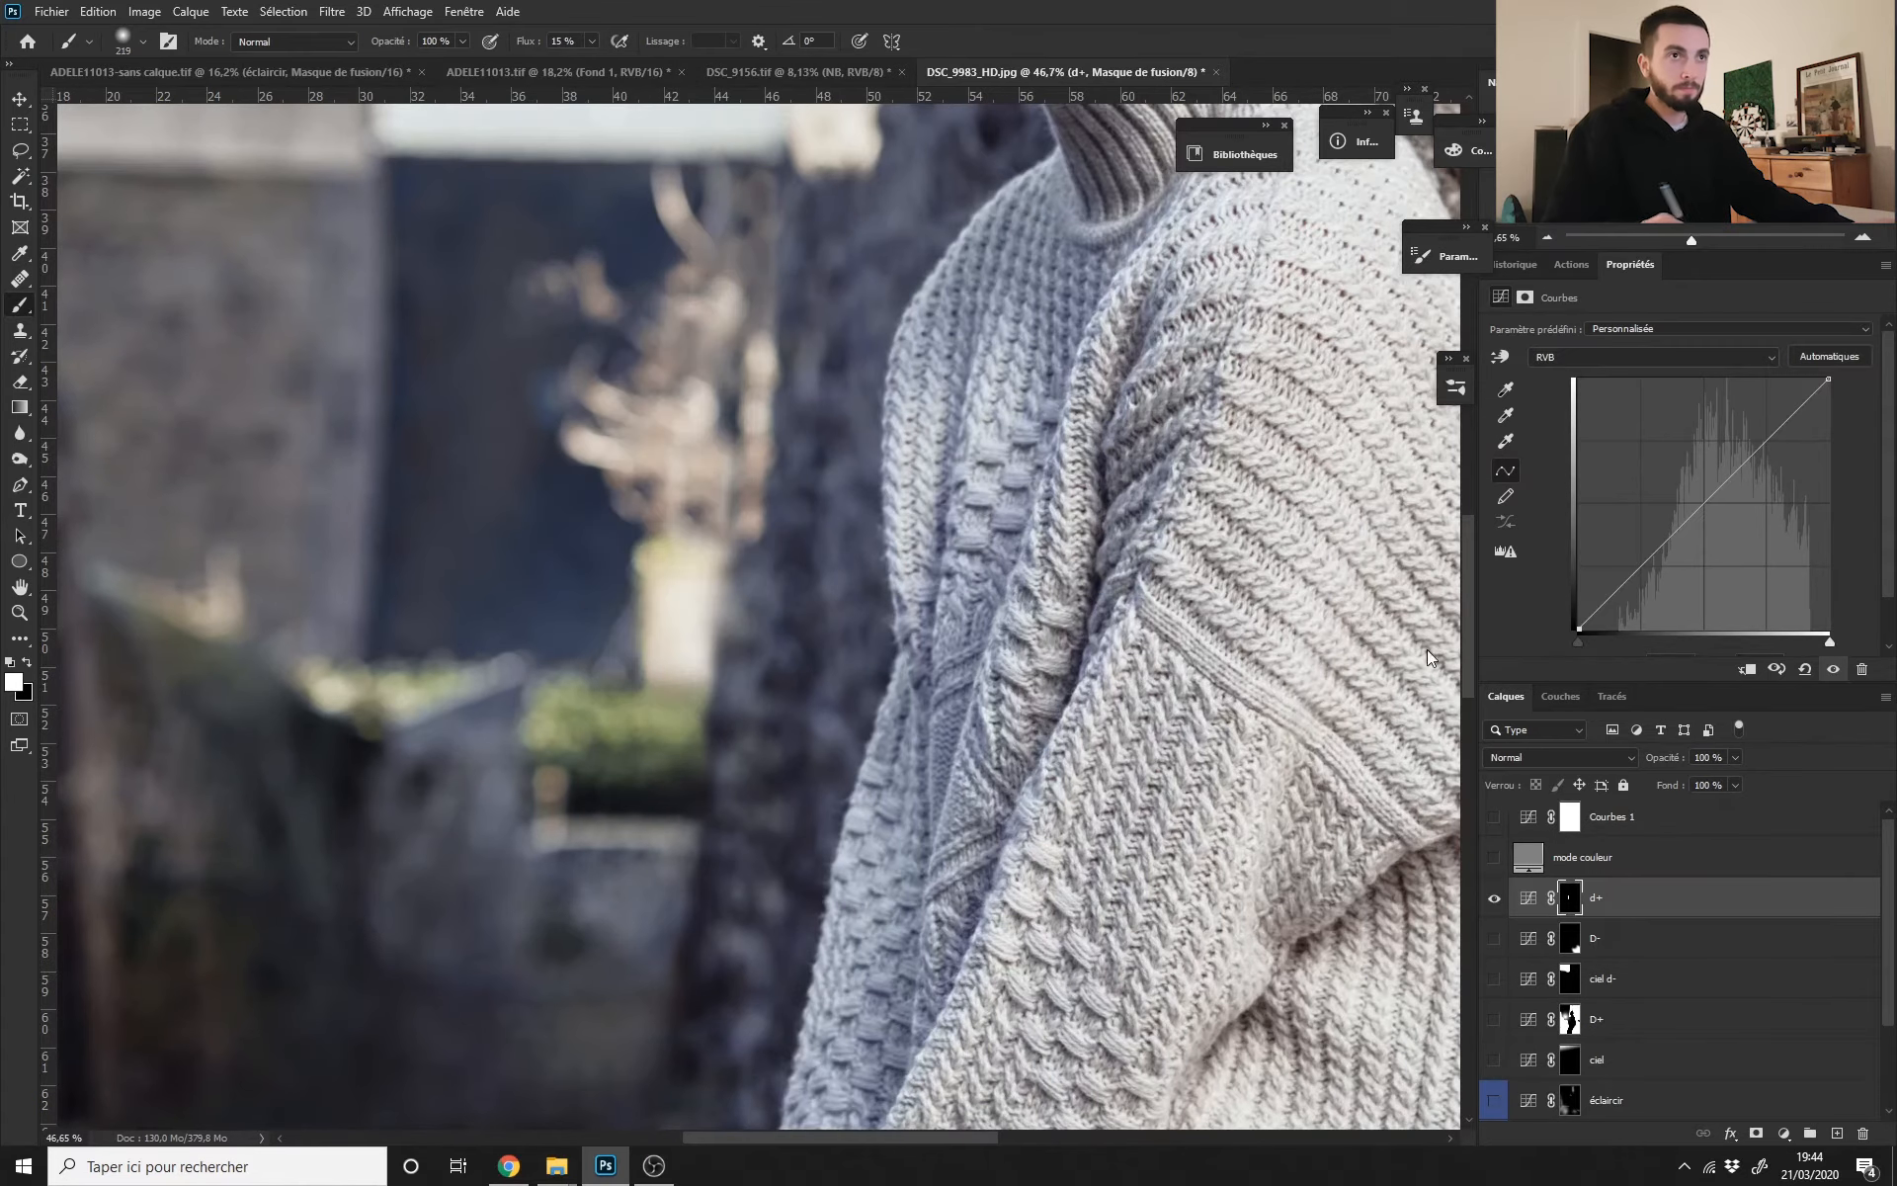
Step: Add a highlights point and a lower-midtones point to the d+ curve, pulling both down to darken the plant
{"action": "left_click_drag", "start_coordinate": [1779, 442], "coordinate": [1791, 458]}
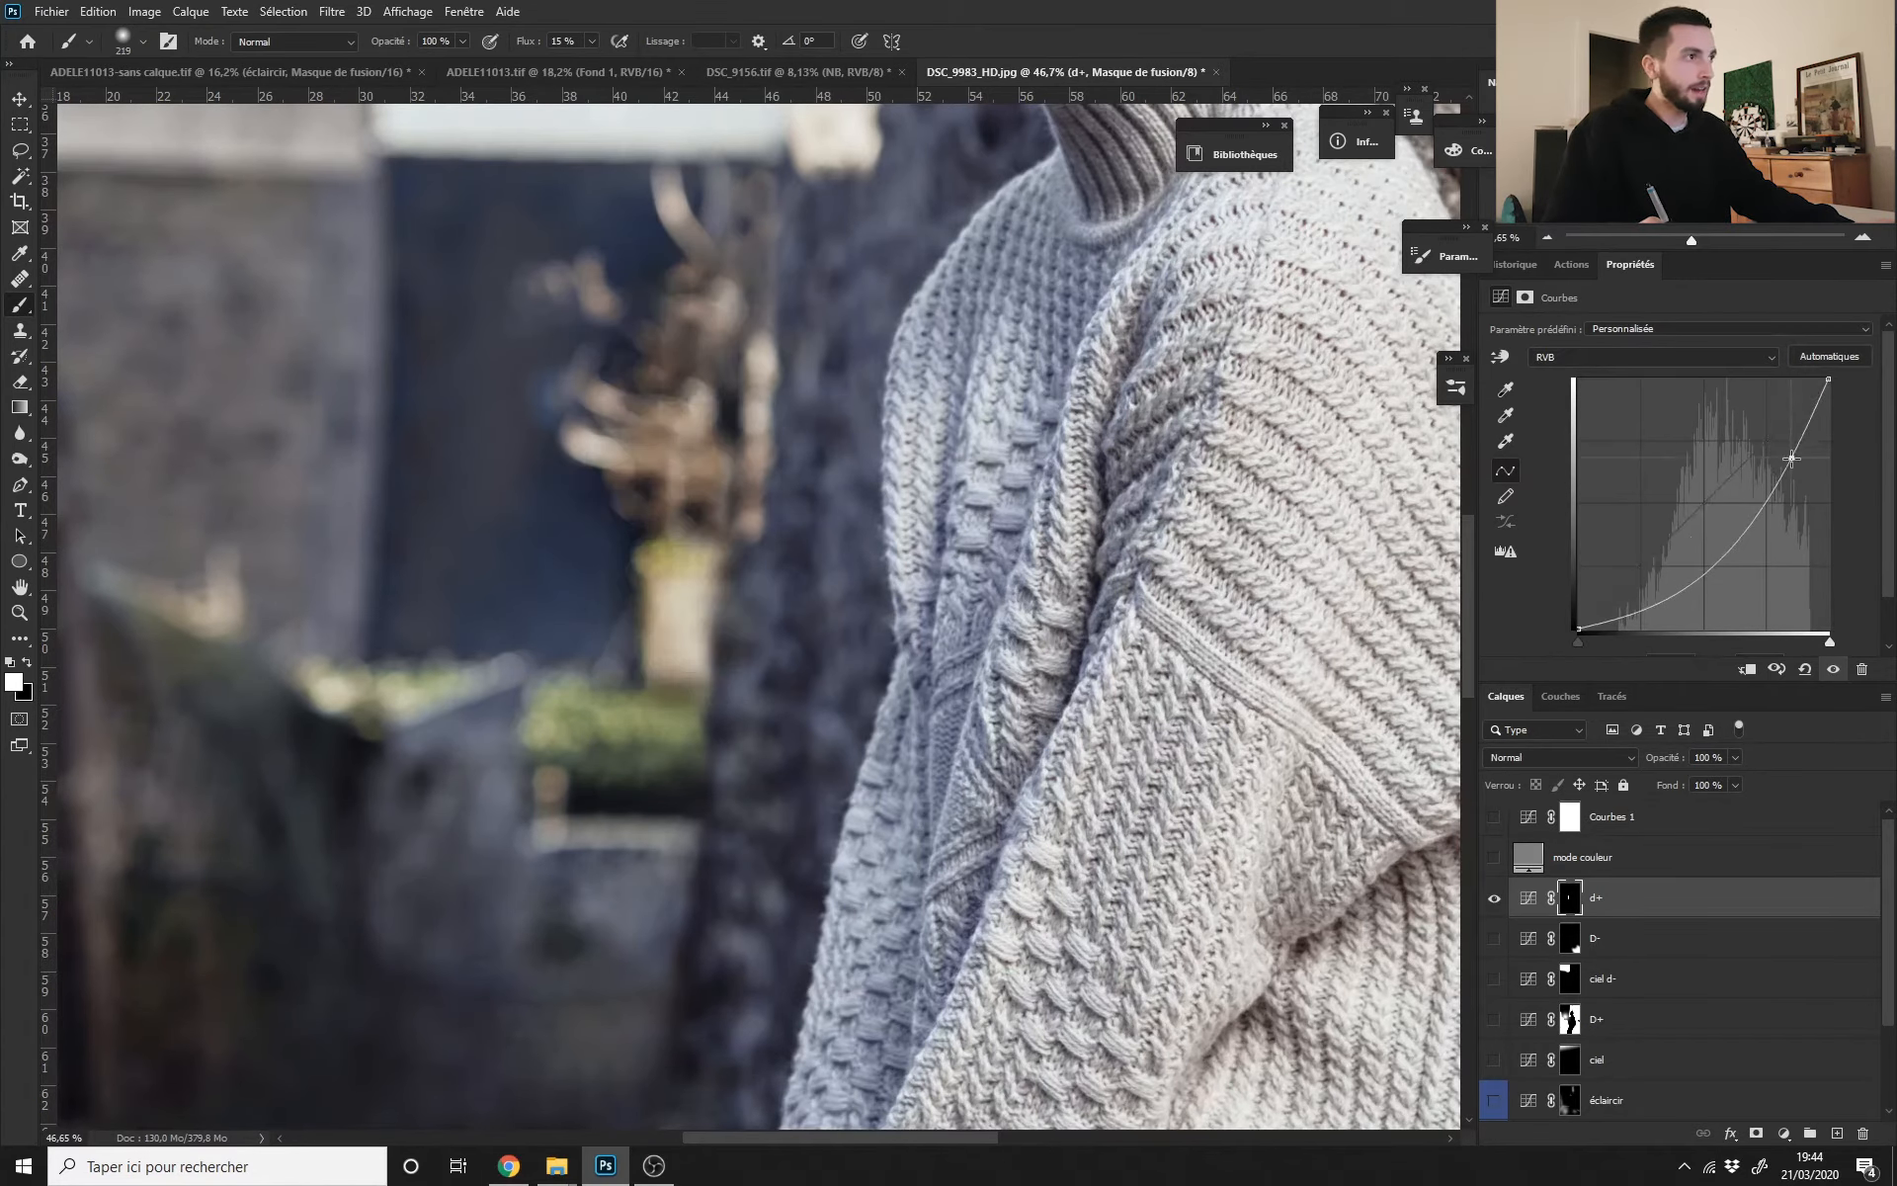
{"action": "left_click_drag", "start_coordinate": [1687, 572], "coordinate": [1674, 565]}
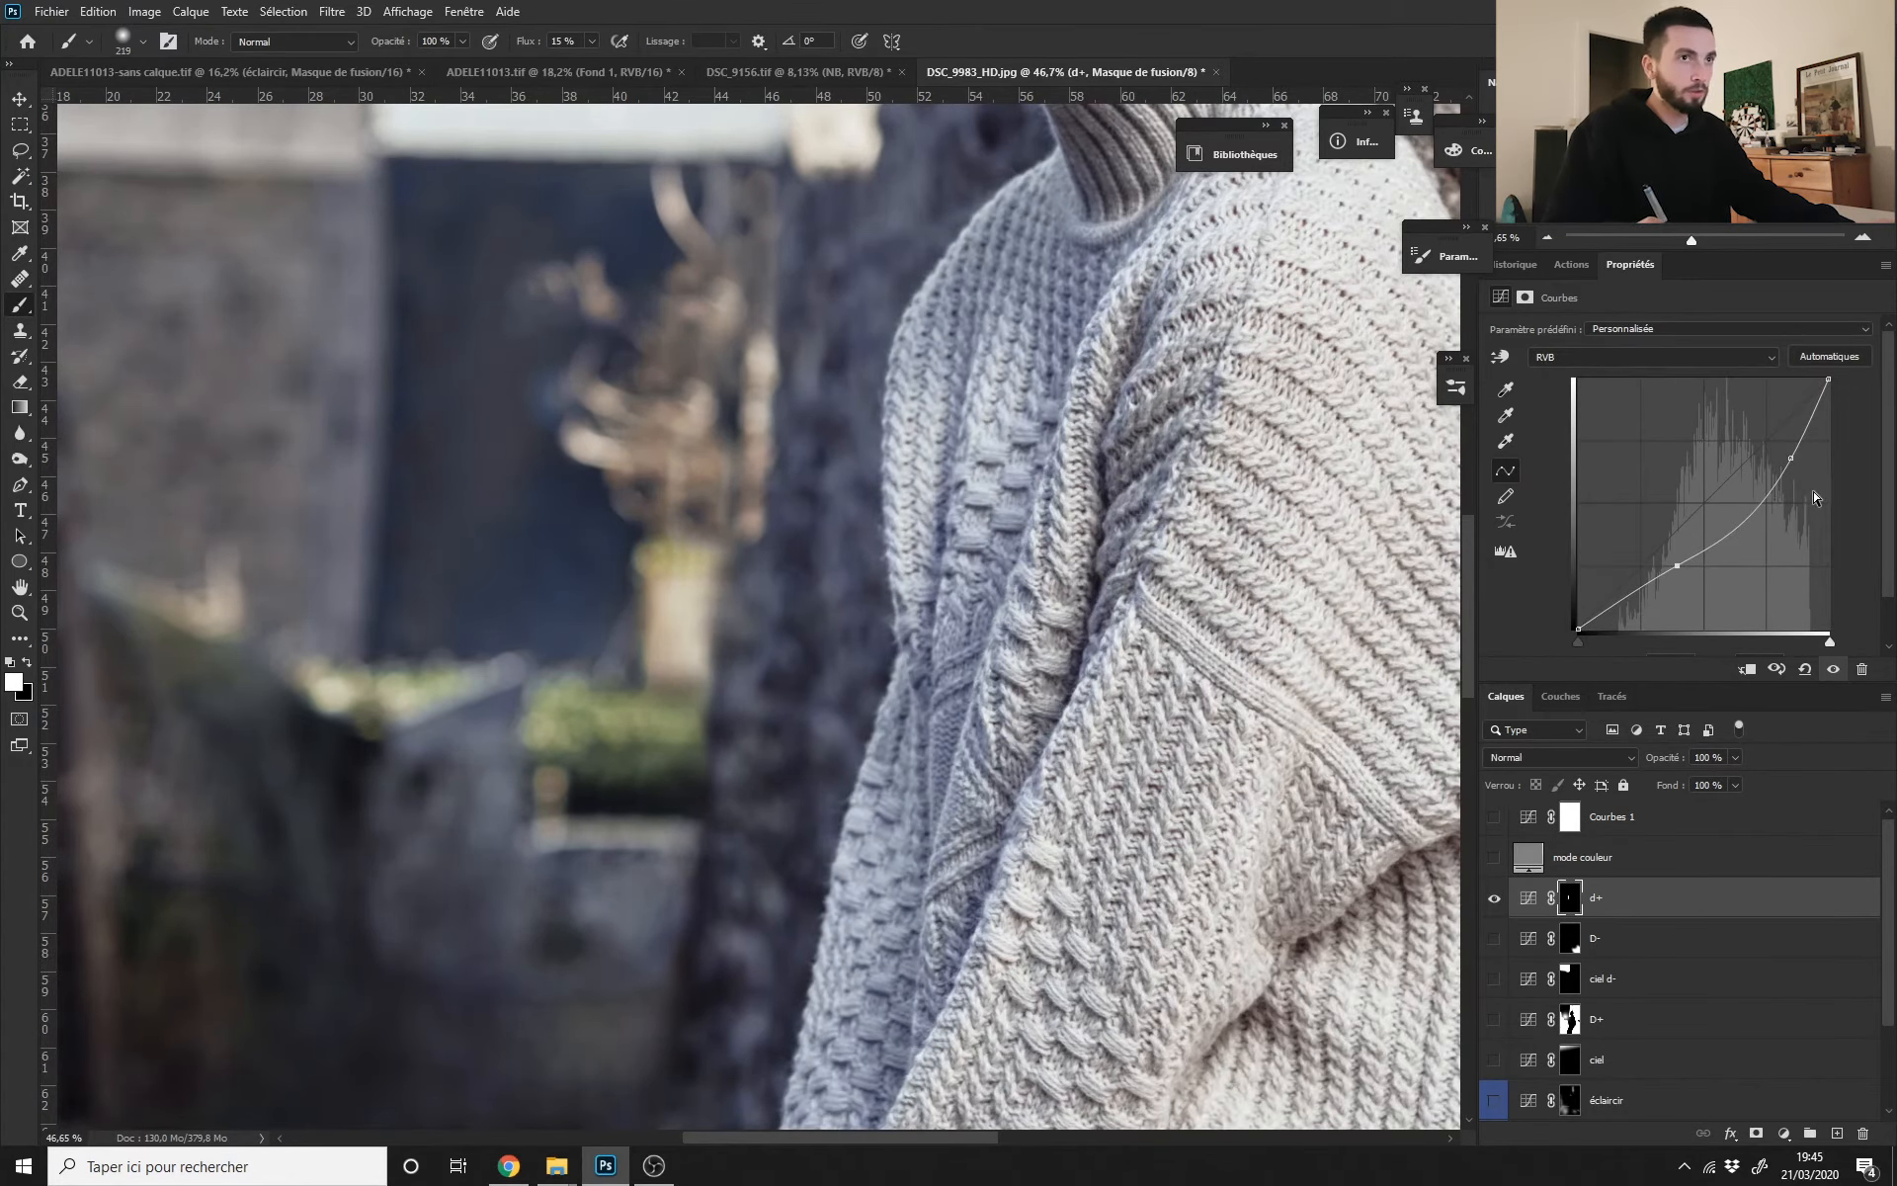
{"action": "scroll", "coordinate": [728, 601], "scroll_direction": "down", "scroll_amount": 1}
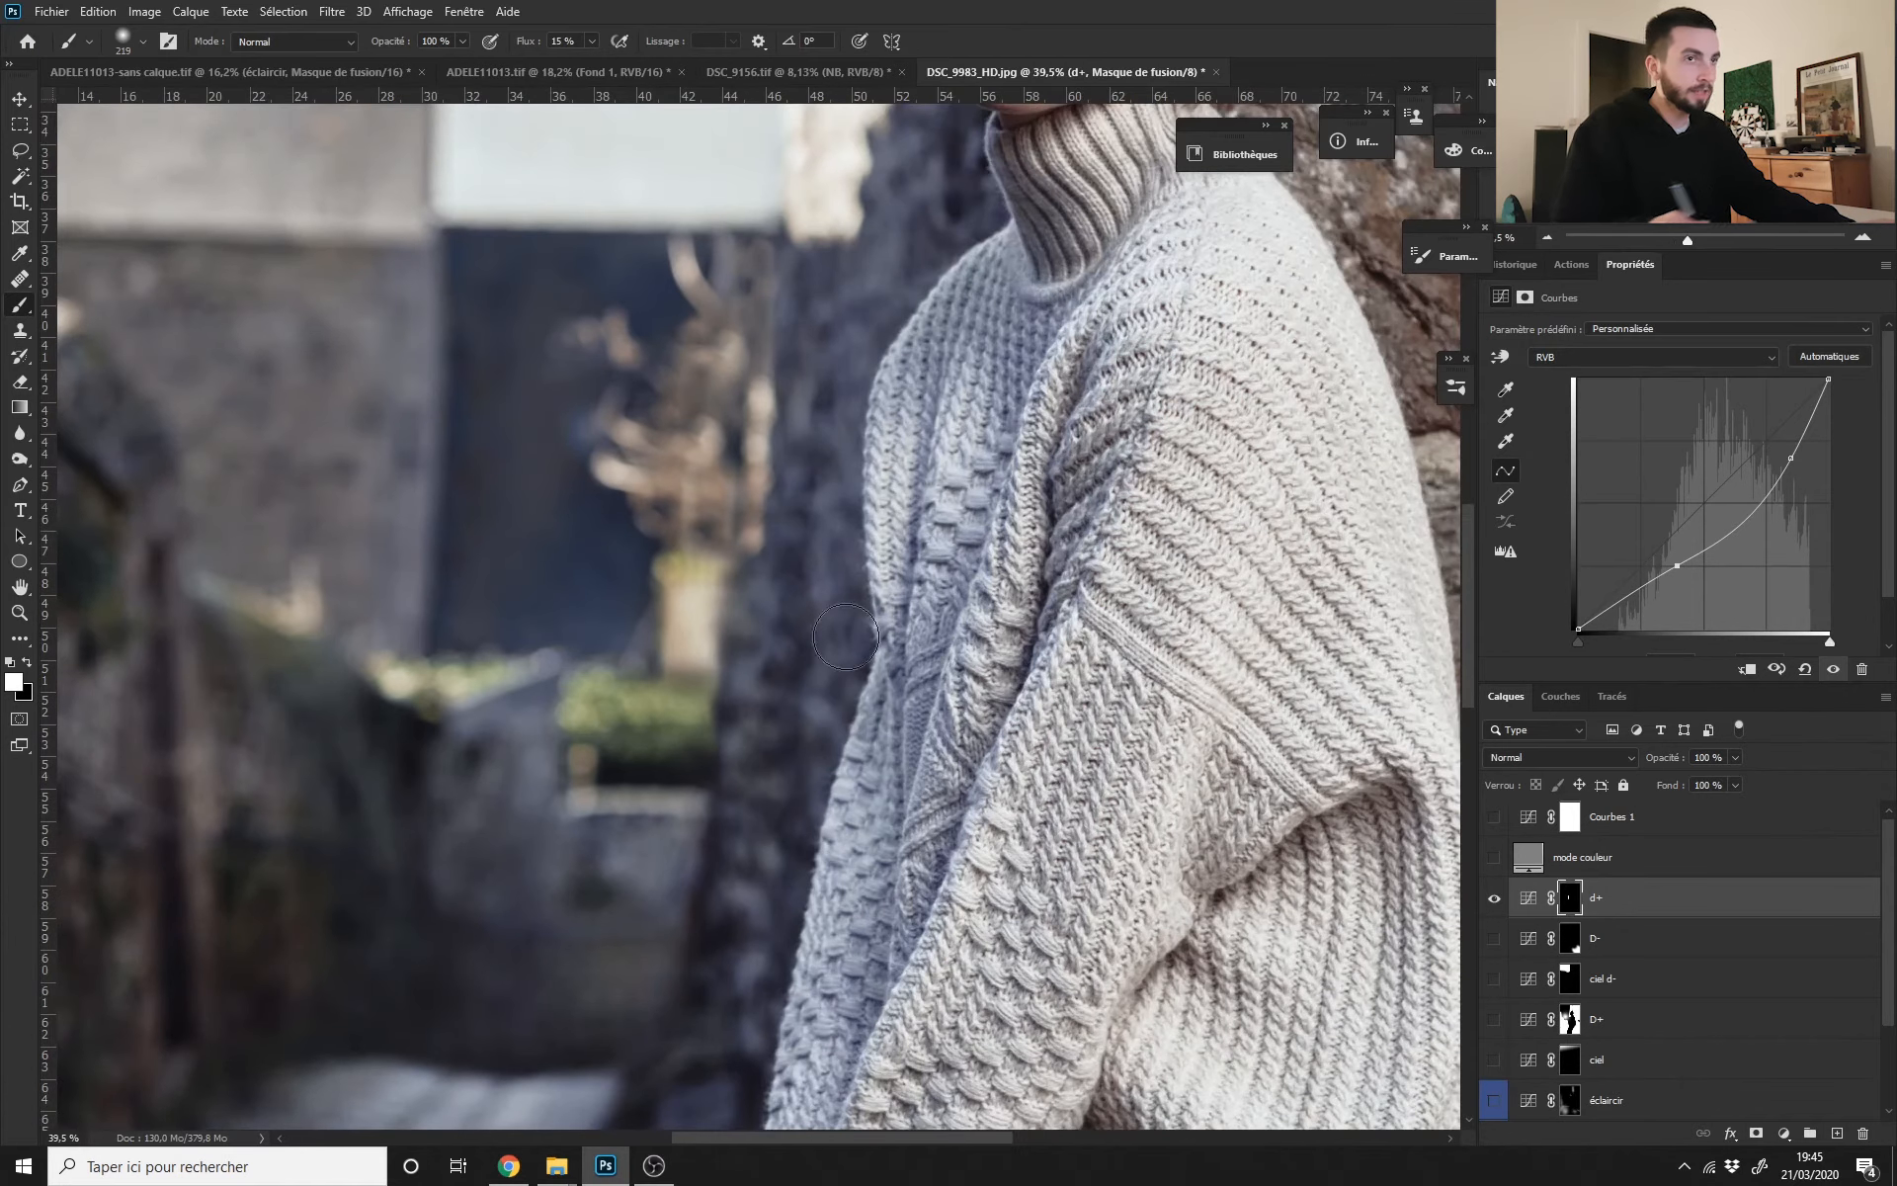
{"action": "left_click_drag", "start_coordinate": [694, 678], "coordinate": [727, 679]}
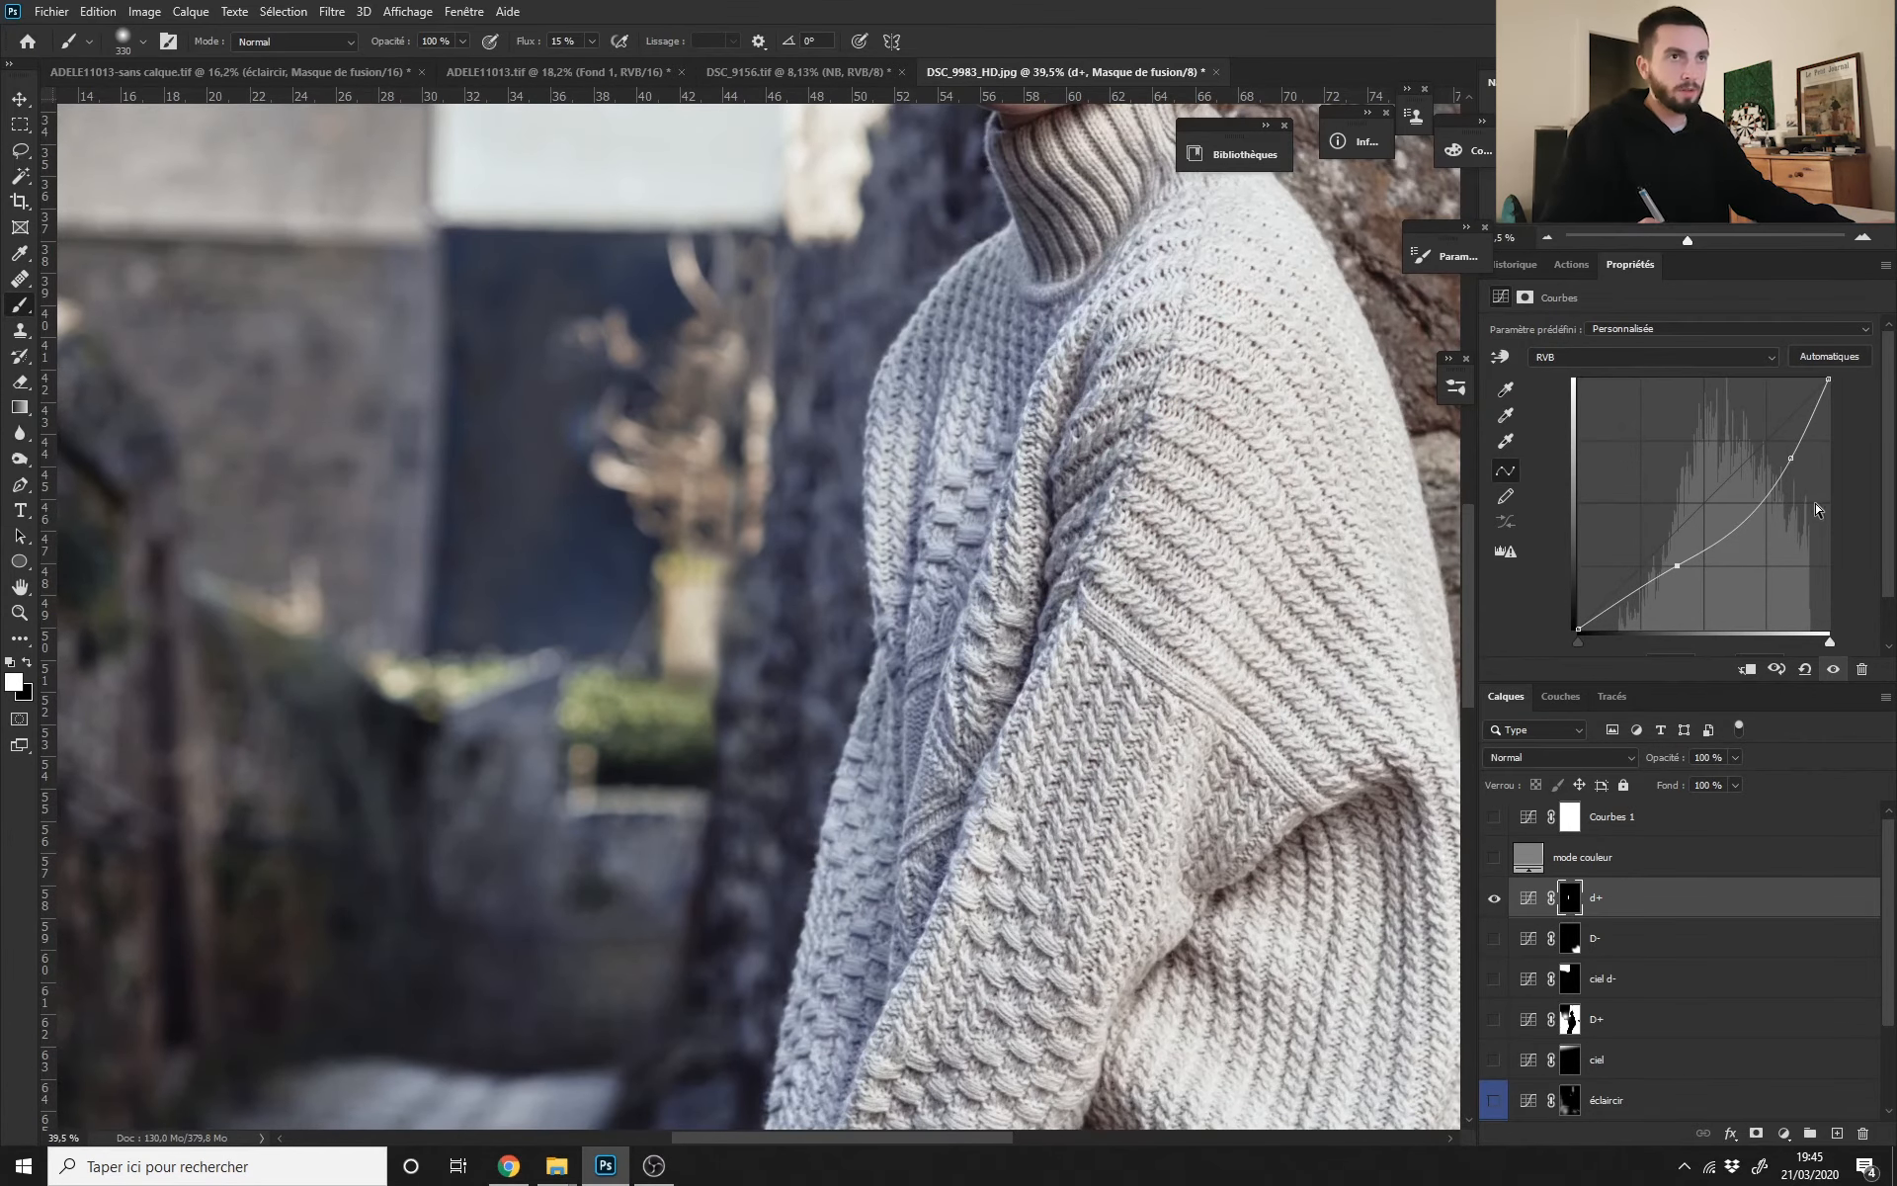
{"action": "left_click_drag", "start_coordinate": [1793, 460], "coordinate": [1799, 470]}
{"action": "key", "text": "ctrl+0"}
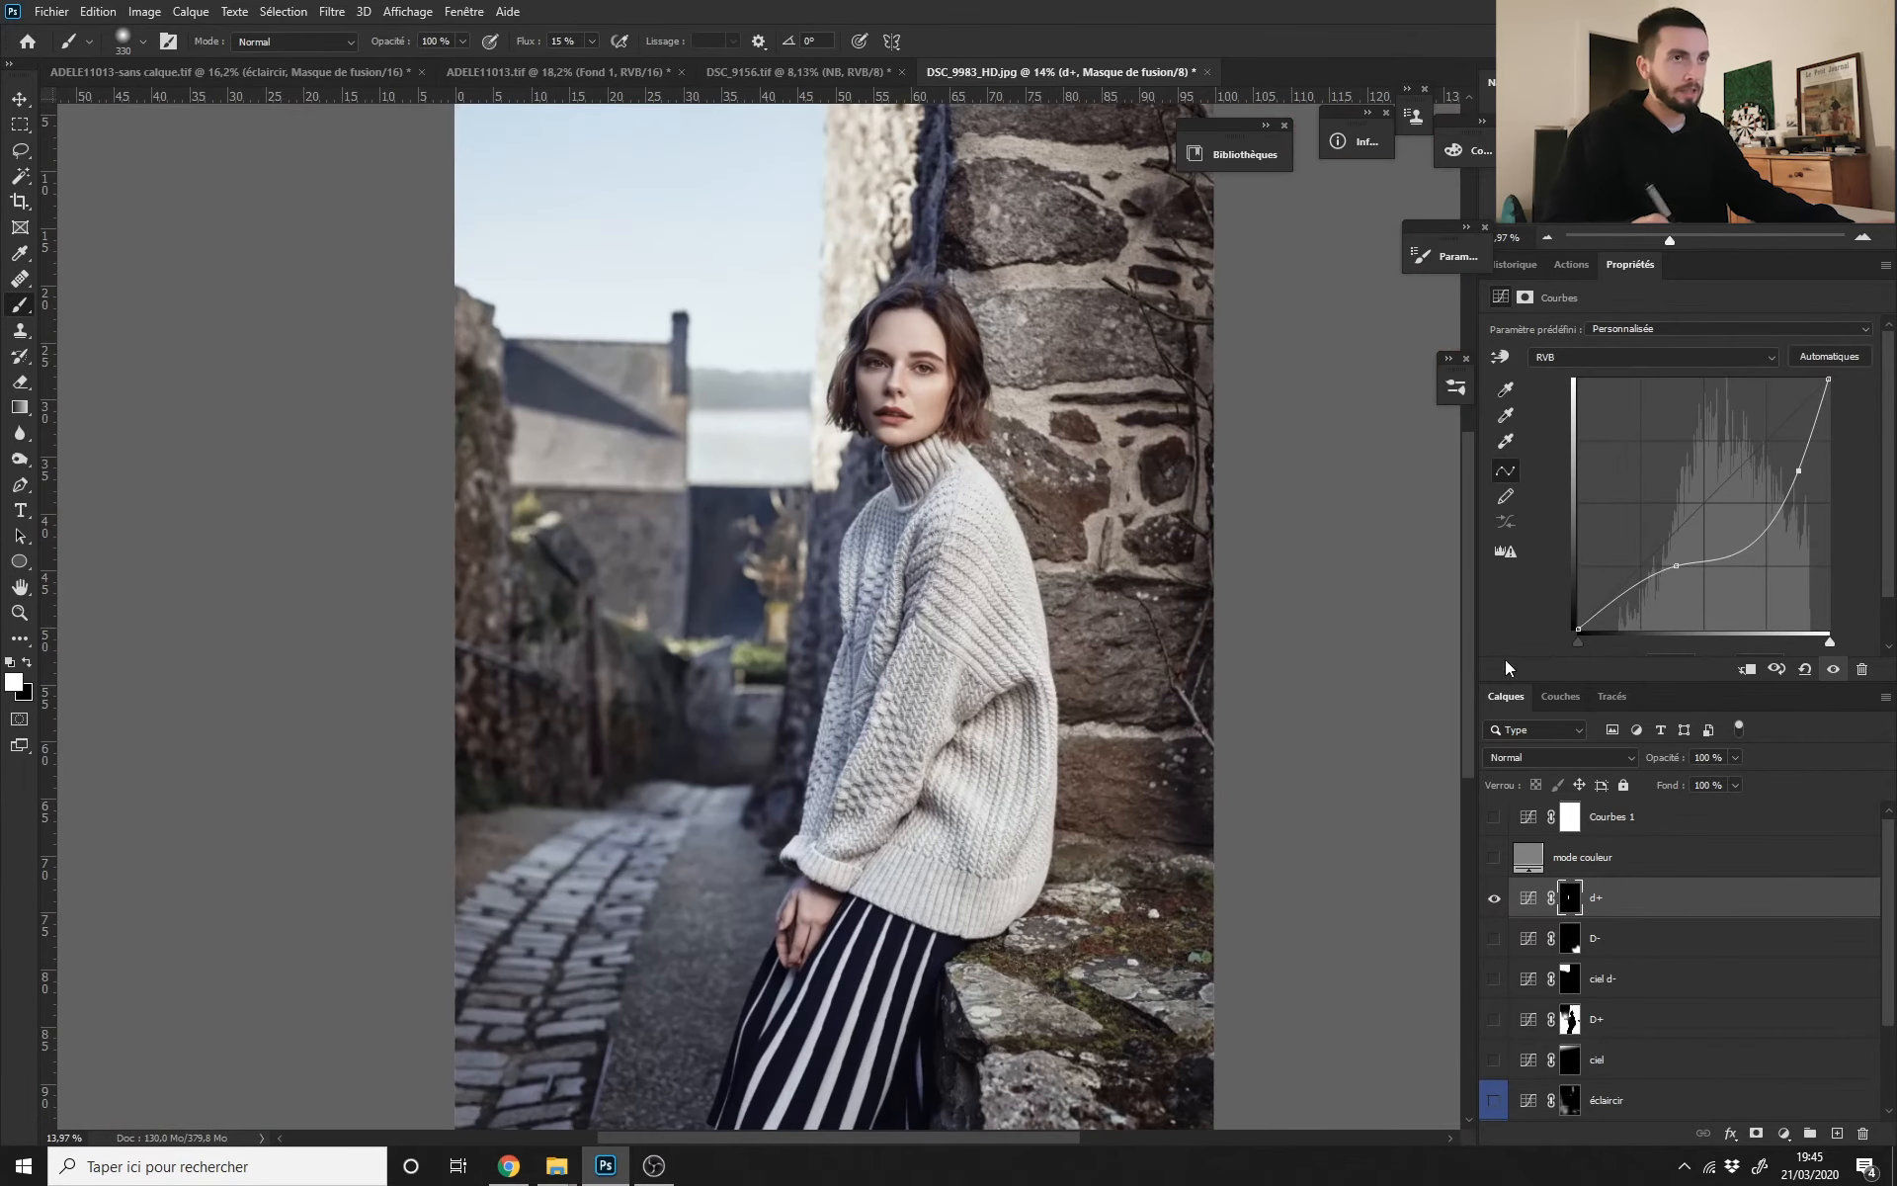
{"action": "left_click_drag", "start_coordinate": [1696, 565], "coordinate": [1703, 572]}
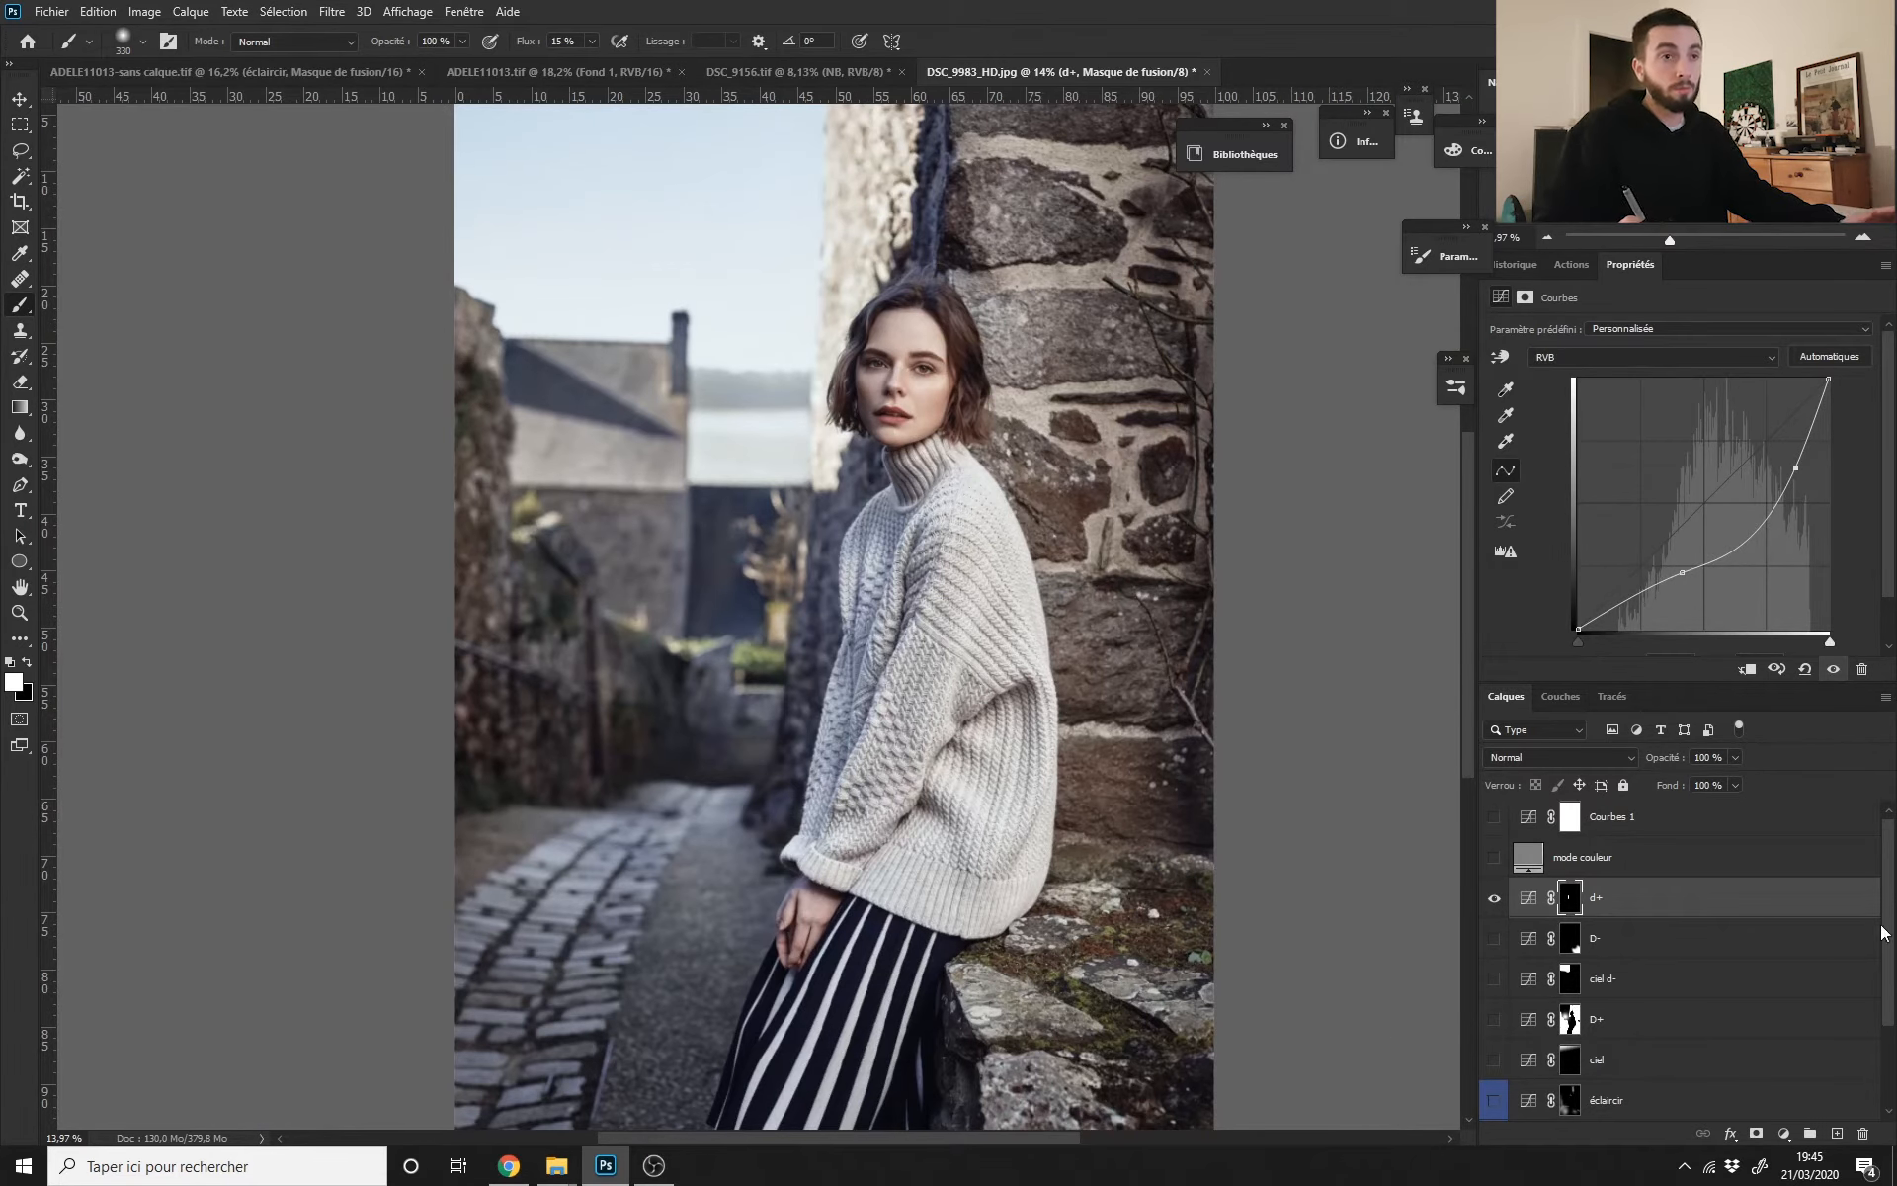
Step: Examine the darkened plant up close and within the whole photo at several zoom levels
{"action": "scroll", "coordinate": [776, 551], "scroll_direction": "up", "scroll_amount": 3}
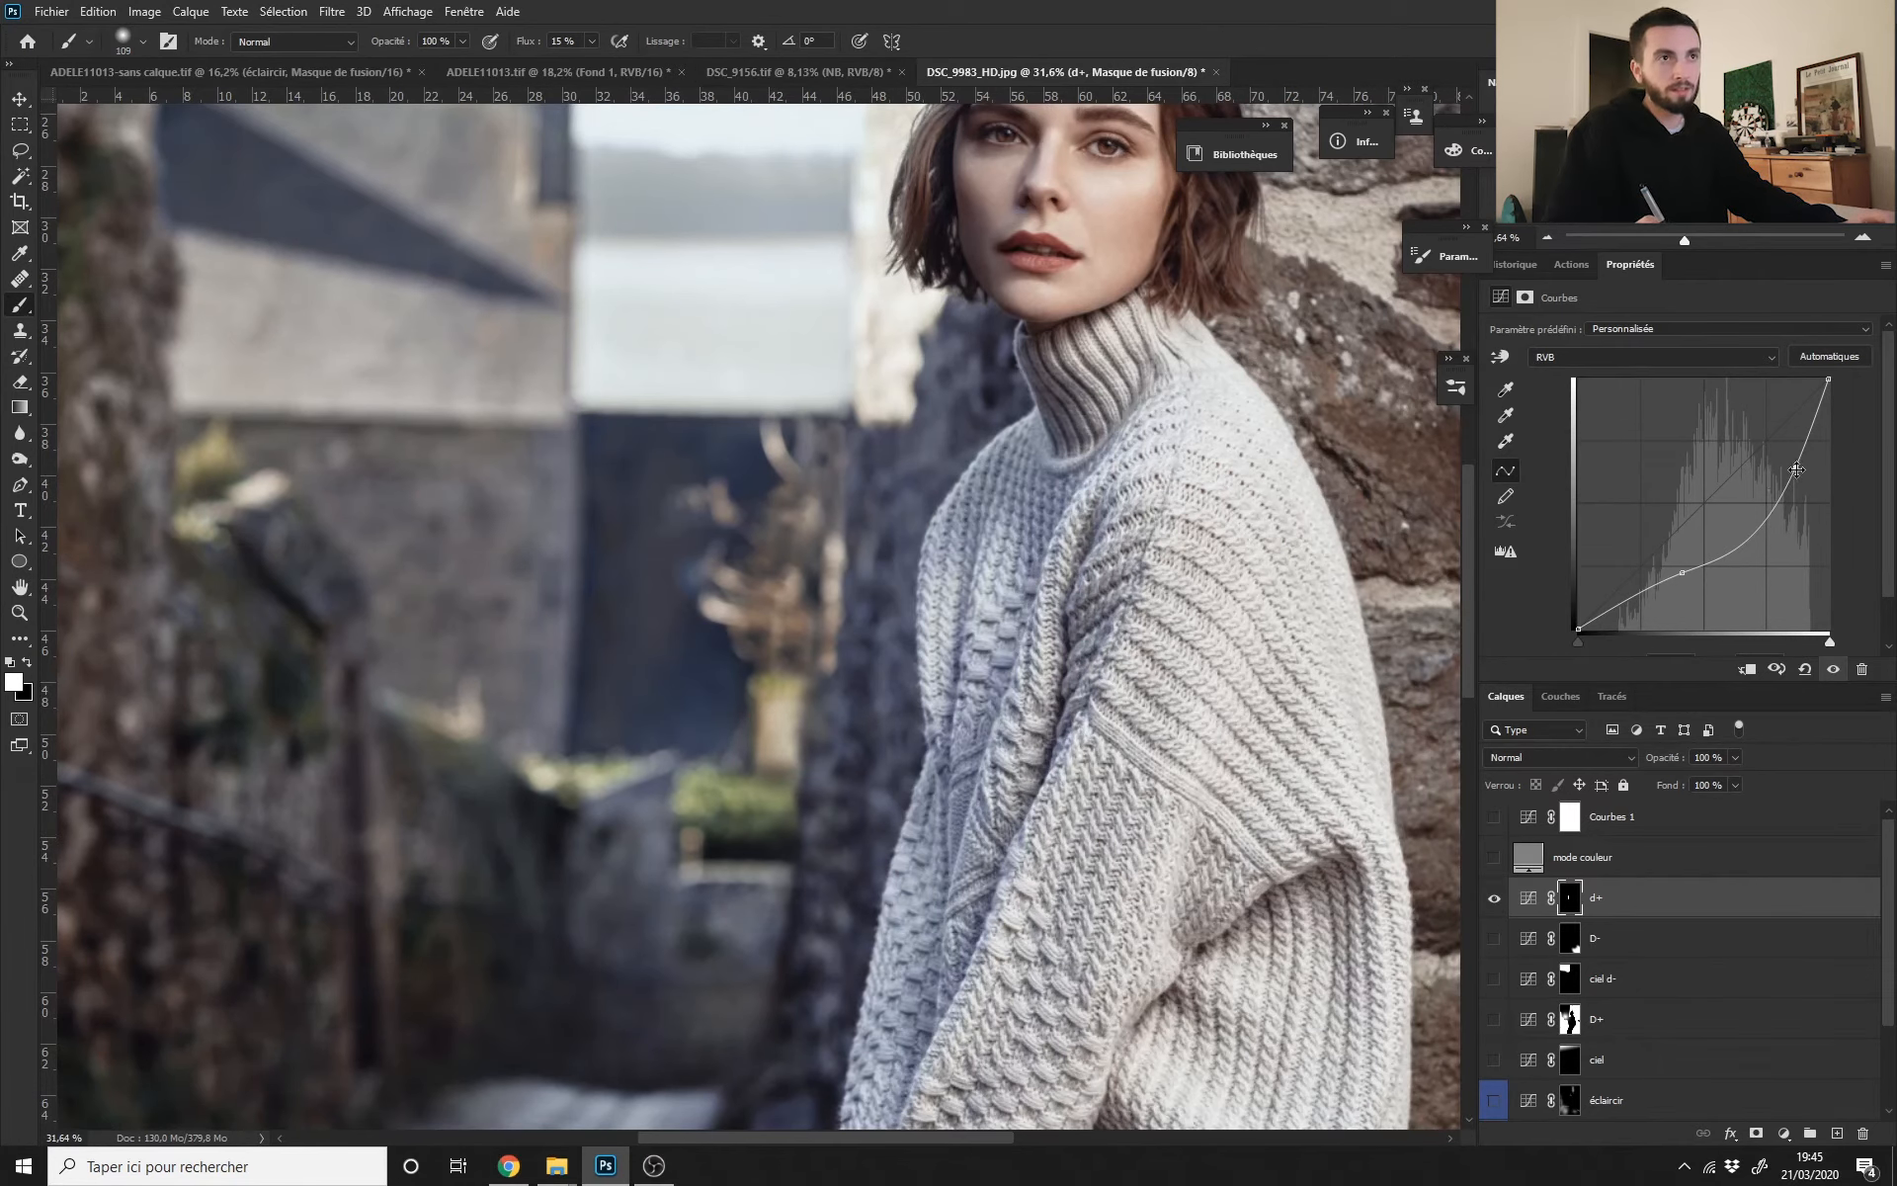
{"action": "key", "text": "ctrl+0"}
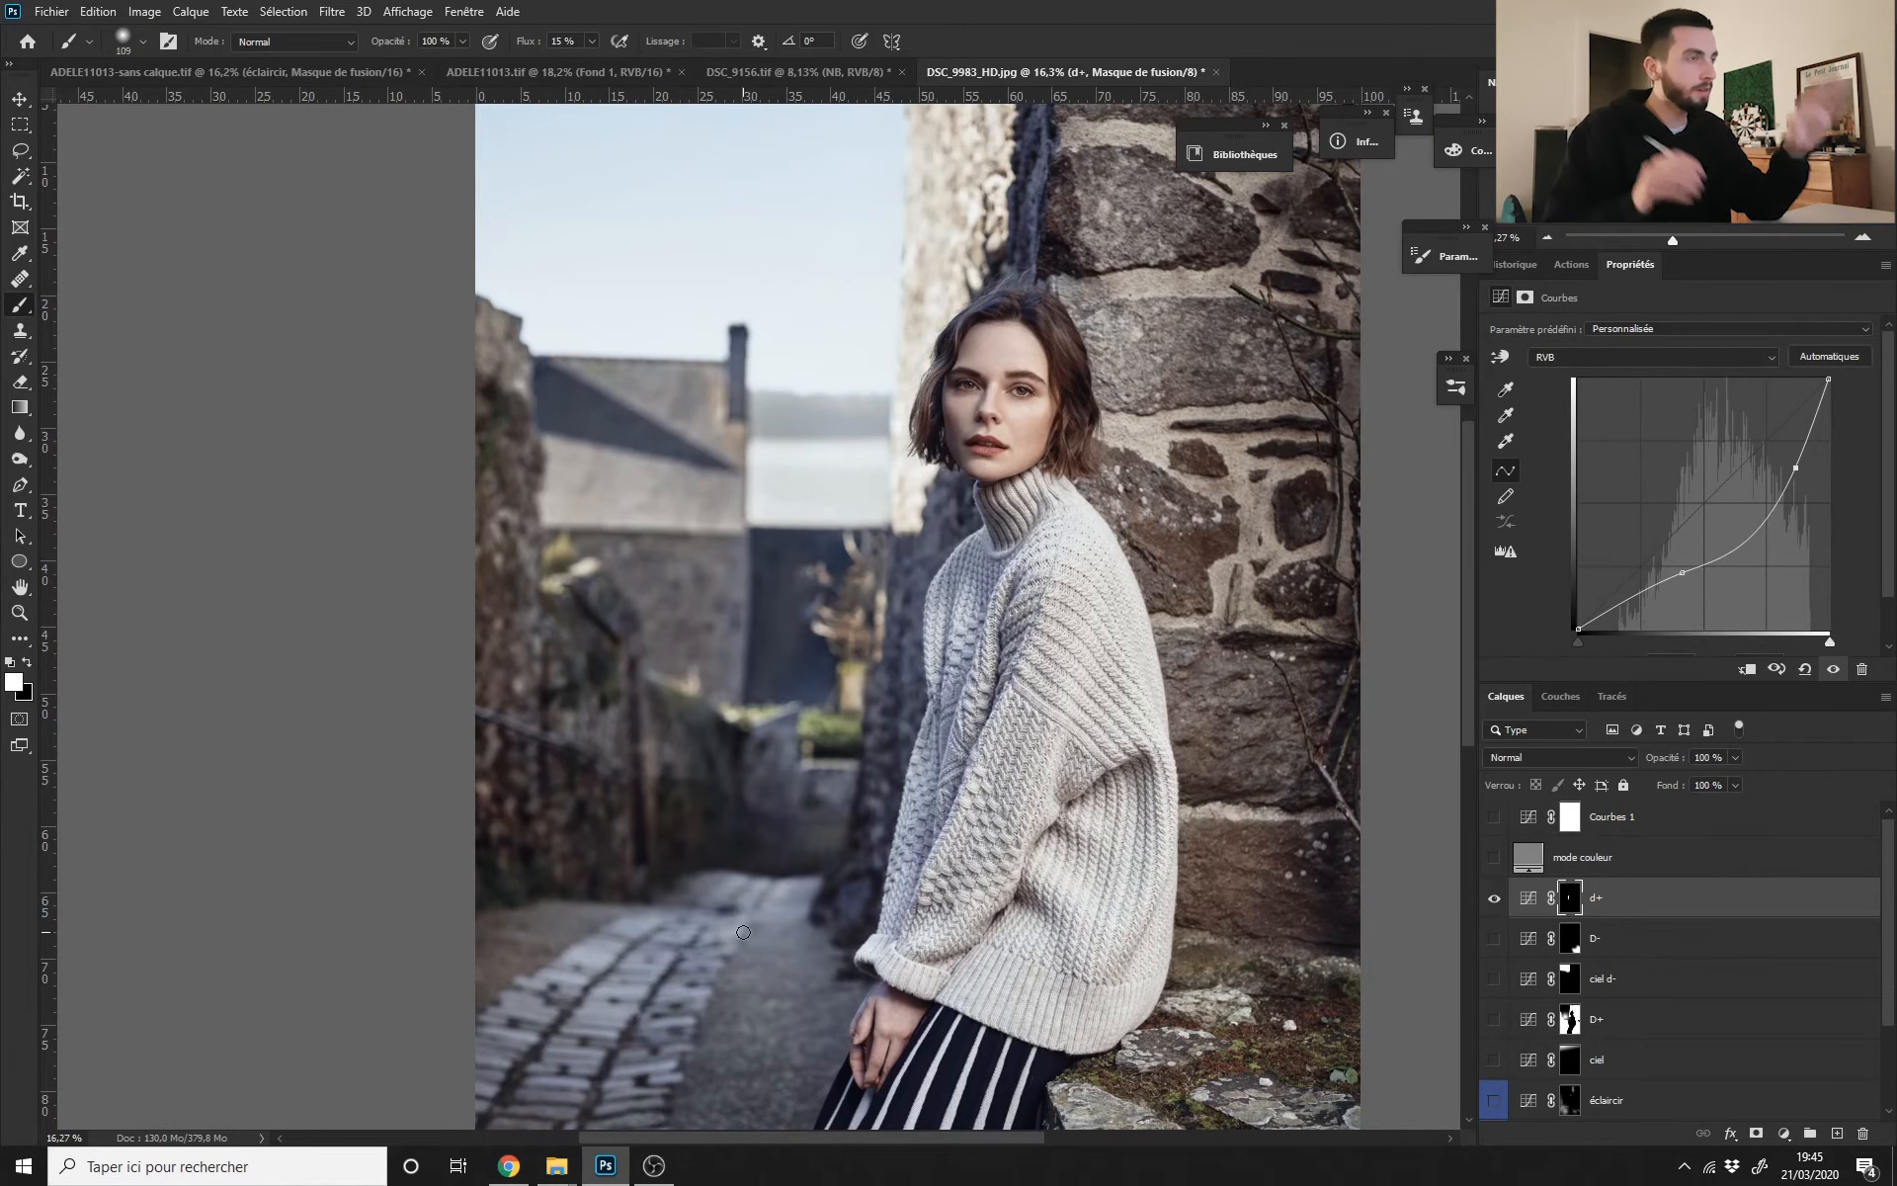
{"action": "left_click_drag", "start_coordinate": [842, 751], "coordinate": [808, 756]}
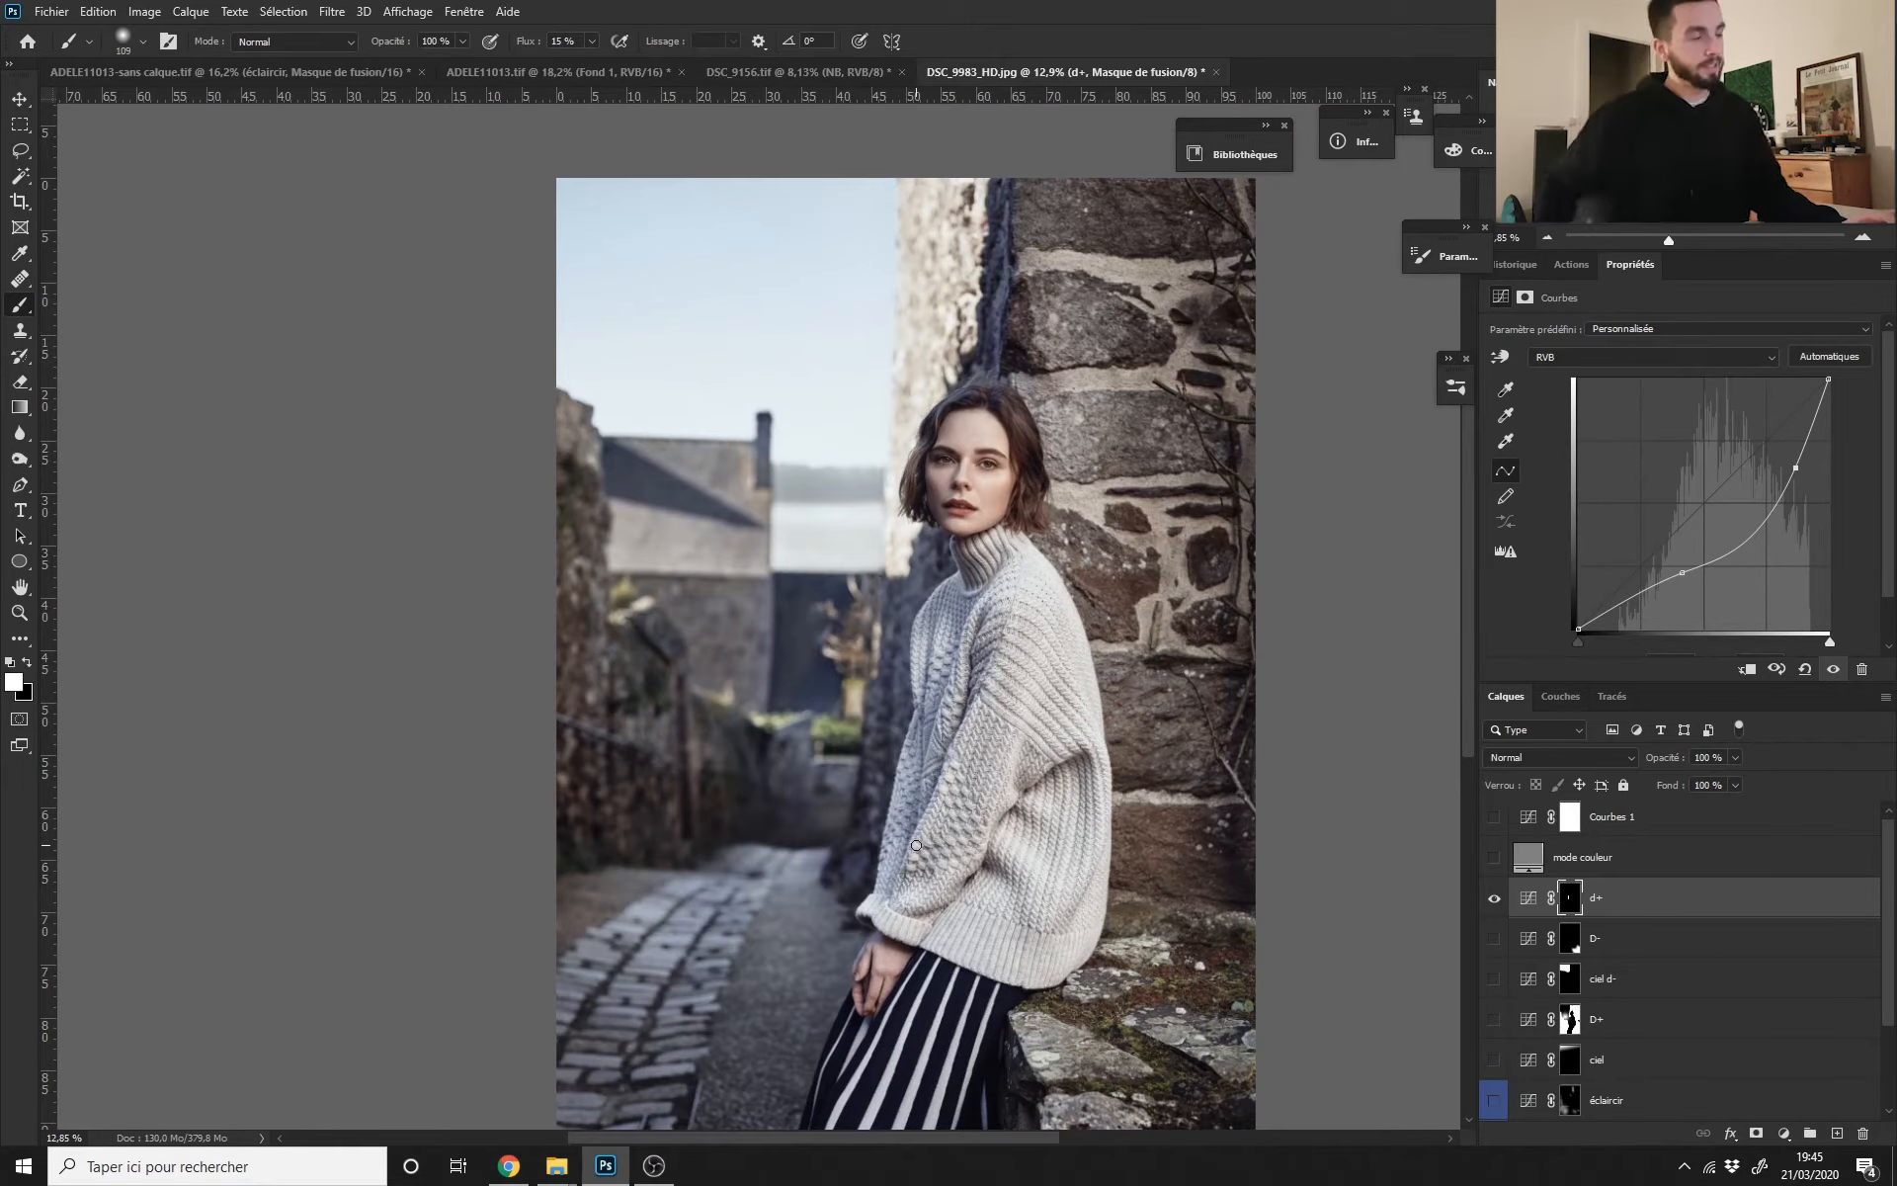
{"action": "left_click_drag", "start_coordinate": [906, 712], "coordinate": [894, 712]}
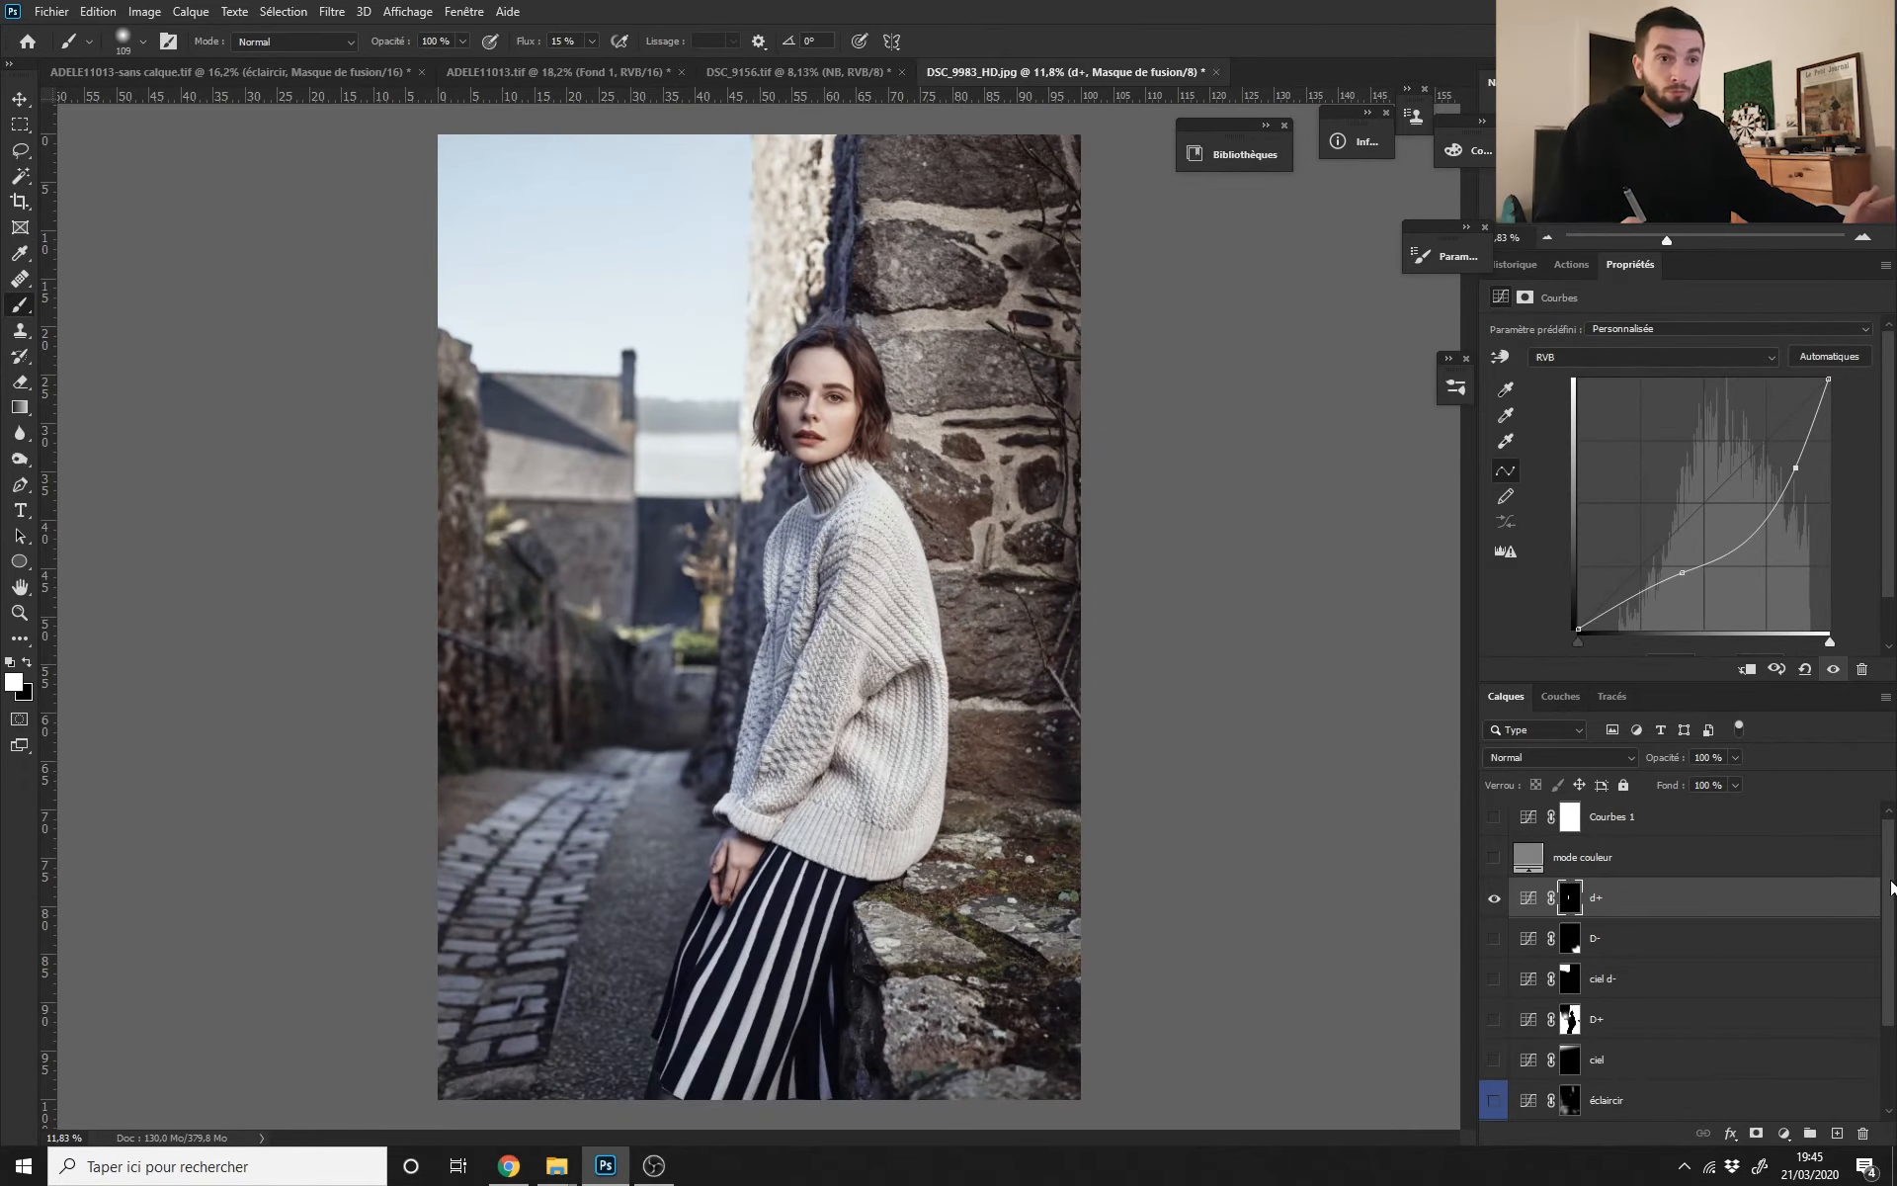
{"action": "left_click_drag", "start_coordinate": [1891, 886], "coordinate": [1884, 983]}
{"action": "scroll", "coordinate": [1810, 898], "scroll_direction": "up", "scroll_amount": 2}
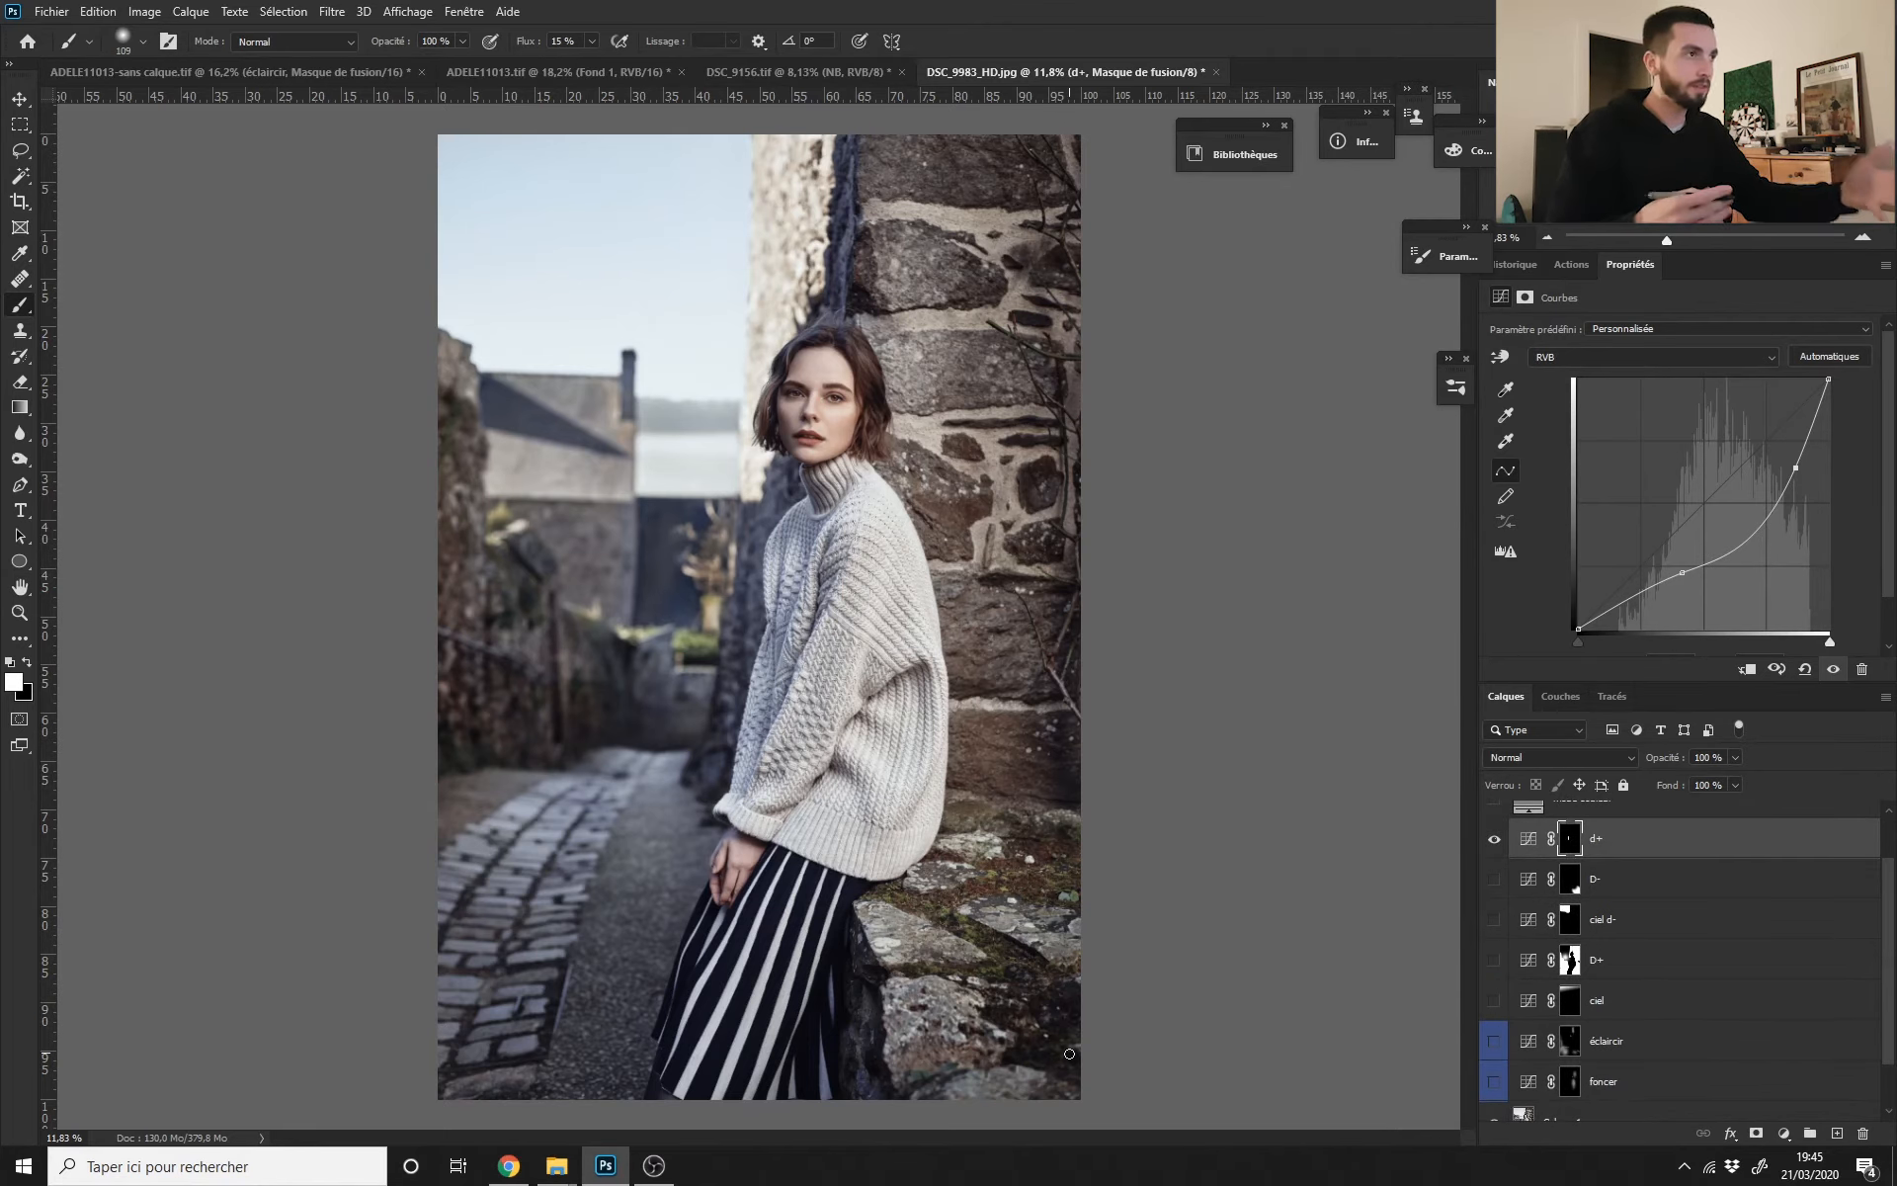
{"action": "left_click_drag", "start_coordinate": [855, 661], "coordinate": [707, 667]}
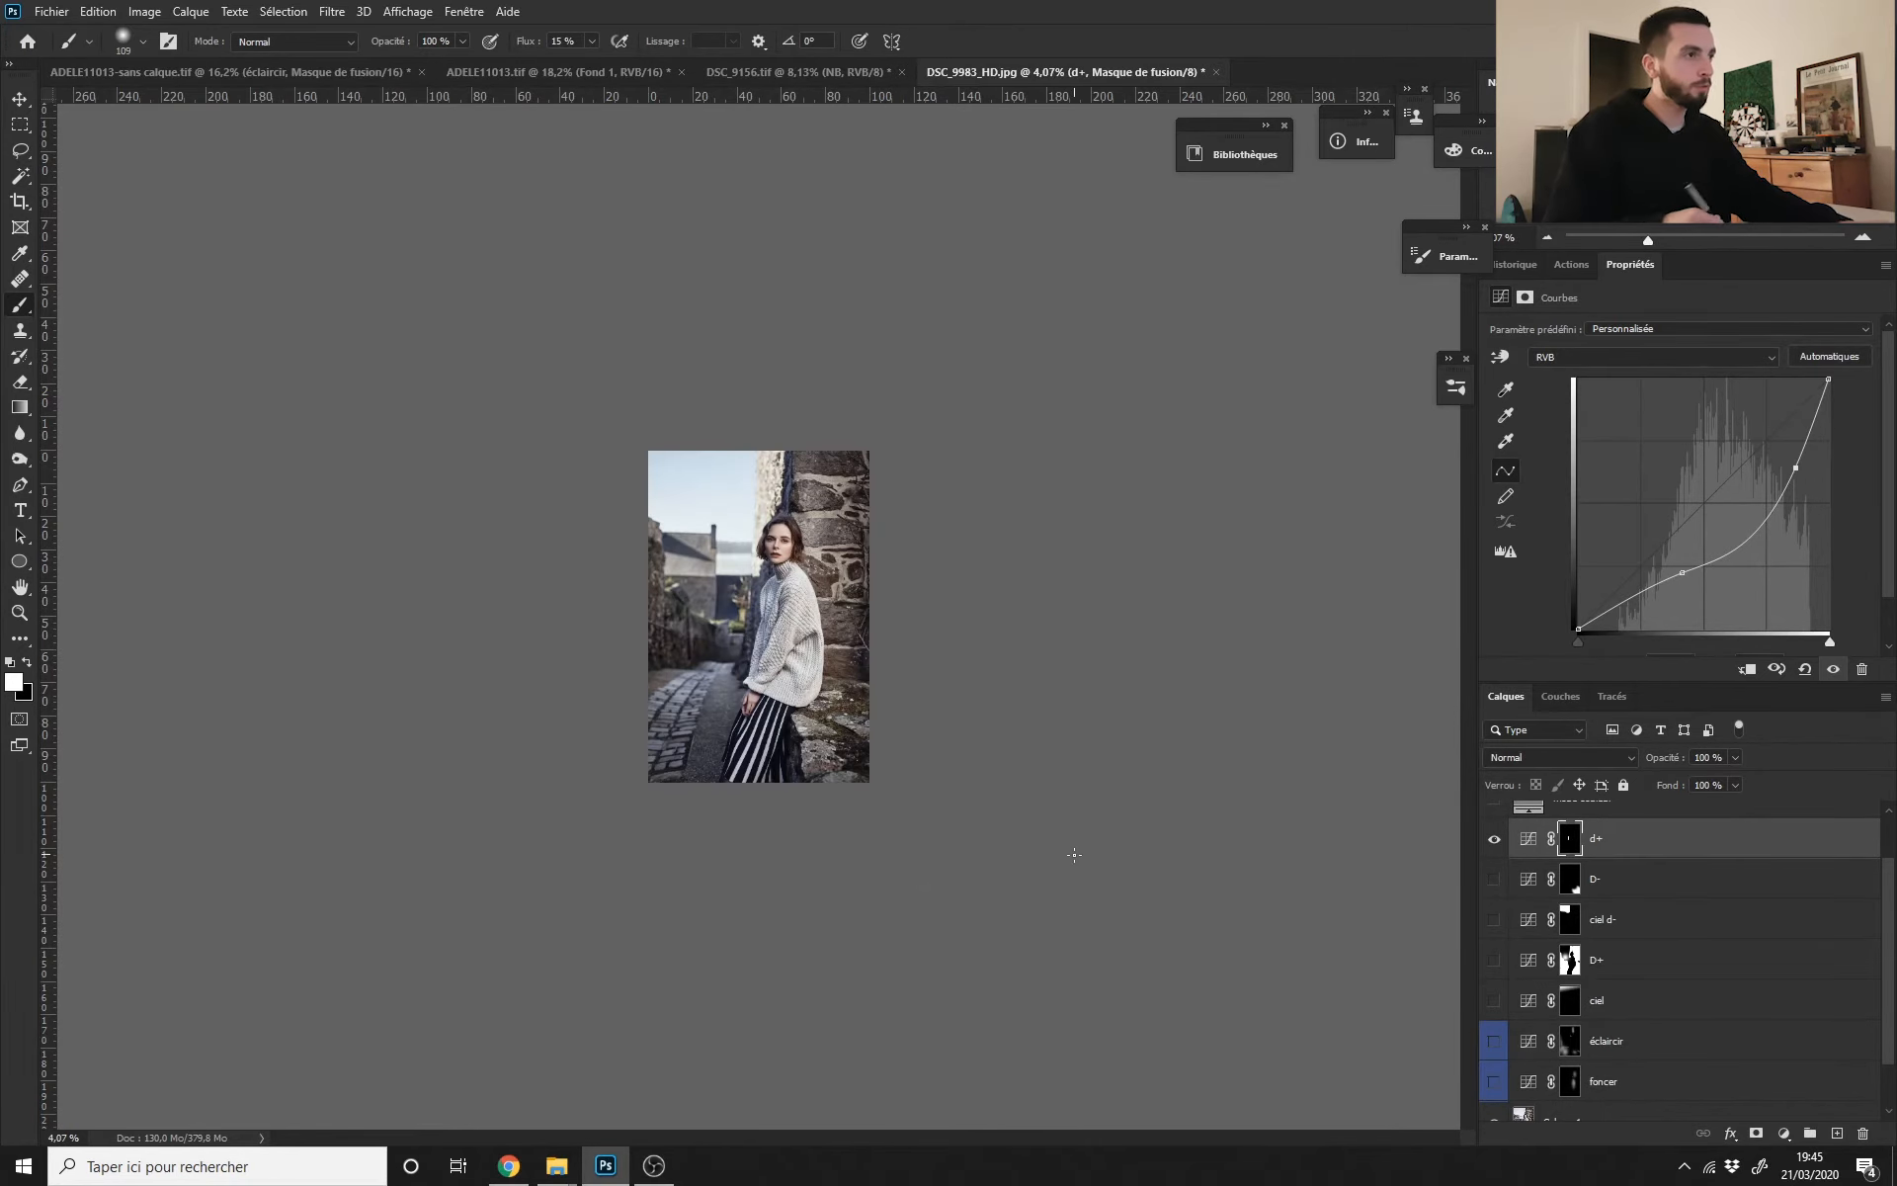
{"action": "key", "text": "ctrl+0"}
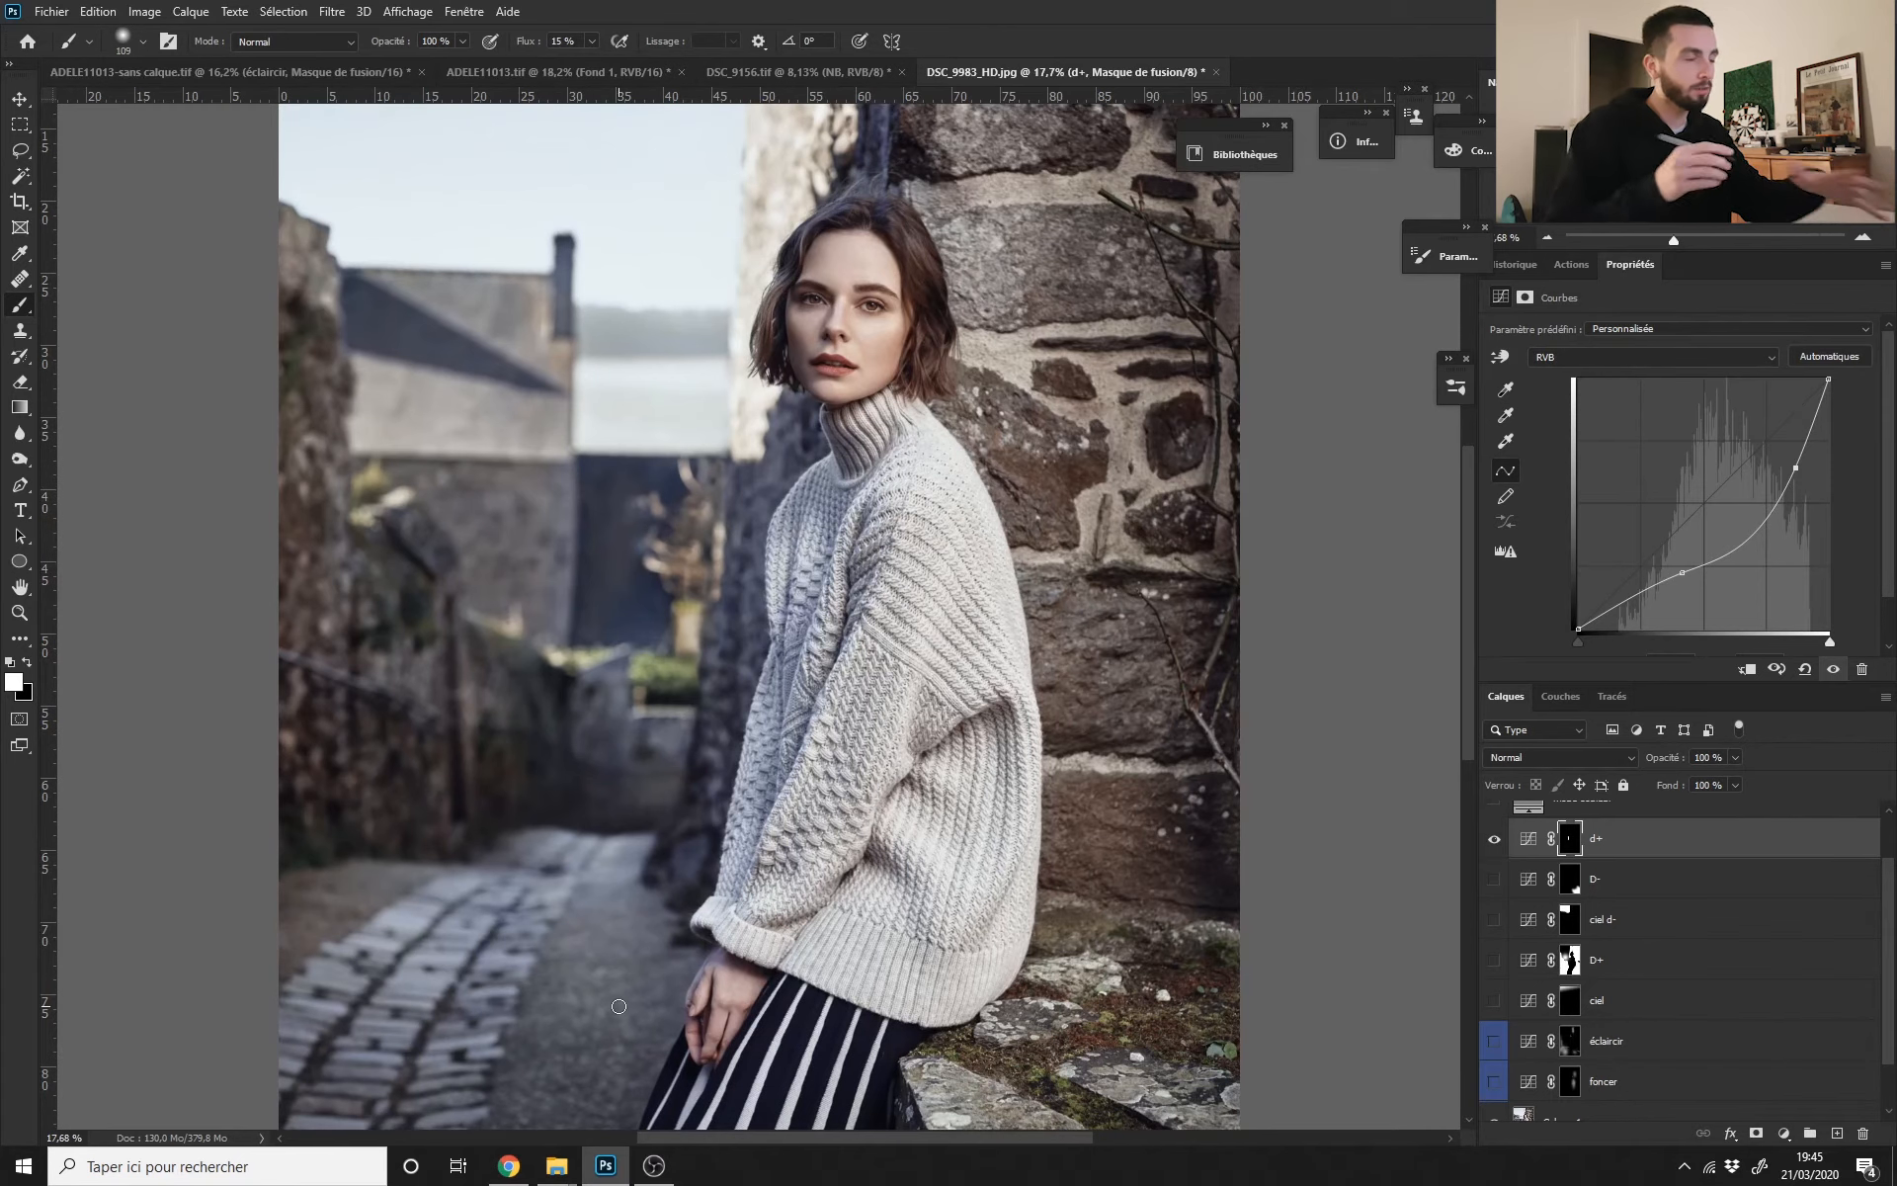
{"action": "left_click_drag", "start_coordinate": [847, 759], "coordinate": [863, 724]}
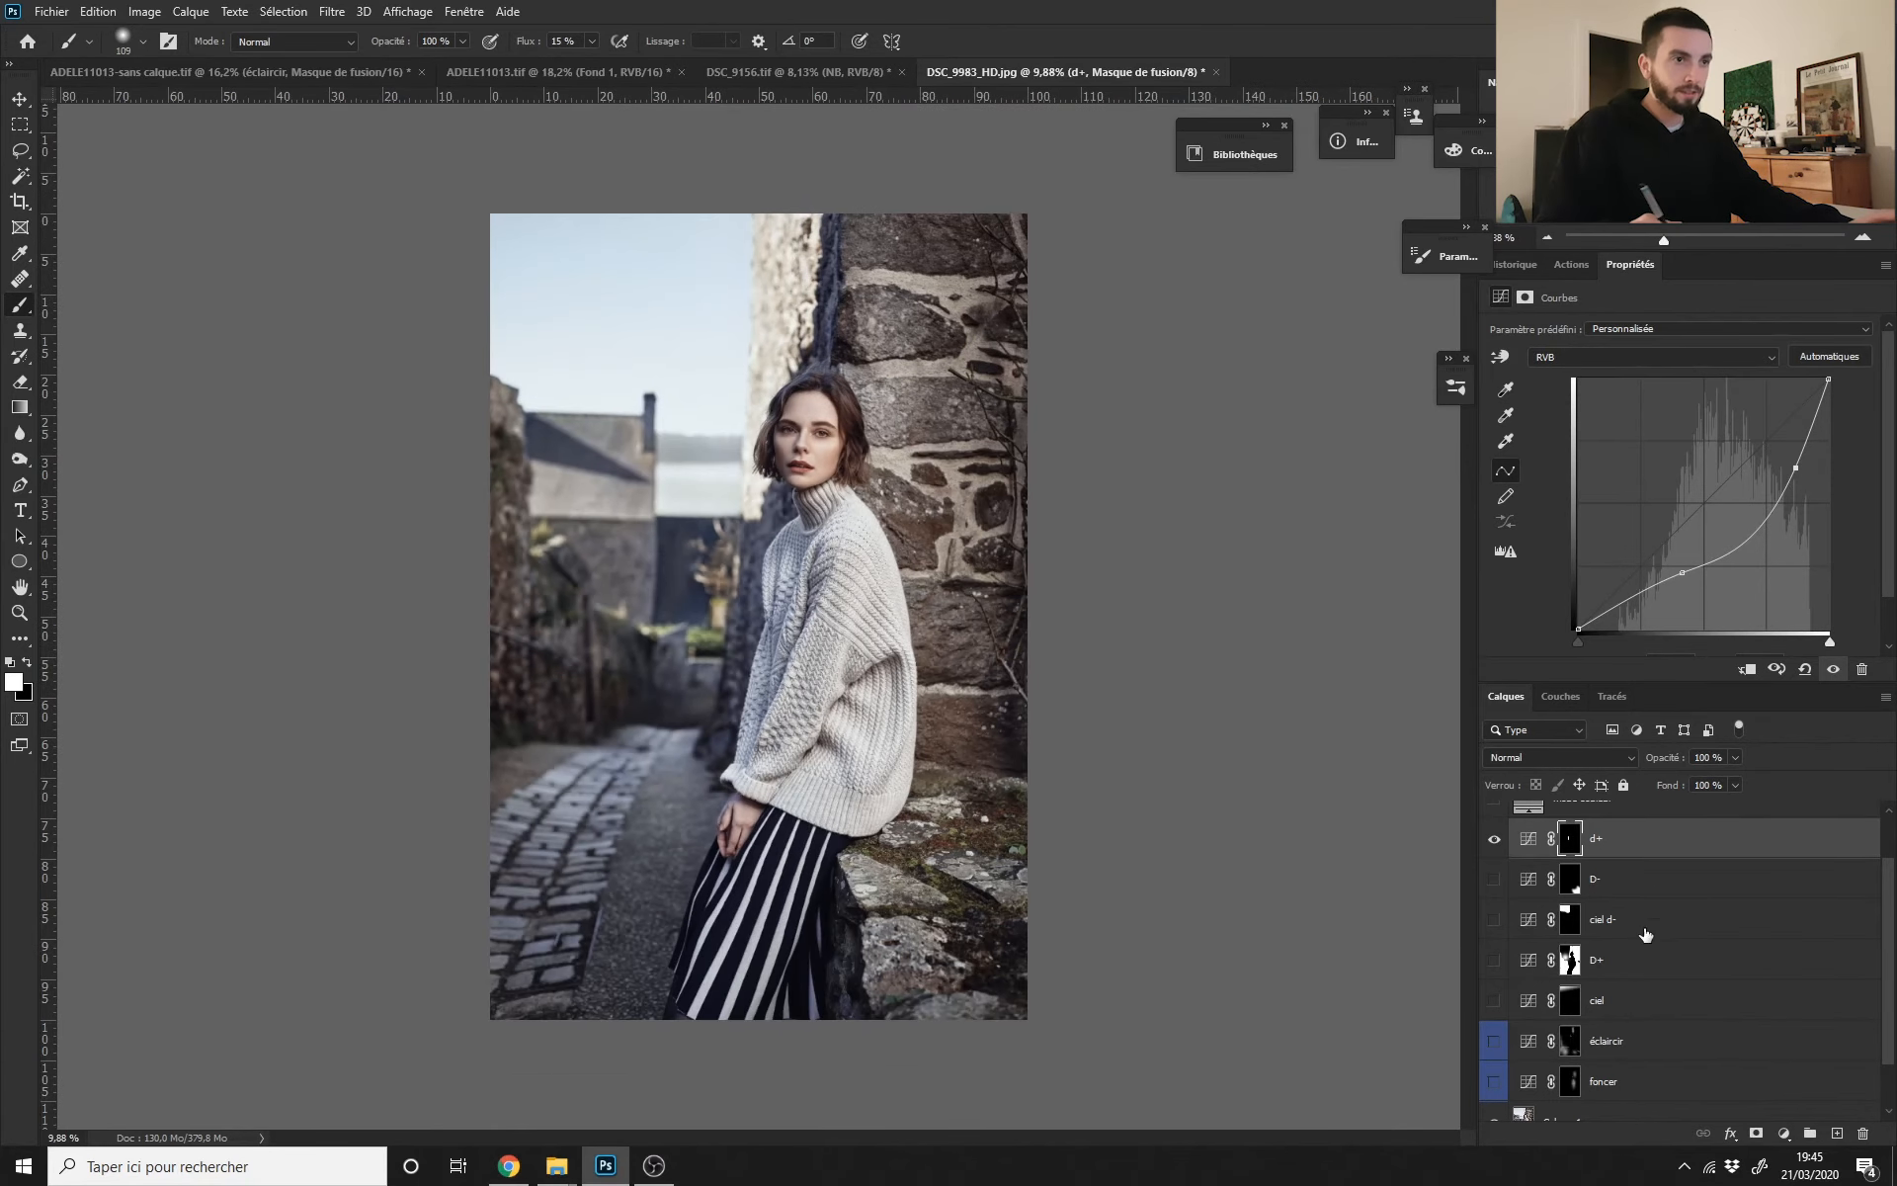
Step: Show the D-, ciel d-, D+ and ciel curves layers, and the mode couleur layer for a black-and-white view
{"action": "scroll", "coordinate": [1683, 988], "scroll_direction": "down", "scroll_amount": 2}
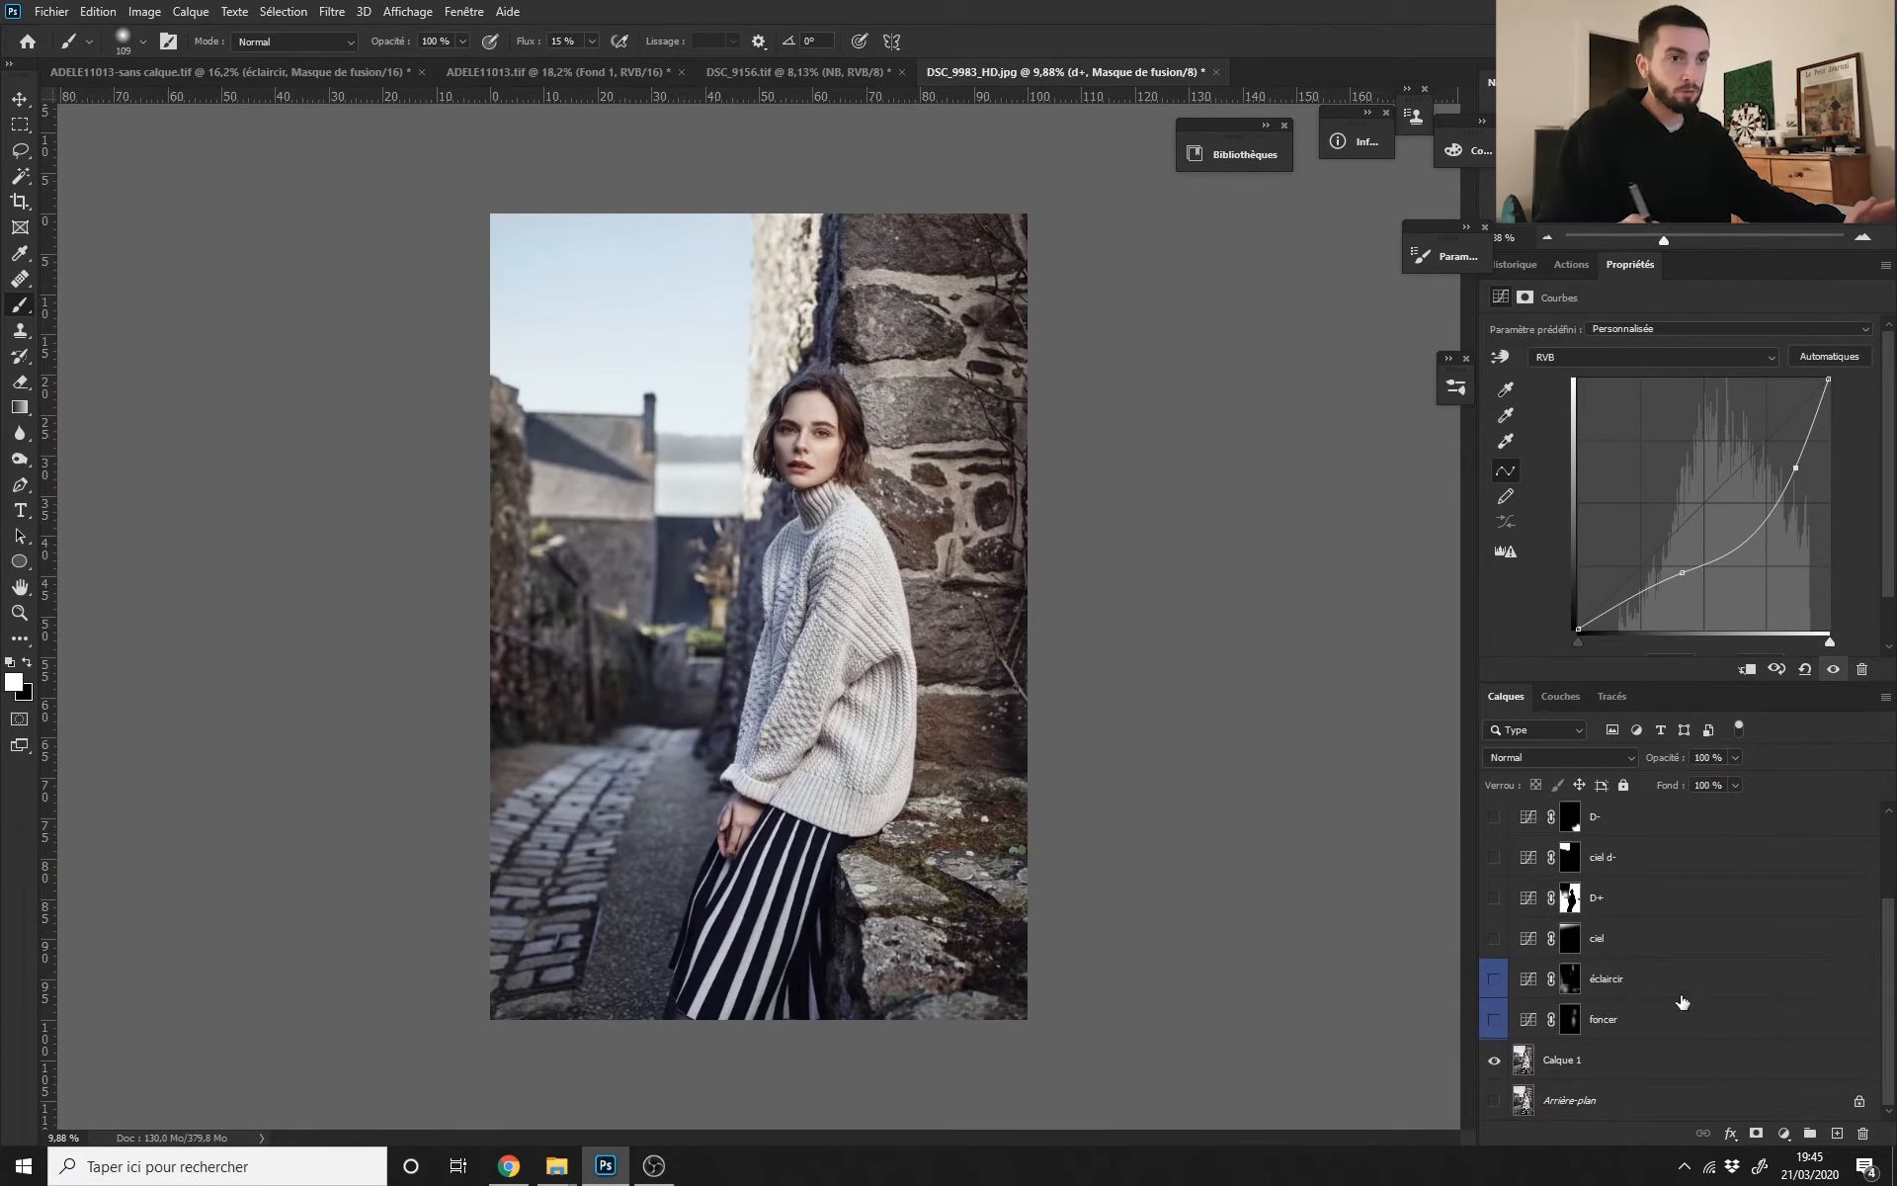
{"action": "scroll", "coordinate": [1806, 921], "scroll_direction": "up", "scroll_amount": 2}
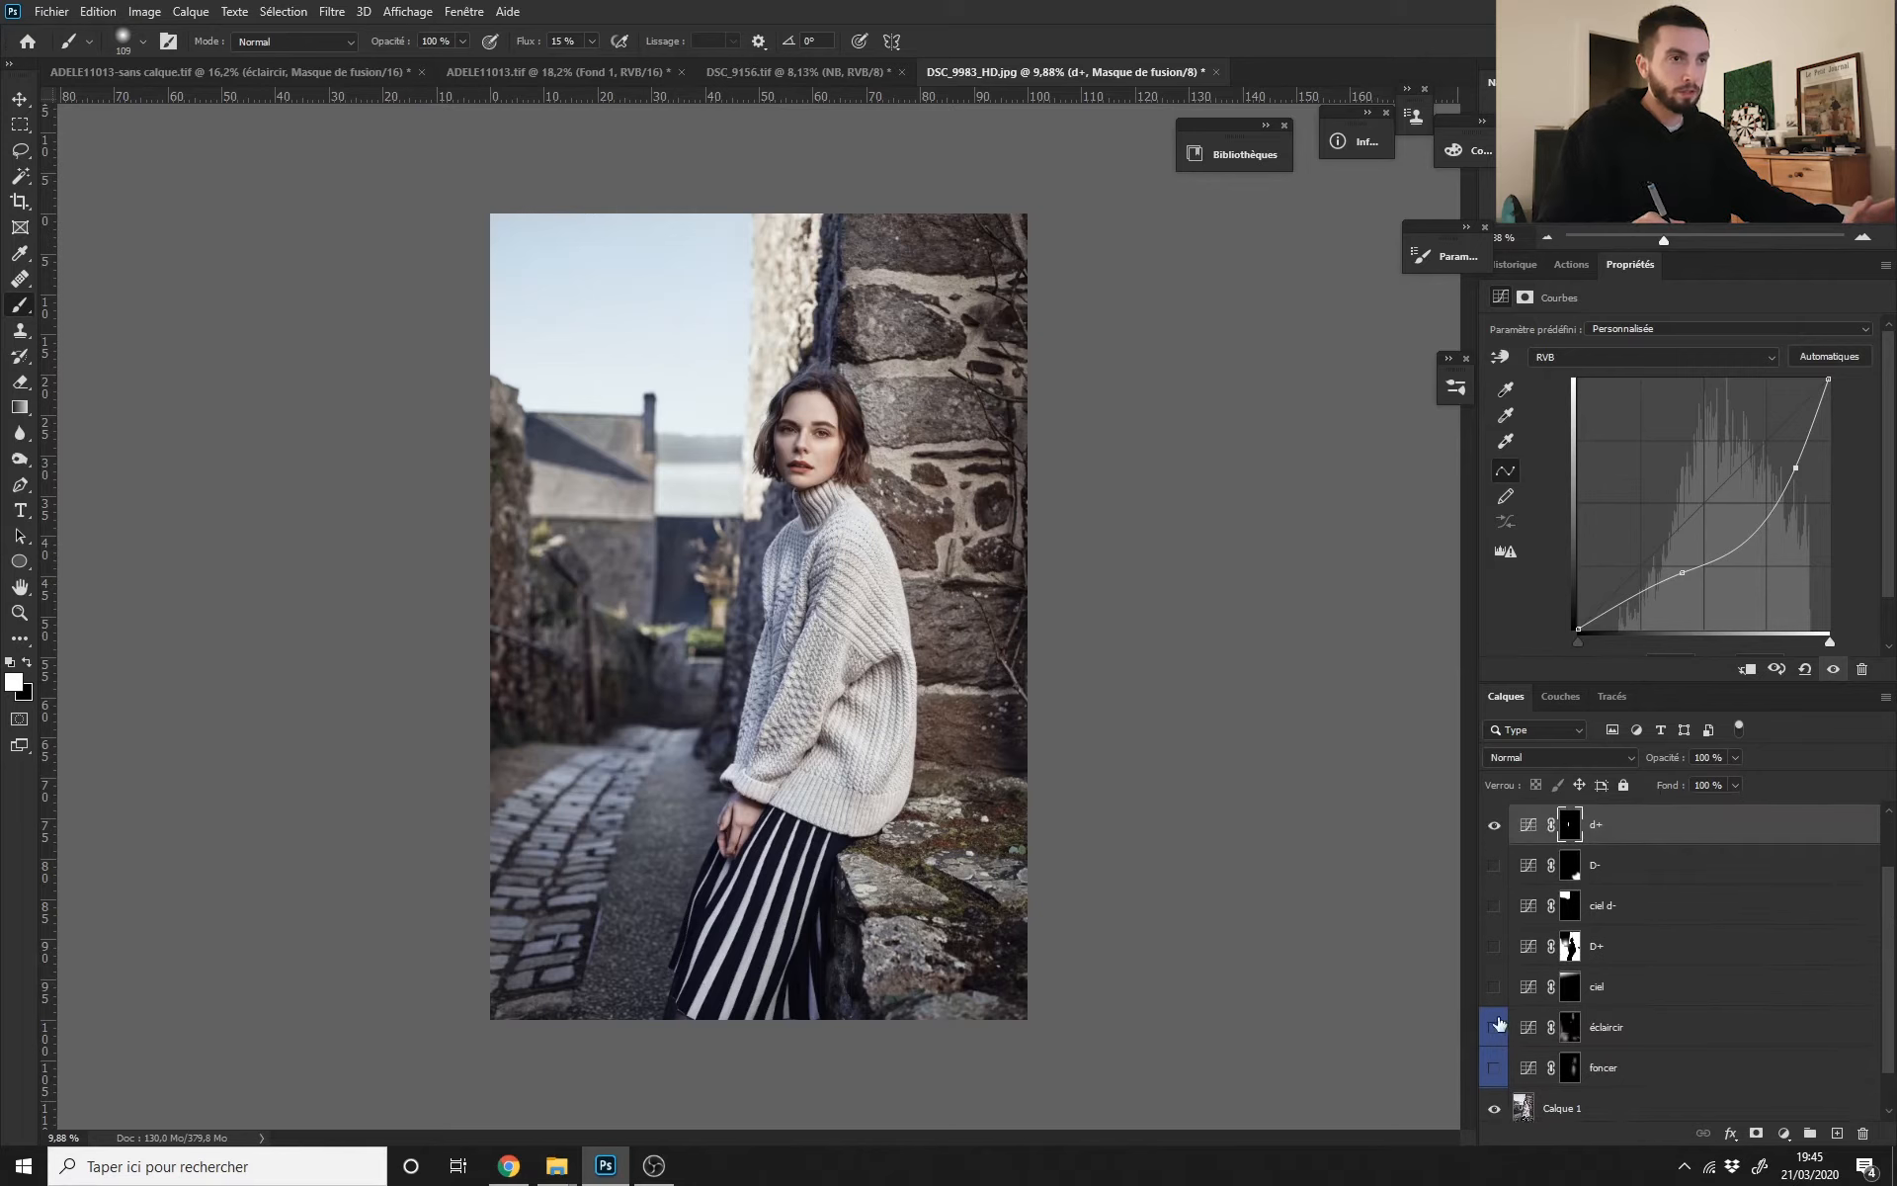
{"action": "left_click_drag", "start_coordinate": [1497, 888], "coordinate": [1495, 1070]}
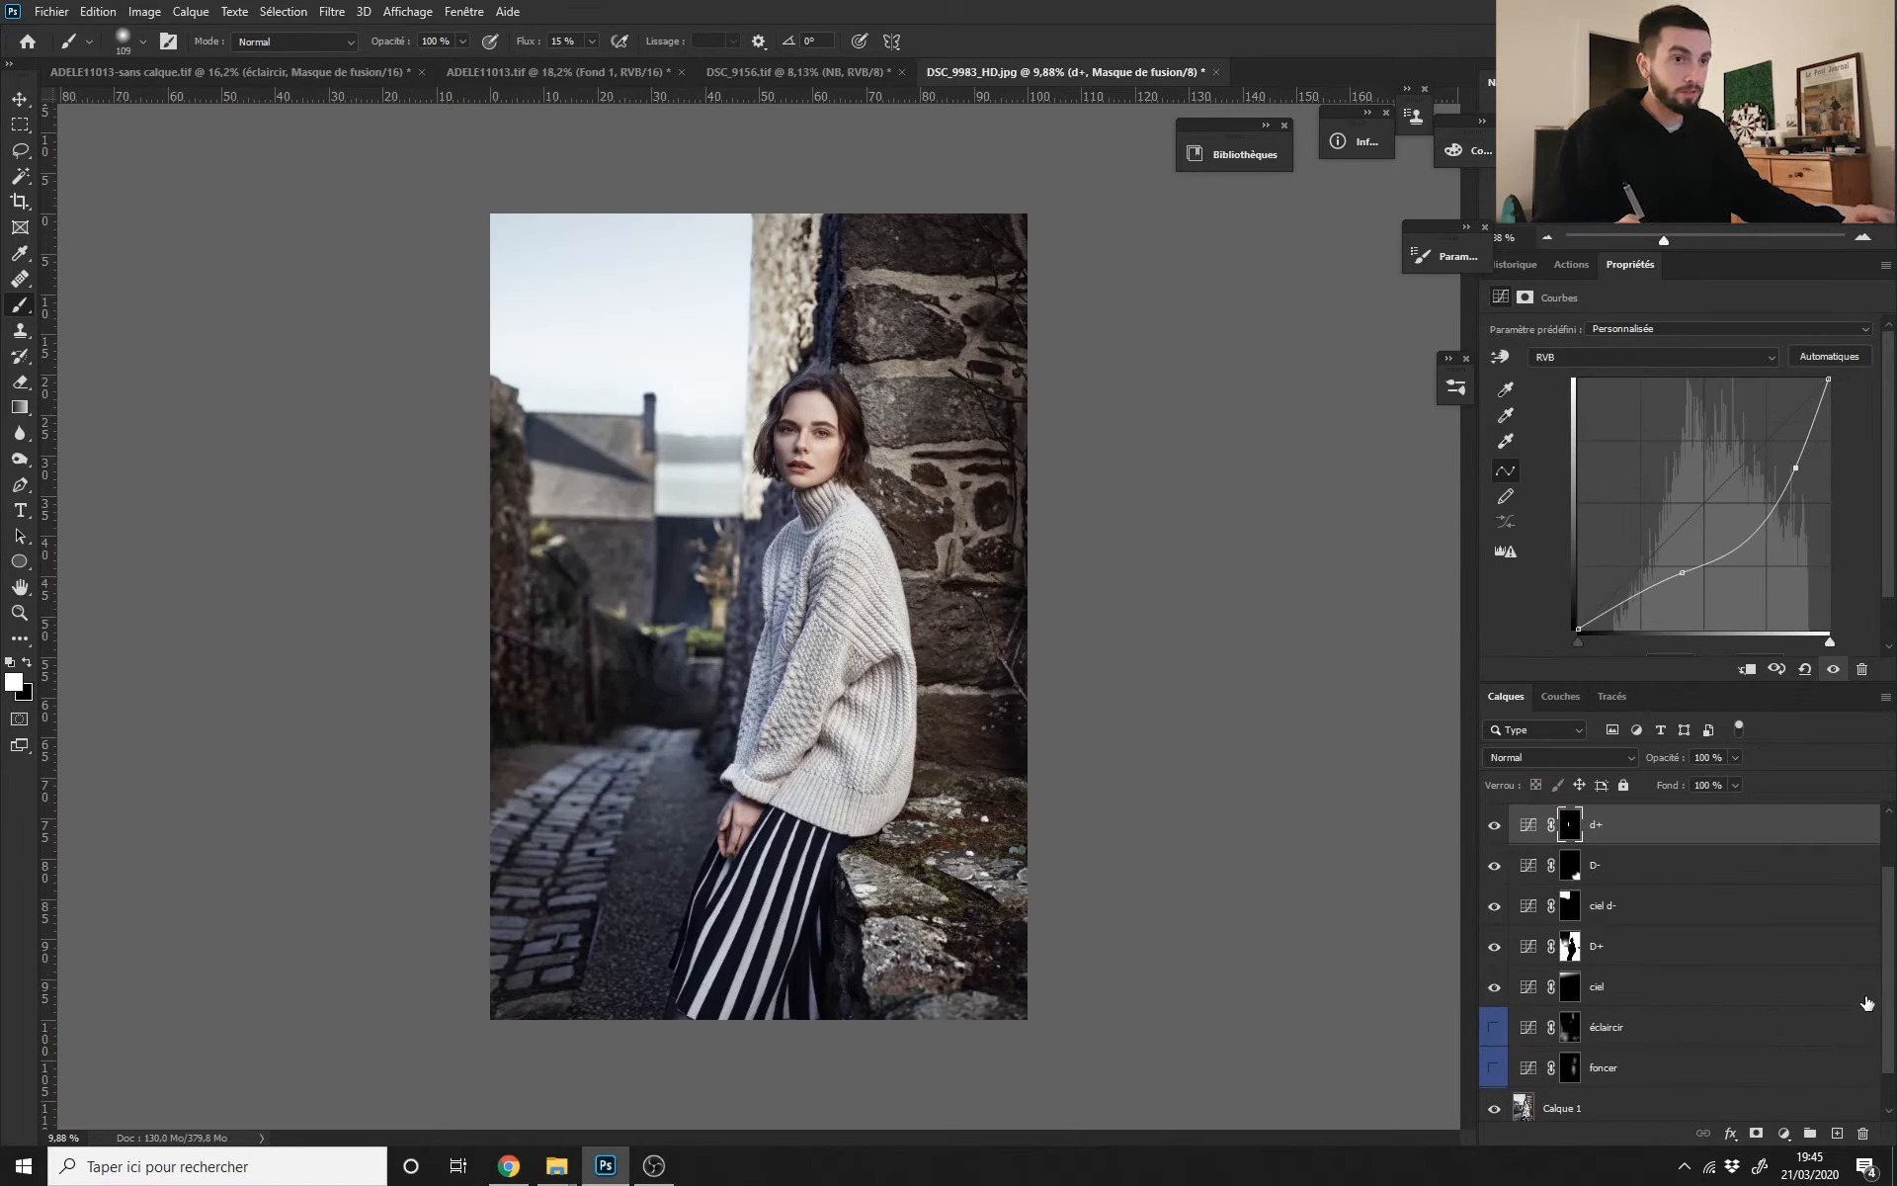
{"action": "scroll", "coordinate": [1882, 1099], "scroll_direction": "down", "scroll_amount": 2}
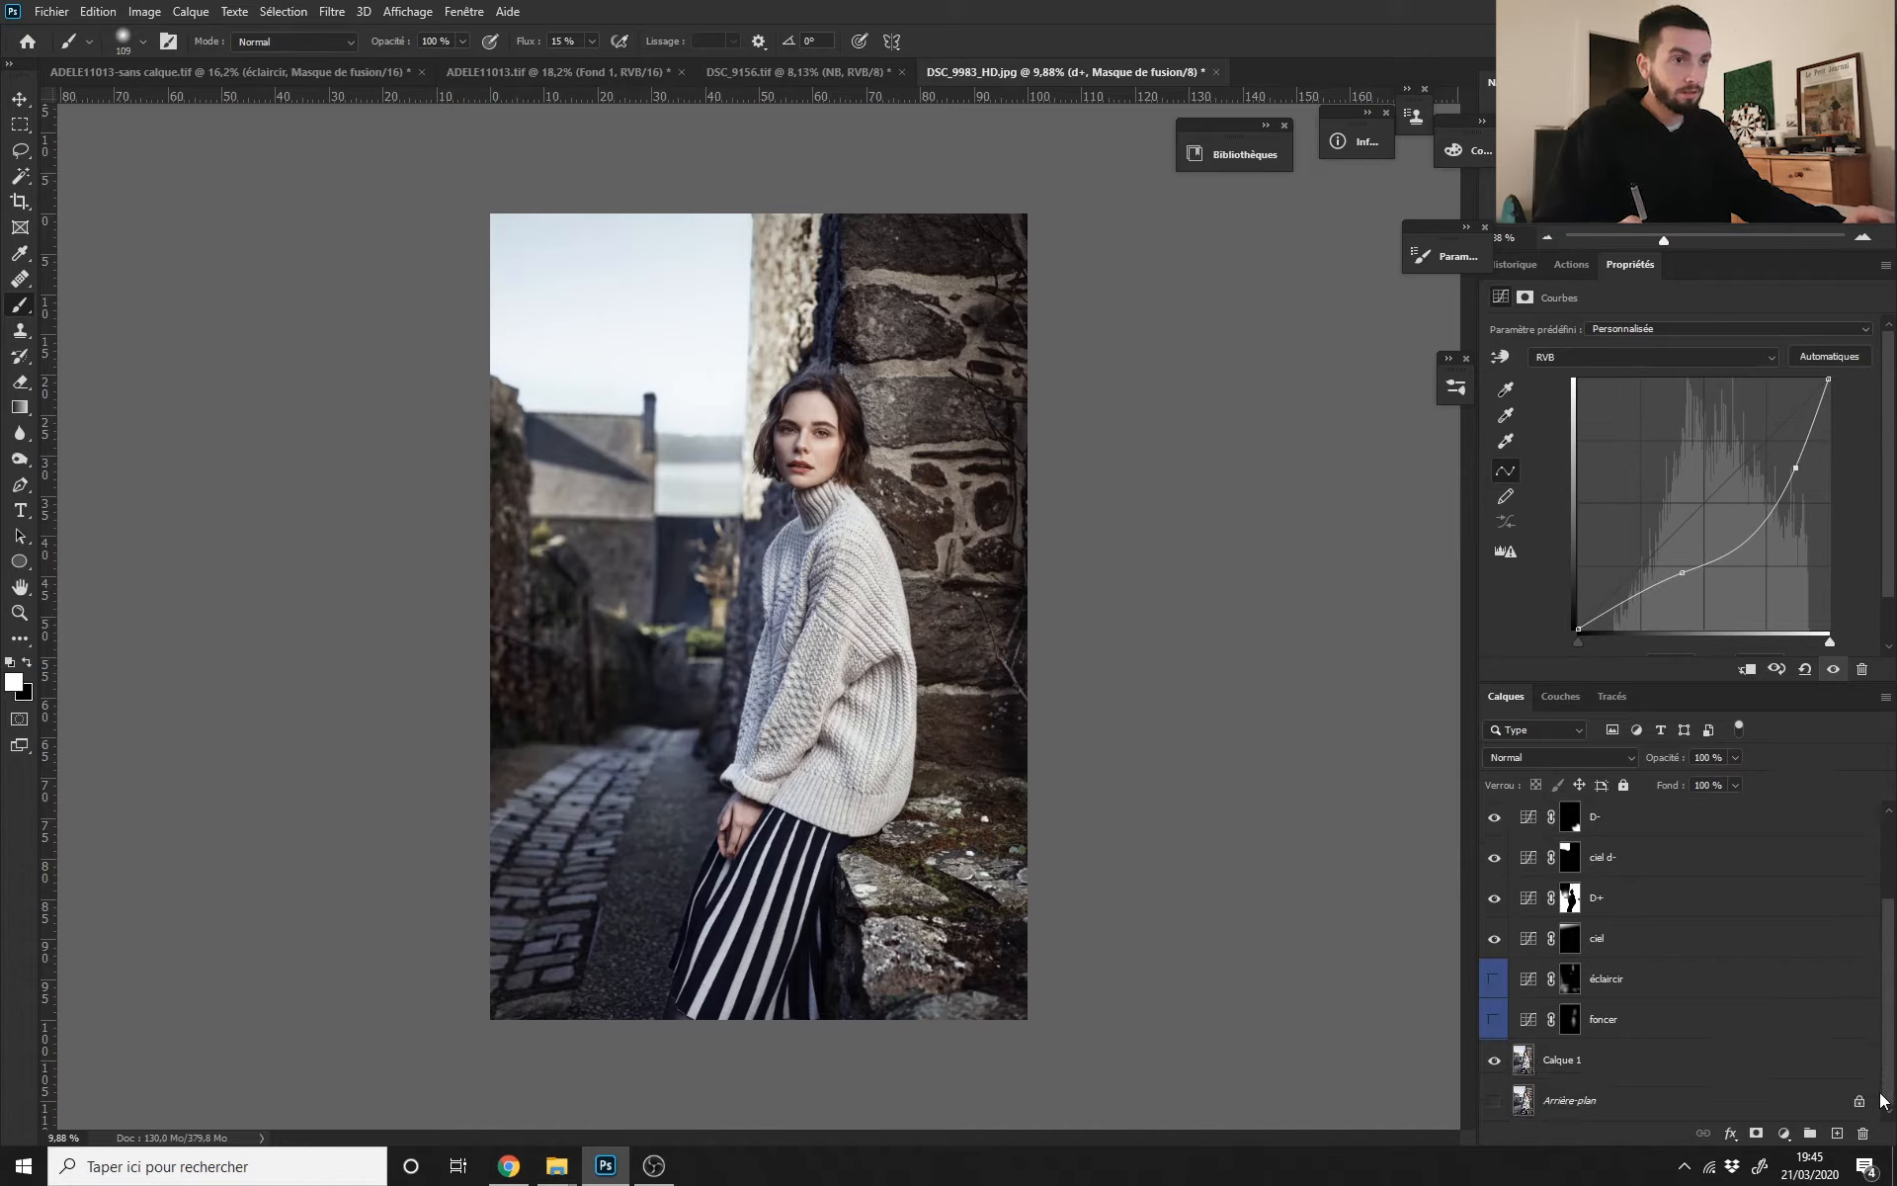
{"action": "scroll", "coordinate": [1894, 965], "scroll_direction": "up", "scroll_amount": 3}
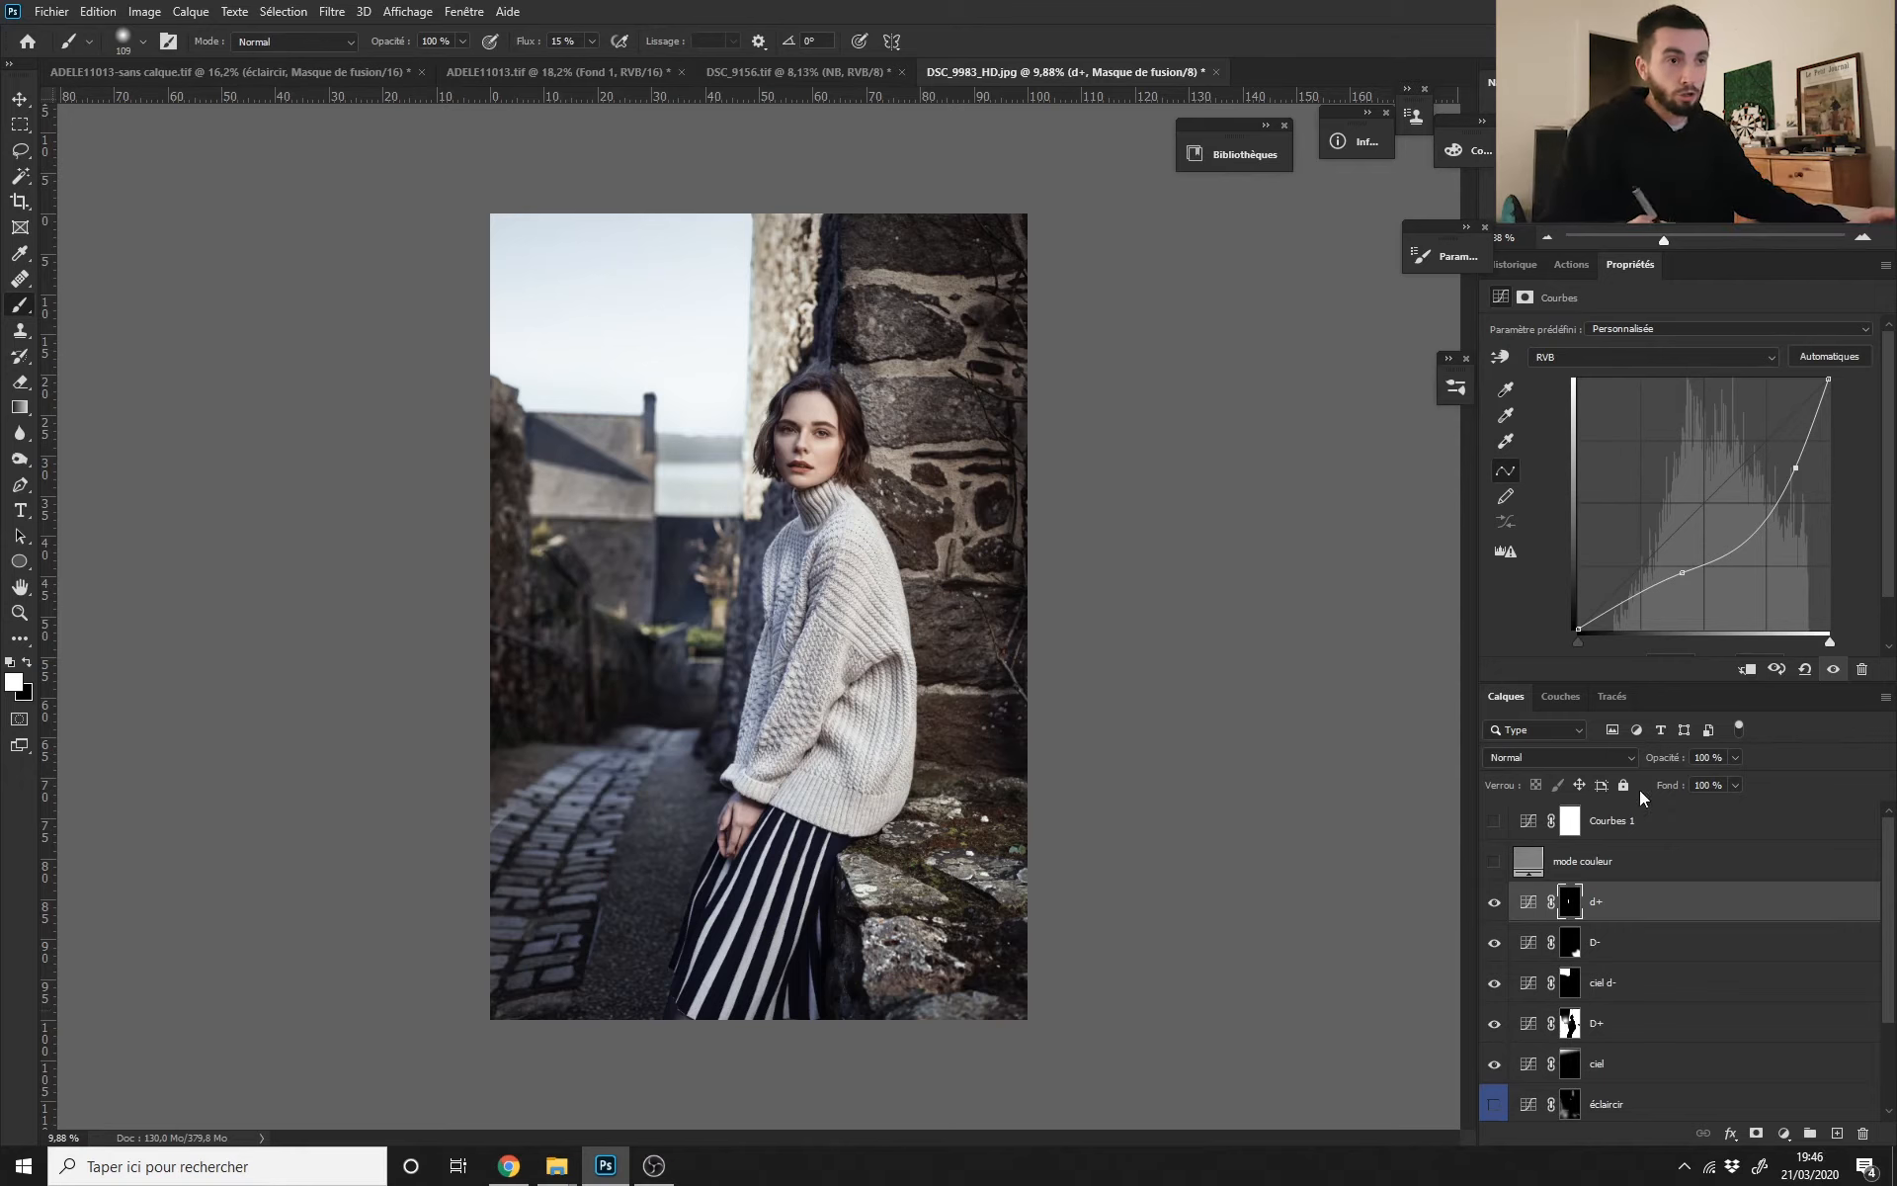
{"action": "left_click", "coordinate": [1528, 901]}
{"action": "left_click", "coordinate": [1494, 861]}
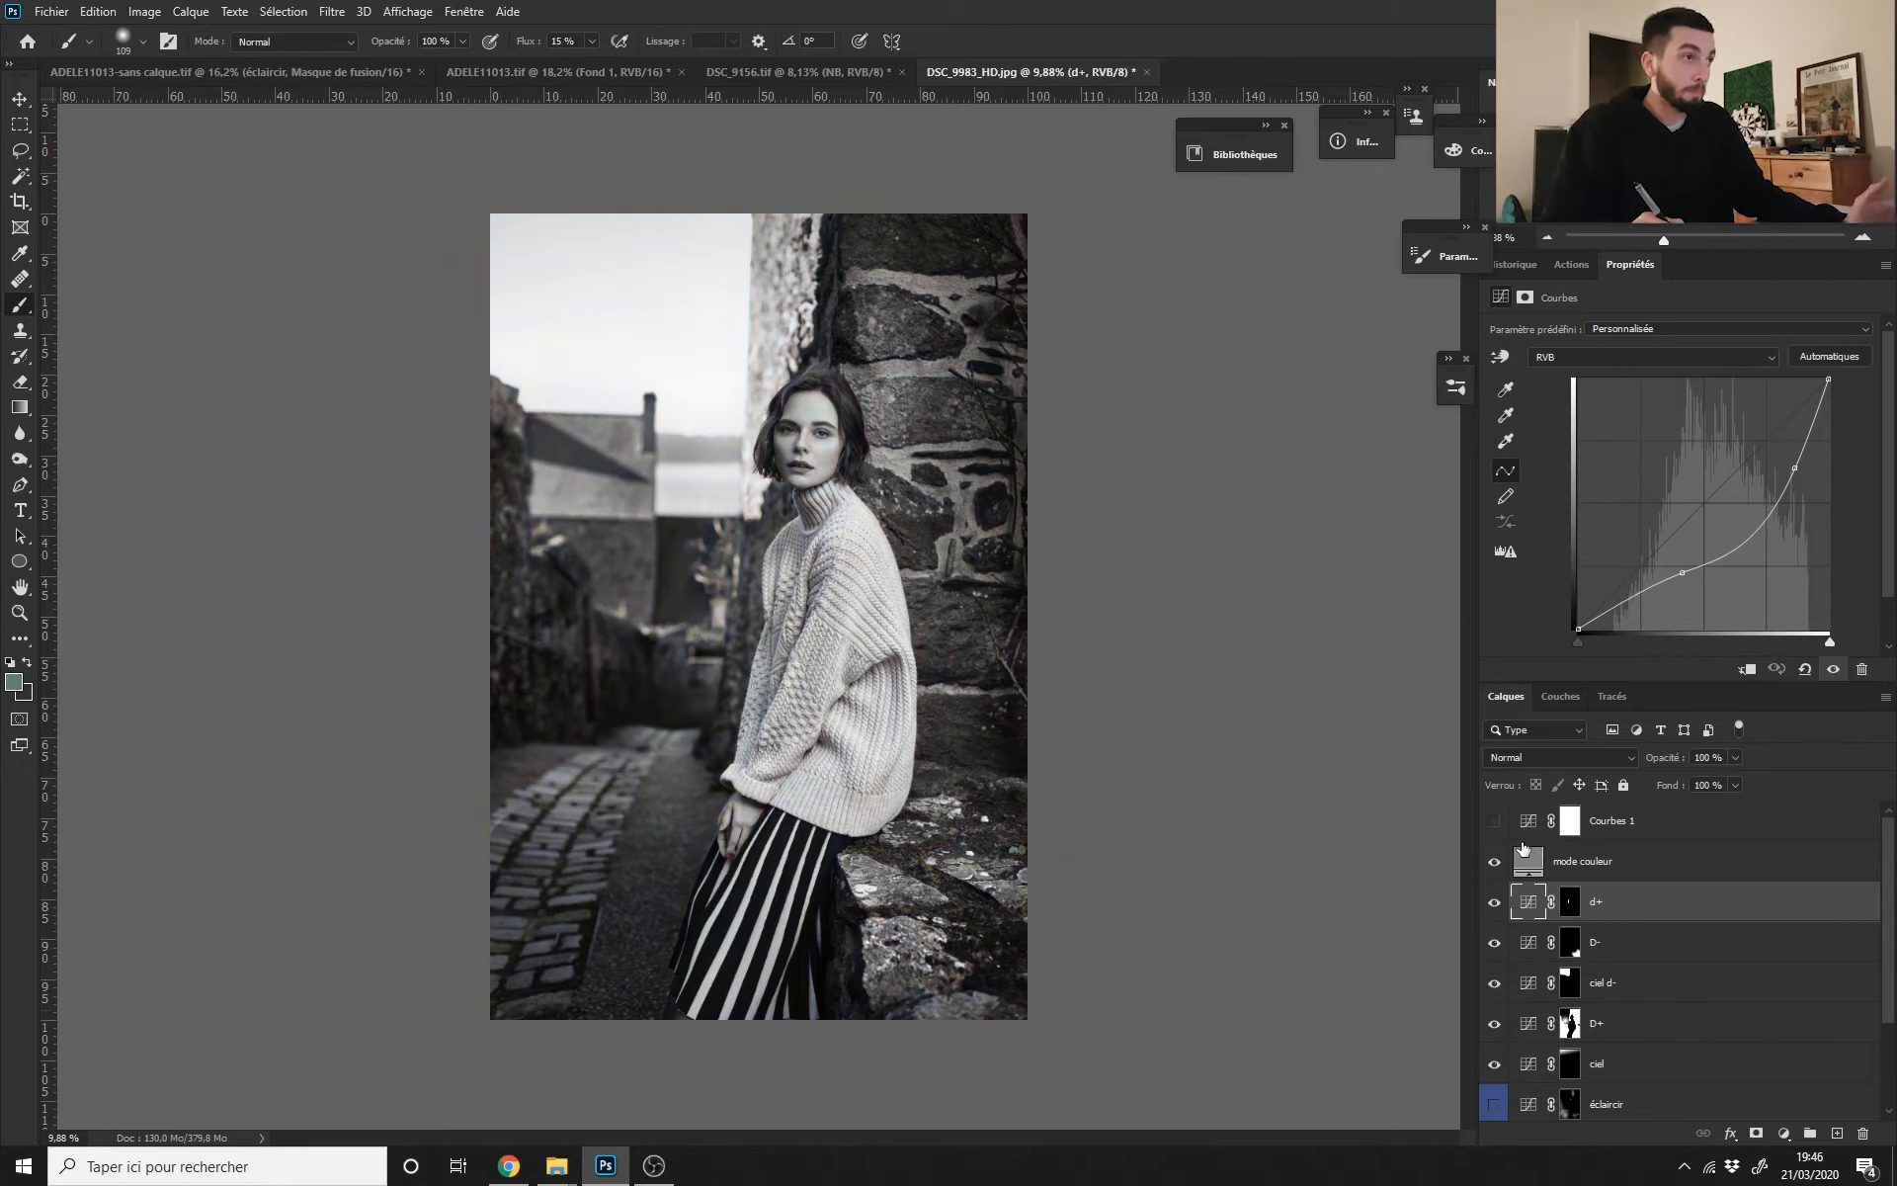
Step: Lower the lower-midtones point of the d+ curve further and compare the photo with and without that layer
{"action": "scroll", "coordinate": [775, 647], "scroll_direction": "down", "scroll_amount": 3}
{"action": "scroll", "coordinate": [853, 682], "scroll_direction": "up", "scroll_amount": 1}
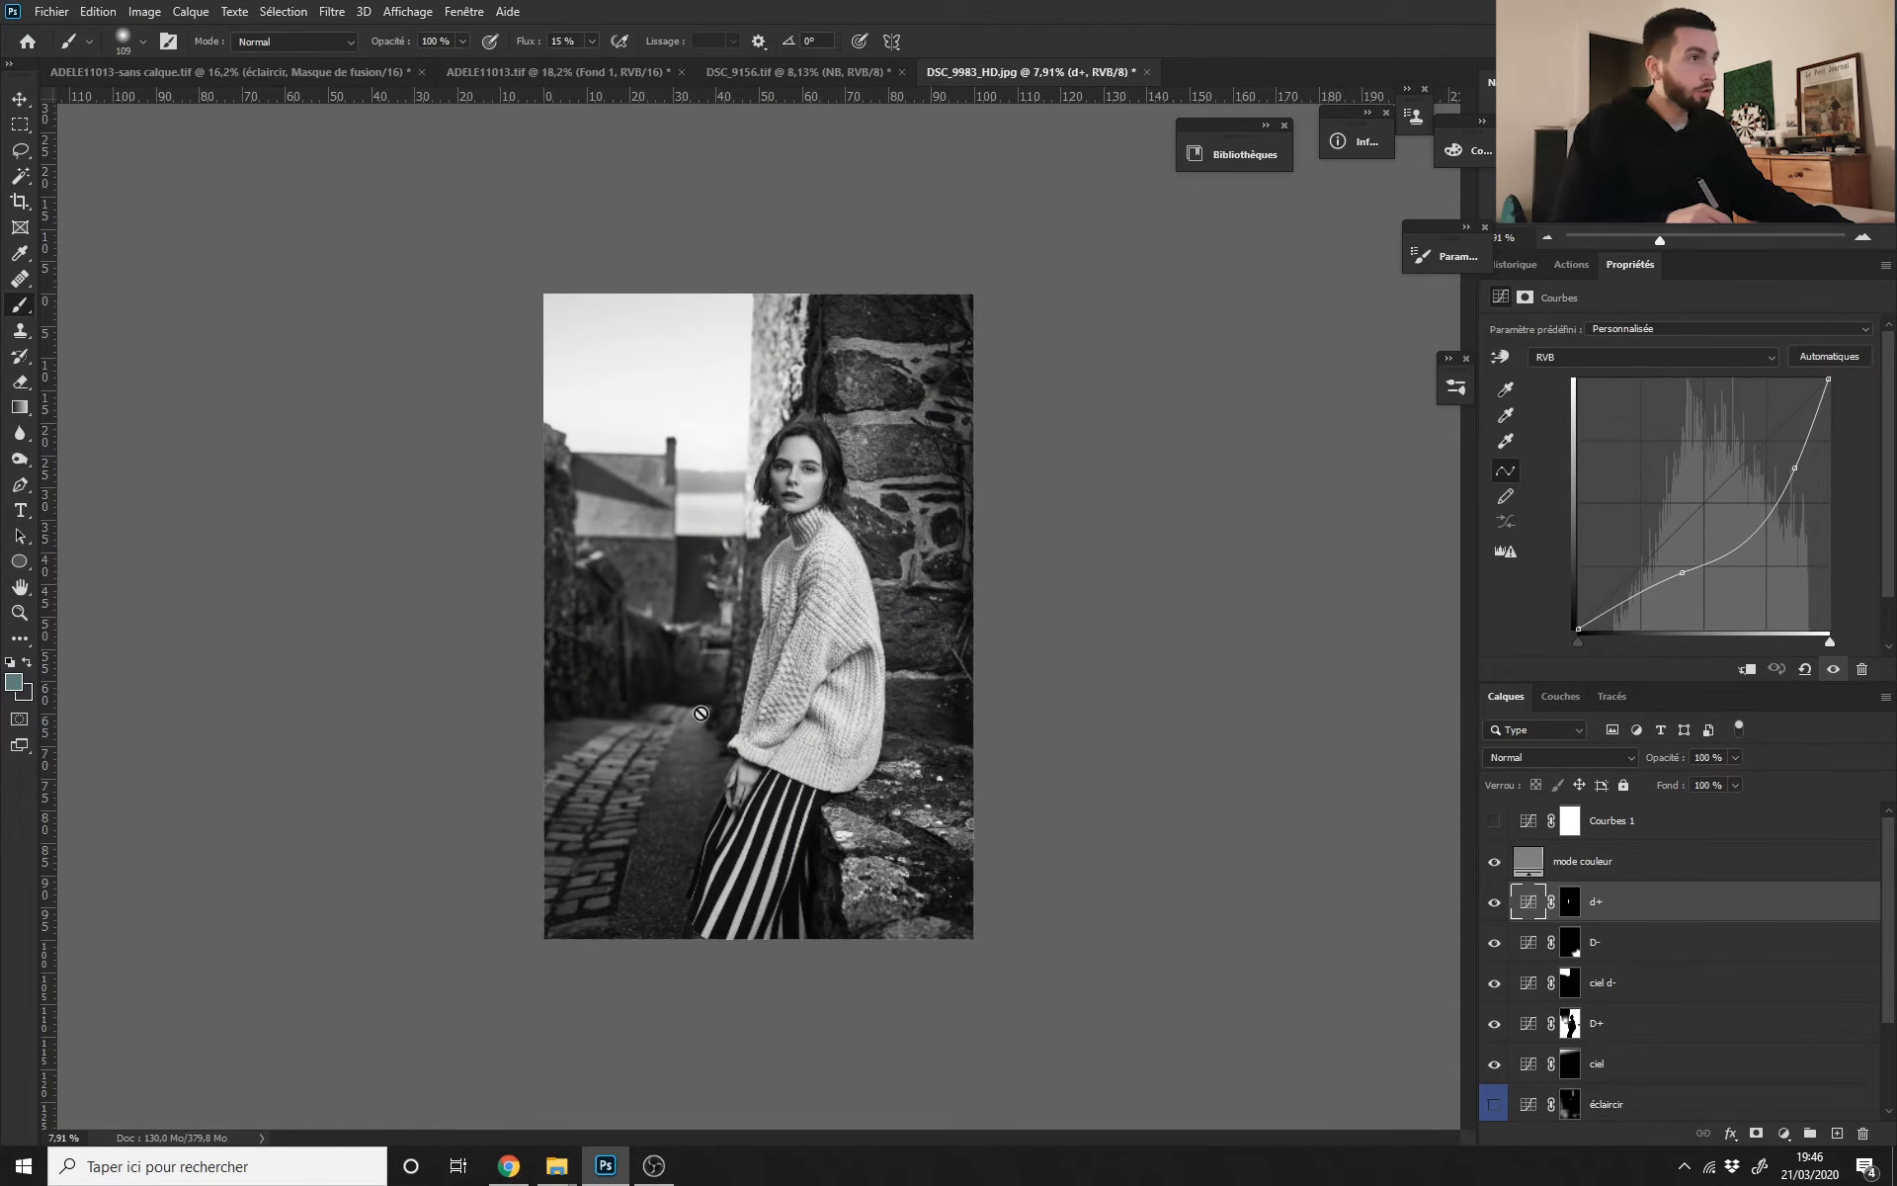
{"action": "left_click_drag", "start_coordinate": [1691, 579], "coordinate": [1706, 590]}
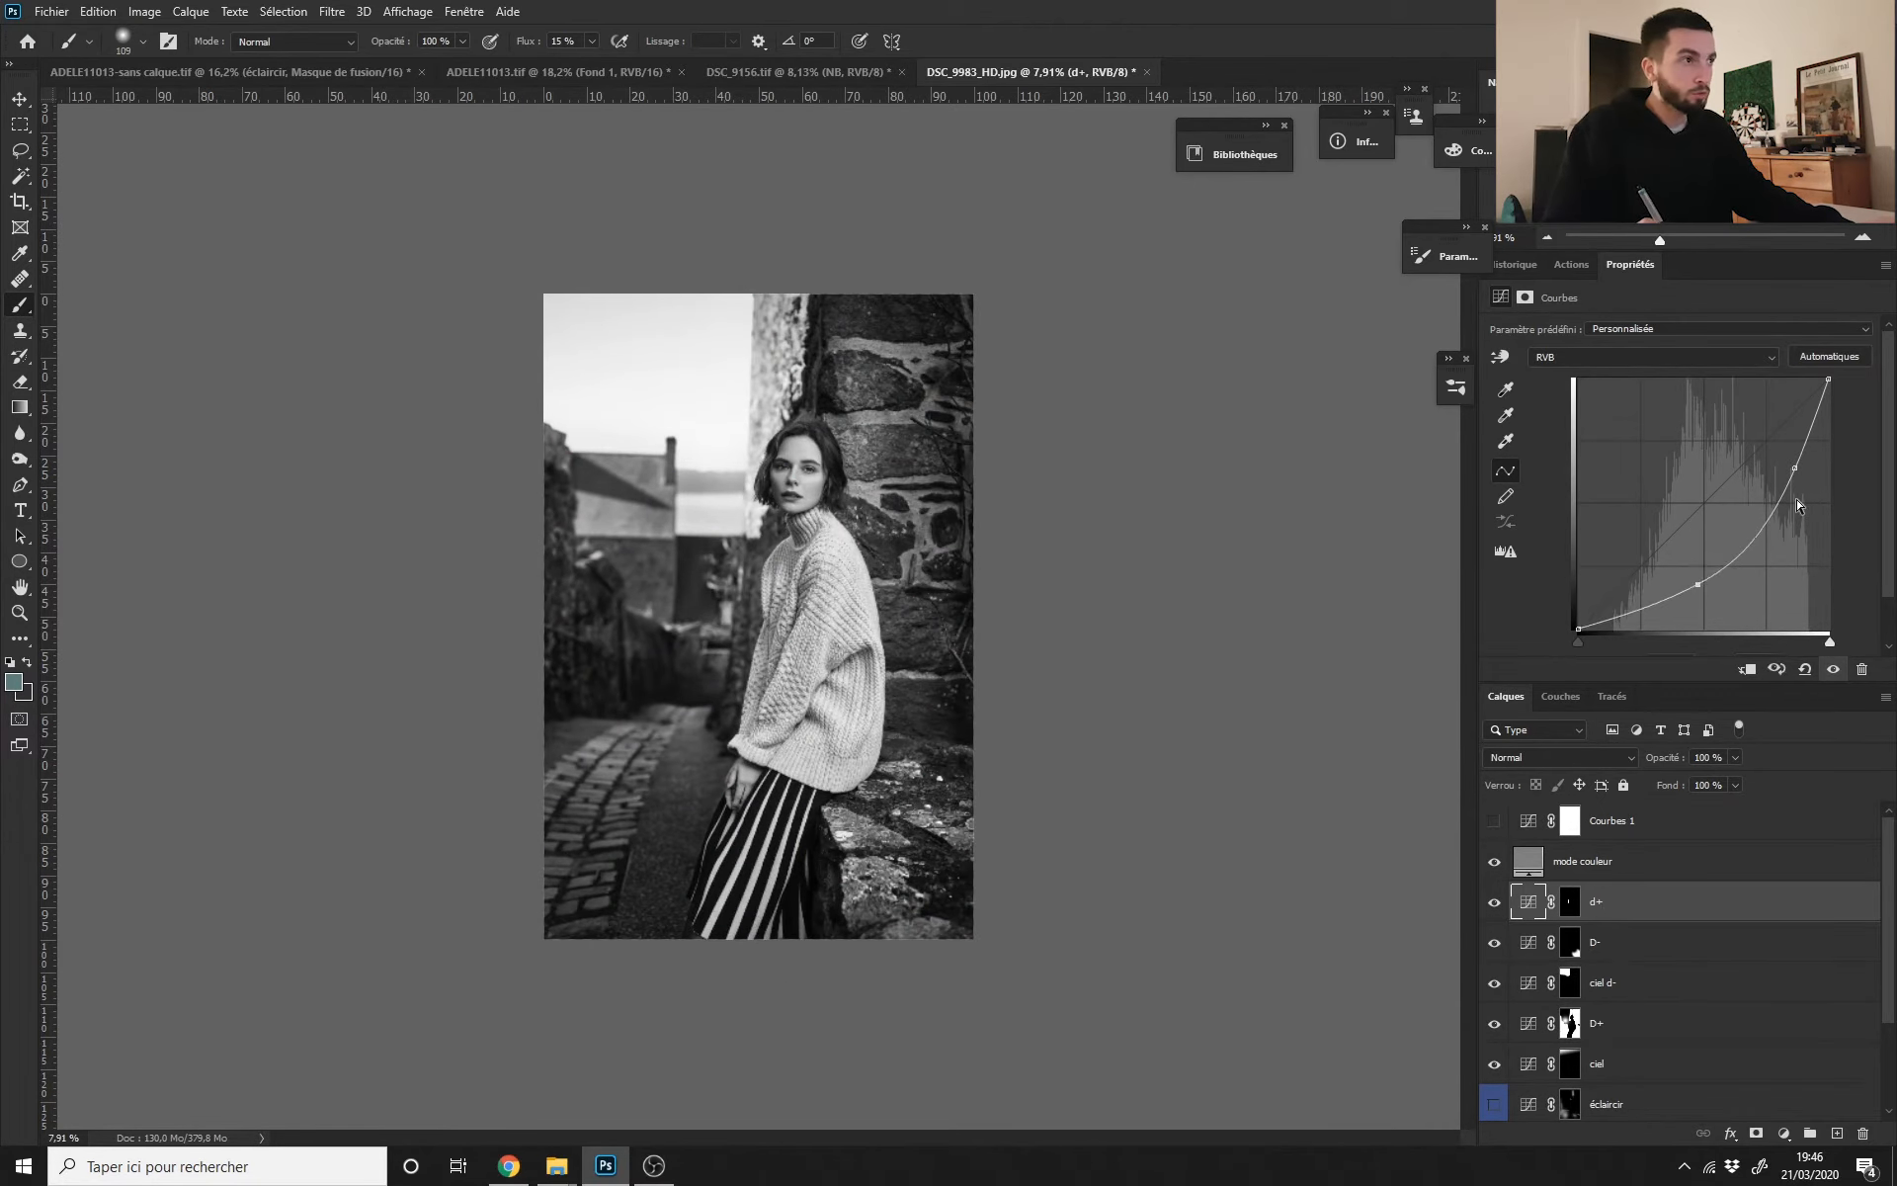
{"action": "left_click_drag", "start_coordinate": [1793, 476], "coordinate": [1807, 478]}
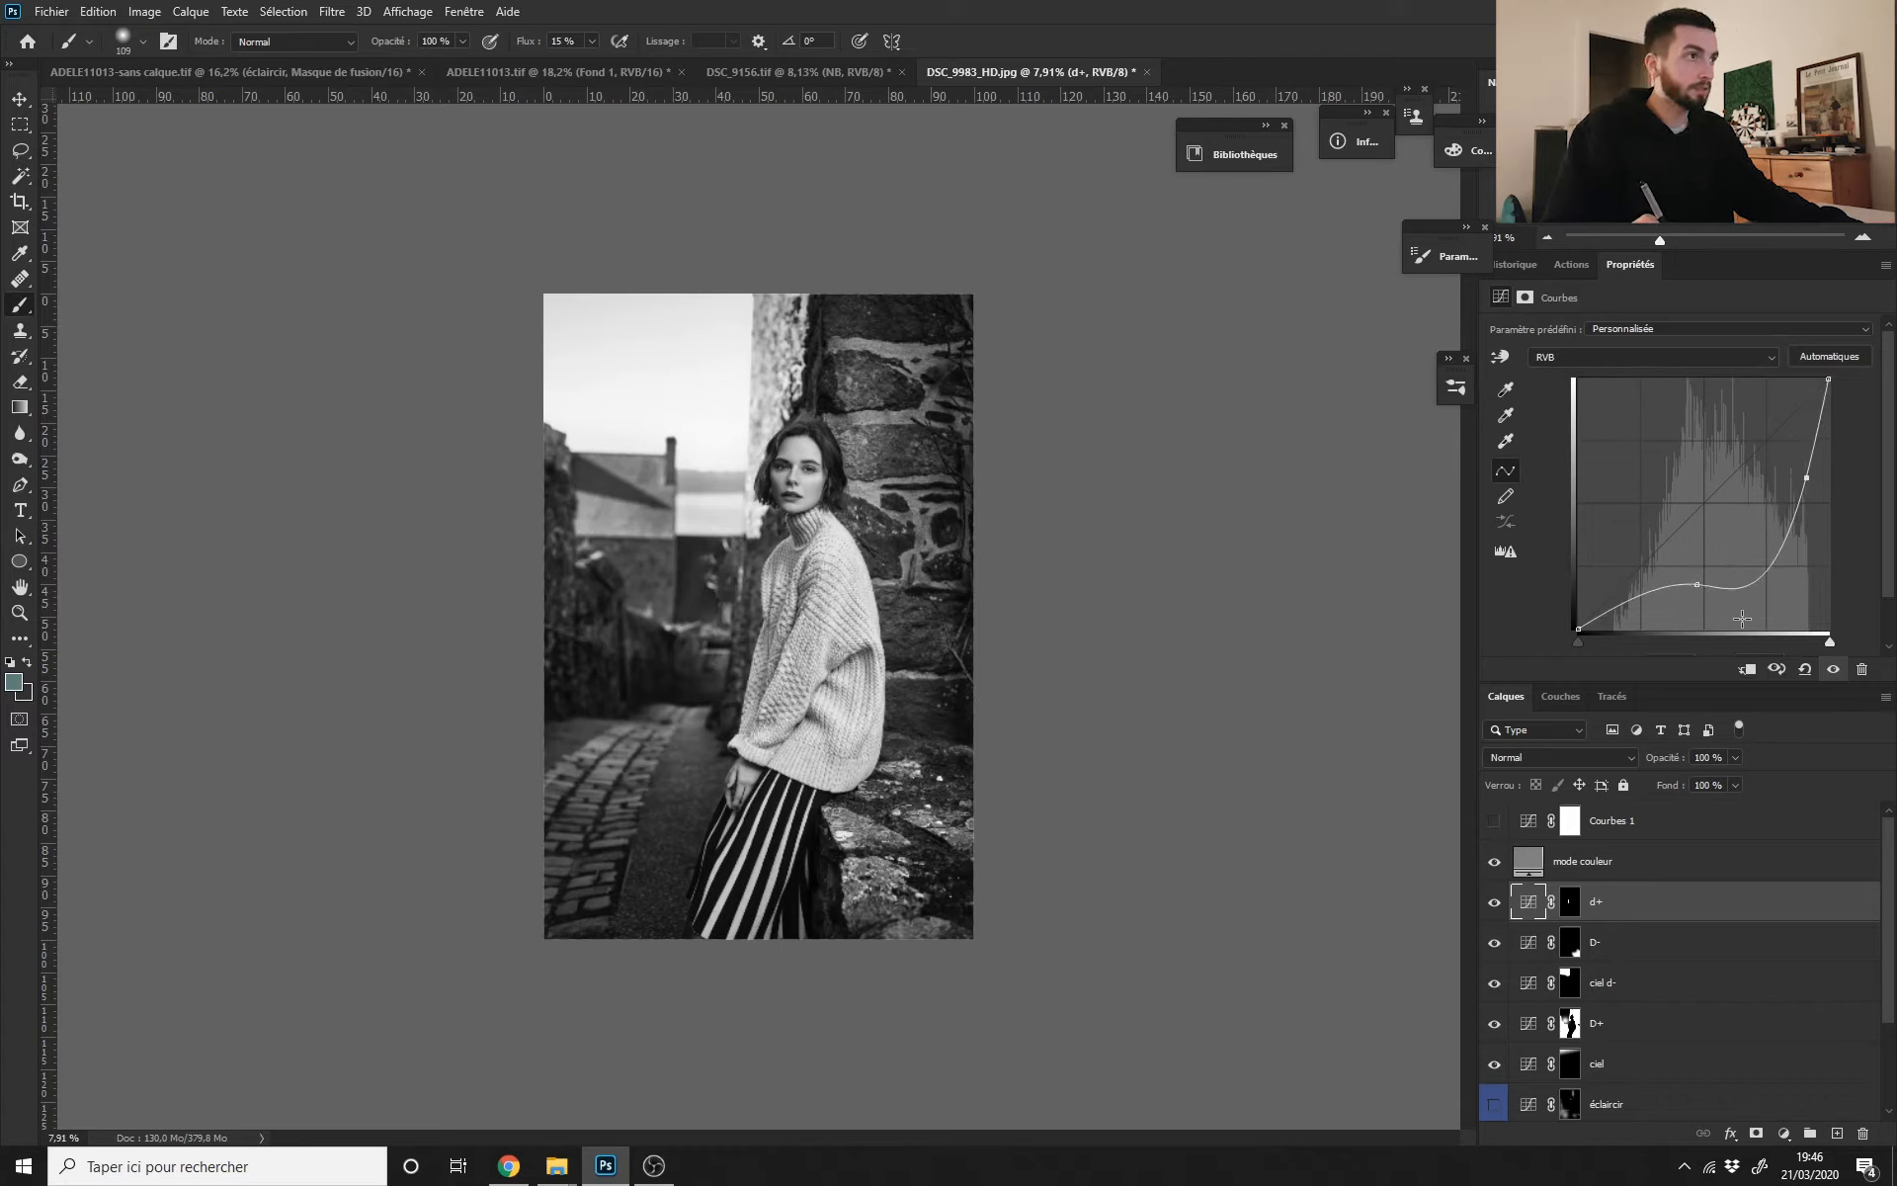
{"action": "key", "text": "ctrl+z"}
{"action": "left_click", "coordinate": [1495, 903]}
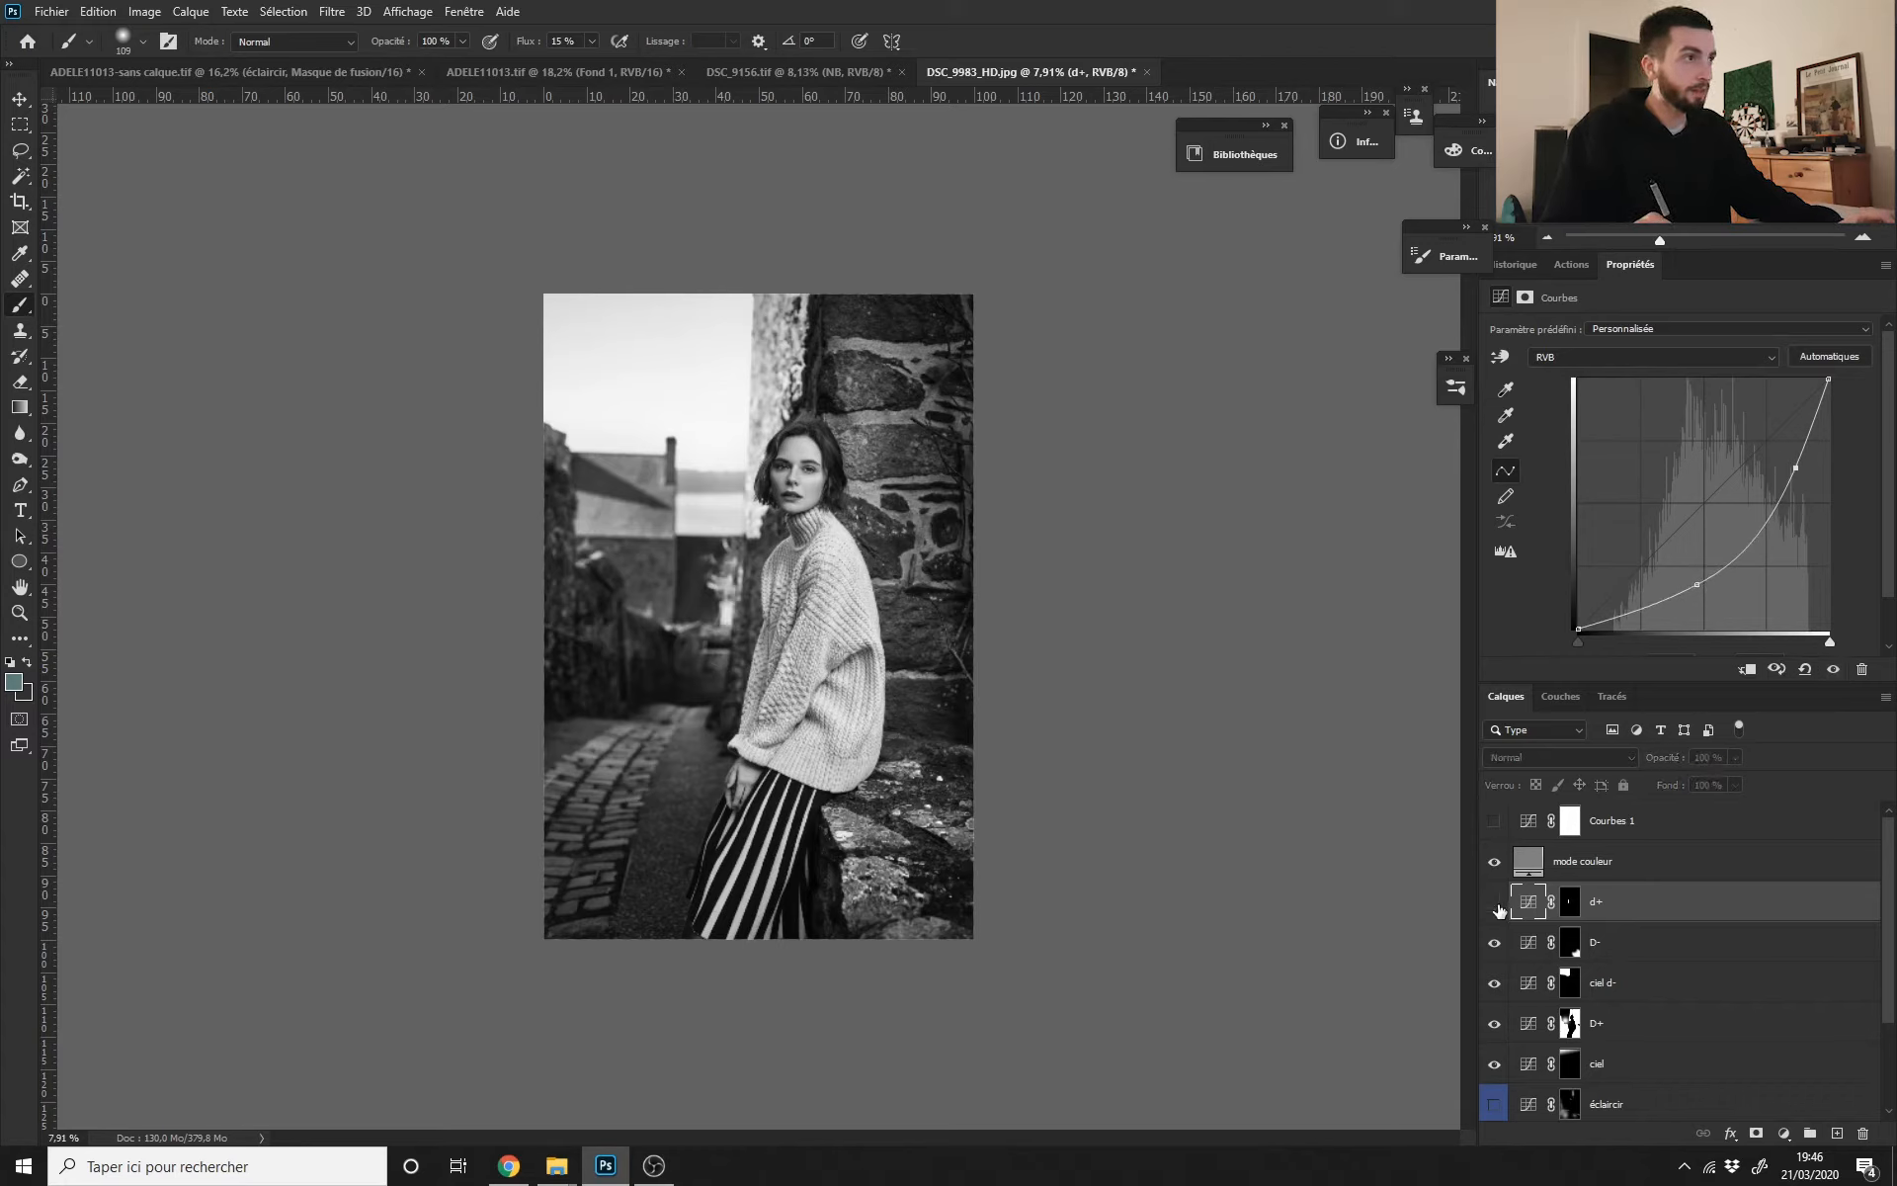
{"action": "left_click", "coordinate": [1495, 902]}
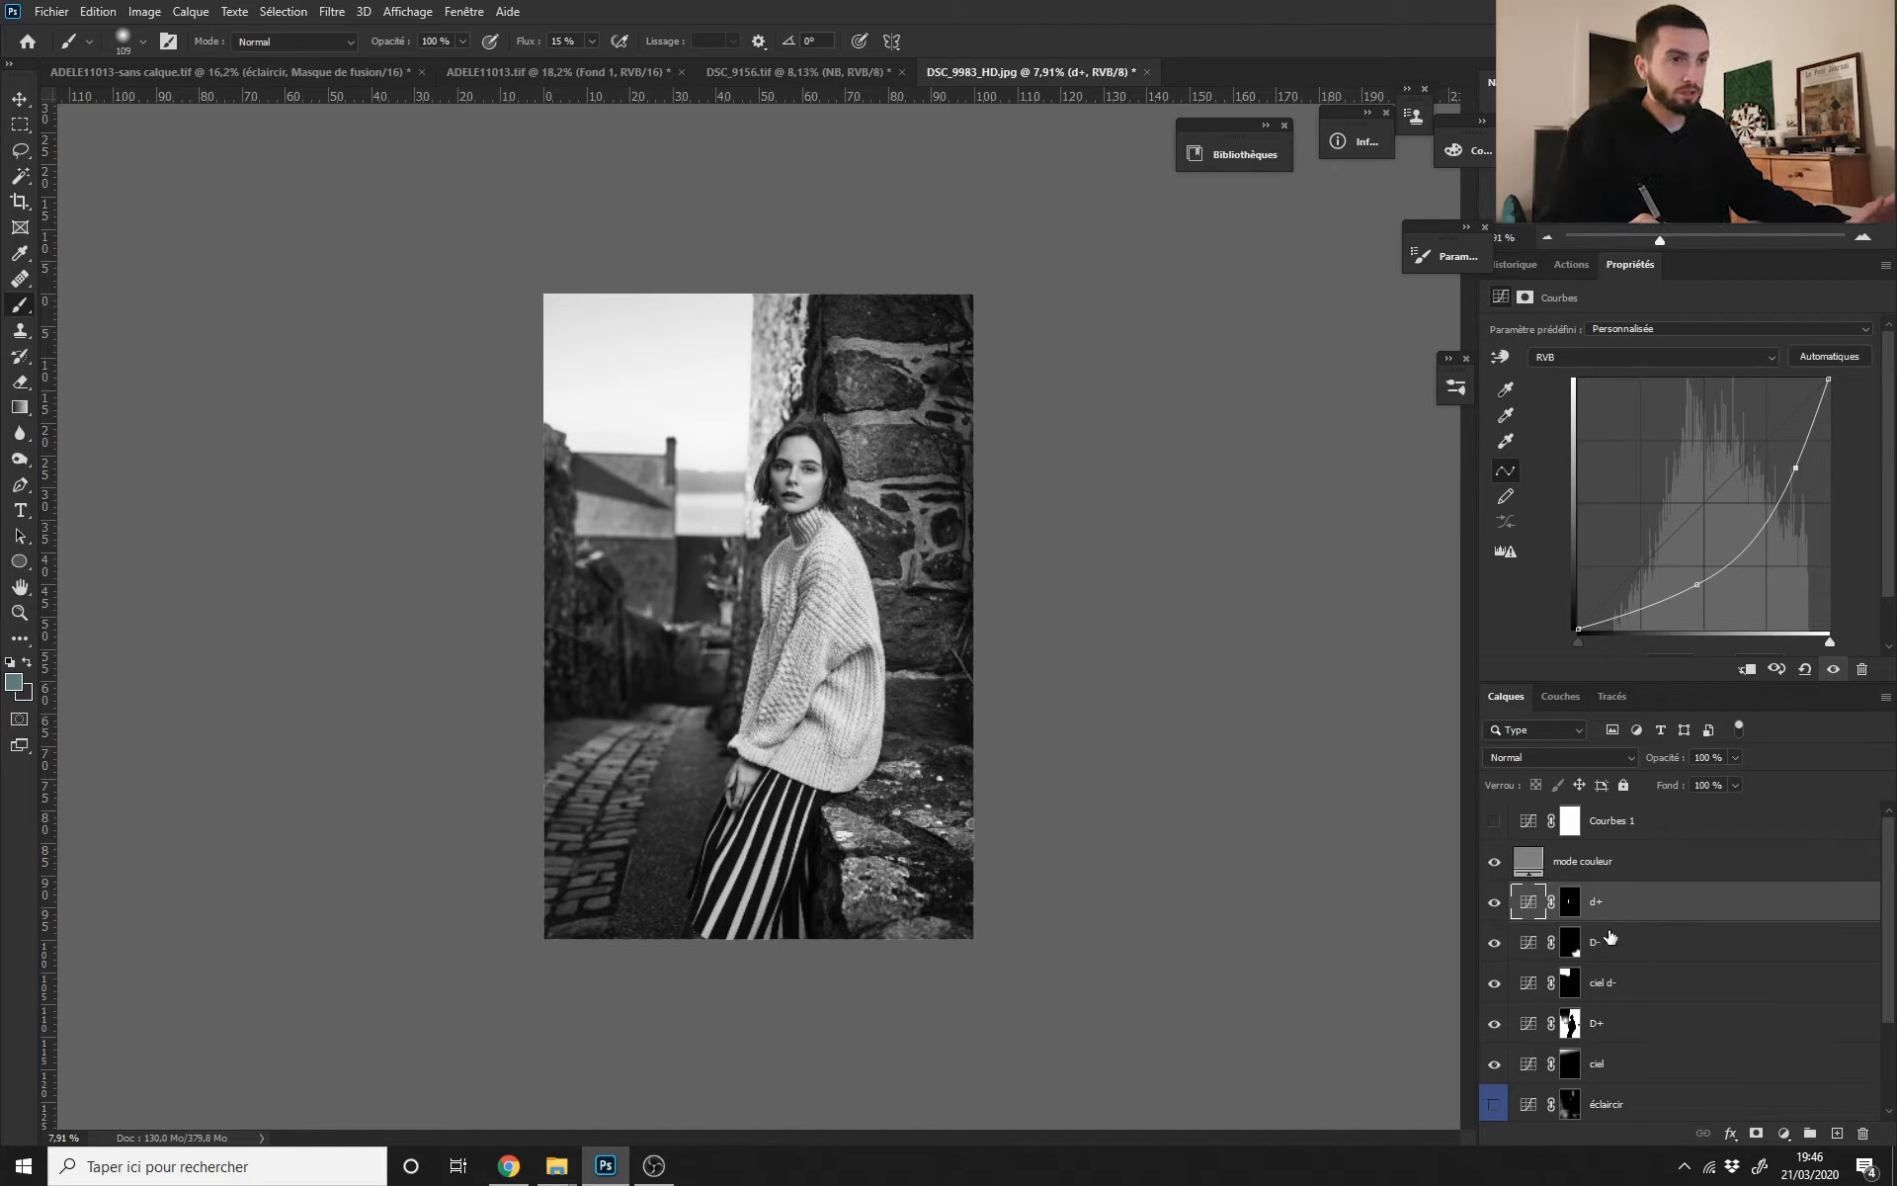
Step: Select the D- mask, set a large brush with 86 % flow, and paint white over the upper stone wall
{"action": "left_click", "coordinate": [1570, 943]}
{"action": "left_click_drag", "start_coordinate": [864, 436], "coordinate": [919, 435]}
{"action": "left_click_drag", "start_coordinate": [537, 42], "coordinate": [607, 43]}
{"action": "left_click_drag", "start_coordinate": [798, 329], "coordinate": [969, 419]}
{"action": "left_click_drag", "start_coordinate": [902, 275], "coordinate": [917, 341]}
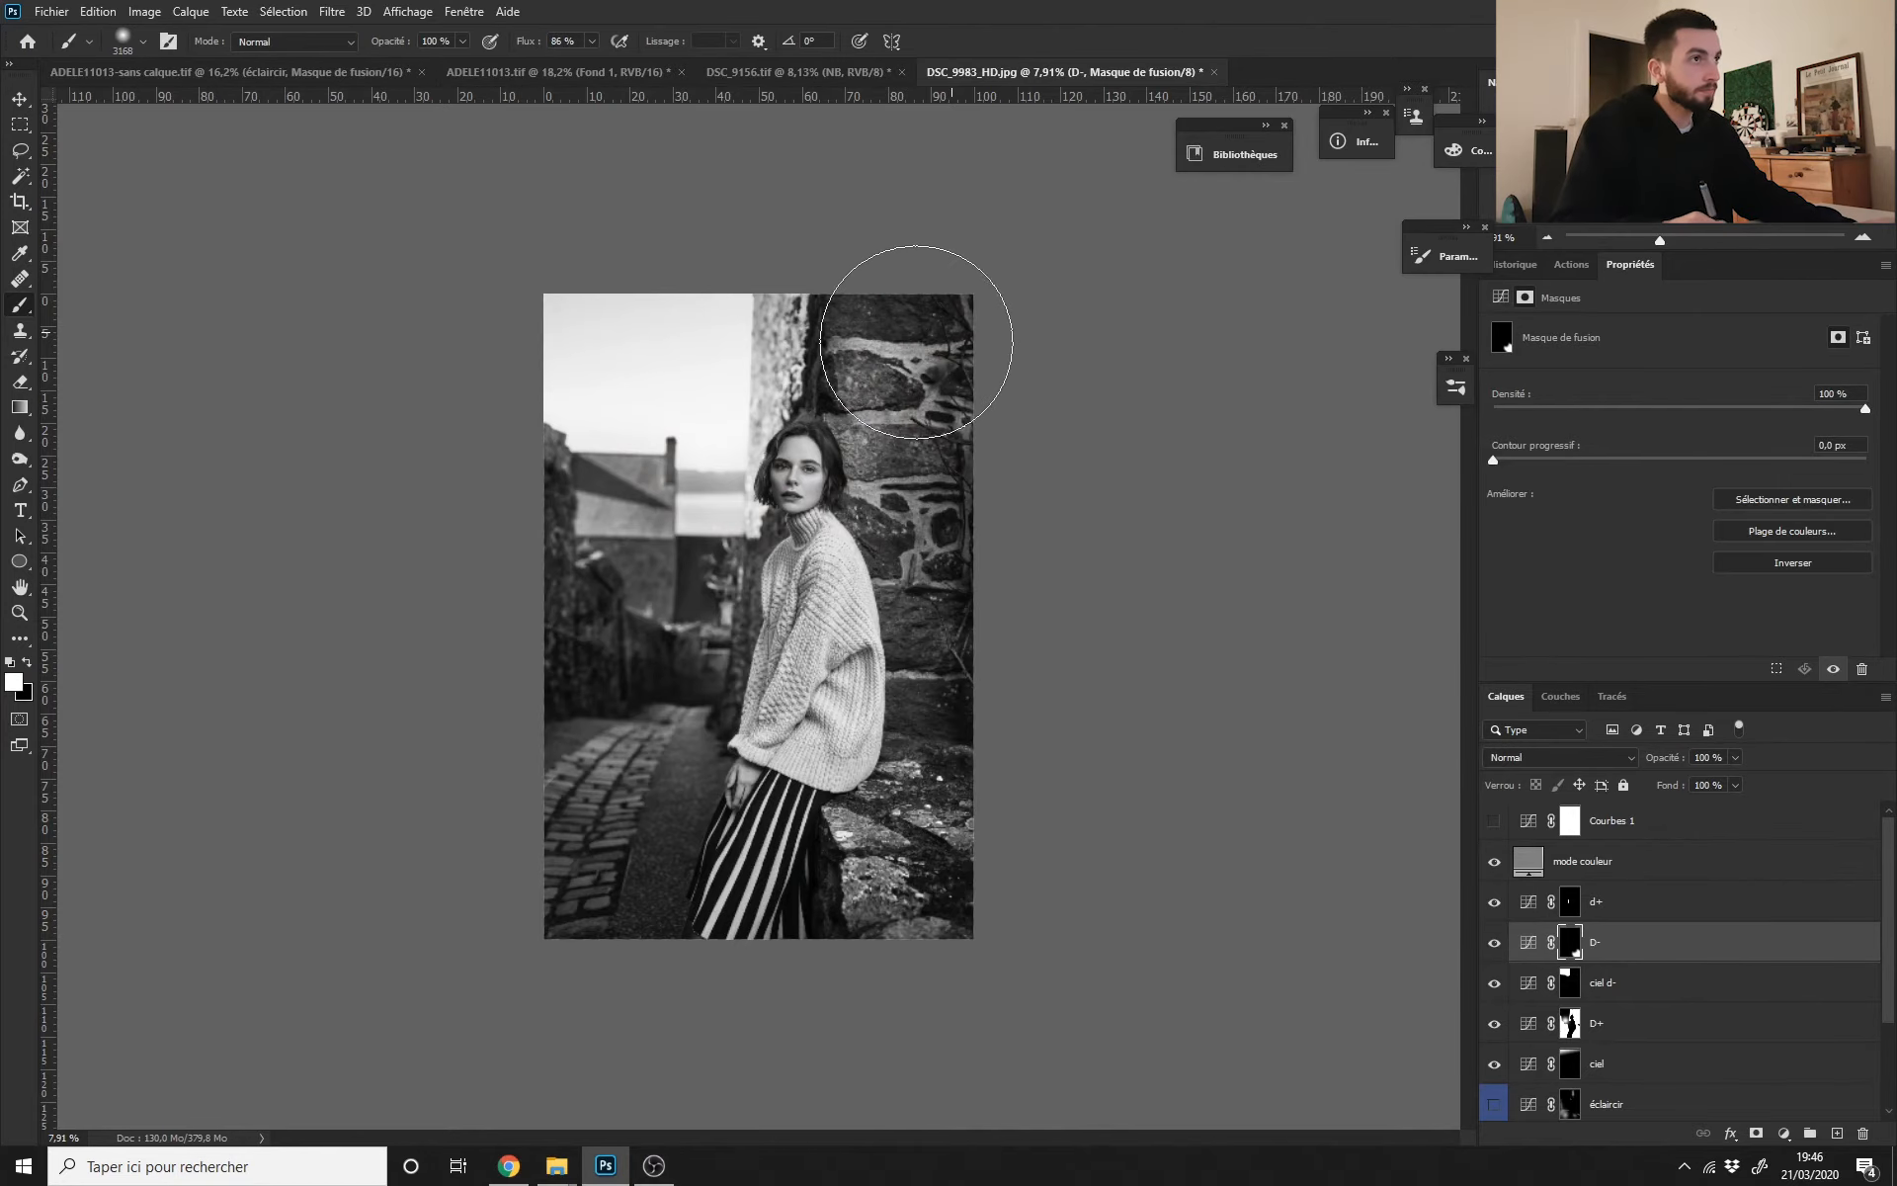
Step: Paint black on the D- mask with a smaller brush around the woman's head to remove the brightening there
{"action": "key", "text": "x"}
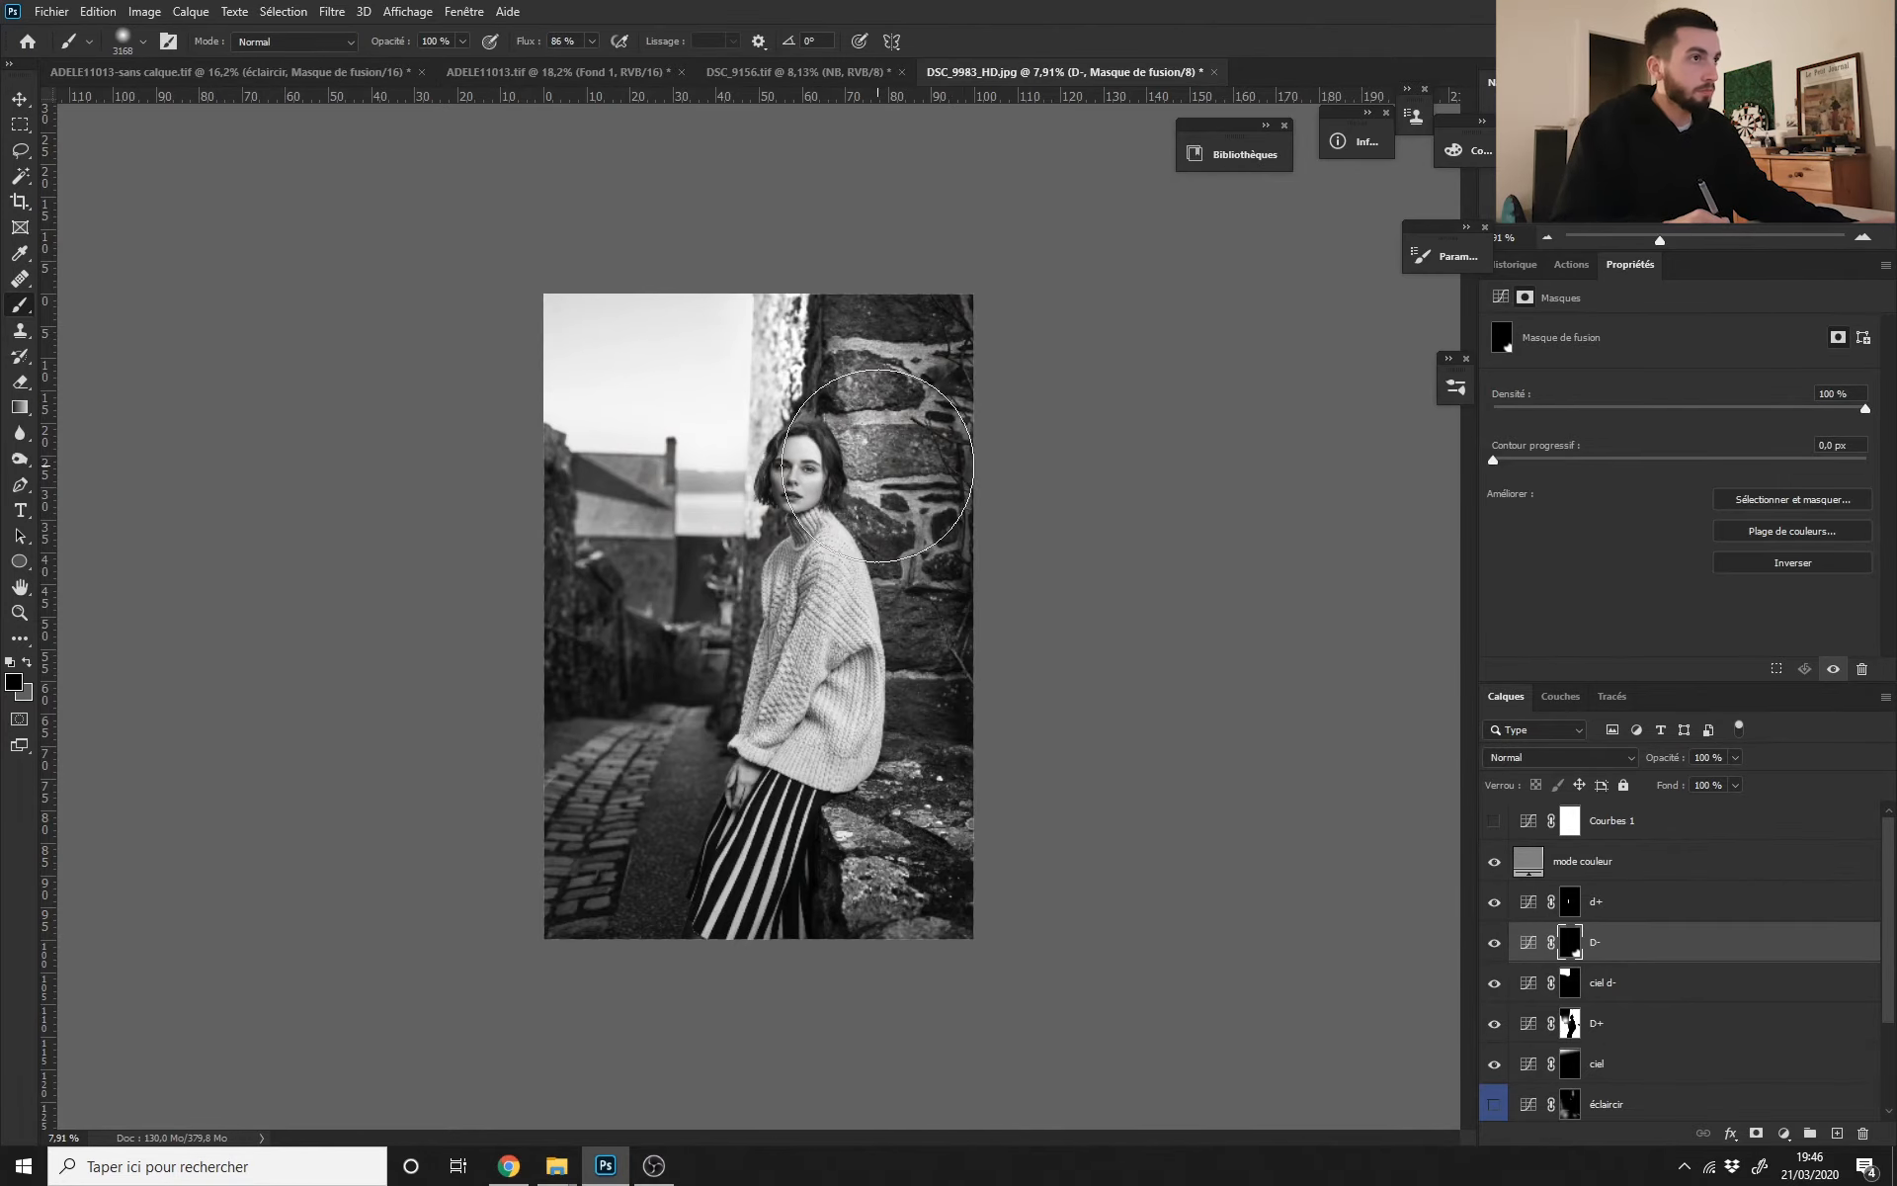
{"action": "left_click_drag", "start_coordinate": [873, 466], "coordinate": [830, 469]}
{"action": "mouse_move", "coordinate": [859, 465]}
{"action": "left_mouse_down"}
{"action": "mouse_move", "coordinate": [840, 465]}
{"action": "mouse_move", "coordinate": [857, 458]}
{"action": "mouse_move", "coordinate": [835, 388]}
{"action": "left_mouse_up"}
{"action": "key", "text": "d"}
{"action": "key", "text": "x"}
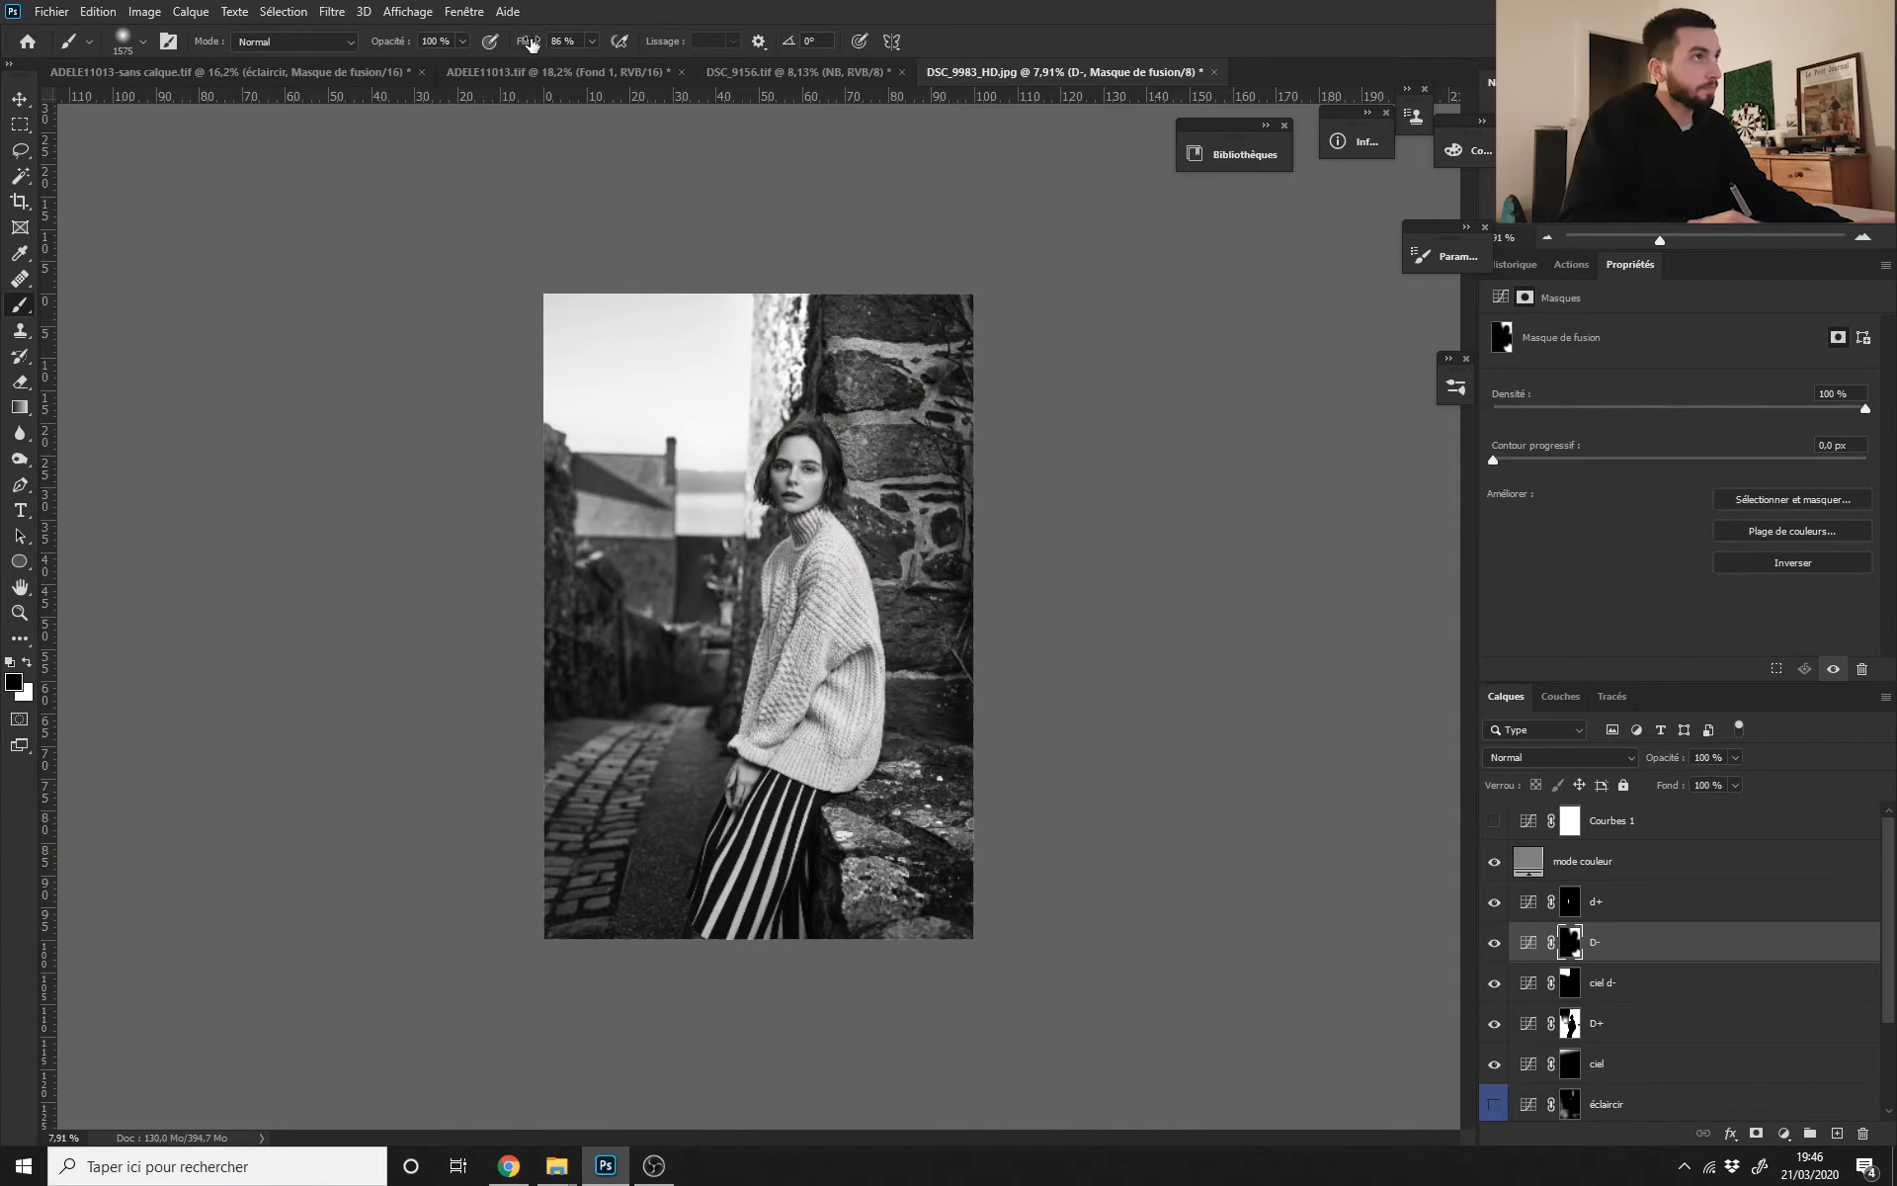
Step: Set the brush flow to 1 % and switch the painting colour to white for the D- mask
{"action": "left_click_drag", "start_coordinate": [532, 44], "coordinate": [441, 61]}
{"action": "key", "text": "x"}
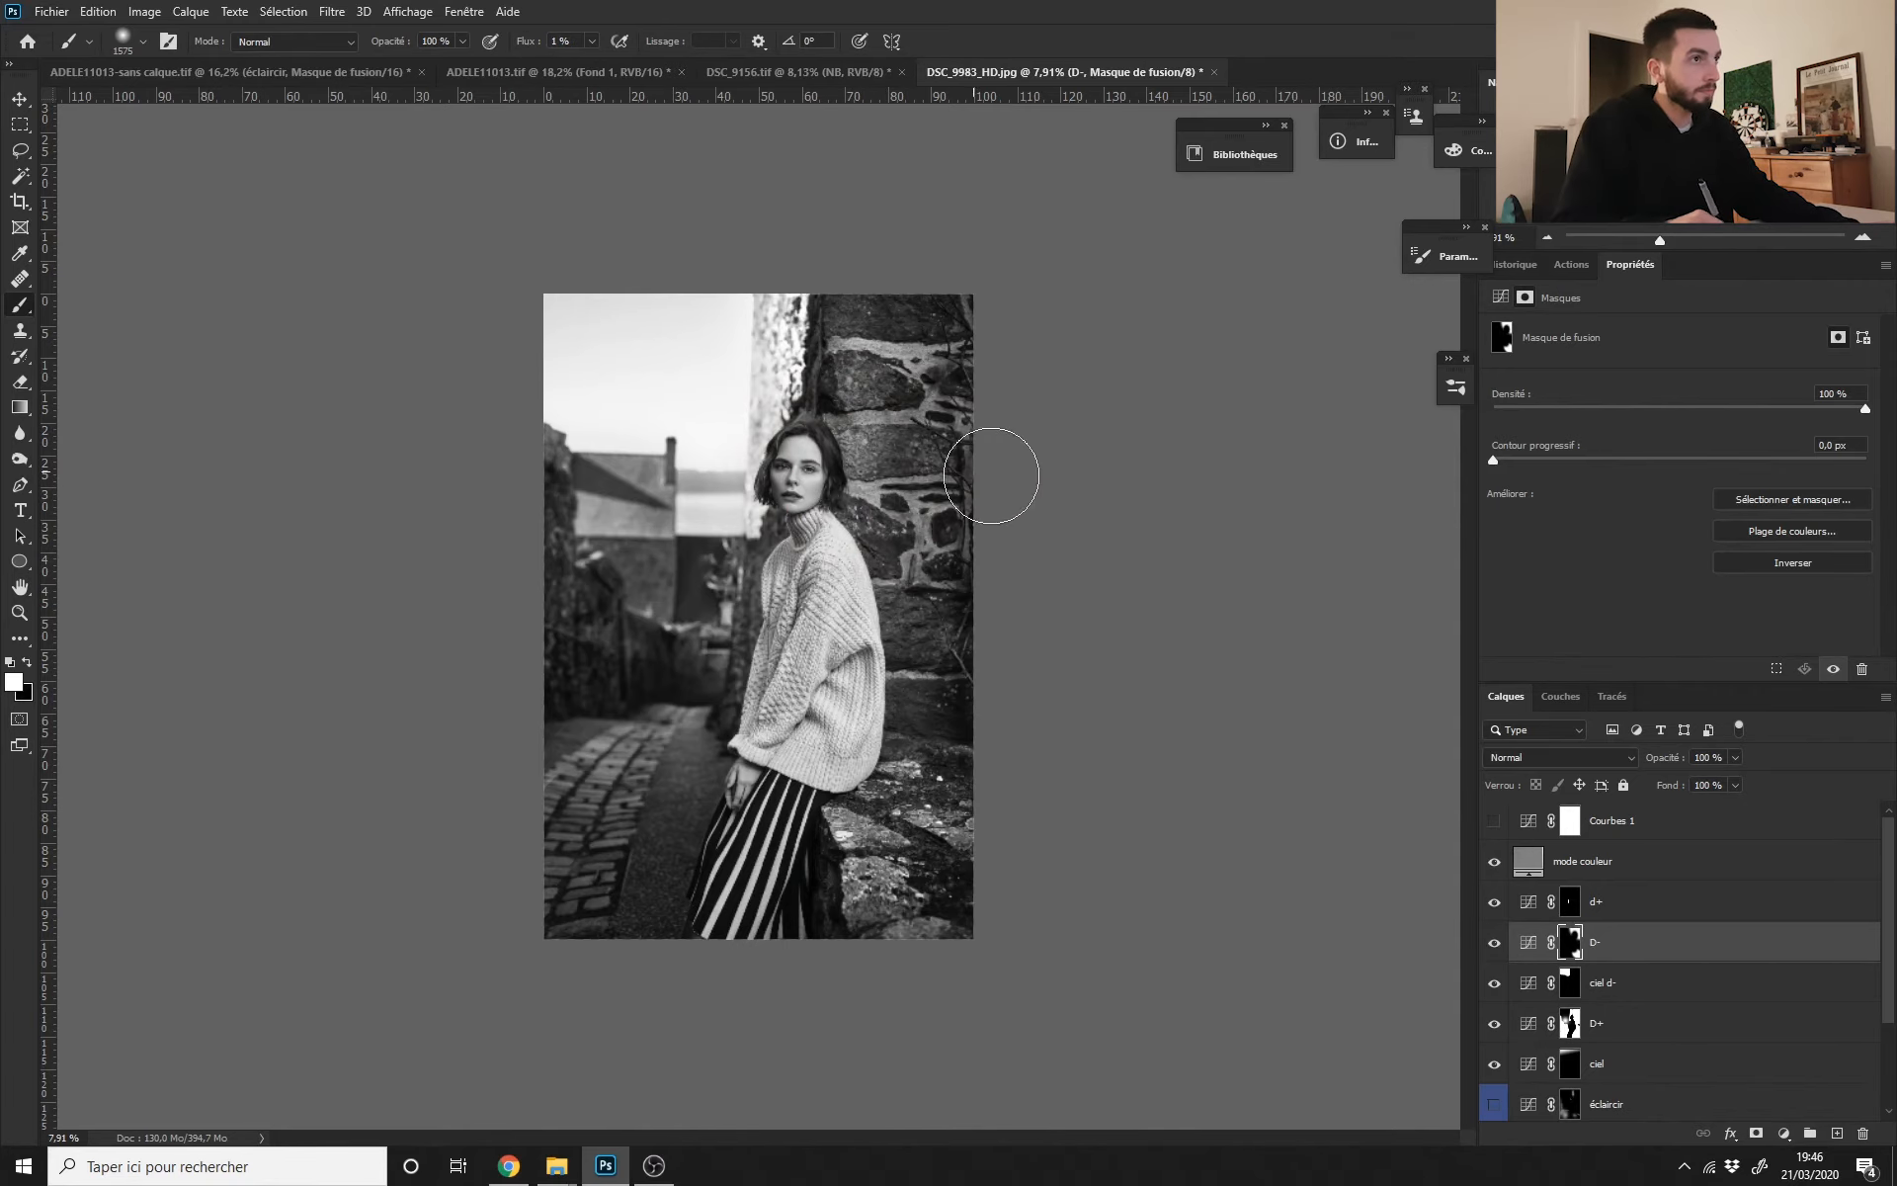
{"action": "left_click_drag", "start_coordinate": [852, 499], "coordinate": [819, 510]}
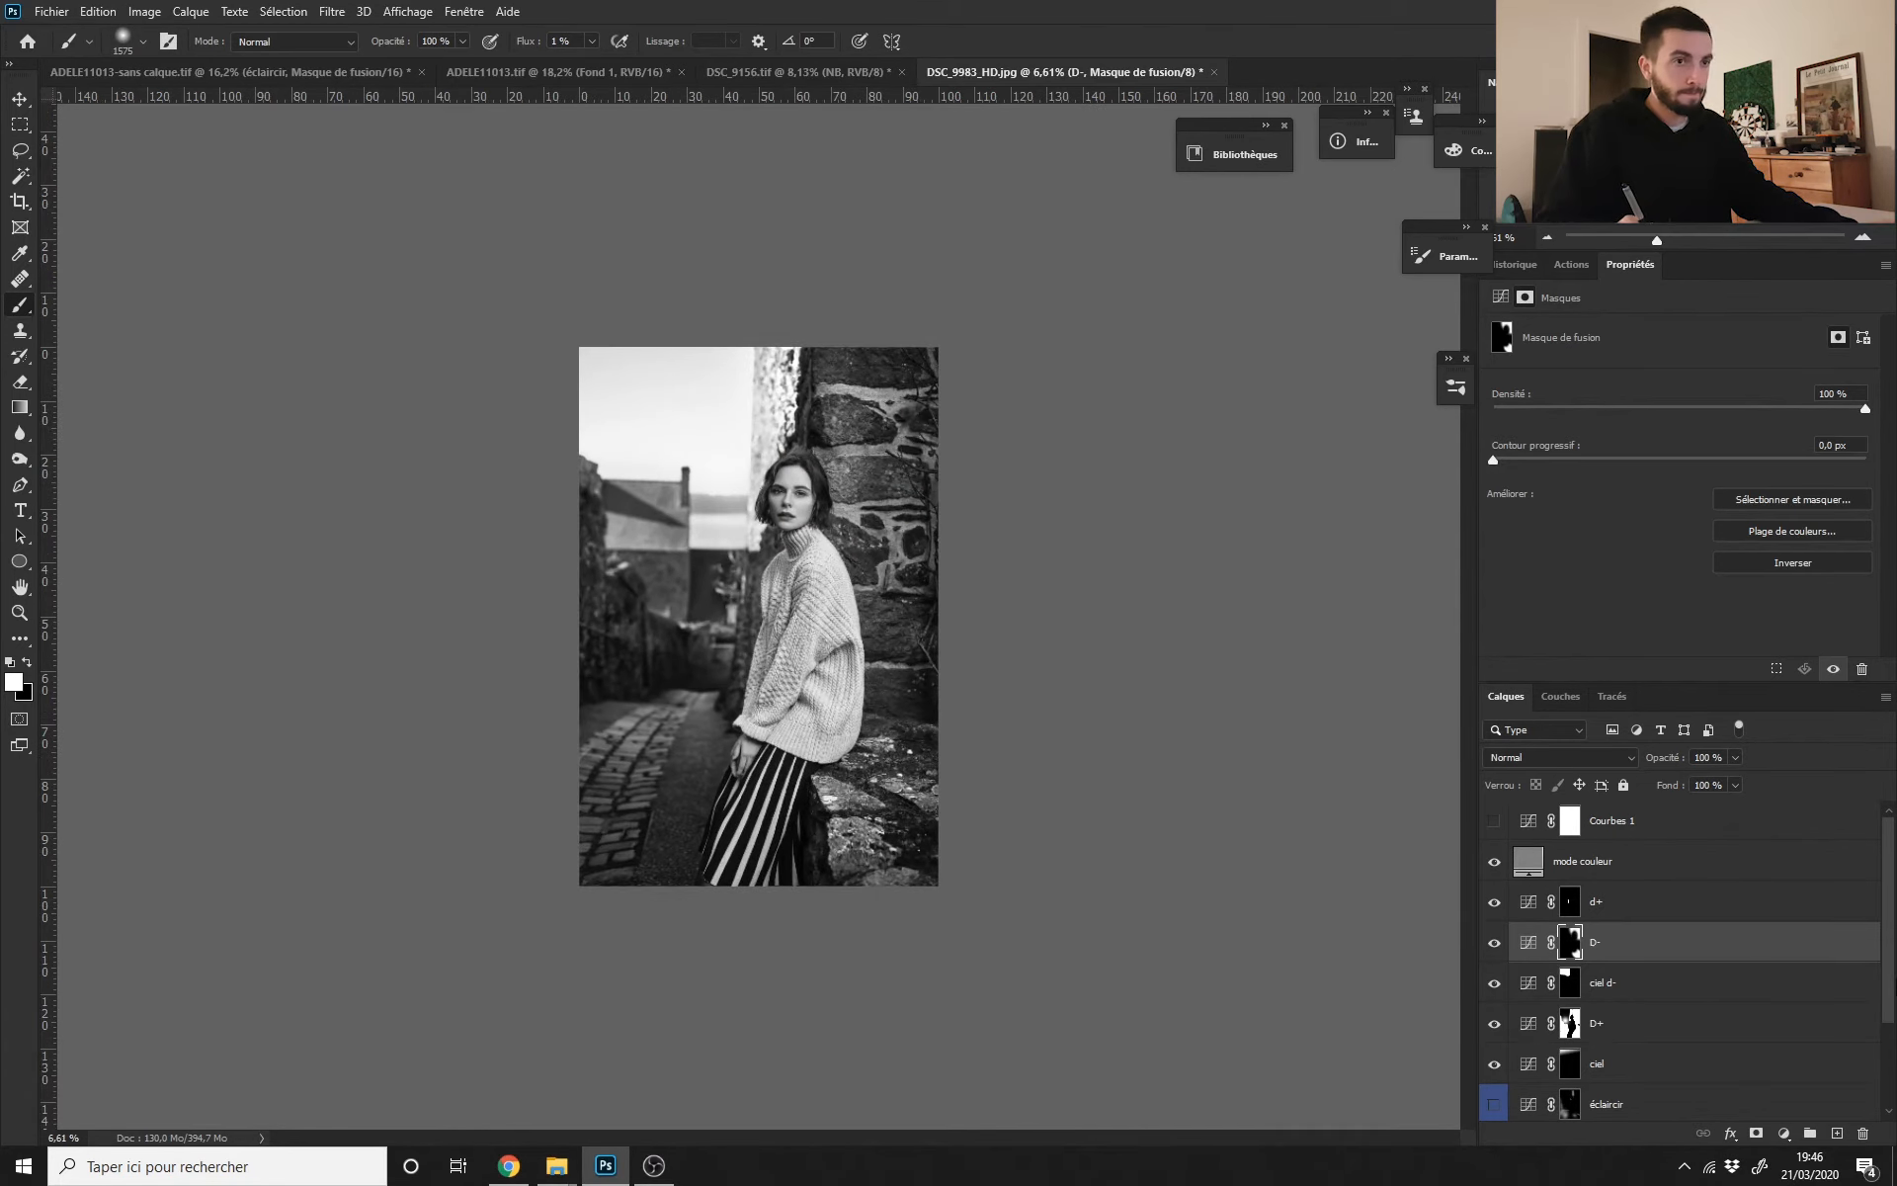
Step: Select the Calque 1 pixel layer and review the black-and-white photo with its layer stack
{"action": "scroll", "coordinate": [1889, 1037], "scroll_direction": "down", "scroll_amount": 2}
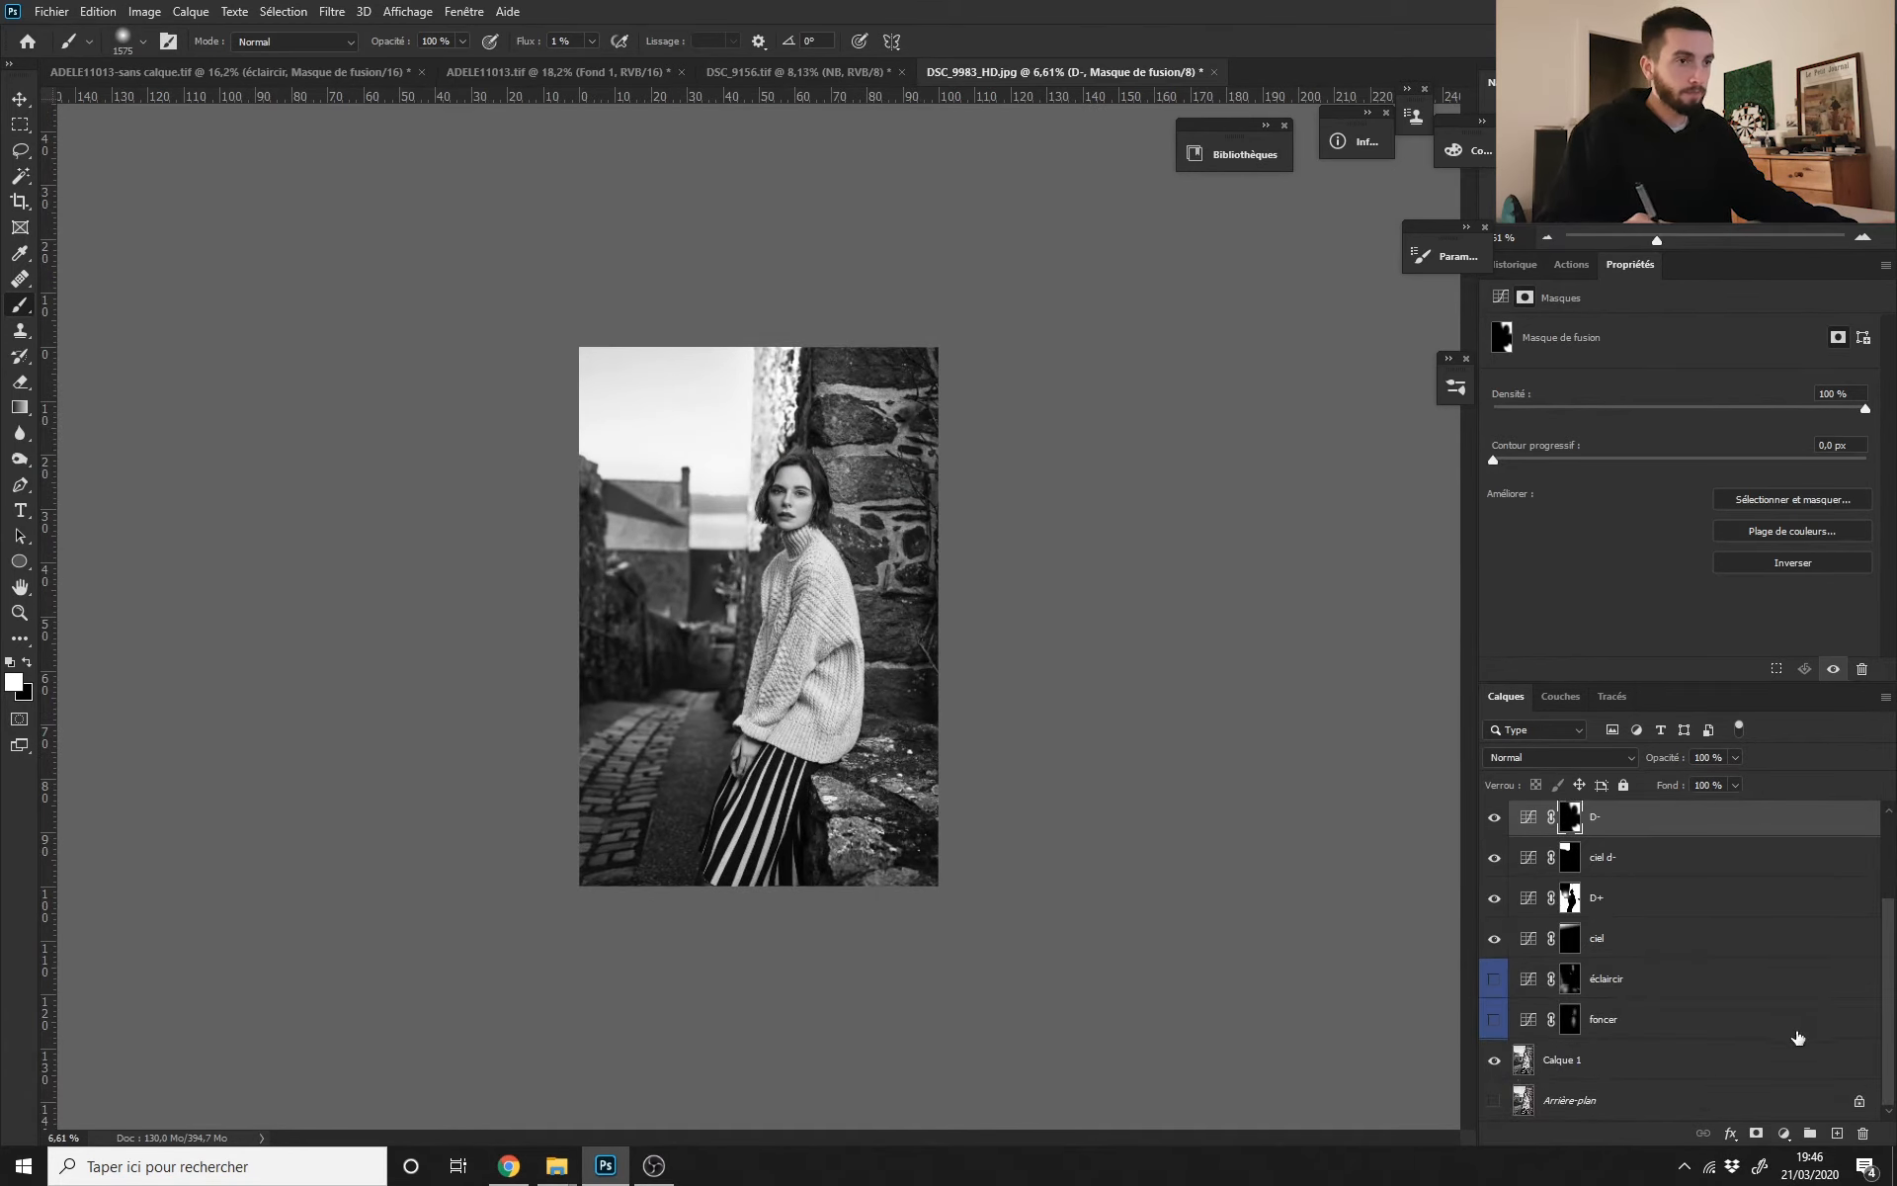
{"action": "left_click", "coordinate": [1621, 1060]}
{"action": "scroll", "coordinate": [1872, 948], "scroll_direction": "up", "scroll_amount": 2}
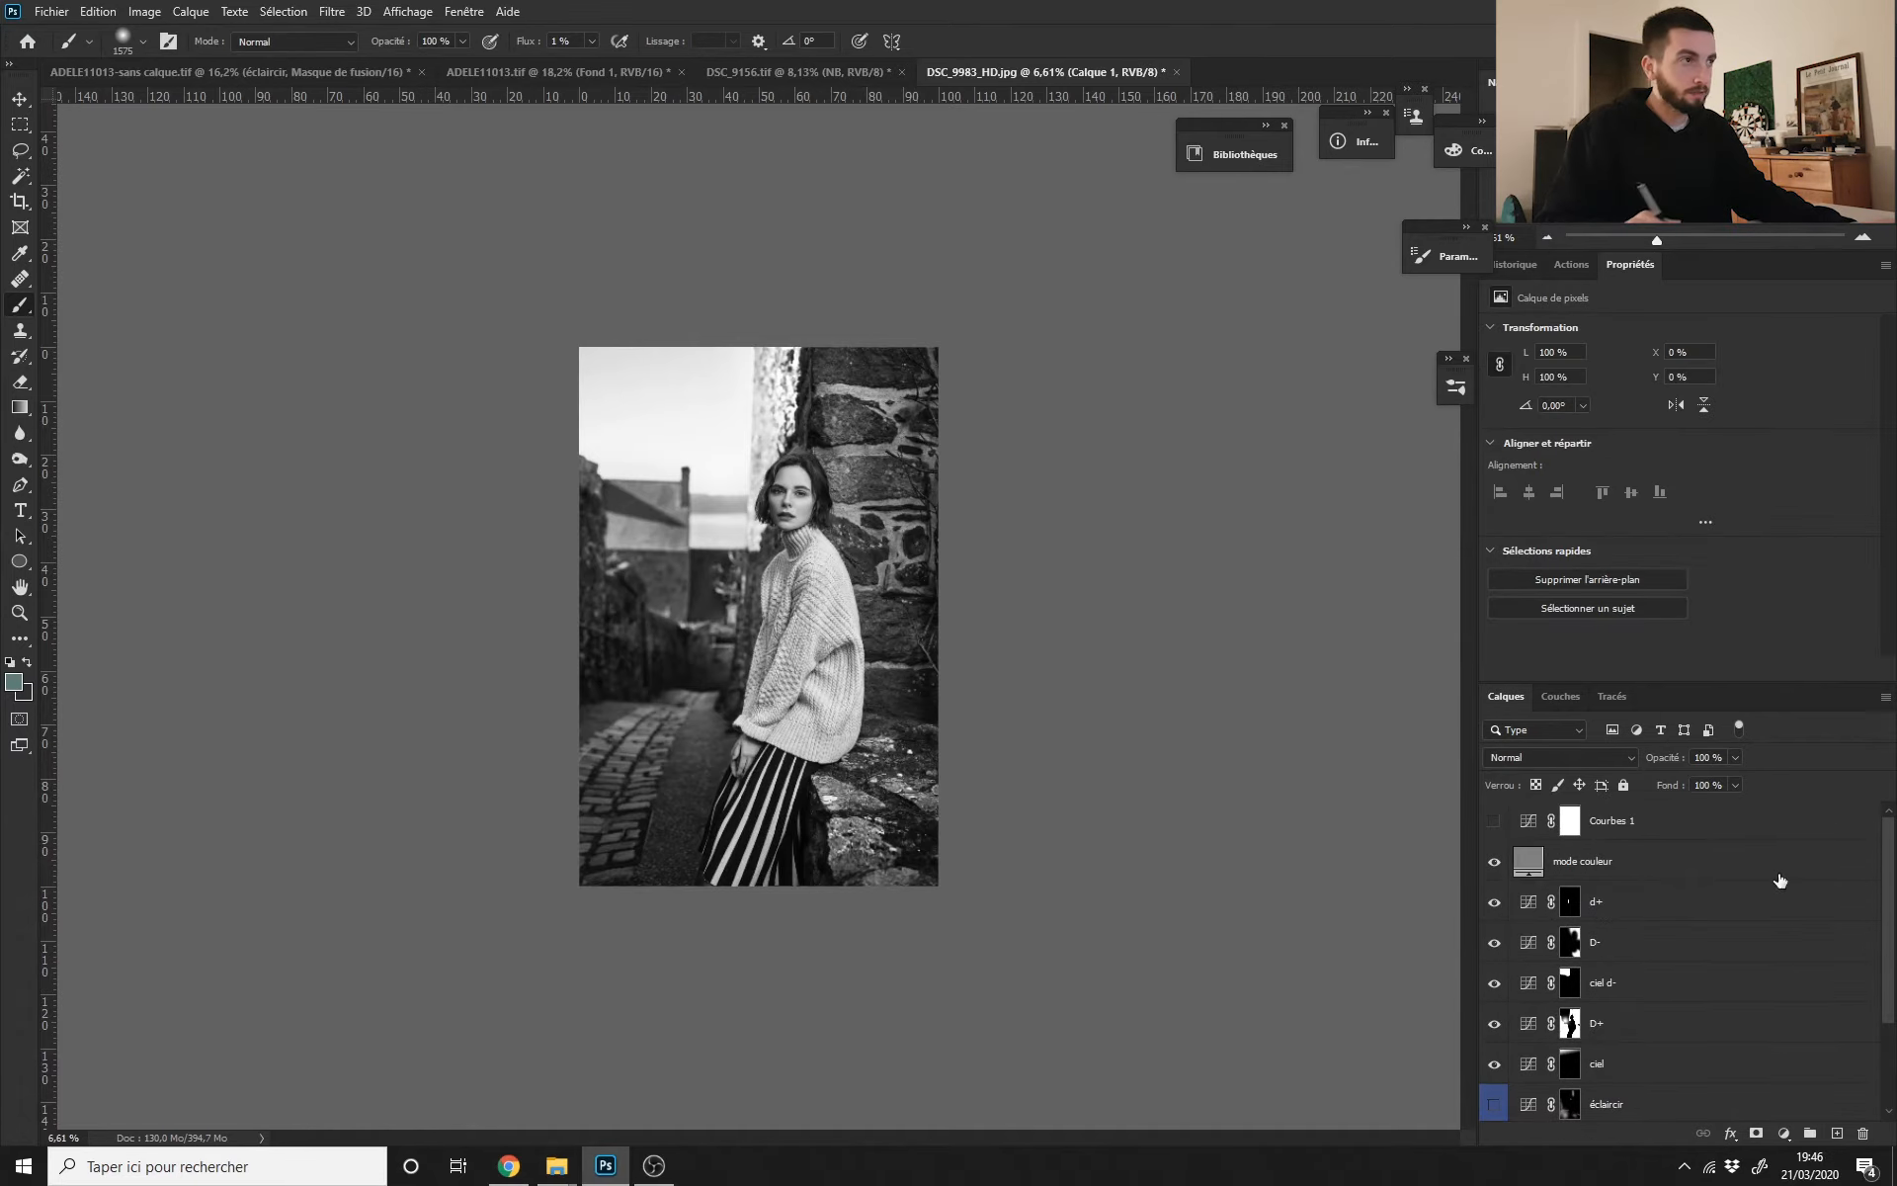
{"action": "left_click_drag", "start_coordinate": [753, 621], "coordinate": [785, 632]}
{"action": "left_click_drag", "start_coordinate": [1887, 859], "coordinate": [1892, 1025]}
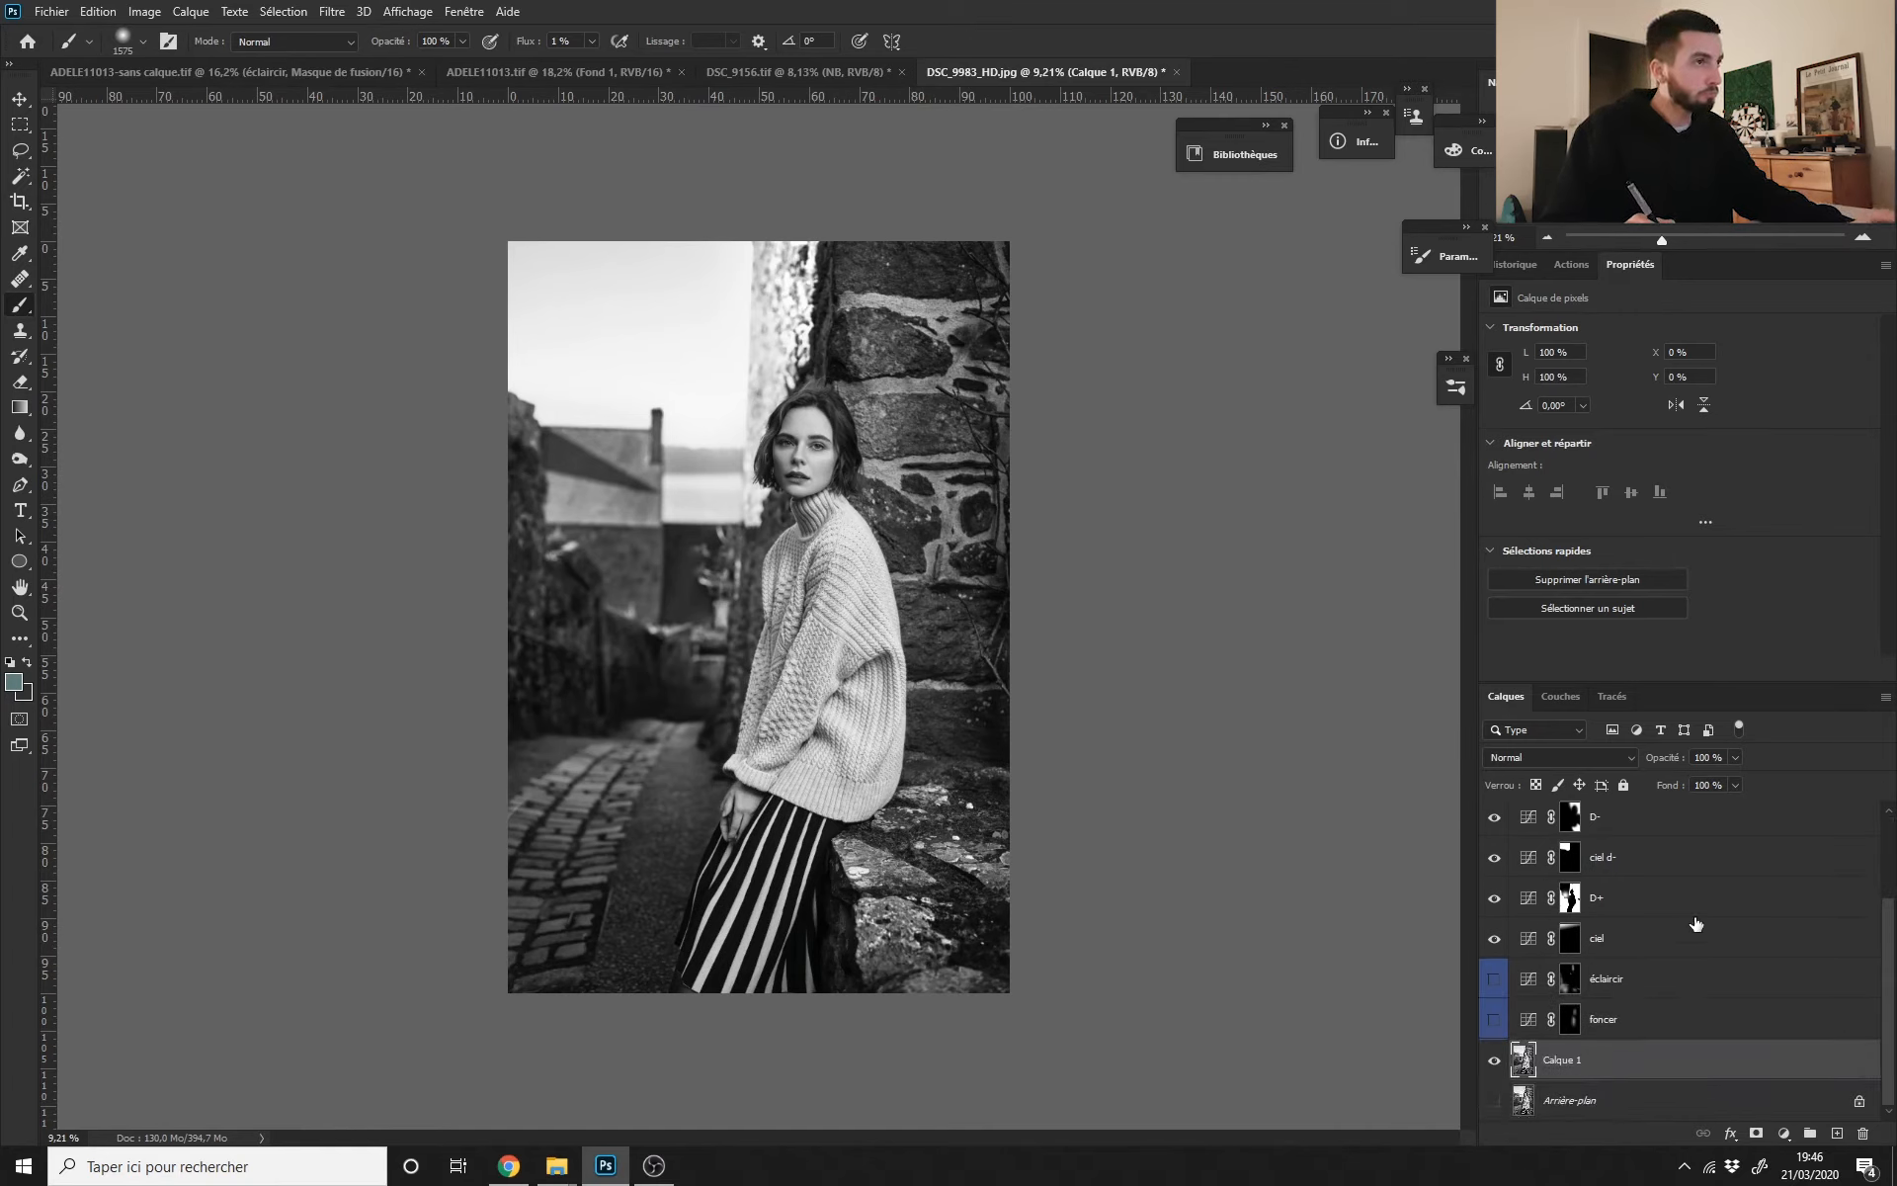
{"action": "right_click", "coordinate": [808, 501], "text": "alt"}
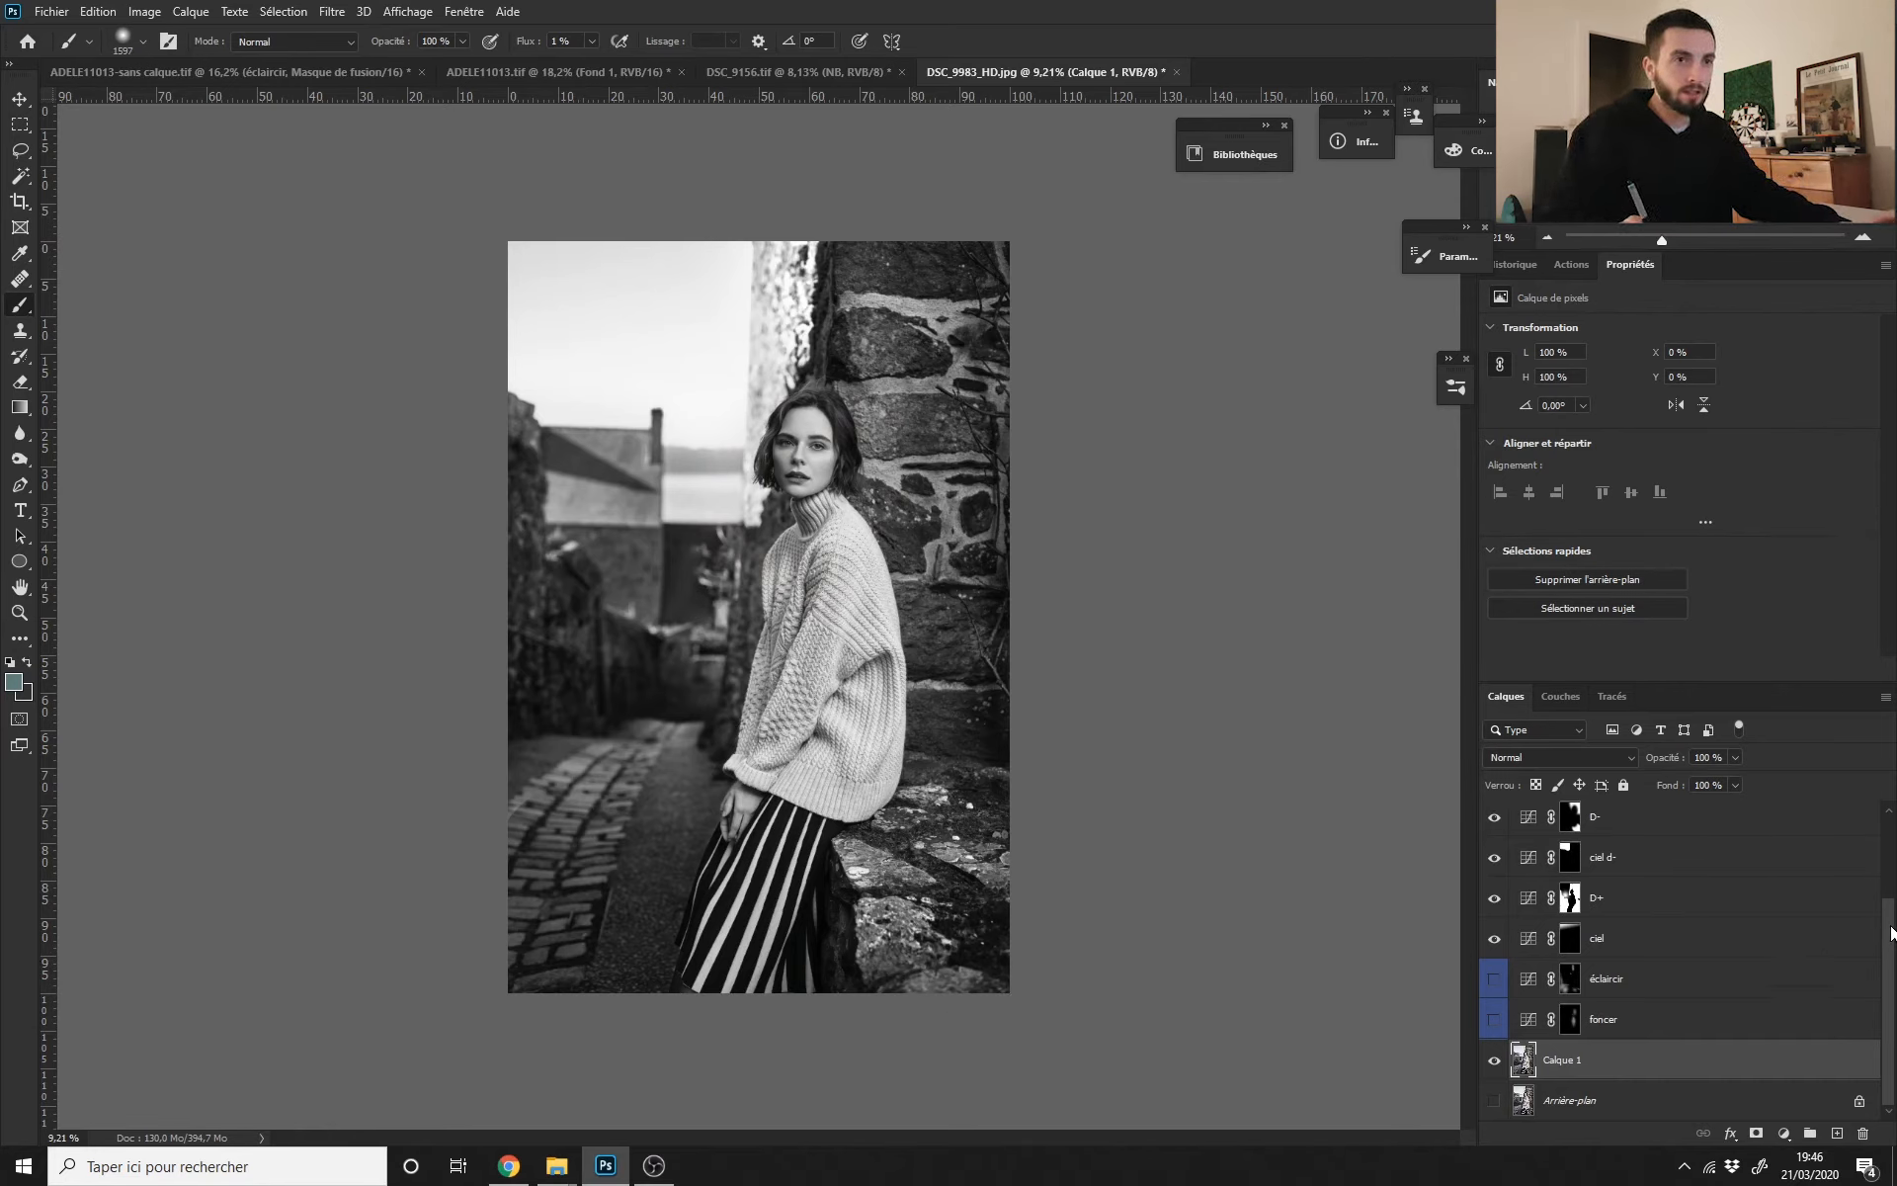
{"action": "scroll", "coordinate": [1889, 934], "scroll_direction": "up", "scroll_amount": 3}
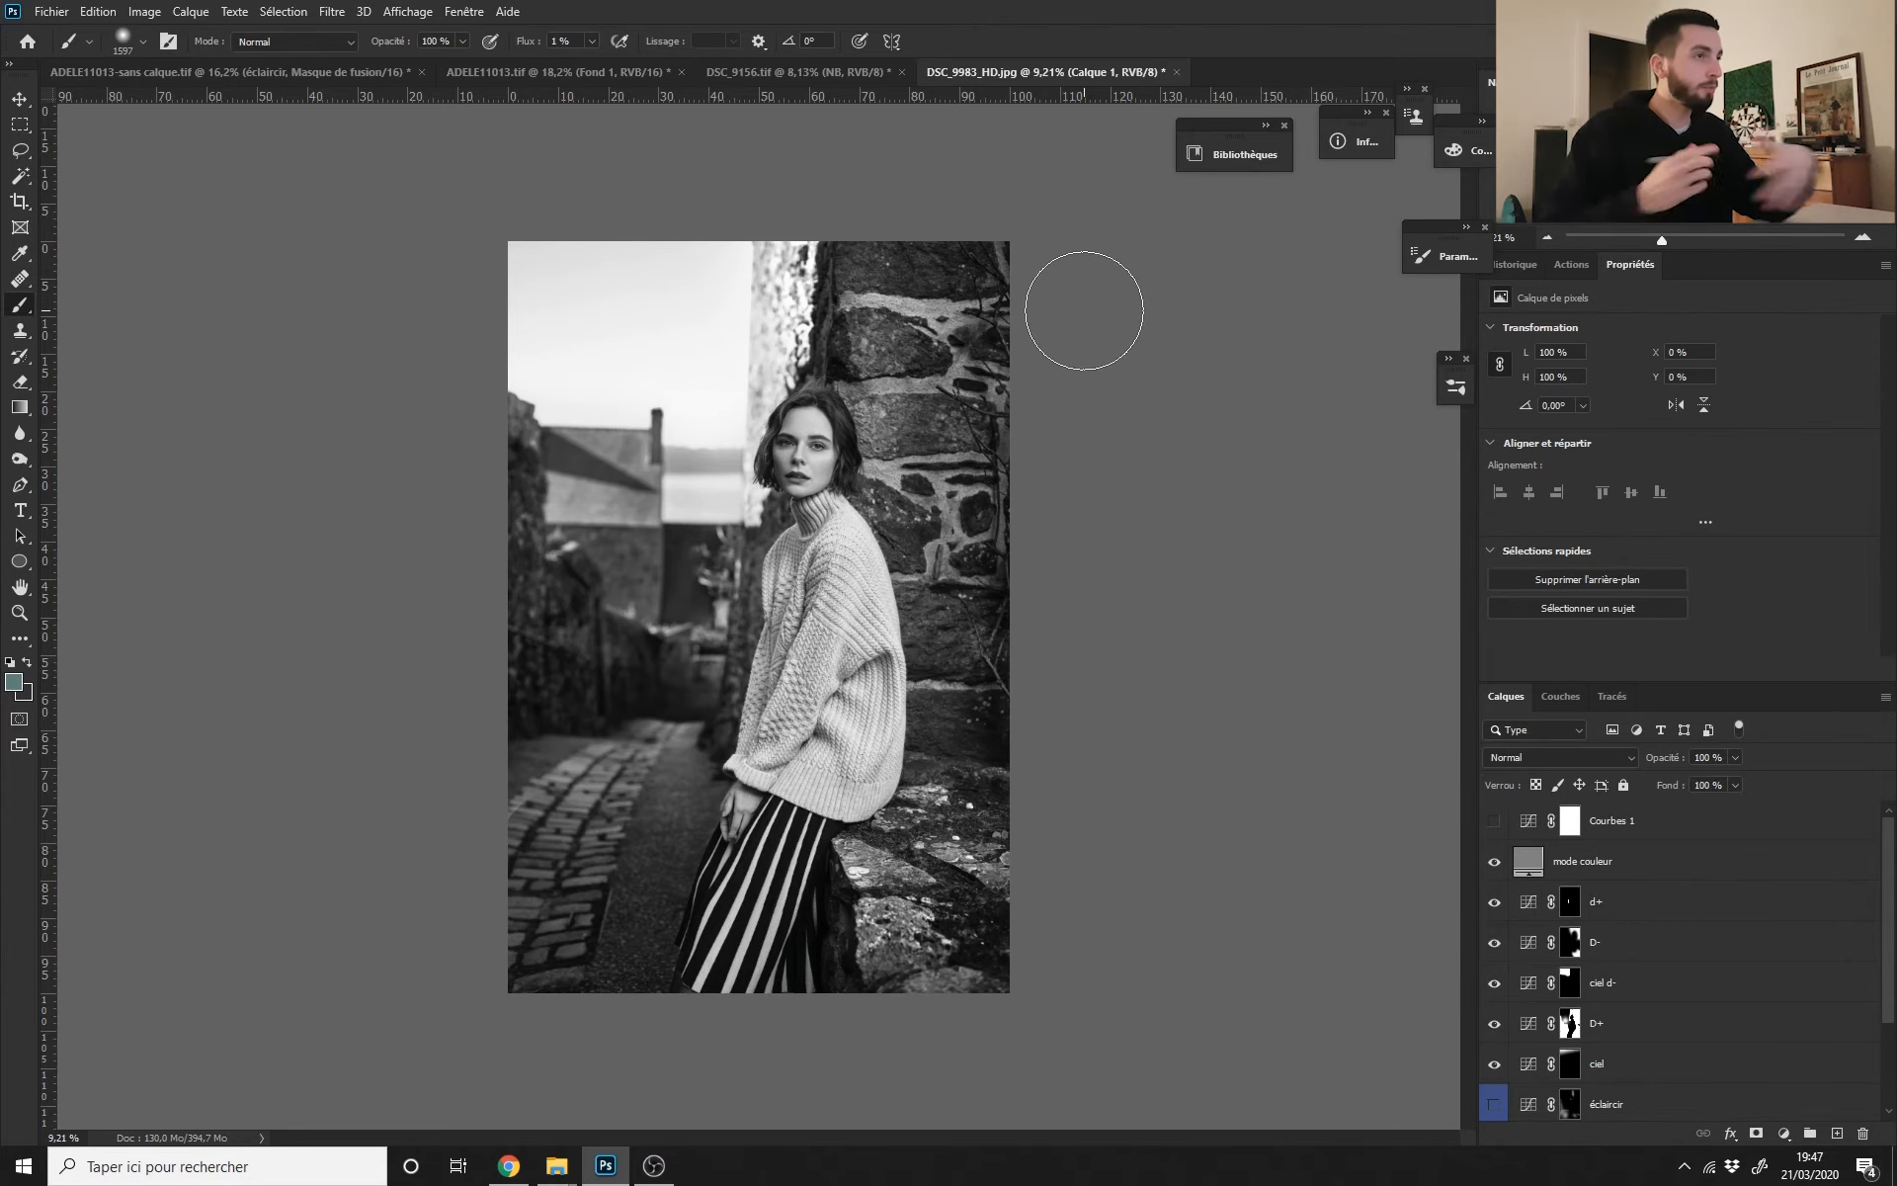
{"action": "scroll", "coordinate": [838, 743], "scroll_direction": "up", "scroll_amount": 2}
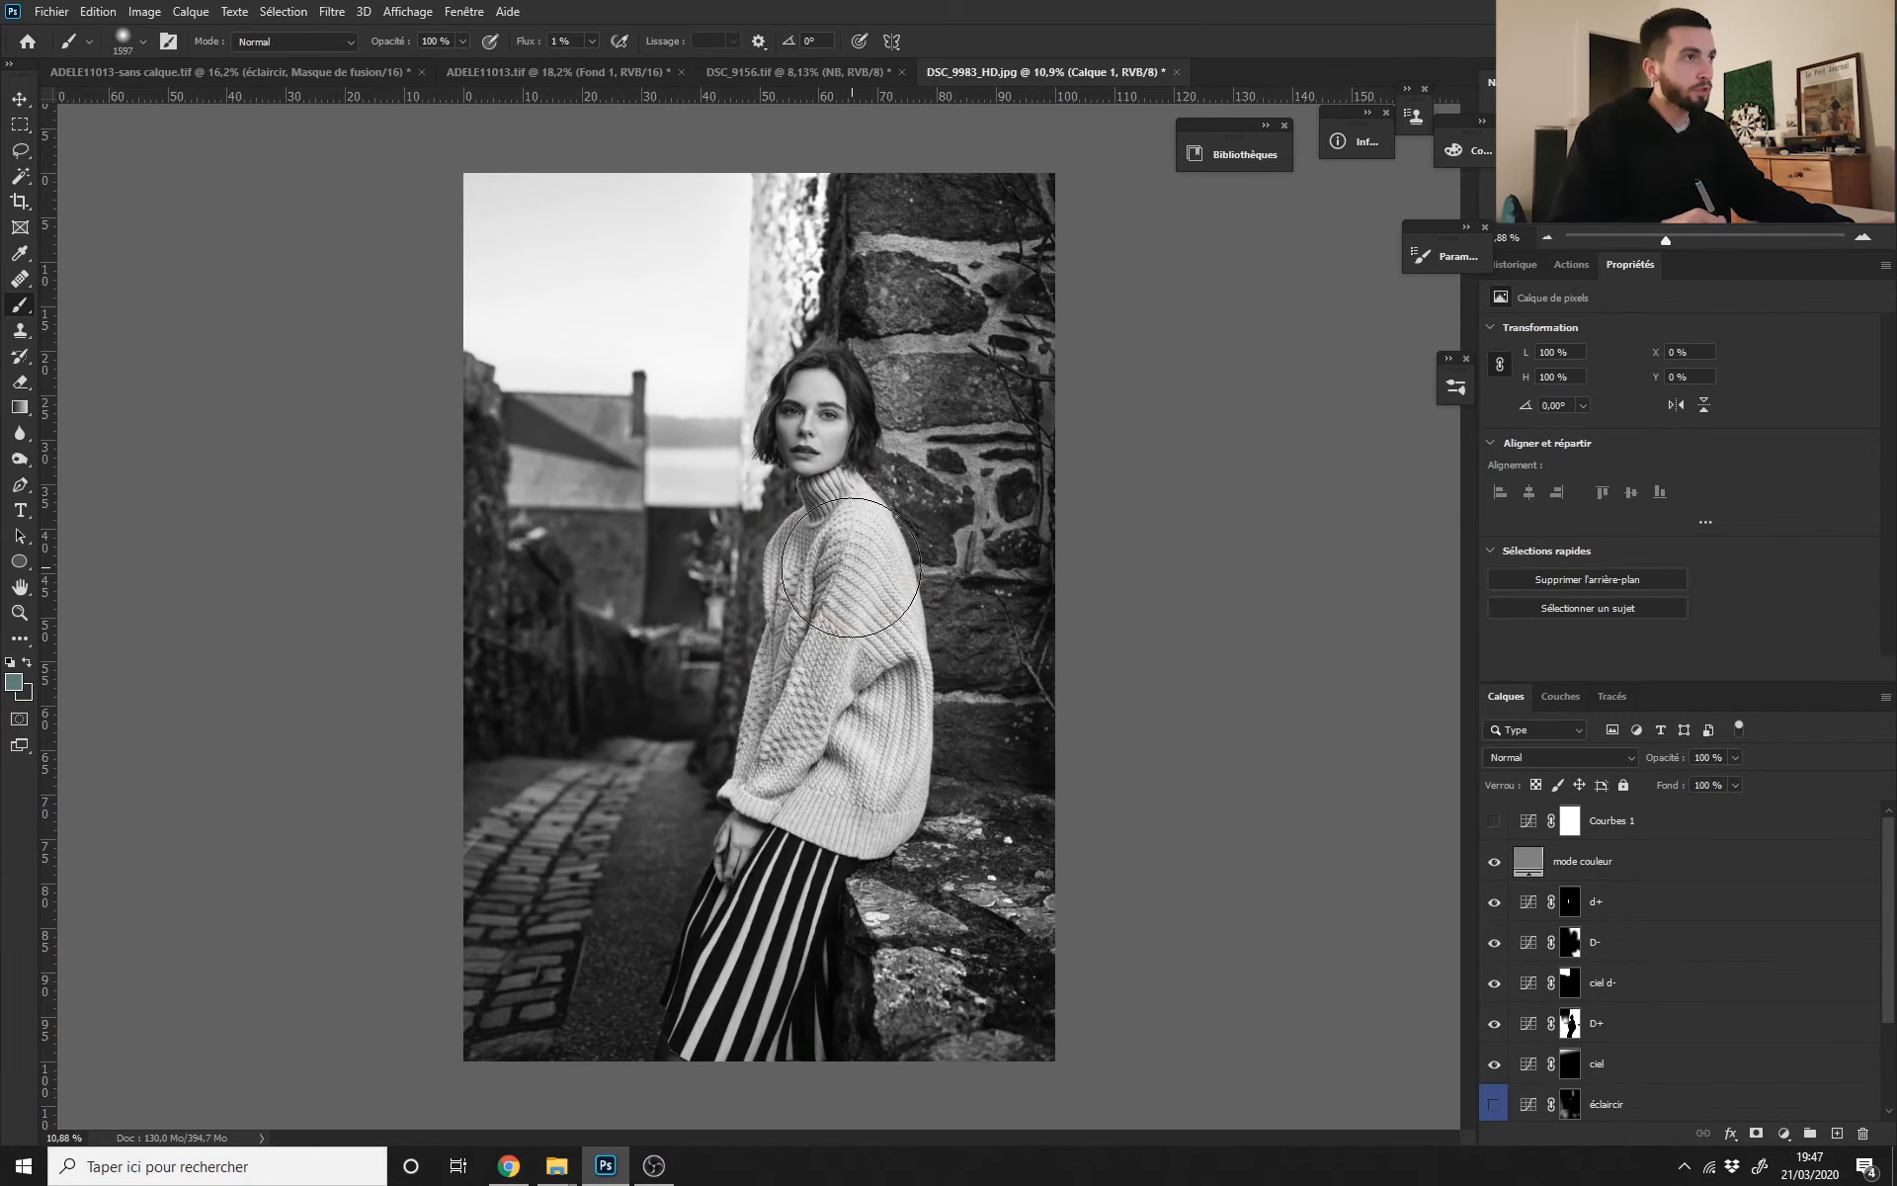
{"action": "left_click_drag", "start_coordinate": [864, 563], "coordinate": [821, 561]}
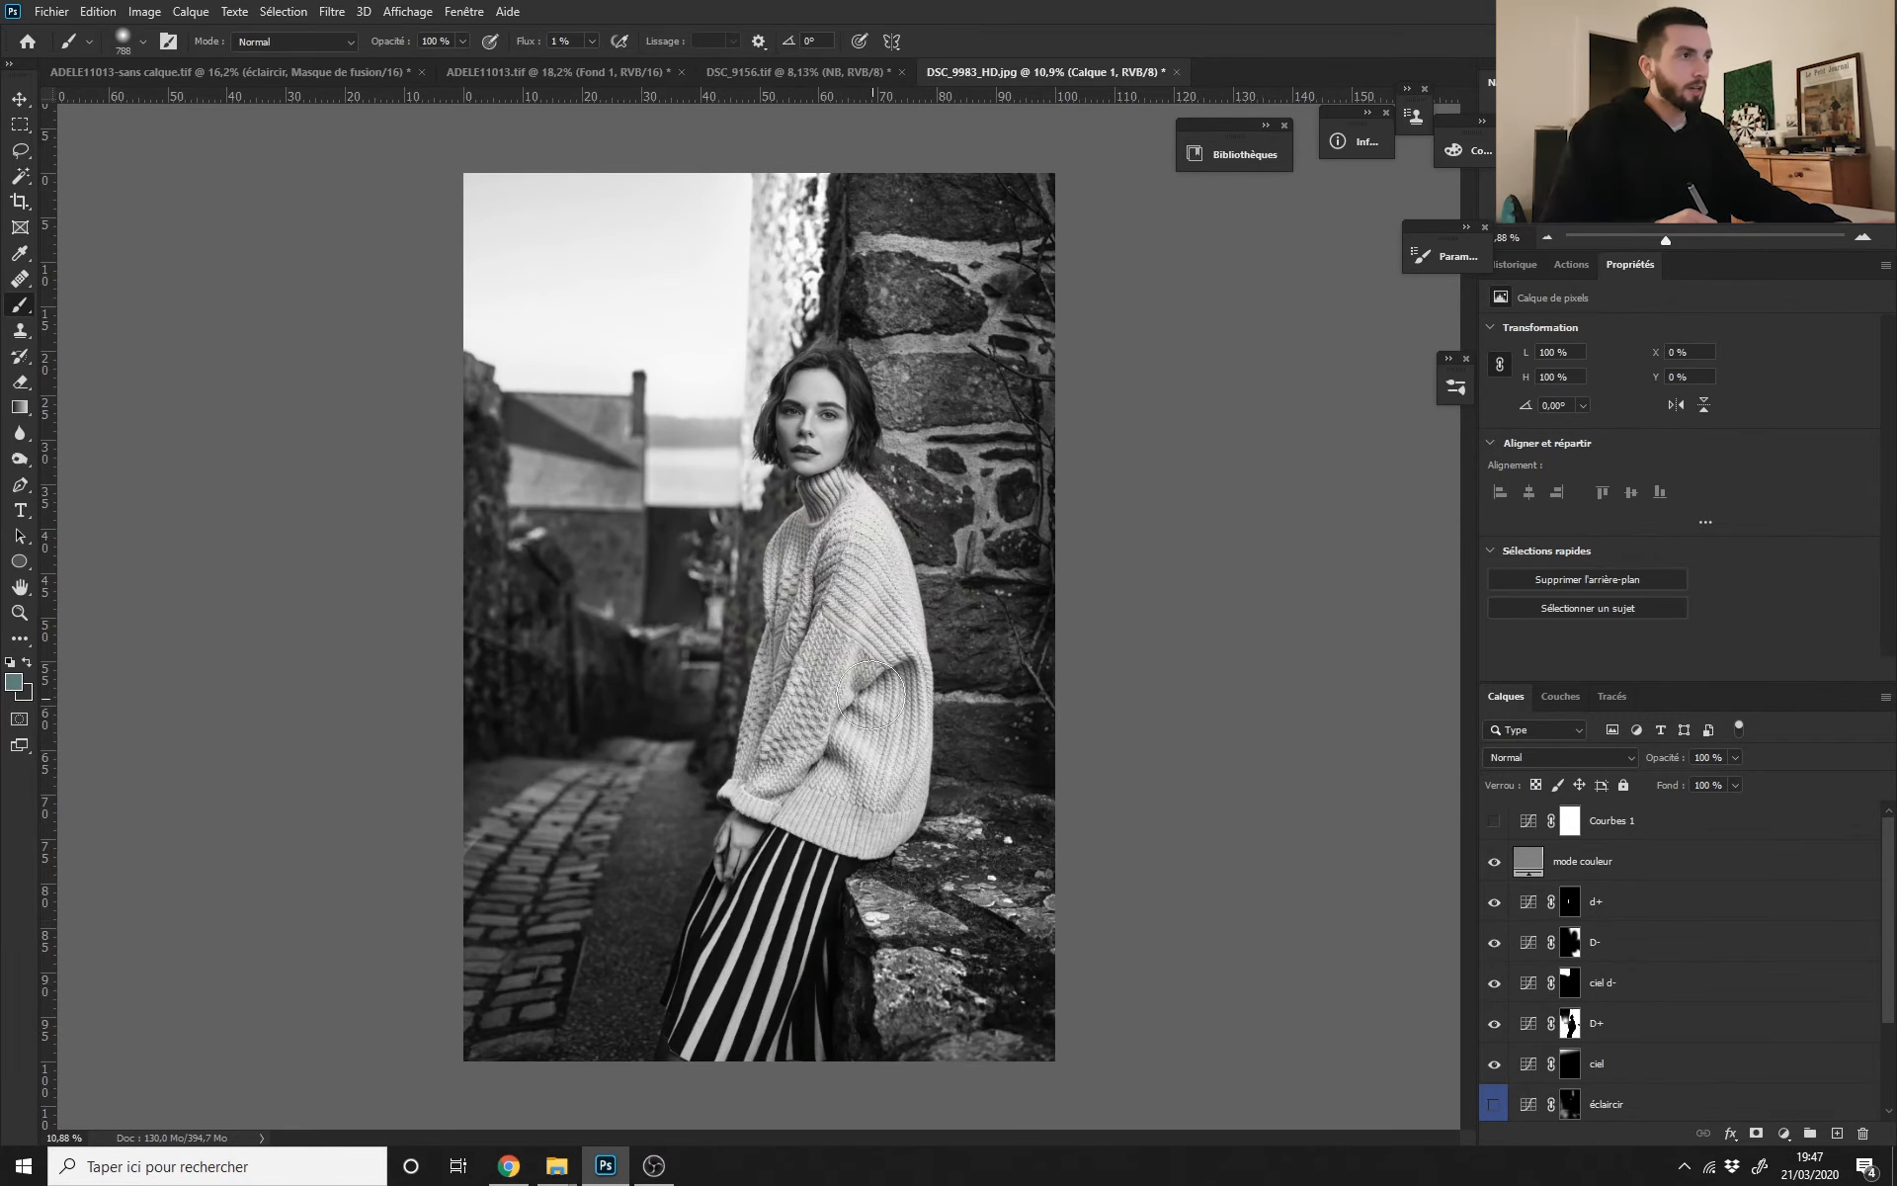
{"action": "scroll", "coordinate": [895, 667], "scroll_direction": "down", "scroll_amount": 2}
{"action": "scroll", "coordinate": [875, 717], "scroll_direction": "up", "scroll_amount": 2}
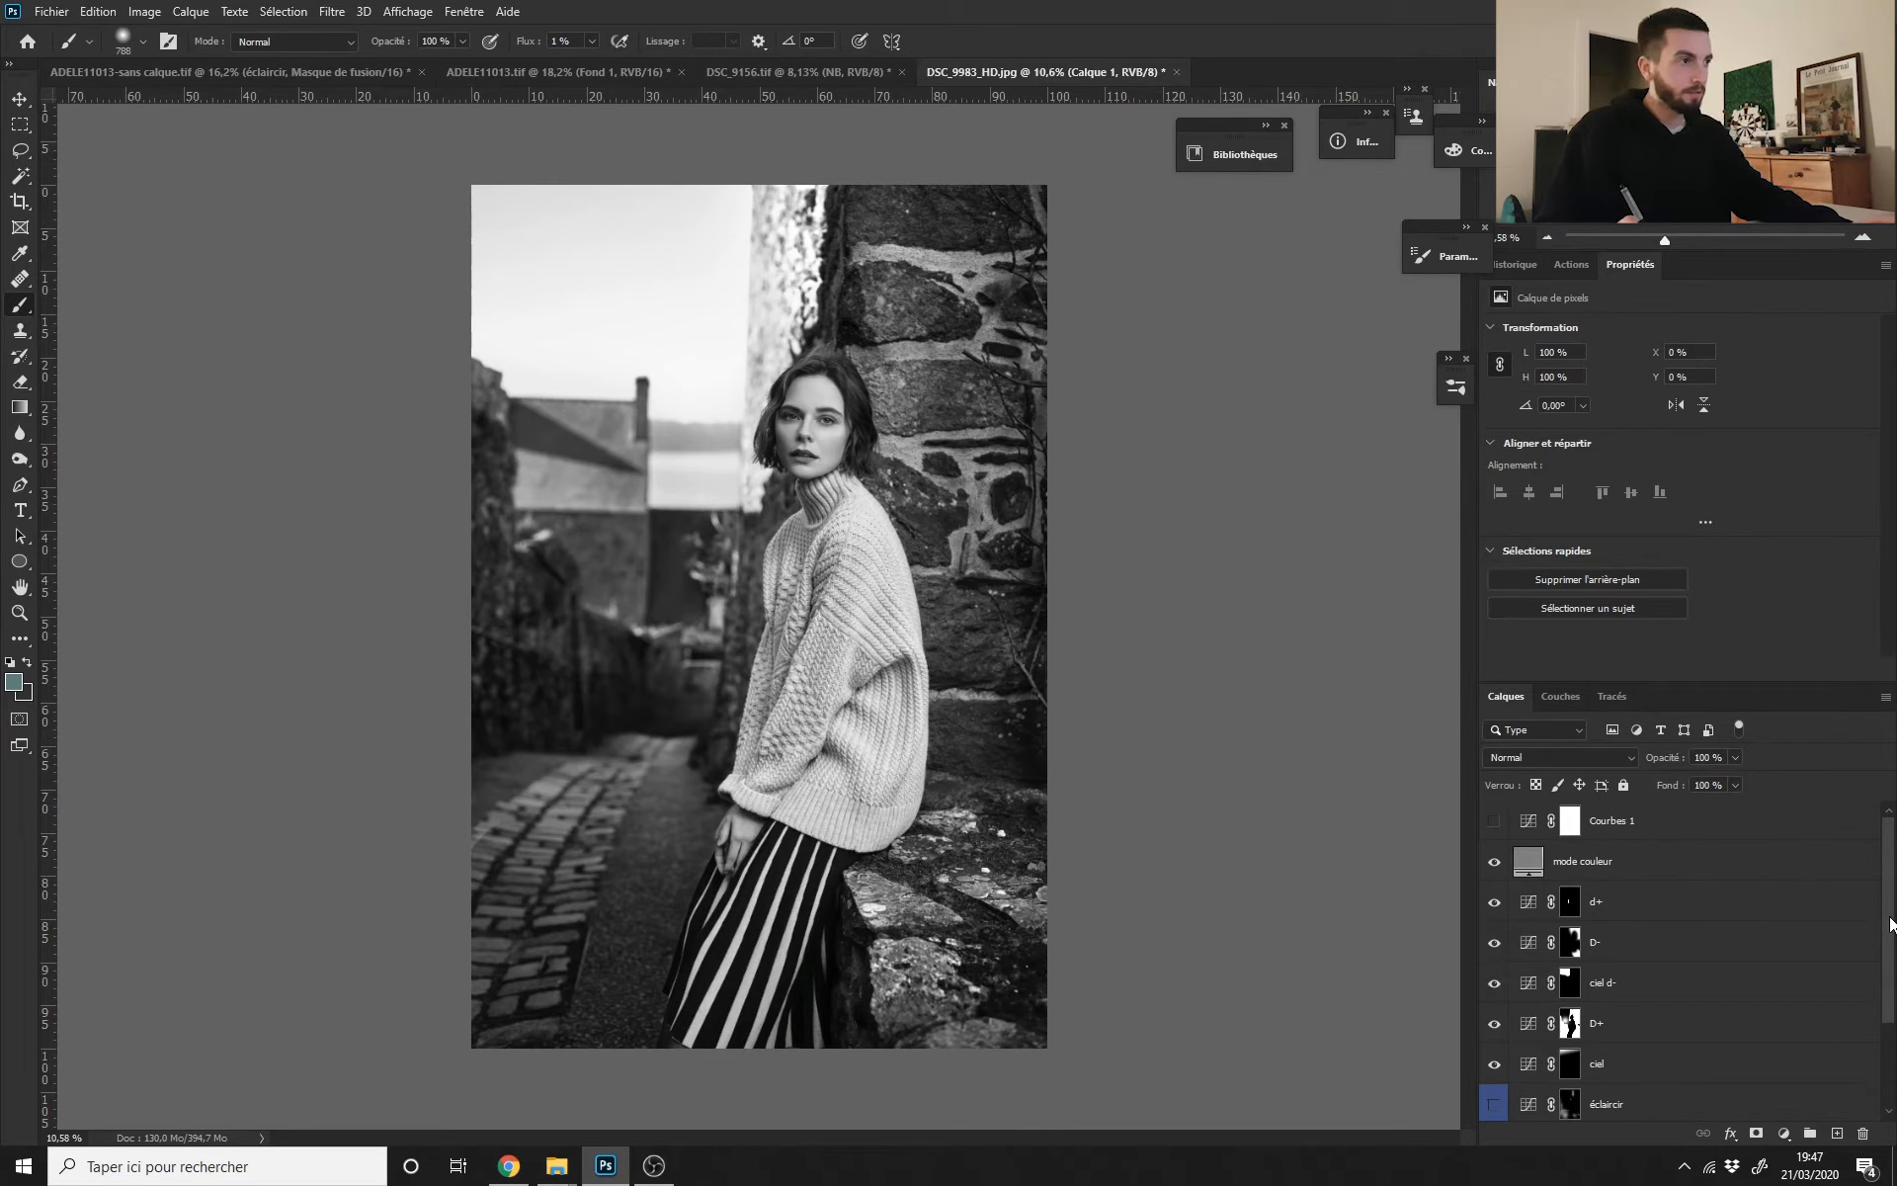
Step: Add a Teinte/Saturation adjustment layer directly above Calque 1
{"action": "left_click_drag", "start_coordinate": [1890, 919], "coordinate": [1888, 1004]}
{"action": "scroll", "coordinate": [931, 688], "scroll_direction": "down", "scroll_amount": 1}
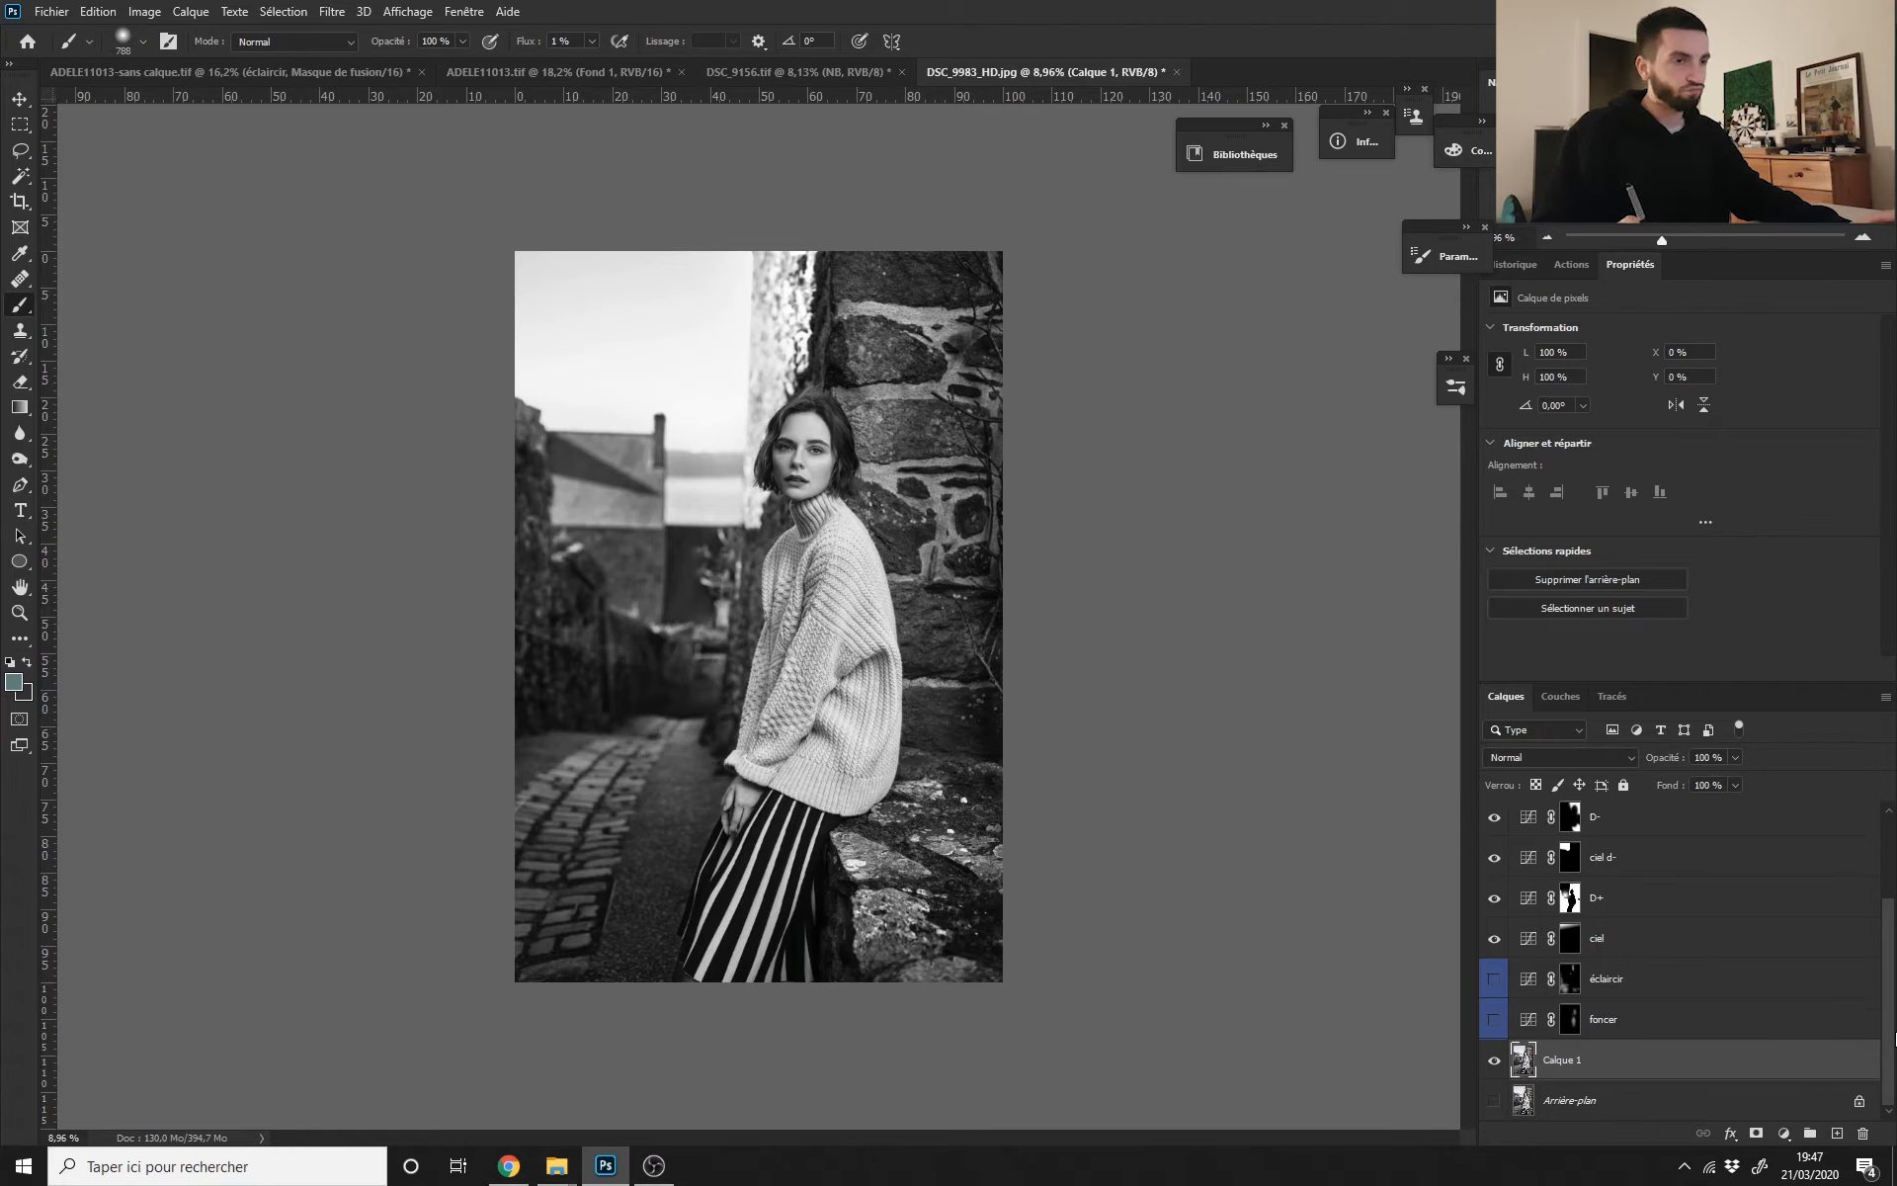
{"action": "left_click", "coordinate": [1783, 1135]}
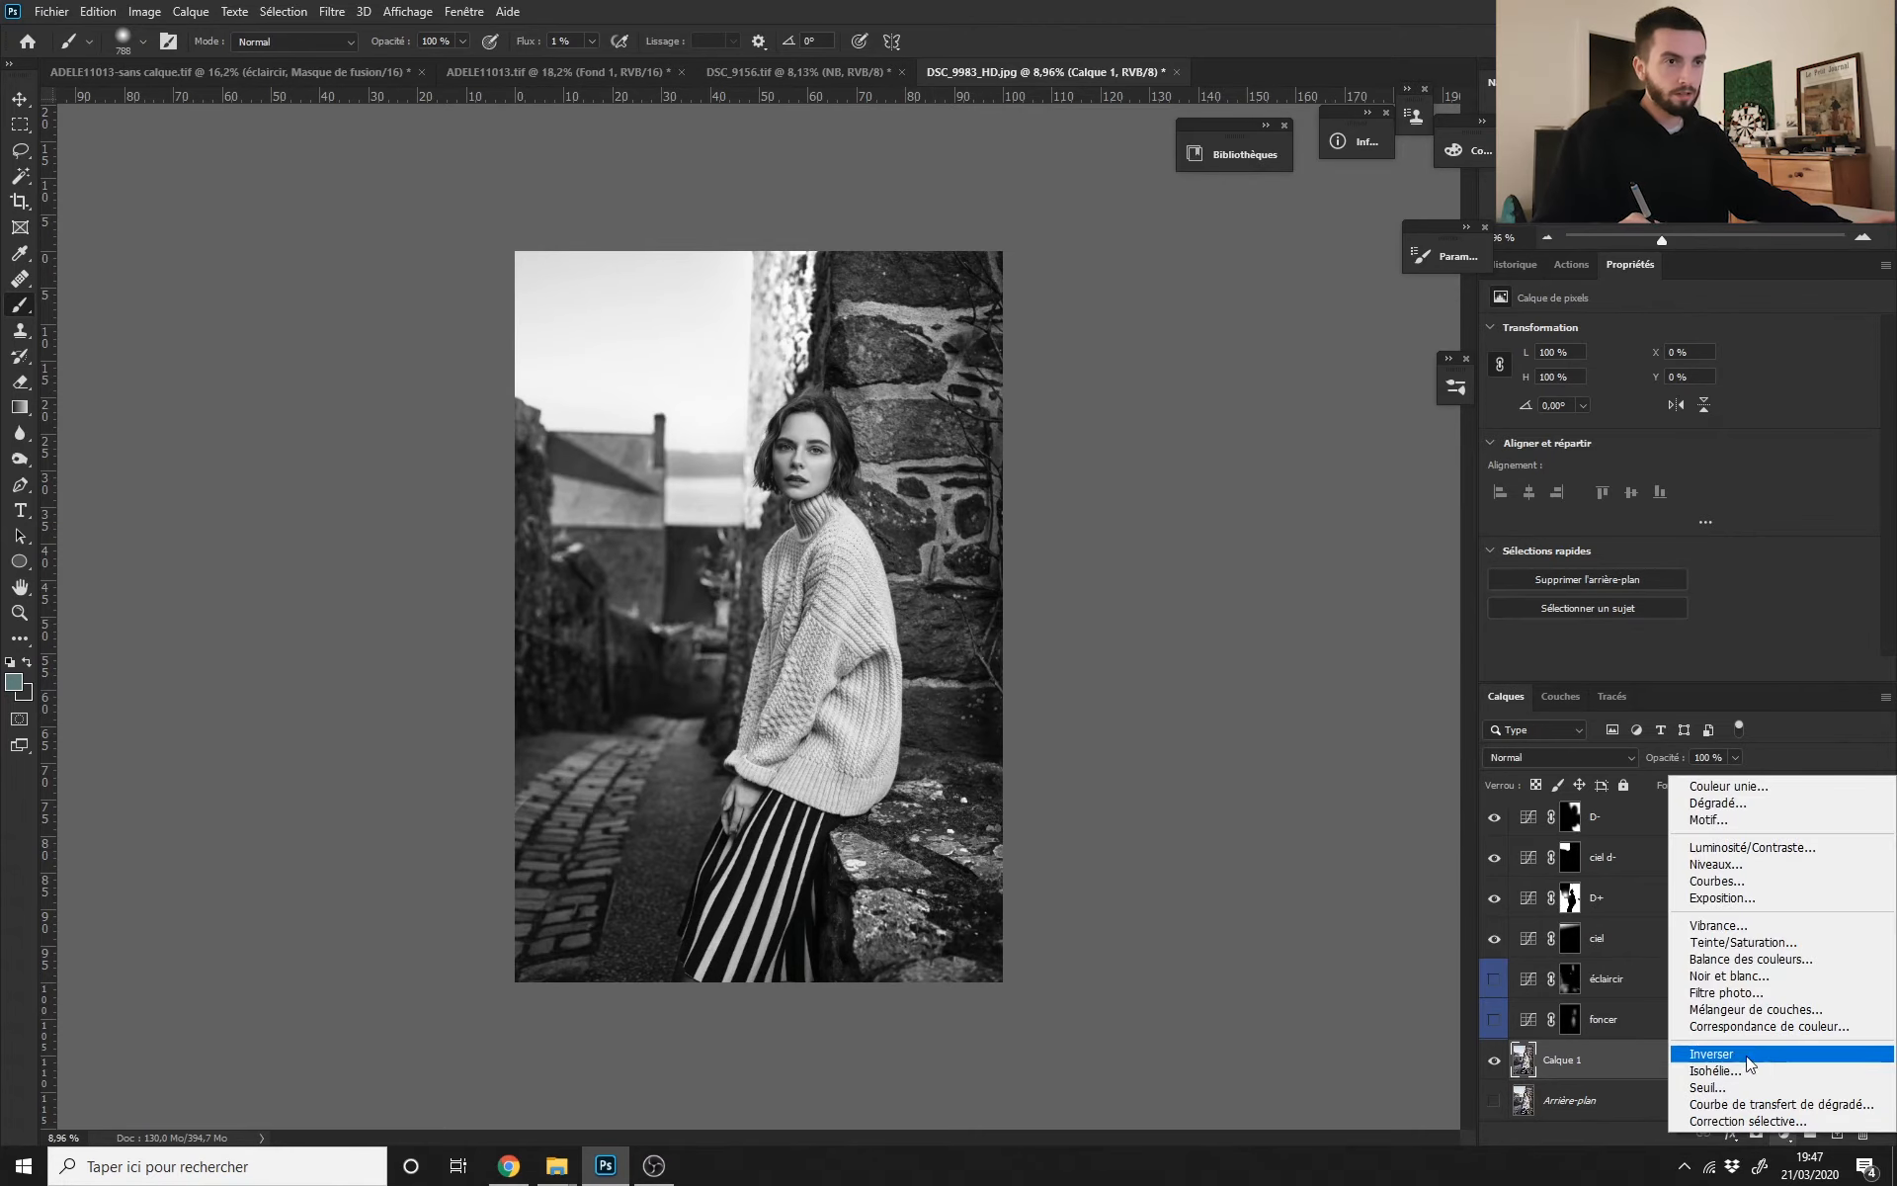
{"action": "left_click", "coordinate": [1714, 944]}
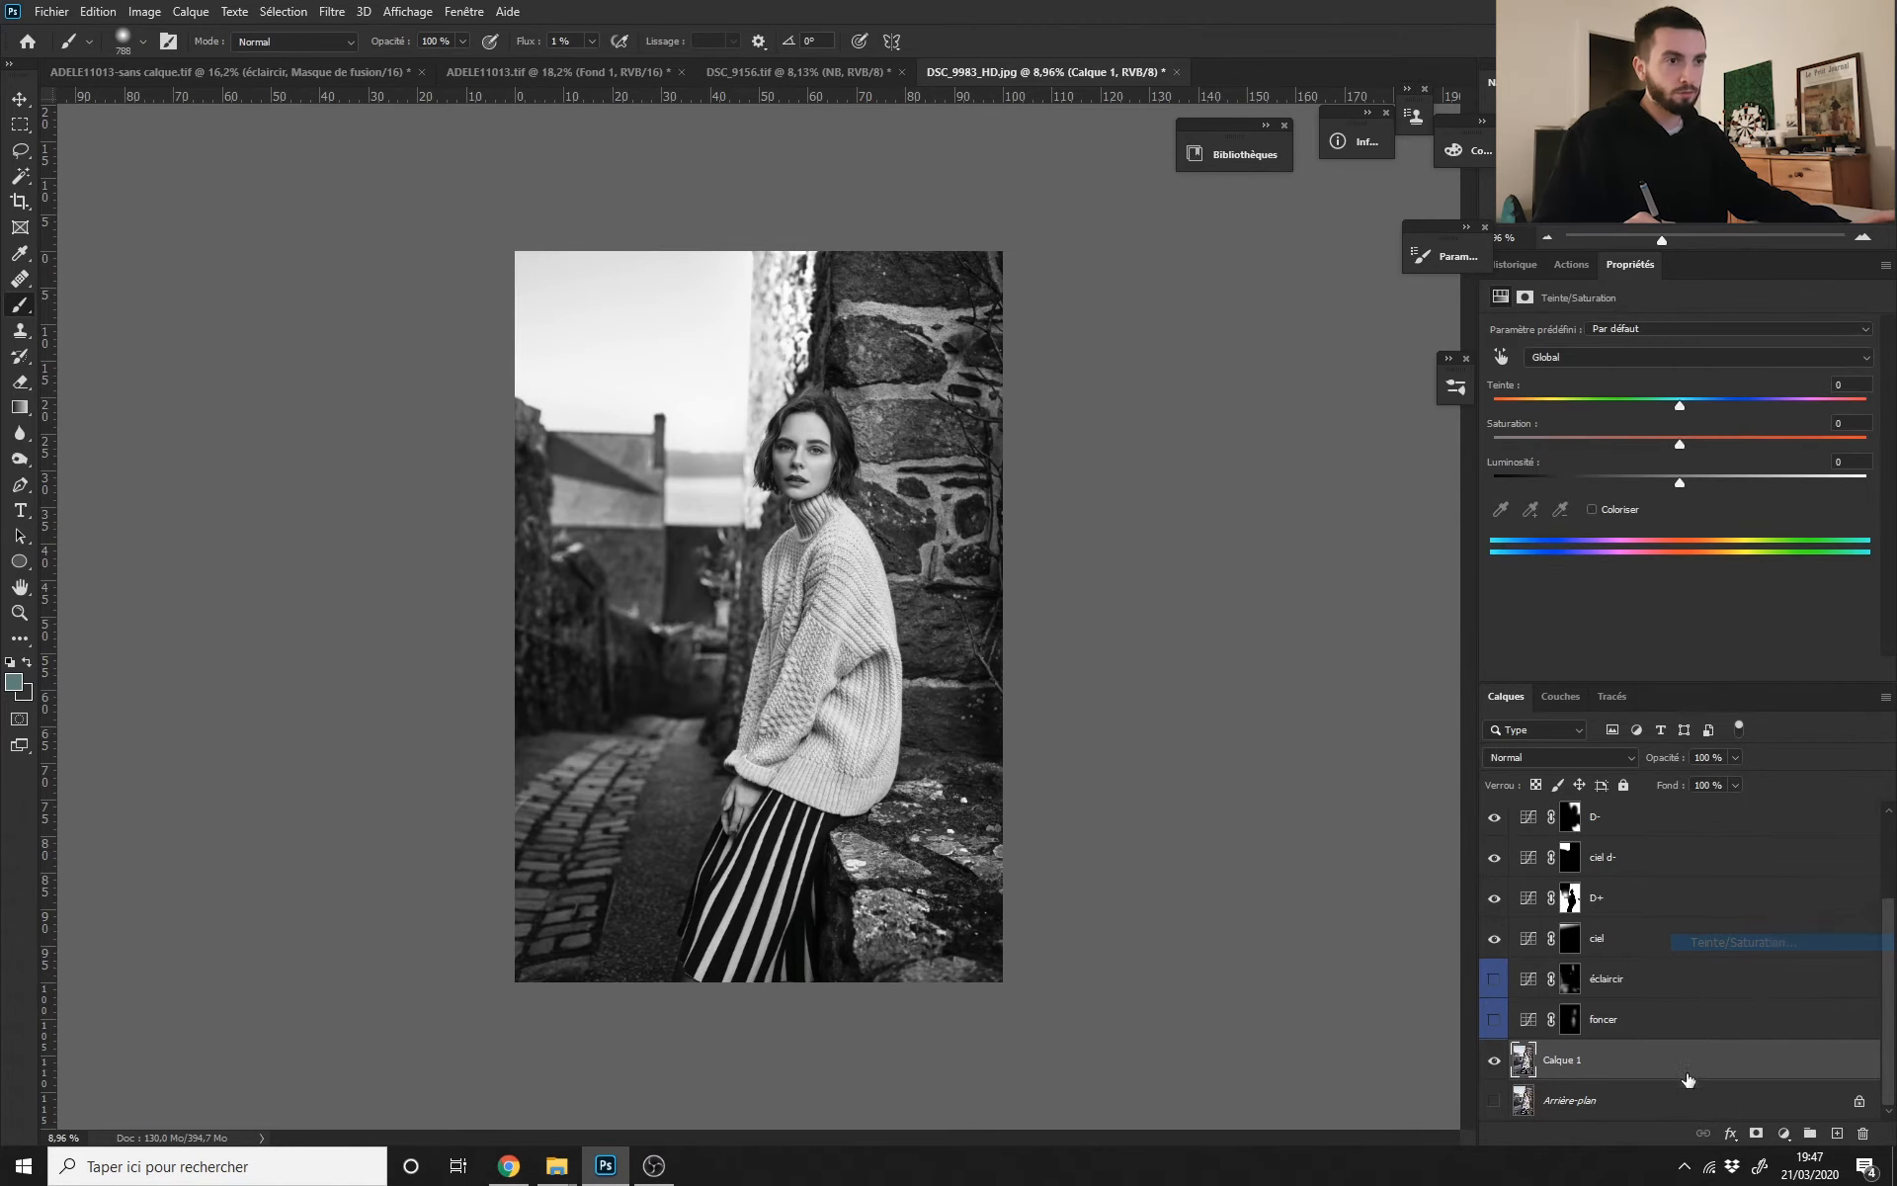
Step: Group all the layers from foncer up to mode couleur
{"action": "left_click", "coordinate": [1646, 1032]}
{"action": "scroll", "coordinate": [1890, 930], "scroll_direction": "up", "scroll_amount": 2}
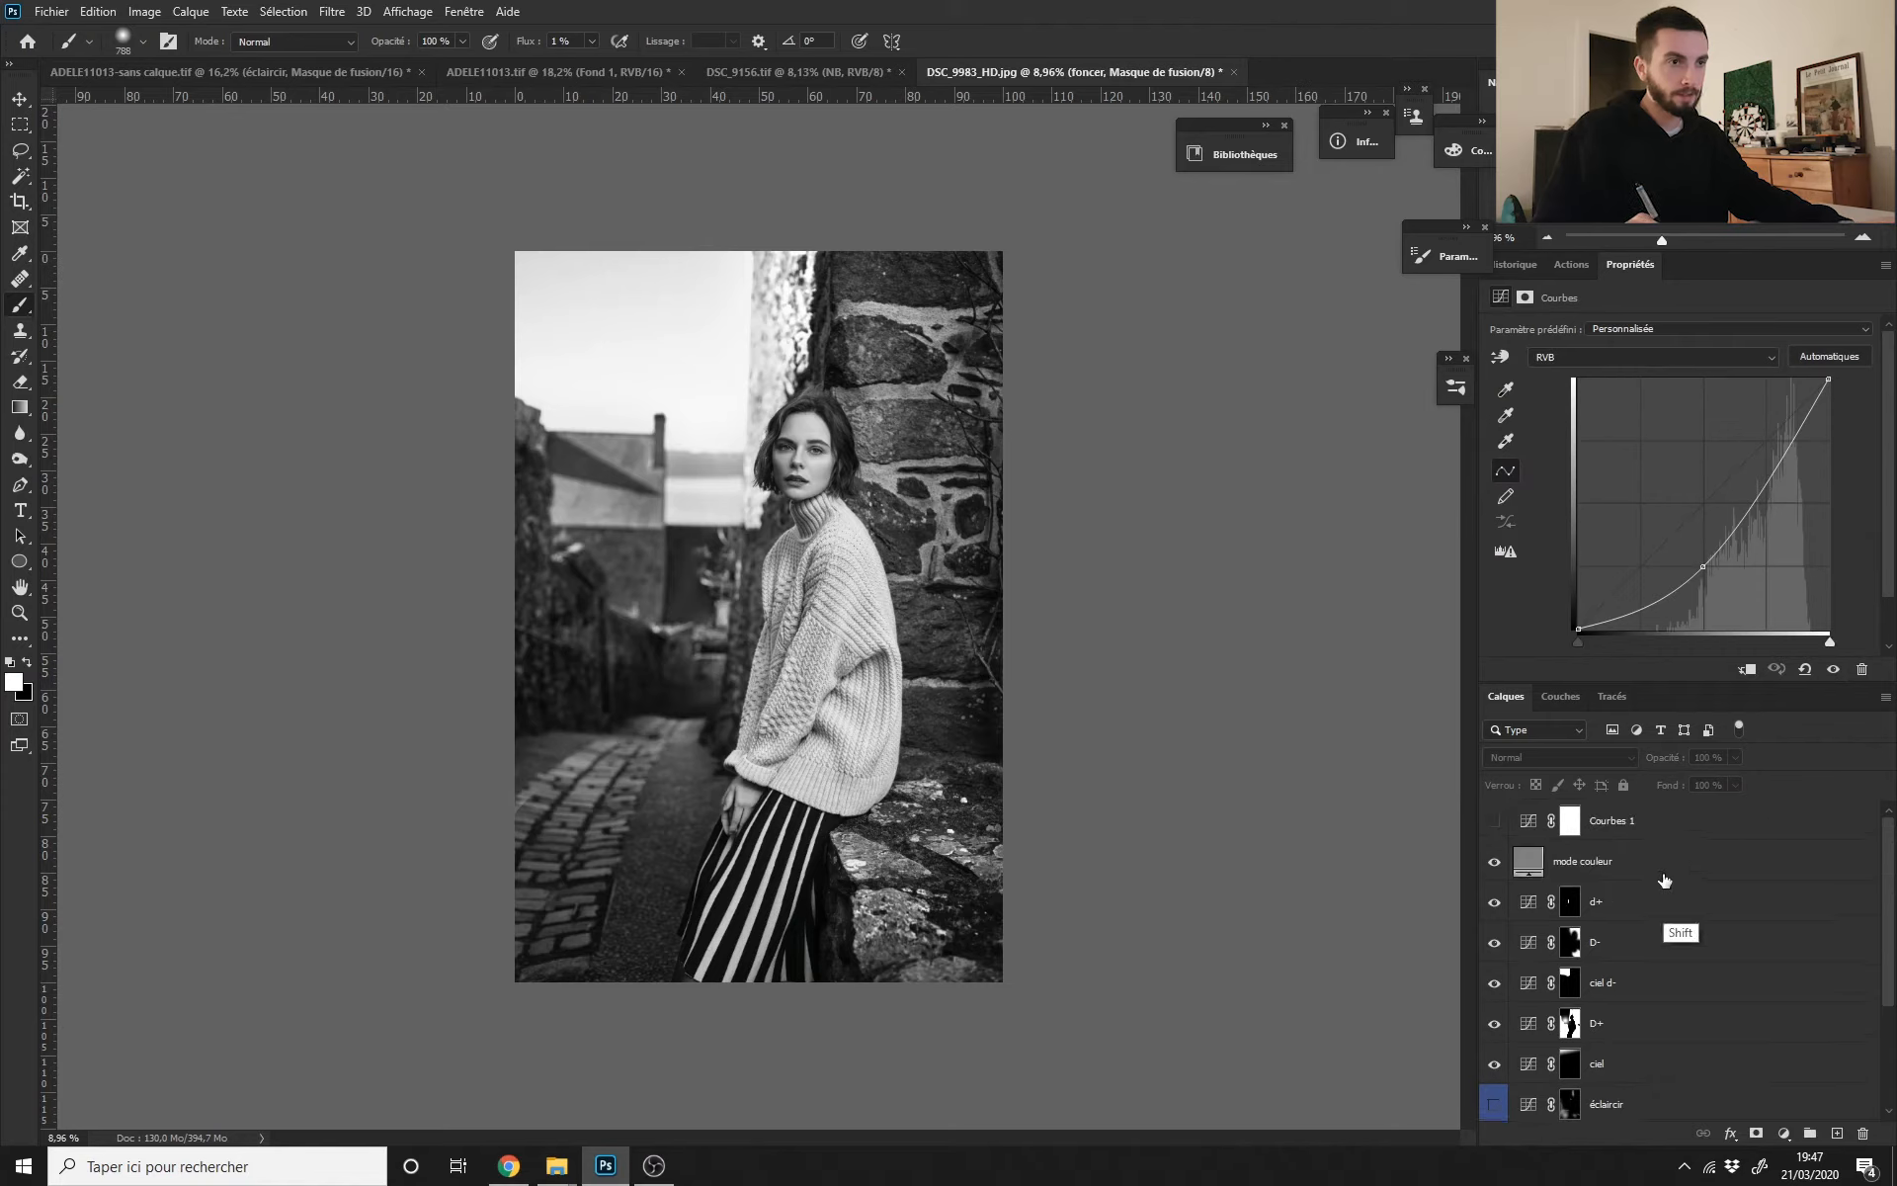
{"action": "left_click", "coordinate": [1661, 879], "text": "shift"}
{"action": "key", "text": "ctrl+g"}
Step: Select the Teinte/Saturation layer and set its saturation to -100
{"action": "left_click", "coordinate": [1522, 897]}
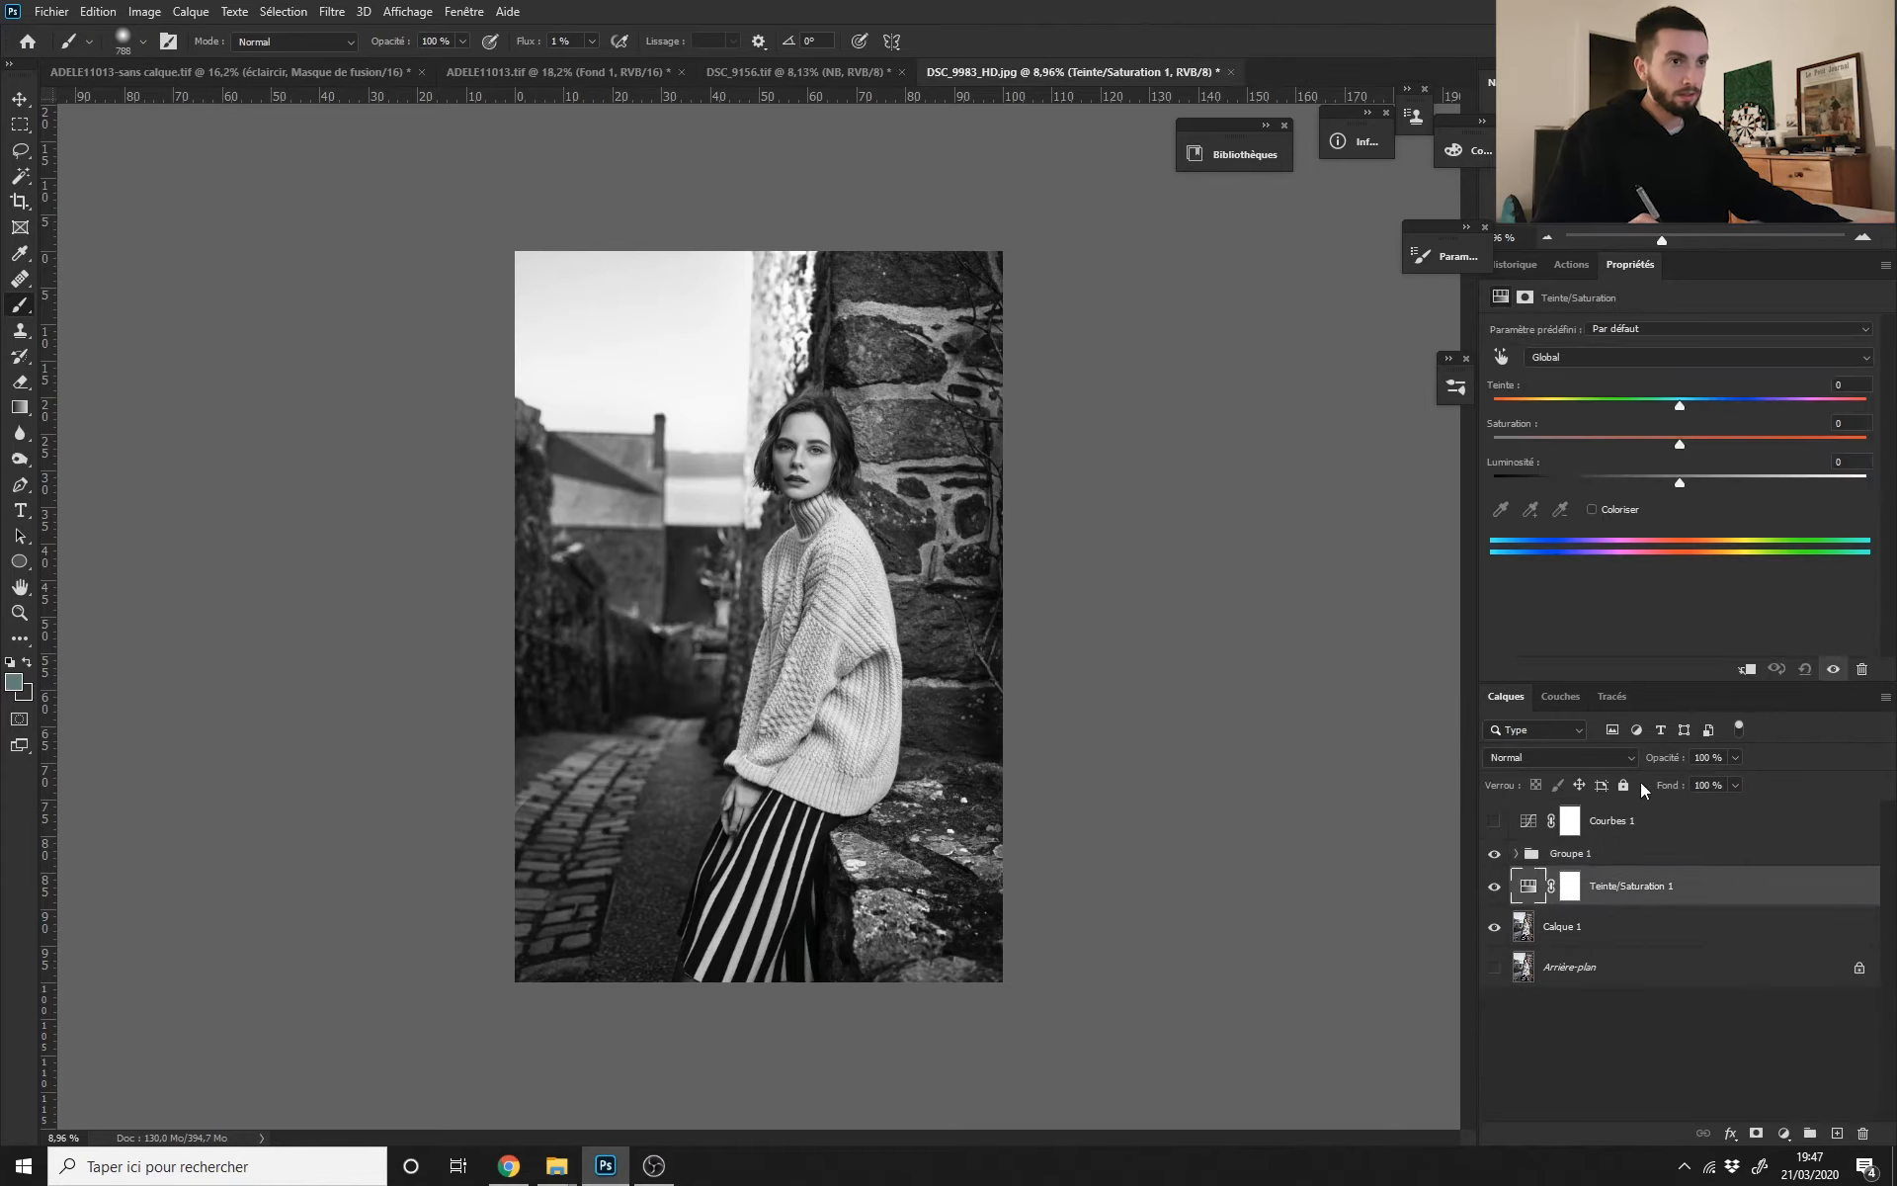
{"action": "left_click_drag", "start_coordinate": [1669, 765], "coordinate": [1746, 763]}
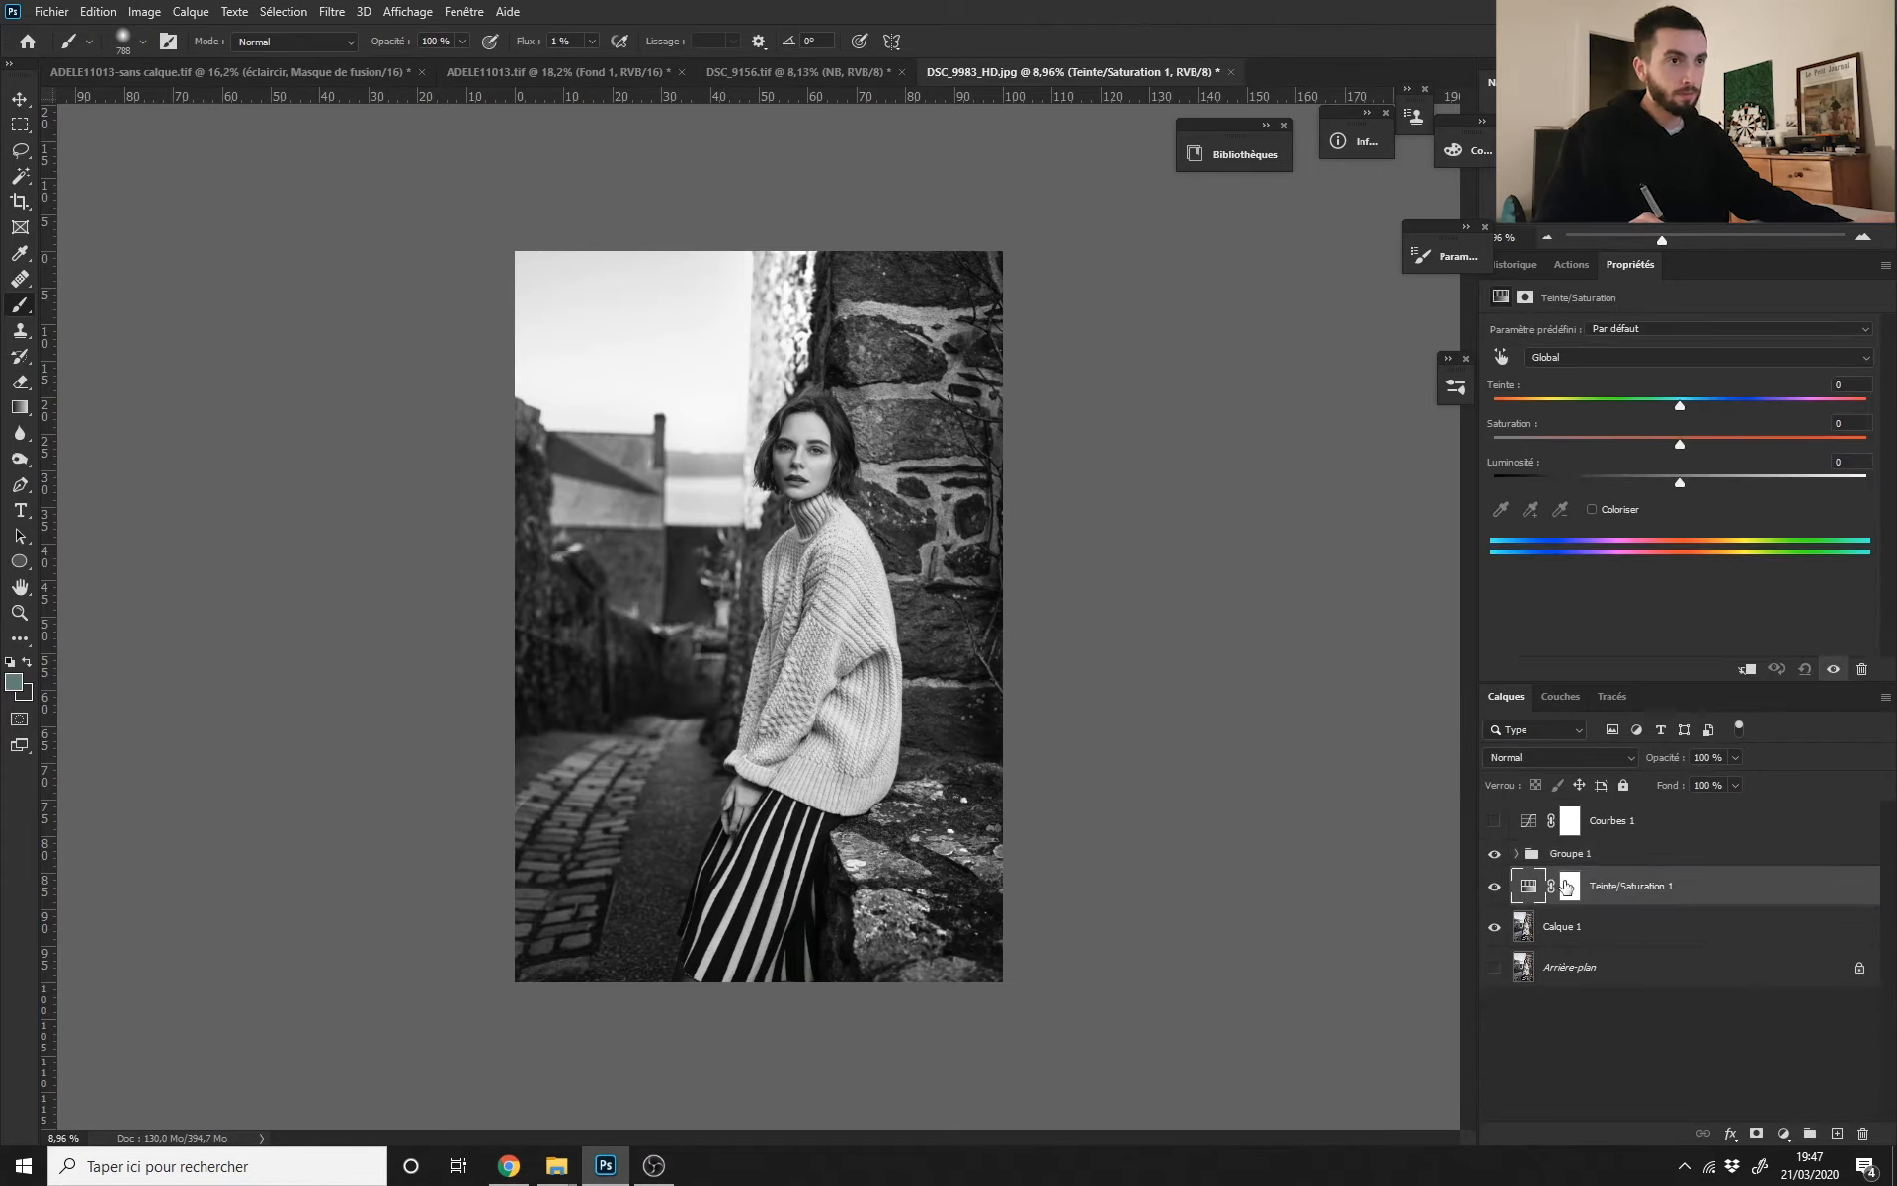
{"action": "left_click_drag", "start_coordinate": [1679, 445], "coordinate": [1493, 445]}
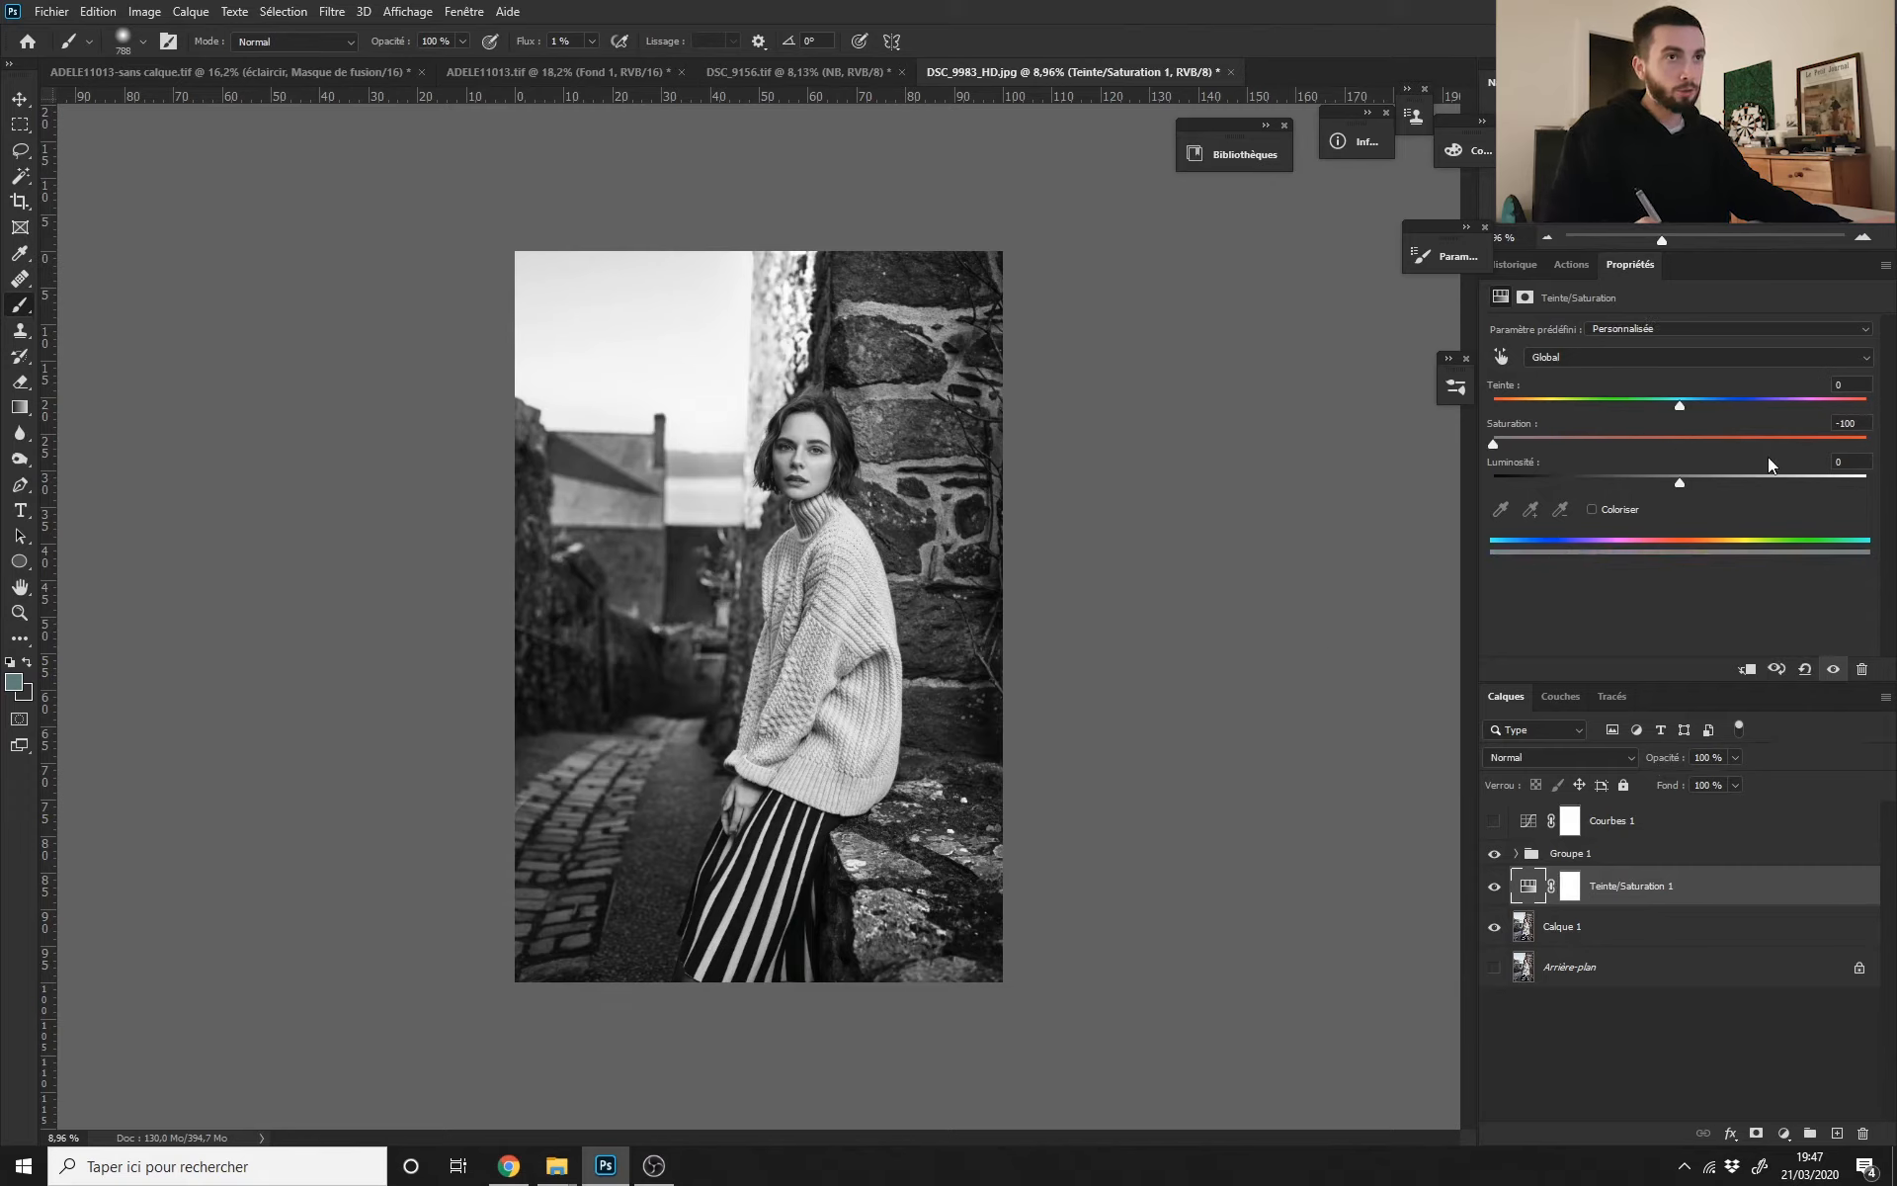
Step: Rename the group of dodge and burn layers as NB
{"action": "left_click", "coordinate": [1640, 852]}
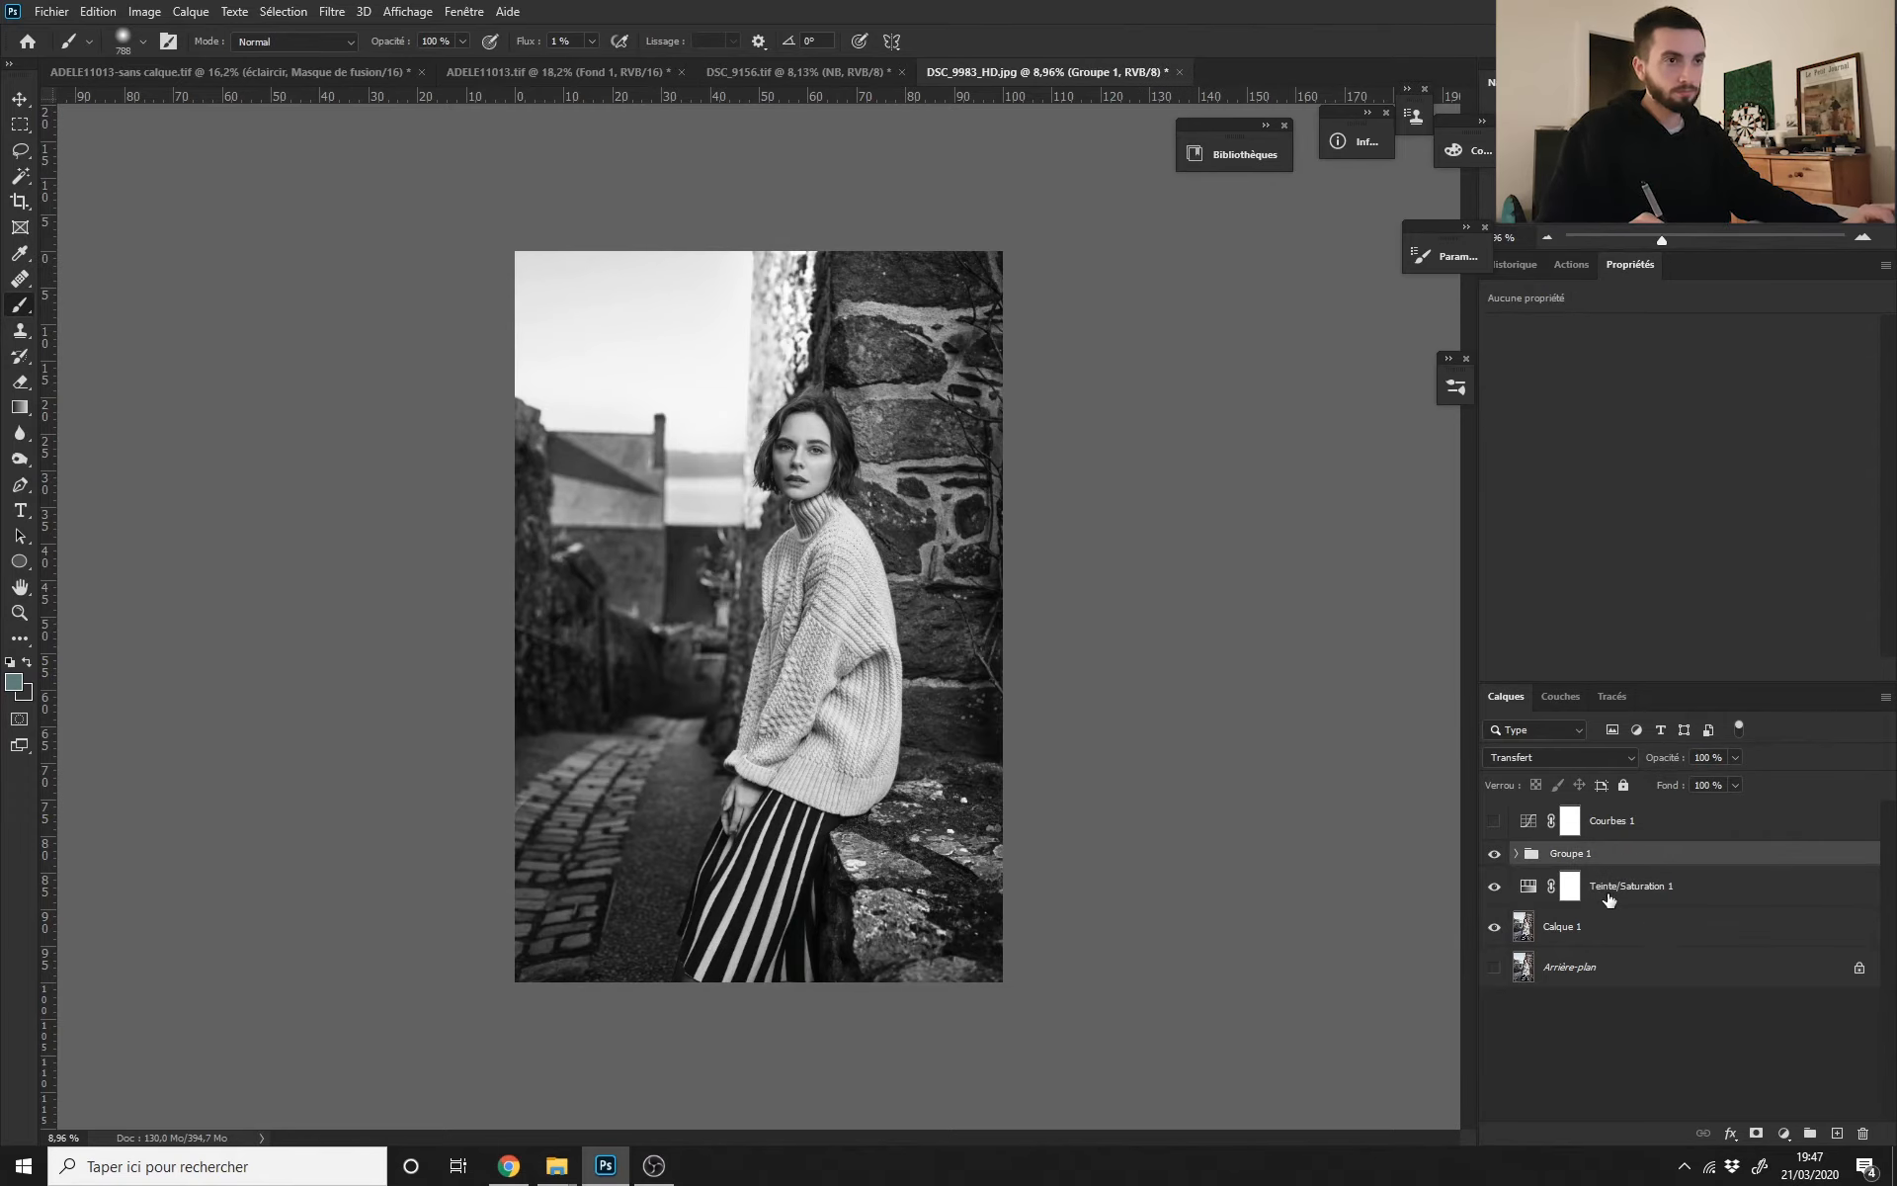
{"action": "double_click", "coordinate": [1572, 852]}
{"action": "type", "text": "N"}
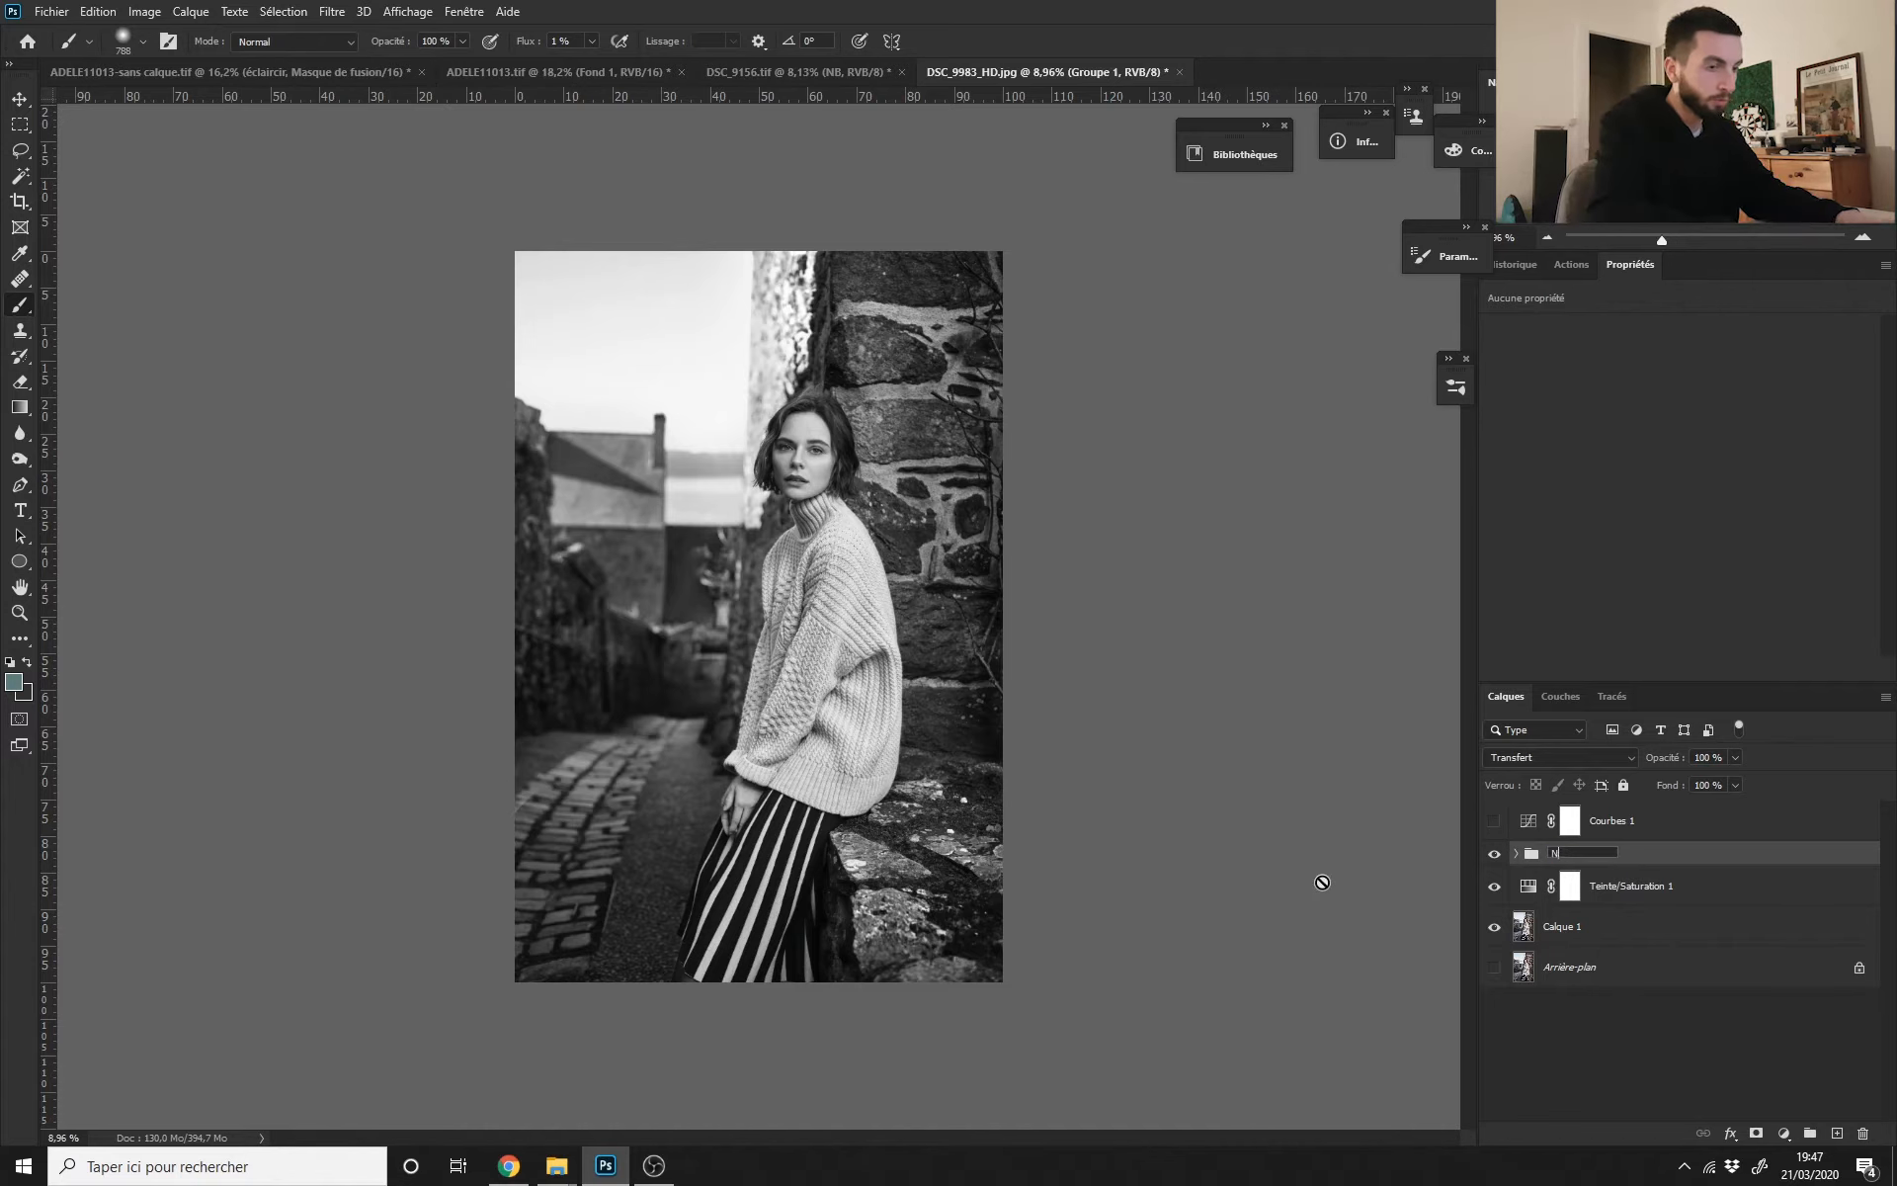
{"action": "type", "text": "B"}
{"action": "key", "text": "Return"}
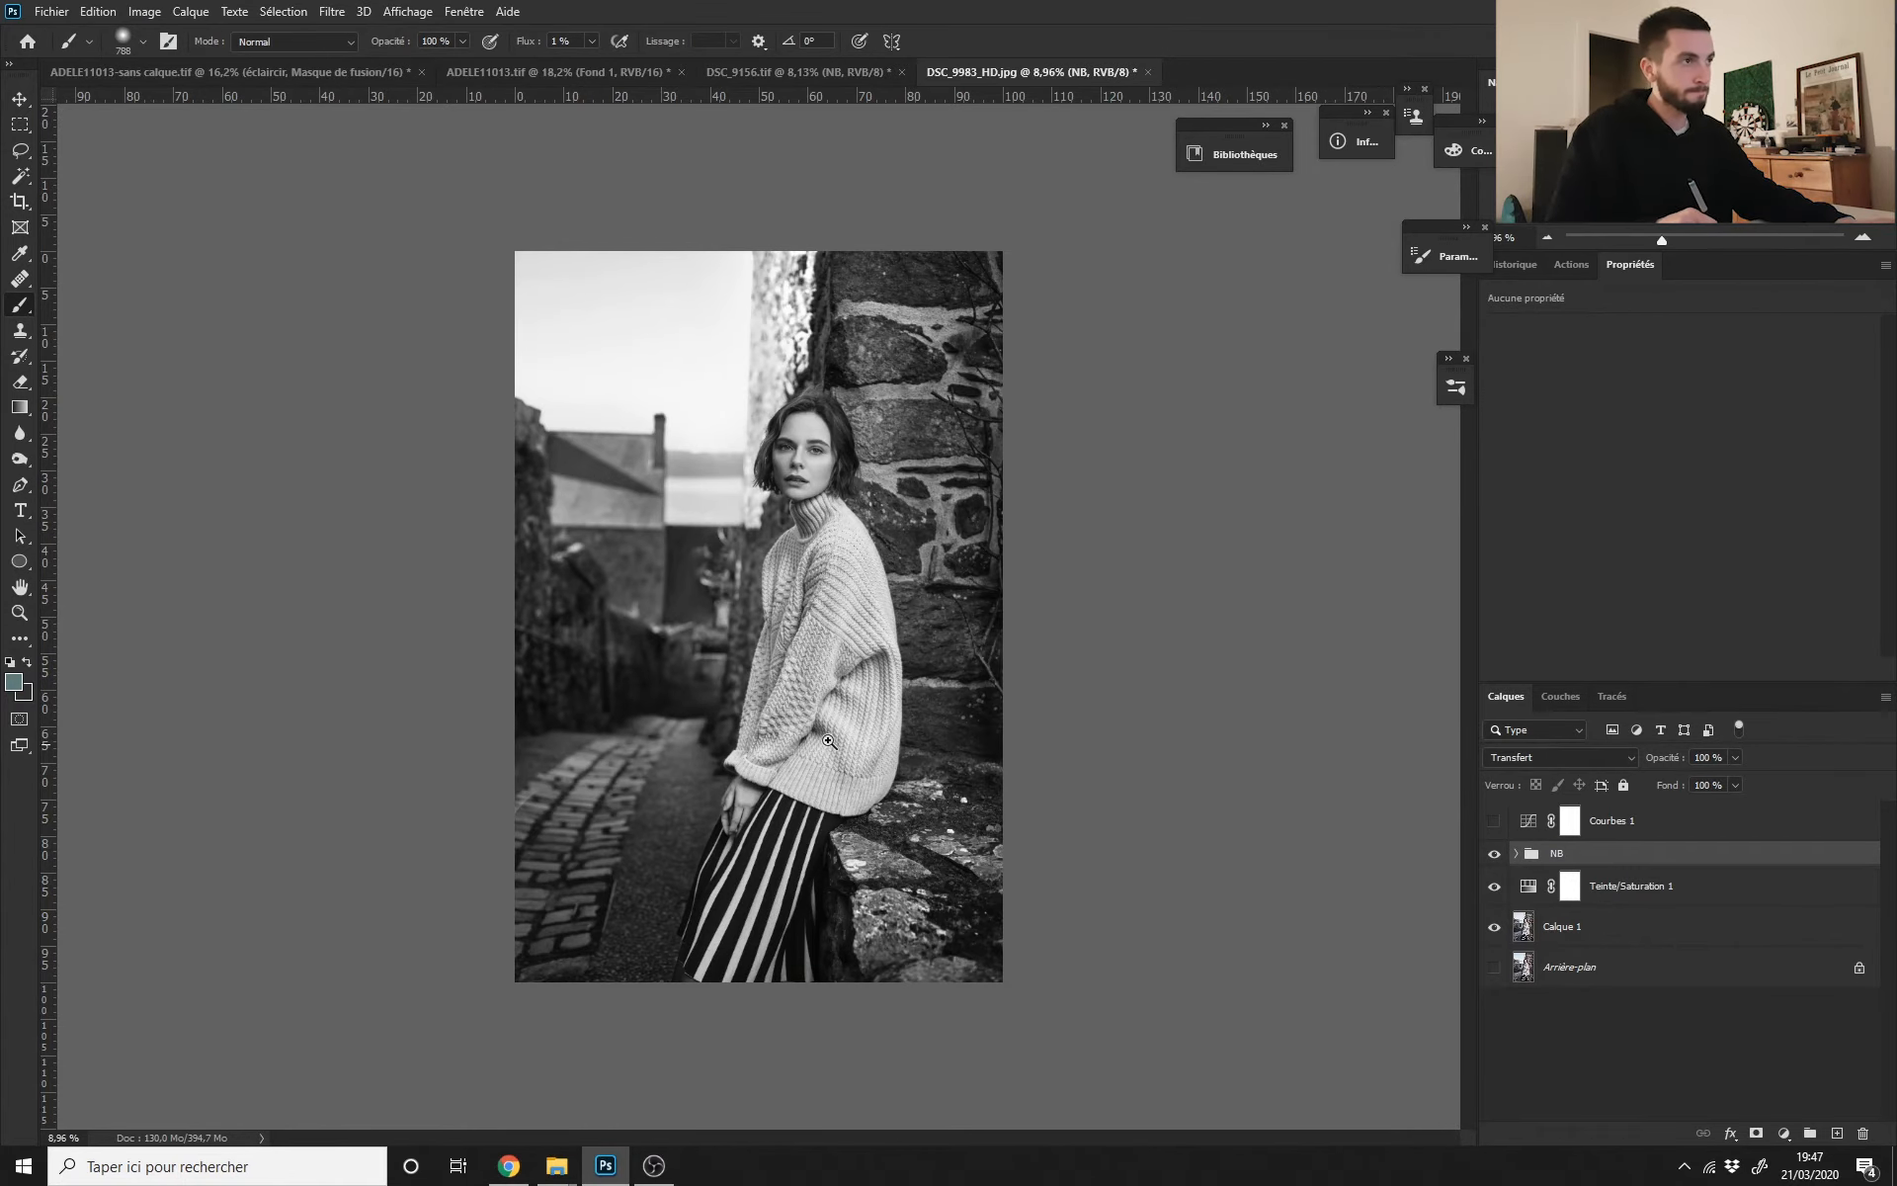
Step: Compare the photo with the Teinte/Saturation layer shown and hidden, leaving the layer hidden
{"action": "left_click_drag", "start_coordinate": [828, 741], "coordinate": [858, 739]}
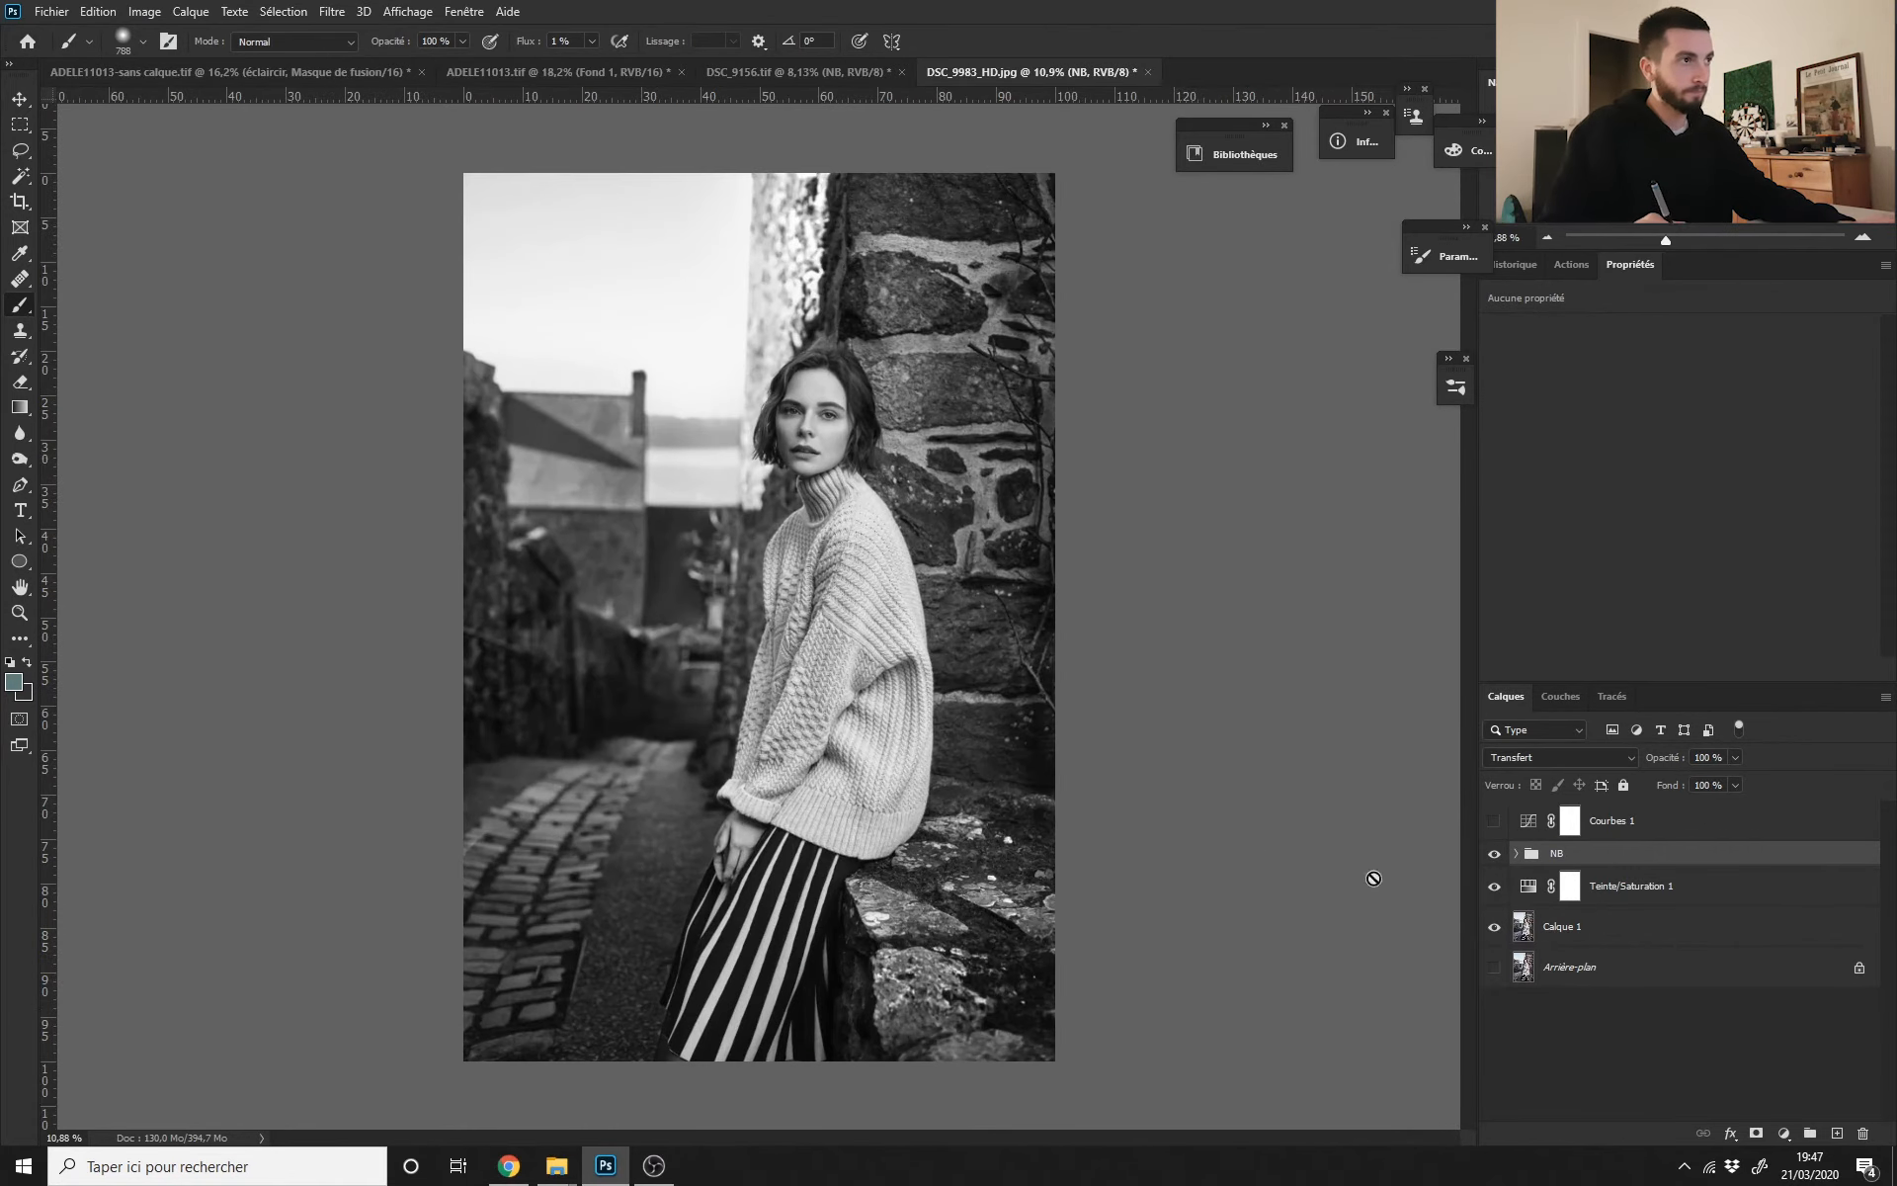
{"action": "left_click", "coordinate": [1494, 888]}
{"action": "left_click", "coordinate": [1494, 889]}
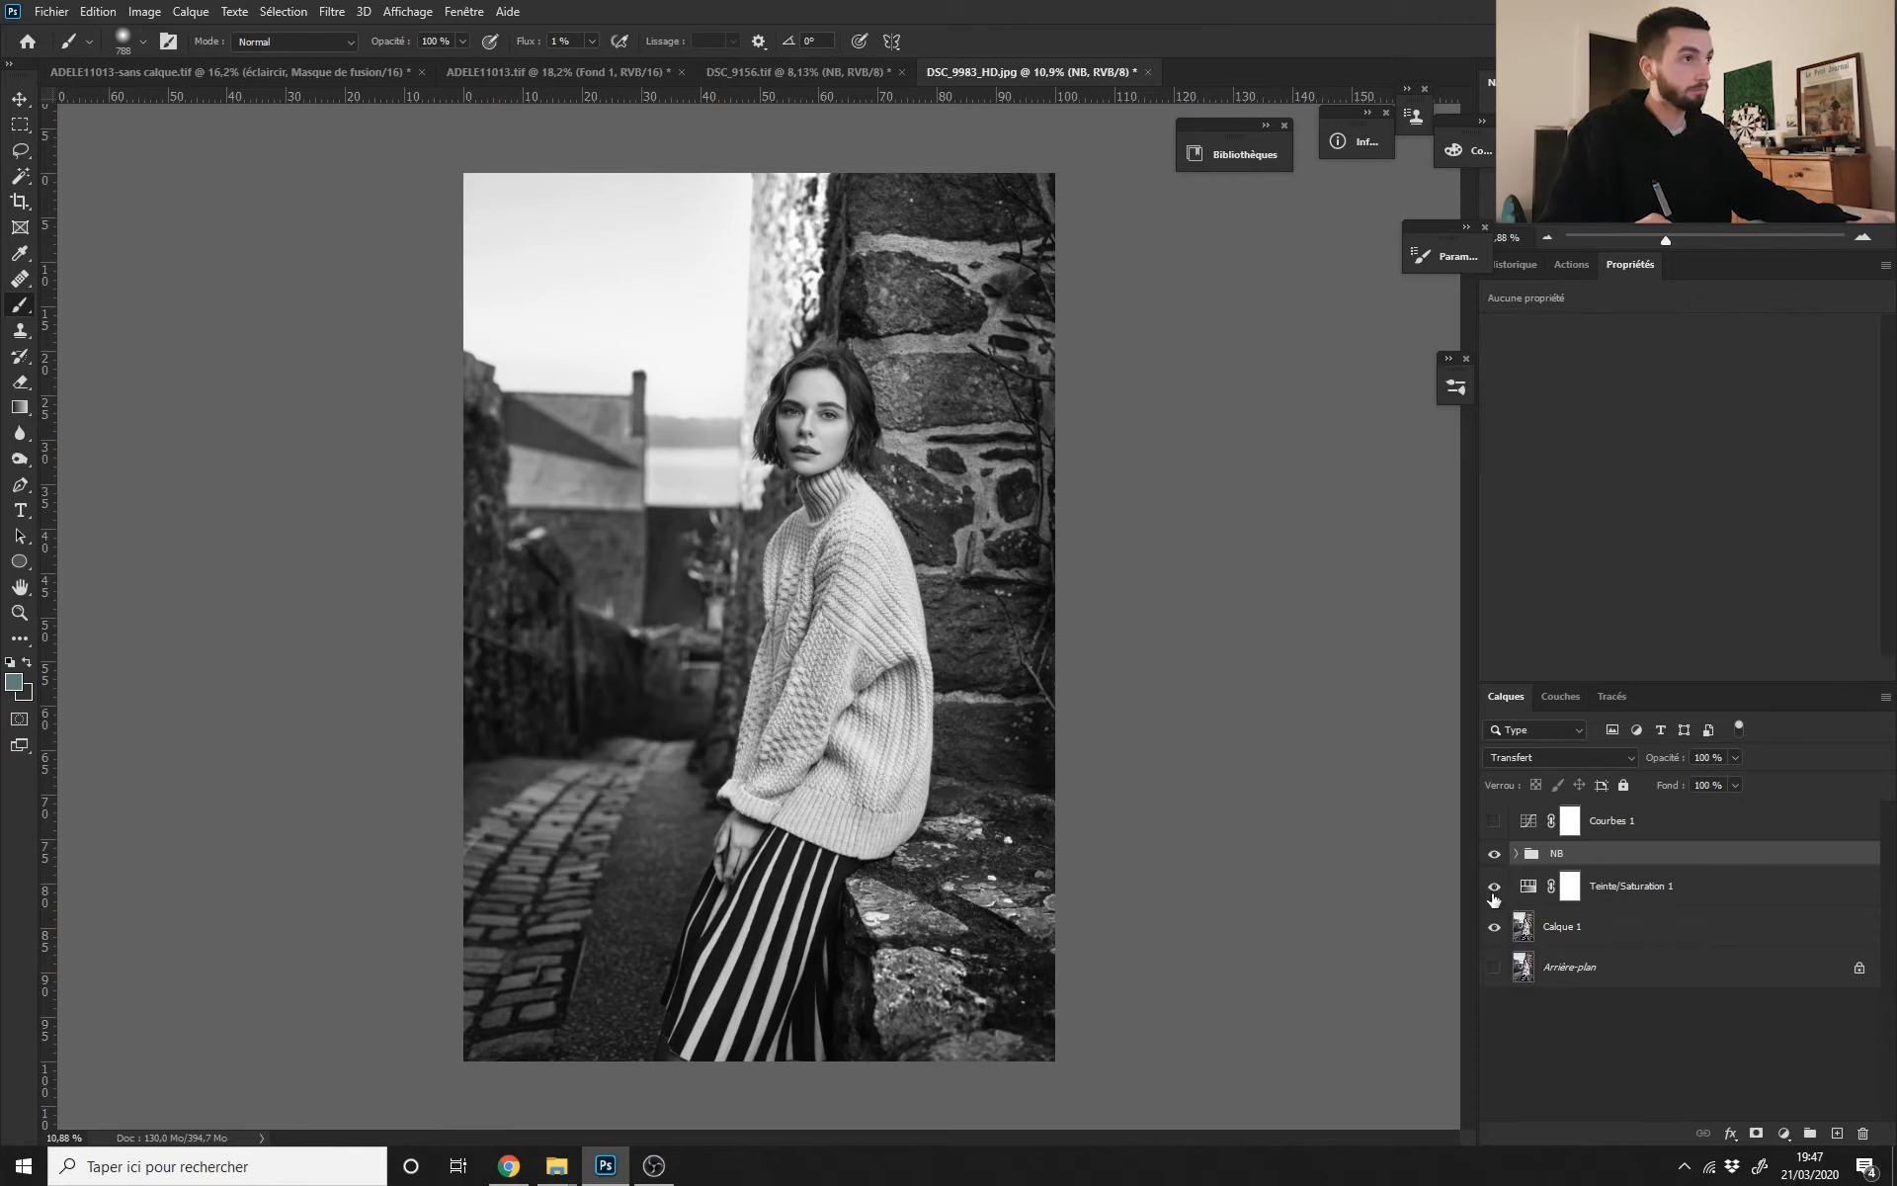
{"action": "left_click", "coordinate": [1496, 889]}
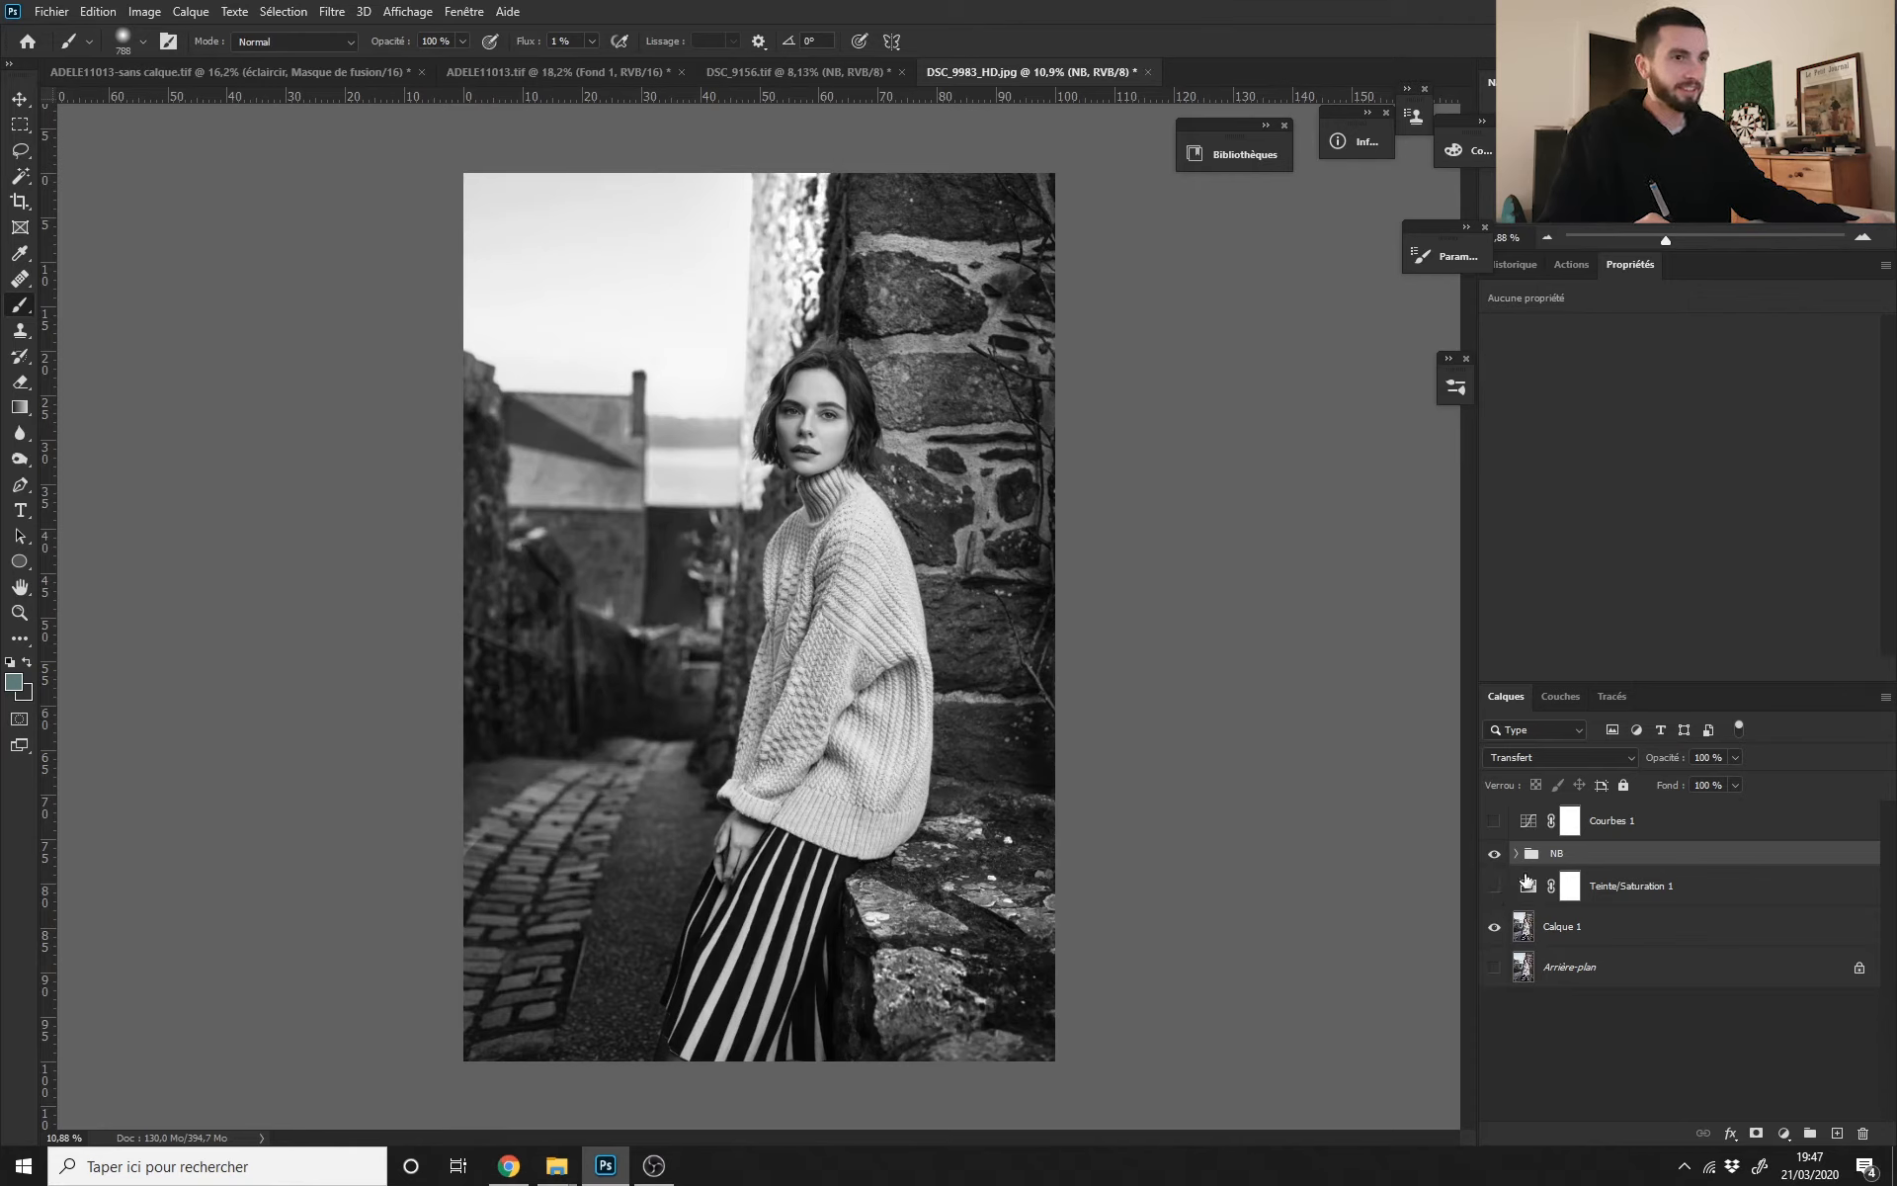
Step: Expand the NB group, look through its layers, and collapse it again
{"action": "left_click", "coordinate": [1516, 852]}
{"action": "left_click_drag", "start_coordinate": [1889, 927], "coordinate": [1880, 975]}
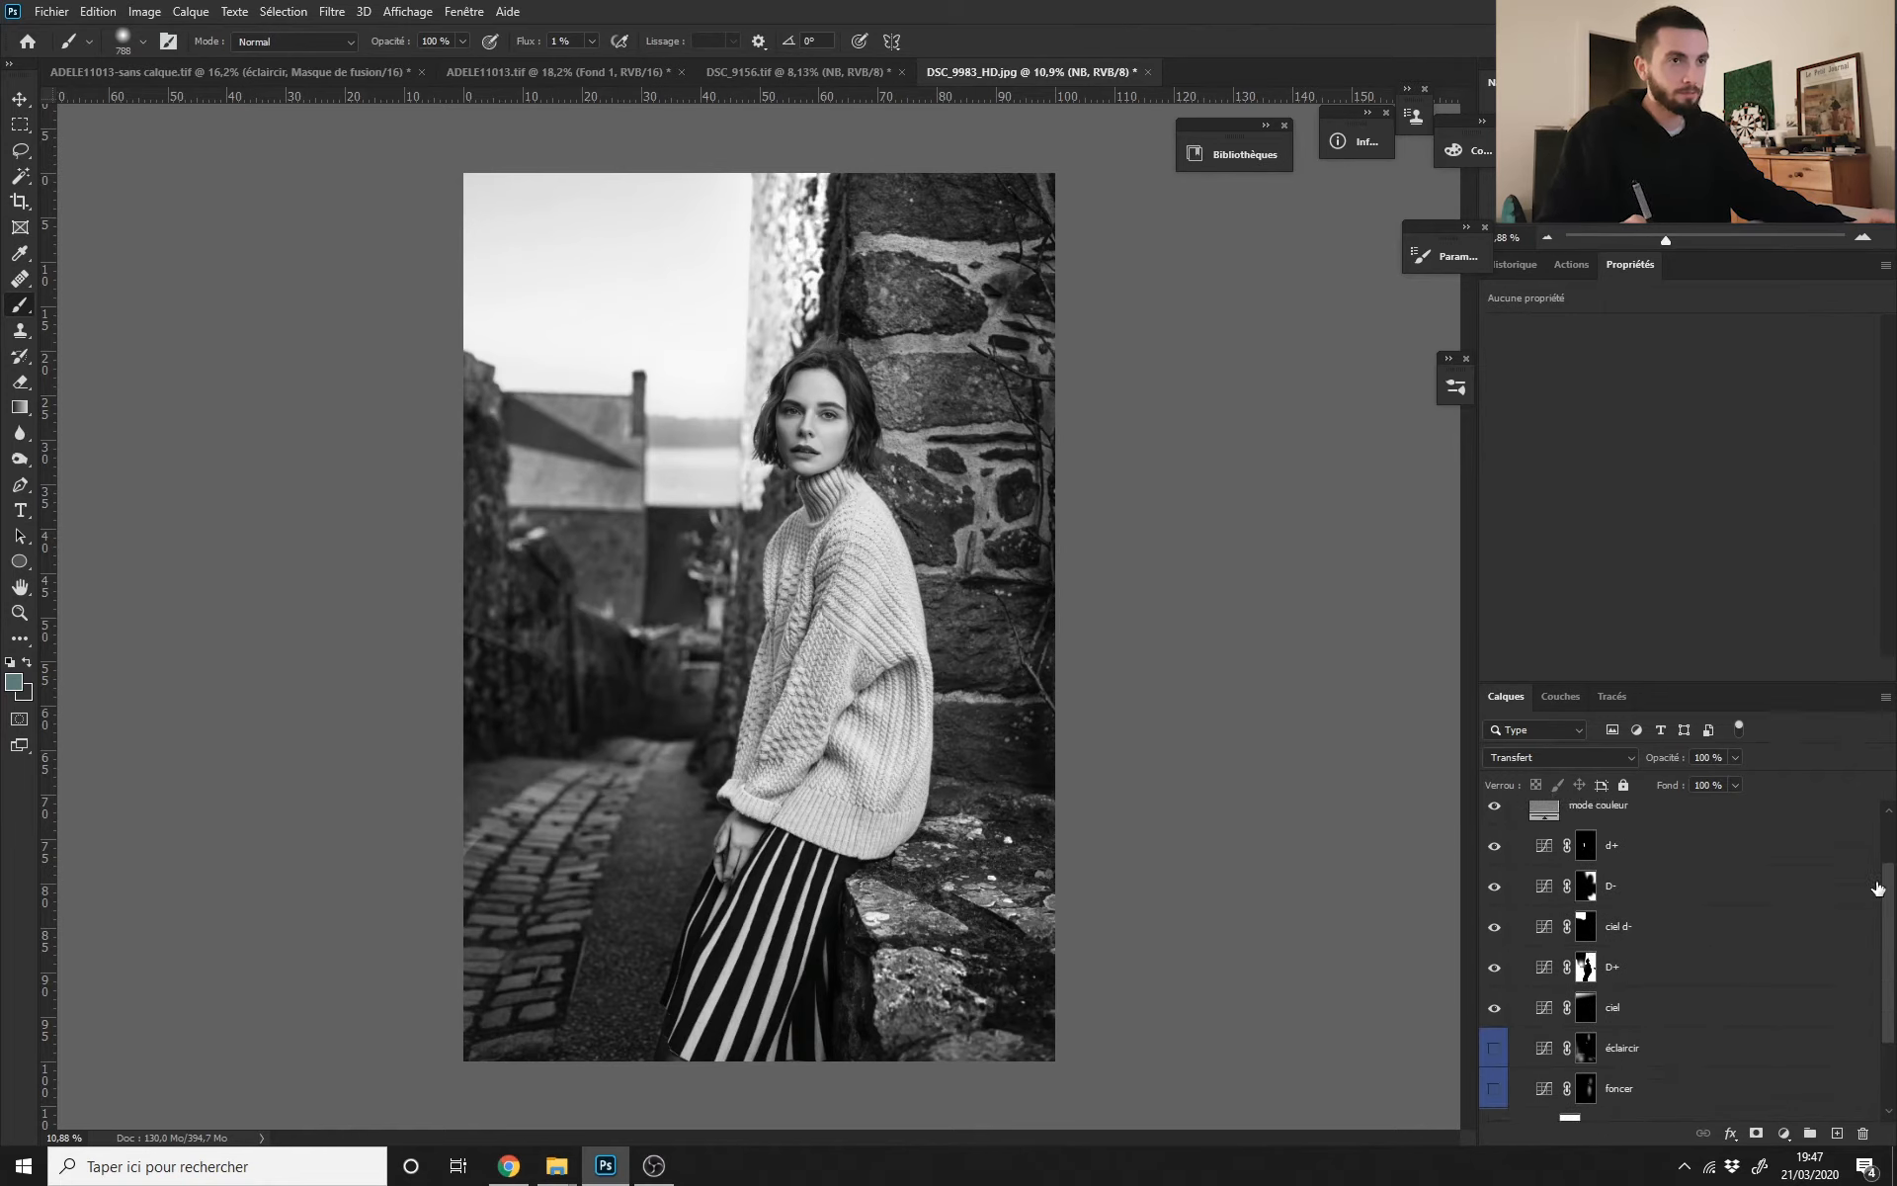
{"action": "scroll", "coordinate": [1857, 939], "scroll_direction": "up", "scroll_amount": 5}
{"action": "left_click", "coordinate": [1515, 853]}
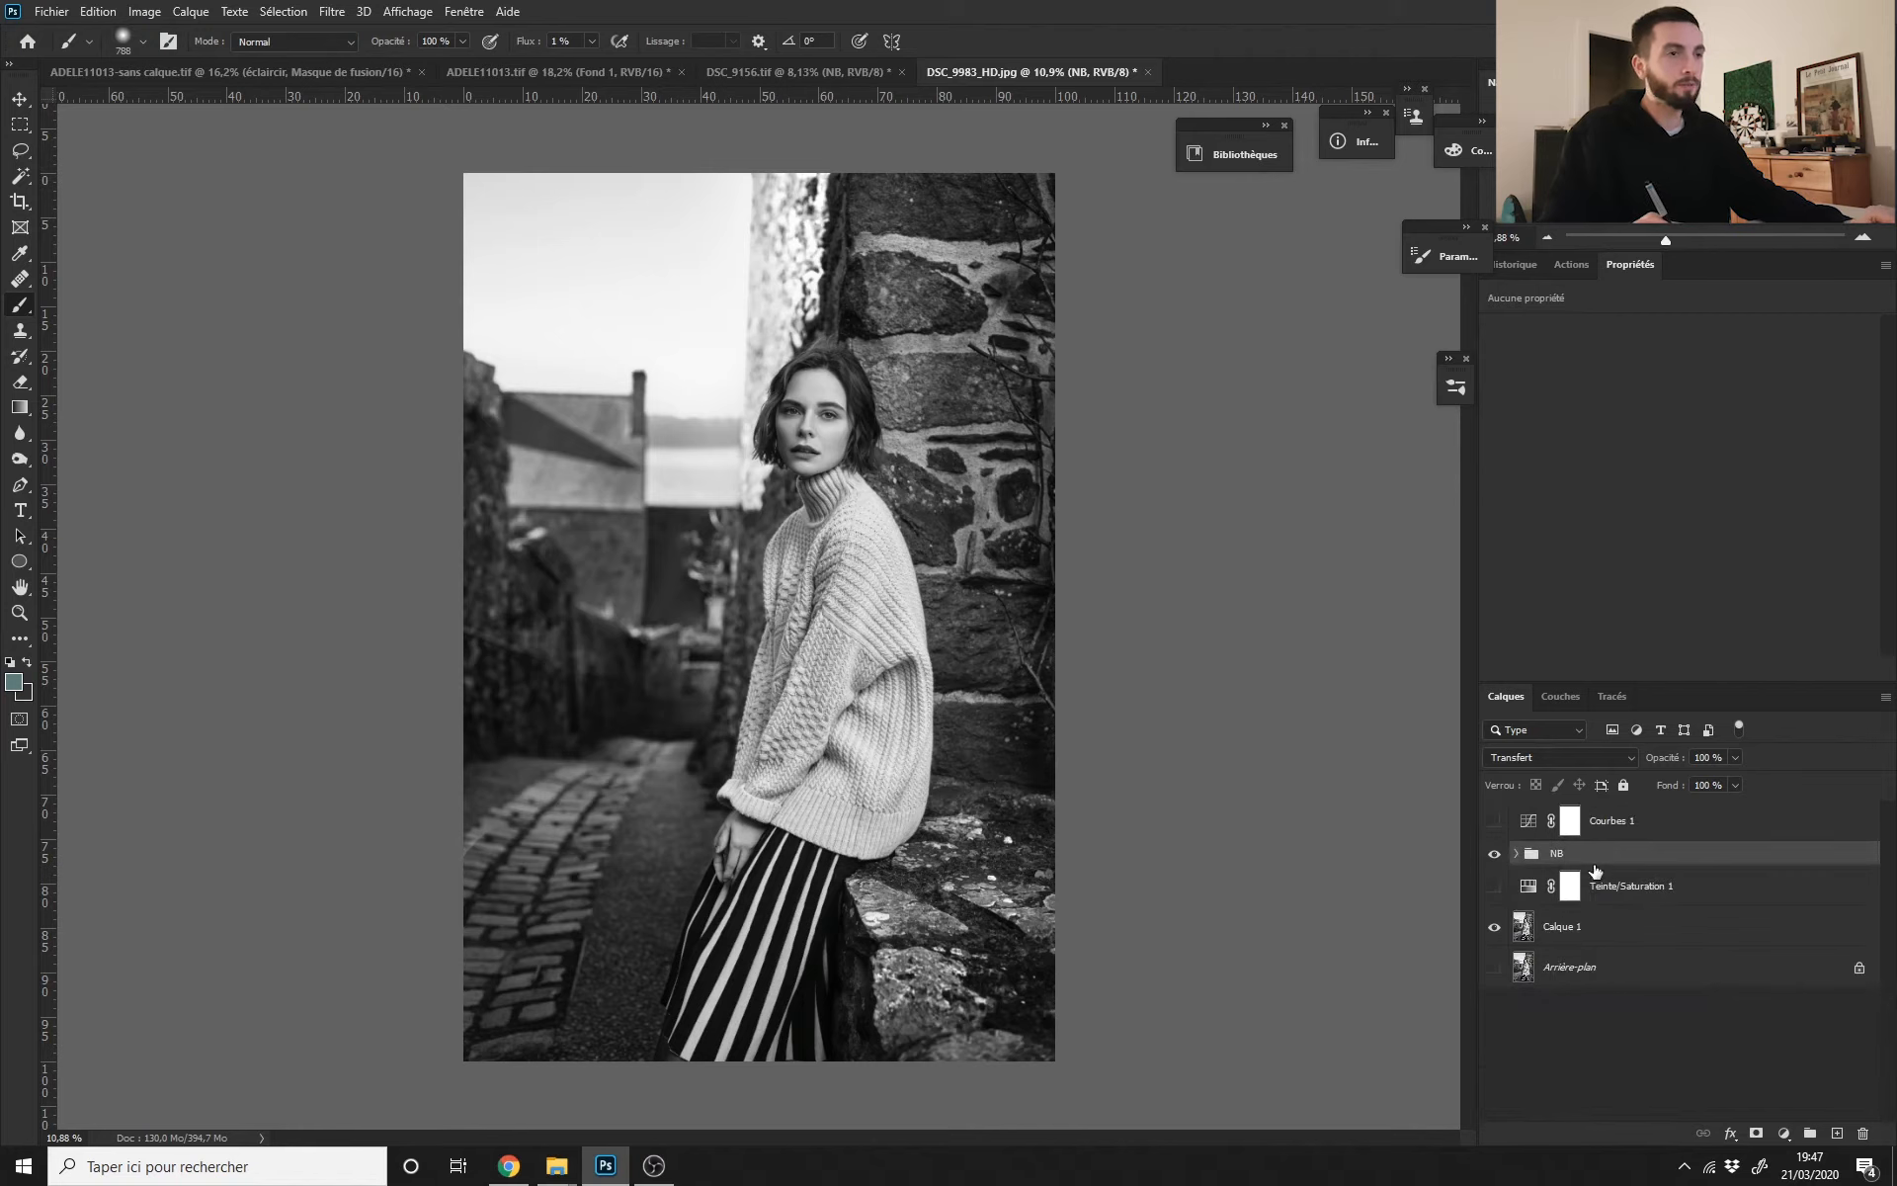
Step: Compare the desaturated photo with and without the NB group, leaving the group hidden
{"action": "left_click", "coordinate": [1493, 855]}
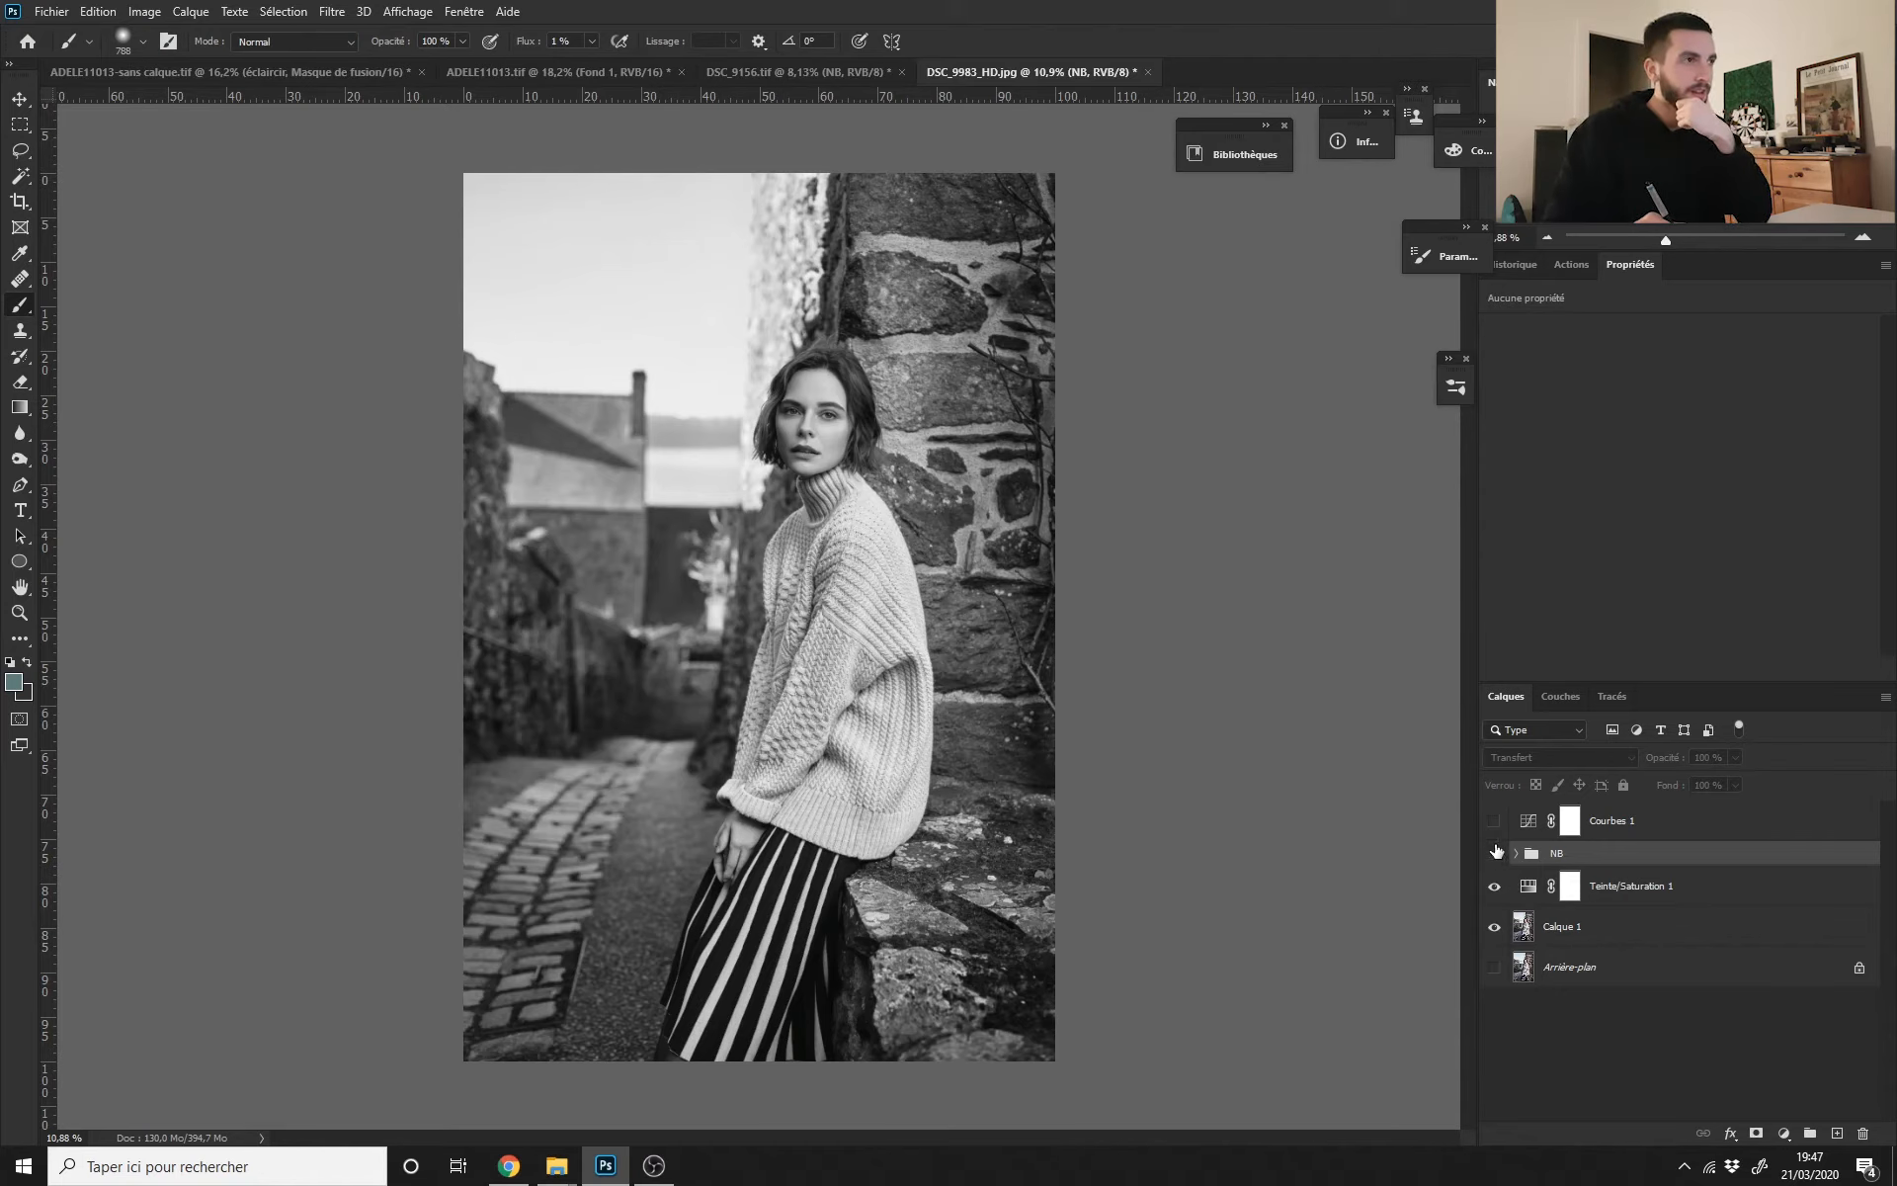
{"action": "left_click", "coordinate": [1493, 855]}
{"action": "left_click", "coordinate": [1497, 858]}
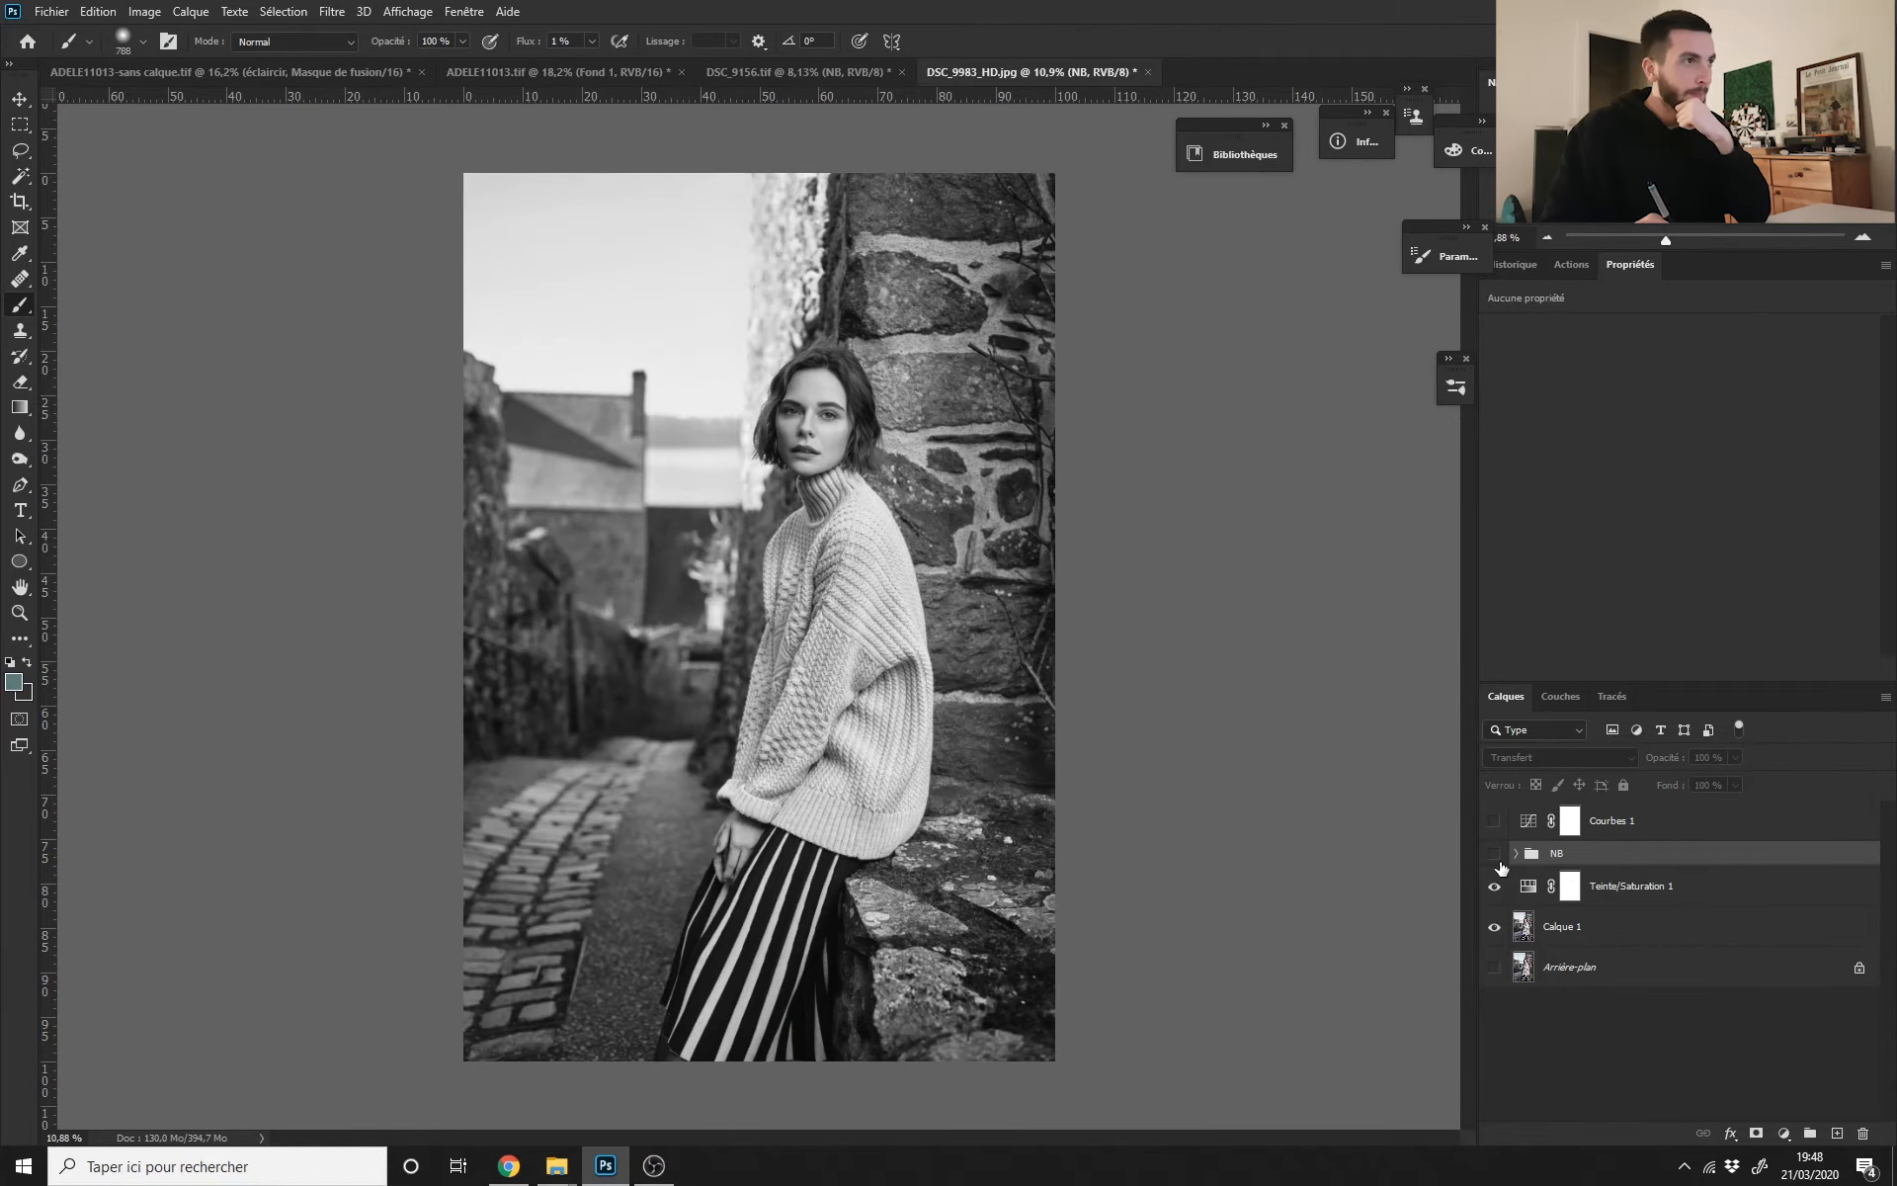
Step: Add a Noir et blanc adjustment layer and place it directly above Calque 1, with the Teinte/Saturation layer hidden
{"action": "mouse_move", "coordinate": [885, 697]}
{"action": "left_mouse_down"}
{"action": "mouse_move", "coordinate": [838, 709]}
{"action": "mouse_move", "coordinate": [873, 708]}
{"action": "left_mouse_up"}
{"action": "left_click", "coordinate": [1786, 1131]}
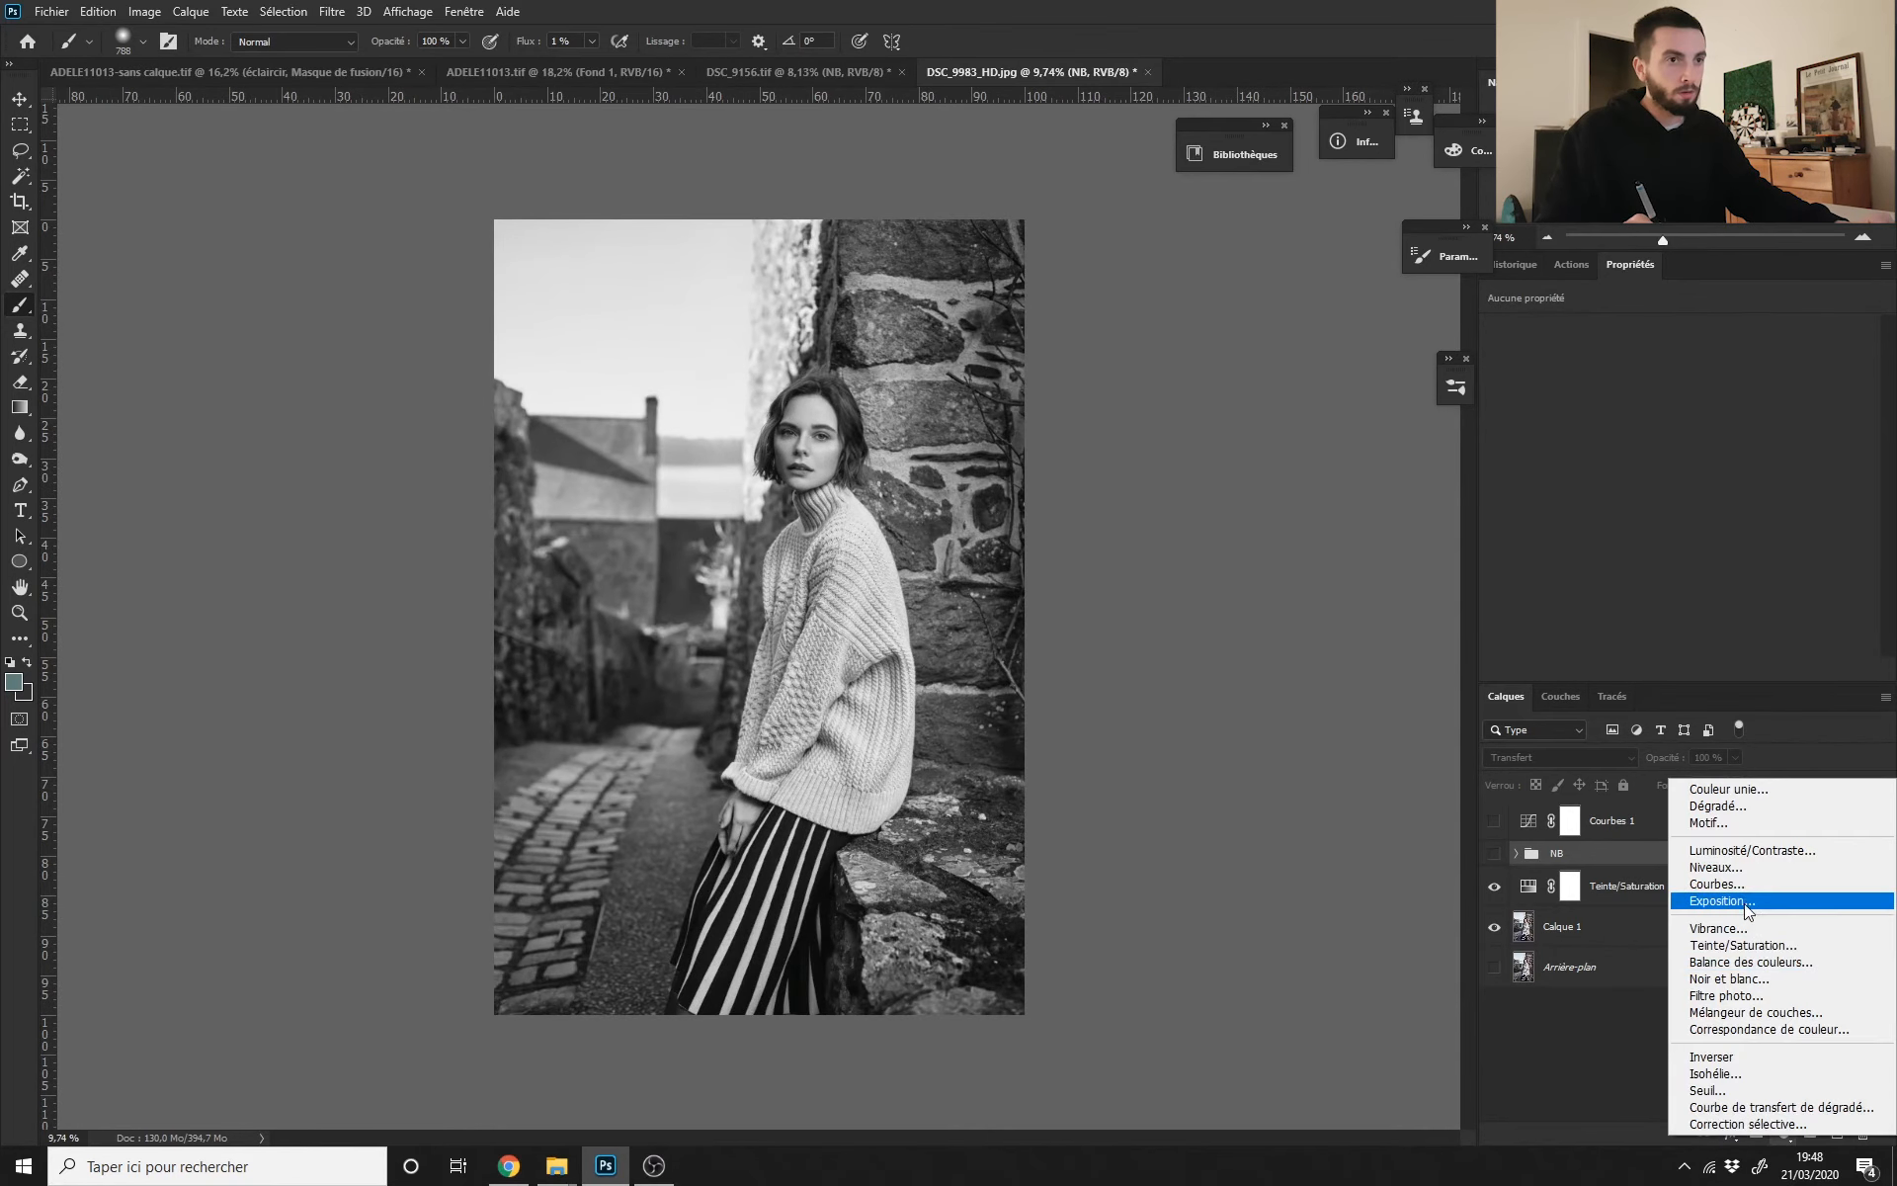
{"action": "left_click", "coordinate": [1740, 976]}
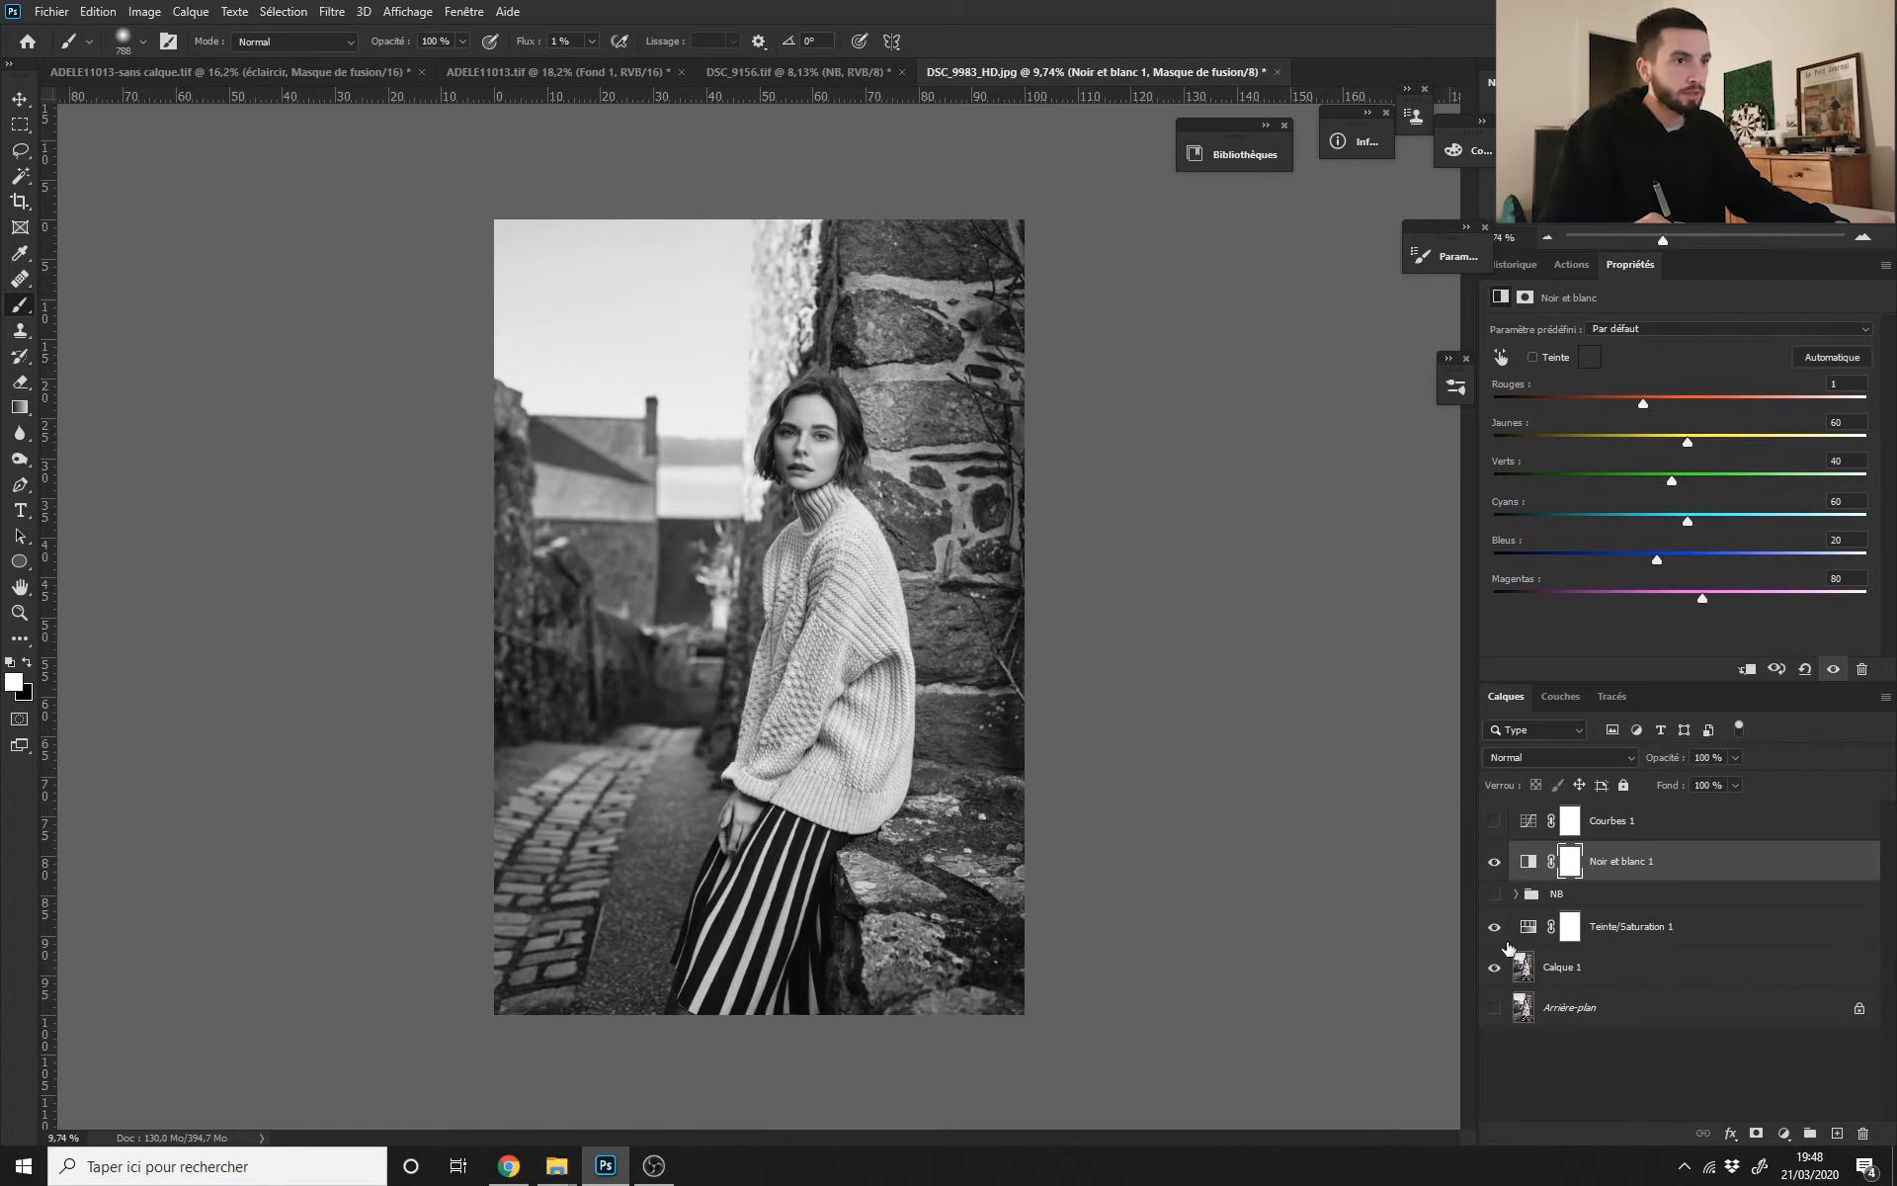
{"action": "left_click_drag", "start_coordinate": [1613, 875], "coordinate": [1594, 945]}
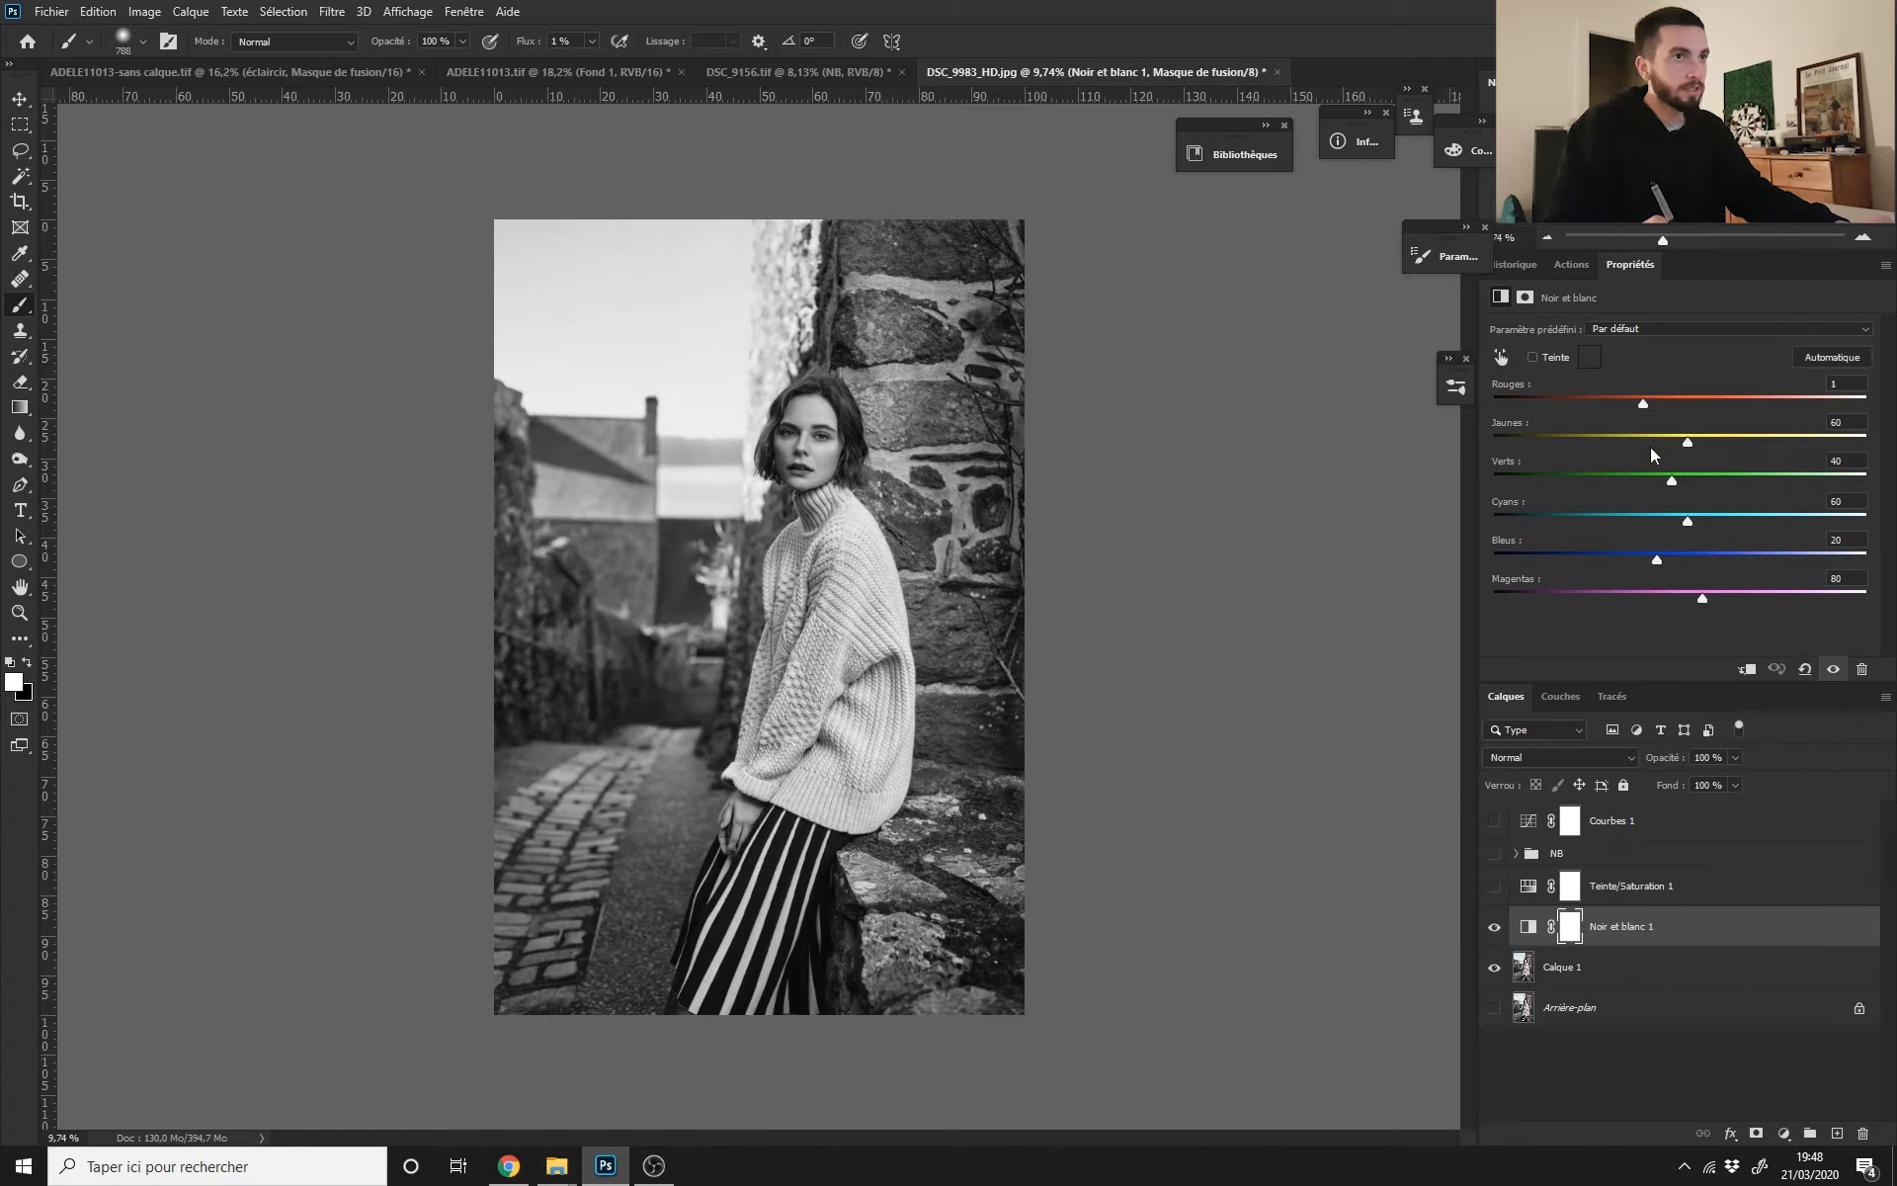
Step: In the Noir et blanc layer, set Rouges to 12, Jaunes to 22 and Bleus to 49
{"action": "left_click_drag", "start_coordinate": [1642, 407], "coordinate": [1640, 411]}
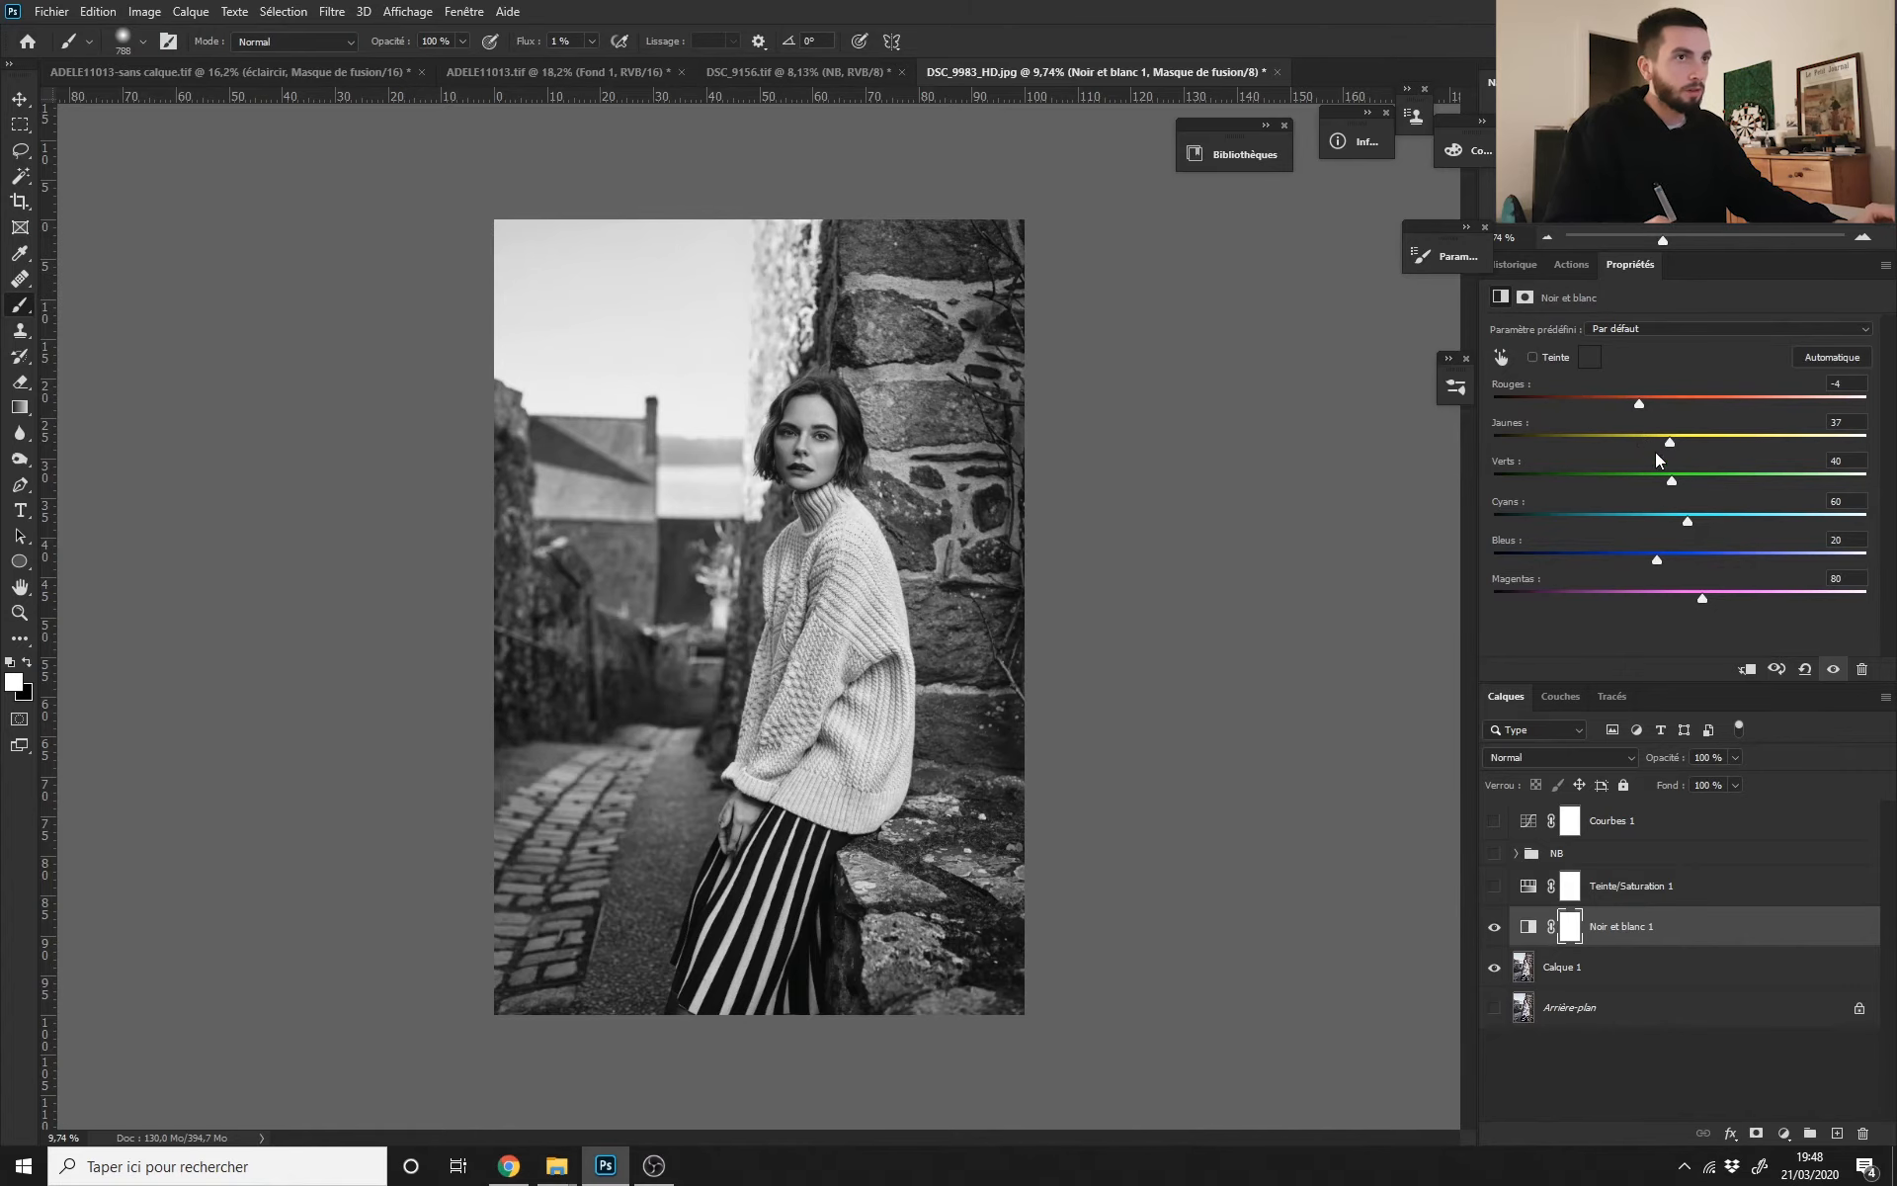
{"action": "left_click_drag", "start_coordinate": [1650, 404], "coordinate": [1653, 403]}
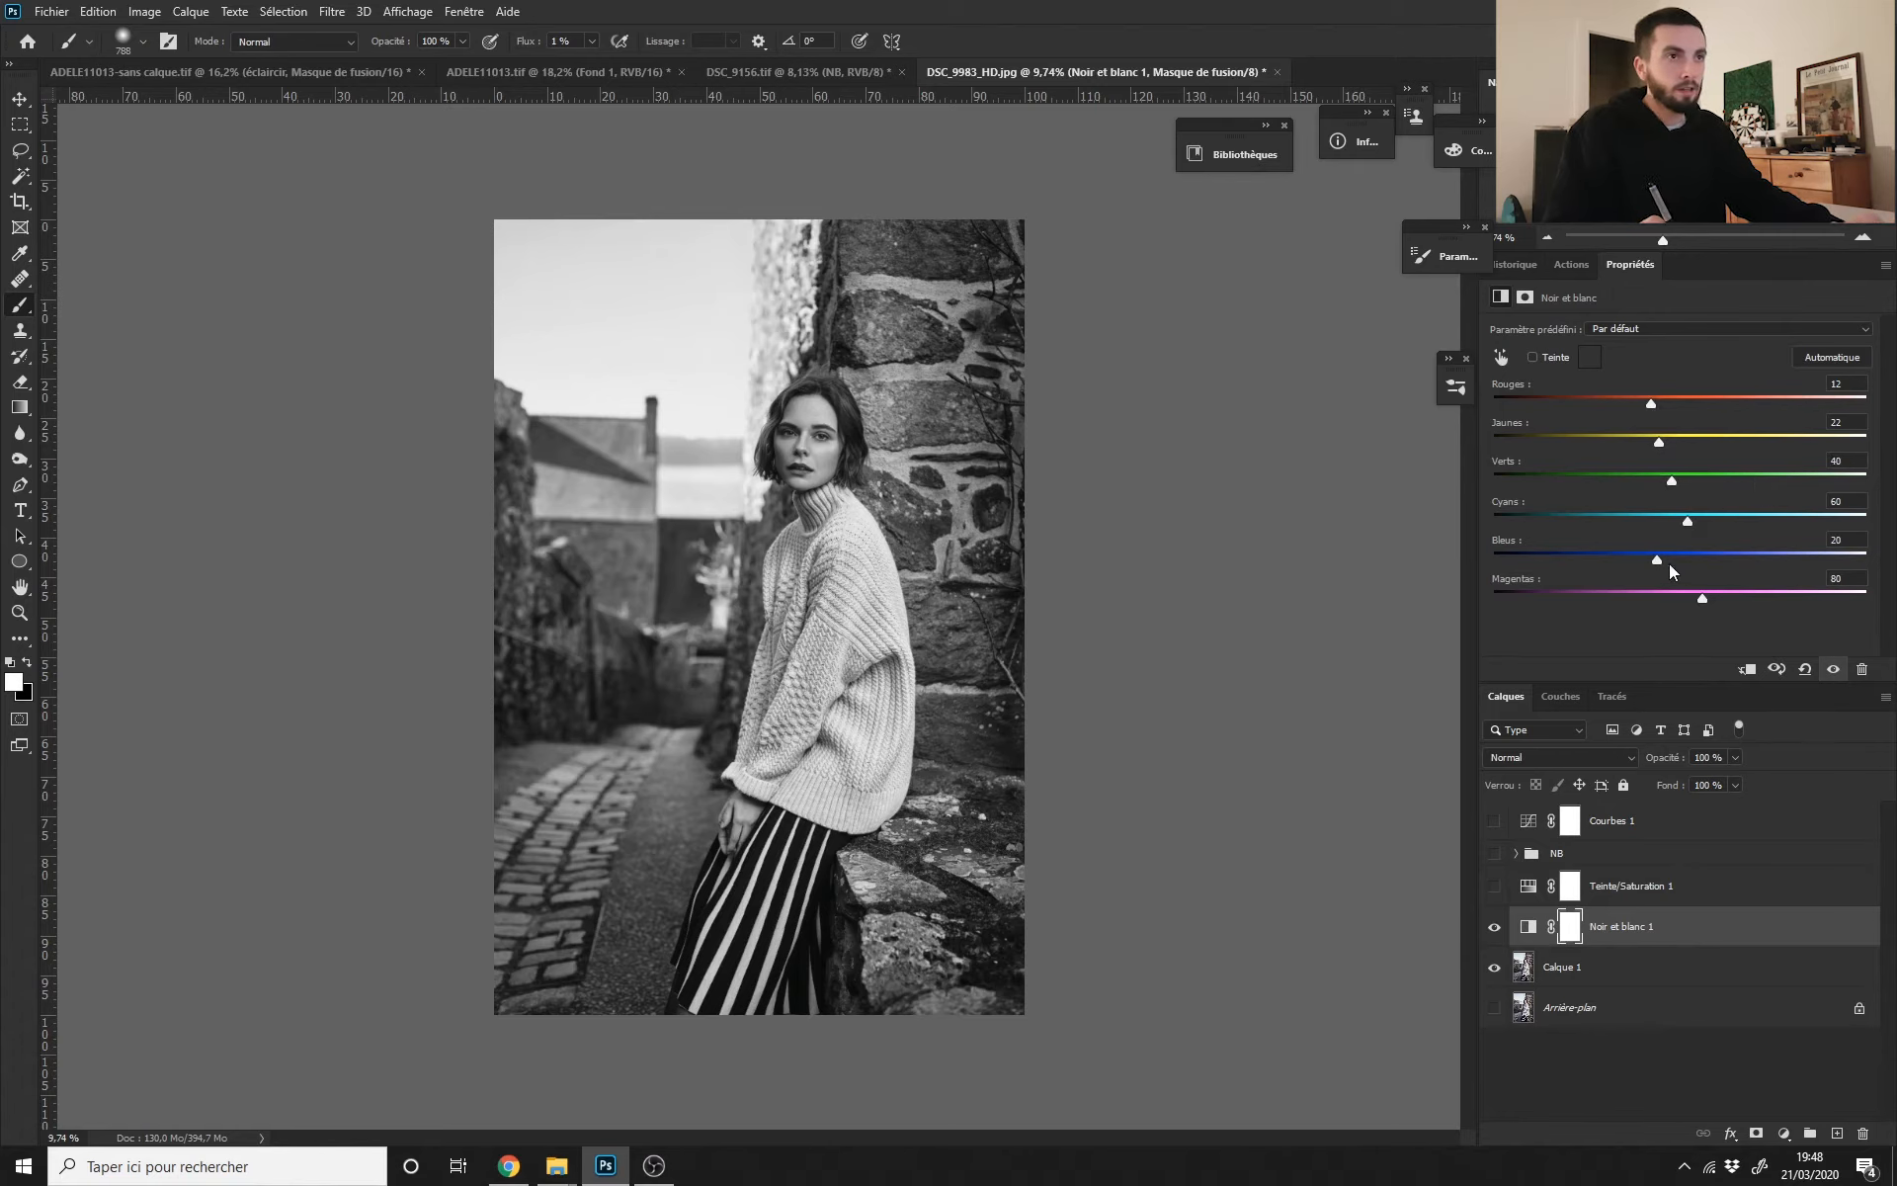
{"action": "left_click_drag", "start_coordinate": [1665, 558], "coordinate": [1722, 548]}
{"action": "key", "text": "ctrl+z"}
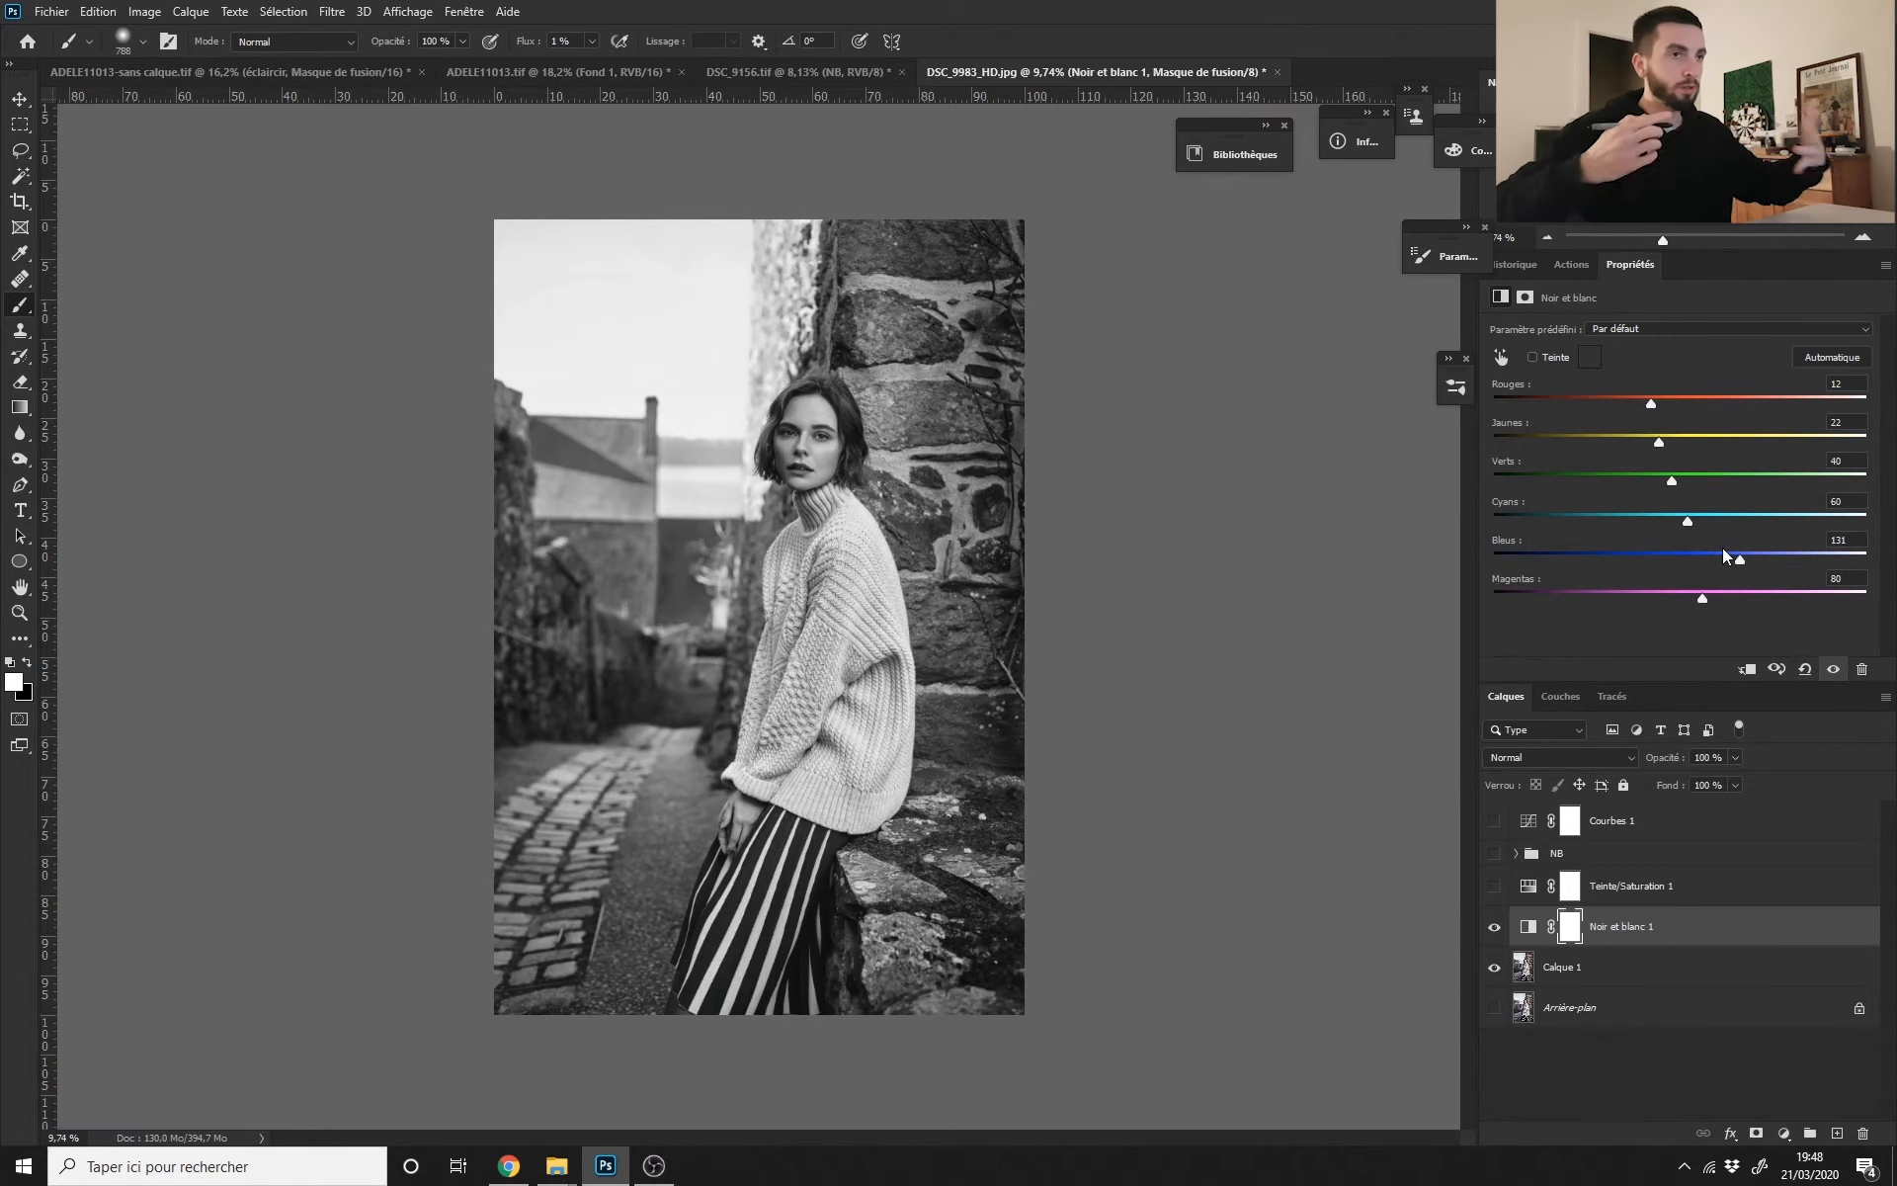
{"action": "left_click_drag", "start_coordinate": [1740, 590], "coordinate": [1685, 581]}
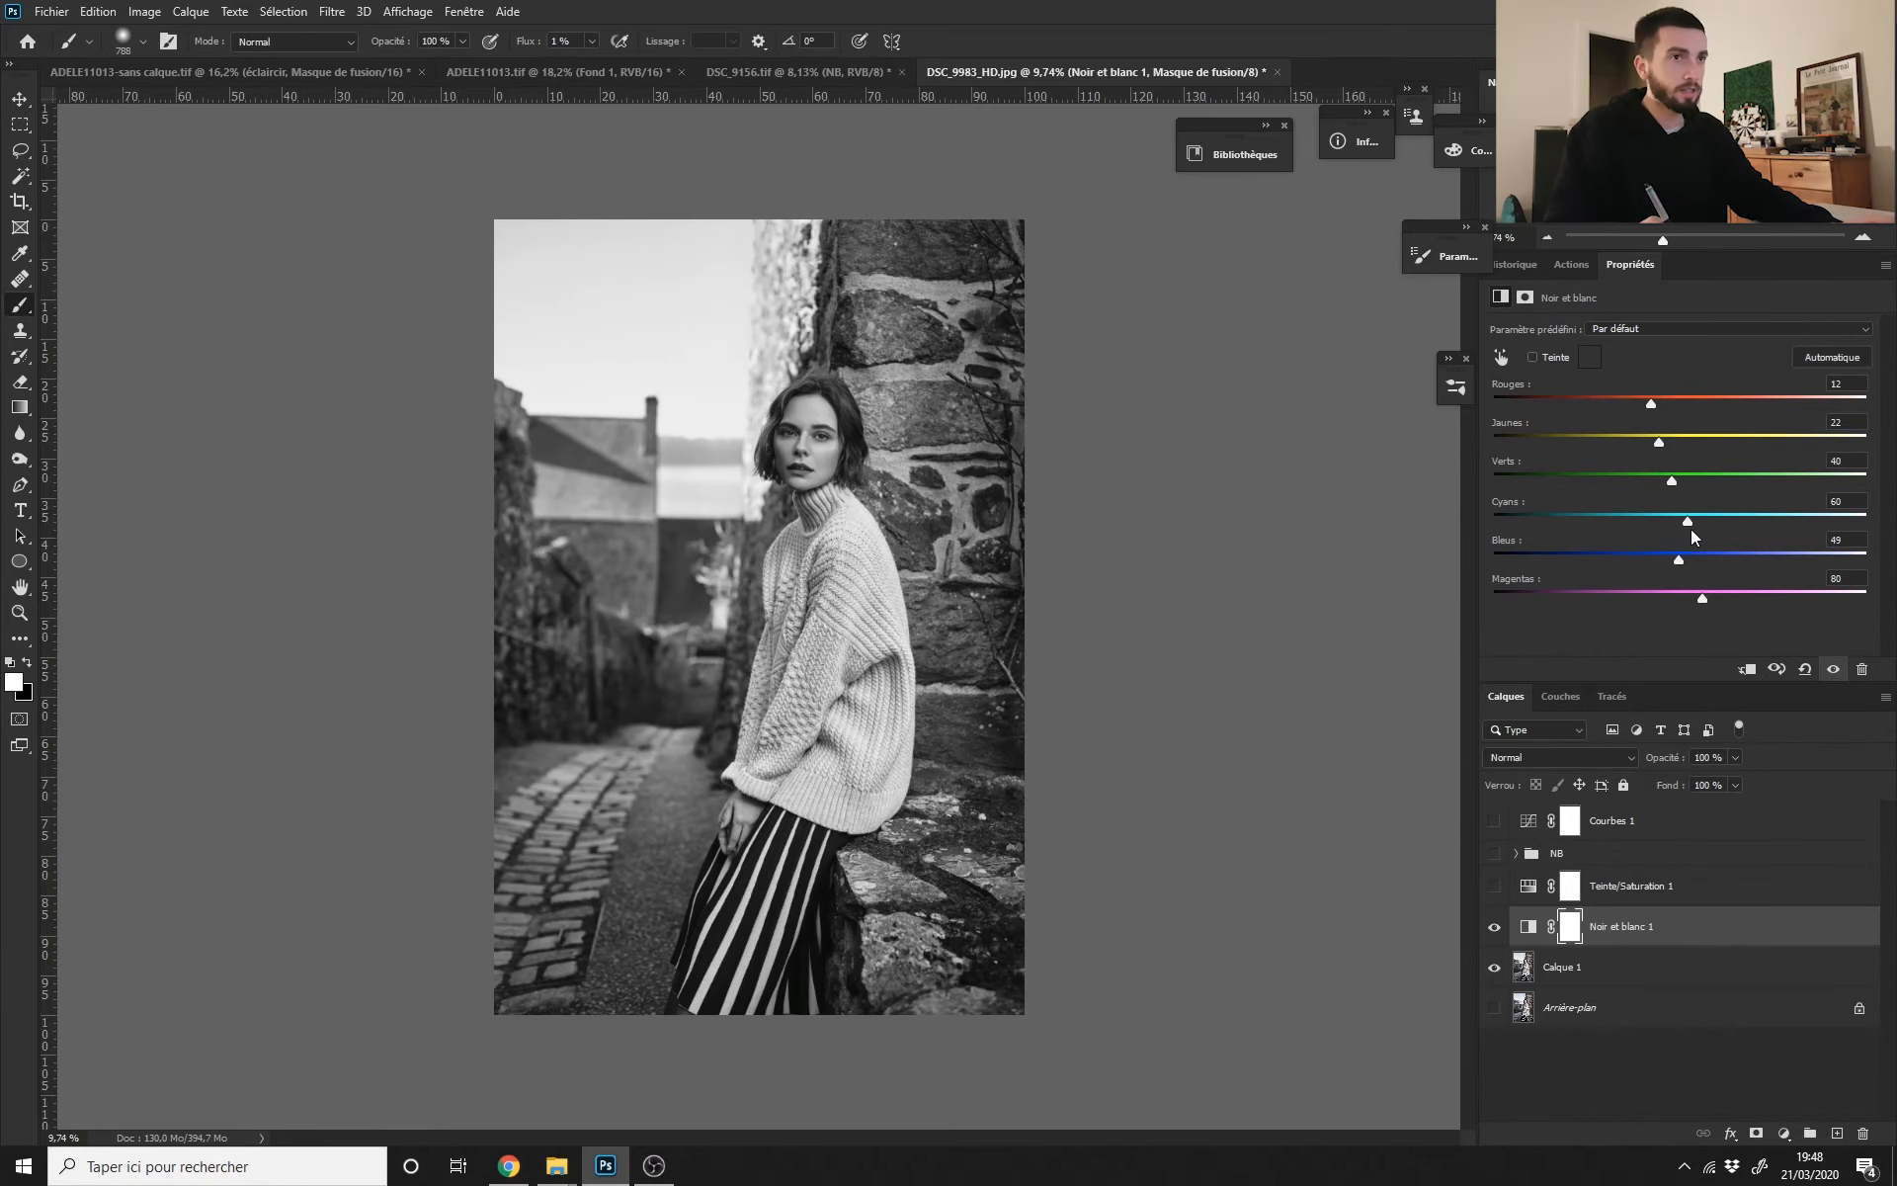
Step: Try darker Cyans values in the Noir et blanc layer while inspecting the sky, and settle on 38
{"action": "left_click_drag", "start_coordinate": [1690, 521], "coordinate": [1610, 519]}
{"action": "scroll", "coordinate": [754, 448], "scroll_direction": "up", "scroll_amount": 5}
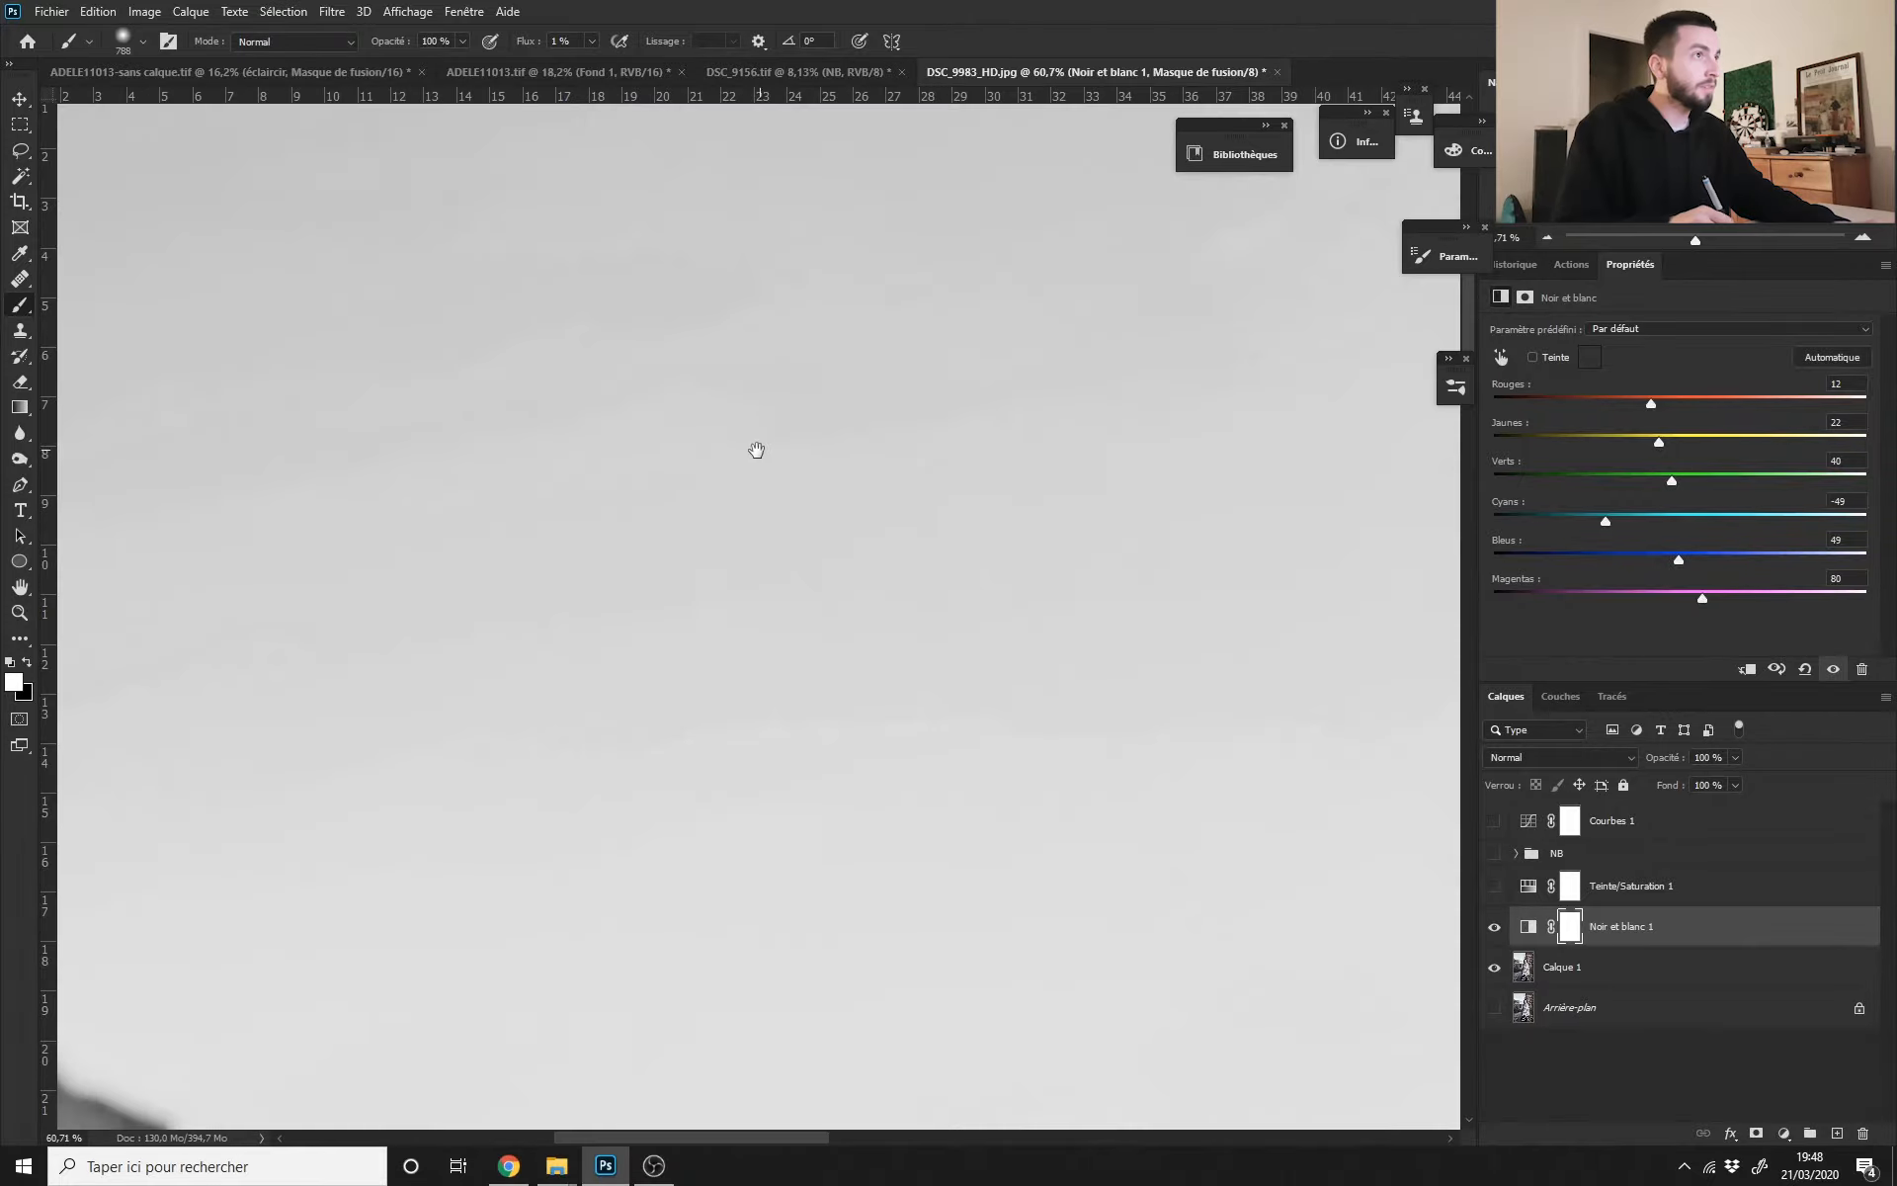
{"action": "mouse_move", "coordinate": [1610, 519]}
{"action": "left_mouse_down"}
{"action": "mouse_move", "coordinate": [1680, 519]}
{"action": "mouse_move", "coordinate": [1581, 520]}
{"action": "left_mouse_up"}
{"action": "left_click_drag", "start_coordinate": [1101, 616], "coordinate": [955, 650]}
{"action": "left_click", "coordinate": [1671, 521]}
{"action": "left_click_drag", "start_coordinate": [1060, 621], "coordinate": [984, 774]}
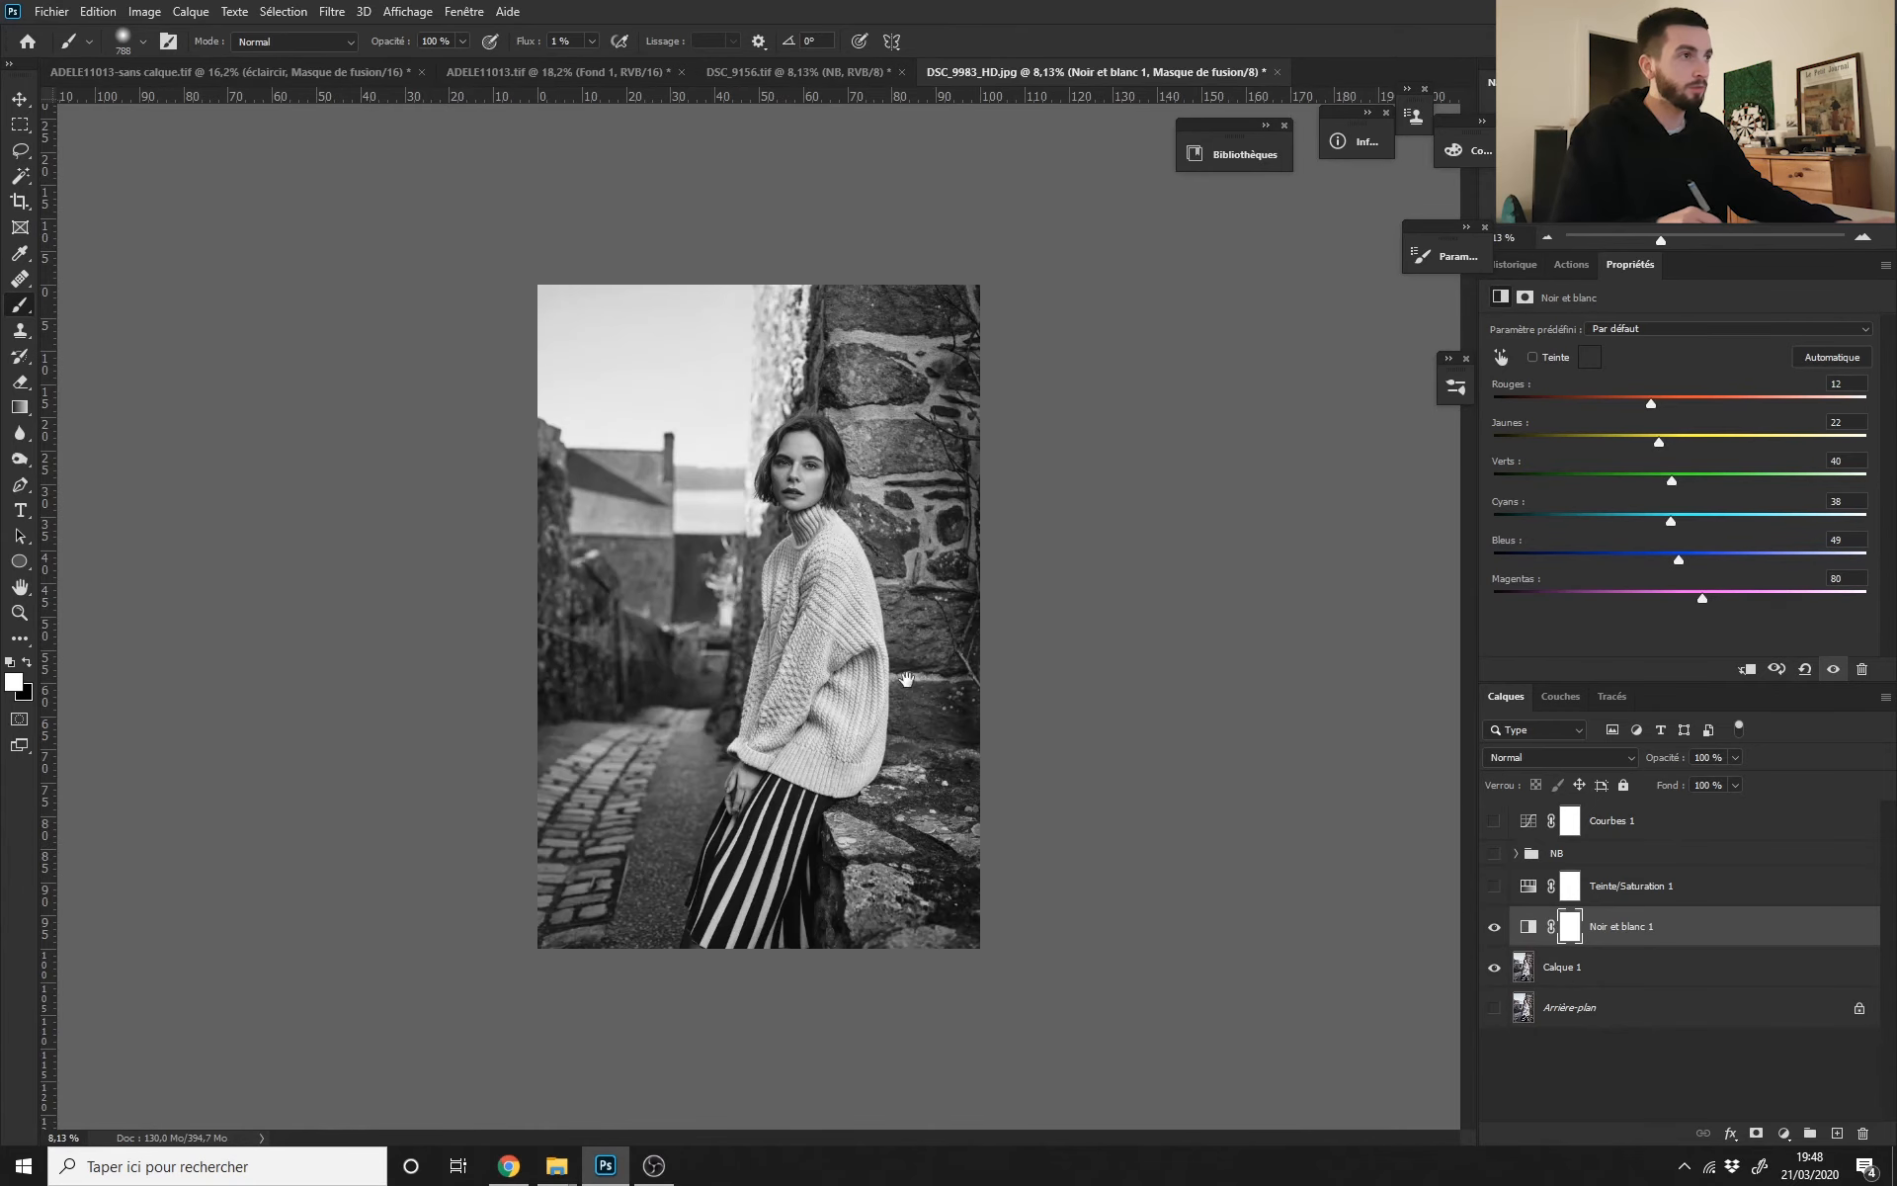
Step: Show the NB group again and compare the photo with and without the Noir et blanc layer, leaving that layer hidden
{"action": "left_click_drag", "start_coordinate": [812, 643], "coordinate": [858, 704]}
{"action": "left_click", "coordinate": [1495, 855]}
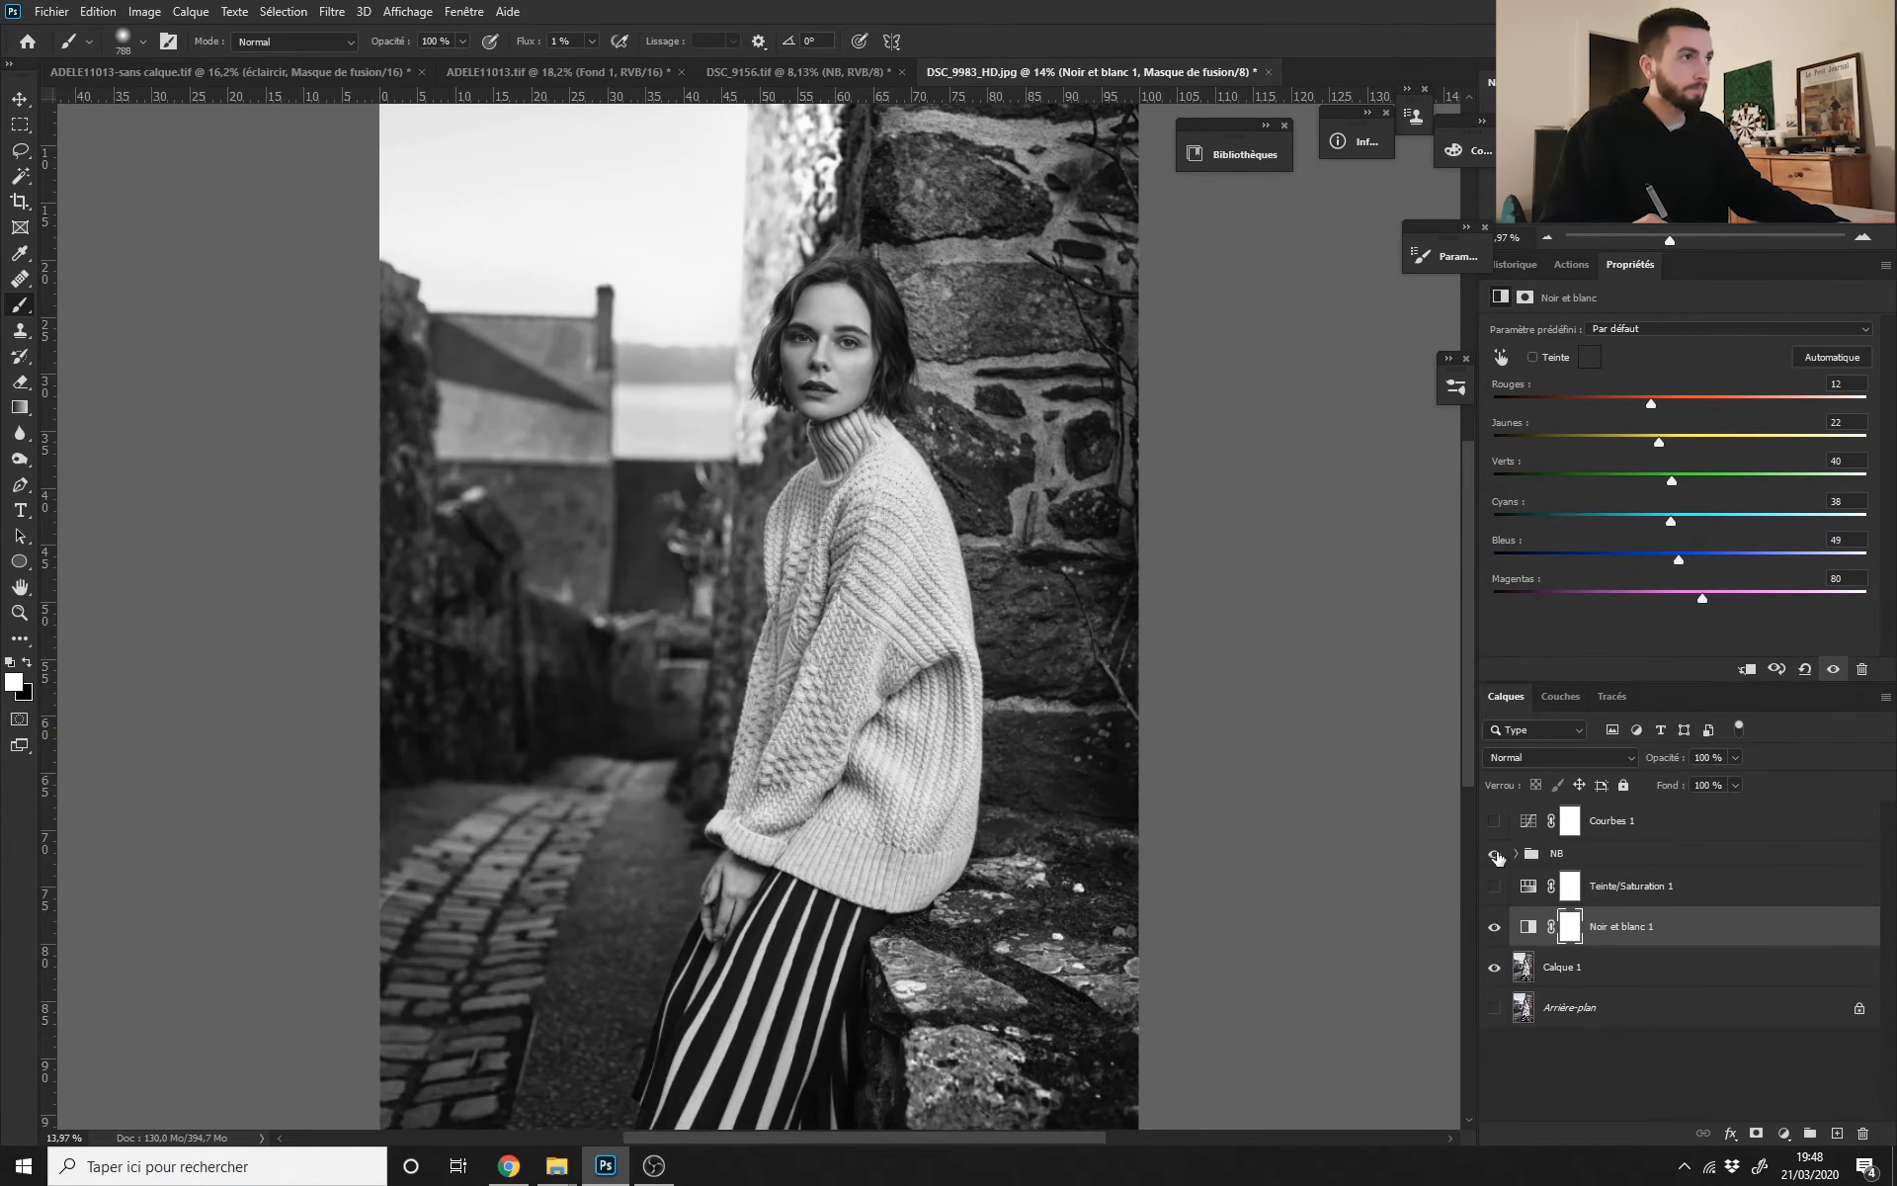
{"action": "left_click_drag", "start_coordinate": [921, 692], "coordinate": [886, 694]}
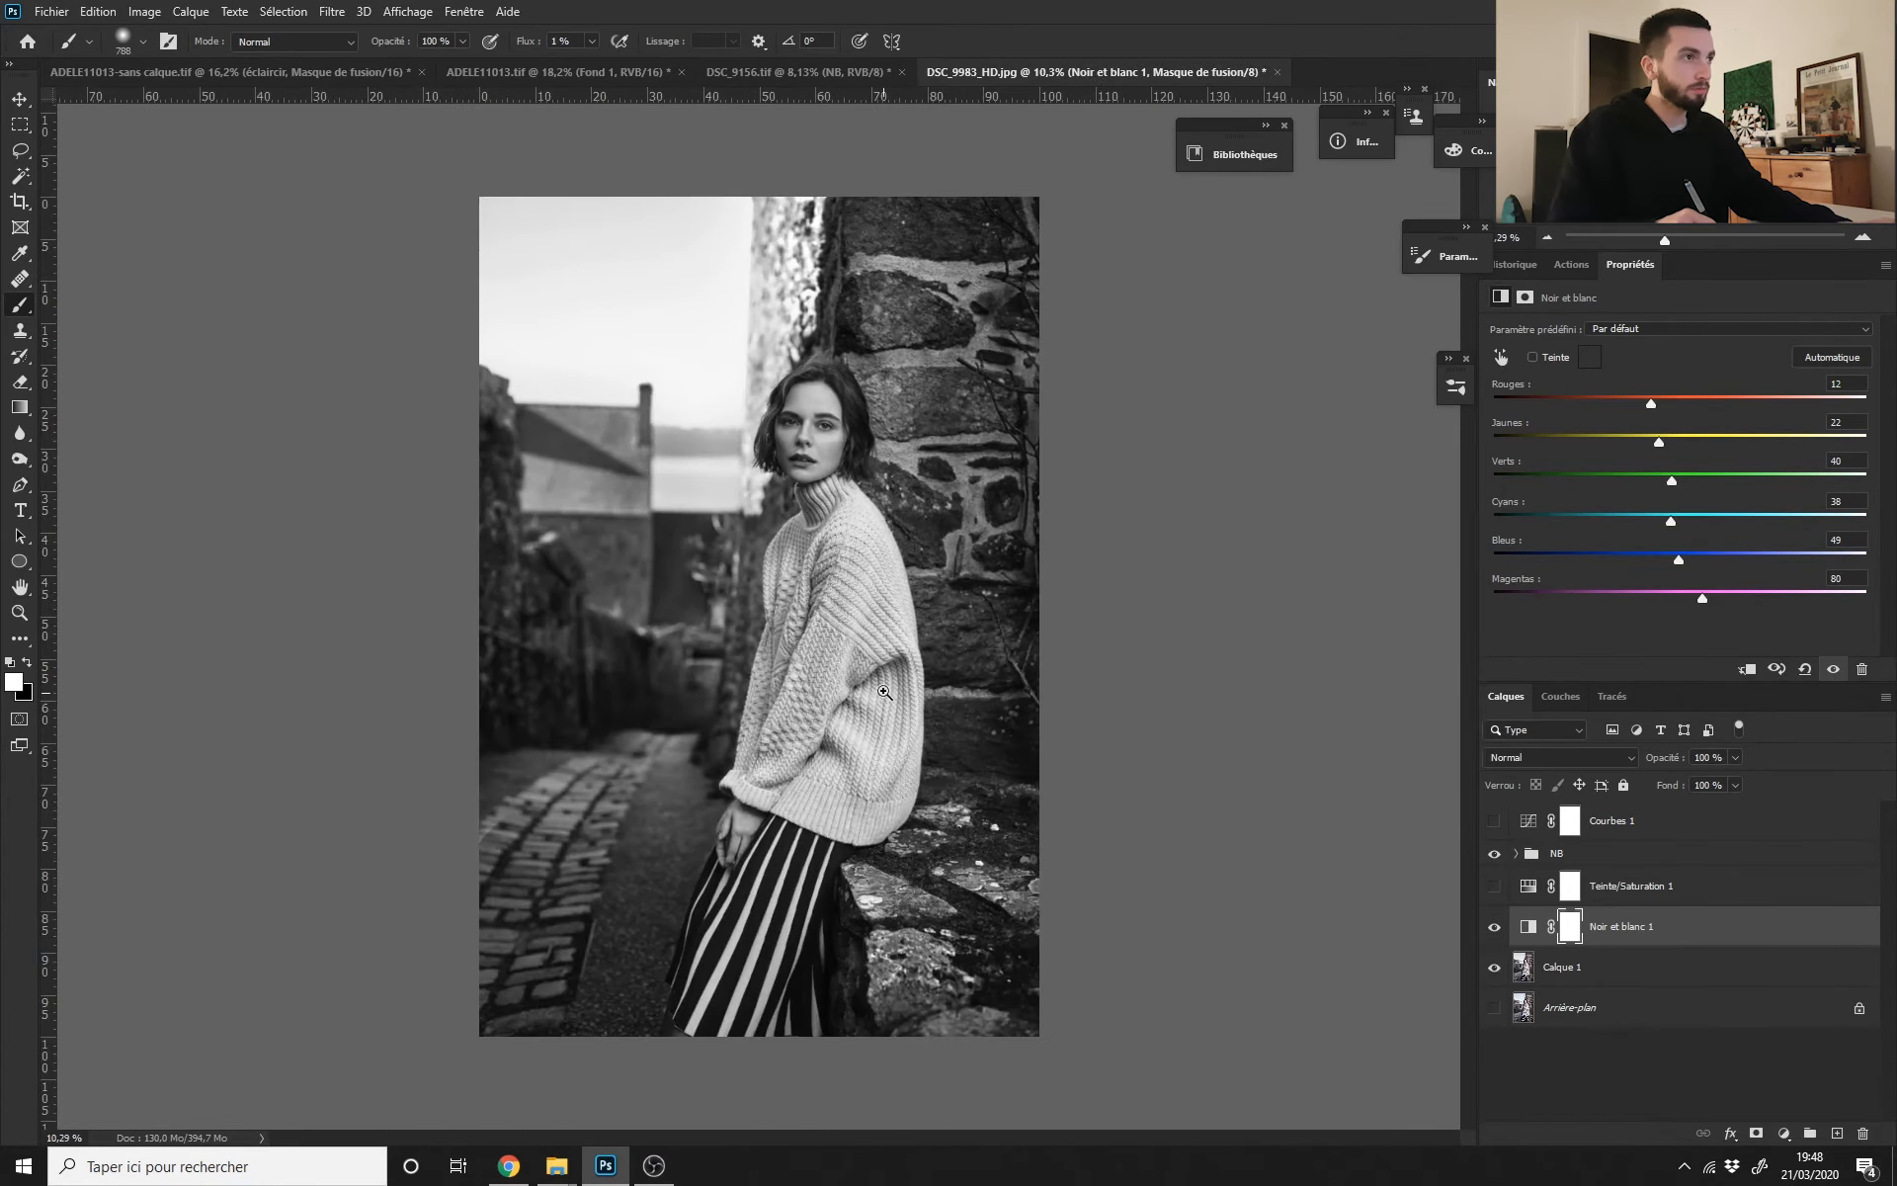
{"action": "left_click", "coordinate": [1494, 927]}
{"action": "left_click", "coordinate": [1494, 927]}
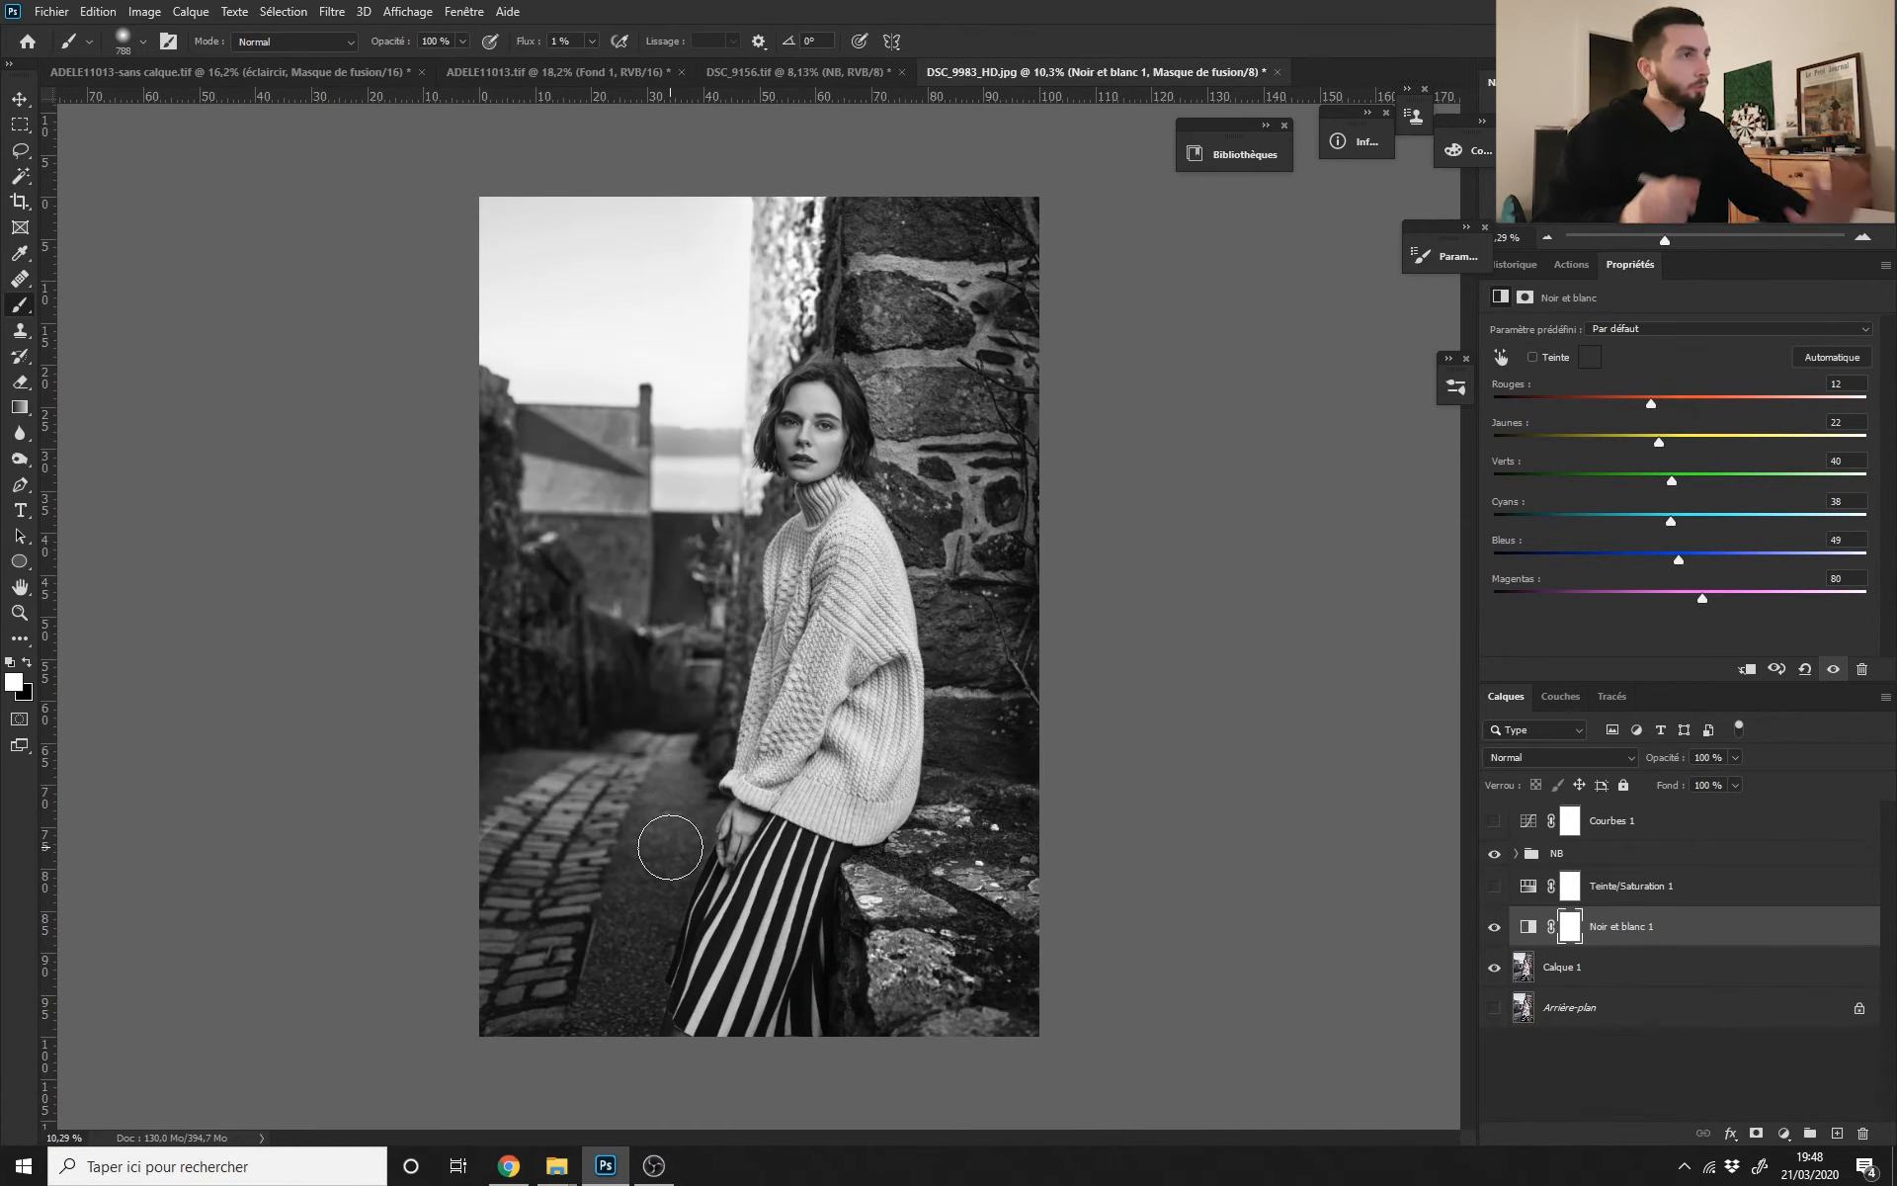
{"action": "left_click", "coordinate": [1494, 926]}
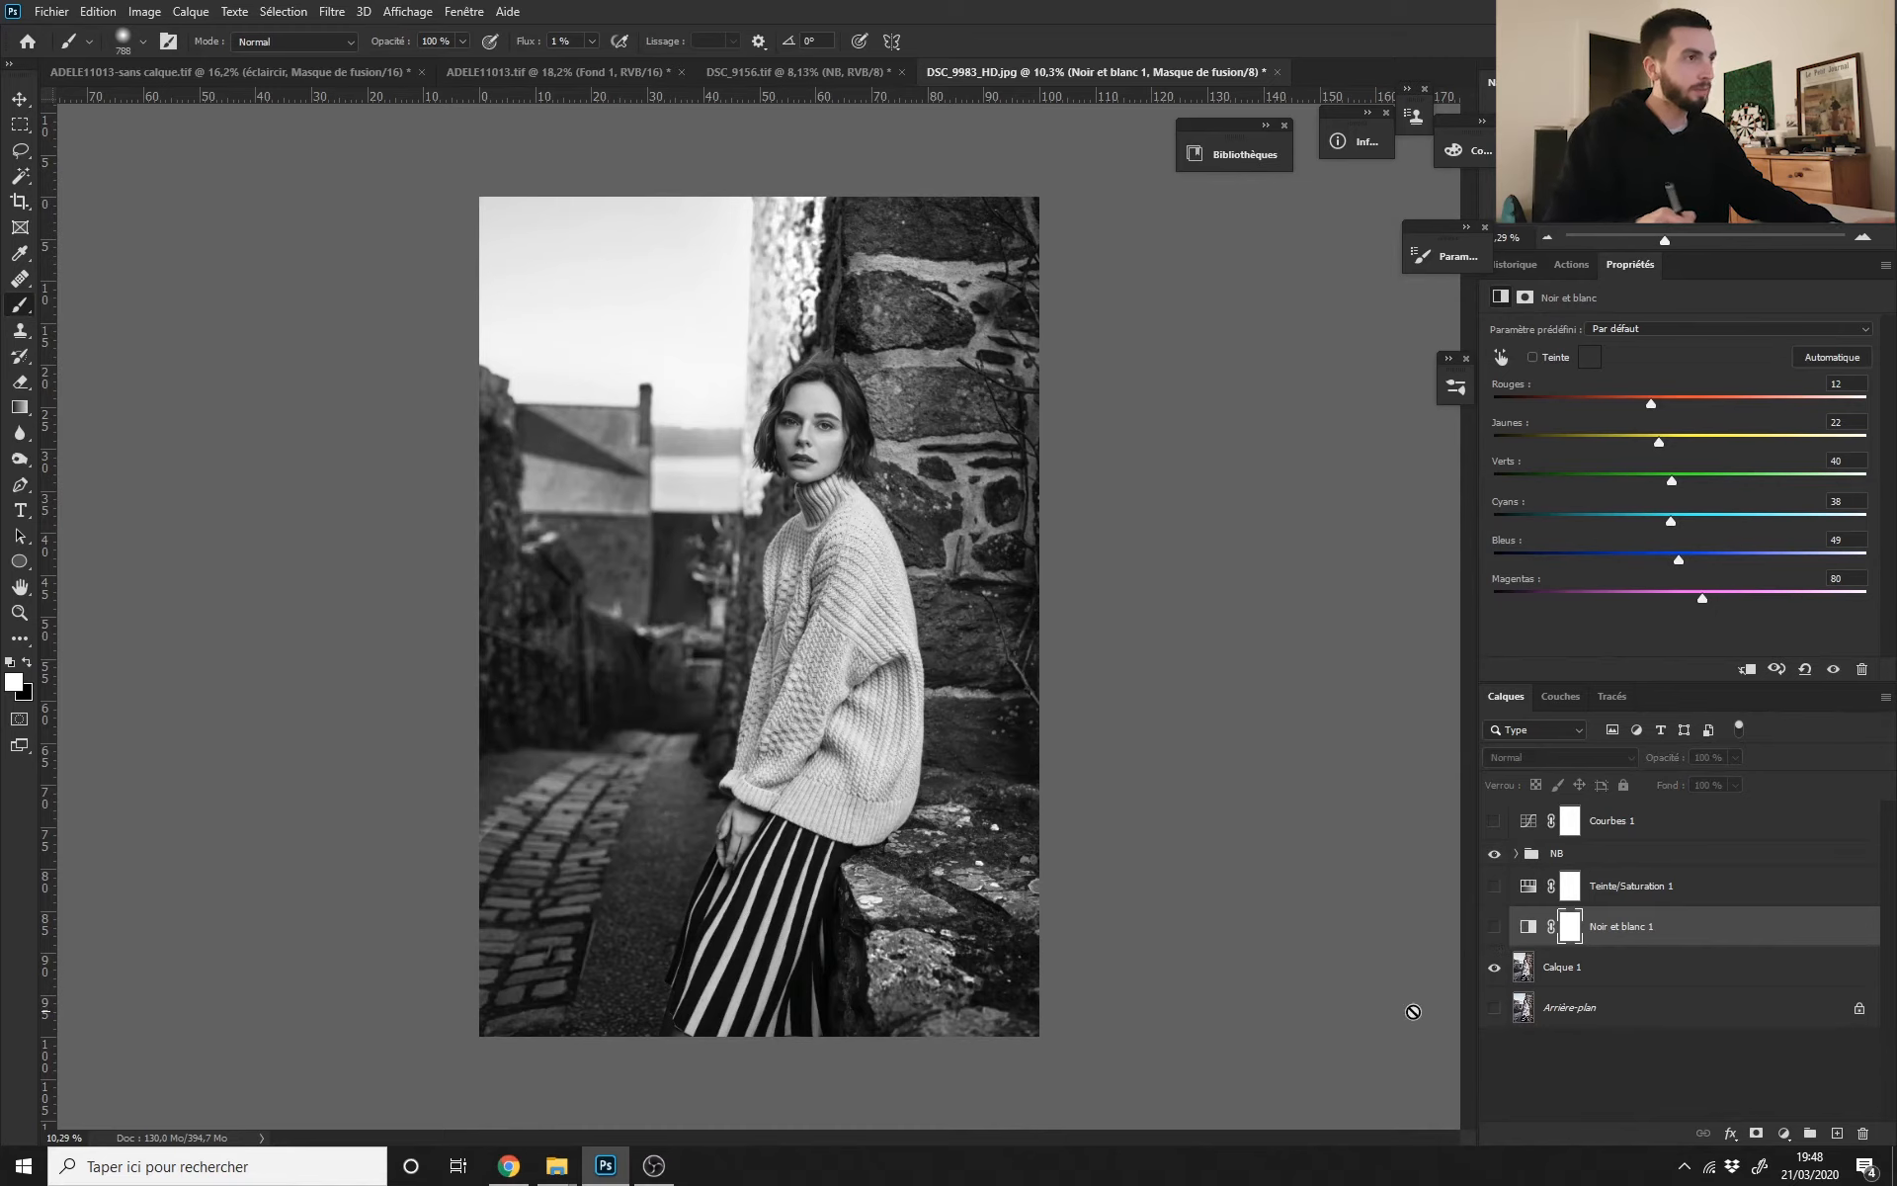
Step: Compare the photo with and without the NB group, and expand the group to hide its mode couleur layer
{"action": "left_click", "coordinate": [1493, 855]}
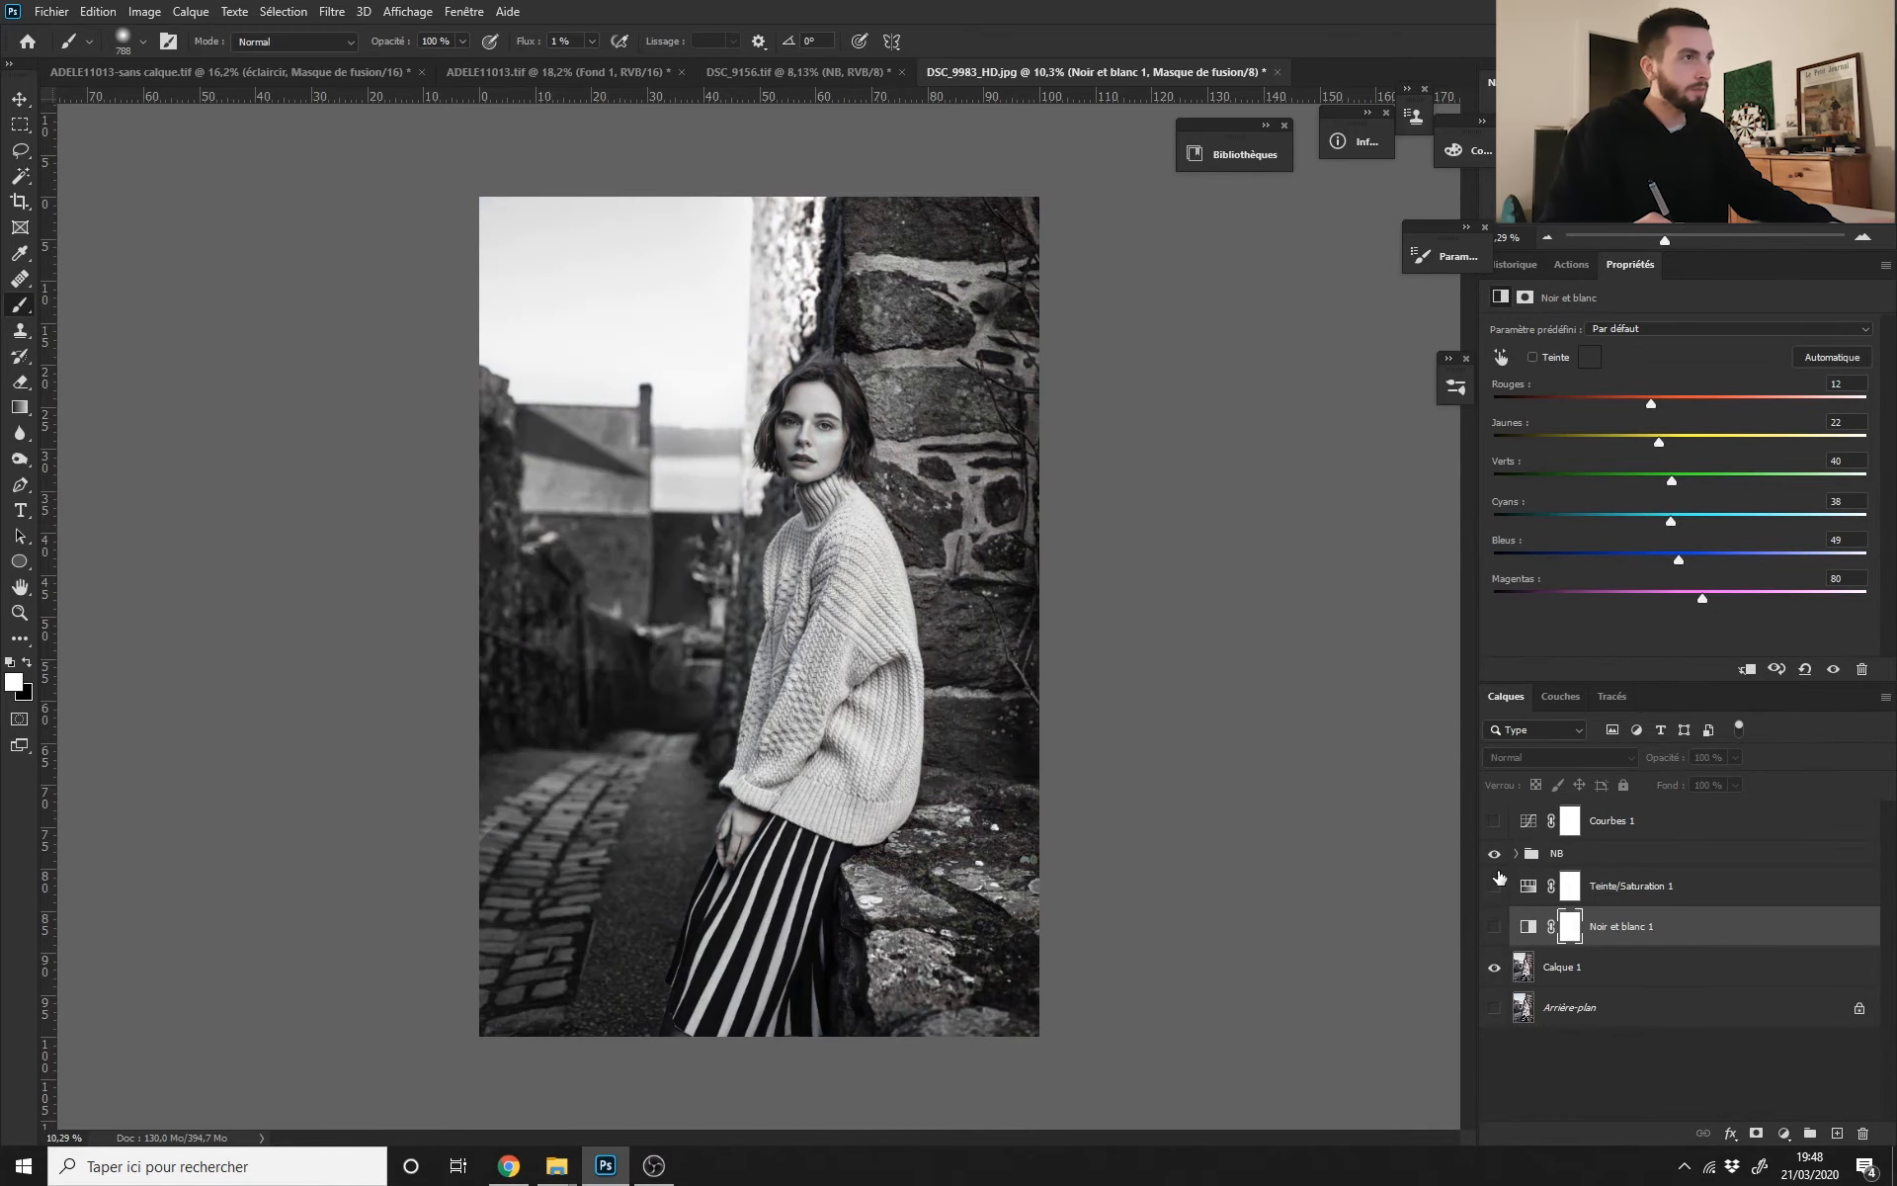
{"action": "left_click", "coordinate": [1494, 853]}
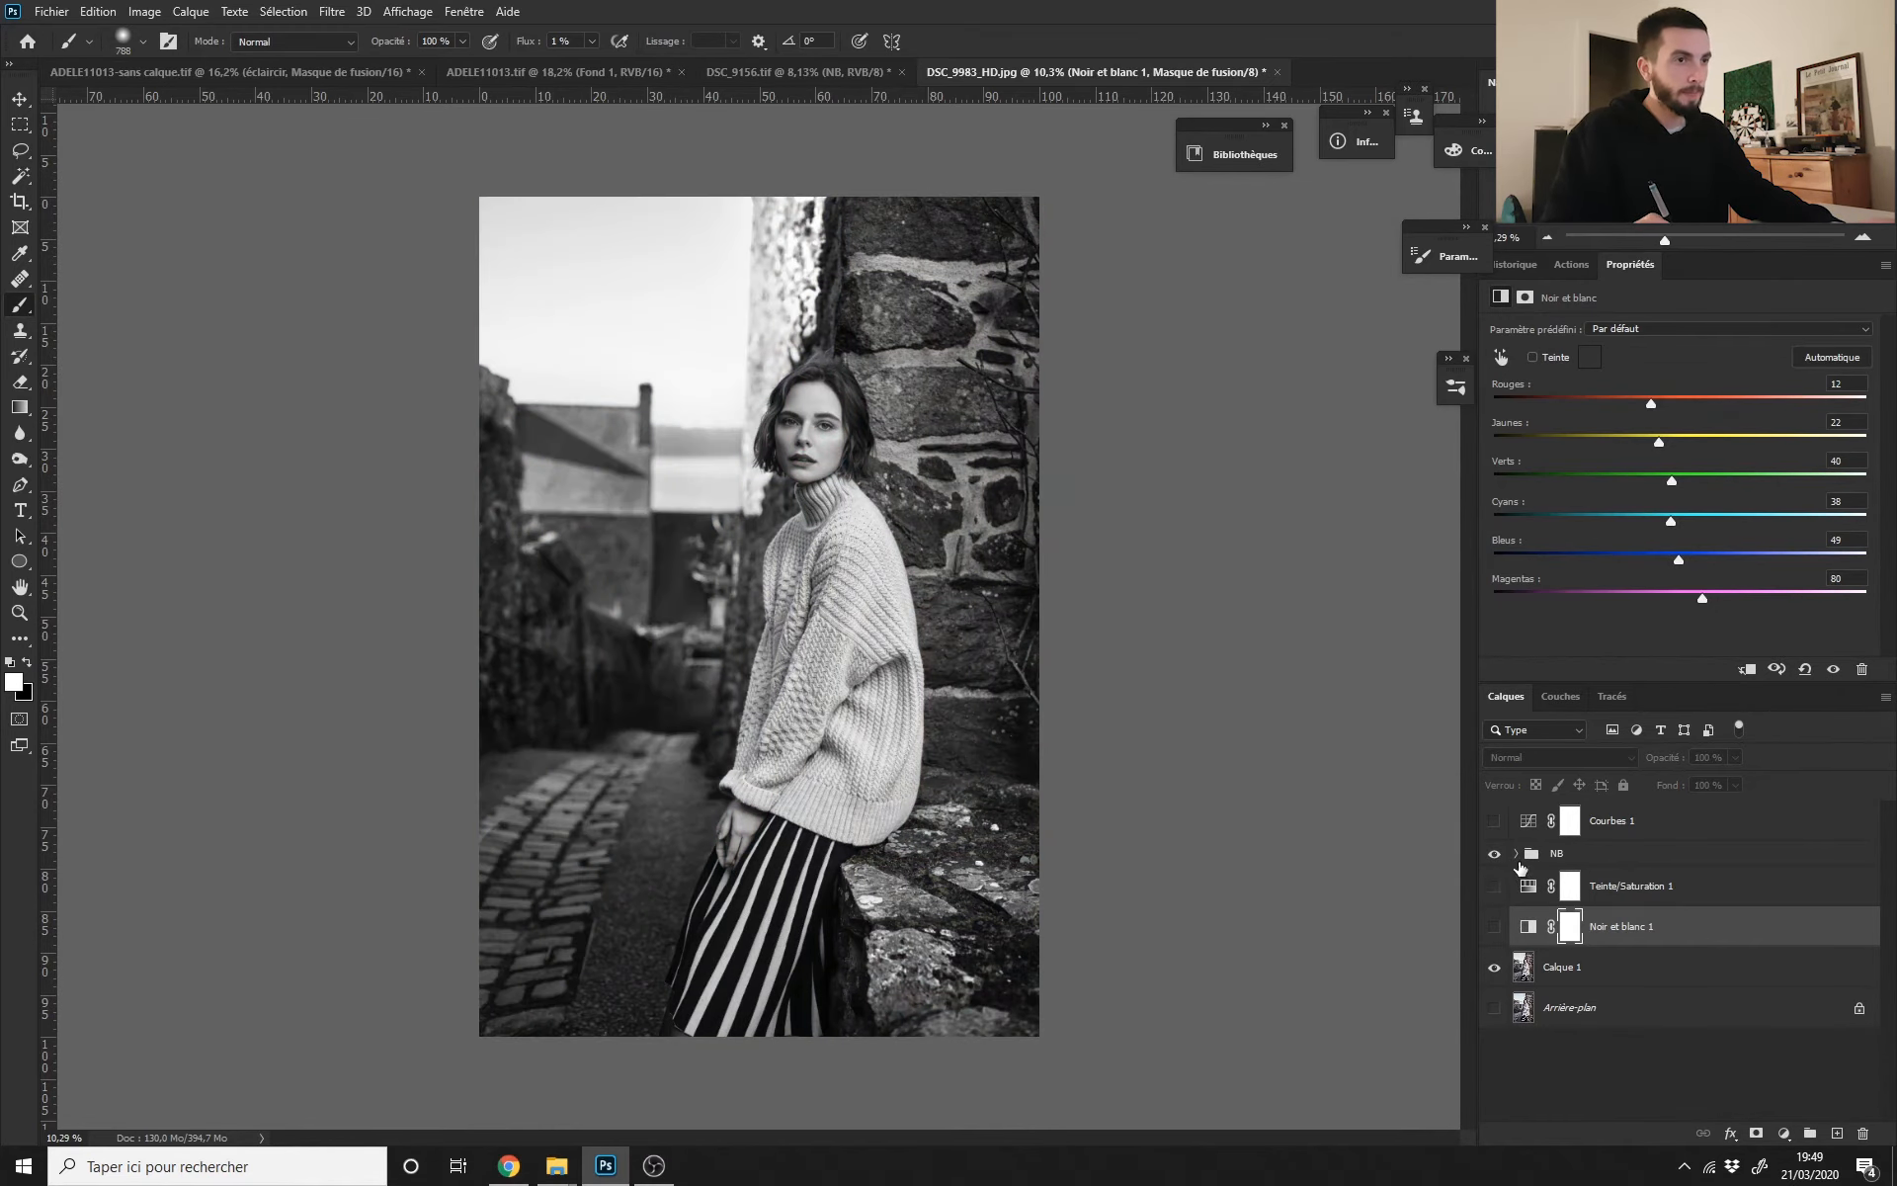
{"action": "left_click", "coordinate": [1515, 853]}
{"action": "scroll", "coordinate": [1889, 896], "scroll_direction": "down", "scroll_amount": 1}
{"action": "left_click", "coordinate": [1494, 858]}
{"action": "scroll", "coordinate": [833, 678], "scroll_direction": "down", "scroll_amount": 1}
{"action": "scroll", "coordinate": [833, 678], "scroll_direction": "up", "scroll_amount": 1}
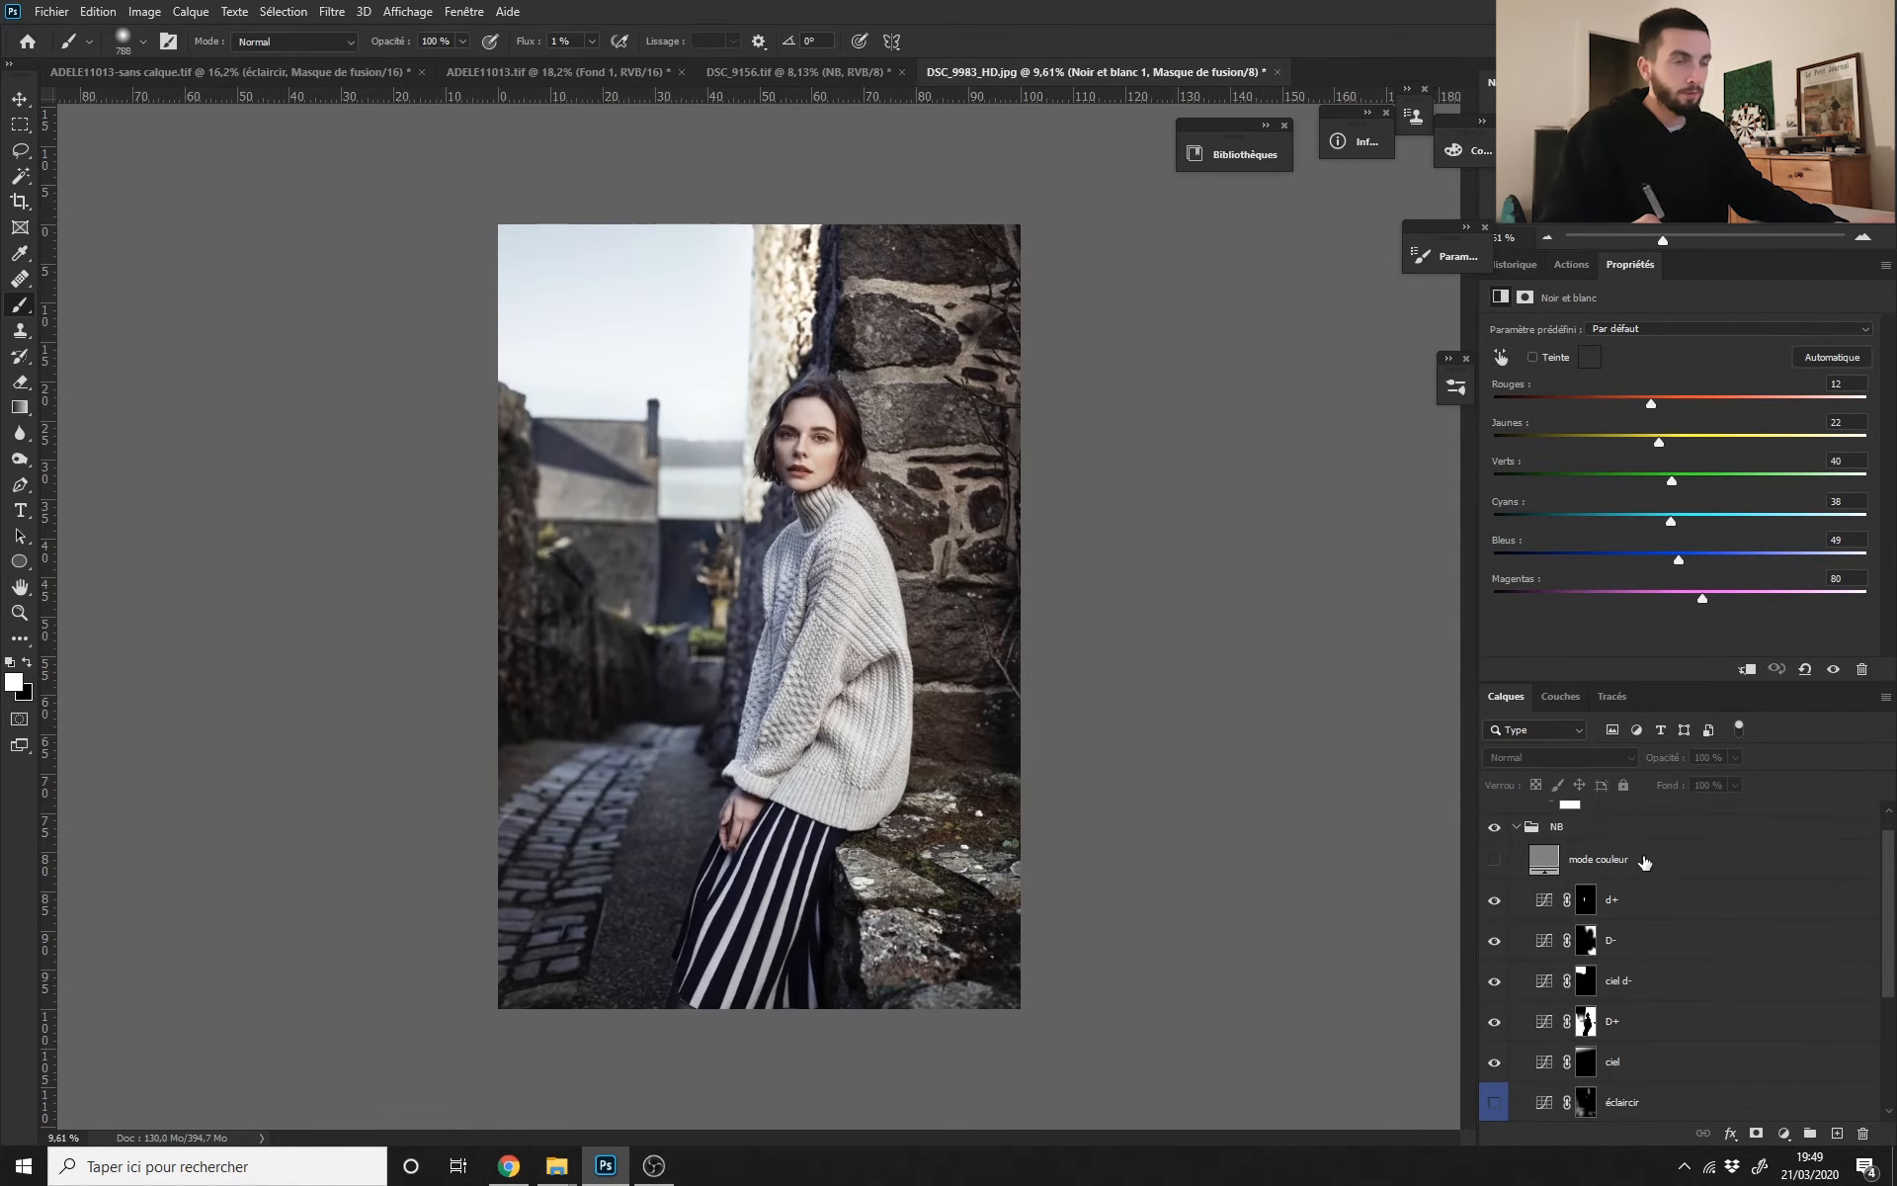
Step: Compare the colour photo with and without the NB group, and show the mode couleur layer again
{"action": "left_click", "coordinate": [1495, 828]}
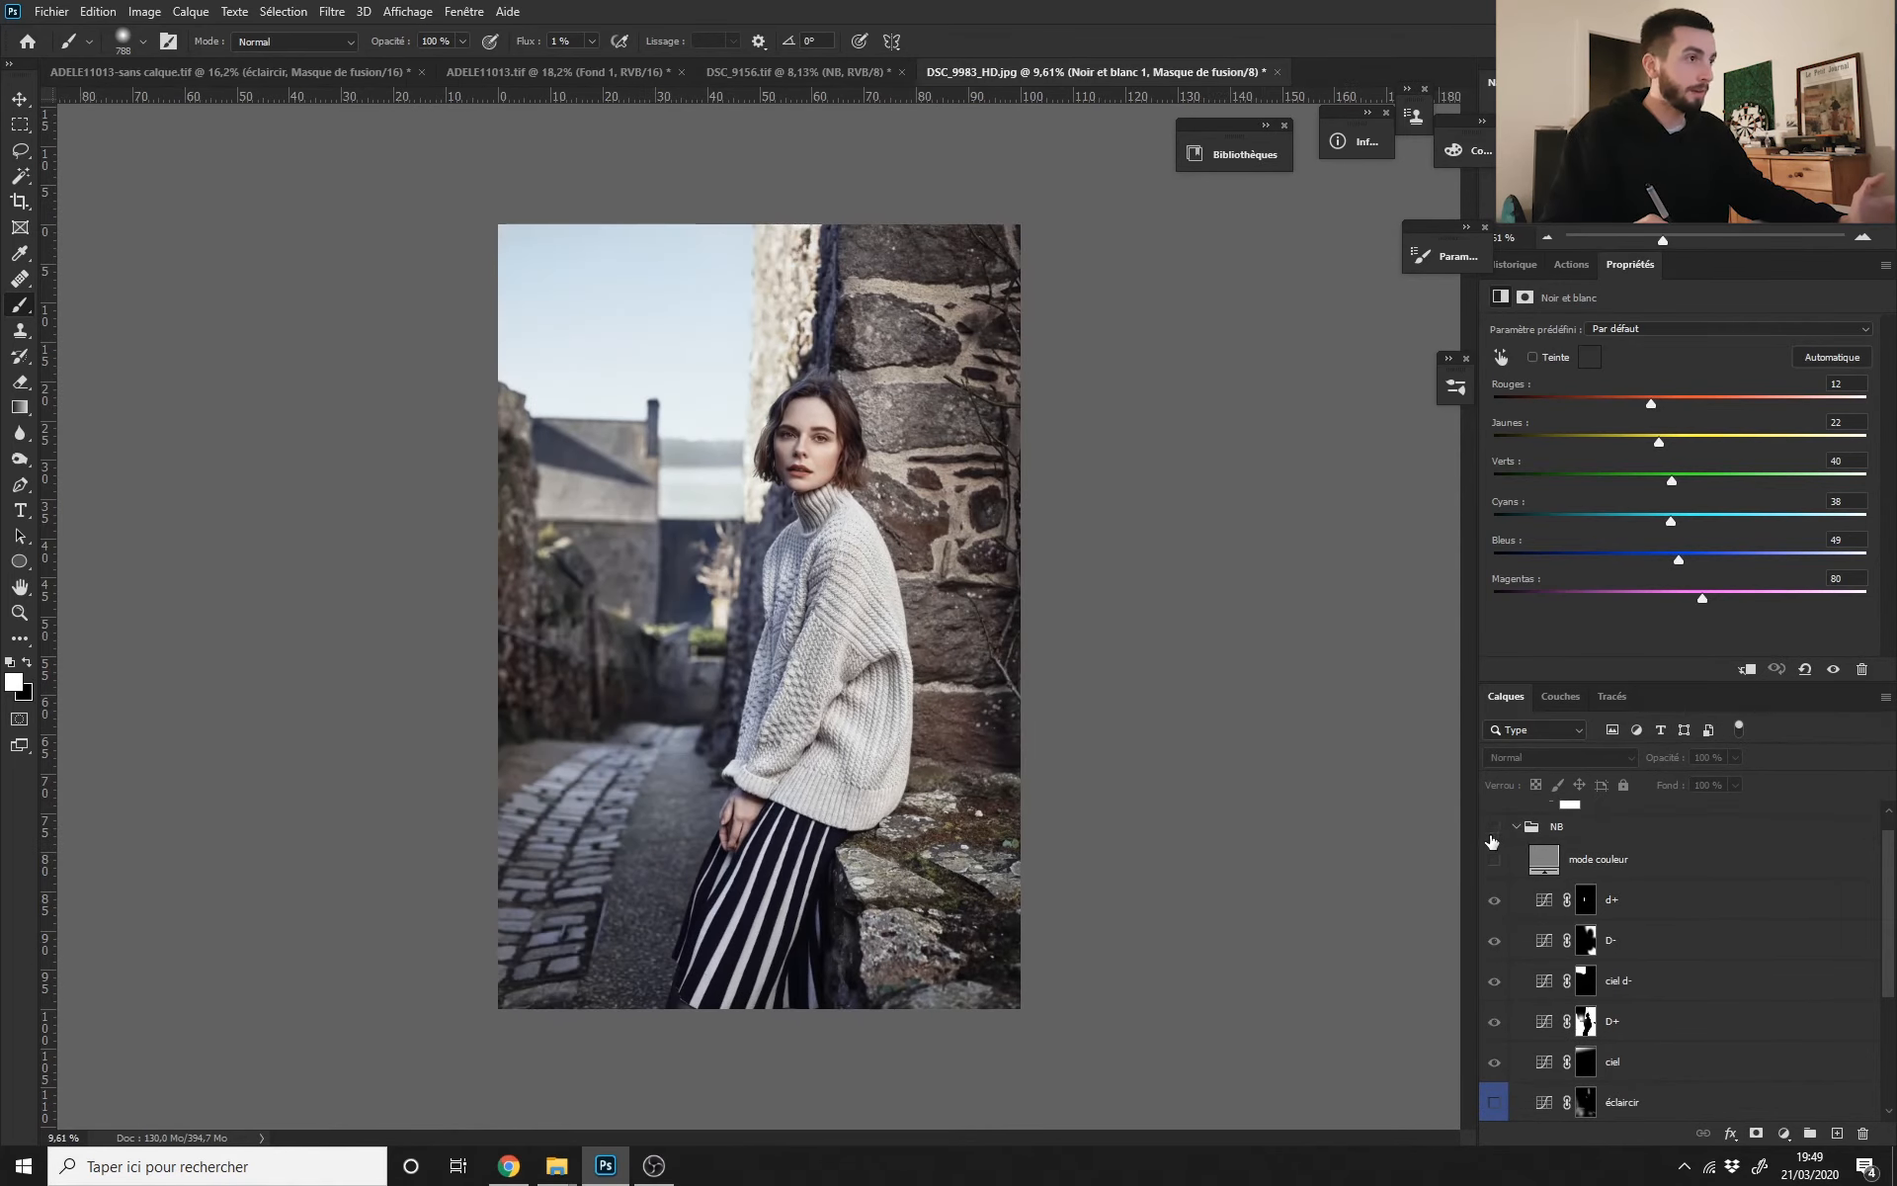
{"action": "left_click", "coordinate": [1494, 830]}
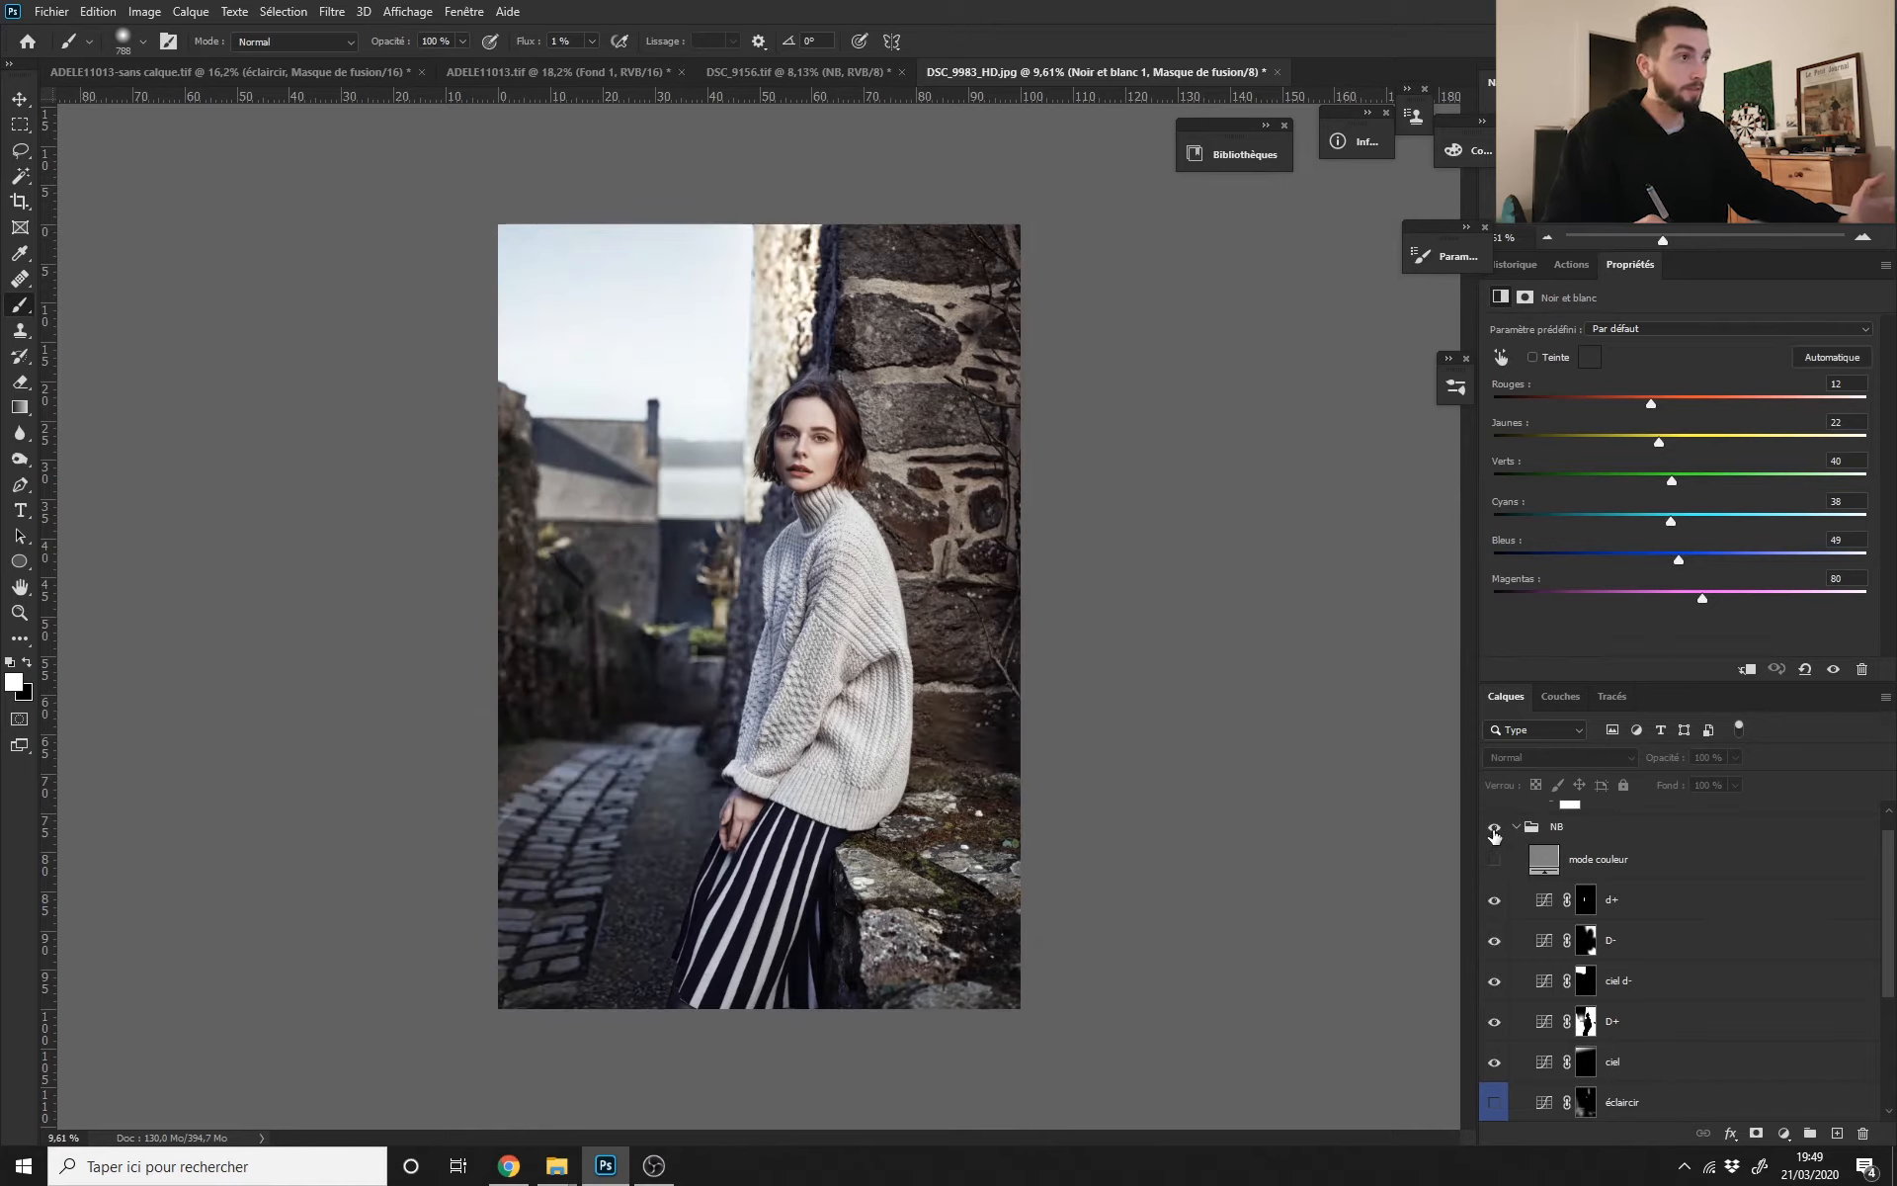
{"action": "left_click", "coordinate": [1494, 831]}
{"action": "left_click", "coordinate": [1500, 848]}
{"action": "left_click", "coordinate": [1499, 837]}
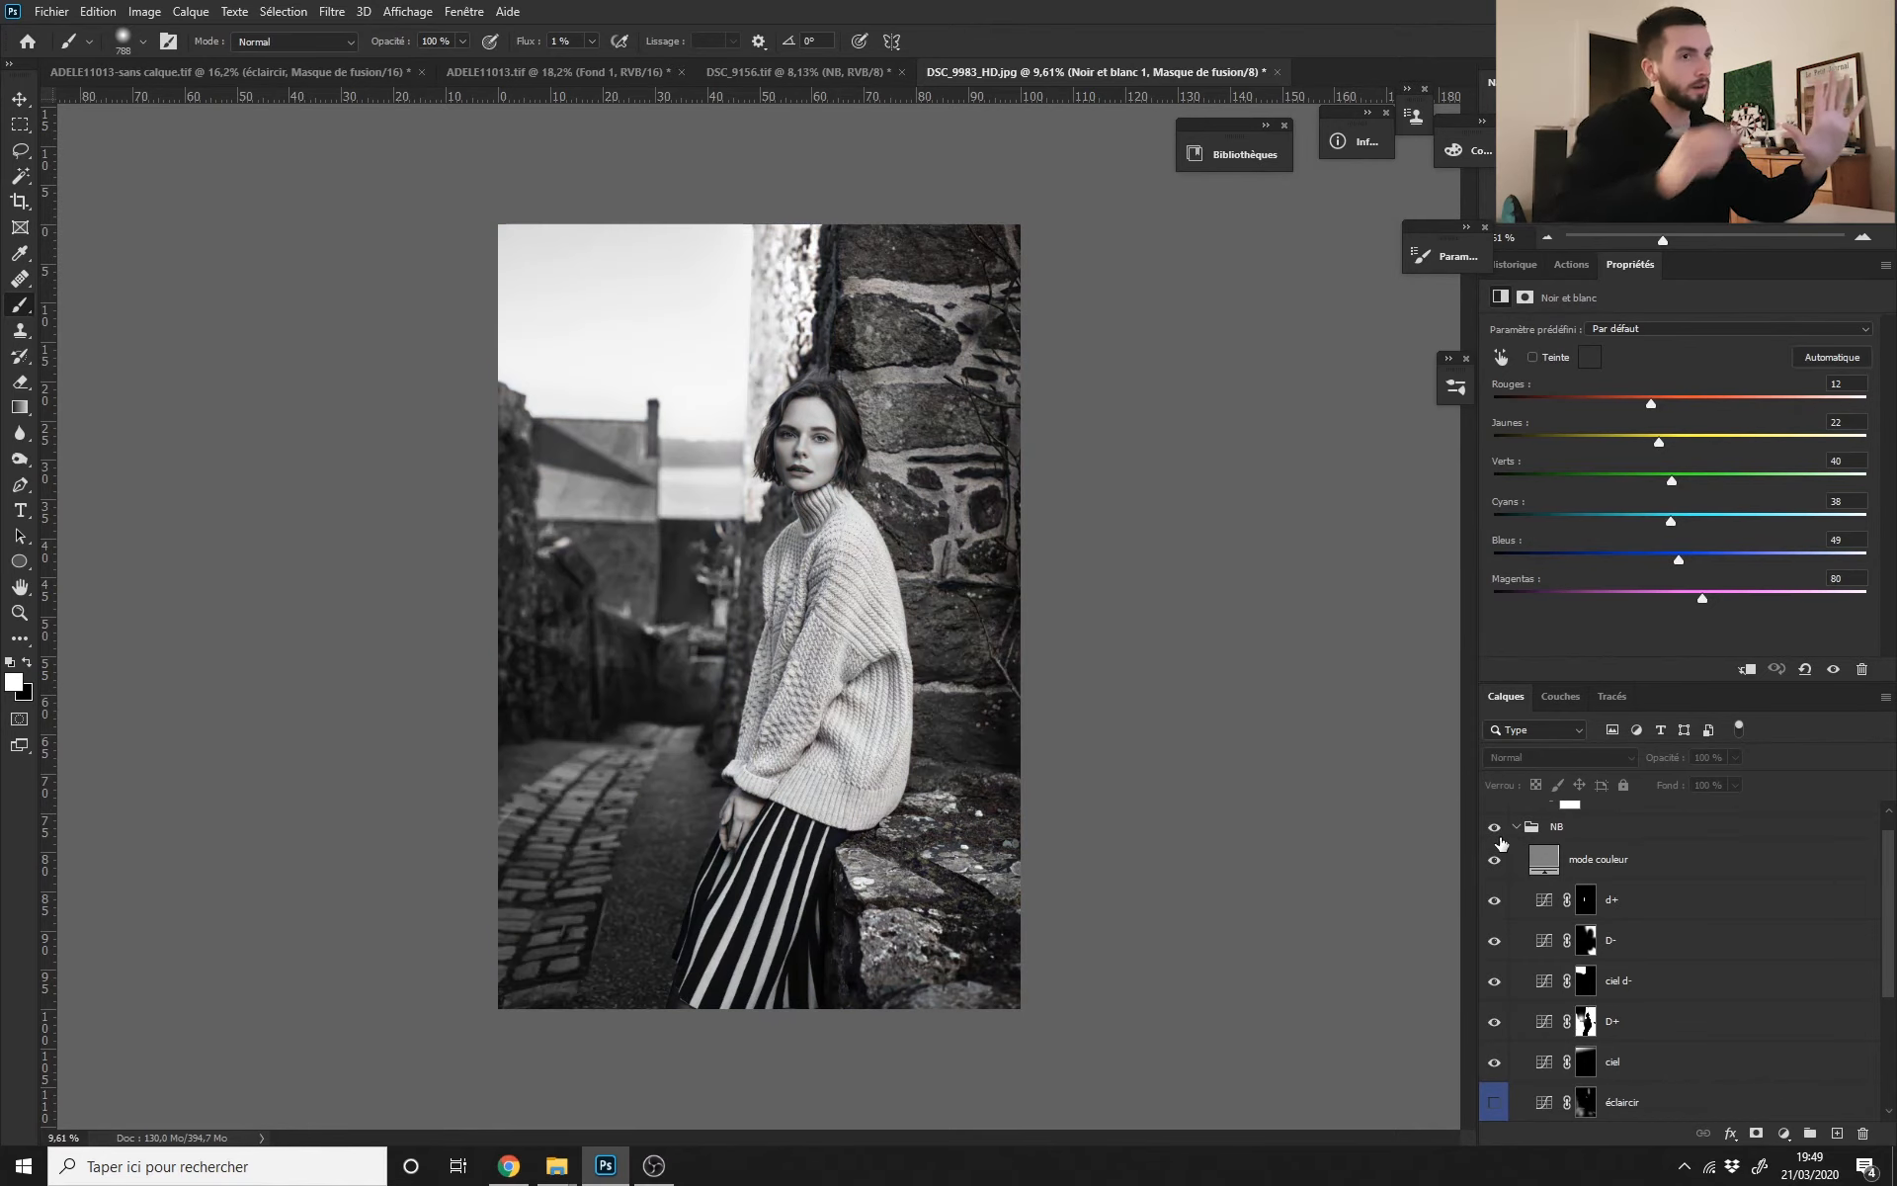
Step: Hide the mode couleur layer and recheck the NB group's dodge and burn effect in colour, leaving the group shown
{"action": "left_click", "coordinate": [1494, 859]}
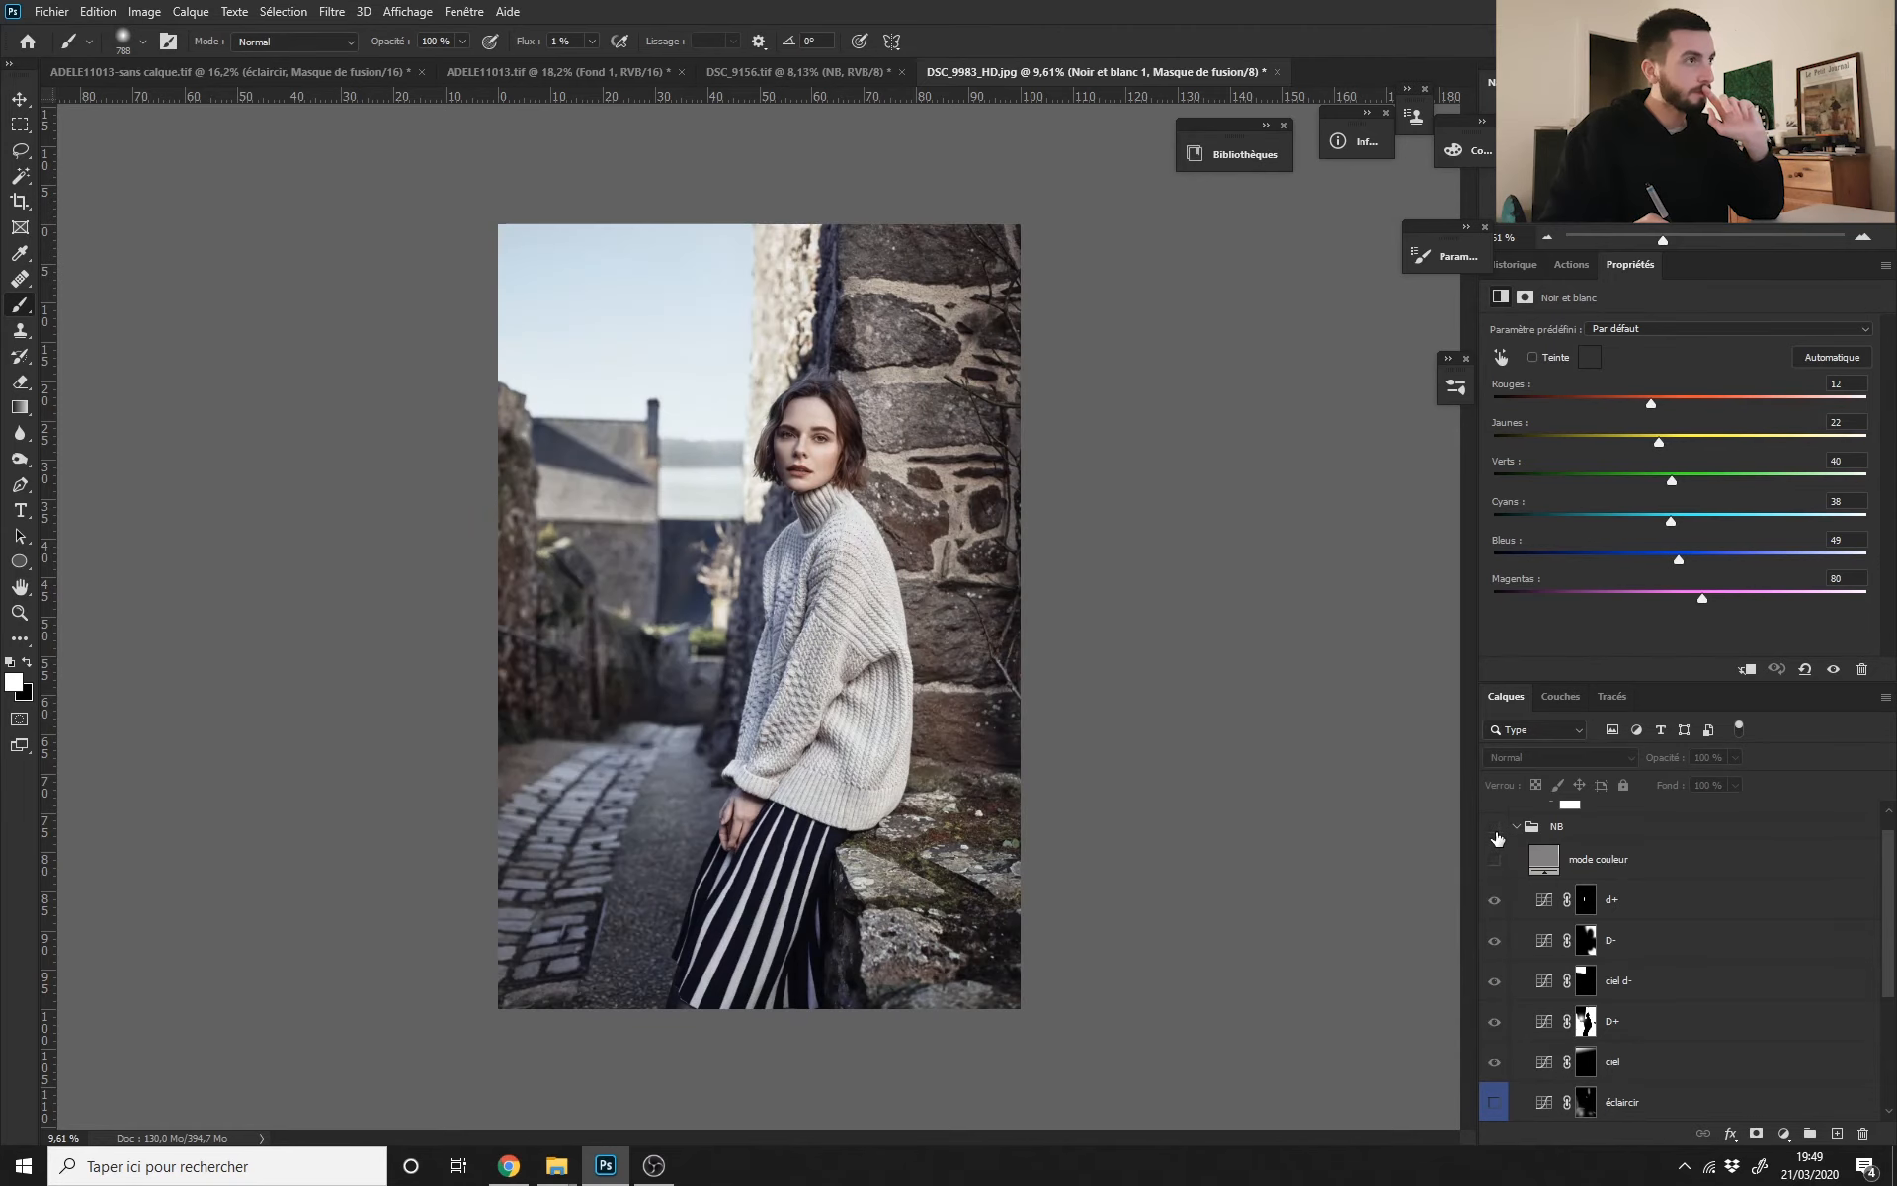
{"action": "left_click", "coordinate": [1495, 830]}
{"action": "left_click", "coordinate": [1495, 828]}
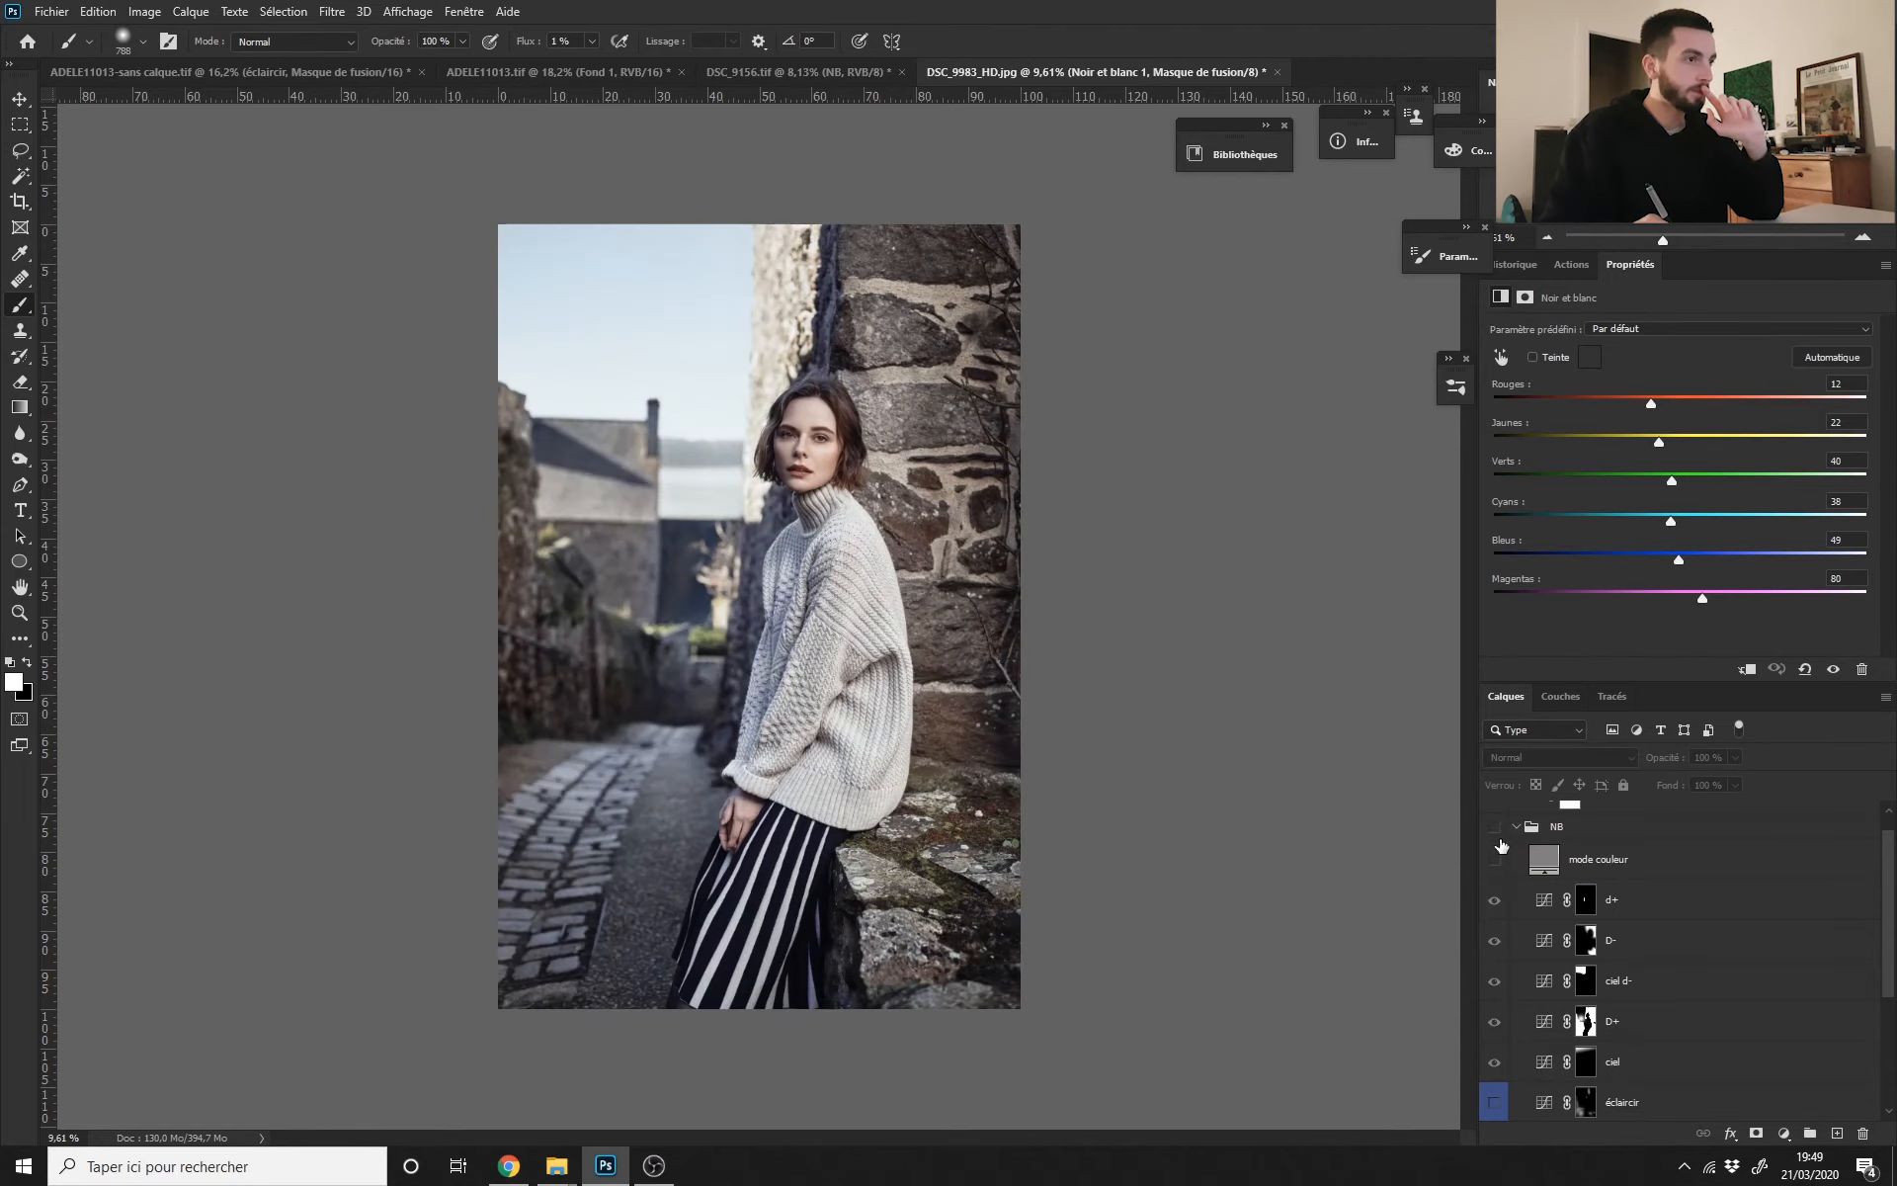
{"action": "left_click", "coordinate": [1499, 842]}
{"action": "left_click", "coordinate": [1495, 830]}
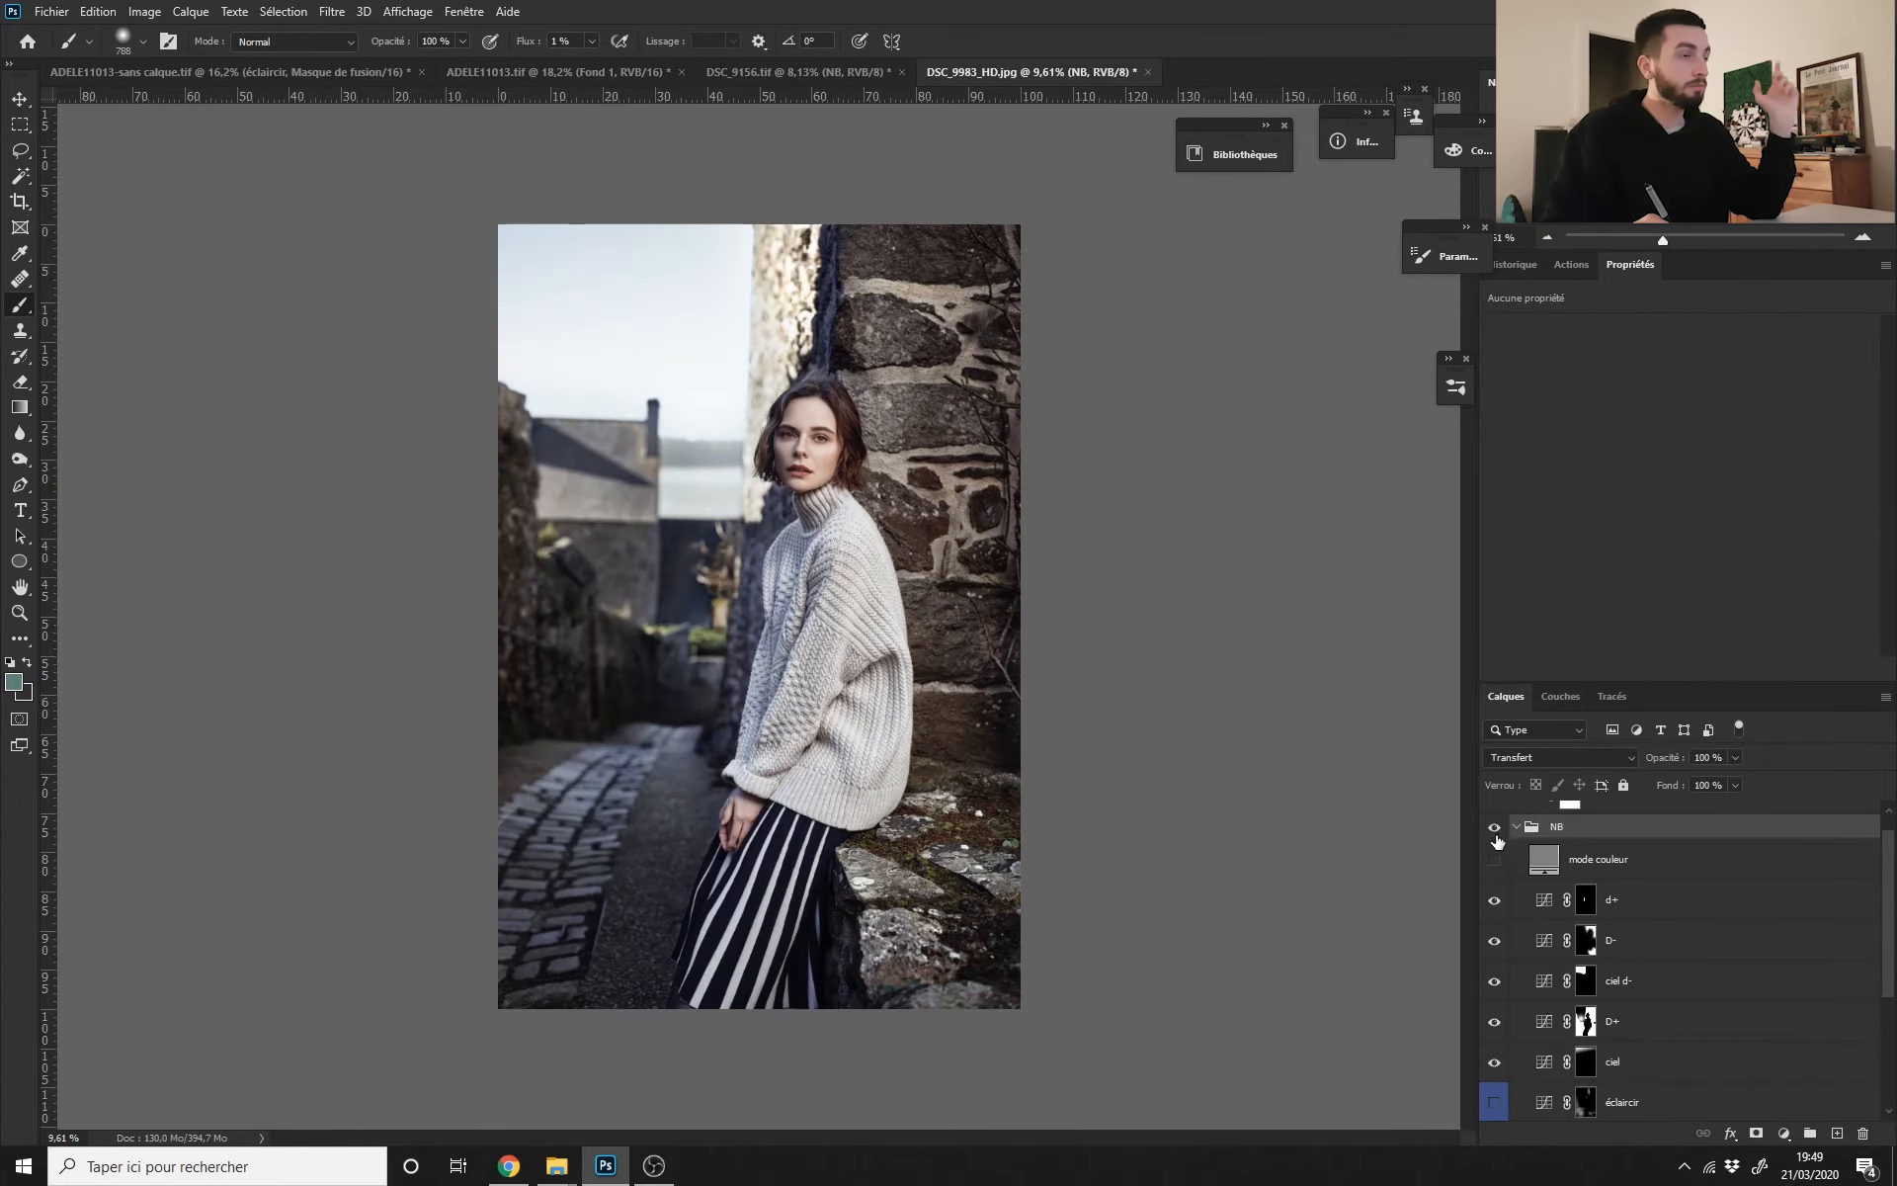
{"action": "left_click", "coordinate": [1495, 832]}
{"action": "left_click", "coordinate": [1495, 832]}
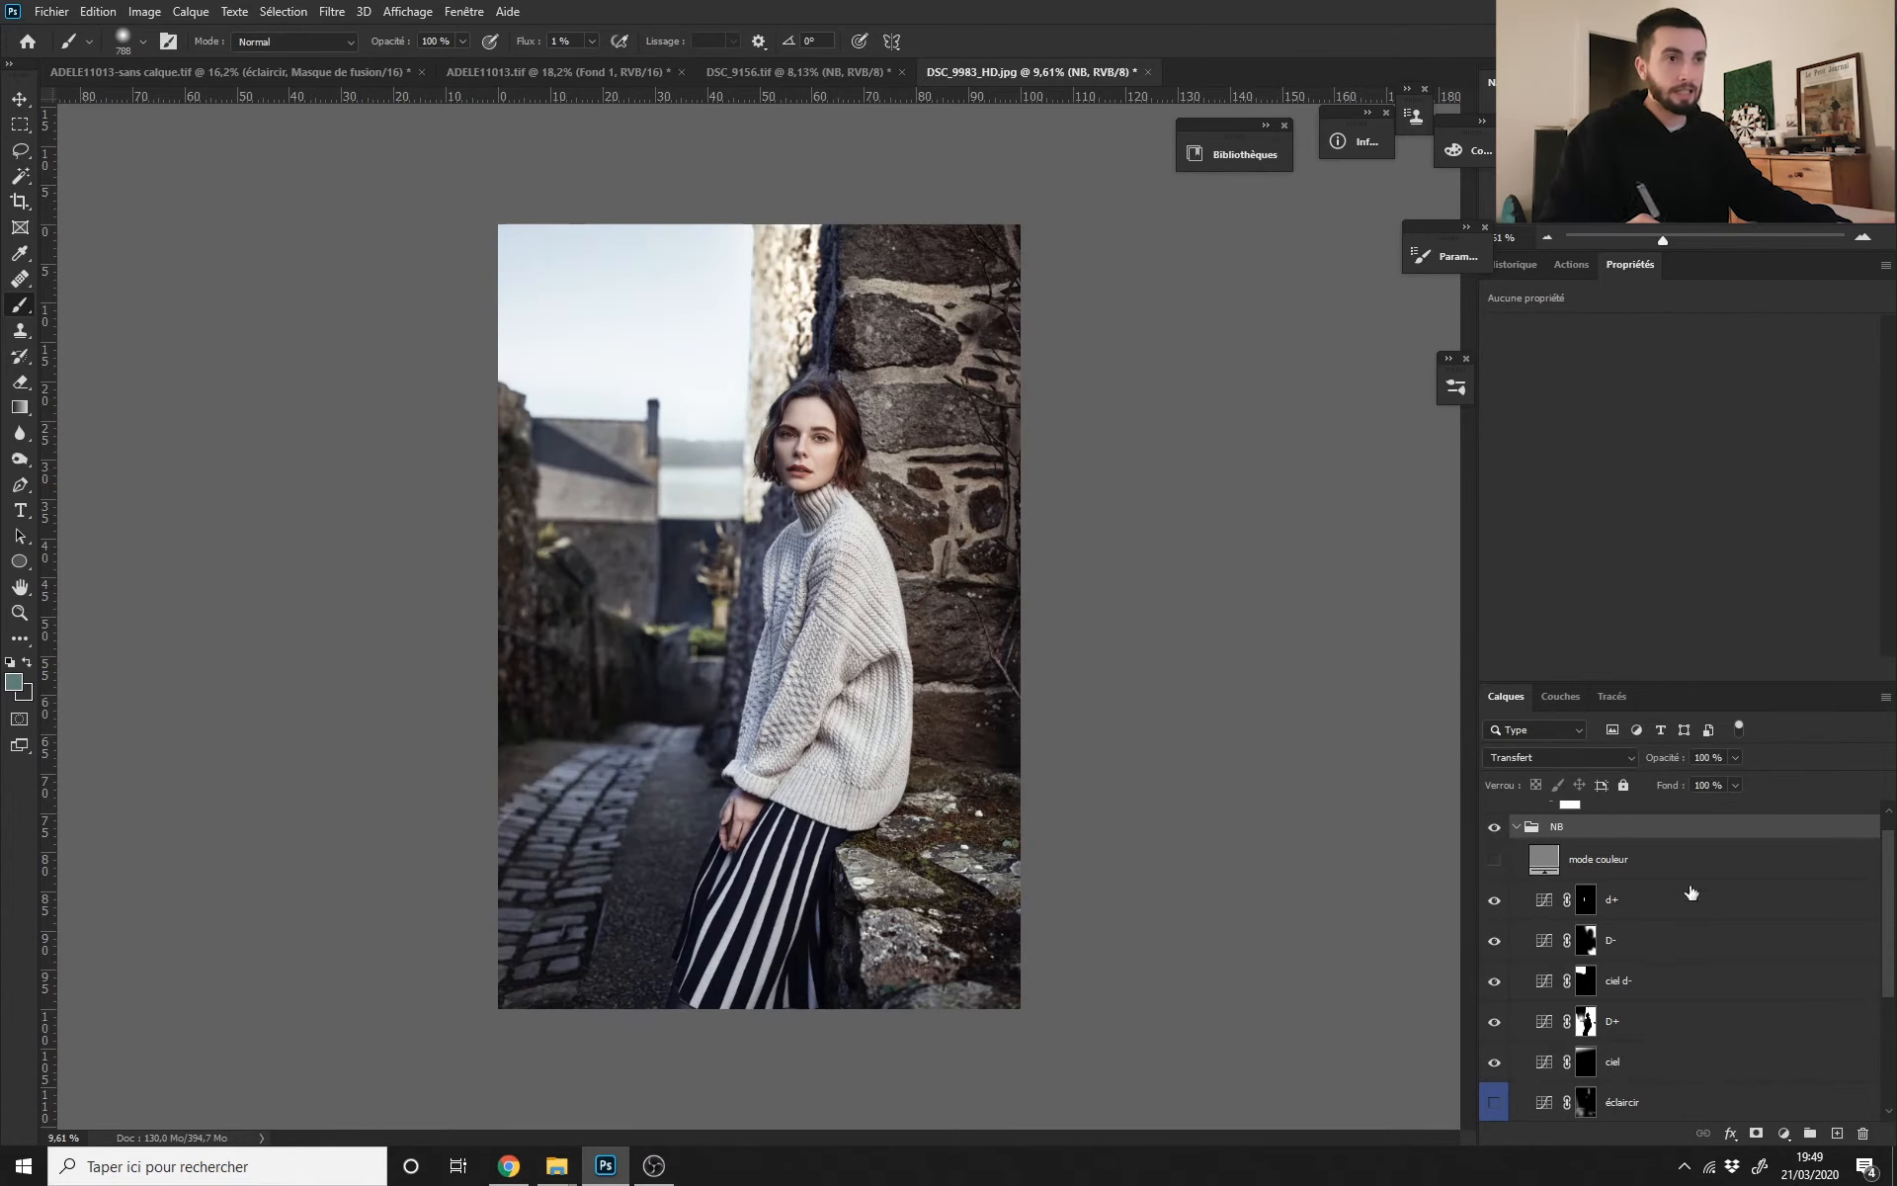
Step: Switch to the DSC_9156.tif document, and collapse and hide its NB group to show the photo in colour
{"action": "key", "text": "ctrl+shift+Tab"}
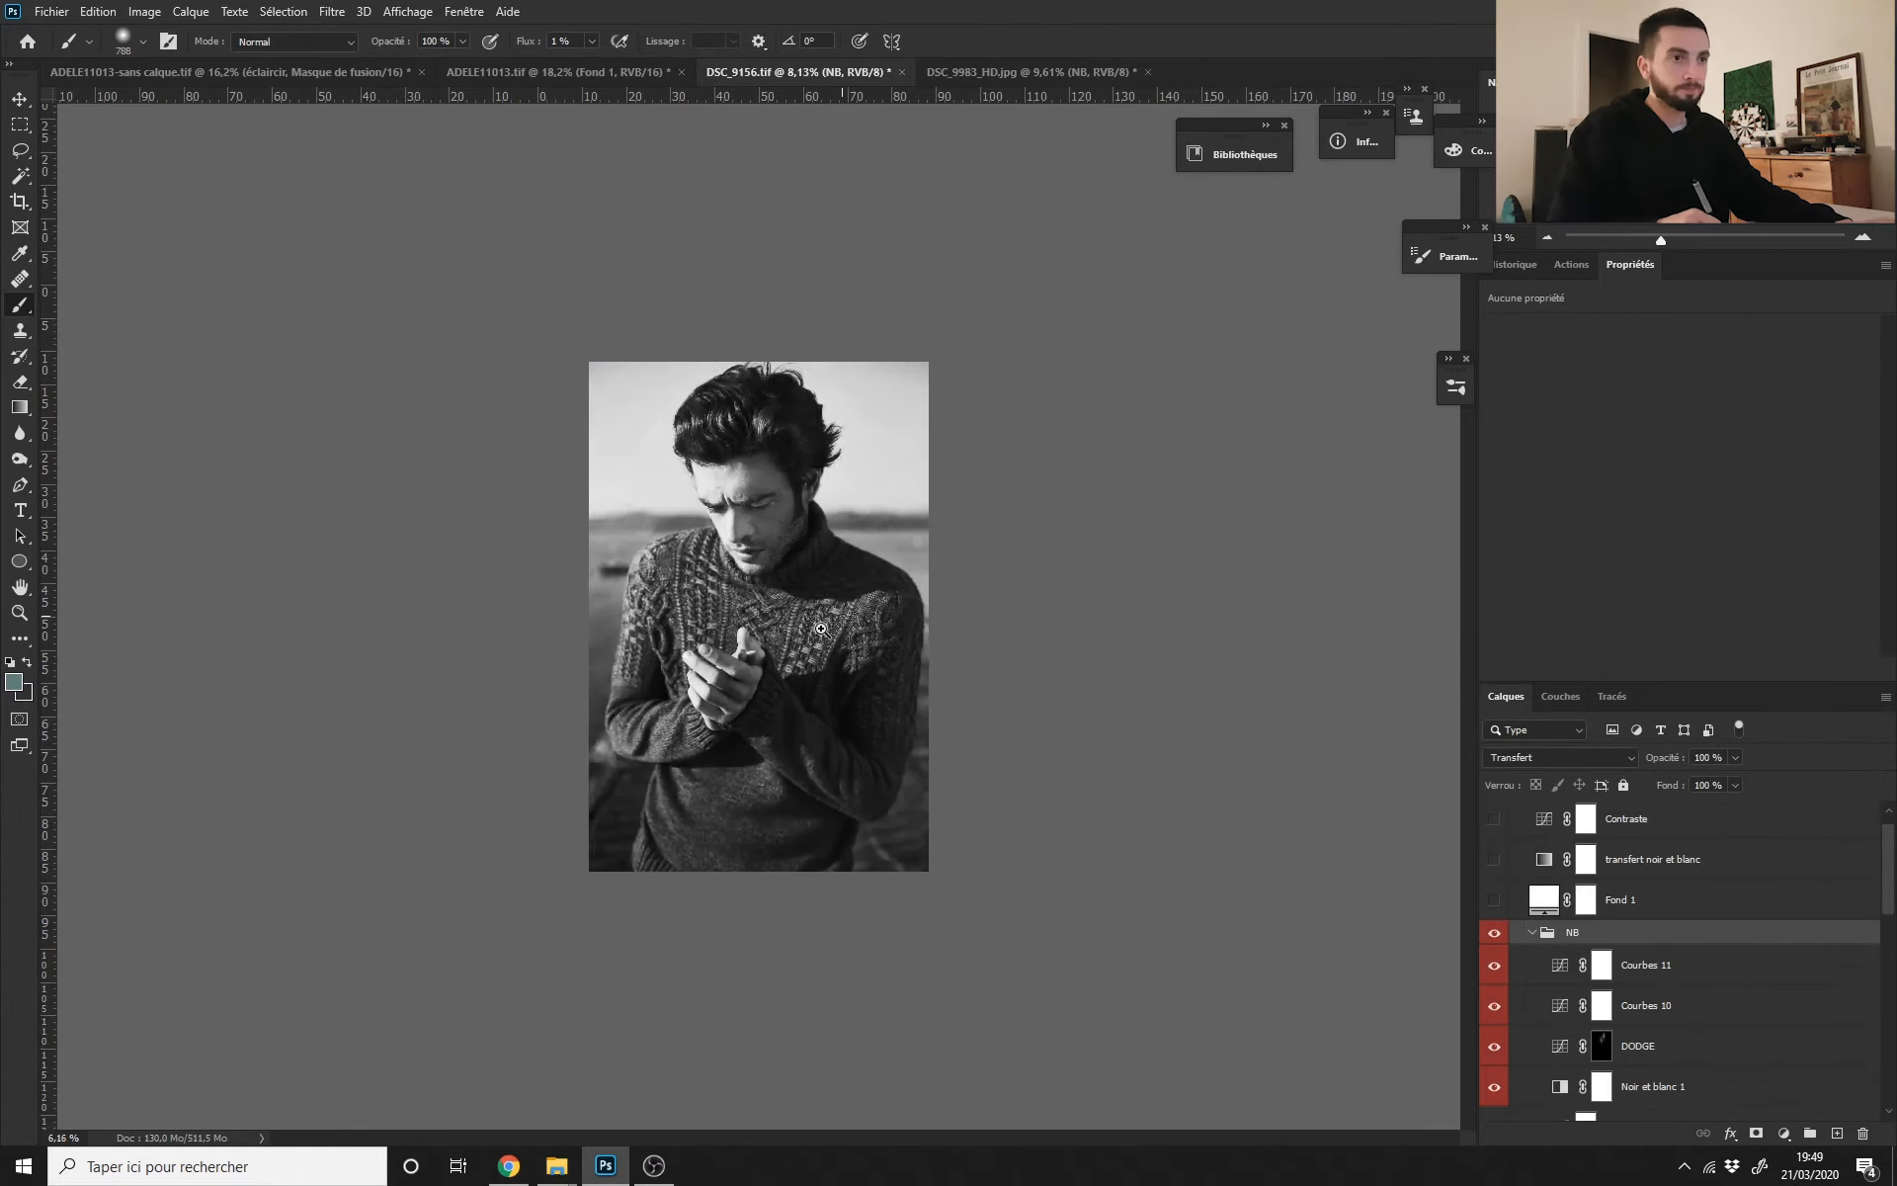
{"action": "left_click", "coordinate": [1522, 934]}
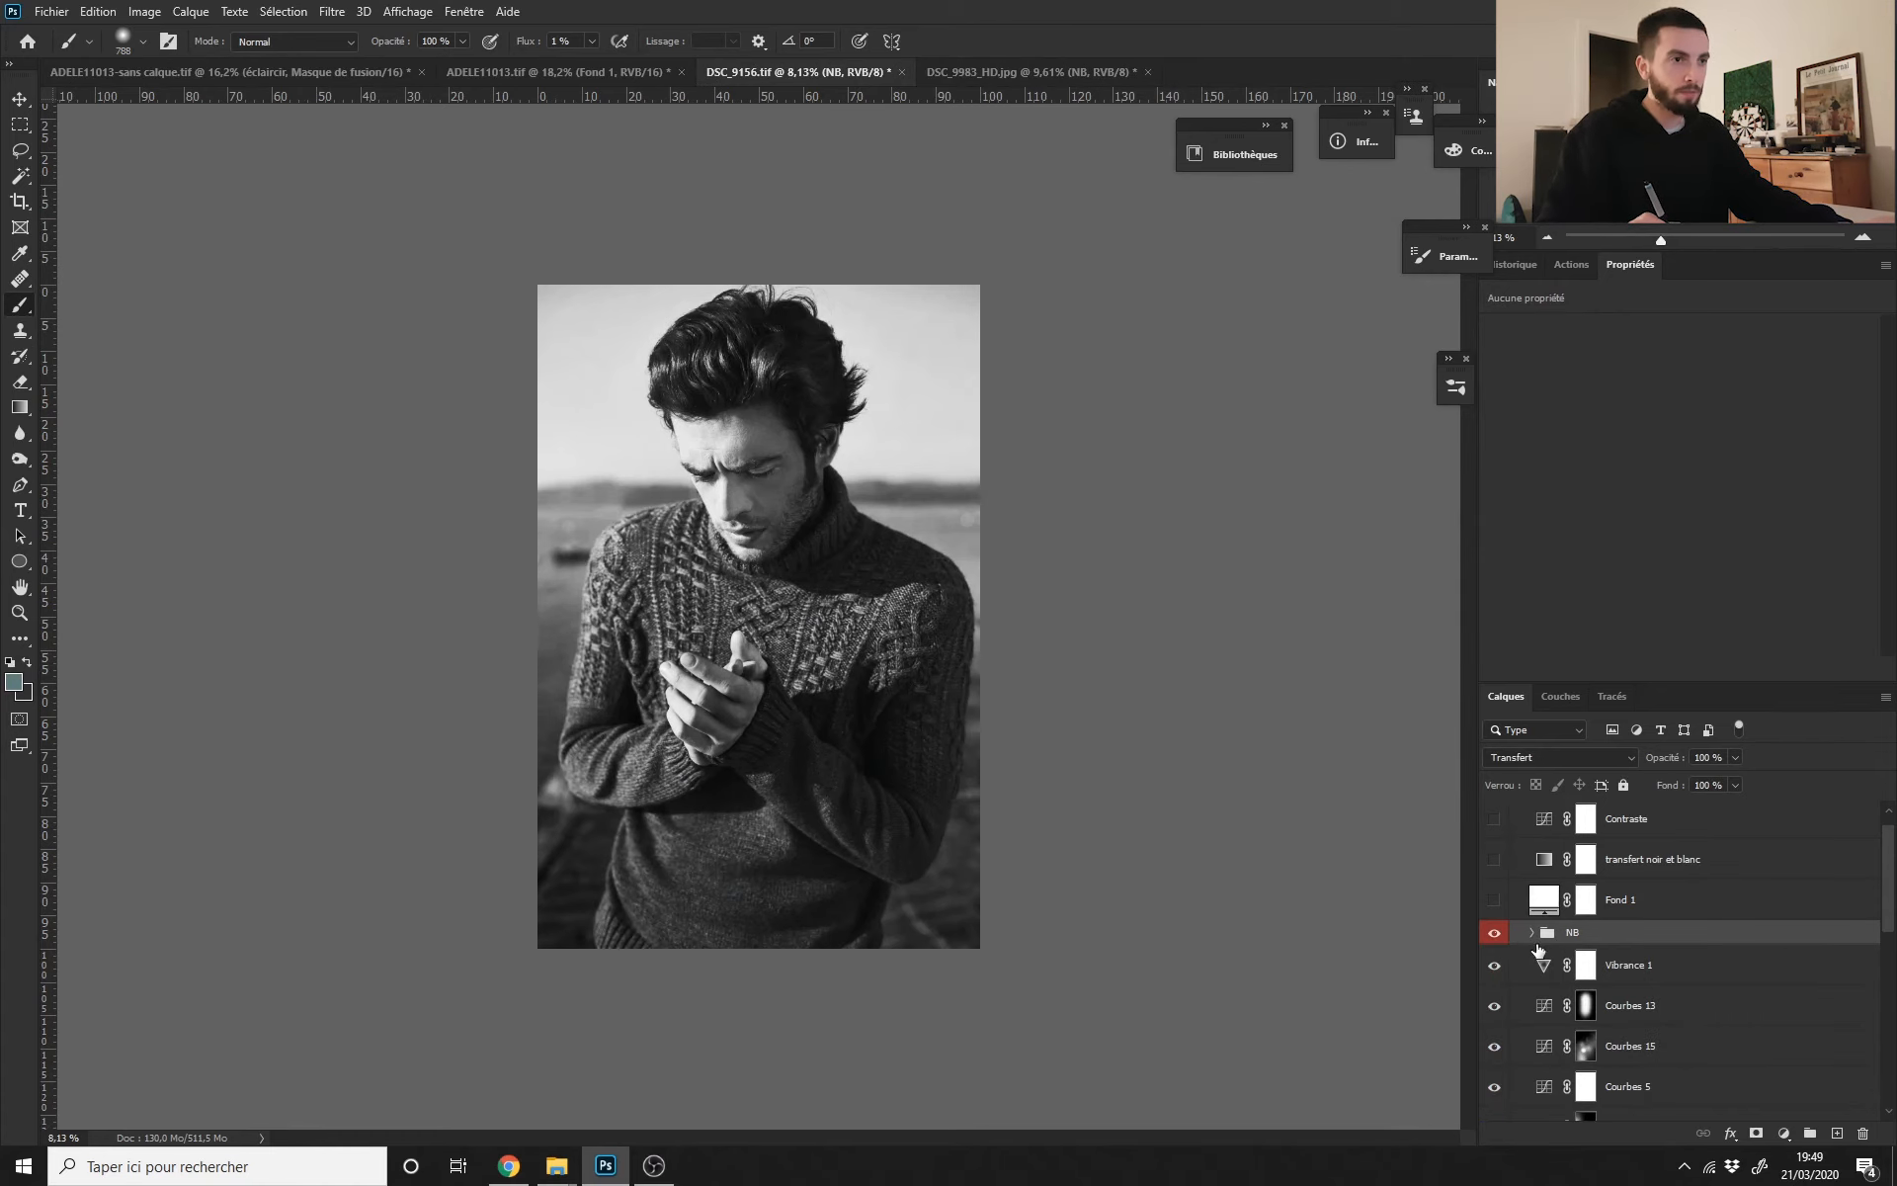
{"action": "left_click", "coordinate": [1494, 931]}
{"action": "key", "text": "ctrl+plus"}
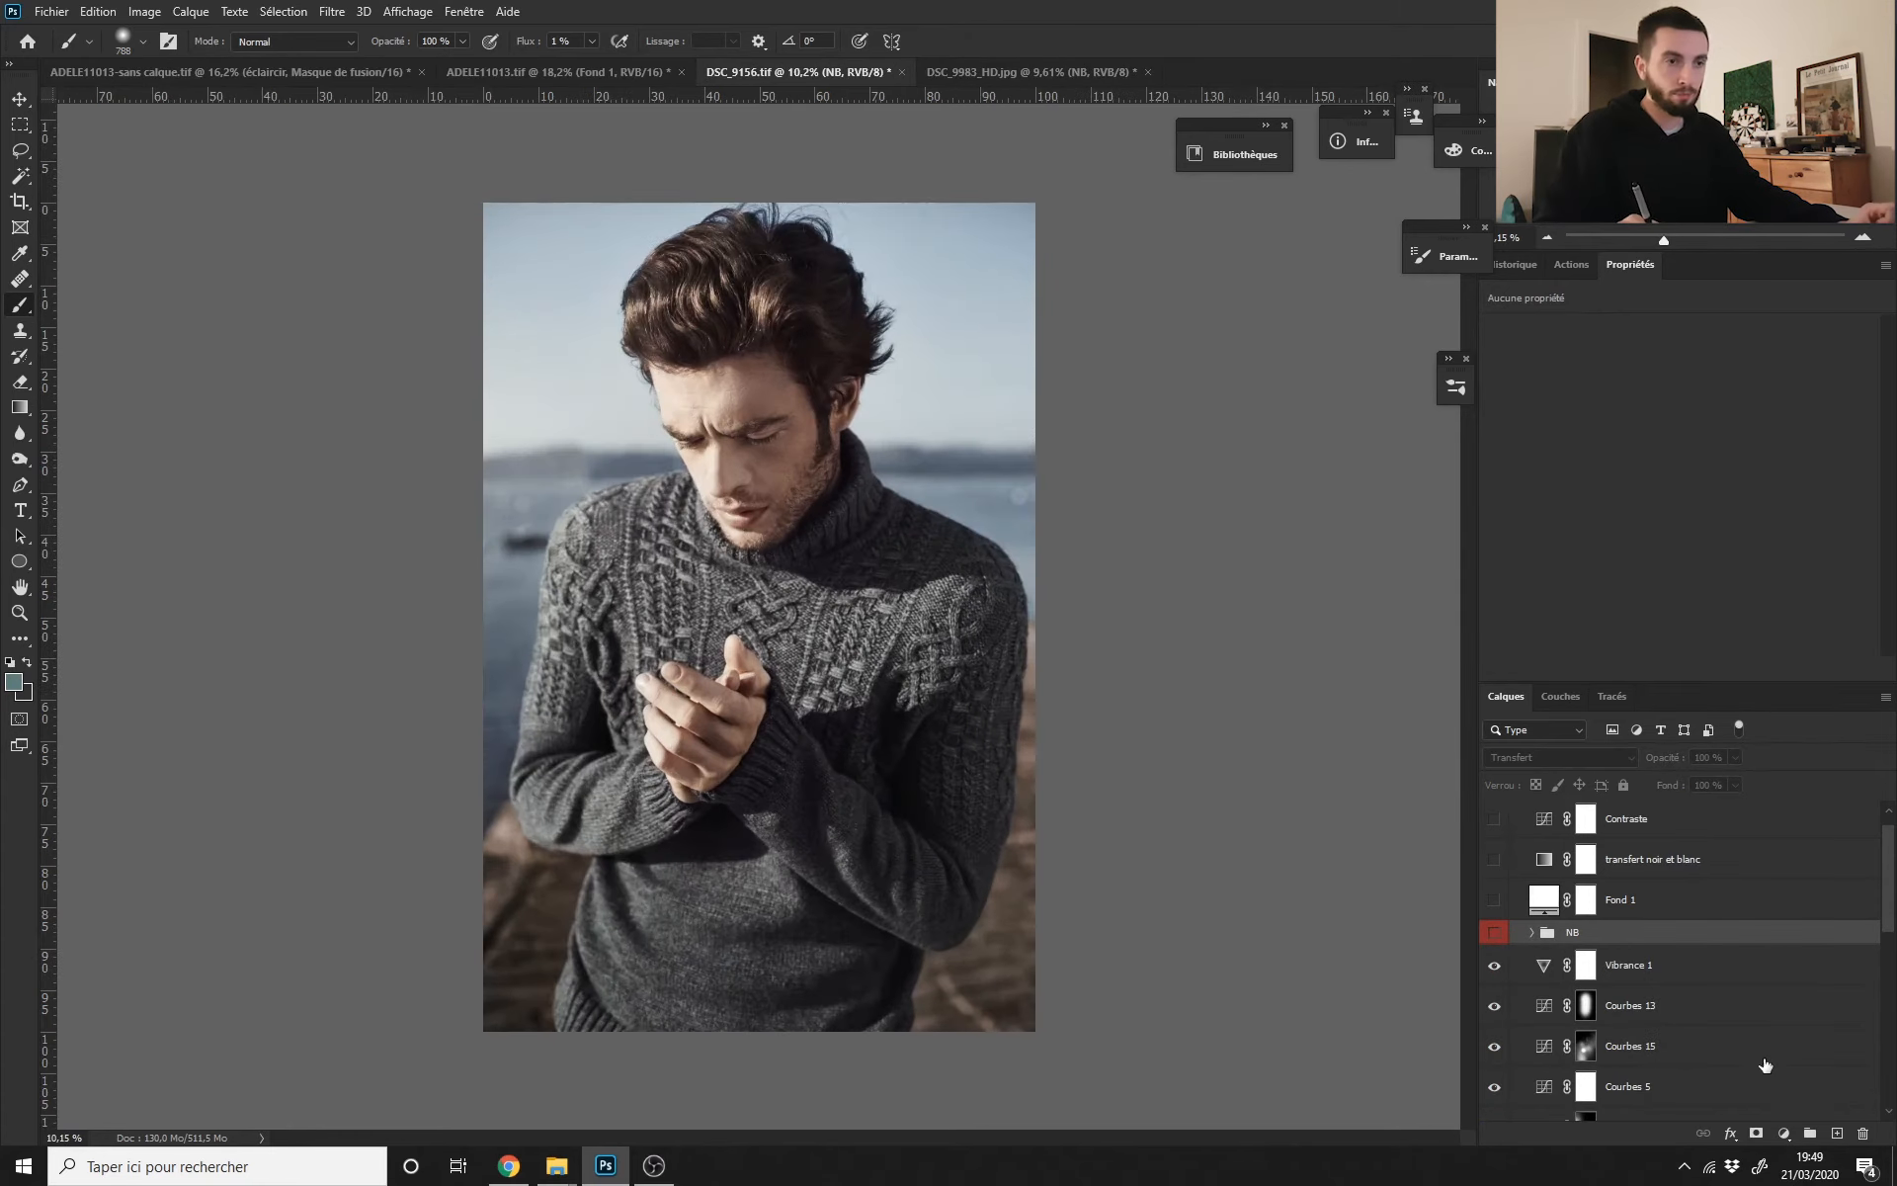
Step: Add a neutral grey solid colour fill layer directly above the NB group
{"action": "left_click", "coordinate": [1785, 1138]}
{"action": "left_click", "coordinate": [1626, 967]}
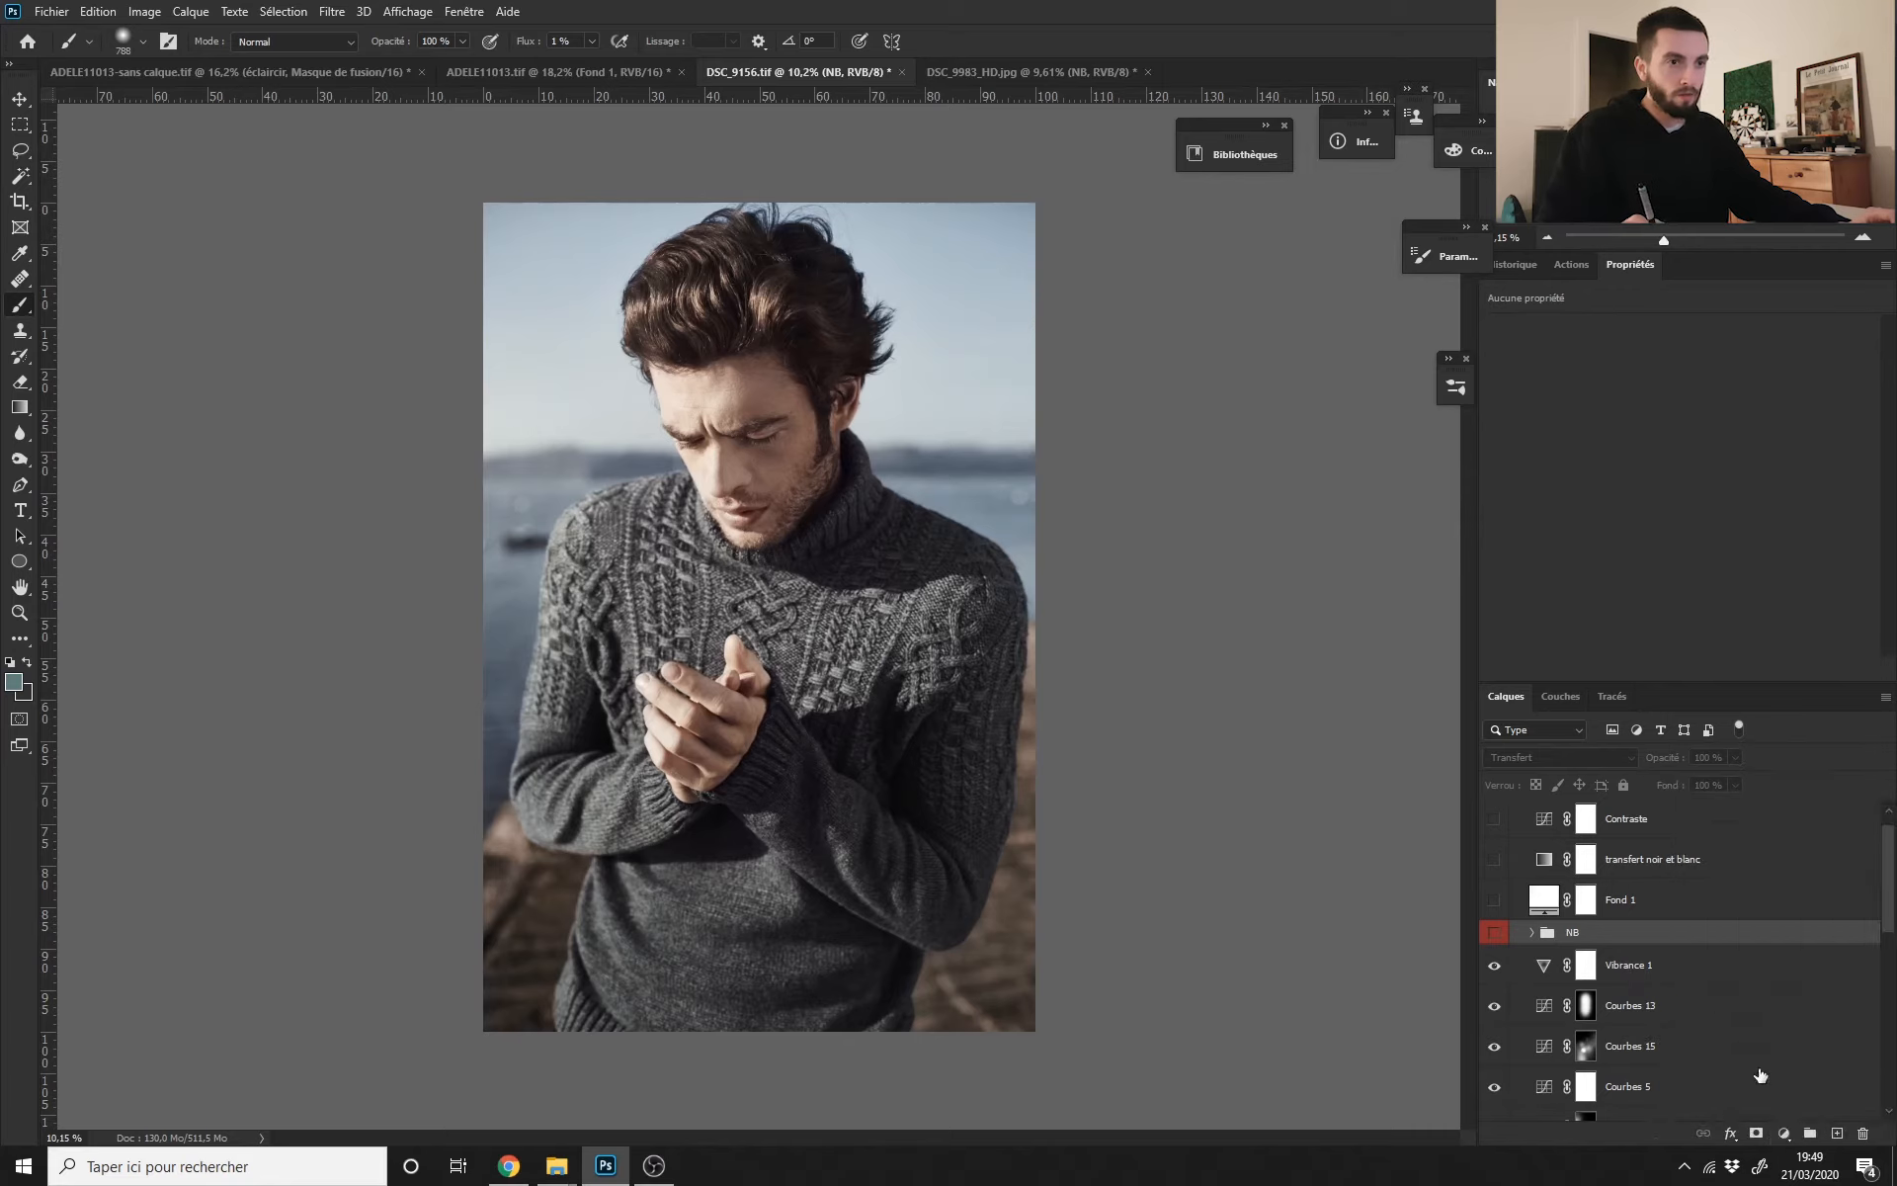
{"action": "left_click", "coordinate": [1785, 1134]}
{"action": "left_click", "coordinate": [1692, 773]}
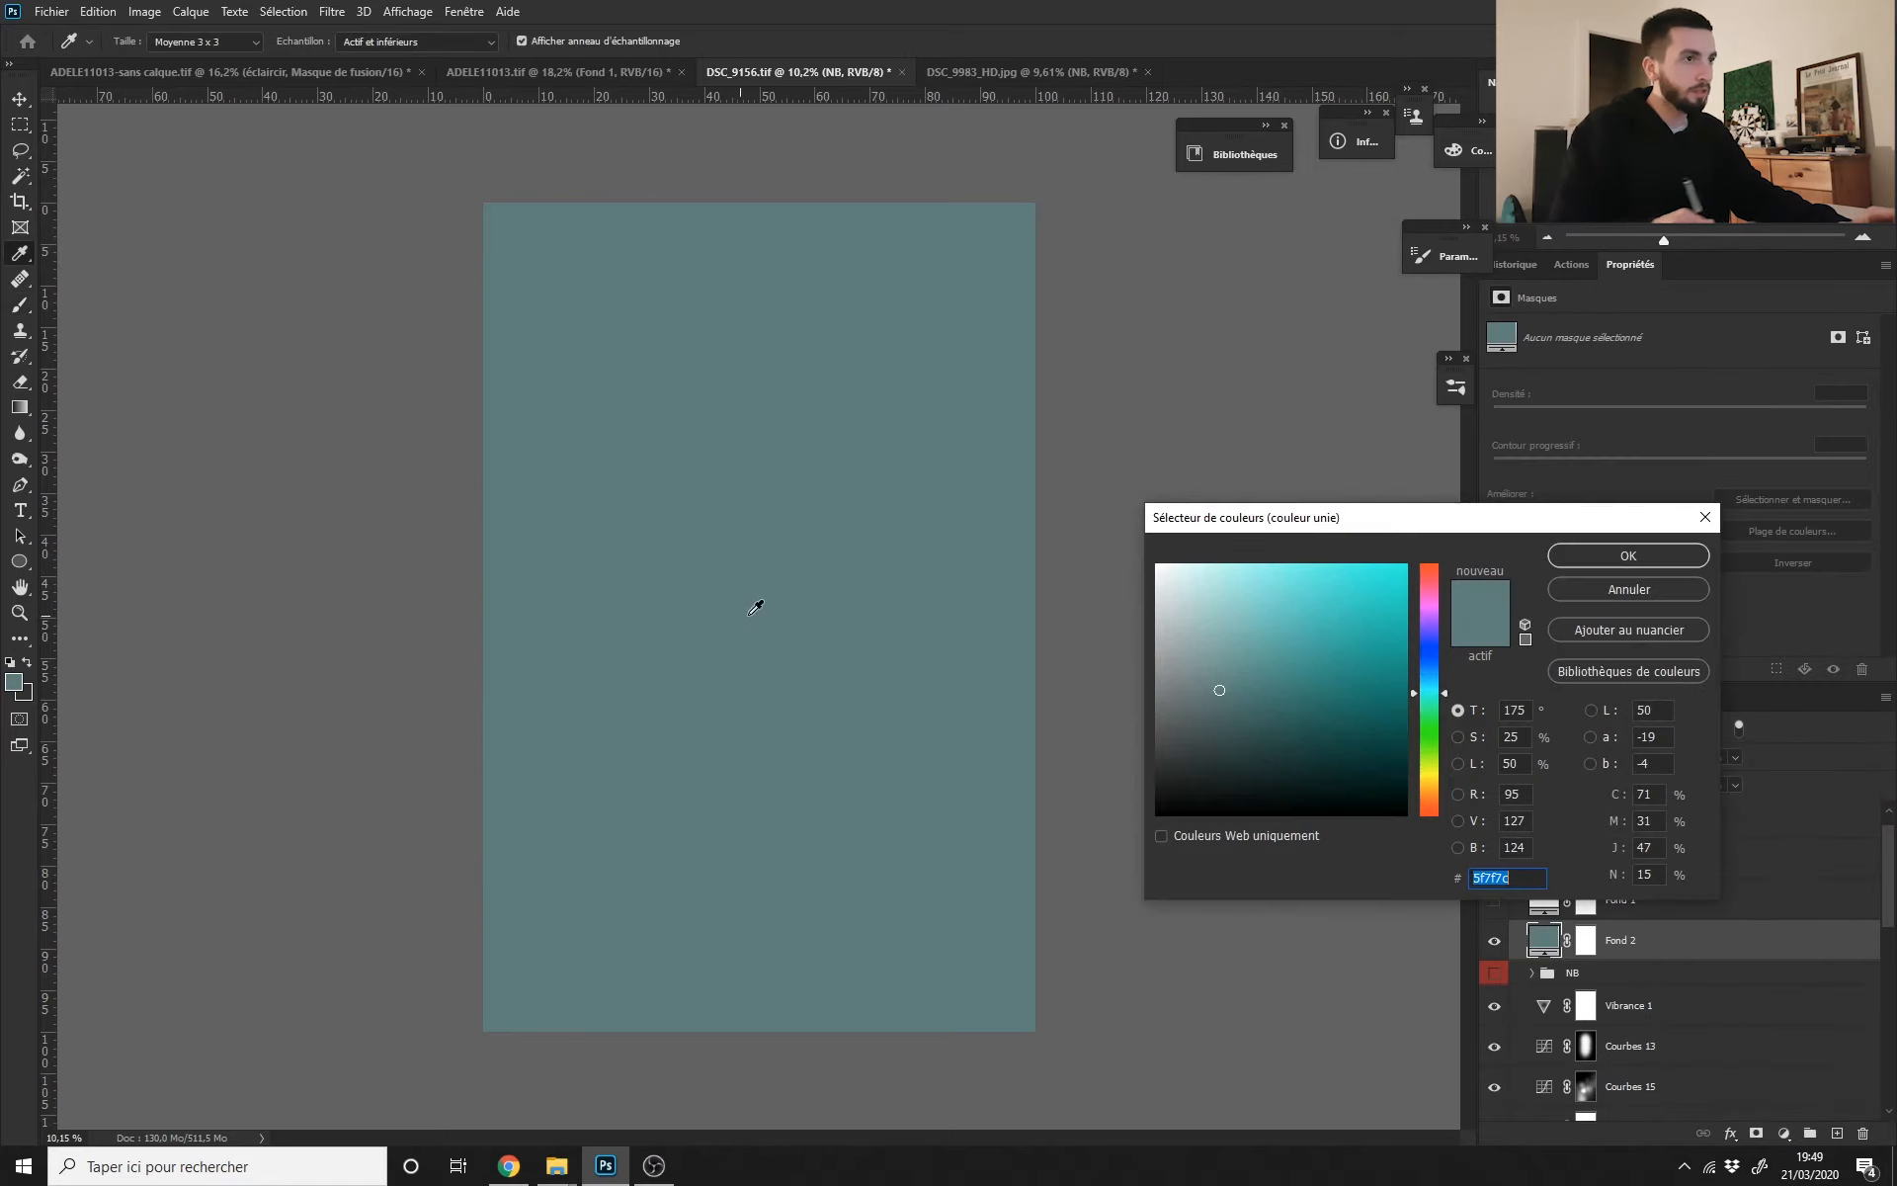
{"action": "left_click_drag", "start_coordinate": [1225, 681], "coordinate": [1025, 681]}
{"action": "left_click", "coordinate": [1628, 556]}
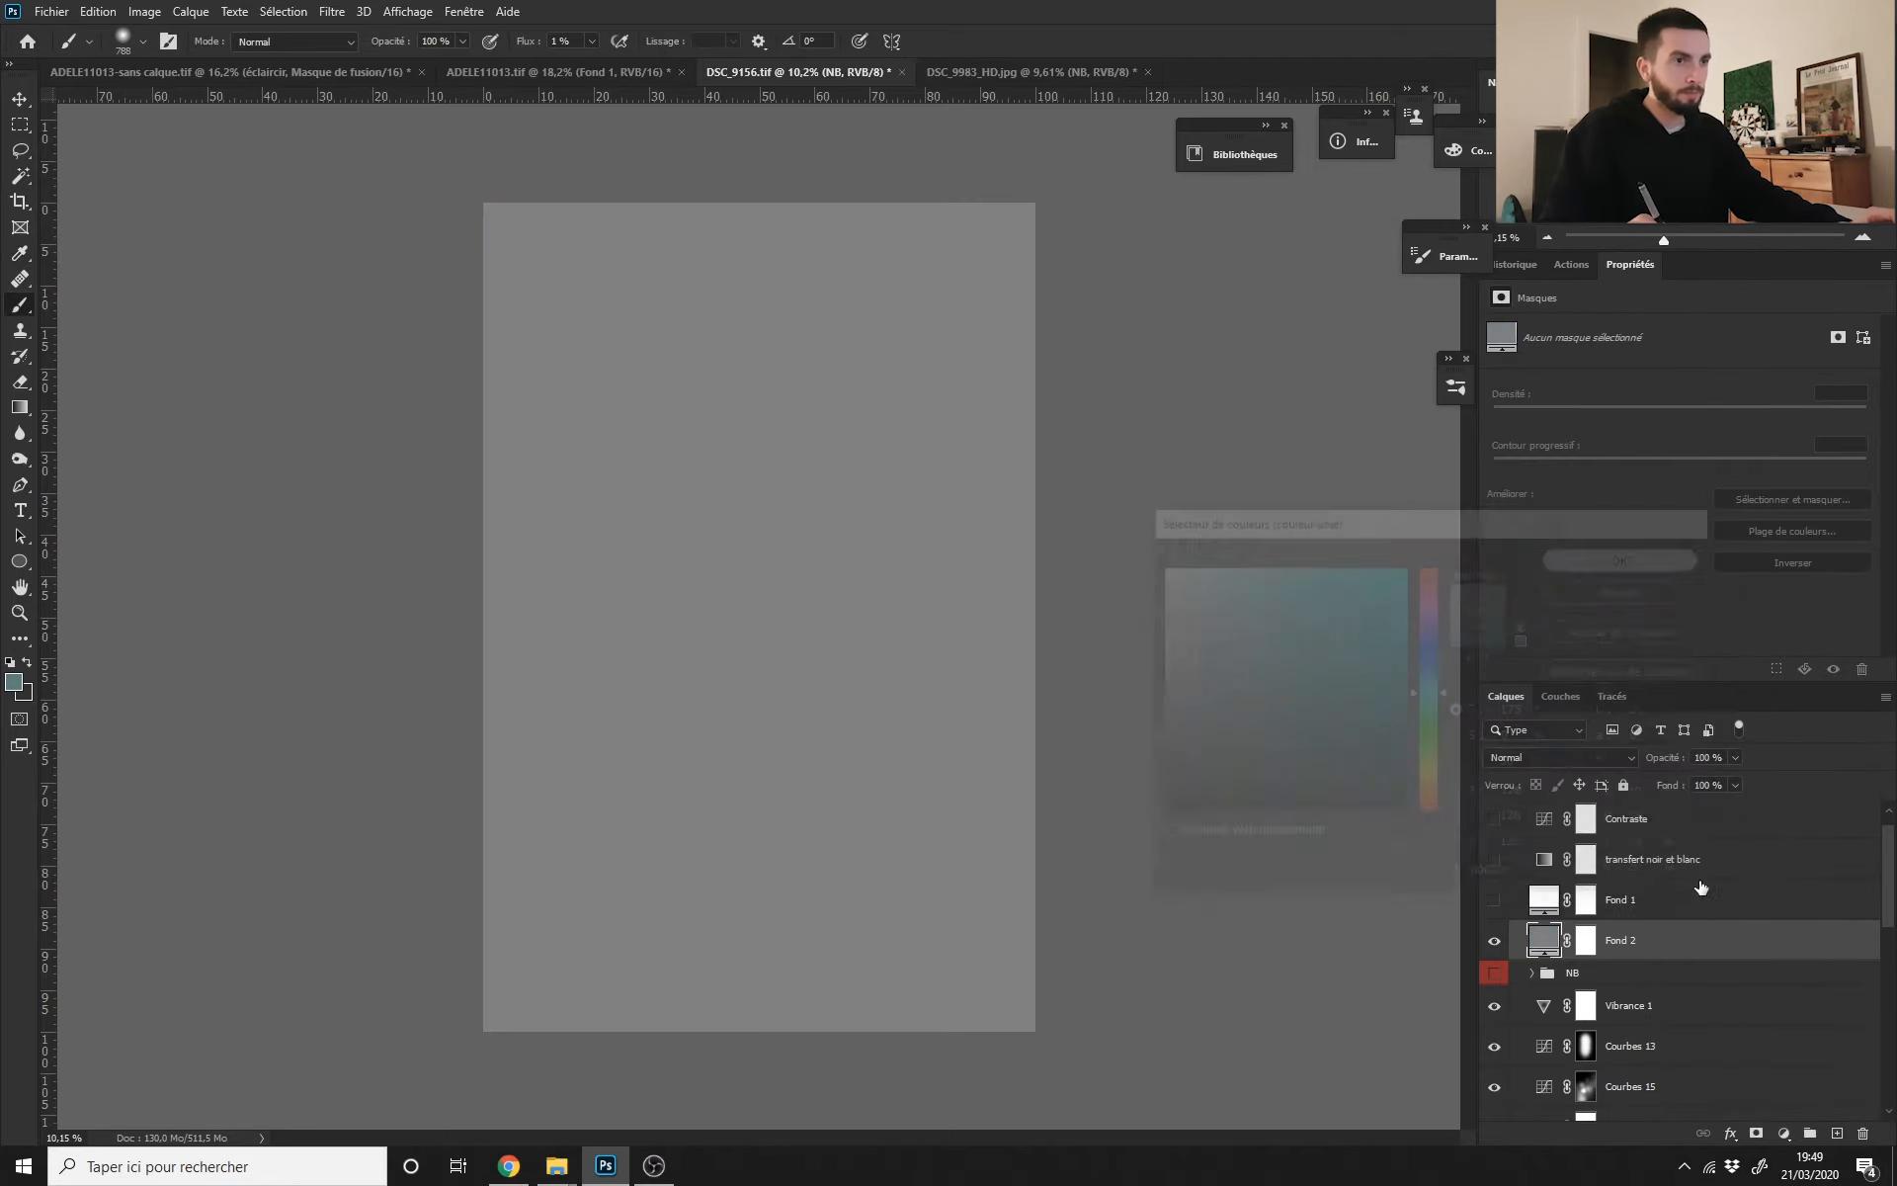
Step: Try the Luminosité blend mode on the grey fill layer, and settle on Couleur to turn the photo black and white
{"action": "left_click", "coordinate": [1634, 768]}
{"action": "left_click", "coordinate": [1601, 1127]}
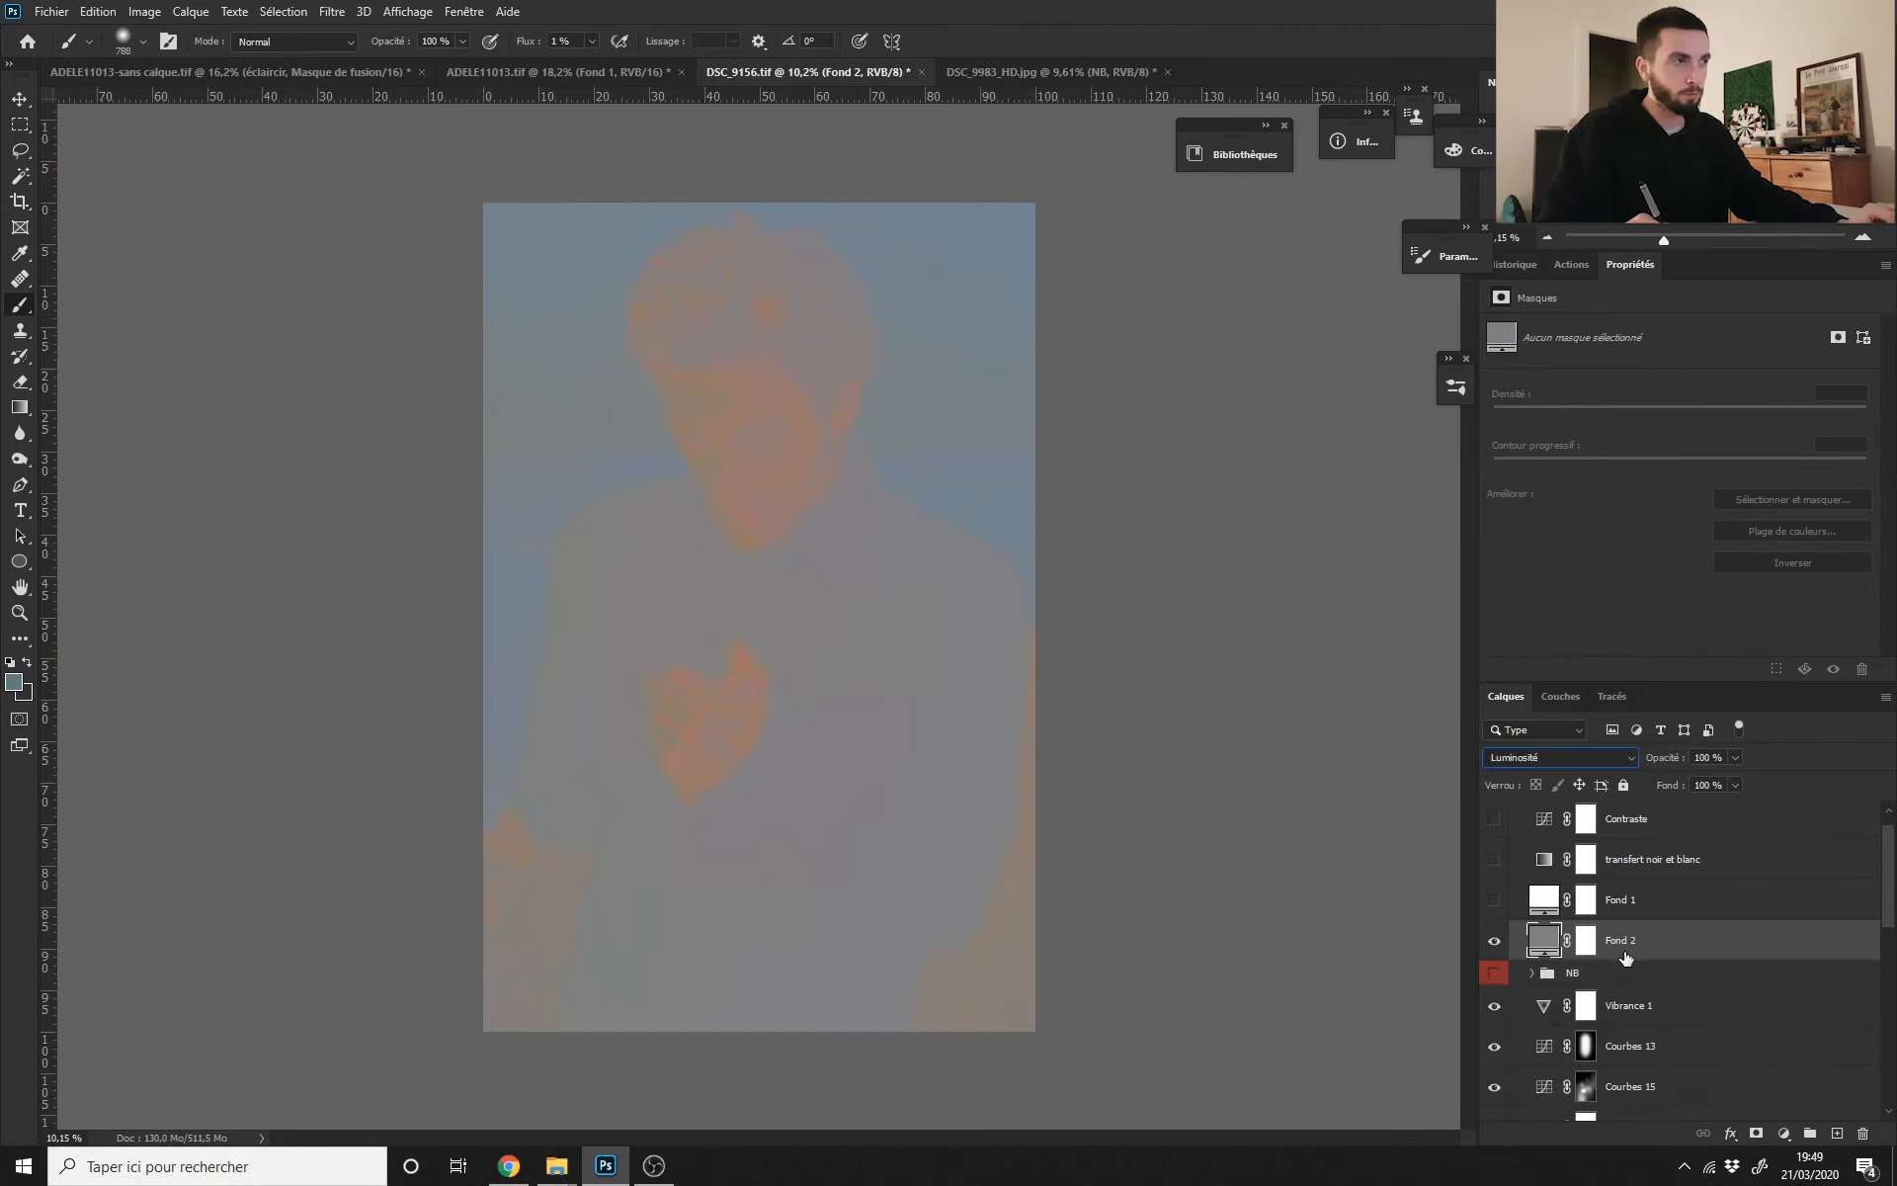
{"action": "left_click", "coordinate": [1516, 757]}
{"action": "left_click", "coordinate": [1600, 1114]}
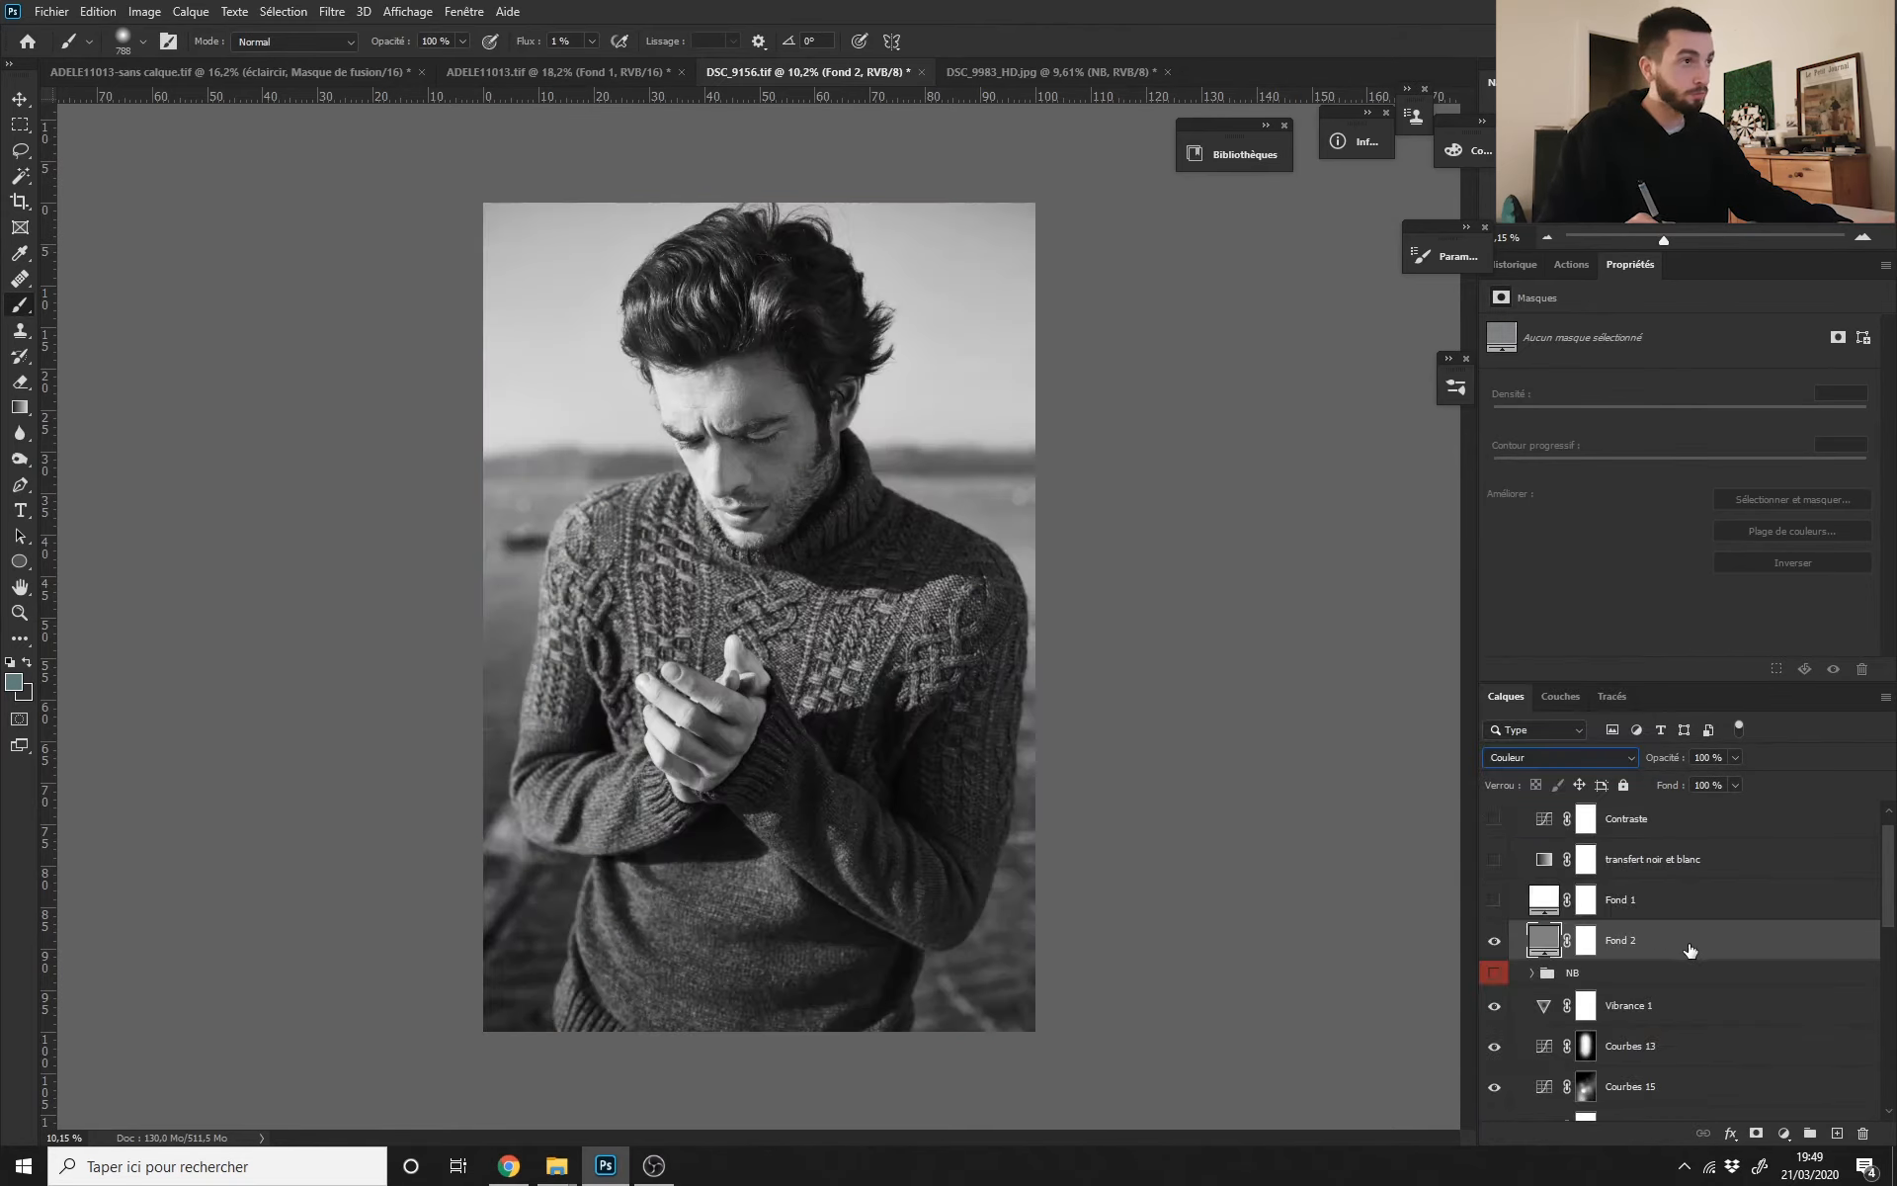
Step: Rename the grey fill layer as mode couleur
{"action": "double_click", "coordinate": [1615, 942]}
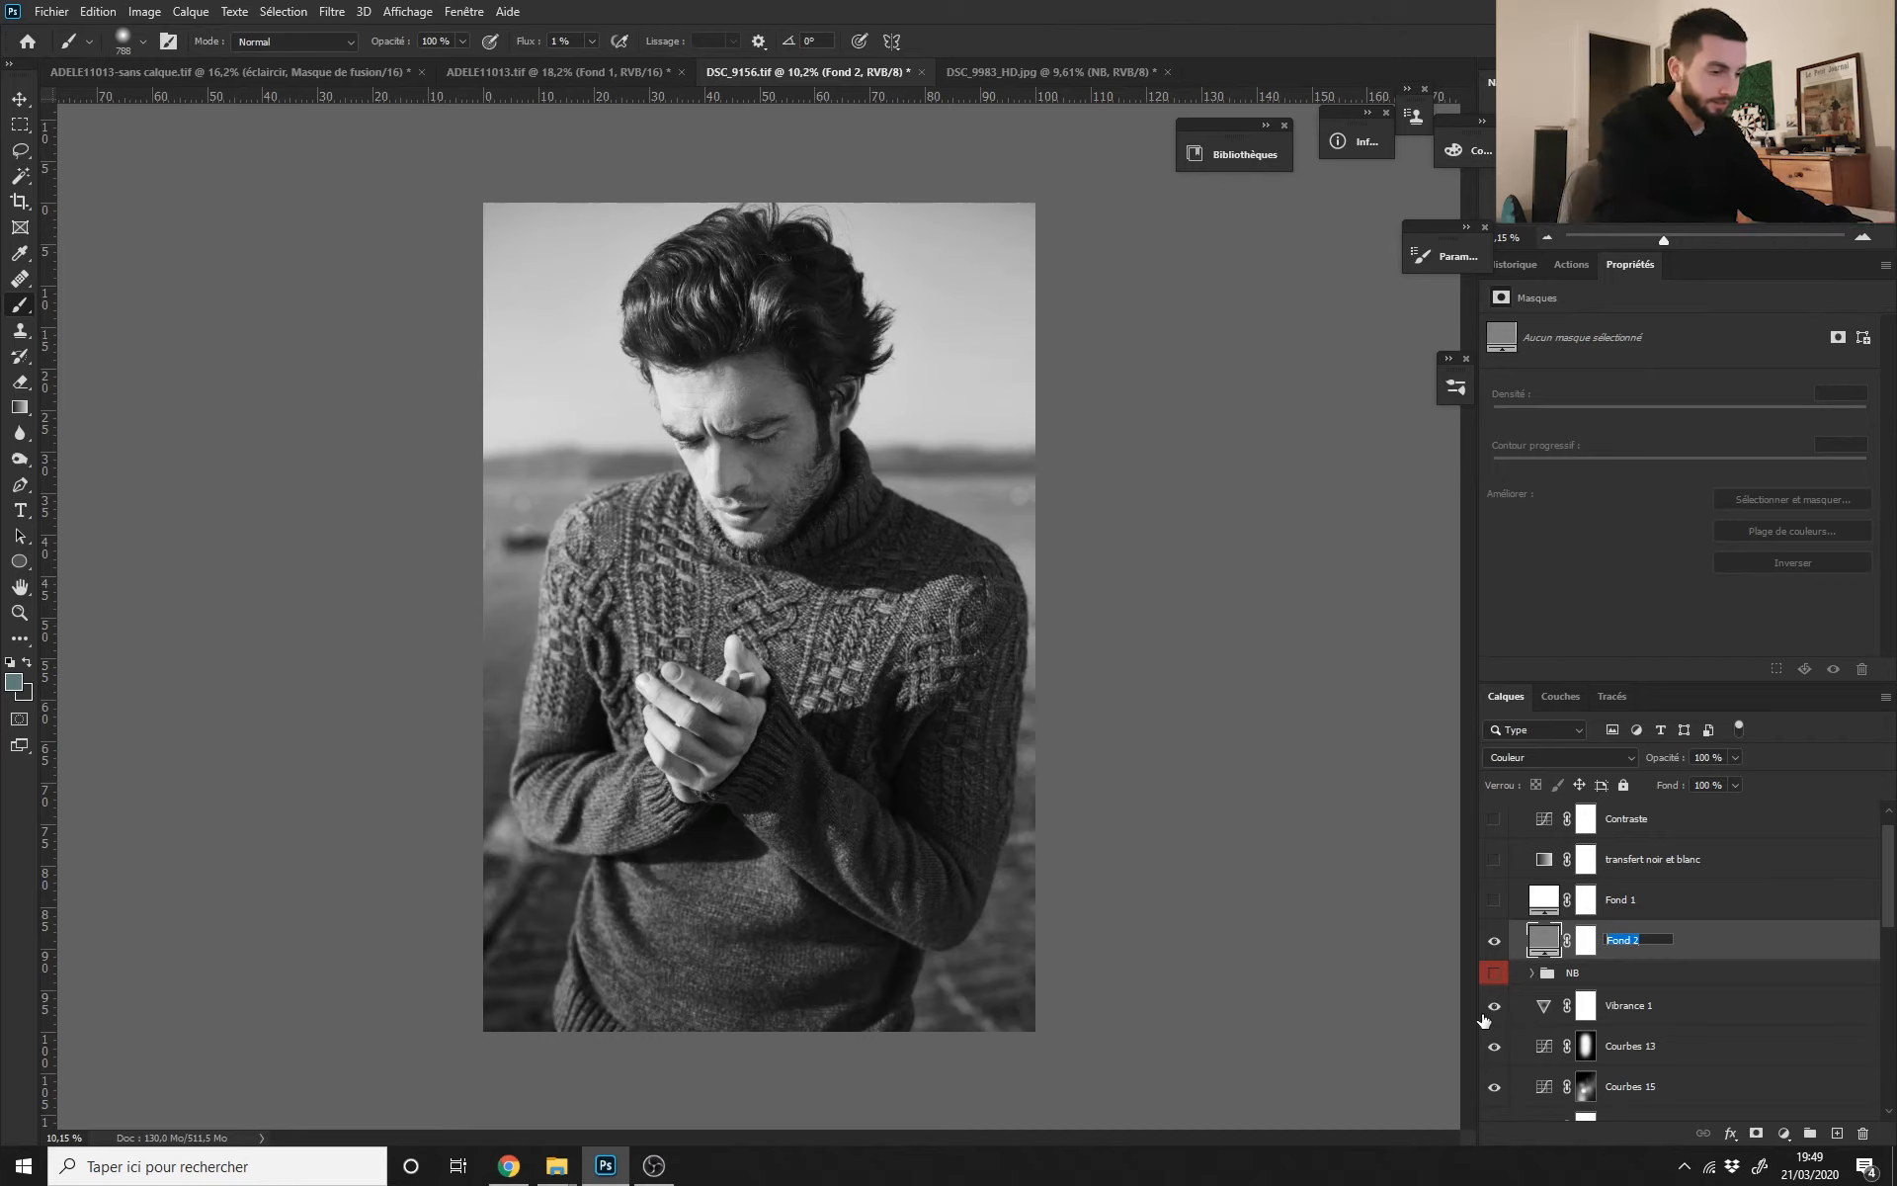
{"action": "type", "text": "mode couleur$"}
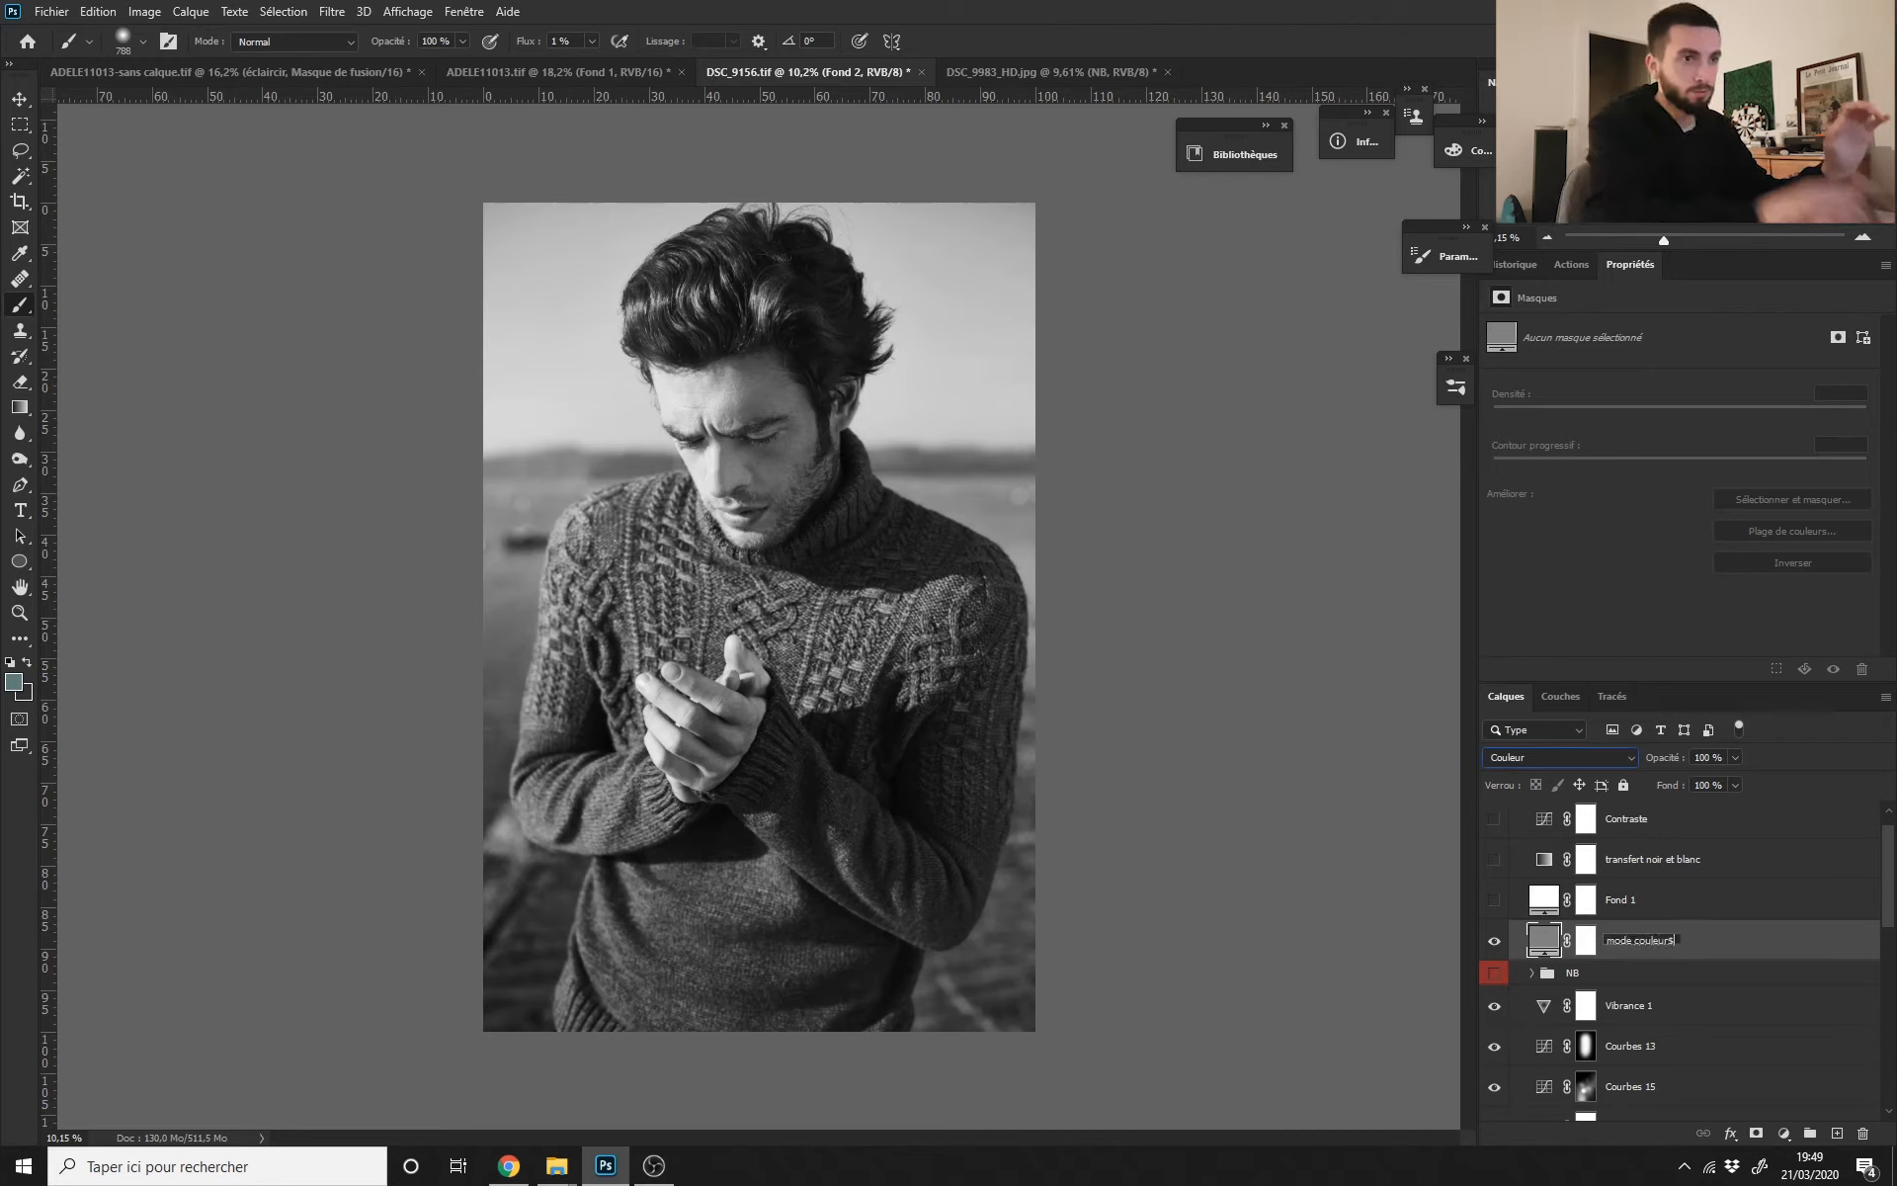
{"action": "key", "text": "Return"}
{"action": "double_click", "coordinate": [1641, 940]}
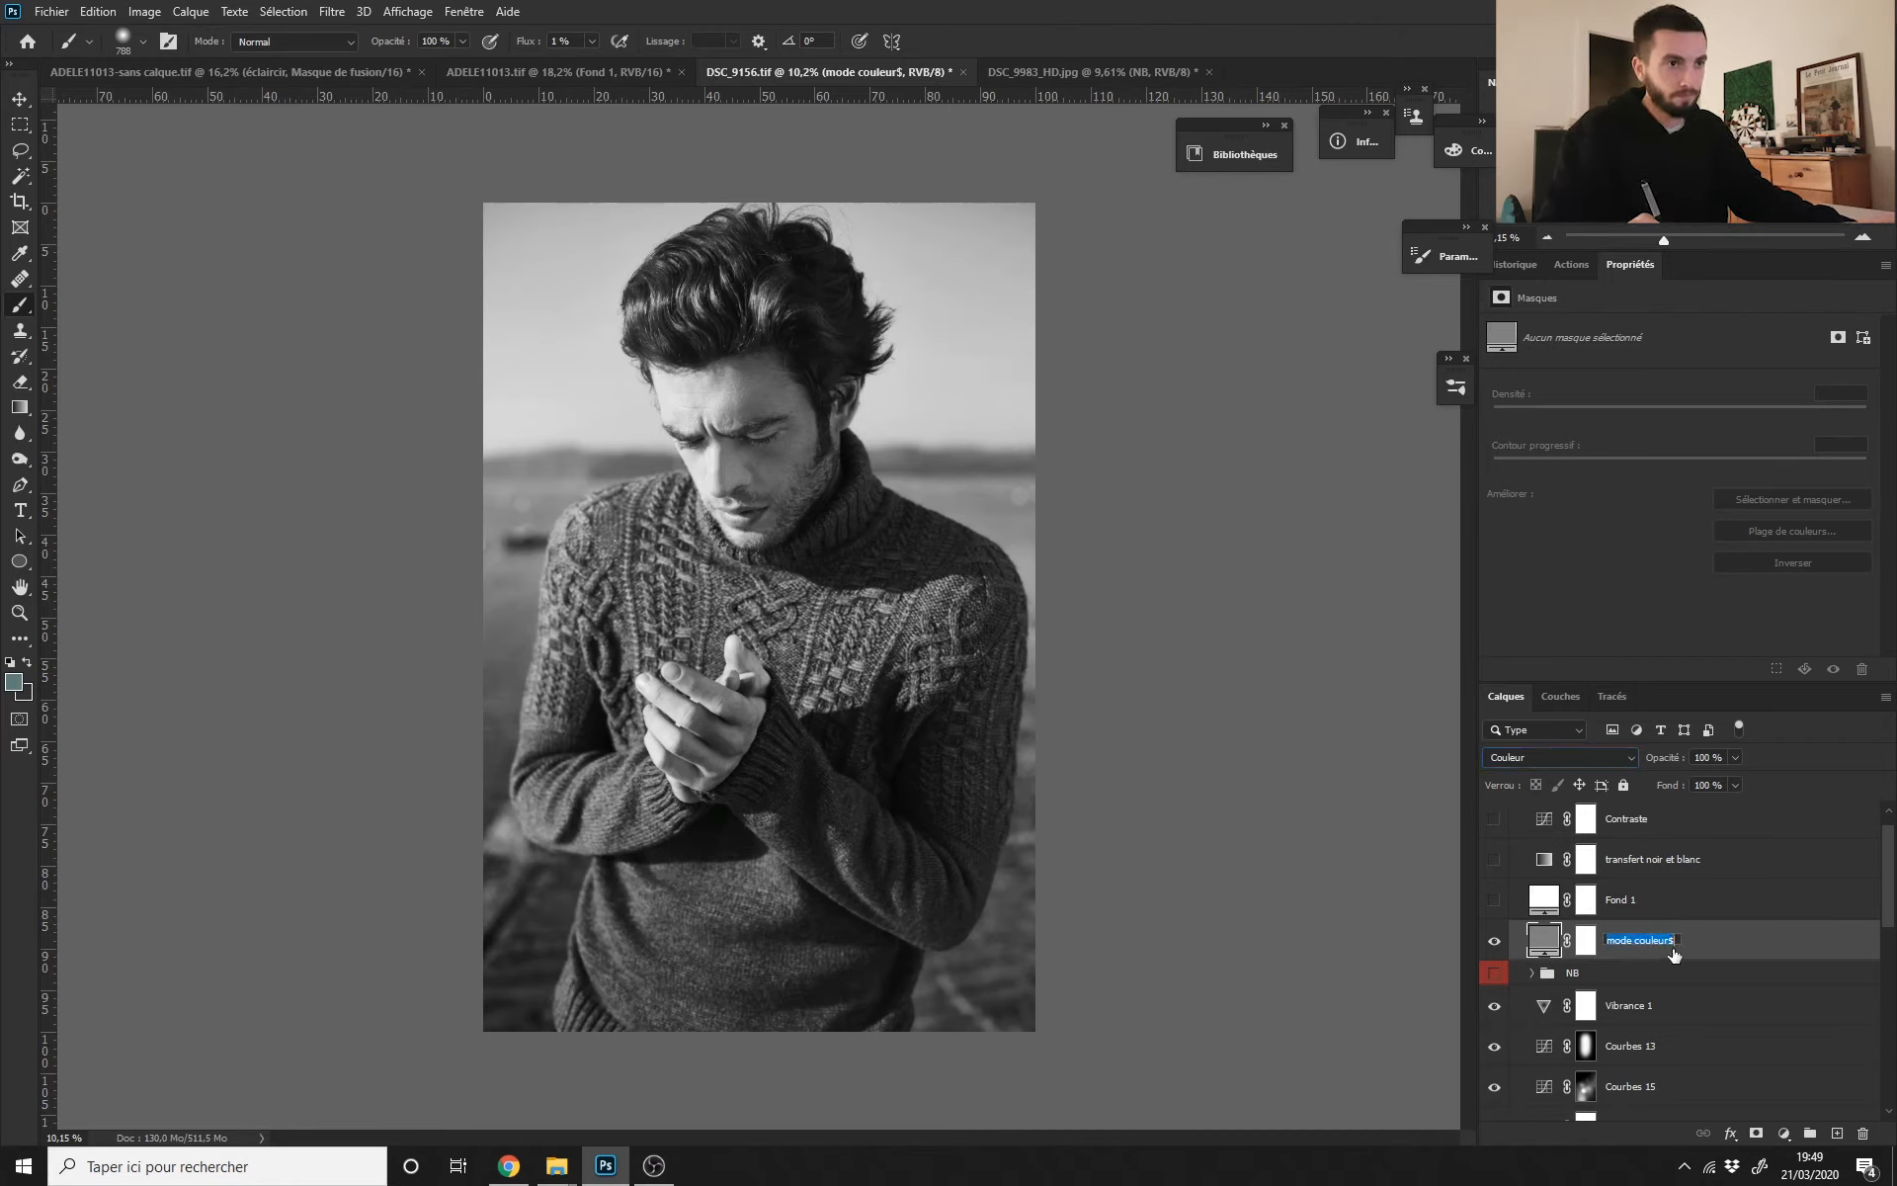
{"action": "key", "text": "End"}
{"action": "key", "text": "BackSpace"}
{"action": "key", "text": "Return"}
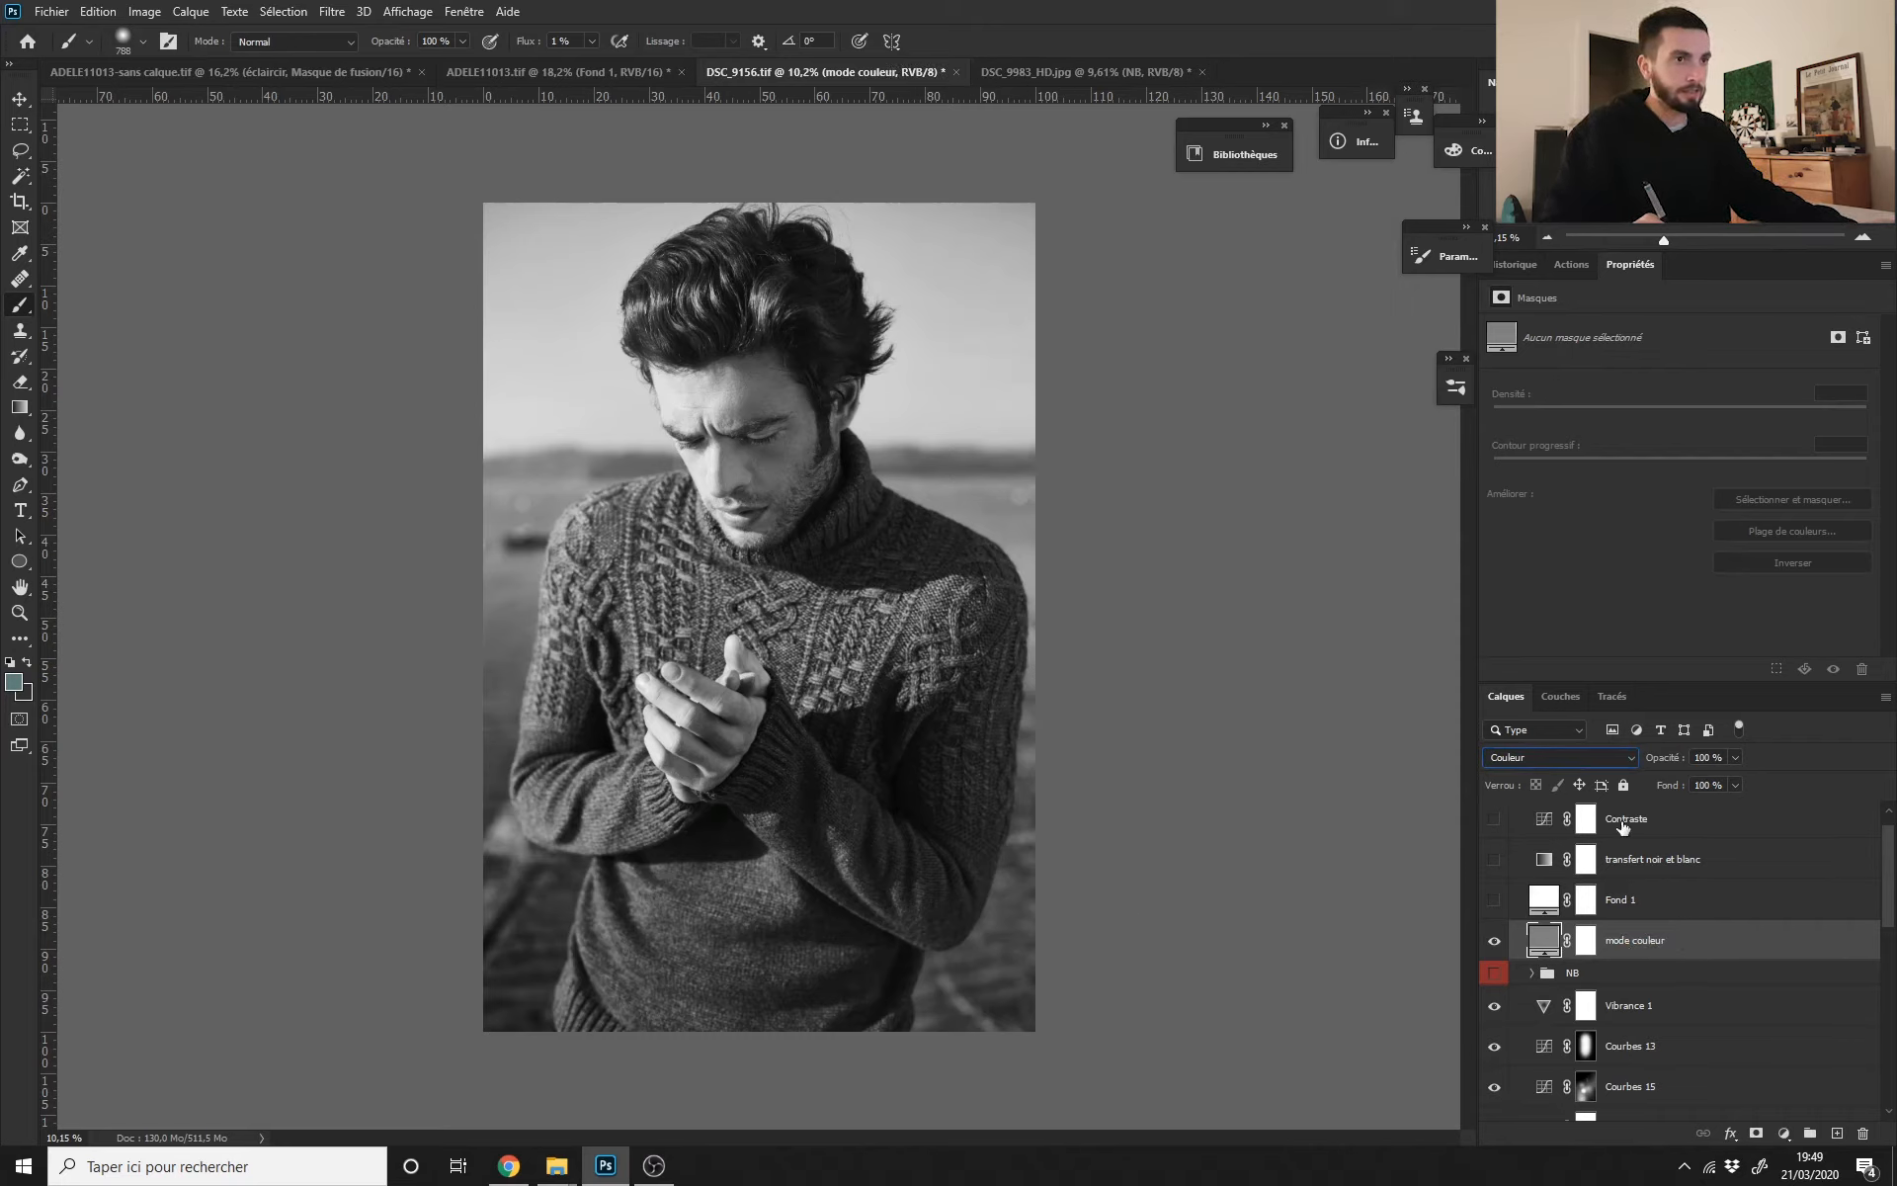
{"action": "left_click", "coordinate": [1650, 860]}
{"action": "left_click", "coordinate": [1631, 946]}
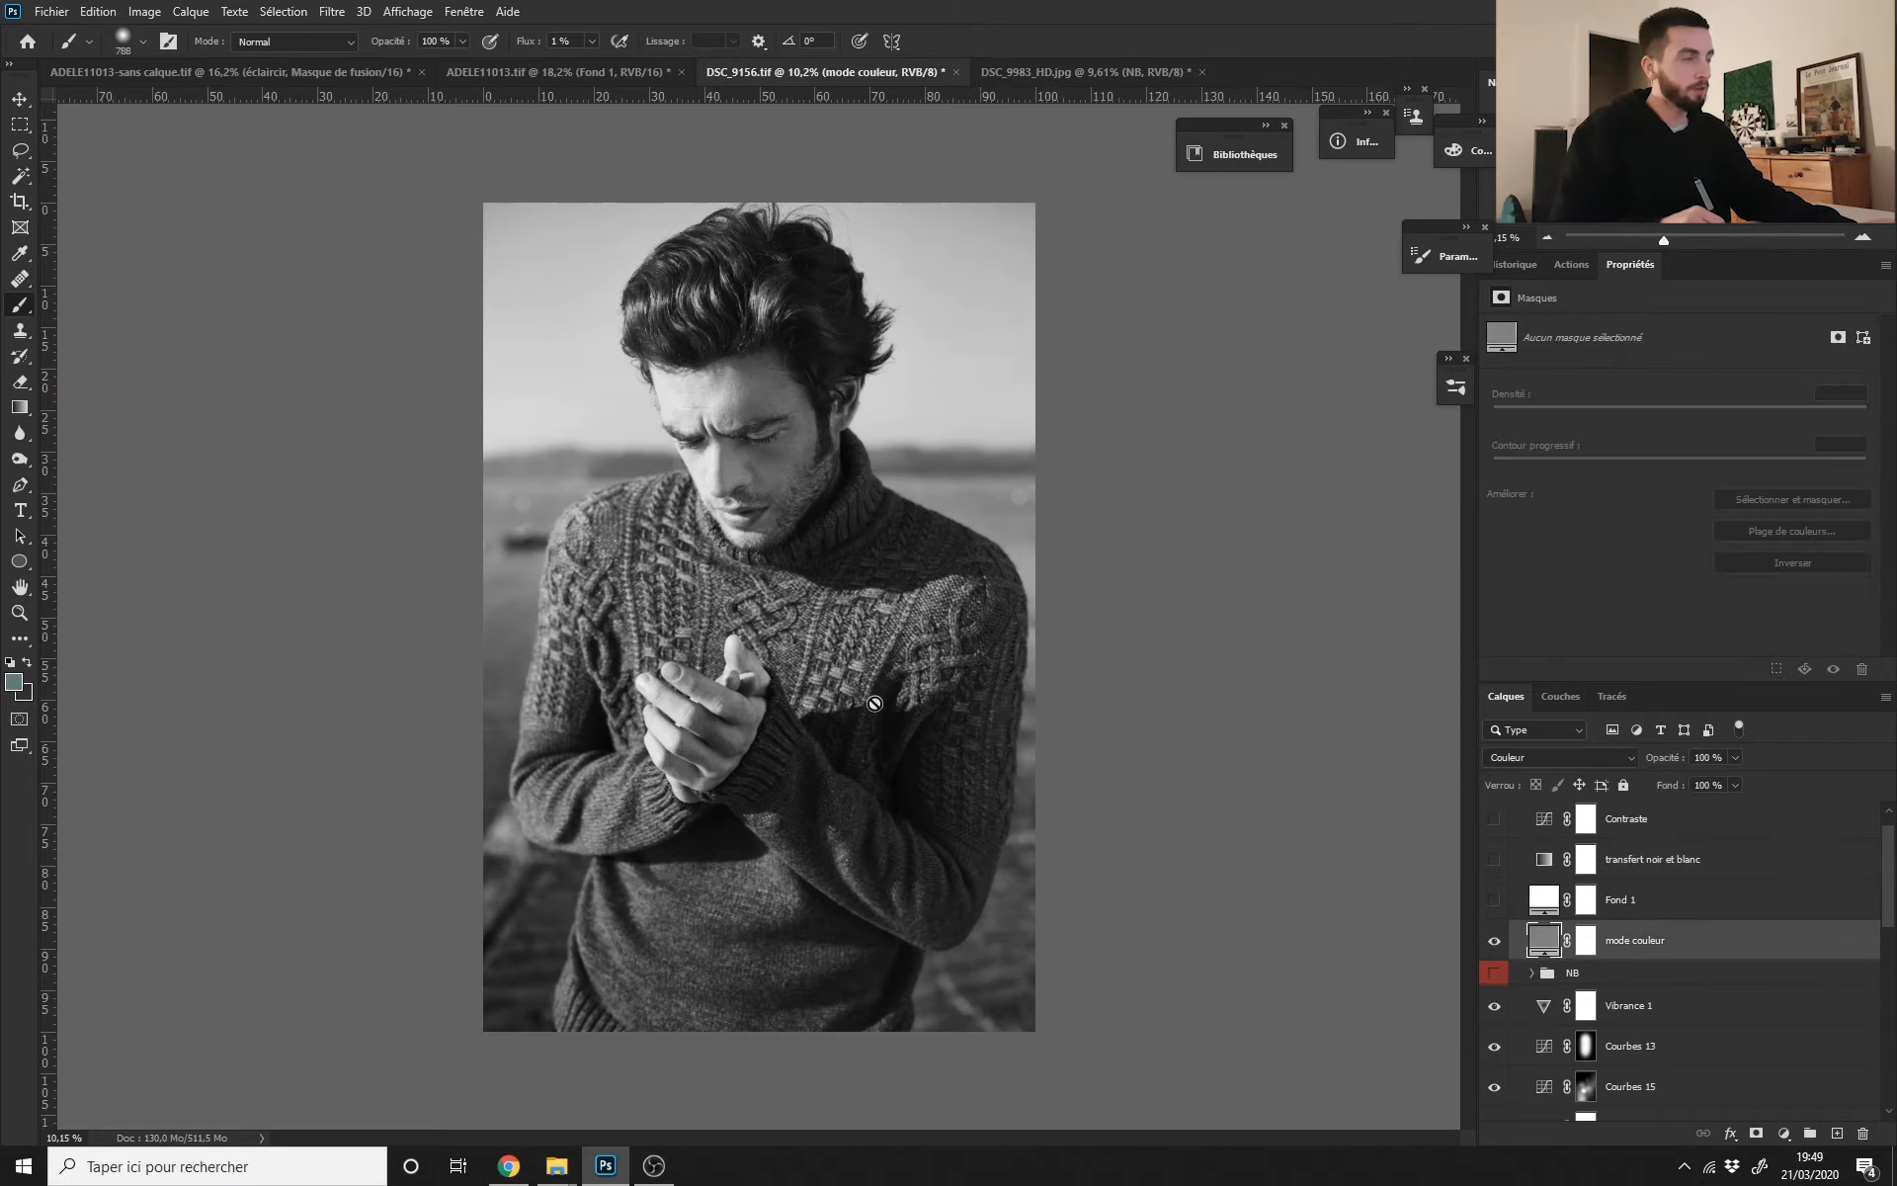
Step: Group the layers from Vibrance 1 down to the Calque 0 copy inside the OPT group, and name the new group opt
{"action": "scroll", "coordinate": [937, 721], "scroll_direction": "down", "scroll_amount": 1}
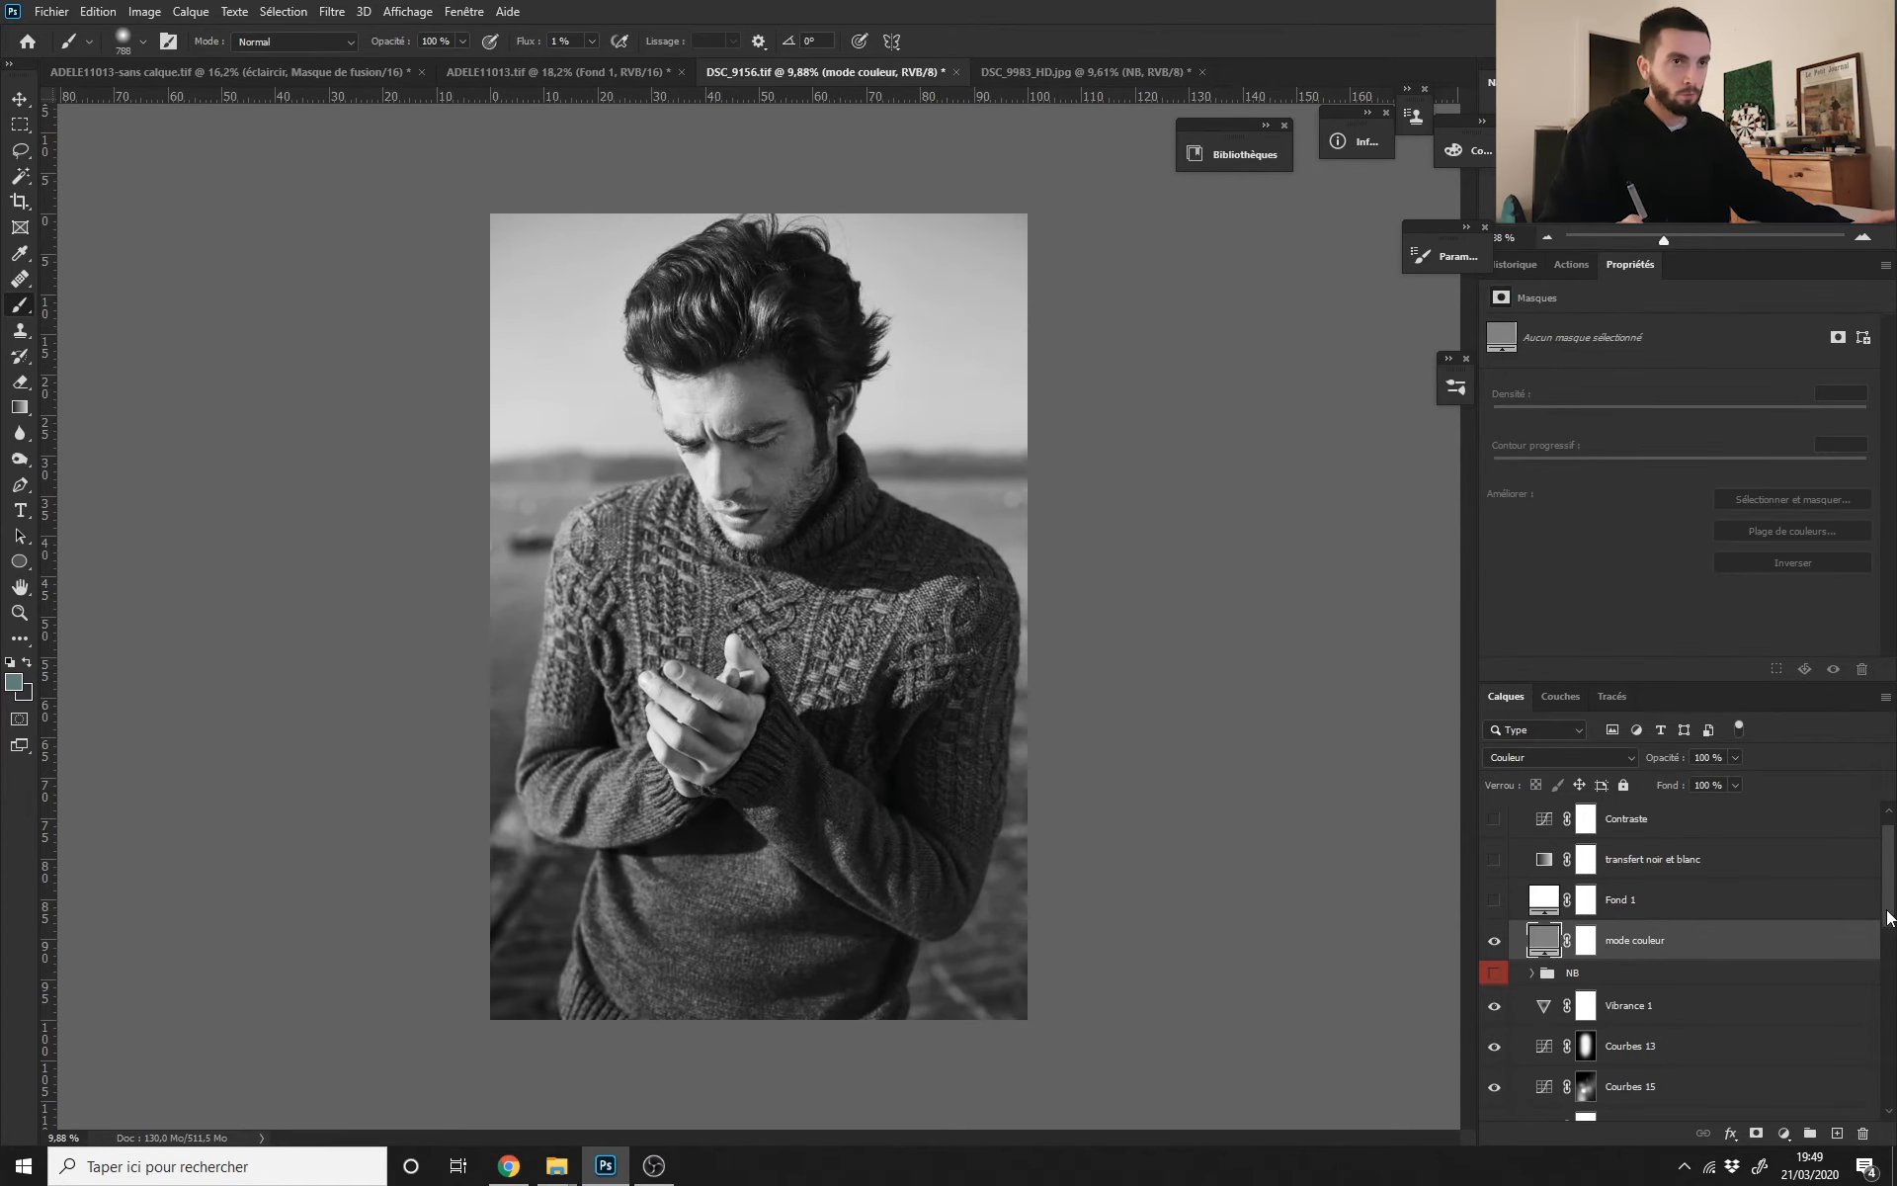
{"action": "left_click_drag", "start_coordinate": [1887, 916], "coordinate": [1878, 876]}
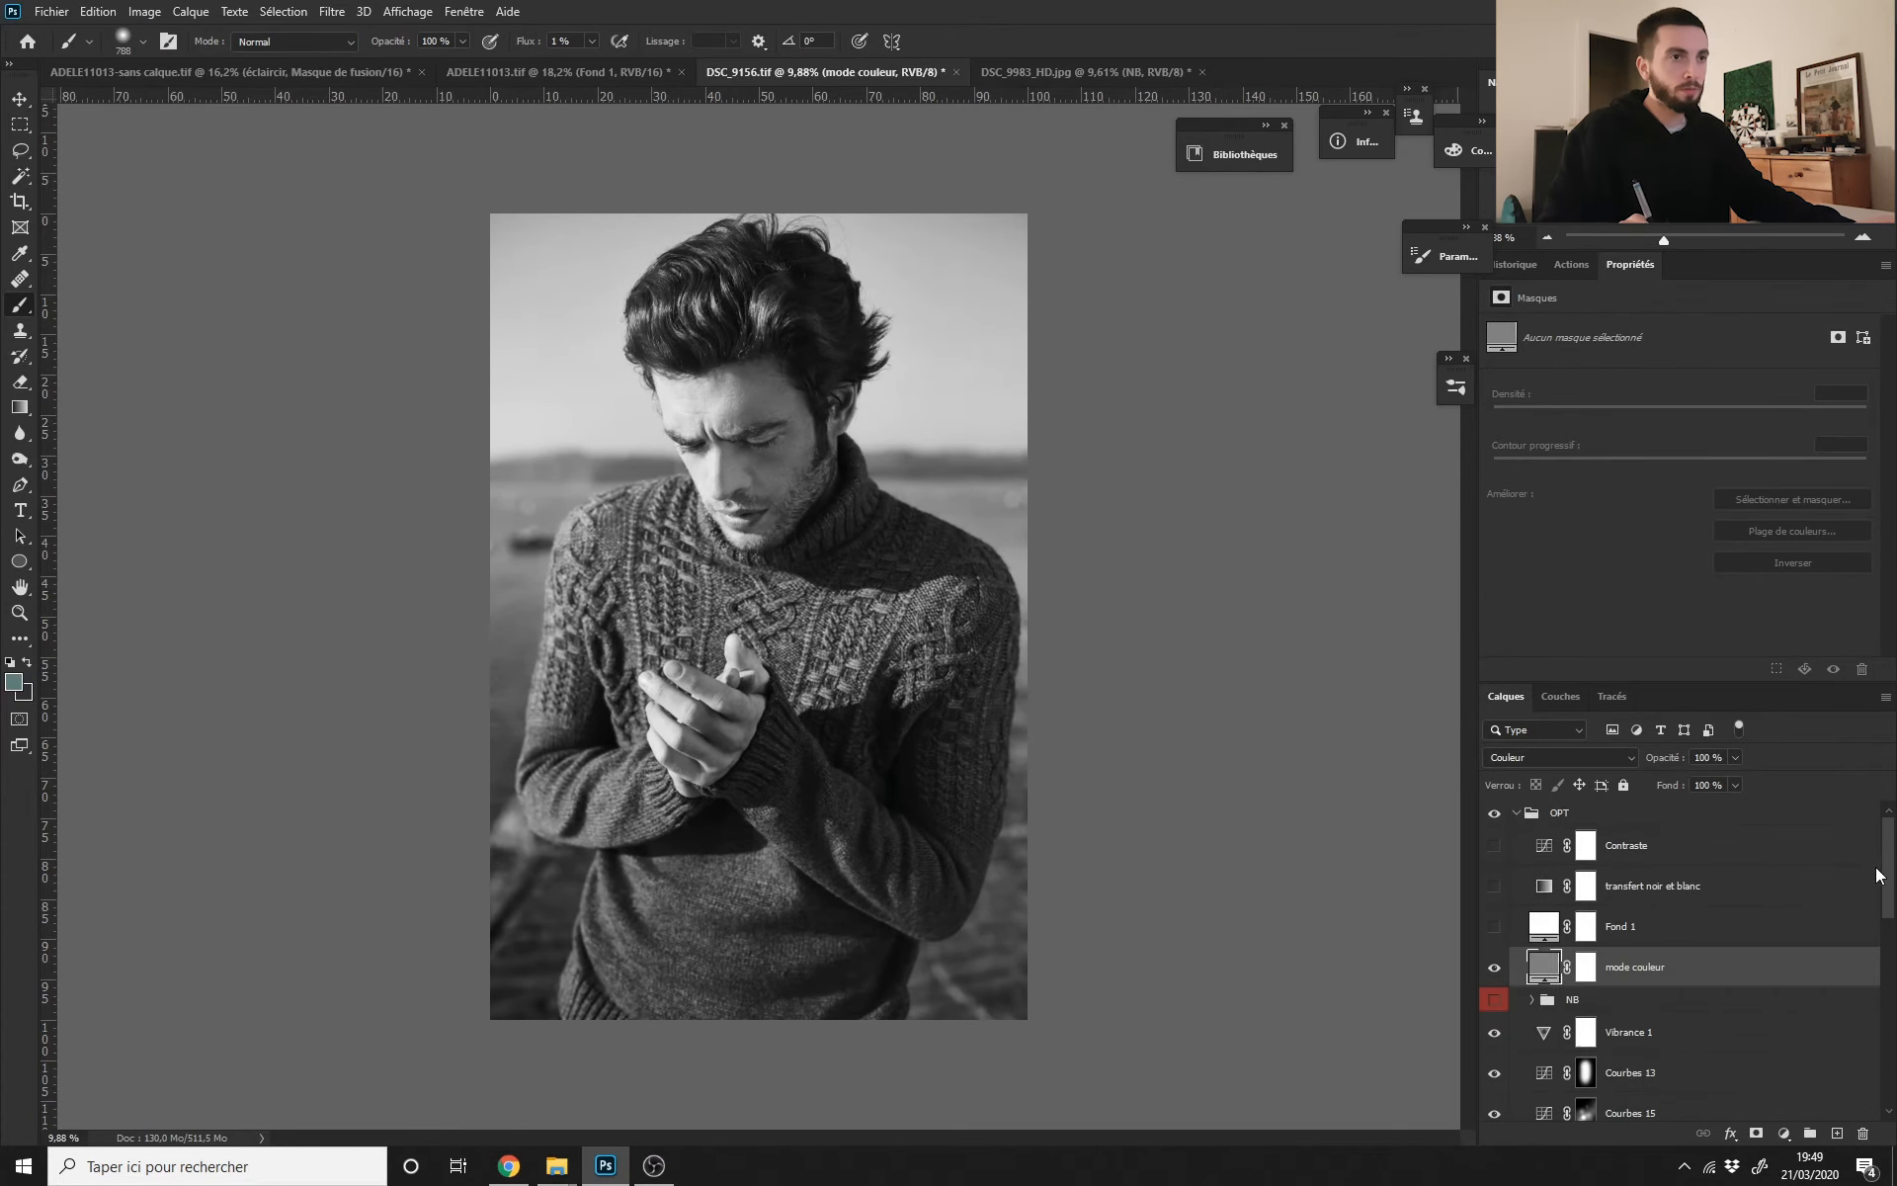
{"action": "left_click", "coordinate": [1648, 1036]}
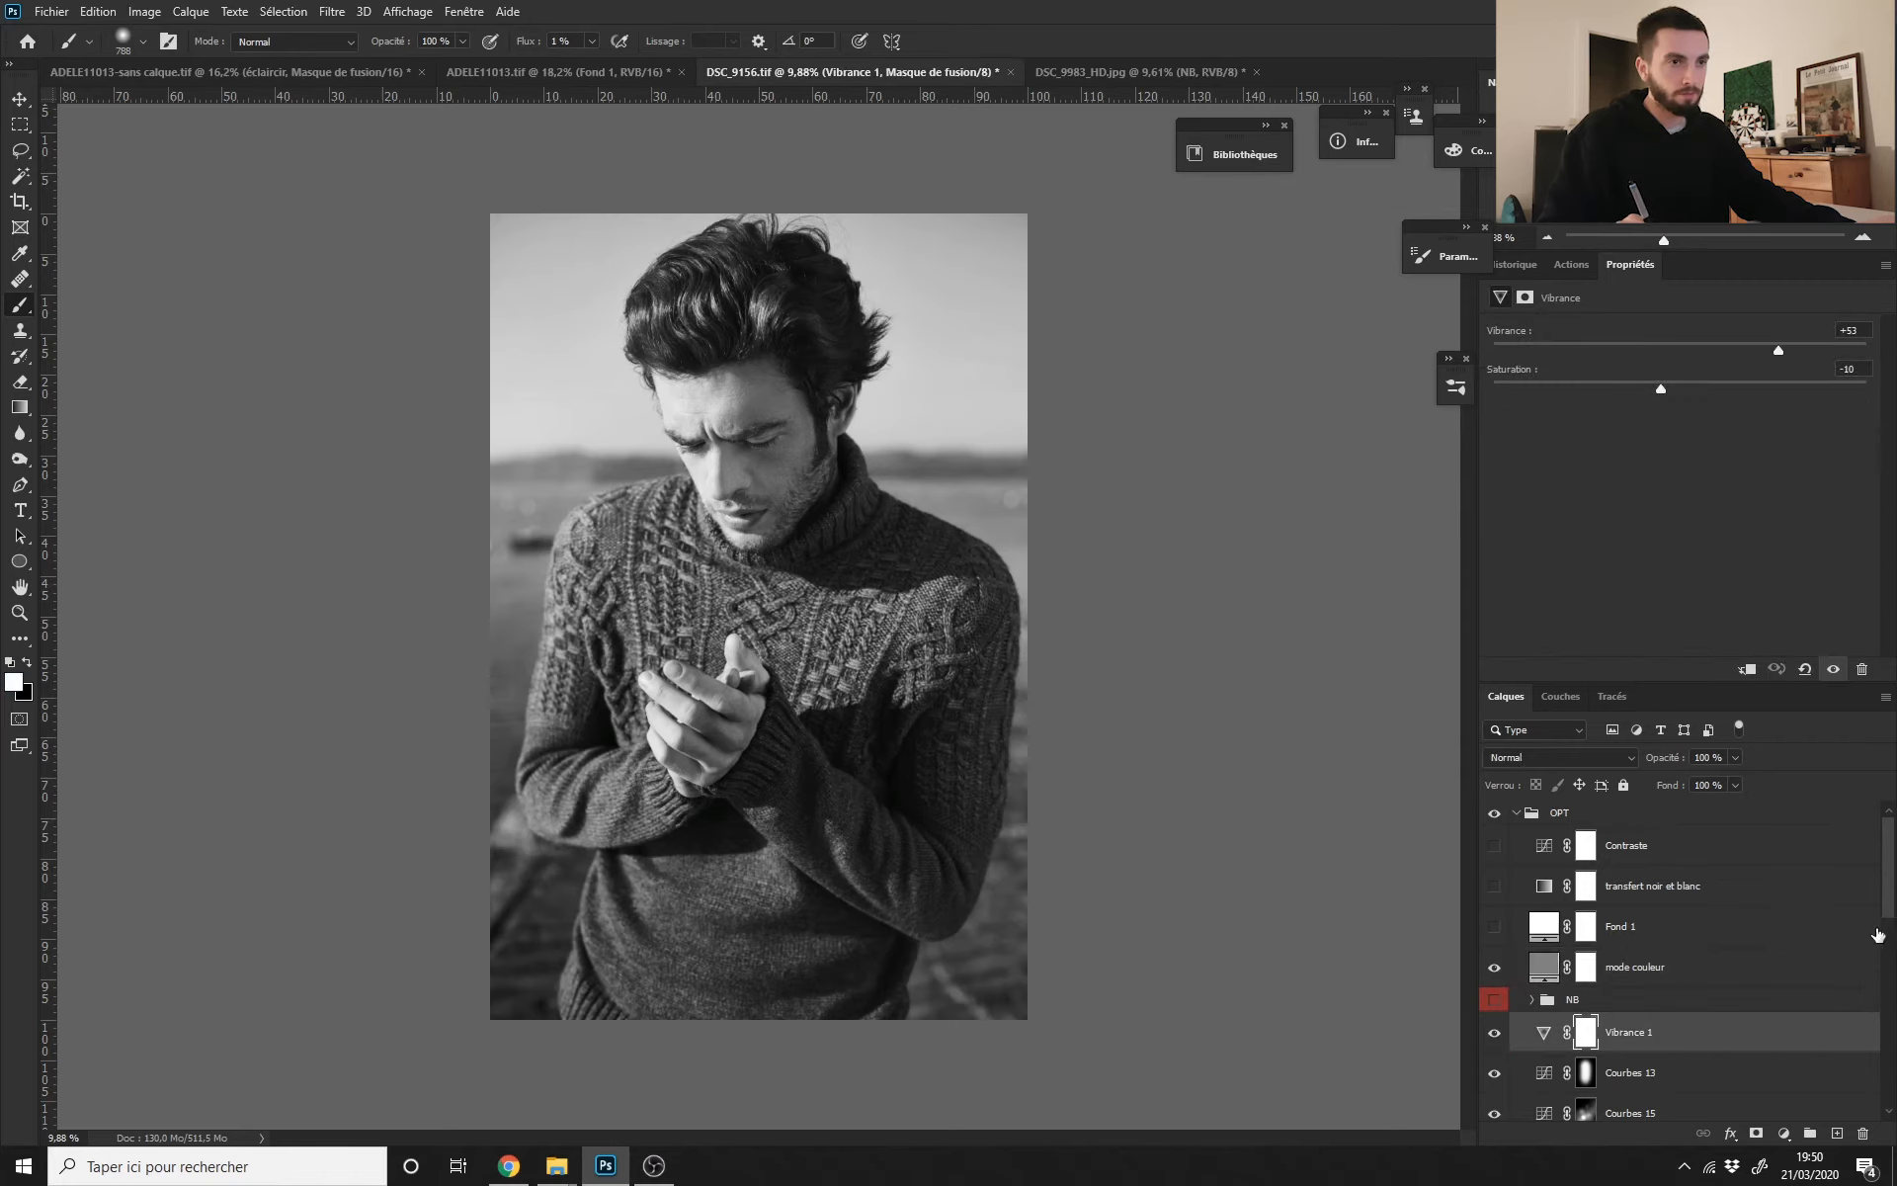
{"action": "scroll", "coordinate": [1669, 1058], "scroll_direction": "down", "scroll_amount": 6}
{"action": "left_click", "coordinate": [1697, 1070], "text": "shift"}
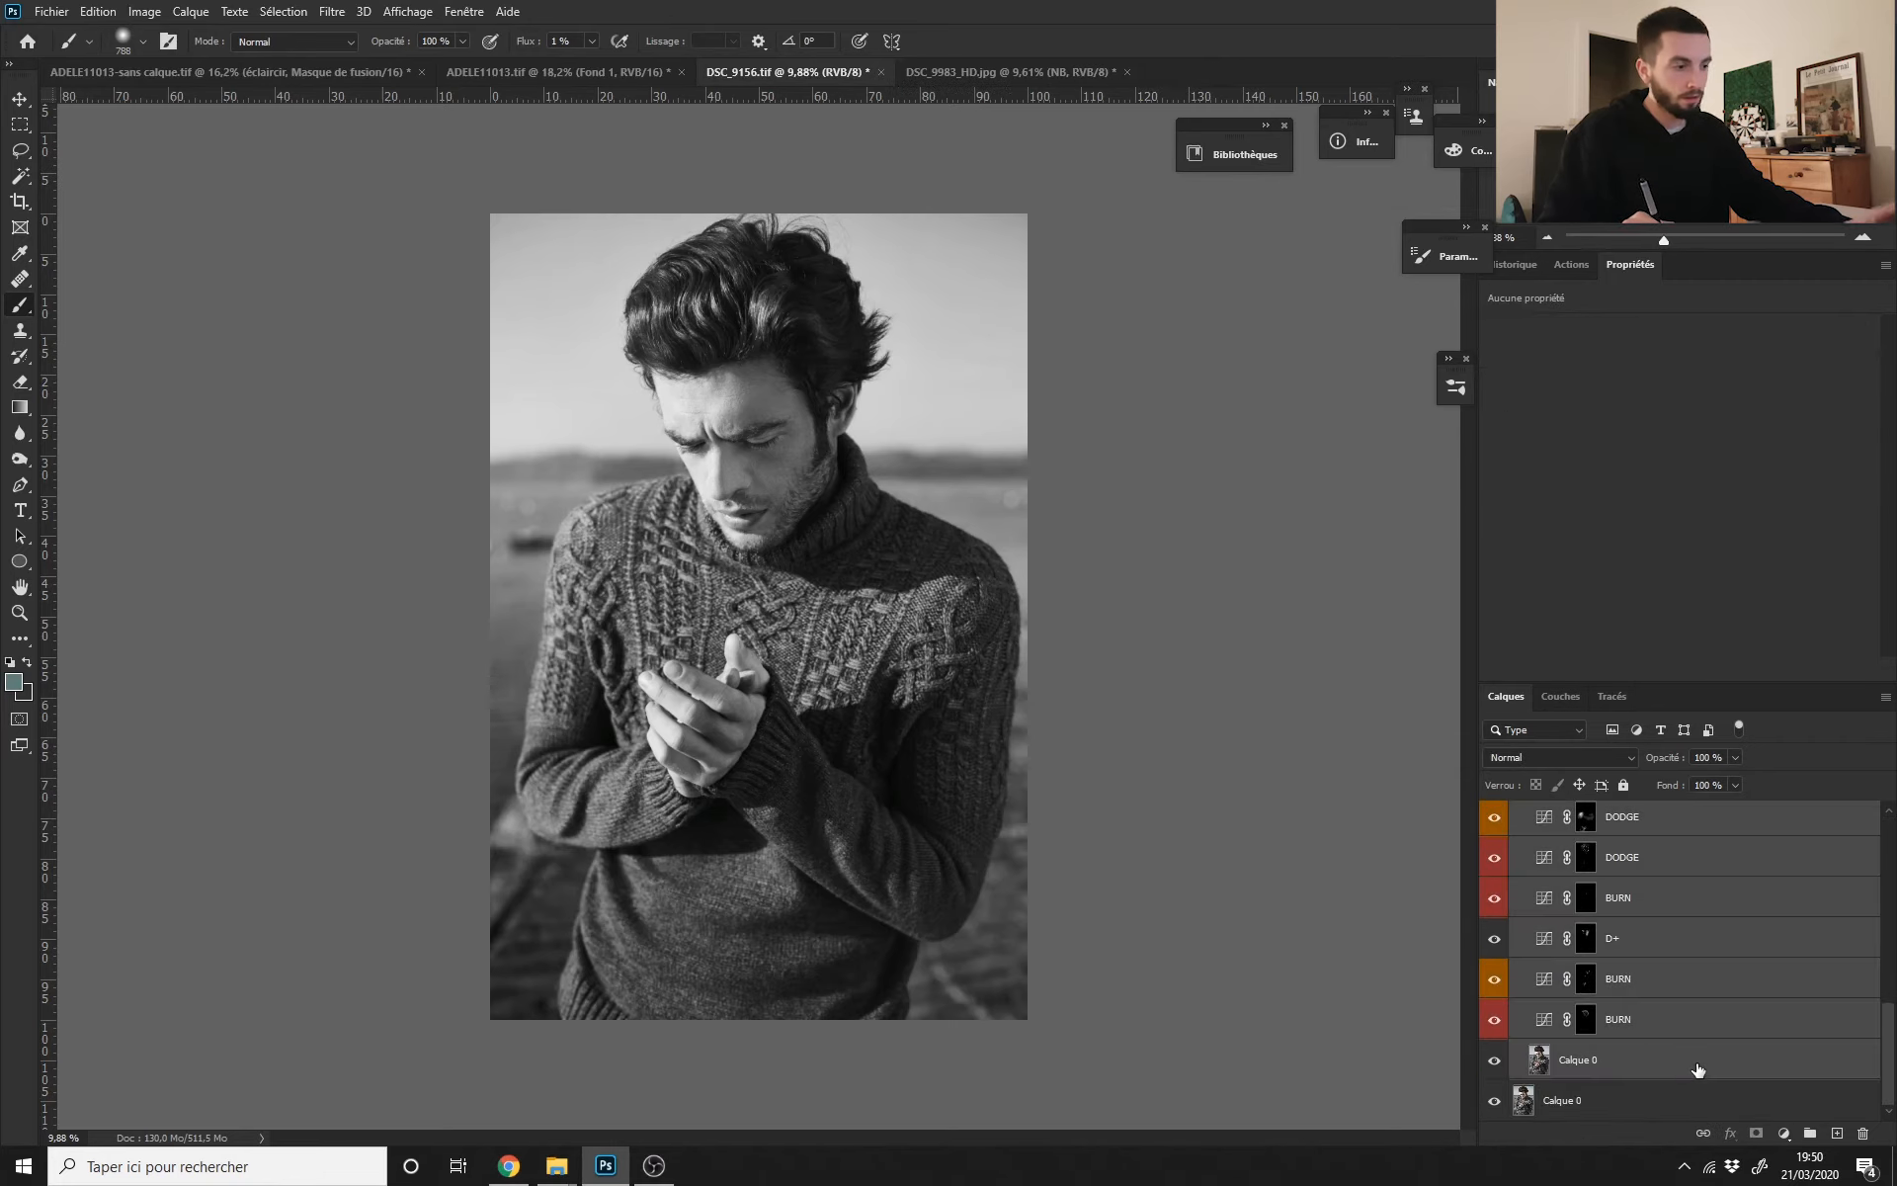
{"action": "key", "text": "ctrl+g"}
{"action": "double_click", "coordinate": [1586, 1024]}
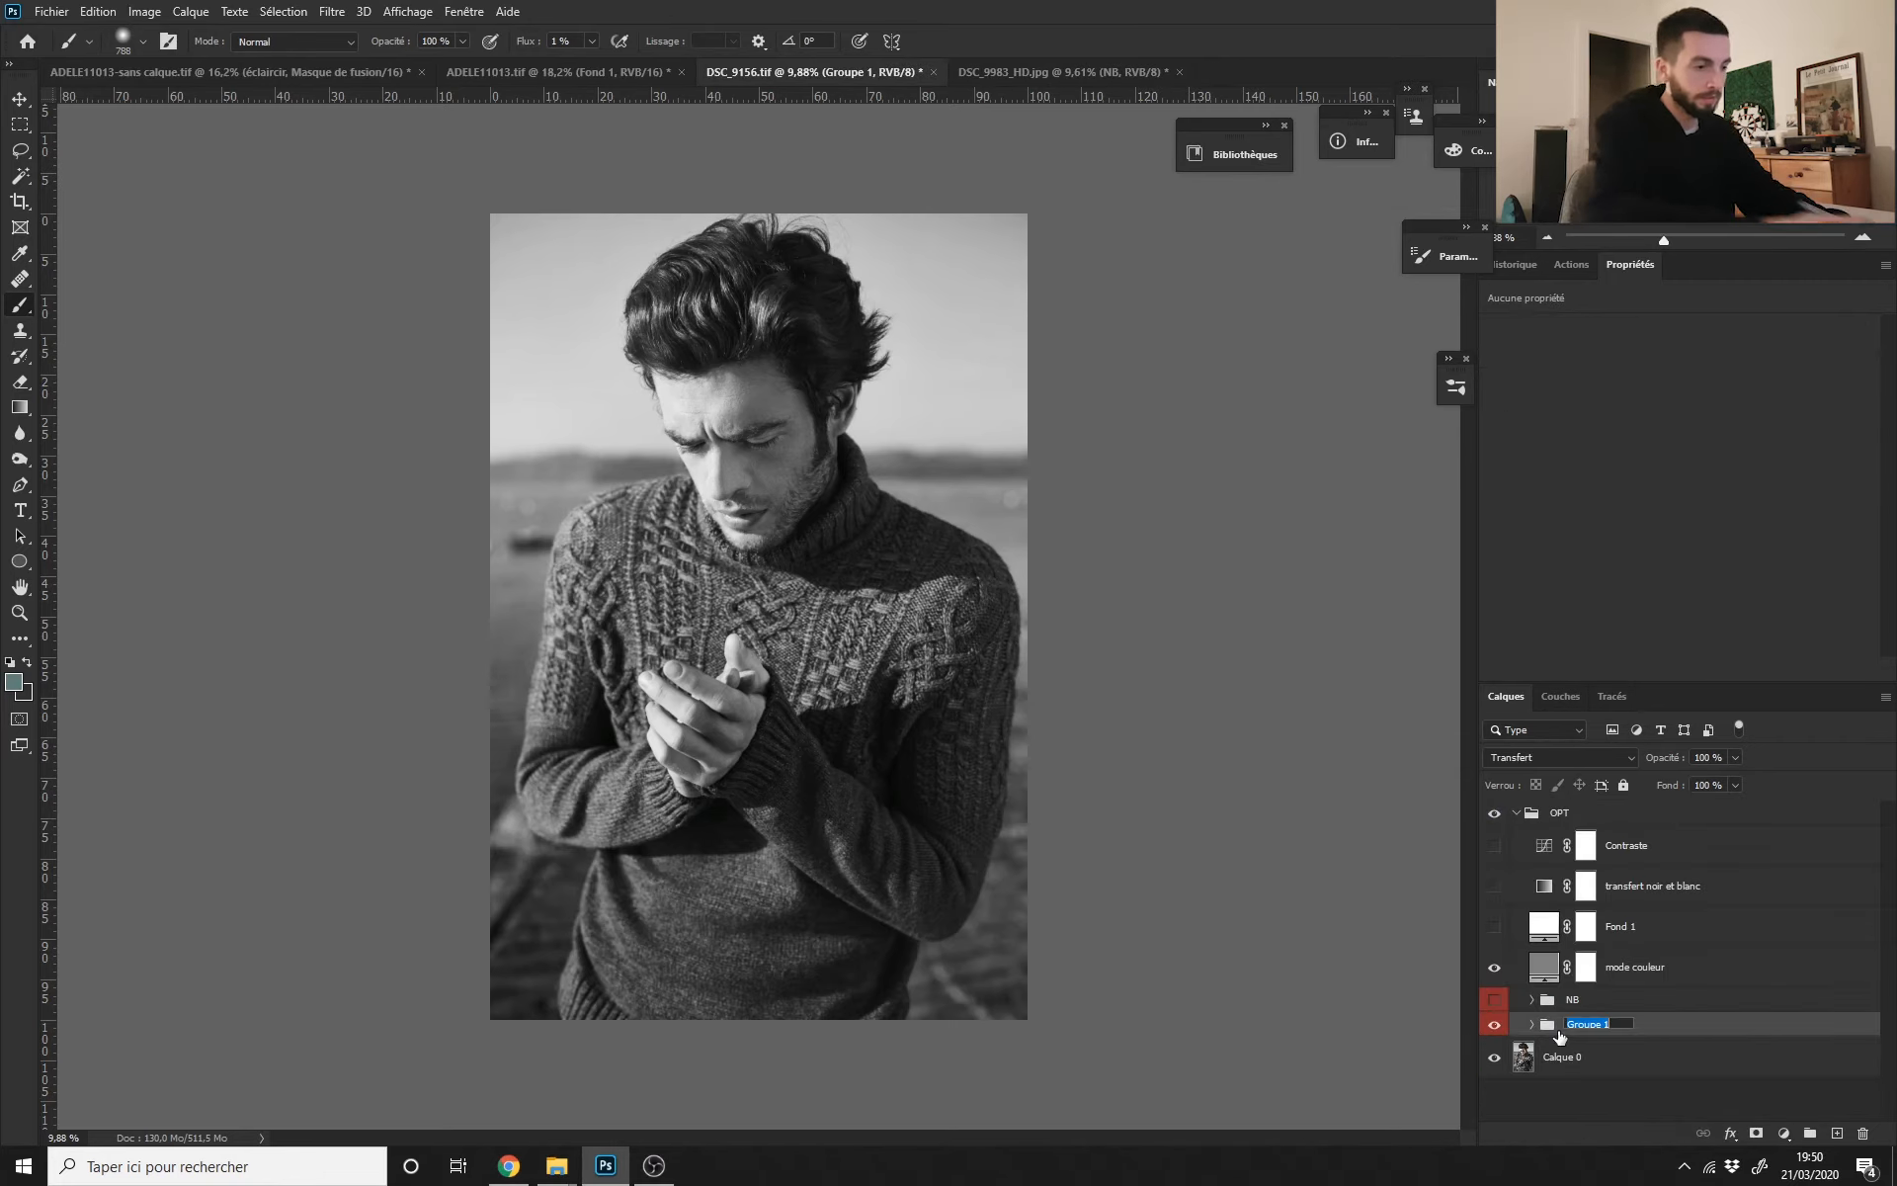
{"action": "type", "text": "opt"}
{"action": "key", "text": "Return"}
Step: Delete the Contraste, transfert noir et blanc and Fond 1 layers, and remove the mode couleur layer's mask
{"action": "left_click_drag", "start_coordinate": [1613, 968], "coordinate": [1423, 962]}
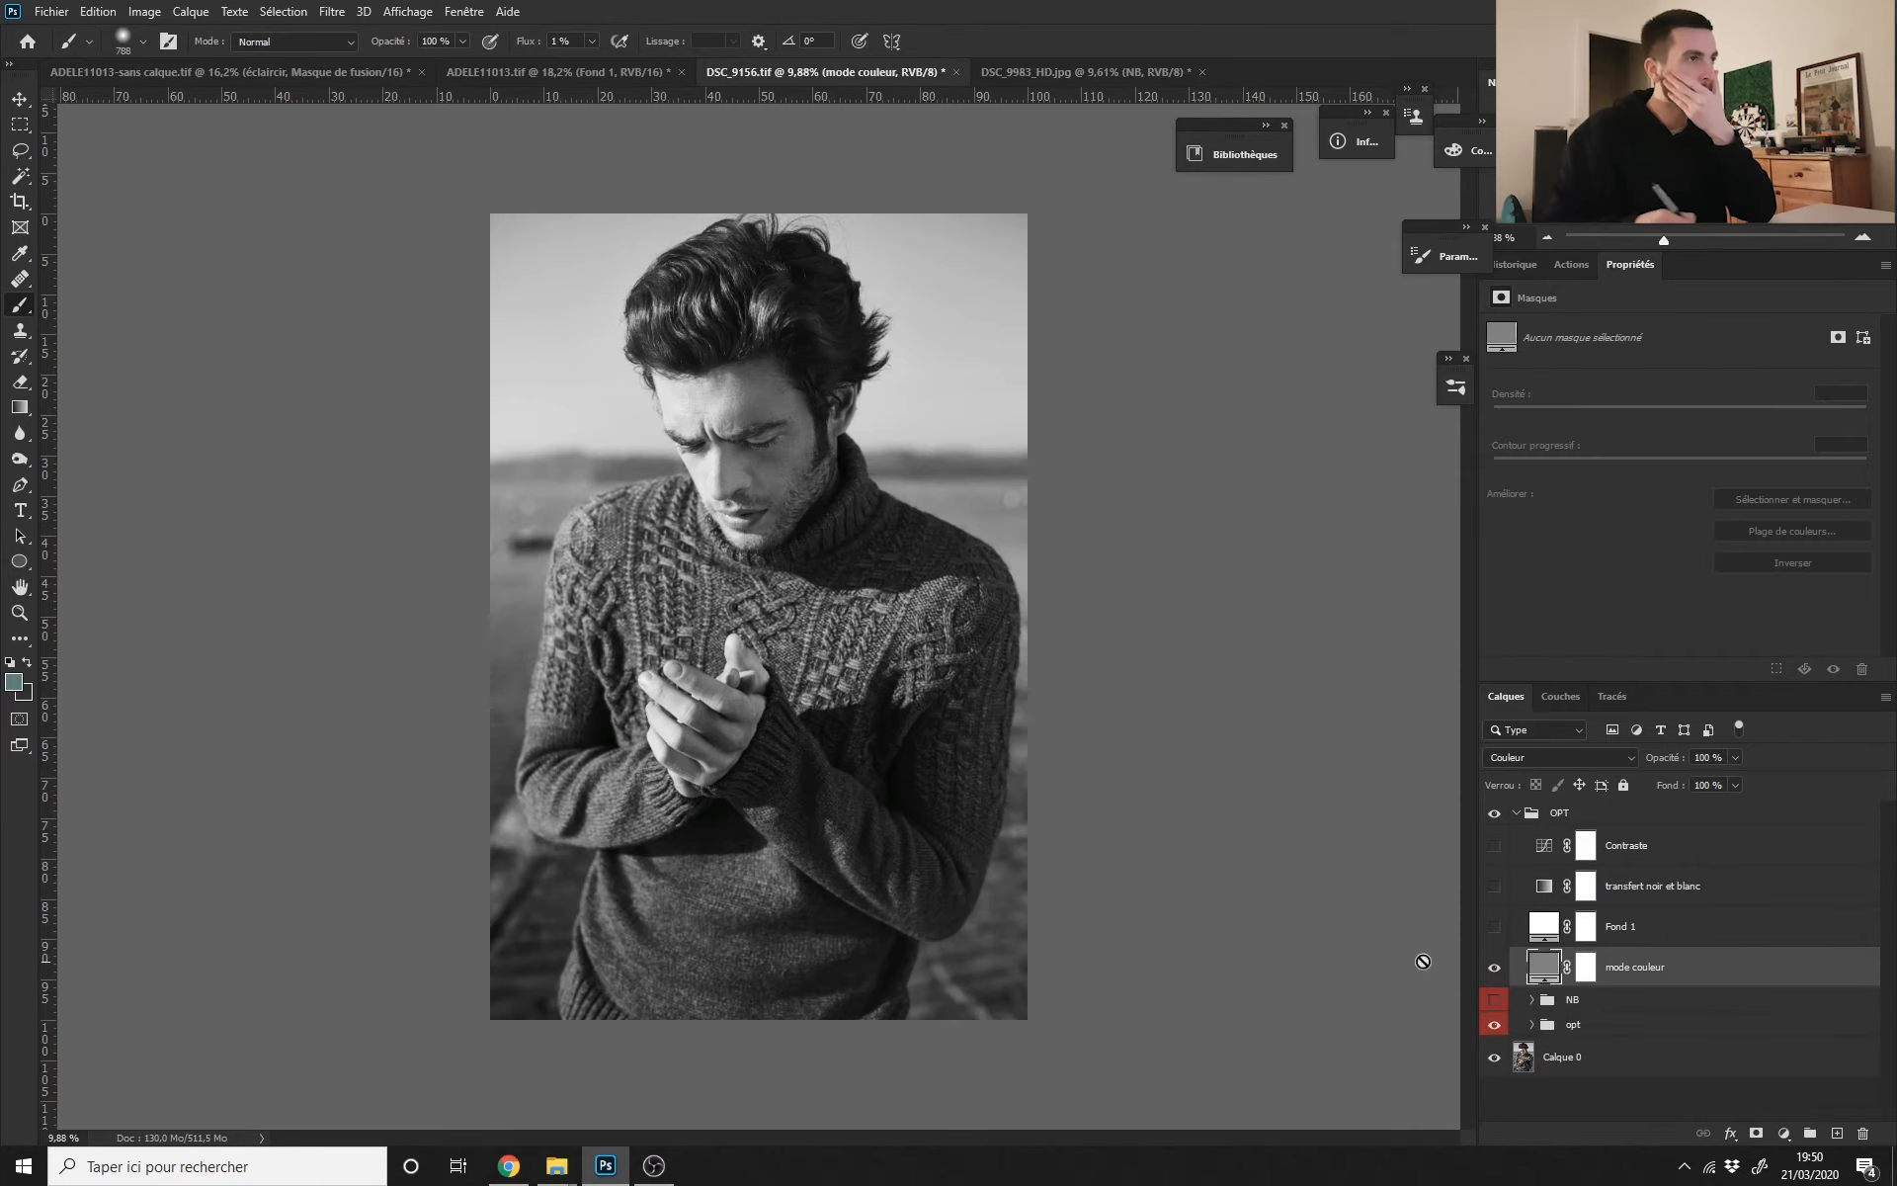
{"action": "left_click", "coordinate": [1626, 942]}
{"action": "left_click", "coordinate": [1631, 859], "text": "shift"}
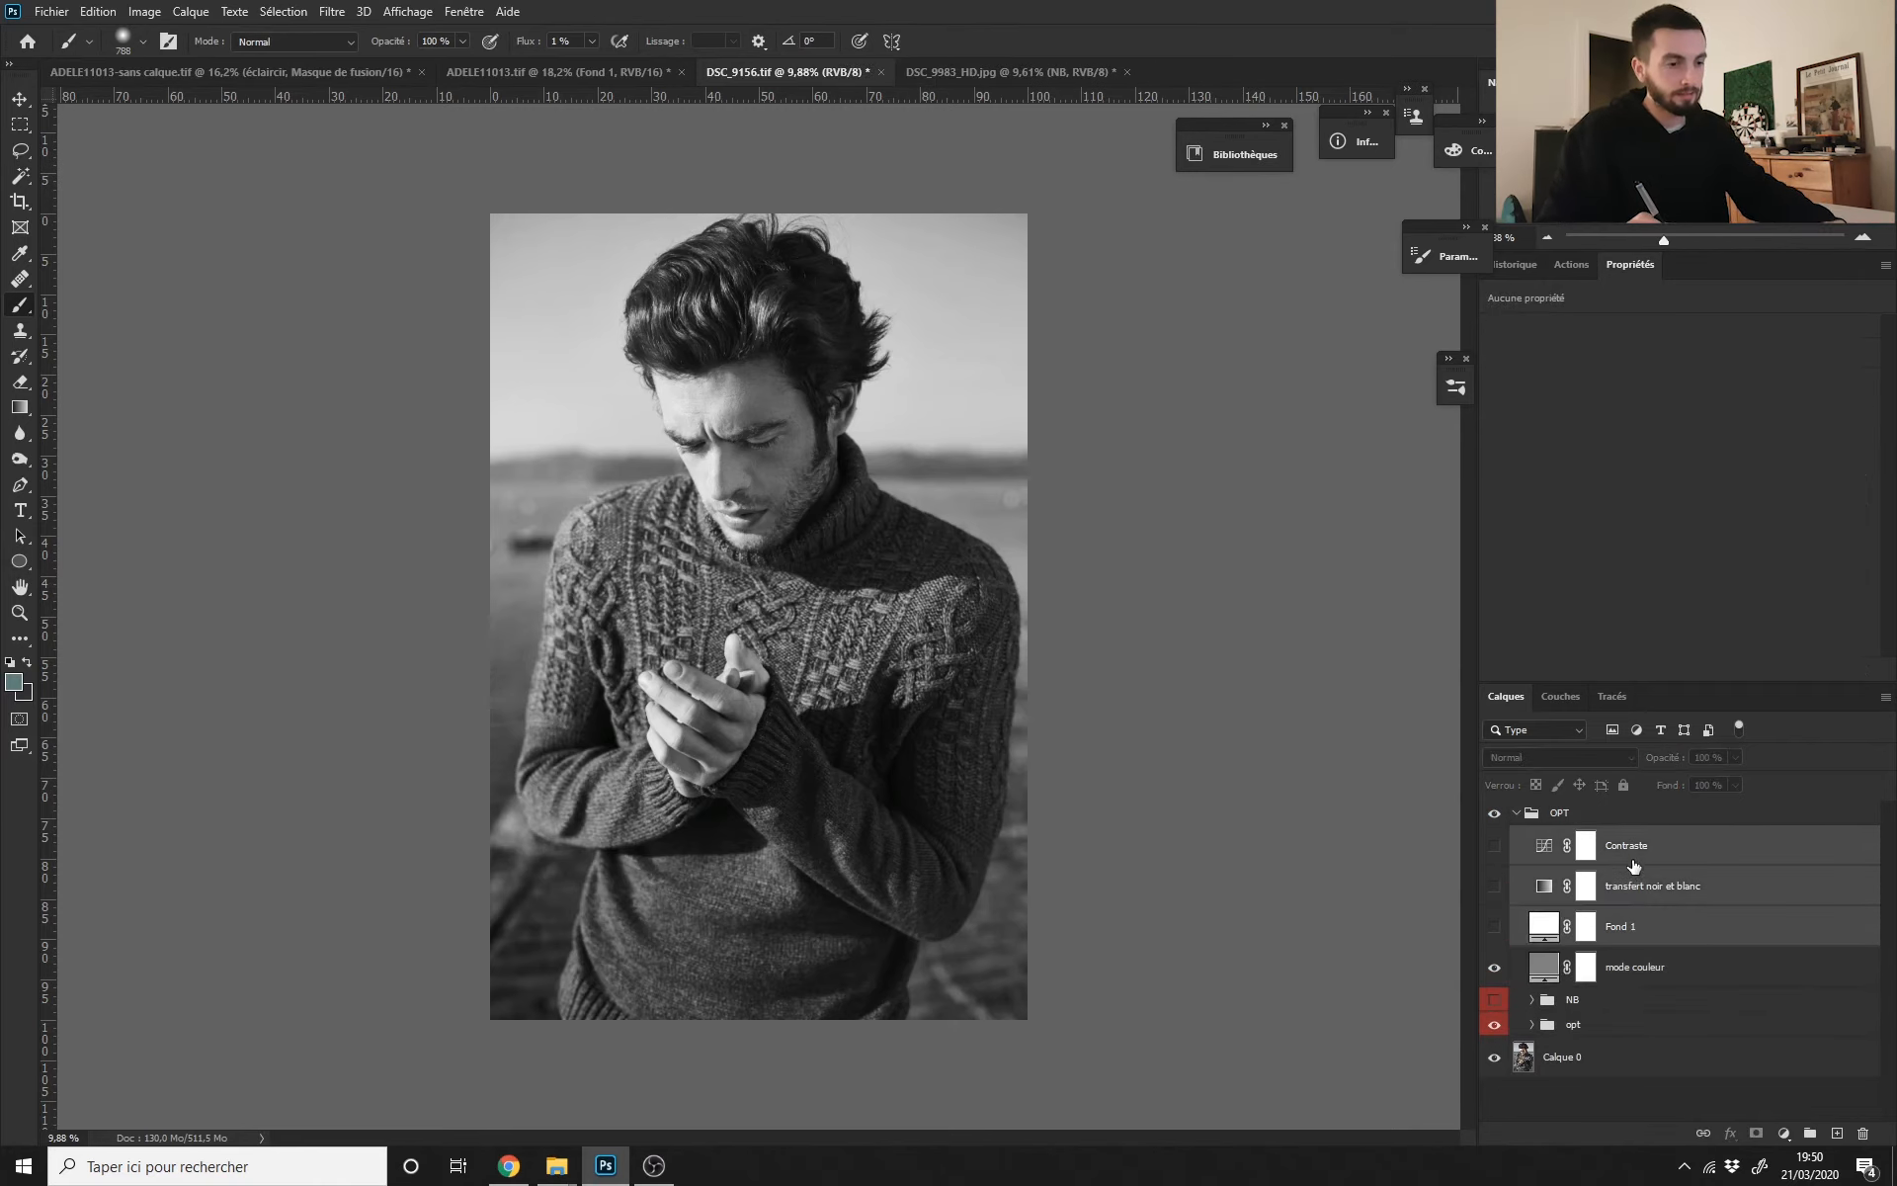
{"action": "key", "text": "Delete"}
{"action": "right_click", "coordinate": [1591, 847]}
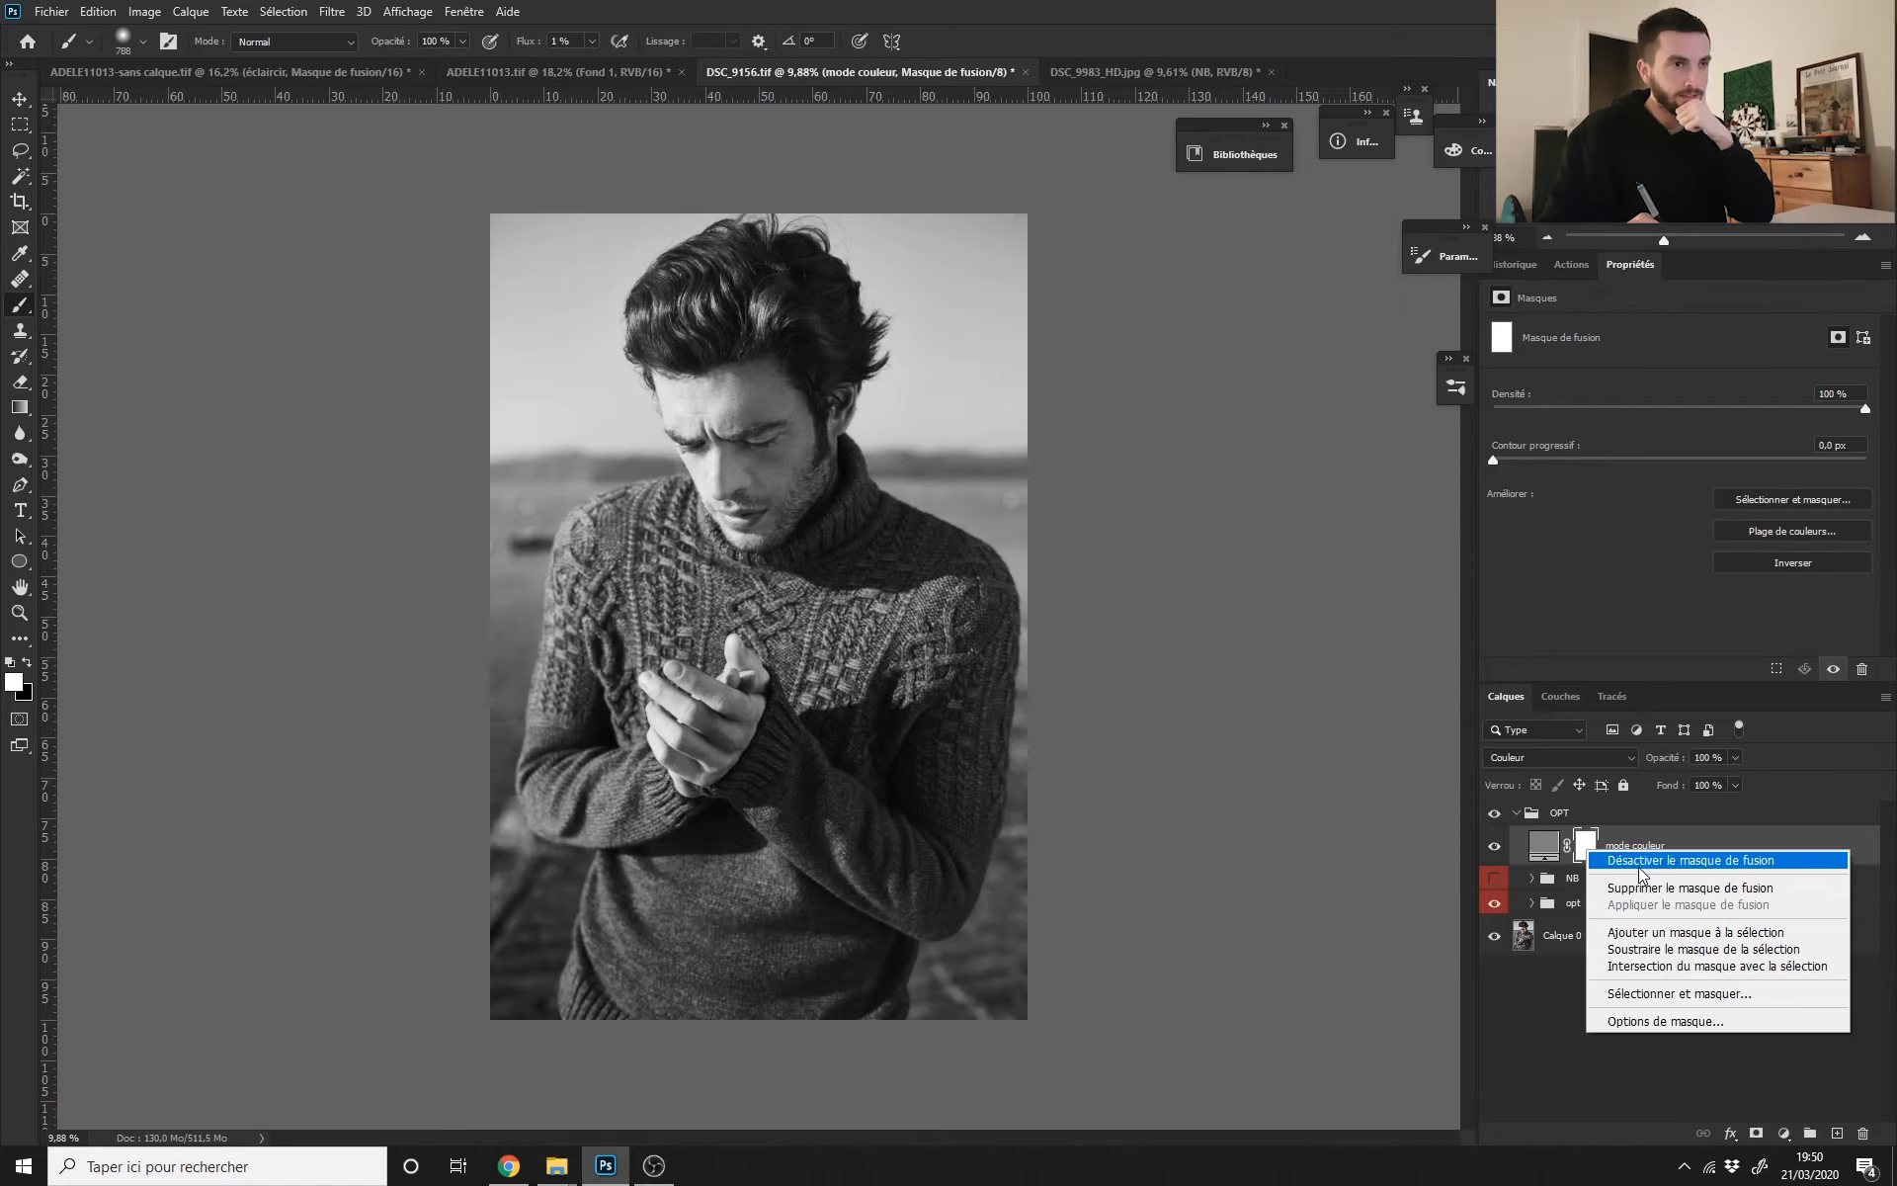
{"action": "left_click", "coordinate": [1640, 887]}
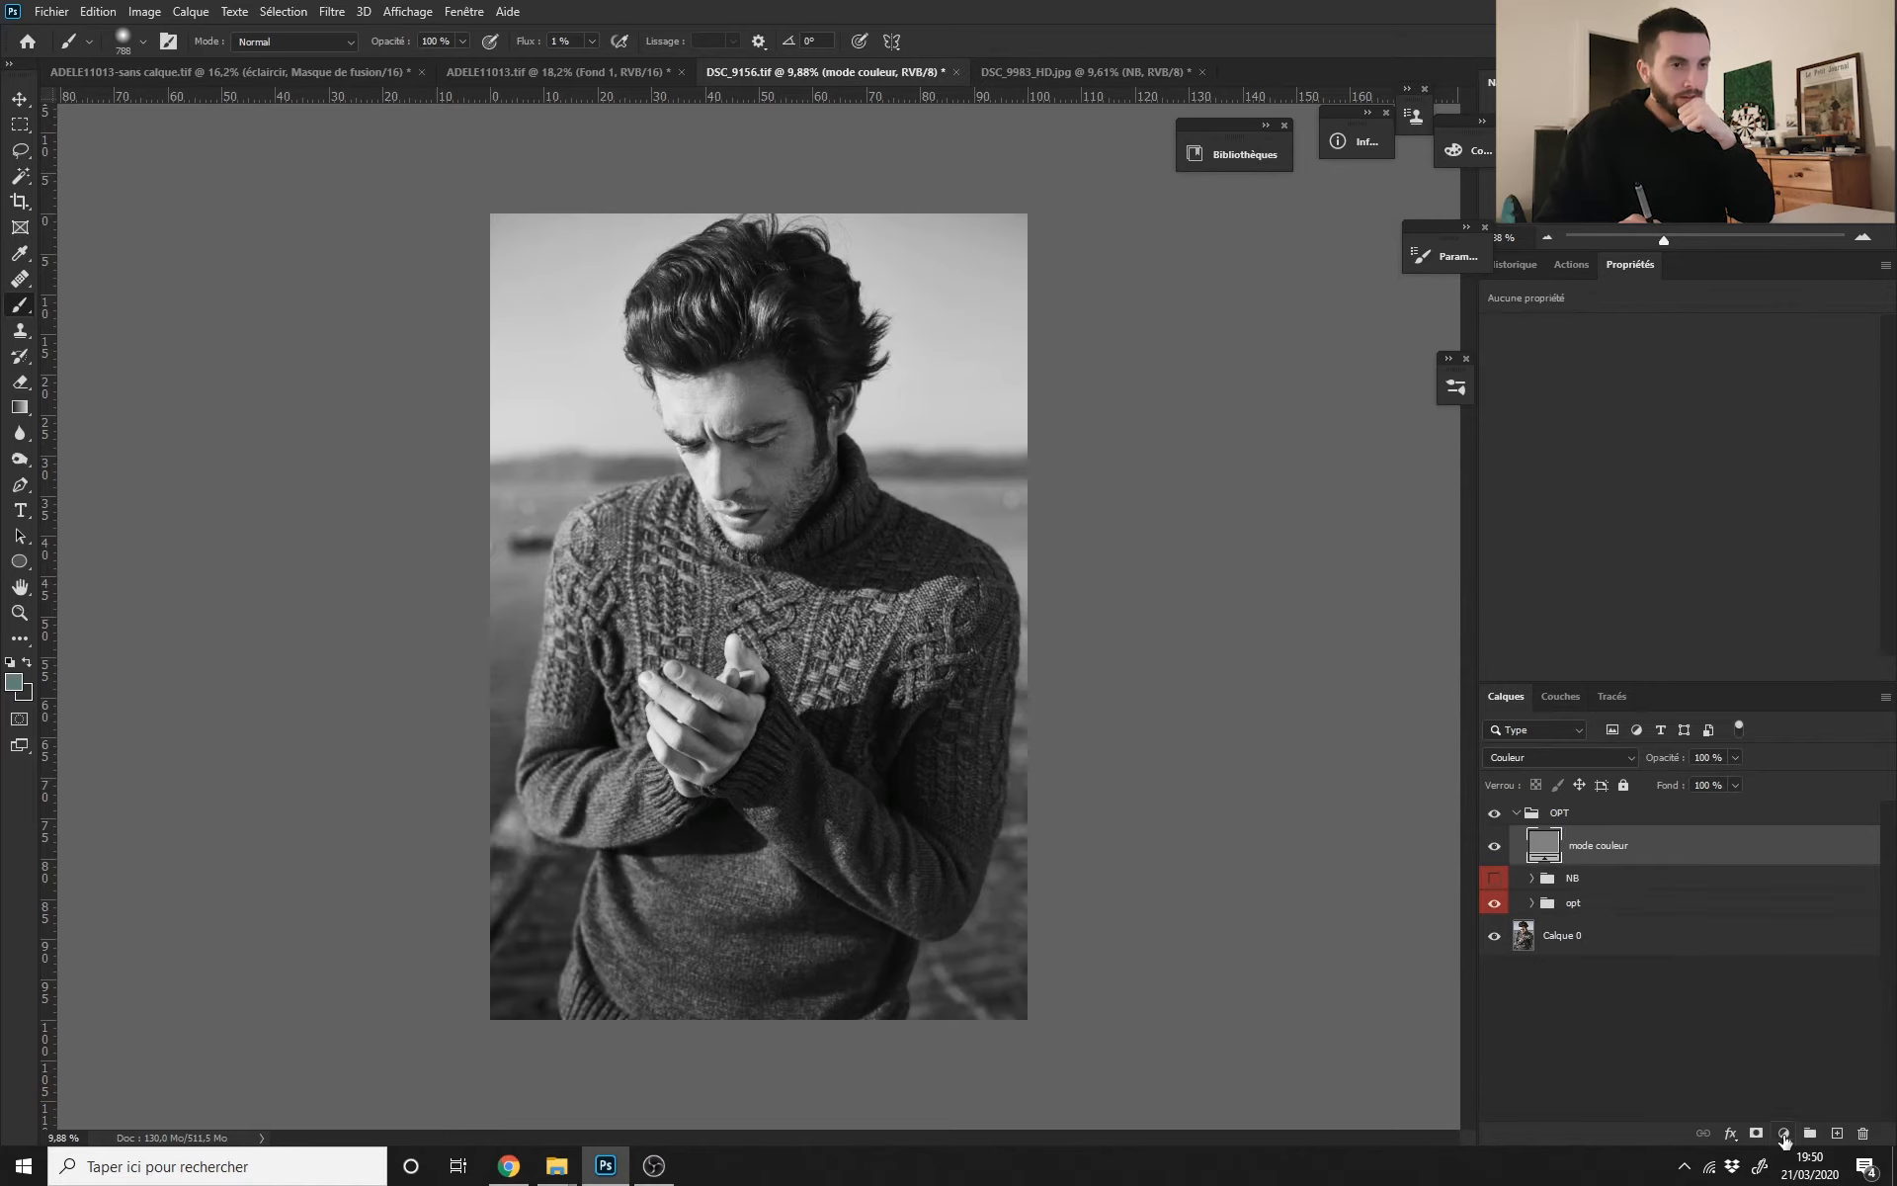
Step: Add a Courbes adjustment layer above mode couleur, lifting the shadows and lowering the highlights to flatten the contrast
{"action": "left_click", "coordinate": [1783, 1134]}
{"action": "left_click", "coordinate": [1709, 894]}
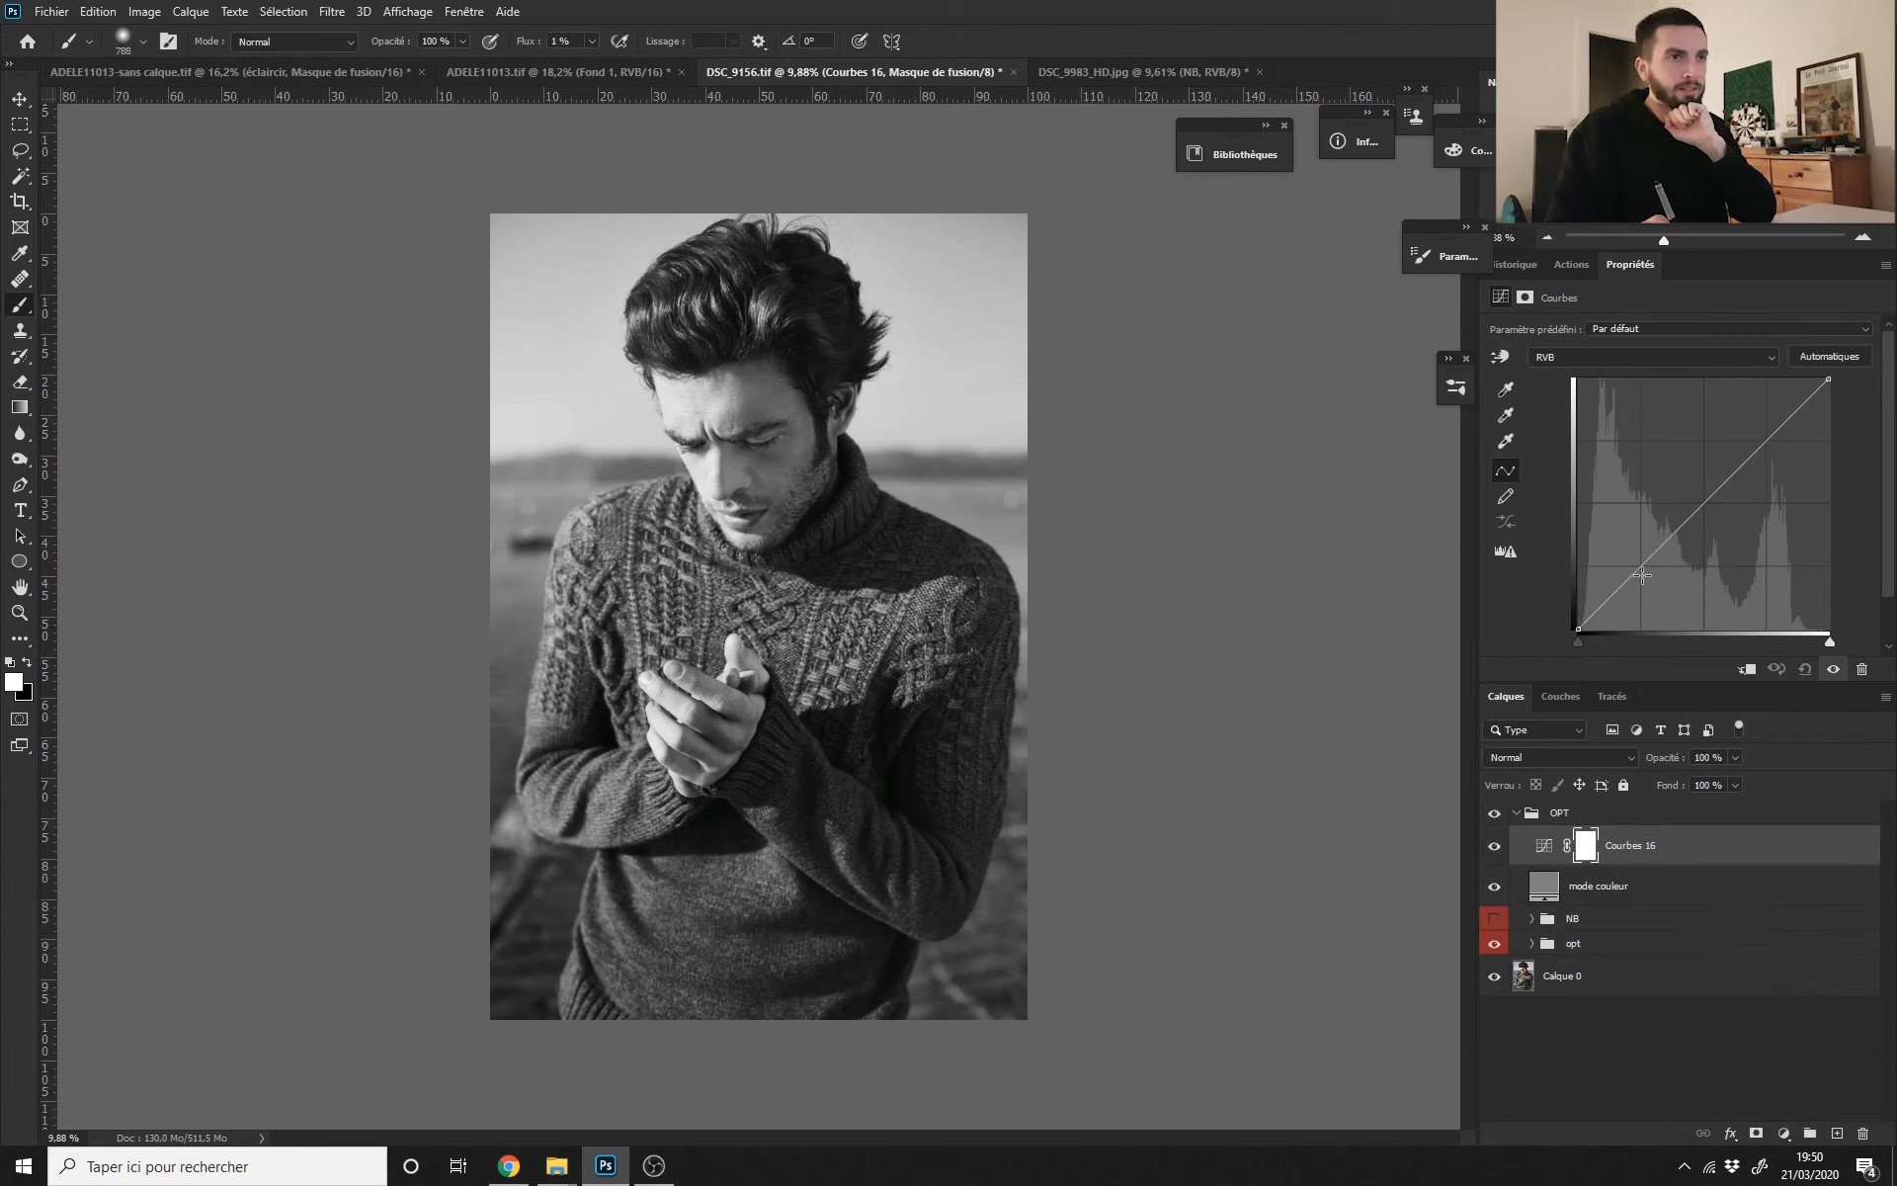
{"action": "left_click_drag", "start_coordinate": [1638, 570], "coordinate": [1622, 565]}
{"action": "left_click_drag", "start_coordinate": [1789, 422], "coordinate": [1789, 429]}
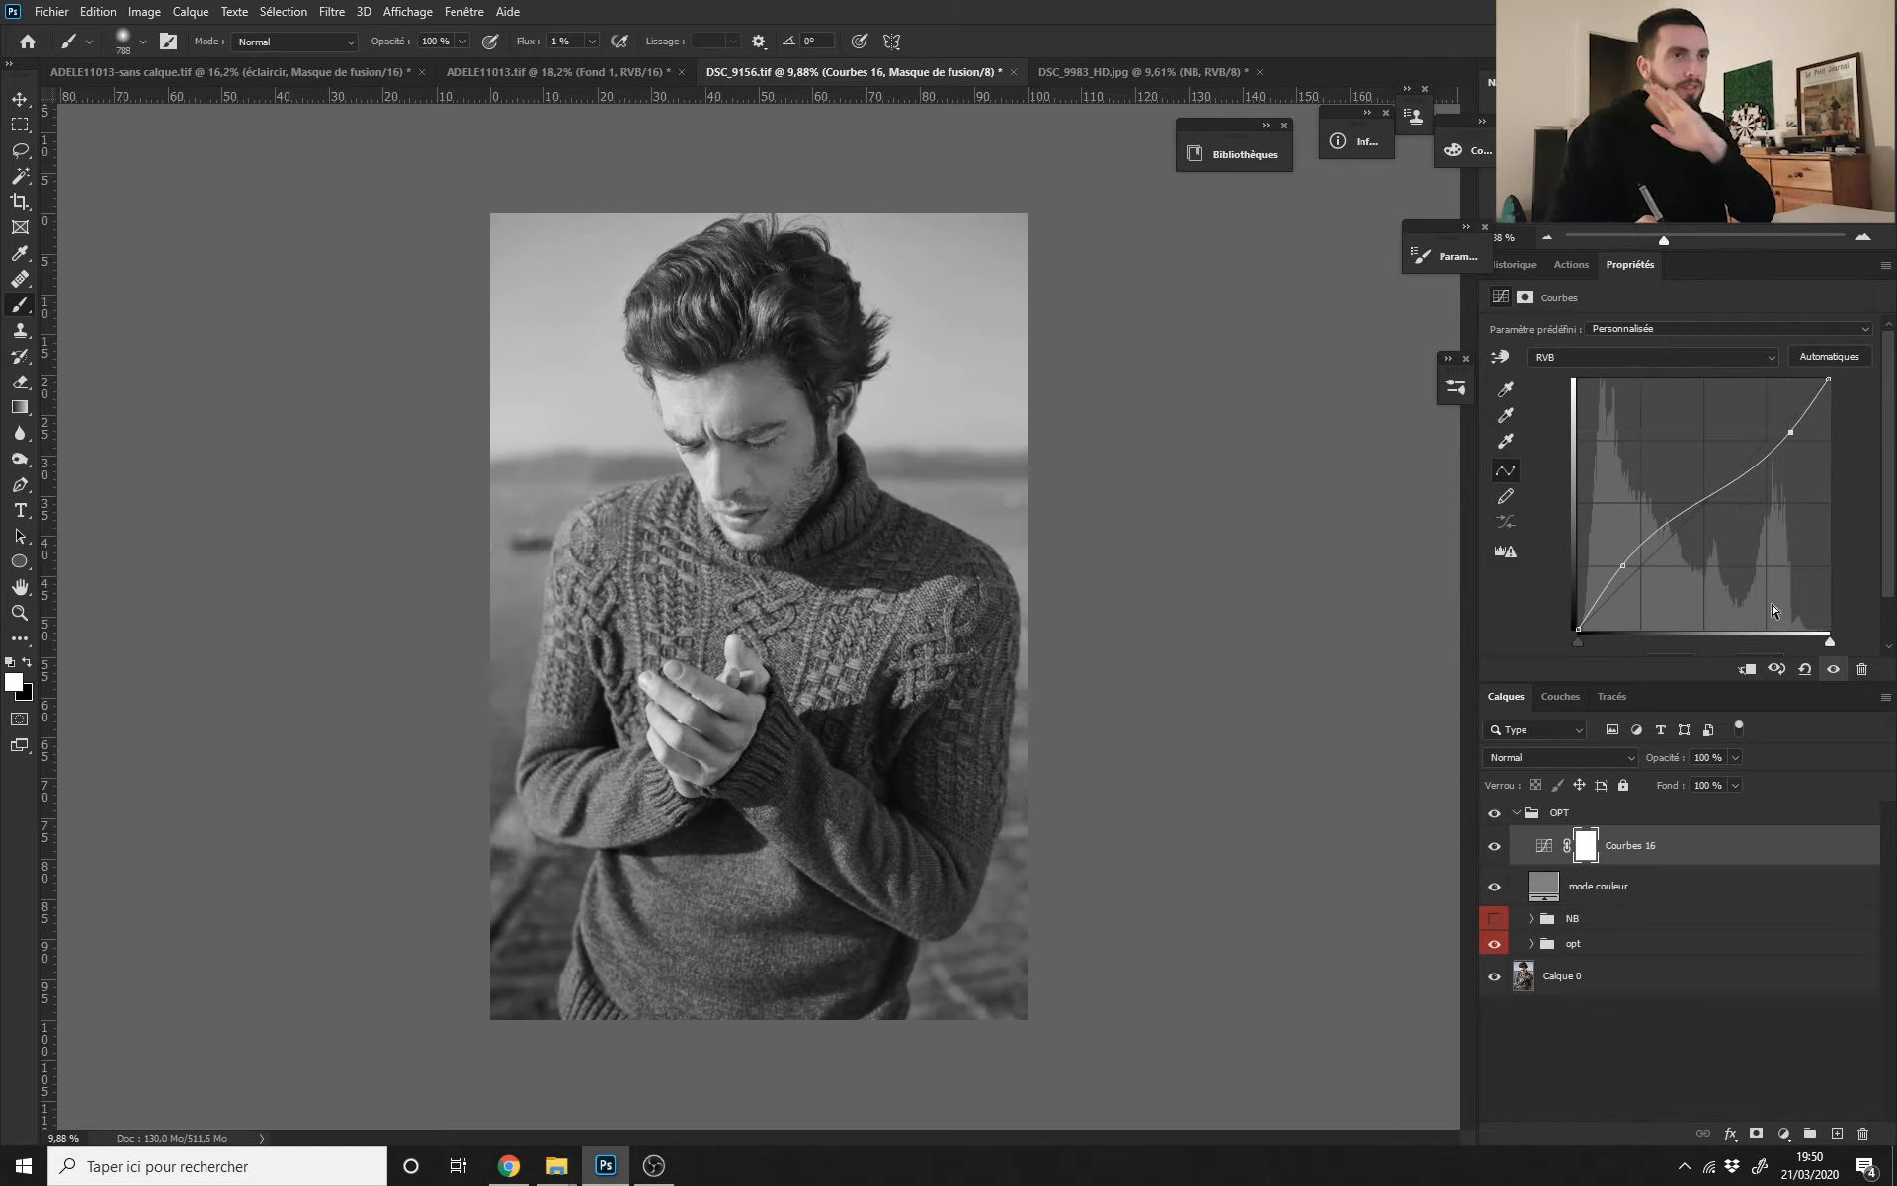
{"action": "left_click_drag", "start_coordinate": [1798, 423], "coordinate": [1796, 761]}
{"action": "mouse_move", "coordinate": [875, 590]}
{"action": "left_mouse_down"}
{"action": "mouse_move", "coordinate": [847, 614]}
{"action": "mouse_move", "coordinate": [875, 603]}
{"action": "mouse_move", "coordinate": [846, 563]}
{"action": "left_mouse_up"}
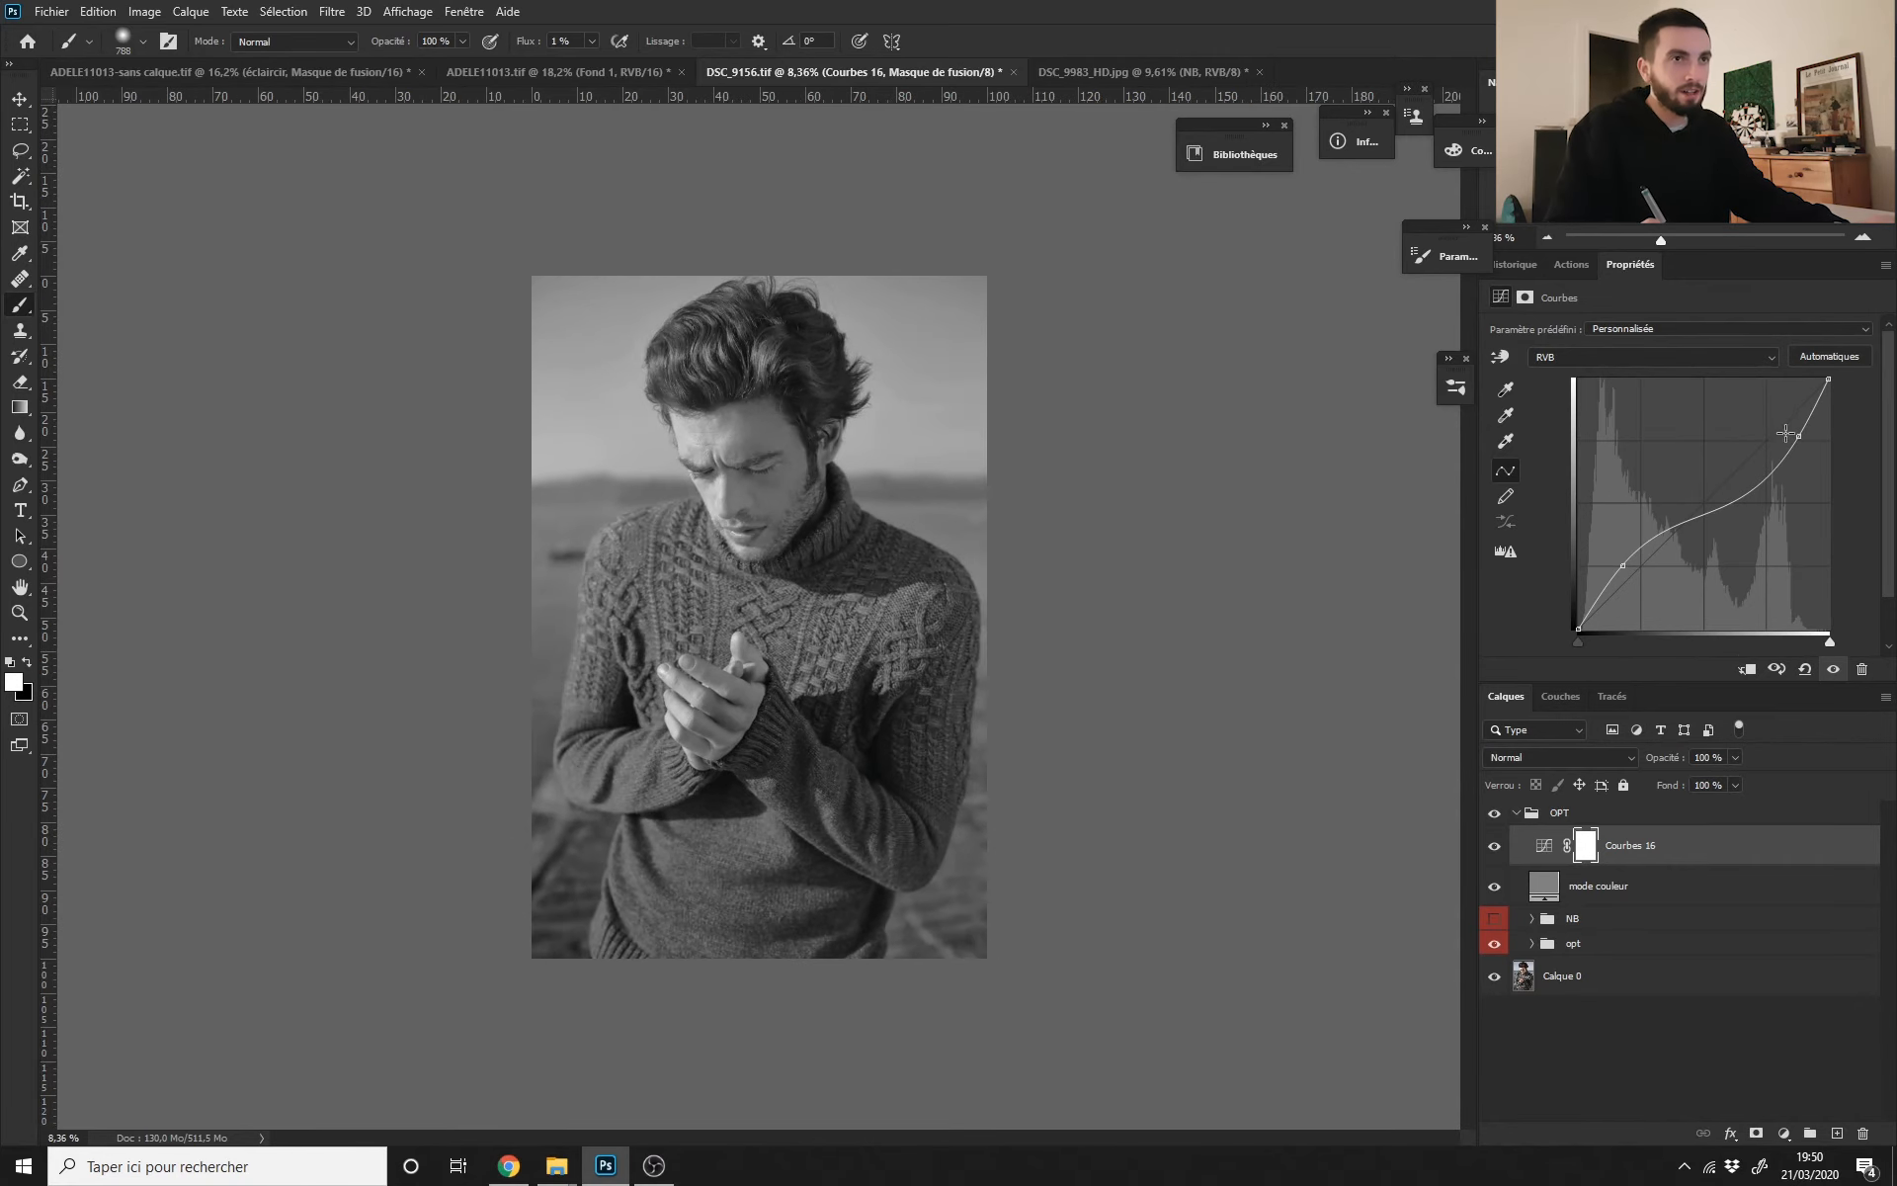
Step: Raise the highlight point of the Courbes 16 curve slightly
{"action": "left_click_drag", "start_coordinate": [1787, 433], "coordinate": [1793, 427]}
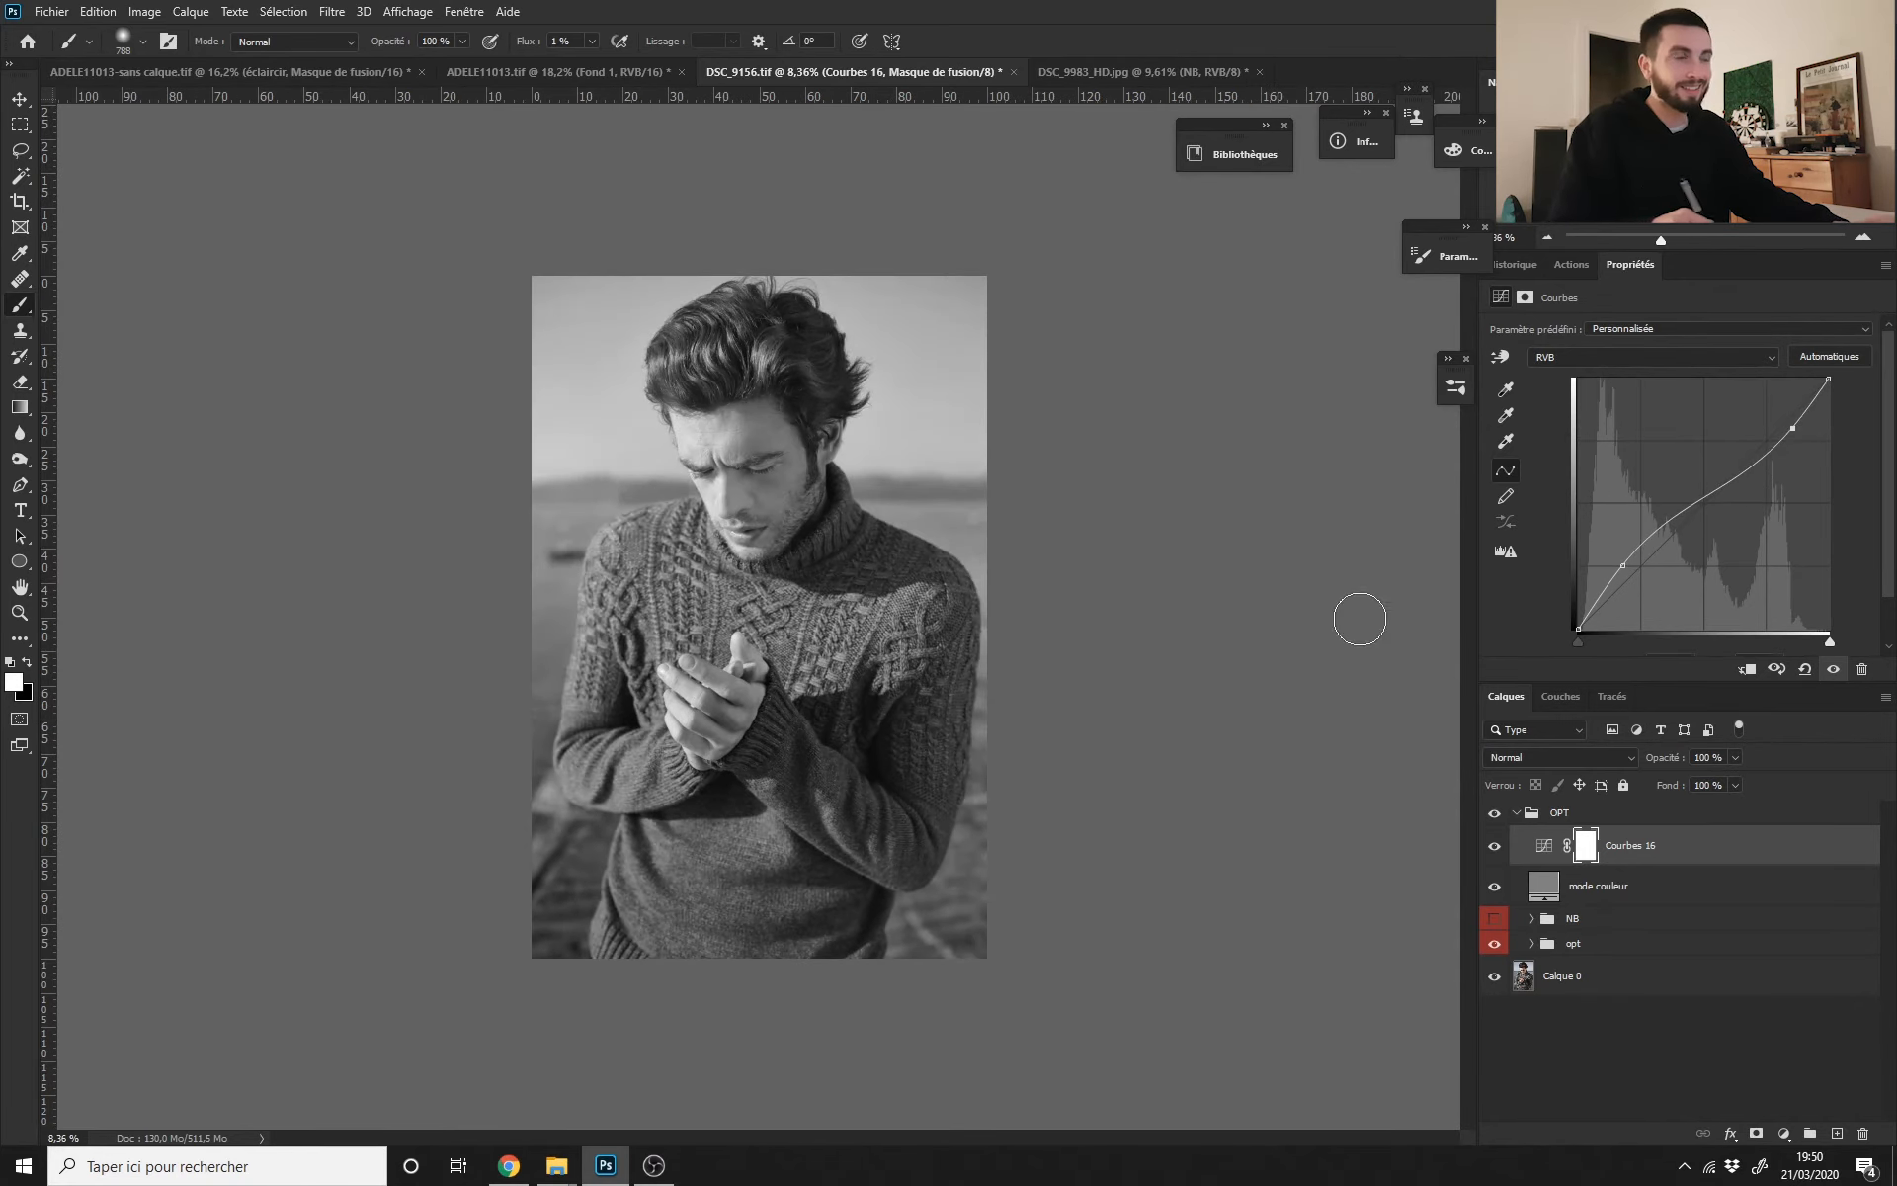
{"action": "left_click_drag", "start_coordinate": [795, 655], "coordinate": [917, 699]}
Step: Add a second Courbes adjustment layer above Courbes 16, lifting its shadows and lowering its highlights
{"action": "left_click", "coordinate": [1783, 1134]}
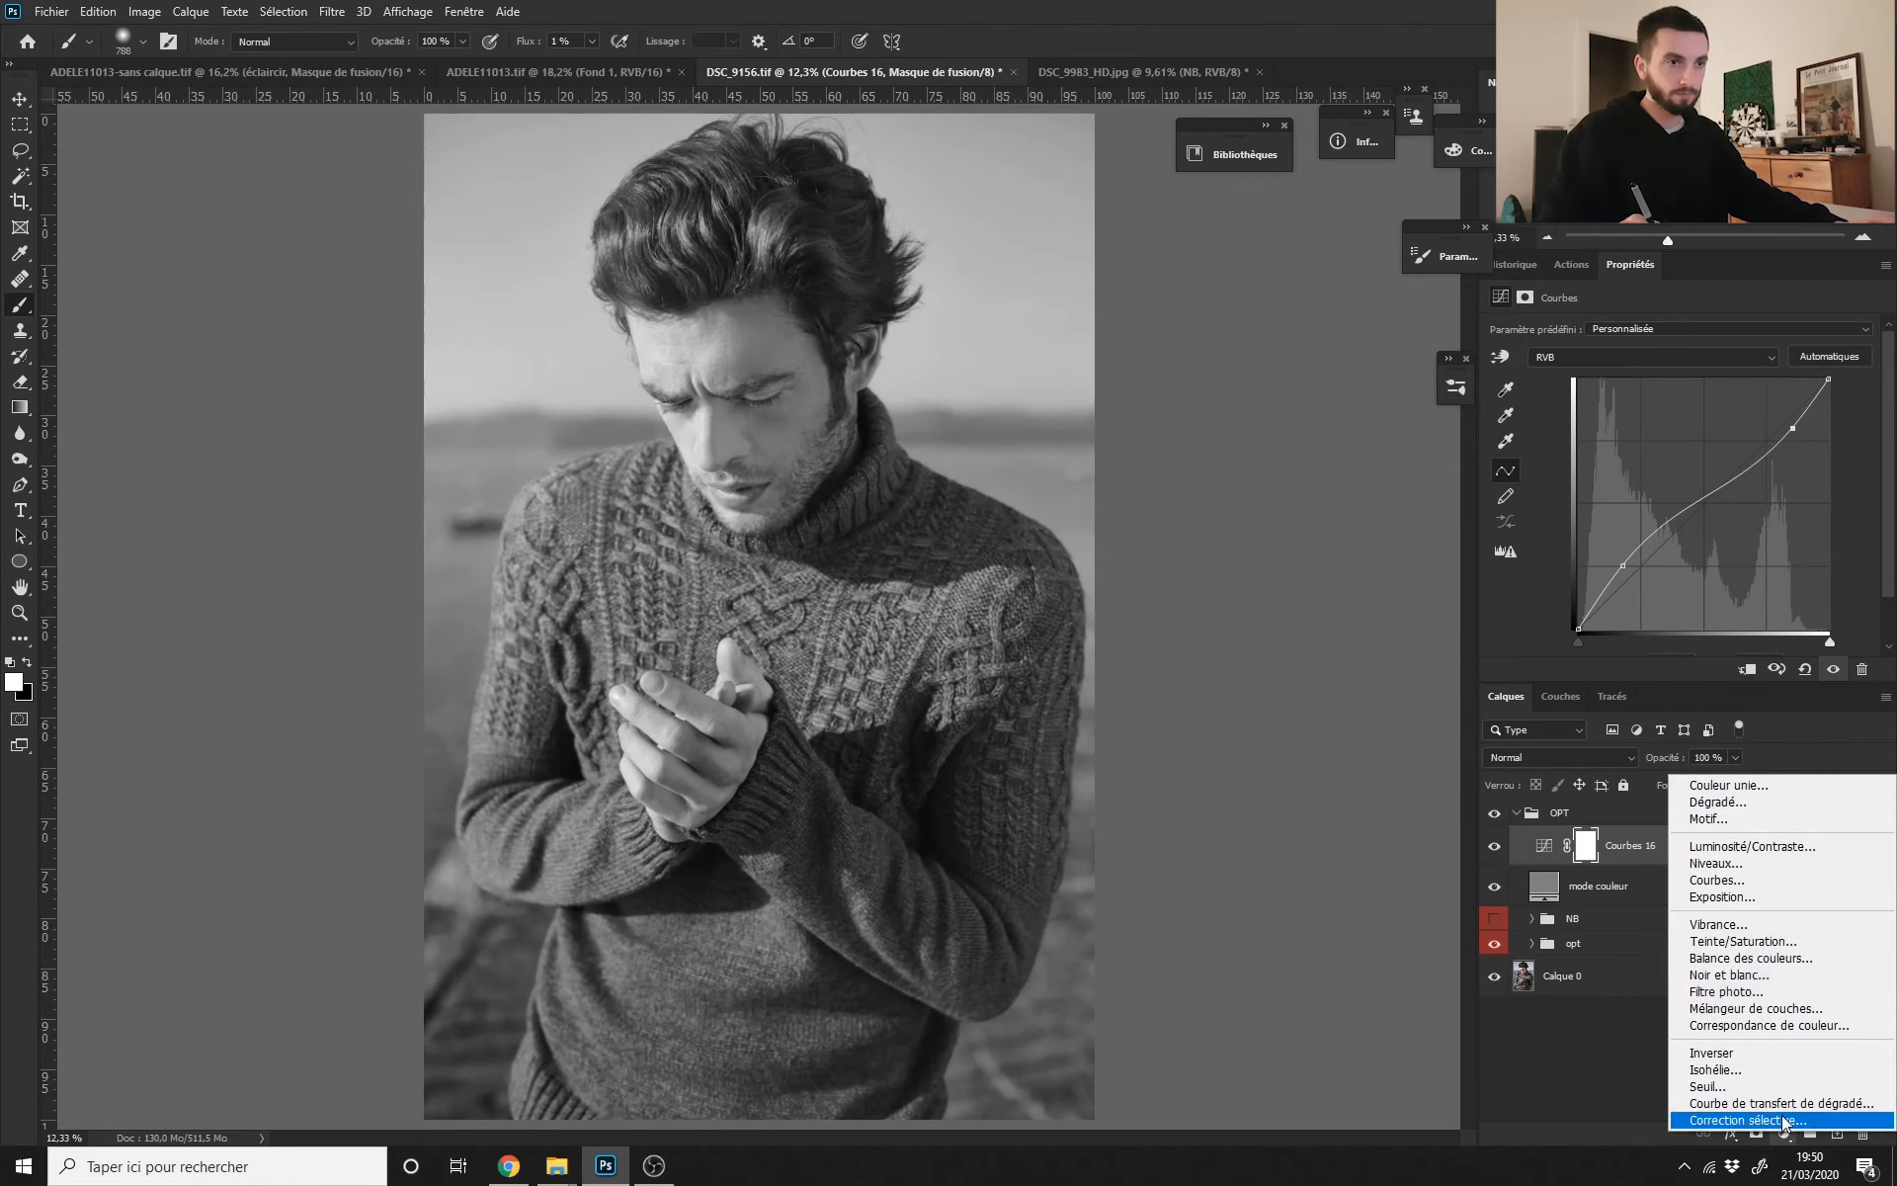
{"action": "left_click", "coordinate": [1724, 879]}
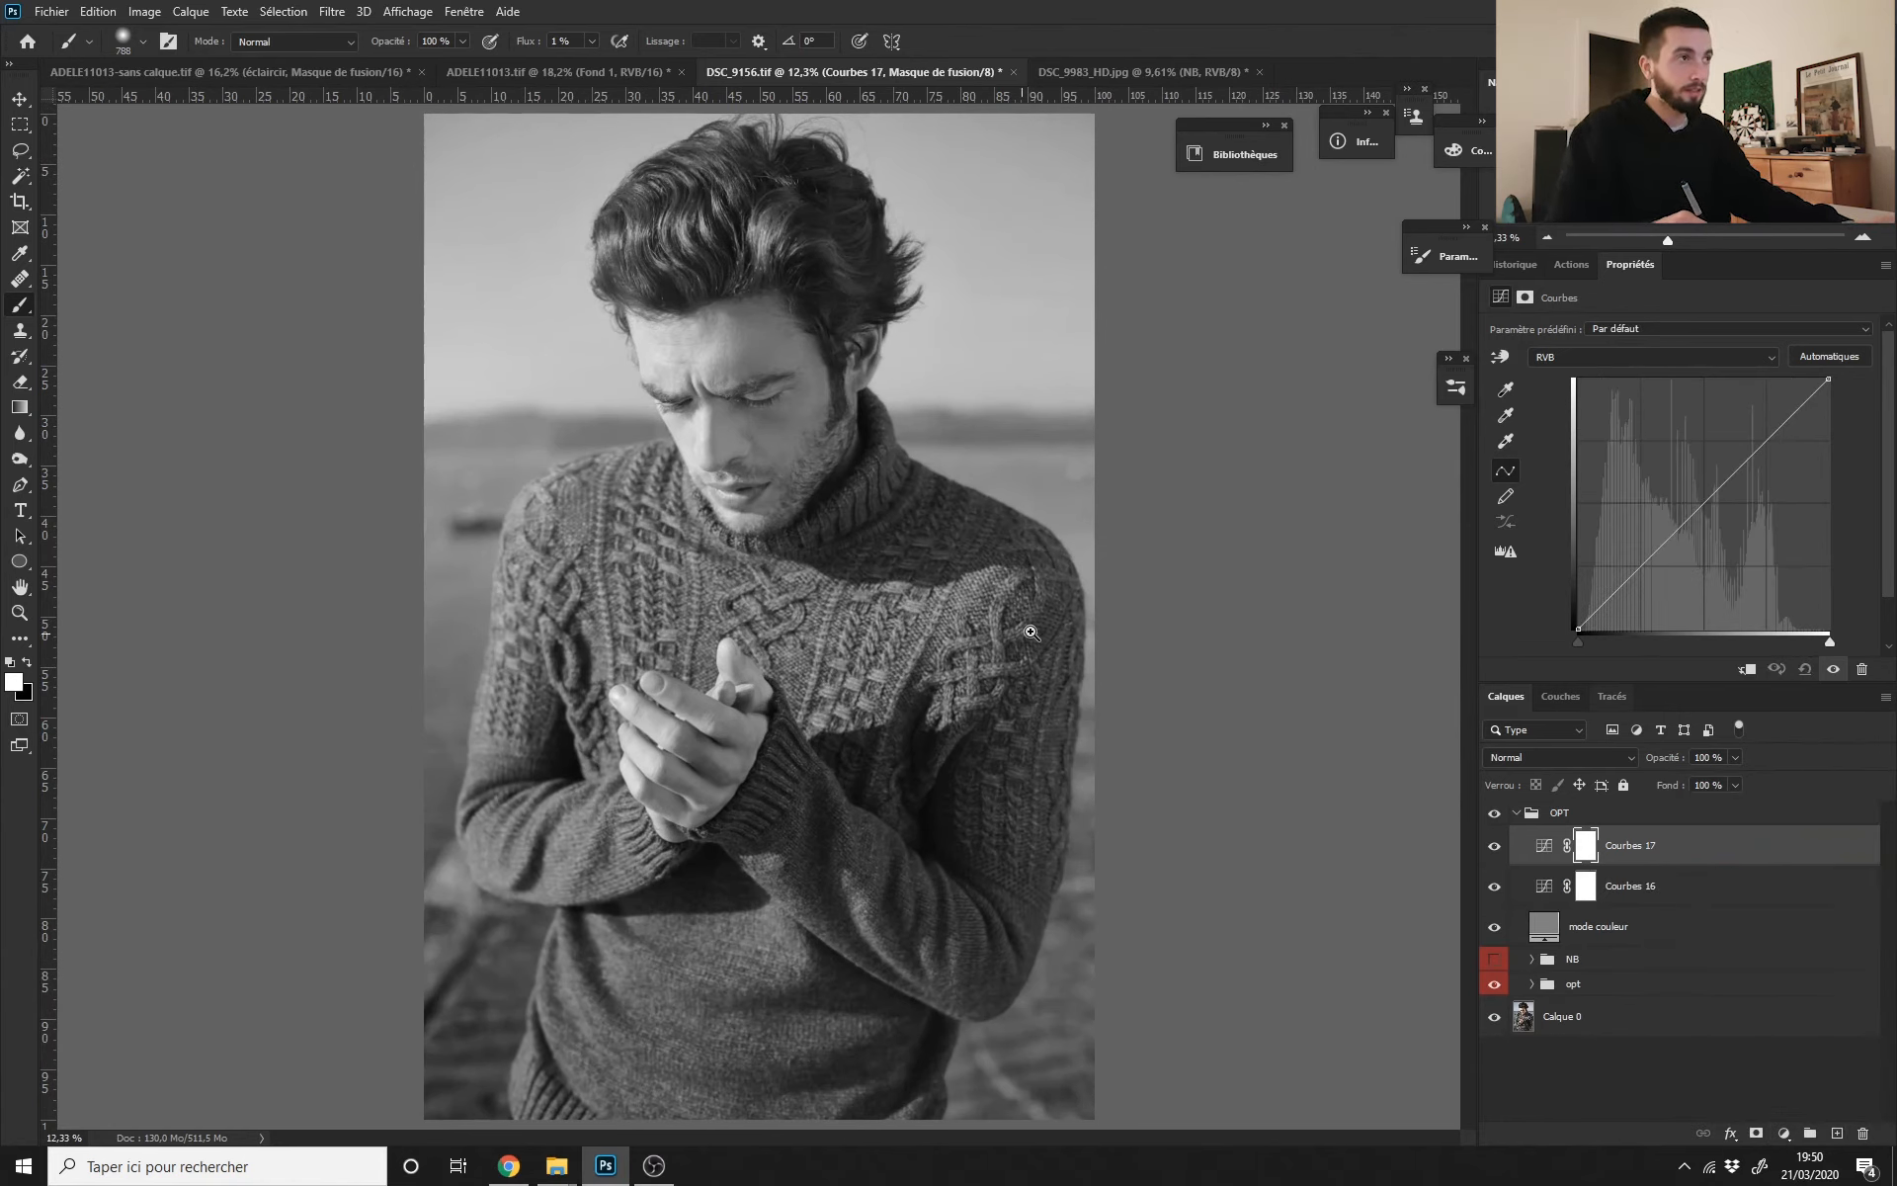
{"action": "left_click_drag", "start_coordinate": [1015, 637], "coordinate": [947, 754]}
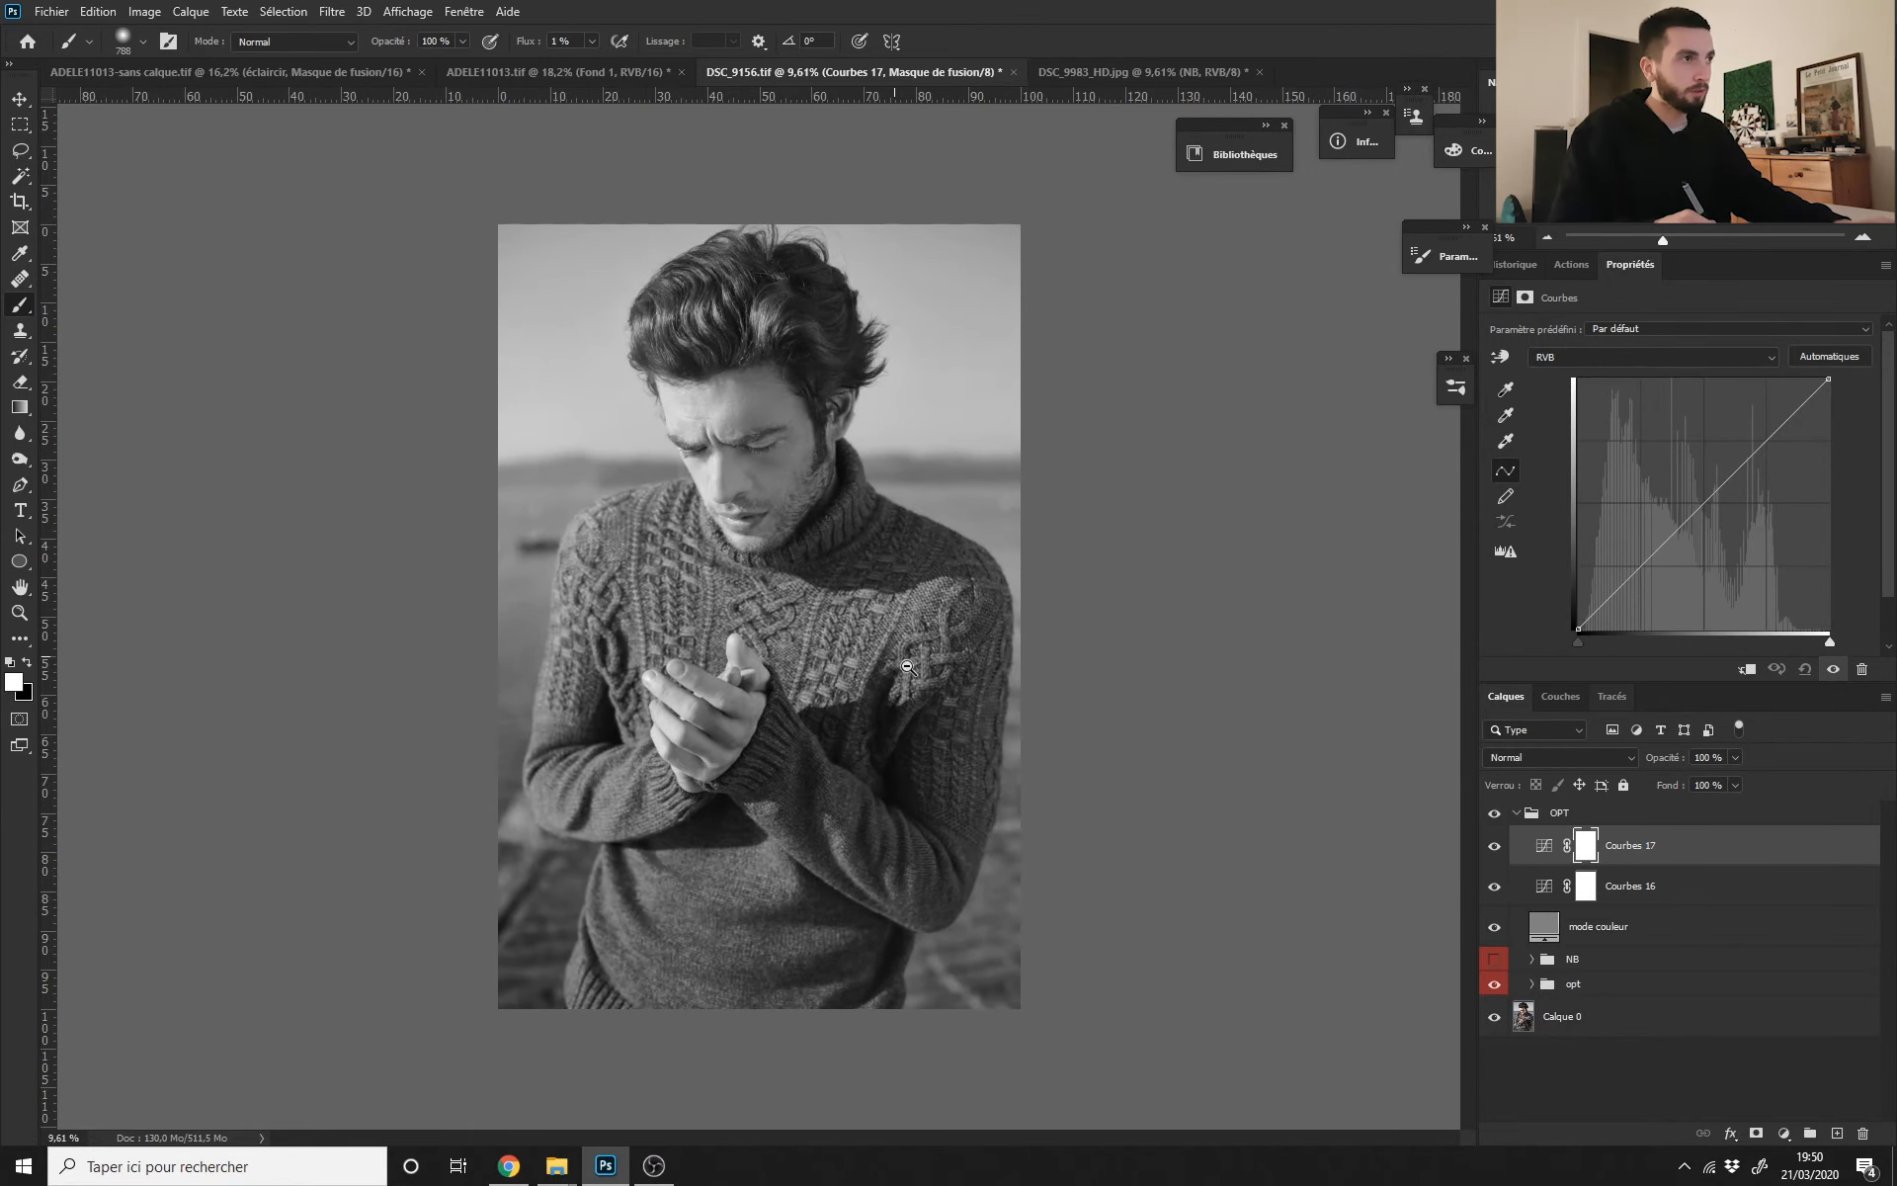
{"action": "left_click_drag", "start_coordinate": [931, 683], "coordinate": [979, 689]}
{"action": "left_click_drag", "start_coordinate": [1641, 574], "coordinate": [1631, 561]}
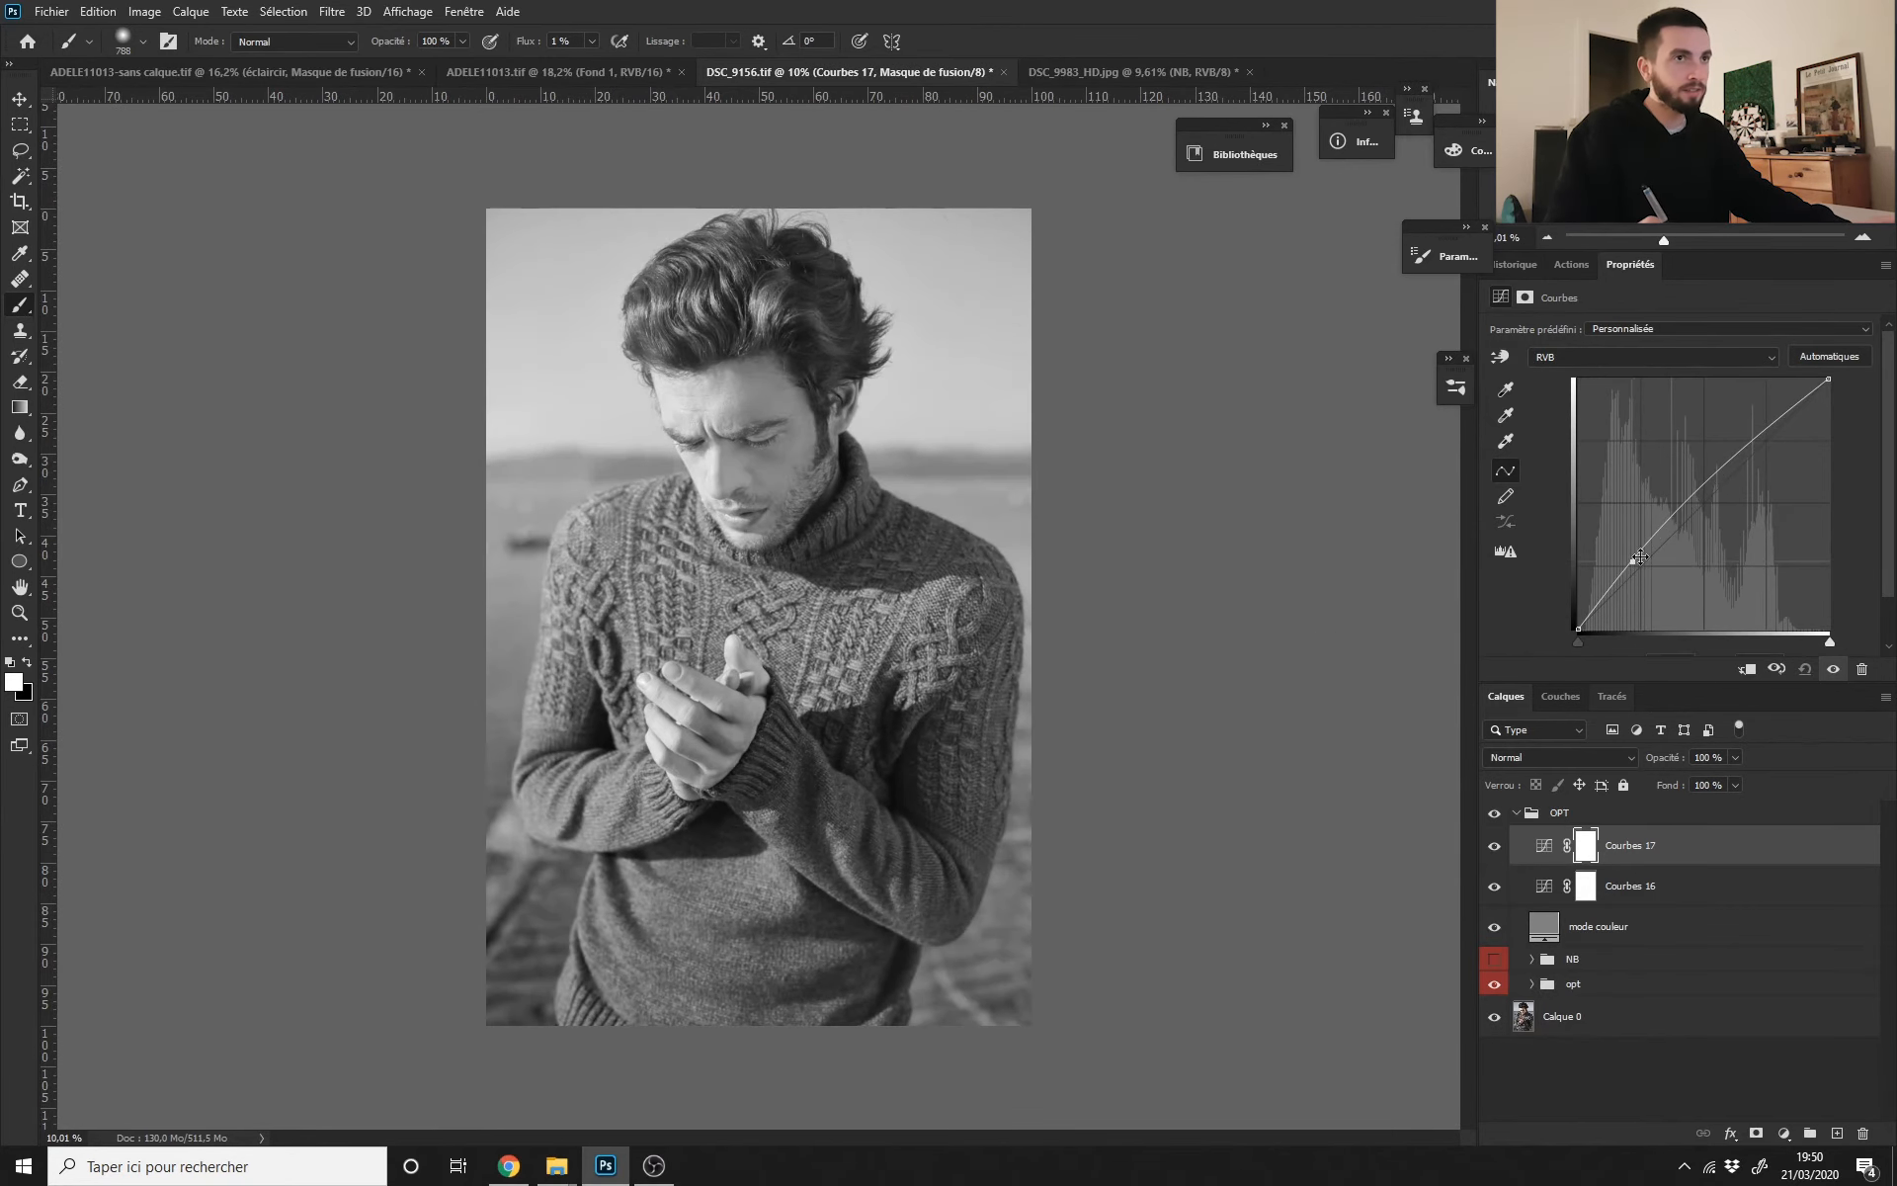
{"action": "left_click_drag", "start_coordinate": [1769, 438], "coordinate": [1776, 453]}
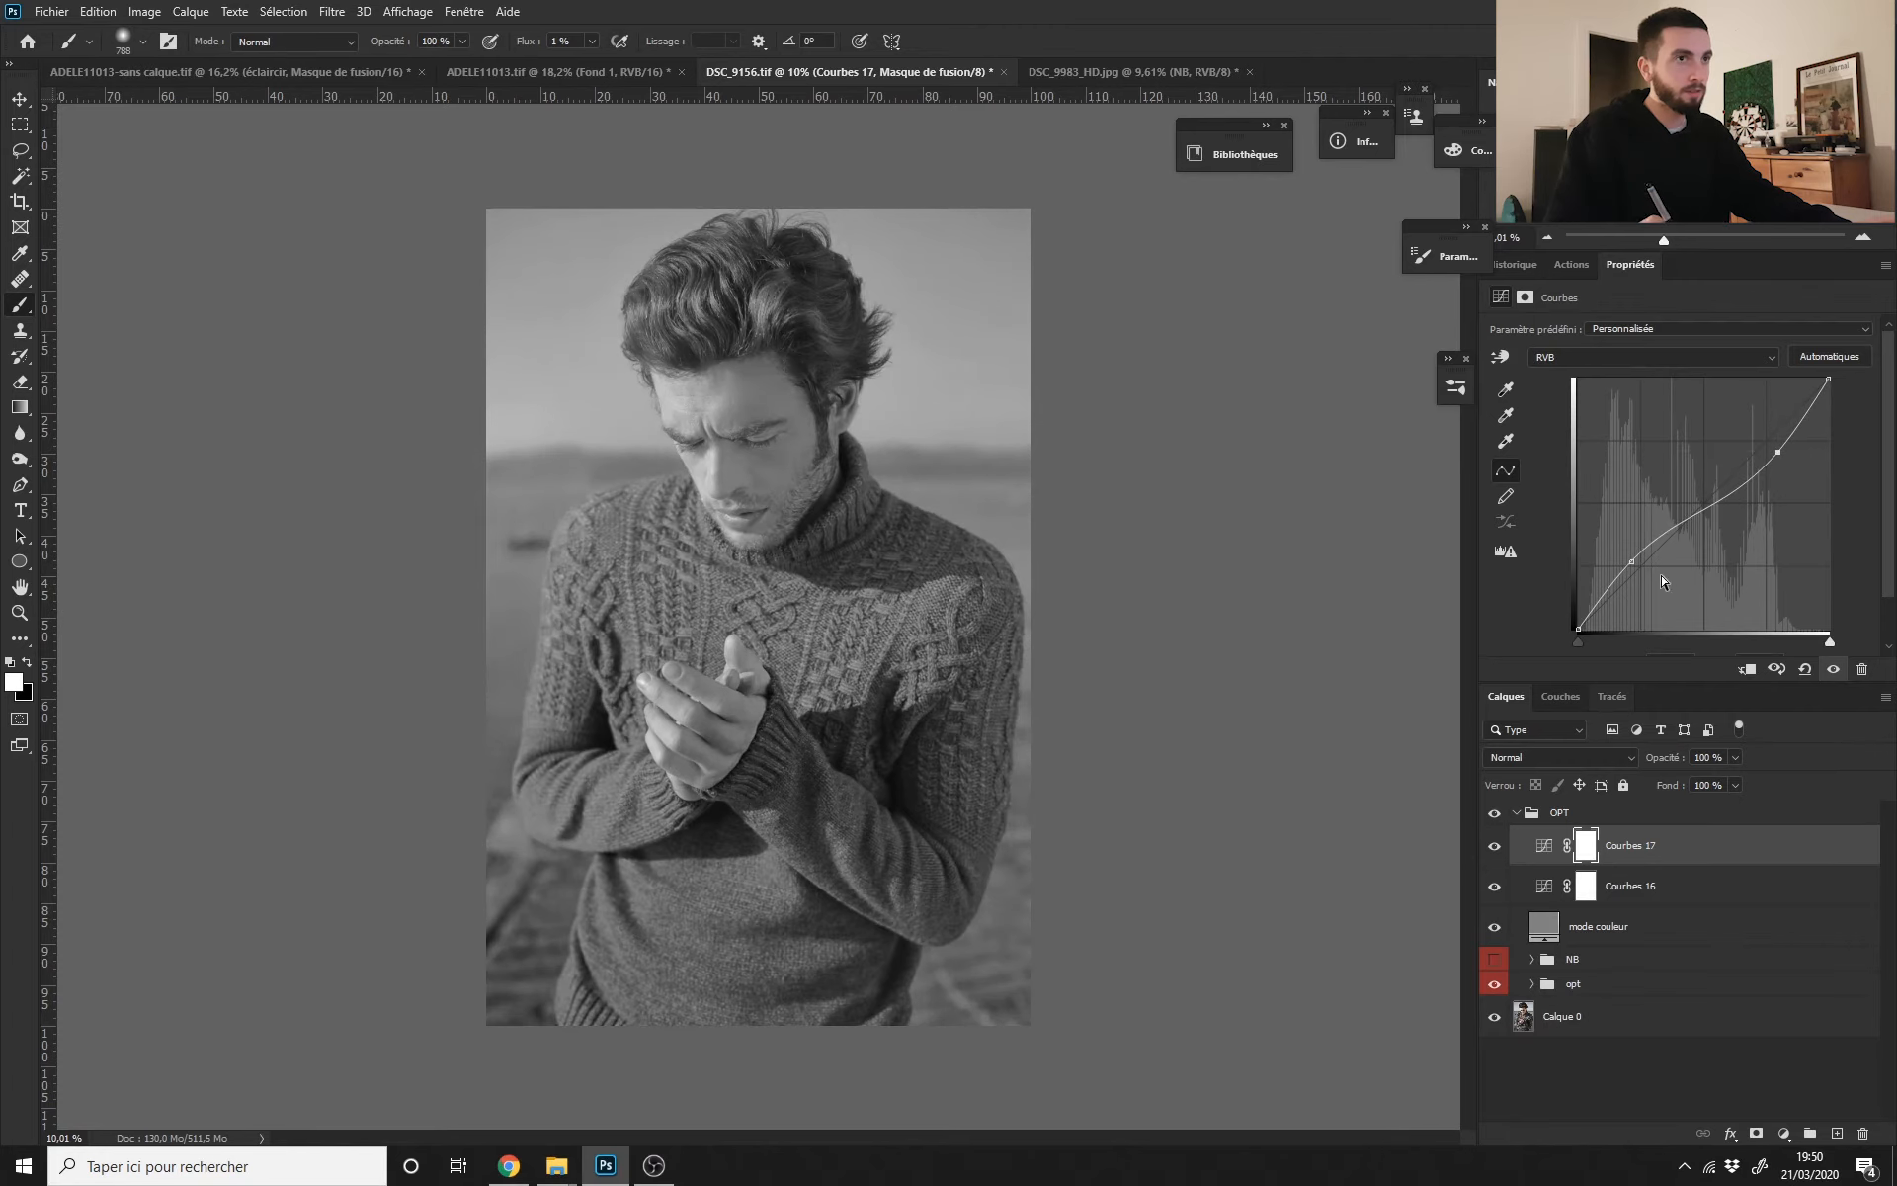
Step: Remove both points from the Courbes 17 curve and move its white and black input points inward to increase contrast
{"action": "left_click_drag", "start_coordinate": [1633, 562], "coordinate": [1783, 742]}
{"action": "left_click_drag", "start_coordinate": [1777, 454], "coordinate": [1793, 643]}
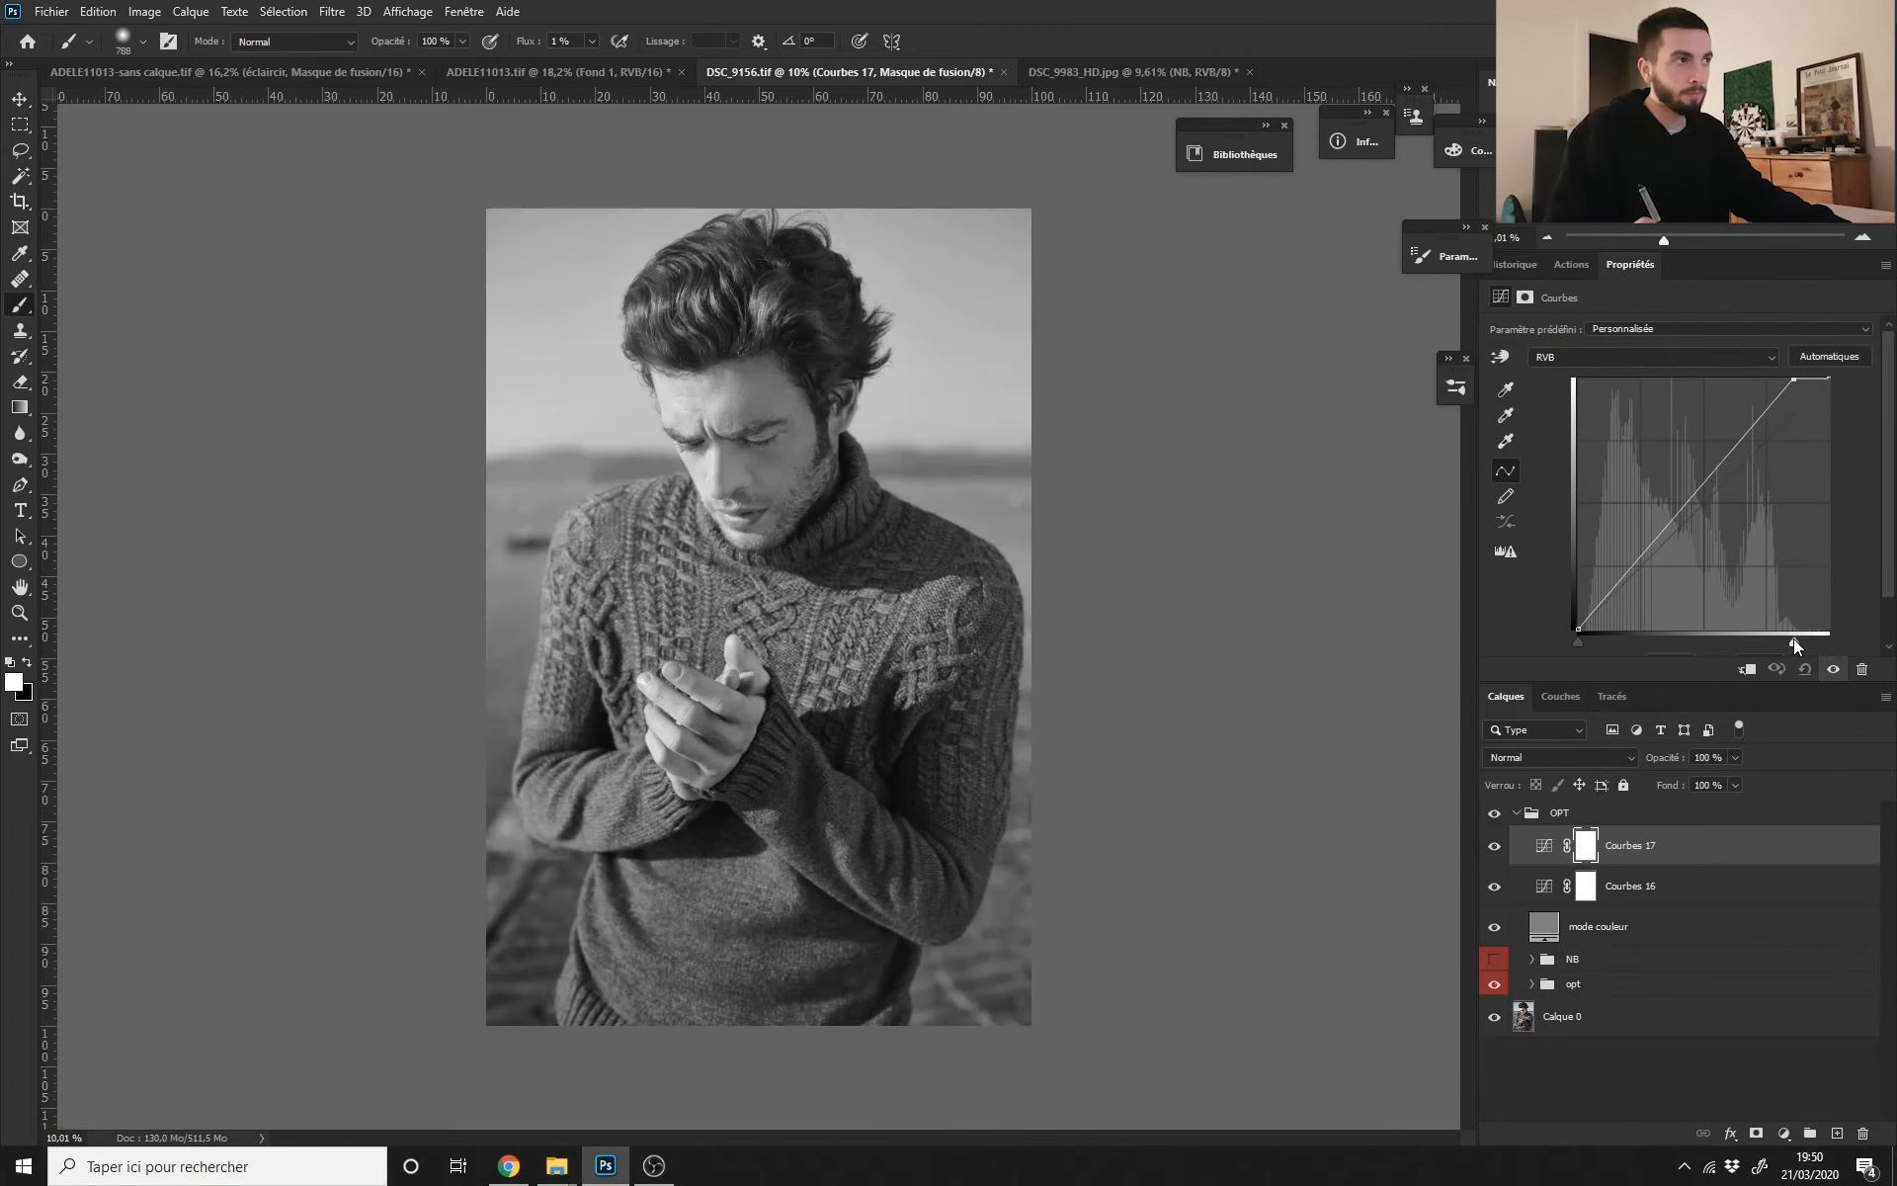
{"action": "left_click_drag", "start_coordinate": [1577, 642], "coordinate": [1600, 645]}
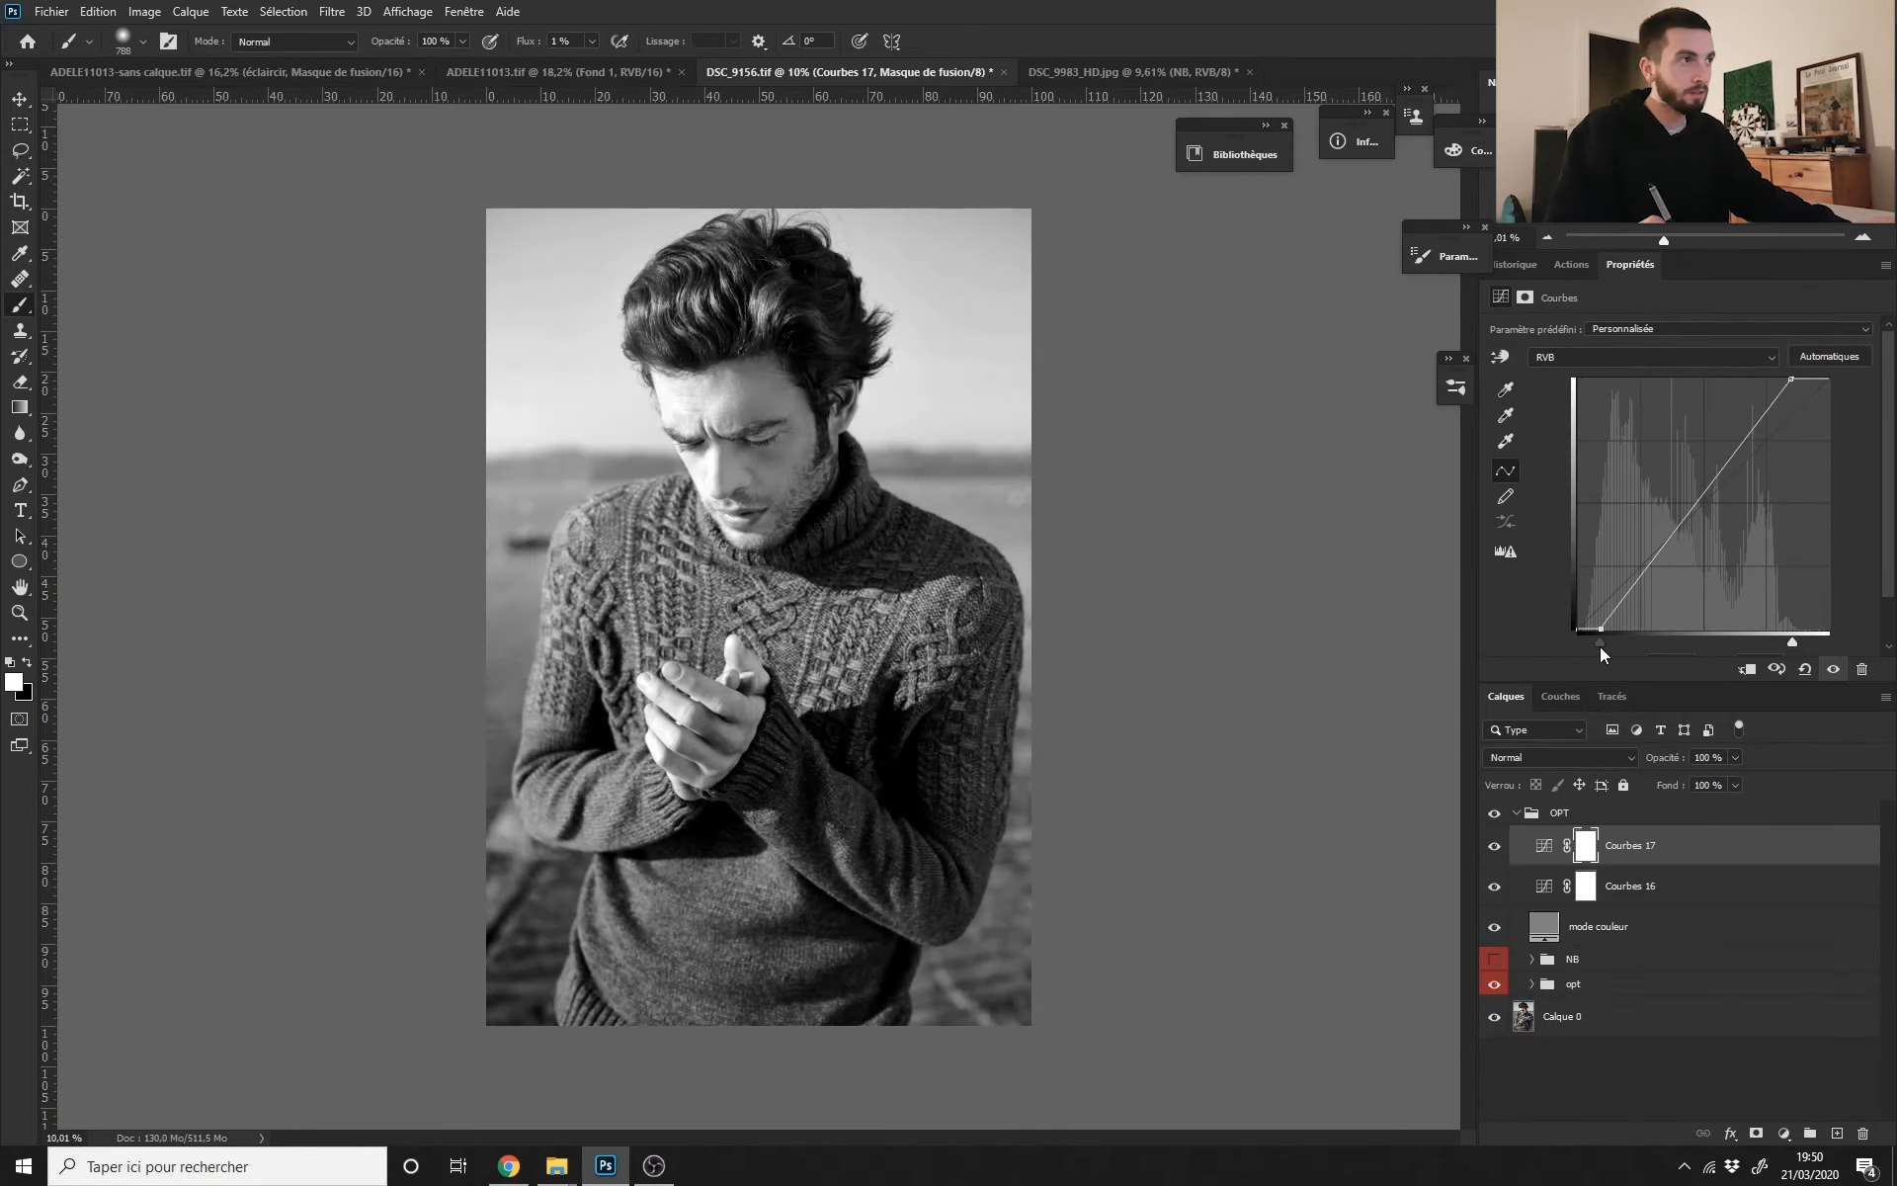
Step: Delete the Courbes 17 layer
{"action": "scroll", "coordinate": [780, 660], "scroll_direction": "down", "scroll_amount": 2}
{"action": "left_click", "coordinate": [1539, 850]}
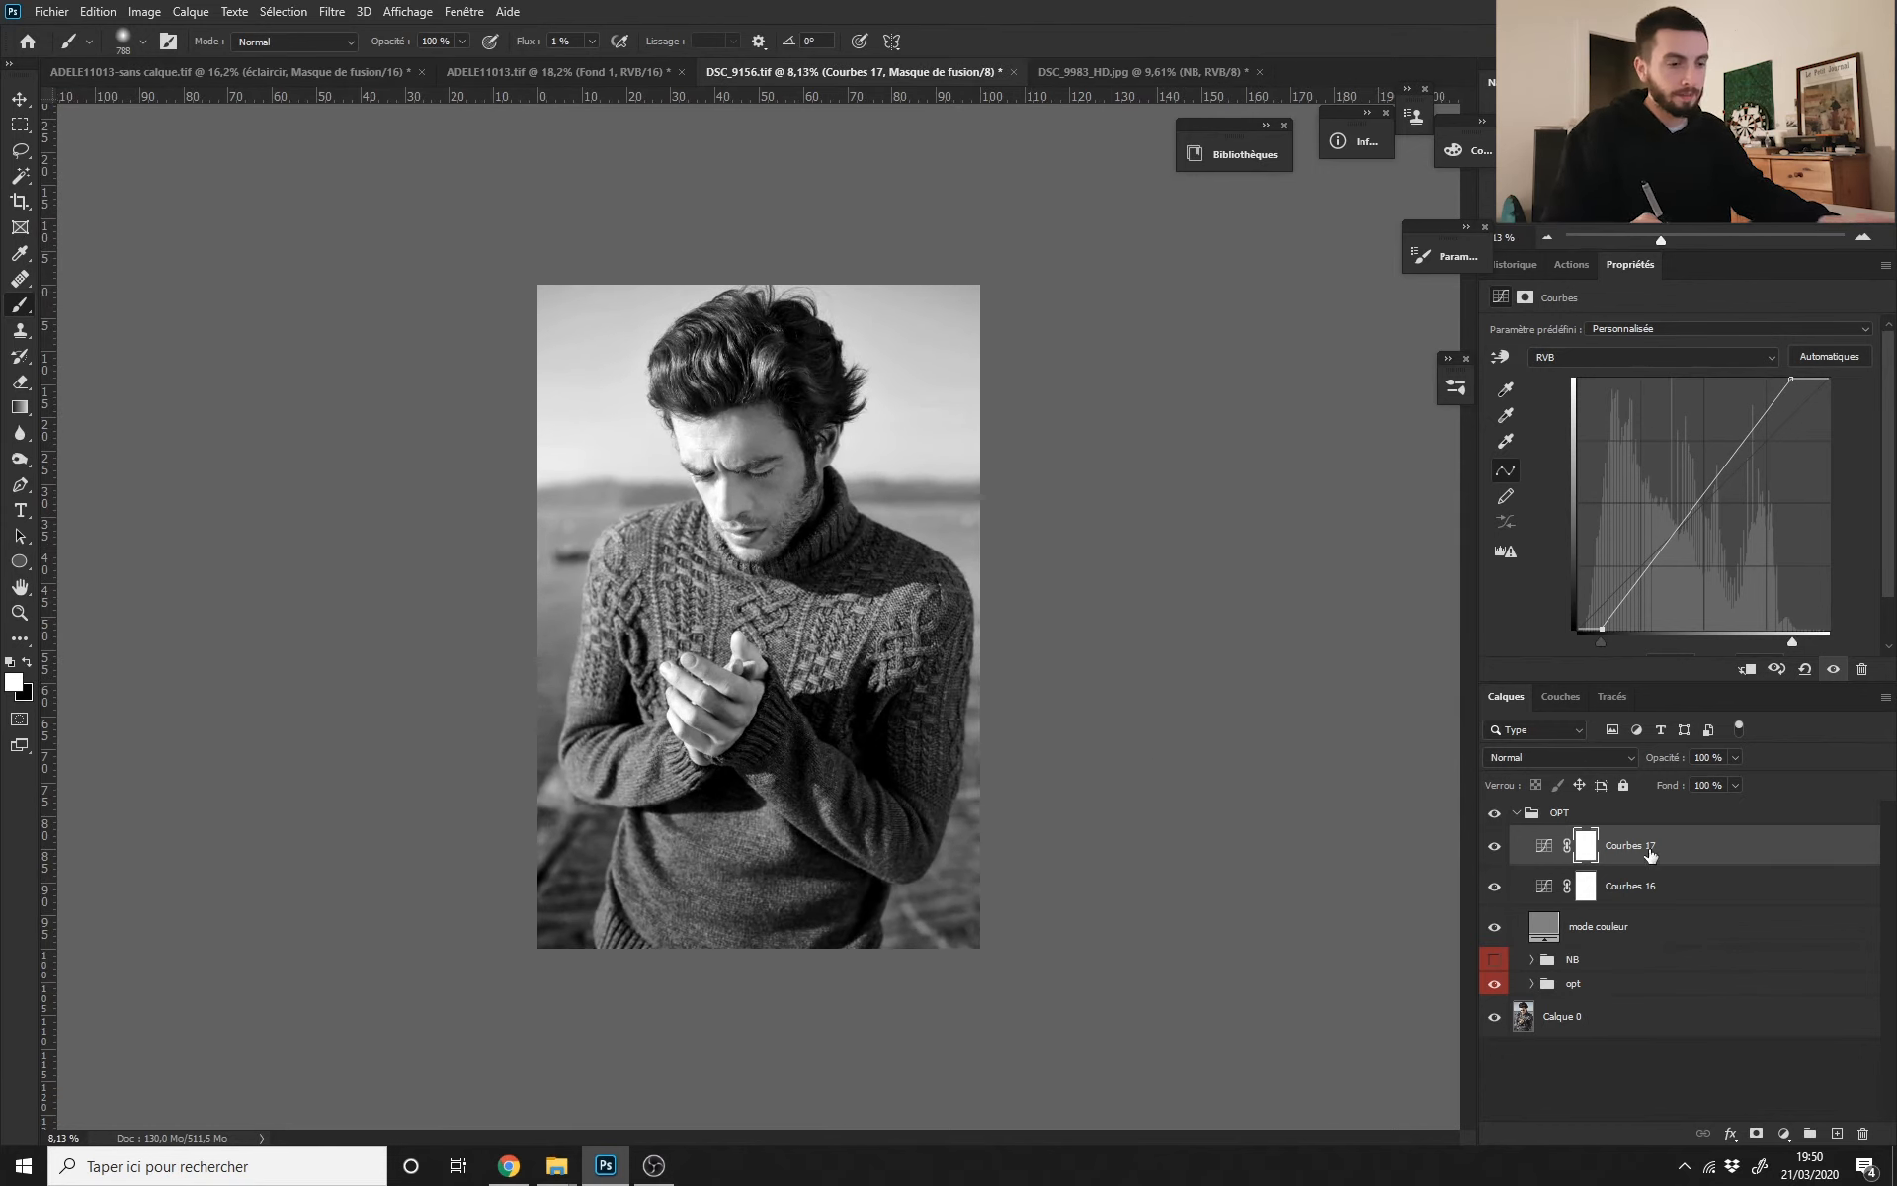
{"action": "key", "text": "Delete"}
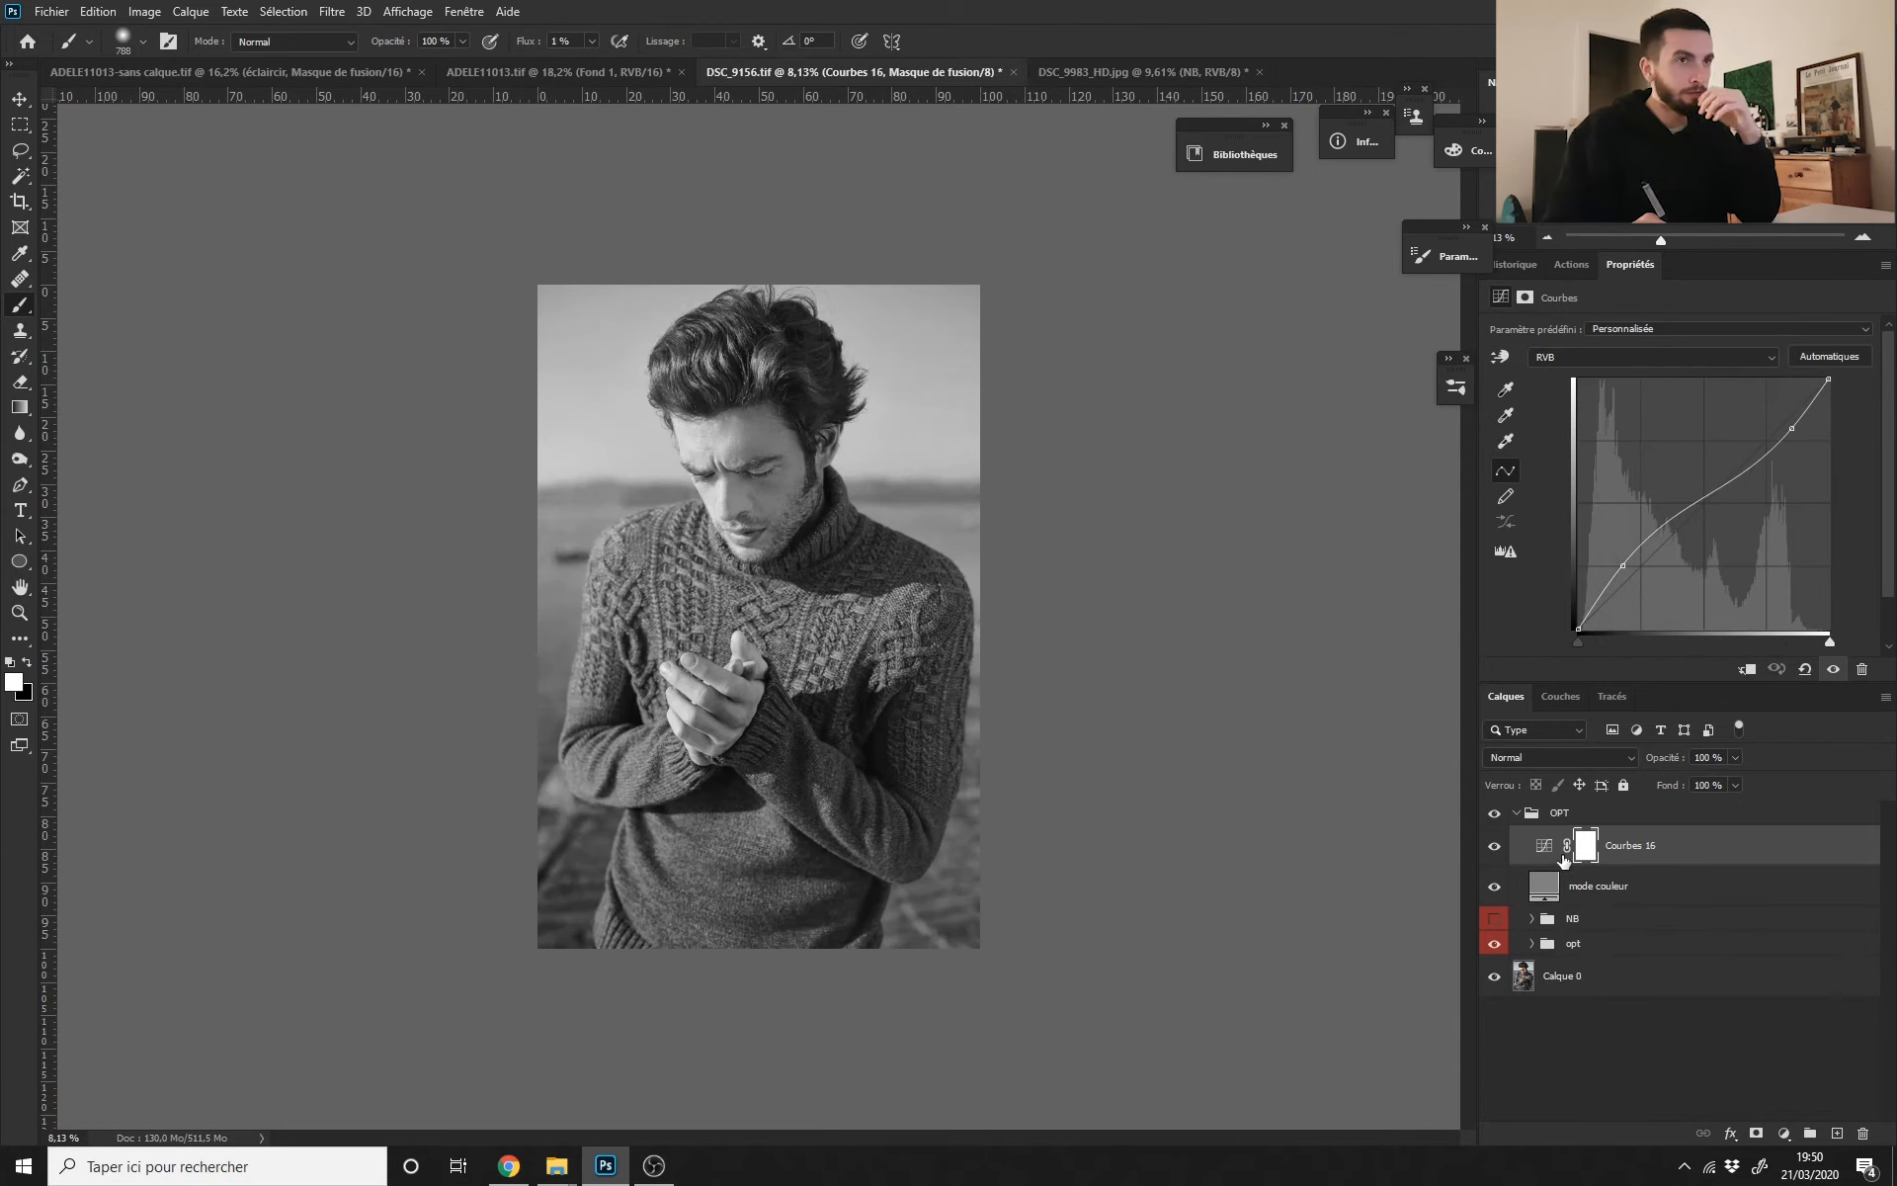
Step: Remove the two inner points from the Courbes 16 curve, lowering its white endpoint and raising its black endpoint for a faded look
{"action": "left_click_drag", "start_coordinate": [1622, 572], "coordinate": [1754, 698]}
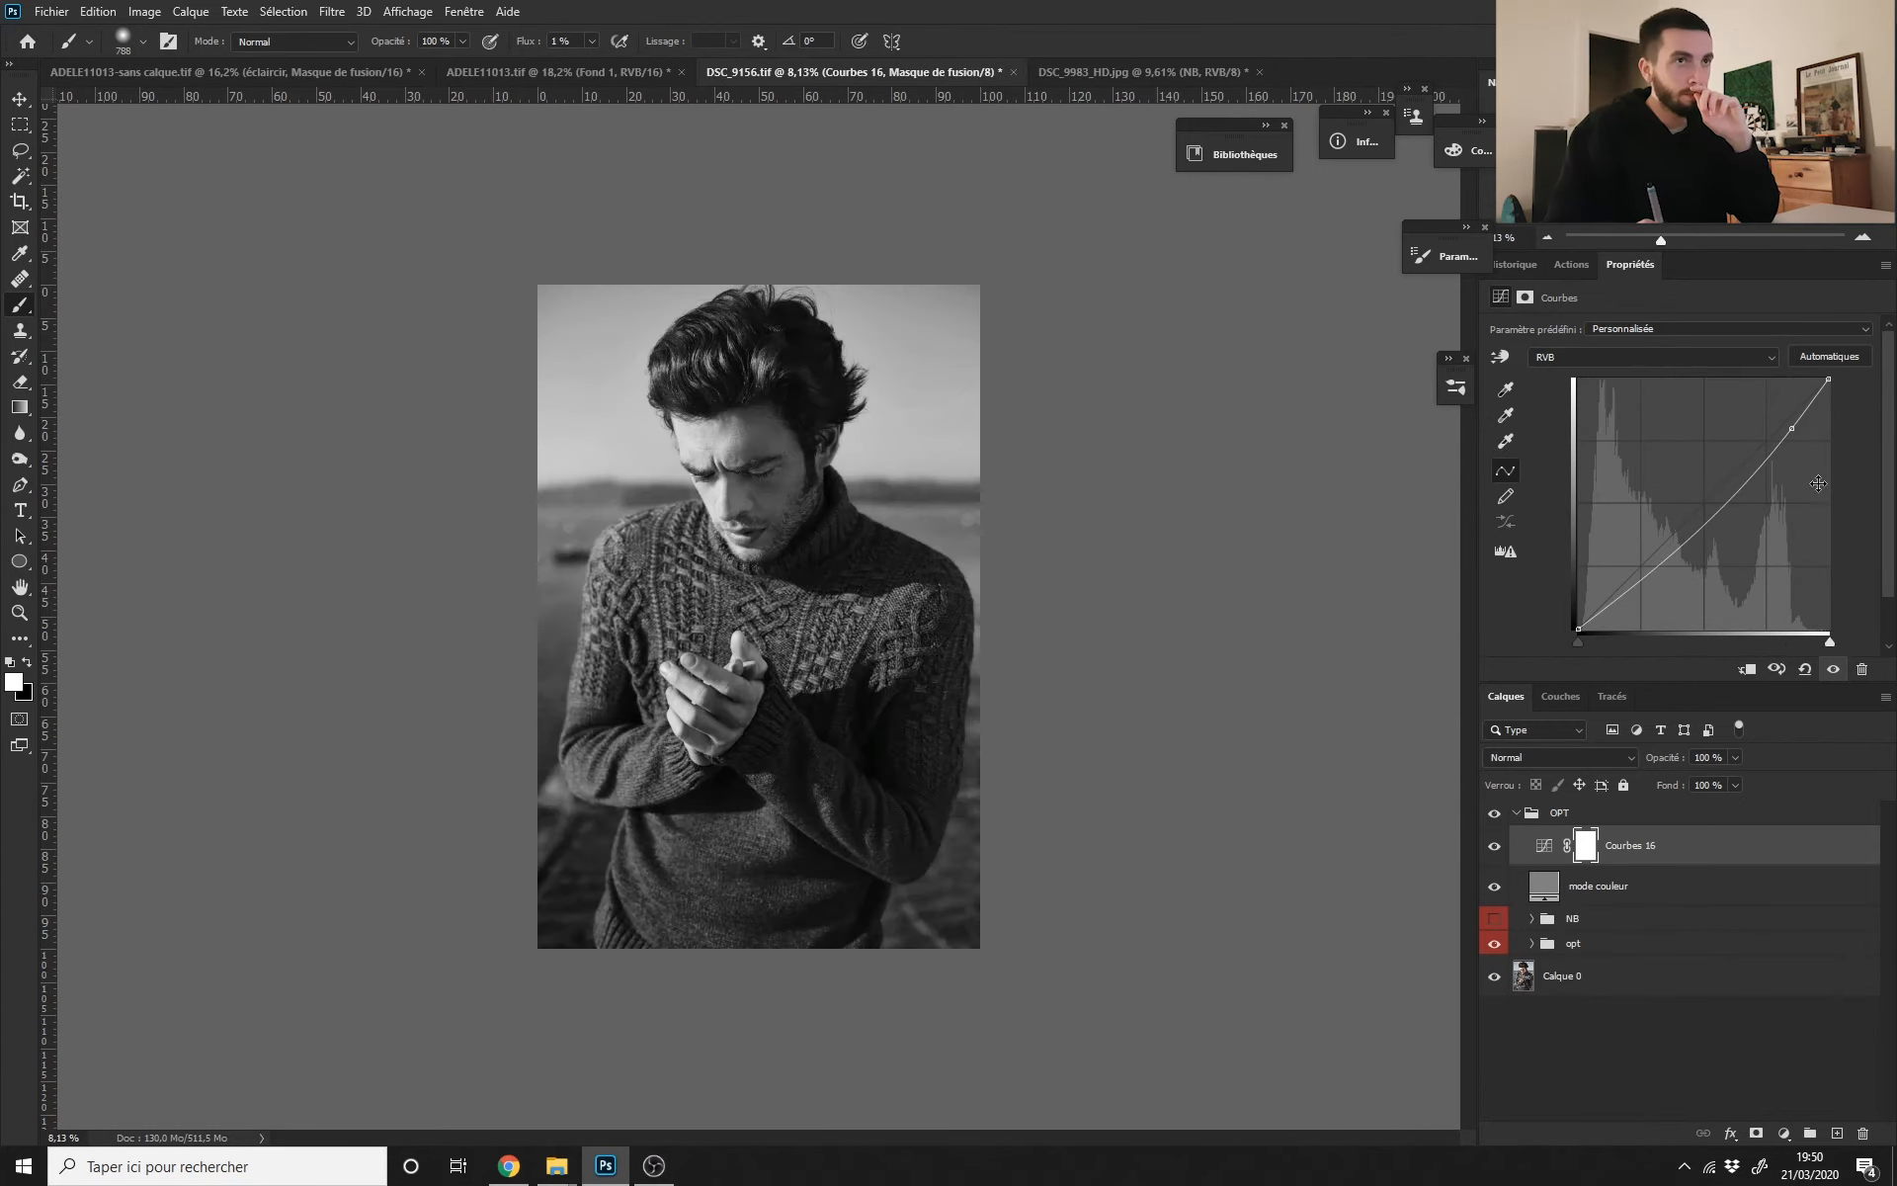
{"action": "left_click_drag", "start_coordinate": [1798, 437], "coordinate": [1874, 516]}
{"action": "left_click_drag", "start_coordinate": [1828, 380], "coordinate": [1848, 475]}
{"action": "left_click_drag", "start_coordinate": [1580, 629], "coordinate": [1567, 574]}
{"action": "left_click_drag", "start_coordinate": [1832, 477], "coordinate": [1830, 451]}
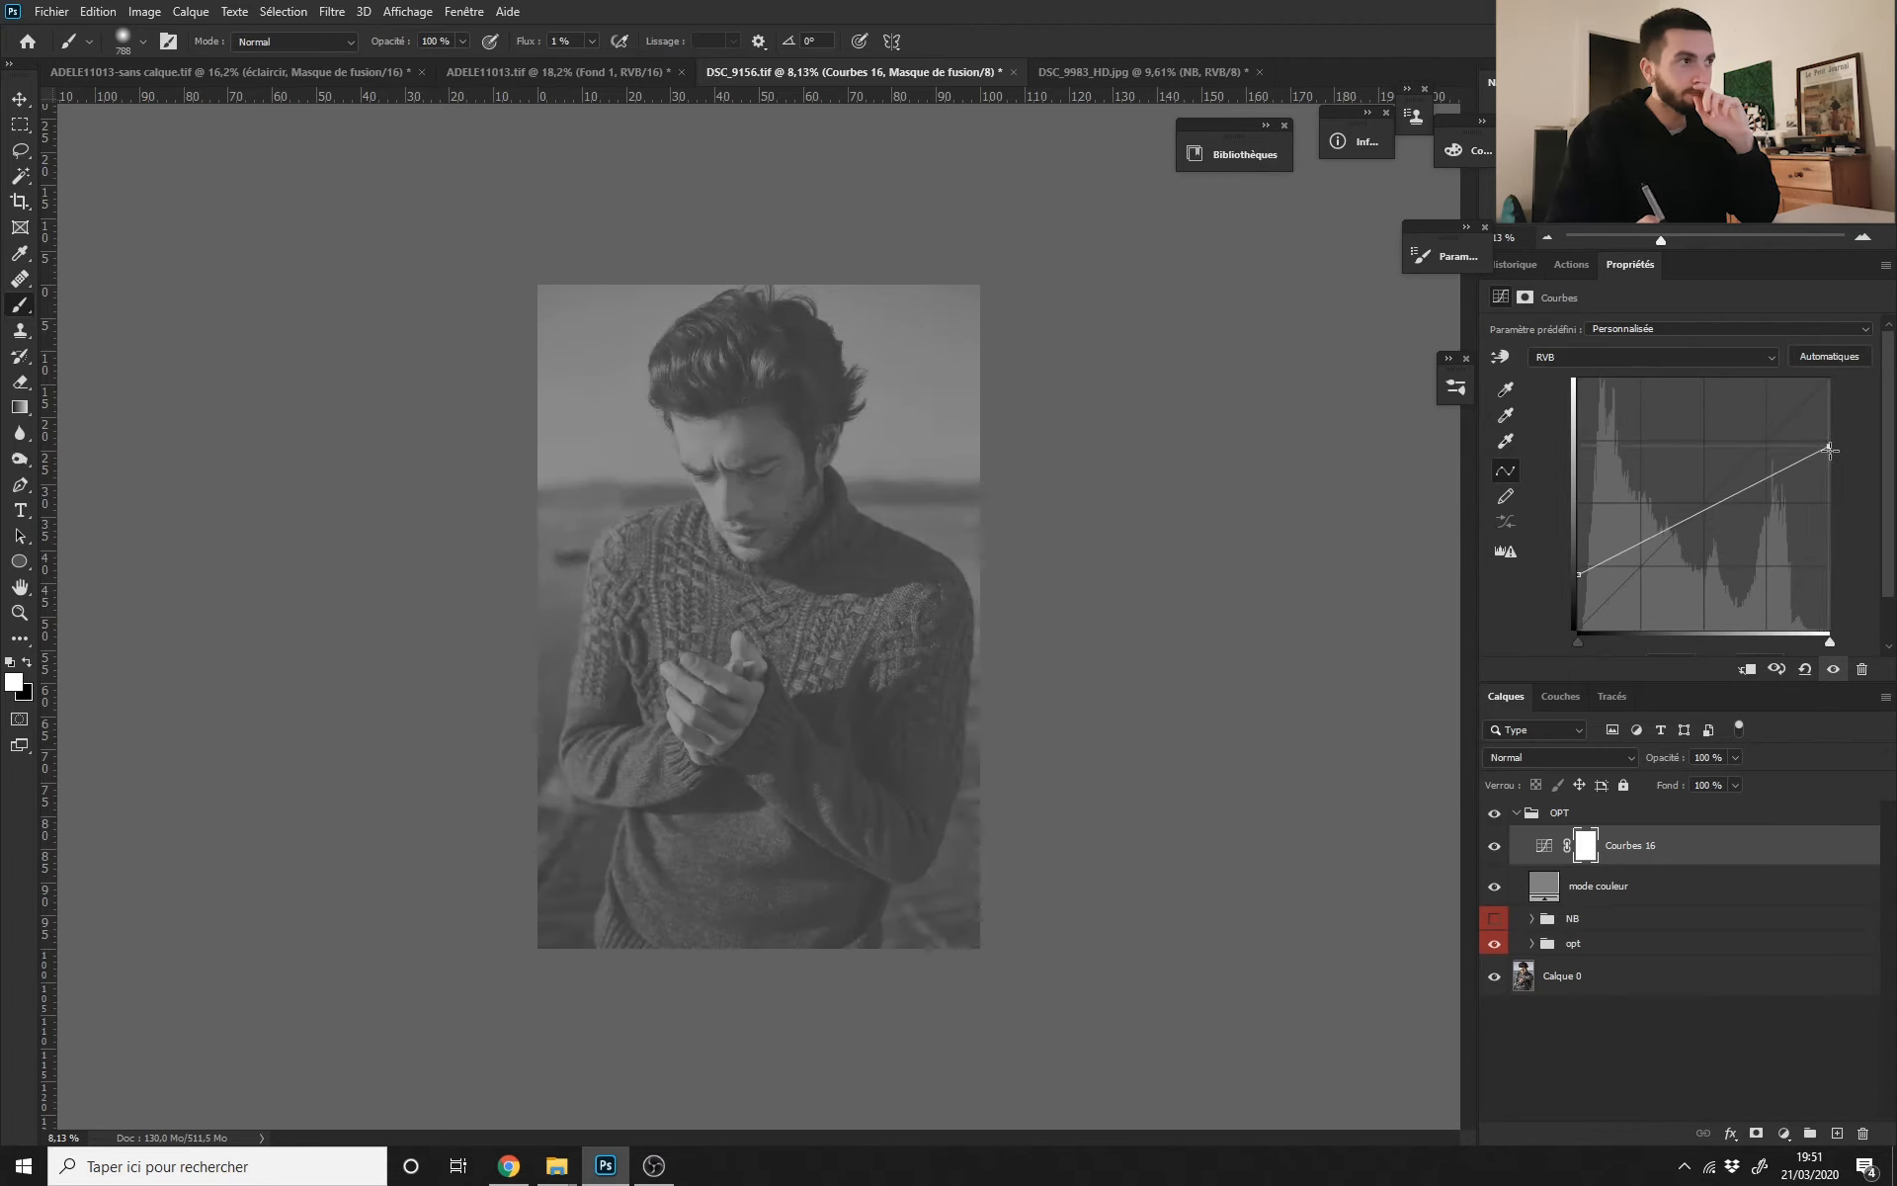
Step: Shape the Courbes 16 curve into a soft S with a lowered shadow point and a raised highlight point
{"action": "left_click_drag", "start_coordinate": [1579, 574], "coordinate": [1645, 564]}
{"action": "left_click_drag", "start_coordinate": [1755, 497], "coordinate": [1754, 479]}
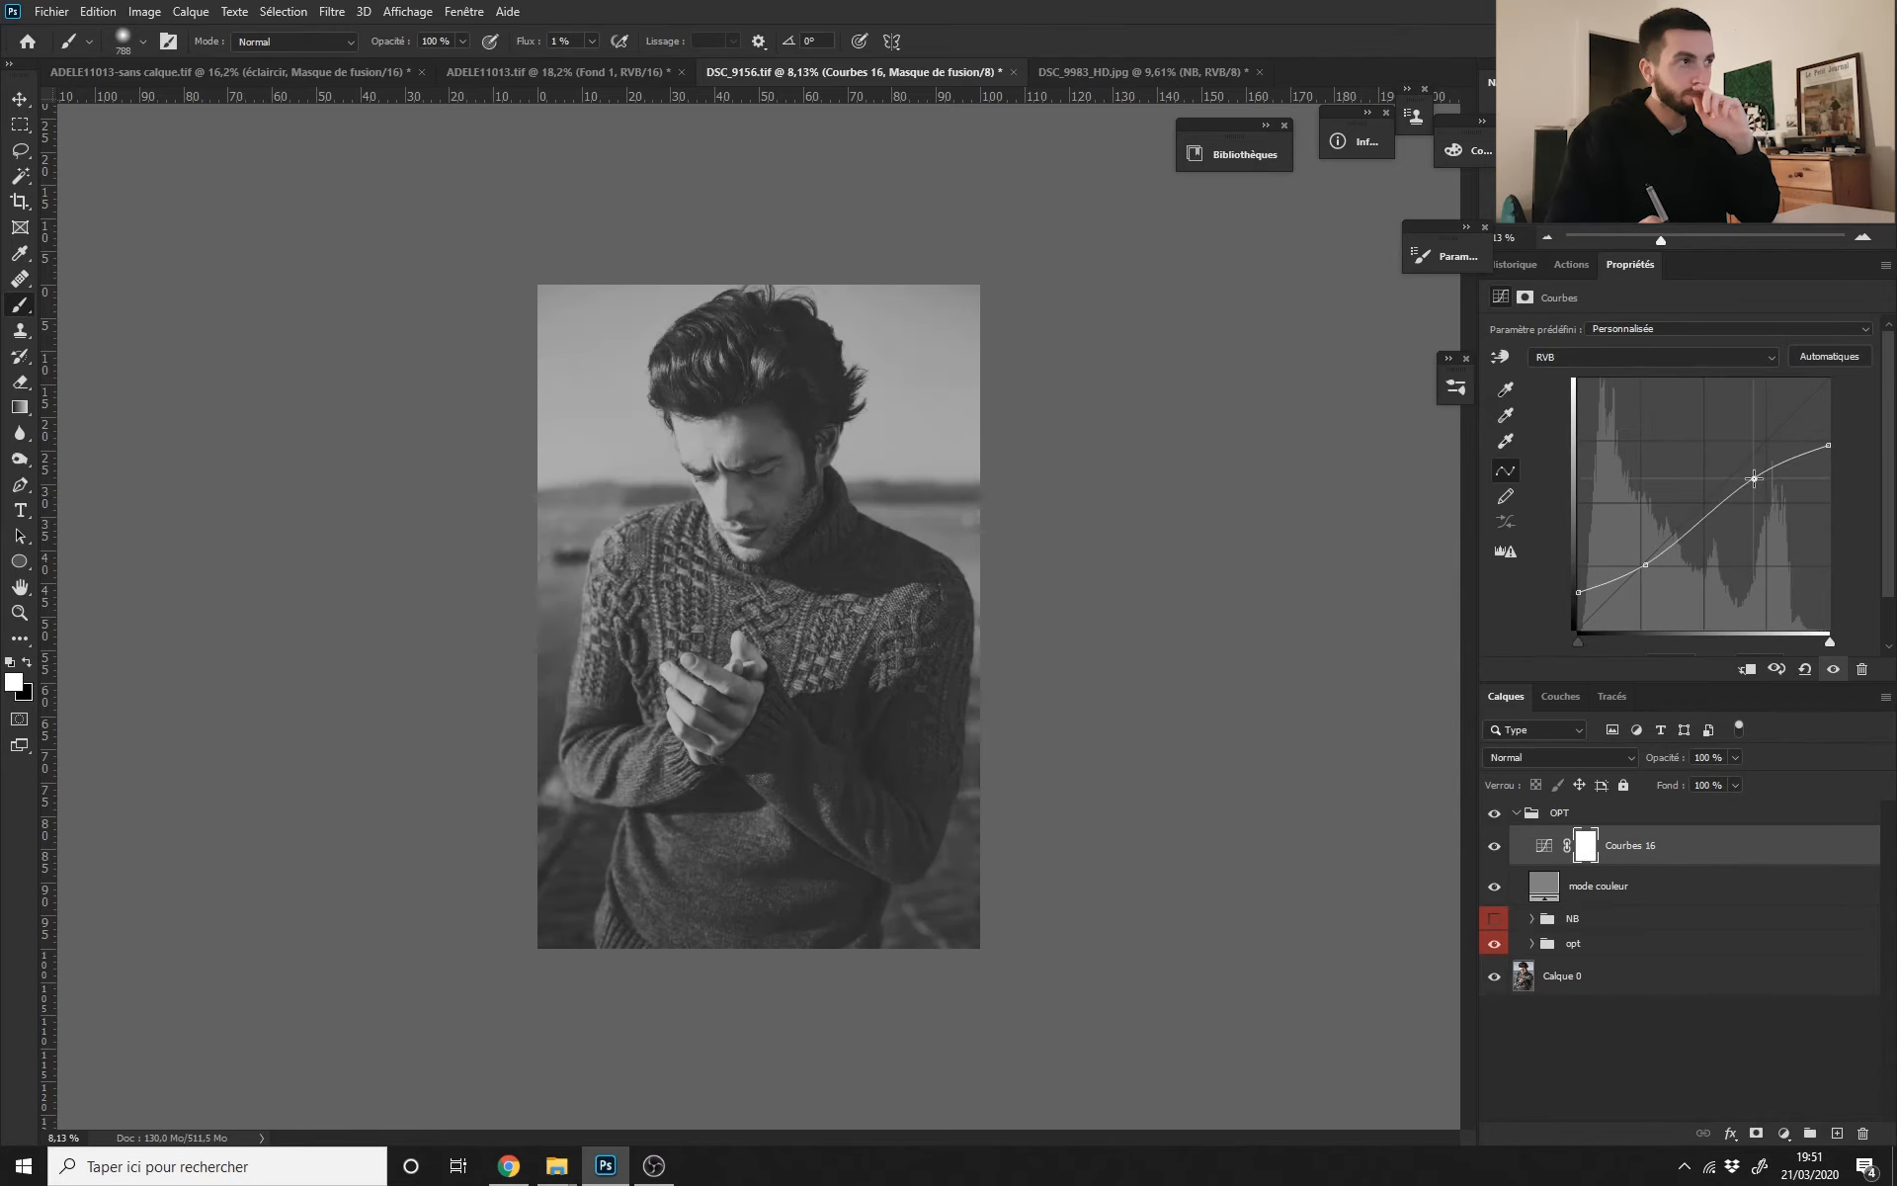
{"action": "left_click_drag", "start_coordinate": [808, 570], "coordinate": [882, 611]}
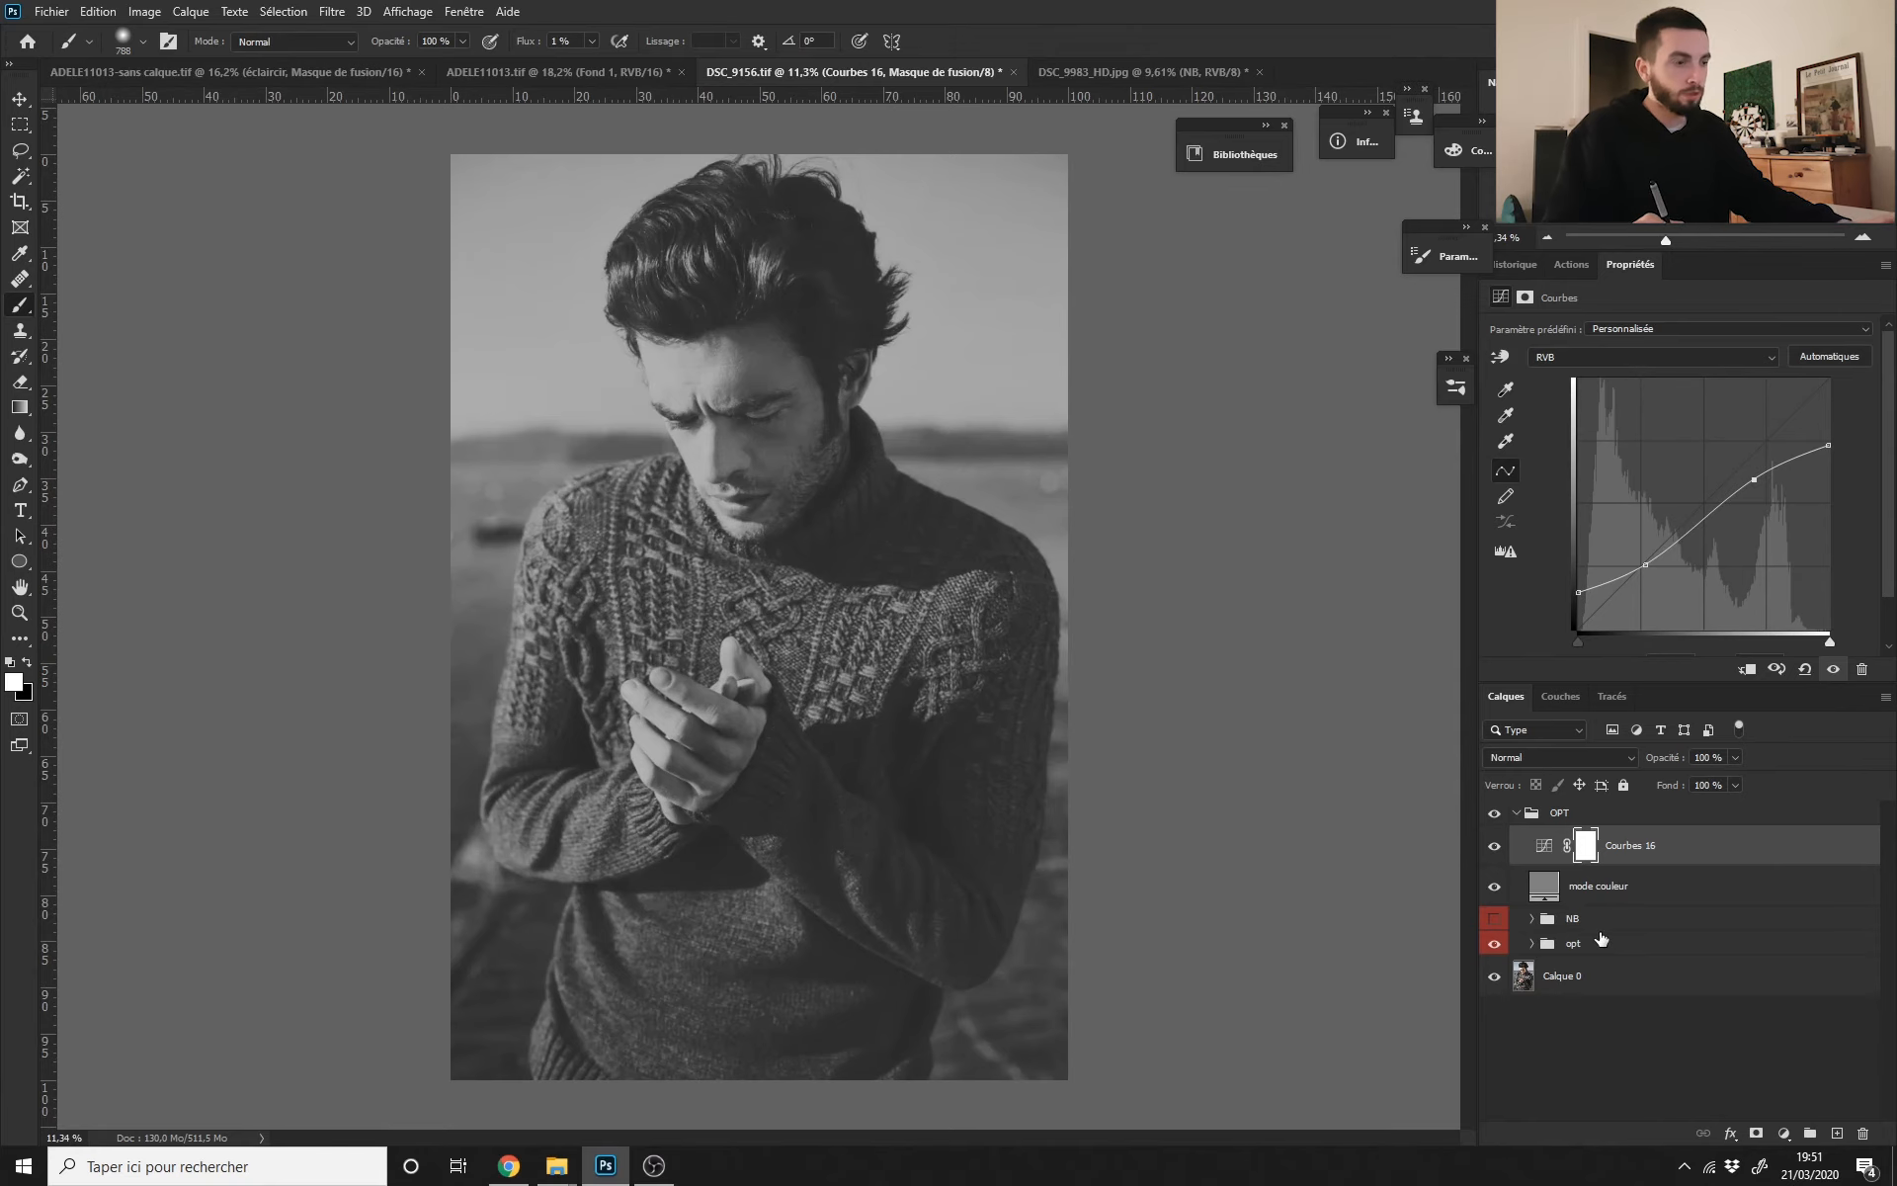
Step: Generate a grain layer above Courbes 16 in Lumière linéaire mode and hide it after checking its effect
{"action": "key", "text": "F5"}
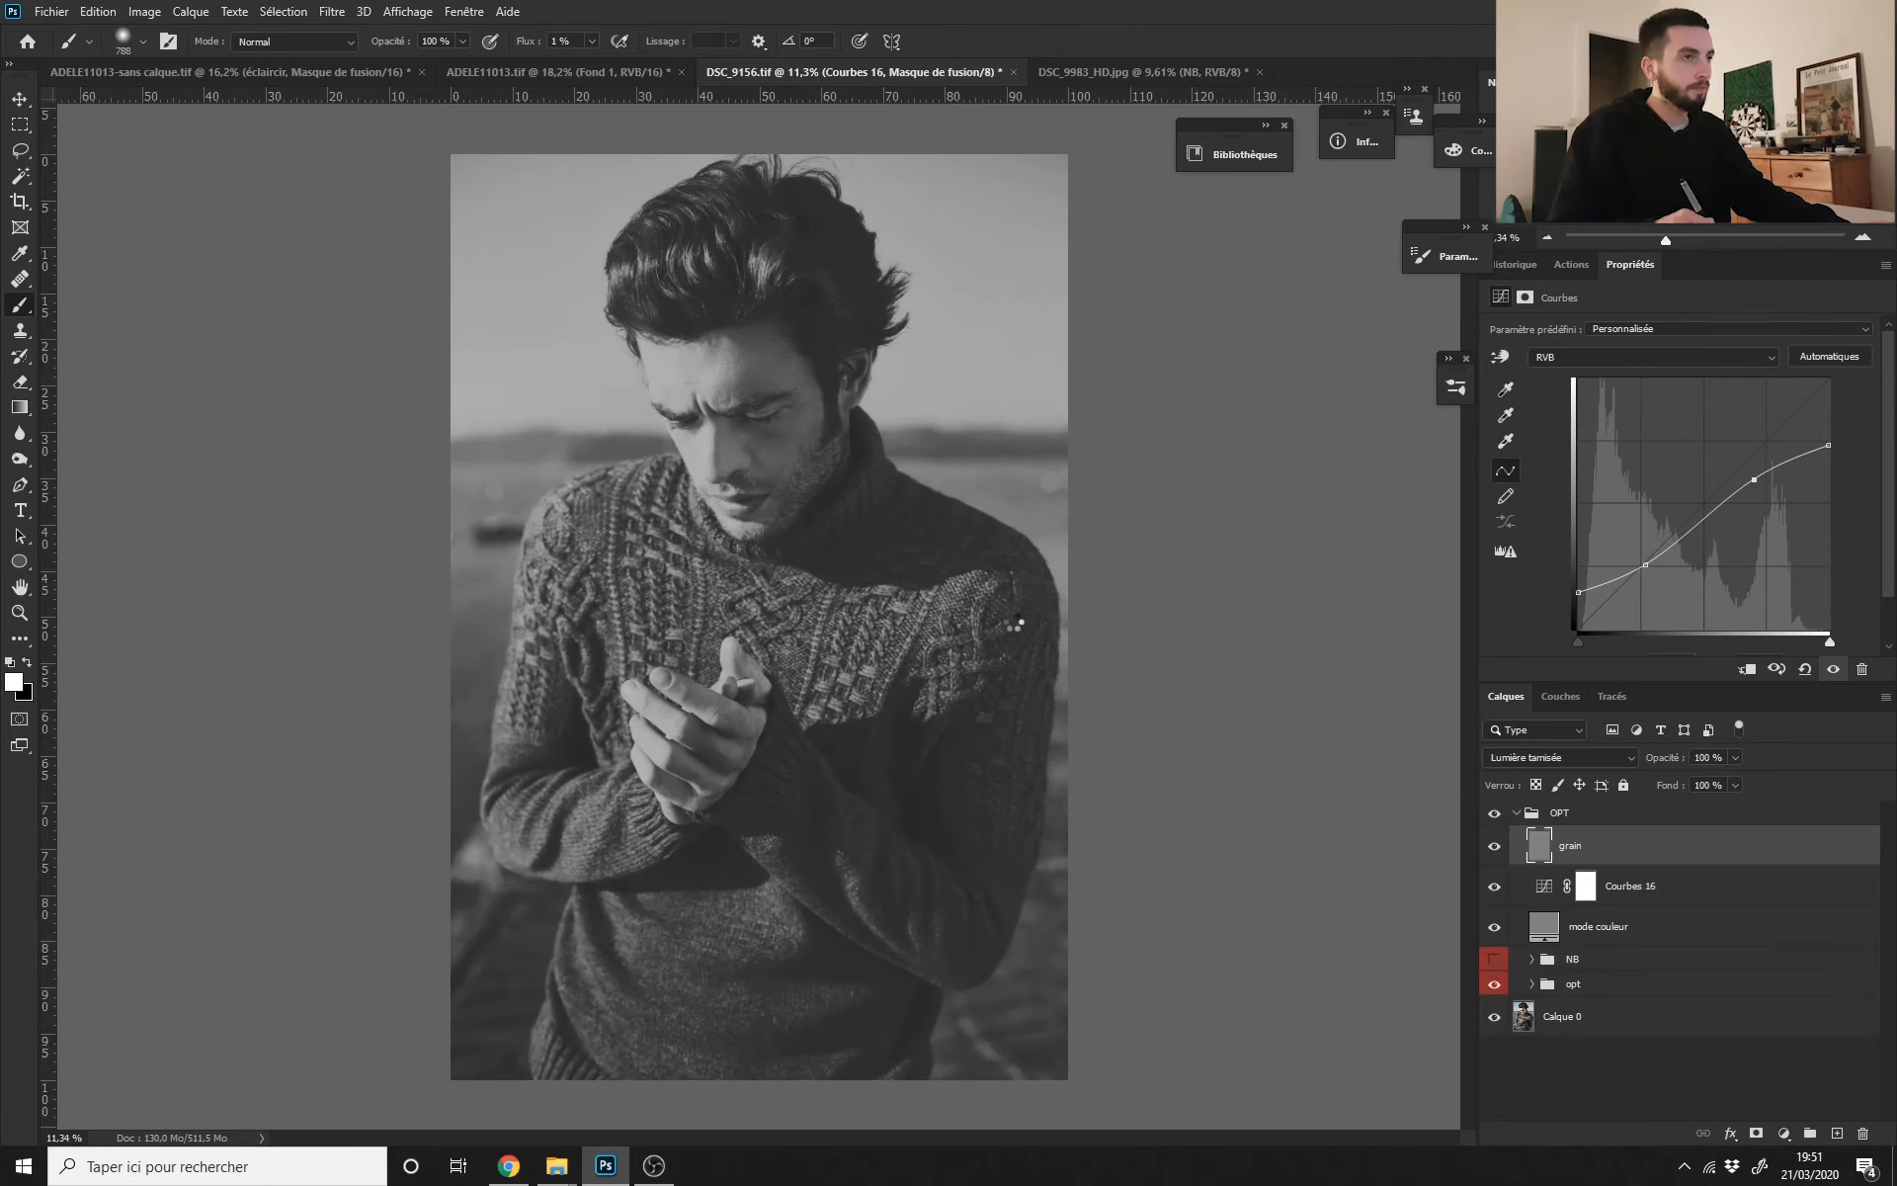
{"action": "left_click_drag", "start_coordinate": [936, 453], "coordinate": [1008, 551]}
{"action": "left_click", "coordinate": [1569, 763]}
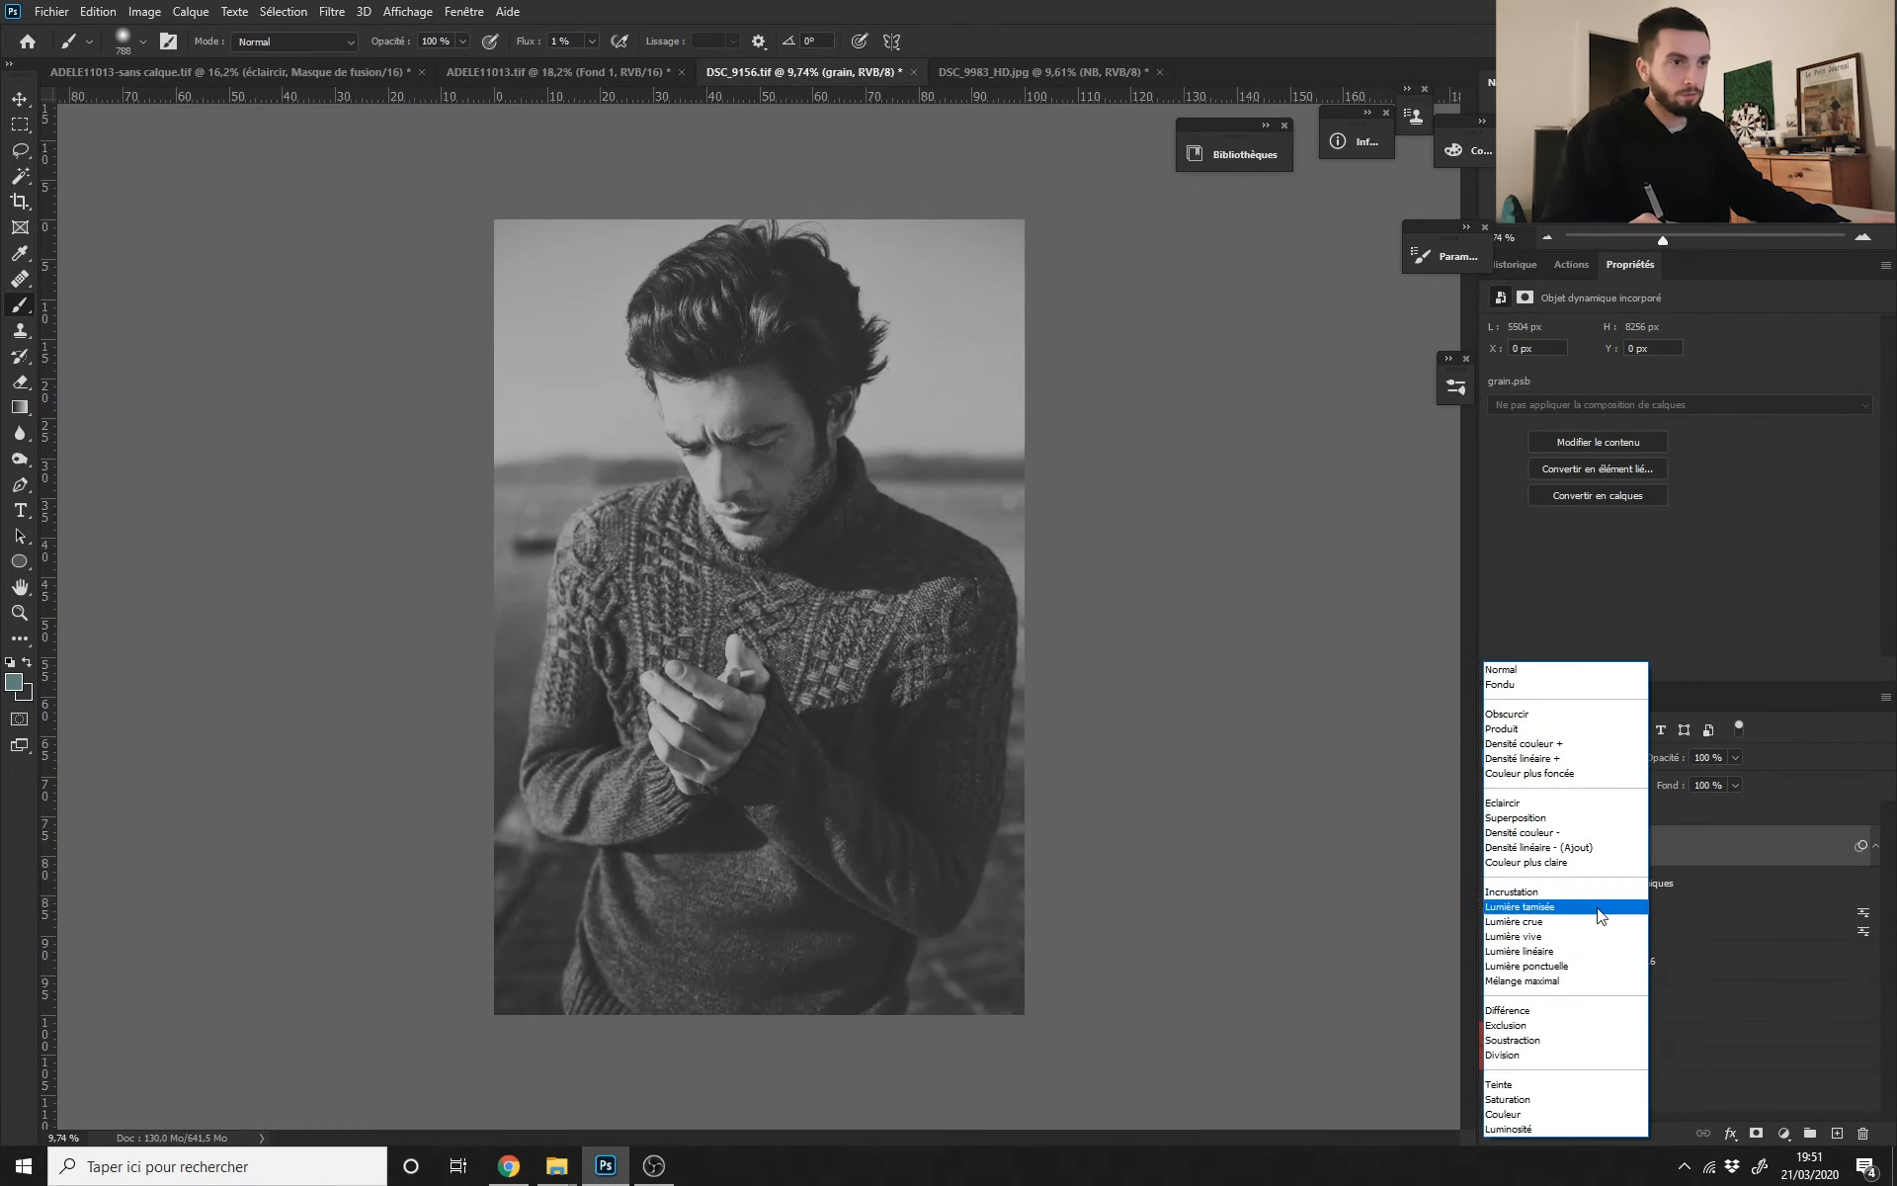
{"action": "left_click", "coordinate": [1521, 950]}
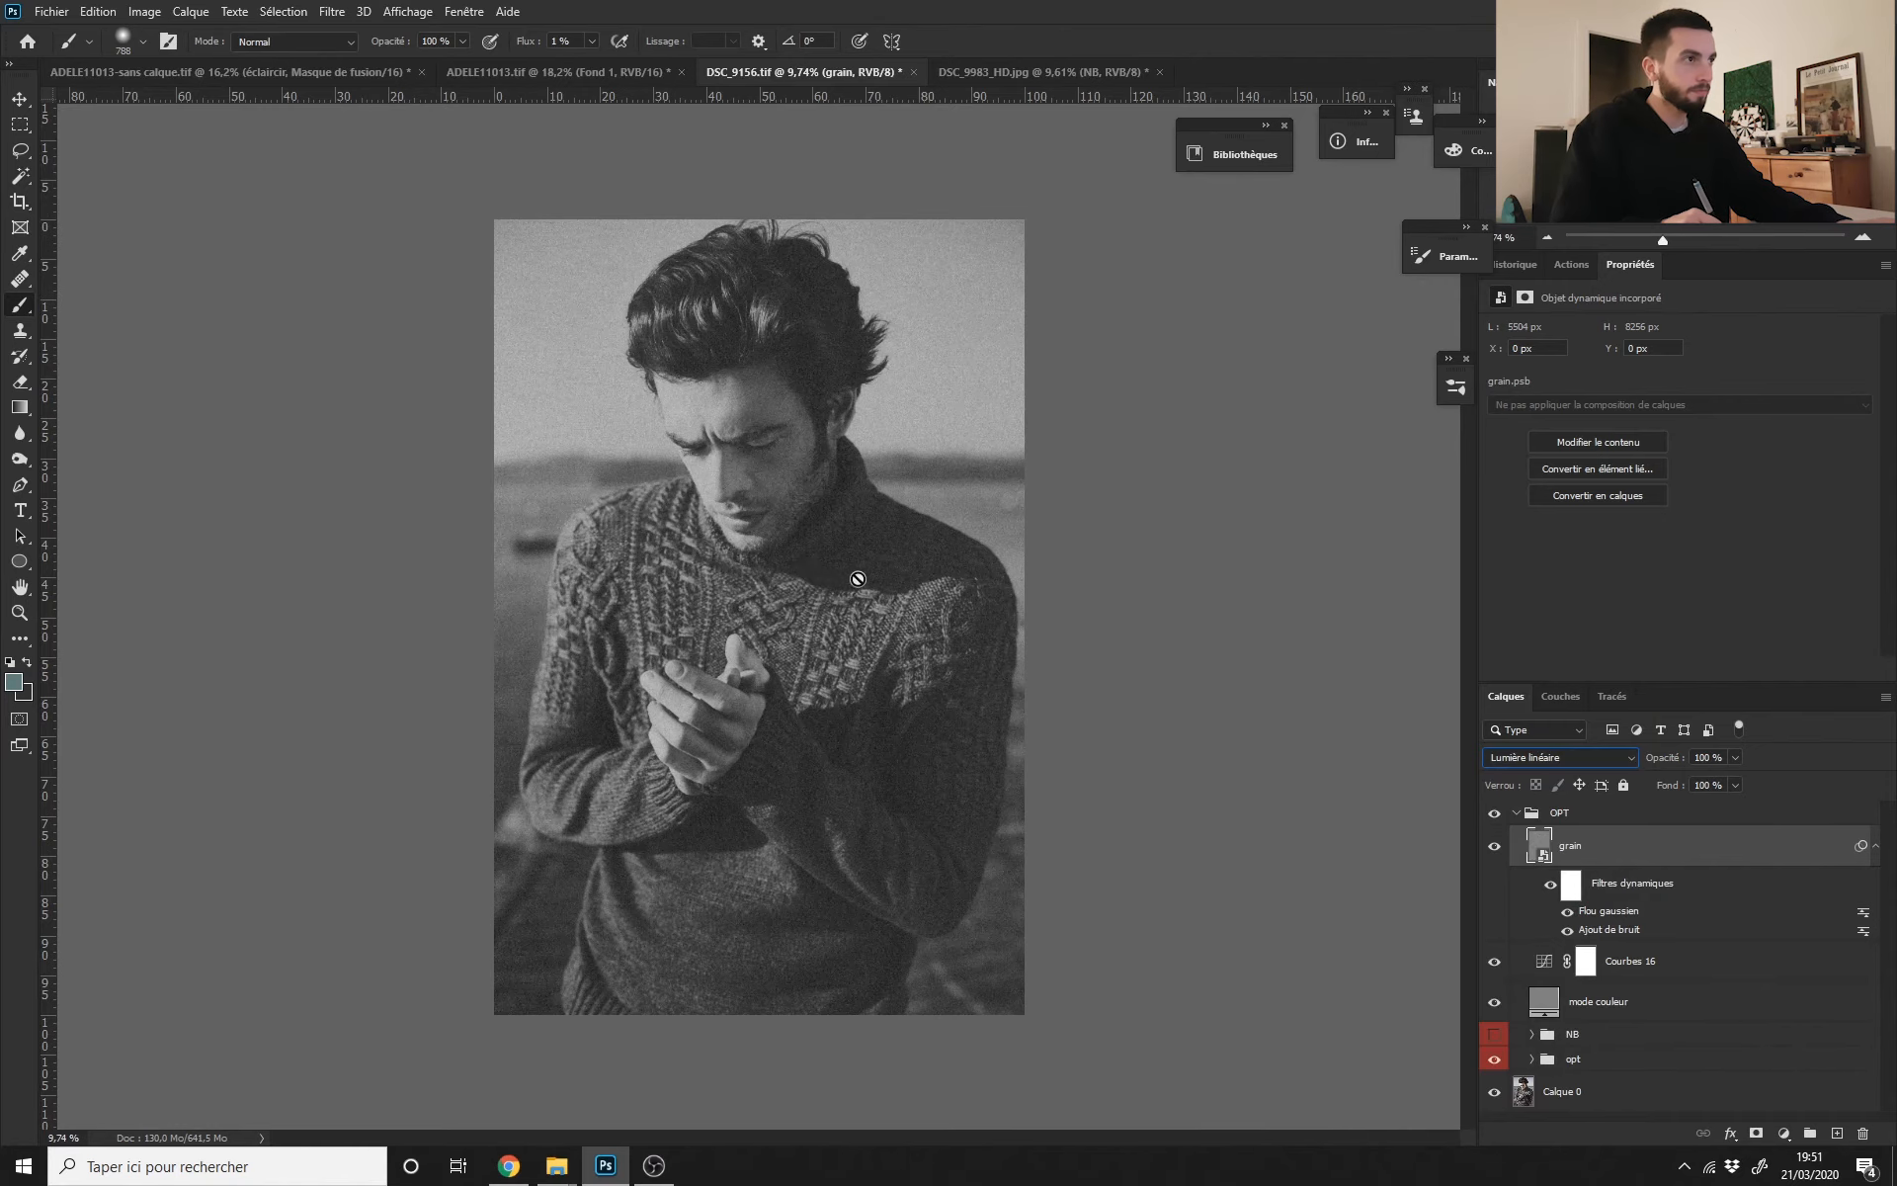
{"action": "left_click_drag", "start_coordinate": [858, 585], "coordinate": [872, 586]}
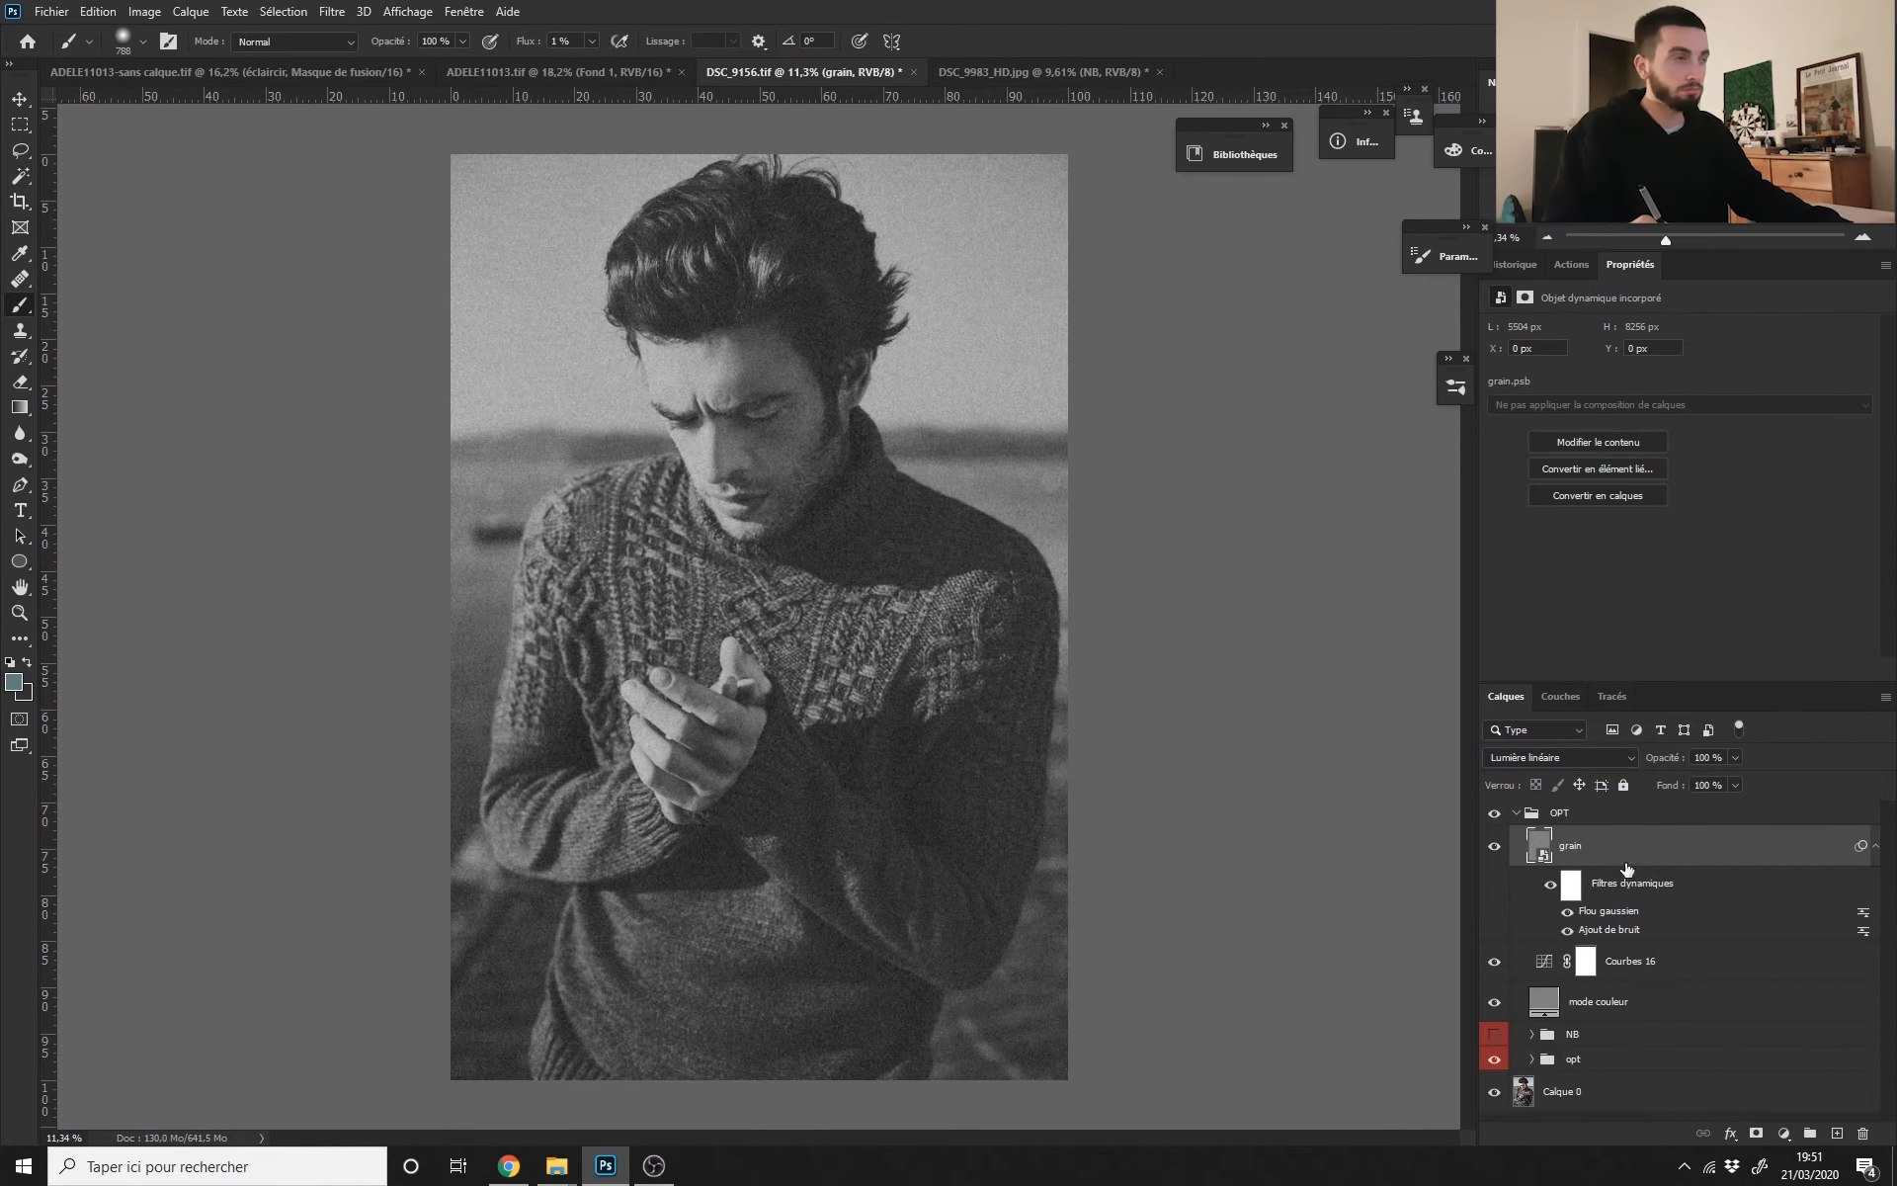
{"action": "left_click", "coordinate": [1495, 847]}
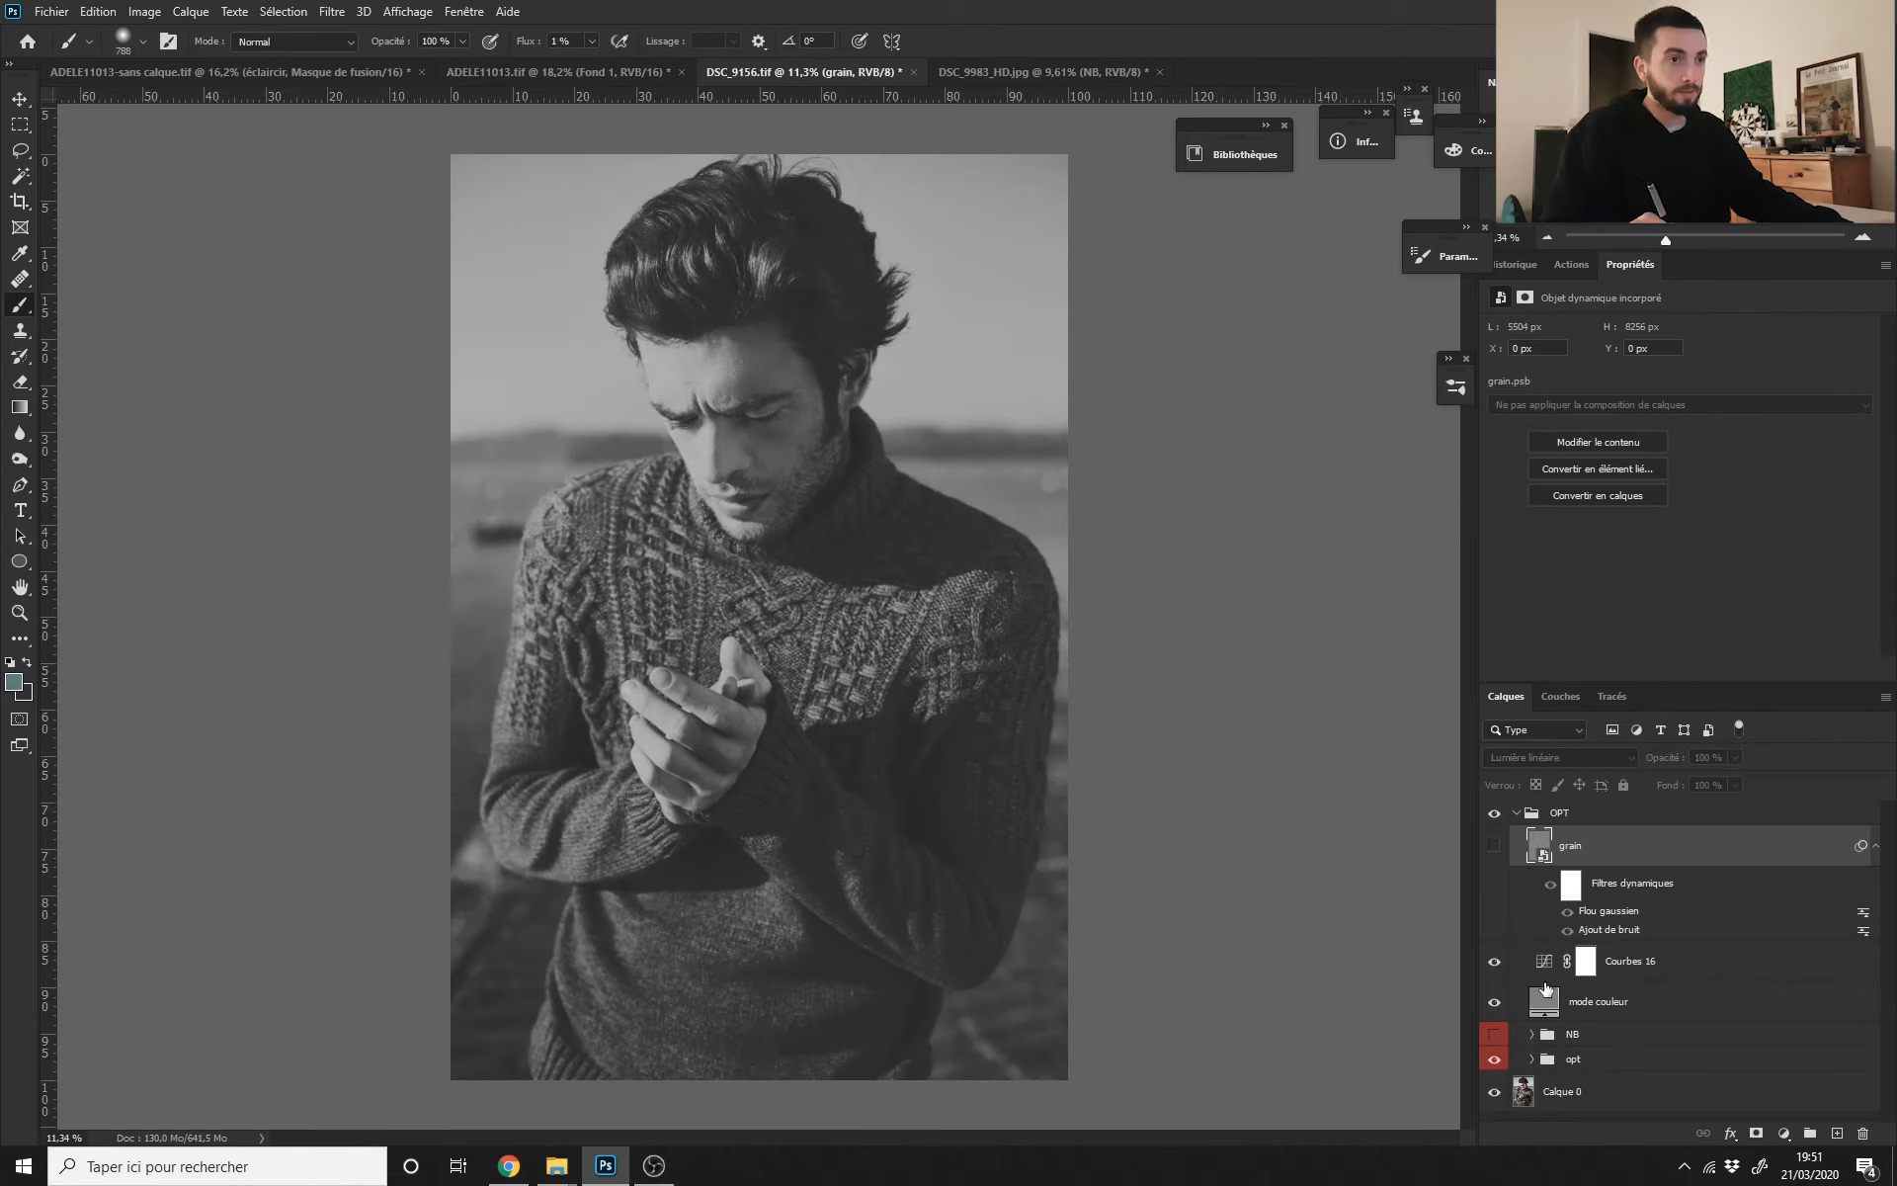
Step: Warm the Courbes 16 tint by slightly raising the Rouge curve's midpoint and lowering the Bleu curve's midpoint
{"action": "left_click", "coordinate": [1544, 962]}
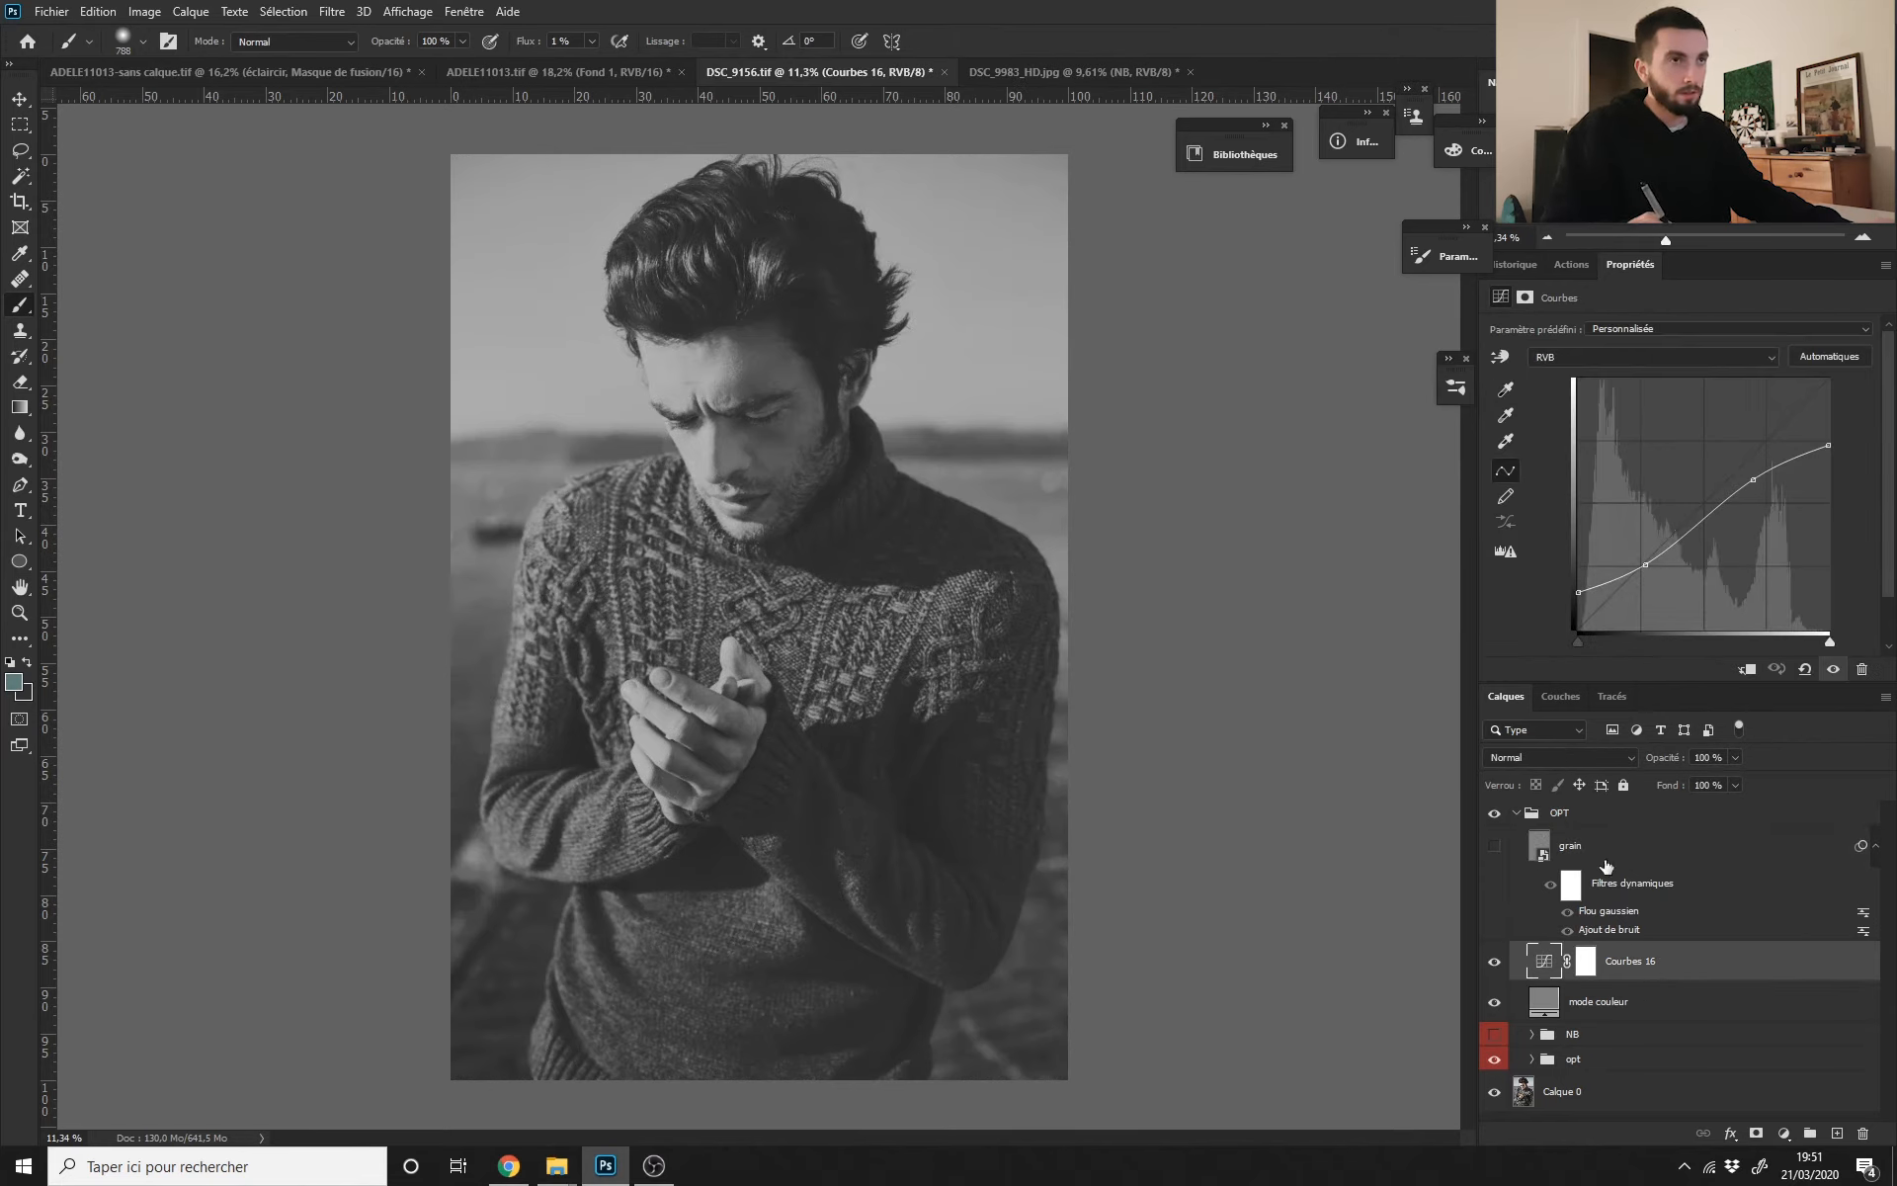
{"action": "left_click", "coordinate": [1601, 357]}
{"action": "left_click", "coordinate": [1600, 390]}
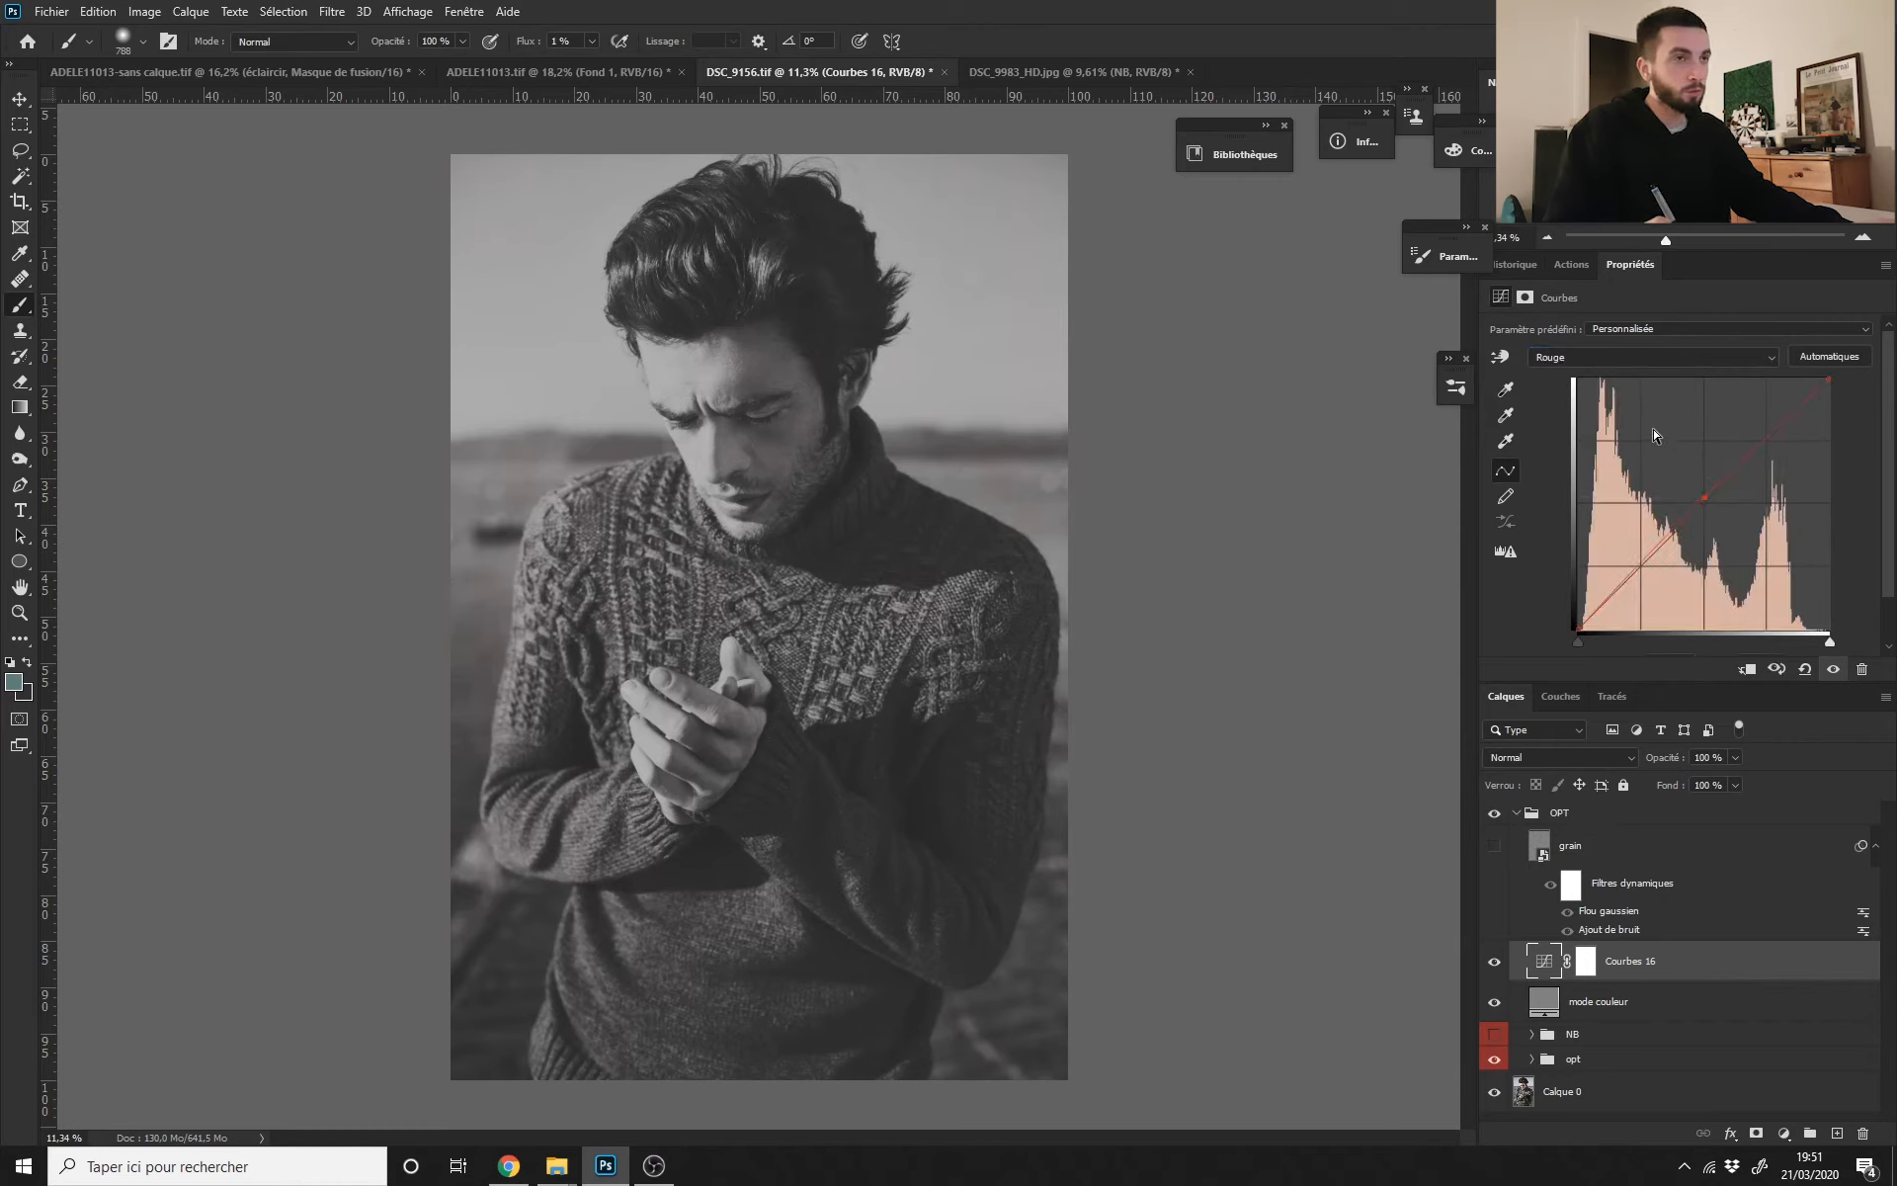
{"action": "left_click", "coordinate": [1652, 358]}
{"action": "left_click", "coordinate": [1611, 423]}
{"action": "left_click_drag", "start_coordinate": [1682, 510], "coordinate": [1709, 507]}
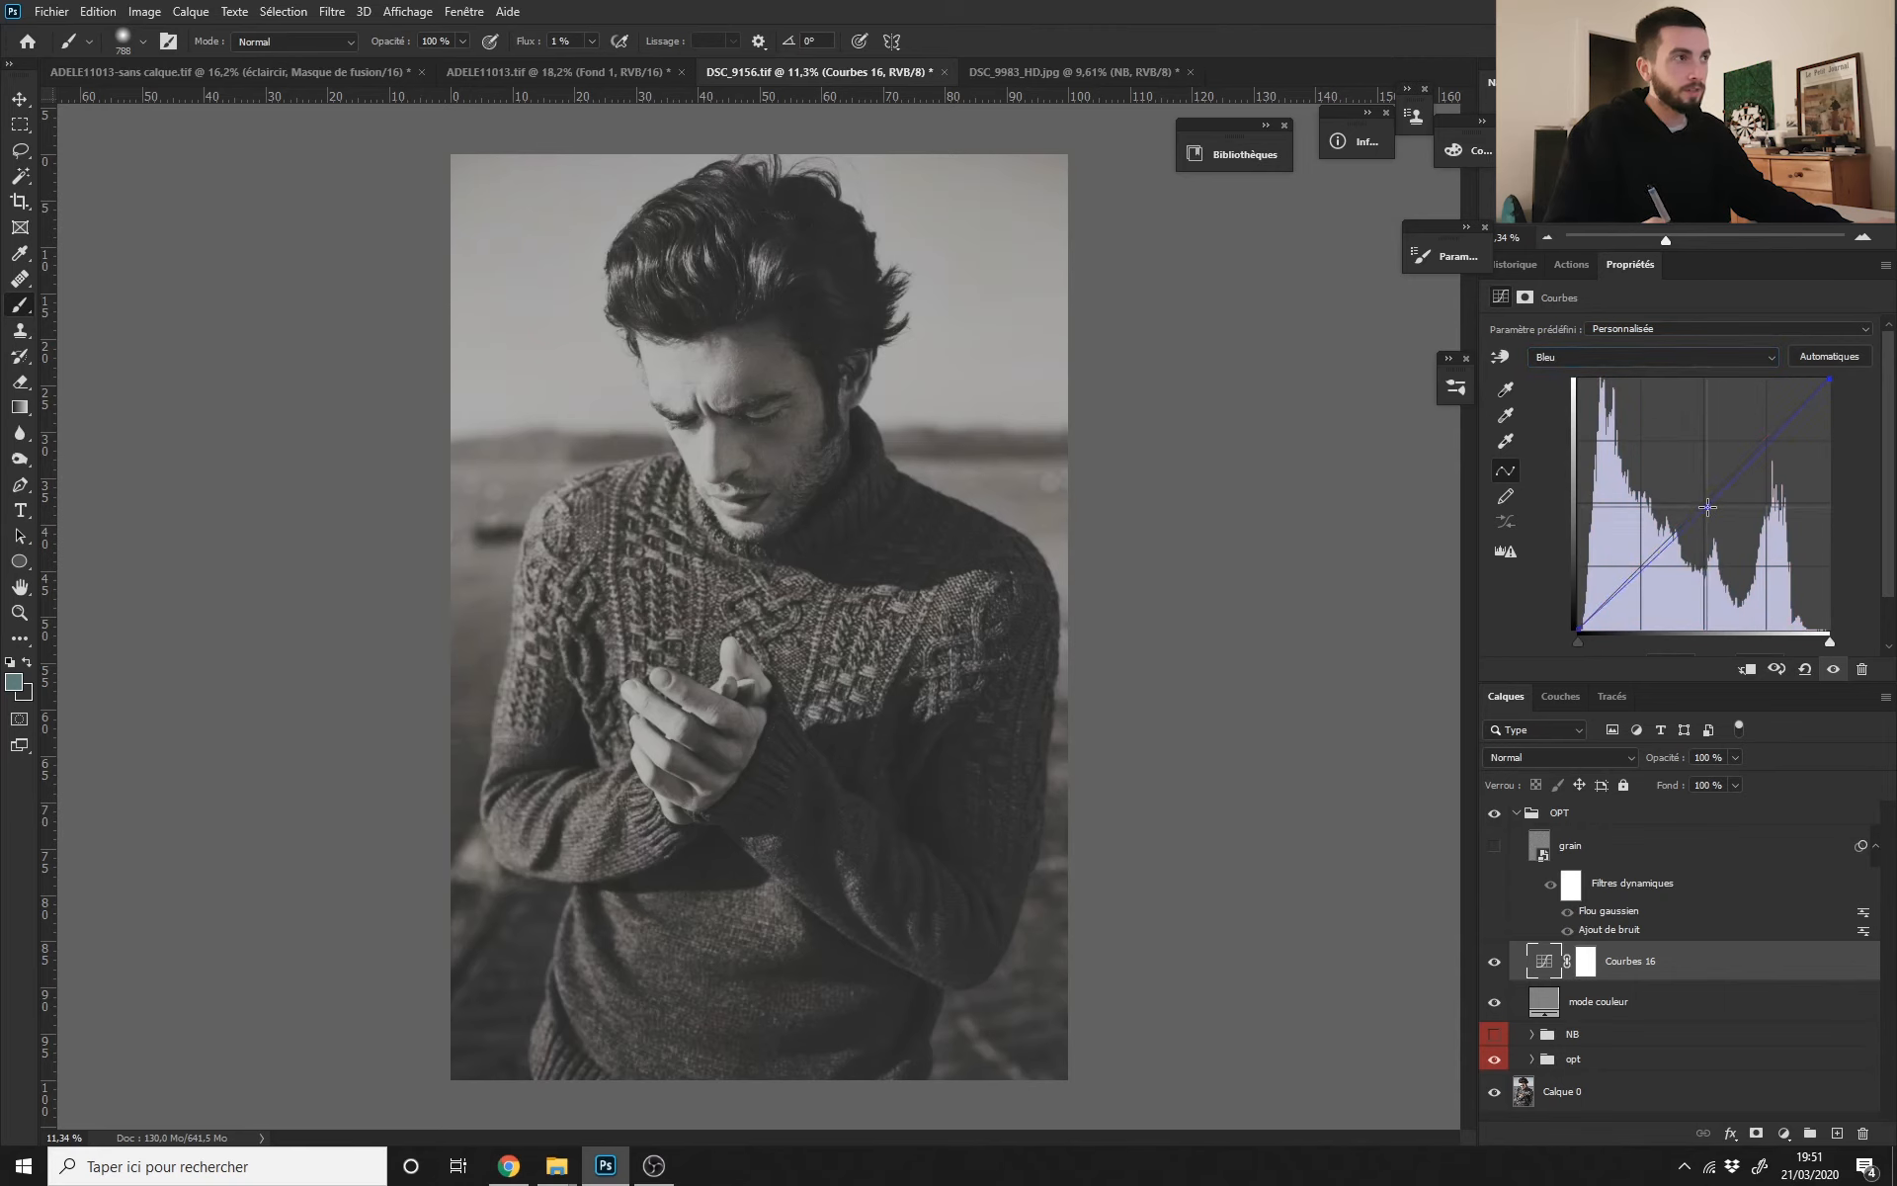
{"action": "scroll", "coordinate": [875, 711], "scroll_direction": "up", "scroll_amount": 1}
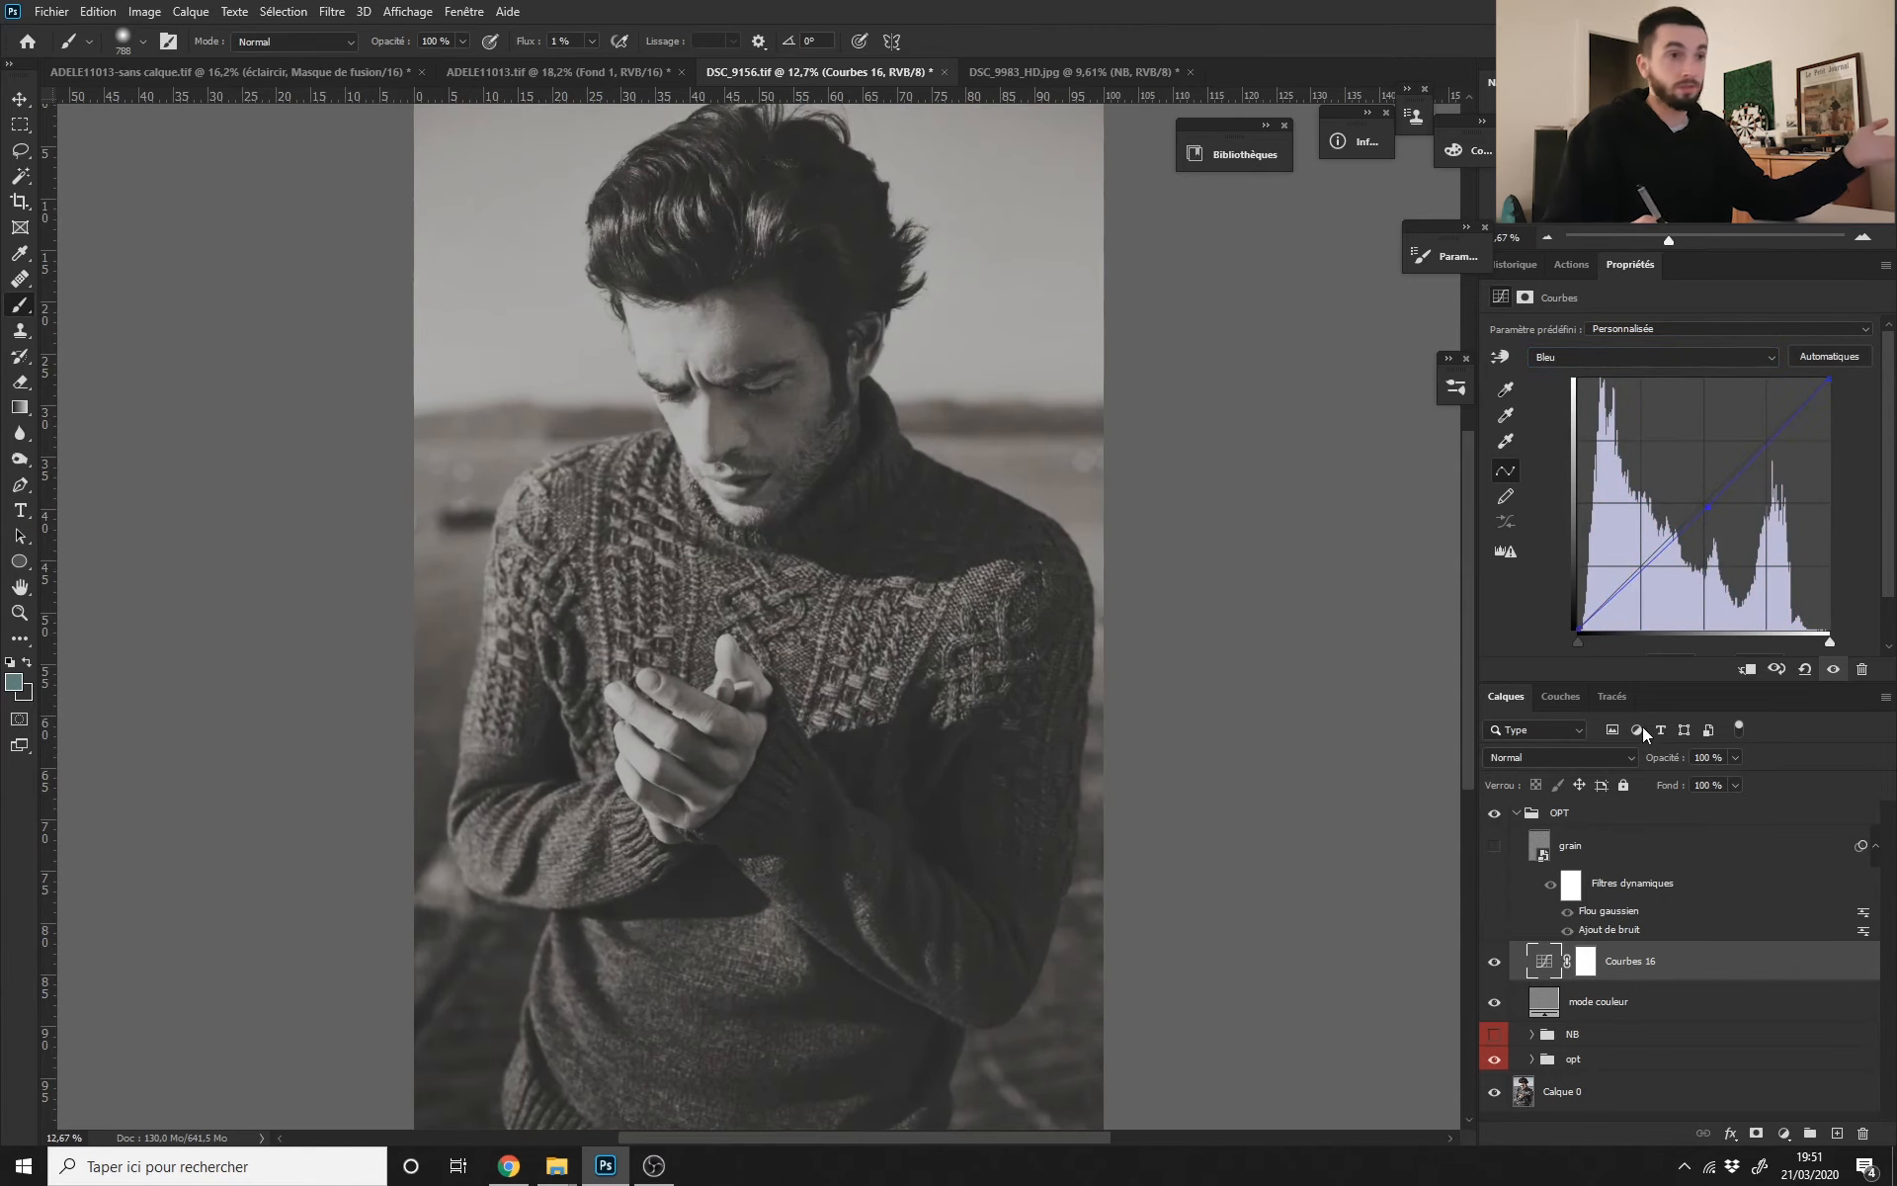
Step: Delete the hidden grain layer
{"action": "left_click", "coordinate": [1616, 860]}
{"action": "key", "text": "Delete"}
{"action": "key", "text": "d"}
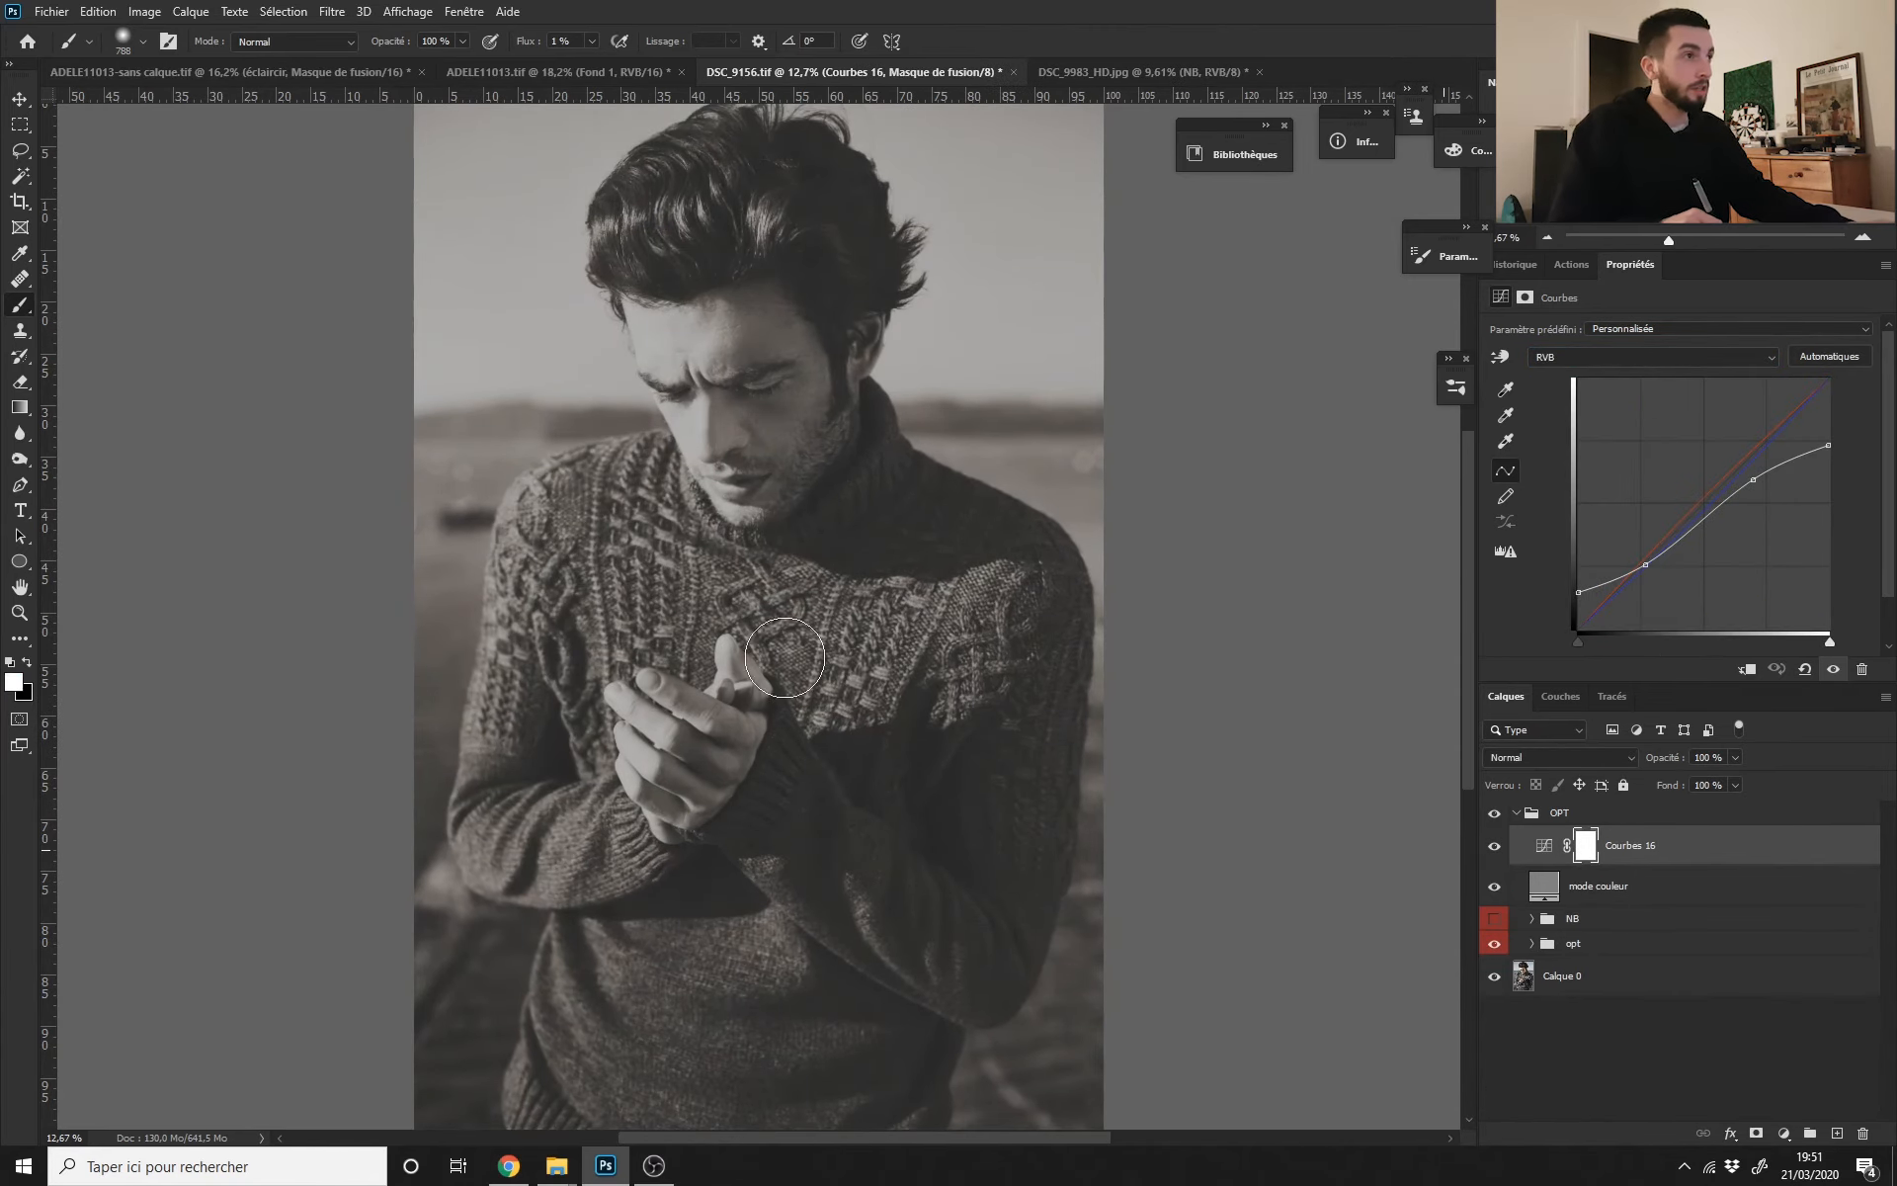
Step: Remove the midpoints from the Bleu and Rouge channel curves of Courbes 16 to neutralise the tint
{"action": "left_click", "coordinate": [1613, 356]}
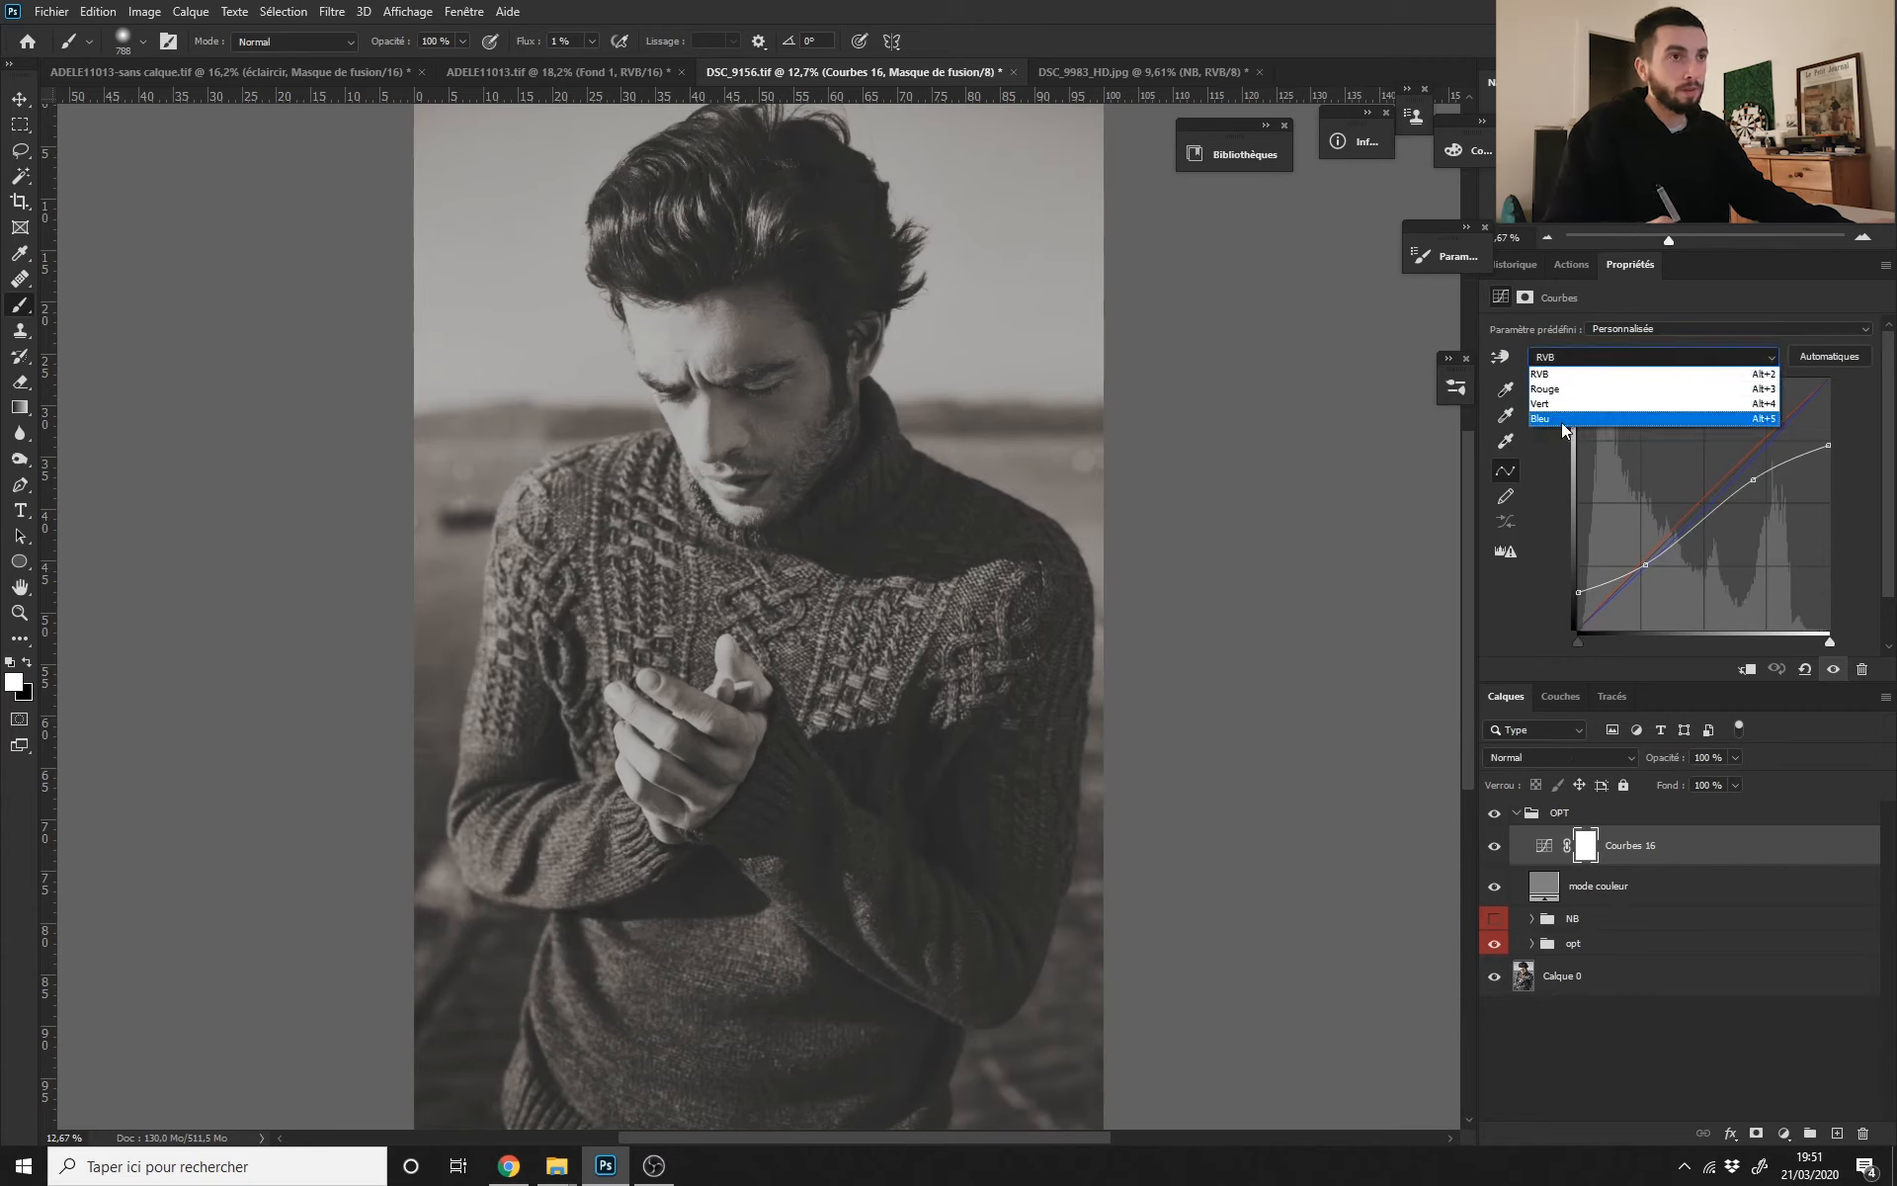
{"action": "left_click", "coordinate": [1561, 421]}
{"action": "left_click_drag", "start_coordinate": [1706, 506], "coordinate": [1642, 364]}
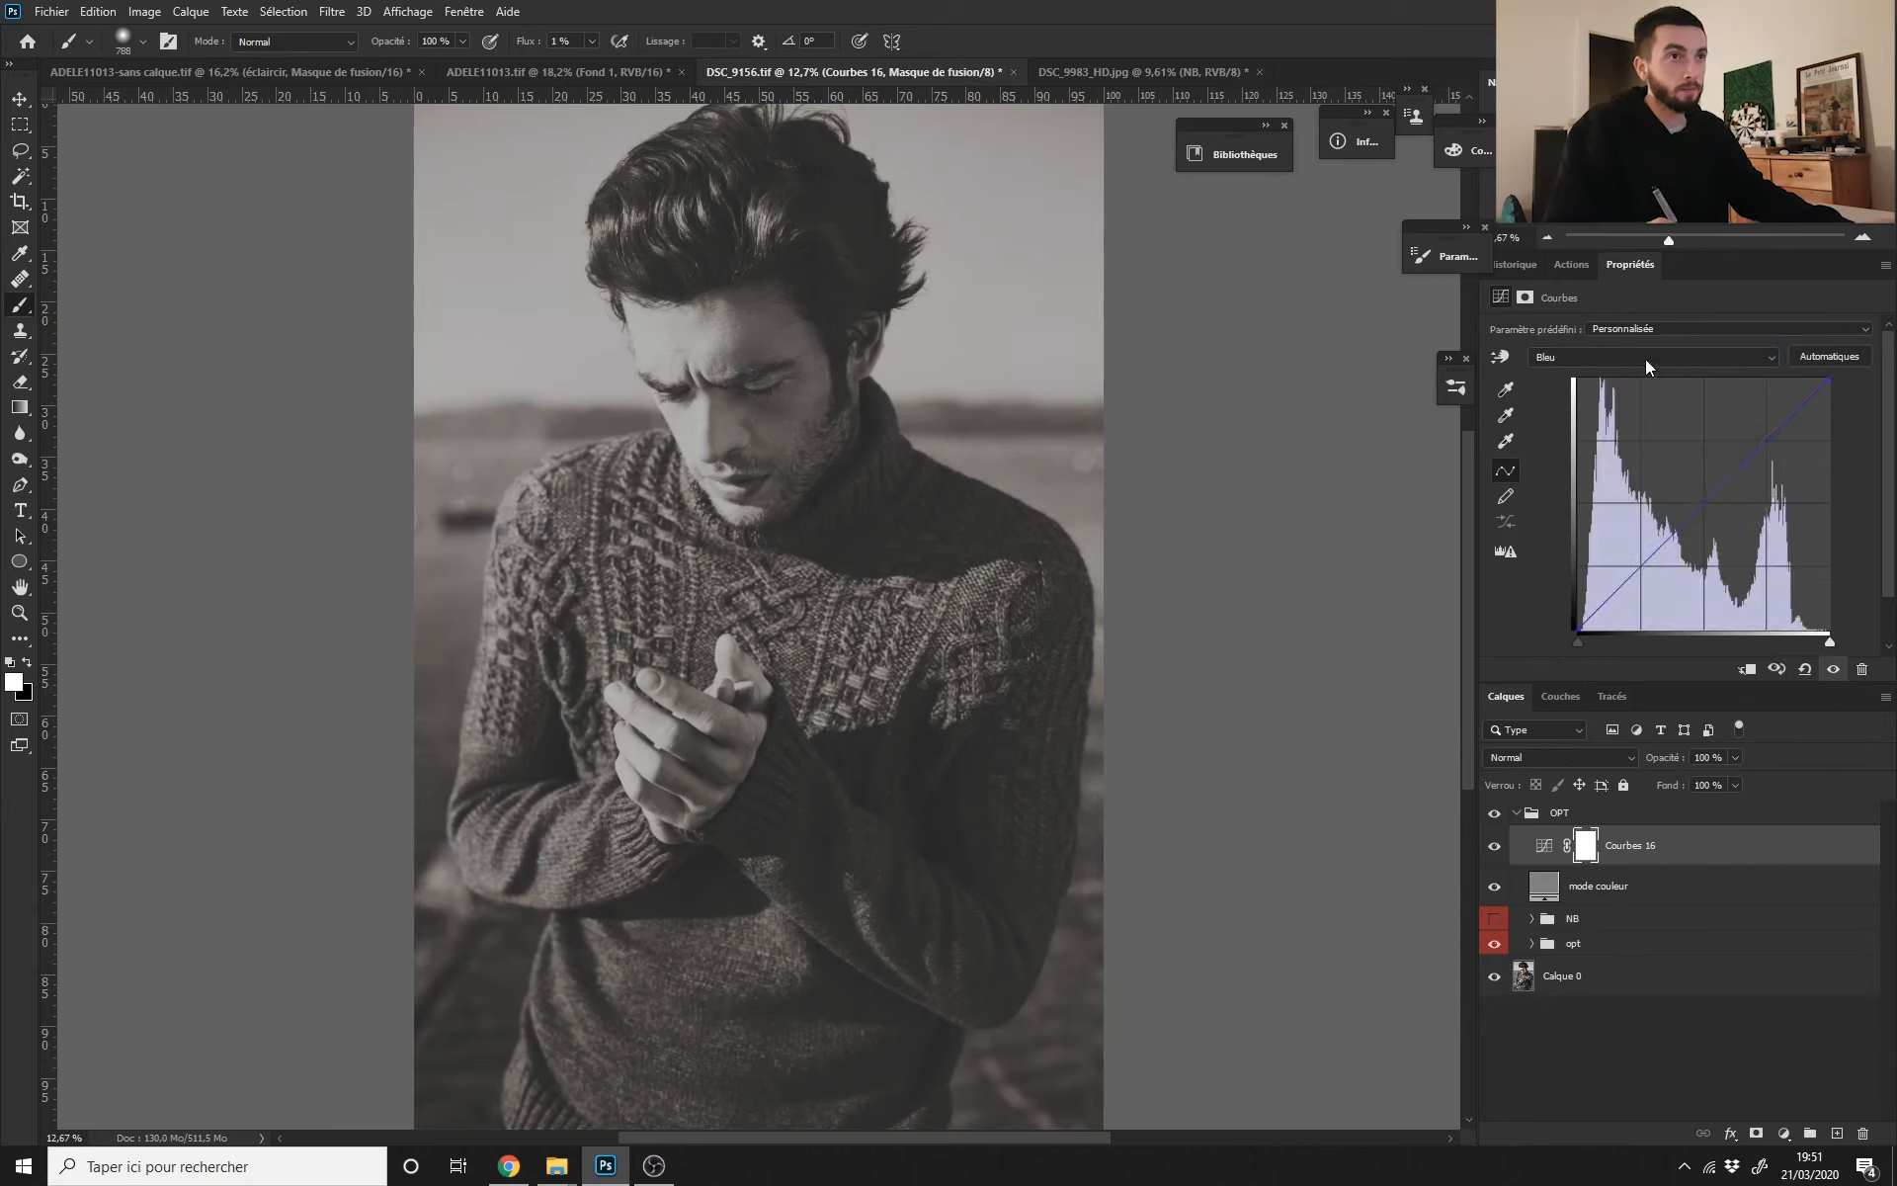
{"action": "left_click", "coordinate": [1642, 357]}
{"action": "left_click", "coordinate": [1645, 387]}
{"action": "left_click_drag", "start_coordinate": [1744, 628], "coordinate": [1770, 754]}
Step: Add midpoints to the Bleu and Rouge curves of Courbes 16, pulling each slightly below the diagonal for a subtle green tint
{"action": "left_click", "coordinate": [1660, 357]}
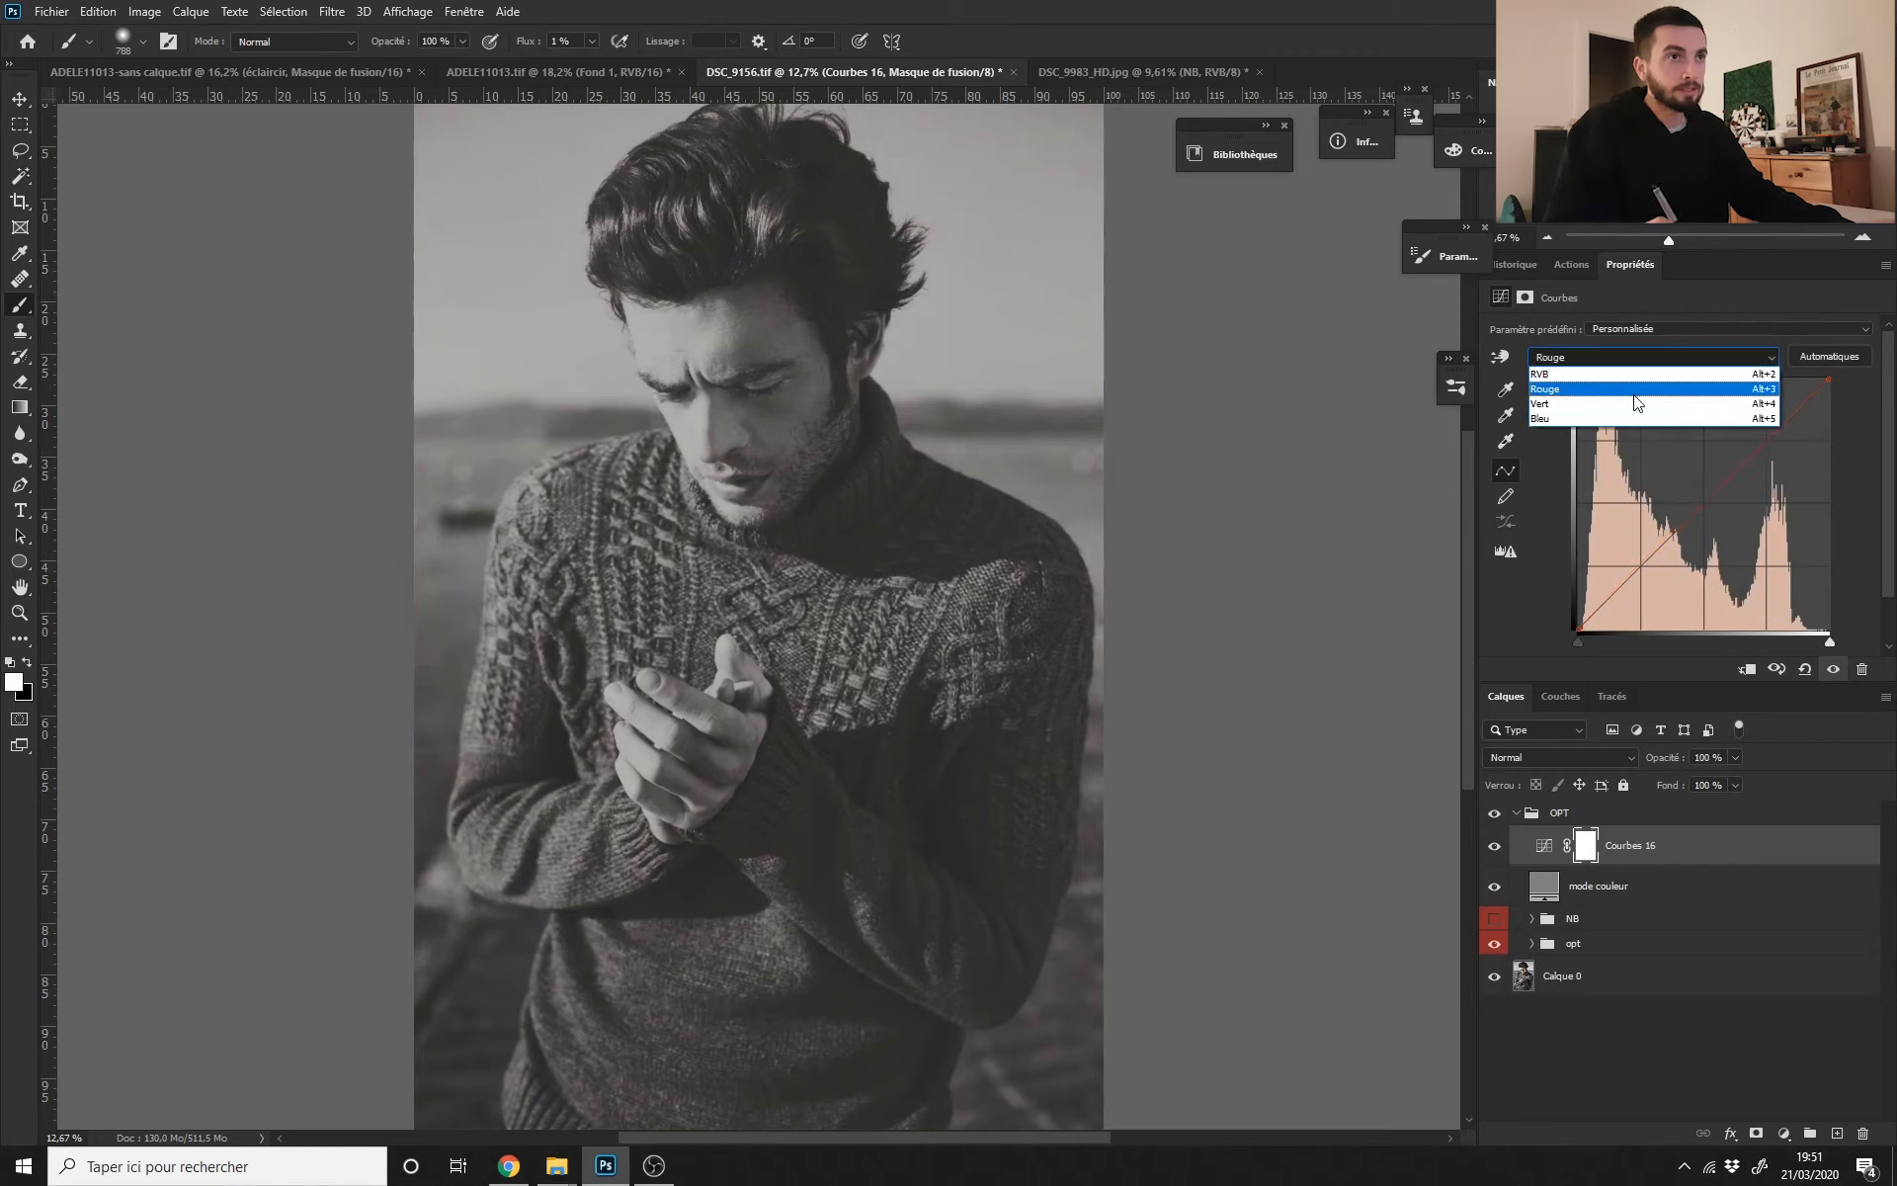
{"action": "left_click", "coordinate": [1635, 418]}
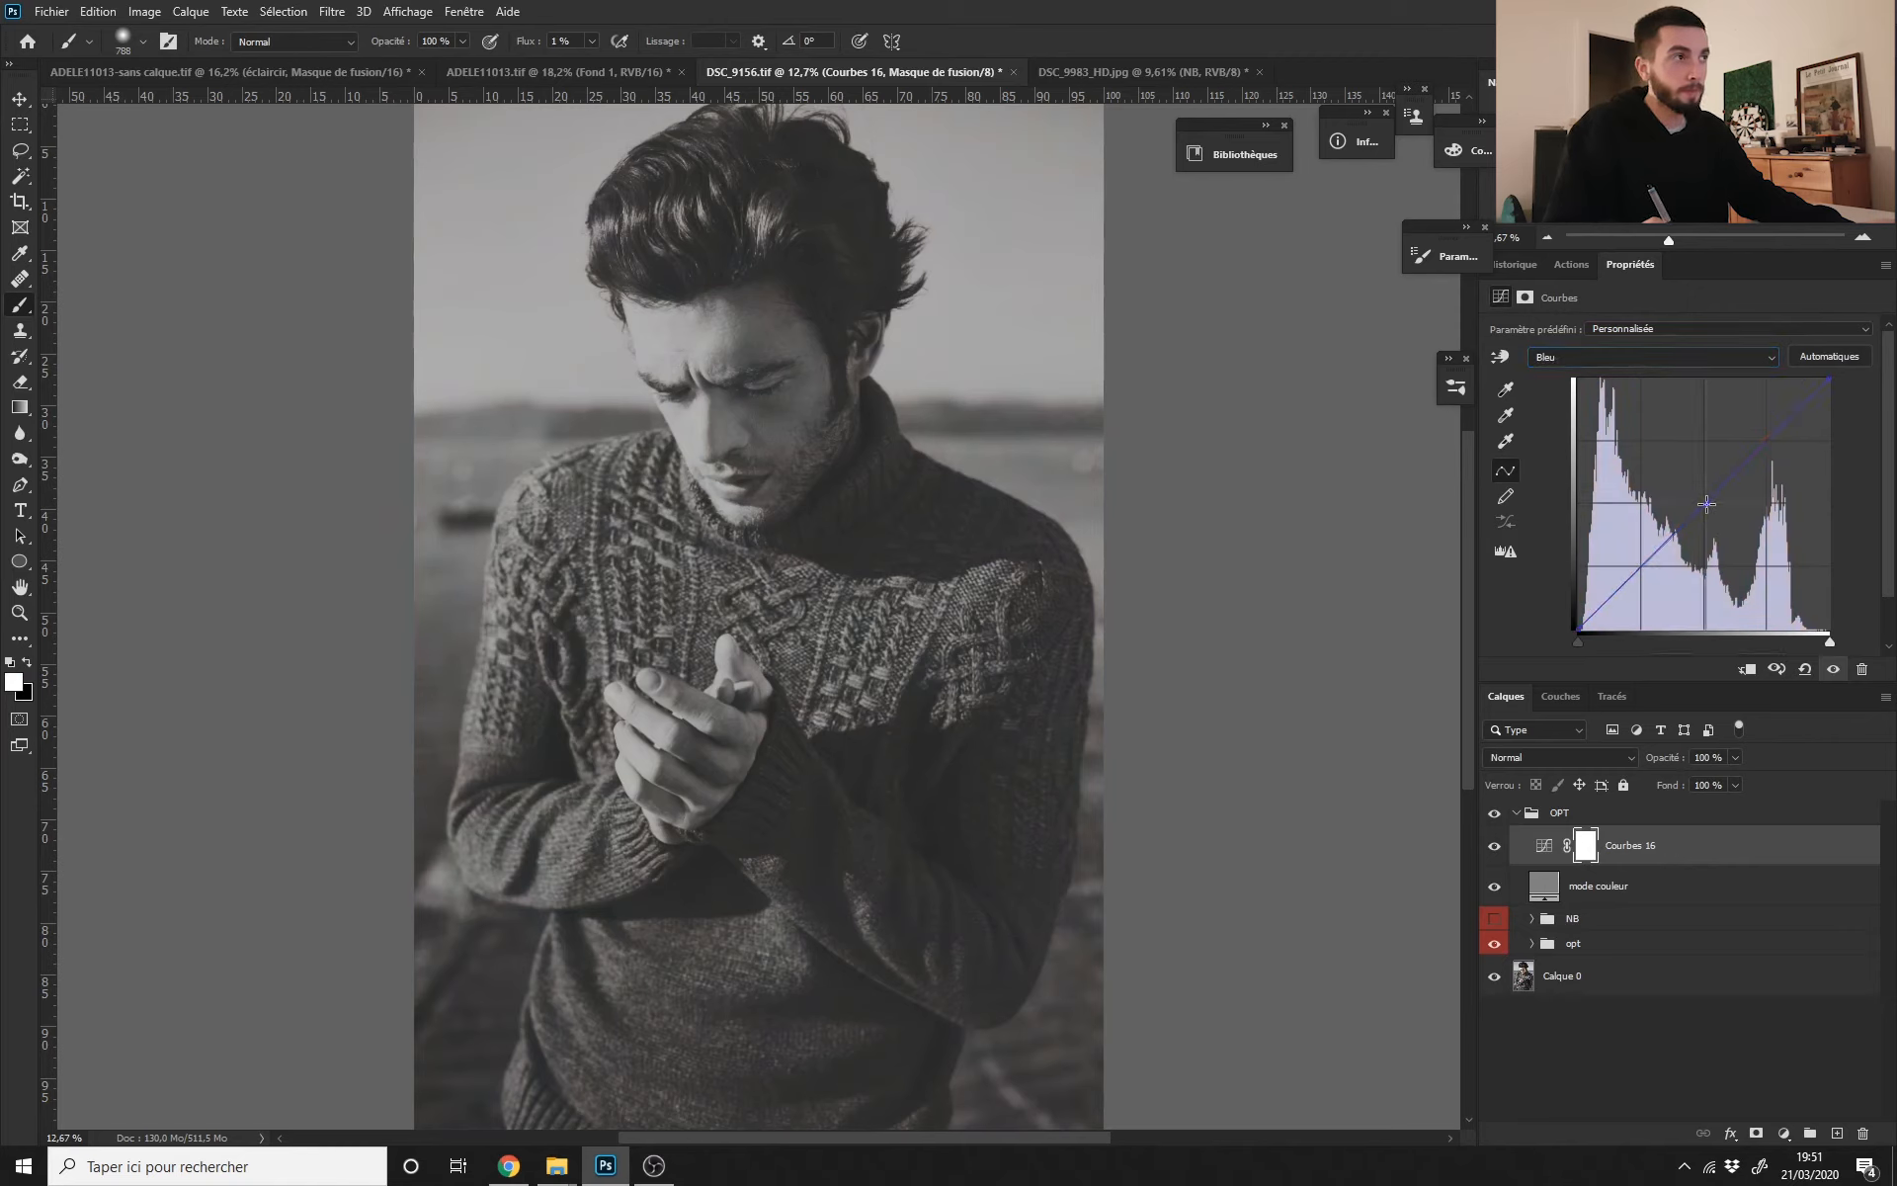
{"action": "left_click", "coordinate": [1675, 359]}
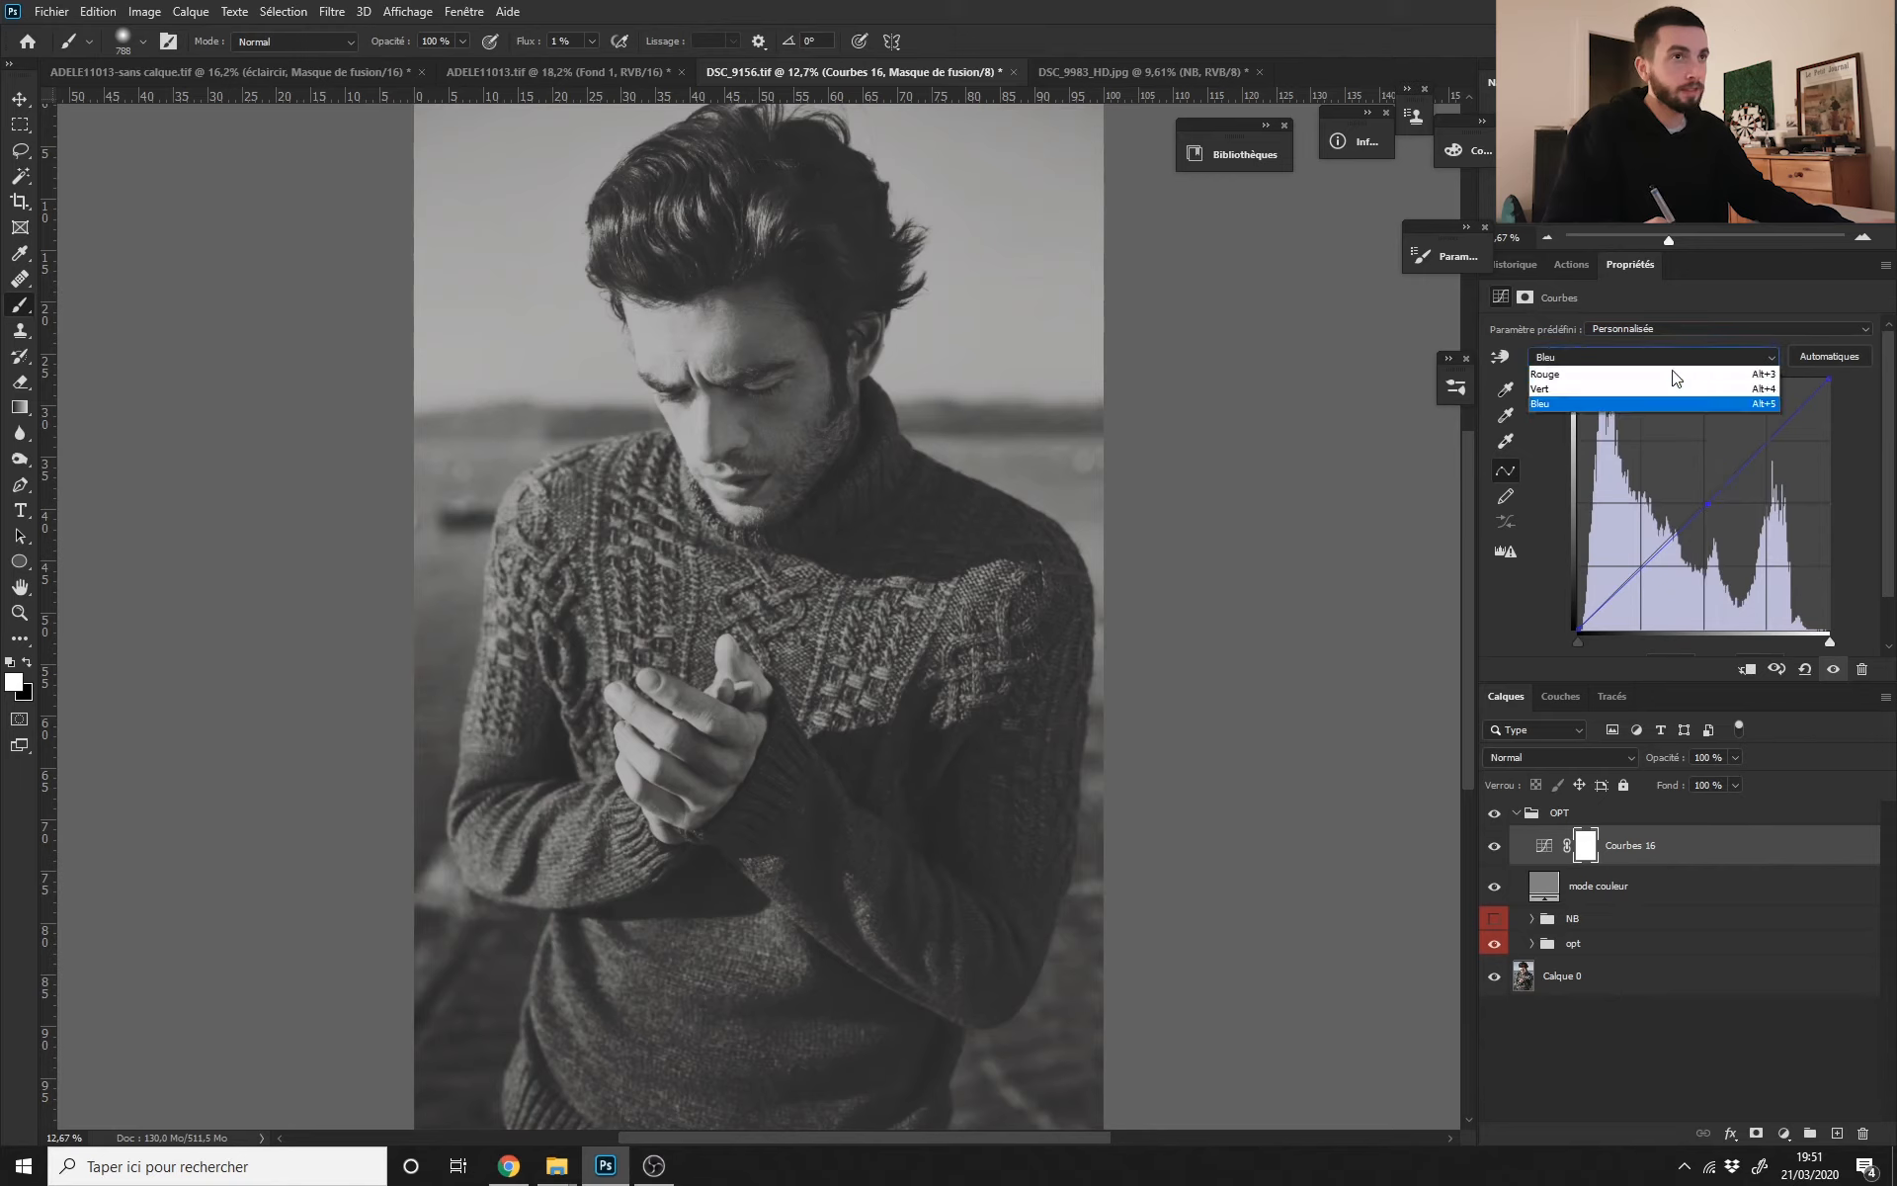
{"action": "left_click", "coordinate": [1670, 390]}
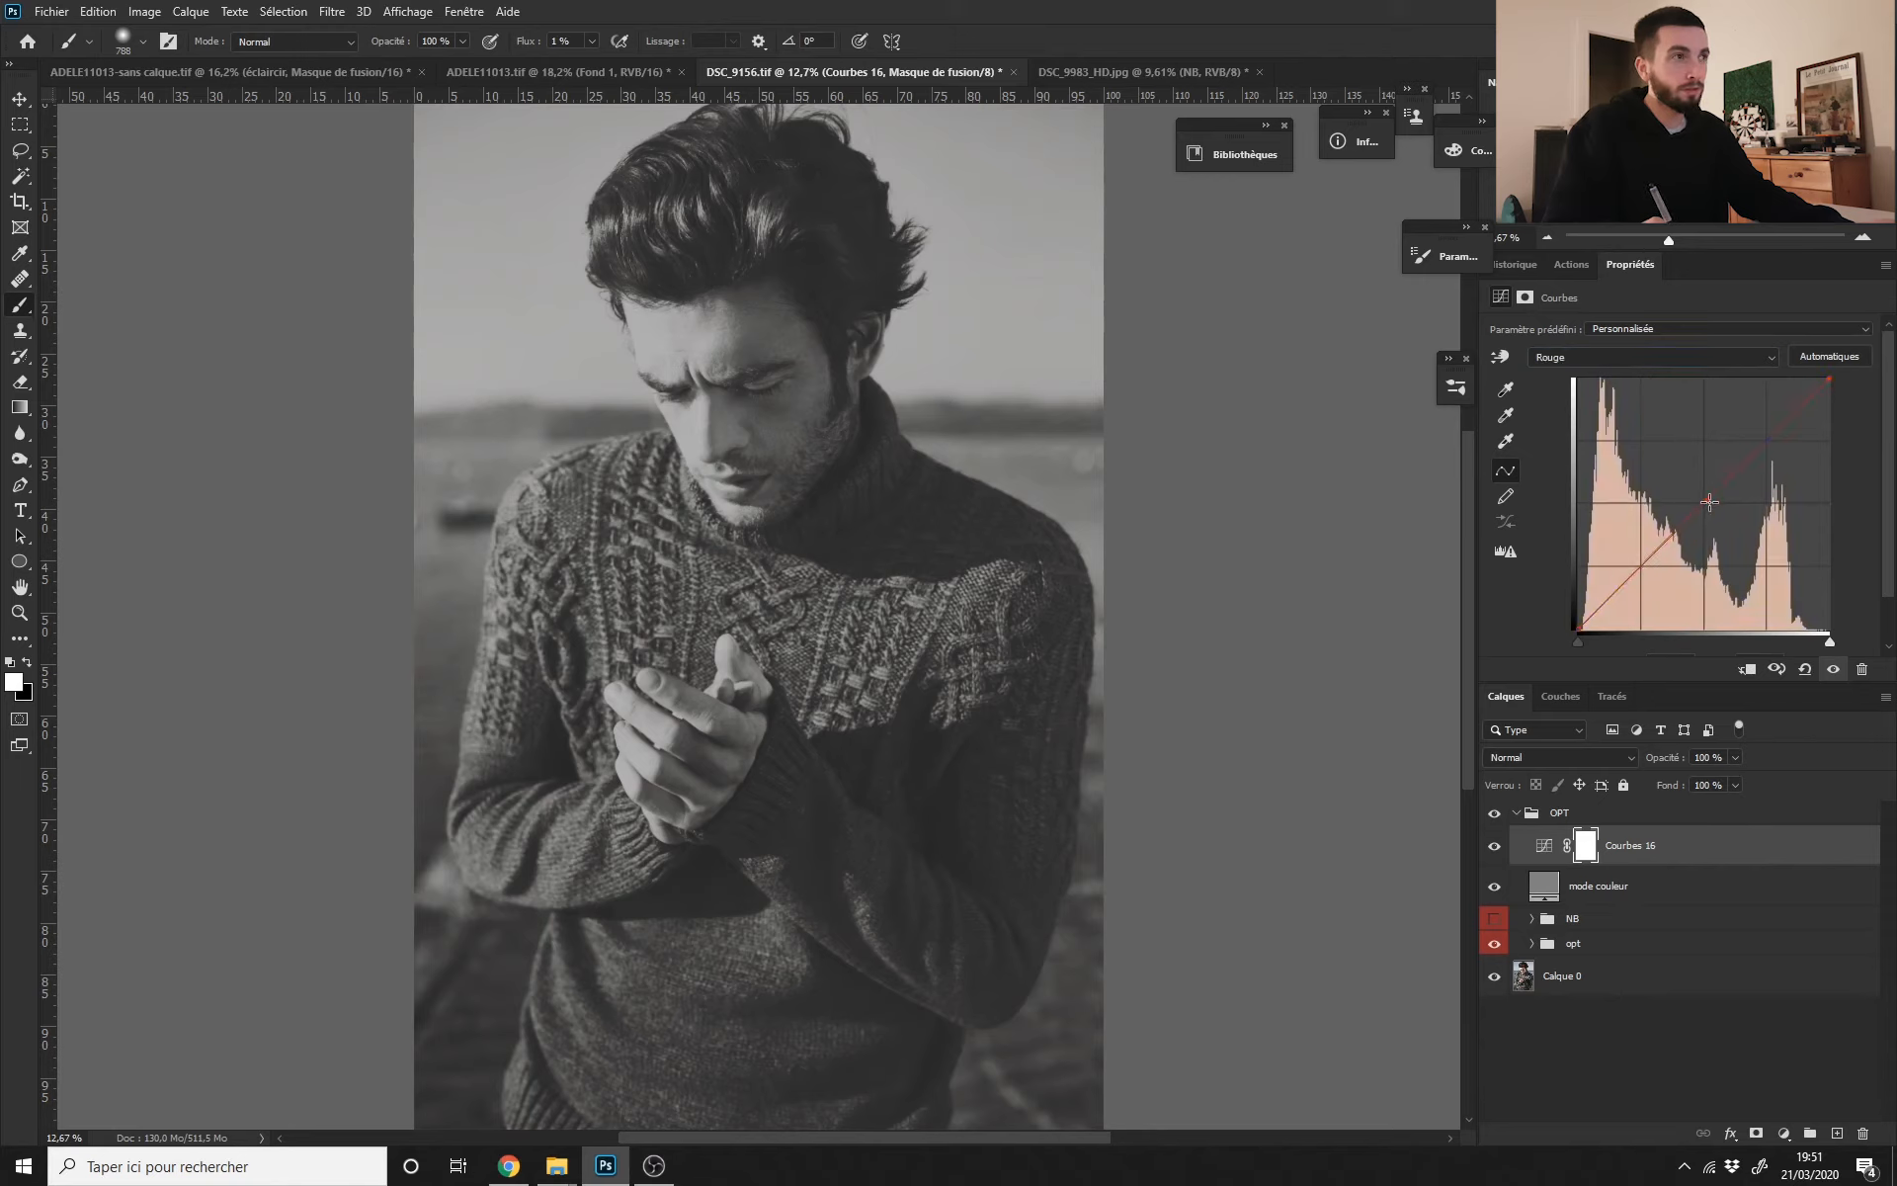
{"action": "left_click", "coordinate": [1709, 502]}
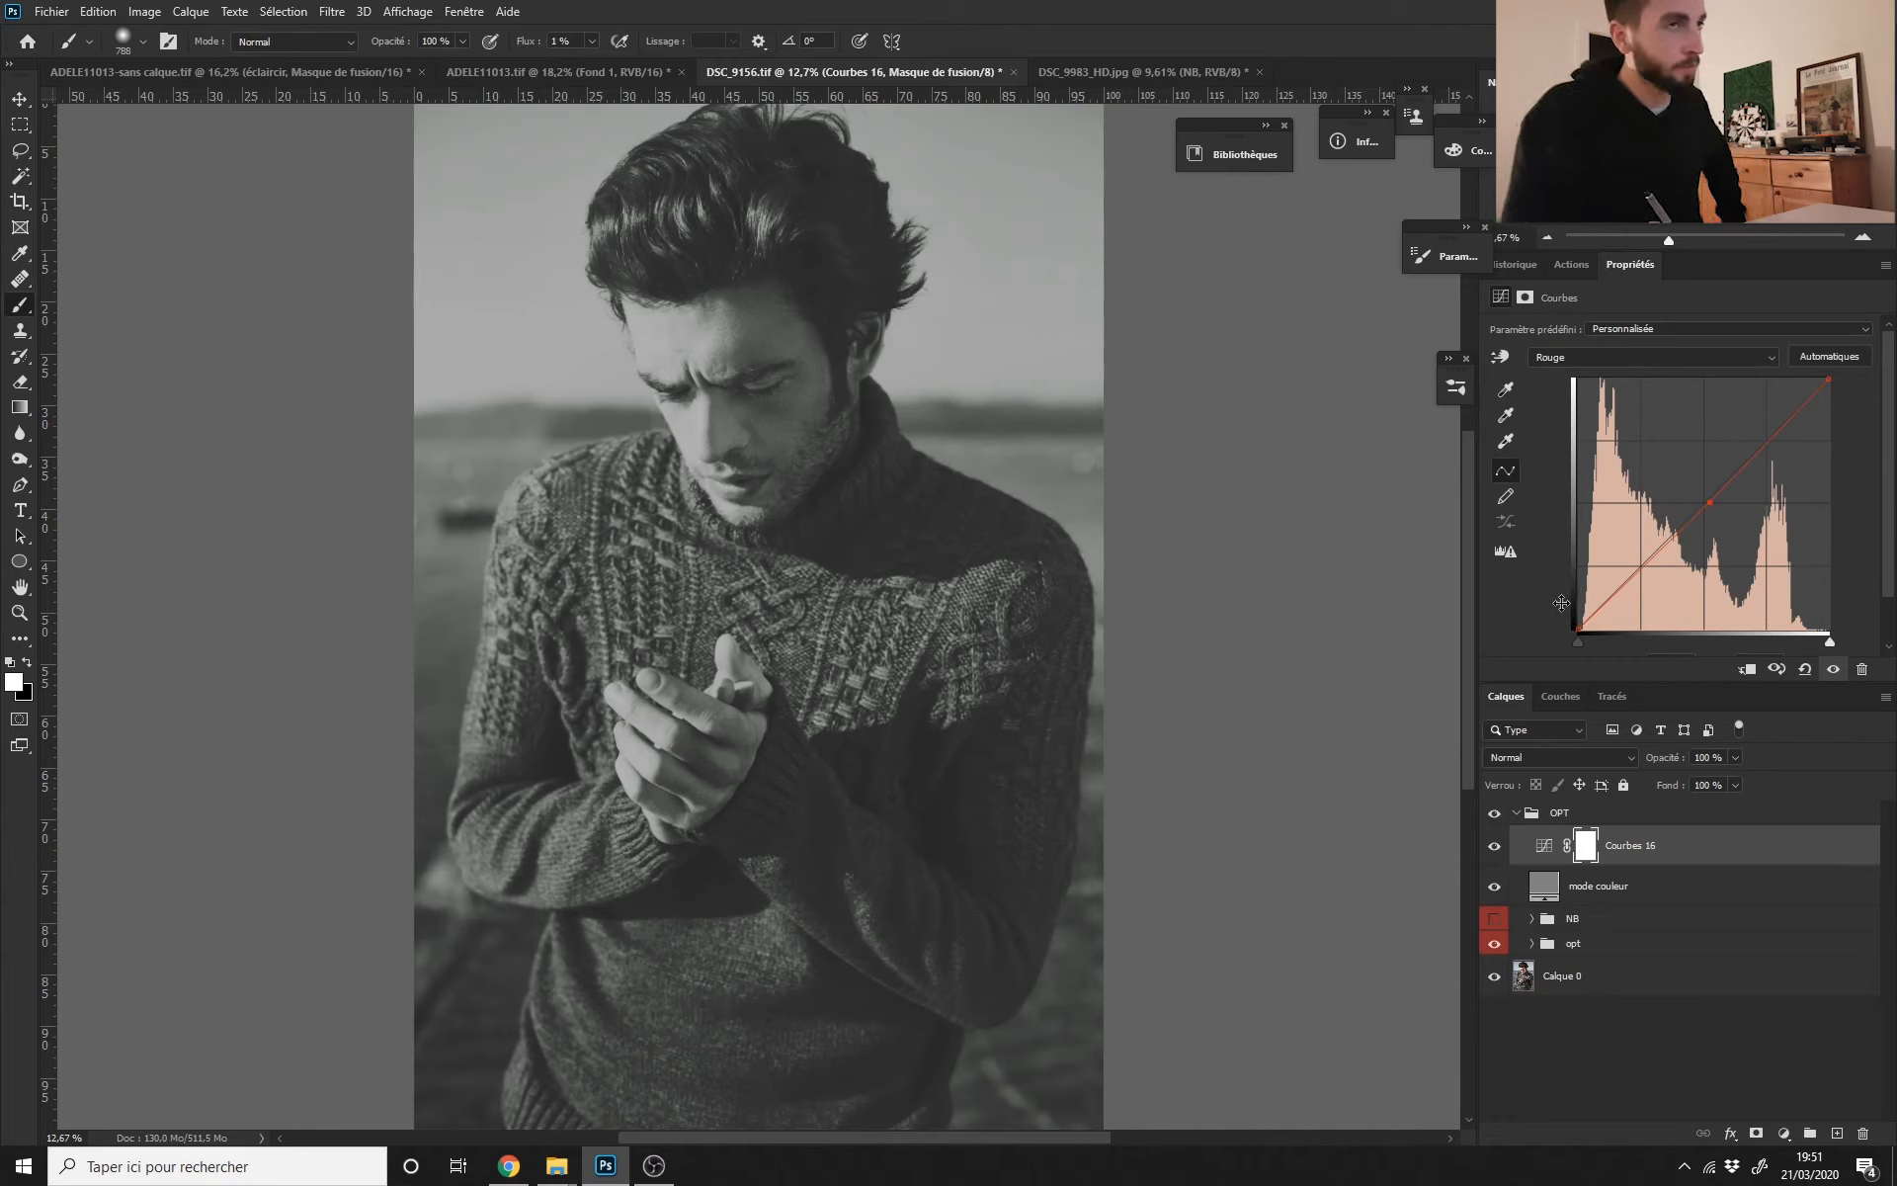
Step: Lower the Bleu and Rouge curve midpoints of Courbes 16 further to strengthen the green tint
{"action": "left_click", "coordinate": [1643, 357]}
{"action": "left_click", "coordinate": [1635, 415]}
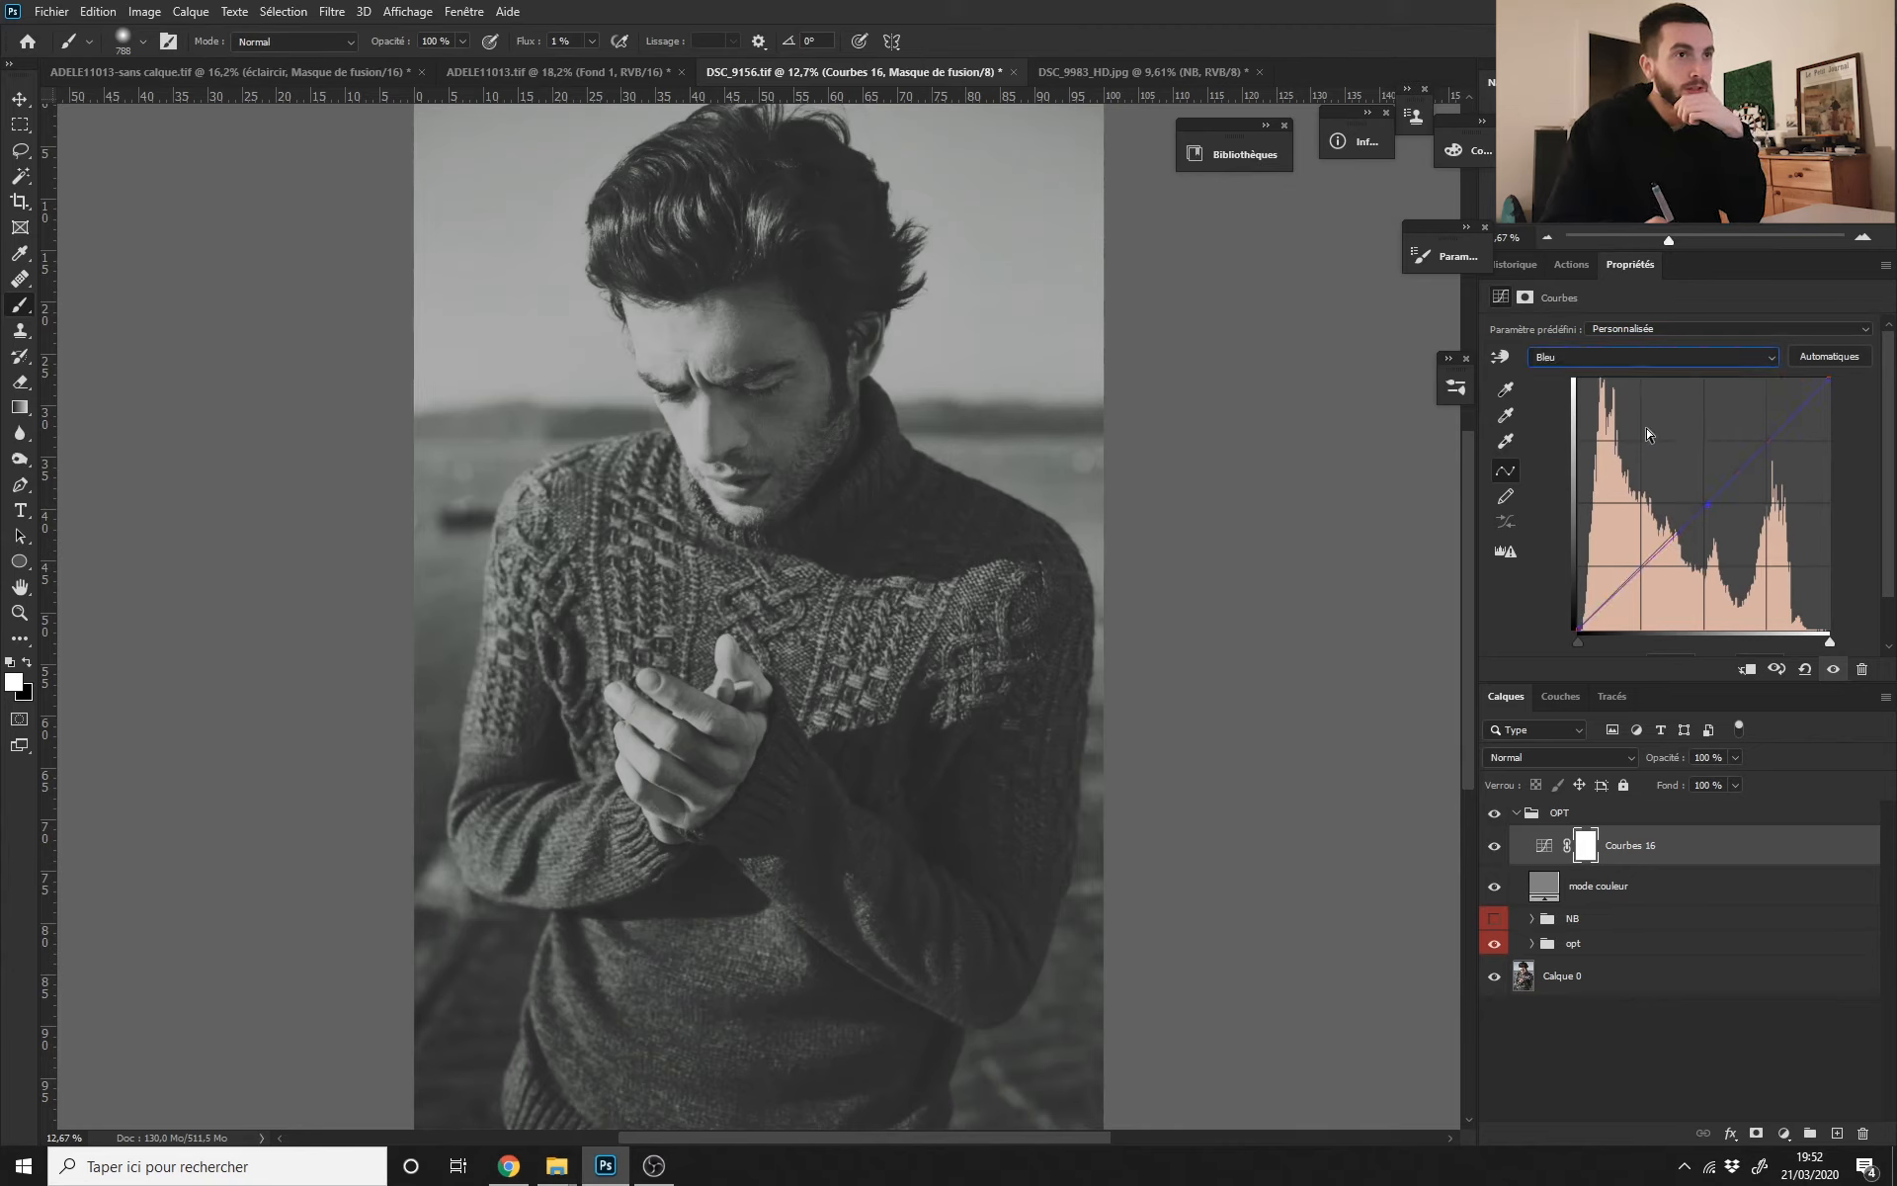
{"action": "left_click_drag", "start_coordinate": [1704, 510], "coordinate": [1712, 522]}
{"action": "left_click", "coordinate": [1666, 359]}
{"action": "left_click", "coordinate": [1665, 389]}
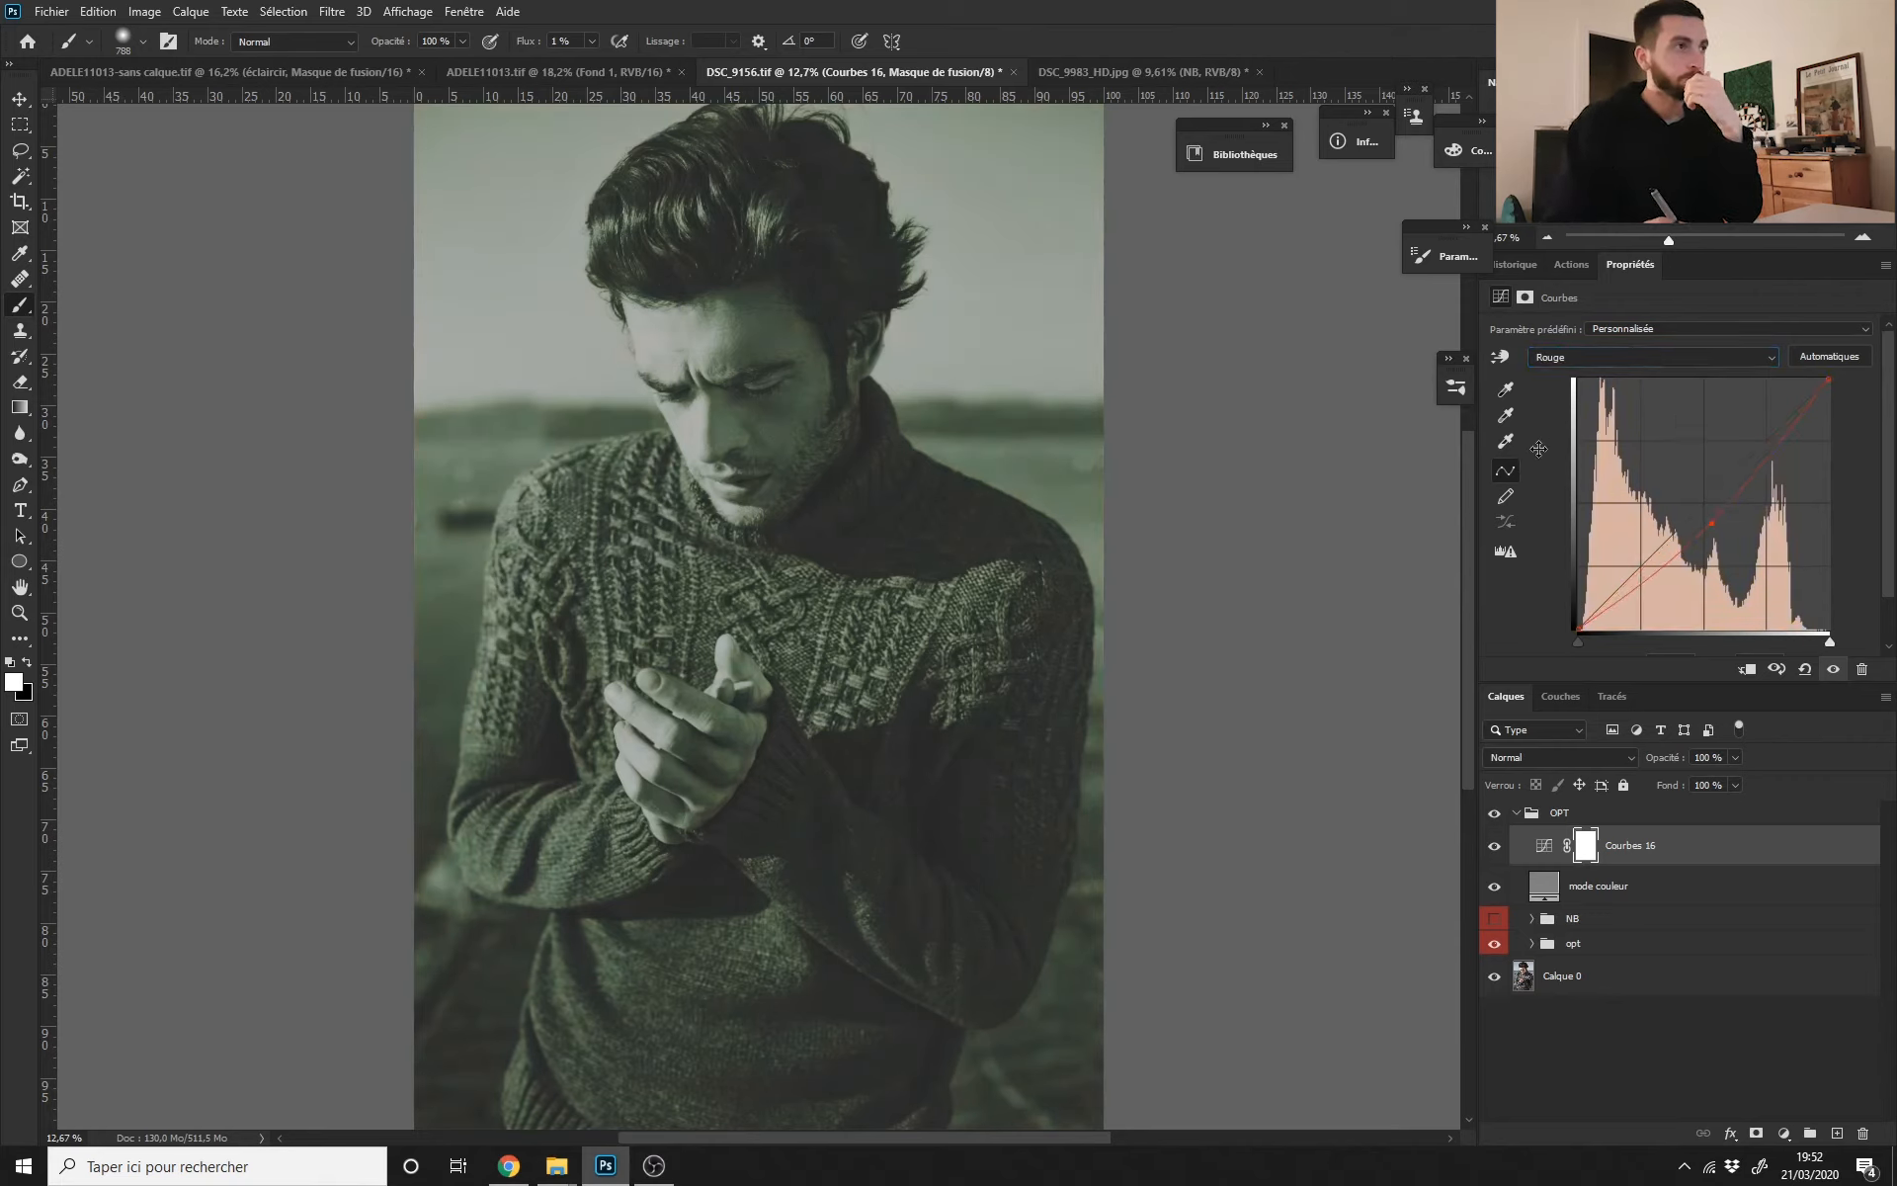
{"action": "left_click_drag", "start_coordinate": [1715, 528], "coordinate": [1705, 515]}
Step: Raise the Bleu curve's midpoint back to just below the diagonal to reduce the yellow in the tint
{"action": "left_click", "coordinate": [1679, 358]}
{"action": "left_click", "coordinate": [1650, 418]}
{"action": "left_click_drag", "start_coordinate": [1714, 544], "coordinate": [1705, 519]}
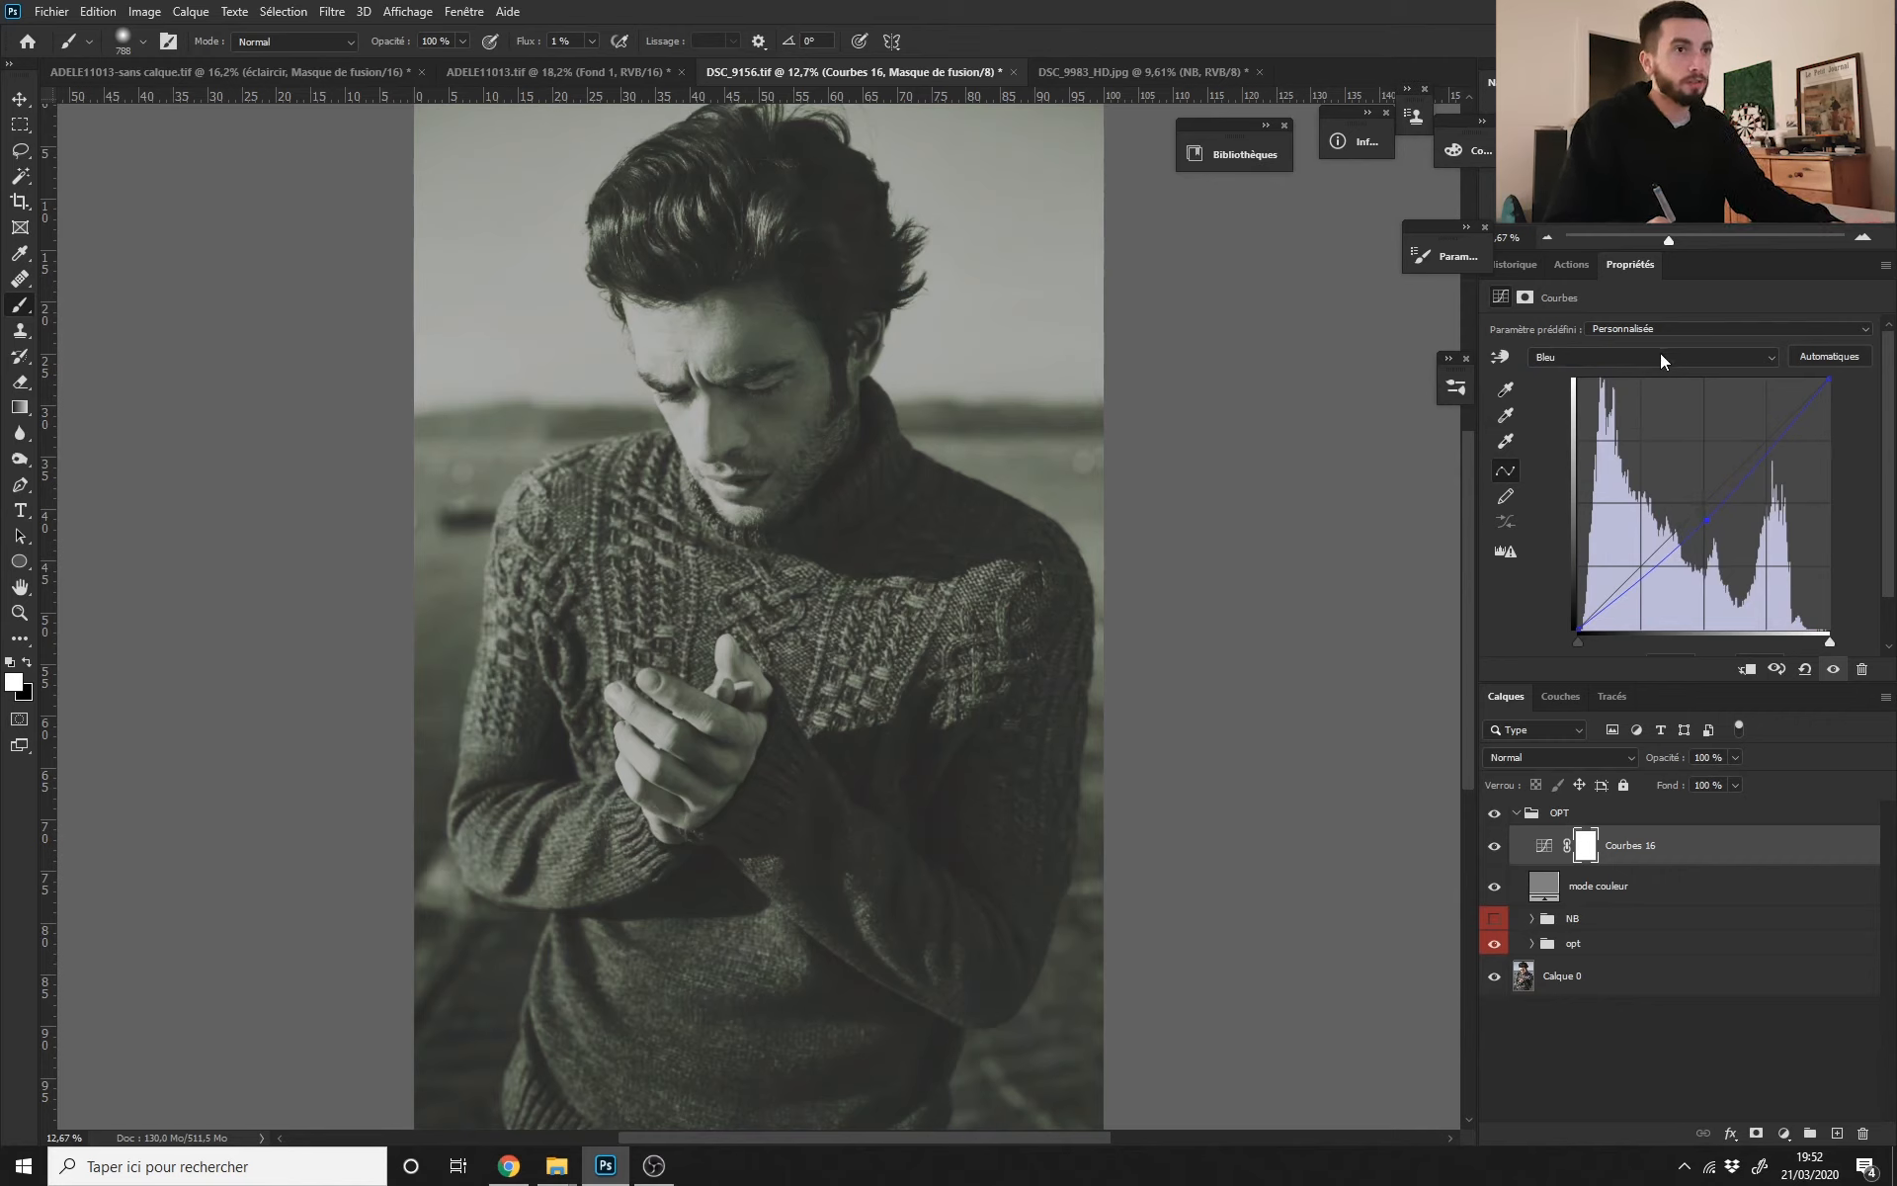
{"action": "left_click_drag", "start_coordinate": [1700, 518], "coordinate": [1705, 507]}
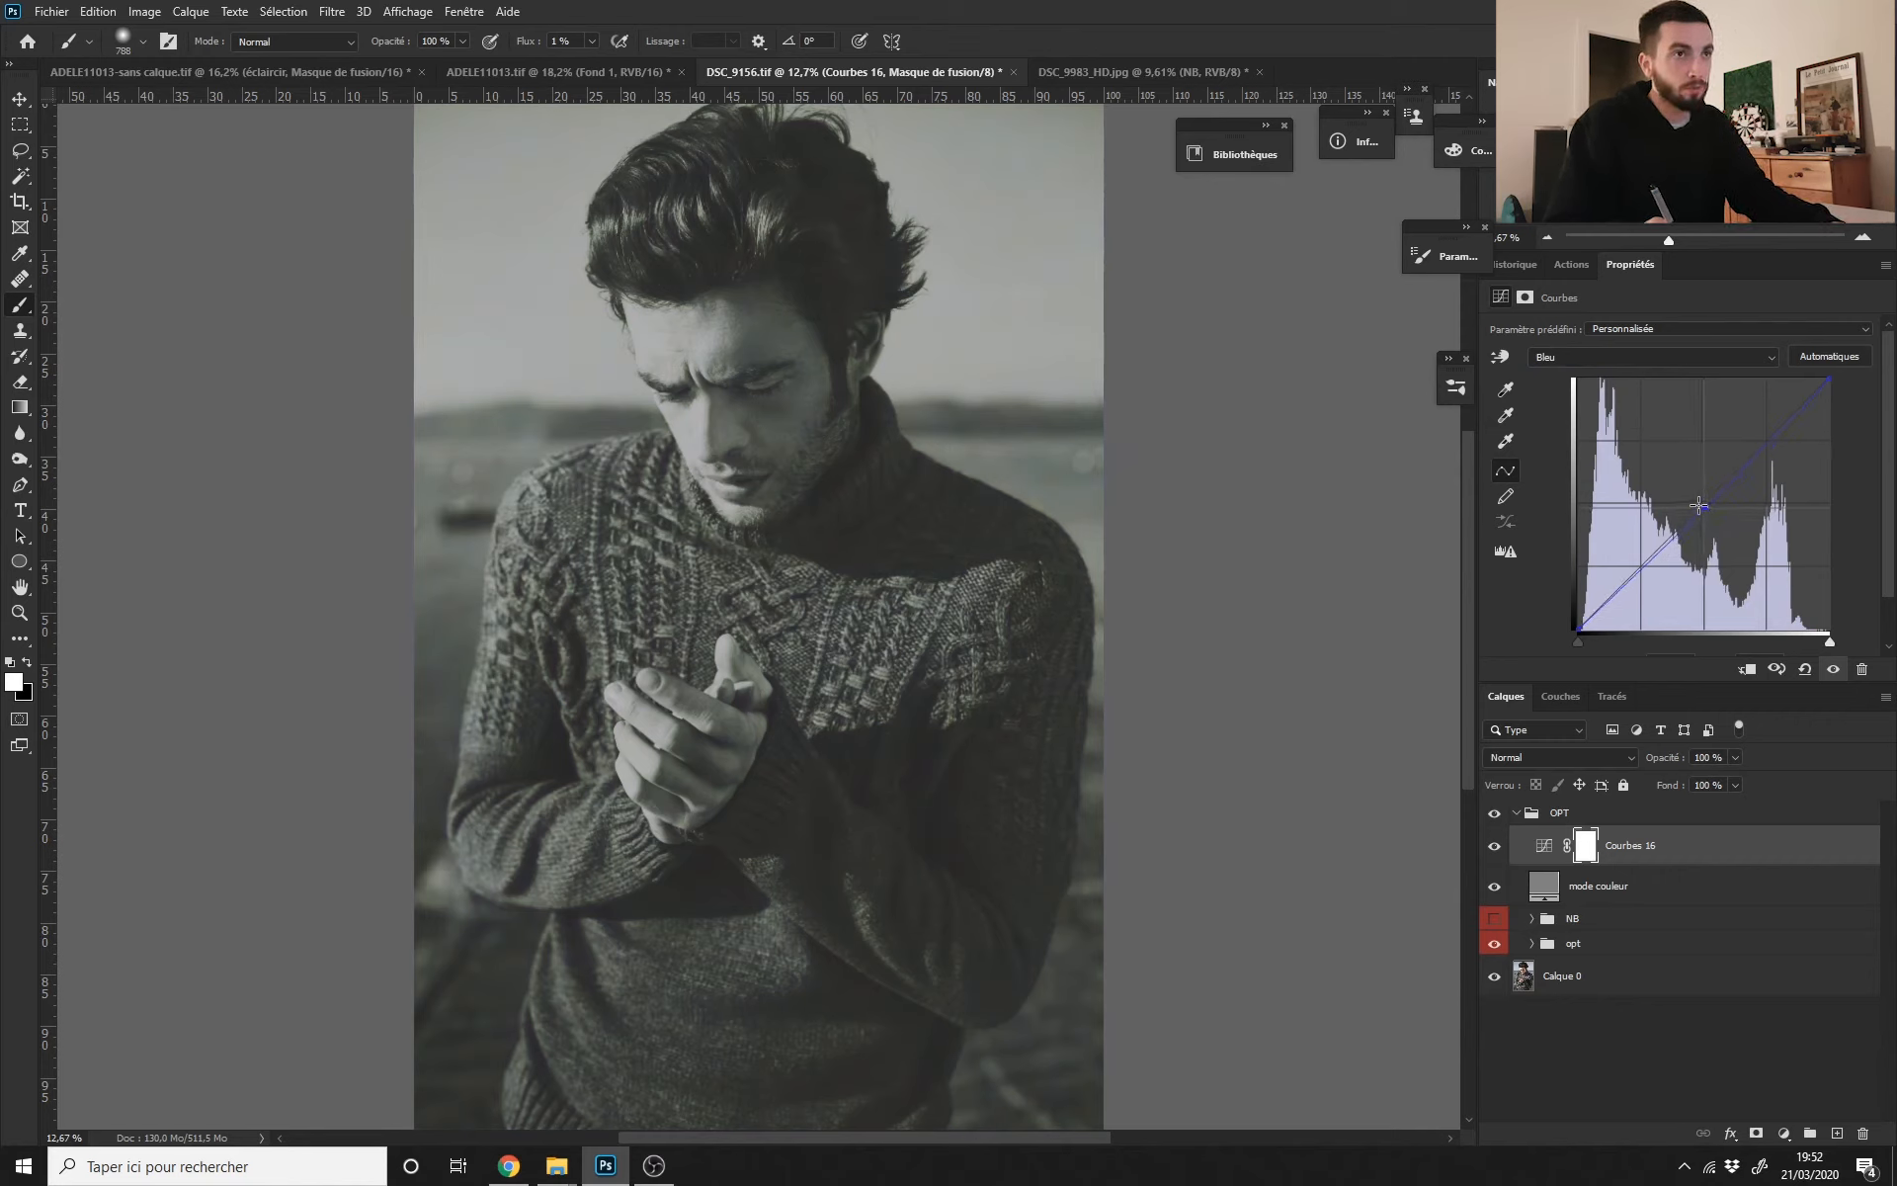
Step: Raise the Rouge curve's midpoint back to the diagonal on Courbes 16 to remove the green tint
{"action": "left_click", "coordinate": [1684, 358]}
{"action": "left_click", "coordinate": [1658, 413]}
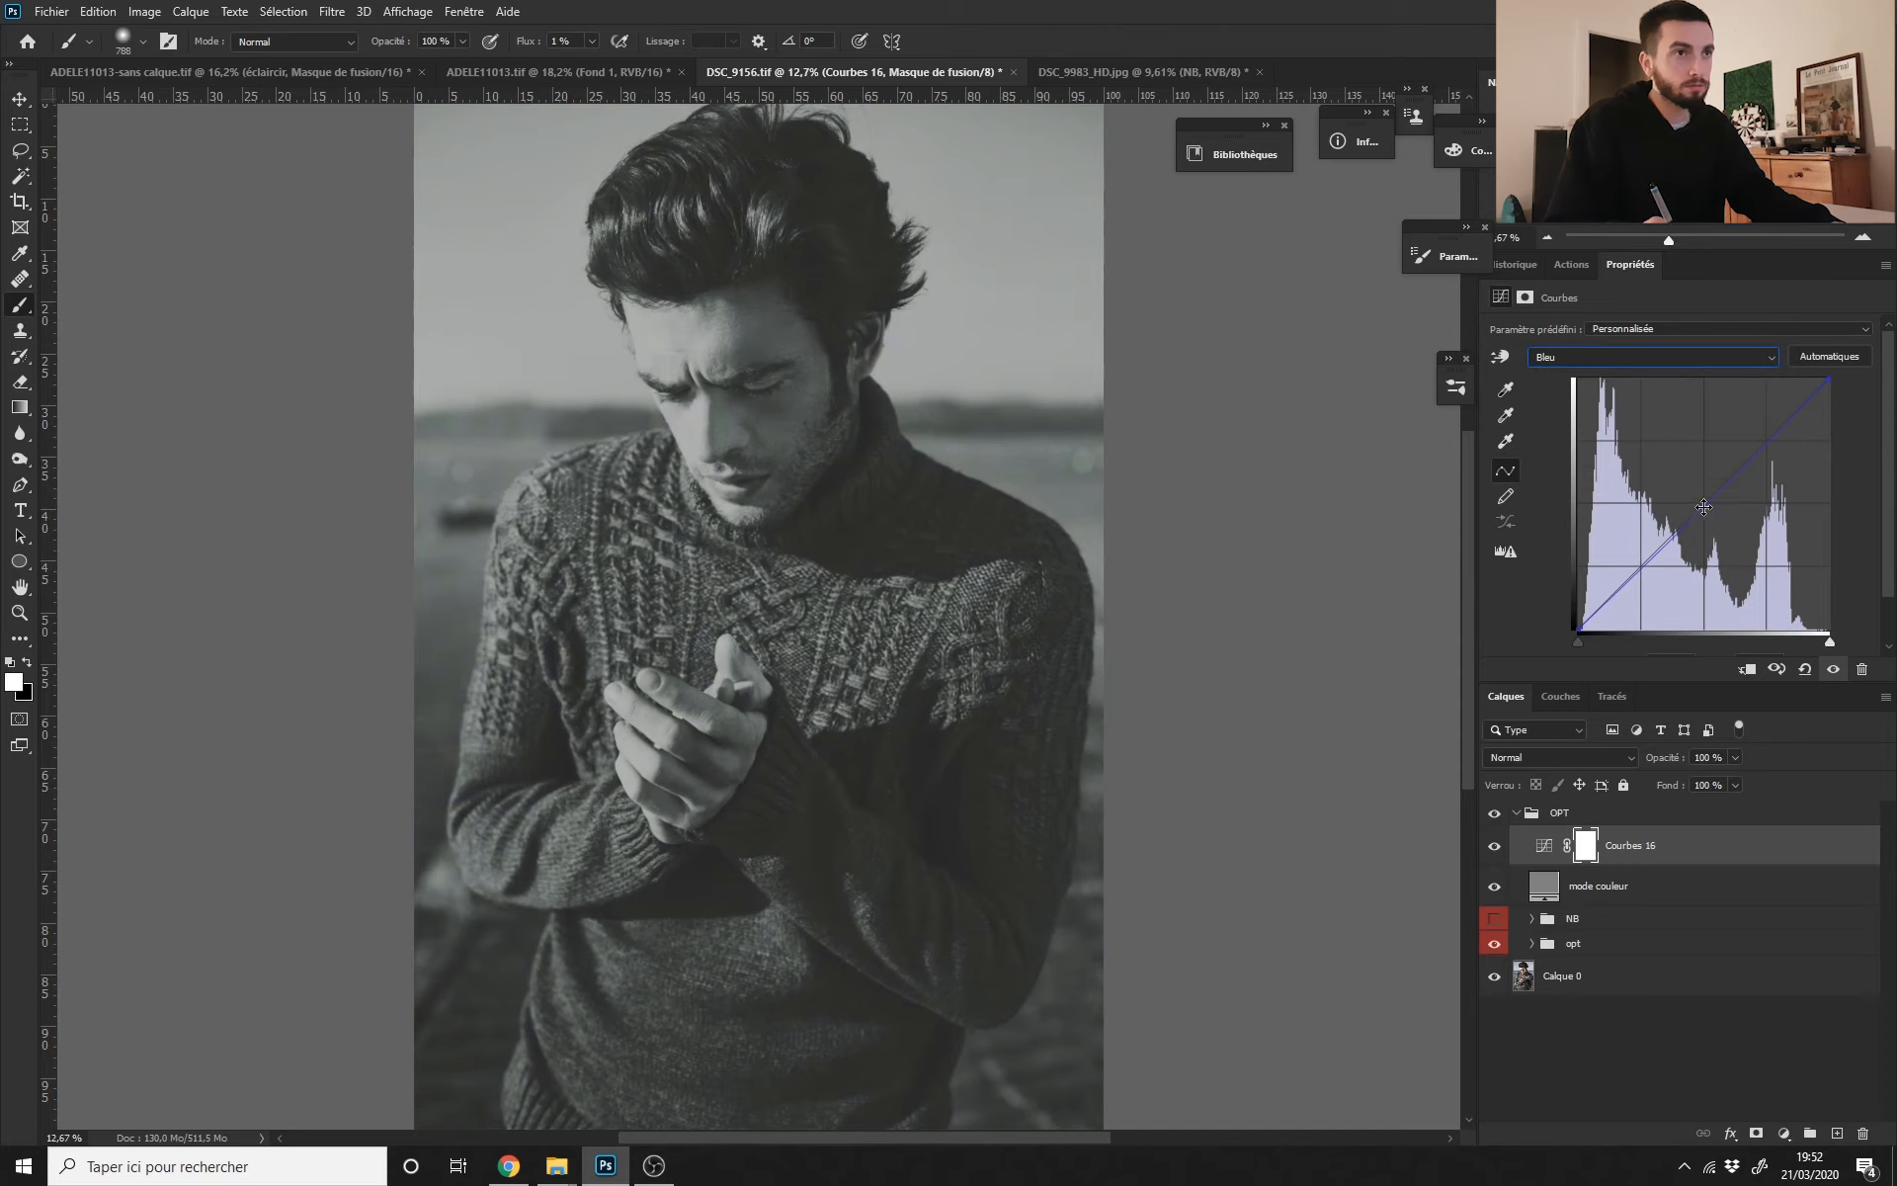
{"action": "left_click", "coordinate": [1679, 357]}
{"action": "left_click", "coordinate": [1680, 381]}
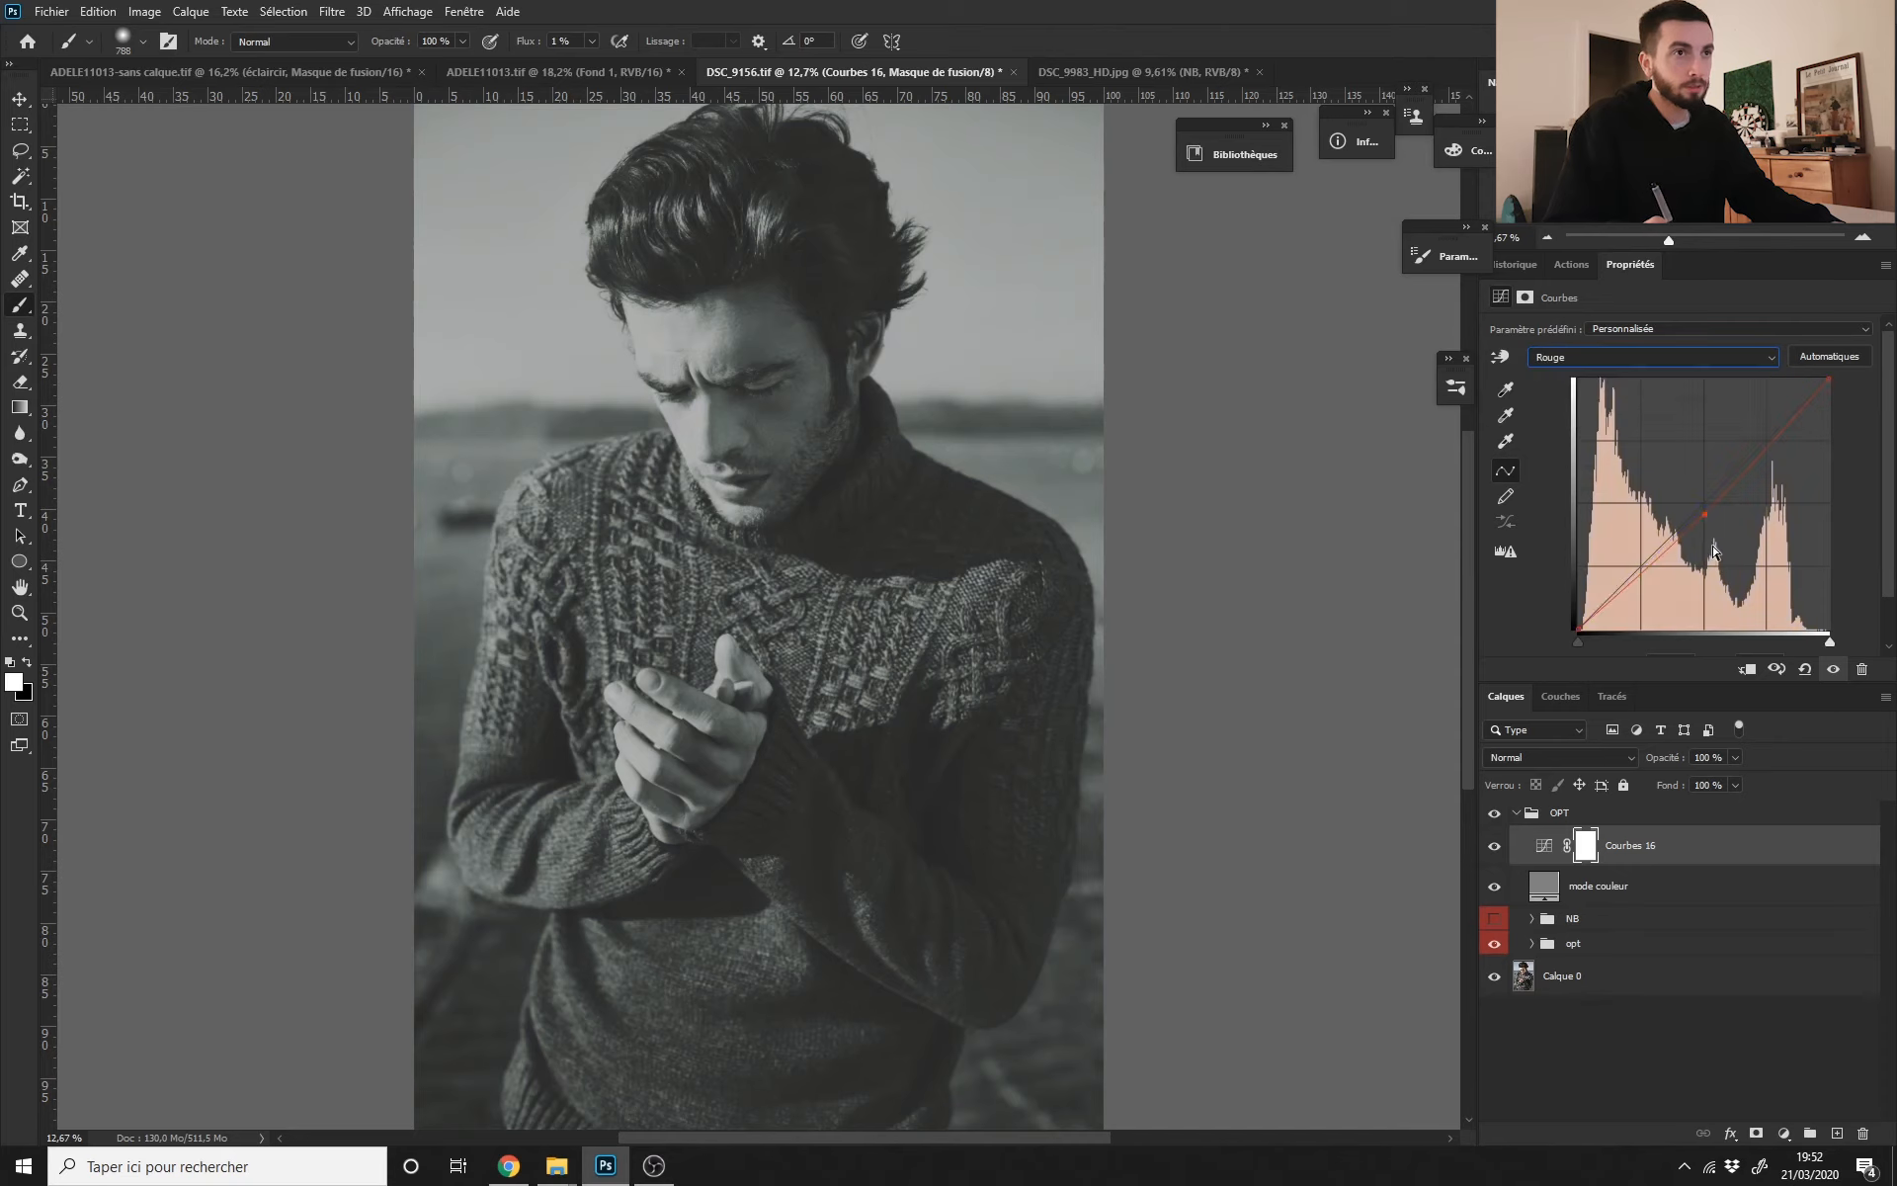
{"action": "left_click_drag", "start_coordinate": [1706, 510], "coordinate": [1704, 504]}
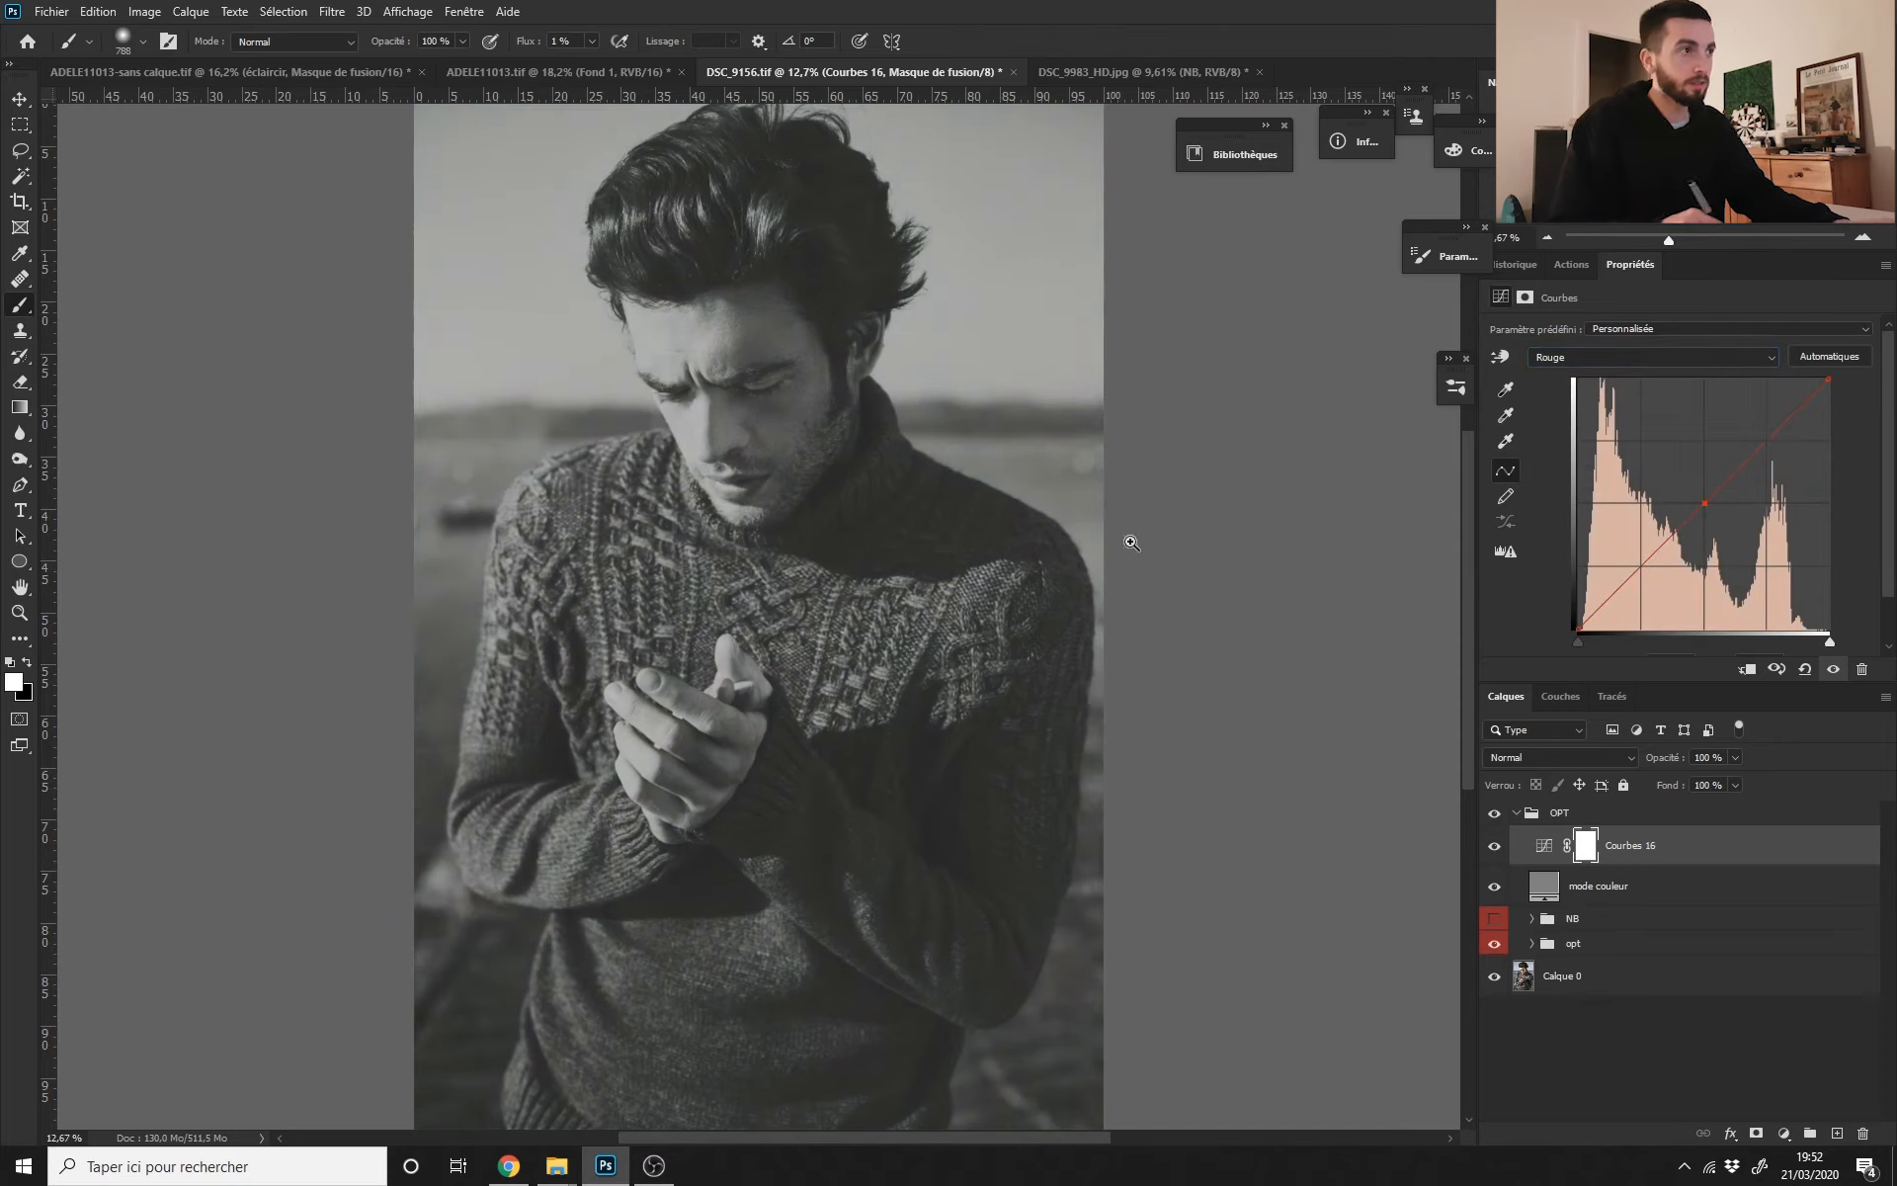
Step: Reset the Courbes 16 adjustment to its default curve and delete the layer
{"action": "scroll", "coordinate": [1130, 542], "scroll_direction": "down", "scroll_amount": 2}
{"action": "mouse_move", "coordinate": [1628, 851]}
{"action": "left_mouse_down"}
{"action": "mouse_move", "coordinate": [1628, 924]}
{"action": "mouse_move", "coordinate": [1625, 835]}
{"action": "left_mouse_up"}
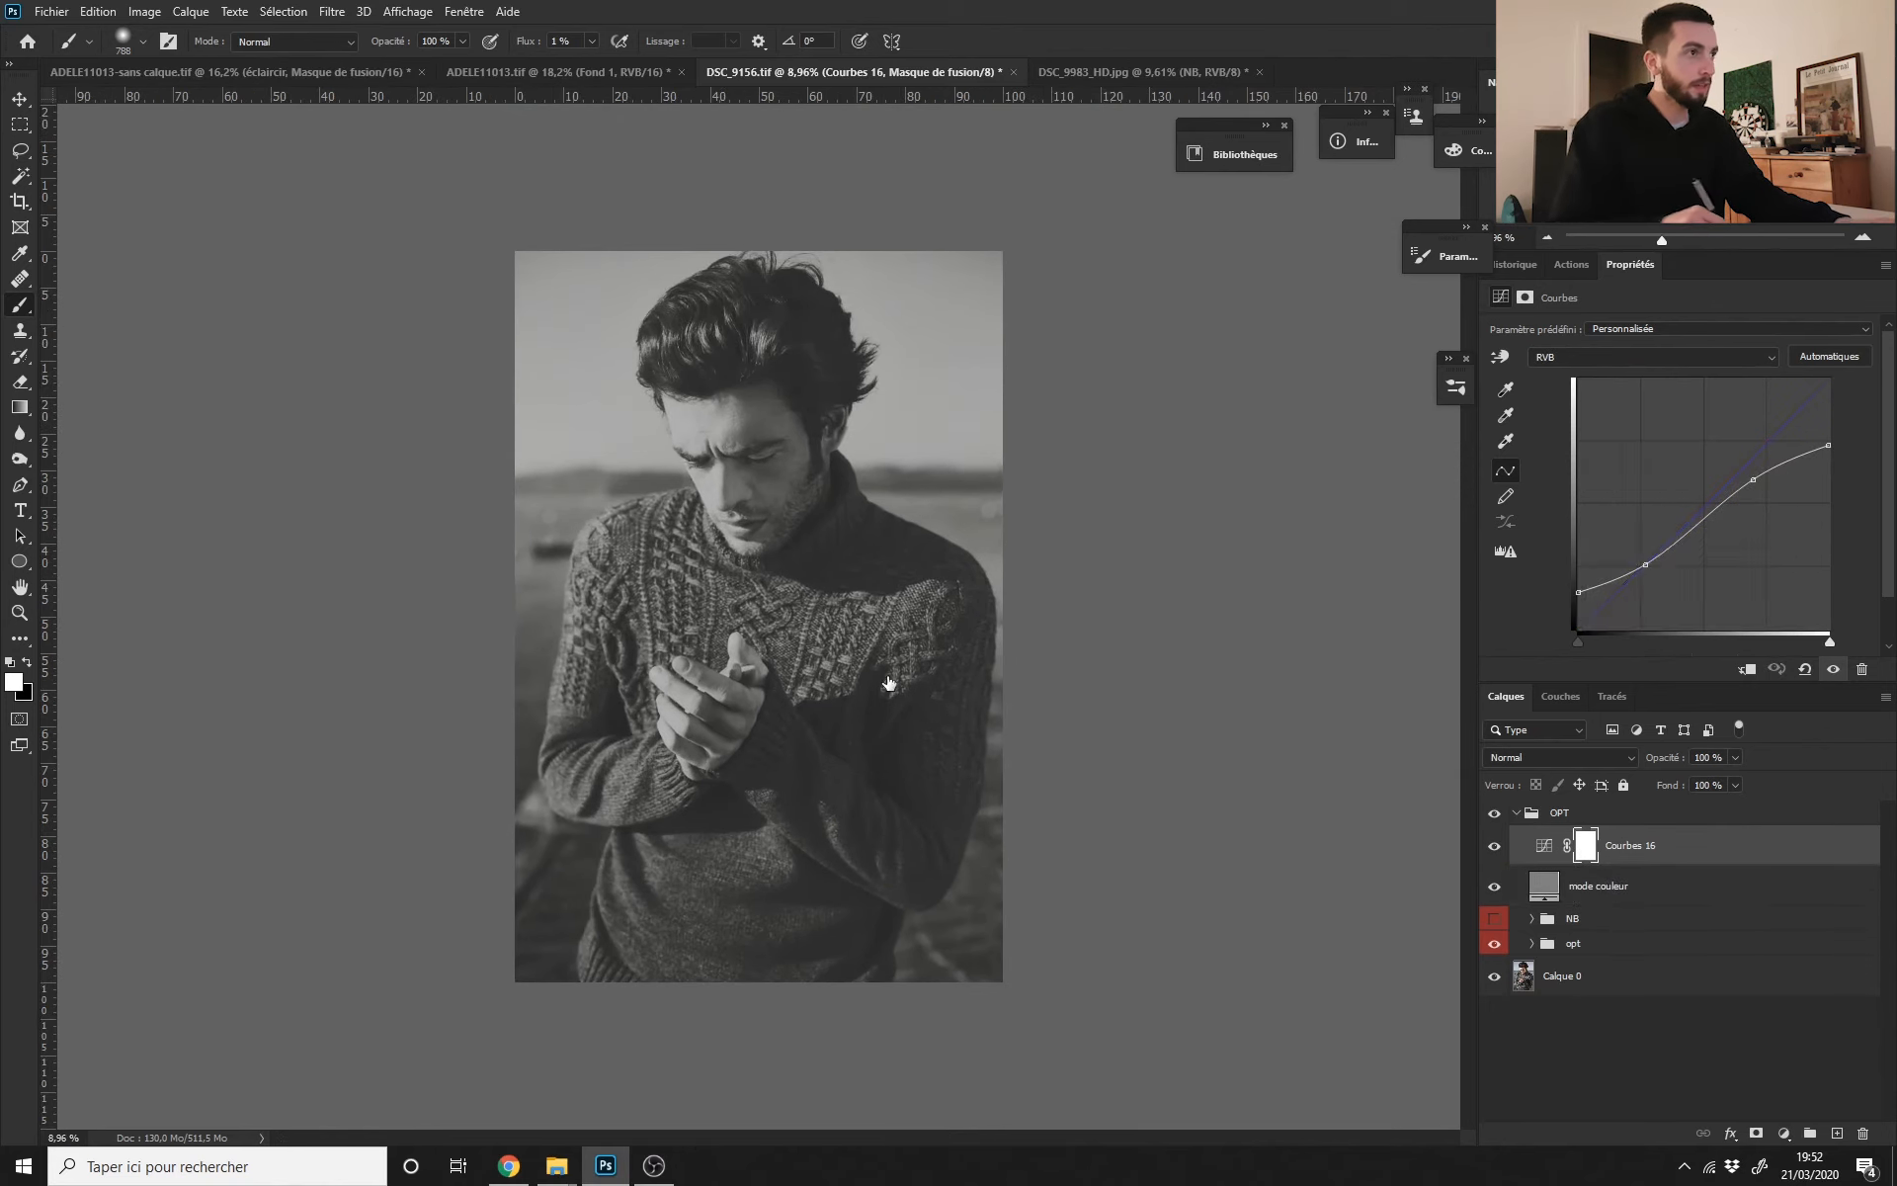
{"action": "scroll", "coordinate": [827, 797], "scroll_direction": "down", "scroll_amount": 2}
{"action": "key", "text": "ctrl+0"}
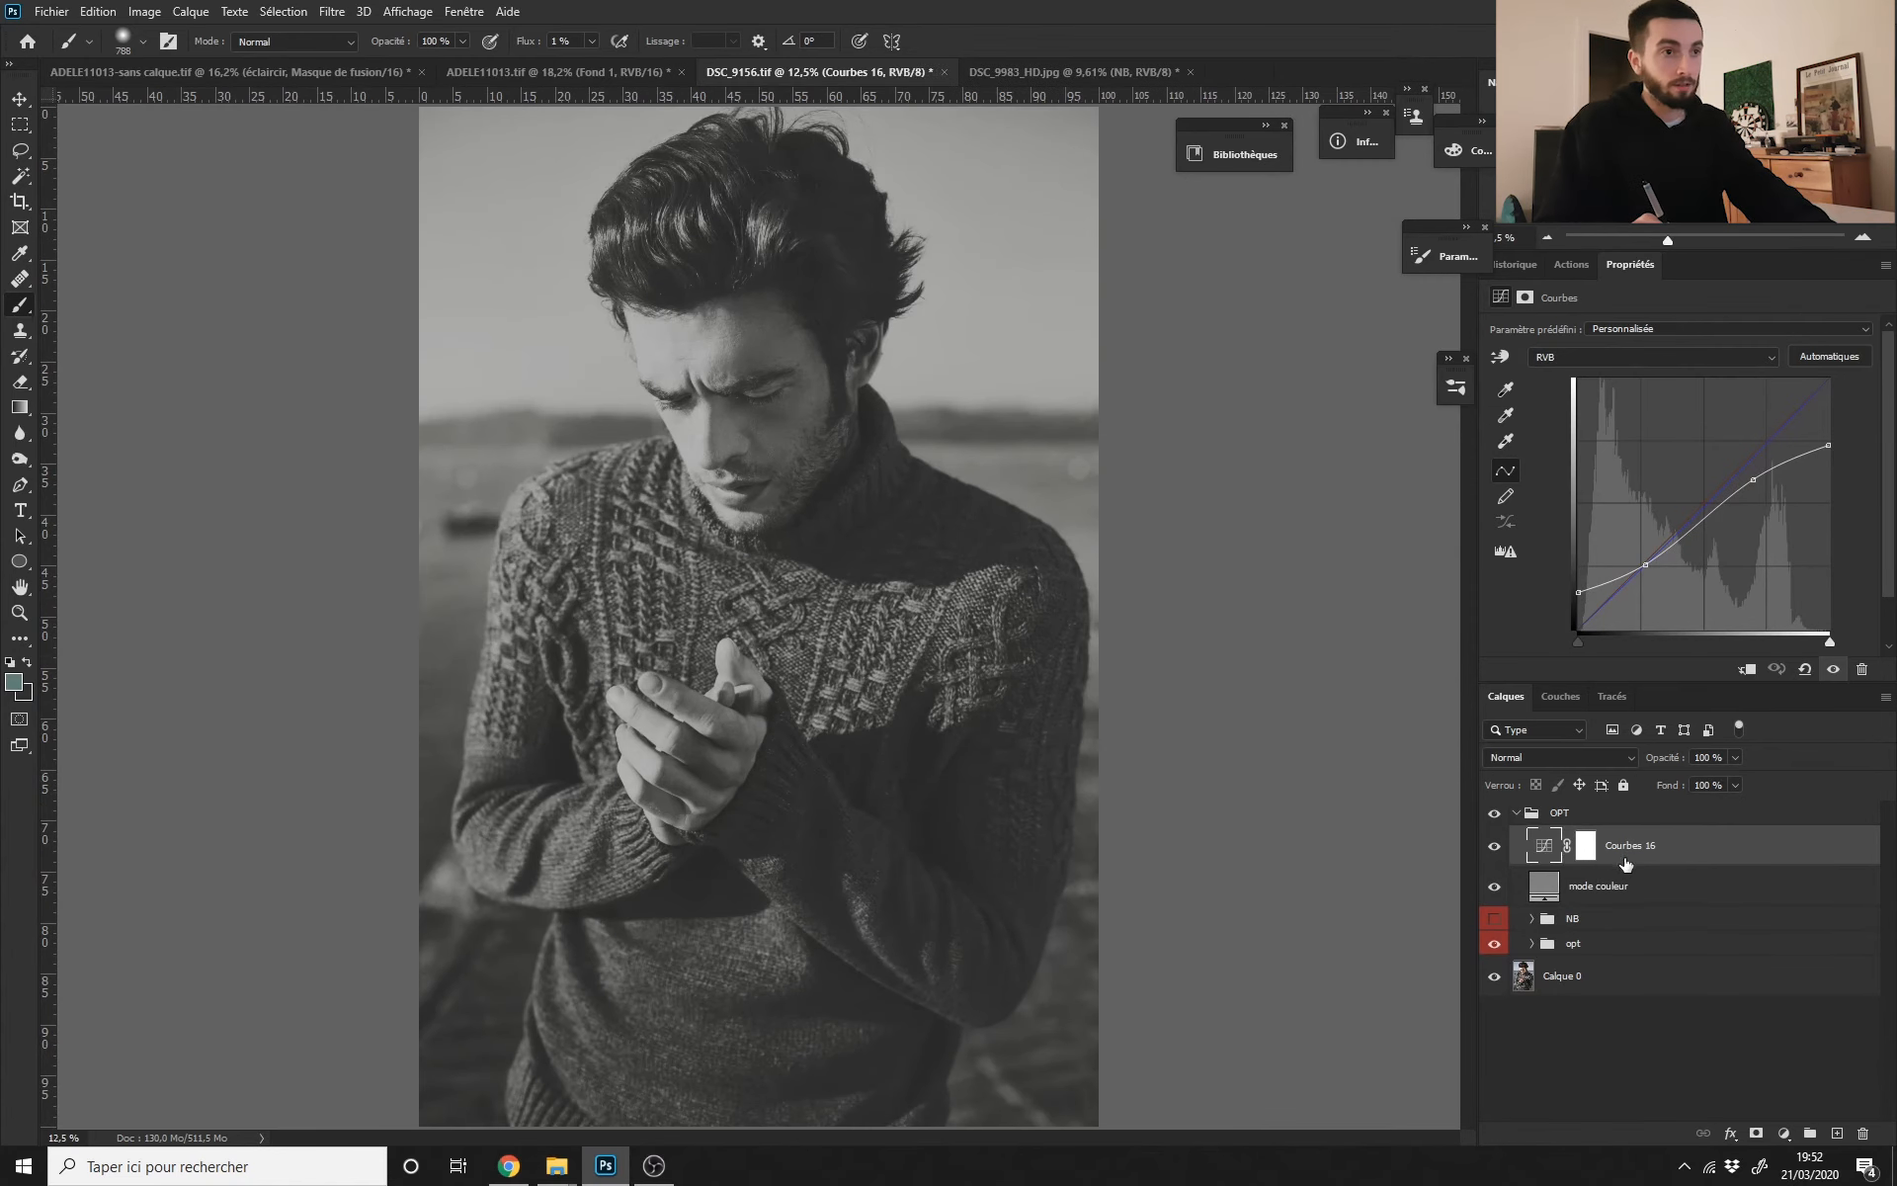
{"action": "left_click", "coordinate": [1804, 669]}
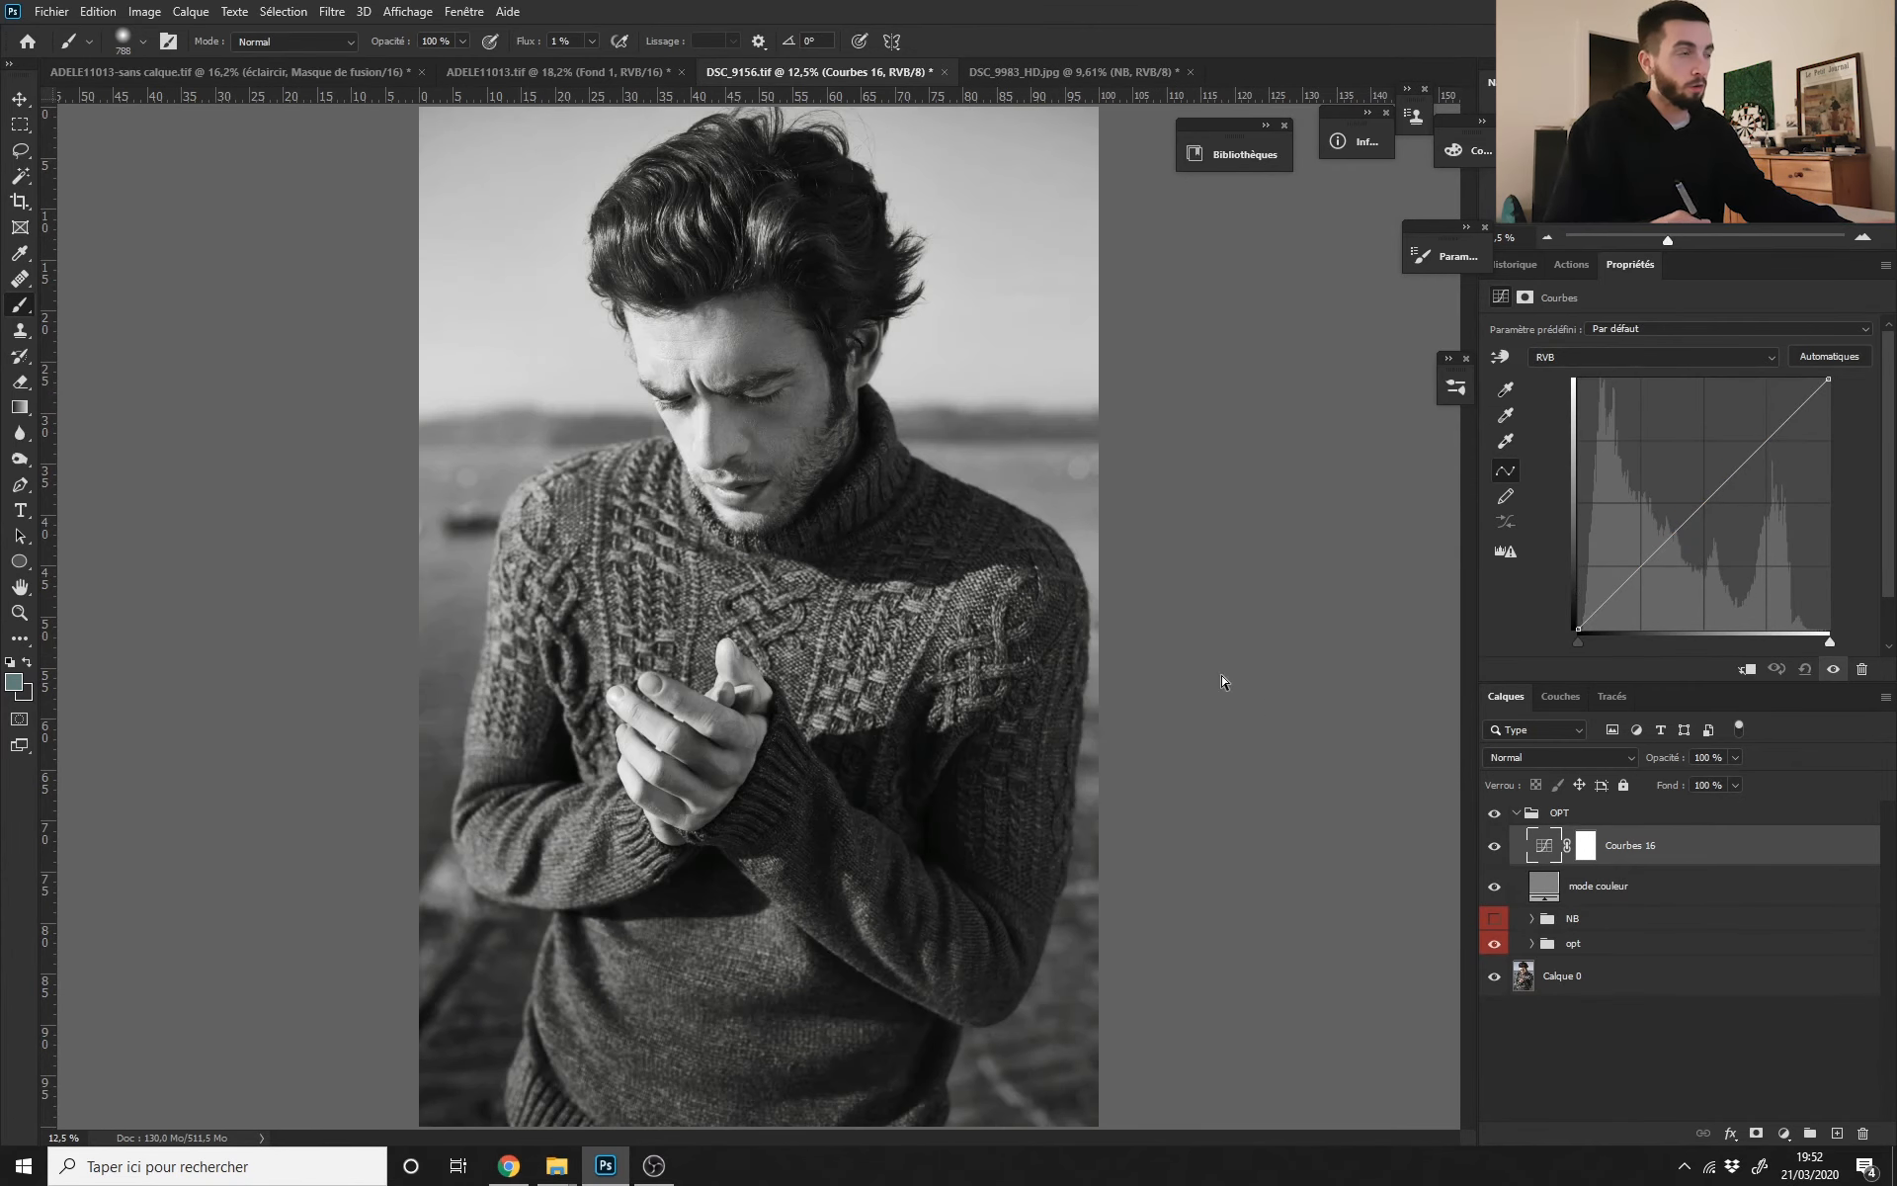
{"action": "key", "text": "Delete"}
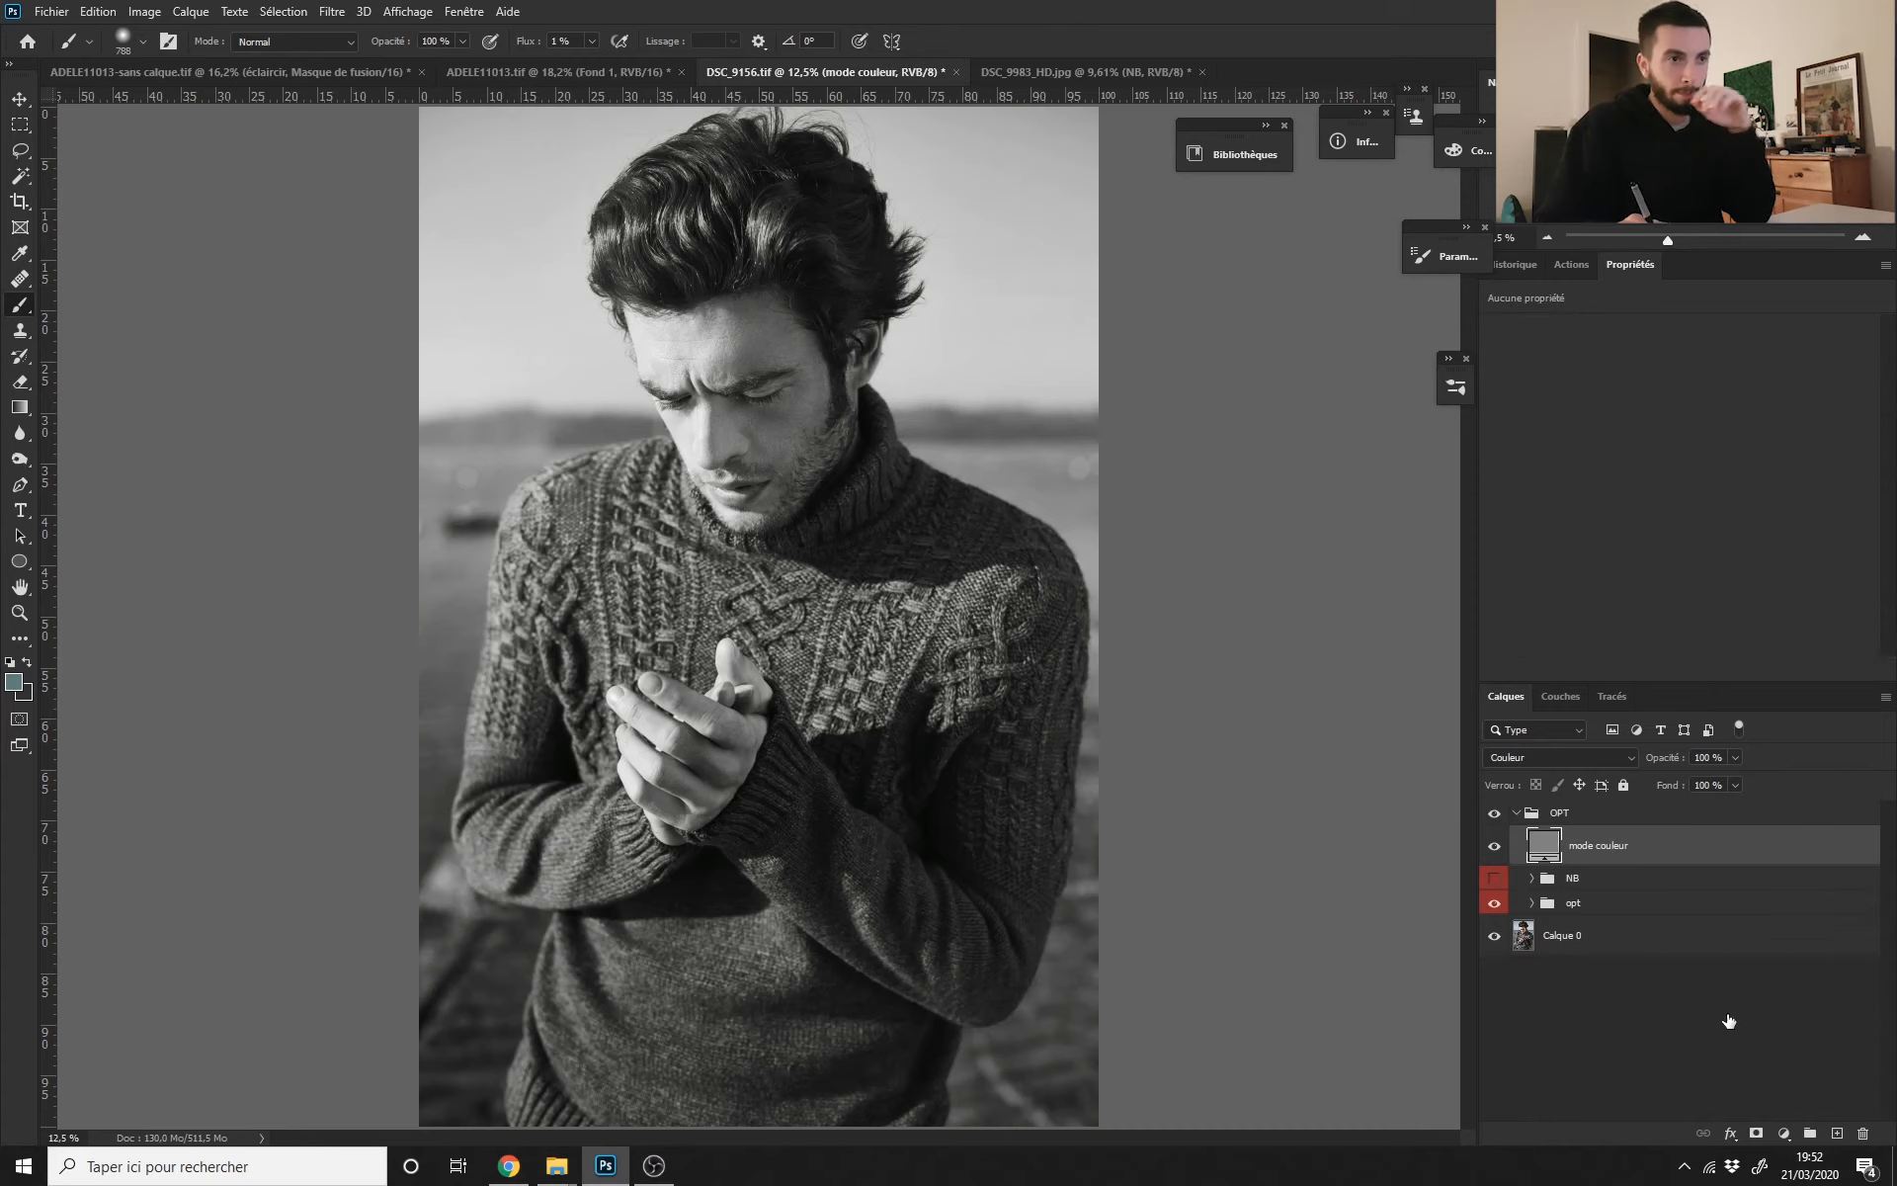
Step: Add a solid colour fill layer above mode couleur in neutral grey, with hue 0, saturation 0 and brightness 50
{"action": "left_click", "coordinate": [1784, 1134]}
{"action": "left_click", "coordinate": [1724, 785]}
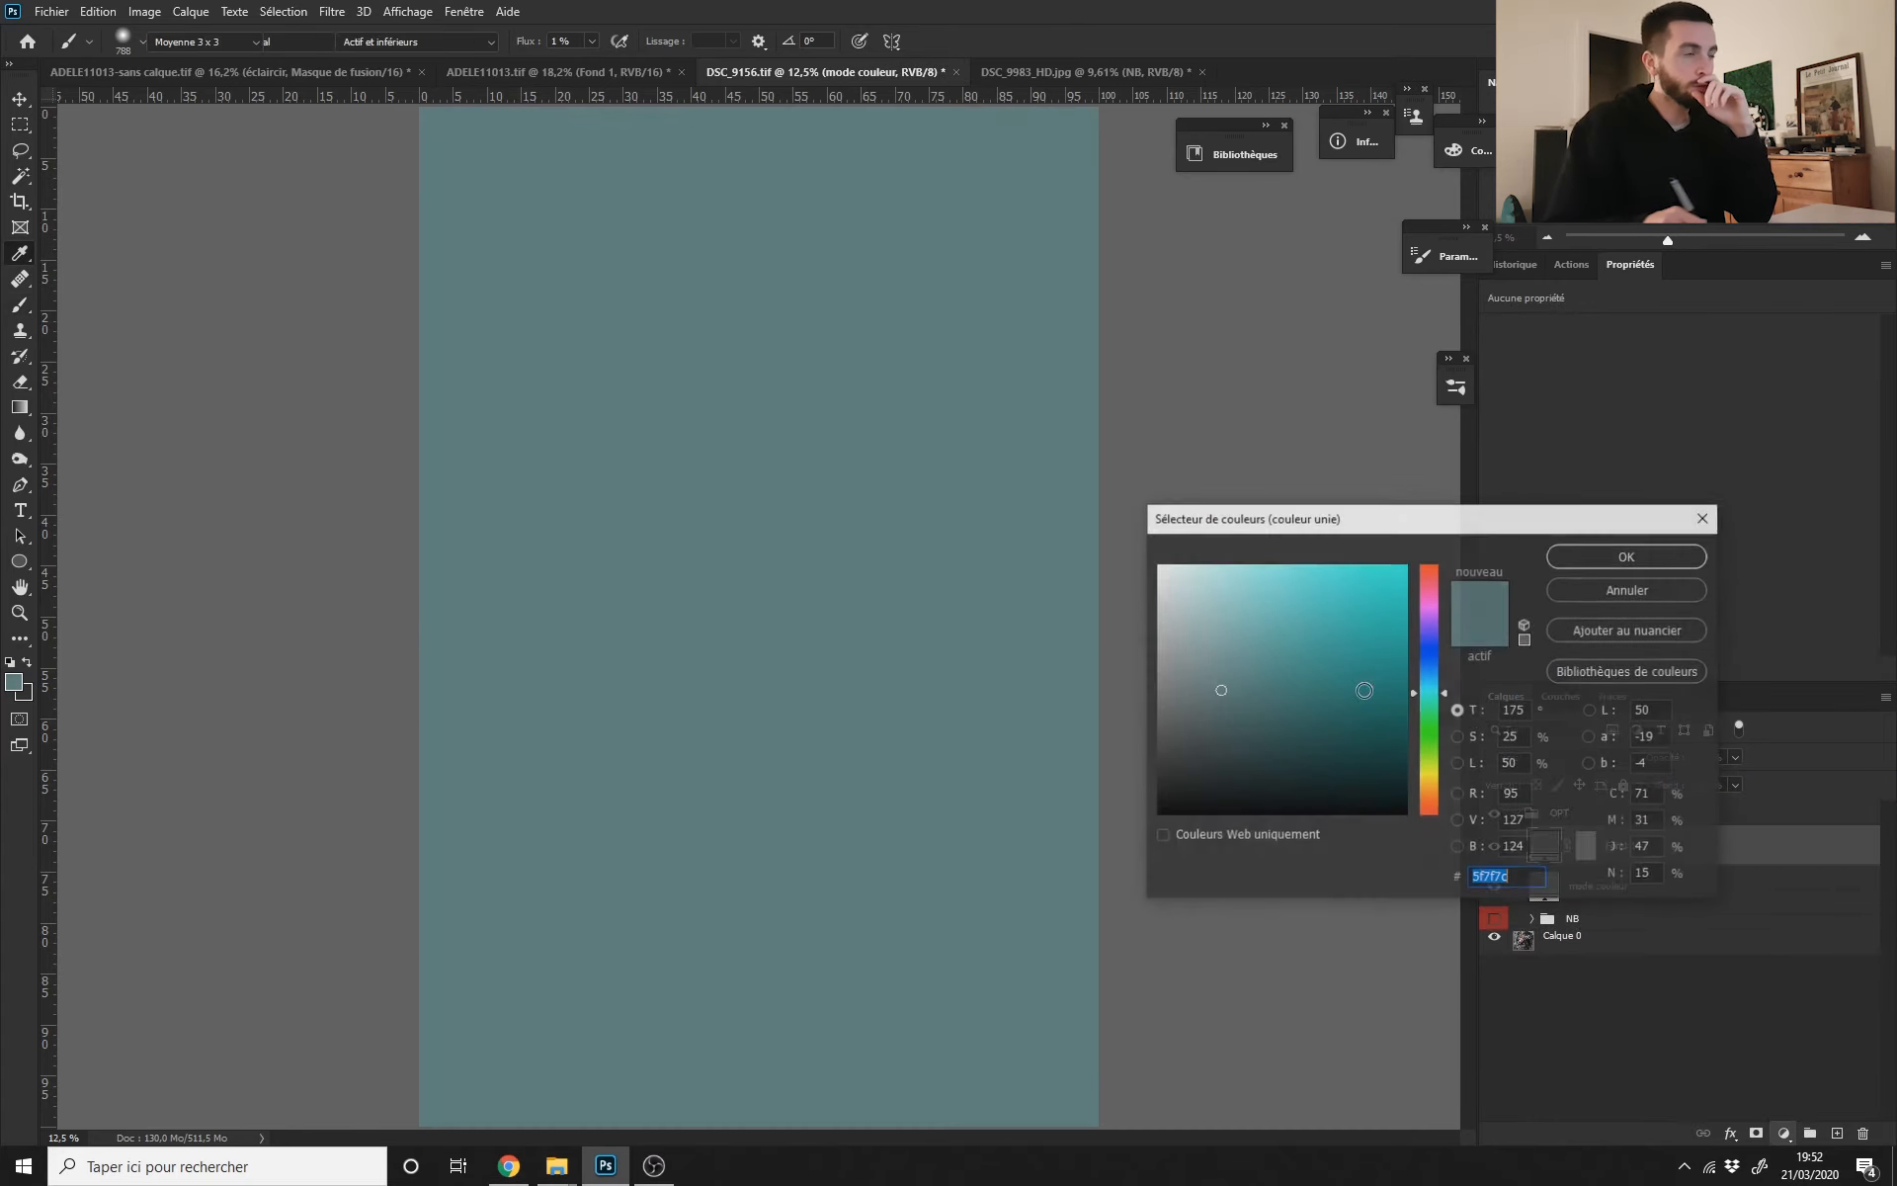
{"action": "left_click", "coordinate": [1190, 682]}
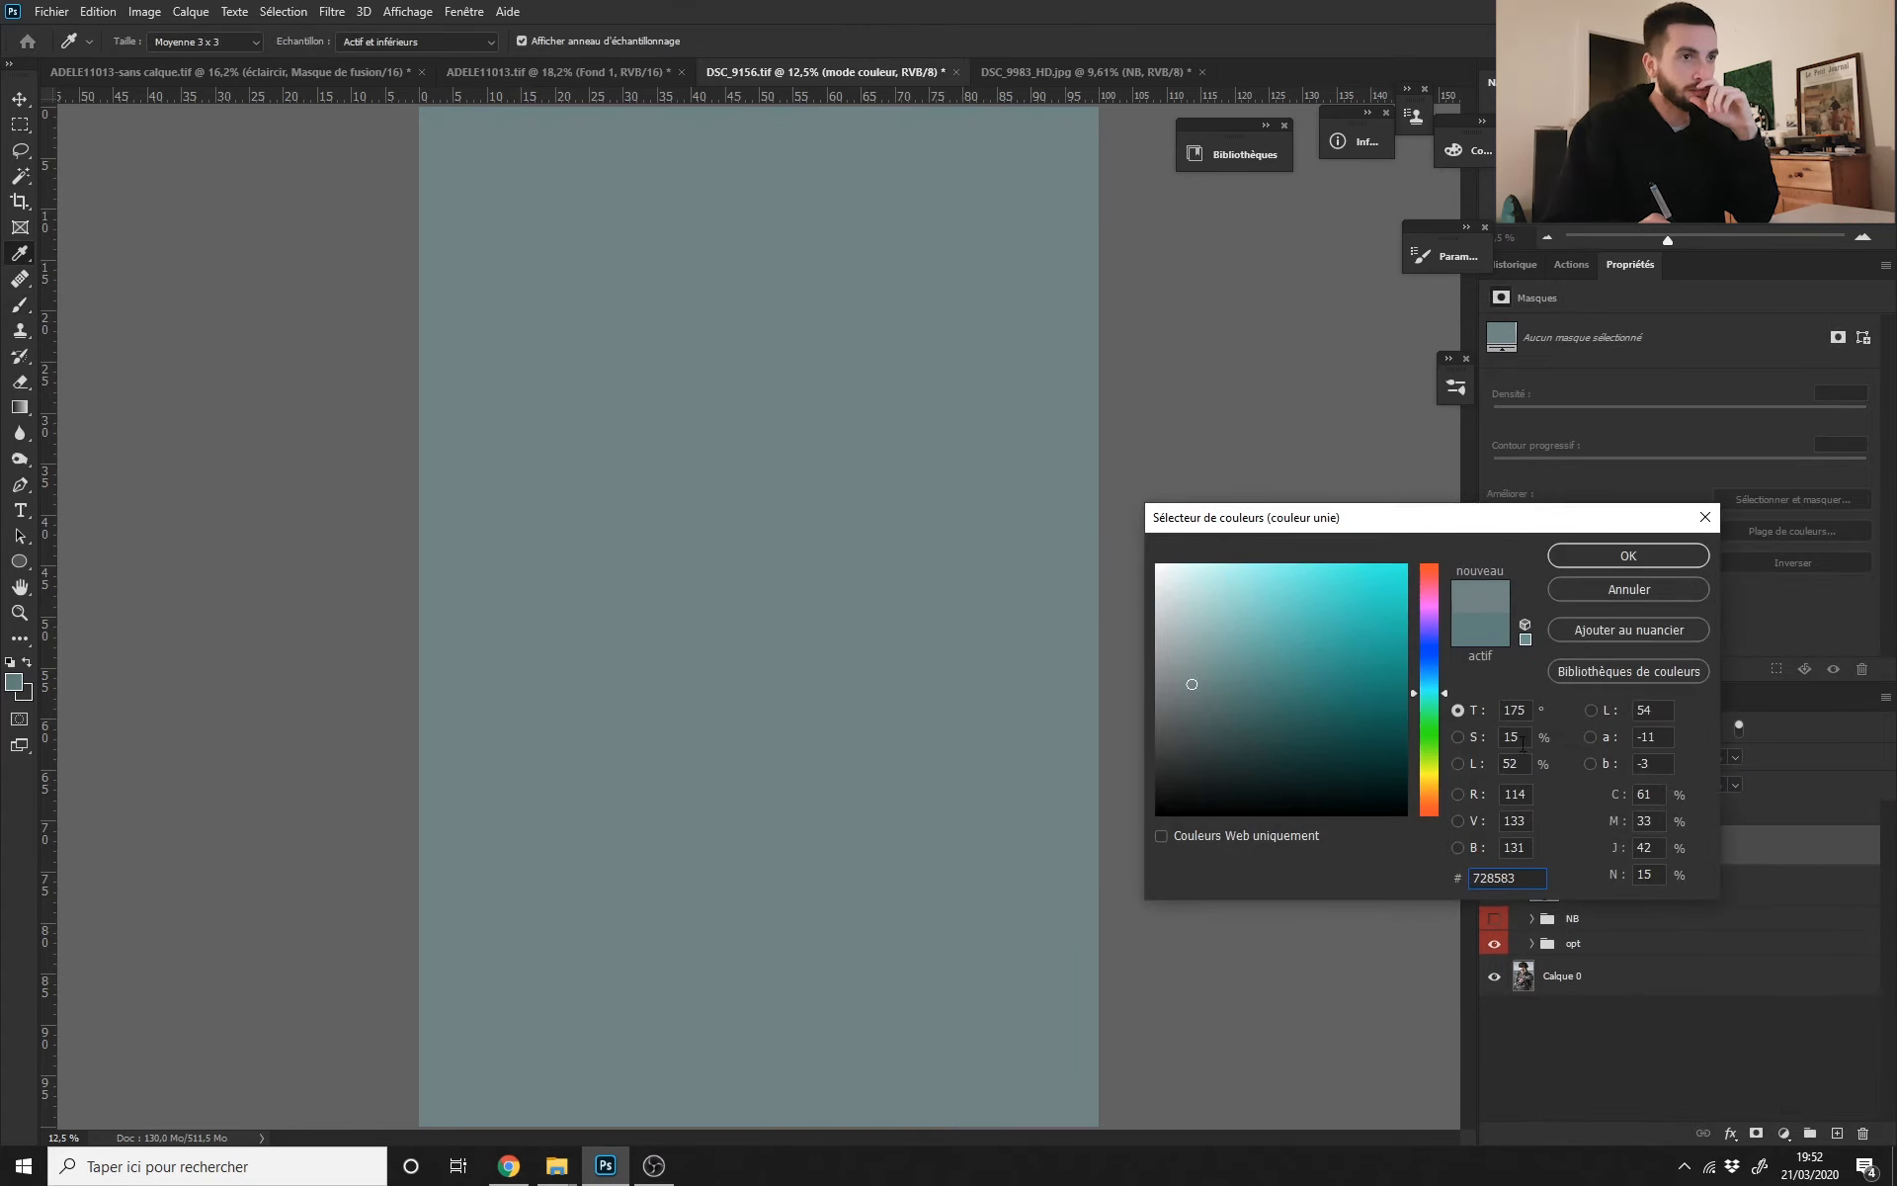
{"action": "double_click", "coordinate": [1515, 711]}
{"action": "type", "text": "0"}
{"action": "key", "text": "Tab"}
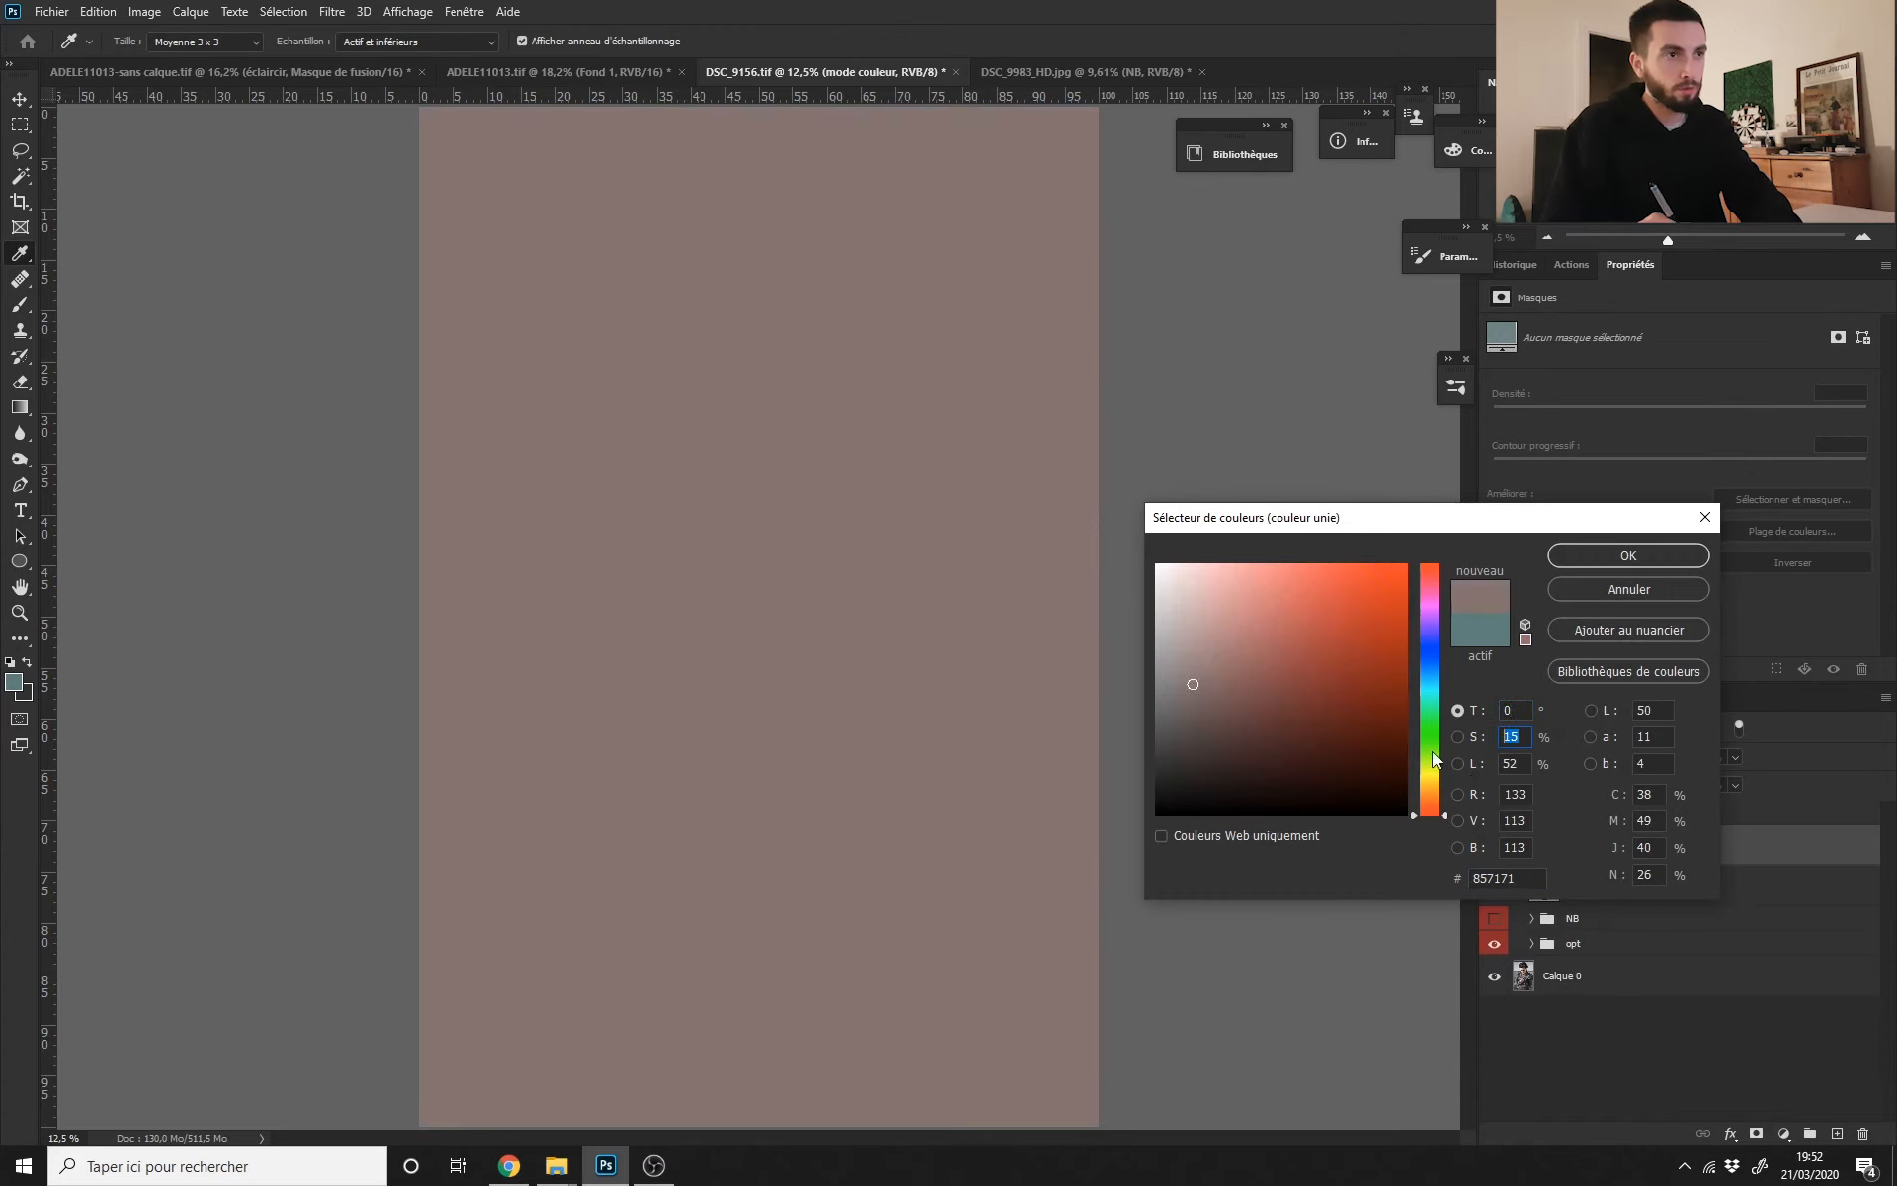
{"action": "type", "text": "0"}
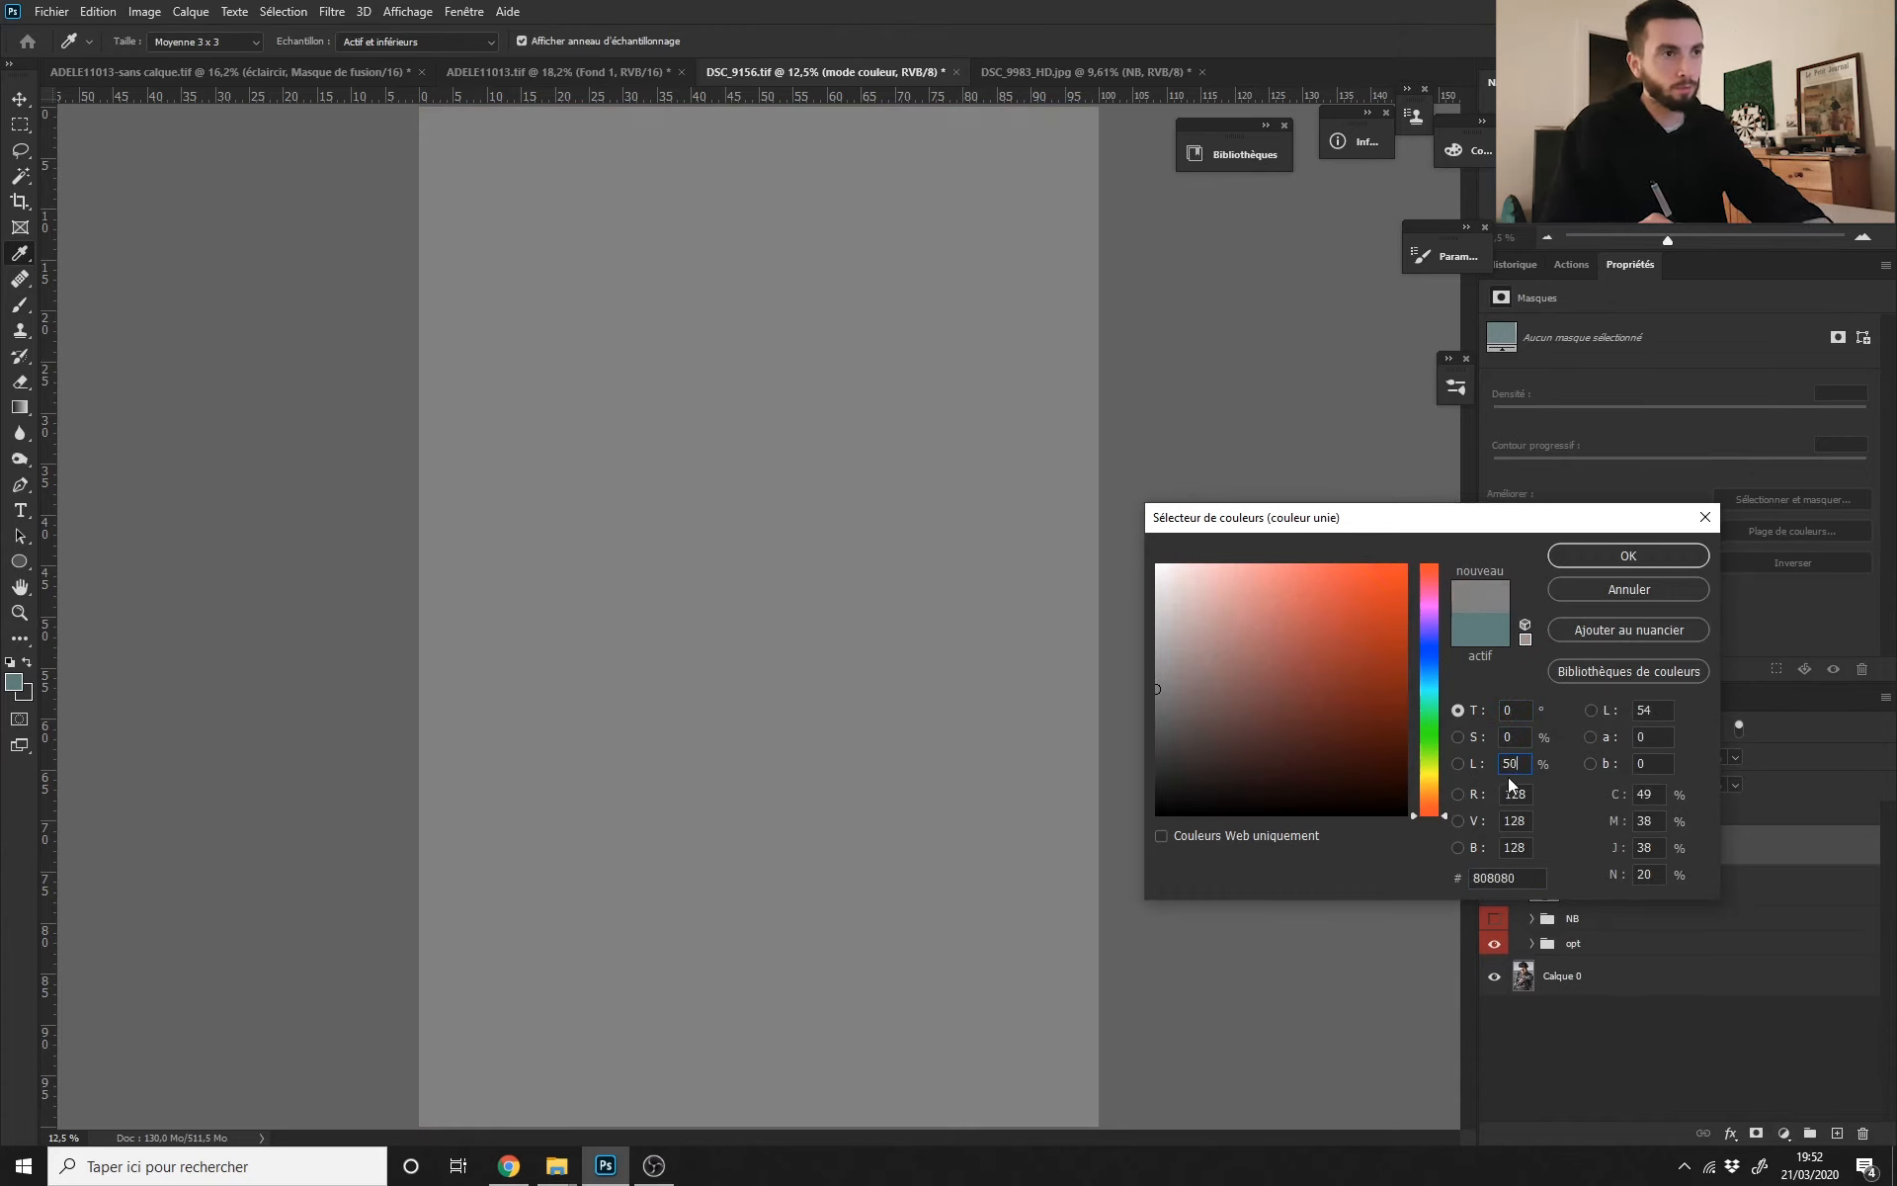
{"action": "key", "text": "Return"}
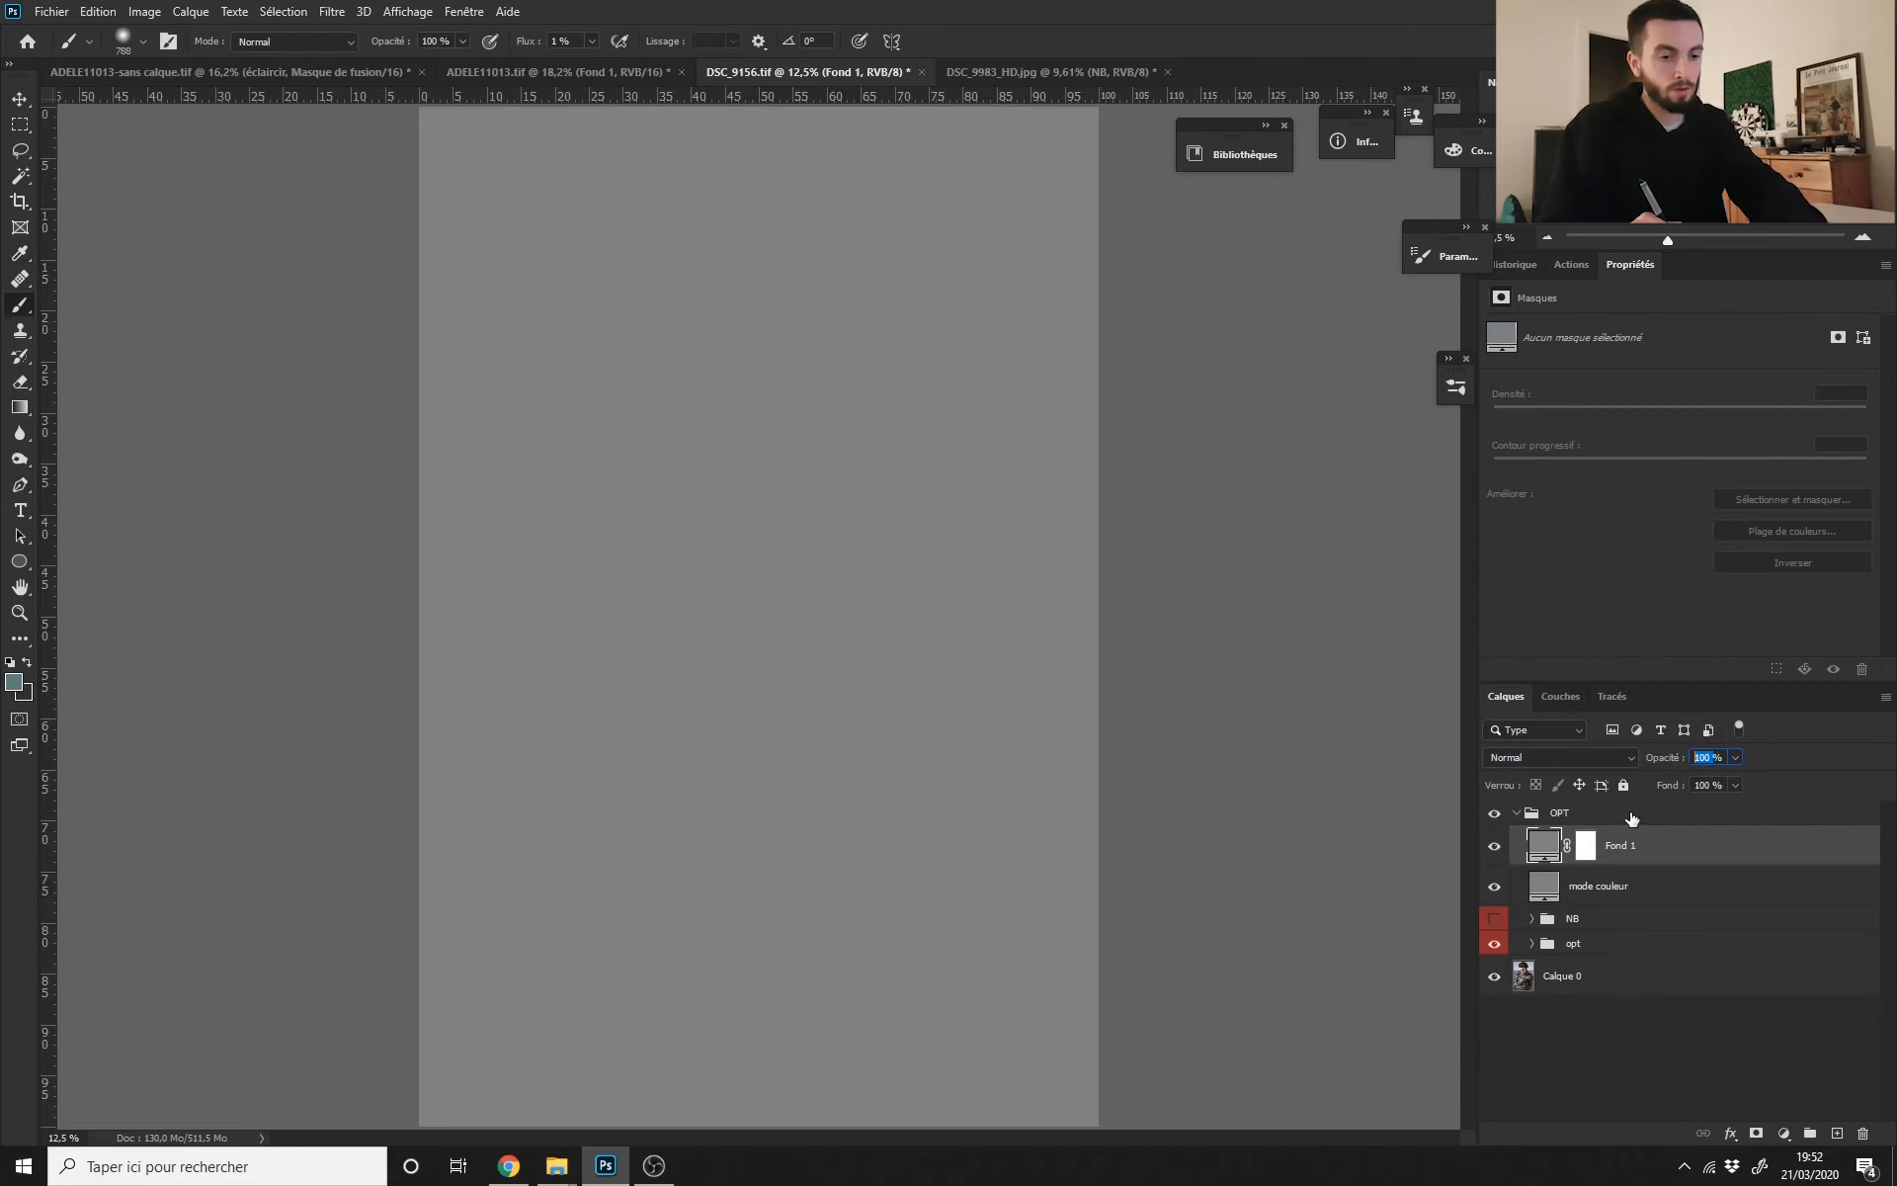
Step: Try the Fond 1 grey fill at 20 % and 60 % opacity before settling on 30 %
{"action": "type", "text": "20"}
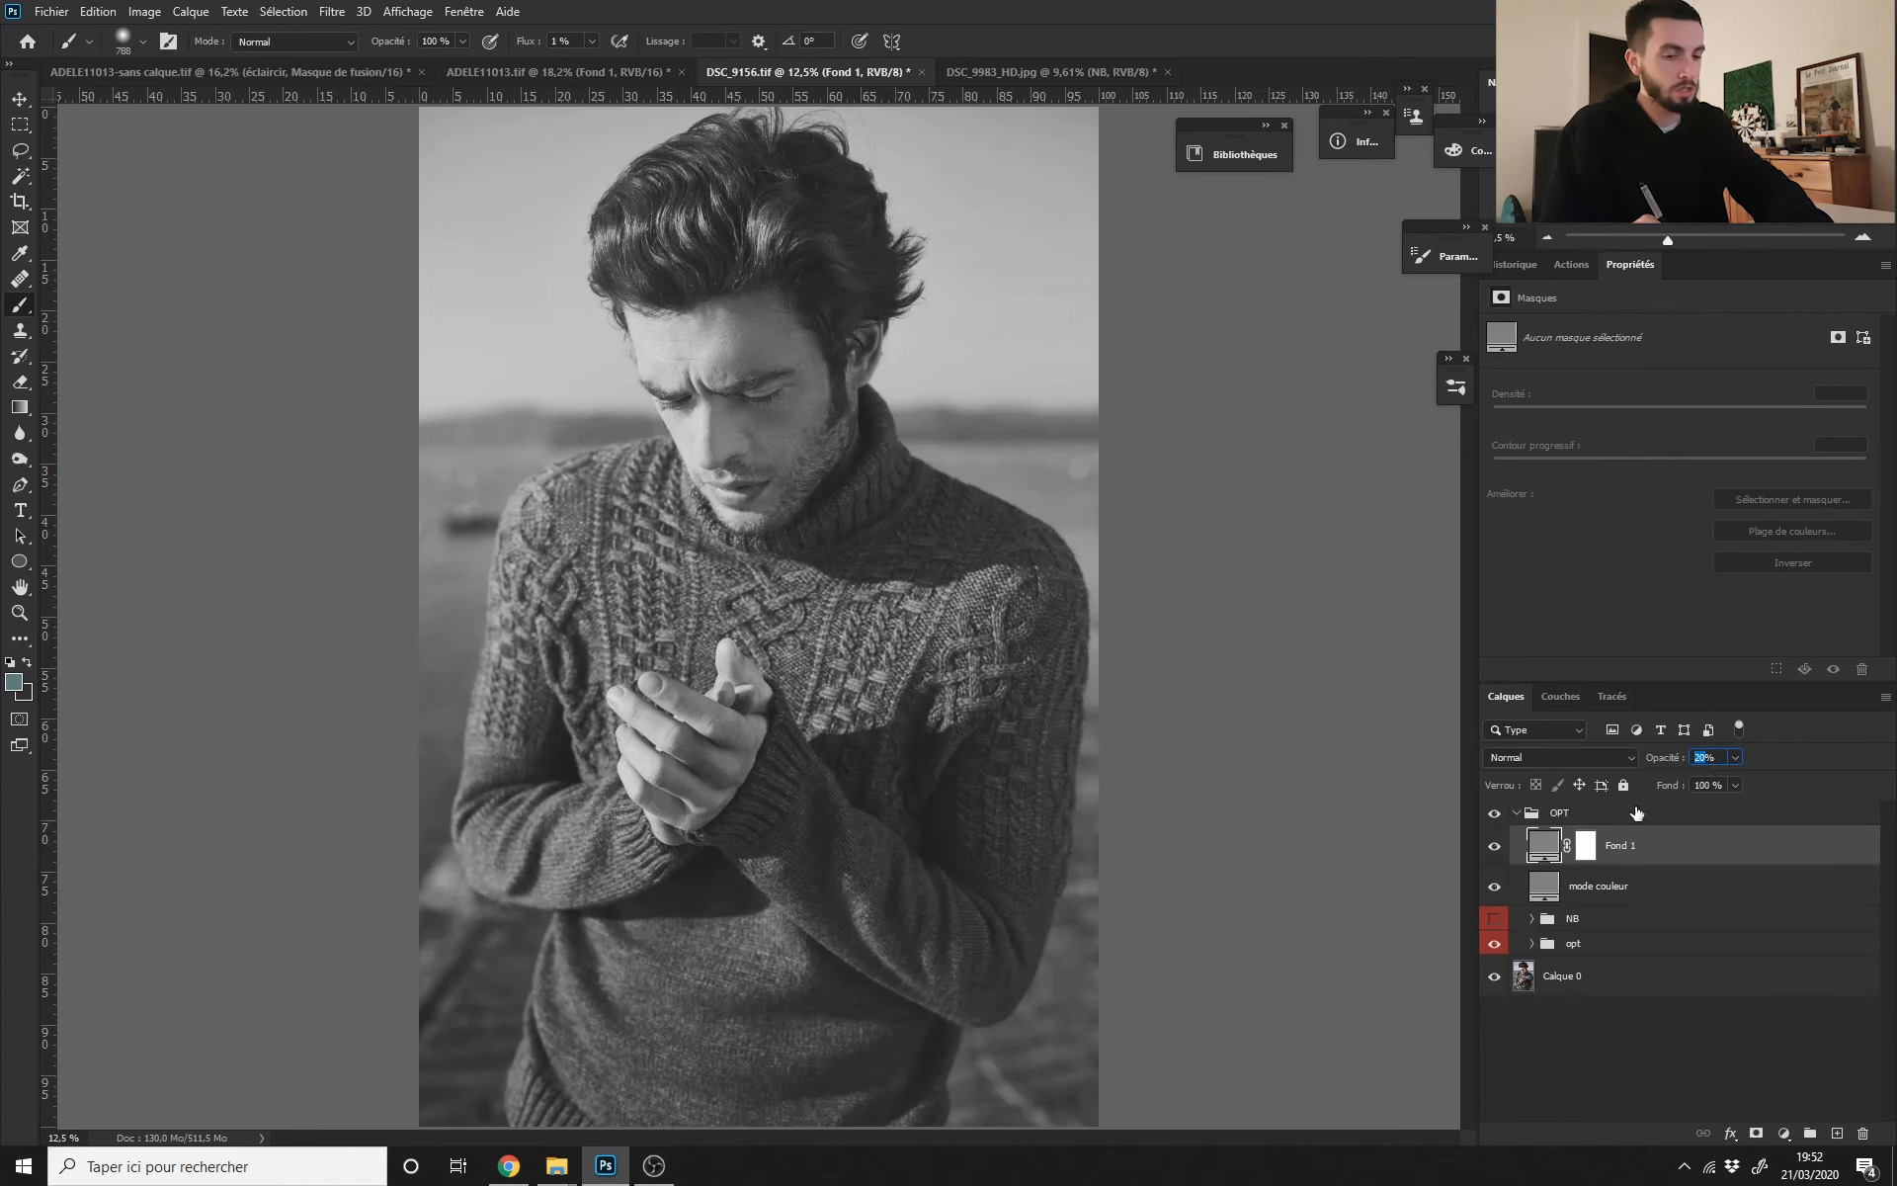
{"action": "type", "text": "60"}
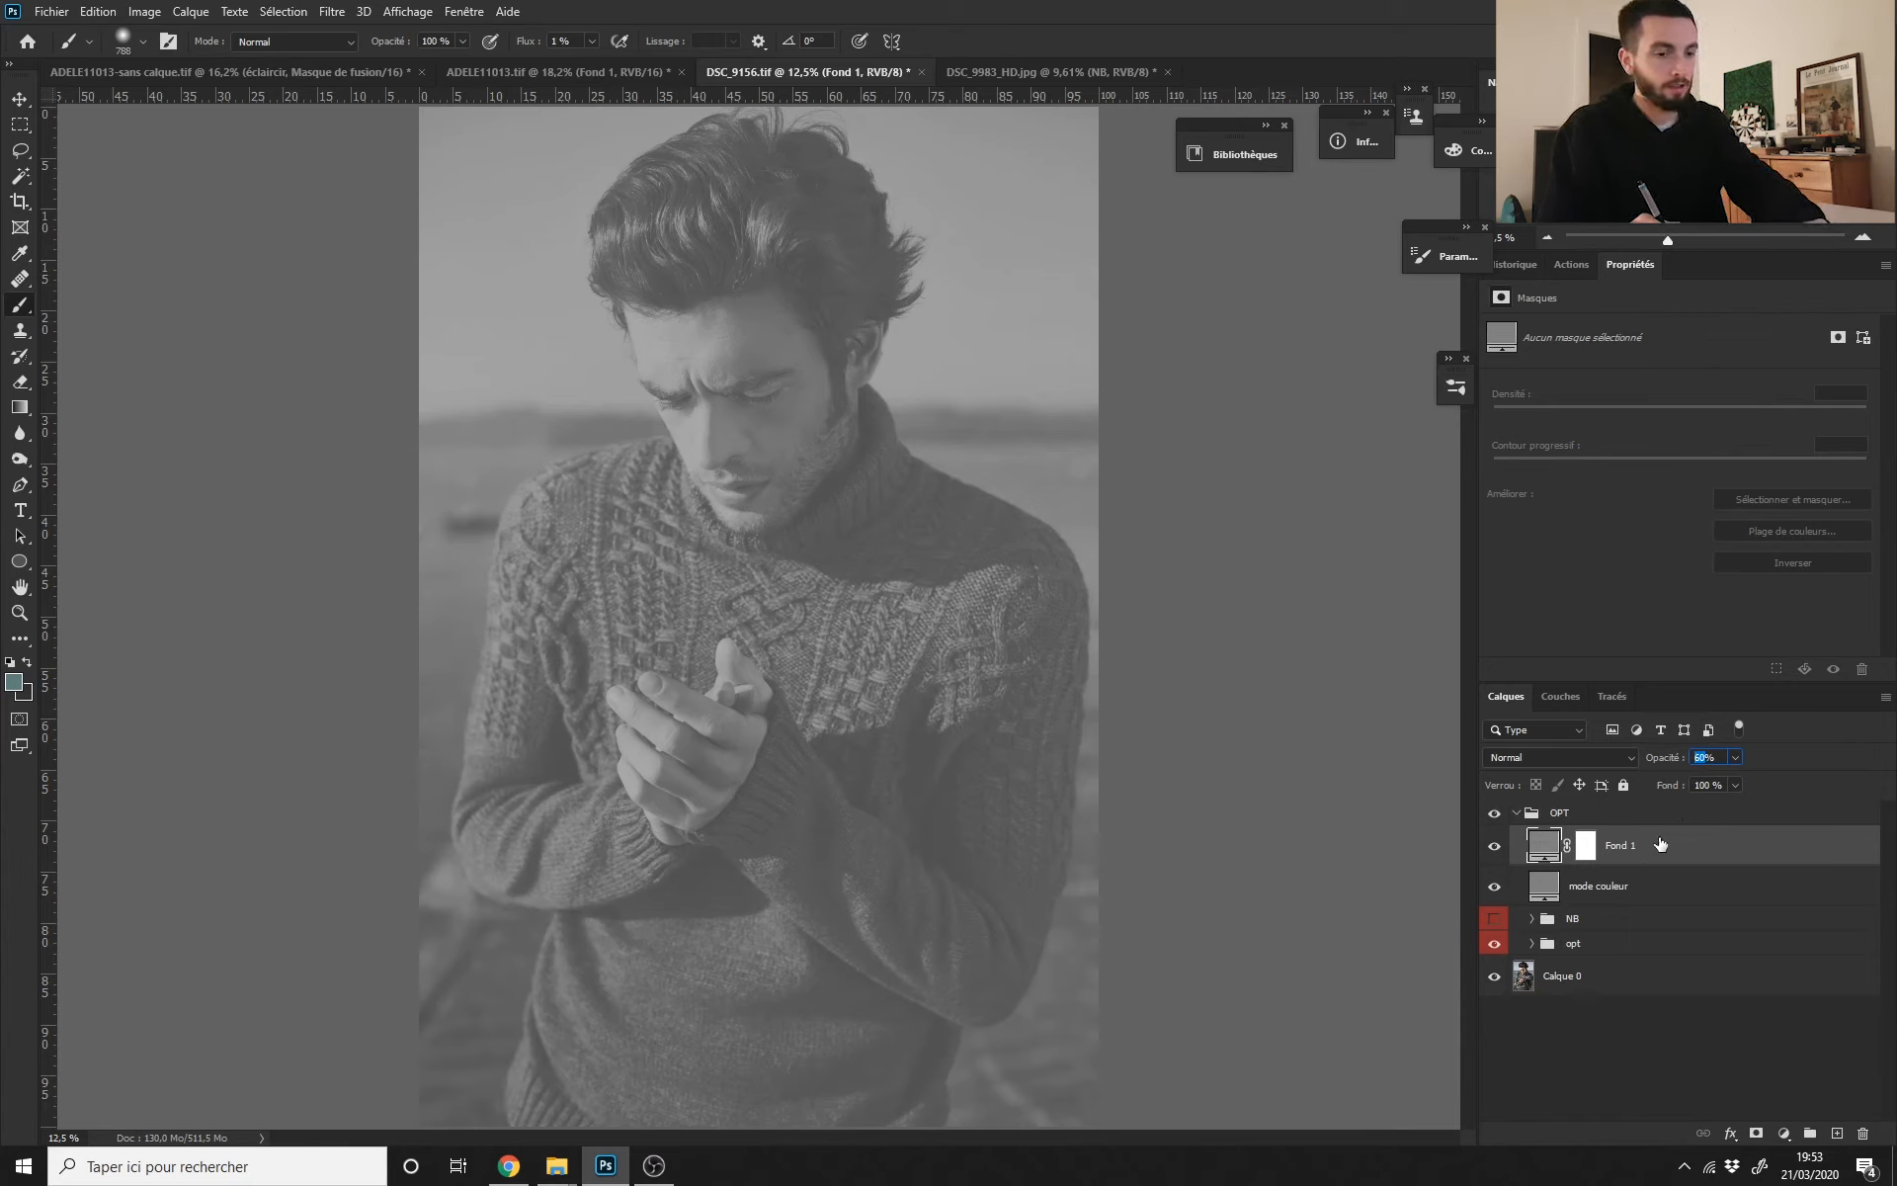
{"action": "key", "text": "Return"}
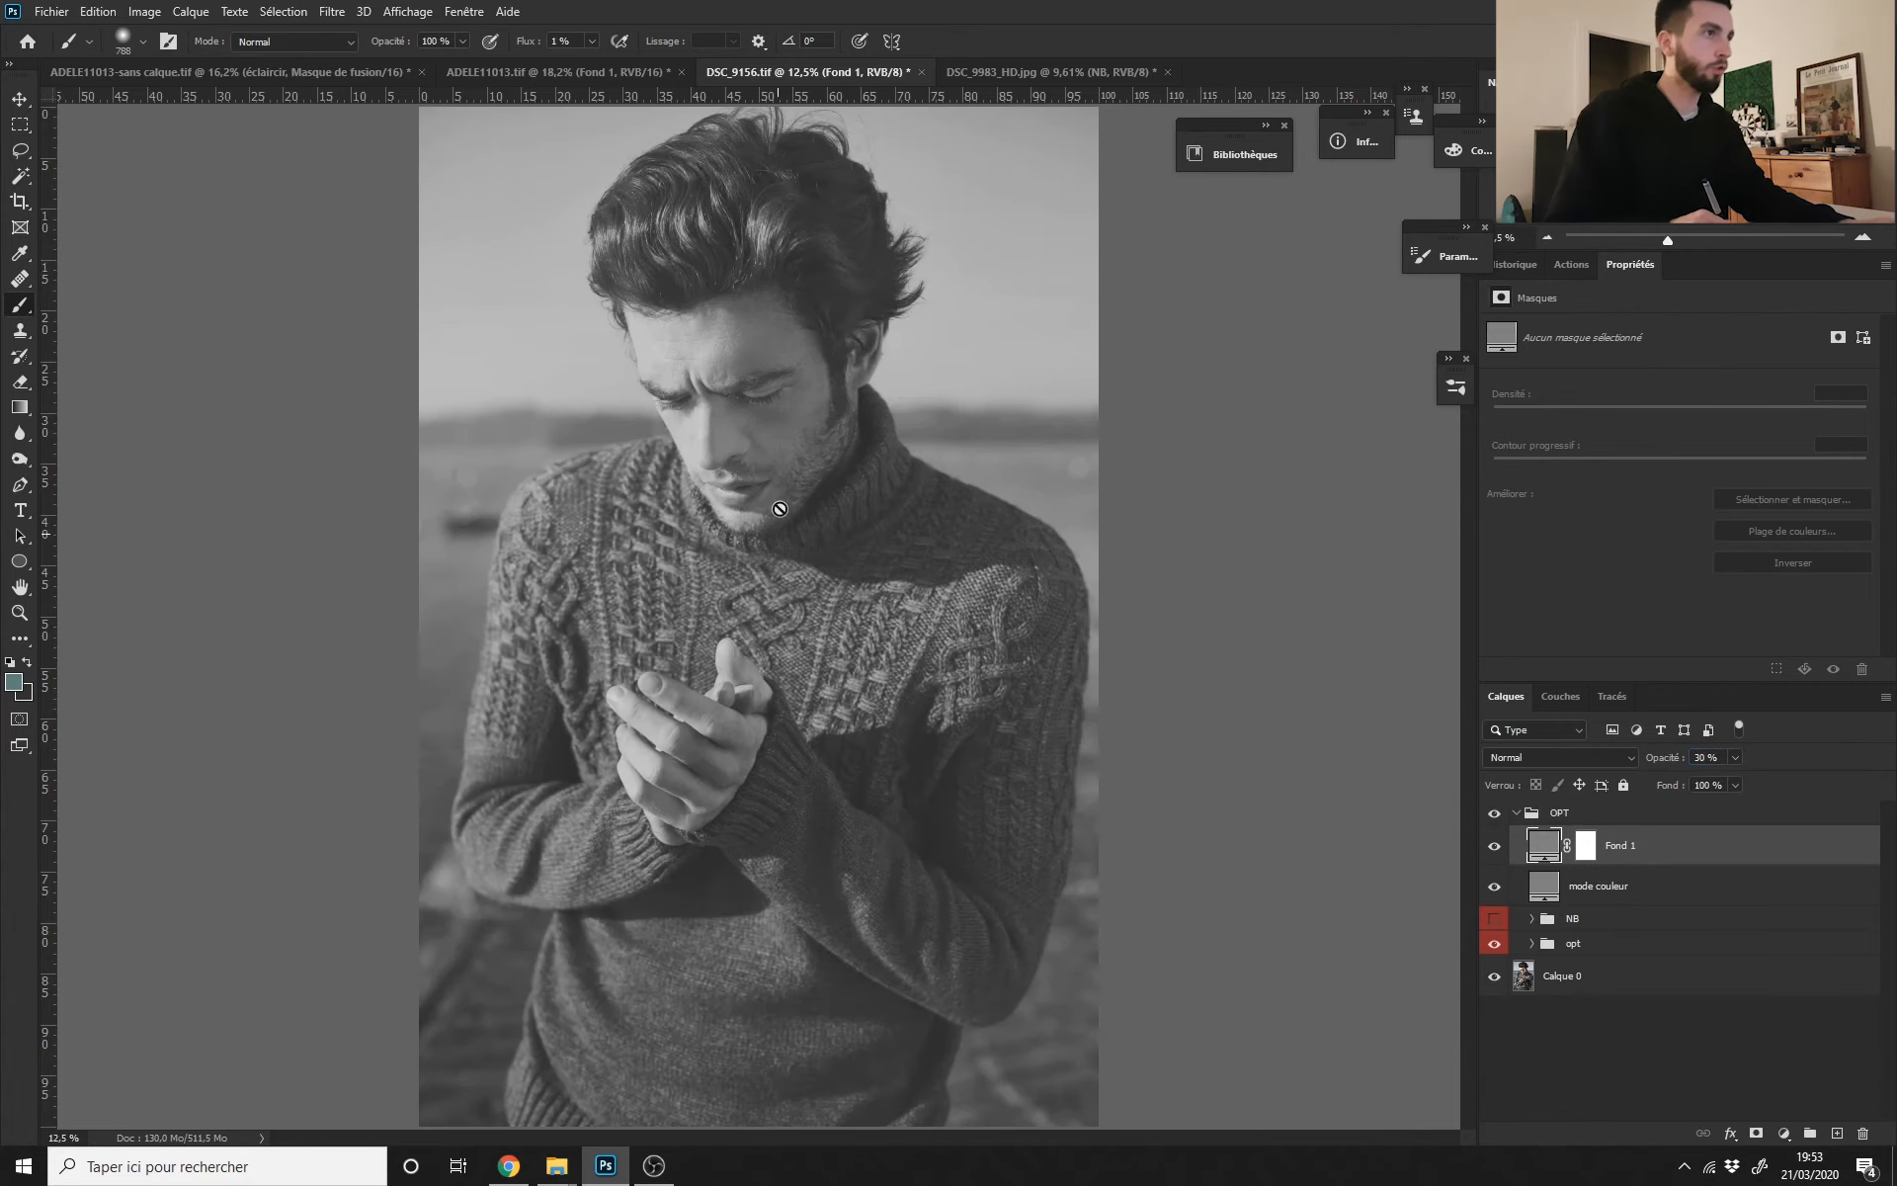
{"action": "mouse_move", "coordinate": [754, 517]}
{"action": "left_mouse_down"}
{"action": "mouse_move", "coordinate": [691, 529]}
{"action": "mouse_move", "coordinate": [736, 543]}
{"action": "left_mouse_up"}
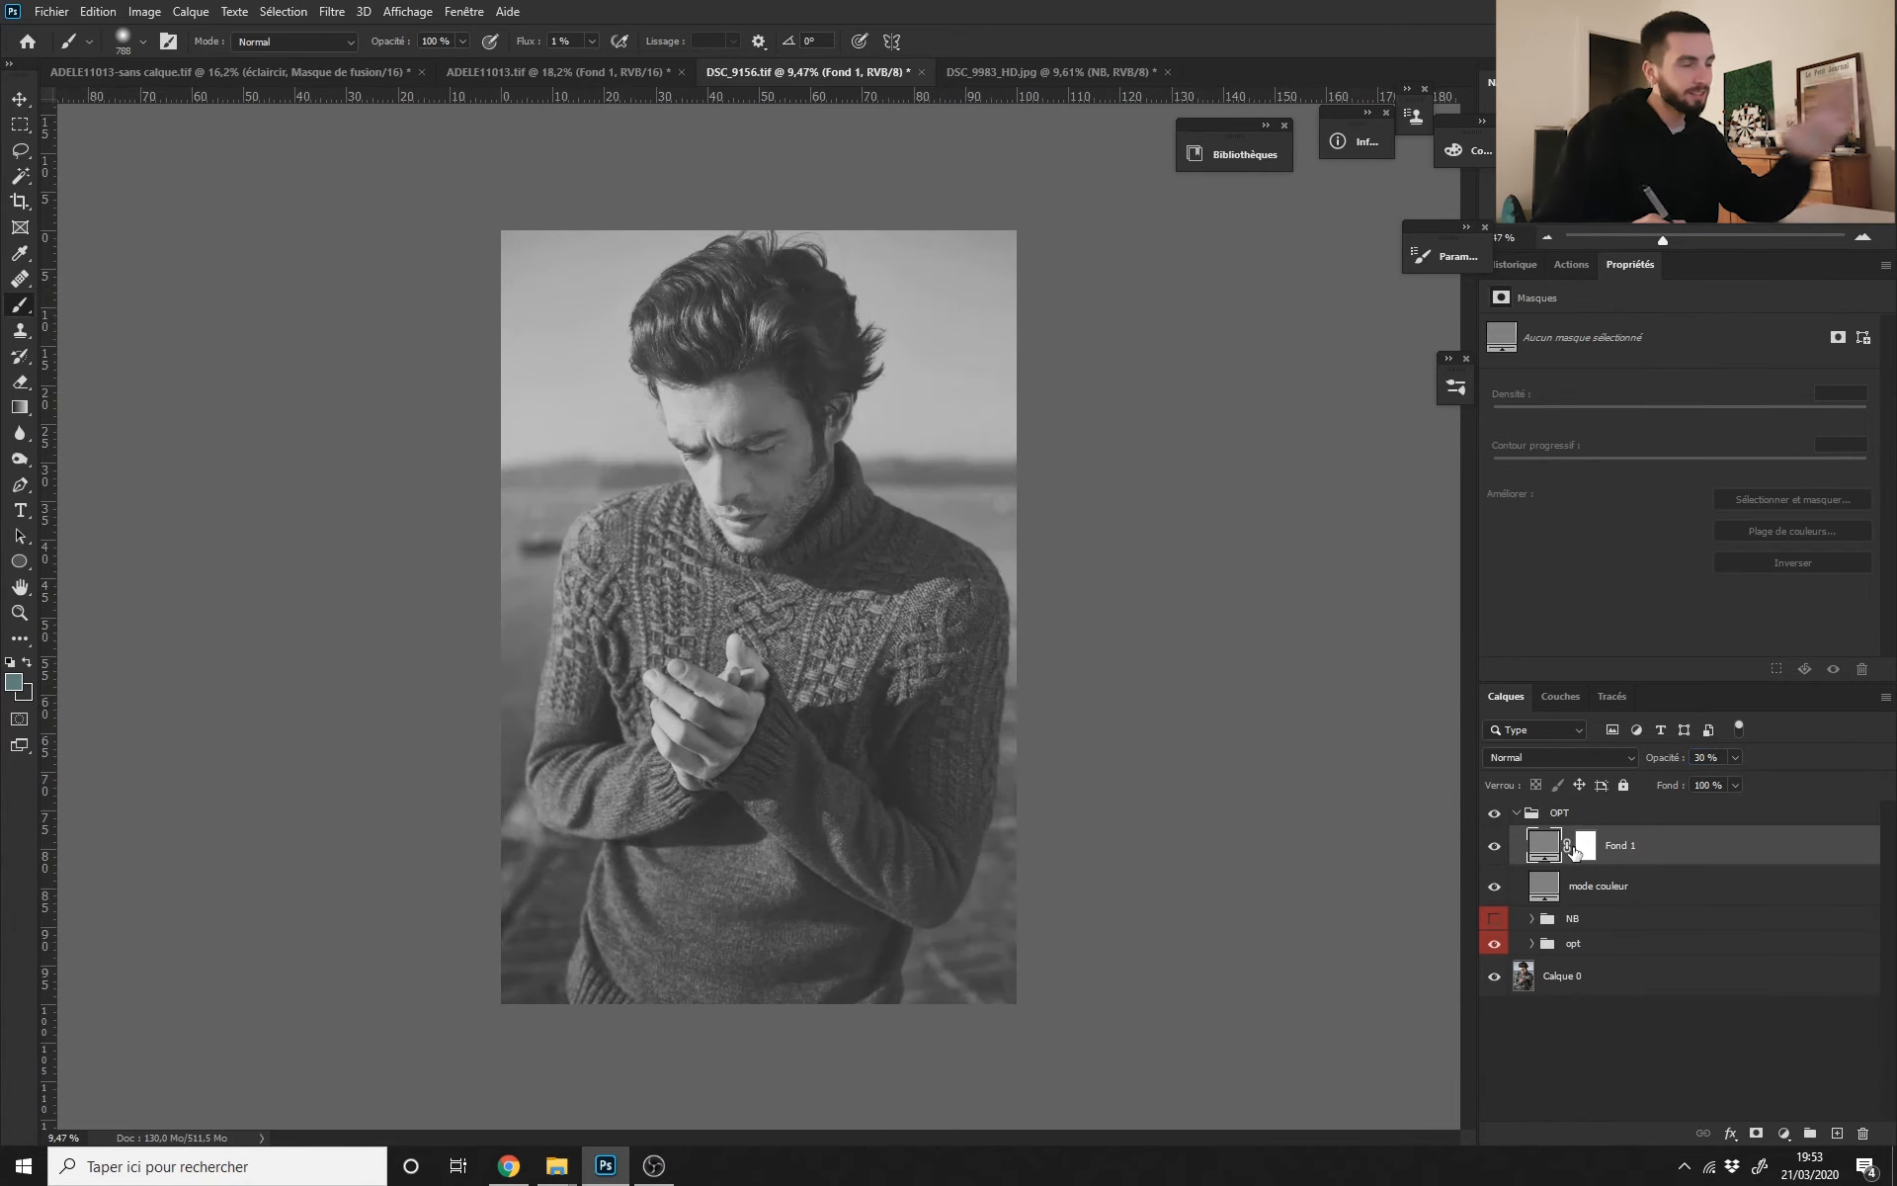
Step: Add a Noir et blanc adjustment layer in Lumière tamisée mode and set the opacity of Fond 1 to 53 %
{"action": "left_click", "coordinate": [1789, 1135]}
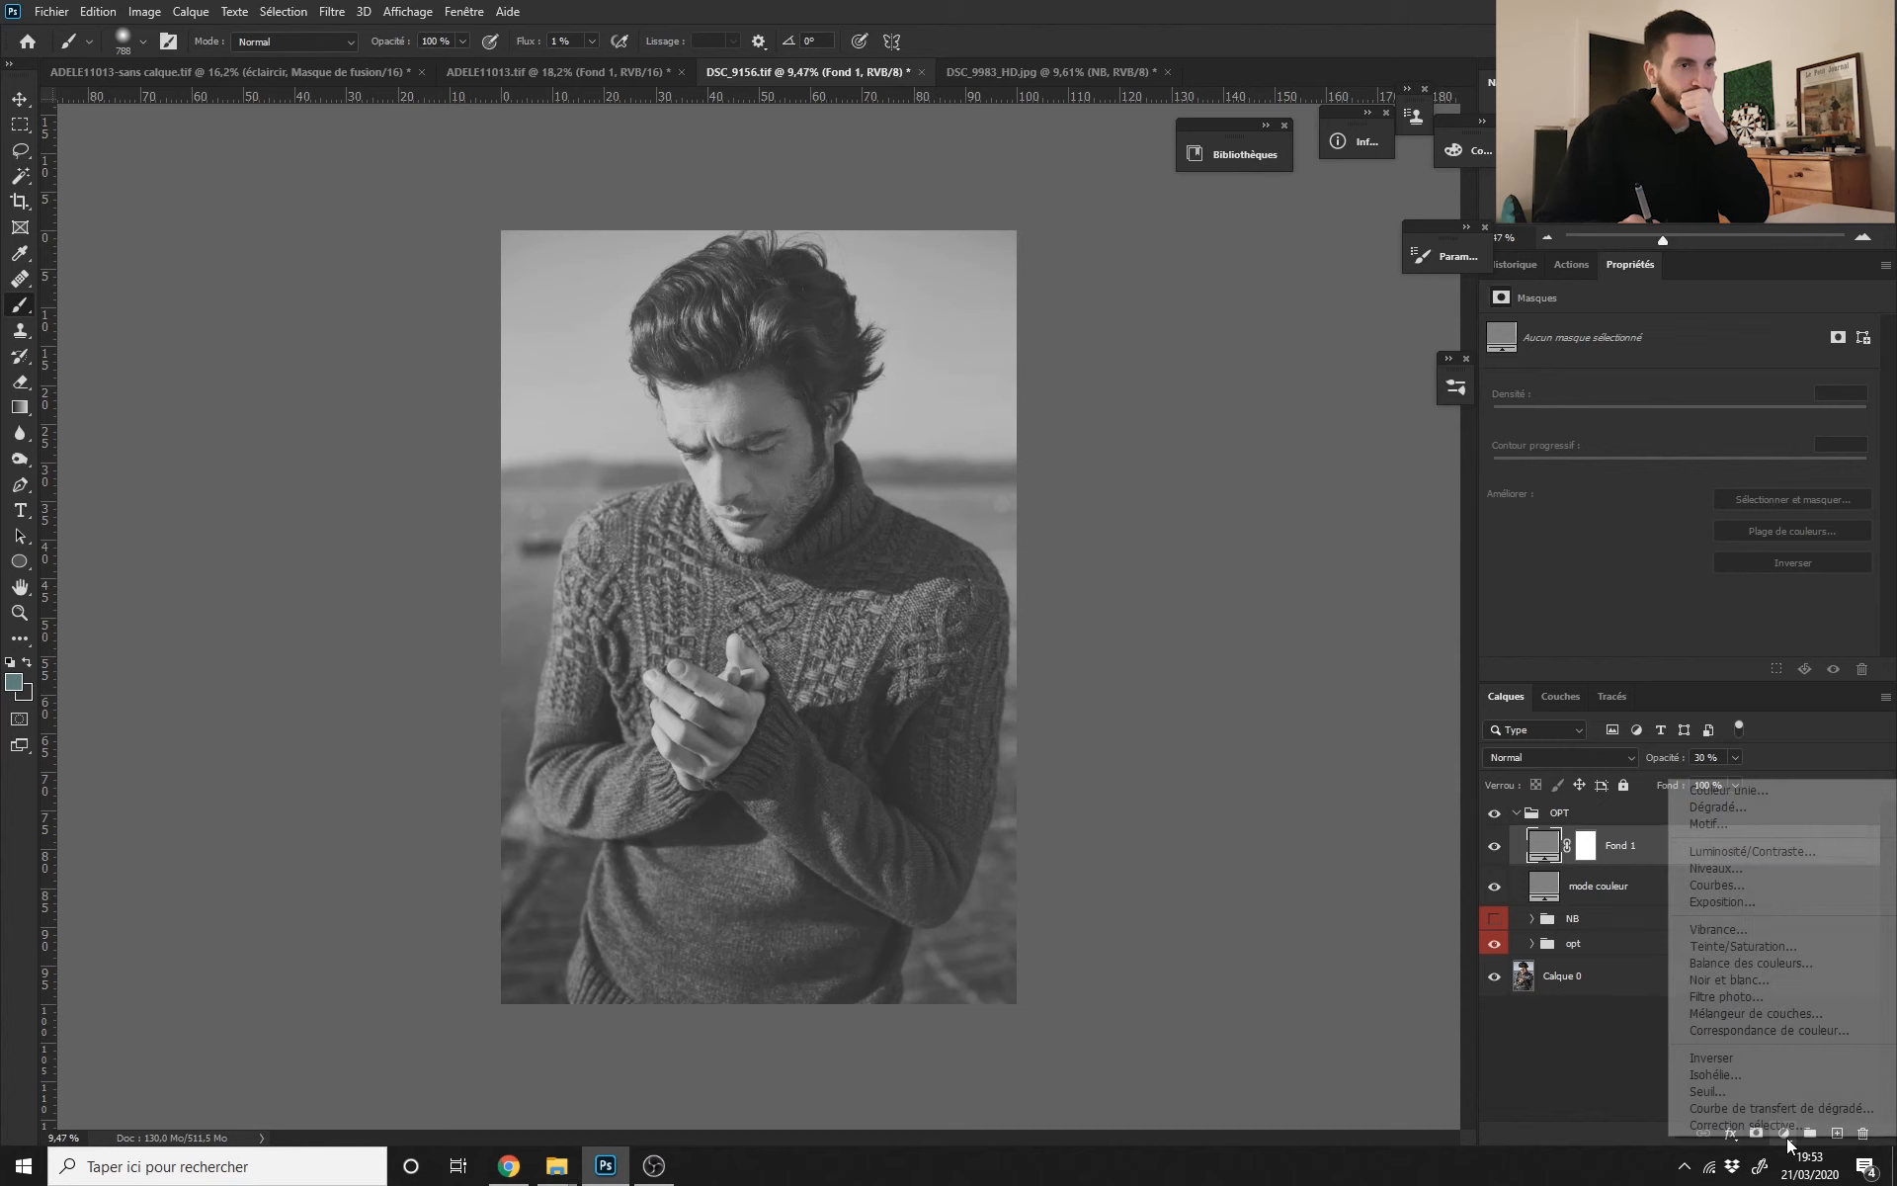
{"action": "left_click", "coordinate": [1727, 979]}
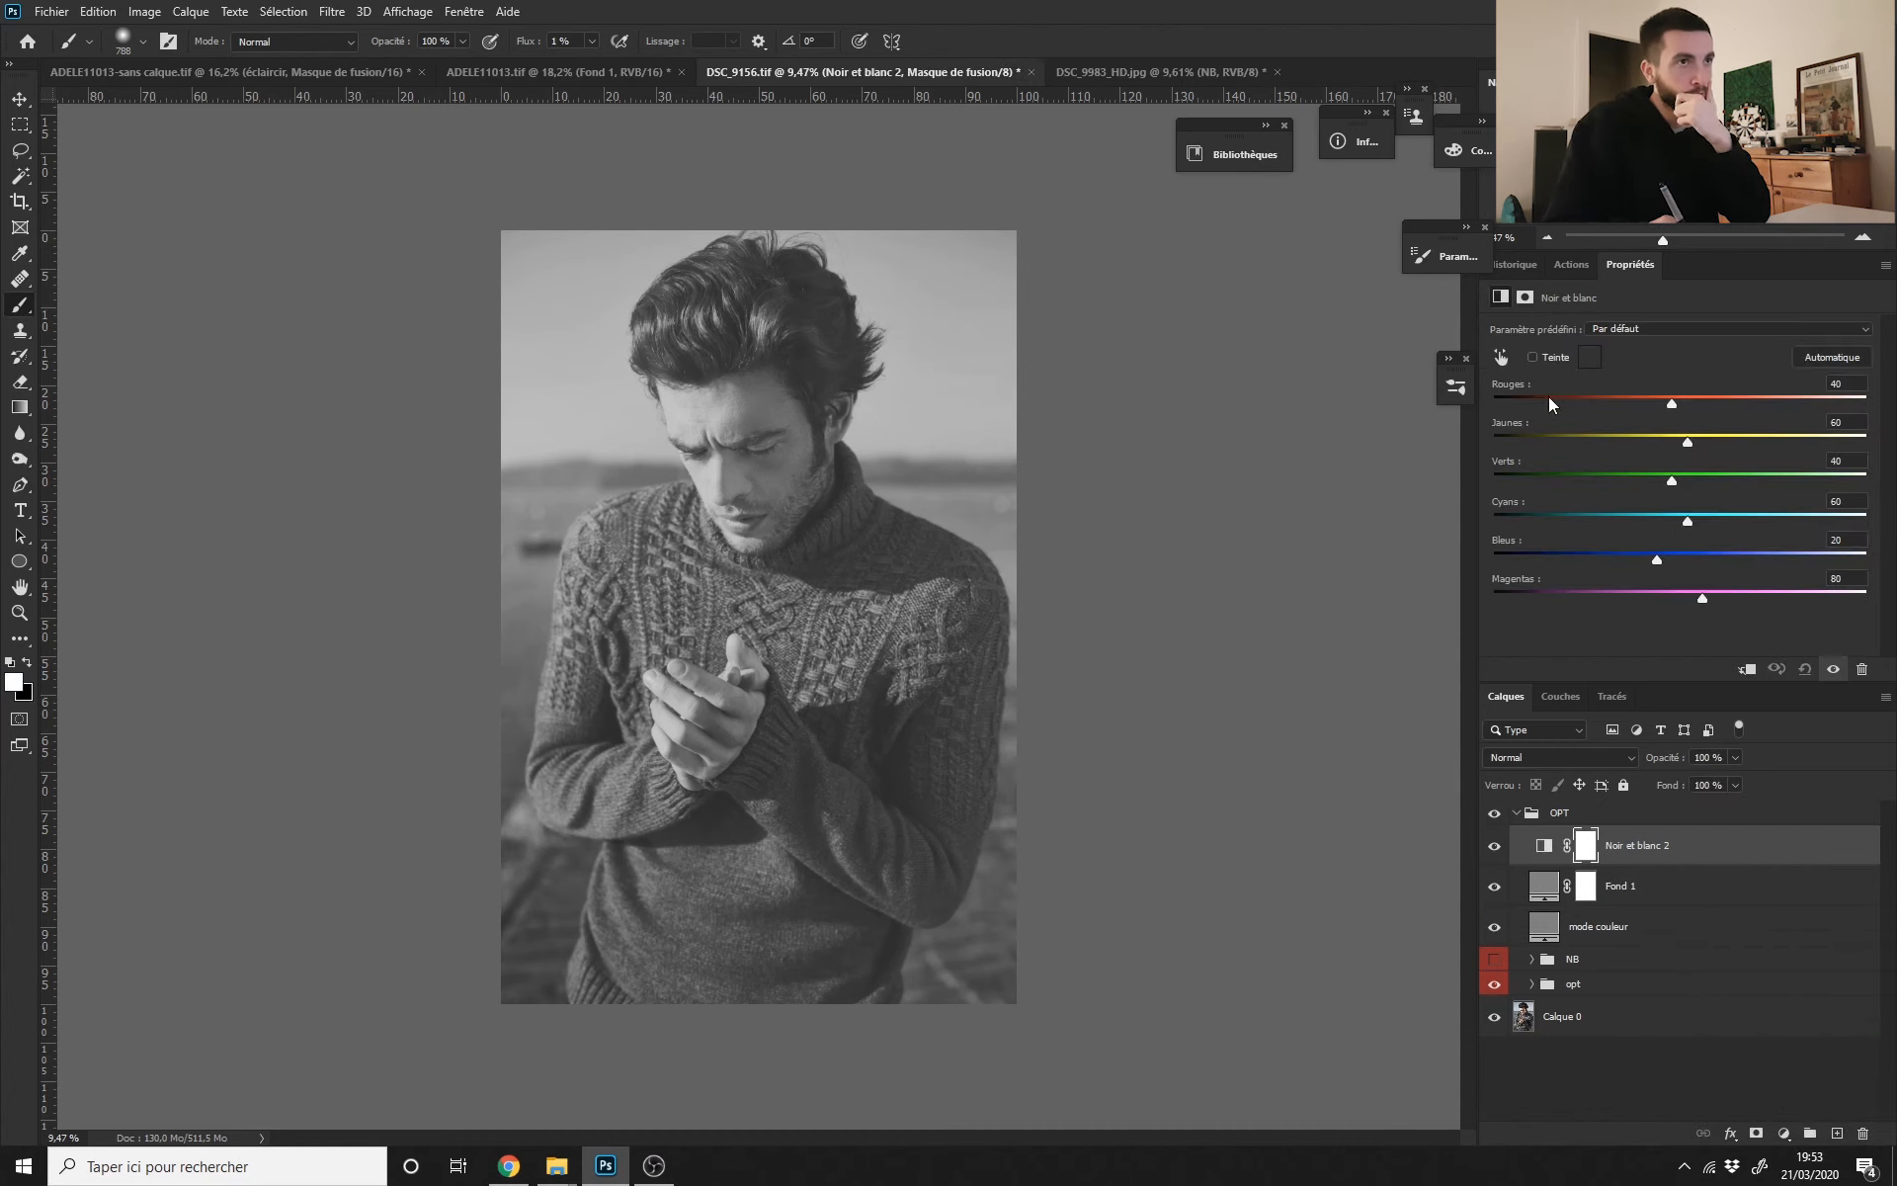
{"action": "left_click", "coordinate": [1551, 757]}
{"action": "left_click", "coordinate": [1535, 917]}
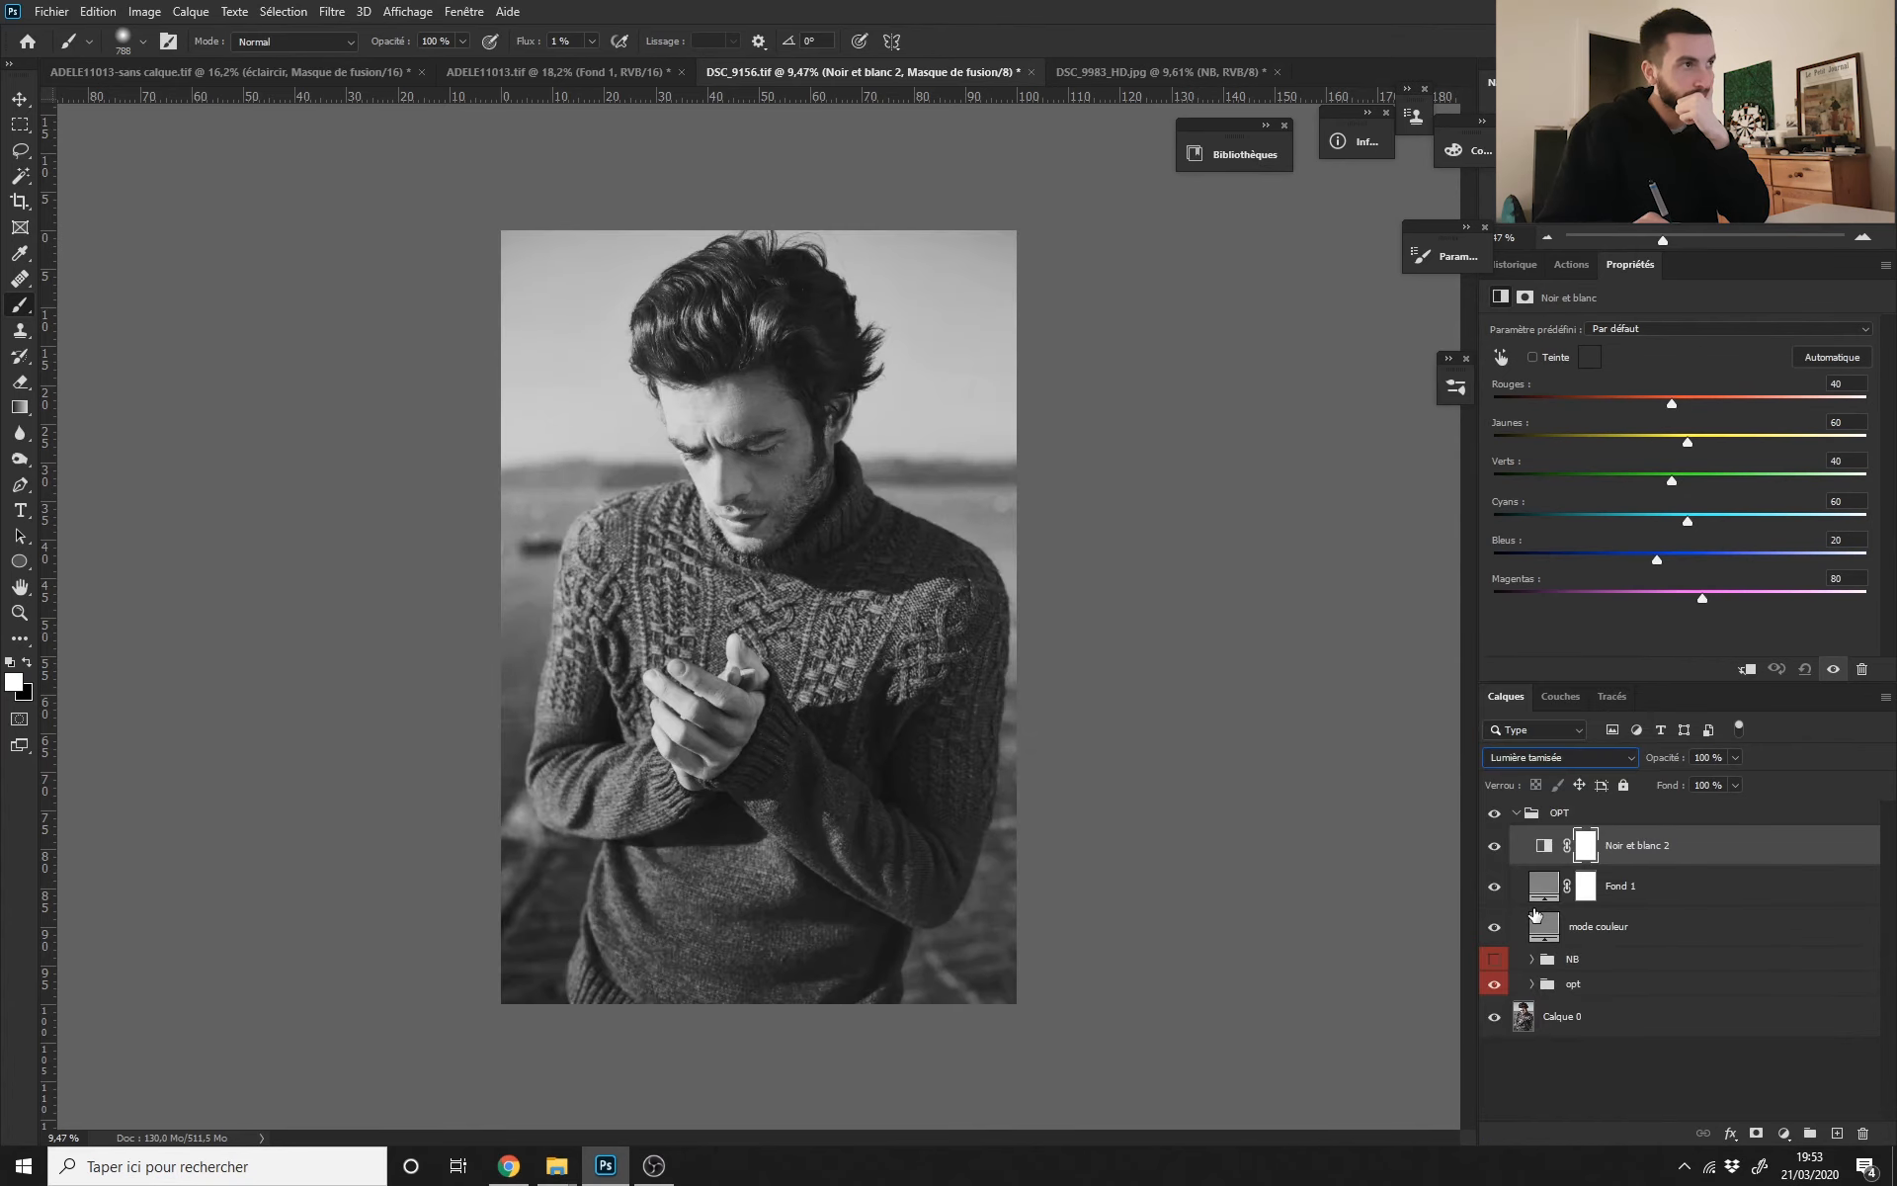
{"action": "left_click", "coordinate": [1559, 896]}
{"action": "mouse_move", "coordinate": [1663, 761]}
{"action": "left_mouse_down"}
{"action": "mouse_move", "coordinate": [1717, 759]}
{"action": "mouse_move", "coordinate": [1686, 761]}
{"action": "left_mouse_up"}
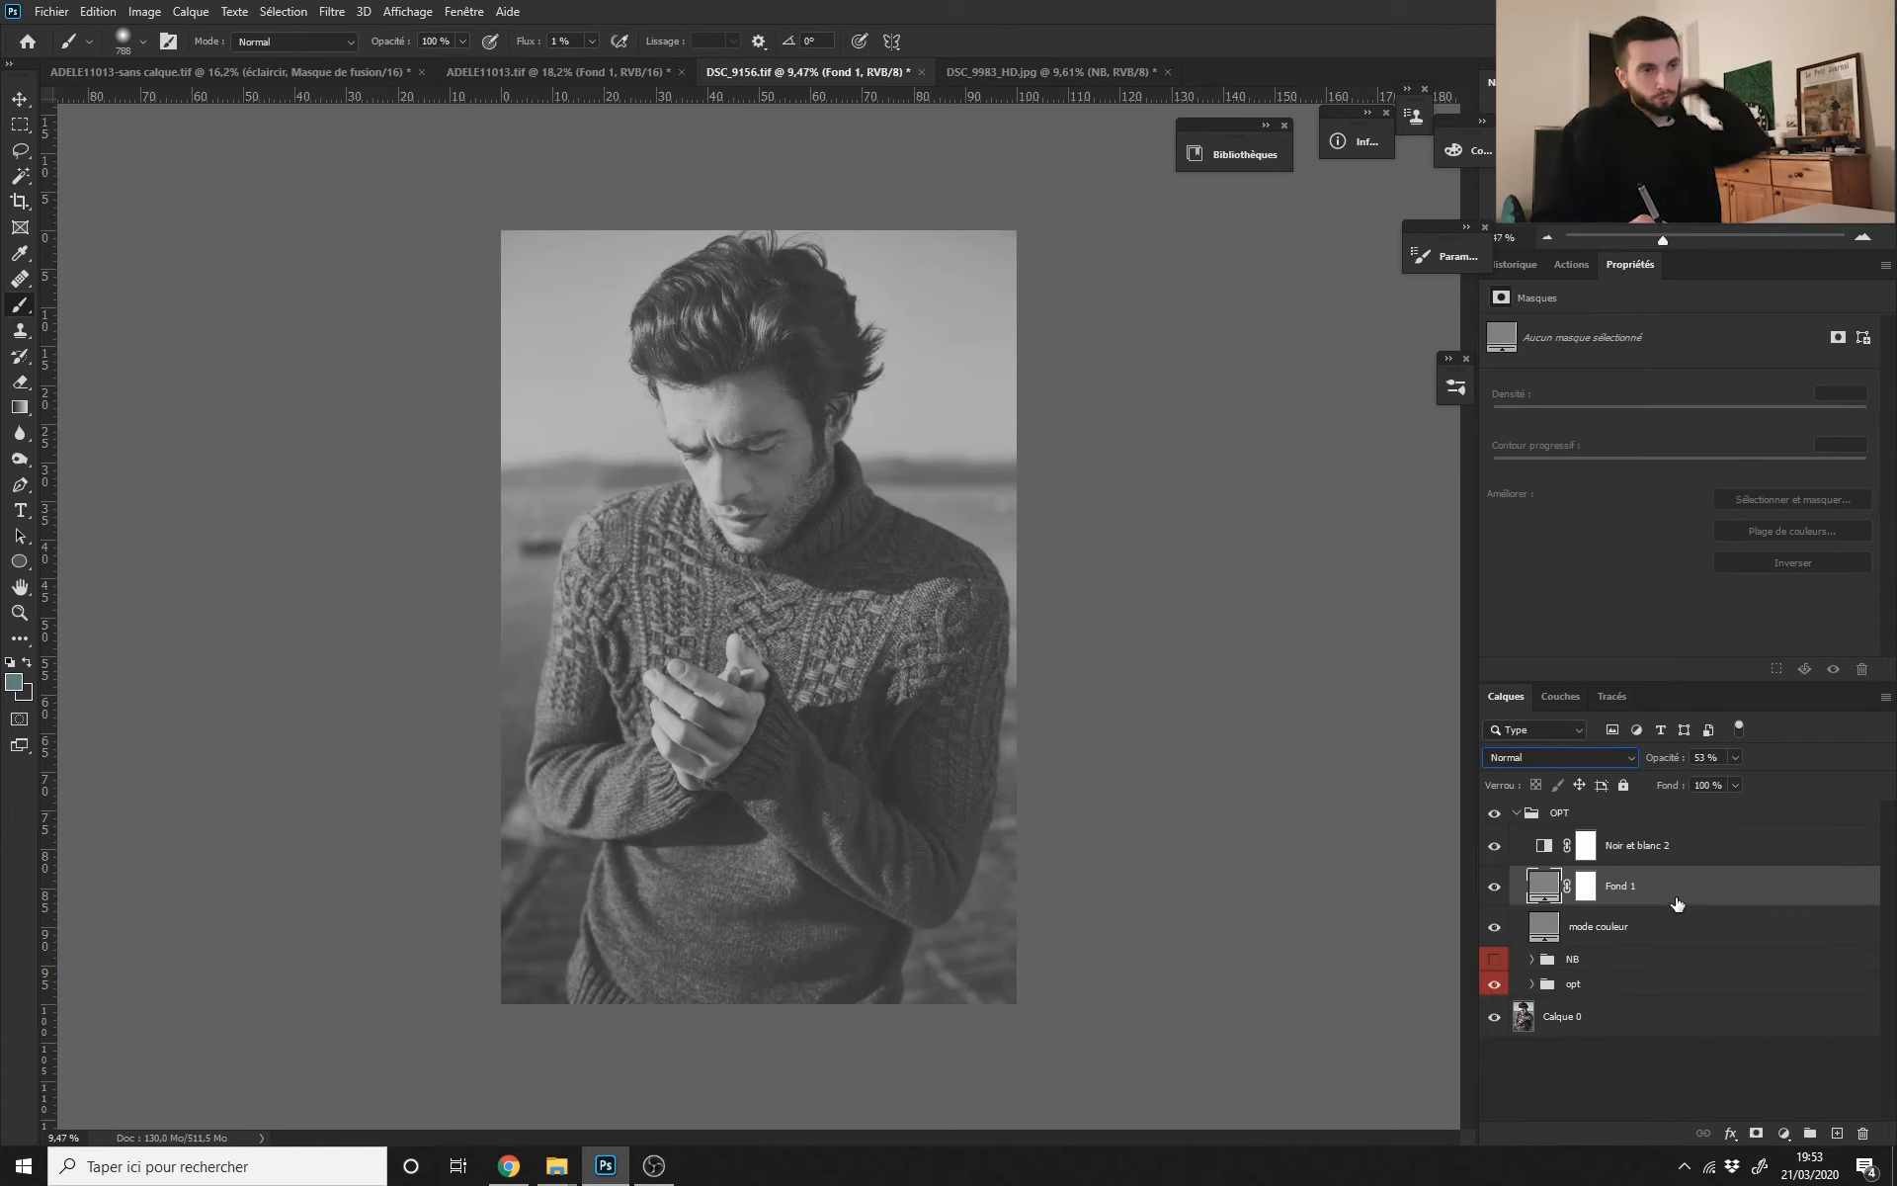
Step: Delete the Noir et blanc 2 and Fond 1 layers from the OPT group
{"action": "left_click", "coordinate": [1628, 858]}
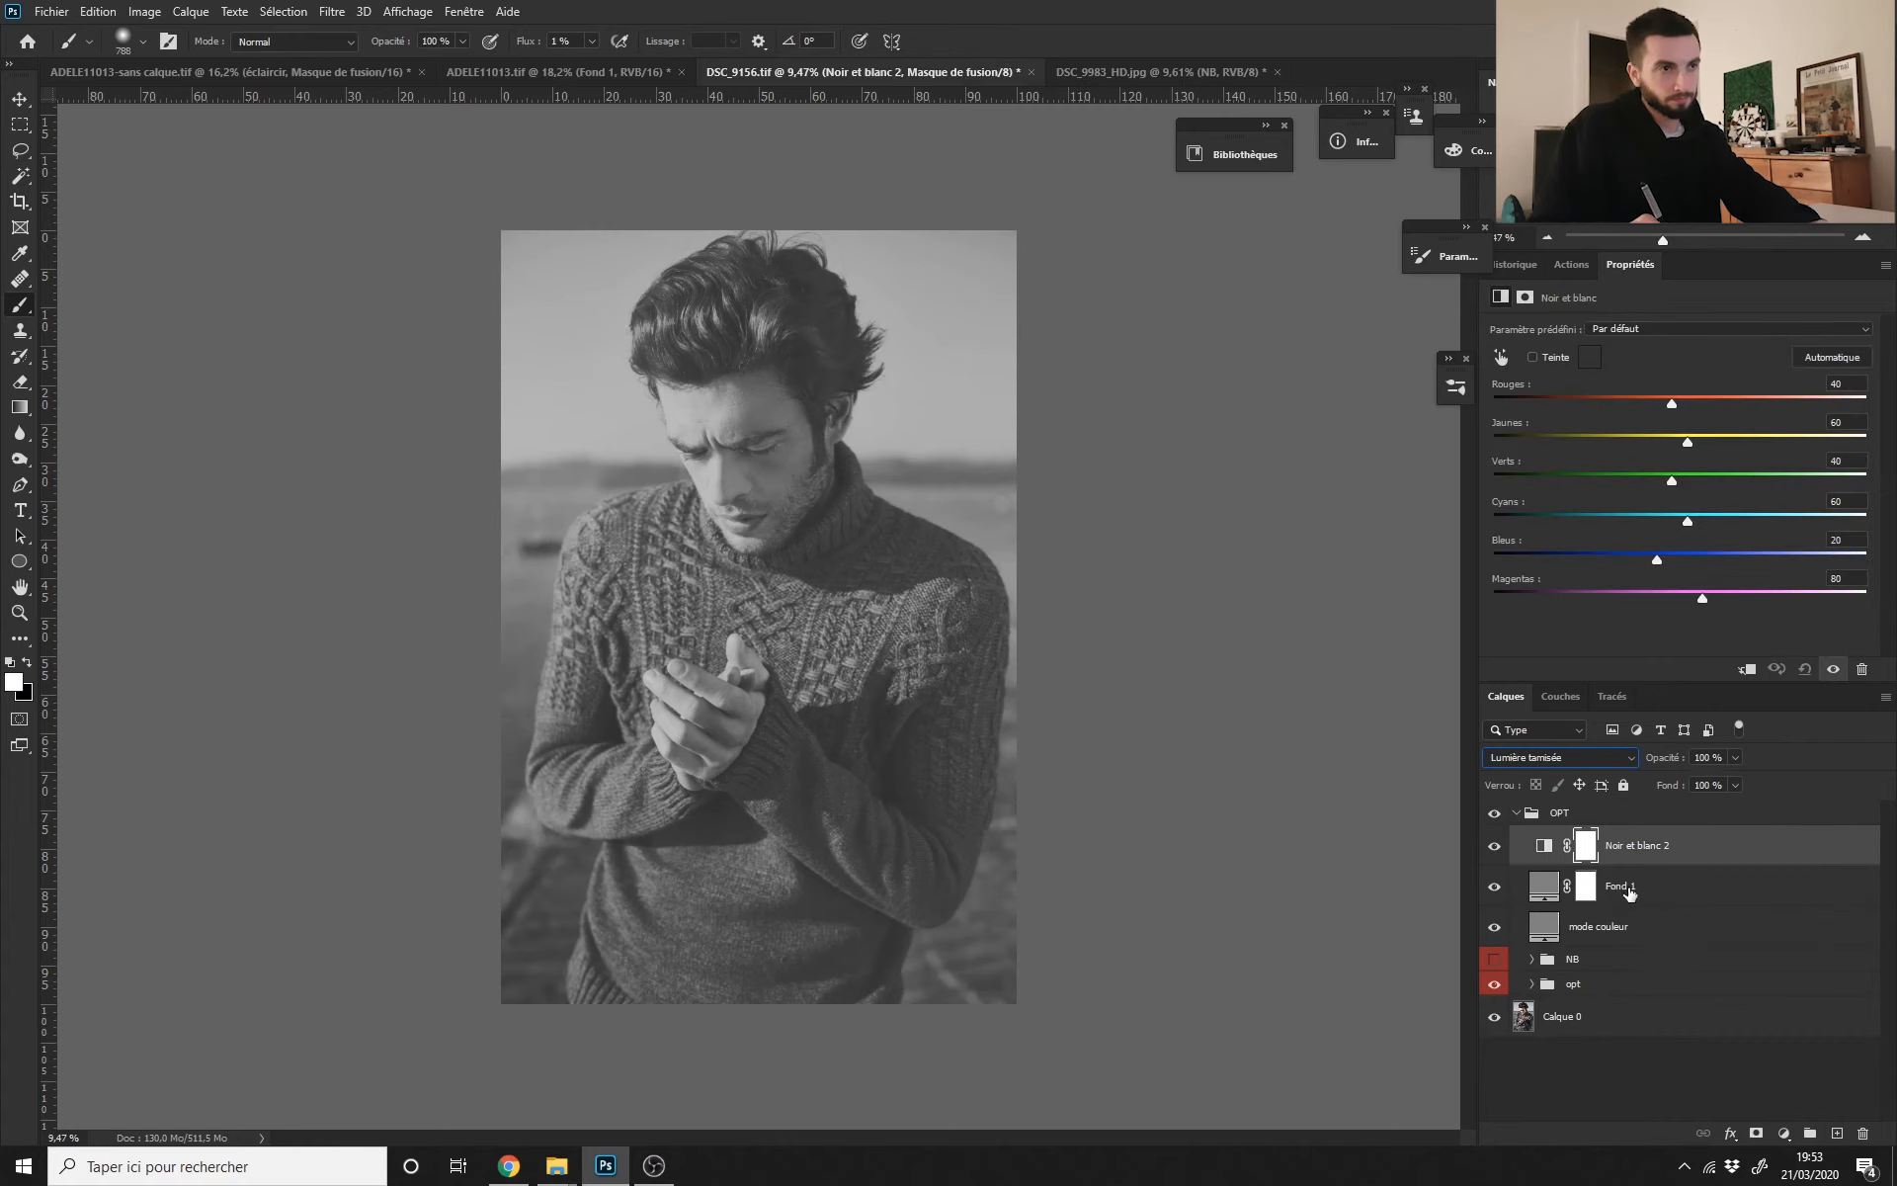
{"action": "left_click_drag", "start_coordinate": [1801, 859], "coordinate": [1863, 1133]}
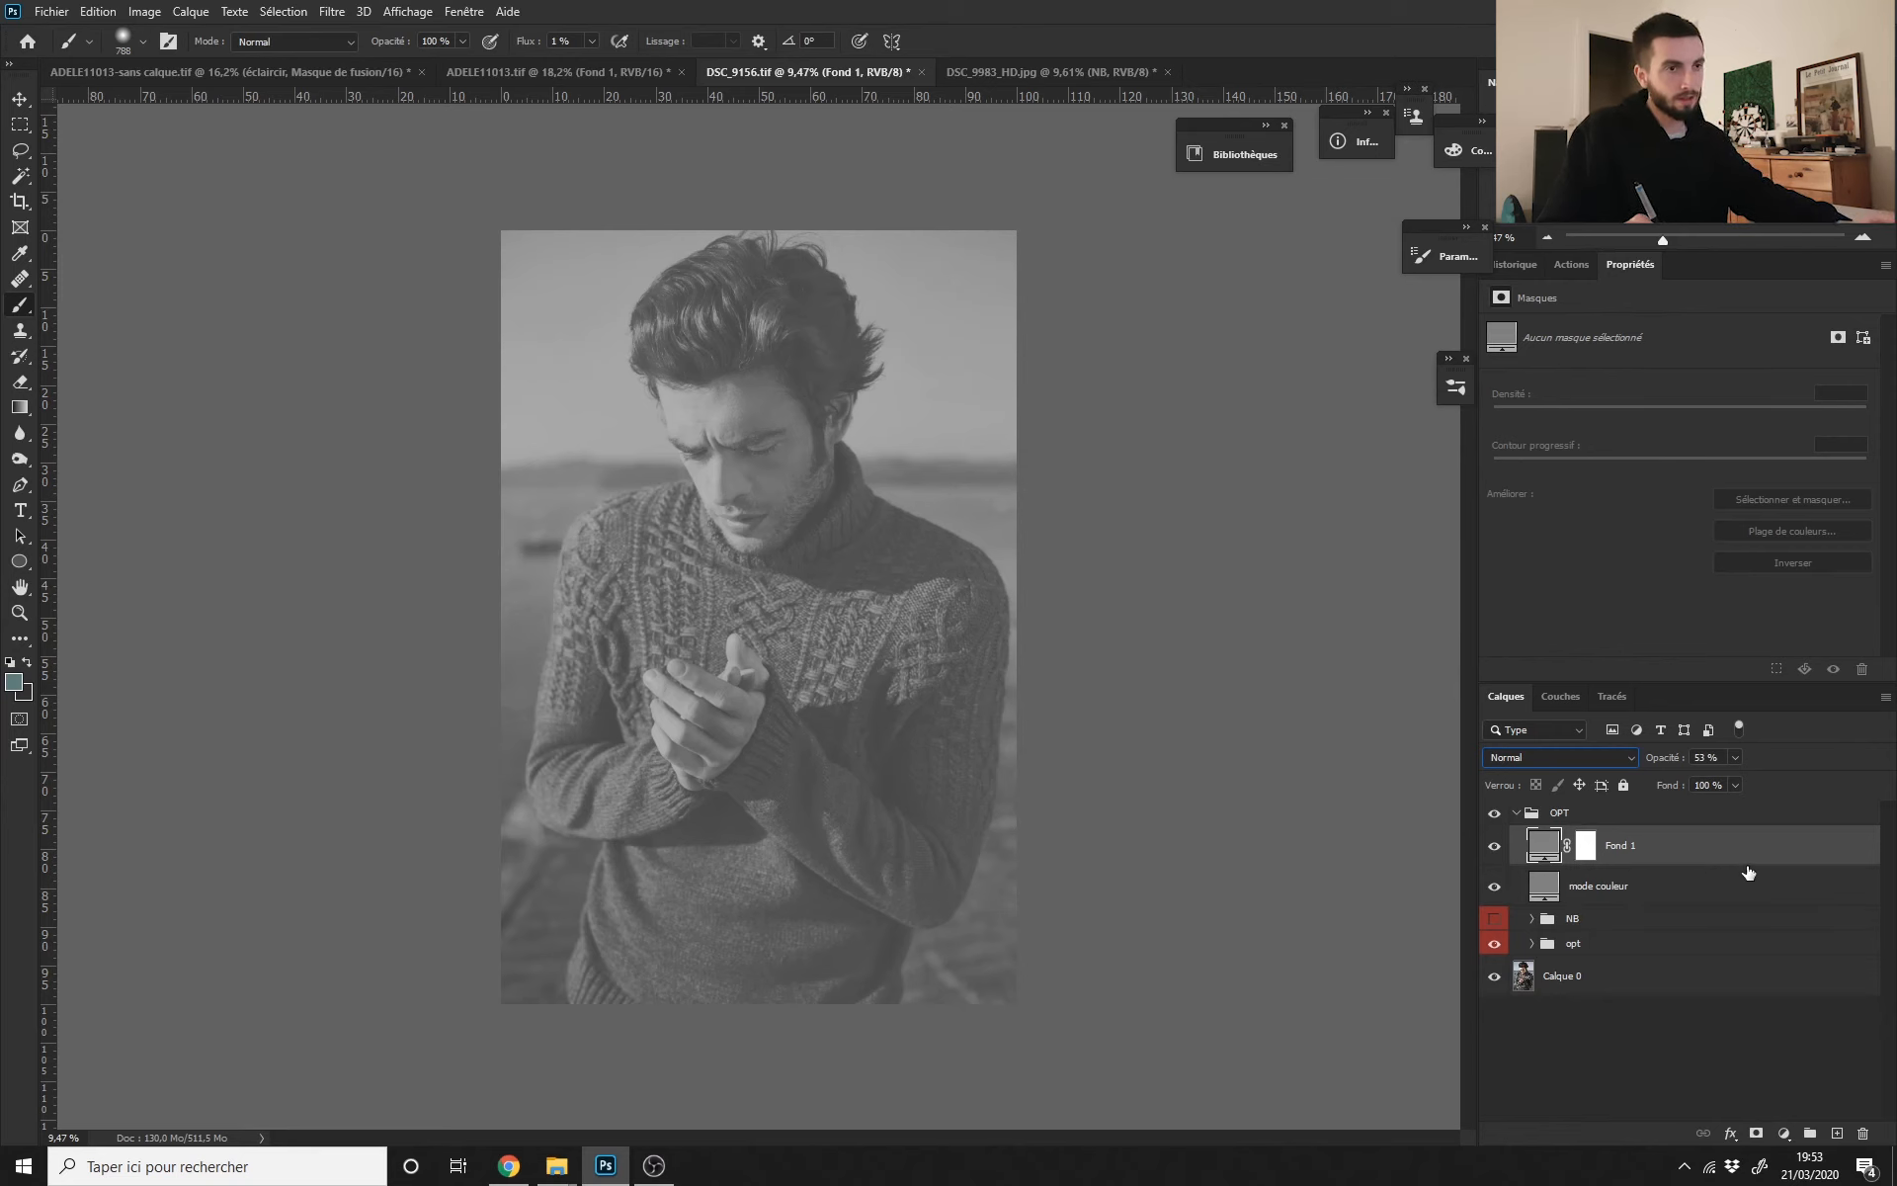
{"action": "left_click_drag", "start_coordinate": [1749, 871], "coordinate": [1863, 1134]}
{"action": "left_click", "coordinate": [1783, 1134]}
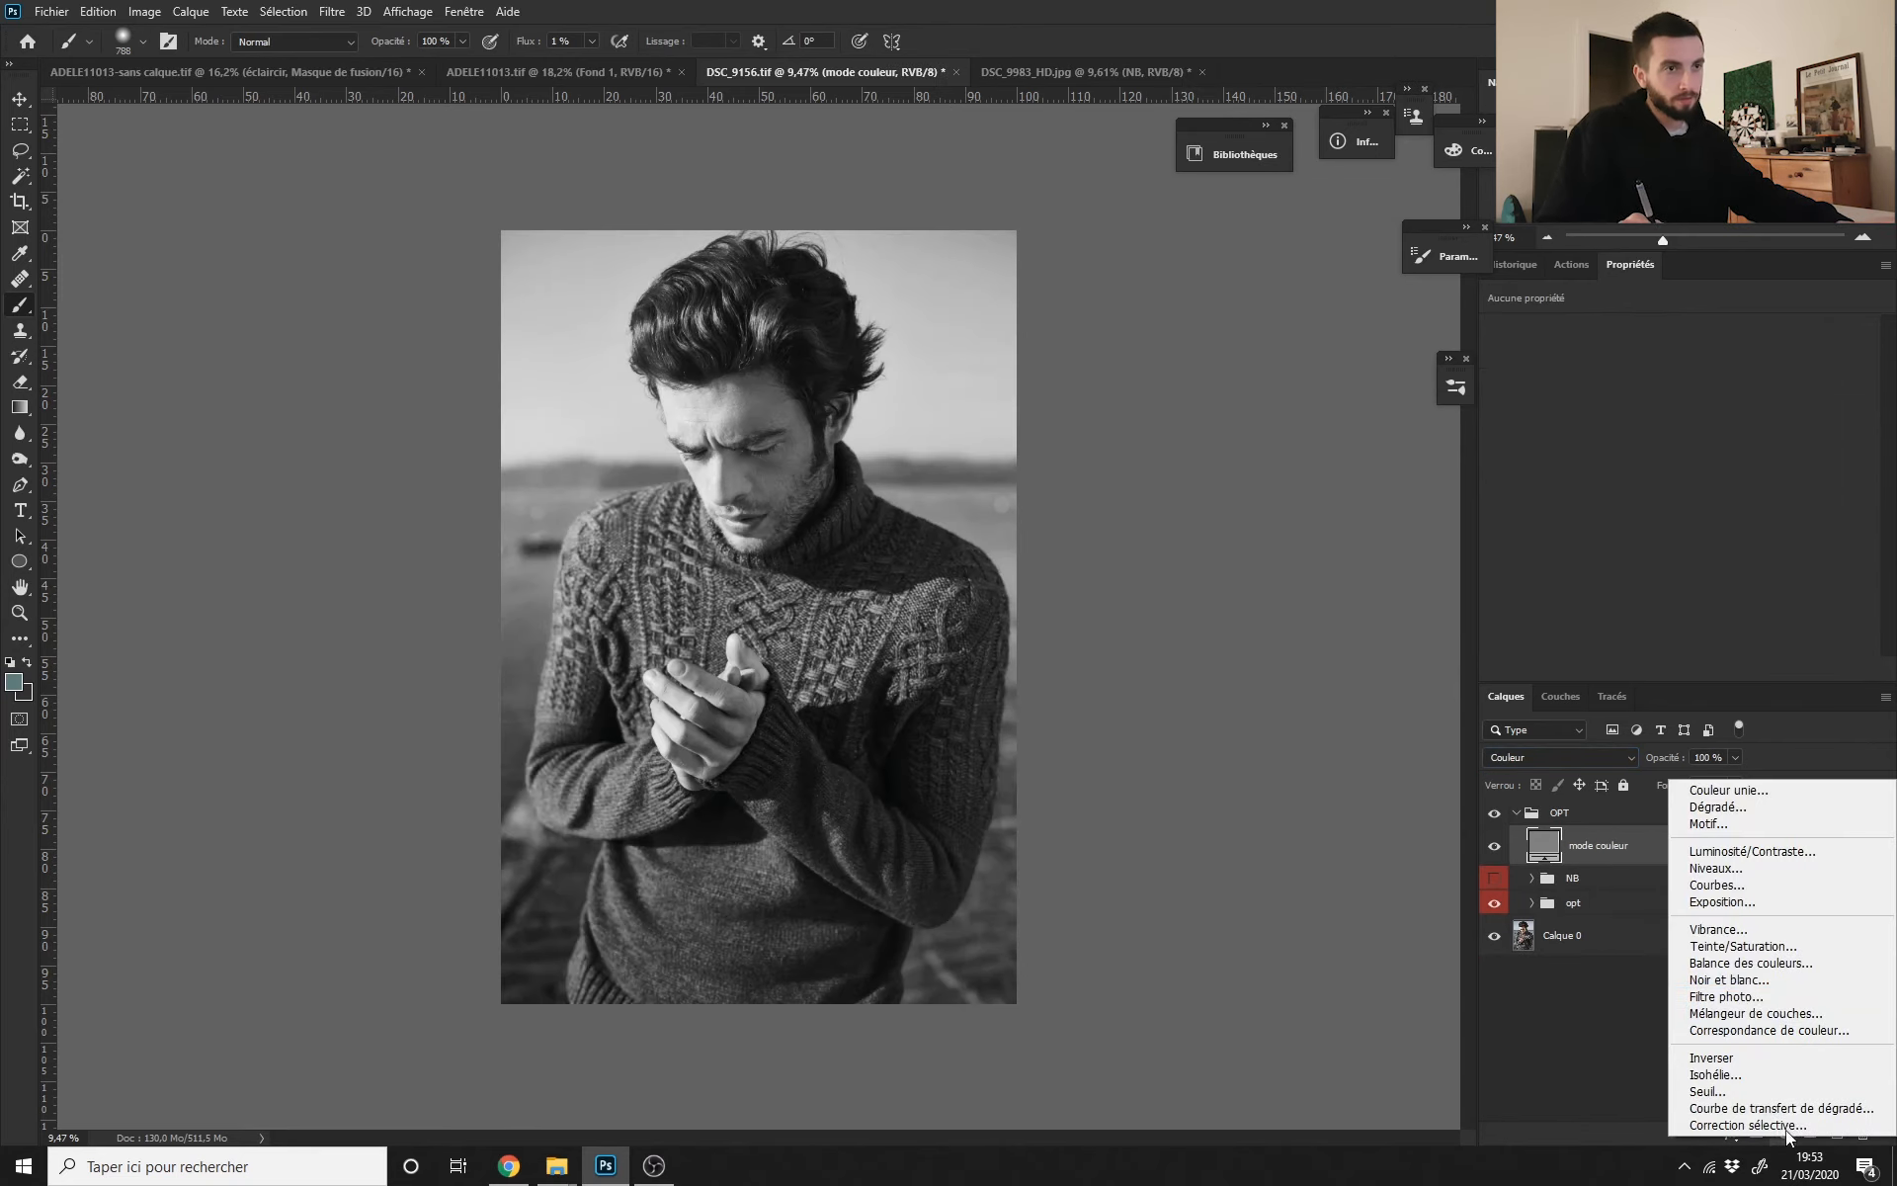
{"action": "left_click", "coordinate": [1716, 885]}
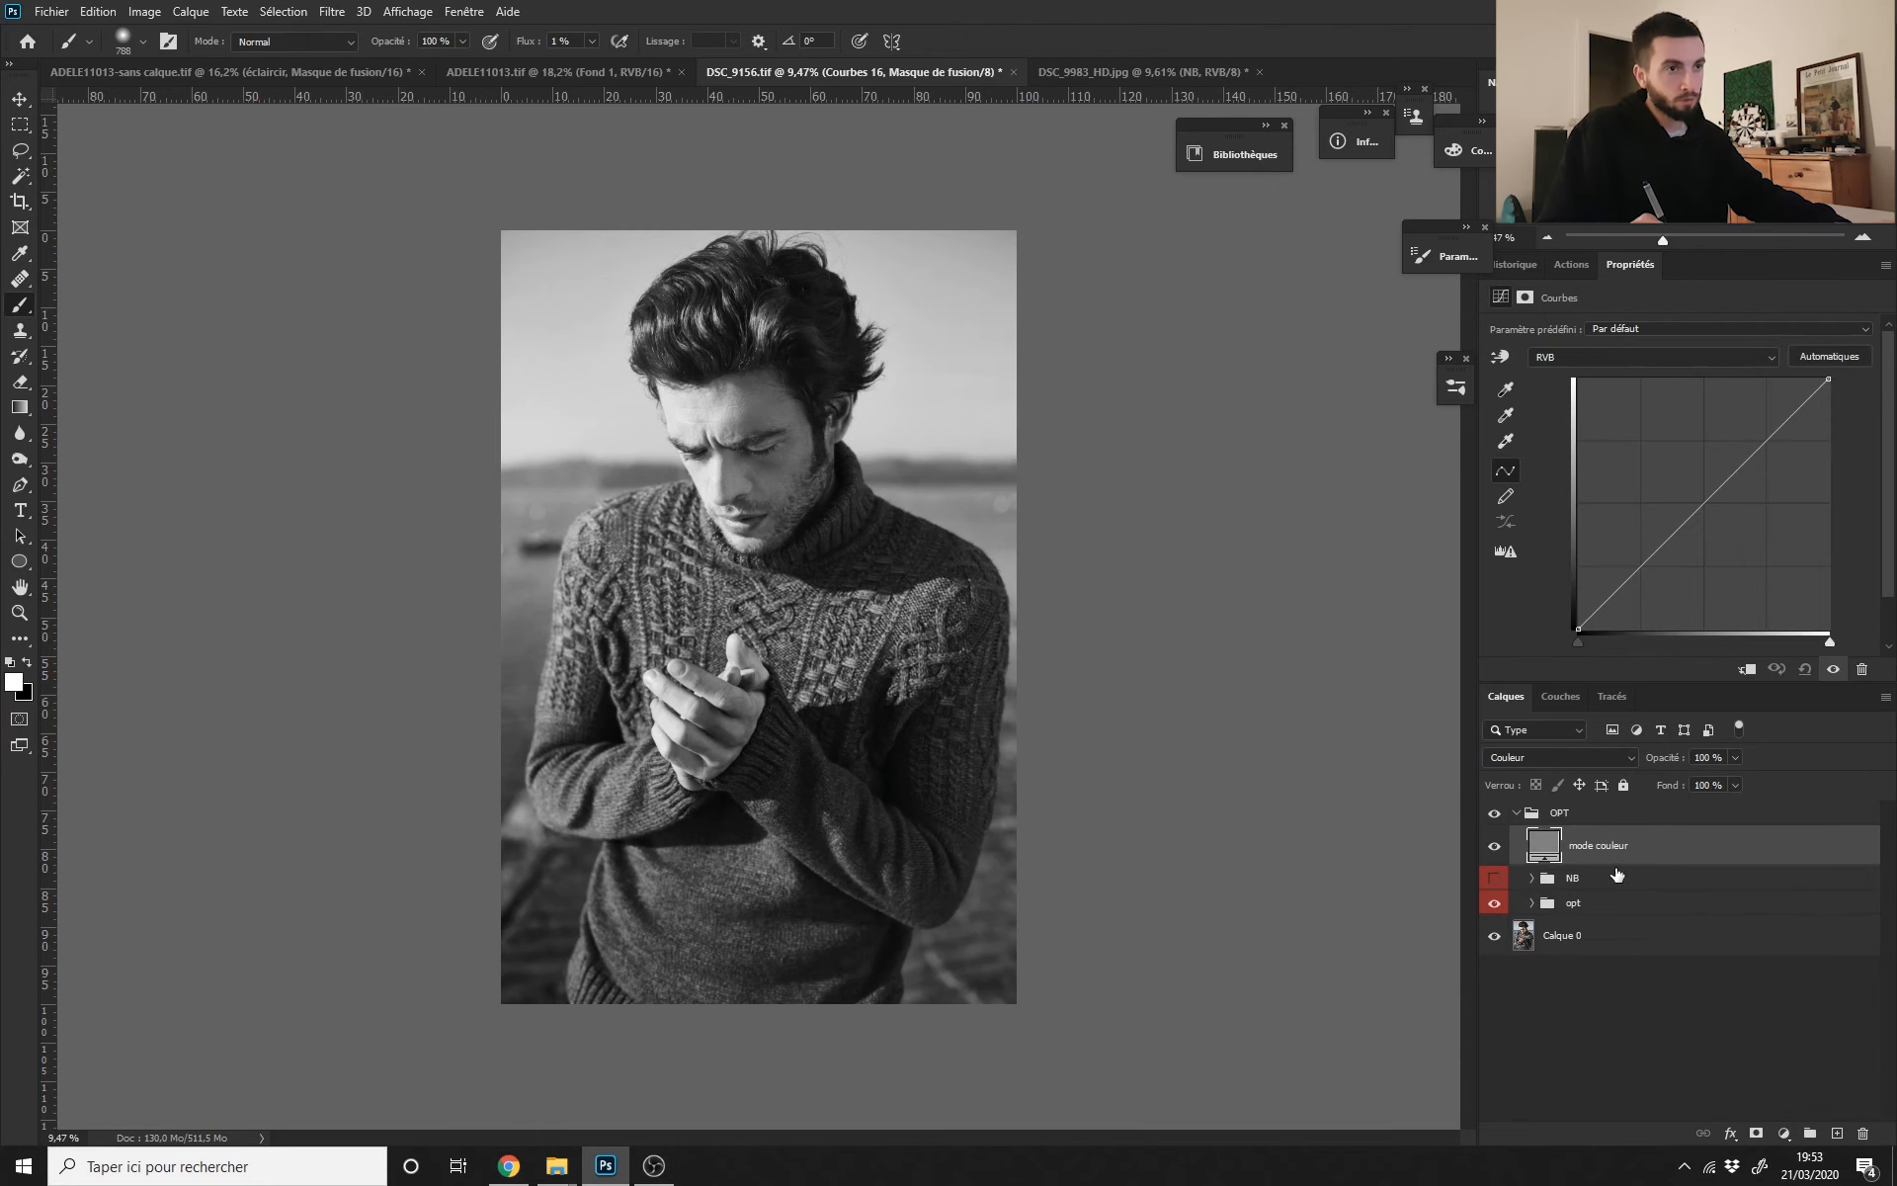
{"action": "key", "text": "ctrl+z"}
Step: Duplicate the mode couleur grey fill layer and set the copy's blend mode to Obscurcir
{"action": "key", "text": "ctrl+0"}
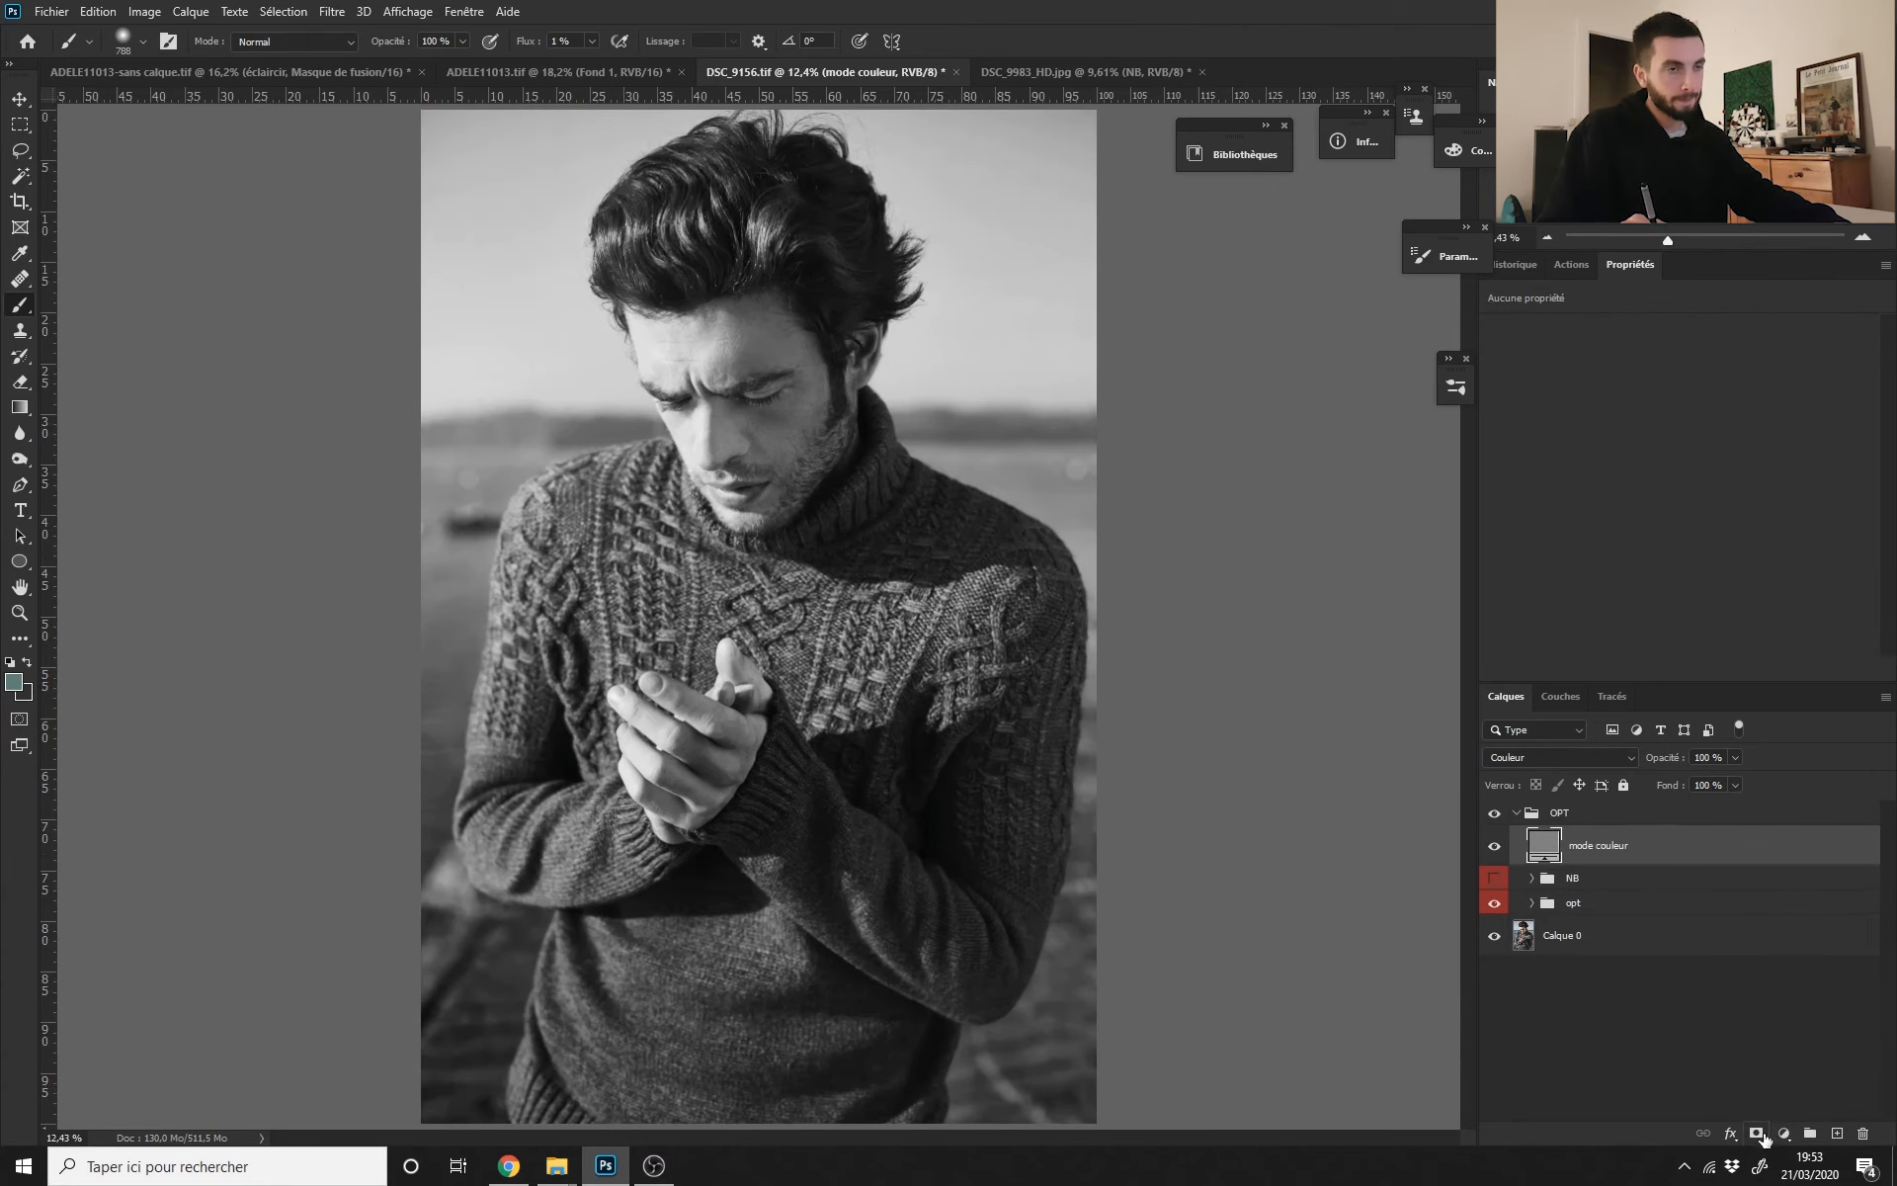
{"action": "key", "text": "ctrl+j"}
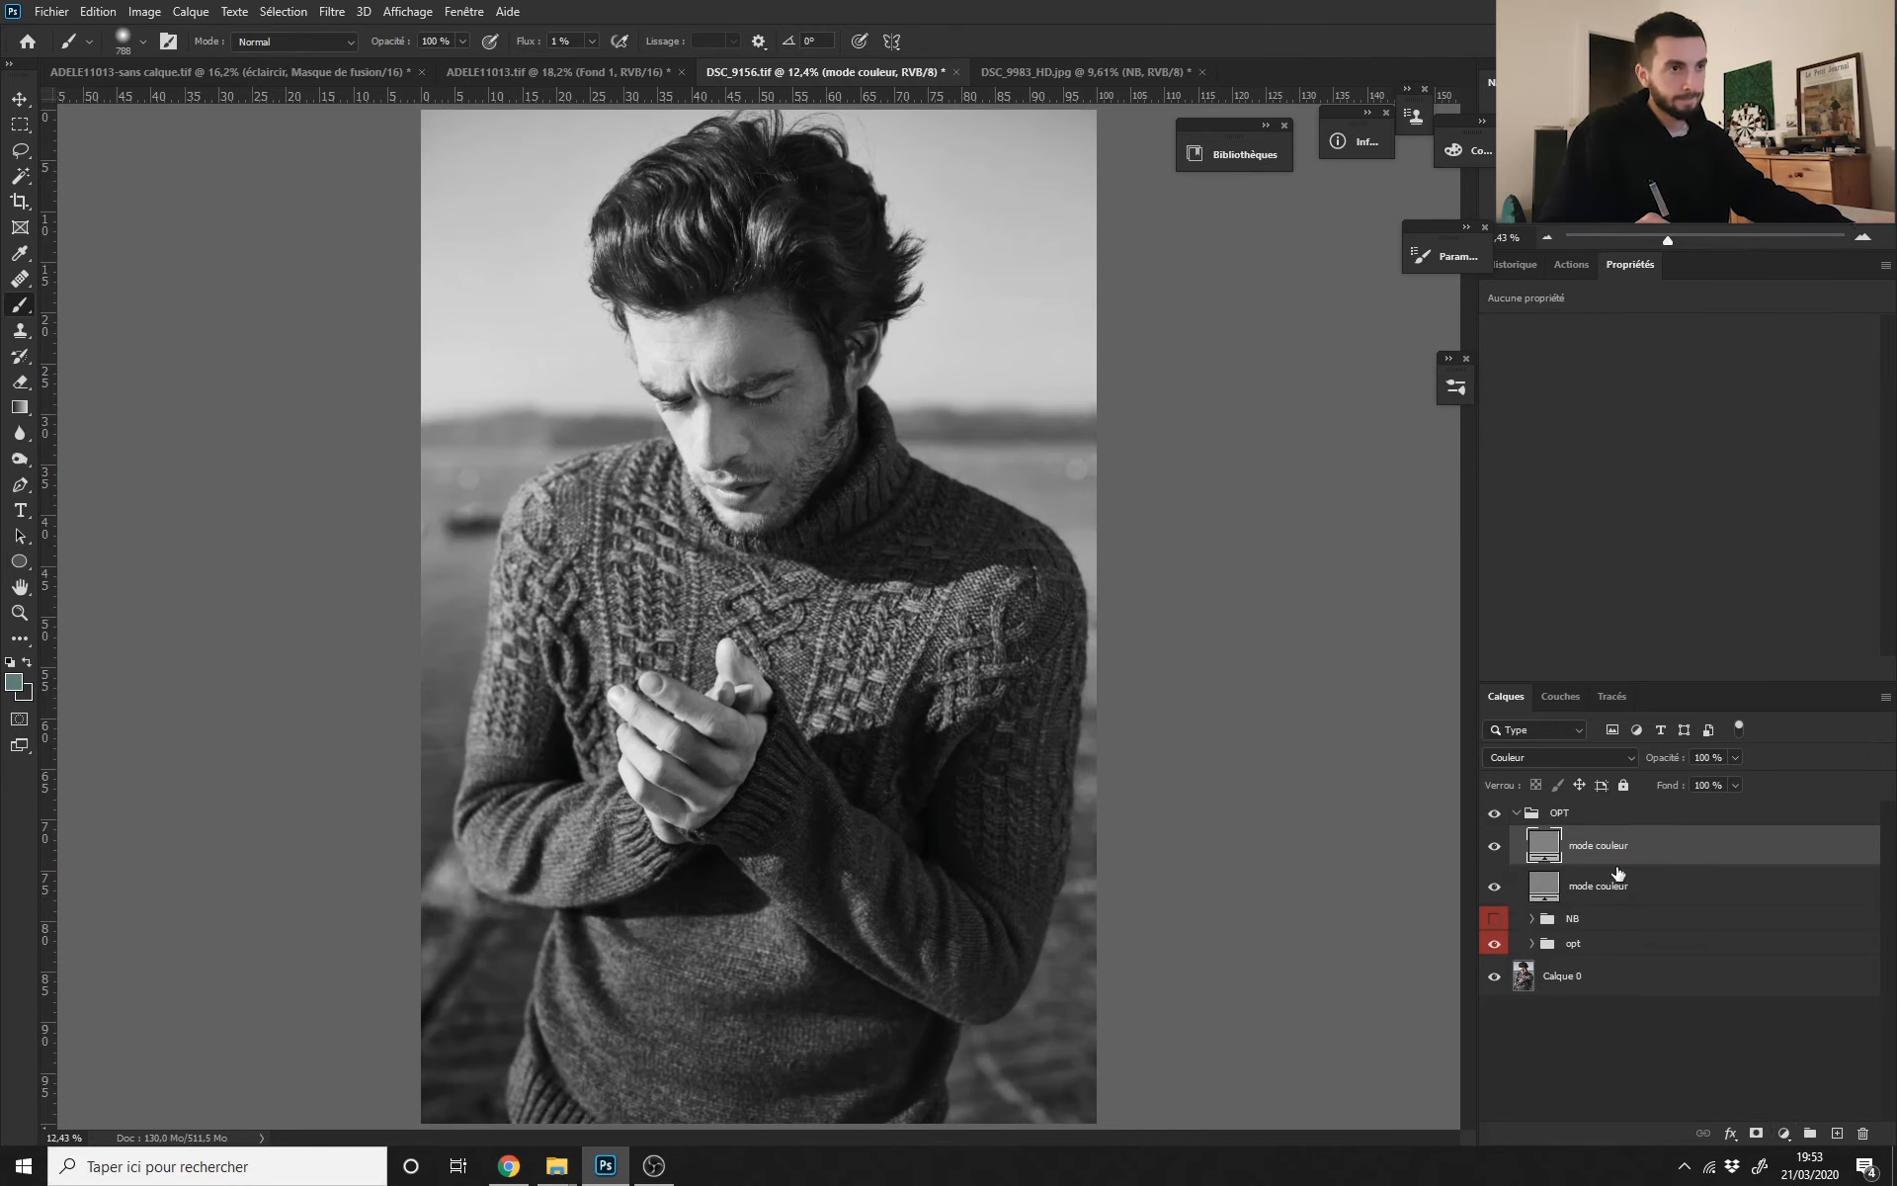
{"action": "left_click", "coordinate": [1565, 760]}
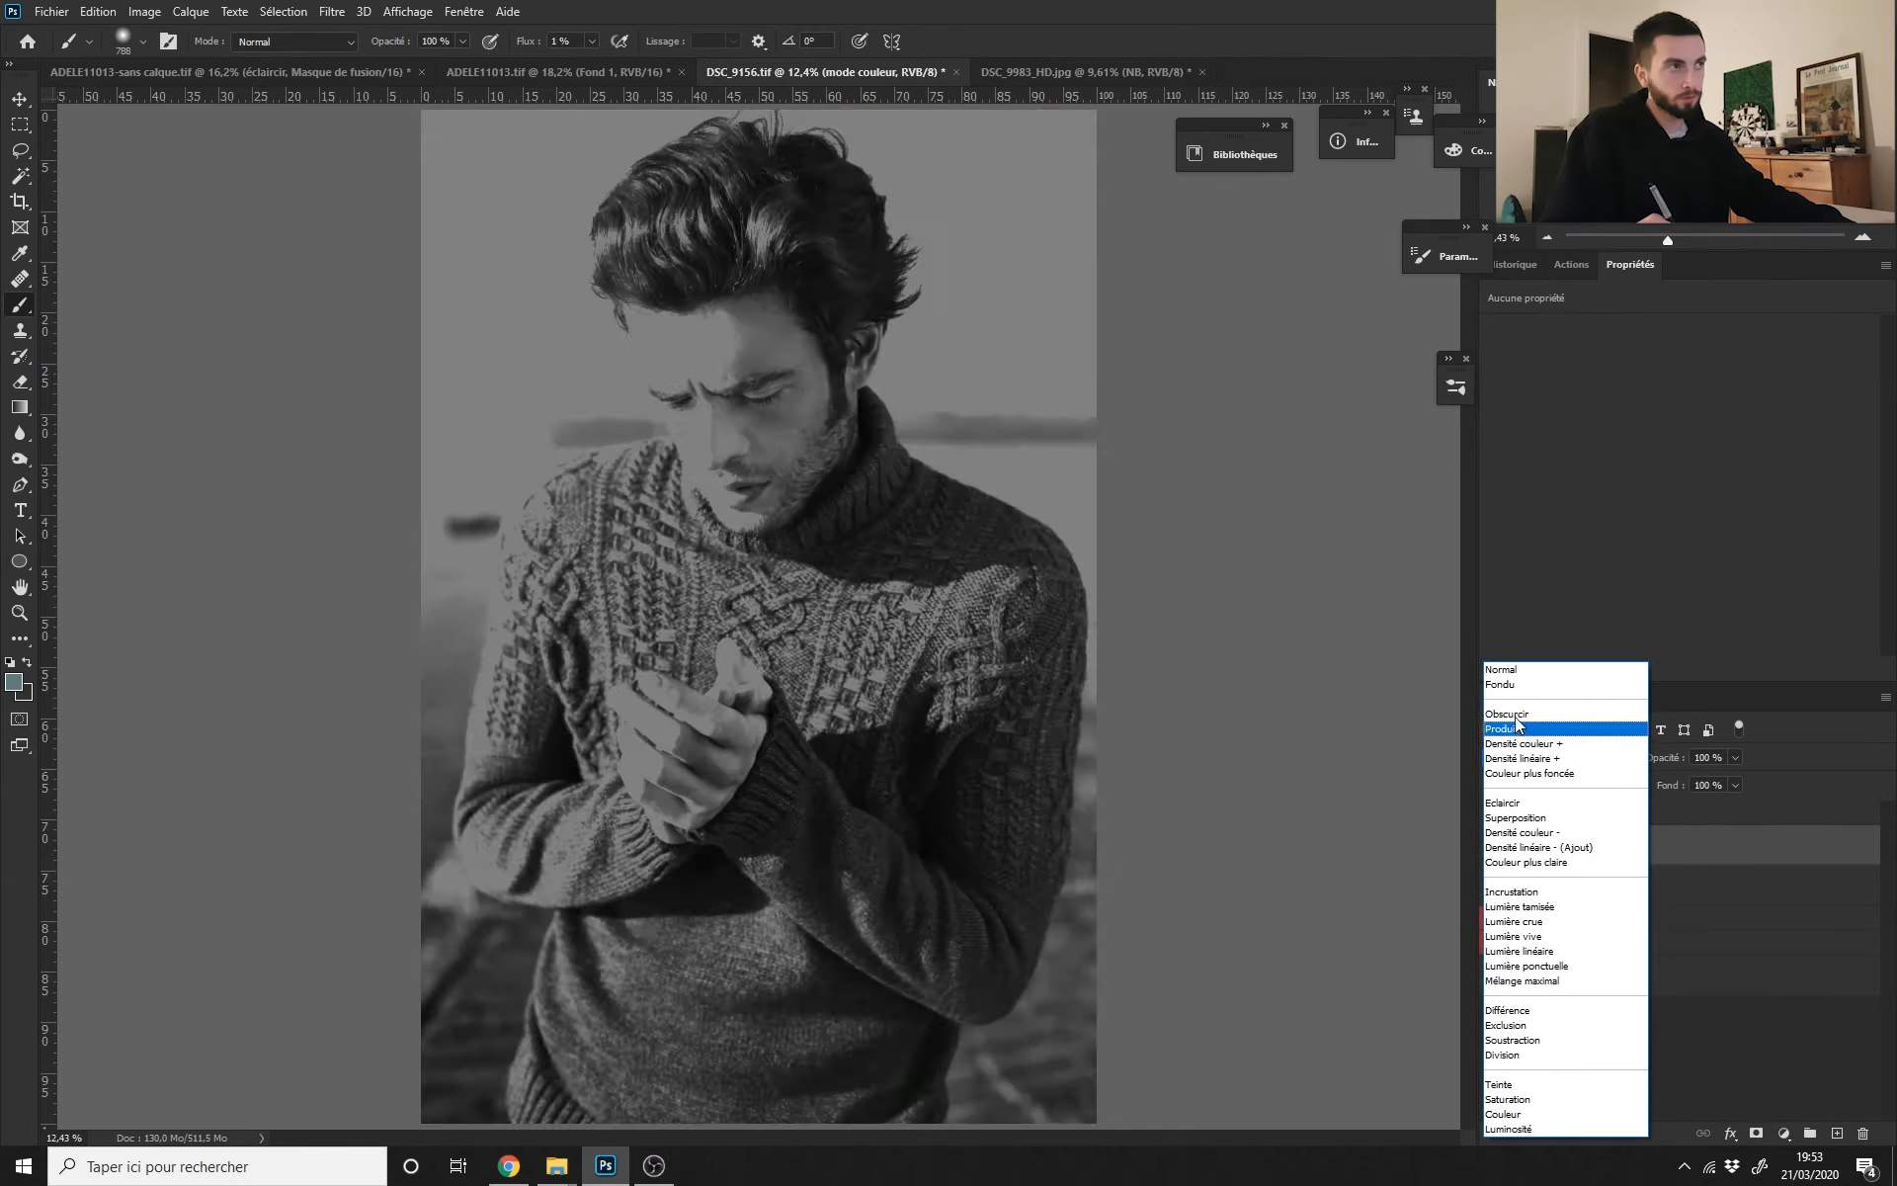
{"action": "left_click", "coordinate": [1516, 713]}
{"action": "scroll", "coordinate": [893, 597], "scroll_direction": "down", "scroll_amount": 2}
{"action": "scroll", "coordinate": [922, 585], "scroll_direction": "up", "scroll_amount": 1}
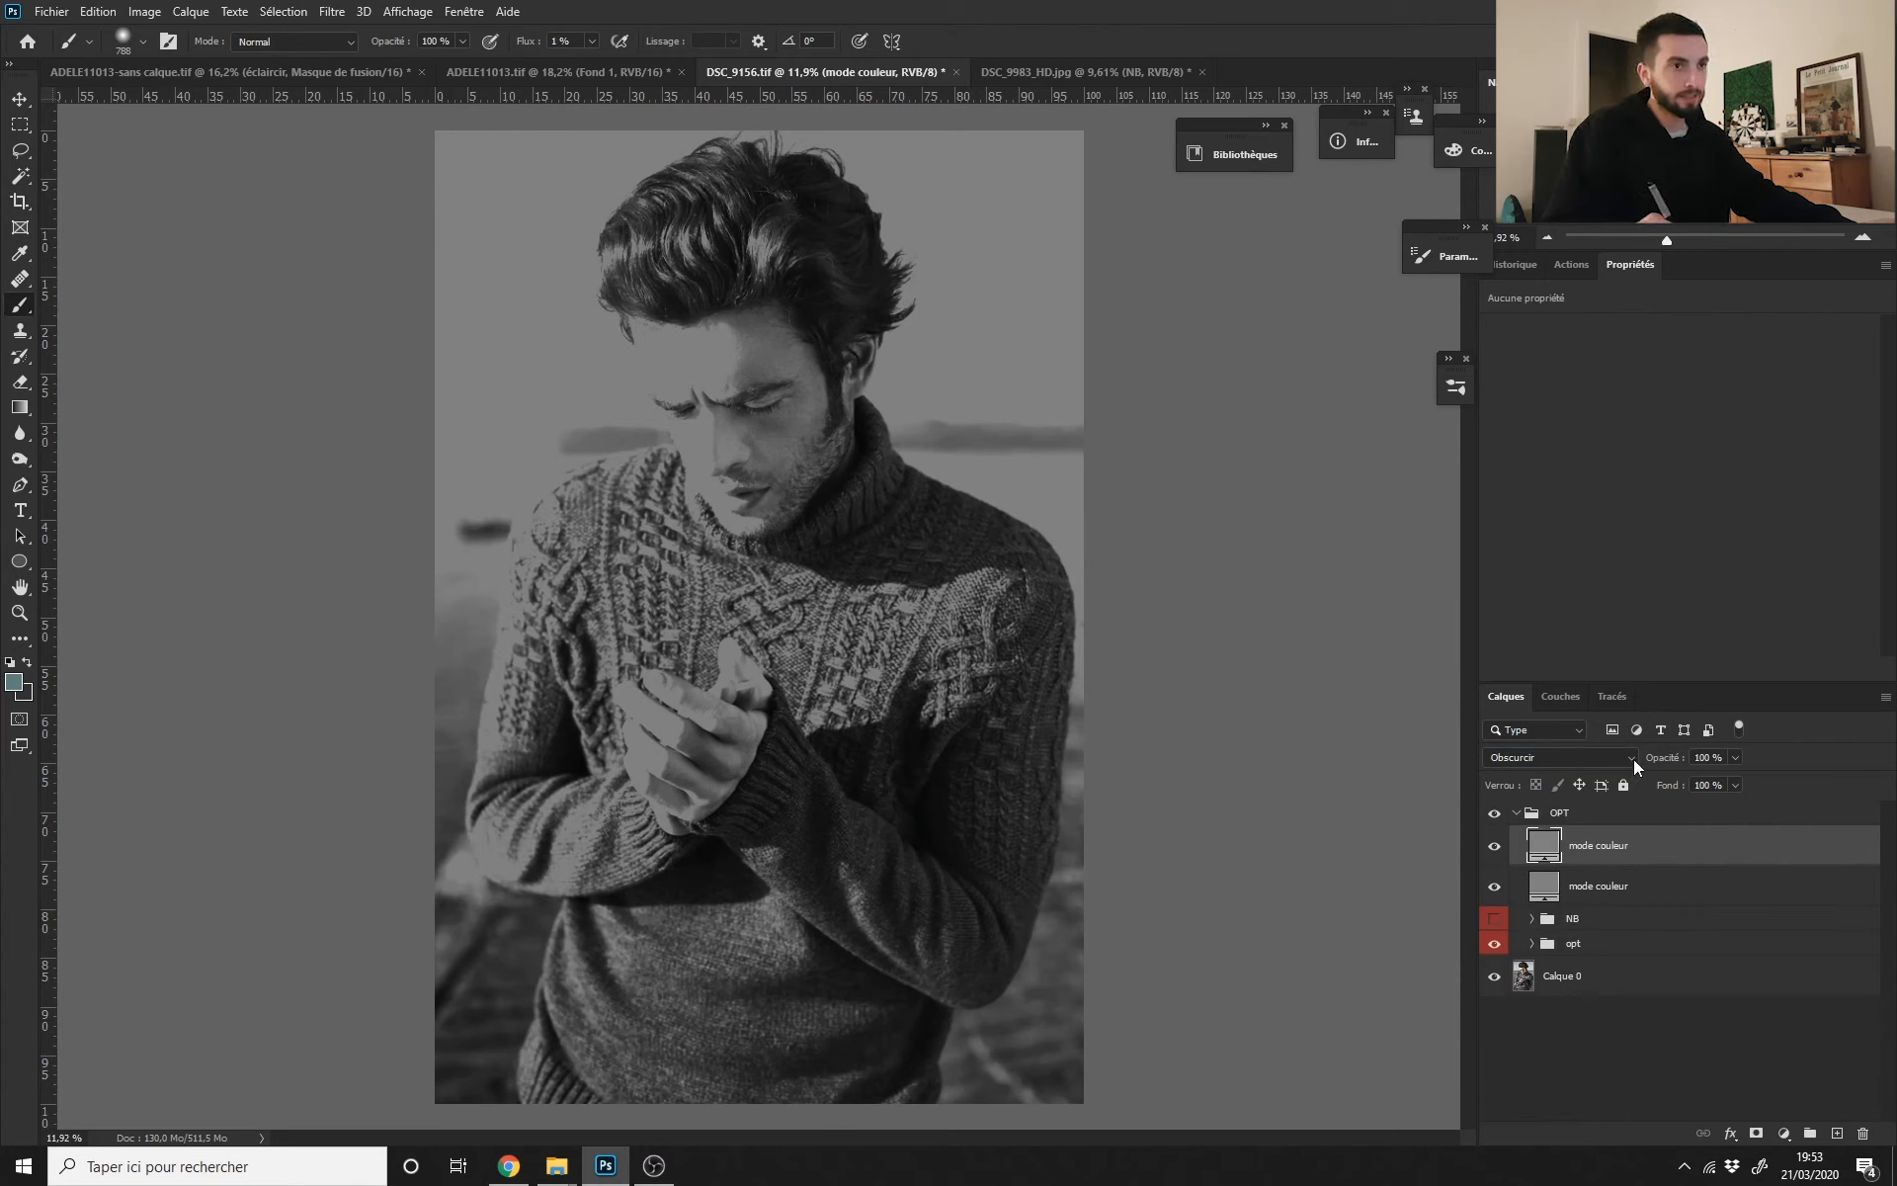
Step: Compare the Obscurcir fill's effect on the highlights at 30 % and 100 % opacity
{"action": "left_click", "coordinate": [1695, 759]}
{"action": "type", "text": "30"}
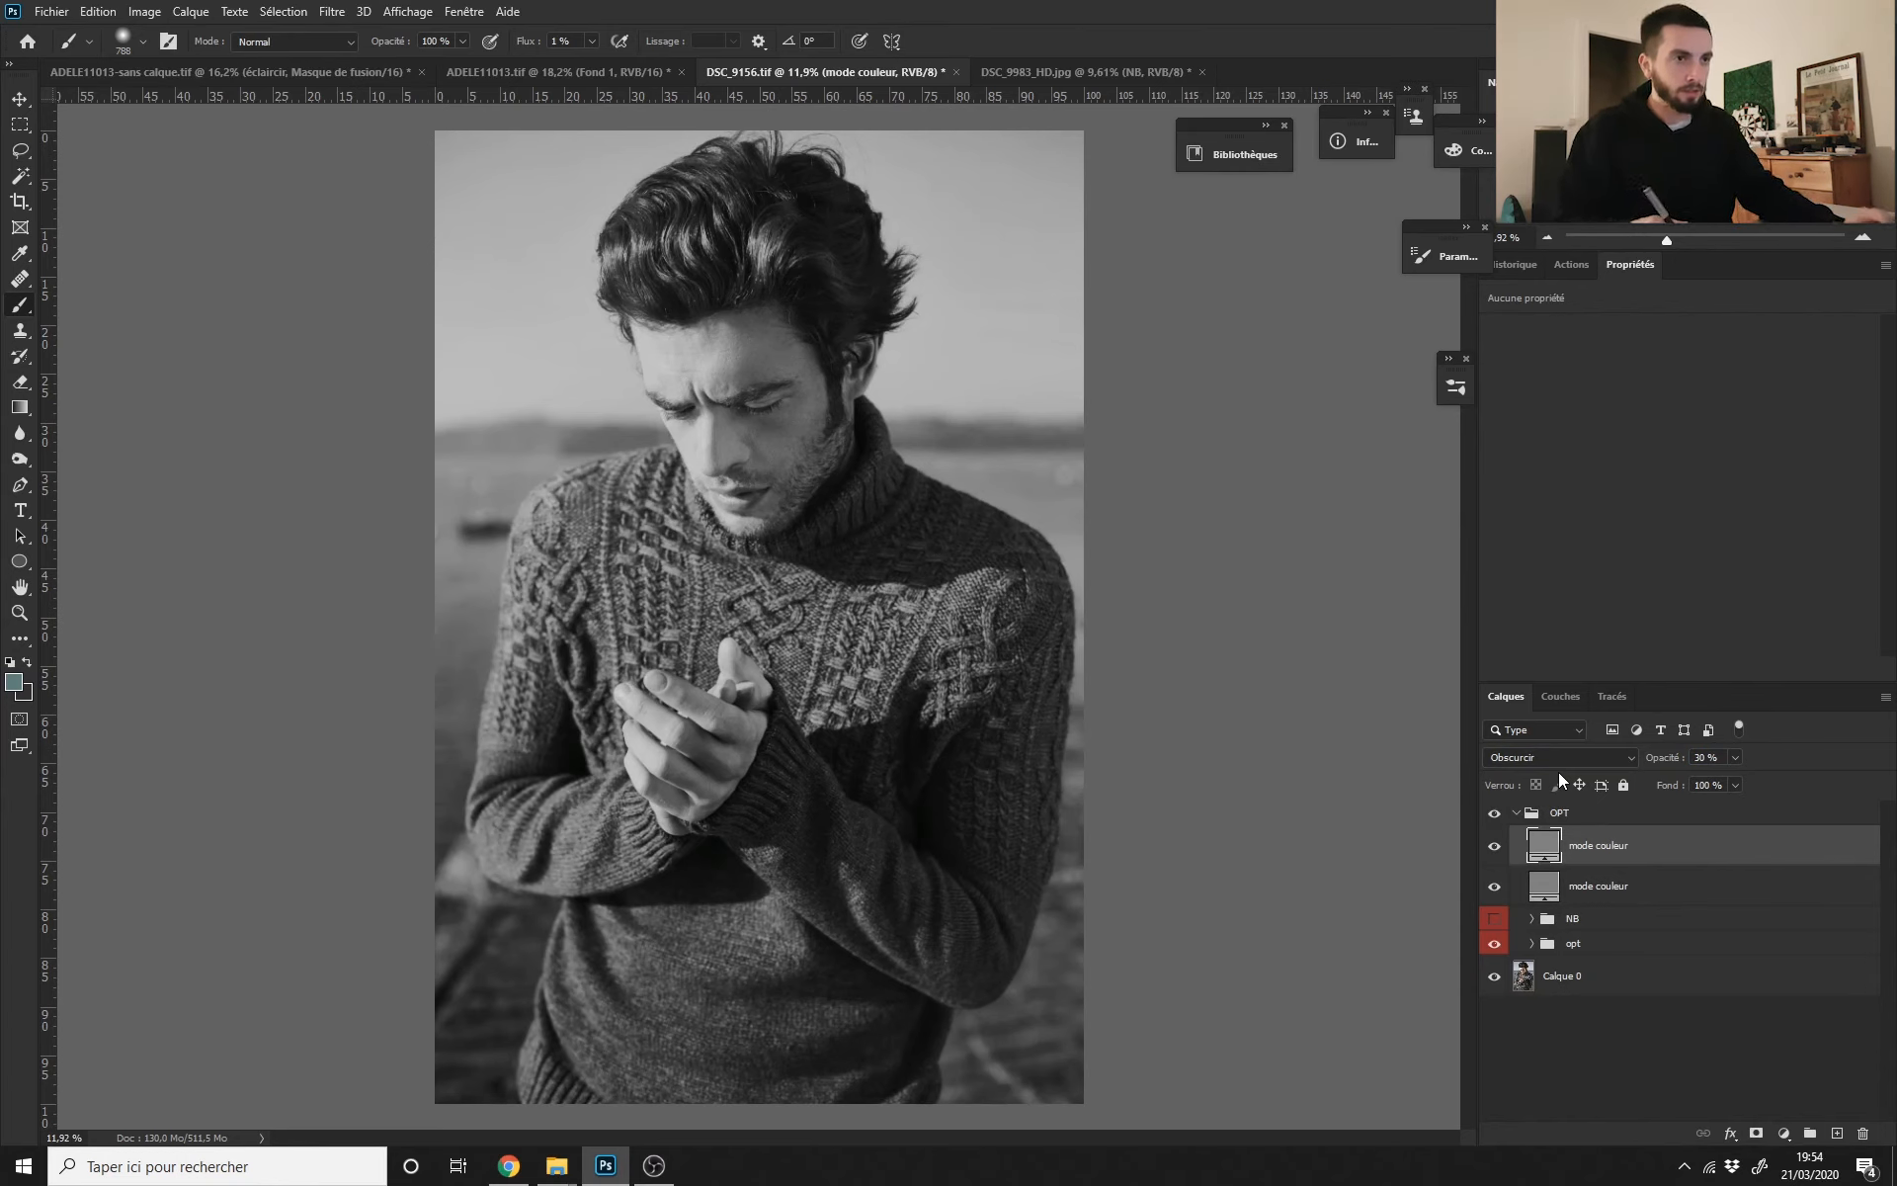
{"action": "left_click_drag", "start_coordinate": [1674, 760], "coordinate": [1786, 781]}
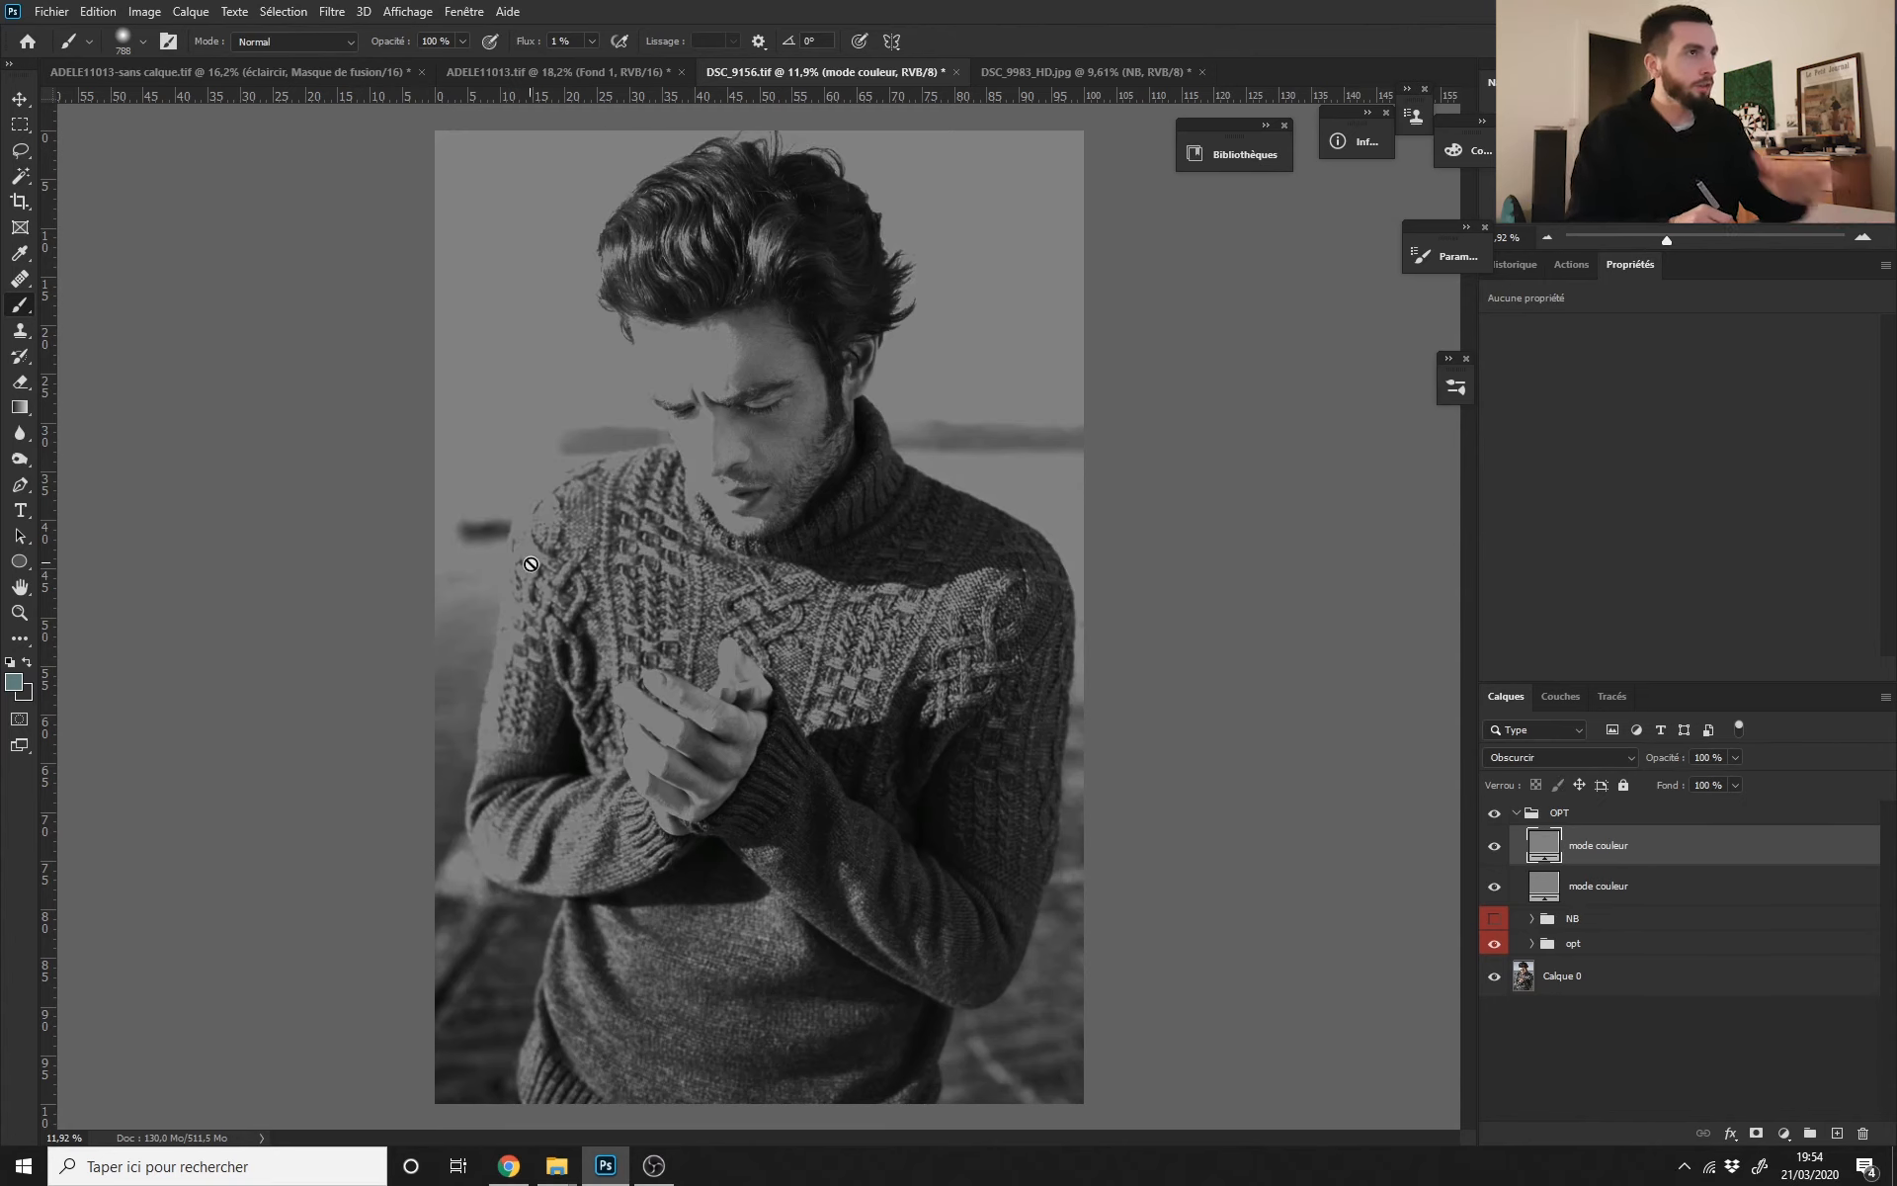
{"action": "mouse_move", "coordinate": [686, 418]}
{"action": "left_mouse_down"}
{"action": "mouse_move", "coordinate": [775, 411]}
{"action": "mouse_move", "coordinate": [700, 429]}
{"action": "left_mouse_up"}
{"action": "left_click_drag", "start_coordinate": [886, 484], "coordinate": [855, 532]}
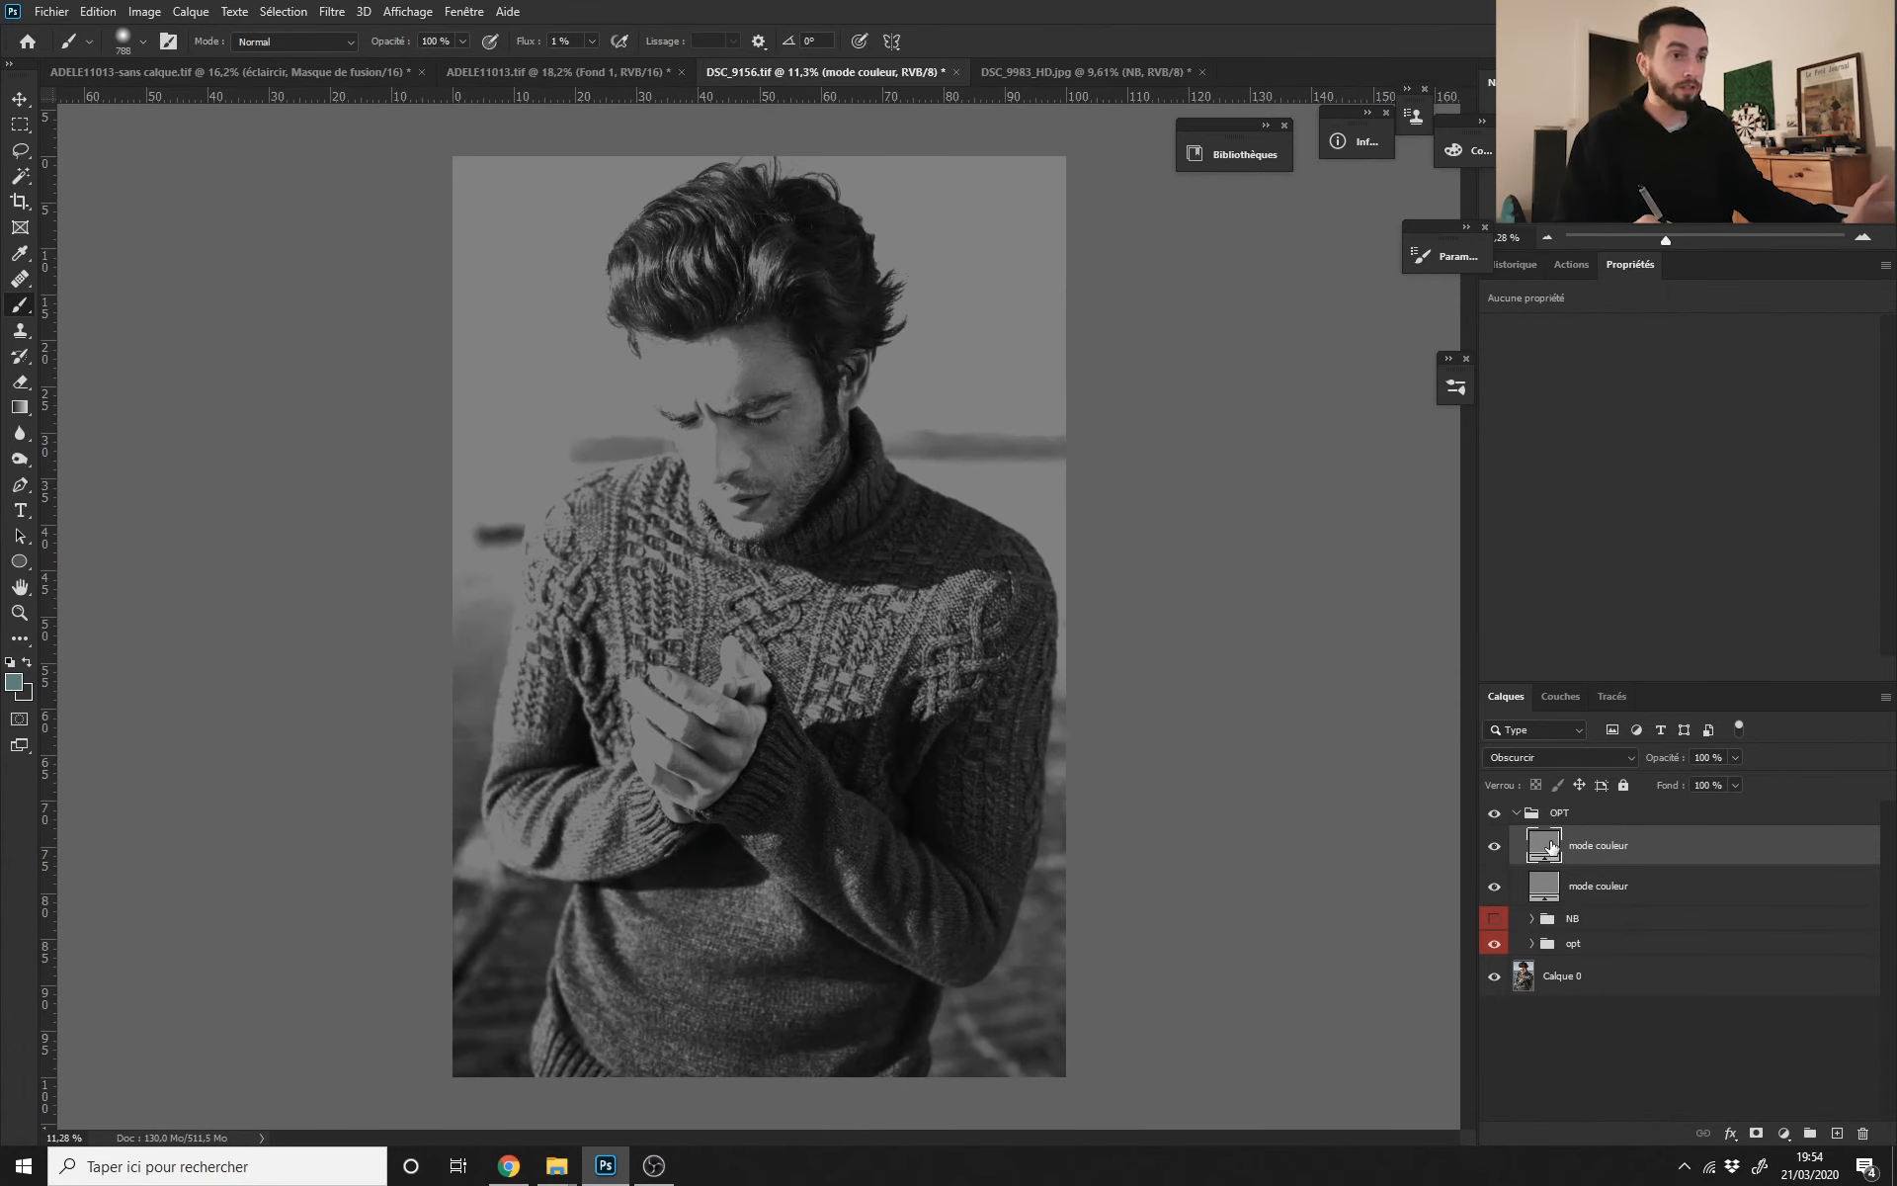
Step: Set the opacity of the Obscurcir grey fill layer to 50 %
{"action": "left_click_drag", "start_coordinate": [1670, 761], "coordinate": [1653, 758]}
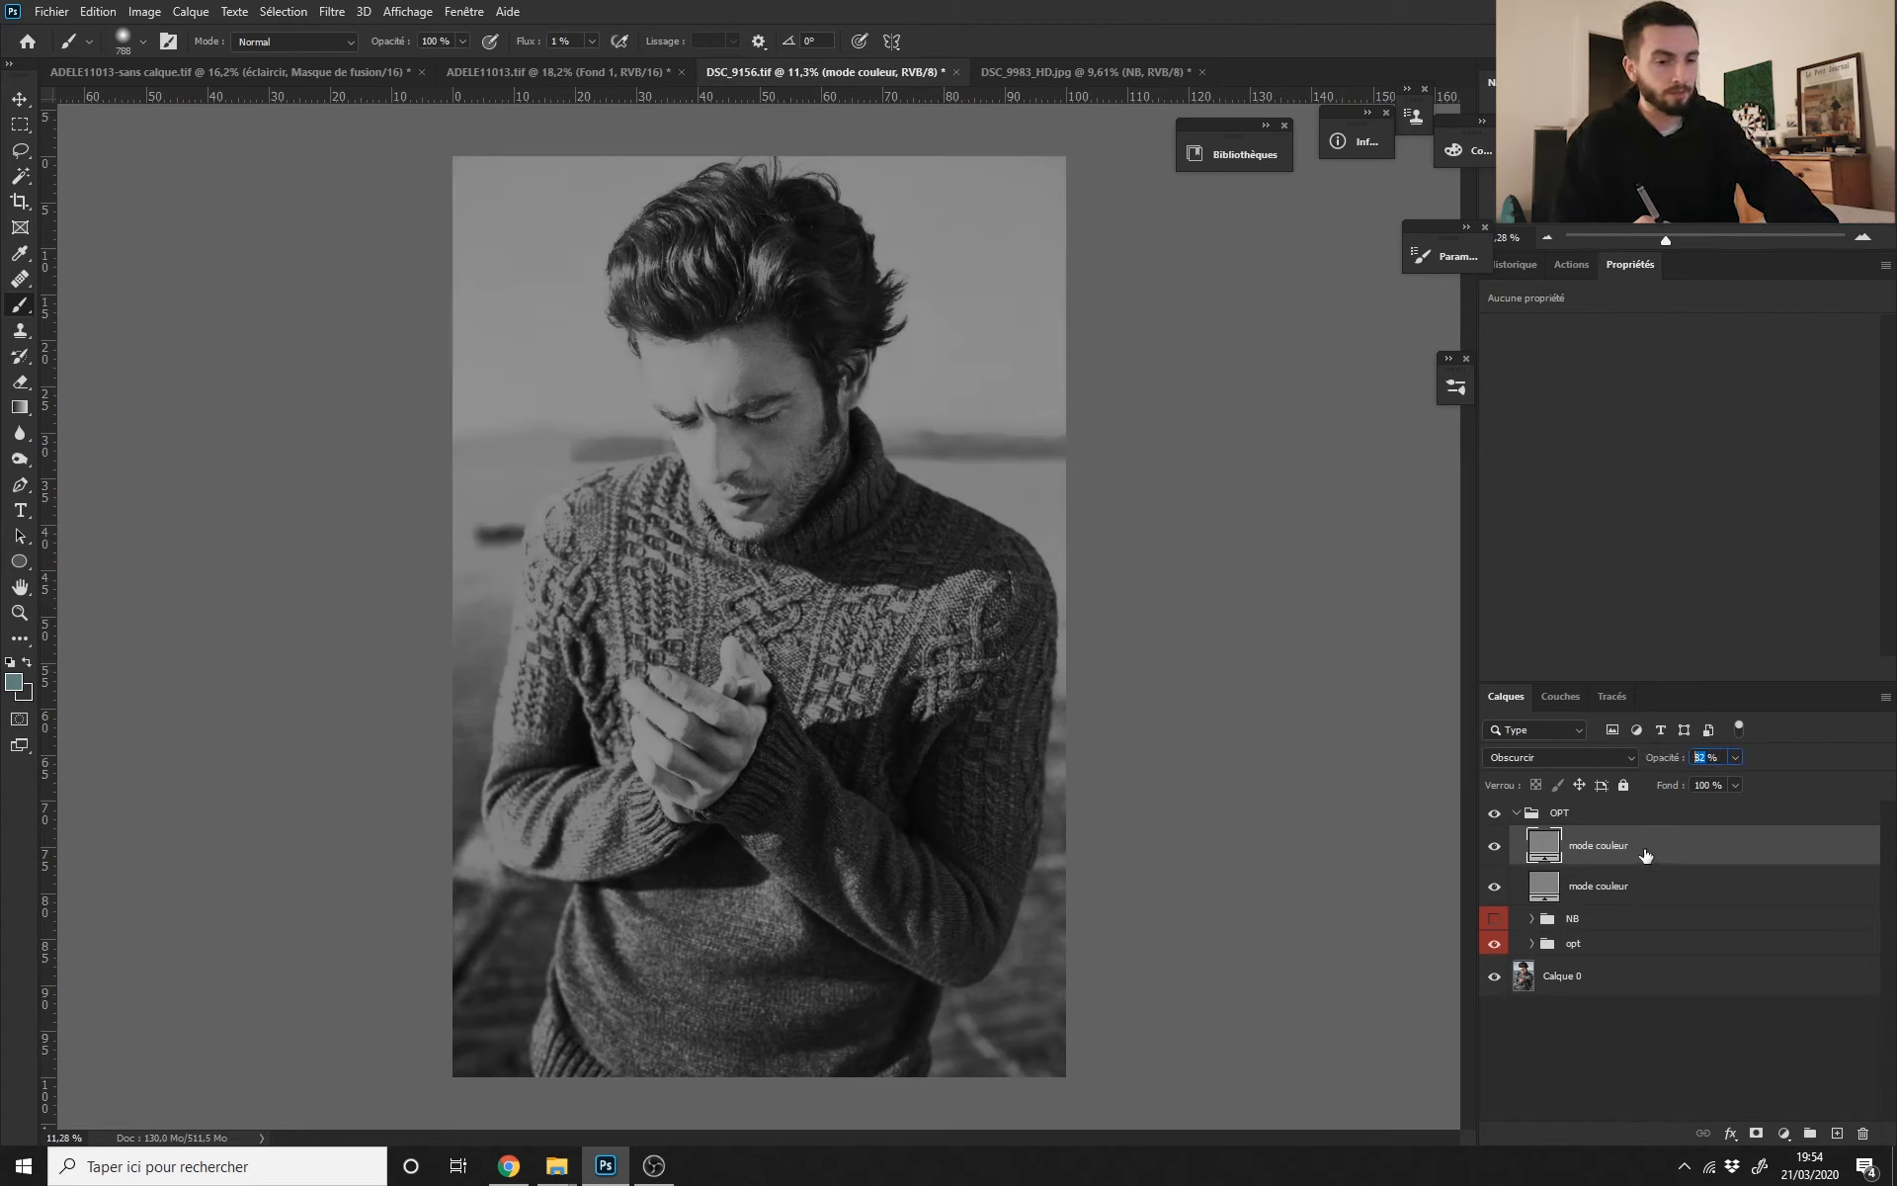
{"action": "type", "text": "50"}
{"action": "key", "text": "Return"}
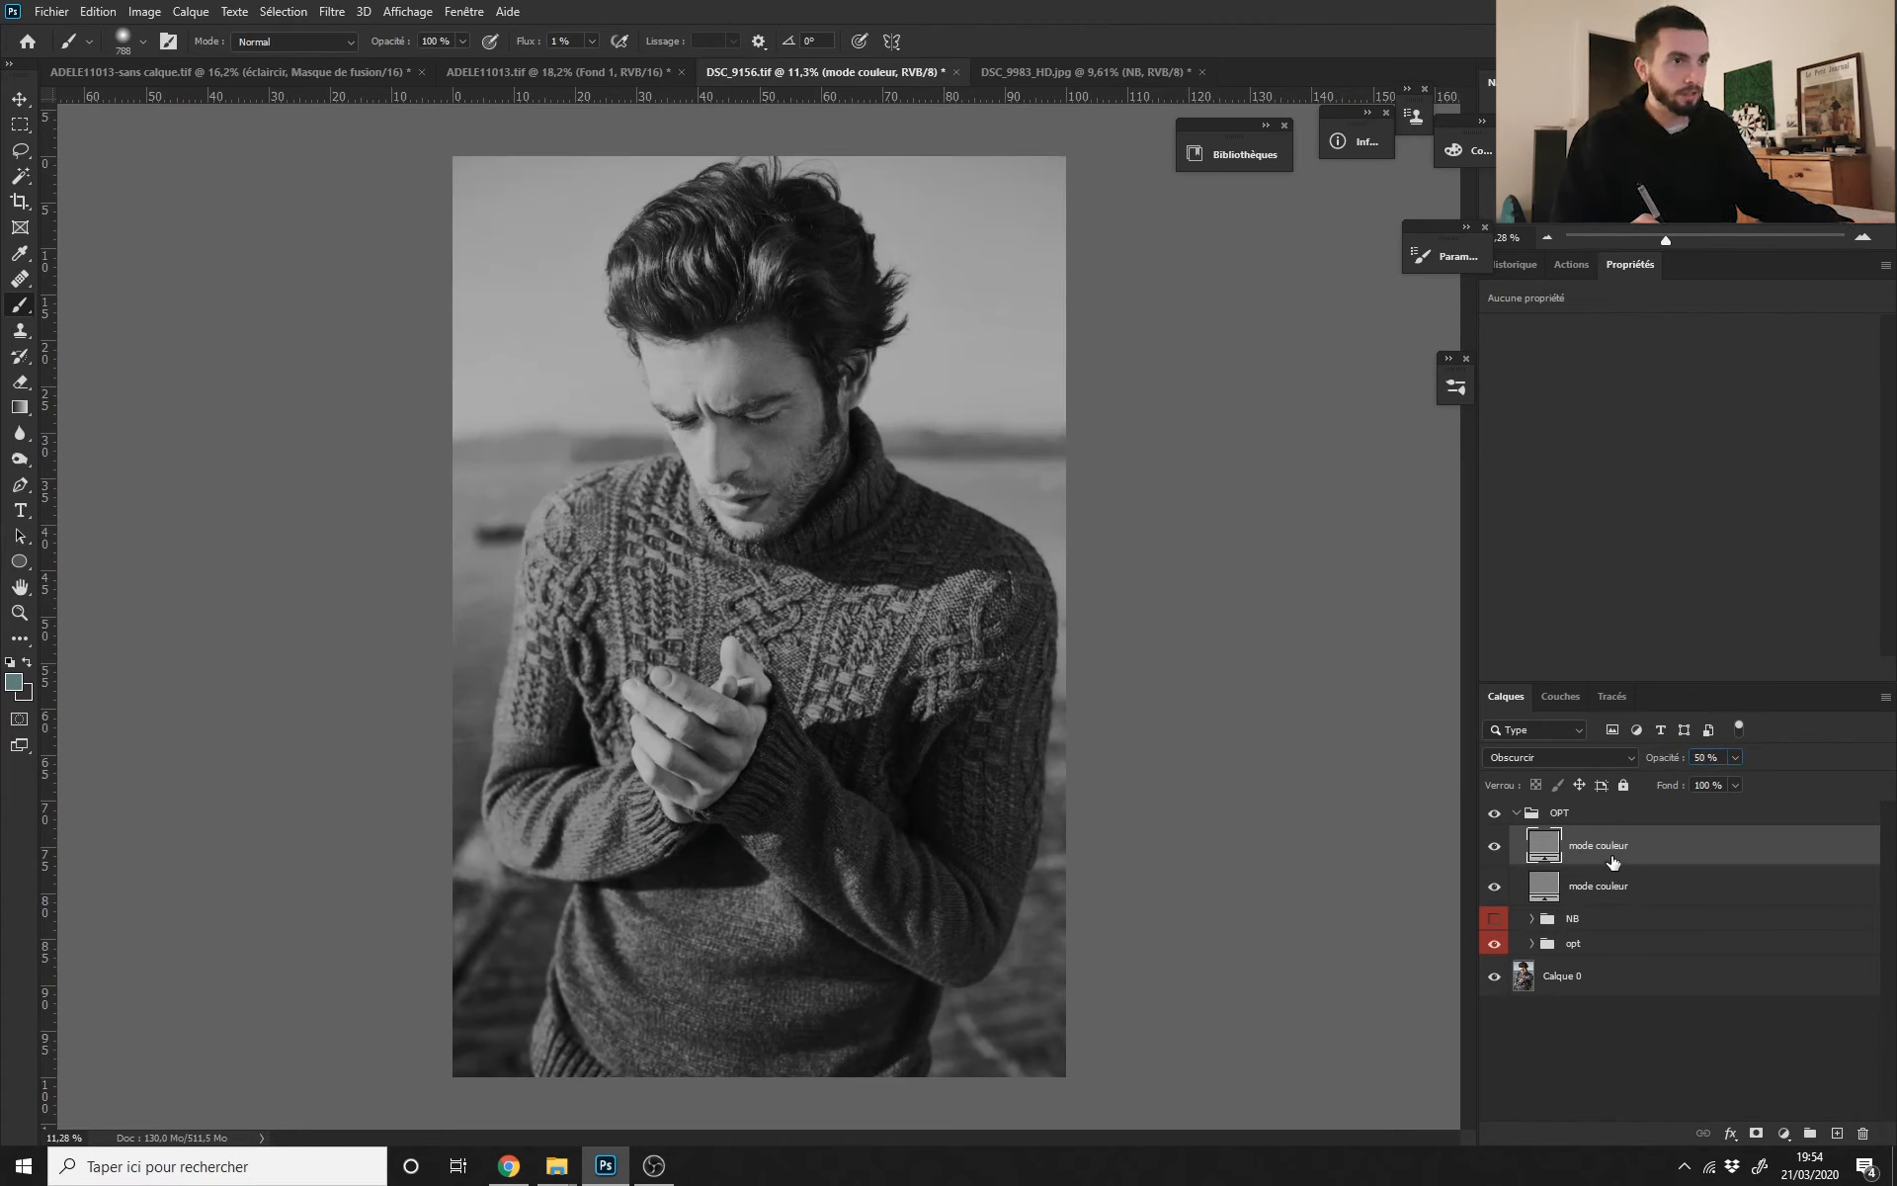
Step: Duplicate the Obscurcir grey fill layer and set the copy's blend mode to Eclaircir
{"action": "key", "text": "ctrl+j"}
{"action": "left_click", "coordinate": [1547, 759]}
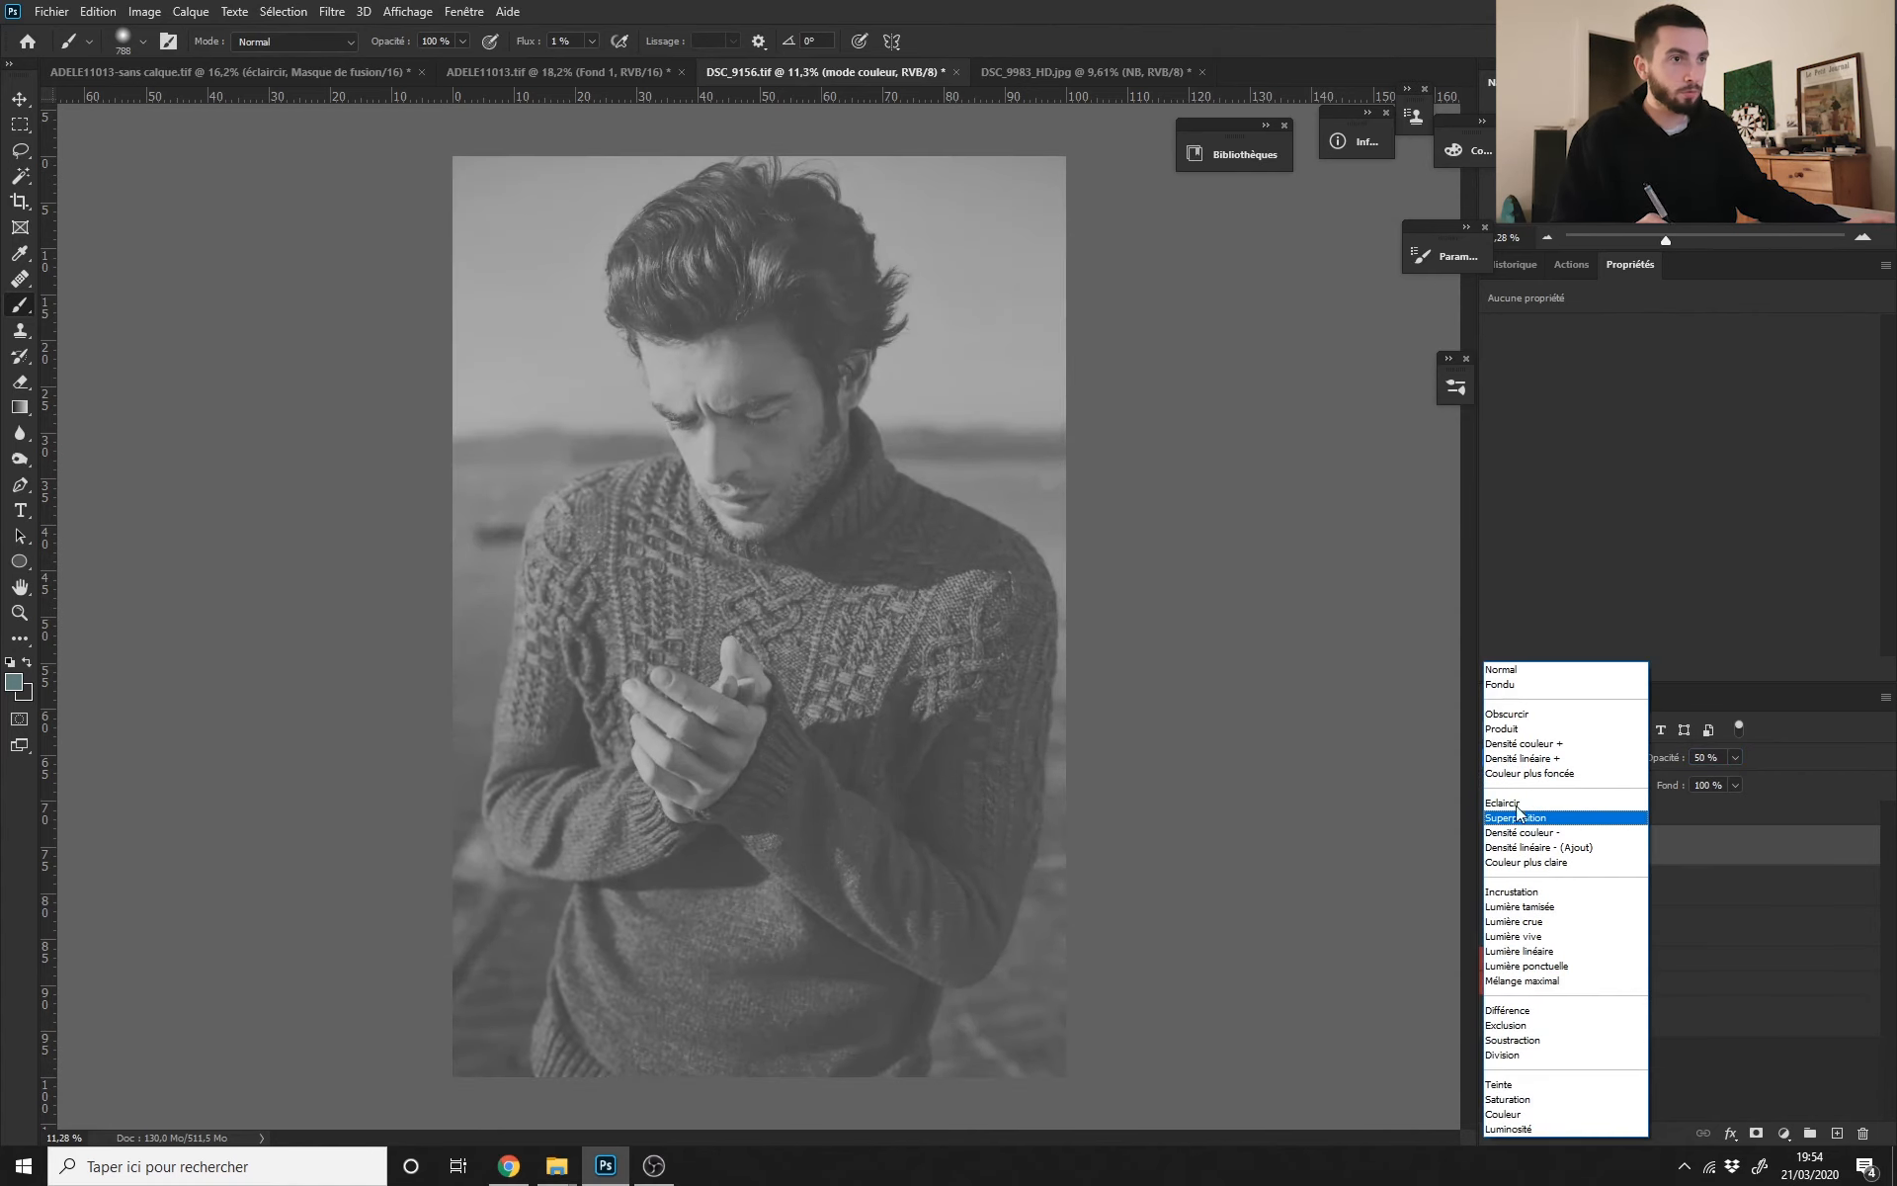
{"action": "left_click", "coordinate": [1509, 714]}
{"action": "left_click", "coordinate": [1597, 892]}
{"action": "left_click", "coordinate": [1589, 848]}
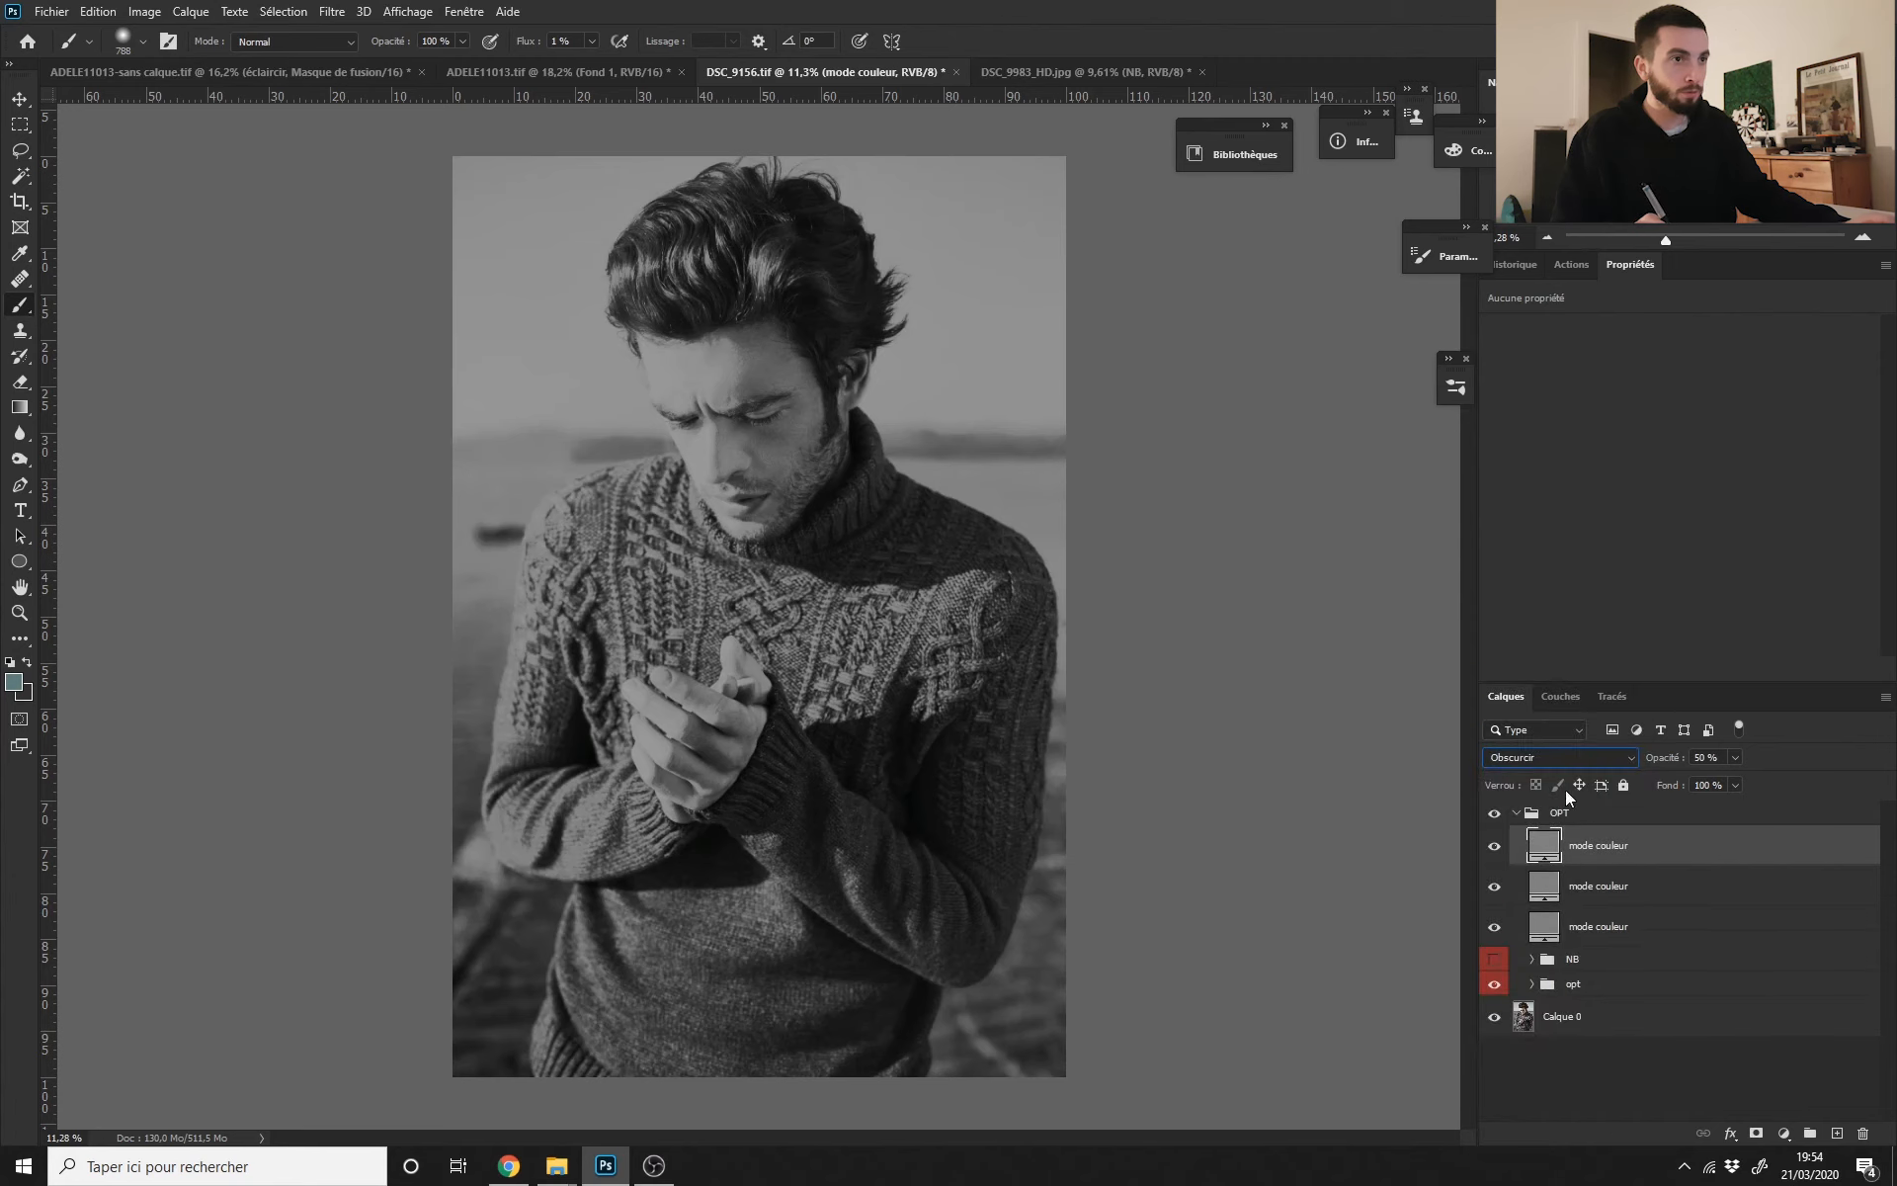
{"action": "left_click", "coordinate": [1562, 757]}
{"action": "left_click", "coordinate": [1534, 804]}
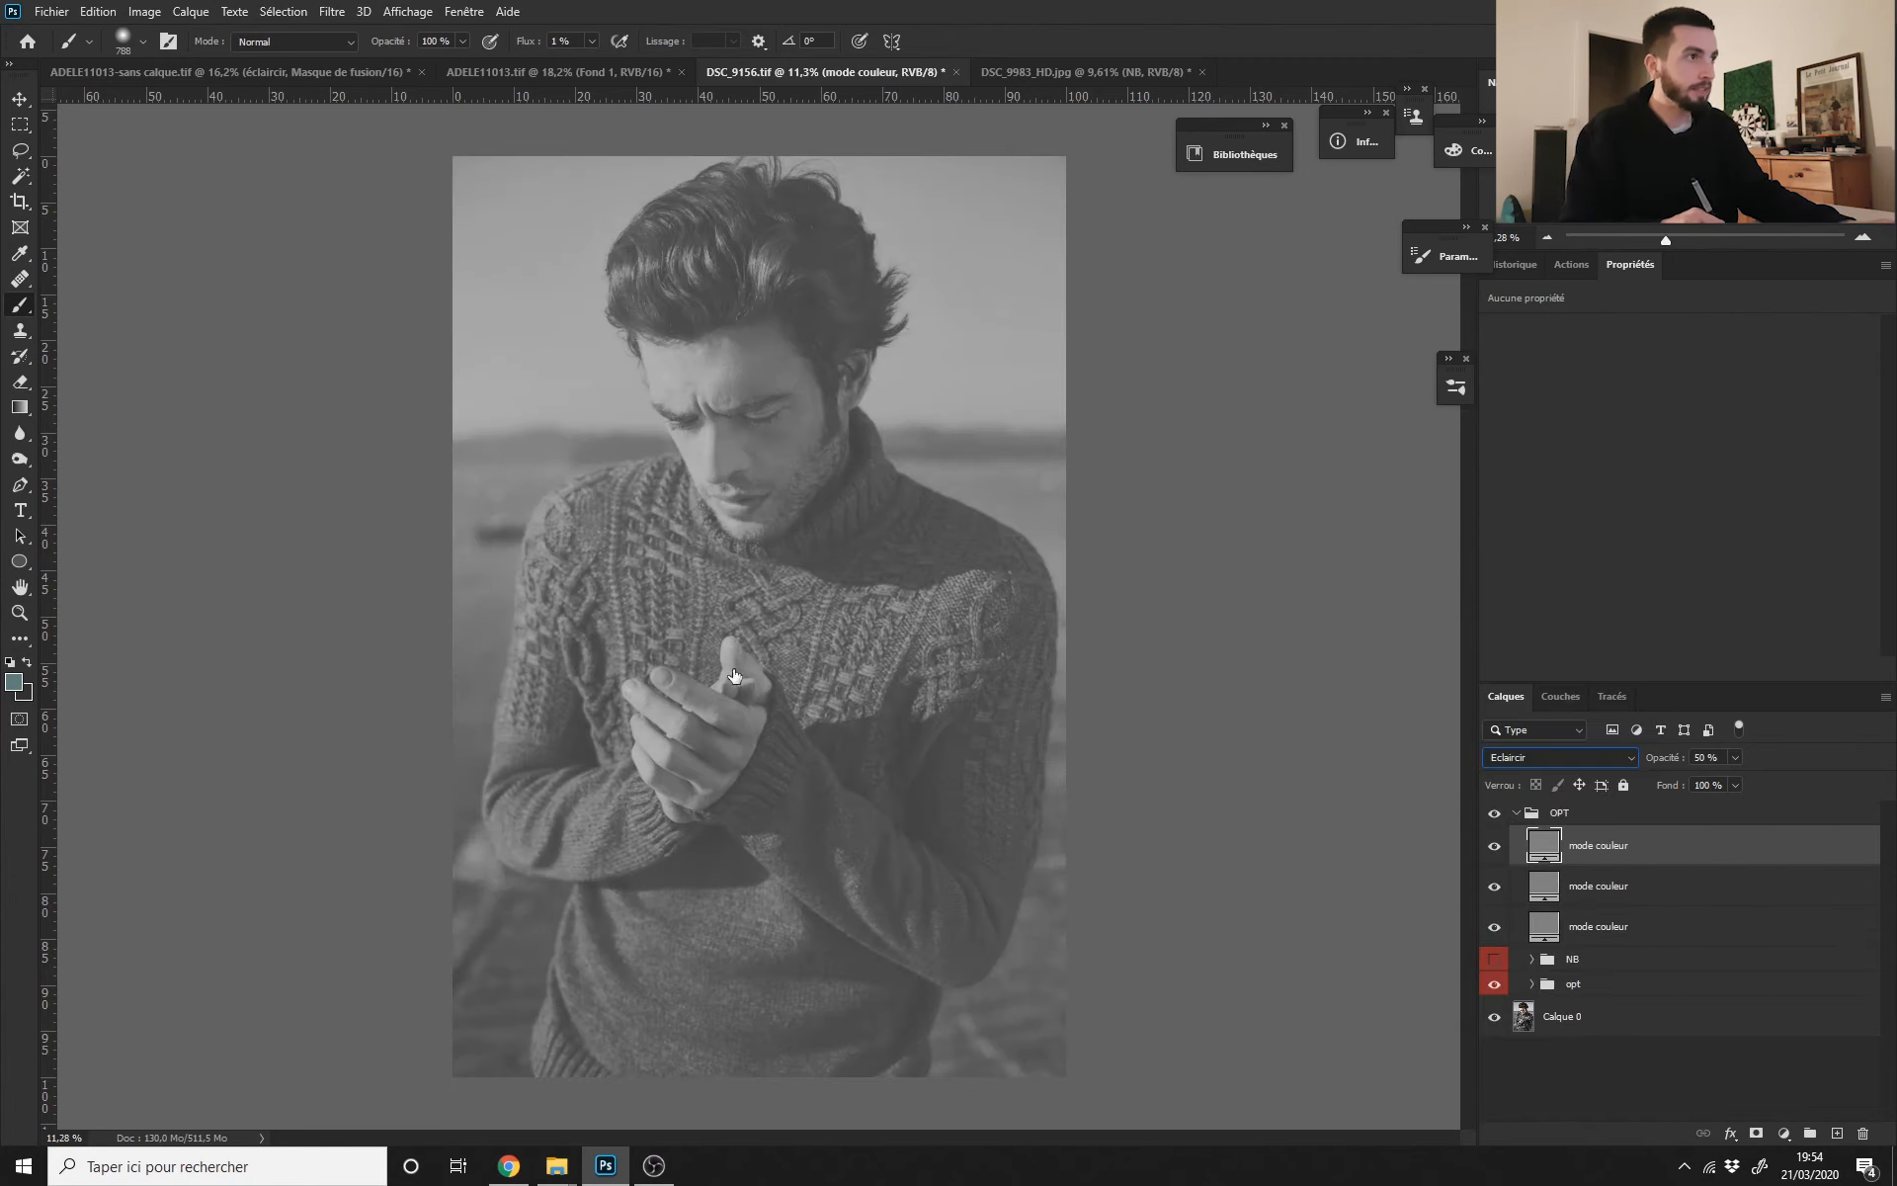
Step: Try different opacities on the Eclaircir grey fill layer, including 60 %, to judge how it fades the shadows
{"action": "scroll", "coordinate": [723, 657], "scroll_direction": "up", "scroll_amount": 1}
{"action": "scroll", "coordinate": [722, 657], "scroll_direction": "down", "scroll_amount": 3}
{"action": "scroll", "coordinate": [722, 658], "scroll_direction": "up", "scroll_amount": 2}
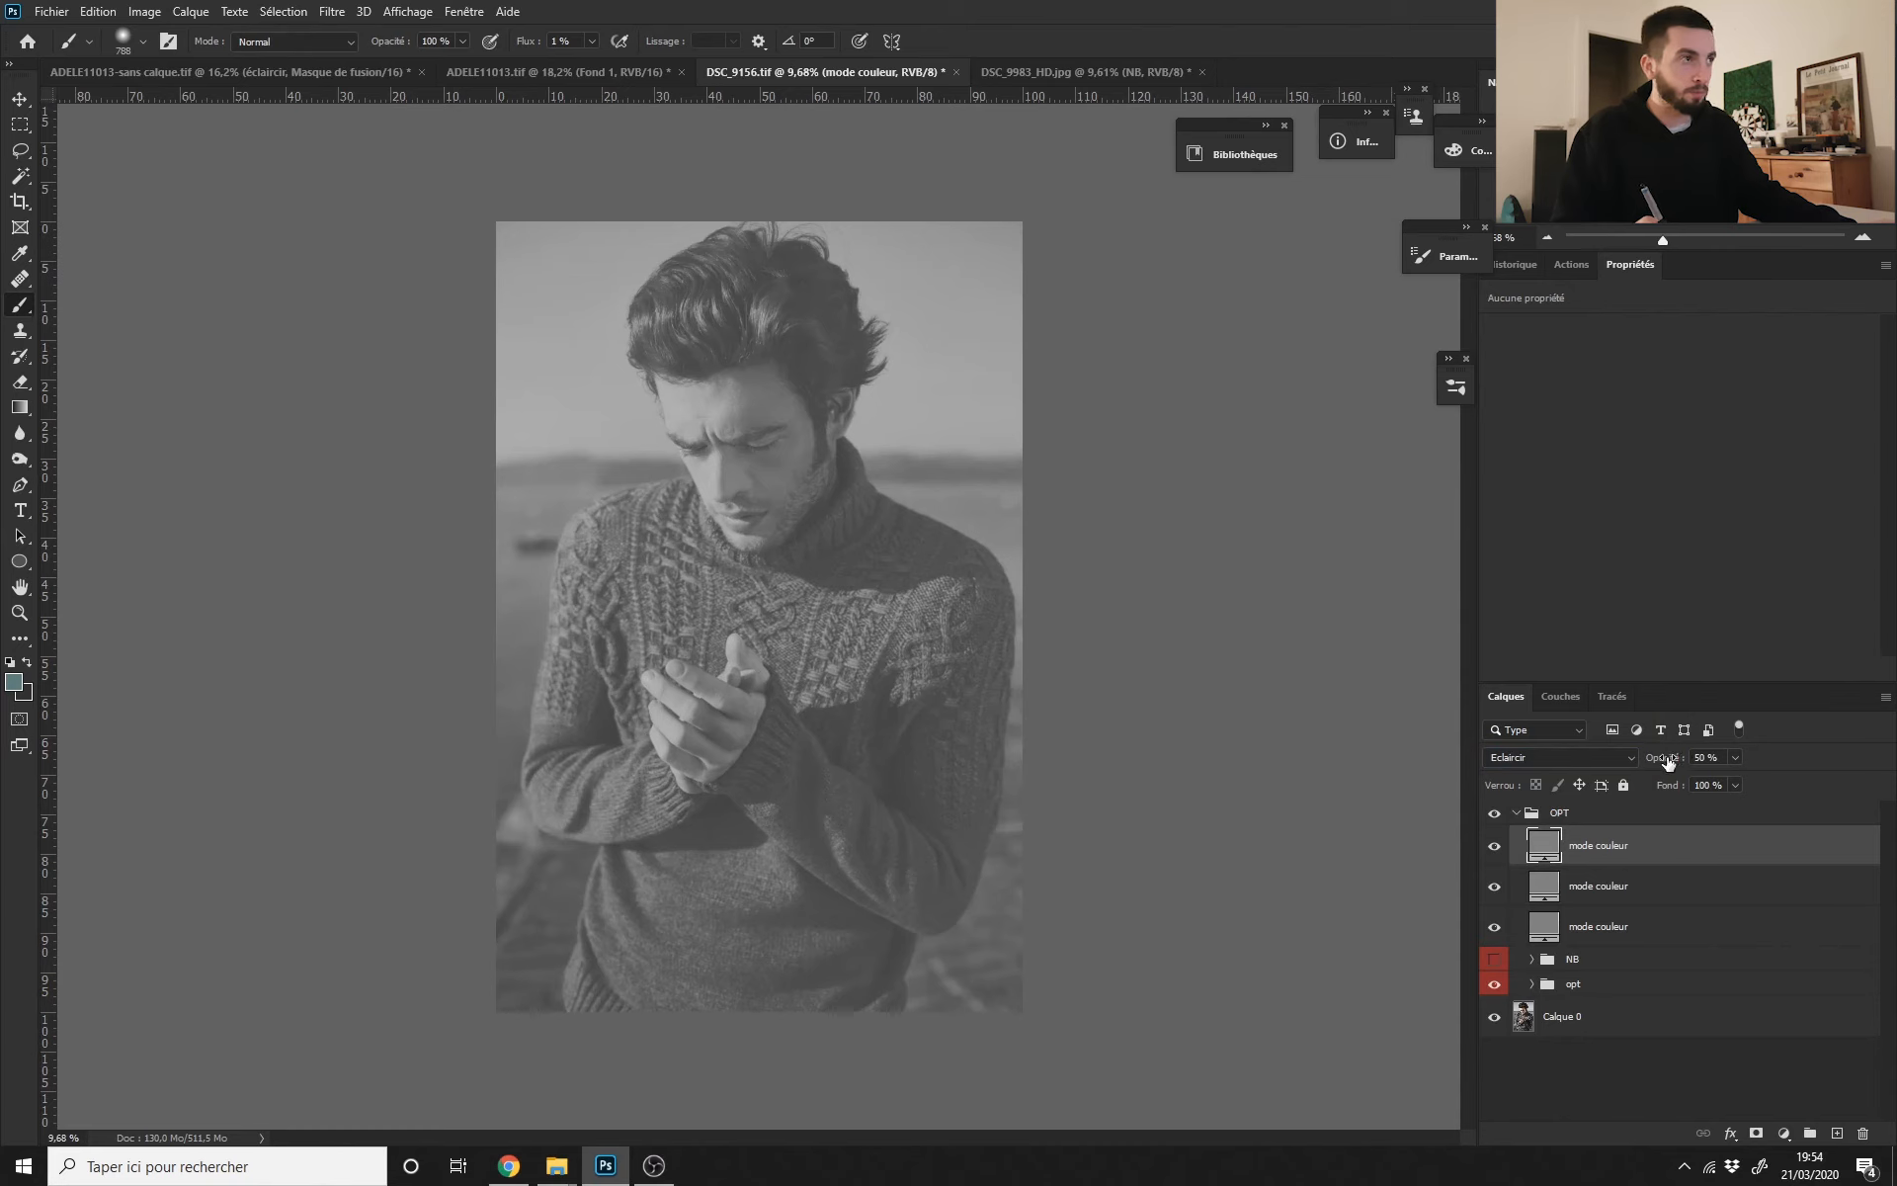
{"action": "mouse_move", "coordinate": [1668, 759]}
{"action": "left_mouse_down"}
{"action": "mouse_move", "coordinate": [1652, 758]}
{"action": "mouse_move", "coordinate": [1687, 756]}
{"action": "mouse_move", "coordinate": [1640, 758]}
{"action": "left_mouse_up"}
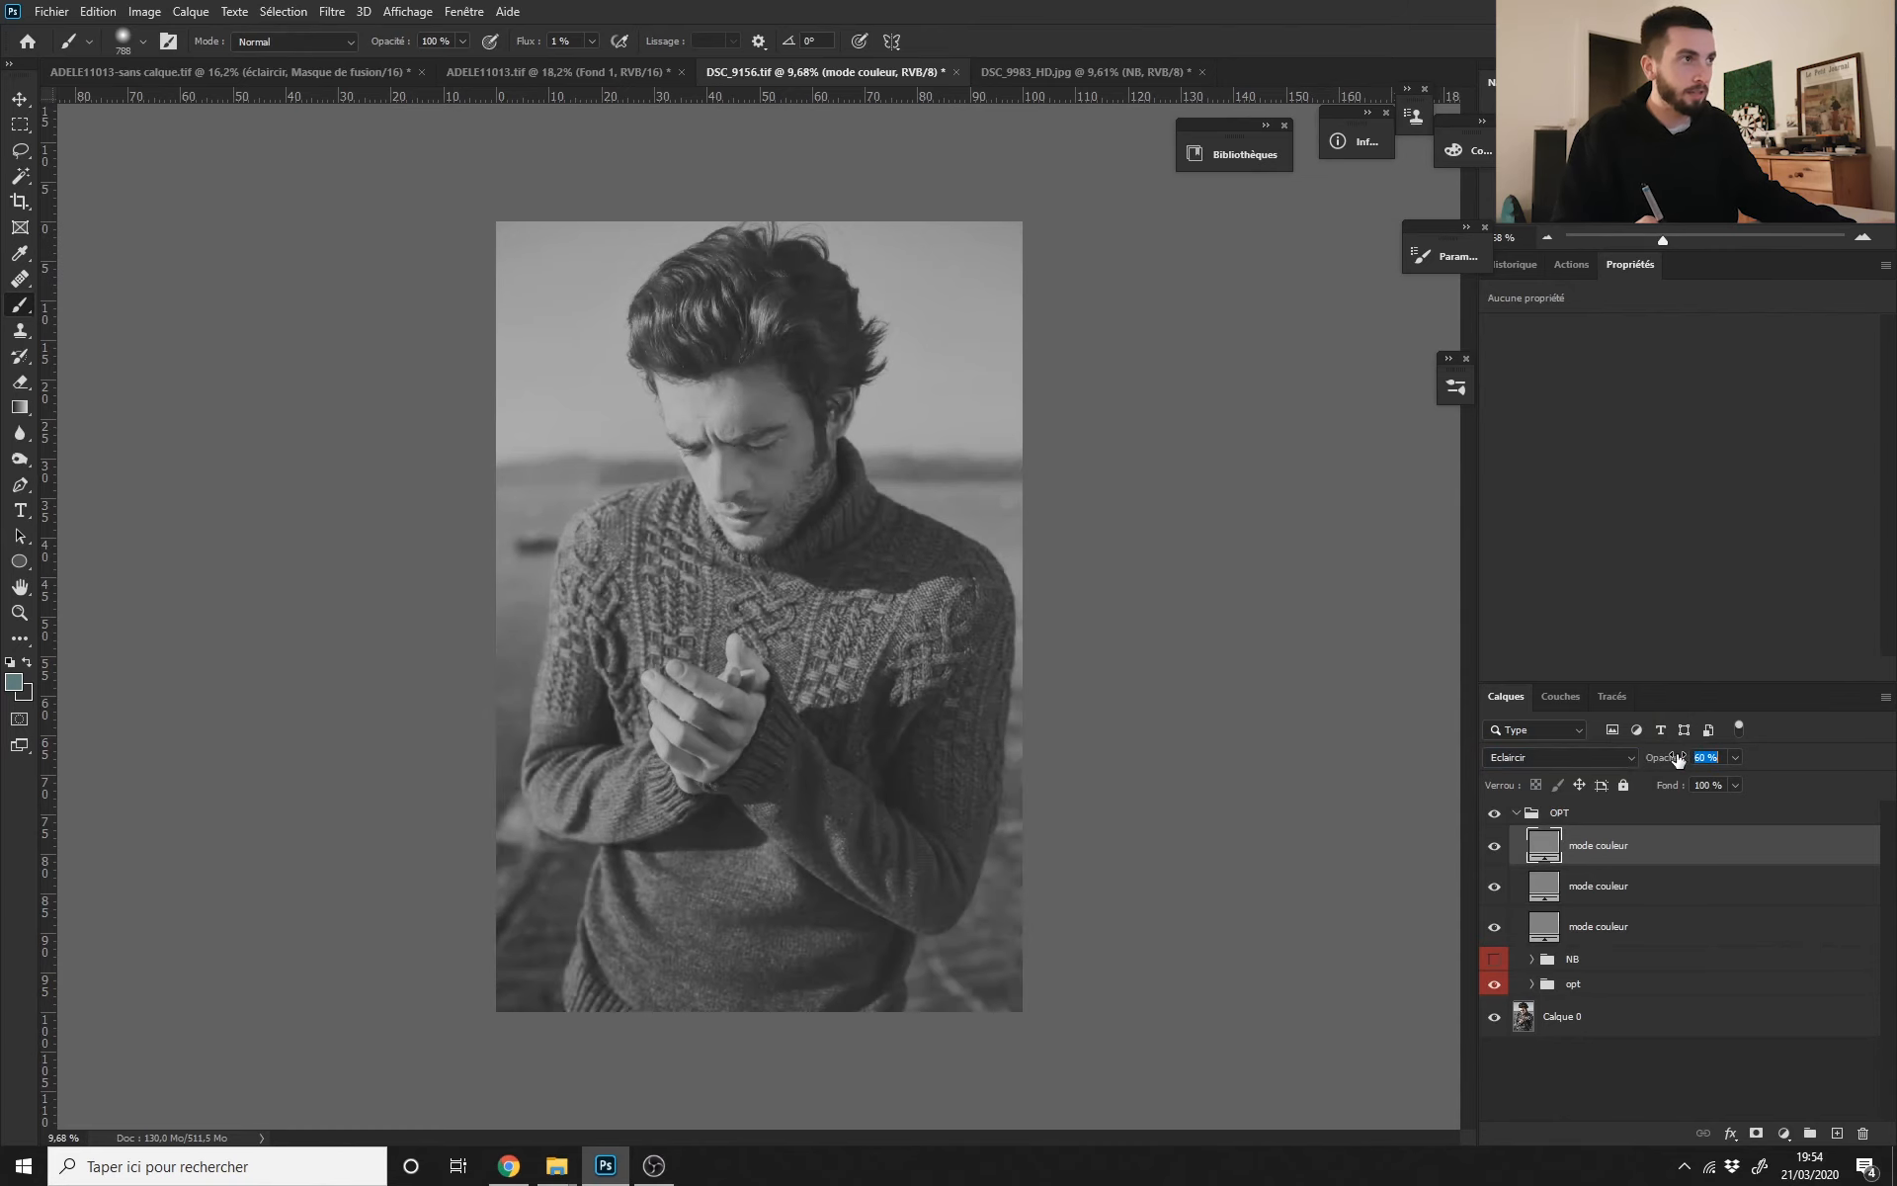
{"action": "left_click_drag", "start_coordinate": [1683, 761], "coordinate": [1681, 761]}
Step: Add a Courbes adjustment layer above the grey fills and pull its RVB curve down in the shadows
{"action": "left_click", "coordinate": [1783, 1134]}
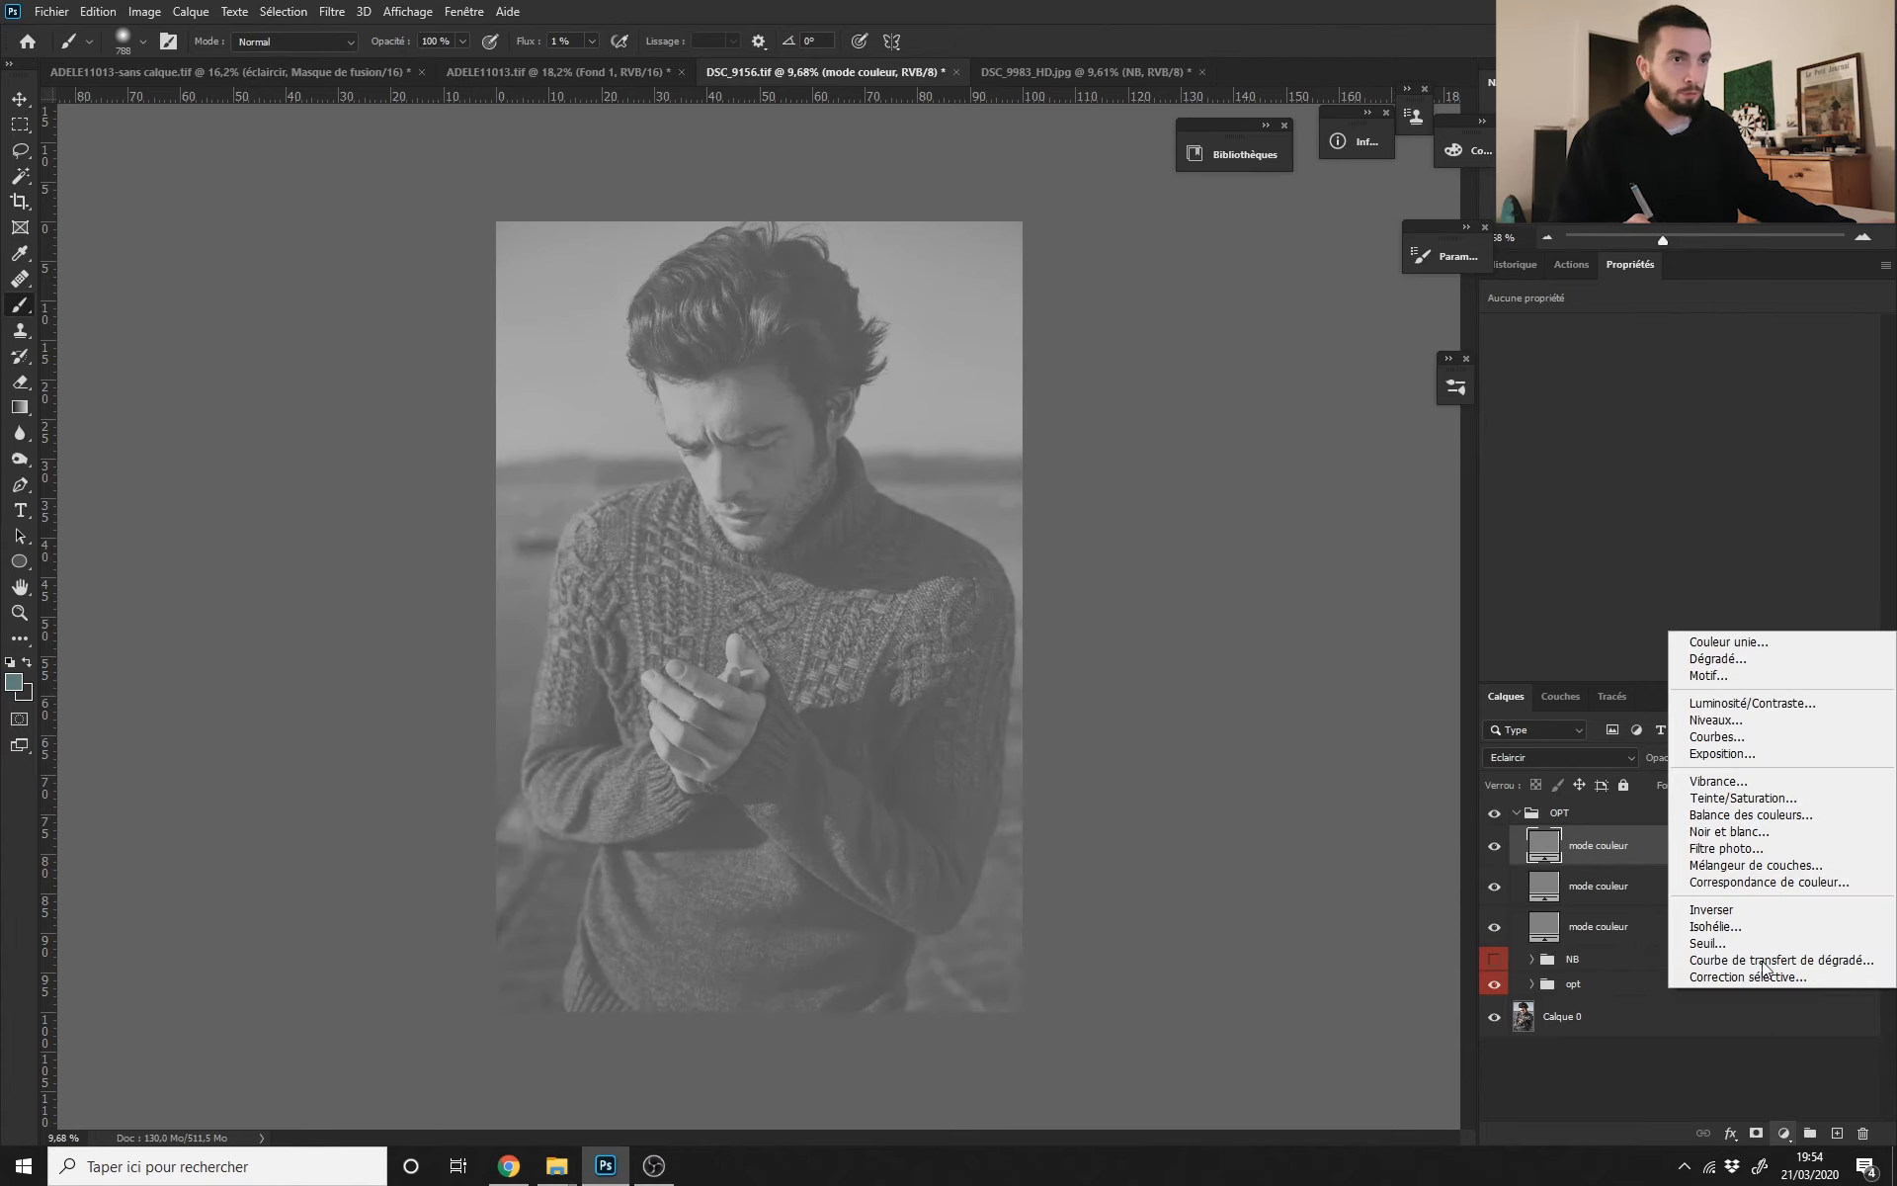
{"action": "left_click", "coordinate": [1724, 741]}
{"action": "left_click_drag", "start_coordinate": [1580, 642], "coordinate": [1580, 643]}
{"action": "left_click_drag", "start_coordinate": [1663, 554], "coordinate": [1660, 589]}
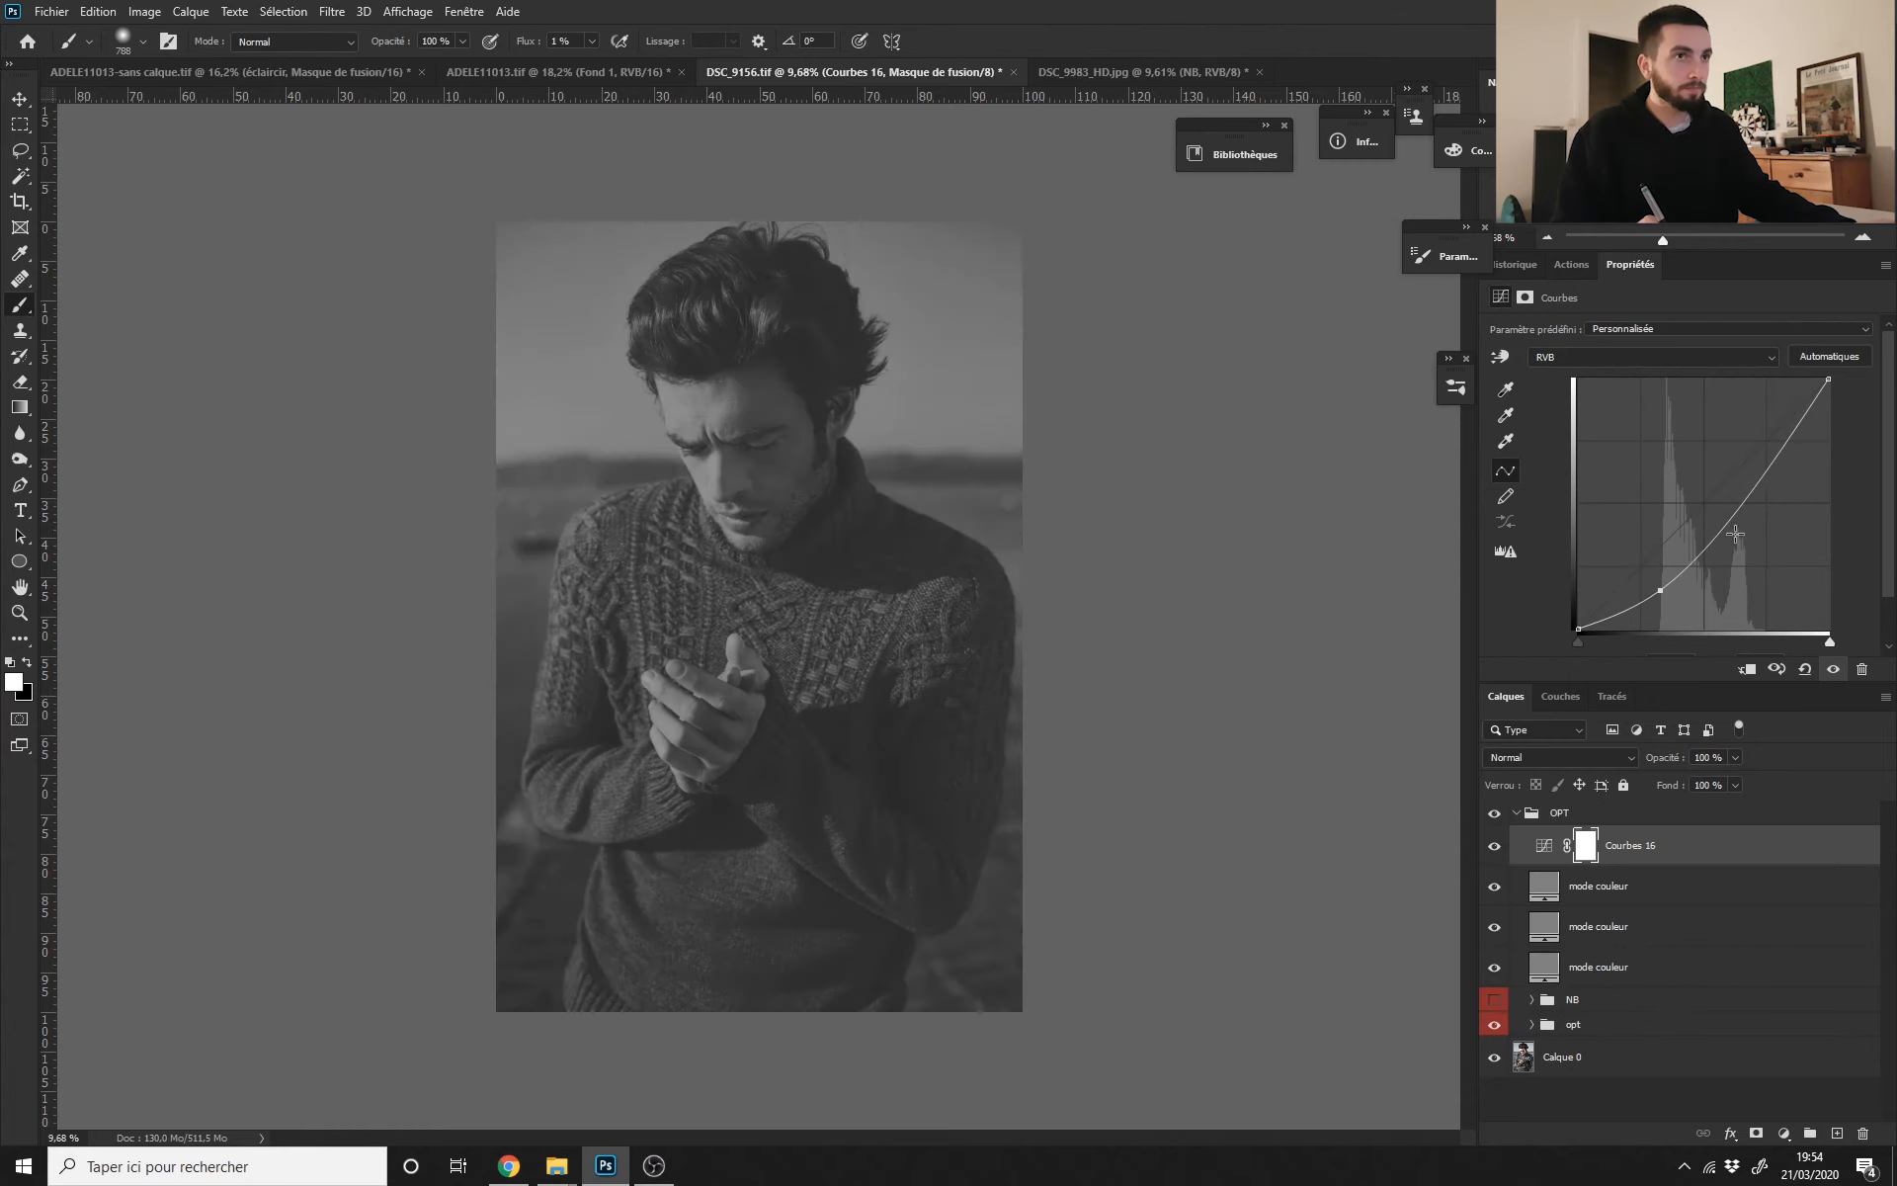
{"action": "left_click_drag", "start_coordinate": [1755, 478], "coordinate": [1764, 213]}
{"action": "left_click_drag", "start_coordinate": [725, 733], "coordinate": [762, 716]}
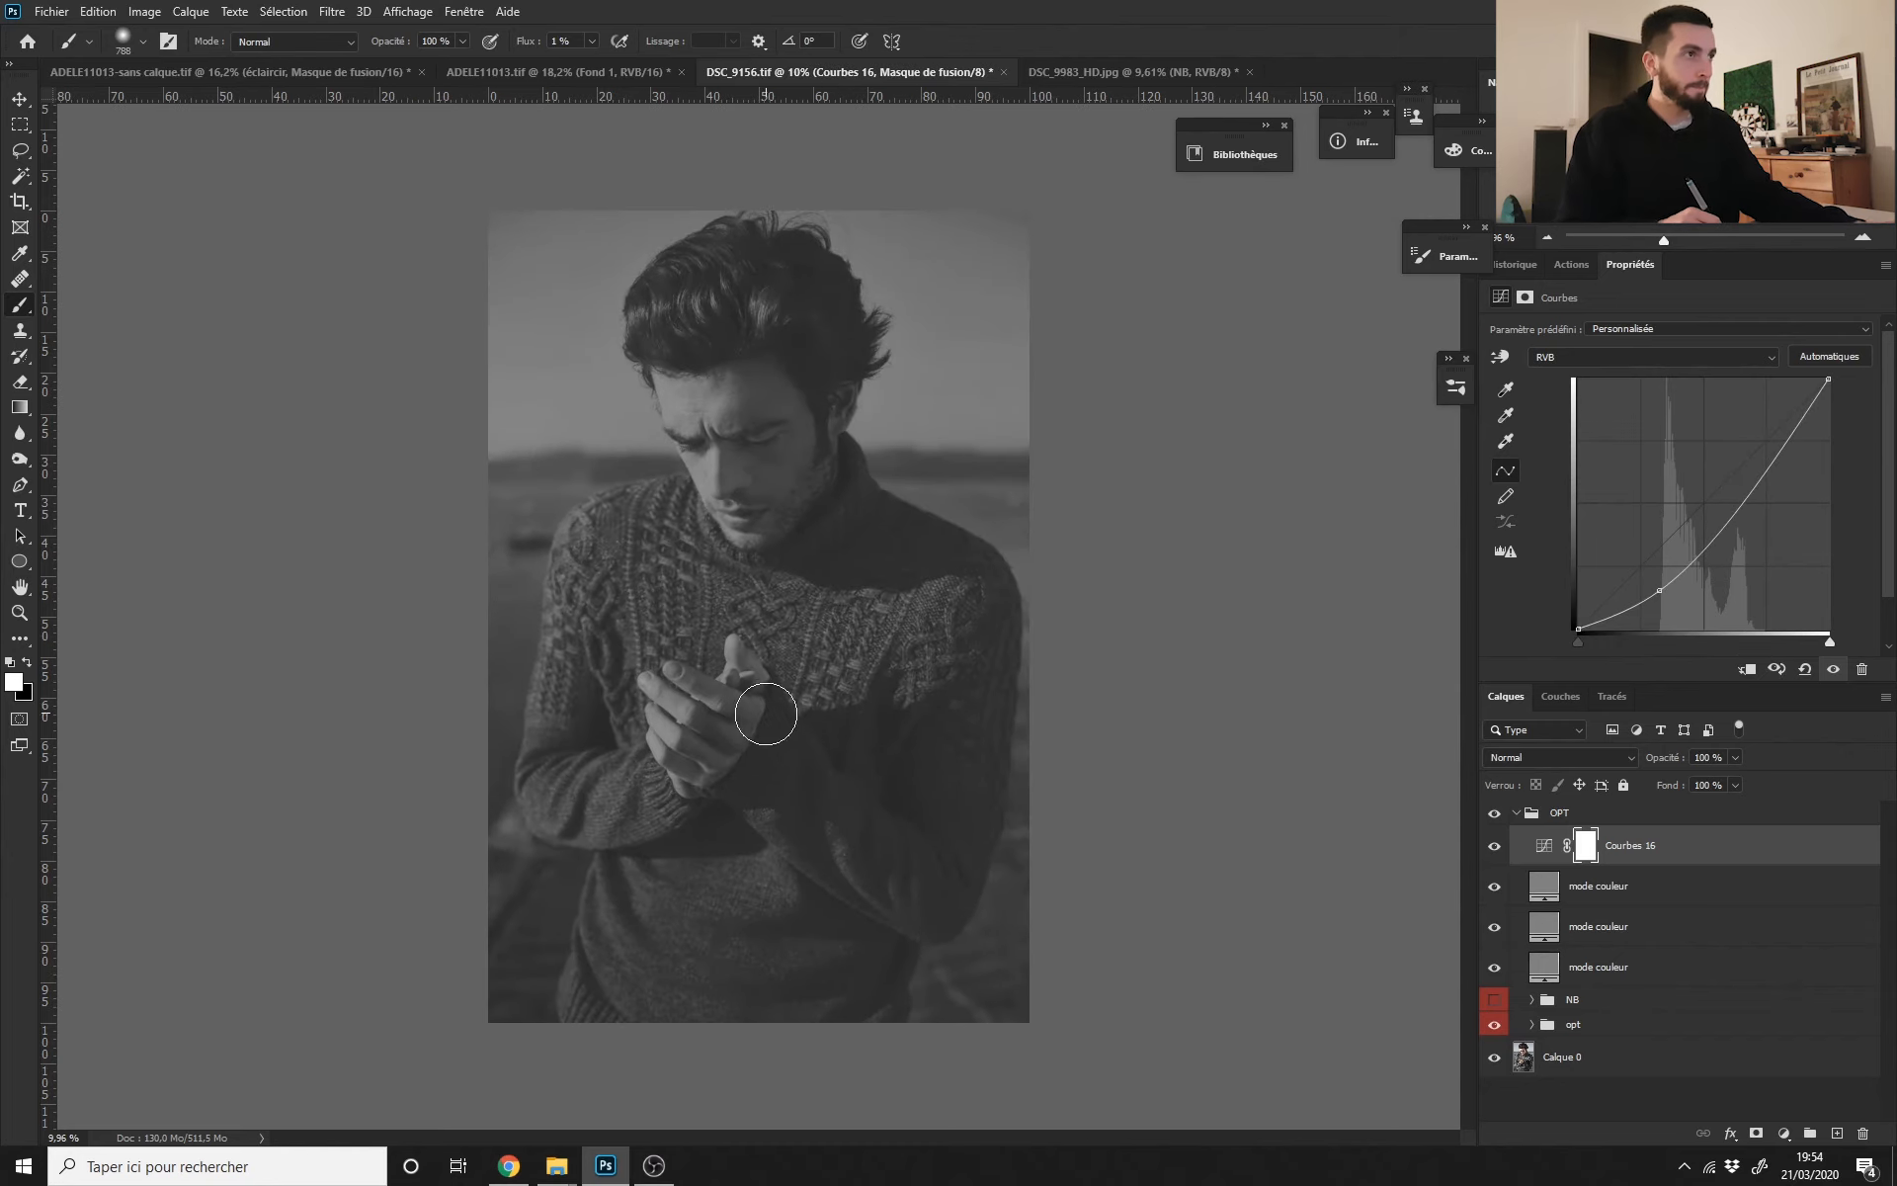
{"action": "key", "text": "alt+Tab"}
{"action": "key", "text": "alt+Tab"}
{"action": "left_click_drag", "start_coordinate": [753, 630], "coordinate": [766, 642]}
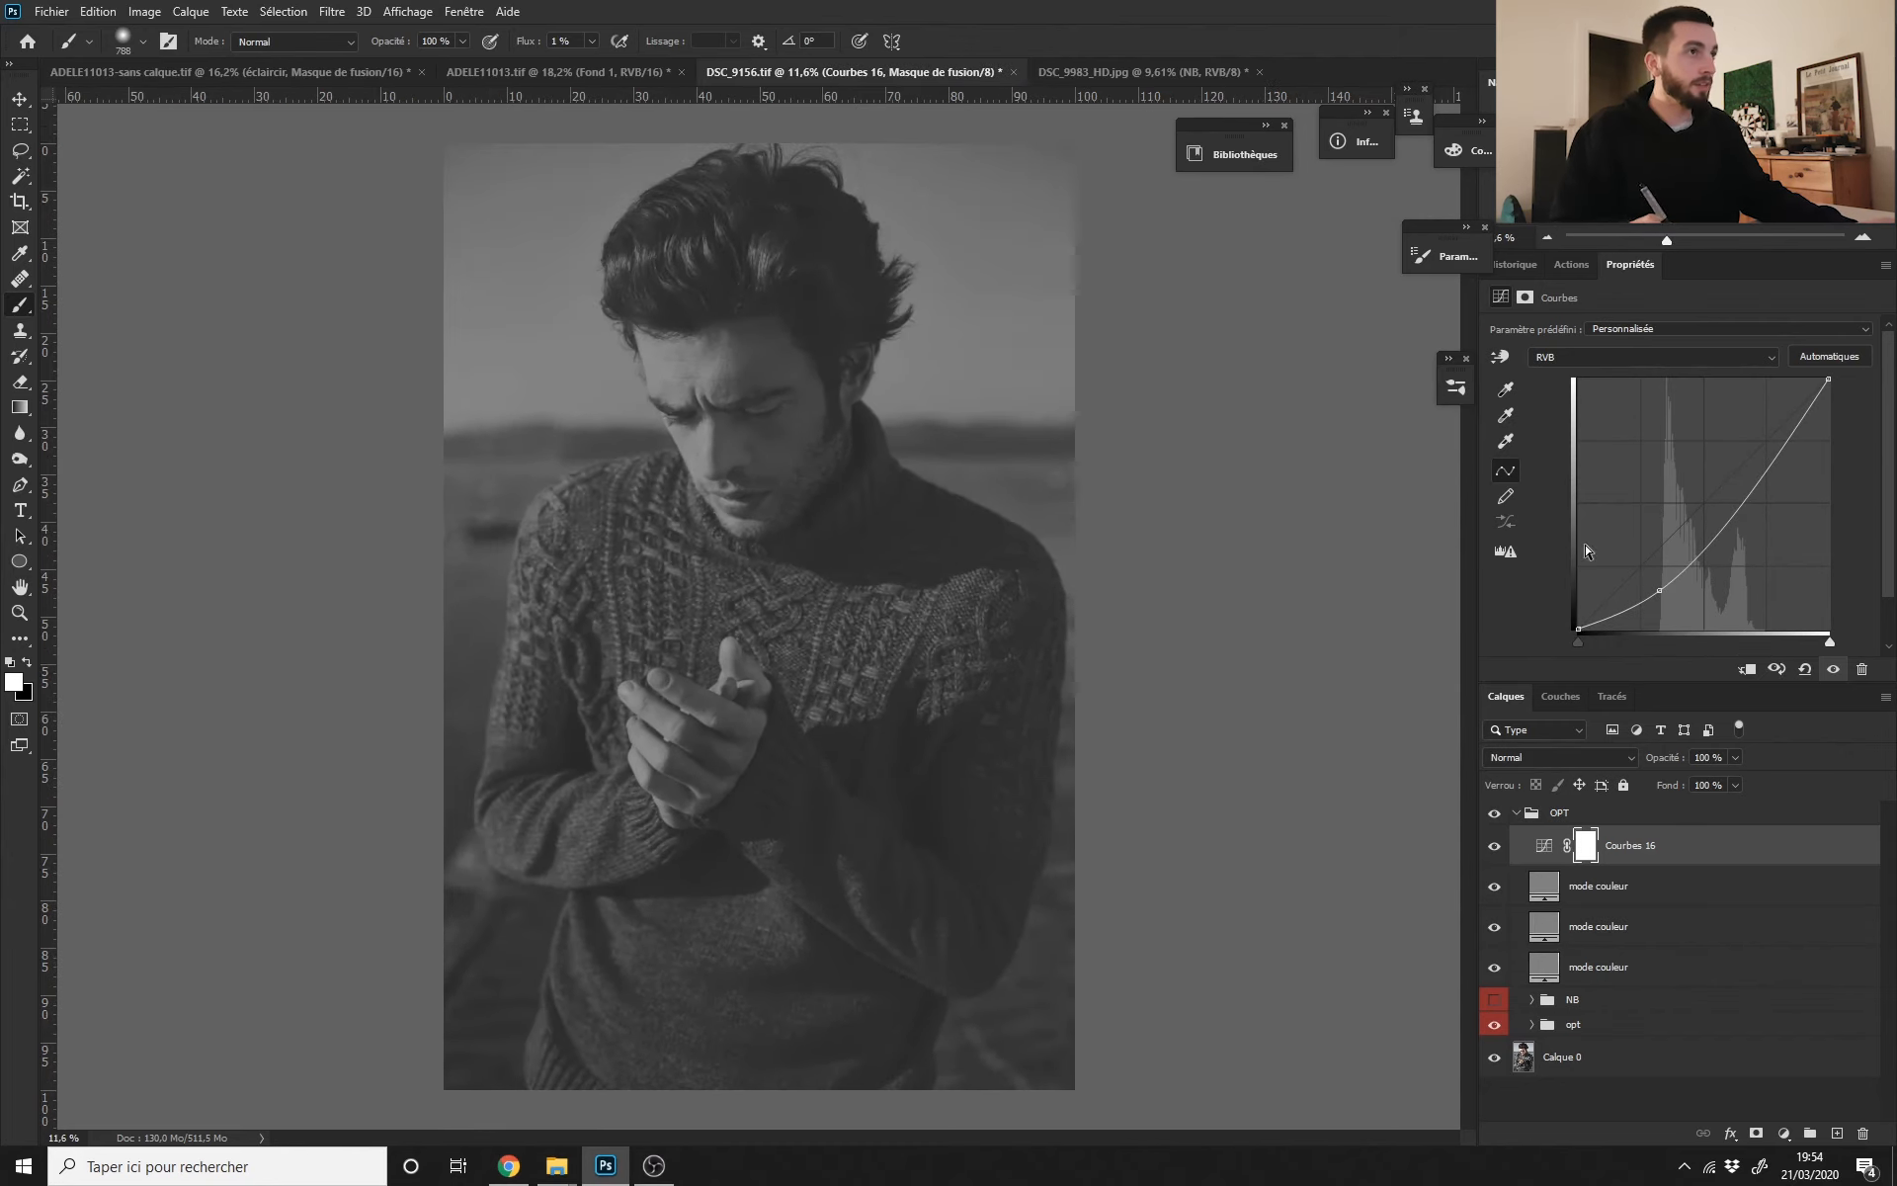
Step: Shape the RVB curve into an S by raising the highlights and lowering the shadows and midtones
{"action": "left_click_drag", "start_coordinate": [1774, 461], "coordinate": [1768, 437]}
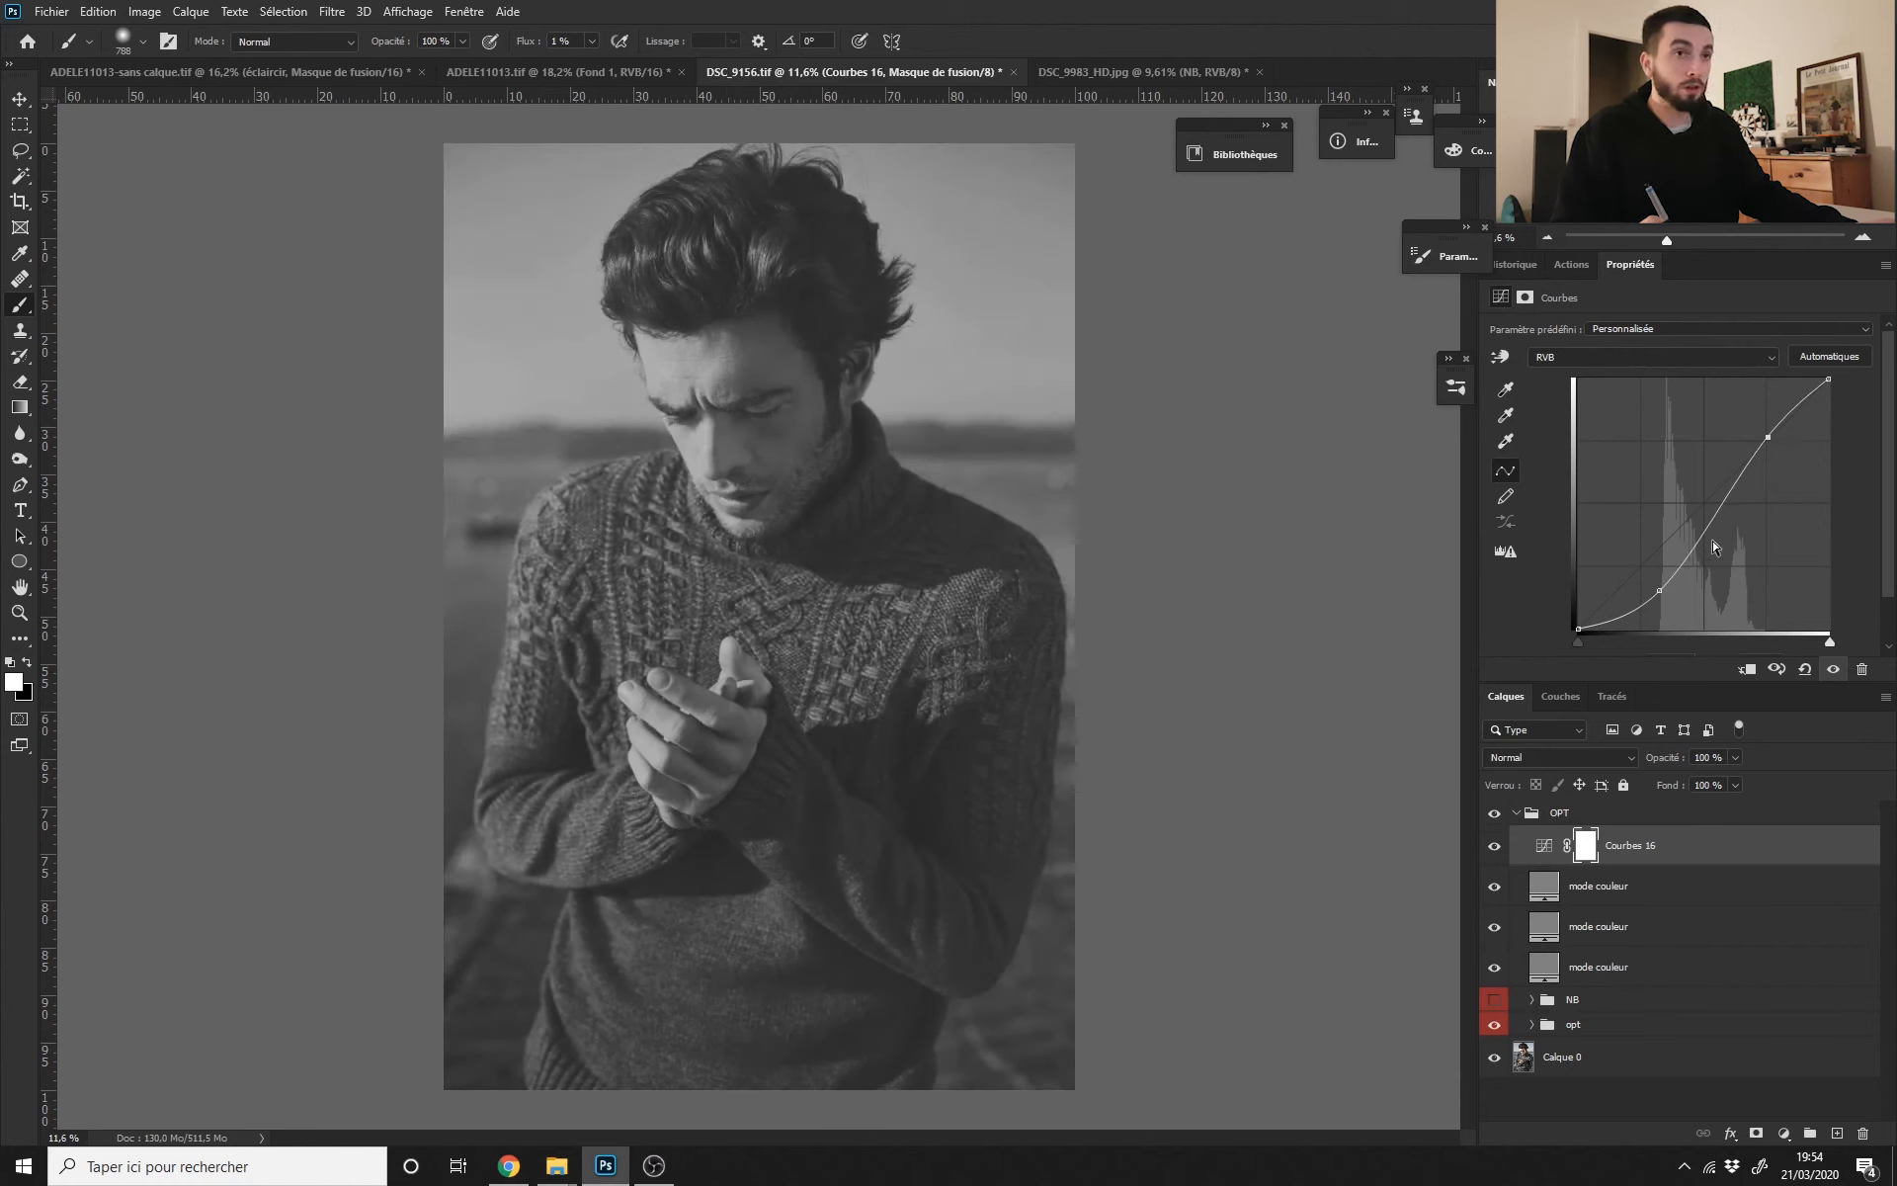
{"action": "left_click_drag", "start_coordinate": [1661, 593], "coordinate": [1671, 599]}
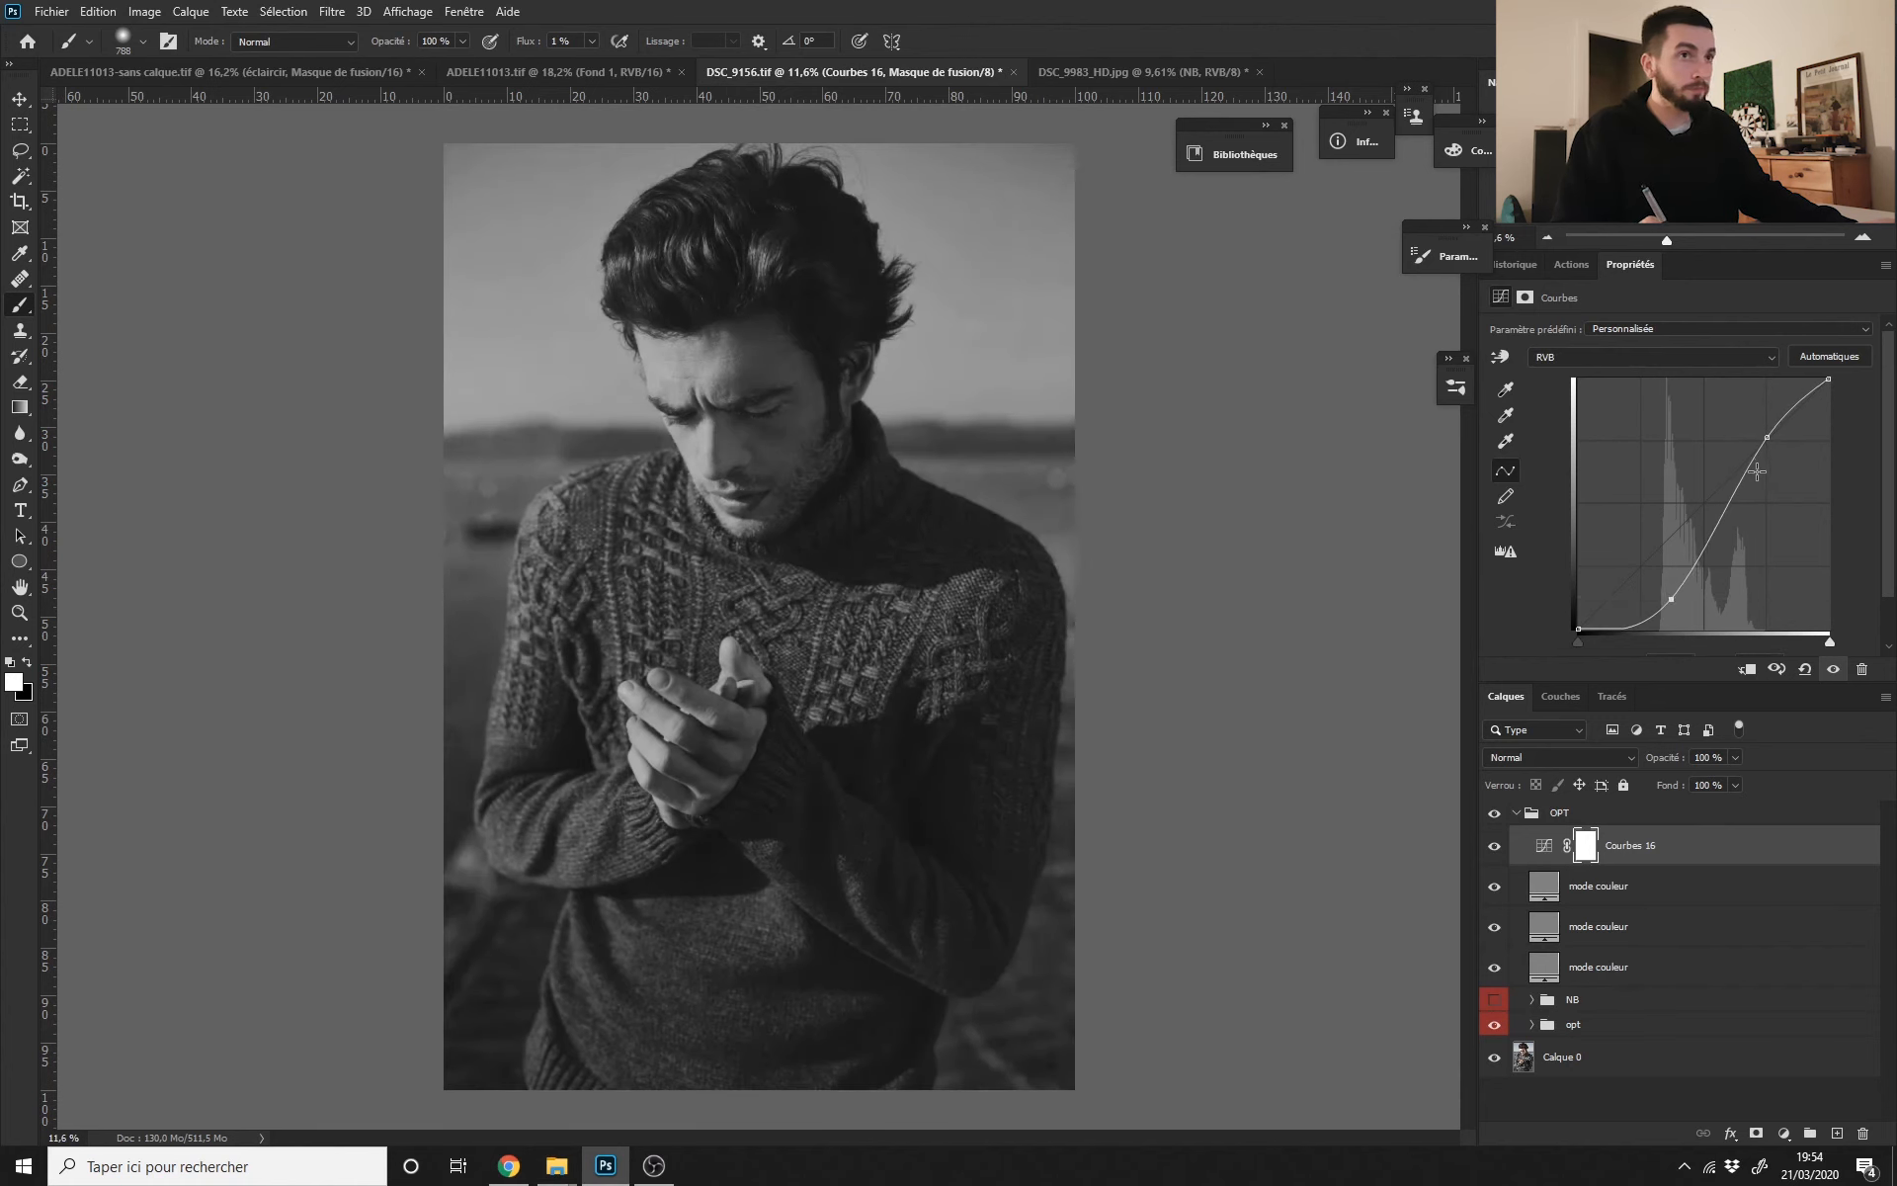
{"action": "mouse_move", "coordinate": [1763, 433]}
{"action": "left_mouse_down"}
{"action": "mouse_move", "coordinate": [1758, 417]}
{"action": "mouse_move", "coordinate": [1760, 454]}
{"action": "left_mouse_up"}
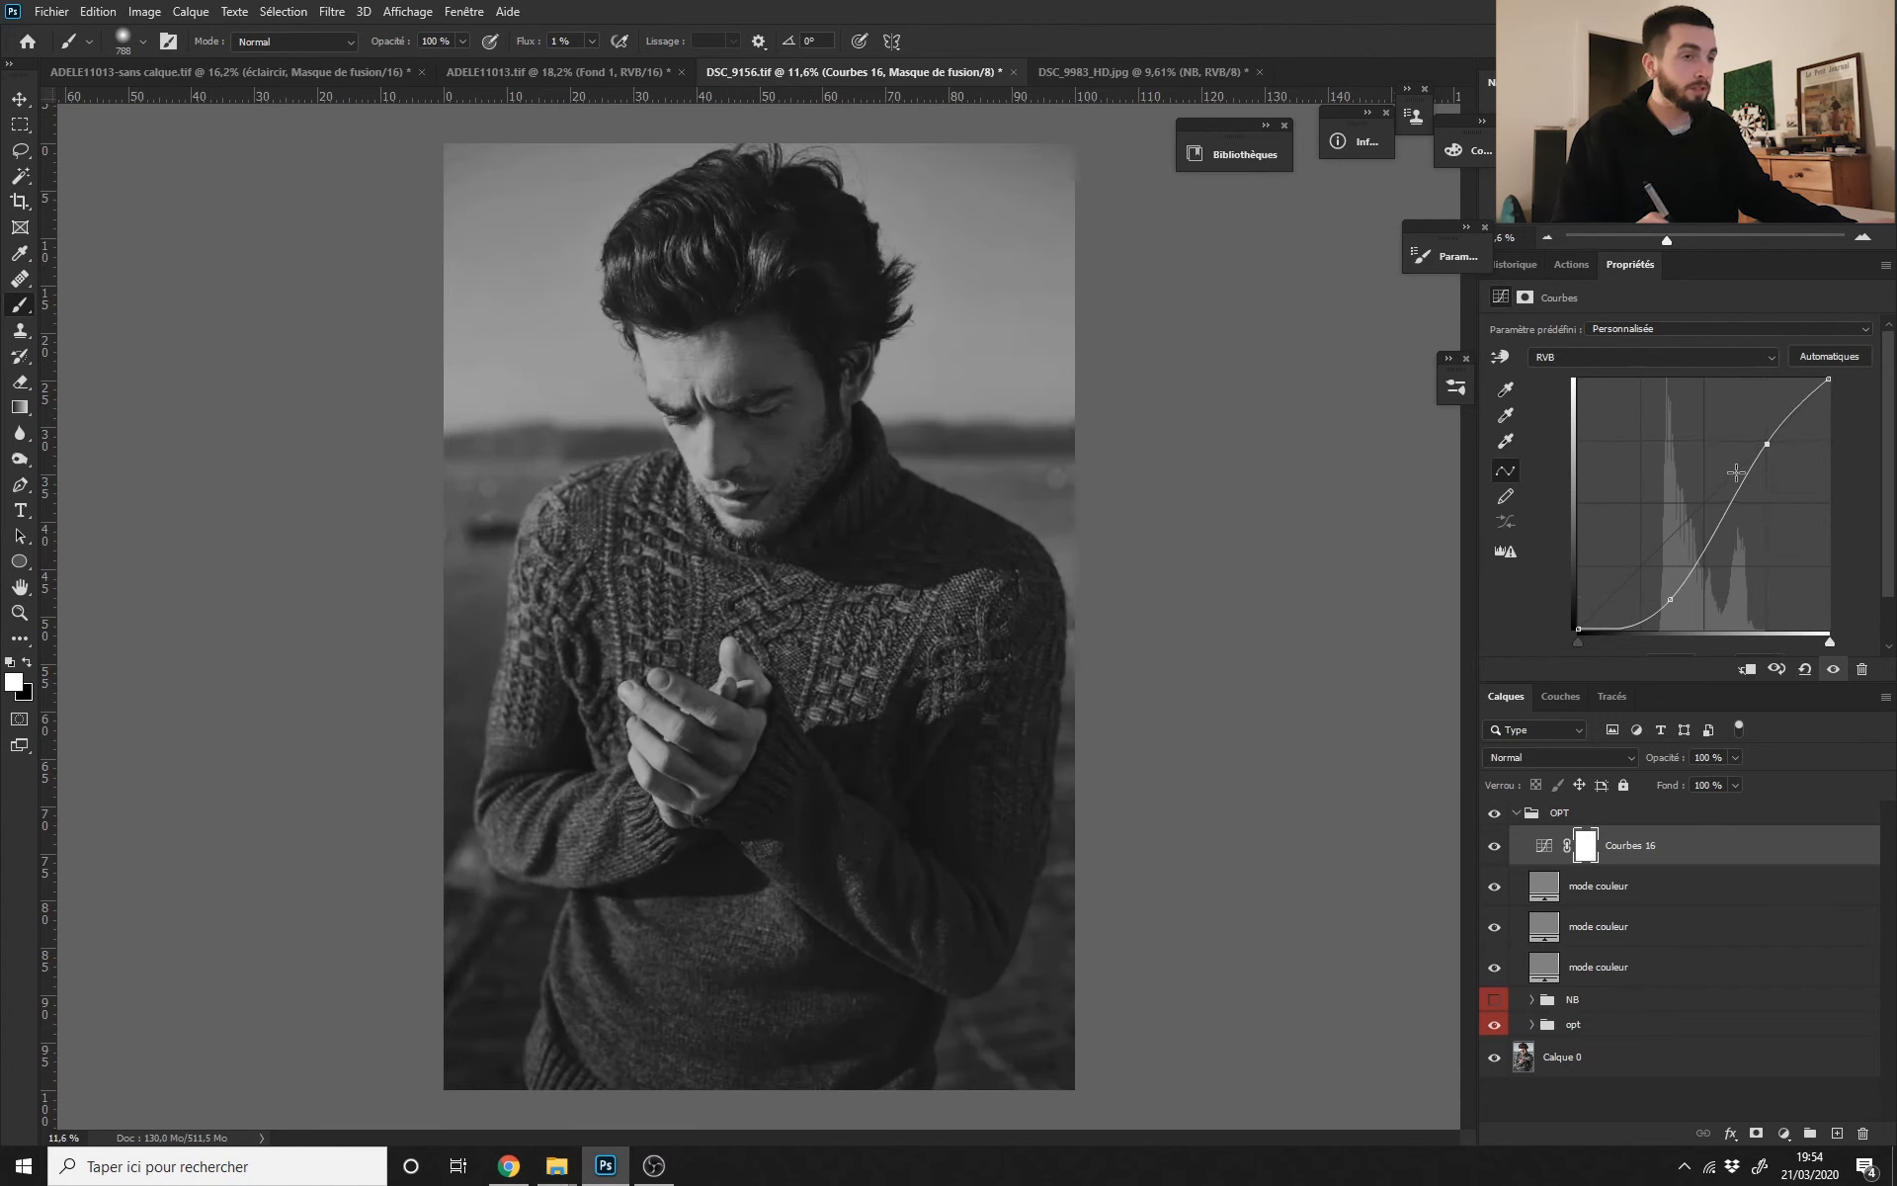
{"action": "scroll", "coordinate": [1386, 896], "scroll_direction": "down", "scroll_amount": 5}
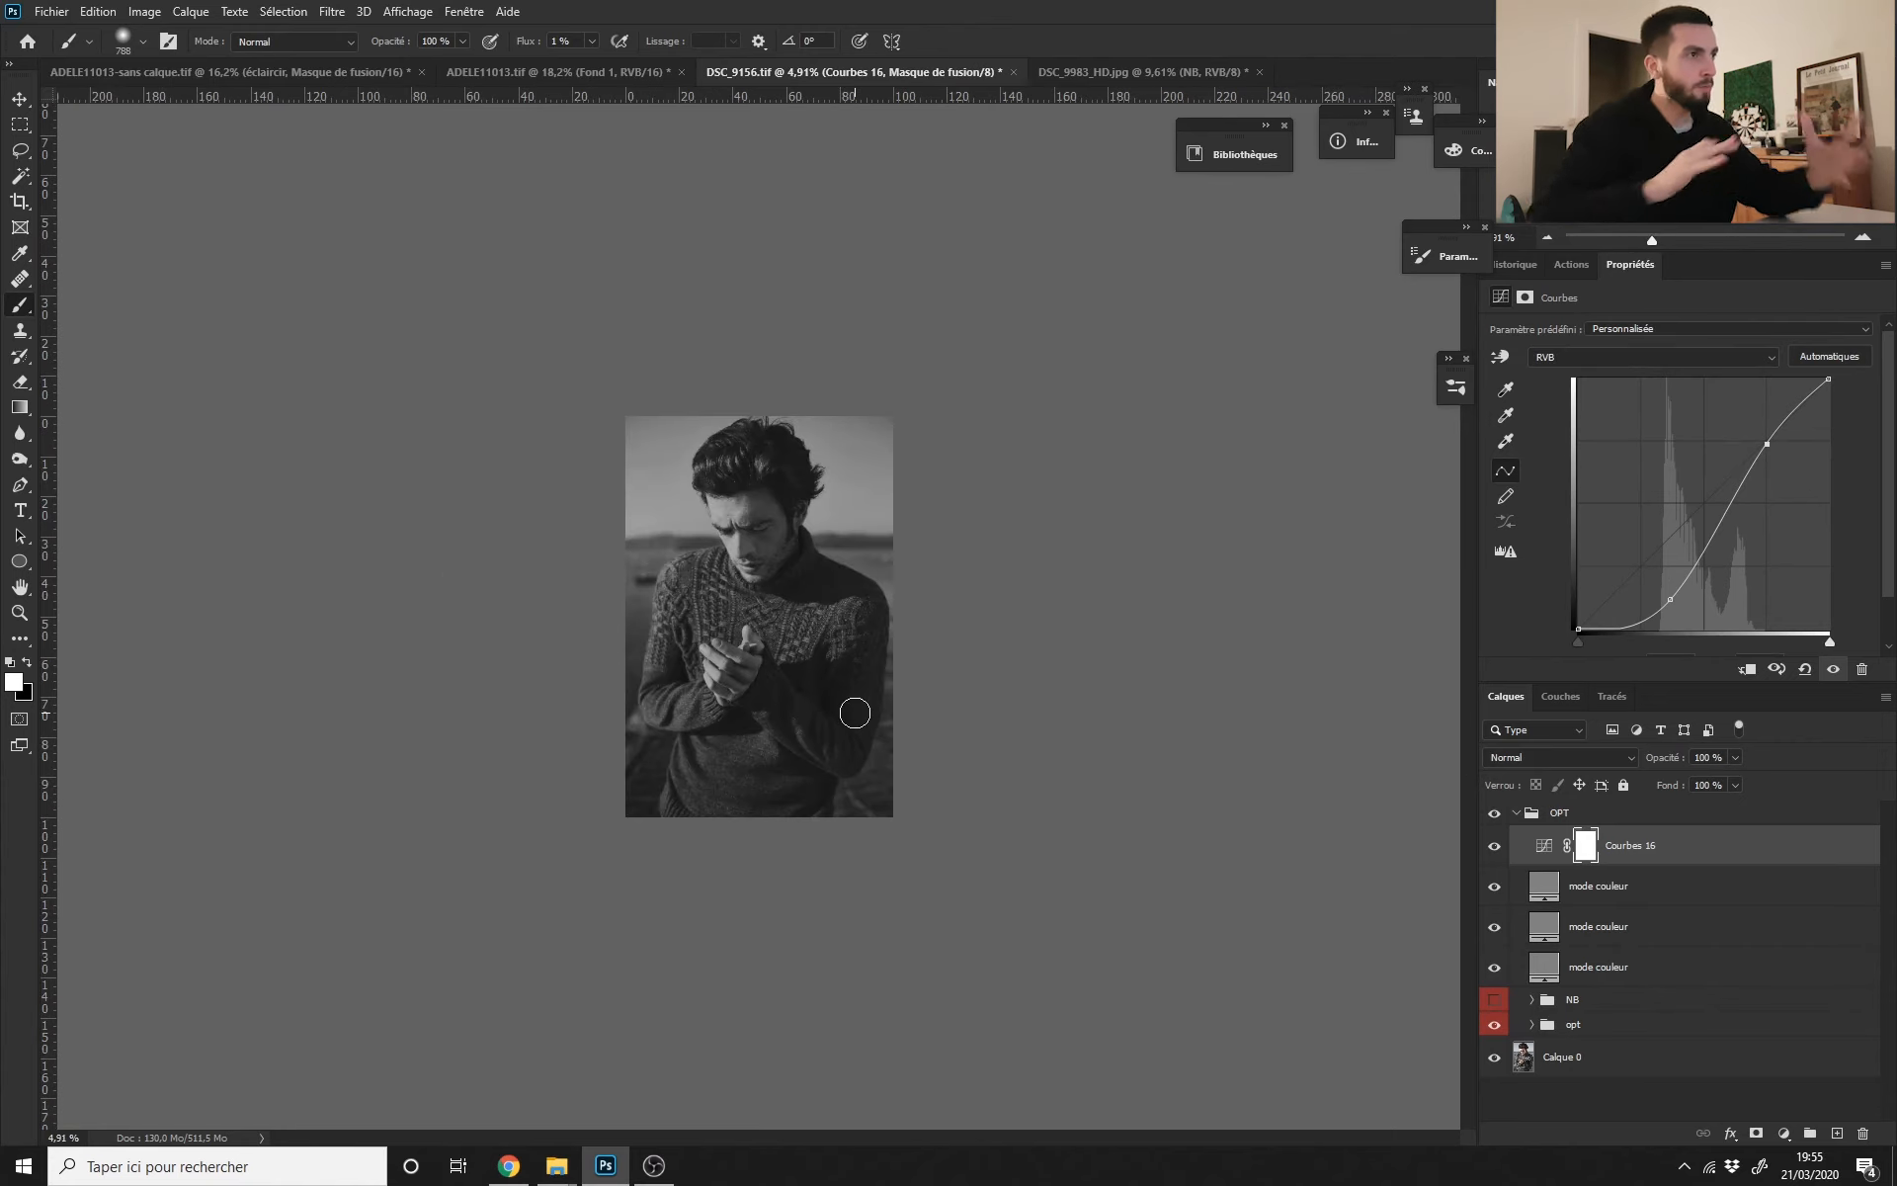
{"action": "key", "text": "ctrl+plus"}
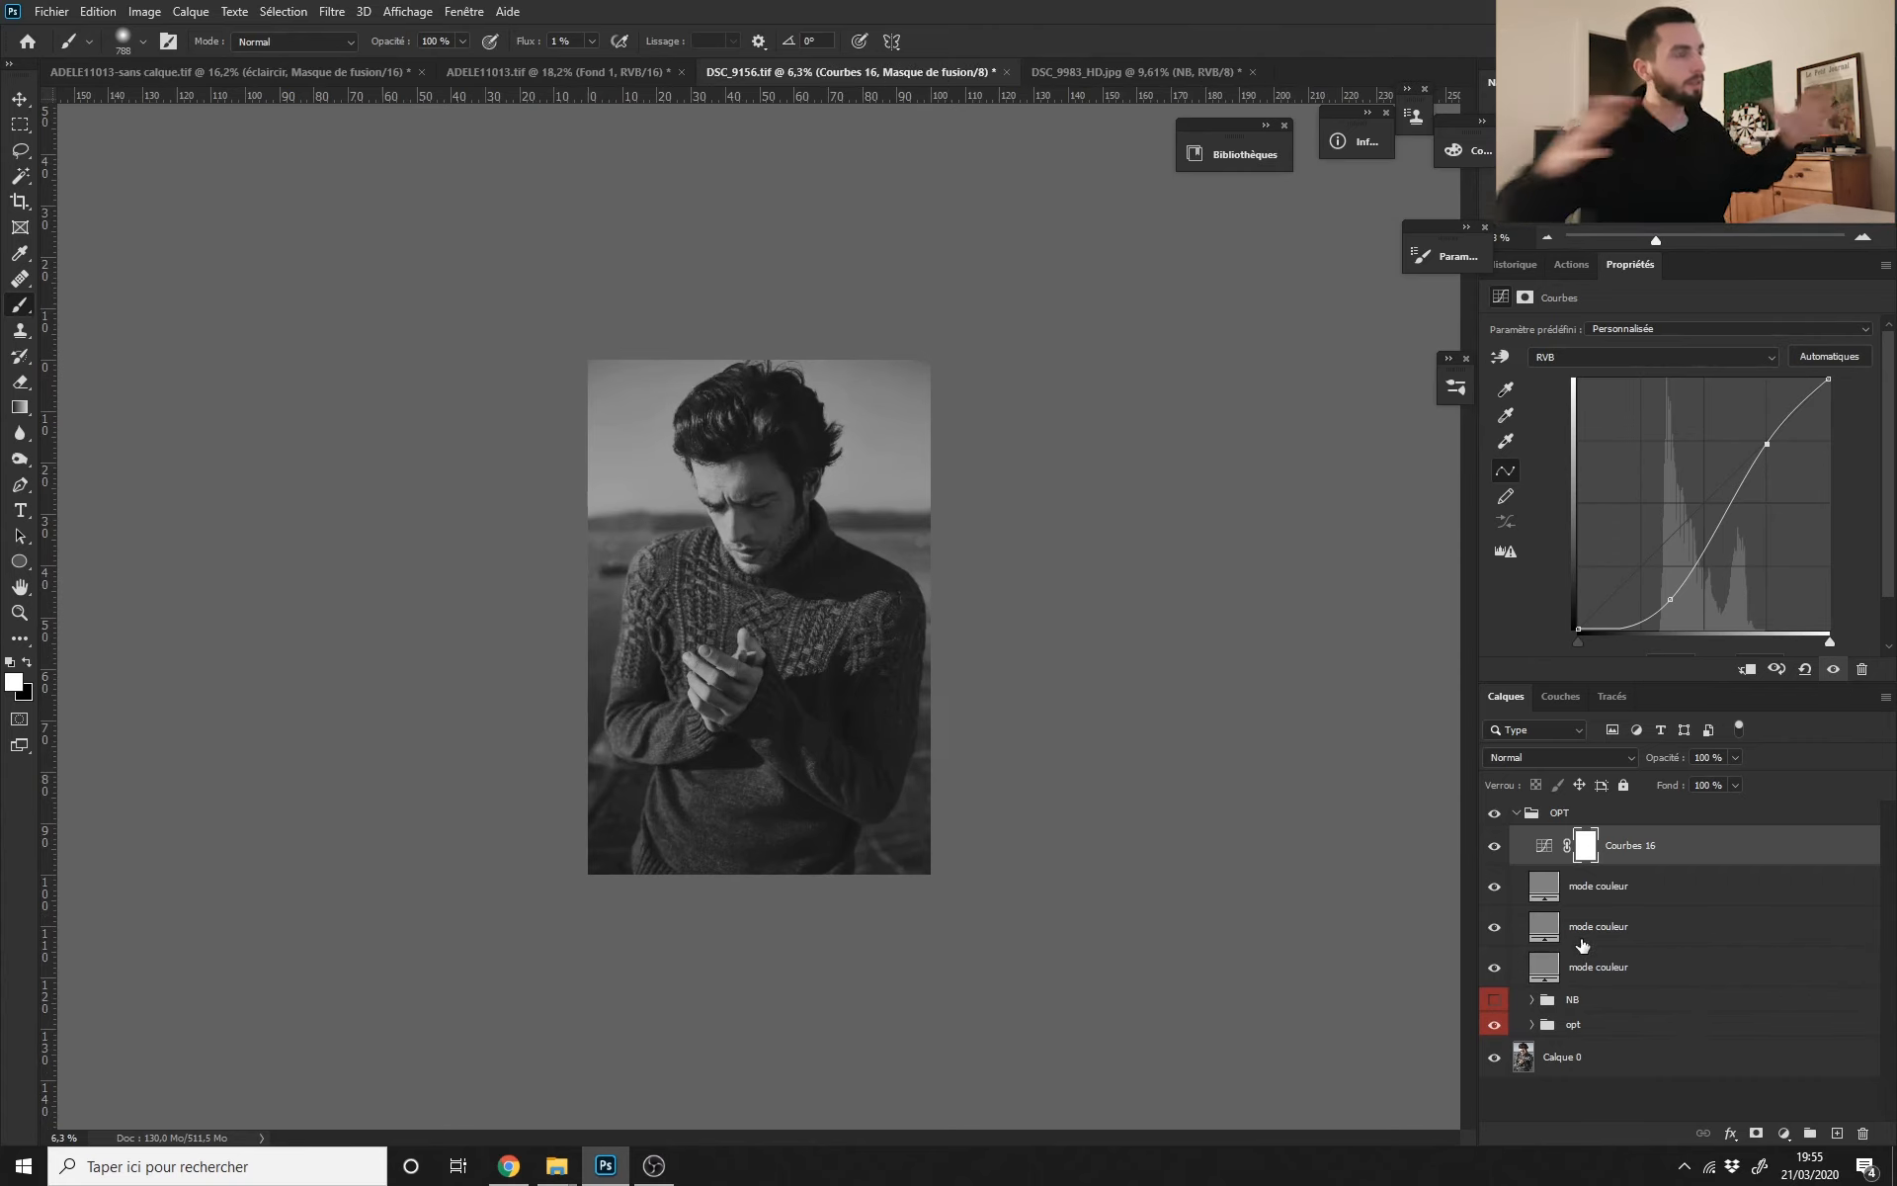
{"action": "left_click_drag", "start_coordinate": [766, 570], "coordinate": [805, 587]}
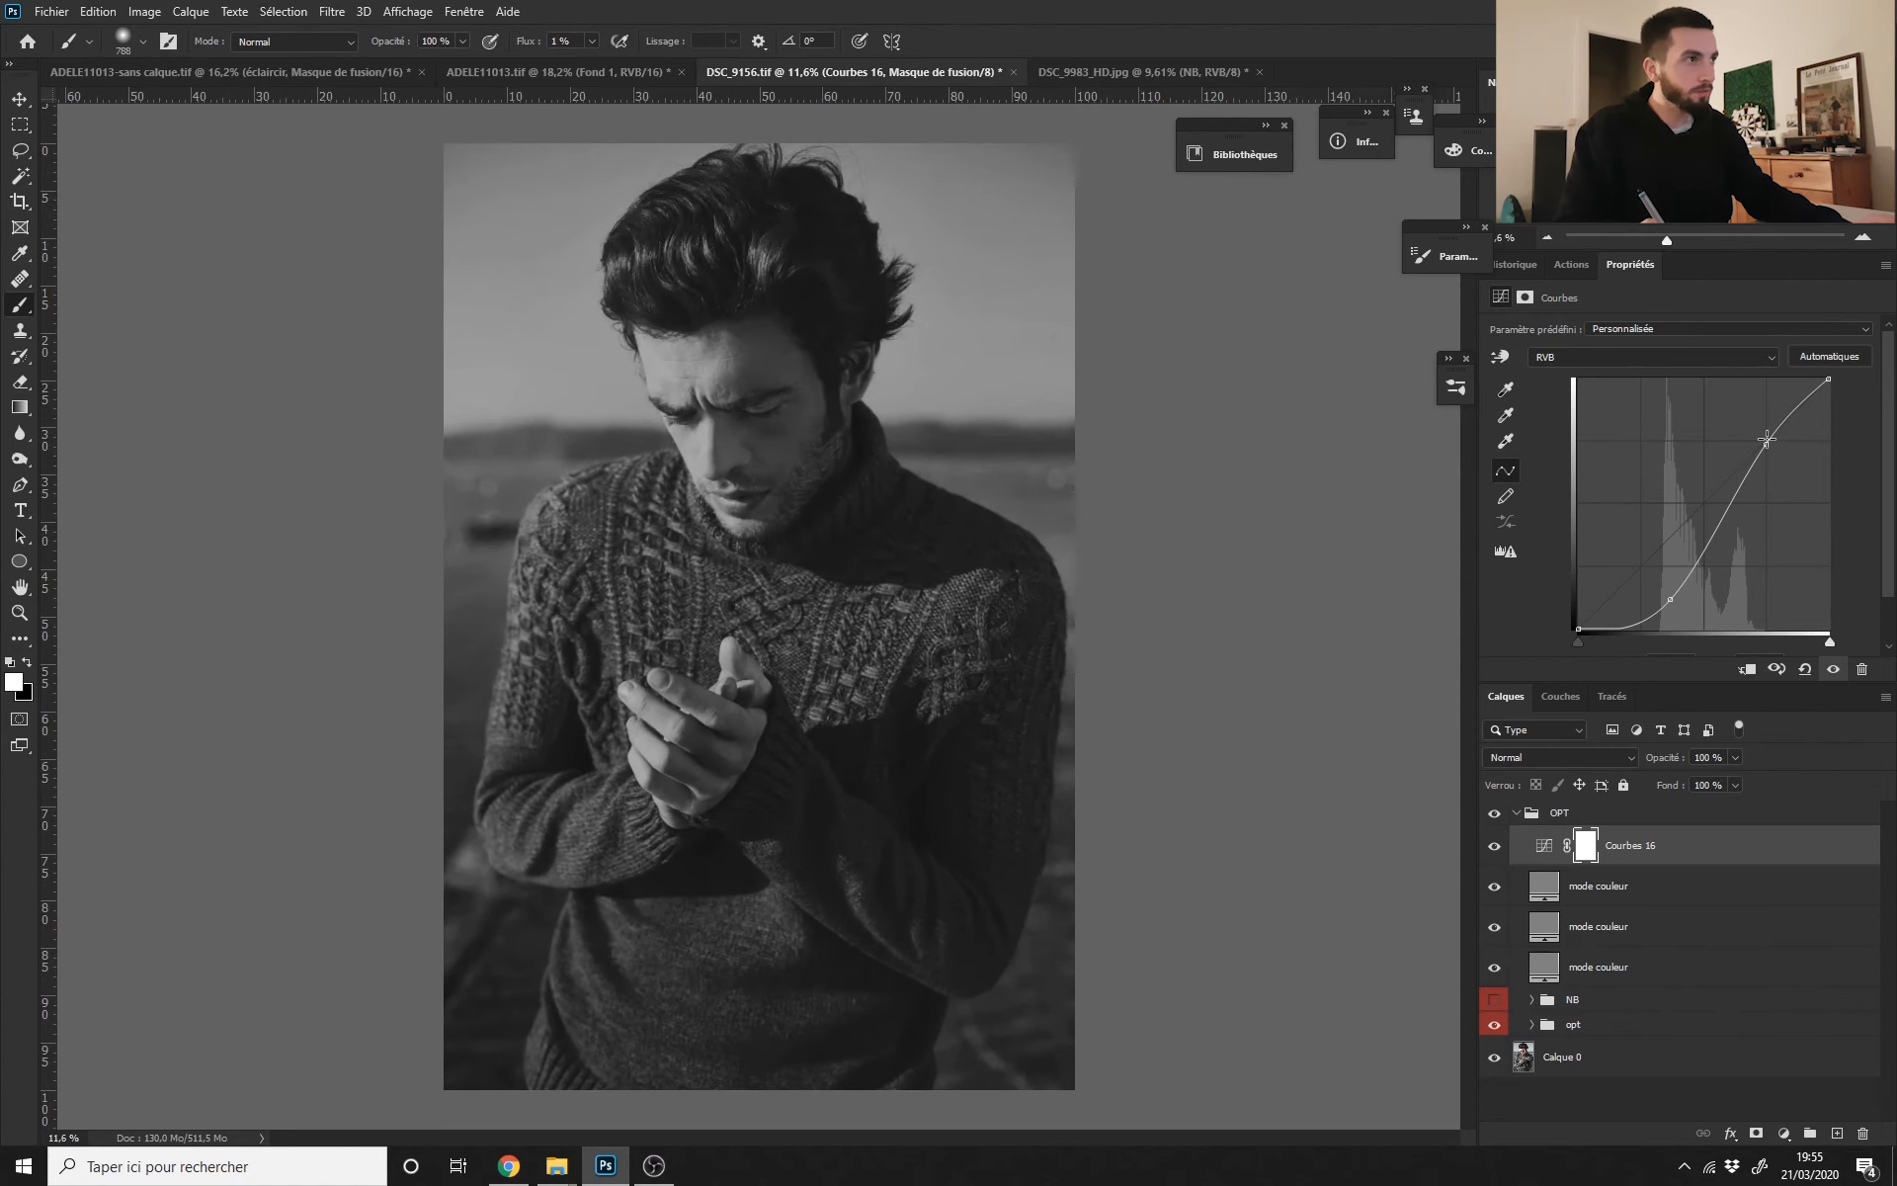
{"action": "left_click_drag", "start_coordinate": [1723, 540], "coordinate": [1722, 533]}
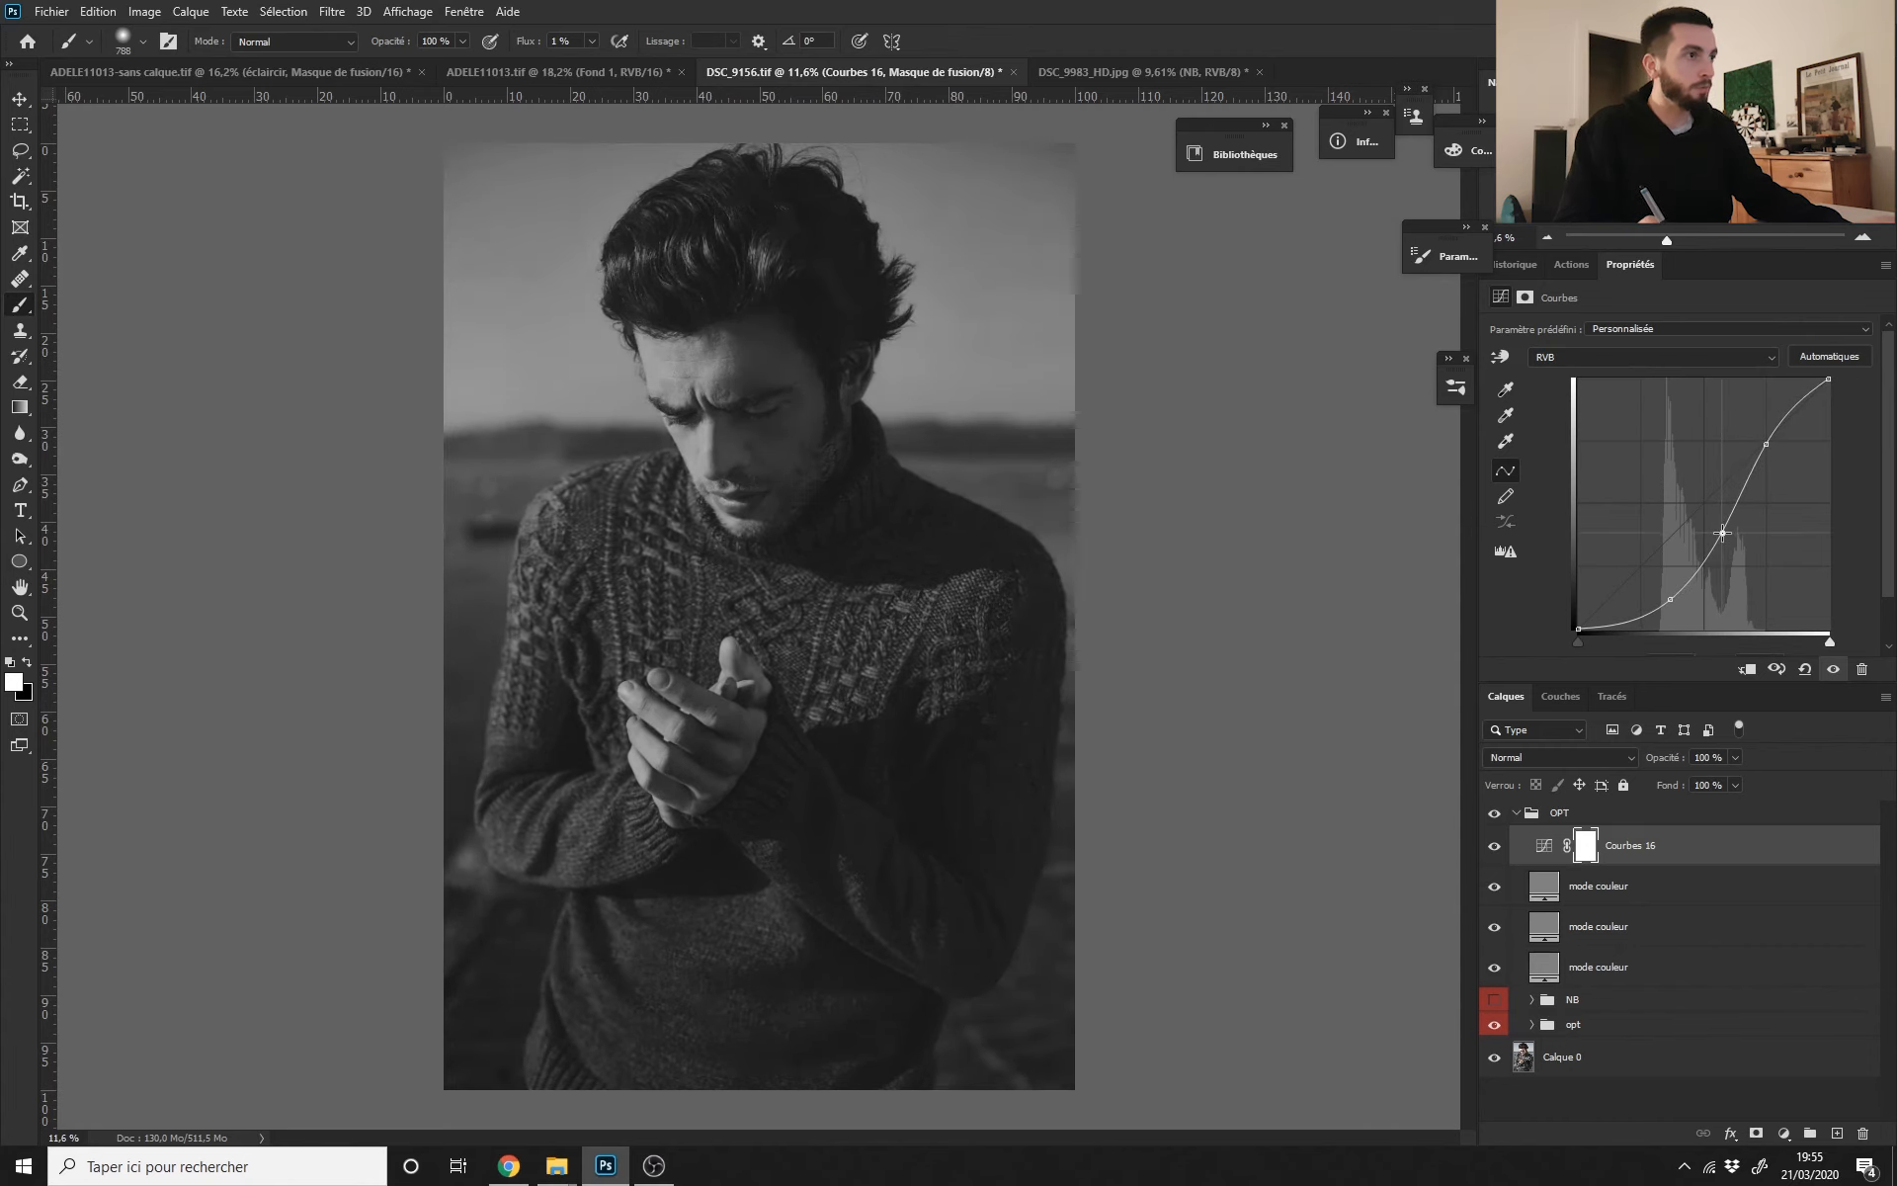
{"action": "mouse_move", "coordinate": [678, 628]}
{"action": "left_mouse_down"}
{"action": "mouse_move", "coordinate": [605, 631]}
{"action": "mouse_move", "coordinate": [640, 630]}
{"action": "left_mouse_up"}
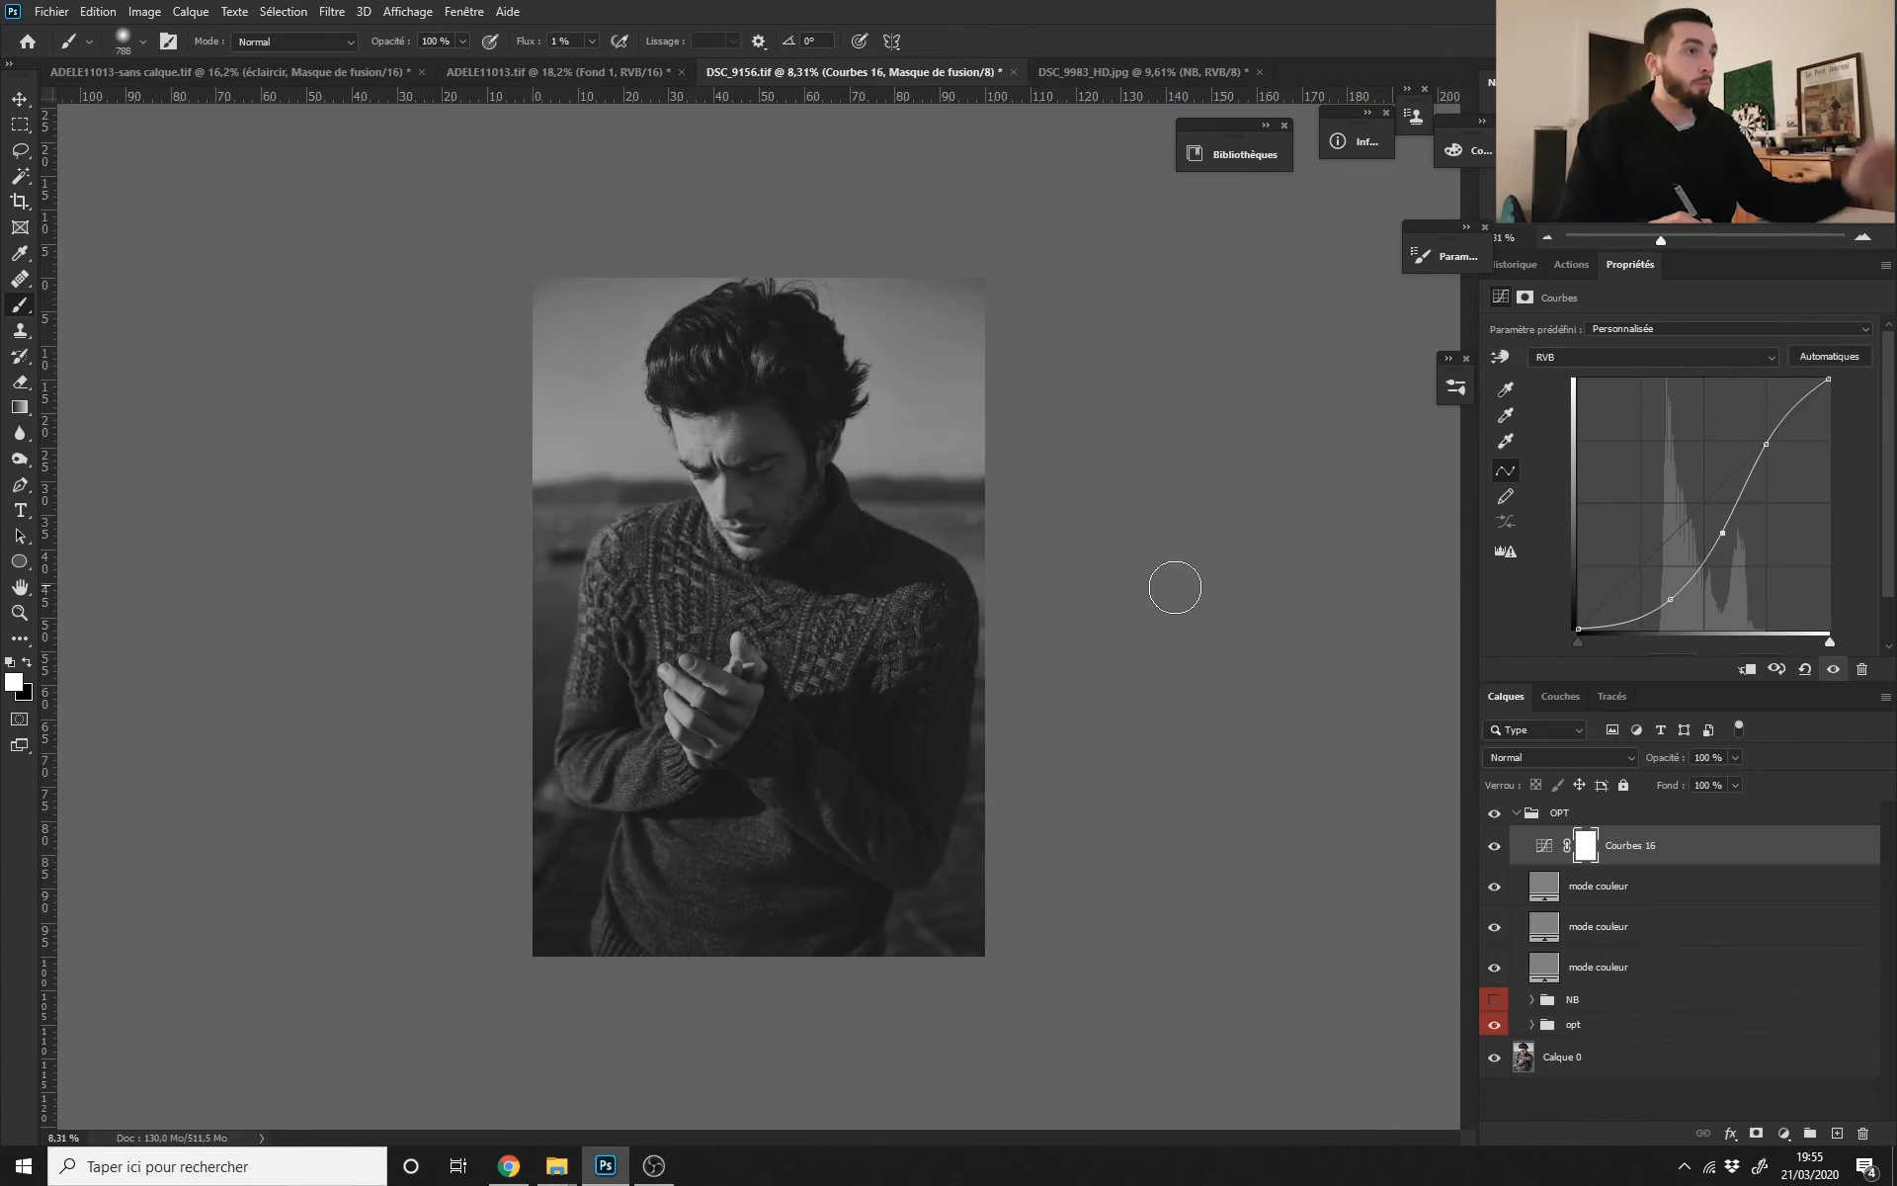
Step: Compare the portrait against dark and white canvas surrounds, and set the surround to Gris foncé
{"action": "right_click", "coordinate": [1101, 604]}
{"action": "left_click", "coordinate": [1149, 648]}
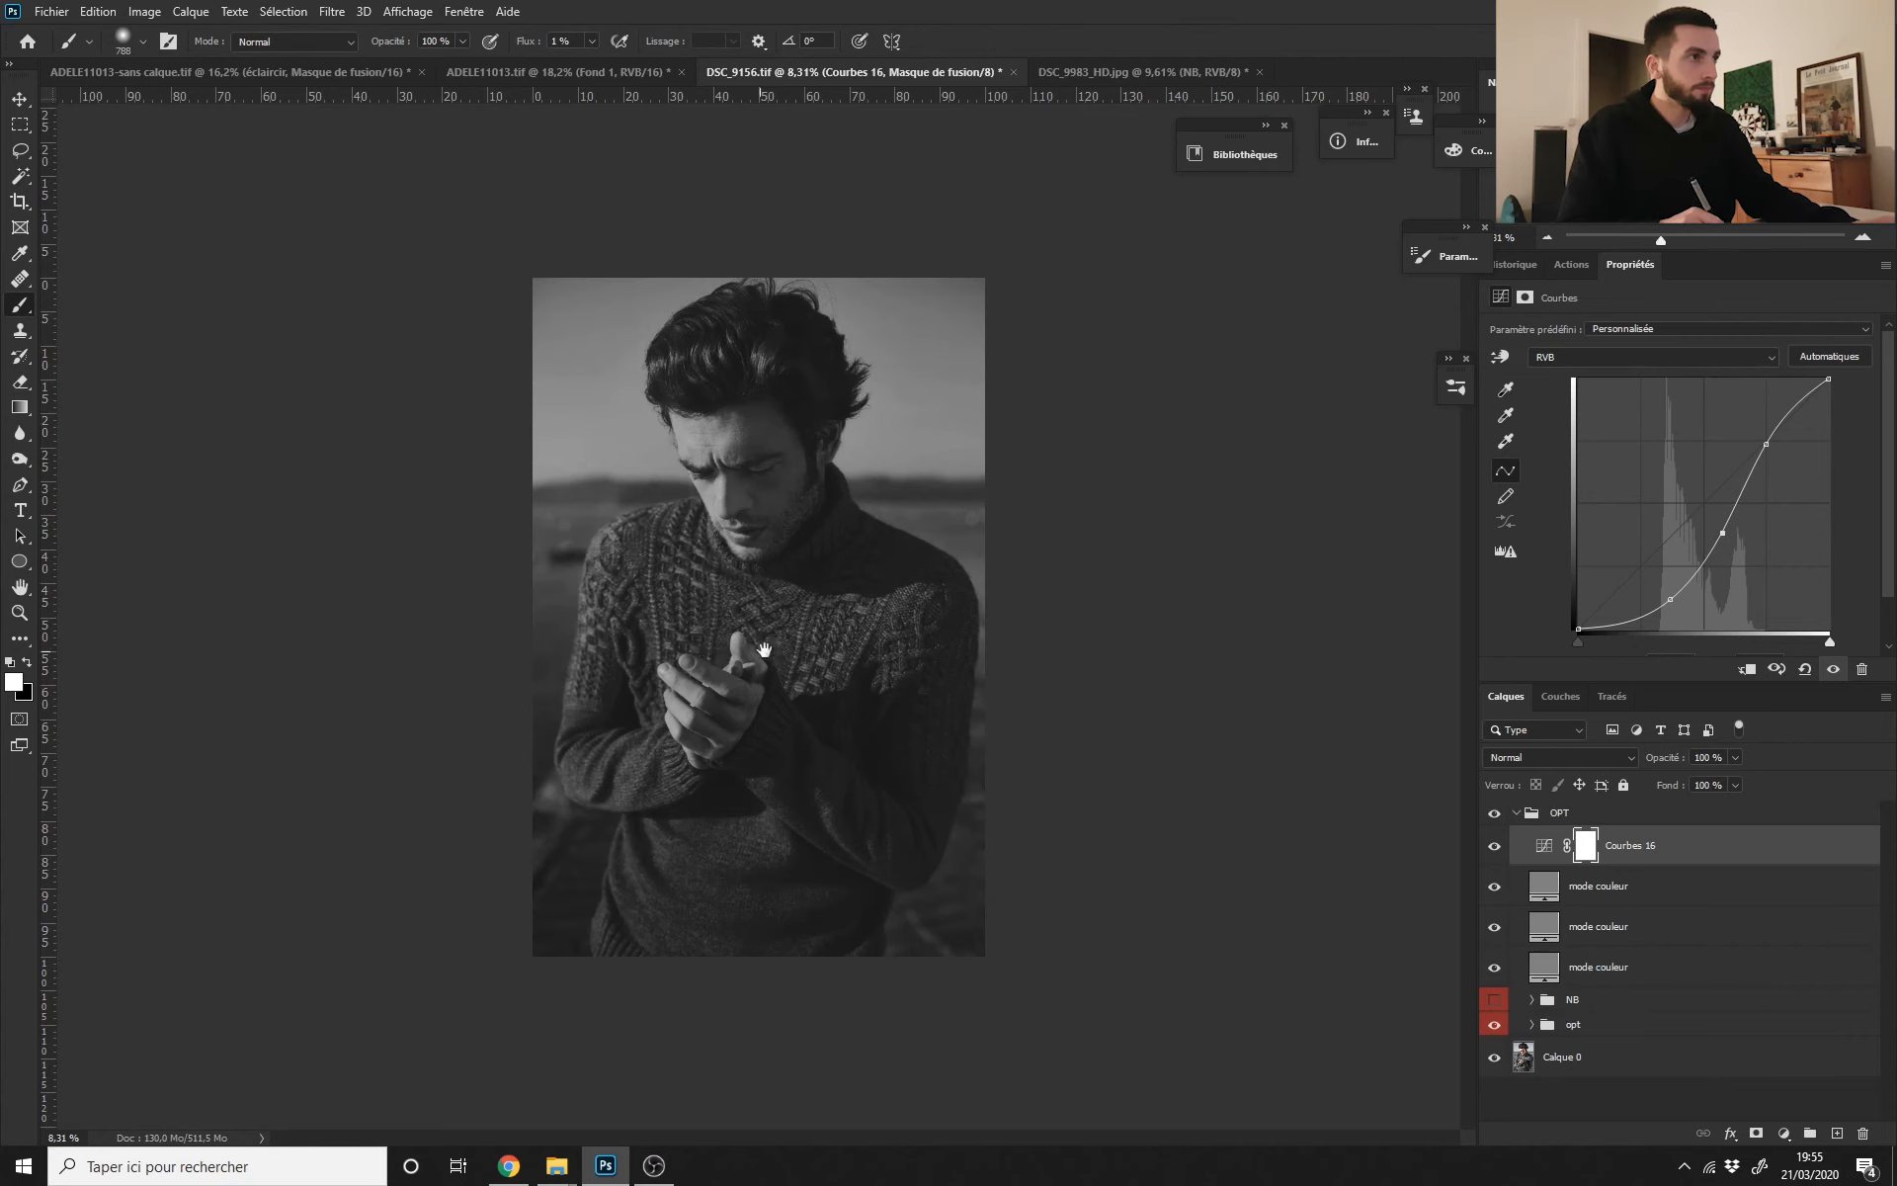
{"action": "scroll", "coordinate": [761, 623], "scroll_direction": "down", "scroll_amount": 2}
{"action": "right_click", "coordinate": [1105, 606]}
{"action": "left_click", "coordinate": [1151, 700]}
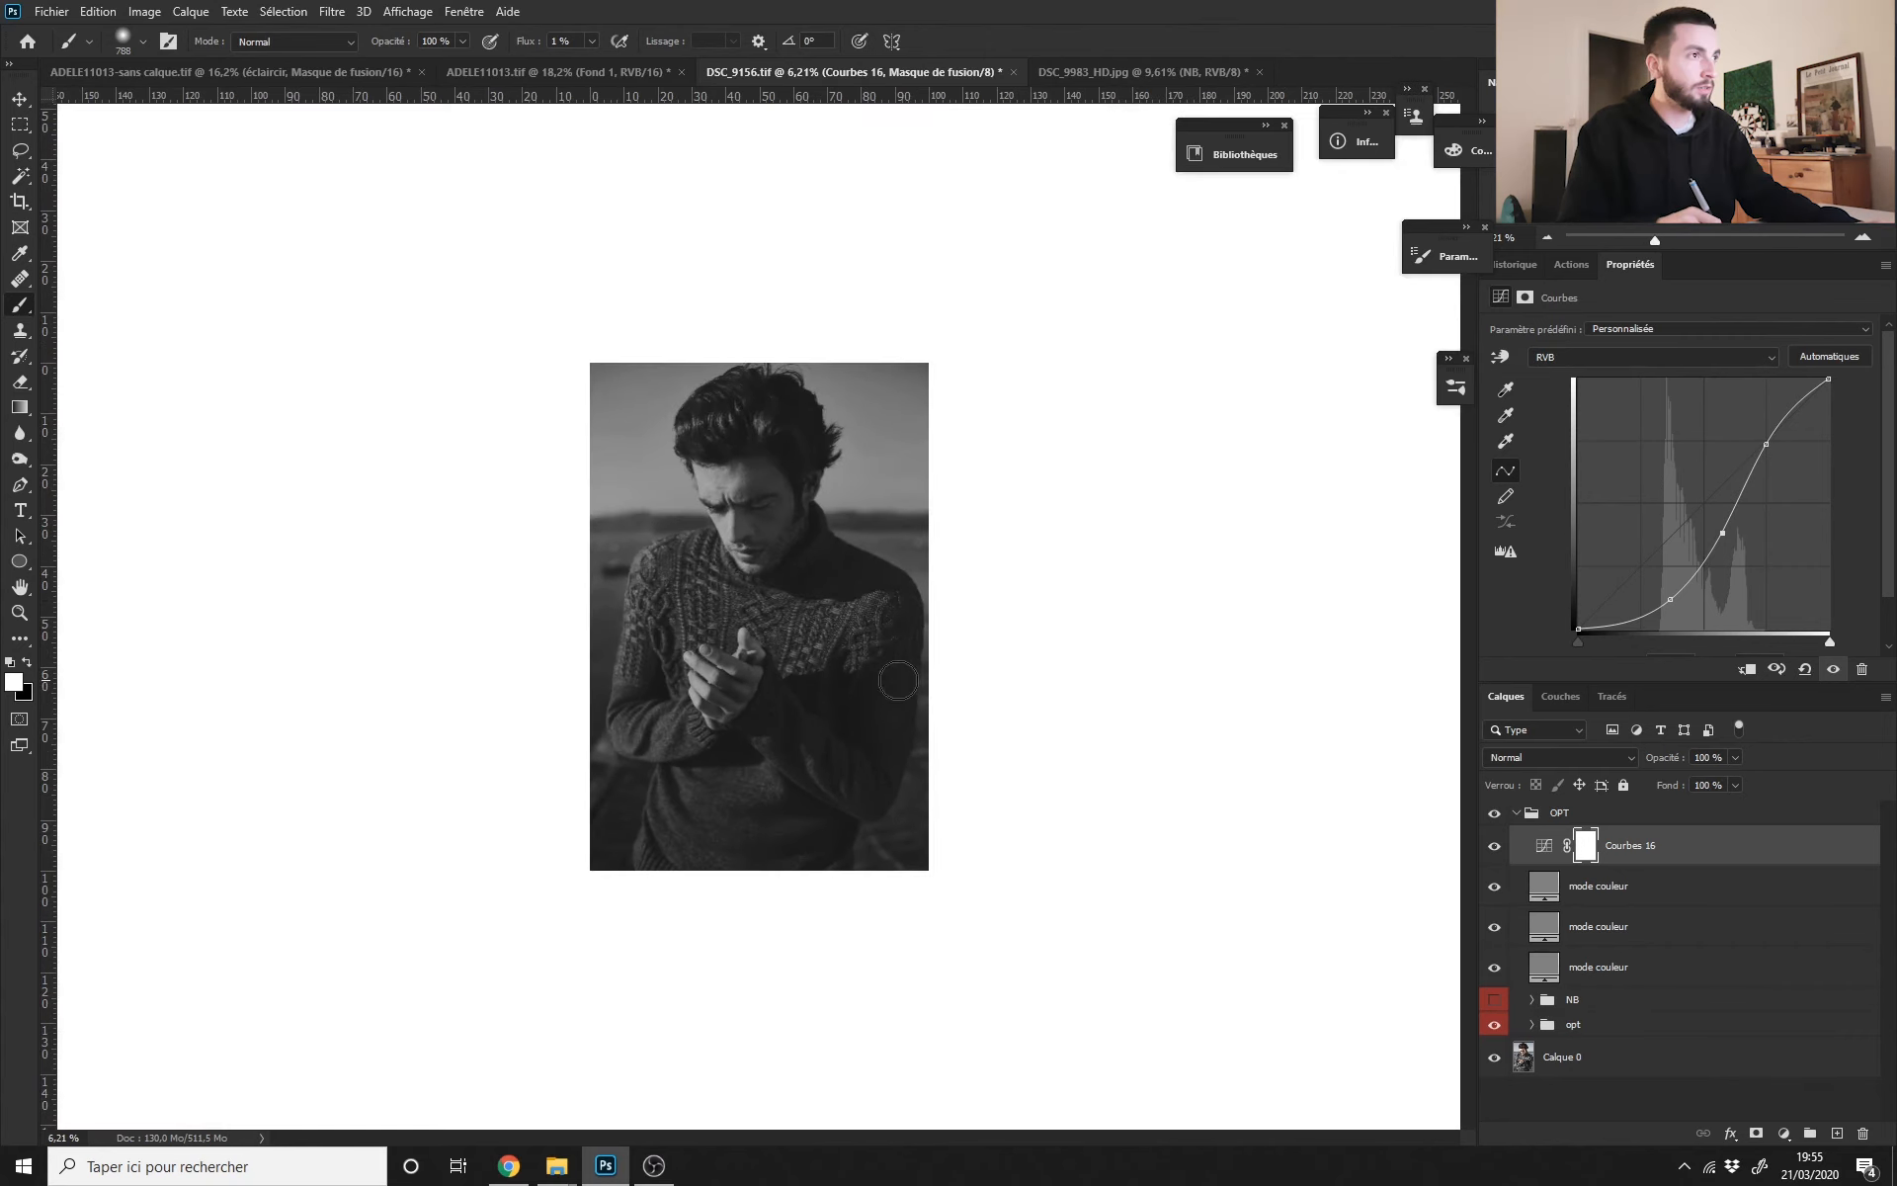
{"action": "scroll", "coordinate": [1146, 599], "scroll_direction": "up", "scroll_amount": 2}
{"action": "right_click", "coordinate": [1146, 599]}
{"action": "left_click", "coordinate": [1181, 644]}
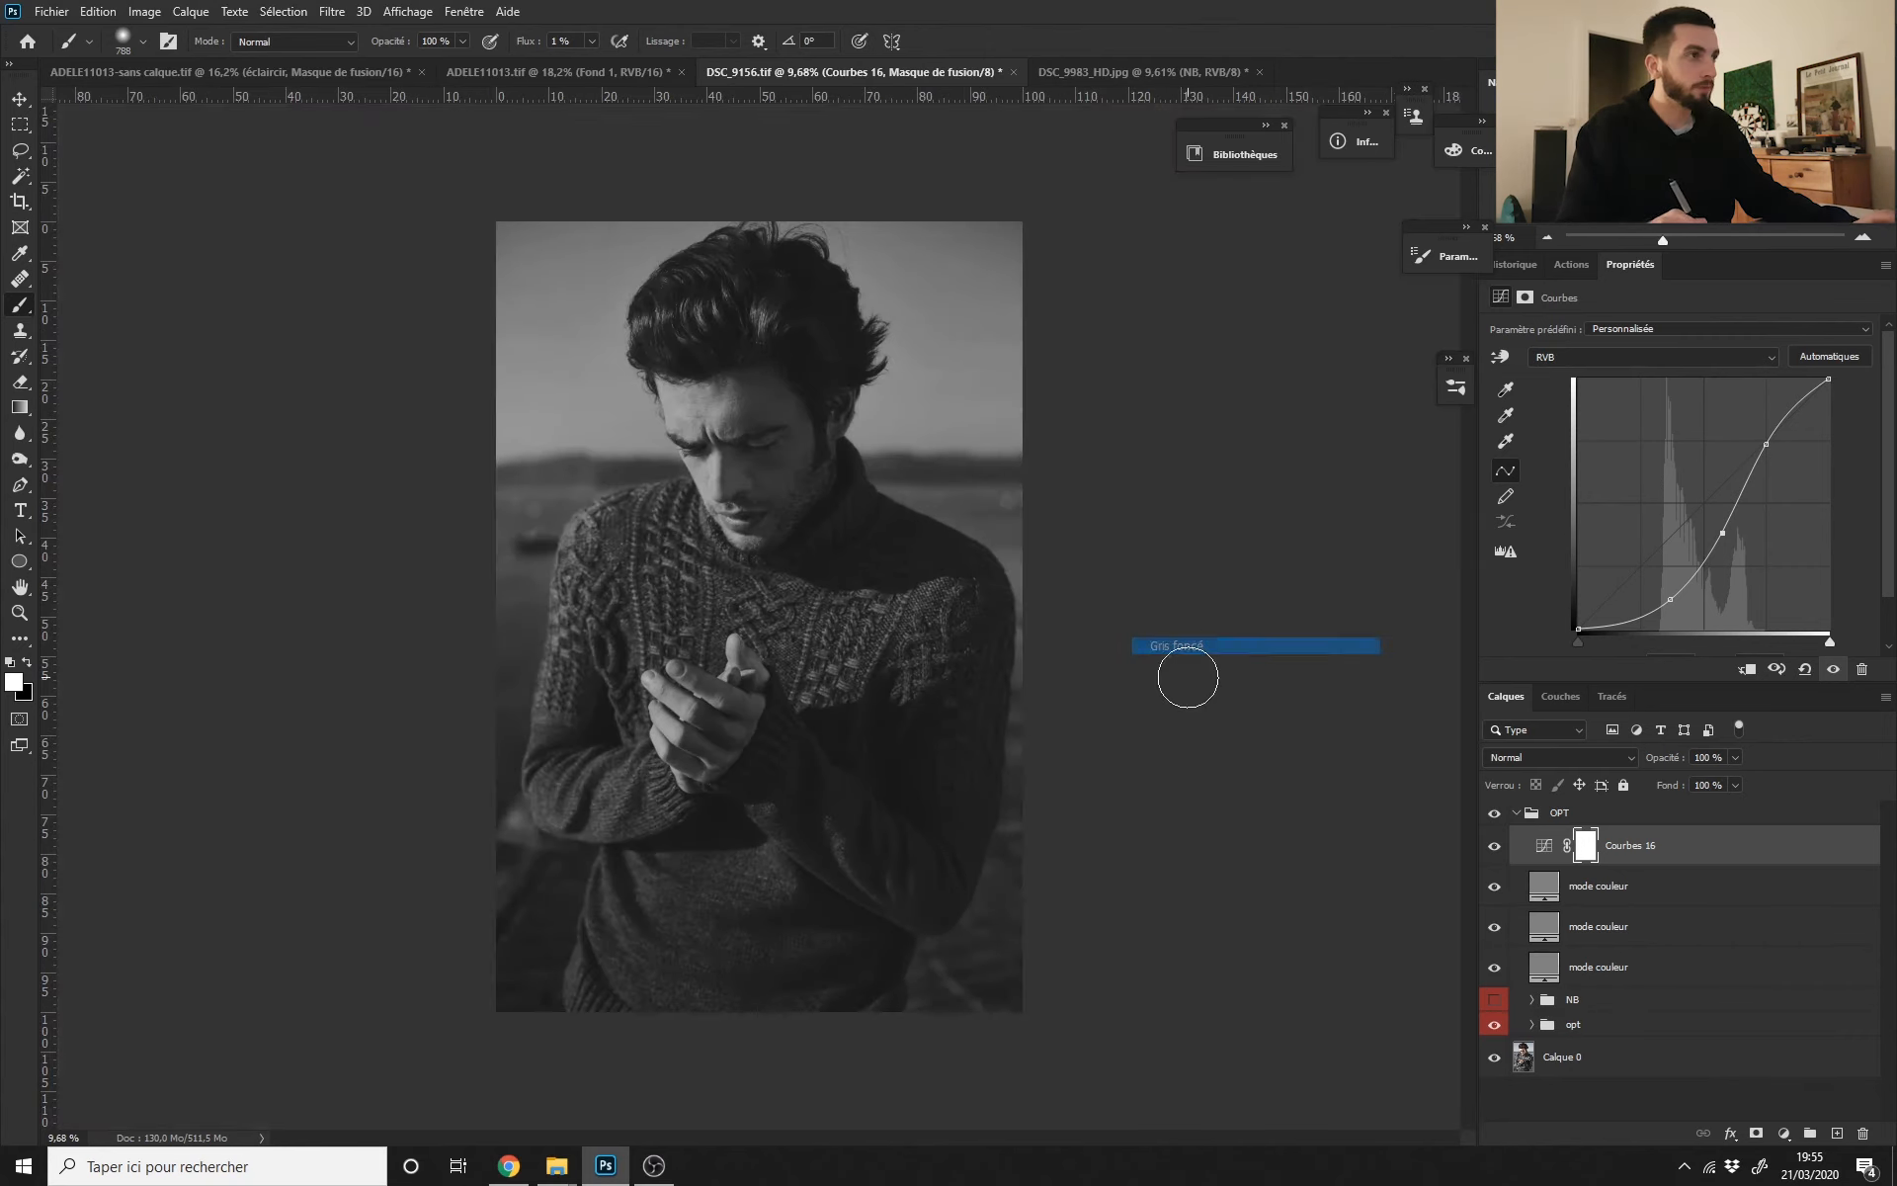
{"action": "scroll", "coordinate": [736, 661], "scroll_direction": "down", "scroll_amount": 3}
{"action": "scroll", "coordinate": [736, 661], "scroll_direction": "up", "scroll_amount": 1}
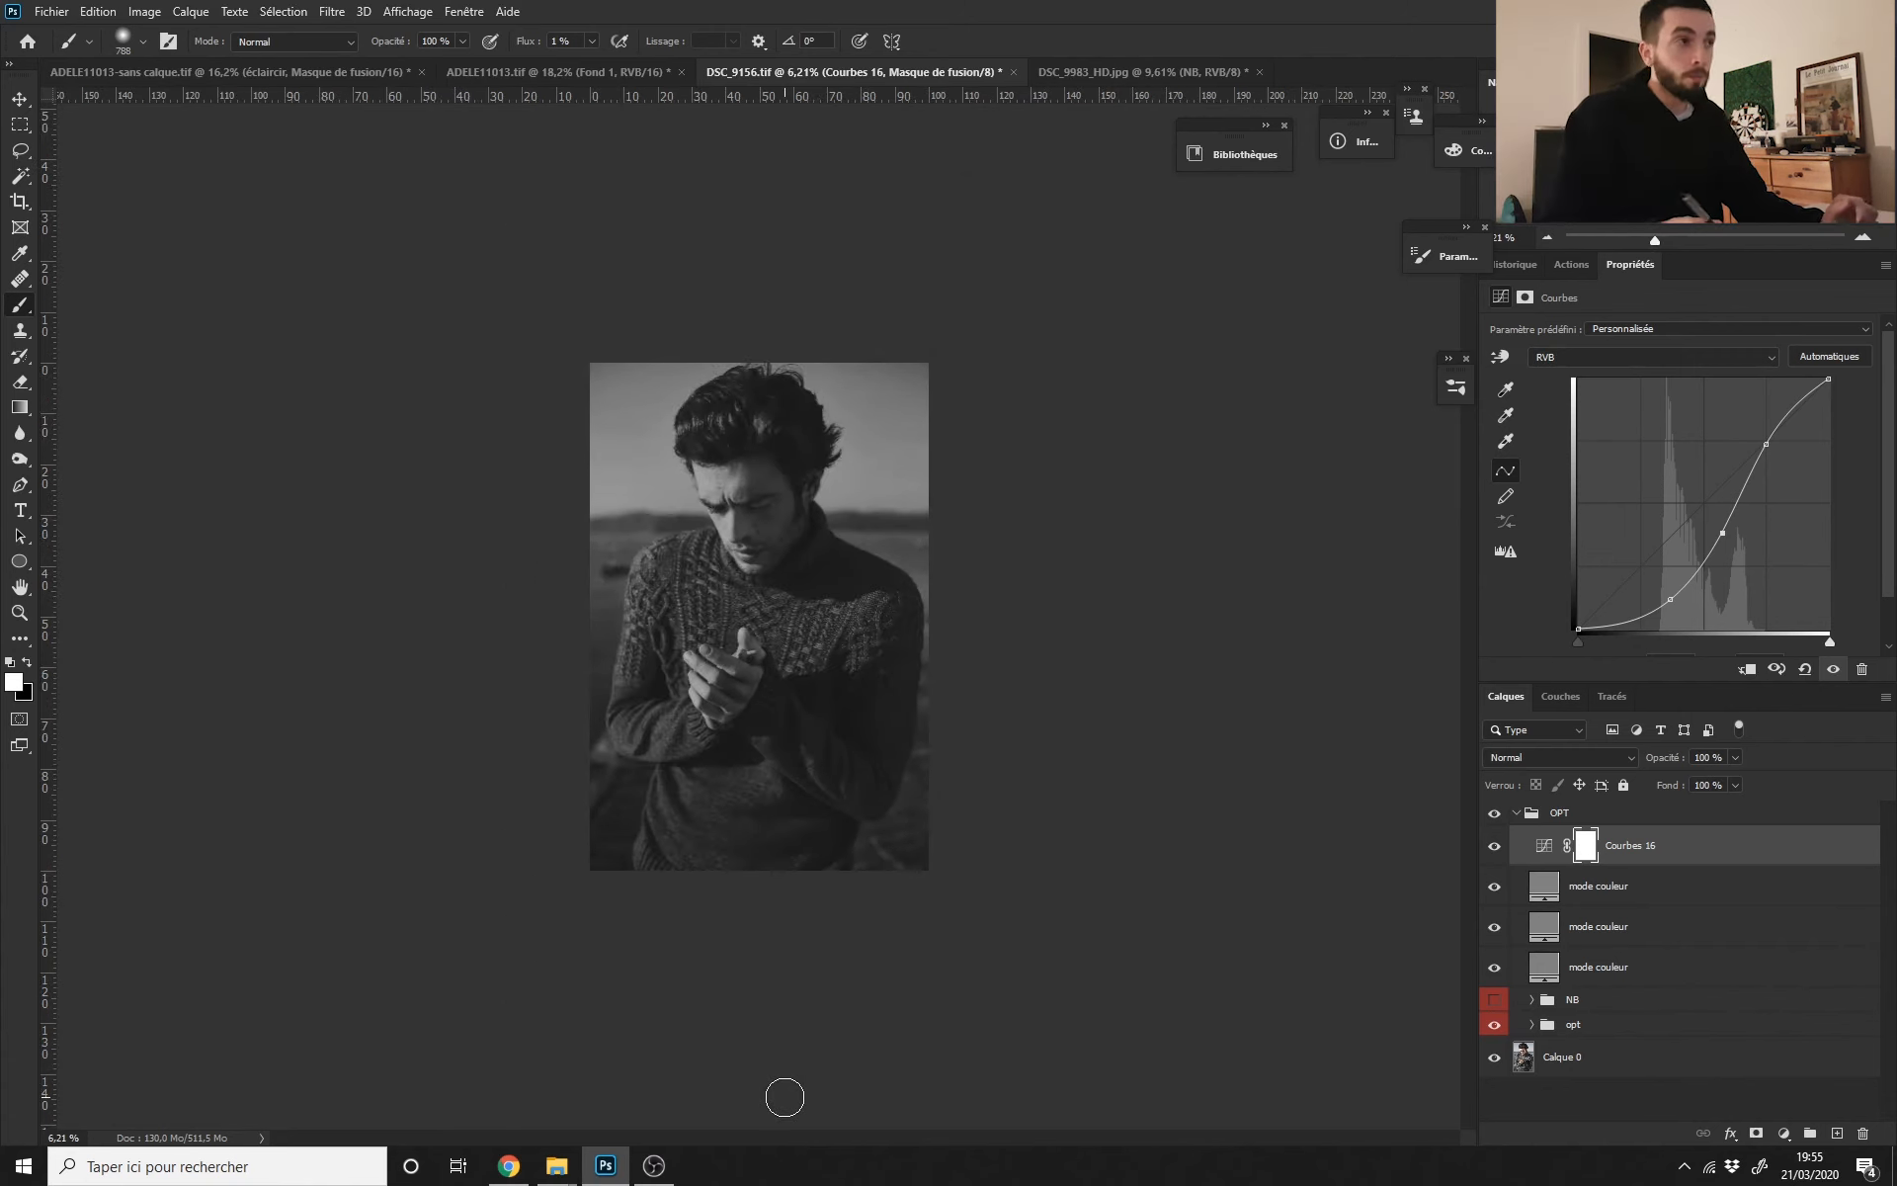
{"action": "scroll", "coordinate": [779, 546], "scroll_direction": "down", "scroll_amount": 1}
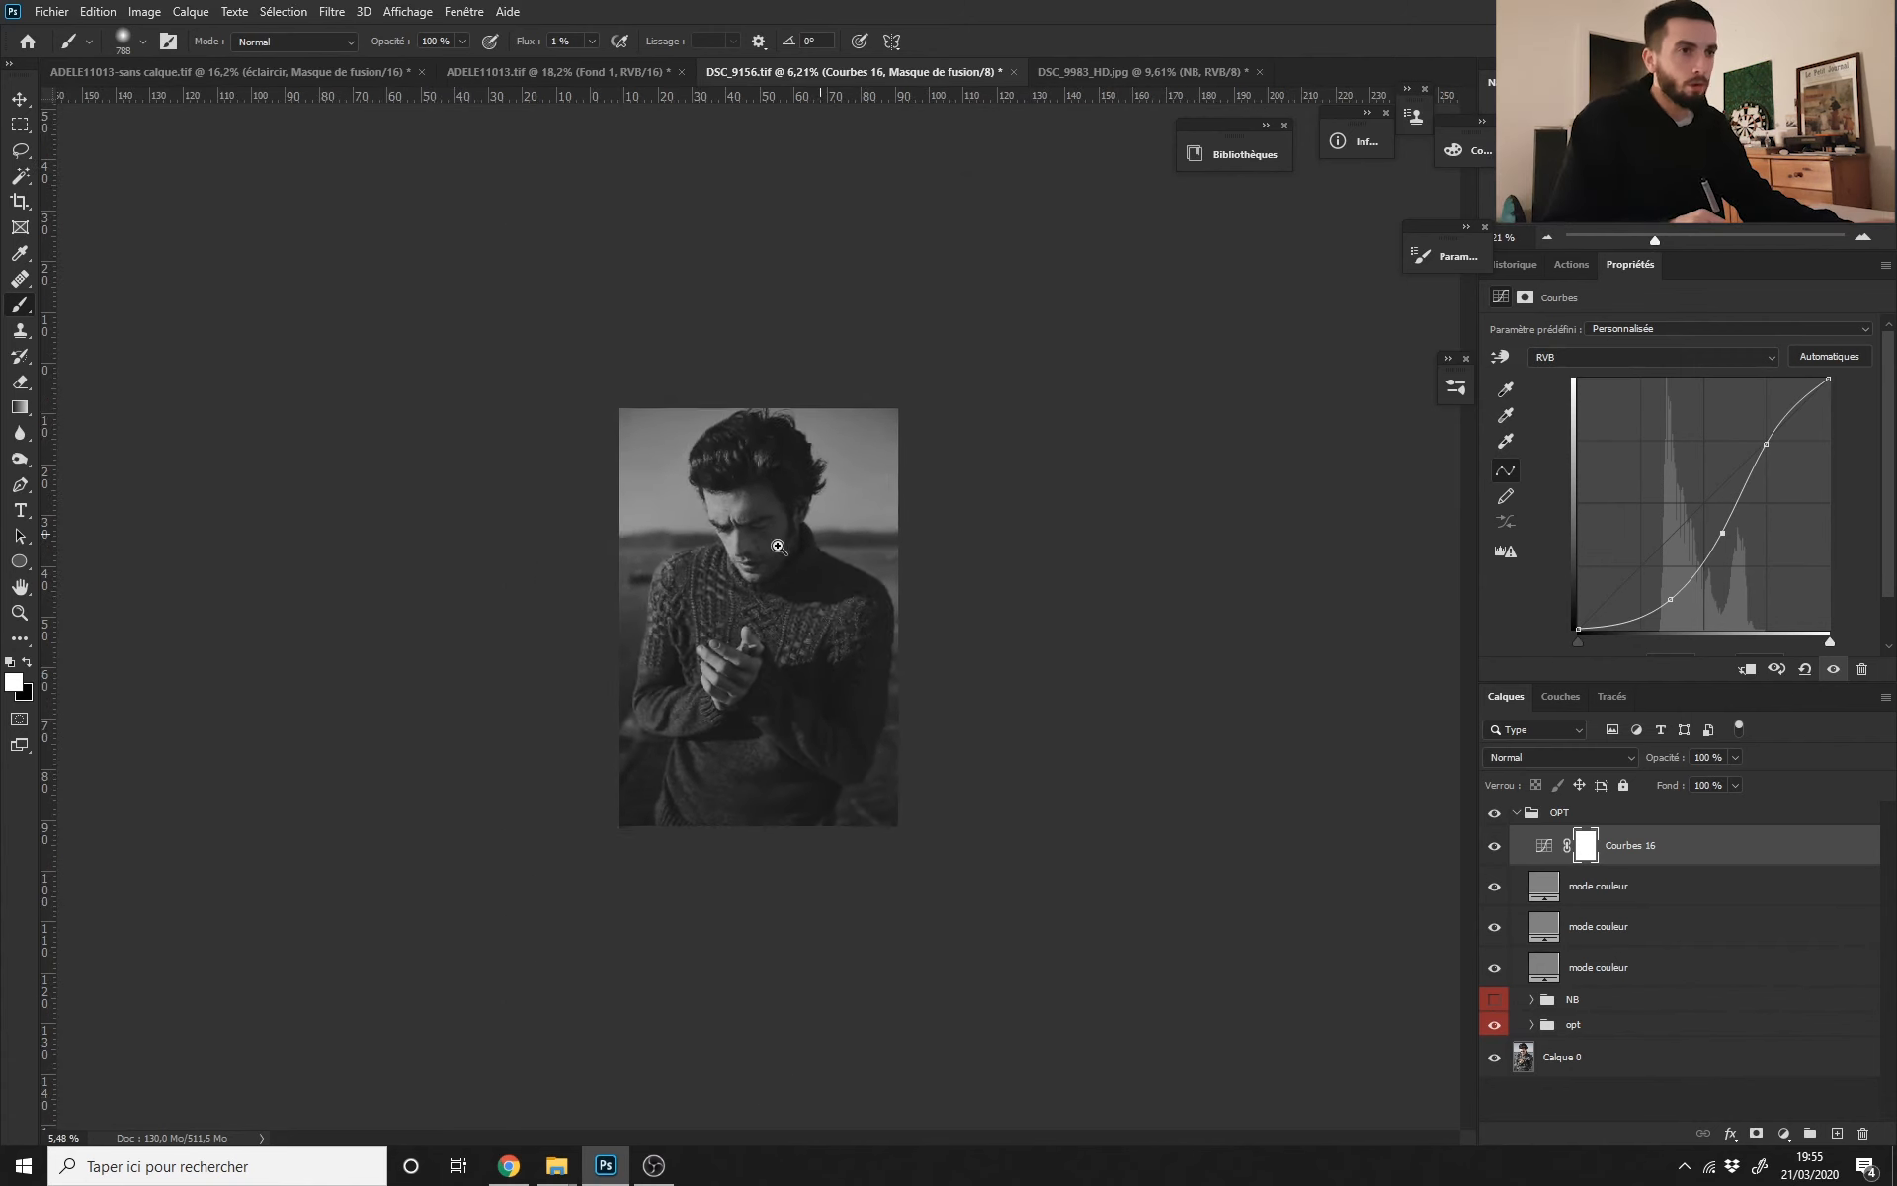
Step: Hide the OPT group and delete its Courbes 16 and three mode couleur layers
{"action": "left_click", "coordinate": [1517, 812]}
{"action": "left_click", "coordinate": [1494, 814]}
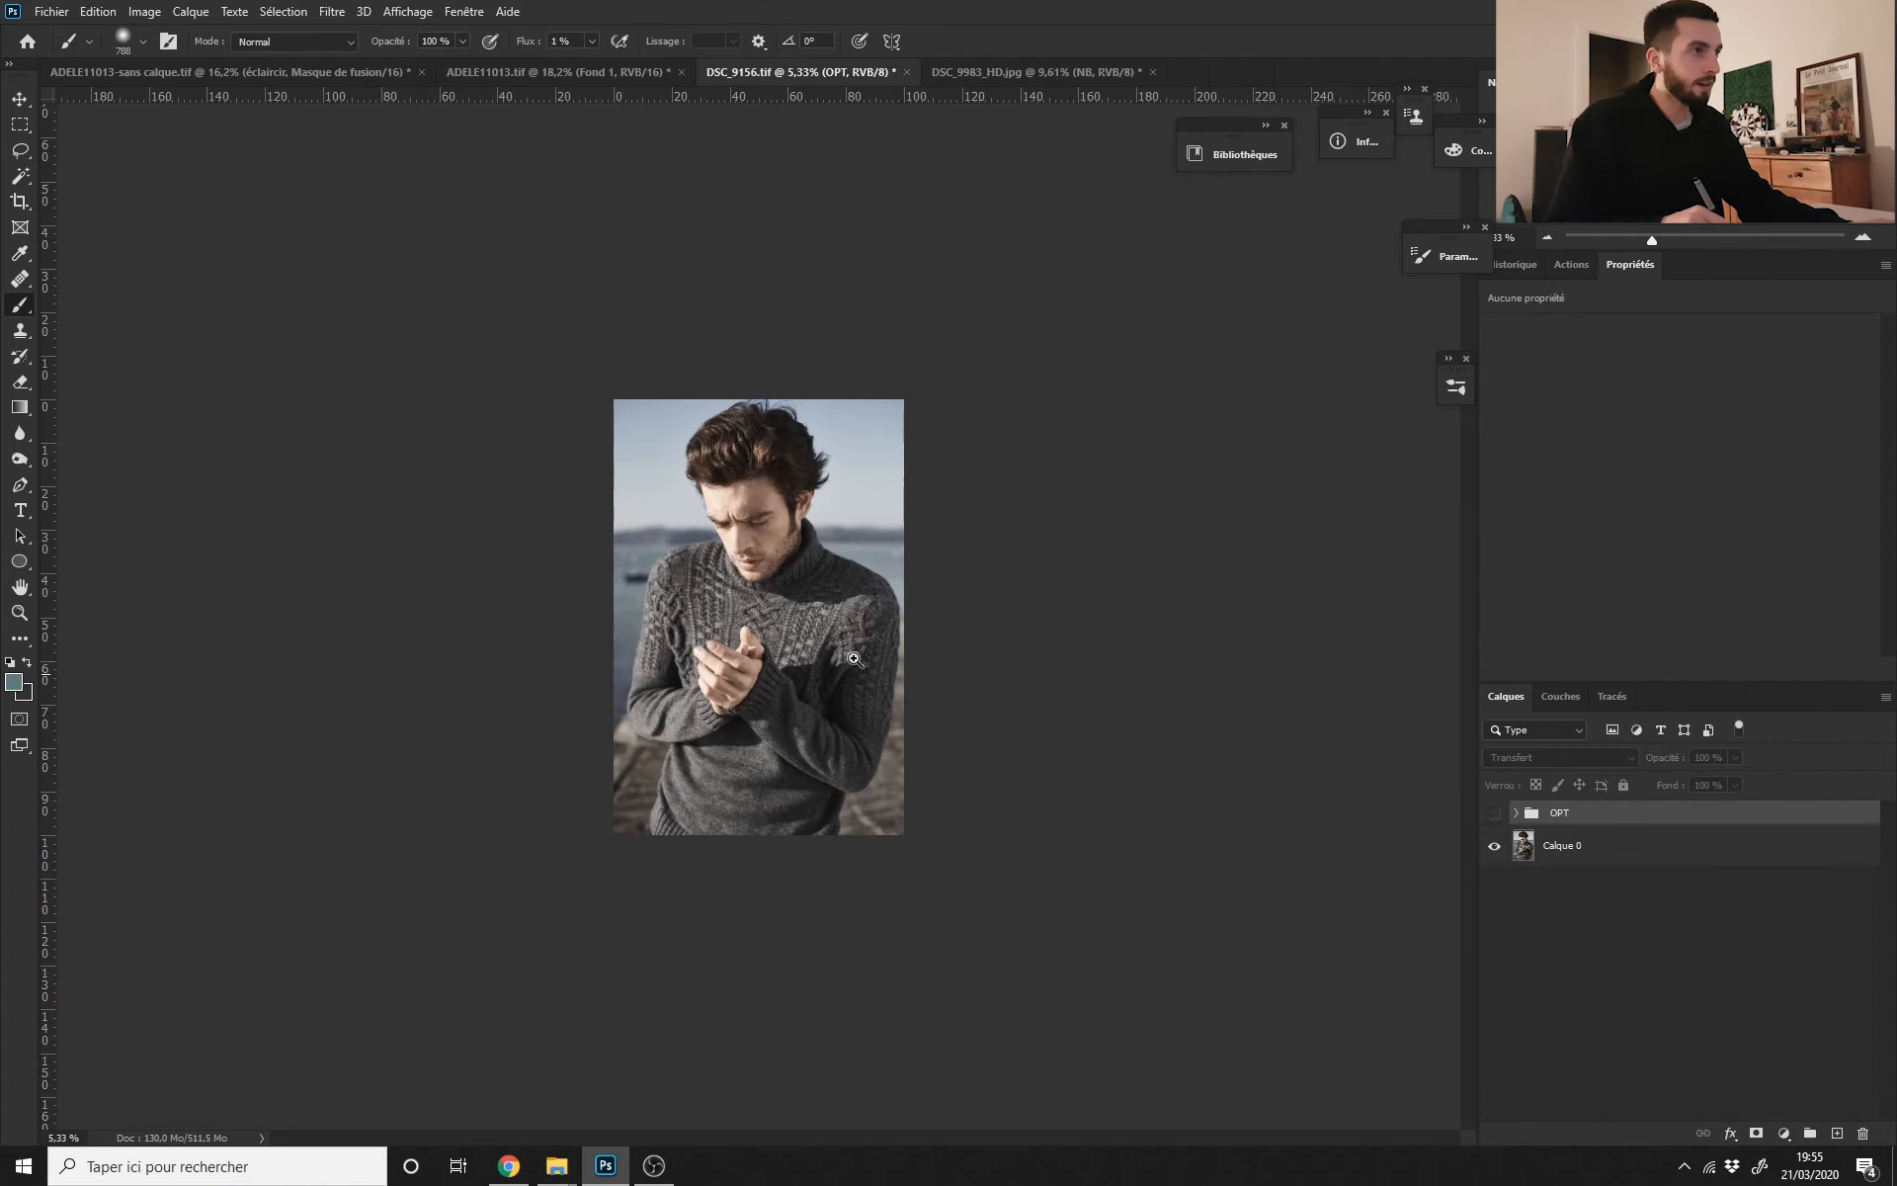
{"action": "key", "text": "ctrl+plus"}
{"action": "left_click", "coordinate": [1516, 812]}
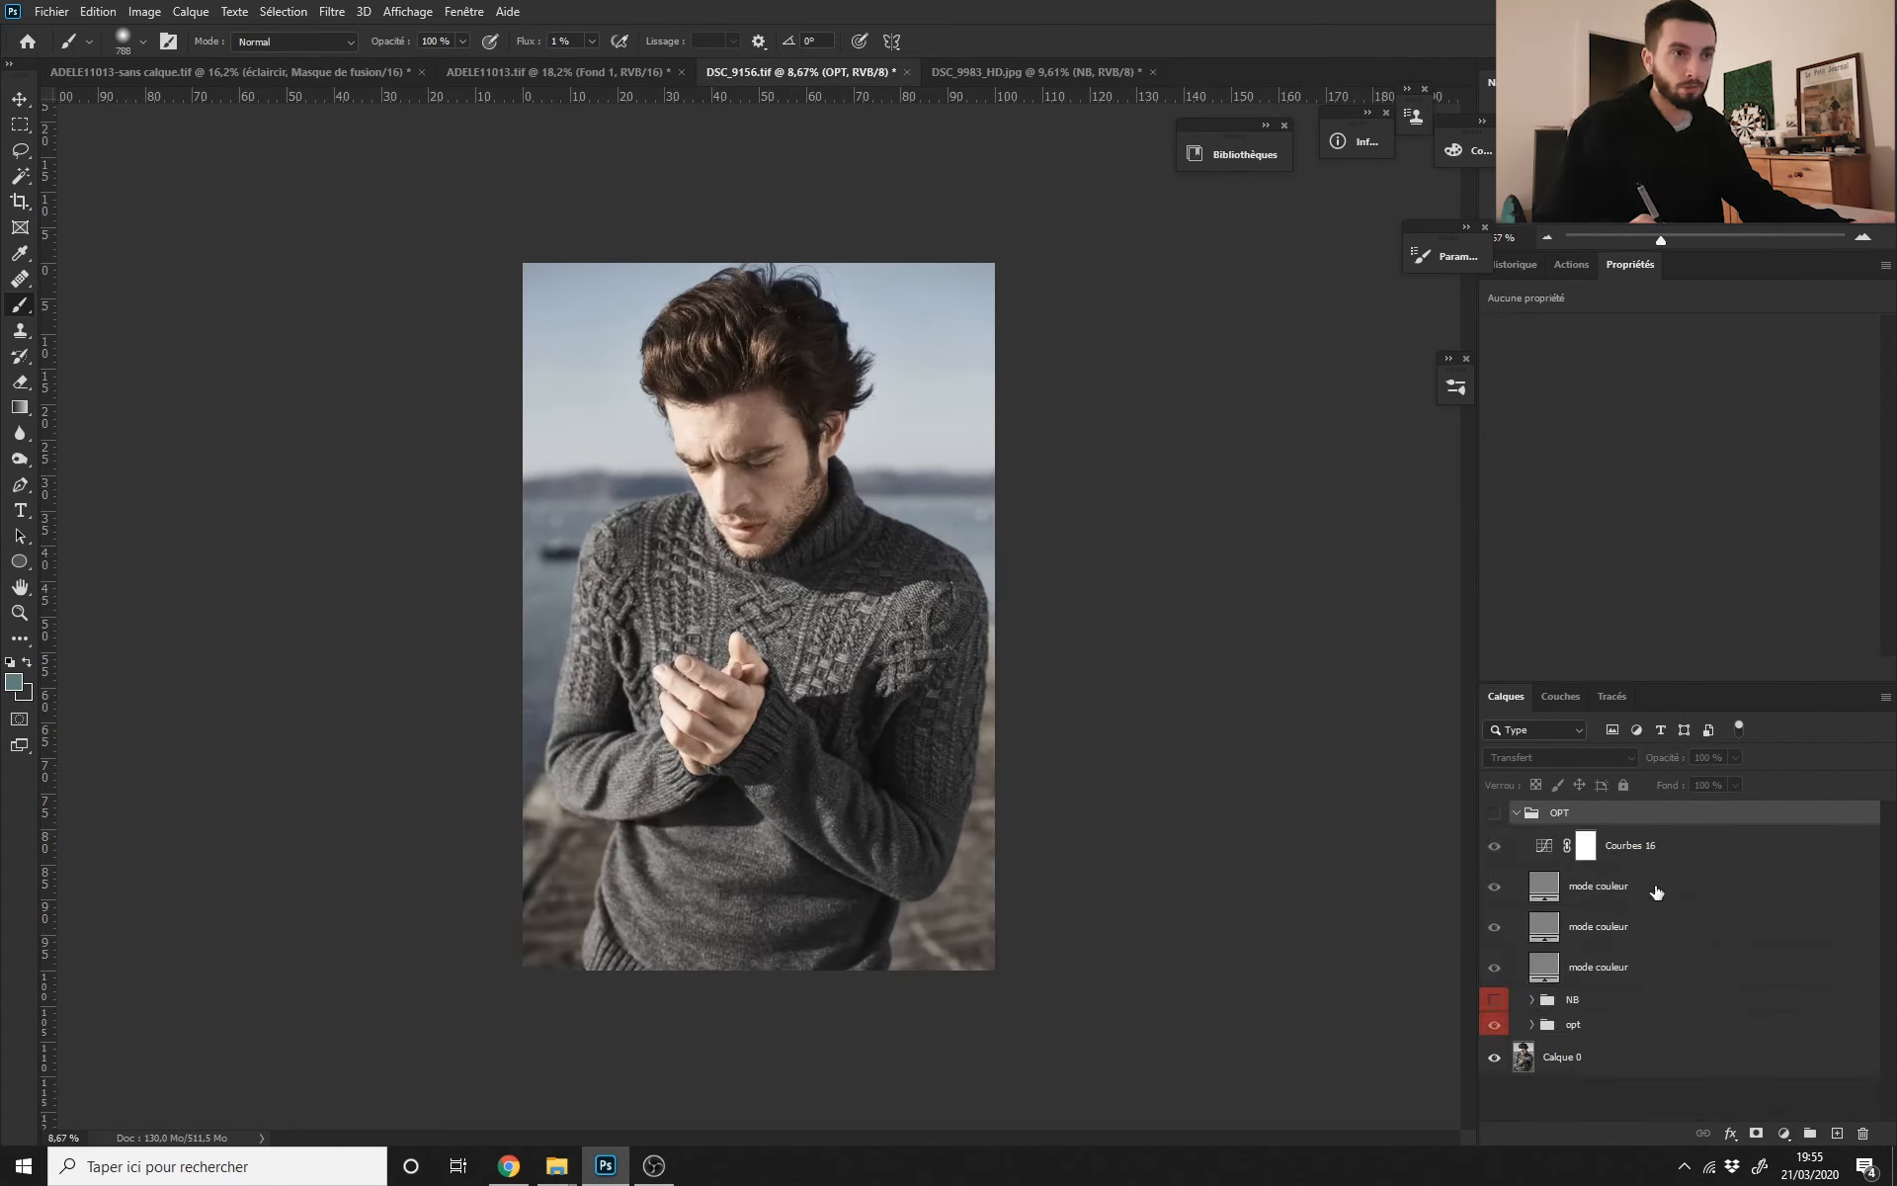
{"action": "left_click", "coordinate": [1650, 848]}
{"action": "left_click", "coordinate": [1635, 978], "text": "shift"}
{"action": "key", "text": "Delete"}
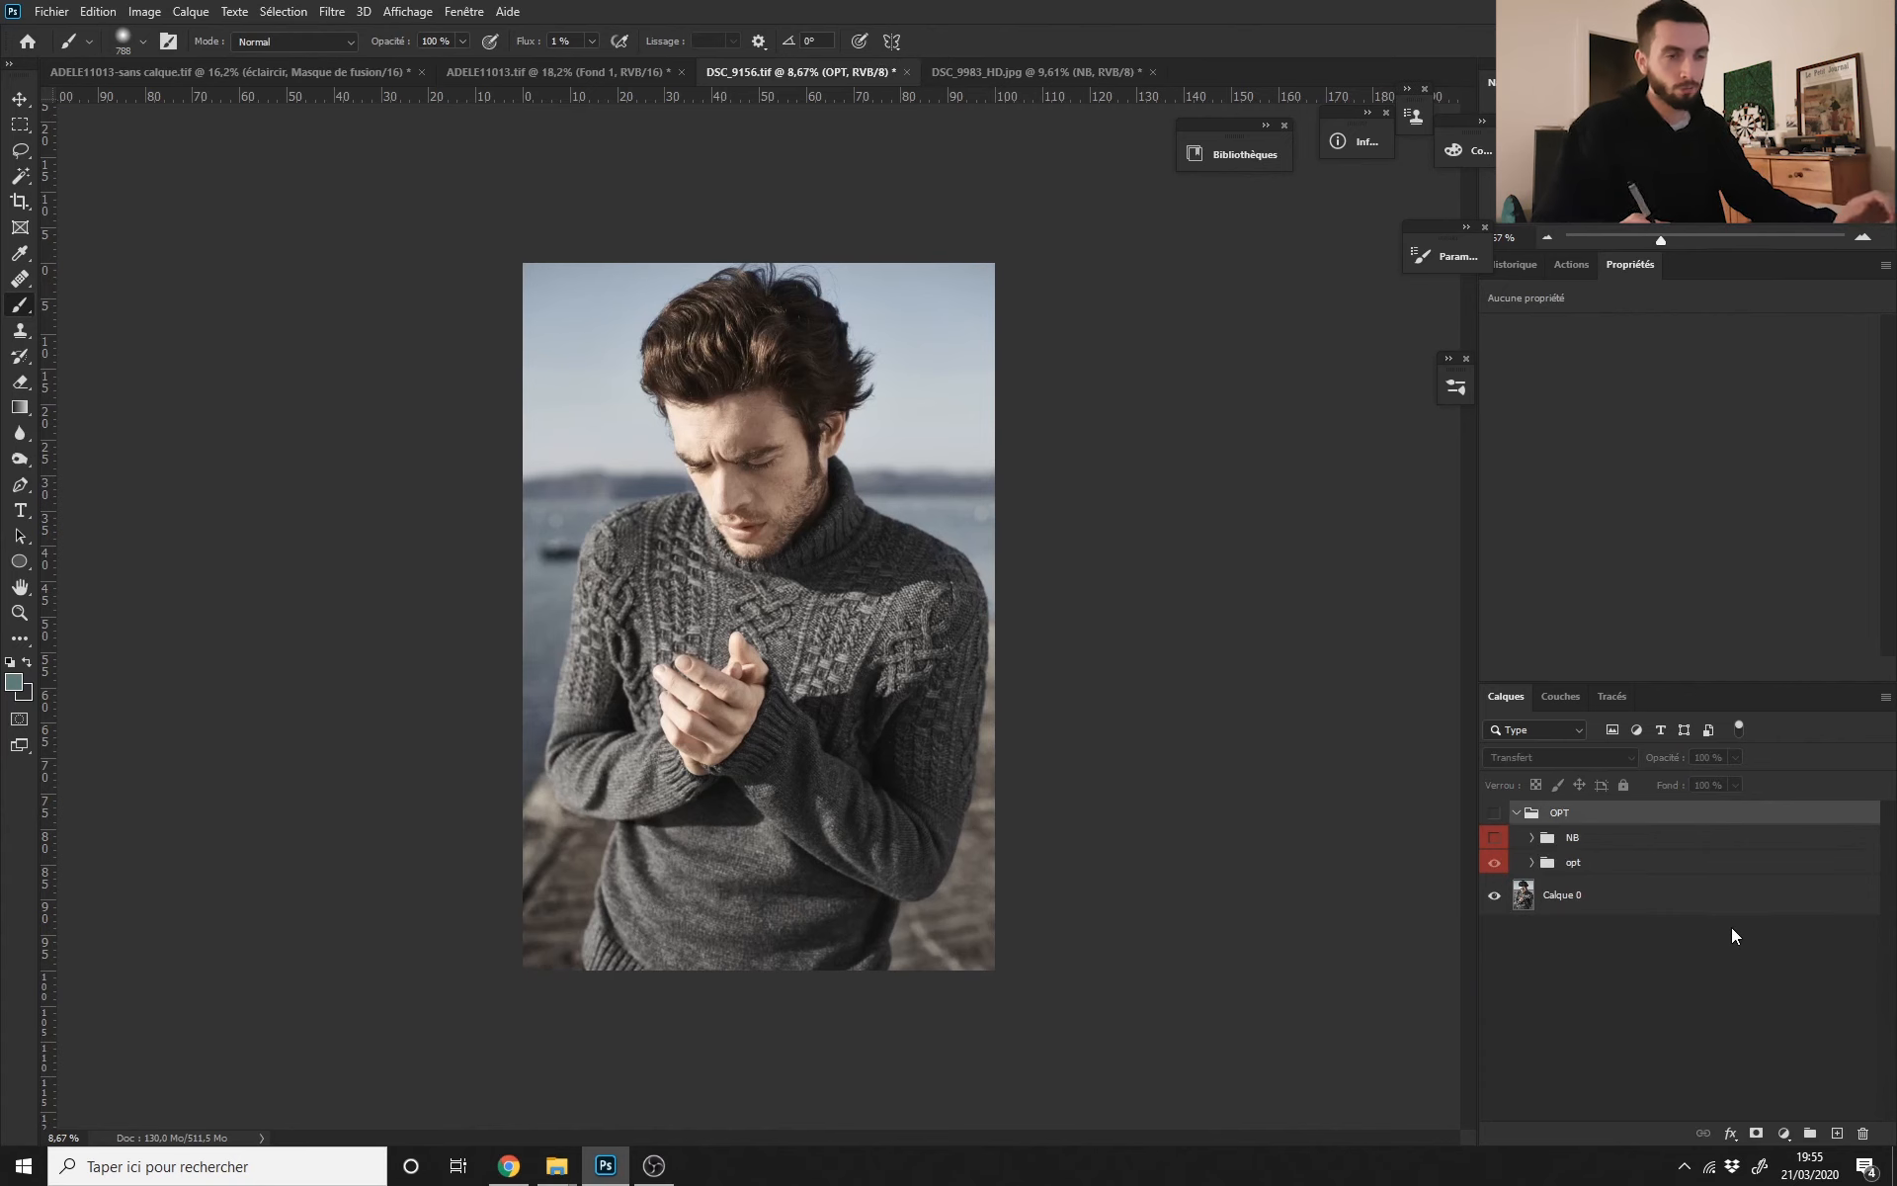
Step: Add a Mélangeur de couches adjustment layer between the NB and opt groups, with Rouge at +58 % in the red output
{"action": "left_click", "coordinate": [1784, 1133]}
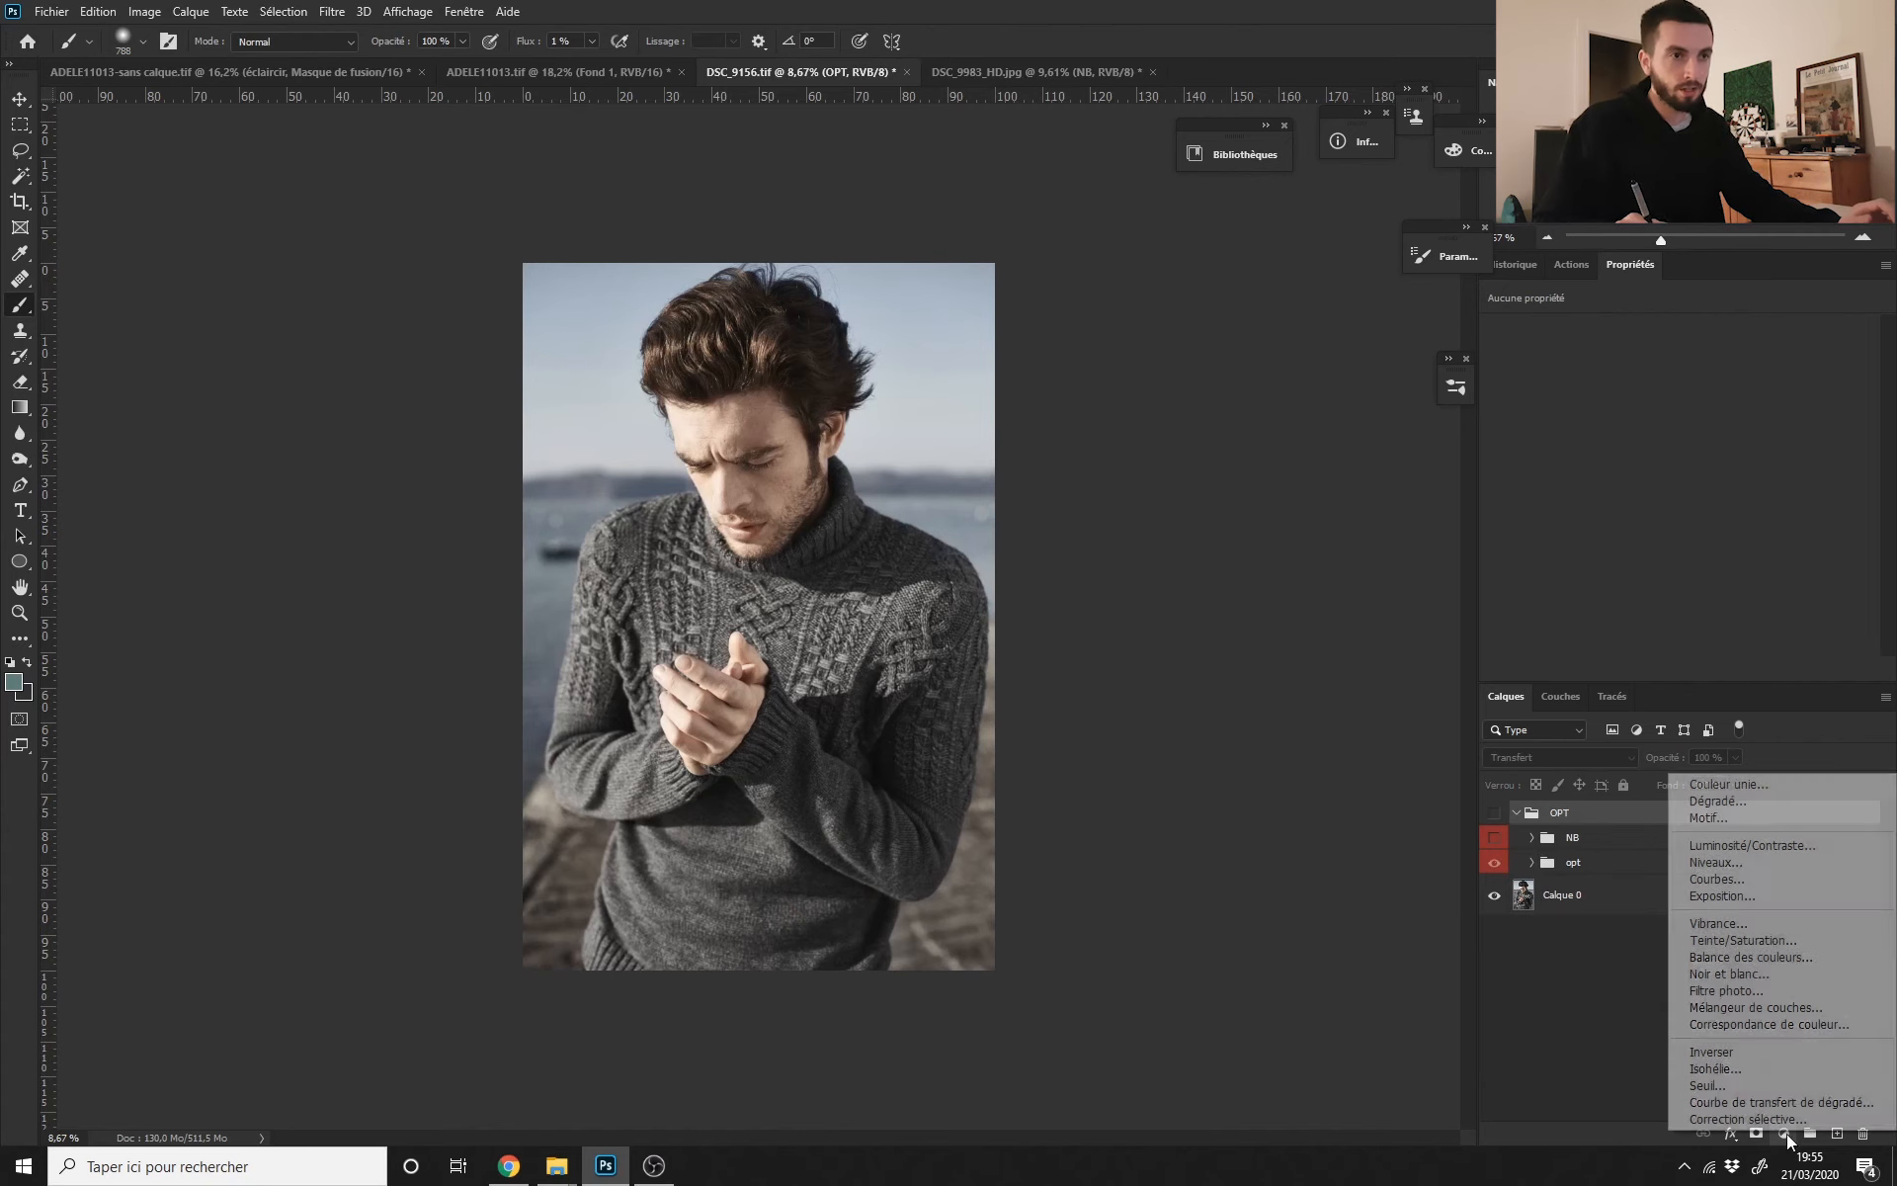
{"action": "left_click", "coordinate": [1776, 1008]}
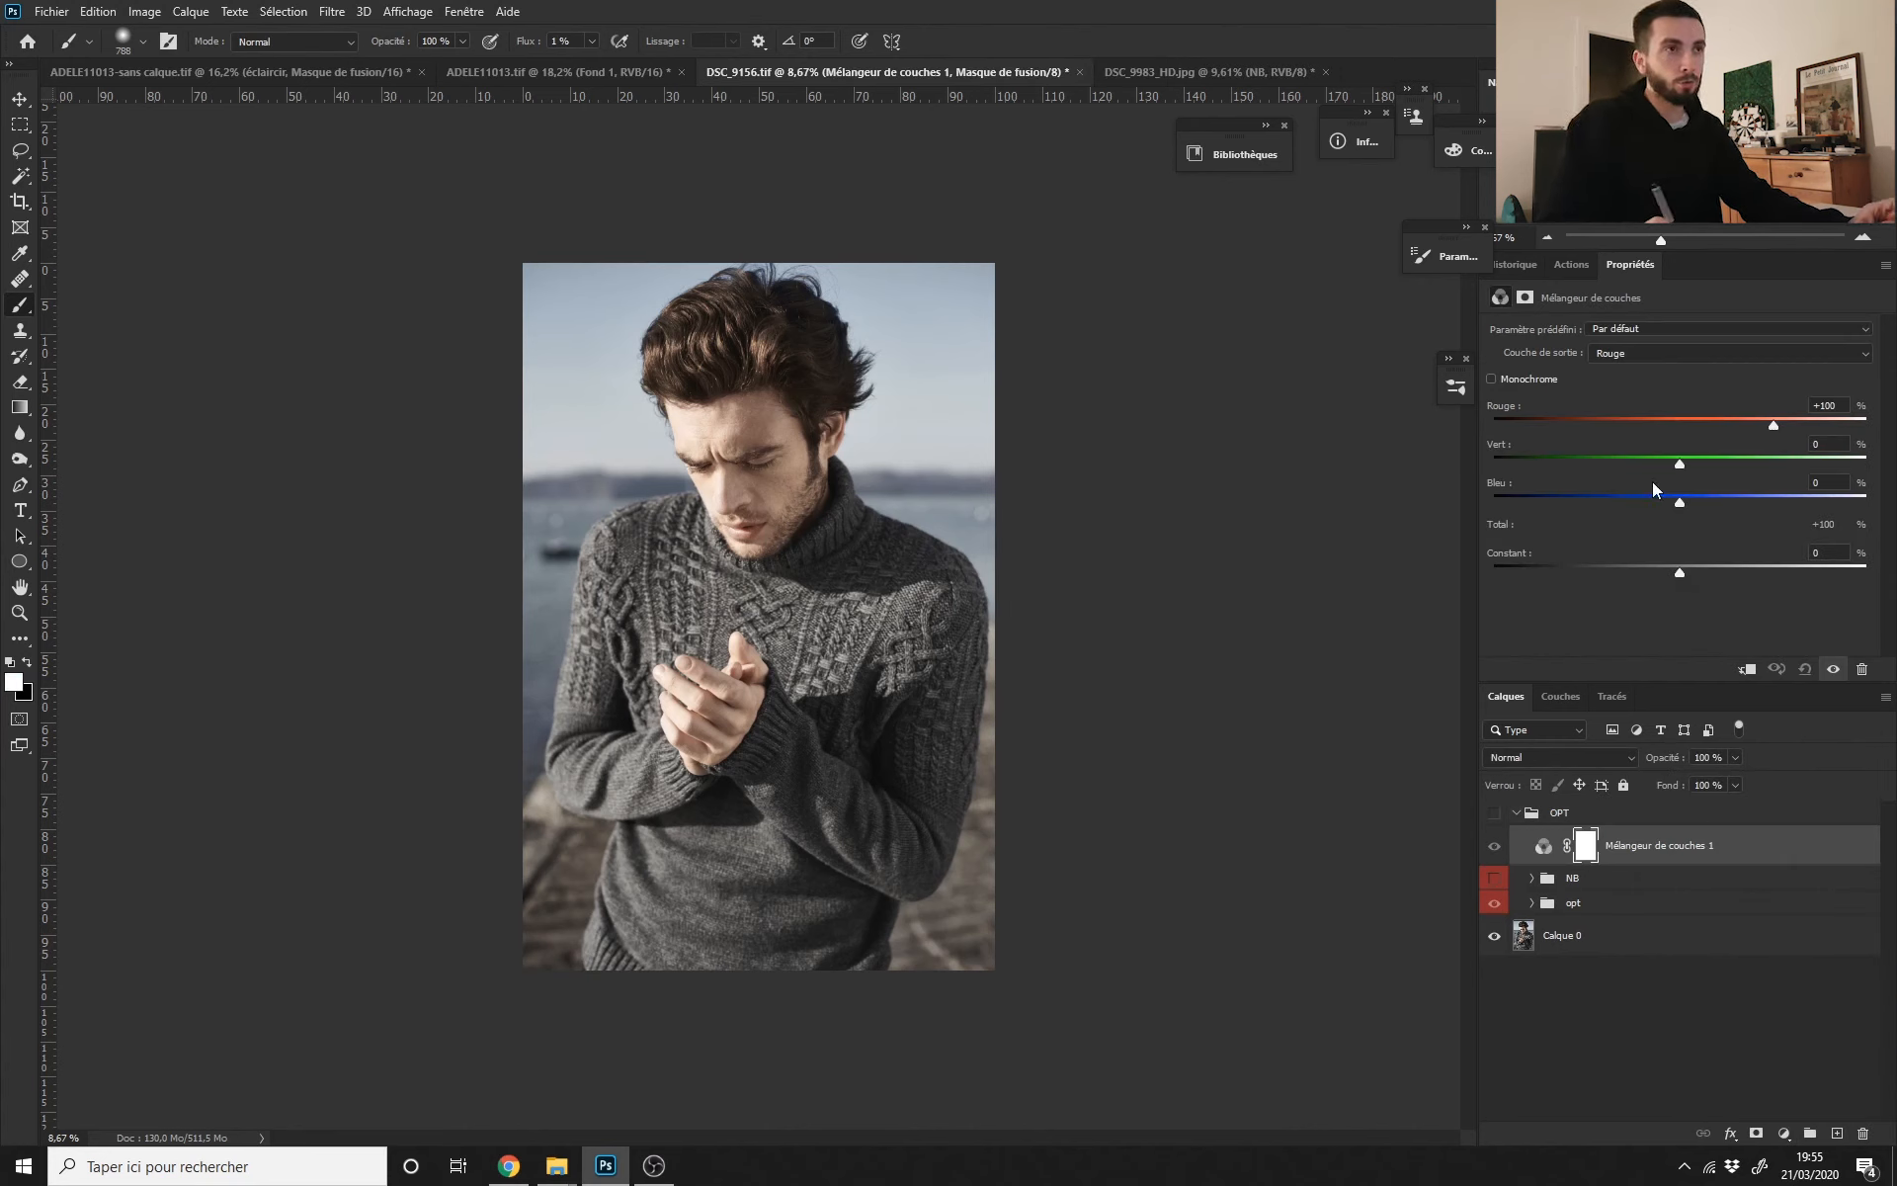
{"action": "left_click_drag", "start_coordinate": [1775, 425], "coordinate": [1734, 426]}
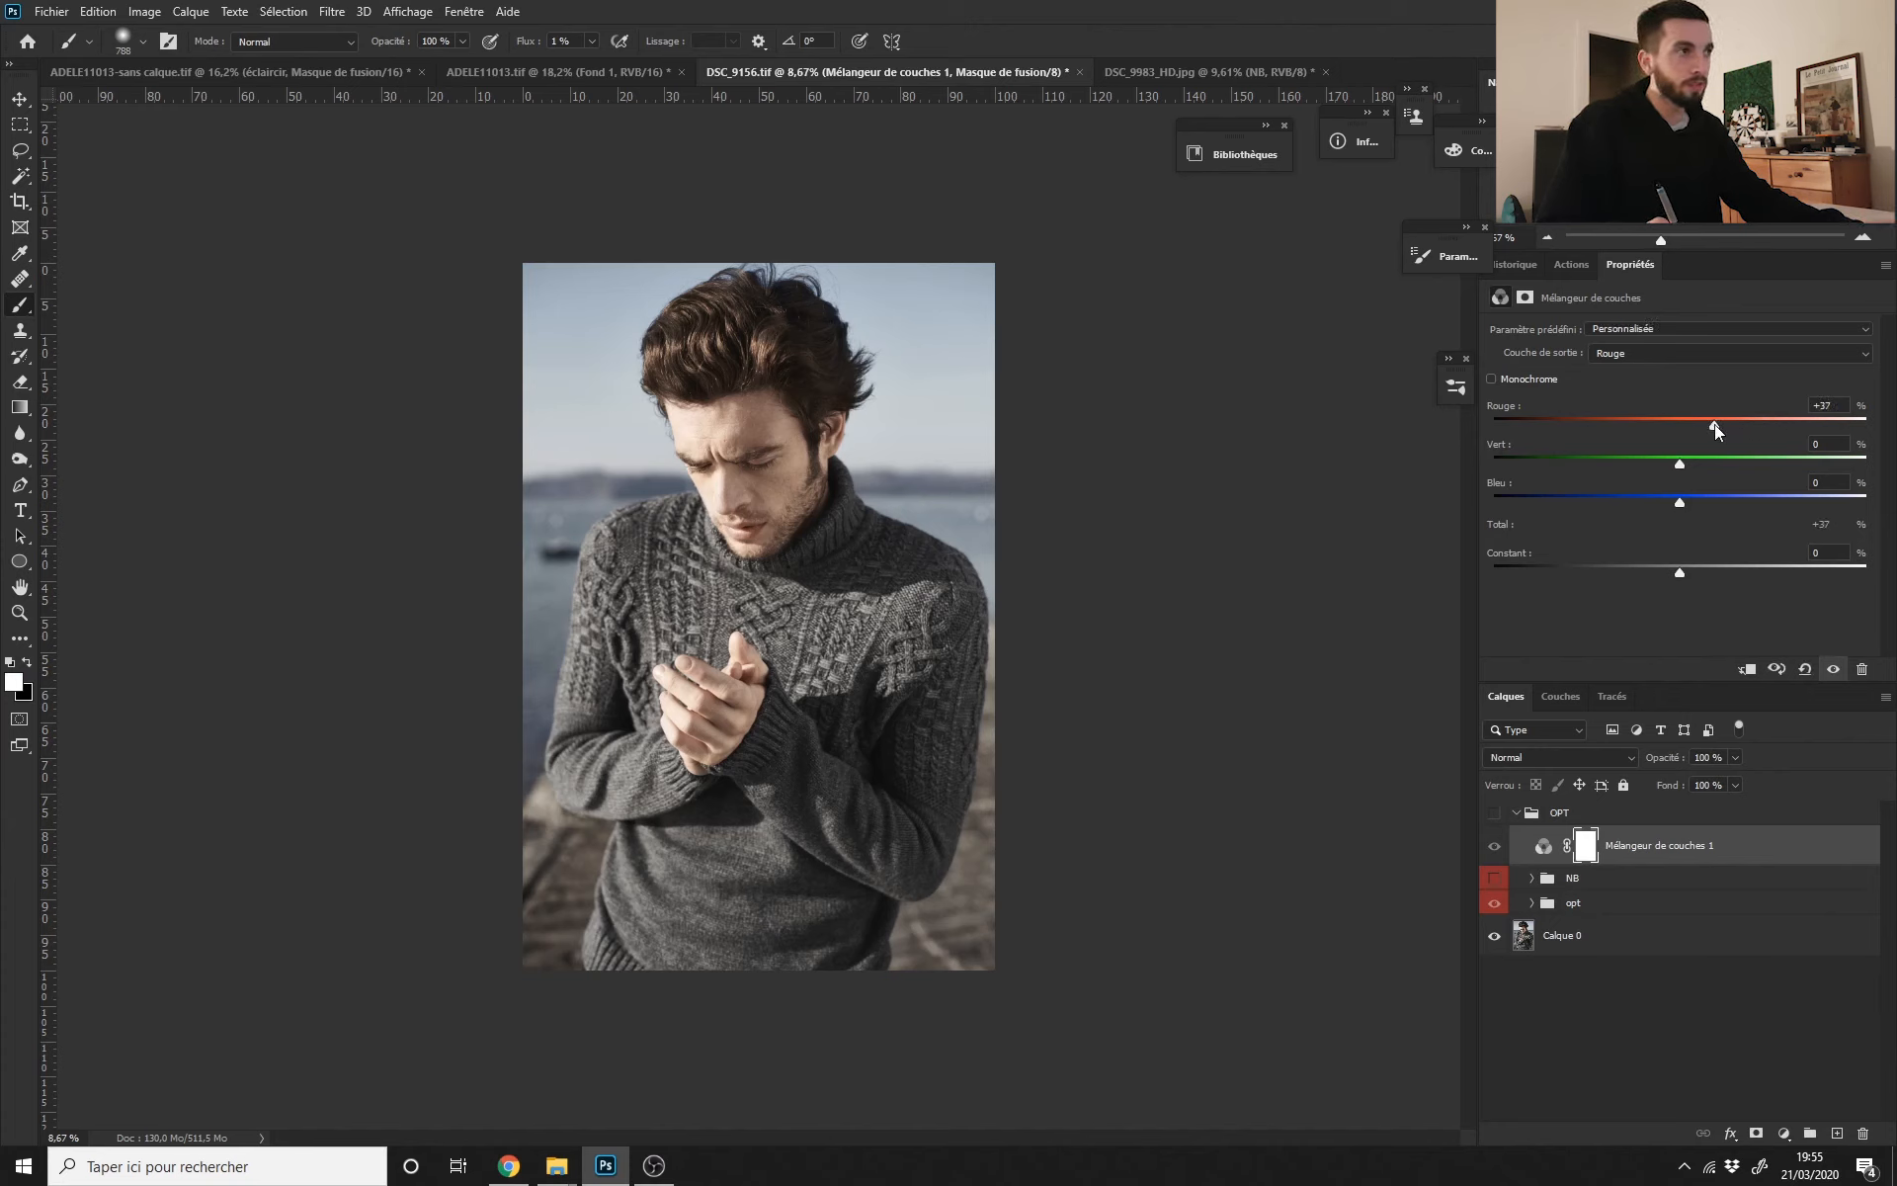
{"action": "mouse_move", "coordinate": [1632, 847]}
{"action": "left_mouse_down"}
{"action": "mouse_move", "coordinate": [1634, 819]}
{"action": "mouse_move", "coordinate": [1642, 887]}
{"action": "left_mouse_up"}
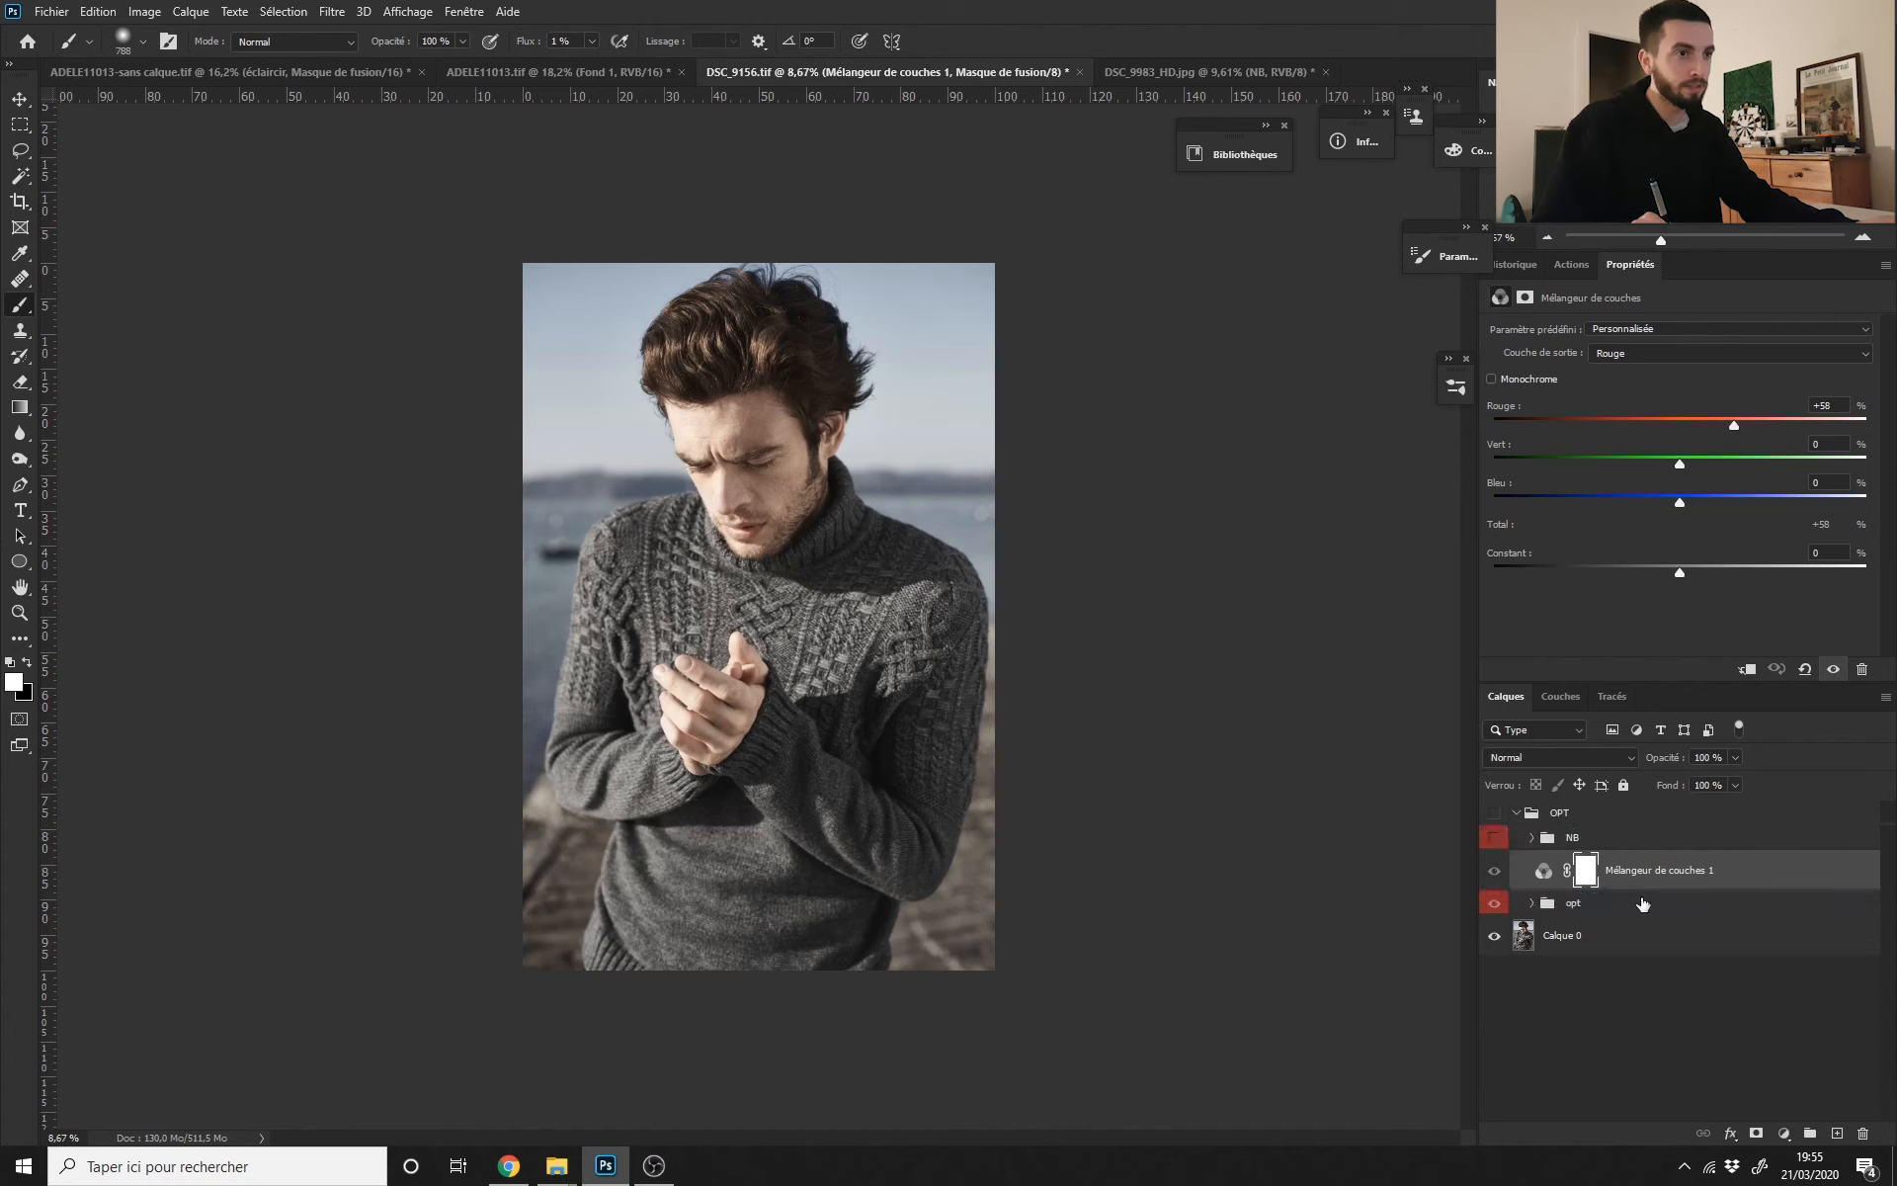
Step: Show the OPT group and set the channel mixer's Rouge value to +69 %
{"action": "left_click", "coordinate": [1498, 838]}
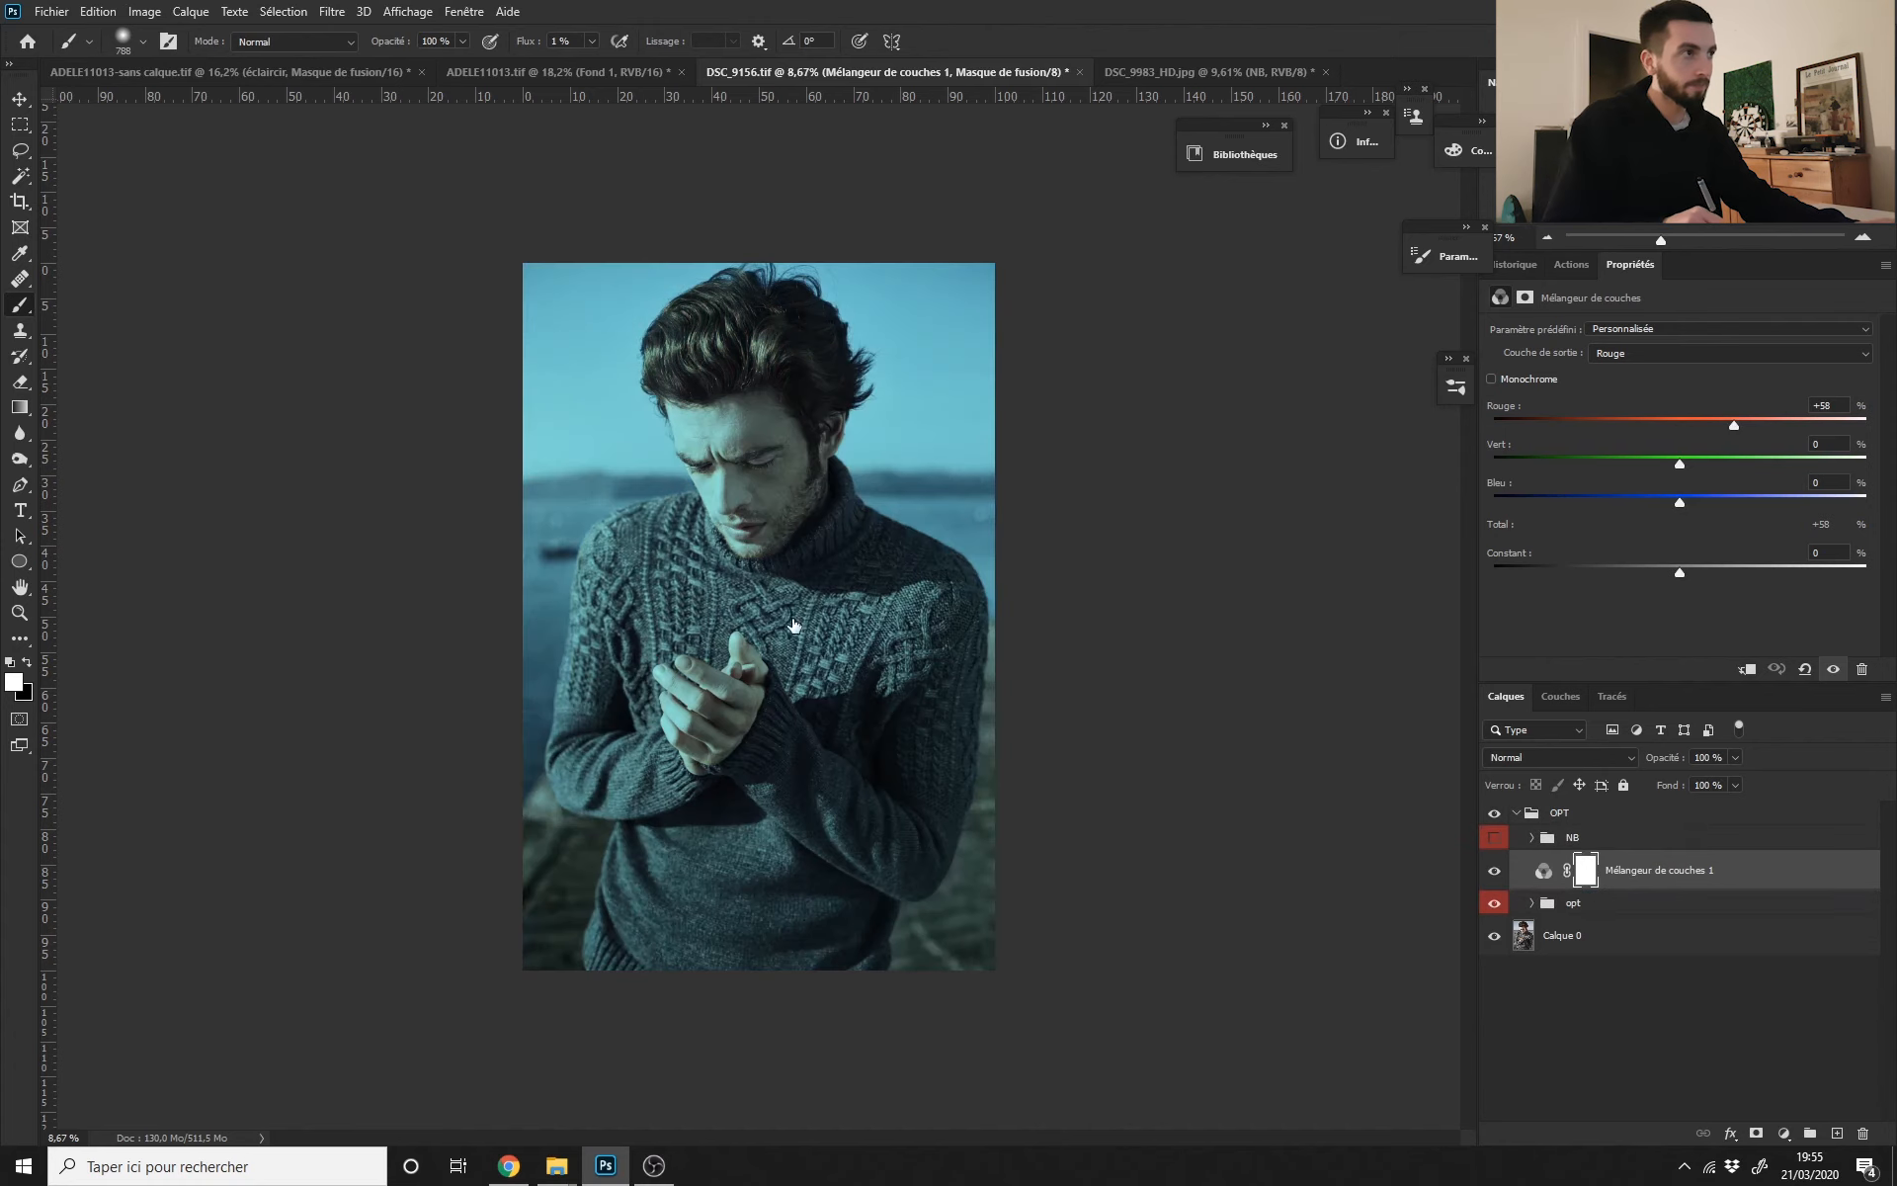
{"action": "scroll", "coordinate": [780, 637], "scroll_direction": "down", "scroll_amount": 1}
{"action": "mouse_move", "coordinate": [1736, 426]}
{"action": "left_mouse_down"}
{"action": "mouse_move", "coordinate": [1799, 426]}
{"action": "mouse_move", "coordinate": [1758, 433]}
{"action": "left_mouse_up"}
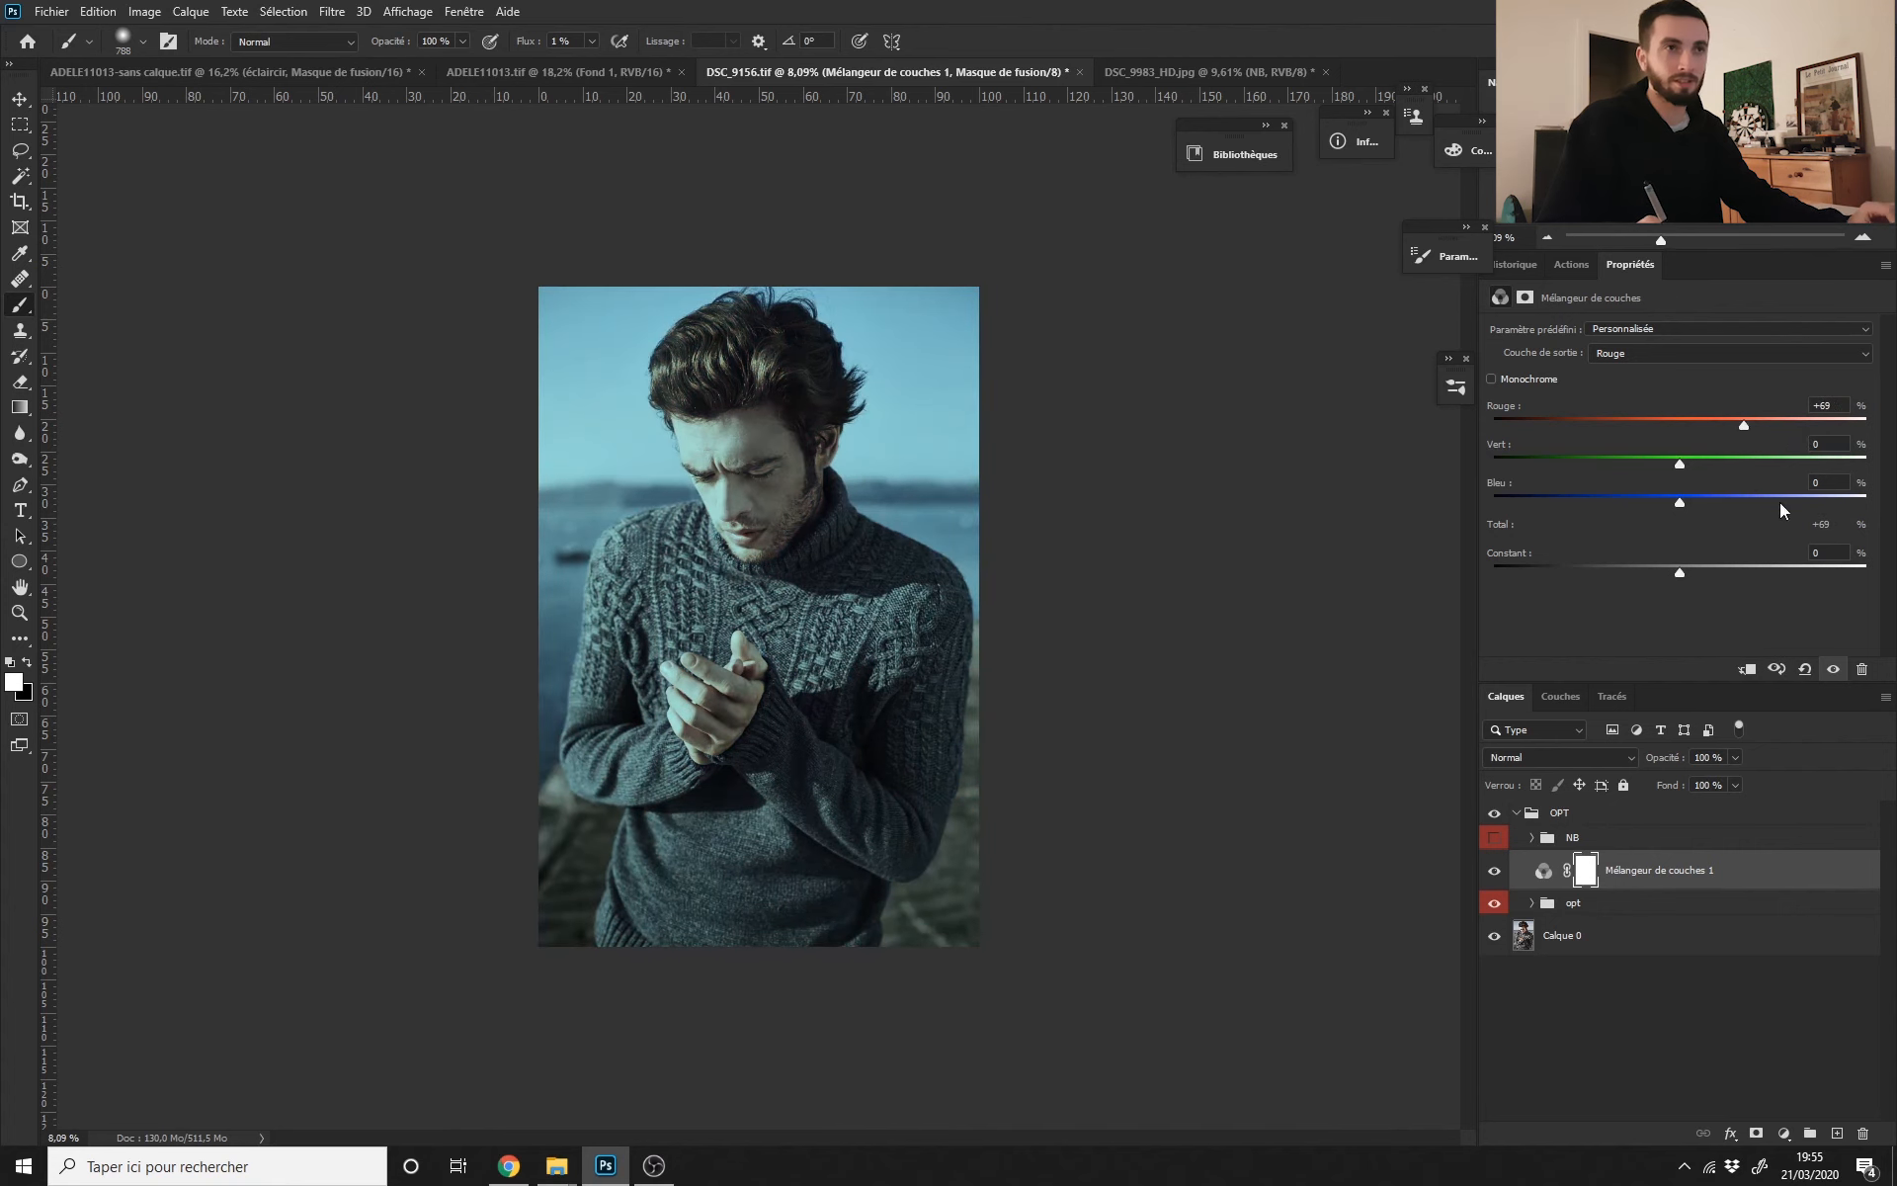
Step: Preview alternative blend modes on the Mélangeur de couches layer
{"action": "scroll", "coordinate": [845, 698], "scroll_direction": "up", "scroll_amount": 5}
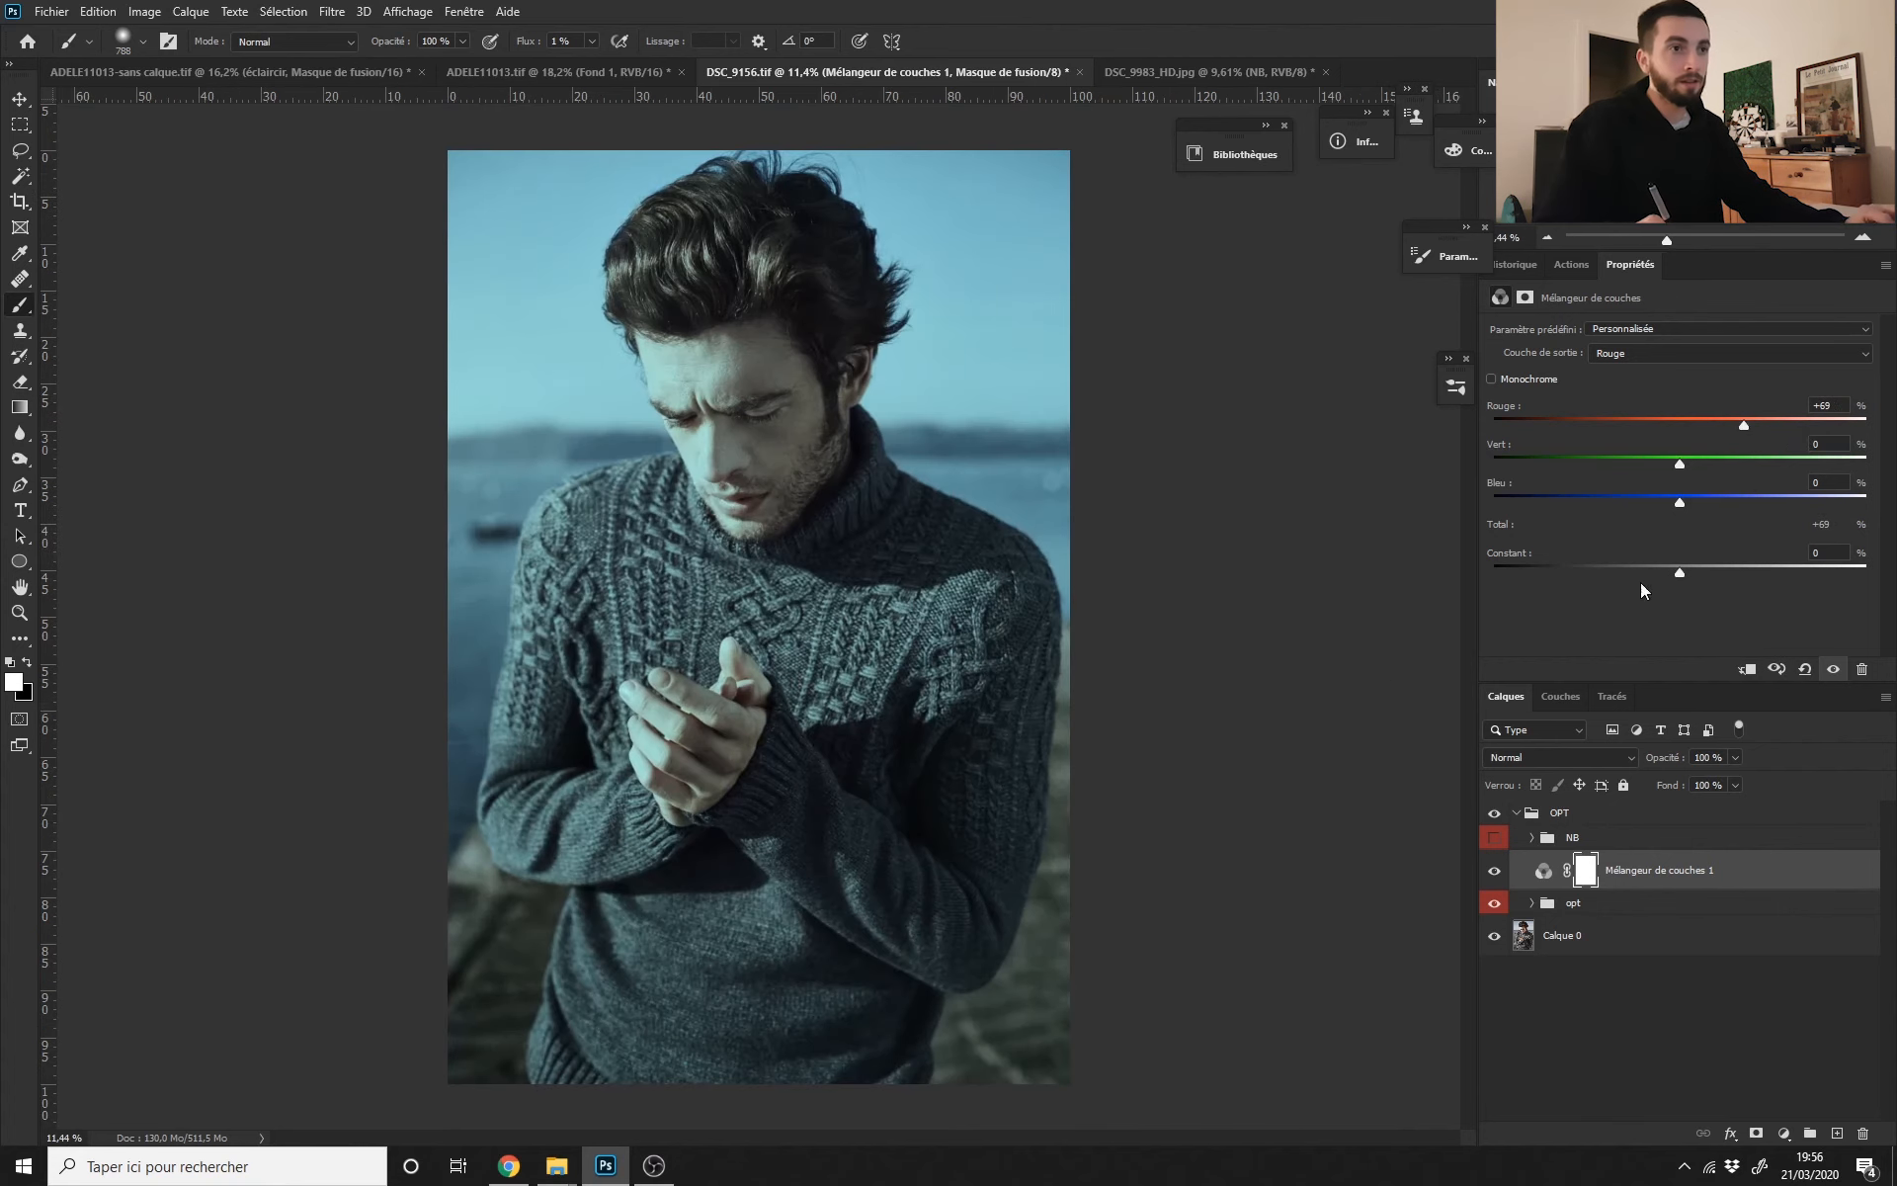
{"action": "left_click", "coordinate": [1568, 757]}
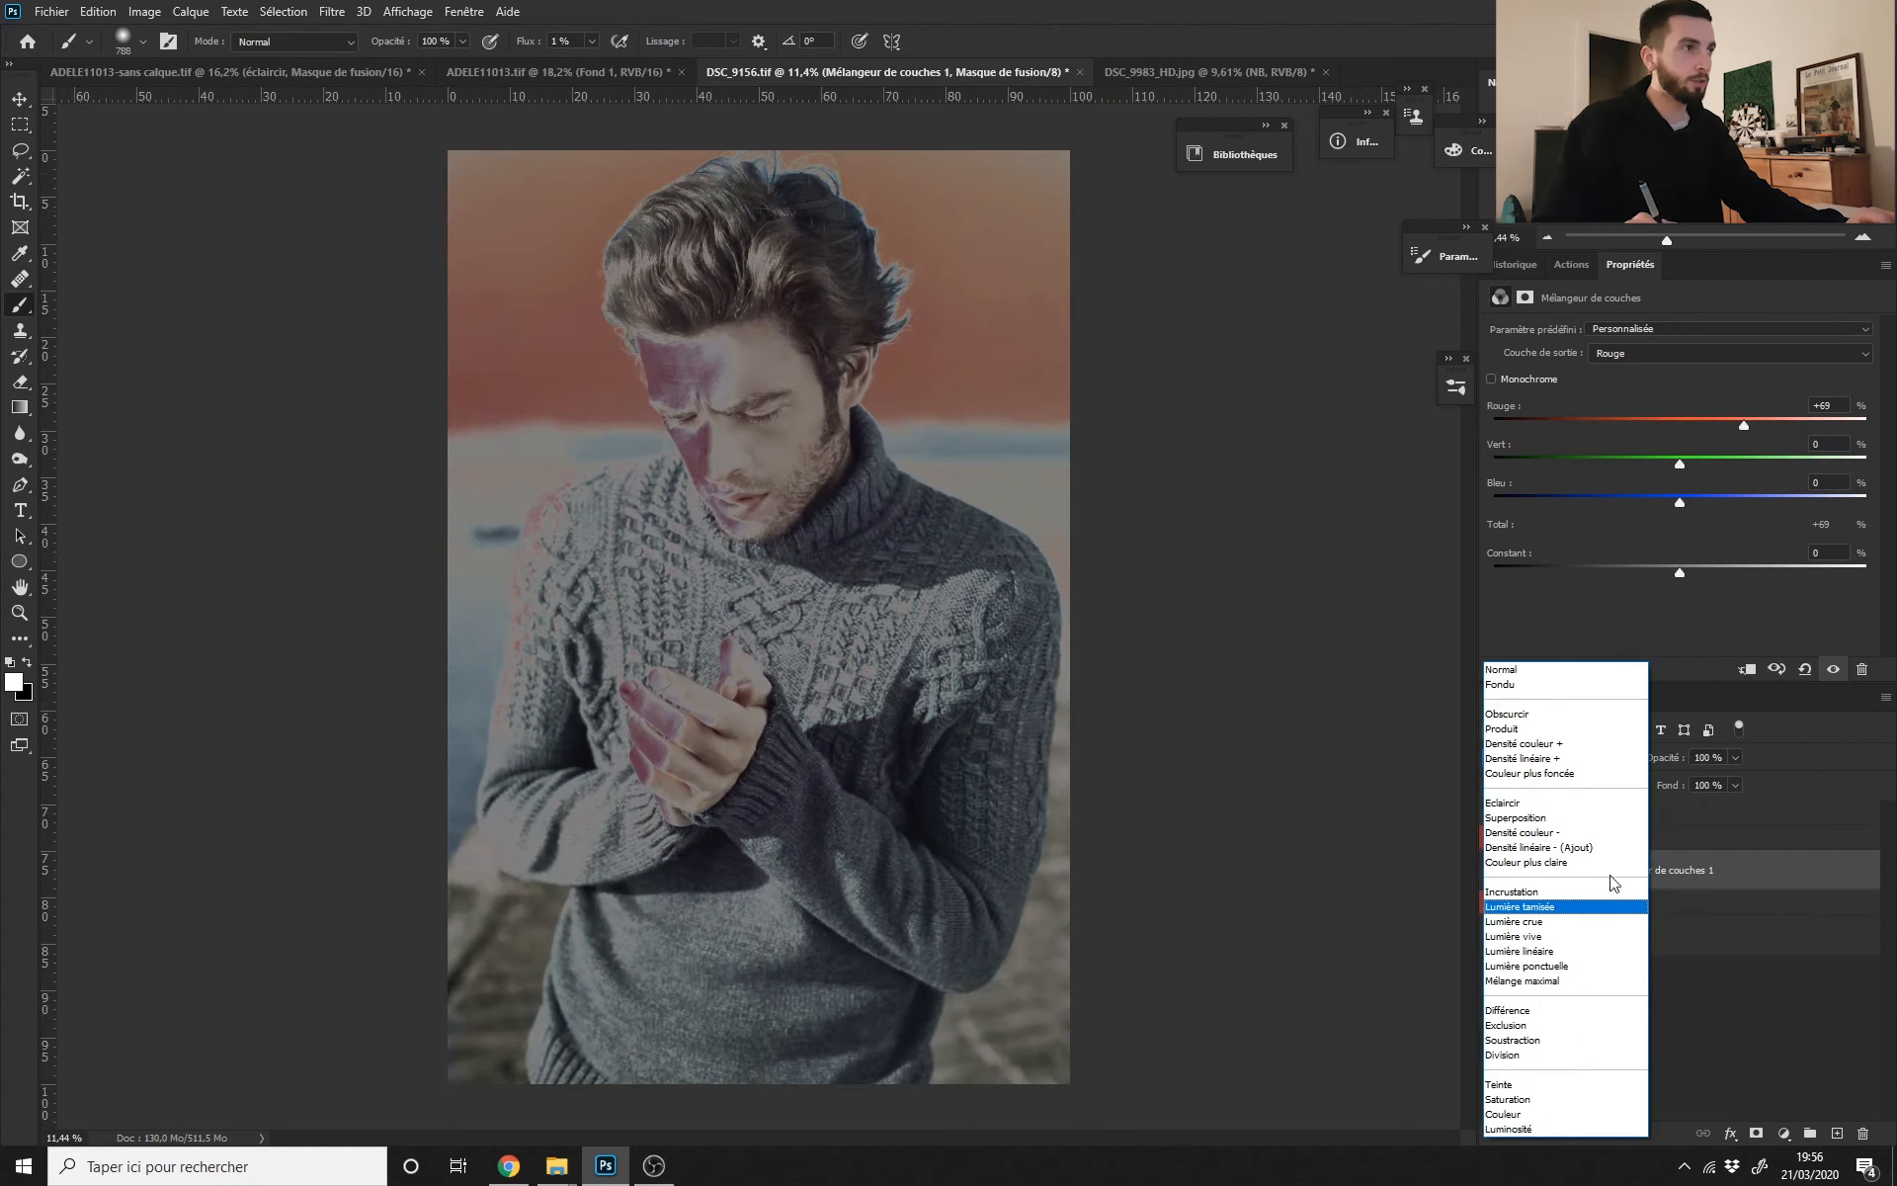
{"action": "left_click", "coordinate": [1739, 998]}
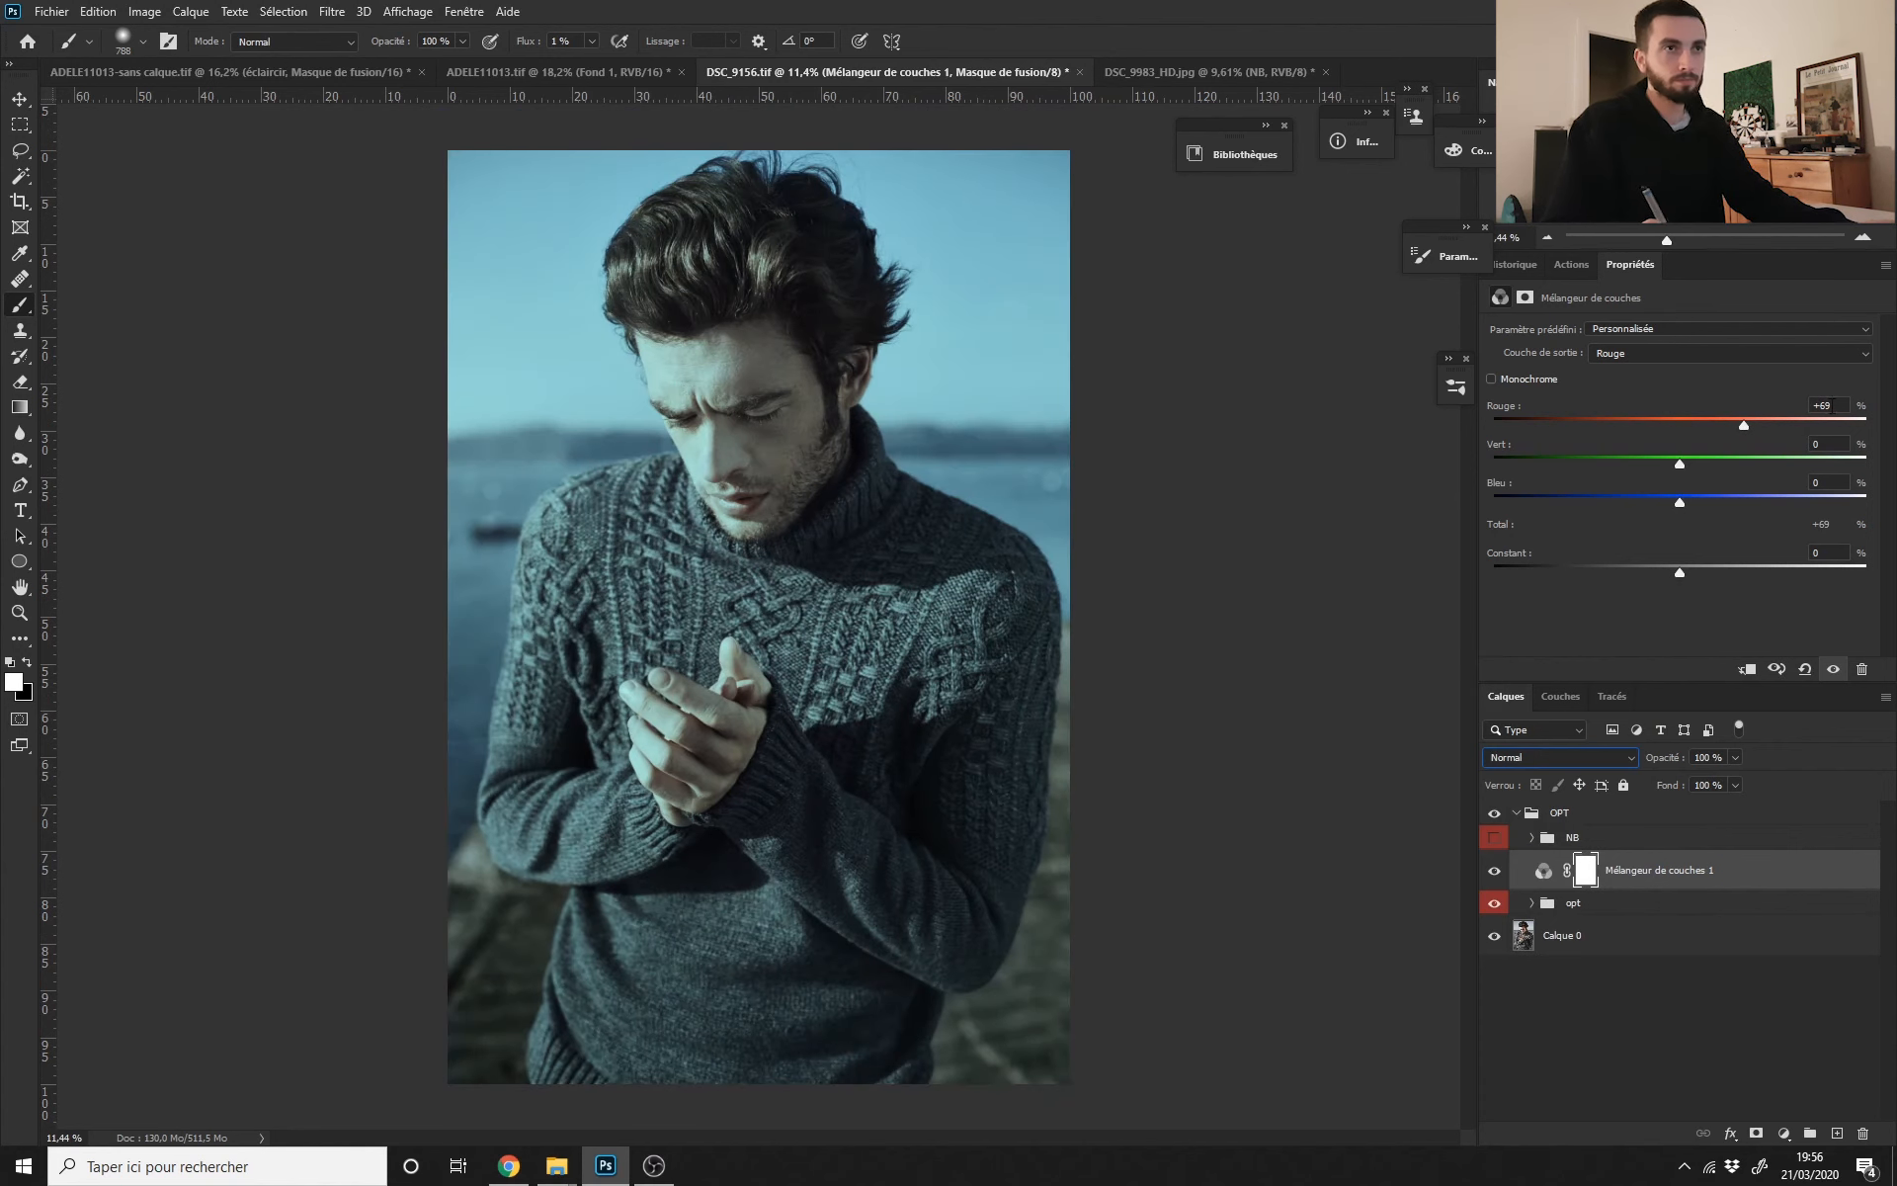
Step: Set the channel mixer's Rouge value to +100 % in the red output
{"action": "left_click_drag", "start_coordinate": [1834, 406], "coordinate": [1675, 532]}
{"action": "type", "text": "10"}
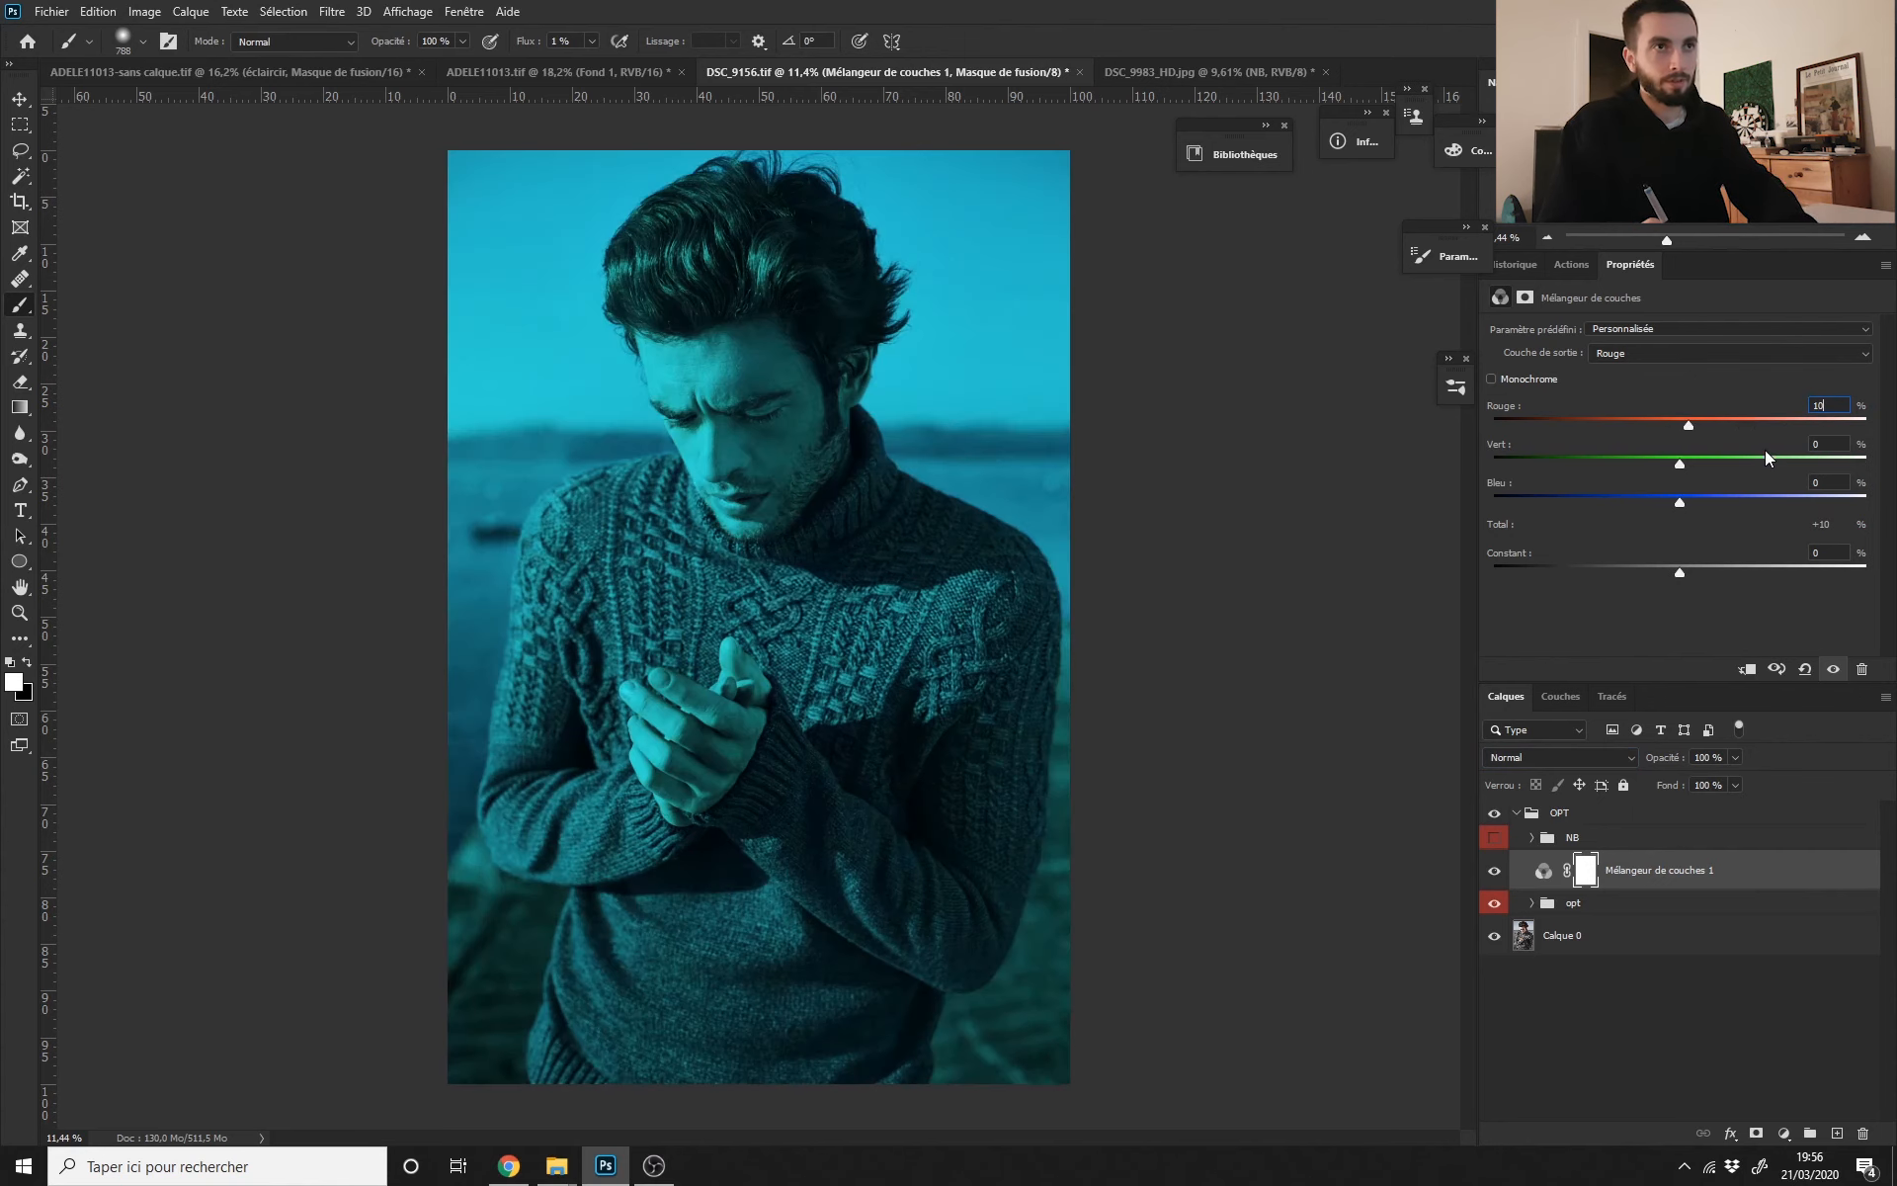
{"action": "type", "text": "0"}
{"action": "key", "text": "Return"}
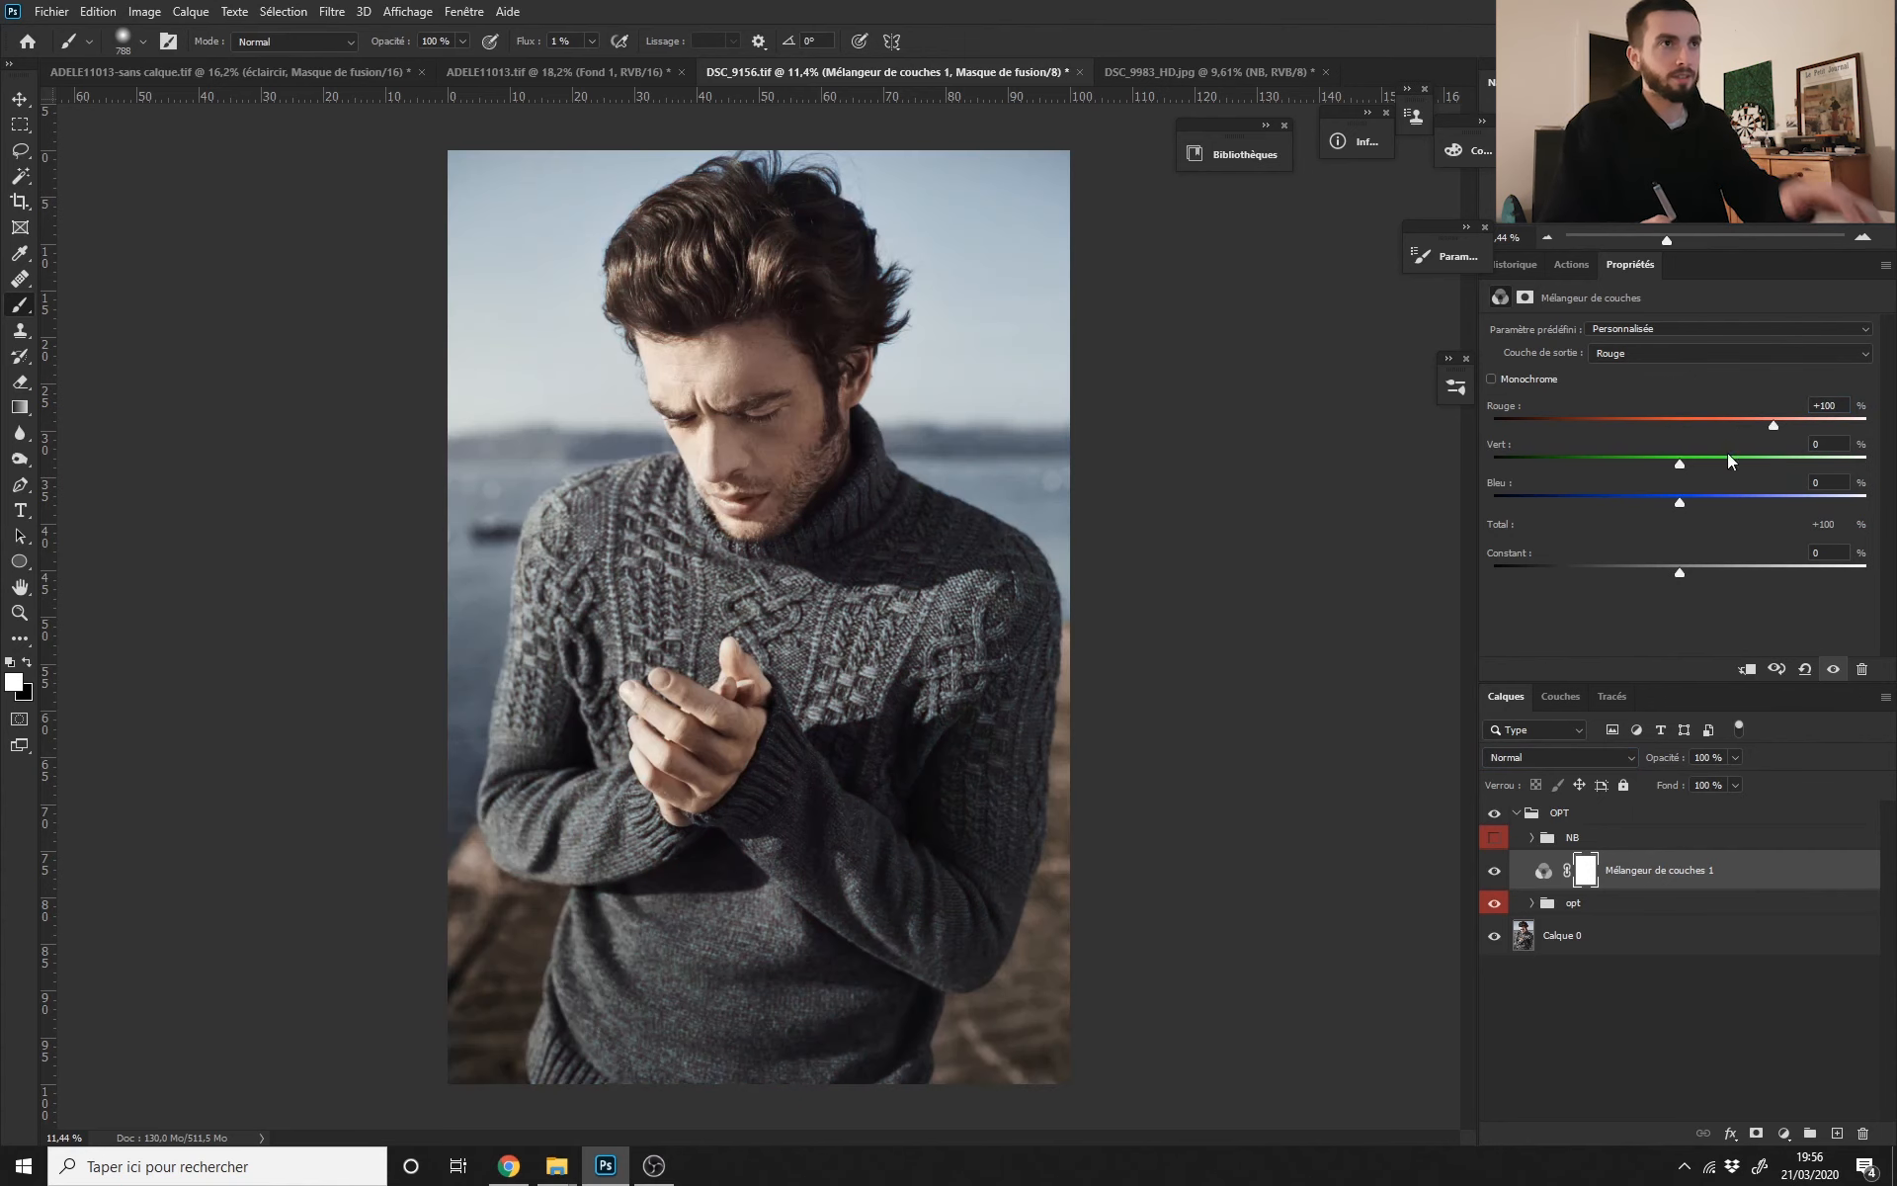
Step: Apply the Noir et blanc avec filtre bleu (RVB) preset to the Mélangeur de couches 1 layer
{"action": "left_click", "coordinate": [1670, 352]}
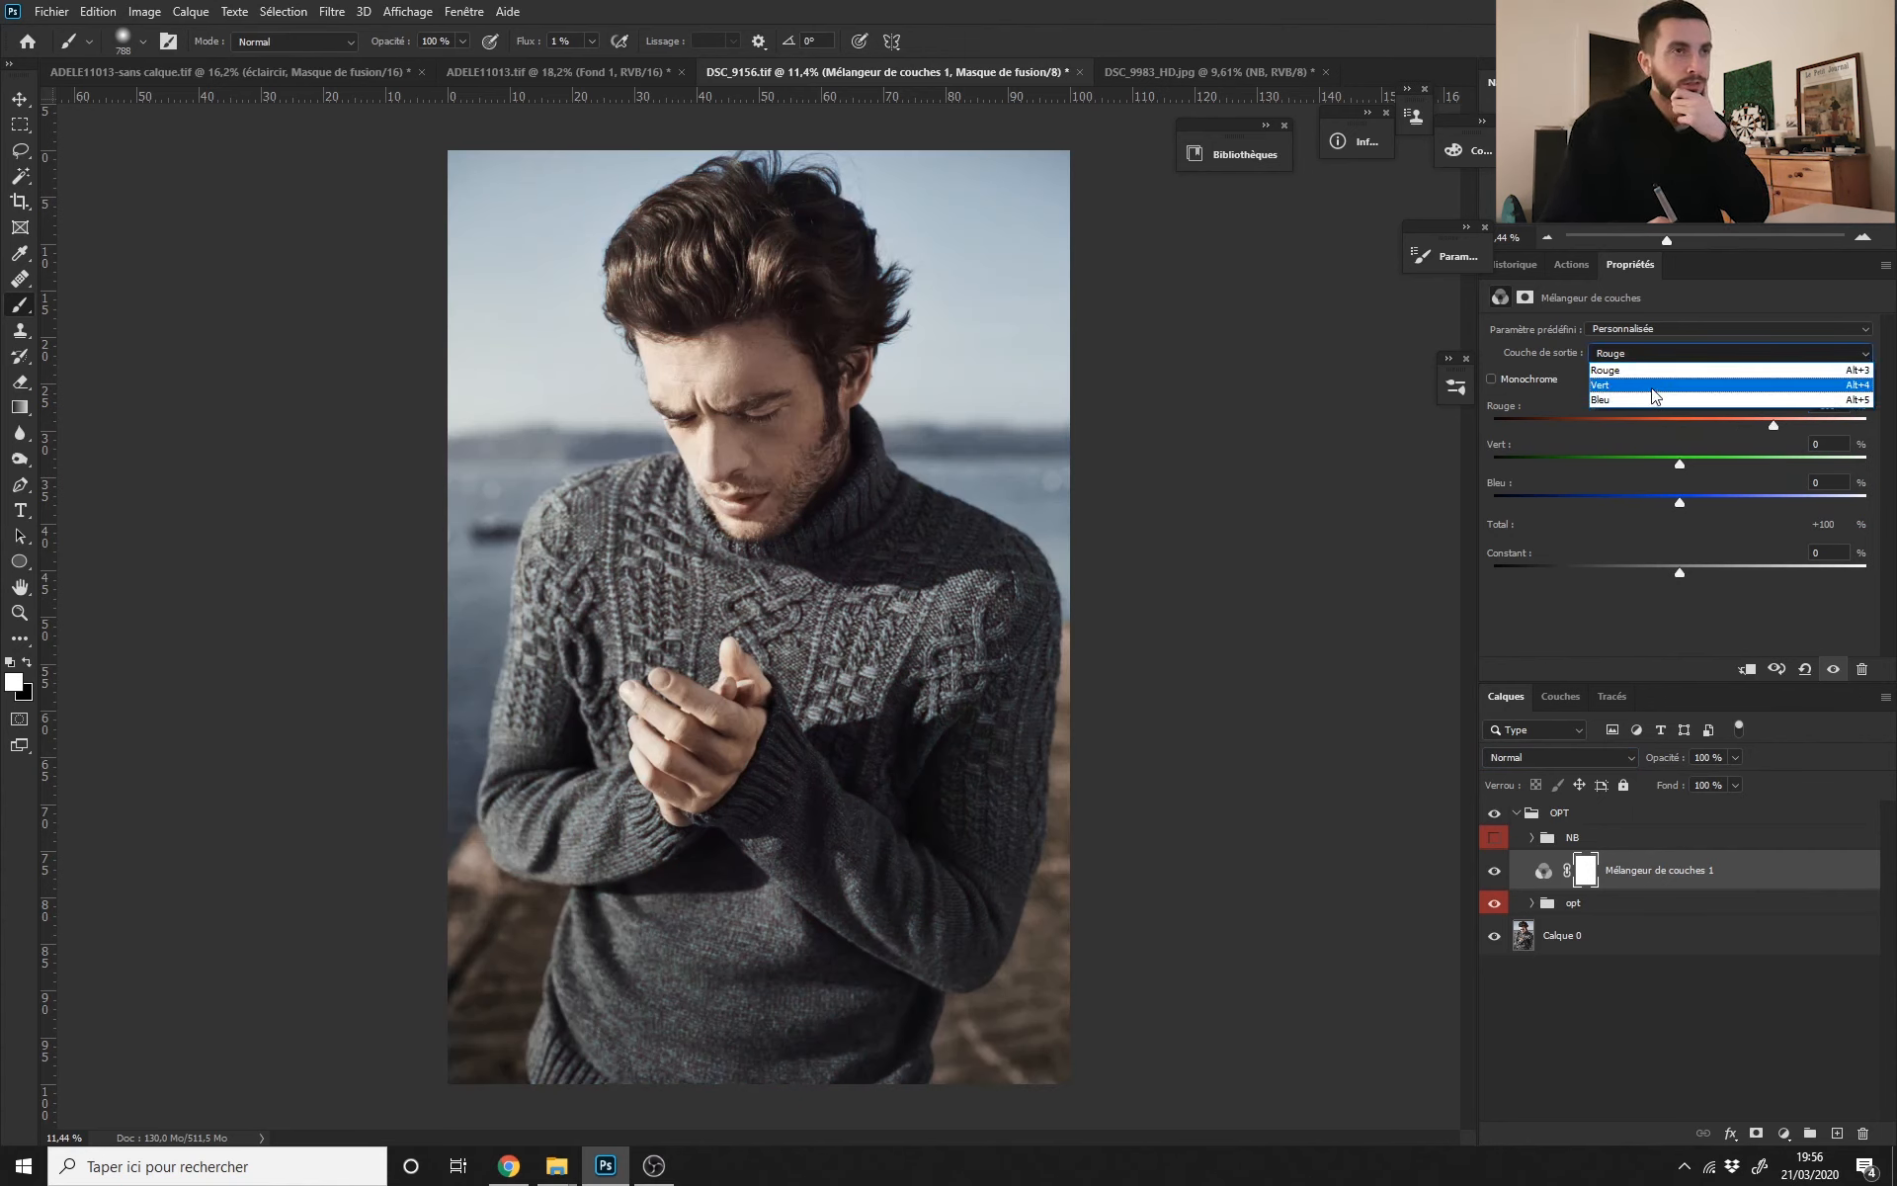
{"action": "left_click", "coordinate": [1674, 304]}
{"action": "left_click", "coordinate": [1670, 330]}
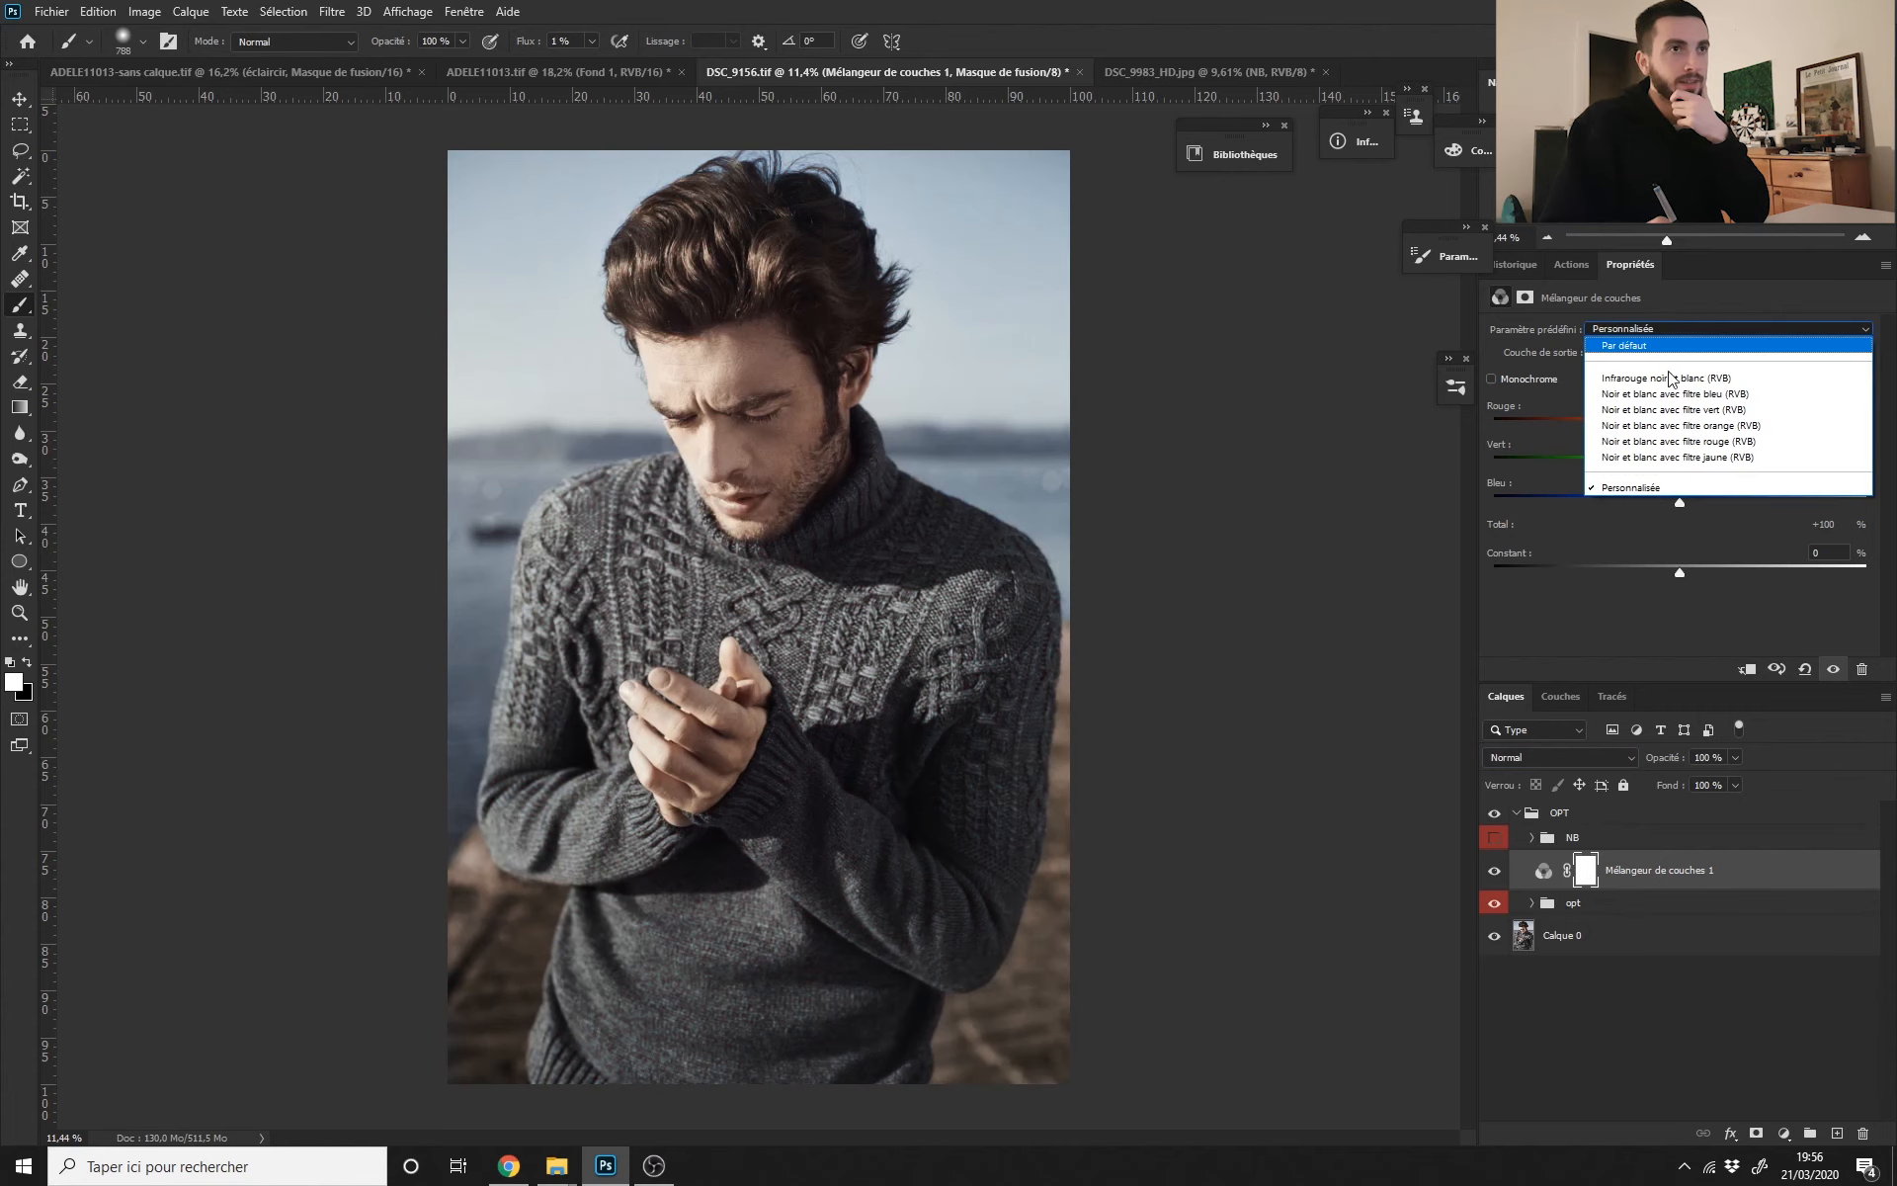
{"action": "left_click", "coordinate": [1674, 394]}
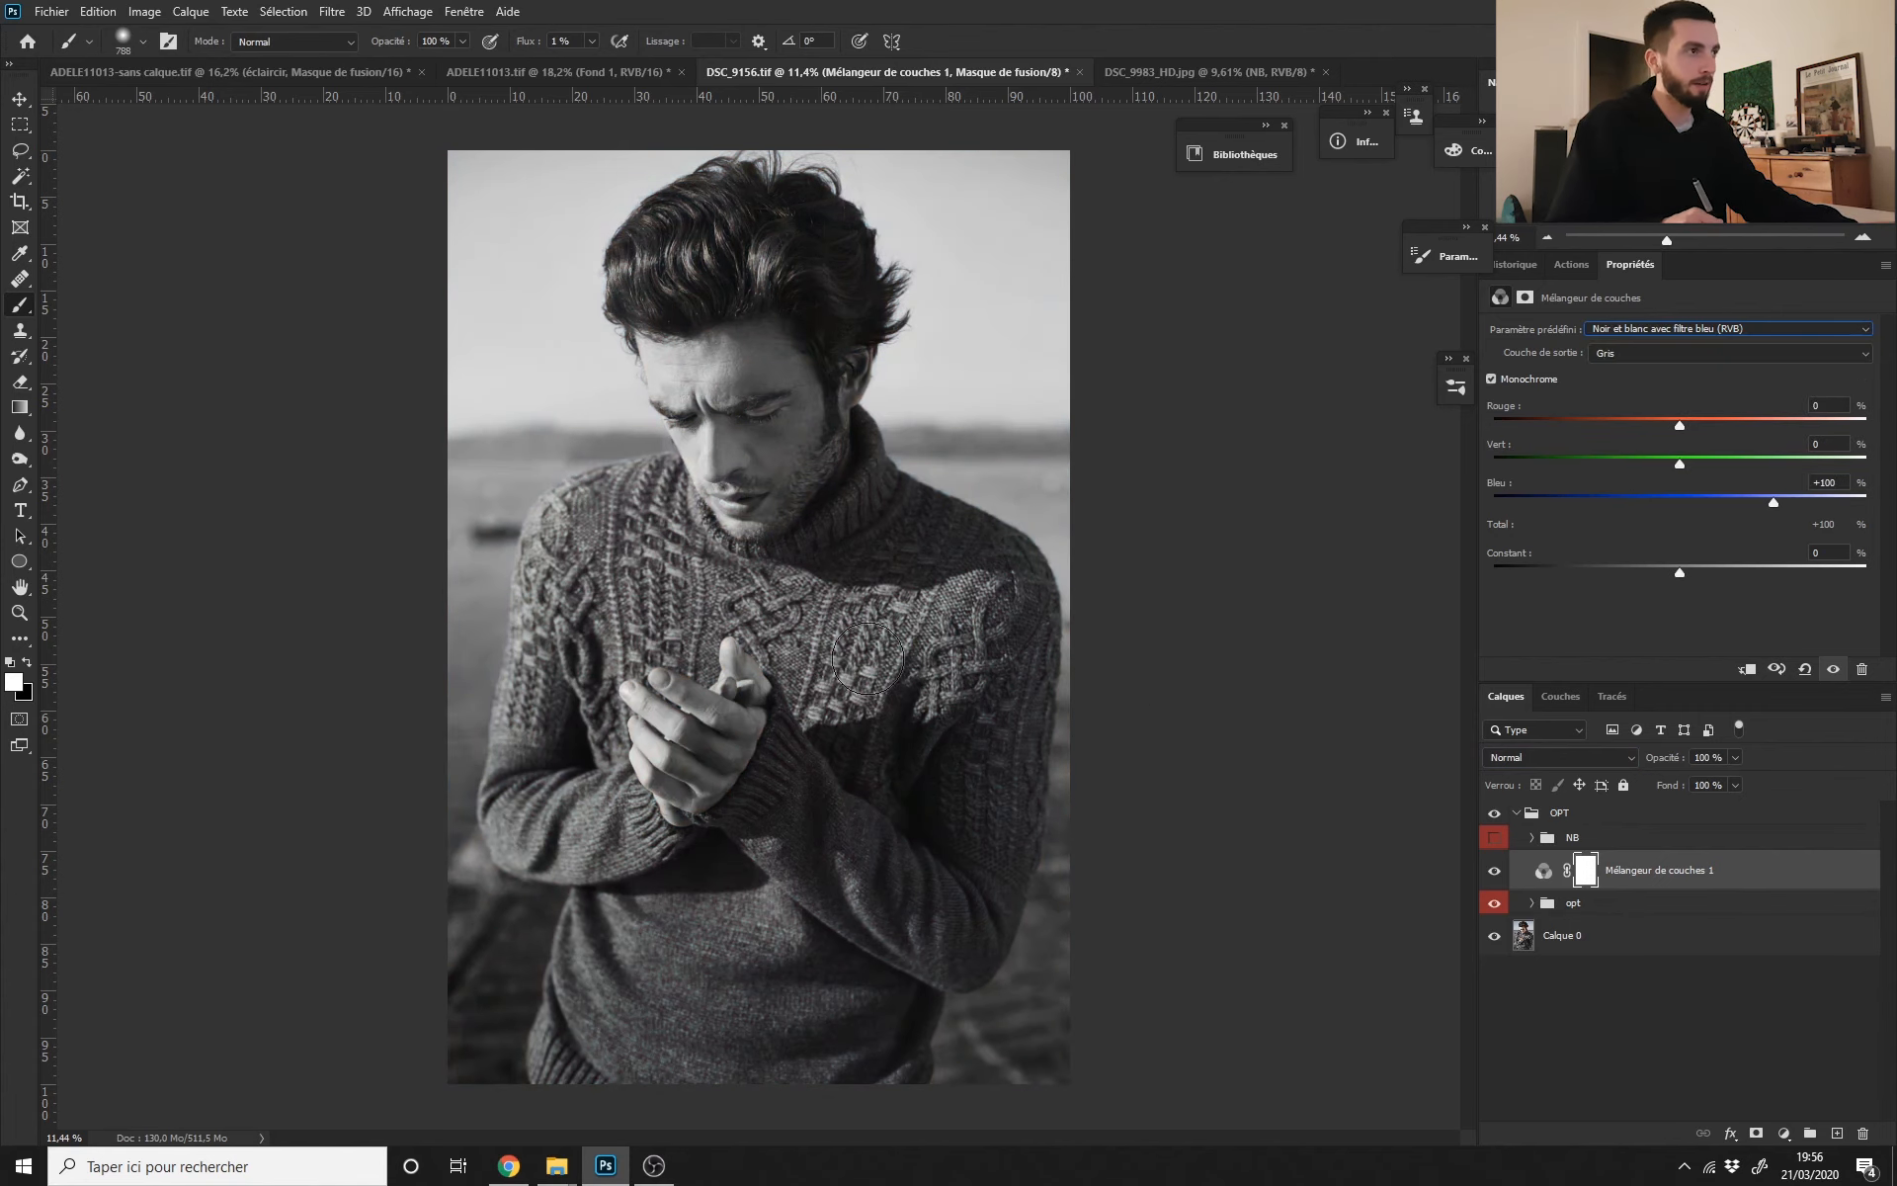
{"action": "scroll", "coordinate": [868, 665], "scroll_direction": "down", "scroll_amount": 5}
{"action": "scroll", "coordinate": [1021, 678], "scroll_direction": "up", "scroll_amount": 3}
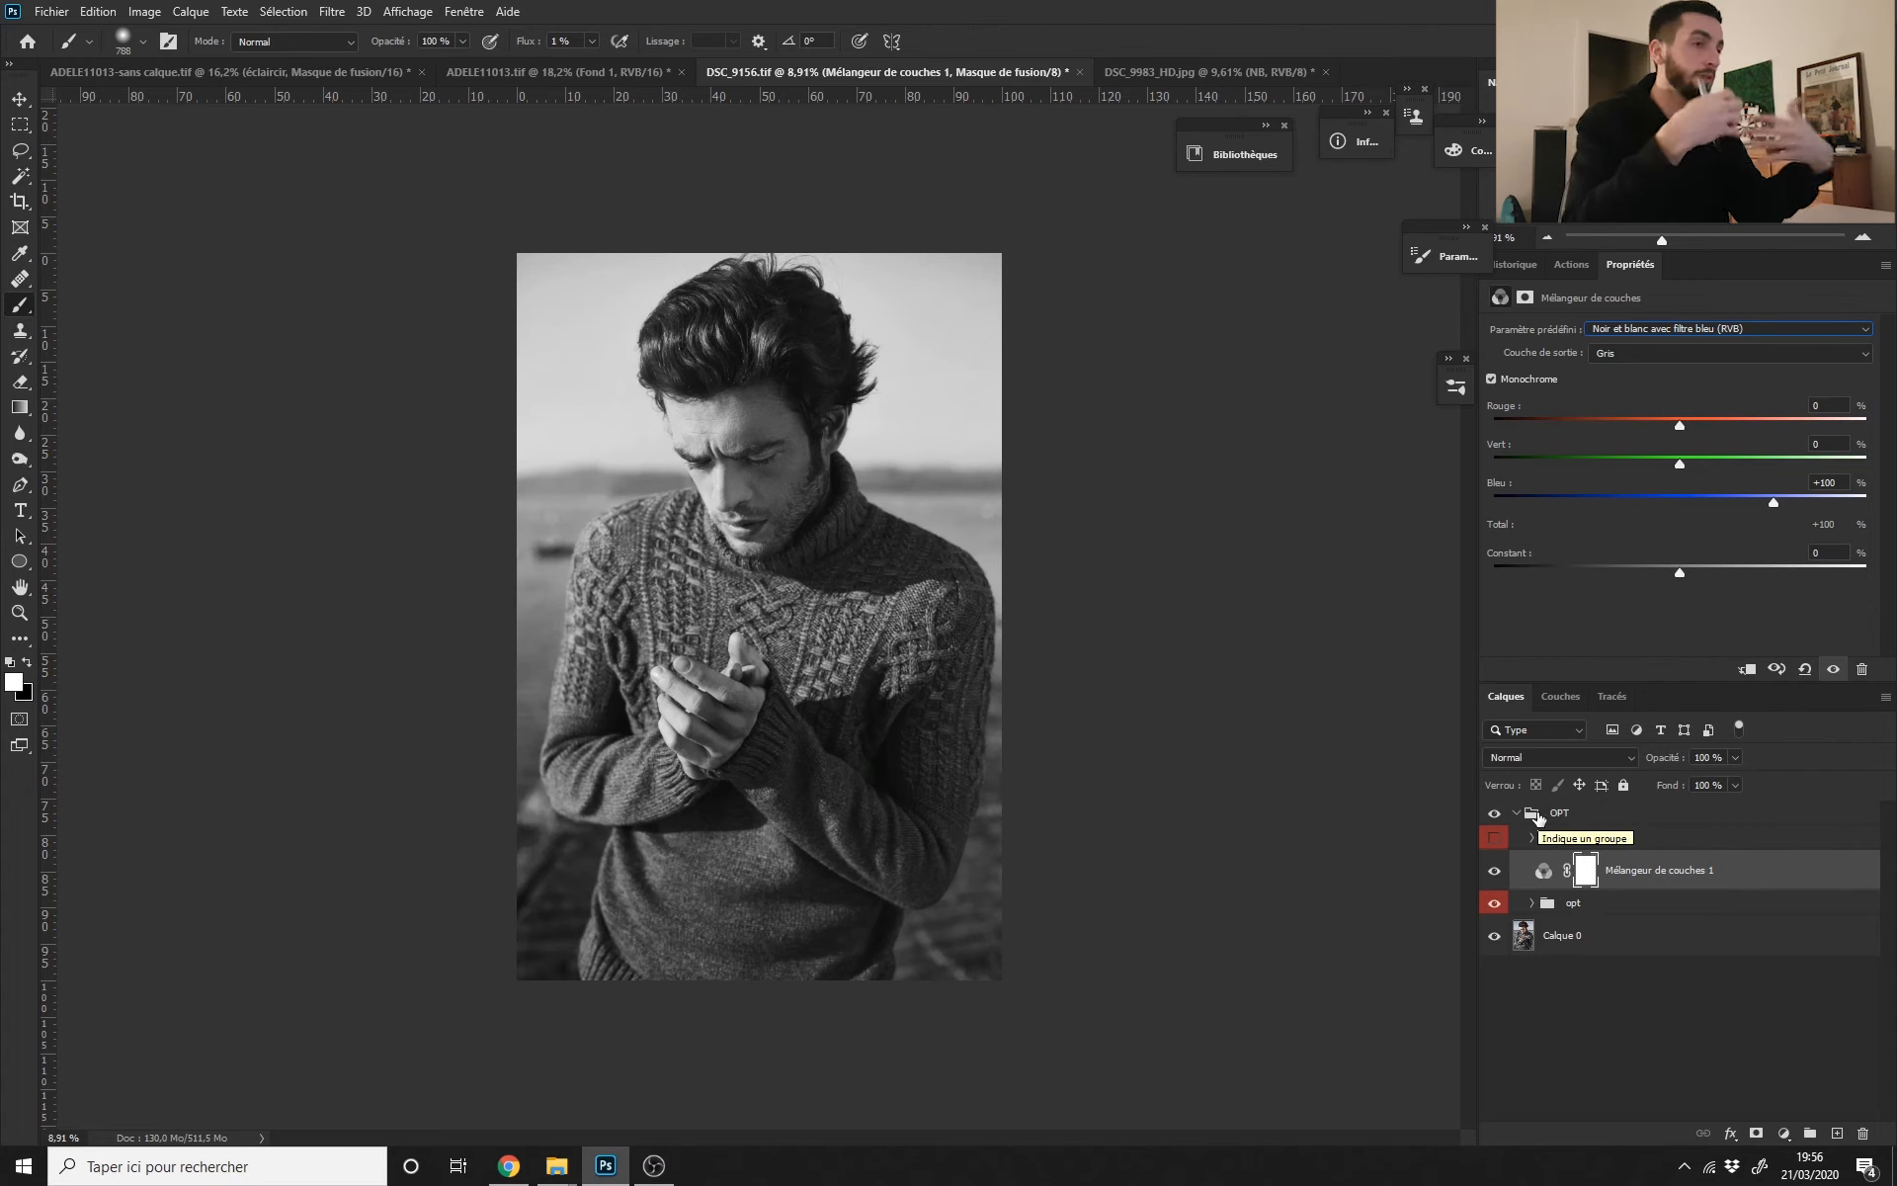
{"action": "left_click", "coordinate": [1776, 1132]}
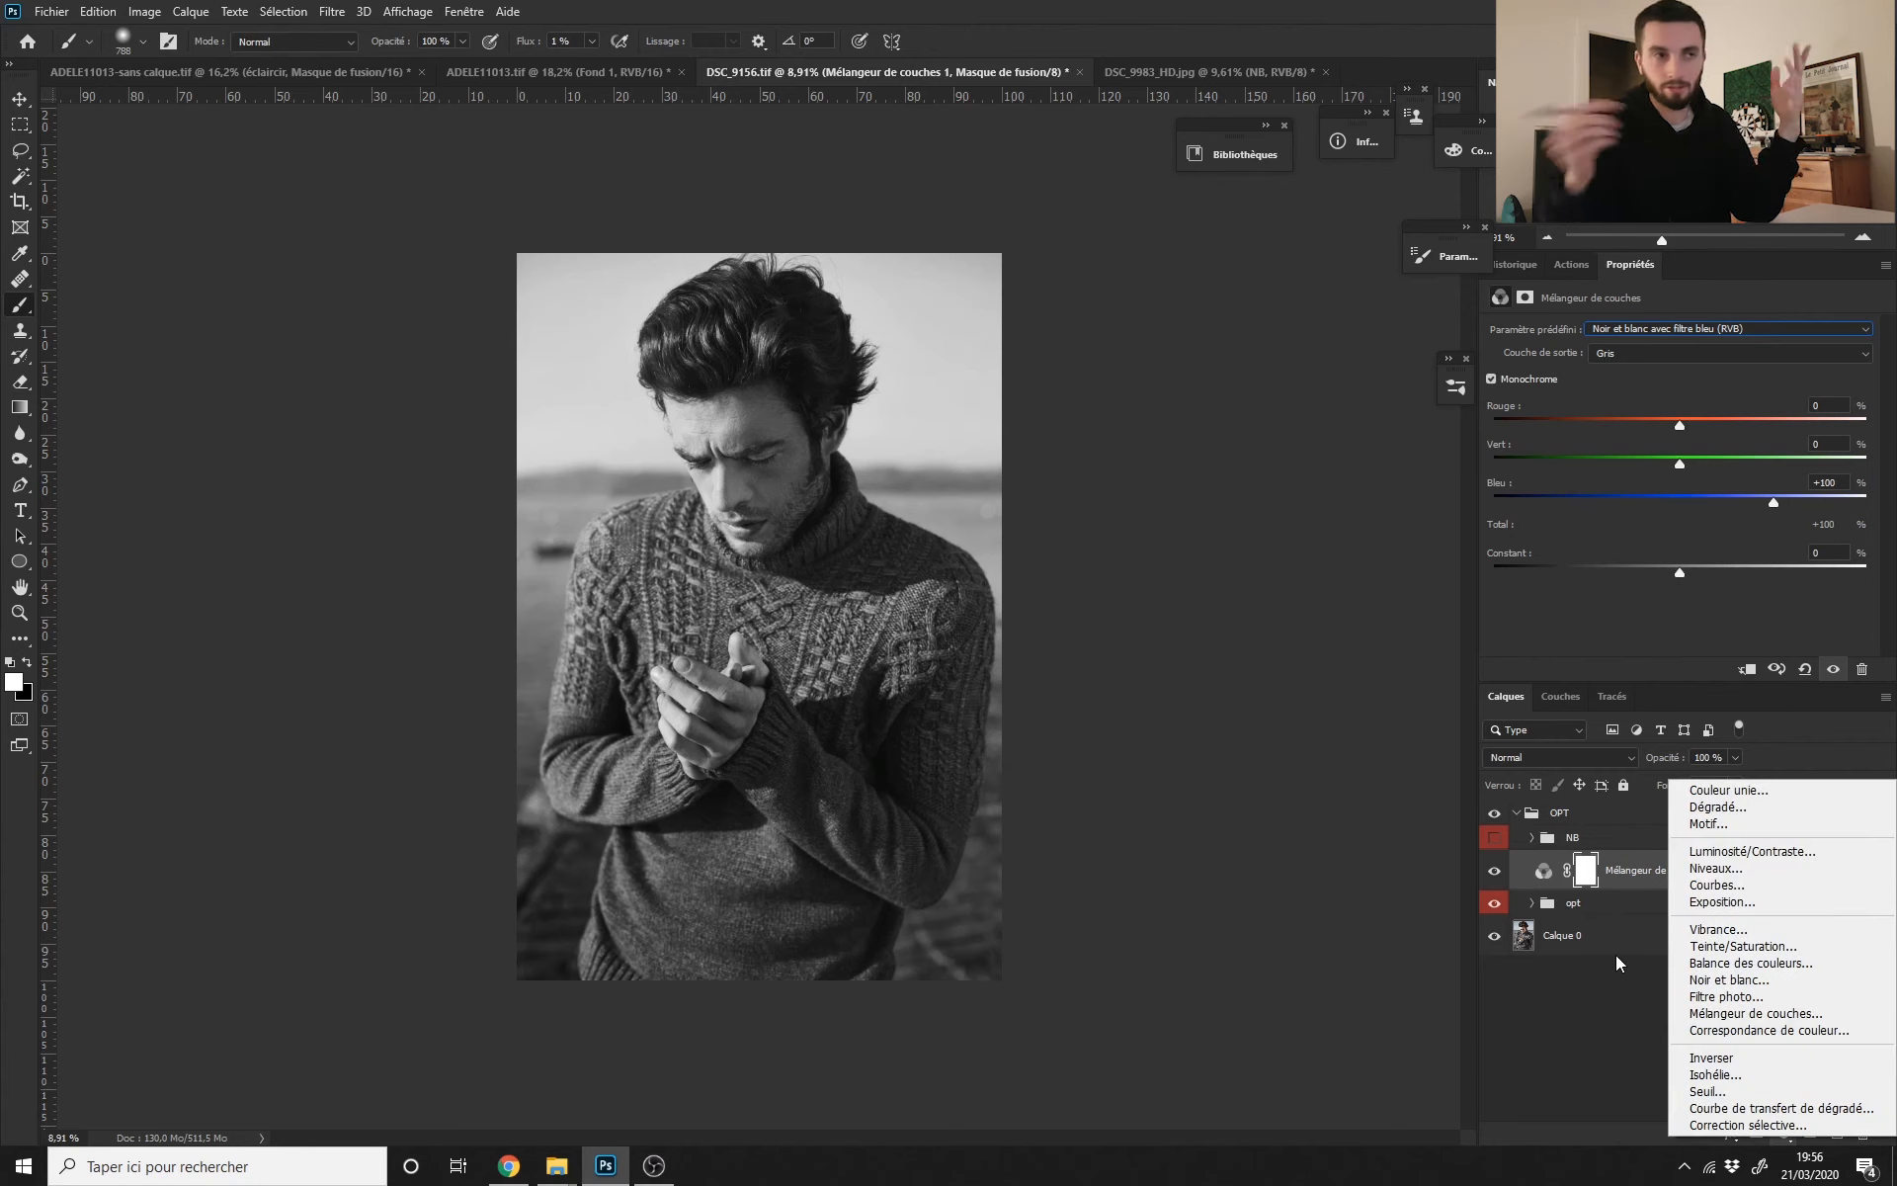
{"action": "left_click", "coordinate": [1716, 884]}
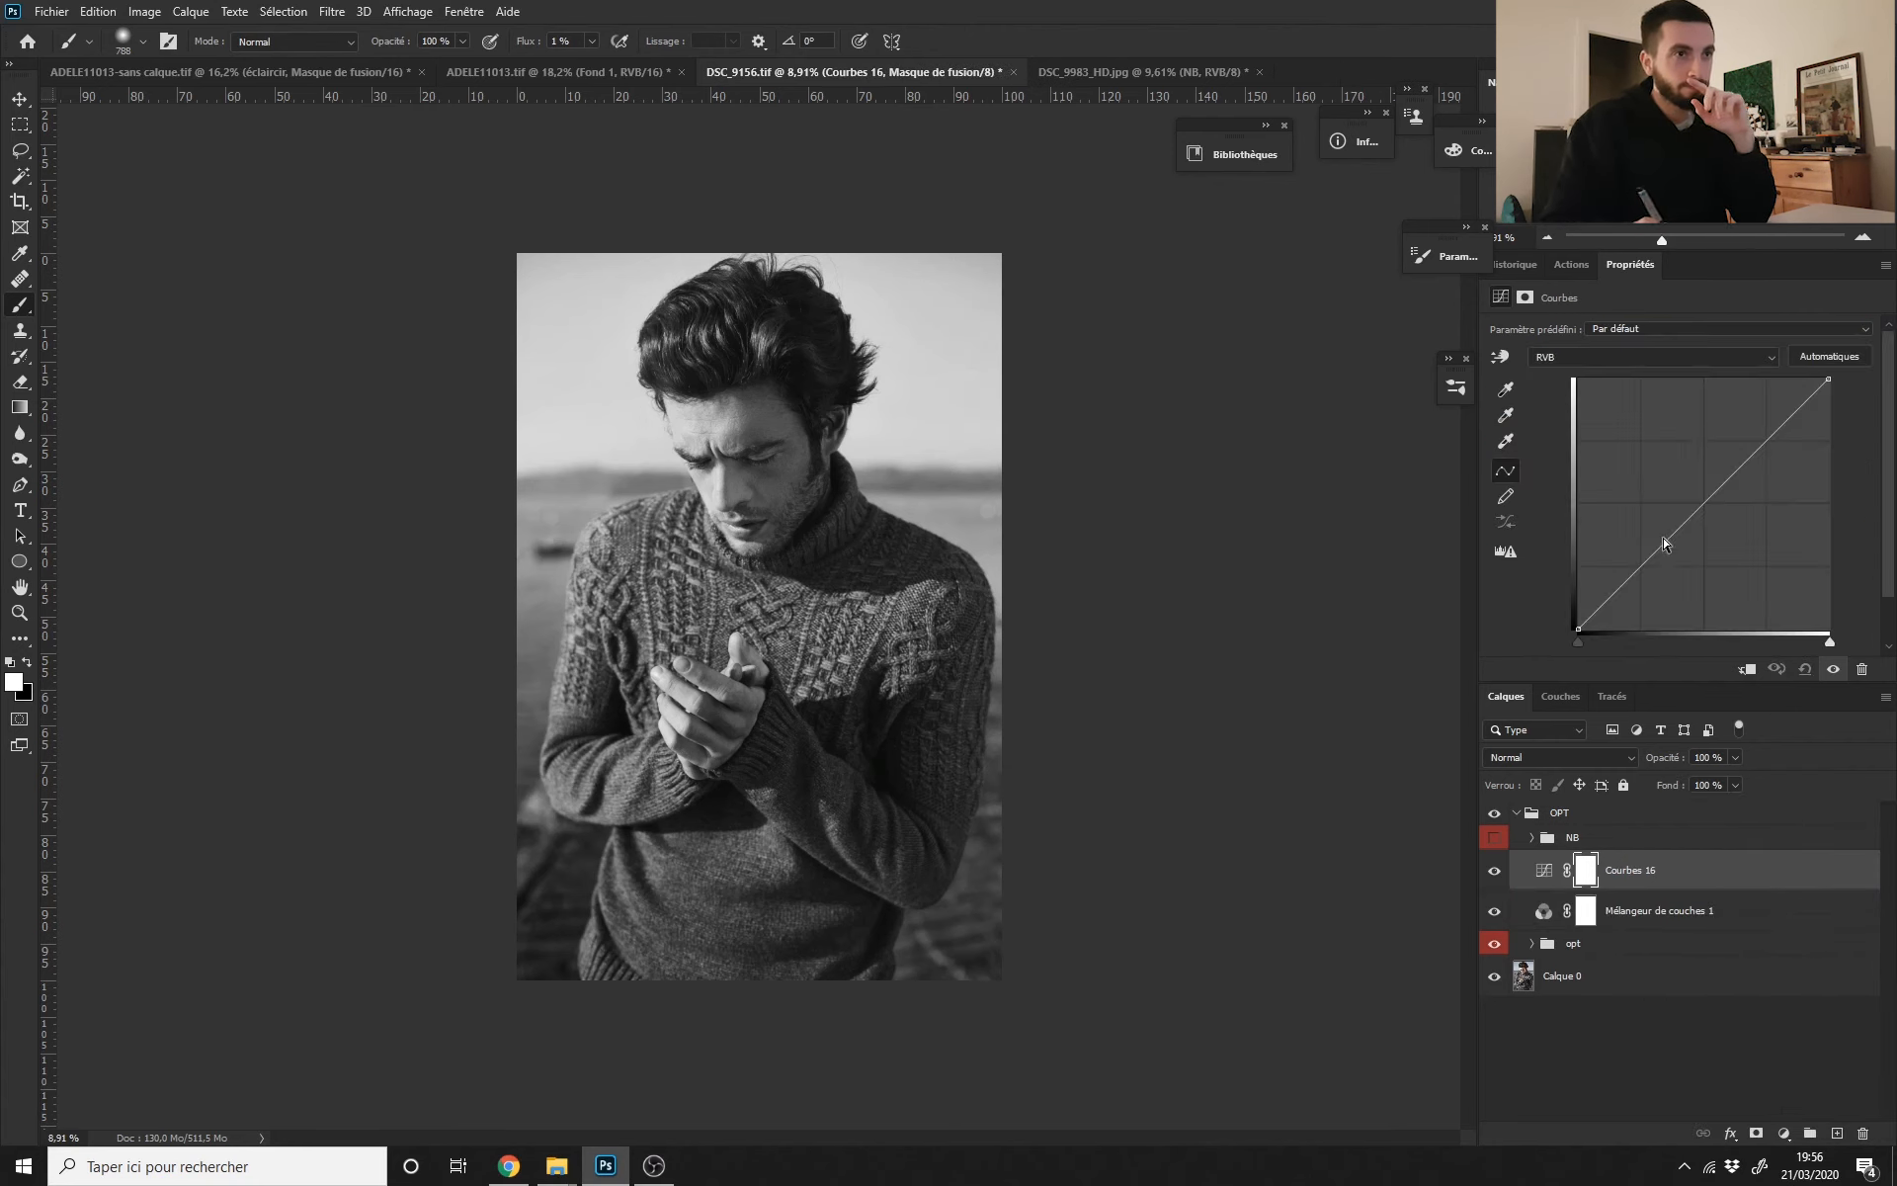
{"action": "key", "text": "ctrl+z"}
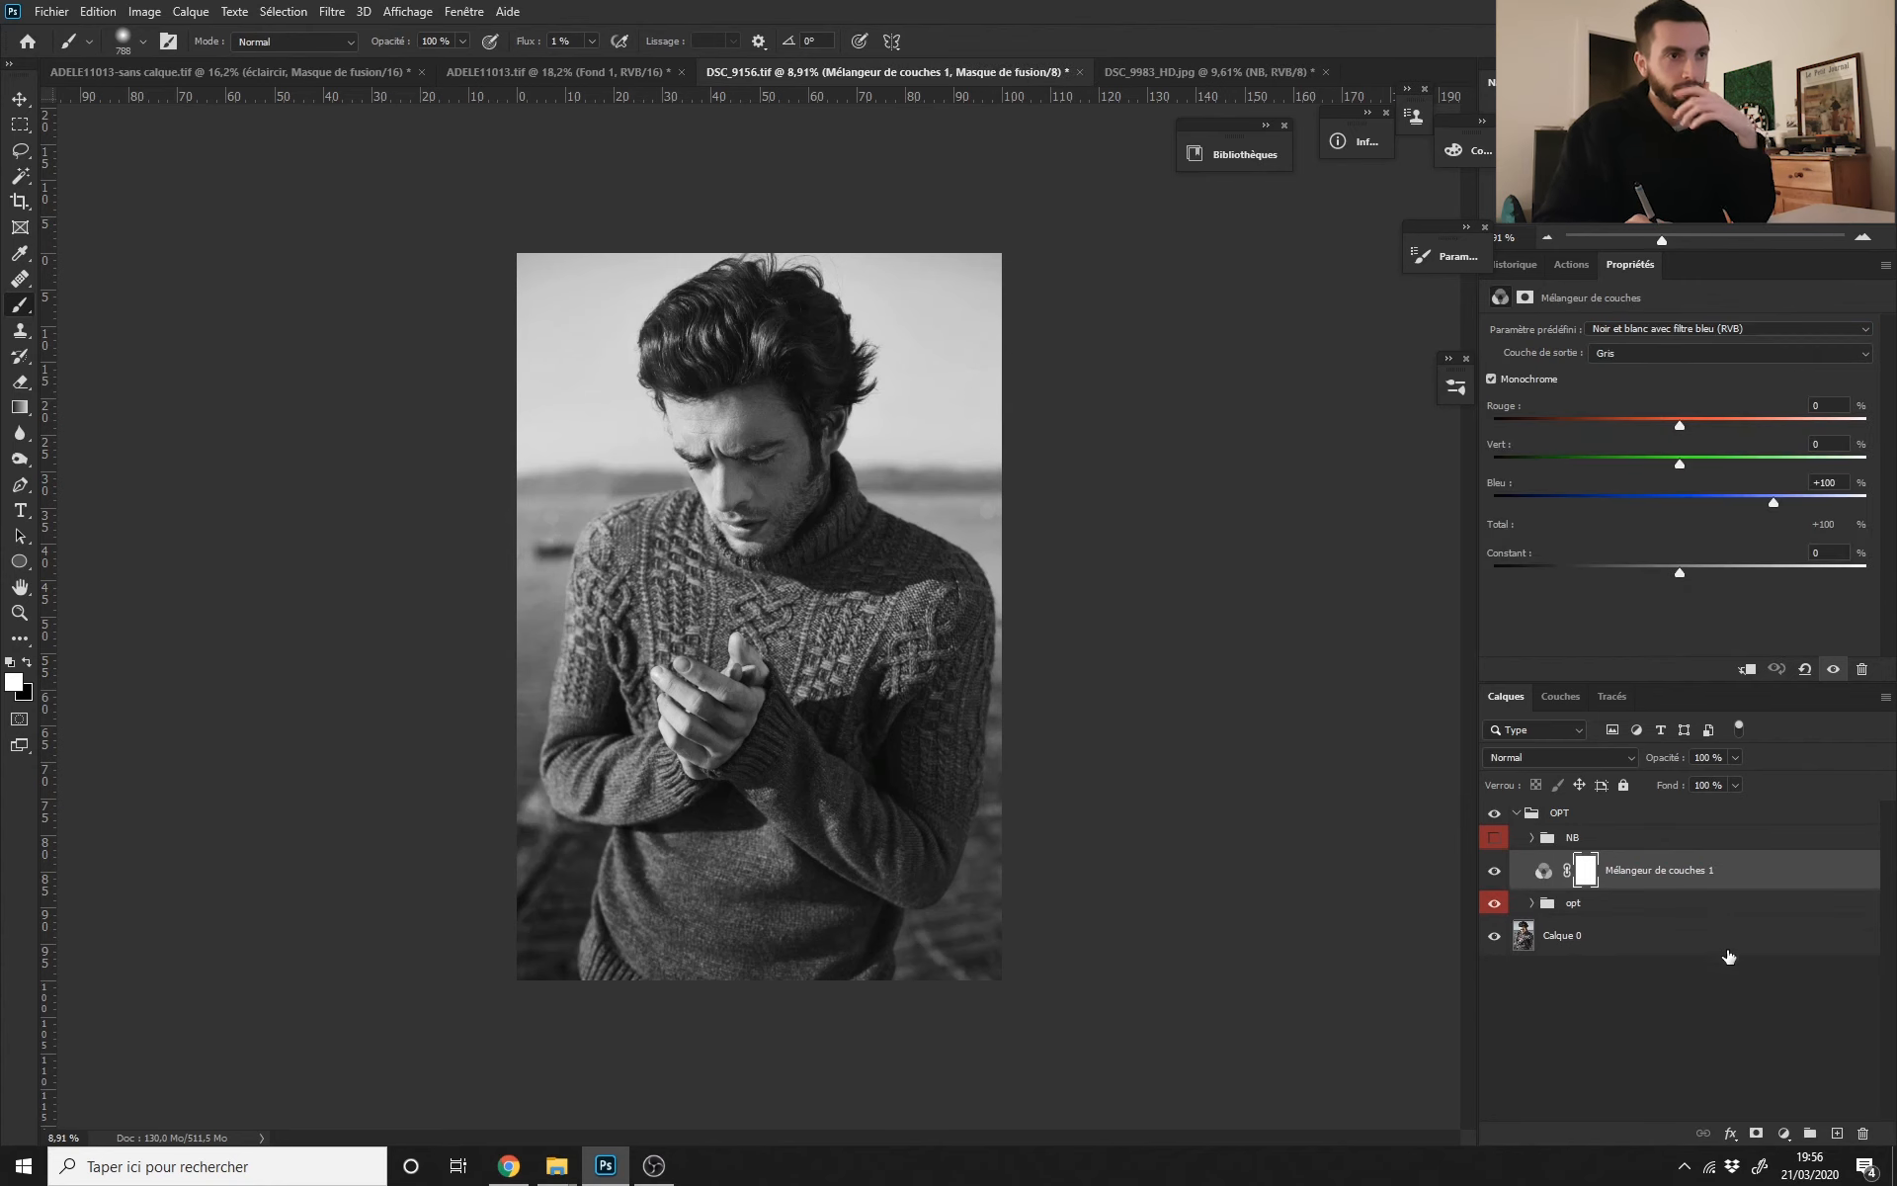
Step: Add a neutral grey solid colour fill layer in Couleur blend mode and place it below Mélangeur de couches 1
{"action": "left_click", "coordinate": [1783, 1134]}
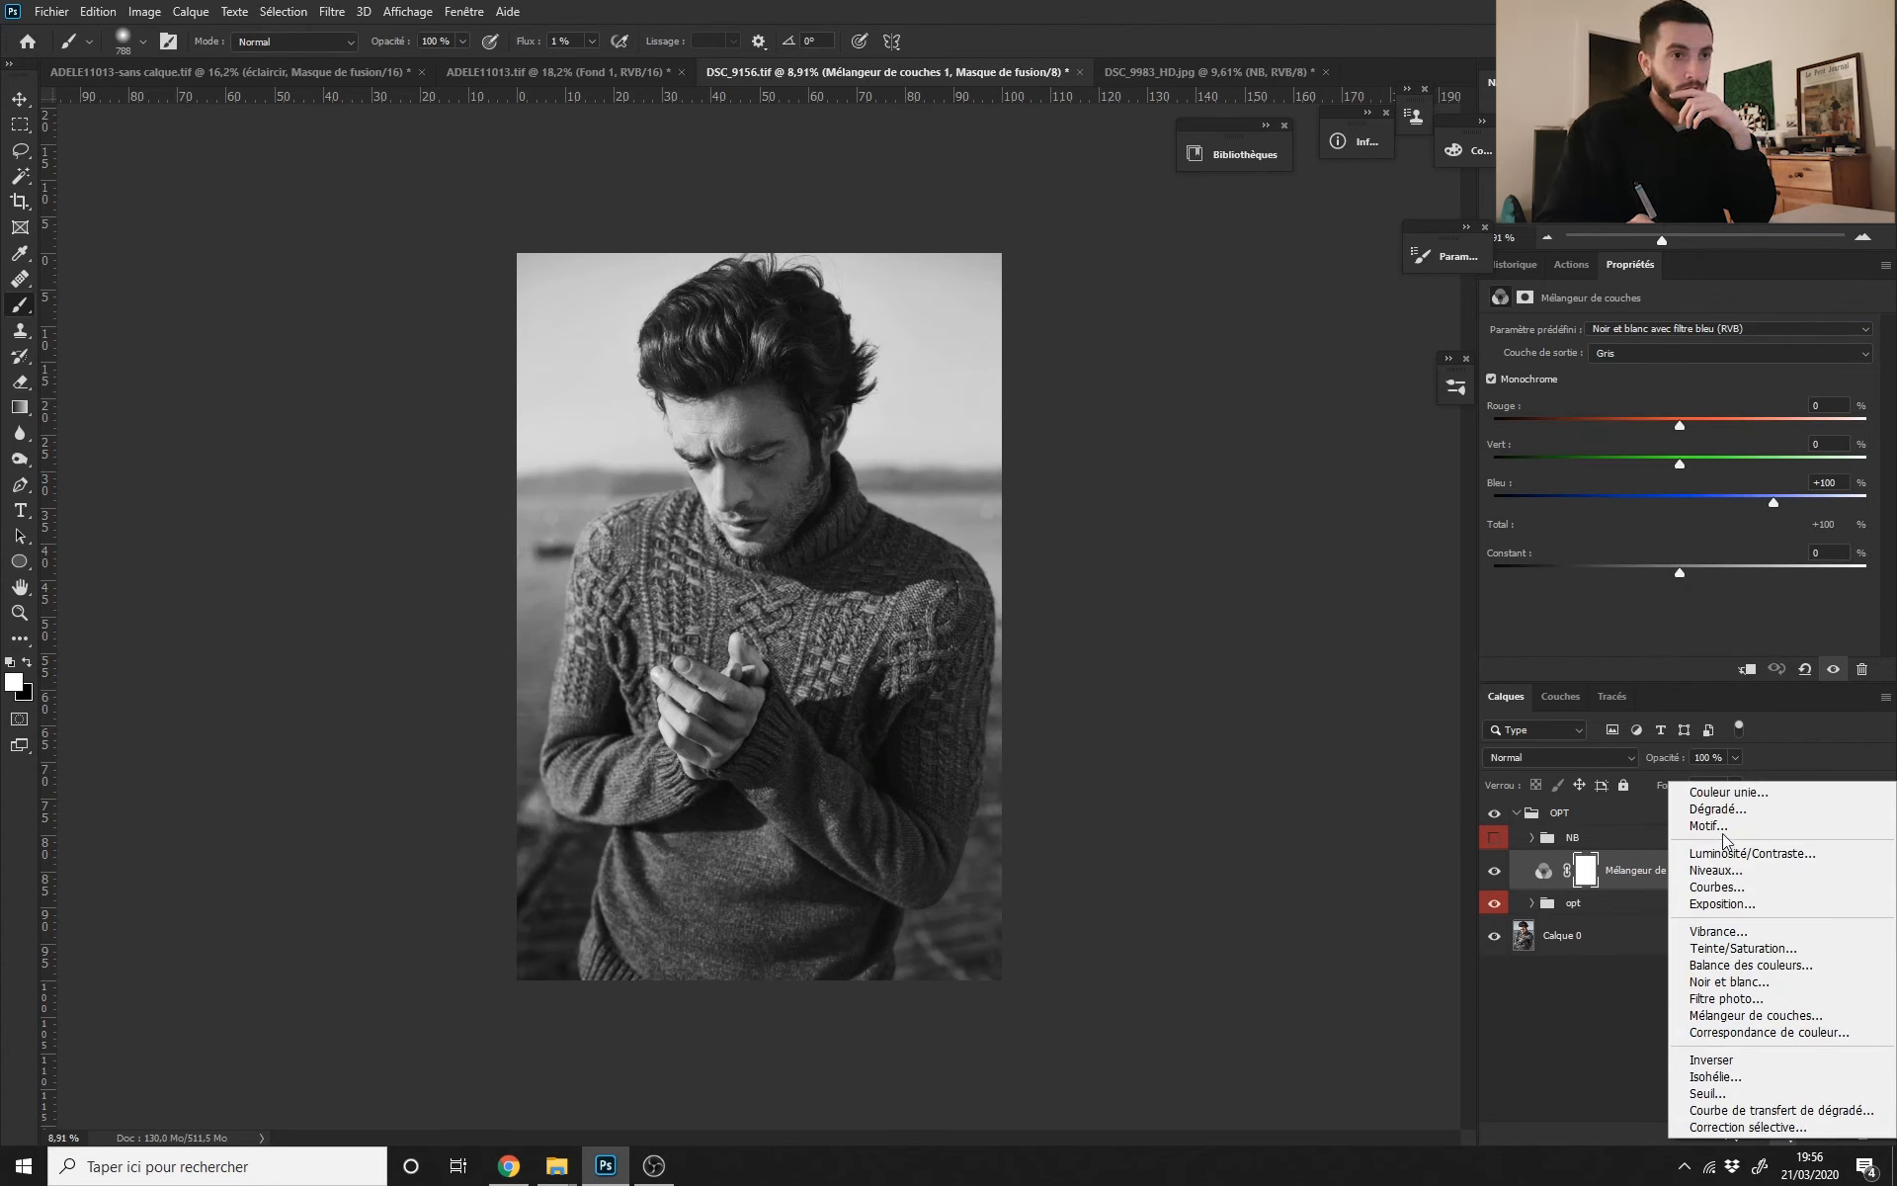
{"action": "left_click", "coordinate": [1727, 792]}
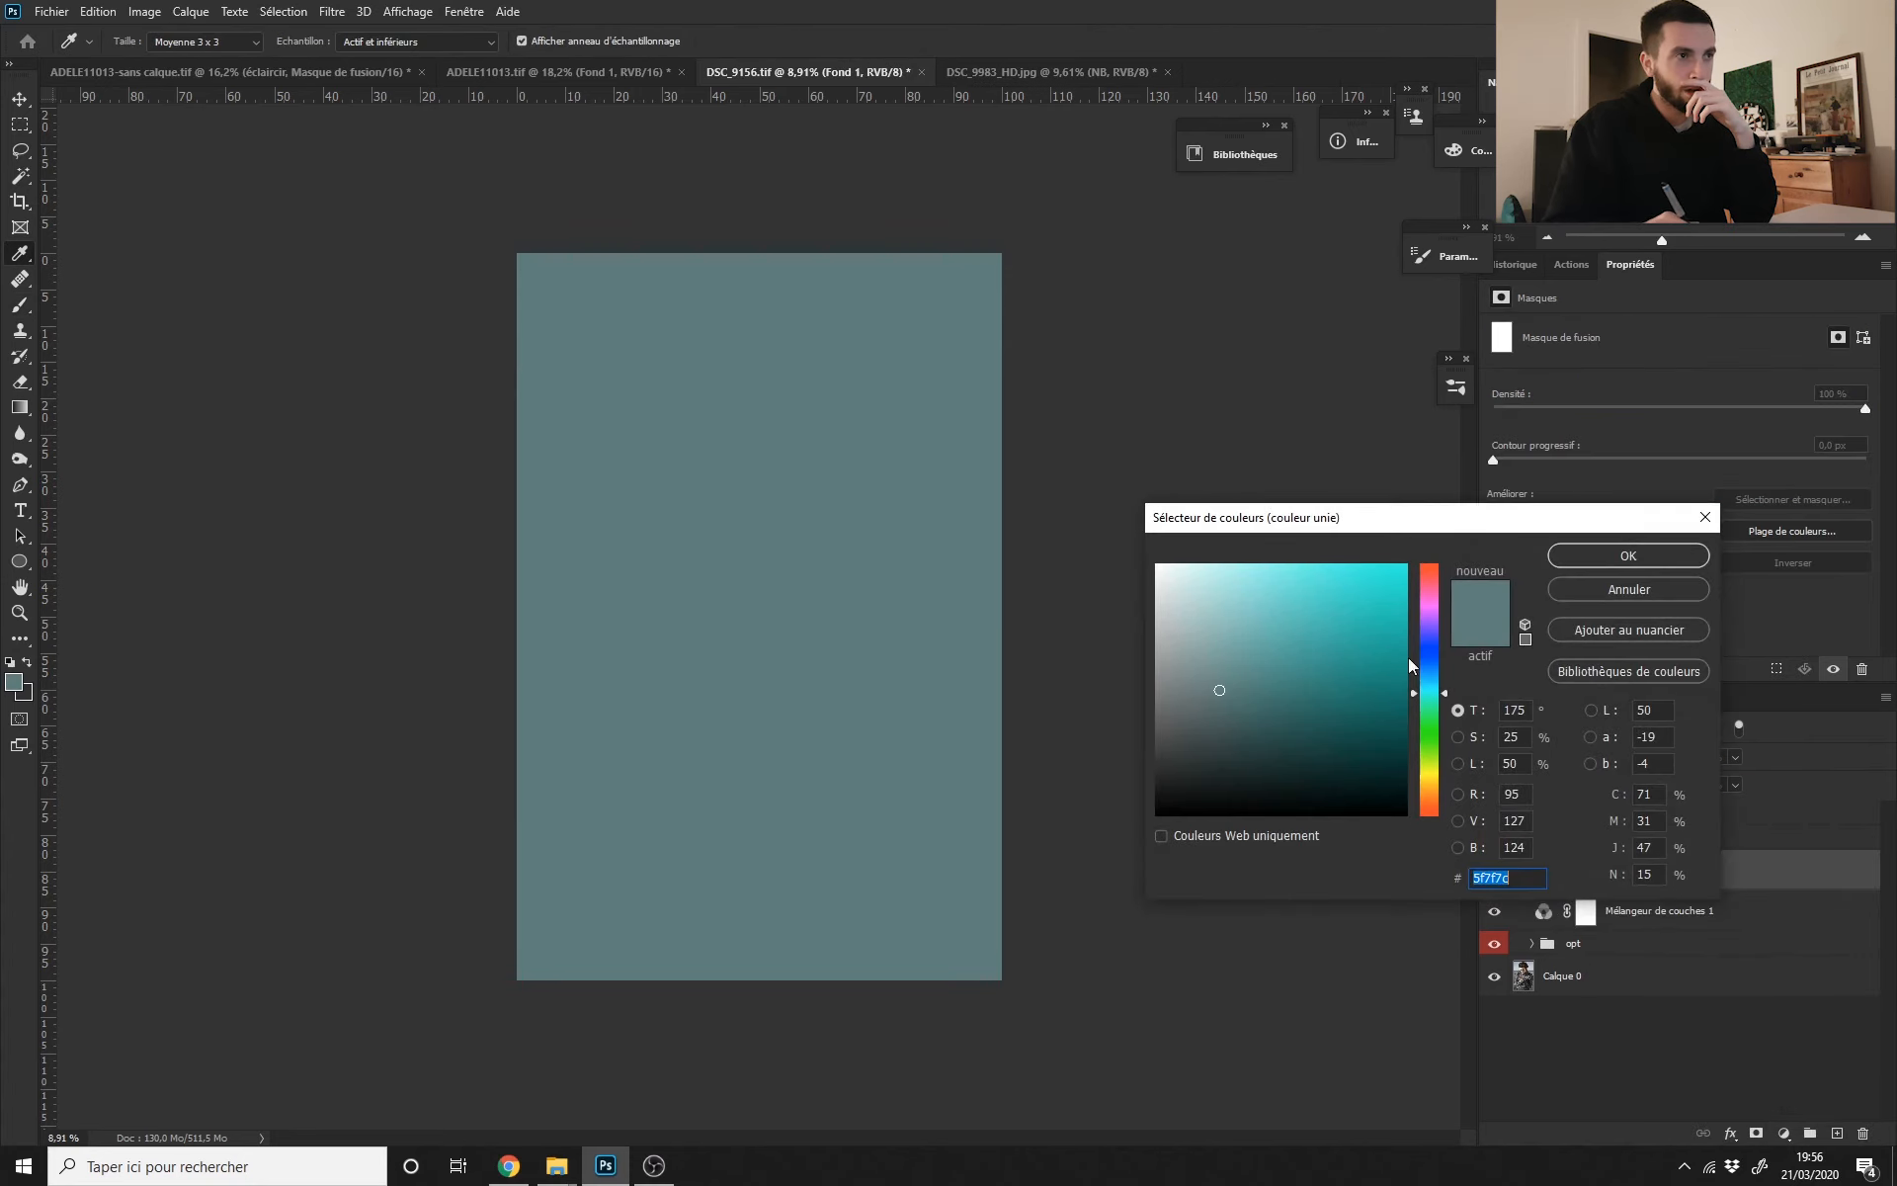
{"action": "left_click_drag", "start_coordinate": [1219, 689], "coordinate": [1121, 681]}
{"action": "left_click", "coordinate": [1629, 555]}
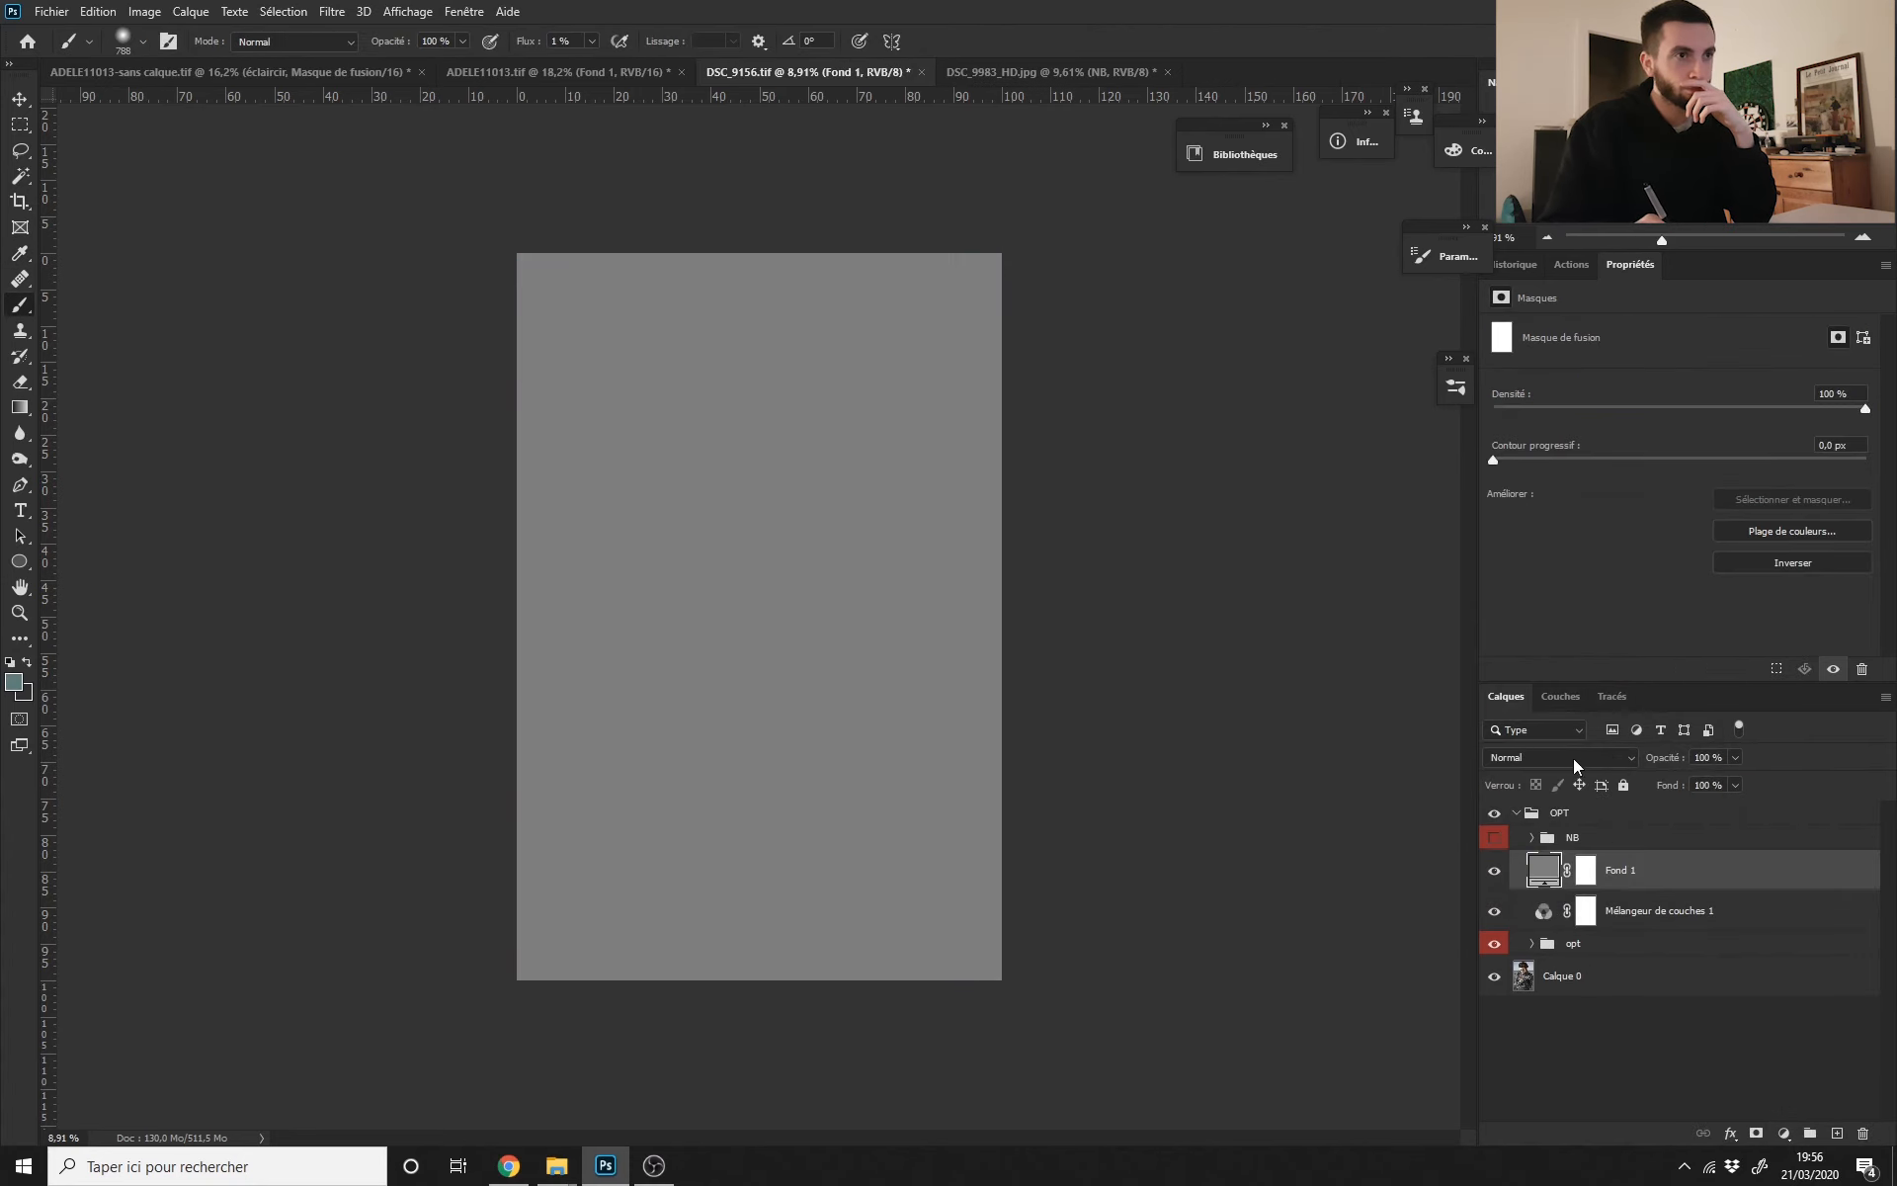
{"action": "left_click", "coordinate": [1573, 757]}
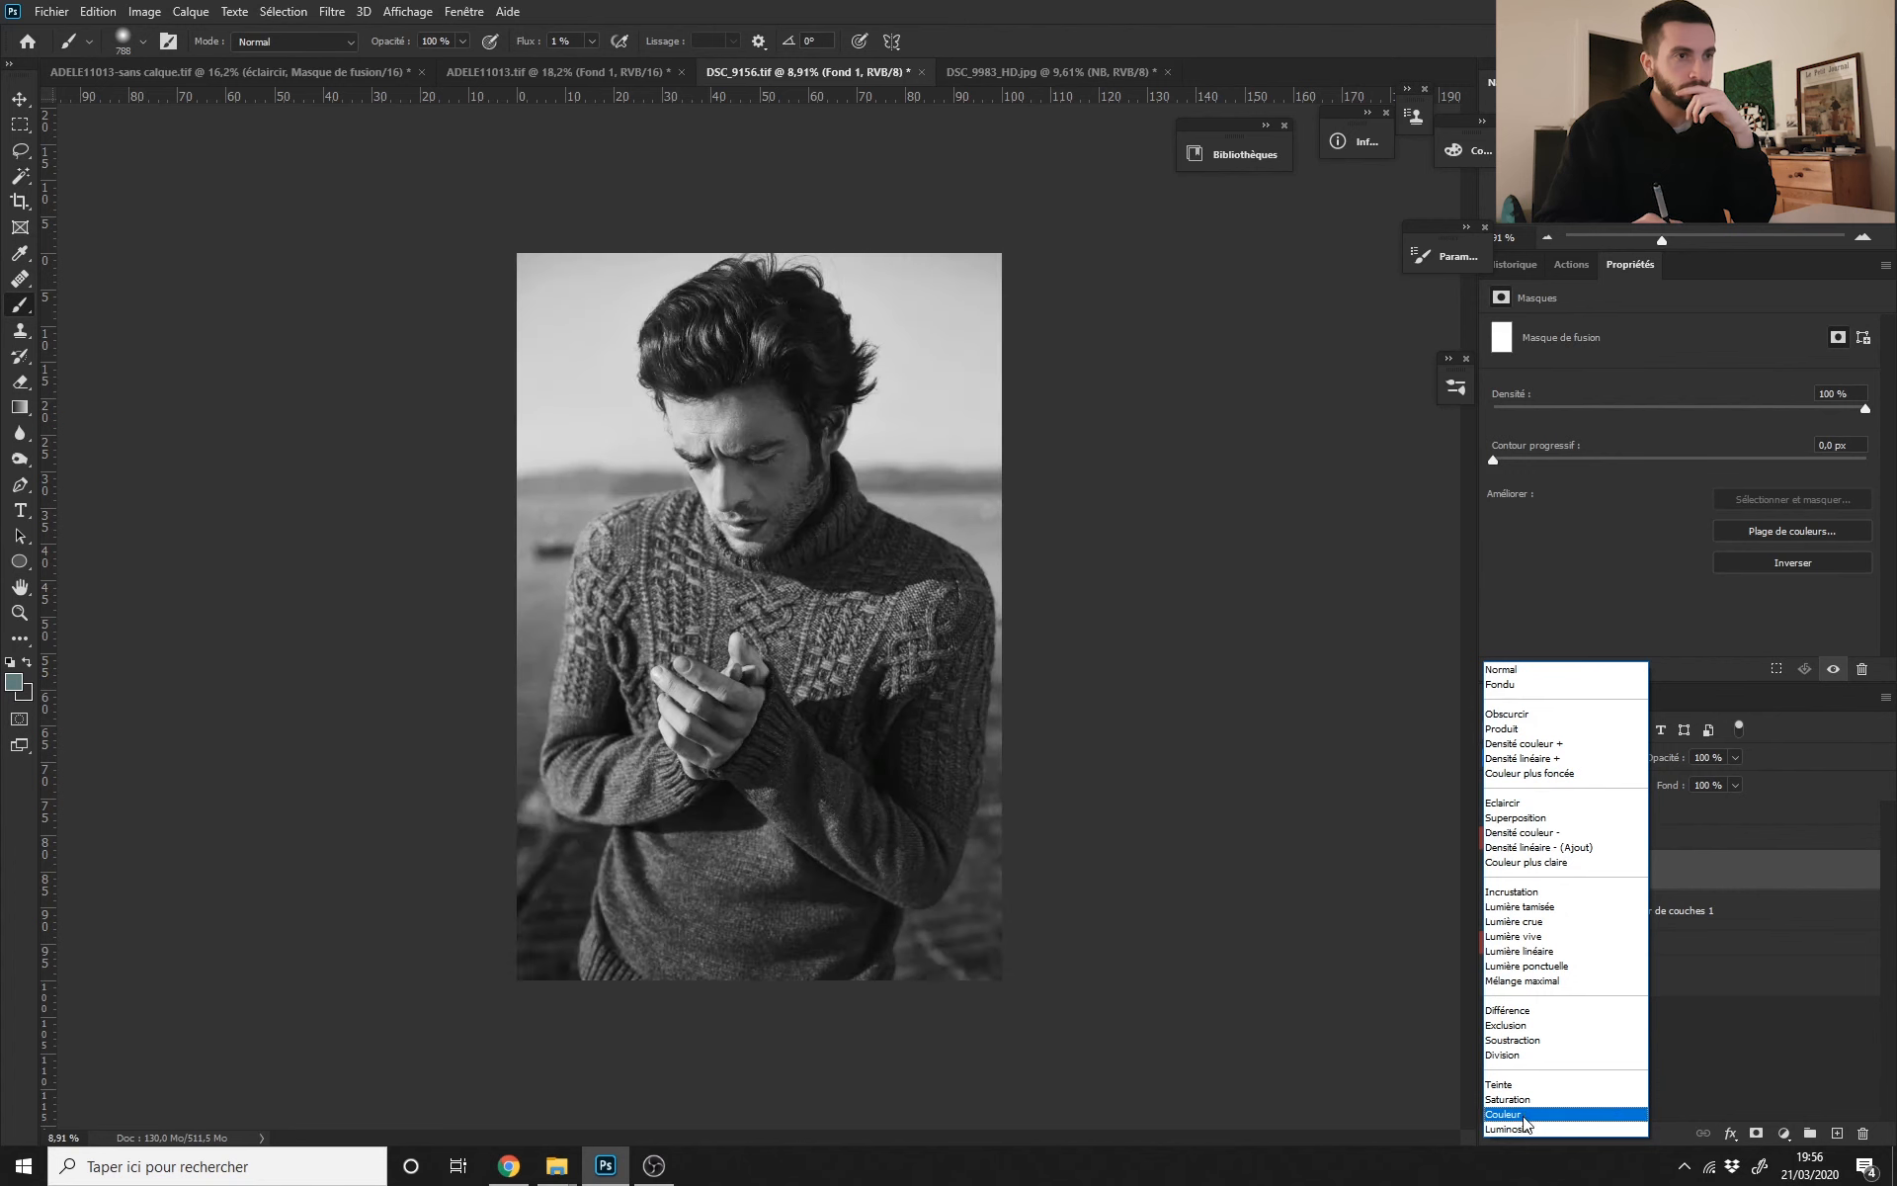
{"action": "left_click", "coordinate": [1522, 1115]}
{"action": "left_click_drag", "start_coordinate": [1637, 876], "coordinate": [1628, 928]}
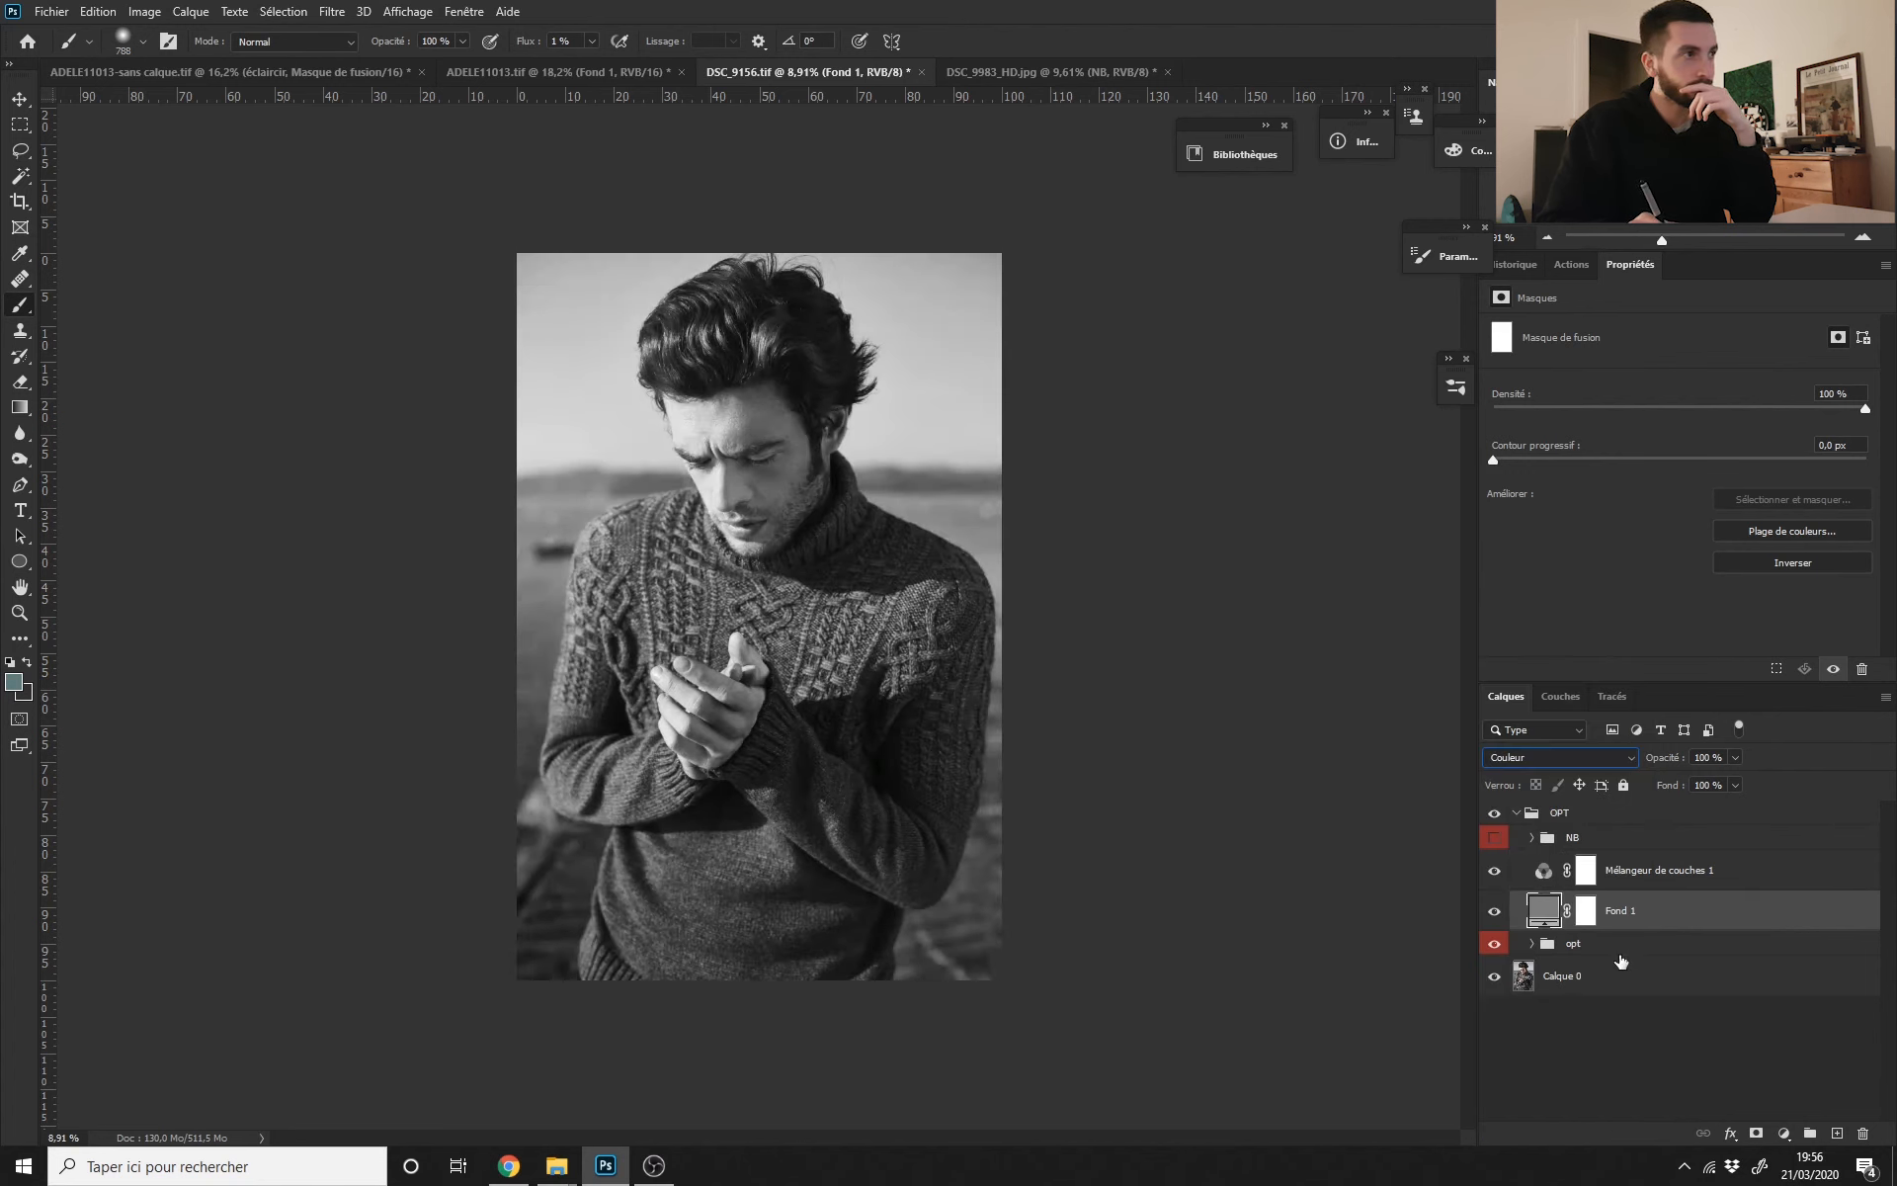
Step: Compare the portrait with and without the grey fill layer, leaving that layer hidden
{"action": "left_click", "coordinate": [1495, 911]}
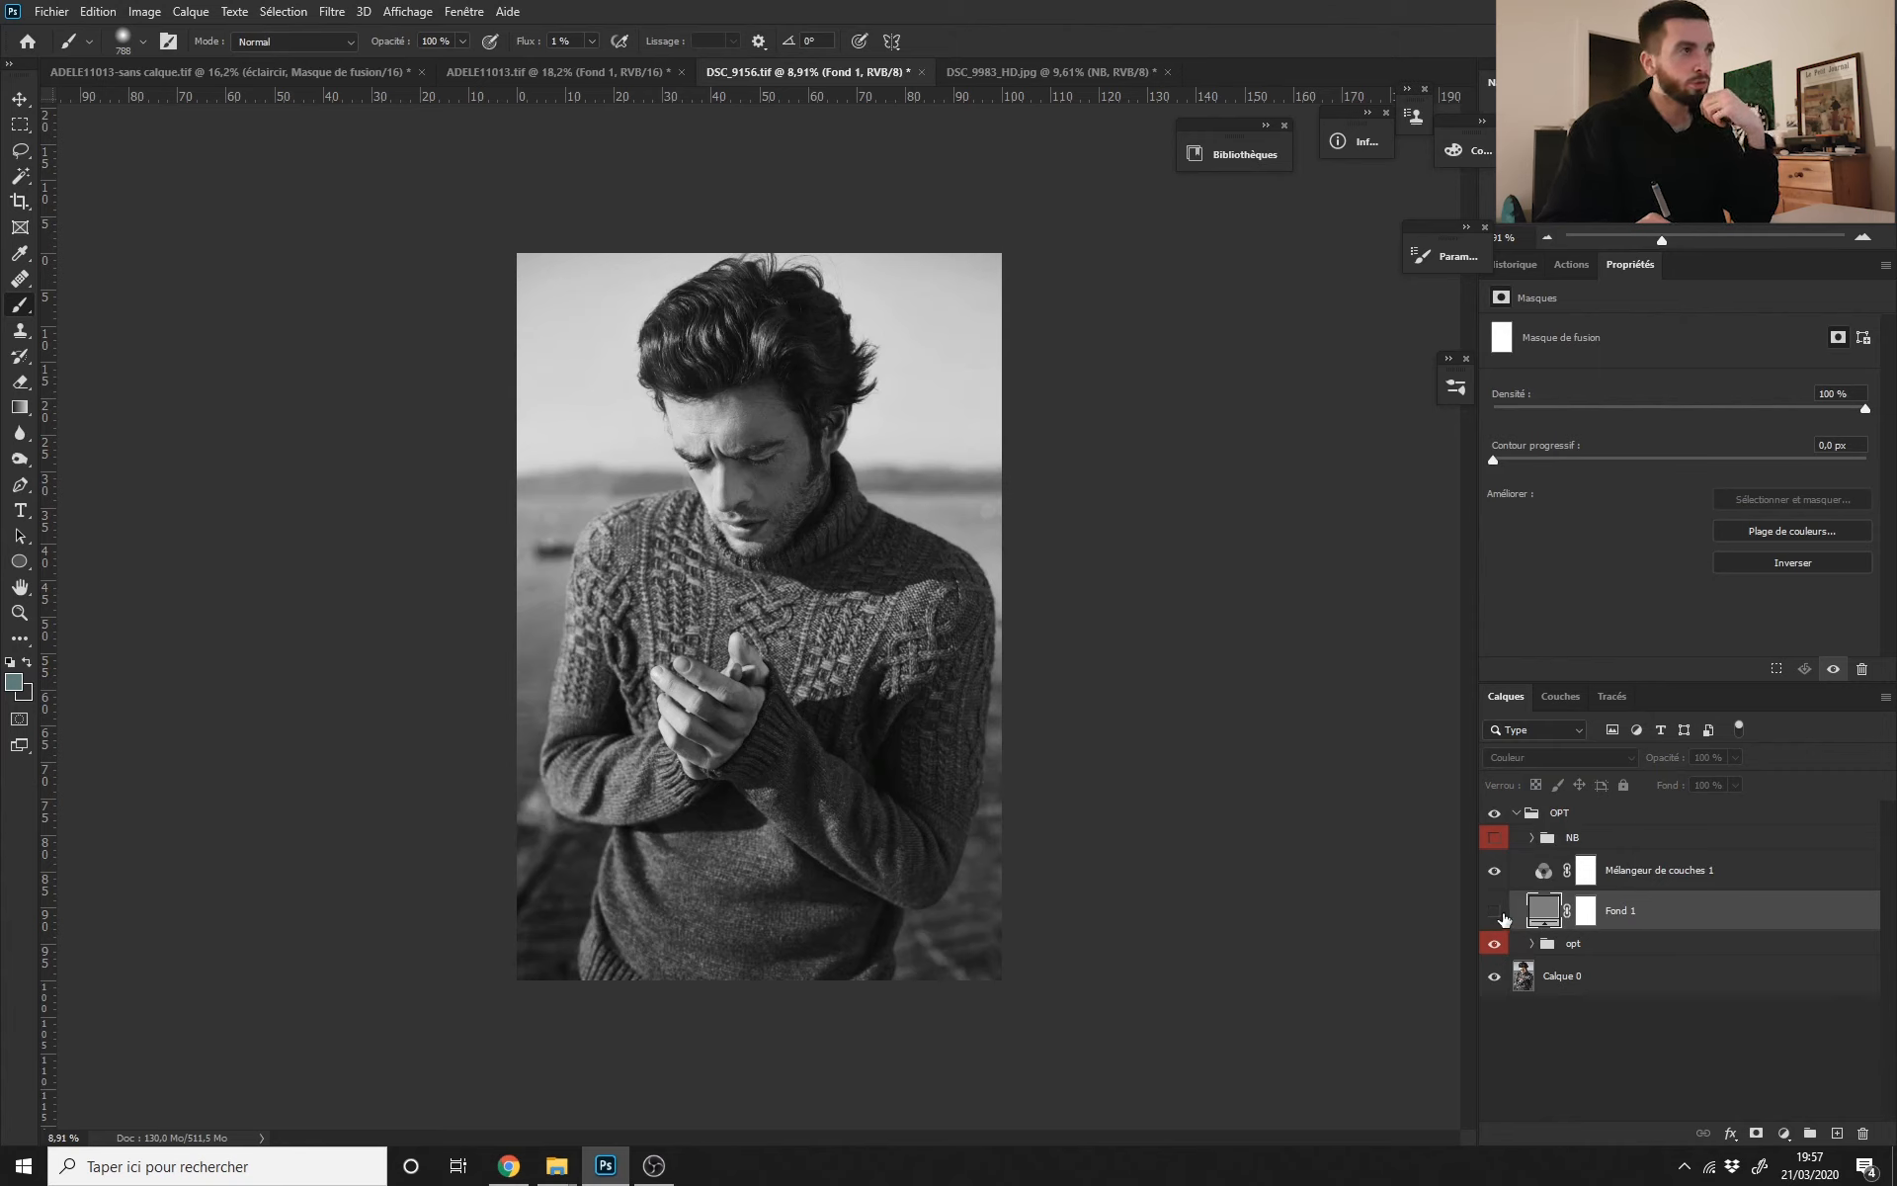
{"action": "left_click", "coordinate": [1495, 911]}
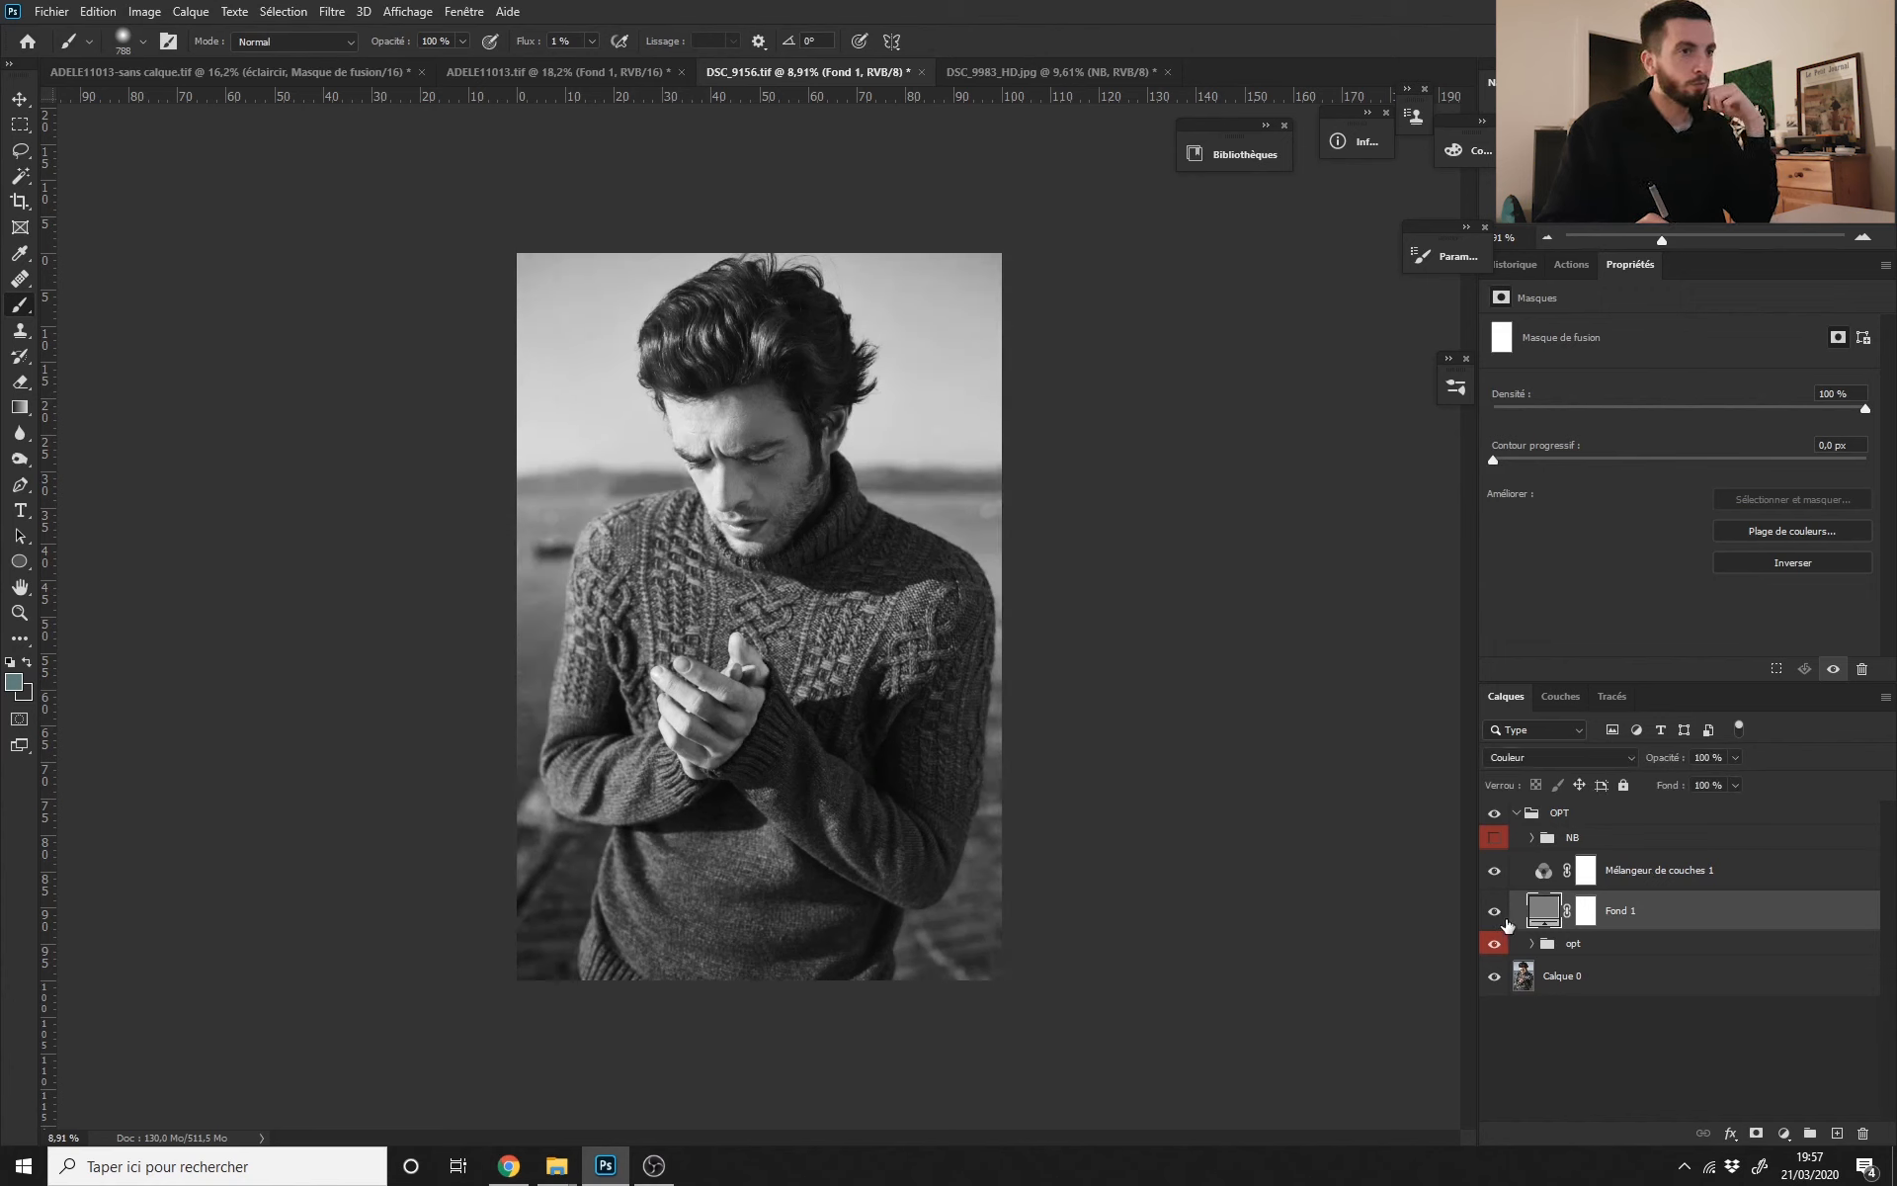
{"action": "left_click", "coordinate": [1494, 915]}
{"action": "left_click", "coordinate": [1493, 919]}
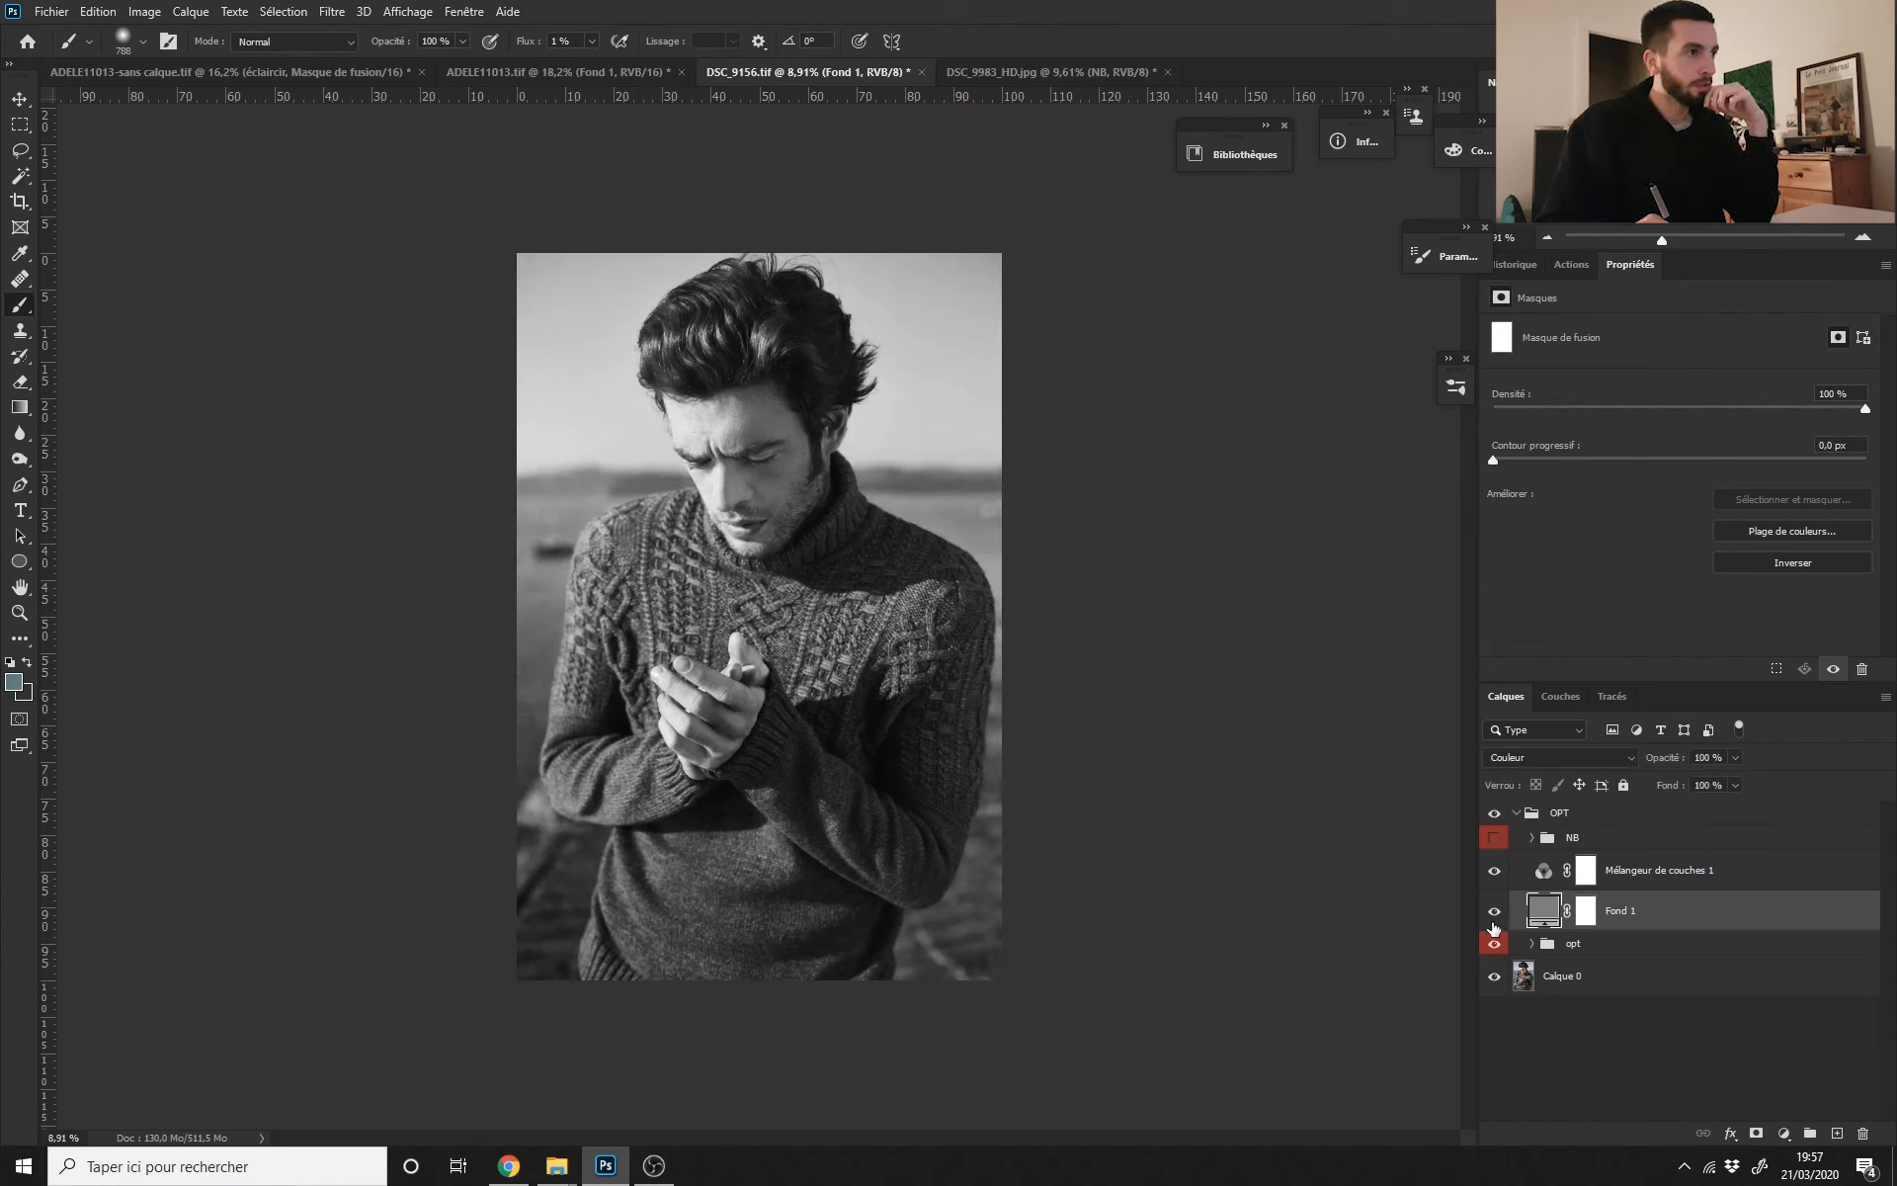
{"action": "left_click", "coordinate": [1495, 927]}
{"action": "left_click", "coordinate": [1494, 929]}
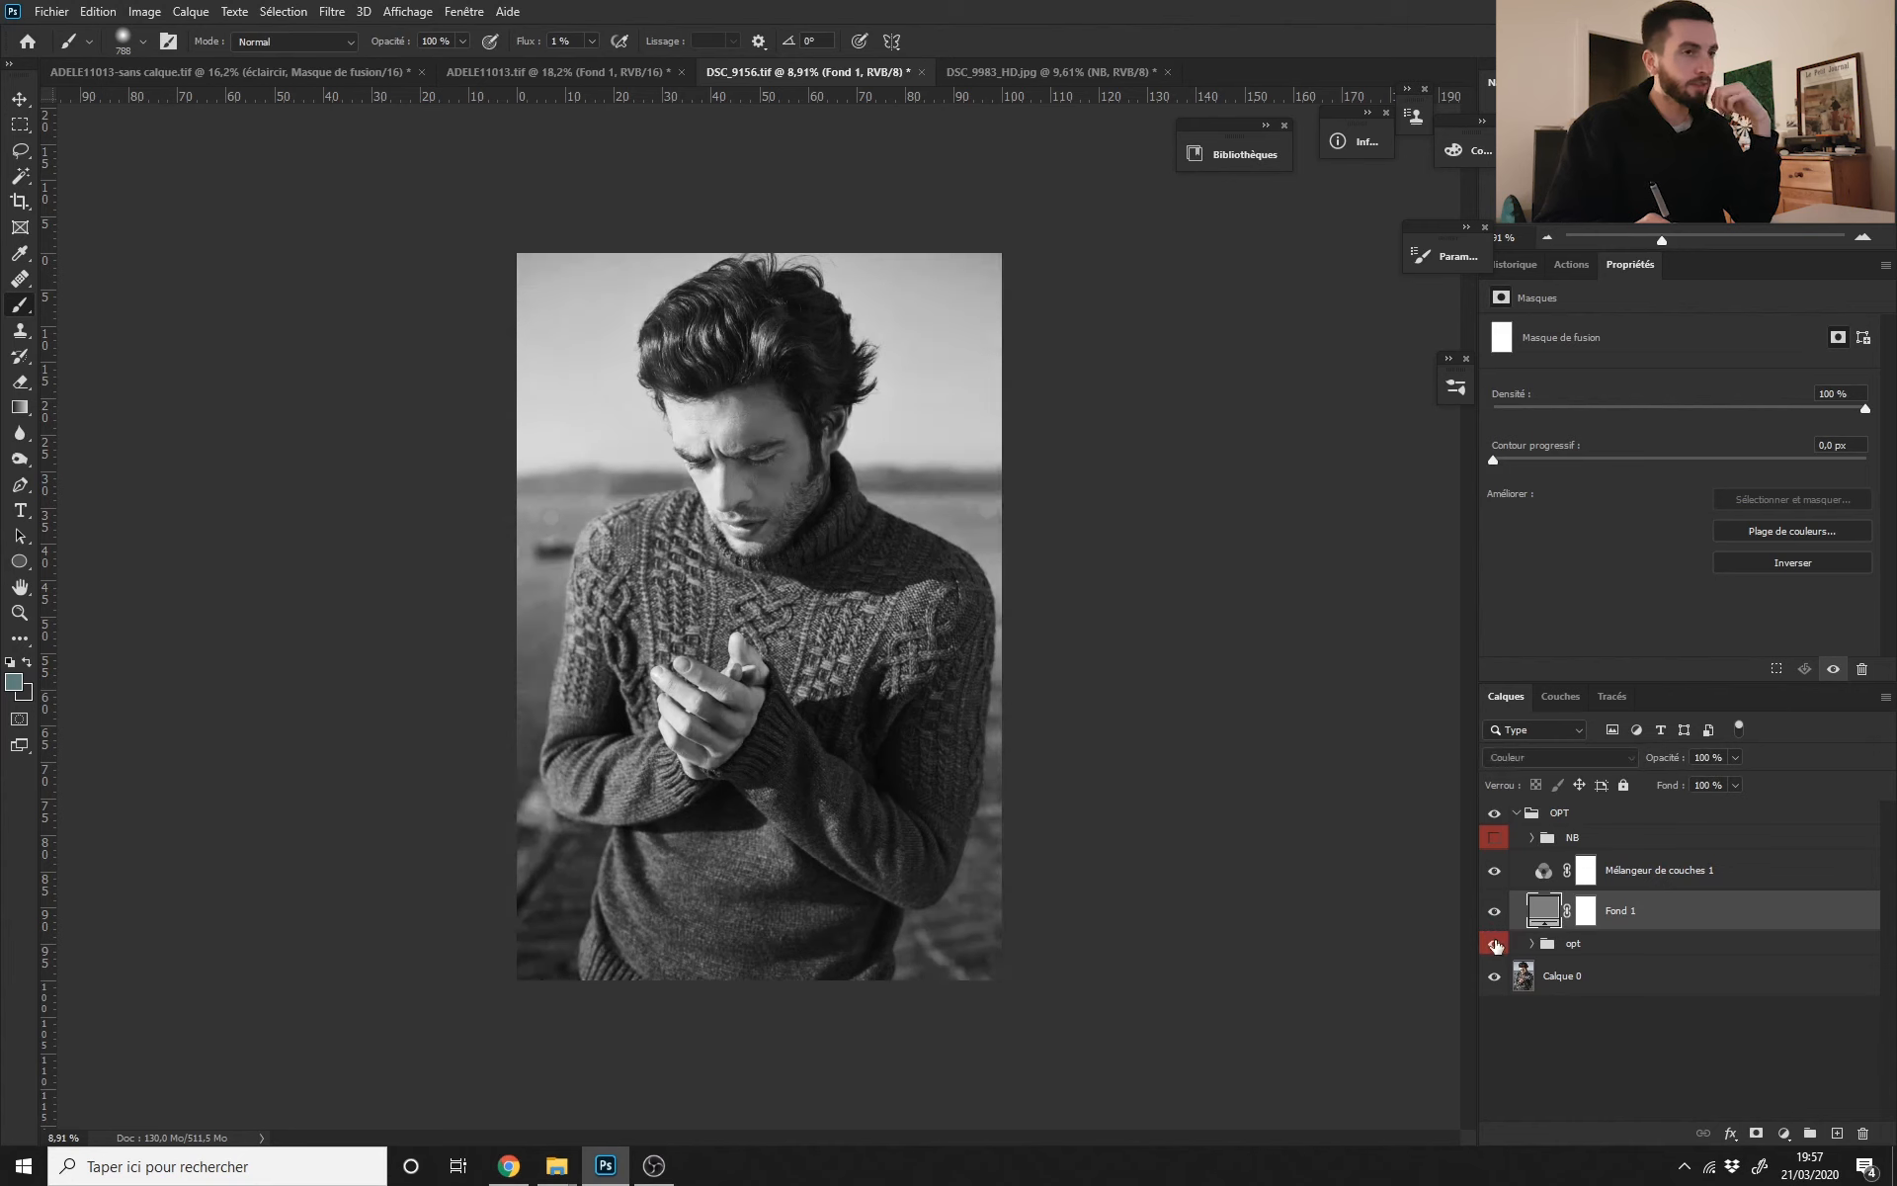
{"action": "left_click", "coordinate": [1496, 929]}
Step: Set the opacity of the Mélangeur de couches 1 layer to 50 %
{"action": "left_click", "coordinate": [1635, 875]}
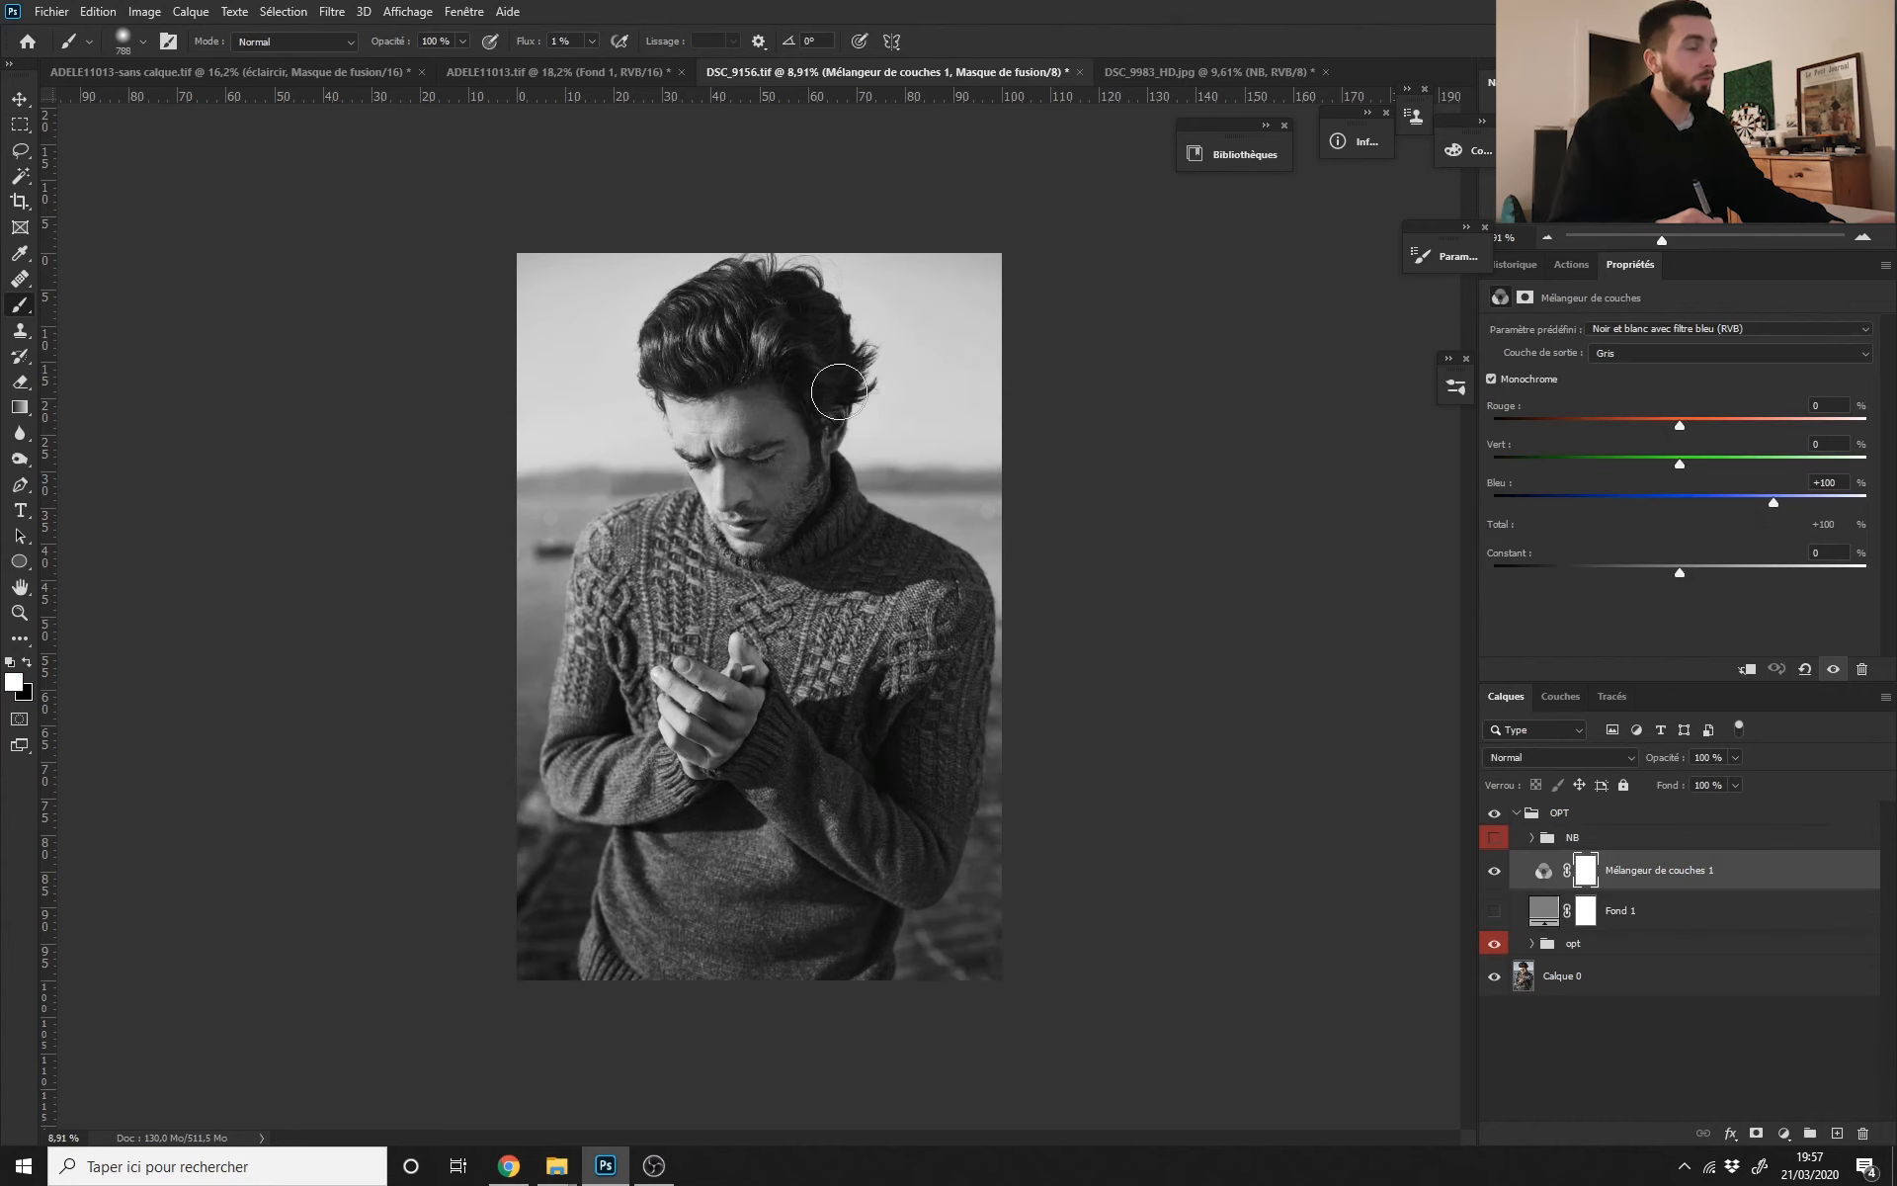
{"action": "left_click_drag", "start_coordinate": [1715, 757], "coordinate": [1628, 773]}
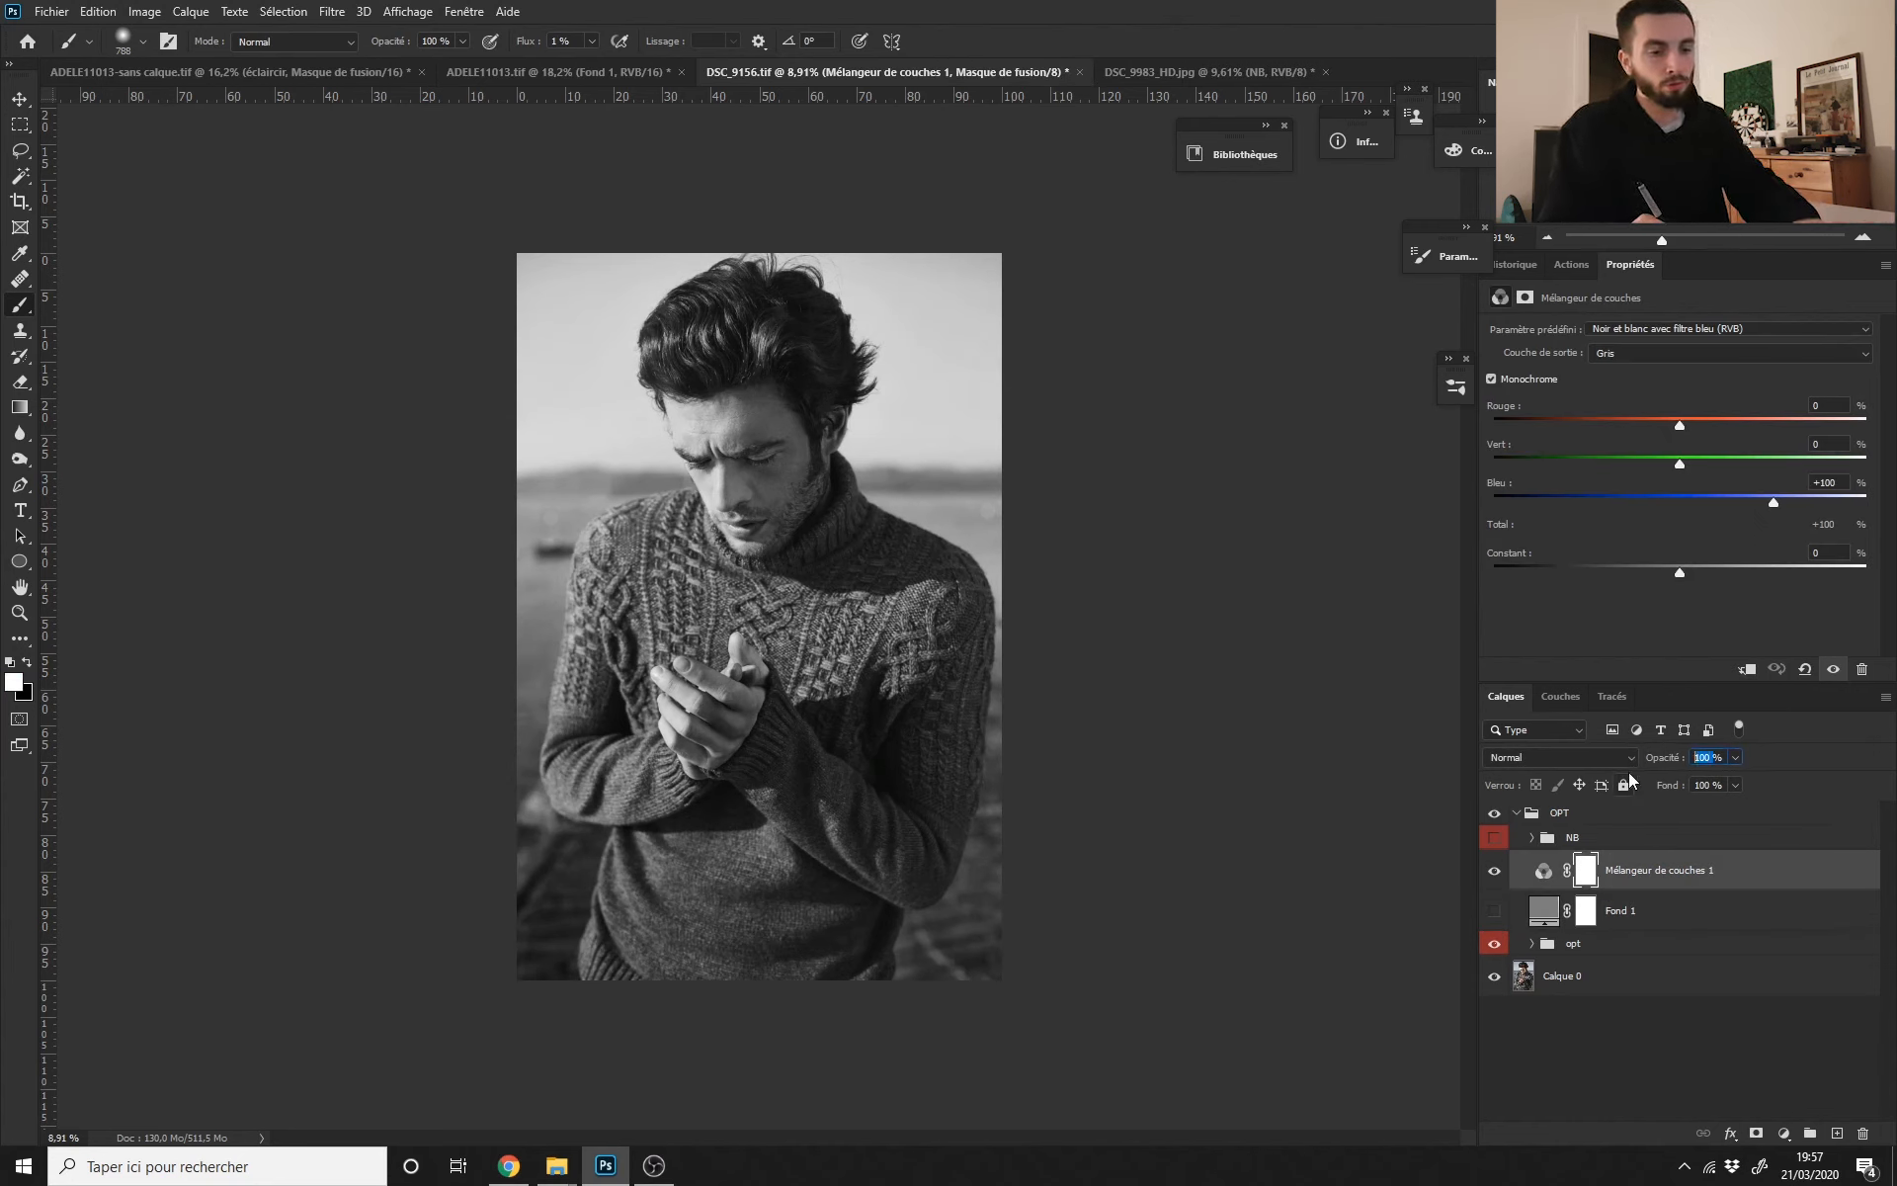
{"action": "type", "text": "50"}
{"action": "key", "text": "Return"}
Step: Show the grey fill layer with Mélangeur de couches 1 moved beneath it, and compare the mixer at 100 % and 50 % opacity
{"action": "left_click", "coordinate": [1495, 911]}
{"action": "left_click_drag", "start_coordinate": [1645, 882], "coordinate": [1646, 928]}
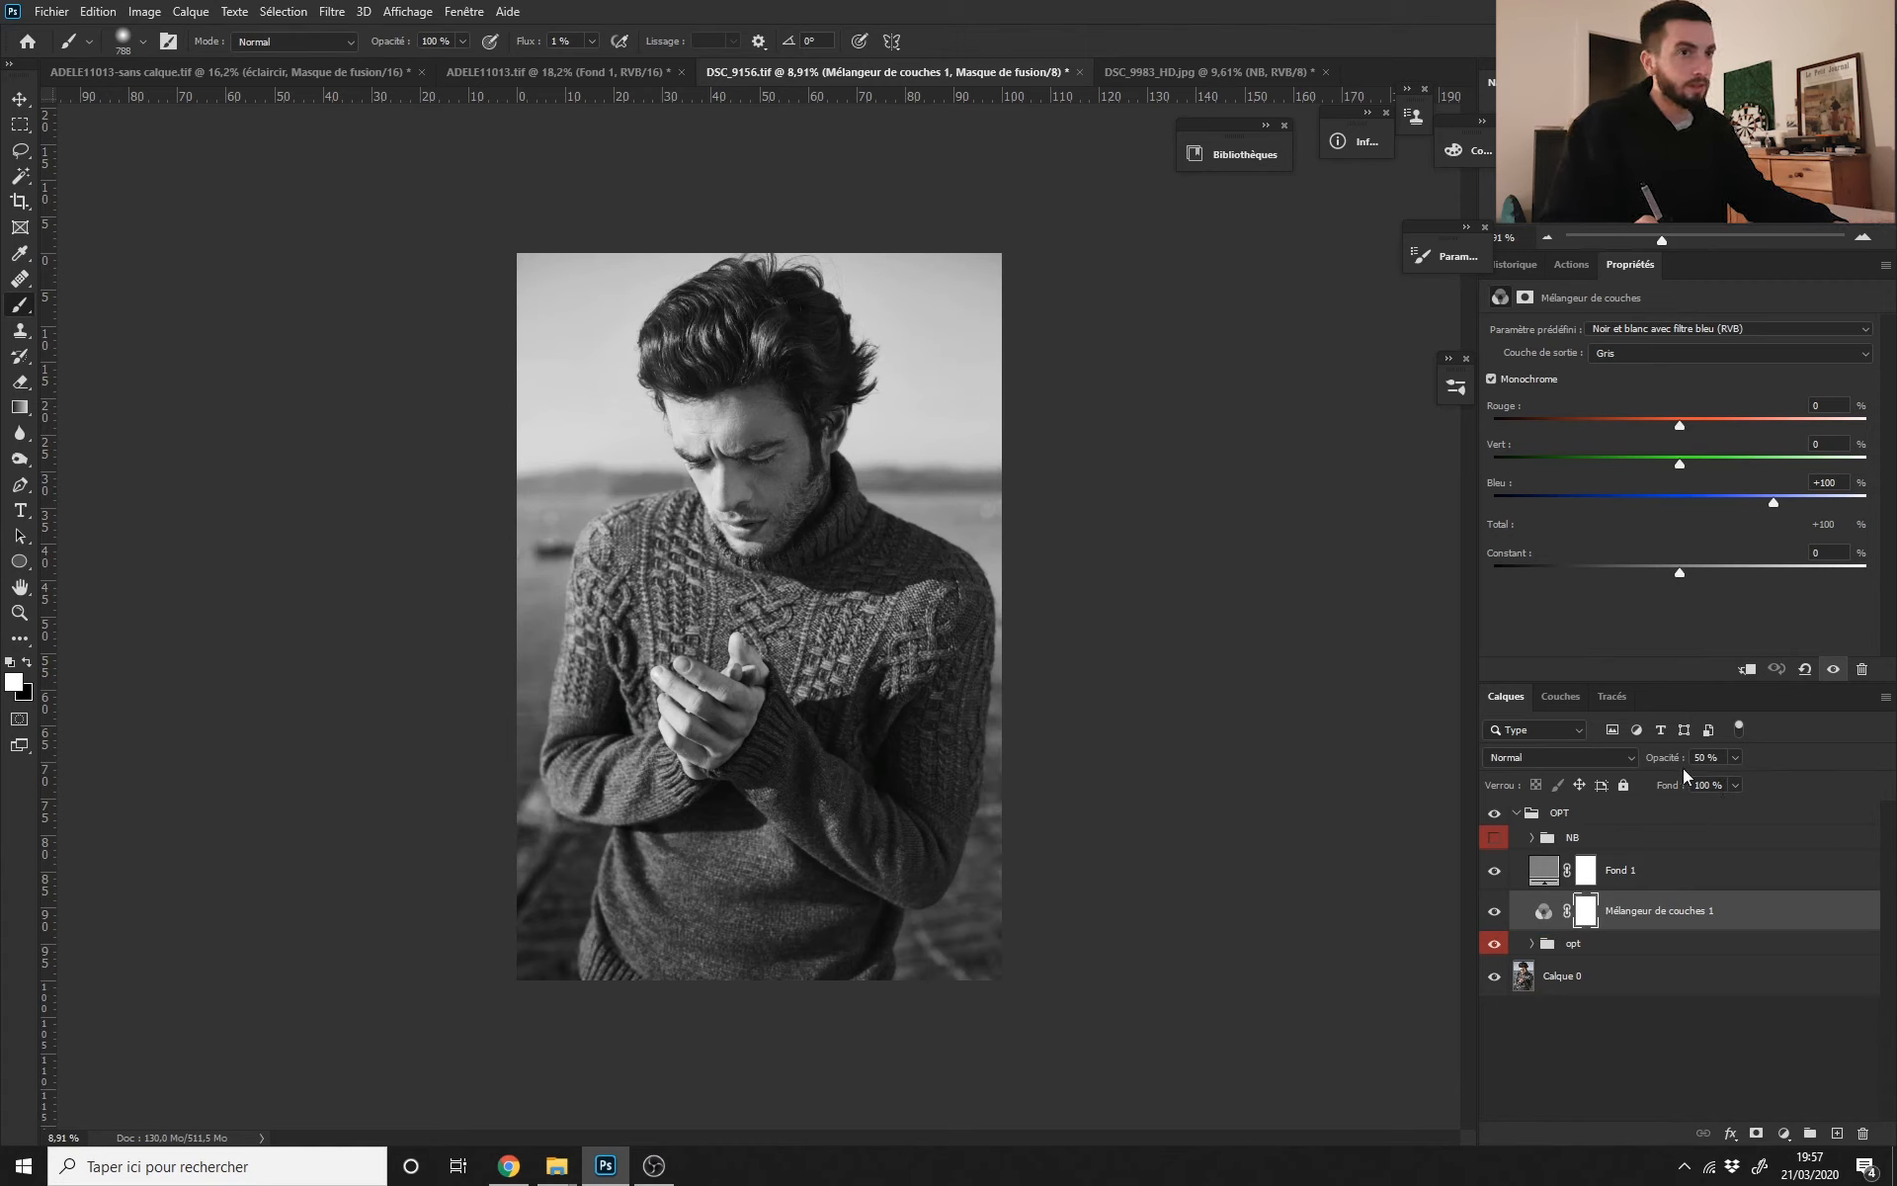
{"action": "left_click_drag", "start_coordinate": [1681, 768], "coordinate": [1811, 757]}
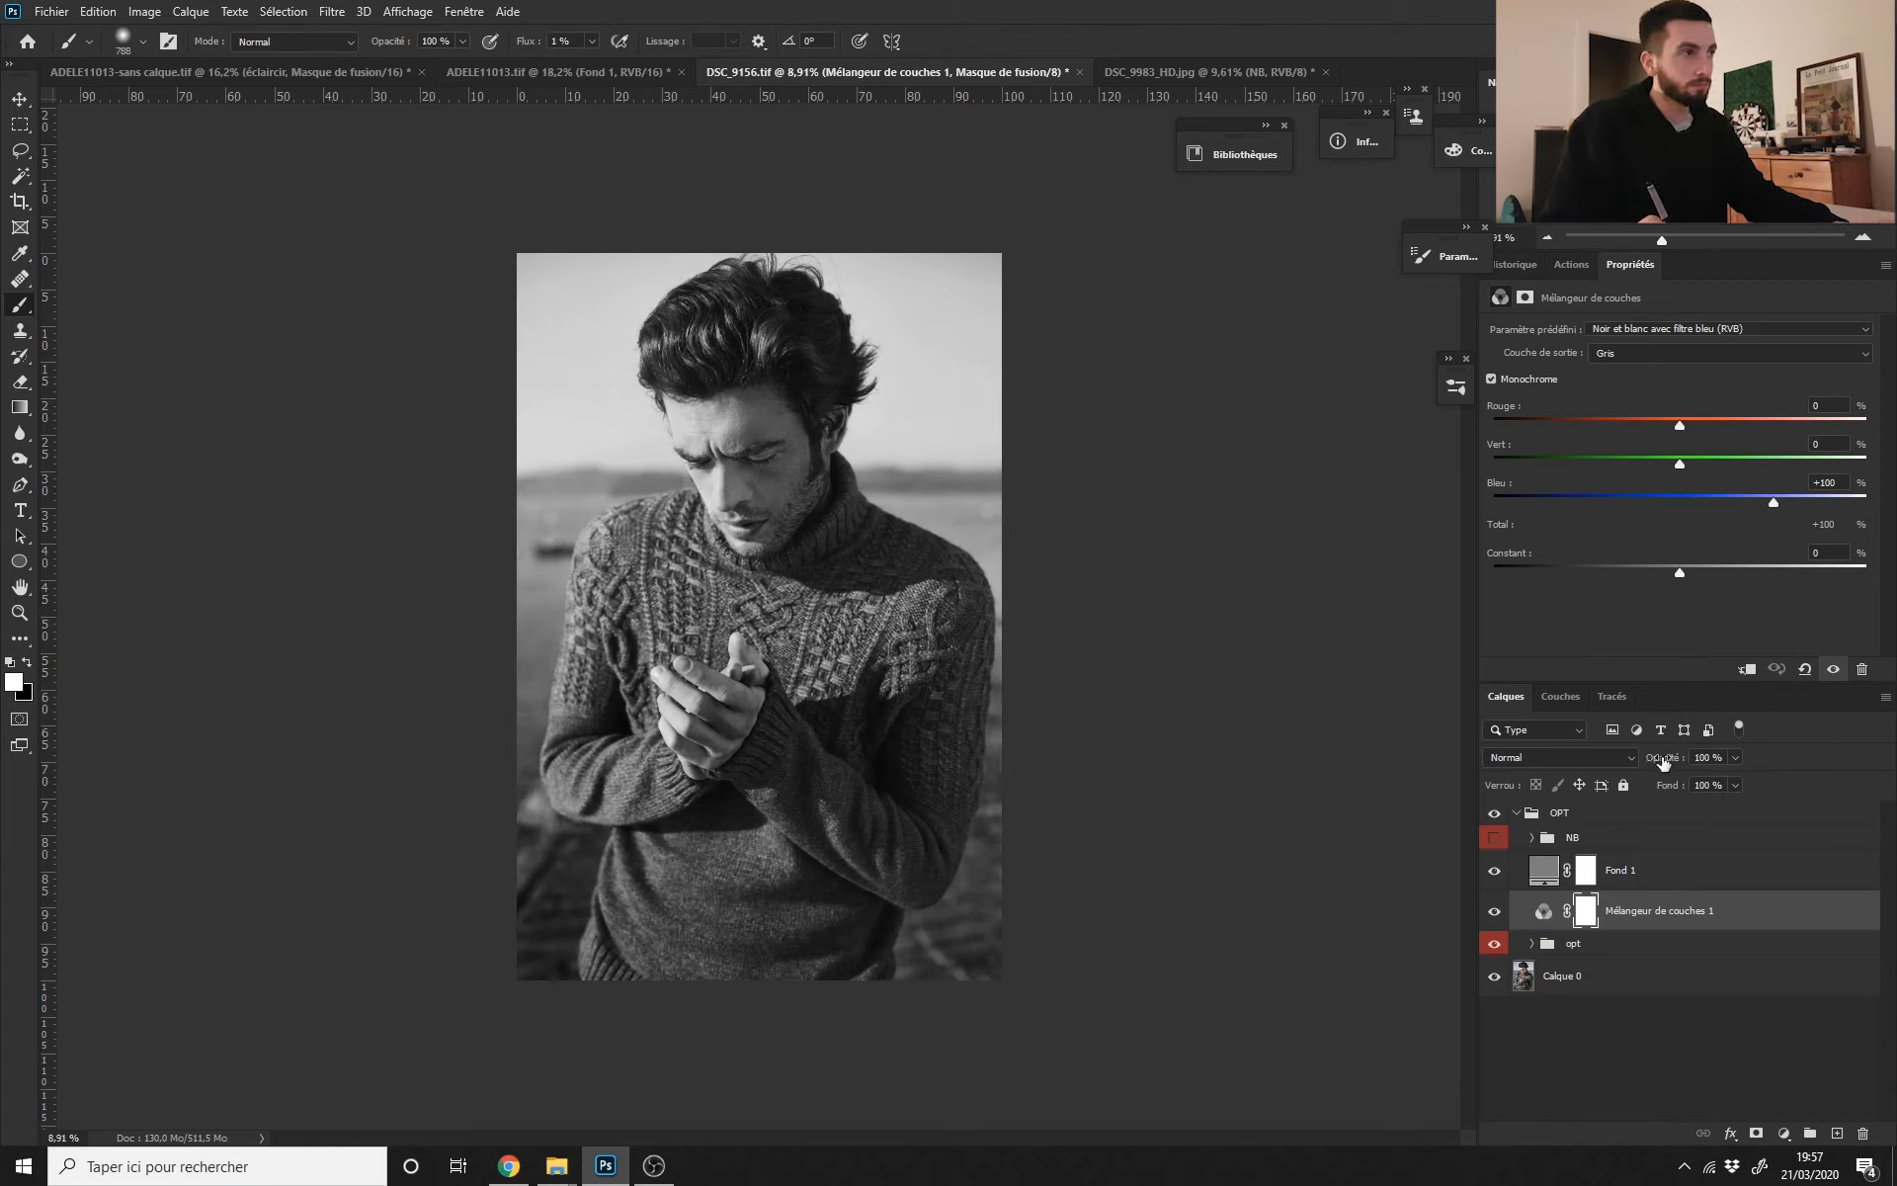
{"action": "left_click_drag", "start_coordinate": [1663, 761], "coordinate": [1635, 820]}
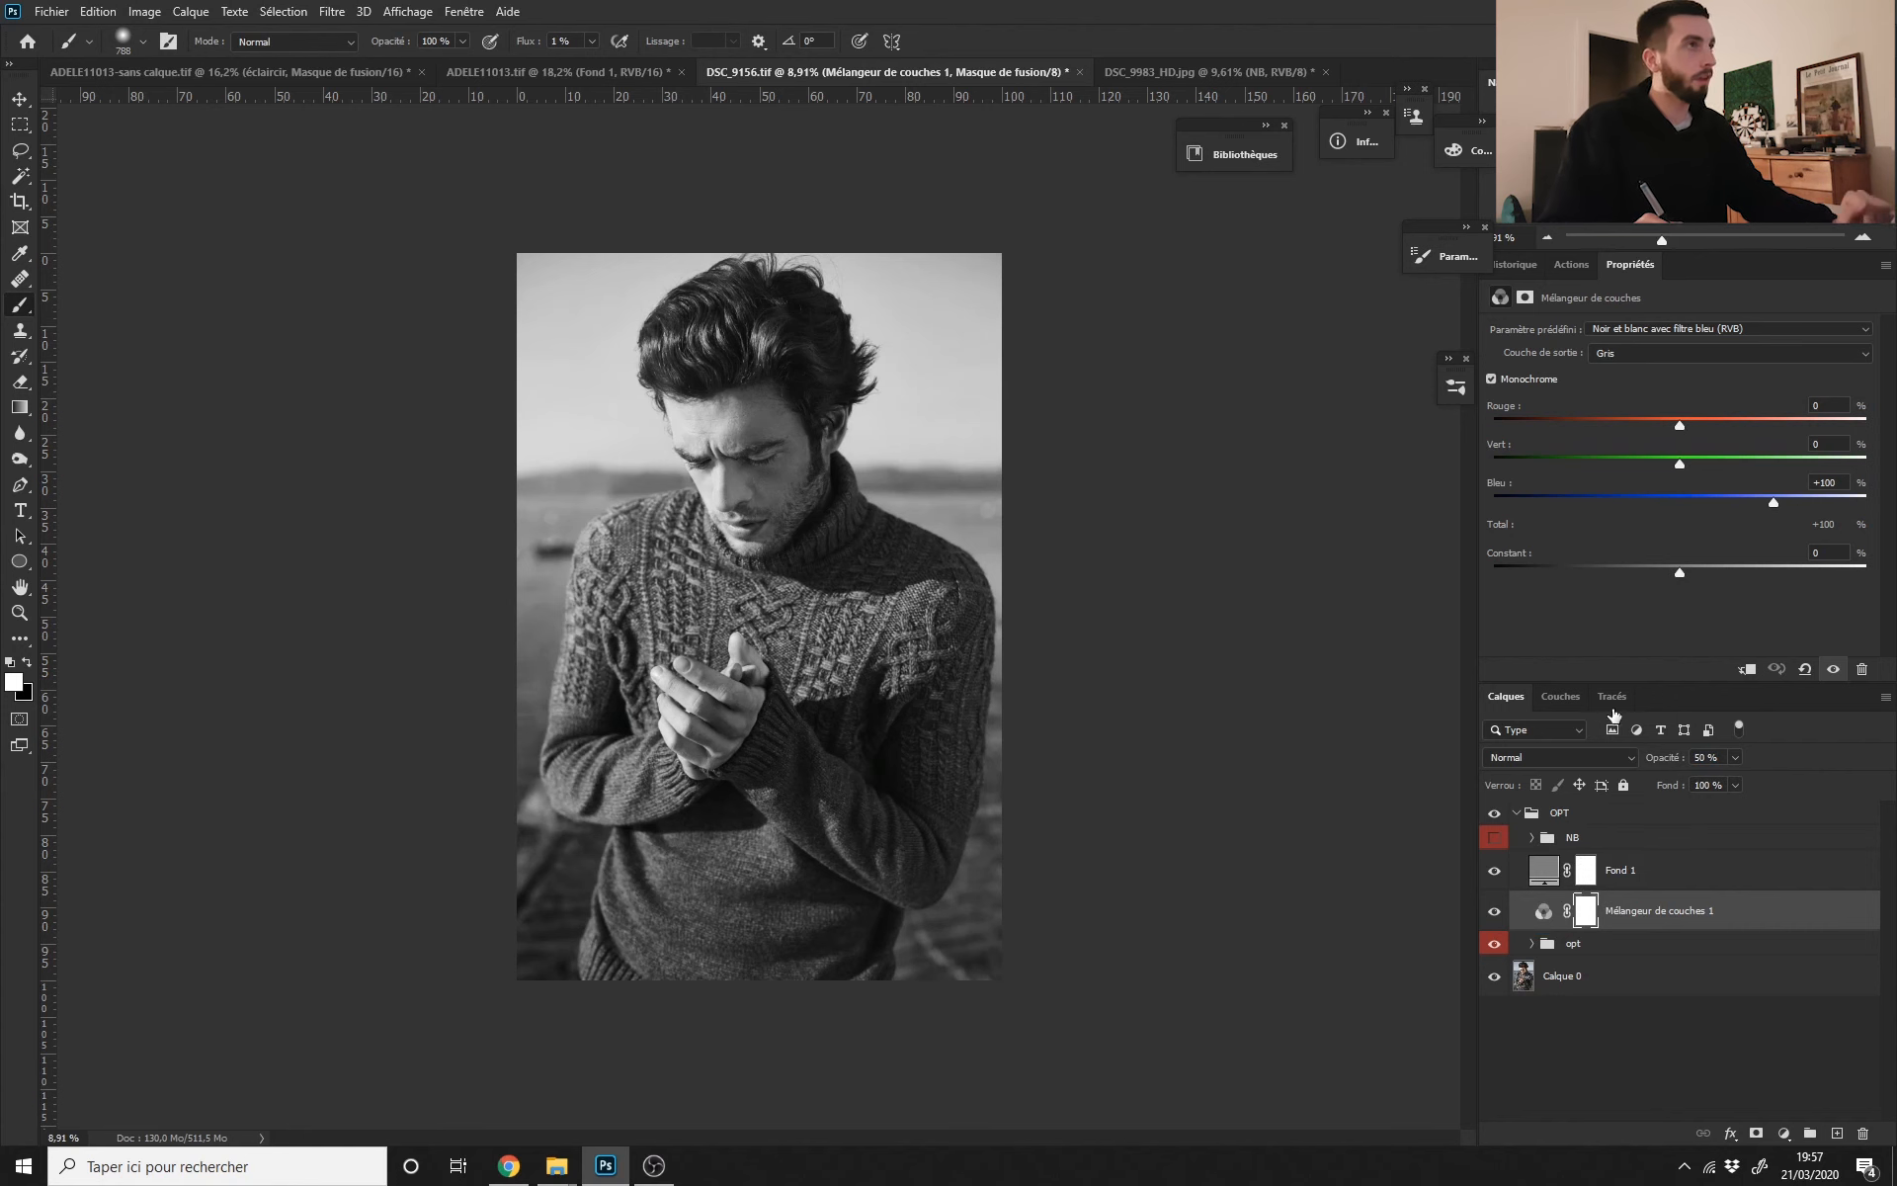
Step: Switch to the DSC_9983_HD.jpg document, activate the Move tool and collapse the NB group
{"action": "key", "text": "ctrl+Tab"}
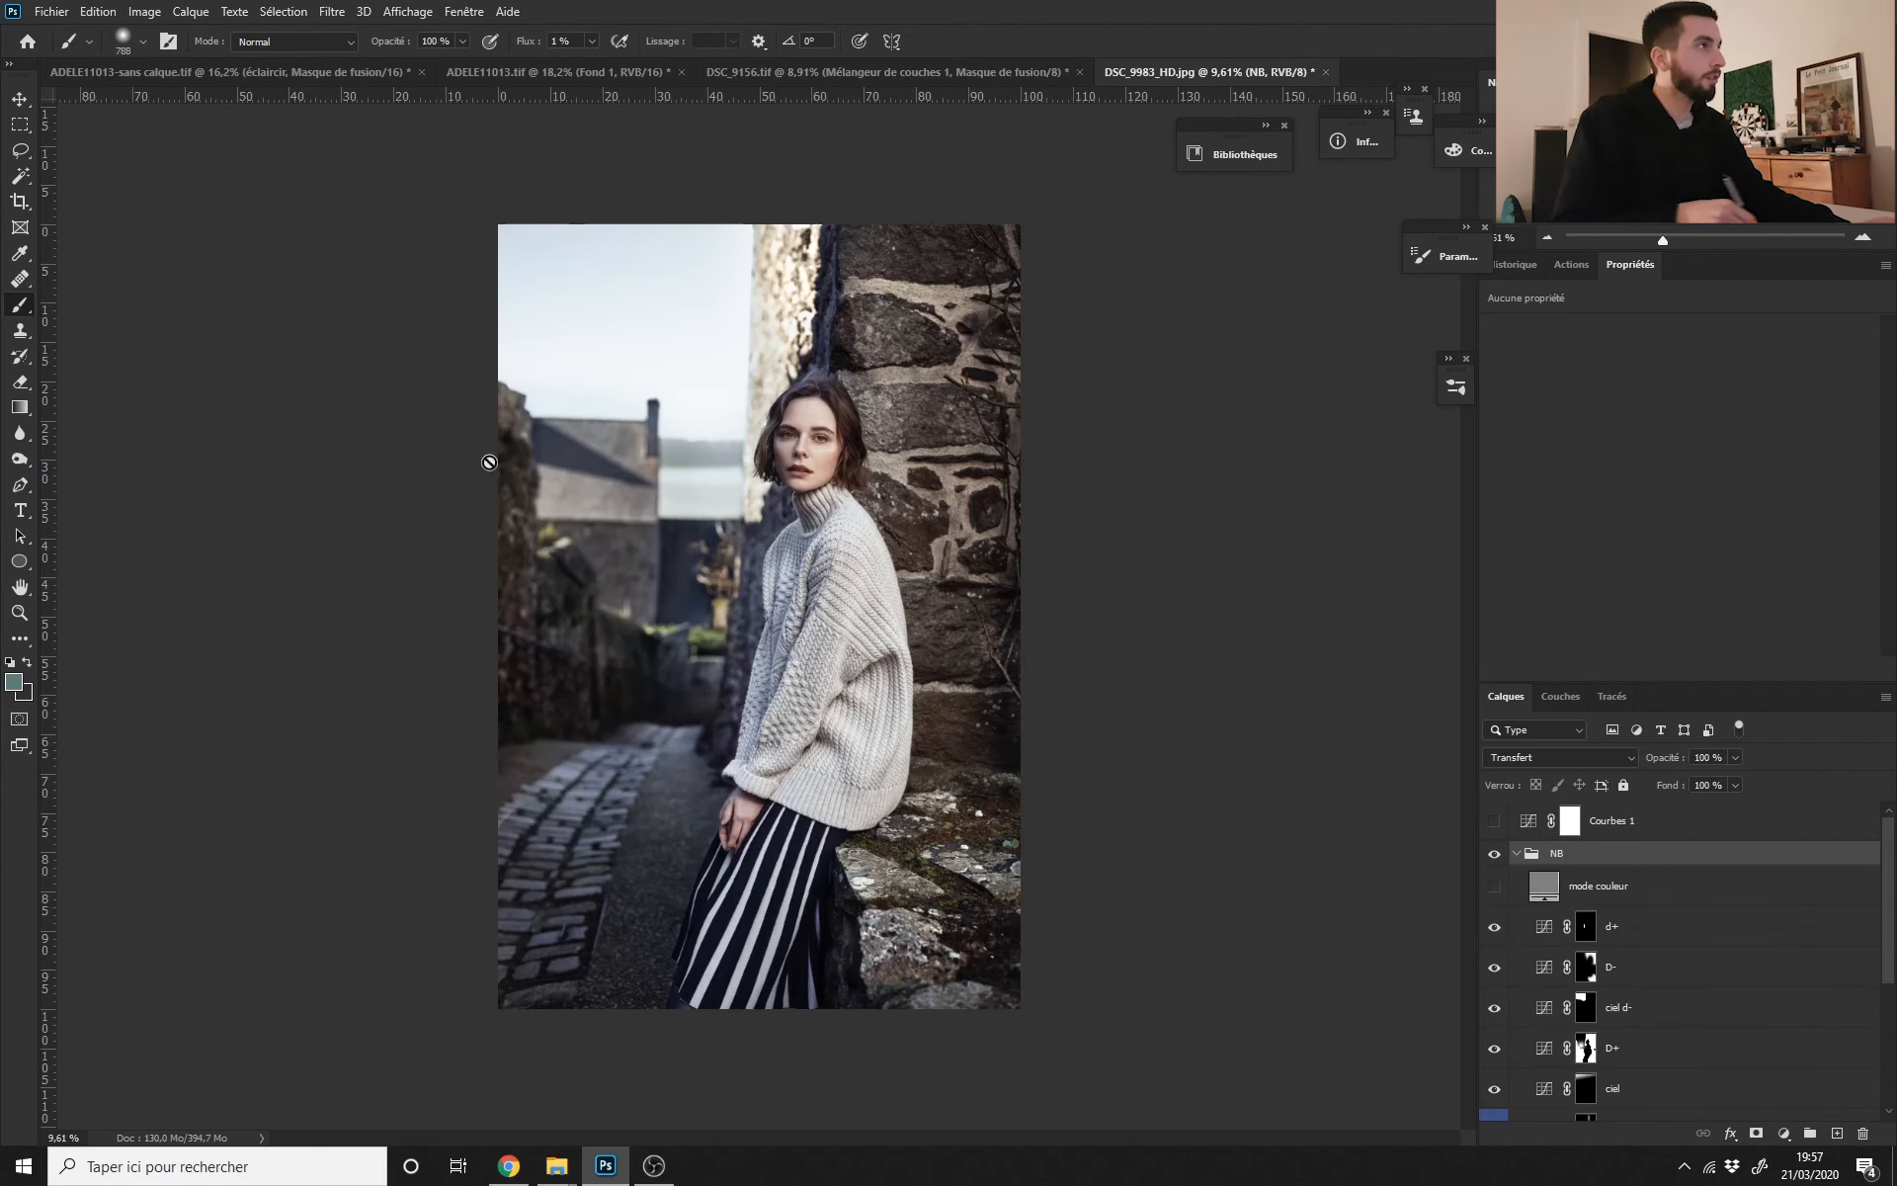
{"action": "key", "text": "v"}
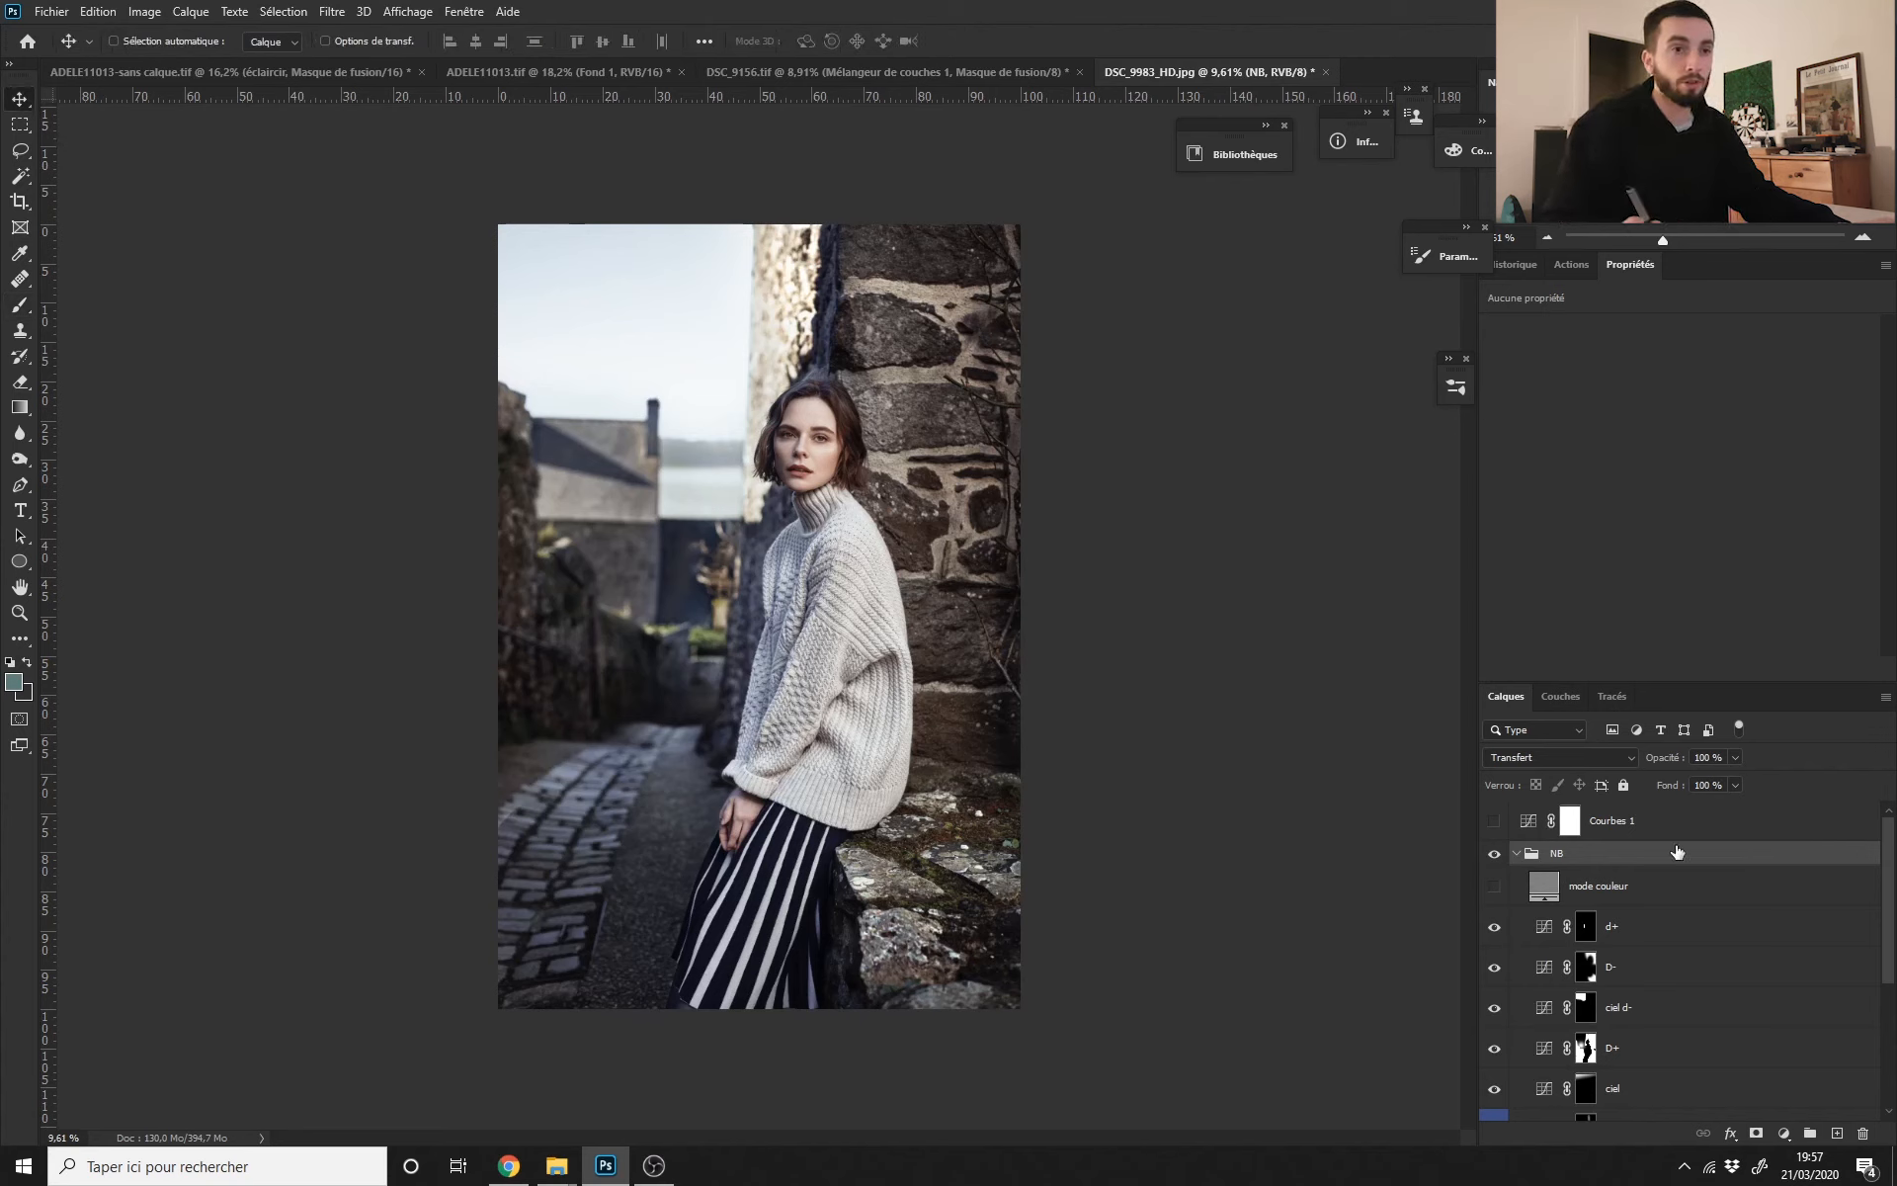
{"action": "left_click", "coordinate": [1516, 853]}
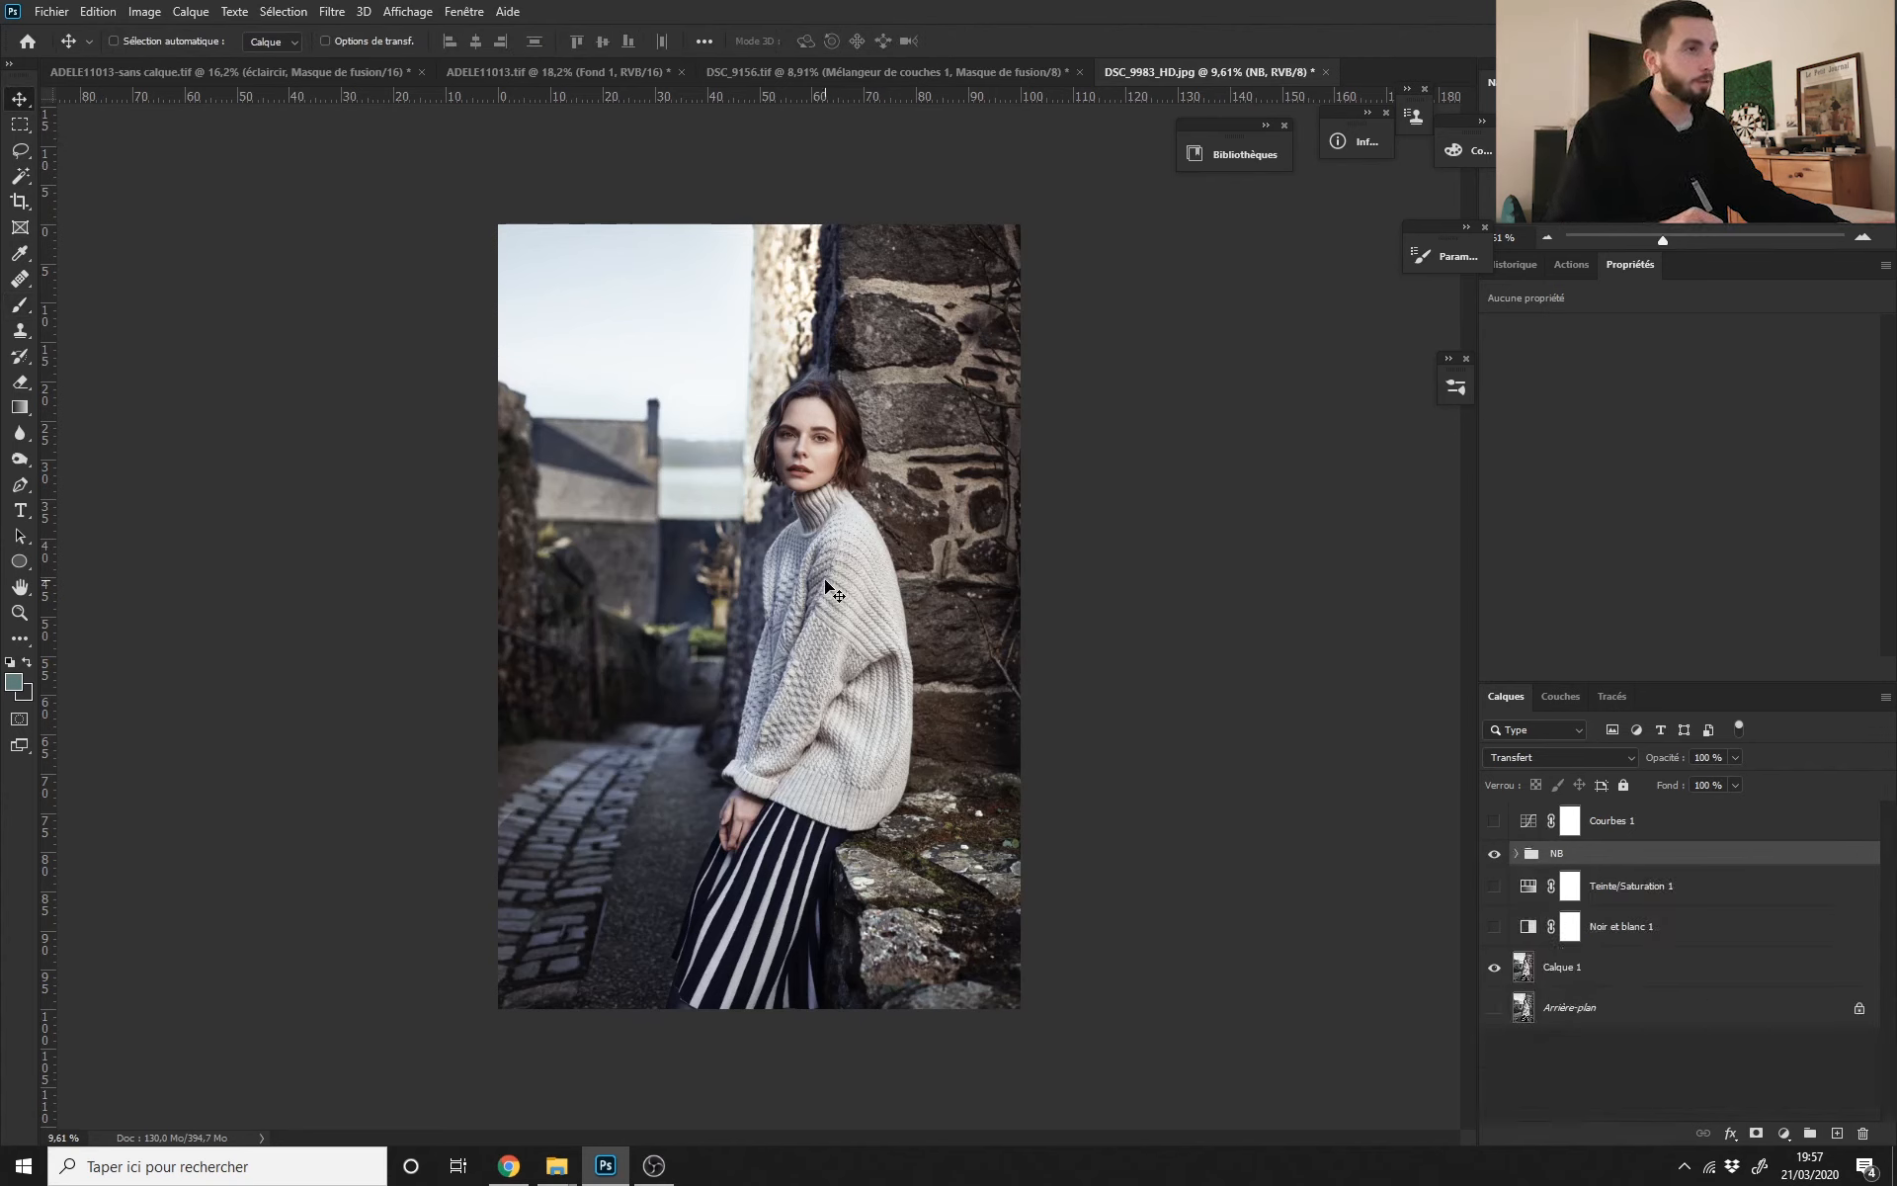
{"action": "scroll", "coordinate": [869, 560], "scroll_direction": "down", "scroll_amount": 3}
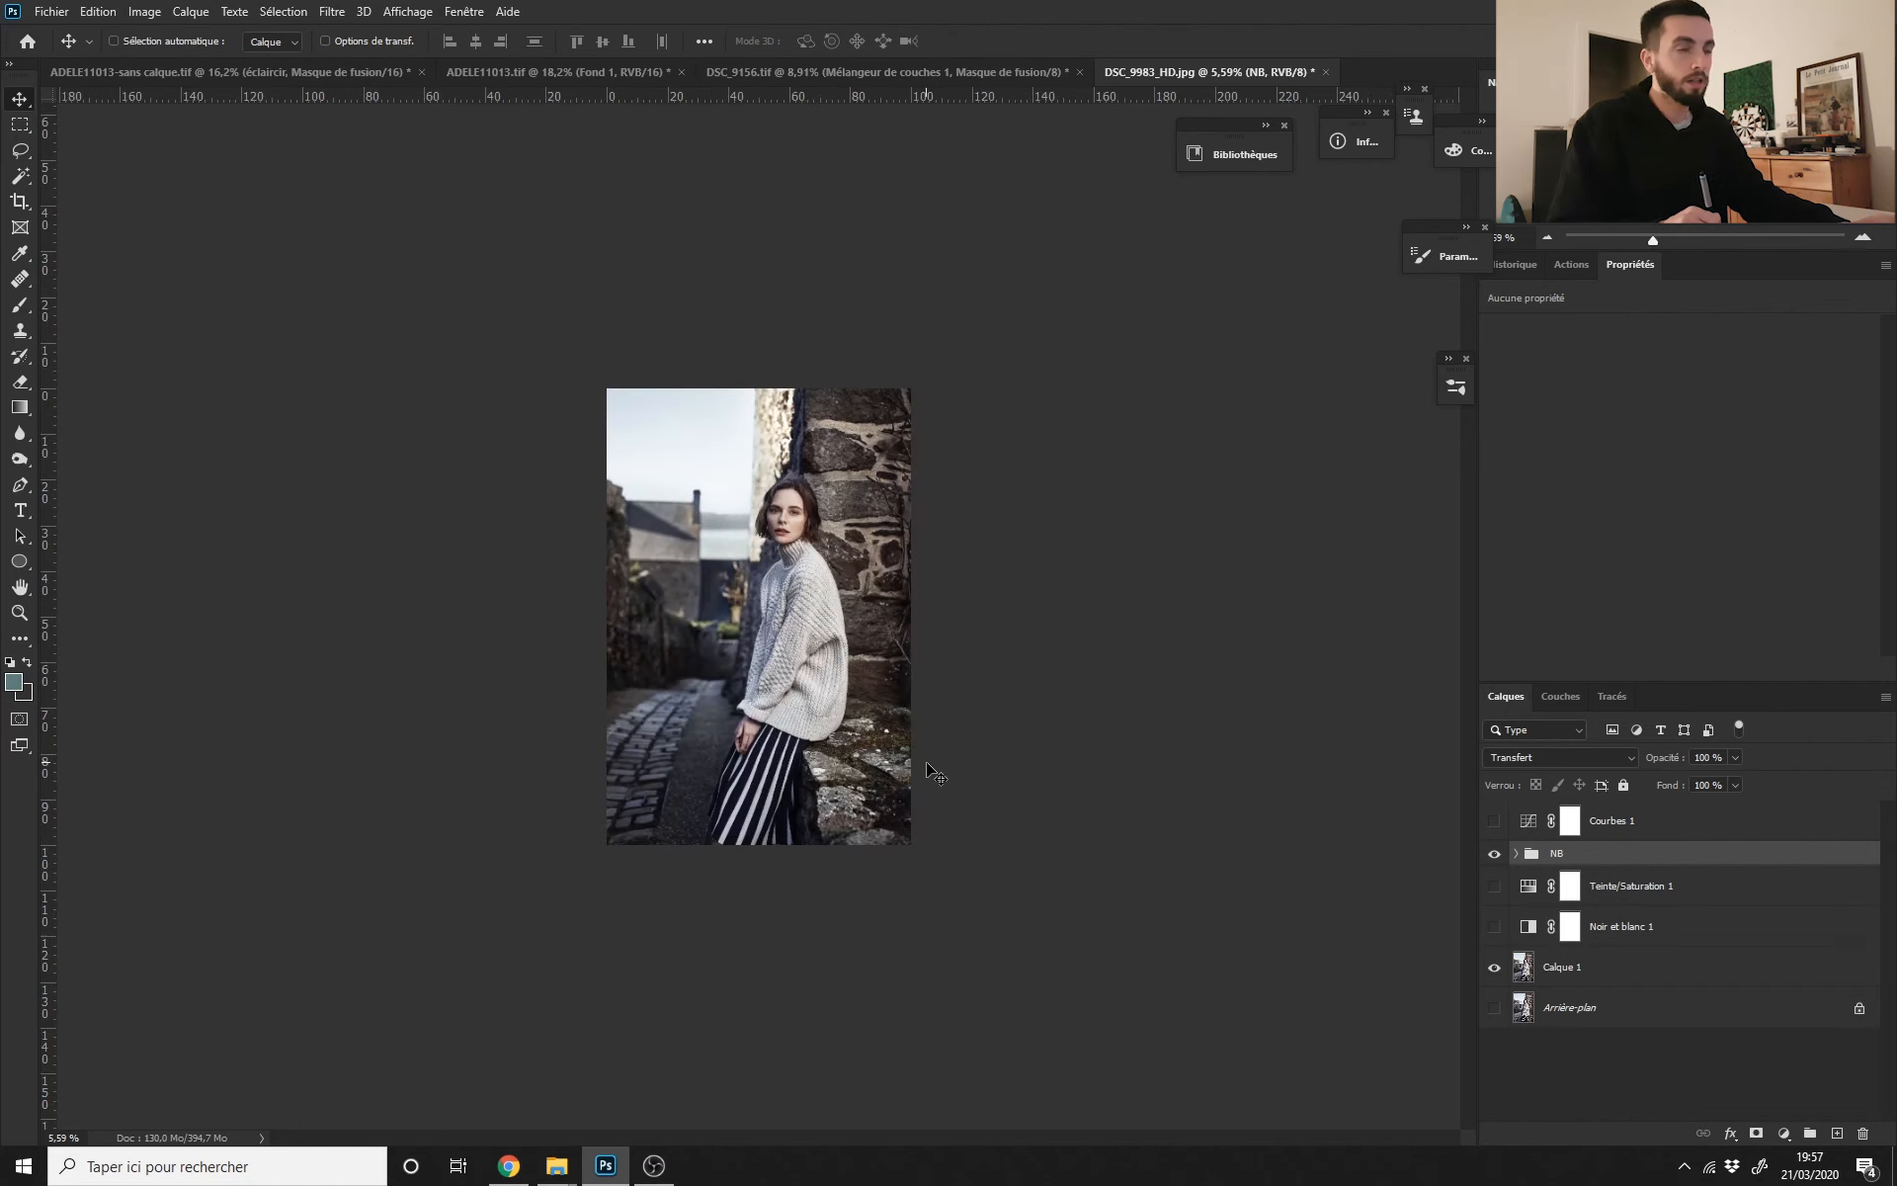
Step: Select the Noir et blanc 1 and Teinte/Saturation 1 layers together, and switch to the ADELE11013-sans calque.tif document
{"action": "left_click", "coordinate": [1674, 926]}
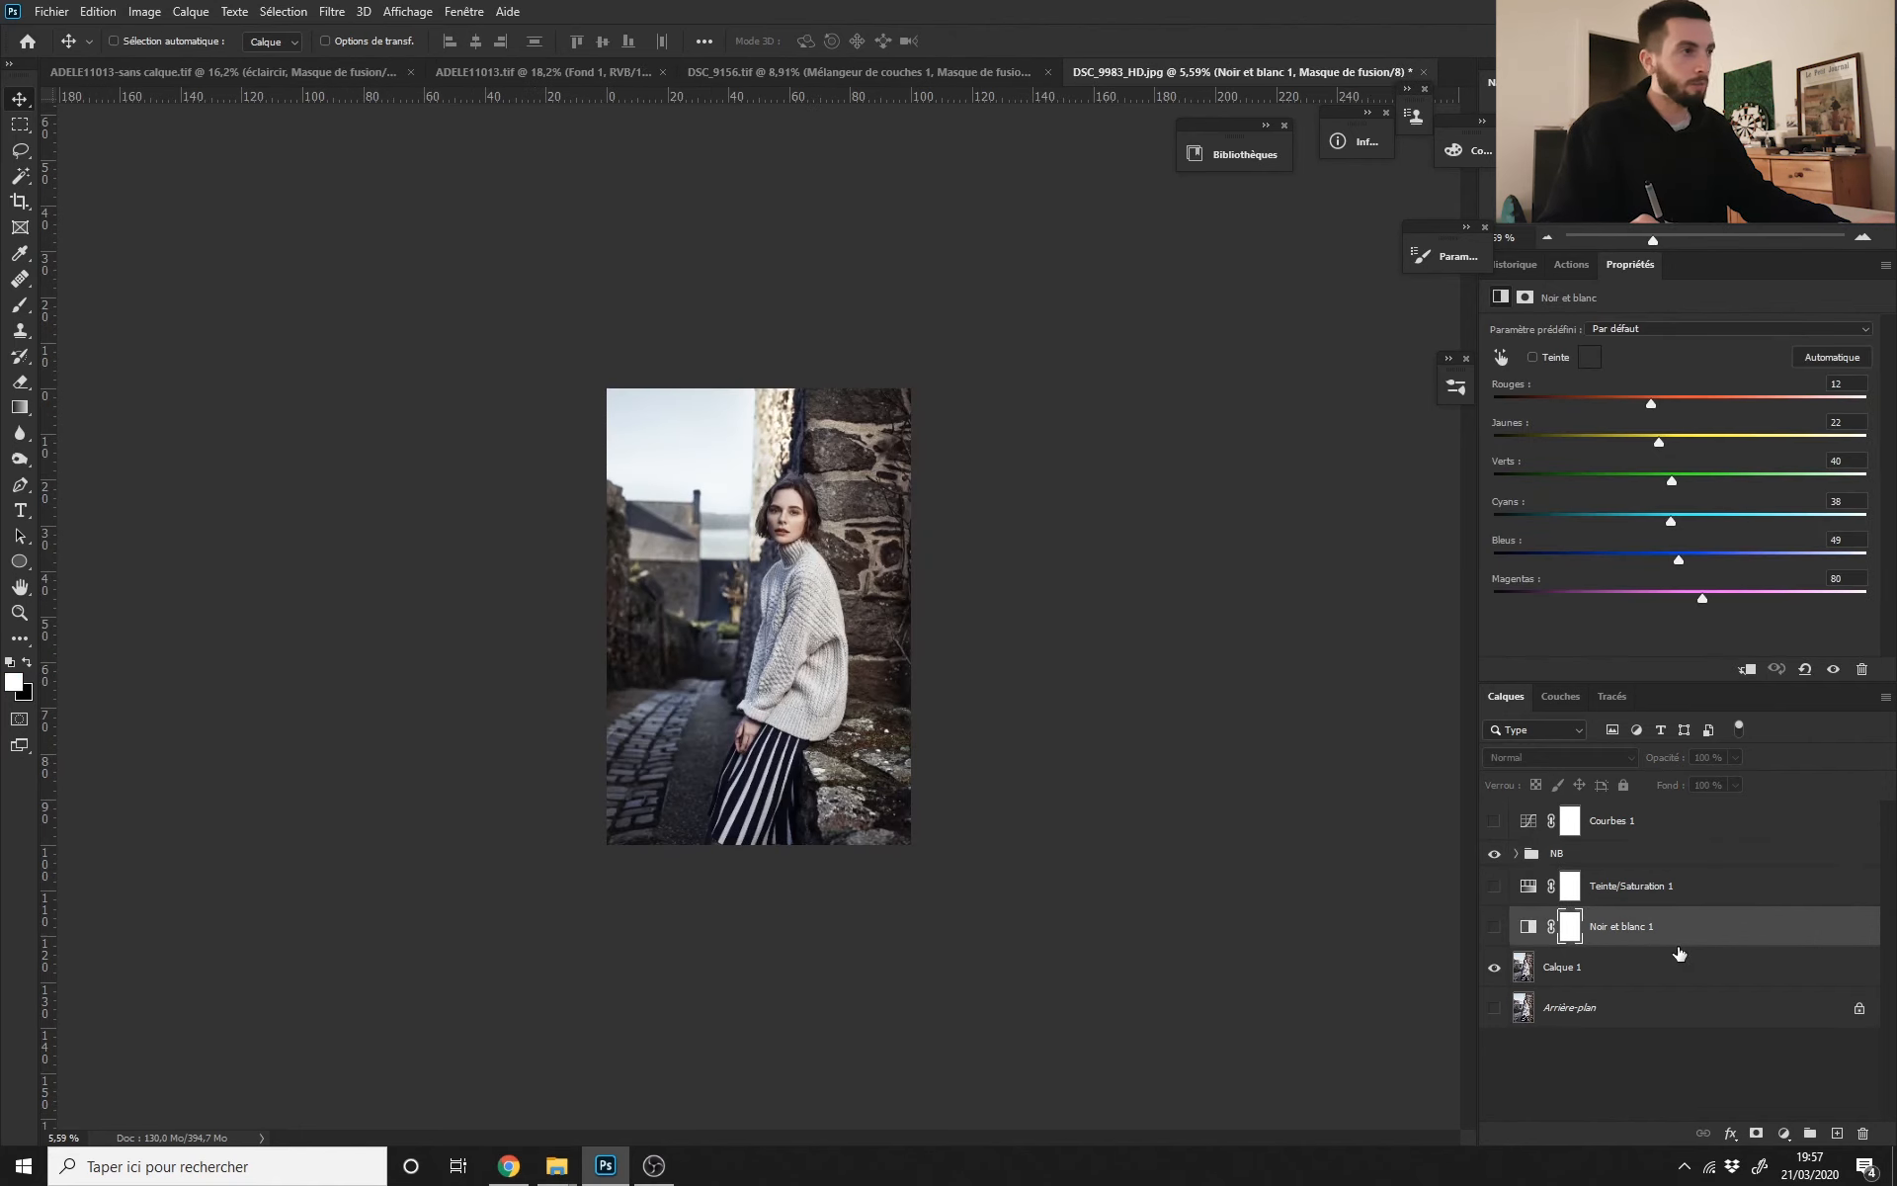
{"action": "key", "text": "ctrl+plus"}
{"action": "key", "text": "ctrl+plus"}
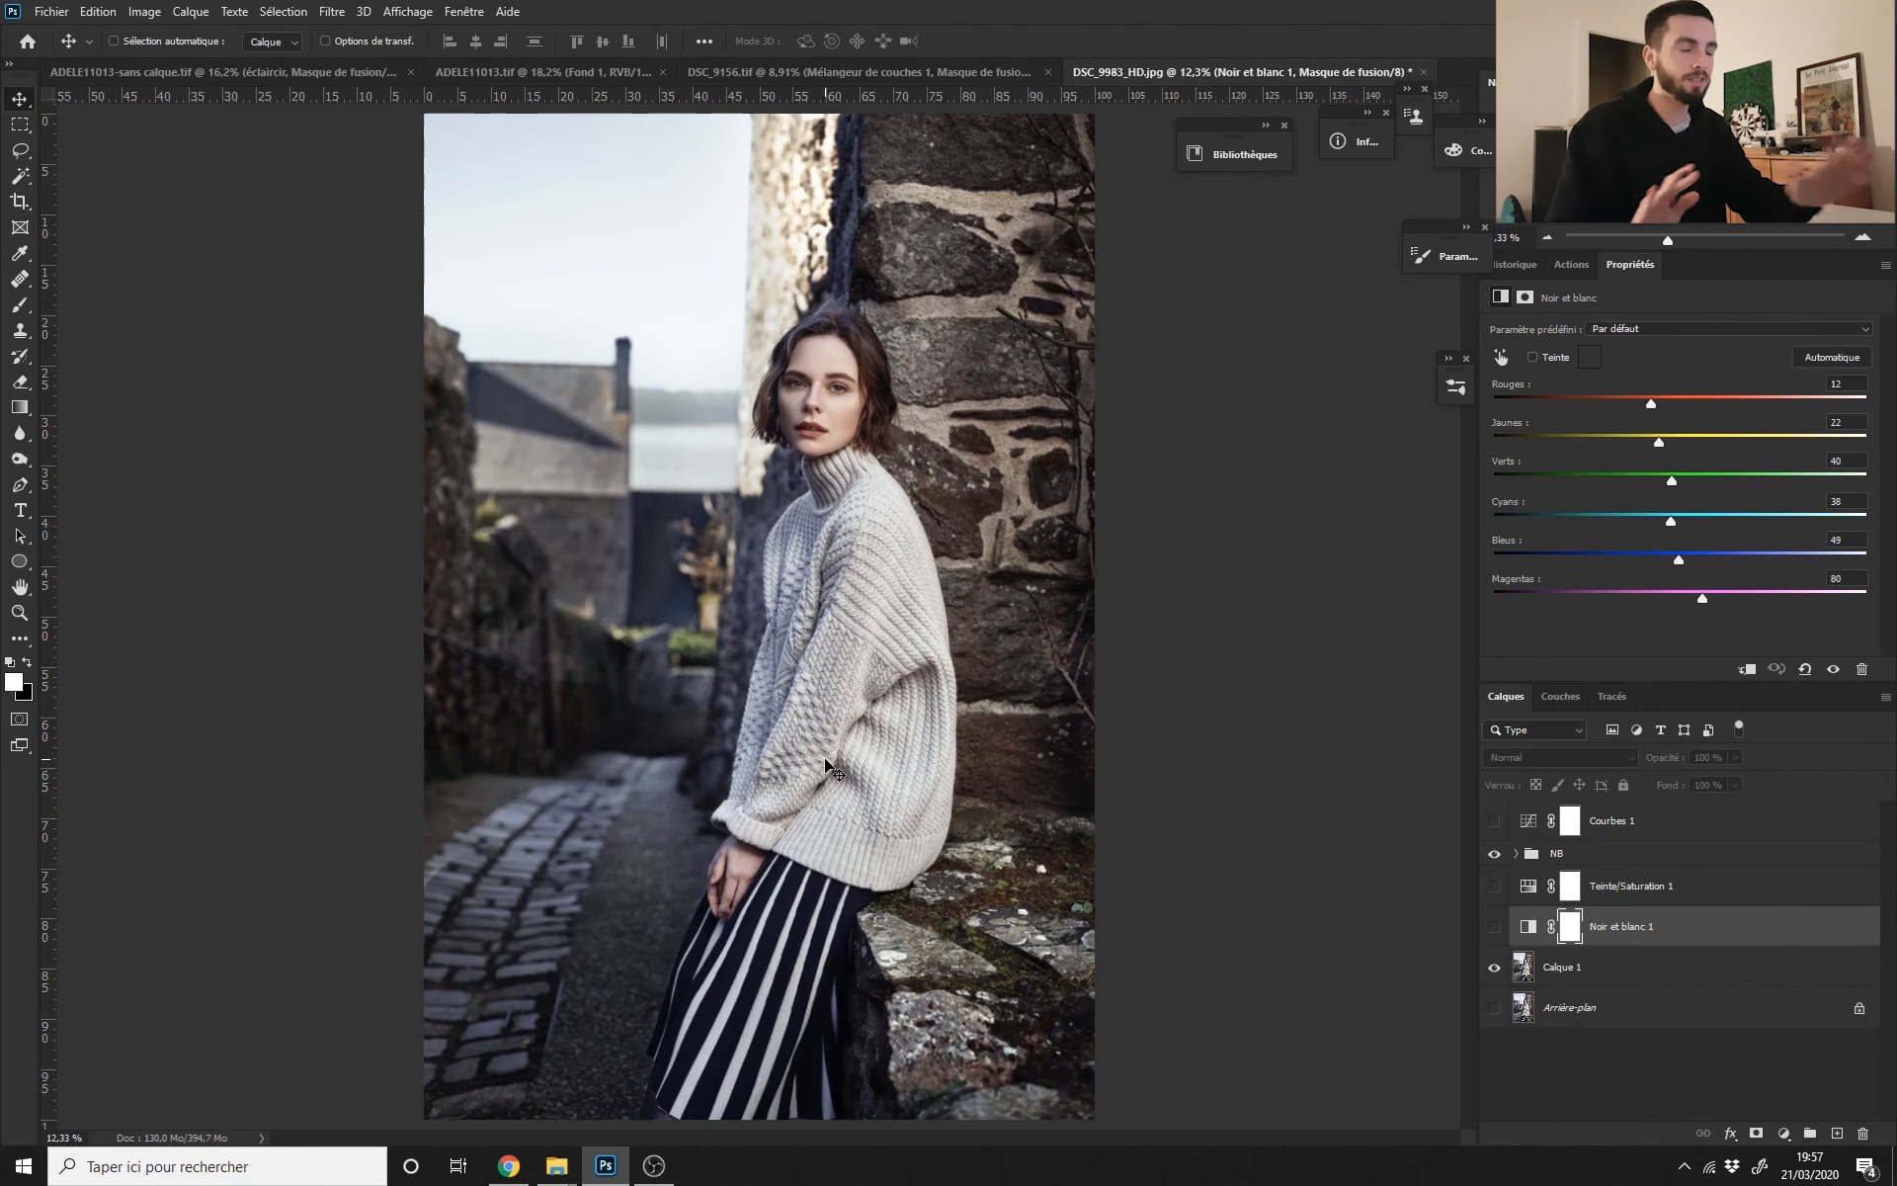
{"action": "left_click_drag", "start_coordinate": [840, 676], "coordinate": [849, 726]}
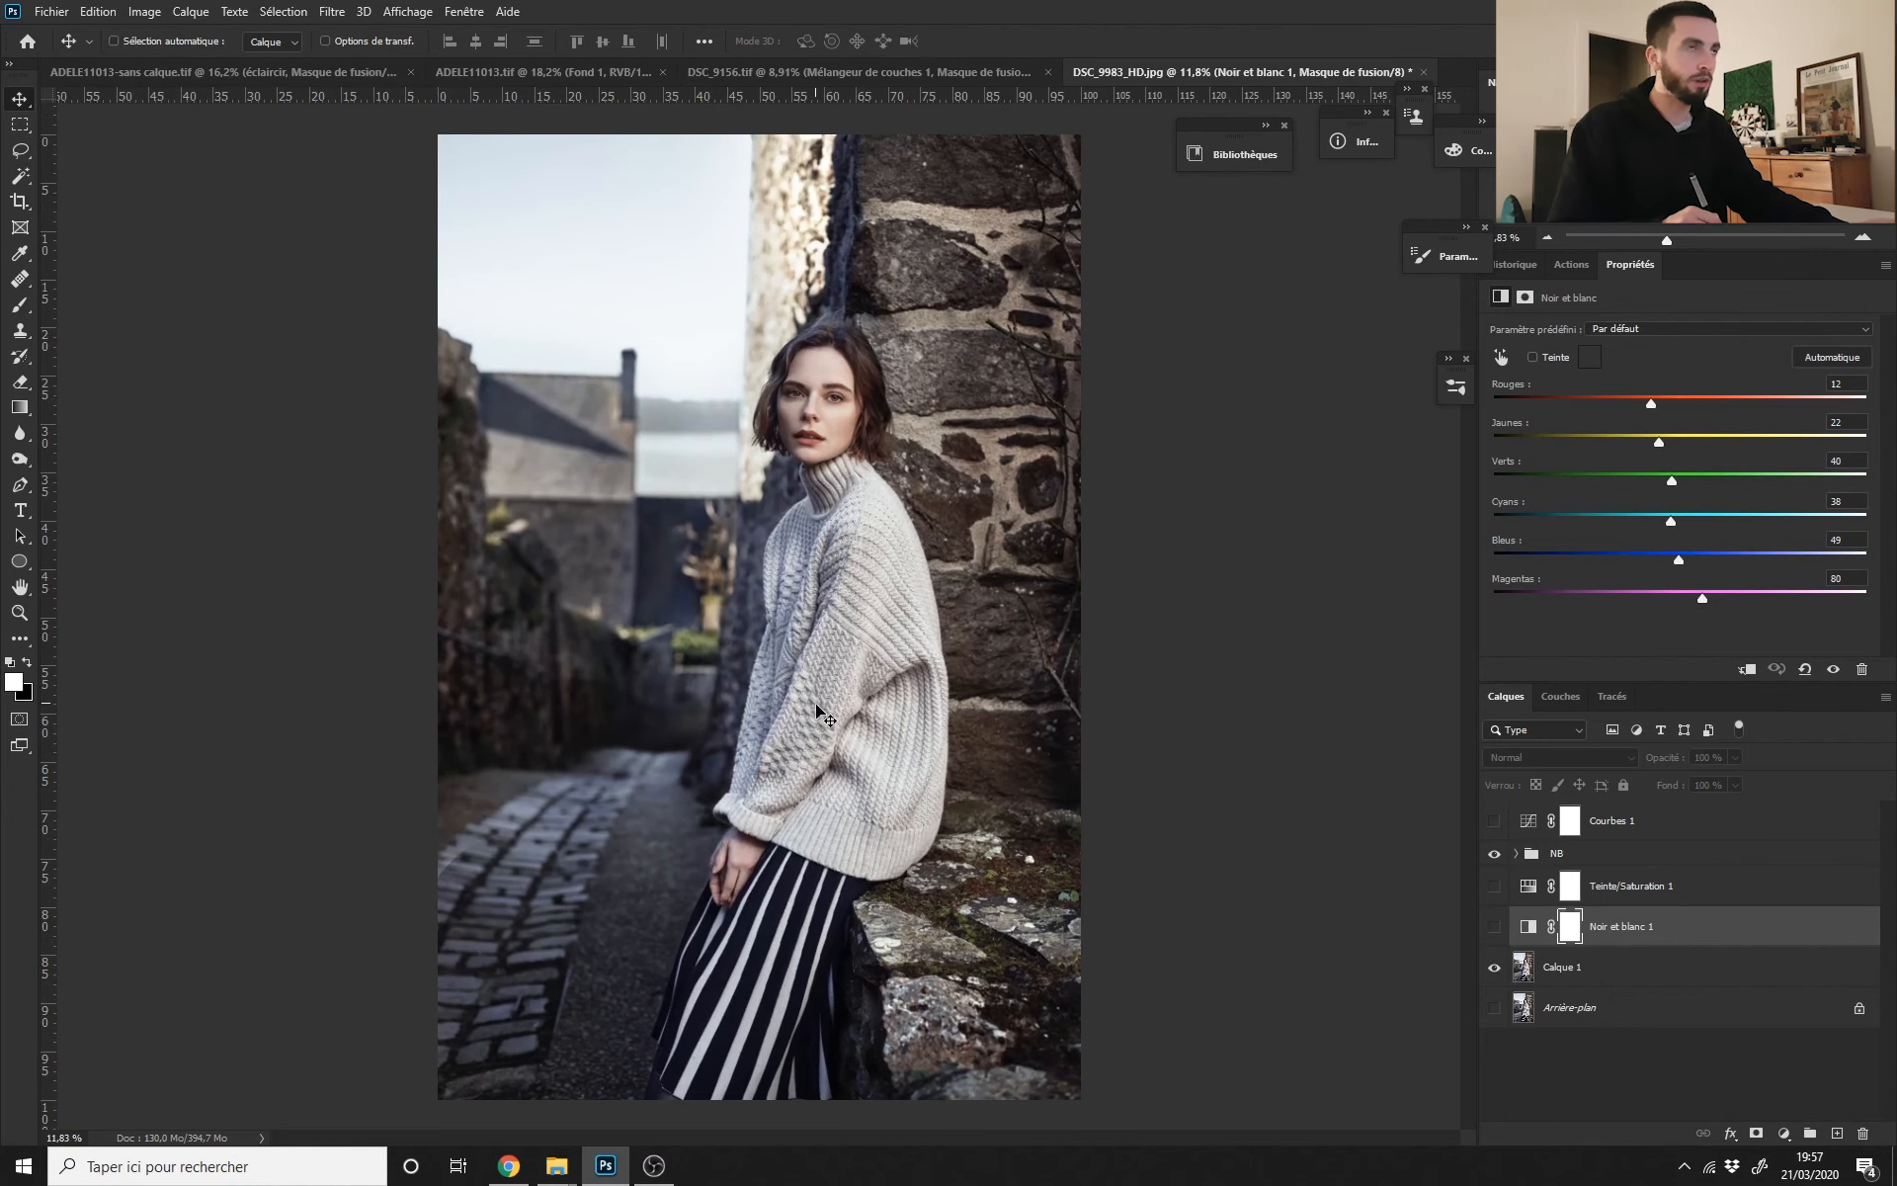
{"action": "left_click_drag", "start_coordinate": [949, 665], "coordinate": [887, 731]}
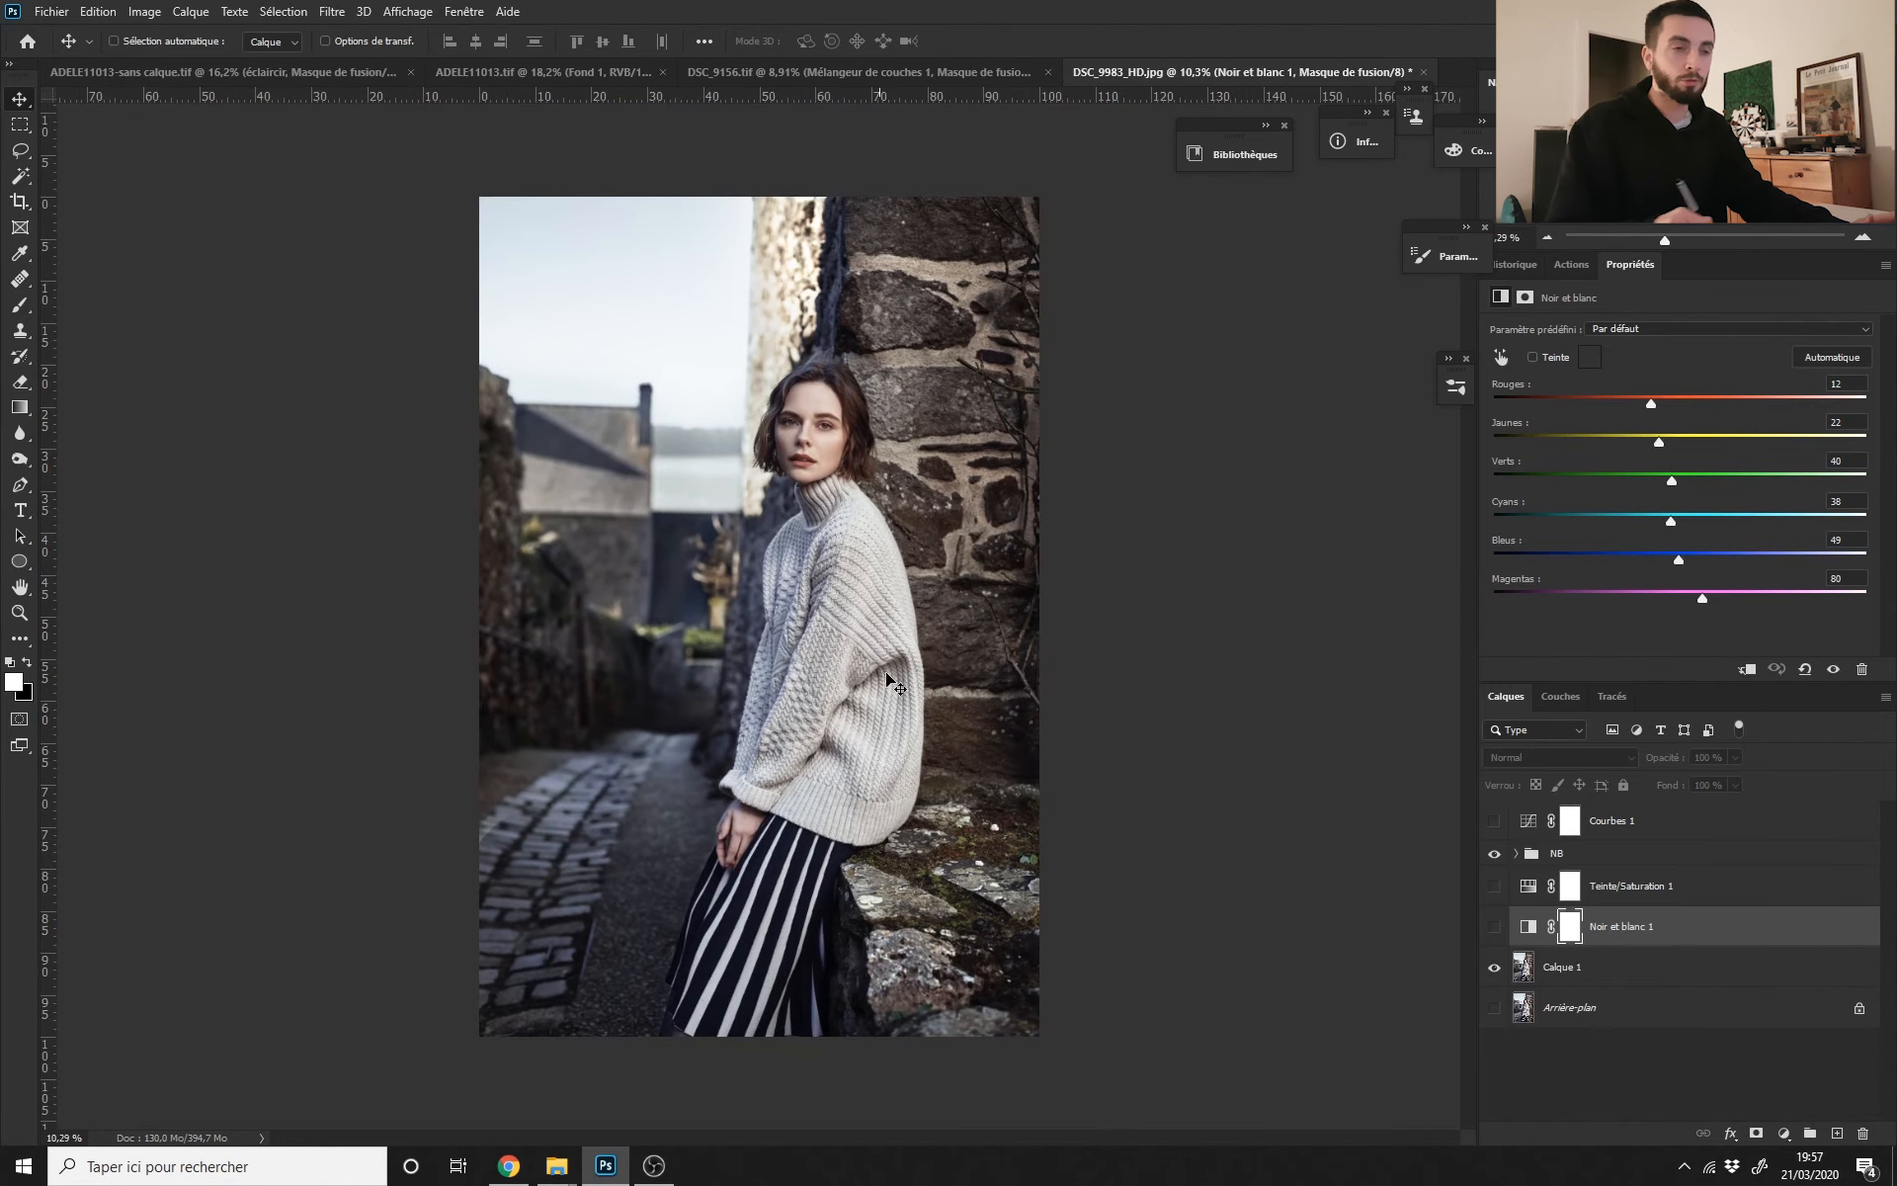
{"action": "left_click", "coordinate": [1632, 897], "text": "shift"}
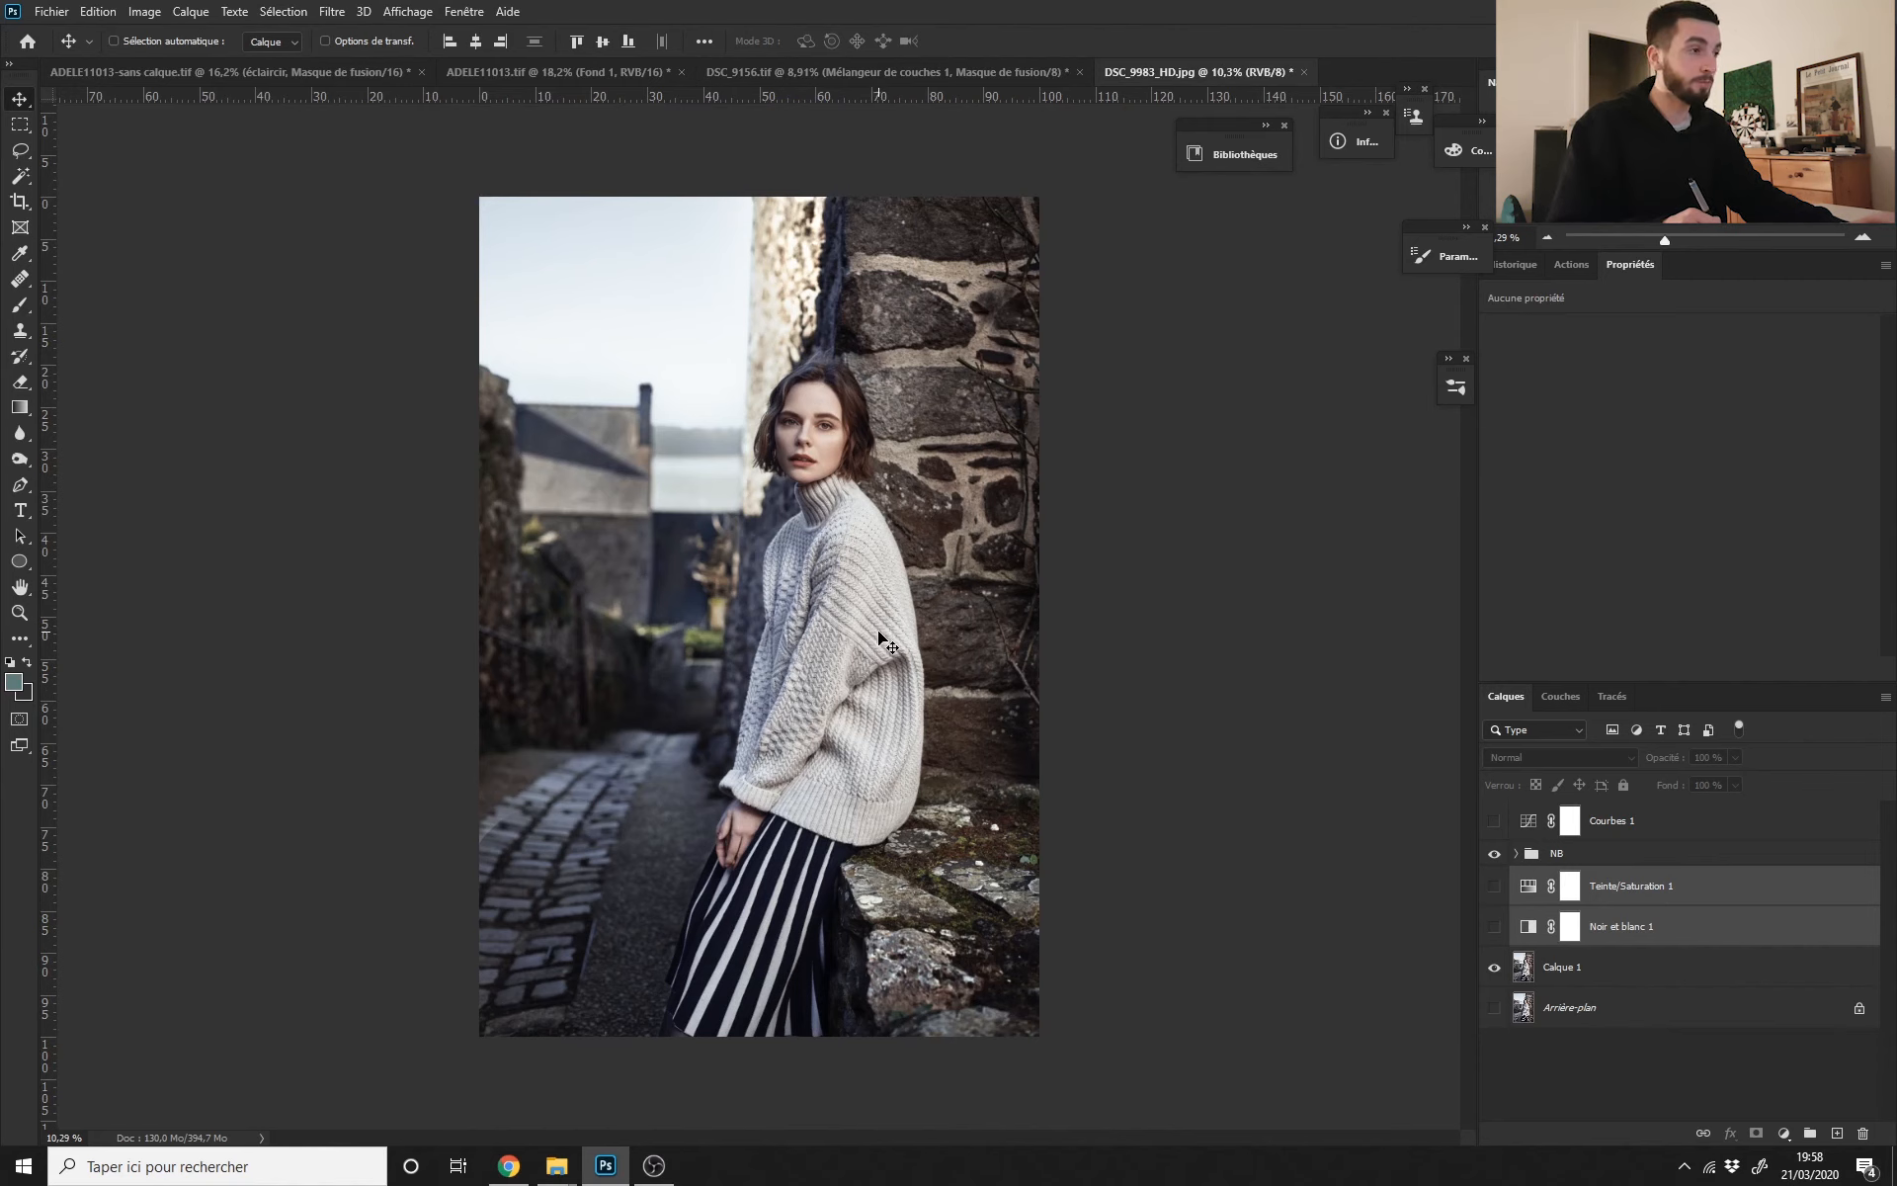
{"action": "left_click", "coordinate": [405, 72]}
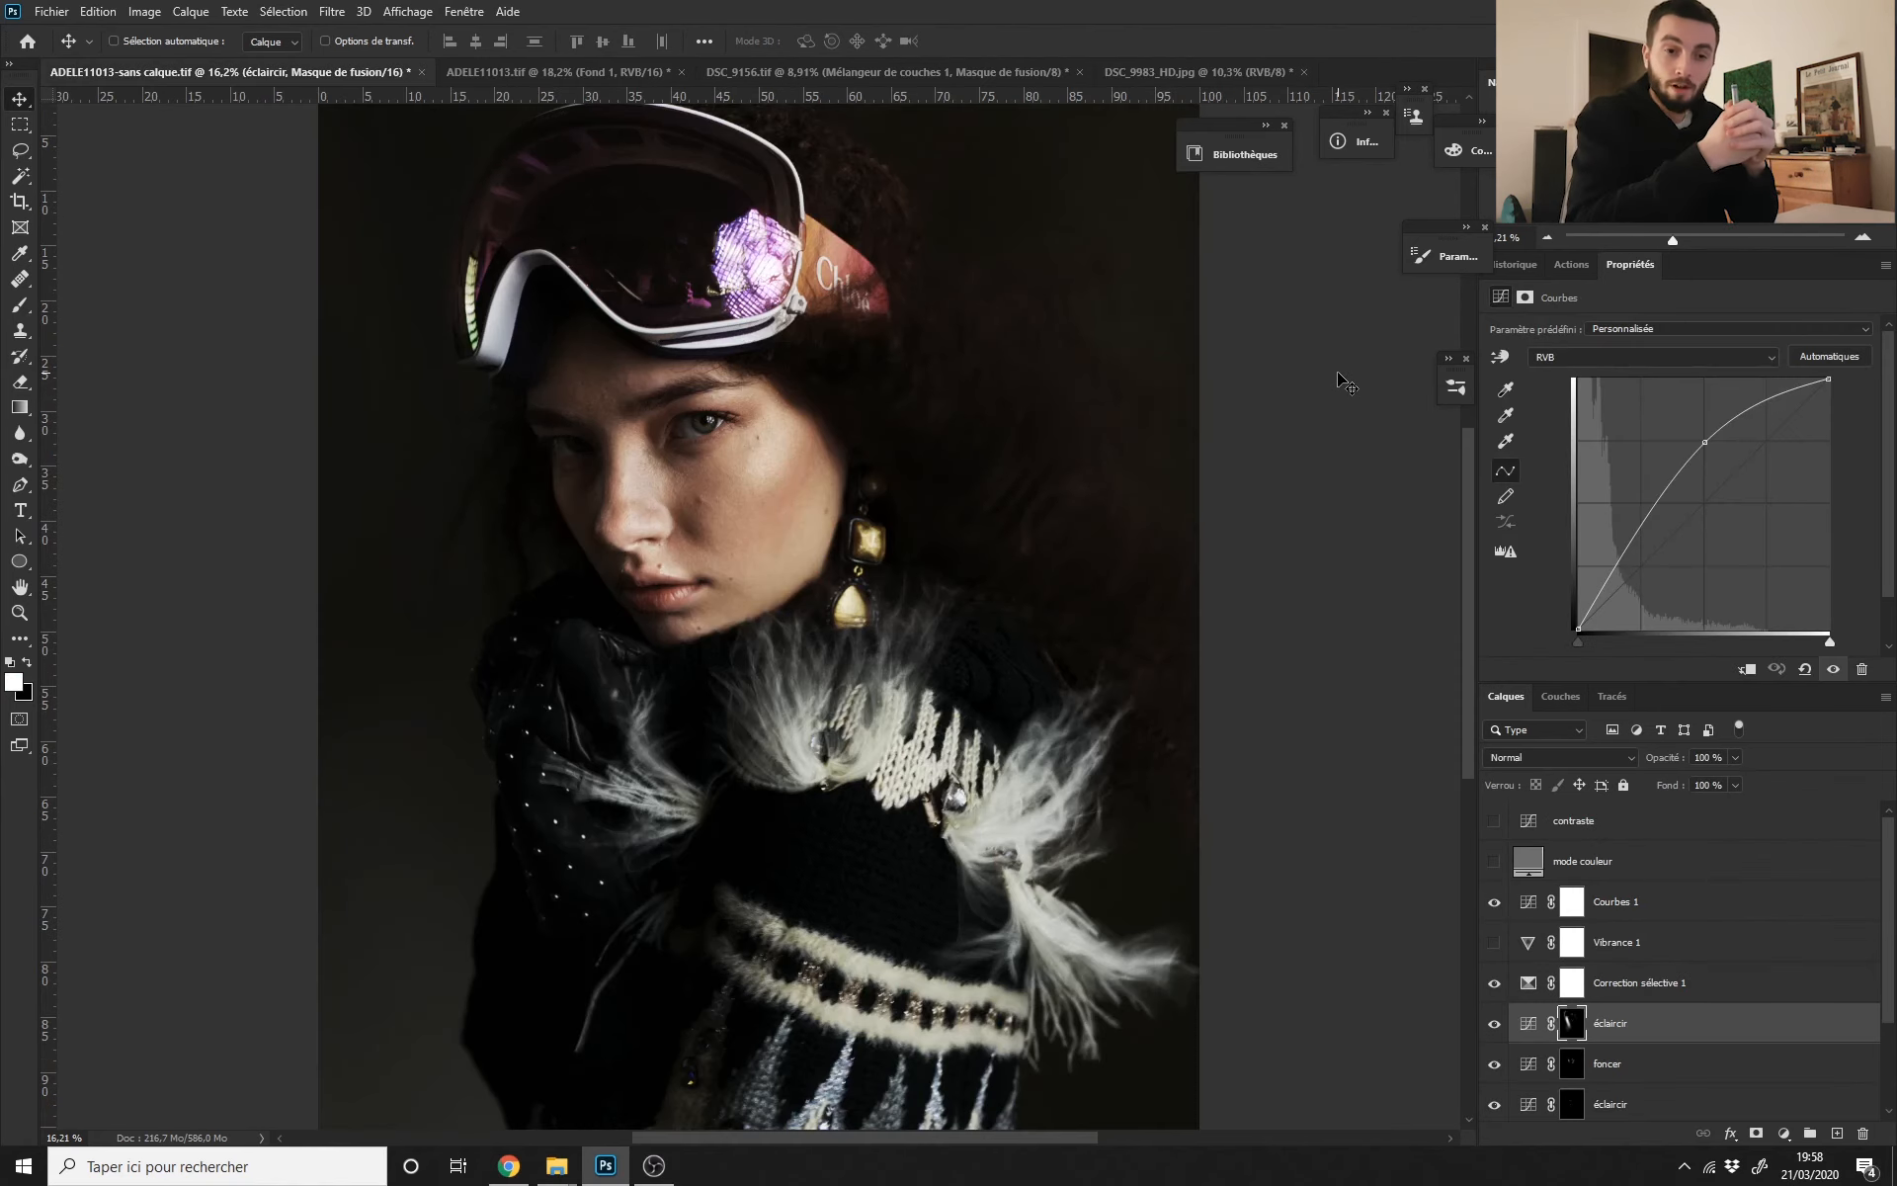